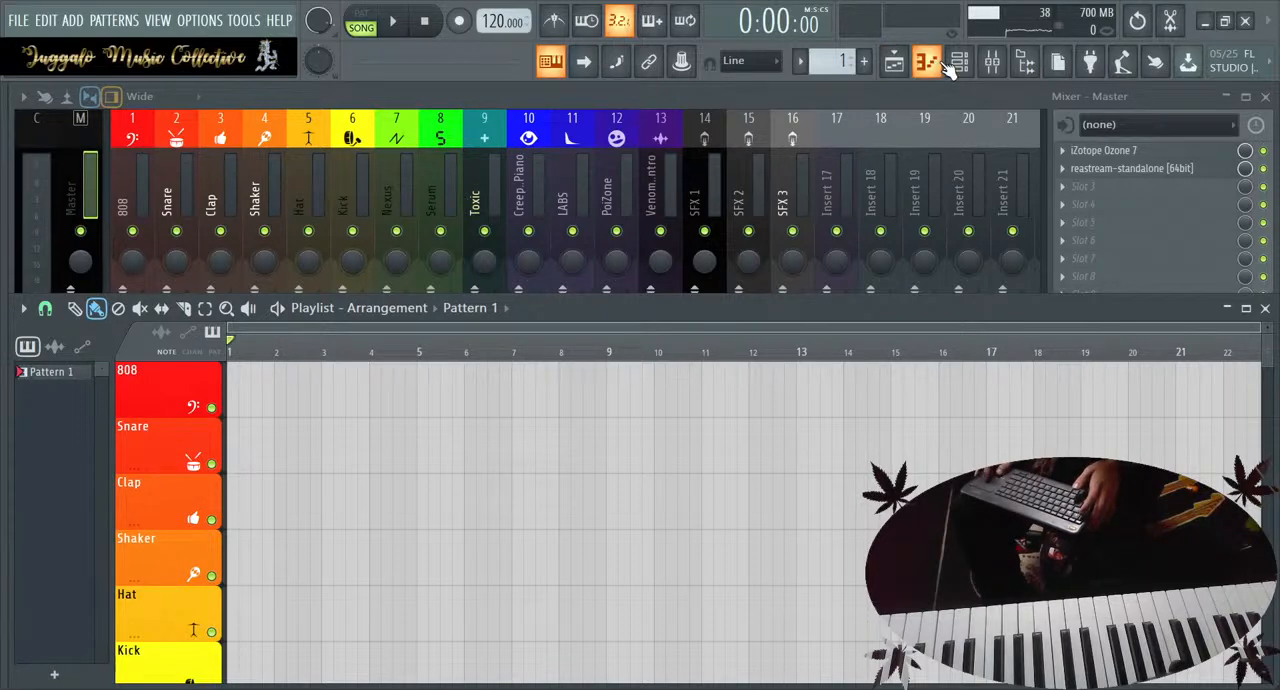
# Open the channel rack, select the Creepy Piano channel, and extend the pattern to 64 steps by adding a Hat hit at step 49
pyautogui.click(960, 64)
pyautogui.click(215, 418)
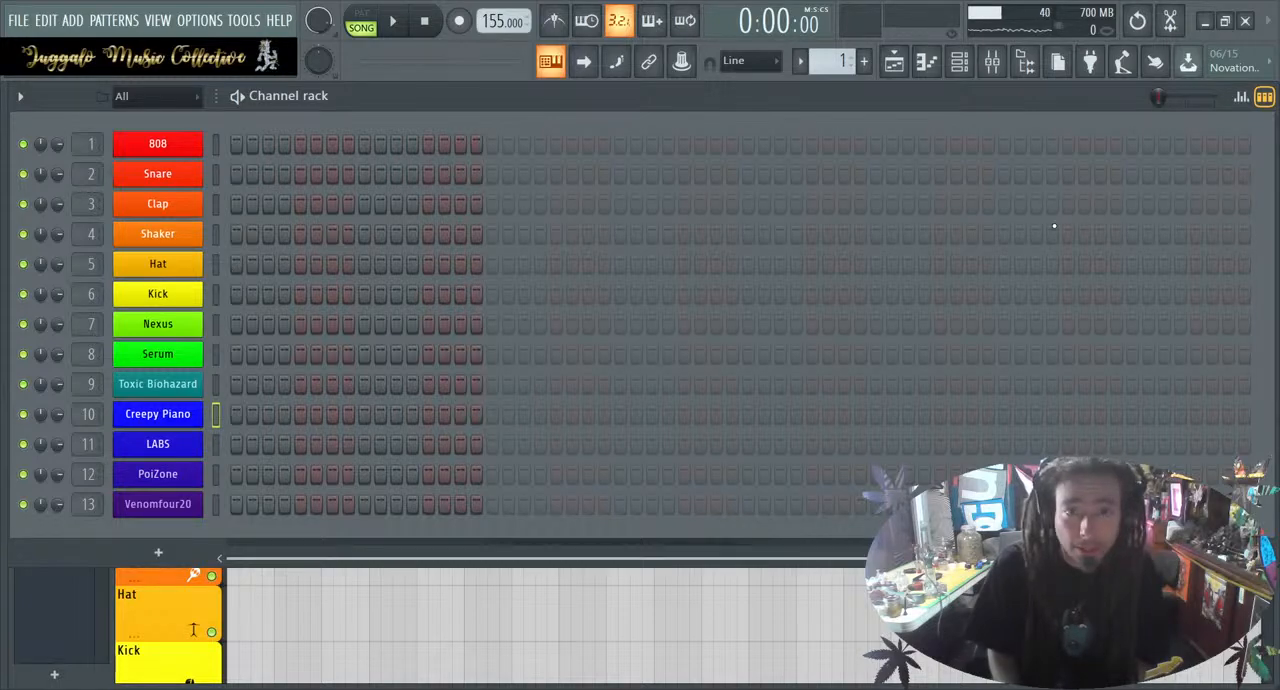
pyautogui.click(1003, 266)
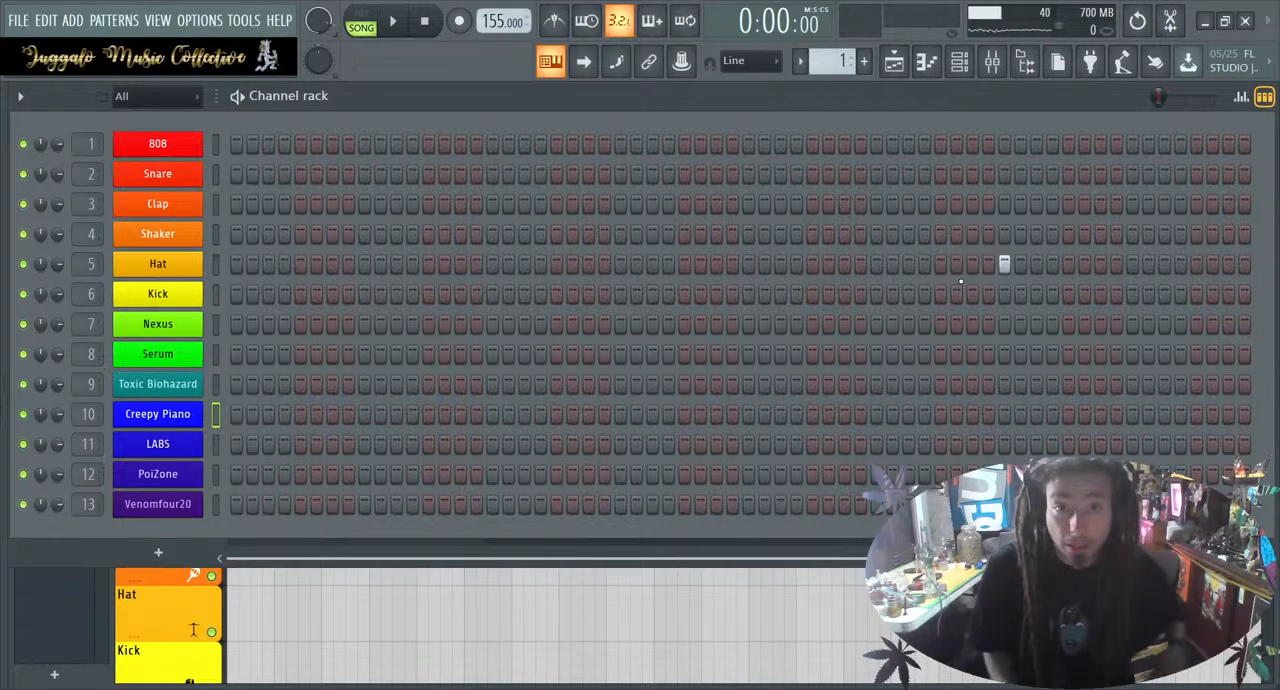
# Turn on the metronome and play briefly to preview the 155 BPM tempo
pyautogui.click(560, 20)
pyautogui.press('space')
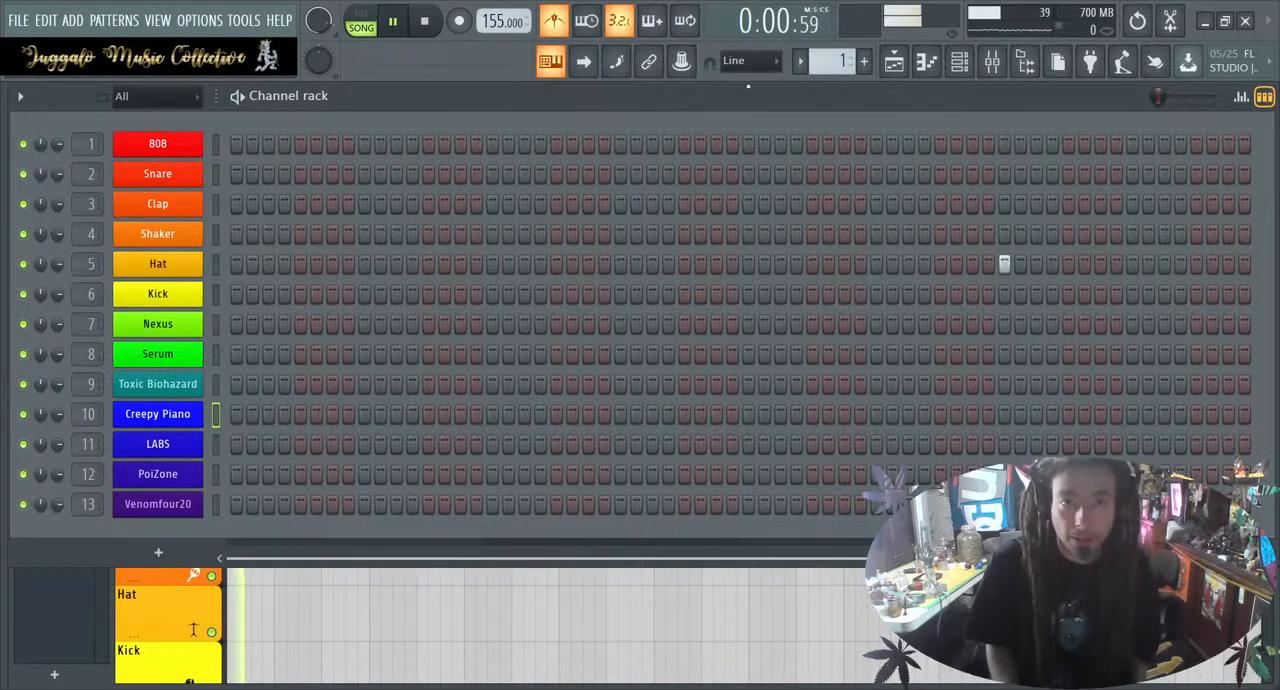
pyautogui.press('space')
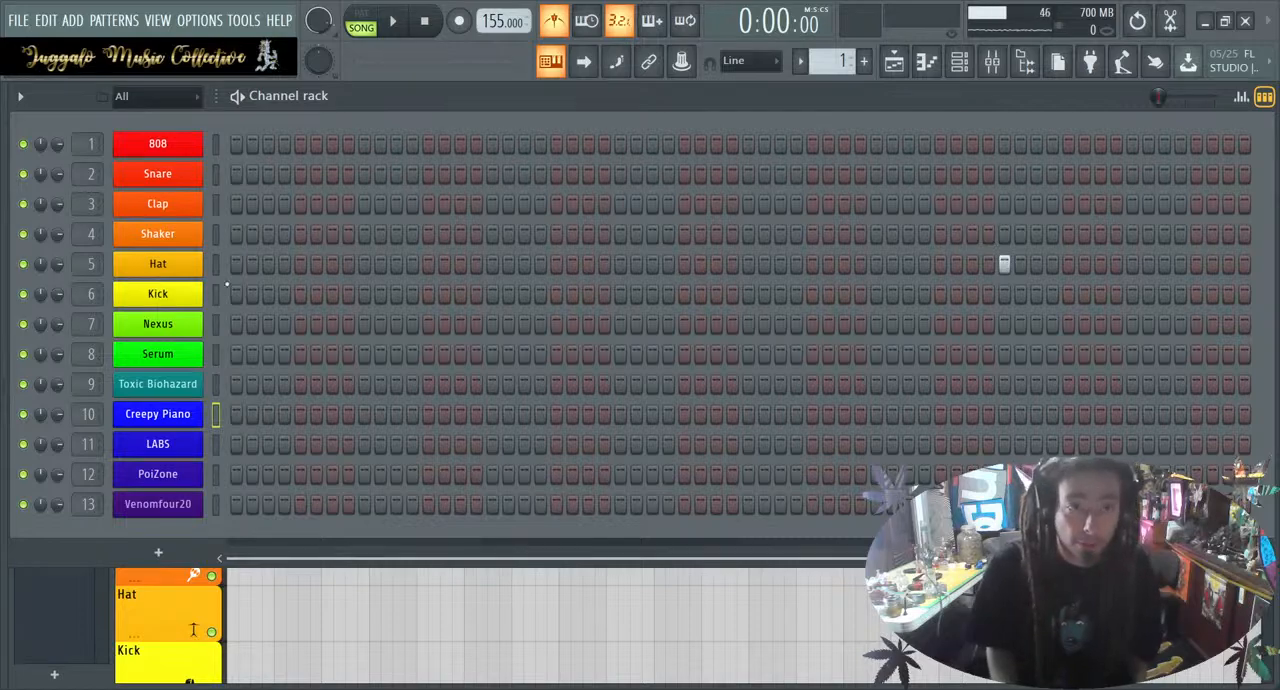
# Program the Hat on every second step across the pattern, with Snare and Clap on steps 9, 25, 41 and 57
pyautogui.click(183, 269)
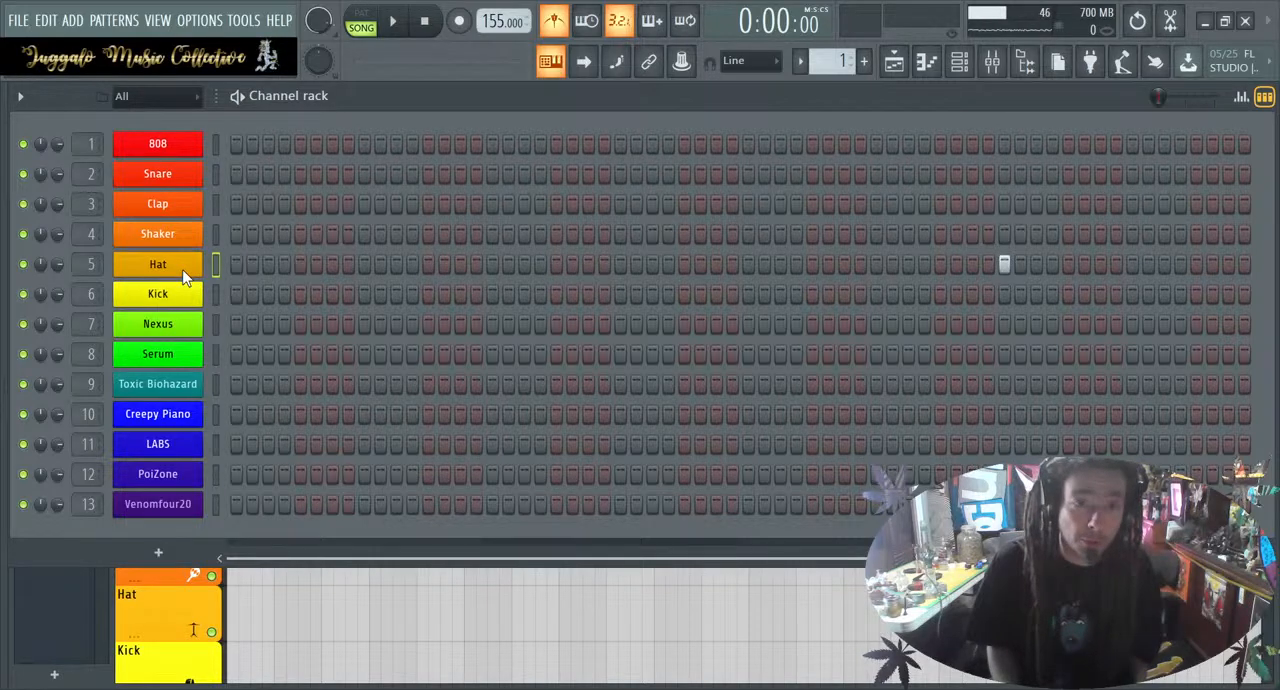
pyautogui.click(443, 322)
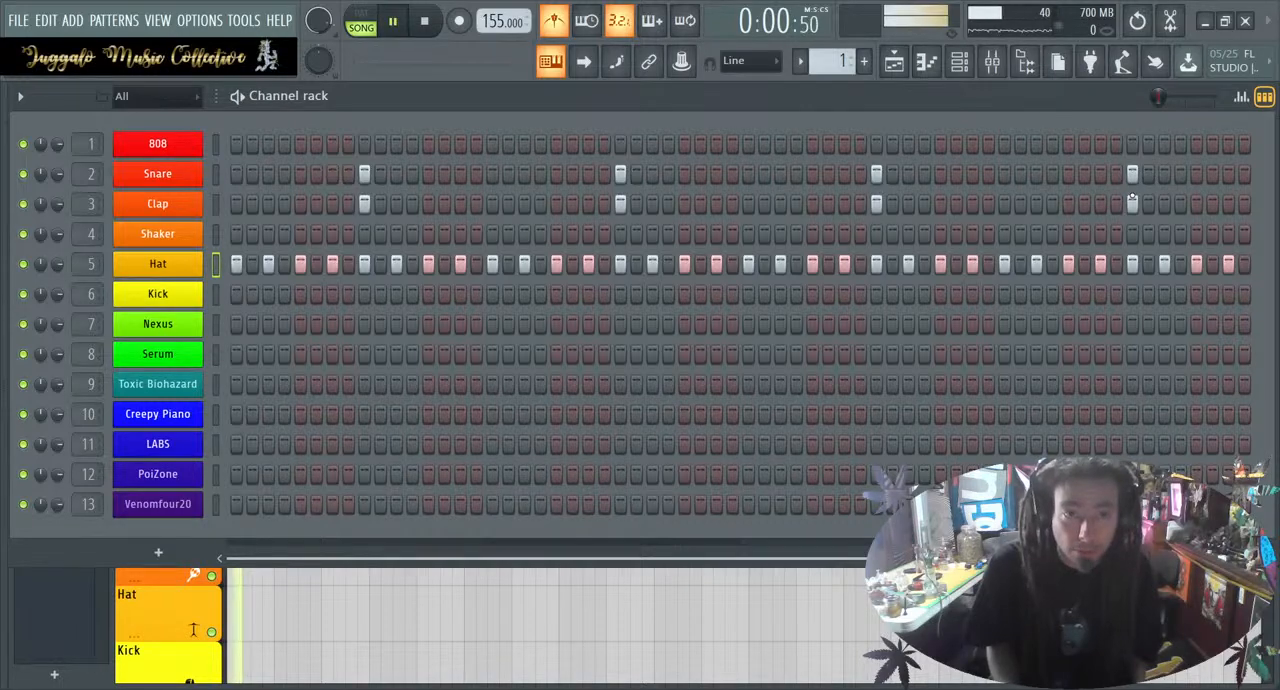
# Place a Pattern 1 clip at bar 1 on the playlist's 808 track and switch the metronome off
pyautogui.click(561, 613)
pyautogui.moveTo(585, 611); pyautogui.dragTo(242, 378)
pyautogui.press('space')
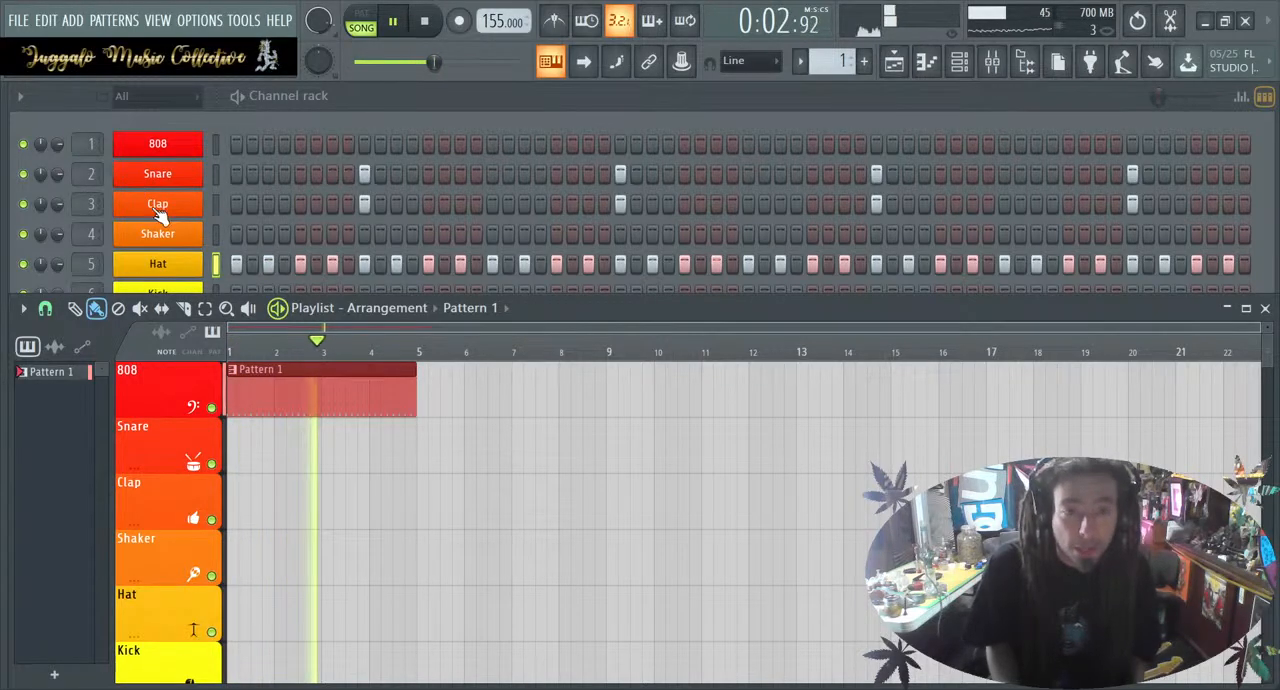
pyautogui.rightClick(350, 398)
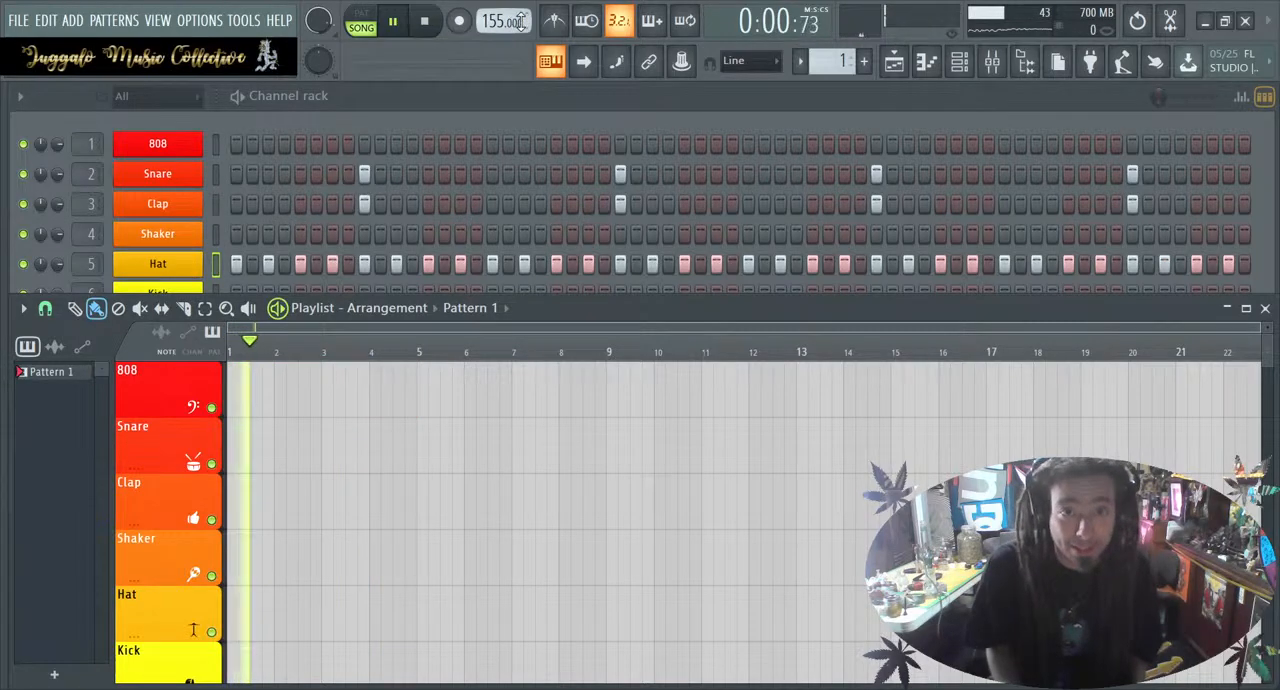
pyautogui.click(553, 22)
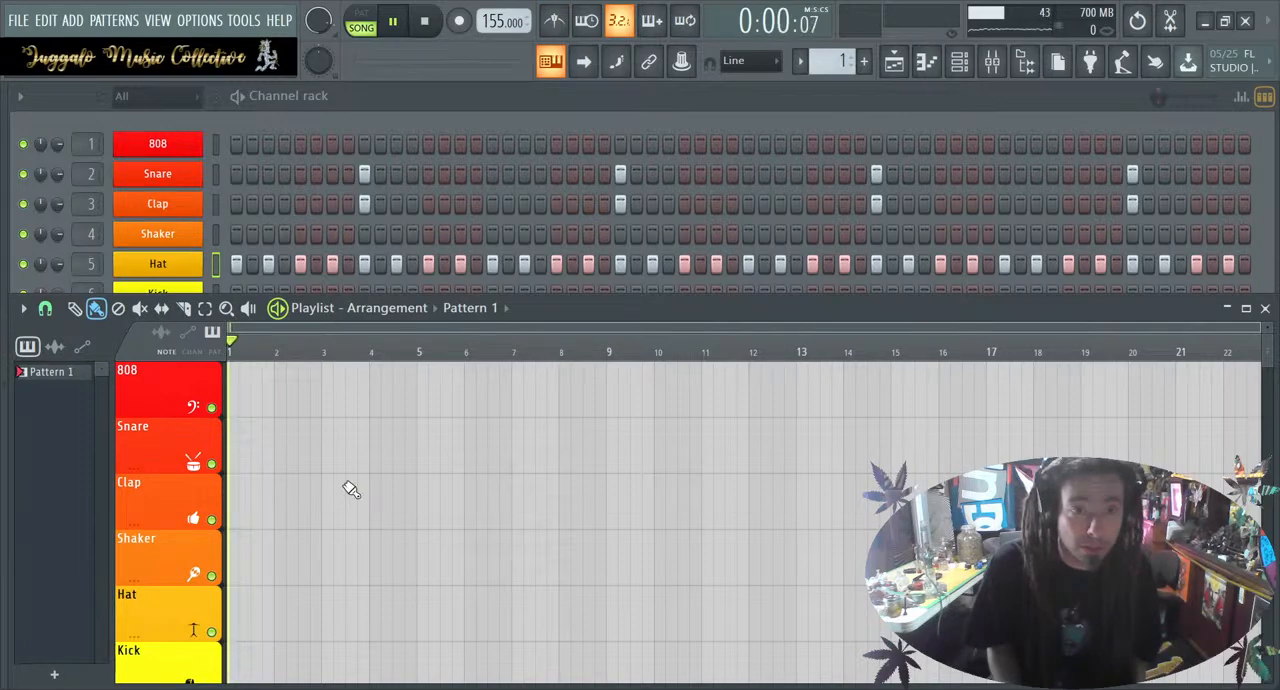
pyautogui.click(349, 392)
pyautogui.moveTo(349, 392); pyautogui.dragTo(60, 417)
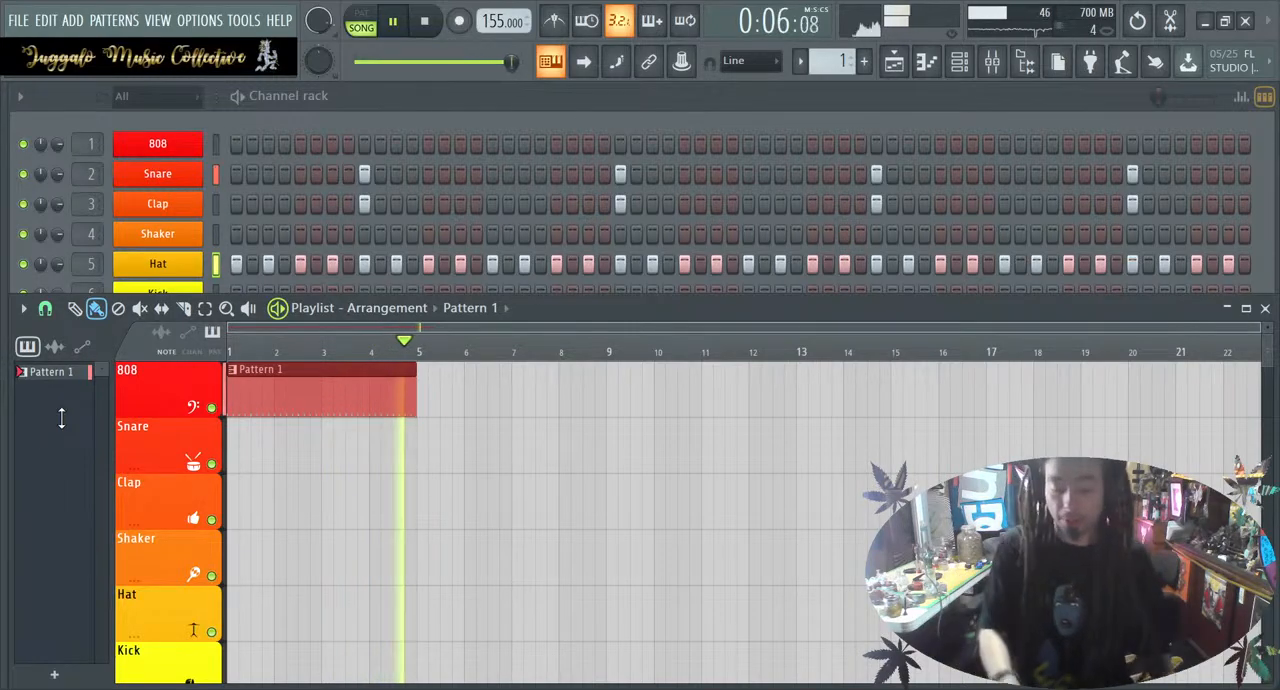
# Play the playlist from the start to rehearse along with the drum loop, and stop playback
pyautogui.press('space')
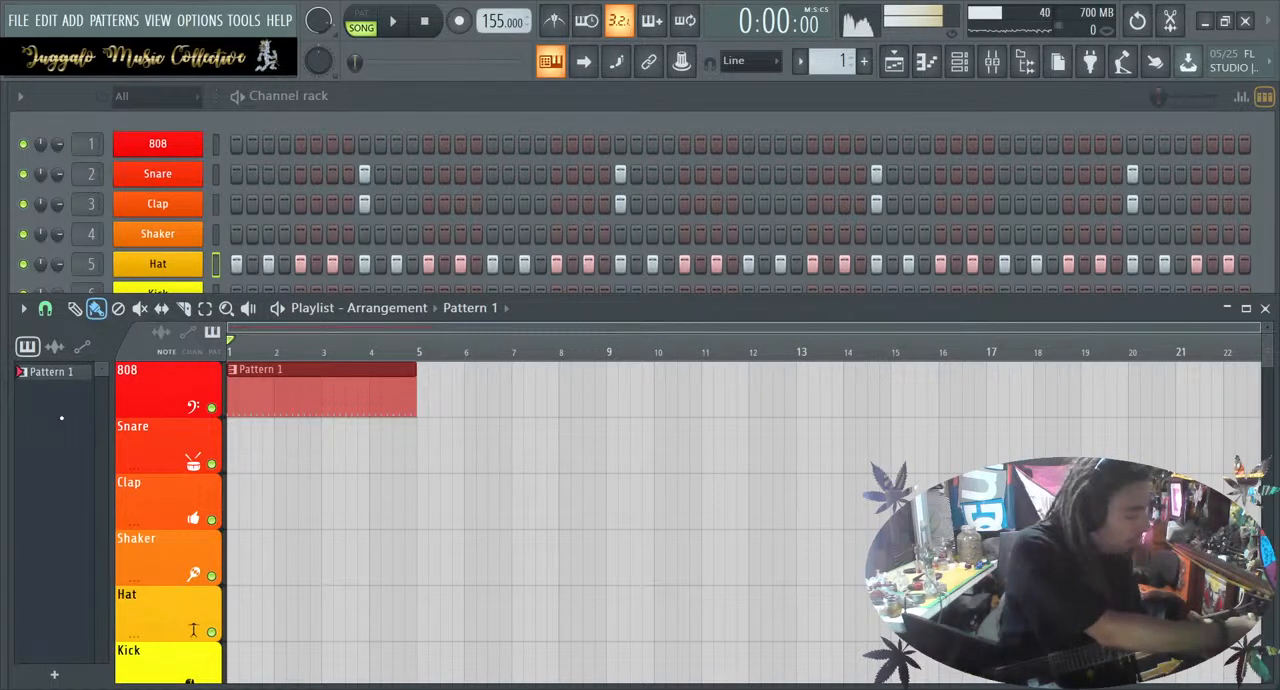
pyautogui.press('space')
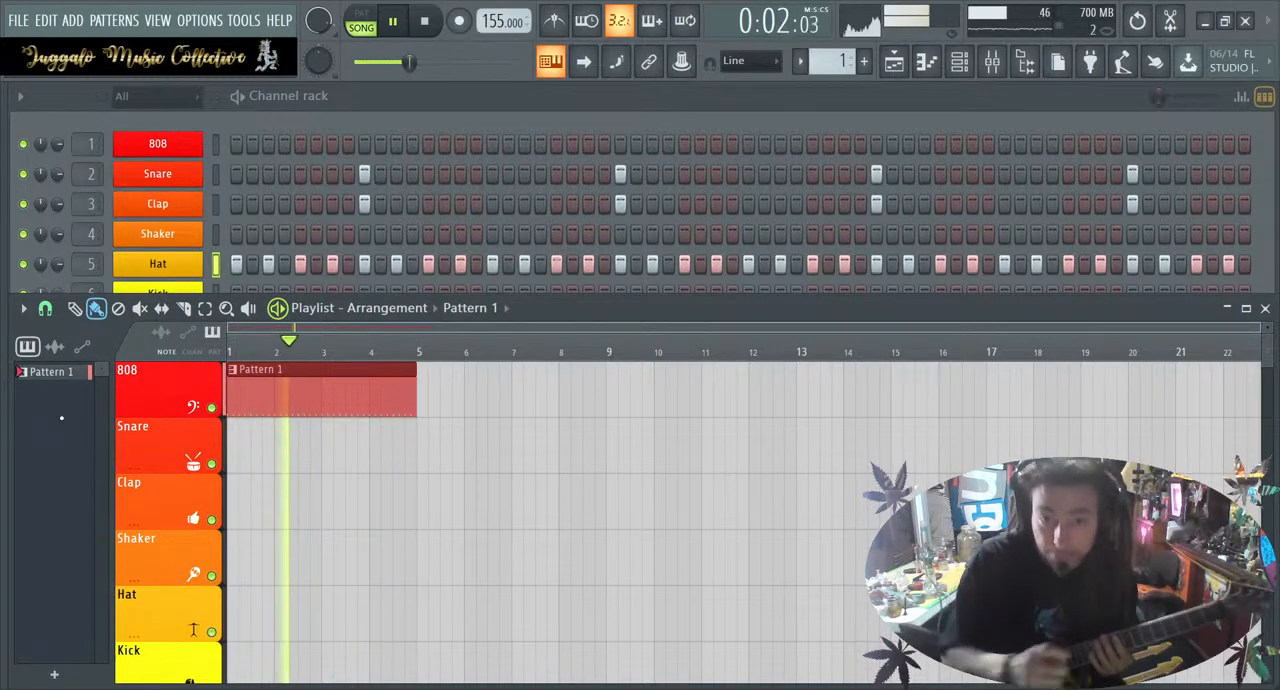
pyautogui.press('space')
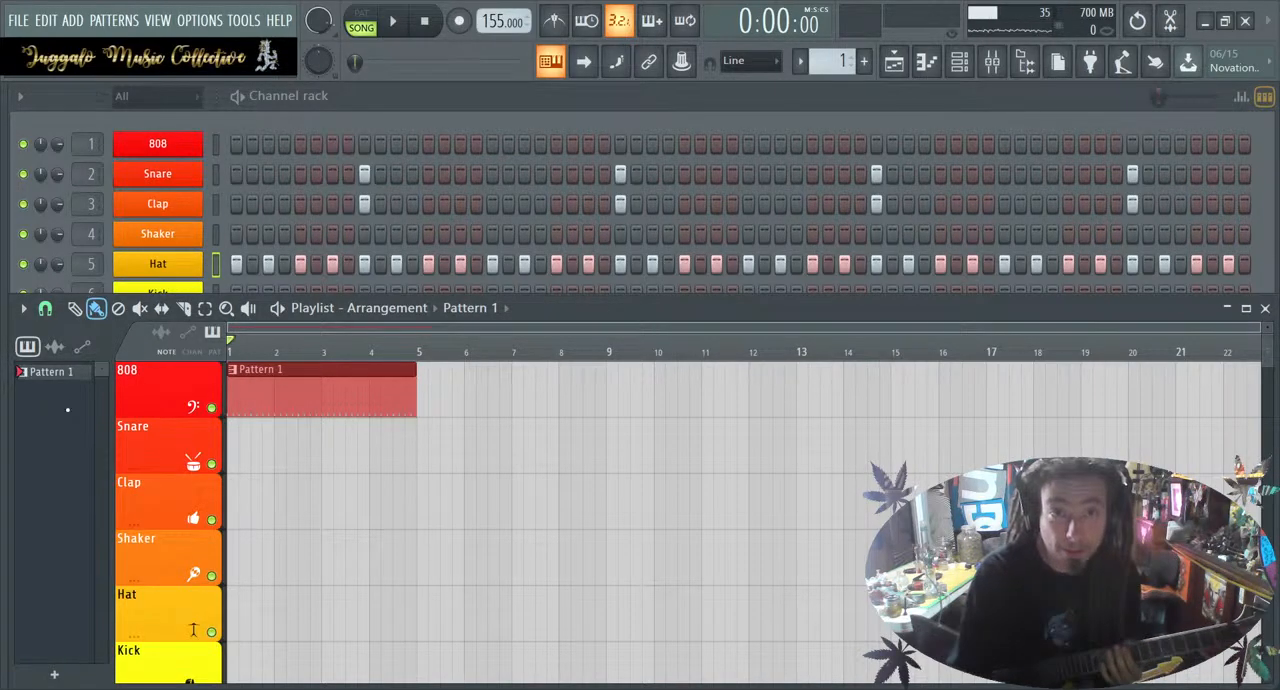
# Arm recording, select mixer Insert 17 with UR44 Input 1 as its source, and bring the playlist to the front
pyautogui.click(460, 23)
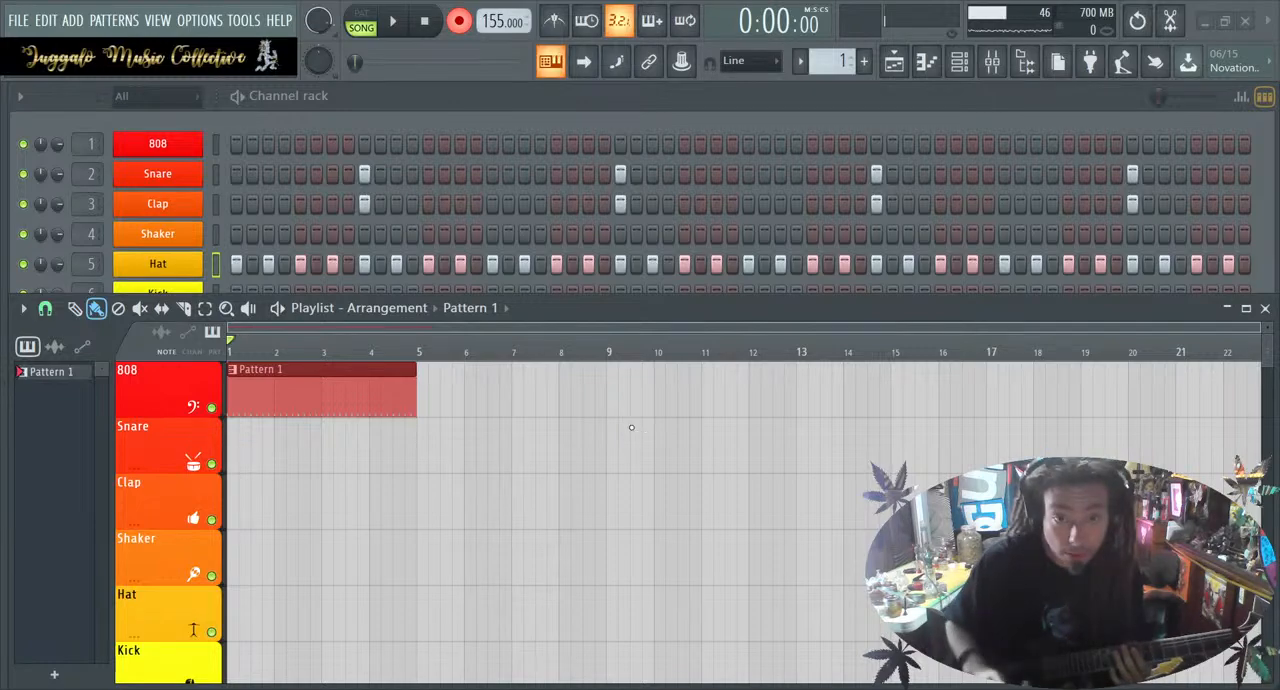
pyautogui.press('F9')
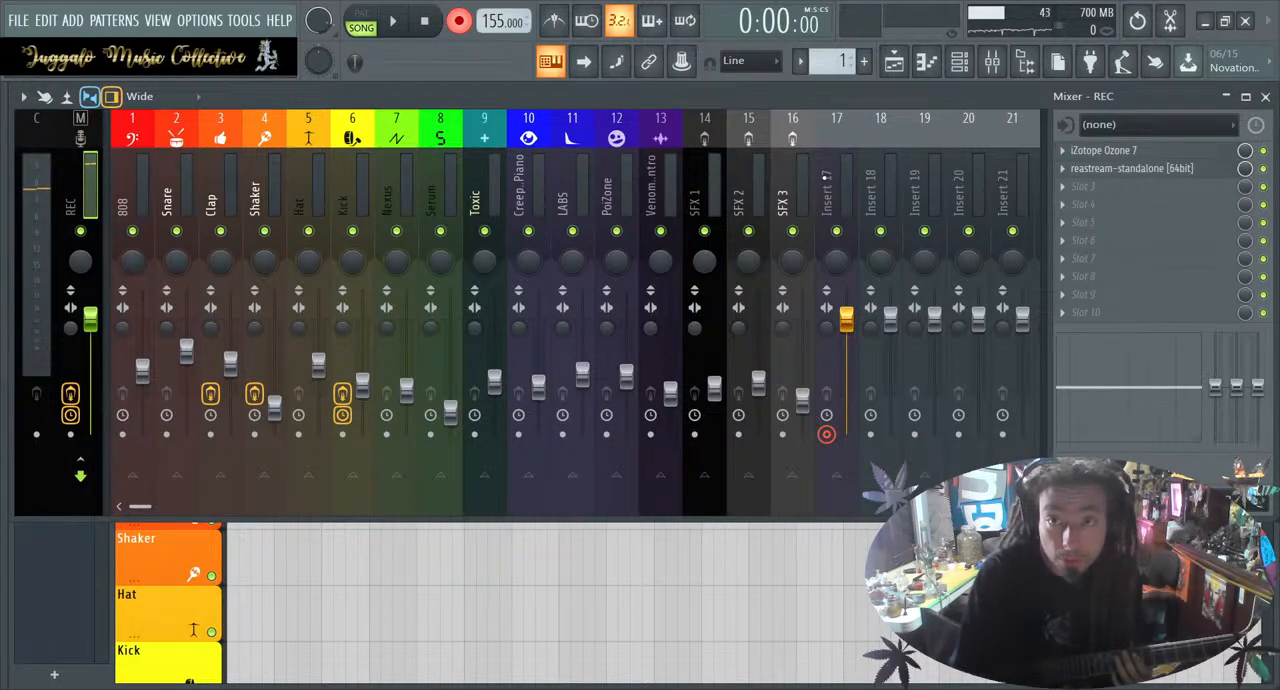
pyautogui.click(821, 137)
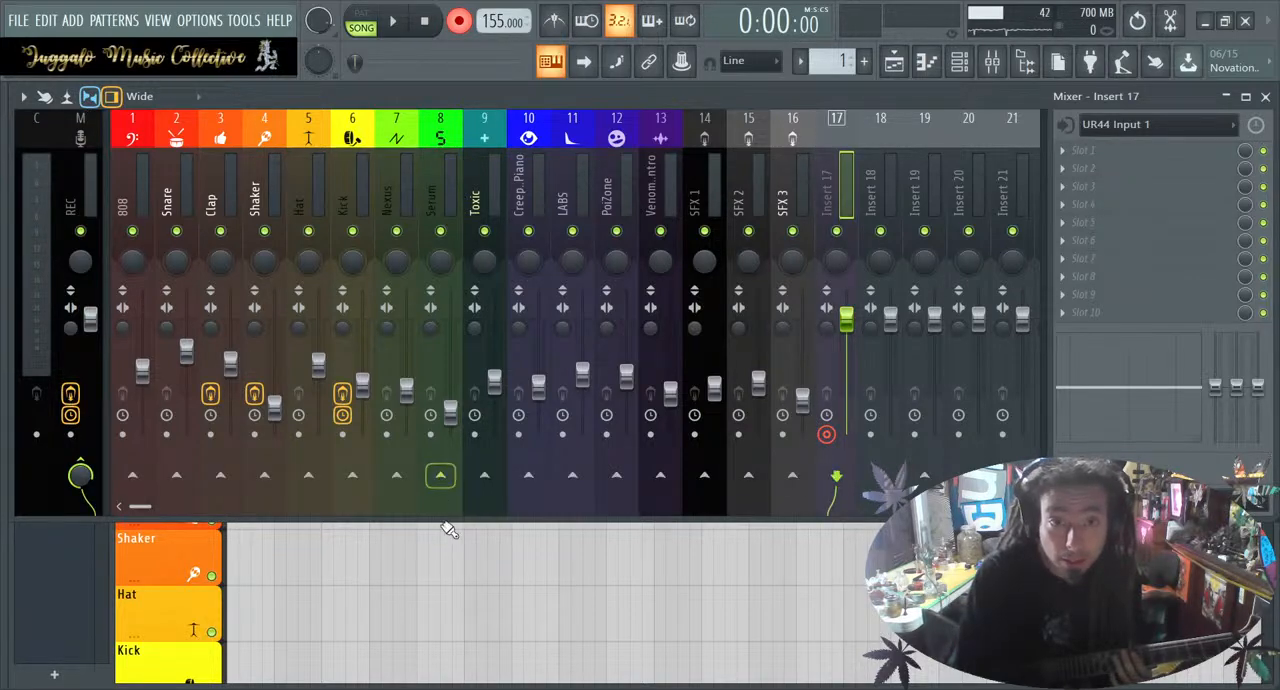
pyautogui.press('F5')
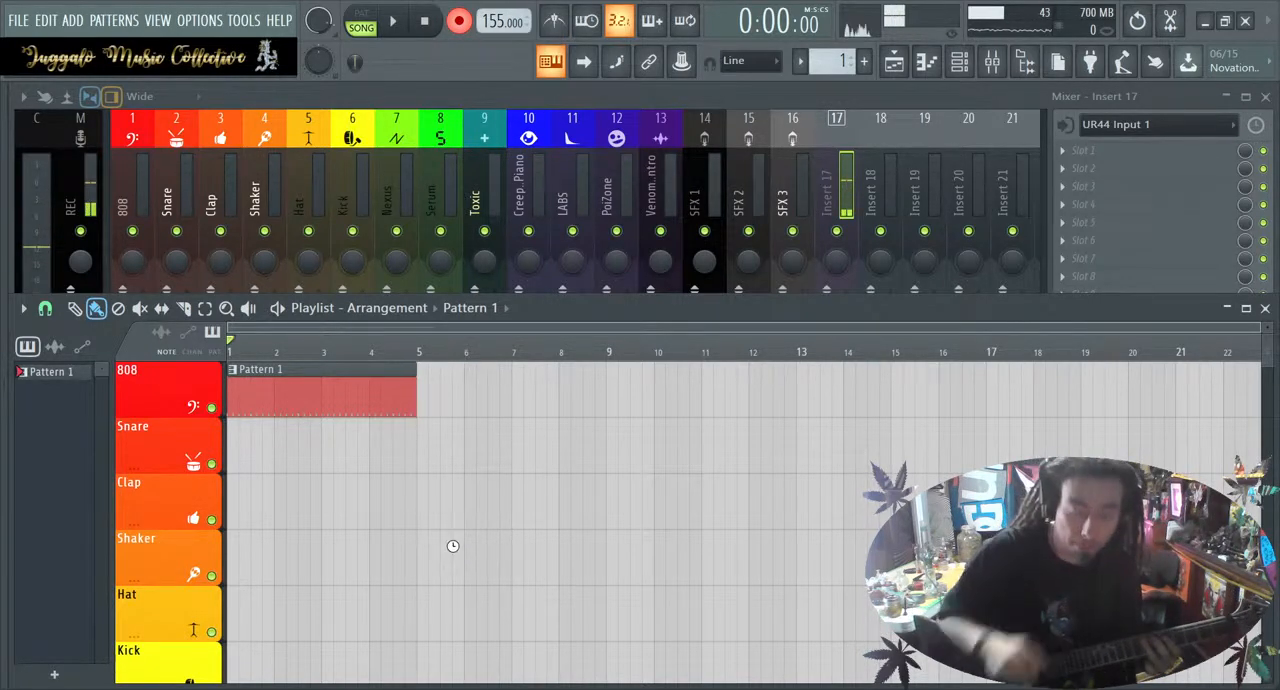
# Try recording a guitar take over the single four-bar pattern clip, and undo the recorded clip
pyautogui.press('space')
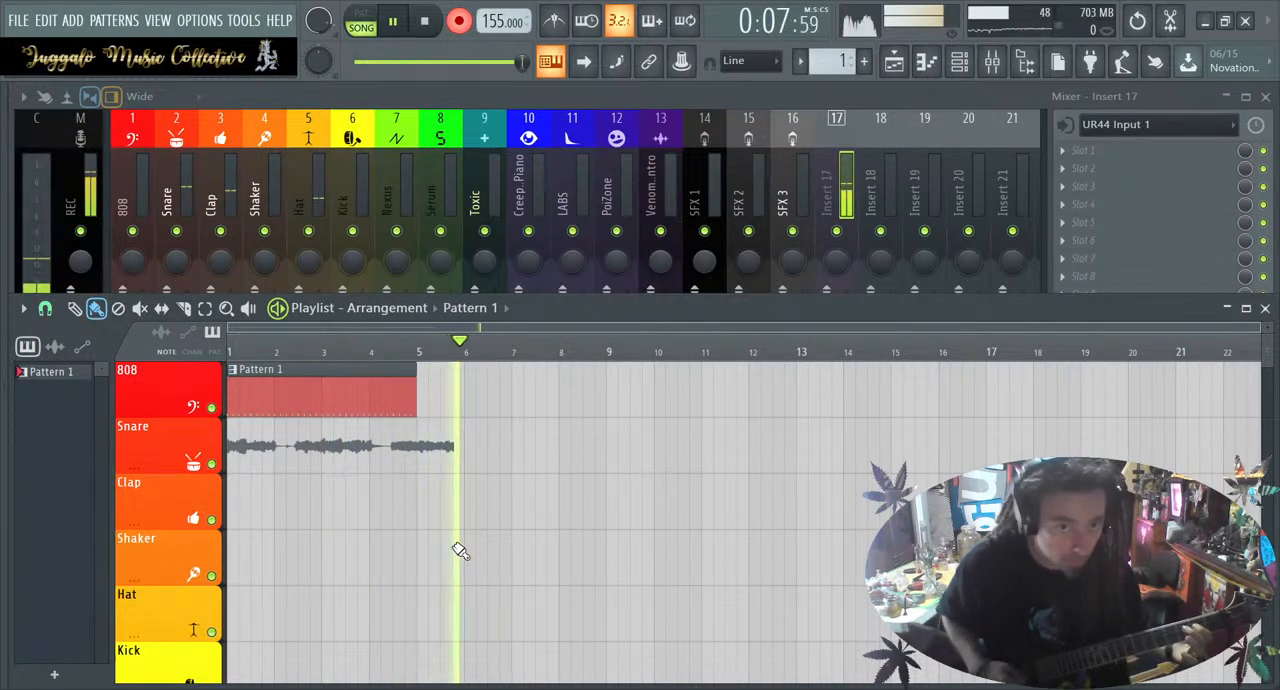
pyautogui.press('space')
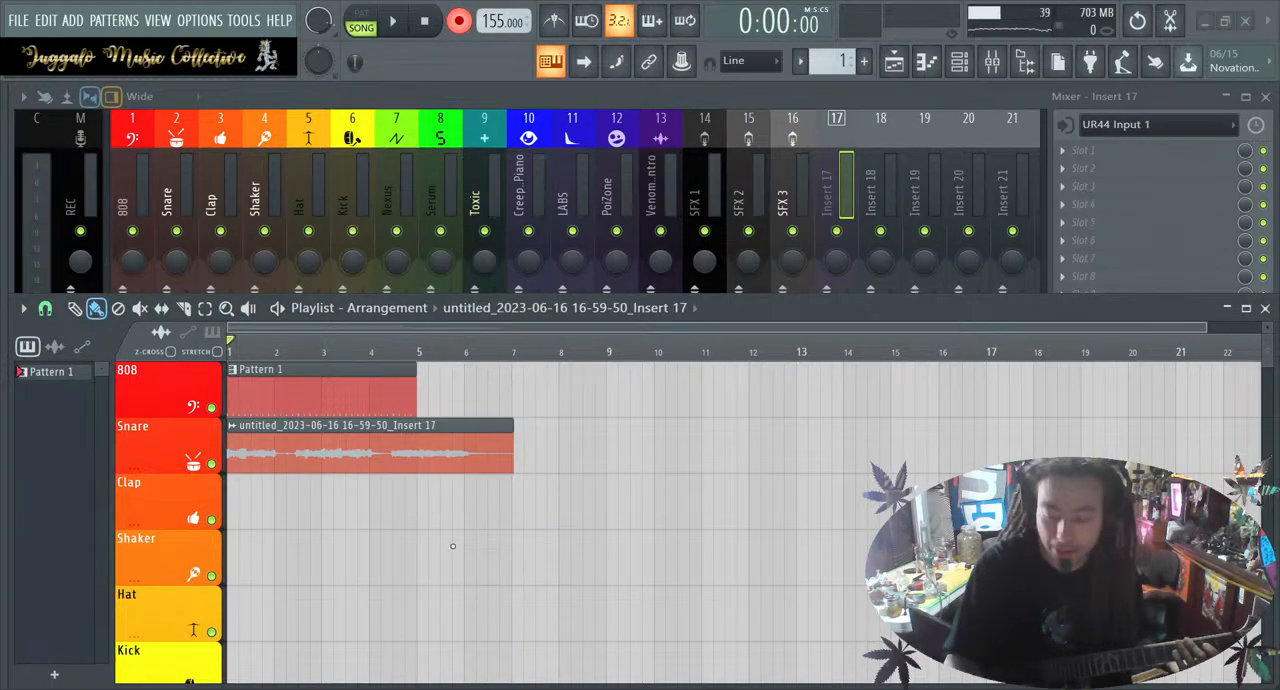
pyautogui.hotkey('ctrl', 'z')
# Add a second Pattern 1 clip at bar 5 on the 808 track so the drums run until bar 9
pyautogui.click(445, 405)
pyautogui.moveTo(498, 382); pyautogui.dragTo(474, 380)
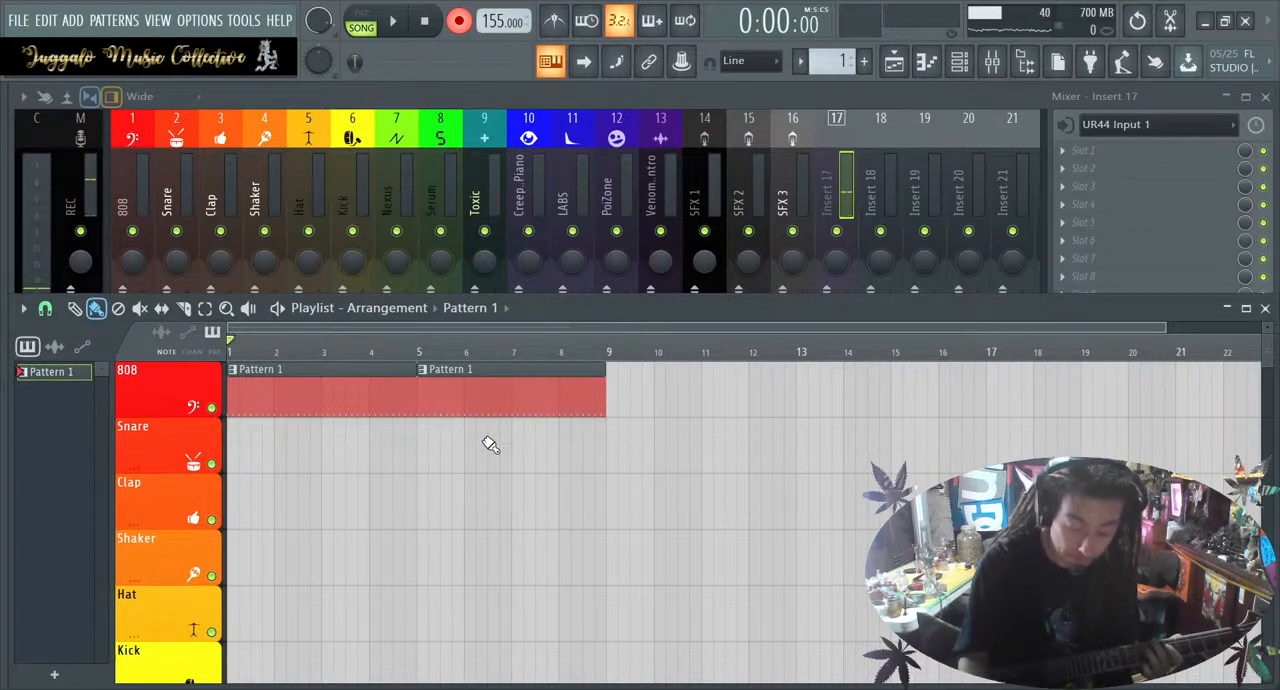
# Record a guitar take from bar 1 over both drum clips and trim the audio clip's end to bar 9
pyautogui.press('space')
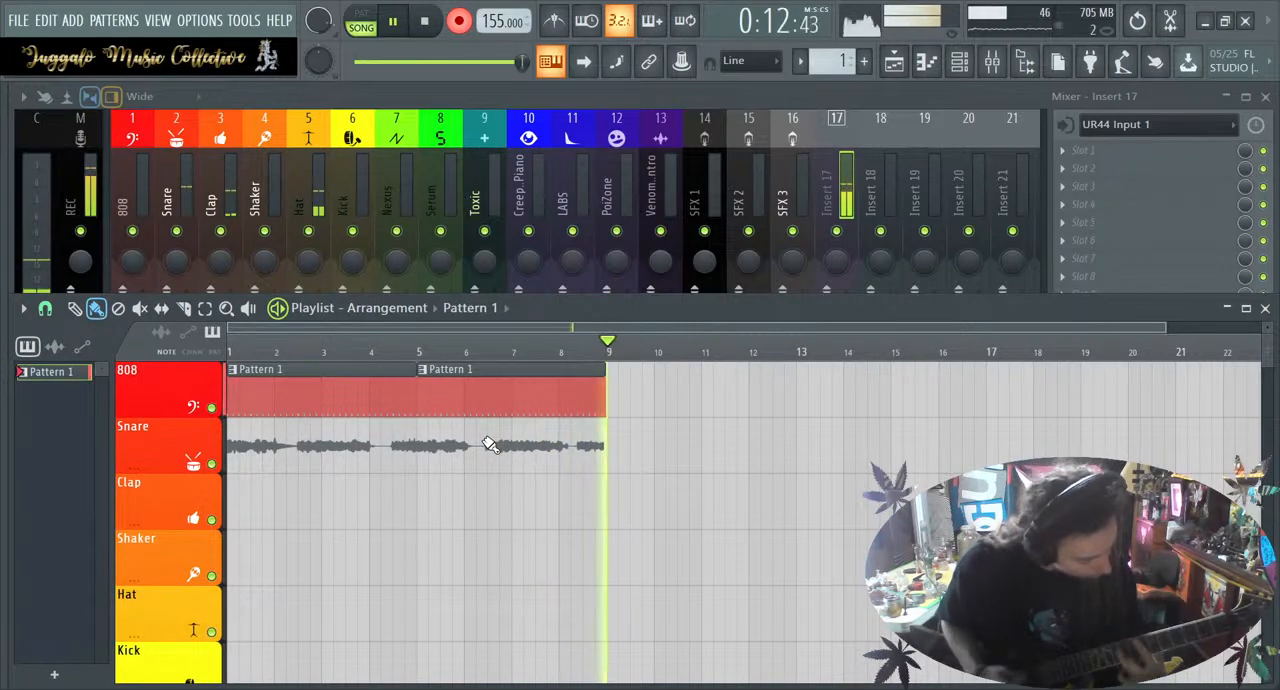
pyautogui.press('space')
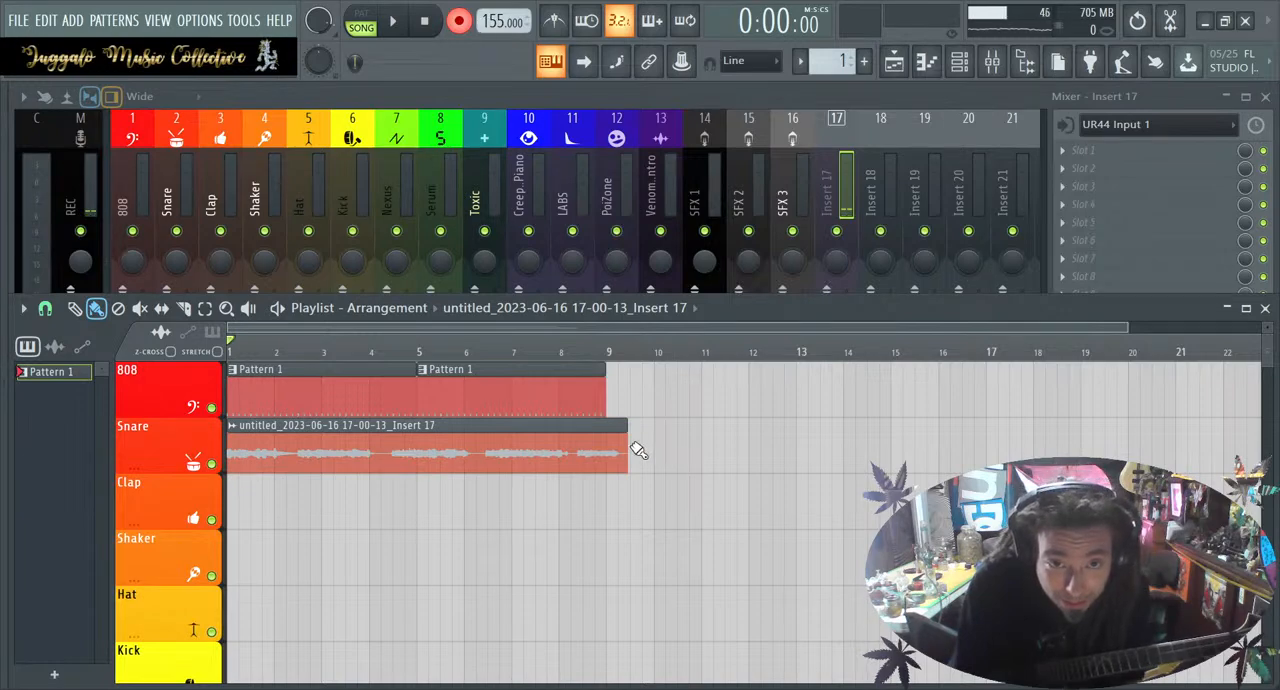
pyautogui.moveTo(626, 443); pyautogui.dragTo(607, 444)
pyautogui.scroll(5, 607, 447)
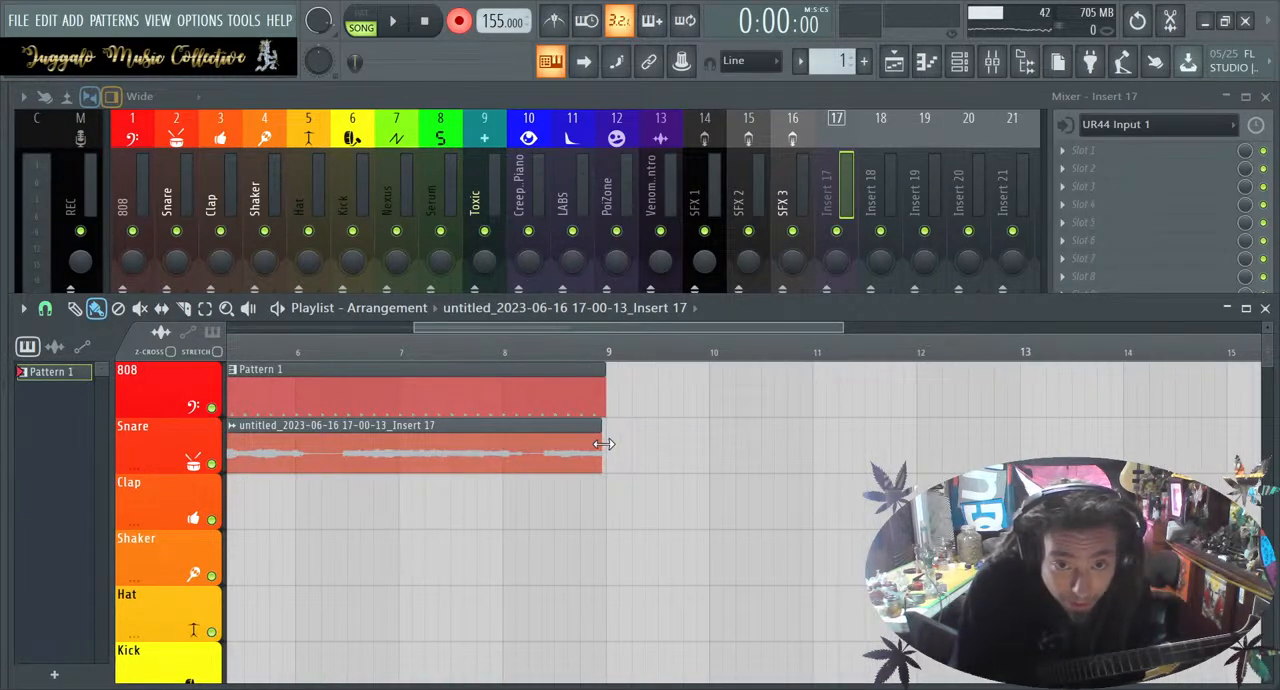
pyautogui.scroll(3, 608, 447)
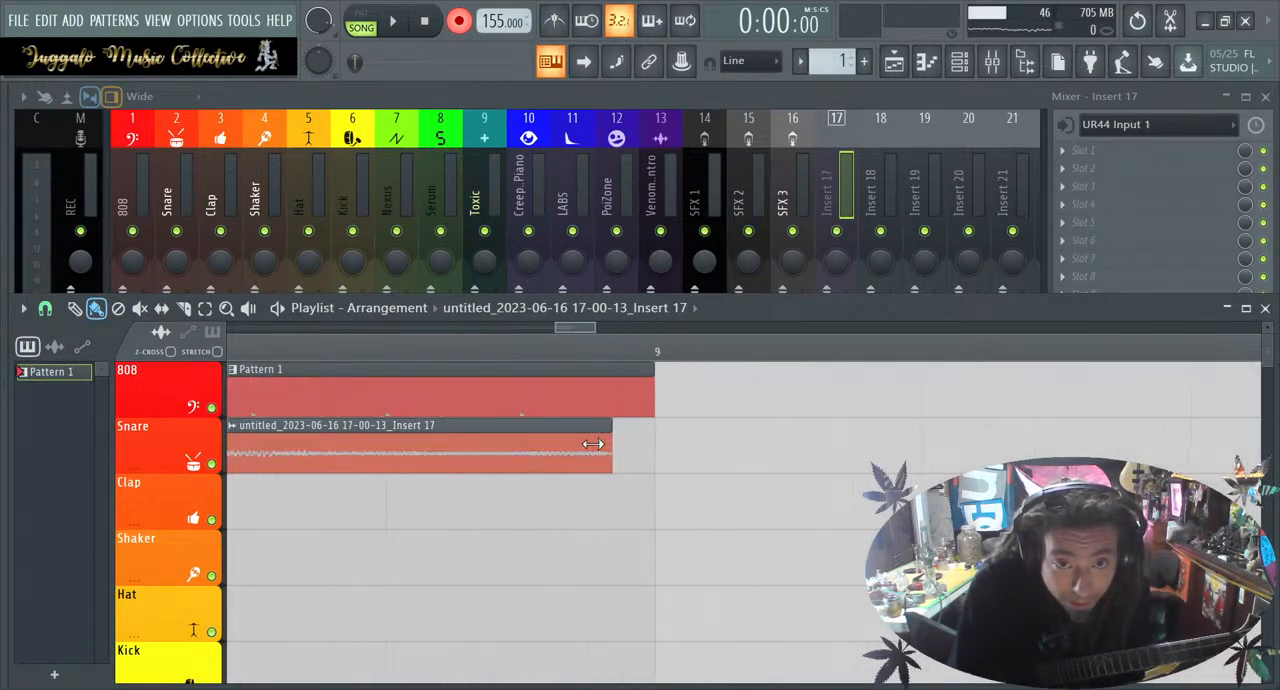
pyautogui.moveTo(639, 443)
pyautogui.mouseDown()
pyautogui.moveTo(671, 437)
pyautogui.moveTo(678, 458)
pyautogui.moveTo(655, 458)
pyautogui.mouseUp()
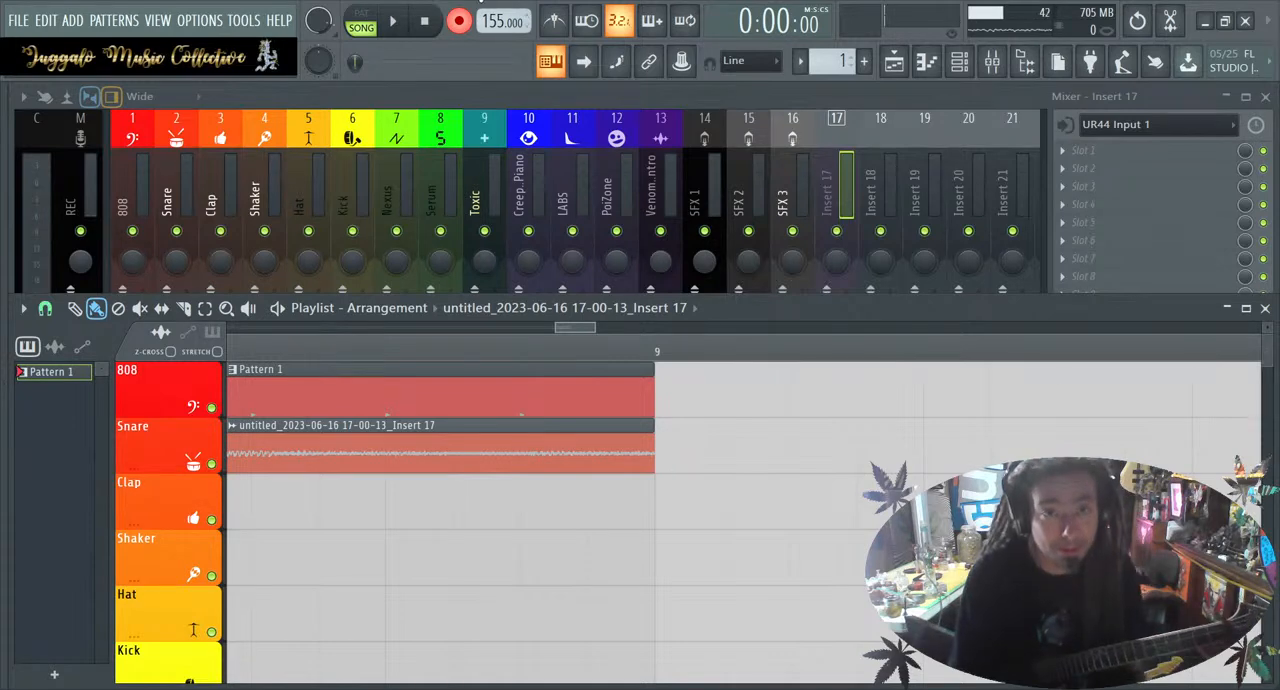
# Disarm recording and play back the trimmed guitar take together with the drums
pyautogui.click(456, 22)
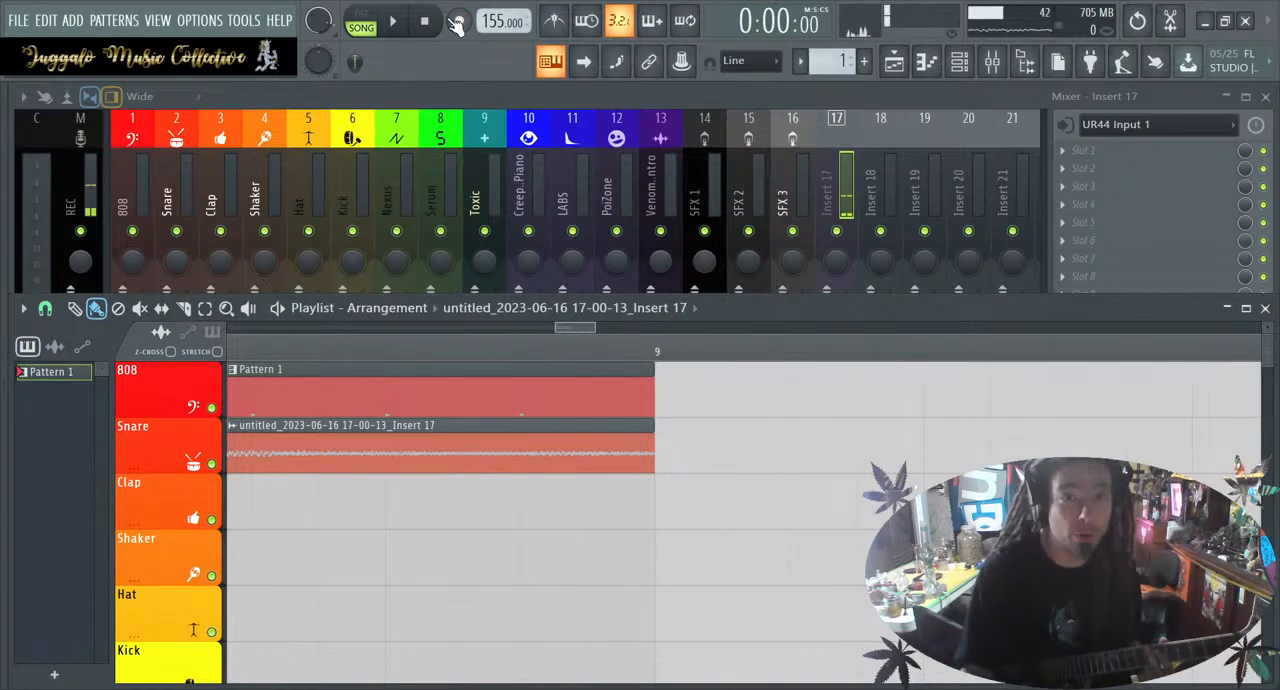
pyautogui.click(394, 24)
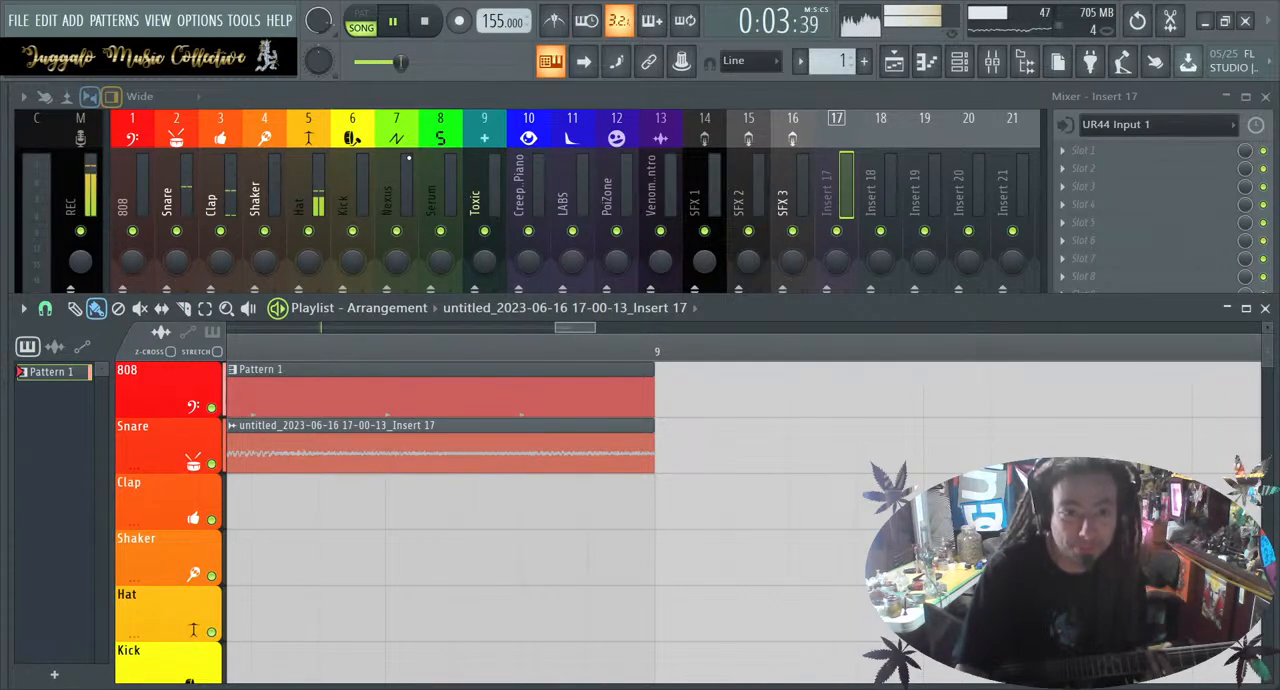
pyautogui.scroll(-2, 414, 463)
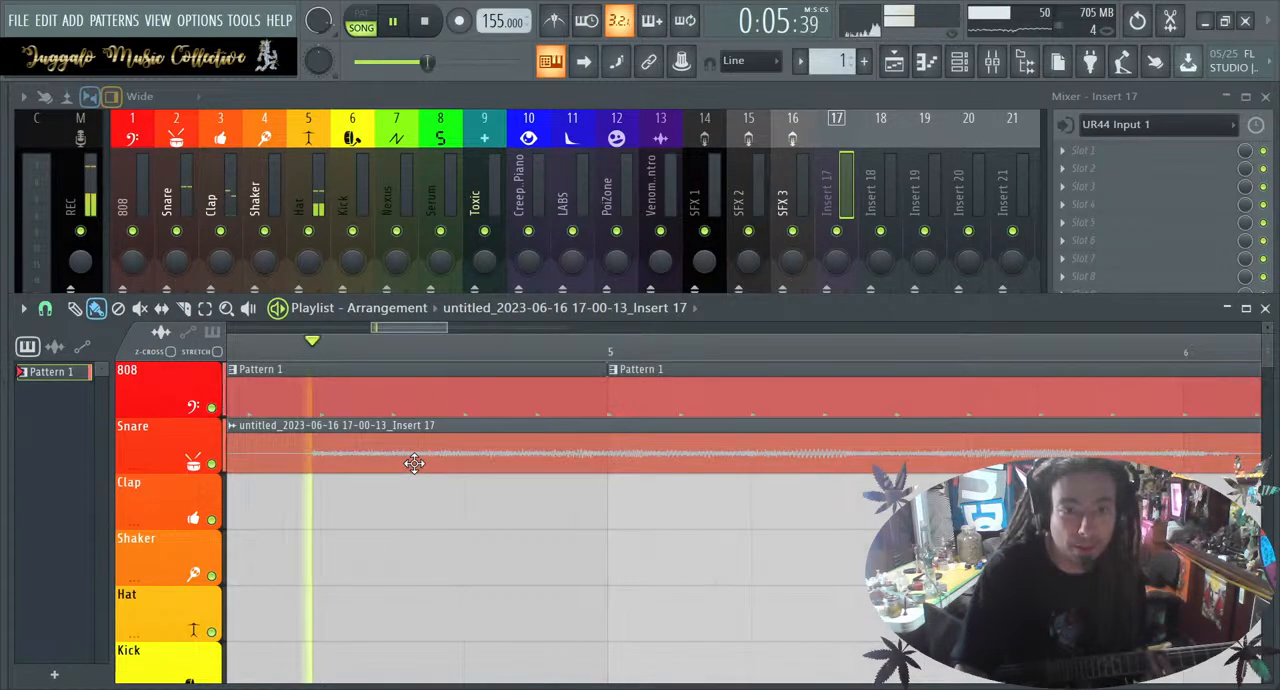
pyautogui.scroll(-3, 414, 463)
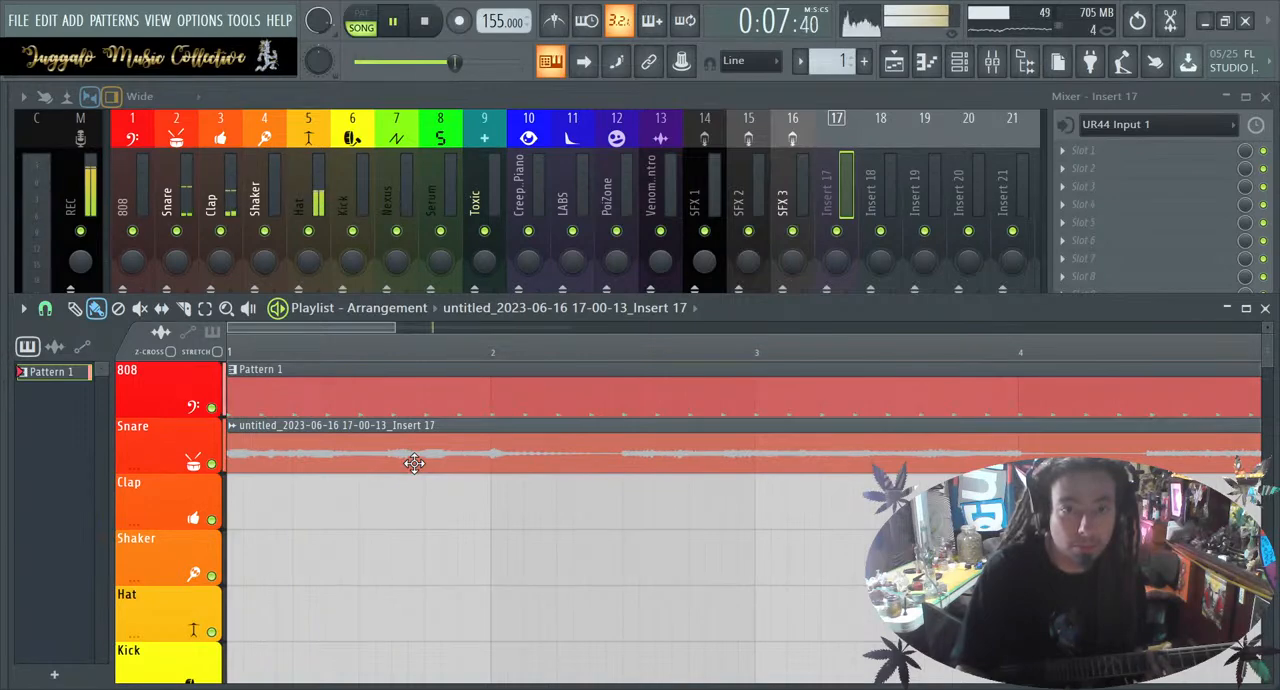
pyautogui.scroll(-2, 414, 463)
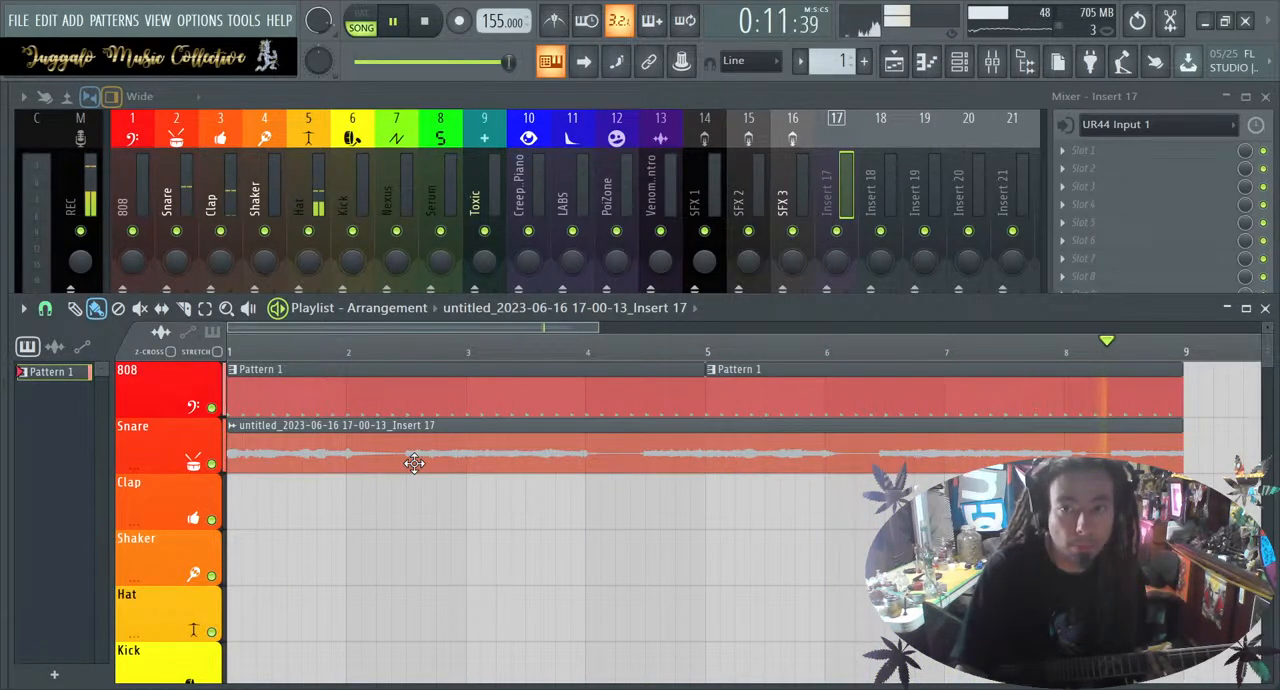
# Delete the recorded guitar clip from the playlist's Snare track and stop playback
pyautogui.rightClick(476, 470)
pyautogui.click(428, 26)
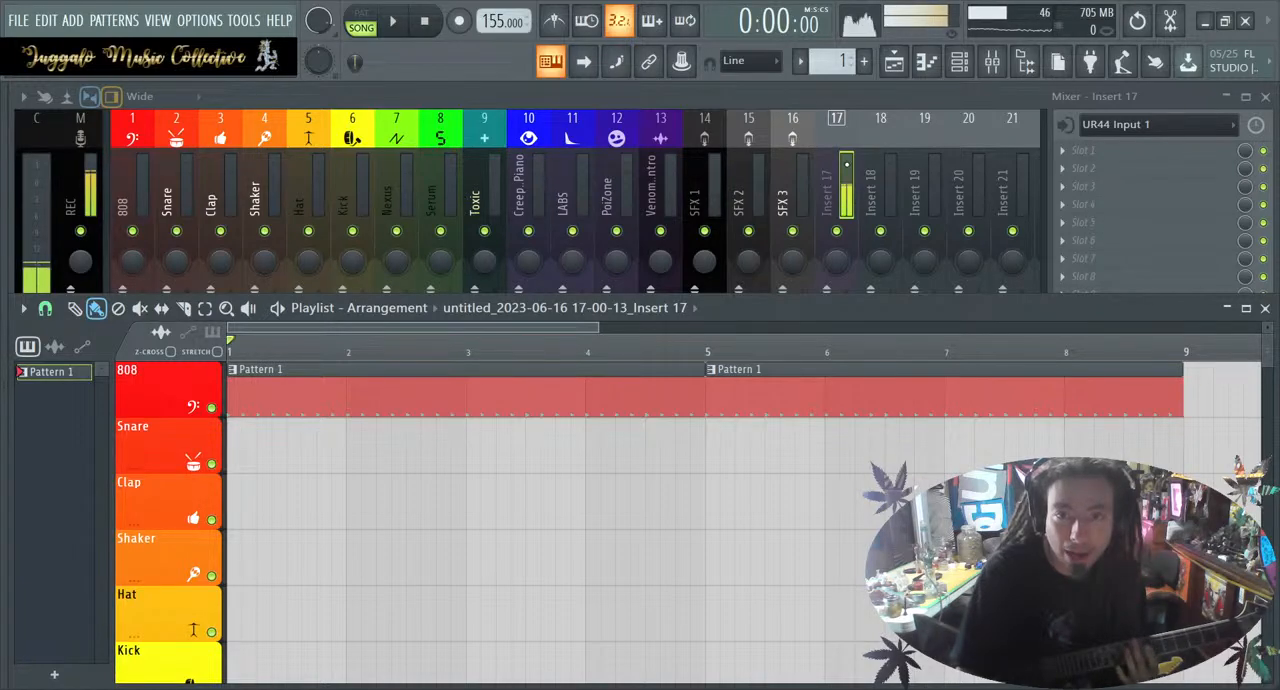
# Open the mixer and lower the master track's volume fader
pyautogui.press('F9')
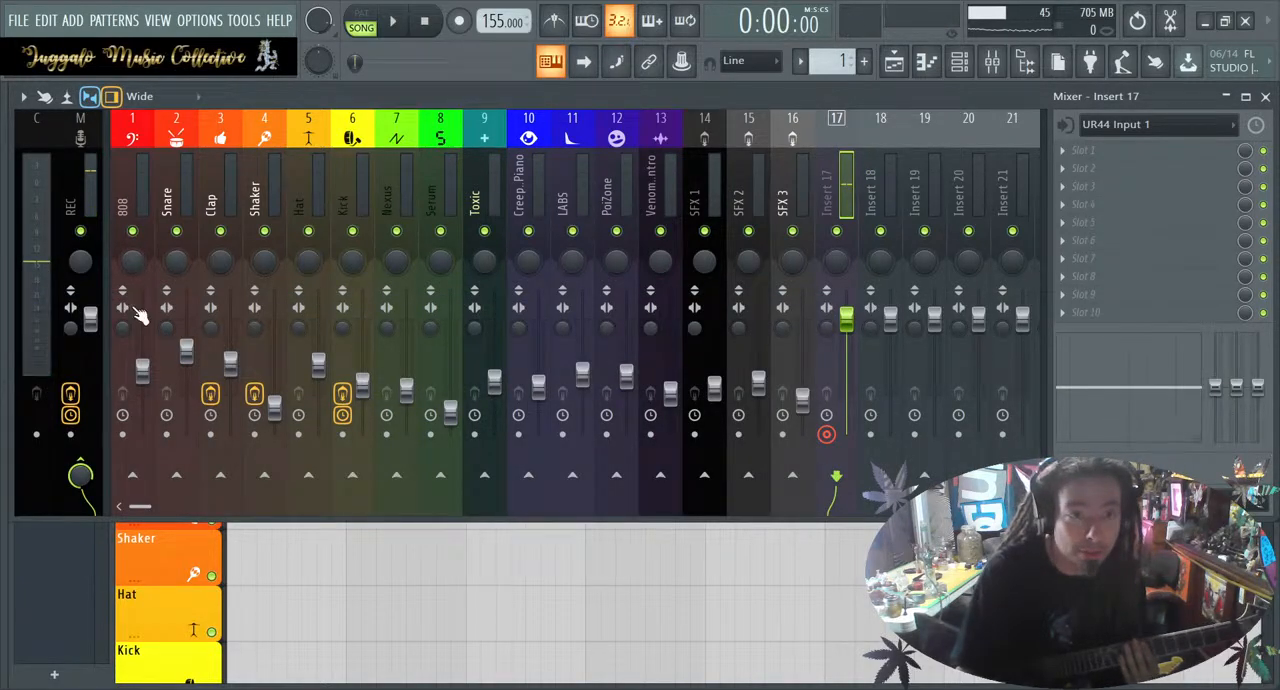
pyautogui.moveTo(90, 318); pyautogui.dragTo(90, 347)
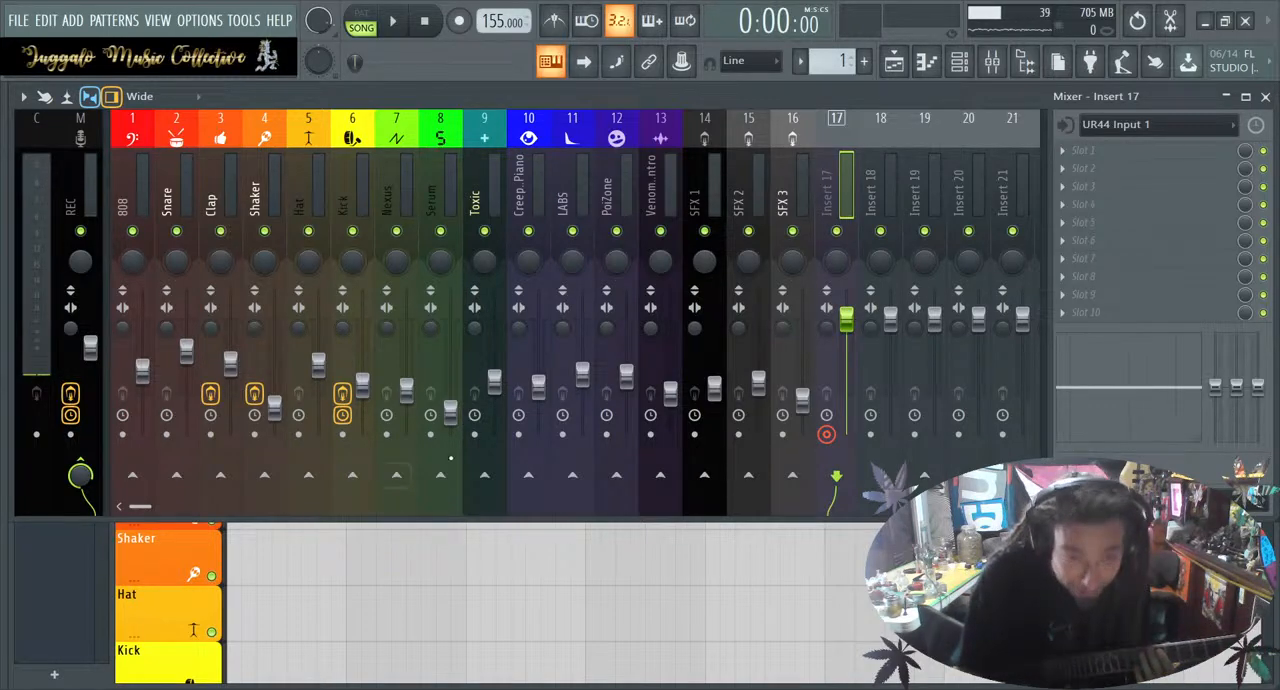
pyautogui.click(459, 21)
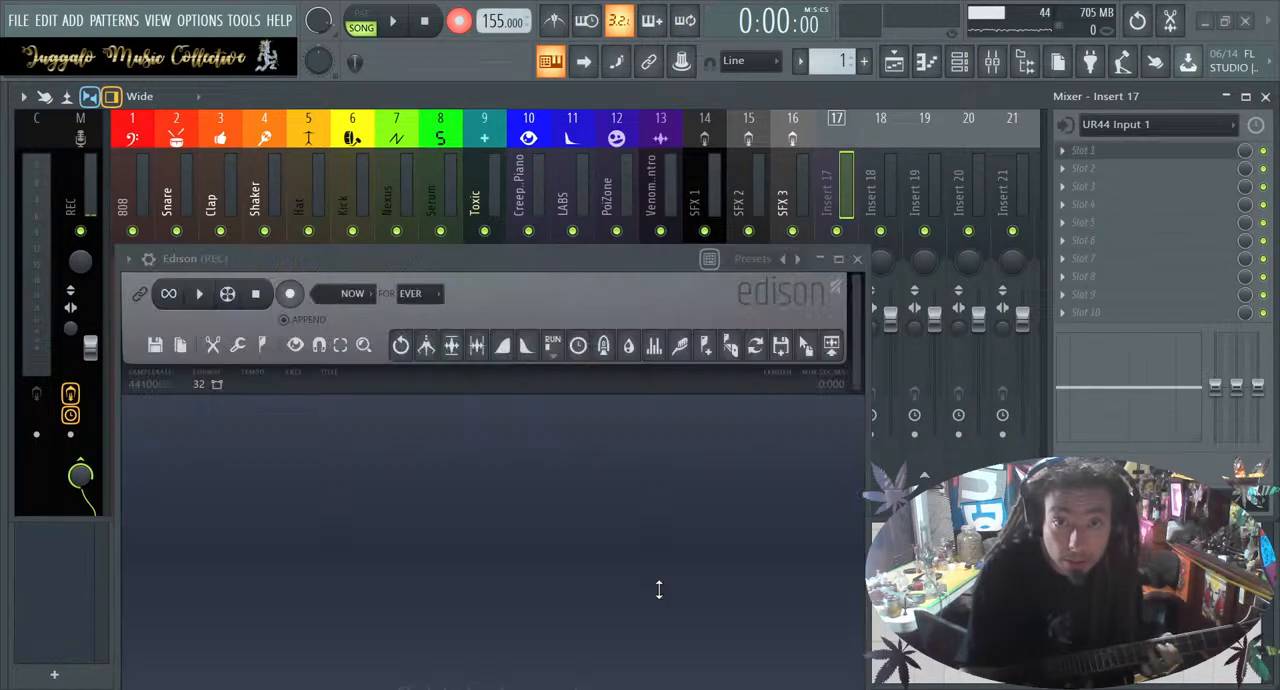
pyautogui.press('space')
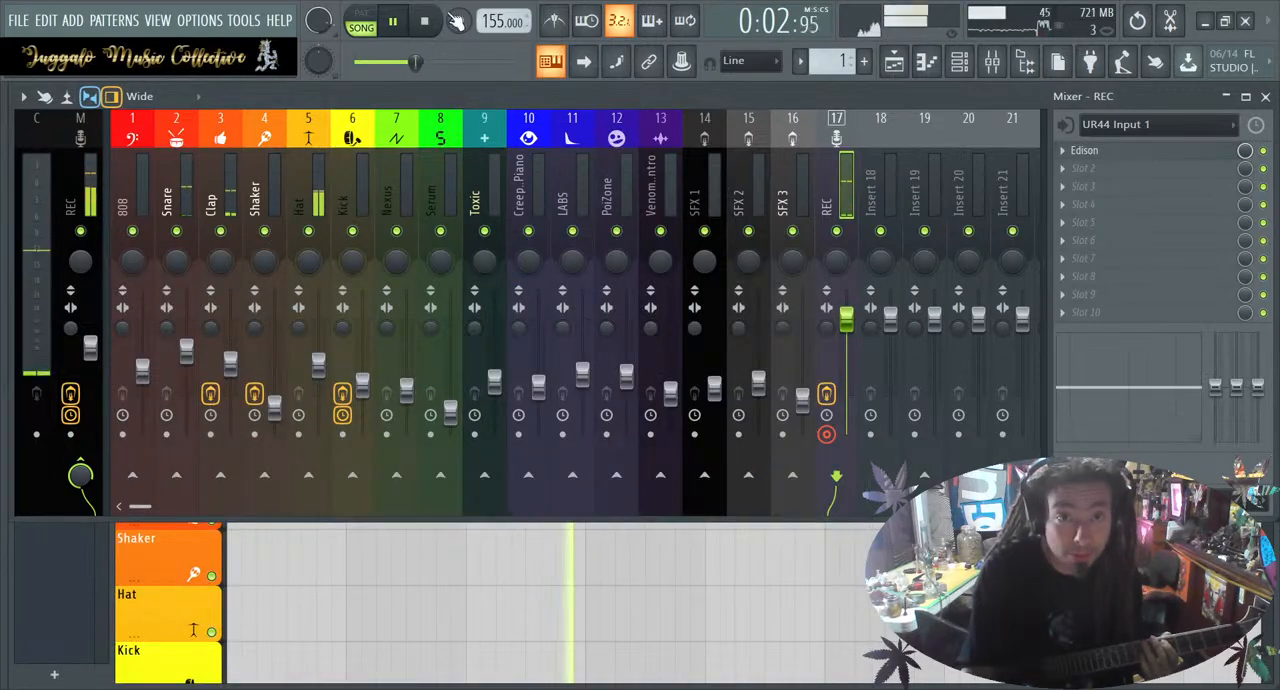
pyautogui.click(428, 20)
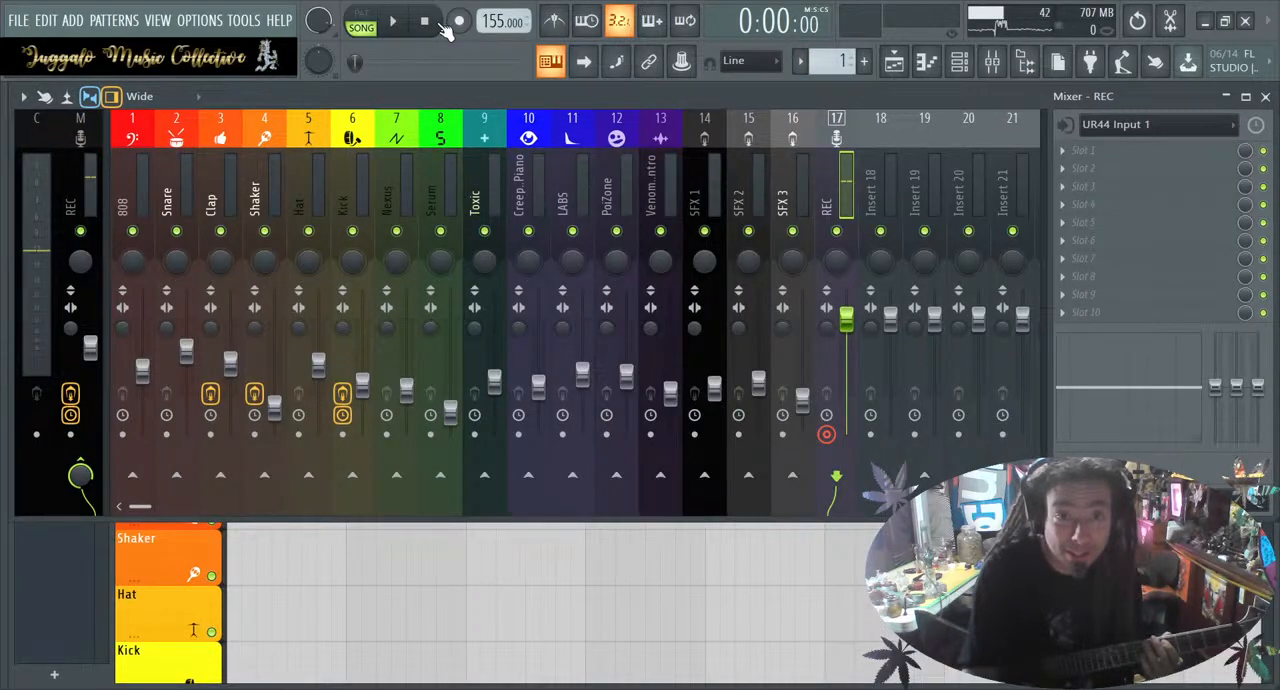
# Arm recording again and bring the Playlist in front of the mixer
pyautogui.click(459, 21)
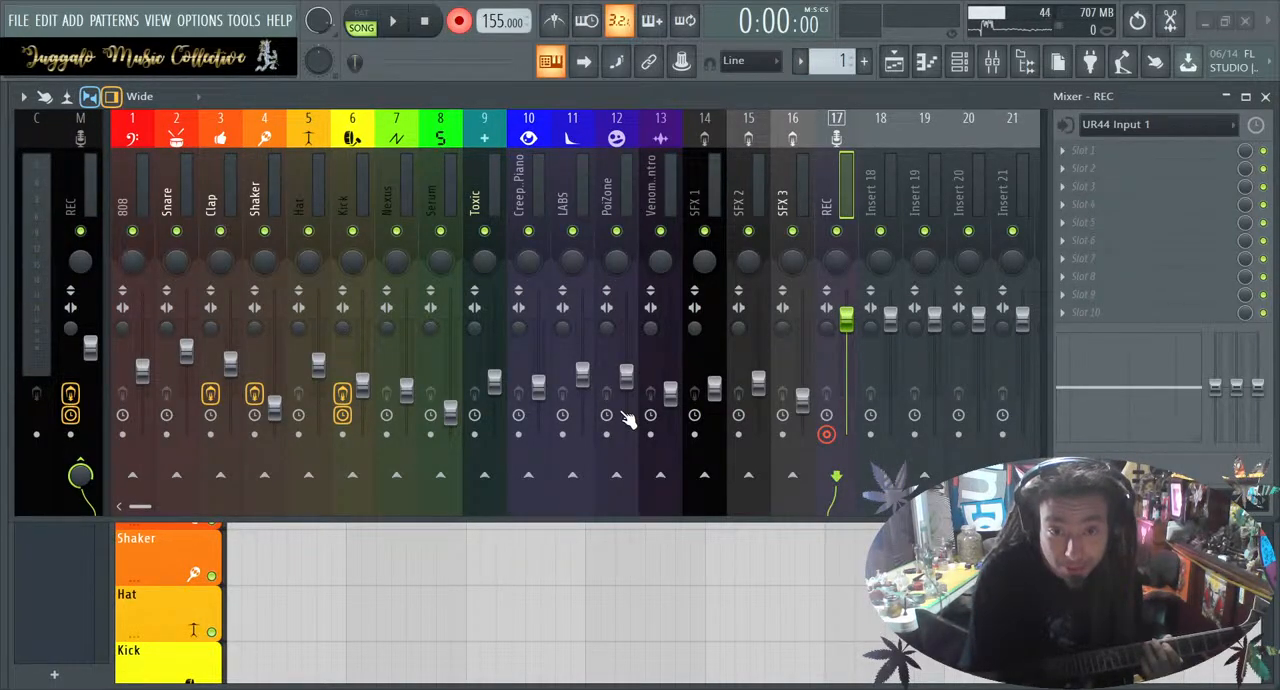
pyautogui.press('space')
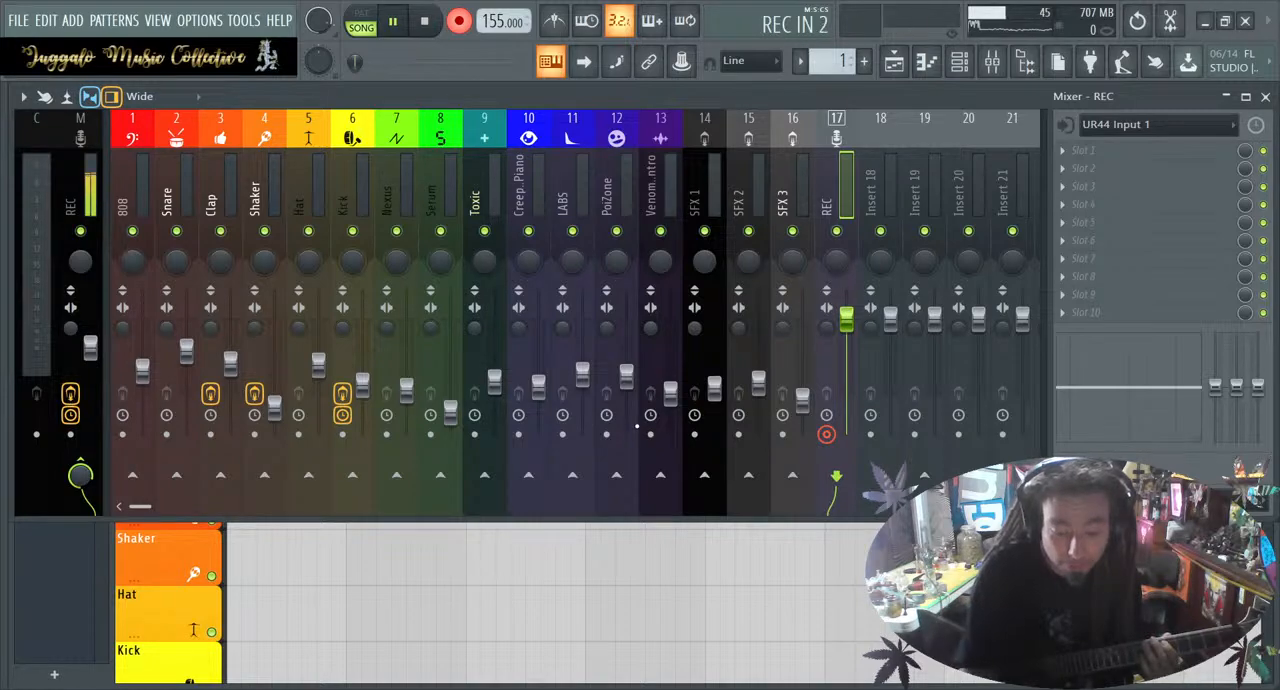
pyautogui.press('space')
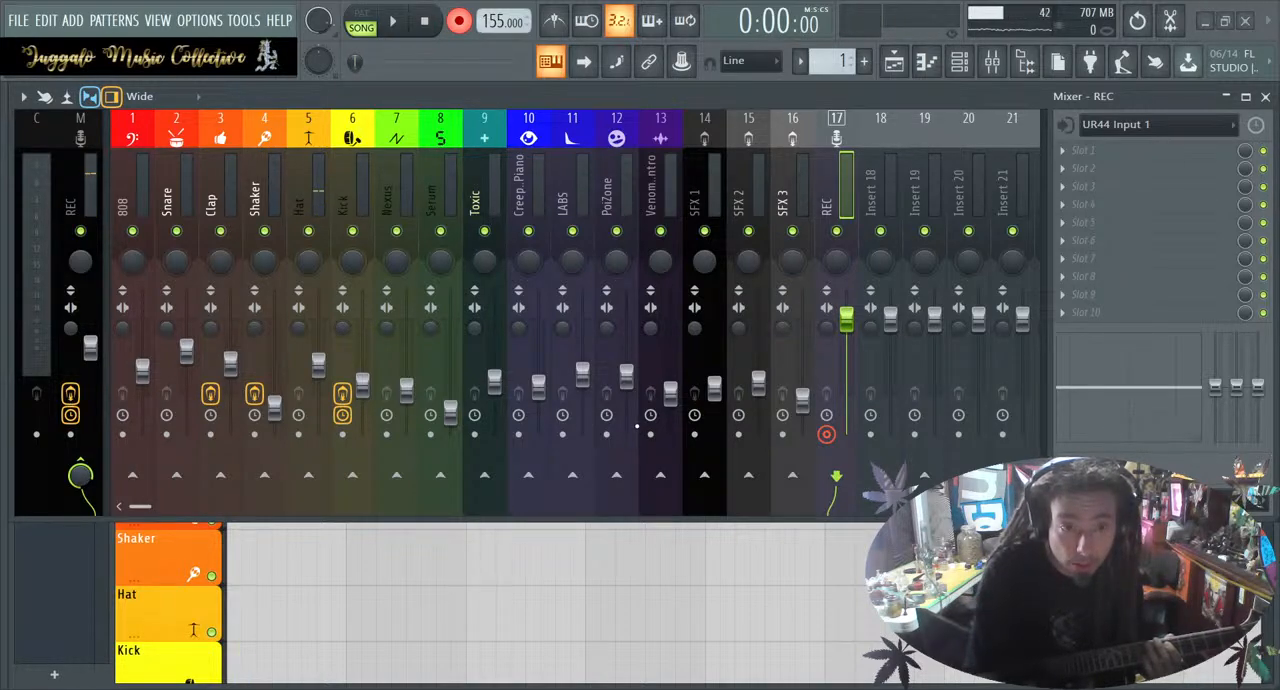
pyautogui.press('F5')
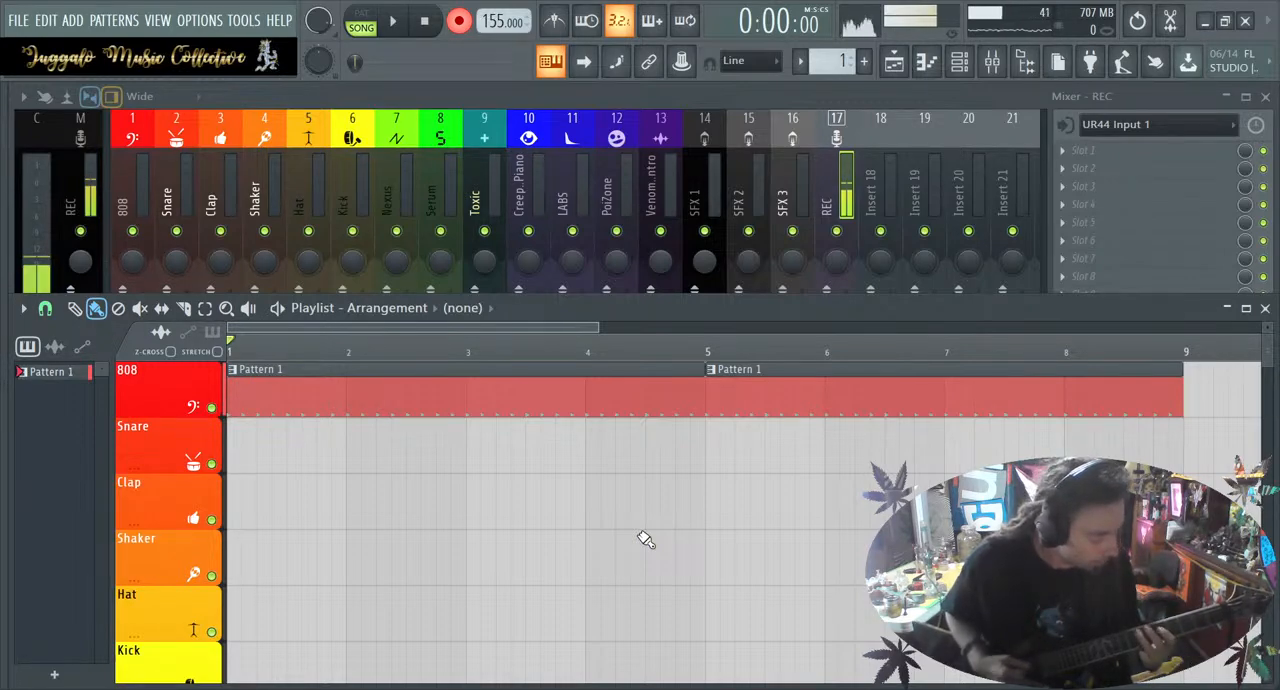
pyautogui.press('space')
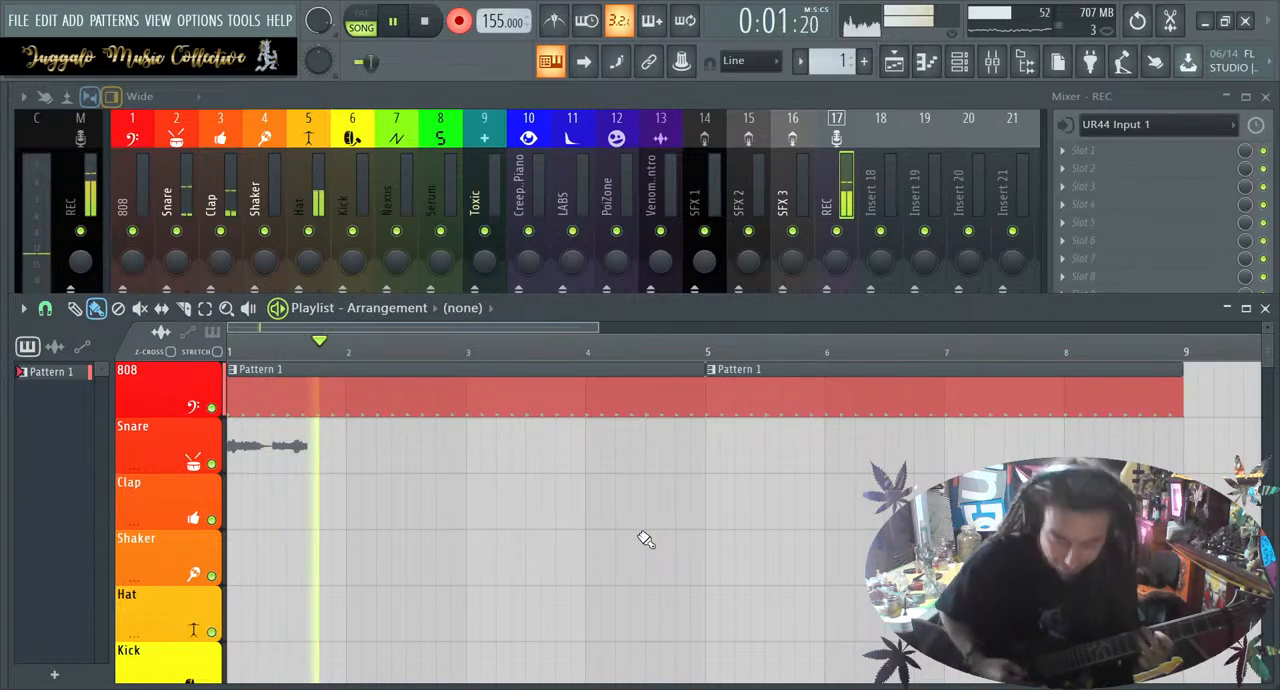
pyautogui.press('space')
pyautogui.hotkey('ctrl', 'z')
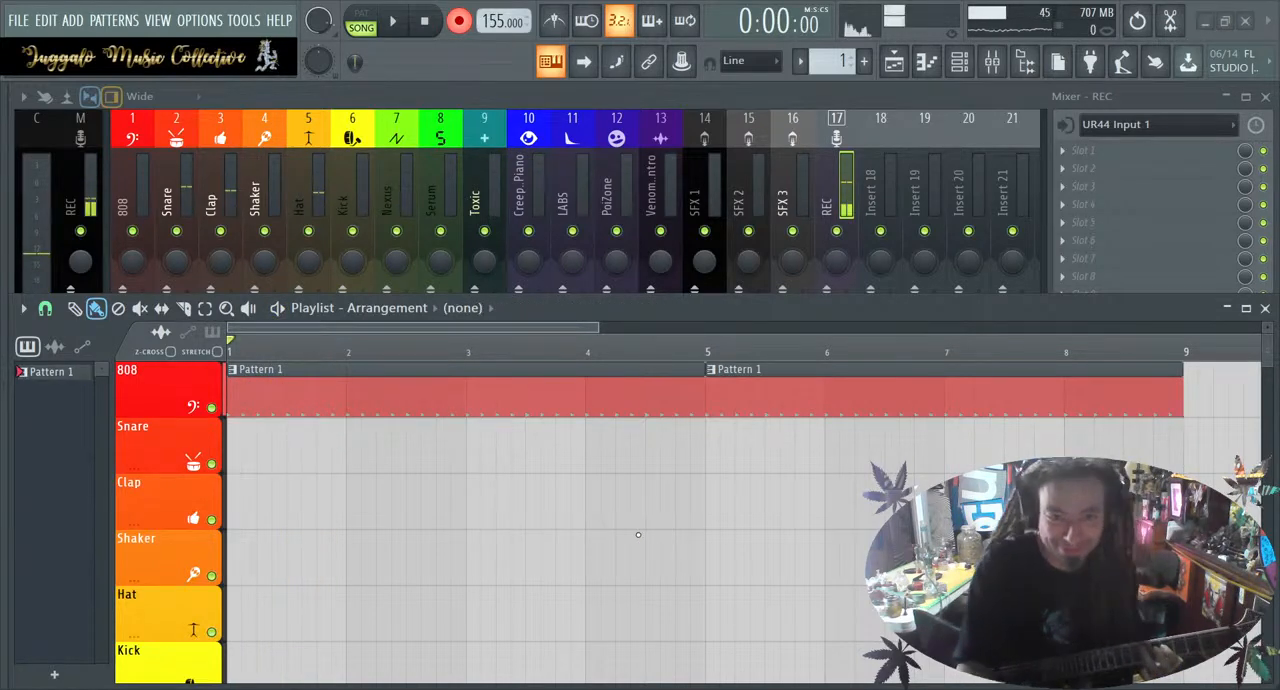
# Record a 16-bar guitar take from bar 1 and cut it to about eight bars, starting at bar 1 on the Snare track
pyautogui.press('space')
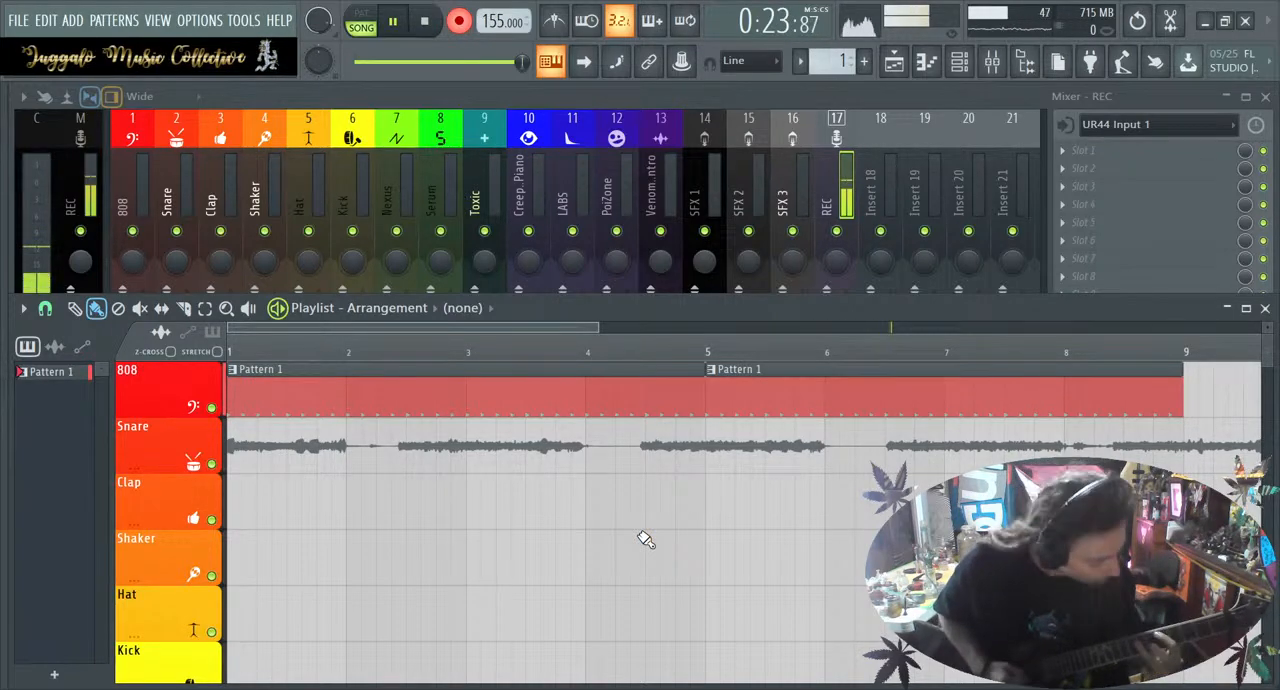
pyautogui.press('space')
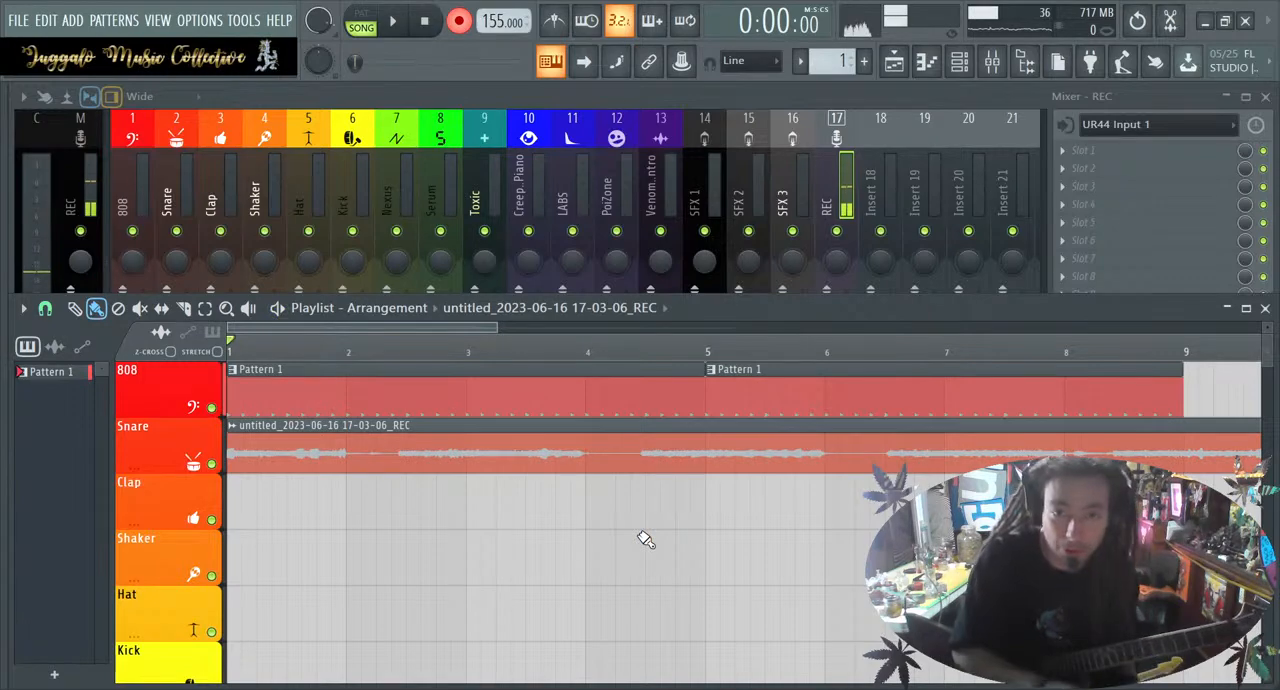
pyautogui.scroll(-3, 700, 660)
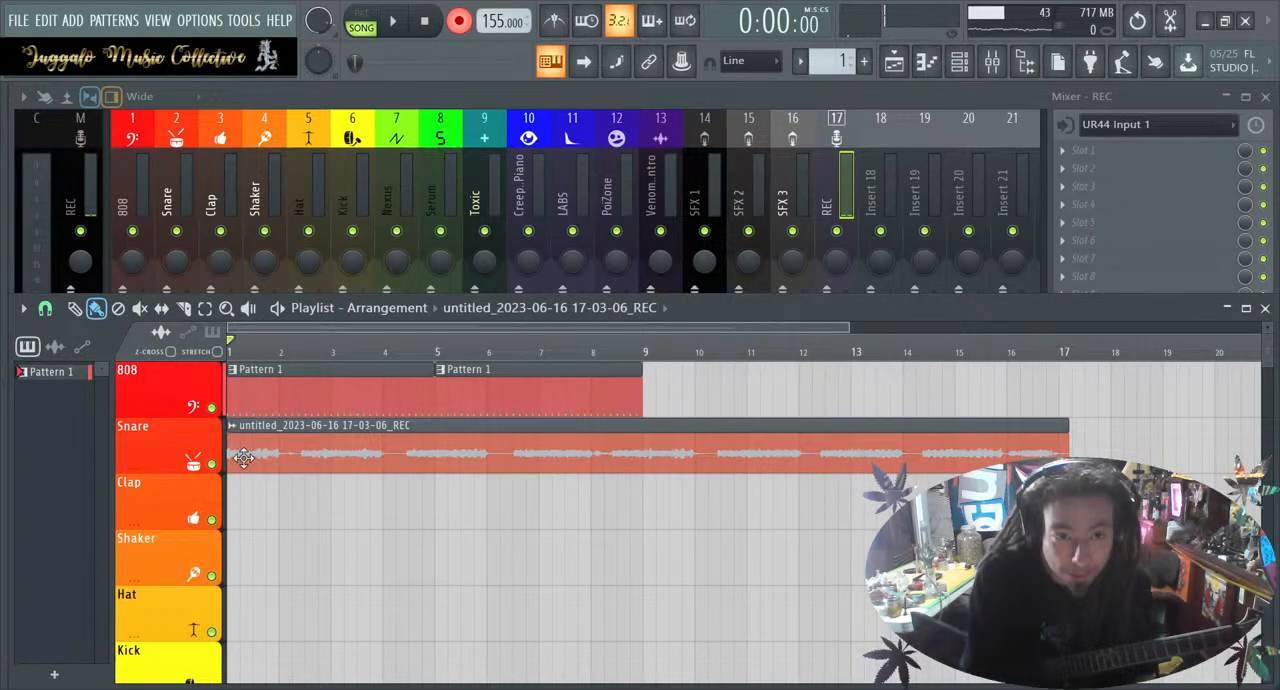
pyautogui.moveTo(233, 455)
pyautogui.mouseDown()
pyautogui.moveTo(645, 453)
pyautogui.moveTo(230, 450)
pyautogui.mouseUp()
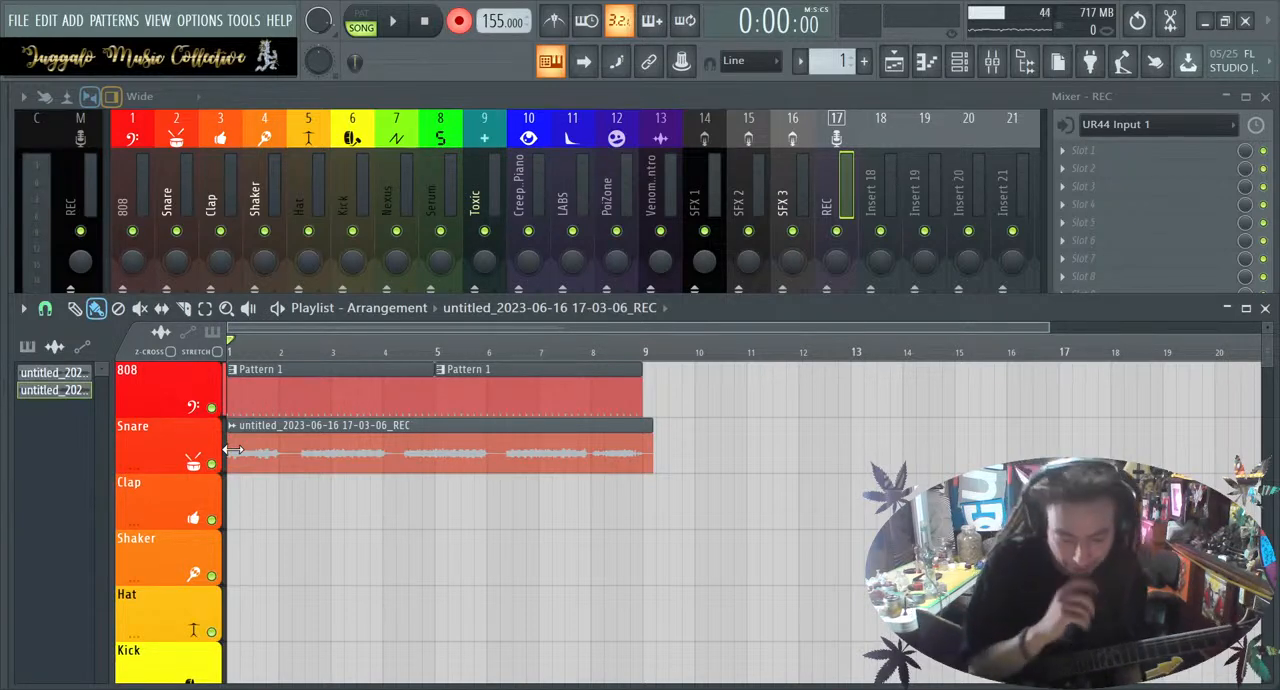
# Disarm recording, play back the take with the drums, and trim the guitar clip's end to bar 9
pyautogui.click(457, 22)
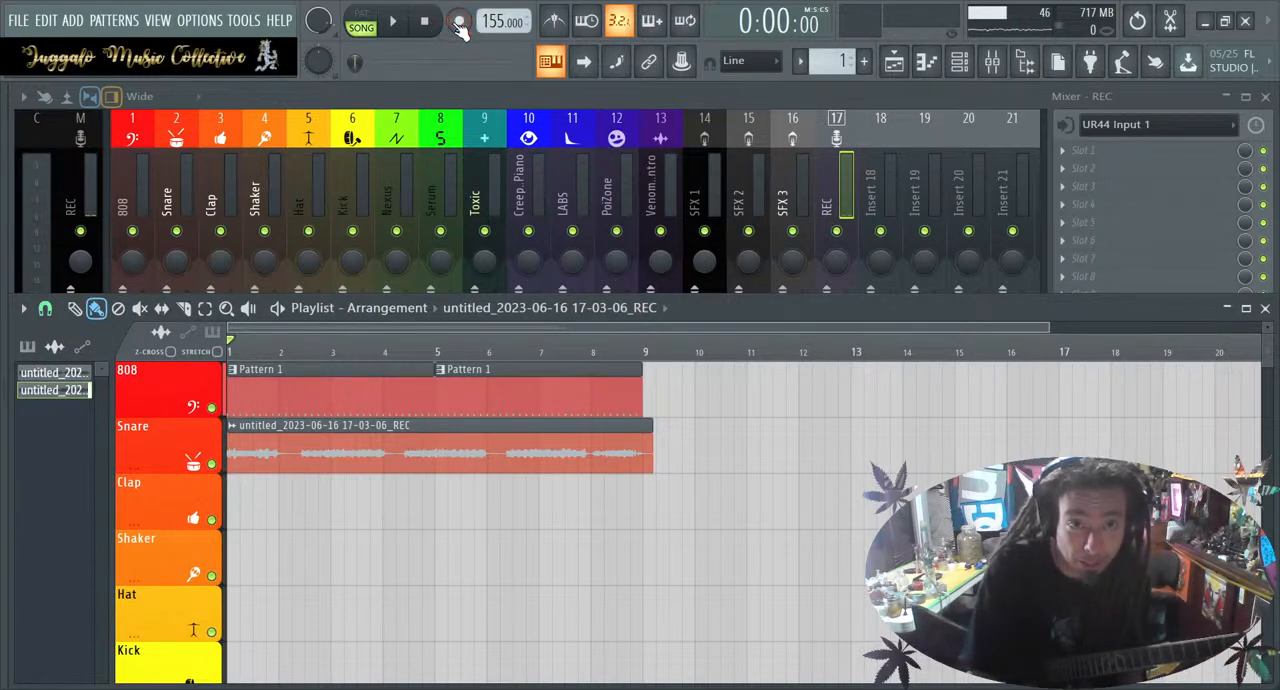
pyautogui.click(396, 22)
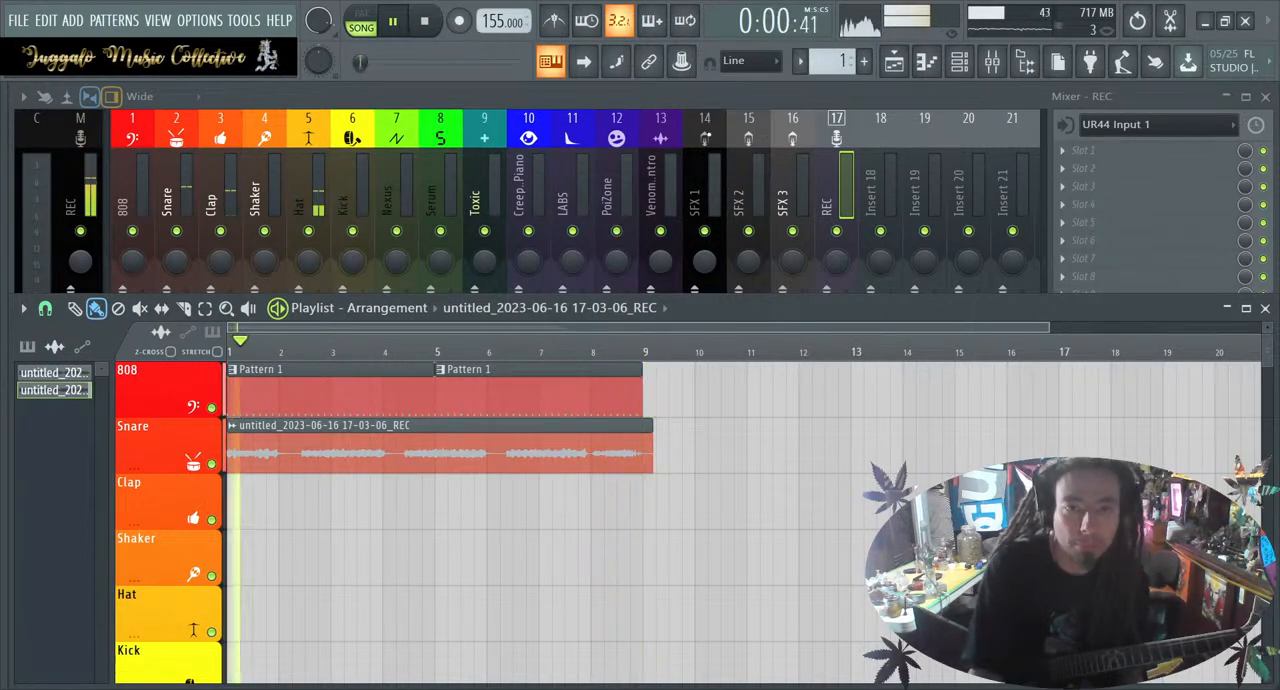
pyautogui.rightClick(688, 457)
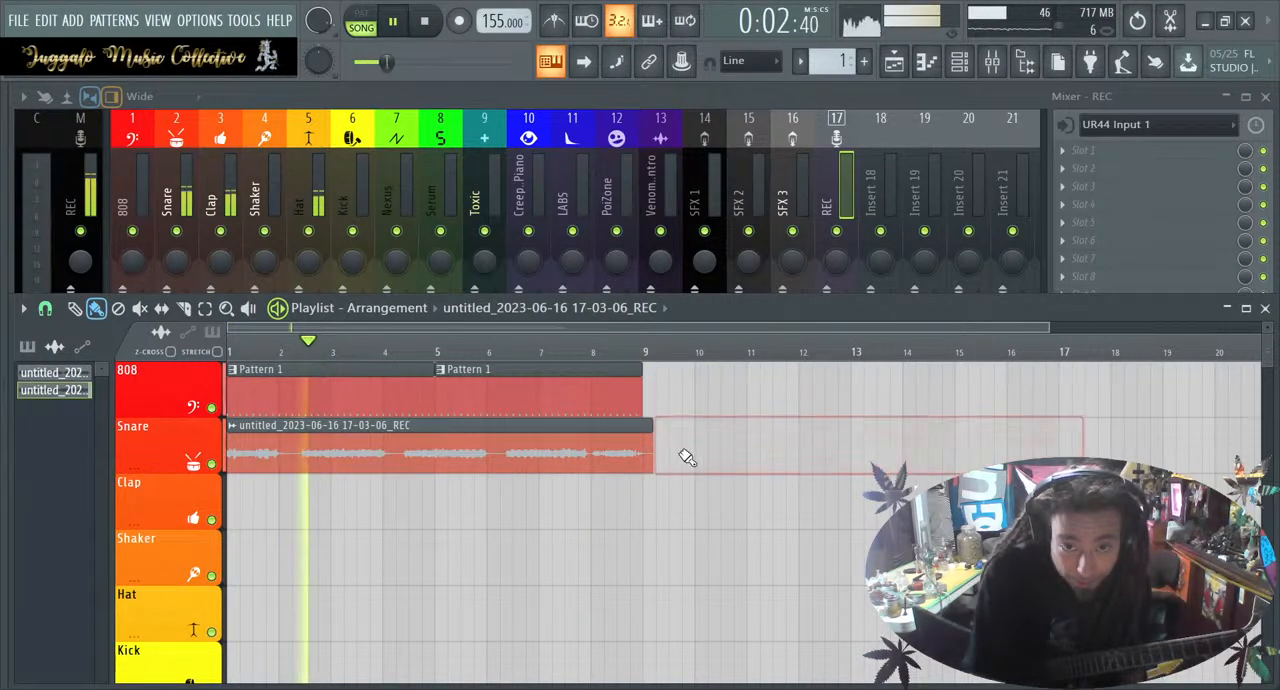
pyautogui.moveTo(655, 446); pyautogui.dragTo(642, 446)
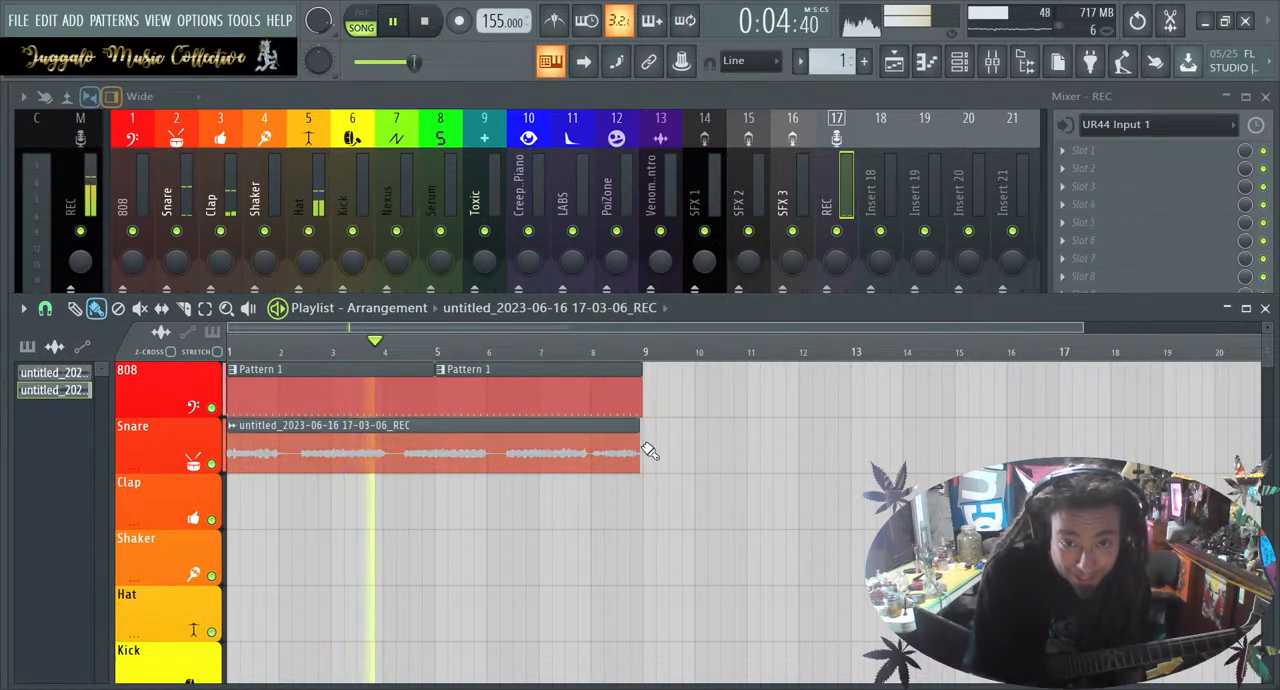
pyautogui.scroll(5, 645, 448)
pyautogui.scroll(2, 651, 451)
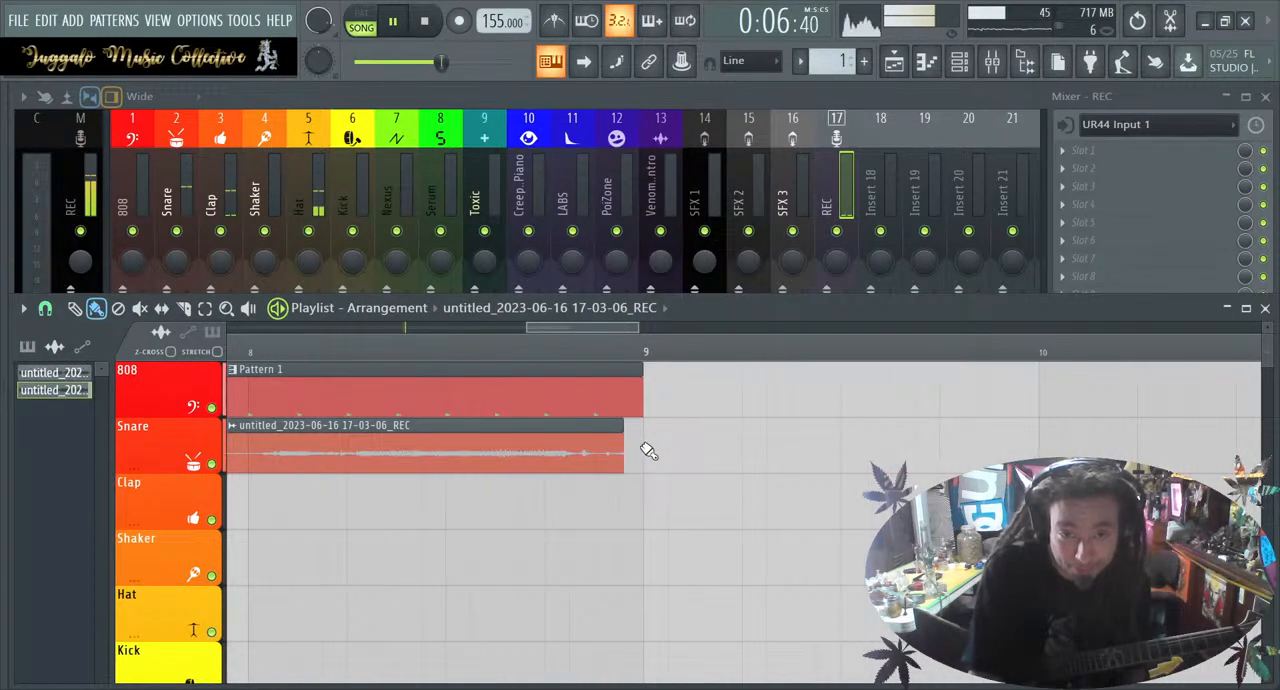
pyautogui.moveTo(621, 446); pyautogui.dragTo(641, 446)
pyautogui.scroll(-4, 640, 446)
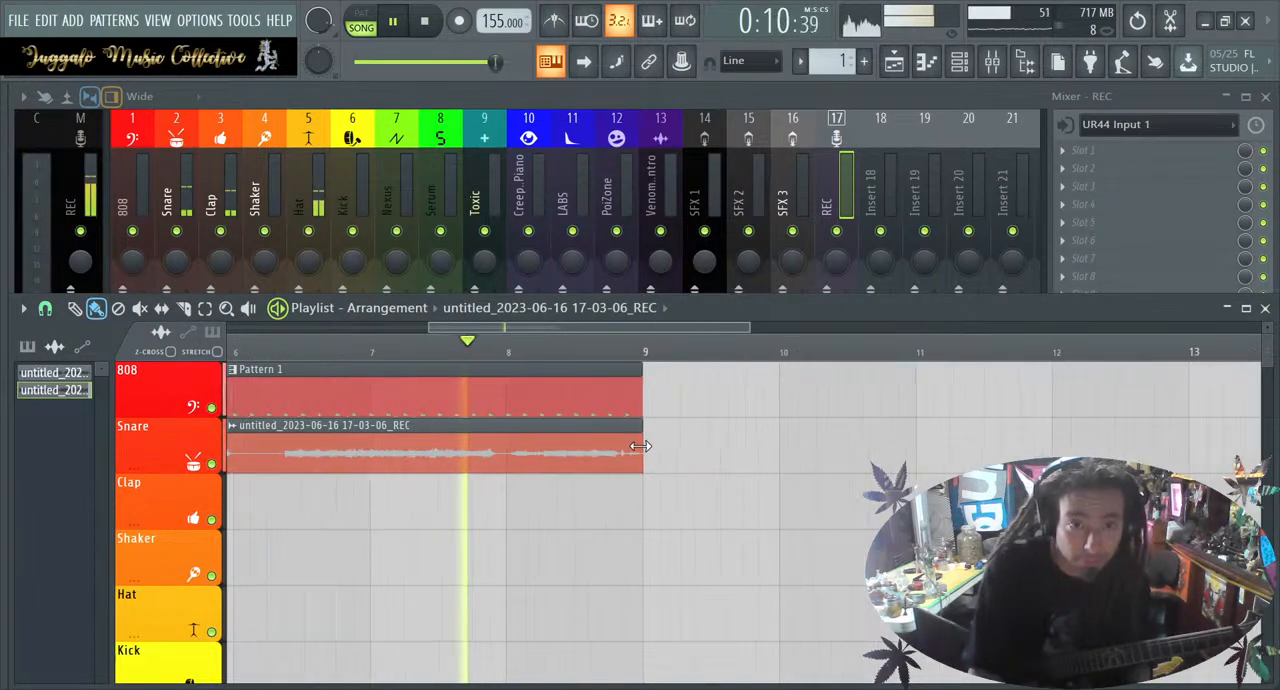
pyautogui.press('space')
pyautogui.scroll(-4, 645, 449)
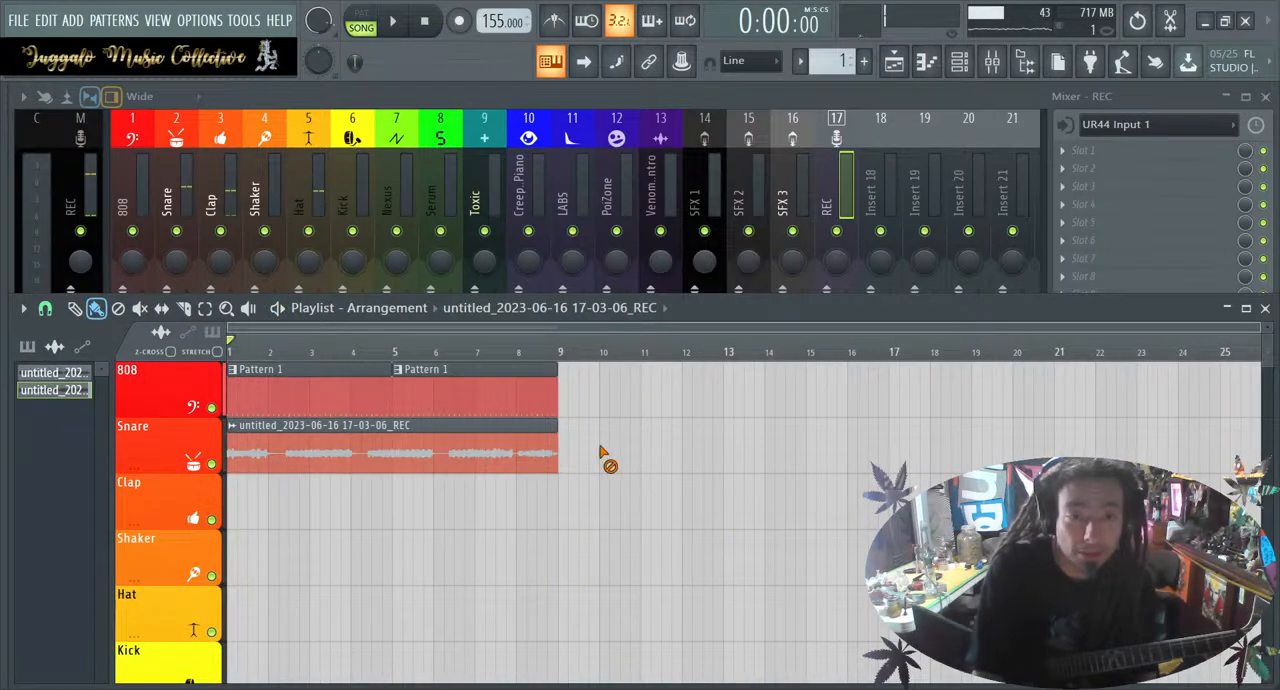
# Delete the guitar clip from the Snare track and duplicate the Pattern 1 clips so the drums run to bar 17
pyautogui.rightClick(280, 452)
pyautogui.moveTo(324, 439); pyautogui.dragTo(438, 405)
pyautogui.moveTo(280, 404); pyautogui.dragTo(606, 396)
pyautogui.click(615, 465)
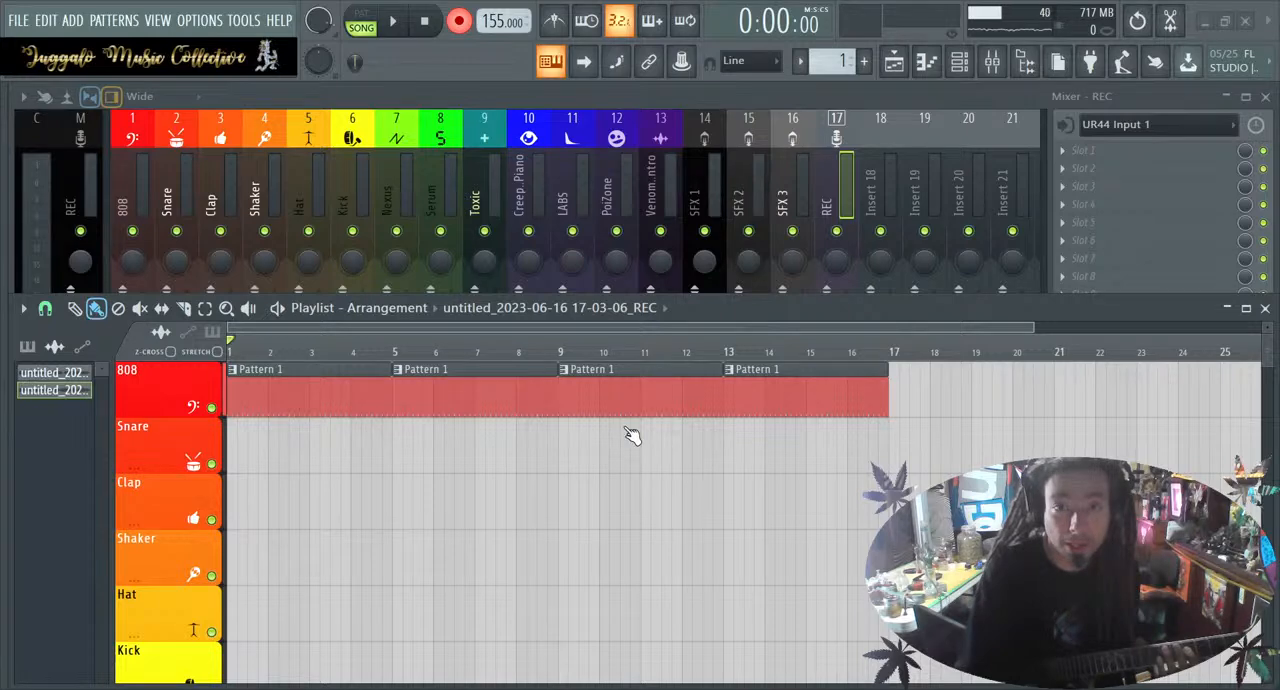
pyautogui.press('space')
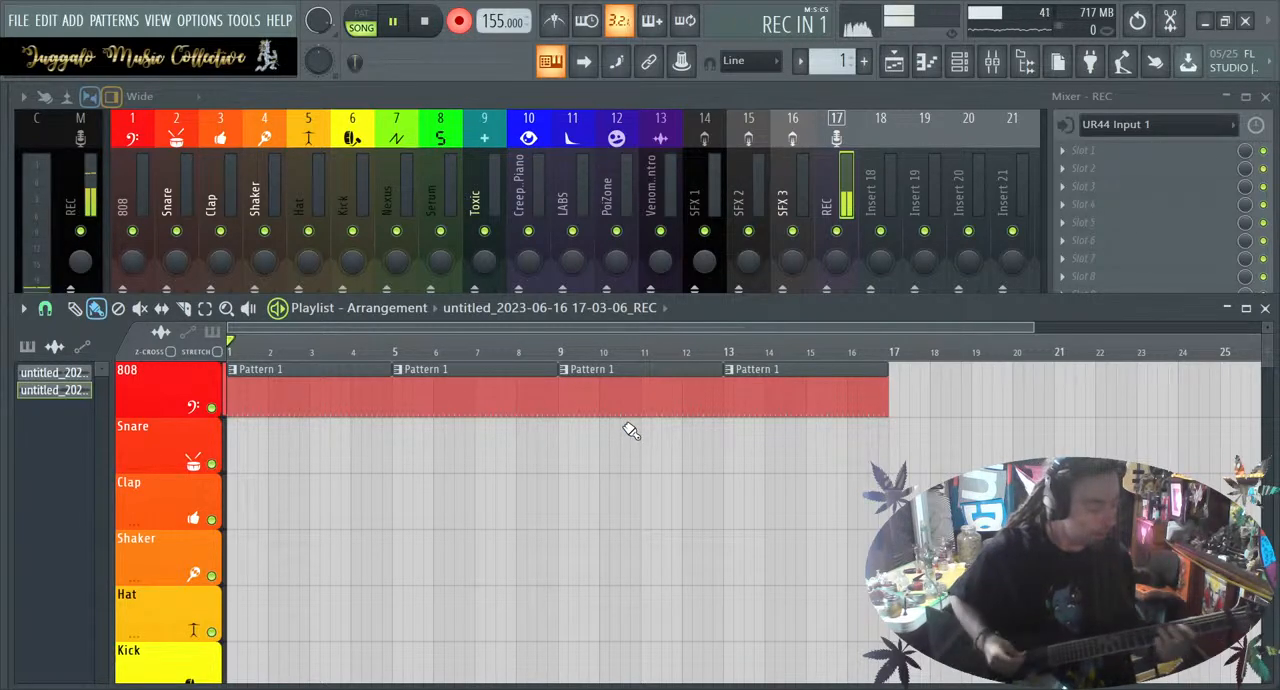
pyautogui.press('space')
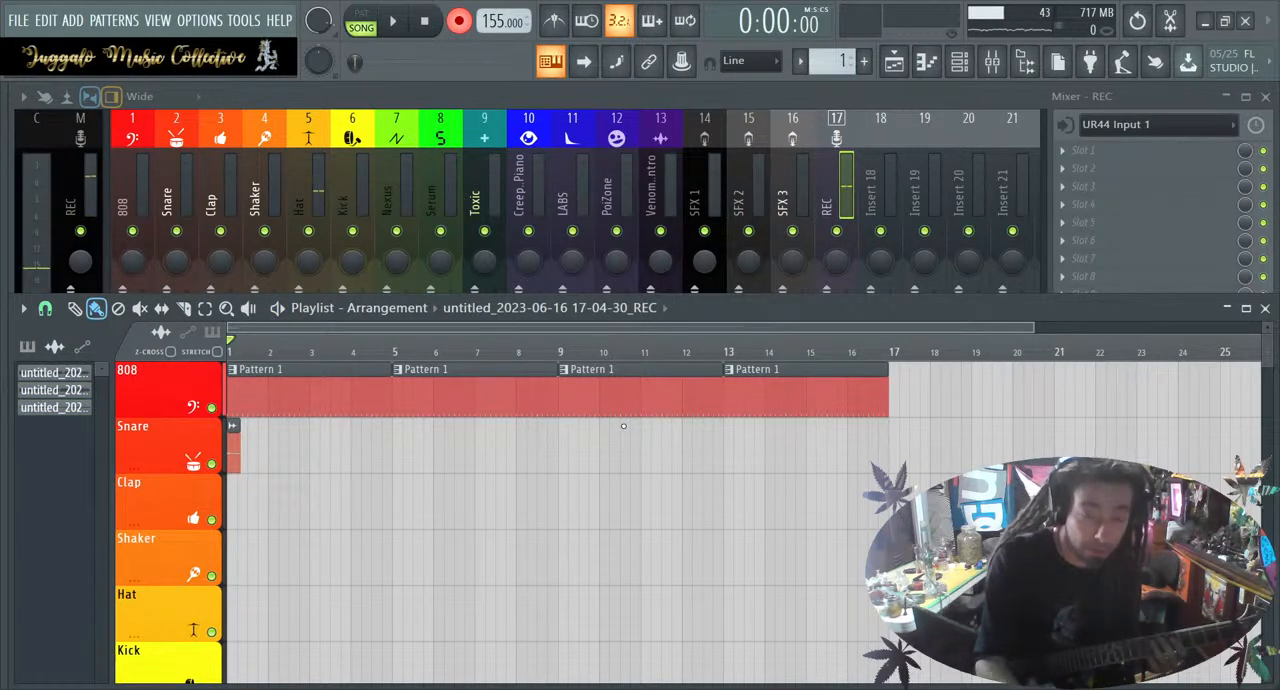
pyautogui.hotkey('ctrl', 'z')
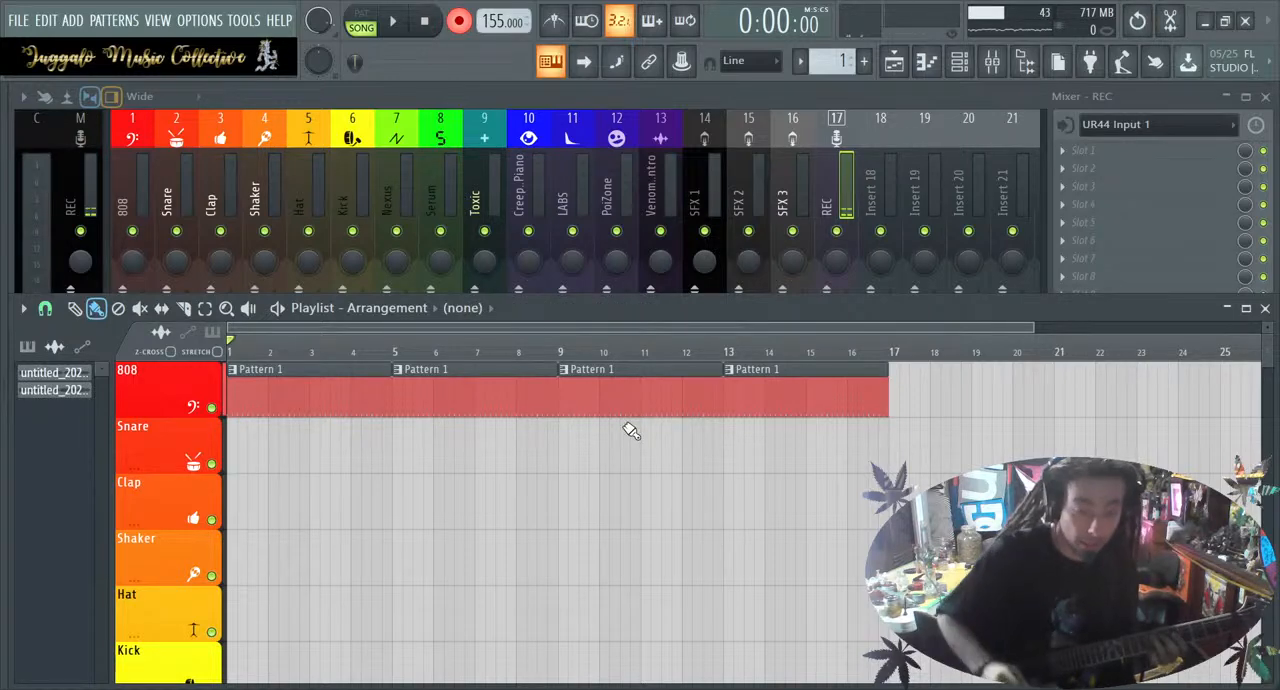
# Record a guitar take from bar 1 past bar 17 over the four drum clips and slice its clip at bars 17 and 9
pyautogui.press('space')
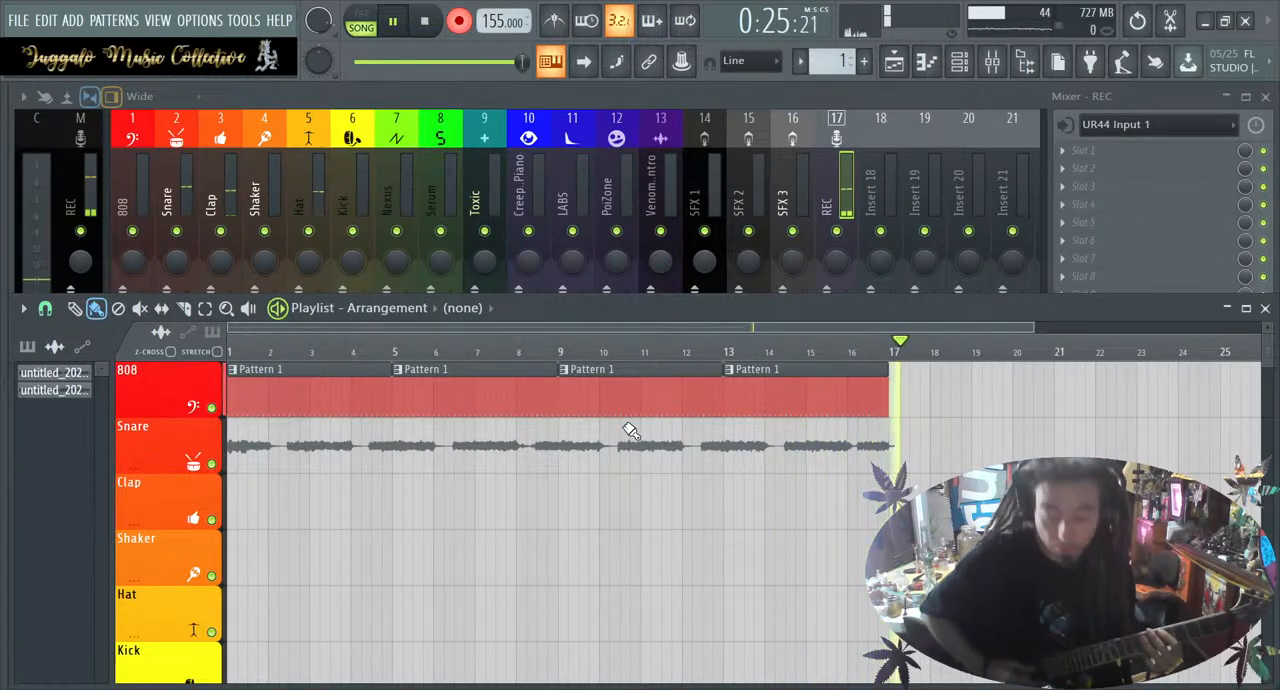
pyautogui.press('space')
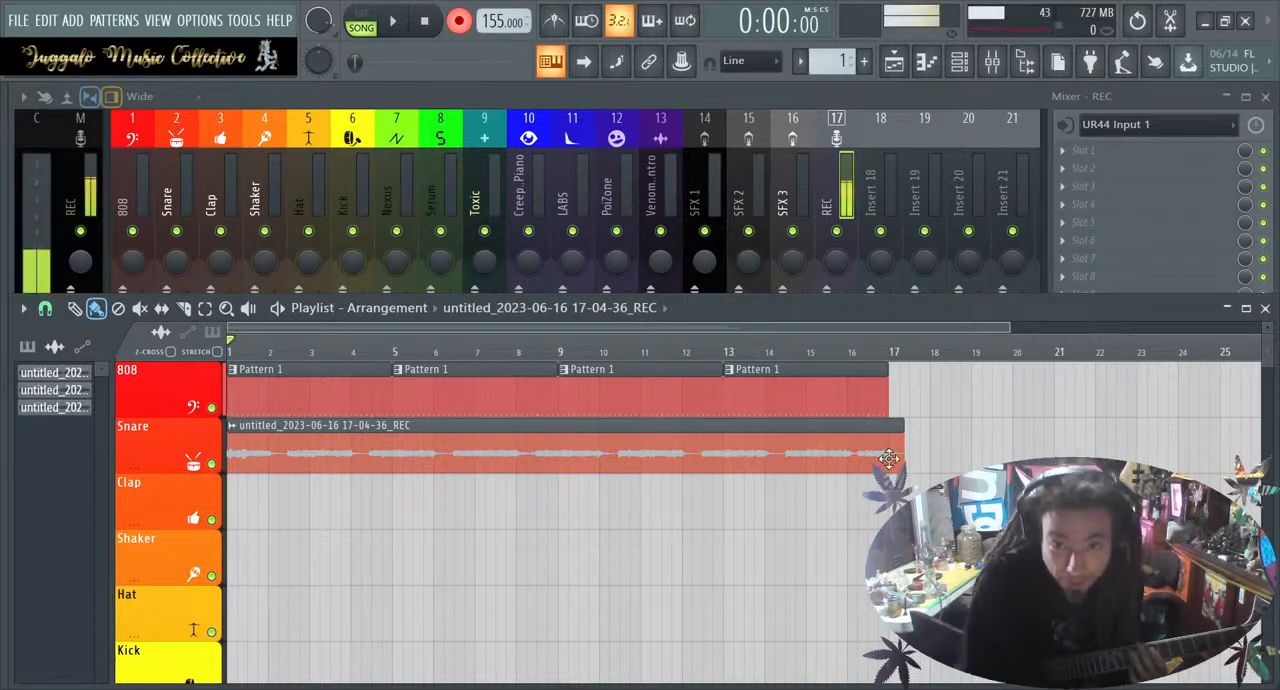
pyautogui.scroll(6, 754, 453)
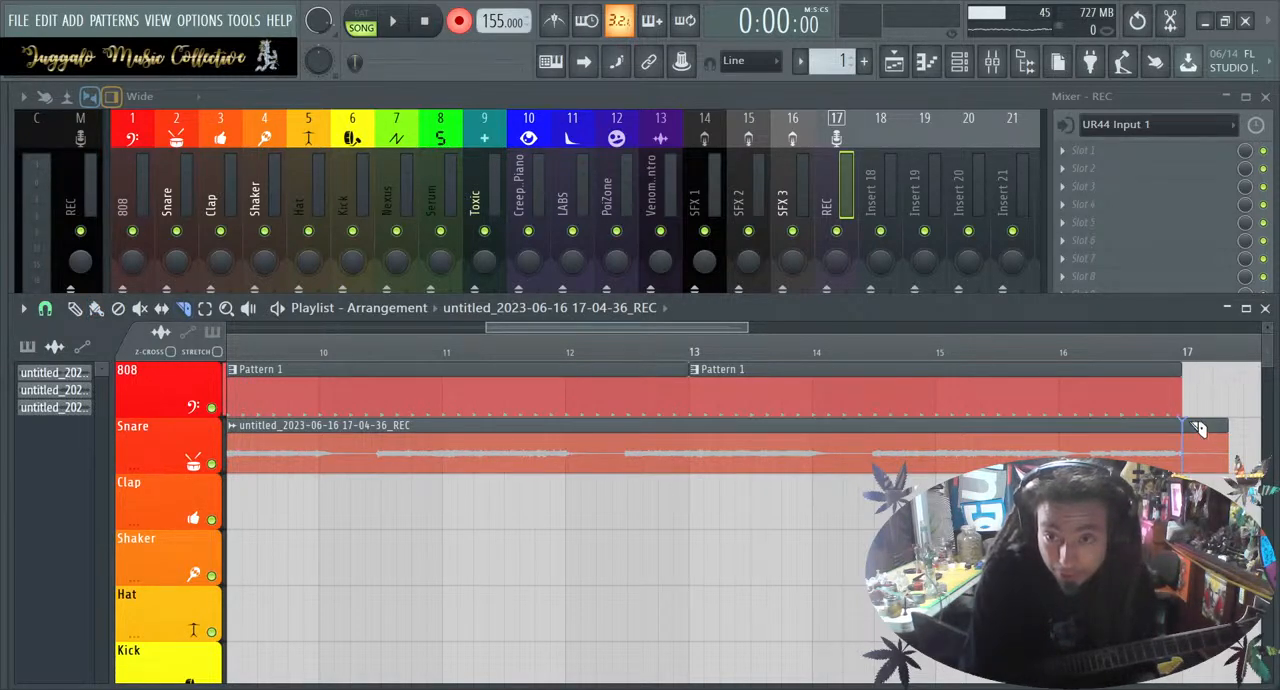
pyautogui.hscroll(-5, 566, 570)
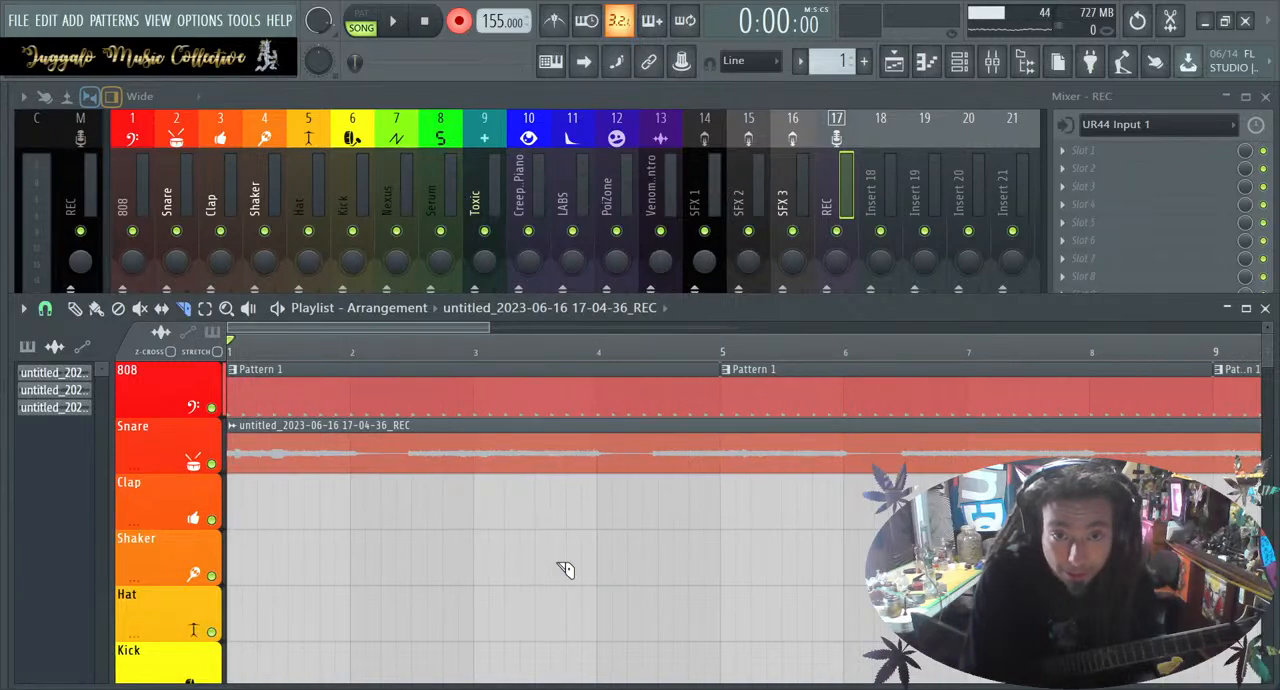
pyautogui.scroll(-4, 566, 570)
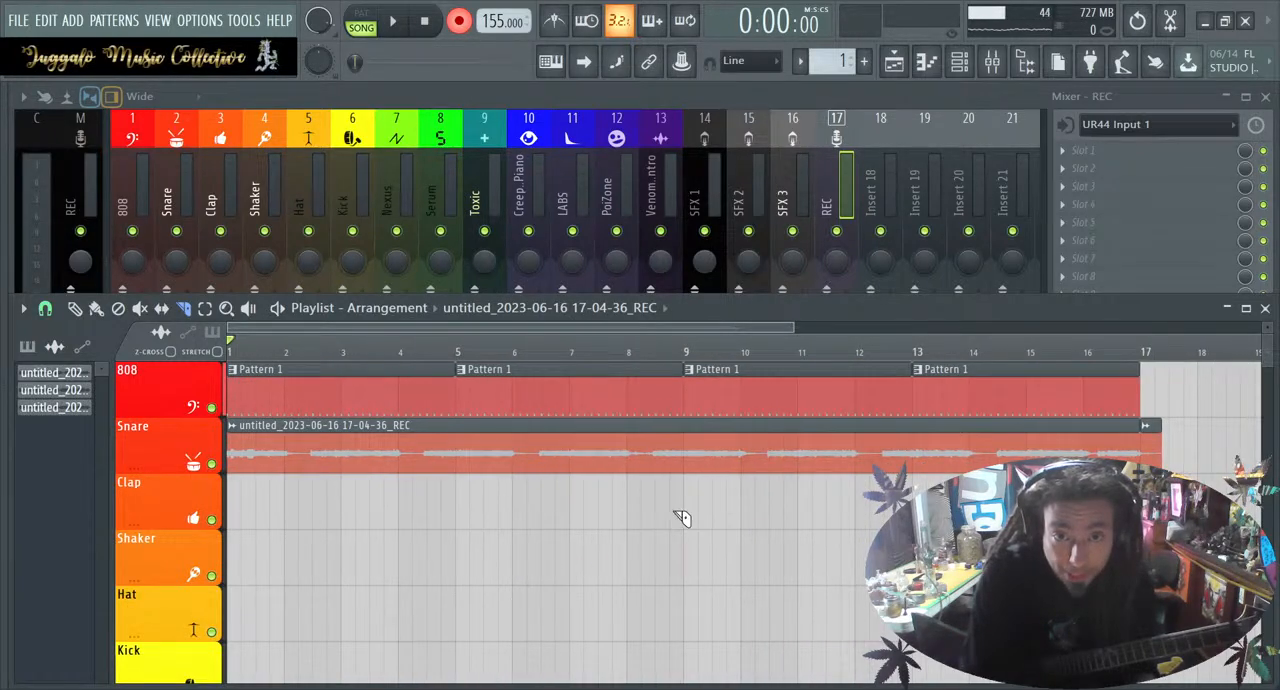
pyautogui.moveTo(696, 420); pyautogui.dragTo(696, 440)
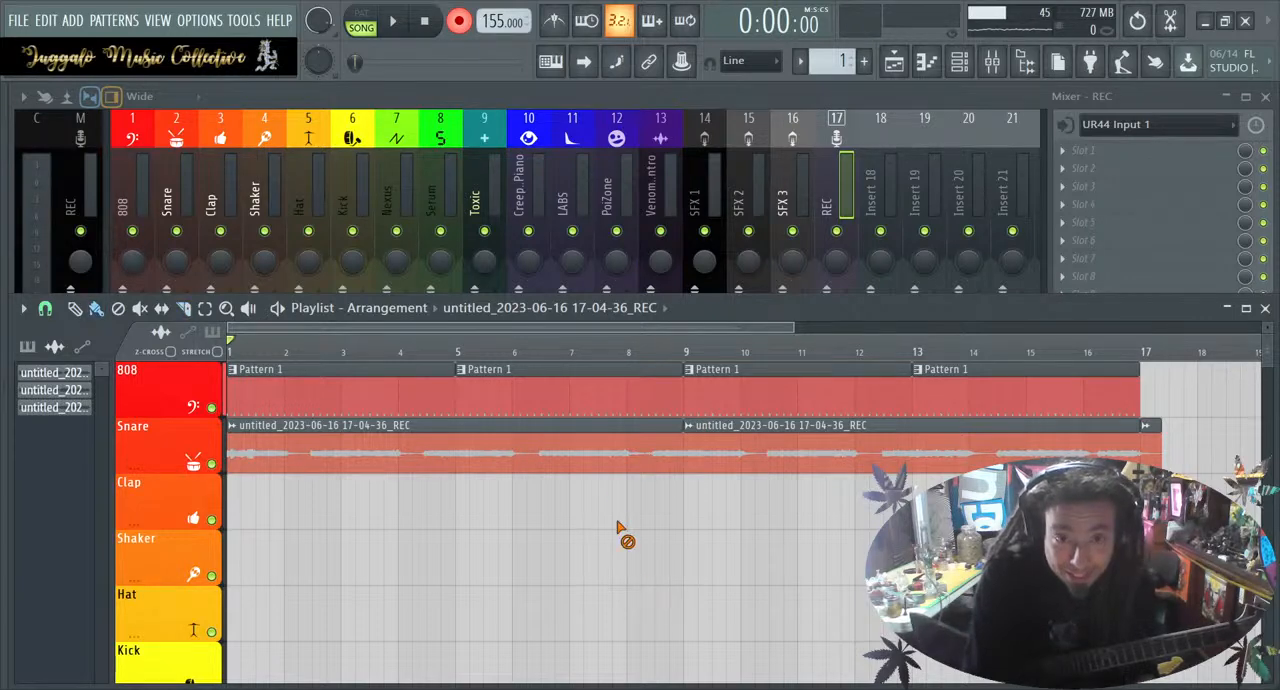
# Delete the drum and guitar clips before bar 9 and the guitar remnant after bar 17, and move the remaining clips to bar 1
pyautogui.rightClick(622, 450)
pyautogui.rightClick(620, 402)
pyautogui.rightClick(423, 402)
pyautogui.moveTo(828, 542); pyautogui.dragTo(952, 400)
pyautogui.rightClick(1198, 472)
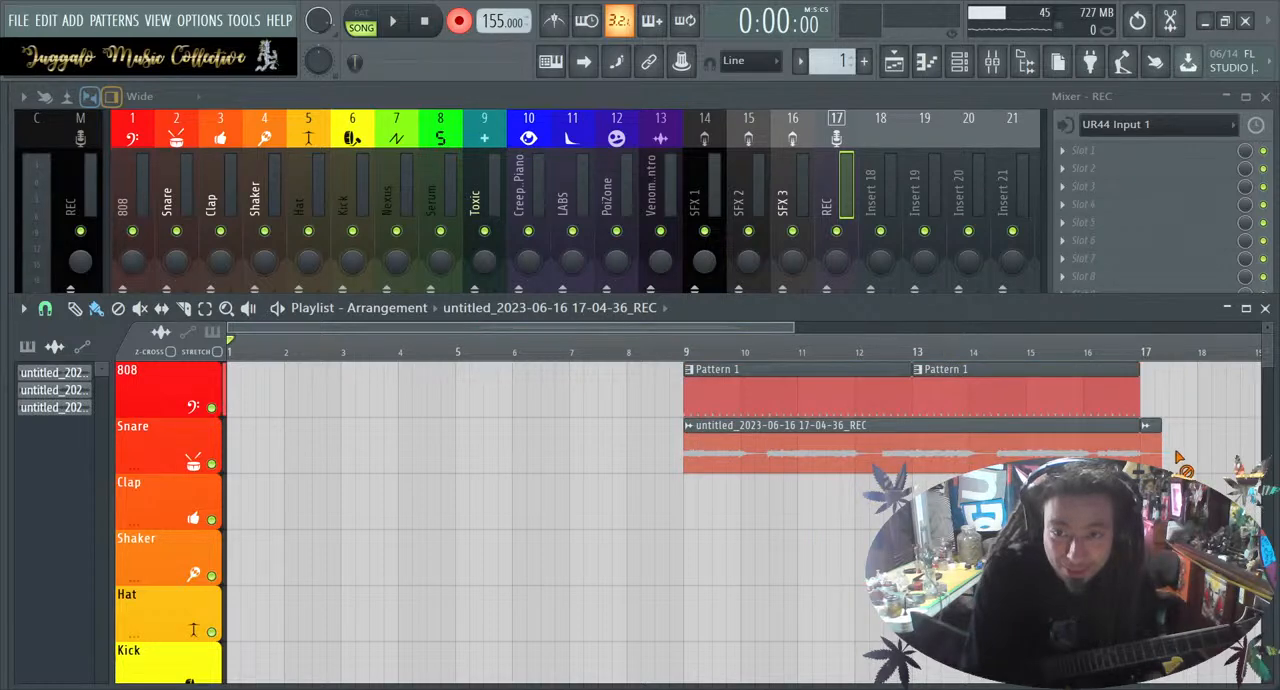
pyautogui.moveTo(1150, 463); pyautogui.dragTo(175, 360)
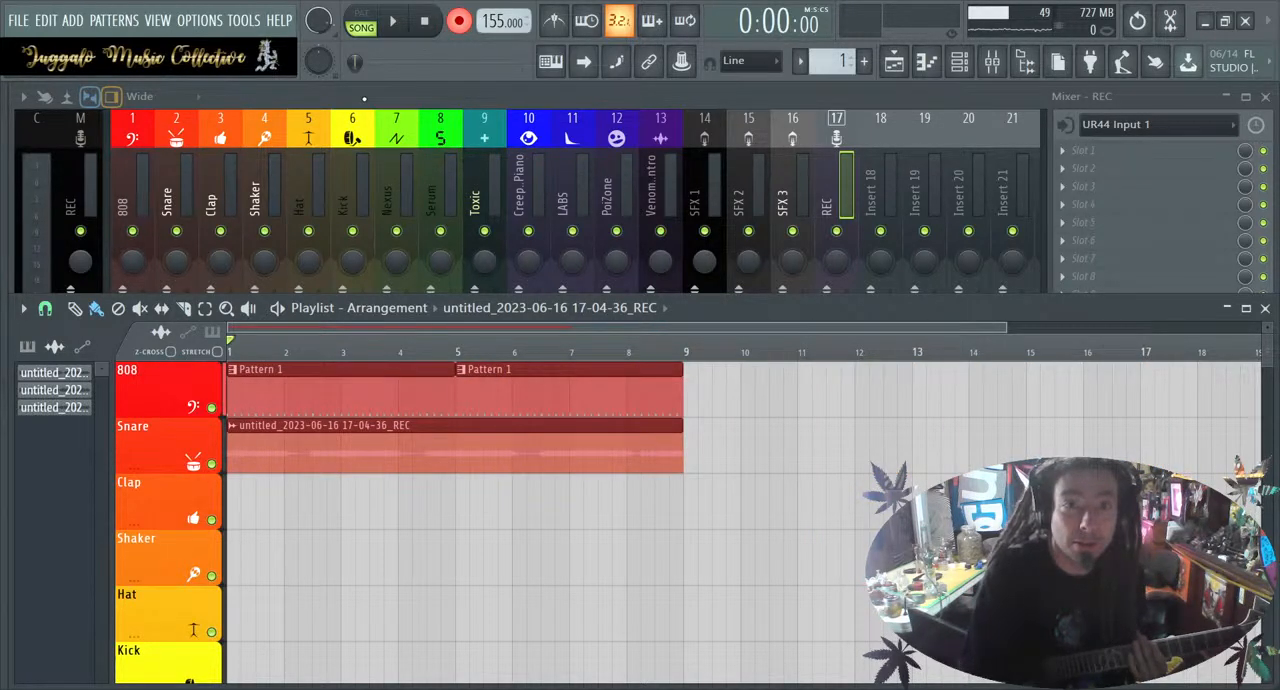
# Play back the eight-bar guitar take together with the drums and open Pattern 1's Snare piano roll
pyautogui.press('space')
pyautogui.click(424, 24)
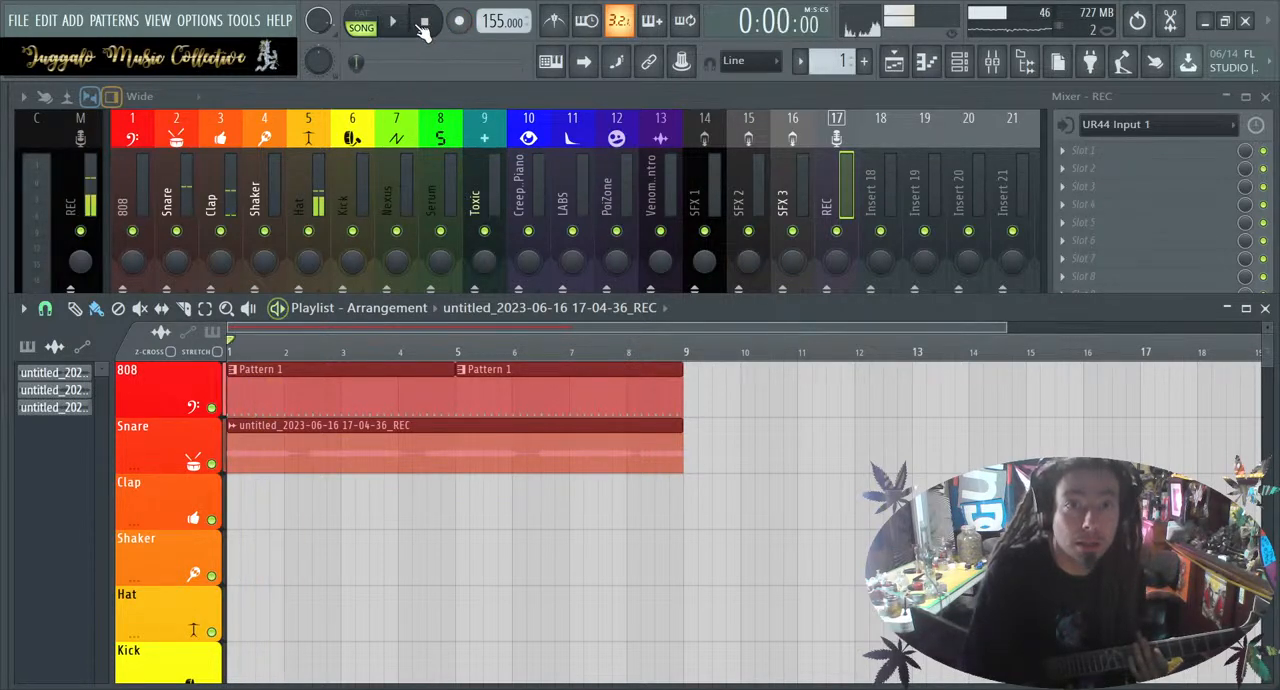
pyautogui.click(394, 21)
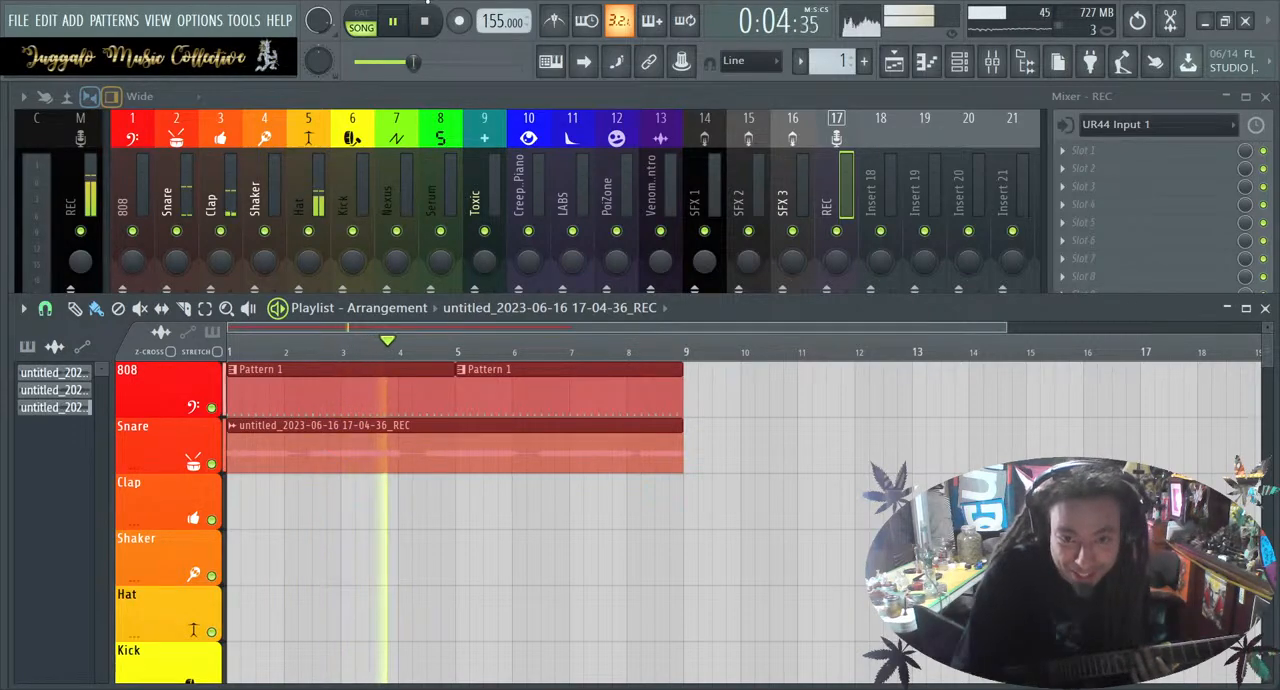
pyautogui.scroll(2, 554, 399)
pyautogui.doubleClick(554, 399)
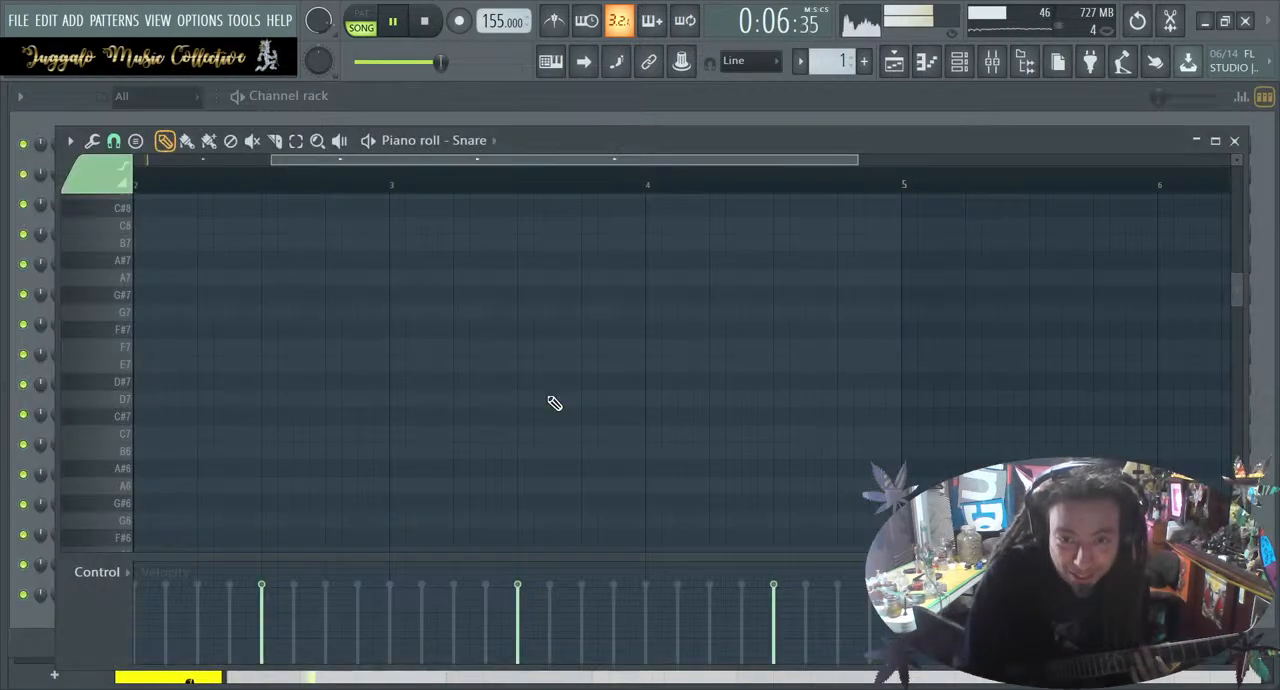
# Close the Snare piano roll, shorten the guitar clip to end slightly before bar 9, and stop playback
pyautogui.click(1236, 142)
pyautogui.click(836, 667)
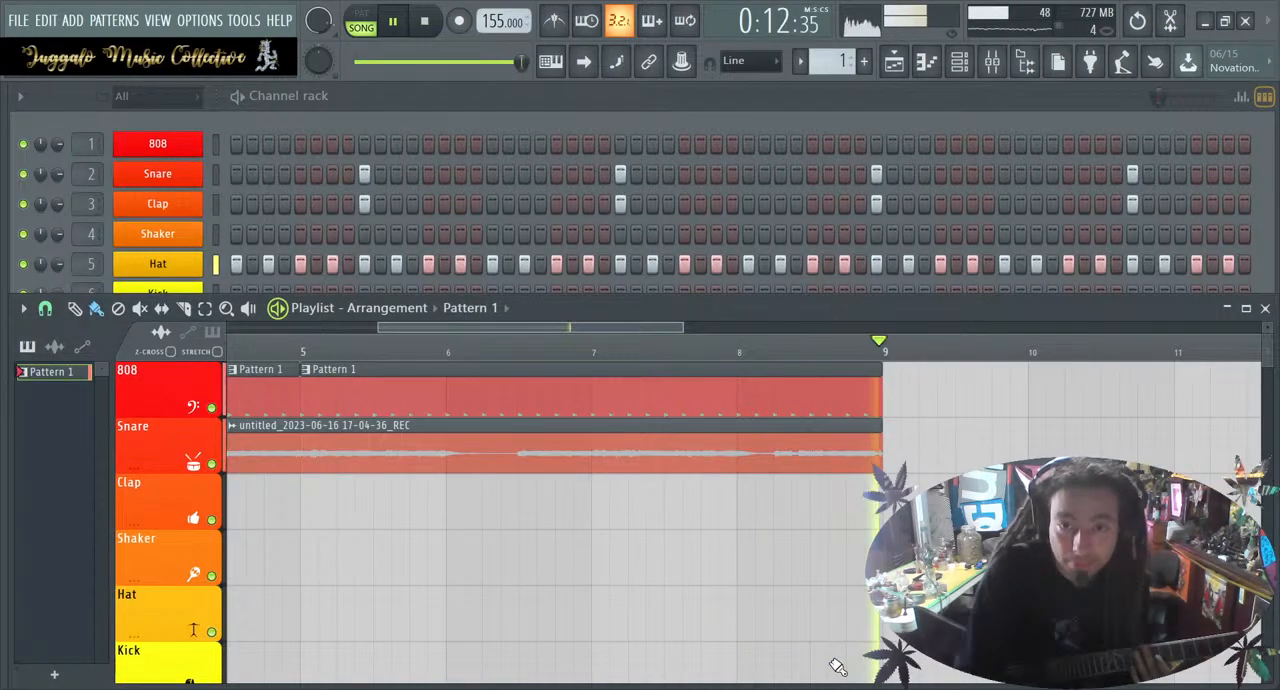
pyautogui.scroll(3, 860, 366)
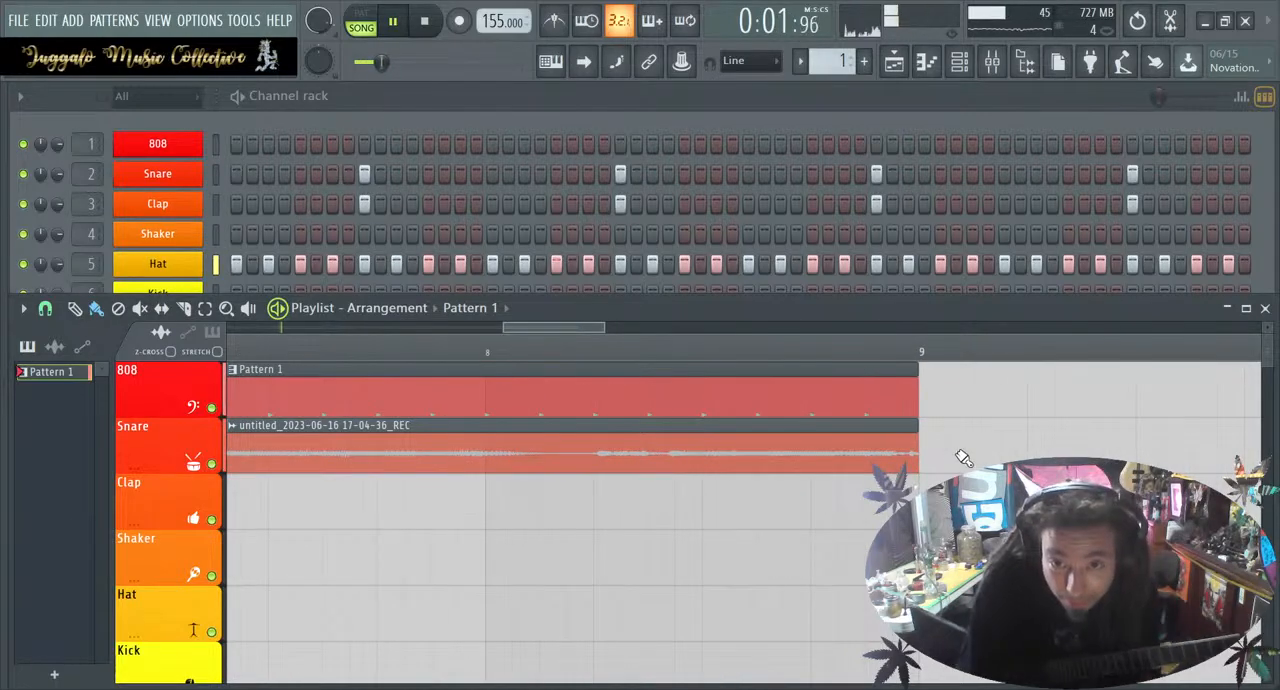
pyautogui.moveTo(917, 452)
pyautogui.mouseDown()
pyautogui.moveTo(930, 472)
pyautogui.moveTo(900, 448)
pyautogui.mouseUp()
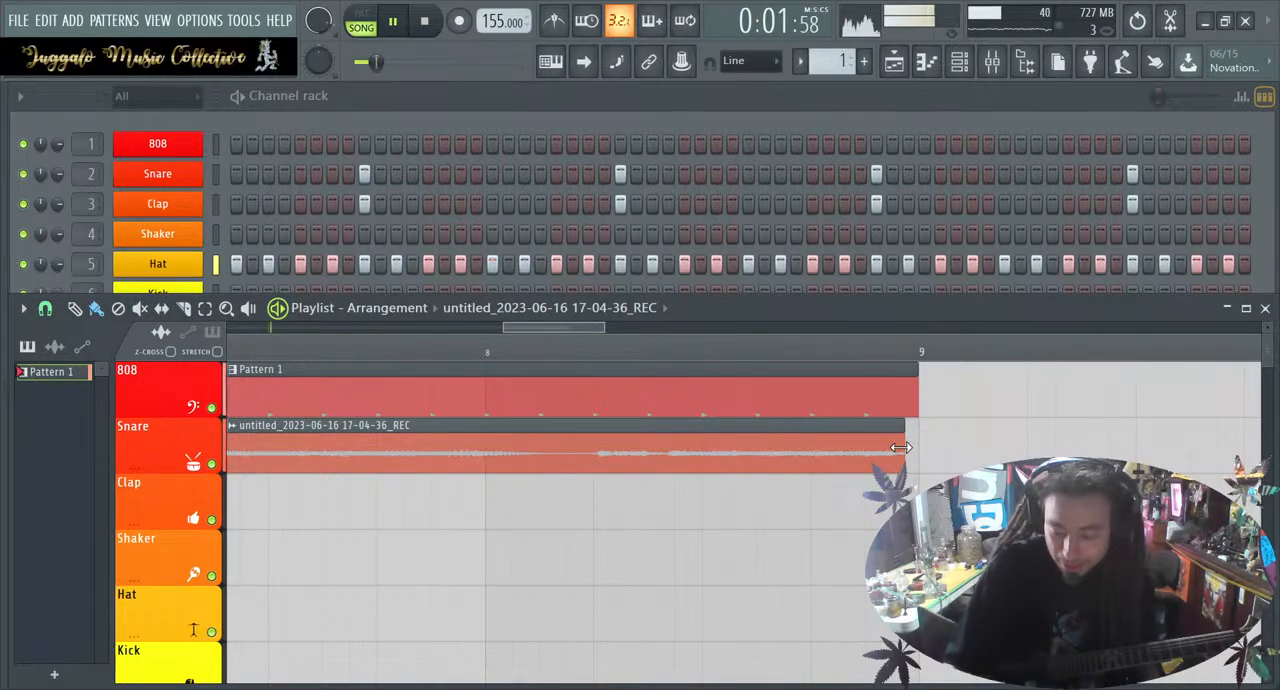
pyautogui.click(424, 24)
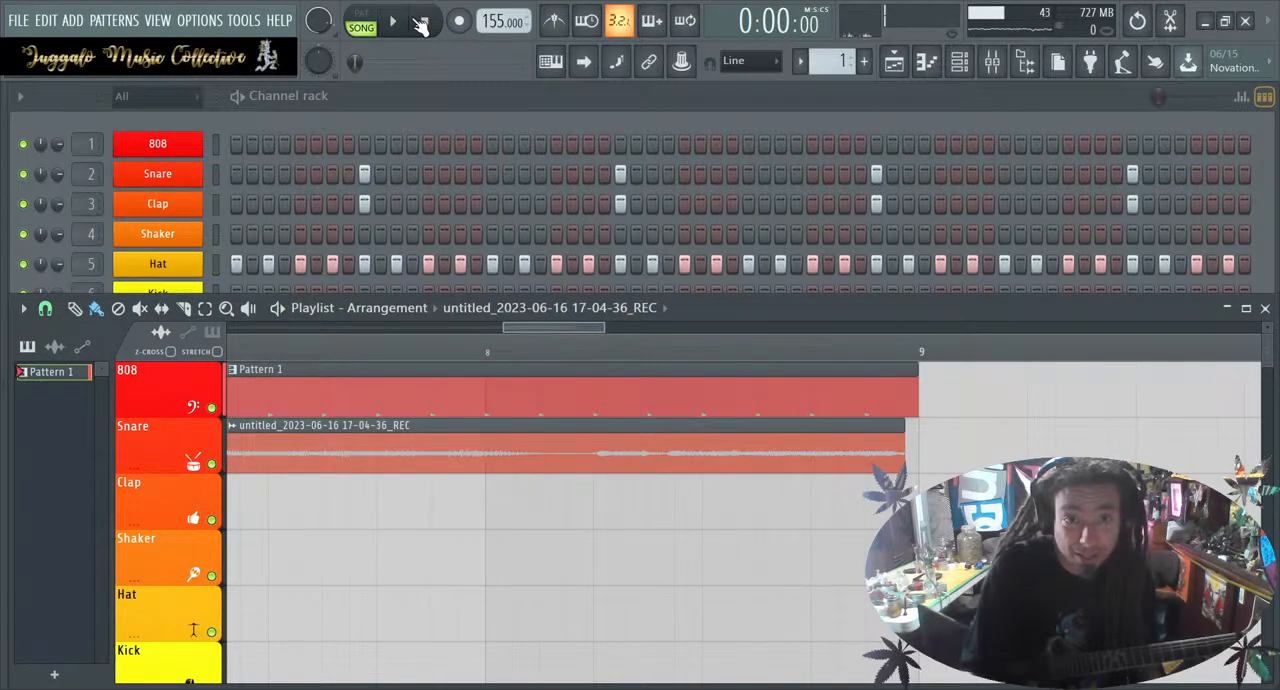
# Readjust the guitar clip's end just before bar 9 and play its opening back with the drums
pyautogui.scroll(-5, 519, 399)
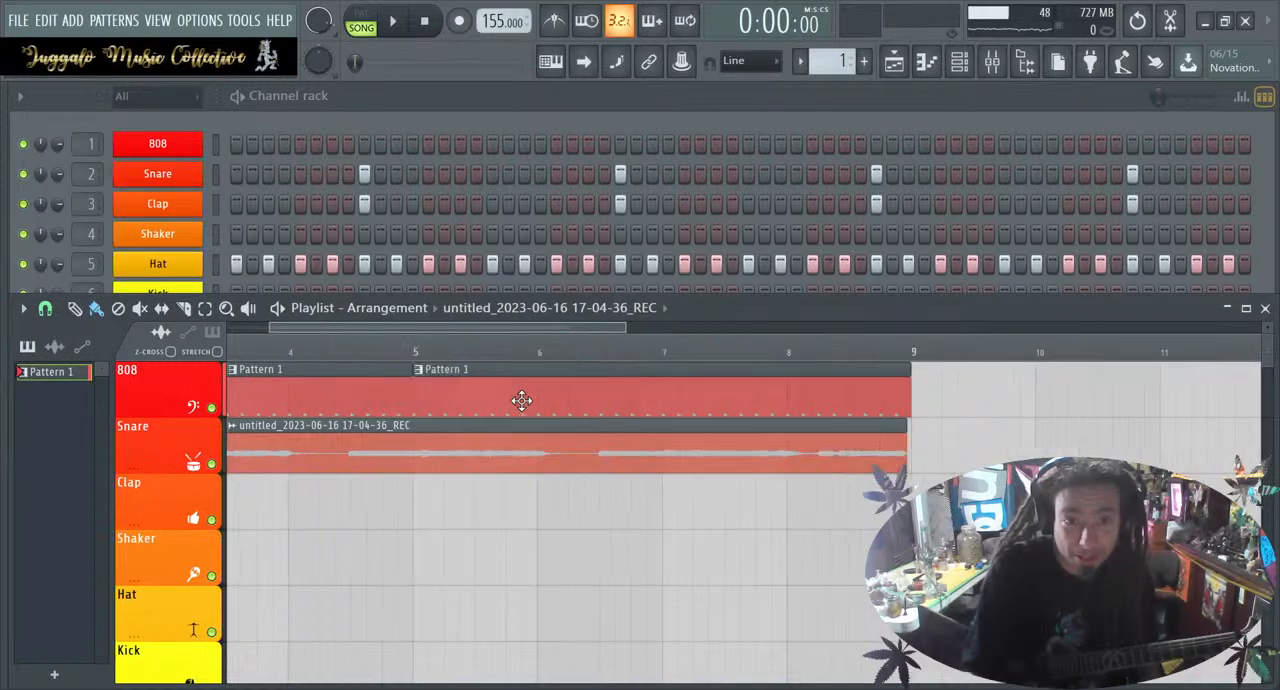
pyautogui.moveTo(497, 432); pyautogui.dragTo(1262, 440)
pyautogui.moveTo(1011, 447); pyautogui.dragTo(2, 398)
pyautogui.scroll(-3, 640, 450)
pyautogui.scroll(-3, 717, 532)
pyautogui.moveTo(1012, 456); pyautogui.dragTo(622, 452)
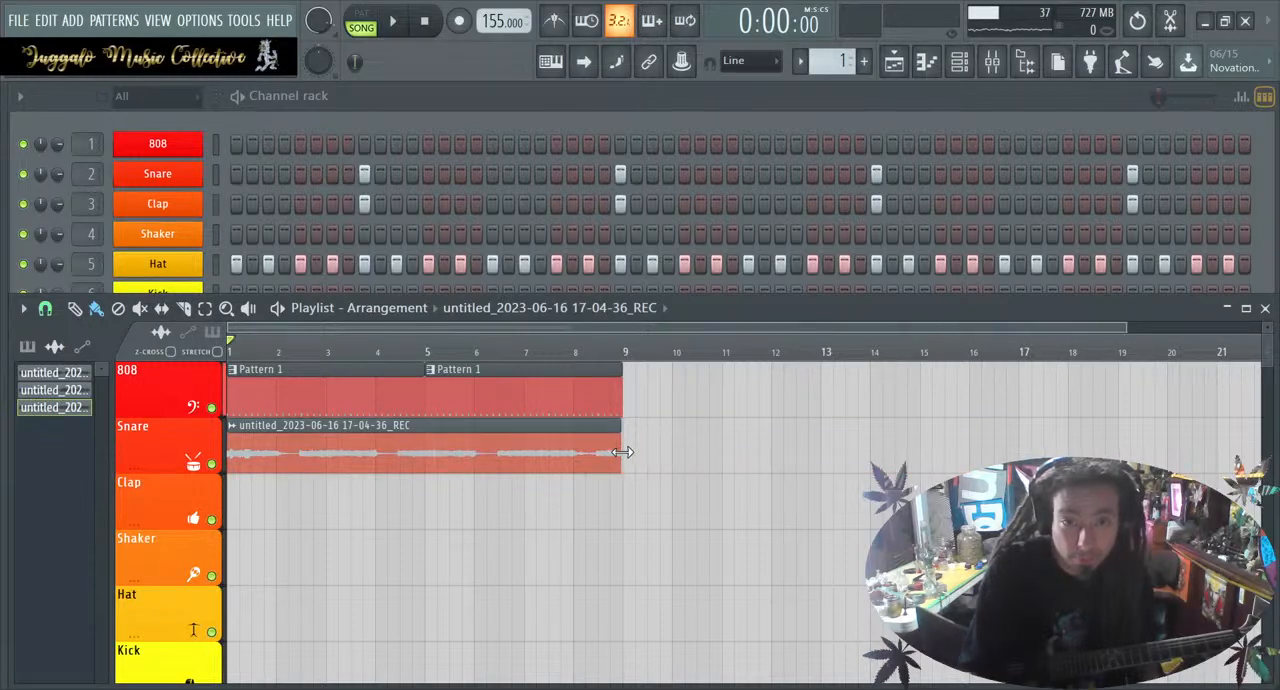
pyautogui.press('space')
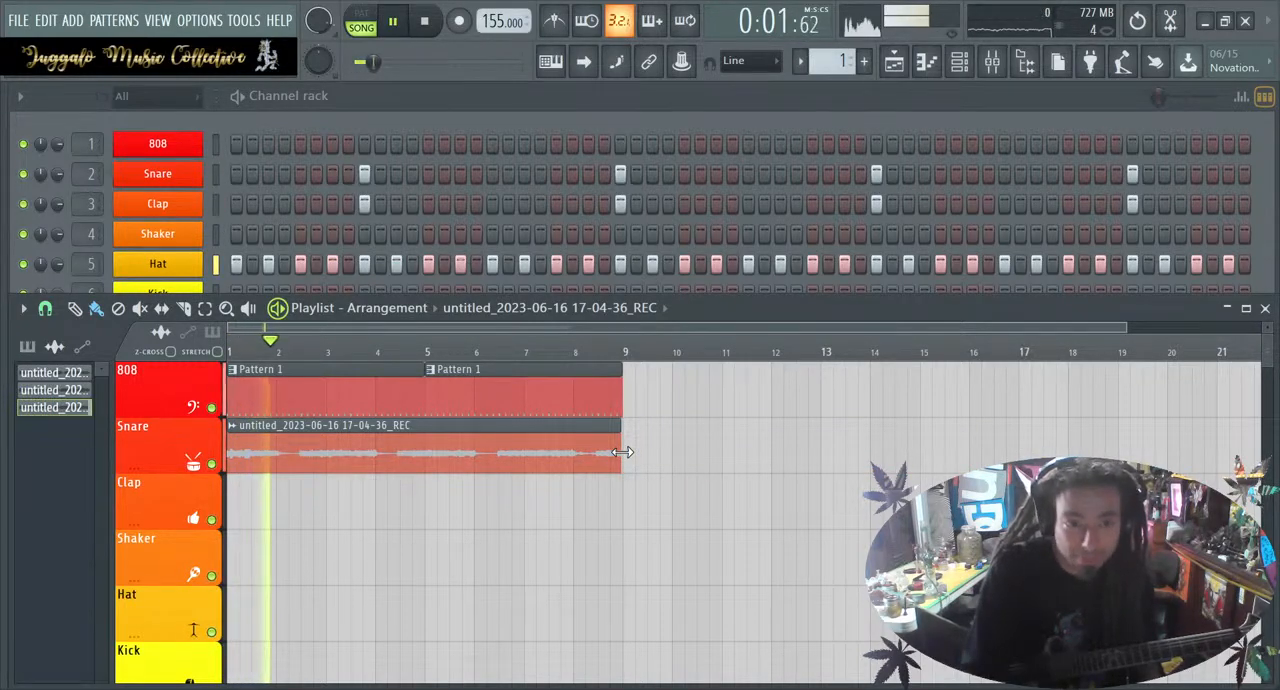
pyautogui.press('space')
pyautogui.press('space')
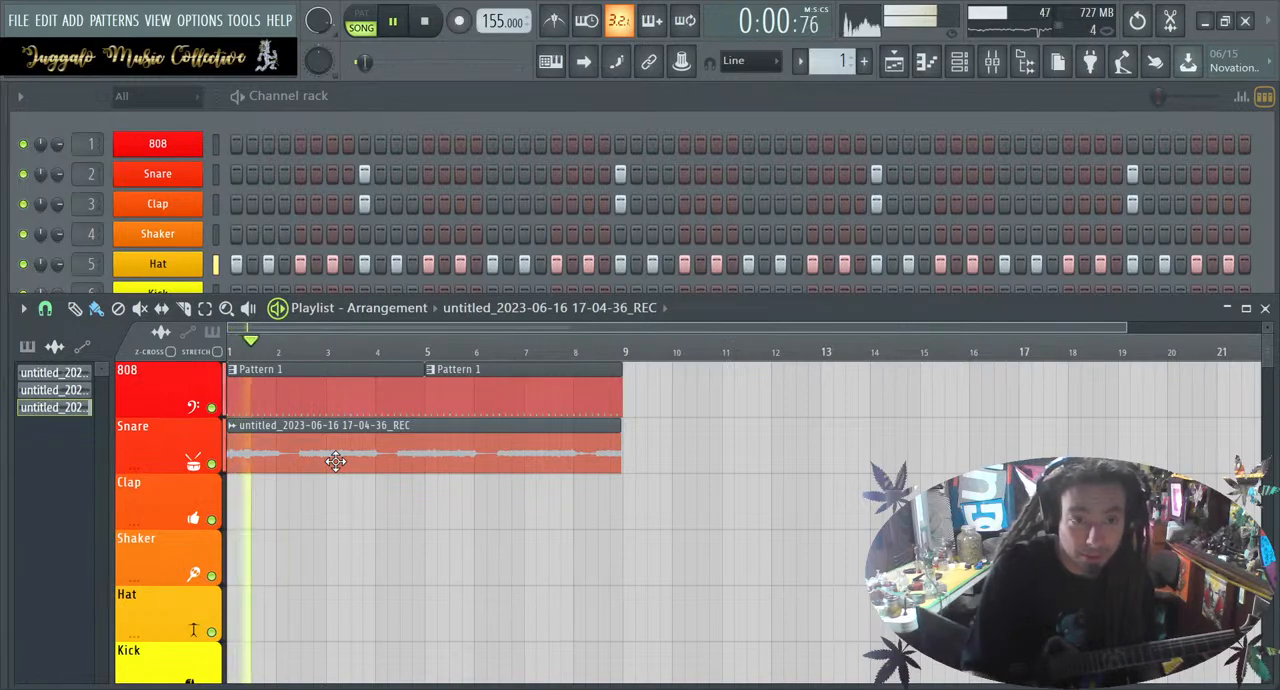
pyautogui.press('space')
# Delete the guitar clip from the Snare track and duplicate the two Pattern 1 clips so the drums reach bar 17
pyautogui.rightClick(335, 460)
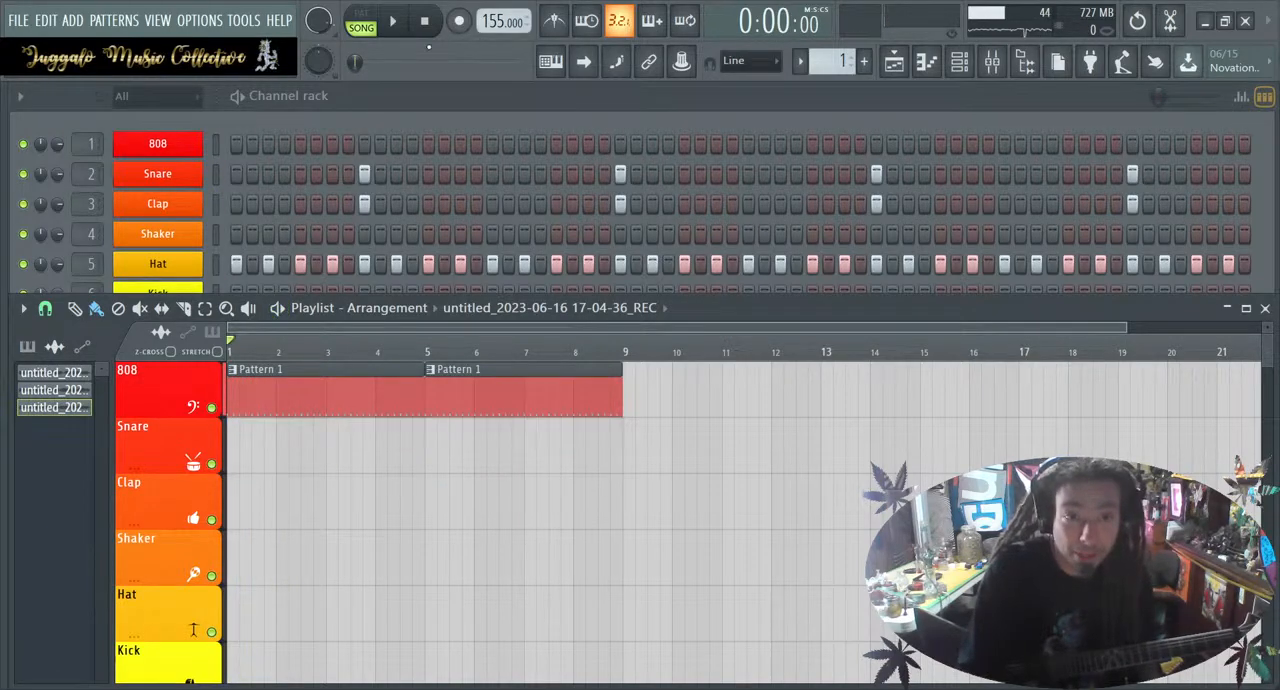
pyautogui.click(334, 464)
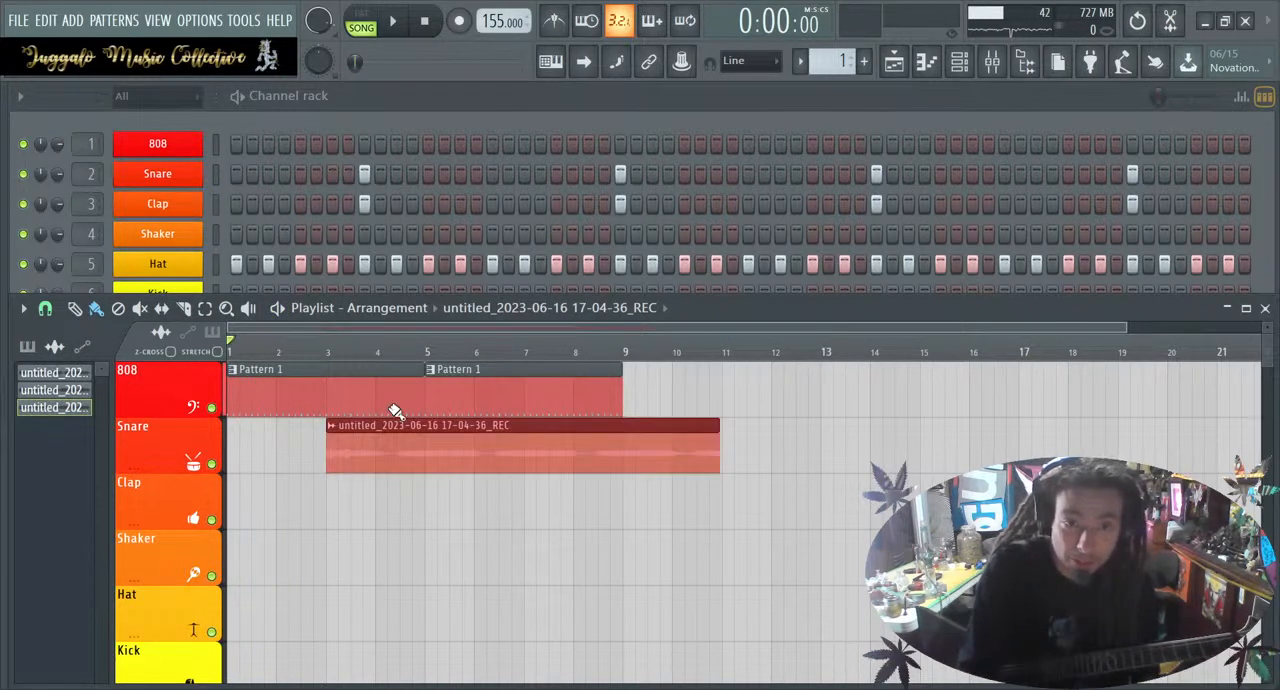
pyautogui.rightClick(412, 461)
pyautogui.moveTo(354, 450); pyautogui.dragTo(517, 350)
pyautogui.hotkey('ctrl', 'b')
pyautogui.moveTo(794, 366); pyautogui.dragTo(766, 365)
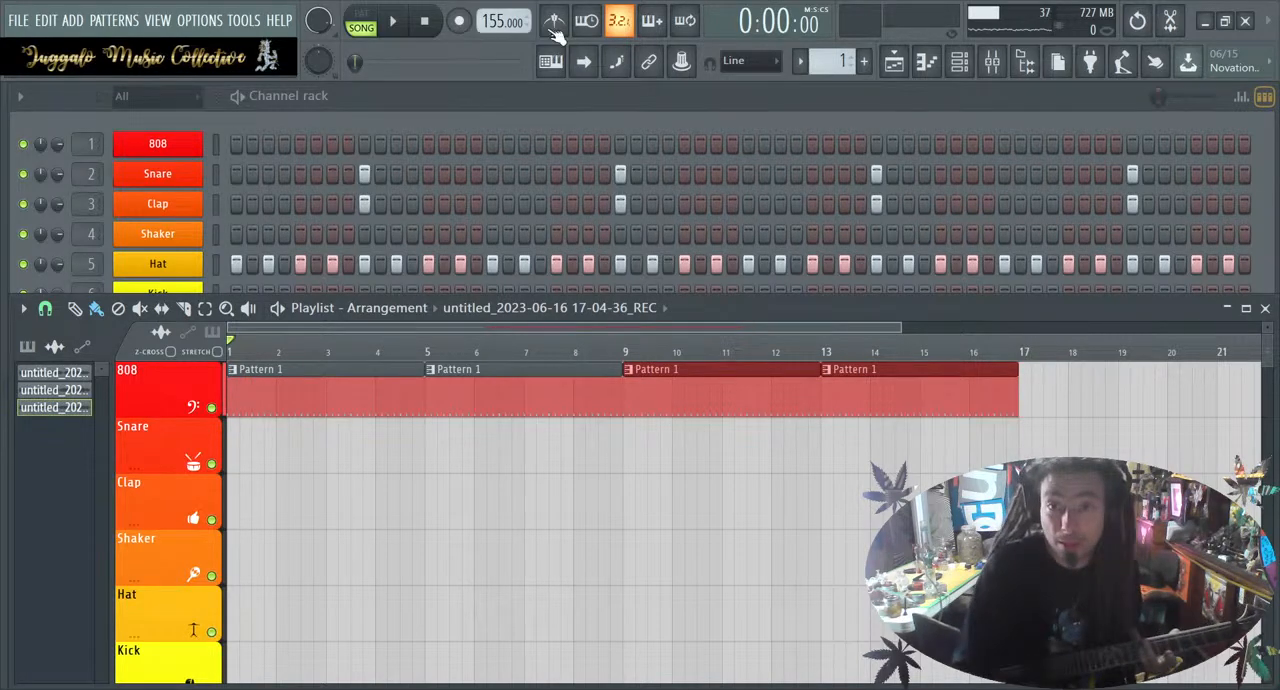
# Try guitar takes from bar 1 on mixer track 17 with the mixer and playlist shown, and undo the recorded clip
pyautogui.click(1003, 62)
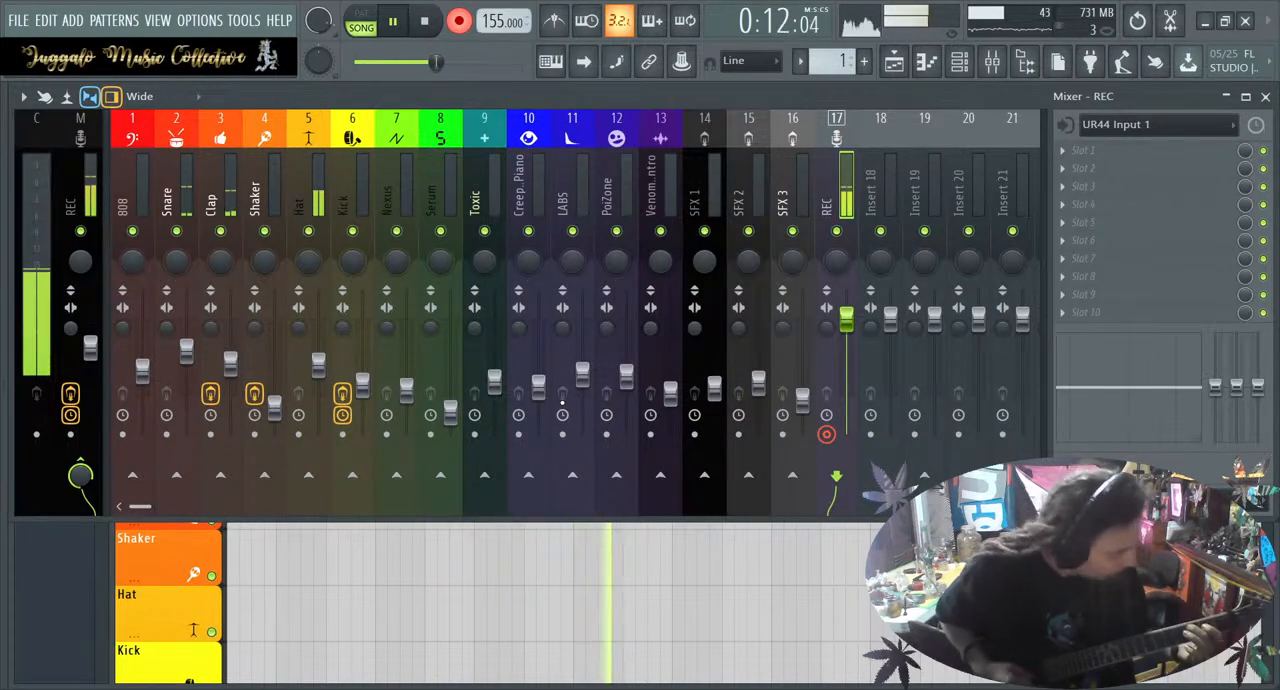
pyautogui.press('space')
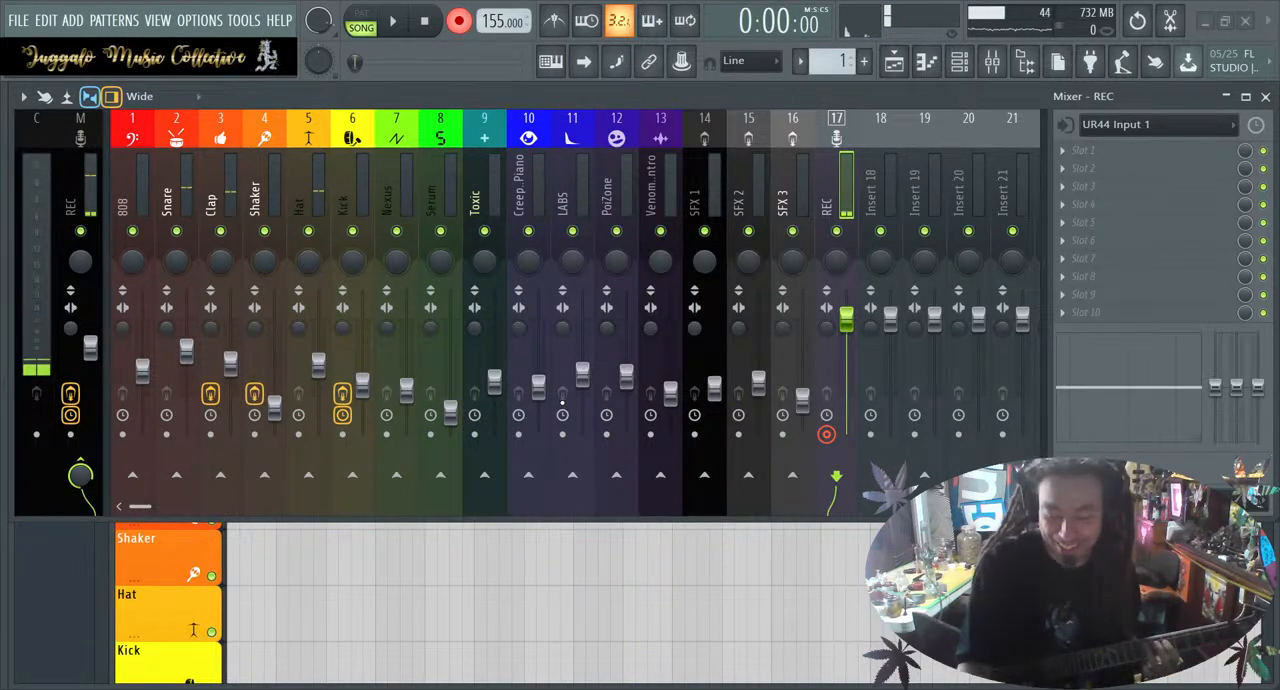
pyautogui.press('F5')
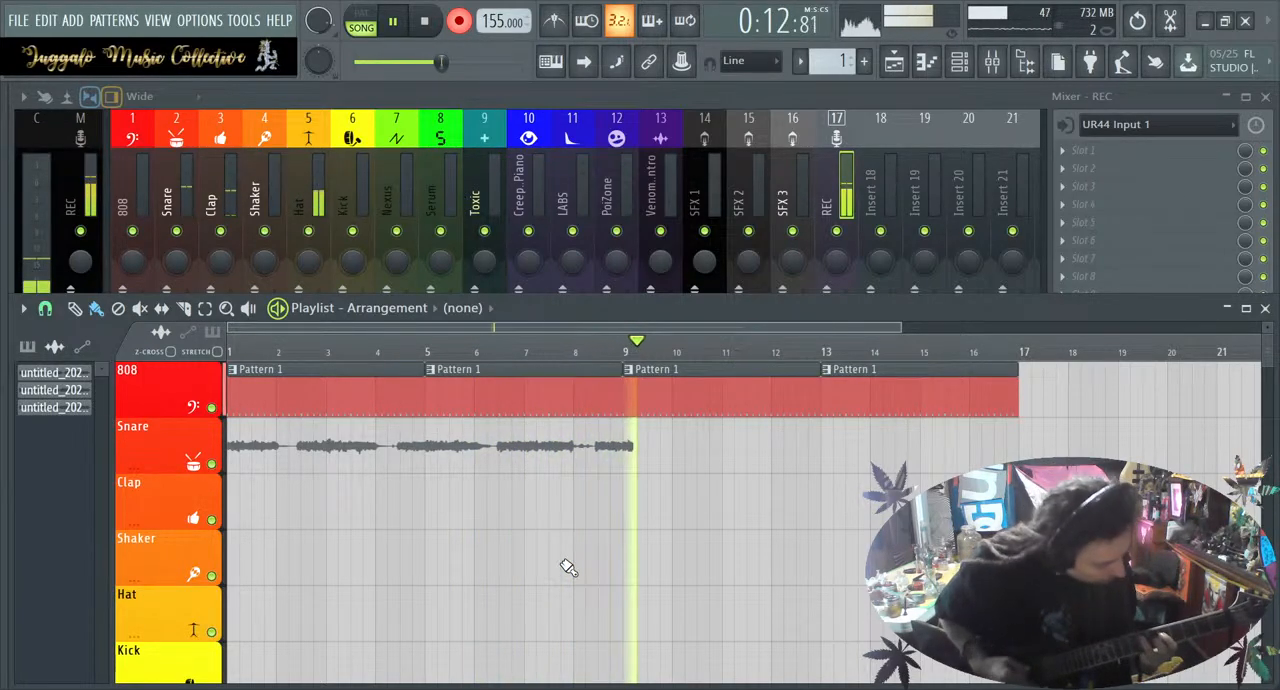
pyautogui.press('space')
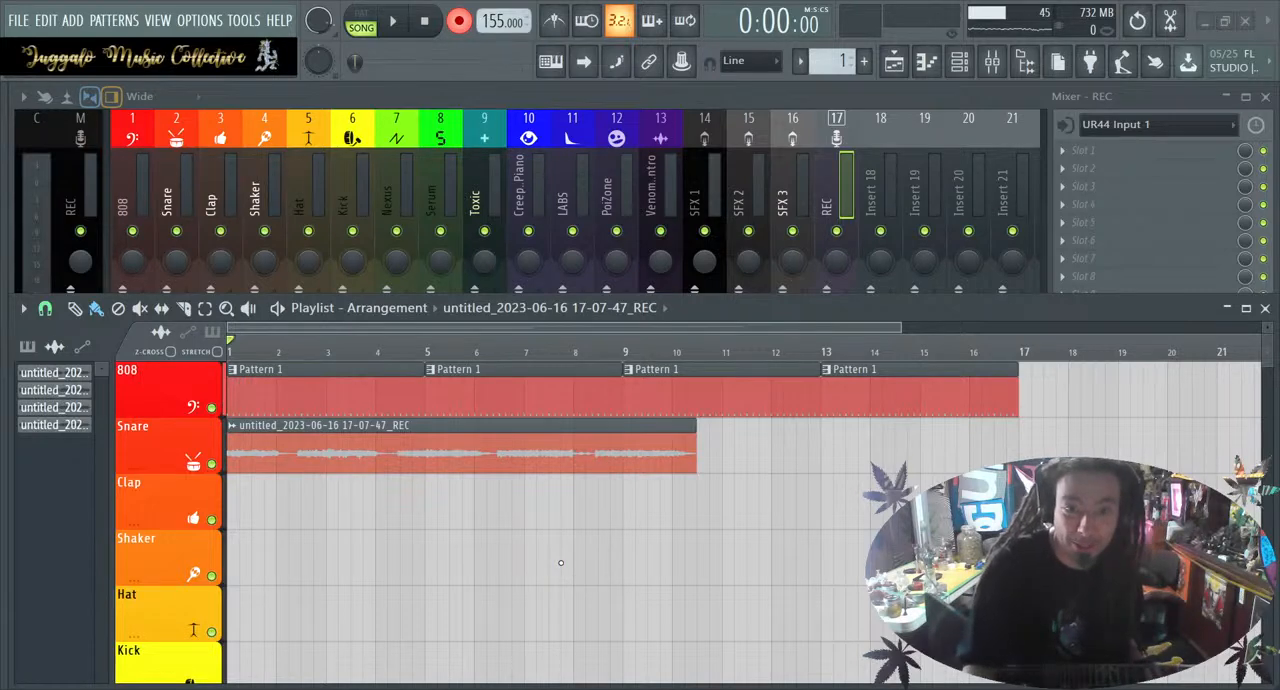
pyautogui.hotkey('ctrl', 'z')
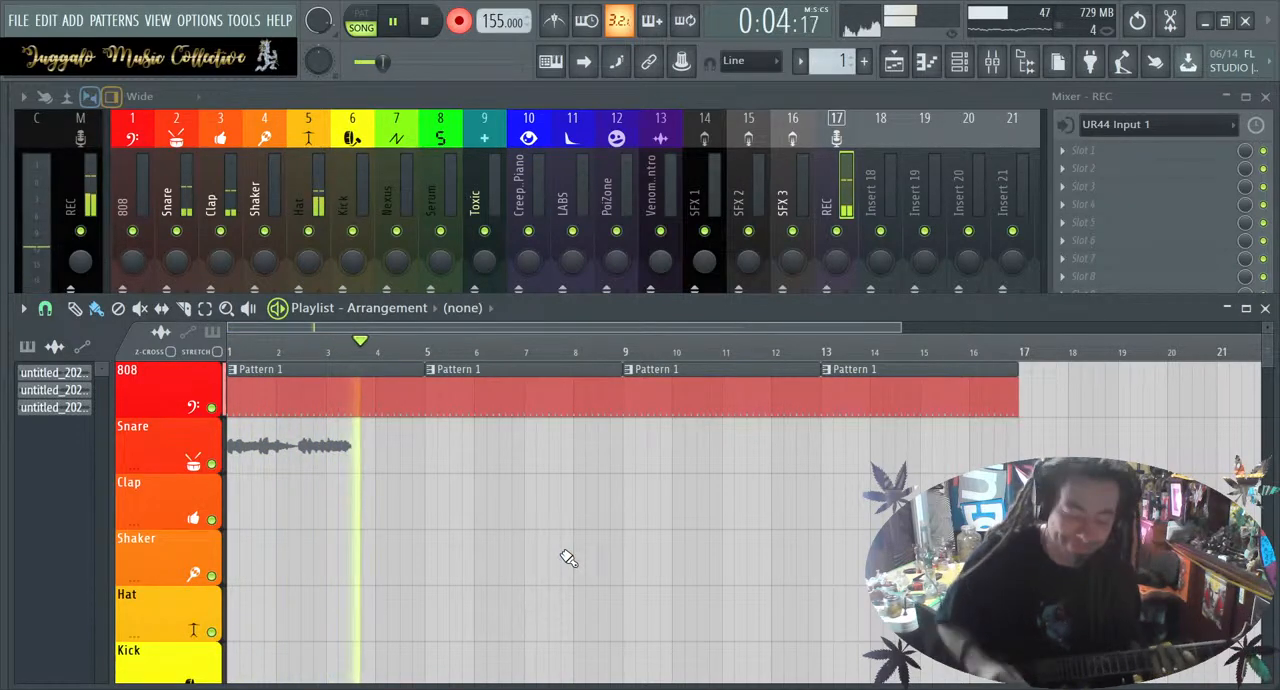
# Try further guitar takes from bar 1 over the drum clips and undo each recorded clip
pyautogui.press('space')
pyautogui.hotkey('ctrl', 'z')
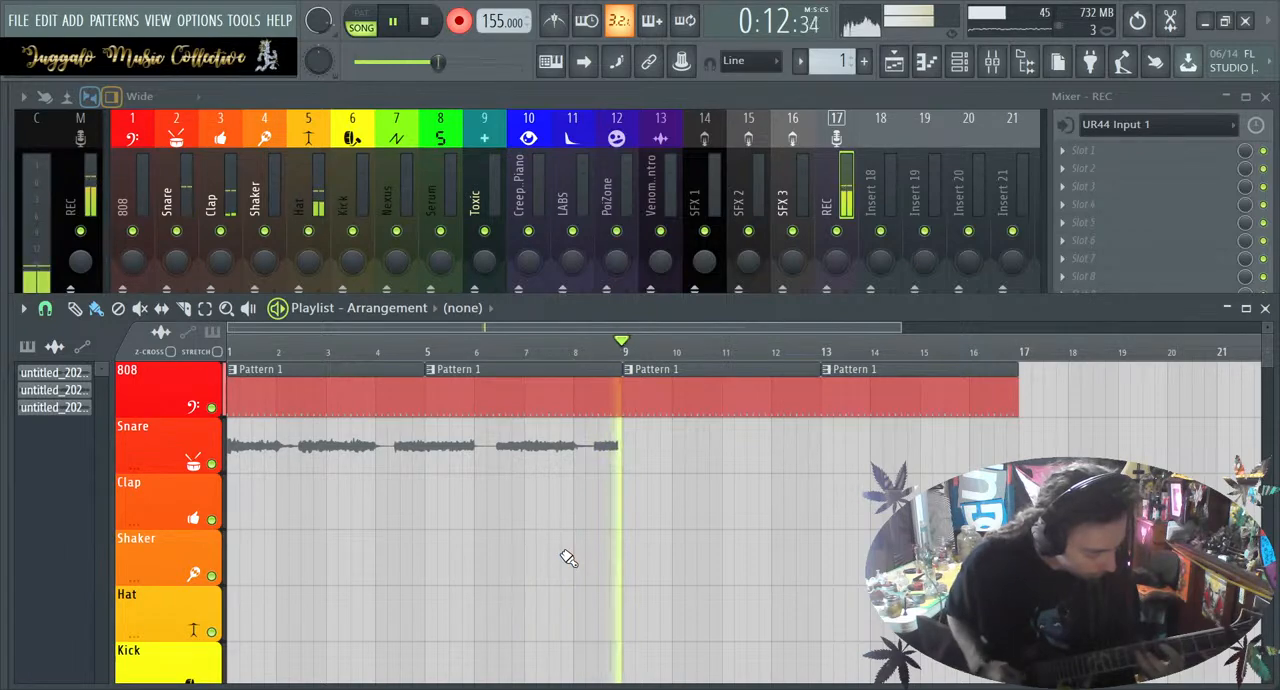
pyautogui.press('space')
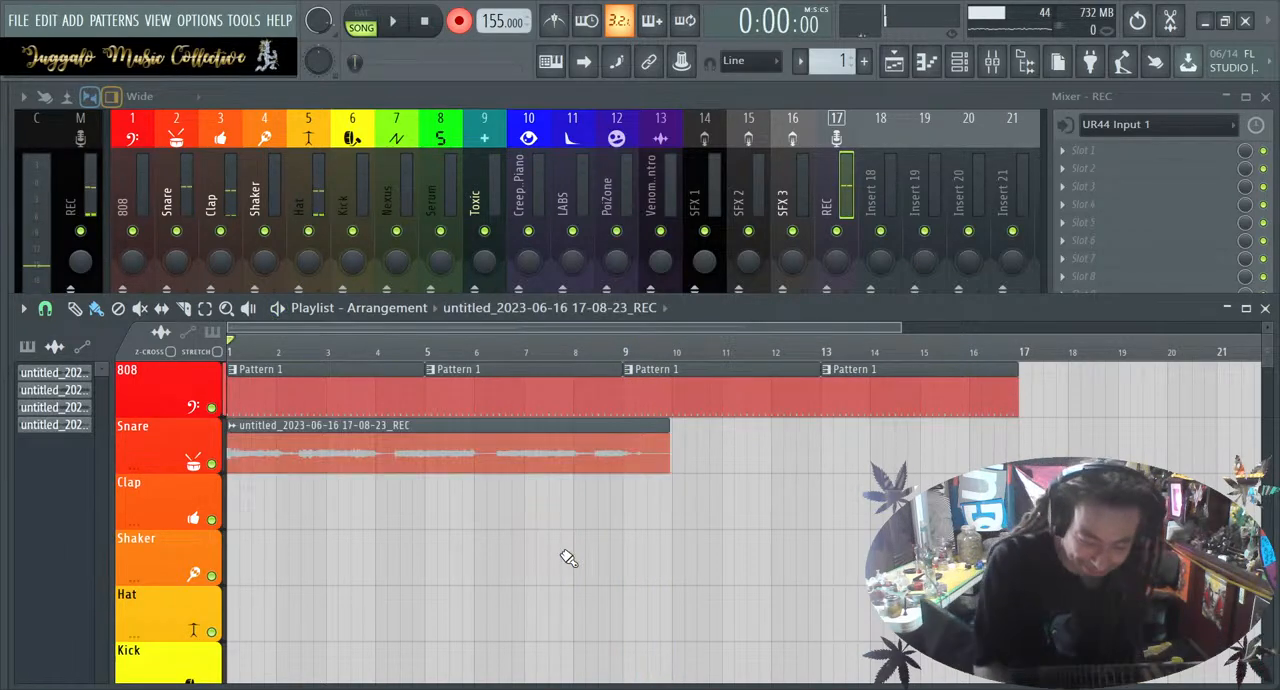
pyautogui.hotkey('ctrl', 'z')
# Record a new guitar take from bar 1 to bar 17, and cut both it and the drums back to about bar 9
pyautogui.press('space')
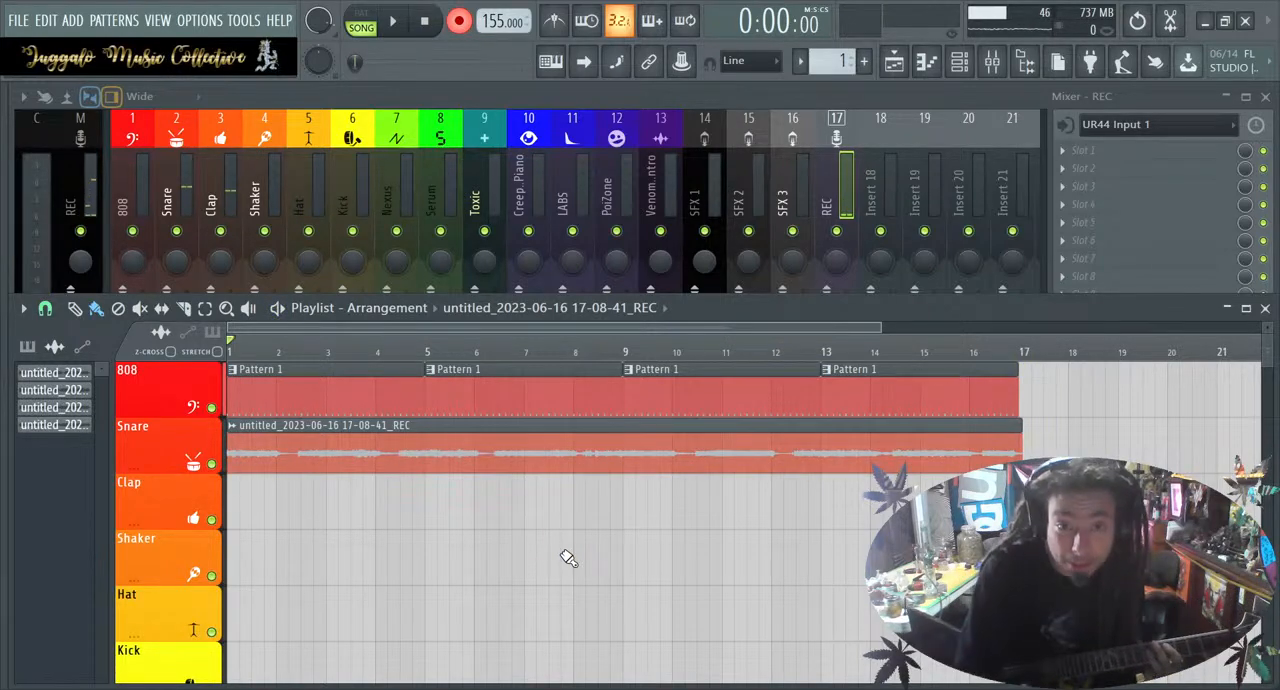
pyautogui.moveTo(1018, 457); pyautogui.dragTo(595, 461)
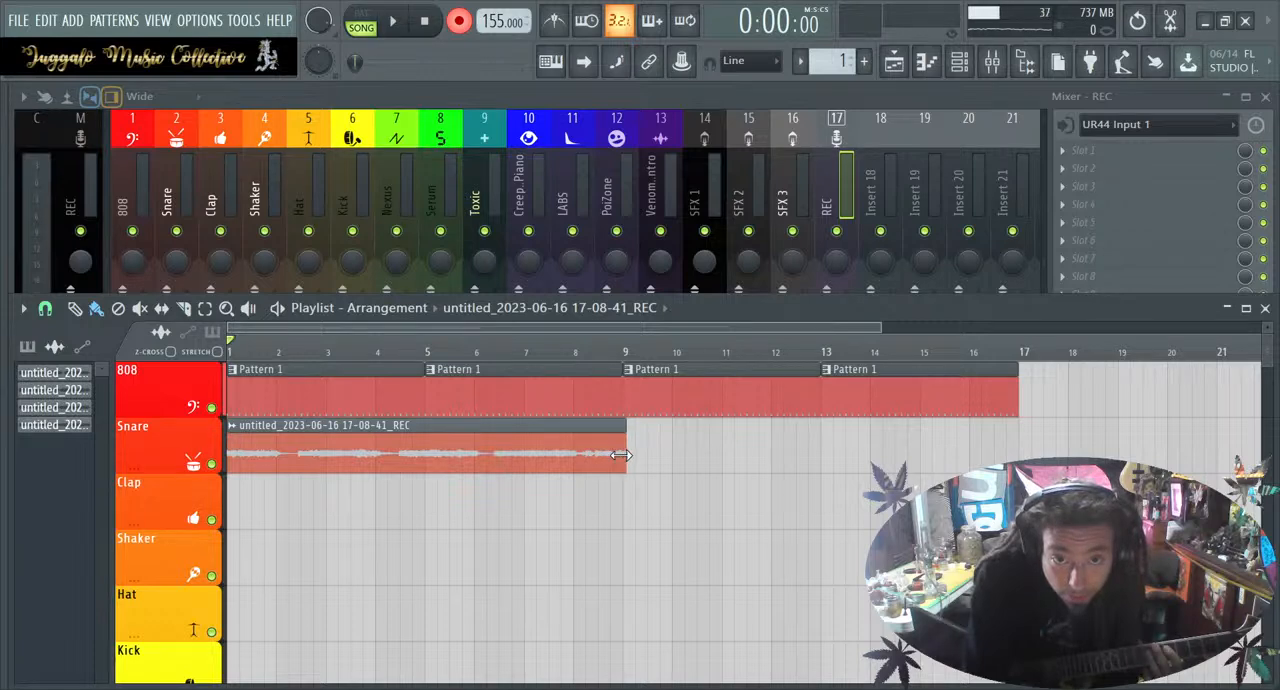
pyautogui.rightClick(920, 392)
pyautogui.rightClick(750, 400)
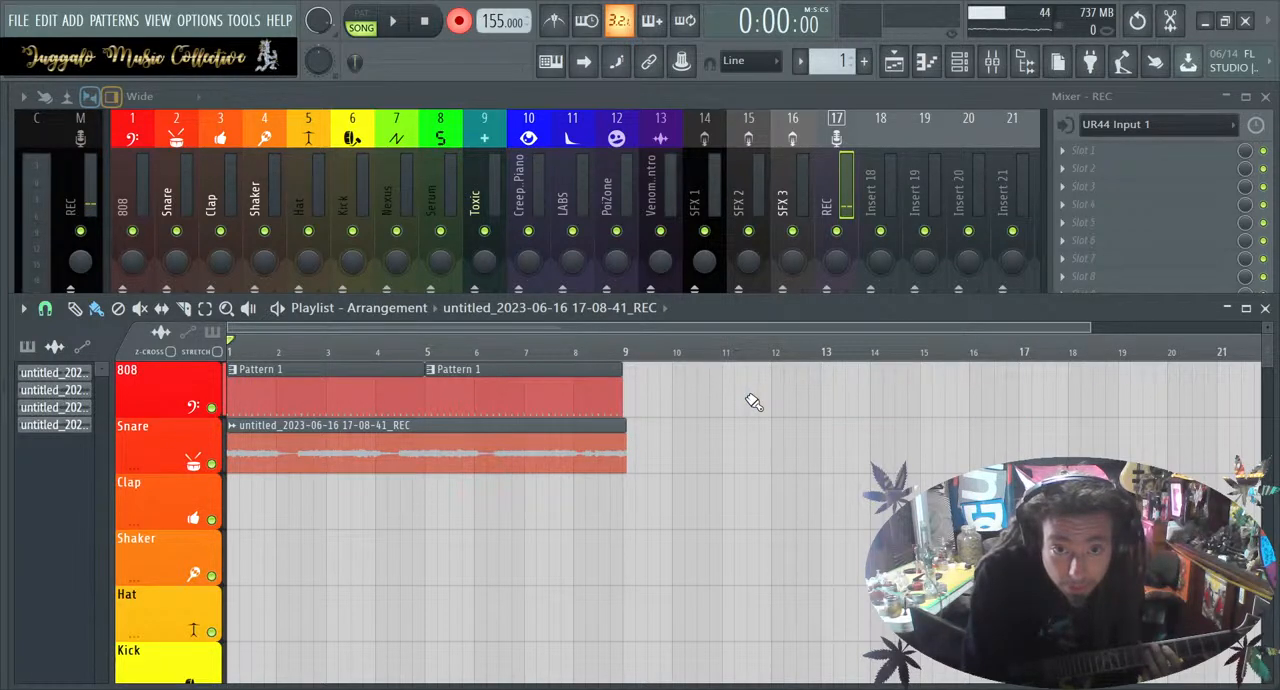
# Trim the guitar clip's end exactly to bar 9, flush with the drum clips, and briefly play the section
pyautogui.scroll(3, 753, 401)
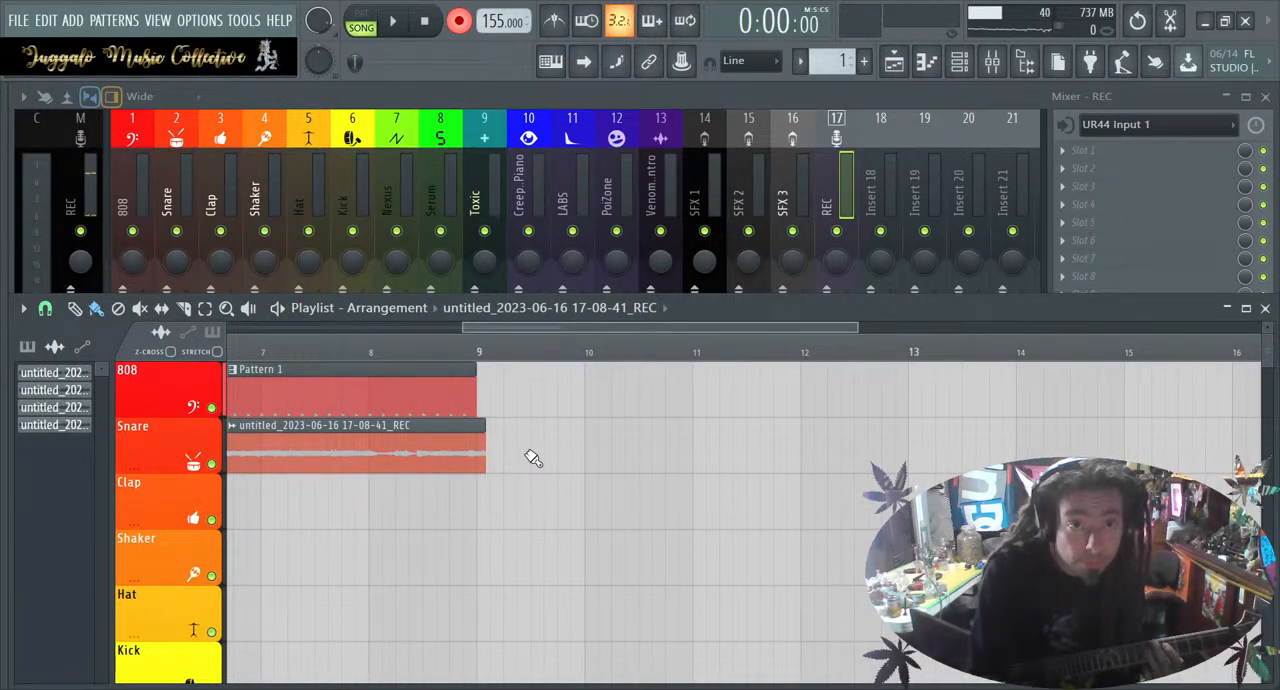
pyautogui.press('space')
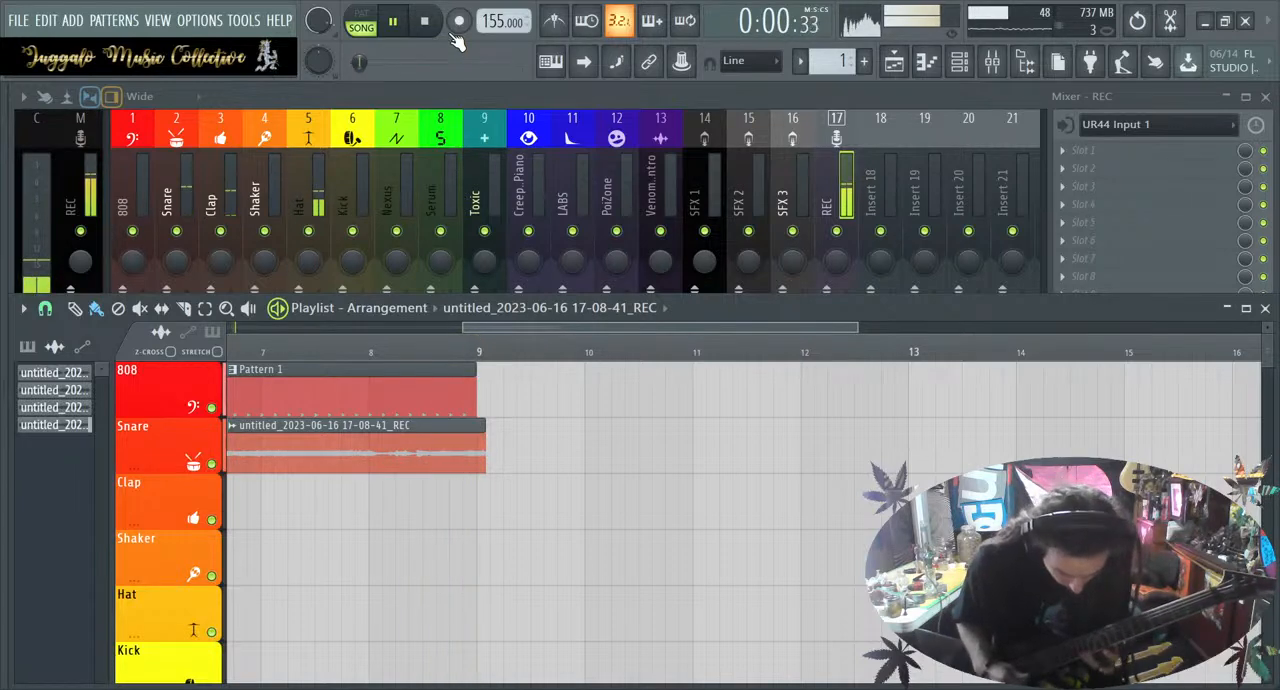
pyautogui.press('space')
pyautogui.keyDown('ctrl'); pyautogui.scroll(4, 477, 400); pyautogui.keyUp('ctrl')
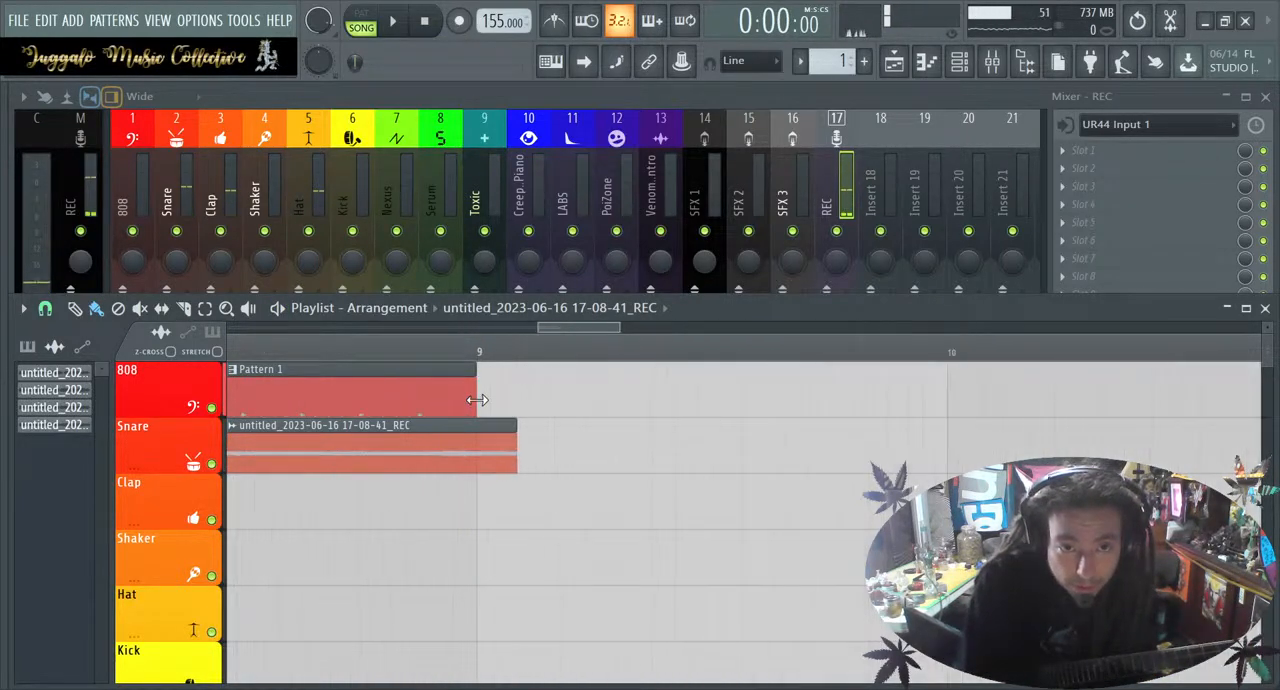
pyautogui.moveTo(522, 457); pyautogui.dragTo(457, 462)
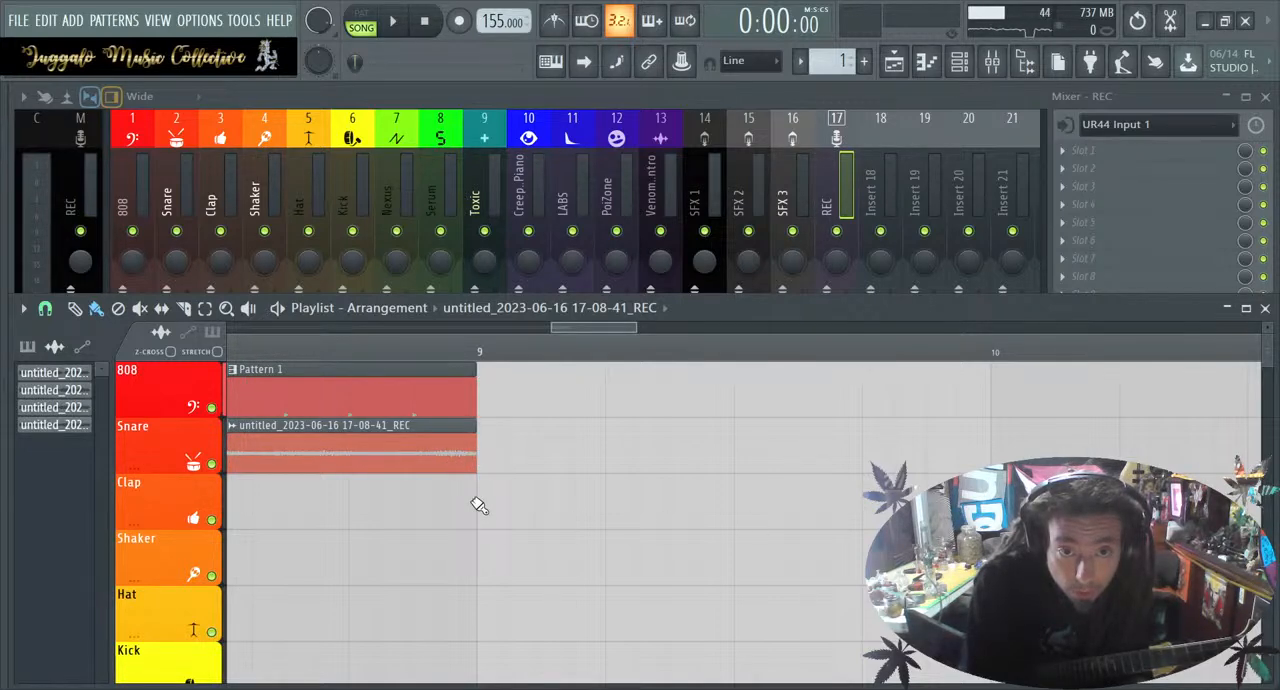
pyautogui.press('space')
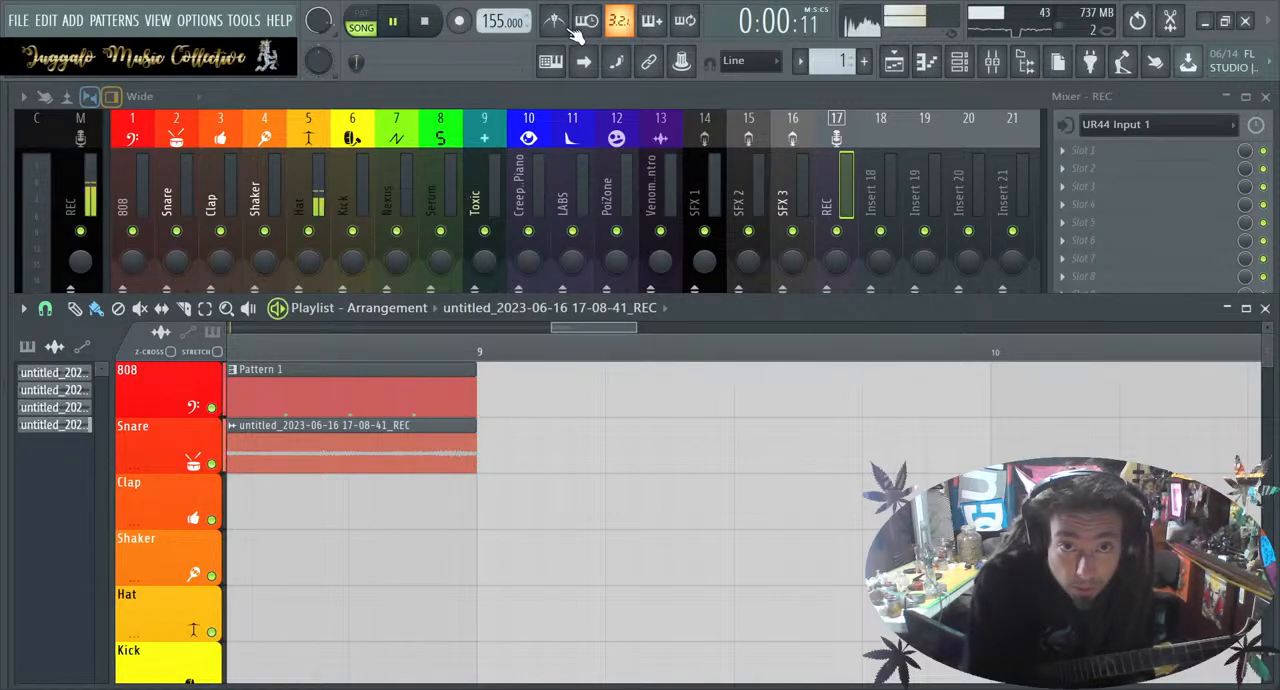
pyautogui.press('space')
# Open the recorded guitar clip's channel settings and route it to mixer track 18
pyautogui.doubleClick(293, 457)
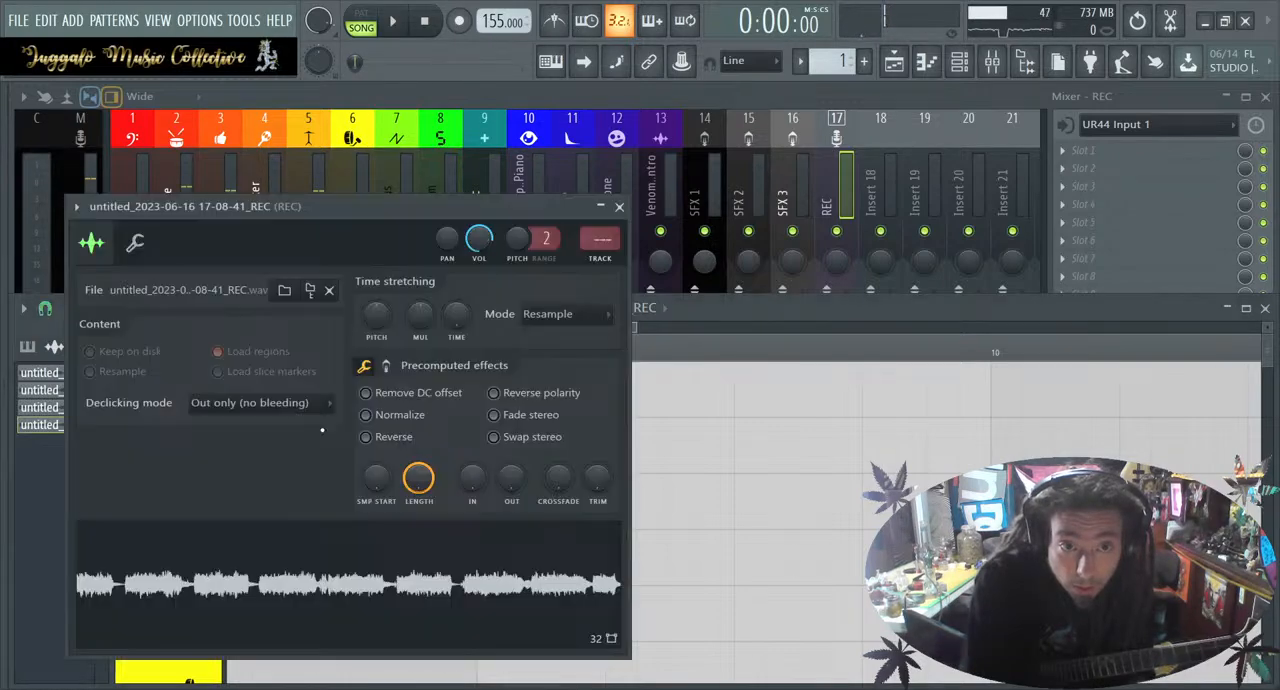
pyautogui.scroll(20, 596, 250)
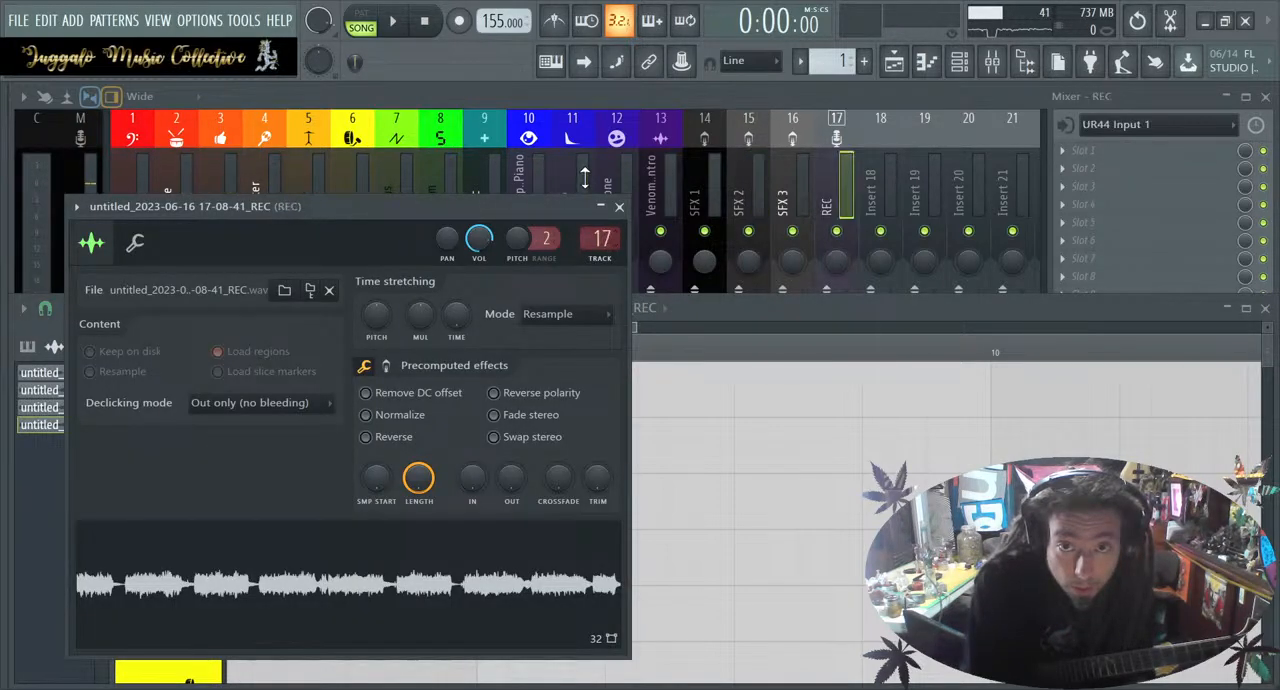
pyautogui.scroll(-13, 596, 245)
pyautogui.scroll(3, 600, 240)
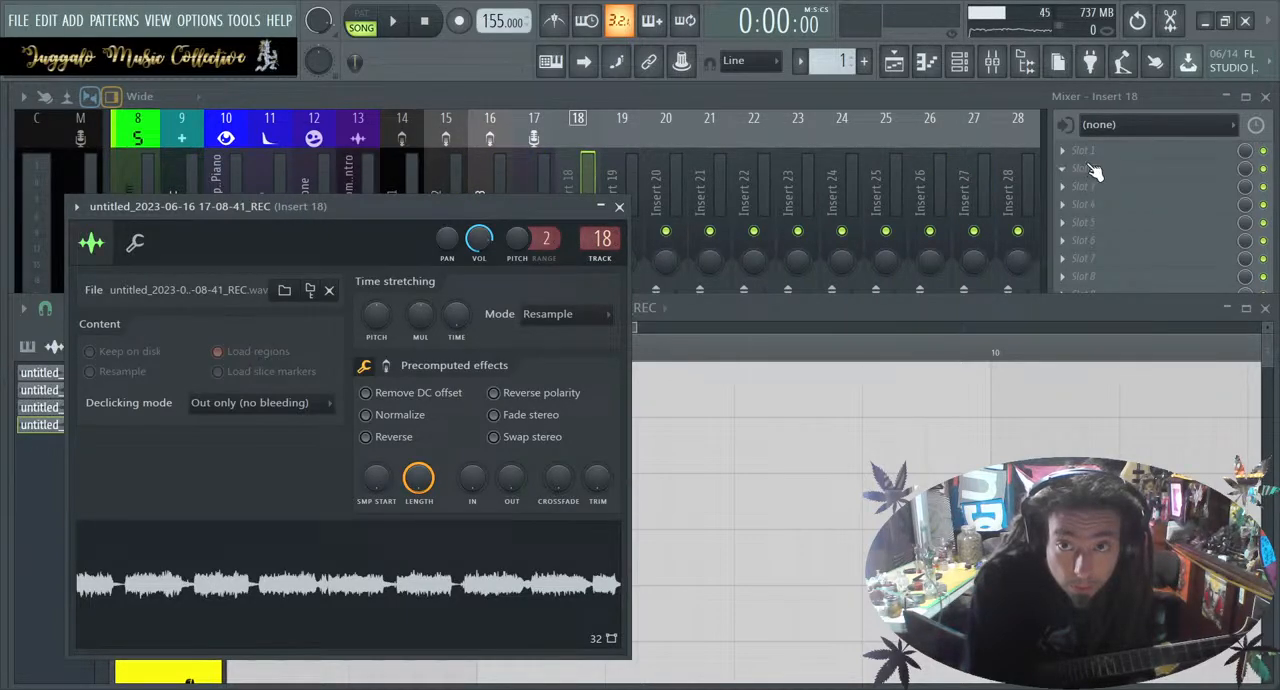
# Lower the Insert 18 fader slightly and play the song to check the guitar level against the drums
pyautogui.press('space')
pyautogui.press('space')
pyautogui.click(588, 168)
pyautogui.moveTo(588, 319); pyautogui.dragTo(591, 355)
pyautogui.press('space')
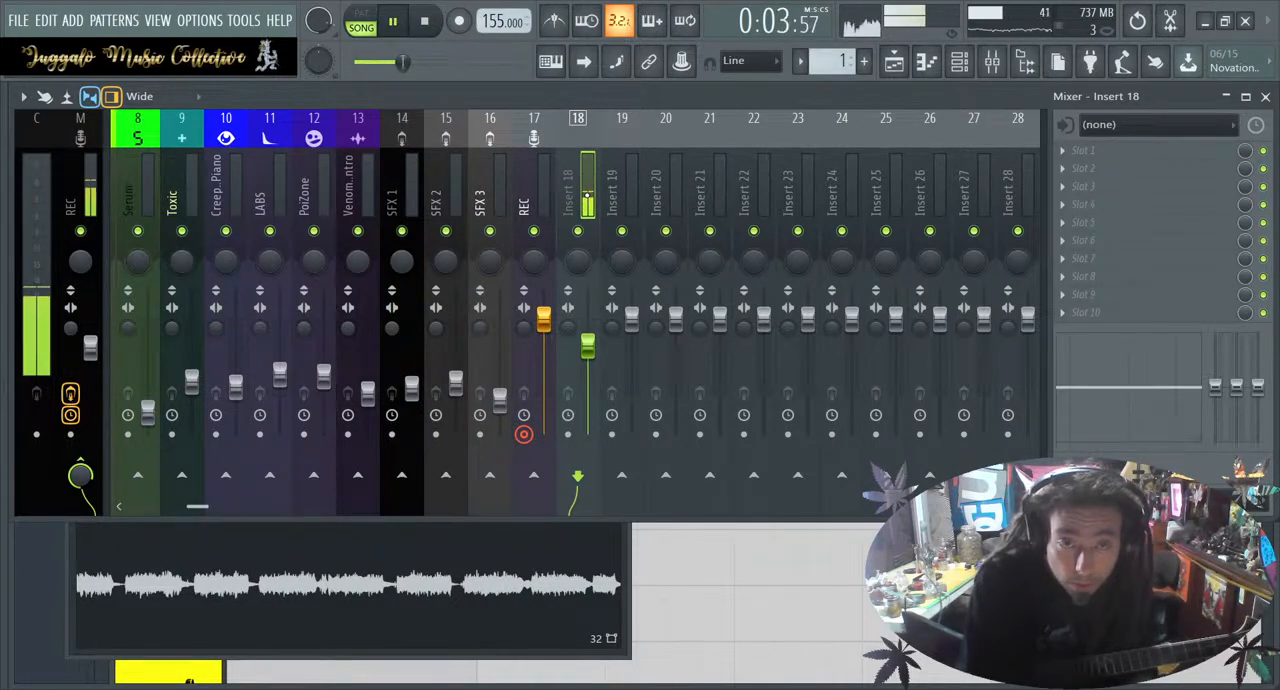
pyautogui.press('space')
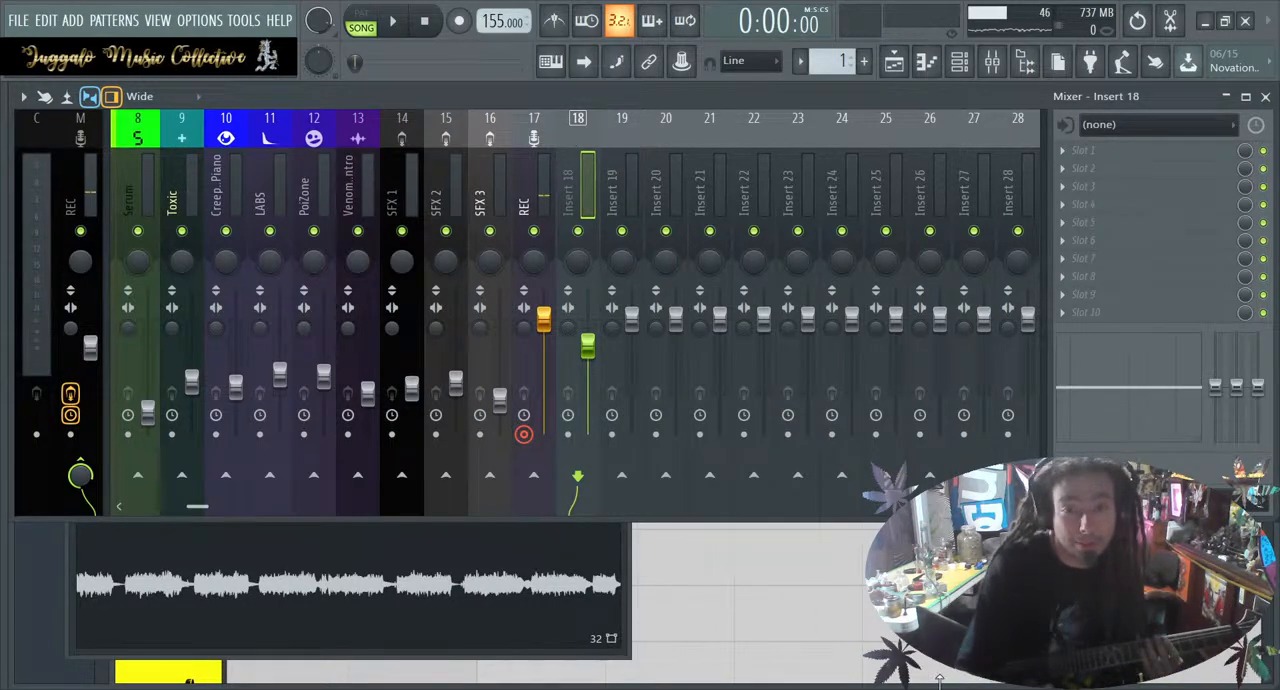
# Show the full eight-bar section in the playlist and play the guitar and drums from bar 1
pyautogui.press('F5')
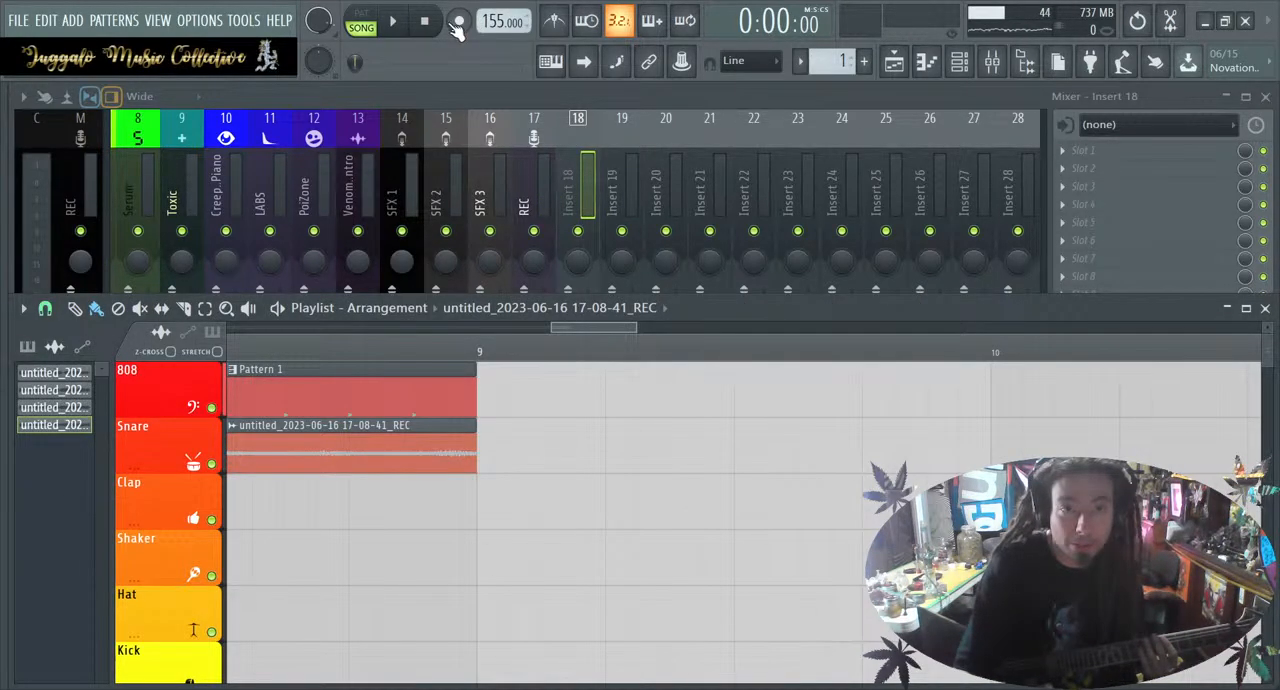
pyautogui.hscroll(-6, 421, 368)
pyautogui.scroll(-2, 421, 368)
pyautogui.hscroll(-3, 421, 368)
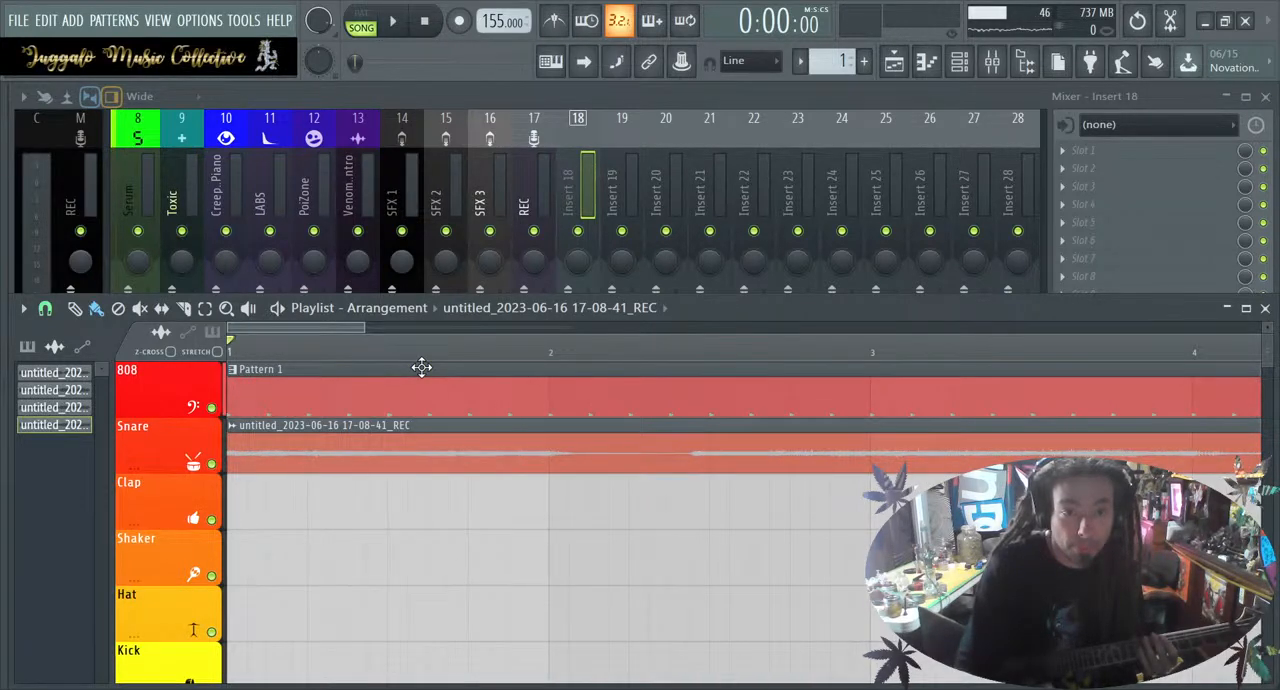
pyautogui.scroll(-4, 421, 368)
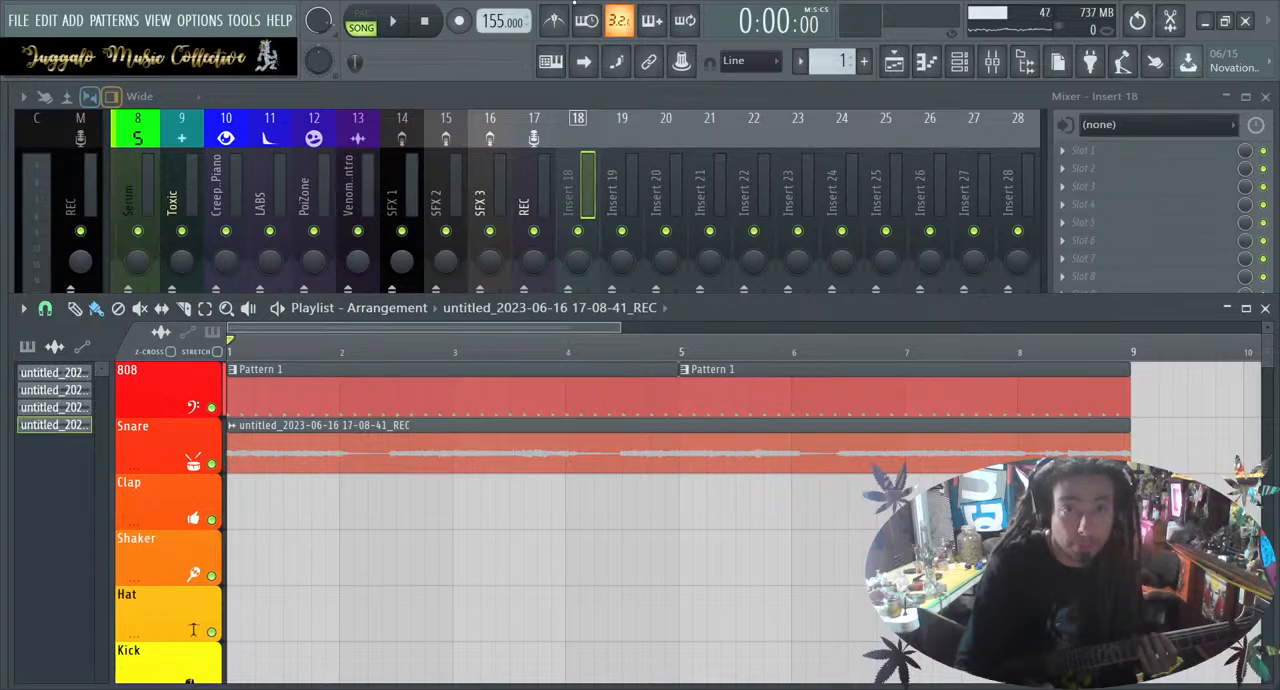
pyautogui.press('space')
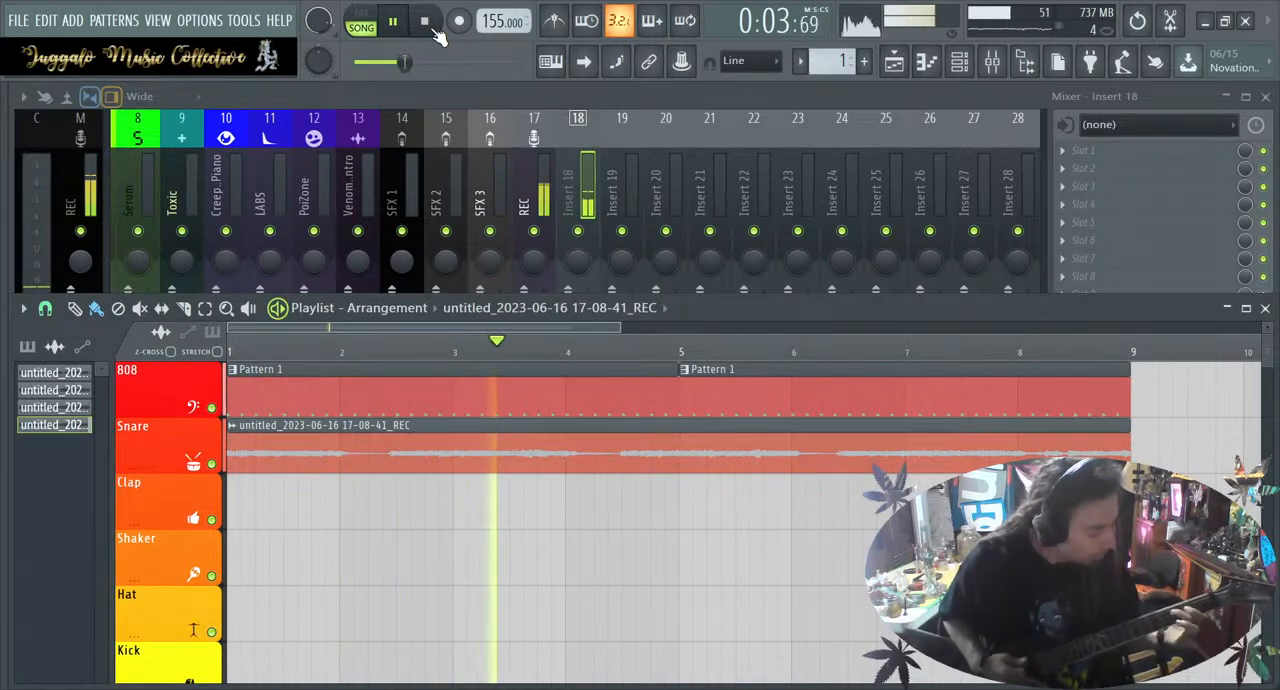
# Stop playback, arm recording, select the REC mixer track and record a second guitar take over the eight-bar loop
pyautogui.click(432, 26)
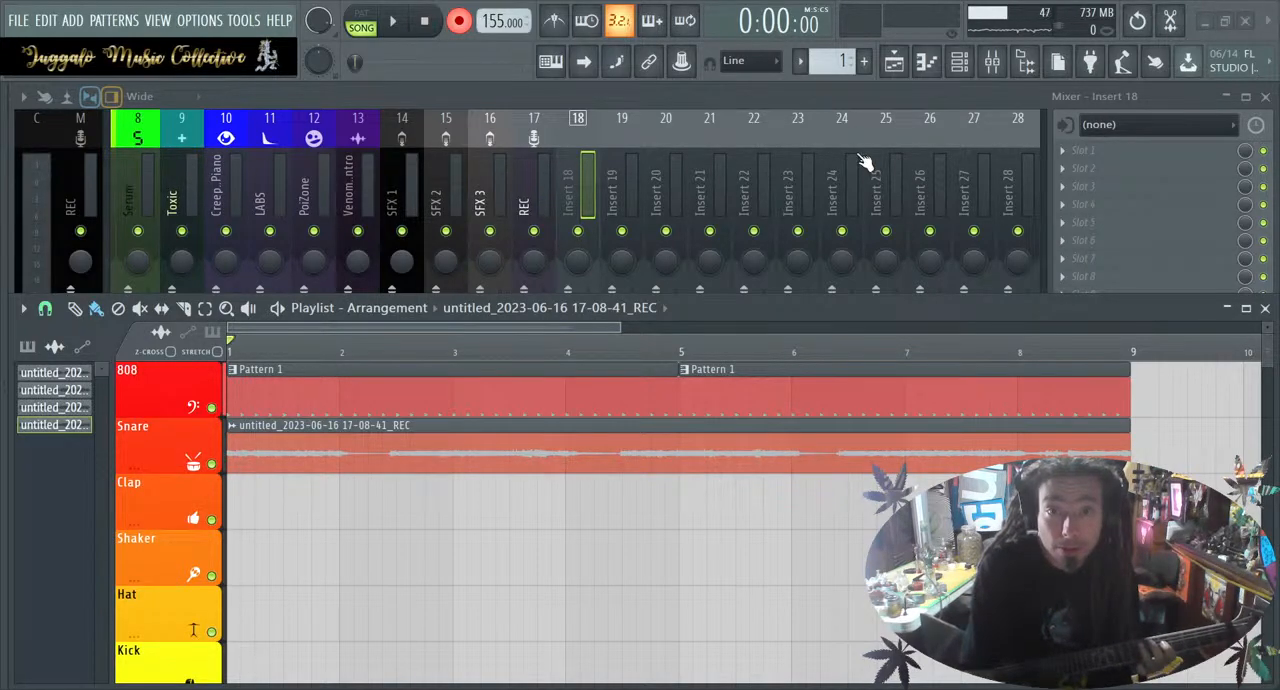
pyautogui.click(585, 147)
pyautogui.click(537, 133)
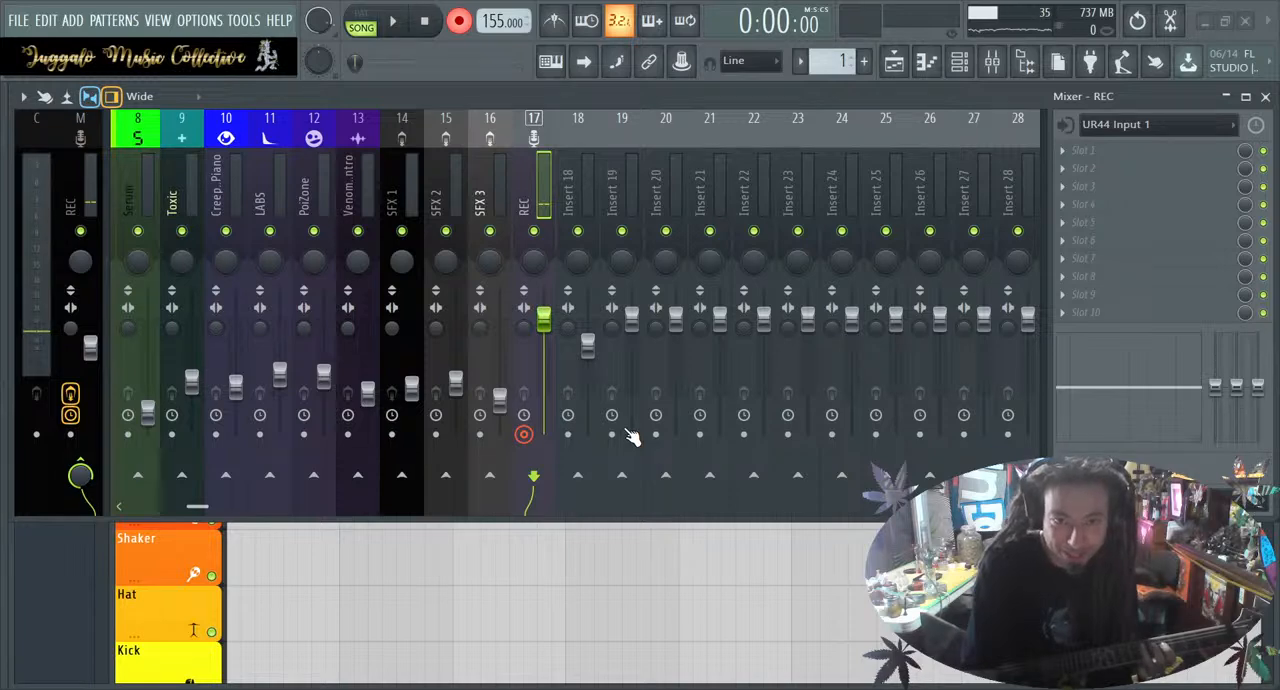
pyautogui.press('space')
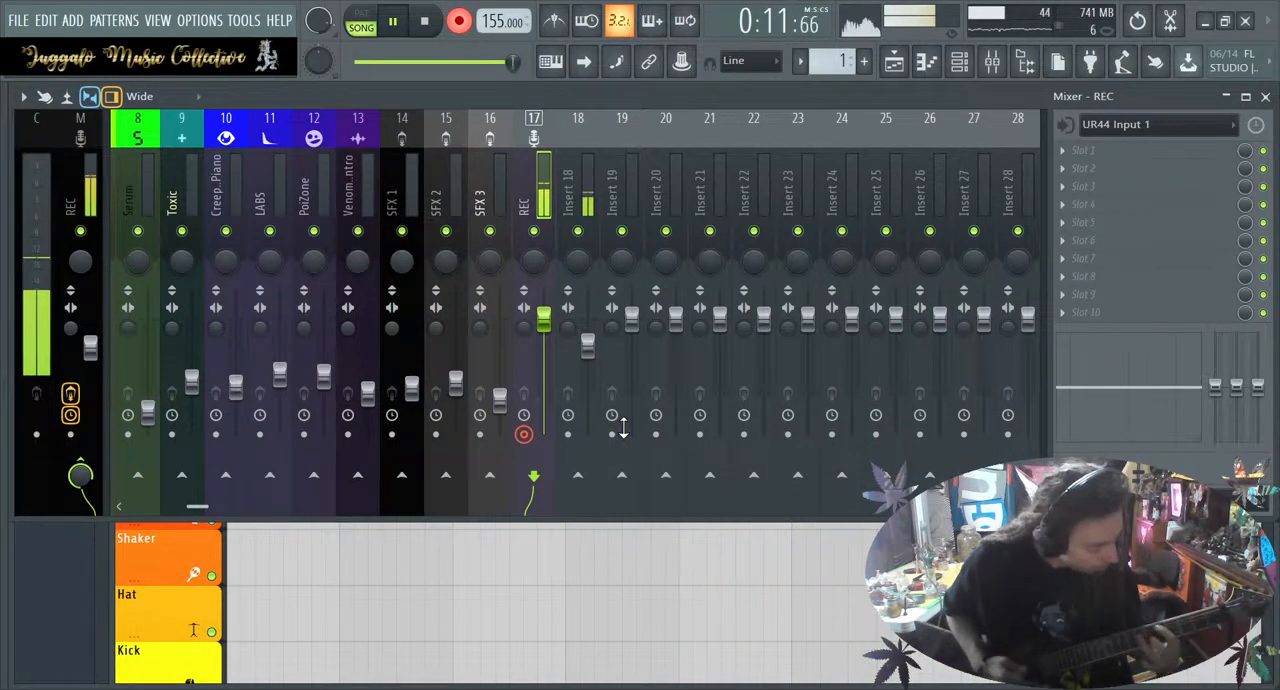
pyautogui.press('space')
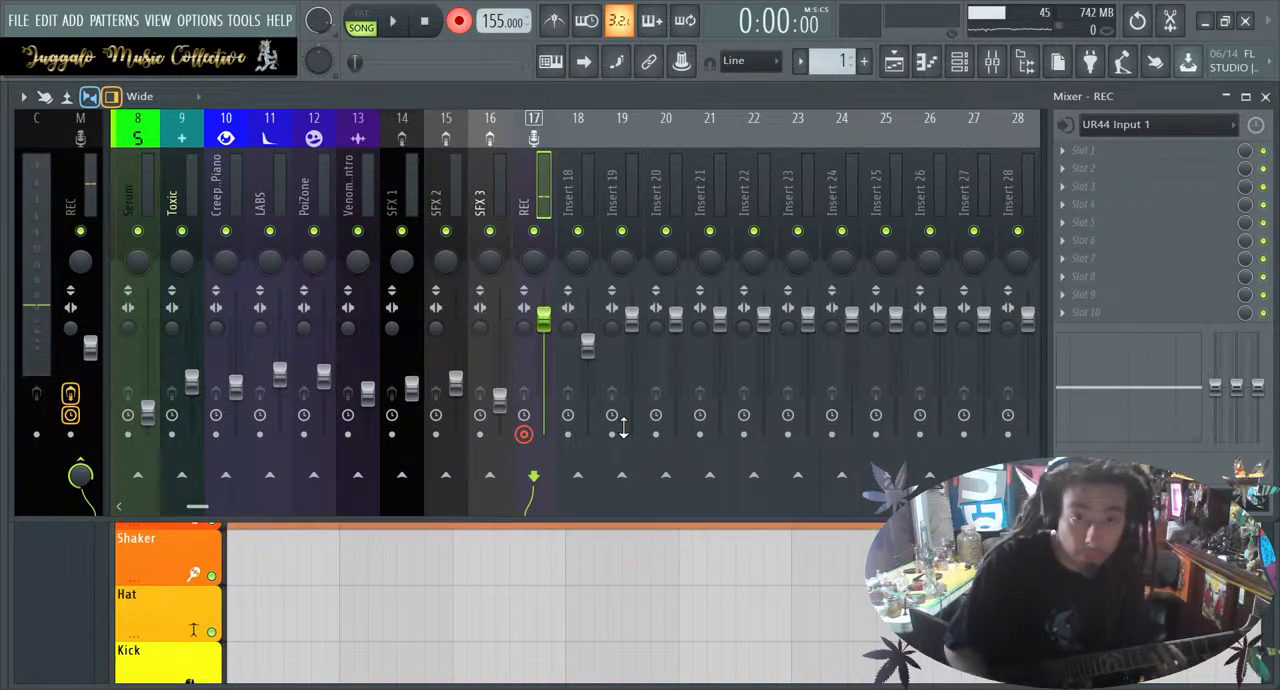
# Set the project tempo to 153 BPM, turn recording mode off and bring the playlist to the front
pyautogui.scroll(-2, 500, 20)
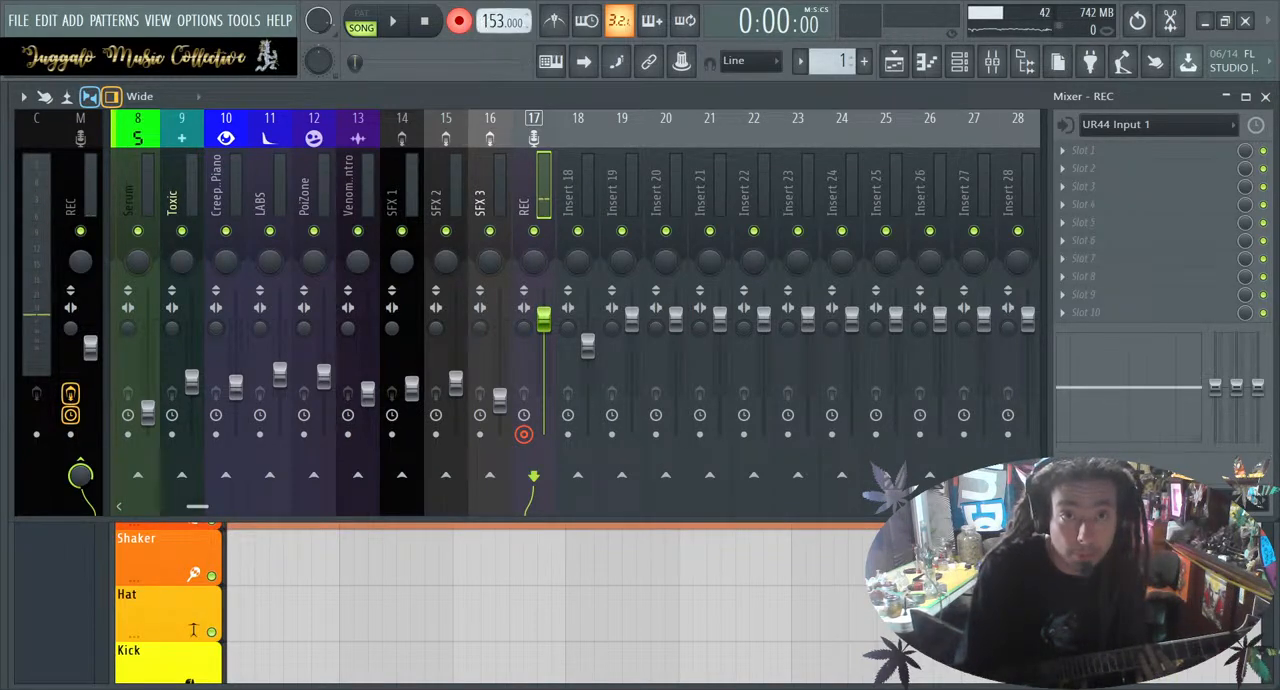
pyautogui.click(459, 20)
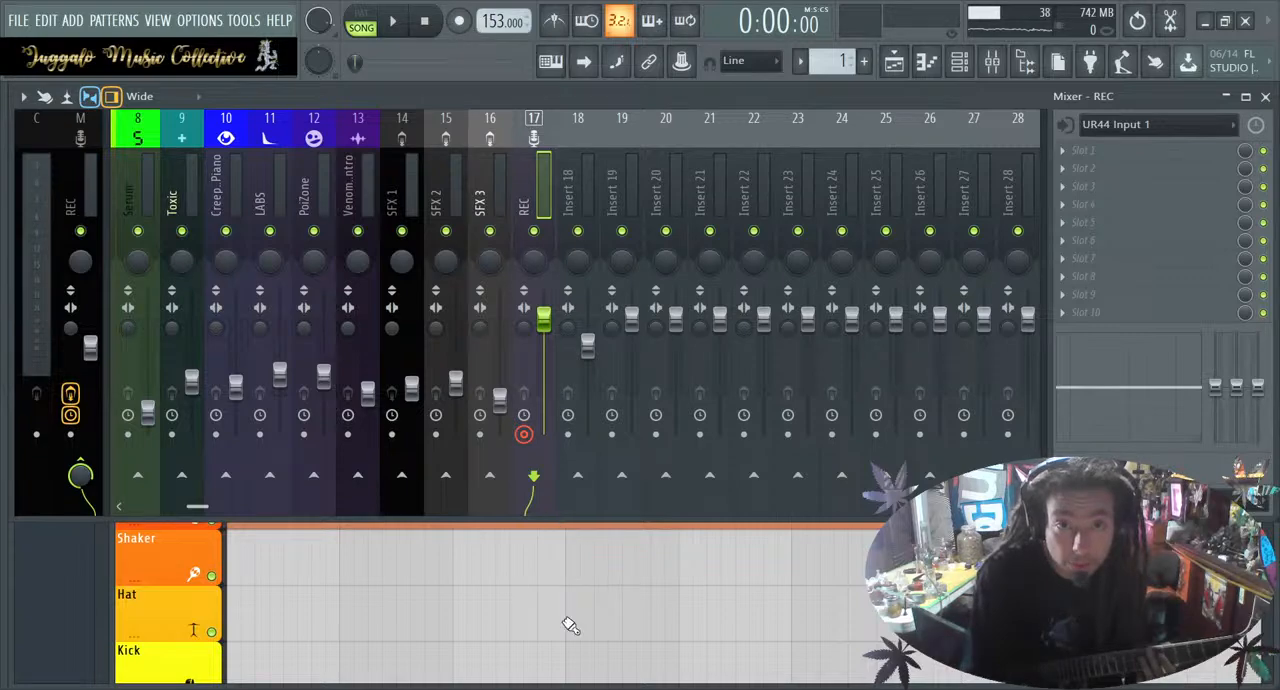
pyautogui.click(585, 643)
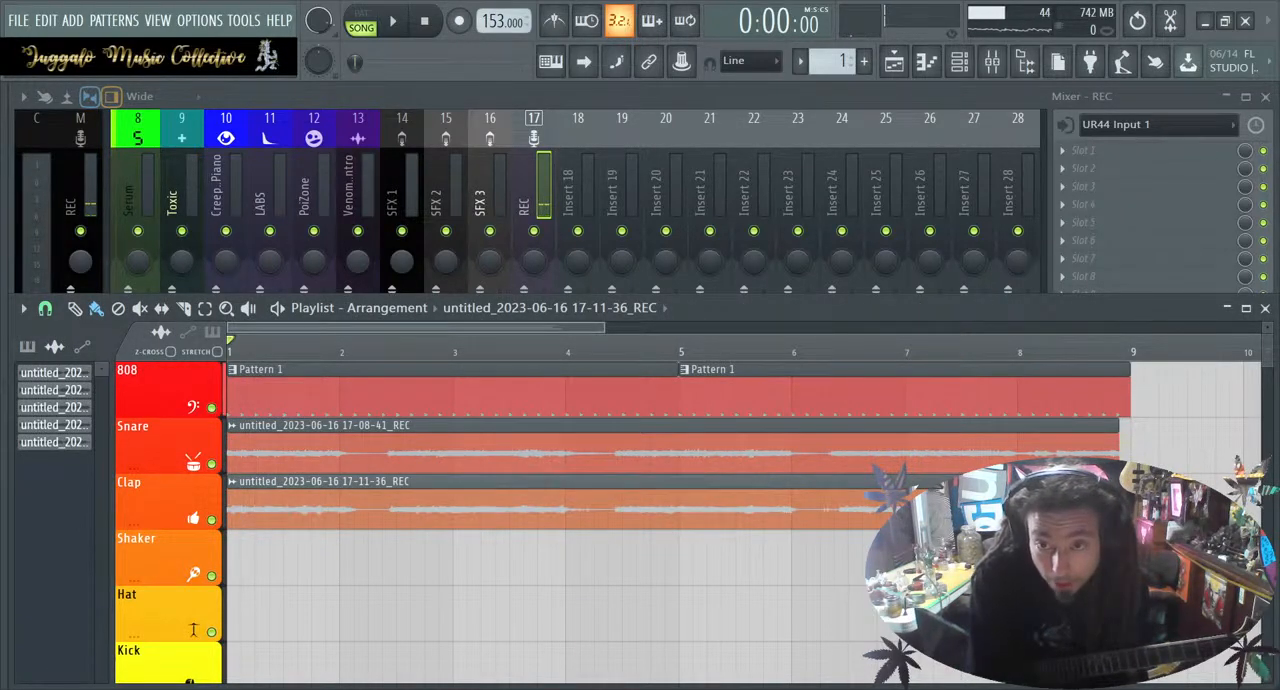
# Adjust the ends of both recorded guitar clips to bar 9, flush with the drum pattern
pyautogui.click(1118, 458)
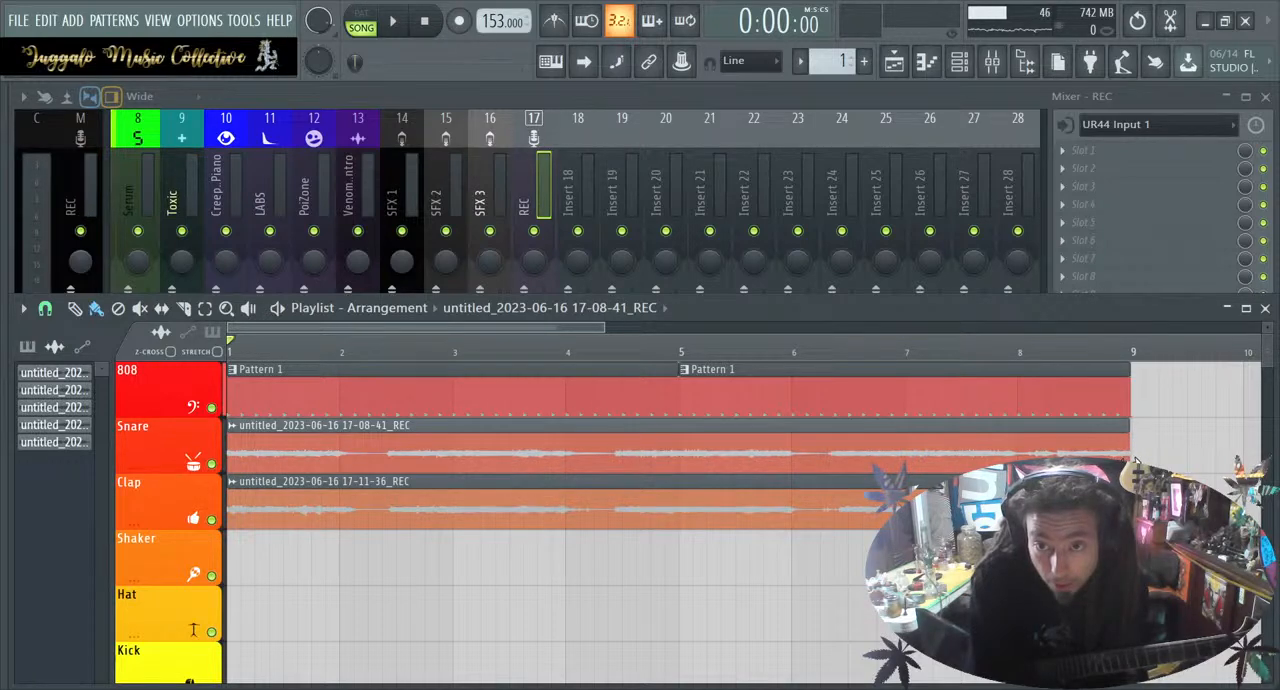
pyautogui.scroll(5, 1133, 458)
pyautogui.moveTo(1123, 457); pyautogui.dragTo(1131, 458)
pyautogui.moveTo(1128, 510); pyautogui.dragTo(1132, 510)
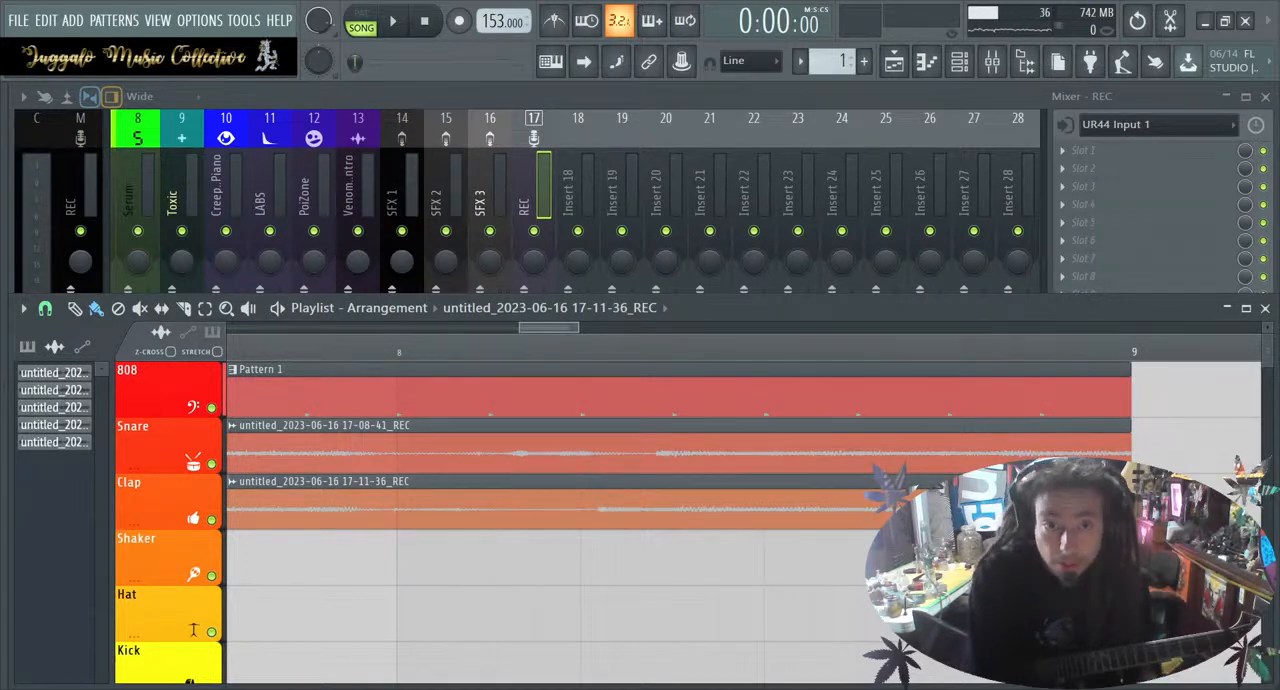
# Examine the waveforms of both guitar takes along the eight bars to compare their timing and pauses
pyautogui.hscroll(-5, 814, 624)
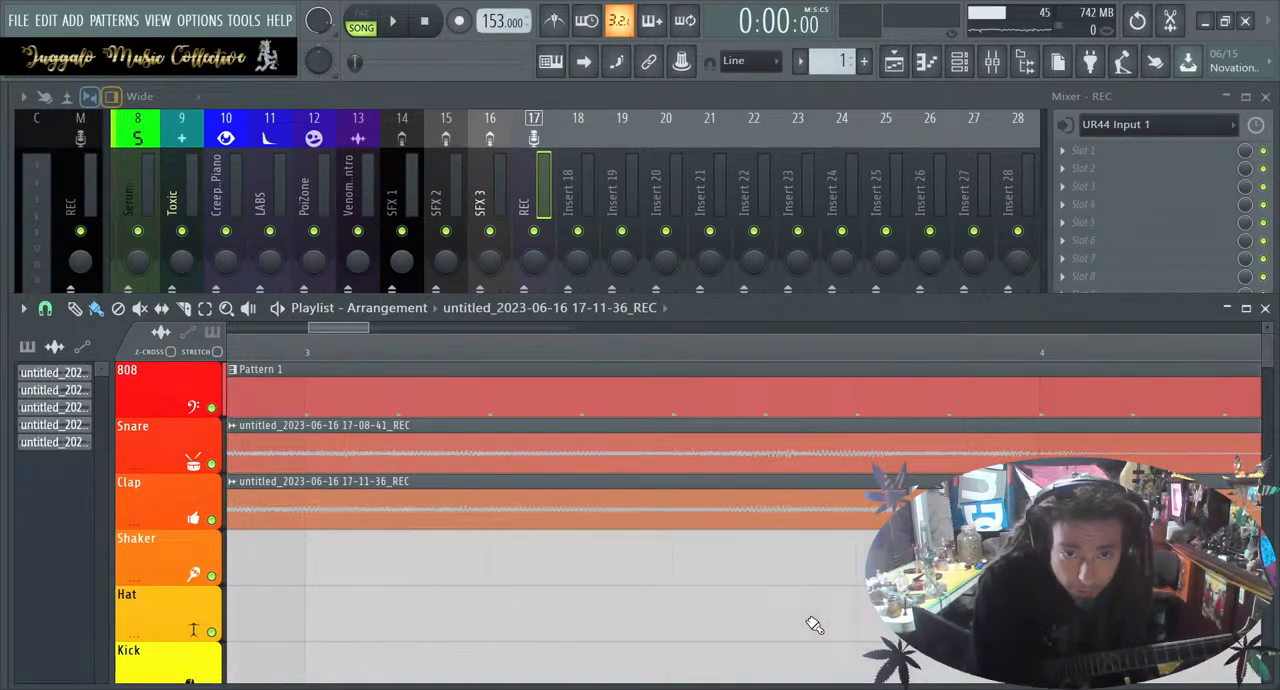
pyautogui.hscroll(3, 814, 624)
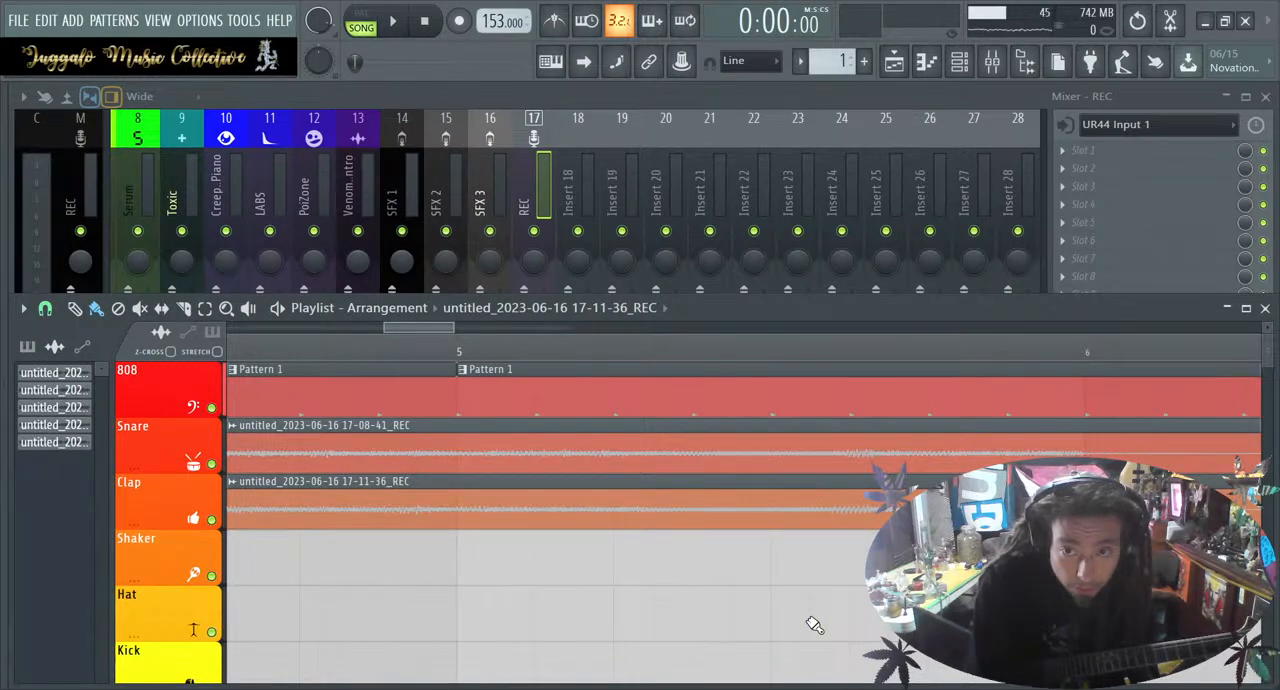
pyautogui.scroll(-2, 814, 624)
pyautogui.scroll(-1, 814, 624)
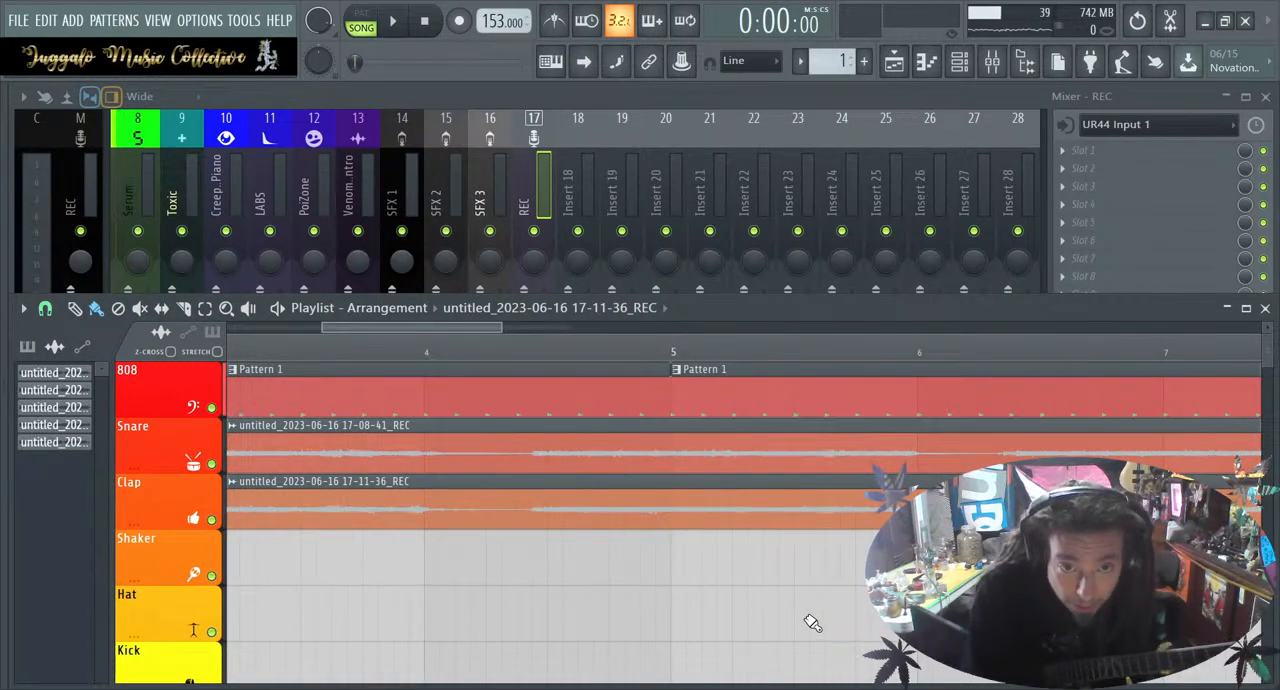
pyautogui.hscroll(3, 643, 519)
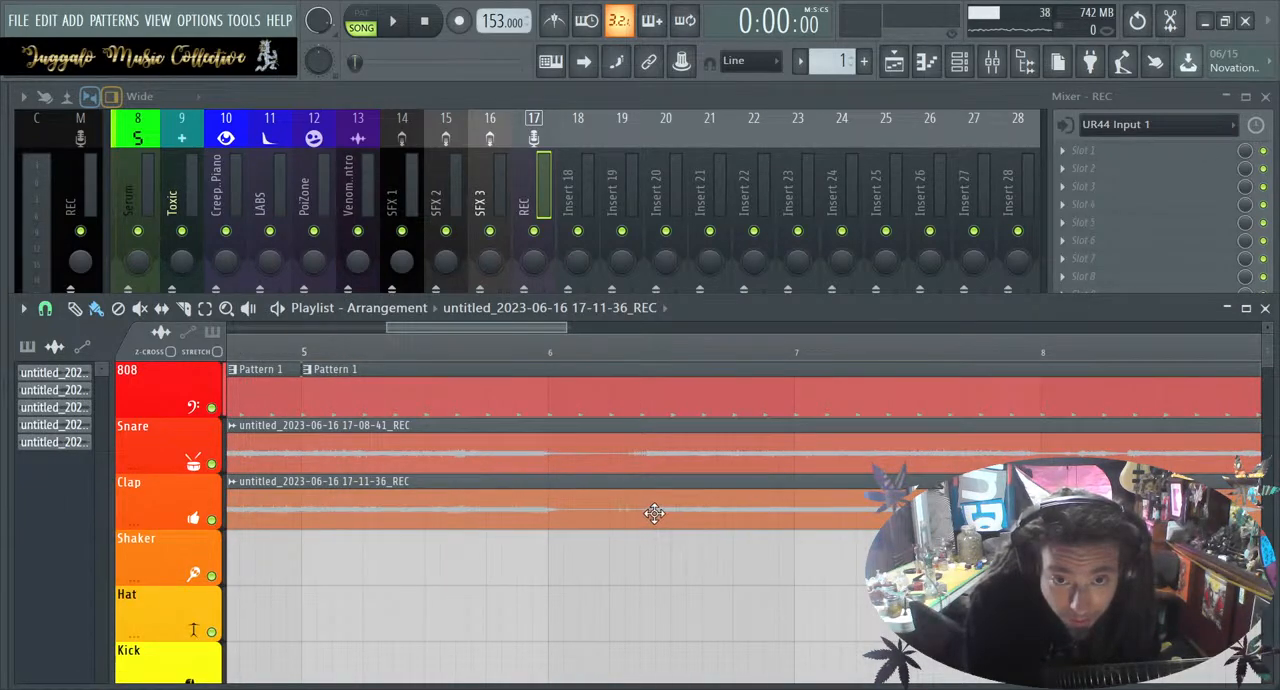
pyautogui.hscroll(2, 648, 516)
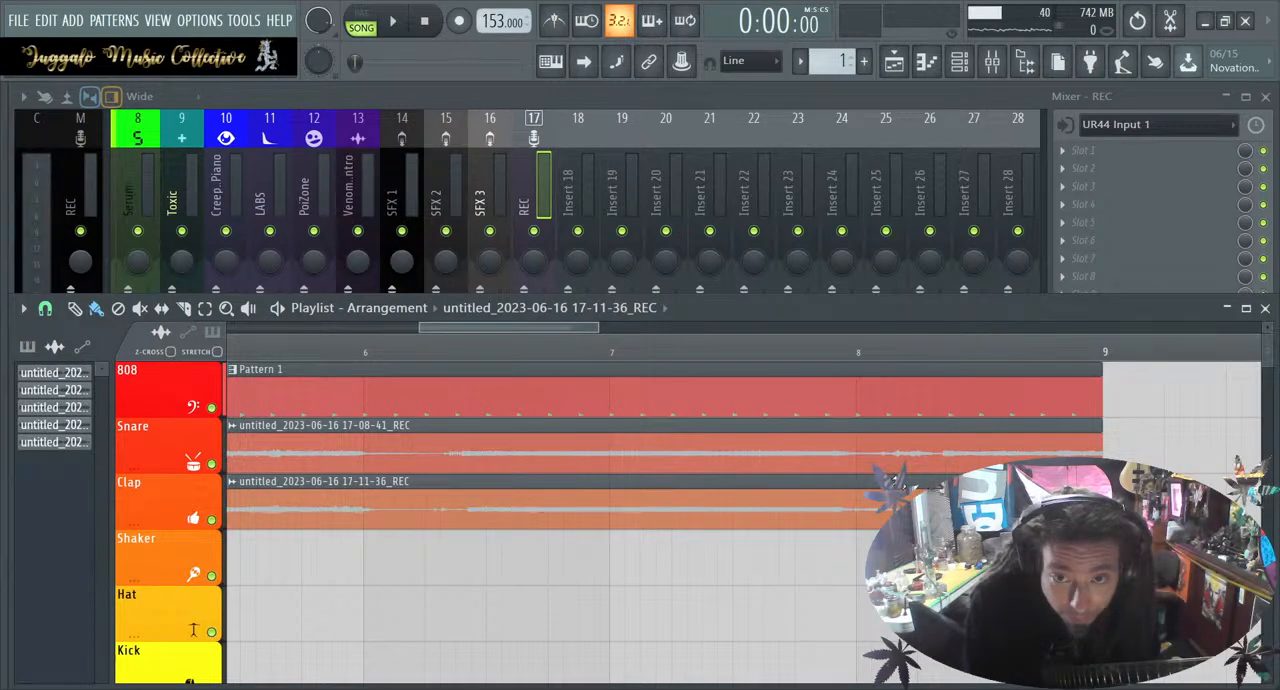
pyautogui.scroll(-4, 915, 515)
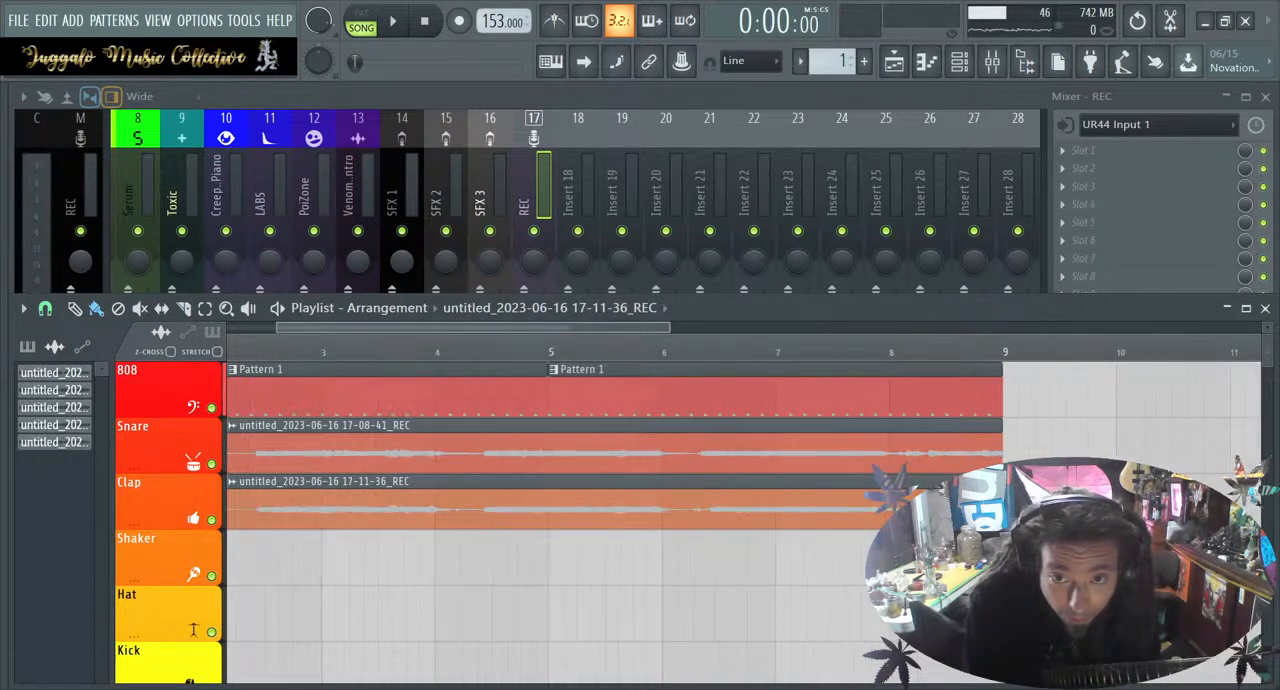
pyautogui.hscroll(-1, 915, 515)
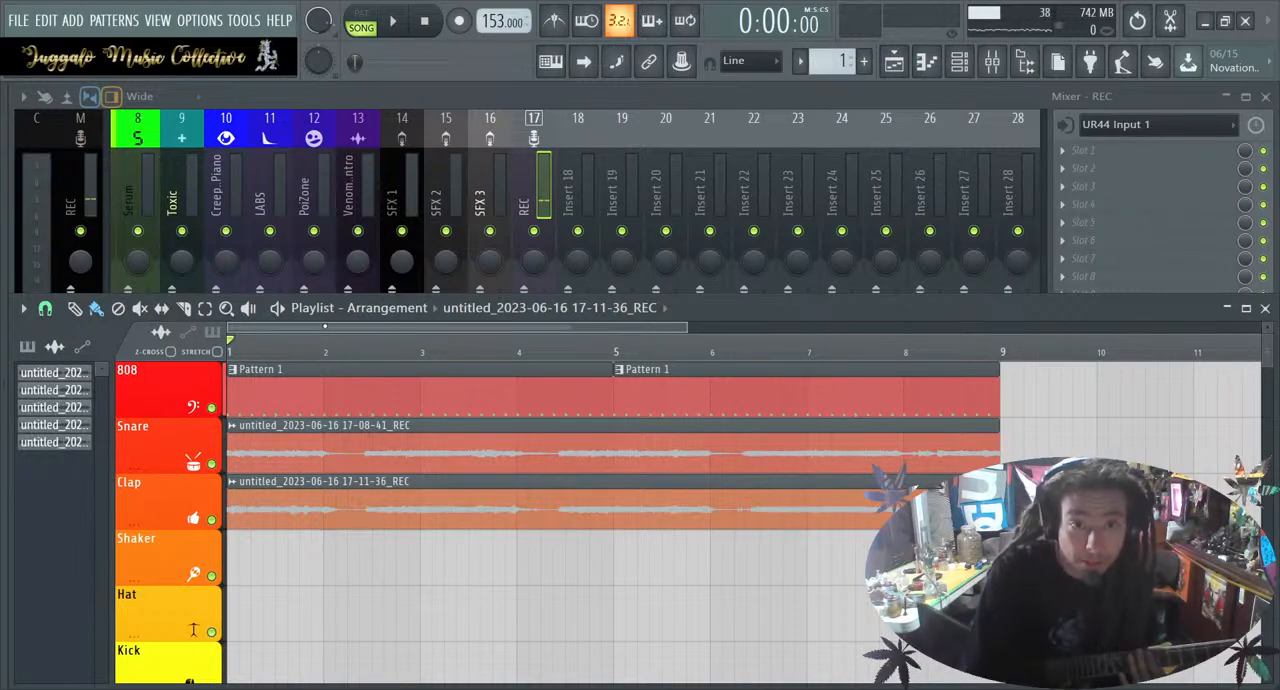
# Check the first guitar clip's mixer routing, then pan Insert 18 left and Insert 19 right
pyautogui.doubleClick(540, 449)
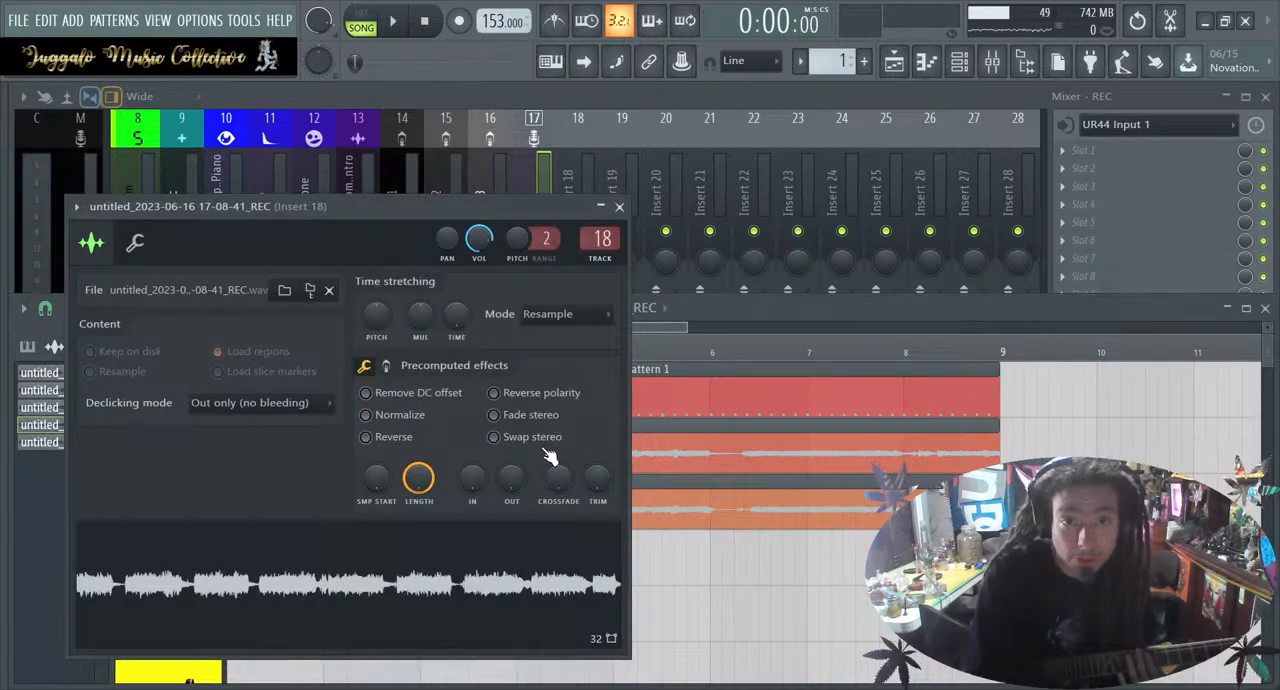
pyautogui.click(578, 131)
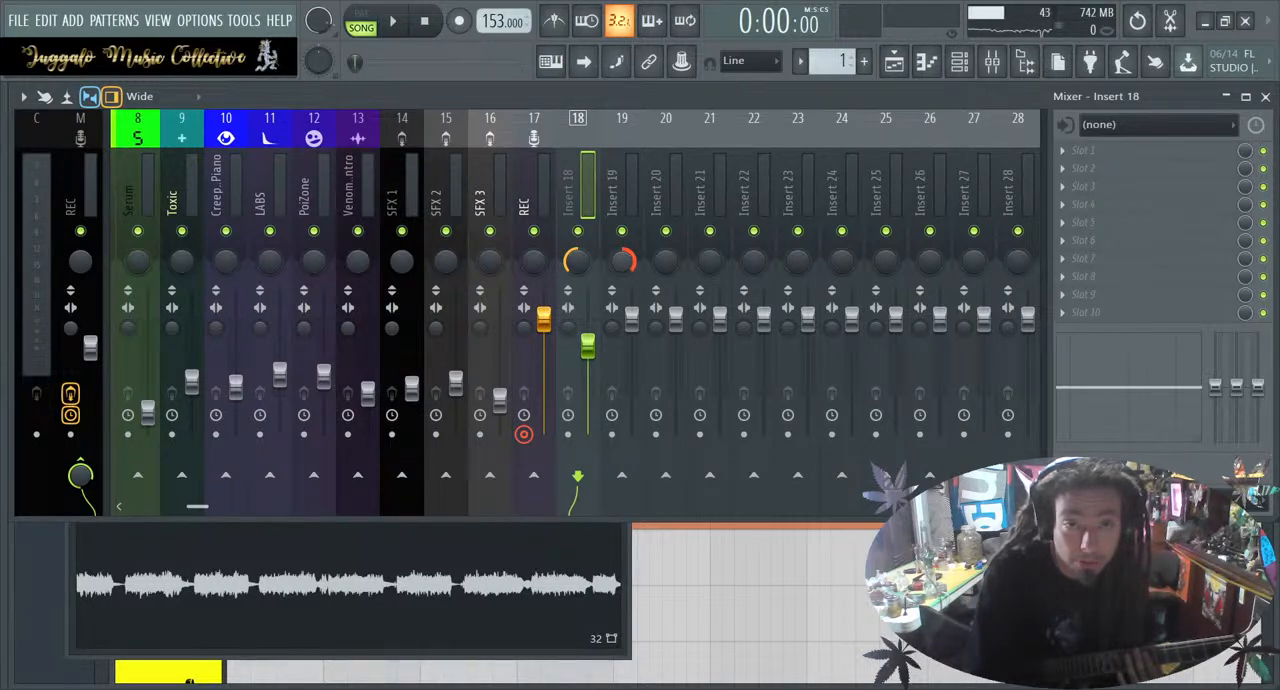
pyautogui.rightClick(711, 667)
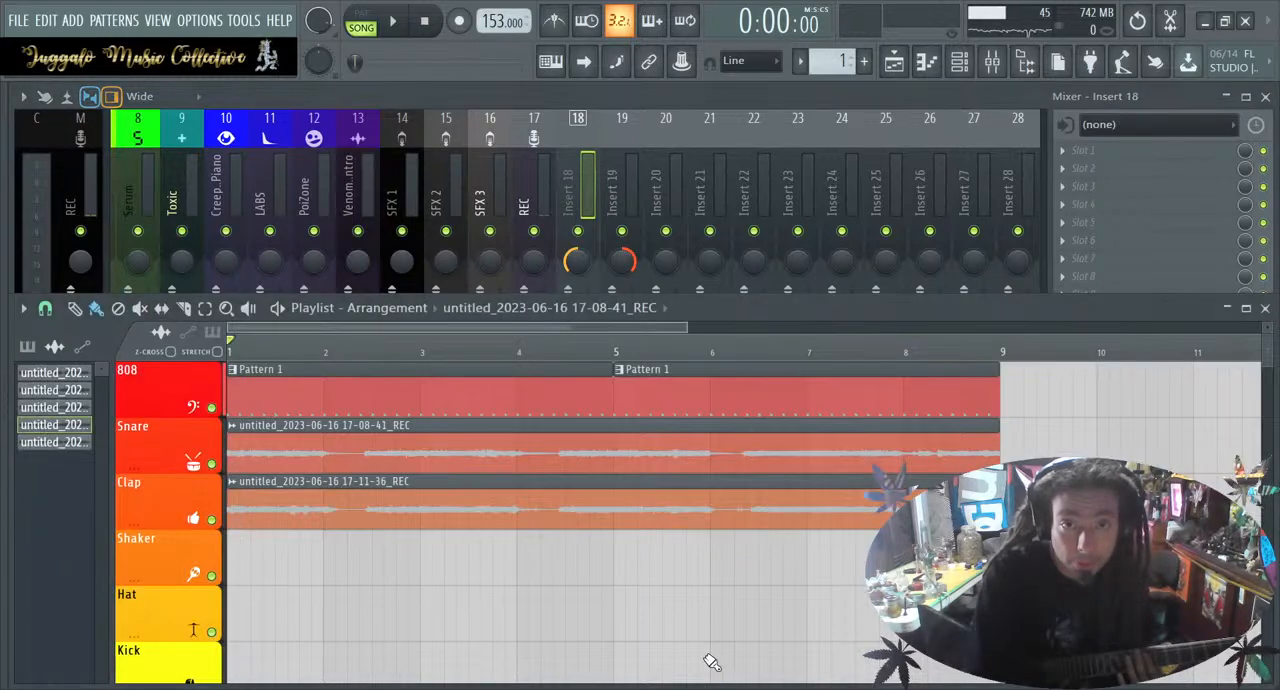
# Open the second guitar clip's channel settings, route it to mixer track 19 and close the settings
pyautogui.doubleClick(634, 517)
pyautogui.moveTo(607, 260)
pyautogui.mouseDown()
pyautogui.moveTo(607, 213)
pyautogui.moveTo(619, 265)
pyautogui.mouseUp()
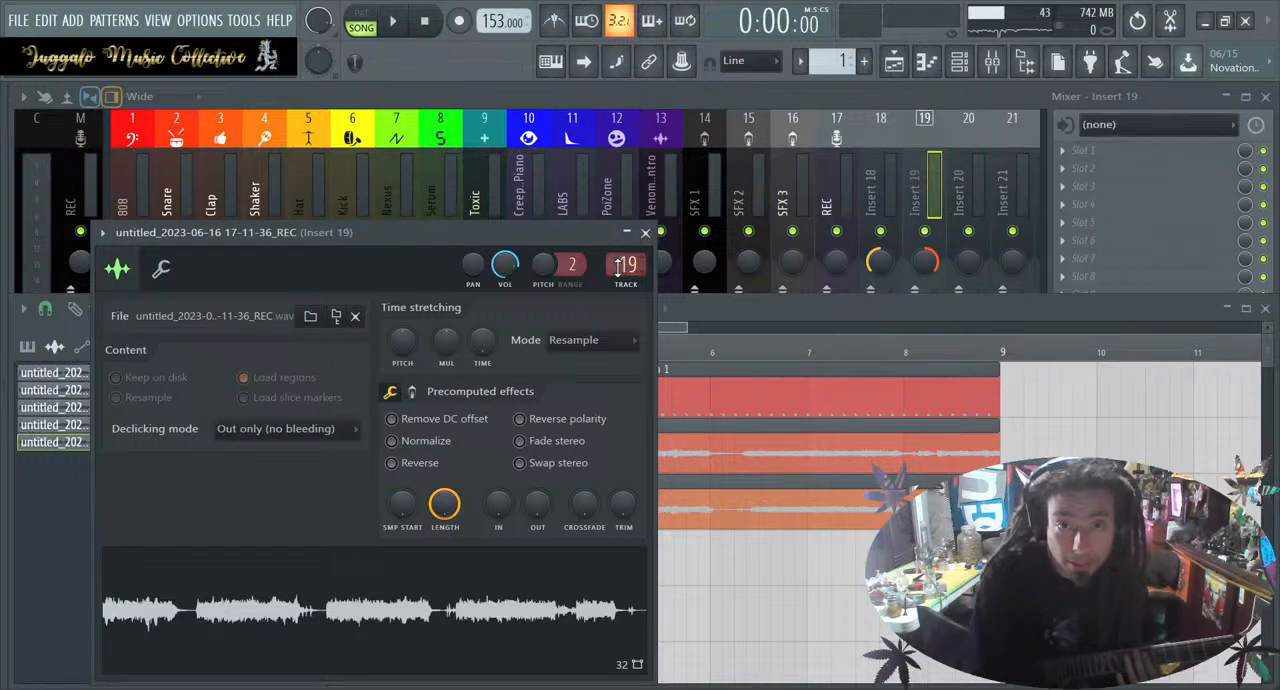
pyautogui.click(645, 233)
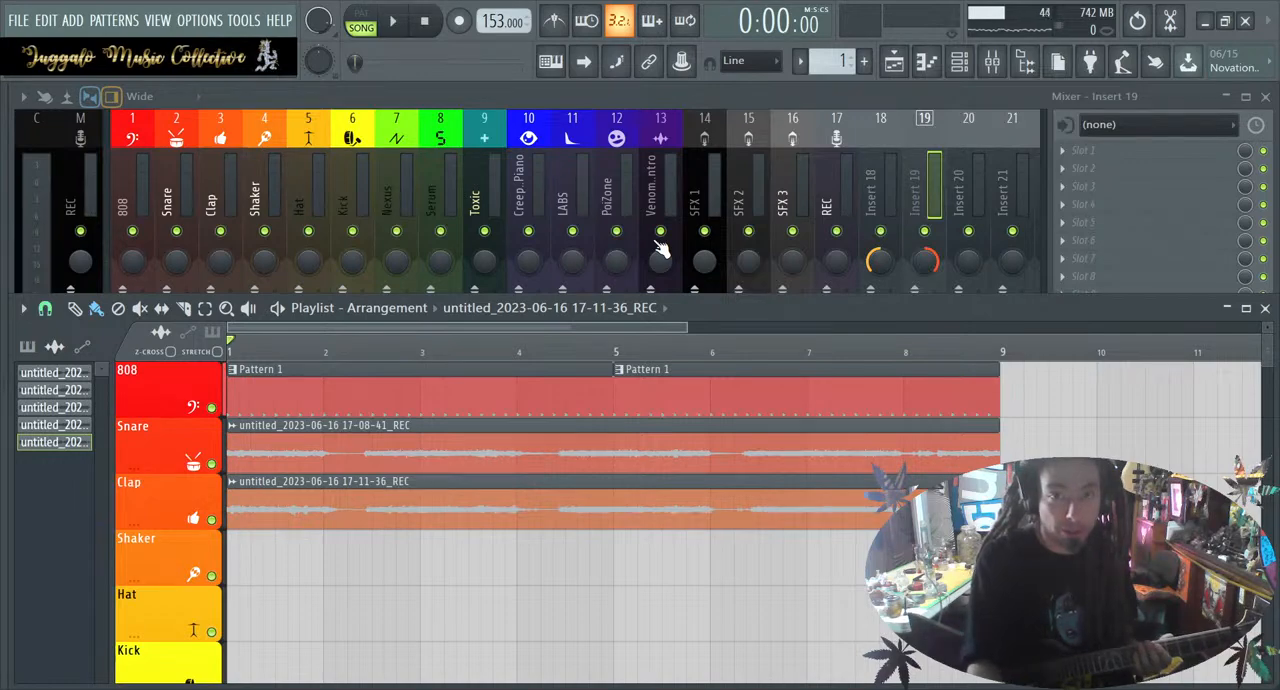
# Lower the REC and Insert 19 faders to match Insert 18, and play the song to check the levels
pyautogui.click(919, 163)
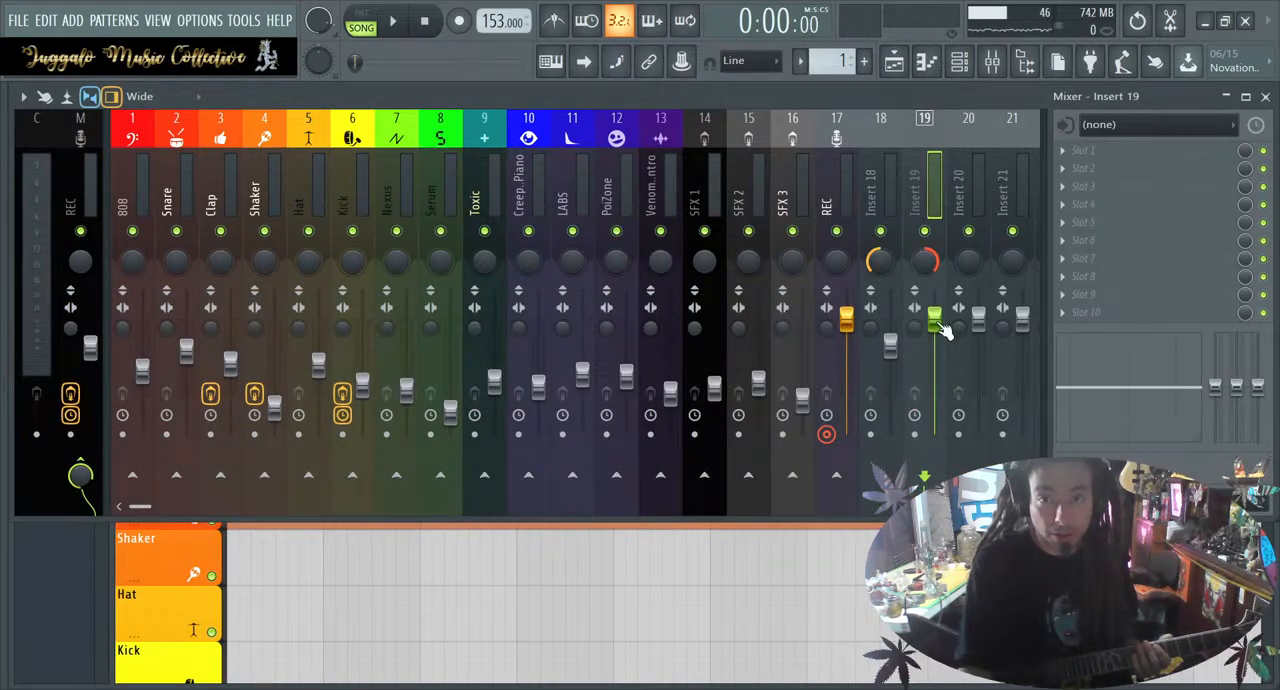
pyautogui.moveTo(853, 328); pyautogui.dragTo(853, 351)
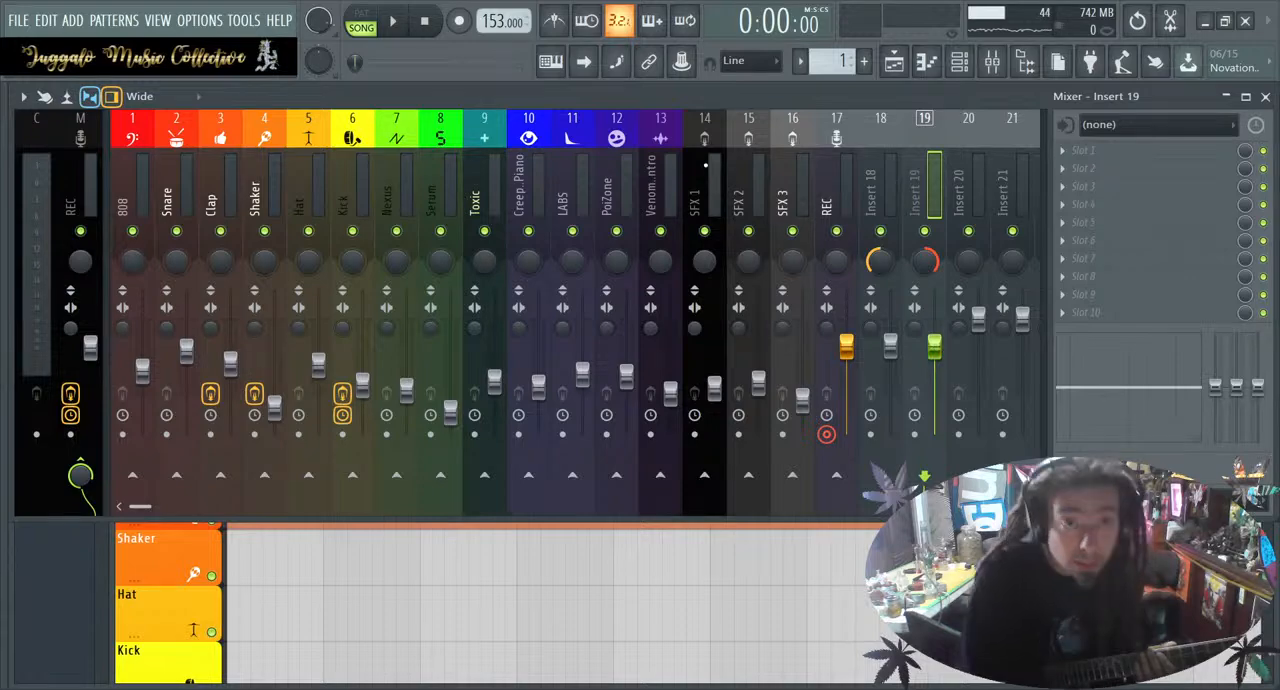
pyautogui.click(640, 646)
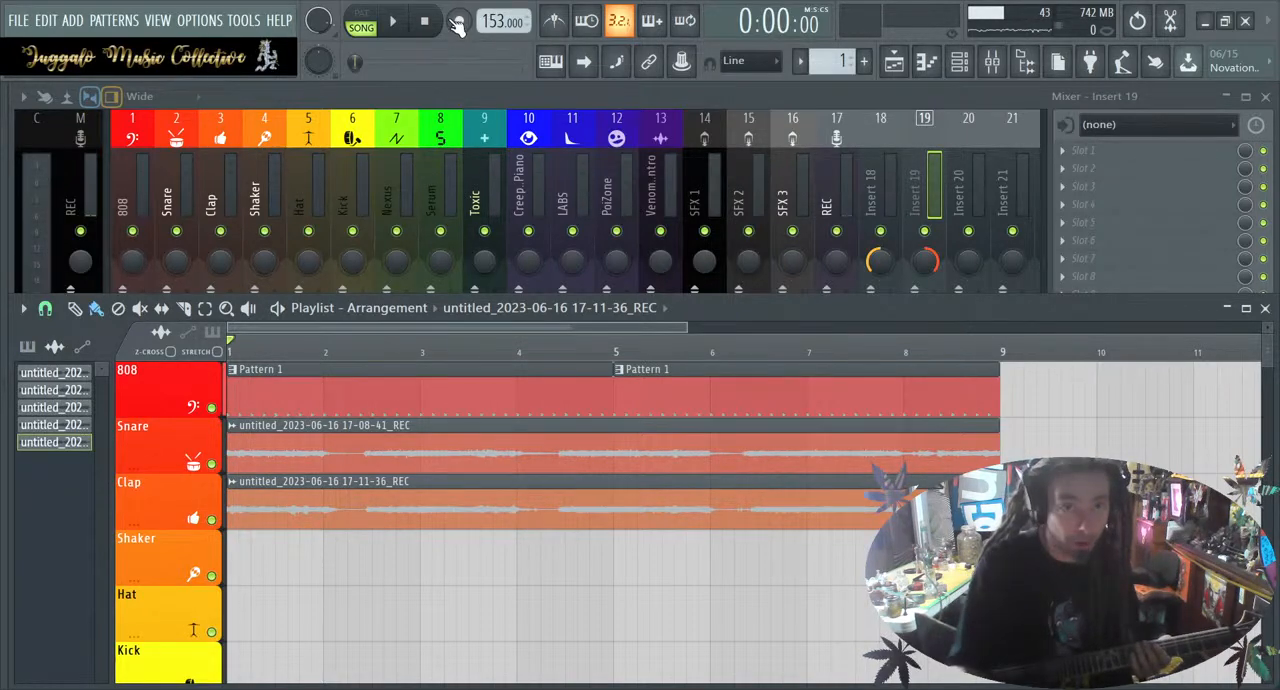
pyautogui.click(407, 22)
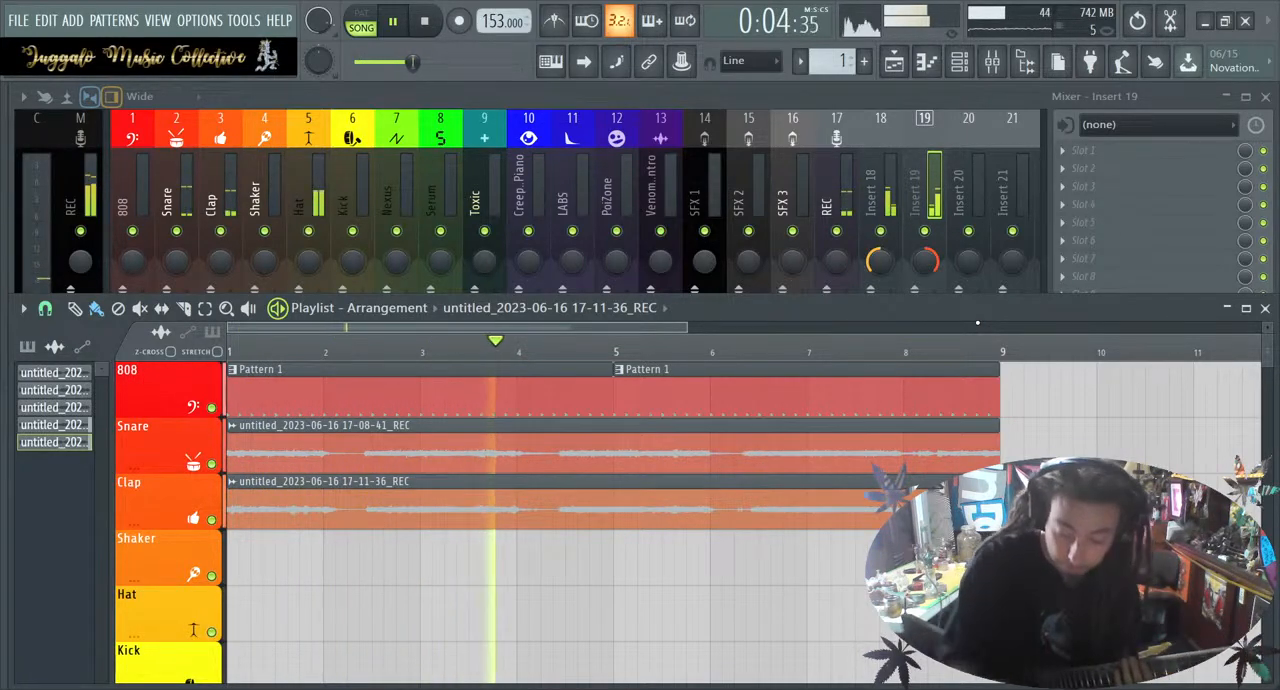
pyautogui.press('space')
# Lower the Insert 18 and Insert 19 faders a little further by equal amounts and briefly play the mix
pyautogui.click(874, 200)
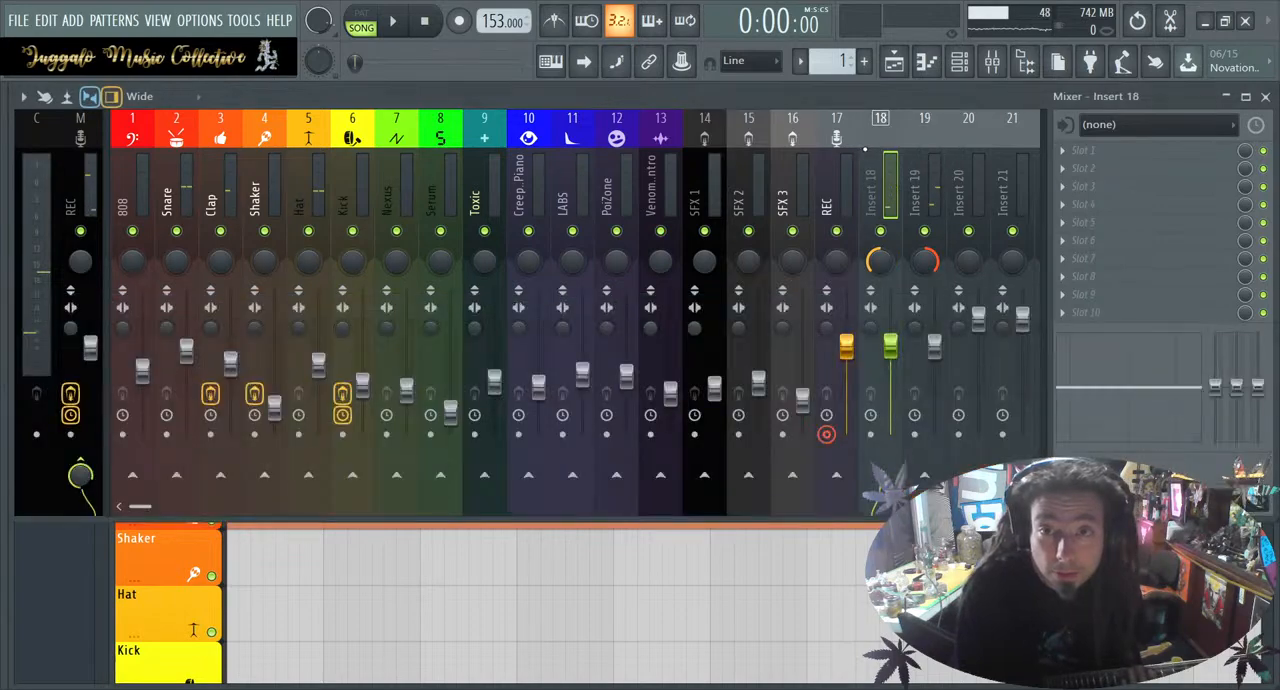
pyautogui.moveTo(894, 341); pyautogui.dragTo(934, 366)
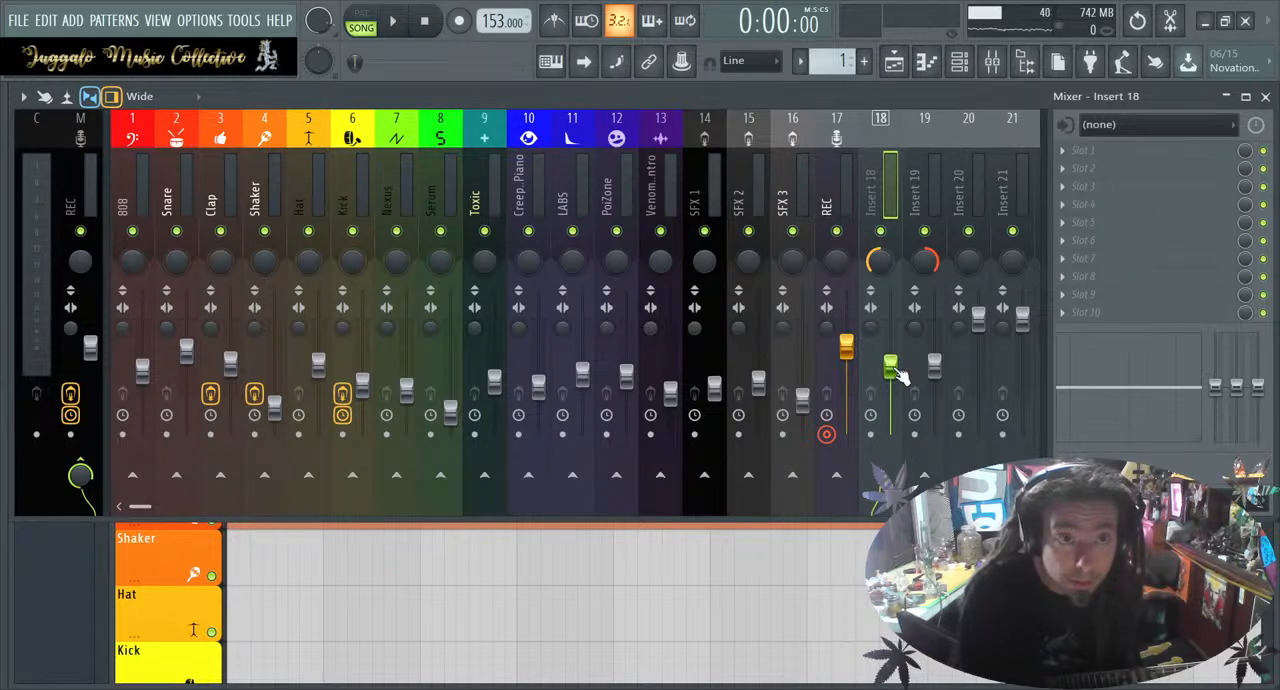
pyautogui.press('space')
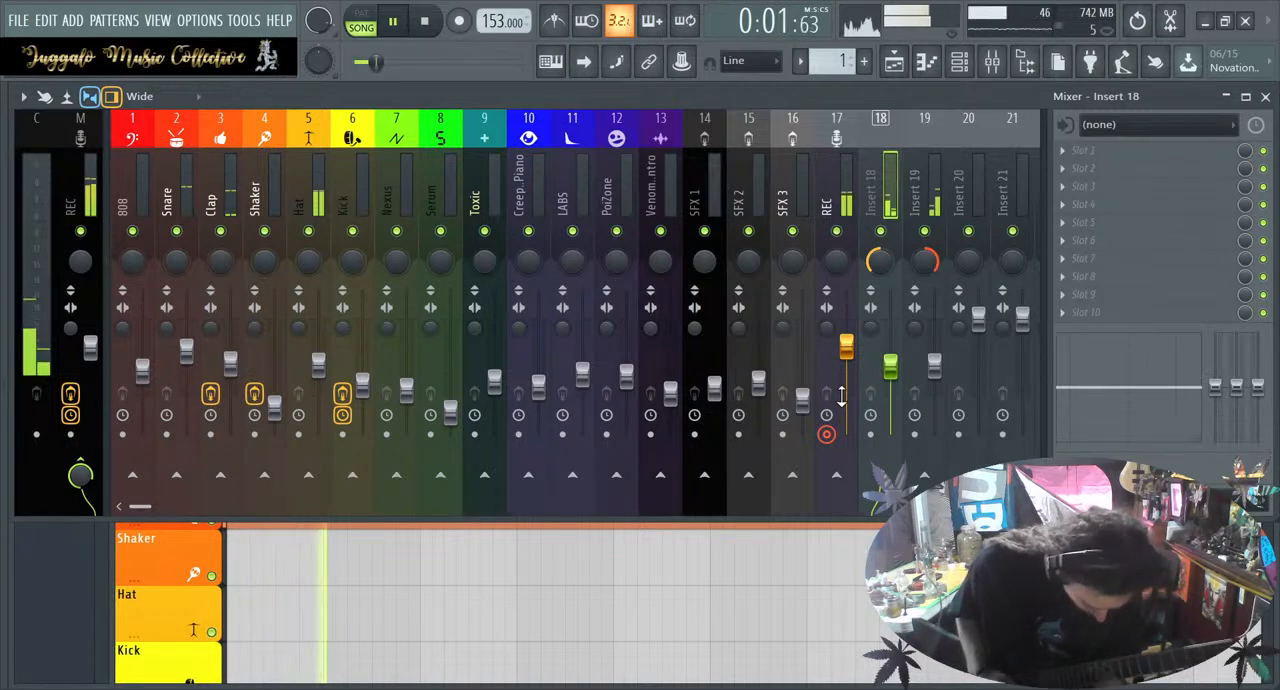
pyautogui.press('space')
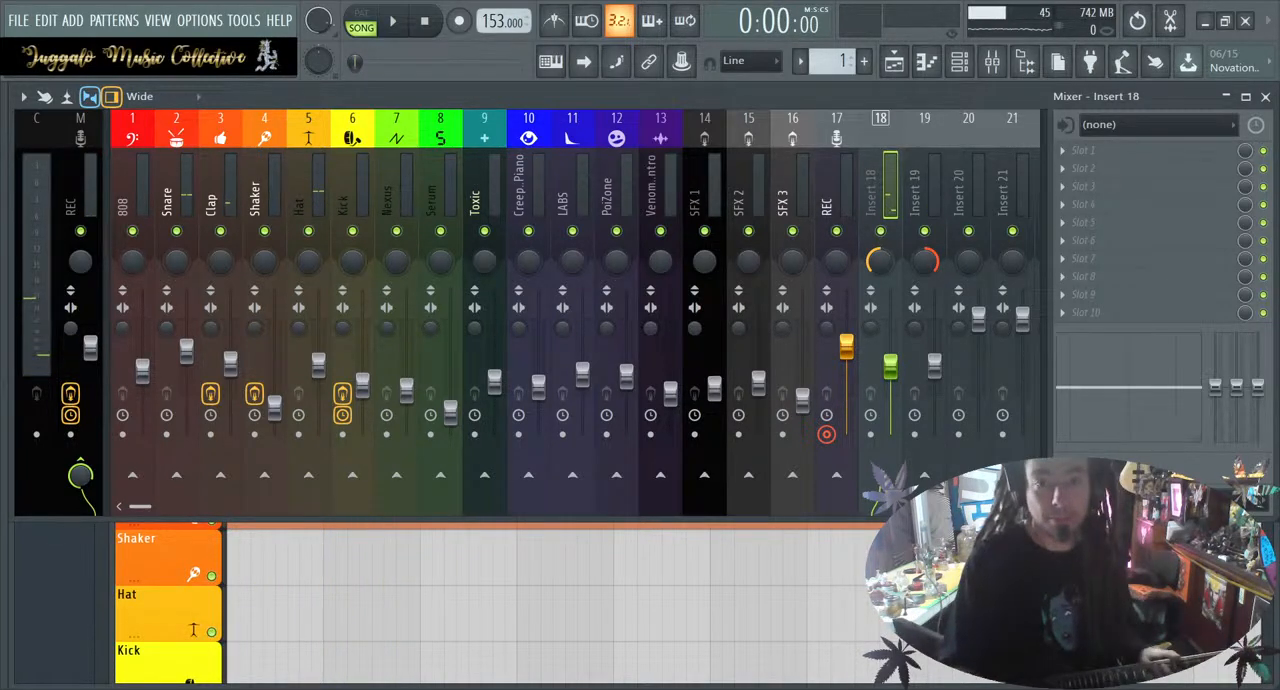
# Show the playlist and play the eight-bar loop from bar 1 several times to rehearse the next guitar part
pyautogui.press('F5')
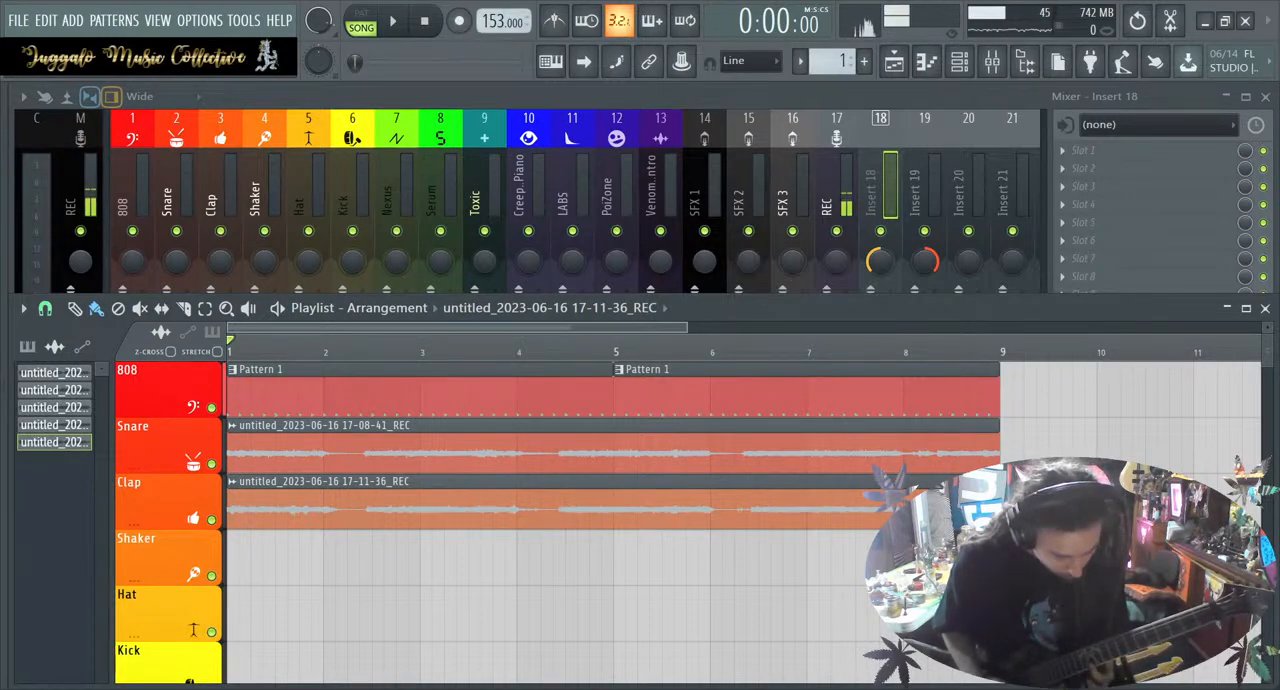
pyautogui.press('space')
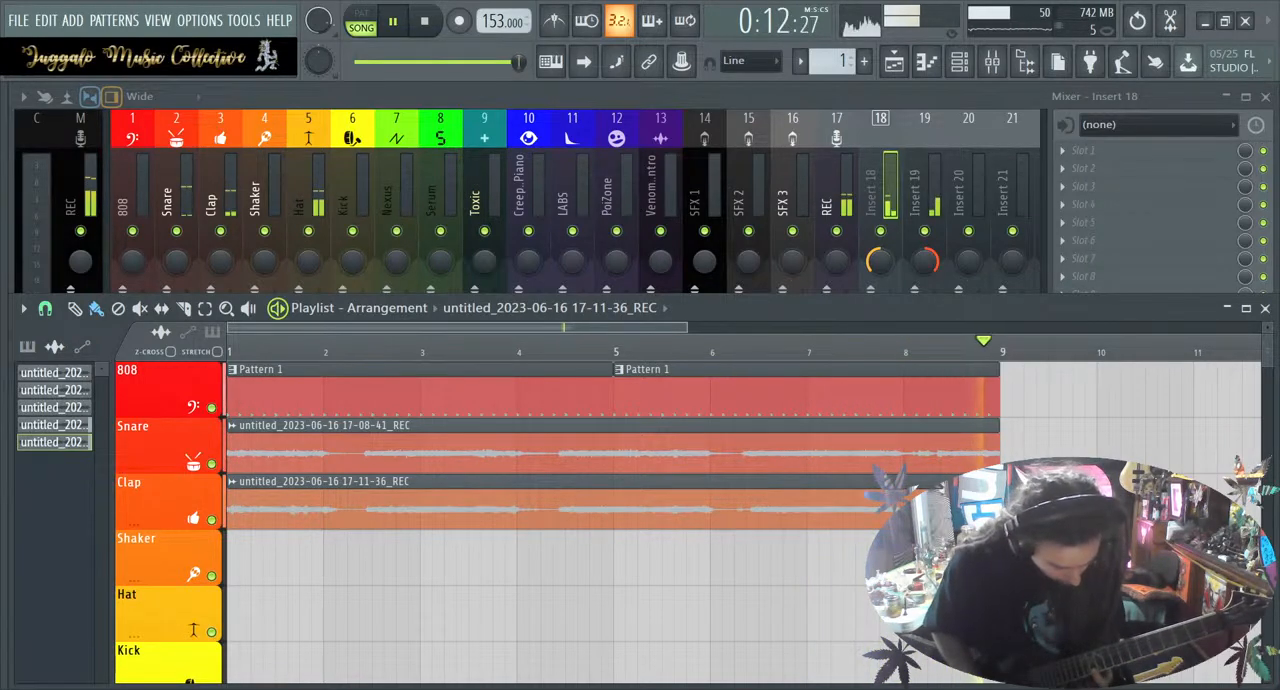
pyautogui.press('space')
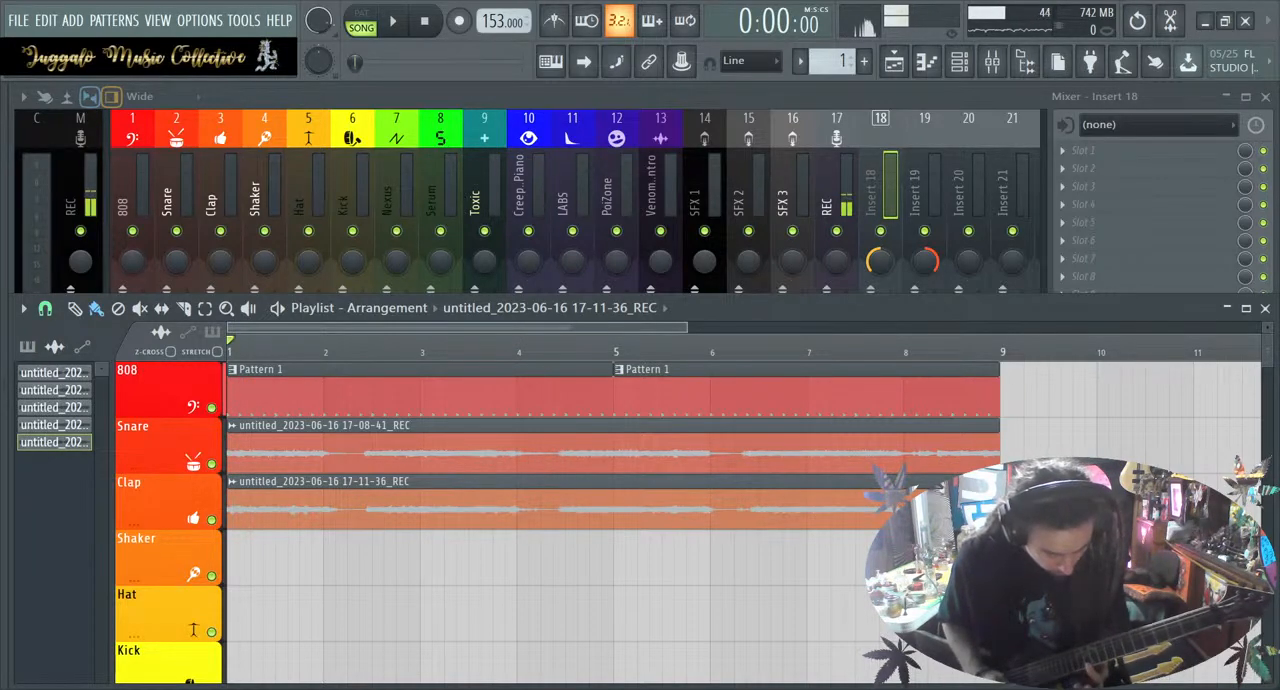
pyautogui.press('space')
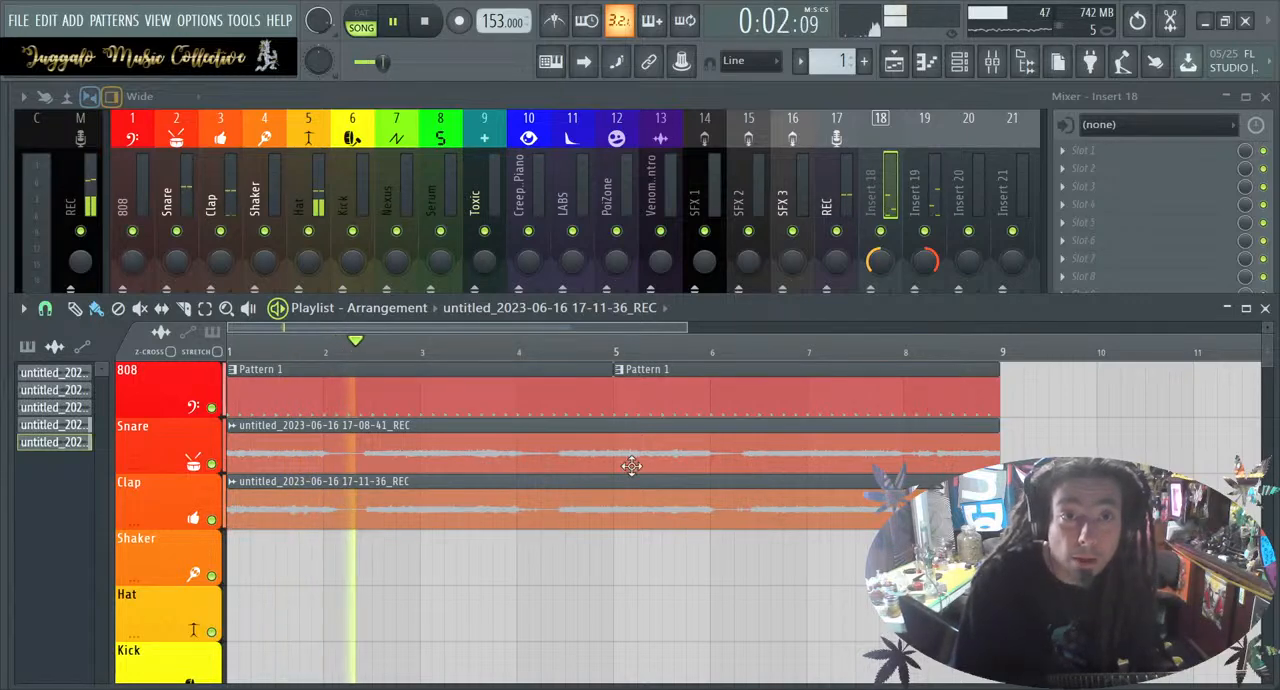
pyautogui.click(428, 22)
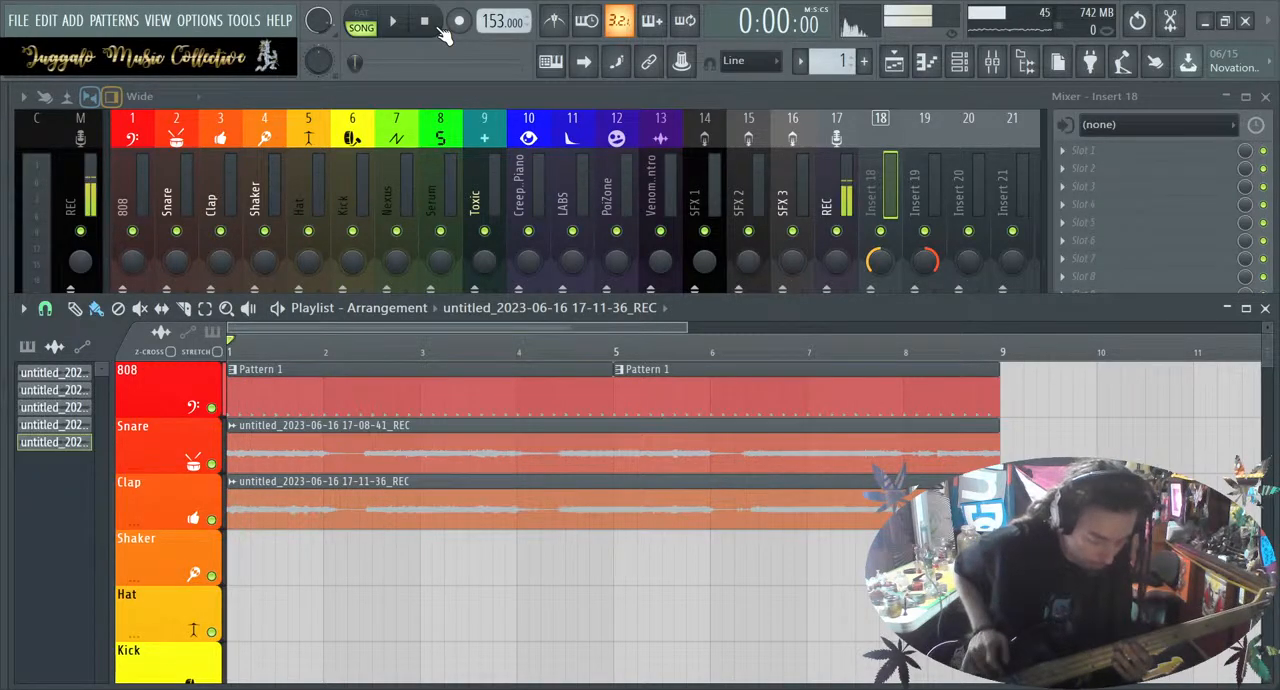
pyautogui.press('space')
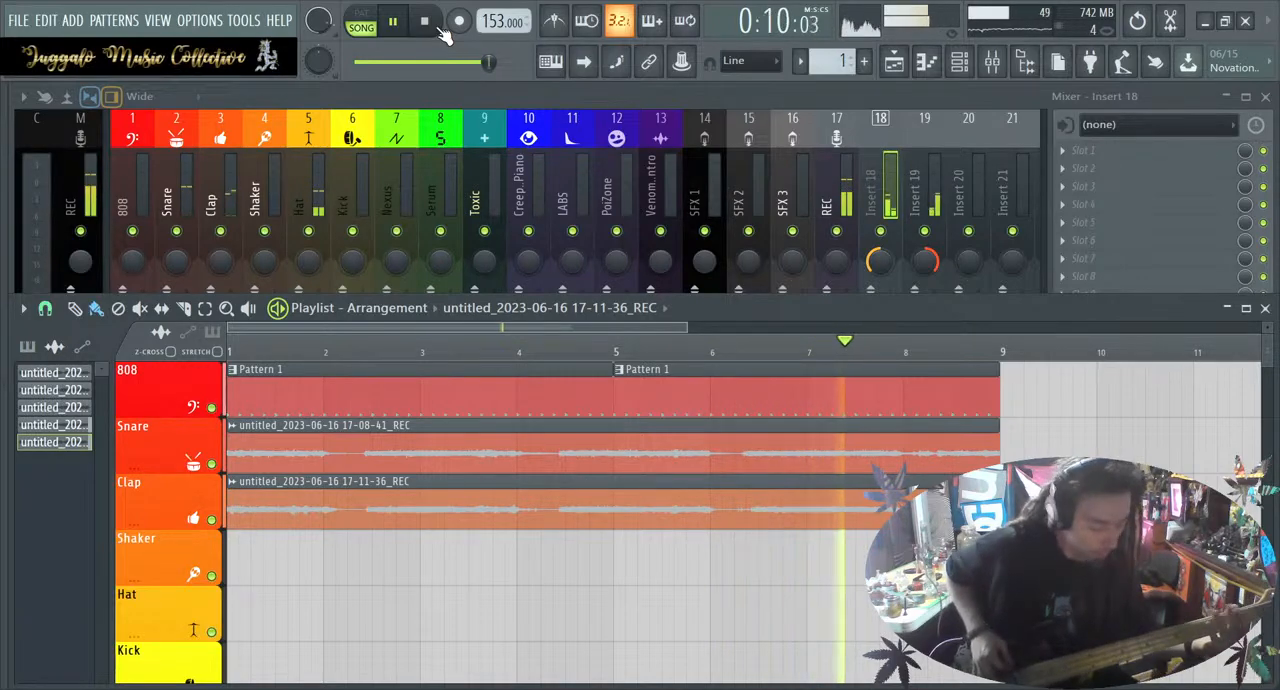
# Stop playback, play the eight-bar loop from bar 1 again to finish rehearsing the next part, and stop it
pyautogui.click(437, 27)
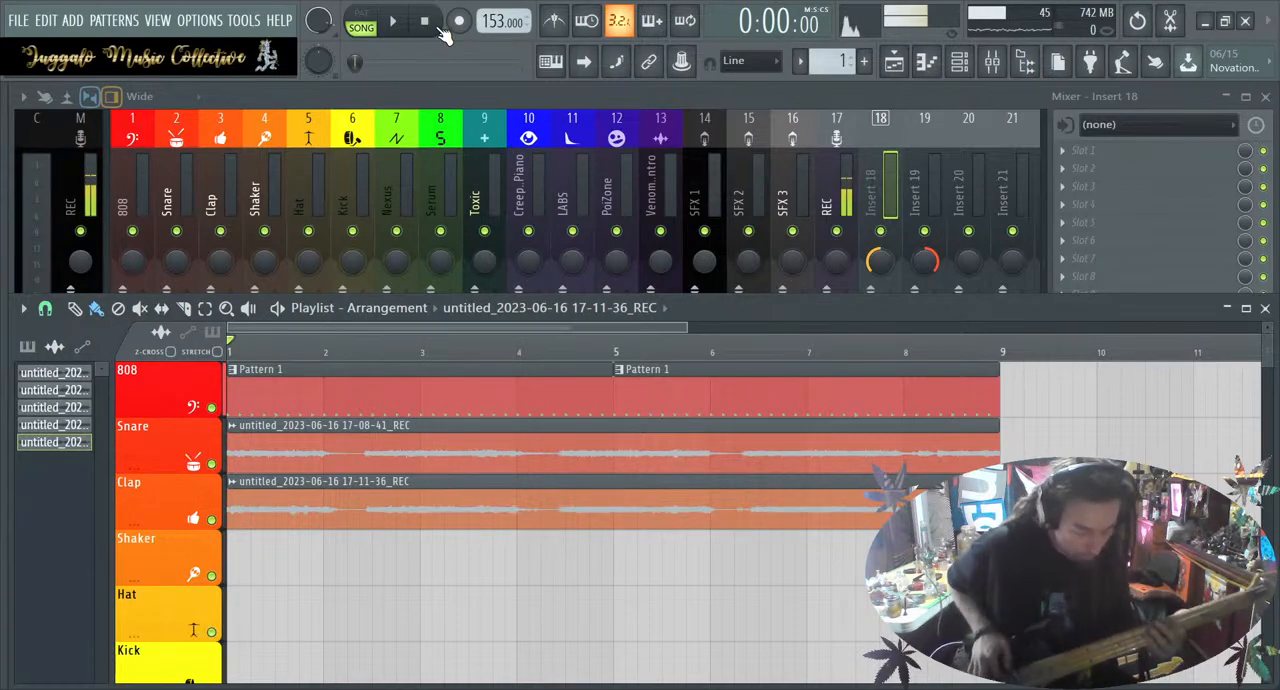
pyautogui.press('space')
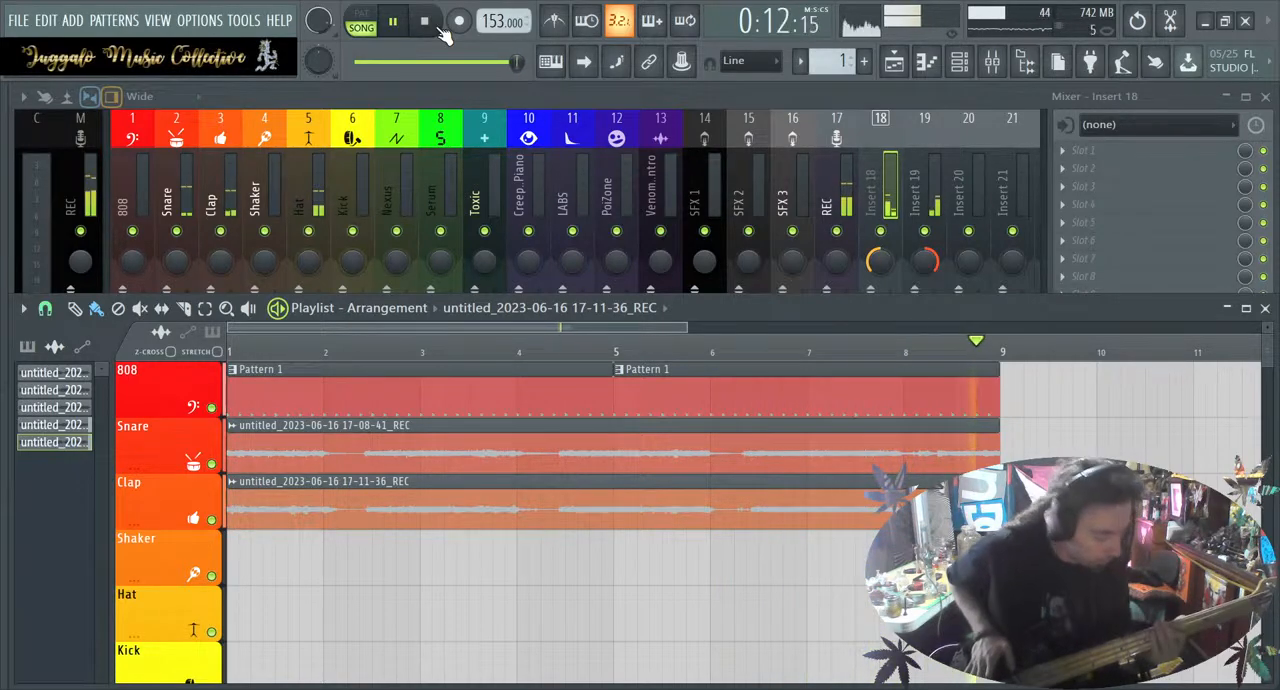
pyautogui.click(438, 27)
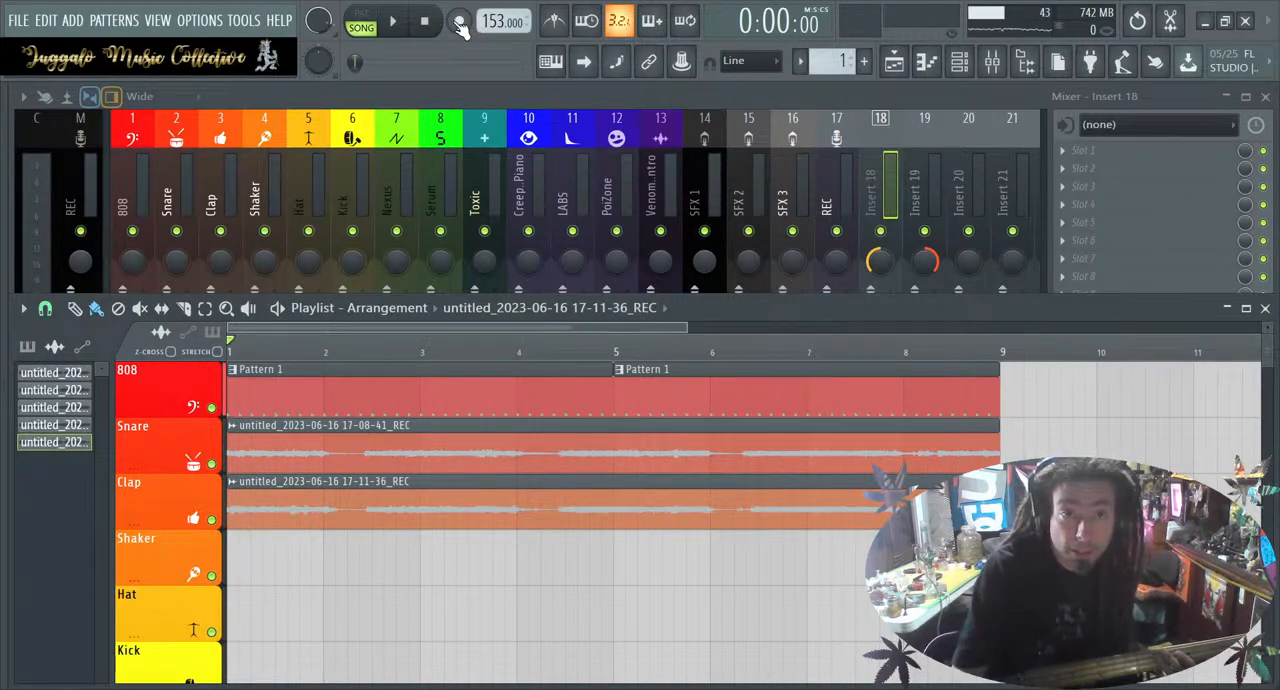
# Select the REC track with UR44 Input 1, arm recording and record the third eight-bar instrument part over the loop
pyautogui.click(825, 139)
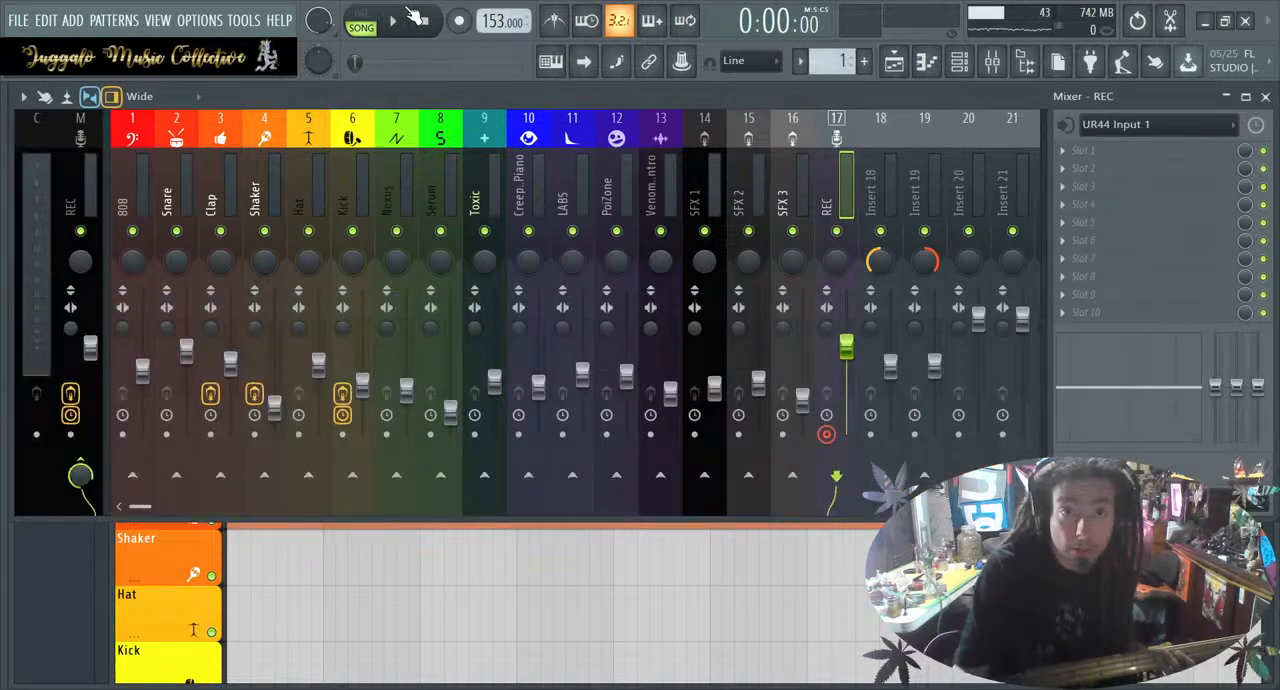
pyautogui.click(462, 24)
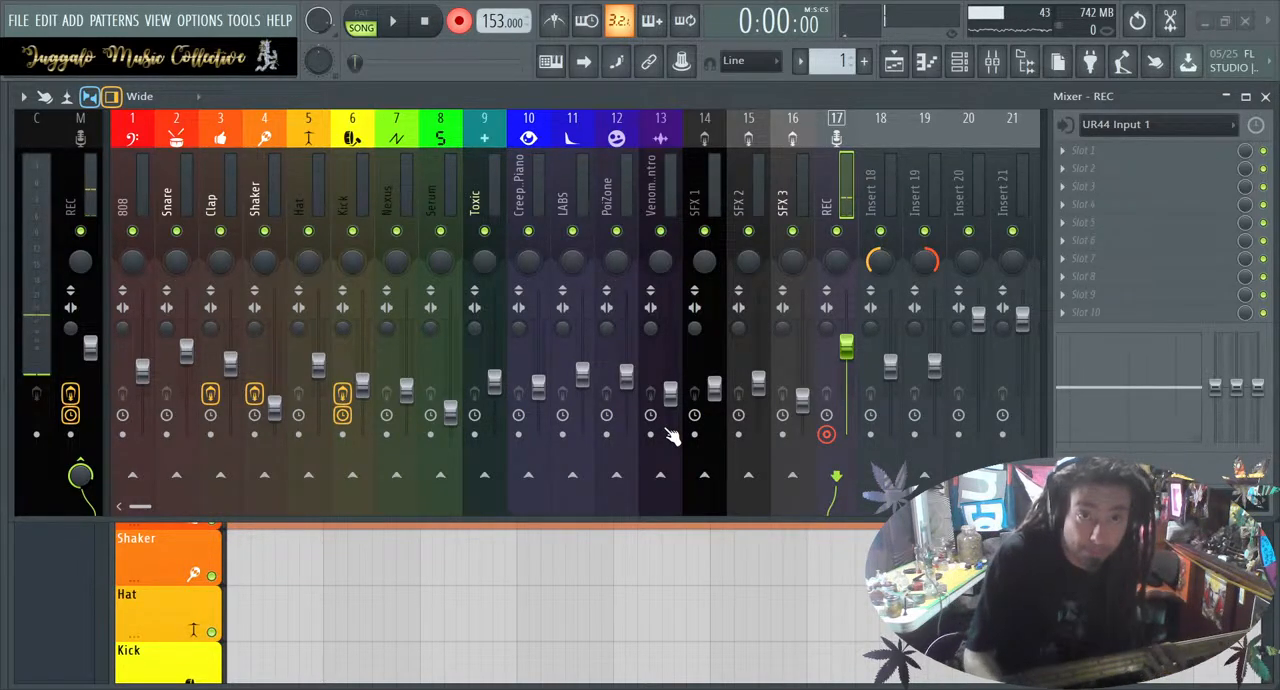
pyautogui.press('space')
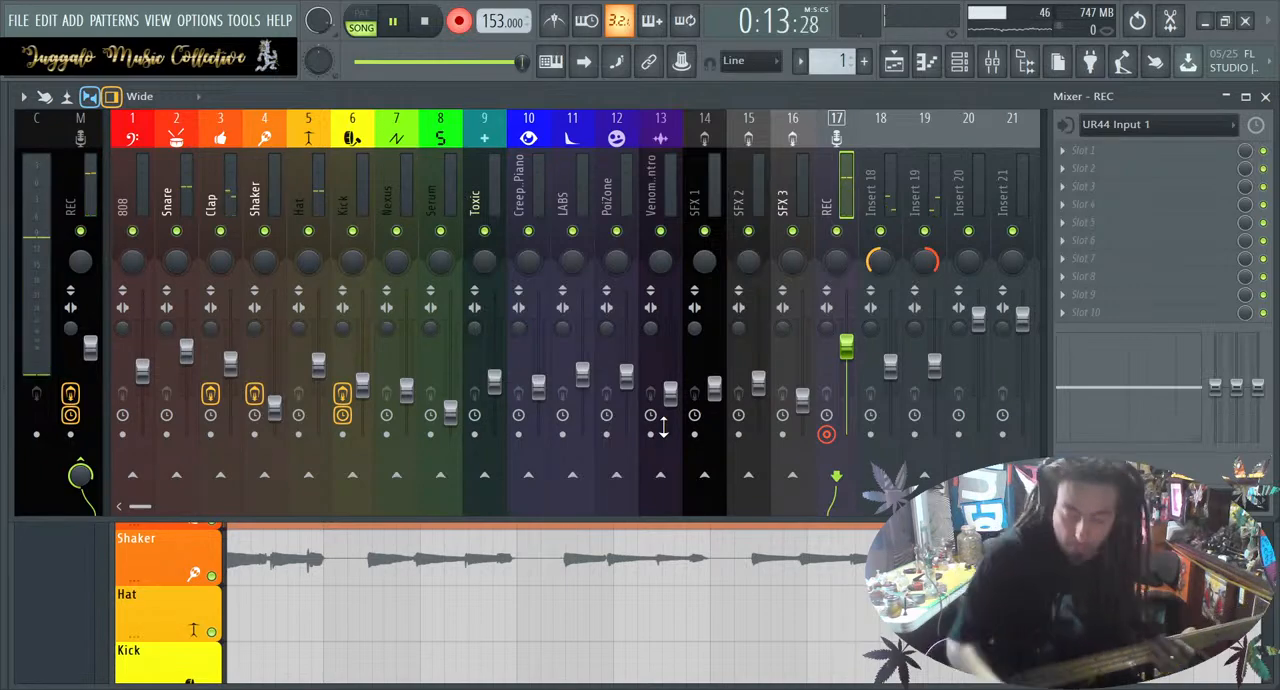
pyautogui.press('space')
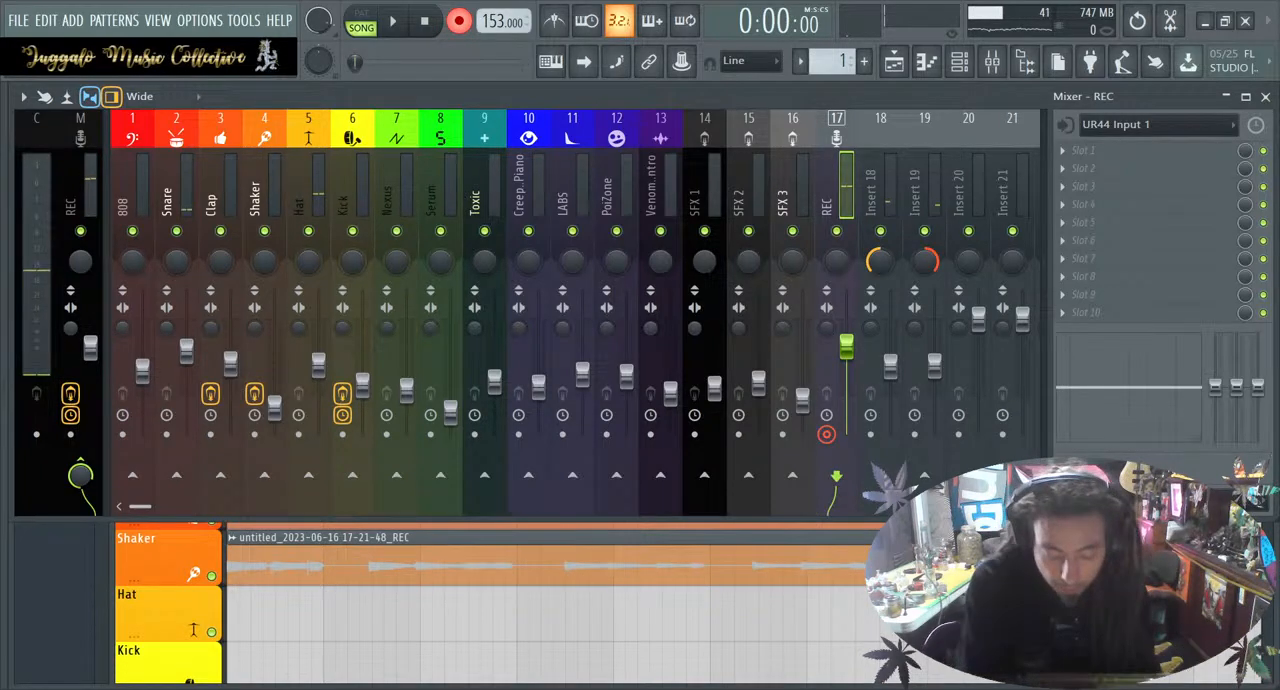
# Show the playlist, open the new recording's channel settings, route it to mixer track 20 and close the settings
pyautogui.press('F5')
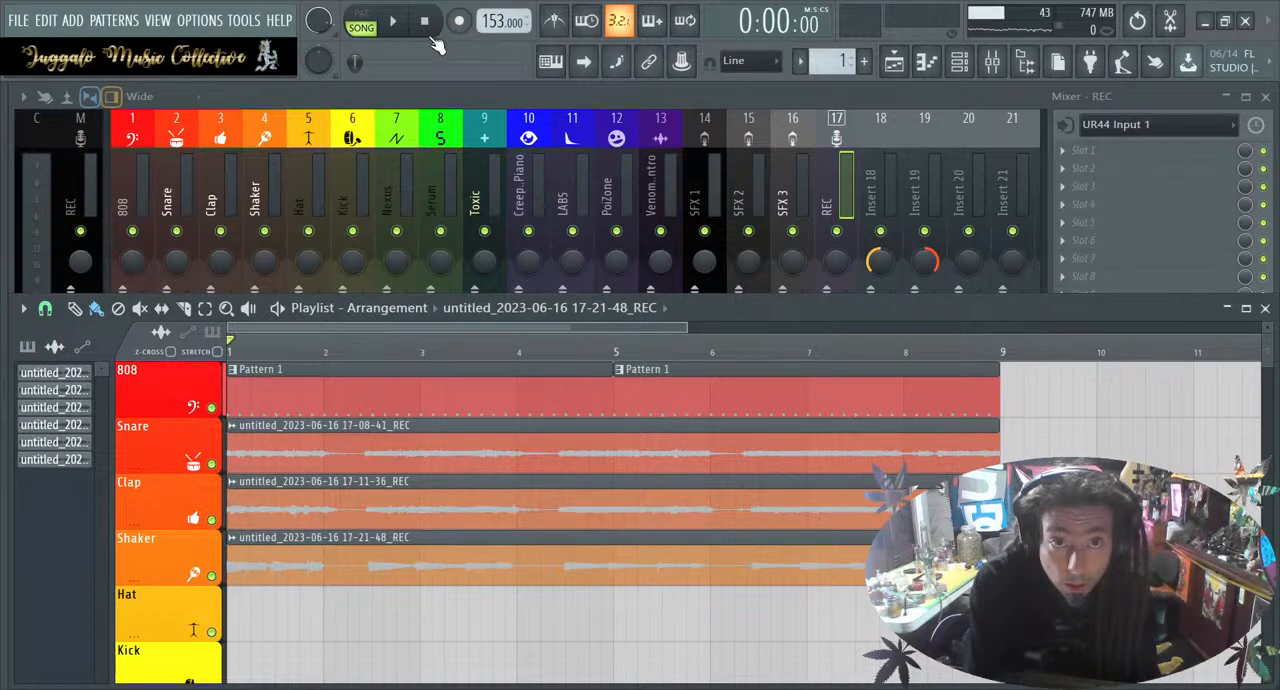
pyautogui.doubleClick(598, 567)
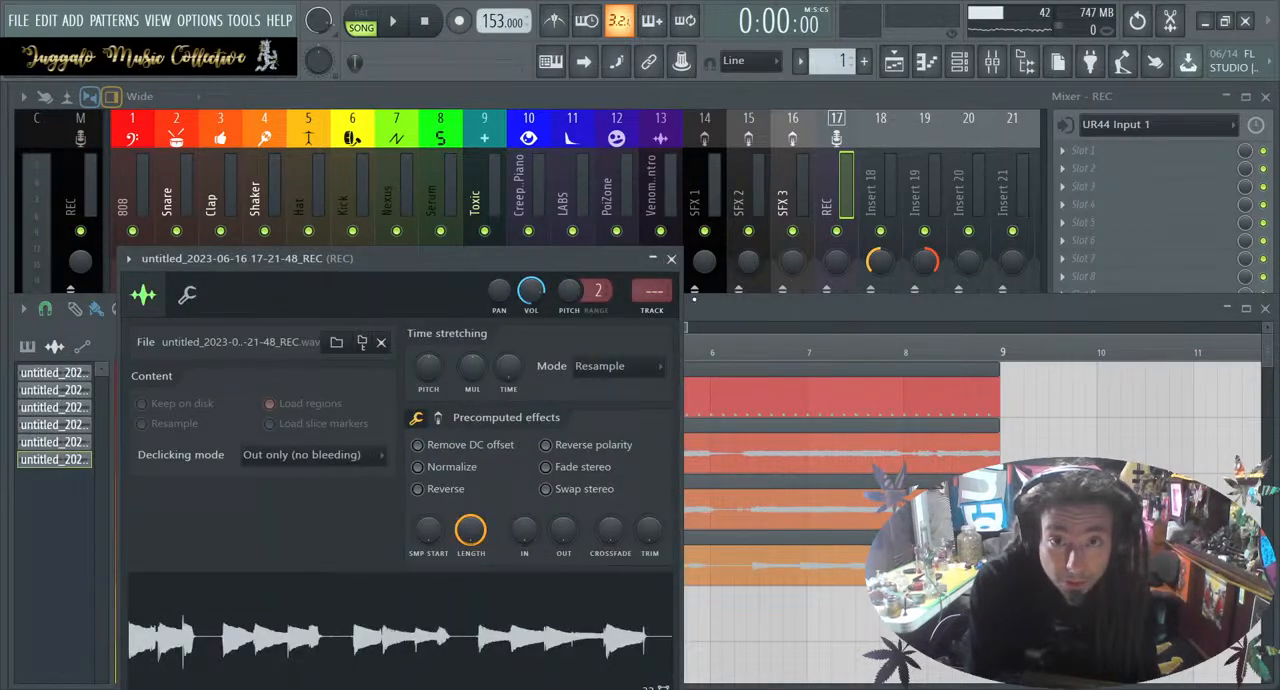
pyautogui.moveTo(648, 291); pyautogui.dragTo(569, 202)
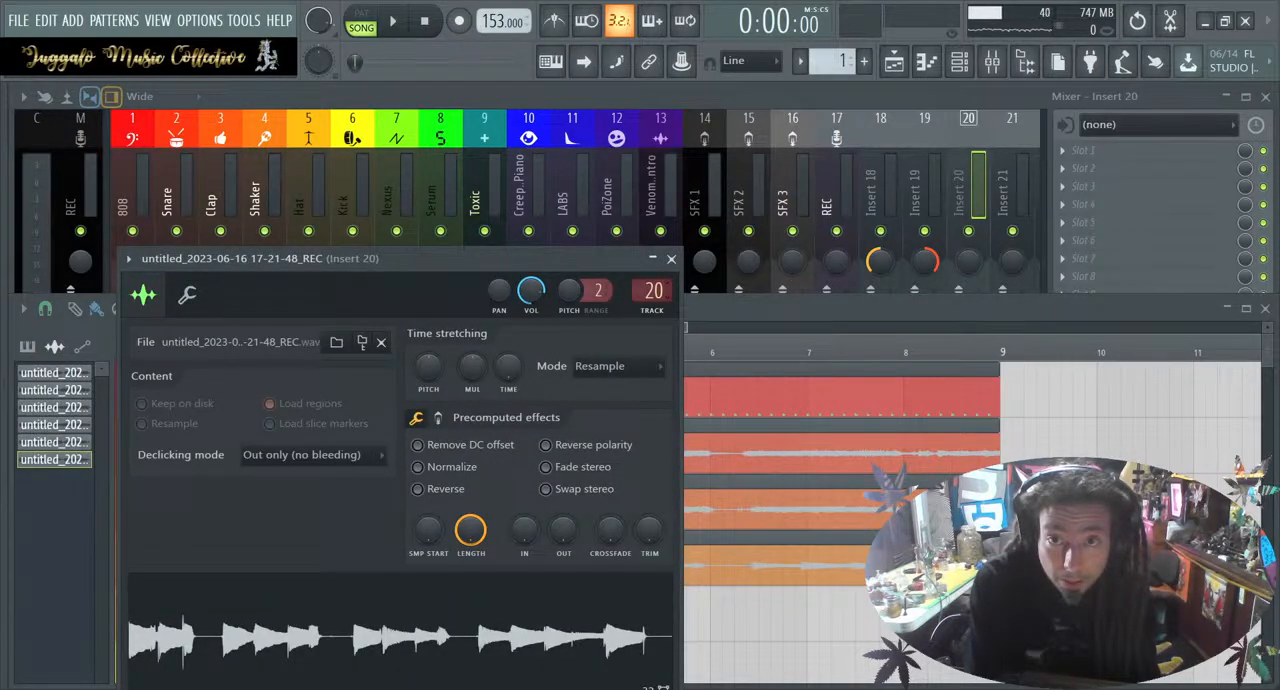
pyautogui.click(671, 258)
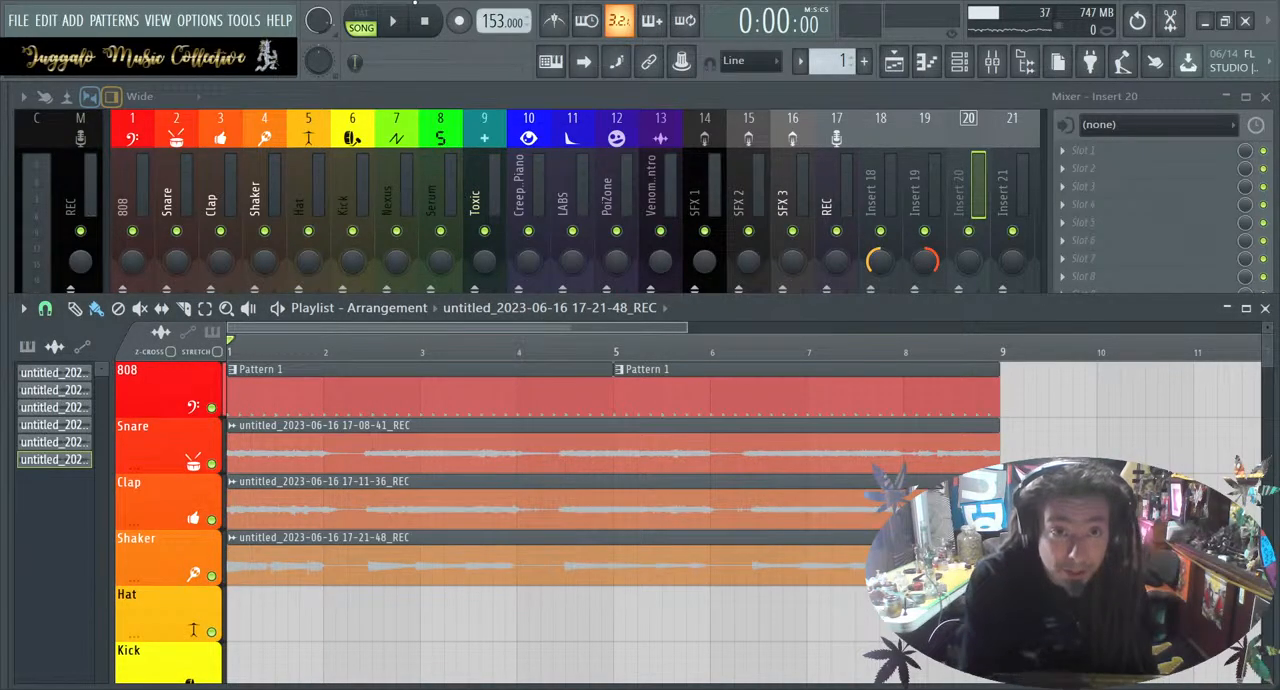
# Play the song, lower the Insert 20 fader to match Insert 18 and Insert 19, and return to the playlist
pyautogui.click(393, 22)
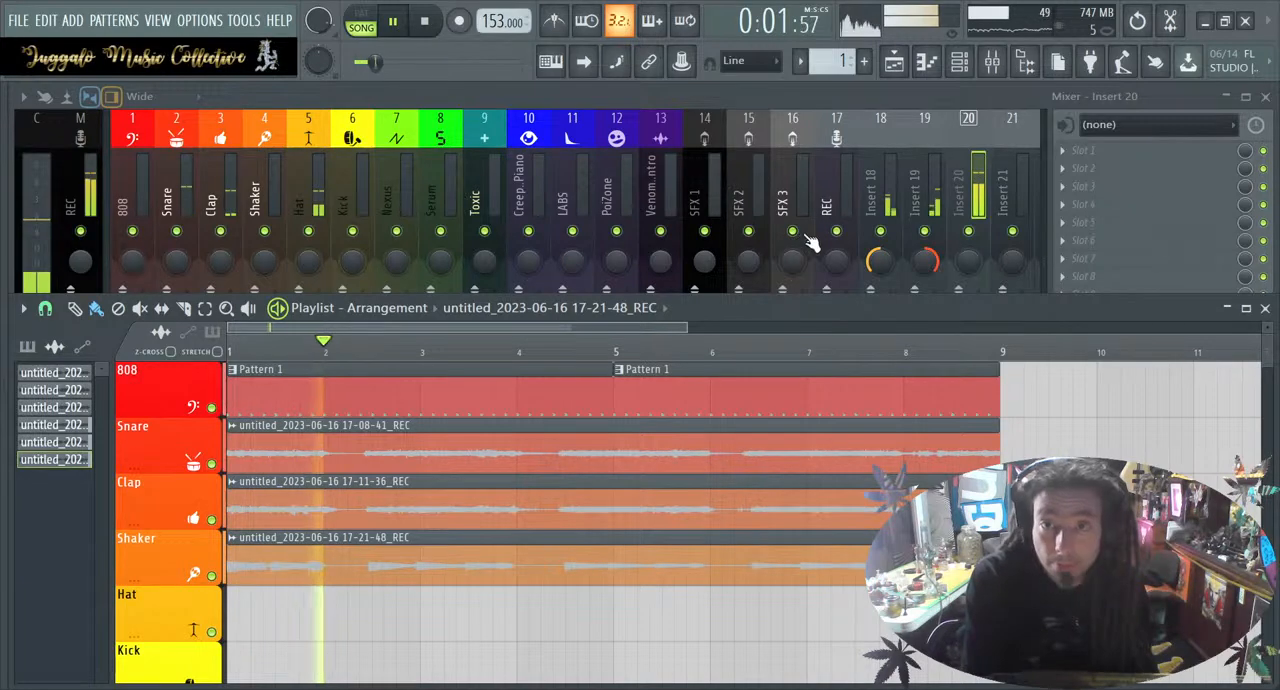
pyautogui.click(972, 185)
pyautogui.moveTo(979, 320); pyautogui.dragTo(979, 365)
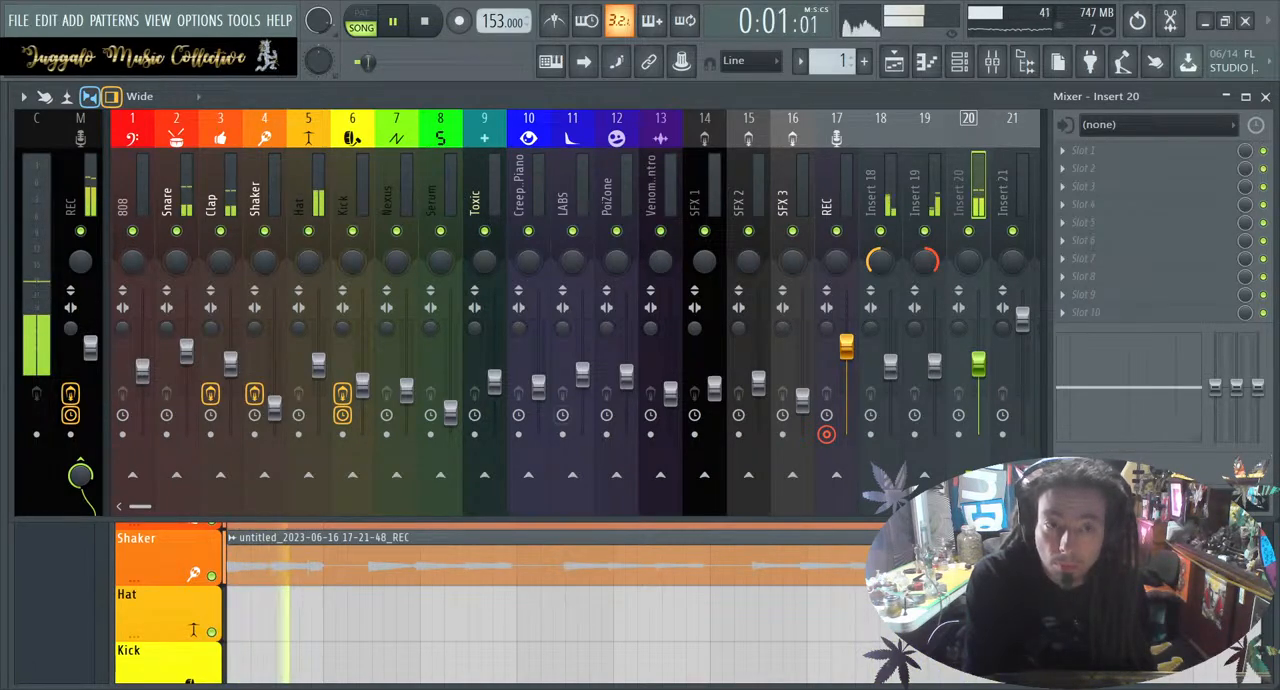
pyautogui.click(523, 626)
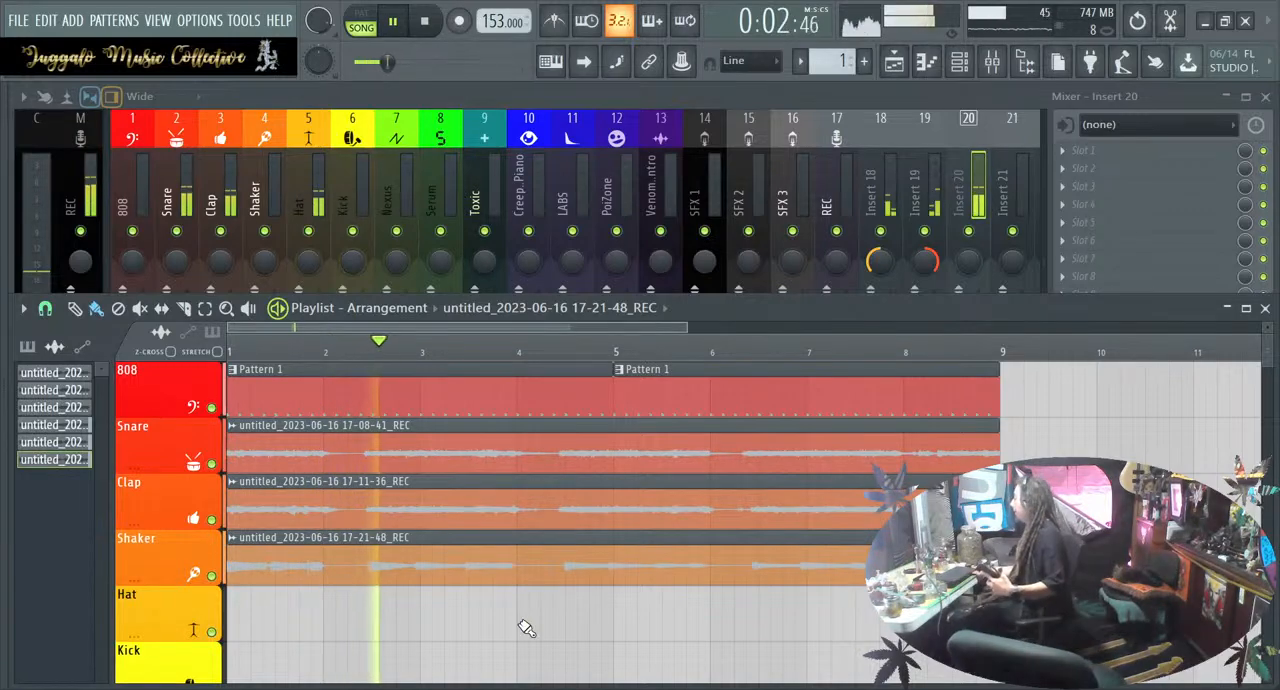
pyautogui.click(526, 628)
pyautogui.press('space')
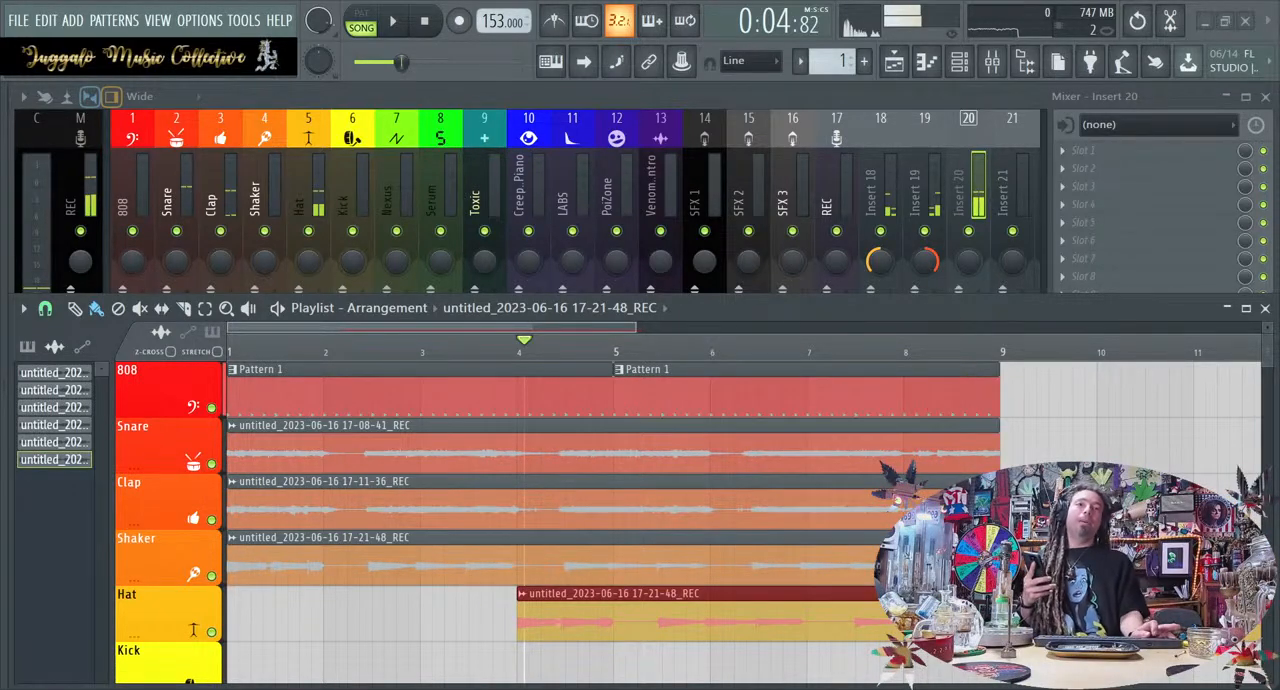
pyautogui.press('space')
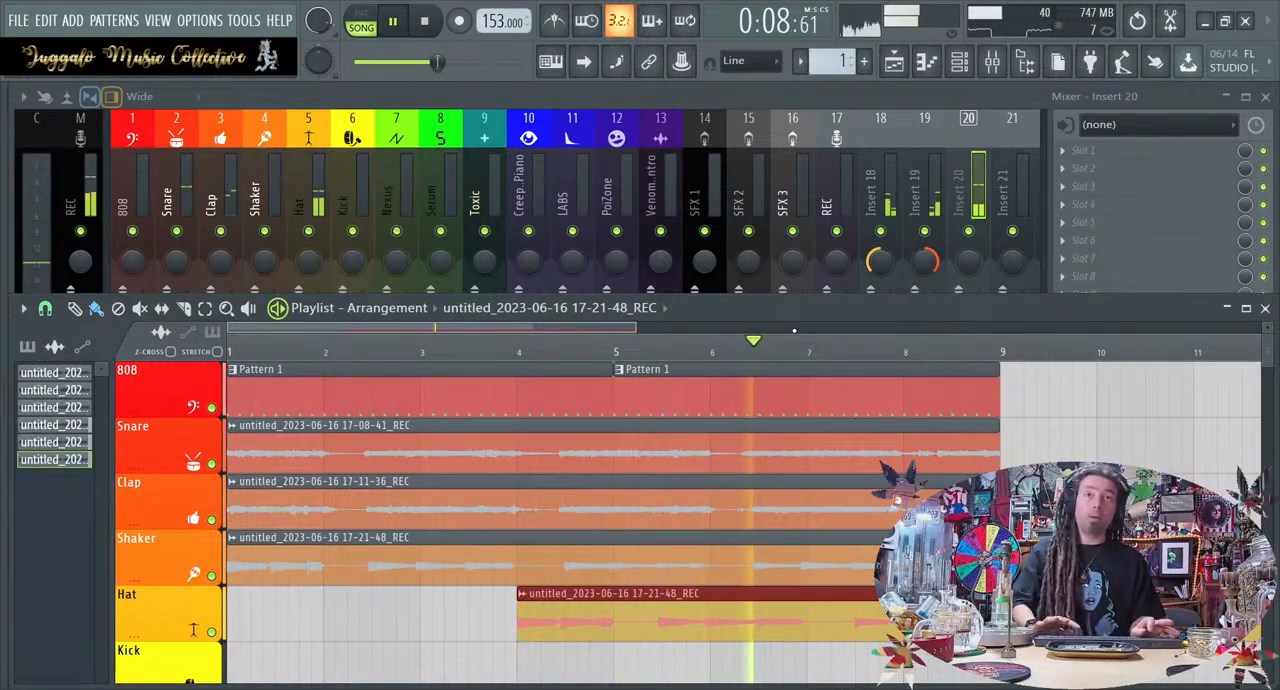
pyautogui.press('space')
pyautogui.rightClick(833, 600)
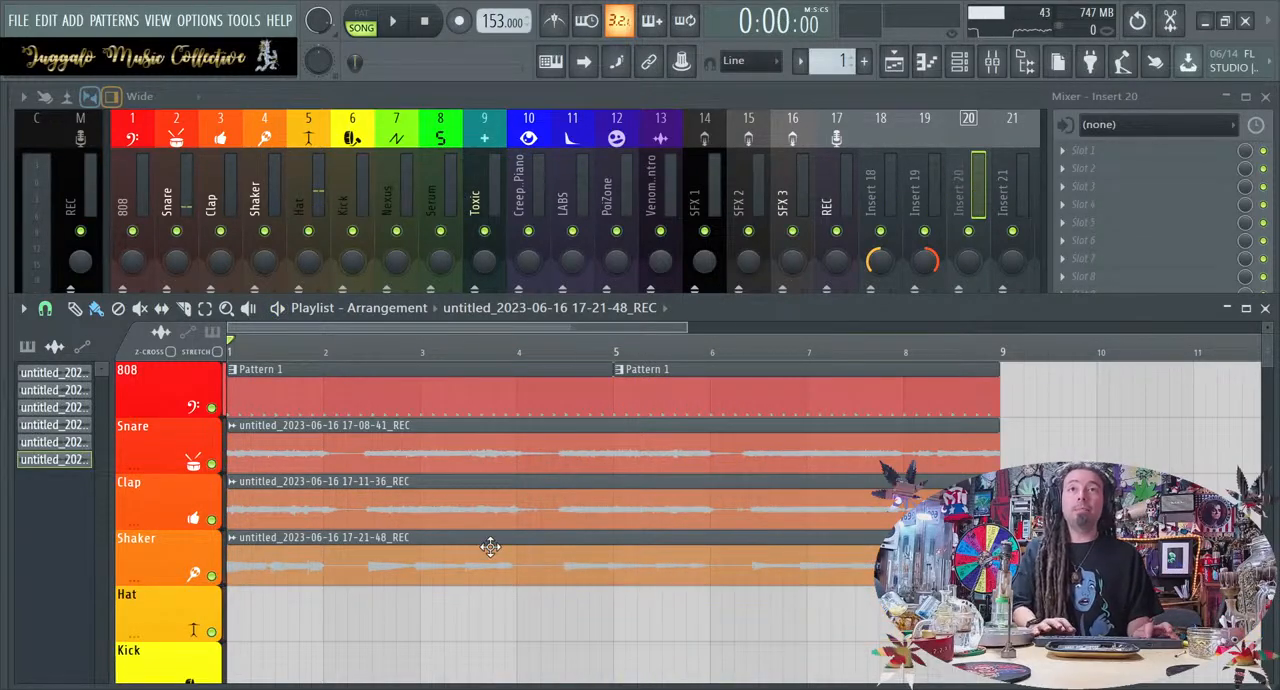
pyautogui.scroll(-3, 491, 540)
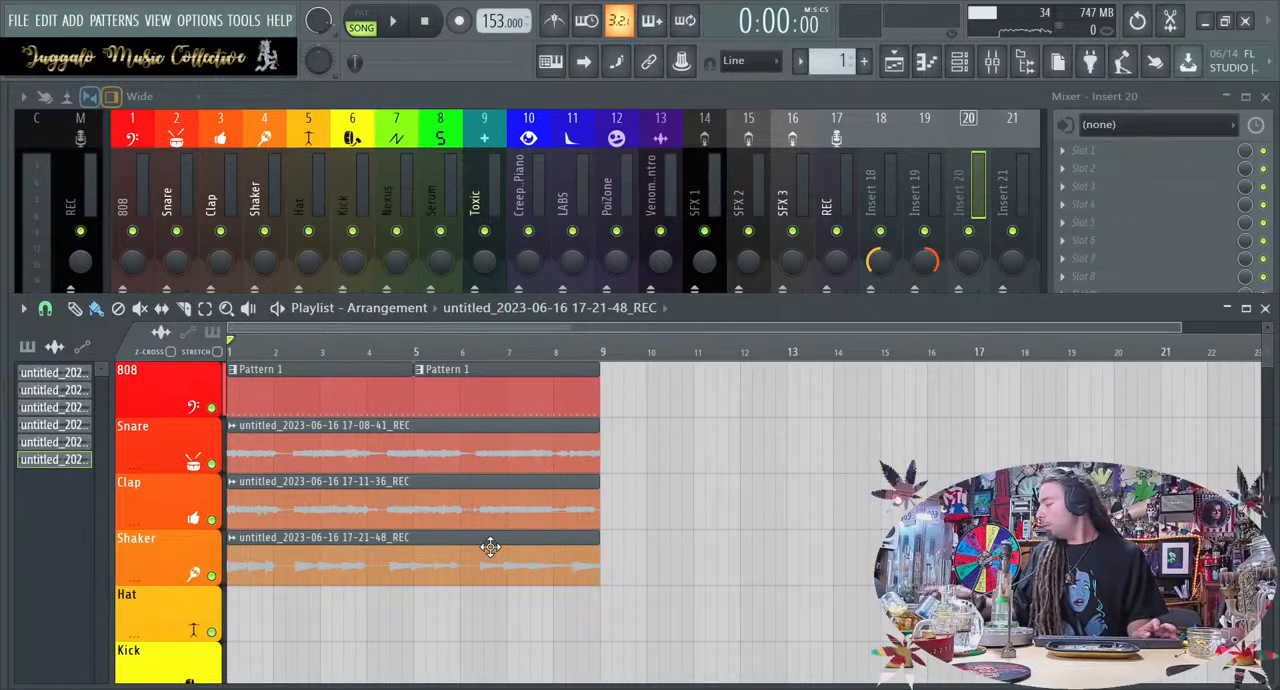
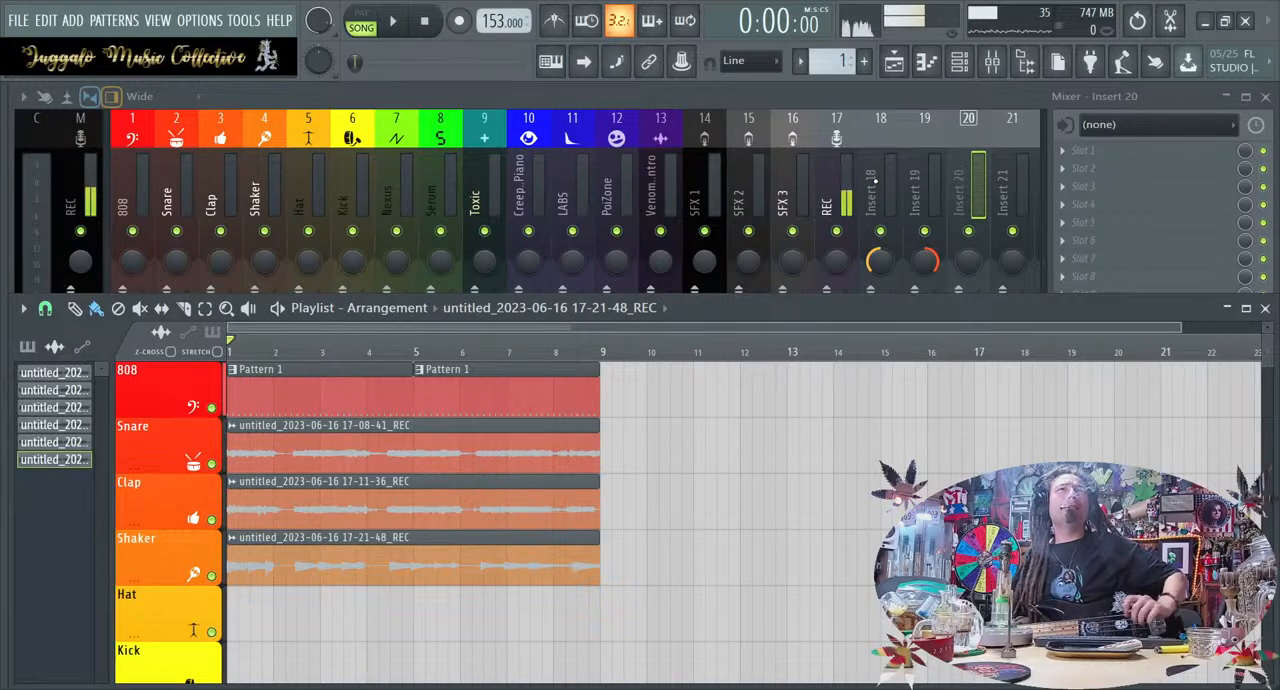
# Select the REC track, load GTune in its first slot, delete the 17-21-48 recording from the playlist and arm recording
pyautogui.click(832, 133)
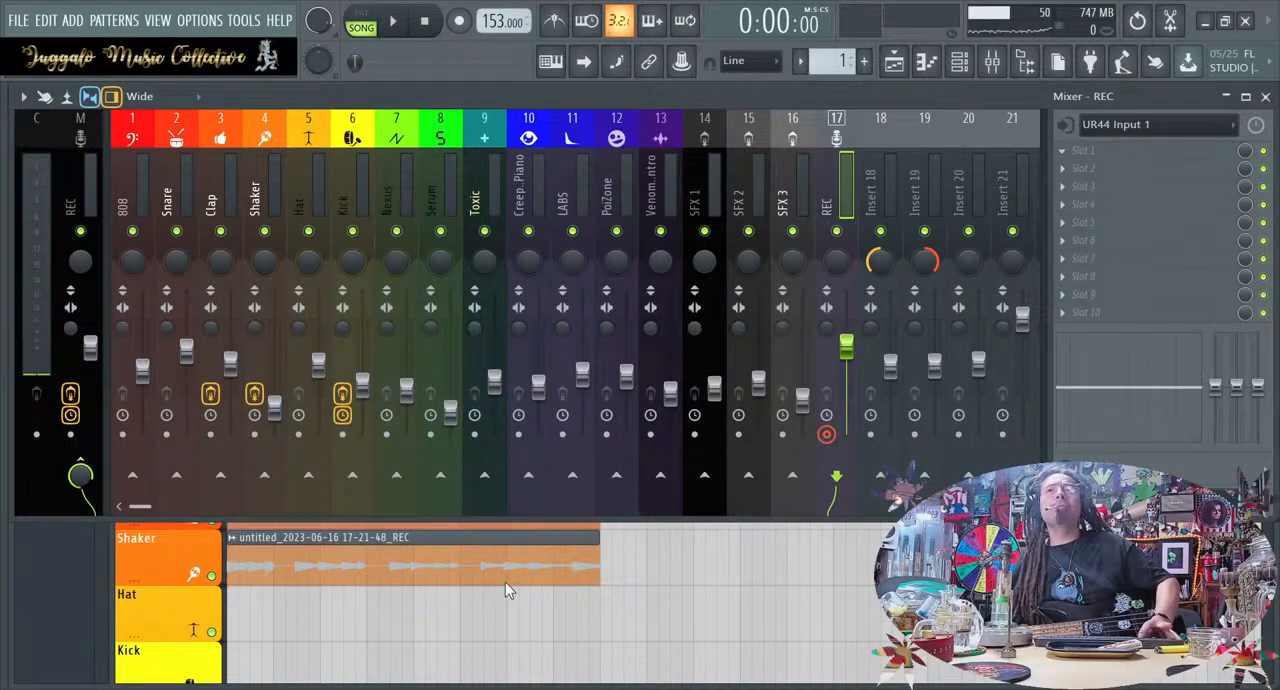
pyautogui.click(328, 645)
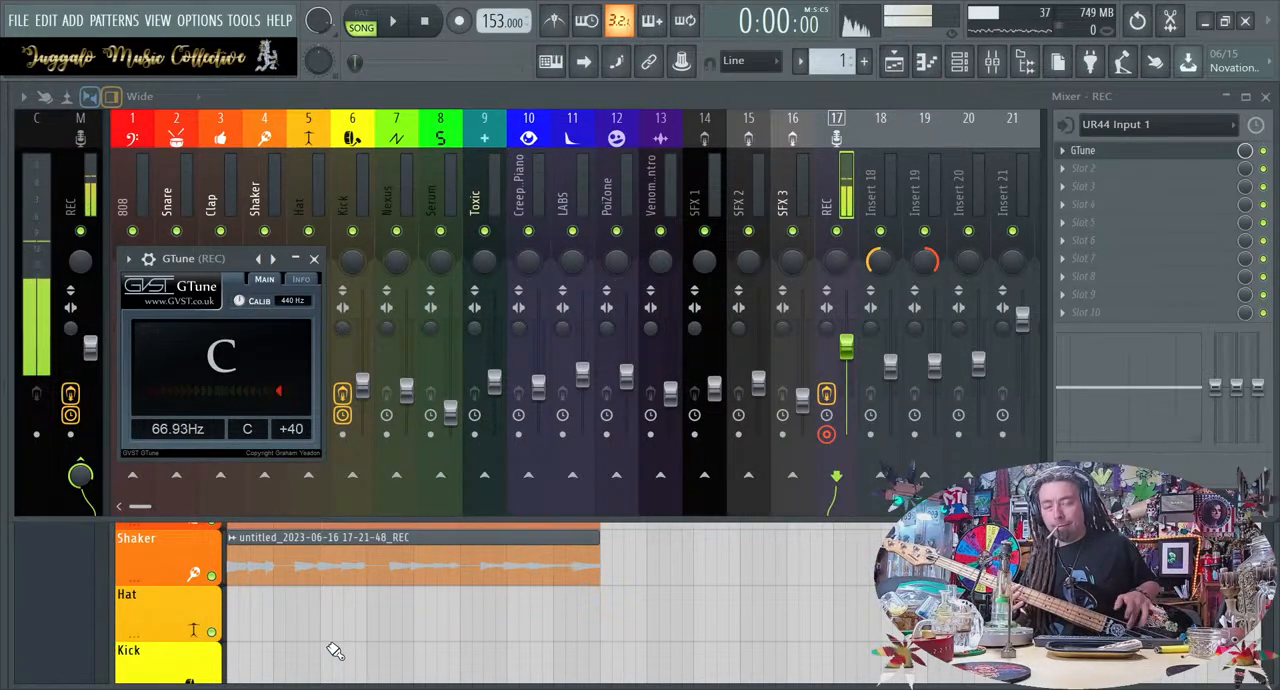
pyautogui.click(364, 583)
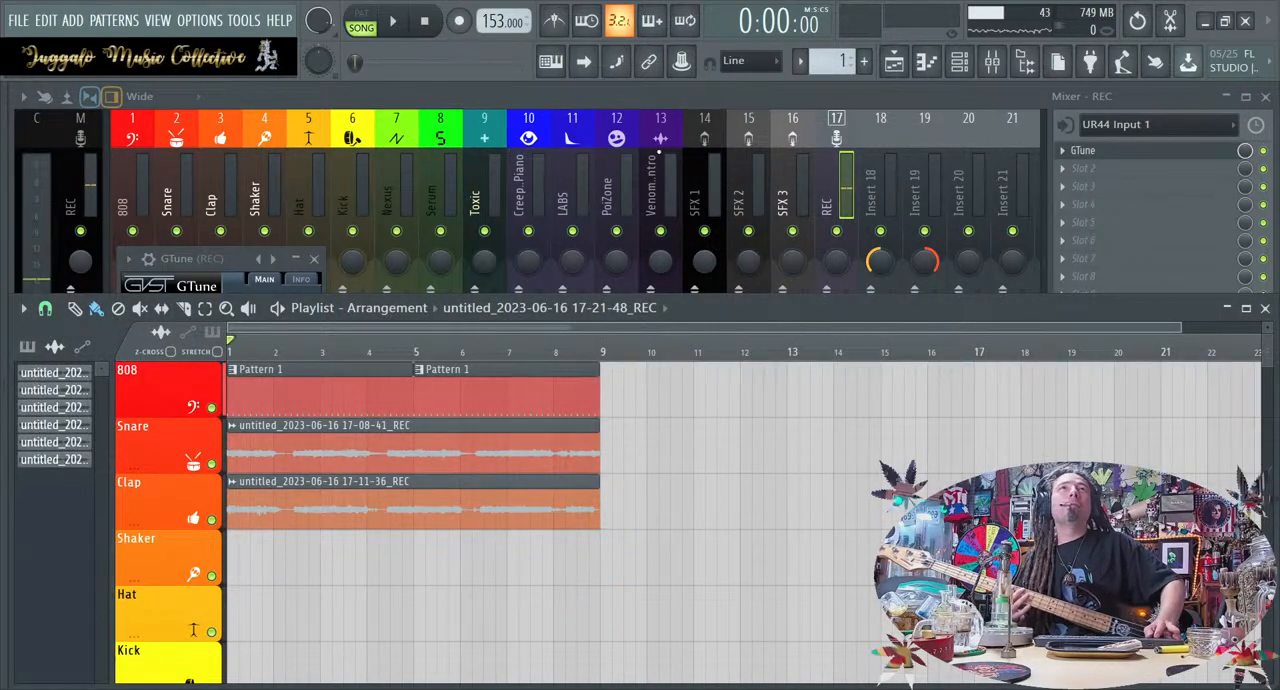
pyautogui.click(459, 20)
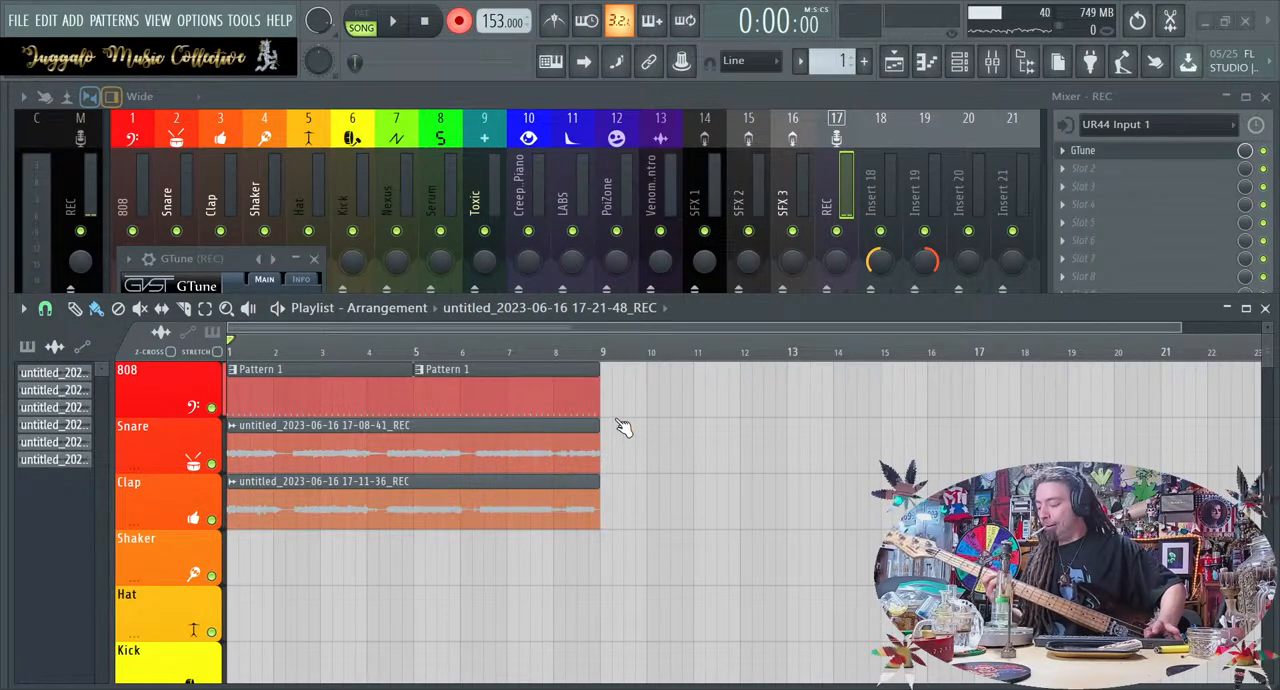
# Try several replacement takes of the third part over the loop from bar 1, undoing each one
pyautogui.press('space')
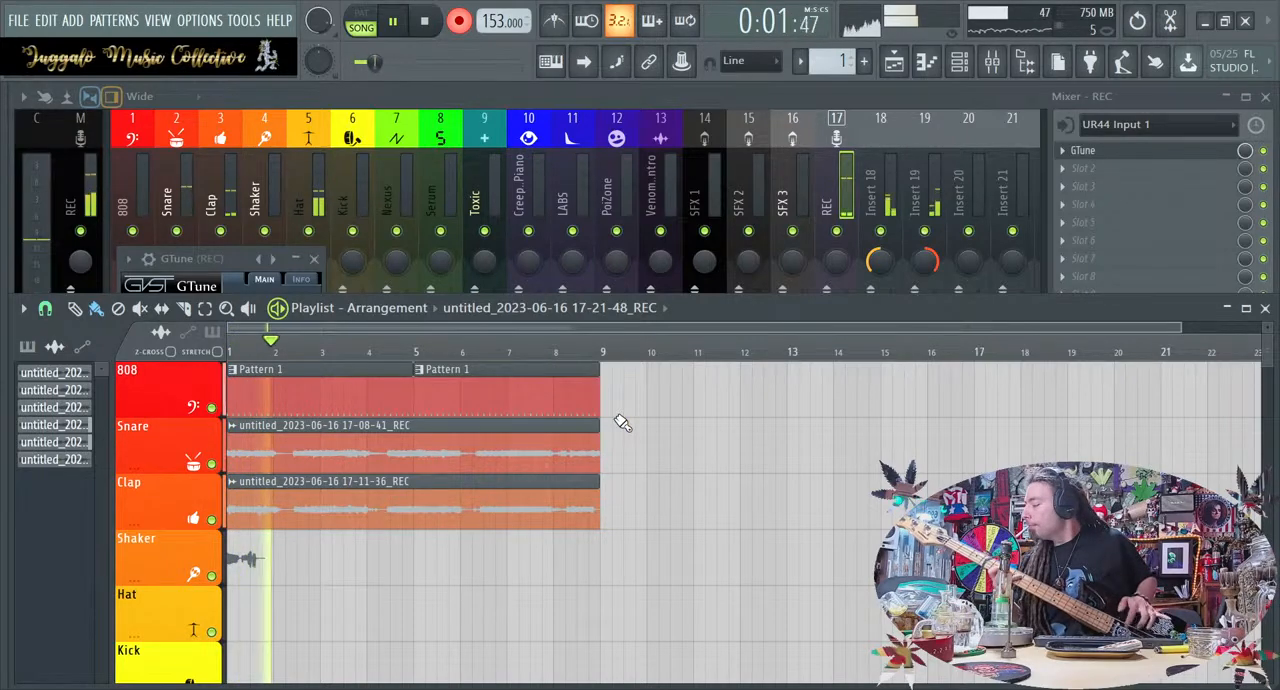
pyautogui.press('space')
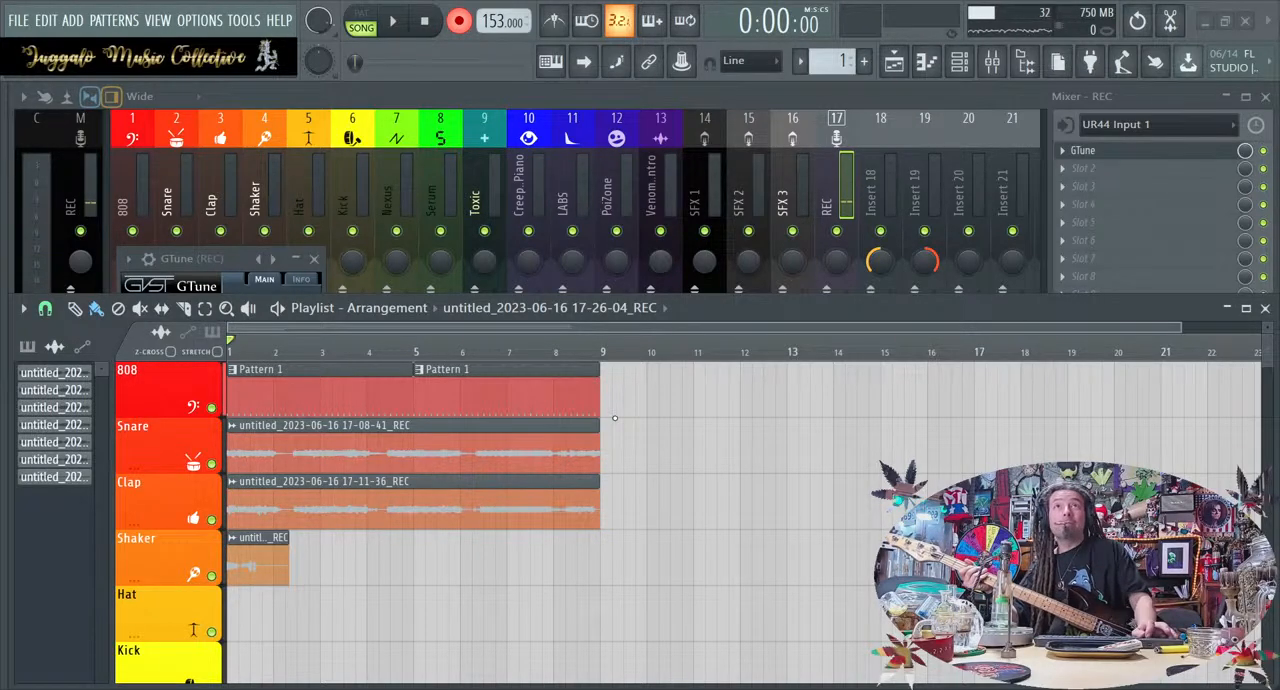
pyautogui.hotkey('ctrl', 'z')
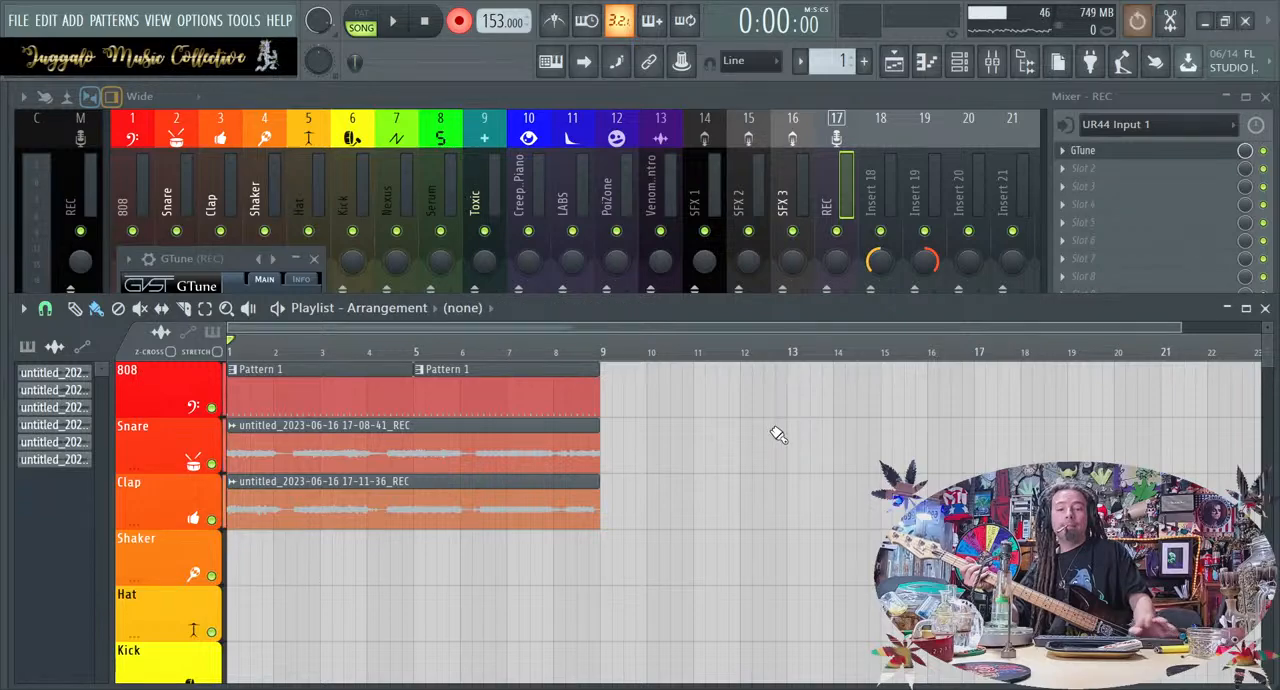
pyautogui.press('space')
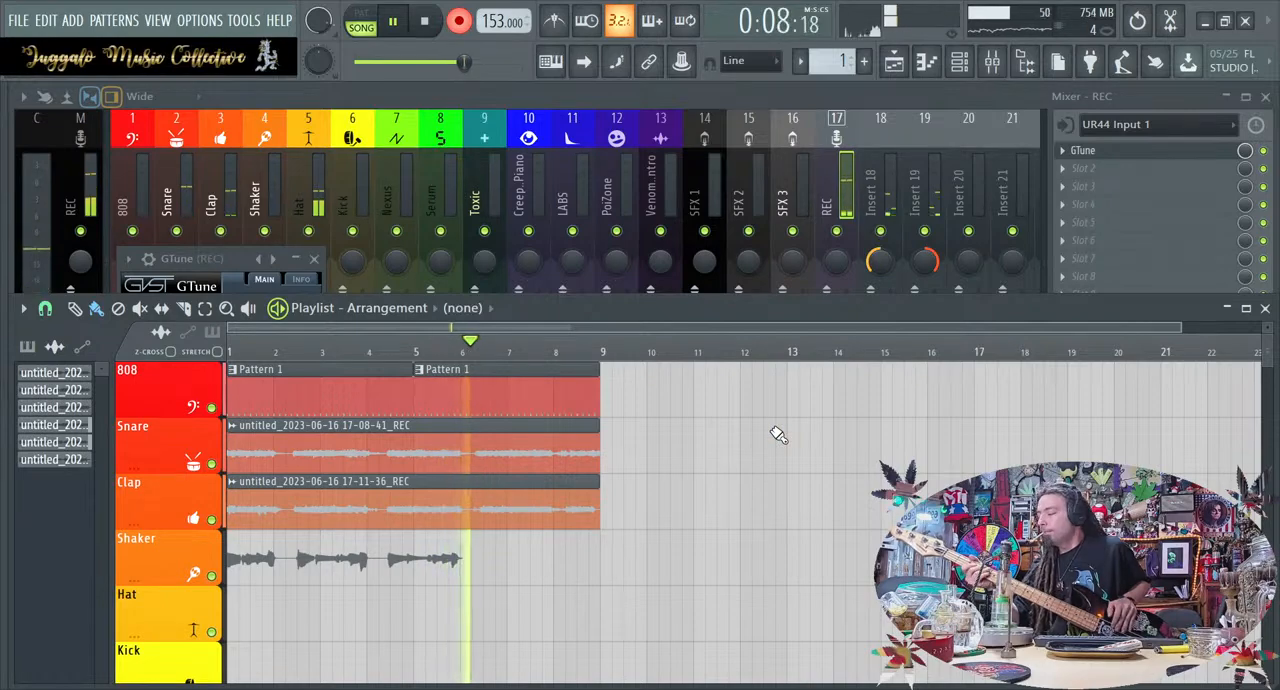
pyautogui.press('space')
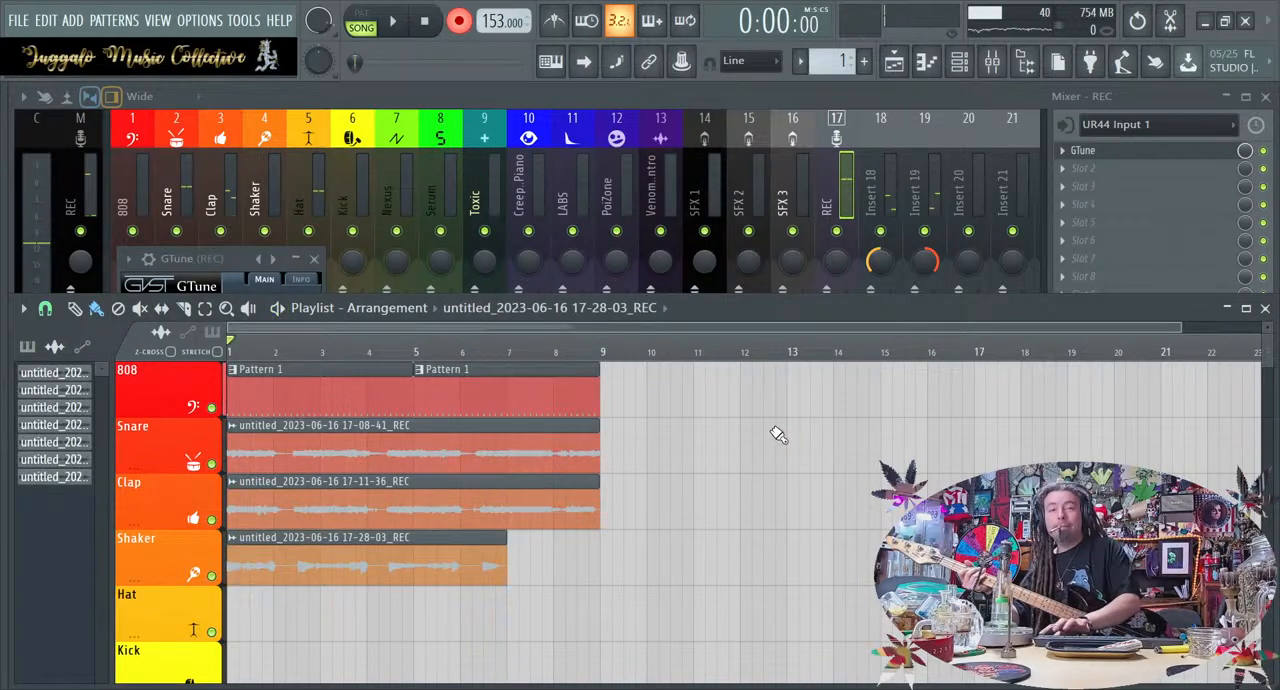
pyautogui.hotkey('ctrl', 'z')
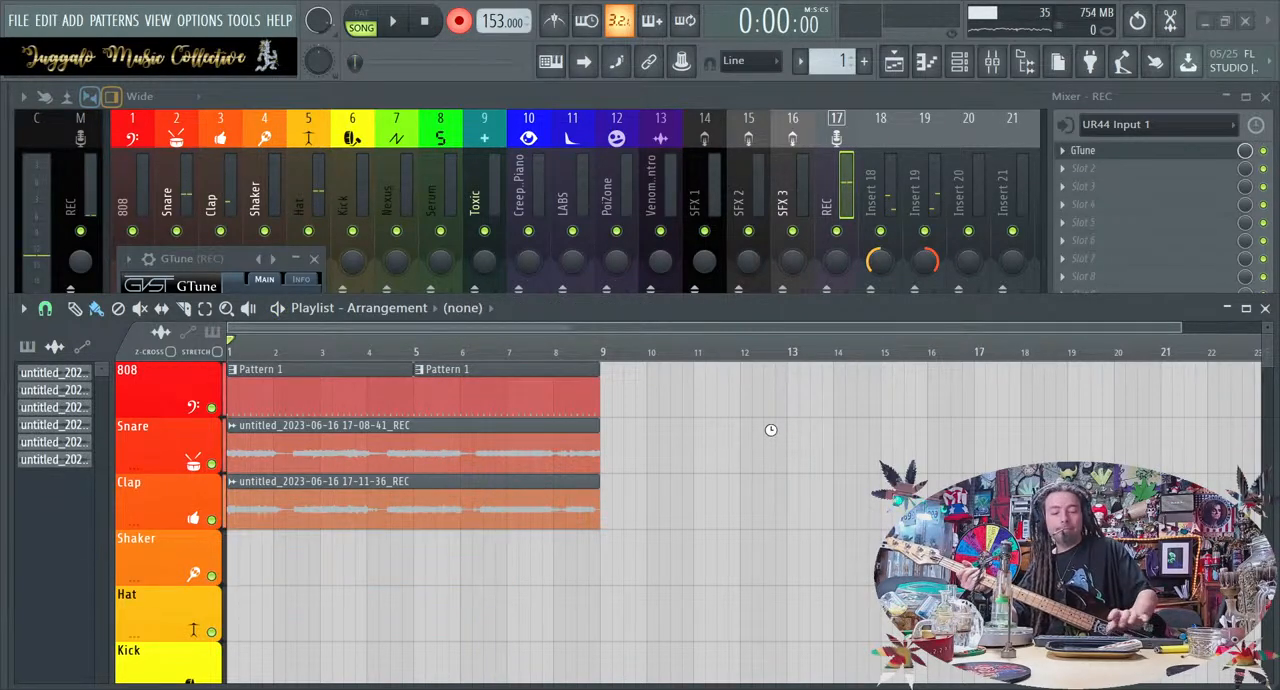
pyautogui.press('space')
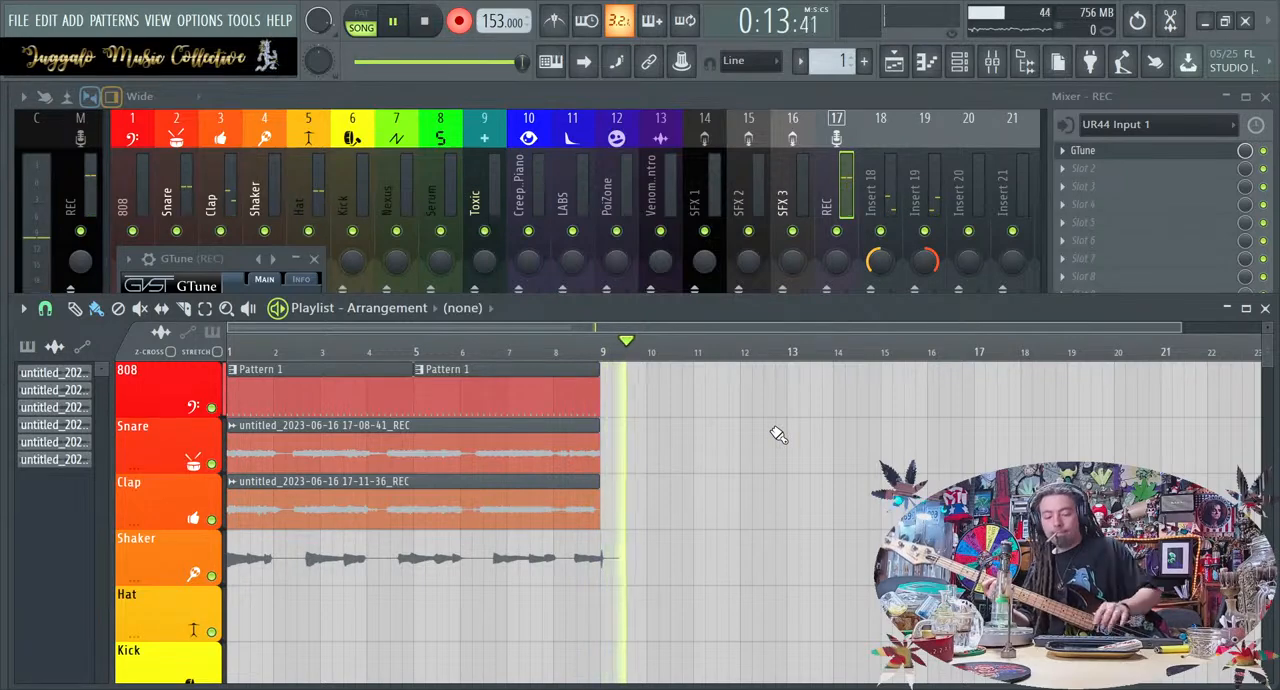
pyautogui.press('space')
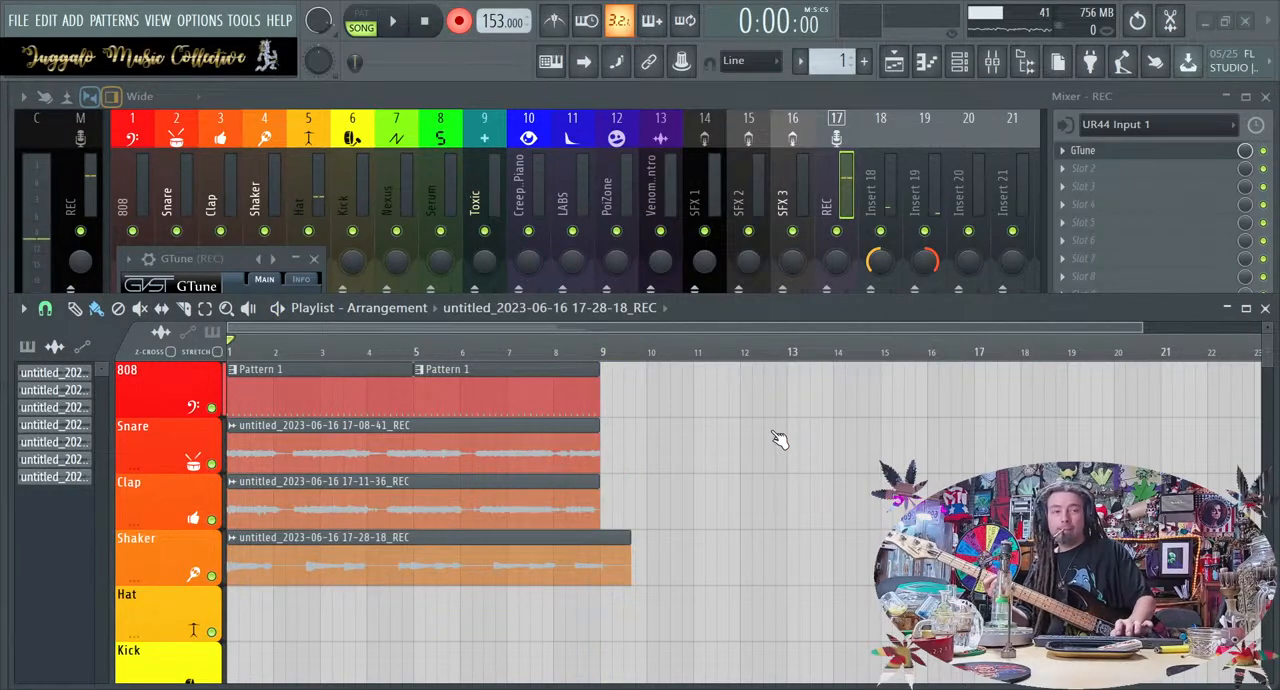
pyautogui.hotkey('ctrl', 'z')
pyautogui.press('space')
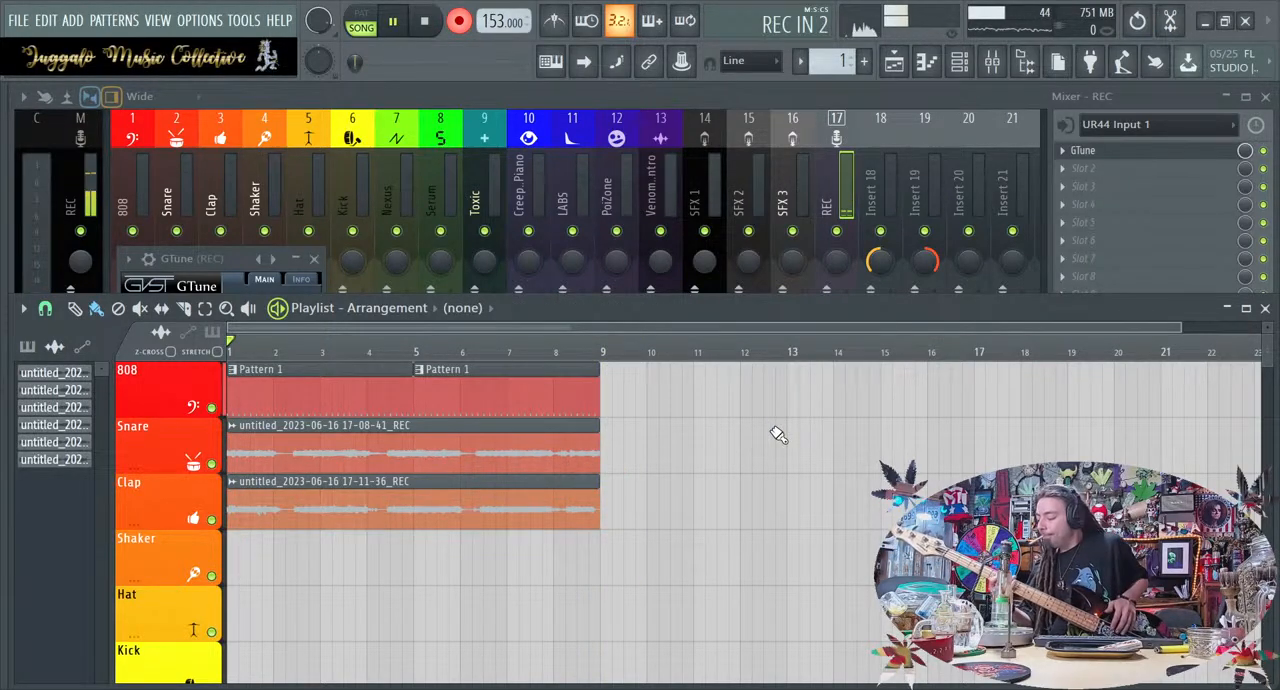
pyautogui.press('space')
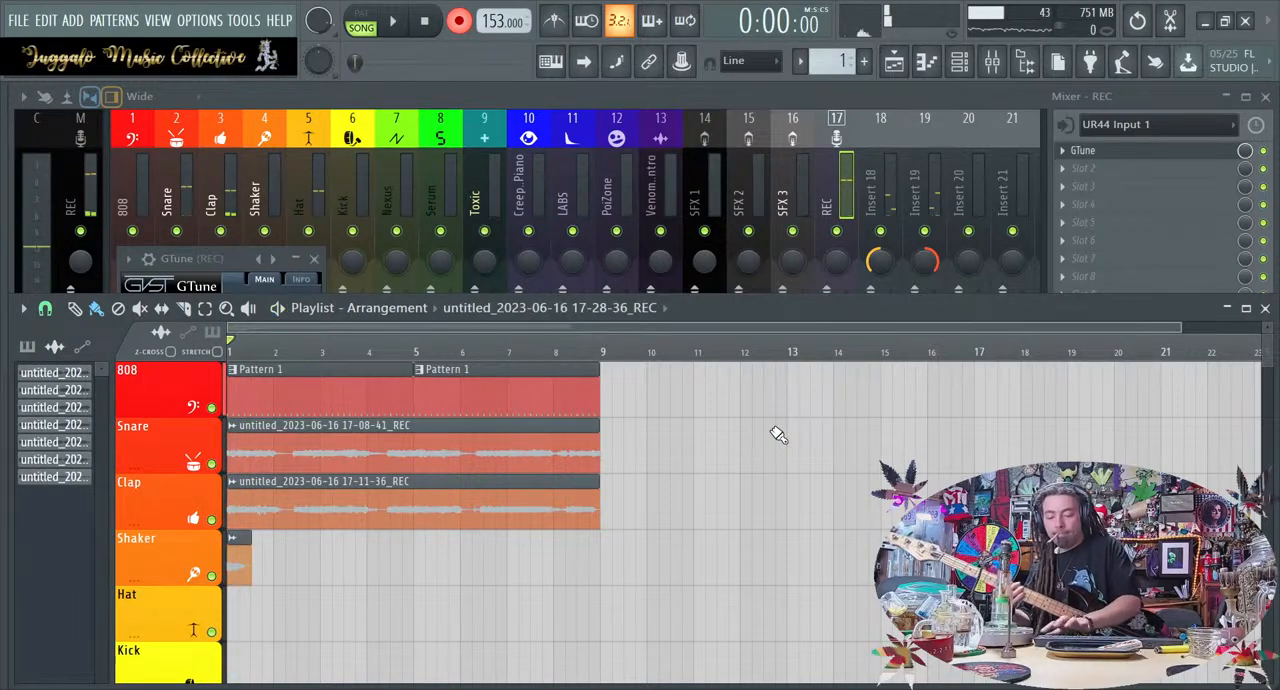
pyautogui.hotkey('ctrl', 'z')
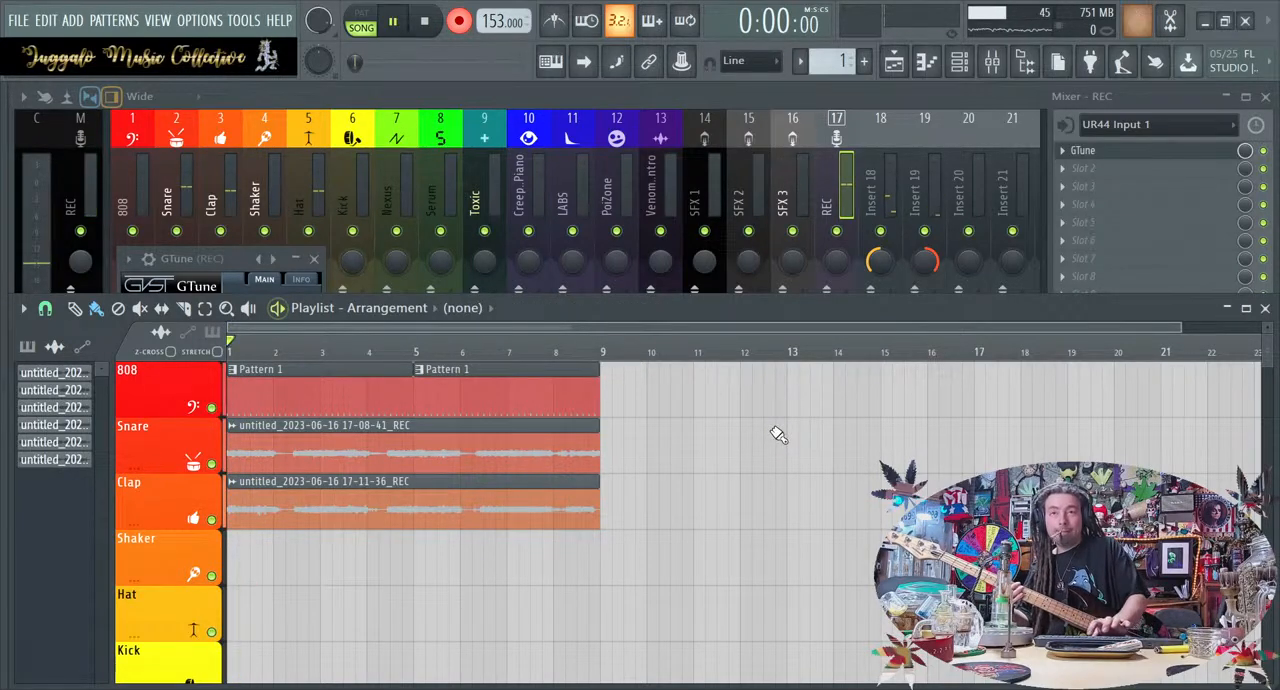
# Record a full replacement take of the third part over the loop and trim its clip to end at bar 9
pyautogui.press('space')
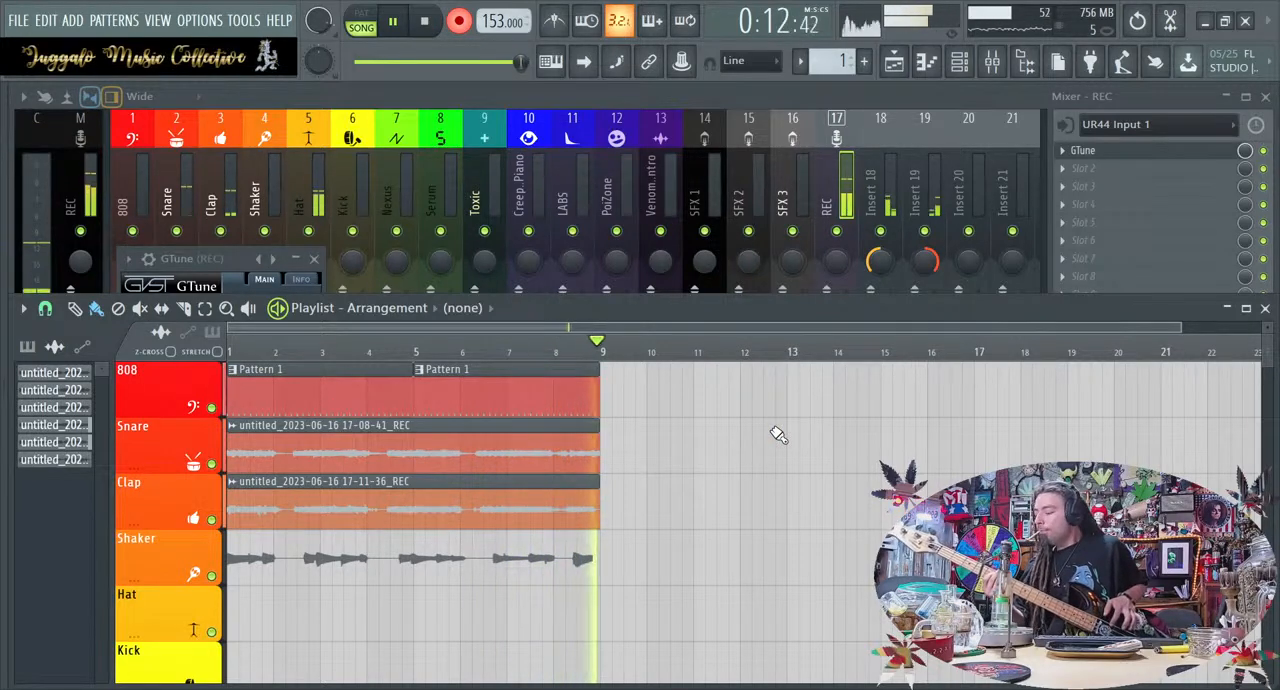
pyautogui.press('space')
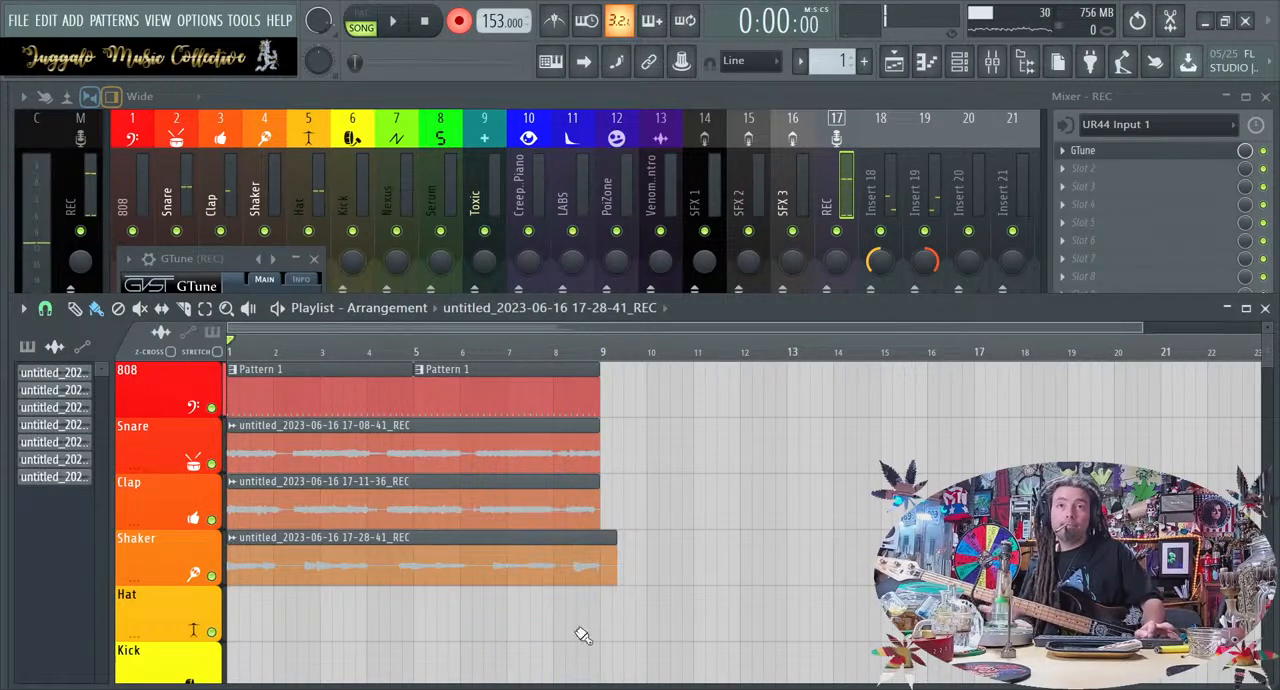
pyautogui.moveTo(616, 547); pyautogui.dragTo(592, 545)
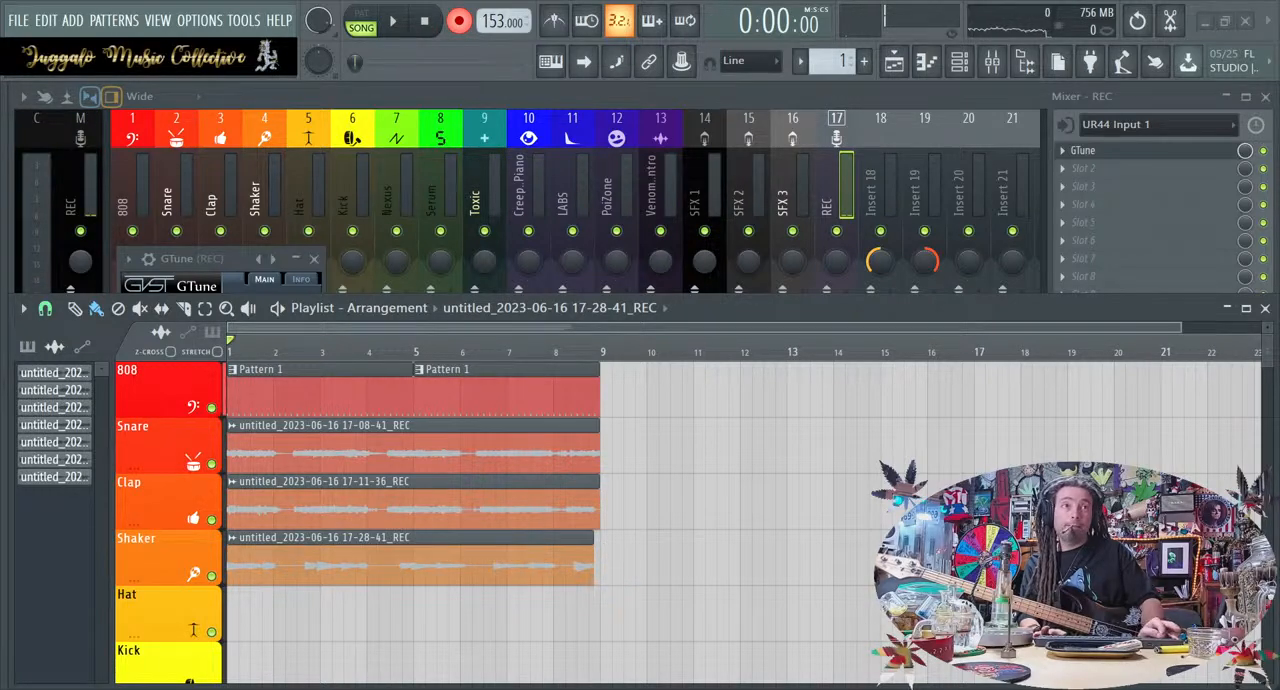
pyautogui.moveTo(594, 570); pyautogui.dragTo(599, 571)
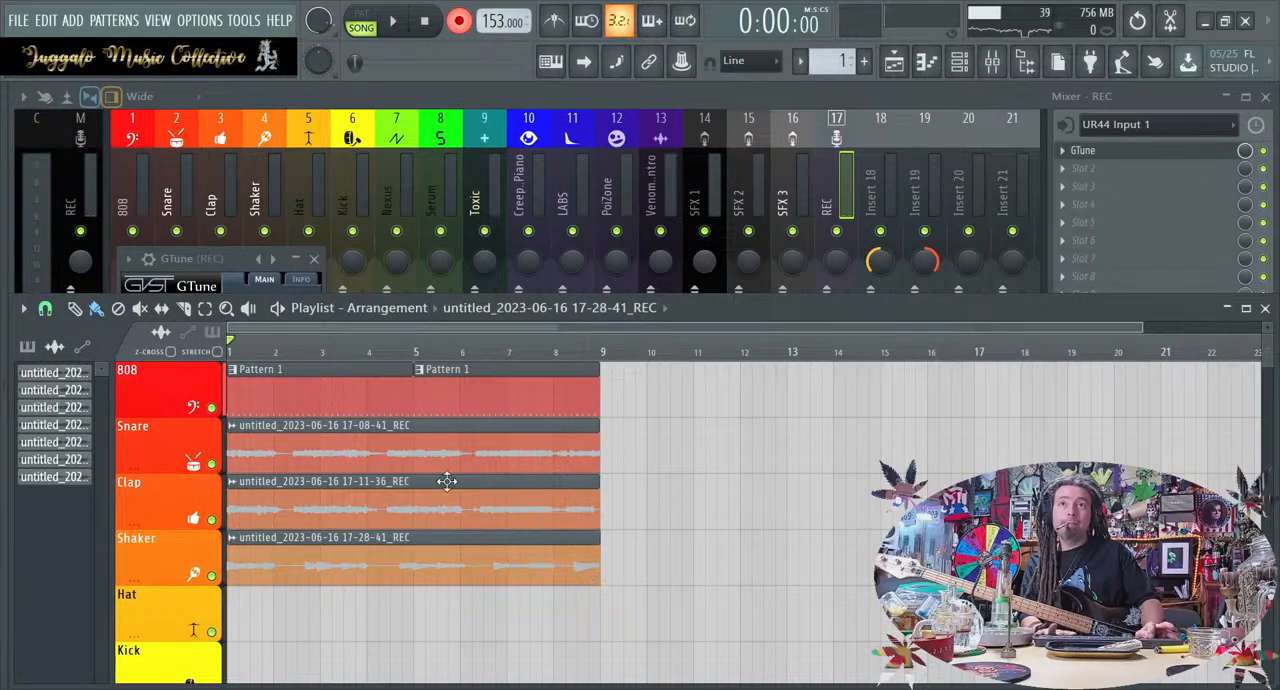
# Open the new recording's channel settings, route it to mixer track 20 and disarm recording
pyautogui.doubleClick(432, 541)
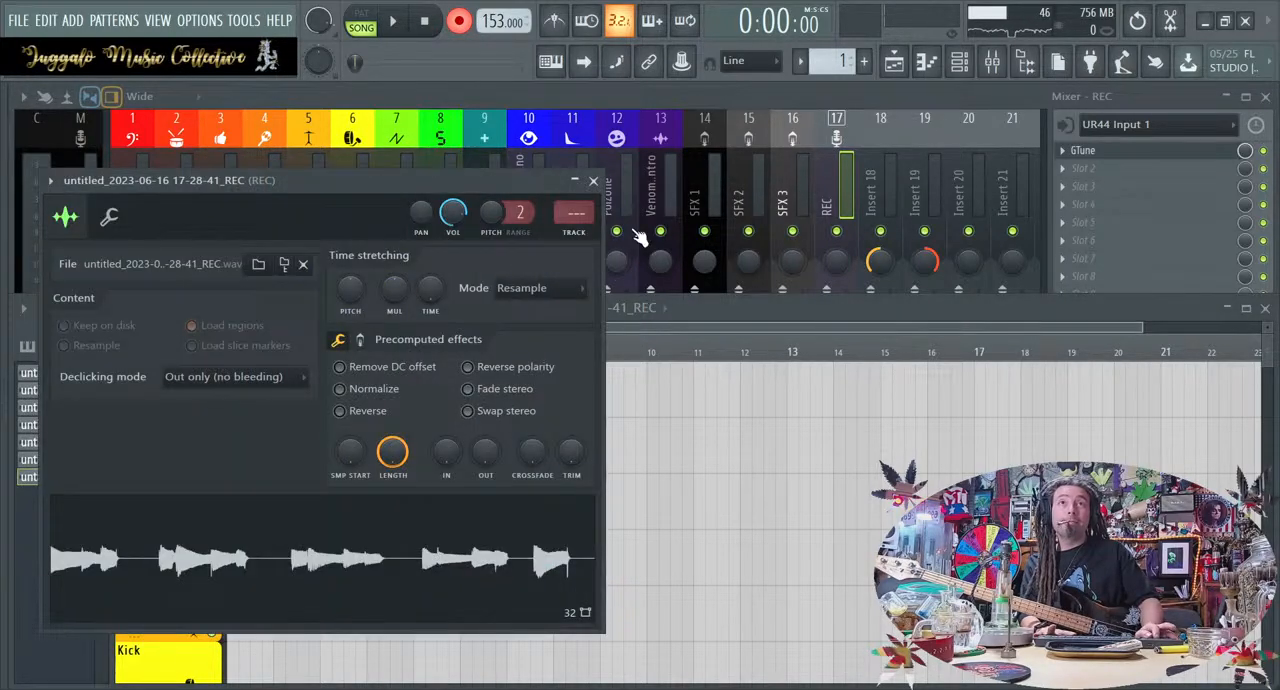
pyautogui.moveTo(575, 212); pyautogui.dragTo(575, 143)
pyautogui.press('space')
# Play the song while checking levels in the mixer and the steps in the channel rack, stop it and return to the playlist
pyautogui.press('space')
pyautogui.click(457, 18)
pyautogui.press('space')
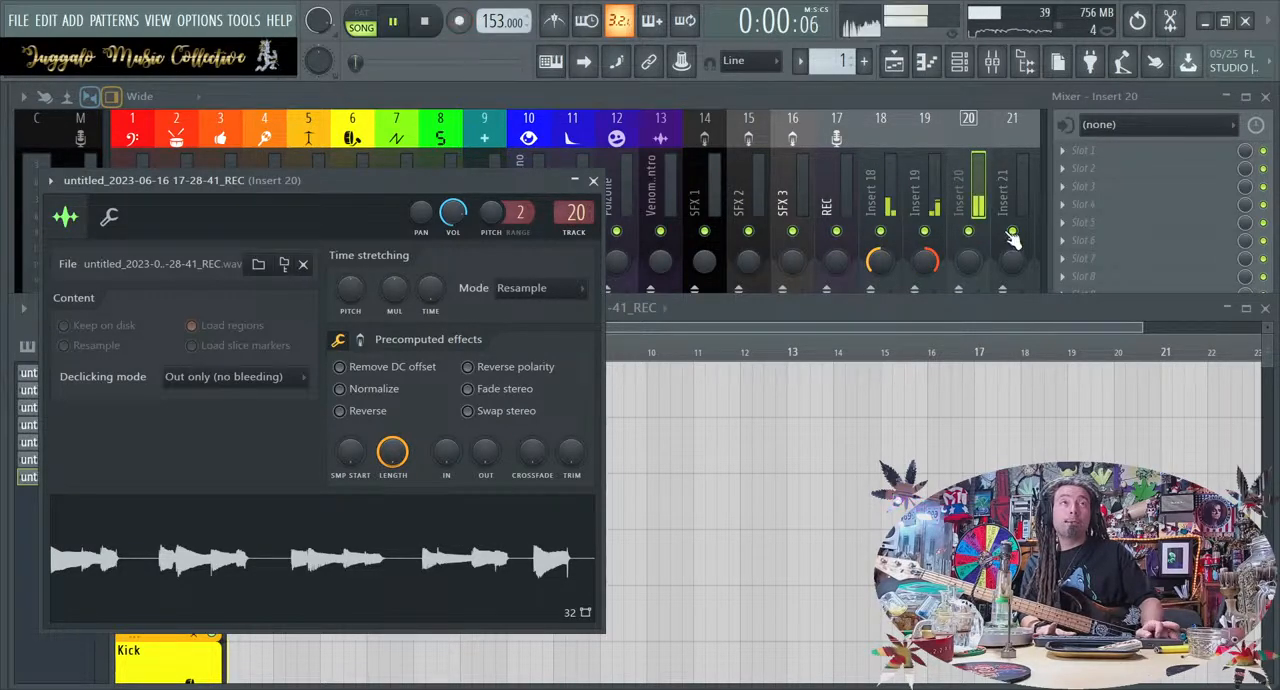
pyautogui.click(989, 289)
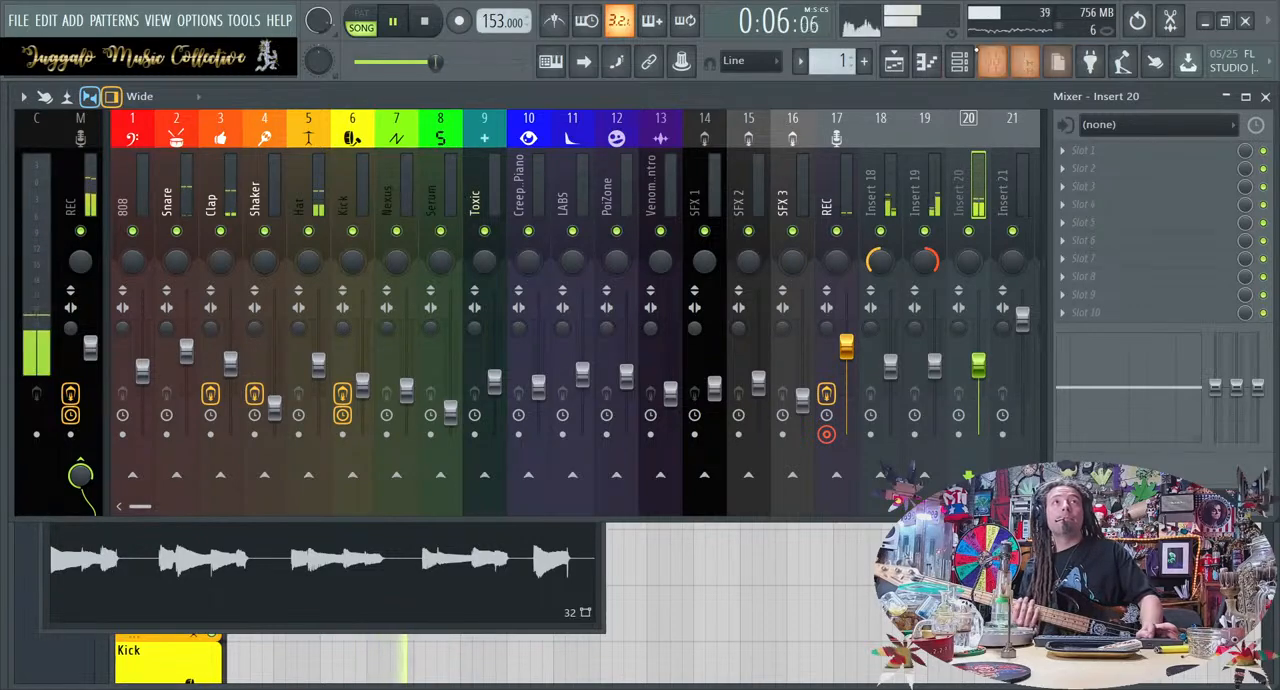
pyautogui.click(961, 63)
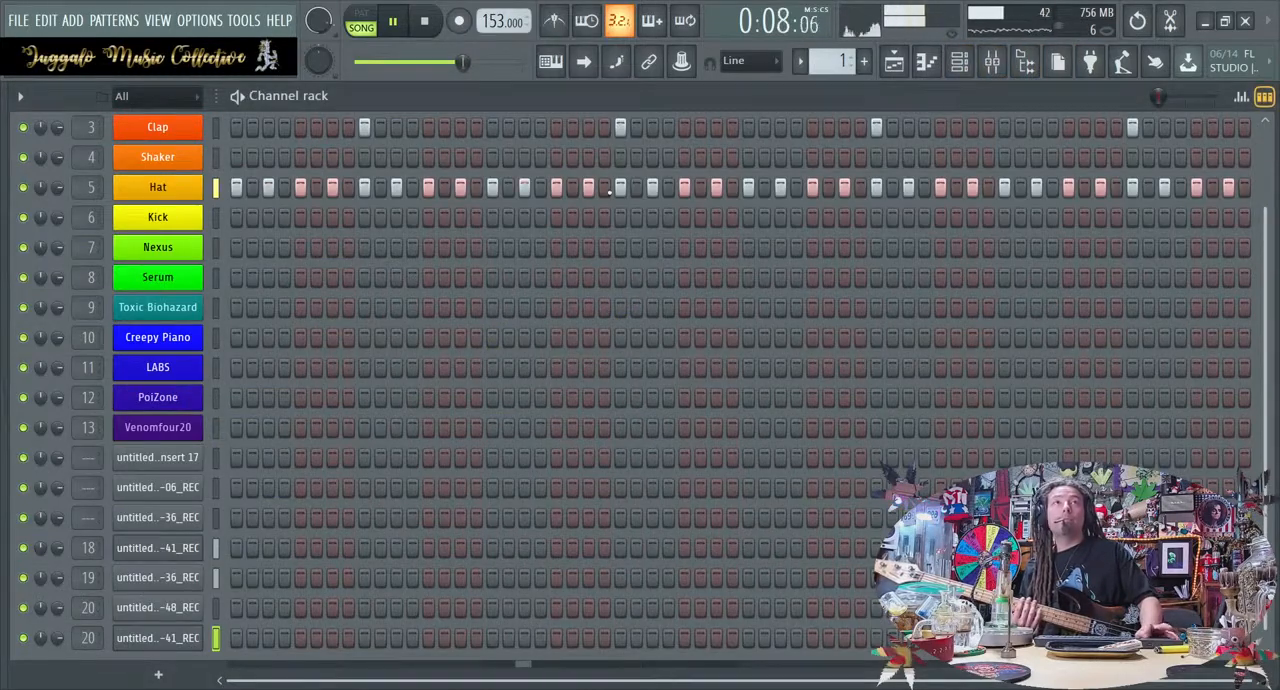
pyautogui.click(992, 64)
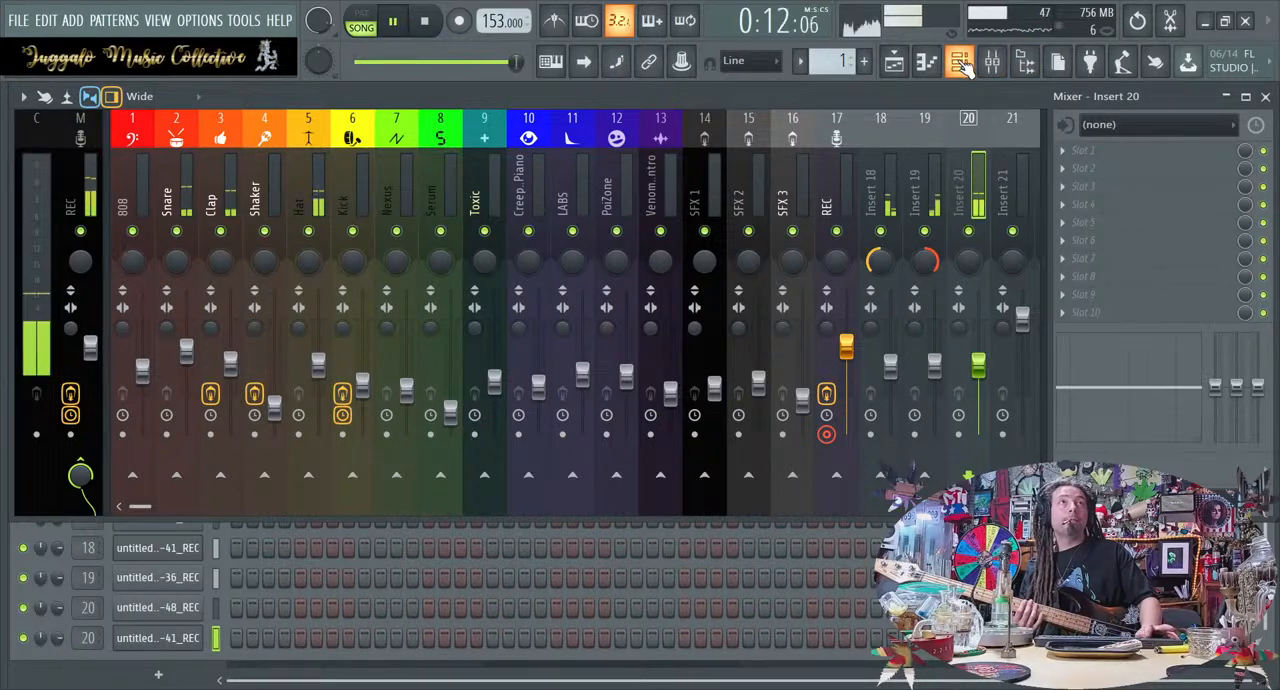
pyautogui.click(961, 63)
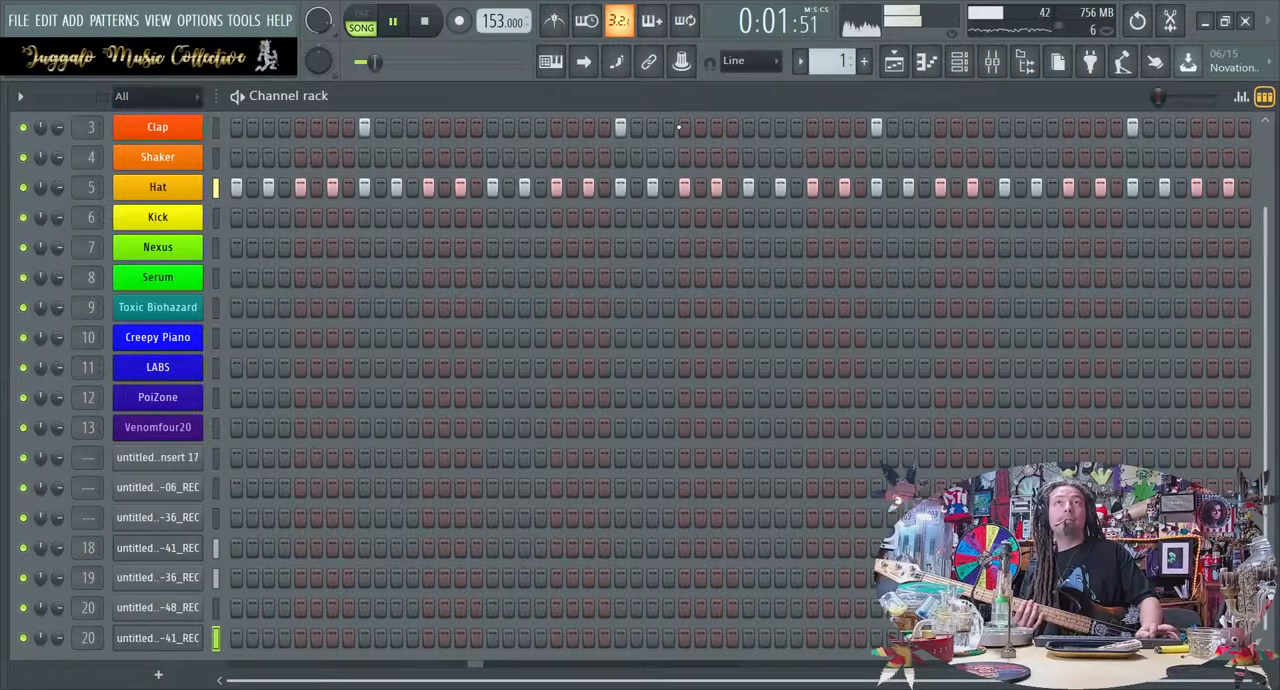
pyautogui.press('space')
pyautogui.scroll(3, 414, 280)
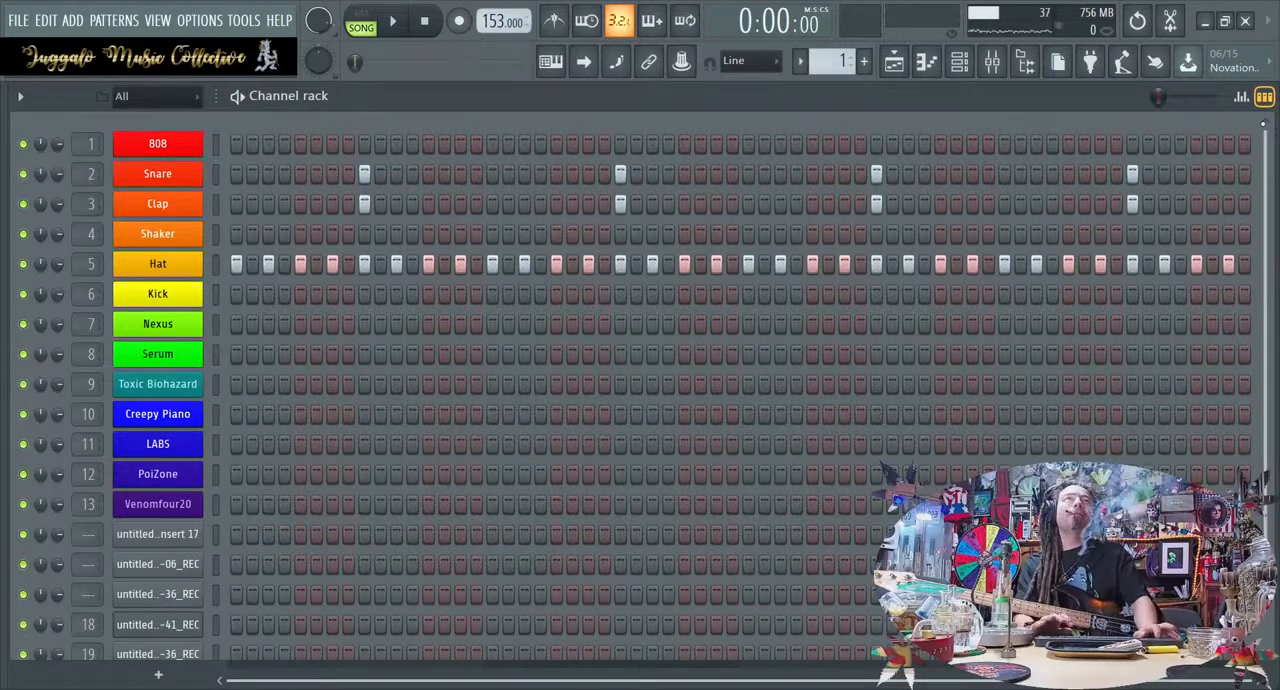
pyautogui.click(958, 61)
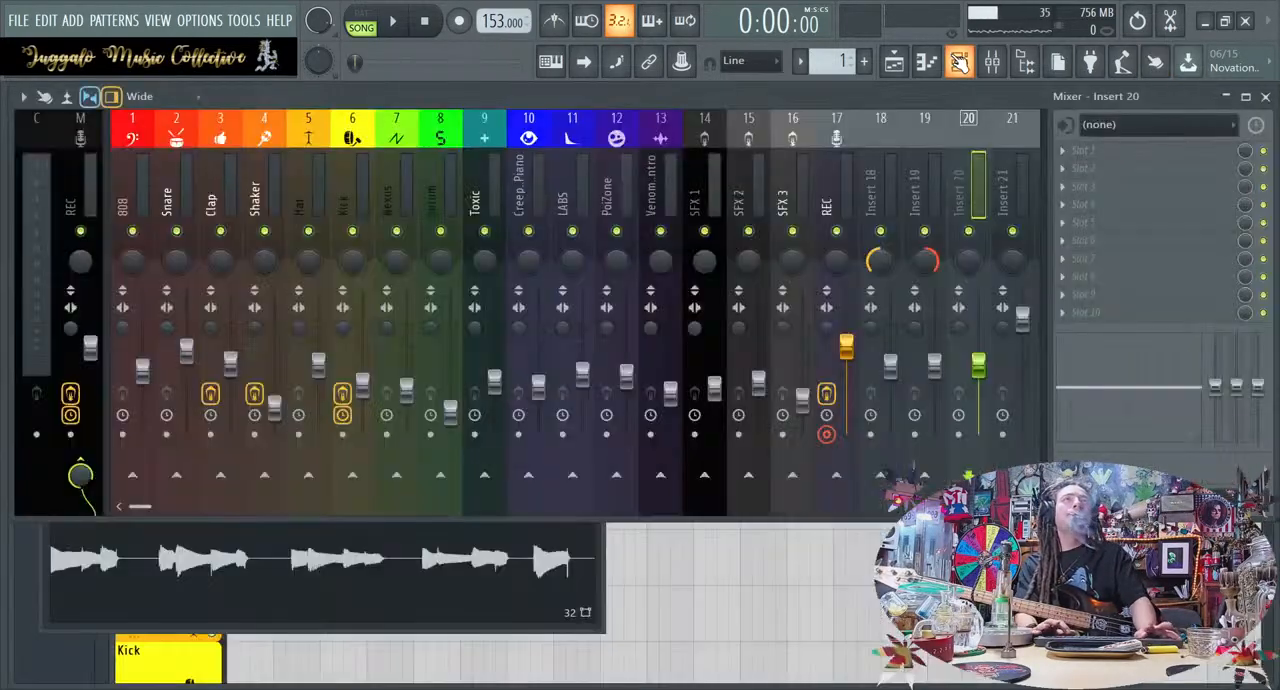
pyautogui.click(858, 613)
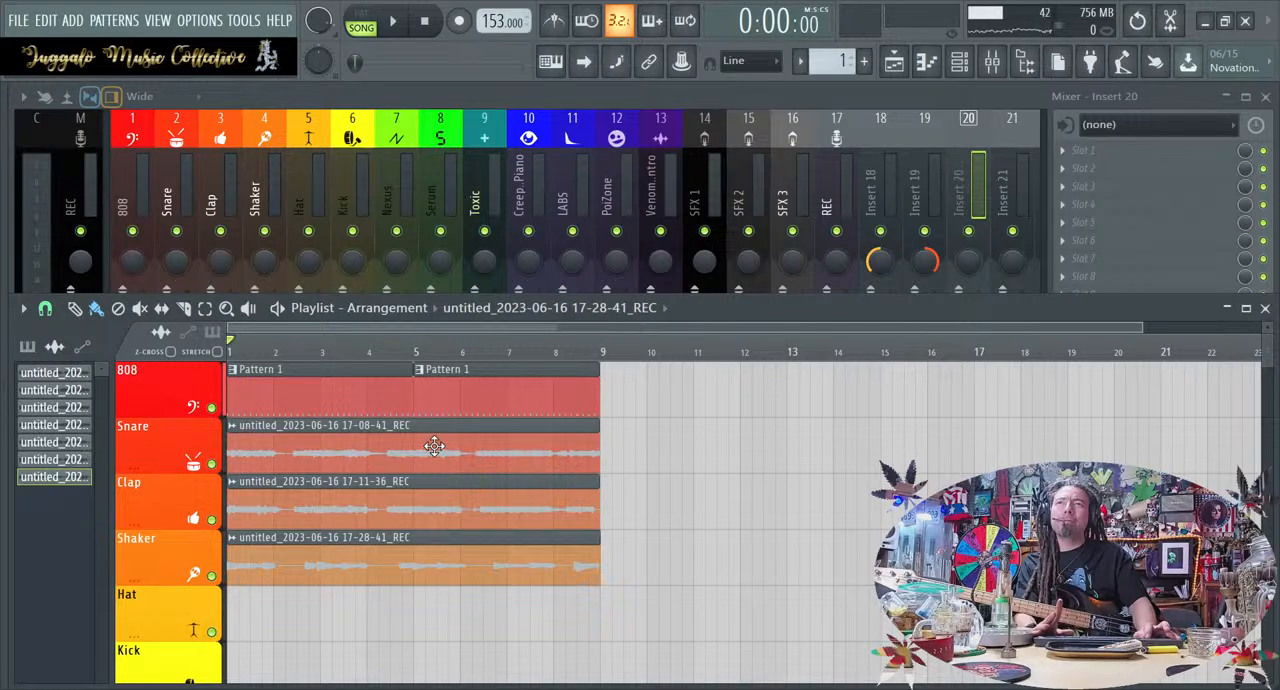
# Select the REC track with UR44 Input 1 and open its GTune tuner to check the instrument's tuning between rehearsals
pyautogui.click(834, 122)
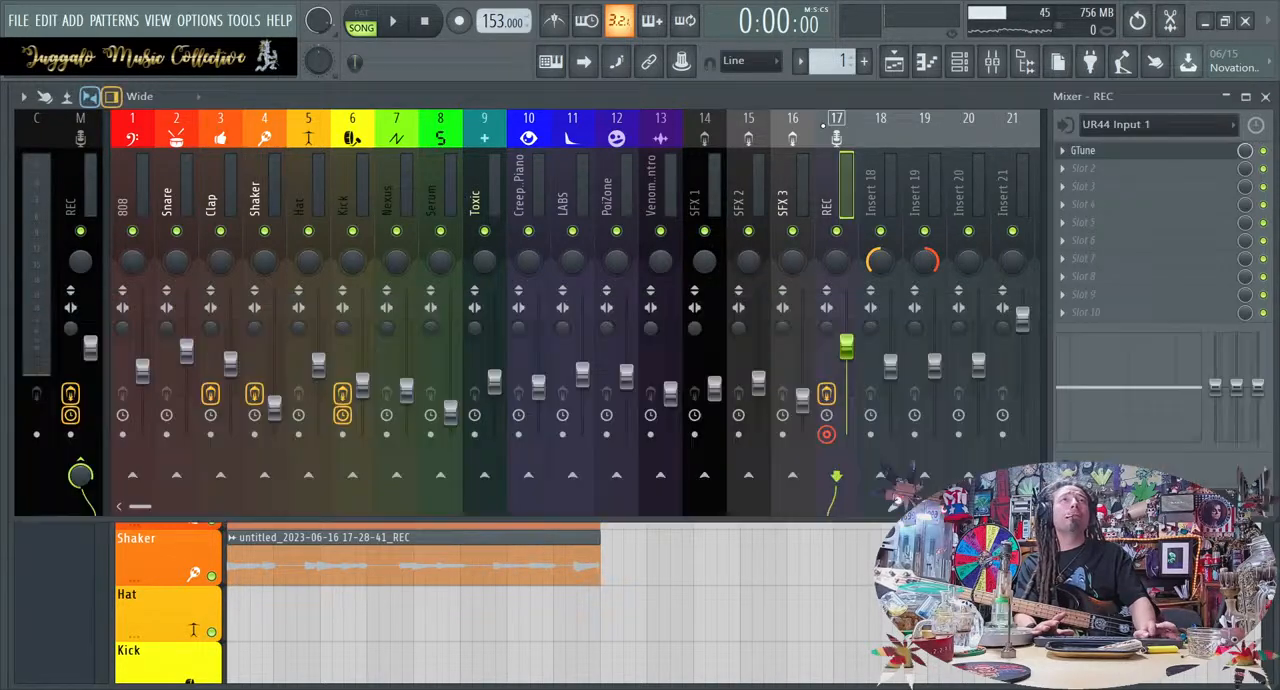
pyautogui.click(1190, 152)
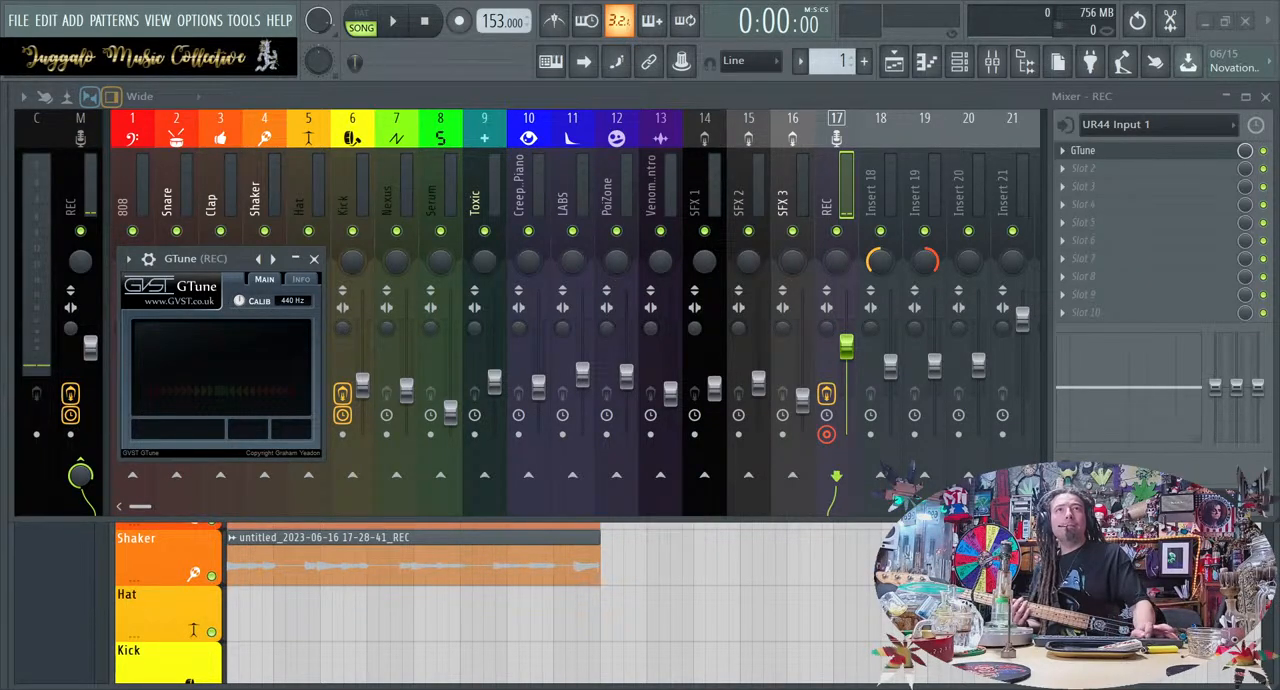
pyautogui.click(847, 219)
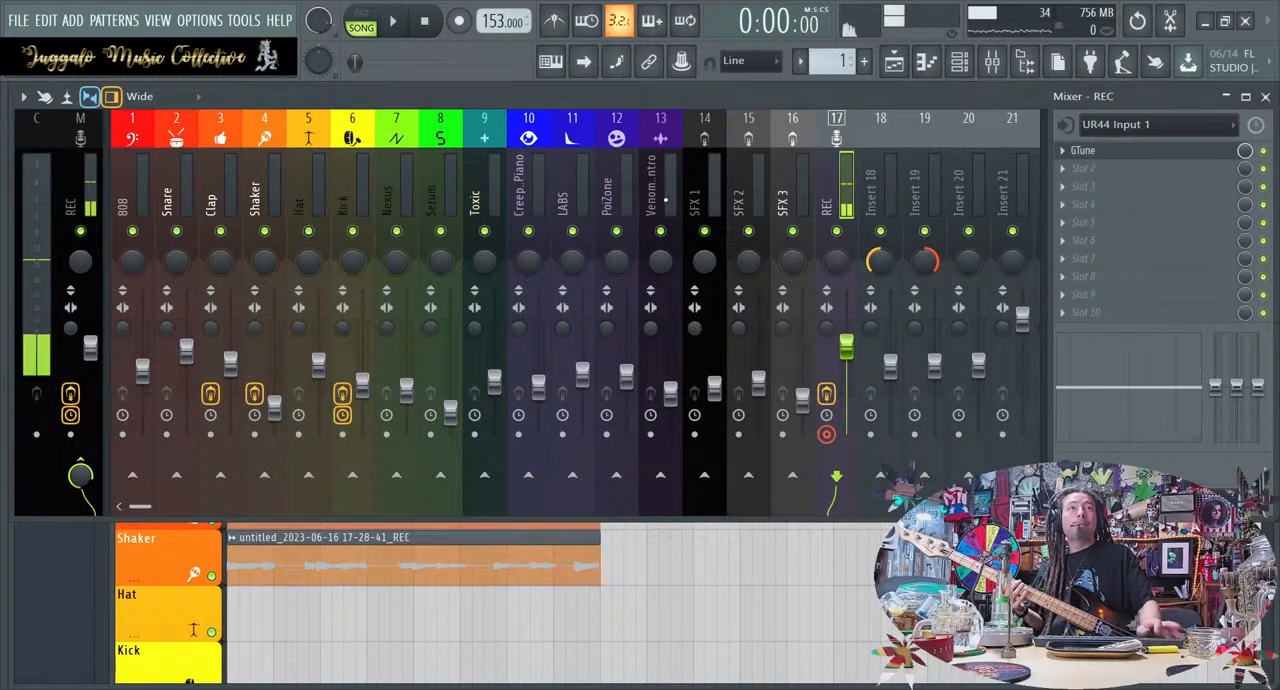
pyautogui.click(1190, 152)
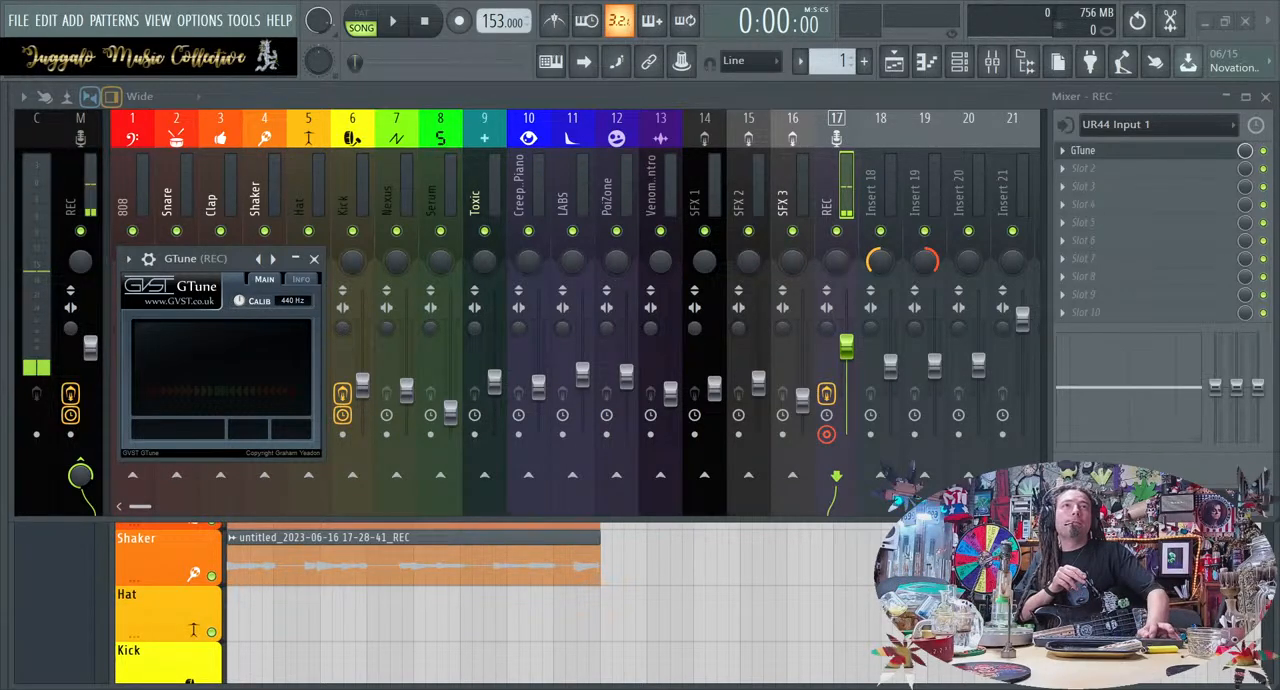
pyautogui.click(845, 212)
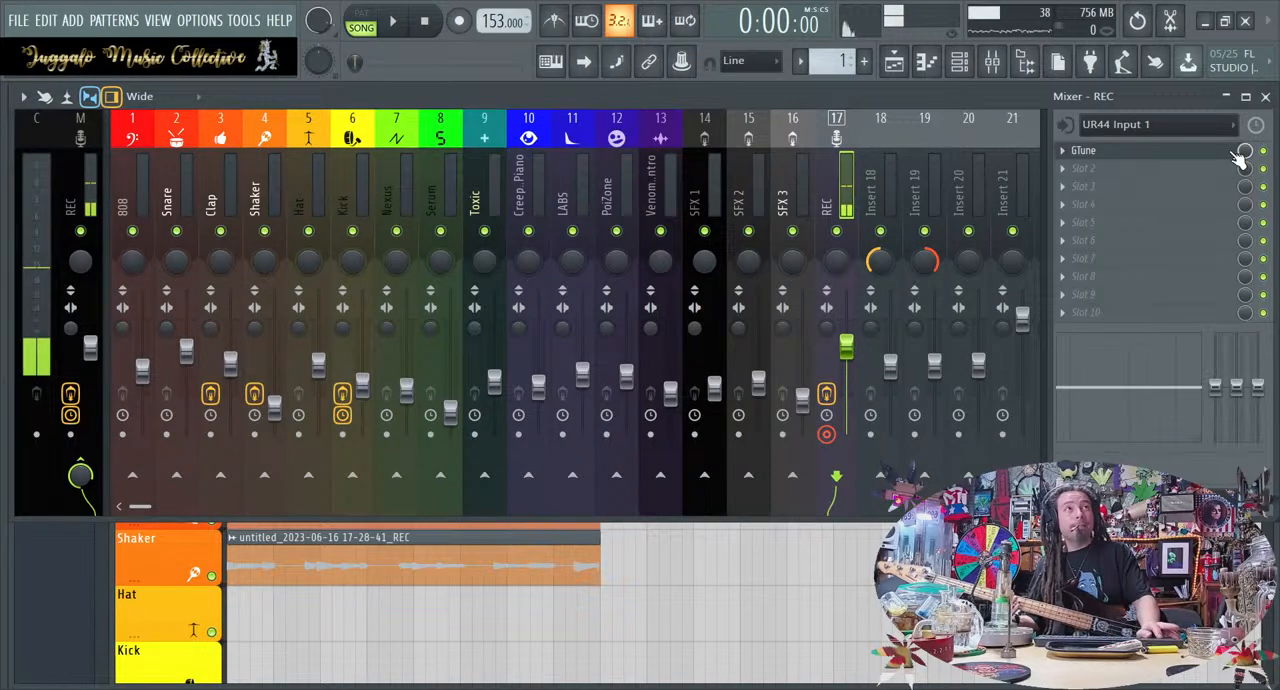
pyautogui.click(1083, 150)
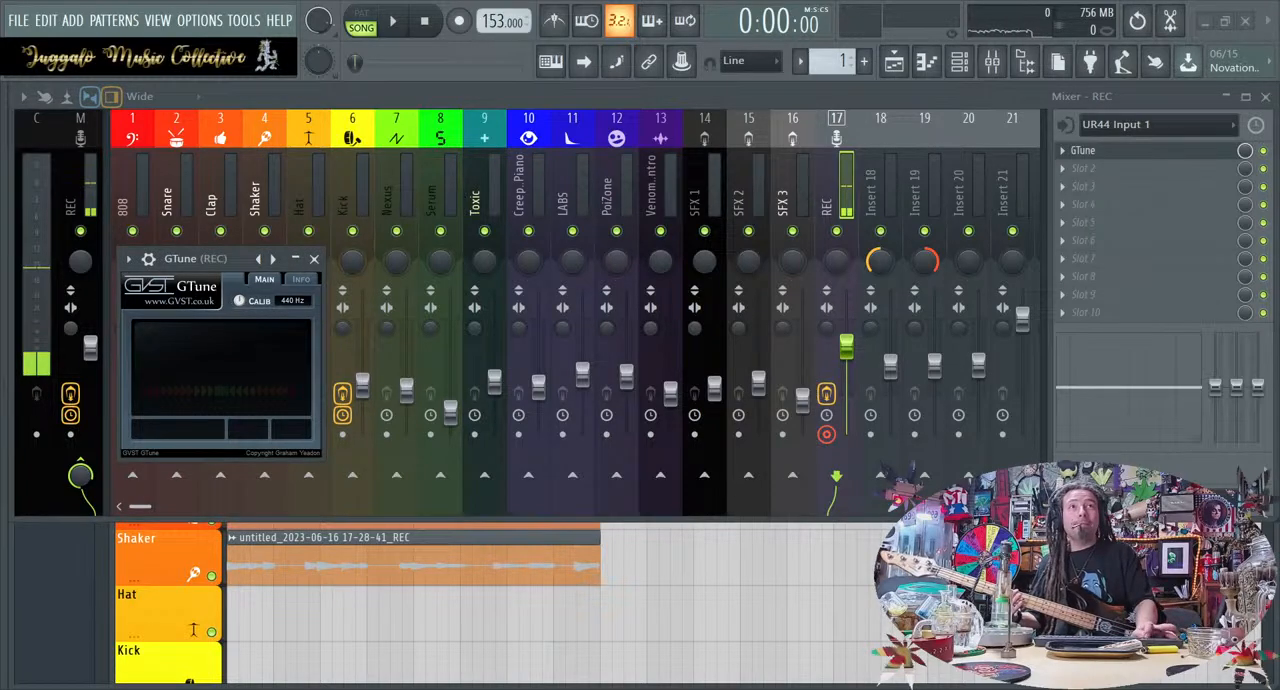
pyautogui.click(1132, 150)
pyautogui.click(1188, 152)
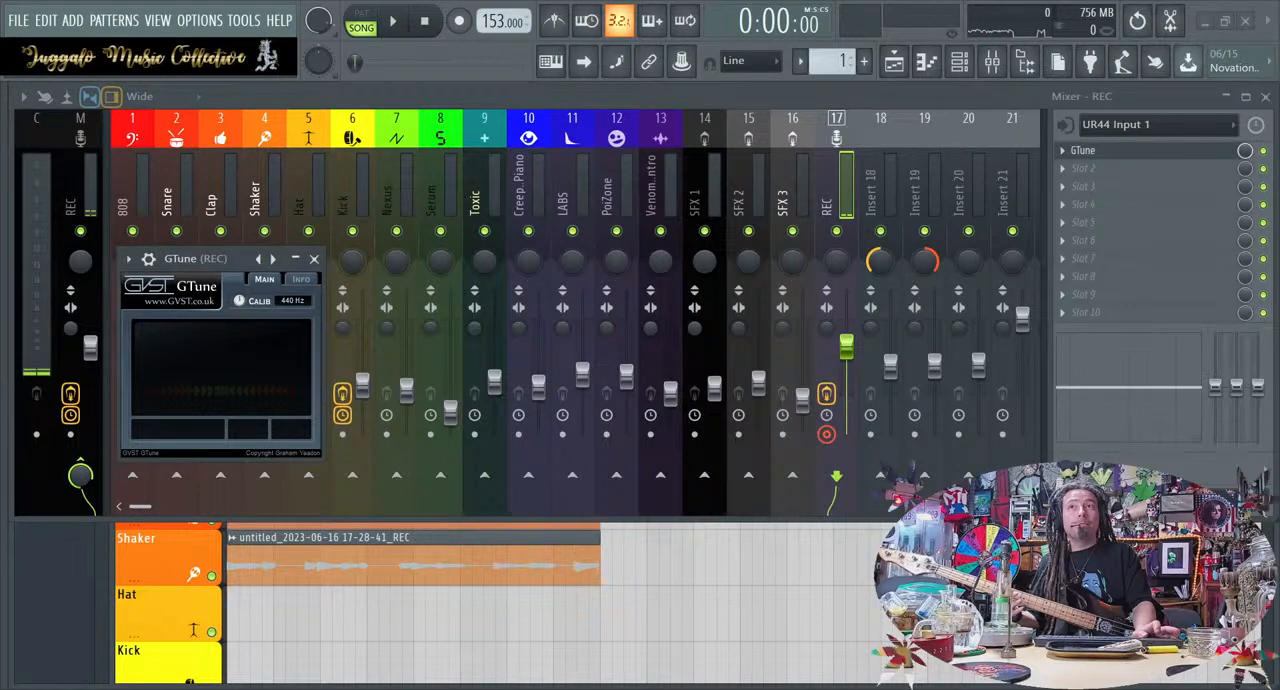
# Check the instrument's tuning in GTune on the REC track and clear the tuner from its effect slot
pyautogui.click(1075, 170)
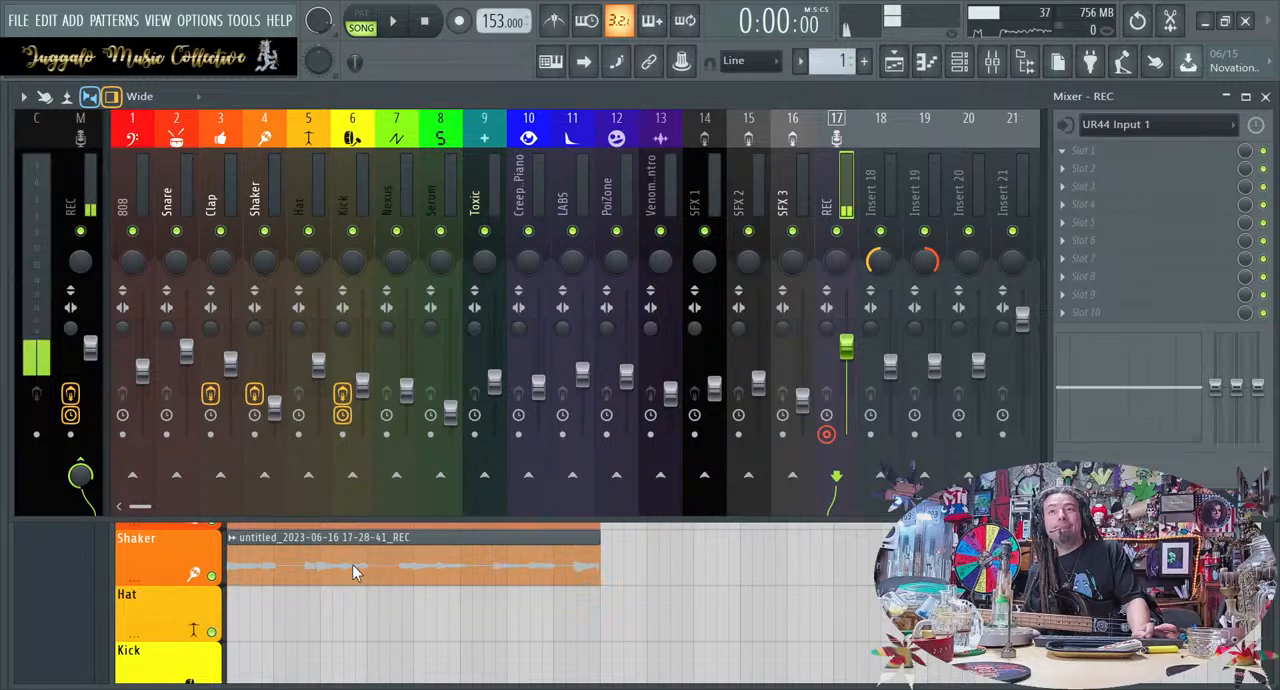
pyautogui.click(359, 648)
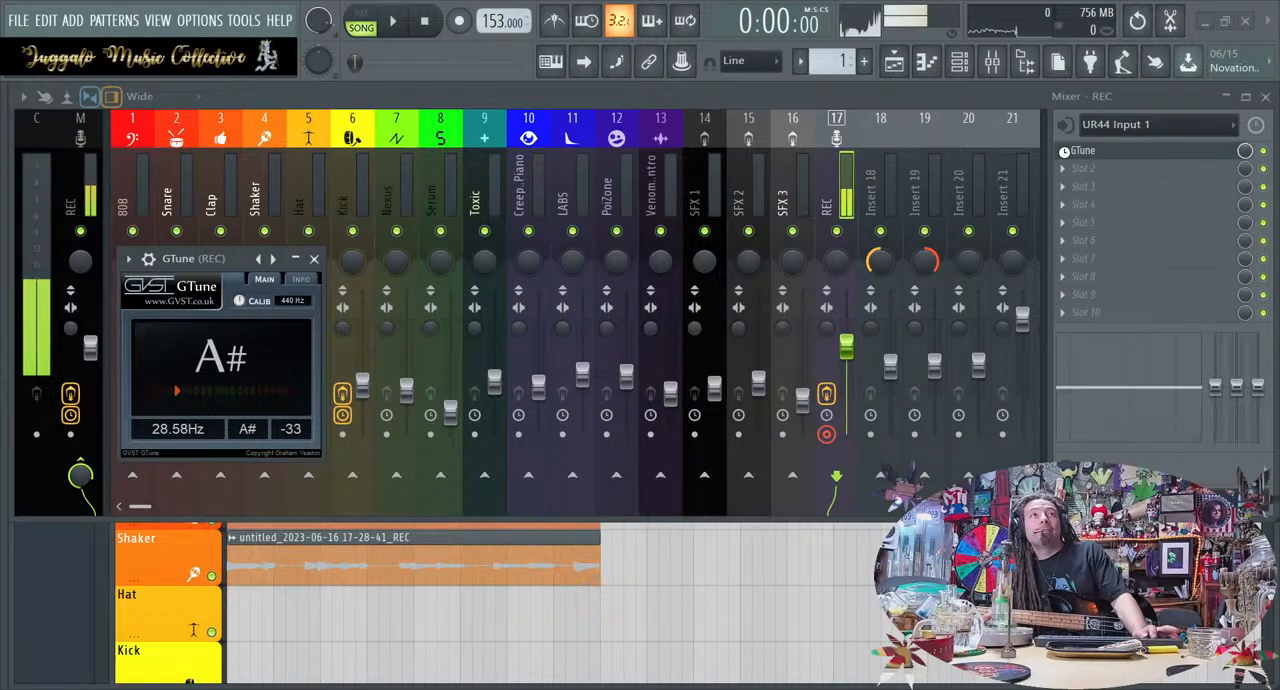
pyautogui.click(1081, 177)
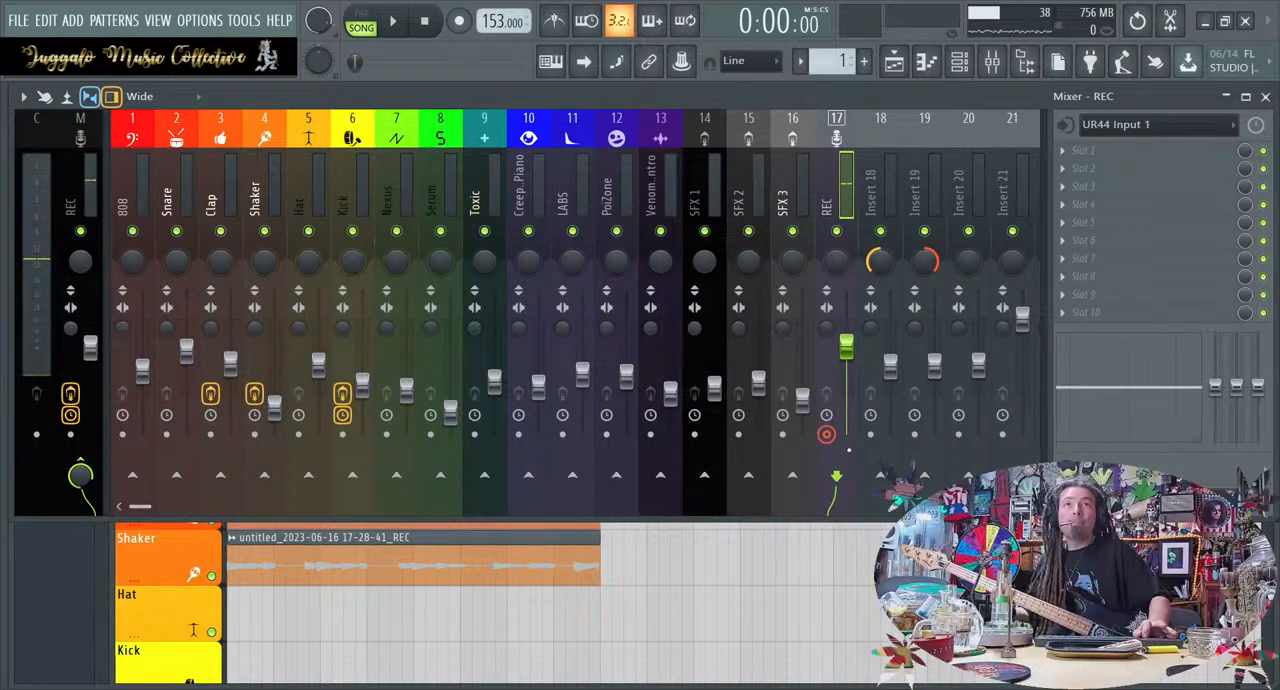
# Open the 808 channel's piano roll and place a C7 note at the start of bar 1, half a bar long
pyautogui.click(966, 62)
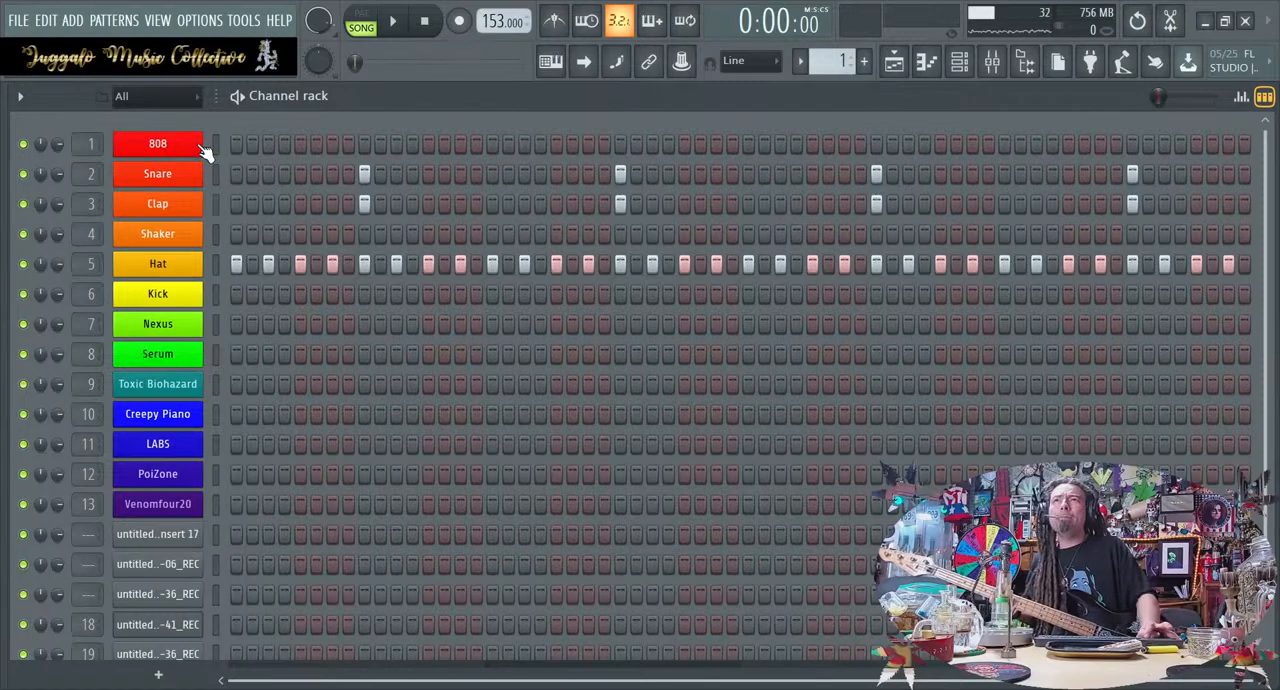
pyautogui.press('F7')
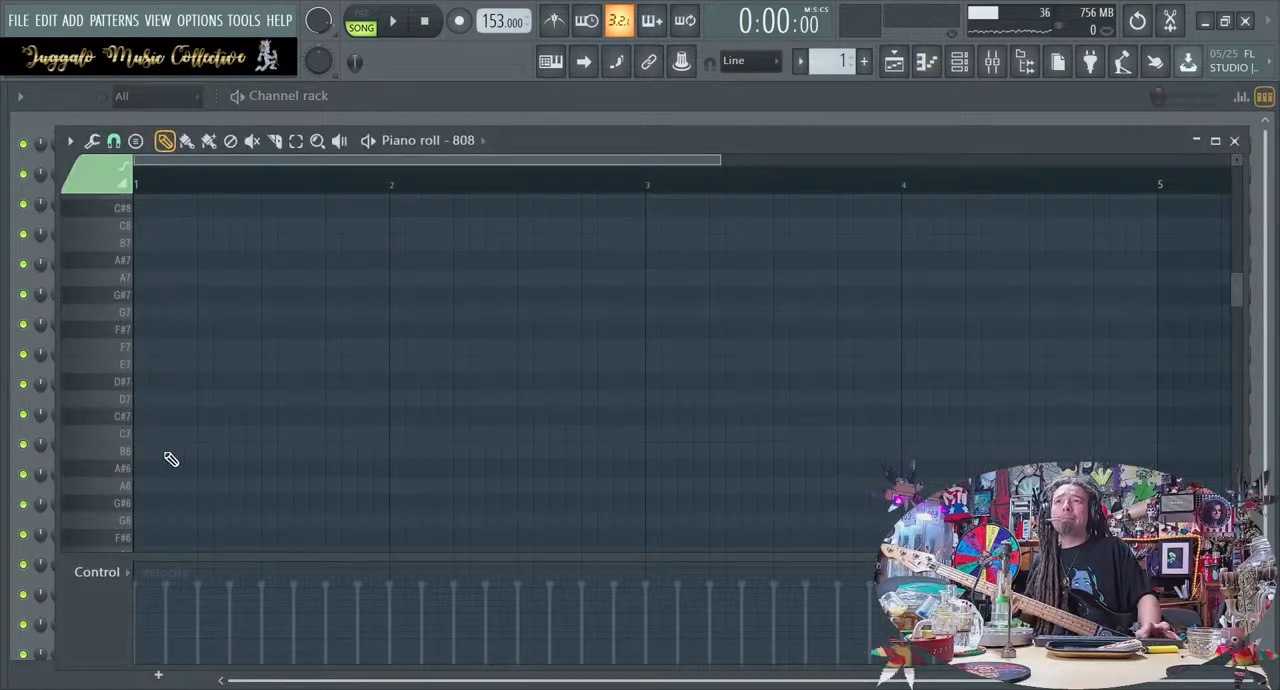
pyautogui.click(168, 434)
pyautogui.moveTo(175, 440); pyautogui.dragTo(128, 358)
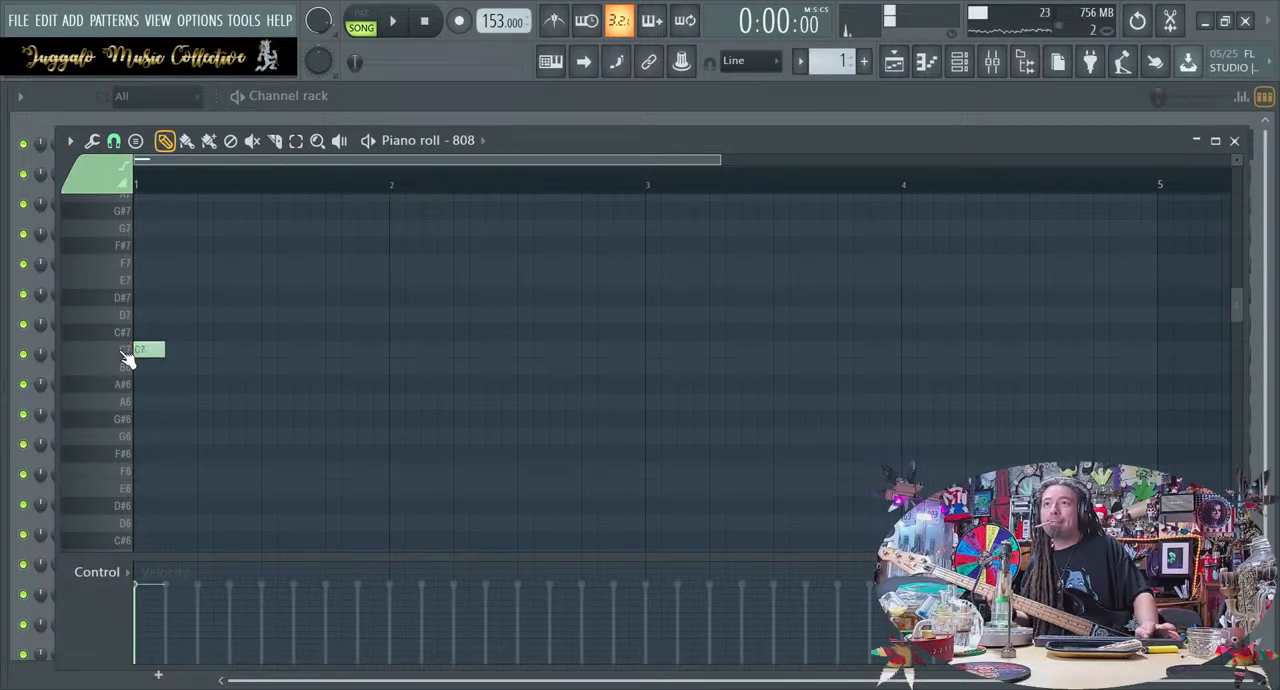
pyautogui.click(123, 350)
pyautogui.moveTo(160, 351); pyautogui.dragTo(255, 350)
# Add a second half-bar note and place it on G#6, directly after the C7 note in bar 1
pyautogui.scroll(3, 260, 352)
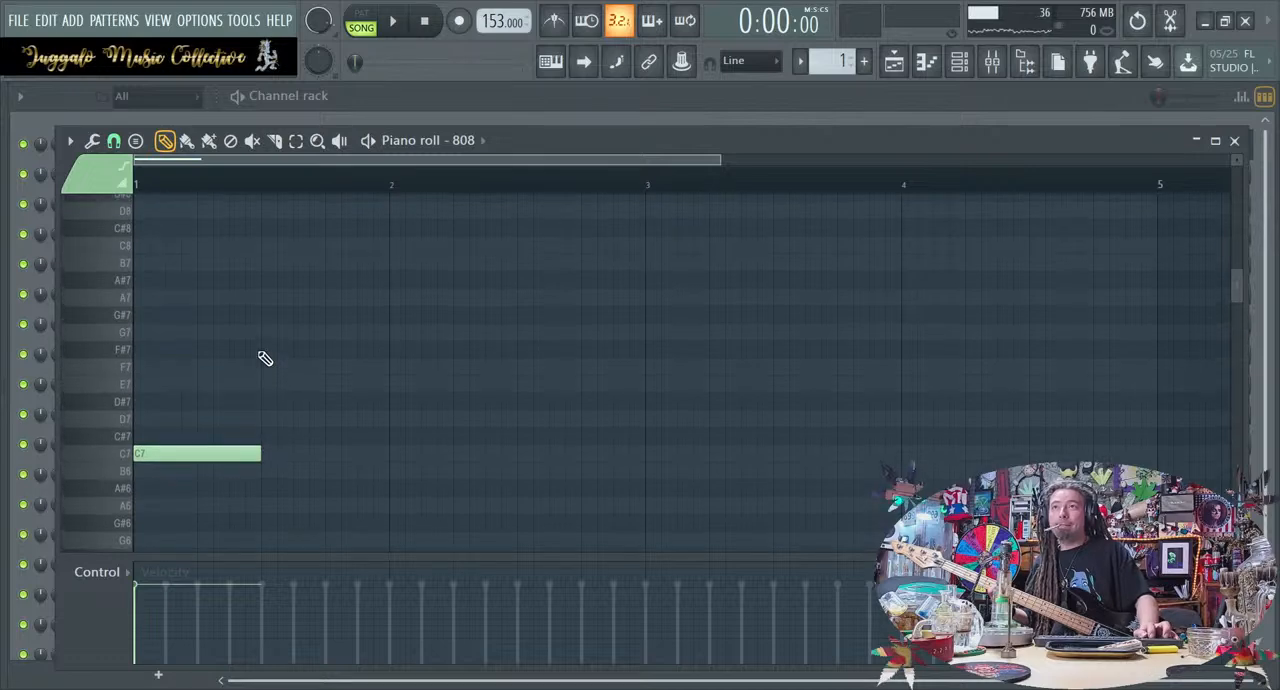
pyautogui.click(214, 401)
pyautogui.click(121, 316)
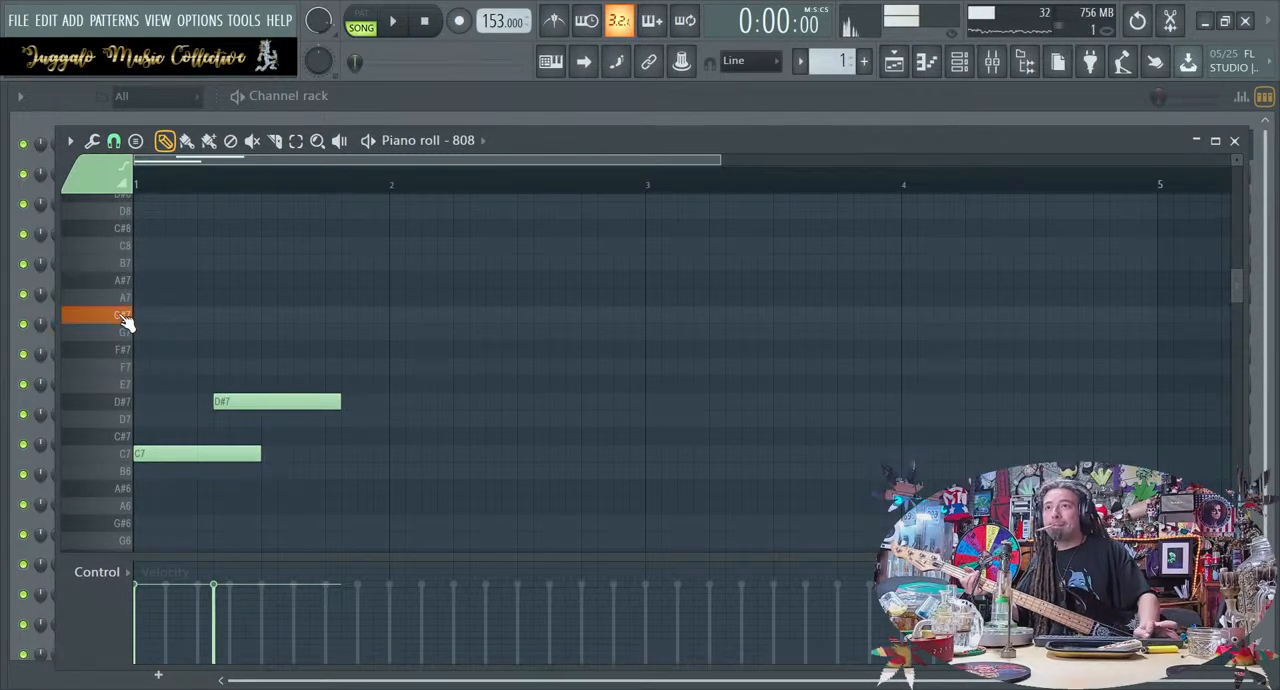
pyautogui.moveTo(260, 395); pyautogui.dragTo(310, 522)
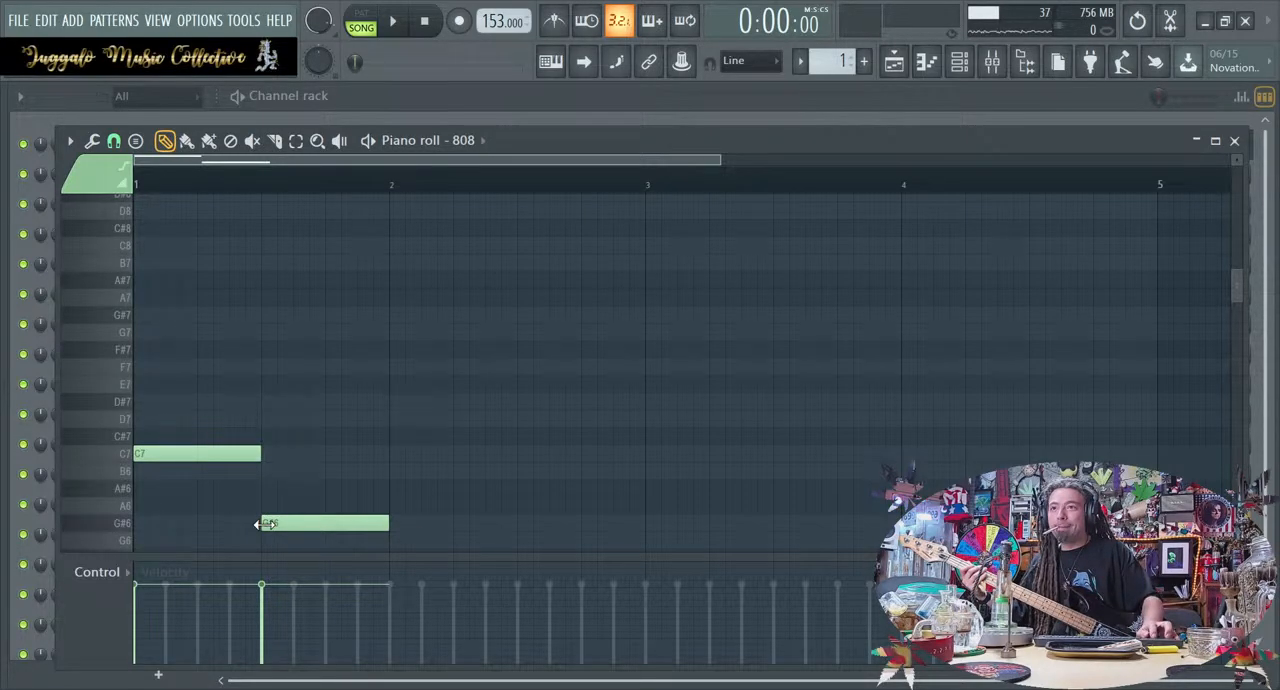
# Continue the 808 line with consecutive half-bar notes F6, G#6, A#6 and C7, filling bars 2 and 3
pyautogui.scroll(-1, 265, 524)
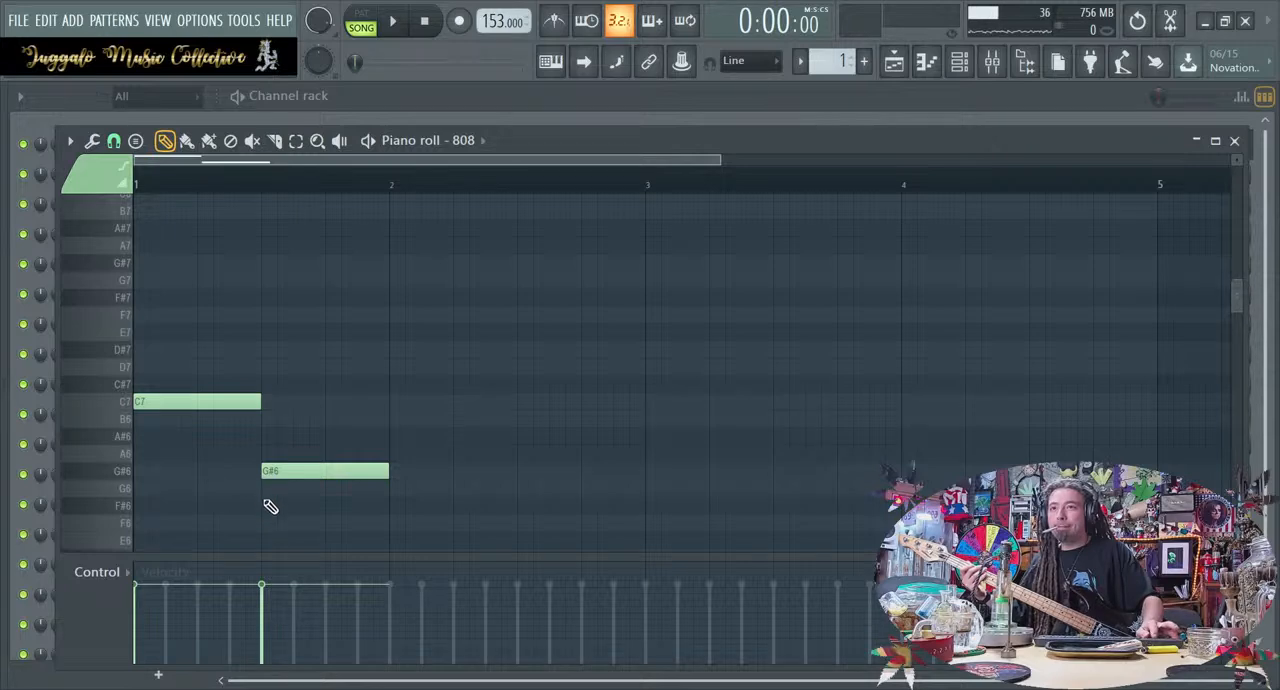
pyautogui.click(264, 521)
pyautogui.moveTo(303, 522); pyautogui.dragTo(430, 522)
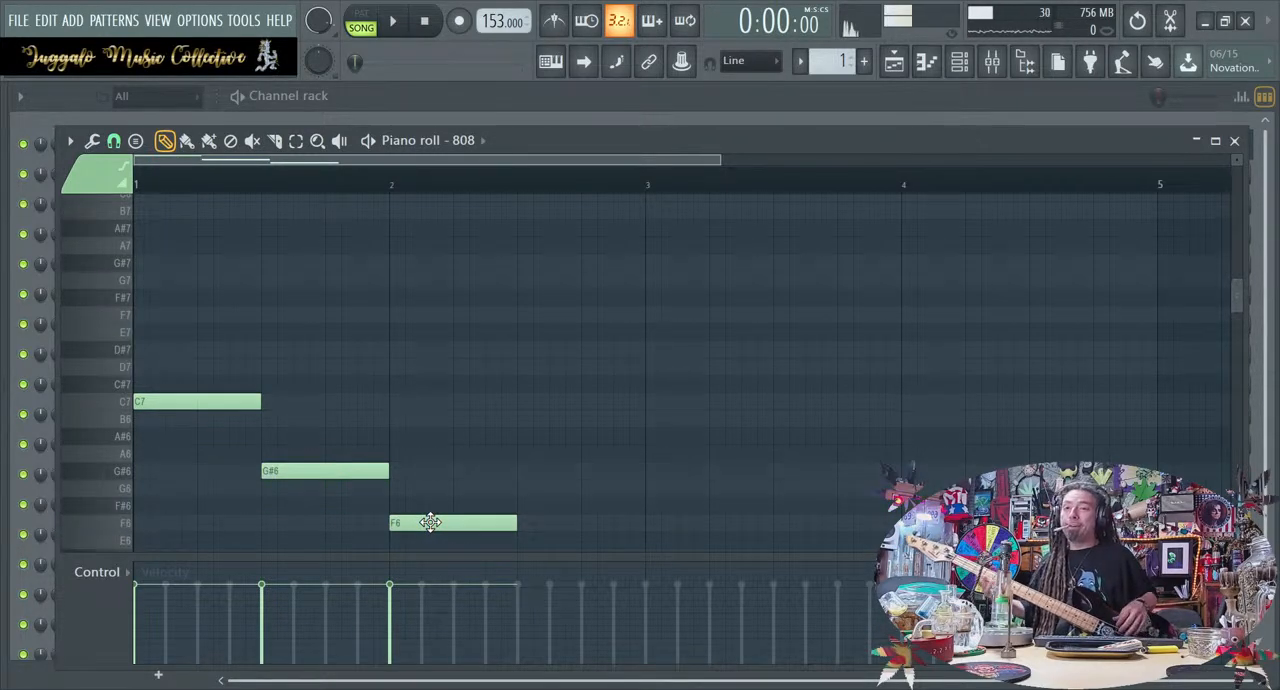
pyautogui.click(520, 470)
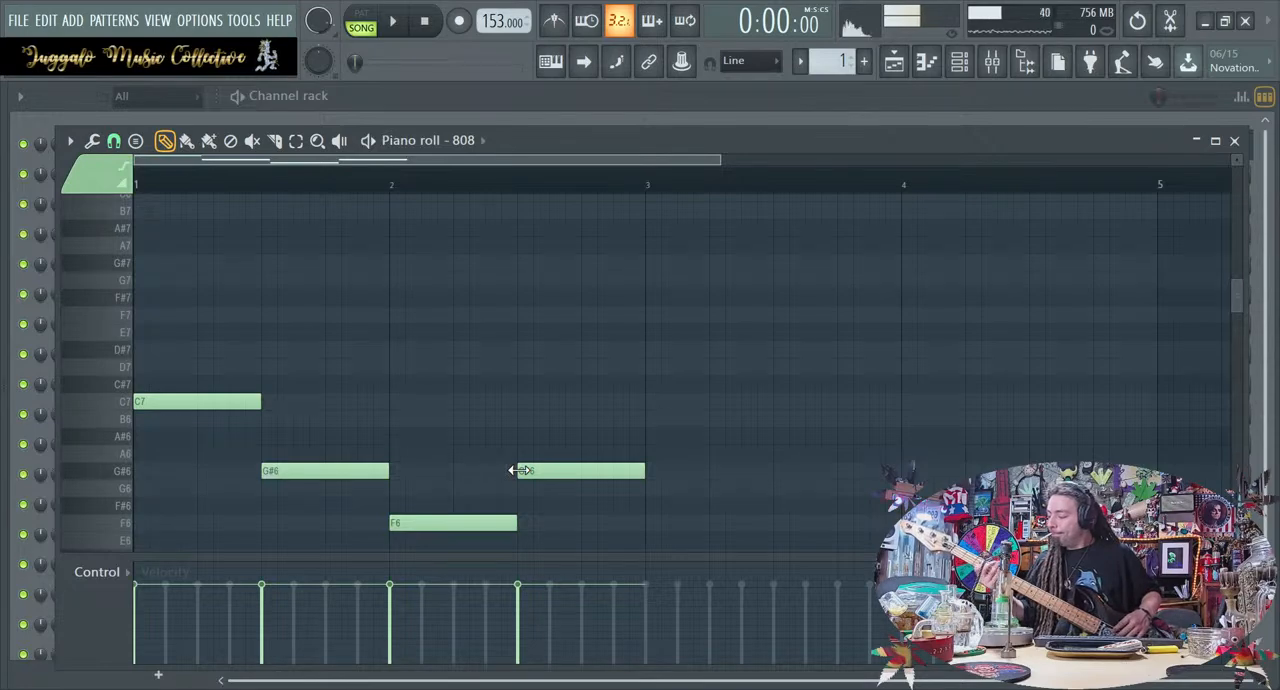
pyautogui.click(664, 440)
pyautogui.moveTo(700, 437)
pyautogui.mouseDown()
pyautogui.moveTo(672, 438)
pyautogui.moveTo(690, 440)
pyautogui.mouseUp()
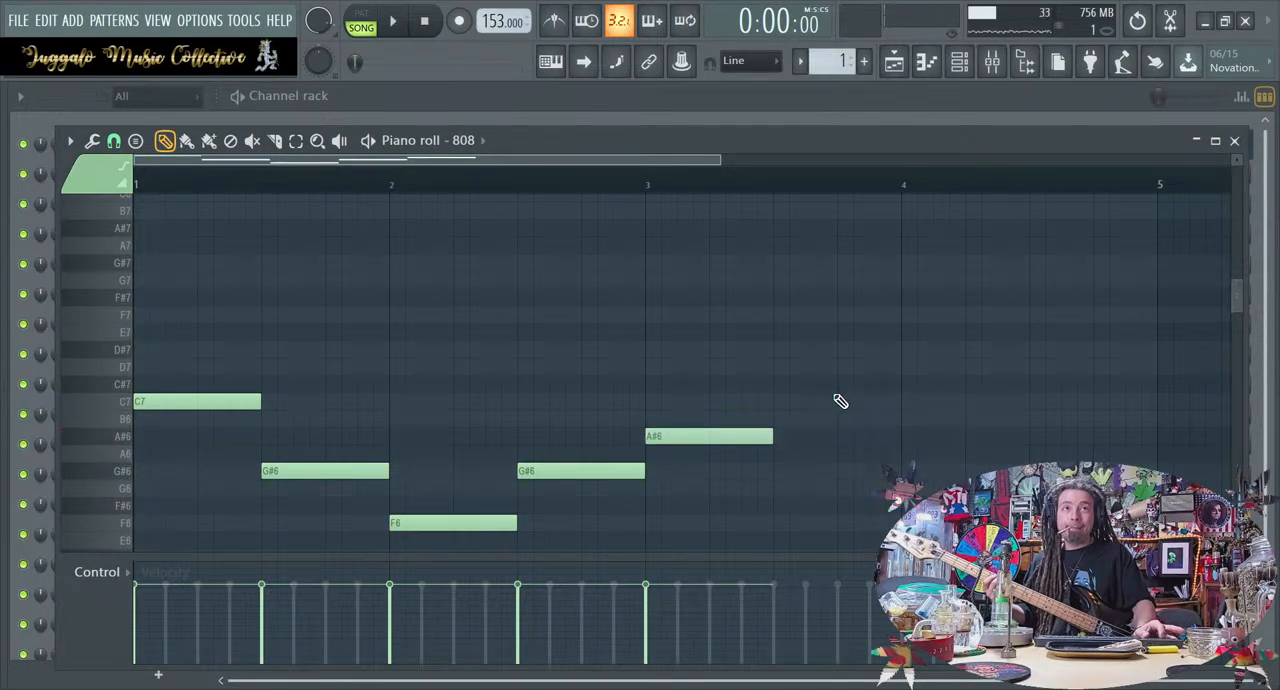
pyautogui.click(780, 400)
pyautogui.click(816, 404)
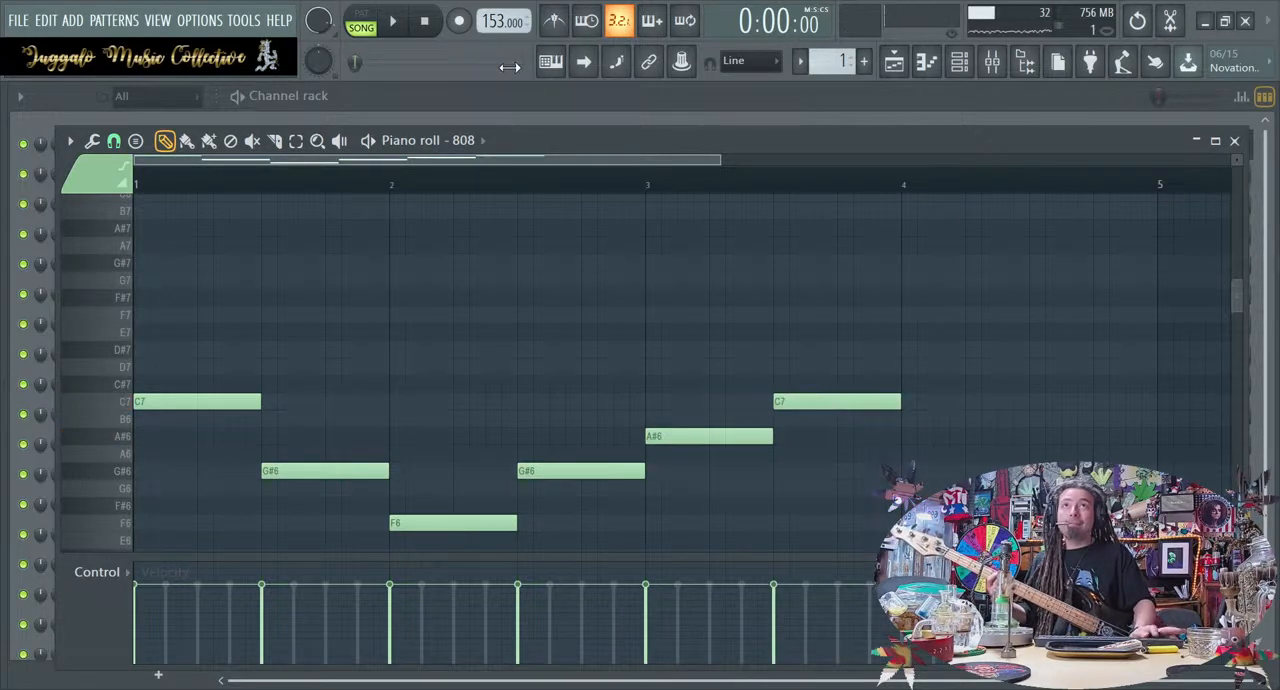
# Play the song from the start to hear the 808 notes against the recordings and stop it
pyautogui.click(396, 27)
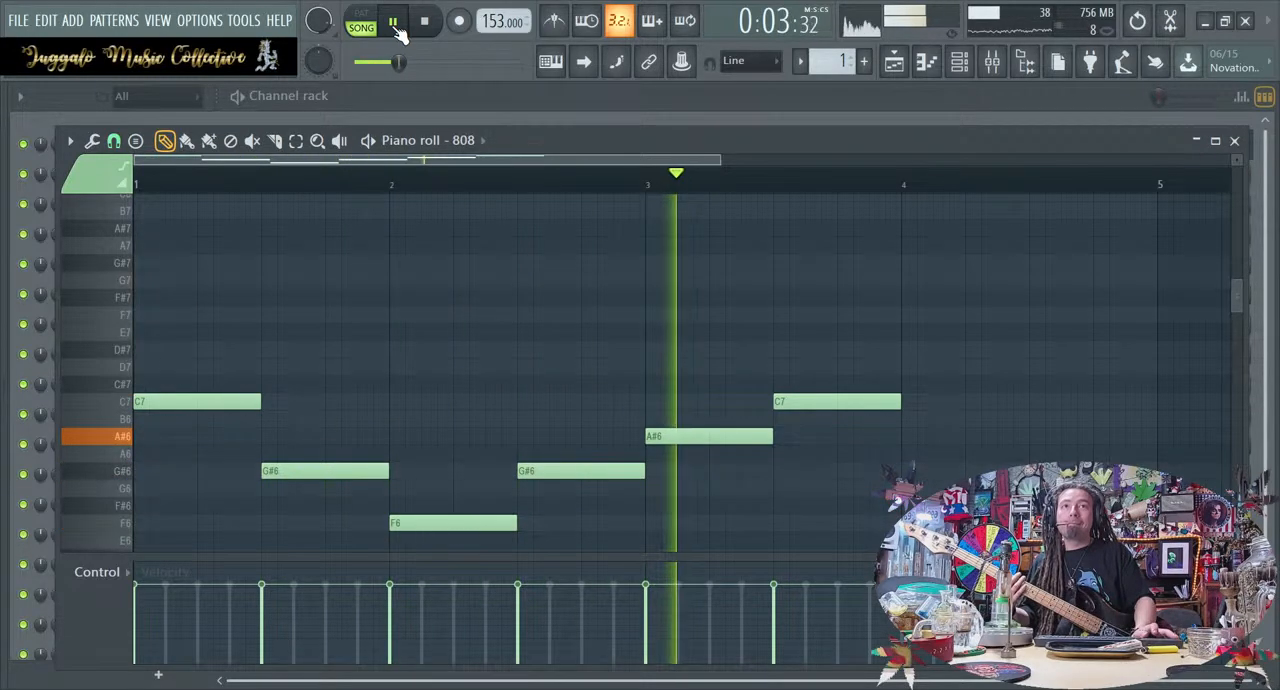
pyautogui.click(426, 24)
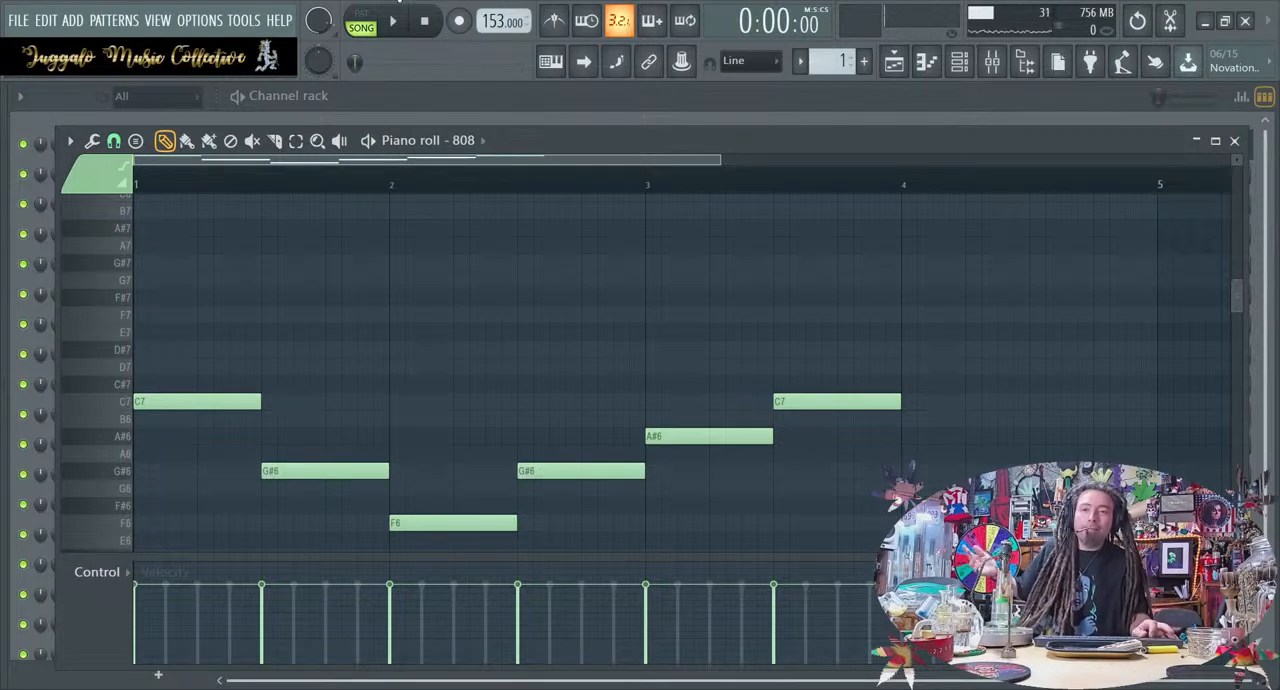
pyautogui.doubleClick(640, 140)
pyautogui.doubleClick(642, 95)
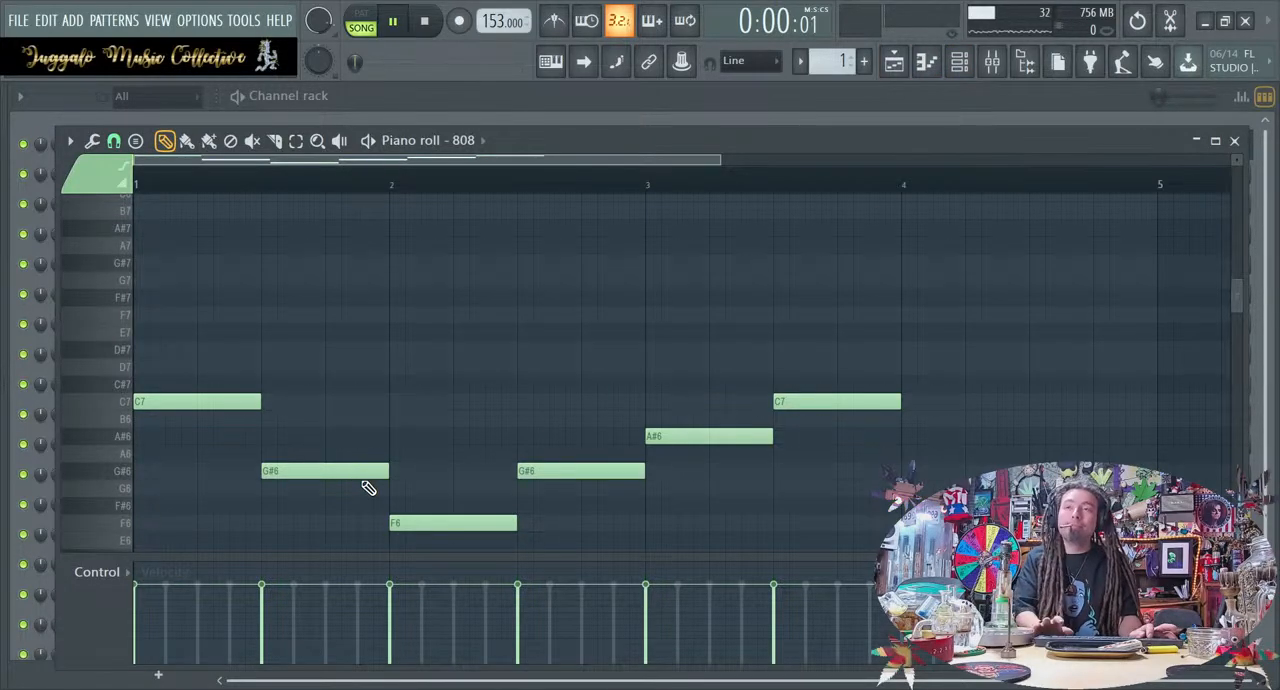
# Shift all 808 notes after the first C7 so they start at bar 3, and lengthen that C7 to fill bars 1 and 2
pyautogui.press('space')
pyautogui.moveTo(337, 529); pyautogui.dragTo(1078, 407)
pyautogui.press('space')
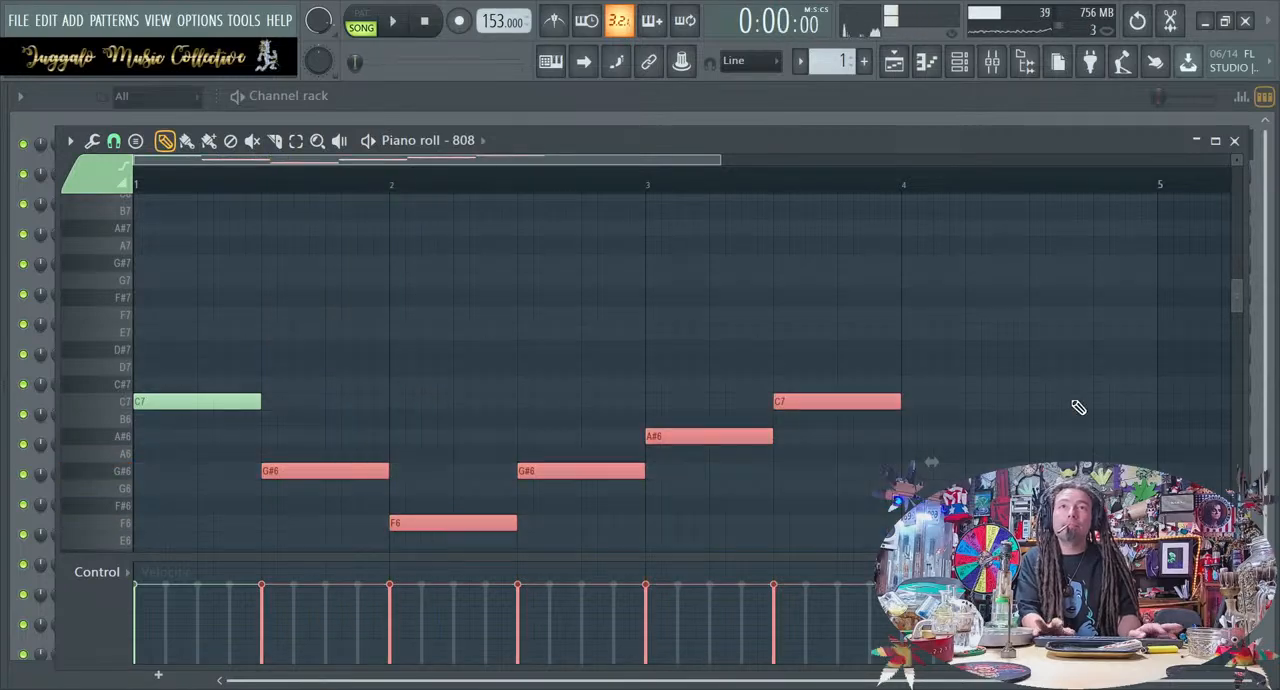
pyautogui.moveTo(329, 465); pyautogui.dragTo(713, 463)
pyautogui.click(681, 373)
pyautogui.press('space')
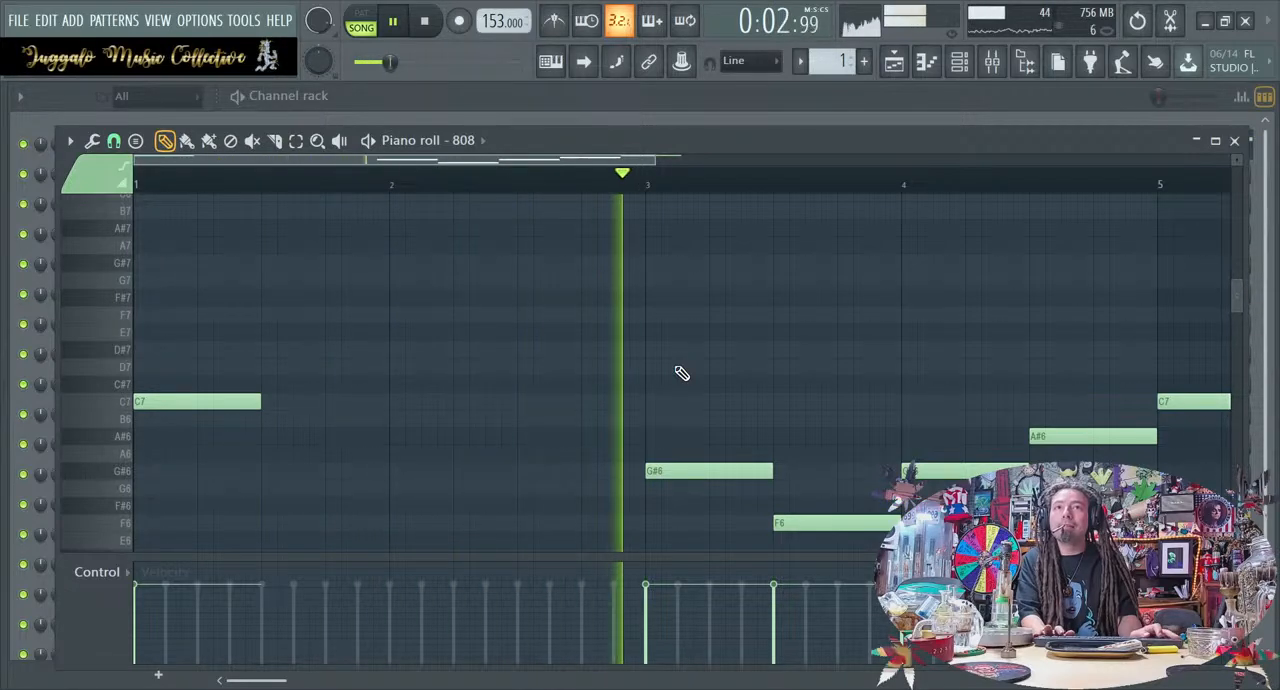
pyautogui.press('space')
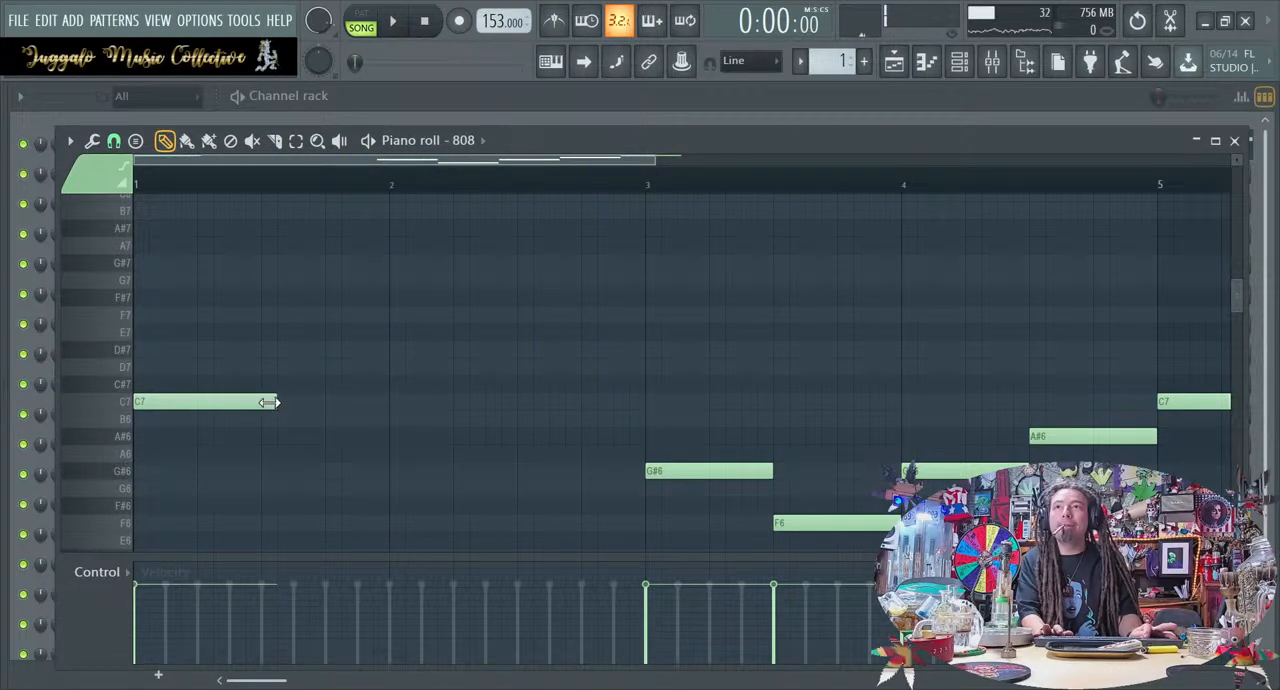
pyautogui.moveTo(262, 403); pyautogui.dragTo(576, 405)
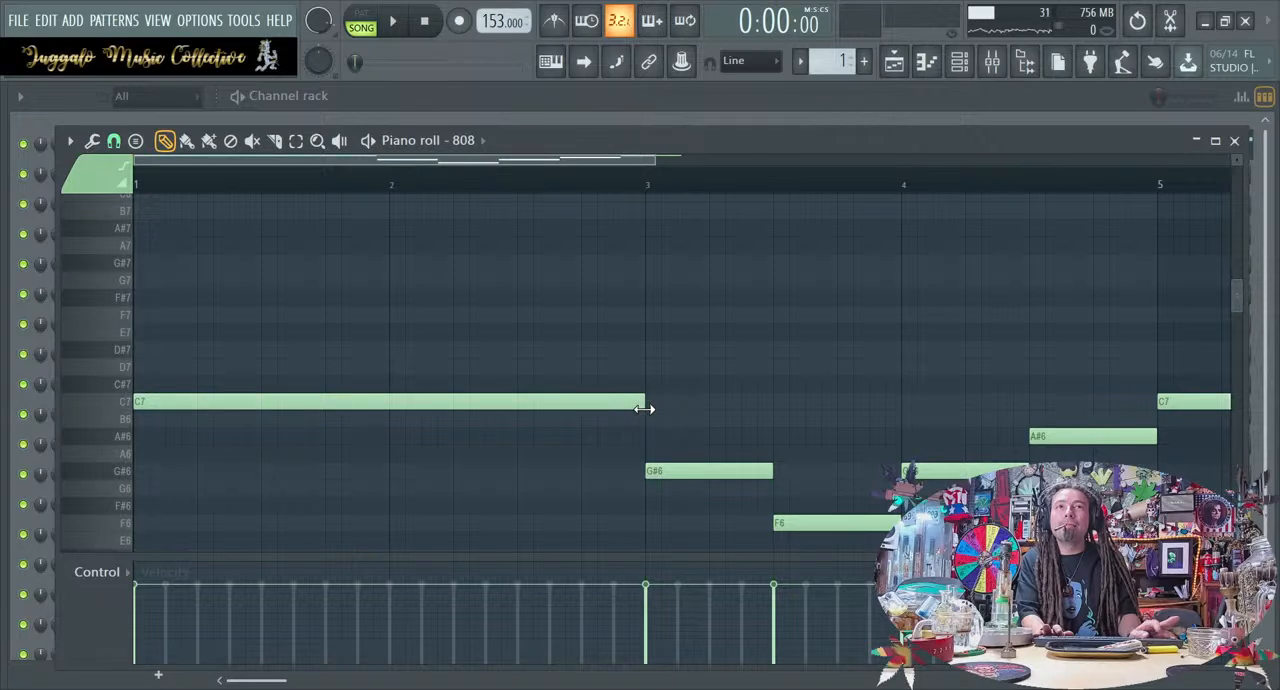
# Move the F6 and the notes following it to start at bar 5, and lengthen the first G#6 to reach bar 5
pyautogui.scroll(-4, 785, 461)
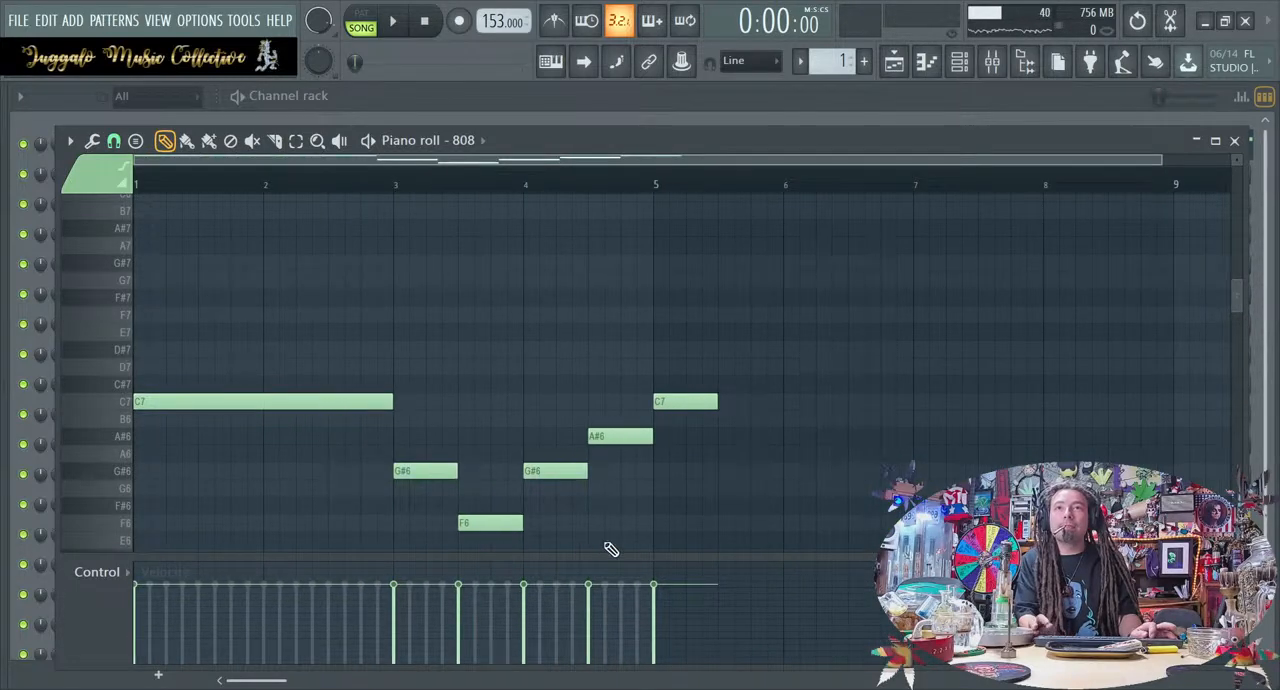
pyautogui.moveTo(460, 552); pyautogui.dragTo(918, 378)
pyautogui.moveTo(474, 522); pyautogui.dragTo(668, 512)
pyautogui.press('space')
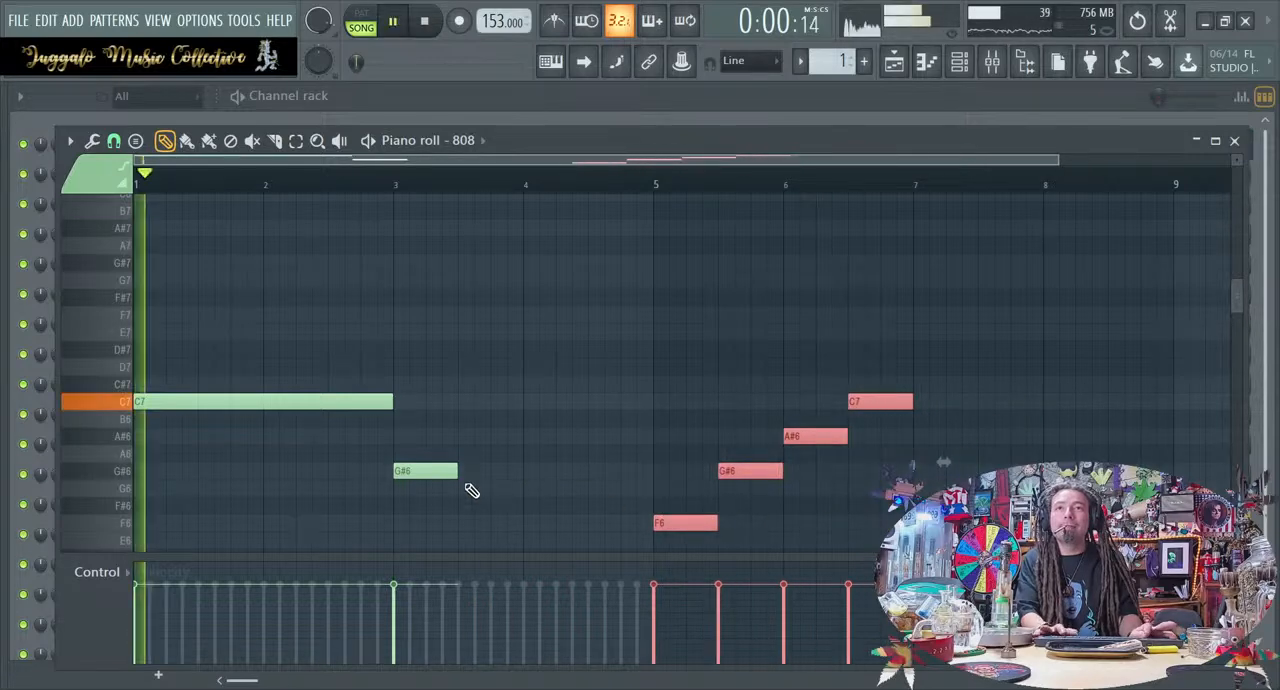
pyautogui.moveTo(457, 471); pyautogui.dragTo(653, 475)
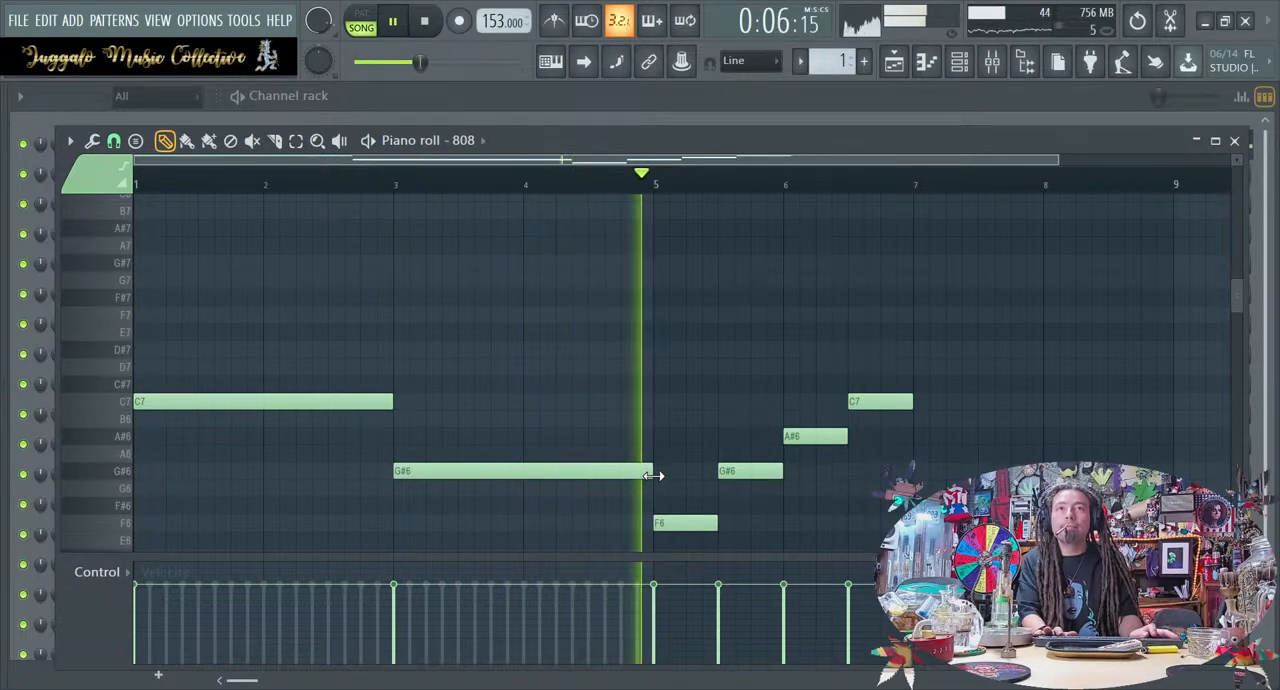
pyautogui.press('space')
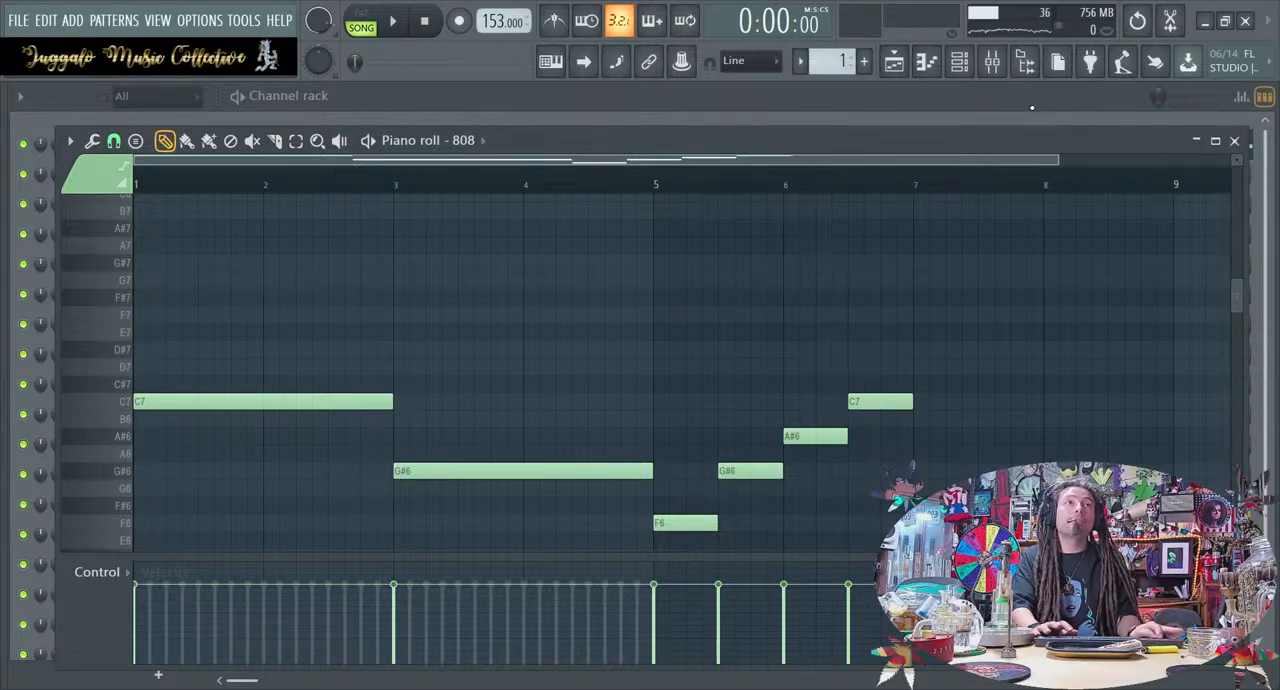
# Return to the playlist and delete the second Pattern 1 clip on the 808 track
pyautogui.press('F7')
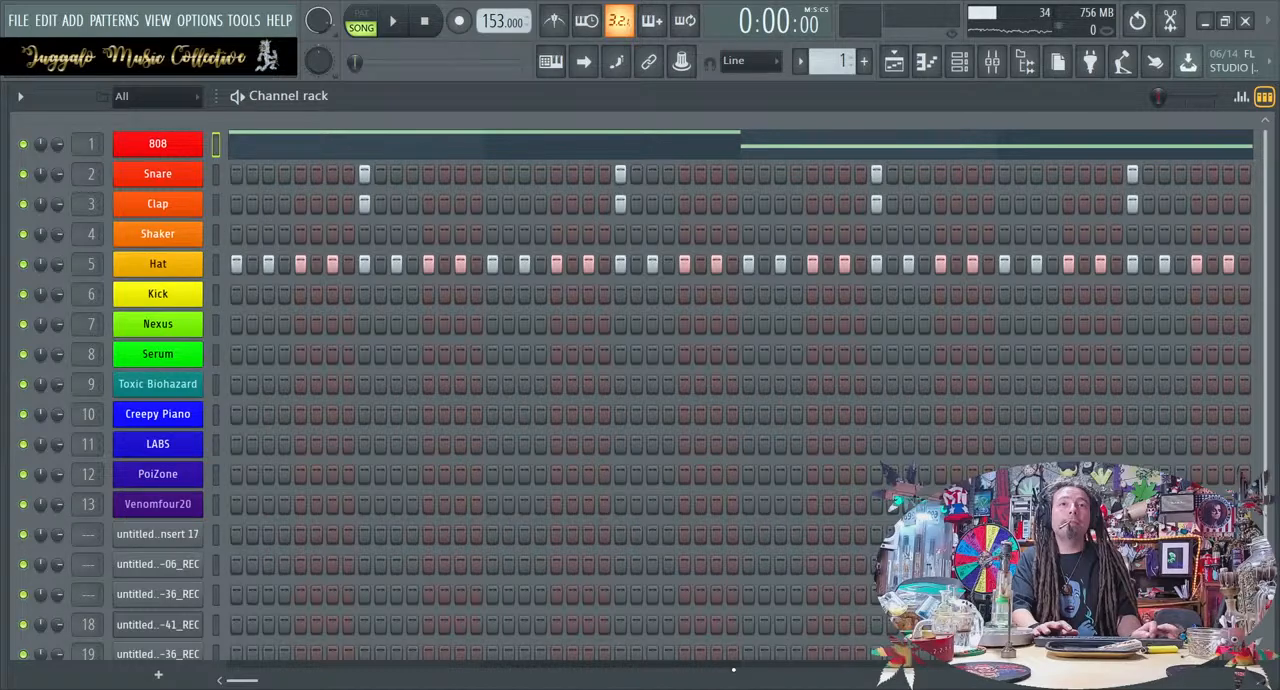
pyautogui.click(957, 74)
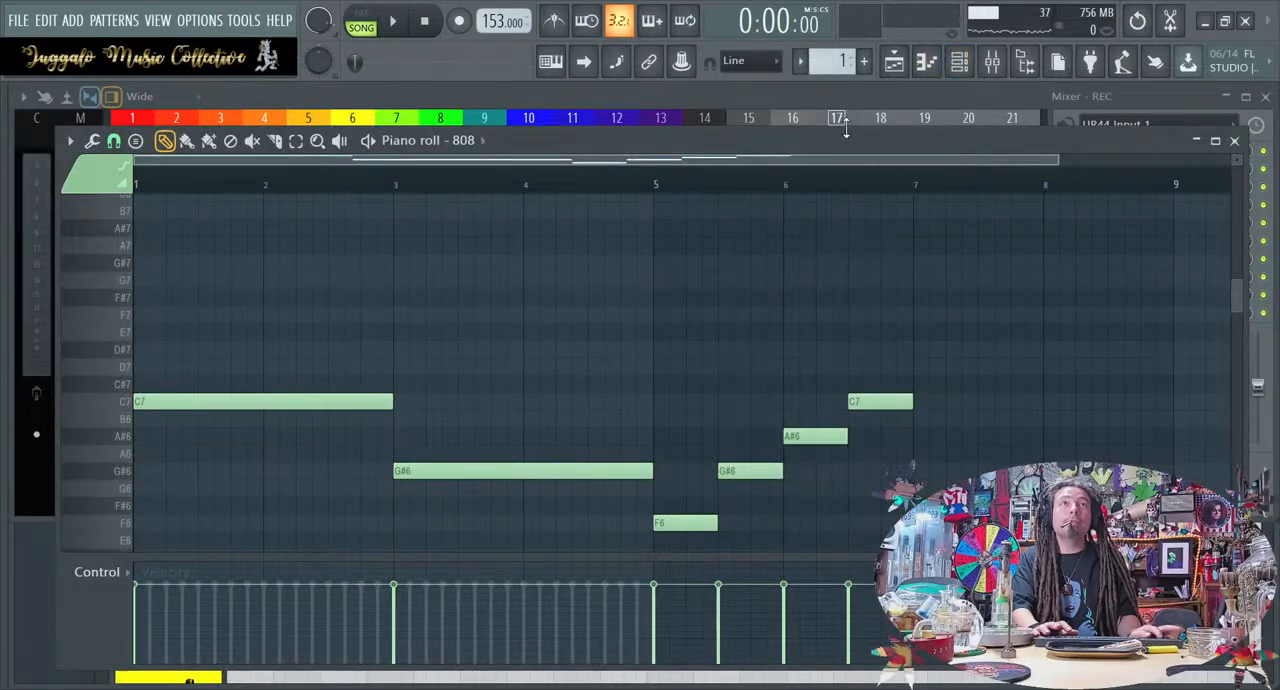
pyautogui.click(959, 67)
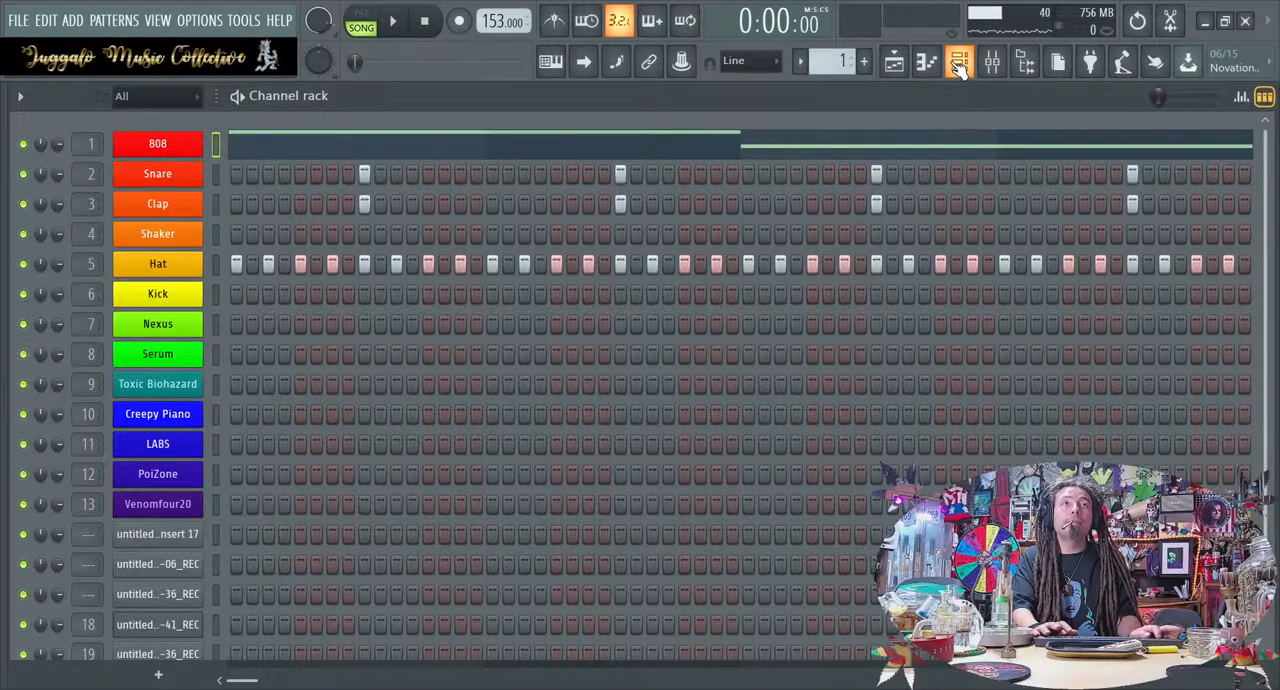
pyautogui.click(959, 67)
pyautogui.click(894, 62)
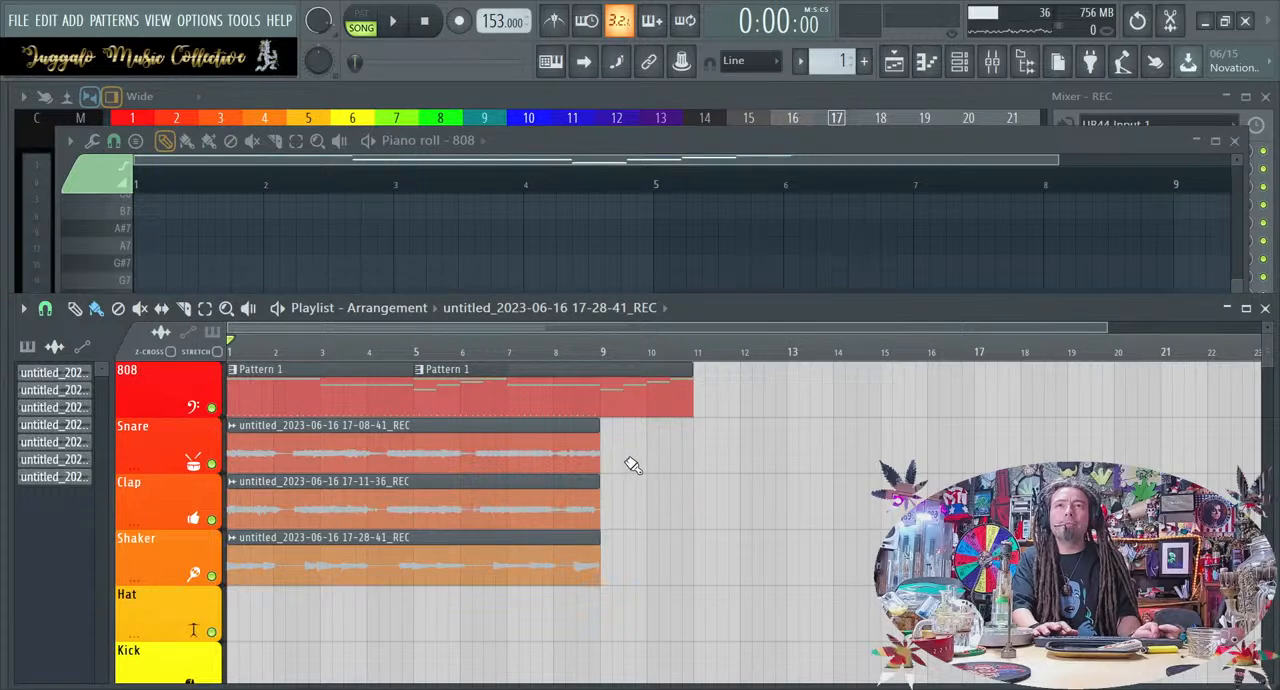
pyautogui.moveTo(467, 395); pyautogui.dragTo(837, 400)
pyautogui.rightClick(837, 400)
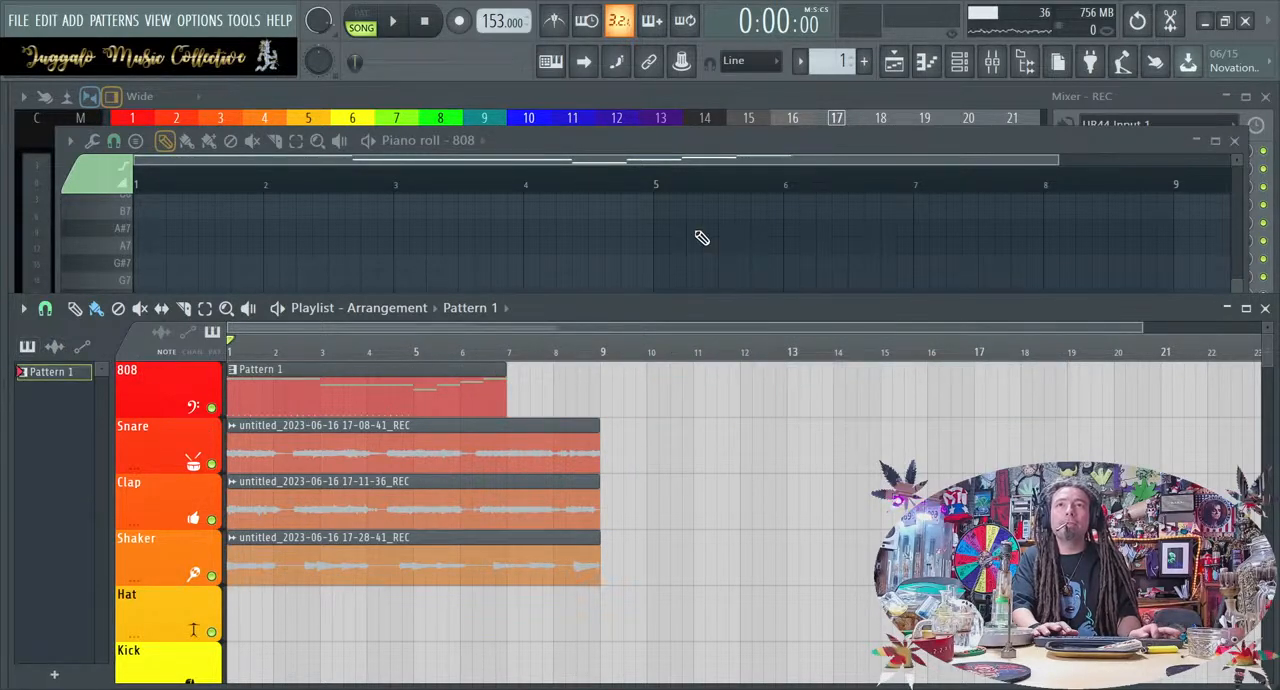
# Reopen the 808 piano roll and, between playbacks, move the final G#6, A#6 and C7 notes to start at bar 7
pyautogui.click(976, 64)
pyautogui.click(976, 64)
pyautogui.click(928, 64)
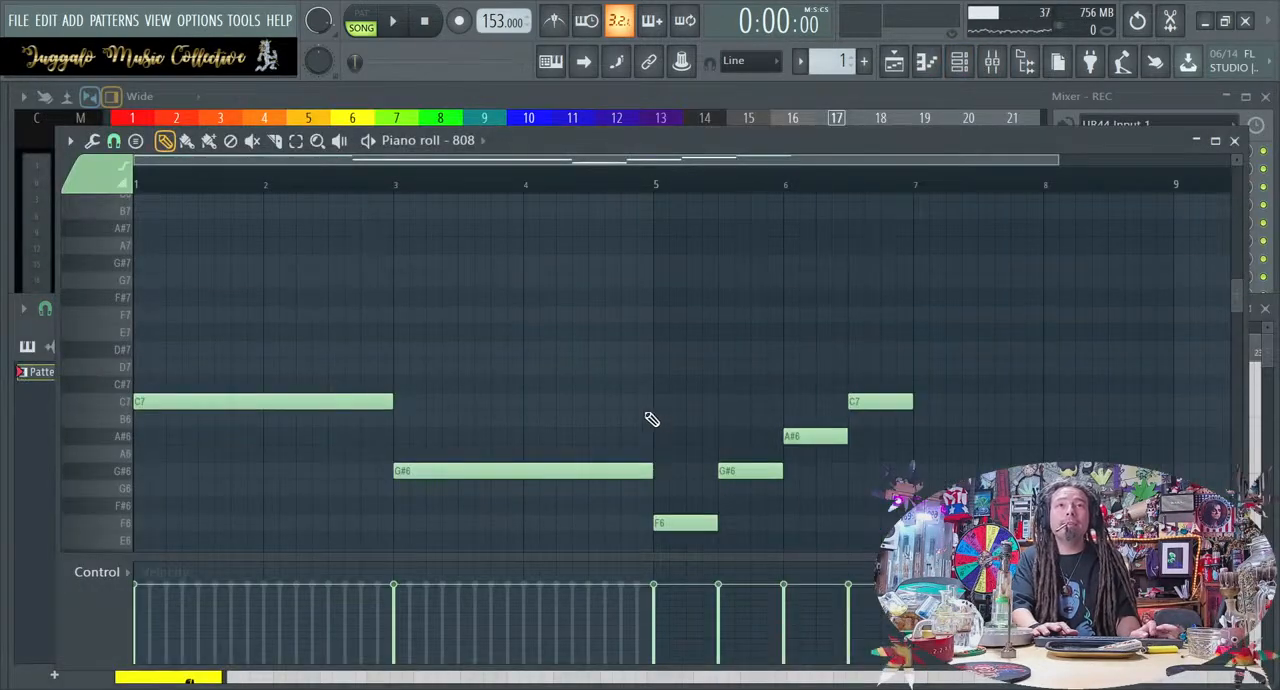
pyautogui.press('space')
pyautogui.moveTo(689, 546); pyautogui.dragTo(866, 425)
pyautogui.moveTo(695, 522)
pyautogui.mouseDown()
pyautogui.moveTo(886, 507)
pyautogui.moveTo(698, 507)
pyautogui.mouseUp()
pyautogui.press('space')
pyautogui.moveTo(760, 543); pyautogui.dragTo(972, 358)
pyautogui.moveTo(757, 465); pyautogui.dragTo(945, 468)
pyautogui.press('space')
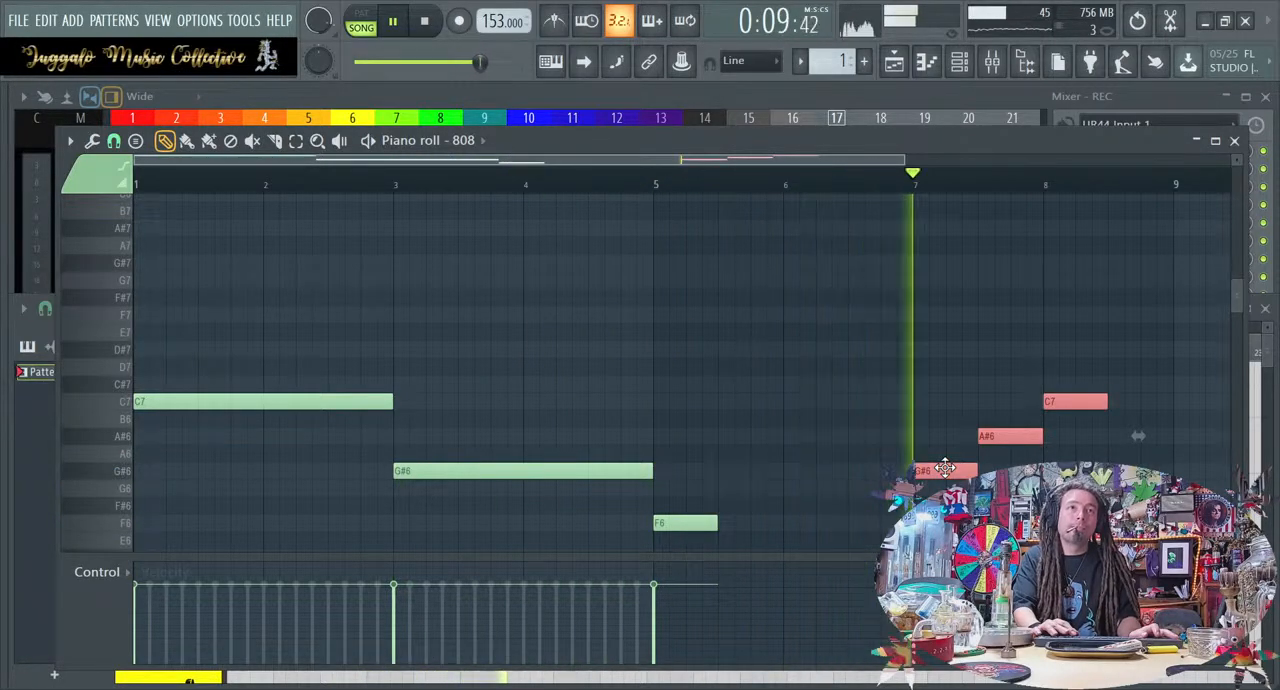
# Stop playback, move the A#6 and final C7 notes to start at bar 8, and deselect them
pyautogui.press('space')
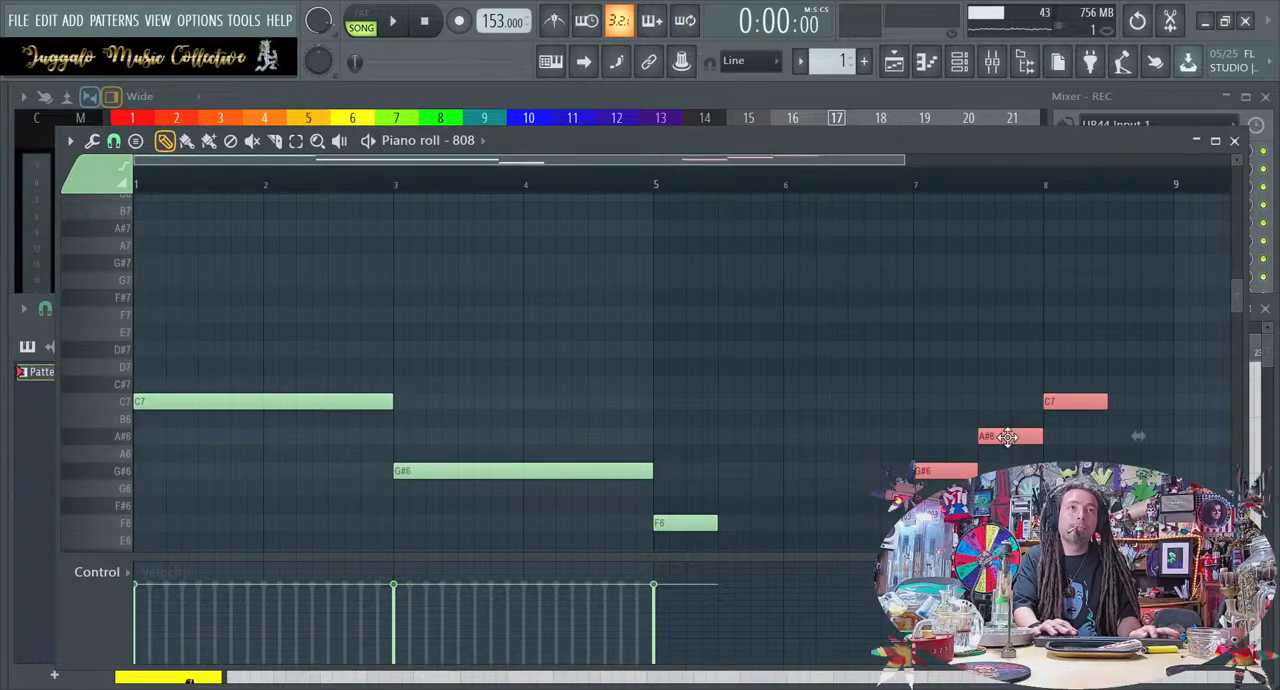
pyautogui.moveTo(1000, 394); pyautogui.dragTo(897, 432)
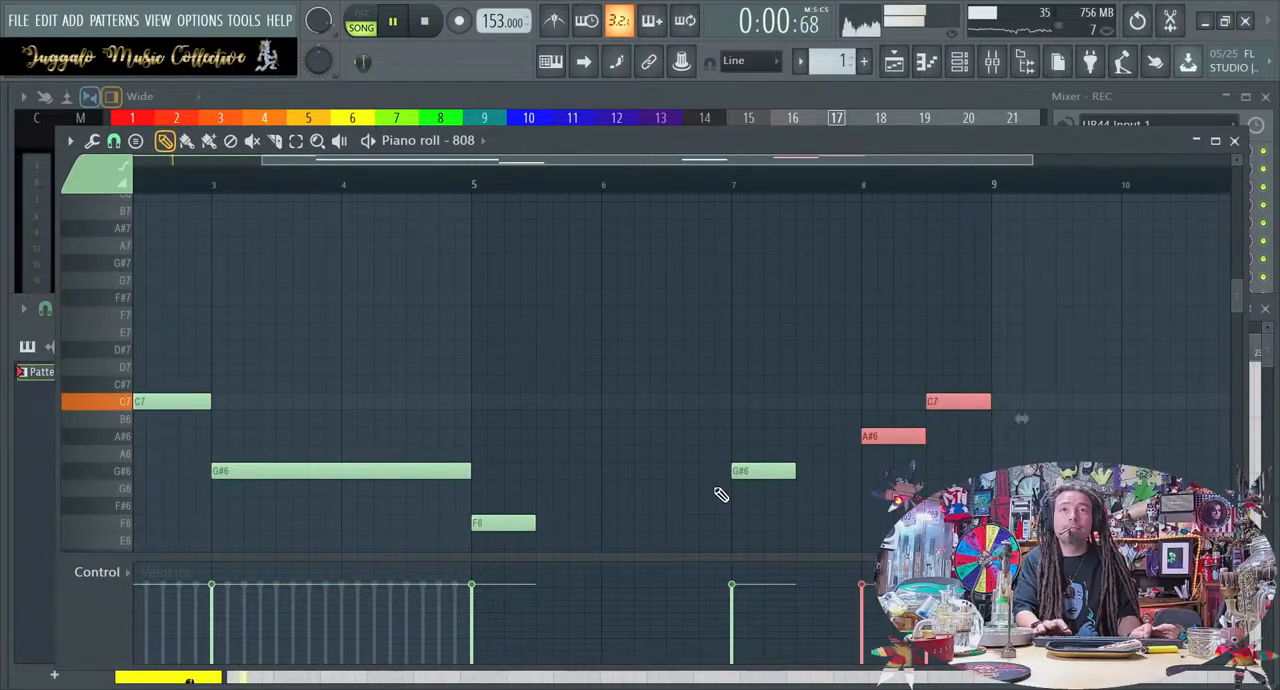
pyautogui.hotkey('ctrl', 'd')
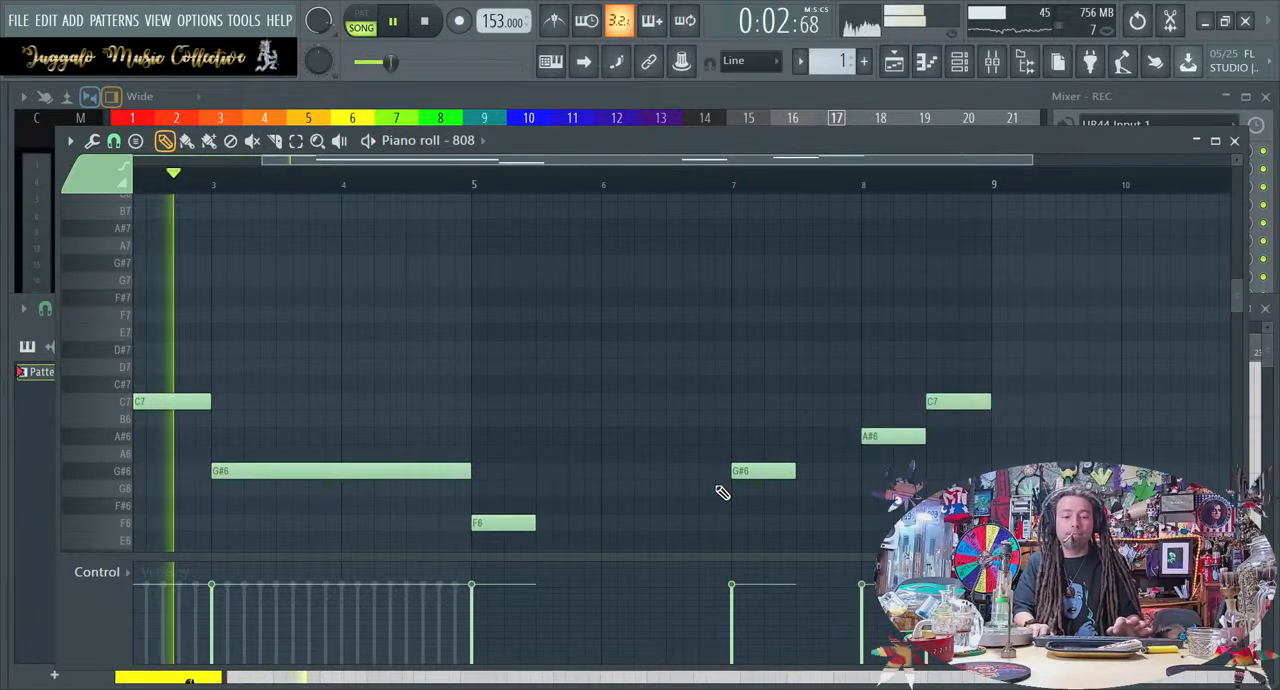
# Apply legato to the 808 notes so they join end to end, and transpose the whole line down one octave to C6, G#5, F5 and A#5
pyautogui.hotkey('ctrl', 'l')
pyautogui.hotkey('ctrl', 'Up')
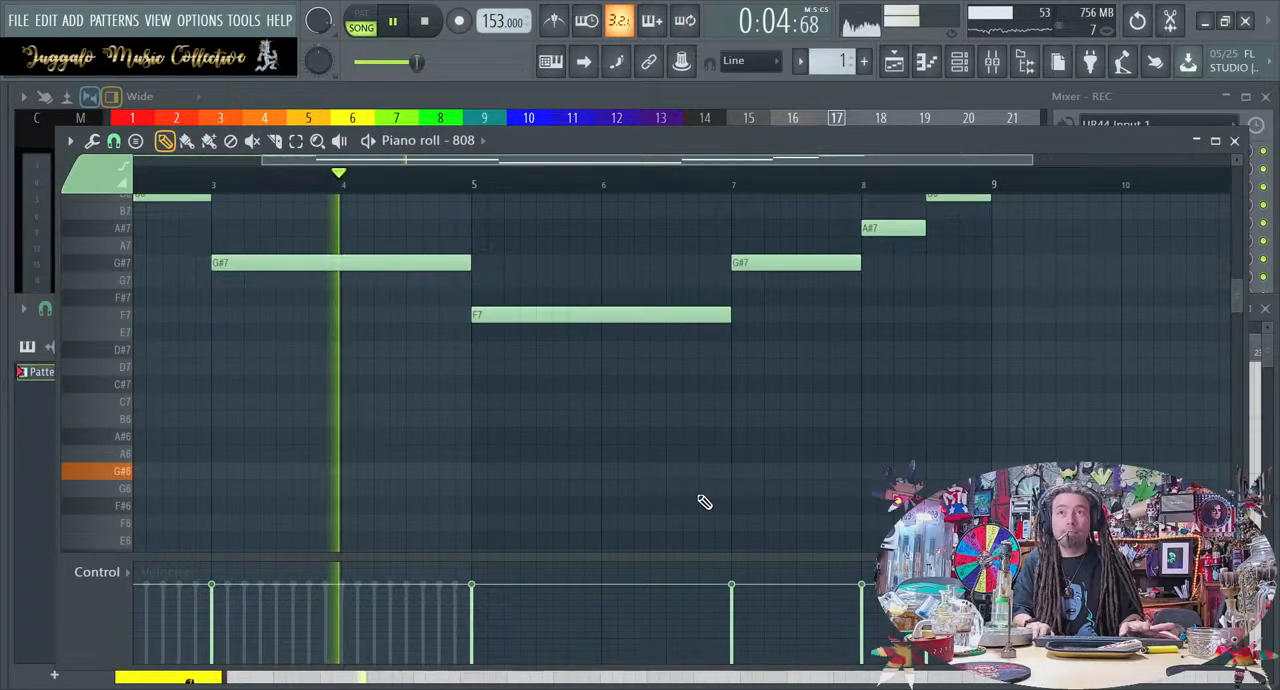
pyautogui.hotkey('ctrl', 'Down')
pyautogui.hotkey('ctrl', 'Down')
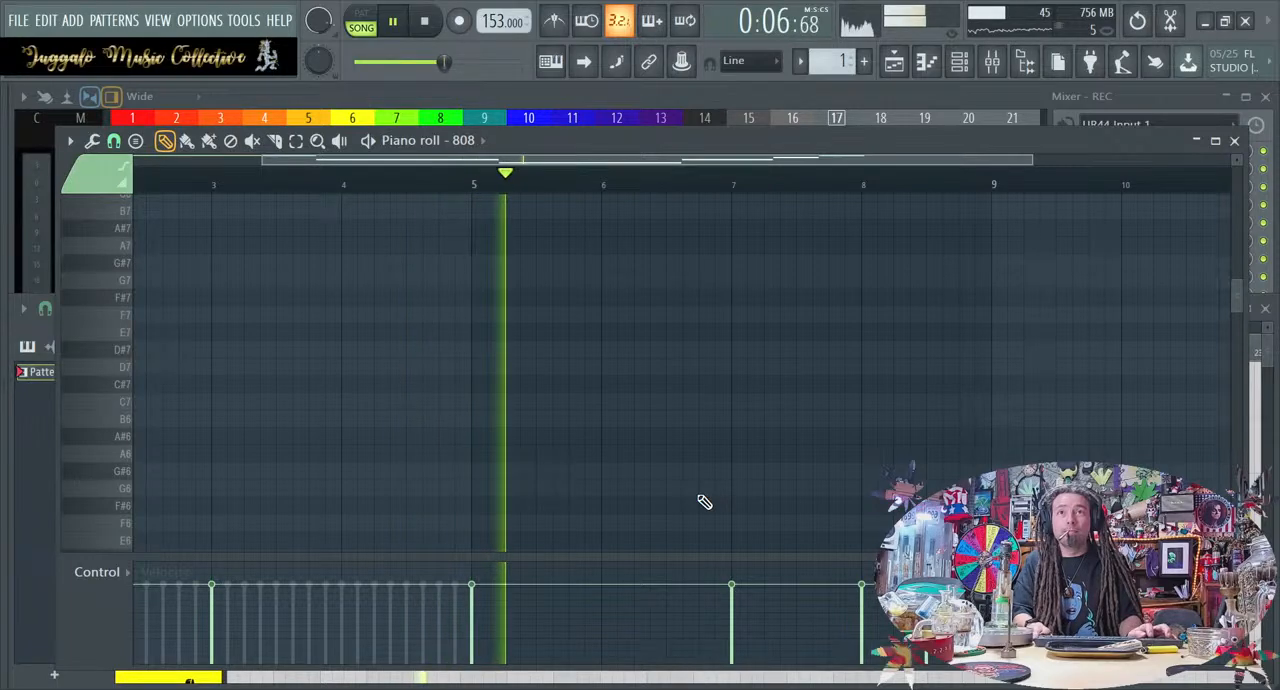
pyautogui.scroll(-2, 705, 502)
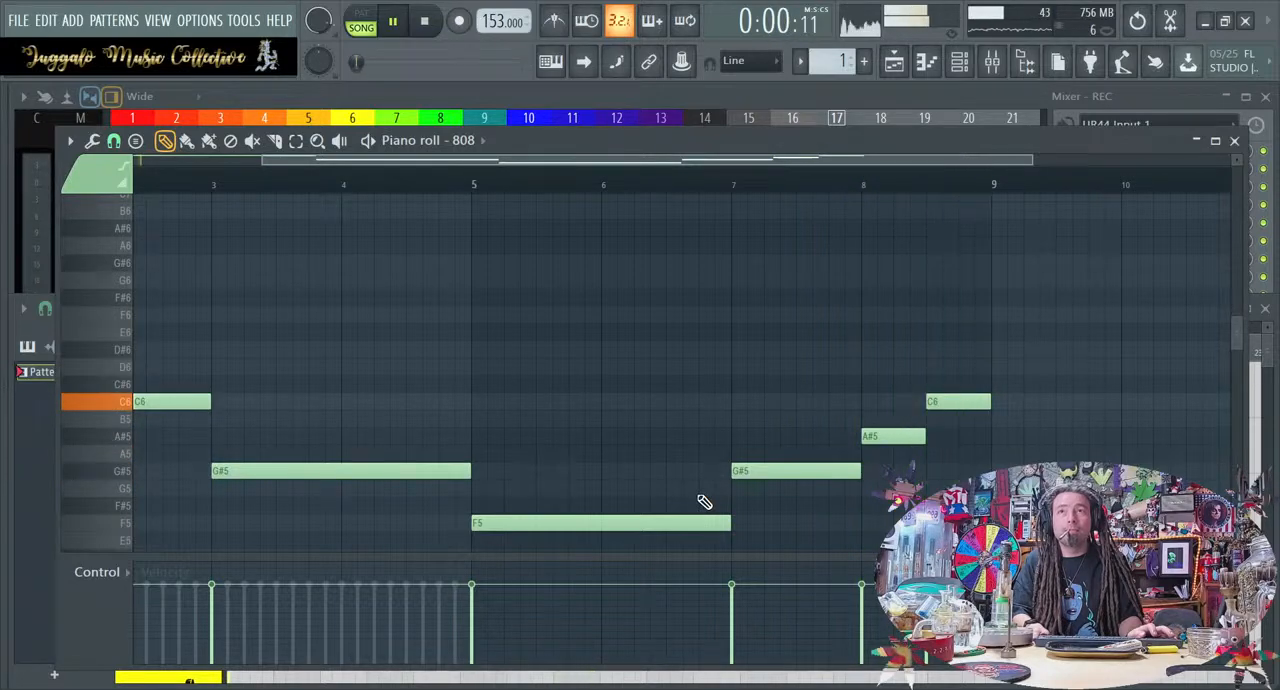
# Listen to the lowered 808 line in the playlist and its piano roll, and stop playback
pyautogui.click(1240, 144)
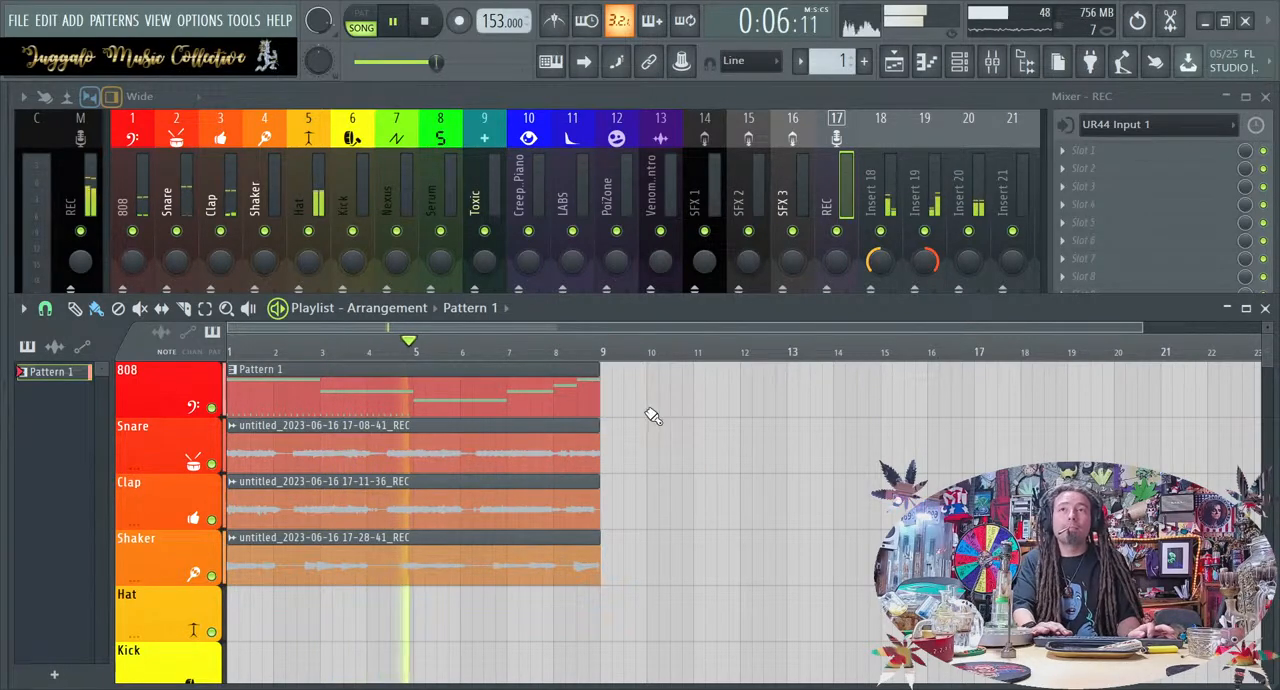
pyautogui.doubleClick(448, 413)
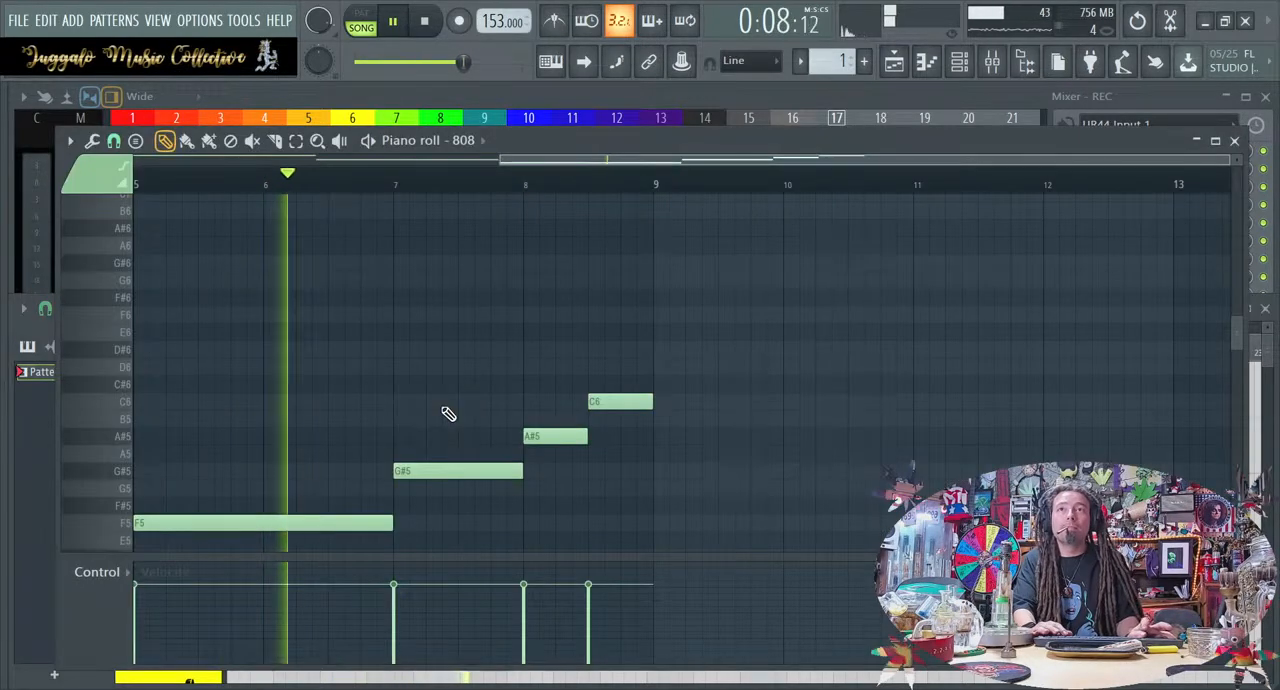
pyautogui.scroll(5, 410, 516)
pyautogui.scroll(-5, 410, 516)
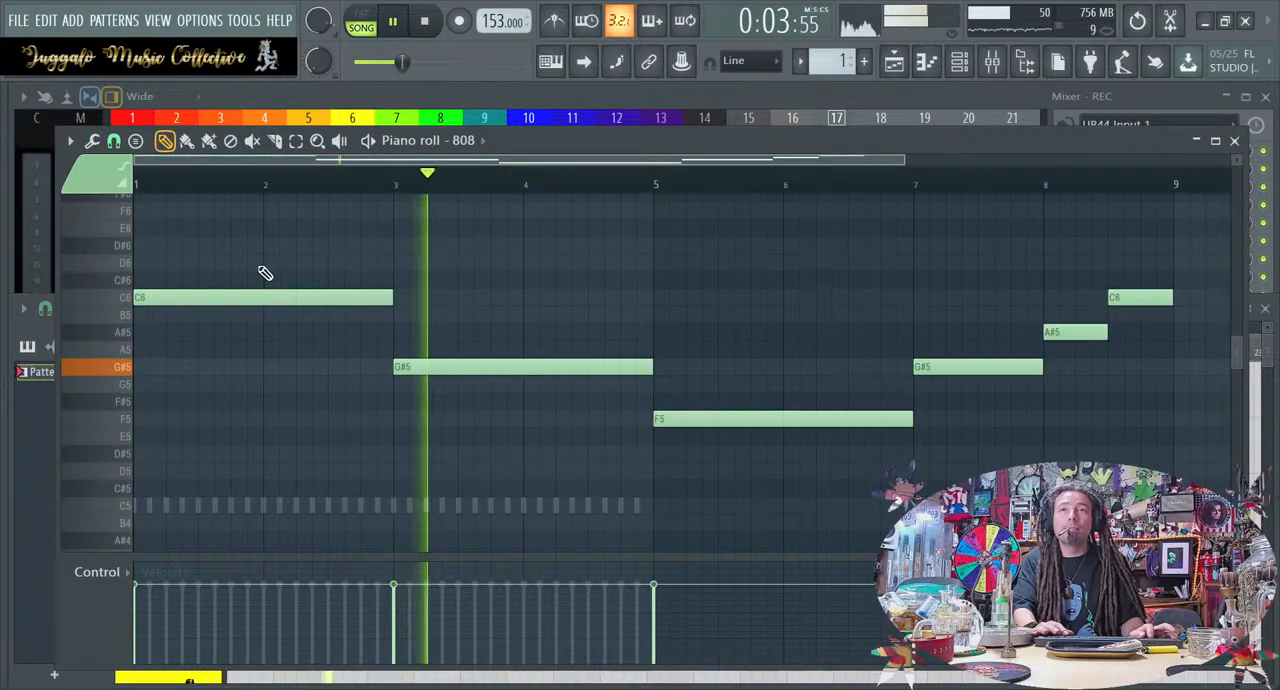
pyautogui.click(430, 298)
pyautogui.rightClick(446, 298)
pyautogui.press('space')
pyautogui.scroll(3, 452, 307)
pyautogui.scroll(-2, 454, 307)
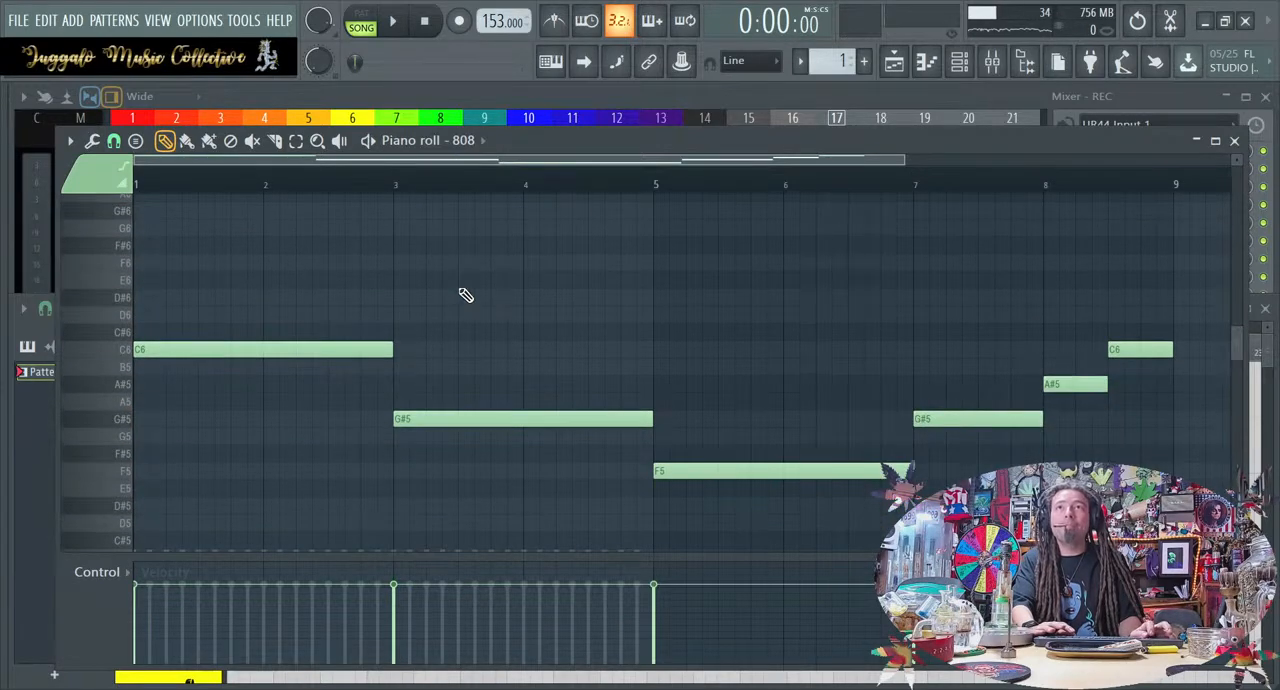
# Play the loop from the channel rack, reopen the 808 piano roll and transpose all its notes up one octave to the C7 range
pyautogui.click(895, 62)
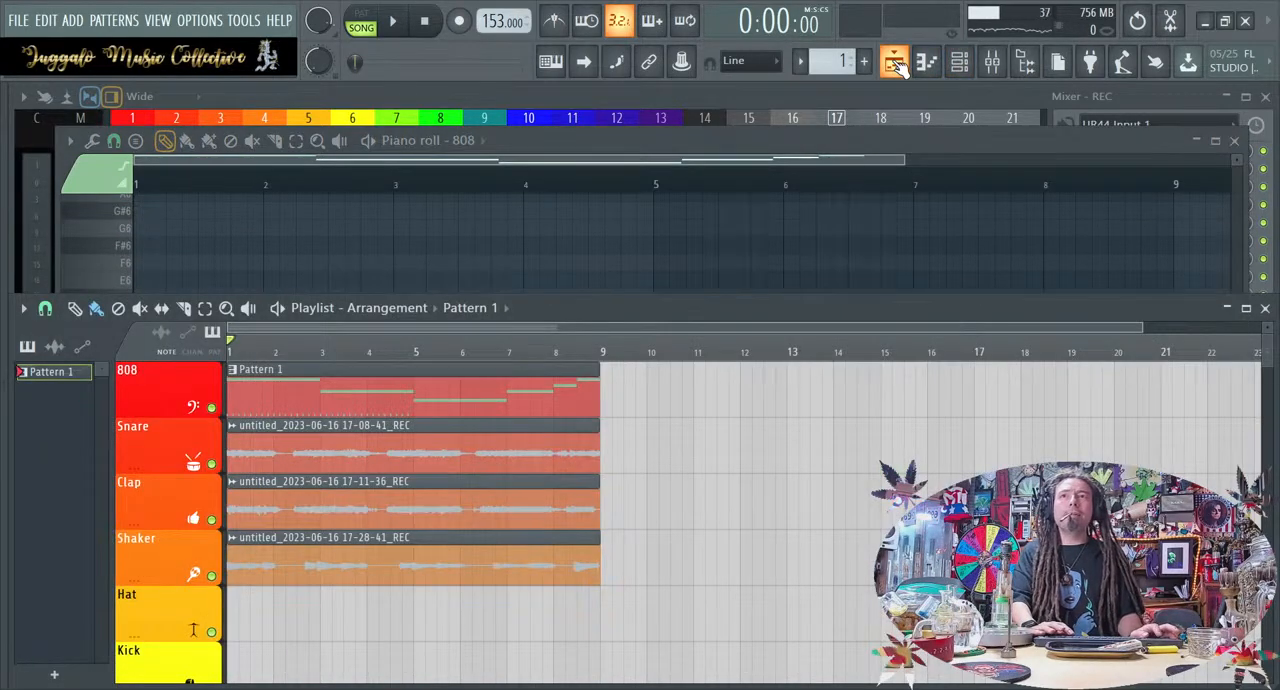
pyautogui.click(959, 62)
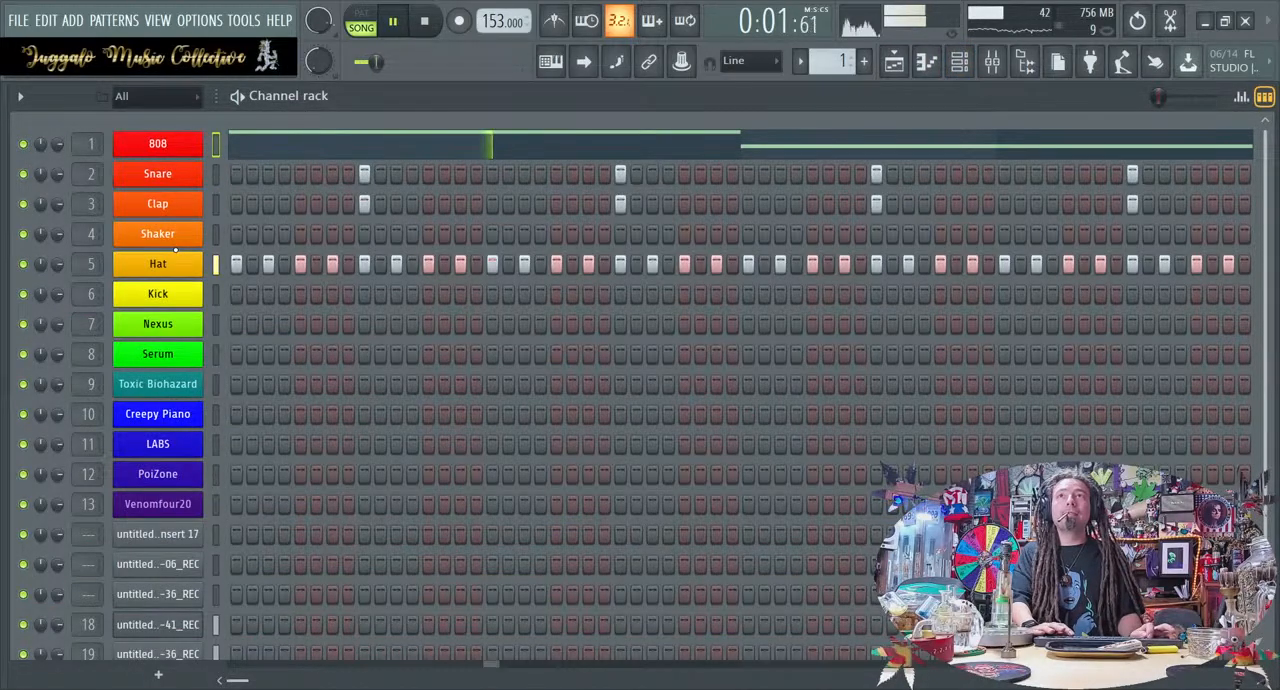
pyautogui.press('space')
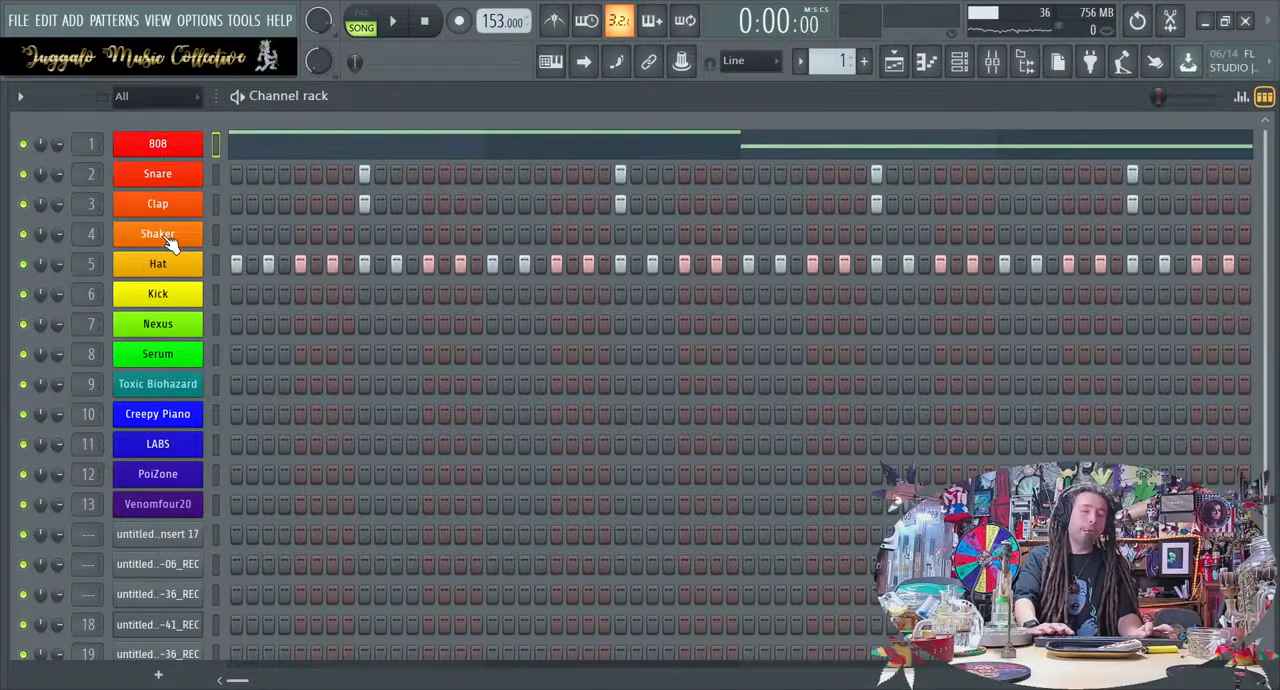
pyautogui.click(367, 150)
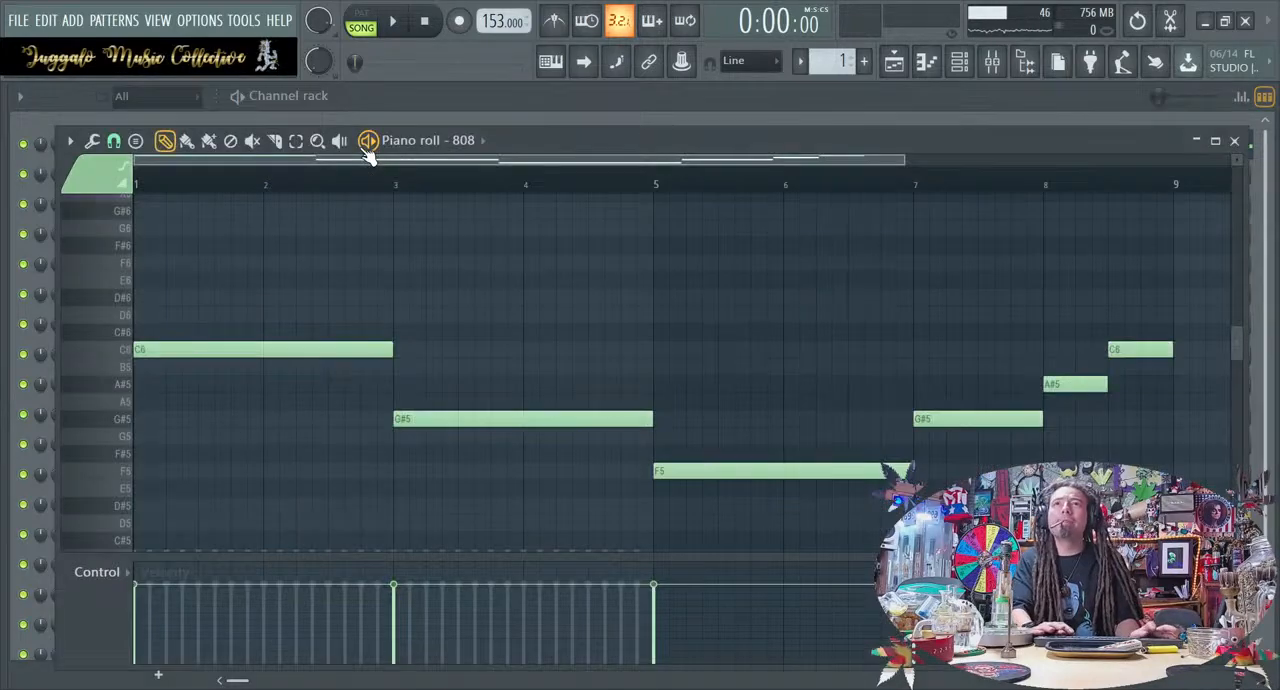
pyautogui.press('space')
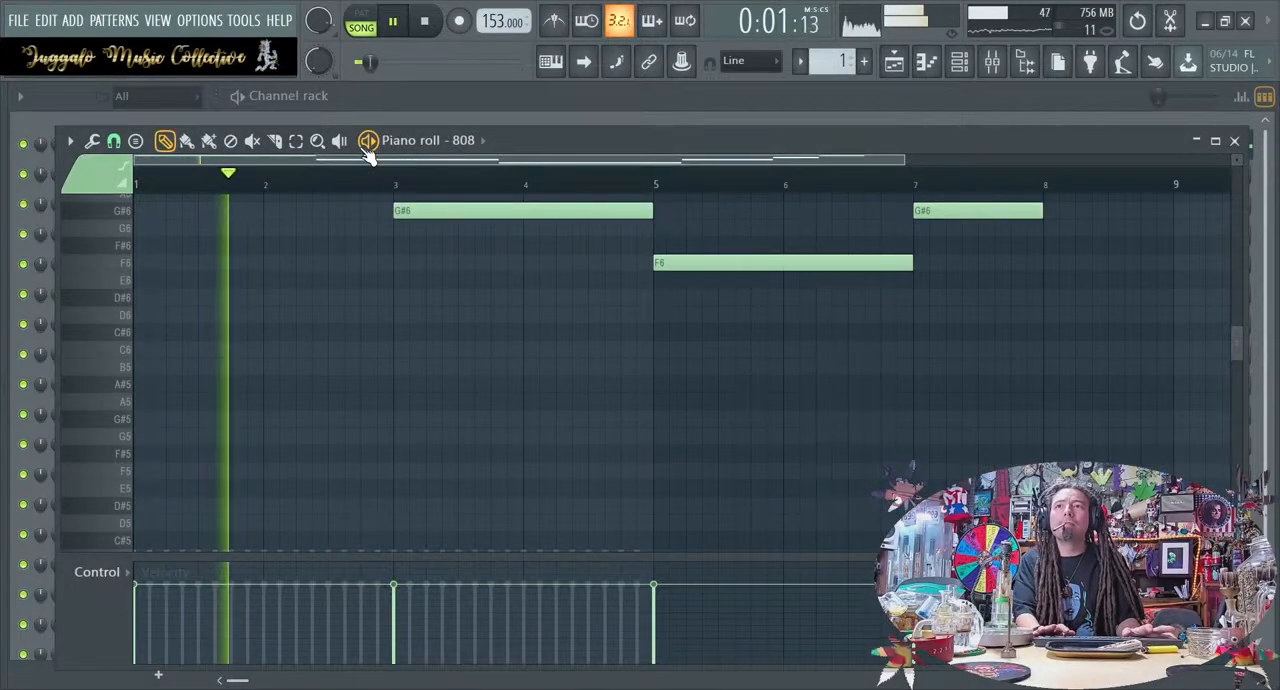
pyautogui.press('space')
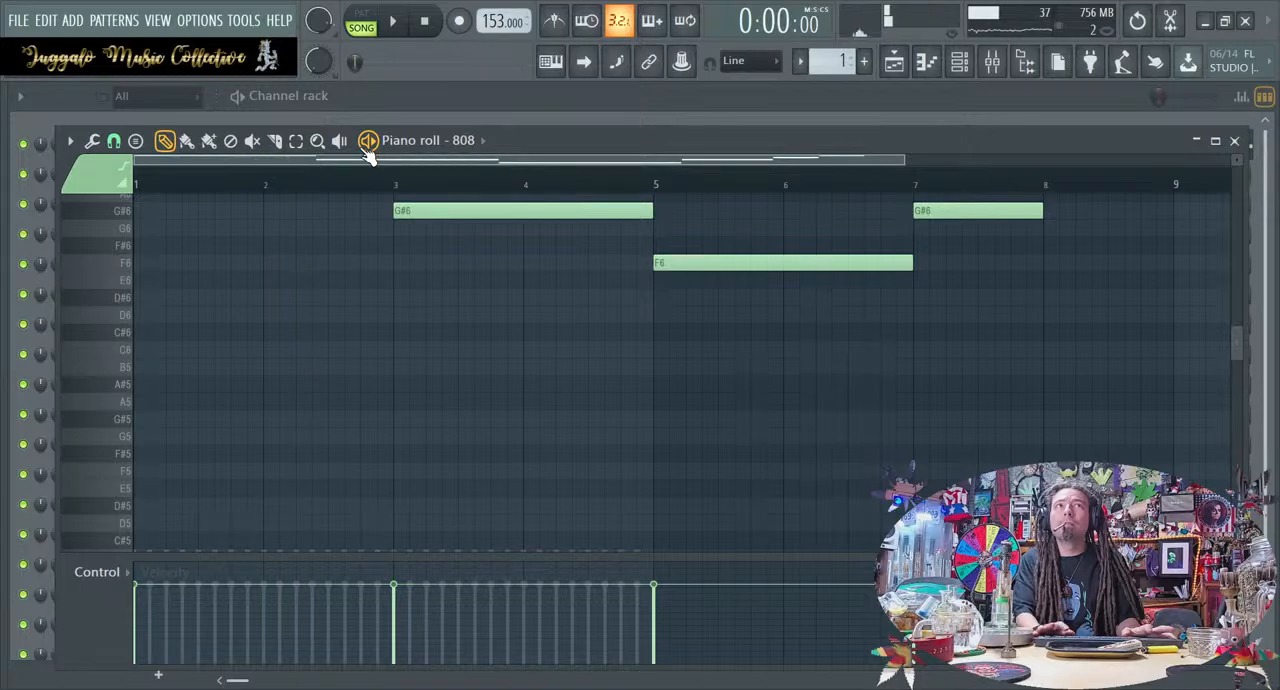
pyautogui.click(893, 62)
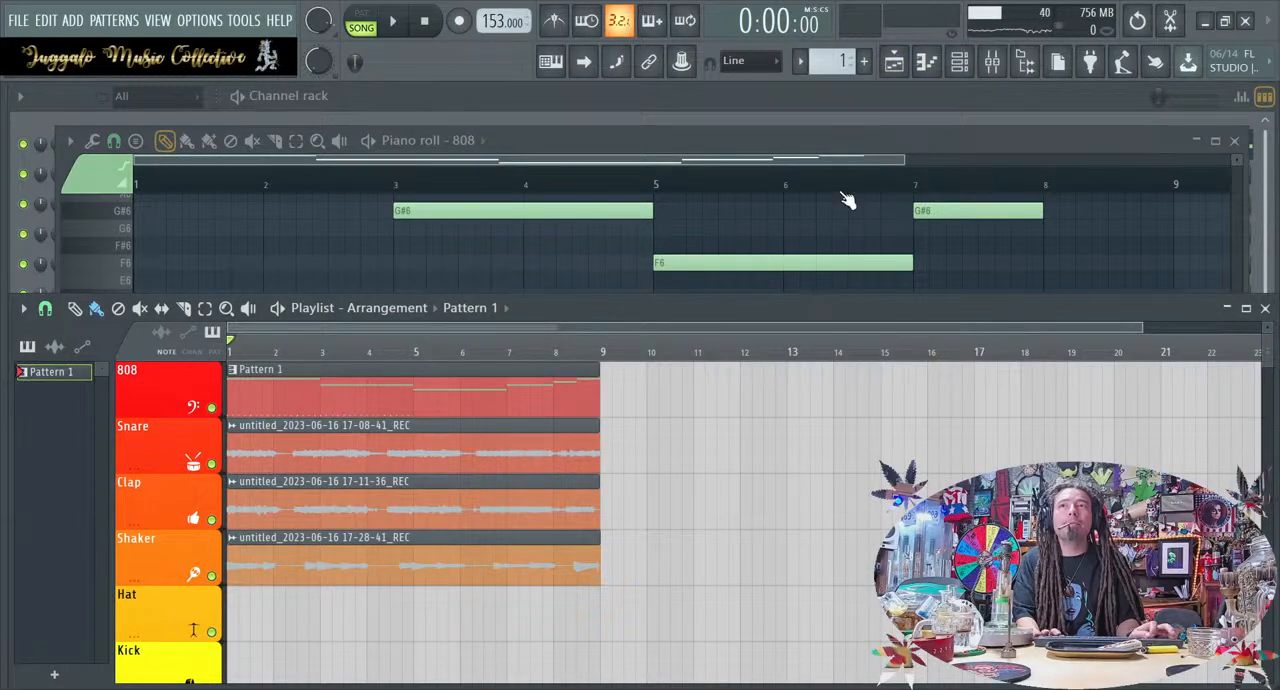
pyautogui.click(930, 70)
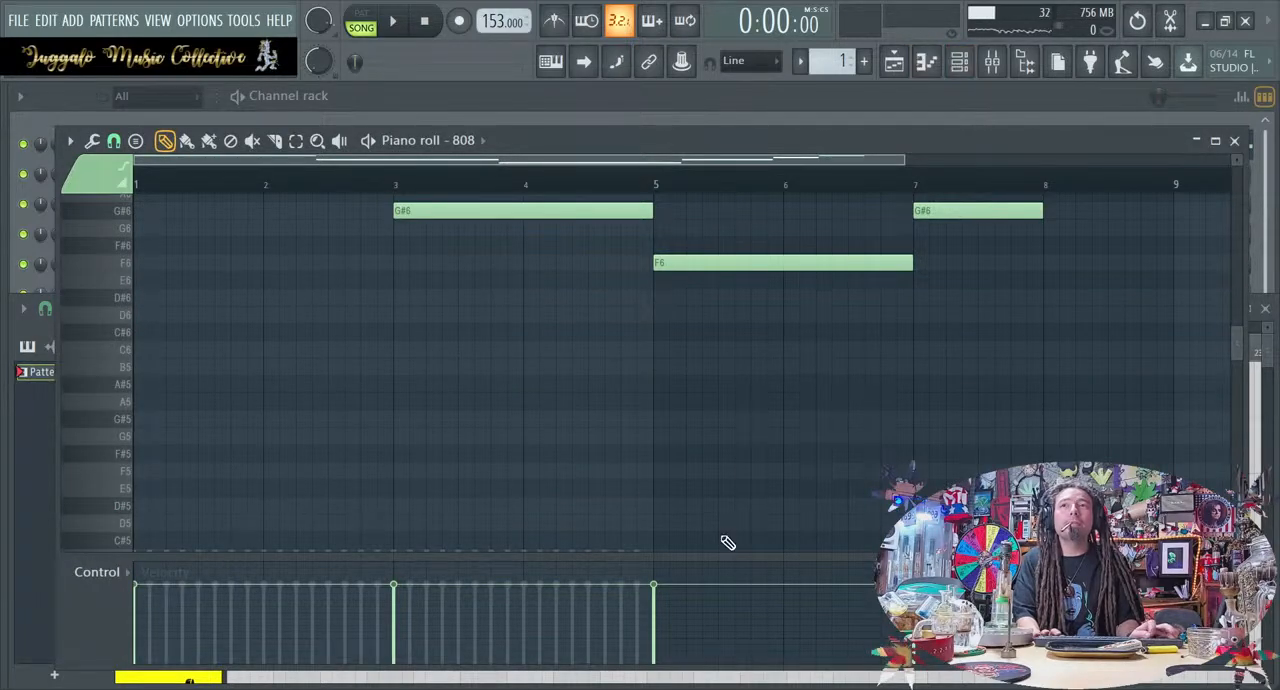
pyautogui.scroll(-2, 727, 542)
pyautogui.click(725, 453)
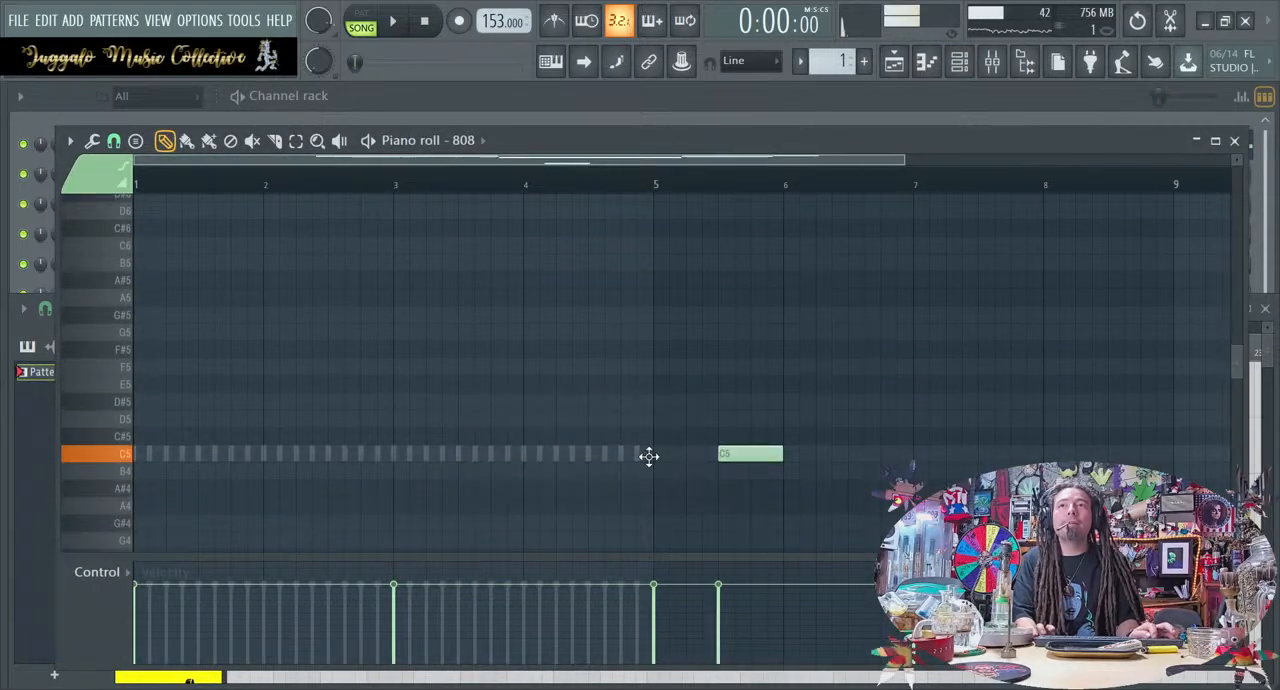
pyautogui.rightClick(731, 456)
pyautogui.moveTo(4, 452)
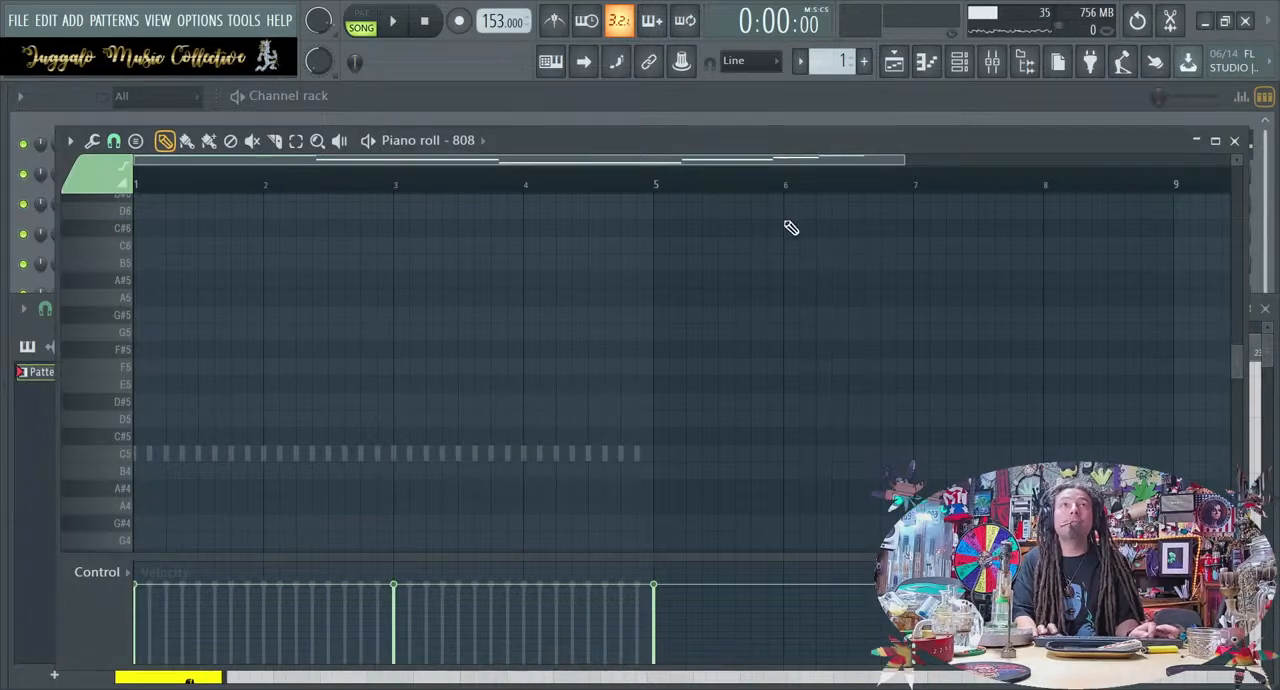
# Transpose the Hat notes up one octave to C6 in their piano roll and return to the channel rack
pyautogui.click(966, 64)
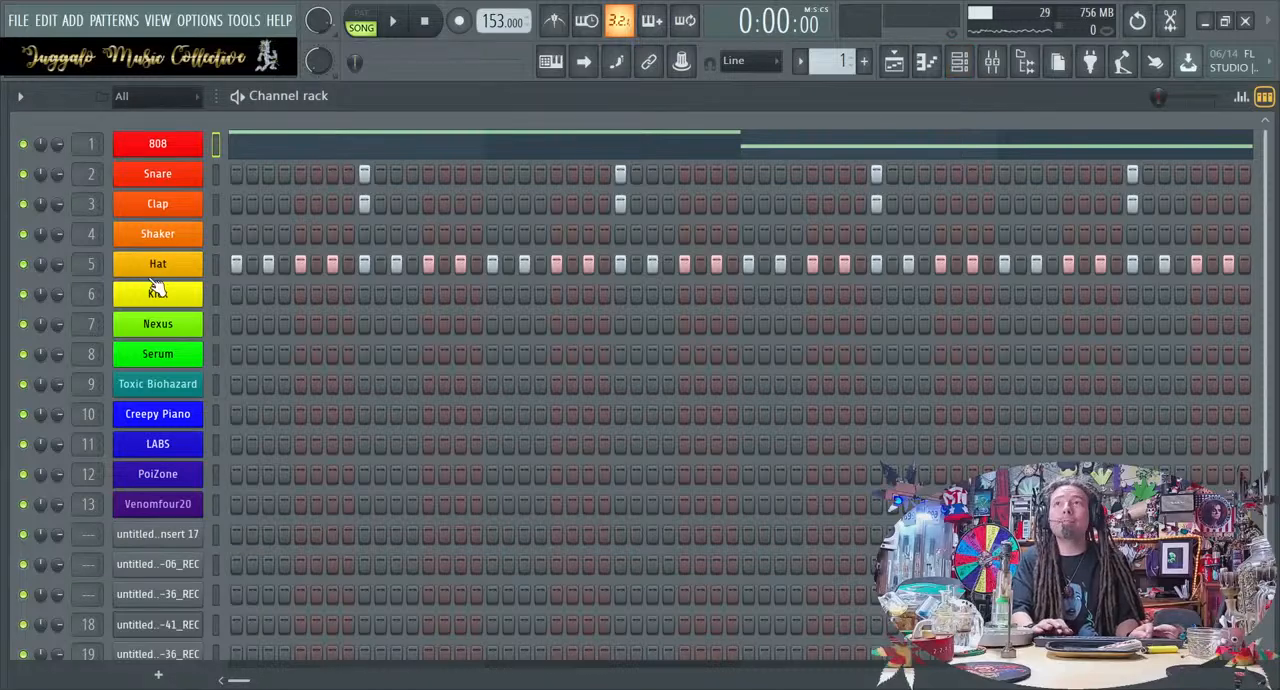
pyautogui.press('F7')
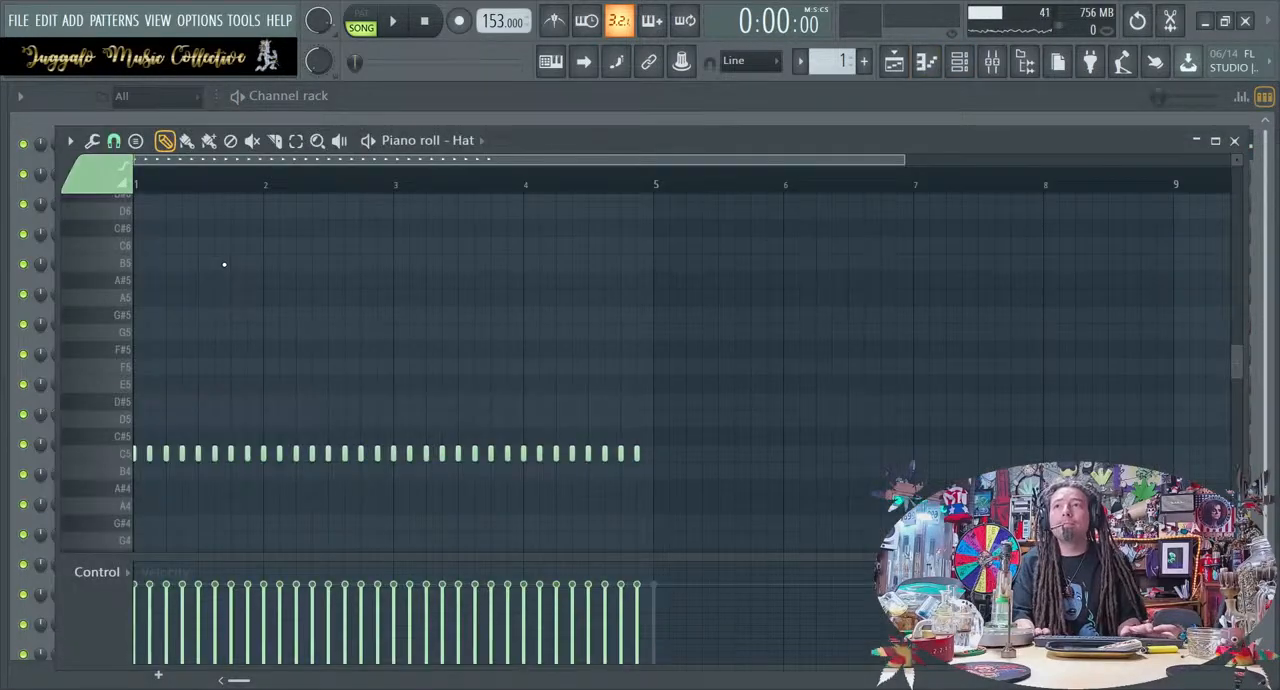
pyautogui.hotkey('ctrl', 'Up')
pyautogui.click(1235, 141)
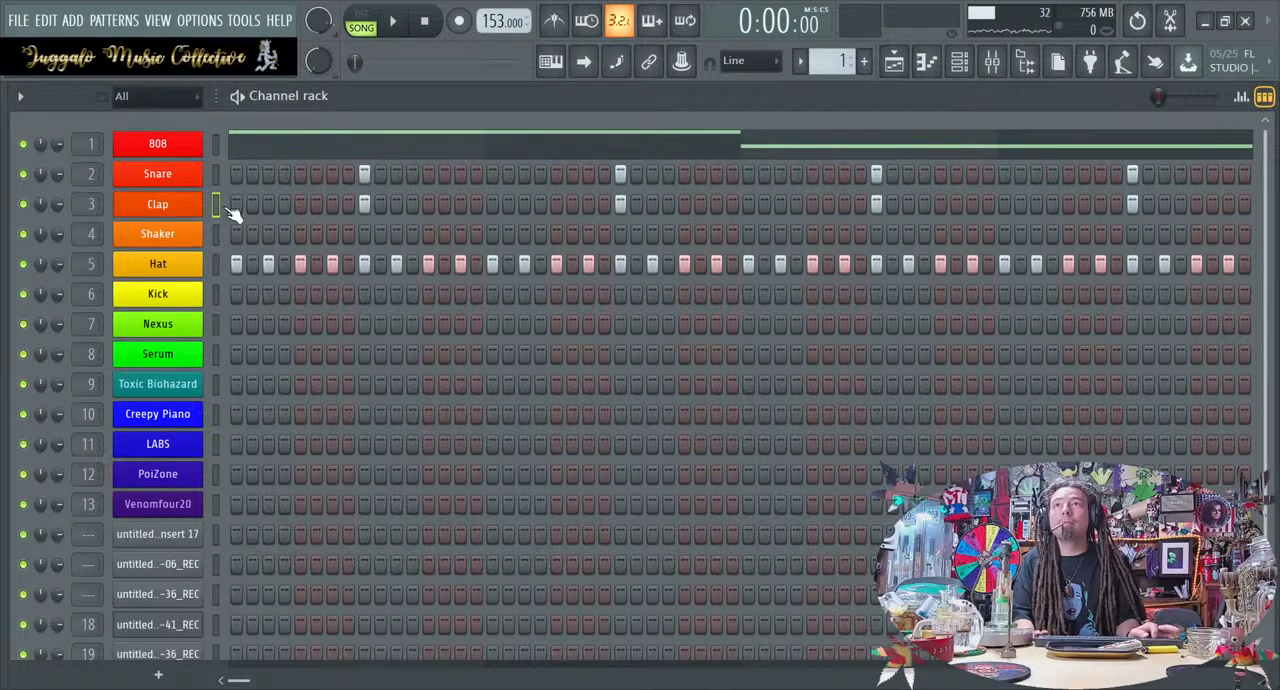
# Transpose the Clap and Snare notes up one octave to C6 in their piano rolls
pyautogui.press('F7')
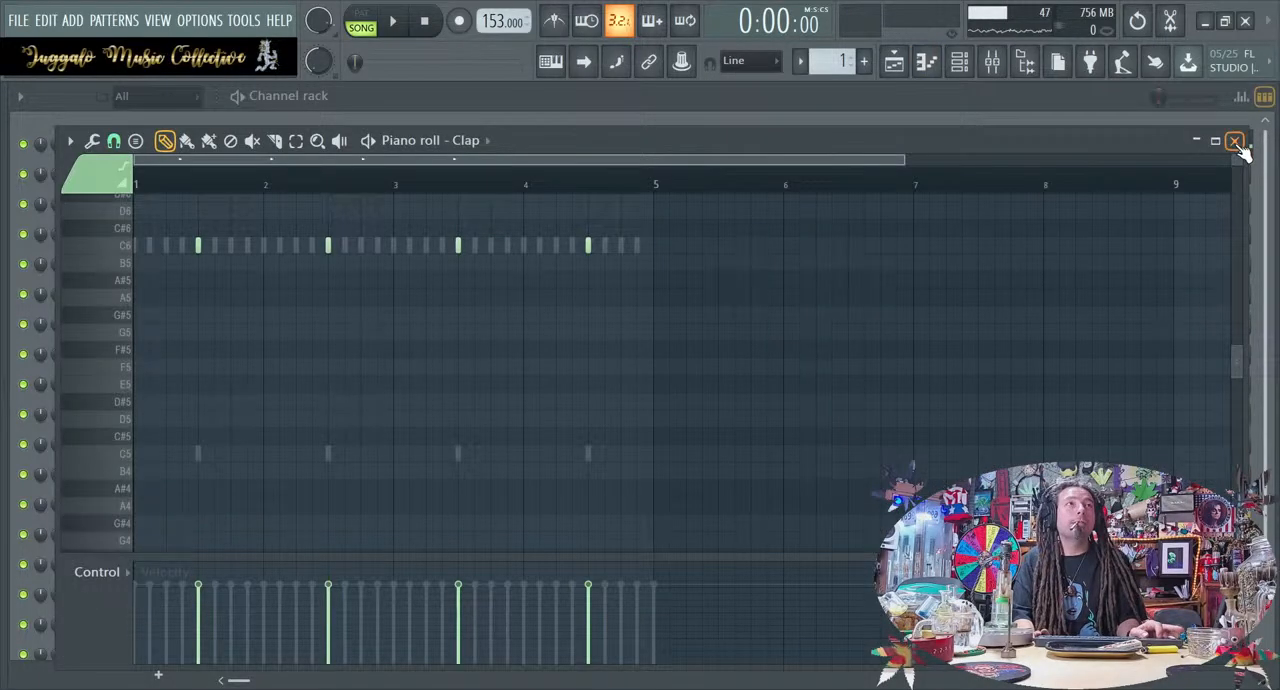
pyautogui.click(1235, 141)
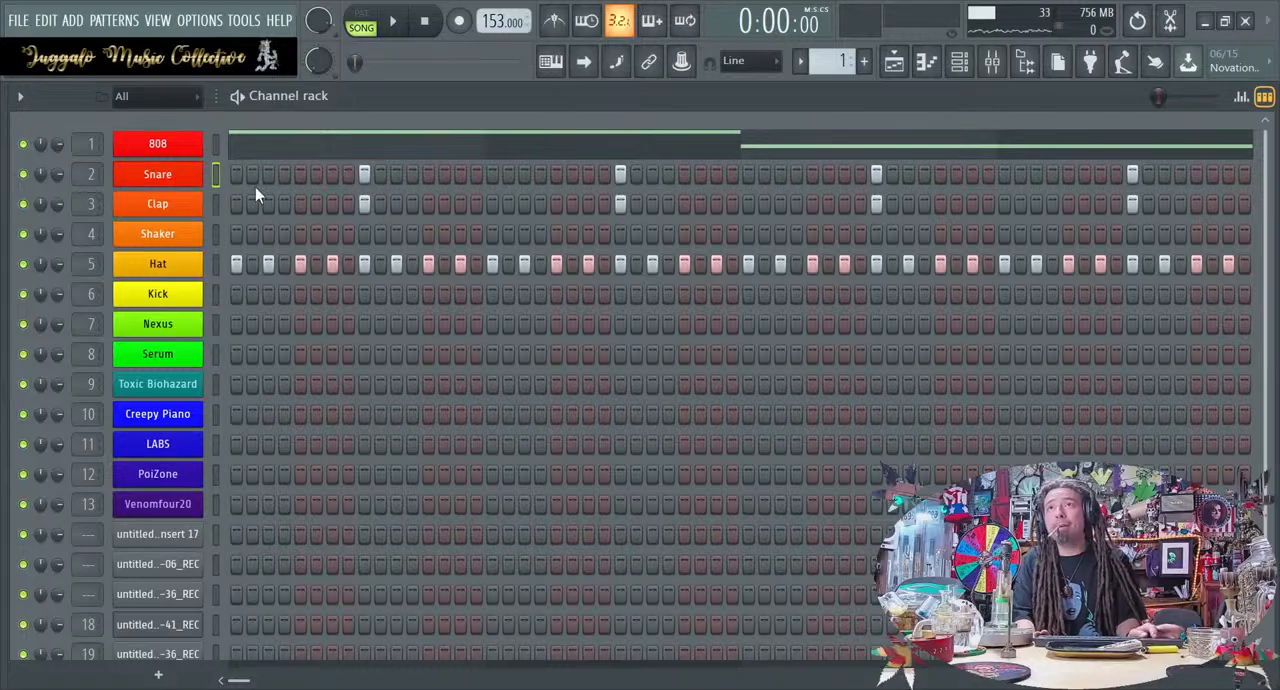
pyautogui.press('F7')
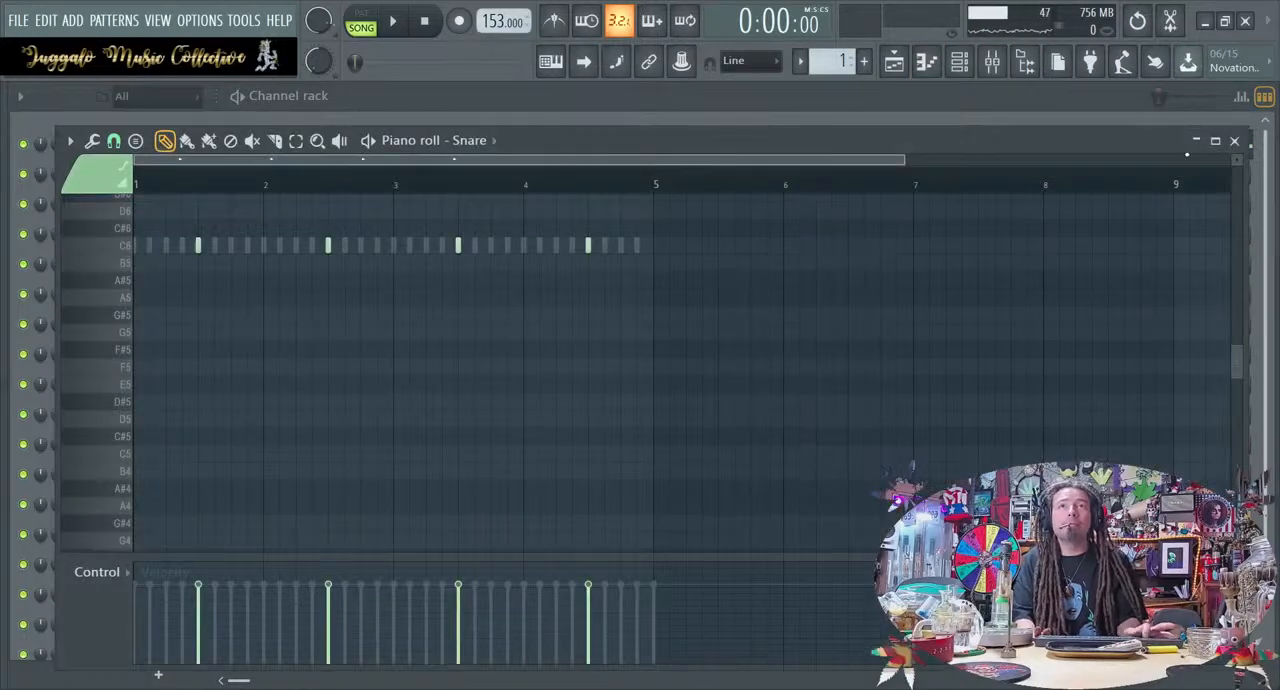
pyautogui.press('space')
pyautogui.click(1234, 141)
pyautogui.press('space')
# Slice the 808's opening C7, first G#6 and F6 halfway through bars 2, 4 and 6, and the F6 again three-quarters through bar 6
pyautogui.click(388, 150)
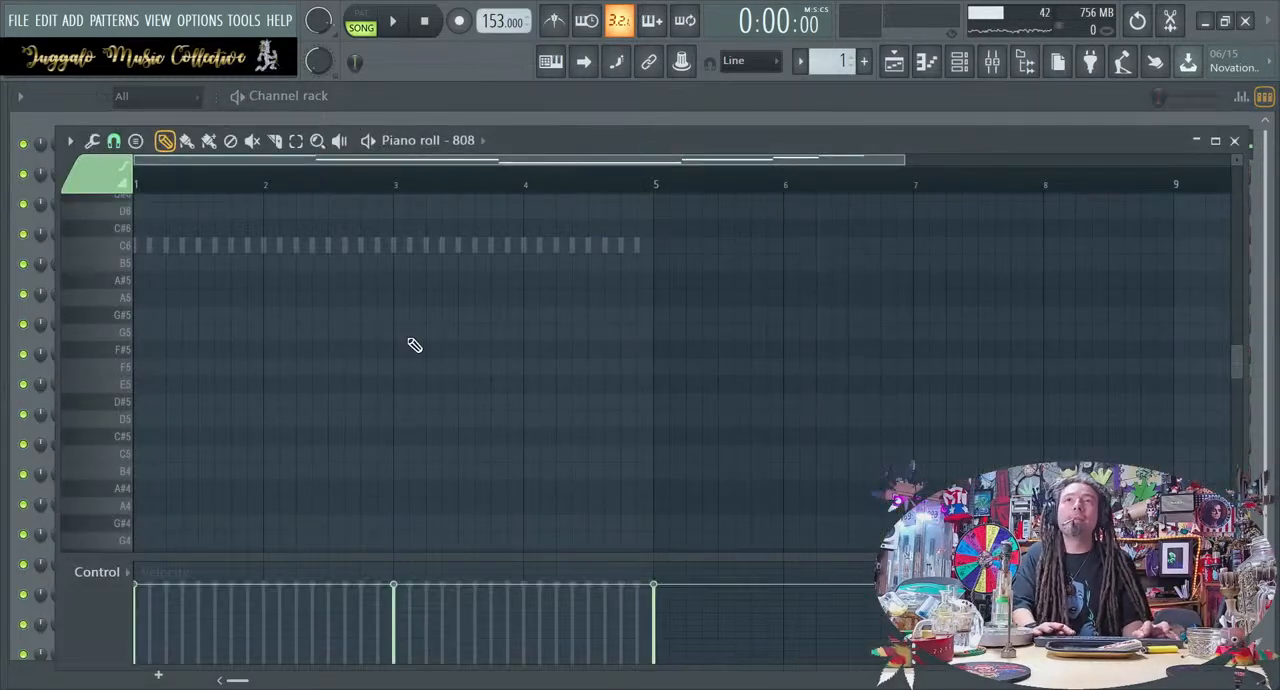
pyautogui.scroll(-2, 415, 345)
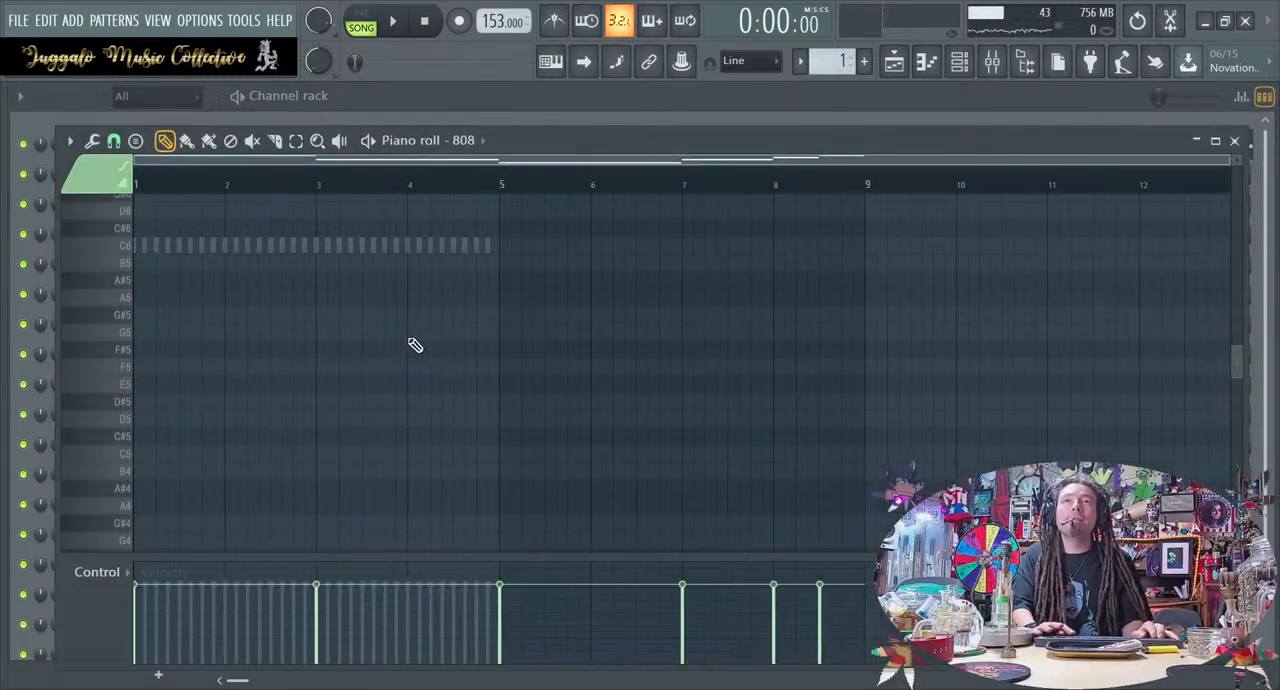
pyautogui.click(1235, 143)
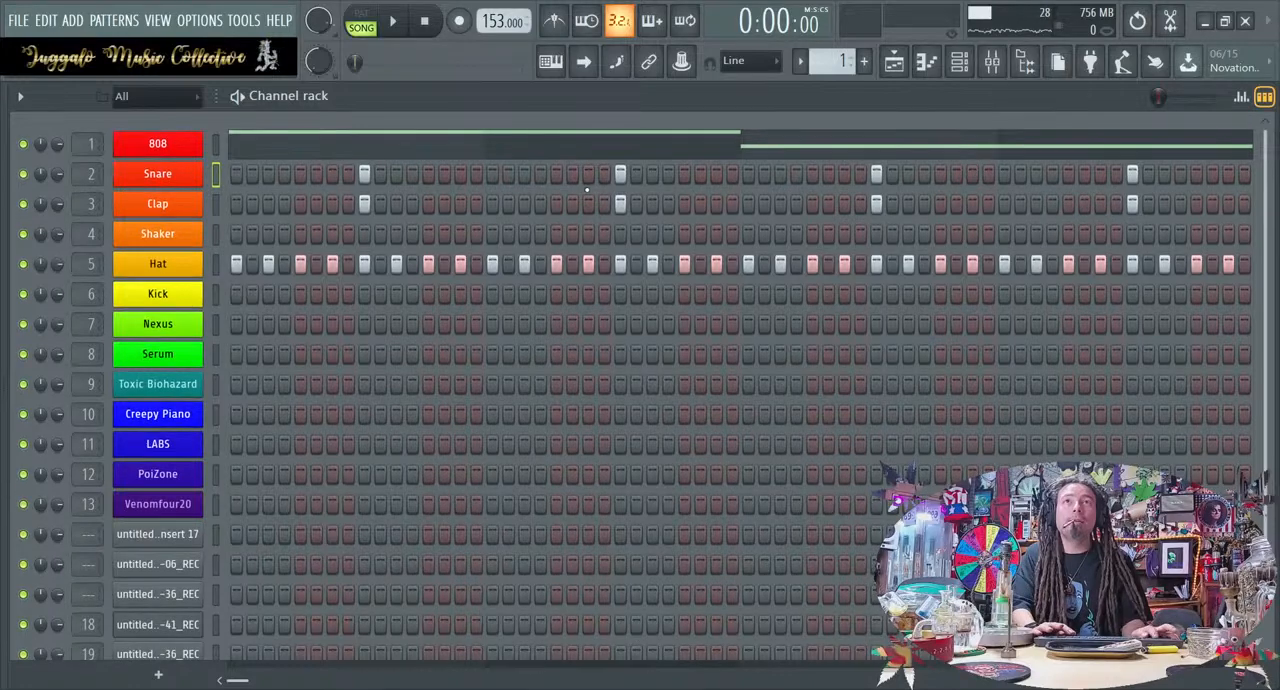
pyautogui.click(600, 139)
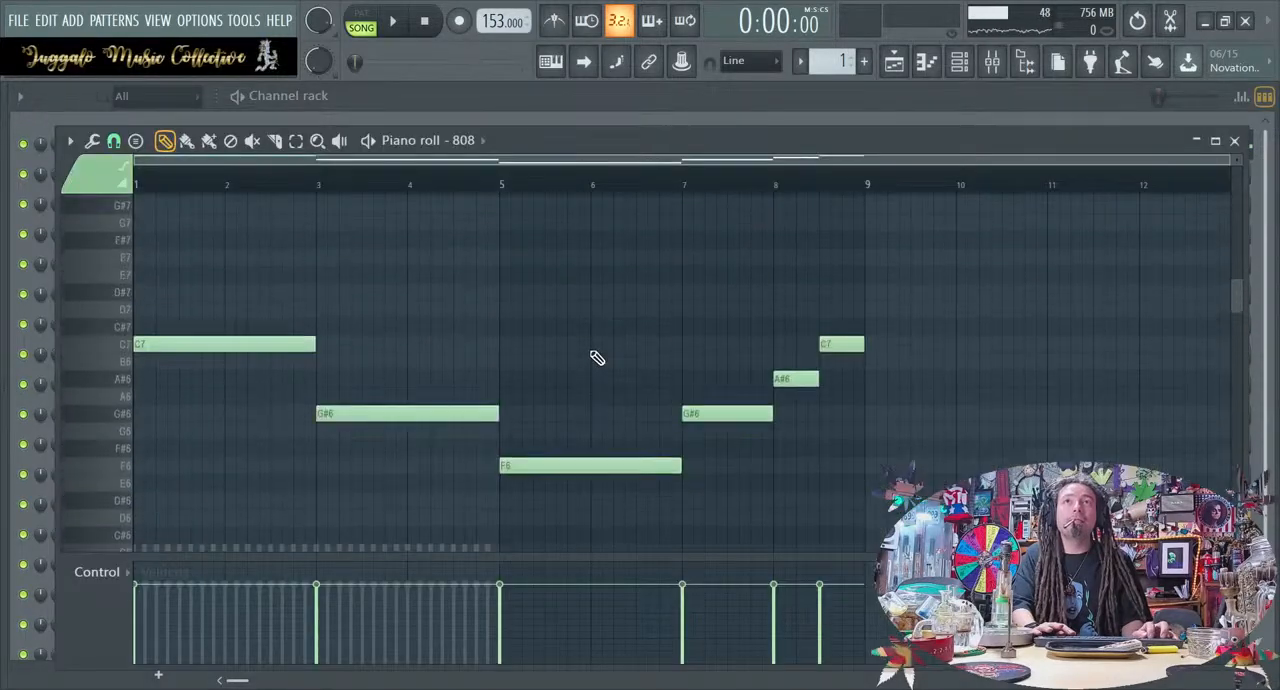
pyautogui.press('space')
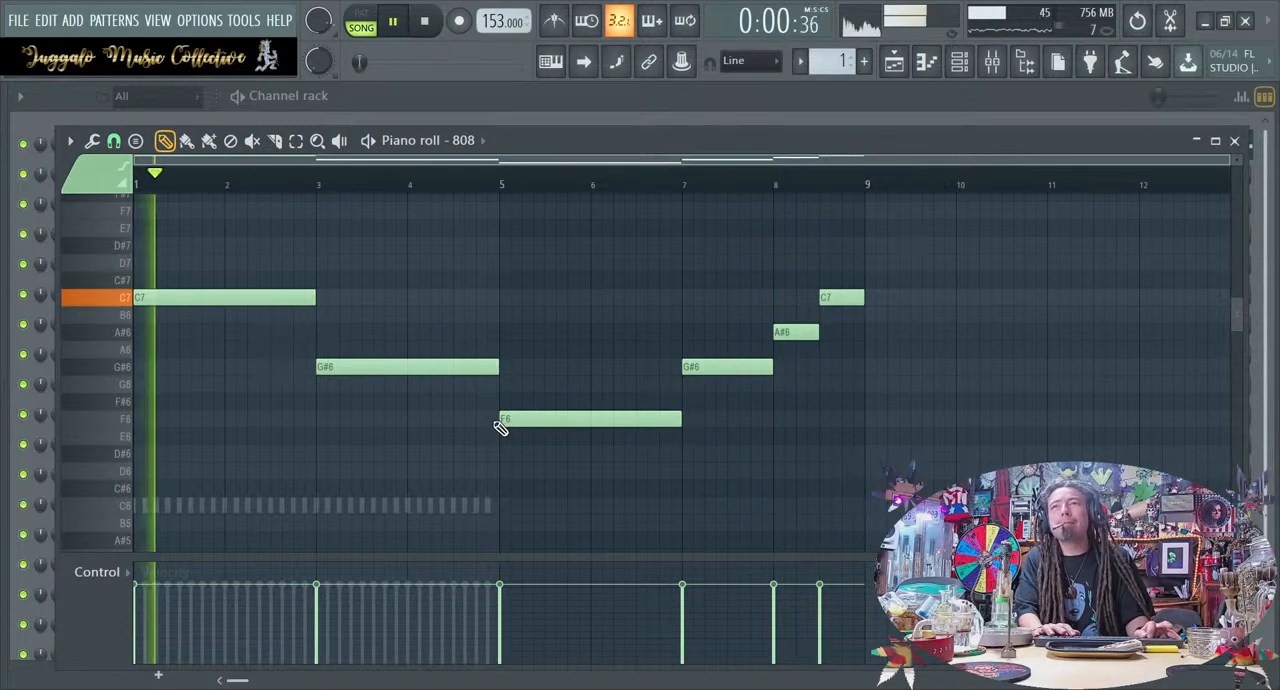
pyautogui.press('space')
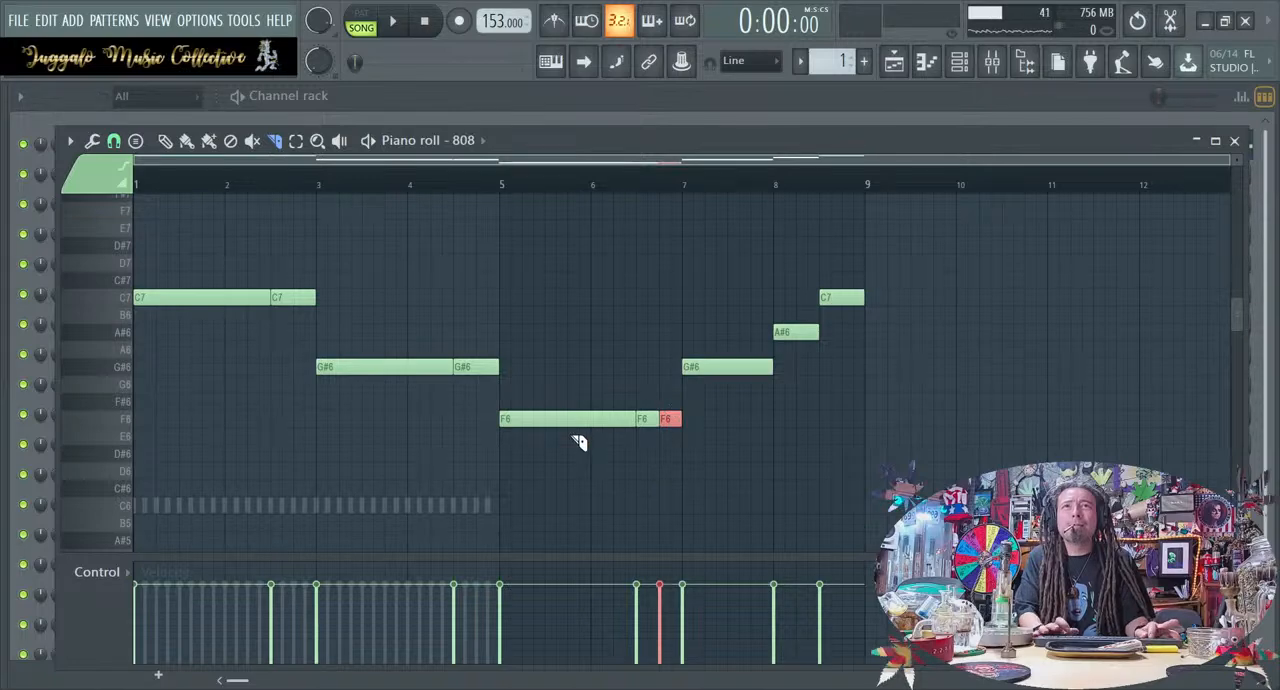
# Slice the G#6 again near the end of bar 4, listen to the loop, and close the 808 piano roll
pyautogui.press('space')
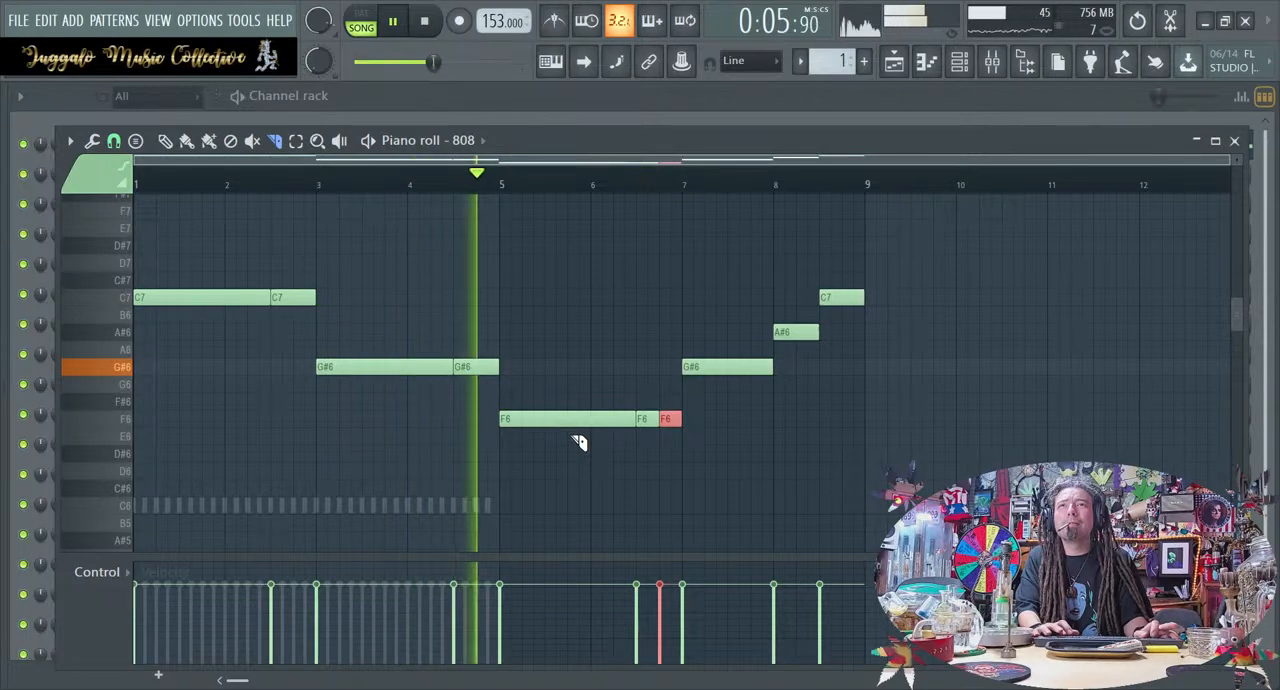
pyautogui.press('space')
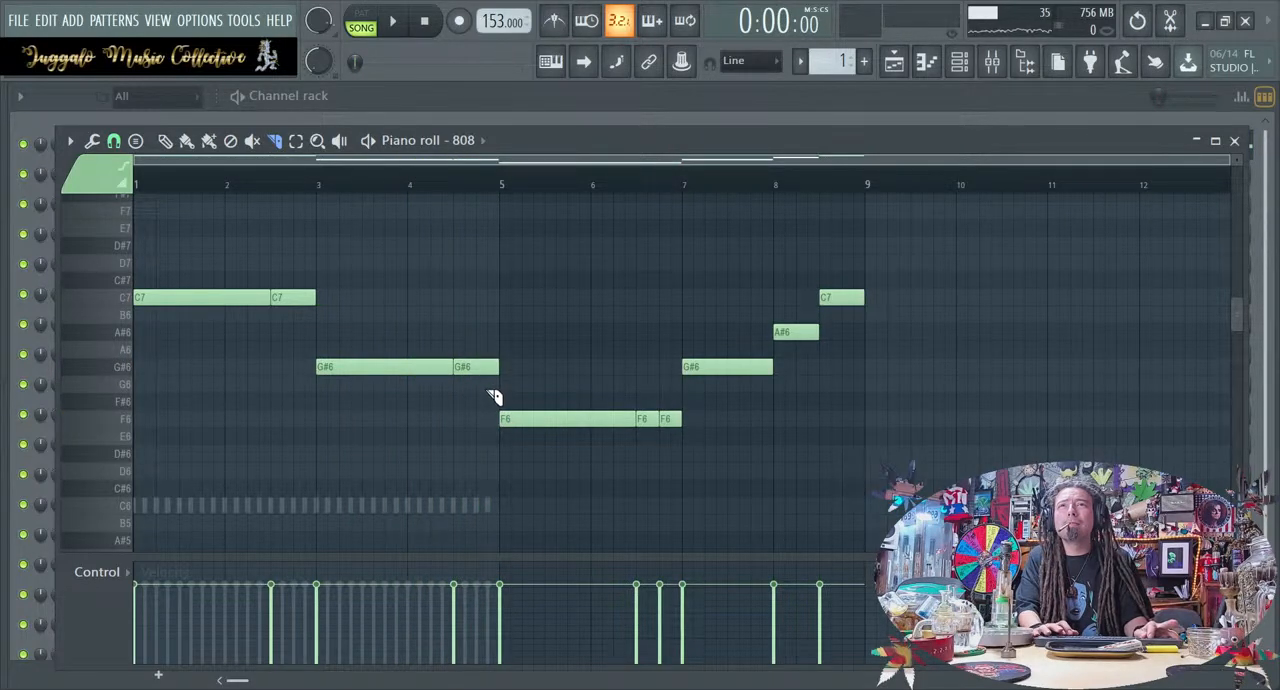
pyautogui.click(490, 368)
pyautogui.press('space')
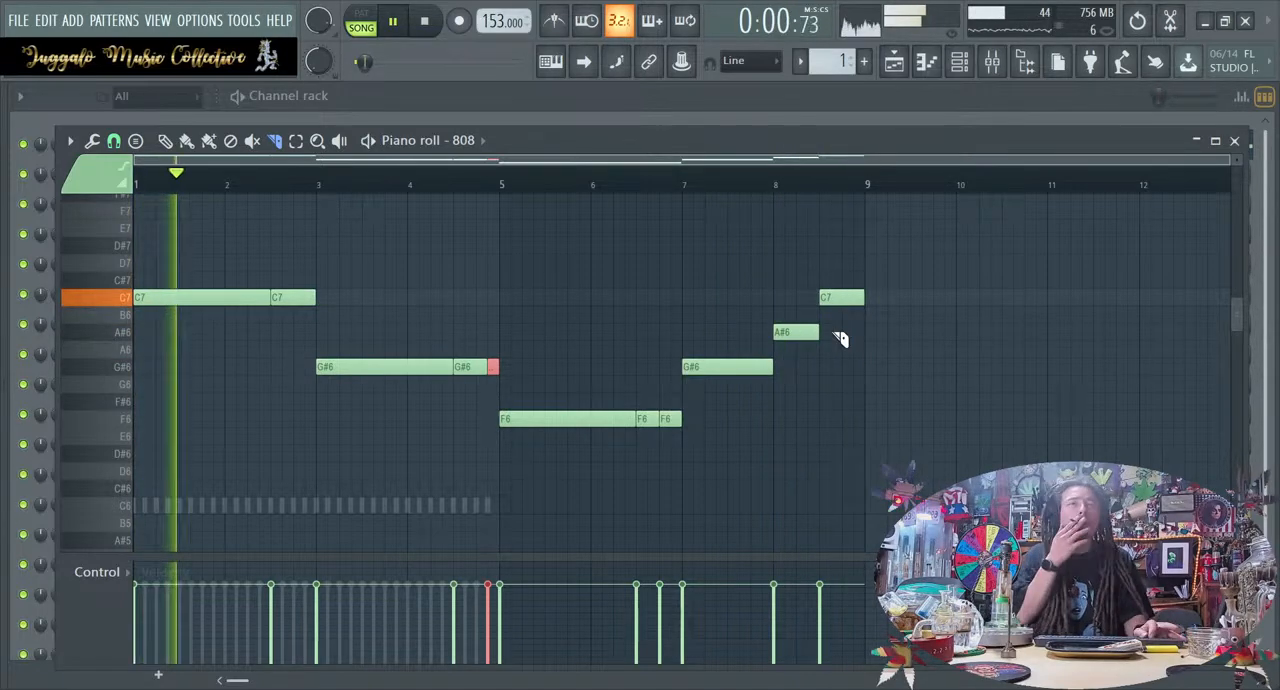
pyautogui.press('space')
pyautogui.click(1236, 141)
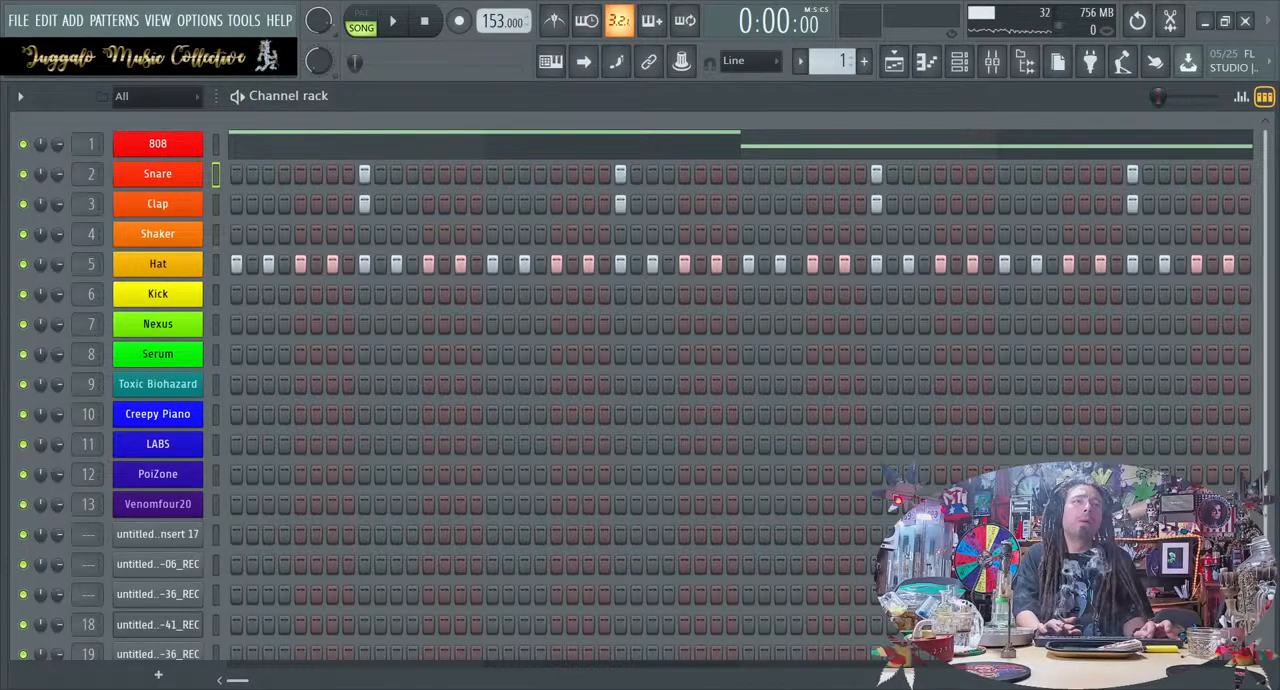
# Extend the Hat's every-second-step pattern beyond bar 4 in the channel rack
pyautogui.hscroll(1, 740, 400)
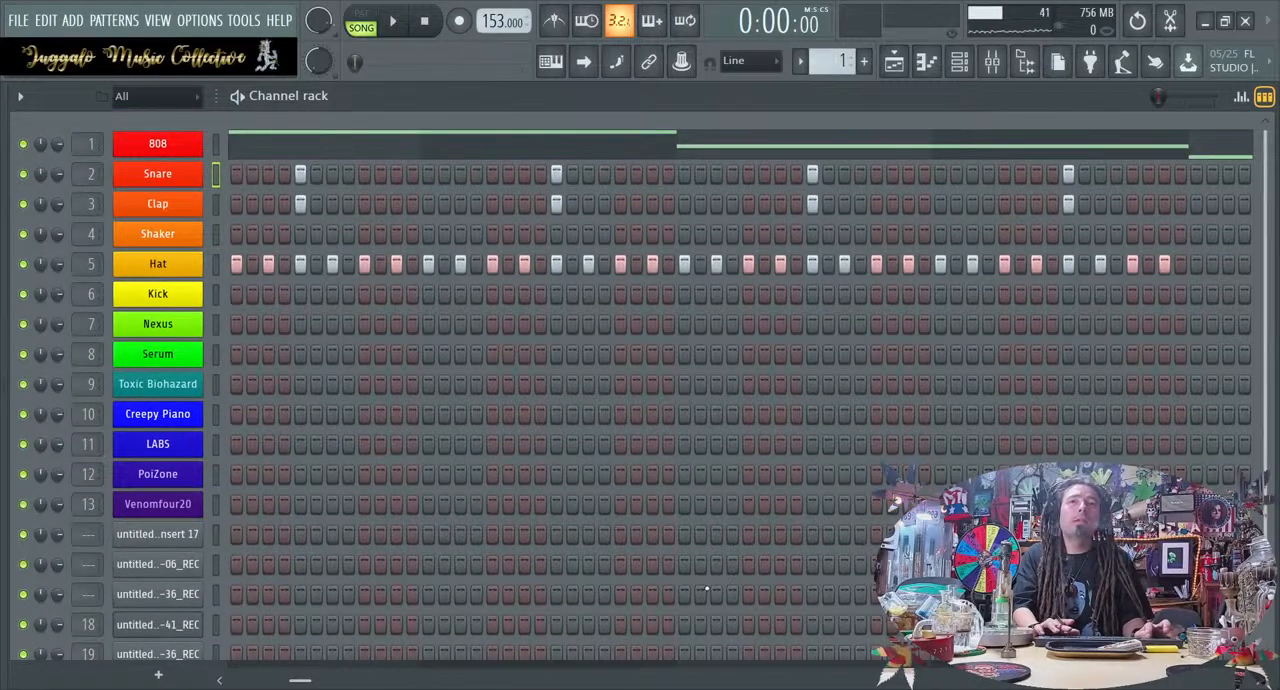
pyautogui.moveTo(308, 684); pyautogui.dragTo(362, 681)
pyautogui.click(181, 260)
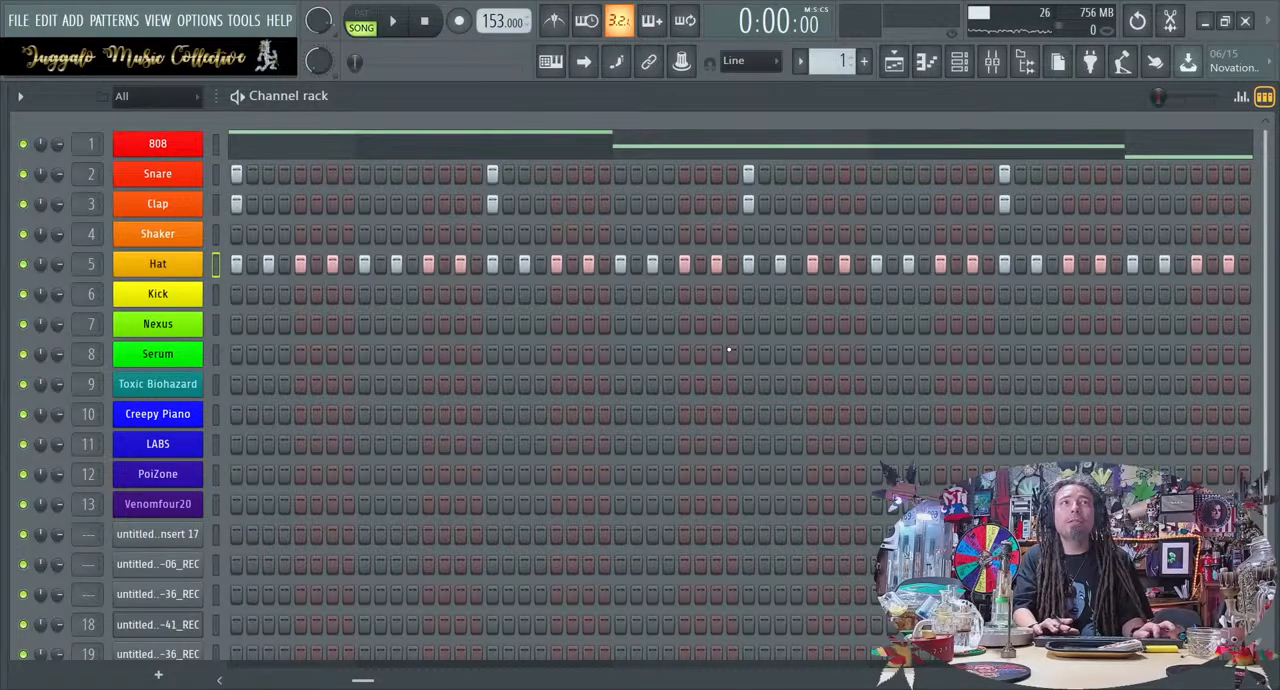
# Add Snare and Clap hits halfway through bars 5, 6 and 7, plus another two steps after the bar 7 hit, and play the loop
pyautogui.scroll(-3, 729, 350)
pyautogui.moveTo(362, 681); pyautogui.dragTo(802, 681)
pyautogui.moveTo(1000, 681); pyautogui.dragTo(1180, 681)
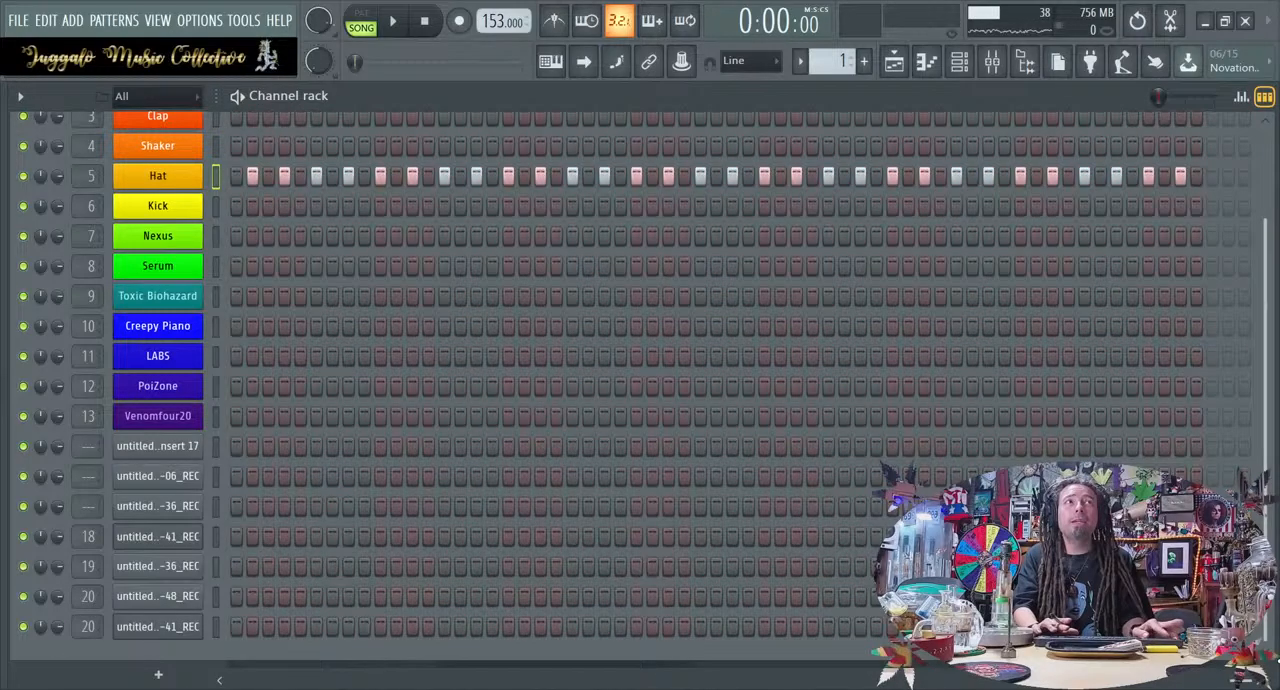
pyautogui.moveTo(1279, 659)
pyautogui.mouseDown()
pyautogui.moveTo(1262, 661)
pyautogui.moveTo(1275, 660)
pyautogui.mouseUp()
pyautogui.moveTo(1266, 519); pyautogui.dragTo(1266, 429)
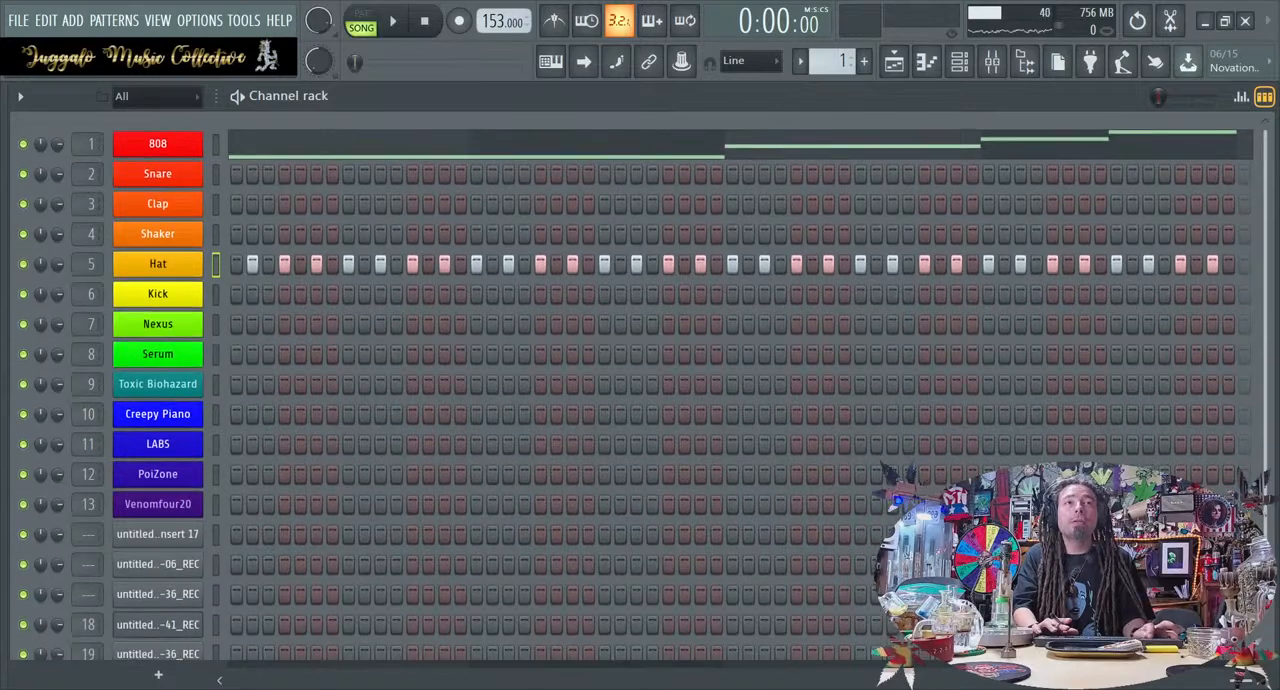
pyautogui.moveTo(1200, 681)
pyautogui.mouseDown()
pyautogui.moveTo(1178, 681)
pyautogui.moveTo(1190, 681)
pyautogui.mouseUp()
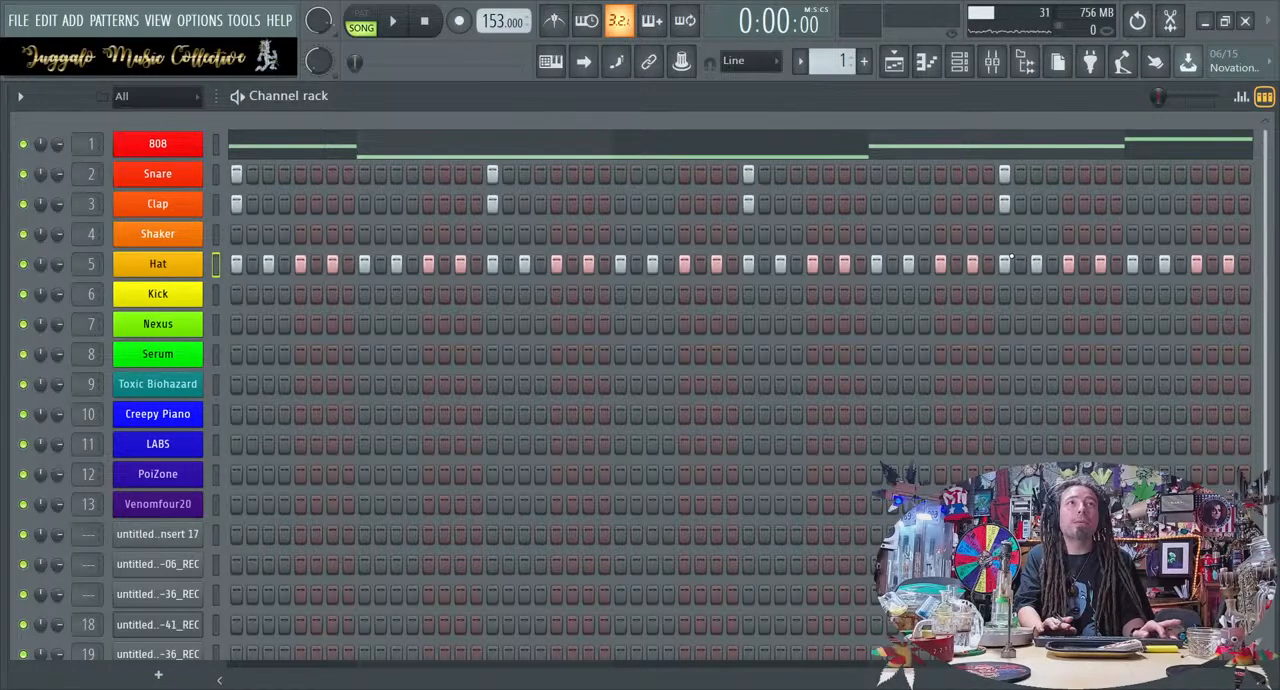
pyautogui.hscroll(3, 740, 400)
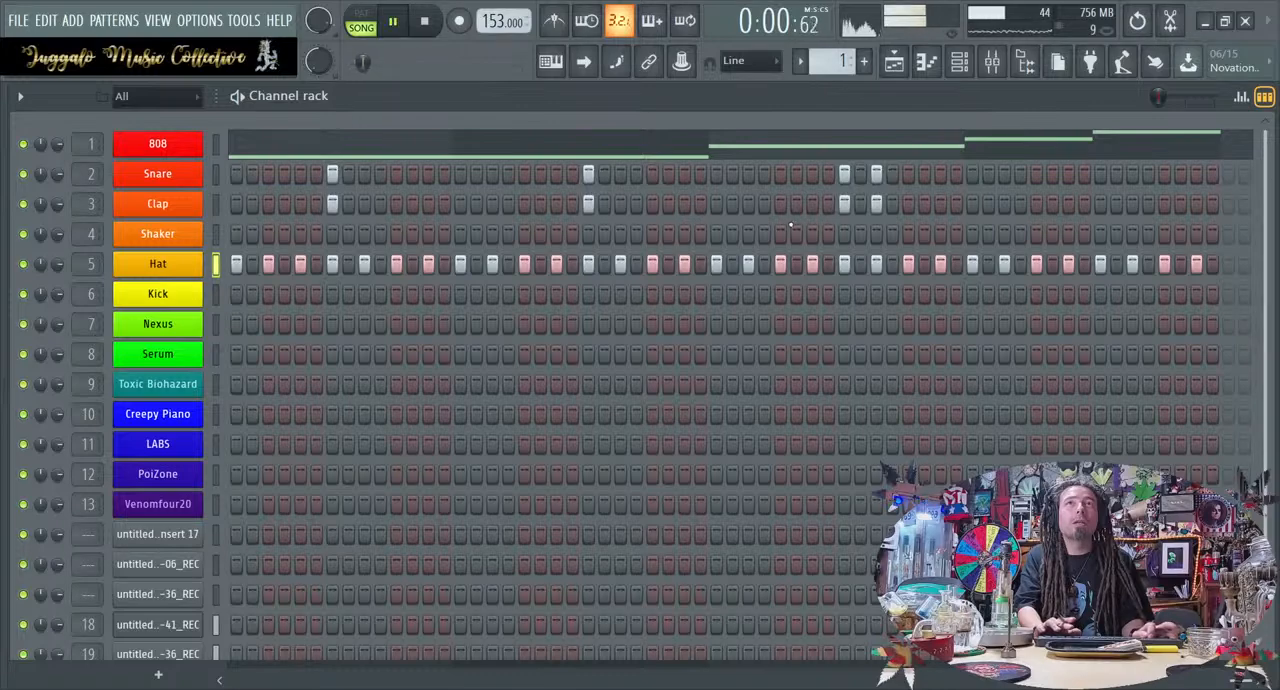
pyautogui.moveTo(1228, 680); pyautogui.dragTo(1278, 530)
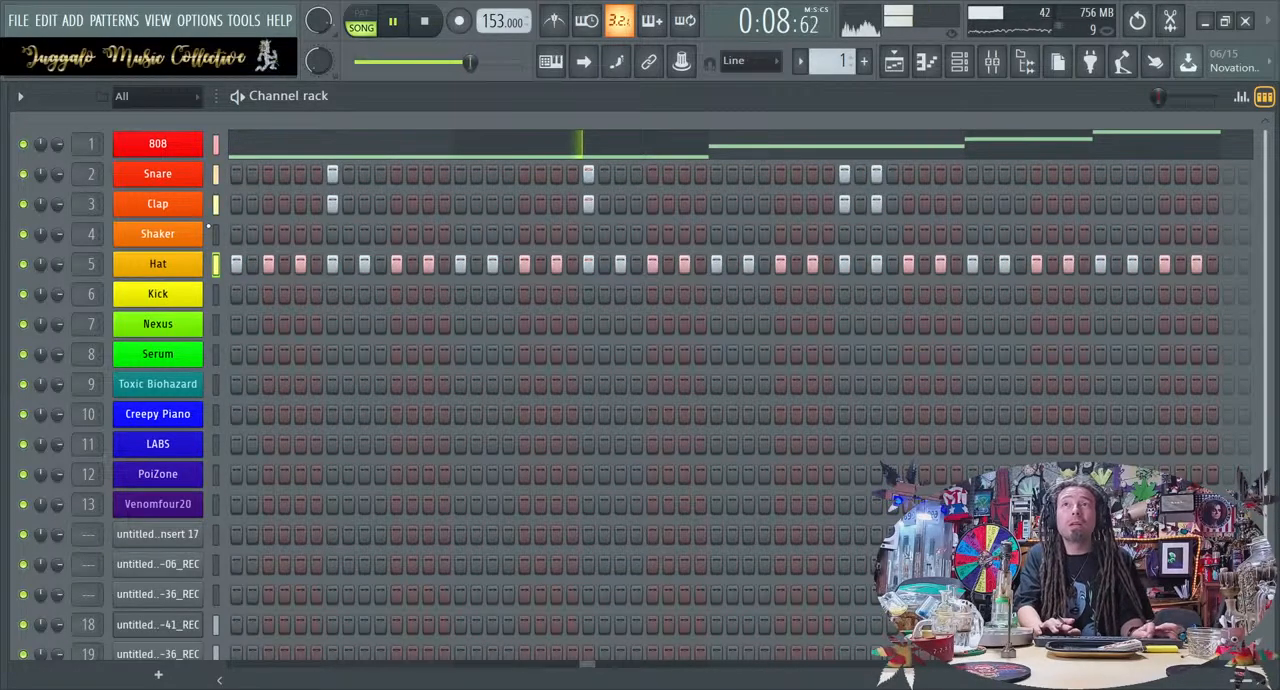
# In the Clap piano roll, raise the last four hits to C7 and transpose all Clap notes down one octave to C6
pyautogui.click(226, 204)
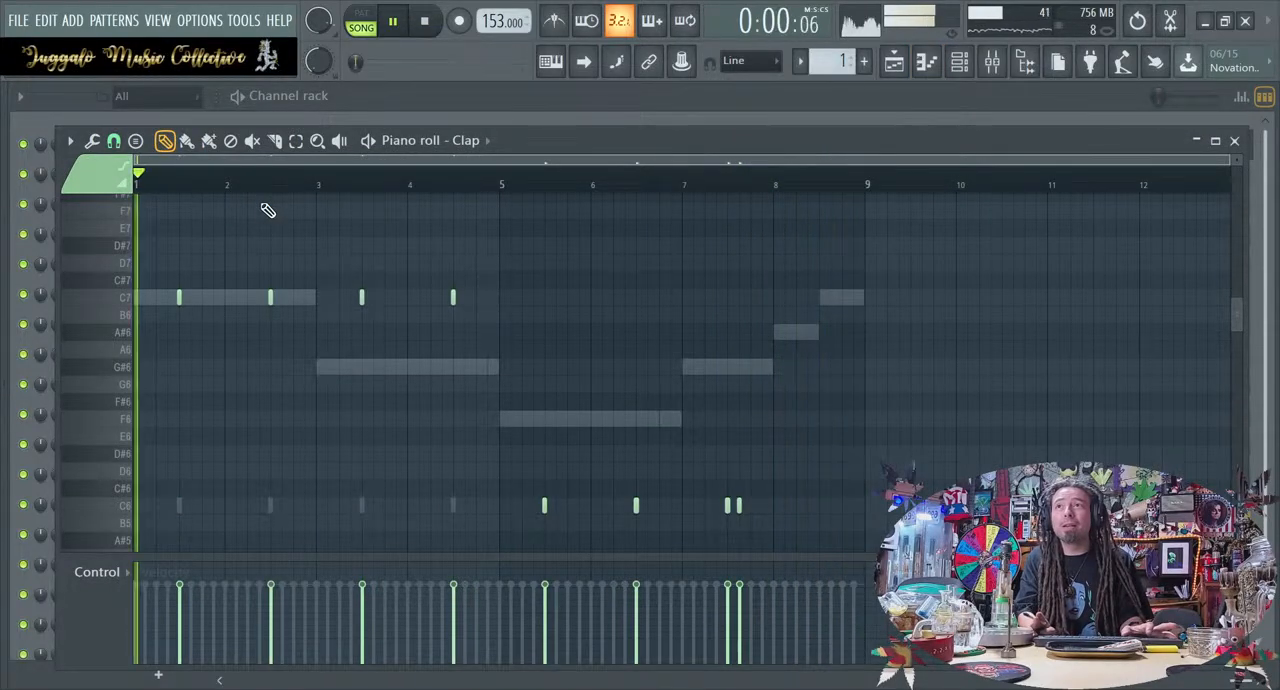
pyautogui.hotkey('ctrl', 'Down')
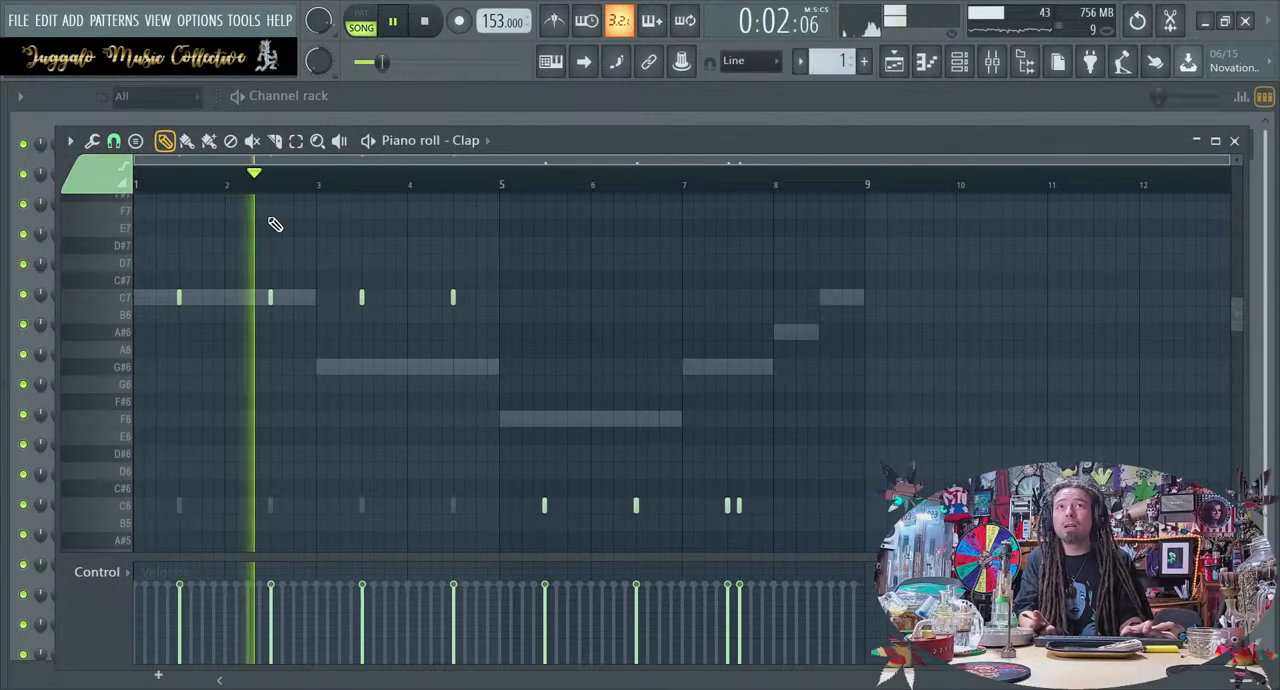
pyautogui.moveTo(524, 545); pyautogui.dragTo(780, 509)
pyautogui.hotkey('ctrl', 'Up')
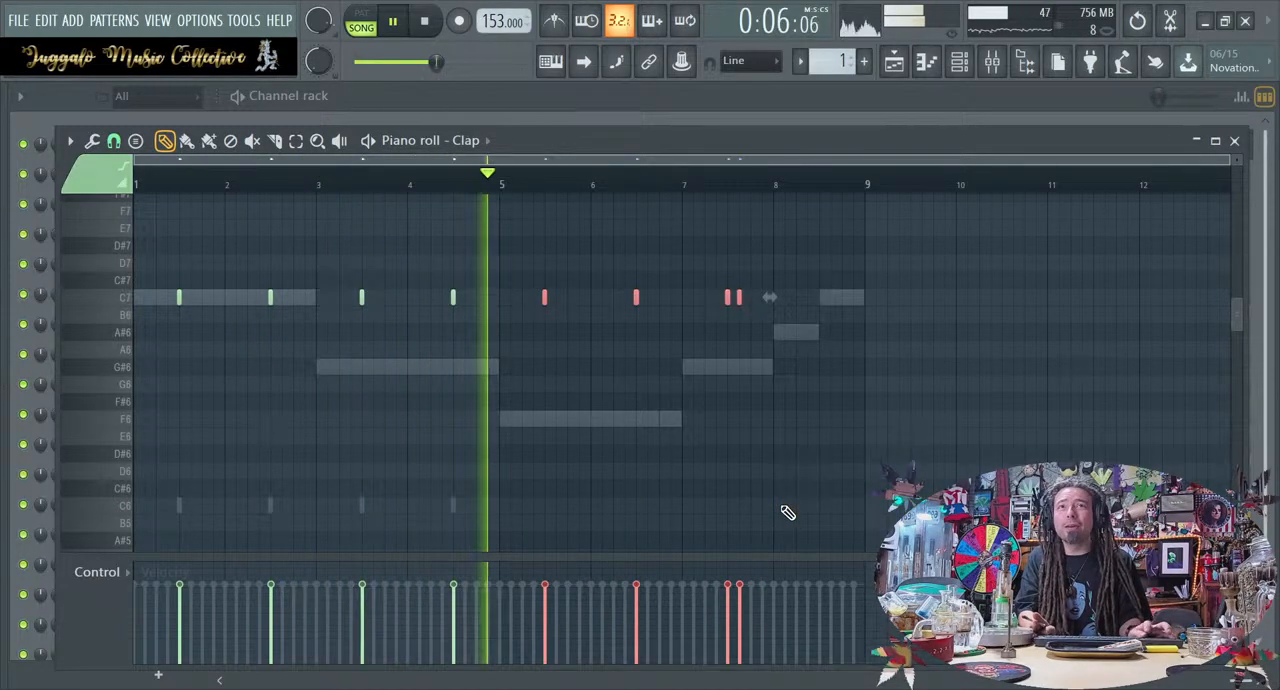
pyautogui.moveTo(481, 333); pyautogui.dragTo(280, 292)
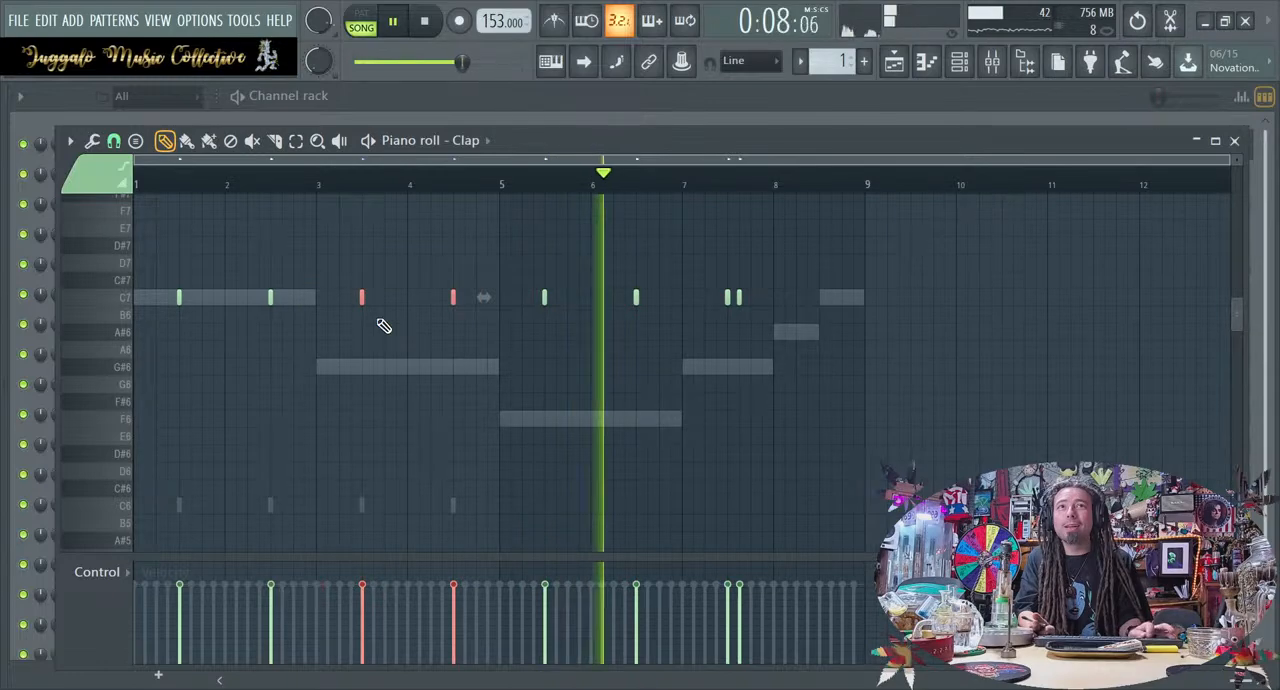
pyautogui.moveTo(786, 300); pyautogui.dragTo(2, 290)
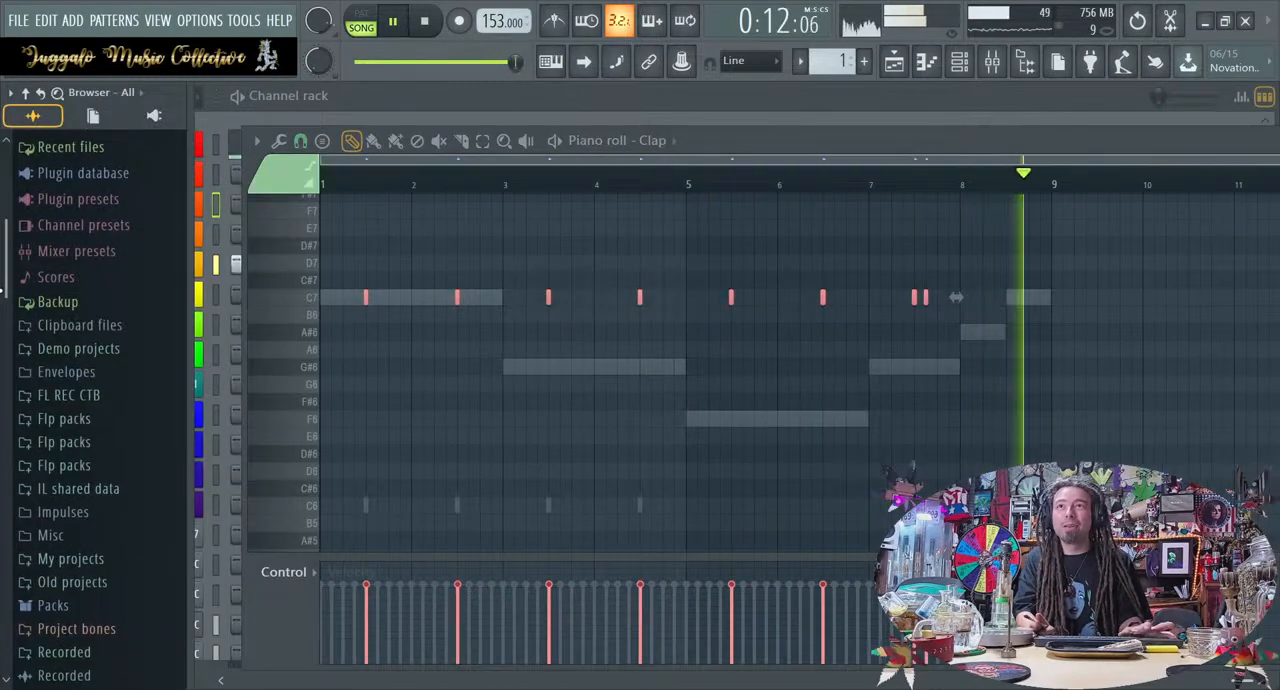
pyautogui.hotkey('ctrl', 'Down')
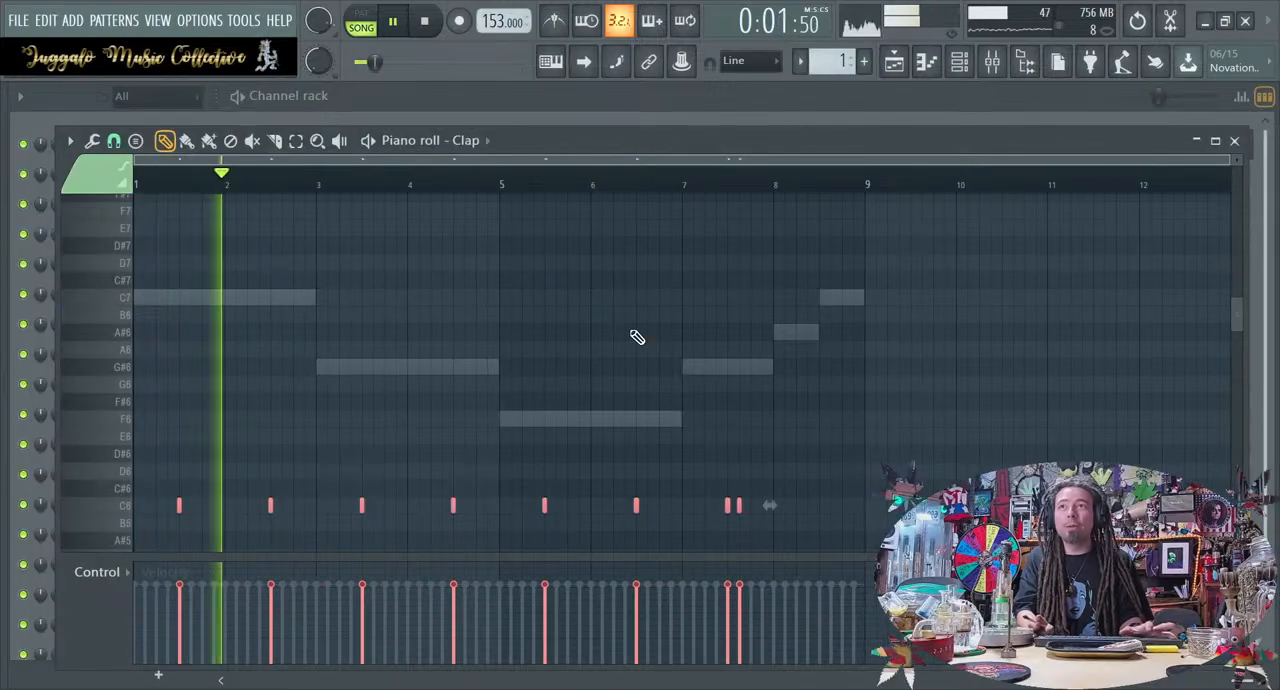
# Try the Clap notes in lower octaves down to C4 and bring them back up to C6
pyautogui.hotkey('ctrl', 'Down')
pyautogui.hotkey('ctrl', 'Down')
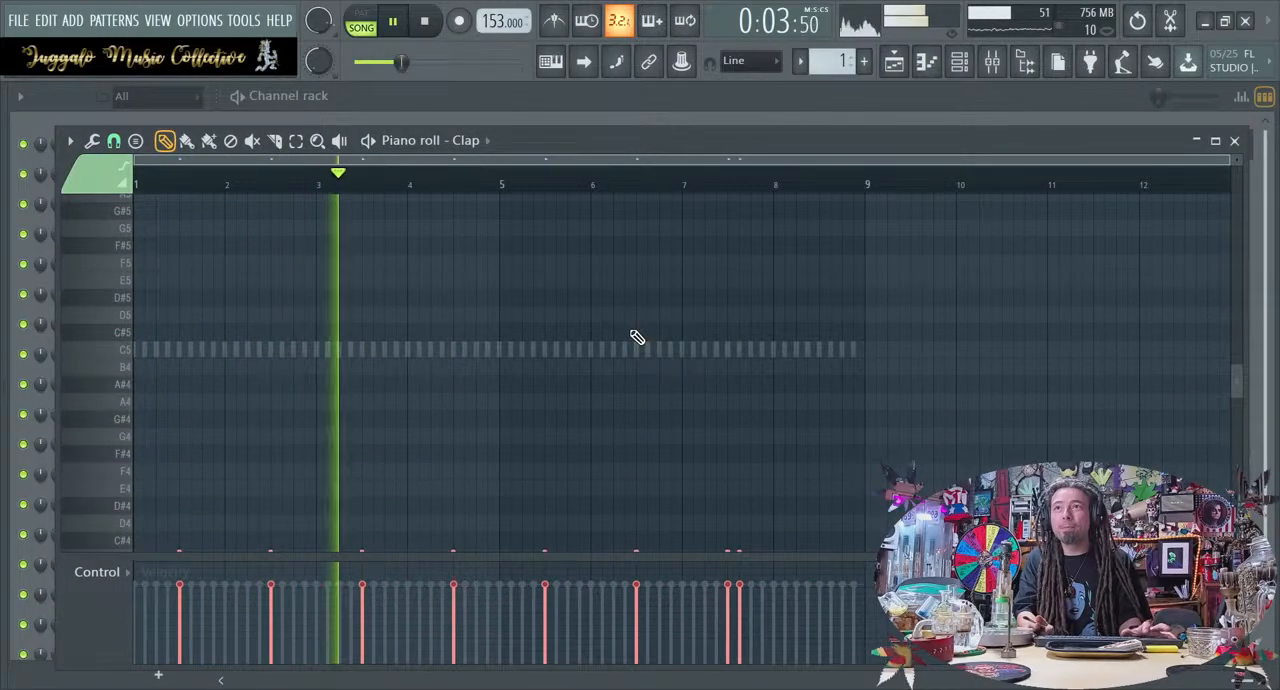
pyautogui.hotkey('ctrl', 'Up')
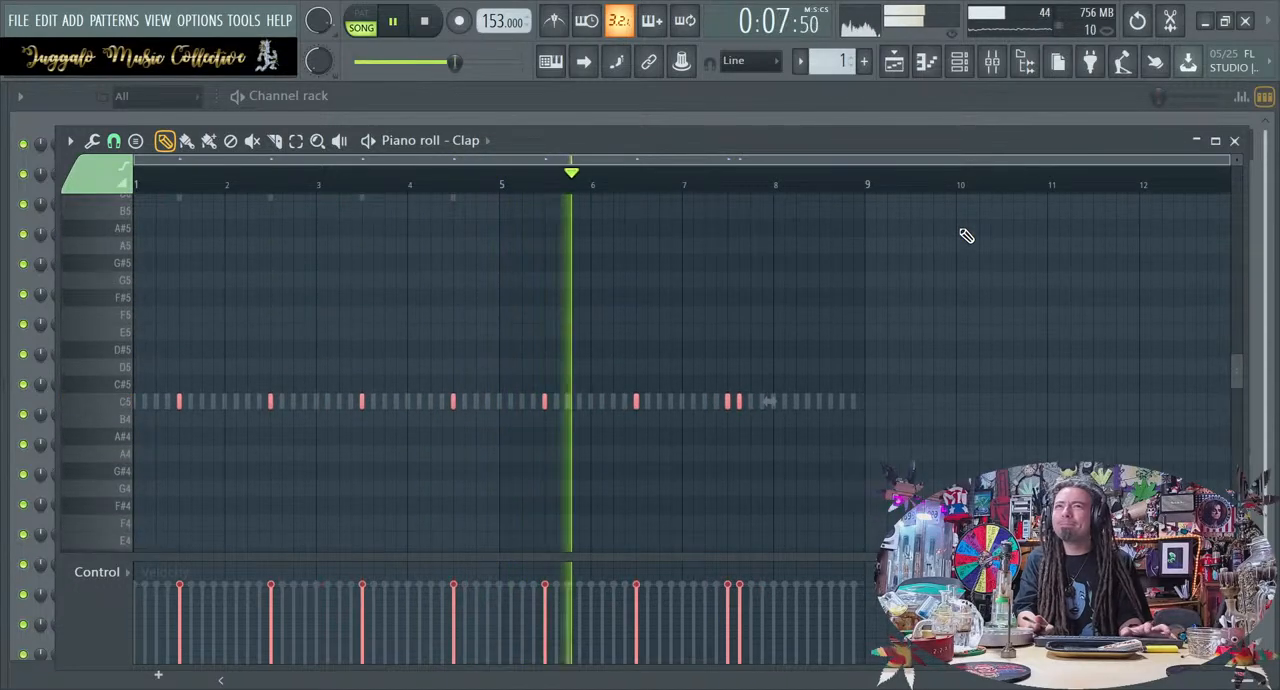
pyautogui.hotkey('ctrl', 'Up')
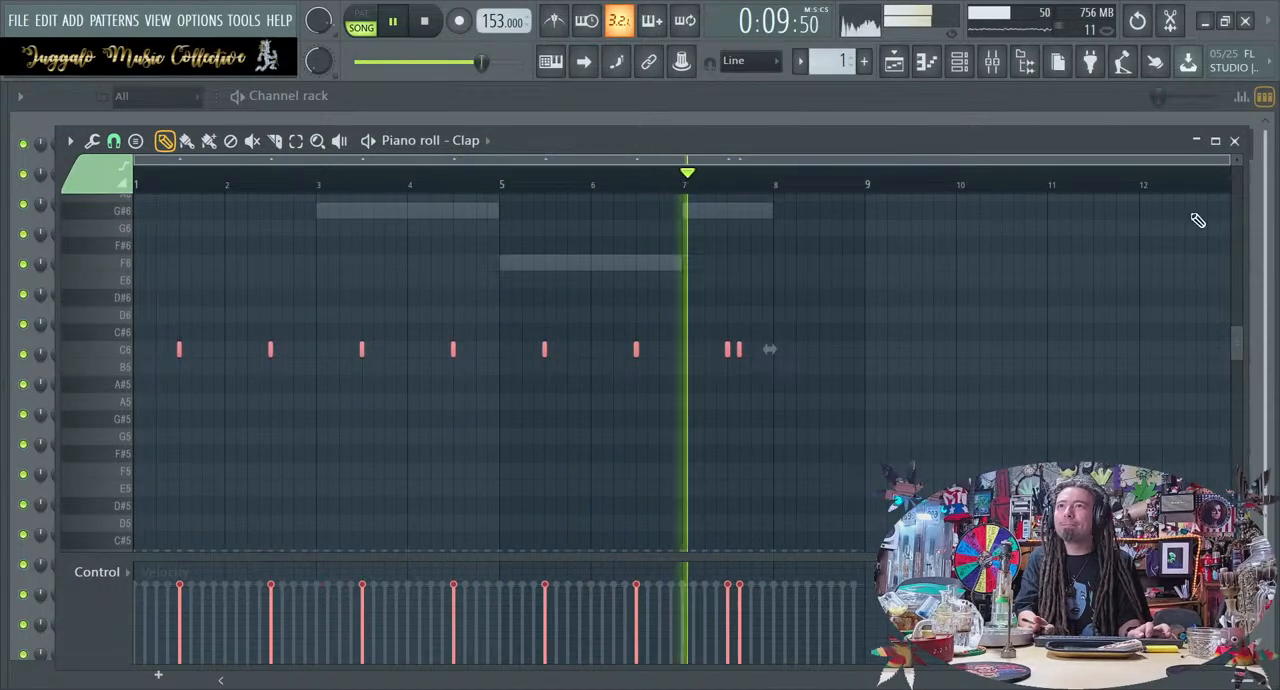
# Switch from the Clap to the Hat piano roll and transpose the Hat notes up one octave to C6
pyautogui.press('F7')
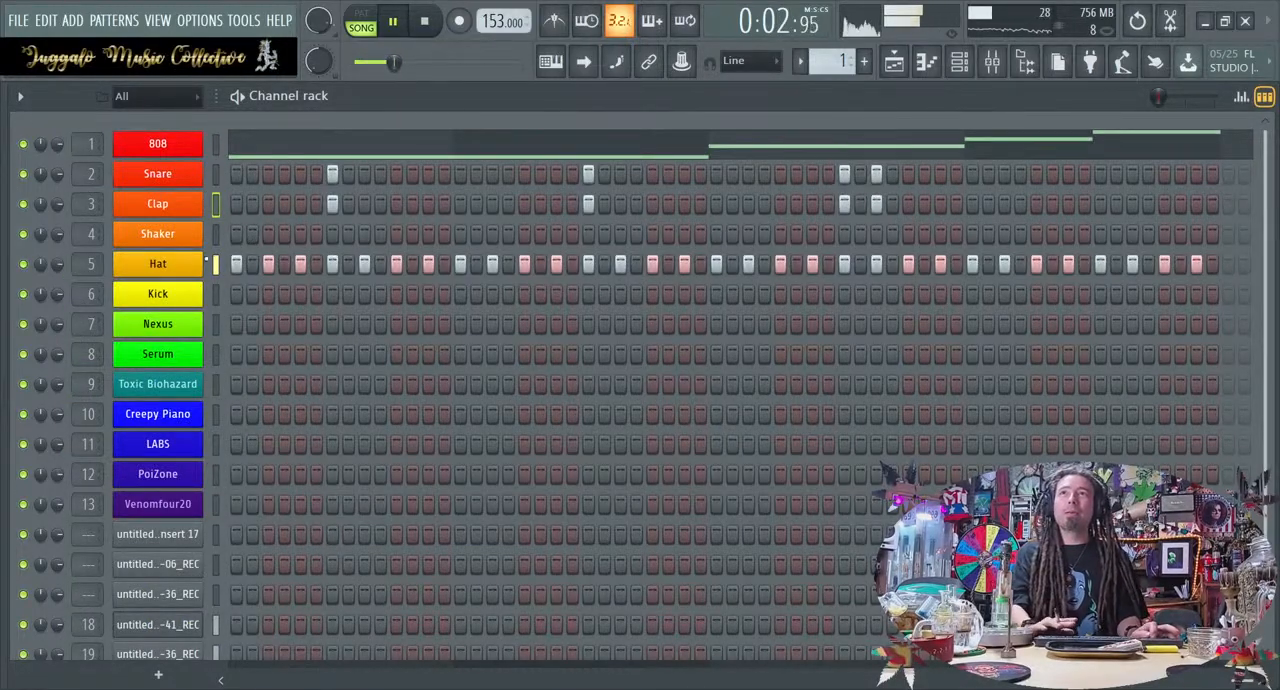
pyautogui.press('F7')
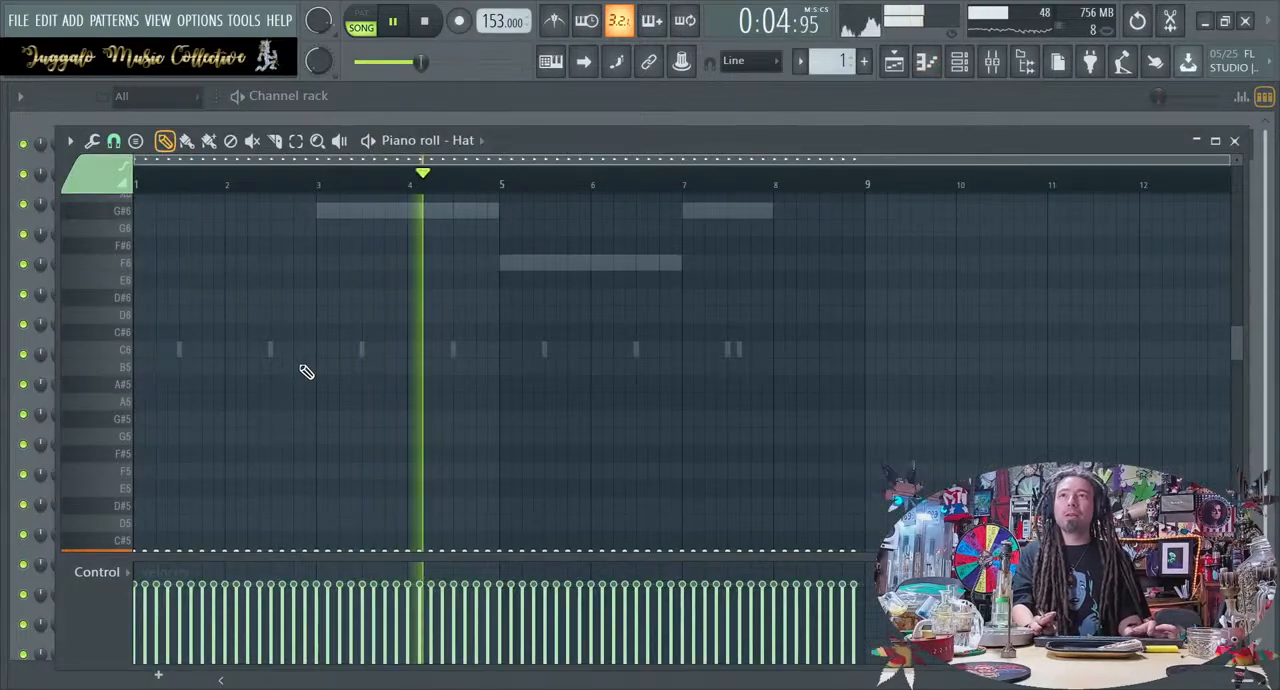
pyautogui.hotkey('shift', 'Down')
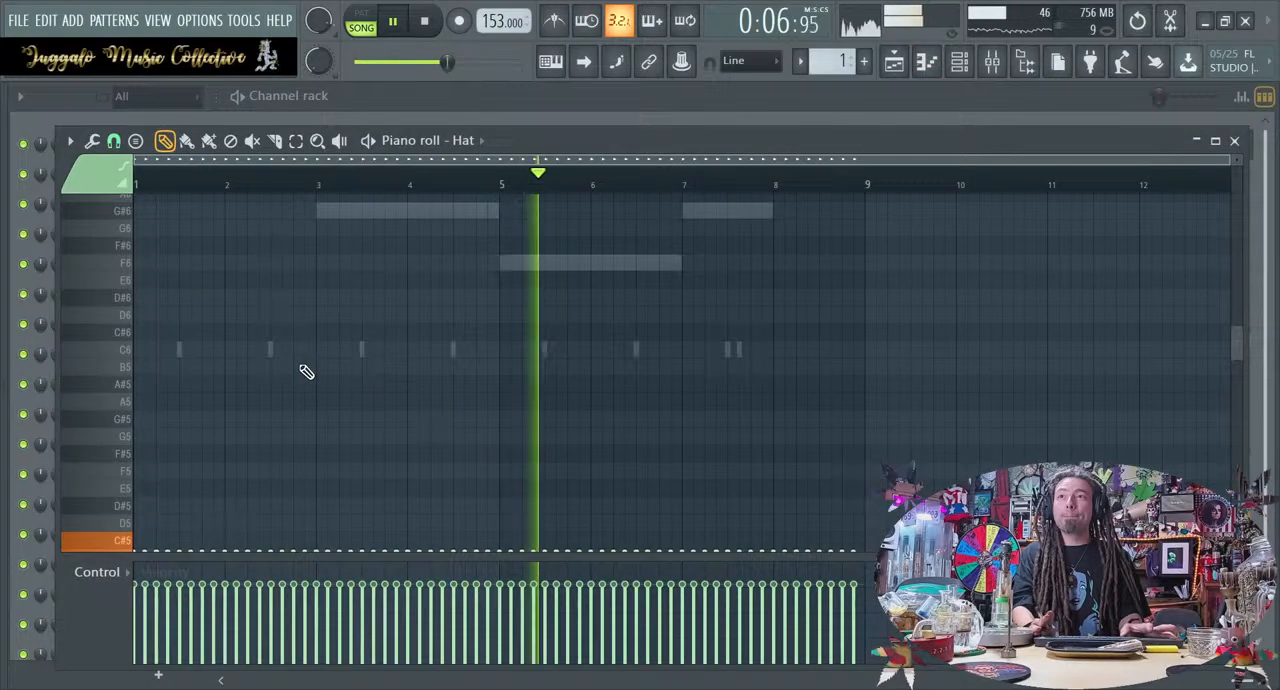
pyautogui.hotkey('ctrl', 'Up')
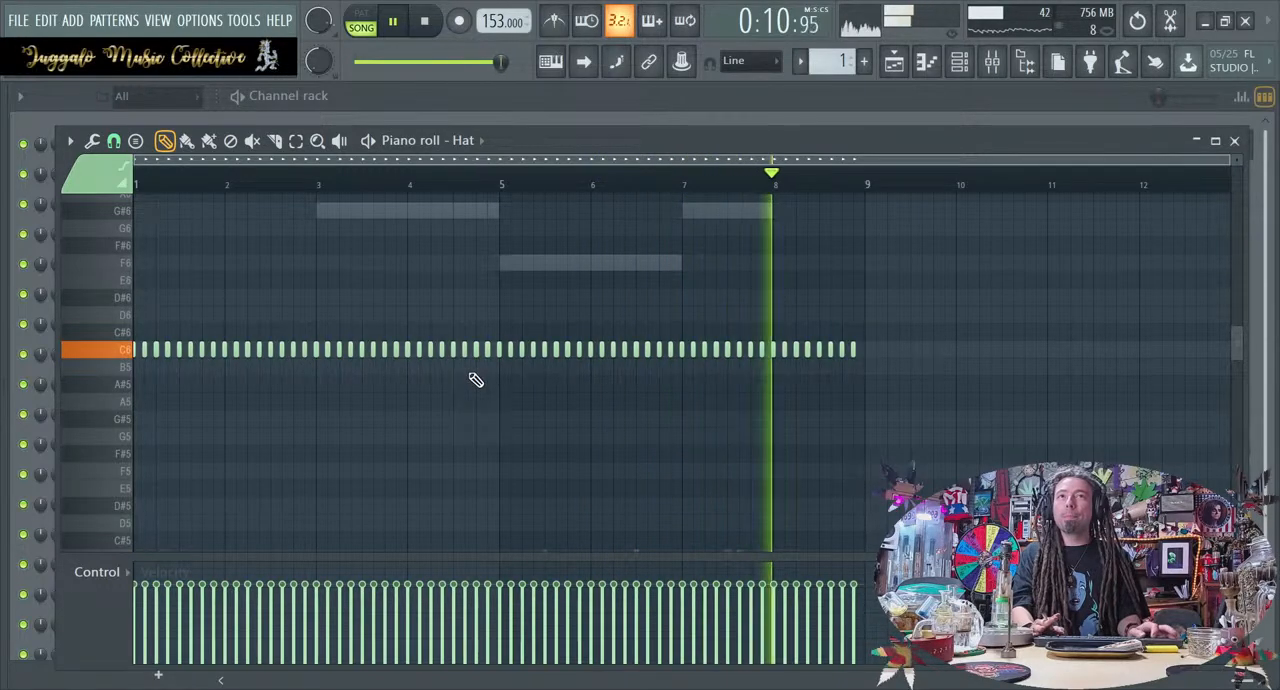
# Apply quick legato to the Hat notes so they run end to end, and stop playback
pyautogui.scroll(2, 474, 381)
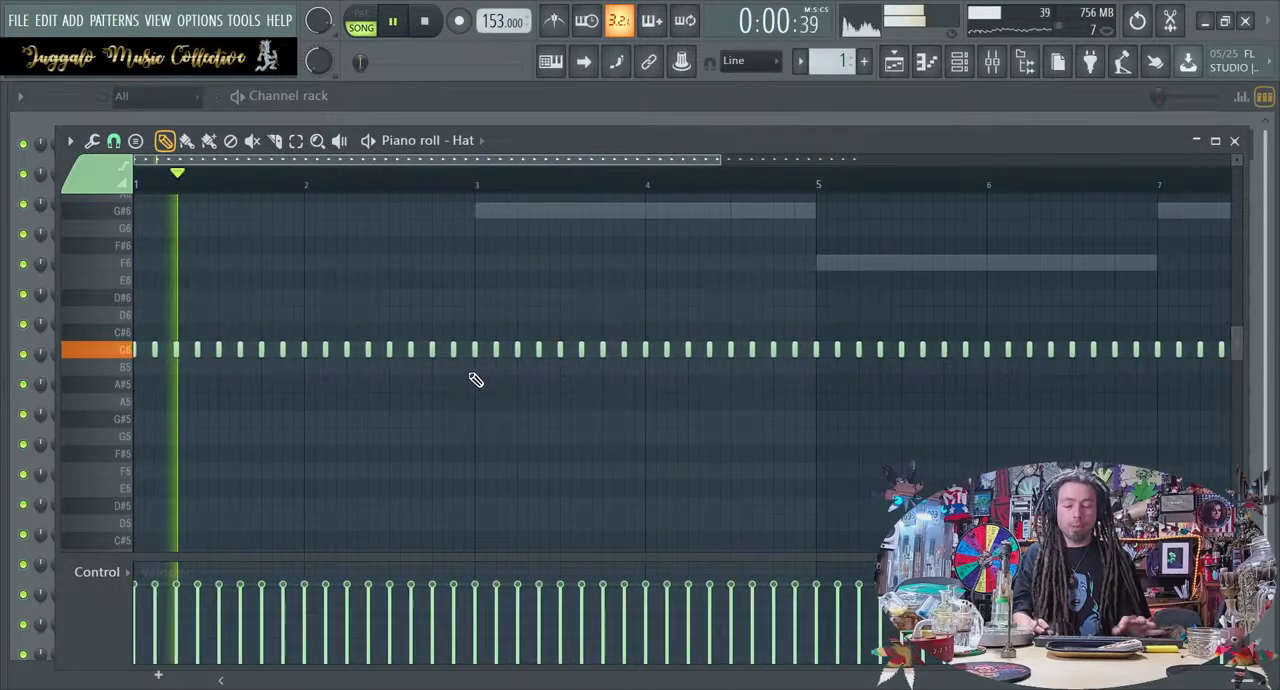
pyautogui.hotkey('ctrl', 'l')
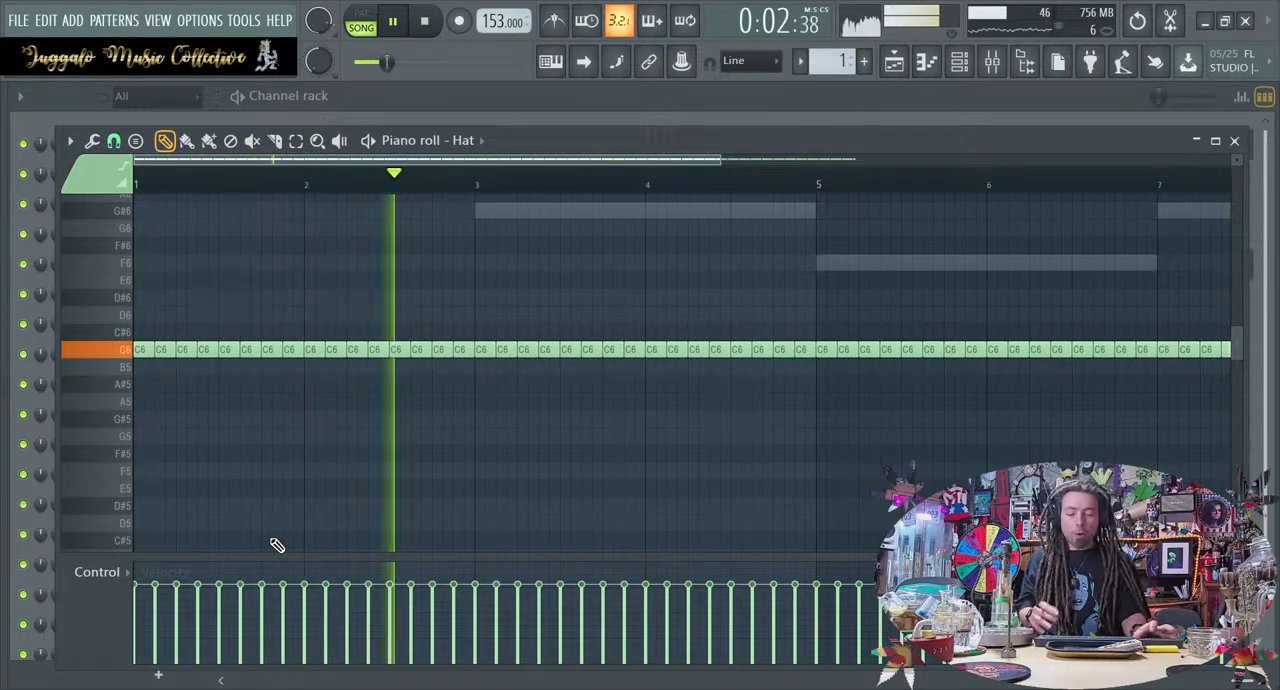
pyautogui.press('space')
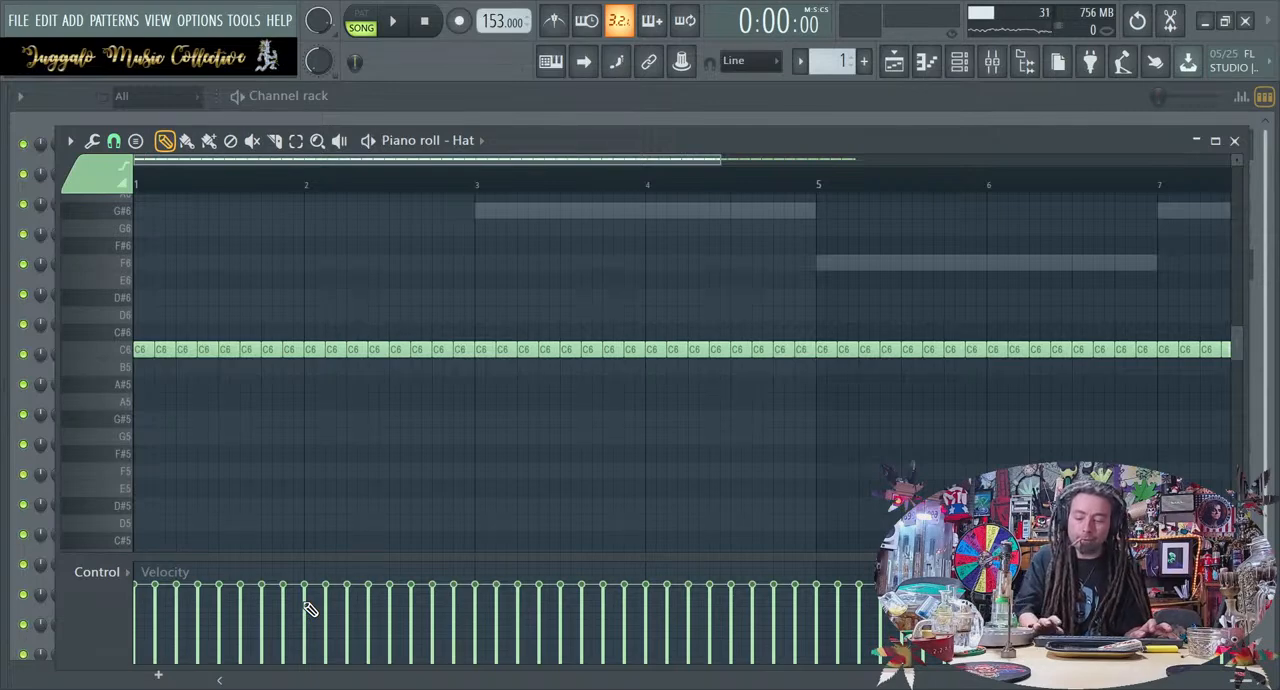
# Randomize the Hat notes' velocity, panning, filter cutoff and fine pitch by small amounts
pyautogui.hotkey('alt', 'r')
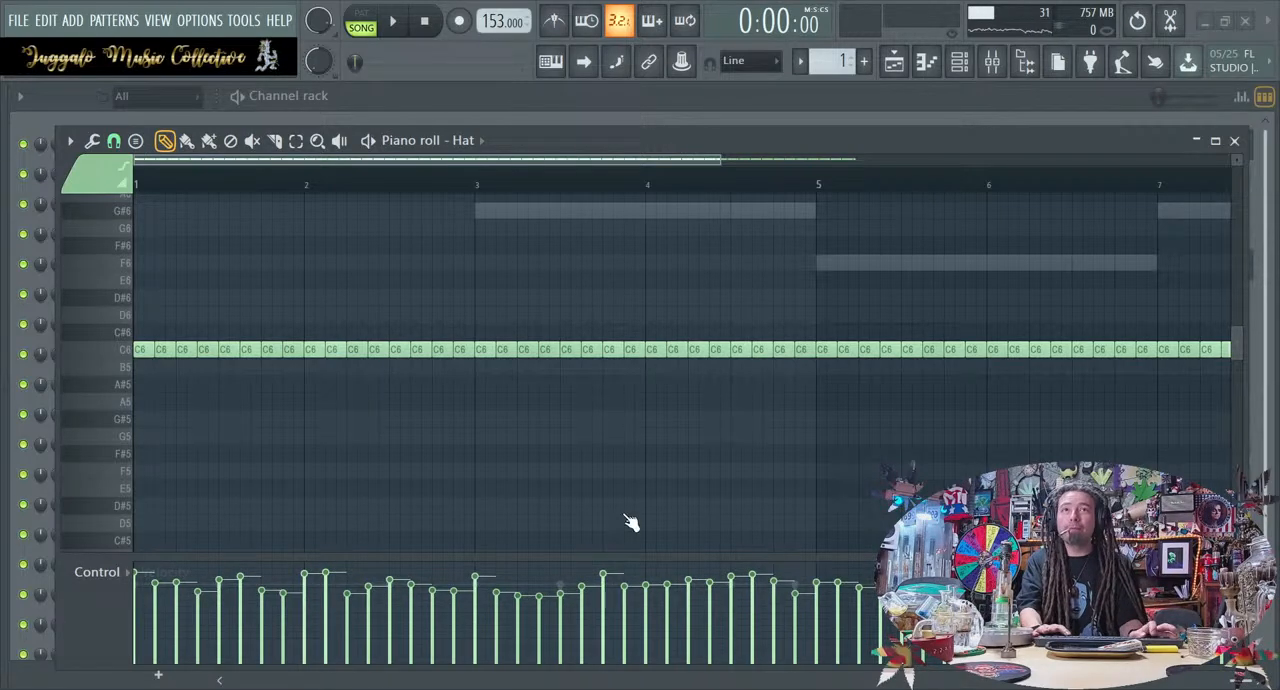
pyautogui.moveTo(649, 443); pyautogui.dragTo(703, 482)
pyautogui.moveTo(752, 442); pyautogui.dragTo(752, 454)
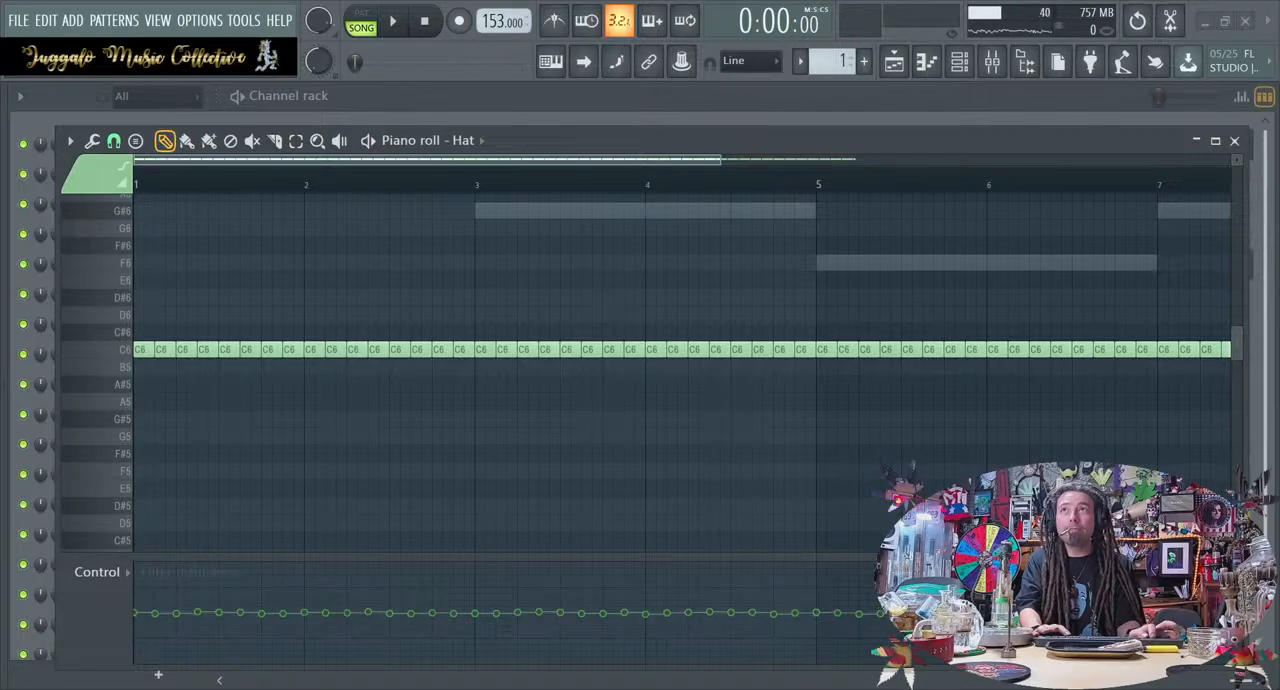
pyautogui.moveTo(752, 454); pyautogui.dragTo(752, 442)
pyautogui.moveTo(833, 442); pyautogui.dragTo(833, 454)
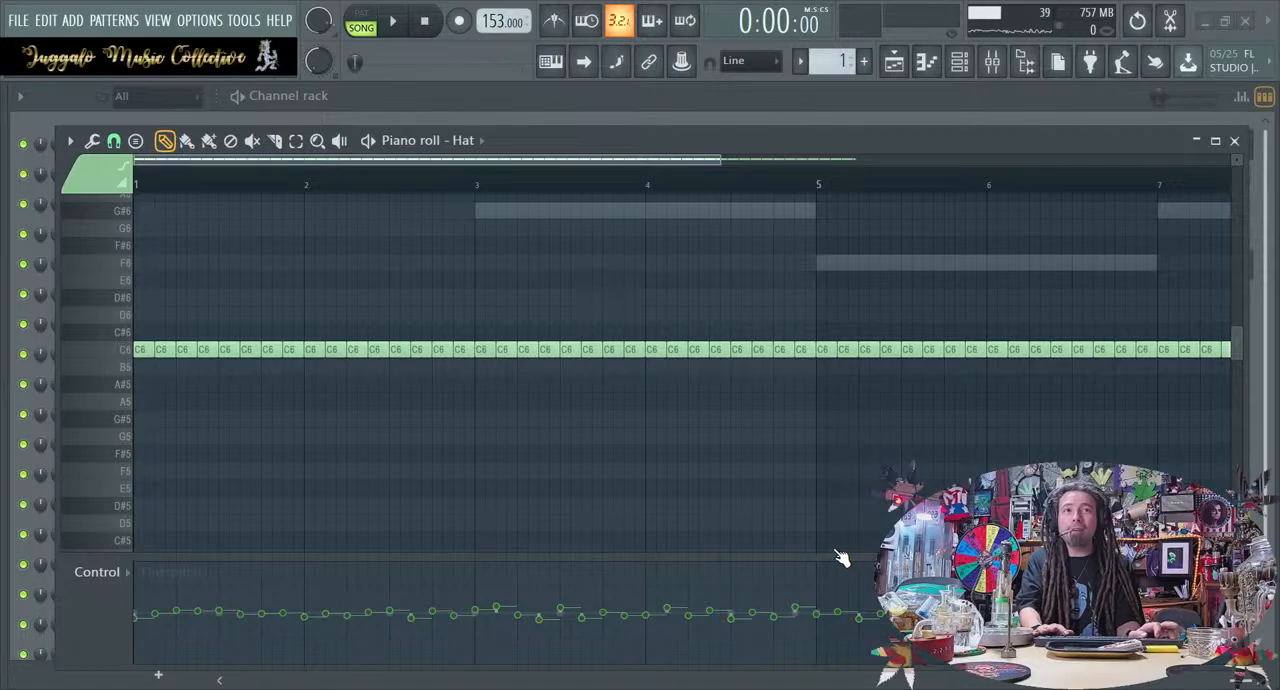
# Play the loop while reviewing the Hat's velocity, panning, filter and pitch values, and close its piano roll
pyautogui.press('space')
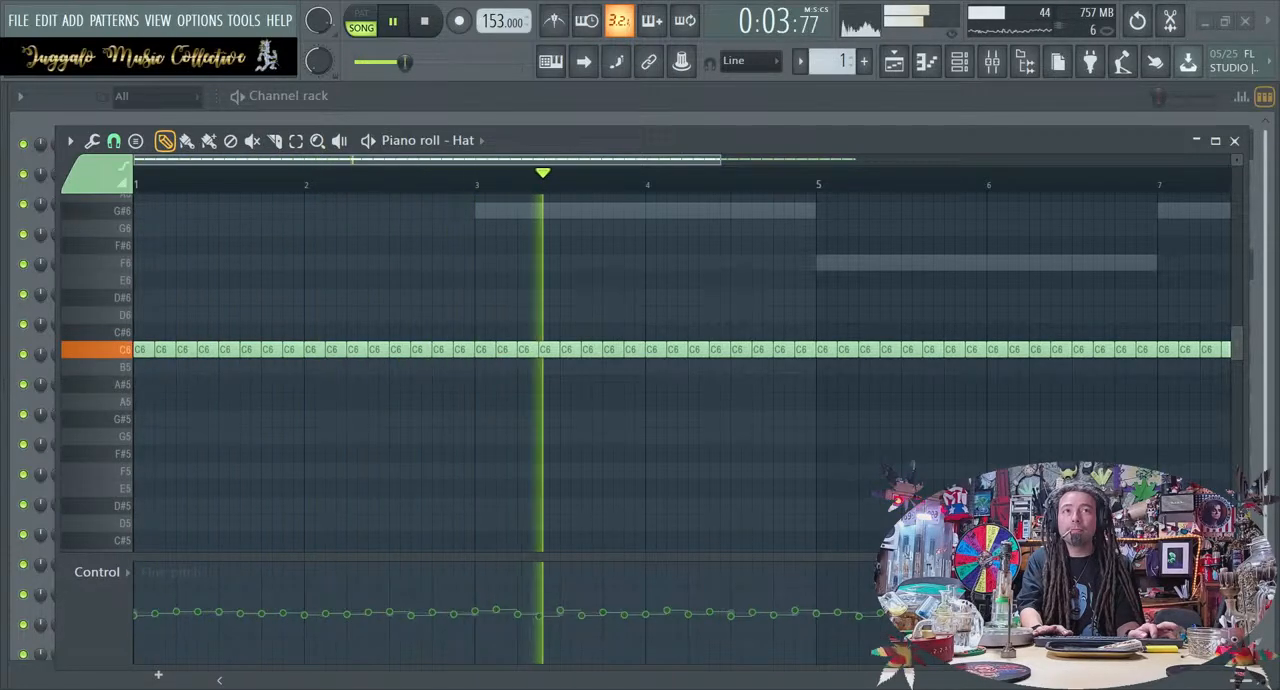
pyautogui.scroll(-2, 505, 613)
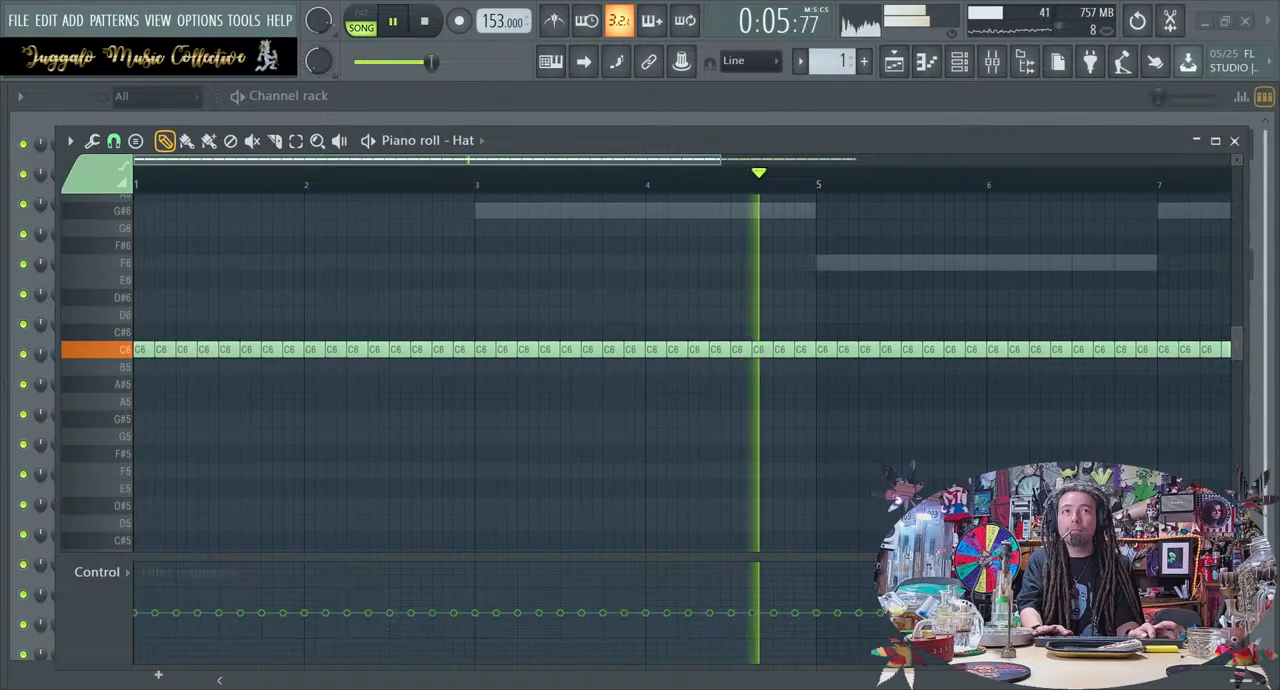
pyautogui.scroll(1, 505, 613)
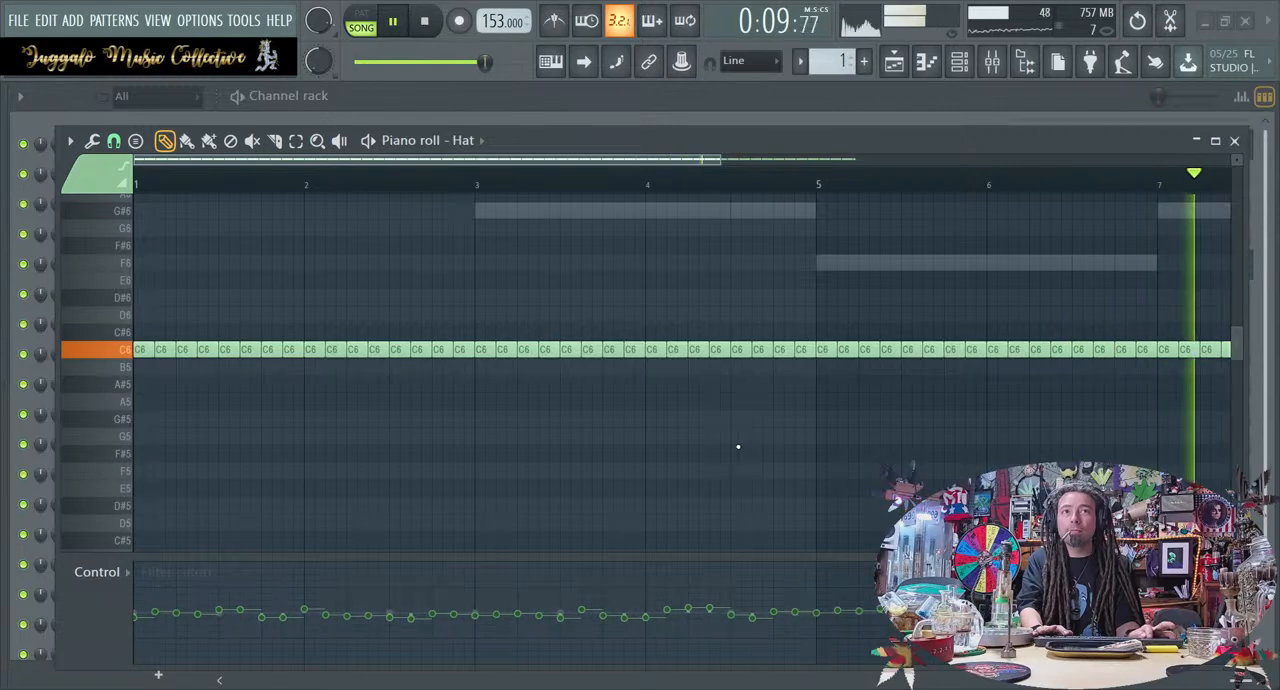
pyautogui.scroll(2, 505, 613)
pyautogui.scroll(1, 505, 613)
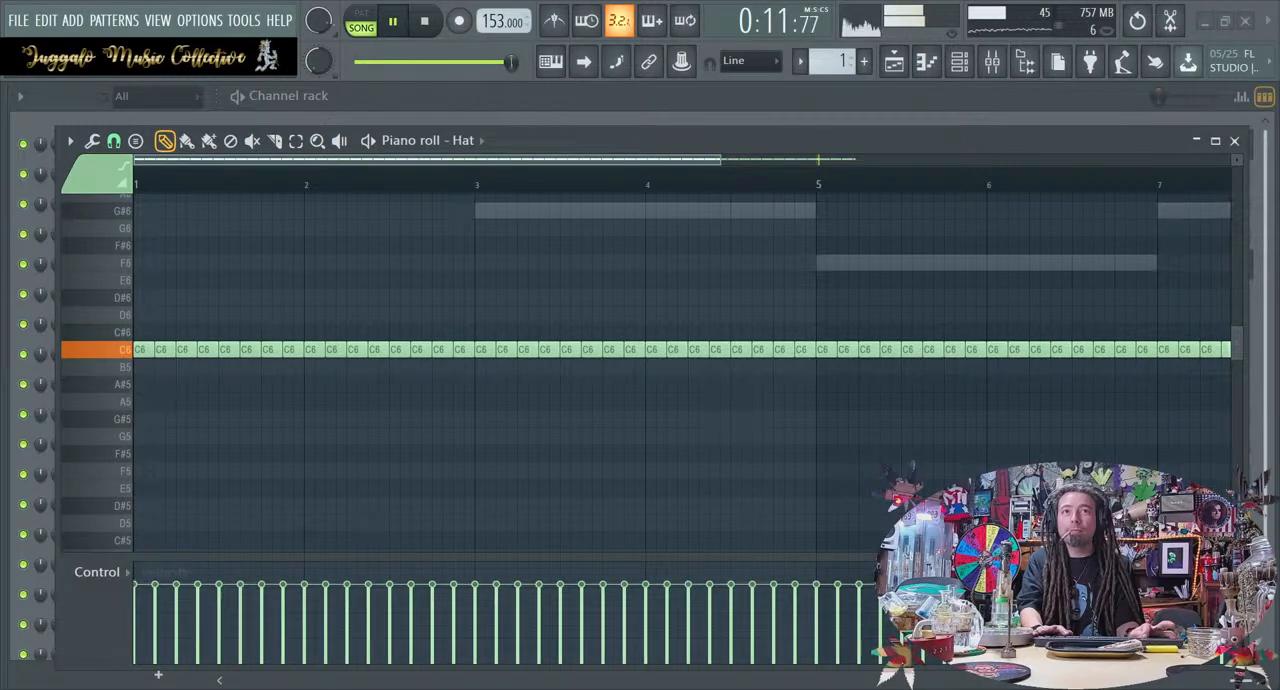
pyautogui.scroll(8, 505, 613)
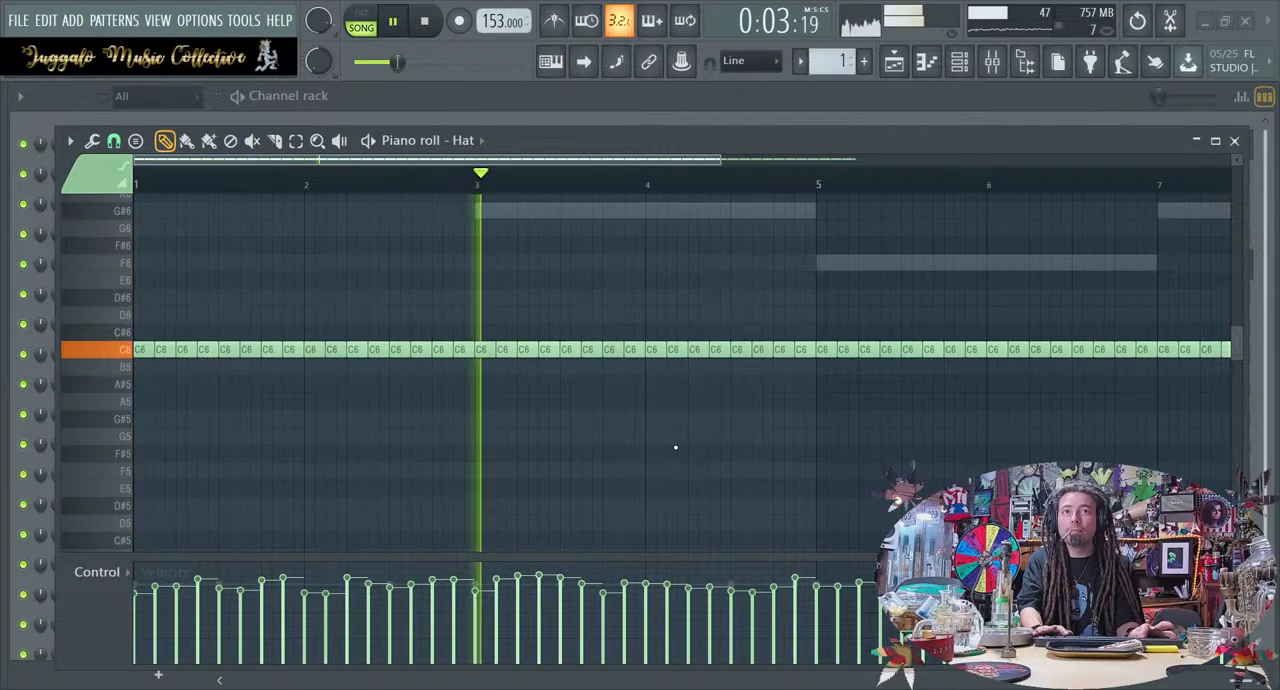
pyautogui.scroll(1, 505, 613)
pyautogui.scroll(-2, 505, 613)
pyautogui.scroll(2, 505, 613)
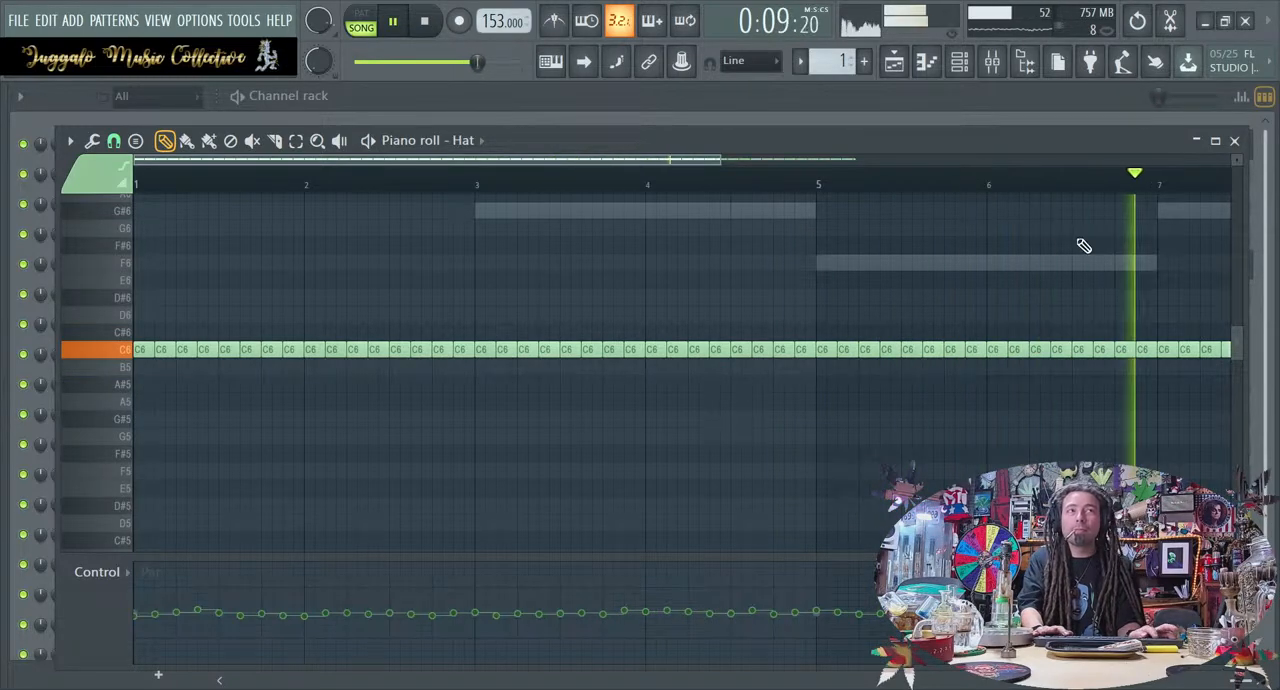
pyautogui.click(1235, 142)
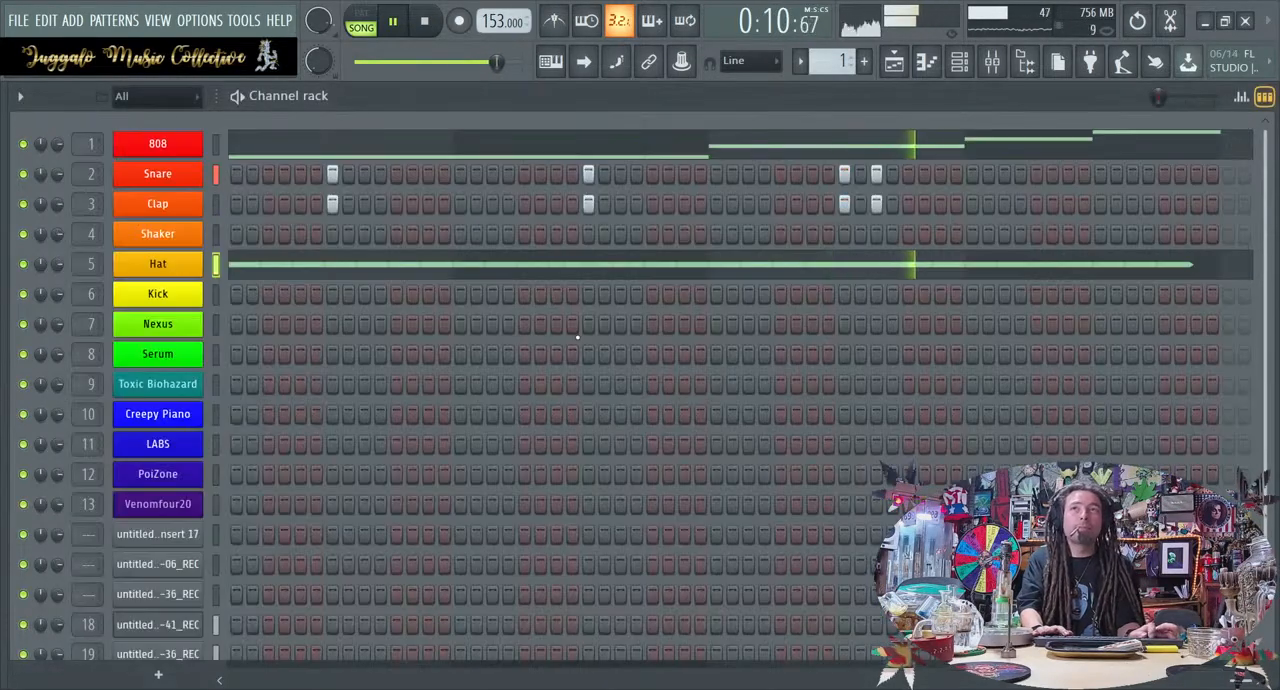
# Reopen the Hat piano roll and listen to the loop from the start
pyautogui.click(385, 262)
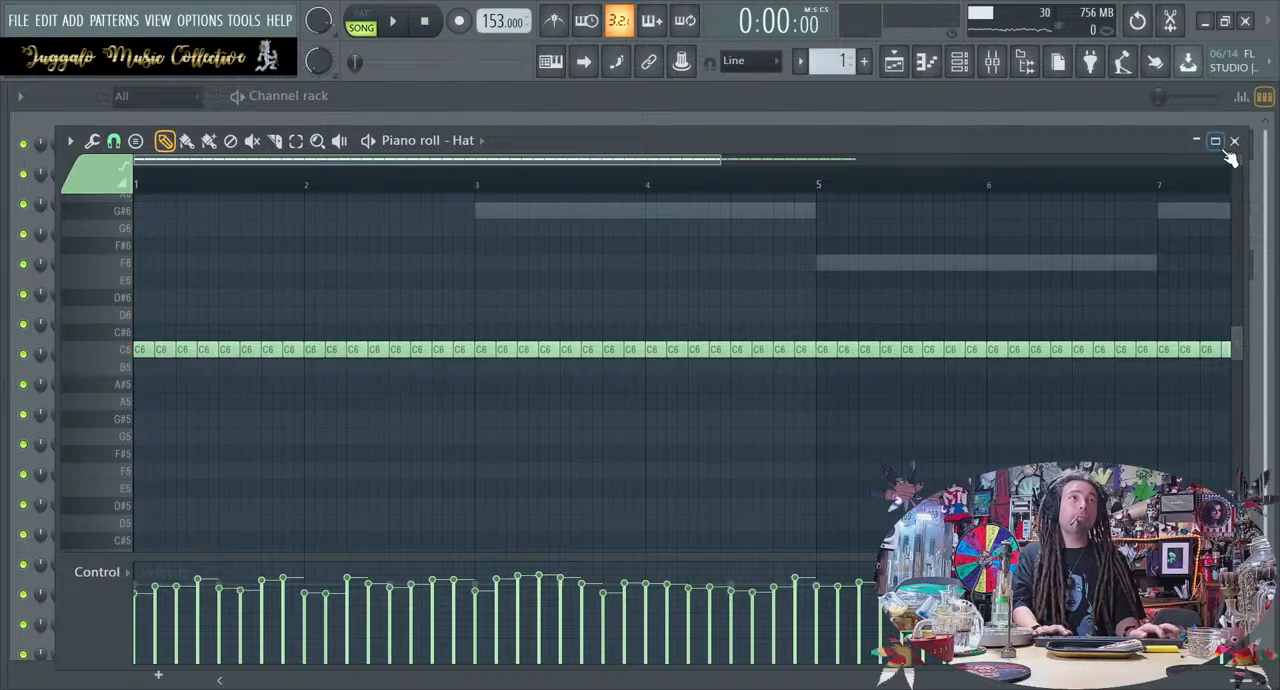
pyautogui.click(1234, 141)
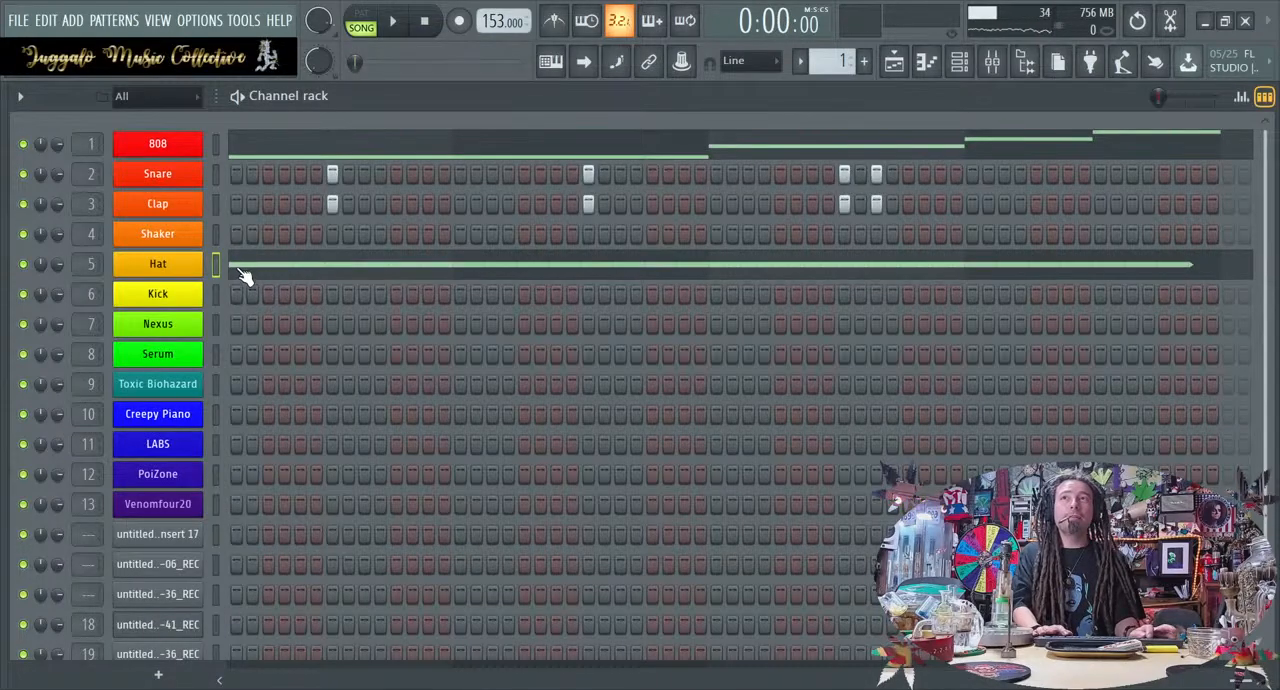
pyautogui.click(278, 272)
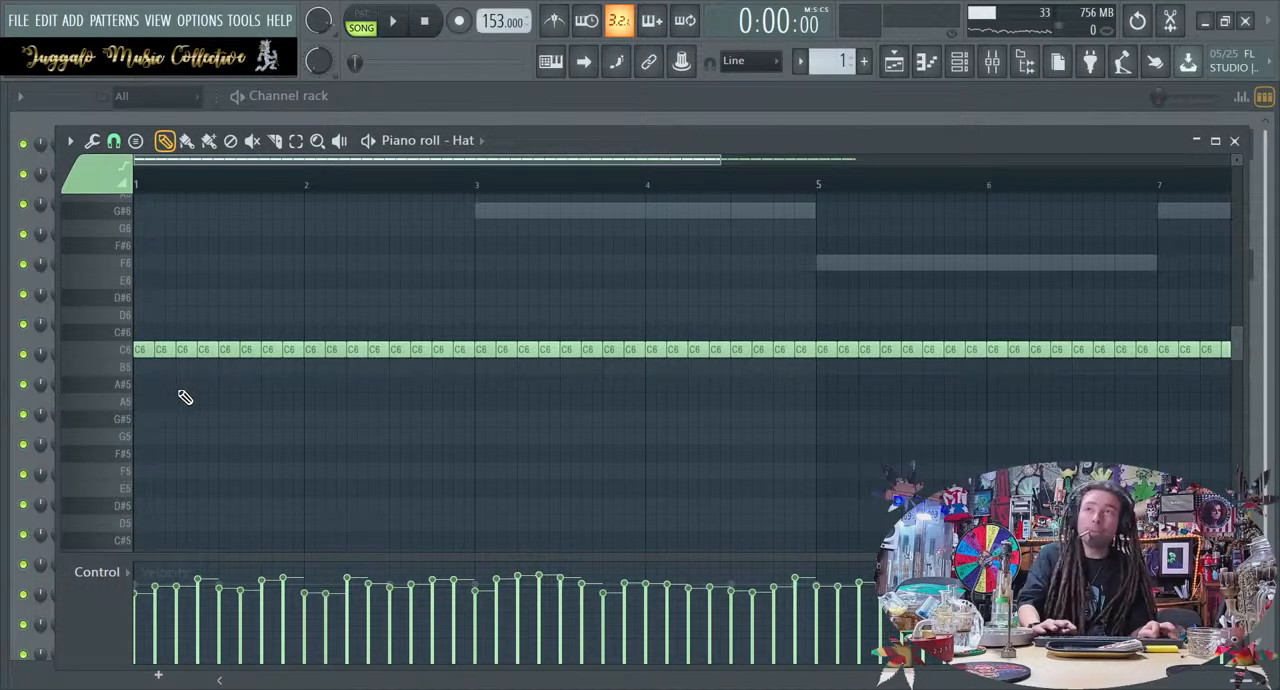
pyautogui.press('space')
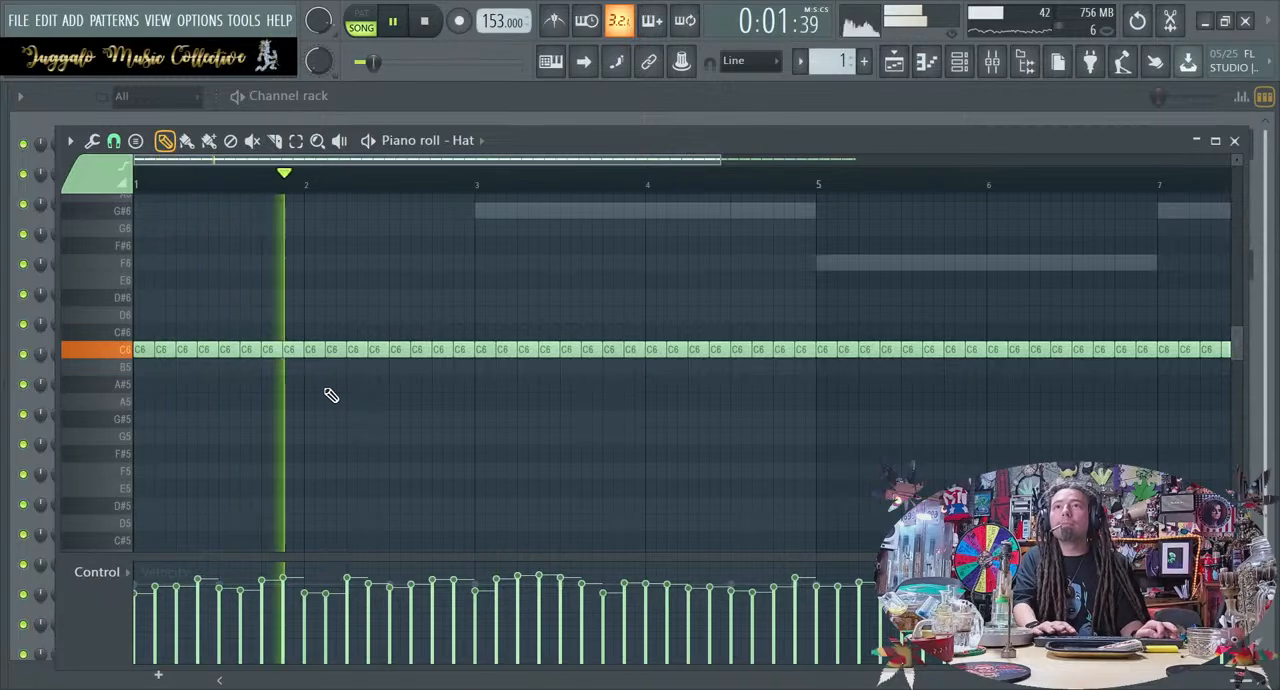
# Delete the Hat notes on beat 3 of bars 1 and 2, and chop the note after the first gap in two
pyautogui.press('space')
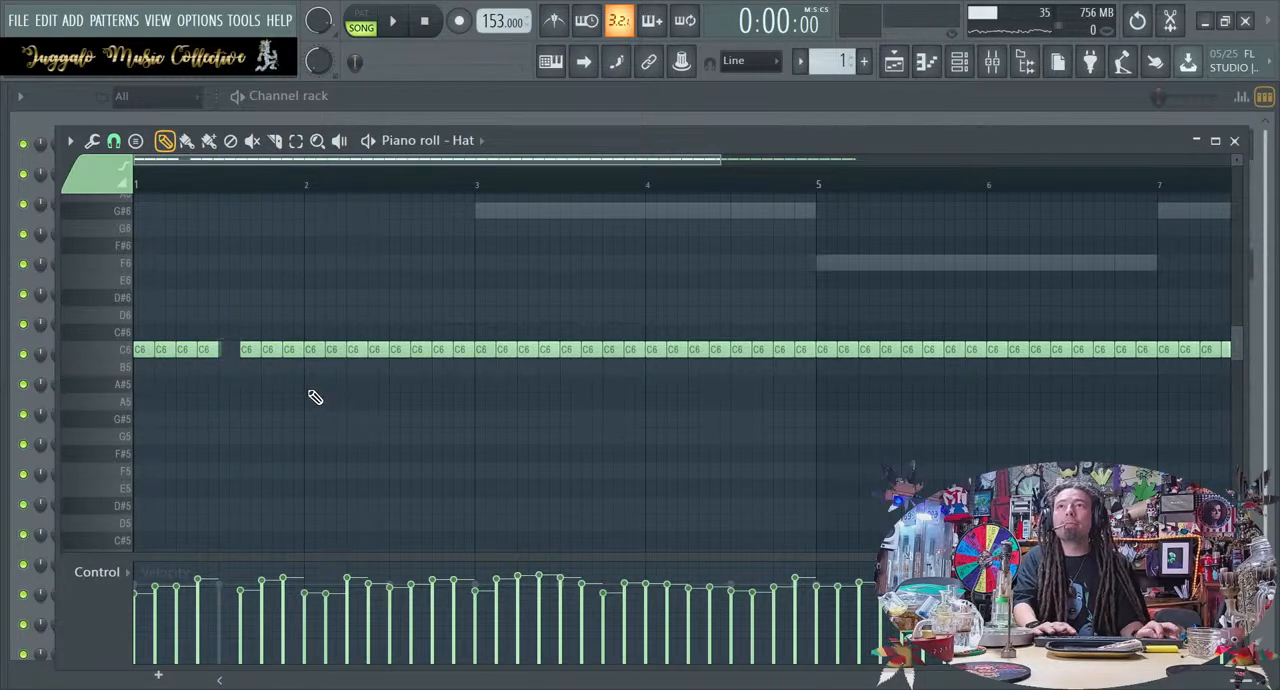
pyautogui.press('space')
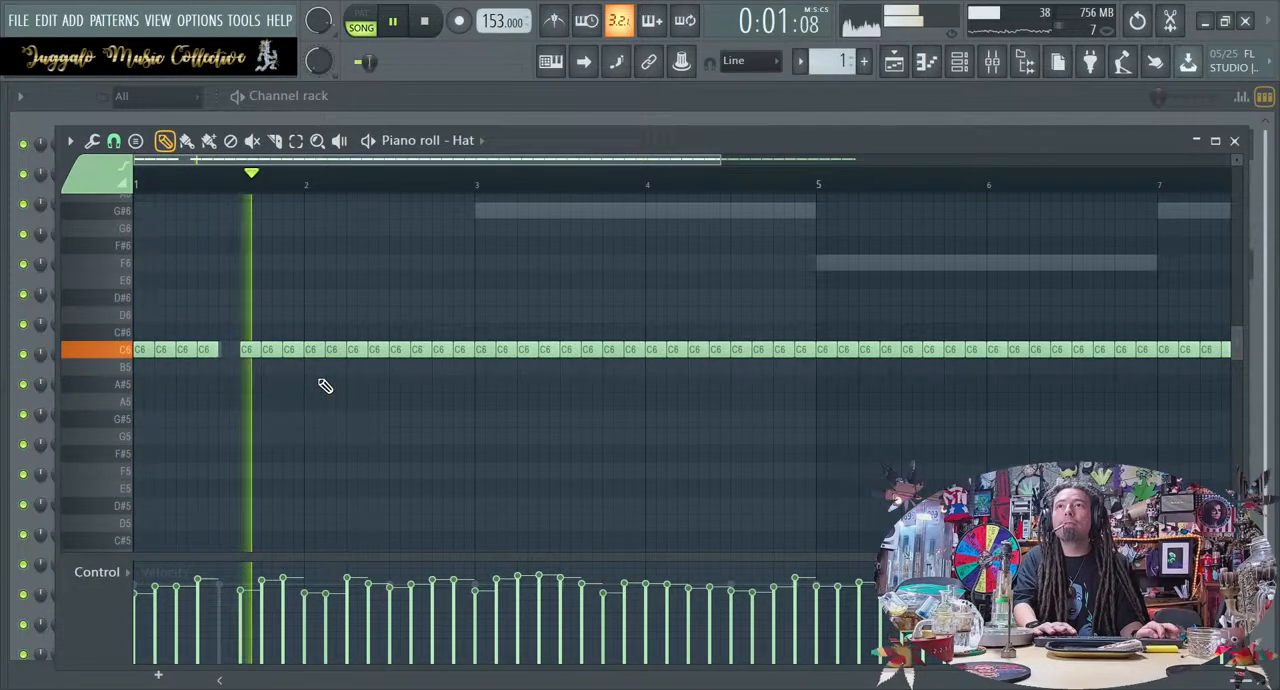
pyautogui.press('space')
pyautogui.press('space')
pyautogui.rightClick(406, 352)
pyautogui.press('space')
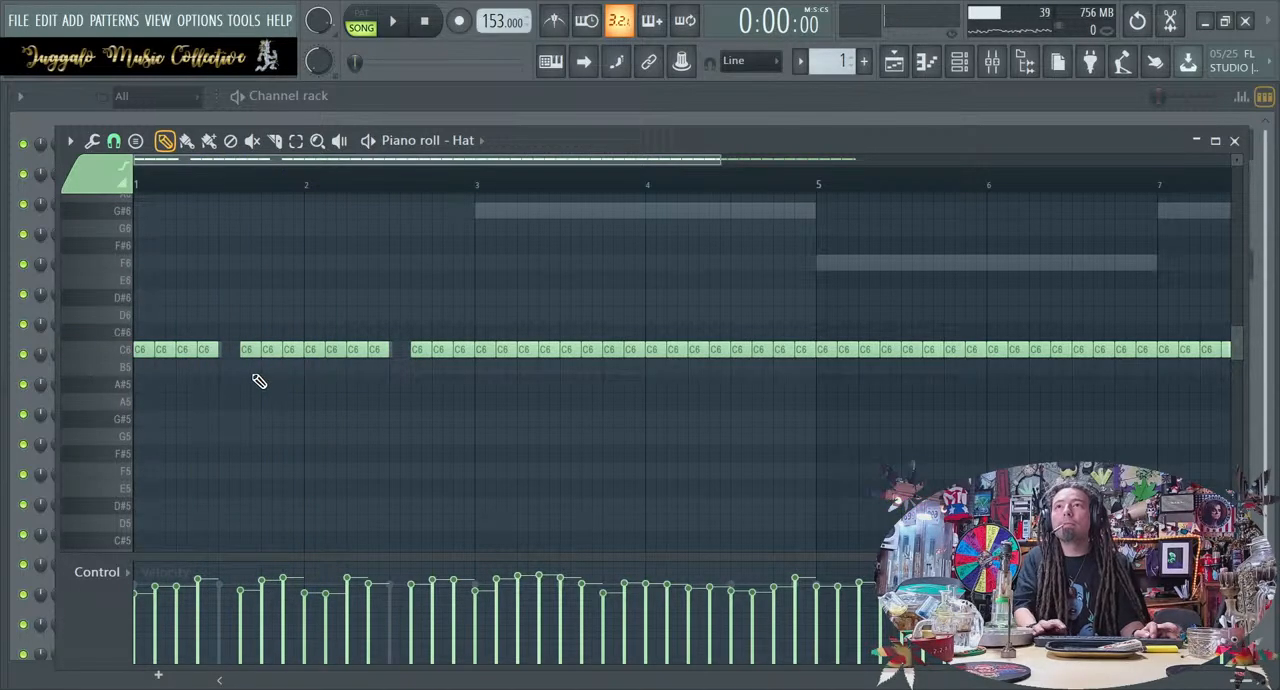
pyautogui.hotkey('alt', 'u')
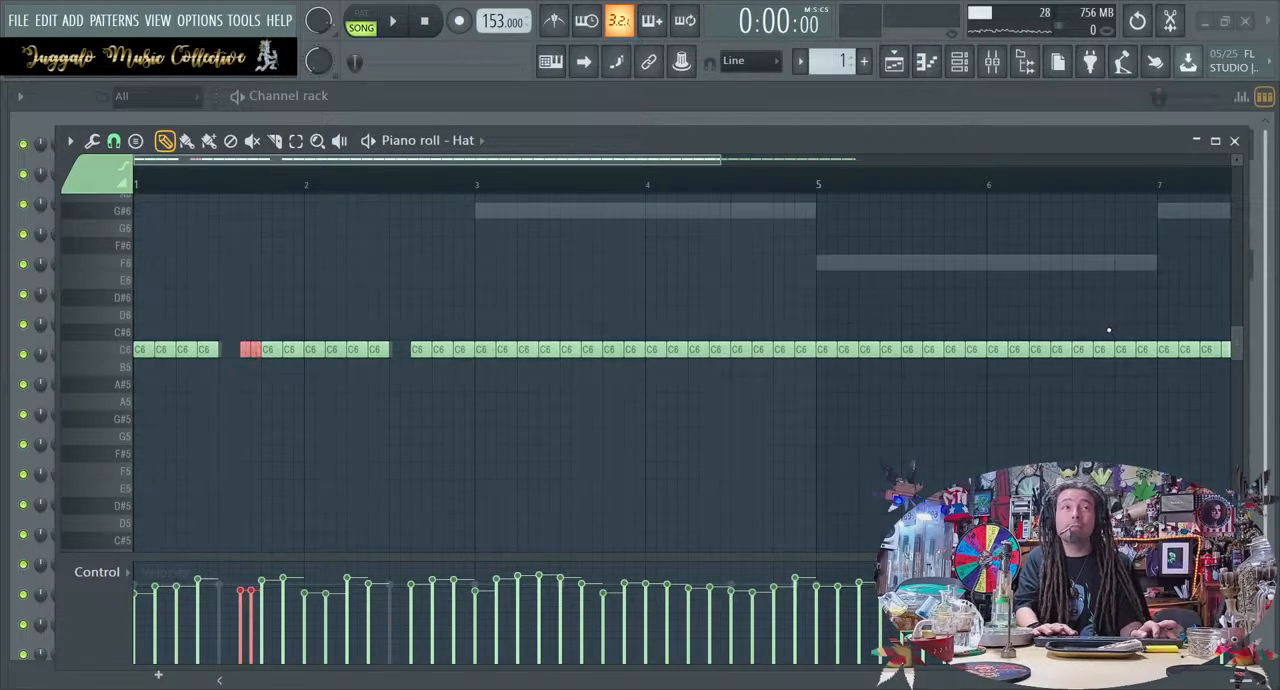
# Delete the Hat note on beat 3 of bar 3 and chop that bar's first note in two, checking by ear
pyautogui.press('space')
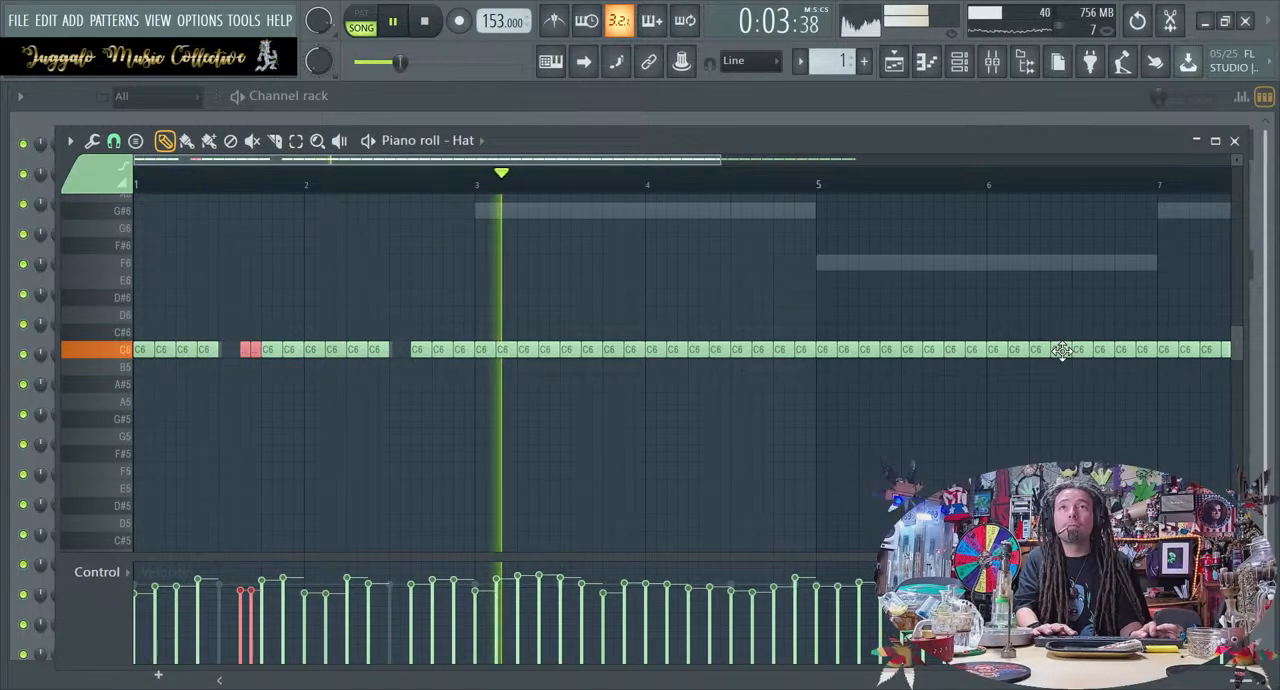
pyautogui.press('space')
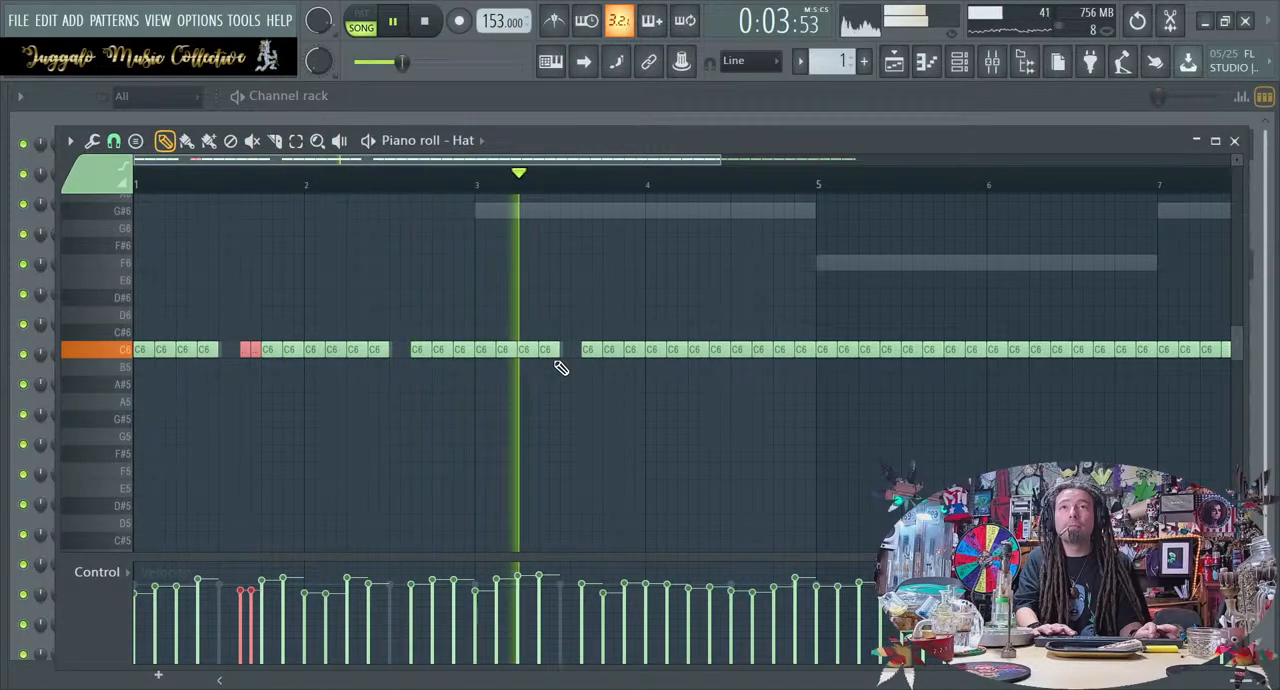
pyautogui.press('space')
pyautogui.click(481, 349)
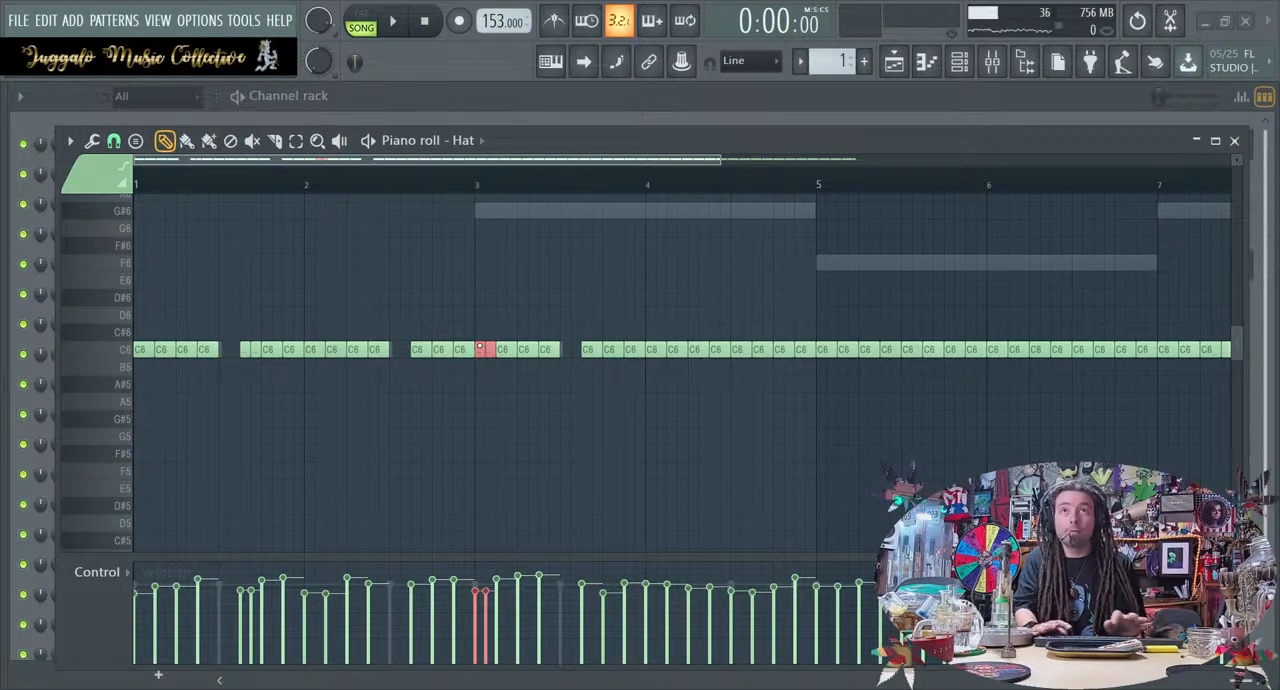
pyautogui.press('space')
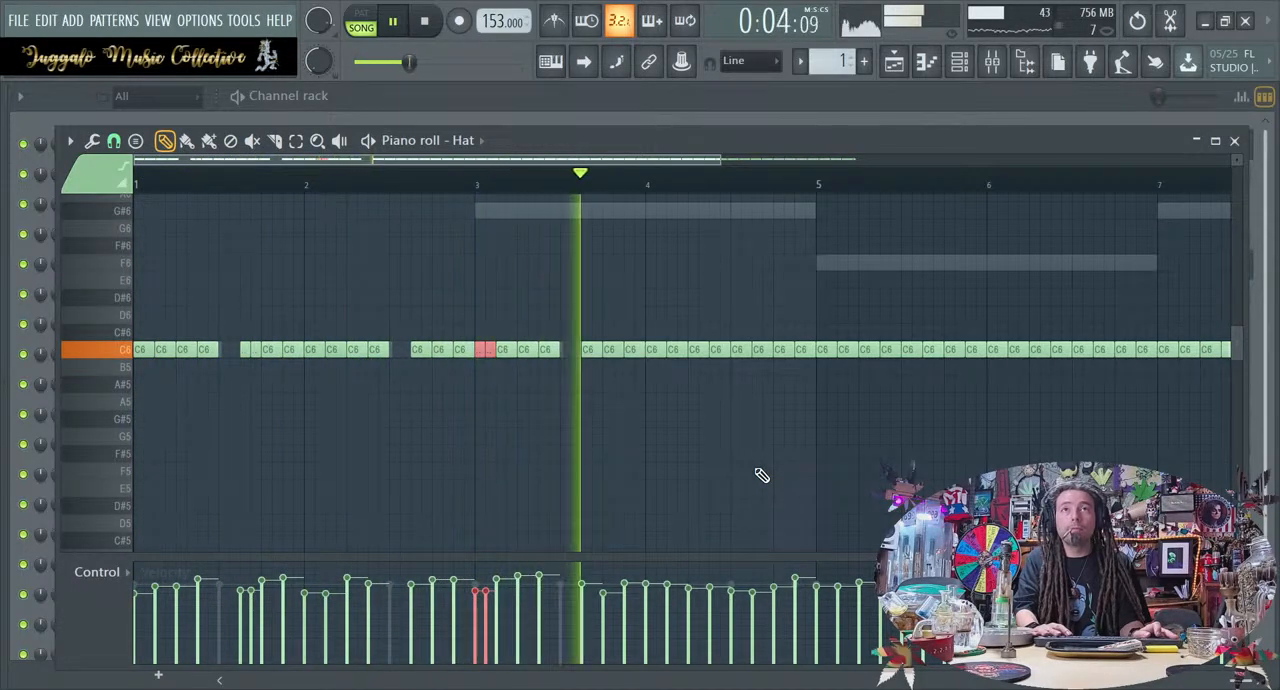
pyautogui.press('space')
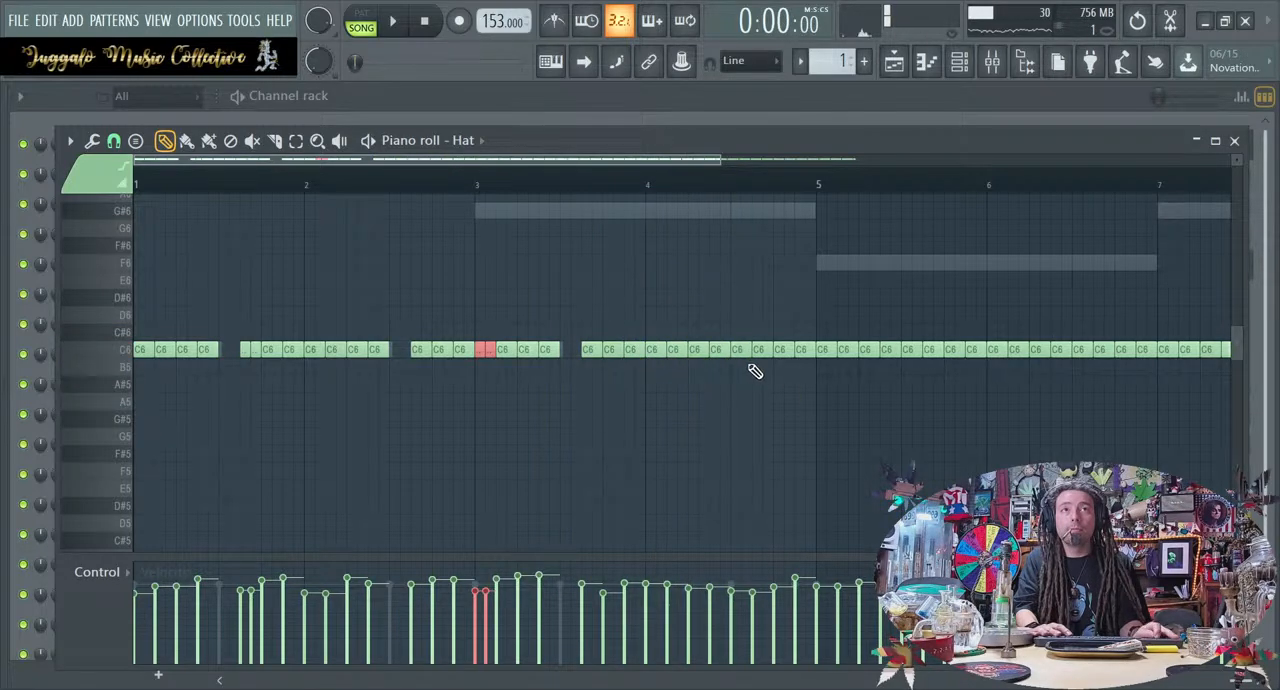
# Delete the two Hat notes starting on beat 3 of bar 4, and chop the second note of bar 5 in two
pyautogui.rightClick(750, 354)
pyautogui.press('space')
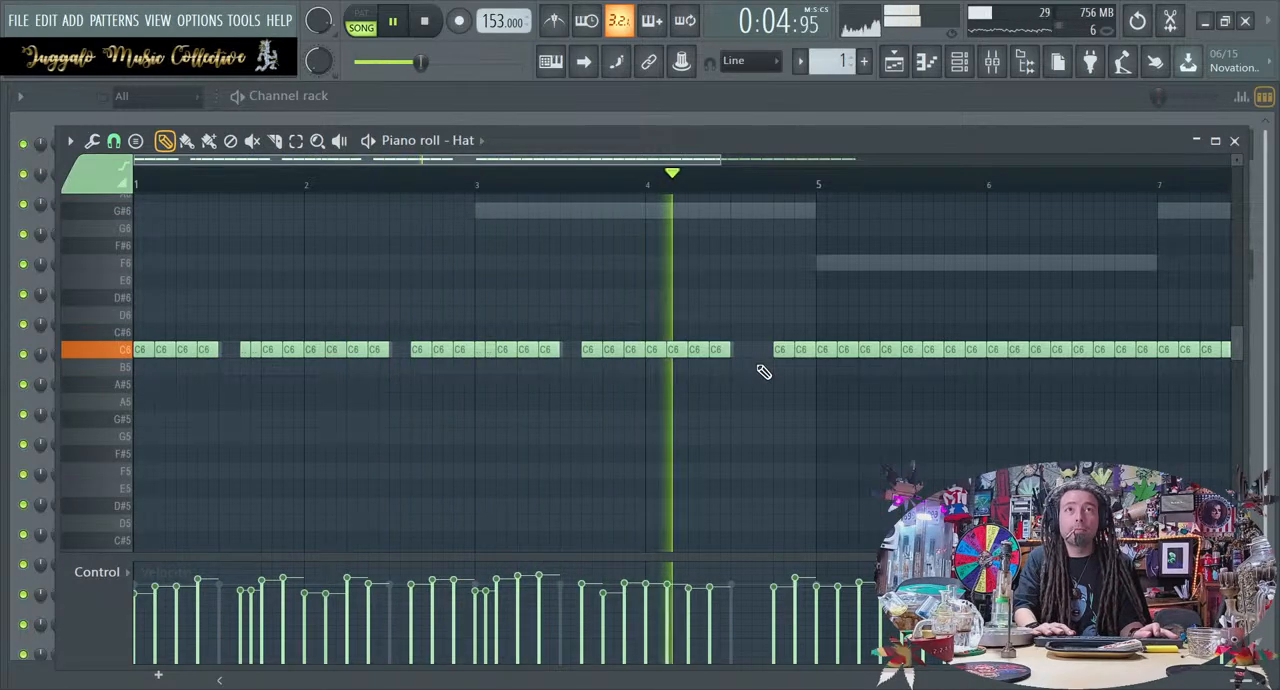
pyautogui.press('space')
pyautogui.keyDown('ctrl'); pyautogui.click(846, 350); pyautogui.keyUp('ctrl')
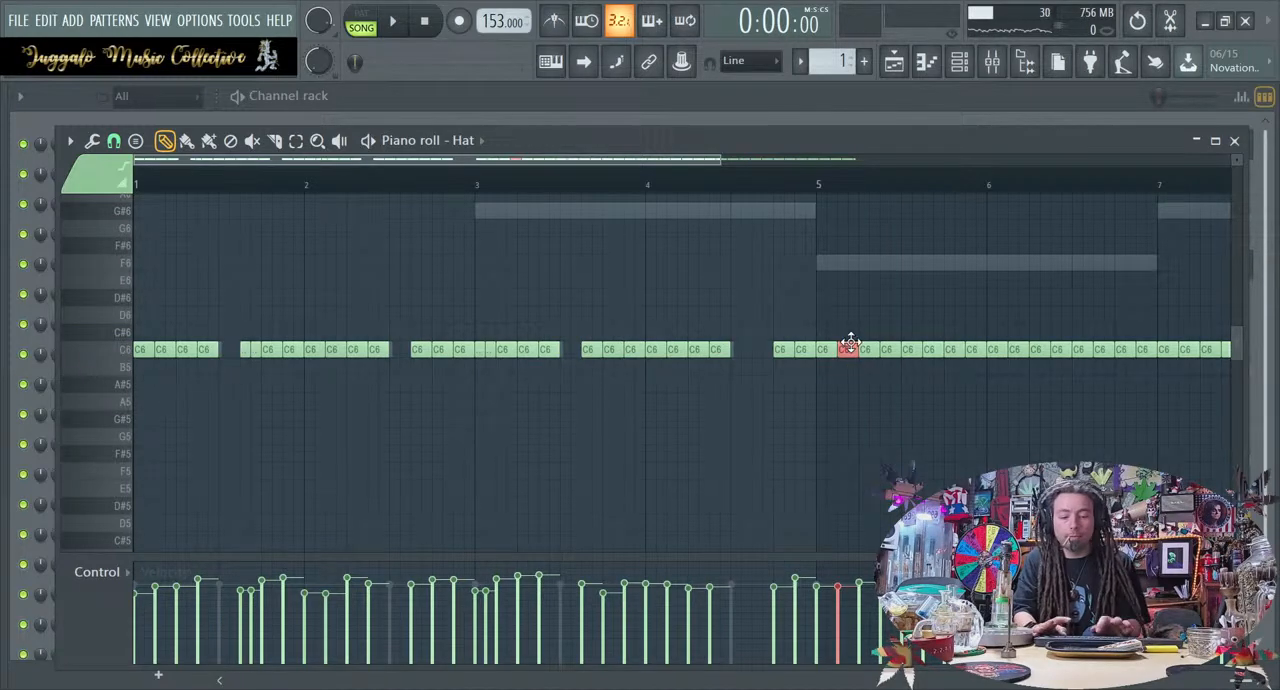
pyautogui.press('space')
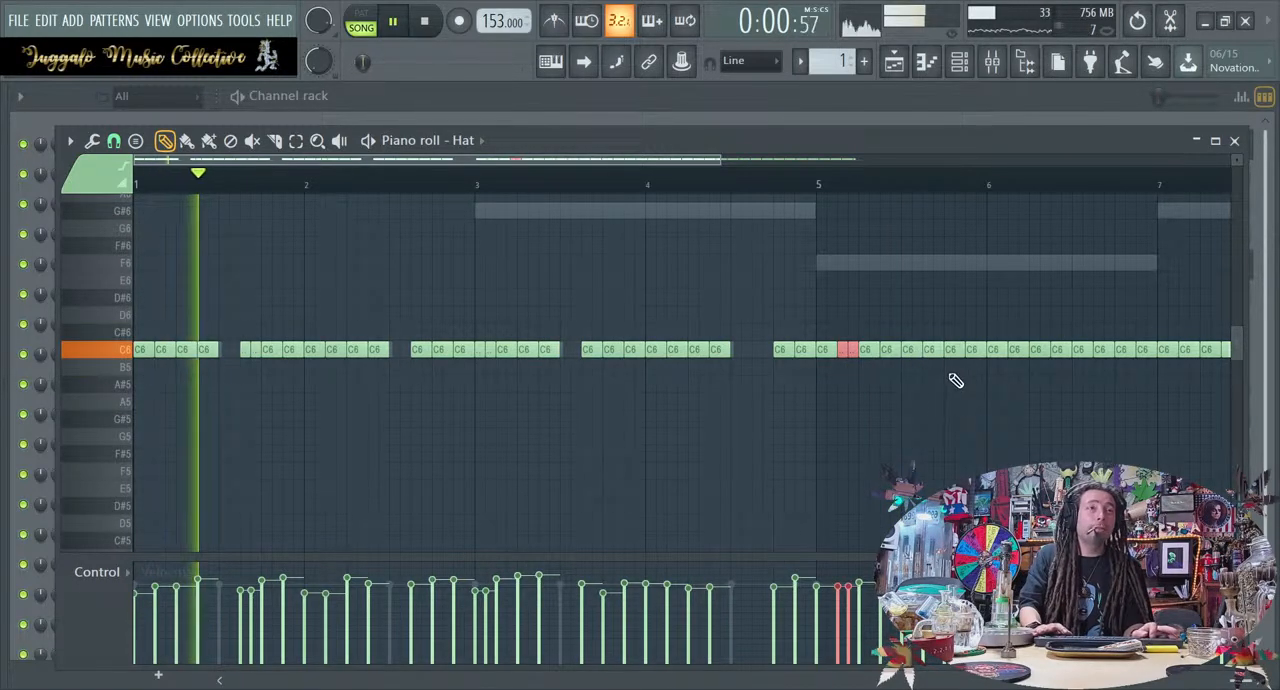
# Chop the Hat note on beat 4 of bar 6 into four, and listen again from bar 4 onward
pyautogui.scroll(1, 957, 380)
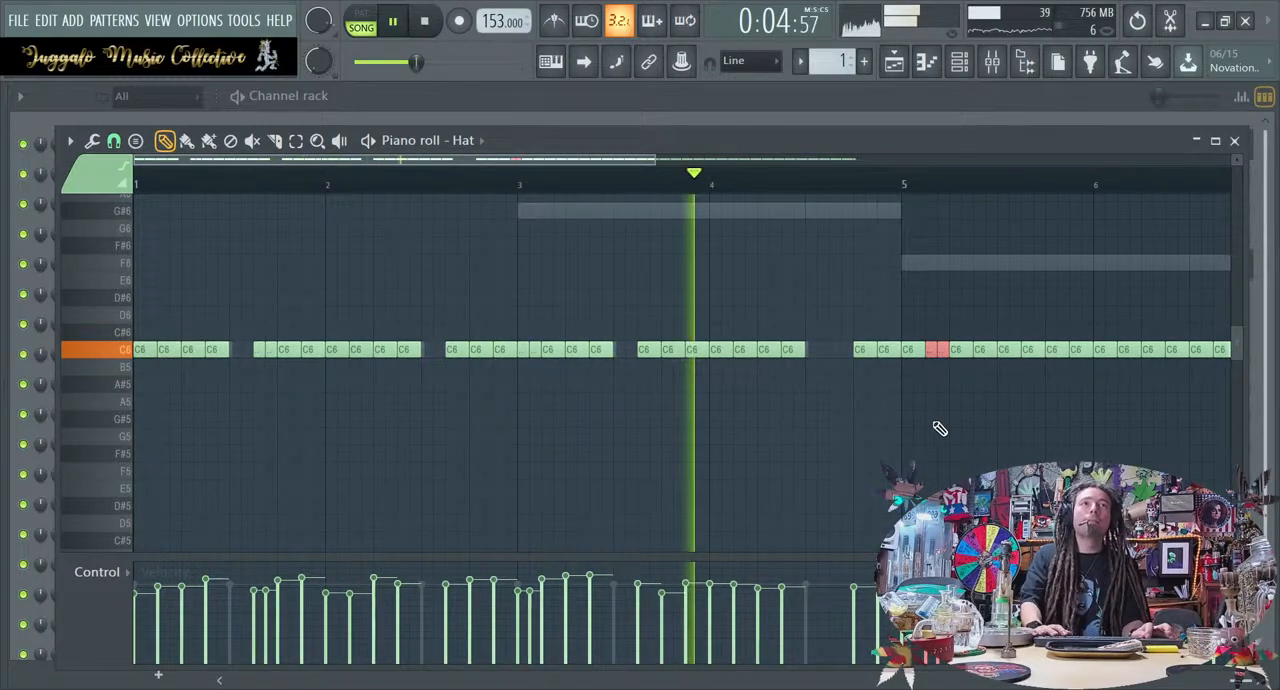
pyautogui.scroll(3, 931, 420)
pyautogui.hscroll(2, 932, 420)
pyautogui.hscroll(1, 932, 420)
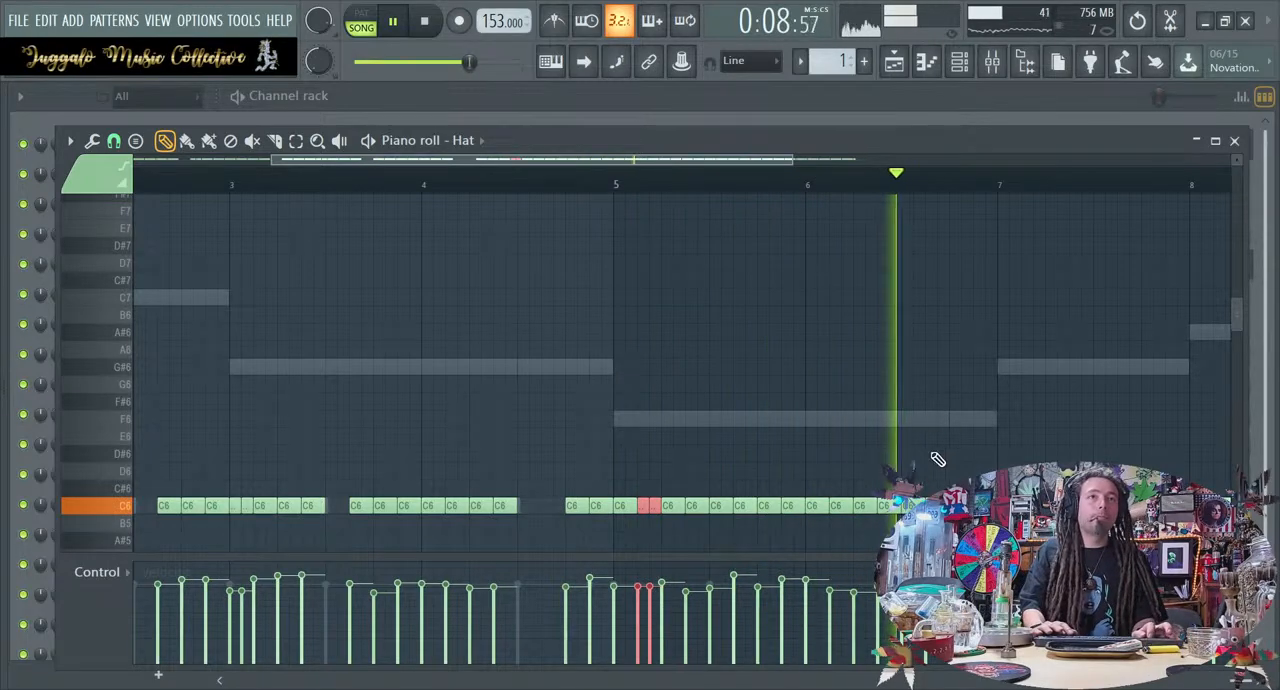
pyautogui.press('space')
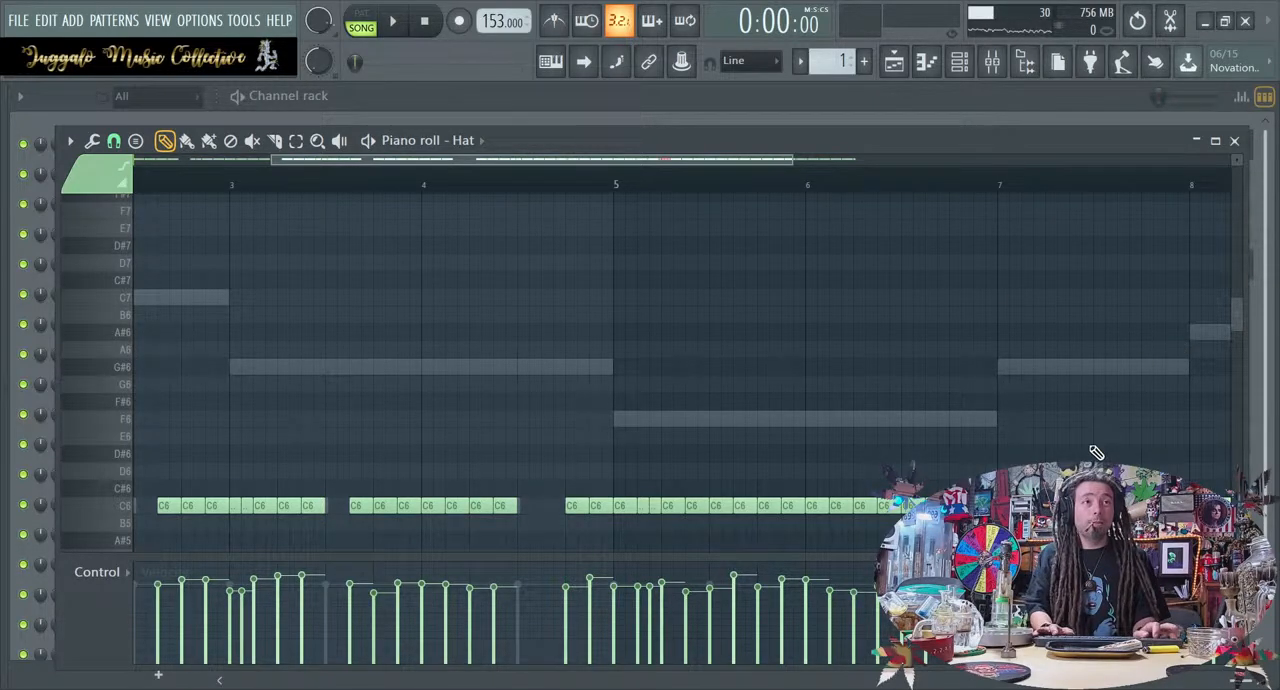
pyautogui.press('space')
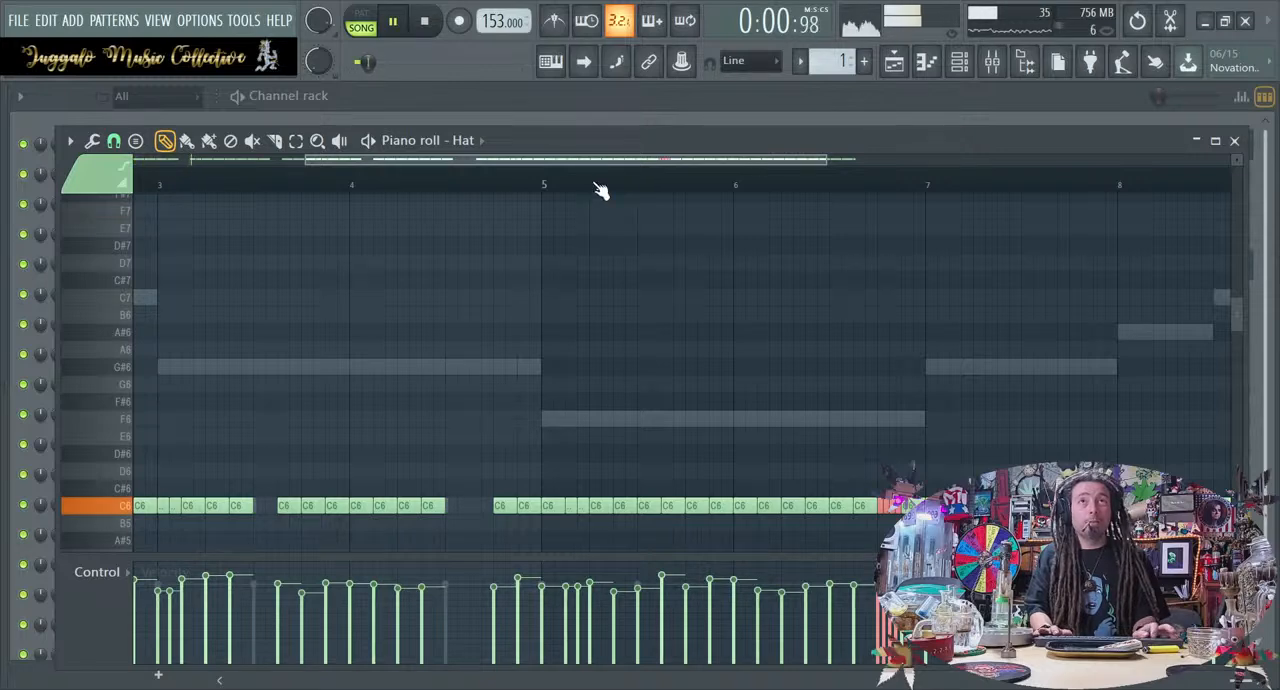
pyautogui.click(350, 178)
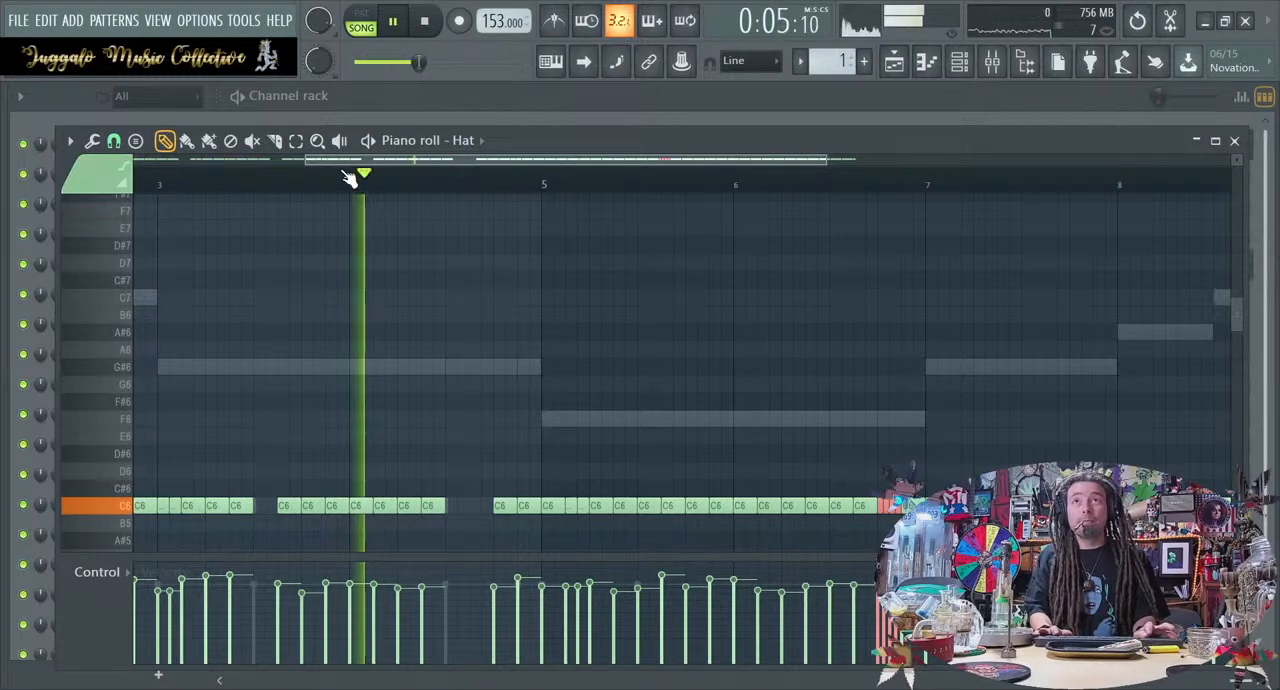
pyautogui.click(353, 179)
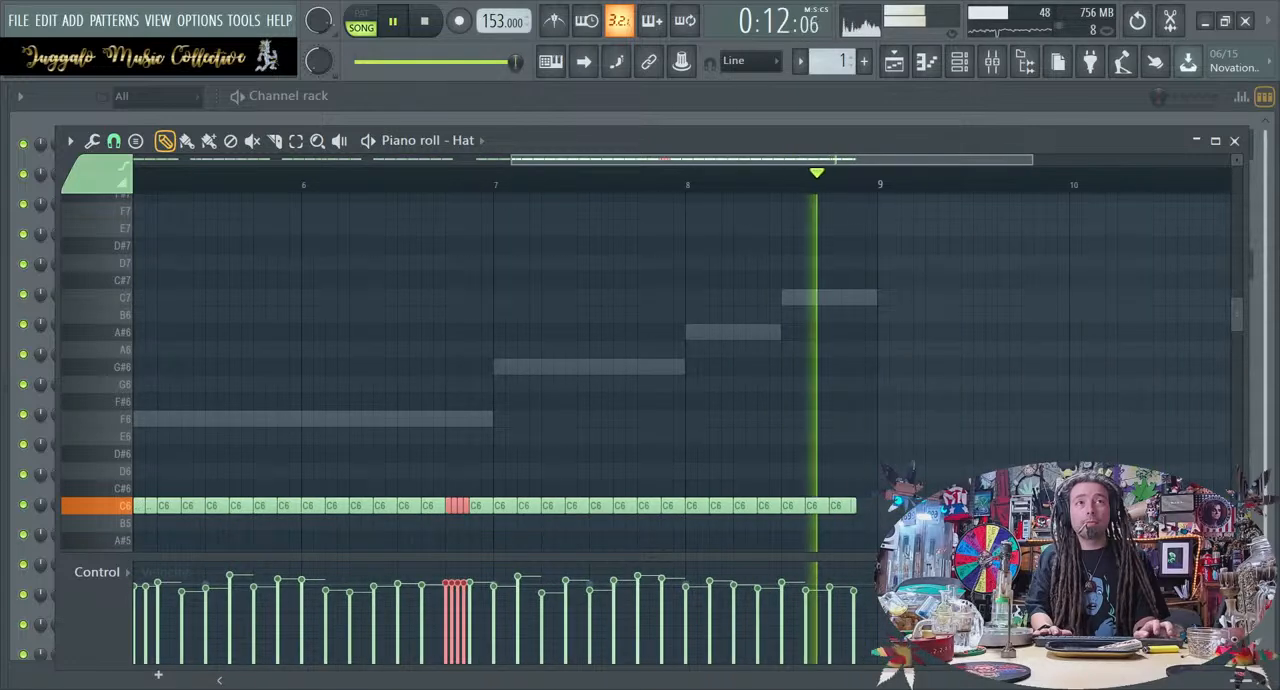
# Clear the three Hat notes from beat 3 of bar 7 and put back the one on beat 3
pyautogui.press('space')
pyautogui.click(771, 524)
pyautogui.rightClick(778, 525)
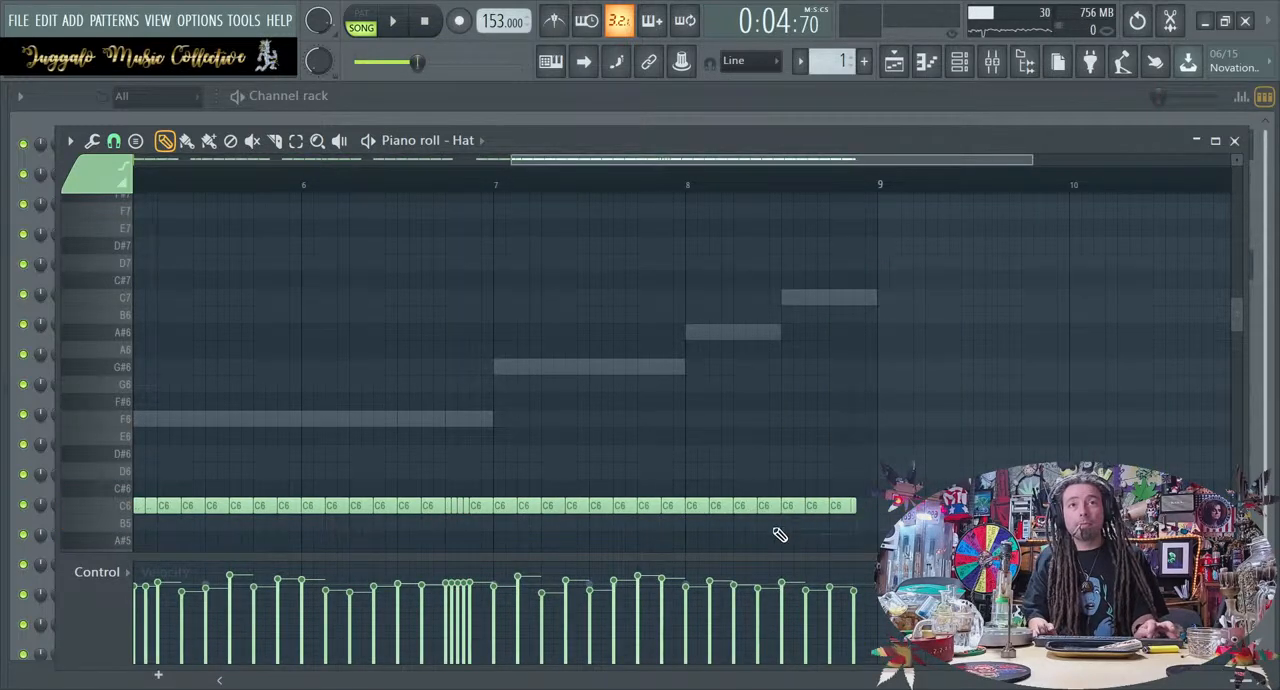
pyautogui.rightClick(638, 507)
pyautogui.rightClick(620, 507)
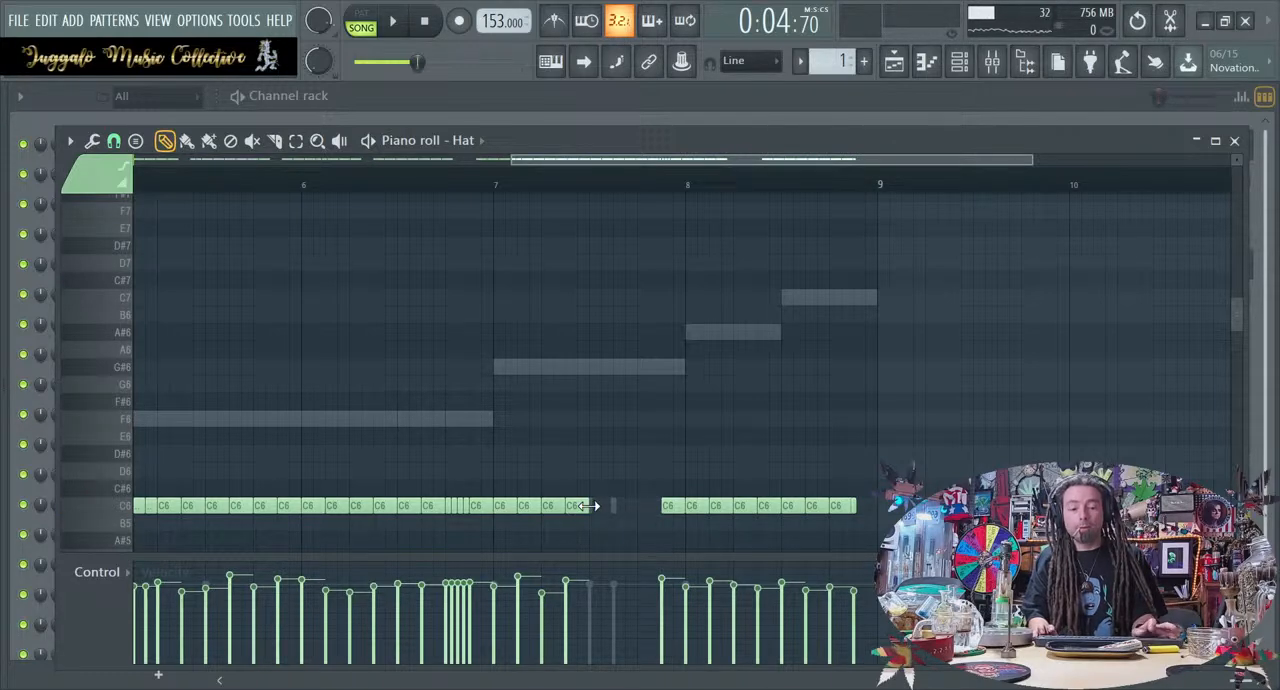
pyautogui.click(596, 506)
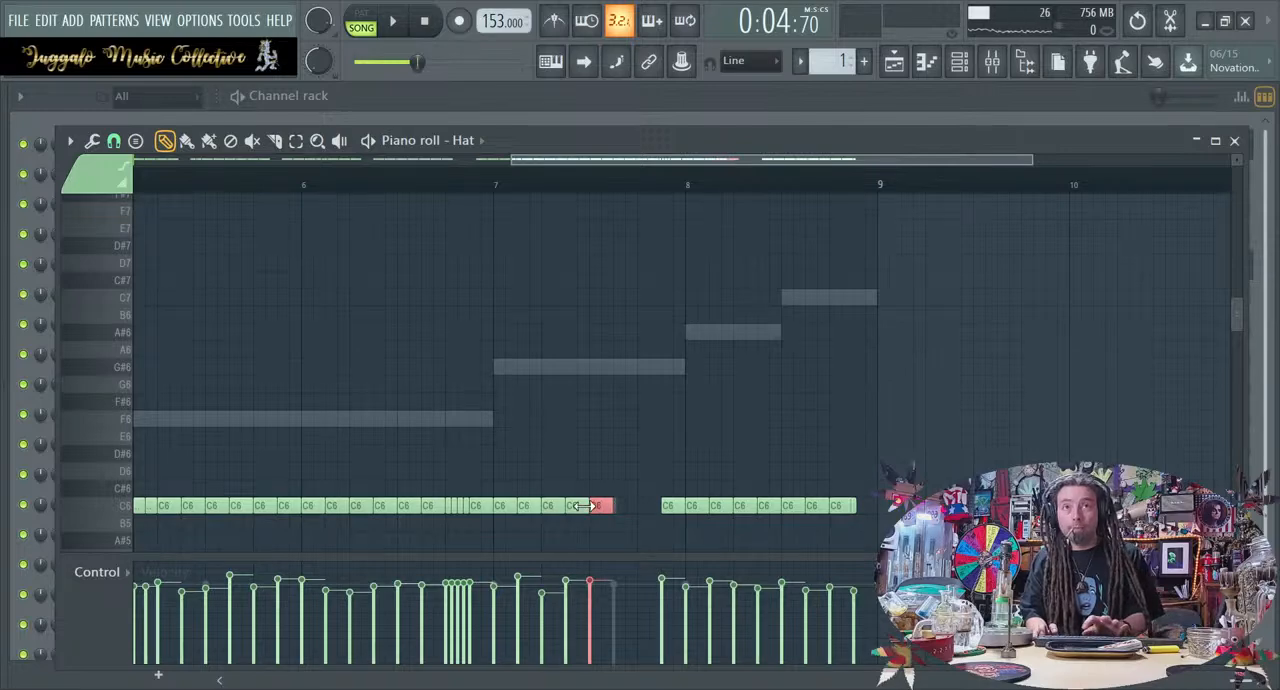
# Chop the Hat note just before bar 8 into four and the final Hat note in two, and play the loop
pyautogui.click(669, 507)
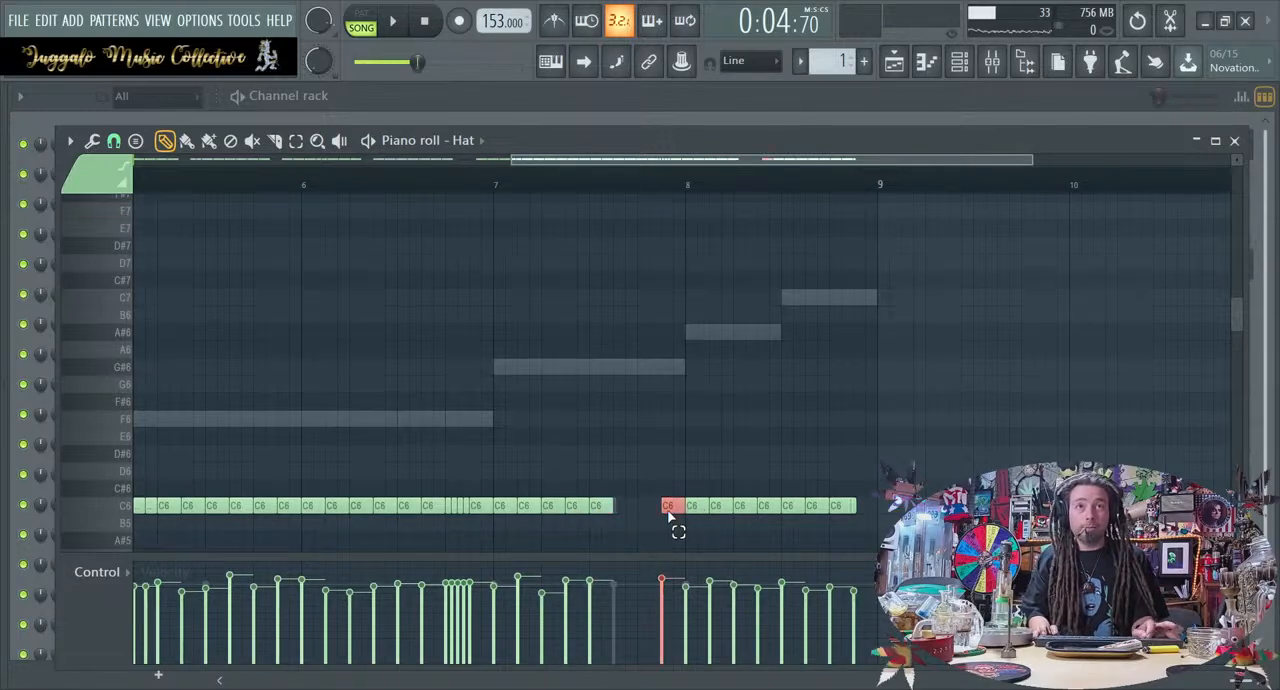
pyautogui.hotkey('ctrl', 'u')
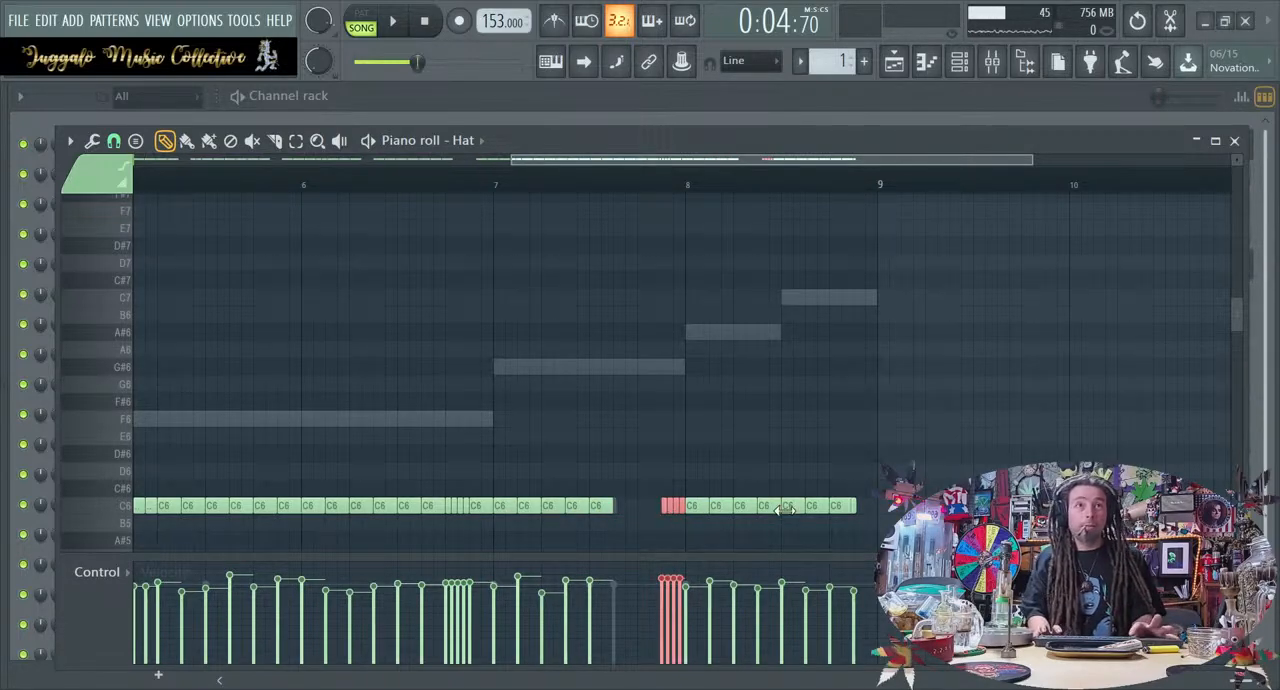
pyautogui.scroll(-3, 785, 510)
pyautogui.press('space')
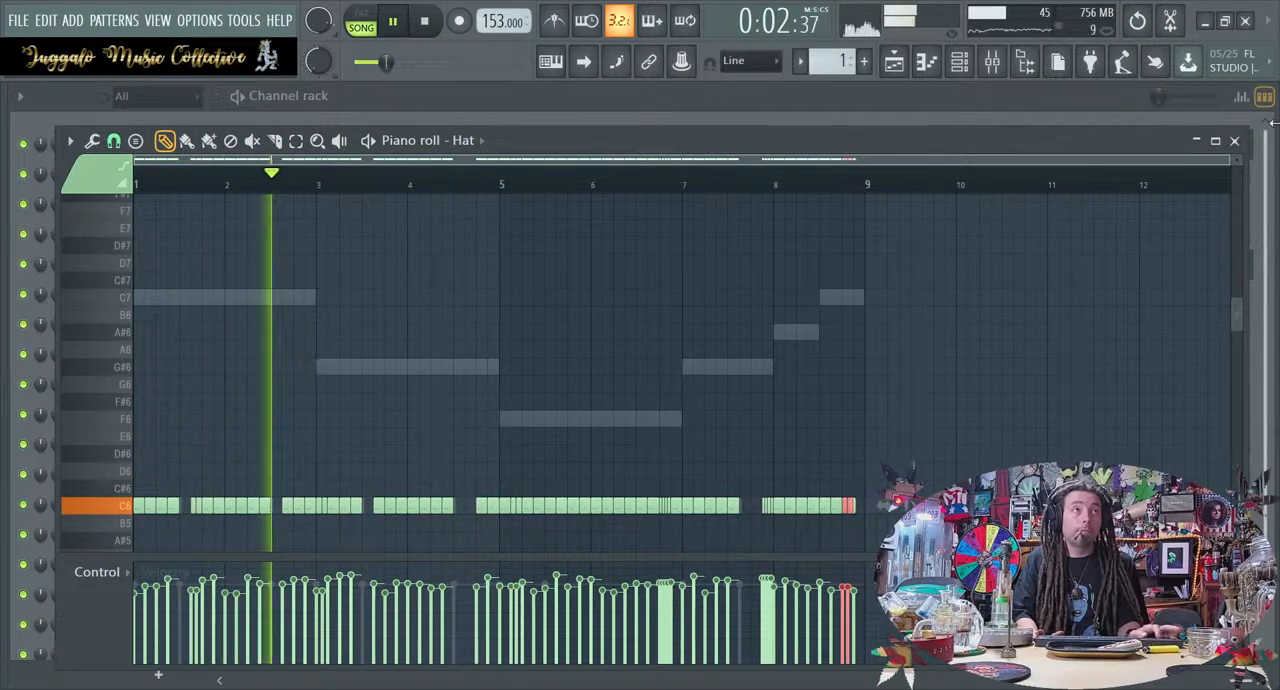
# Close the Hat piano roll, turn on typing-keyboard note input, and arm recording with the LABS channel selected
pyautogui.click(1237, 142)
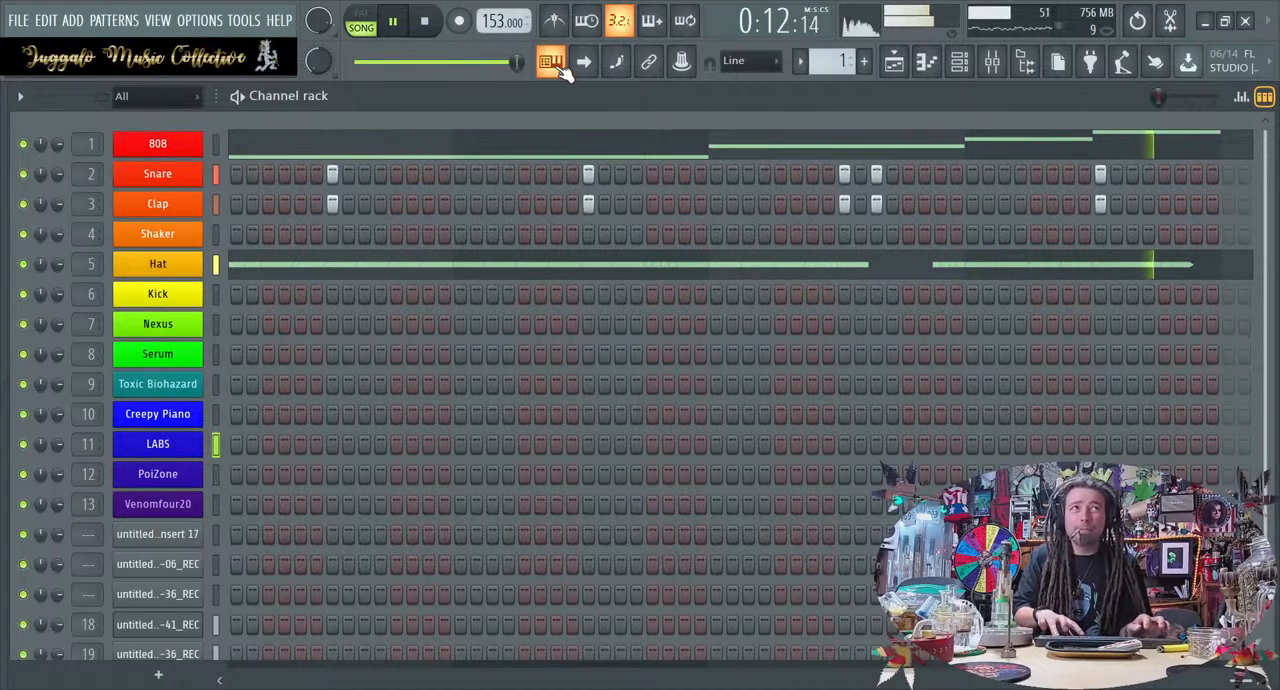
pyautogui.press('space')
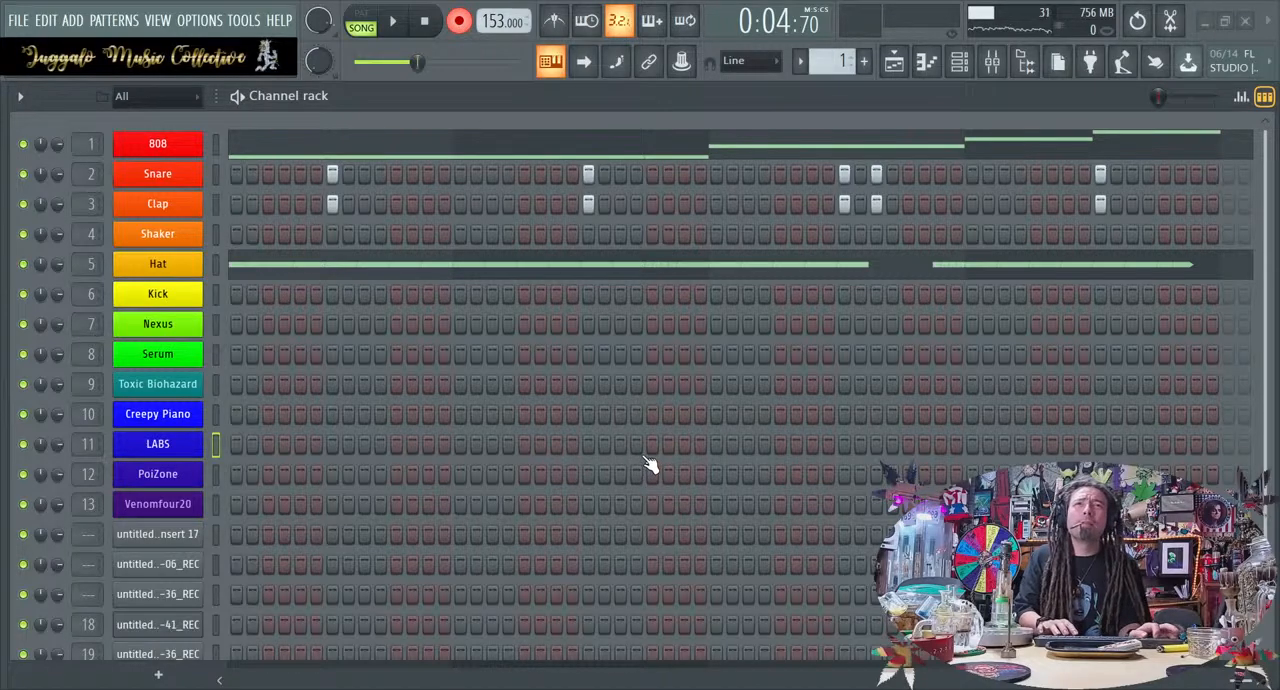
pyautogui.press('space')
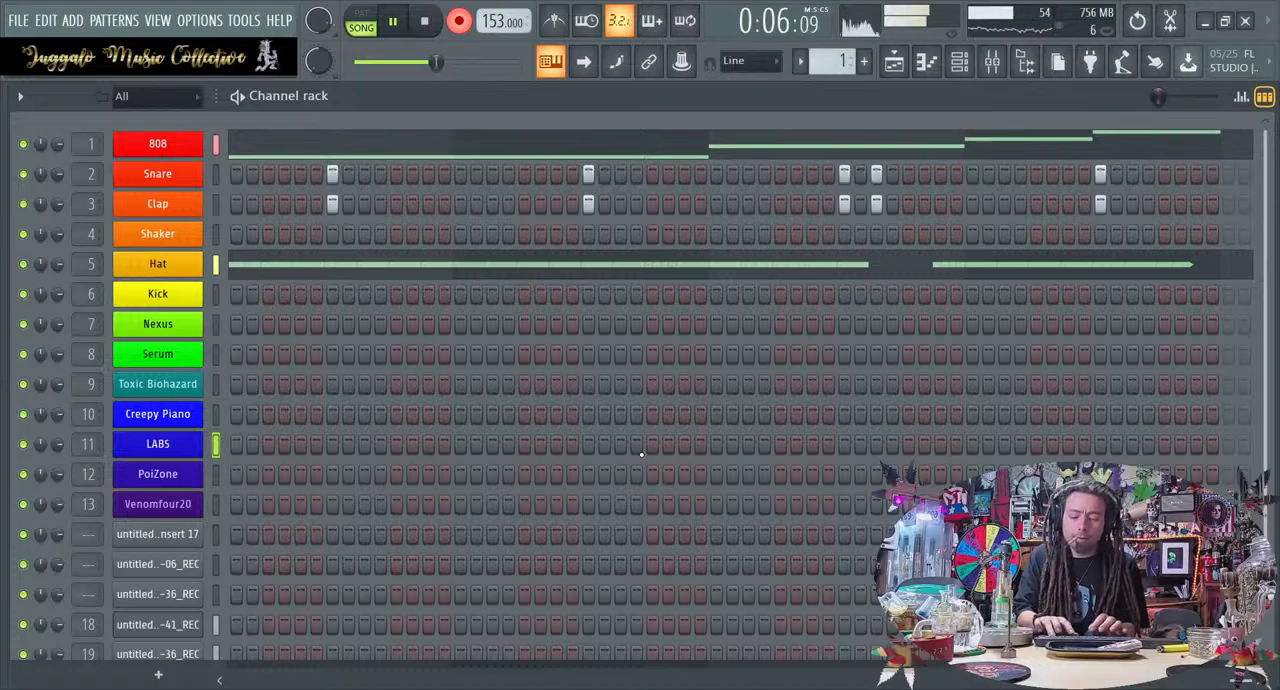
pyautogui.press('space')
pyautogui.click(428, 21)
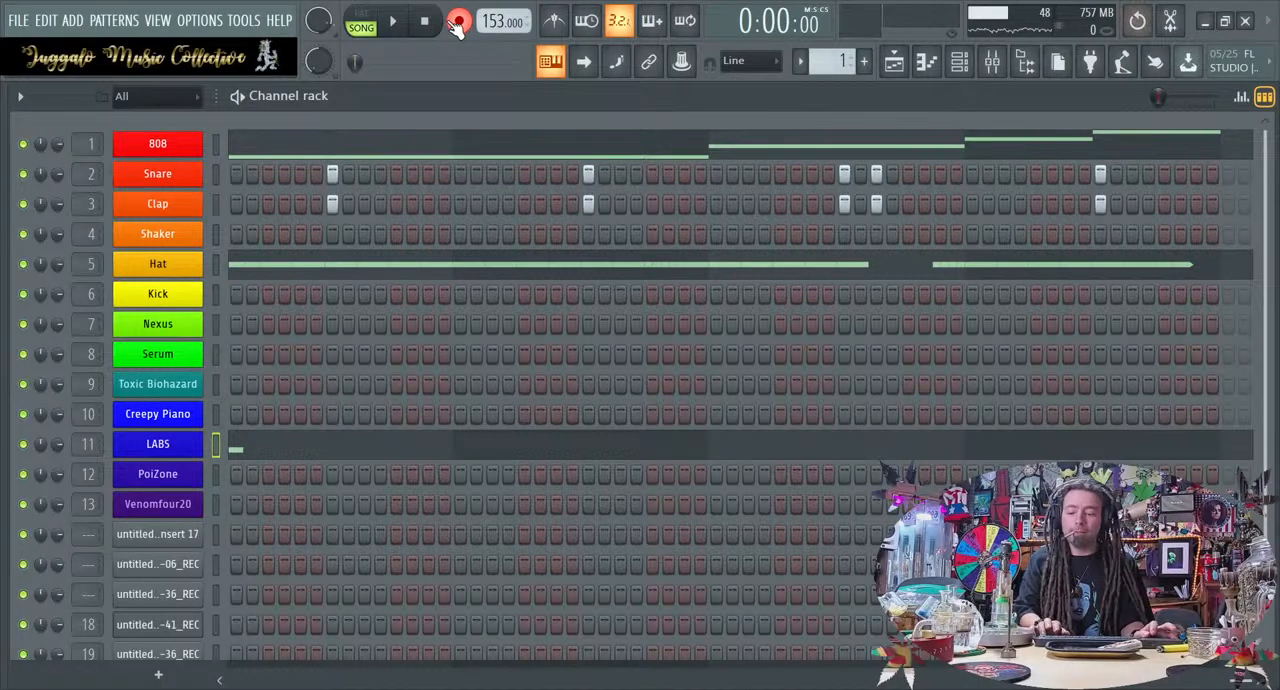
pyautogui.hotkey('ctrl', 'z')
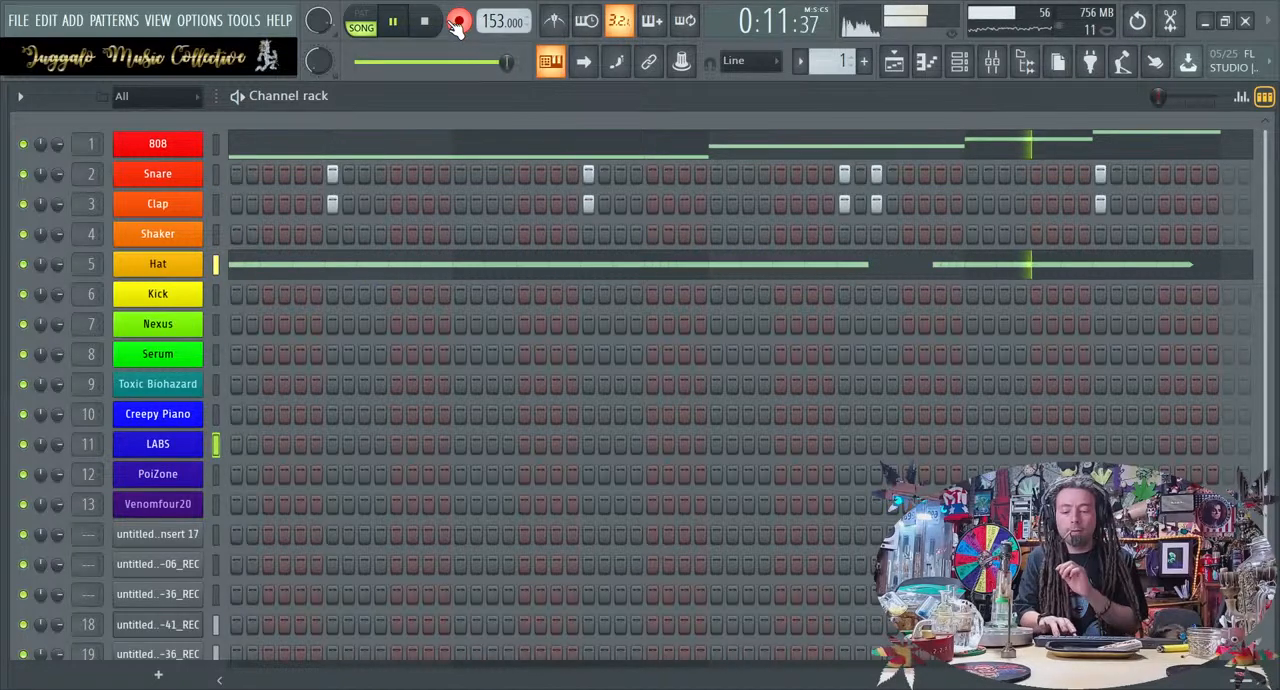
# Record a sustained LABS melody across the eight-bar loop, disarm recording, and play the take back
pyautogui.press('space')
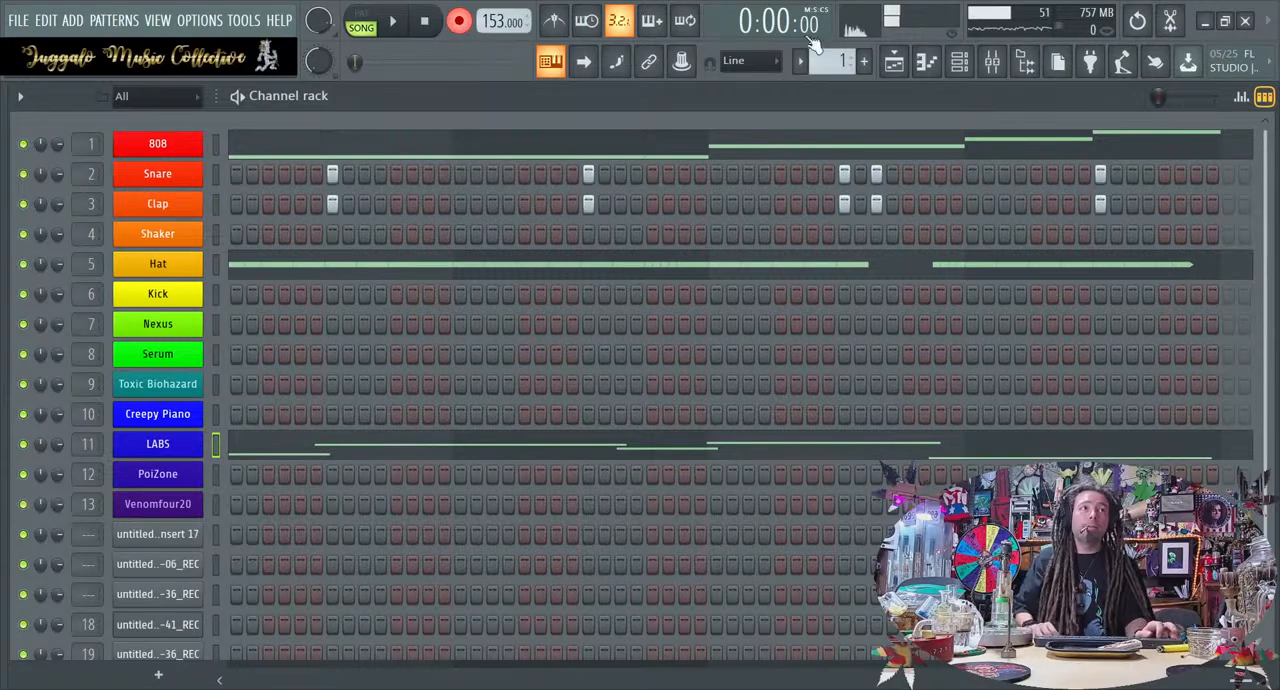
pyautogui.scroll(-3, 600, 332)
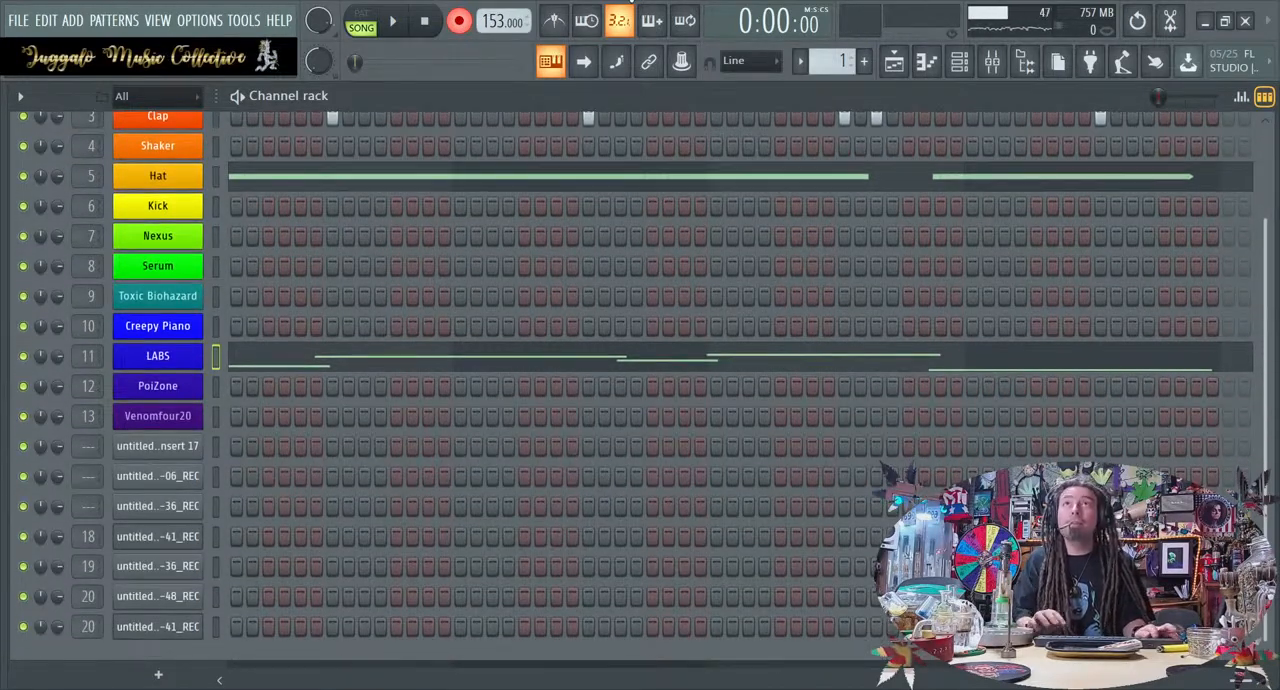
pyautogui.click(393, 22)
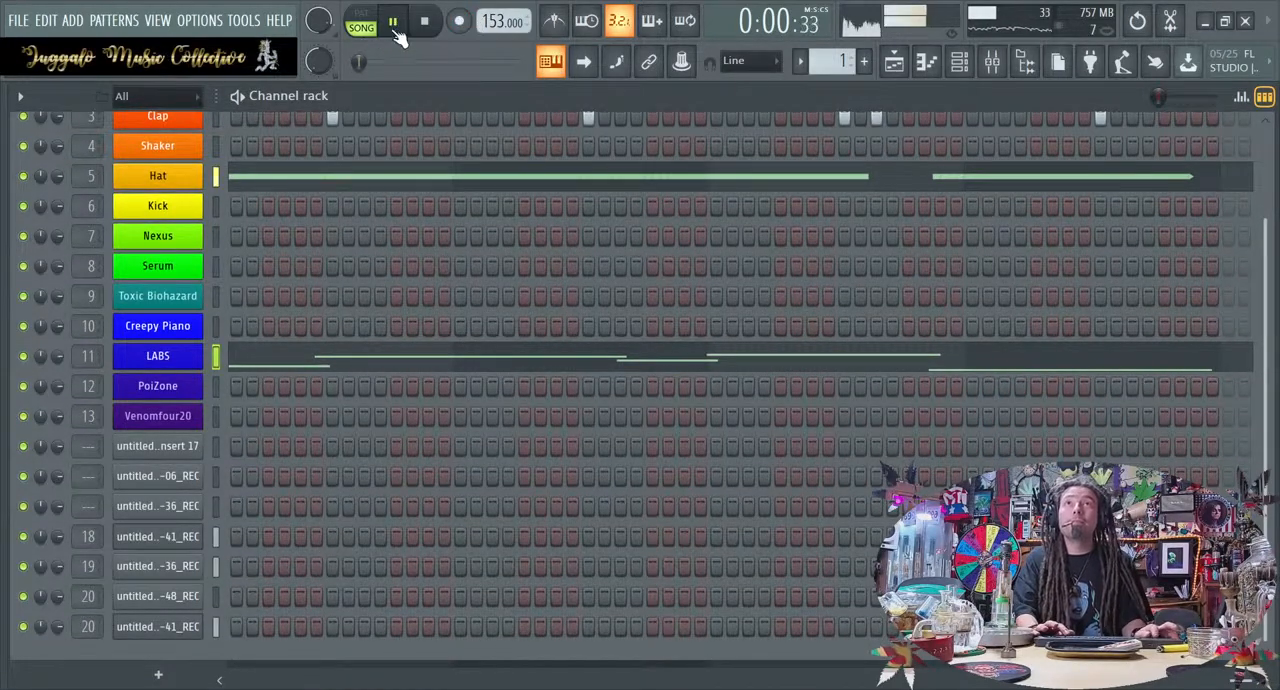
# Open the mixer, stop the loop, and check the panned guitar inserts 18 and 19
pyautogui.click(991, 62)
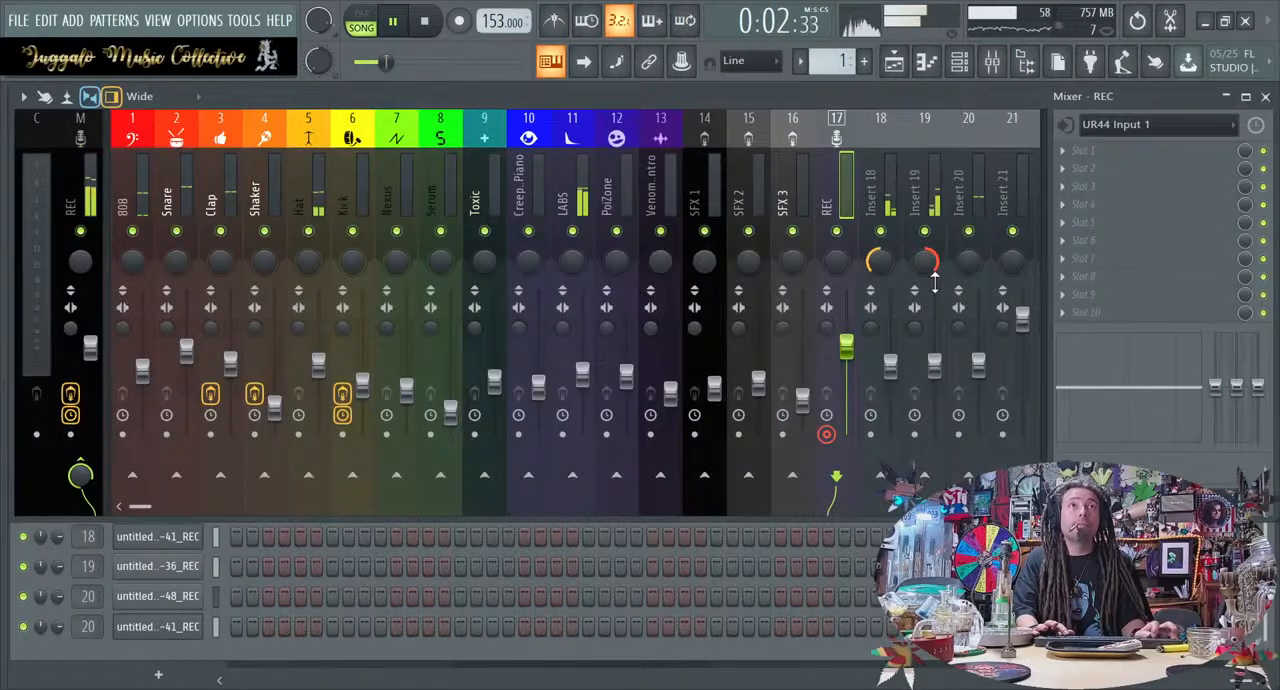
pyautogui.press('space')
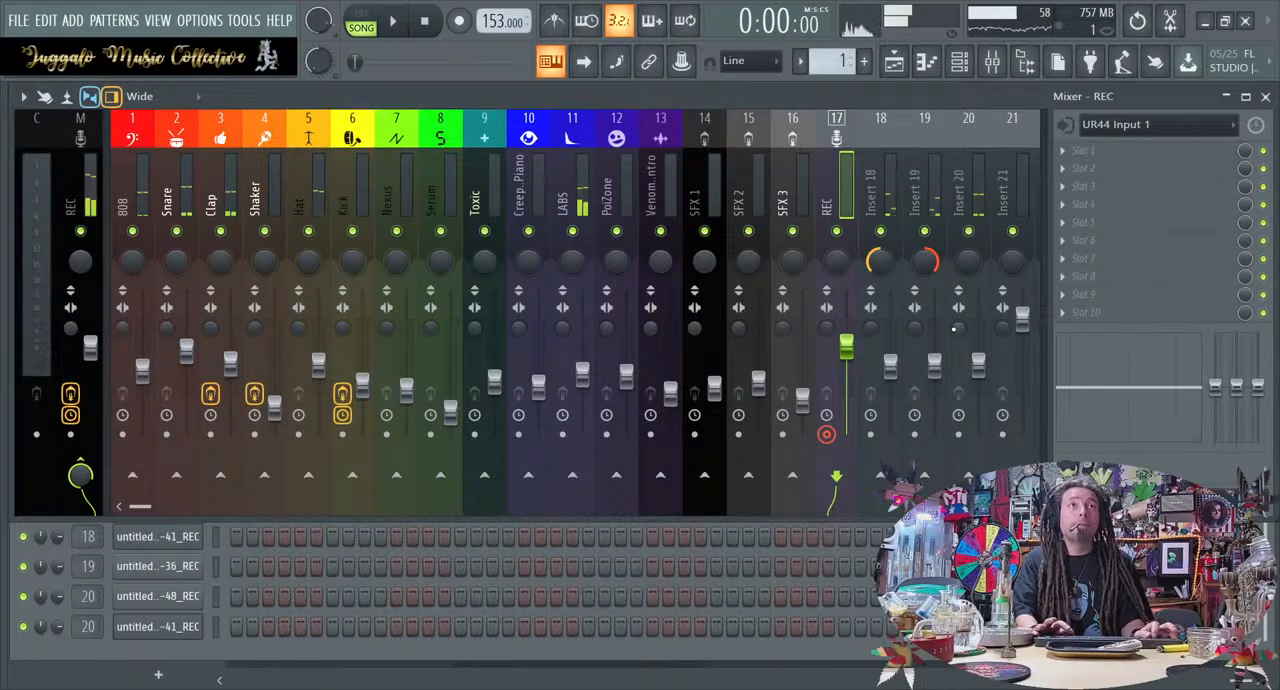
pyautogui.click(866, 156)
pyautogui.click(908, 160)
pyautogui.click(862, 162)
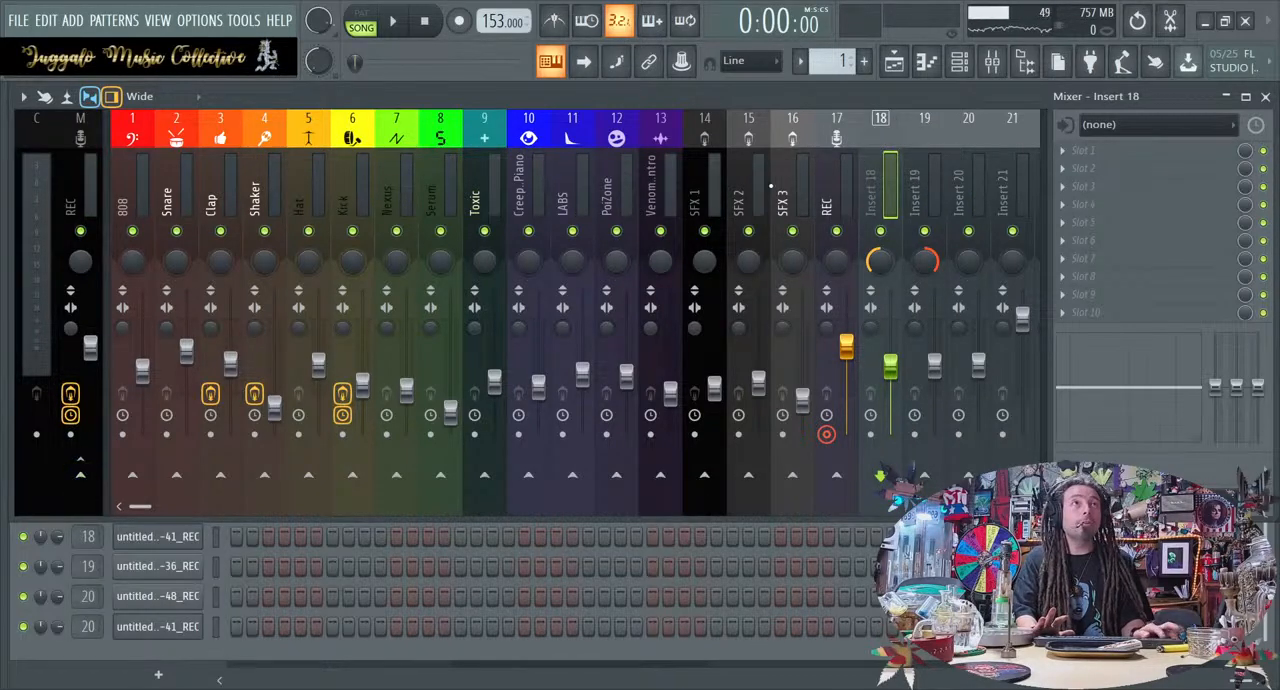
pyautogui.click(912, 177)
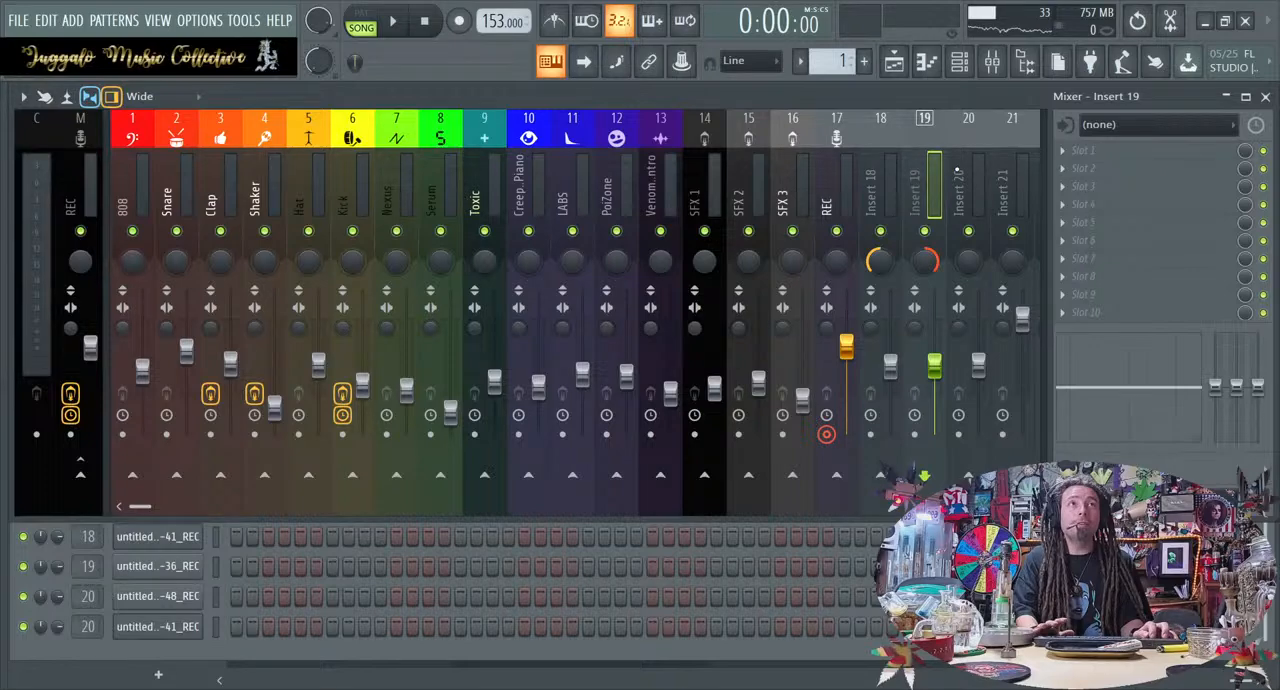
# Move mixer insert 20 one track along to position 21 and name it "Bass"
pyautogui.scroll(-3, 957, 171)
pyautogui.click(846, 155)
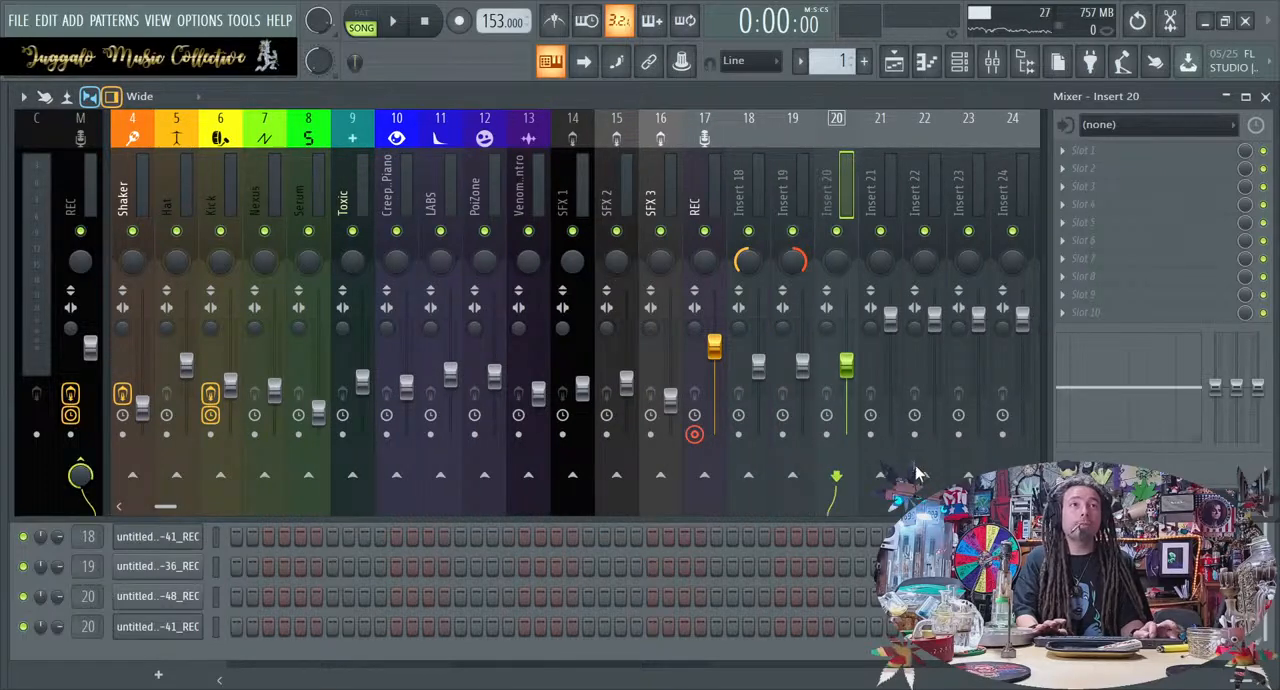
pyautogui.hotkey('alt', 'Right')
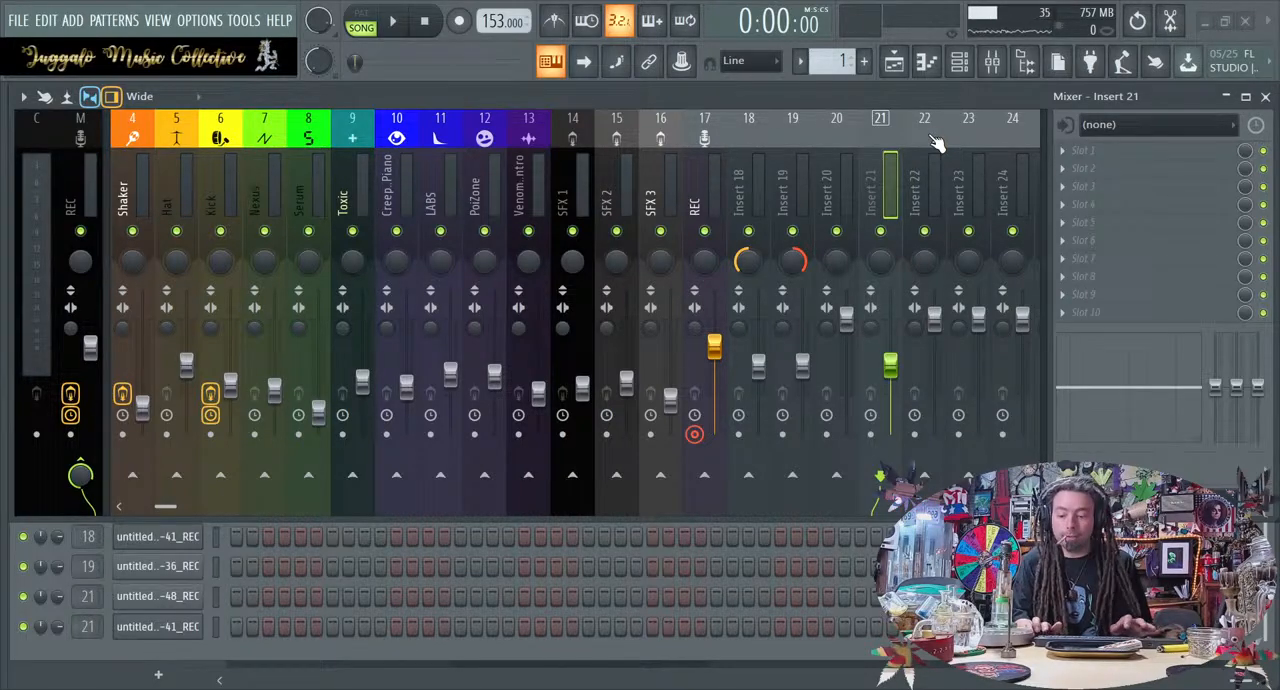
pyautogui.write('Bass')
pyautogui.press('Return')
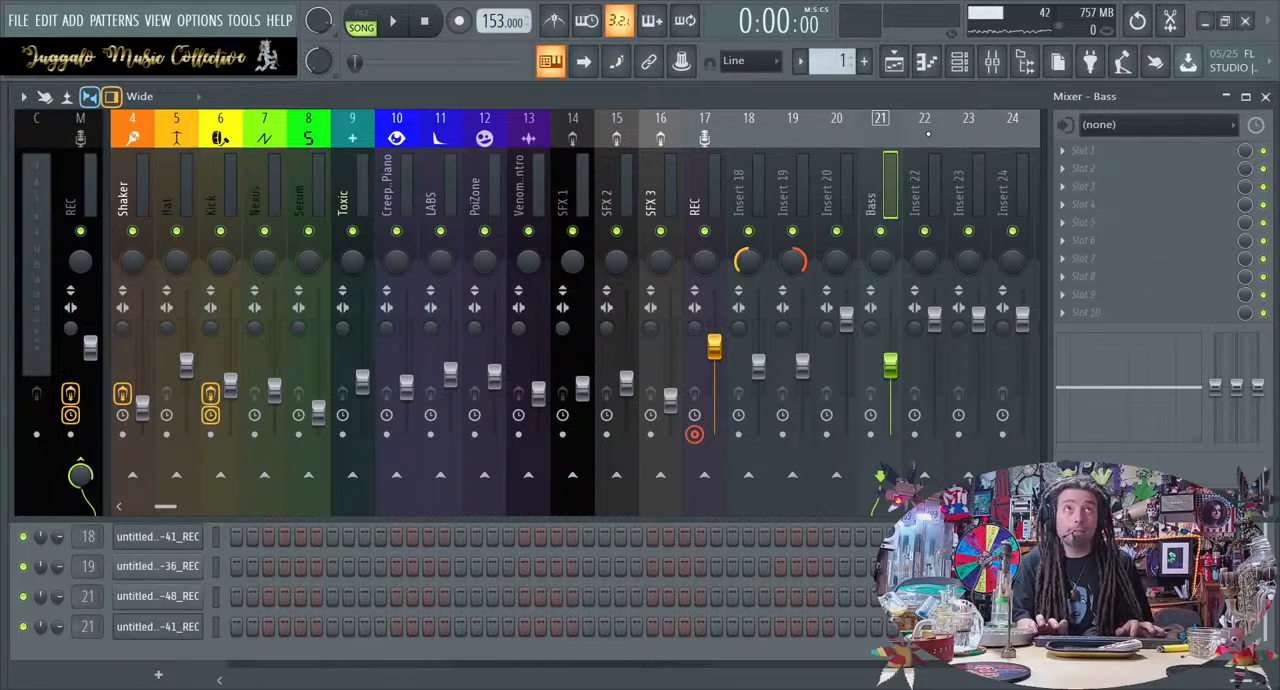
# Name mixer insert 18 "Guitar lL" and insert 19 "Guitar R"
pyautogui.click(762, 158)
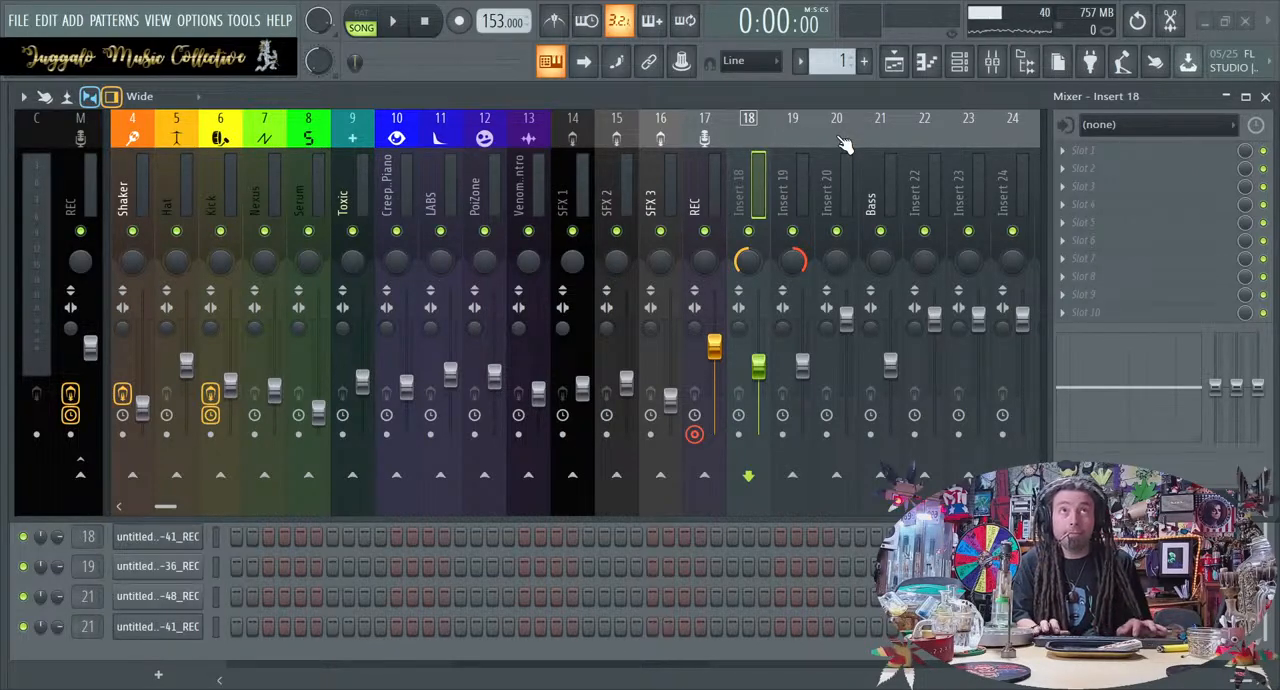
pyautogui.press('Return')
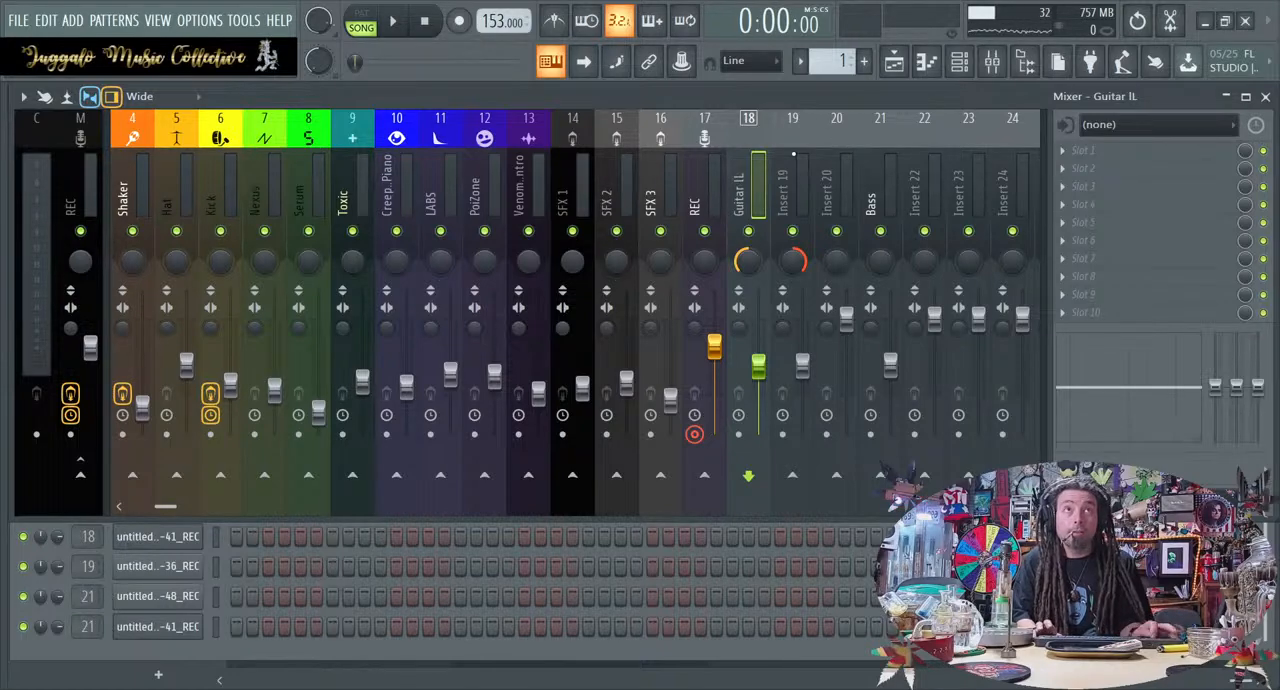
pyautogui.click(796, 163)
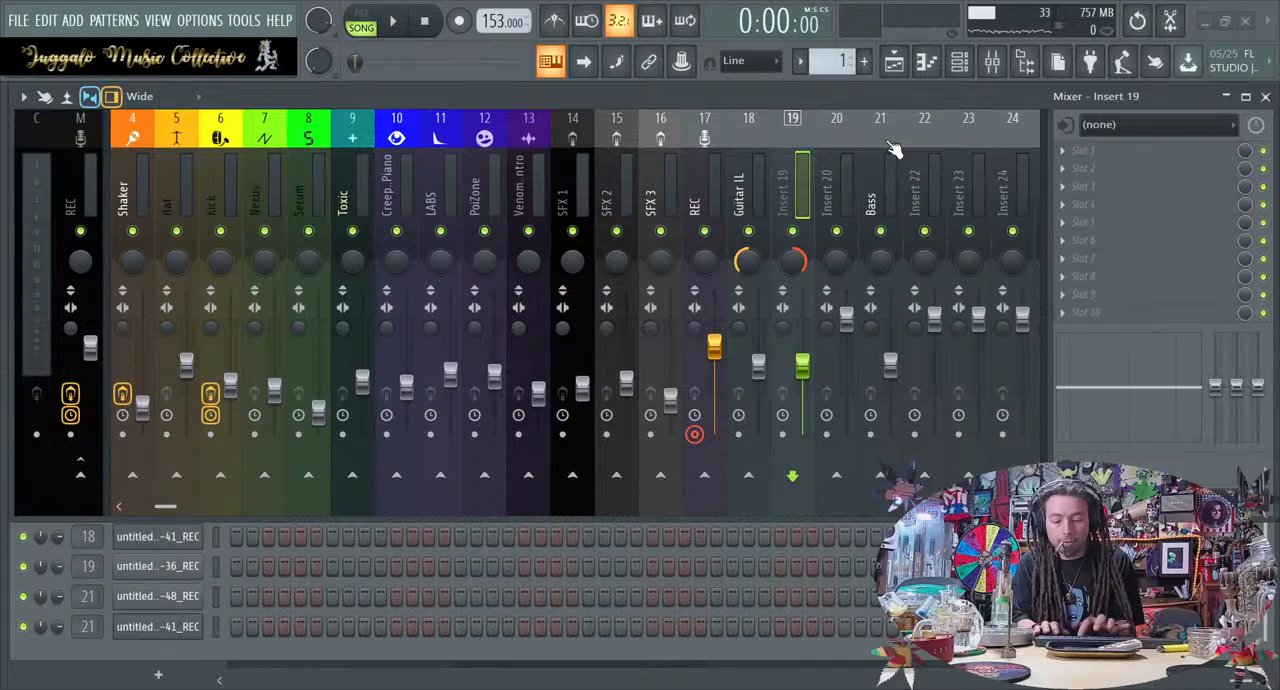
pyautogui.write('Guitar R')
pyautogui.press('Return')
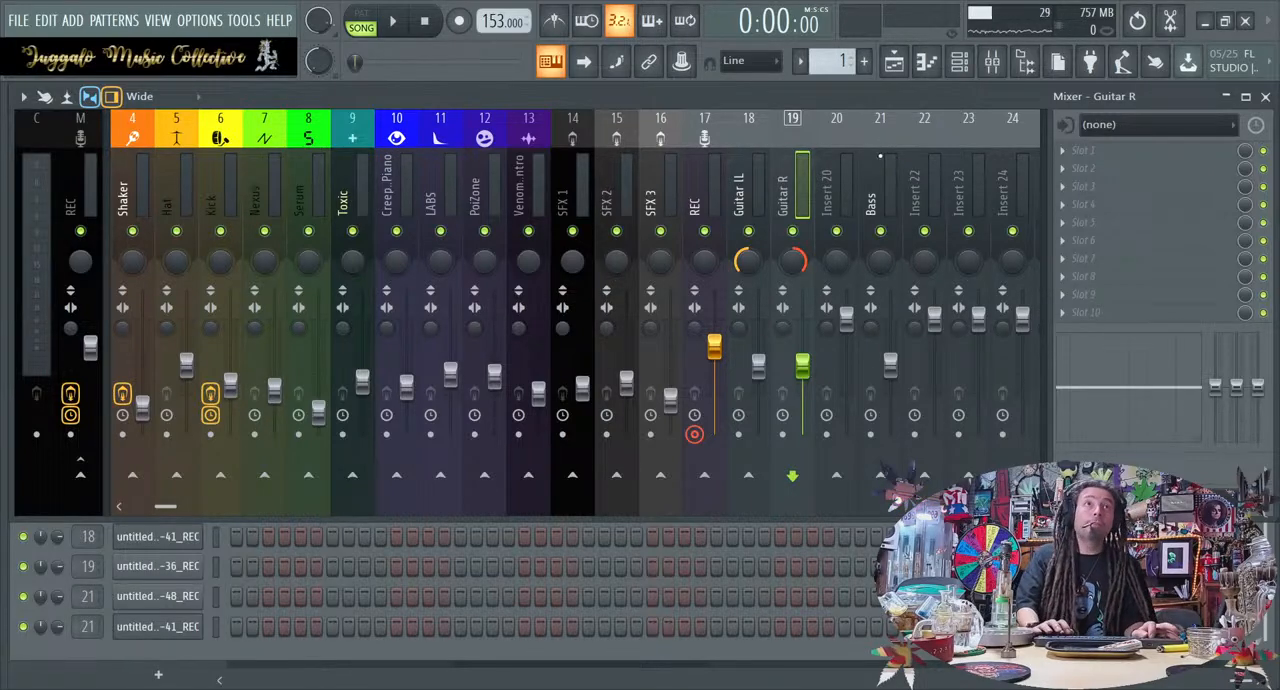
# Correct the name of insert 18 to "Guitar L" and assign a guitar icon to both guitar inserts
pyautogui.press('Left')
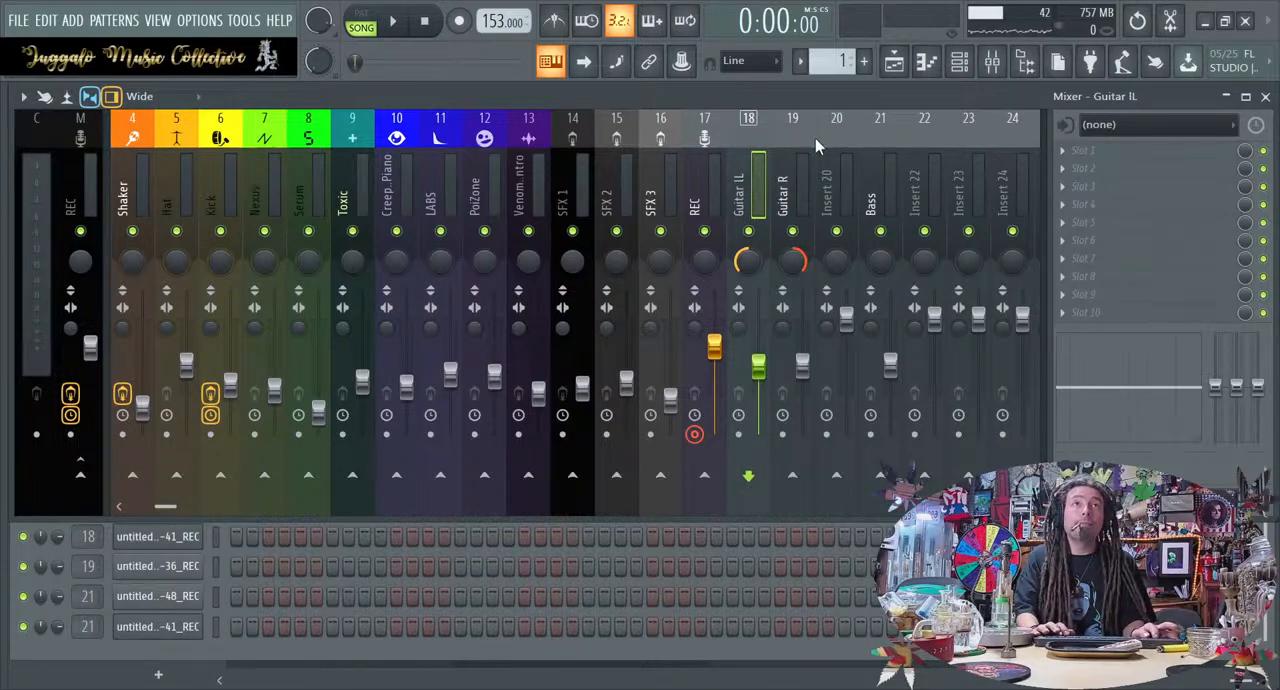
pyautogui.press('Return')
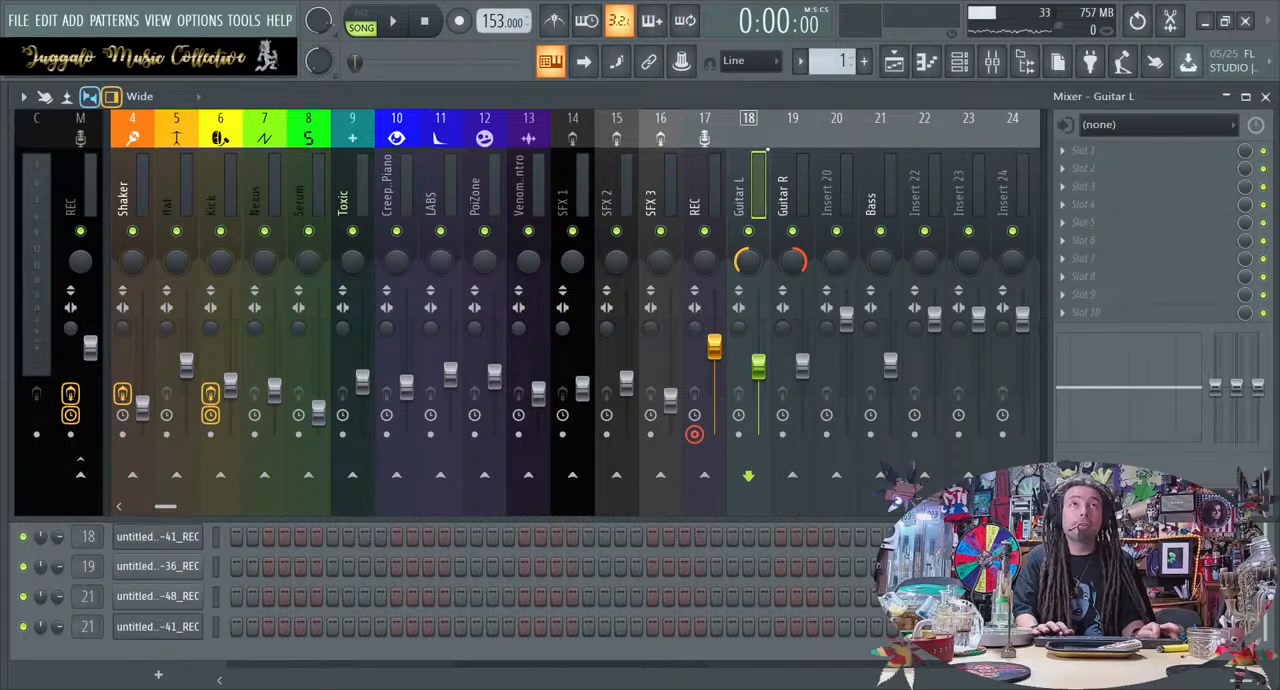
pyautogui.click(849, 145)
pyautogui.click(795, 145)
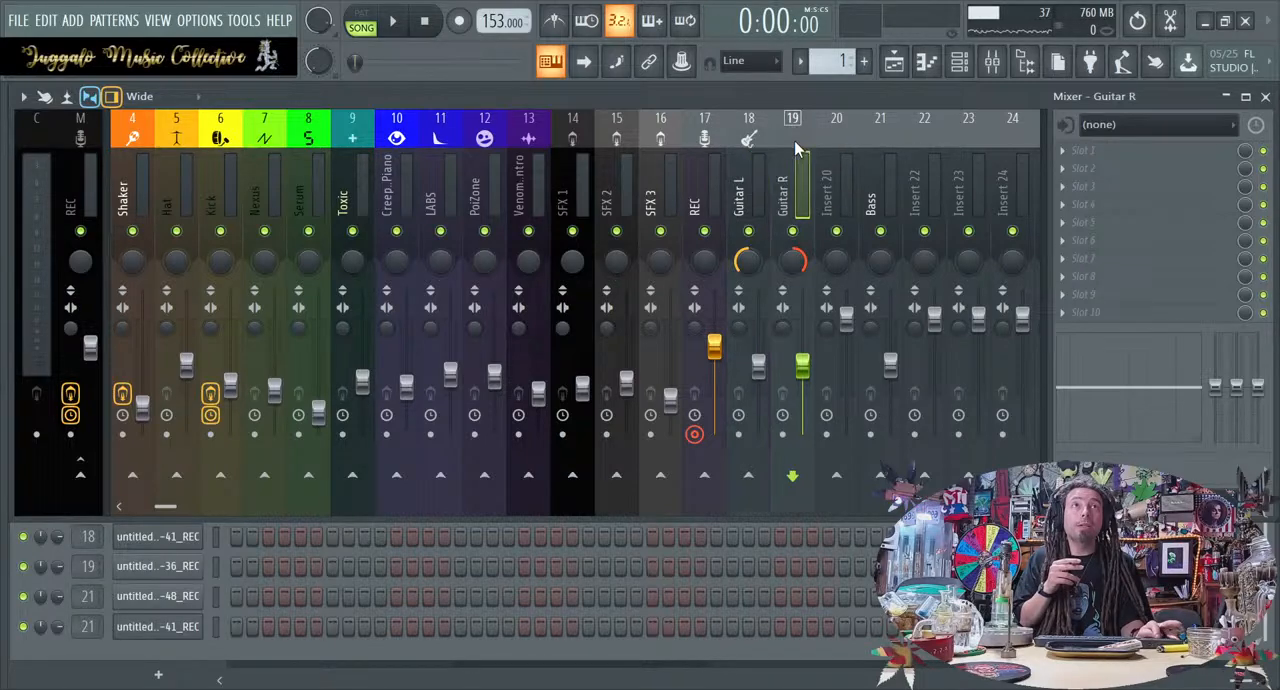
pyautogui.click(852, 135)
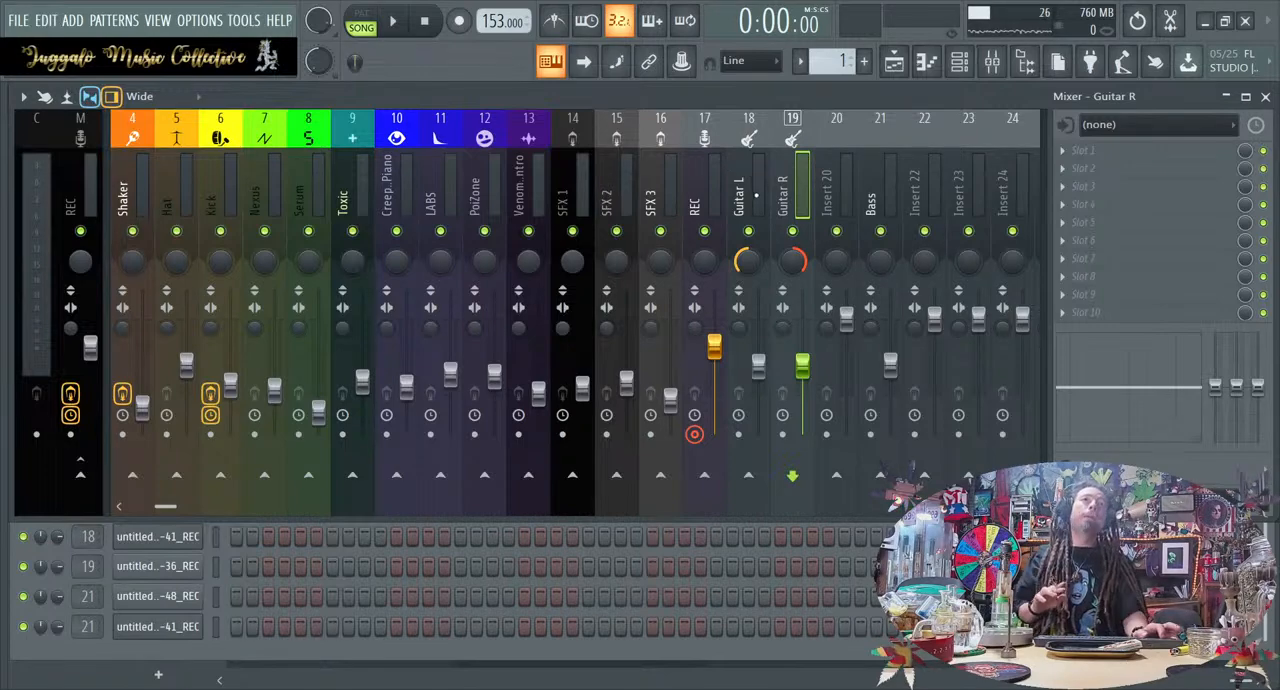
pyautogui.click(758, 192)
pyautogui.click(782, 186)
pyautogui.click(765, 183)
pyautogui.click(782, 183)
pyautogui.click(767, 177)
pyautogui.click(782, 183)
pyautogui.click(766, 180)
pyautogui.click(781, 179)
pyautogui.click(760, 181)
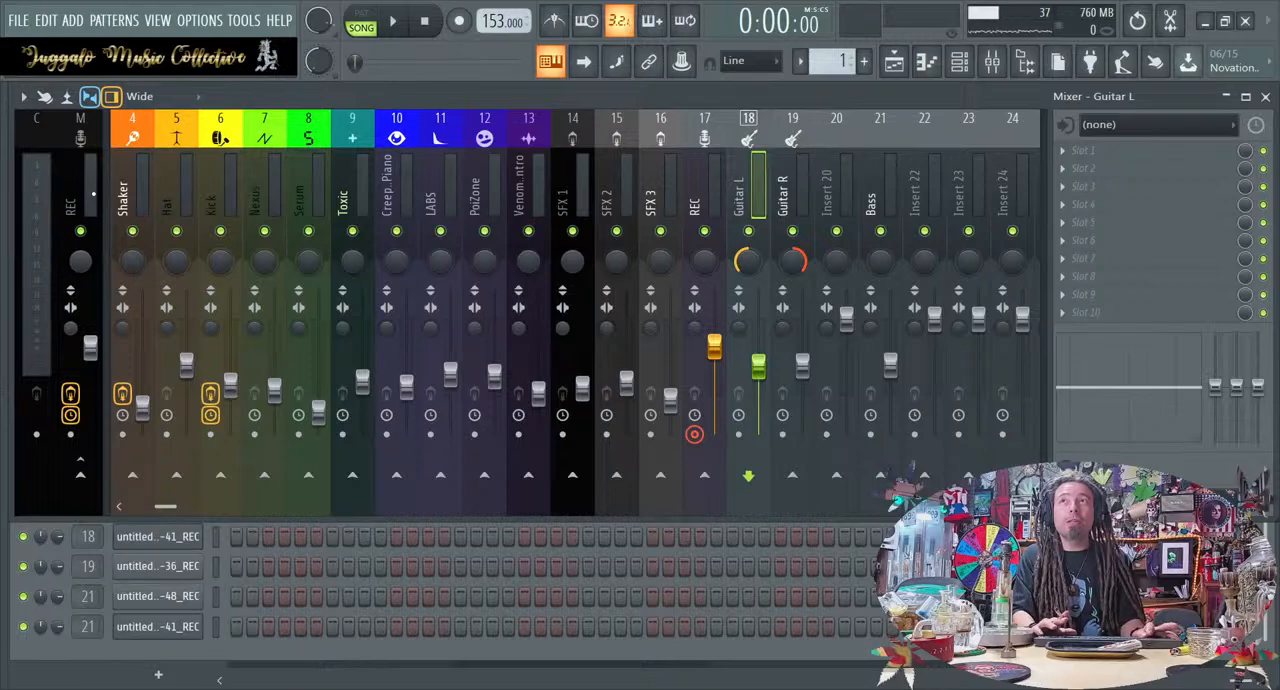
# Name insert 20 "Guitar Bus" with a routing icon, and briefly start and stop the loop
pyautogui.click(837, 179)
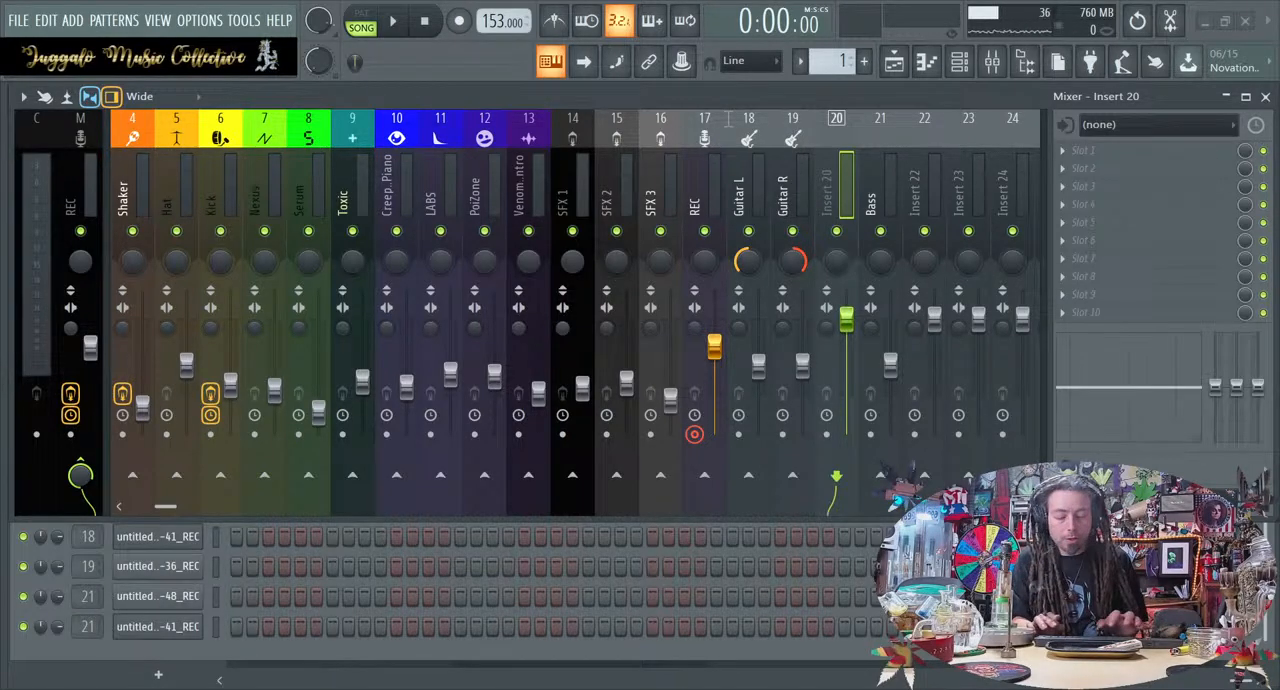
pyautogui.press('Return')
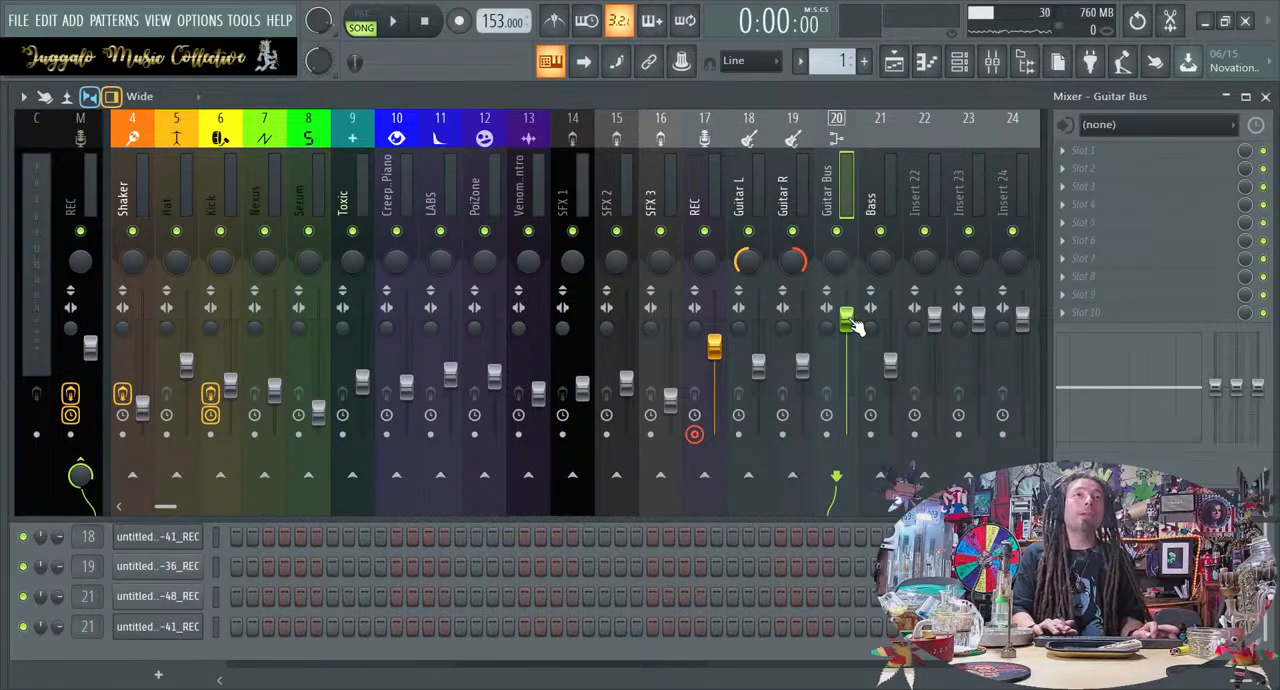
pyautogui.press('space')
pyautogui.press('space')
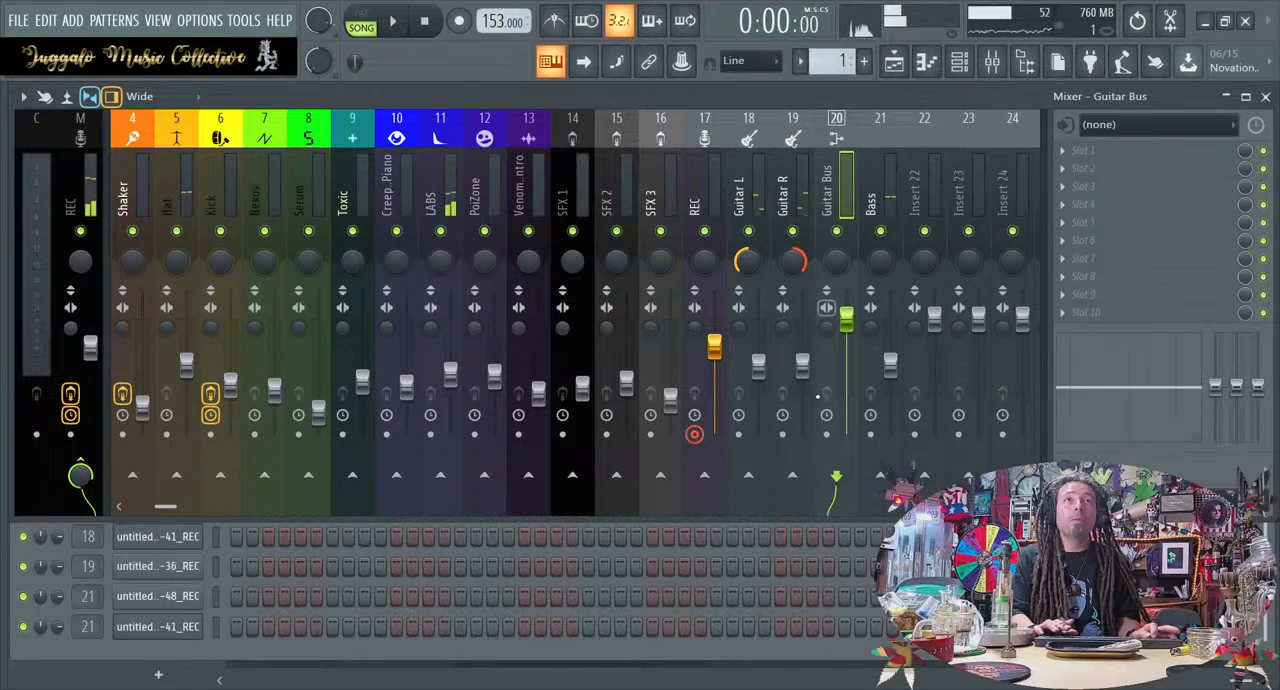
# Route the Guitar L and Guitar R inserts only to the Guitar Bus, keeping Guitar R enabled
pyautogui.click(757, 195)
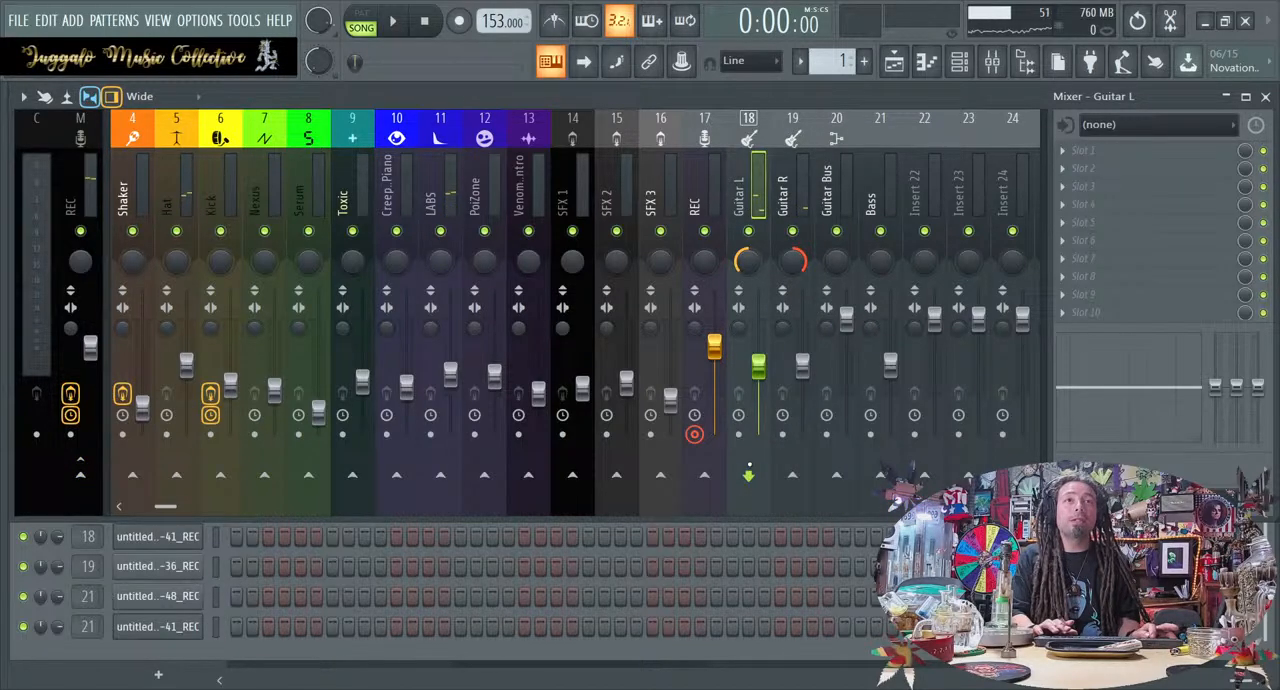
pyautogui.click(837, 477)
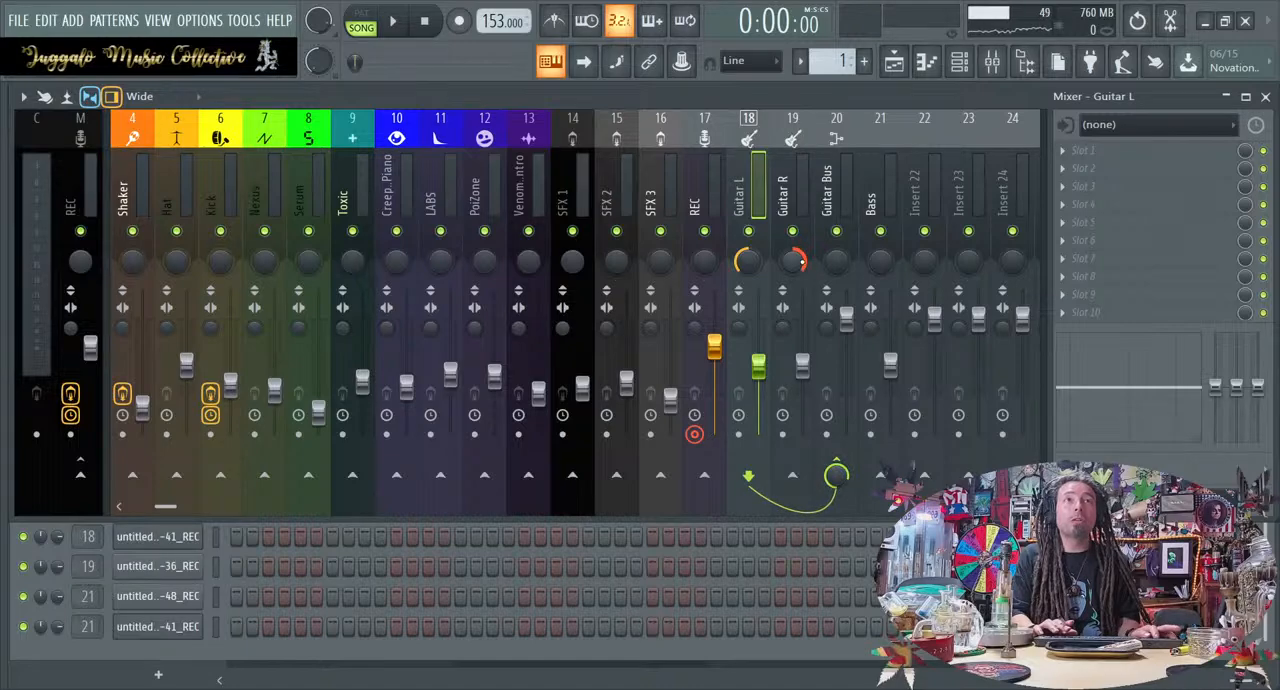
pyautogui.click(794, 231)
pyautogui.click(797, 245)
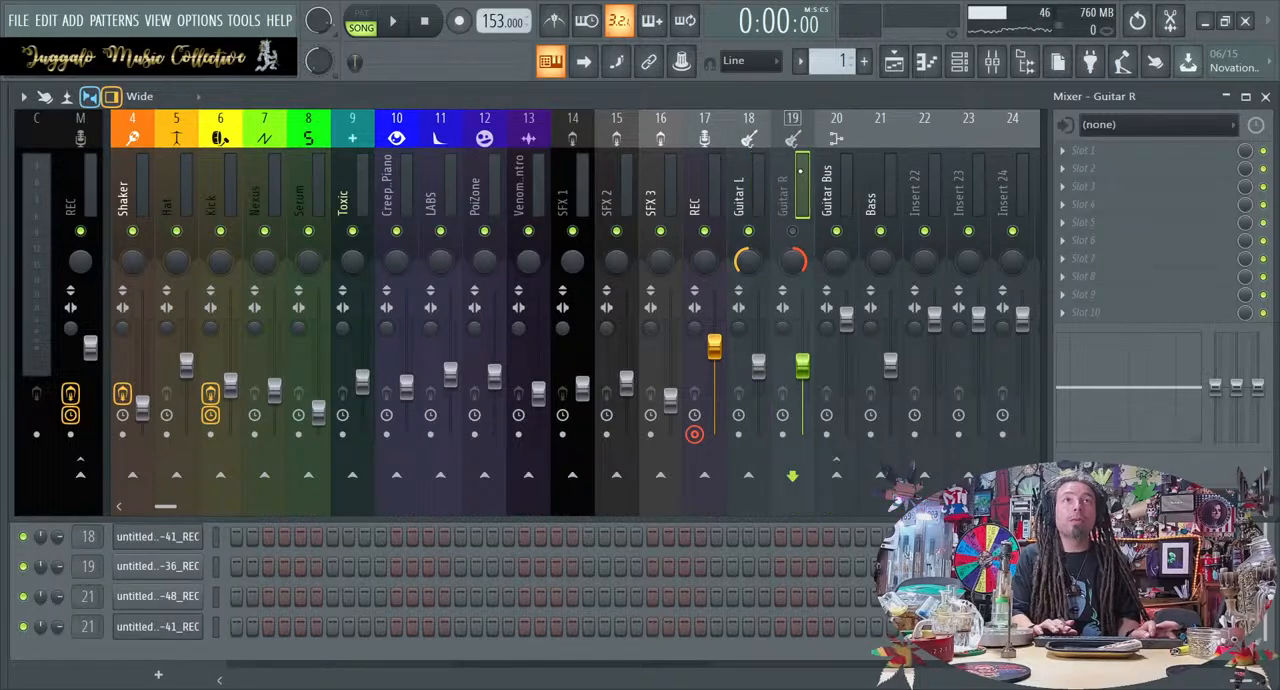
pyautogui.click(793, 232)
pyautogui.click(837, 477)
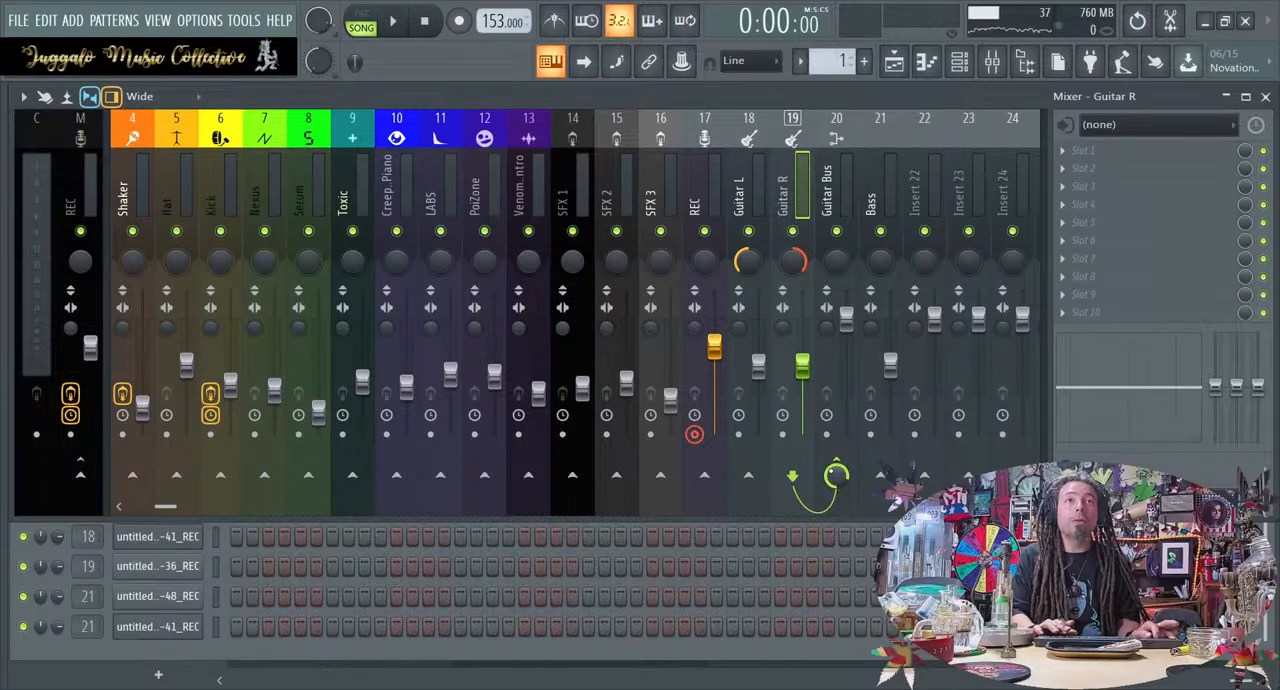
# Lower the Guitar Bus fader slightly and play the loop to check the guitar level
pyautogui.click(833, 180)
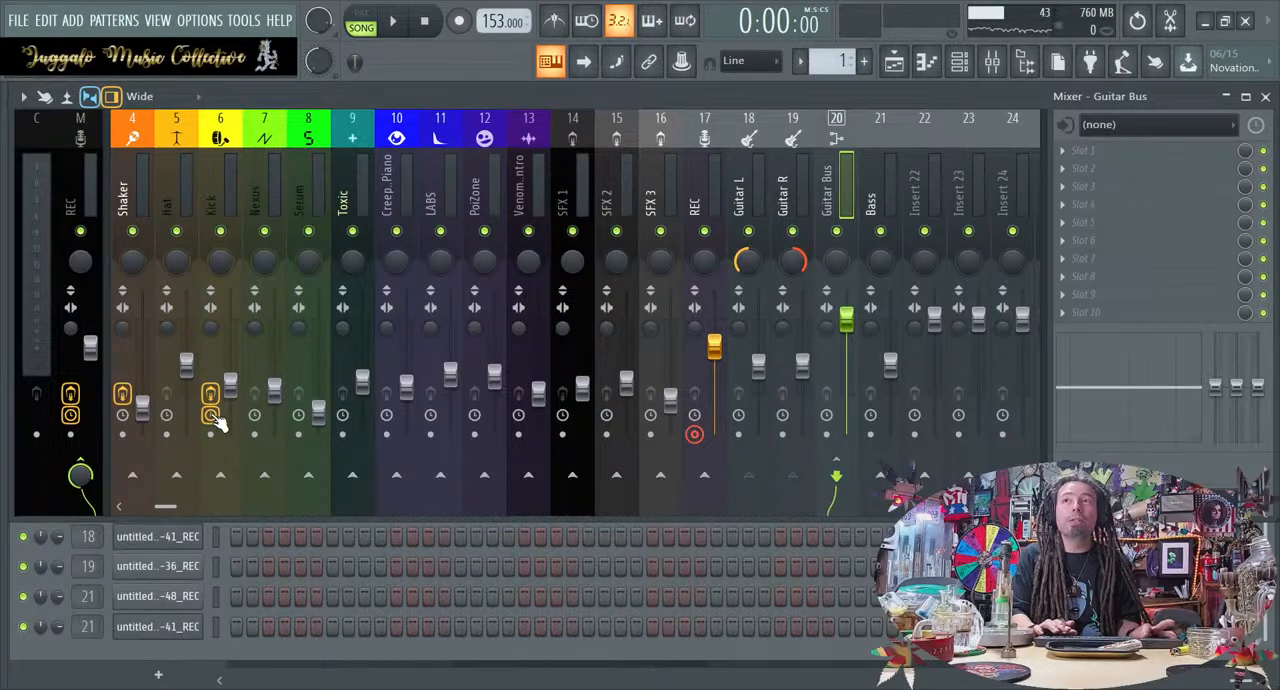
pyautogui.press('space')
pyautogui.moveTo(846, 318); pyautogui.dragTo(846, 346)
pyautogui.press('space')
pyautogui.press('space')
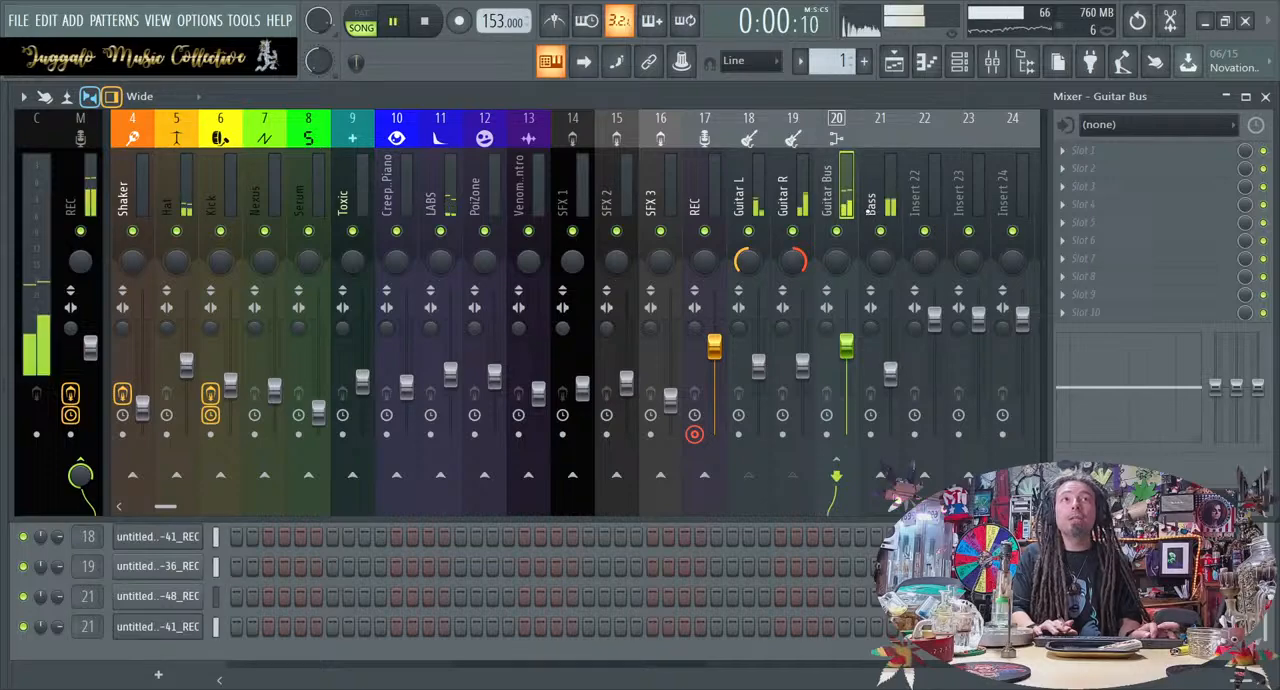
pyautogui.press('space')
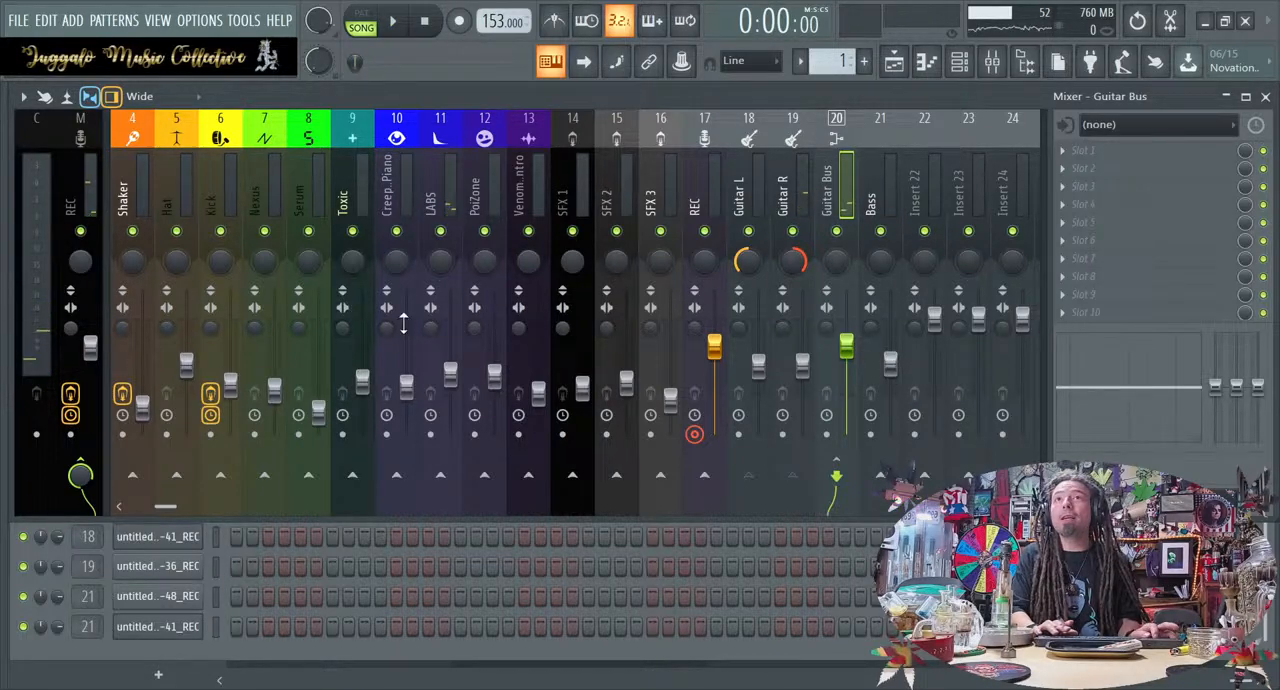
# Lower the LABS insert's fader and play the loop to check the balance
pyautogui.moveTo(450, 373); pyautogui.dragTo(450, 405)
pyautogui.press('space')
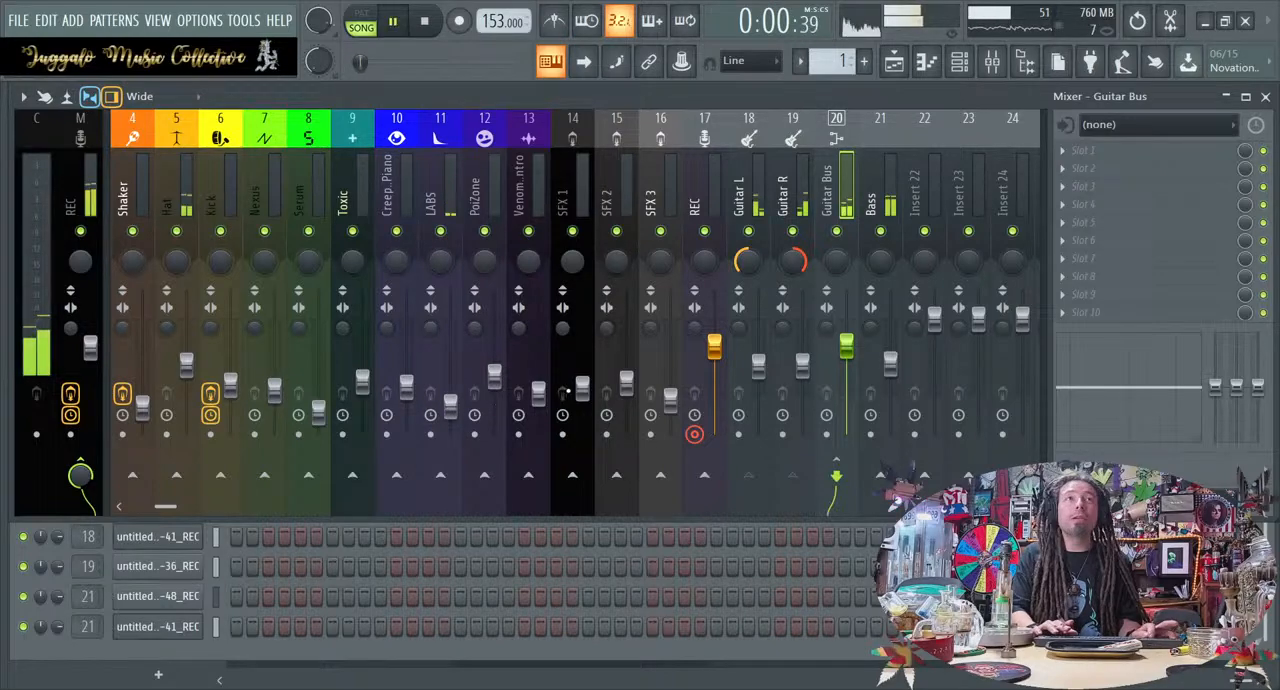
pyautogui.press('space')
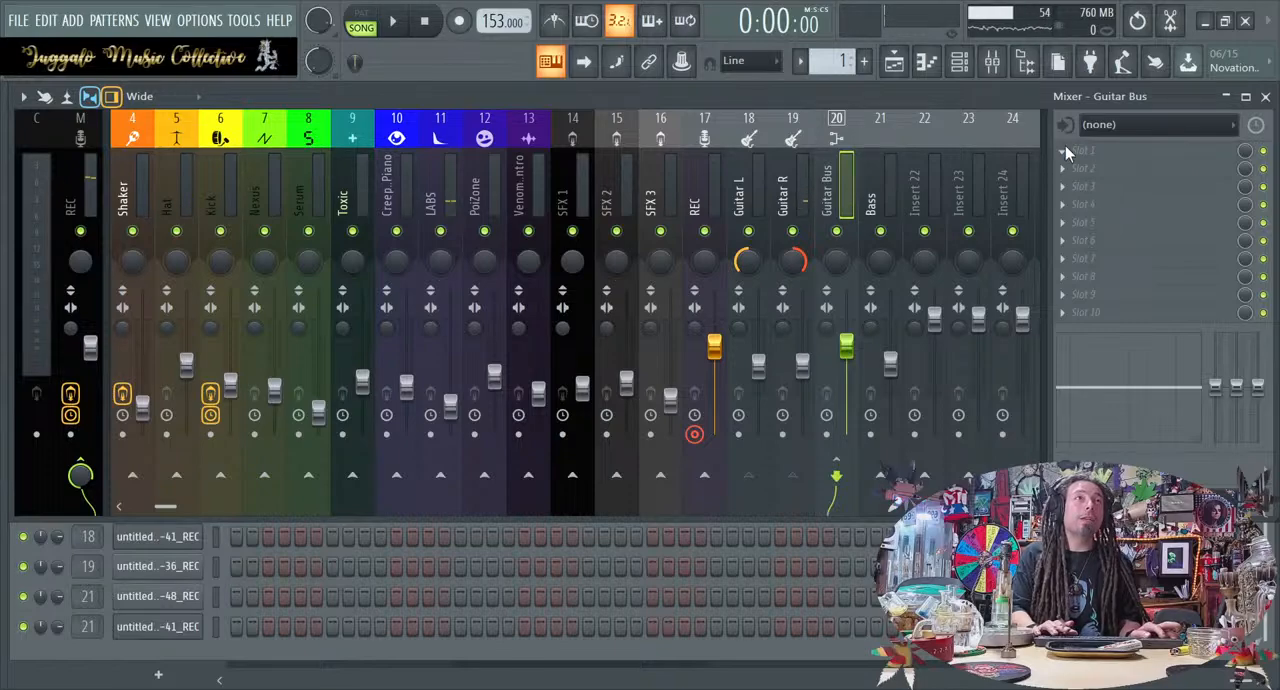
pyautogui.click(699, 92)
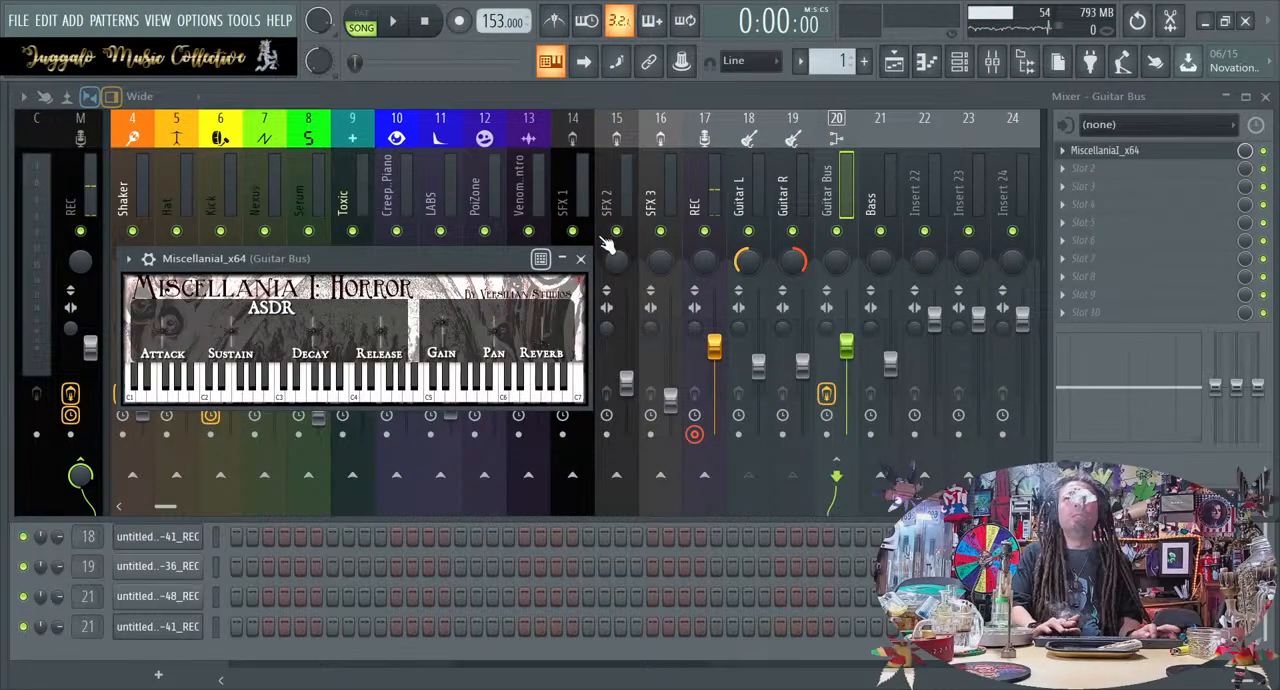
pyautogui.click(580, 258)
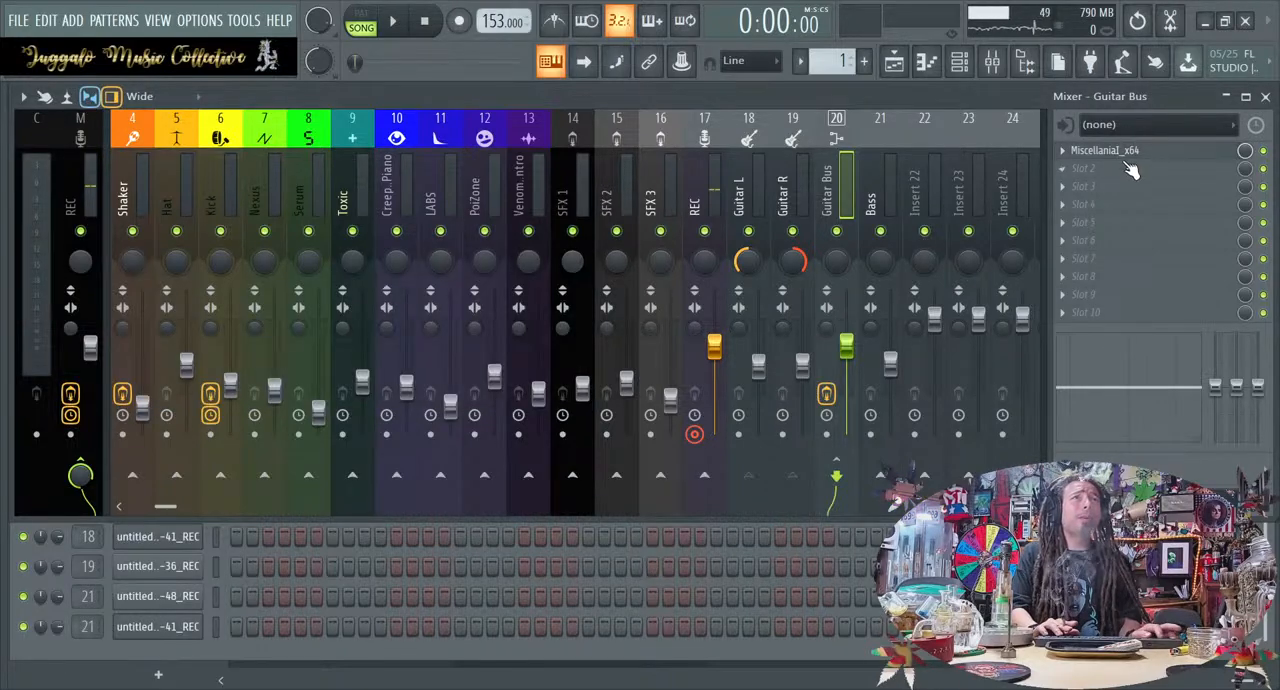
pyautogui.click(1075, 185)
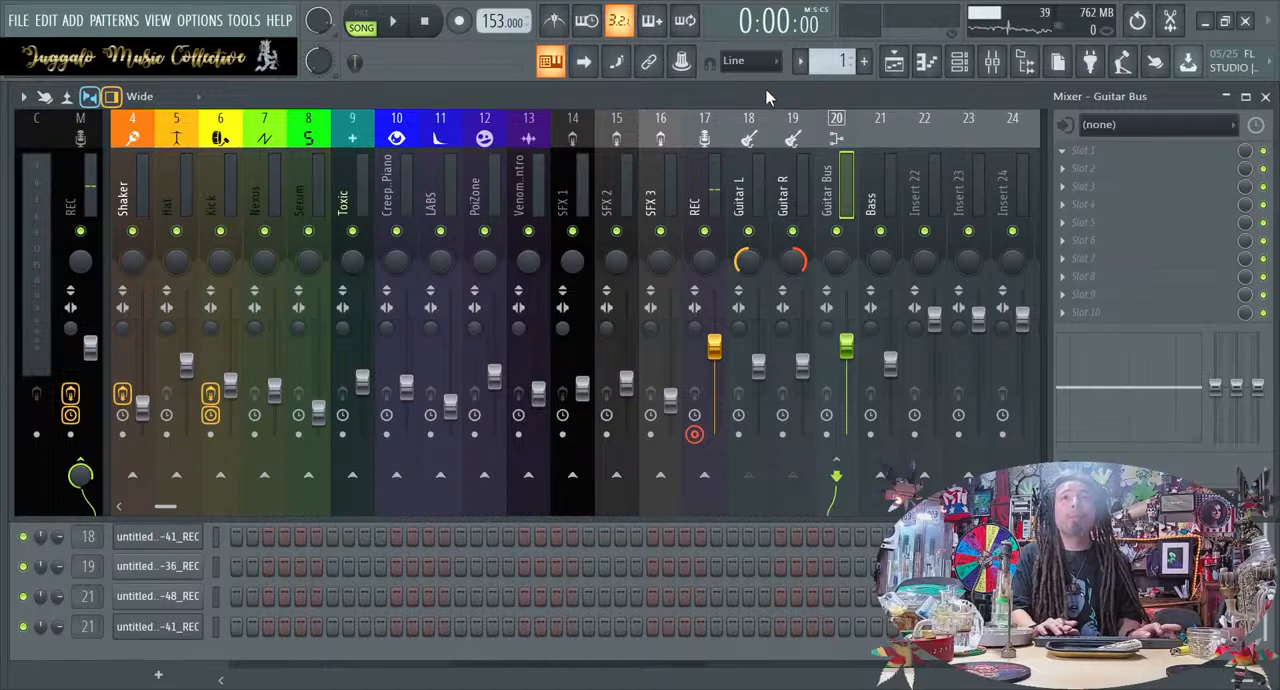
# Load MEqualizer on the Guitar Bus with the Guitar-Dark preset and compare the effect on and off during playback
pyautogui.click(561, 638)
pyautogui.press('space')
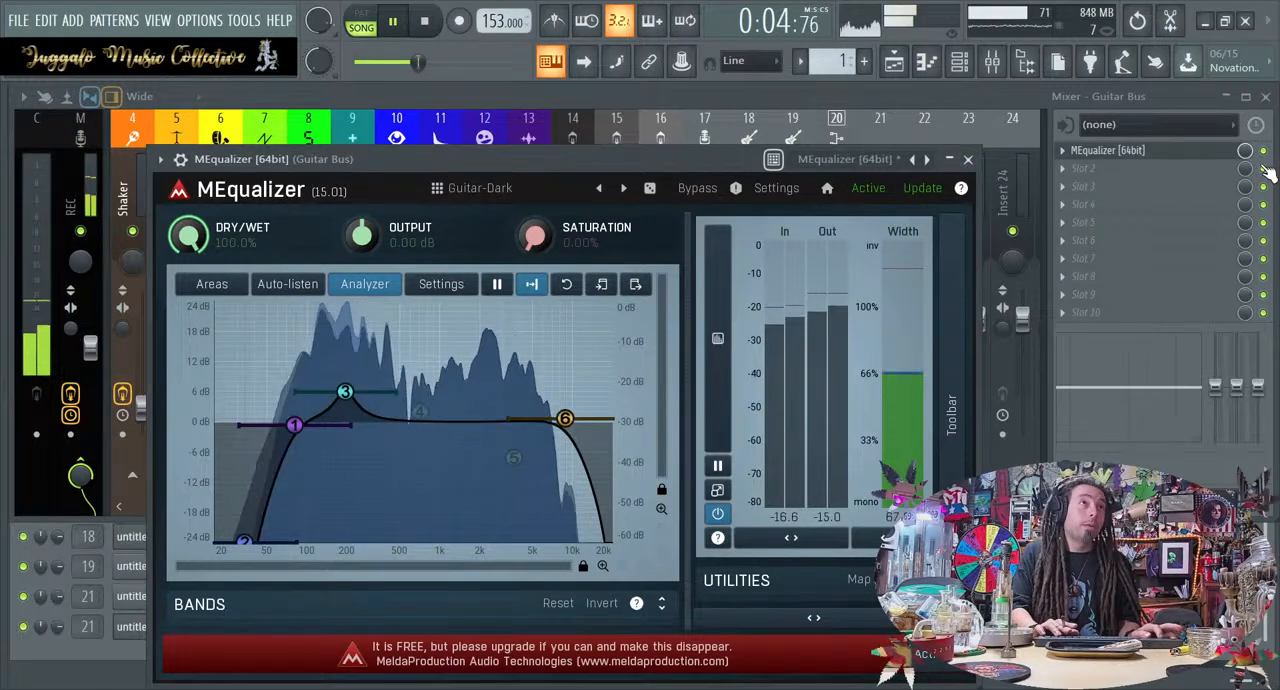
pyautogui.click(1263, 151)
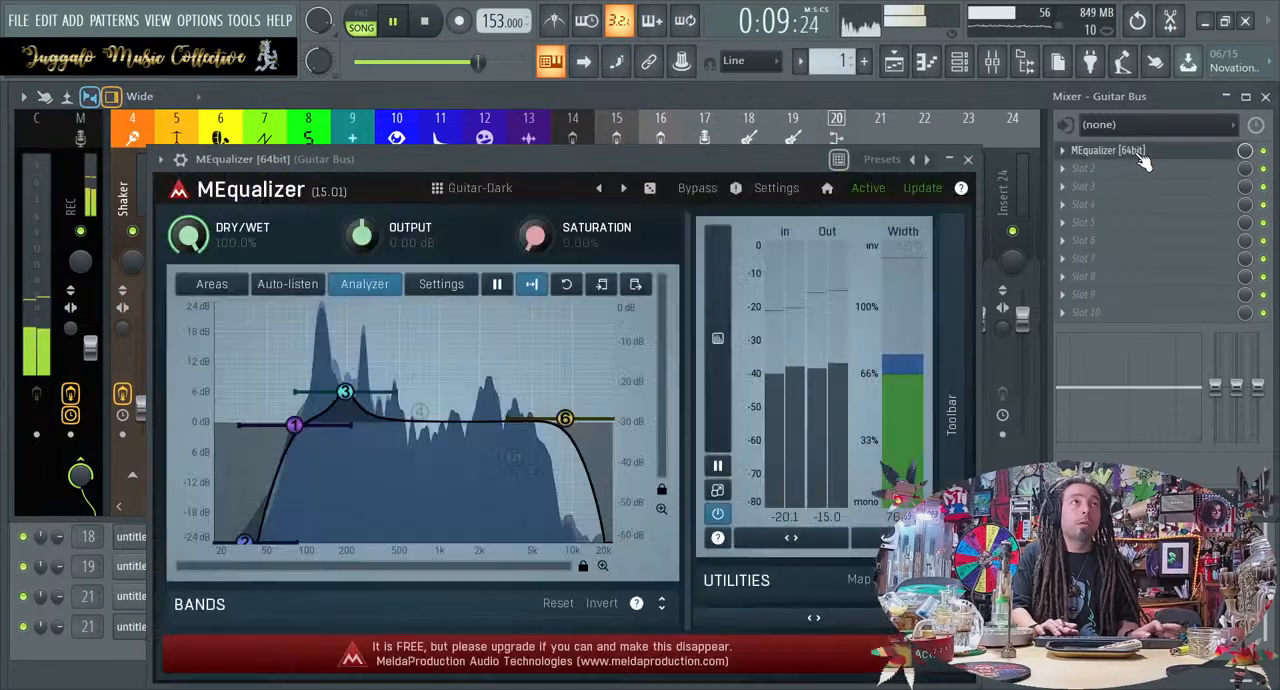
pyautogui.click(1135, 152)
pyautogui.click(968, 159)
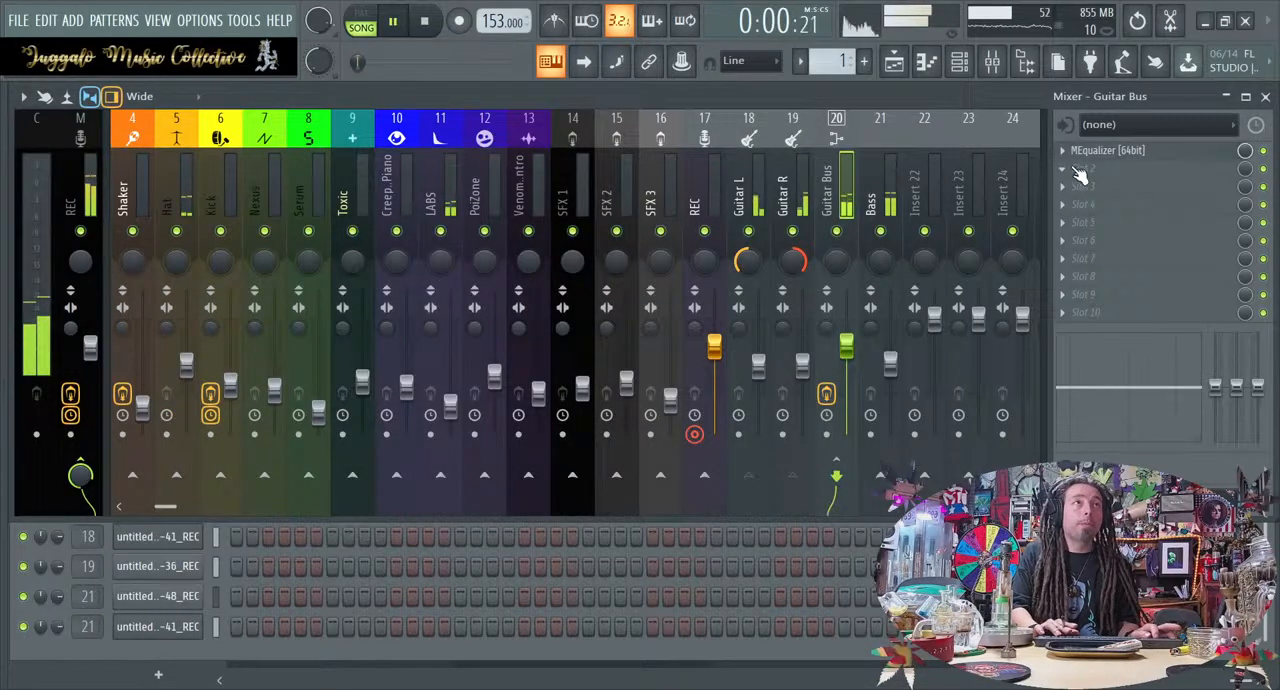
# Load DensitymkII ahead of MEqualizer on the Guitar Bus, adjust its upper Timing control, and play the loop to hear the compression
pyautogui.scroll(-1, 1100, 153)
pyautogui.press('space')
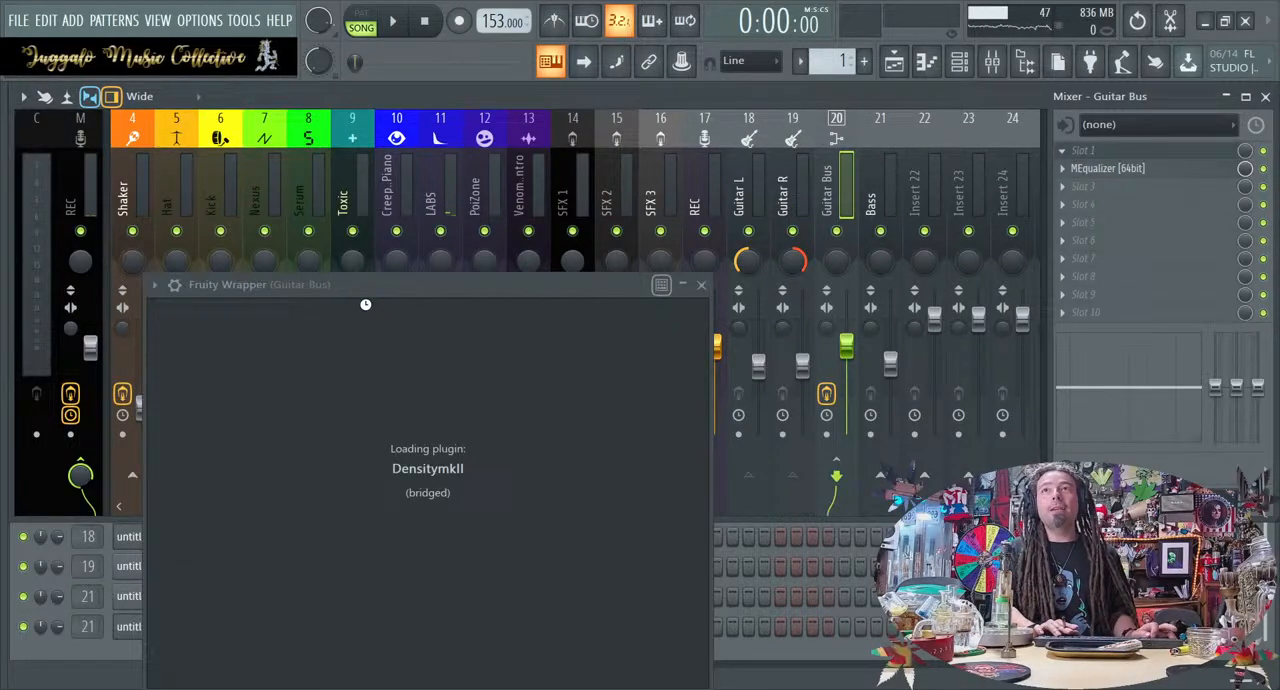
pyautogui.moveTo(479, 280); pyautogui.dragTo(542, 253)
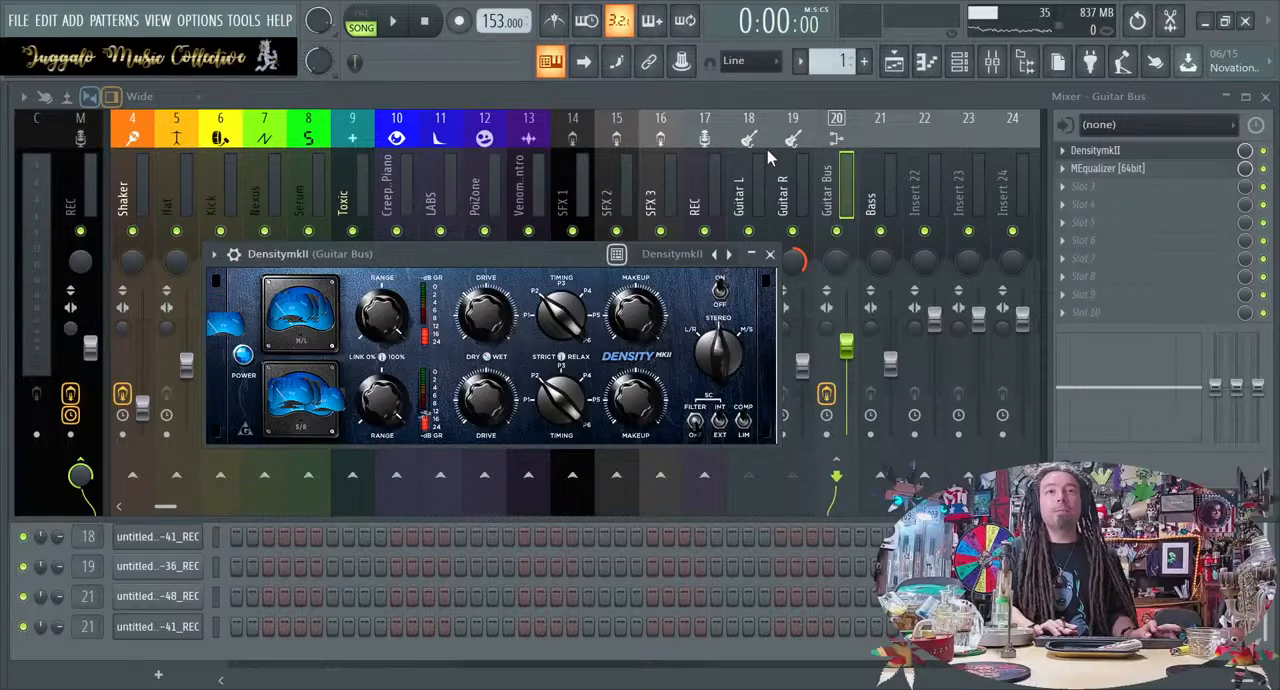
pyautogui.moveTo(561, 315); pyautogui.dragTo(561, 303)
pyautogui.click(767, 254)
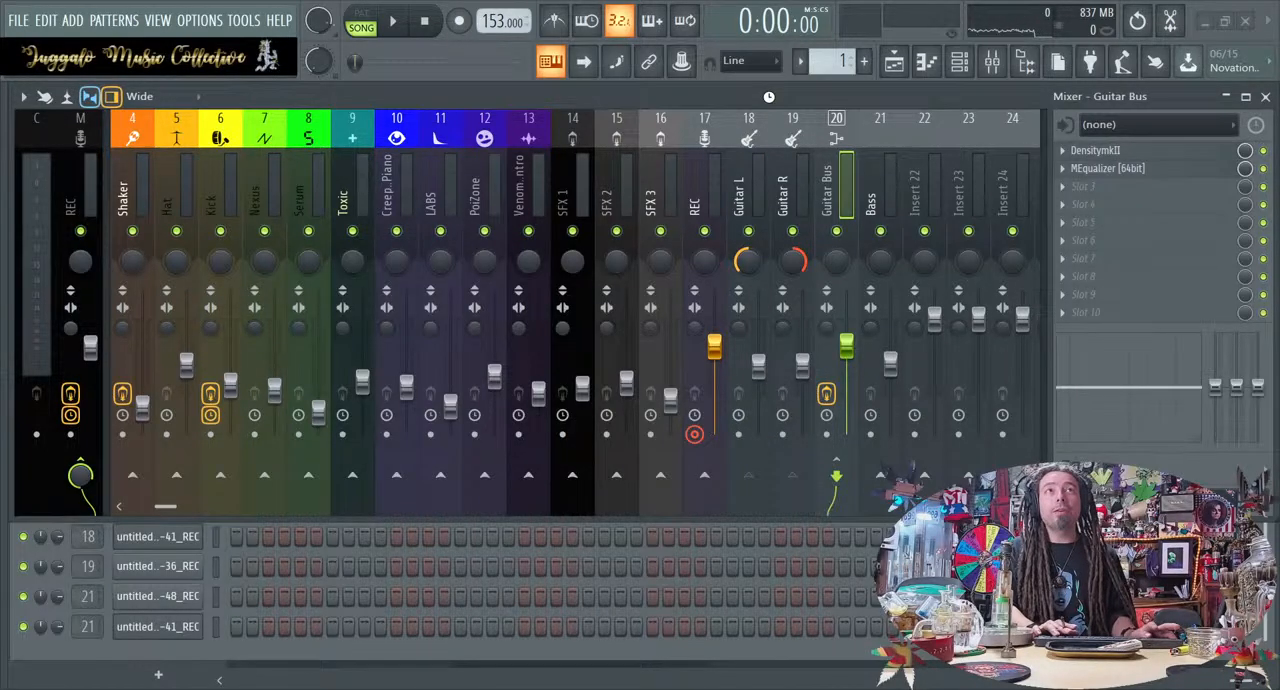
pyautogui.press('space')
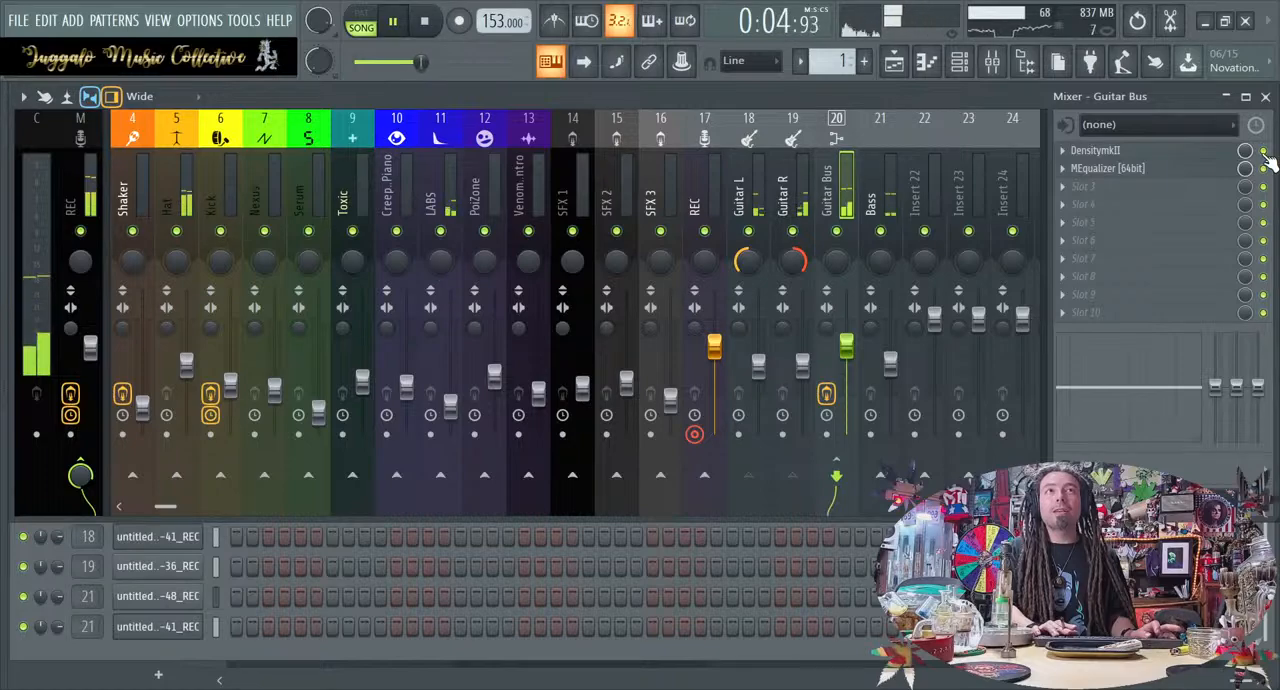
# Insert MStereoExpander between DensitymkII and MEqualizer with 11.8% depth, 100 Hz high pass and 10 kHz low pass, and audition it
pyautogui.moveTo(1194, 170)
pyautogui.mouseDown()
pyautogui.moveTo(1194, 224)
pyautogui.moveTo(1186, 190)
pyautogui.mouseUp()
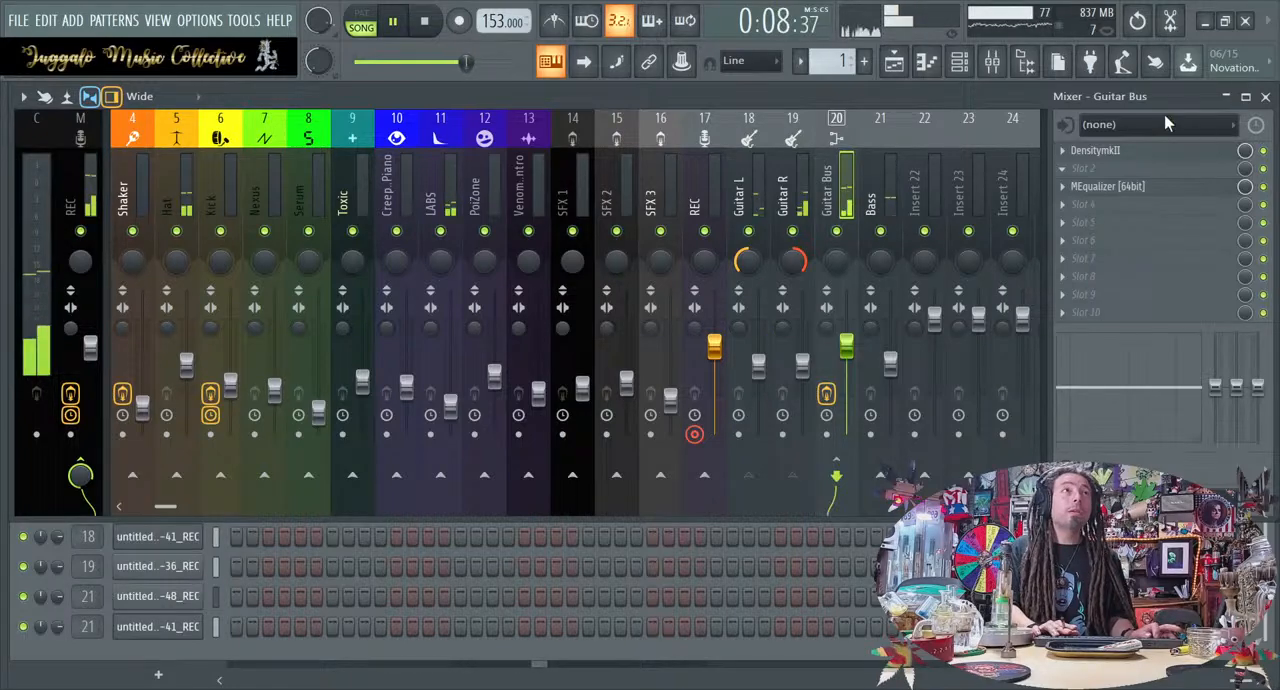
pyautogui.press('space')
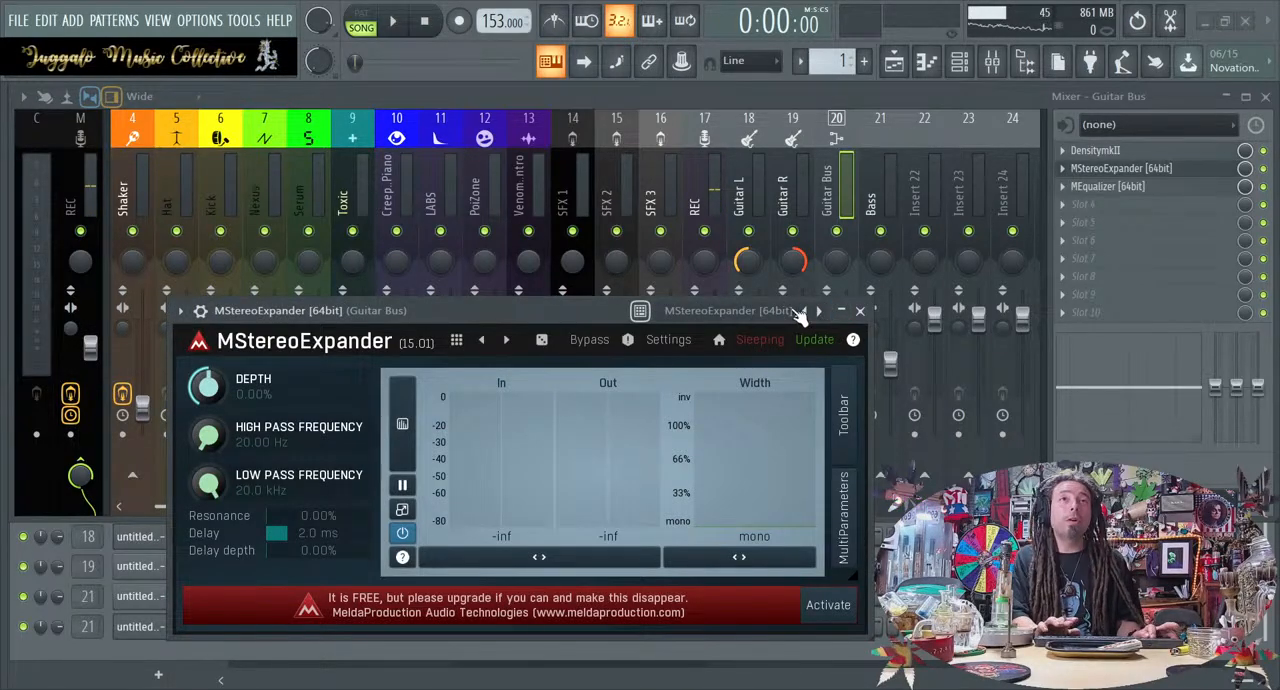
pyautogui.press('space')
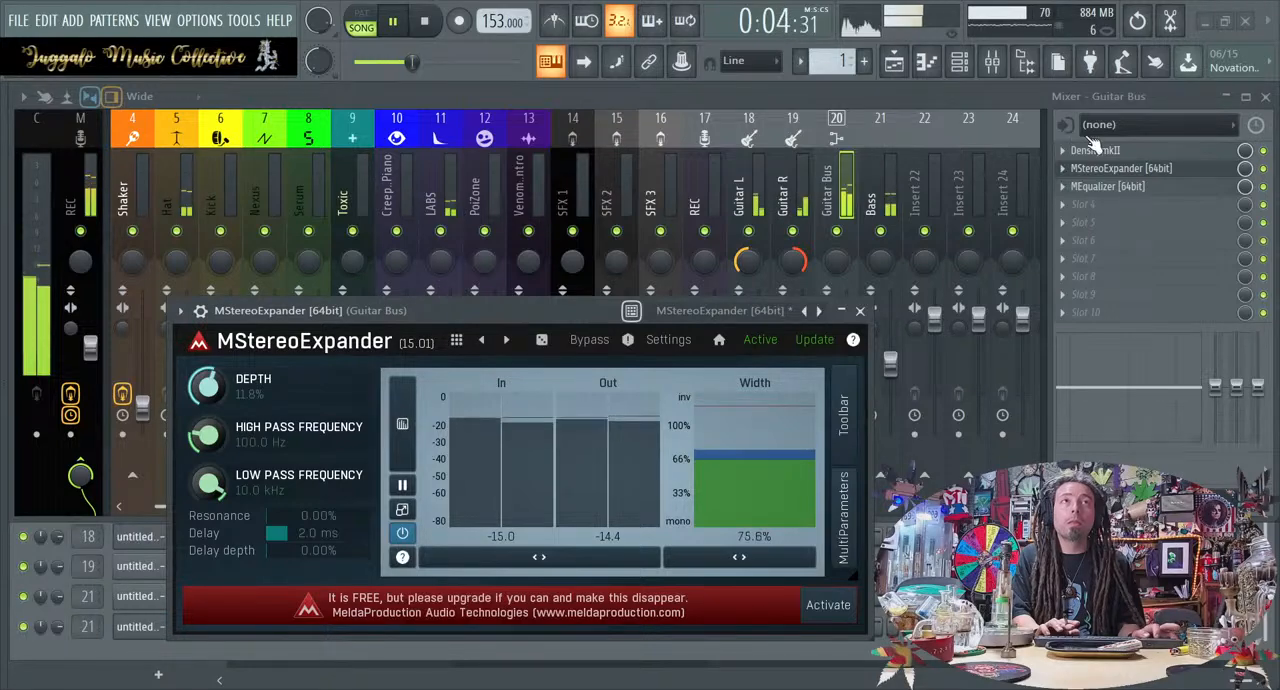
pyautogui.click(1265, 178)
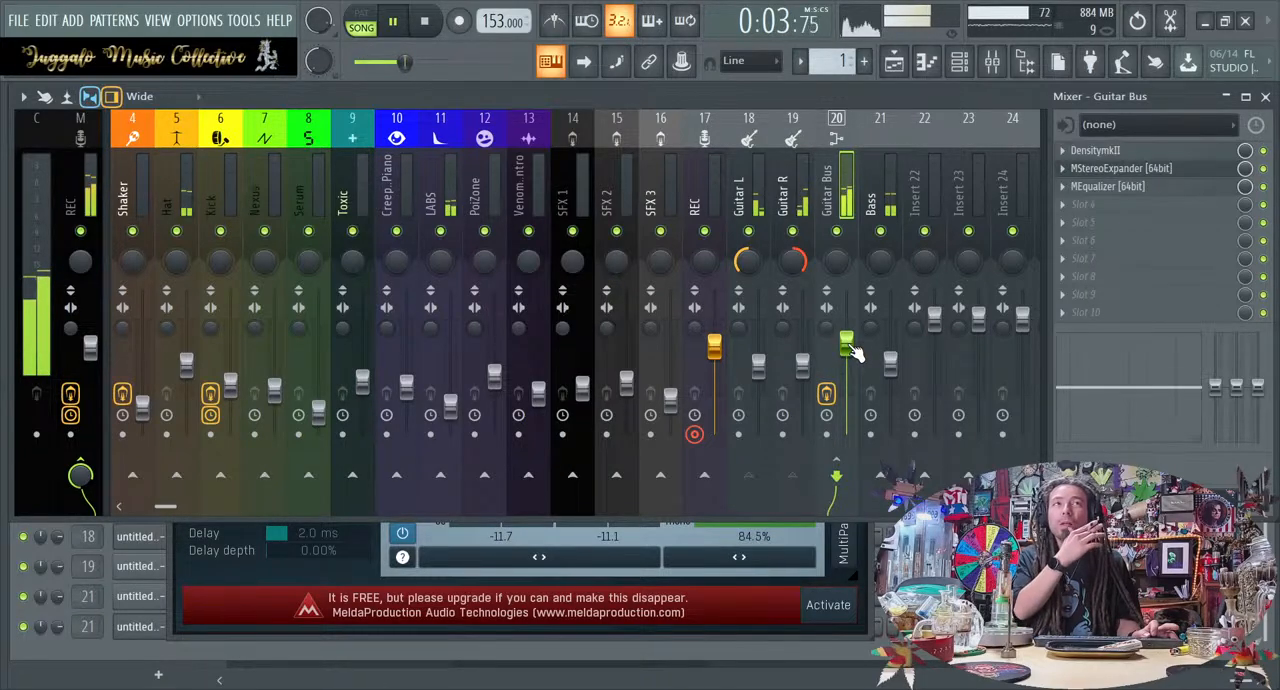
pyautogui.press('space')
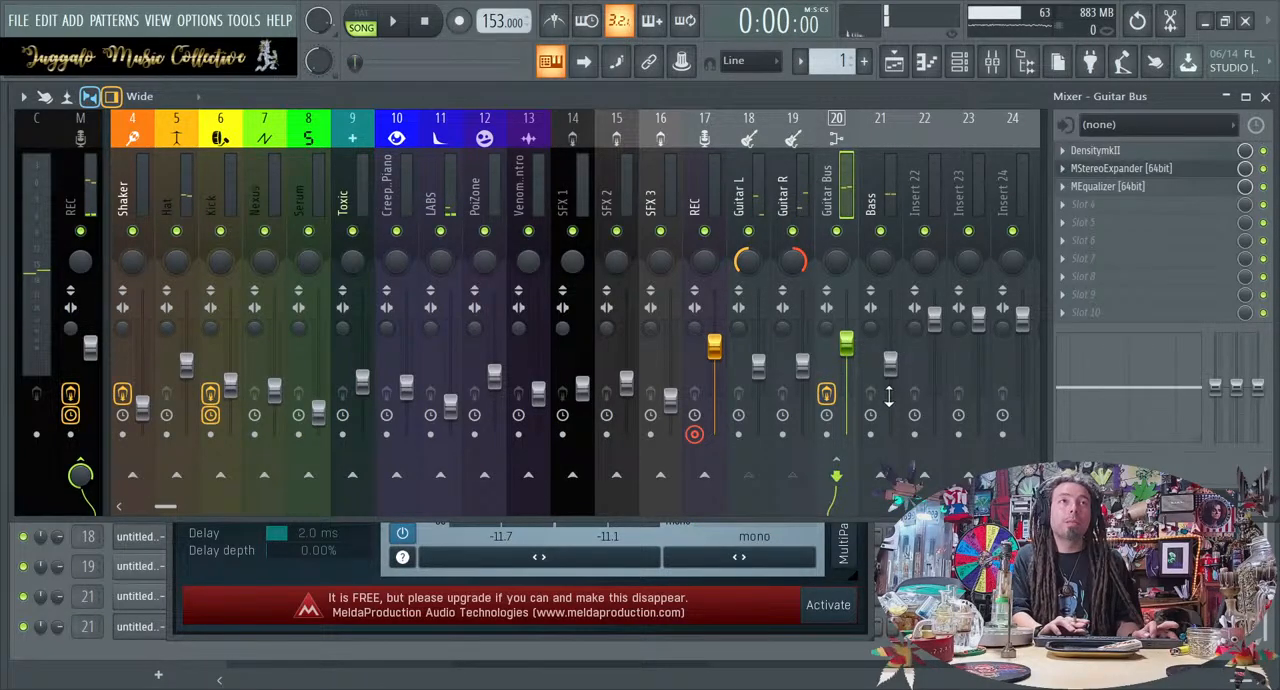
# Solo the Bass insert and load TSE BOD v2 in its first effect slot while the loop plays
pyautogui.press('space')
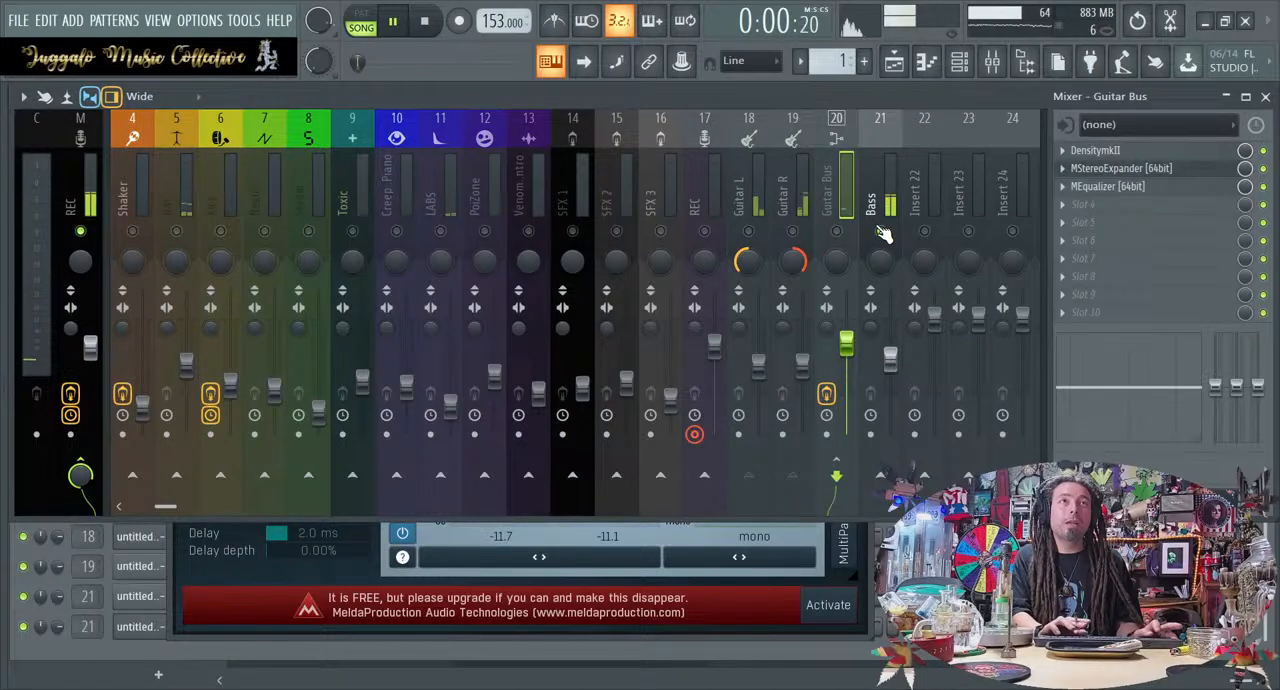
pyautogui.click(898, 145)
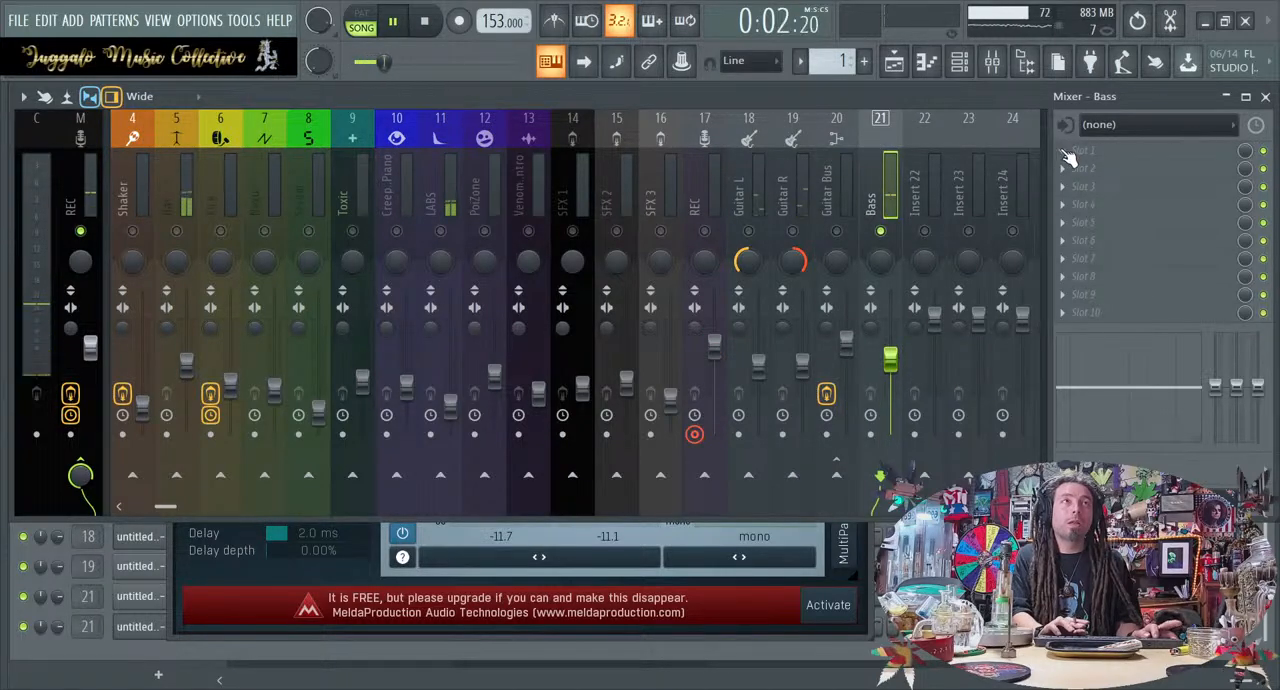
pyautogui.click(926, 237)
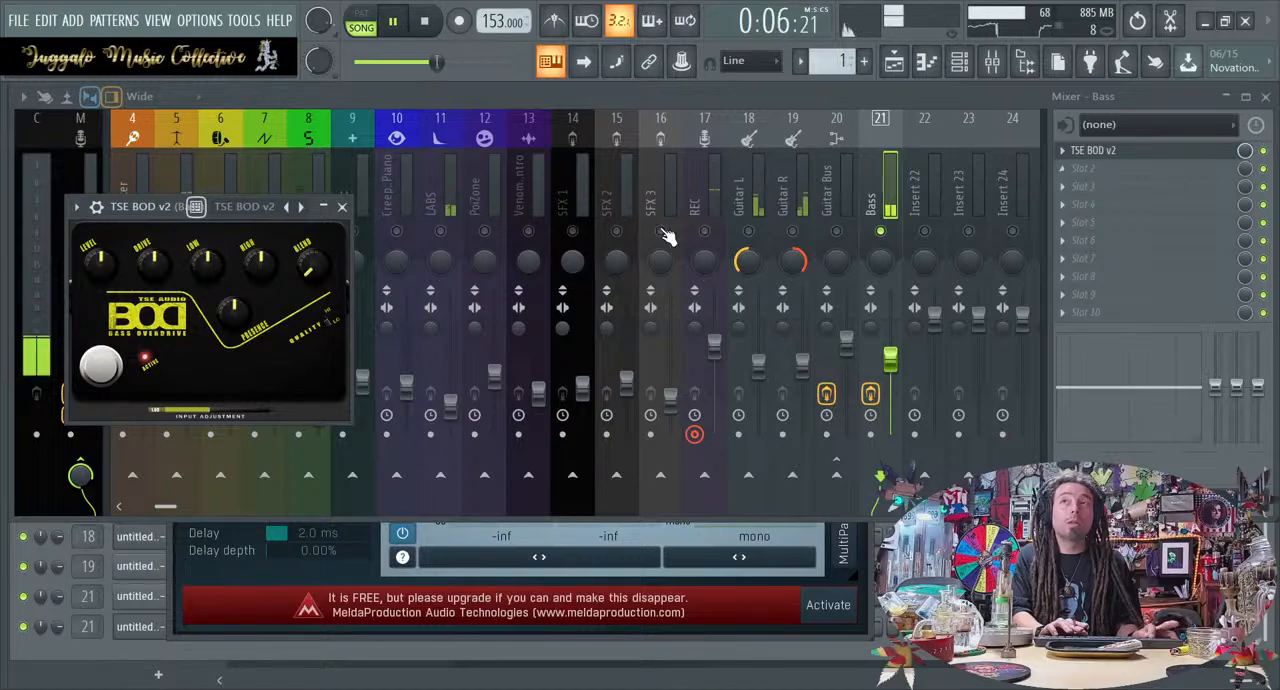
pyautogui.press('space')
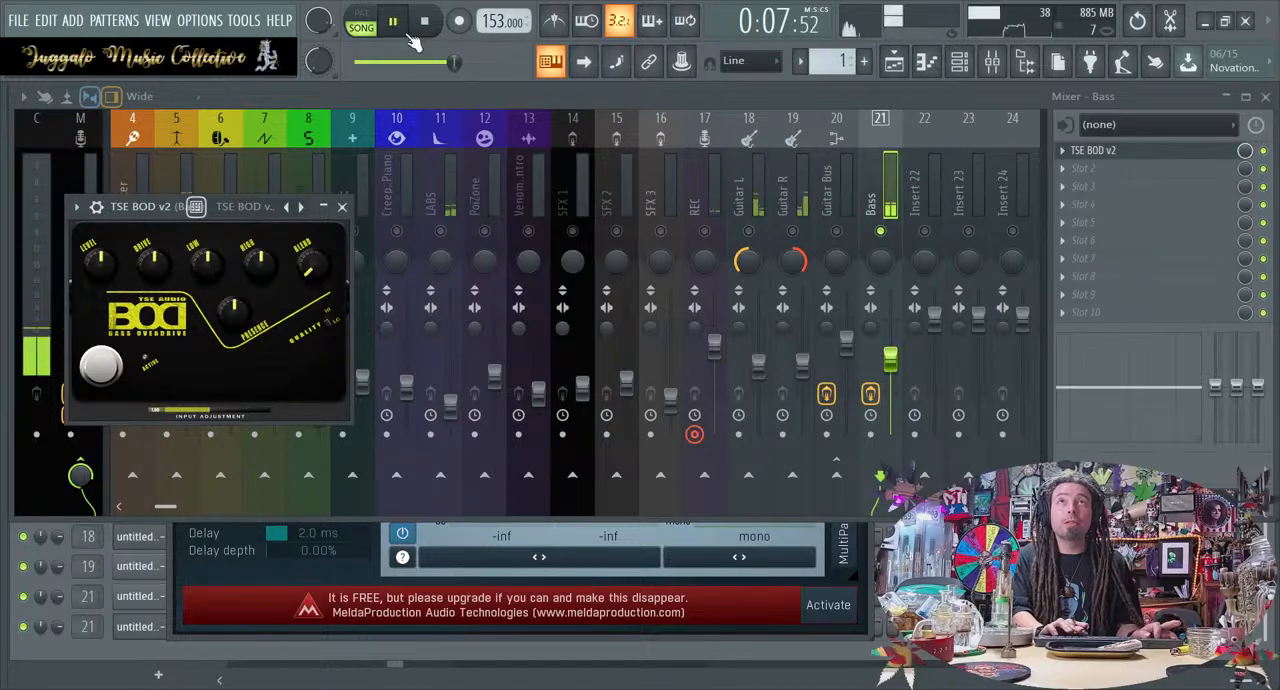
# Activate the TSE BOD v2 pedal, raise its input adjustment and Low, and reduce its Drive while auditioning the soloed bass
pyautogui.moveTo(153, 208); pyautogui.dragTo(695, 152)
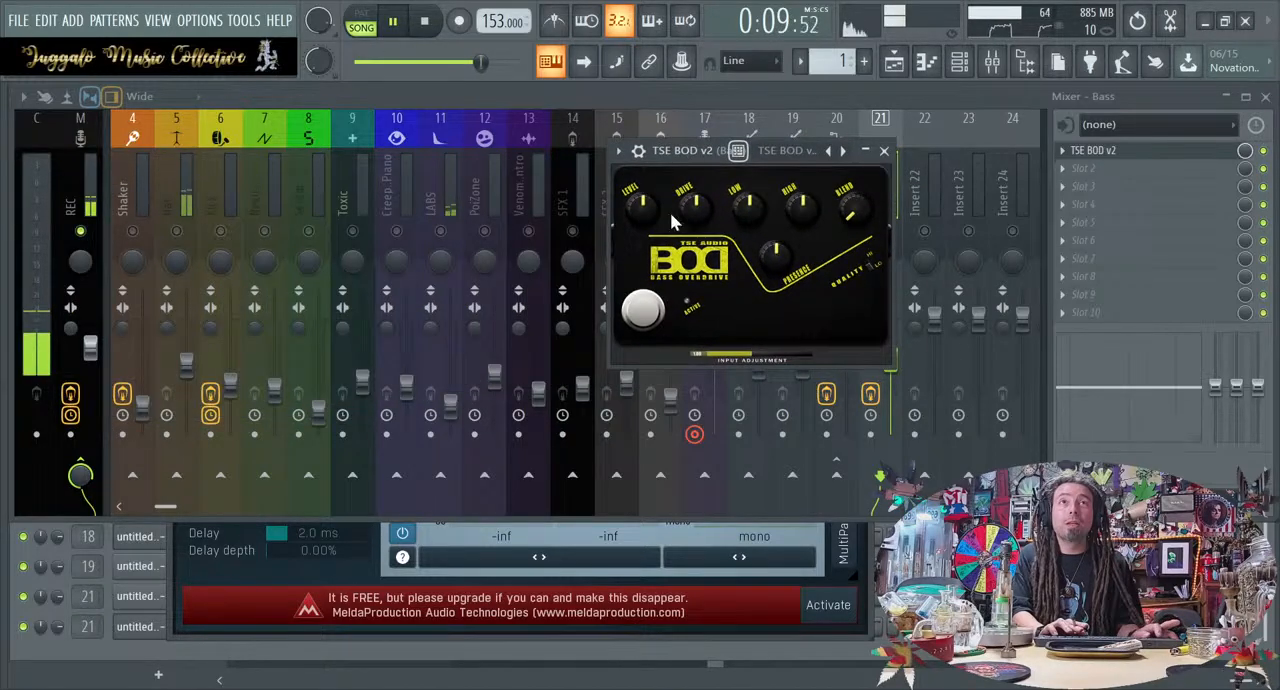
pyautogui.press('space')
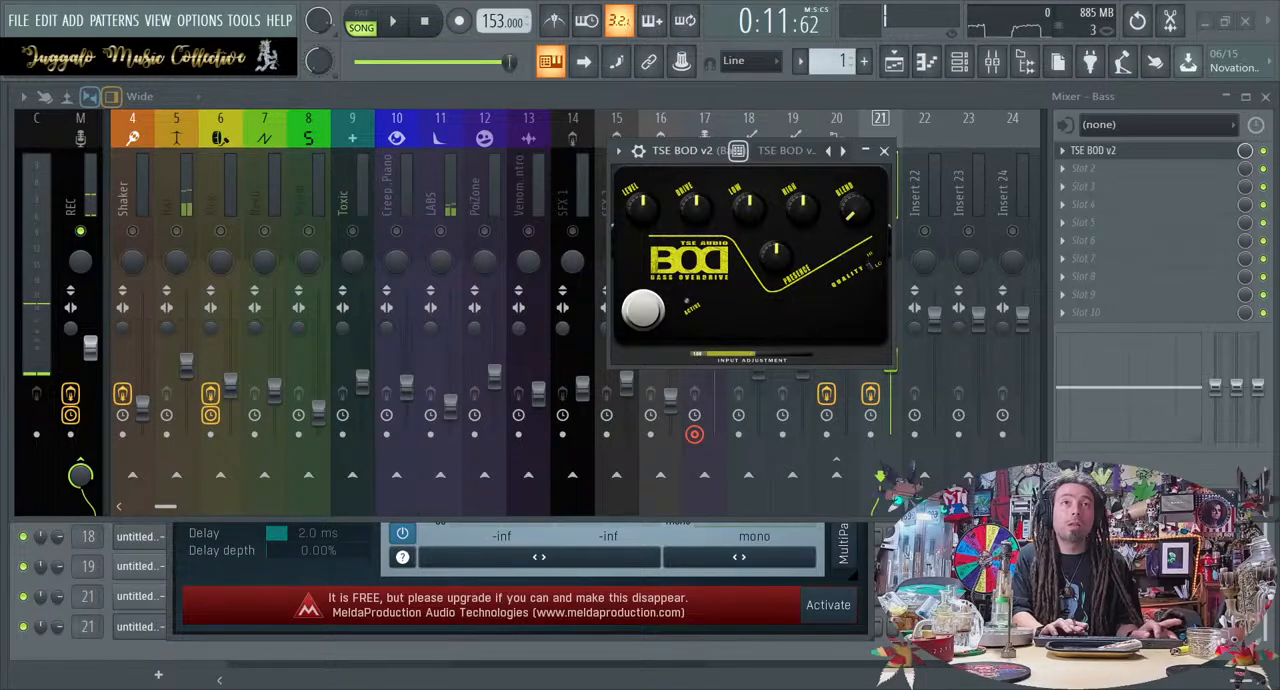
pyautogui.click(643, 310)
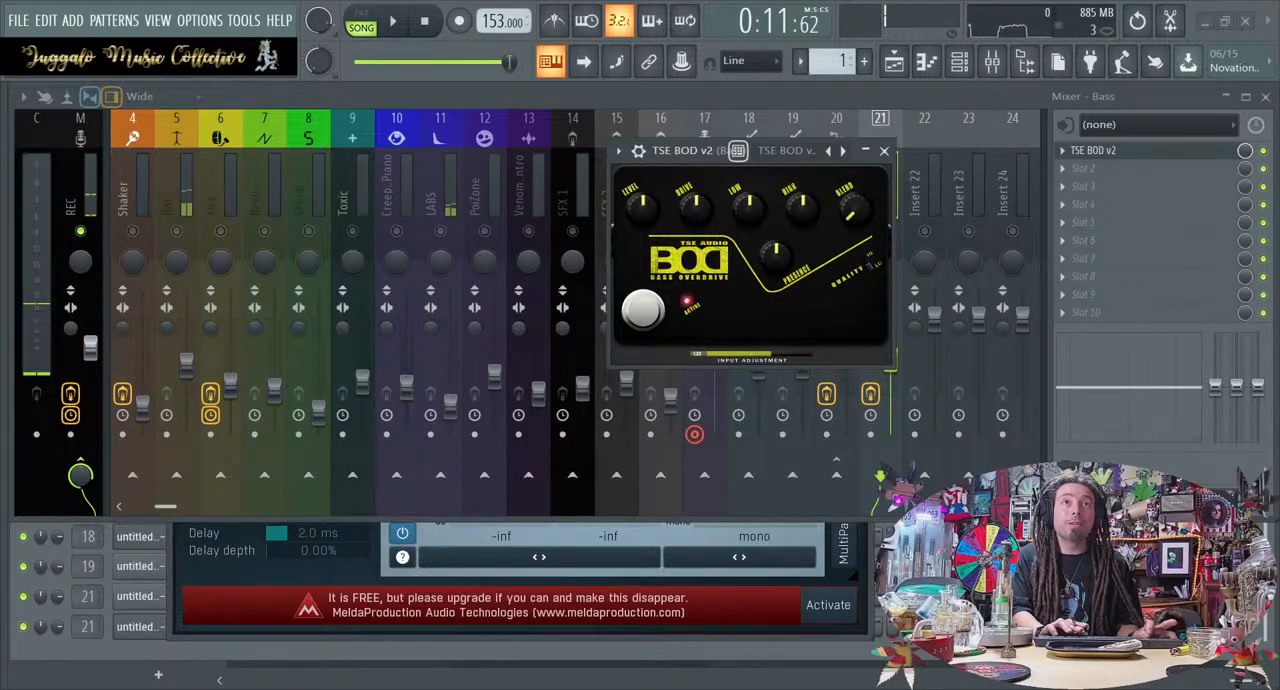
pyautogui.press('space')
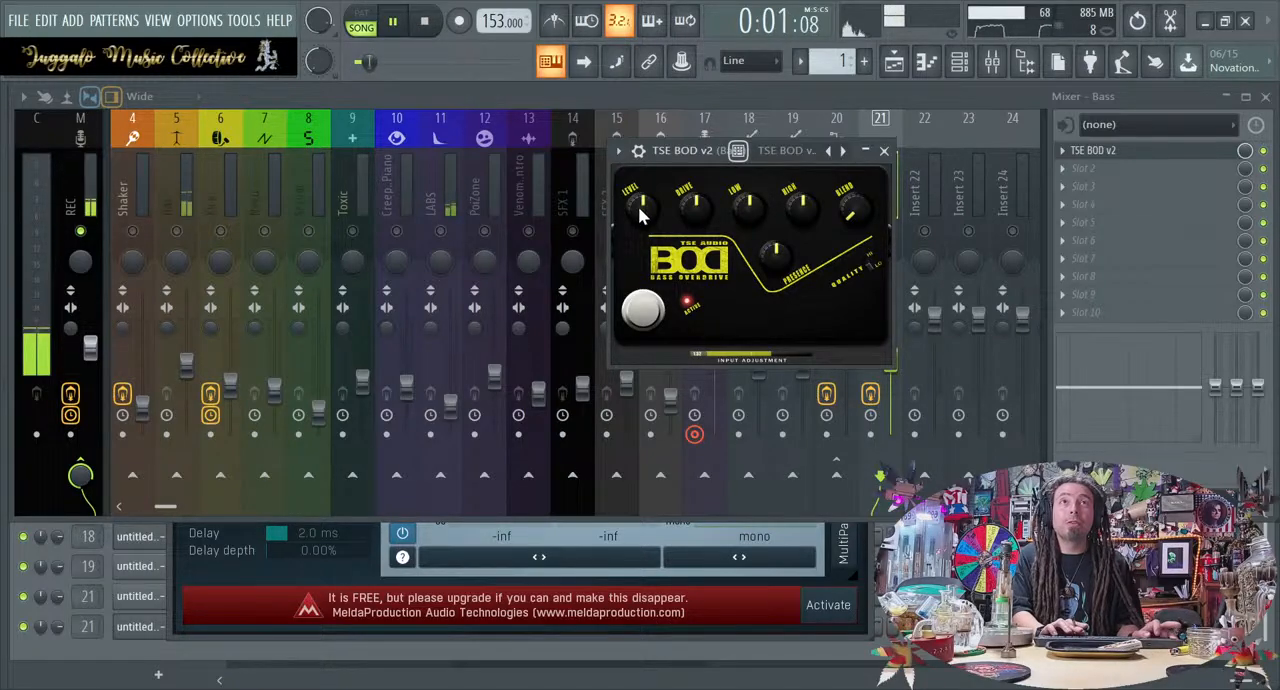
pyautogui.press('space')
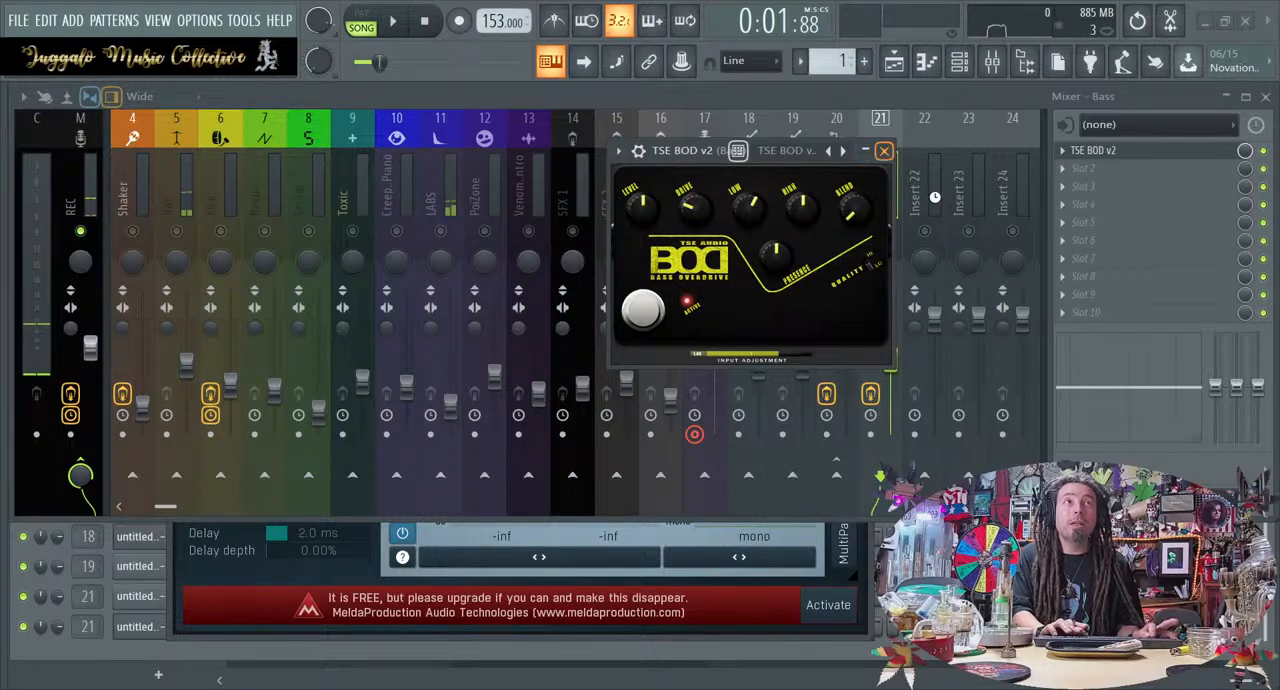
pyautogui.click(888, 152)
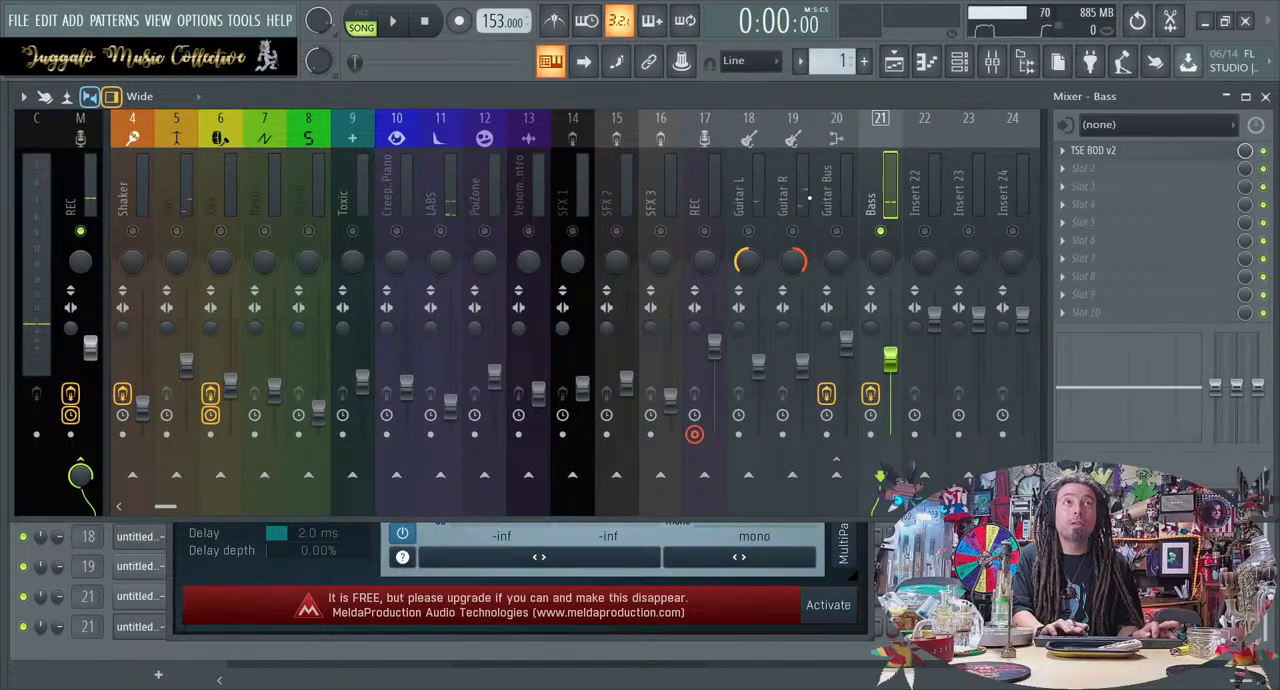
# Raise the Bass insert's fader in stages, checking it both in the full mix and in solo
pyautogui.press('space')
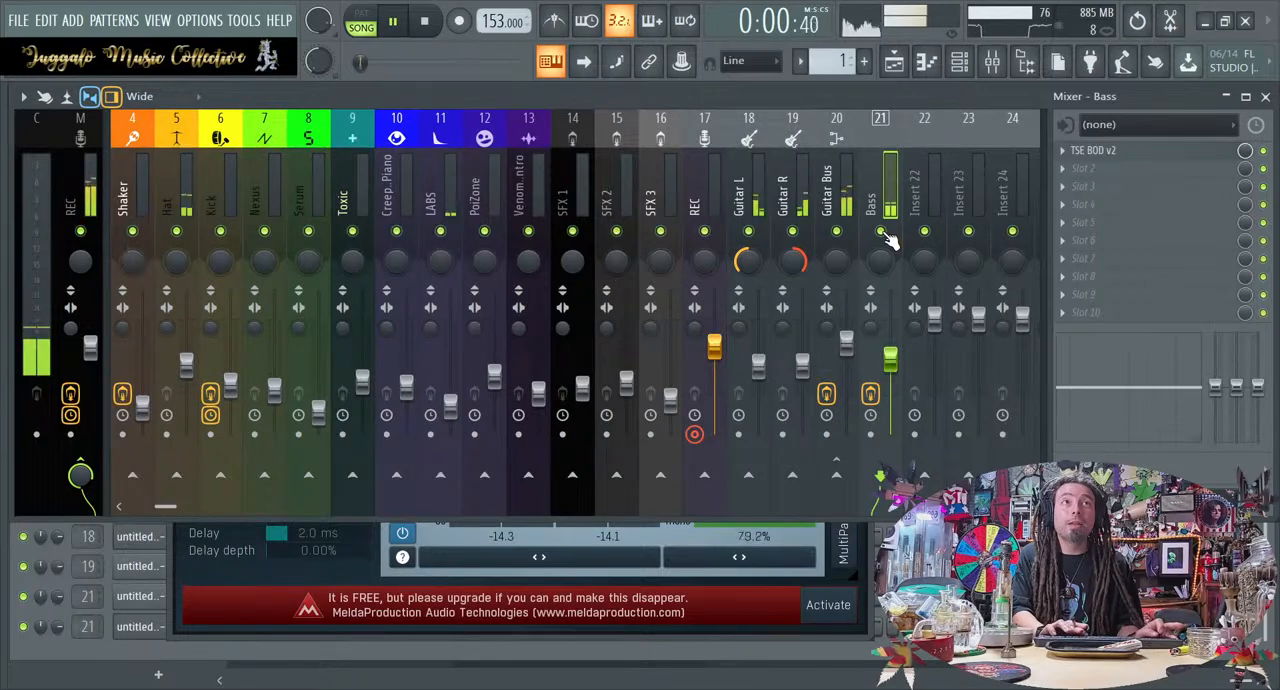
pyautogui.moveTo(890, 358); pyautogui.dragTo(896, 350)
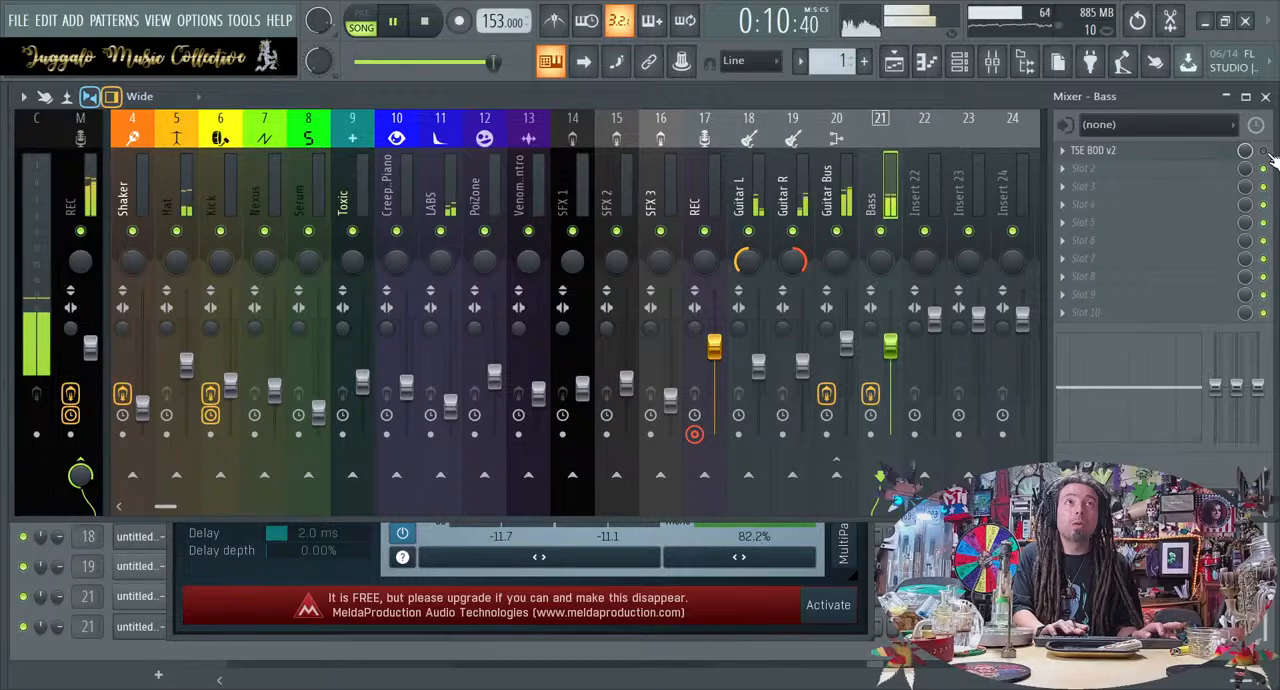
pyautogui.rightClick(881, 231)
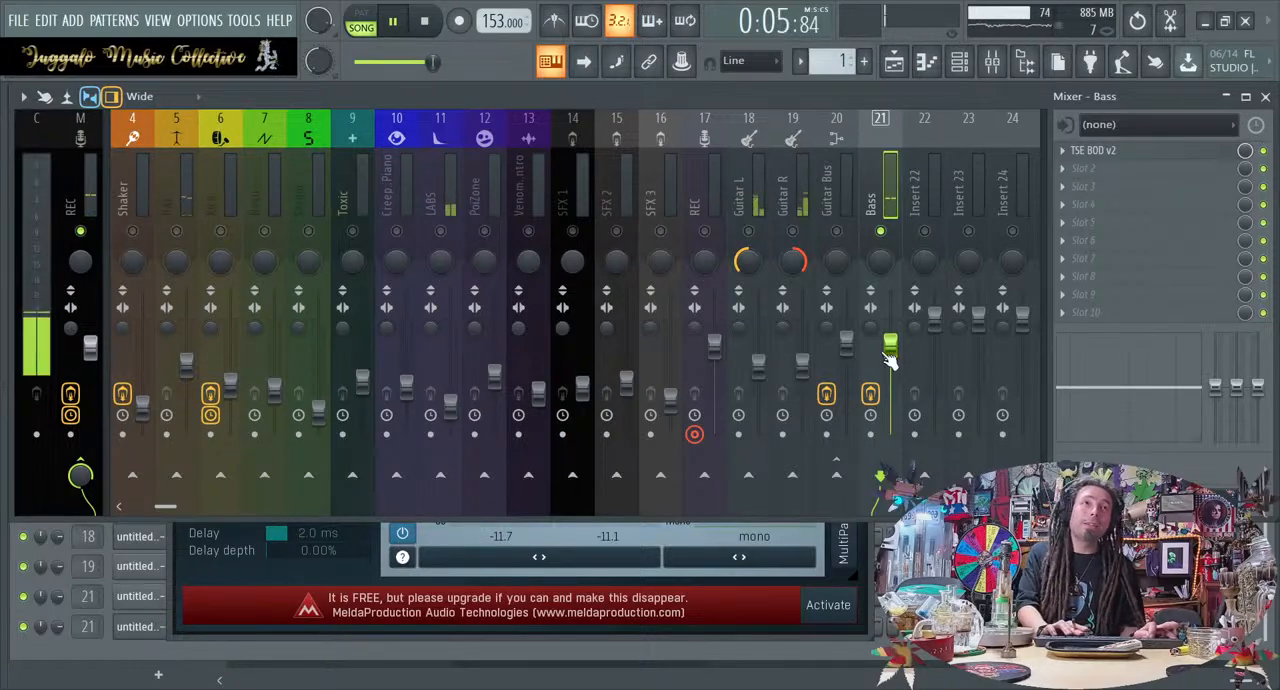
pyautogui.moveTo(890, 345); pyautogui.dragTo(890, 336)
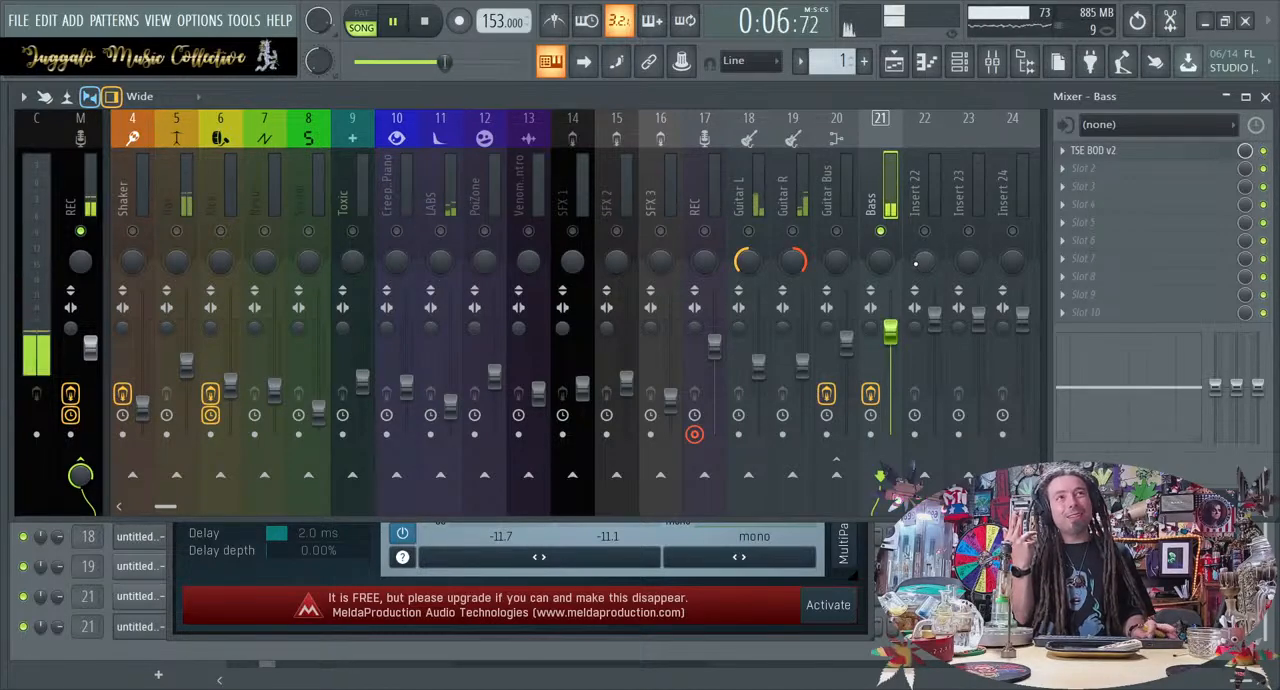
pyautogui.moveTo(890, 329); pyautogui.dragTo(890, 320)
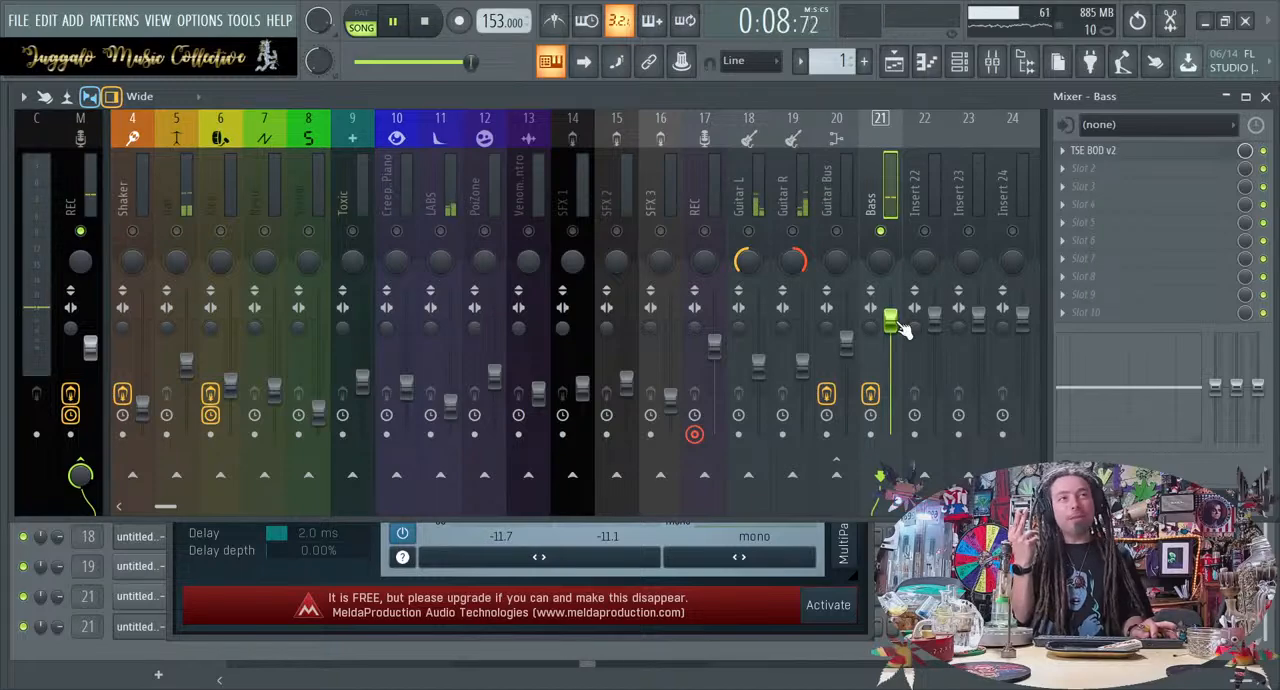
# Reopen TSE BOD v2 on the Bass insert to review its settings, and stop playback
pyautogui.click(1112, 152)
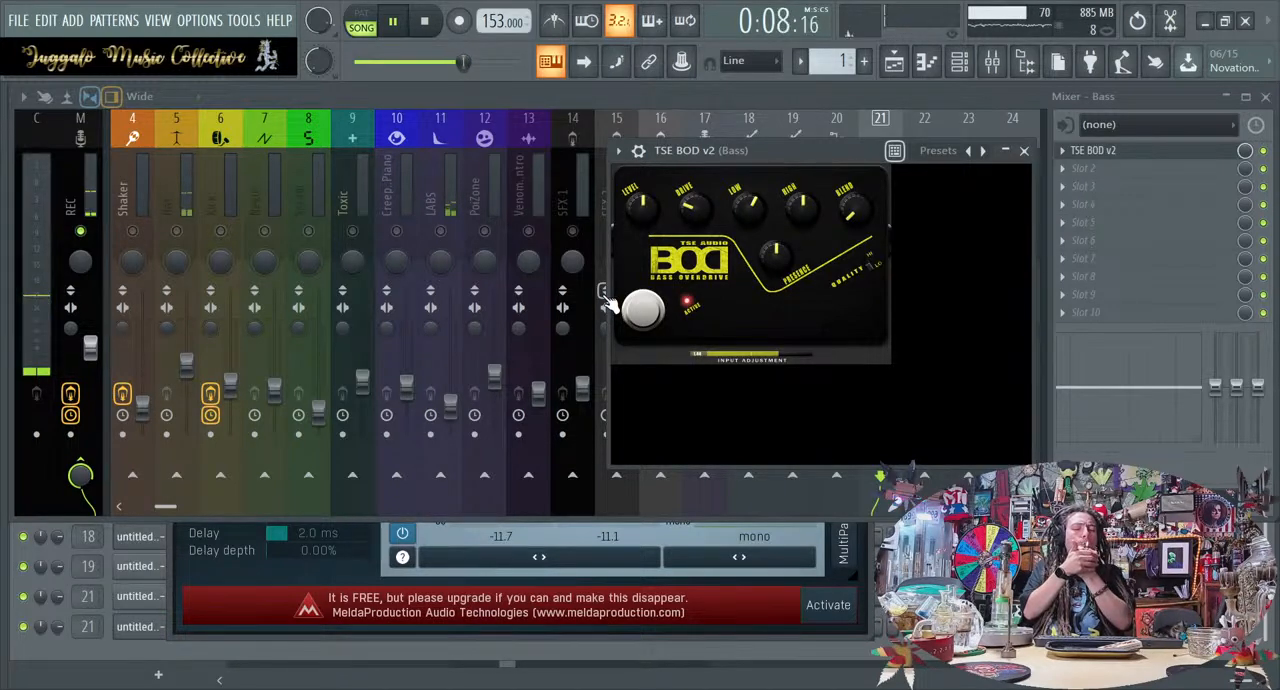
pyautogui.press('space')
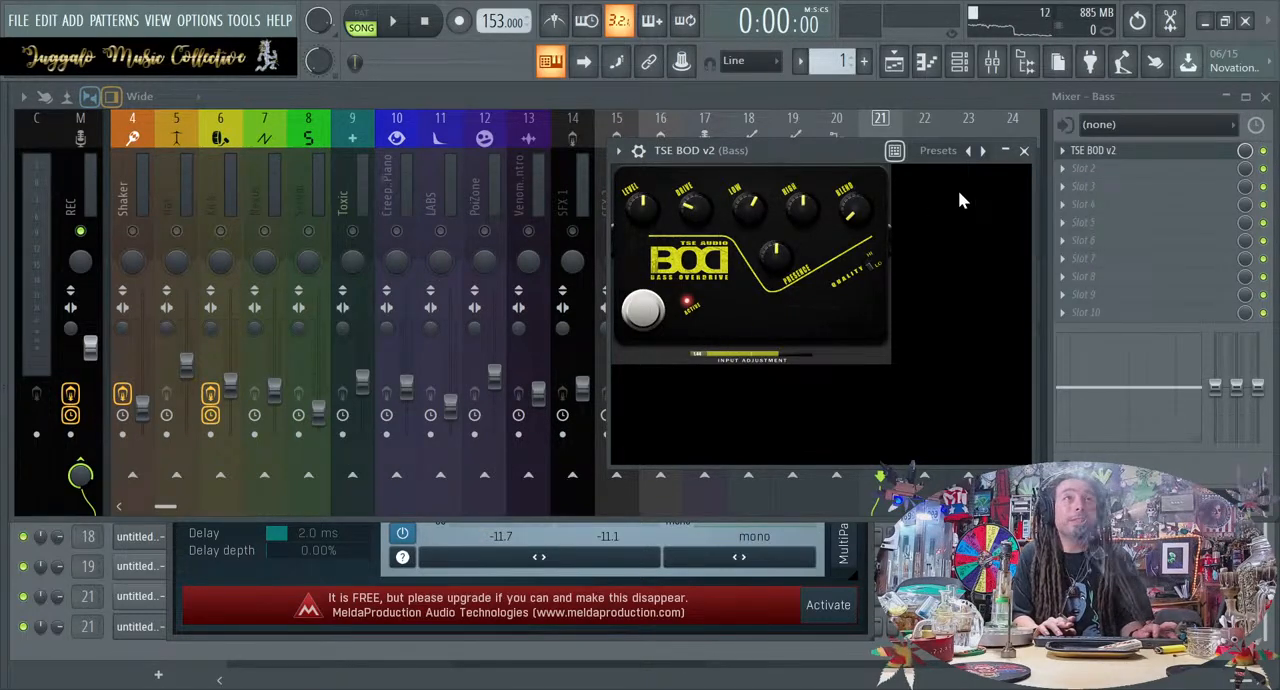
pyautogui.click(1024, 151)
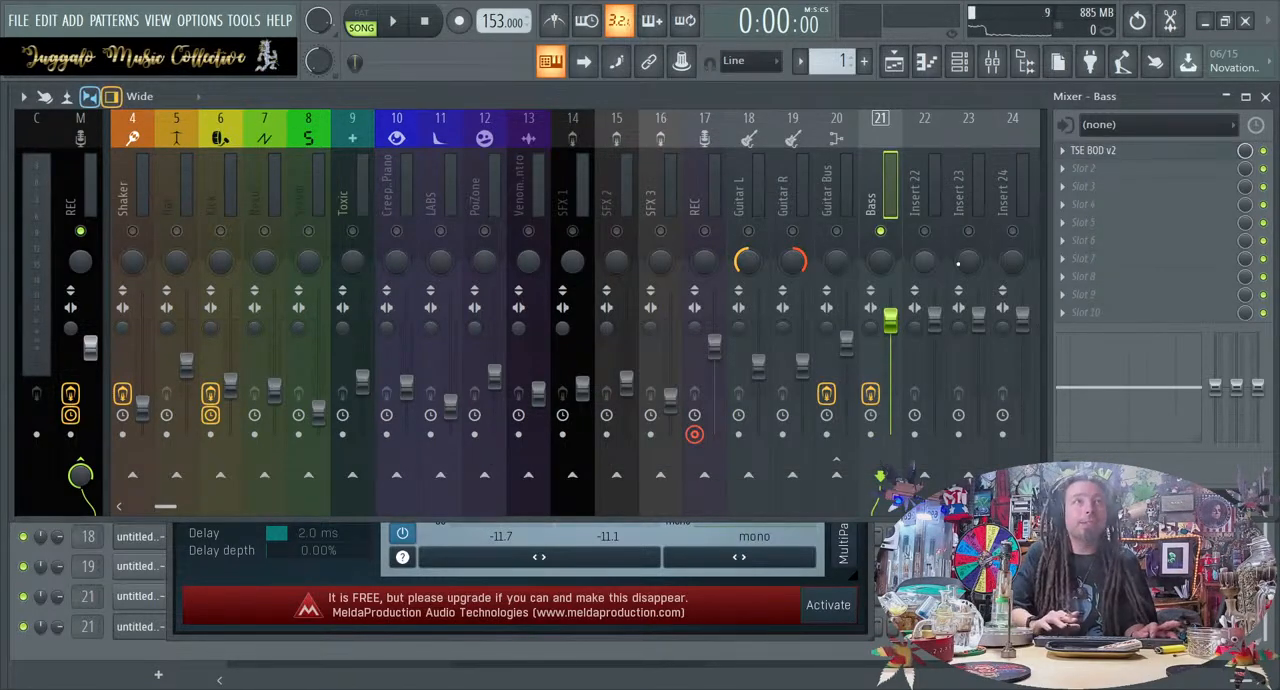
# Unsolo the Bass and rebalance the full mix by lowering the Bass fader slightly and nudging the 808 fader up
pyautogui.press('space')
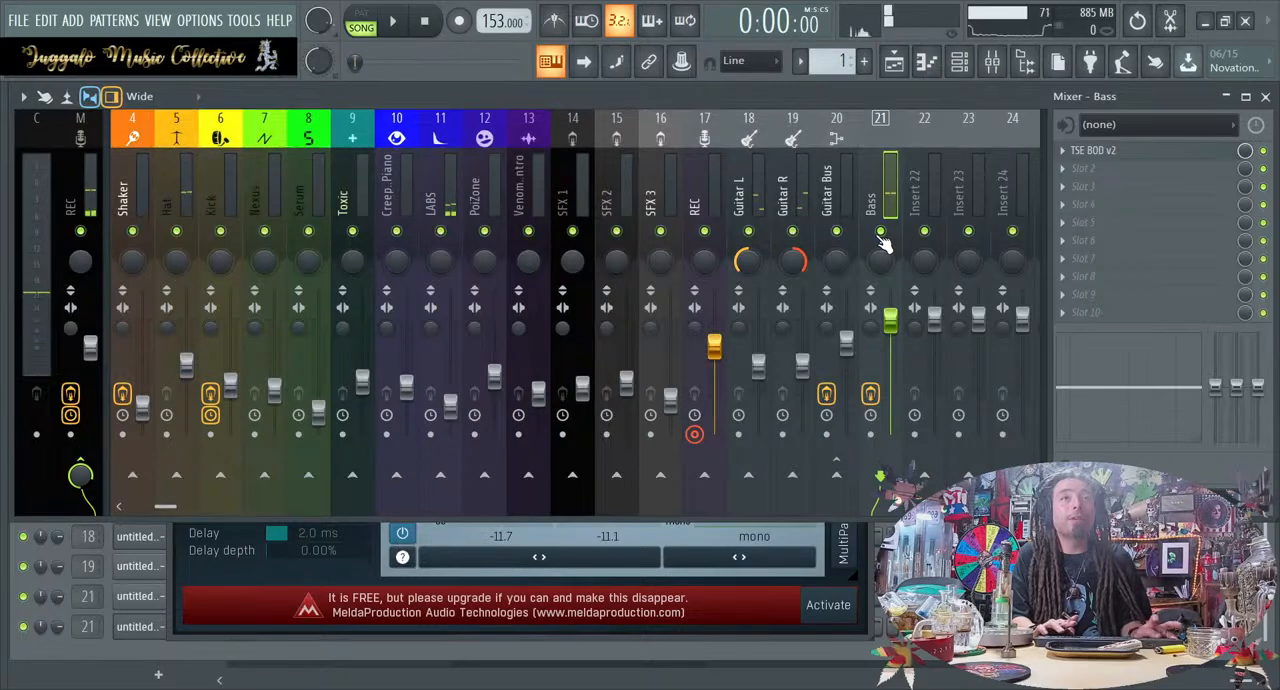
pyautogui.moveTo(890, 320); pyautogui.dragTo(892, 330)
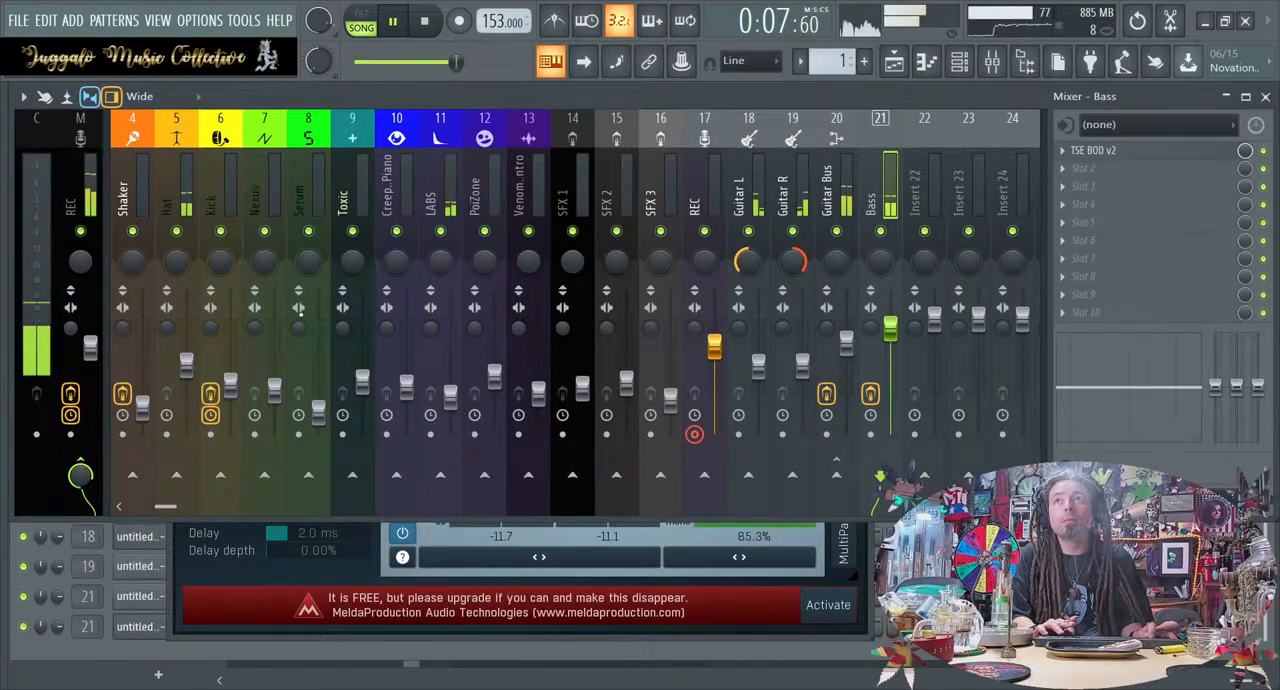
pyautogui.scroll(3, 327, 184)
pyautogui.moveTo(146, 370); pyautogui.dragTo(145, 364)
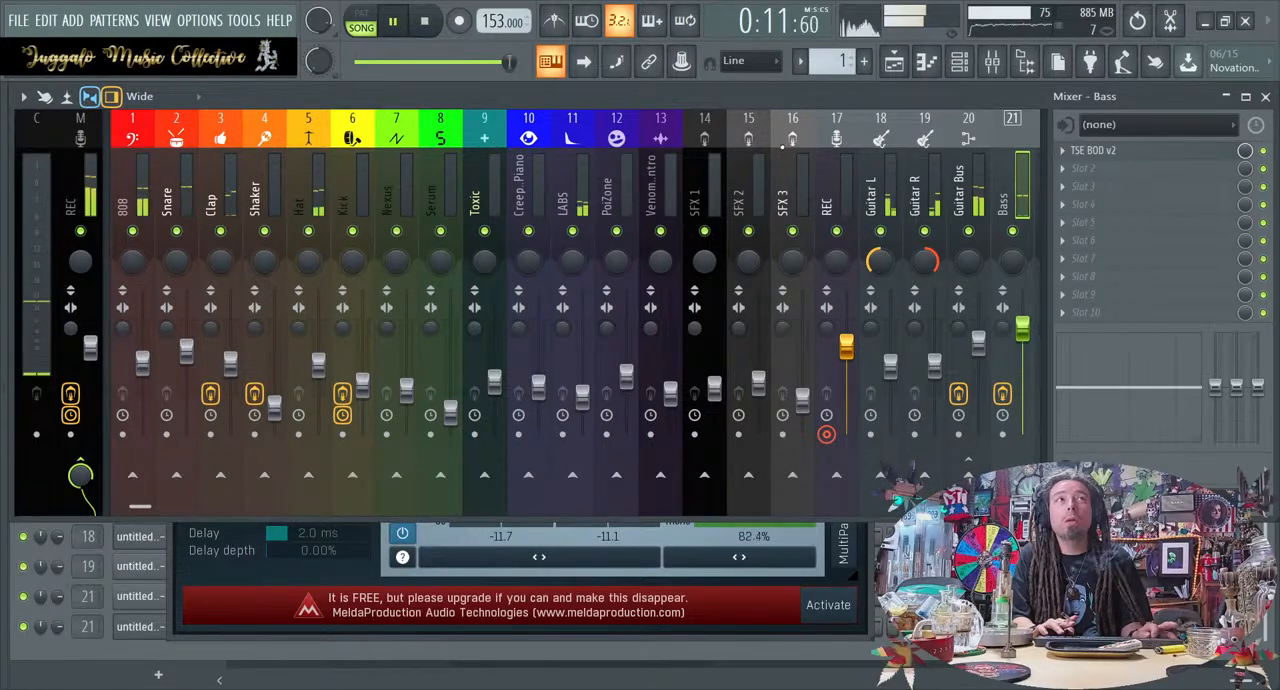
# Lower the Guitar Bus fader slightly and load Fruity Convolver in the slot below MEqualizer on that insert
pyautogui.click(78, 190)
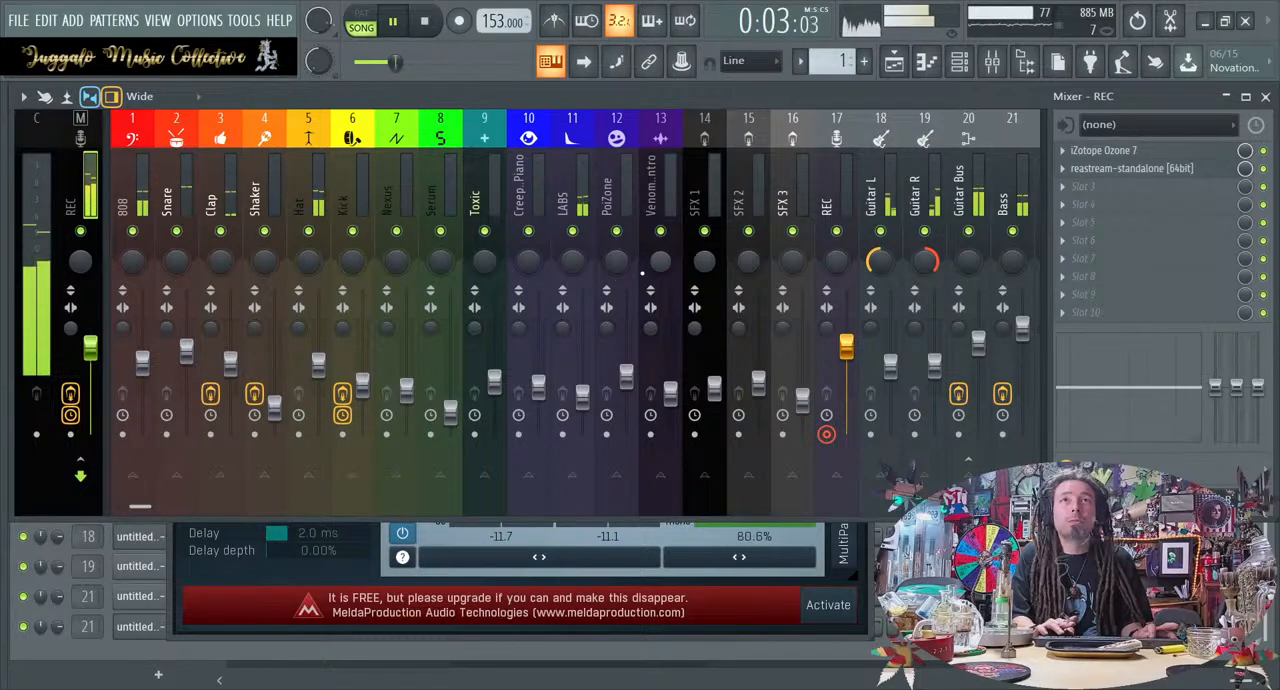
pyautogui.click(862, 545)
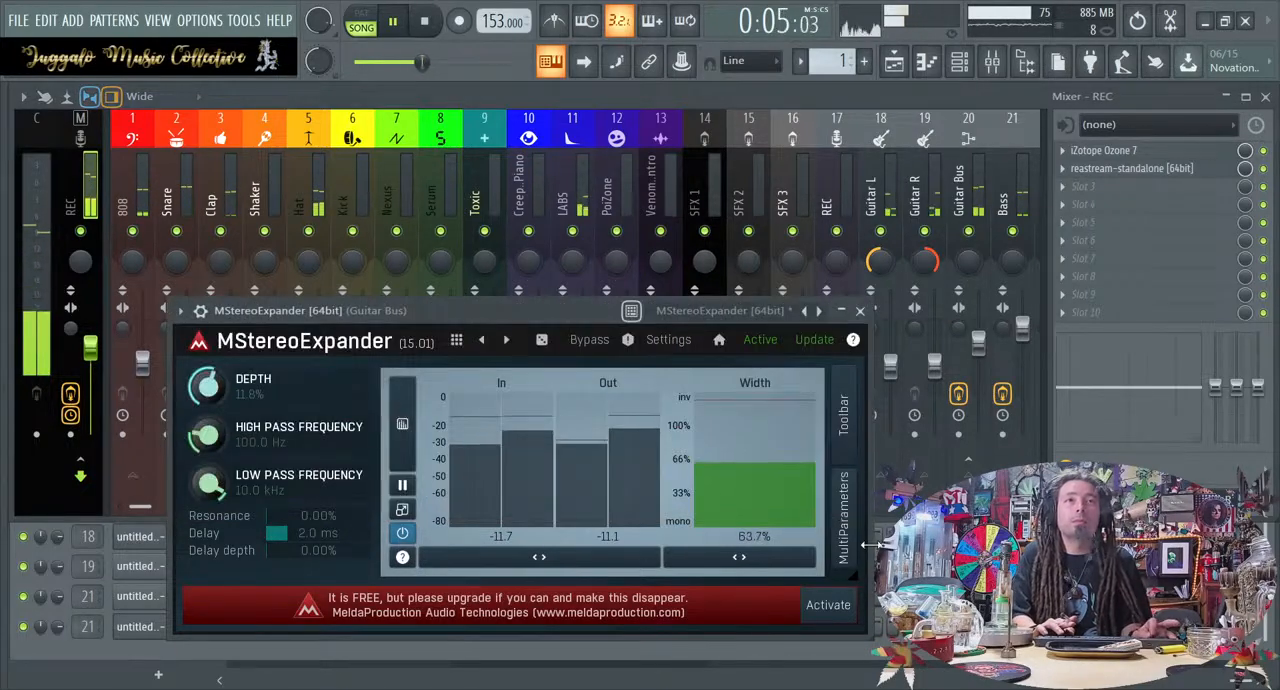
pyautogui.click(933, 370)
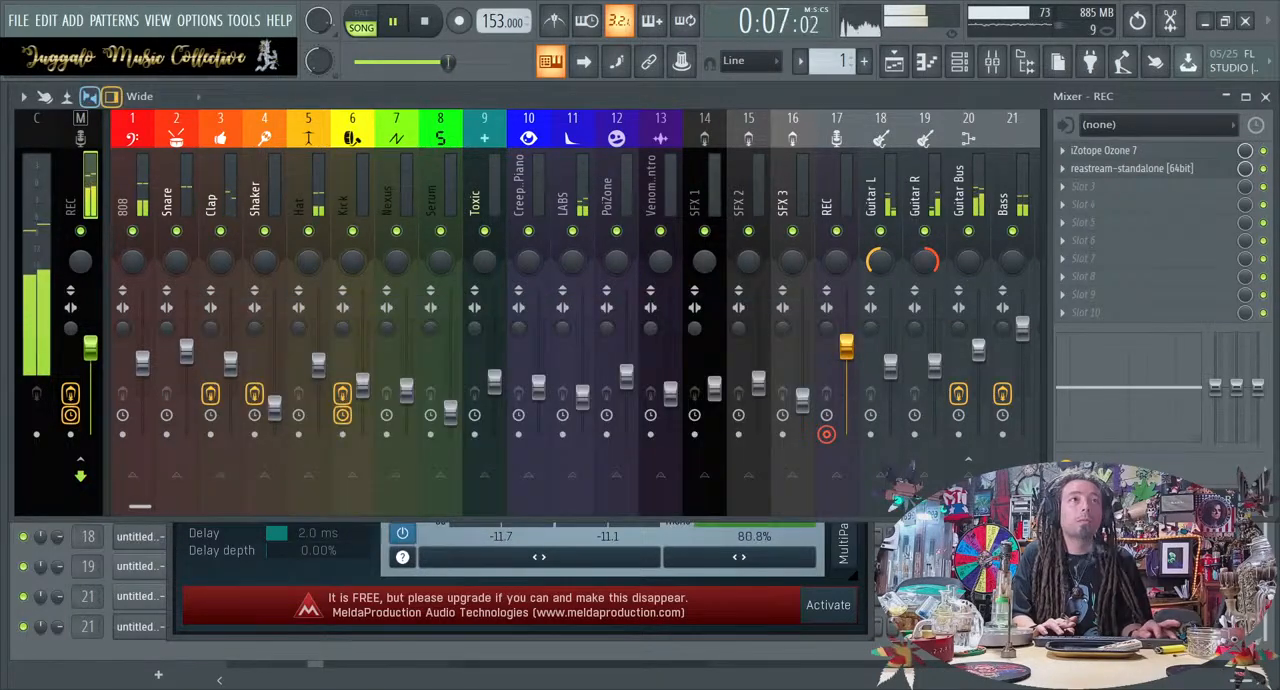
pyautogui.click(986, 218)
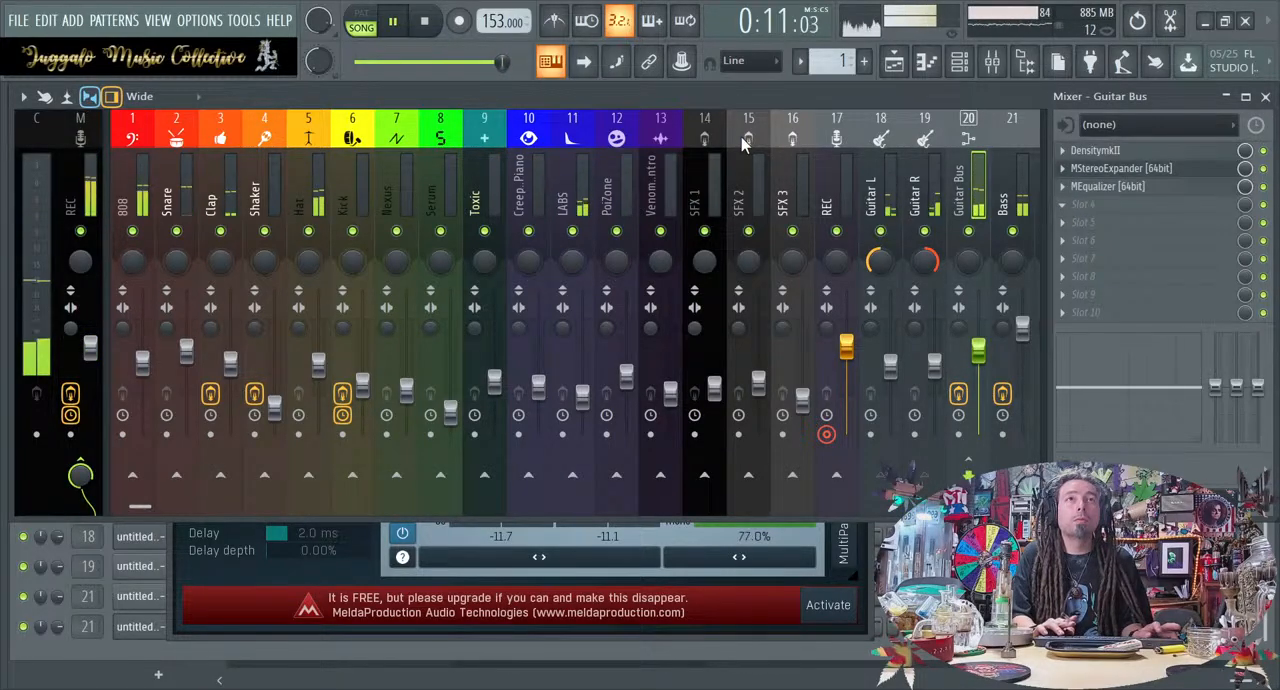
pyautogui.click(190, 491)
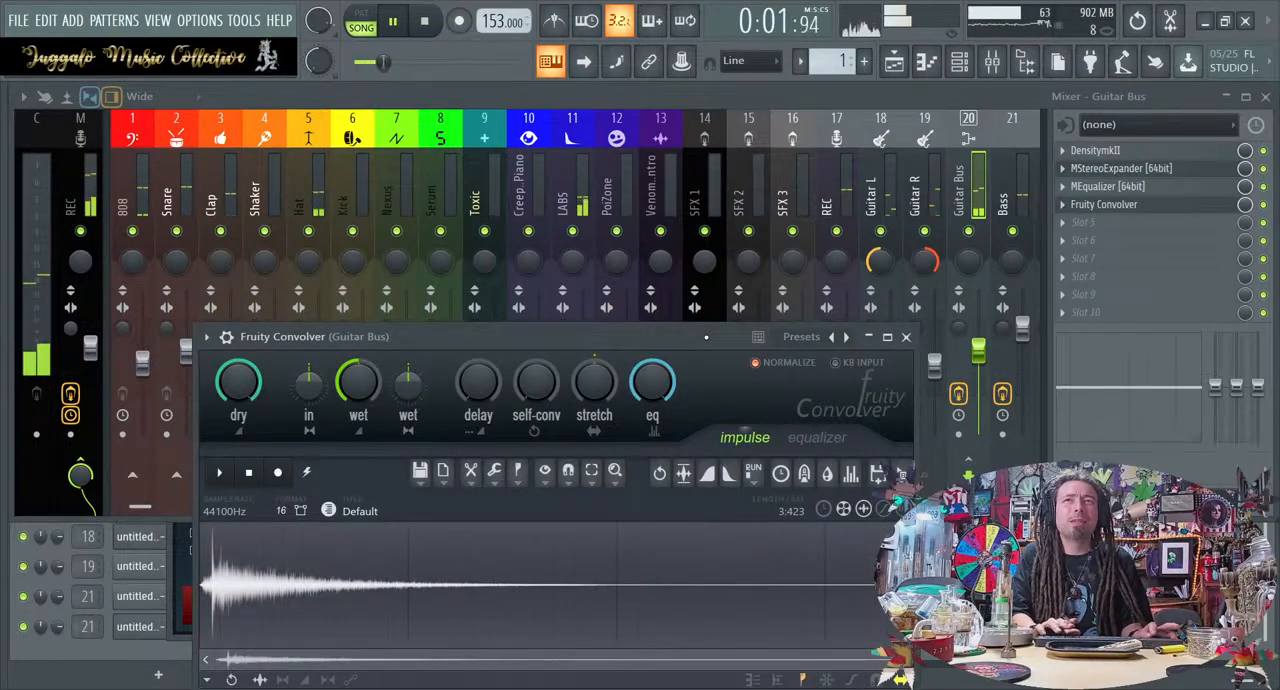
# Lower Fruity Convolver's wet level on the Guitar Bus and move MEqualizer to the first effect slot, above DensitymkII
pyautogui.moveTo(372, 385); pyautogui.dragTo(366, 396)
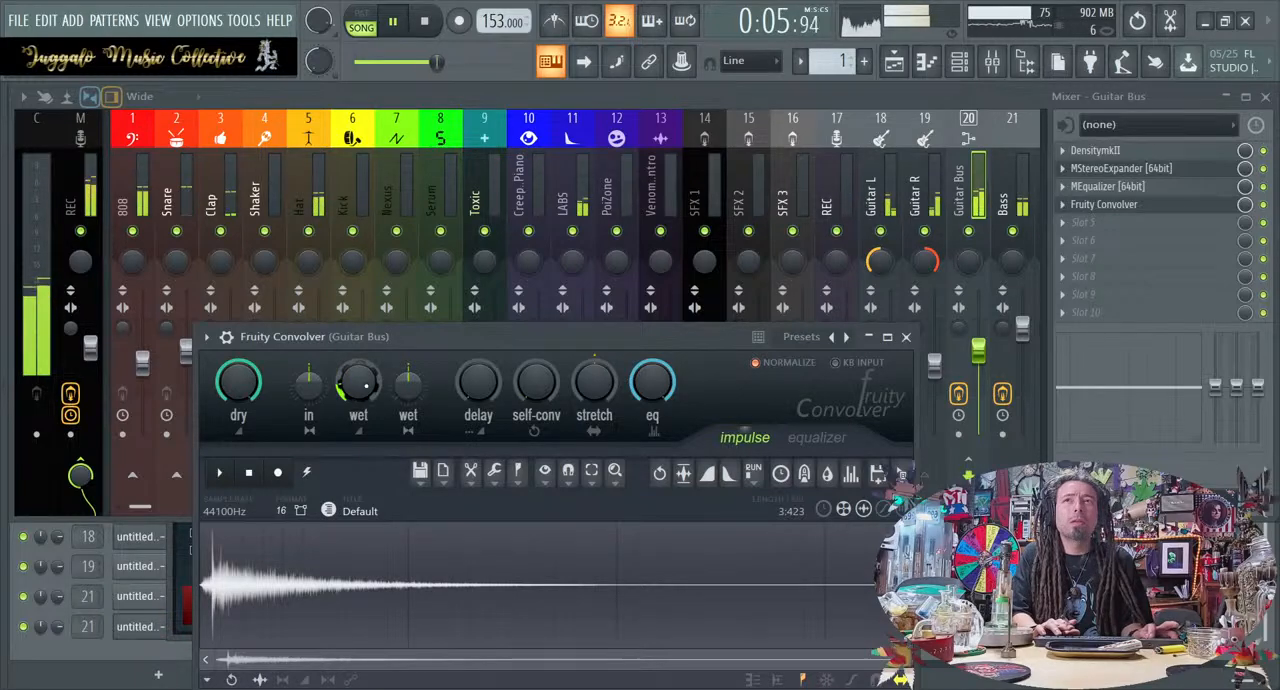
pyautogui.click(906, 337)
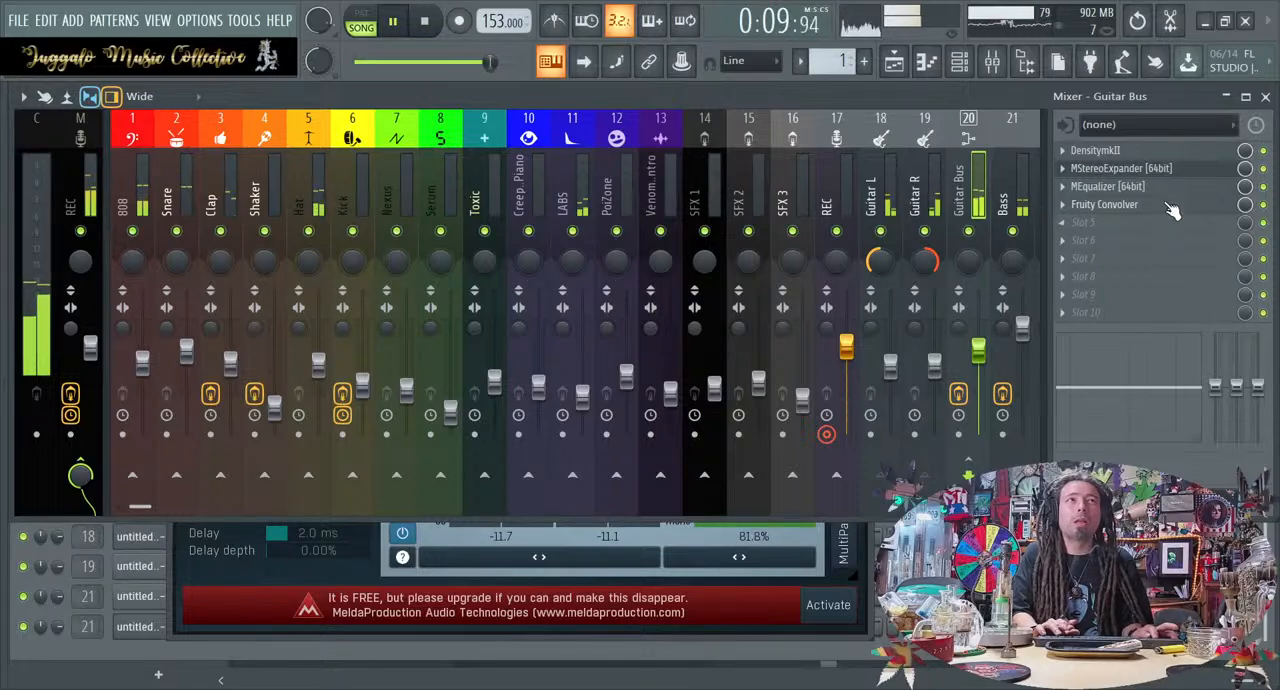
pyautogui.moveTo(1166, 204); pyautogui.dragTo(1162, 154)
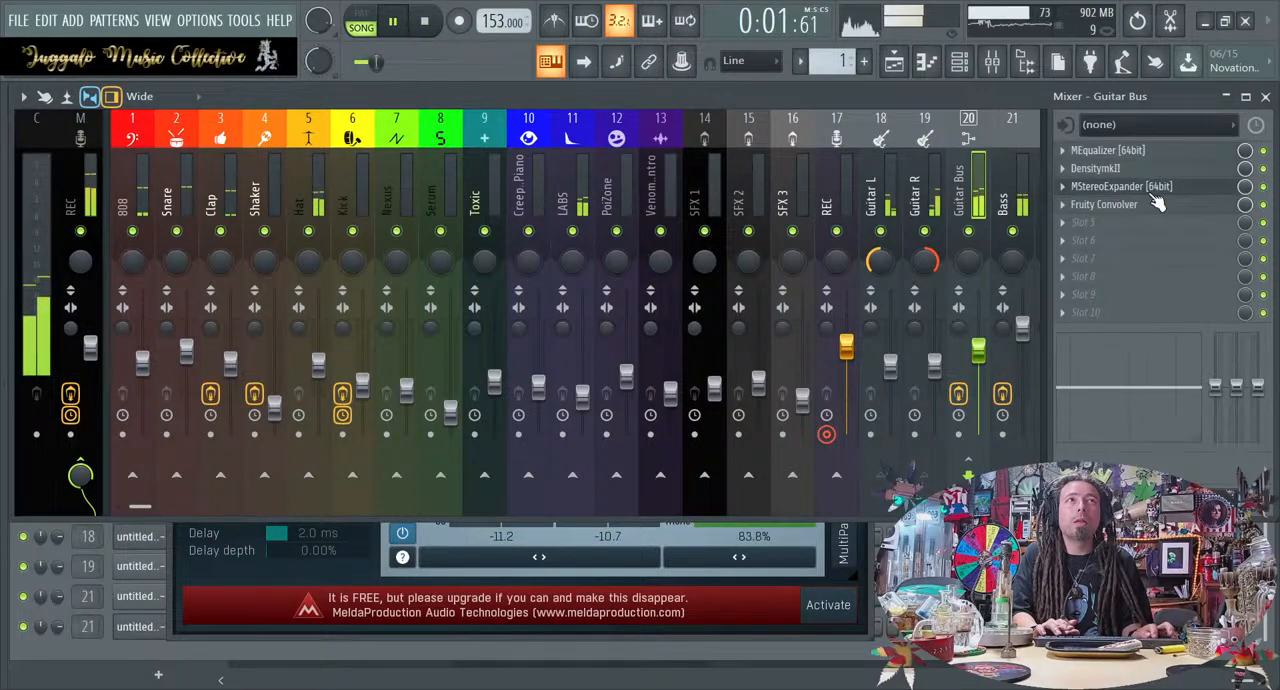
pyautogui.click(1151, 193)
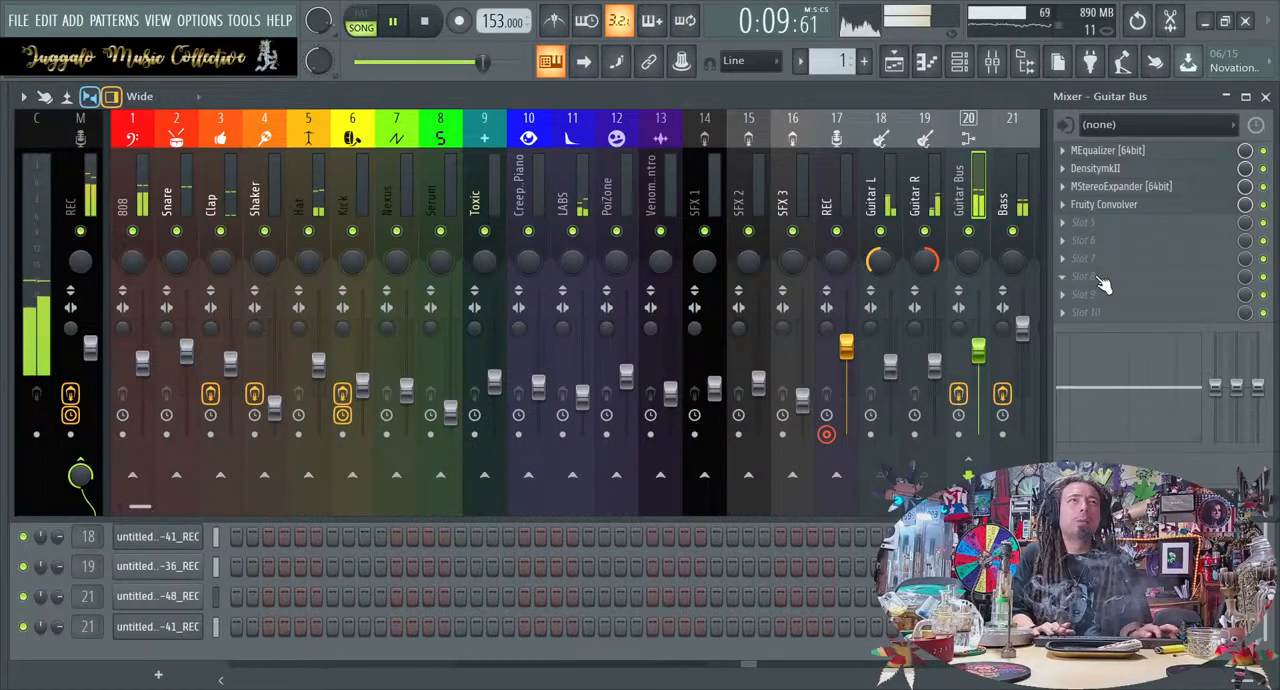
pyautogui.press('space')
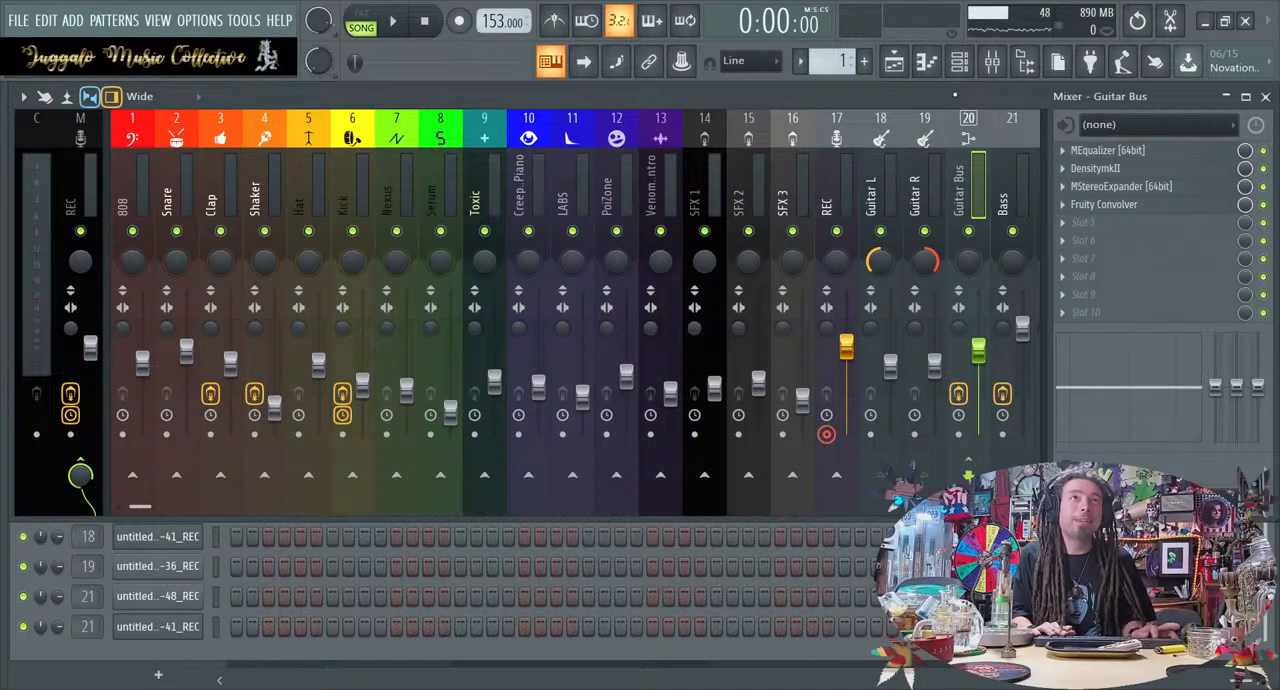
# Check the clips in the playlist, then reopen Fruity Convolver on the Guitar Bus and raise its wet level
pyautogui.click(995, 66)
pyautogui.click(995, 66)
pyautogui.click(898, 63)
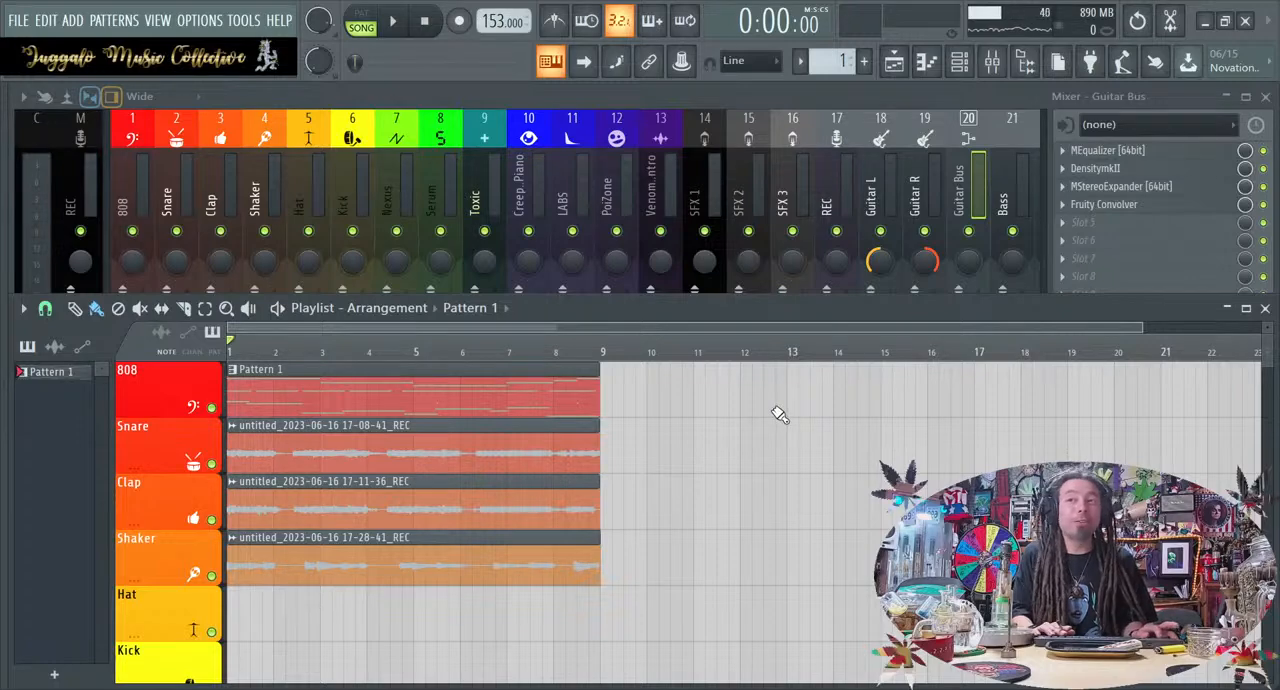
pyautogui.click(1189, 206)
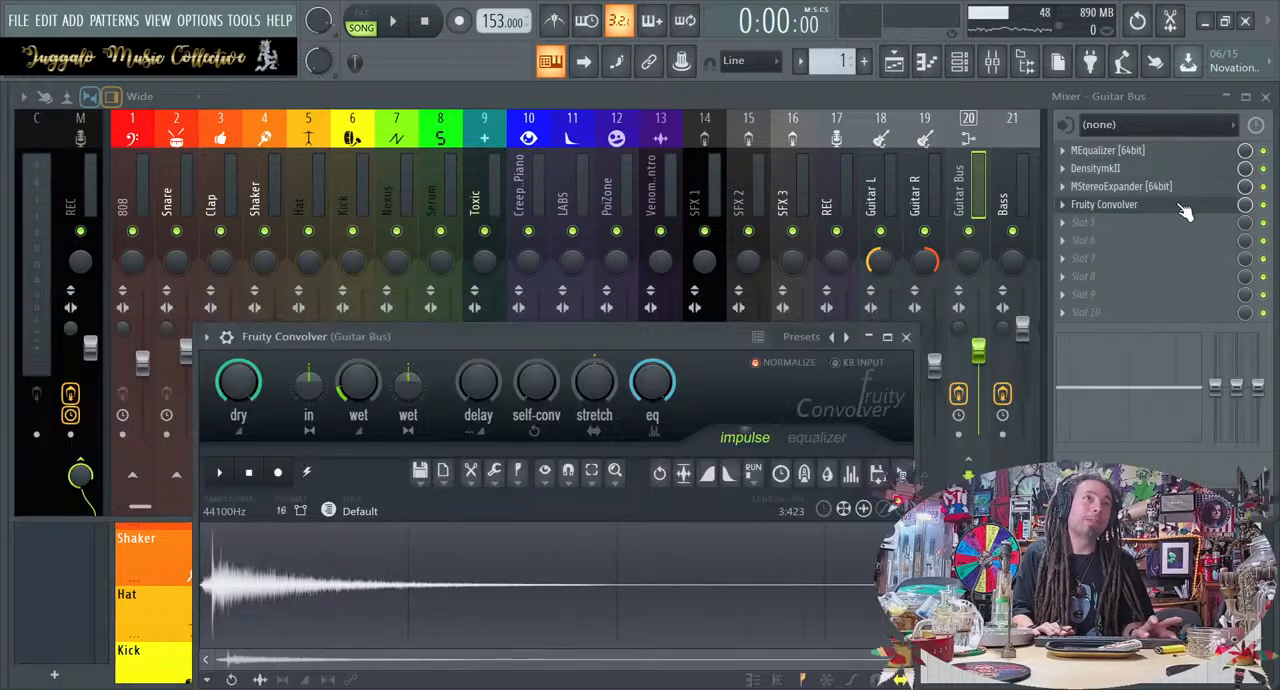
pyautogui.moveTo(357, 403)
pyautogui.mouseDown()
pyautogui.moveTo(357, 390)
pyautogui.moveTo(357, 403)
pyautogui.mouseUp()
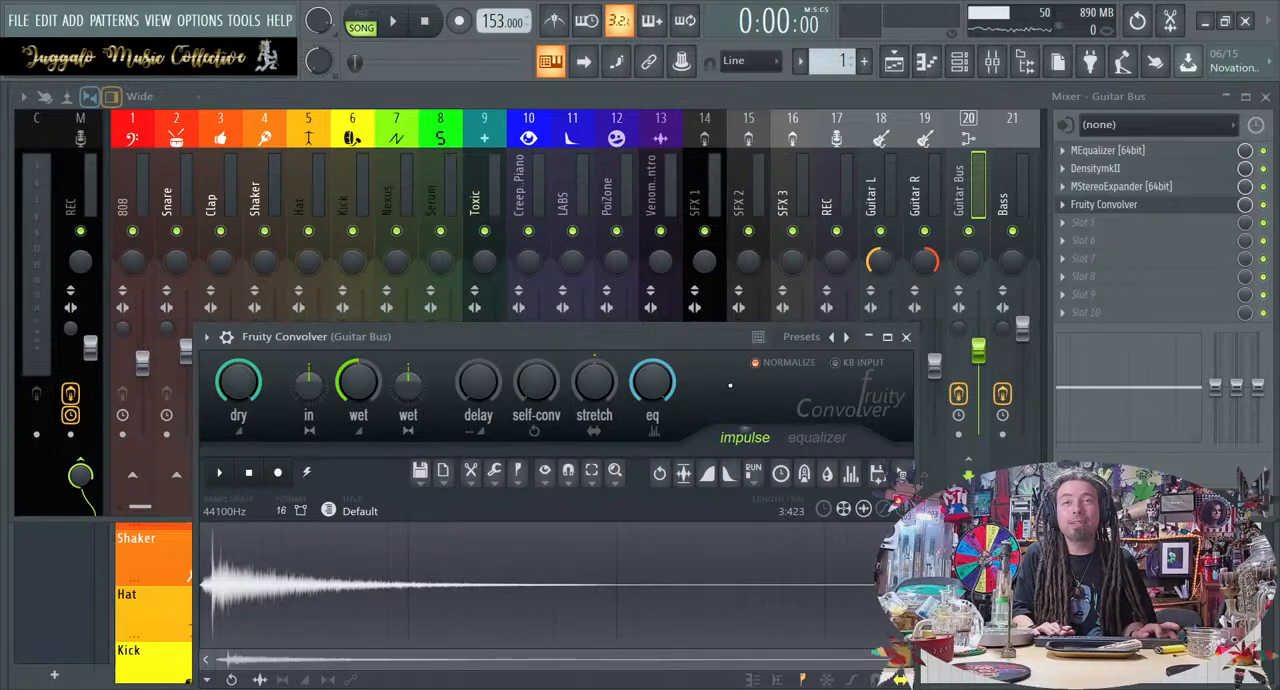
pyautogui.press('space')
pyautogui.press('space')
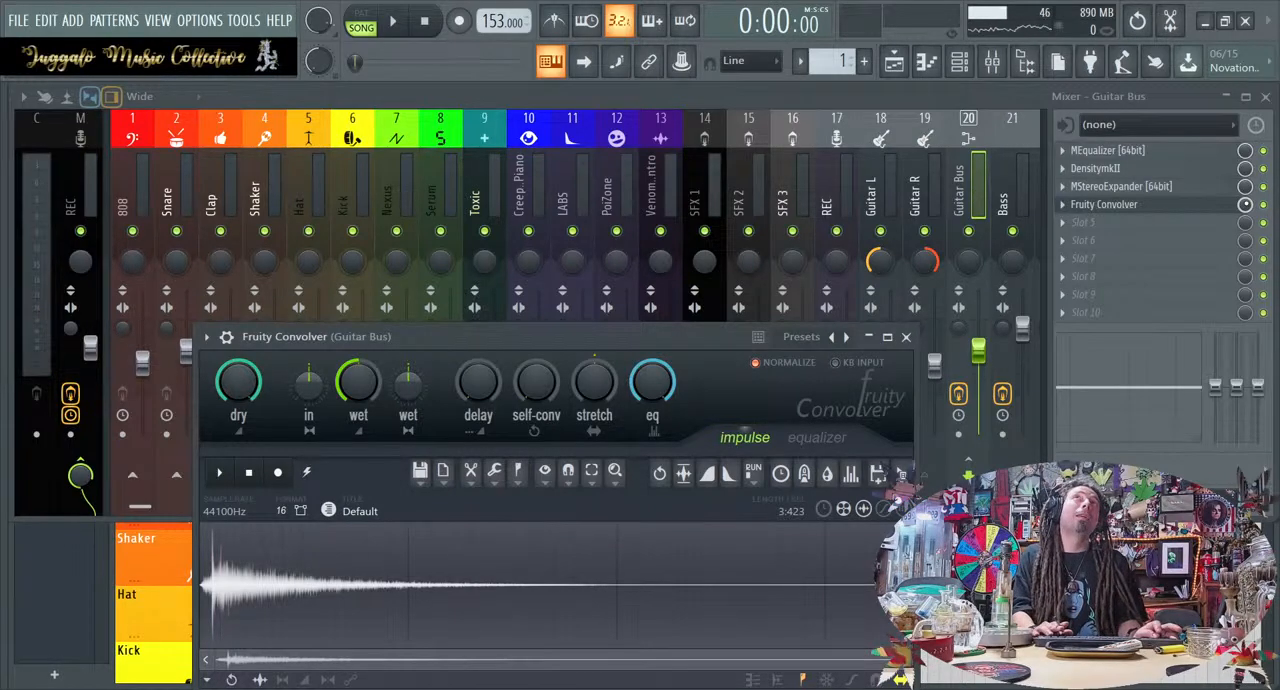
# Create an automation clip for Fruity Convolver's mix level on the Hat playlist track, spanning the eight-bar loop
pyautogui.press('Escape')
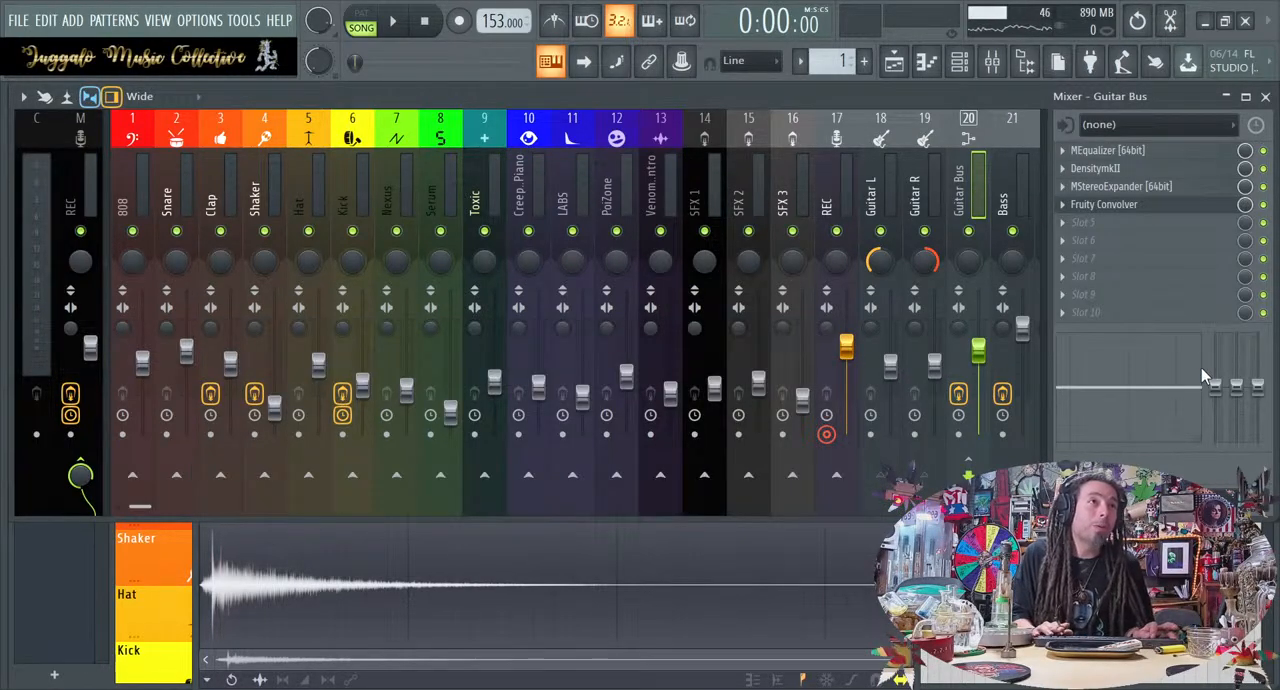
pyautogui.press('F5')
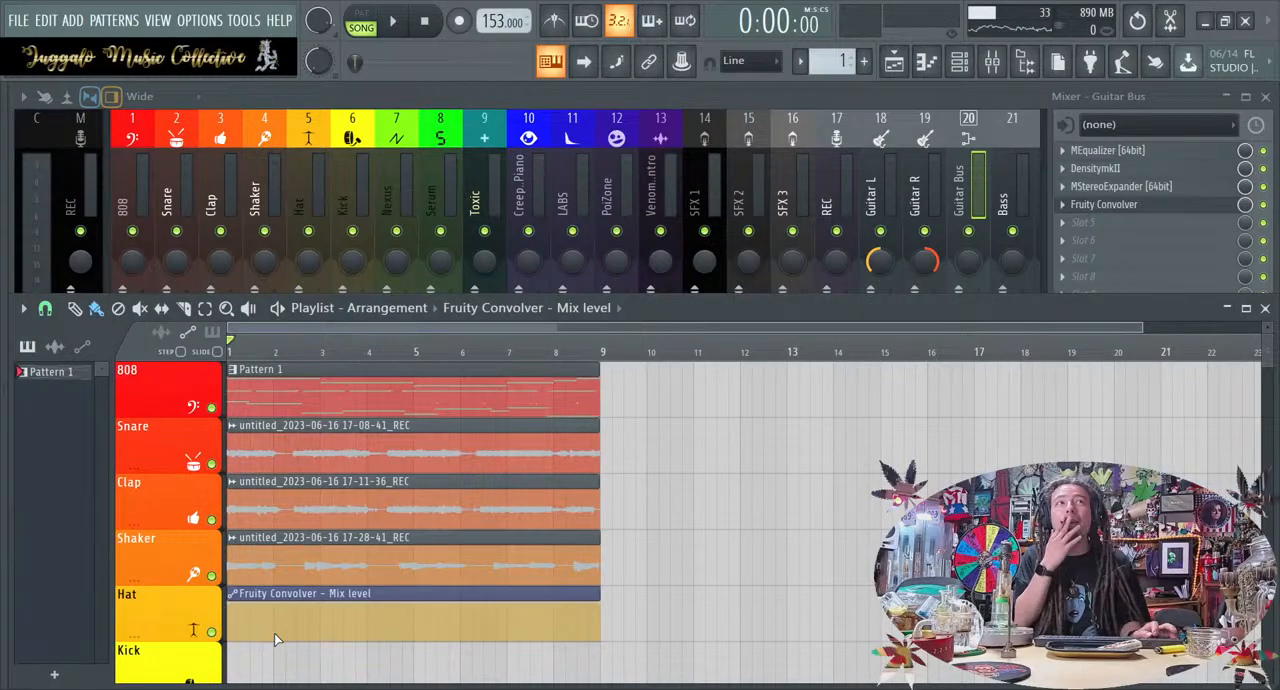
pyautogui.scroll(-1, 277, 640)
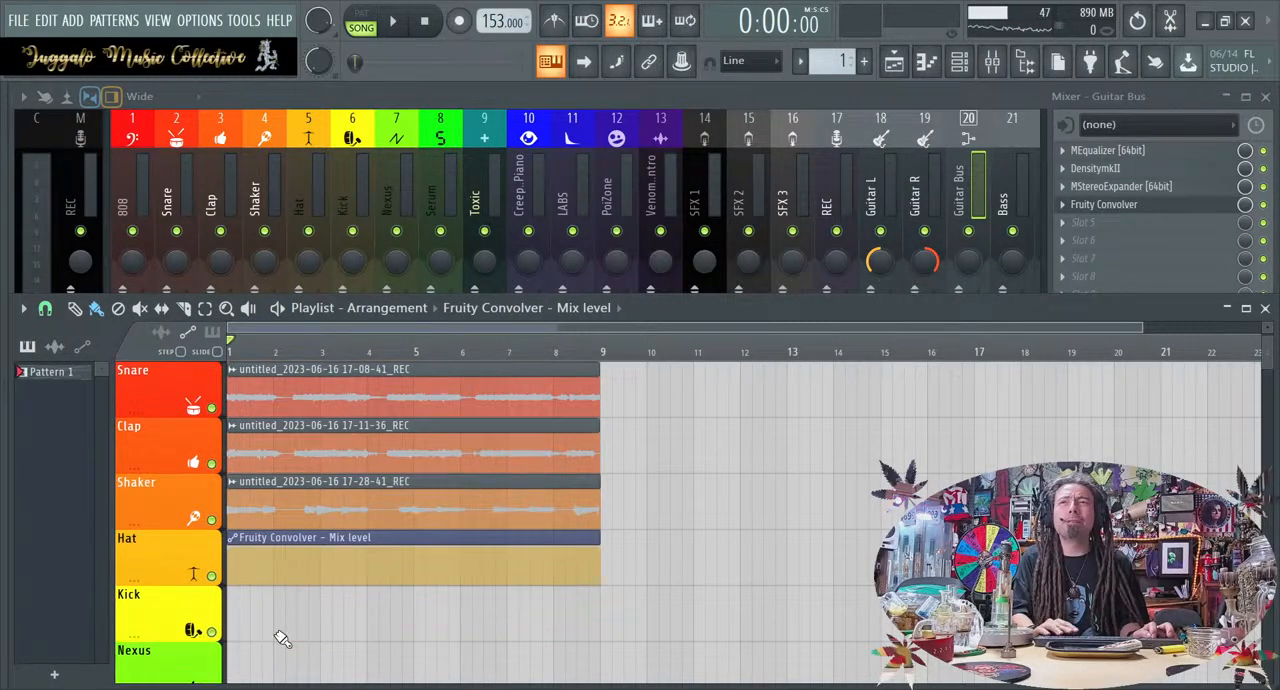
pyautogui.keyDown('ctrl'); pyautogui.scroll(2, 280, 616); pyautogui.keyUp('ctrl')
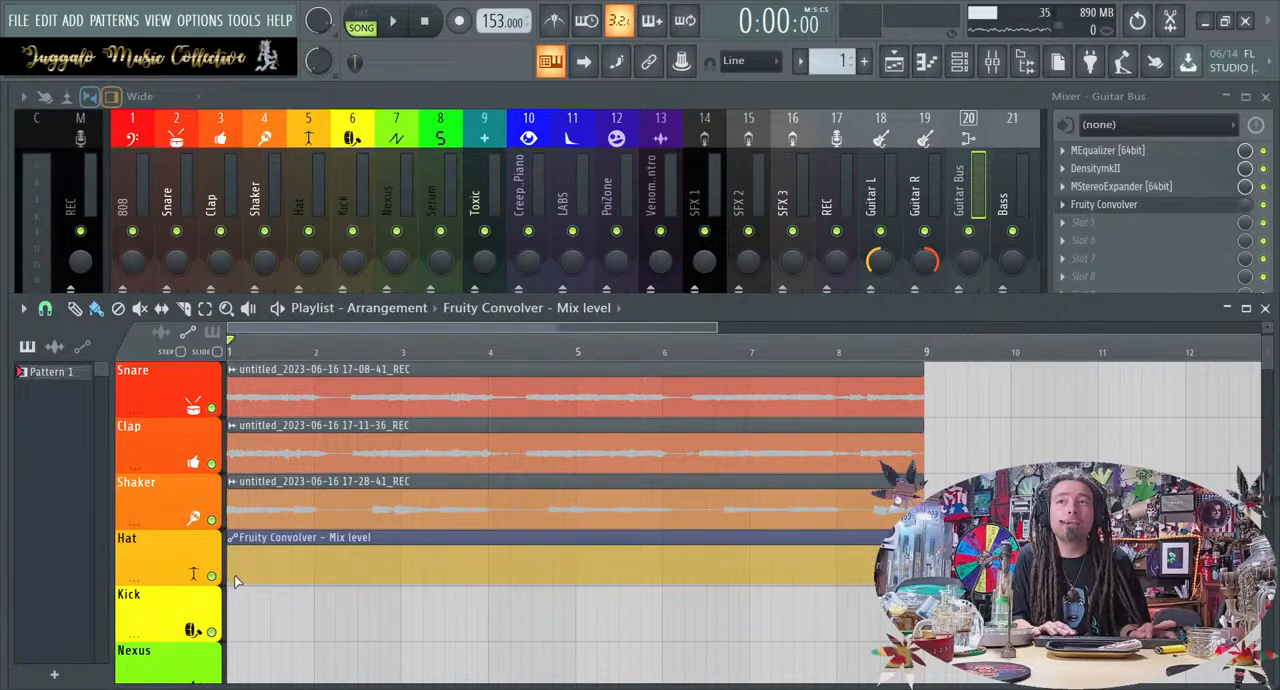
# Try raising the mix-level automation's start point into a descending ramp across the loop, and play it back
pyautogui.moveTo(237, 582); pyautogui.dragTo(231, 551)
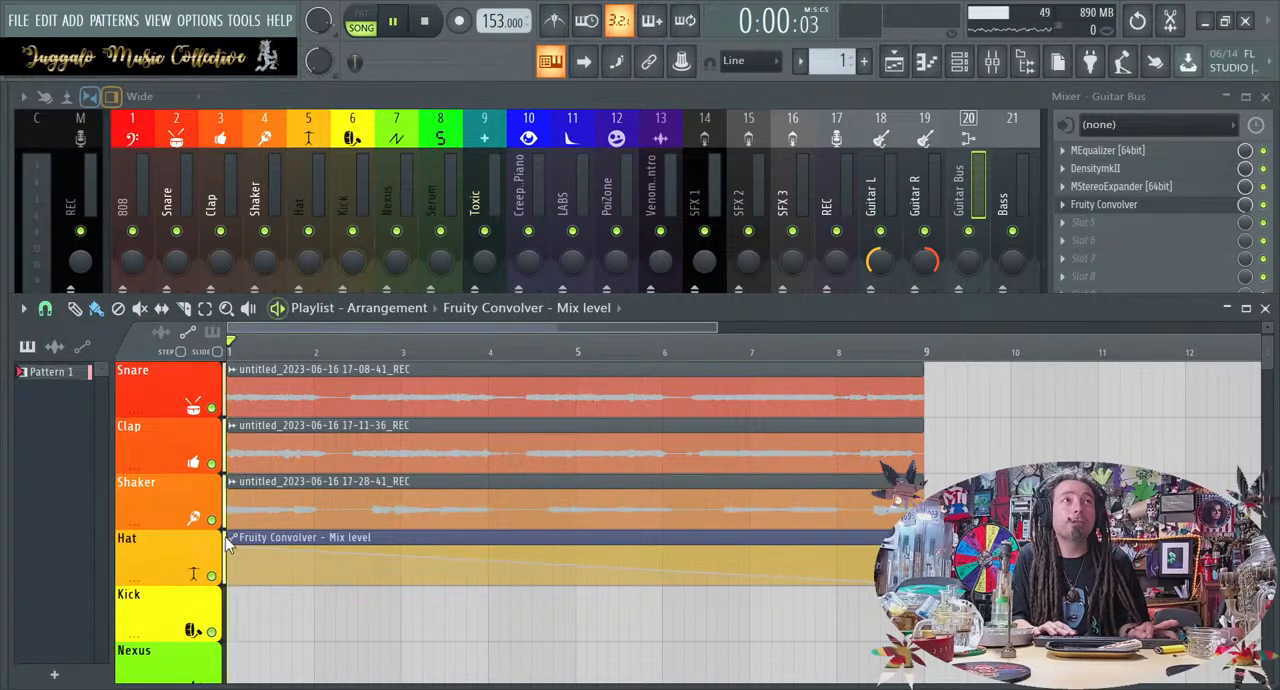
pyautogui.press('space')
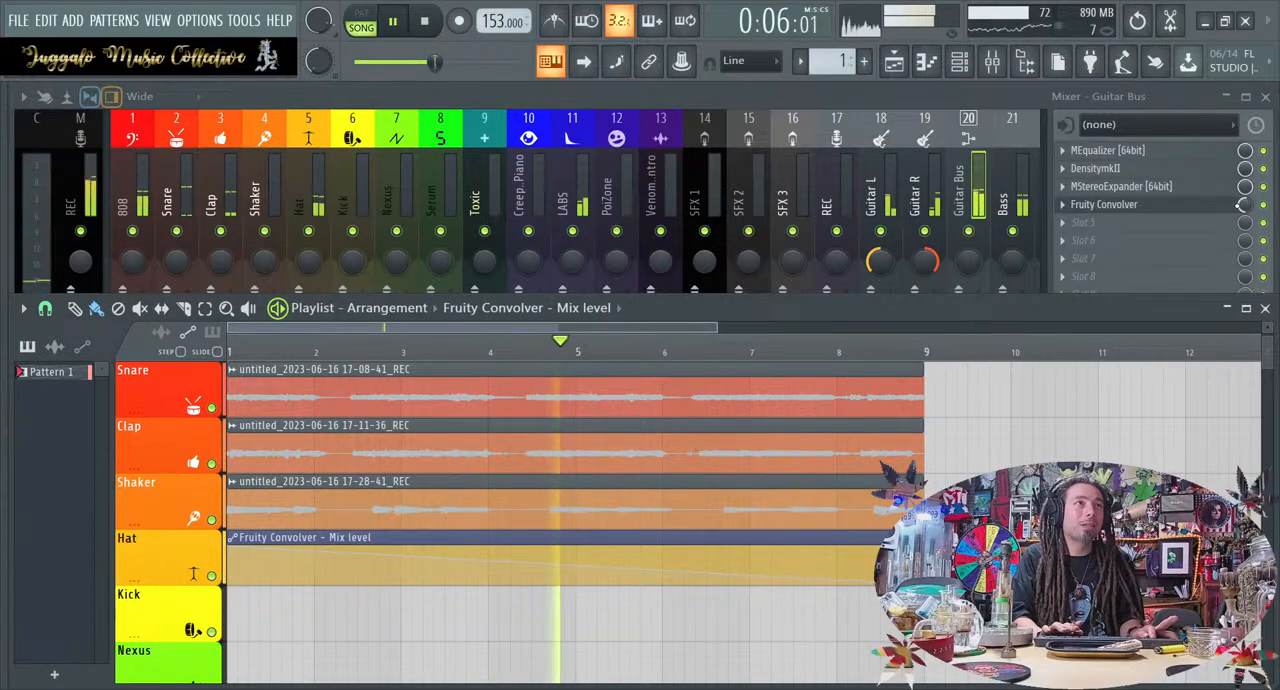
pyautogui.press('space')
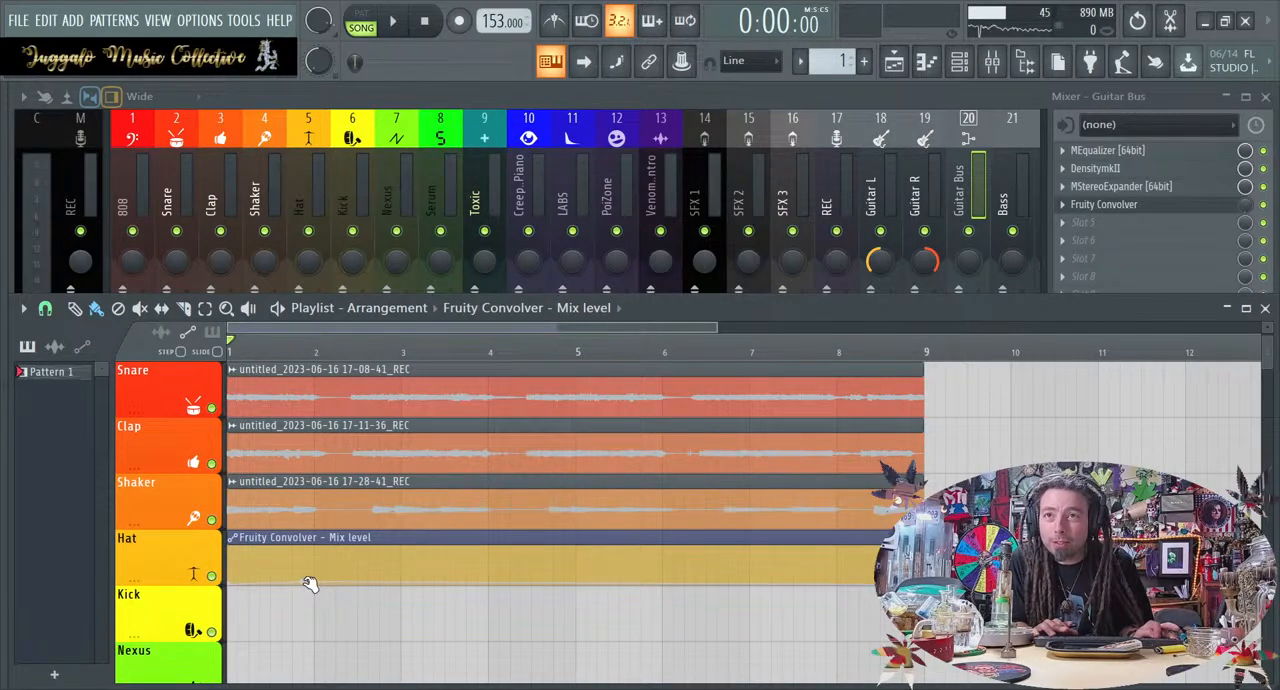
# Shape the mix-level automation with points that switch the convolver up in the guitar gaps around bars 2 and 4 and drop it between them
pyautogui.moveTo(311, 582); pyautogui.dragTo(332, 555)
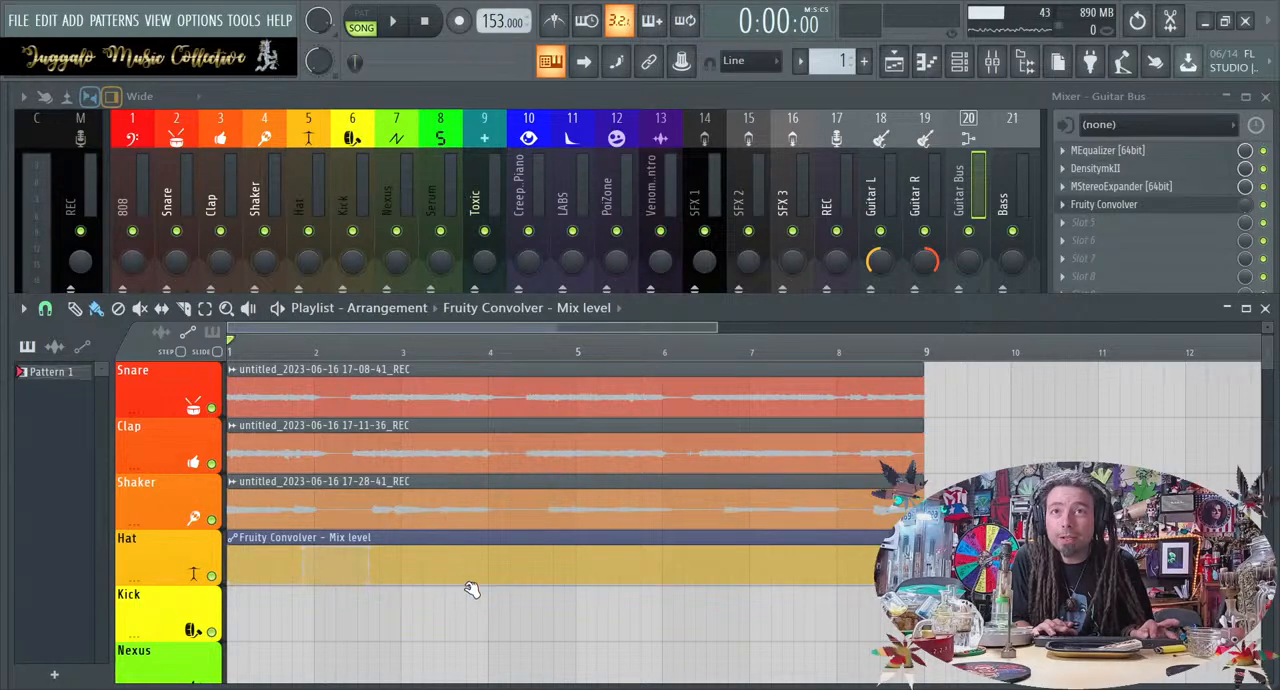
pyautogui.moveTo(475, 580); pyautogui.dragTo(476, 562)
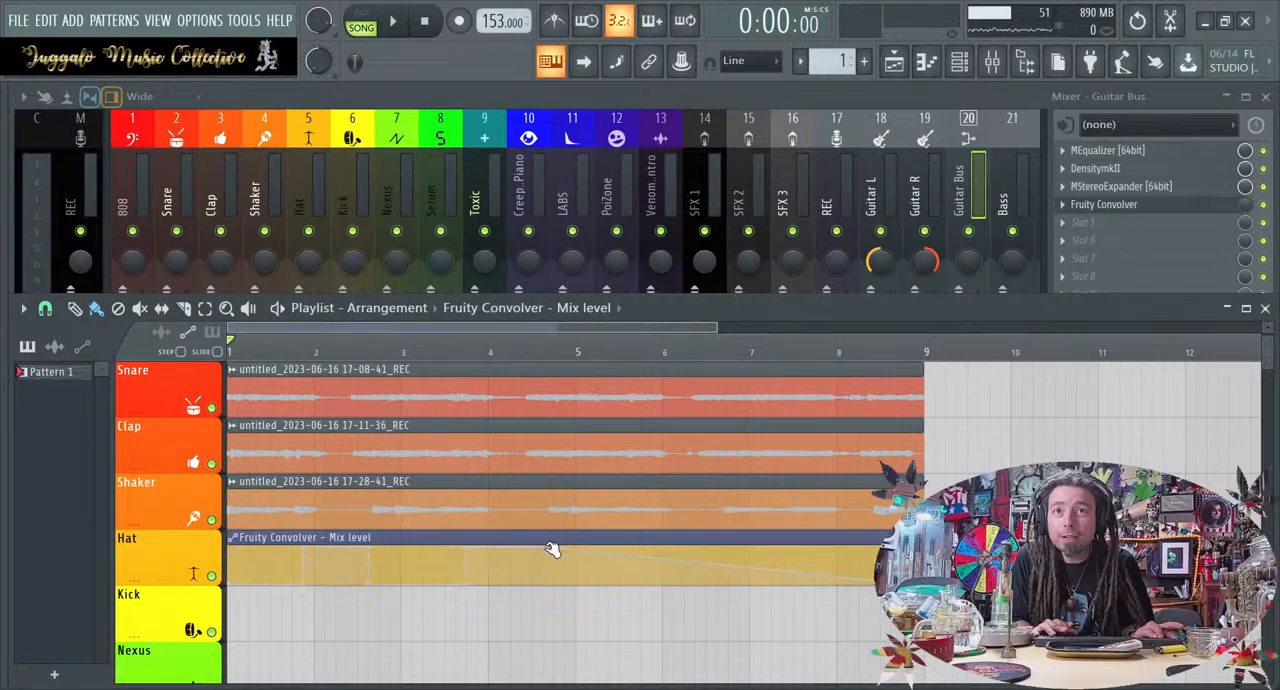
pyautogui.moveTo(548, 569); pyautogui.dragTo(556, 594)
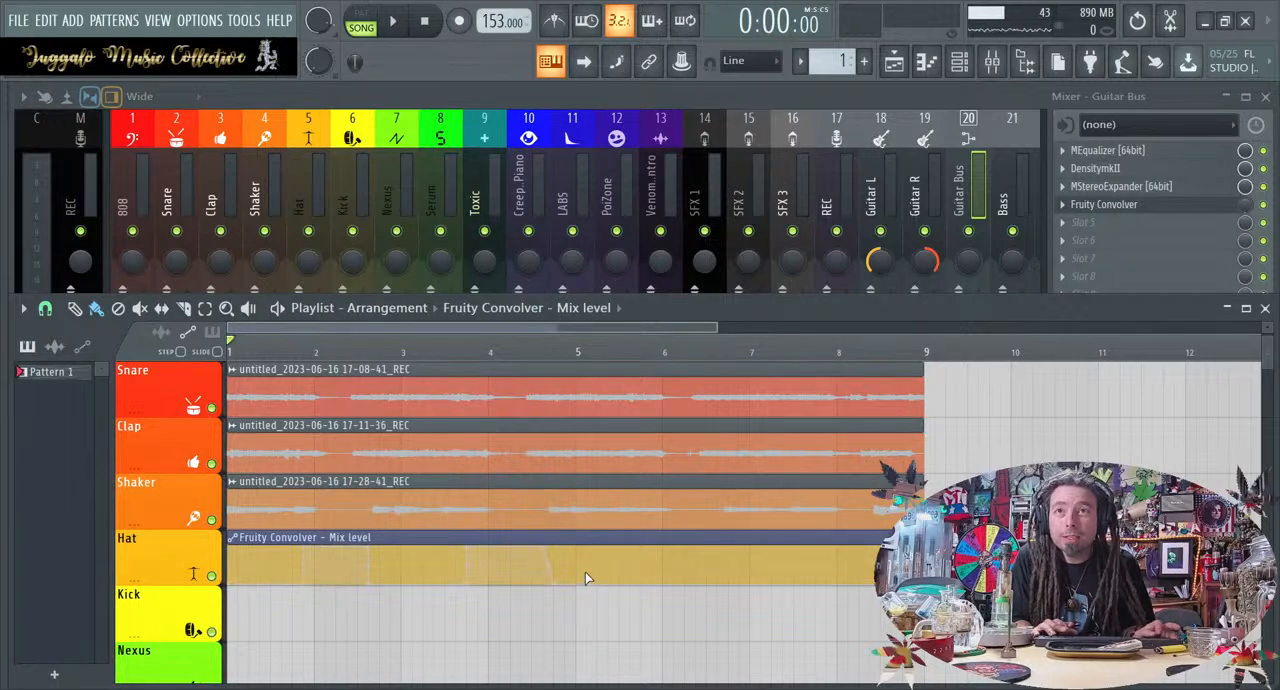
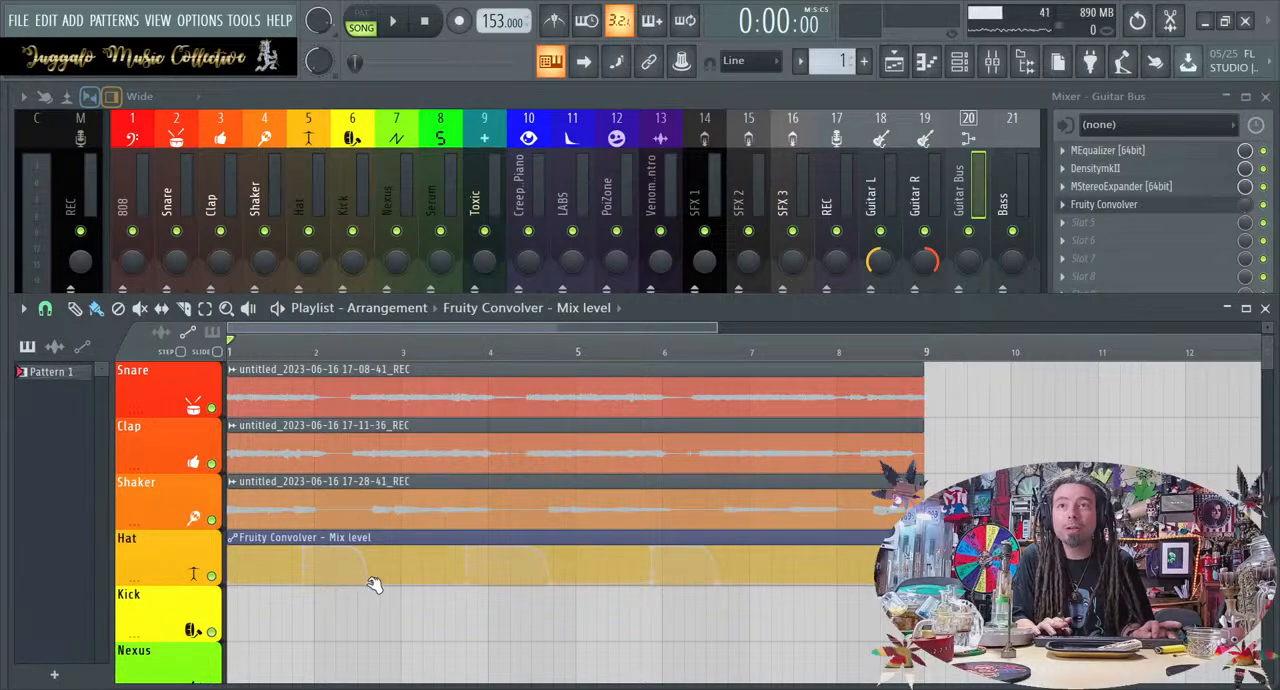
# Move the 17-28-41 recording to the Kick track, remove its stray copy, and place the mix-level automation on the Shaker track
pyautogui.moveTo(304, 484); pyautogui.dragTo(291, 607)
pyautogui.click(321, 522)
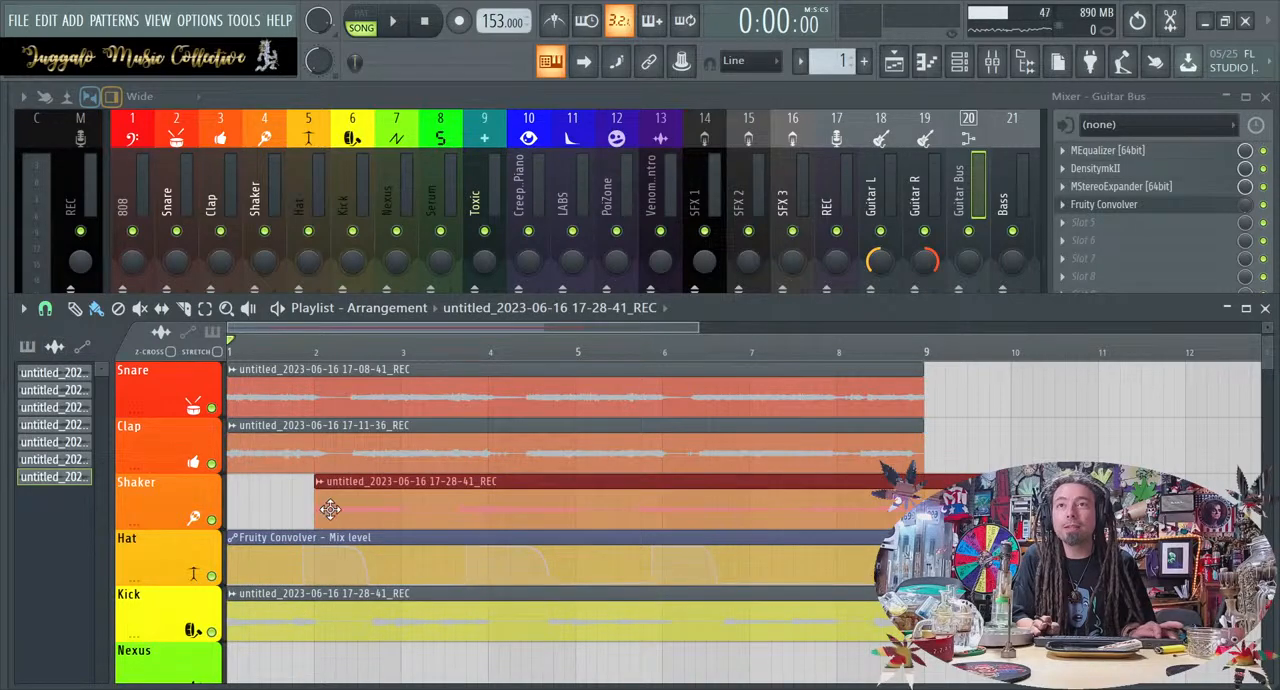
pyautogui.rightClick(351, 483)
pyautogui.click(336, 538)
pyautogui.moveTo(336, 538); pyautogui.dragTo(328, 482)
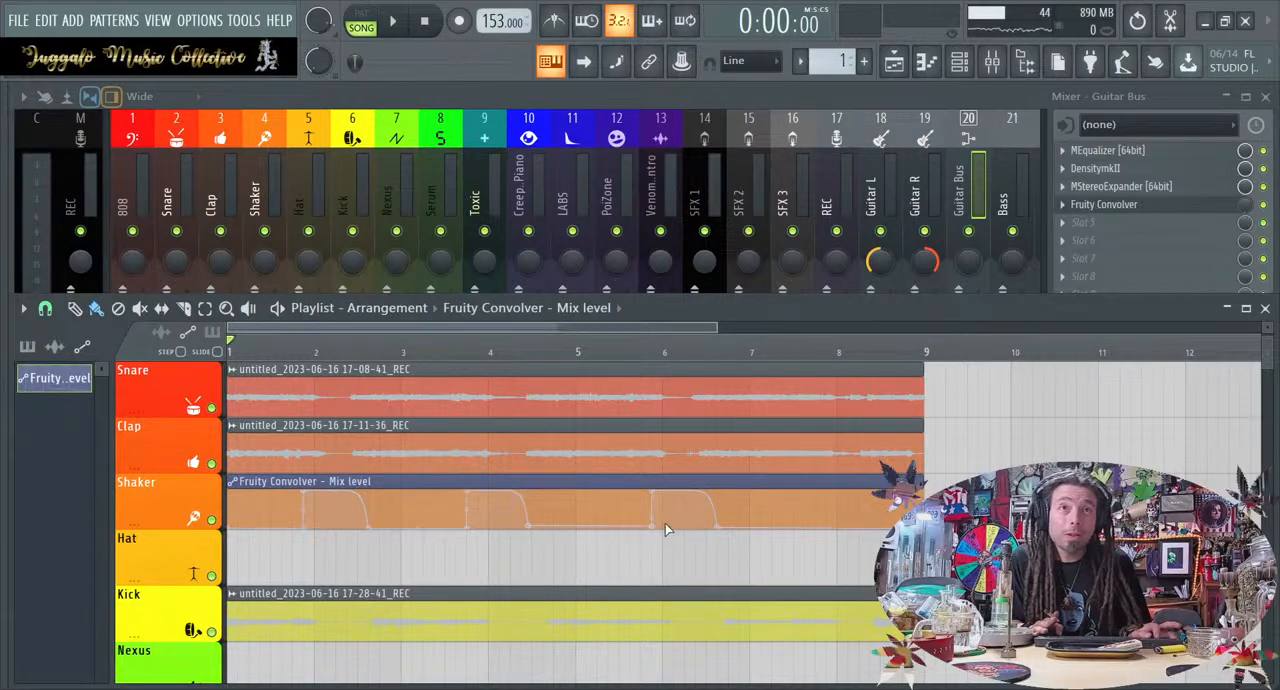
# Shorten the mix-level automation's raised section near bar 6, add another just before bar 8, and play the loop
pyautogui.moveTo(723, 531); pyautogui.dragTo(709, 526)
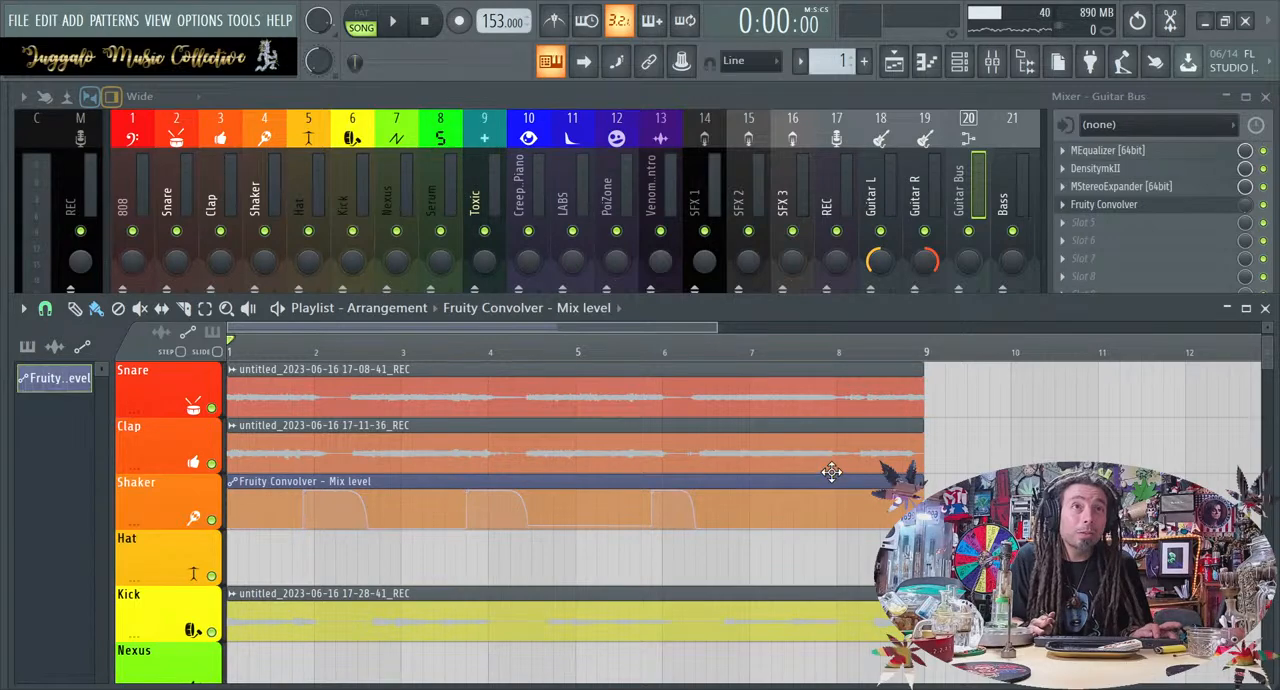
pyautogui.moveTo(829, 523); pyautogui.dragTo(820, 487)
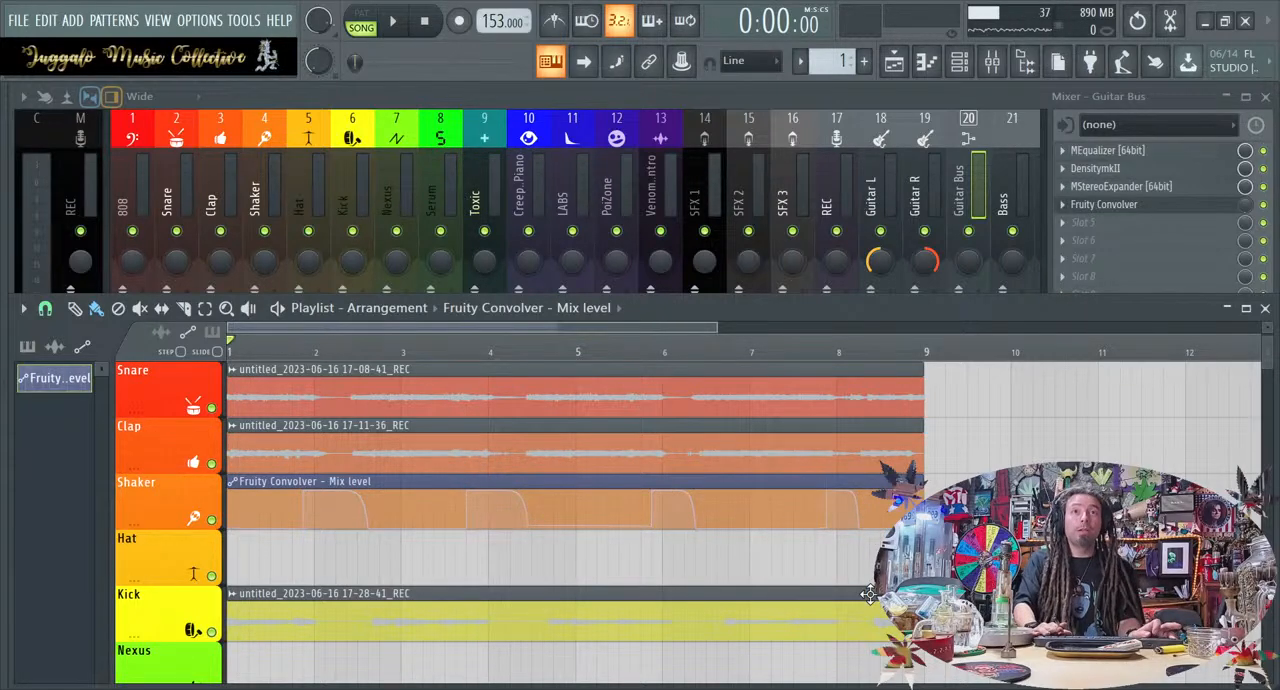
pyautogui.press('space')
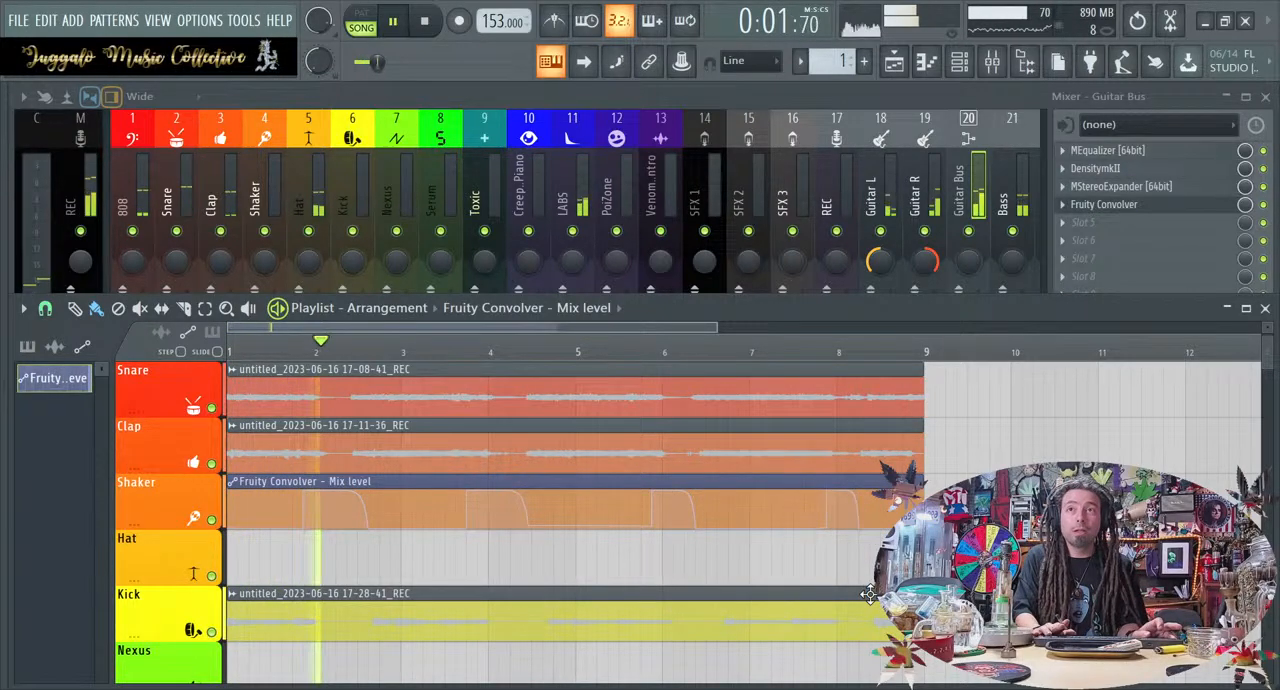
pyautogui.press('space')
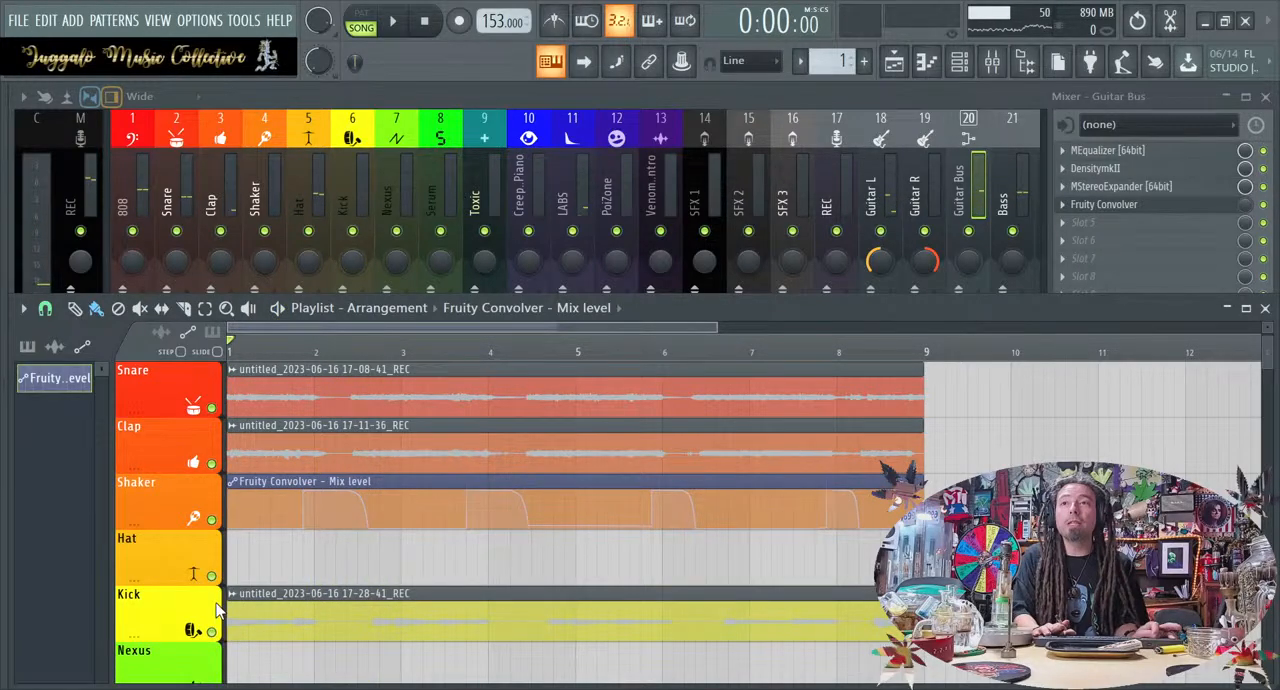
# Isolate the two guitar recordings and the mix-level automation in the playlist and play them through the loop
pyautogui.scroll(1, 232, 395)
pyautogui.rightClick(211, 463)
pyautogui.click(211, 519)
pyautogui.click(211, 577)
pyautogui.press('space')
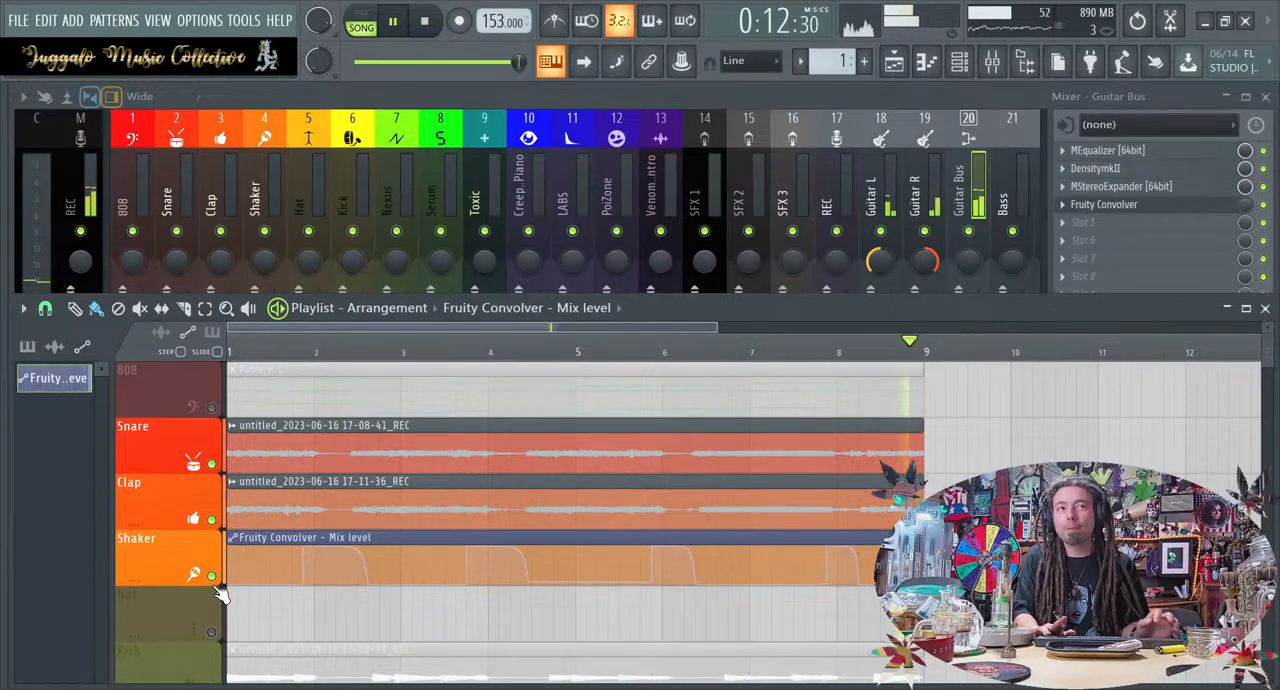
pyautogui.press('space')
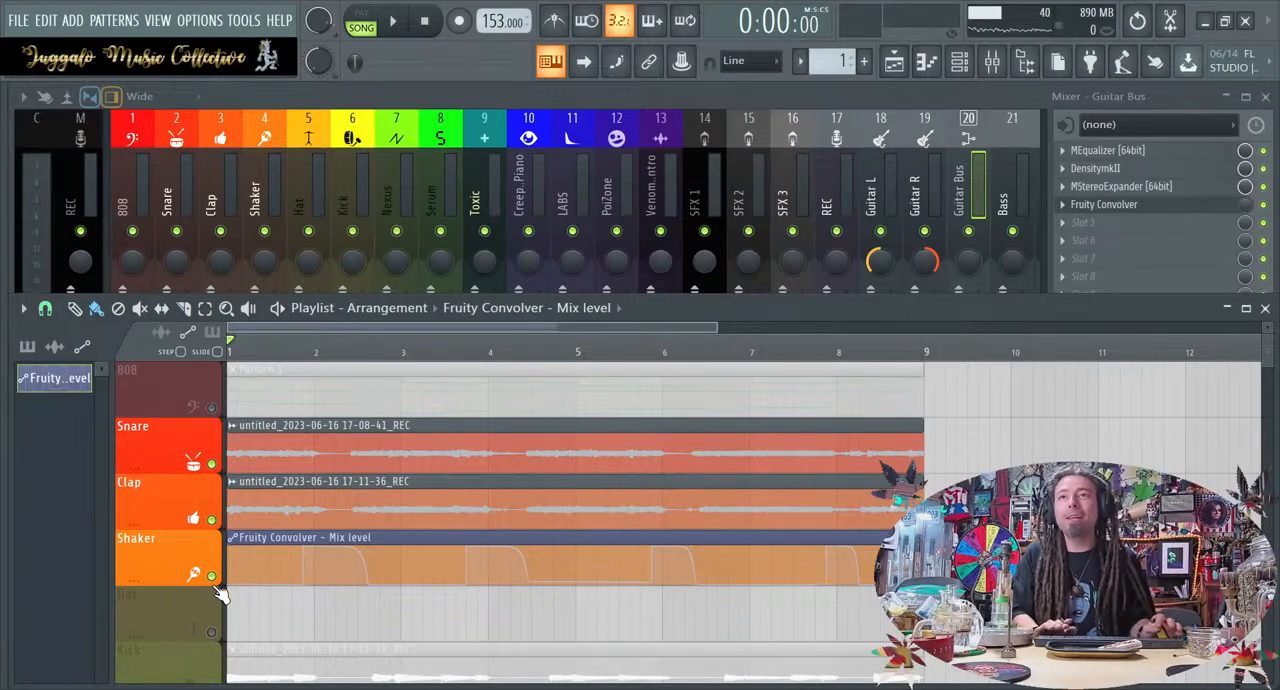
# Compare the guitars with the mix-level automation track muted and enabled, leaving the automation enabled
pyautogui.press('space')
pyautogui.click(214, 586)
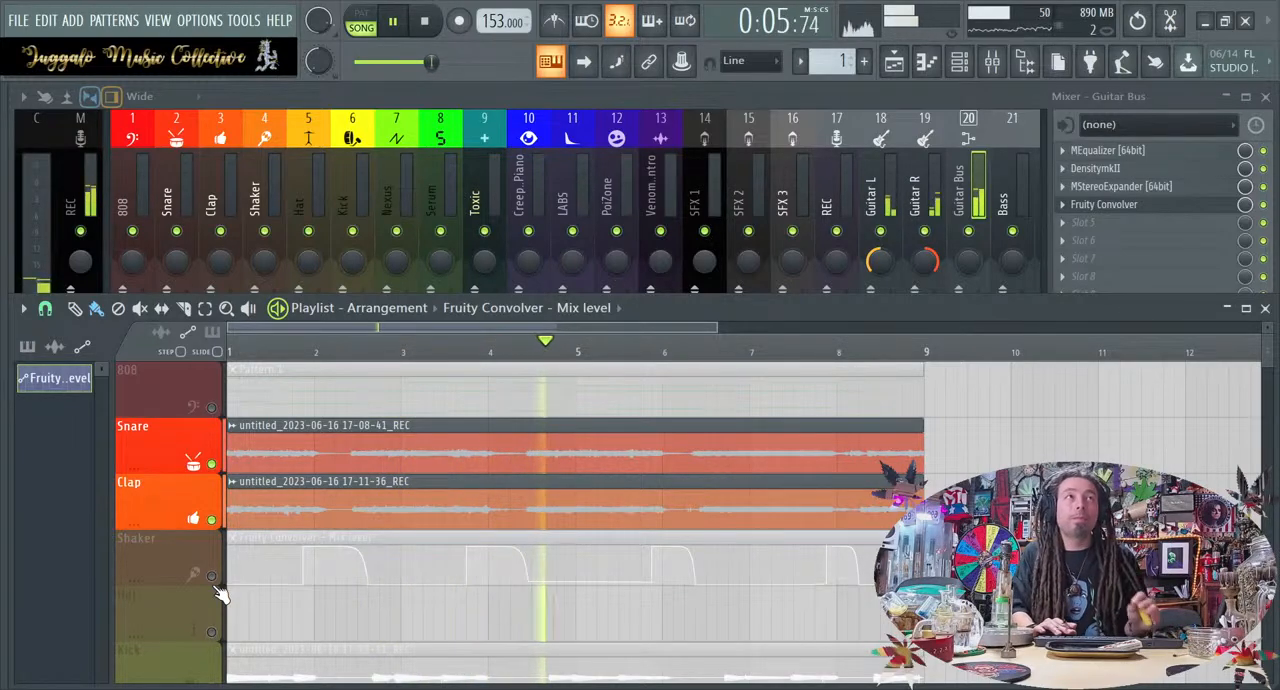
pyautogui.press('space')
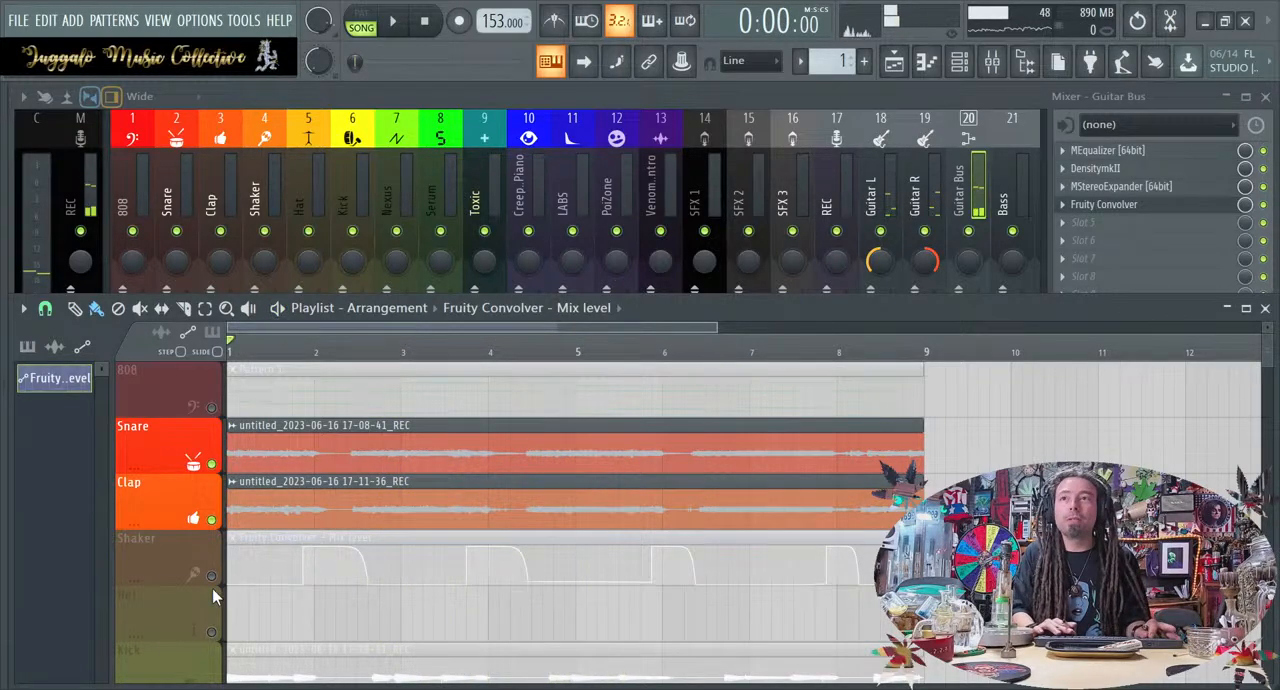
pyautogui.click(214, 580)
pyautogui.press('space')
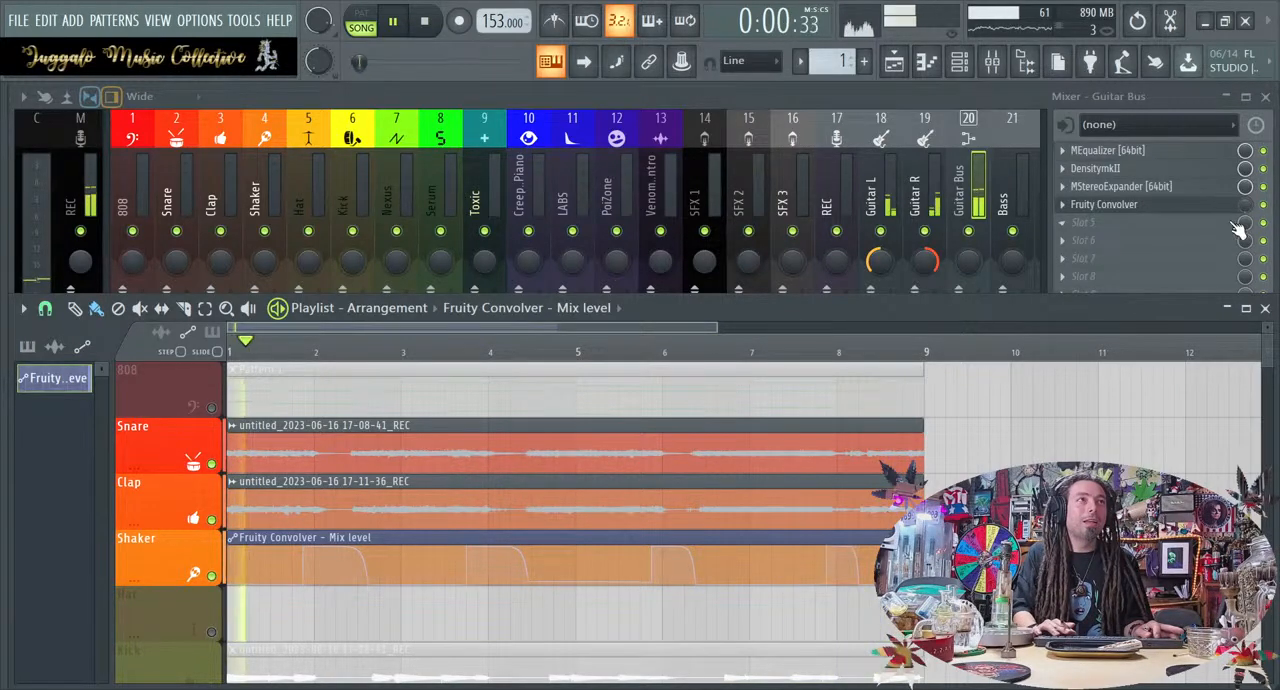
pyautogui.press('space')
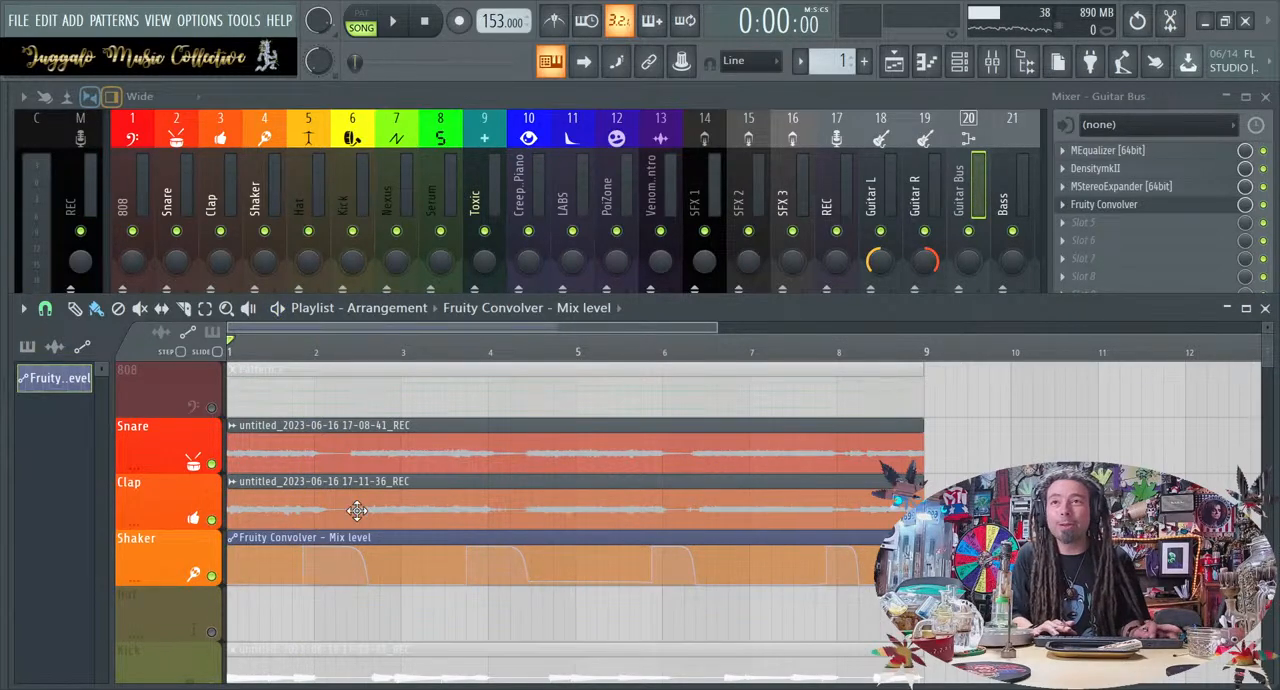
# Replay the start of the isolated guitars, then restore all playlist tracks and play the full loop
pyautogui.press('space')
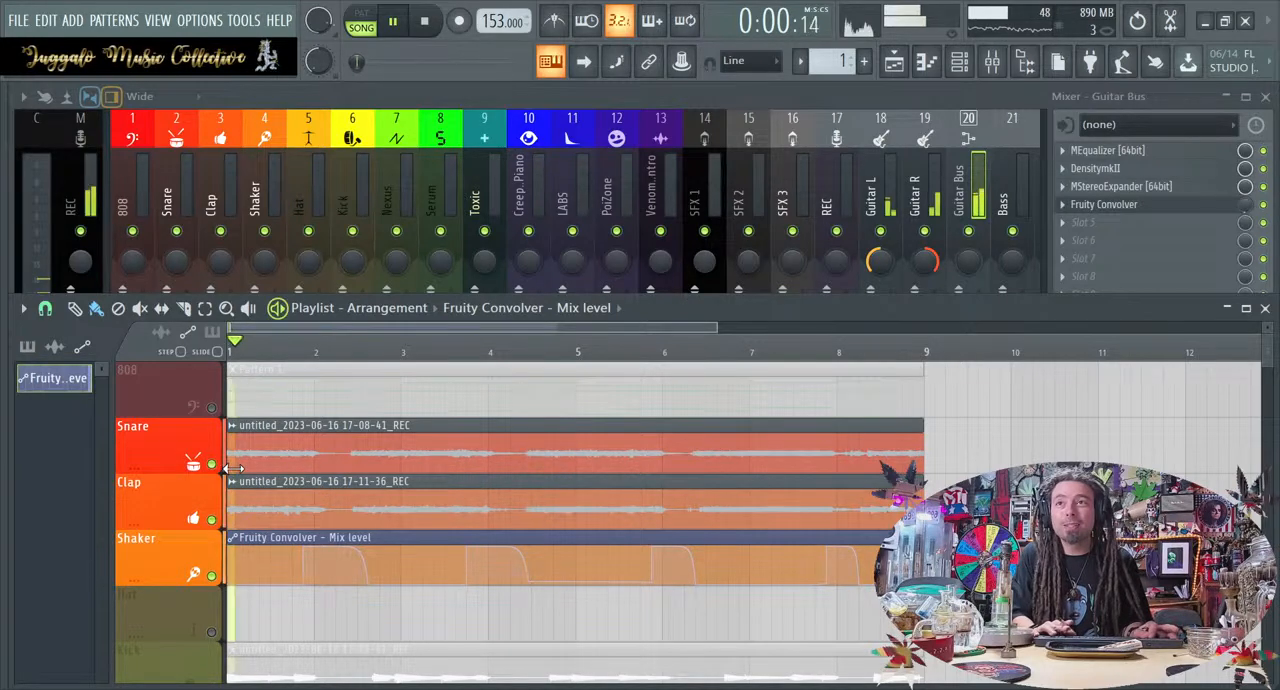
pyautogui.press('space')
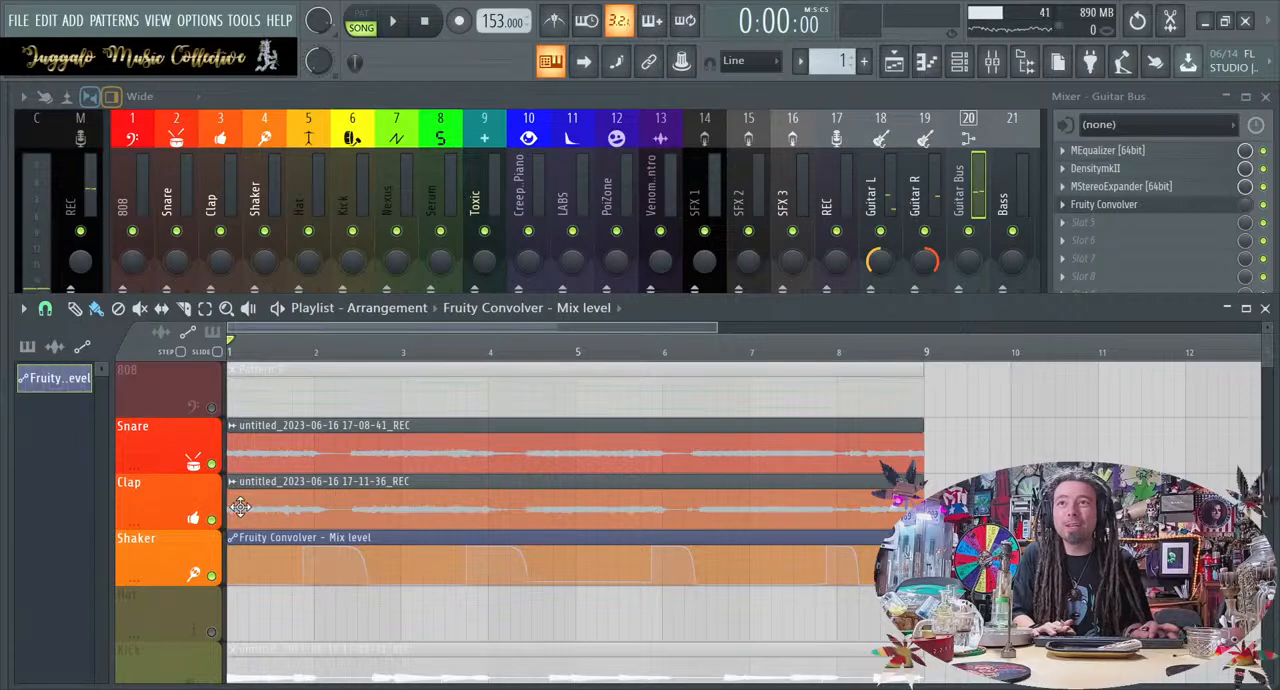
pyautogui.press('space')
pyautogui.press('space')
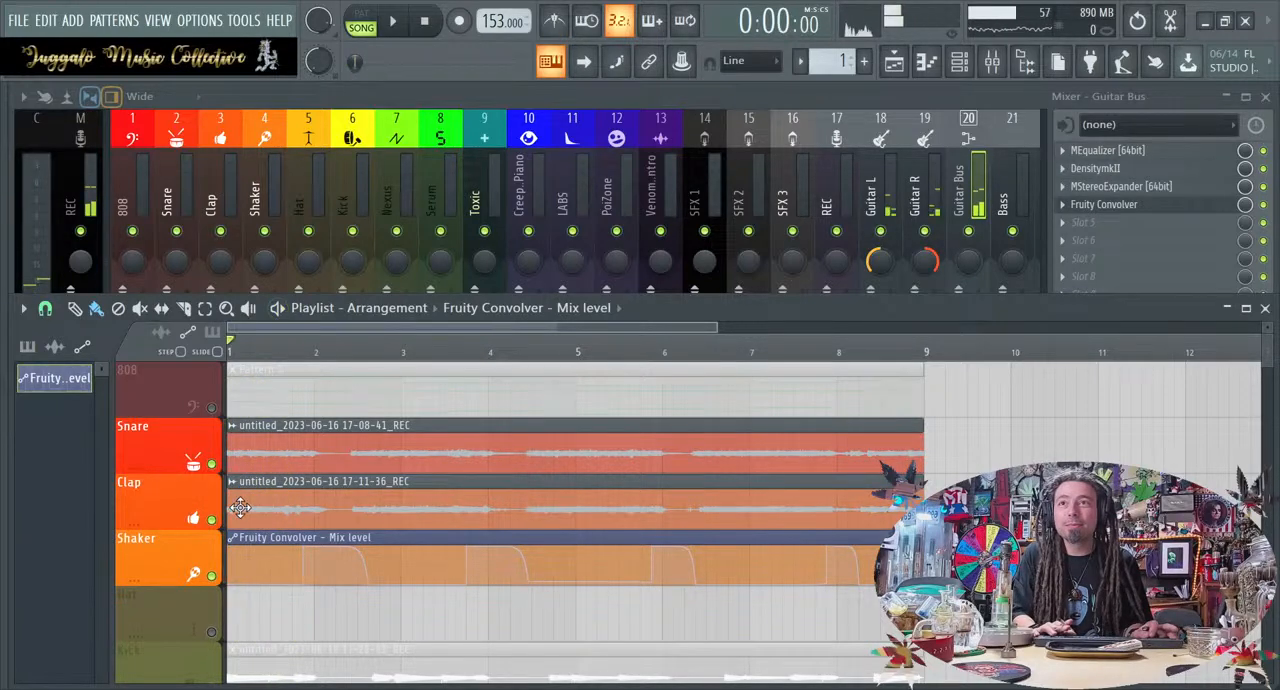
pyautogui.keyDown('ctrl'); pyautogui.click(213, 465); pyautogui.keyUp('ctrl')
pyautogui.keyDown('ctrl'); pyautogui.click(213, 465); pyautogui.keyUp('ctrl')
pyautogui.press('space')
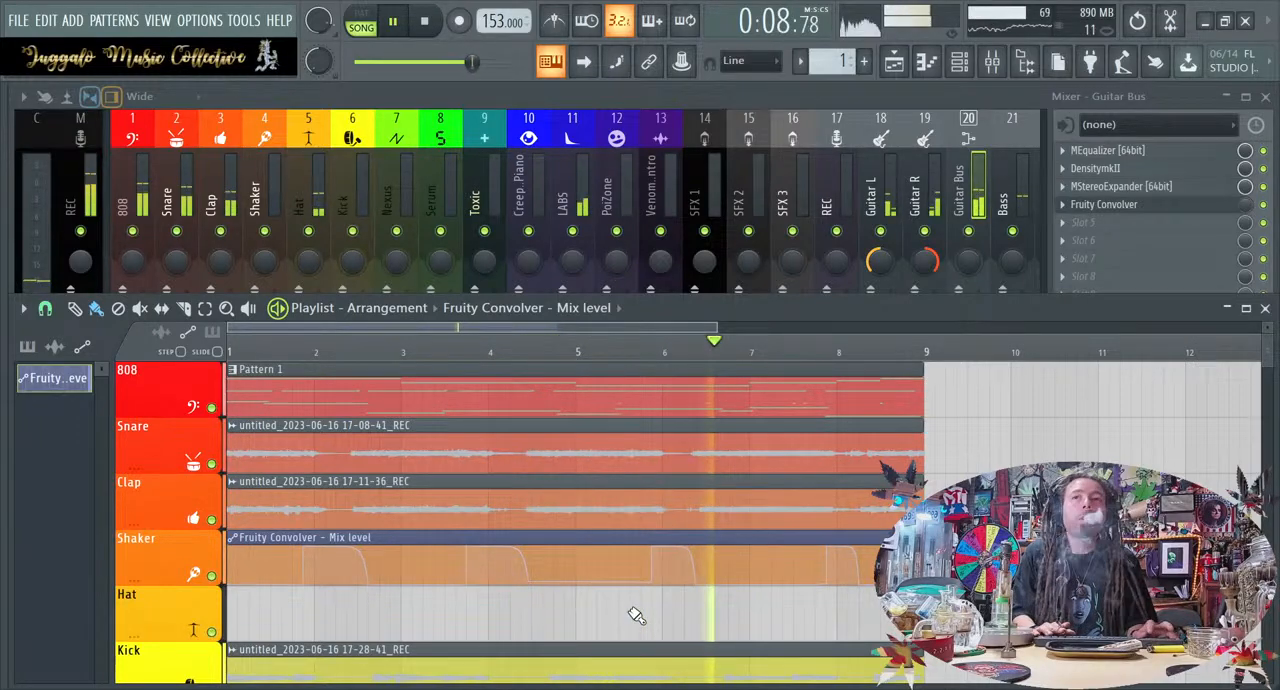
# Rearrange the playlist with the 17-28-41 recording on the Shaker track and the mix-level automation on the Kick track
pyautogui.moveTo(582, 660); pyautogui.dragTo(580, 594)
pyautogui.moveTo(561, 551); pyautogui.dragTo(558, 662)
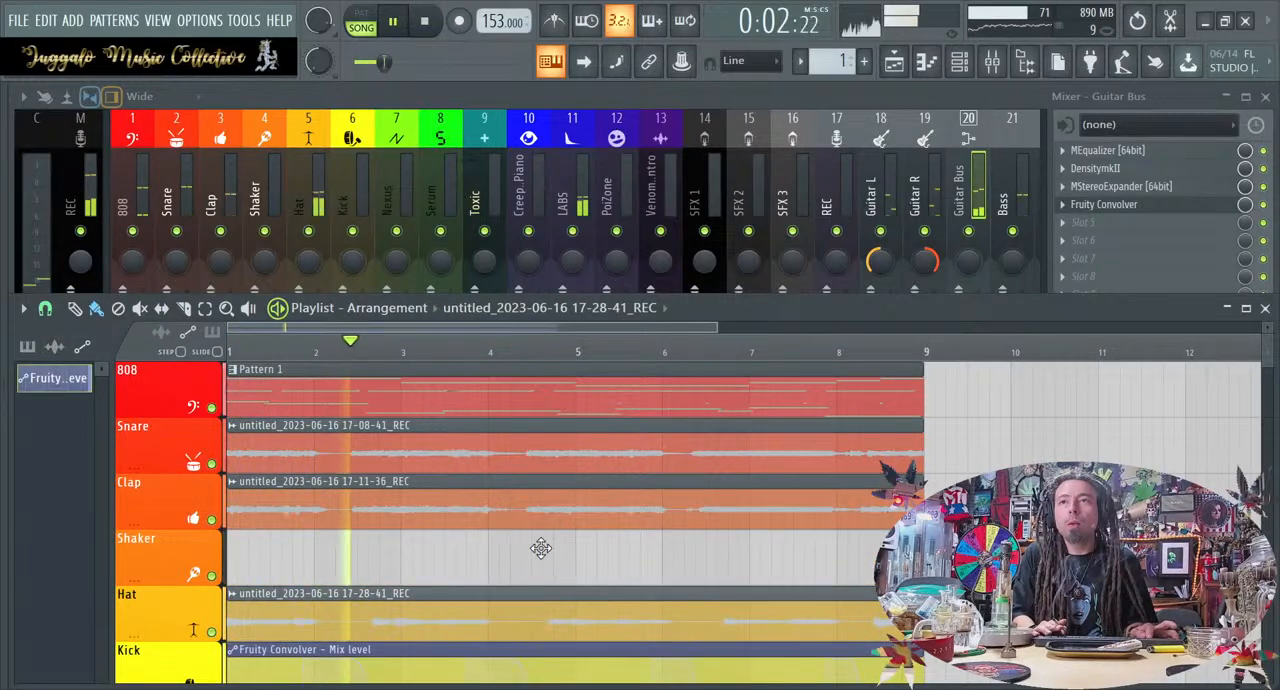
pyautogui.moveTo(542, 590); pyautogui.dragTo(543, 534)
# Hide the mixer and move the Fruity Convolver mix-level clip down to the Automation track, starting at bar 1
pyautogui.scroll(-2, 502, 634)
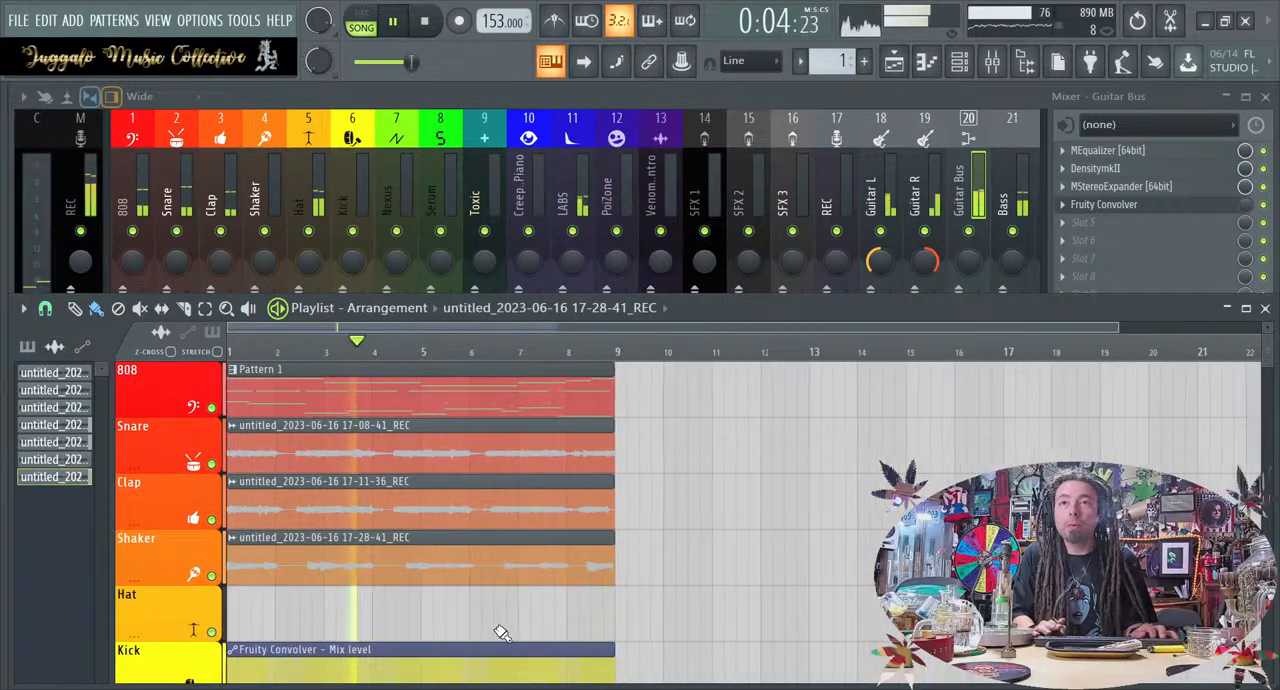
pyautogui.press('F9')
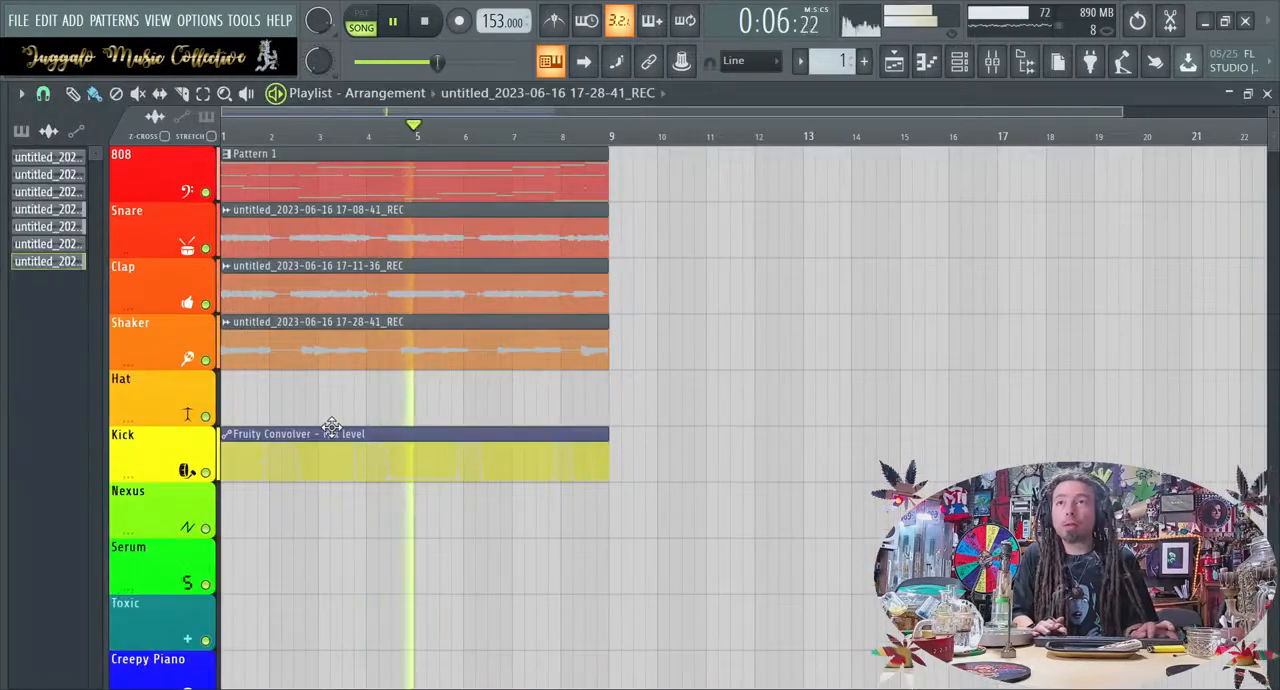
pyautogui.moveTo(399, 431); pyautogui.dragTo(351, 570)
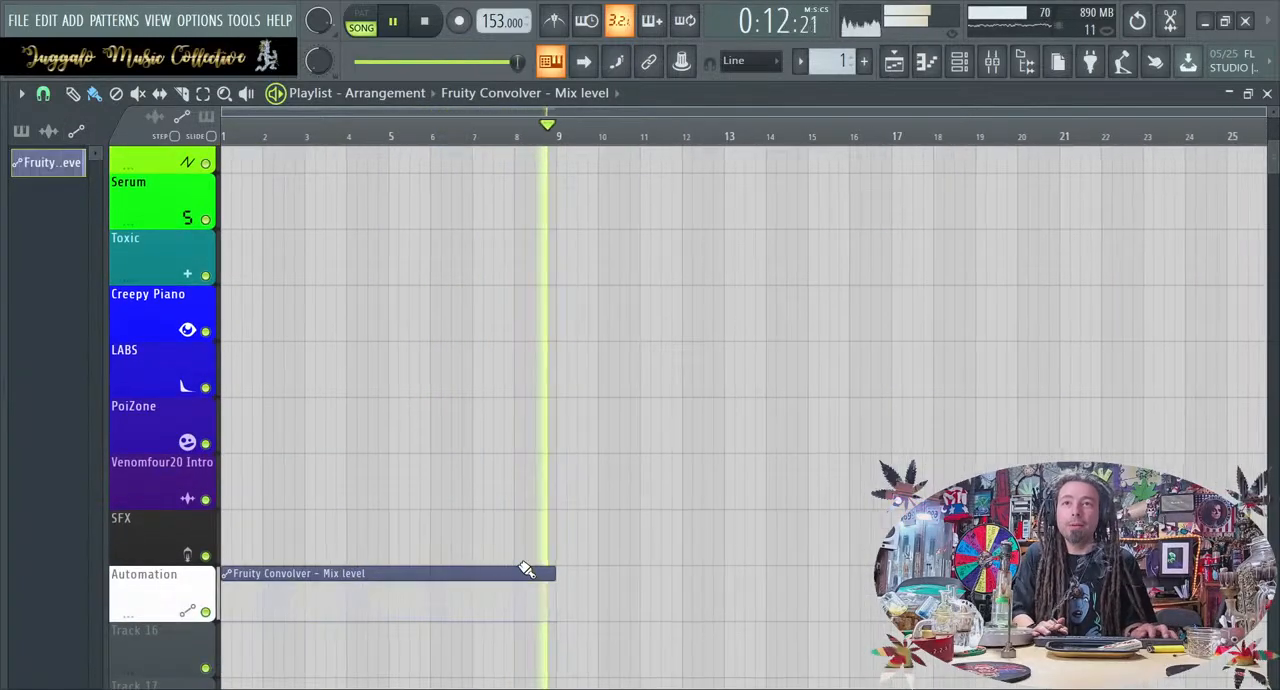
pyautogui.scroll(5, 527, 569)
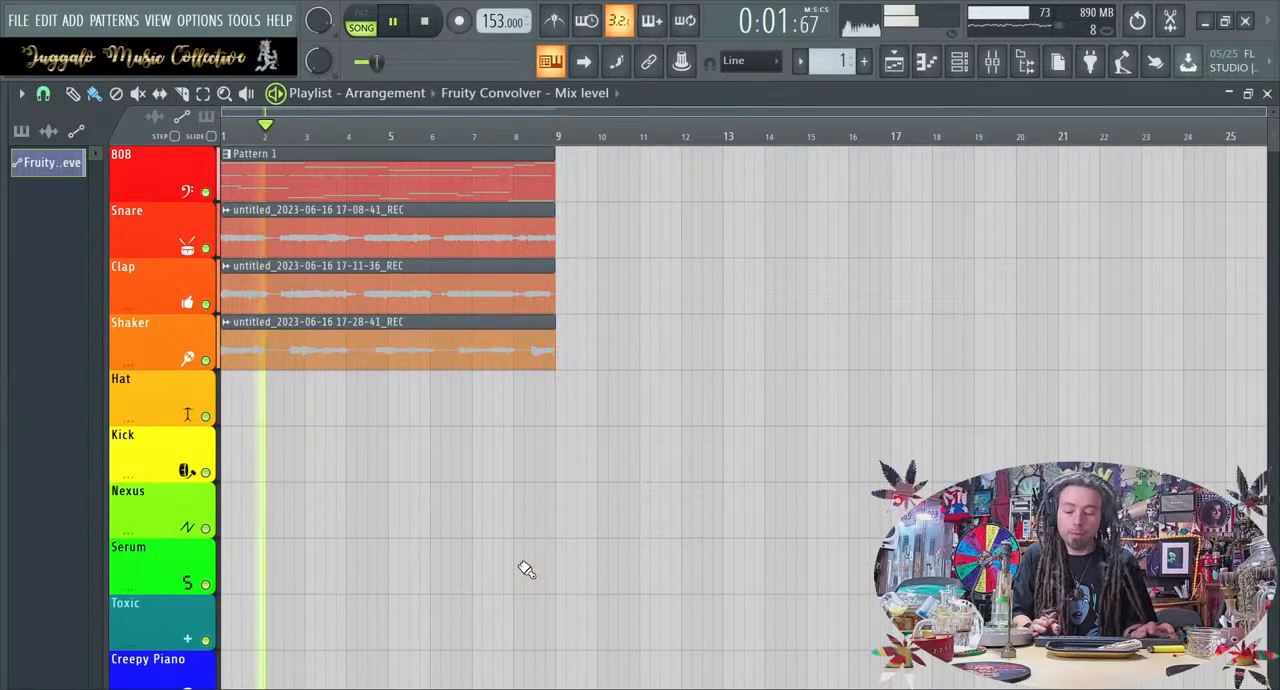
pyautogui.scroll(-2, 158, 408)
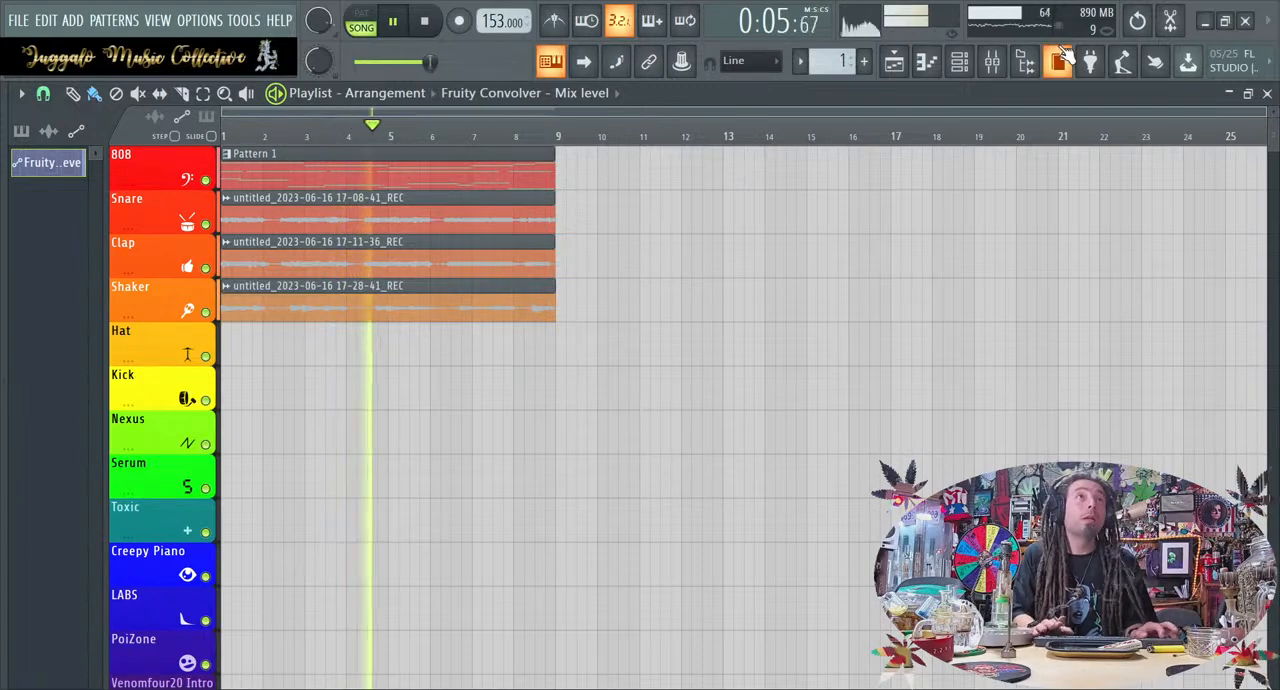
# Show the channel rack and play the loop while trying out the PoiZone and Creepy Piano channels
pyautogui.click(960, 63)
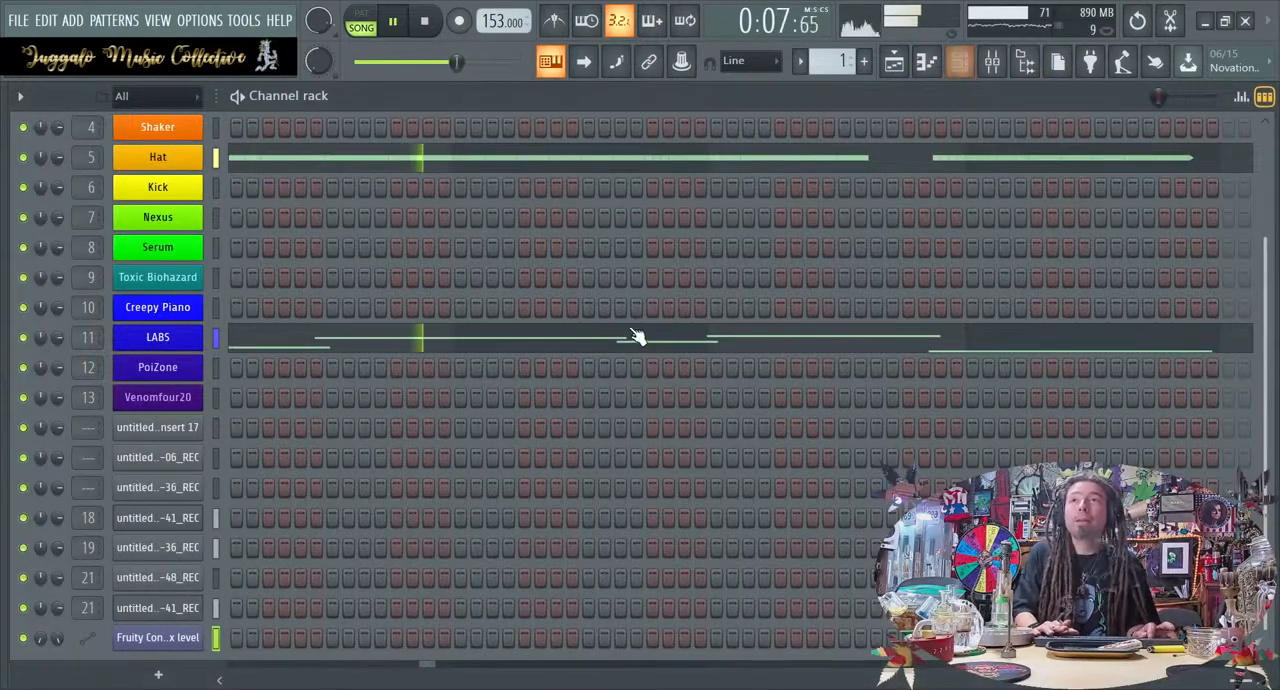
pyautogui.press('space')
pyautogui.scroll(3, 380, 383)
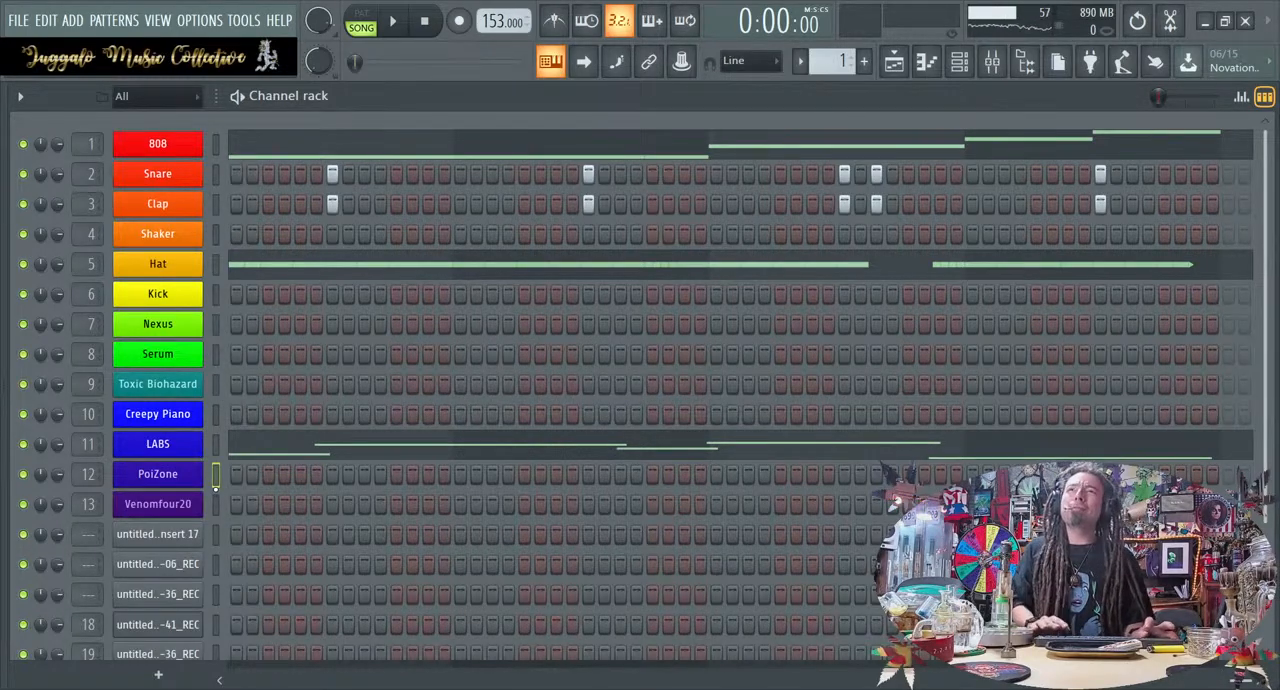
pyautogui.press('space')
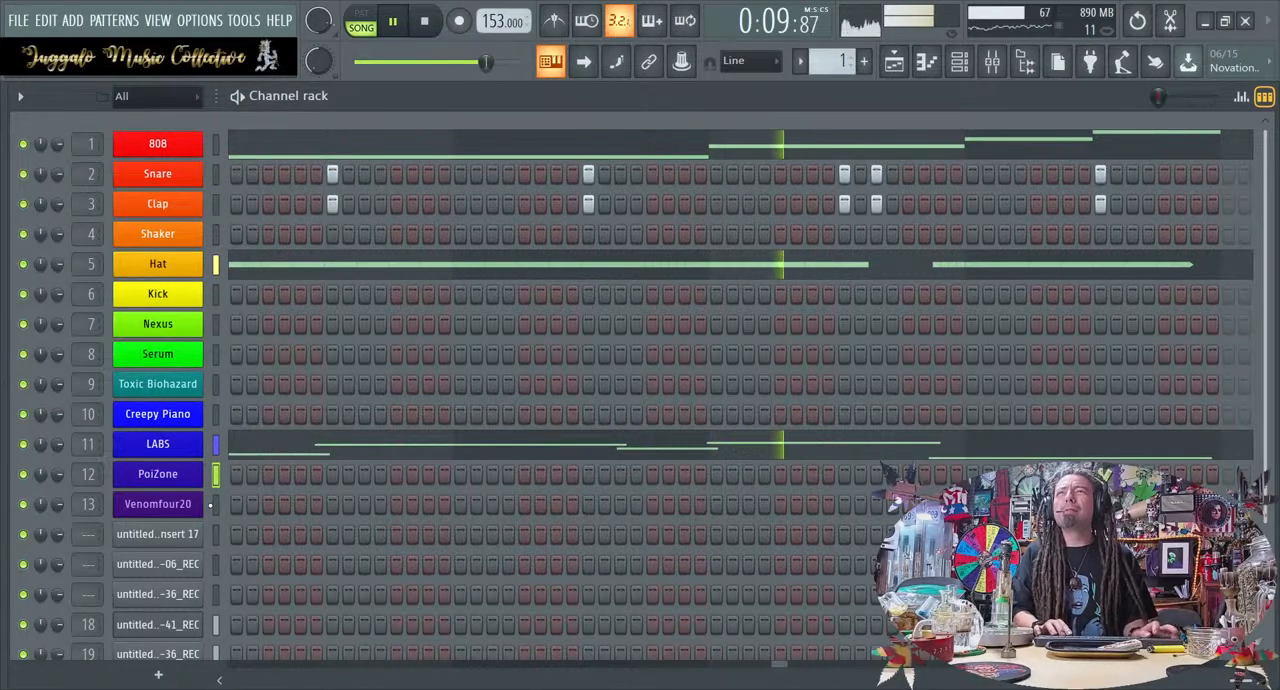
pyautogui.press('space')
pyautogui.press('space')
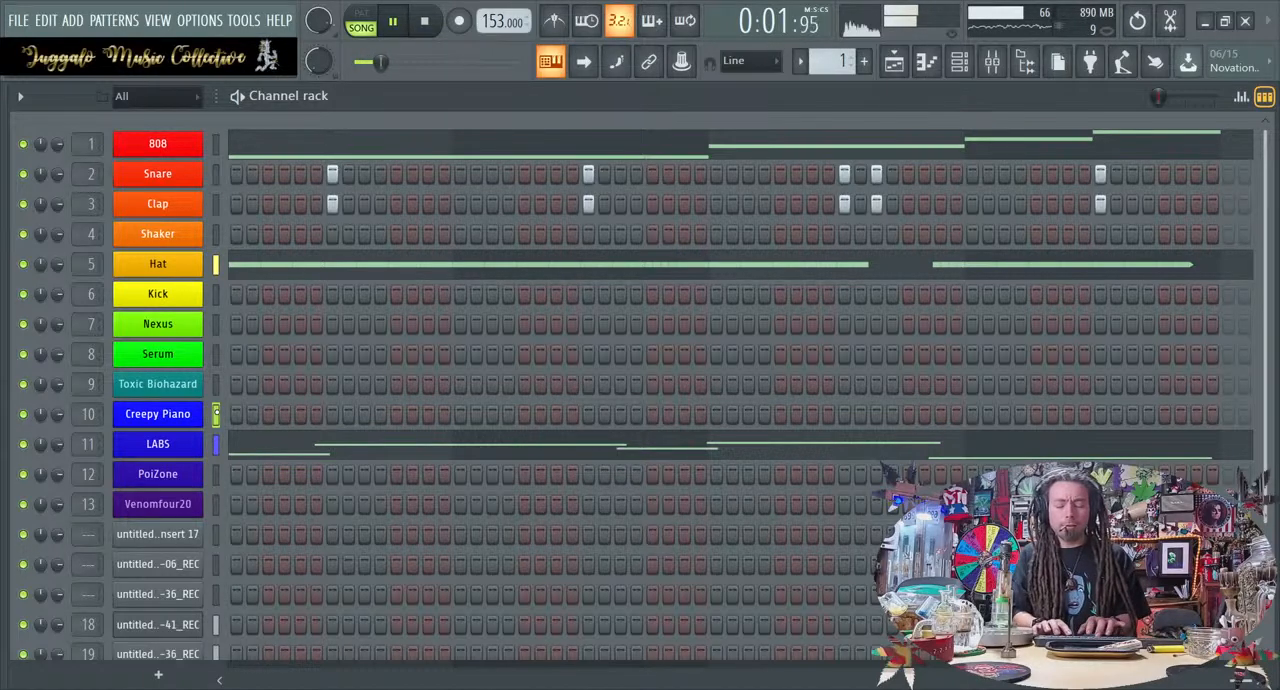
pyautogui.press('space')
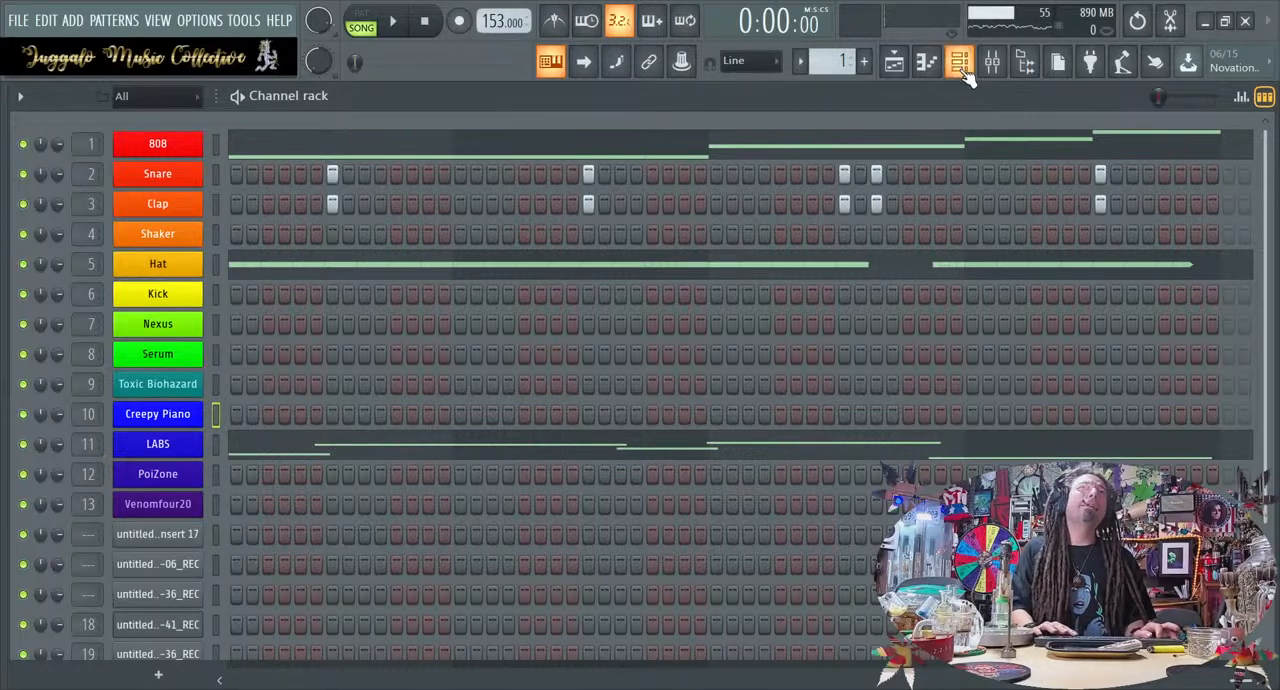
# Mute the Guitar L, Guitar R, Guitar Bus and Bass mixer tracks, play the loop, and return to the channel rack
pyautogui.click(991, 61)
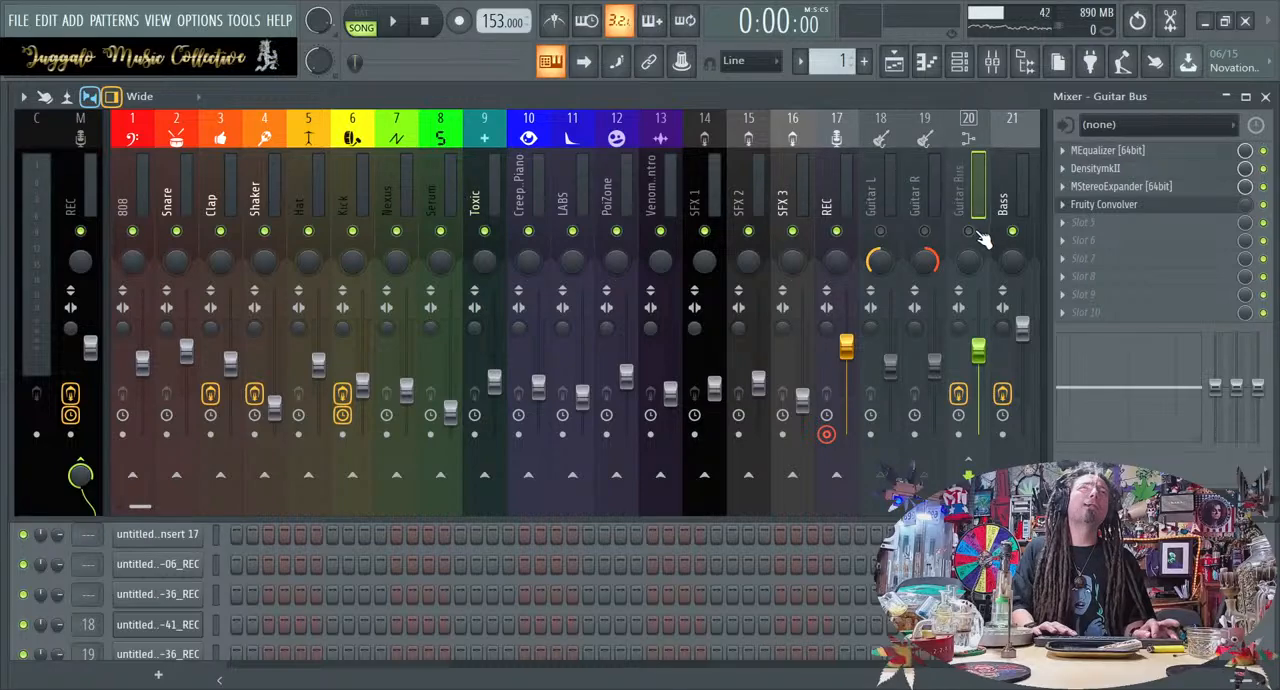
pyautogui.press('space')
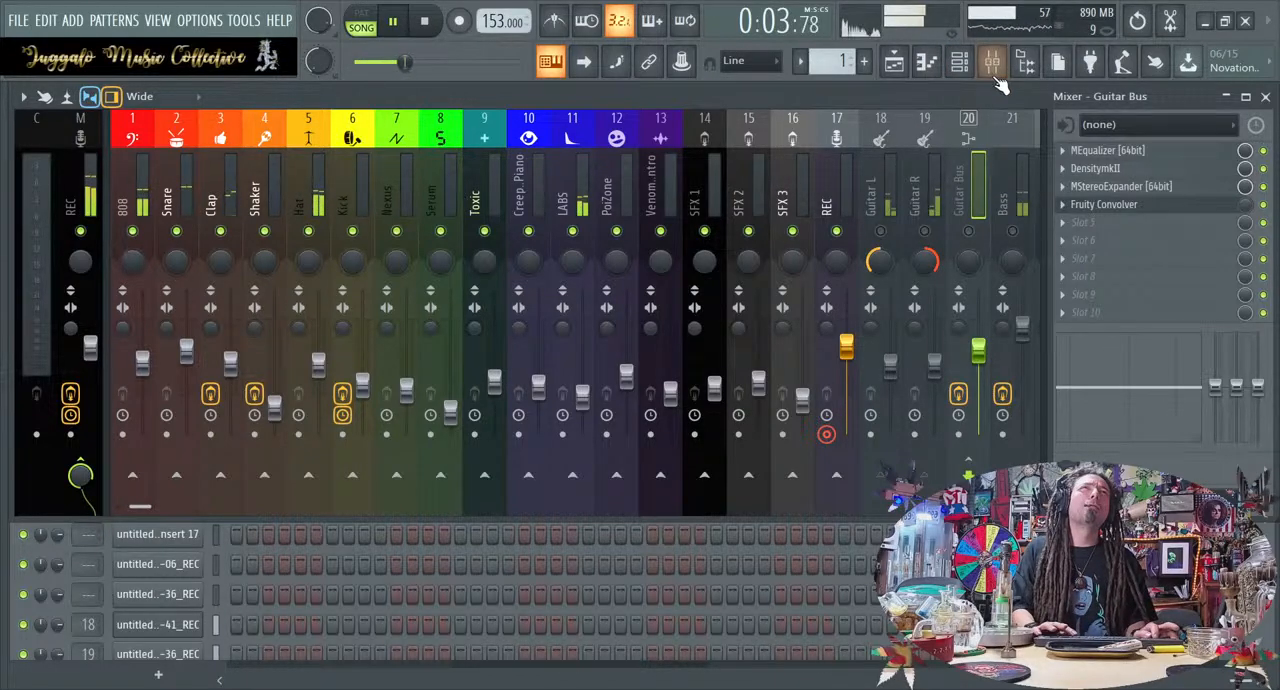
pyautogui.click(993, 68)
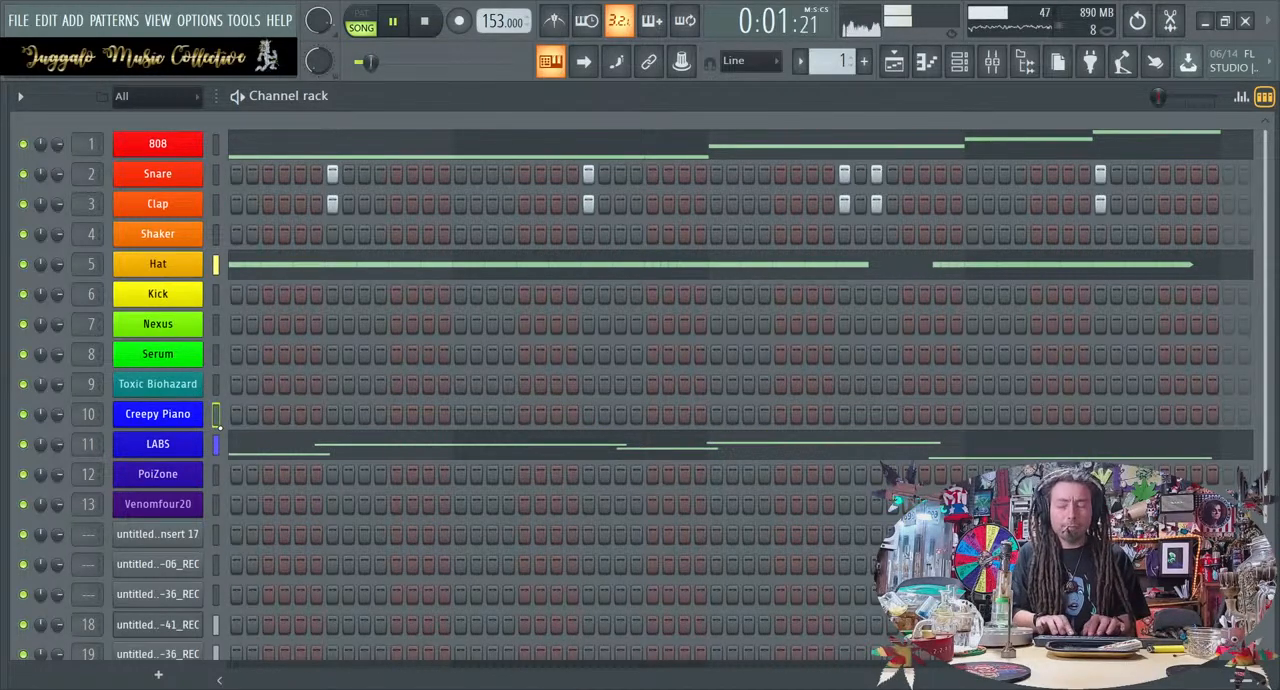
# Try Creepy Piano's Lost Illusion and Necrotic presets over the playing loop, then select the LABS channel
pyautogui.click(184, 414)
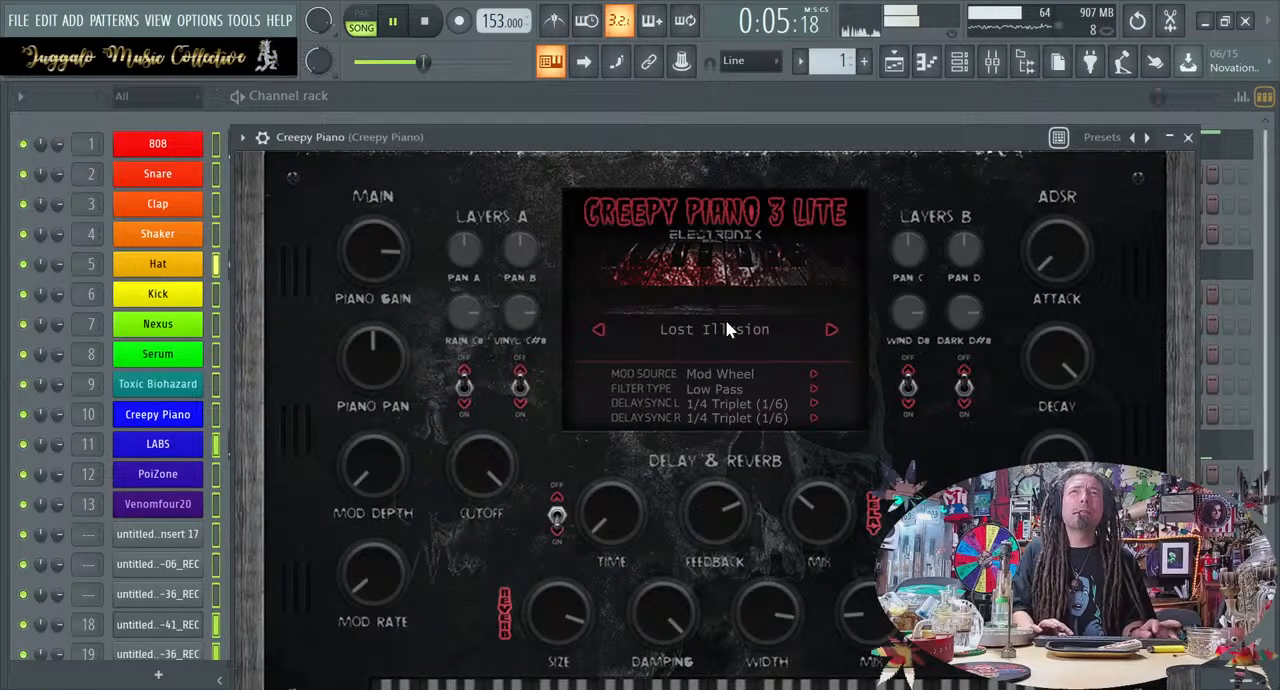
pyautogui.click(675, 507)
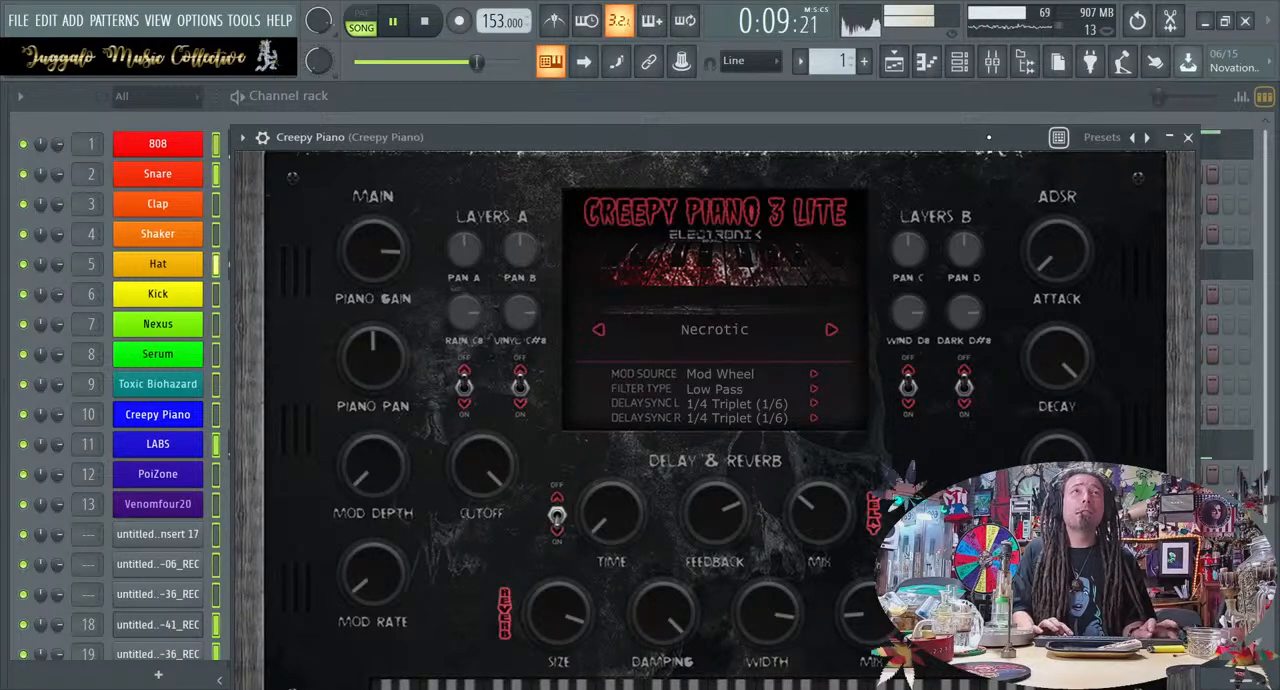
pyautogui.click(215, 445)
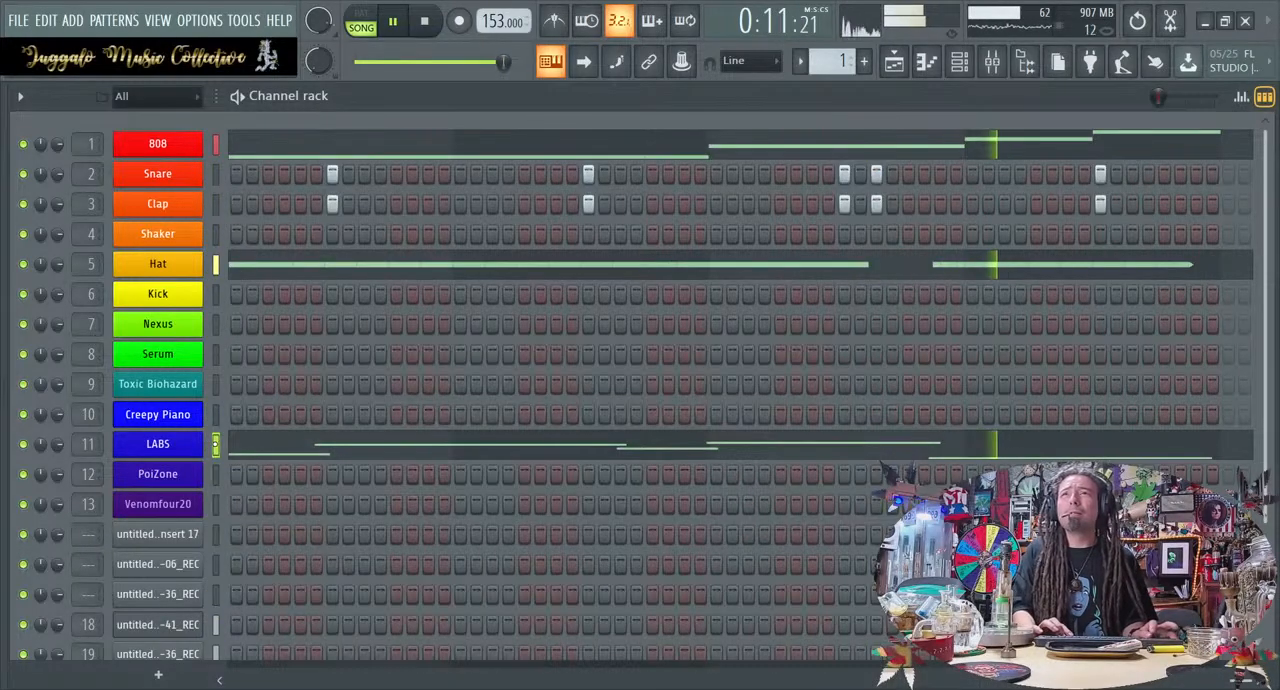
# Switch back to the Creepy Piano channel and load its Sorcerous preset
pyautogui.press('Up')
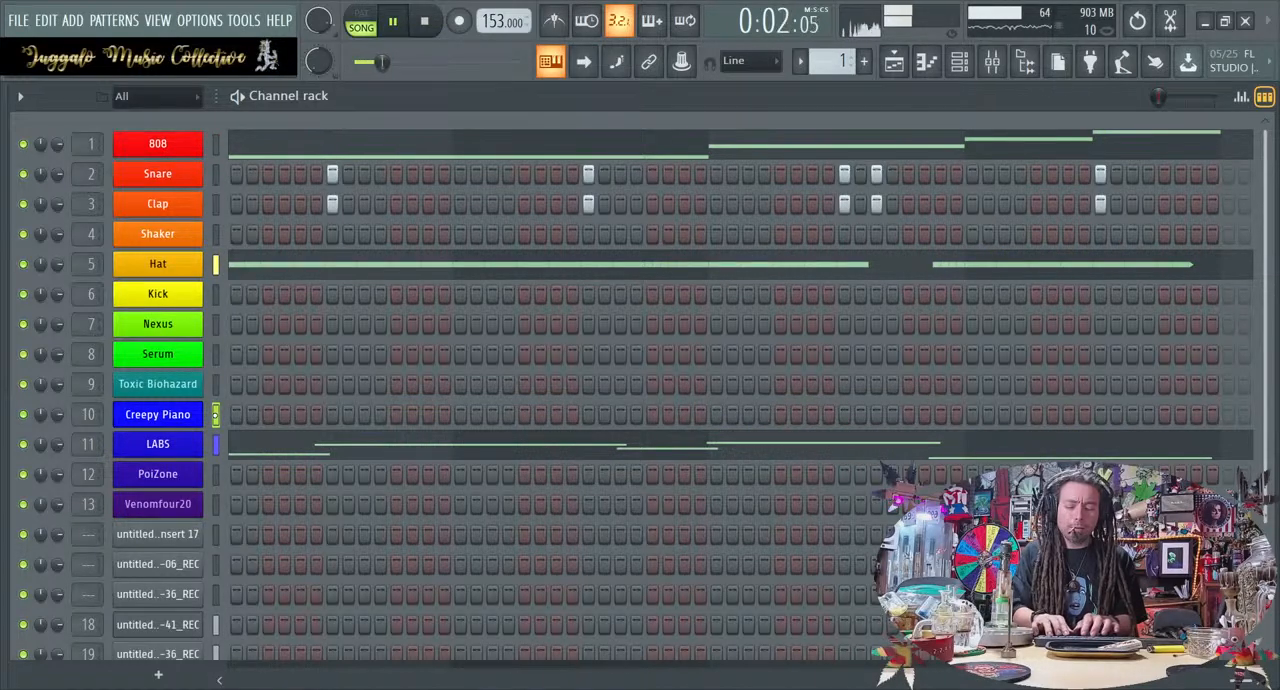
pyautogui.click(183, 420)
pyautogui.click(830, 332)
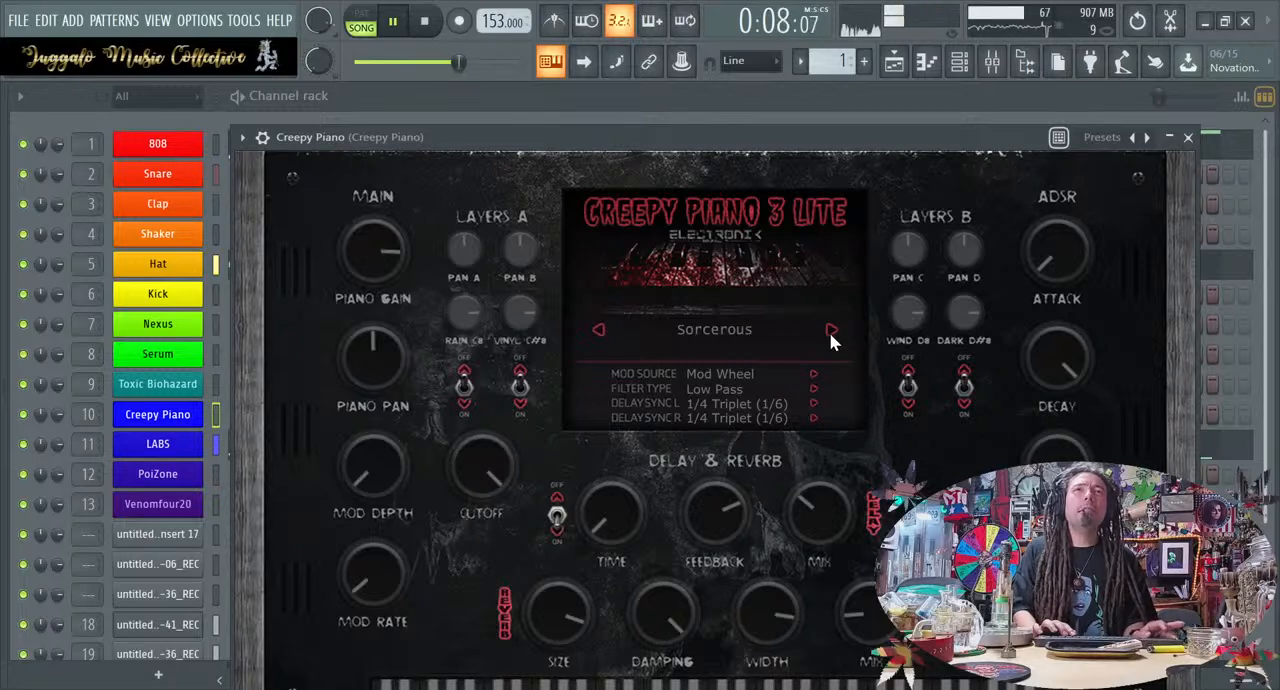
# Load Creepy Piano's Psychic preset, close the instrument and stop playback
pyautogui.click(830, 332)
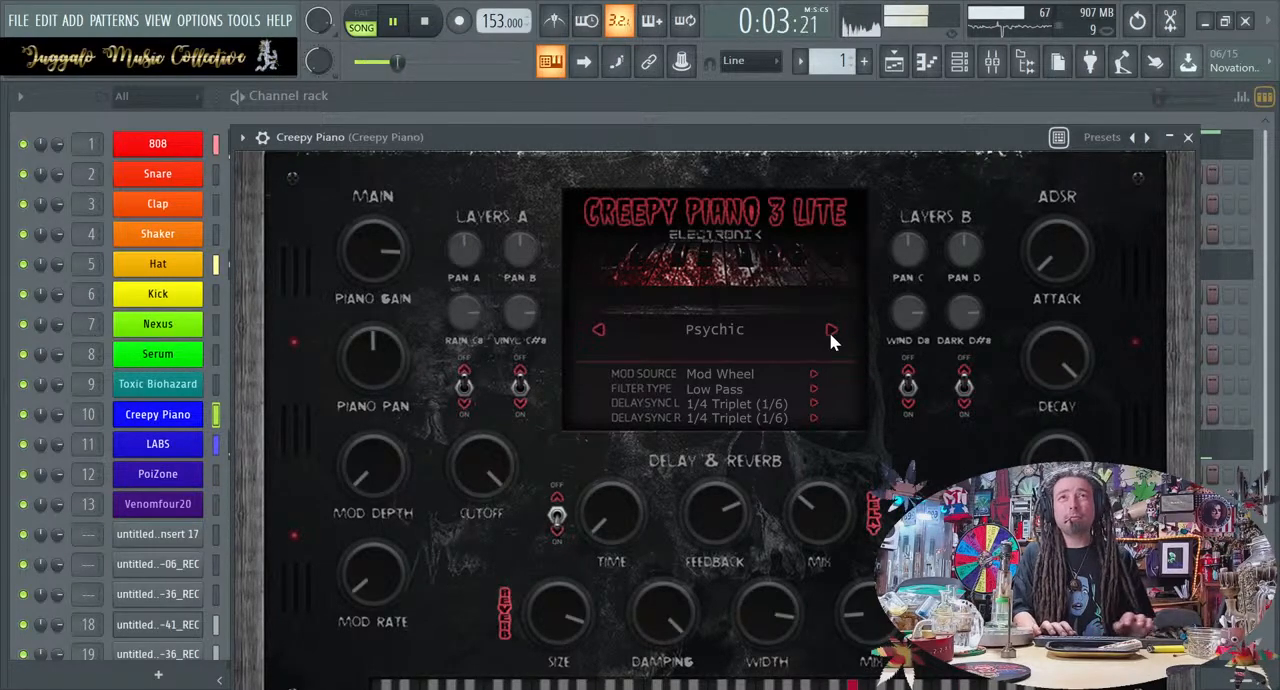
pyautogui.click(1190, 140)
pyautogui.press('space')
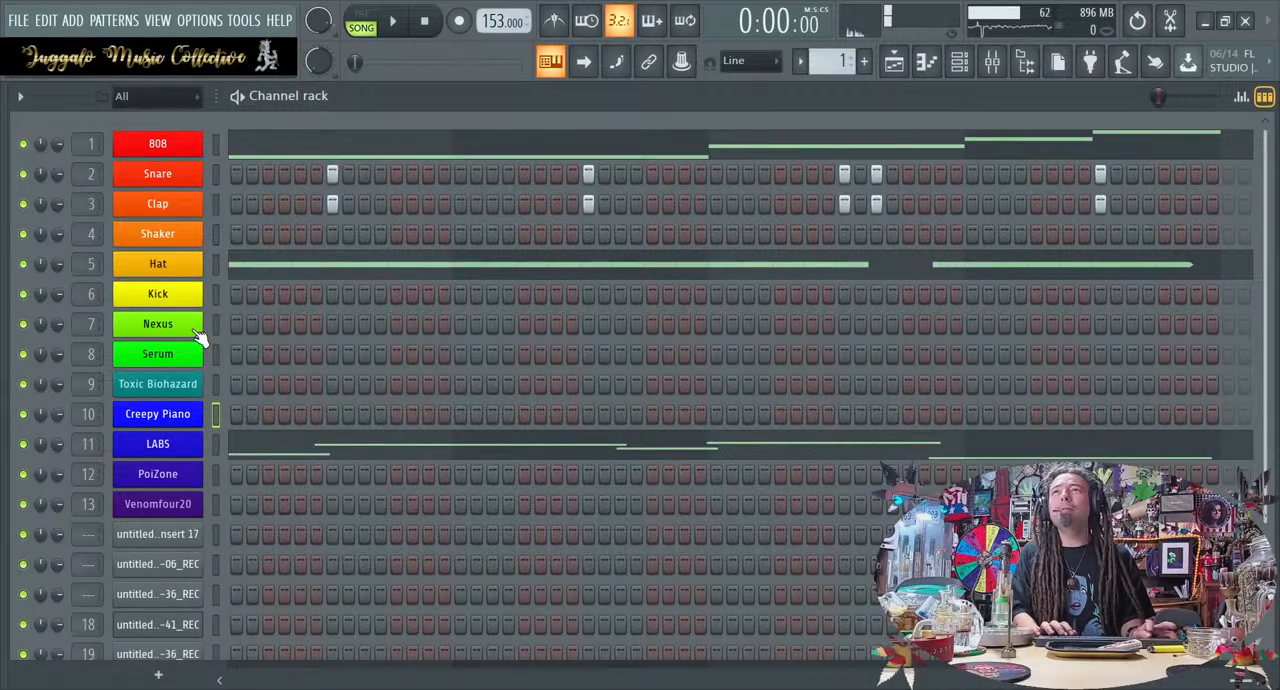
# Load the PN Dreamlayer preset from Nexus's Combined Piano category, then close the instrument
pyautogui.click(198, 327)
pyautogui.scroll(-2, 472, 255)
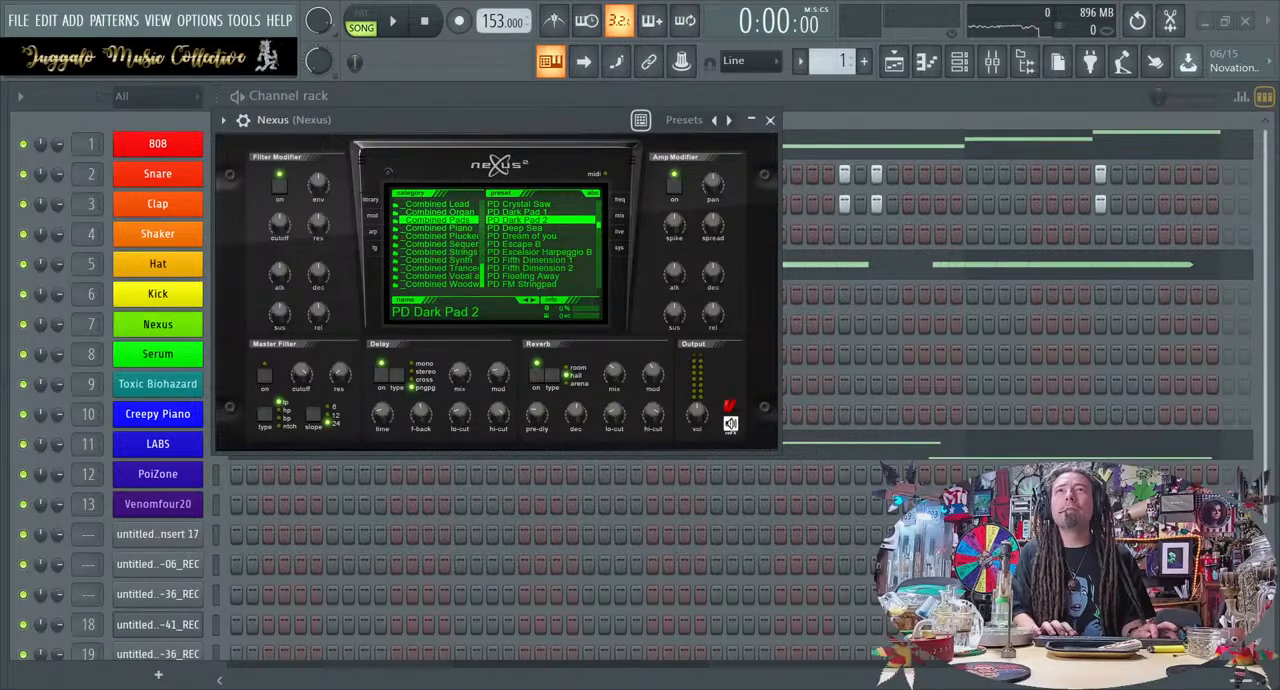
pyautogui.click(440, 228)
pyautogui.click(520, 284)
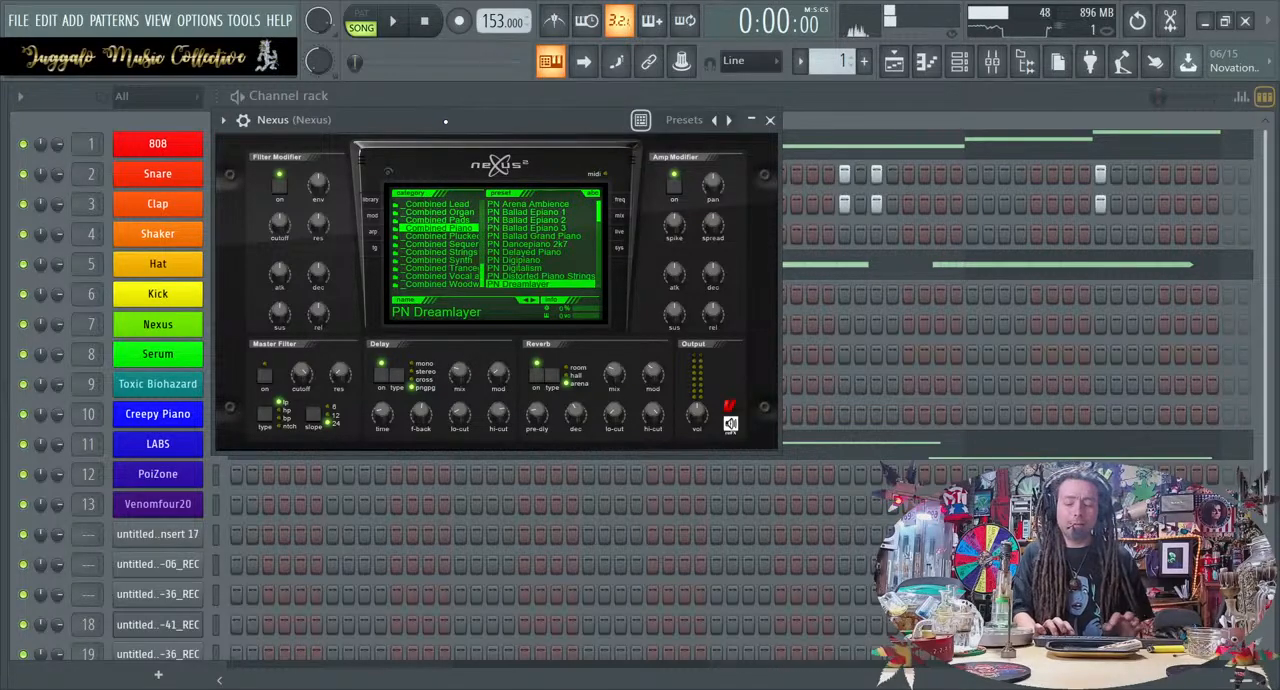
pyautogui.click(187, 330)
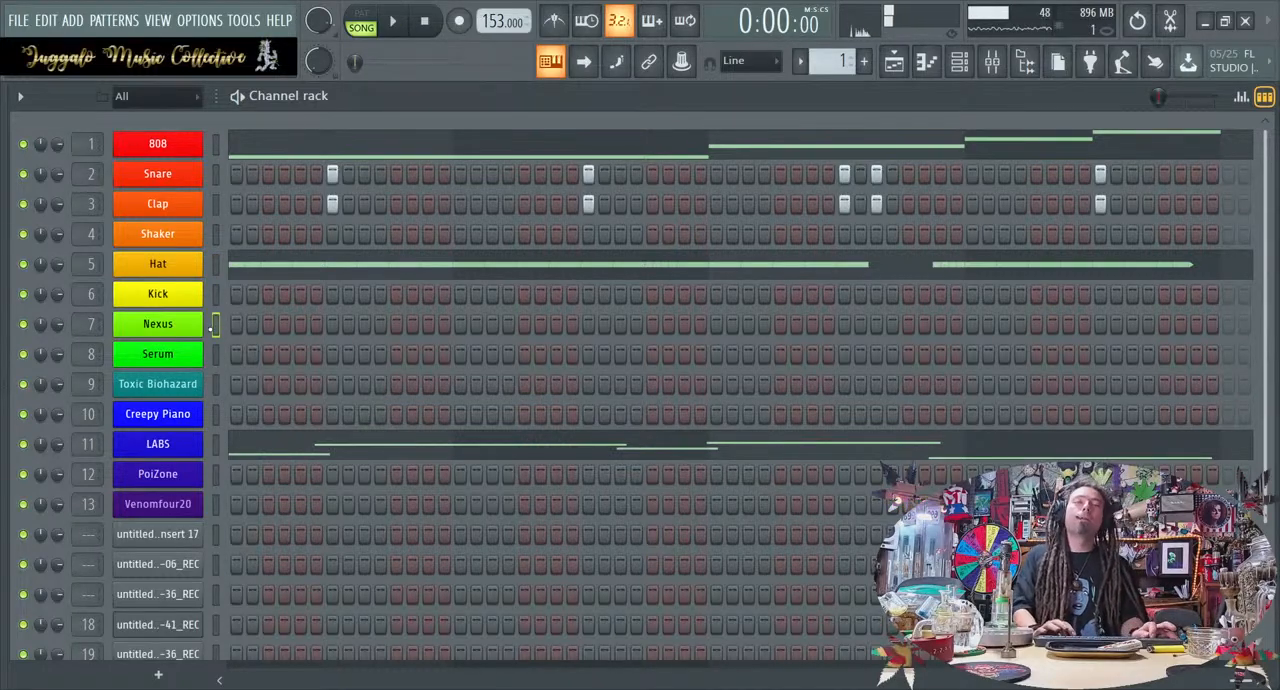
# Play the loop repeatedly while trying out melodies on the Nexus channel, then stop playback
pyautogui.click(406, 25)
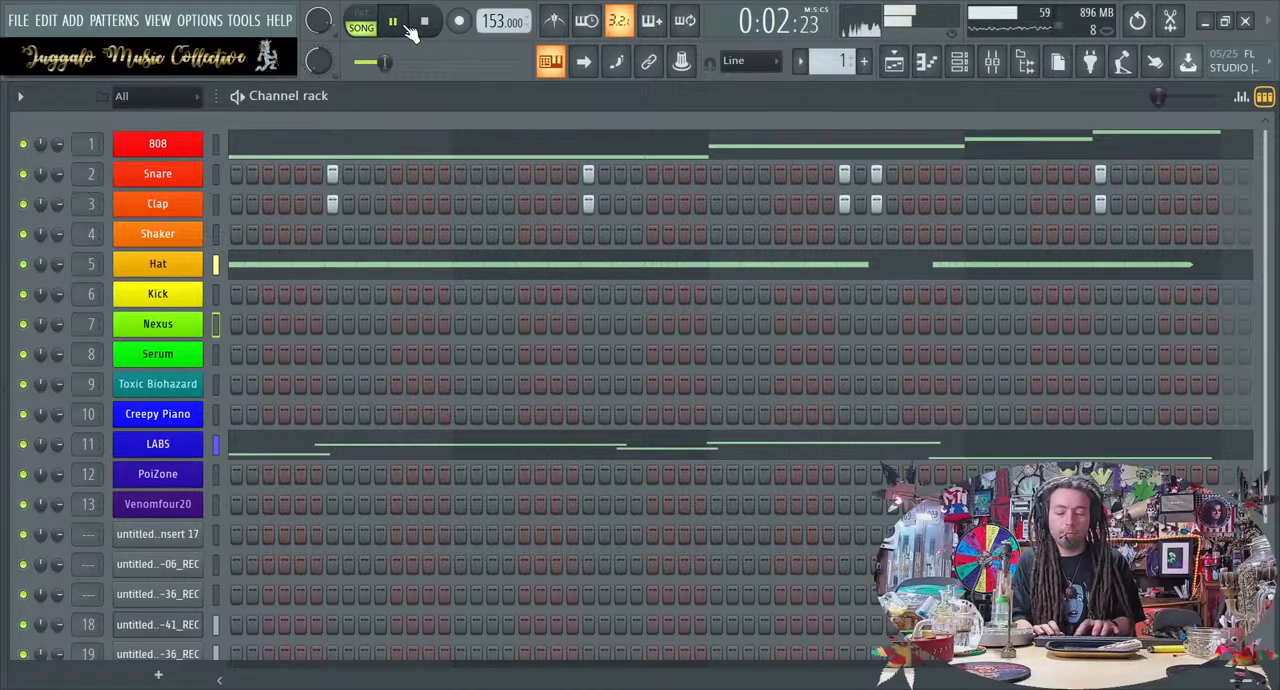
pyautogui.press('space')
pyautogui.press('space')
pyautogui.press('space')
pyautogui.press('space')
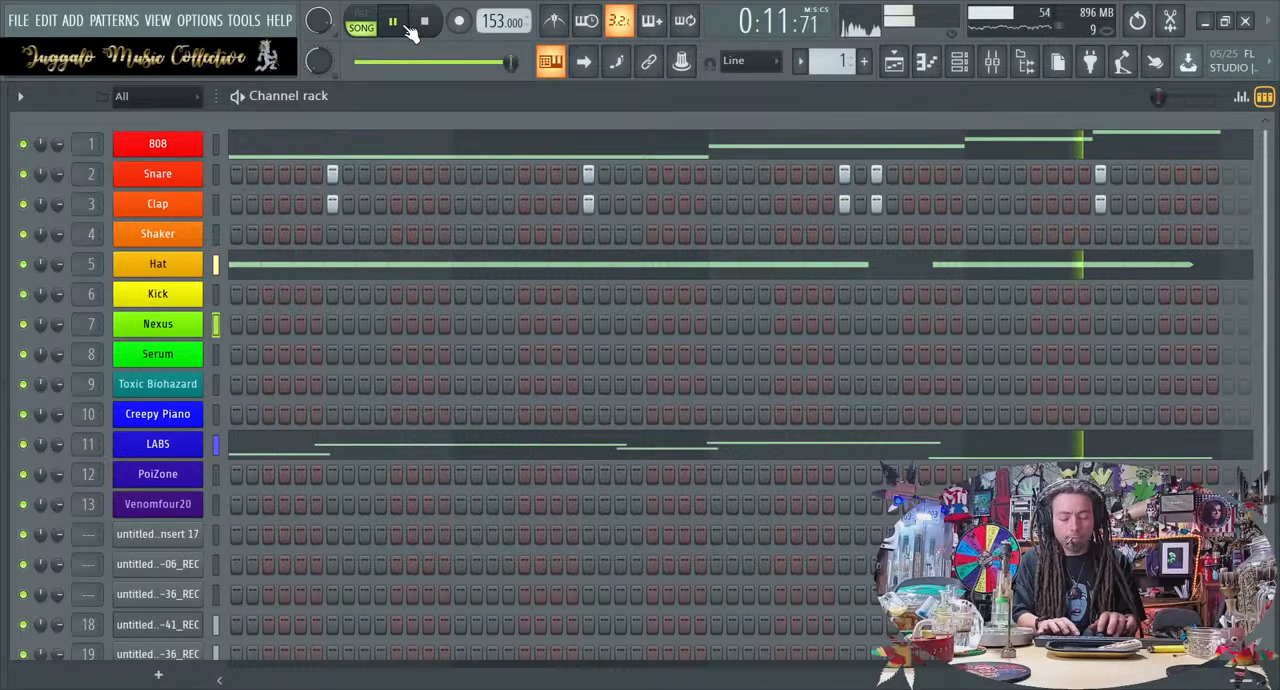
pyautogui.press('space')
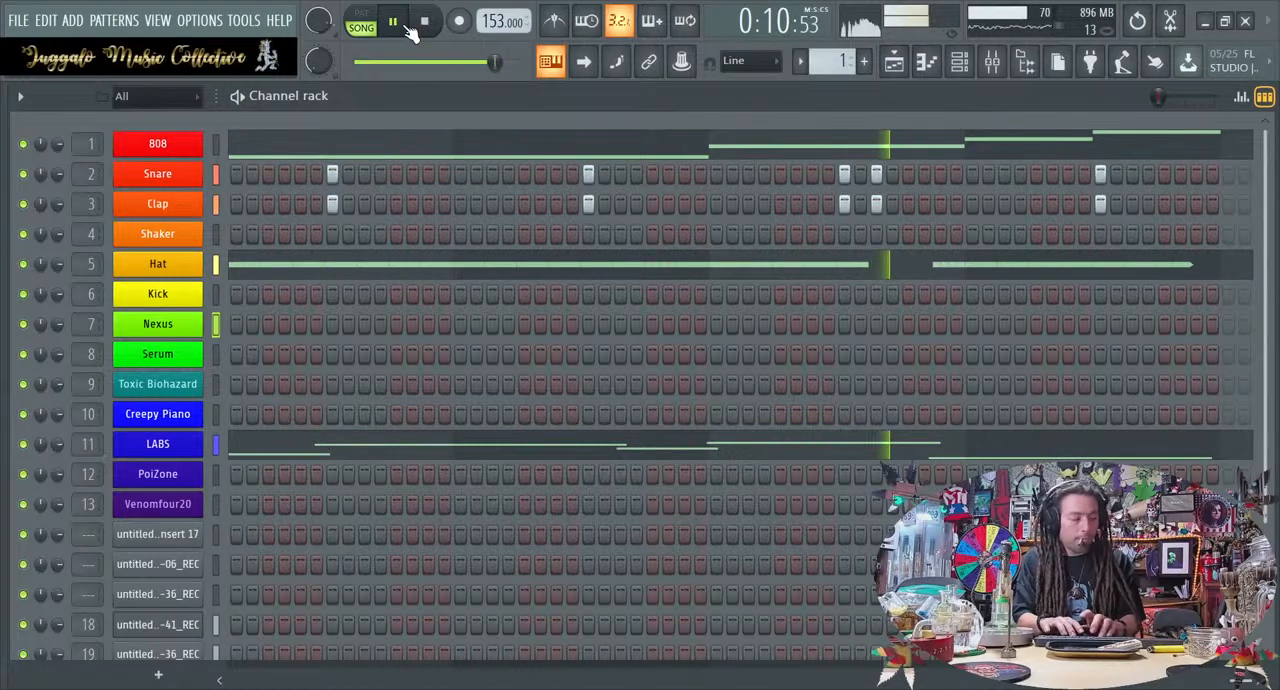
pyautogui.press('space')
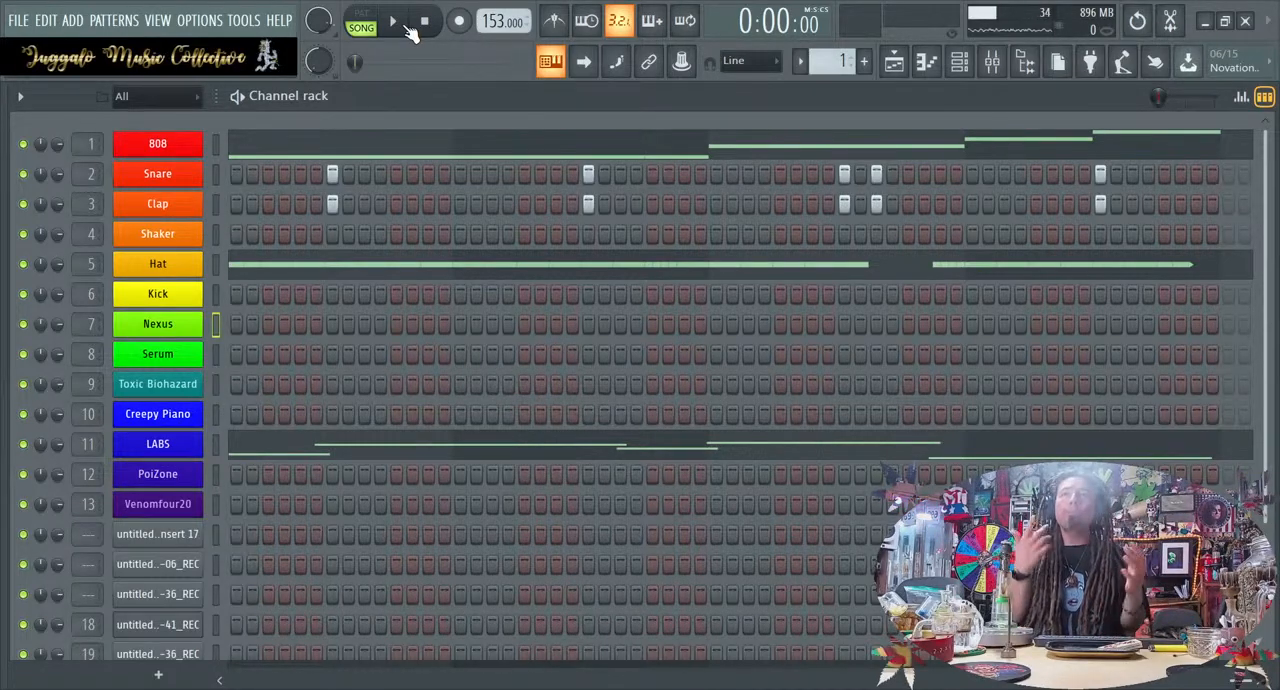
# Review the LABS and 808 notes in the piano roll, playing the loop with the 808 notes open
pyautogui.click(451, 456)
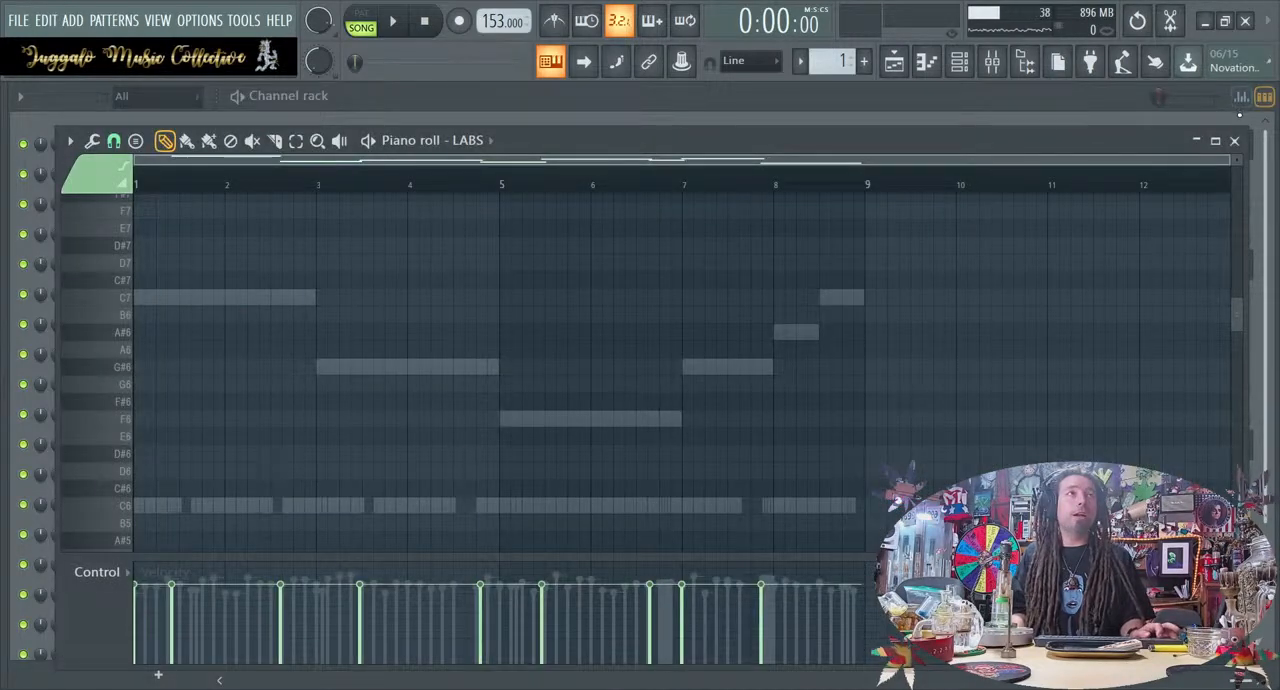
pyautogui.click(1234, 140)
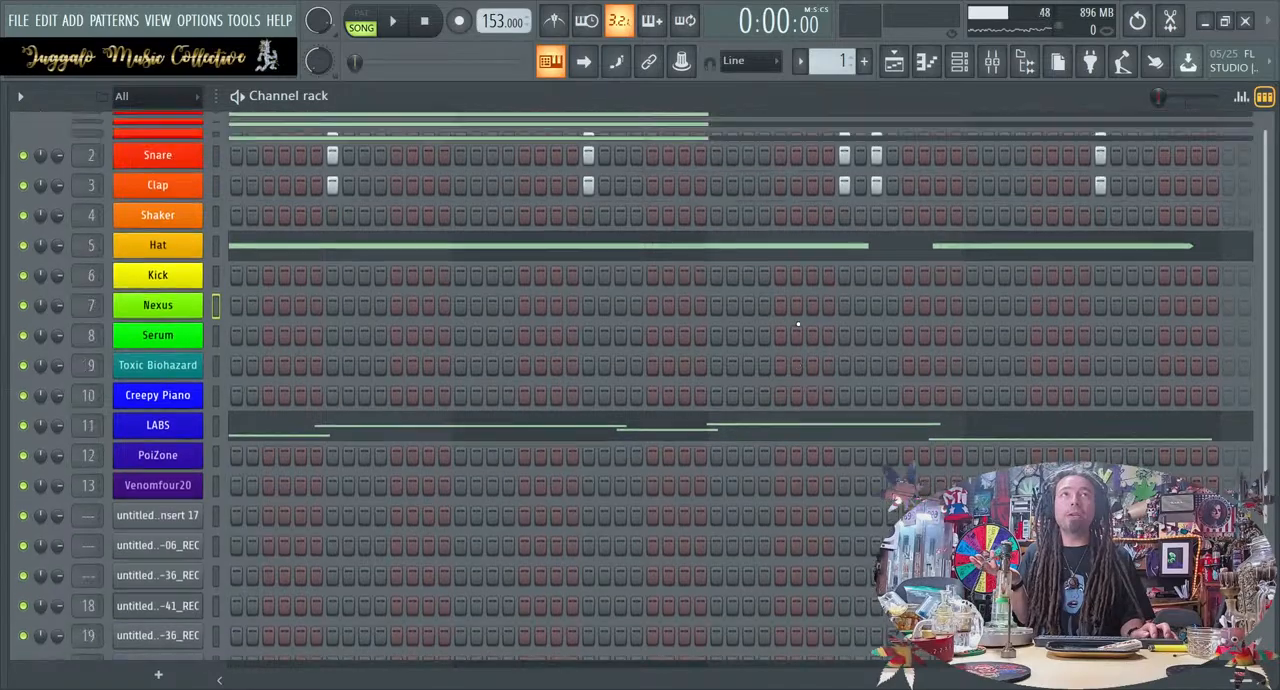
pyautogui.click(483, 157)
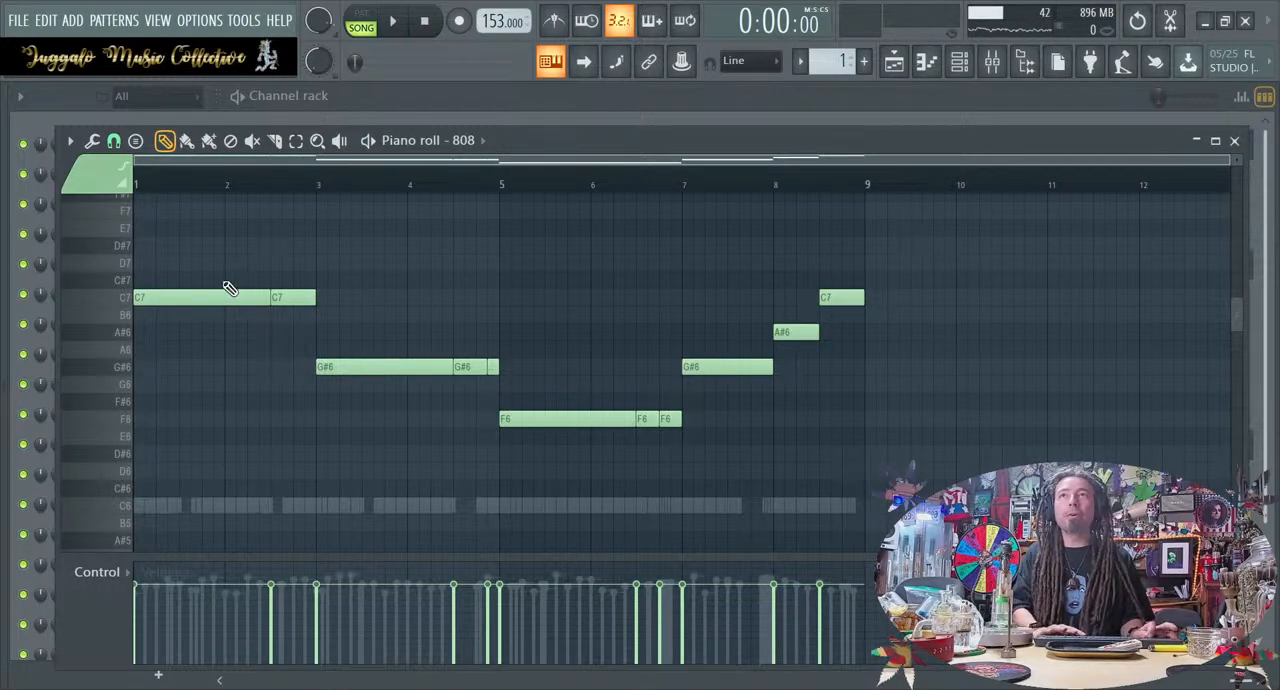
pyautogui.press('space')
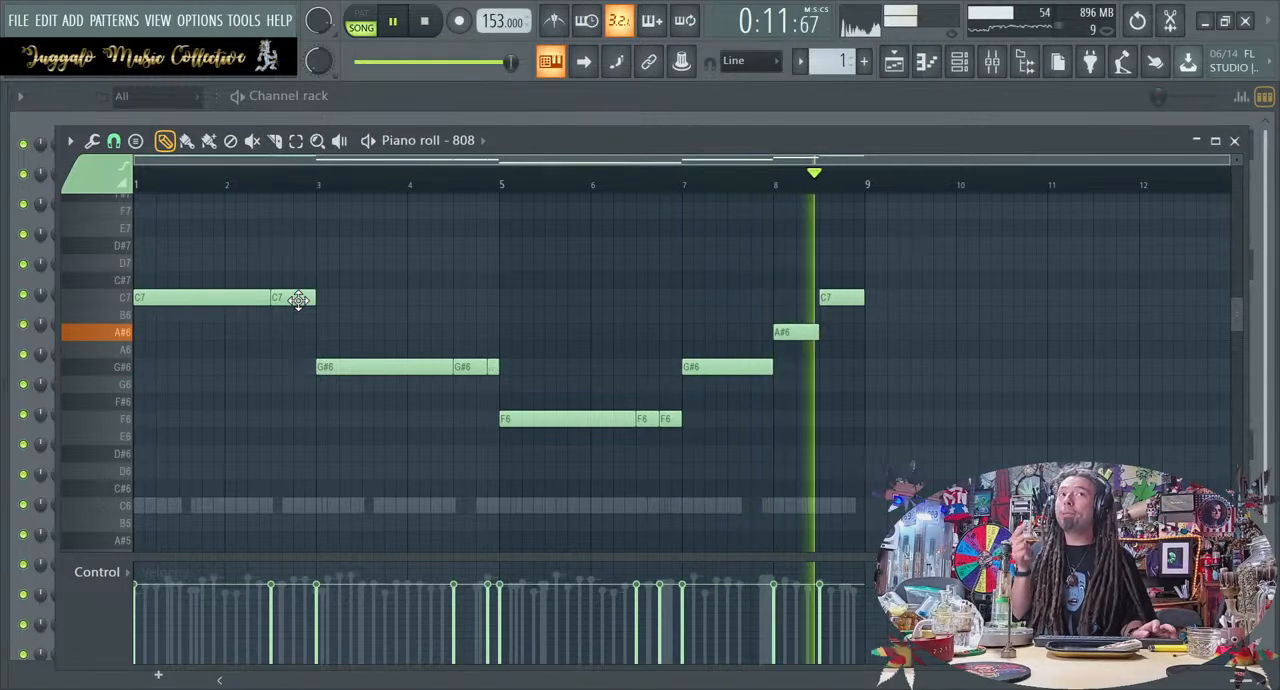
pyautogui.press('space')
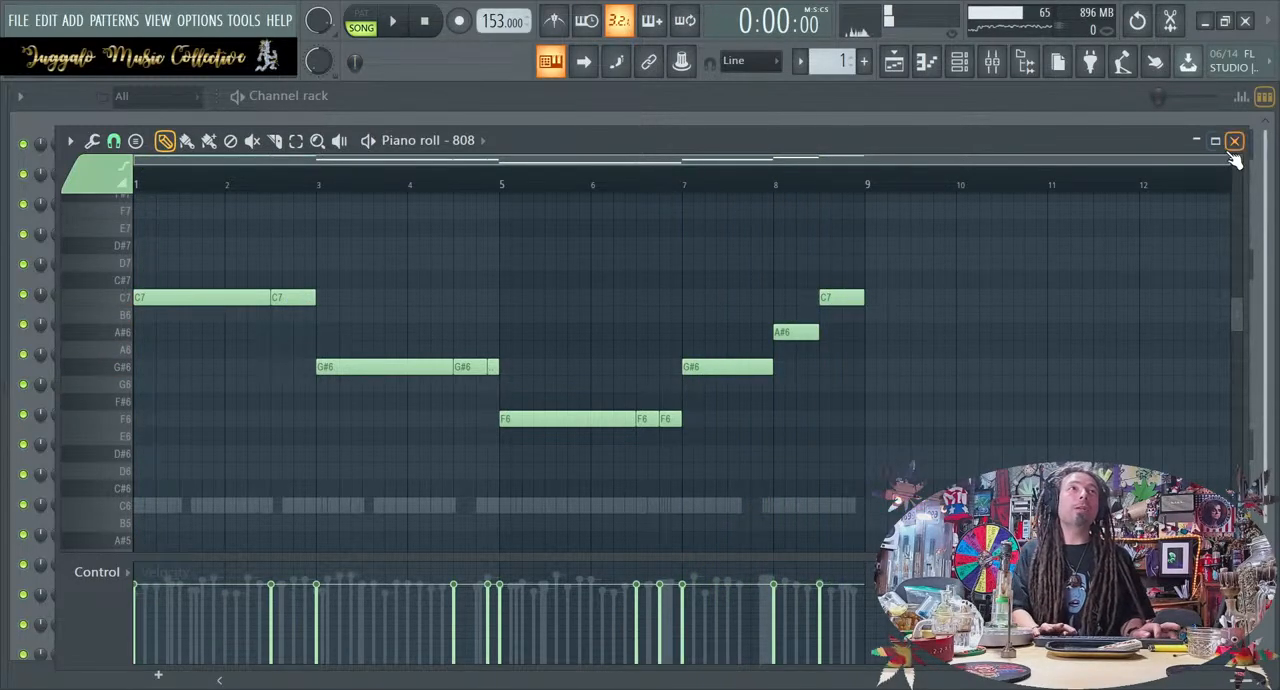
pyautogui.click(1234, 141)
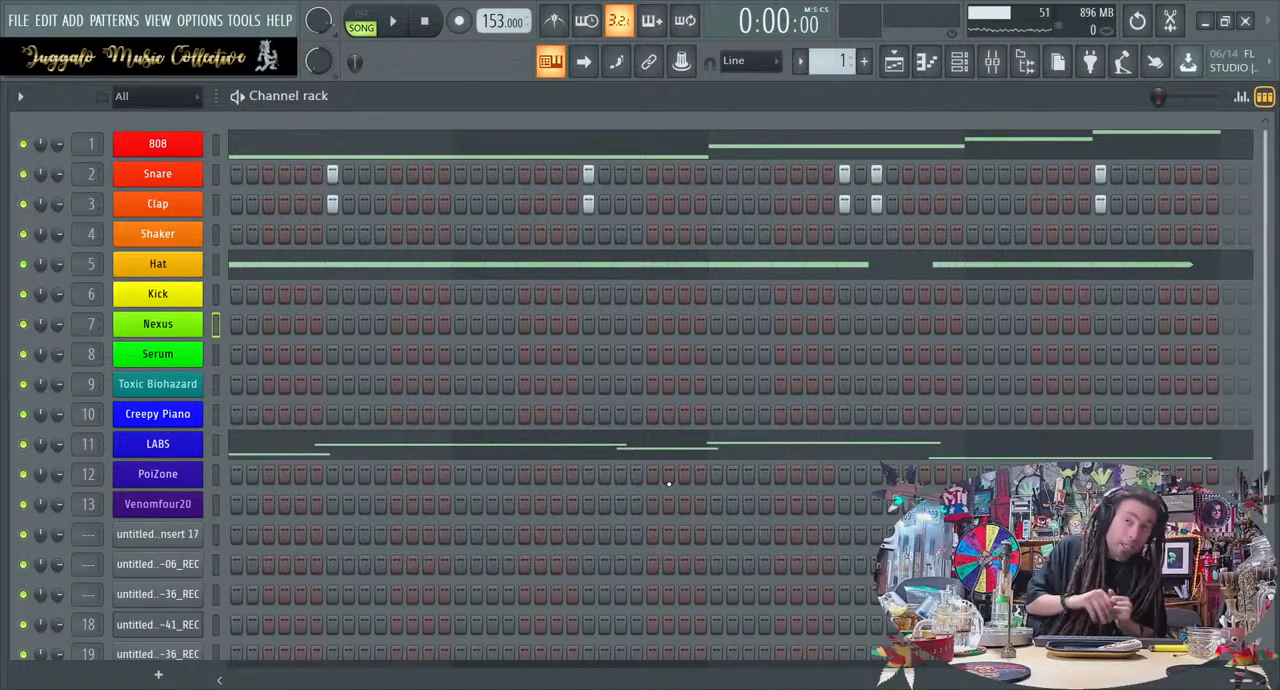
# Unmute the Guitar L, Guitar R, Guitar Bus and Bass mixer tracks, play the loop and return to the channel rack
pyautogui.click(1003, 65)
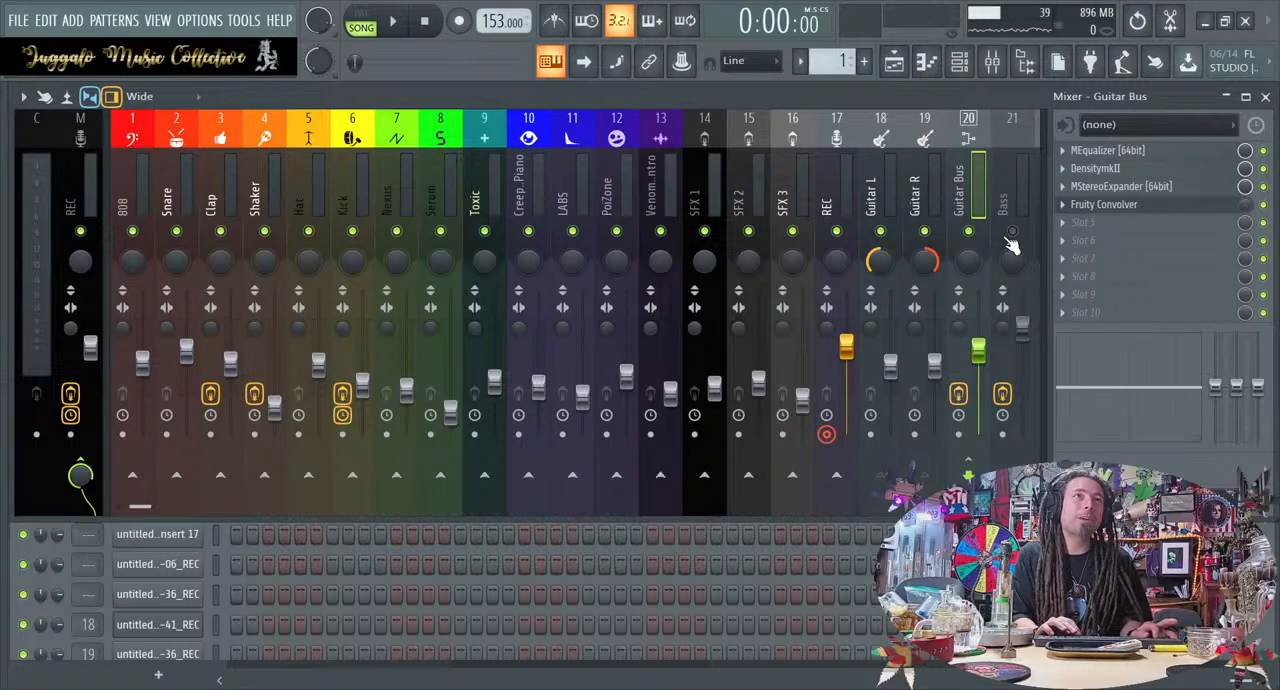
pyautogui.press('space')
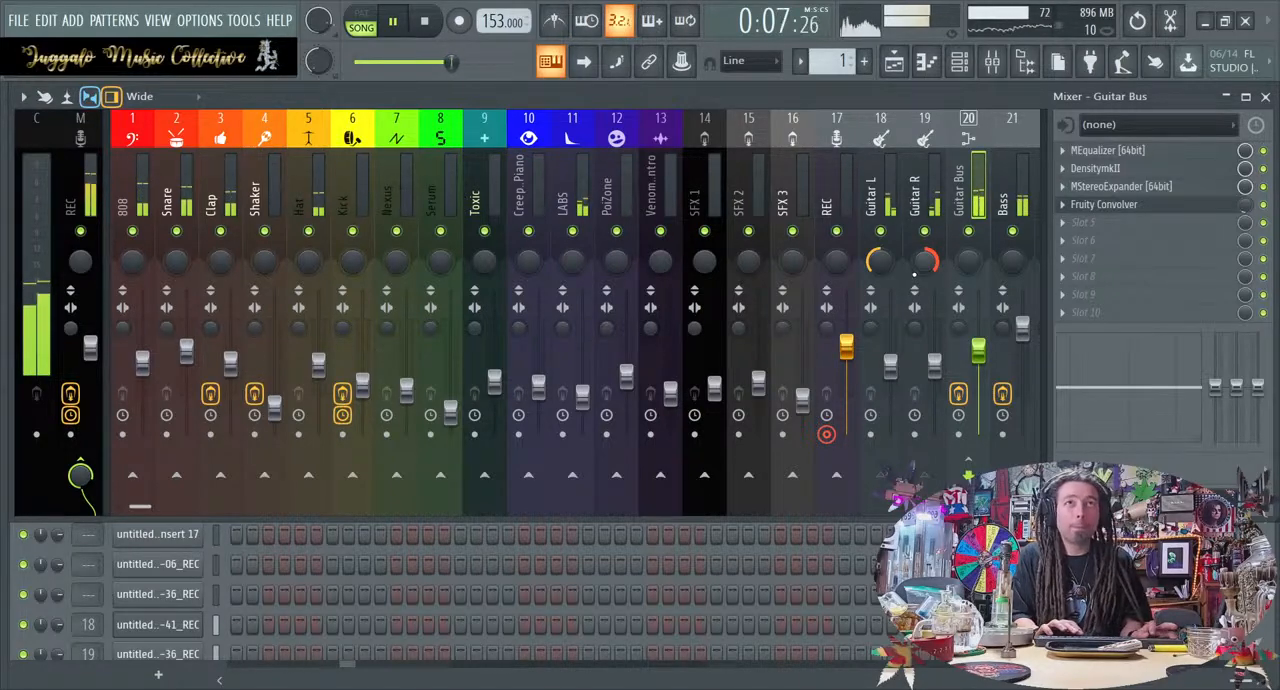
pyautogui.press('F6')
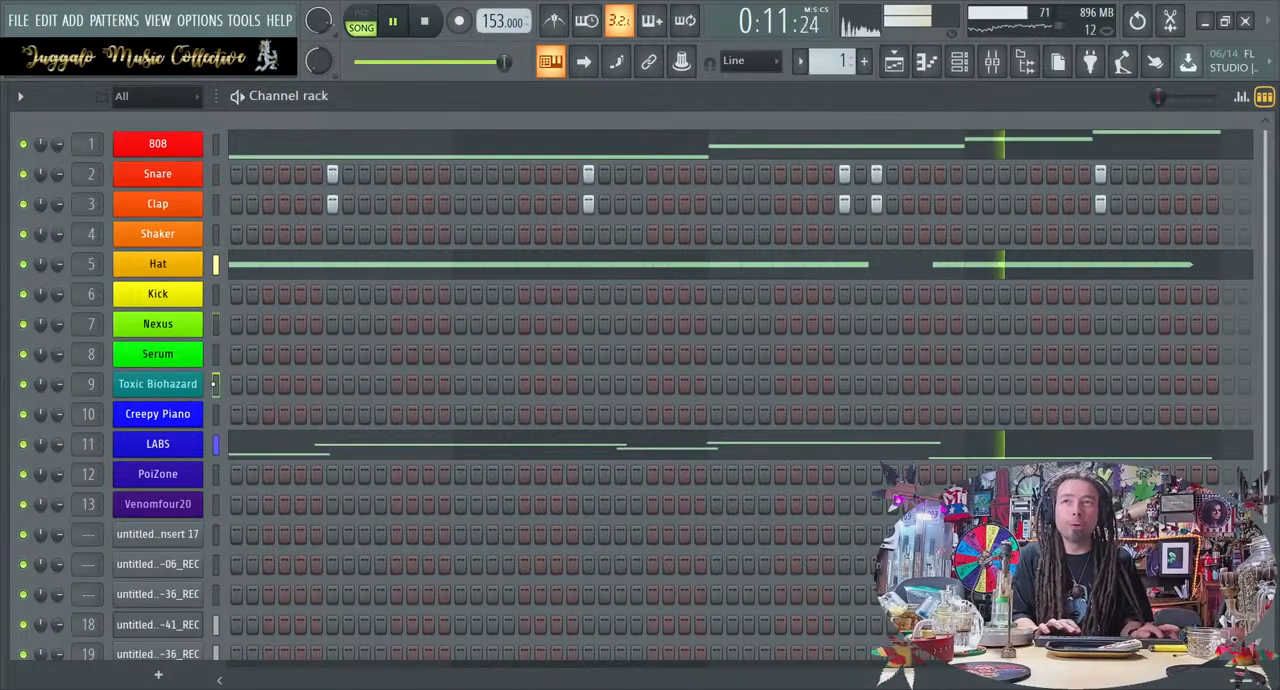
# Stop playback, copy the 808 channel's notes to the Toxic Biohazard channel, and play the loop with them
pyautogui.press('space')
pyautogui.click(215, 142)
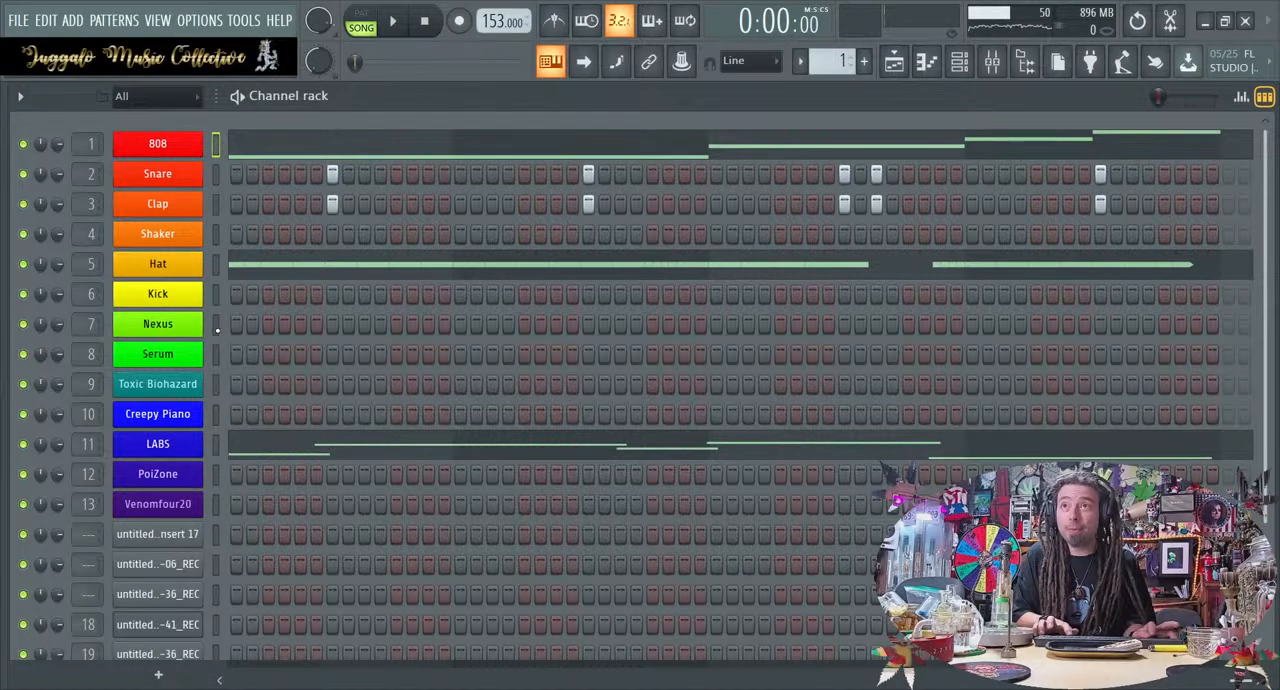
pyautogui.press('space')
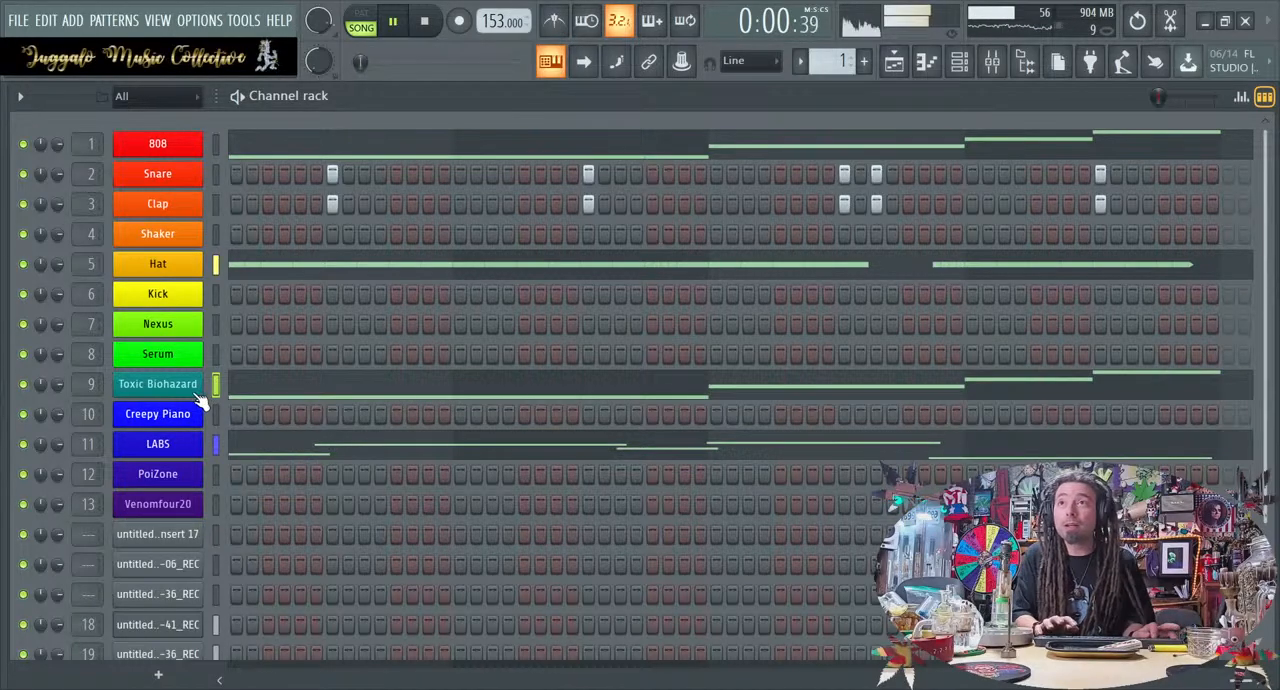
# Open Toxic Biohazard's preset library and try E.T. ToTc from Ambient Textures, then Backing Gate ToTc and Nitrous ToTc from Rhythmical
pyautogui.click(190, 386)
pyautogui.click(790, 155)
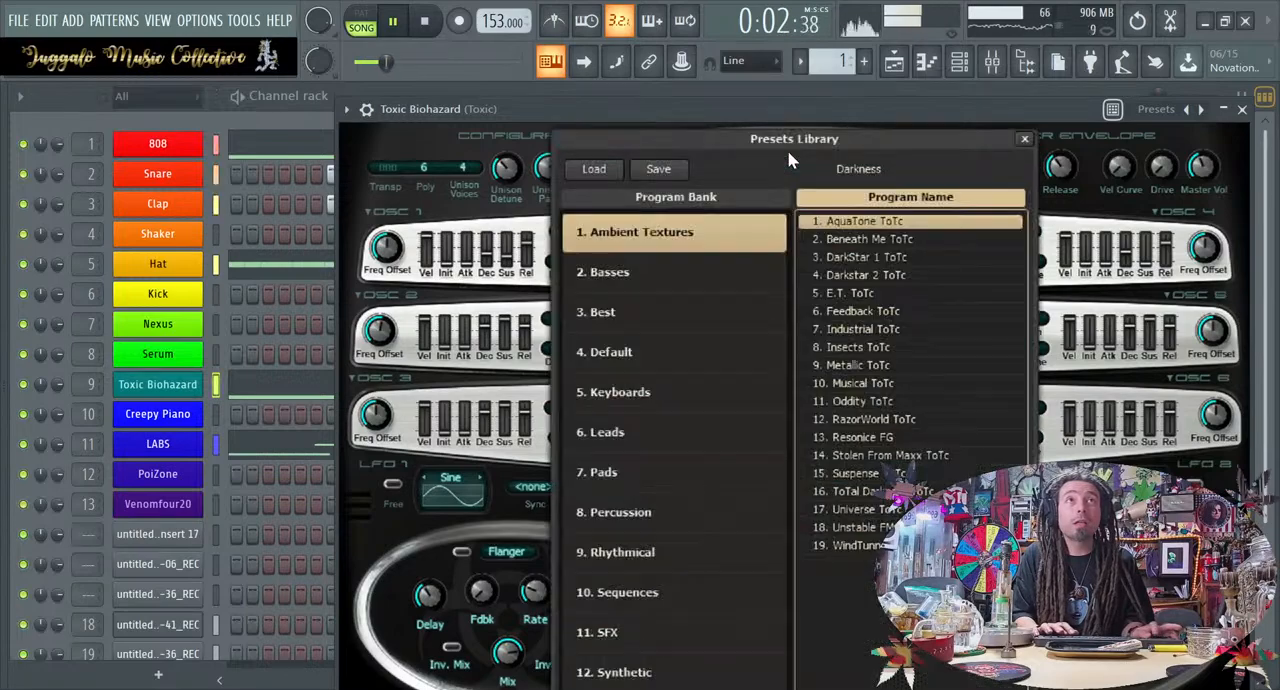
pyautogui.click(849, 292)
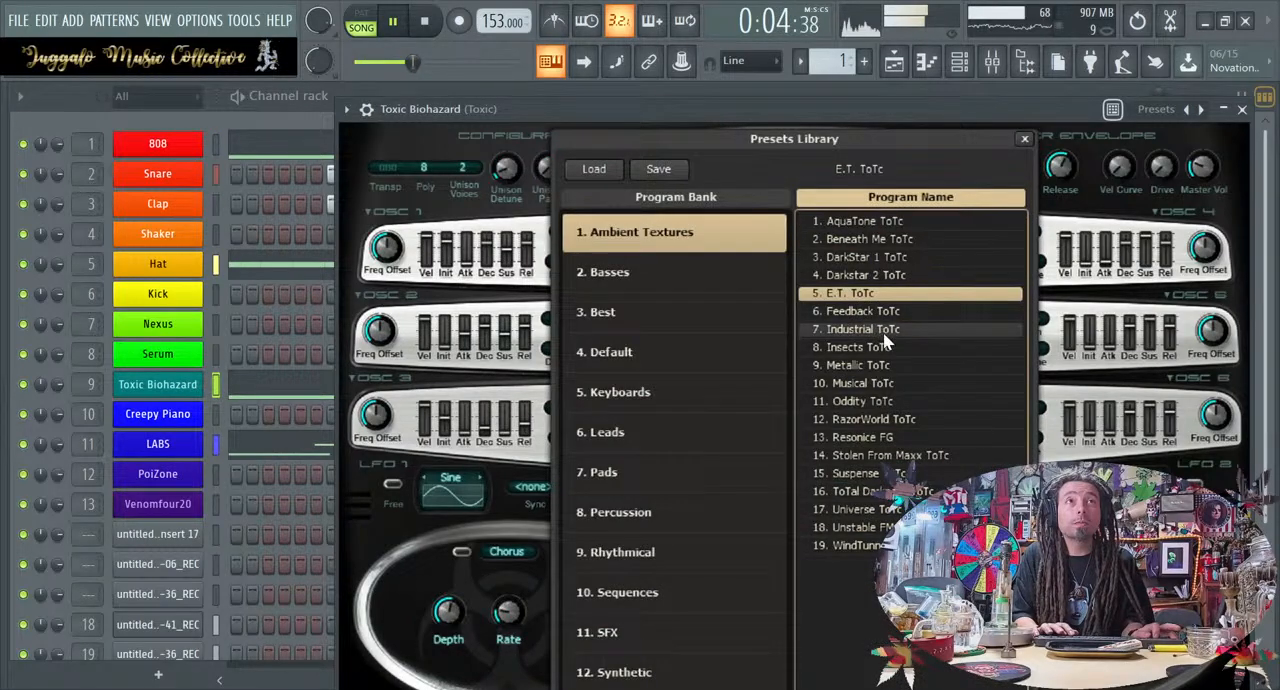
pyautogui.click(720, 556)
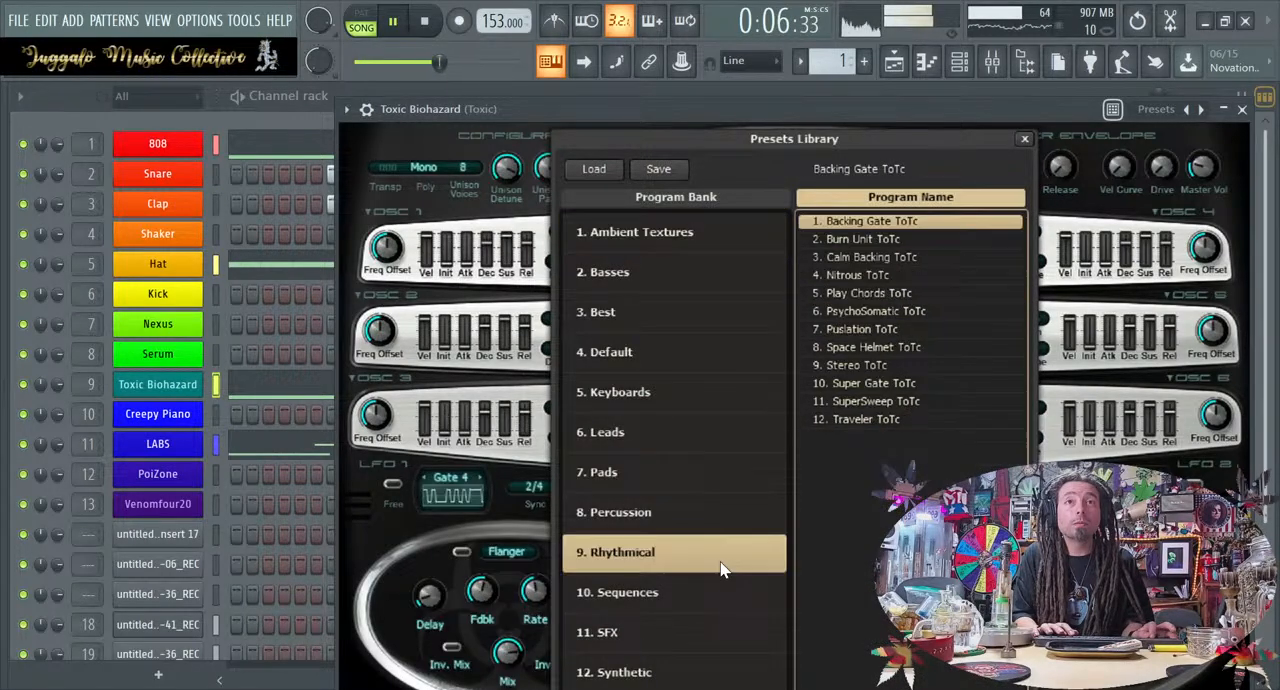
pyautogui.click(918, 278)
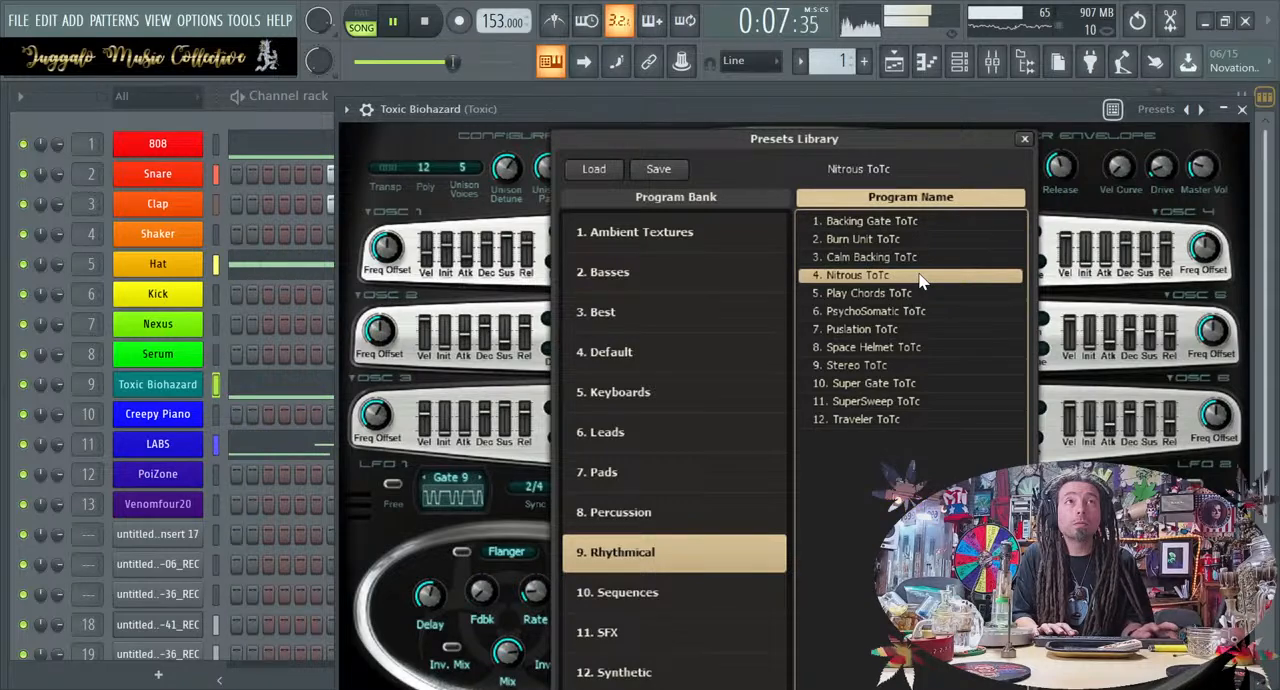
# Try At Random ToTc and Bar Exam ToTc from the Sequences bank, then check the mixer levels and return to Toxic Biohazard
pyautogui.click(663, 592)
pyautogui.click(880, 257)
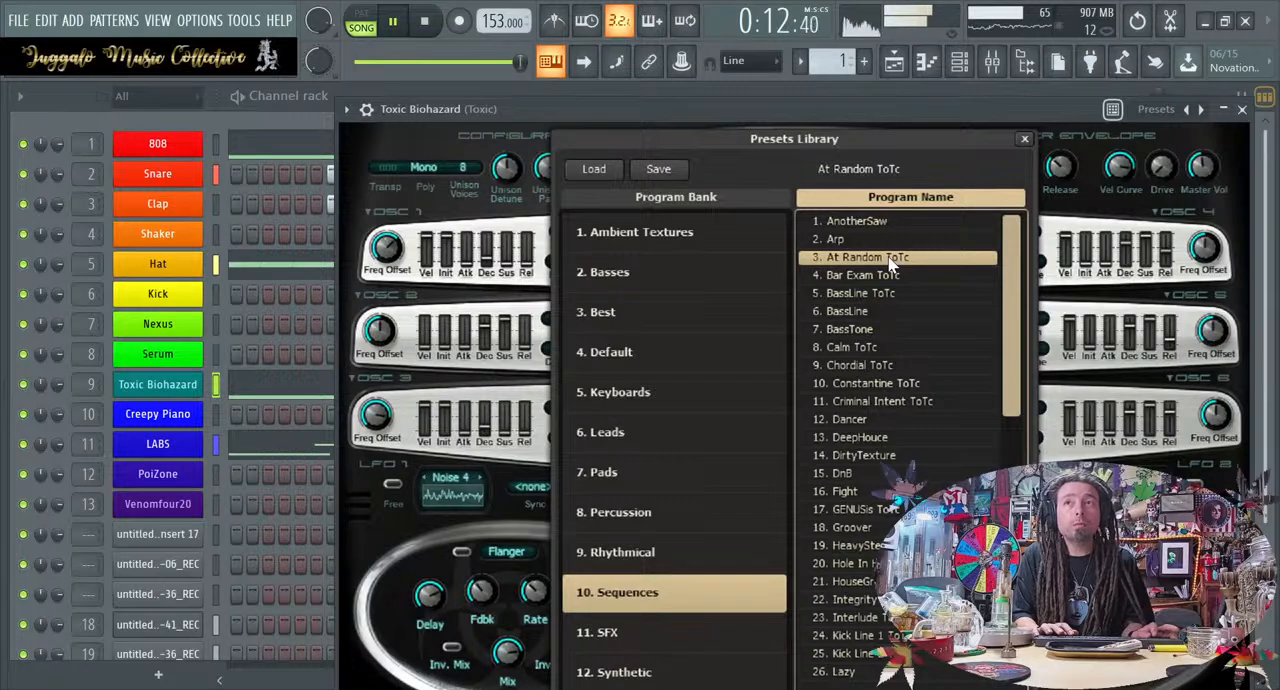
pyautogui.click(894, 276)
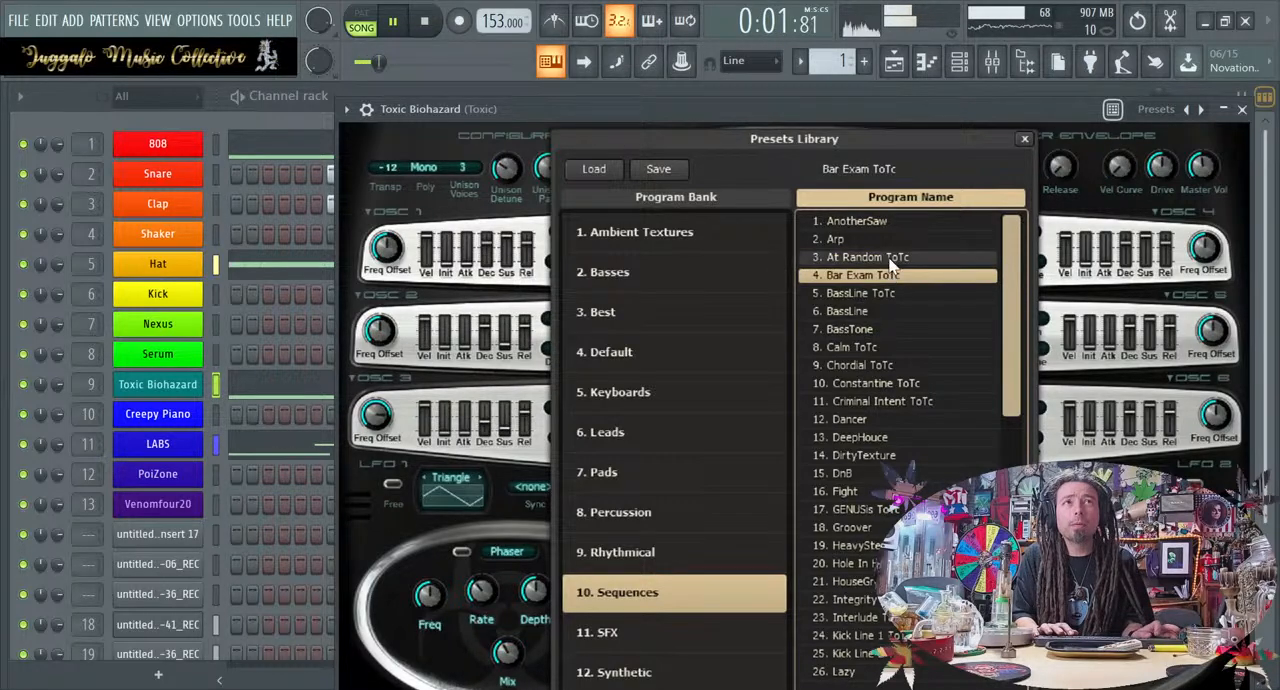
pyautogui.click(992, 63)
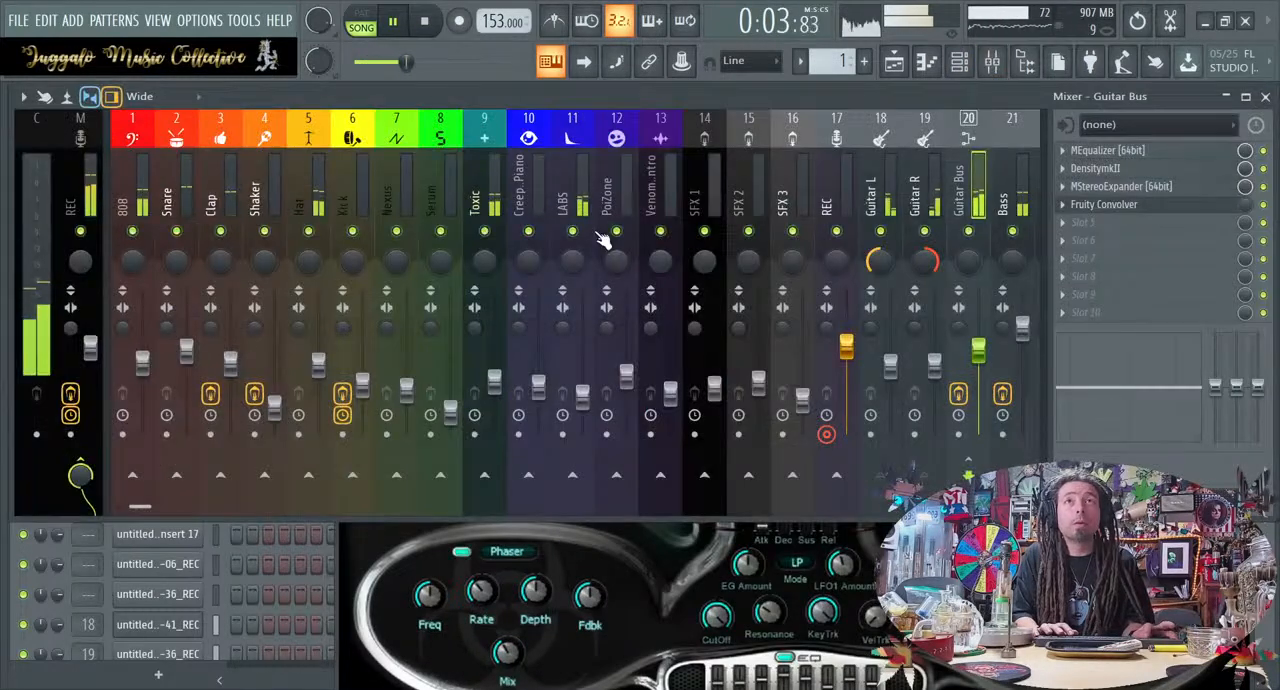
pyautogui.click(416, 546)
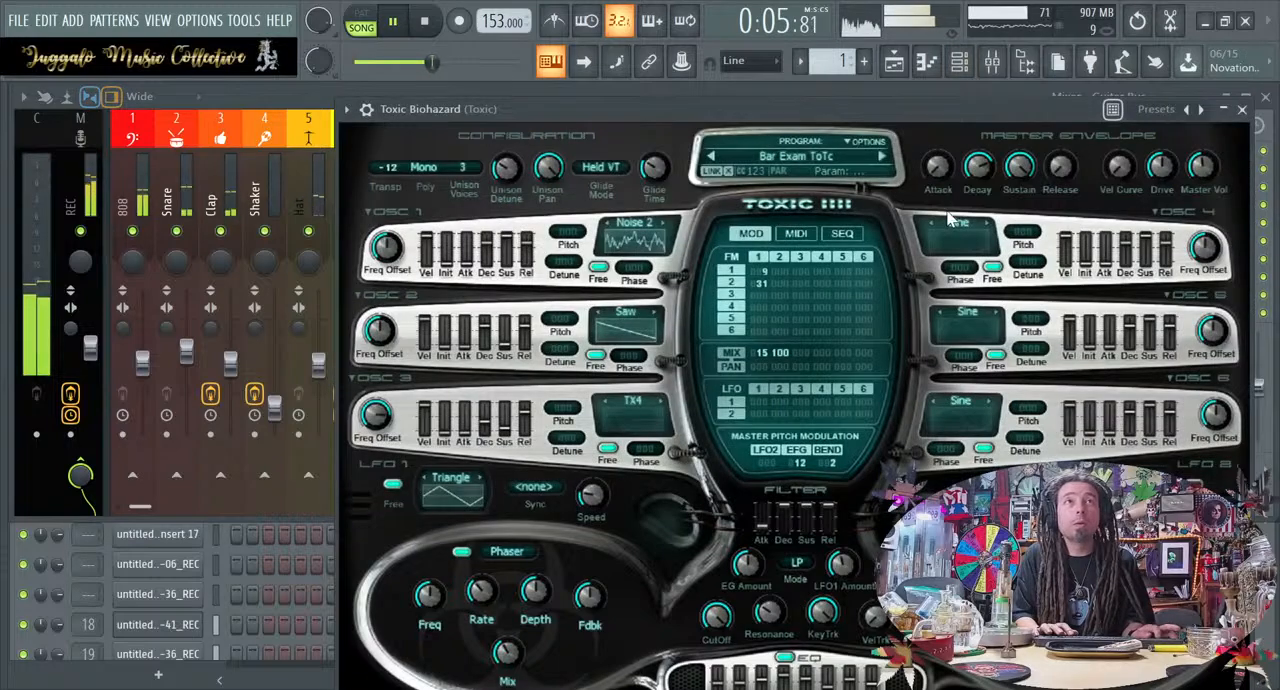
# Step forward through Toxic Biohazard's Sequences presets to Constantine ToTc, stopping playback along the way
pyautogui.click(883, 160)
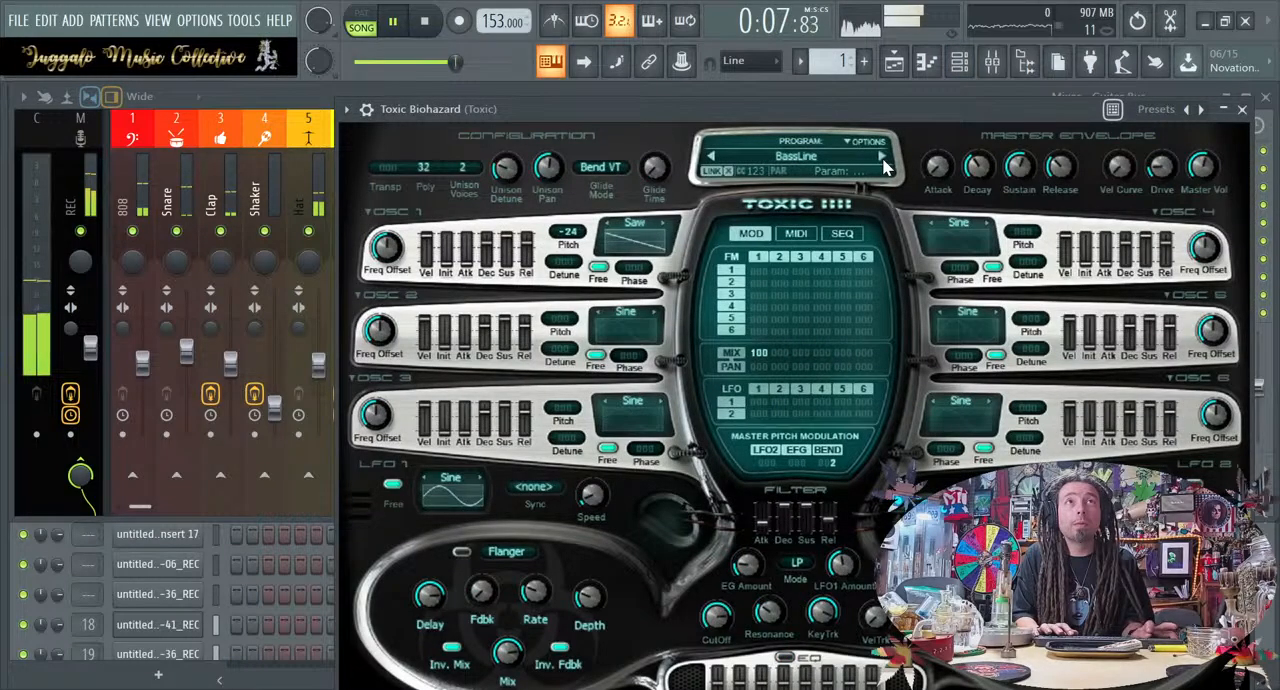
pyautogui.press('space')
pyautogui.click(883, 160)
pyautogui.click(883, 160)
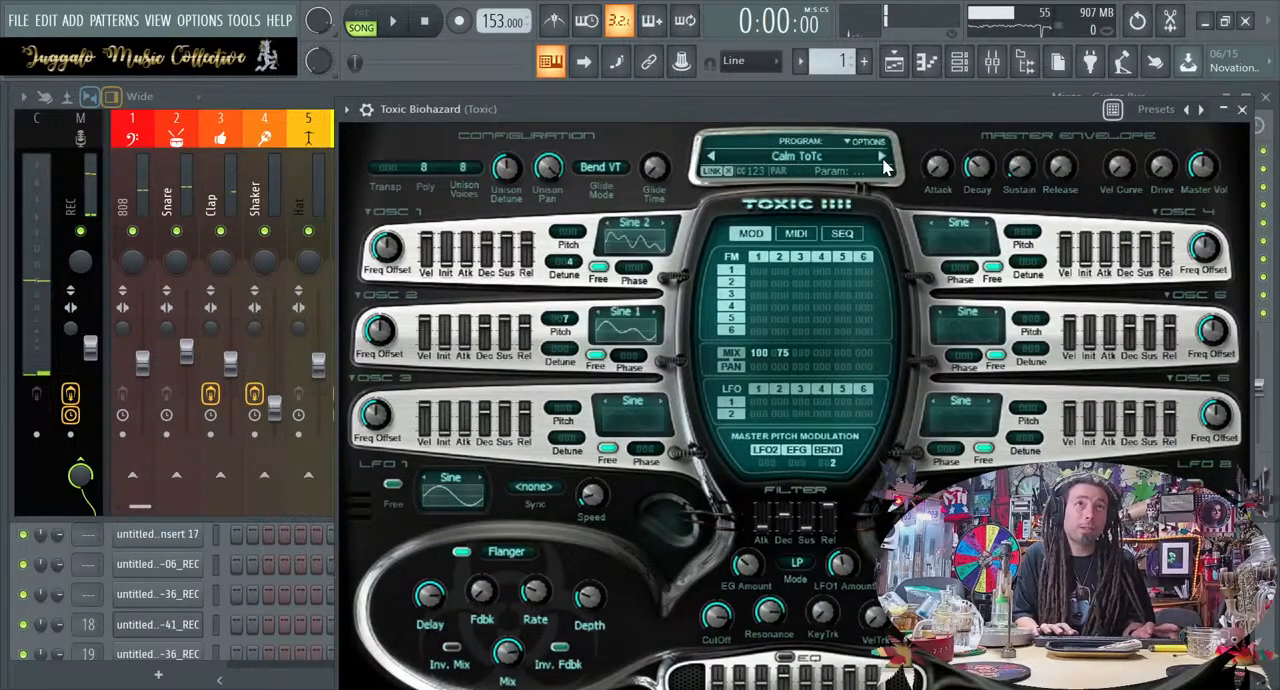
pyautogui.click(883, 160)
pyautogui.click(883, 160)
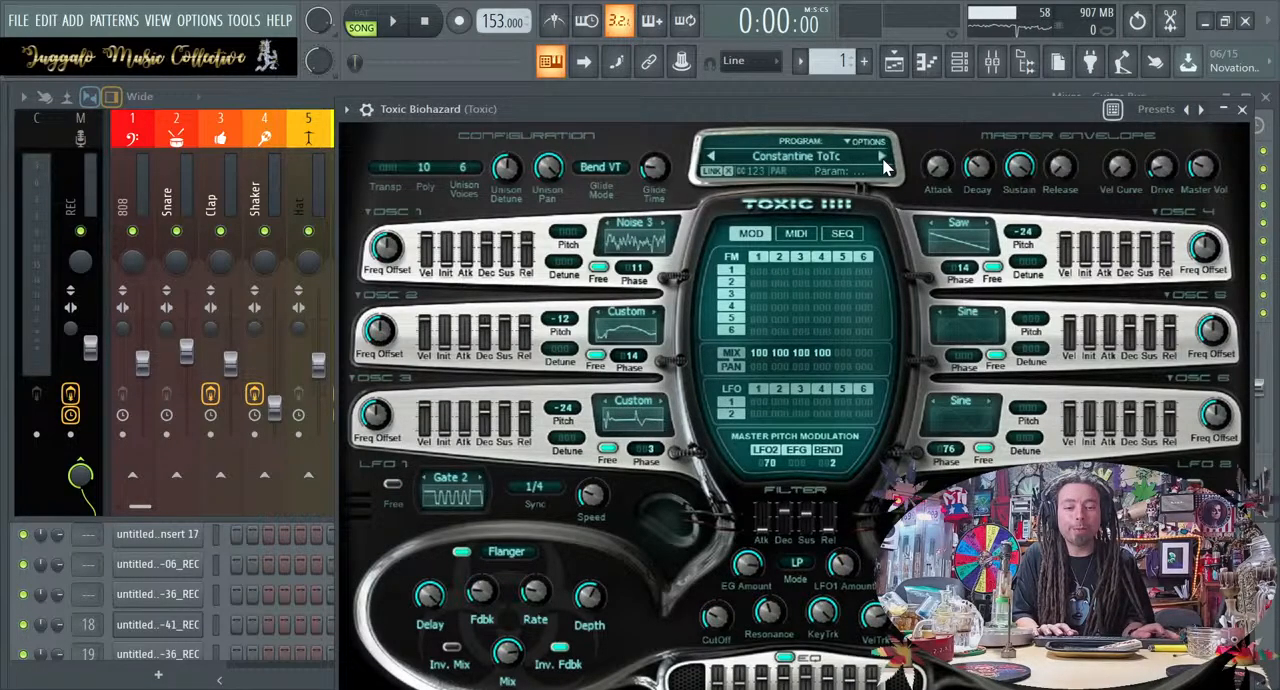
# Play the loop and step forward through Toxic Biohazard's presets, trying Criminal Intent ToTc, DirtyTexture, DnB and Fight
pyautogui.press('space')
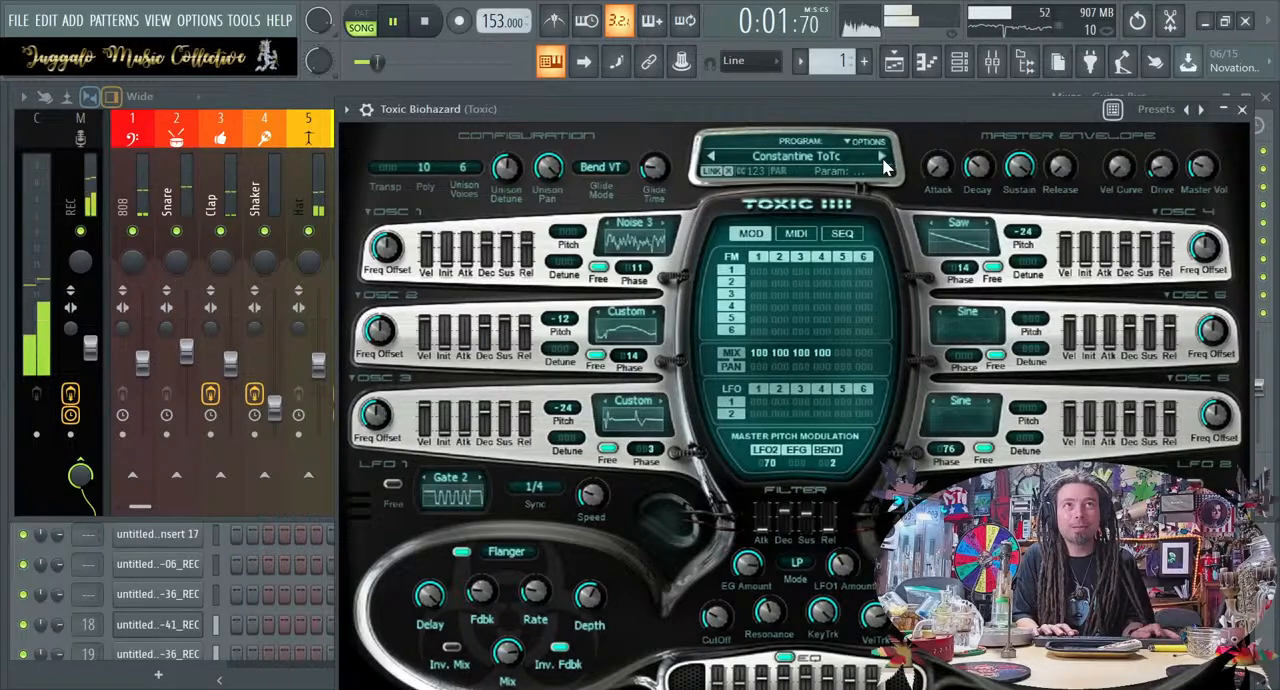
pyautogui.click(883, 163)
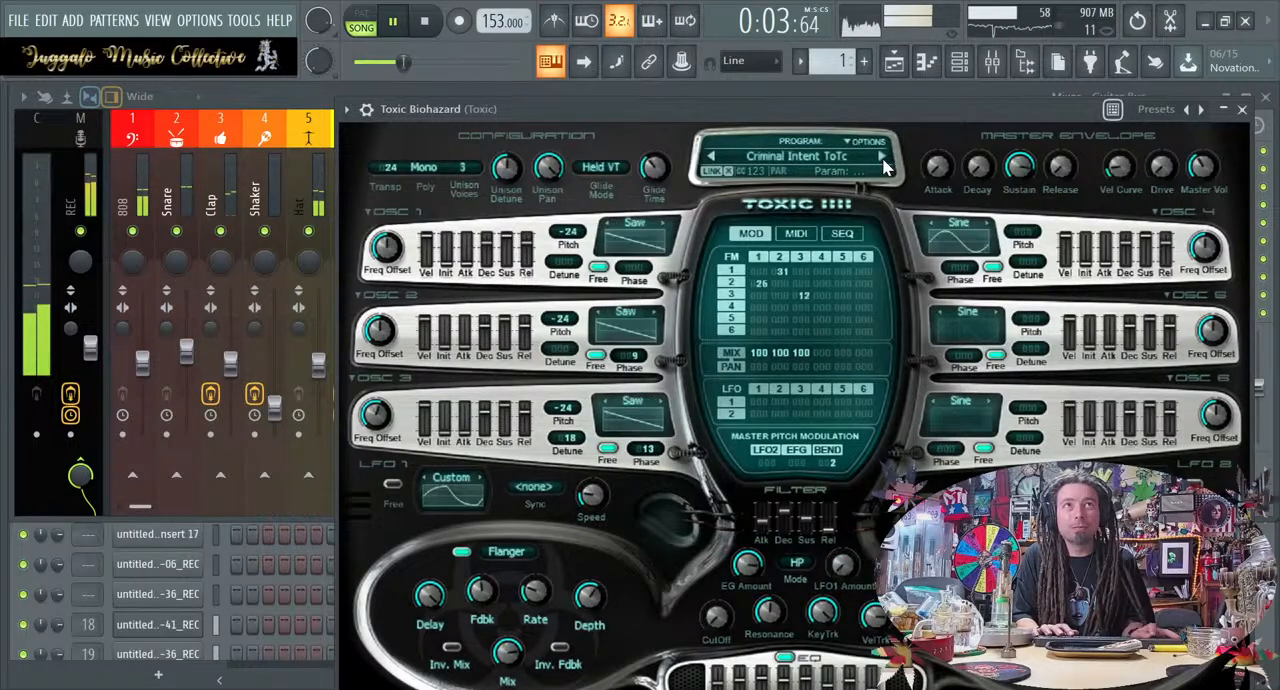
pyautogui.click(883, 163)
pyautogui.click(883, 163)
pyautogui.click(883, 163)
pyautogui.click(883, 163)
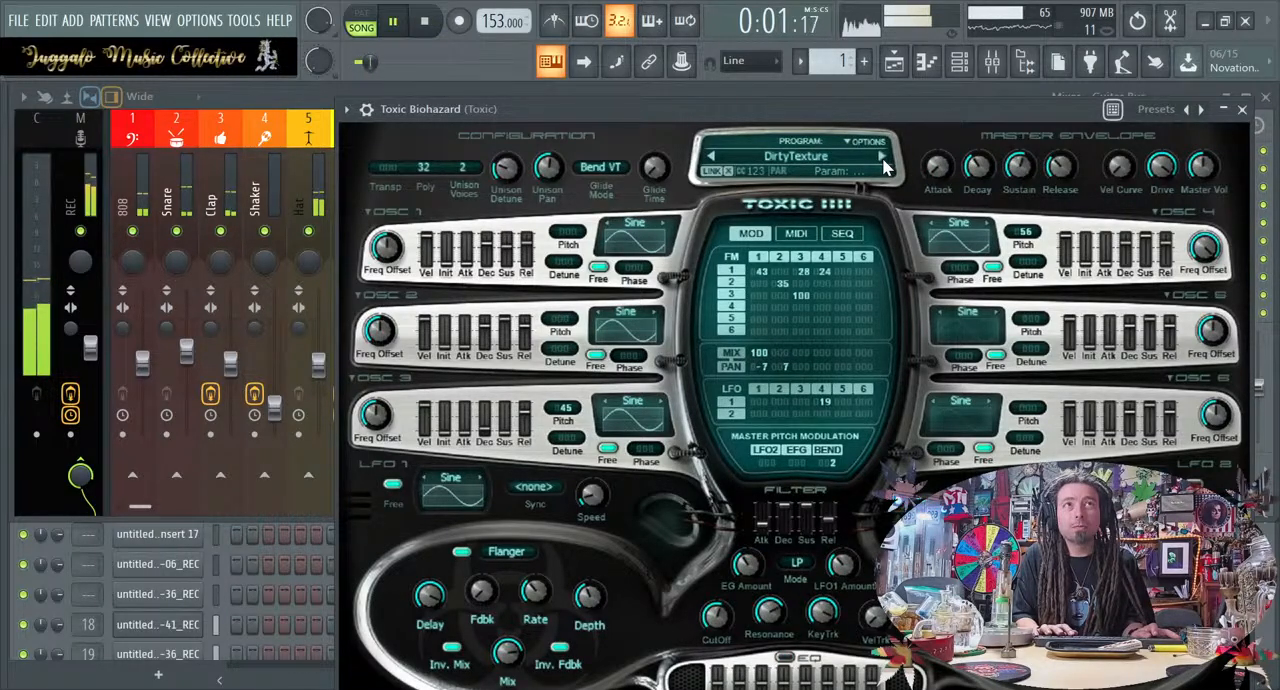
pyautogui.click(883, 163)
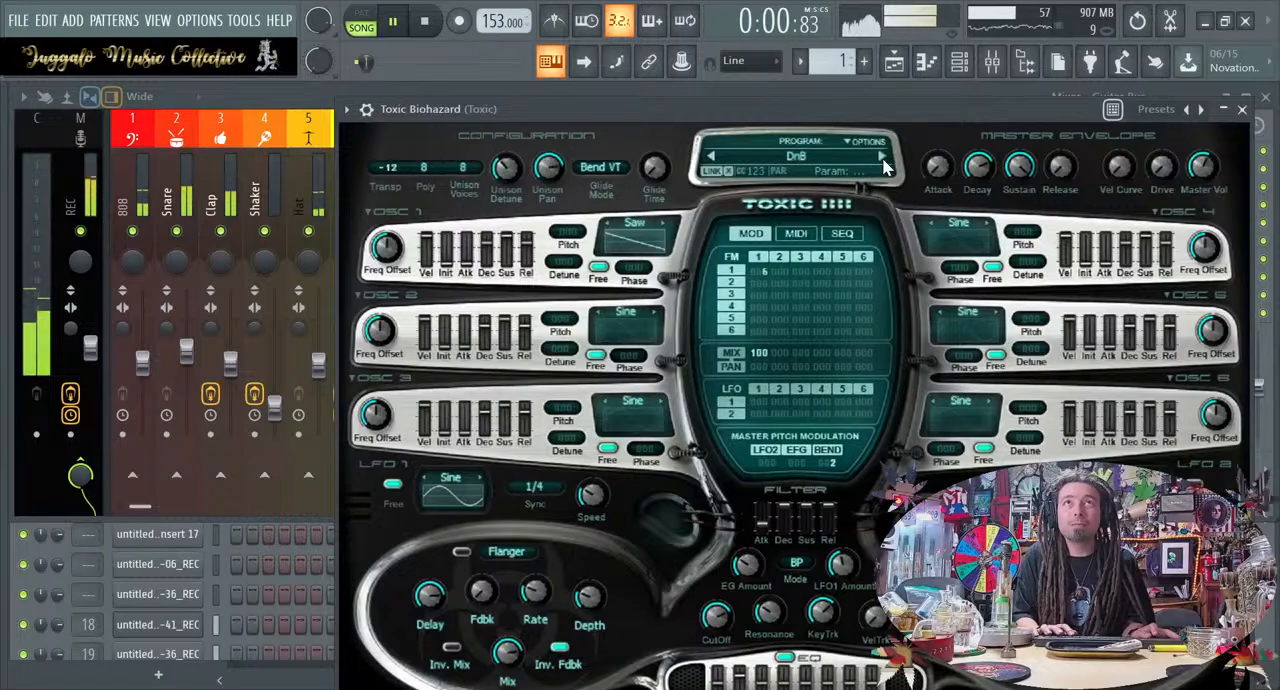
pyautogui.click(883, 163)
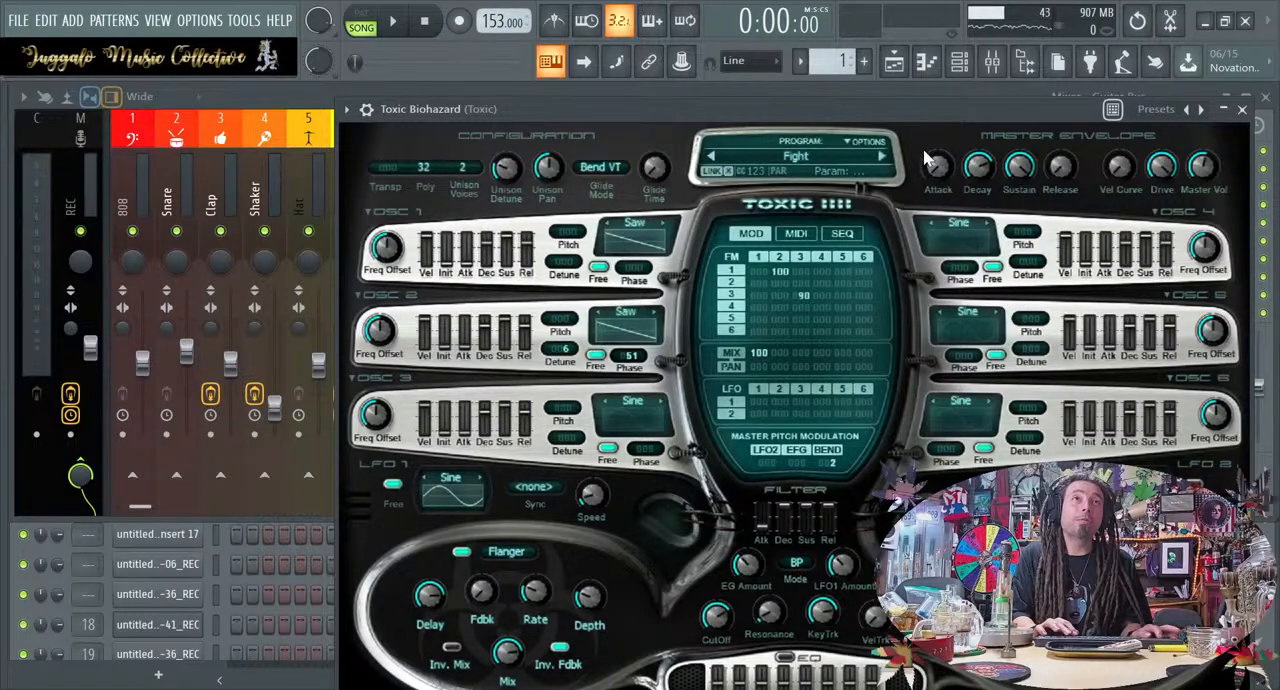
# Advance Toxic Biohazard's presets to Groover, then return to GENUSis ToTc and play the loop with it
pyautogui.click(883, 163)
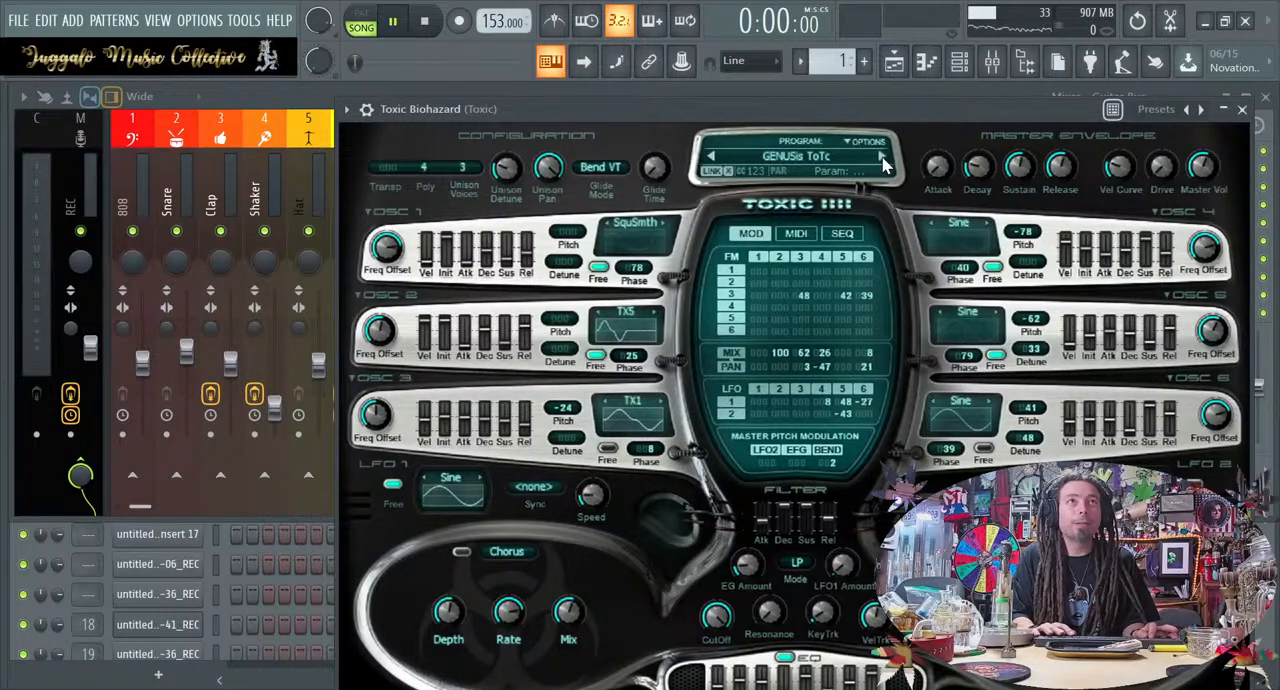
pyautogui.click(883, 163)
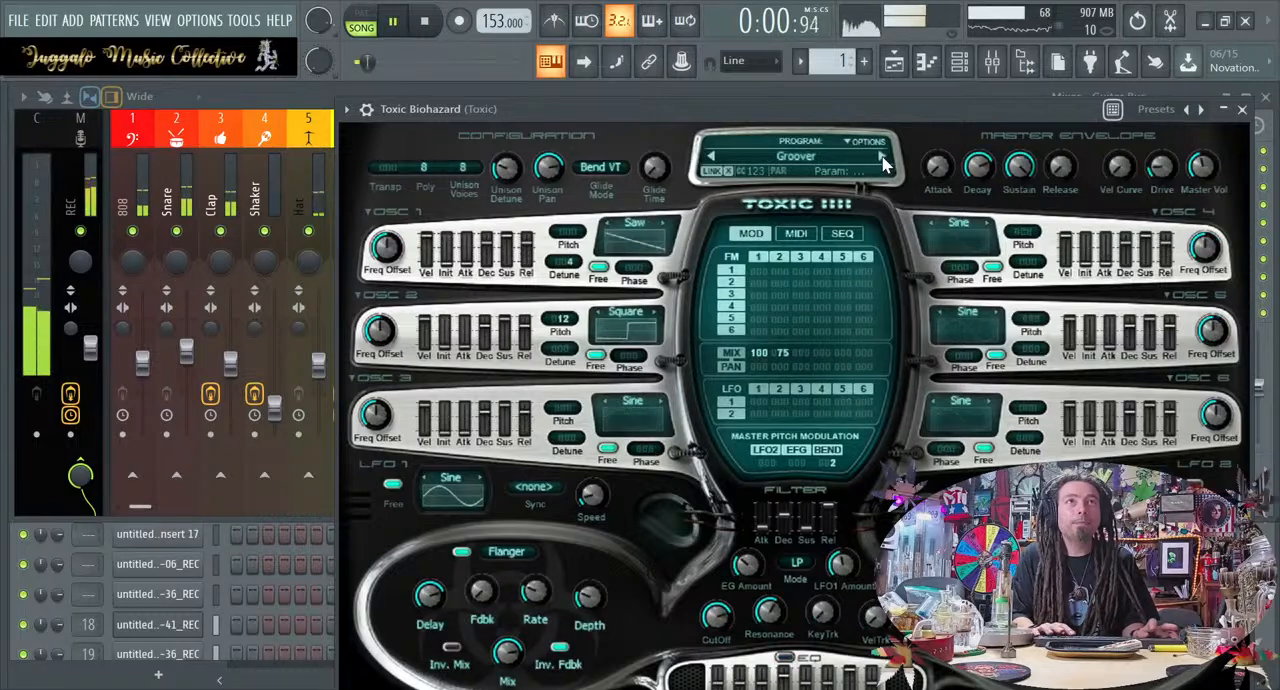
pyautogui.press('space')
pyautogui.click(714, 160)
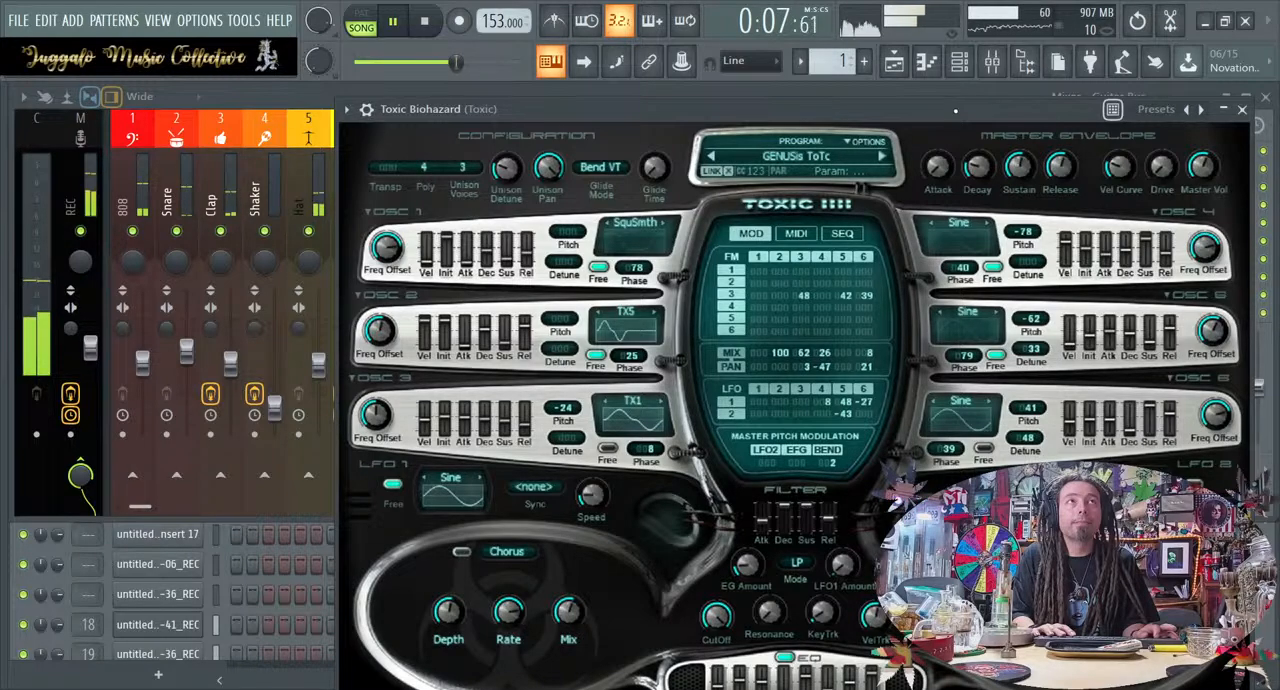
# Add ValhallaSpaceModulator to the first effect slot of the Toxic mixer track
pyautogui.click(1000, 72)
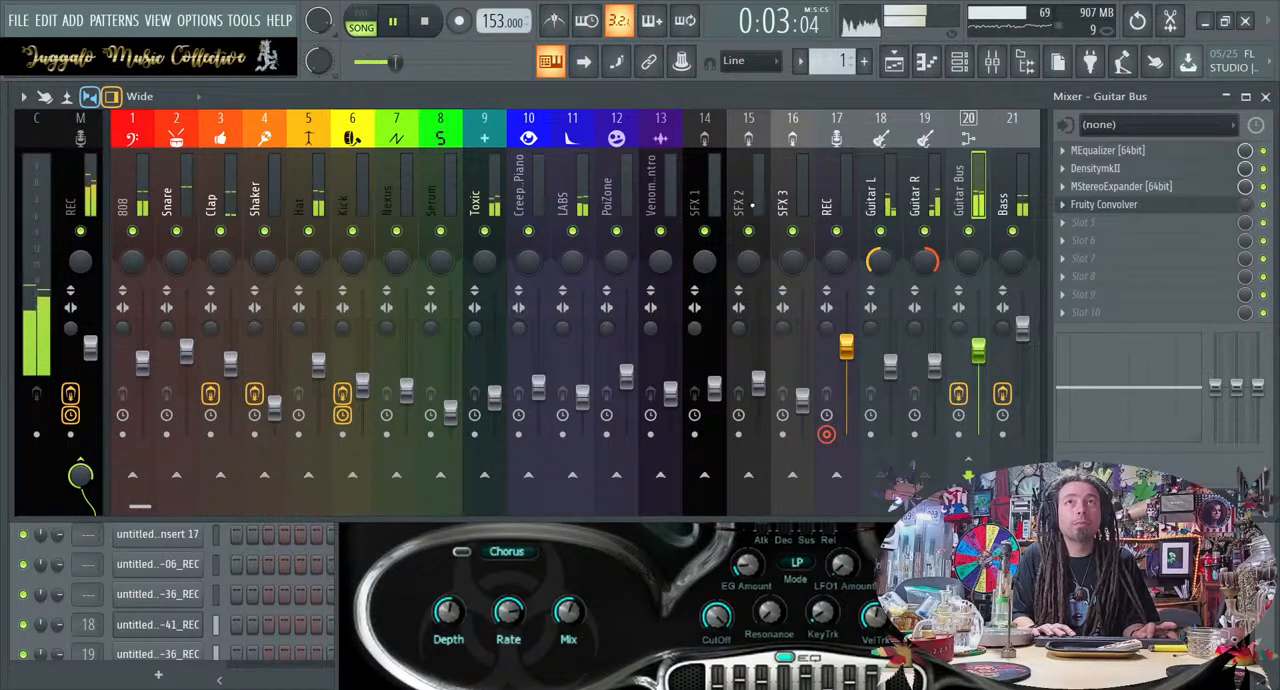
pyautogui.click(484, 150)
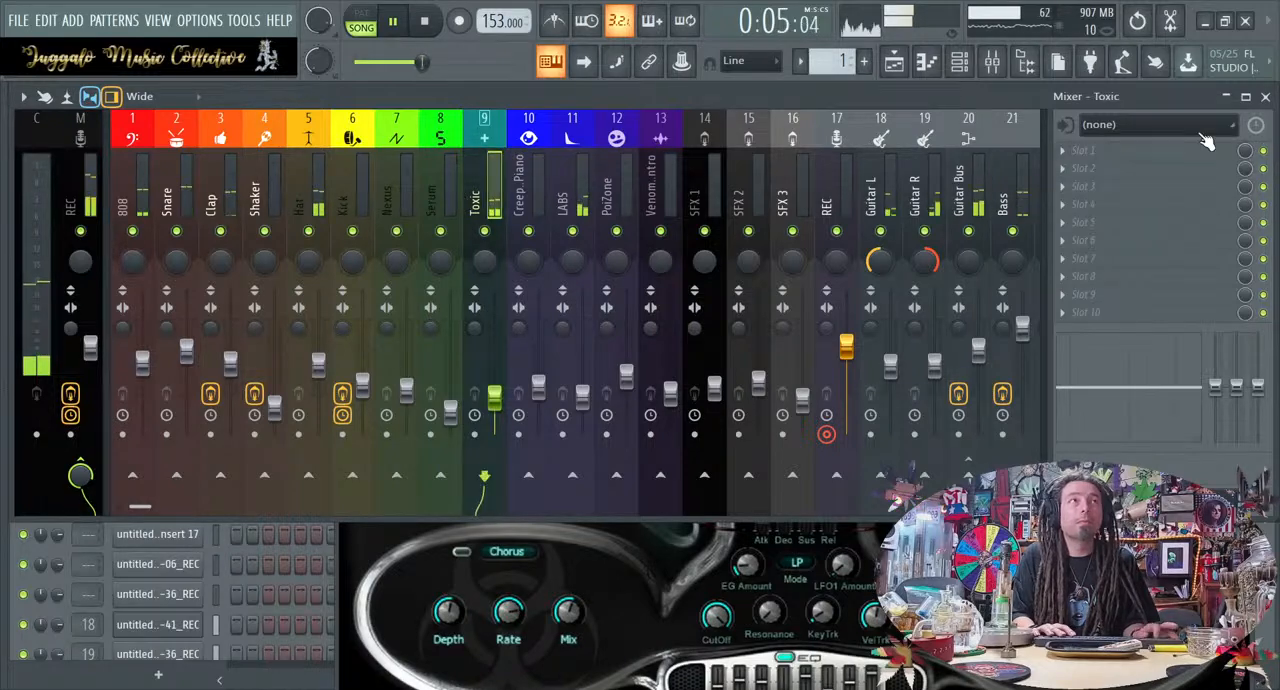
pyautogui.click(1062, 151)
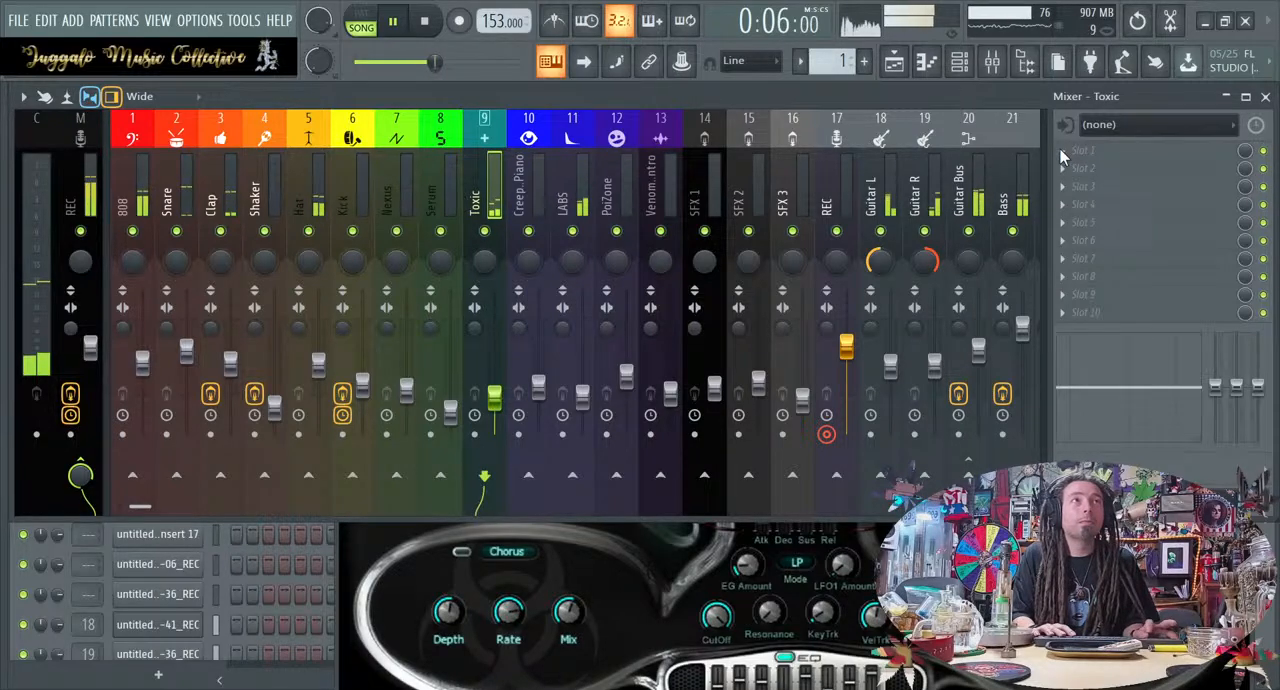
pyautogui.click(943, 297)
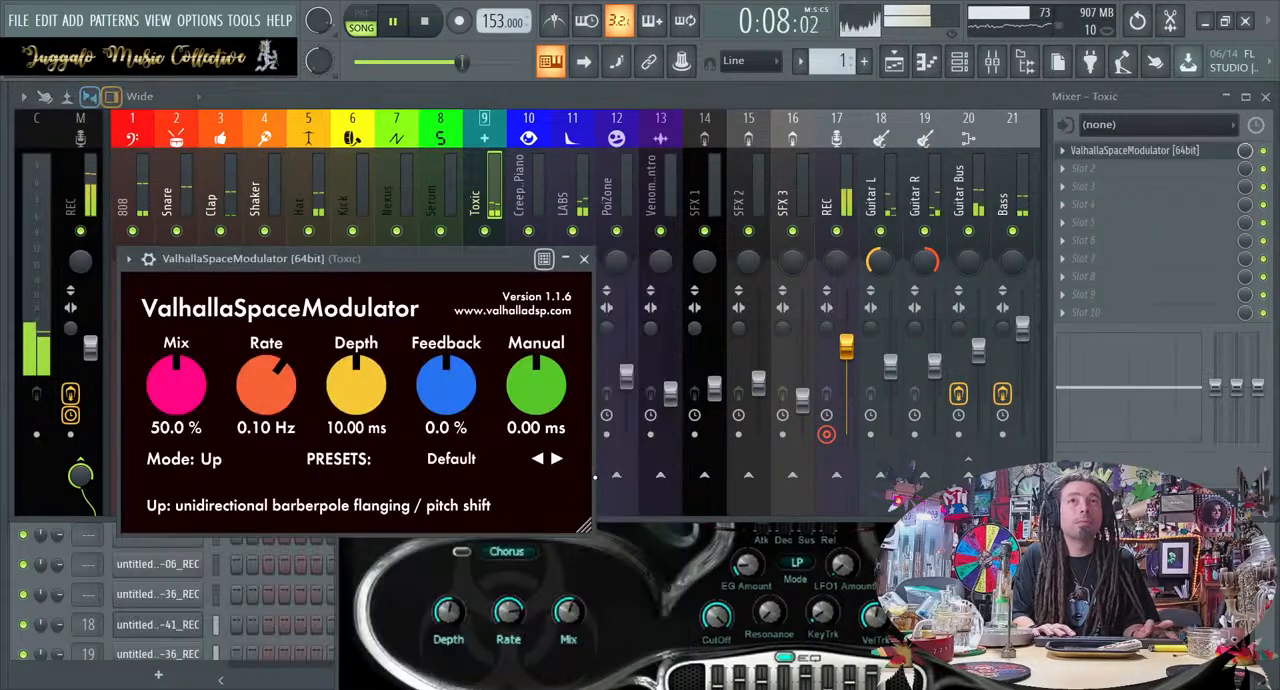
# Step backward through ValhallaSpaceModulator's presets past Widdle and VariWrong, and settle on VariSweep
pyautogui.click(537, 459)
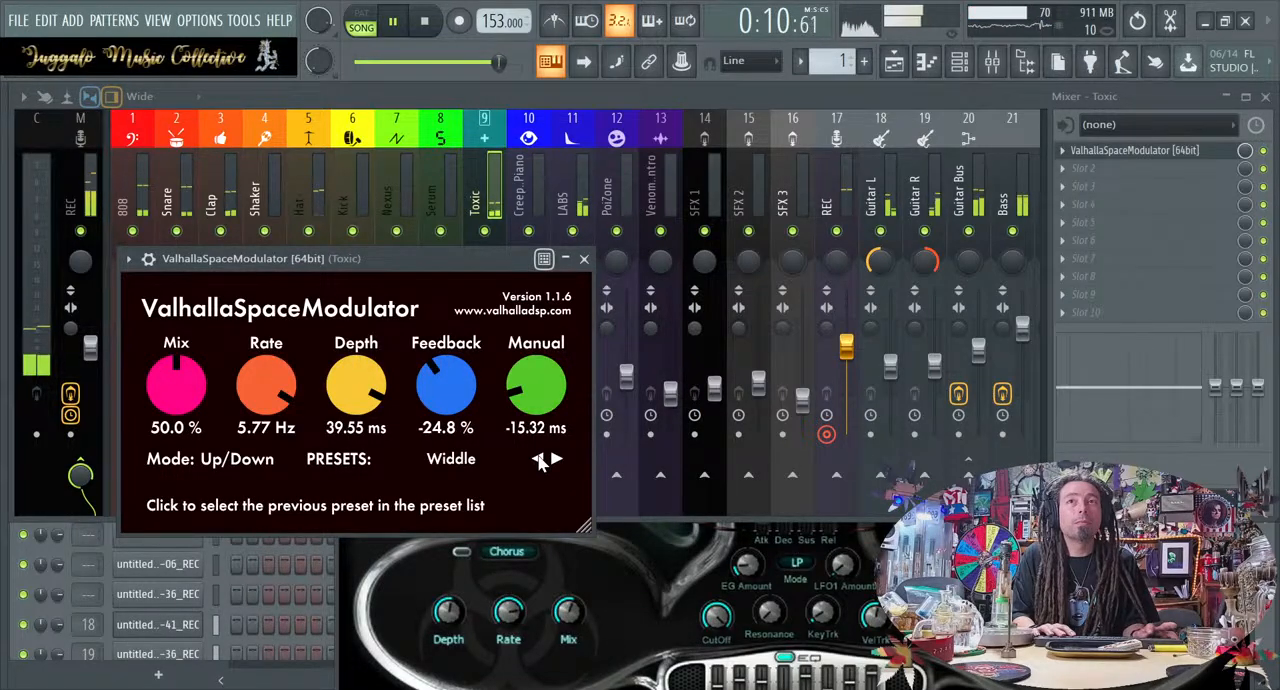
pyautogui.click(538, 459)
pyautogui.click(538, 459)
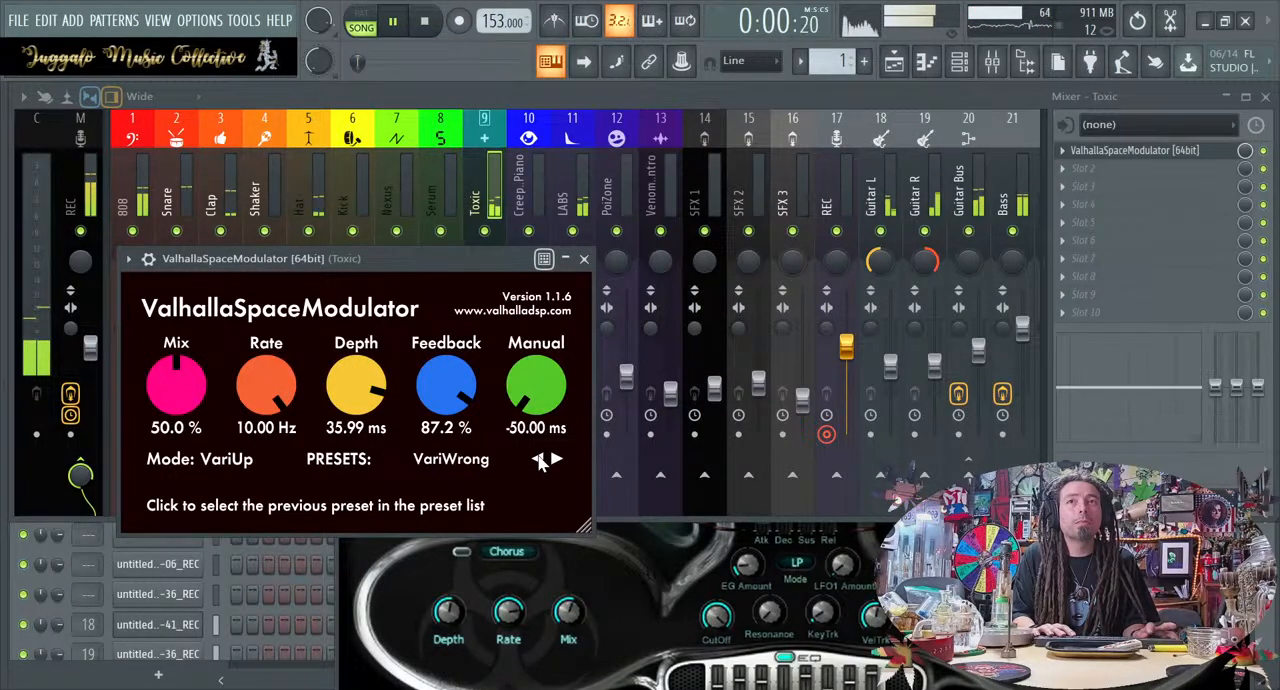
pyautogui.click(538, 459)
pyautogui.click(538, 459)
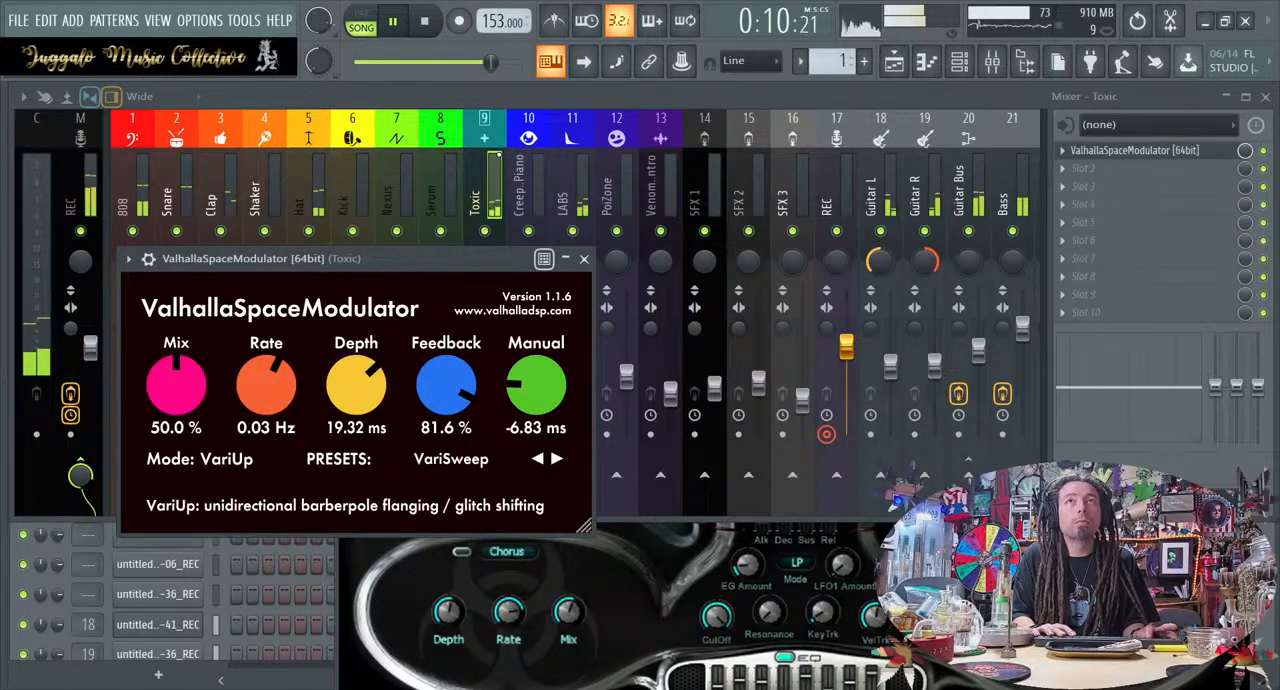
# Close the Toxic Biohazard and ValhallaSpaceModulator windows and return to the channel rack
pyautogui.press('F9')
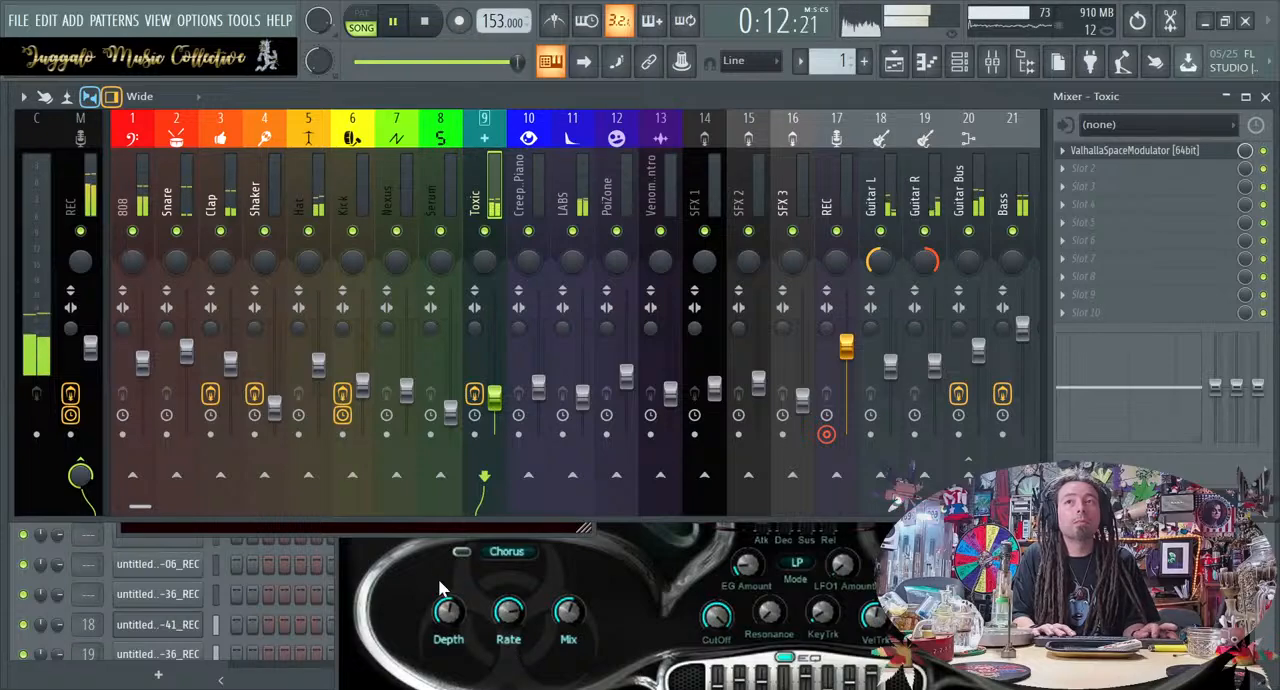
pyautogui.click(441, 554)
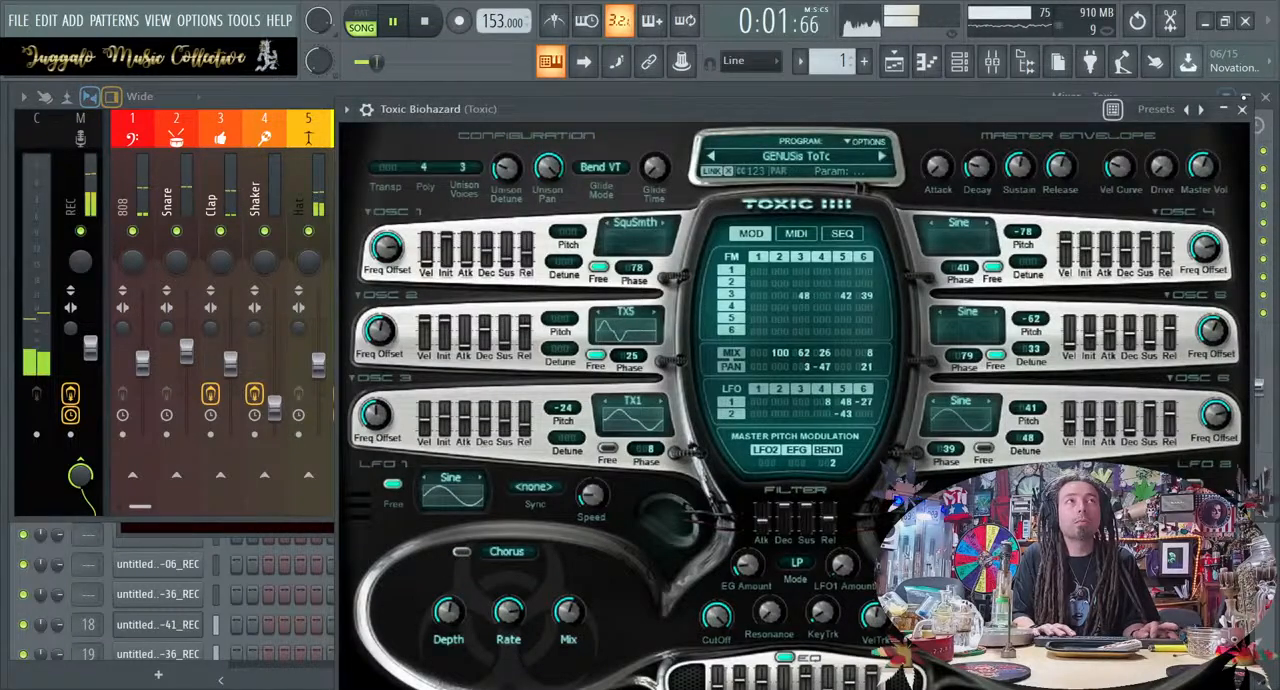
pyautogui.click(1245, 109)
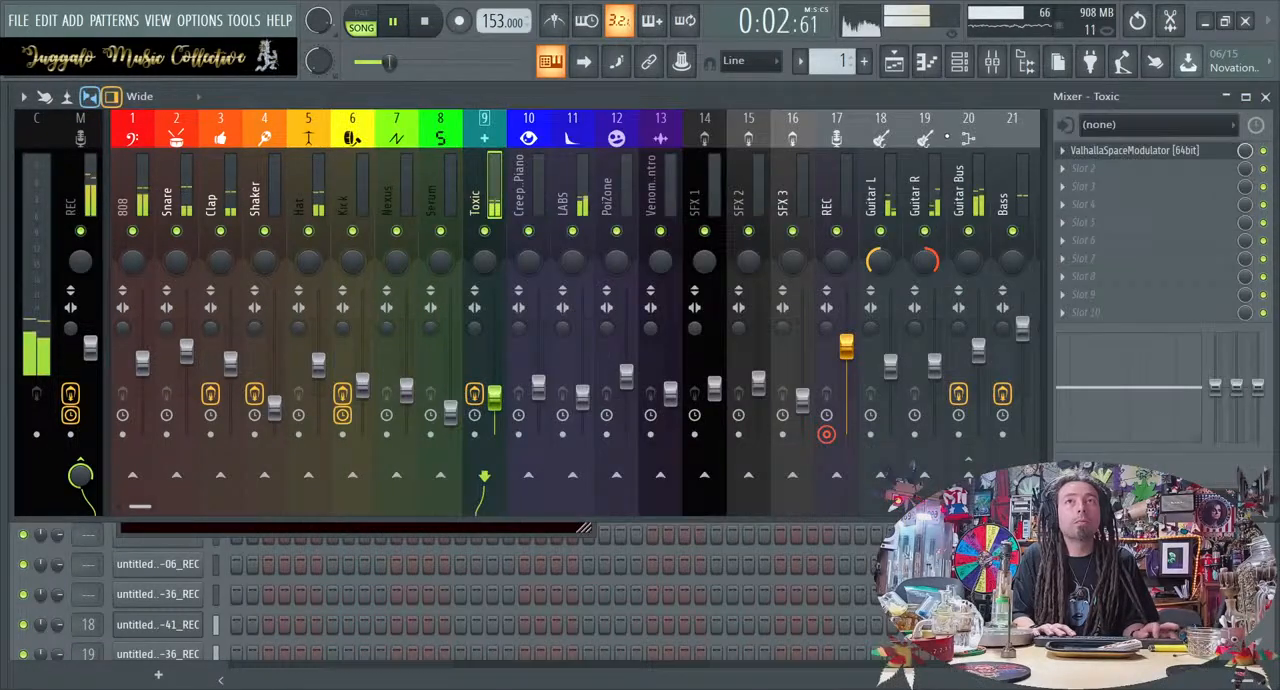
pyautogui.click(1000, 63)
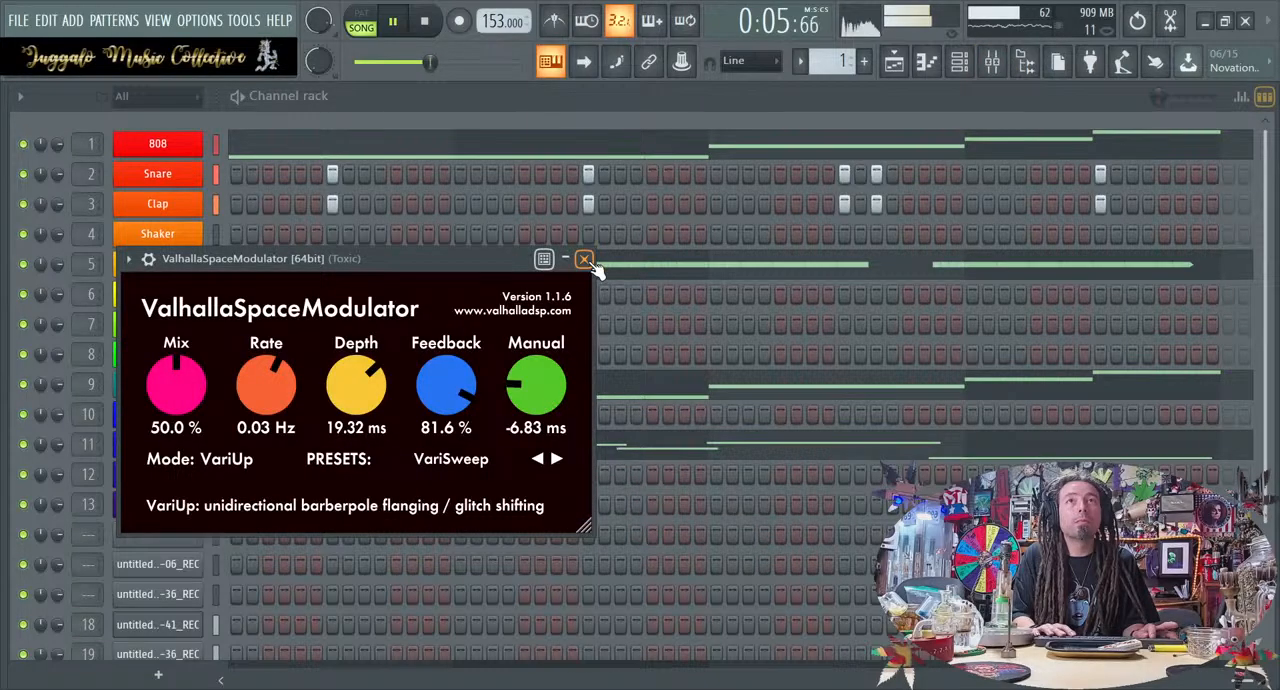
pyautogui.click(585, 259)
# Transpose all Toxic Biohazard notes down one octave in the piano roll, replay the loop, and close the piano roll
pyautogui.click(286, 390)
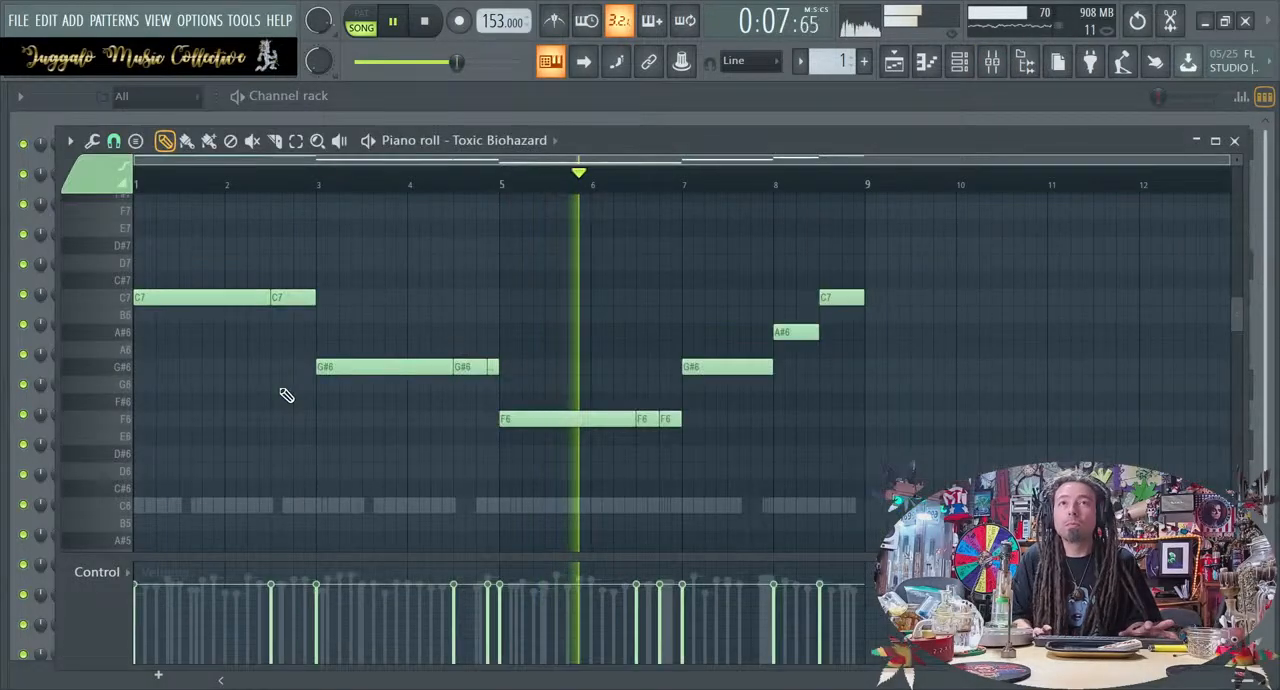
pyautogui.hotkey('ctrl', 'Down')
pyautogui.press('space')
pyautogui.press('space')
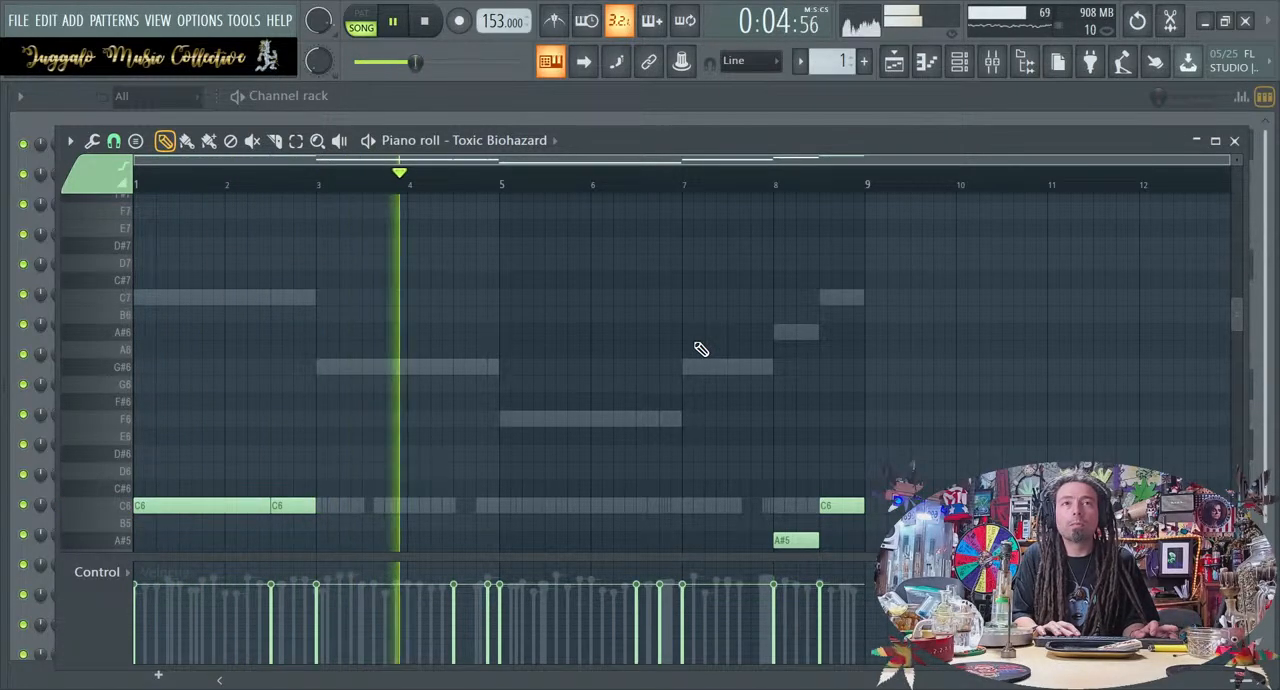
pyautogui.moveTo(649, 558); pyautogui.dragTo(643, 615)
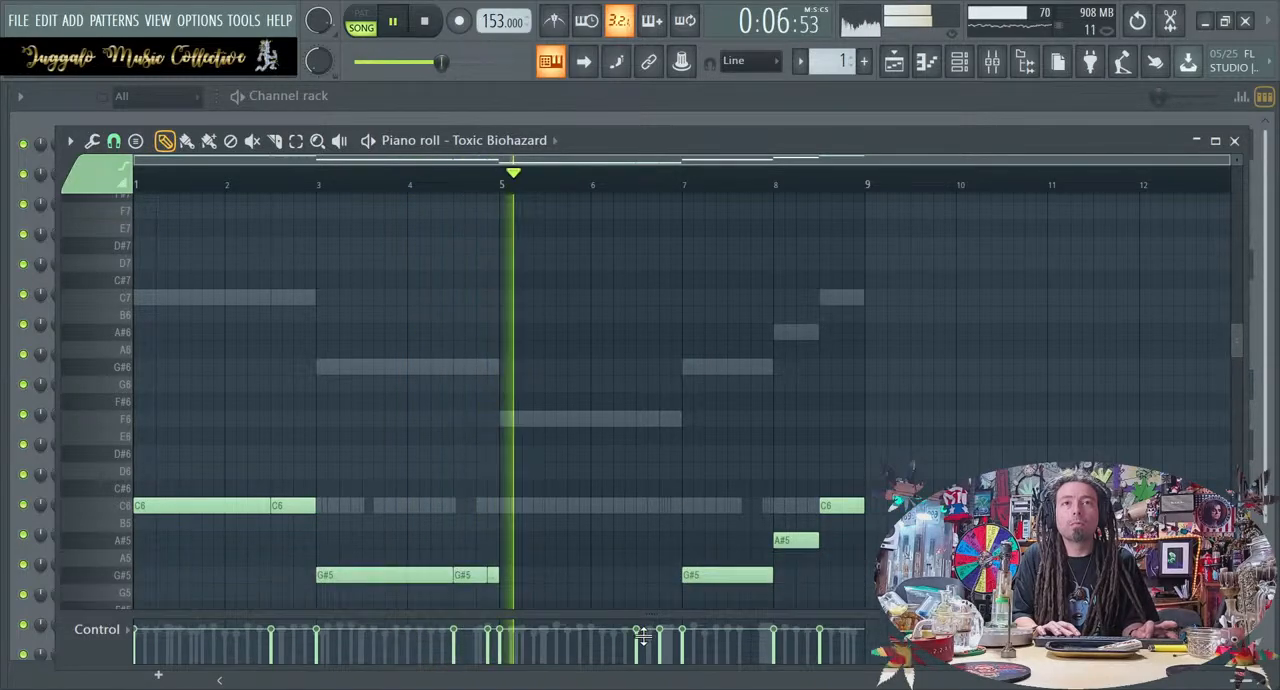
pyautogui.click(1234, 140)
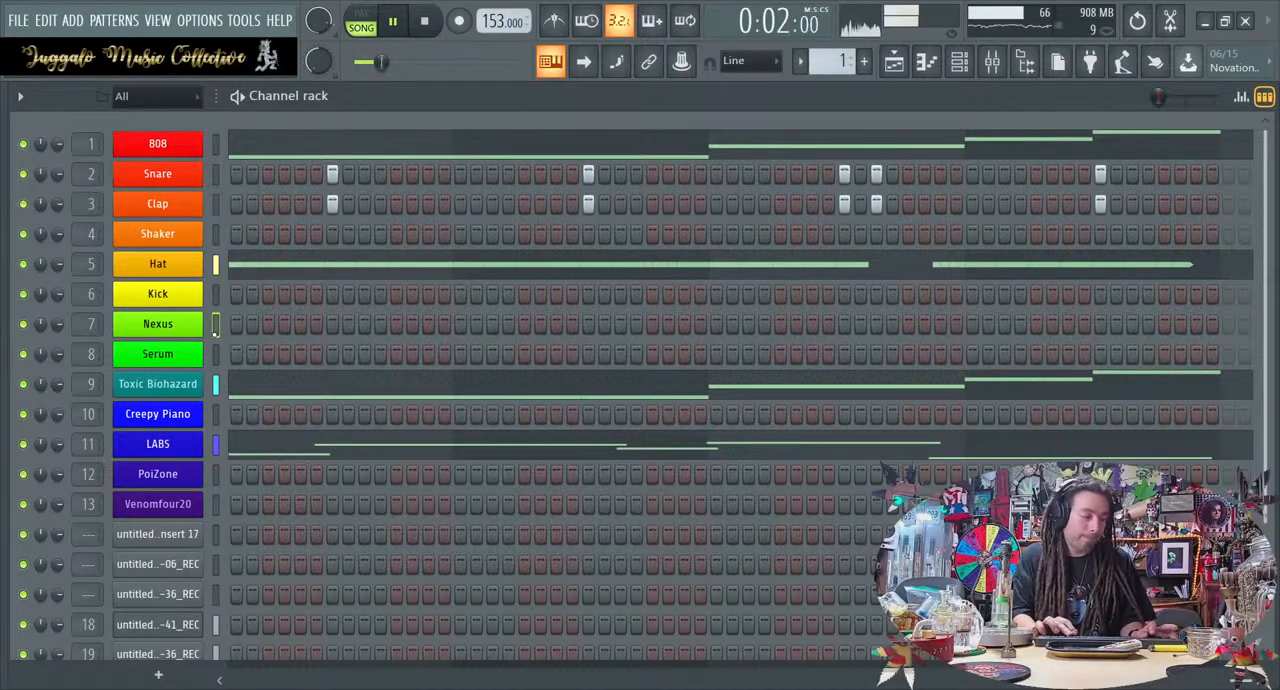
# Stop playback and load LD Attack Lead 2 from the Combined Lead category in Nexus, then close its window
pyautogui.press('space')
pyautogui.hotkey('ctrl', 'a')
pyautogui.click(199, 333)
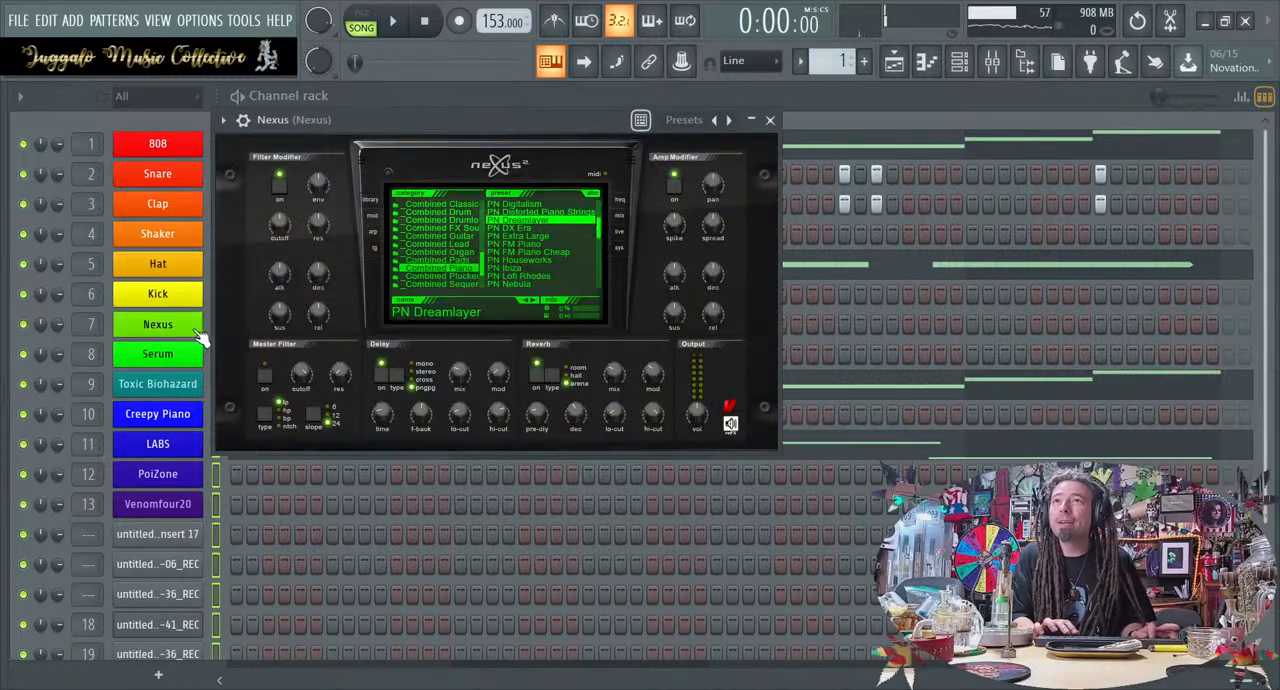
pyautogui.click(199, 333)
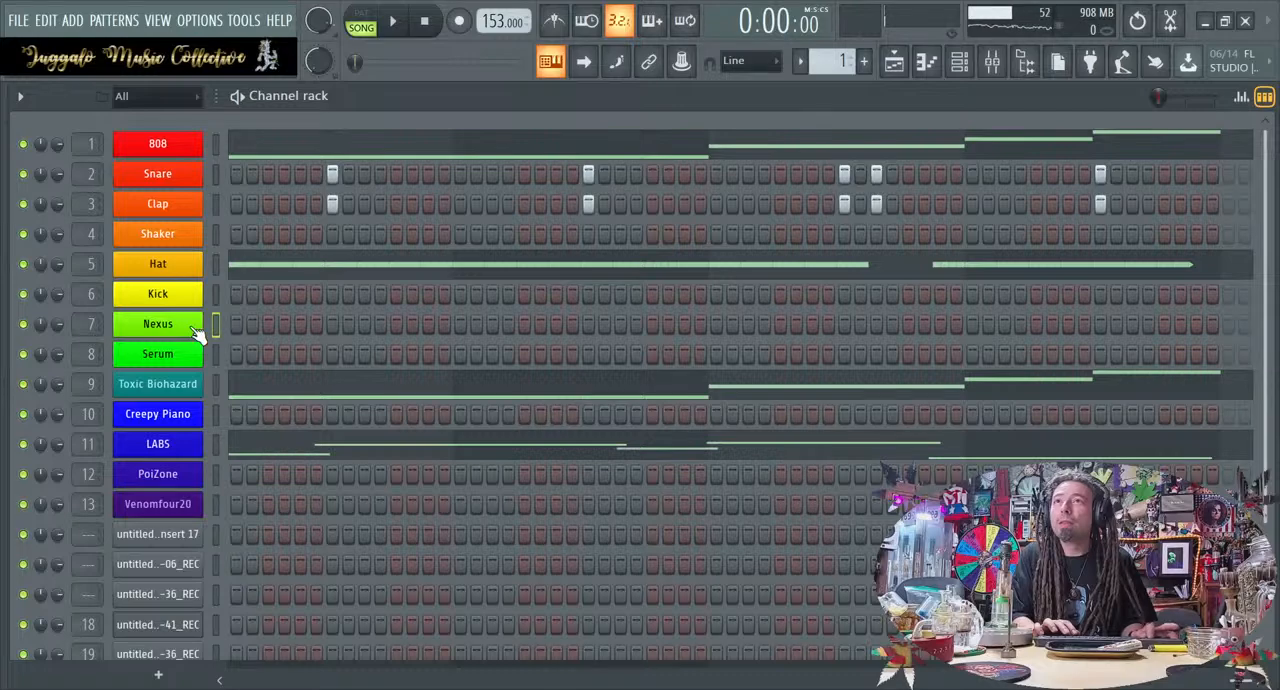
pyautogui.click(199, 333)
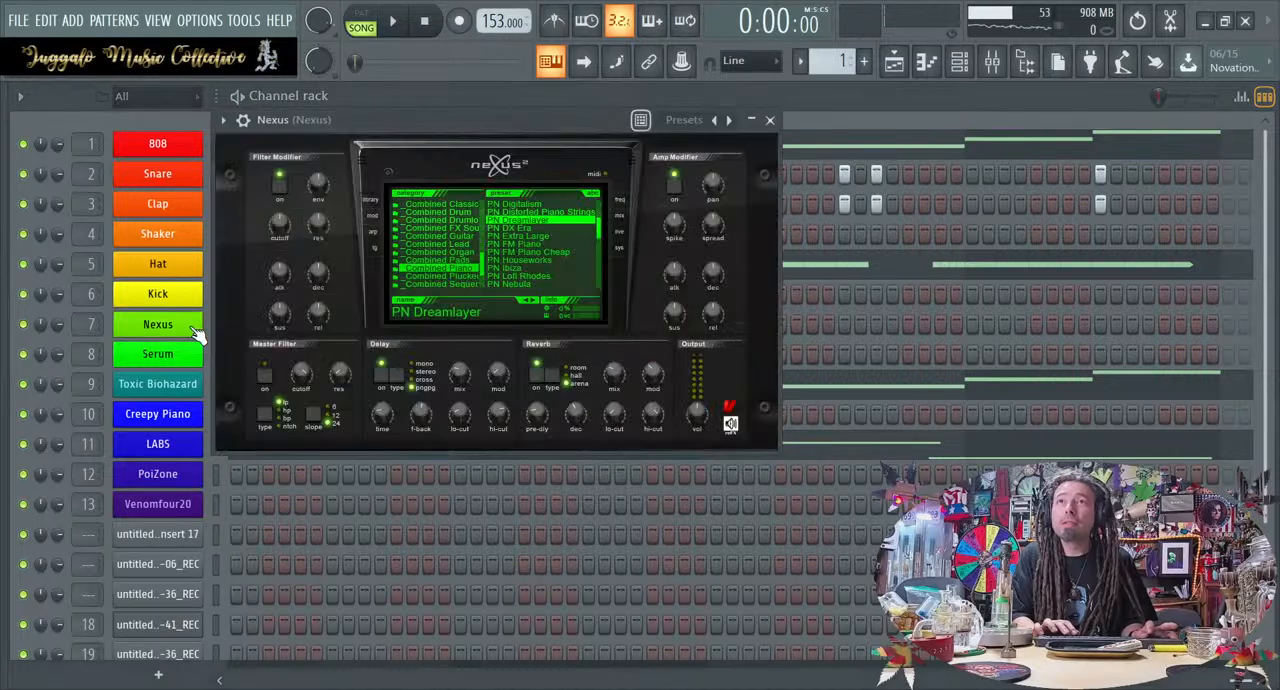
pyautogui.click(472, 243)
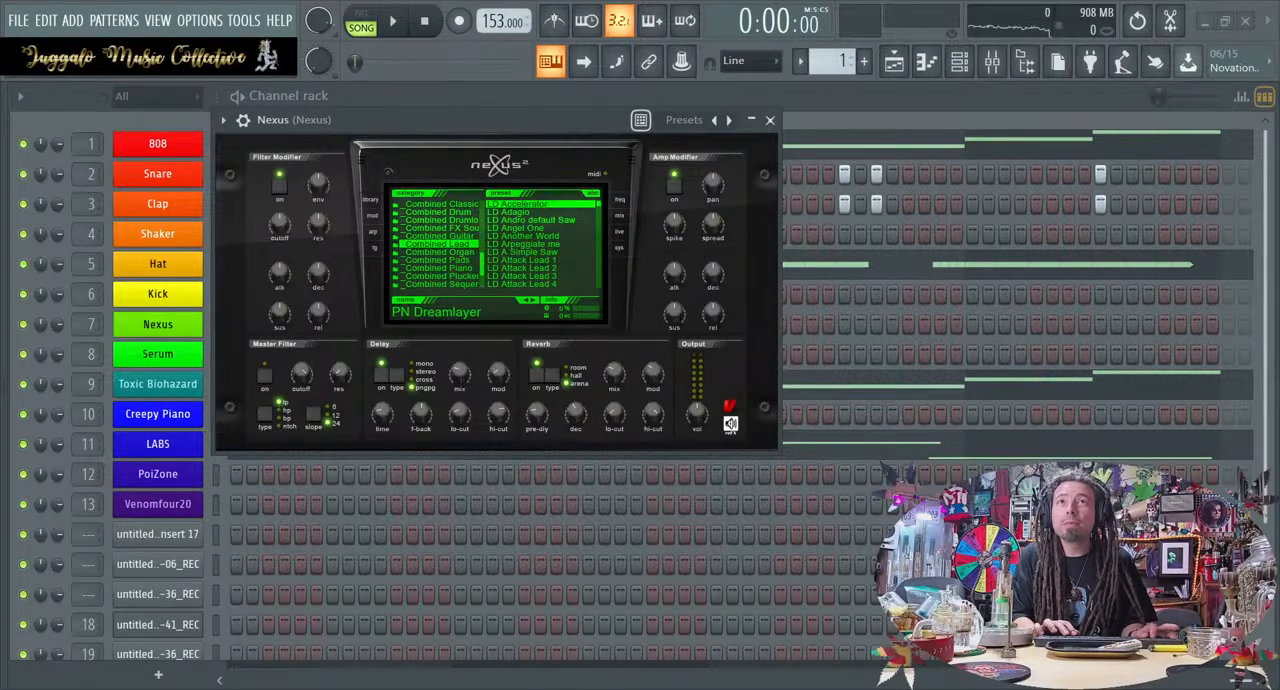
pyautogui.click(528, 252)
pyautogui.click(528, 268)
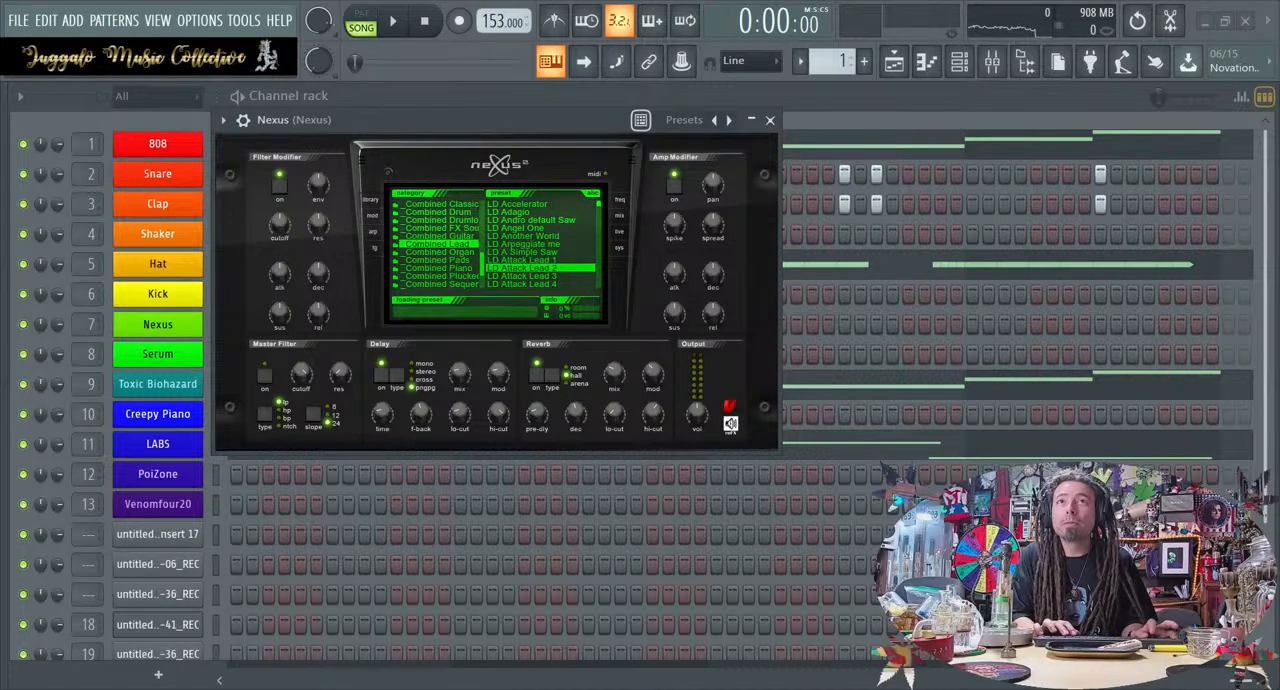
pyautogui.click(203, 324)
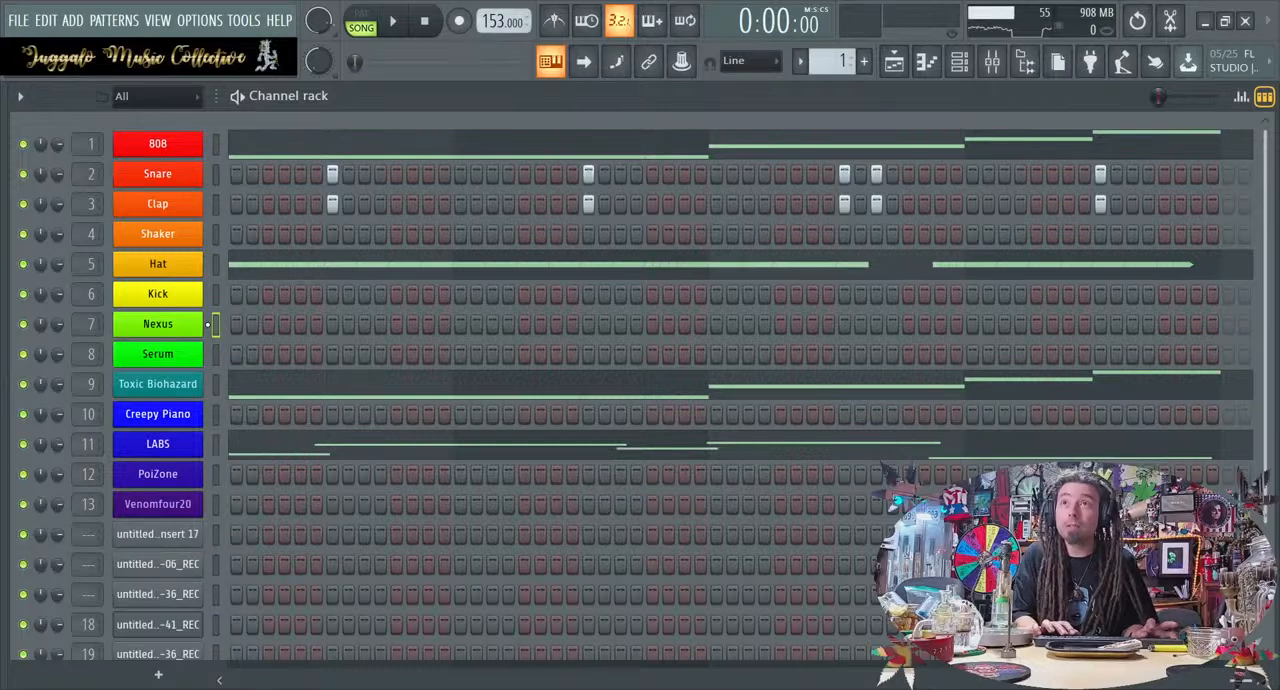
# Audition the loop, lower the Toxic mixer track's fader, and restart playback to check the balance
pyautogui.press('space')
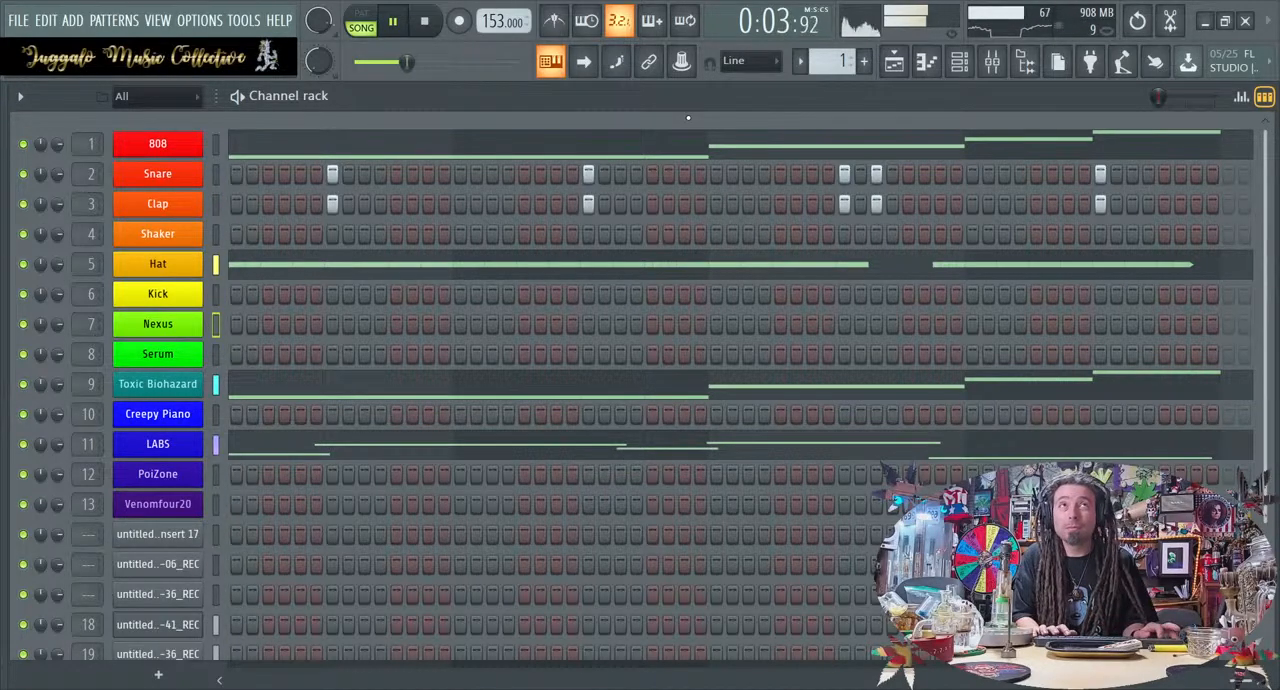
pyautogui.press('space')
pyautogui.click(991, 61)
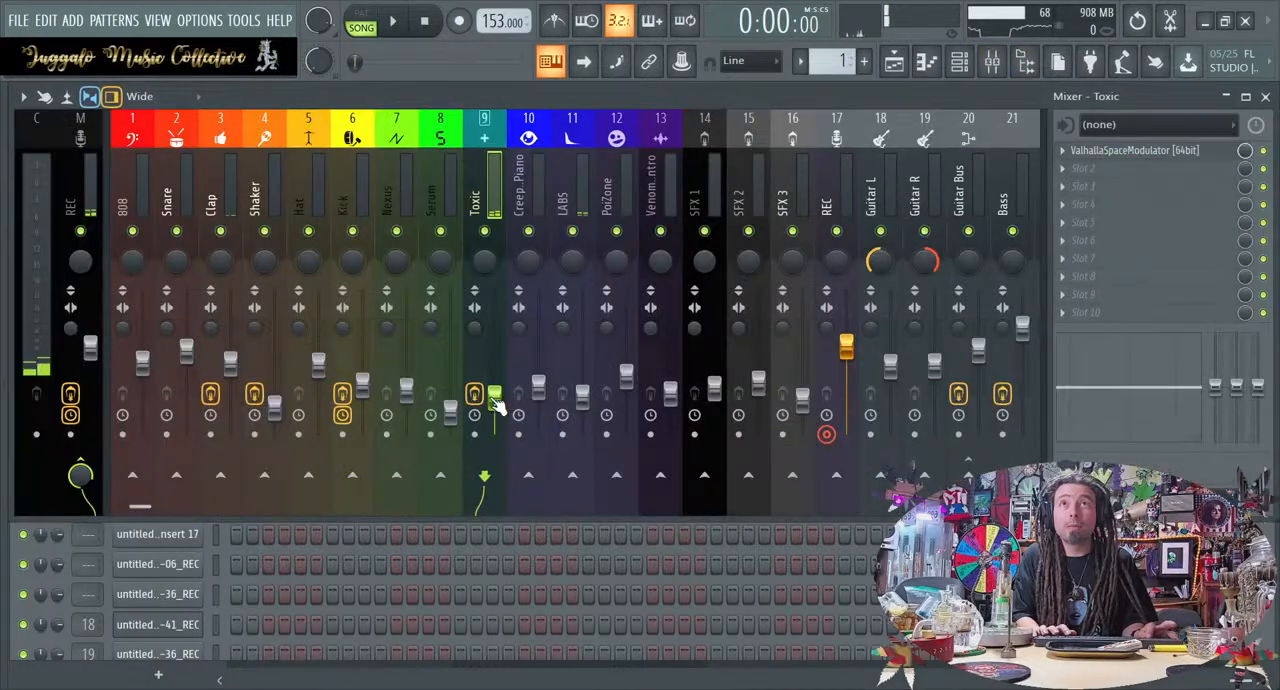
pyautogui.press('space')
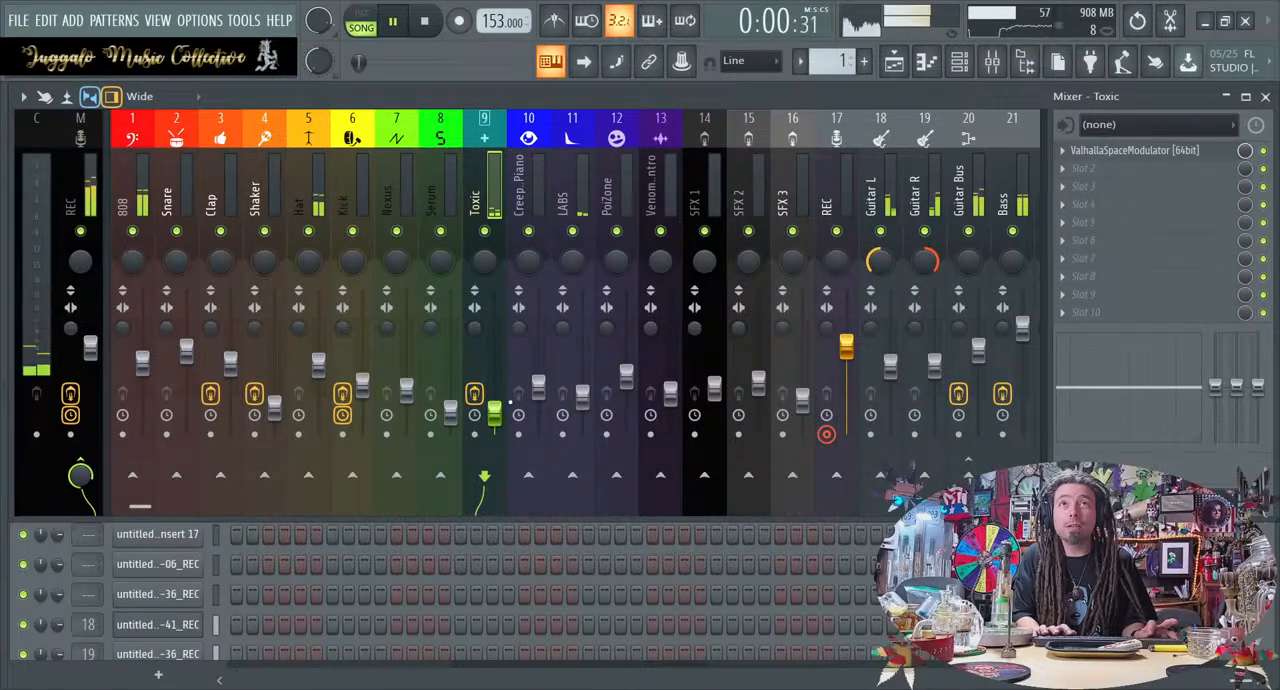
# Stop the loop, mute the Toxic mixer track, and replay the mix without it
pyautogui.press('F9')
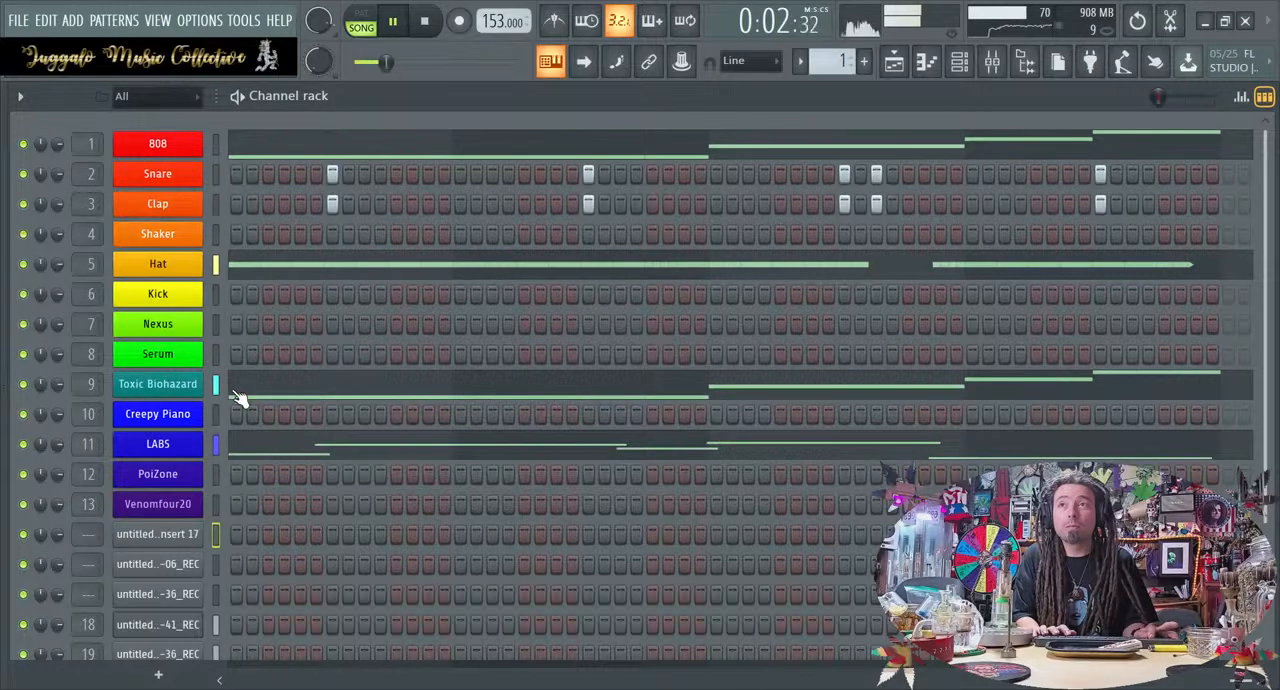
pyautogui.press('space')
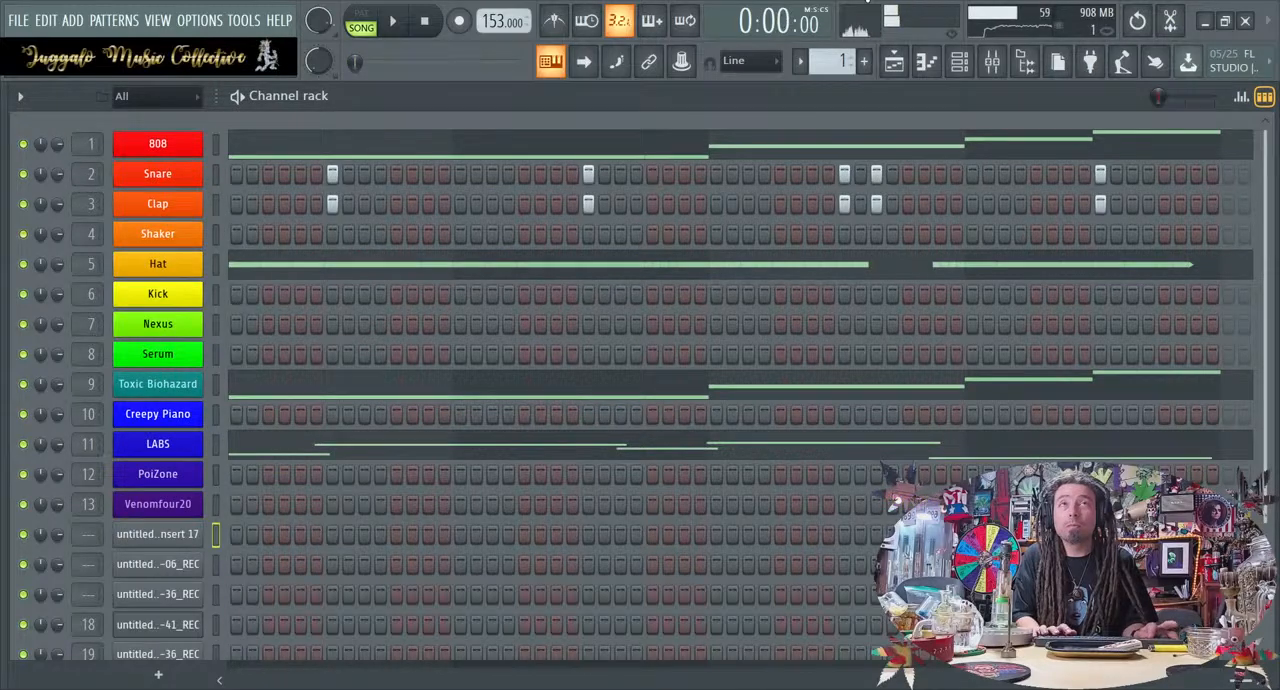
pyautogui.click(991, 61)
pyautogui.press('space')
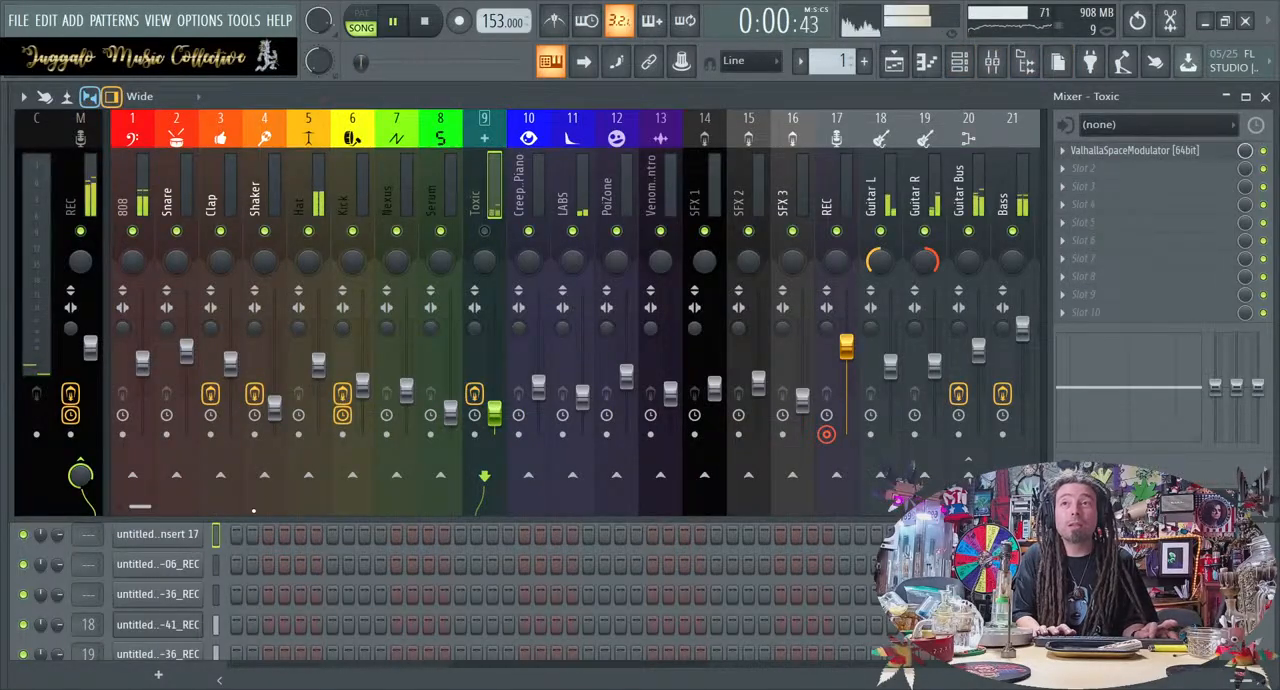
# Close the mixer, stop playback, and open Serum to audition its current LD Brutality preset against the loop
pyautogui.press('F9')
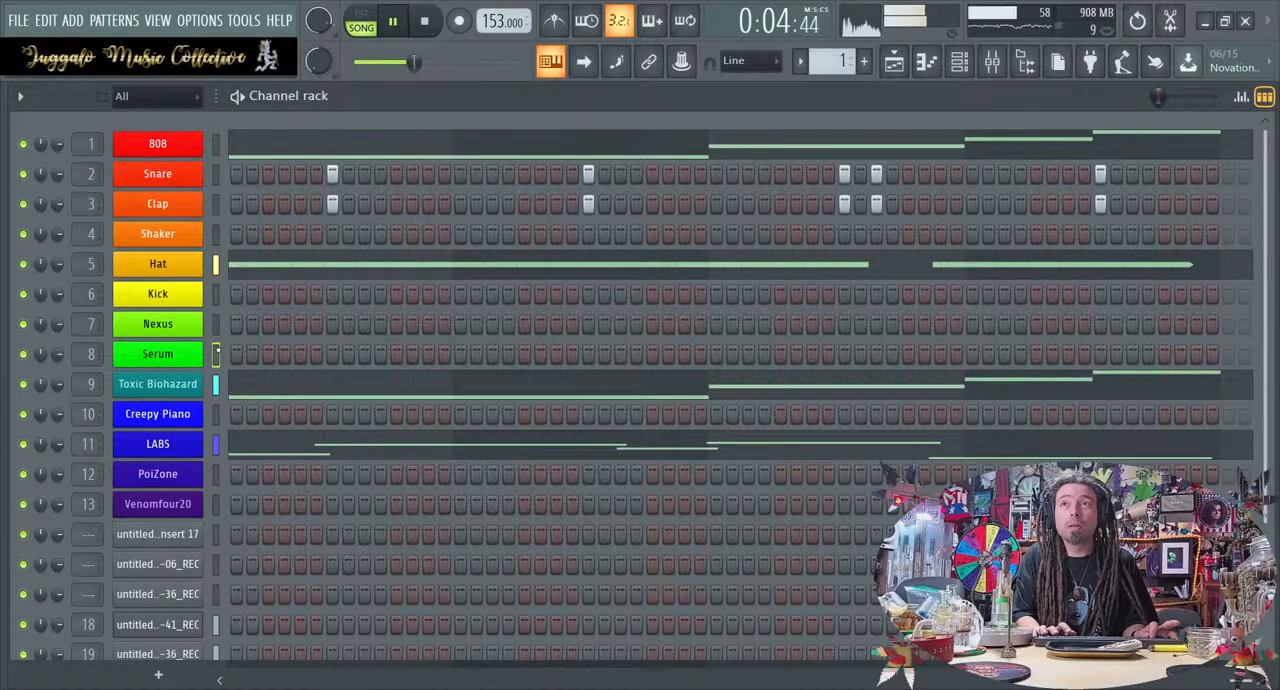
pyautogui.press('space')
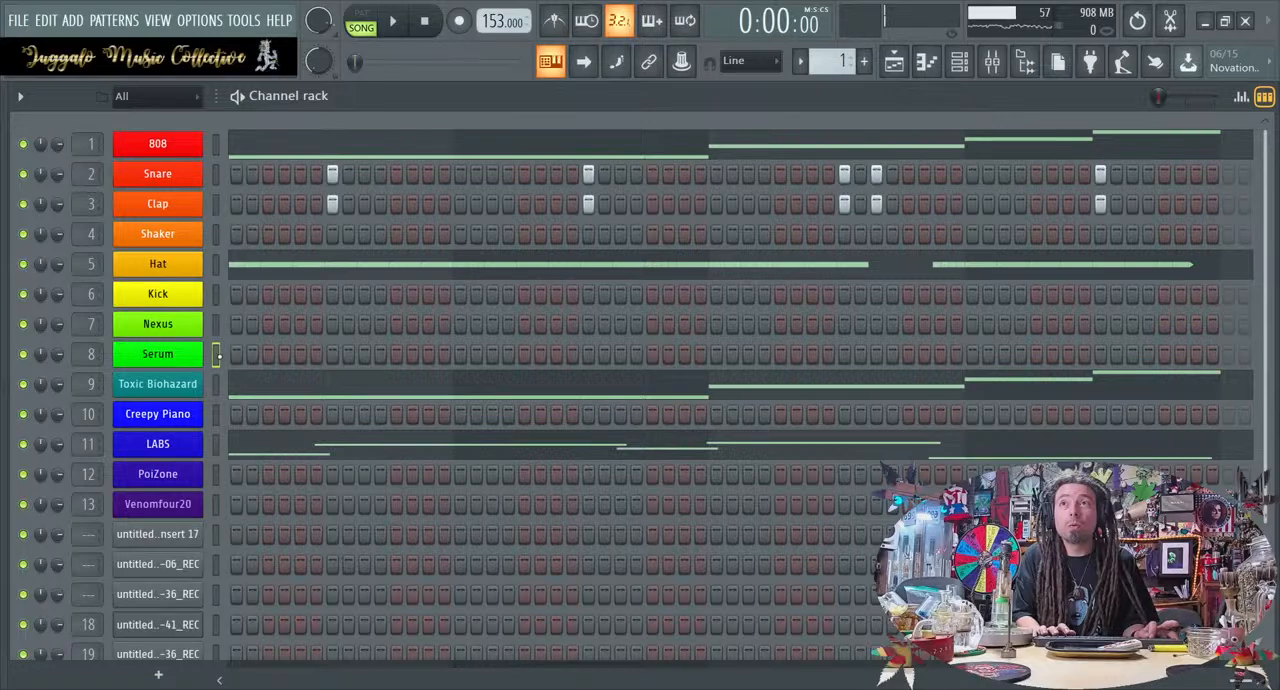
pyautogui.click(183, 362)
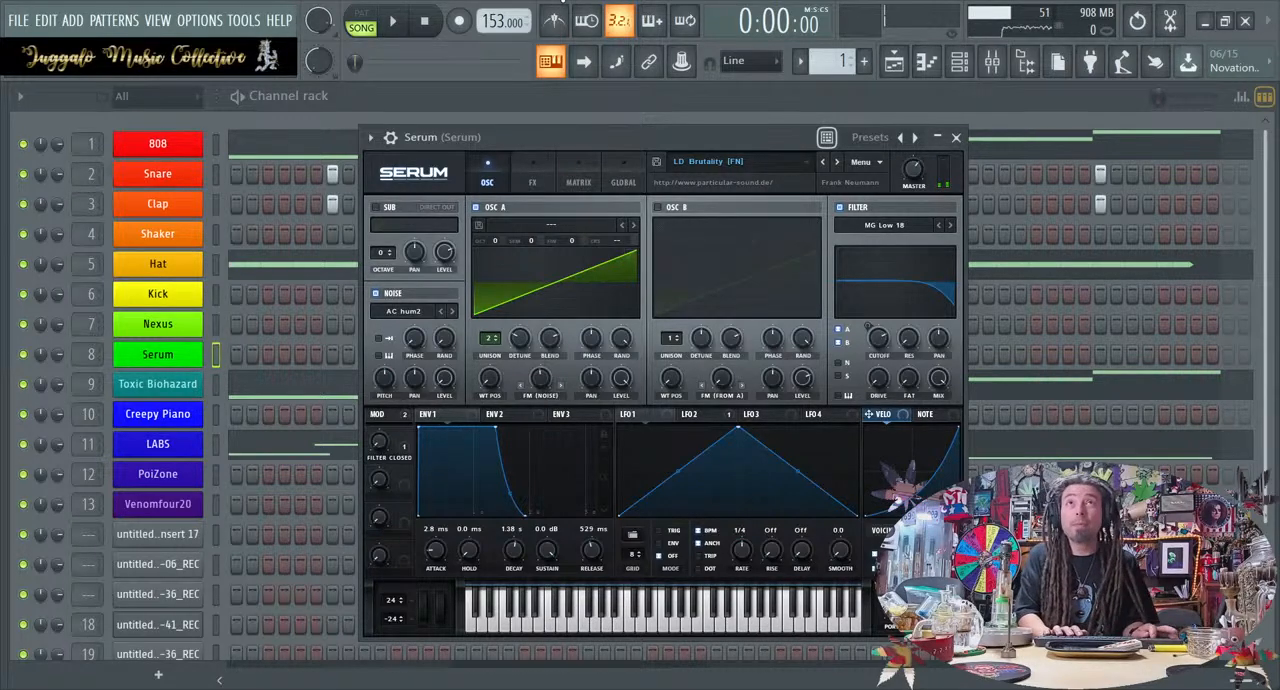
pyautogui.click(395, 24)
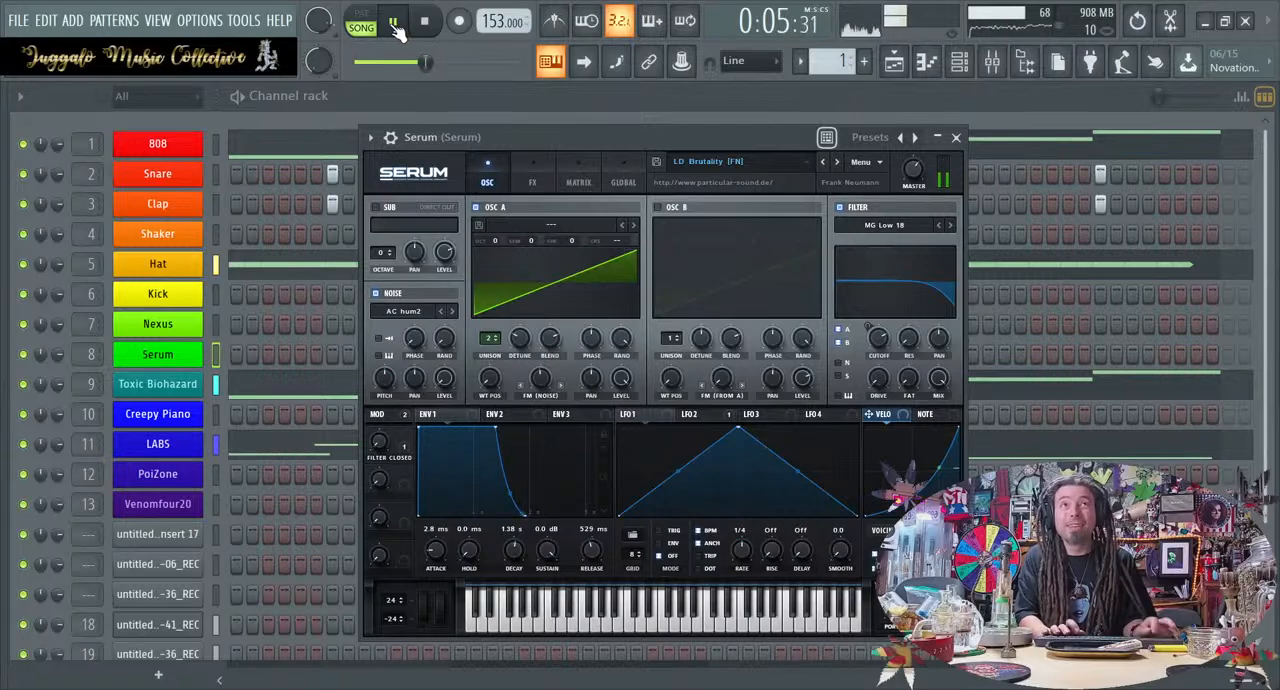
pyautogui.press('space')
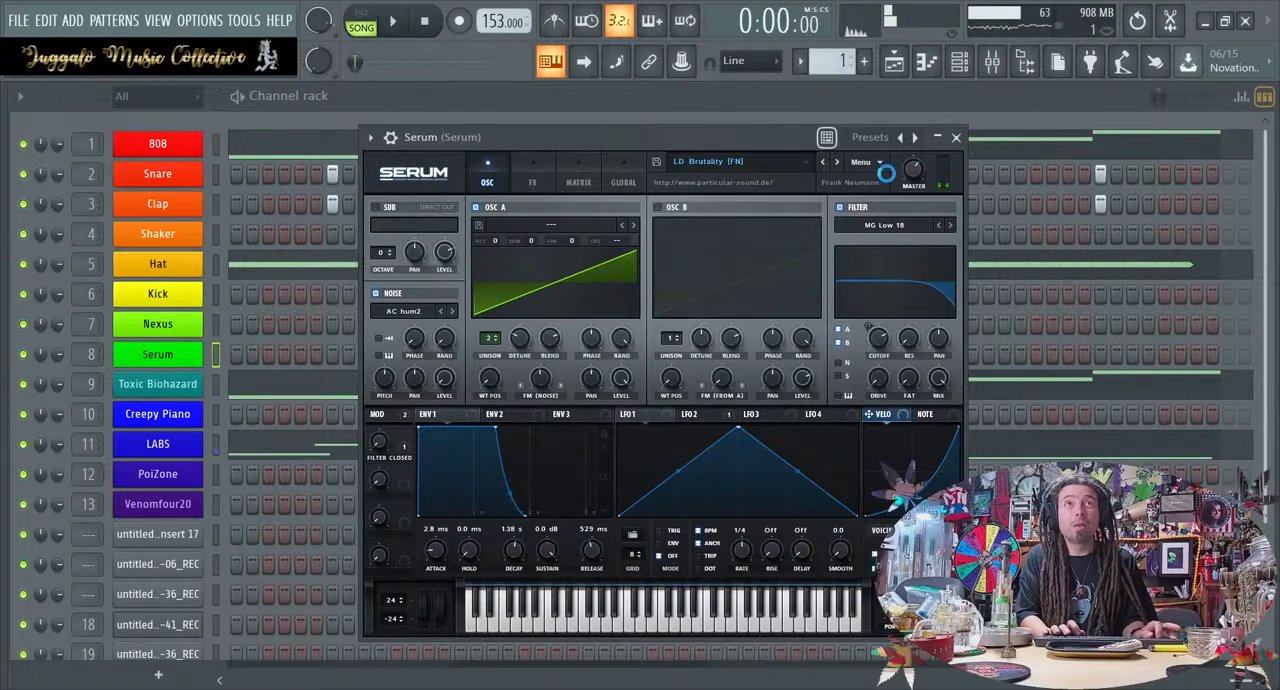
# Load the LD C64 Lead preset in Serum, audition it with the loop, and close the Serum window
pyautogui.click(838, 163)
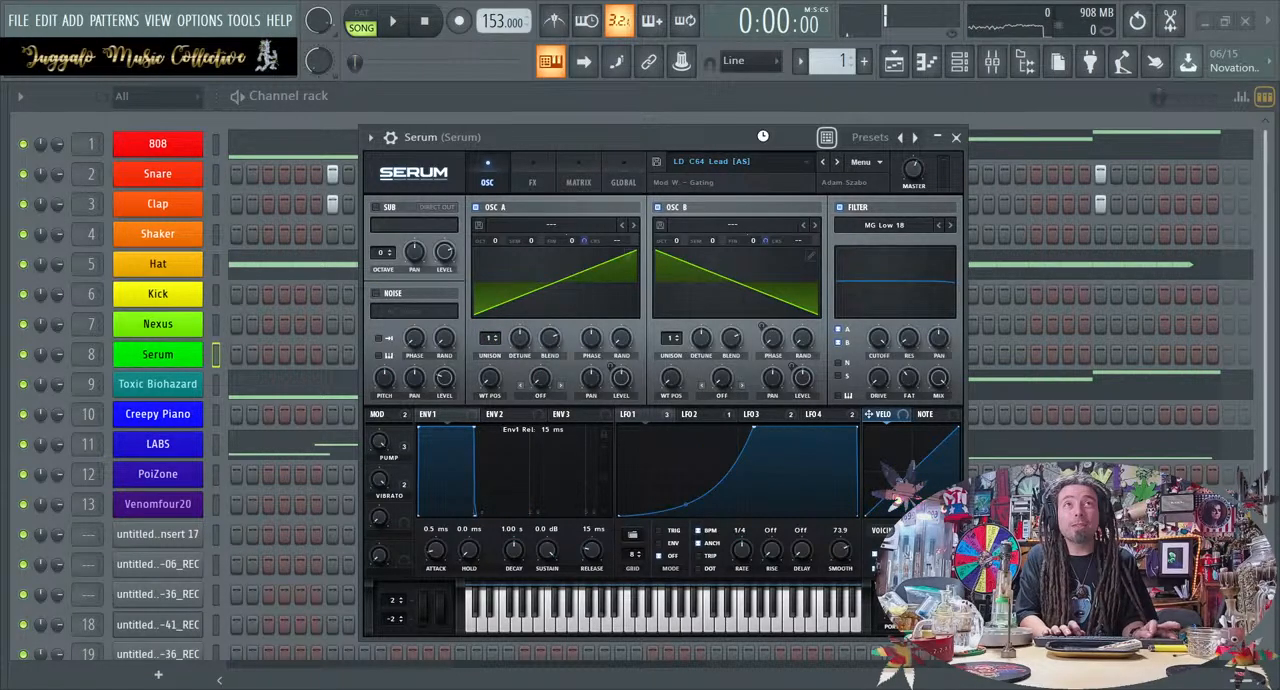
pyautogui.press('space')
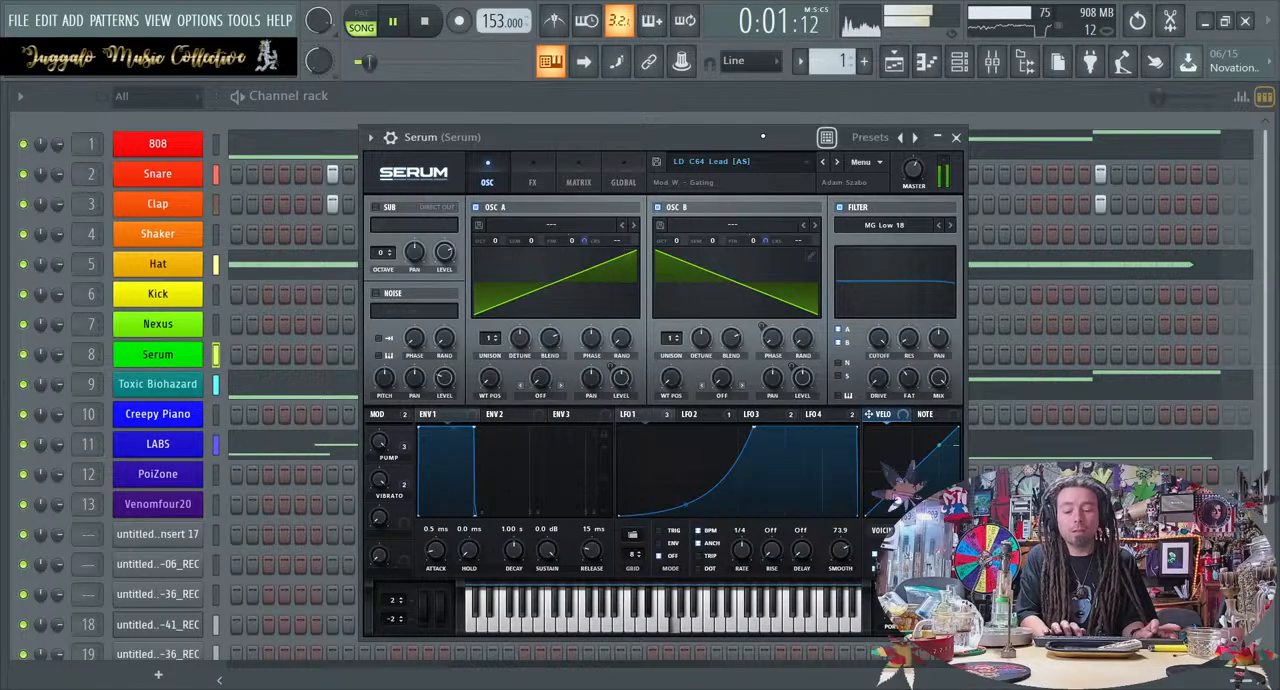
pyautogui.press('space')
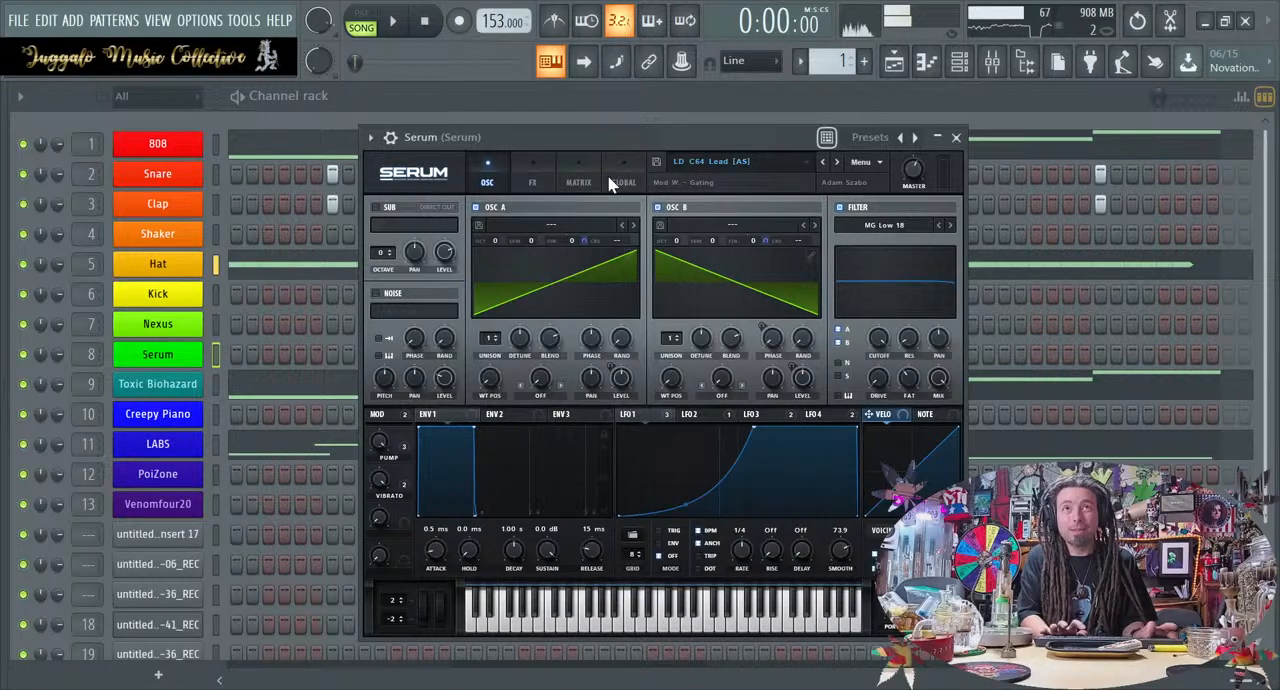
pyautogui.click(956, 138)
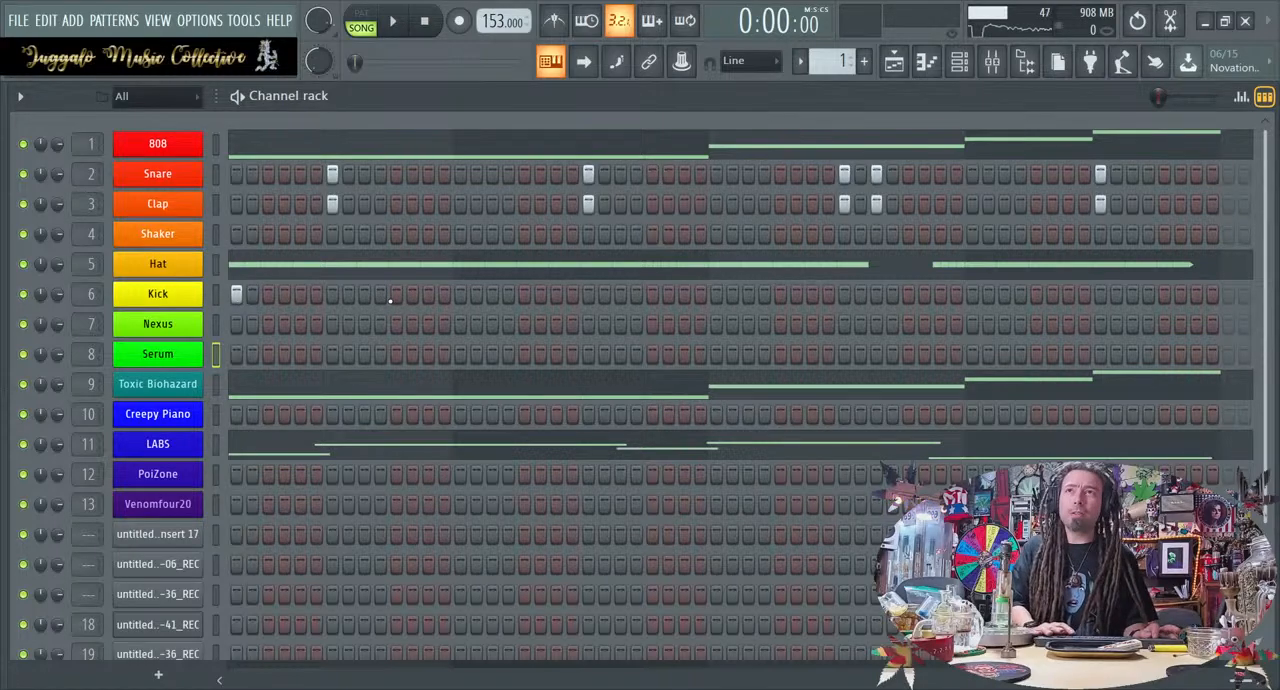
# Try a kick hit on the first step of the pattern and audition it with the loop
pyautogui.press('space')
pyautogui.press('space')
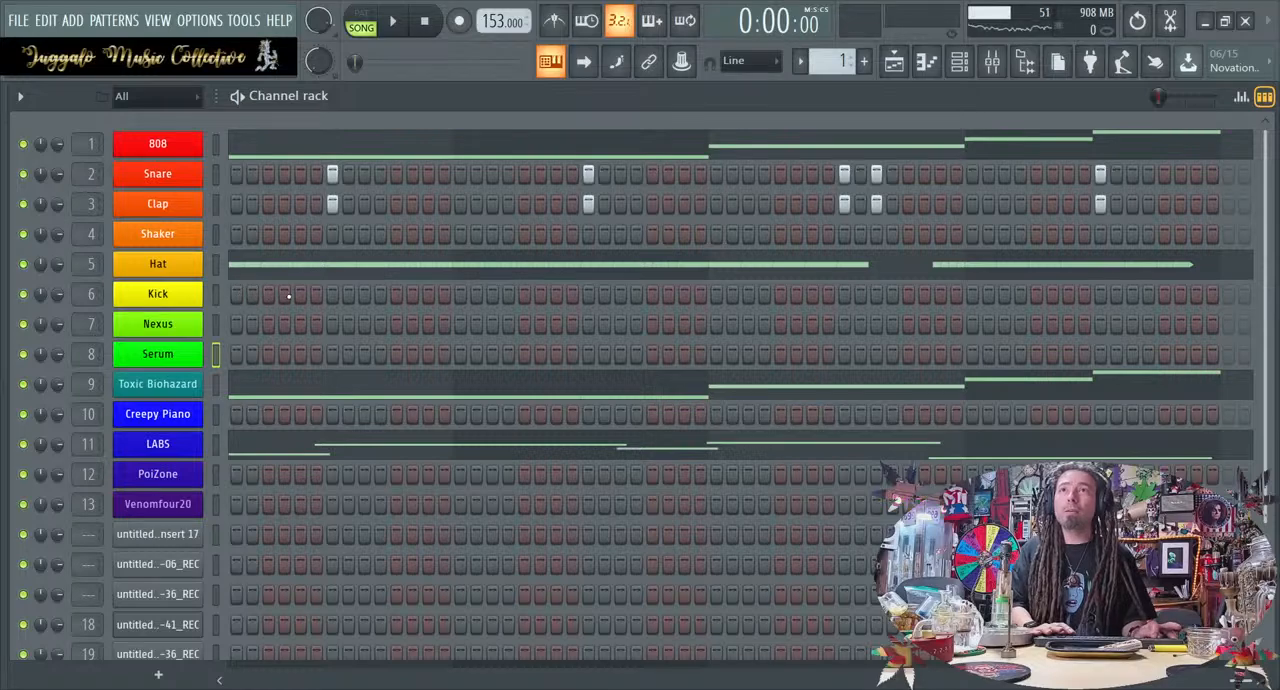
pyautogui.moveTo(1242, 684); pyautogui.dragTo(223, 622)
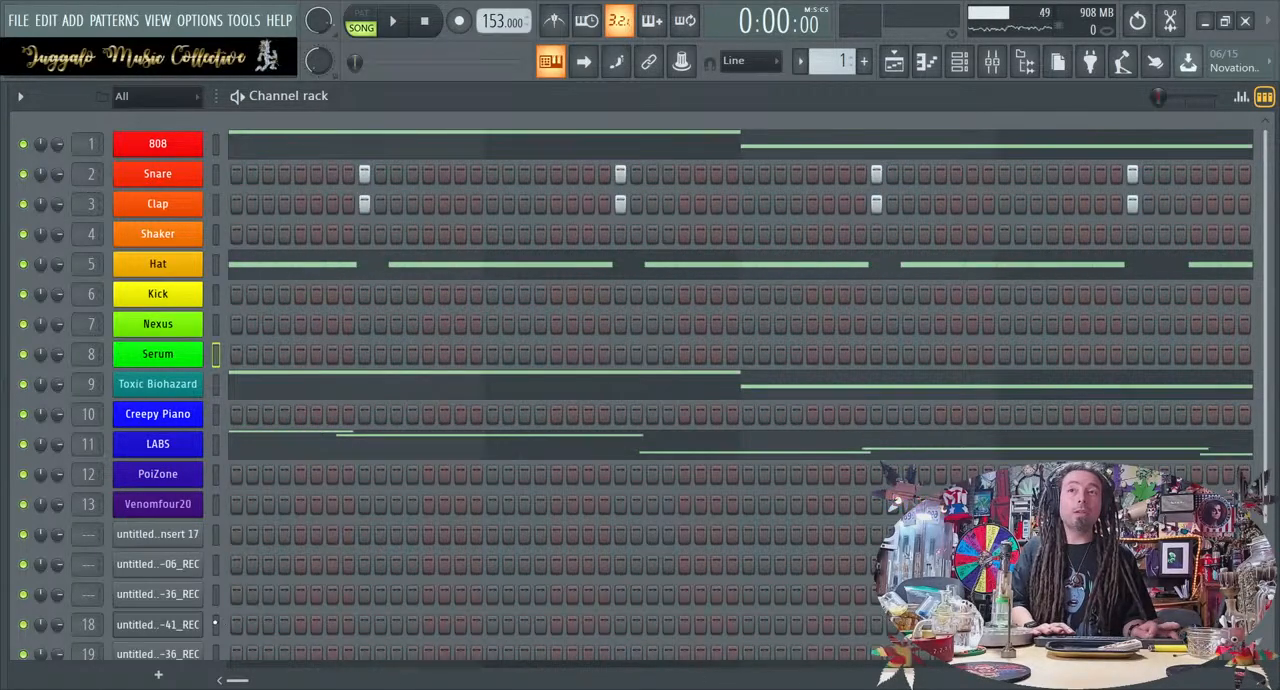
pyautogui.press('space')
pyautogui.press('space')
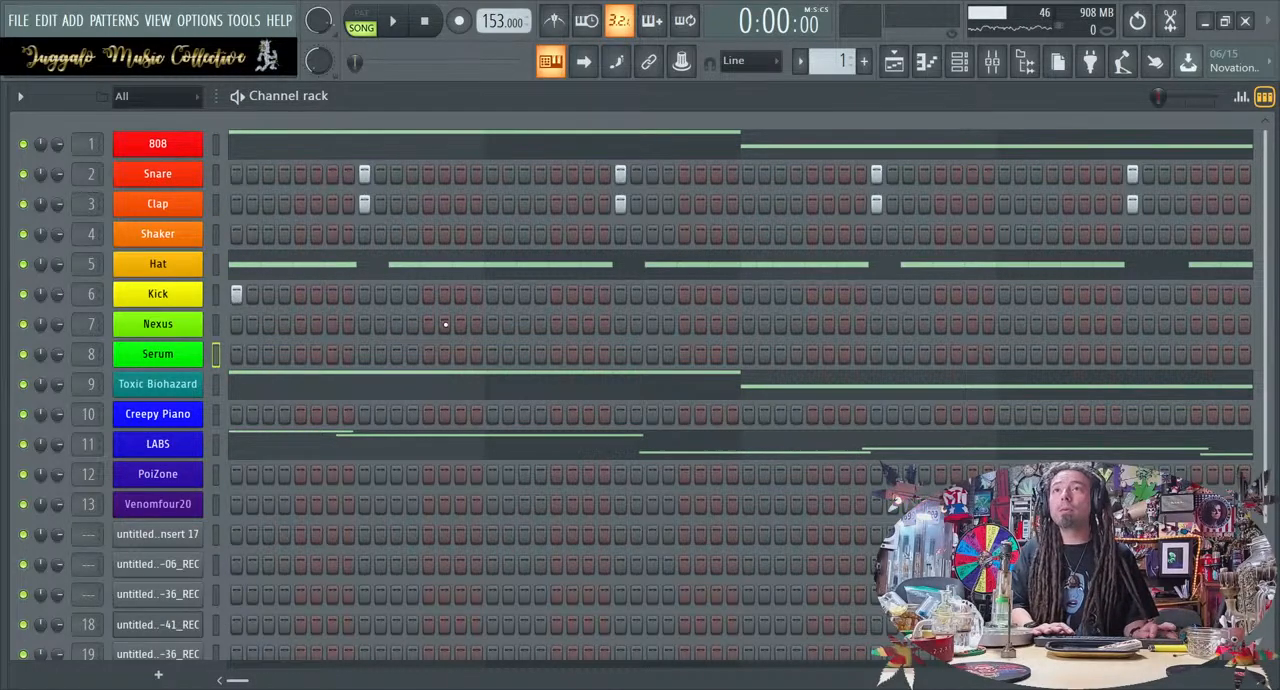
pyautogui.press('space')
pyautogui.press('space')
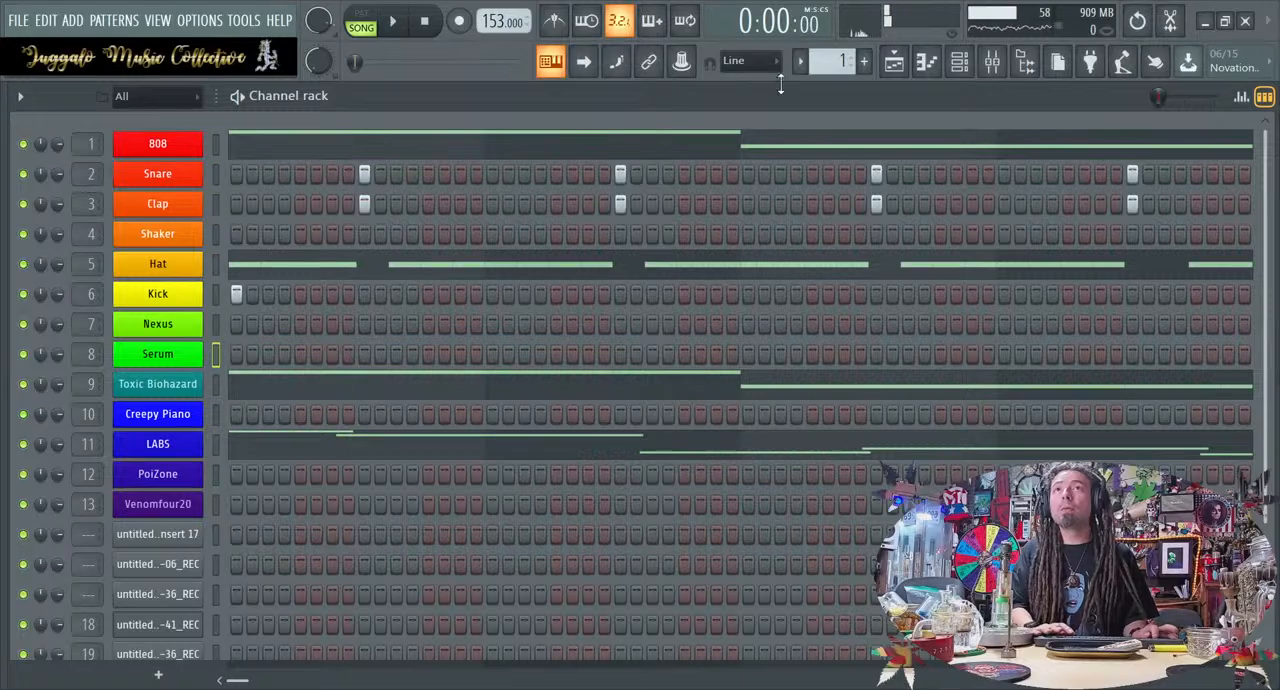
# Play the loop and slightly lower the mixer faders of the Hat, Snare, 808 and Clap tracks
pyautogui.click(992, 62)
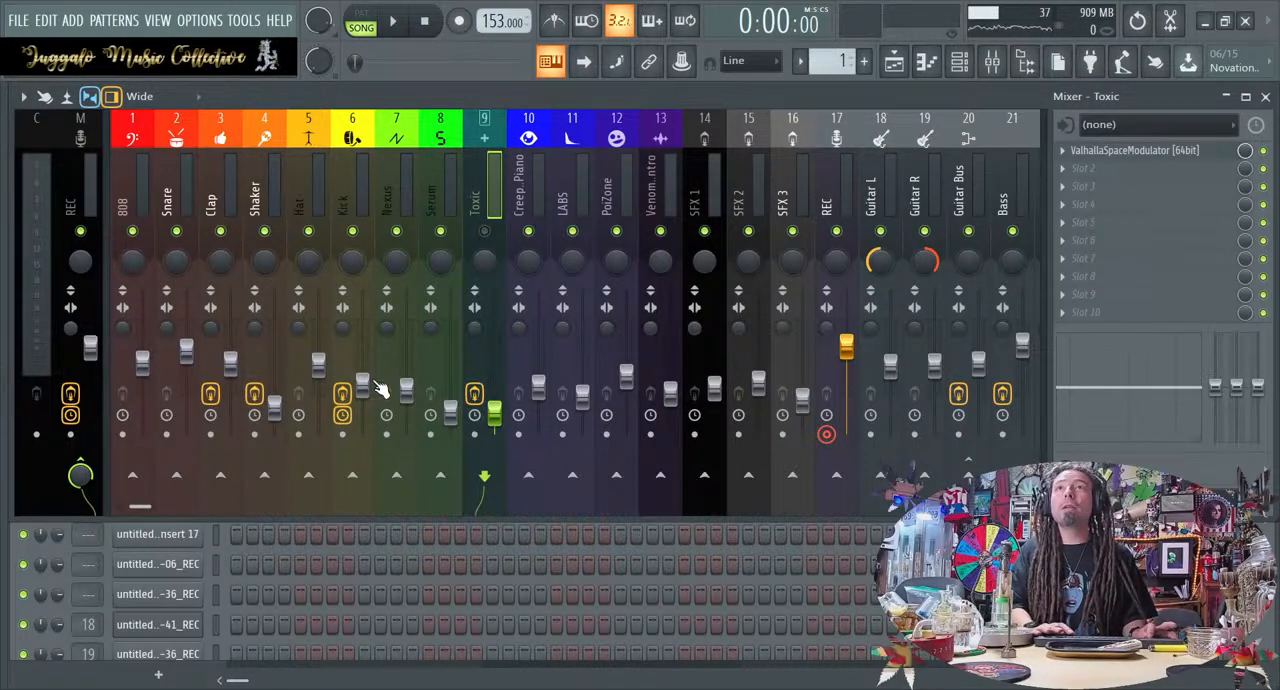
pyautogui.press('space')
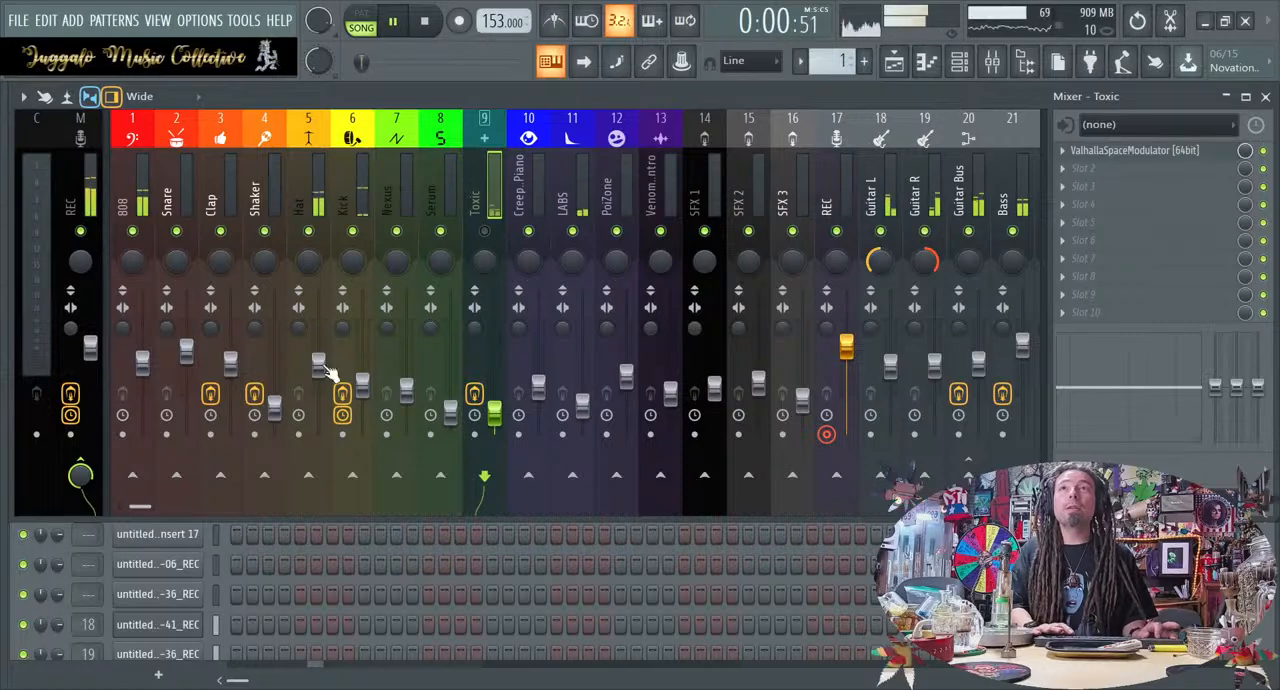
pyautogui.moveTo(318, 360); pyautogui.dragTo(318, 370)
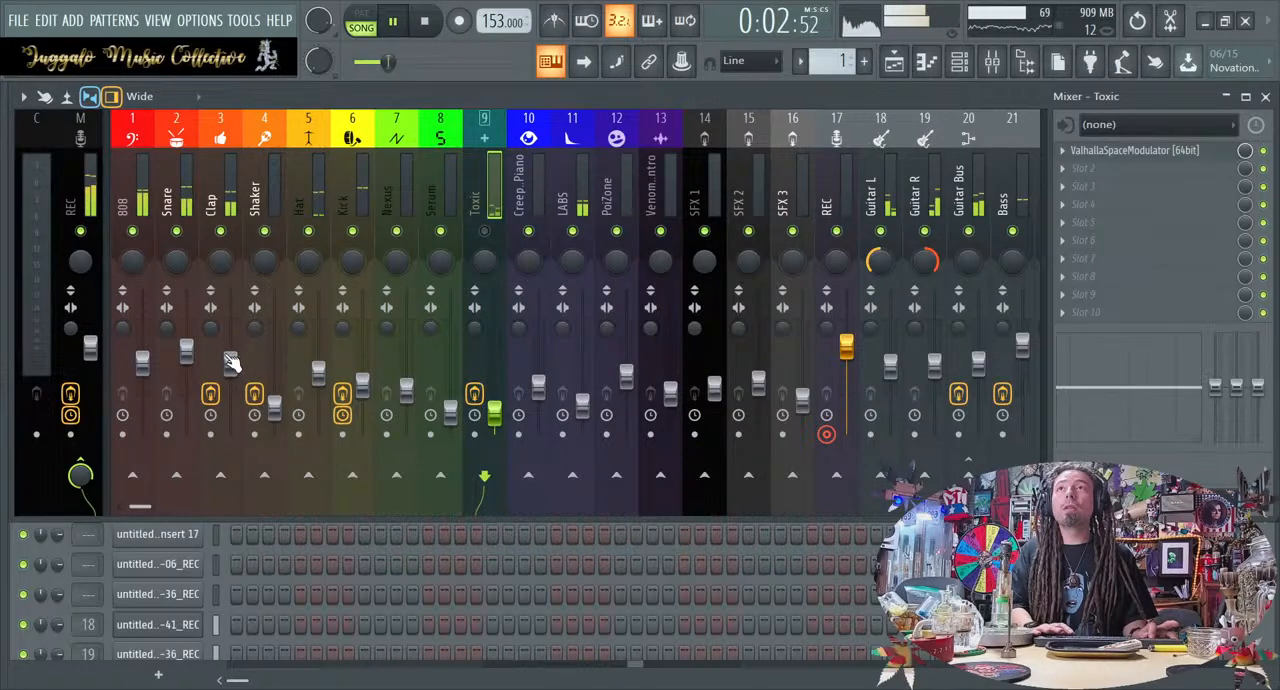
pyautogui.moveTo(186, 350); pyautogui.dragTo(142, 372)
pyautogui.moveTo(230, 362); pyautogui.dragTo(230, 374)
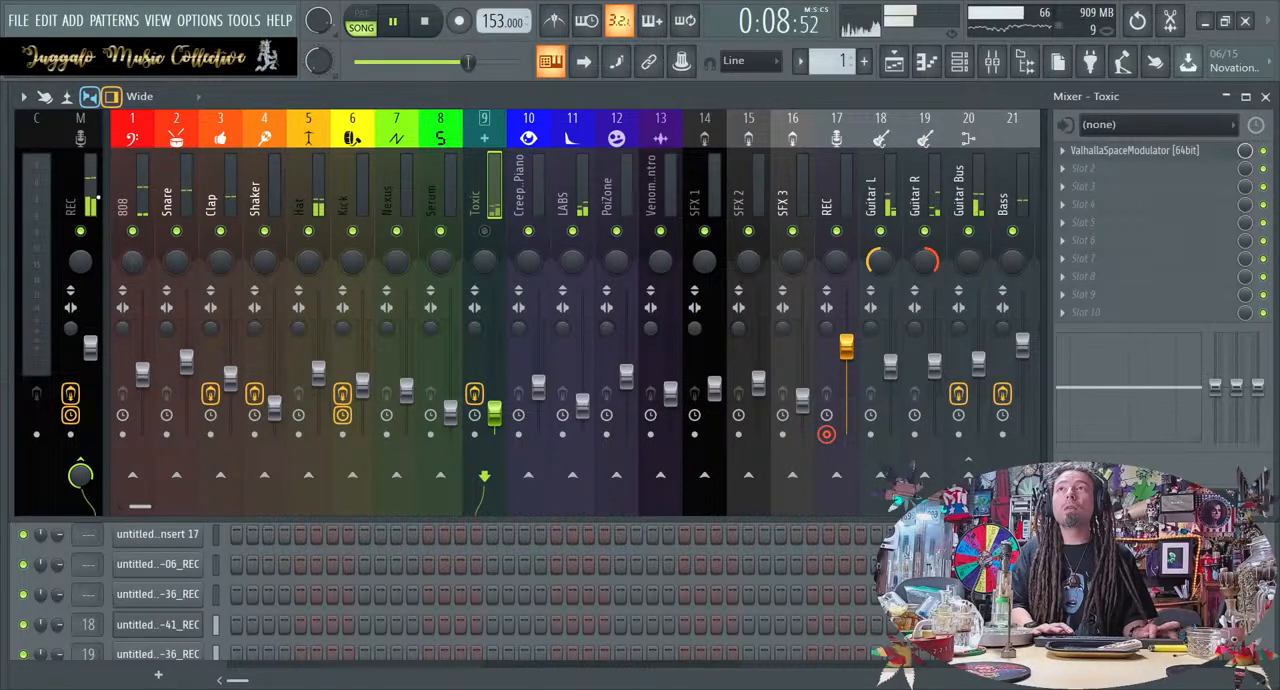
# Return to the channel rack and fill the Shaker channel with a hit every eight steps
pyautogui.click(89, 194)
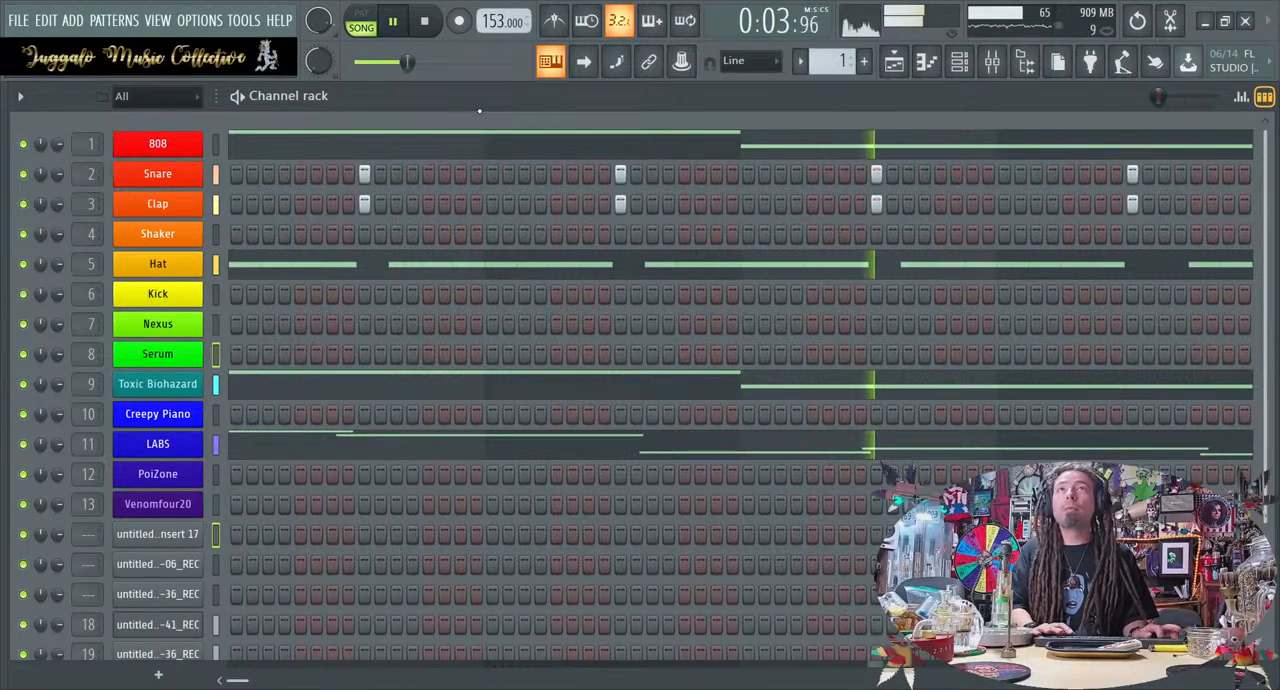
pyautogui.click(187, 235)
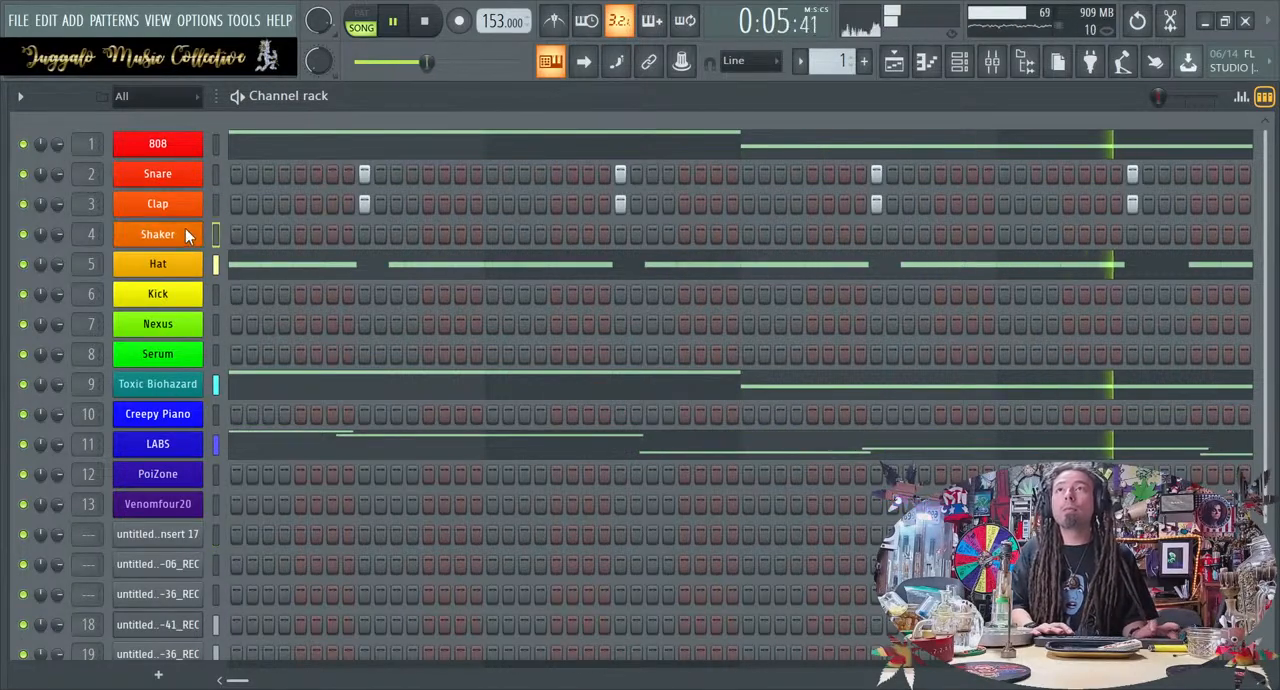
pyautogui.click(475, 320)
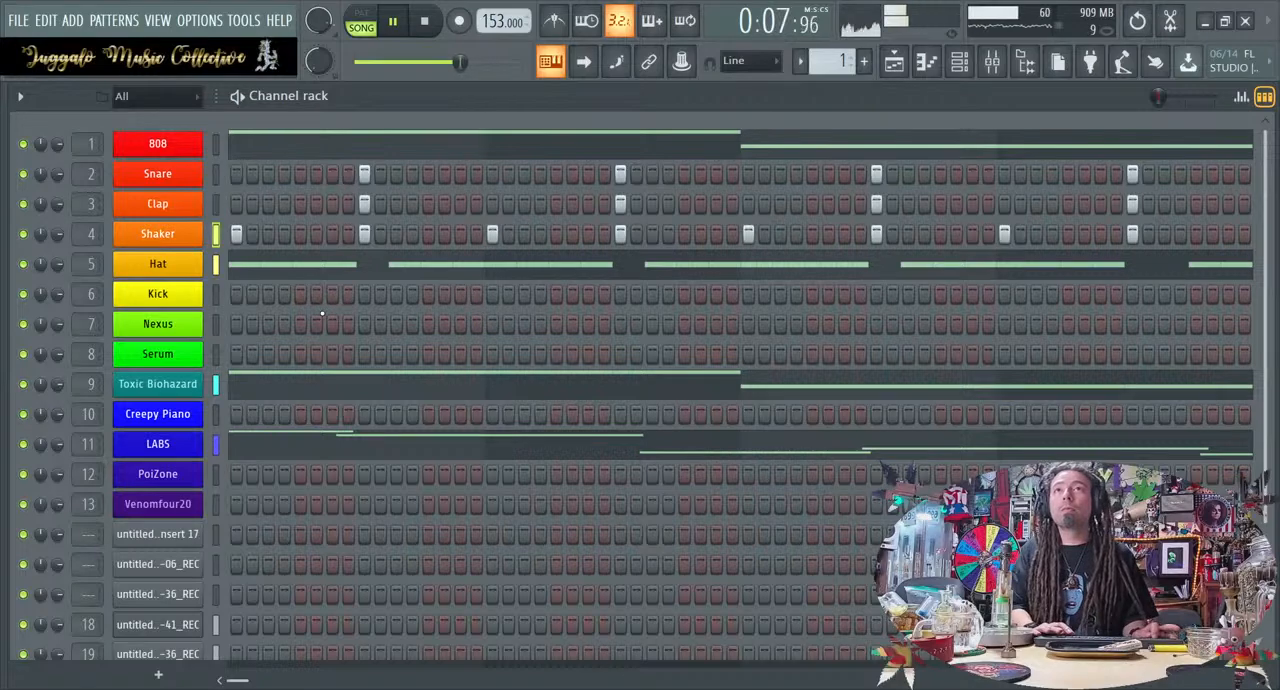
# Open the browser, look through the Flp packs for drum sounds, stop the loop, and expand the Drum Kit 04 folder
pyautogui.hotkey('alt', 'F8')
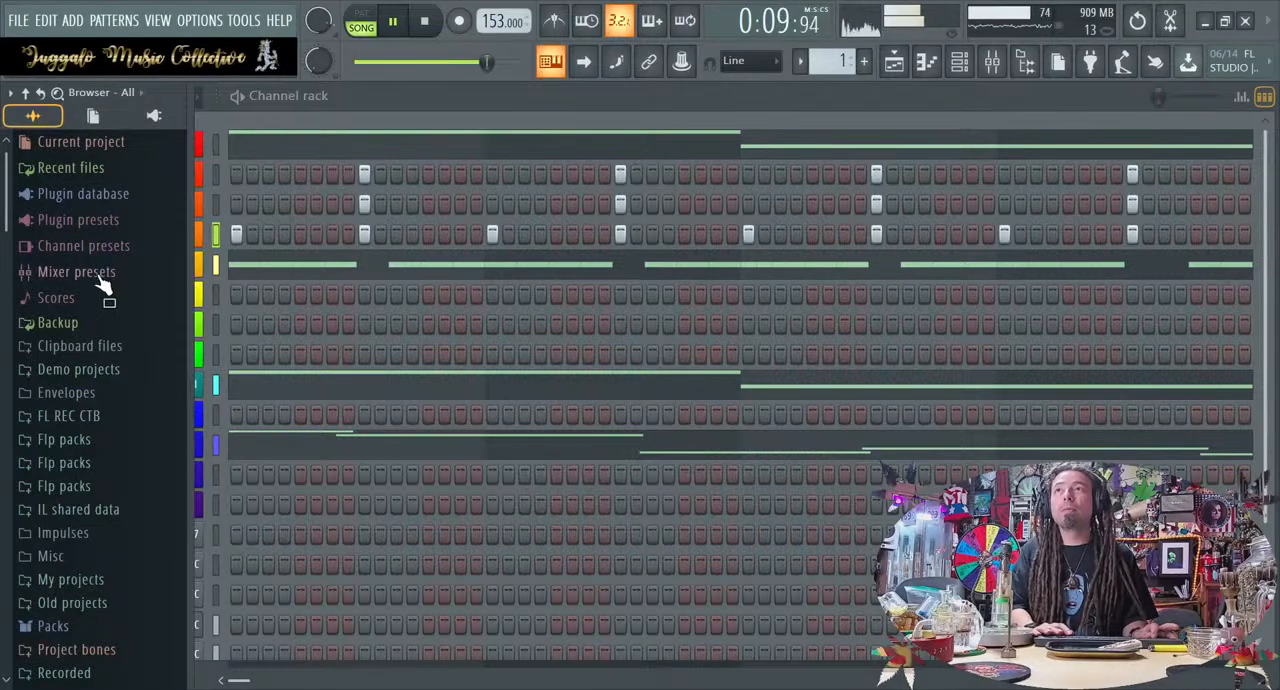
pyautogui.scroll(-2, 110, 310)
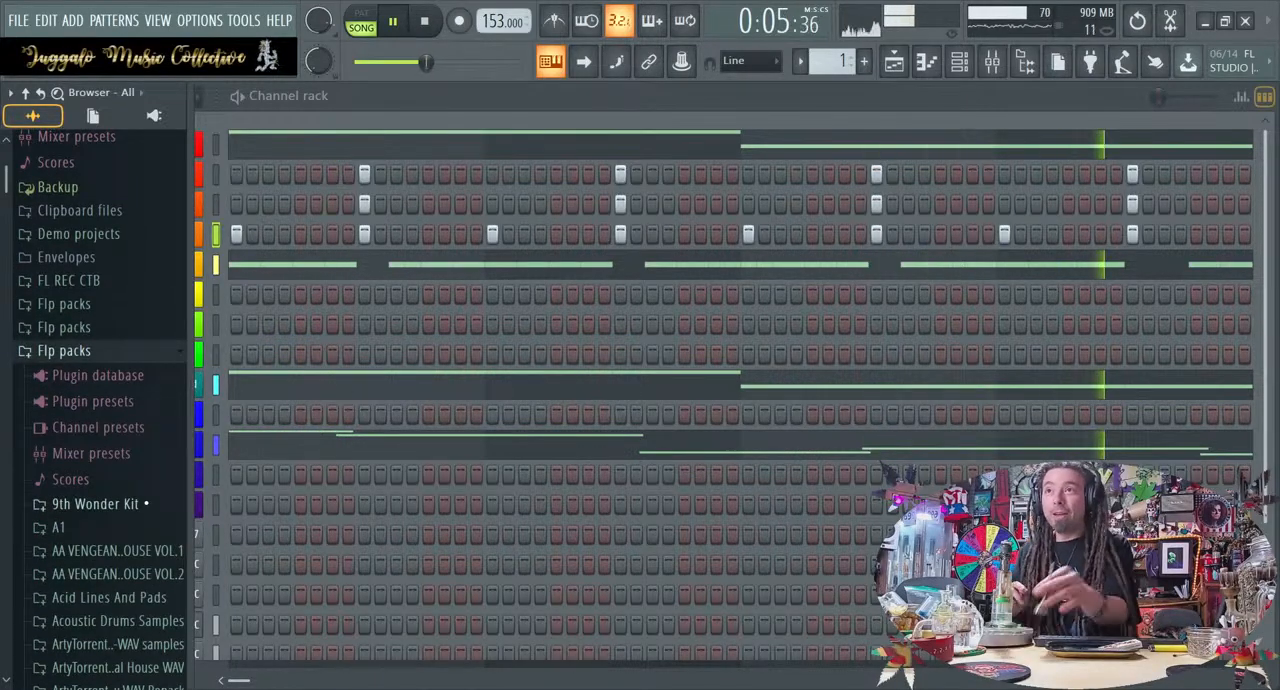
pyautogui.scroll(-10, 141, 556)
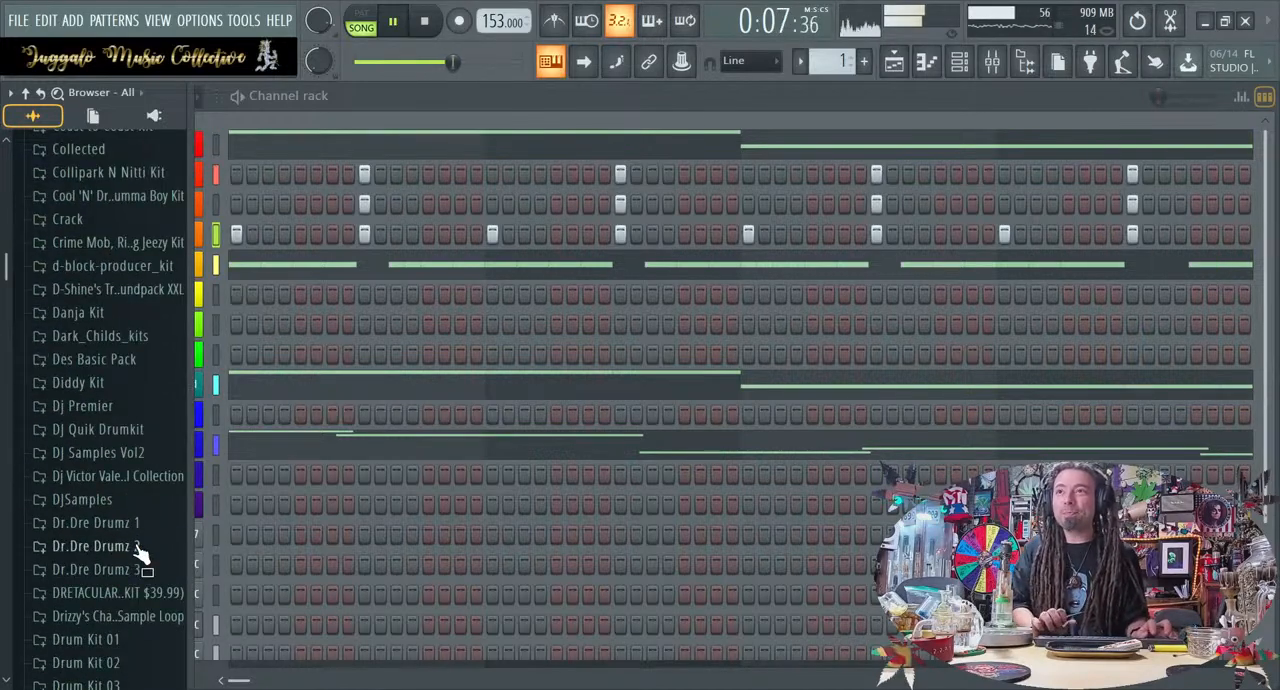
pyautogui.press('space')
pyautogui.scroll(-7, 143, 486)
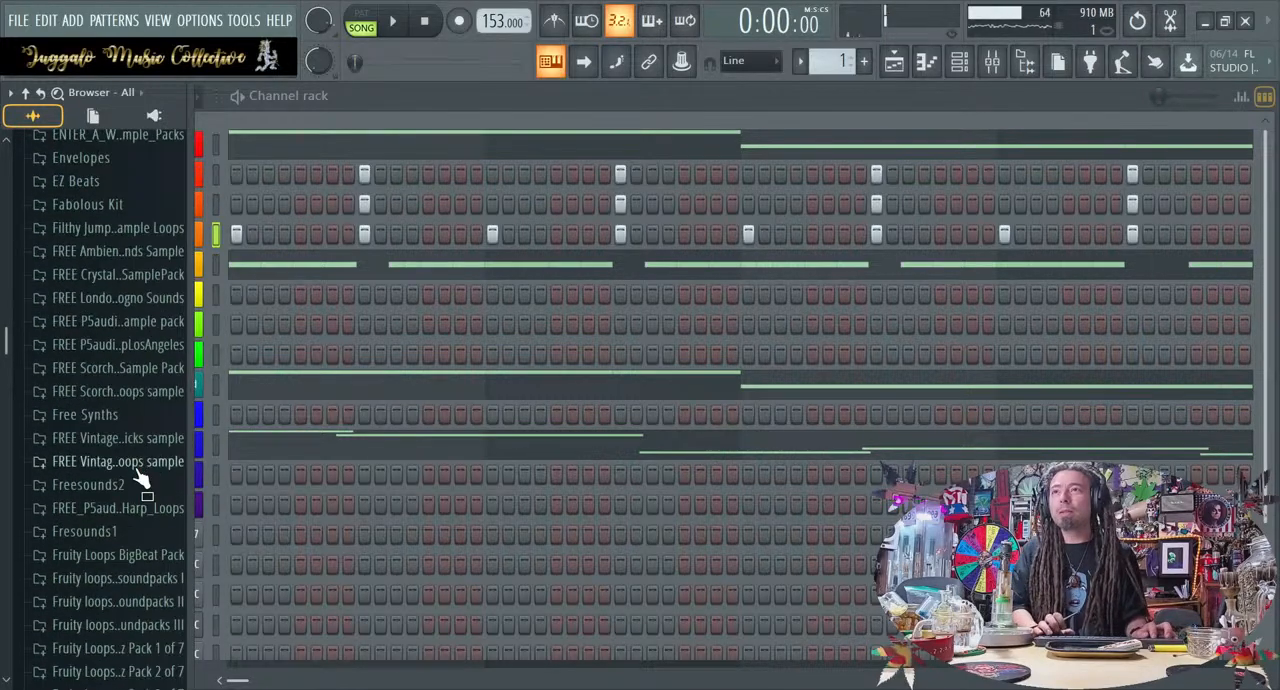
pyautogui.scroll(5, 123, 209)
pyautogui.click(122, 214)
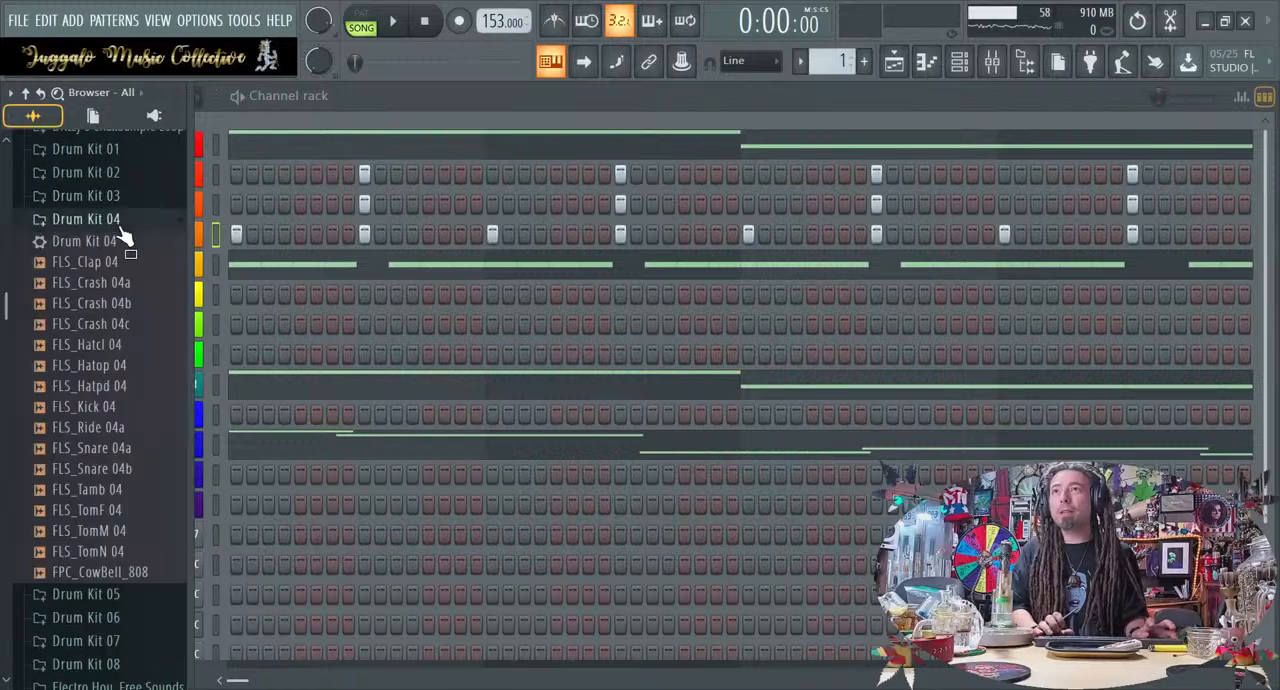
# Preview the Drum Kit 04 samples, including FLS_Snare 04b, FLS_Tamb 04, the toms and FPC_CowBell_808
pyautogui.click(140, 436)
pyautogui.click(142, 450)
pyautogui.click(141, 471)
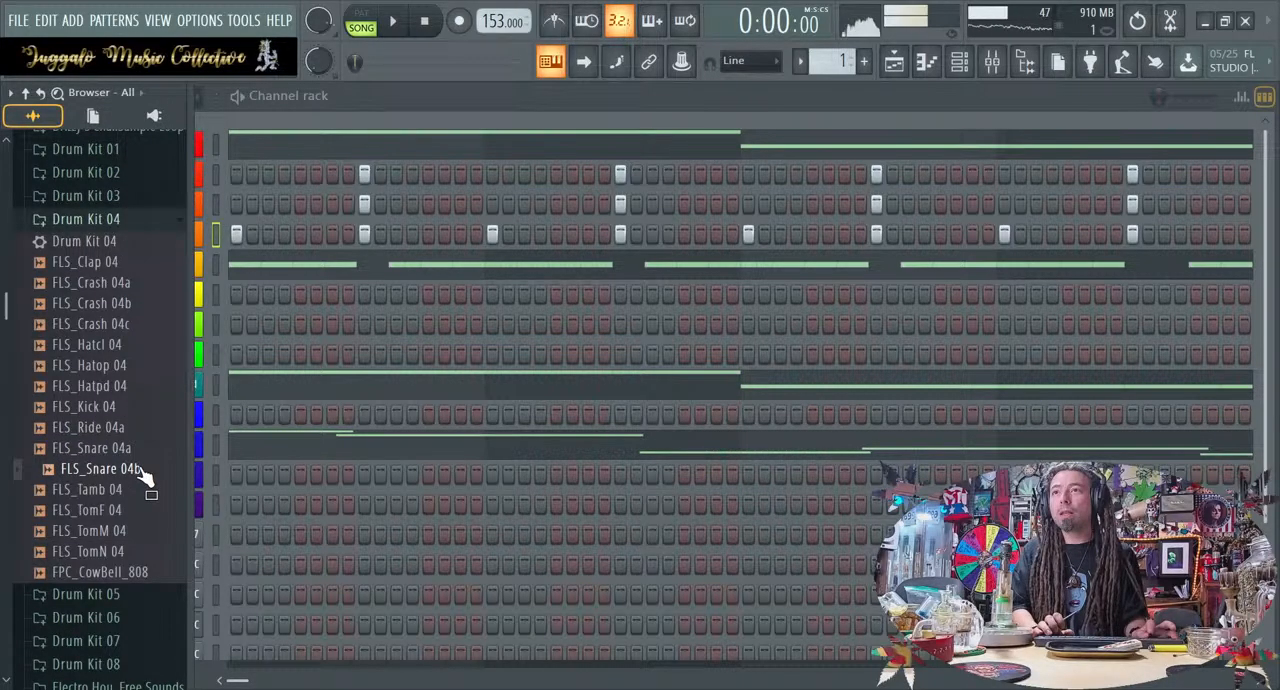
pyautogui.click(141, 492)
pyautogui.click(142, 513)
pyautogui.click(142, 533)
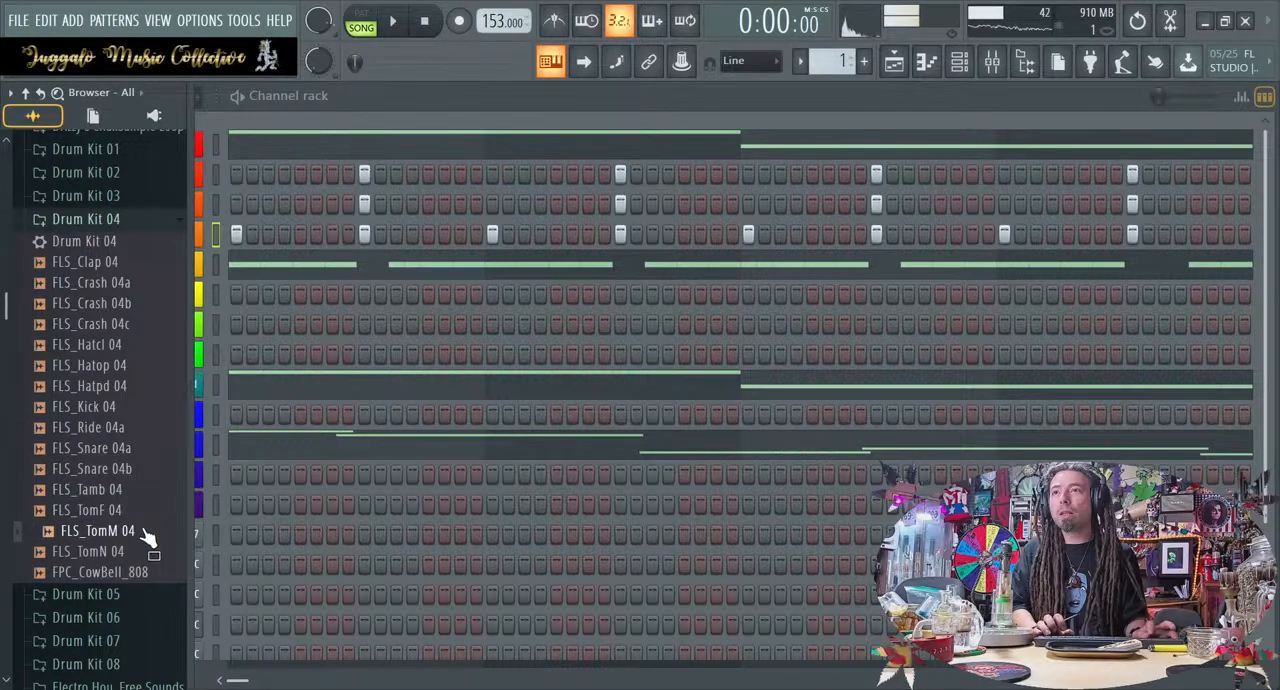
pyautogui.click(155, 571)
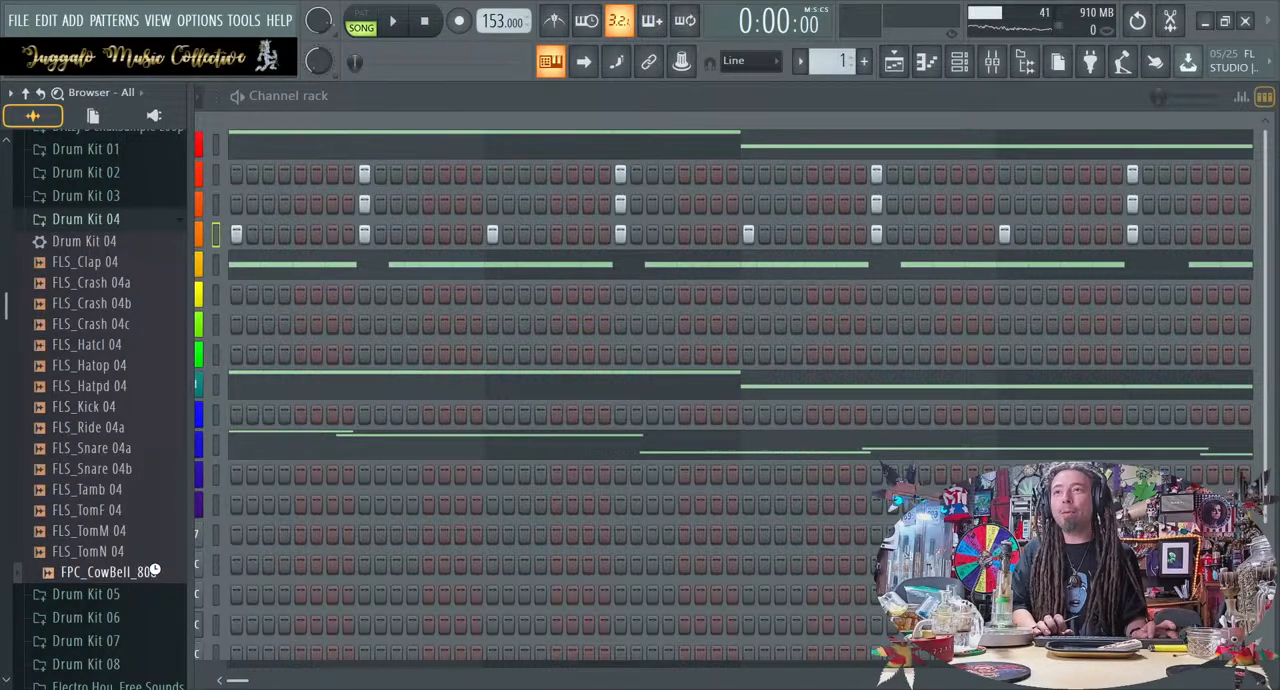
# Play the loop while previewing FLS_Snare 04b and FLS_Tamb 04 against it, and stop playback
pyautogui.press('space')
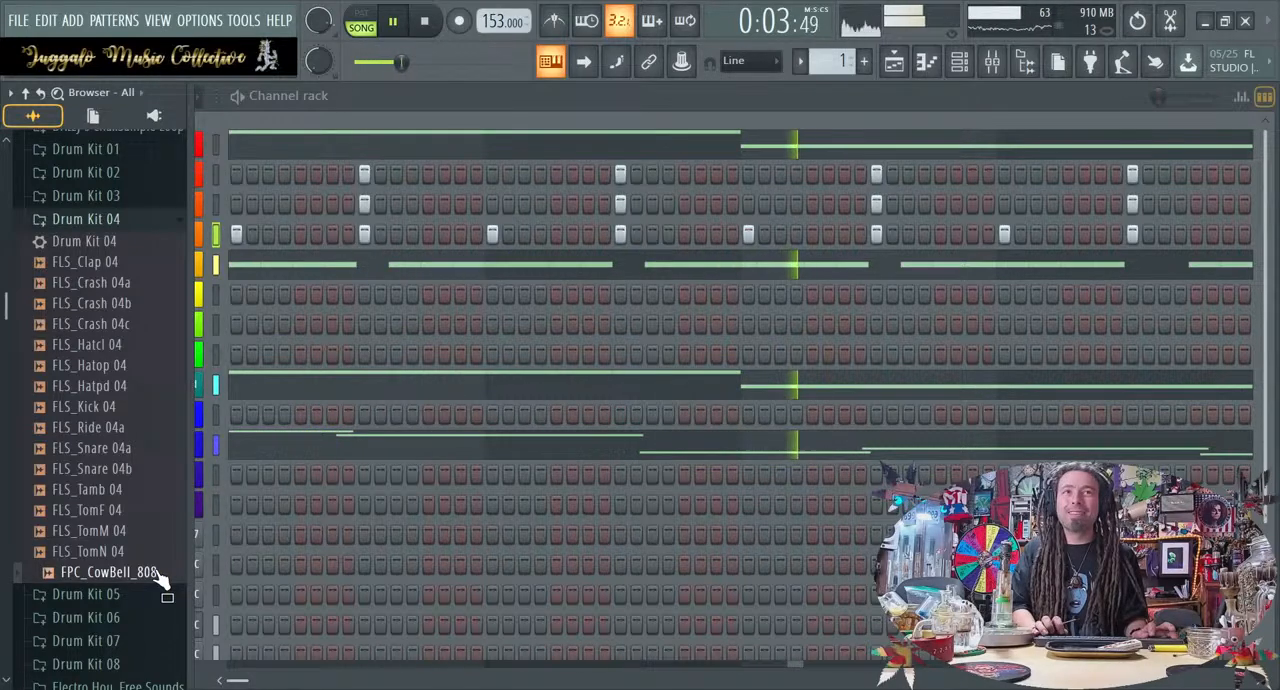
pyautogui.click(140, 468)
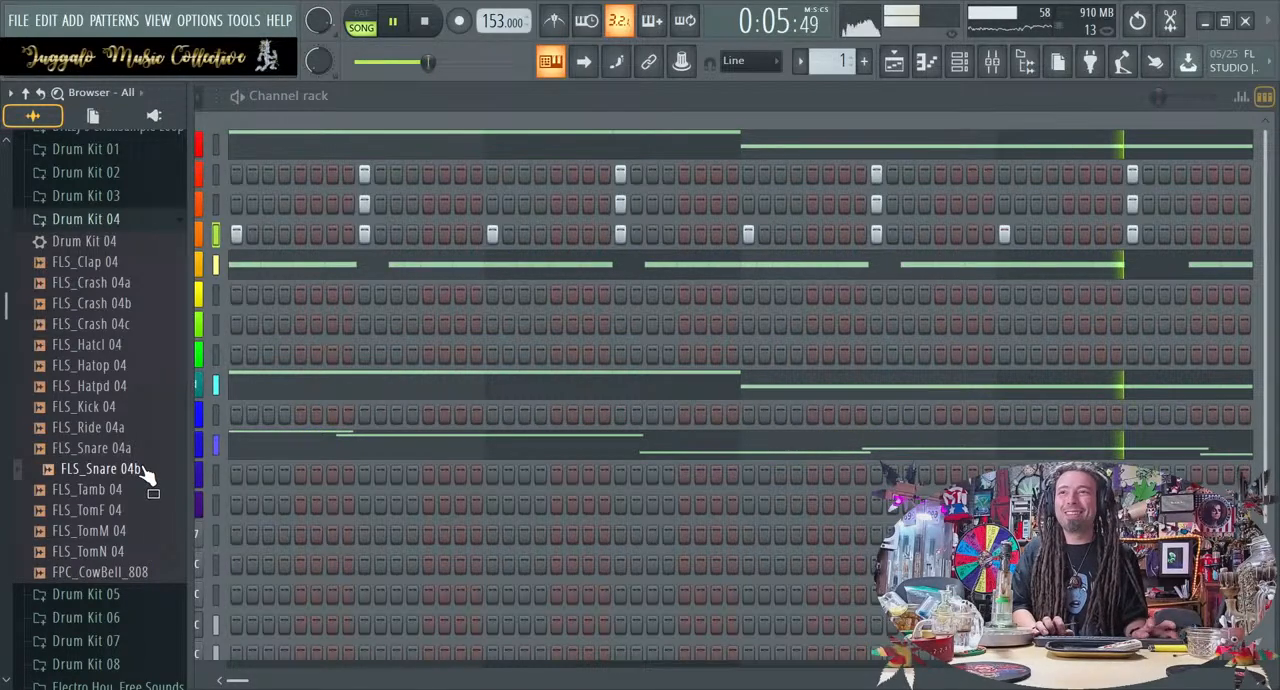
pyautogui.click(142, 489)
pyautogui.press('space')
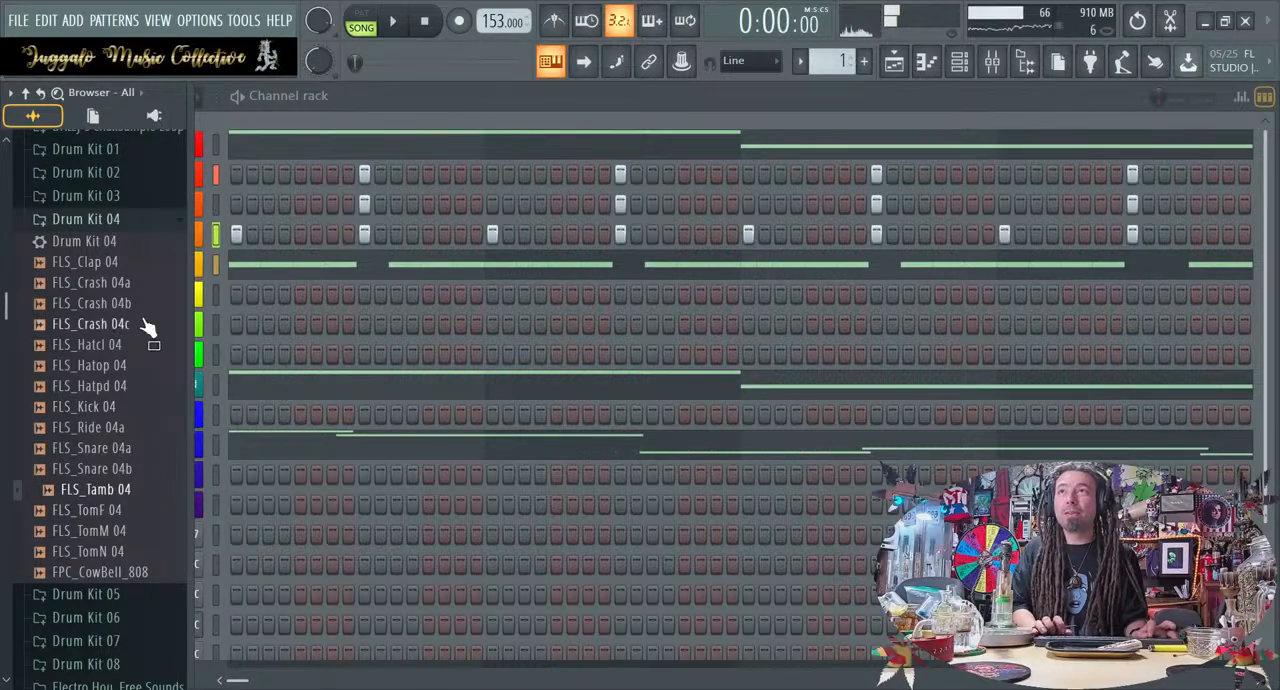
# Collapse Drum Kit 04, expand Drum Kit 08, and preview its percussion samples through FLS_cr7_tak
pyautogui.click(143, 218)
pyautogui.click(157, 320)
pyautogui.moveTo(161, 314); pyautogui.dragTo(157, 254)
pyautogui.press('Down')
pyautogui.press('Down')
pyautogui.press('Down')
pyautogui.press('Down')
pyautogui.press('Down')
pyautogui.press('Down')
pyautogui.press('Down')
pyautogui.press('Down')
pyautogui.press('Down')
pyautogui.press('Down')
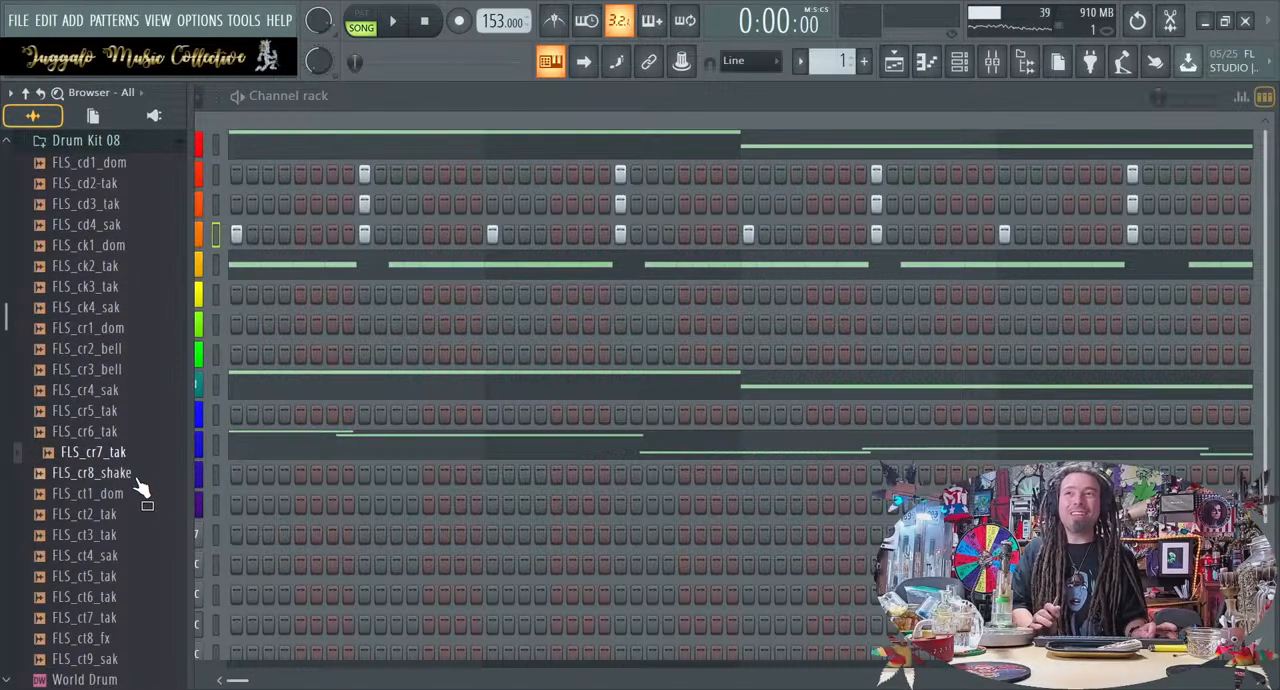
# Play the loop briefly with FLS_cr8_shake in mind, stop it, and collapse the Drum Kit 08 folder
pyautogui.press('space')
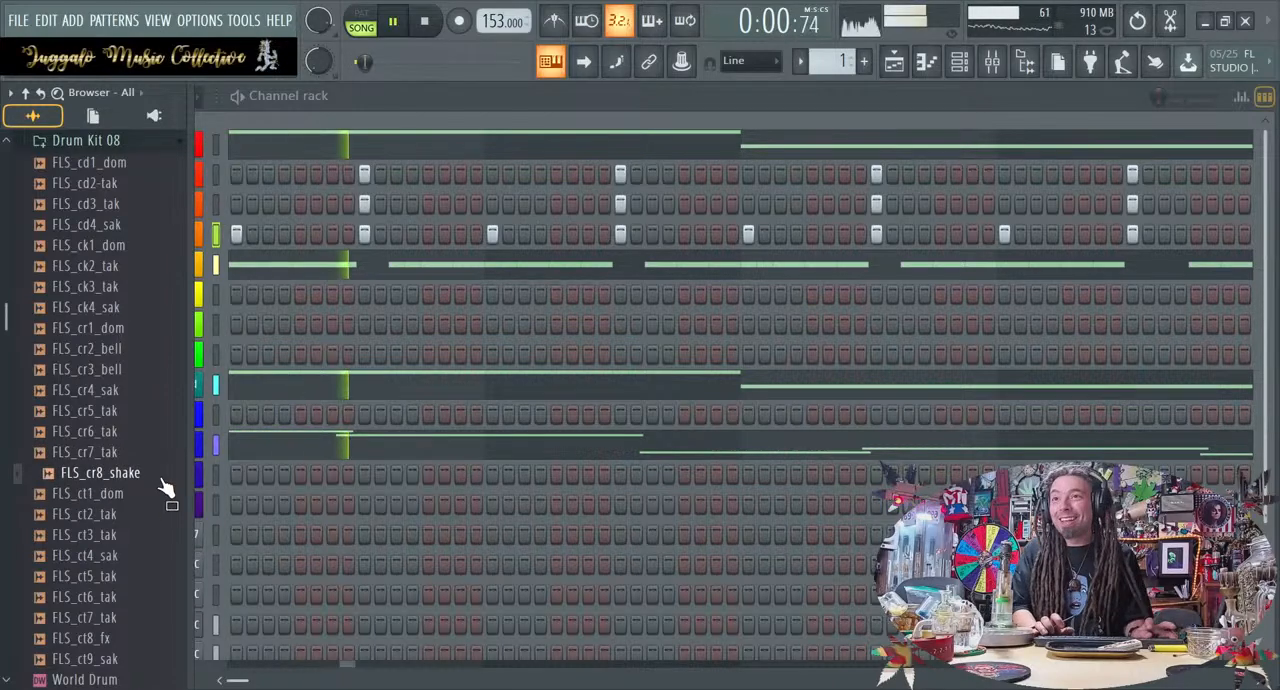
pyautogui.press('space')
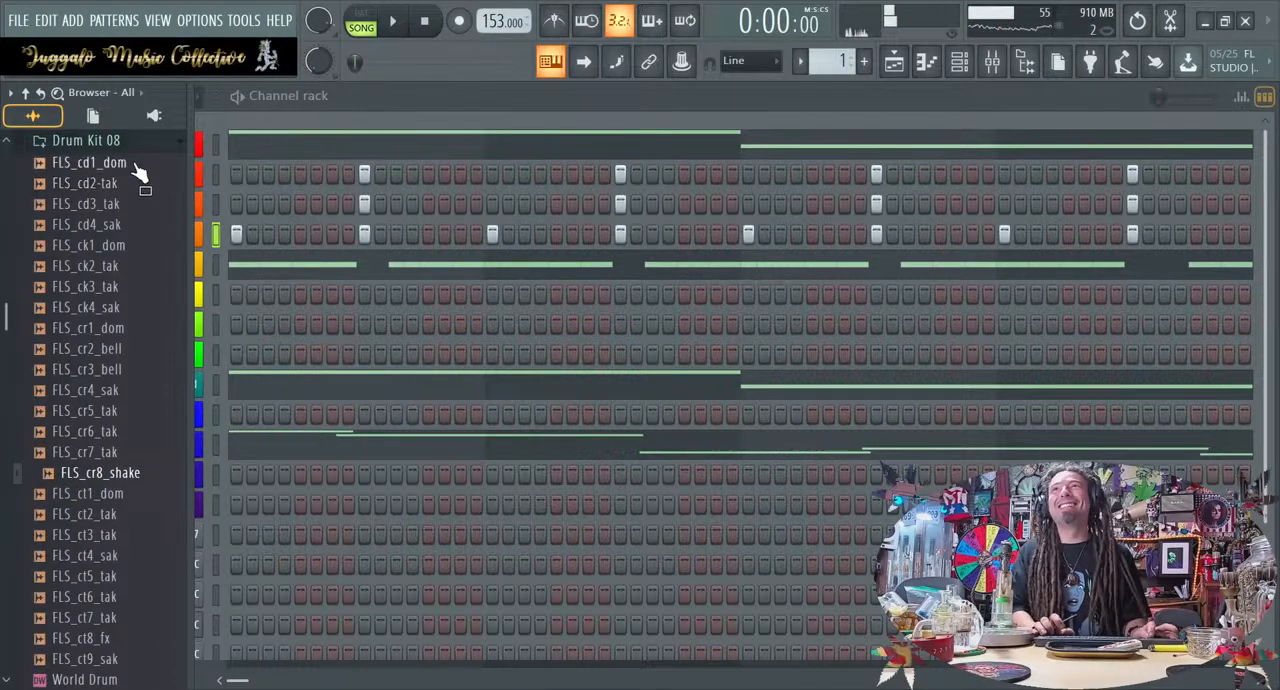
pyautogui.click(138, 142)
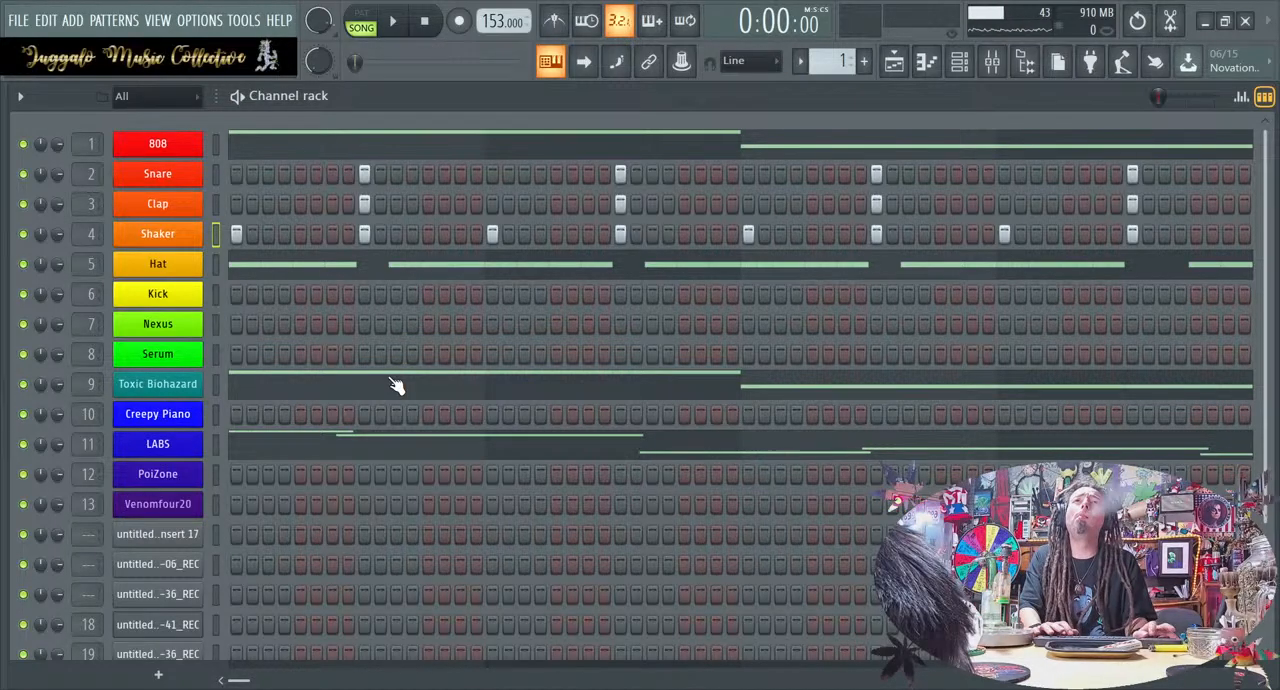
pyautogui.scroll(-2, 480, 425)
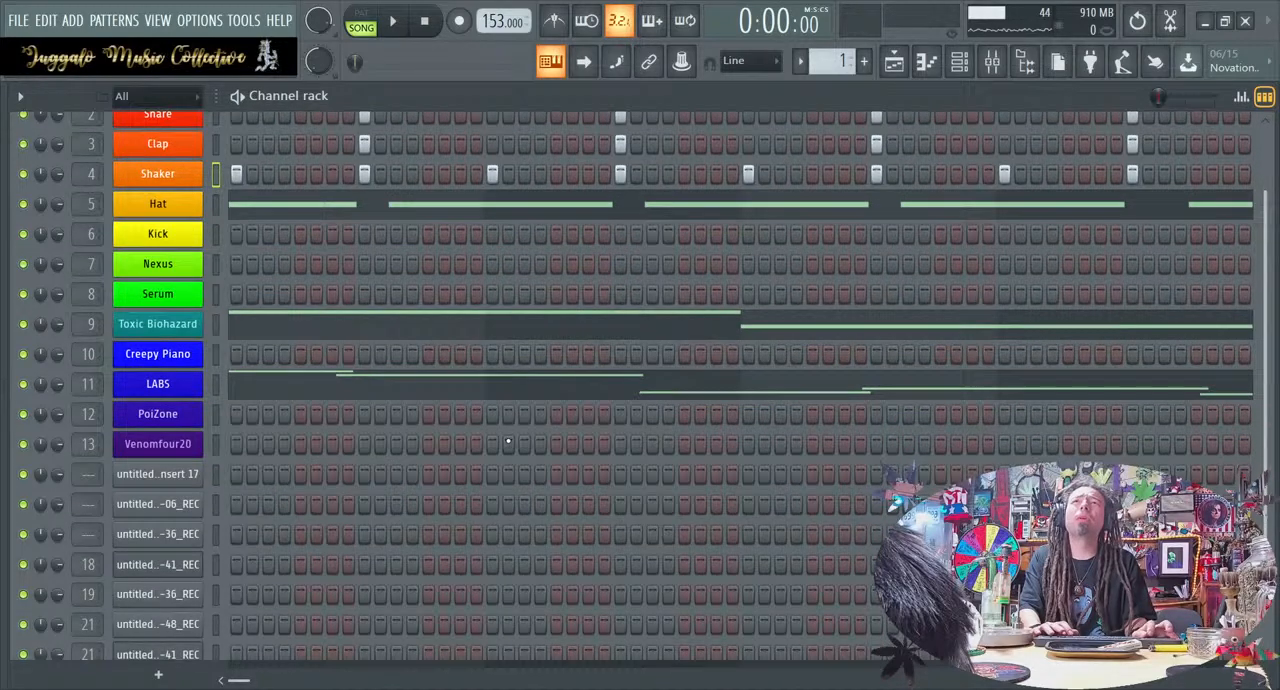
pyautogui.scroll(2, 515, 449)
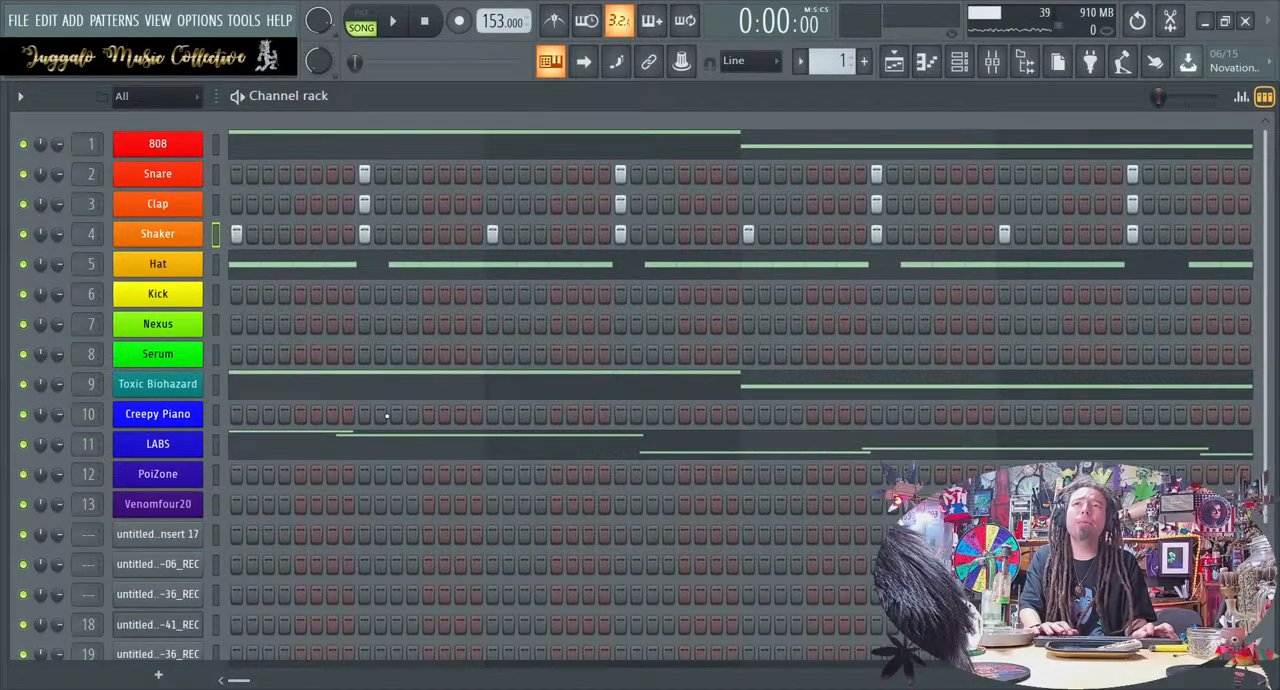
pyautogui.click(968, 72)
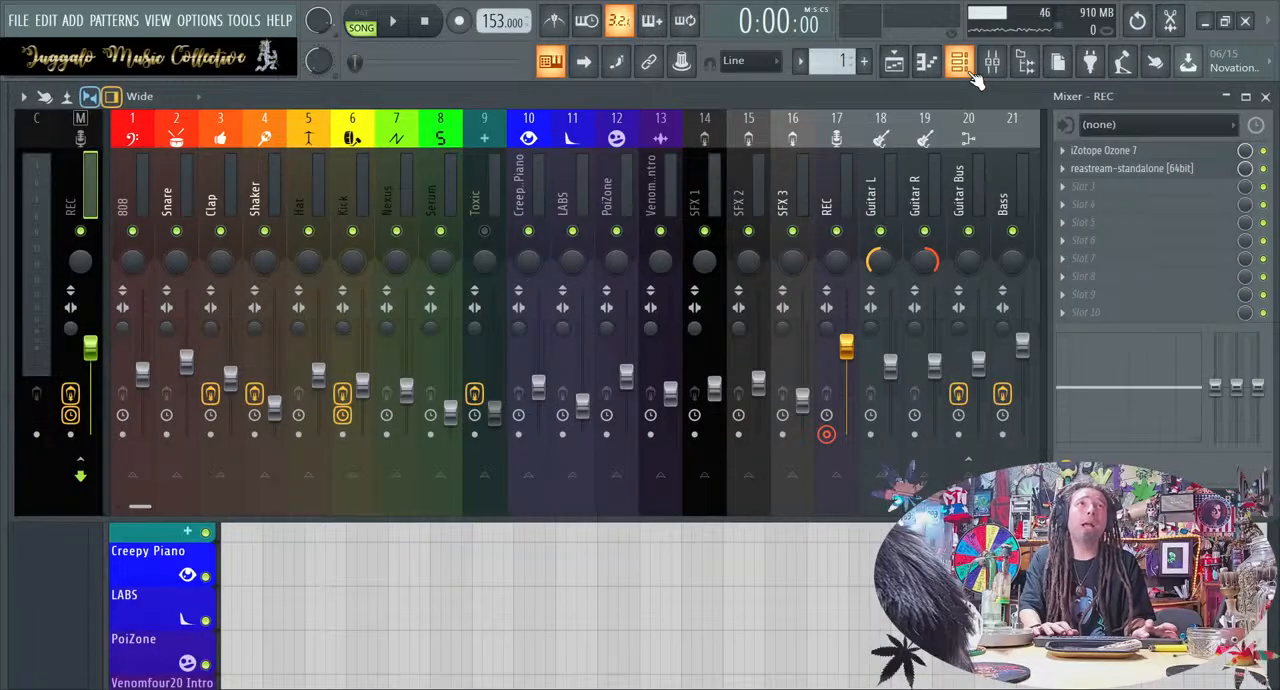
pyautogui.click(730, 557)
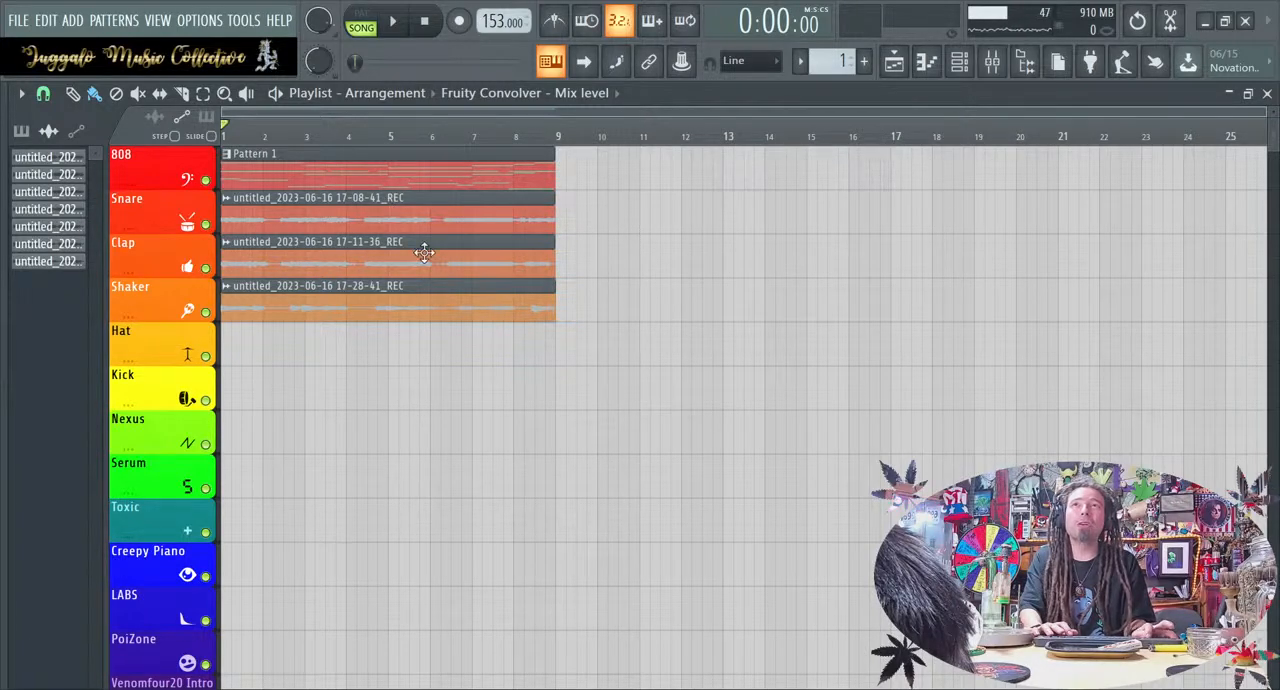
pyautogui.click(962, 65)
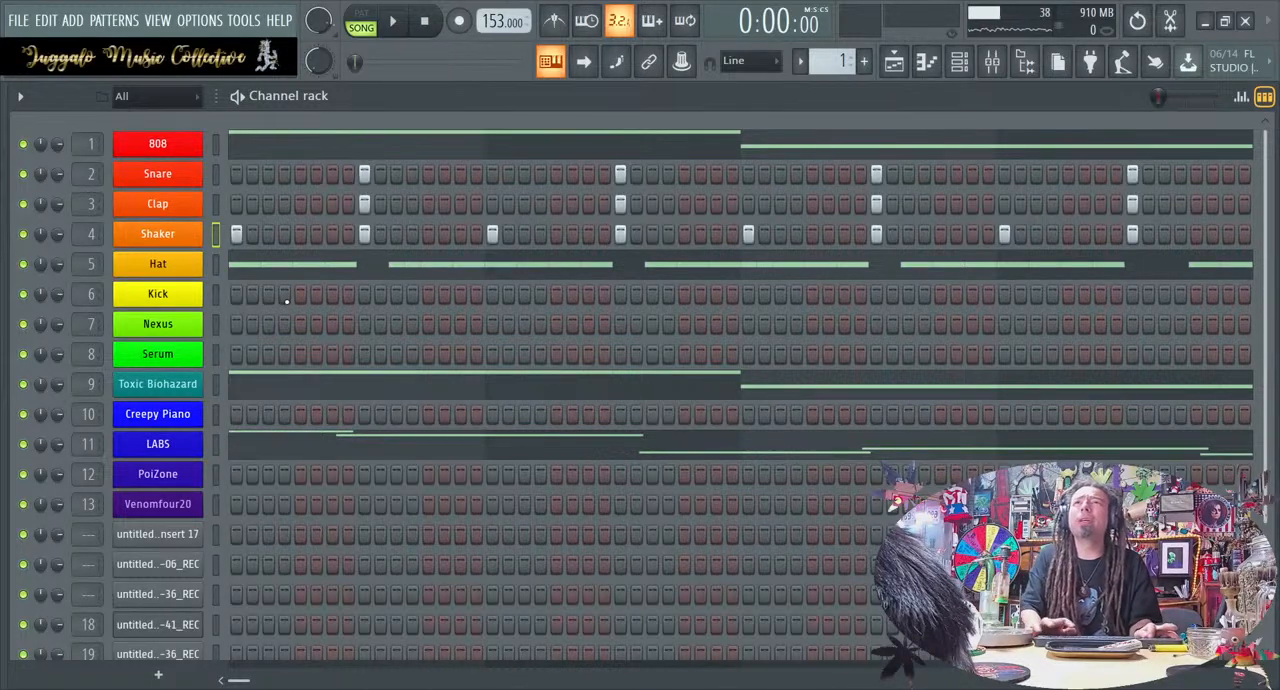
# Place a Kick hit on step 1 of the pattern and play the loop briefly
pyautogui.click(236, 294)
pyautogui.press('space')
pyautogui.press('space')
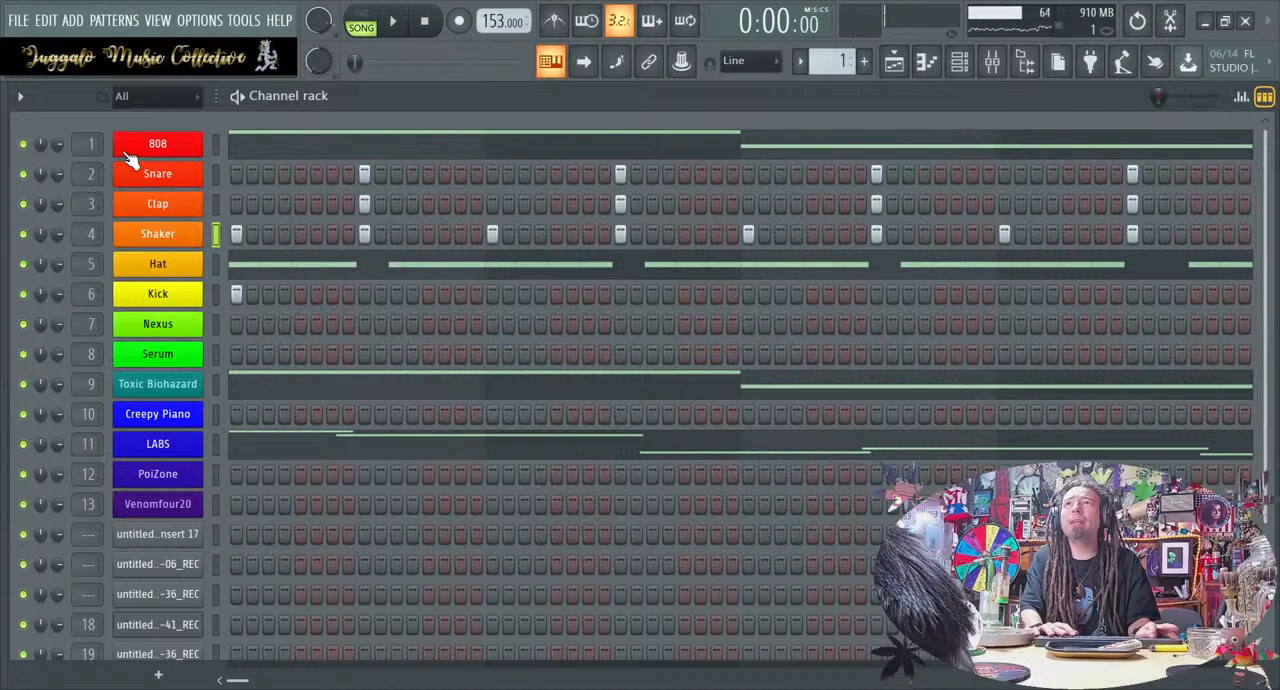
# Mute the 808, Clap and LABS channels and play the loop briefly without them
pyautogui.click(23, 144)
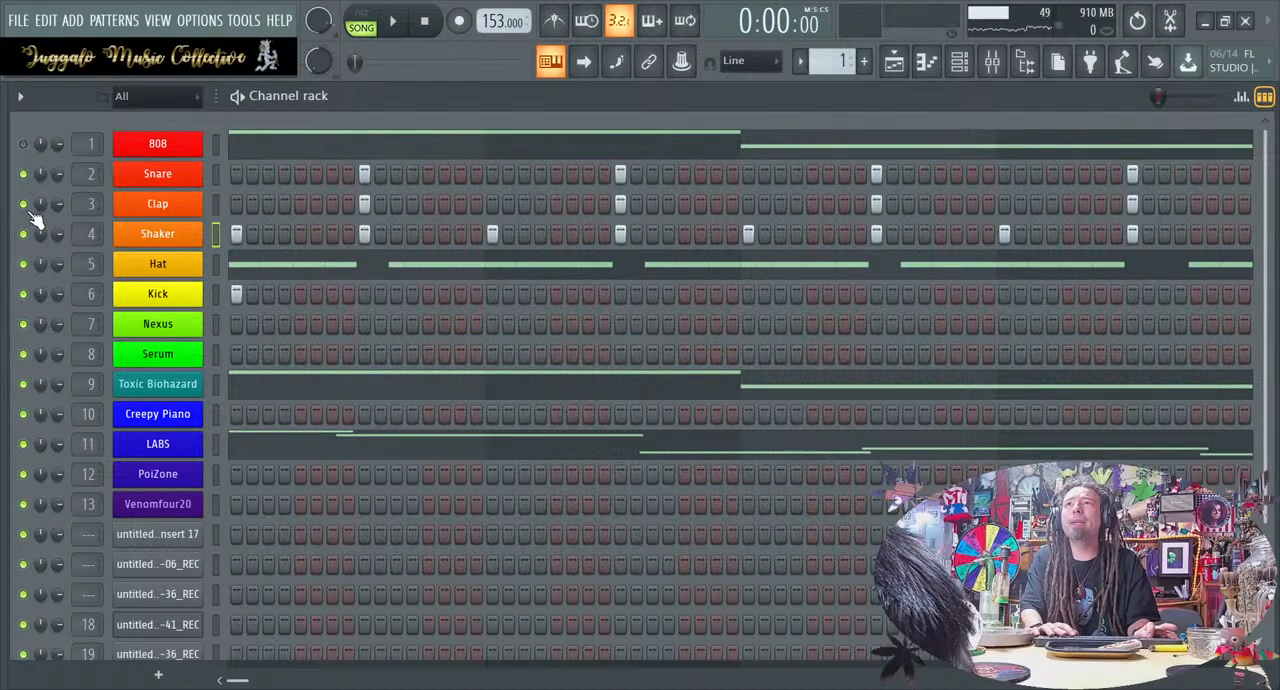
pyautogui.click(23, 203)
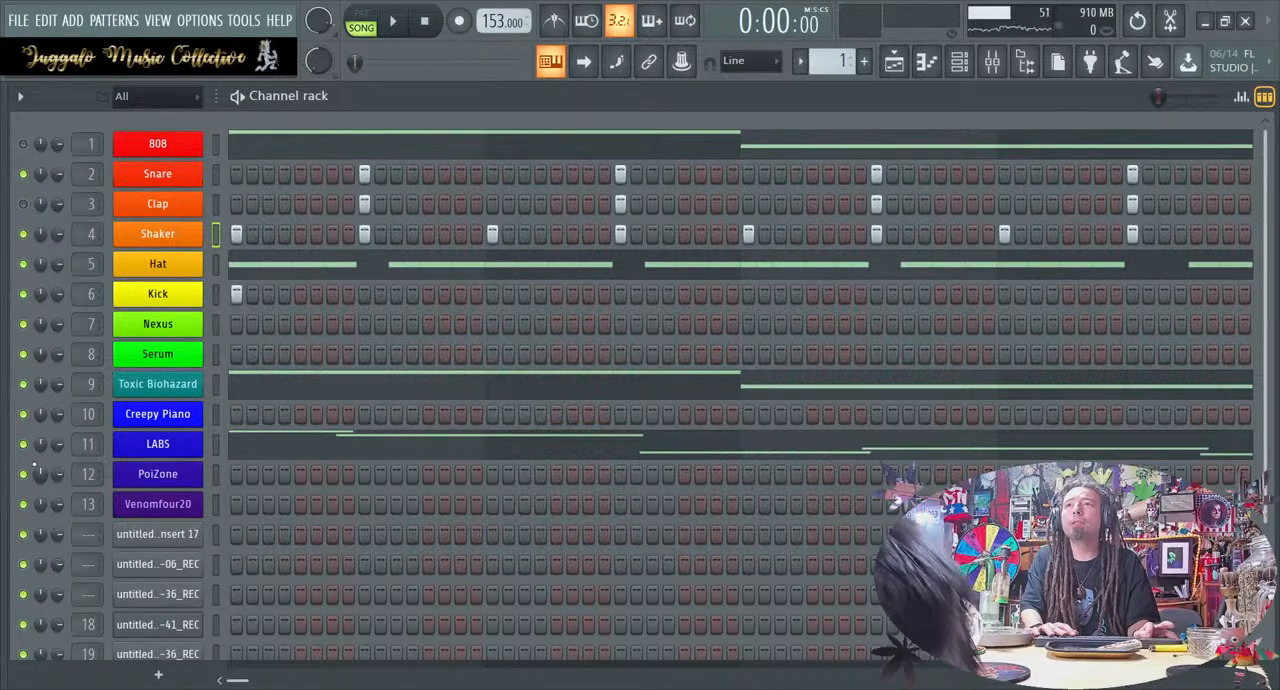
pyautogui.press('space')
pyautogui.press('space')
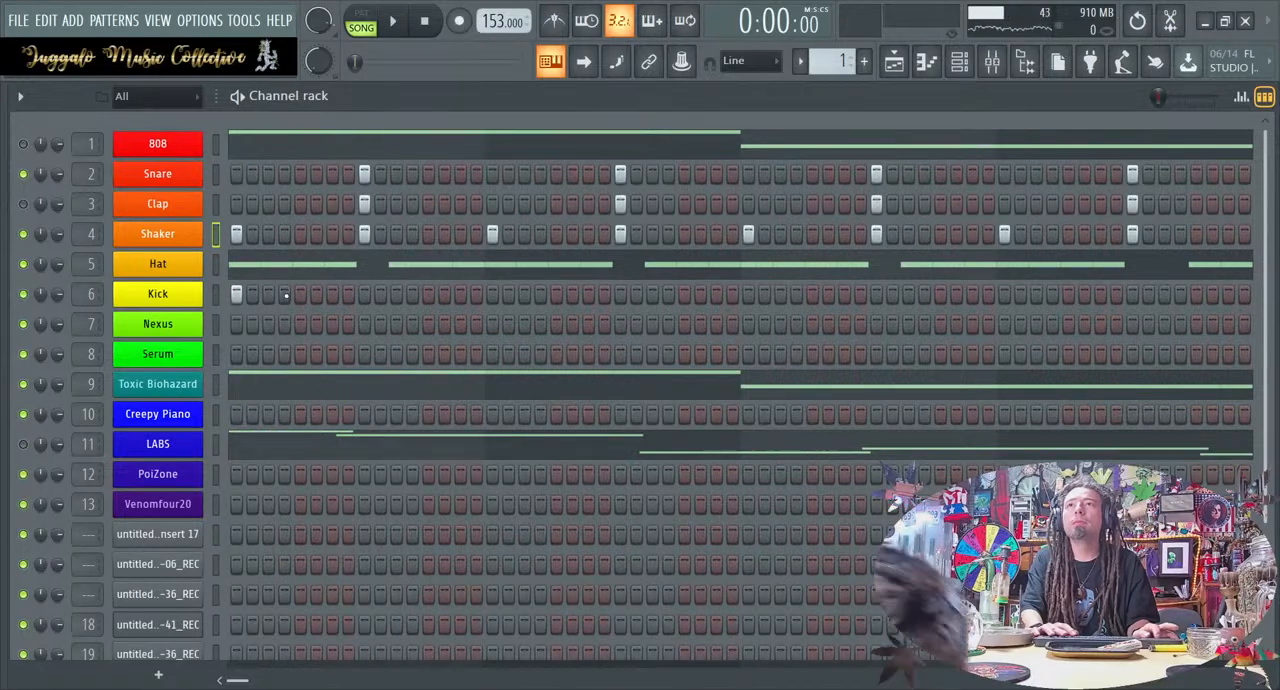
# Try a second Kick hit on step 3 and on step 2, remove both, and replay the loop
pyautogui.click(266, 293)
pyautogui.press('space')
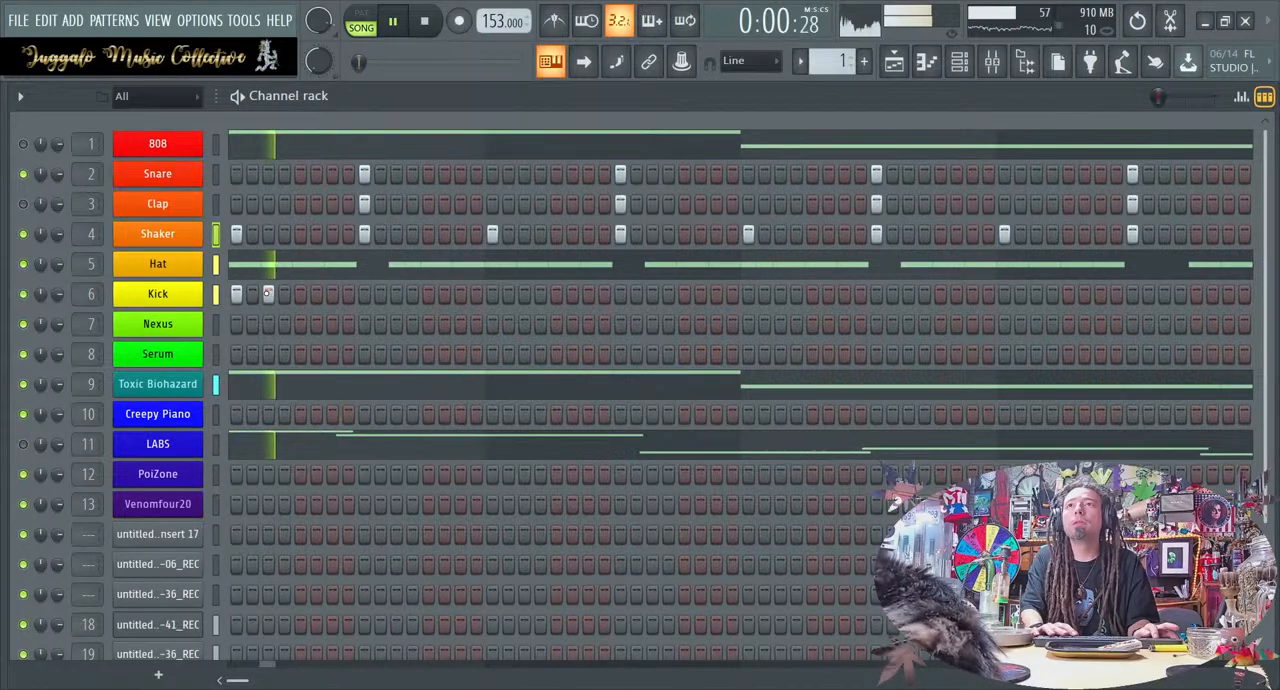
pyautogui.click(252, 293)
pyautogui.press('space')
pyautogui.rightClick(263, 293)
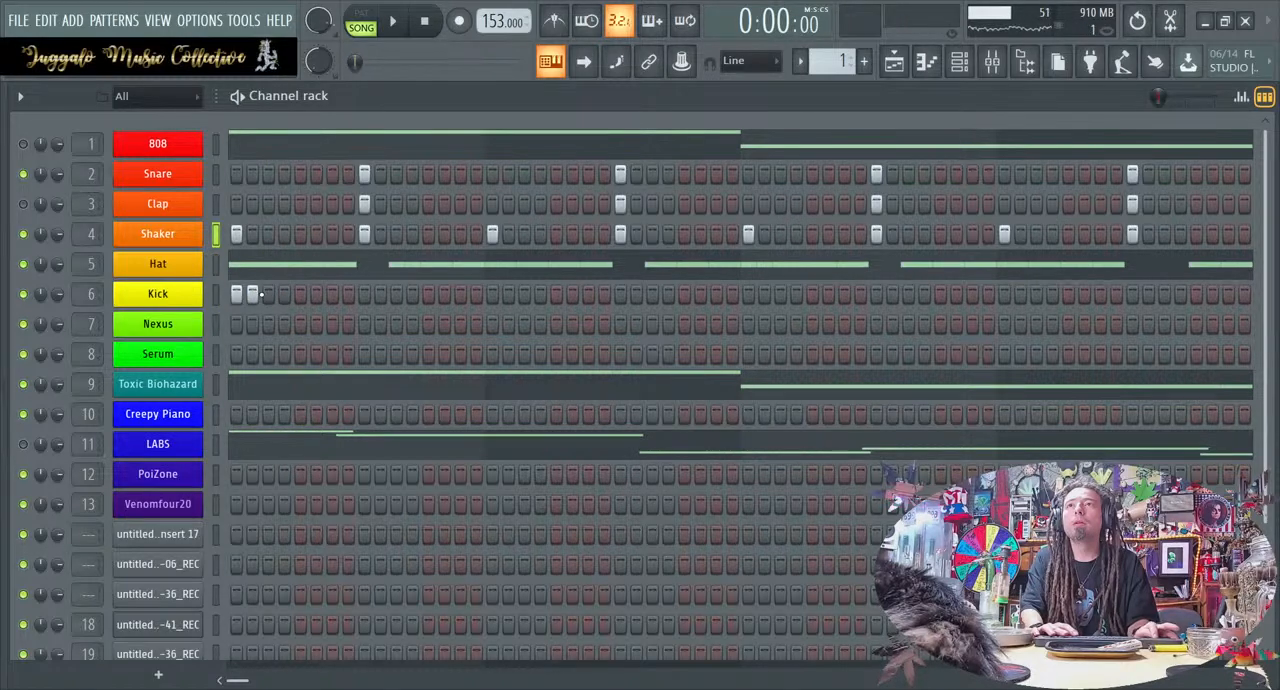
pyautogui.rightClick(254, 294)
pyautogui.press('space')
# Add Kick hits on steps 3, 5 and 7, playing the loop between additions to check the rhythm
pyautogui.press('space')
pyautogui.click(268, 294)
pyautogui.press('space')
pyautogui.click(300, 294)
pyautogui.press('space')
pyautogui.click(332, 294)
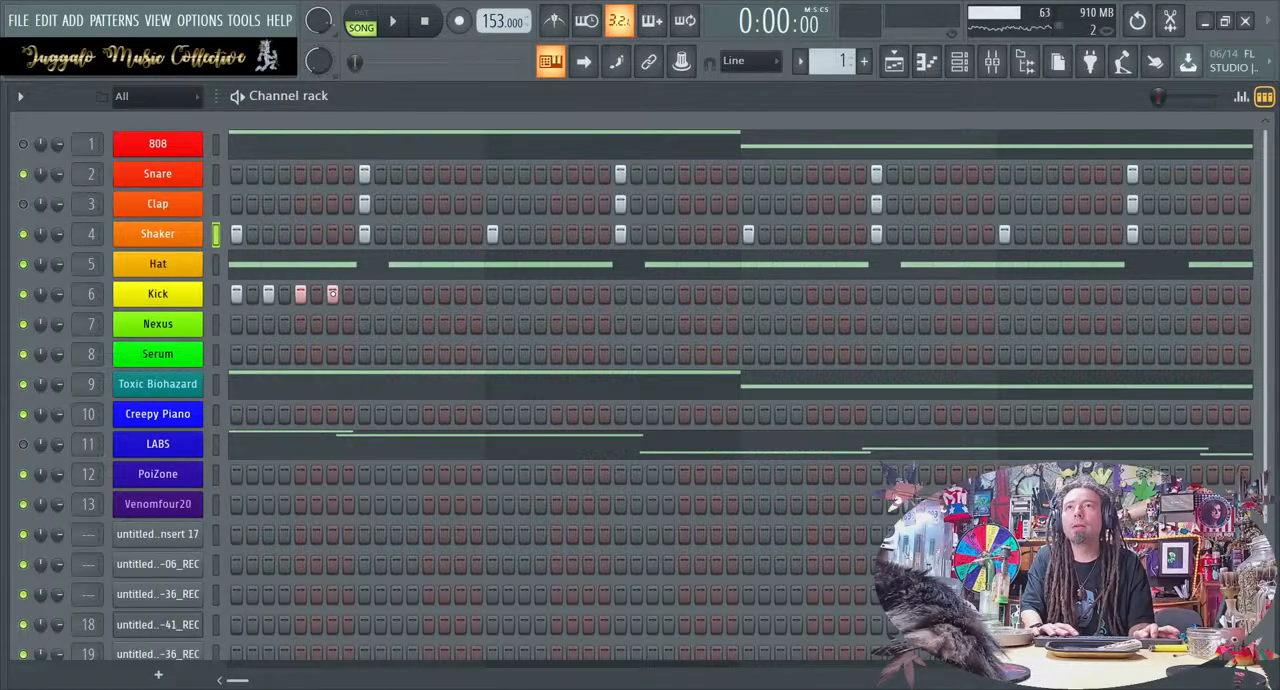
pyautogui.press('space')
# Add Kick hits on steps 11 and 13 while playing the loop, and stop playback
pyautogui.press('space')
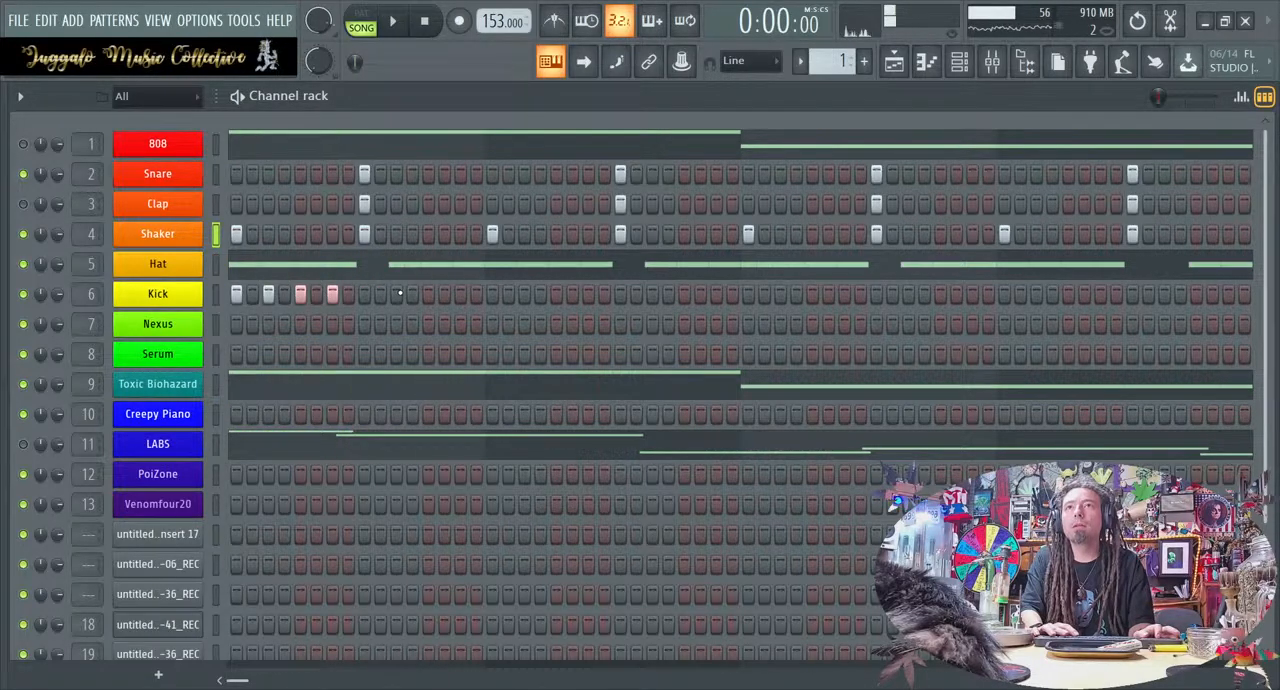
pyautogui.click(396, 294)
pyautogui.press('space')
pyautogui.click(427, 294)
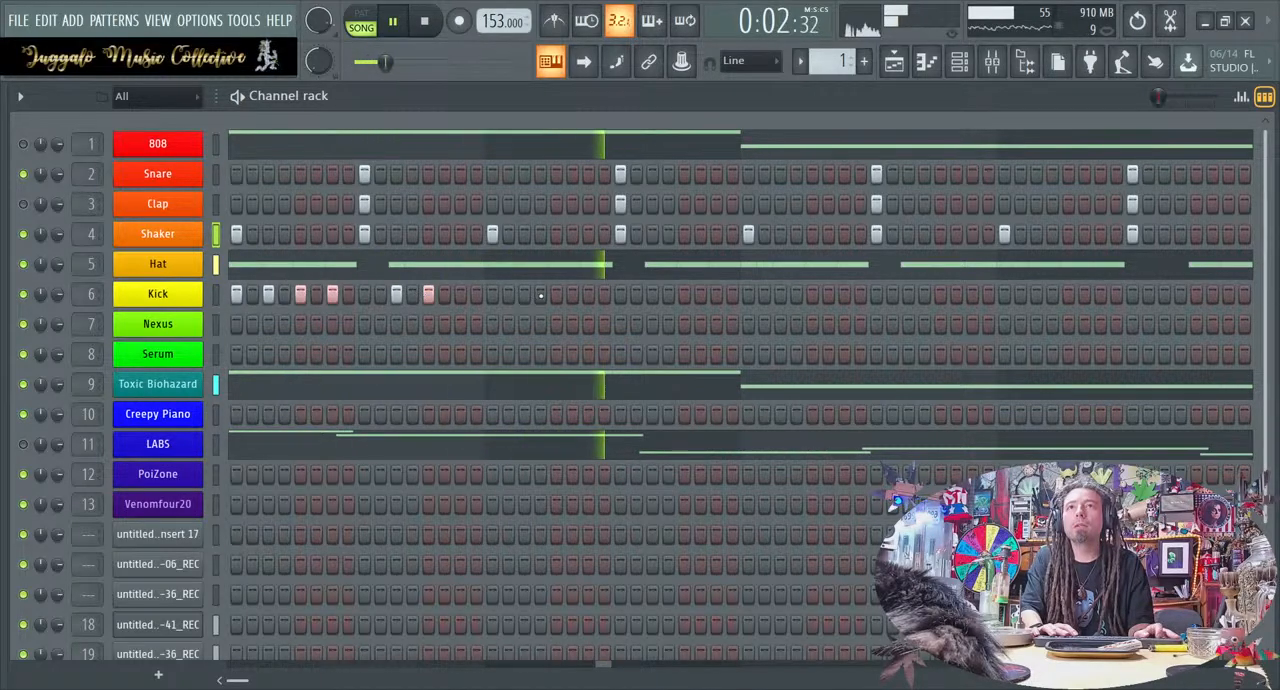
pyautogui.press('space')
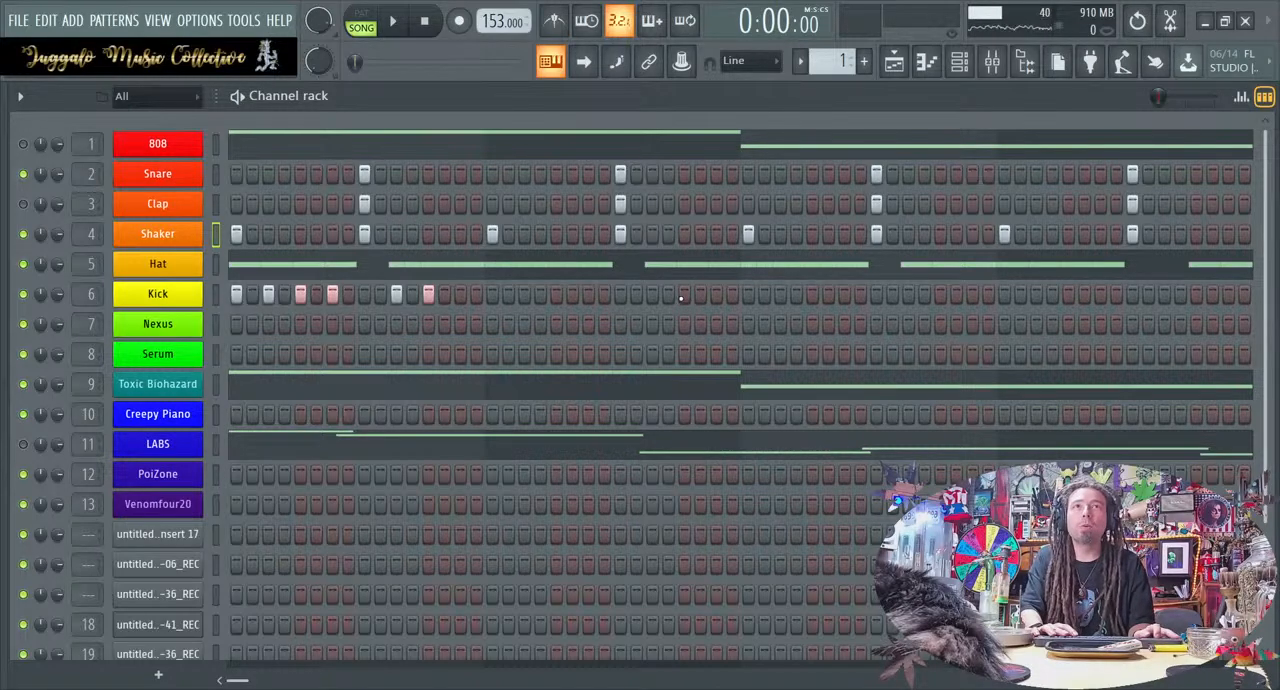
# Add Kick hits on steps 32 and 33 and play the loop to hear them
pyautogui.click(727, 295)
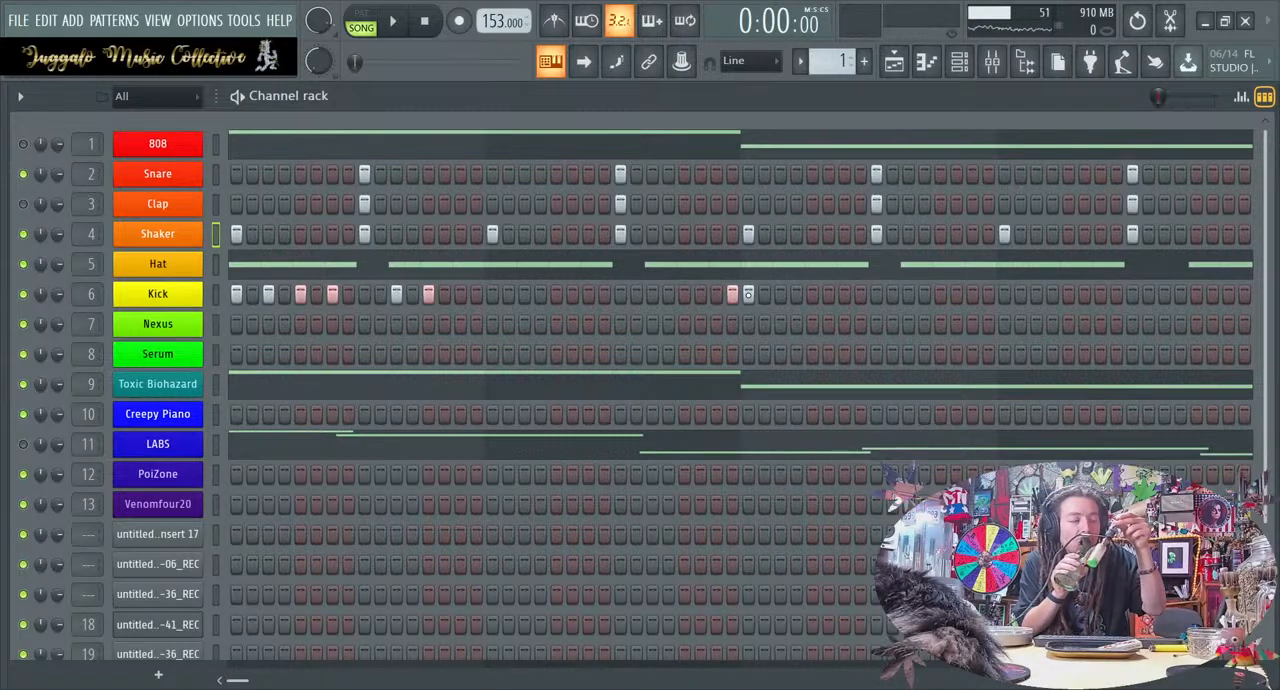
pyautogui.press('space')
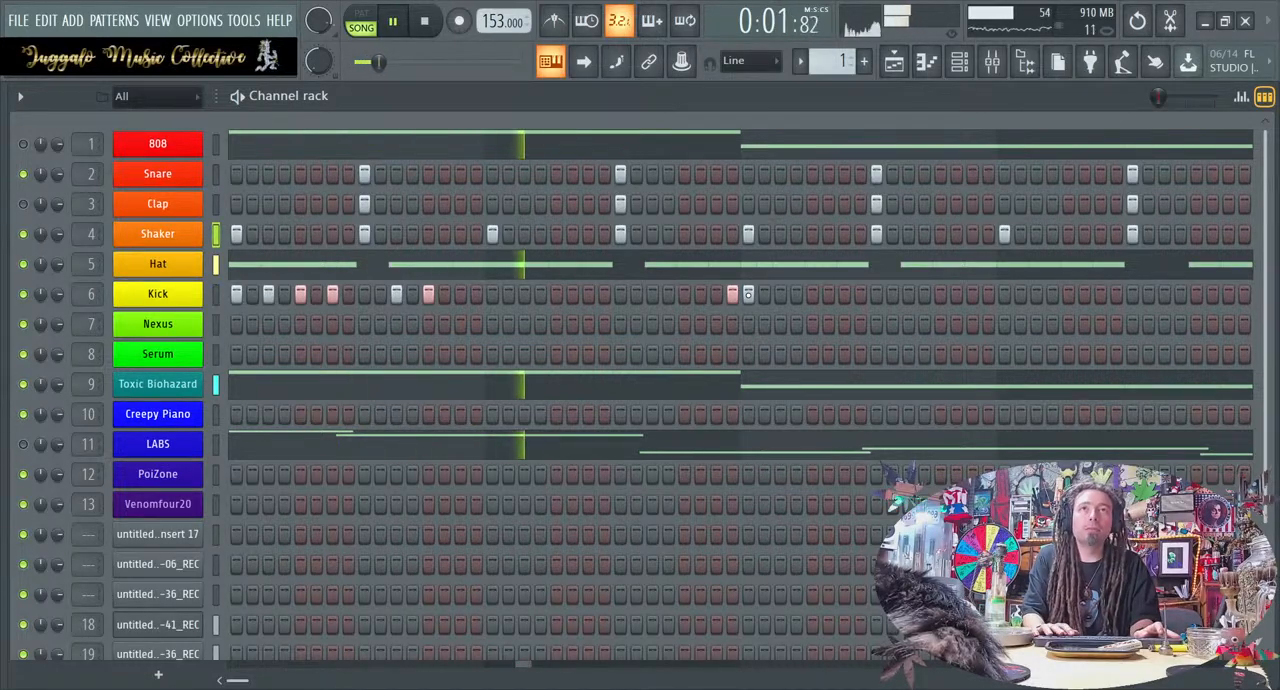
pyautogui.press('space')
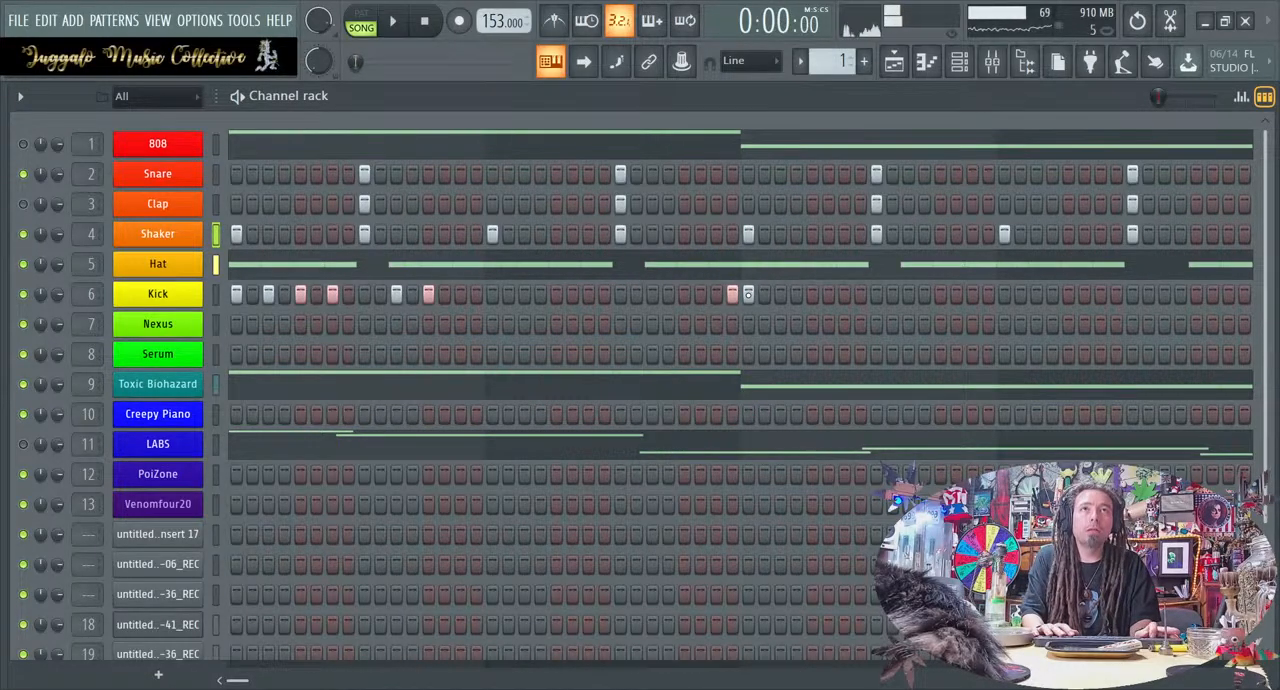
# Try an extra Kick hit on step 30 during playback and remove it again
pyautogui.click(701, 293)
pyautogui.press('space')
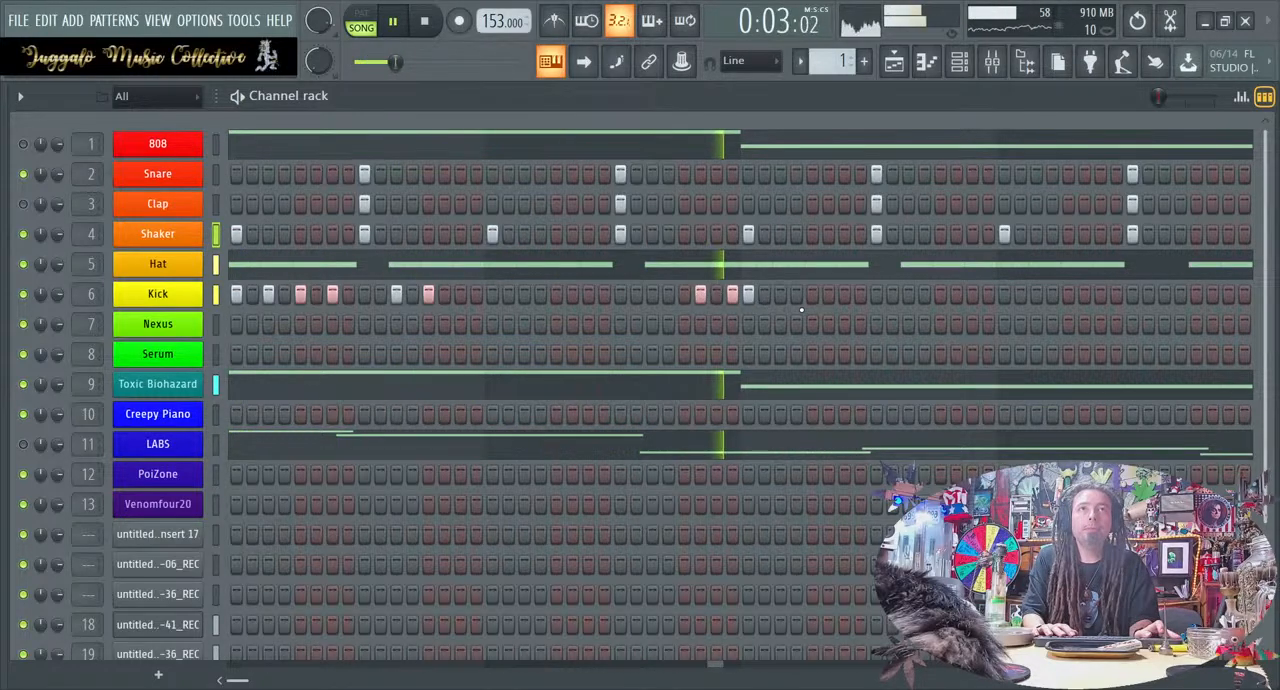
pyautogui.press('space')
pyautogui.click(700, 293)
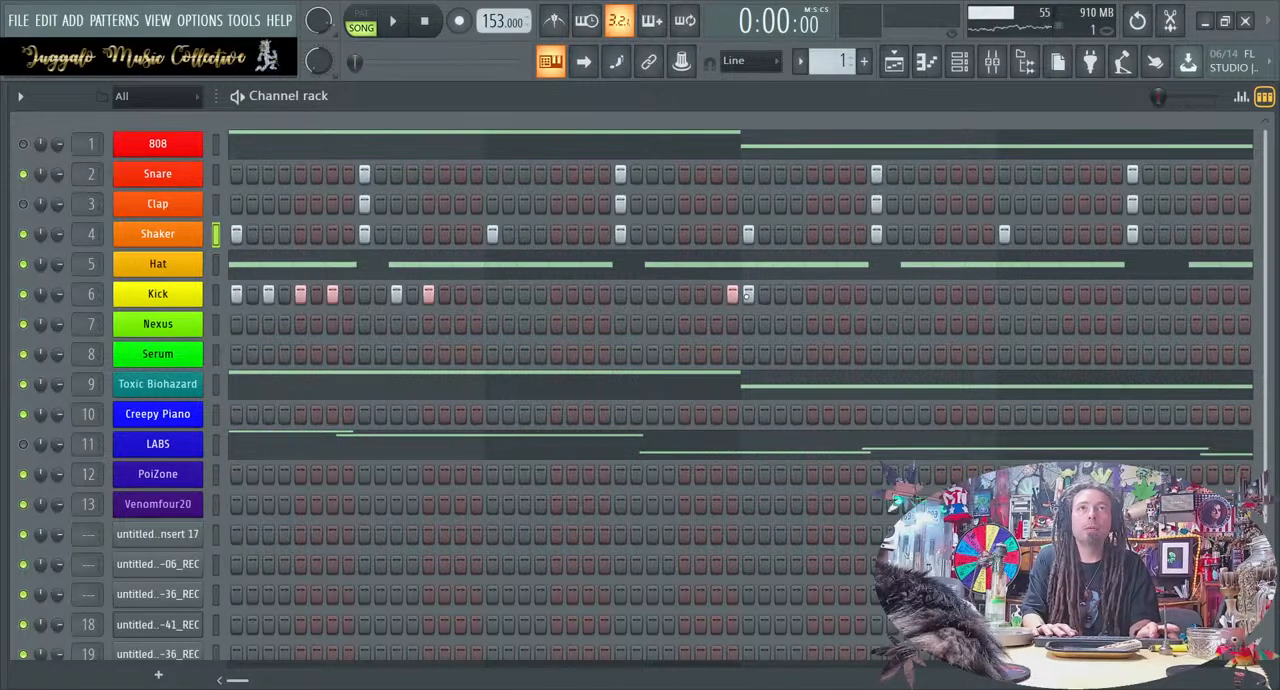
# Add Kick hits on steps 35, 37 and 39 while the loop plays, and stop playback
pyautogui.press('space')
pyautogui.click(780, 293)
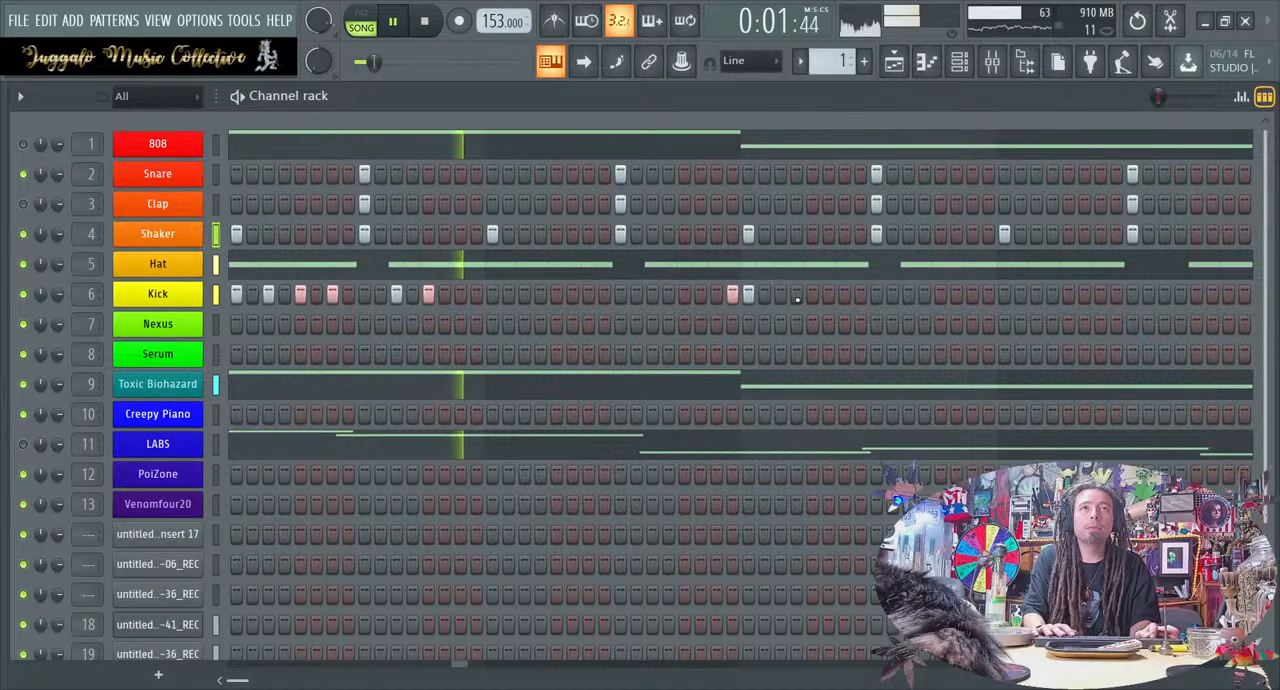
pyautogui.click(813, 293)
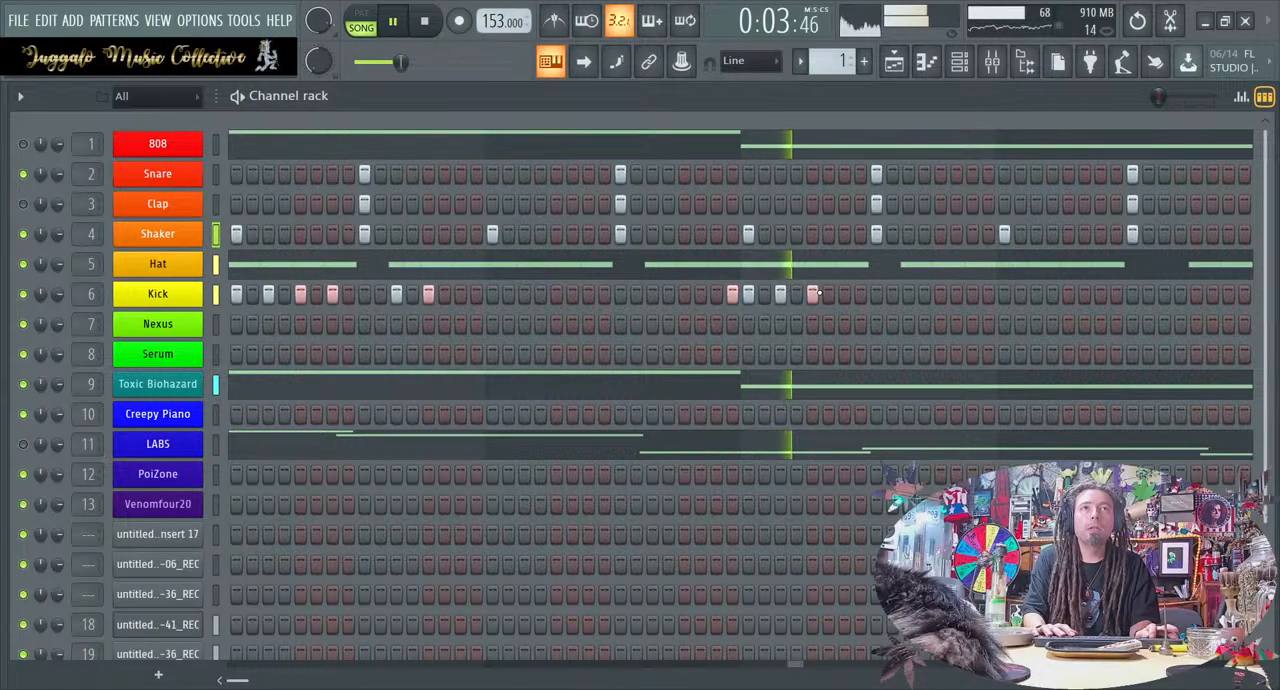
pyautogui.click(844, 293)
pyautogui.press('space')
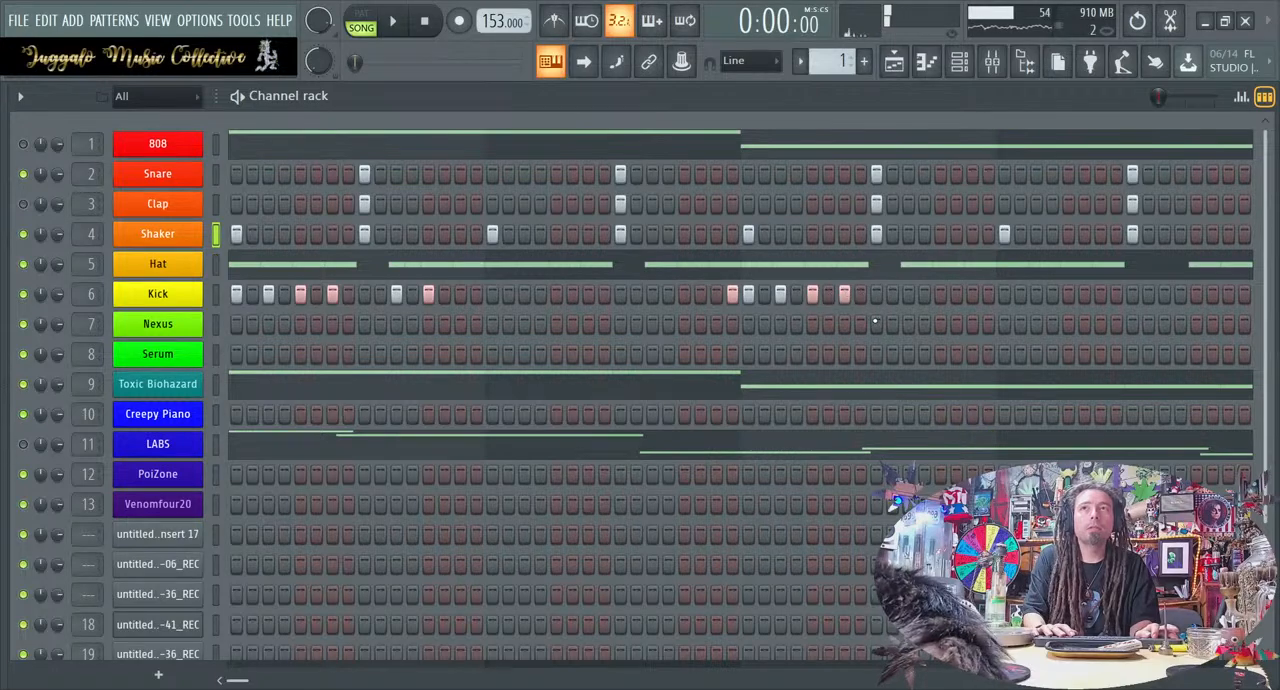
# Add Kick hits on steps 40, 41, 43, 45 and 47, clear the one on step 32, and audition the loop
pyautogui.moveTo(860, 294); pyautogui.dragTo(876, 294)
pyautogui.press('space')
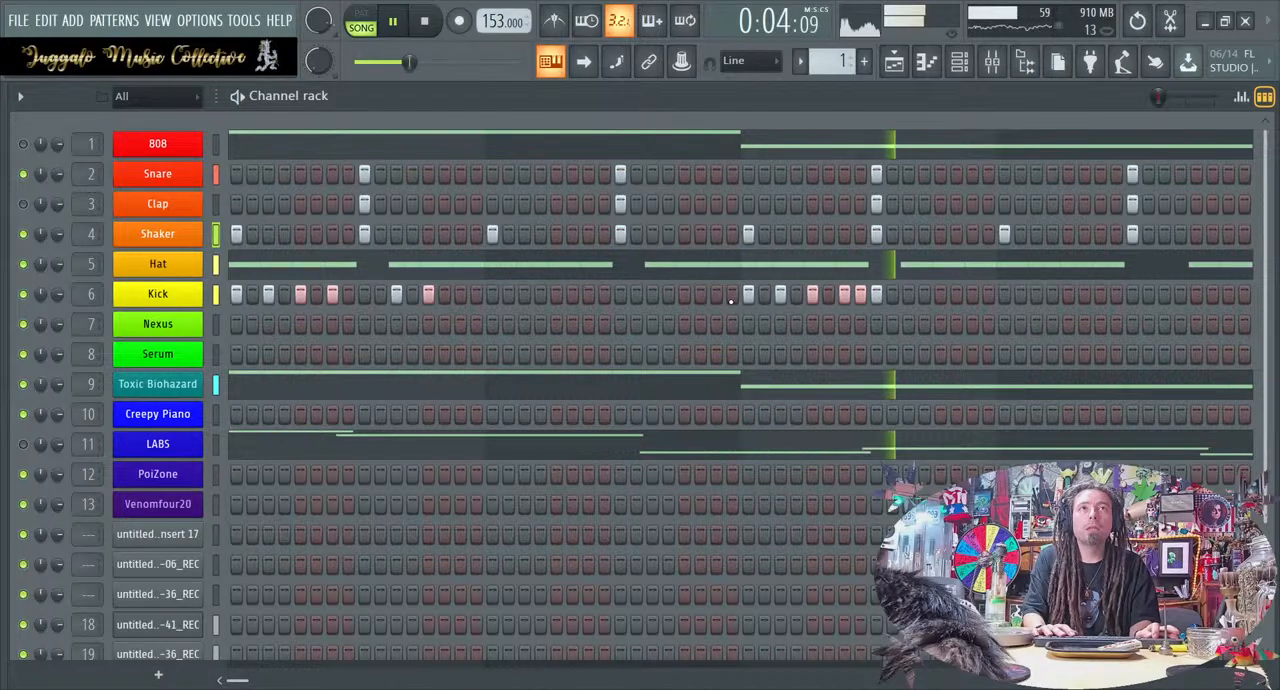
pyautogui.click(908, 294)
pyautogui.click(940, 294)
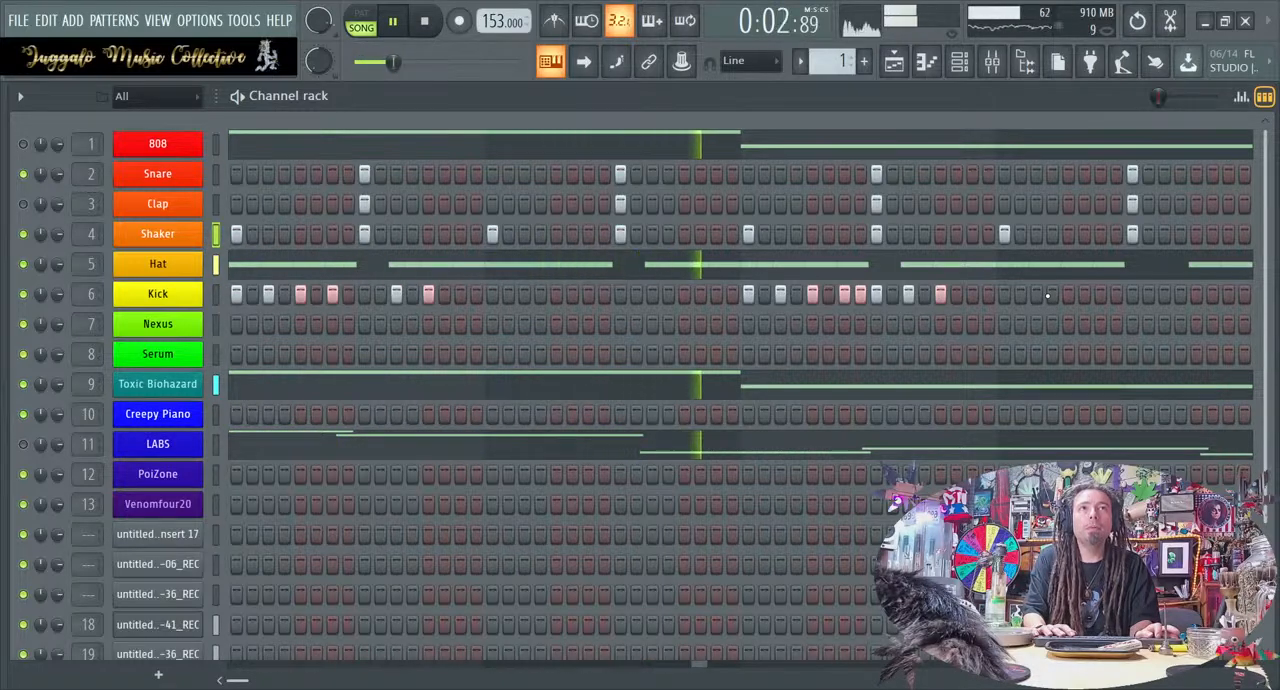
pyautogui.press('space')
pyautogui.click(972, 294)
pyautogui.press('space')
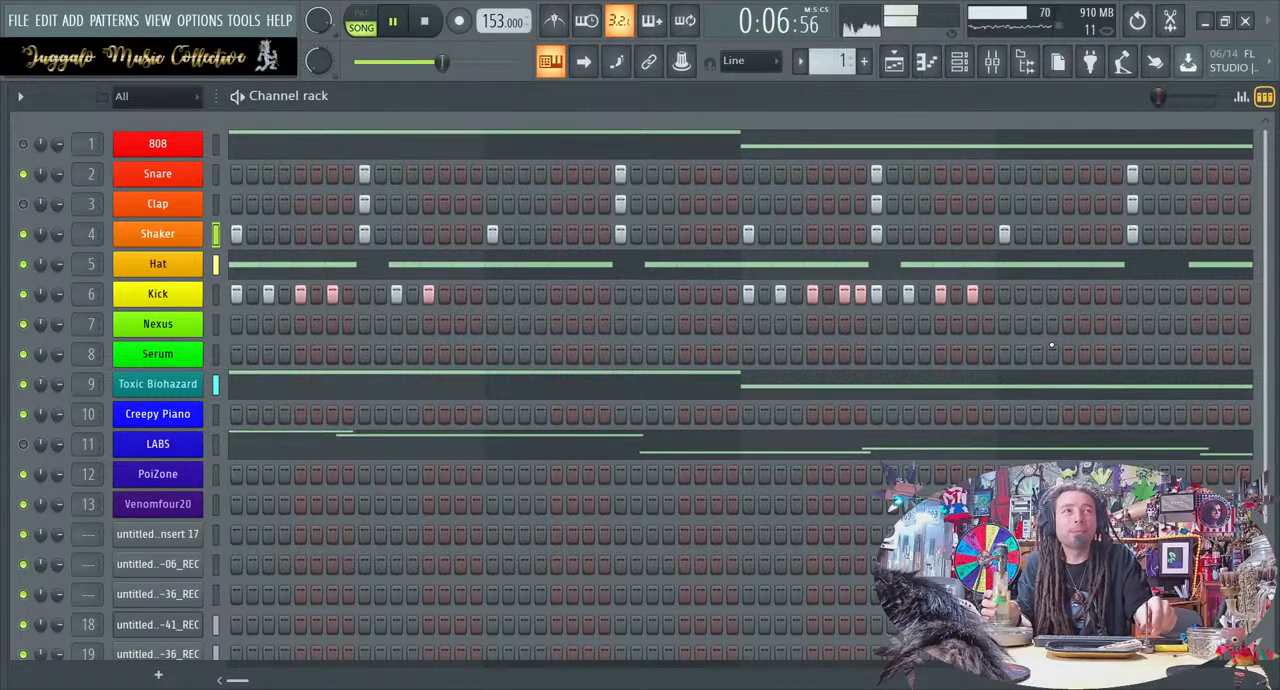
pyautogui.press('space')
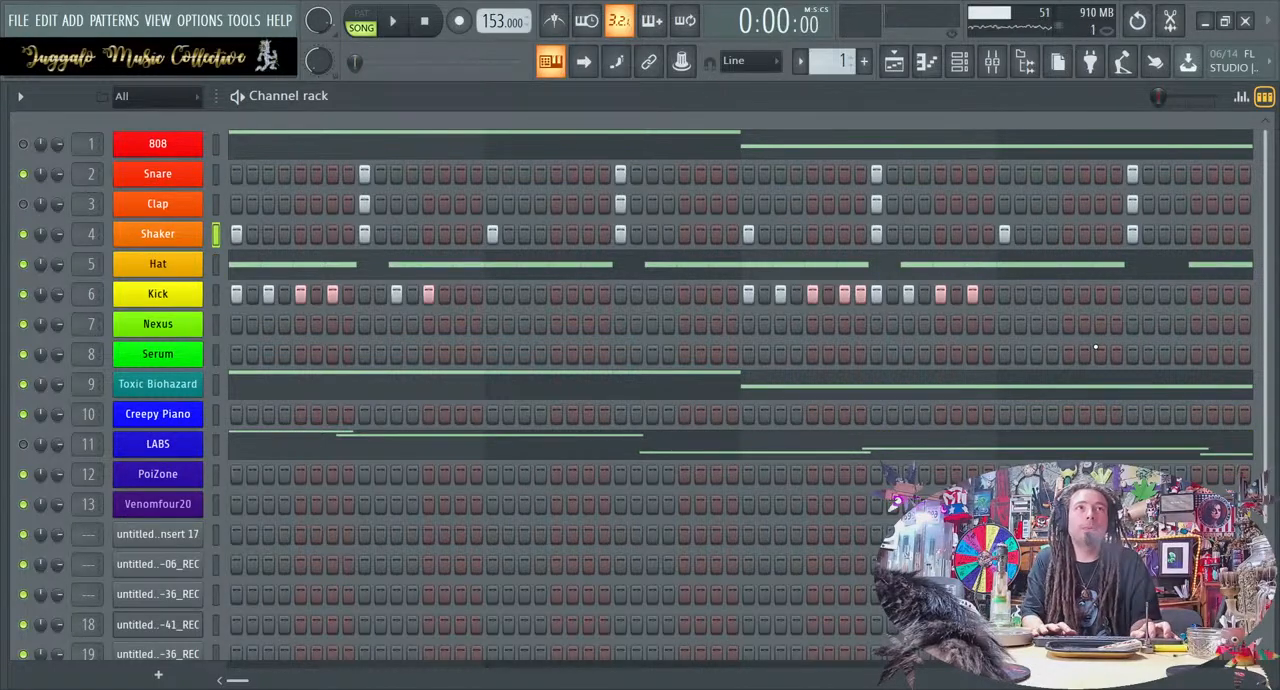
# Add Kick hits on steps 53, 57, 59, 60 and 61, and play the loop through them
pyautogui.click(1068, 294)
pyautogui.click(1132, 294)
pyautogui.click(1164, 294)
pyautogui.click(1180, 294)
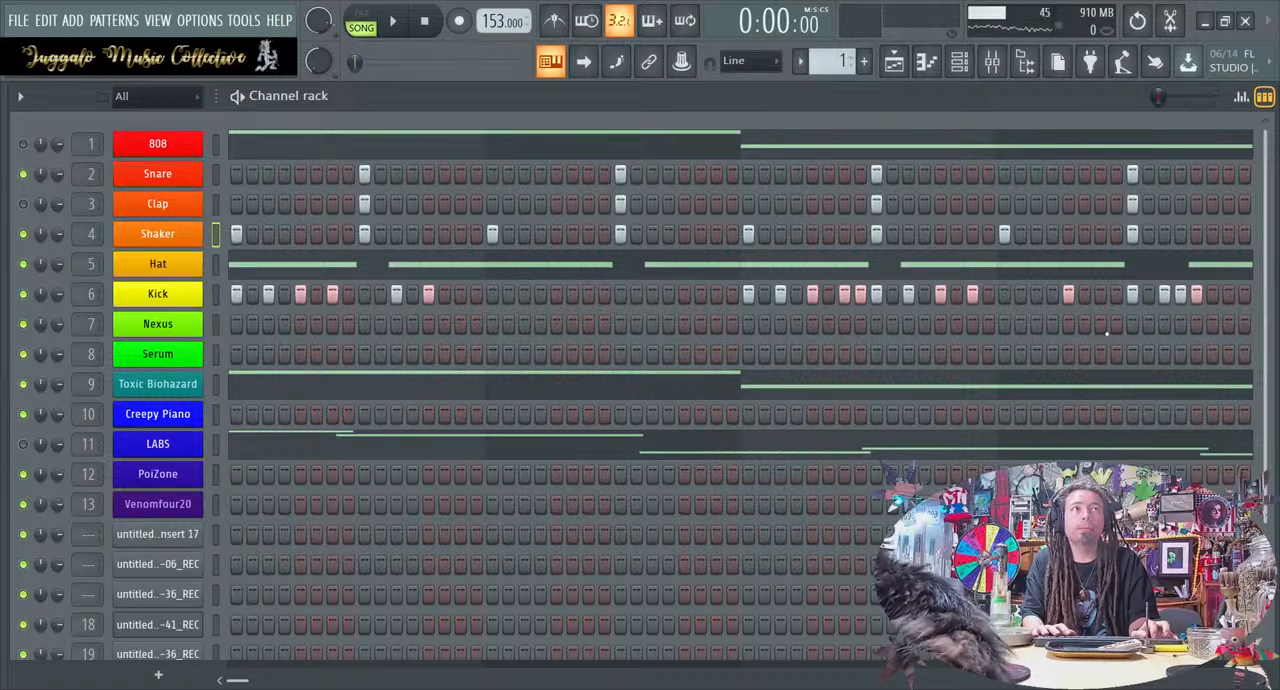
pyautogui.moveTo(235, 682); pyautogui.dragTo(957, 682)
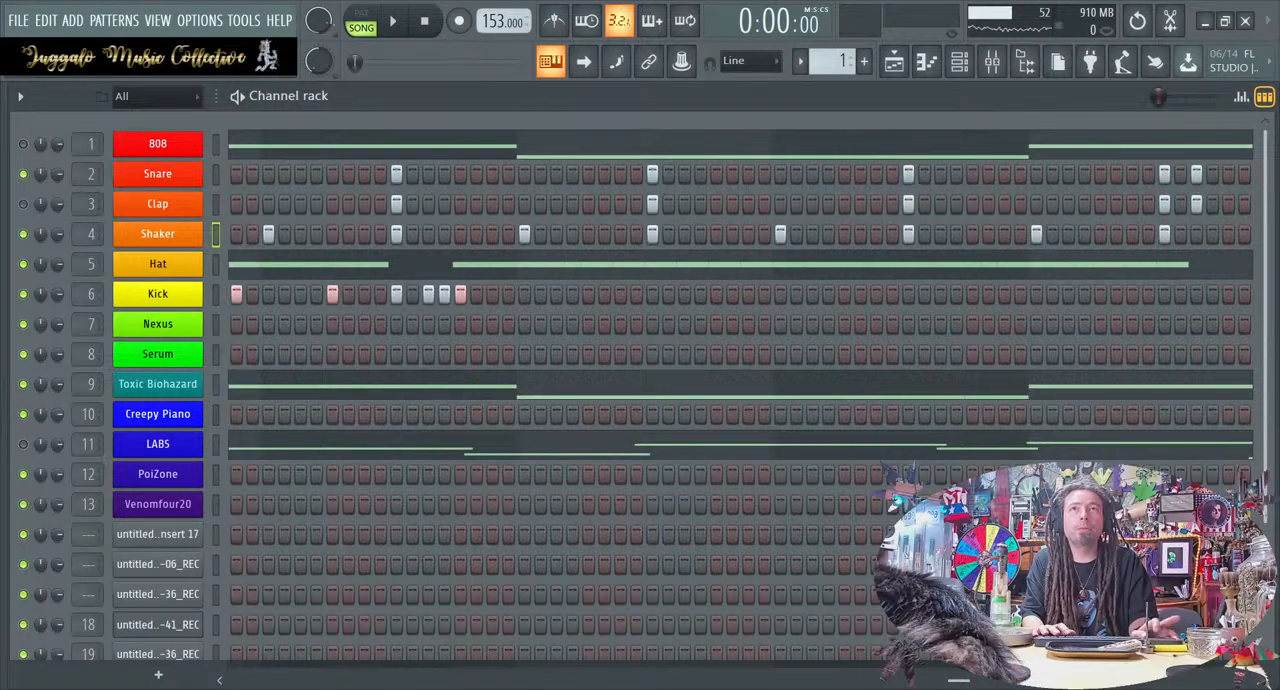
pyautogui.press('space')
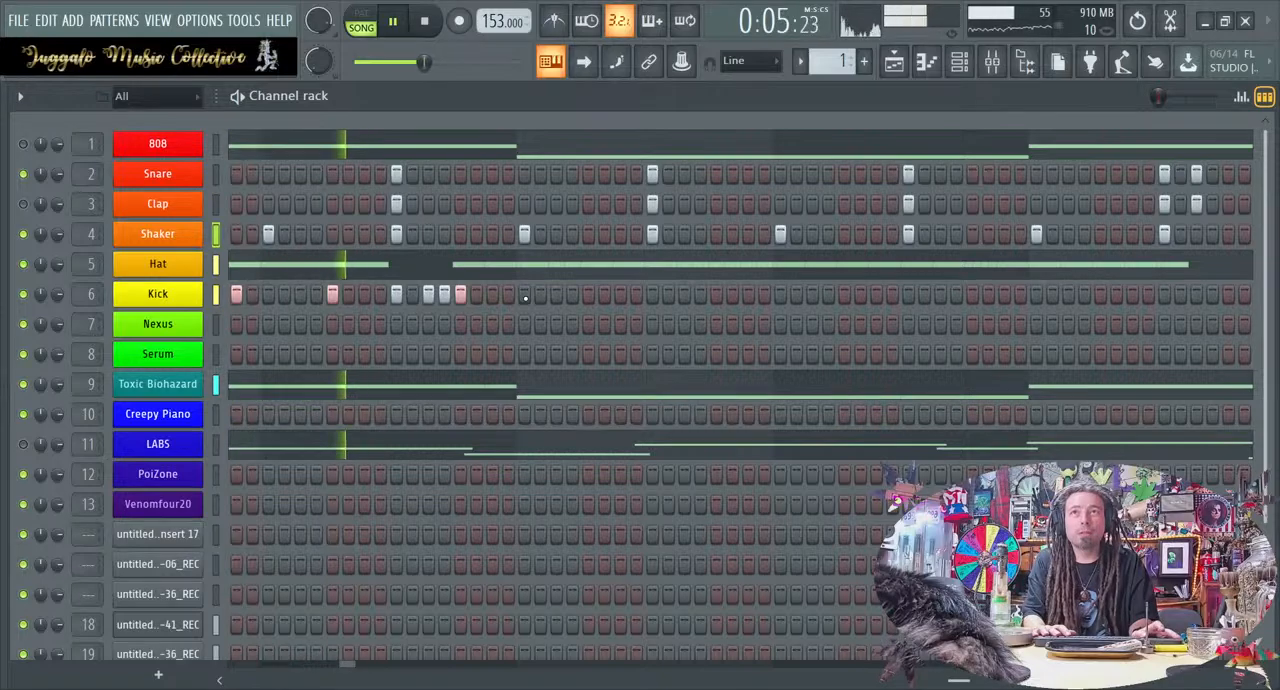
pyautogui.press('space')
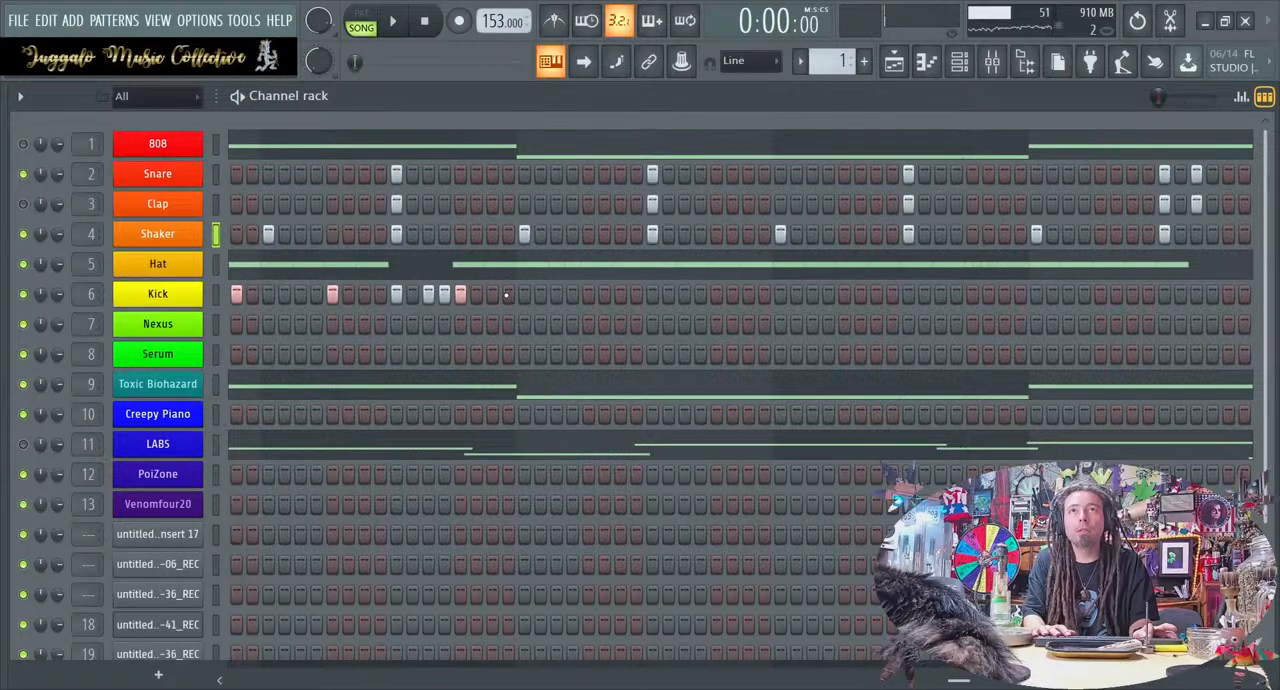
# Add Kick hits on steps 65, 67, 69, 70, 72 and 73, and audition the loop
pyautogui.click(556, 293)
pyautogui.click(604, 293)
pyautogui.click(588, 293)
pyautogui.click(637, 294)
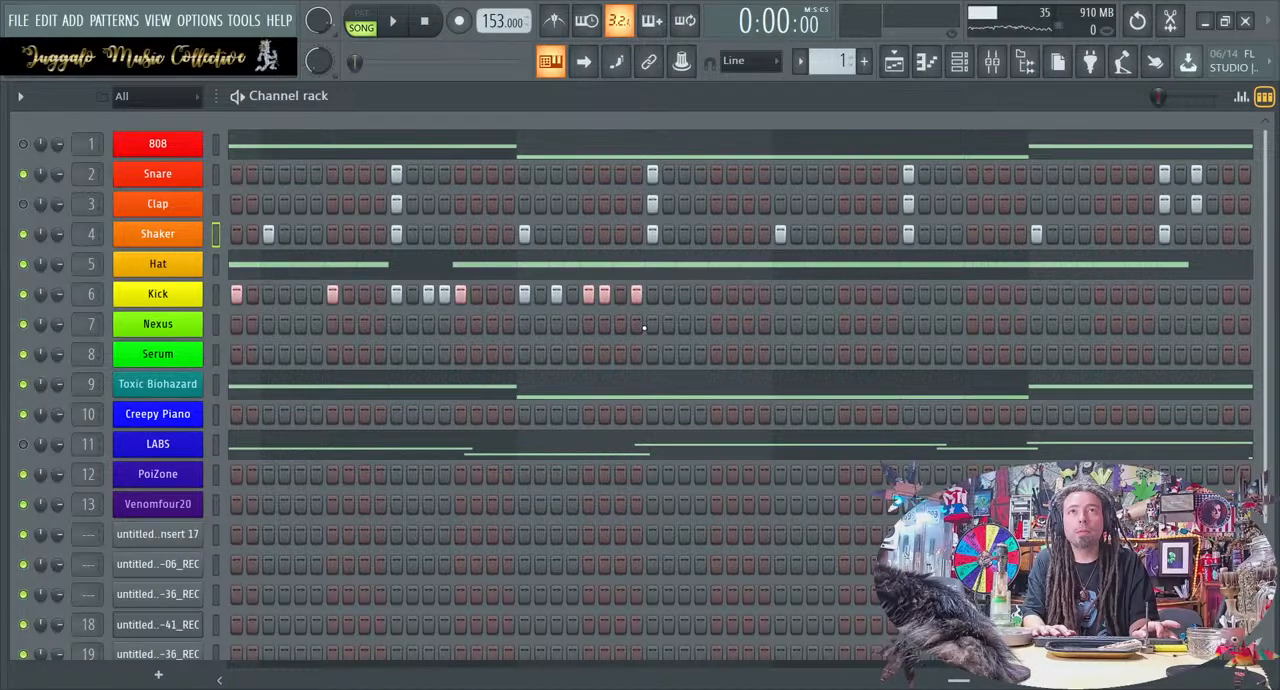
pyautogui.click(653, 295)
pyautogui.press('space')
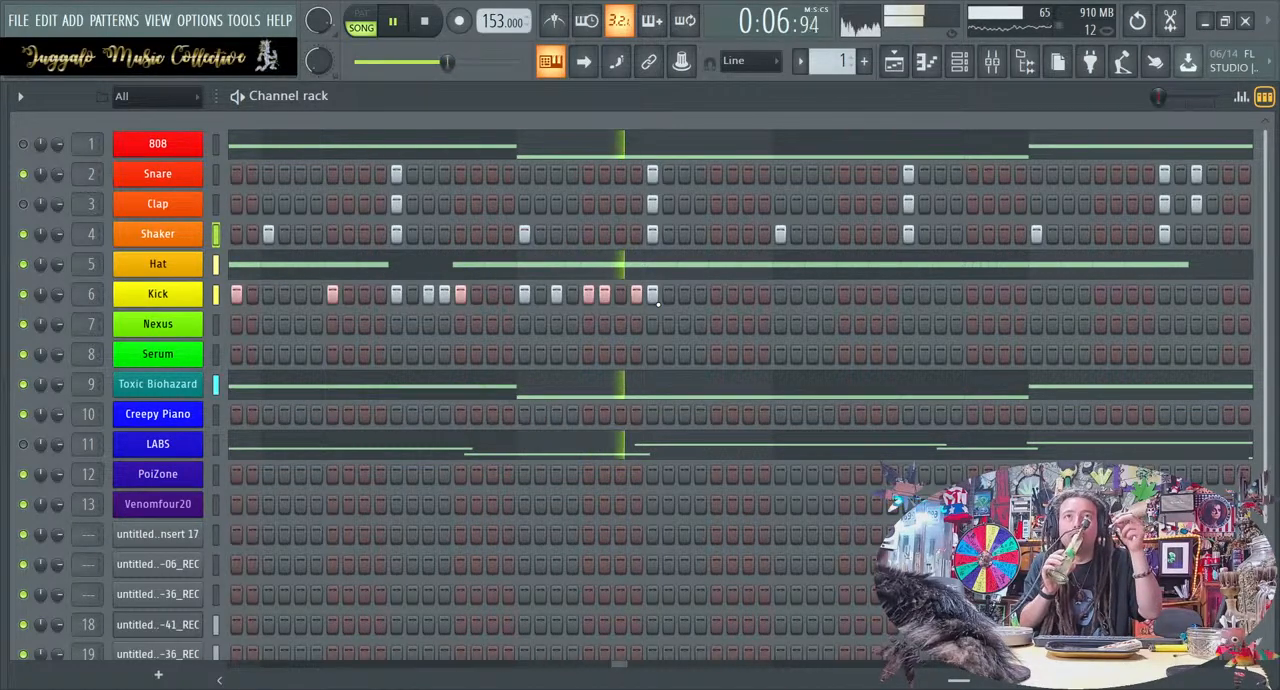
pyautogui.press('space')
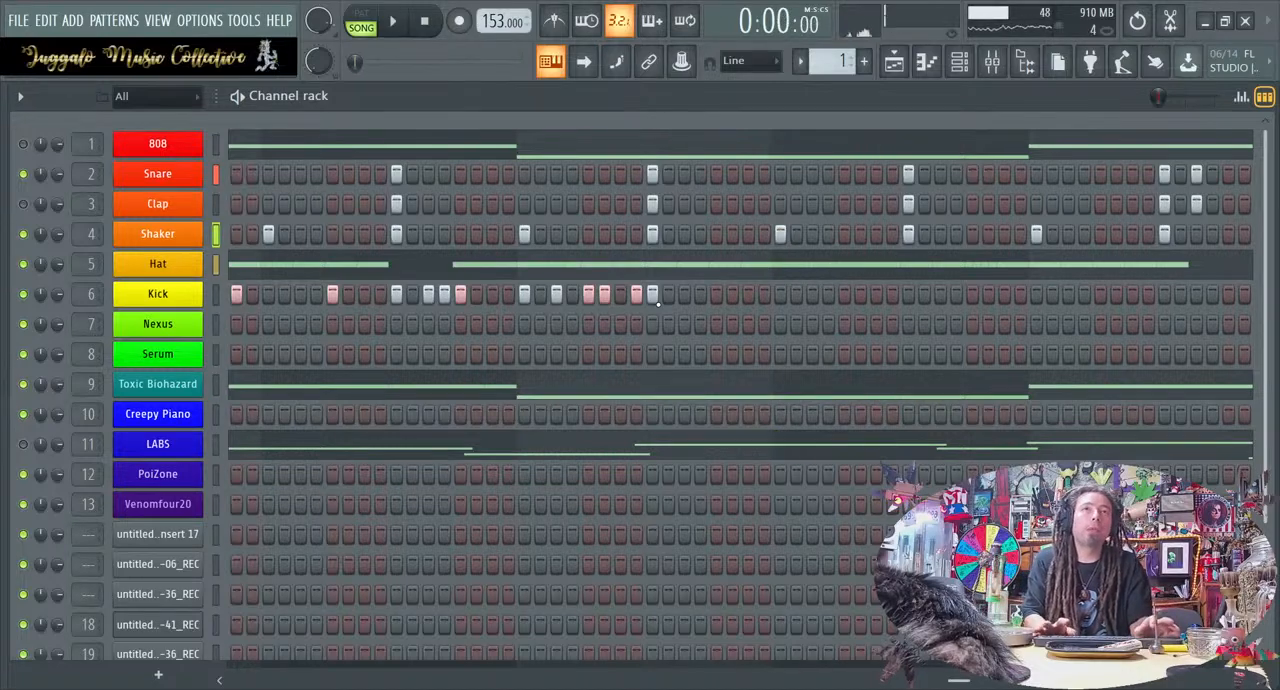
# Add Kick hits on steps 77, 80 and 81, and audition the loop twice
pyautogui.click(716, 294)
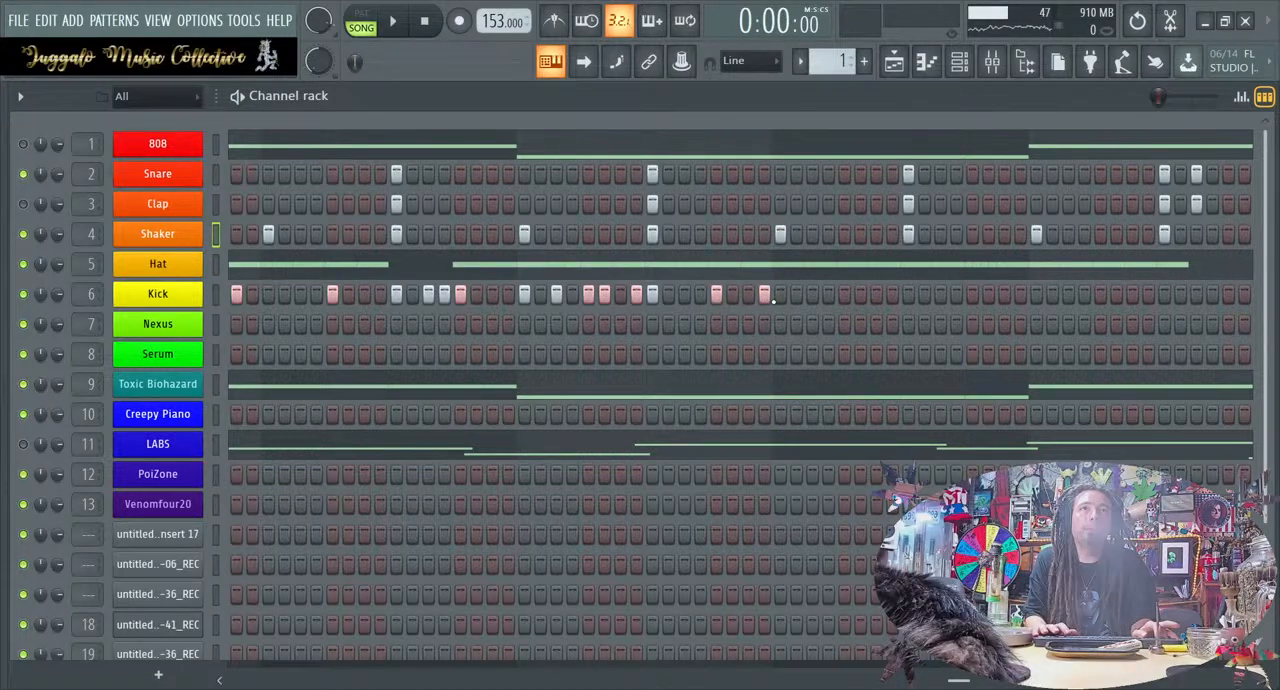
pyautogui.click(764, 294)
pyautogui.click(780, 294)
pyautogui.press('space')
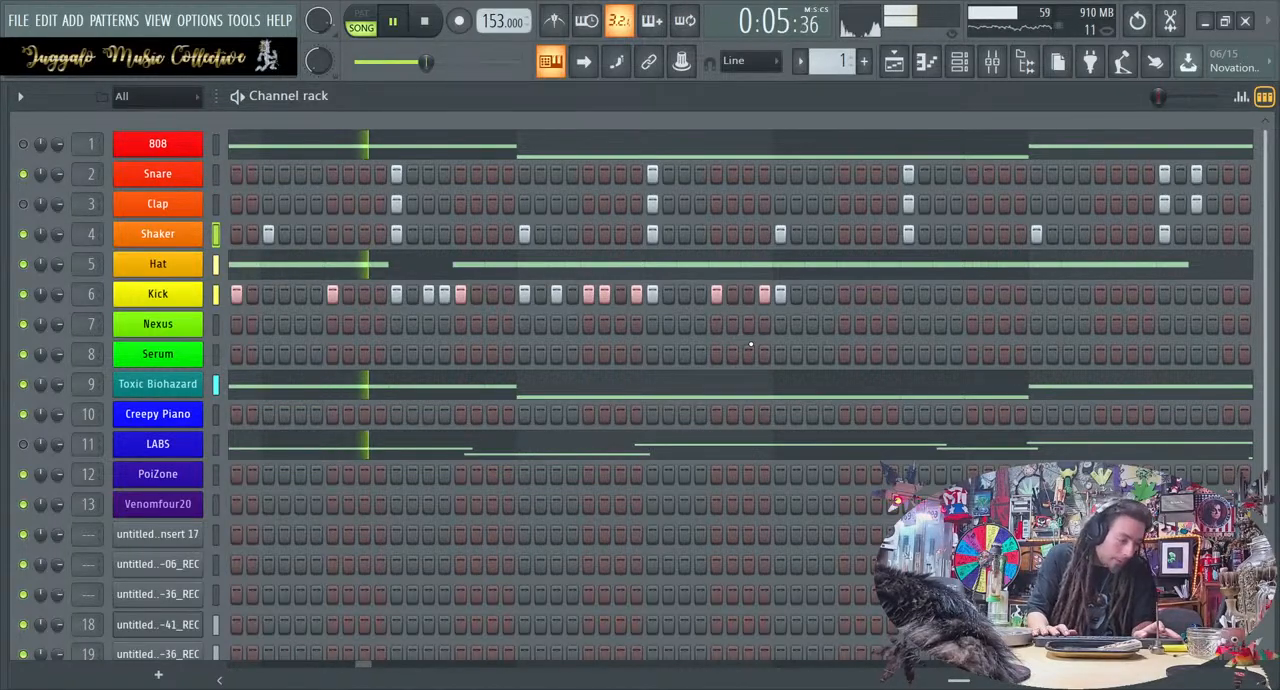
pyautogui.press('space')
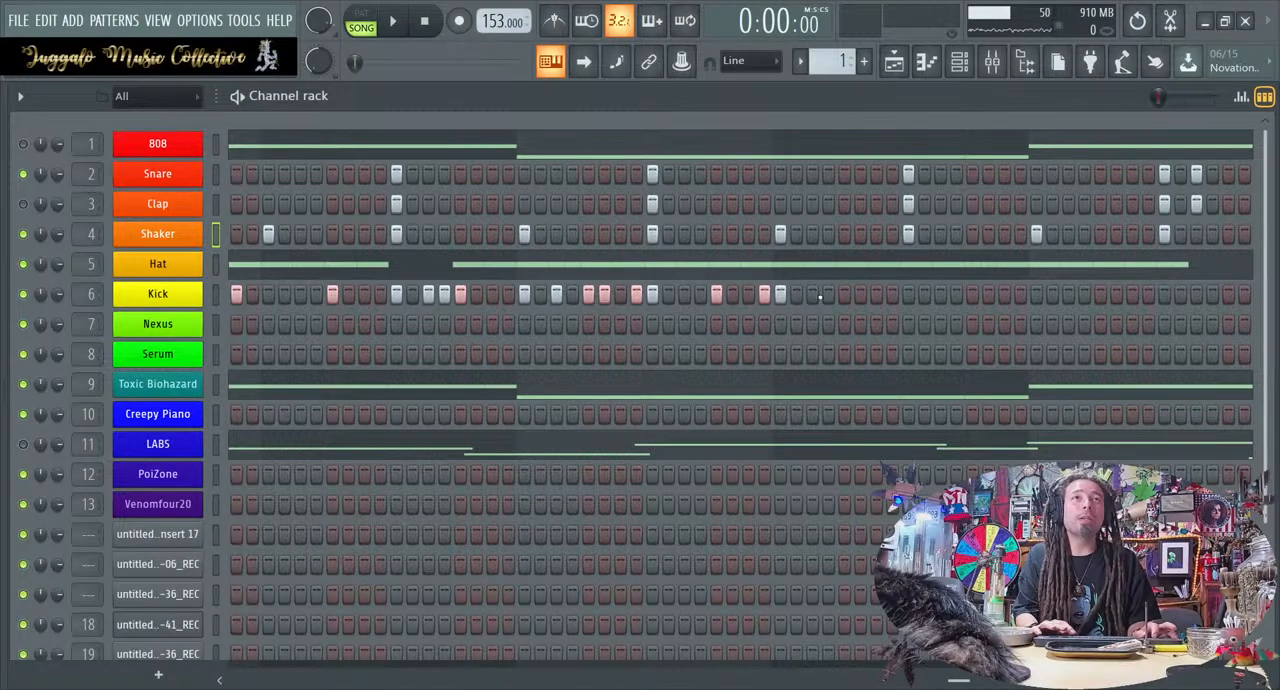
pyautogui.press('space')
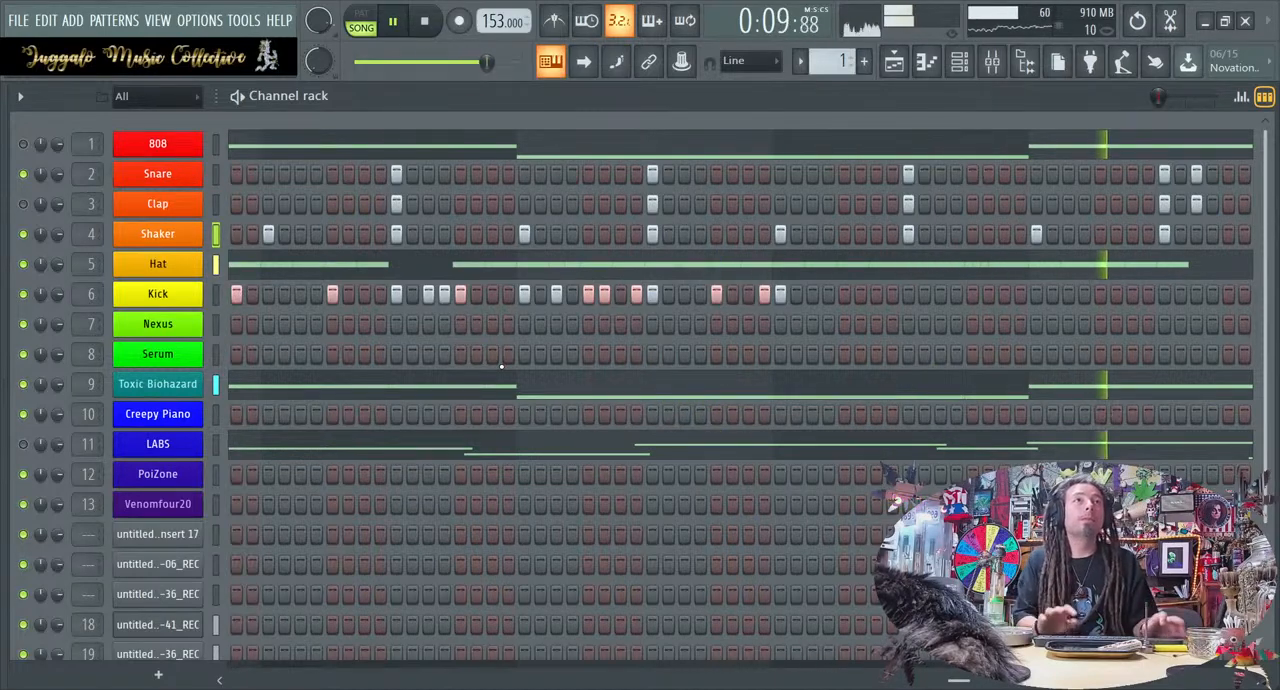
pyautogui.press('space')
# Add Kick hits on steps 89, 91, 93, 95, 96 and 97, and play the loop through them
pyautogui.click(908, 294)
pyautogui.click(940, 294)
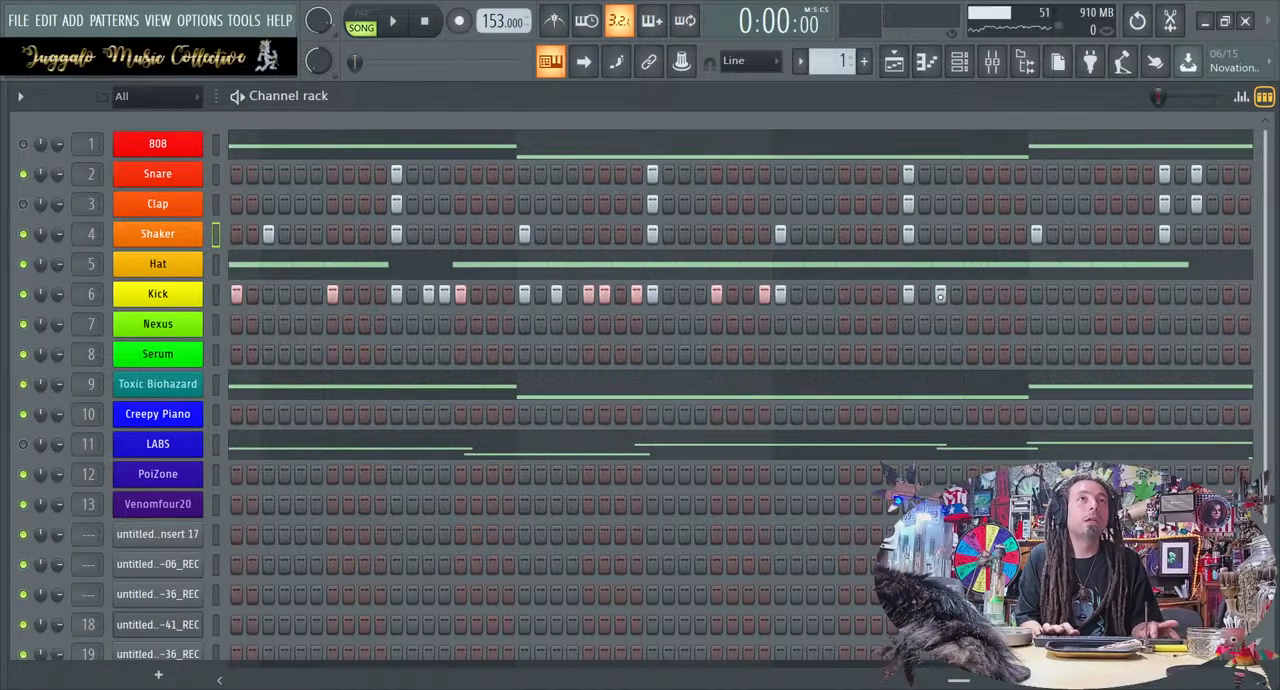
pyautogui.click(972, 294)
pyautogui.click(1004, 294)
pyautogui.click(1020, 294)
pyautogui.click(1036, 294)
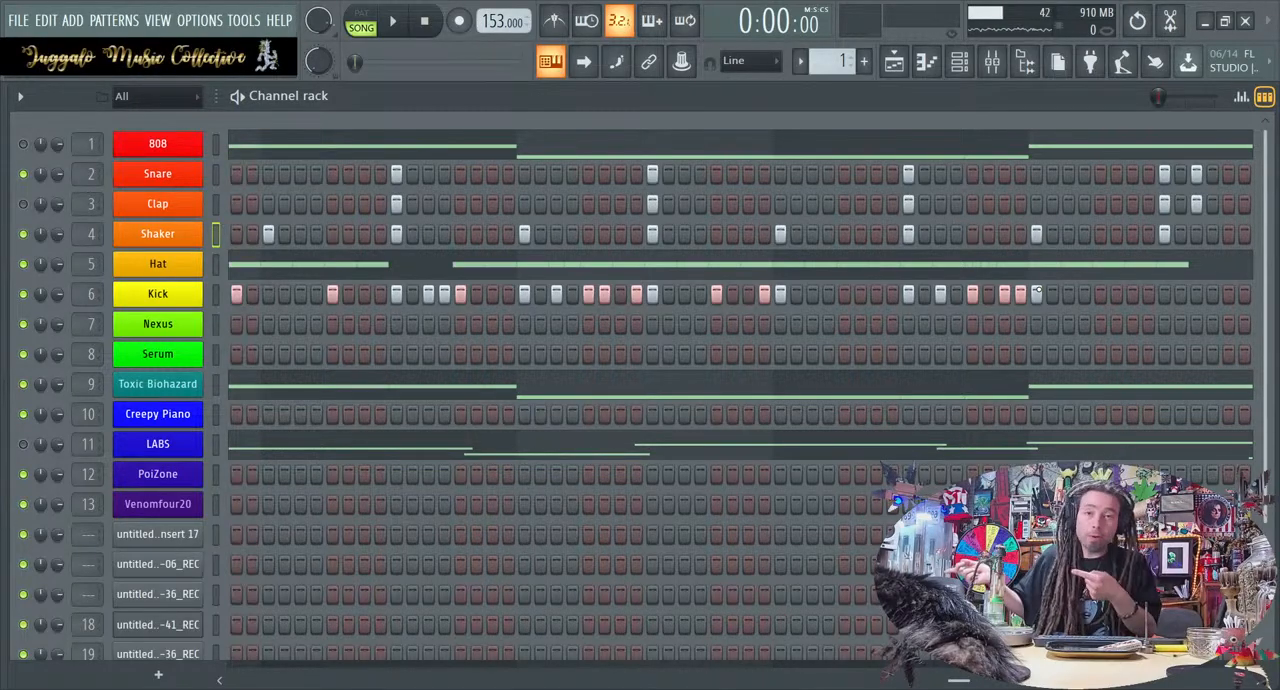
pyautogui.press('space')
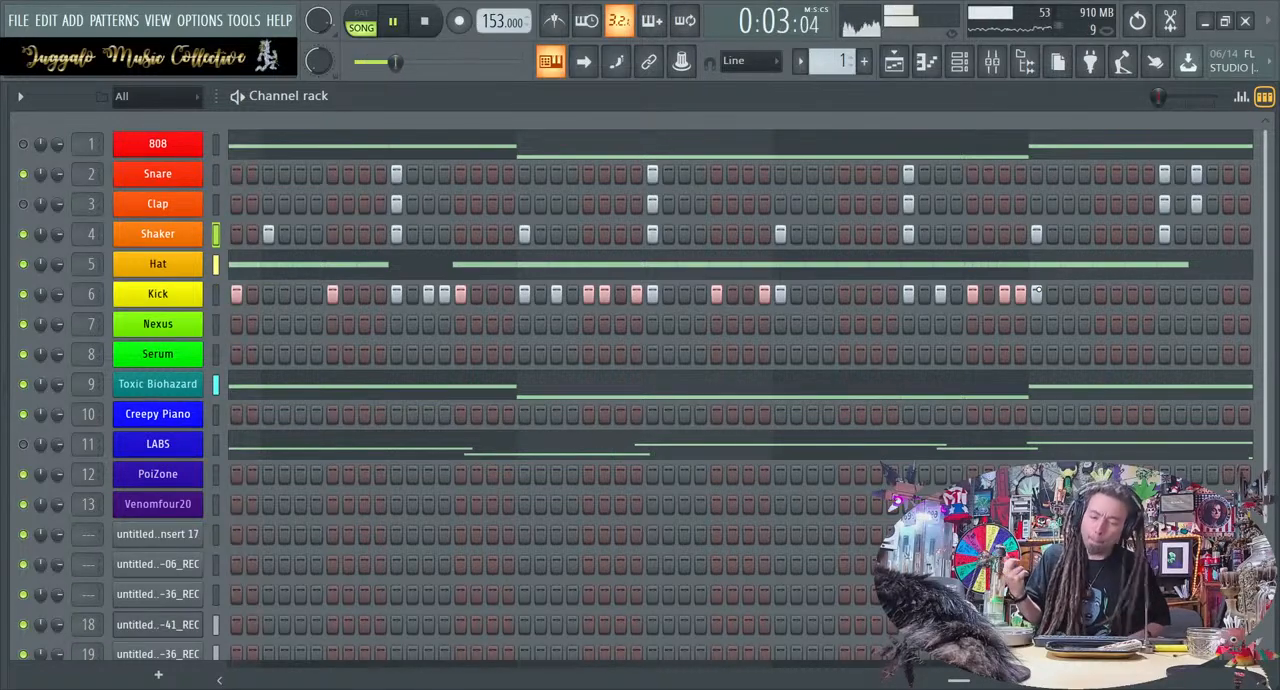
pyautogui.press('space')
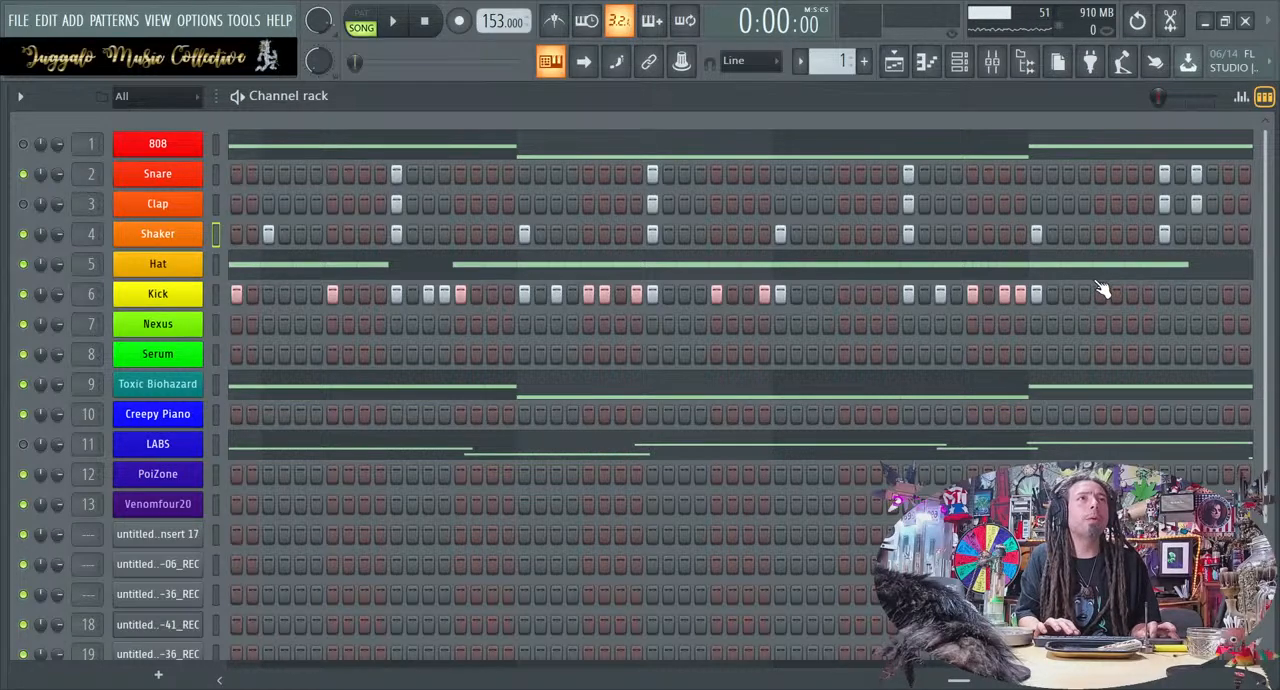
# Add Kick hits on steps 105, 107 and 110 to 113 in the second-to-last bar and the start of the last
pyautogui.scroll(-1, 1111, 286)
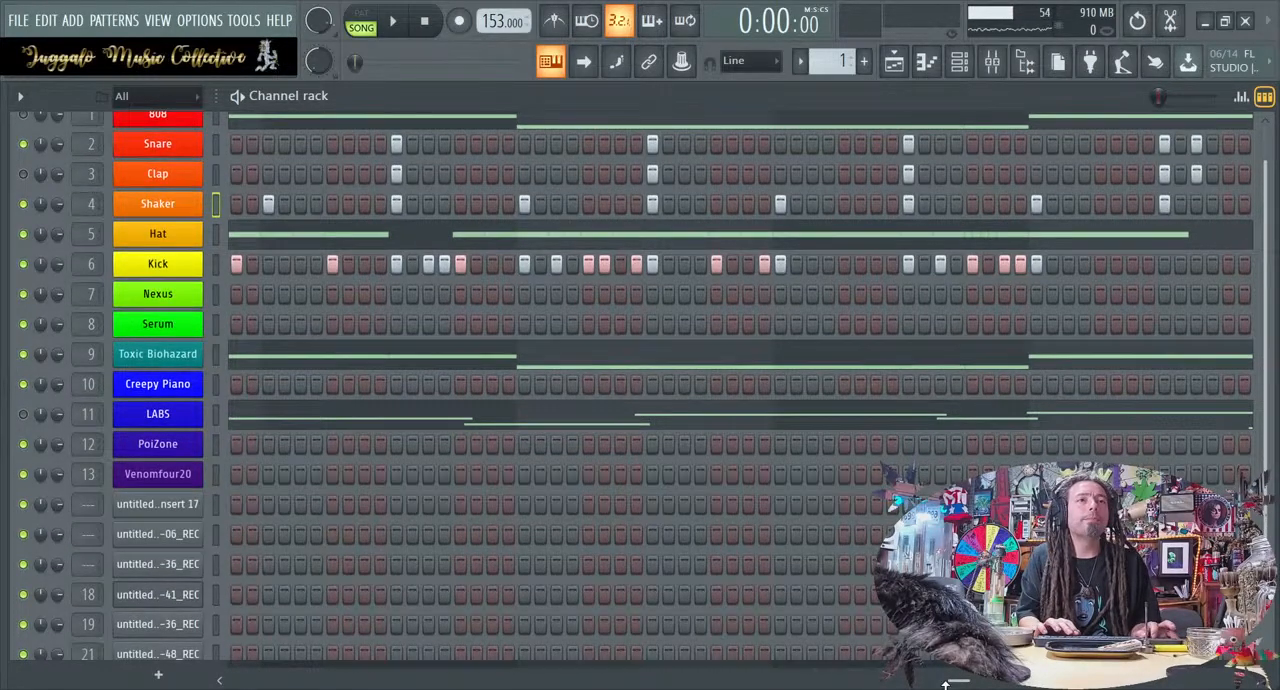
pyautogui.moveTo(958, 682); pyautogui.dragTo(1240, 682)
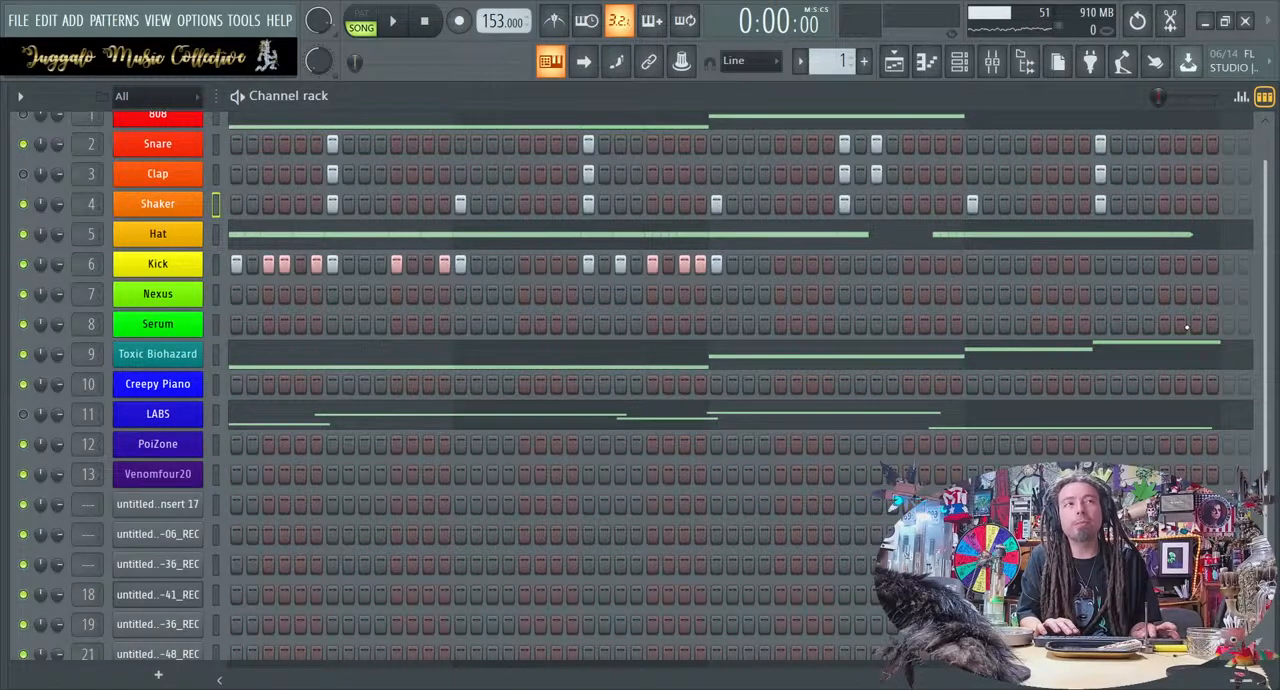
pyautogui.scroll(1, 1265, 327)
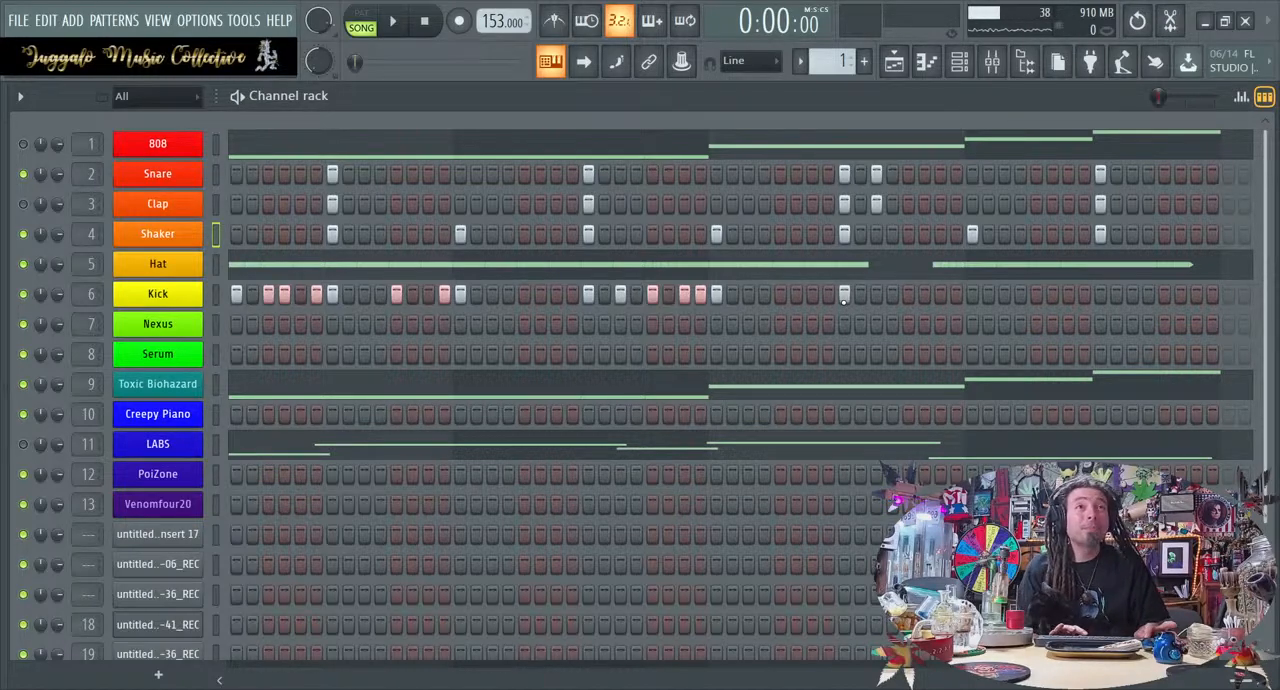
pyautogui.moveTo(908, 294); pyautogui.dragTo(965, 296)
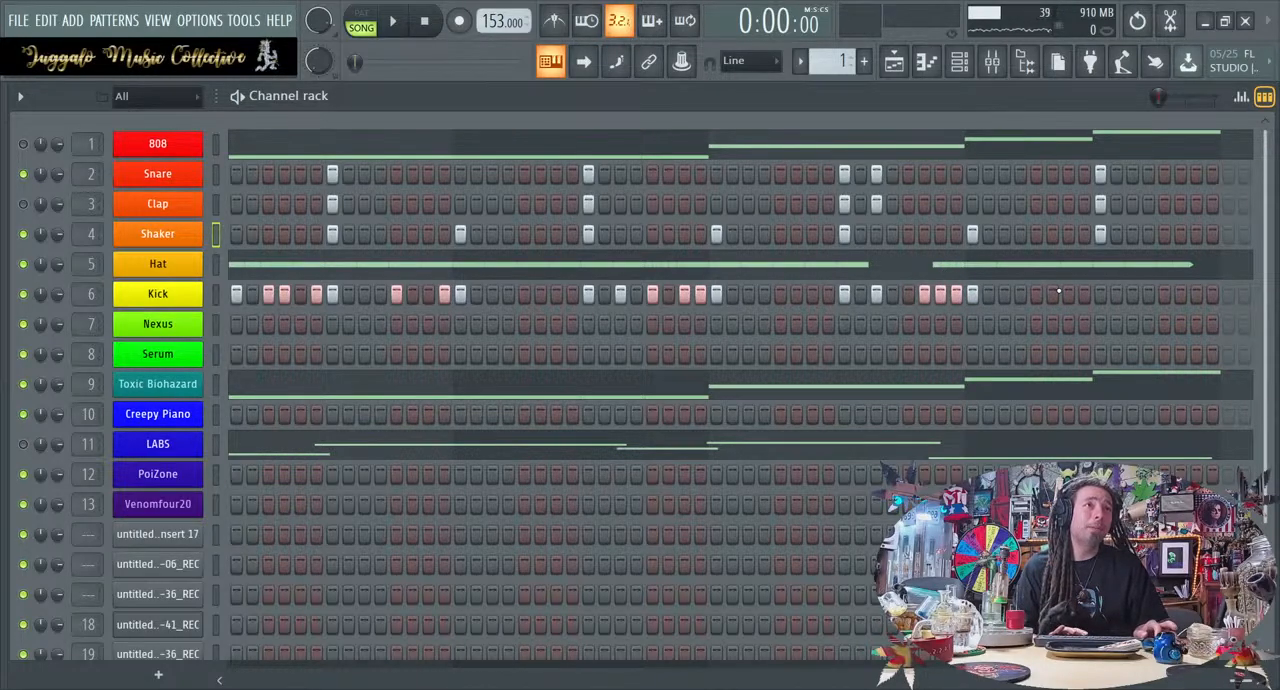
# Finish the last bar with Kick hits on steps 119, 121 to 123 and 126 to 128, and start playback
pyautogui.moveTo(1100, 291); pyautogui.dragTo(1190, 296)
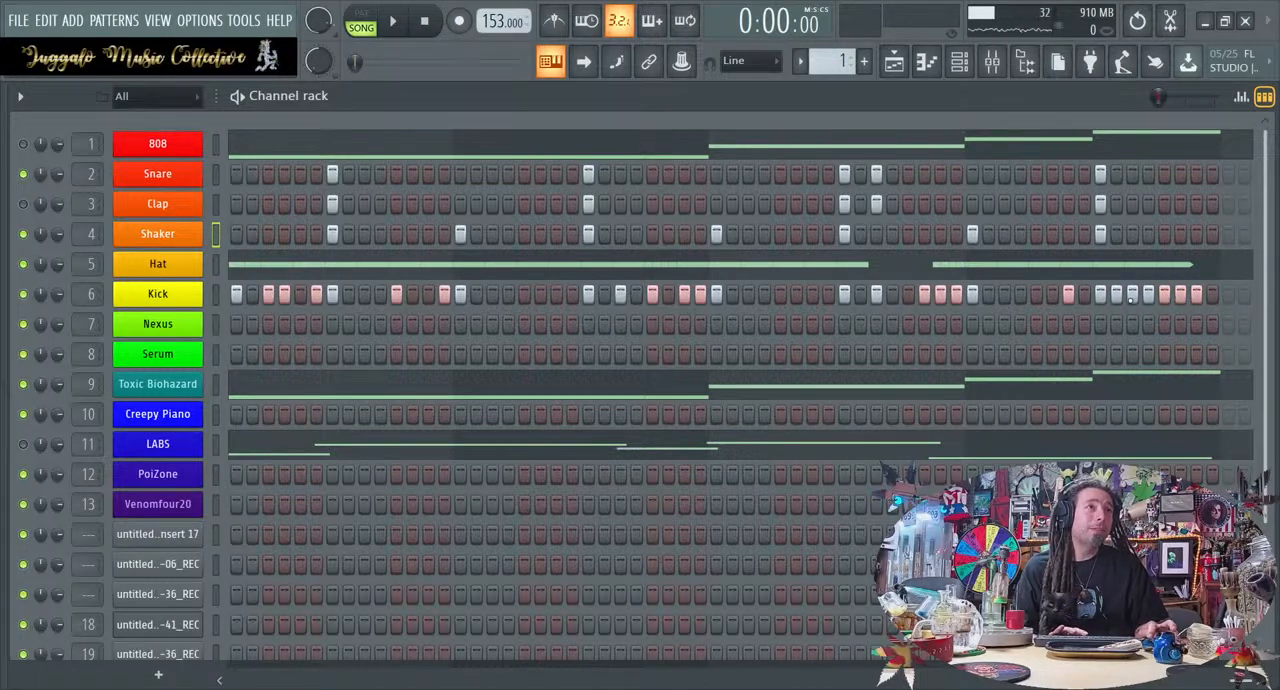
pyautogui.click(1150, 294)
pyautogui.moveTo(1205, 294); pyautogui.dragTo(1244, 293)
pyautogui.click(1229, 293)
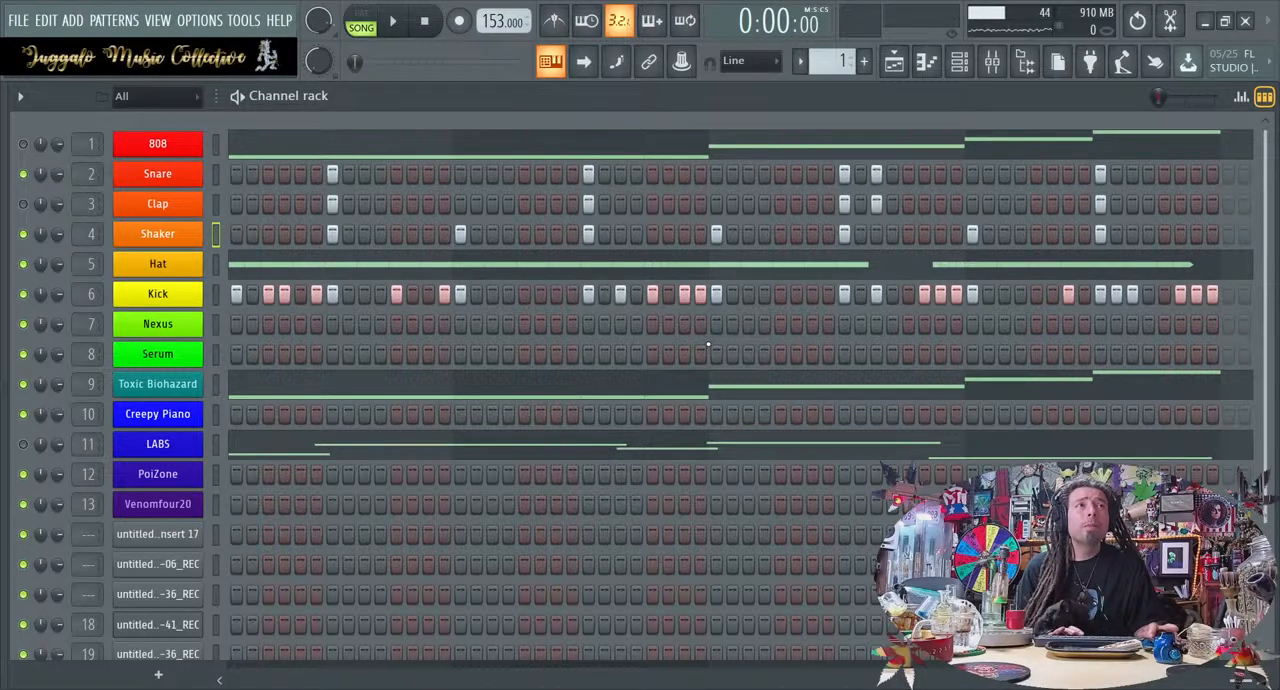
pyautogui.press('space')
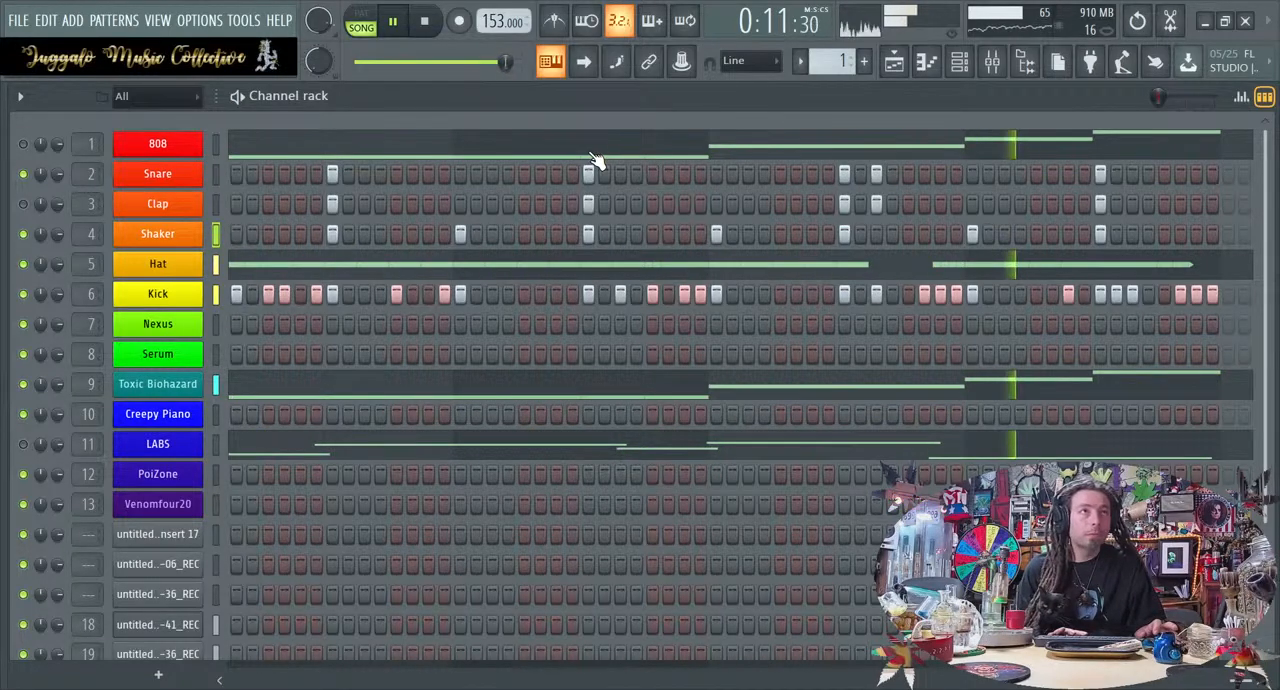
# Open the Kick channel's piano roll at its C5 notes and switch the control lane to fine pitch
pyautogui.click(218, 295)
pyautogui.press('F7')
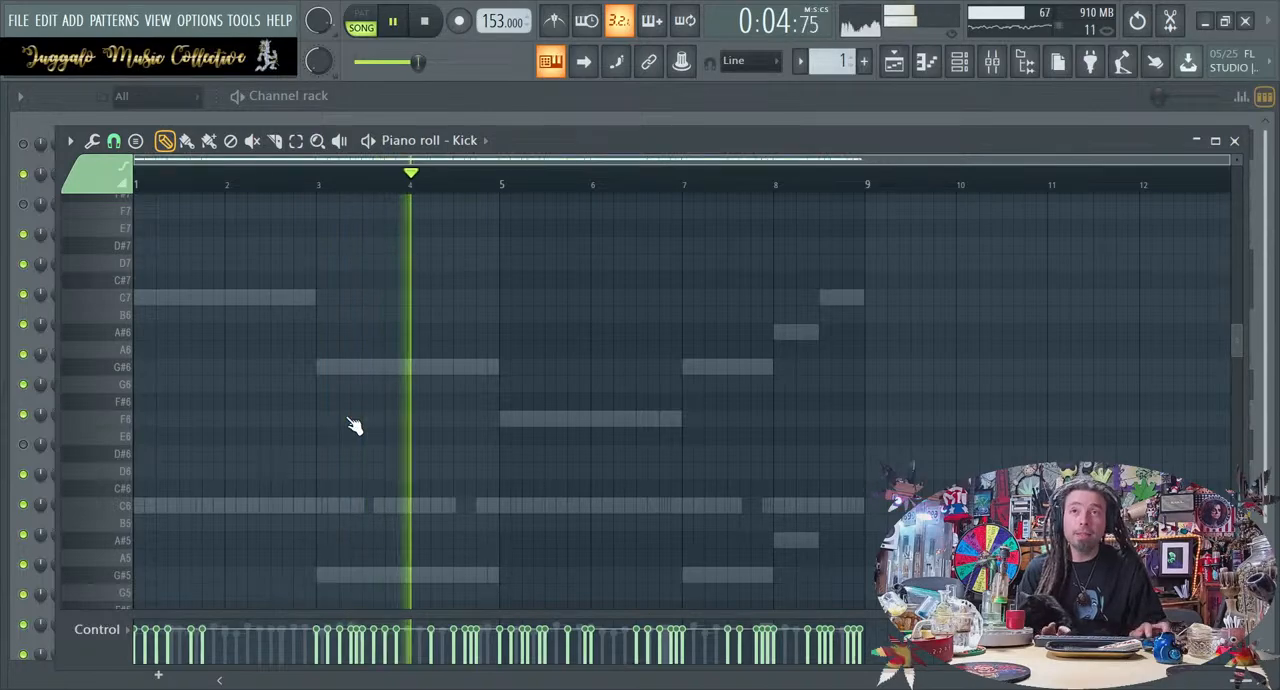
pyautogui.scroll(-4, 352, 424)
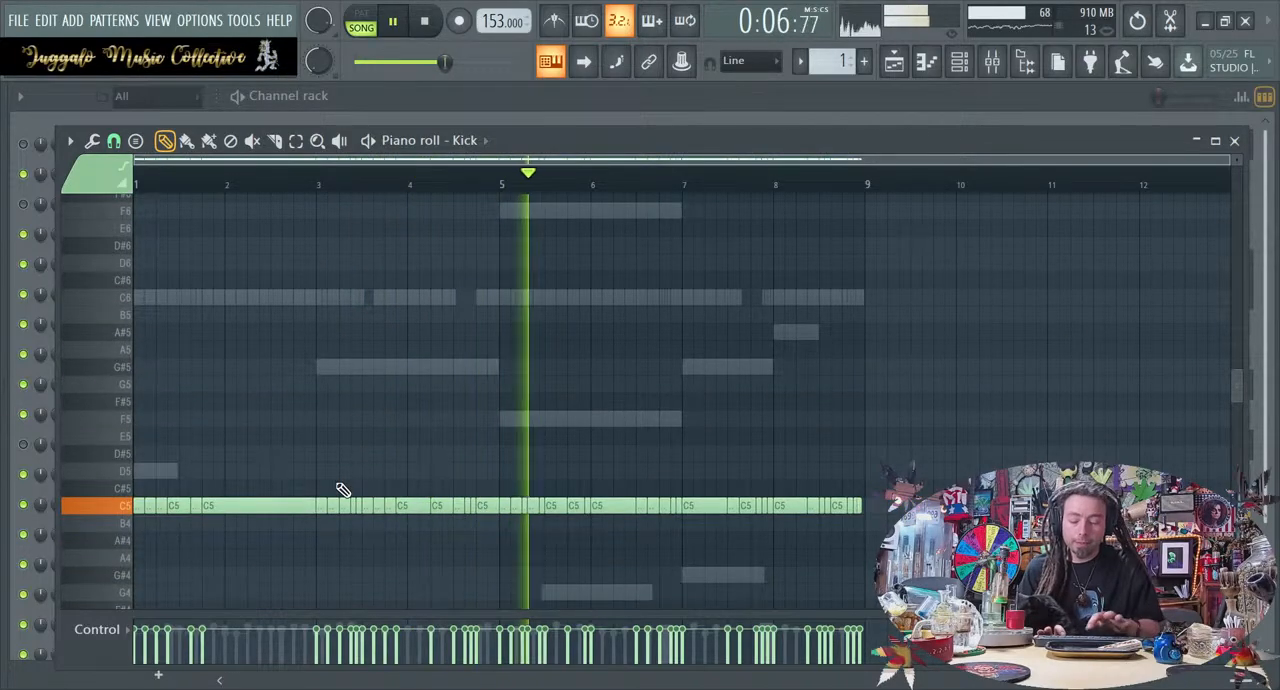
pyautogui.hotkey('alt', 'Down')
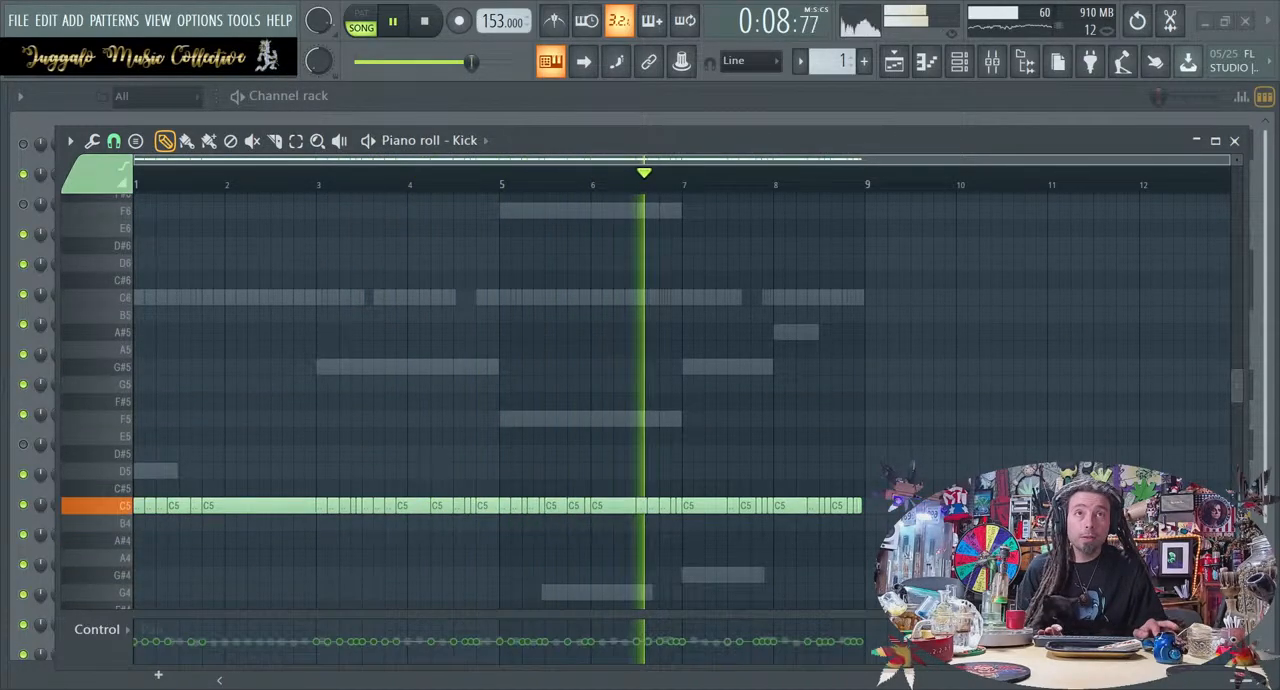
pyautogui.hotkey('alt', 'Up')
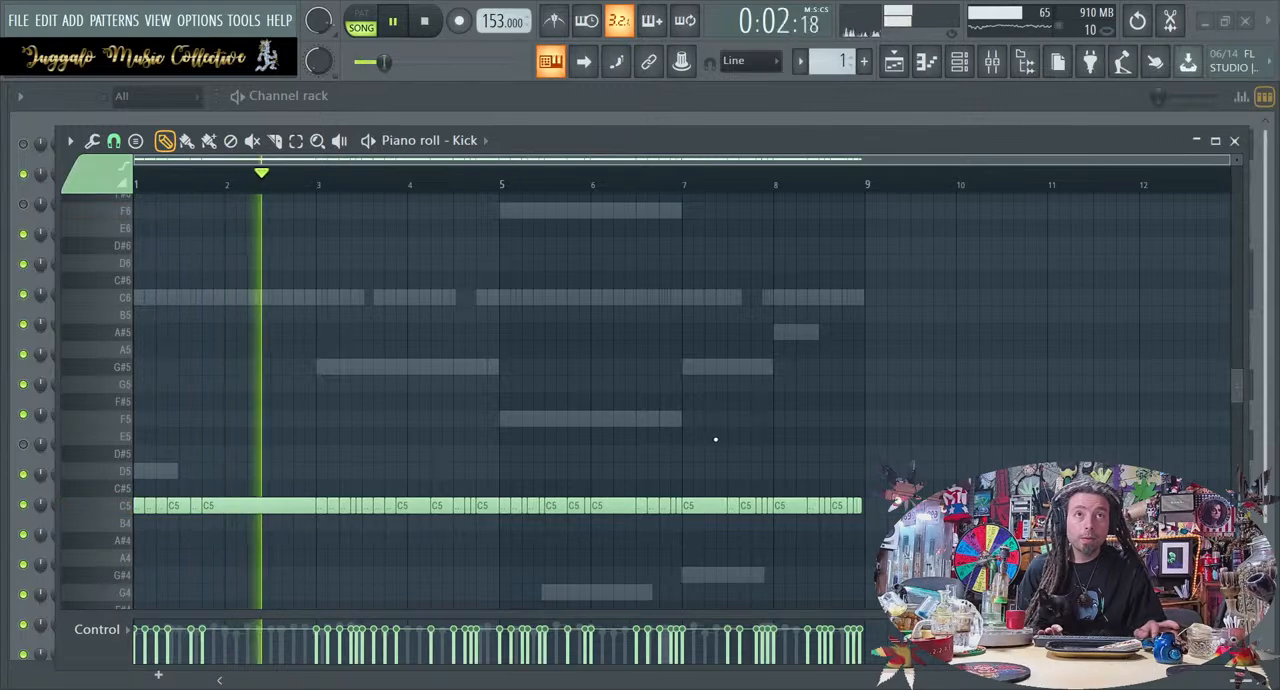
pyautogui.hotkey('alt', 'Down')
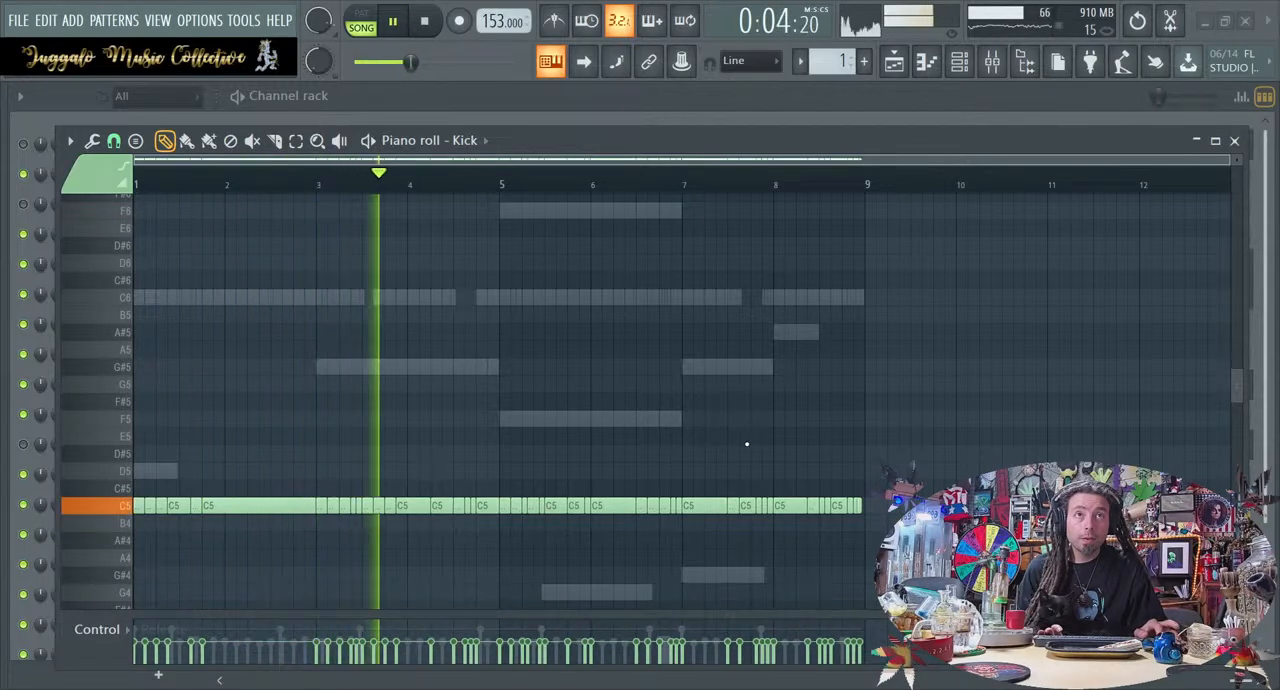
pyautogui.hotkey('alt', 'Down')
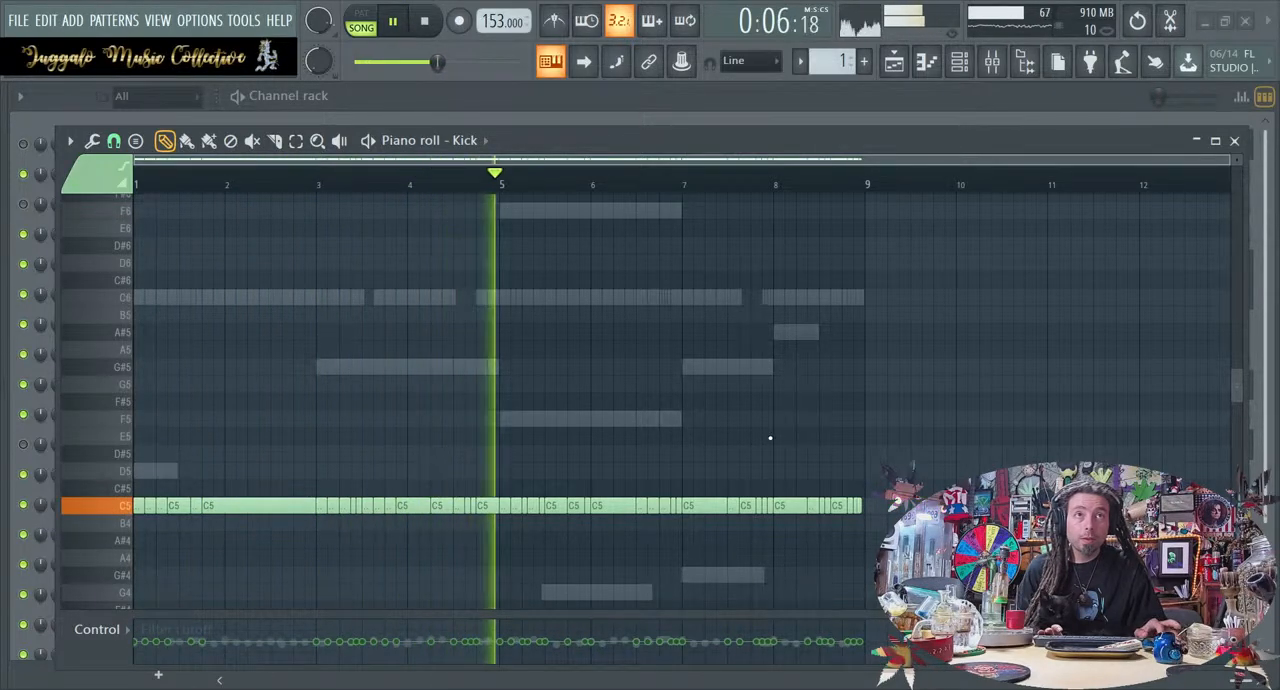
pyautogui.hotkey('alt', 'Down')
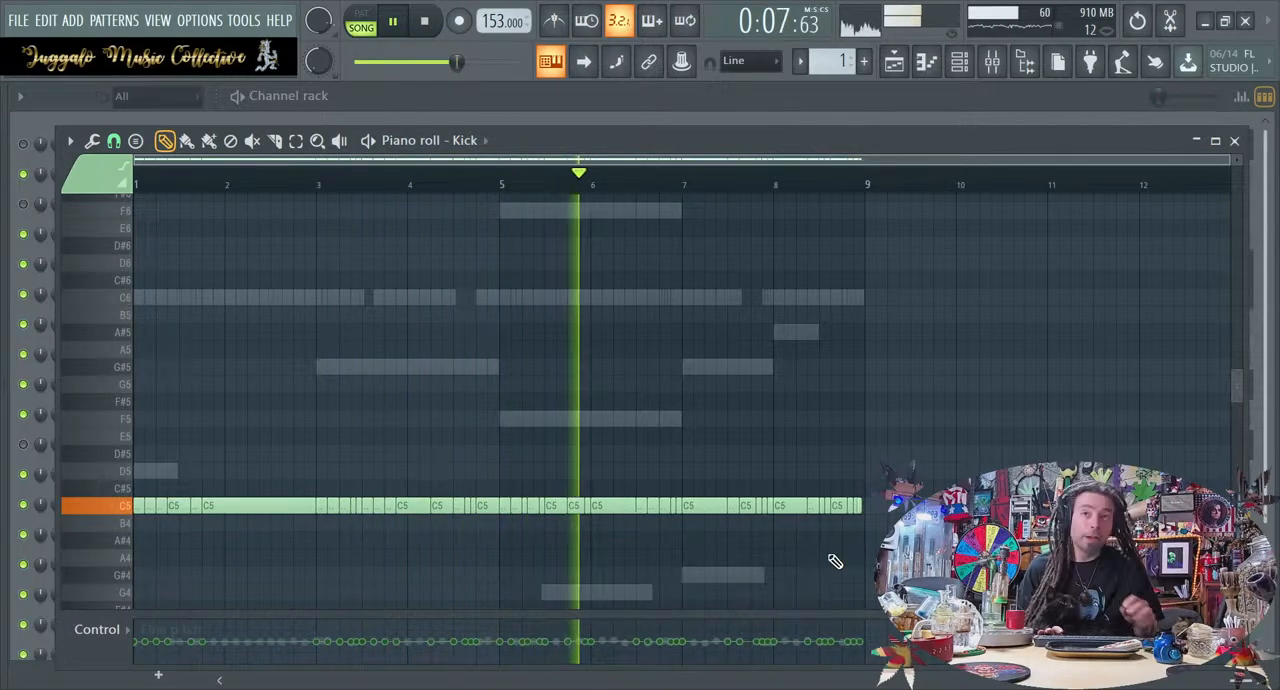
# Double the short Kick note starting beat 2 of bar 5 into two half-step hits, copy the pair to that beat's last step, and stop playback
pyautogui.scroll(3, 834, 562)
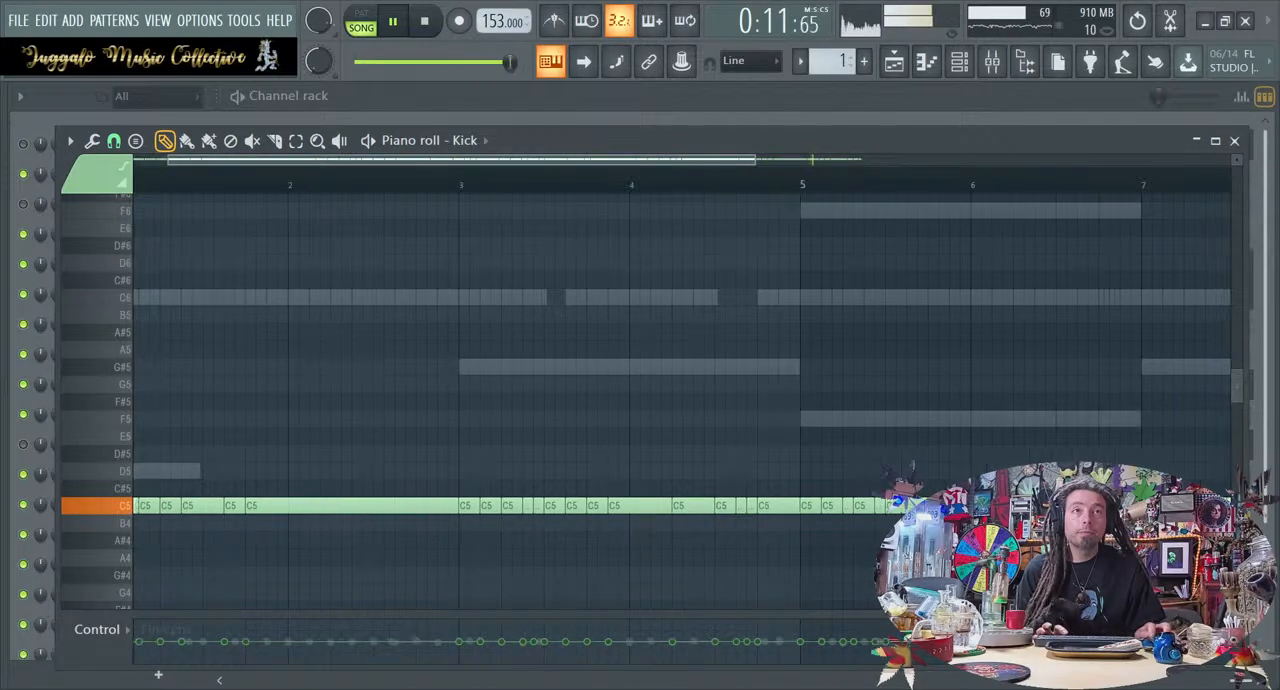
pyautogui.hscroll(2, 662, 560)
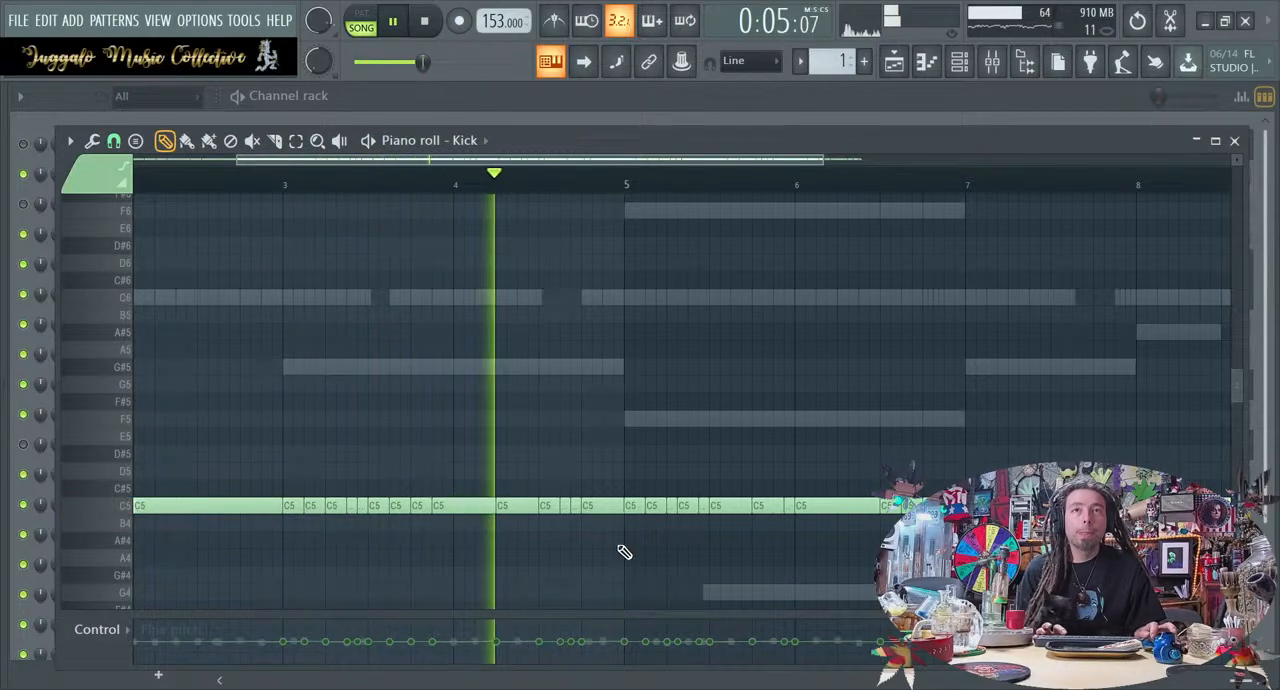
pyautogui.moveTo(672, 529); pyautogui.dragTo(674, 514)
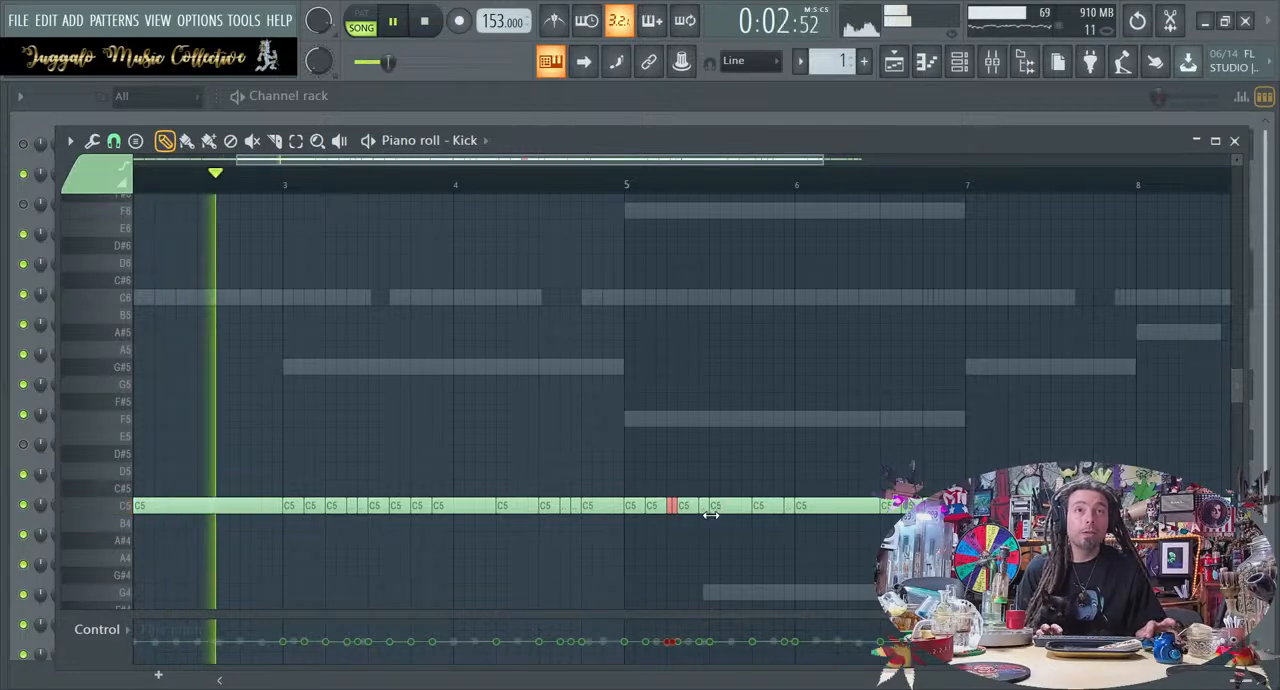
pyautogui.moveTo(674, 508); pyautogui.dragTo(706, 509)
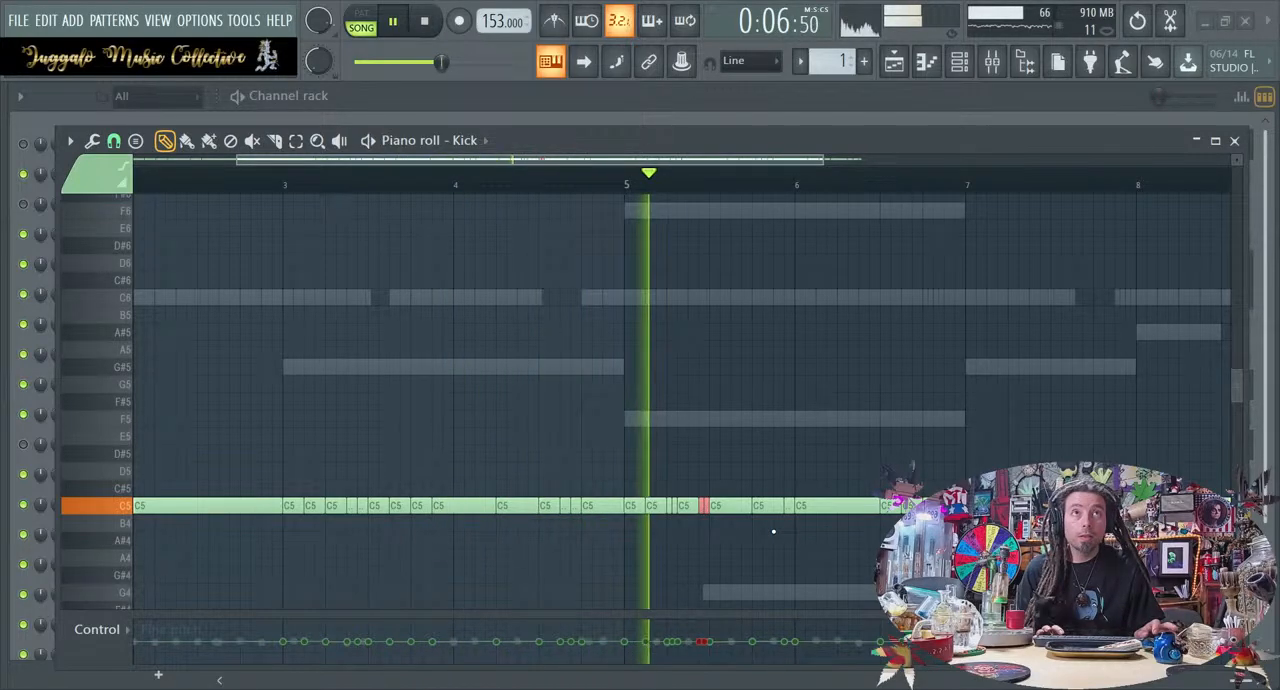
pyautogui.press('space')
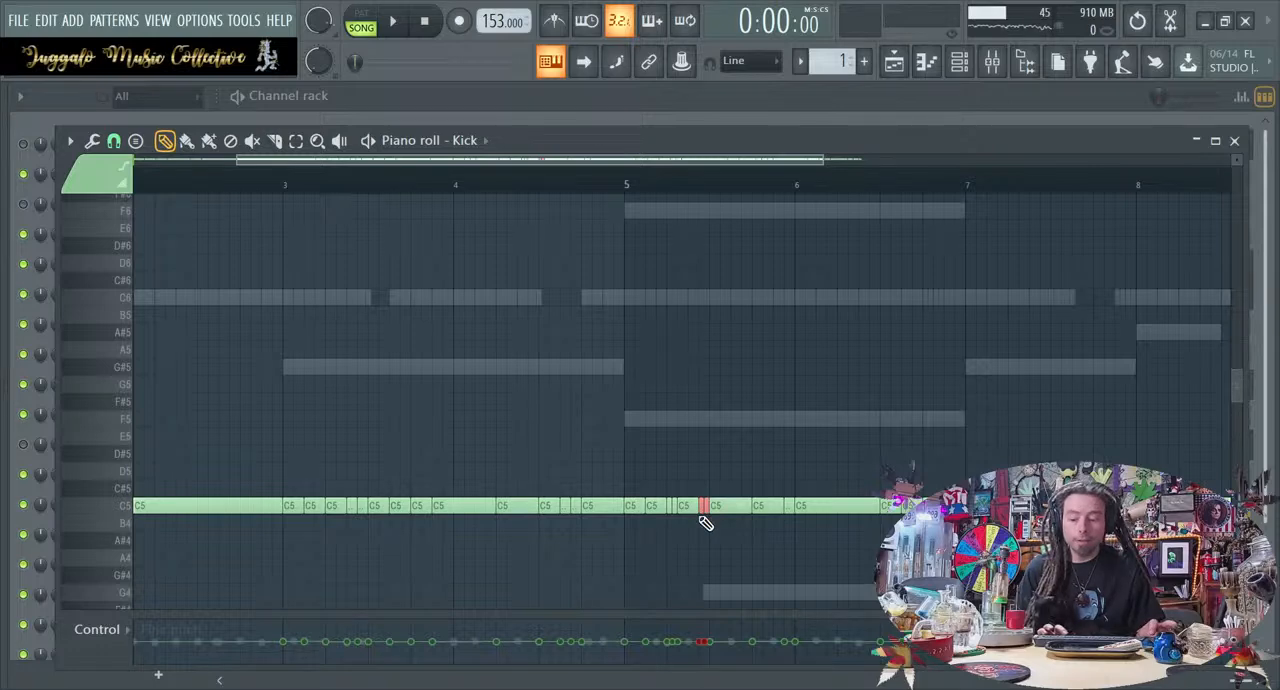
# Nudge the selected pair of Kick notes earlier and back again, audition the loop, and deselect the notes
pyautogui.hotkey('shift', 'Left')
pyautogui.hotkey('shift', 'Left')
pyautogui.hotkey('shift', 'Left')
pyautogui.hotkey('shift', 'Right')
pyautogui.hotkey('shift', 'Right')
pyautogui.hotkey('shift', 'Right')
pyautogui.press('space')
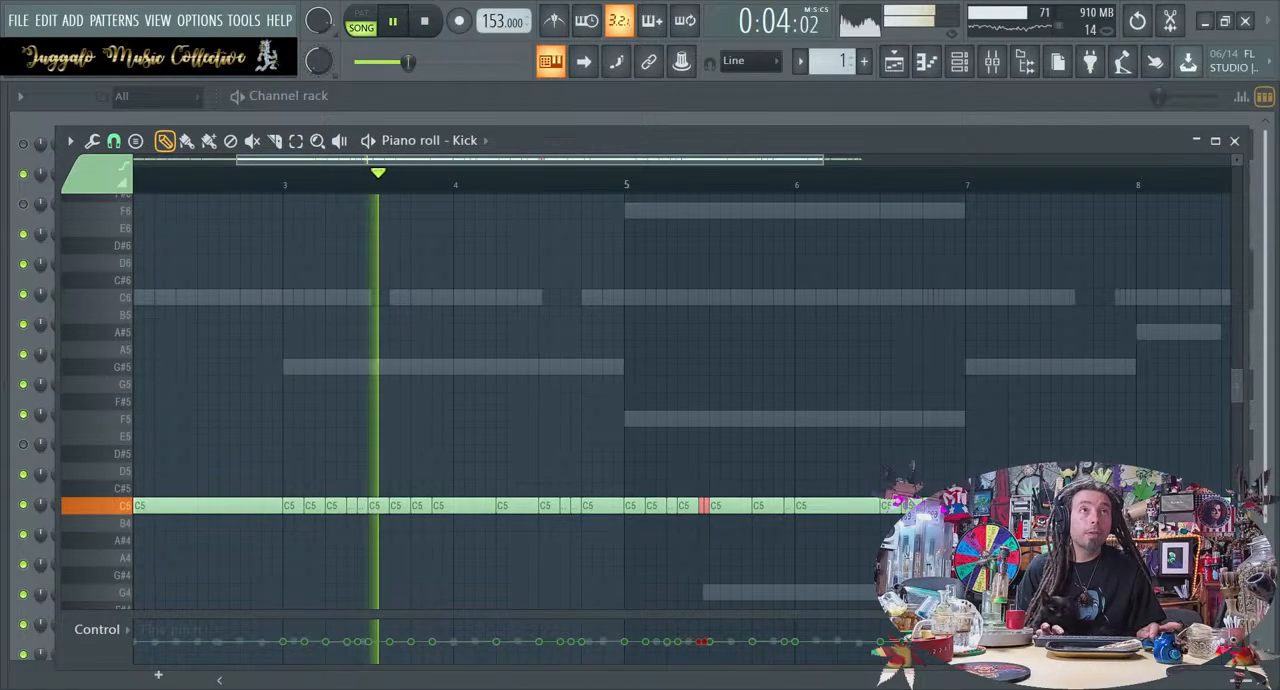
pyautogui.keyDown('ctrl'); pyautogui.click(899, 503); pyautogui.keyUp('ctrl')
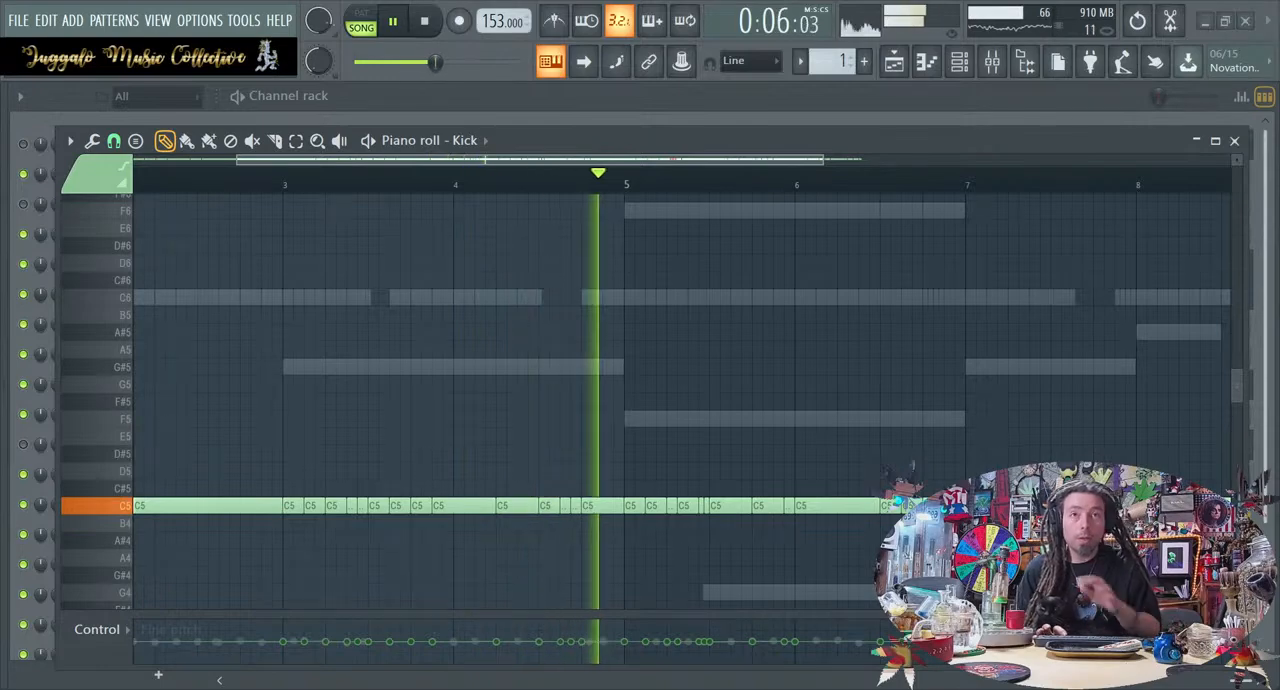
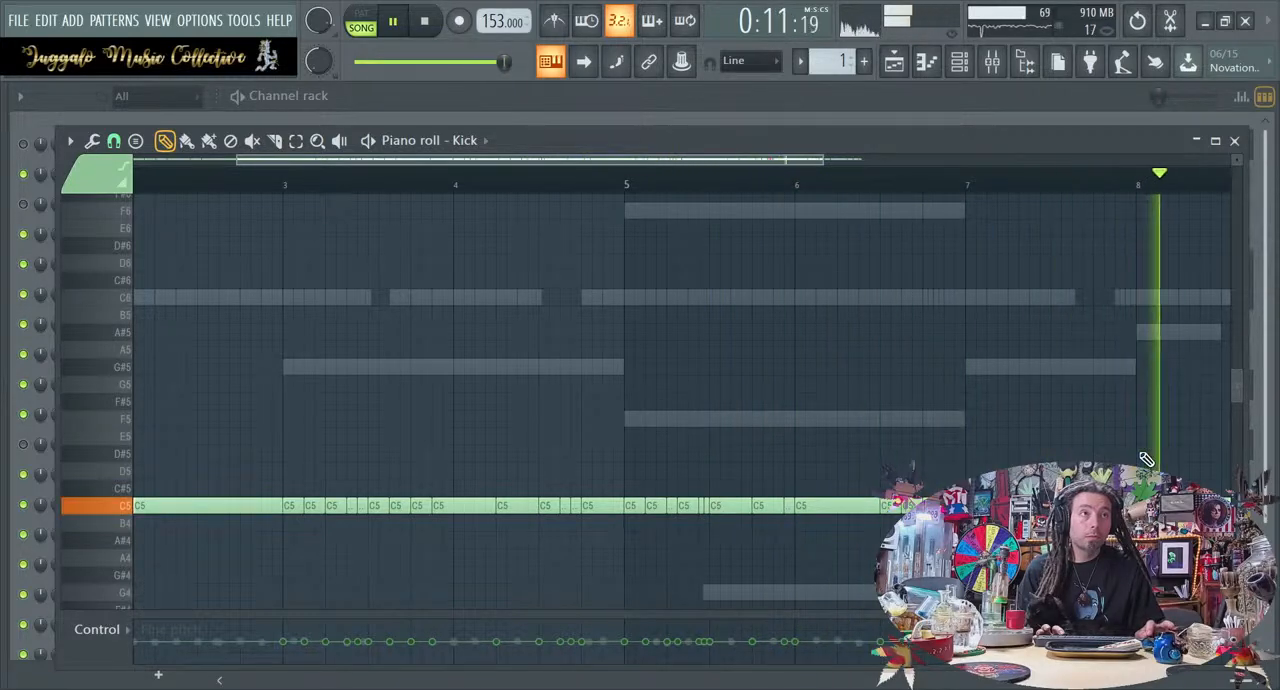
# Leave the Kick piano roll, stop playback, and load the PD Ambient Pad 1 preset in the Nexus channel
pyautogui.click(1234, 140)
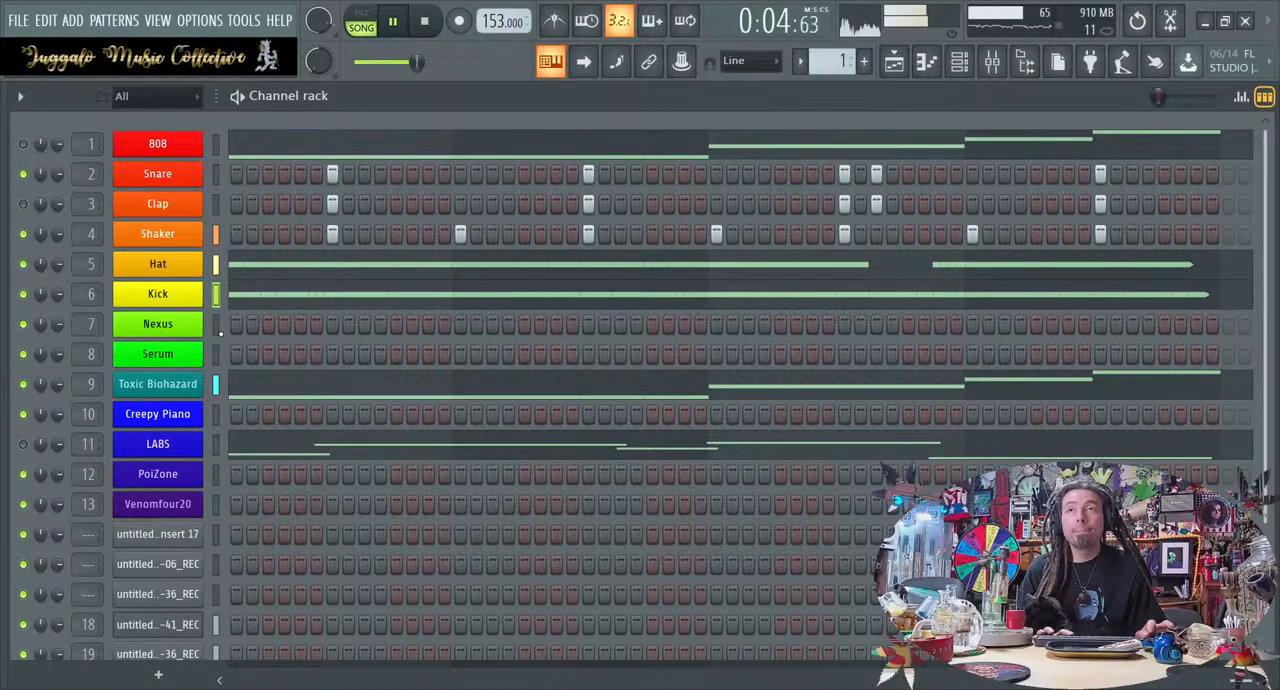
pyautogui.press('space')
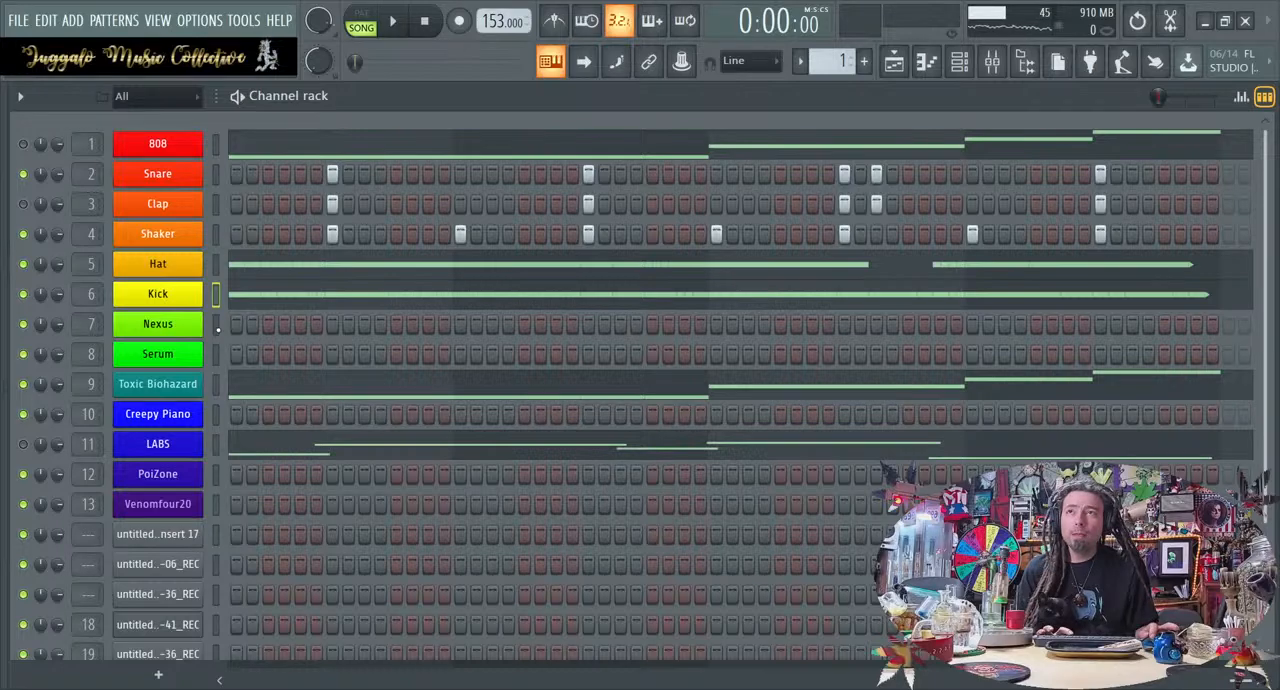
pyautogui.click(197, 332)
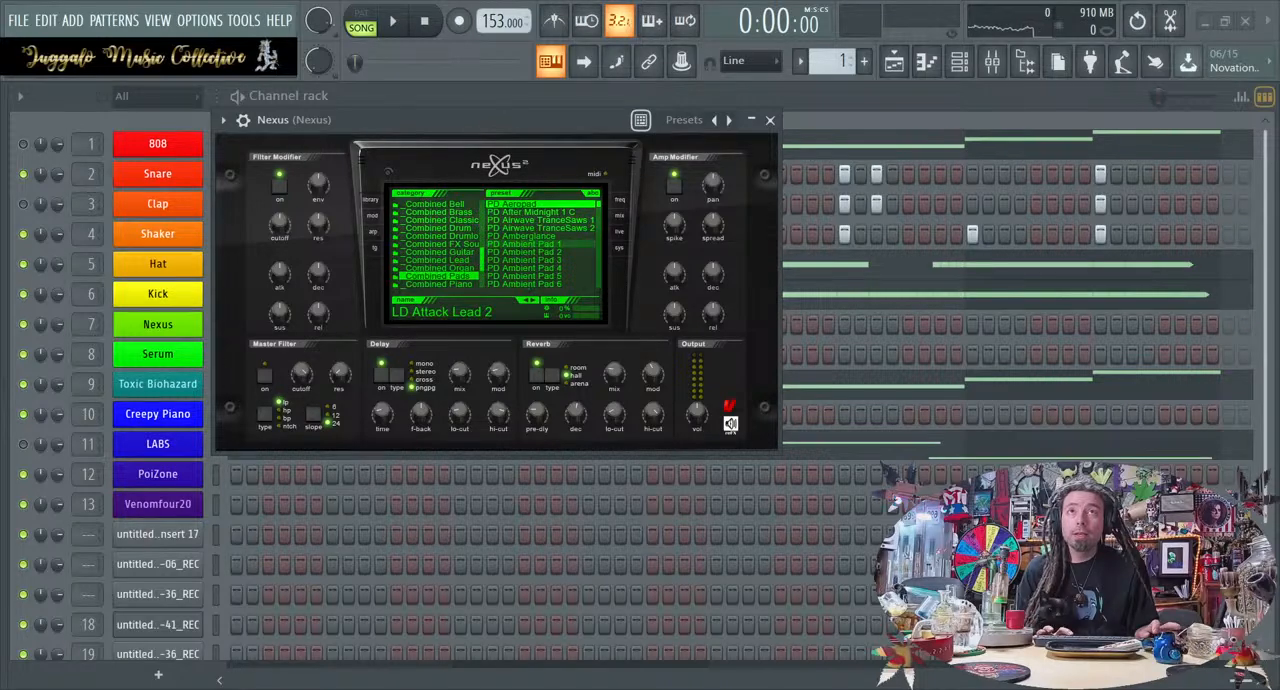
pyautogui.click(540, 244)
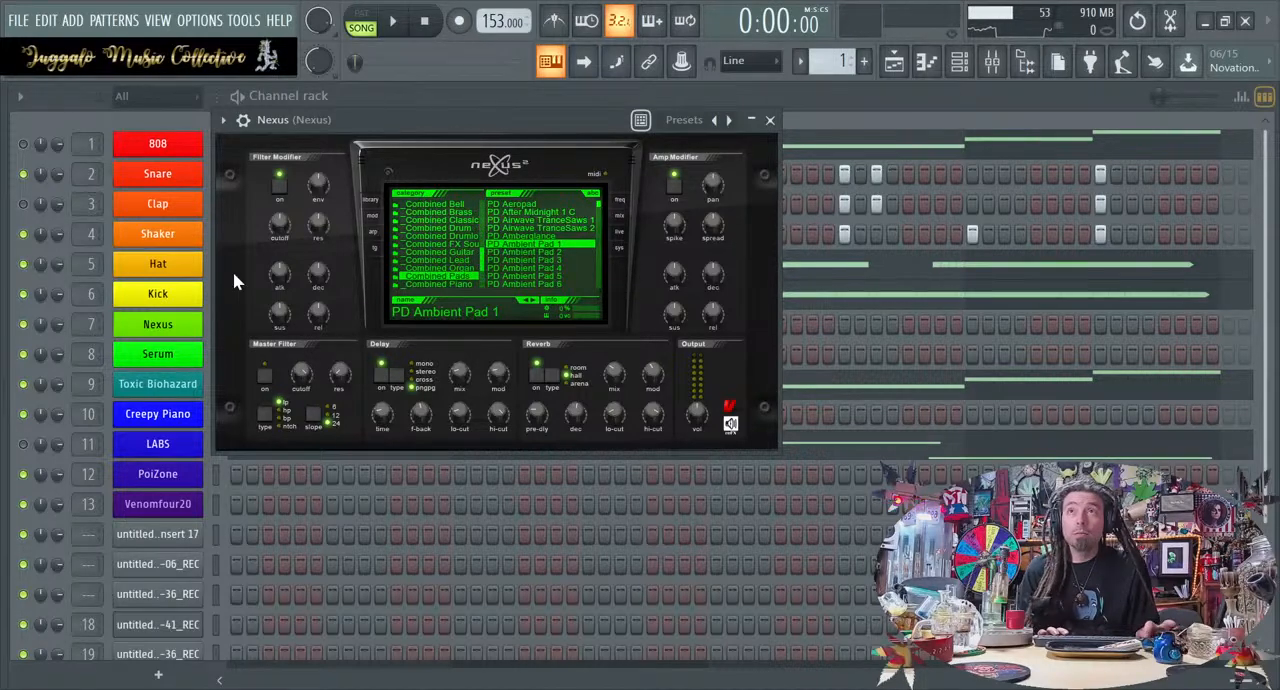
# Paste the copied melody notes into the Nexus channel, check them in its piano roll, and play the loop
pyautogui.click(200, 350)
pyautogui.click(198, 328)
pyautogui.click(227, 324)
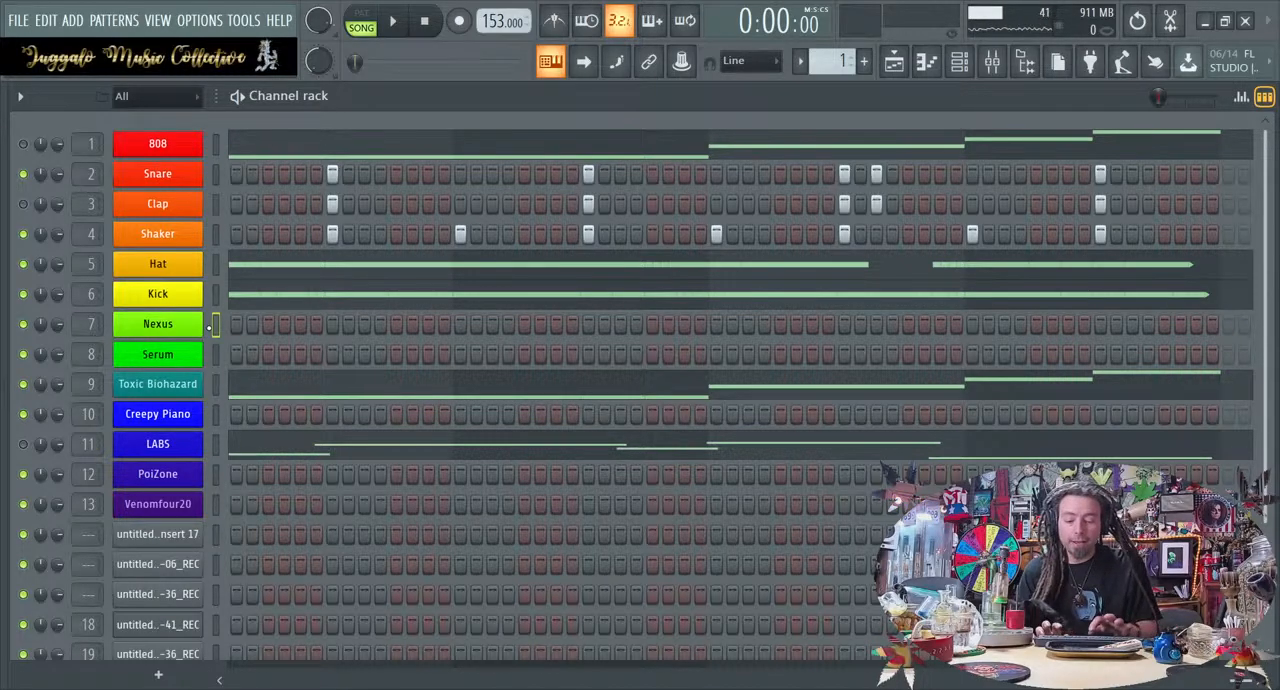
pyautogui.hotkey('ctrl', 'v')
pyautogui.click(250, 335)
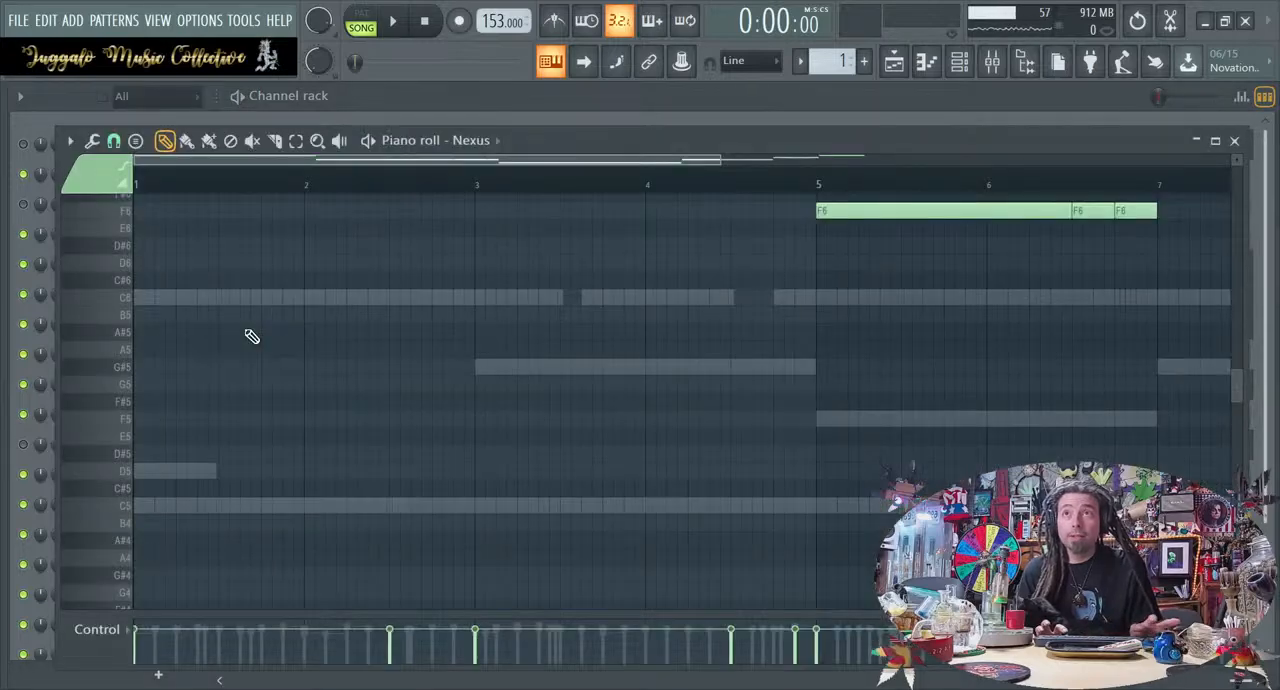
pyautogui.press('space')
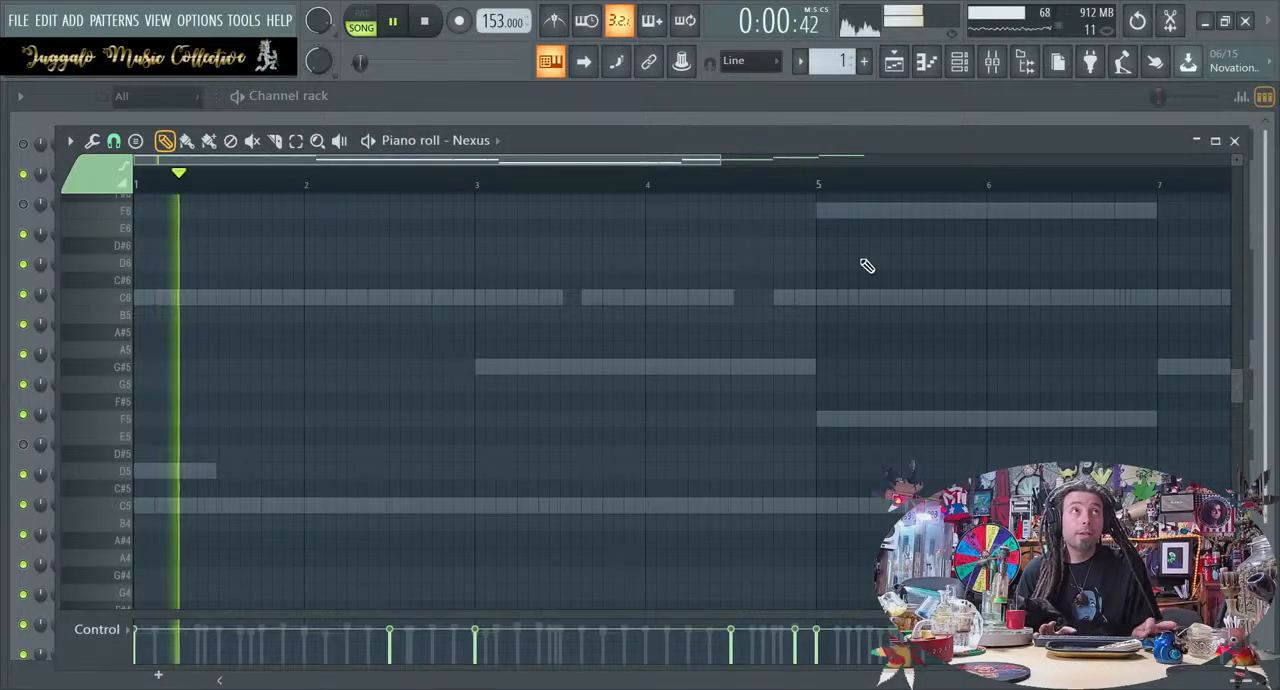
pyautogui.click(1234, 141)
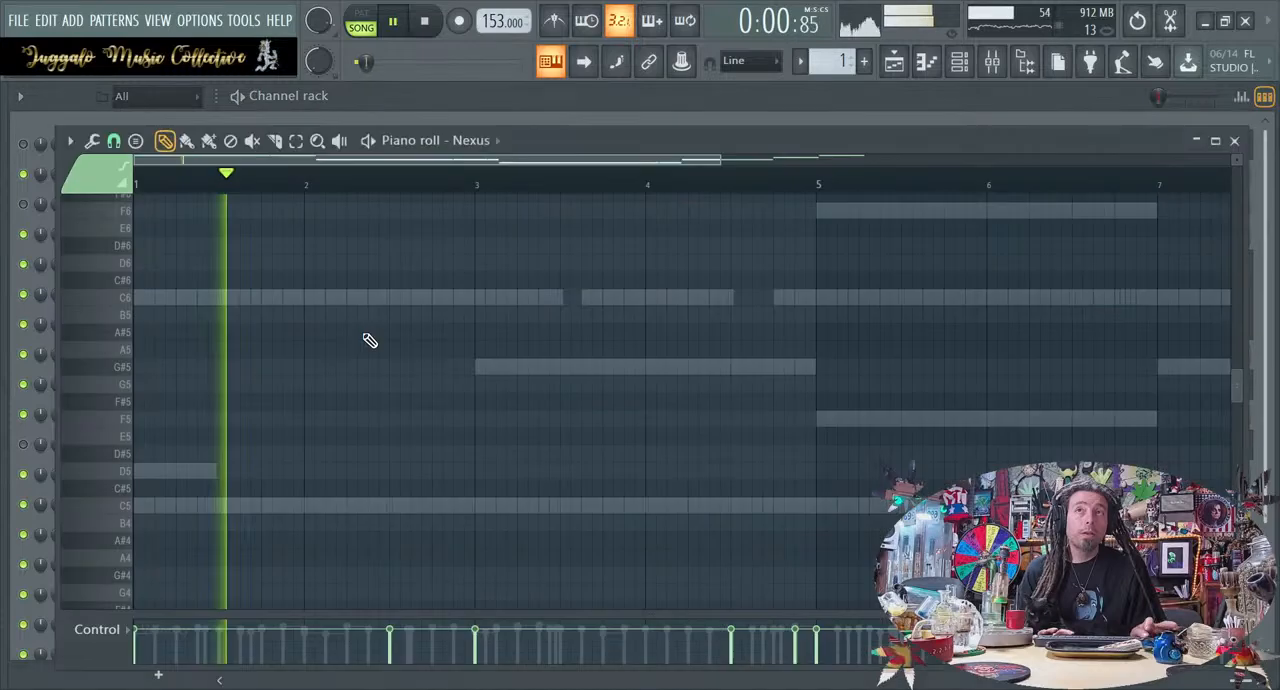
# Delete the shorter repeated C8, G#7 and F7 notes in the Nexus piano roll and extend the remaining notes until they join
pyautogui.click(366, 334)
pyautogui.scroll(1, 371, 404)
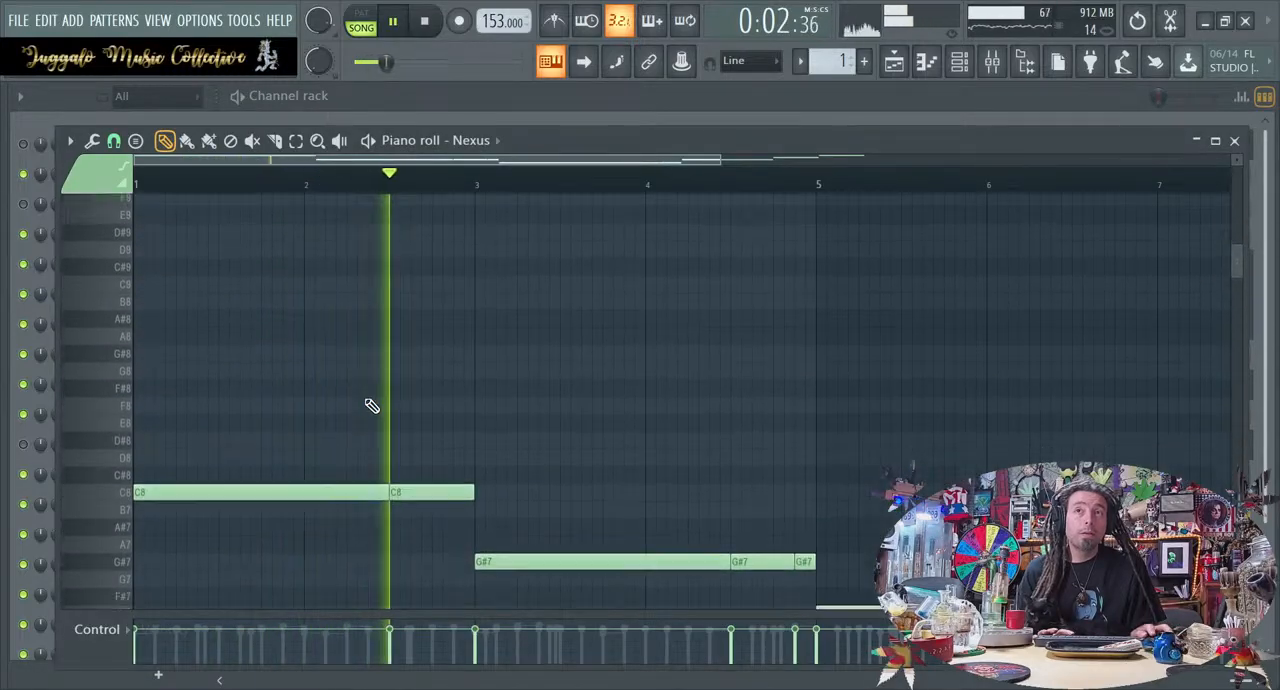
pyautogui.scroll(-3, 375, 405)
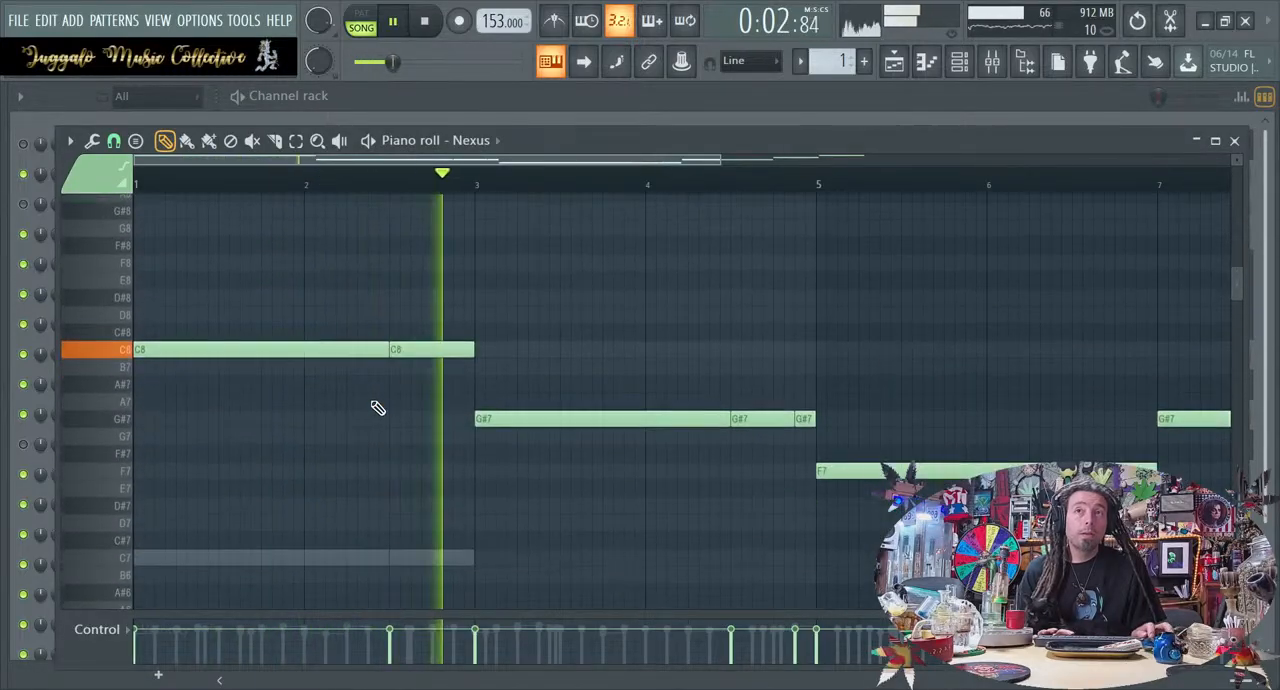
pyautogui.rightClick(803, 418)
pyautogui.rightClick(765, 419)
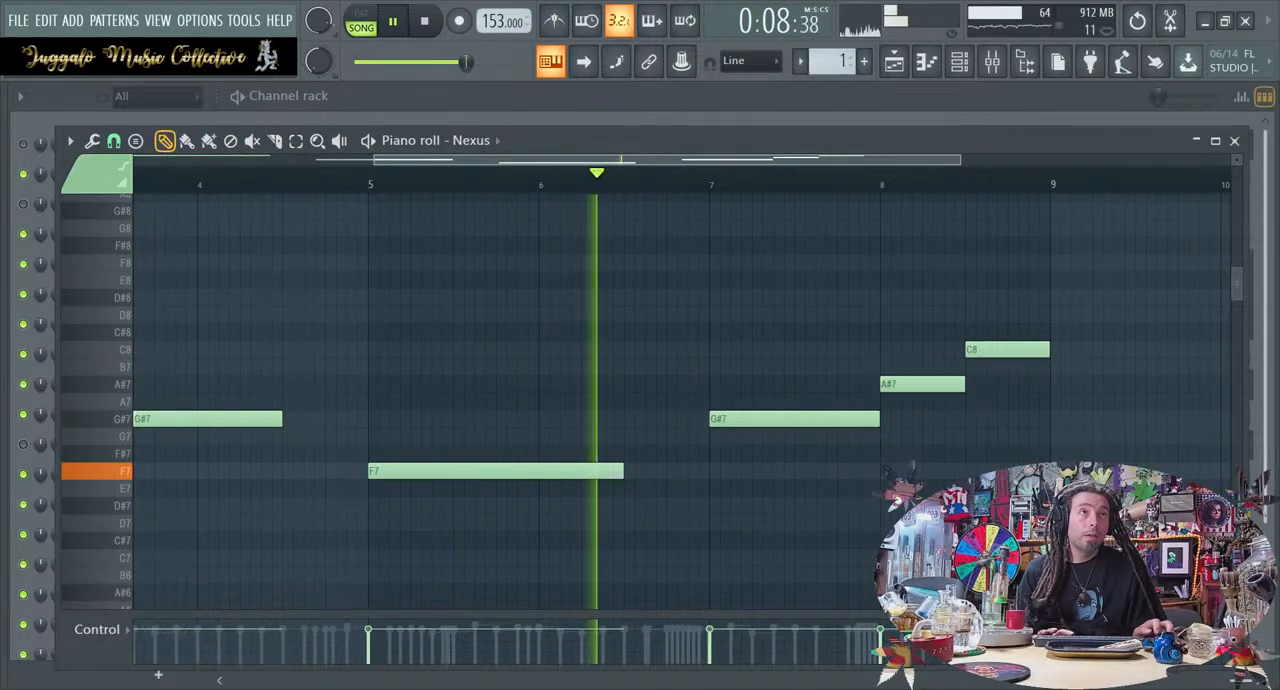
pyautogui.hscroll(-3, 557, 459)
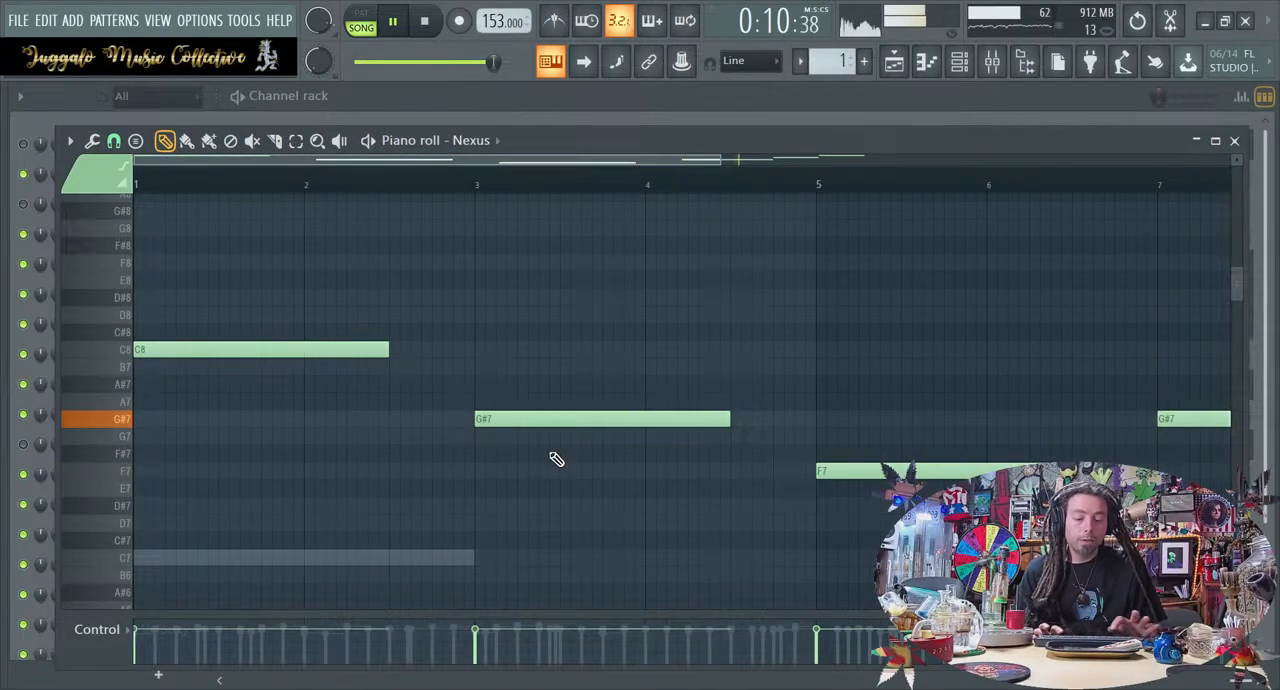
pyautogui.hotkey('ctrl', 'l')
# Raise the Nexus note starting at bar 3 one octave to G#8, comparing it with the lower octave during playback
pyautogui.press('Up')
pyautogui.press('Up')
pyautogui.press('Up')
pyautogui.press('Up')
pyautogui.press('Up')
pyautogui.press('Up')
pyautogui.press('Up')
pyautogui.press('Up')
pyautogui.press('Up')
pyautogui.press('Up')
pyautogui.press('Up')
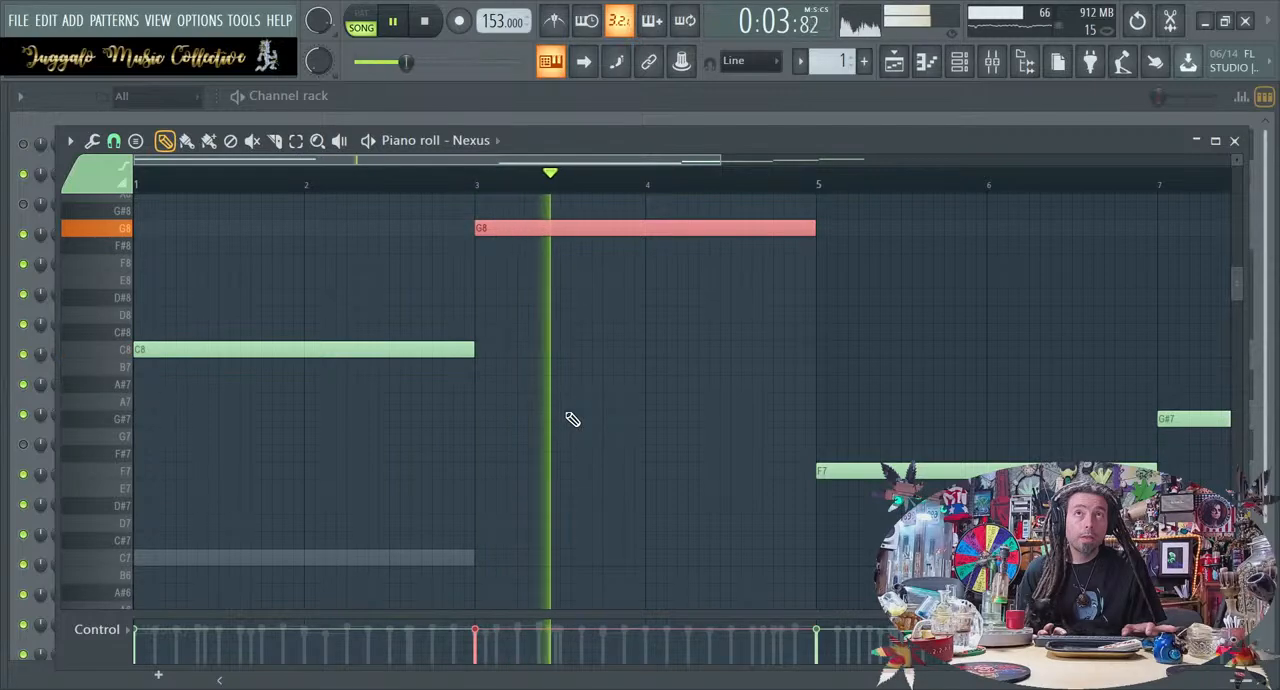
pyautogui.press('Up')
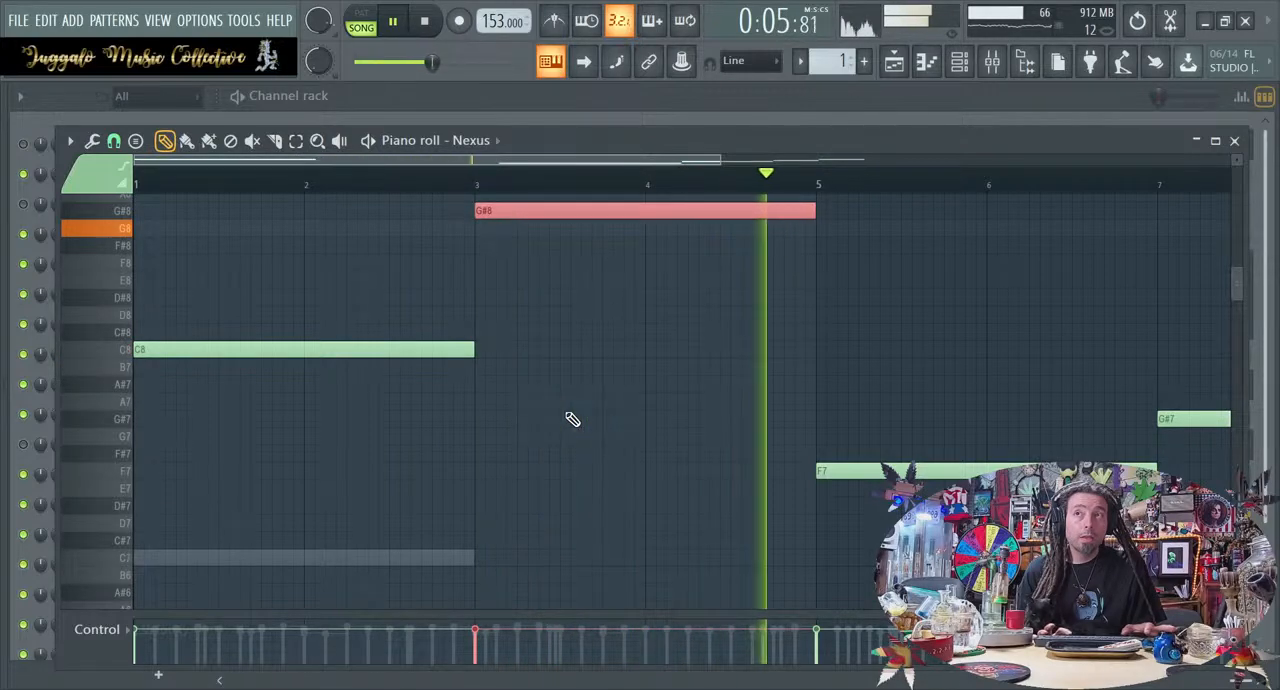
pyautogui.hotkey('ctrl', 'Down')
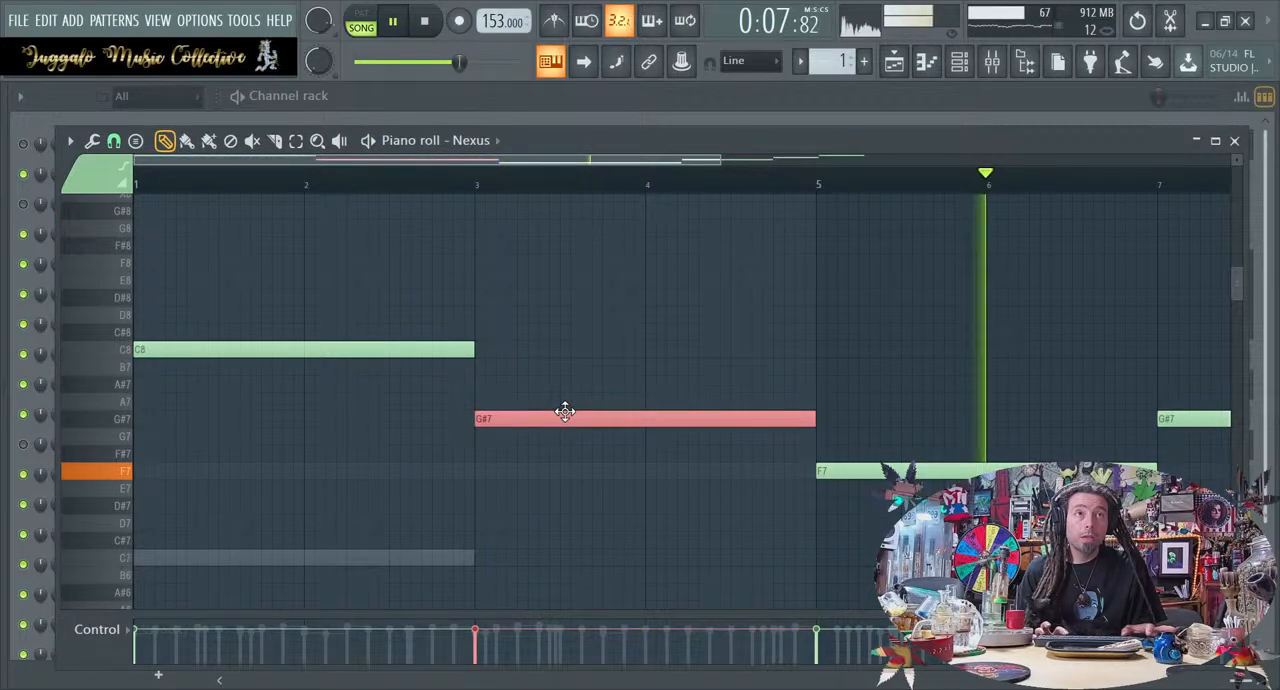
pyautogui.hotkey('ctrl', 'Up')
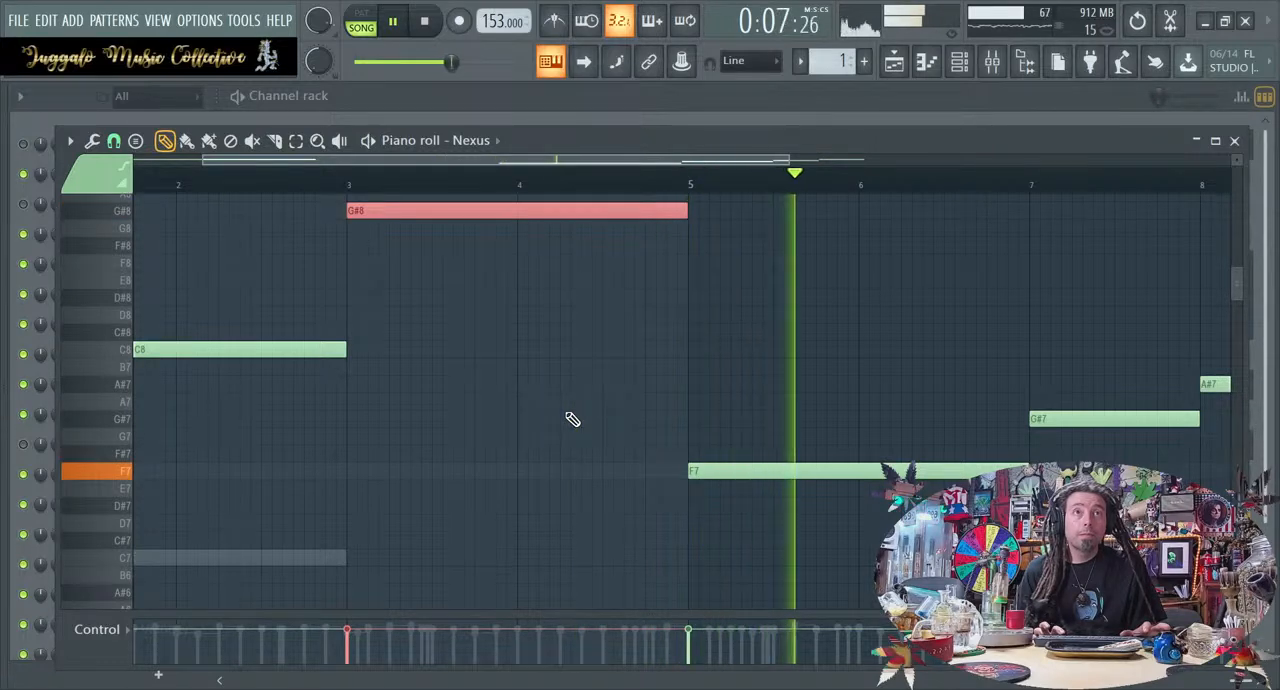
# Raise the Nexus note starting at bar 5 one octave to F8, deselect the notes, and close the piano roll
pyautogui.moveTo(766, 580); pyautogui.dragTo(784, 468)
pyautogui.hotkey('ctrl', 'Up')
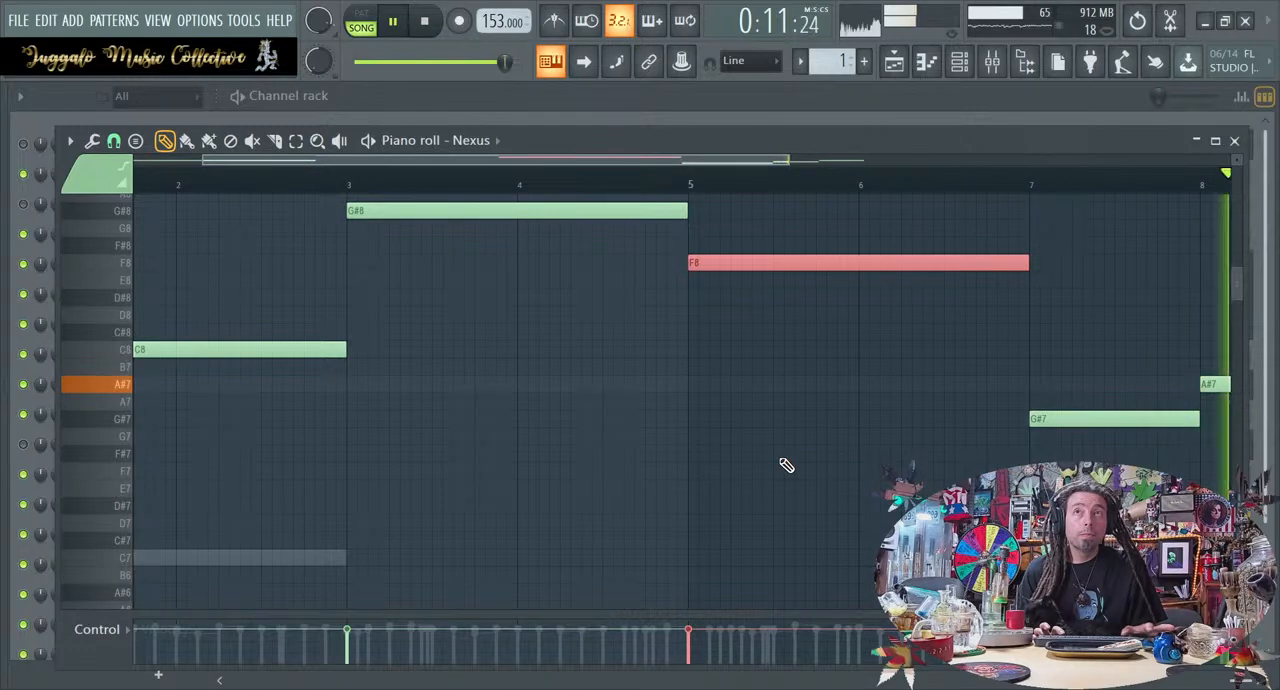
pyautogui.click(800, 418)
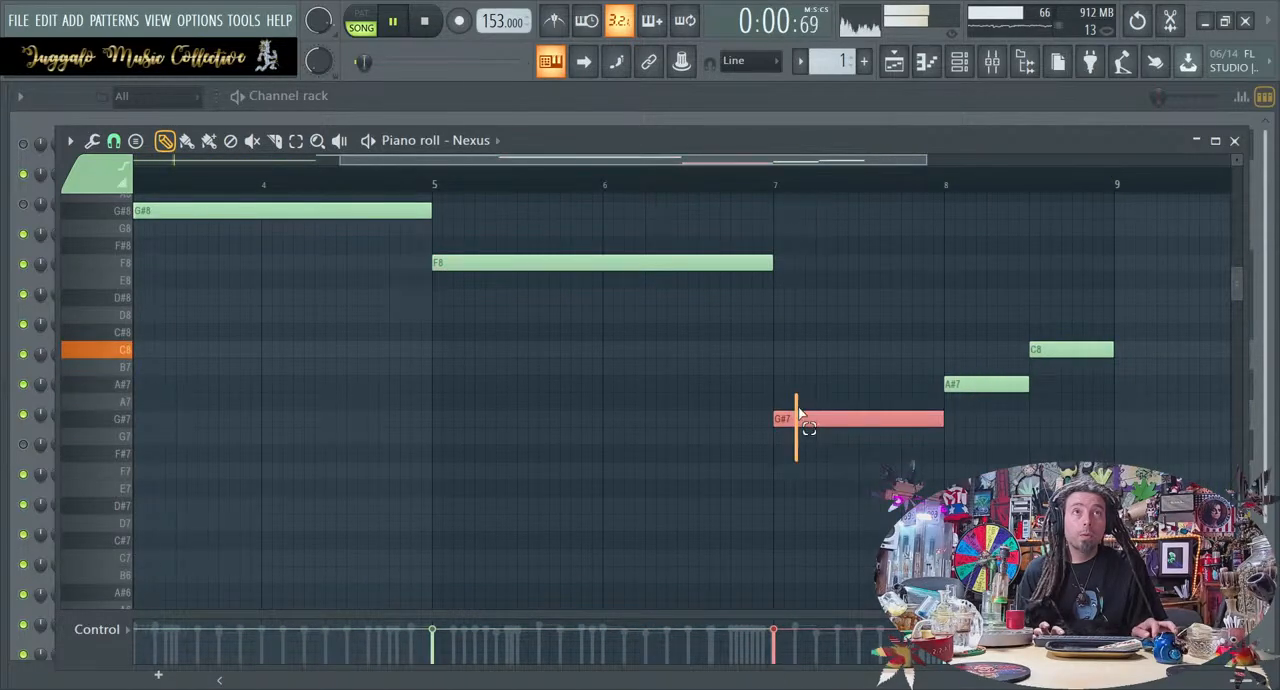
pyautogui.click(543, 415)
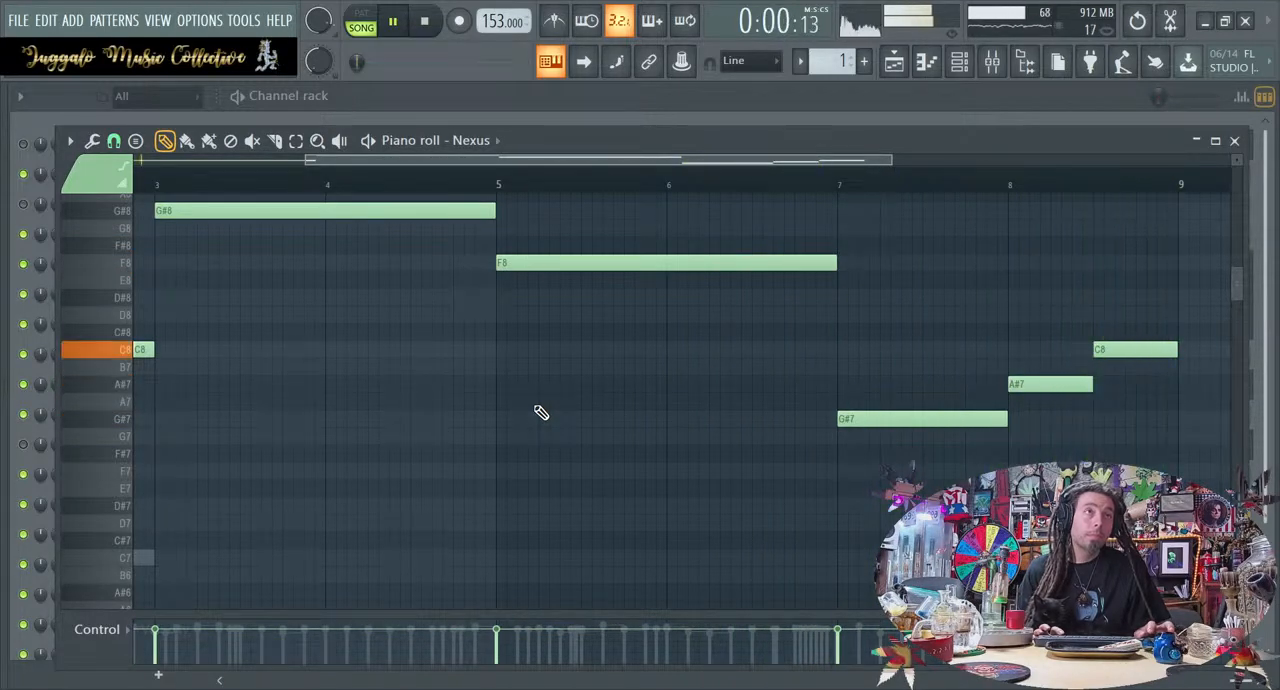
pyautogui.click(1237, 142)
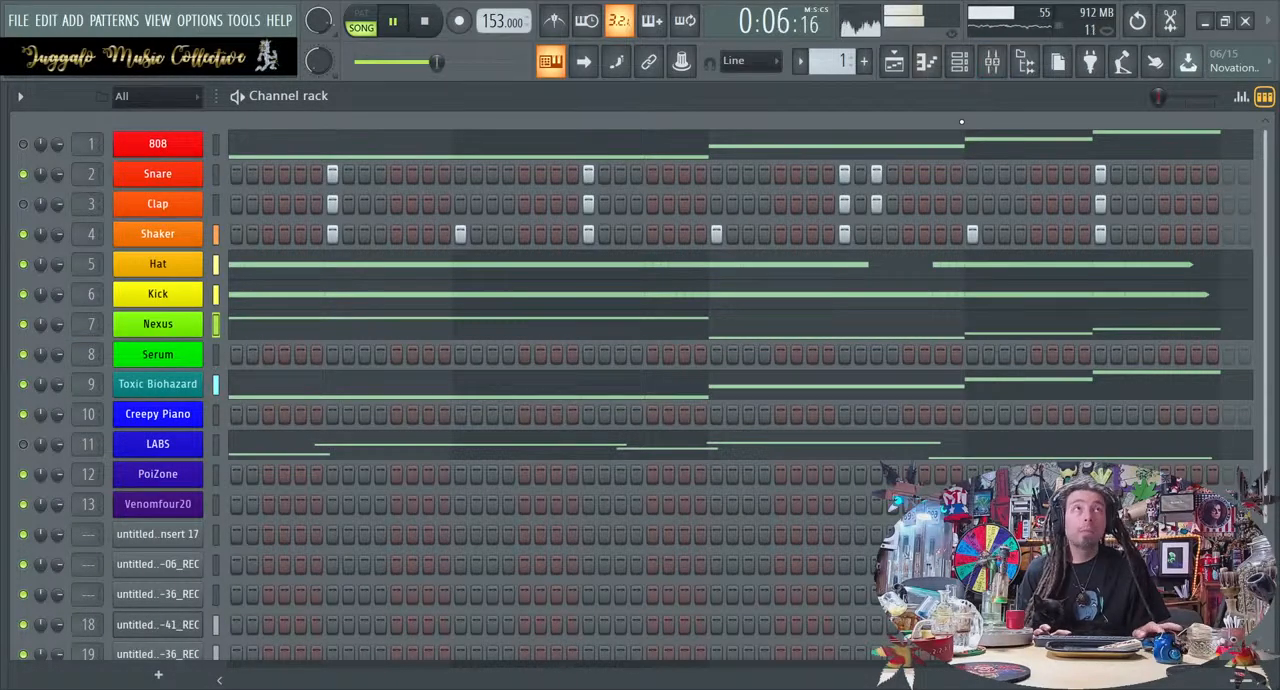
# Open Gross Beat on the Nexus mixer track and audition time patterns Scrt Patt 5 and 6 against Empty
pyautogui.click(992, 62)
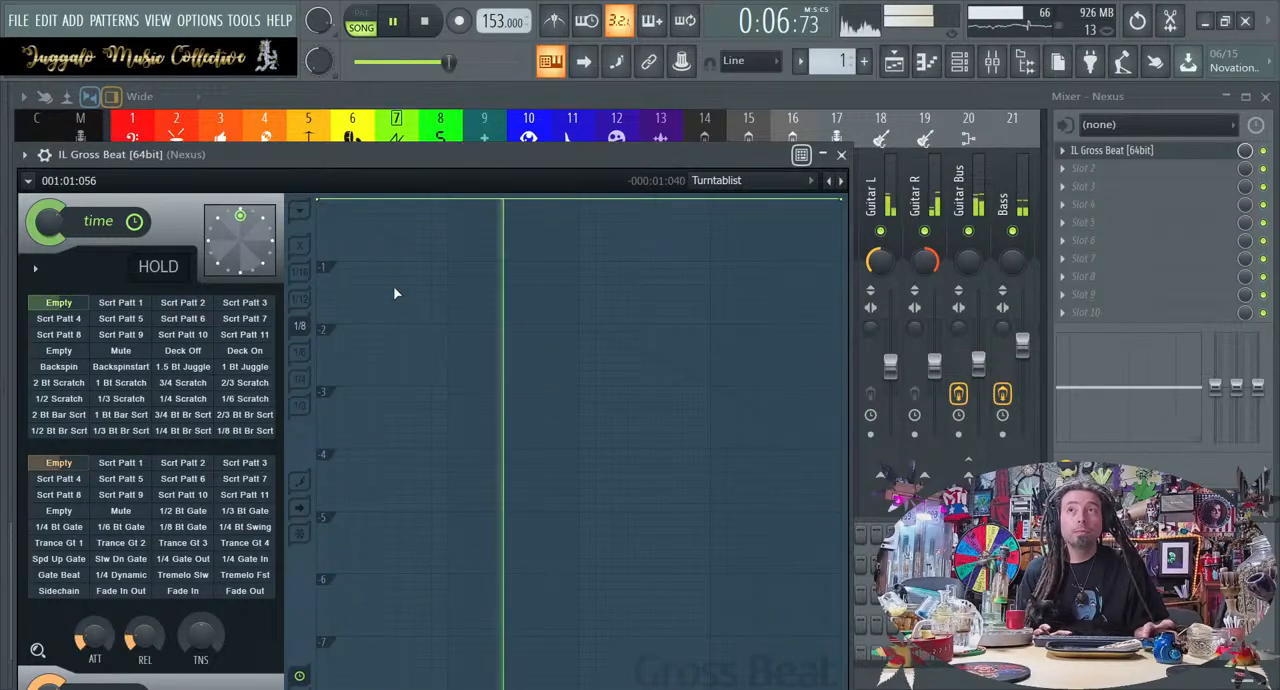
pyautogui.click(122, 318)
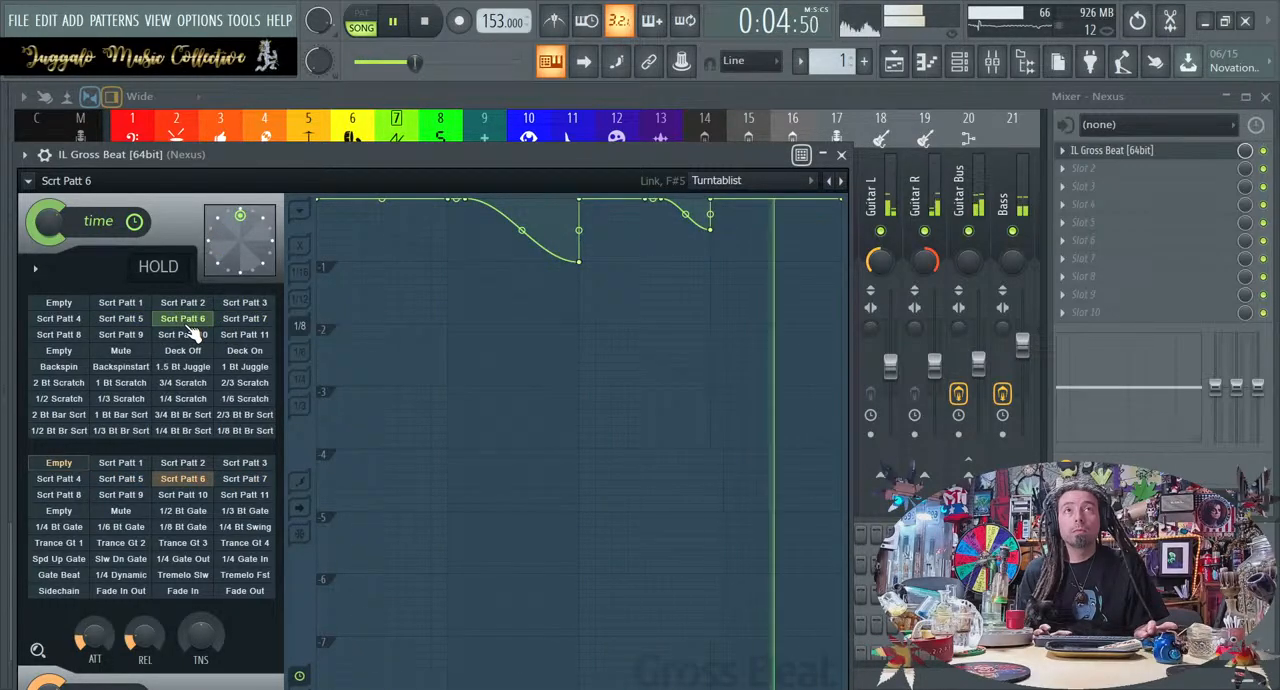
pyautogui.click(59, 305)
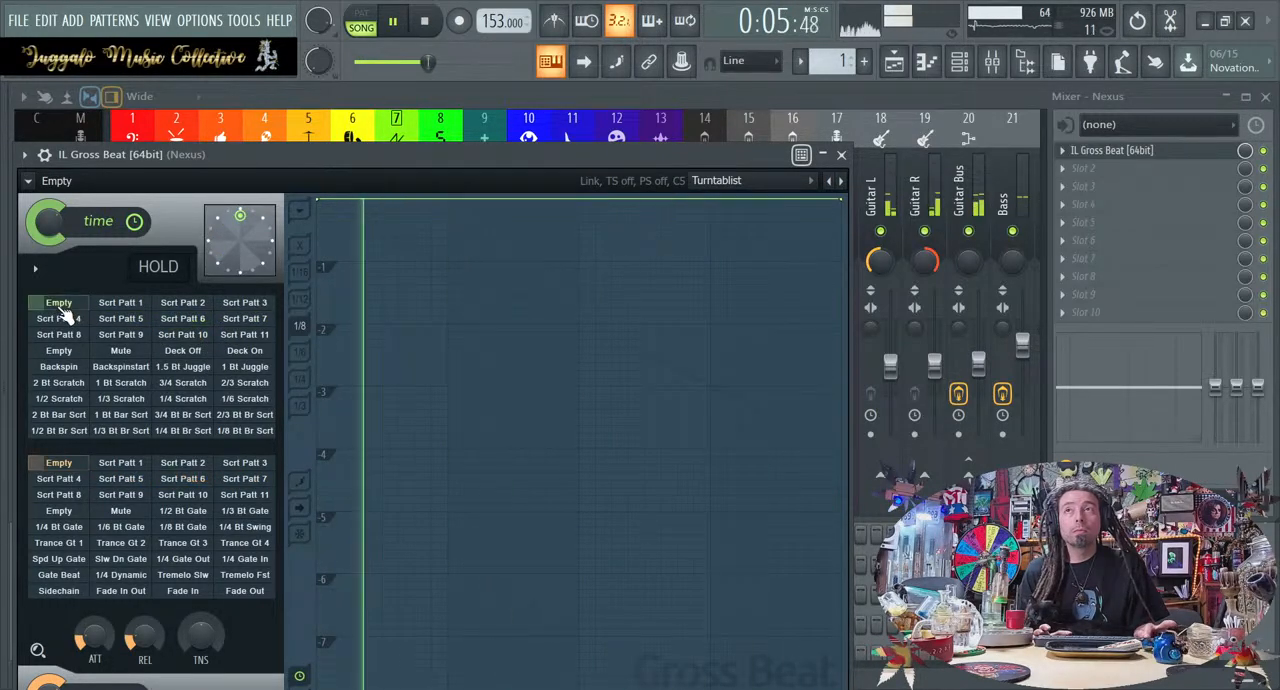
pyautogui.click(121, 320)
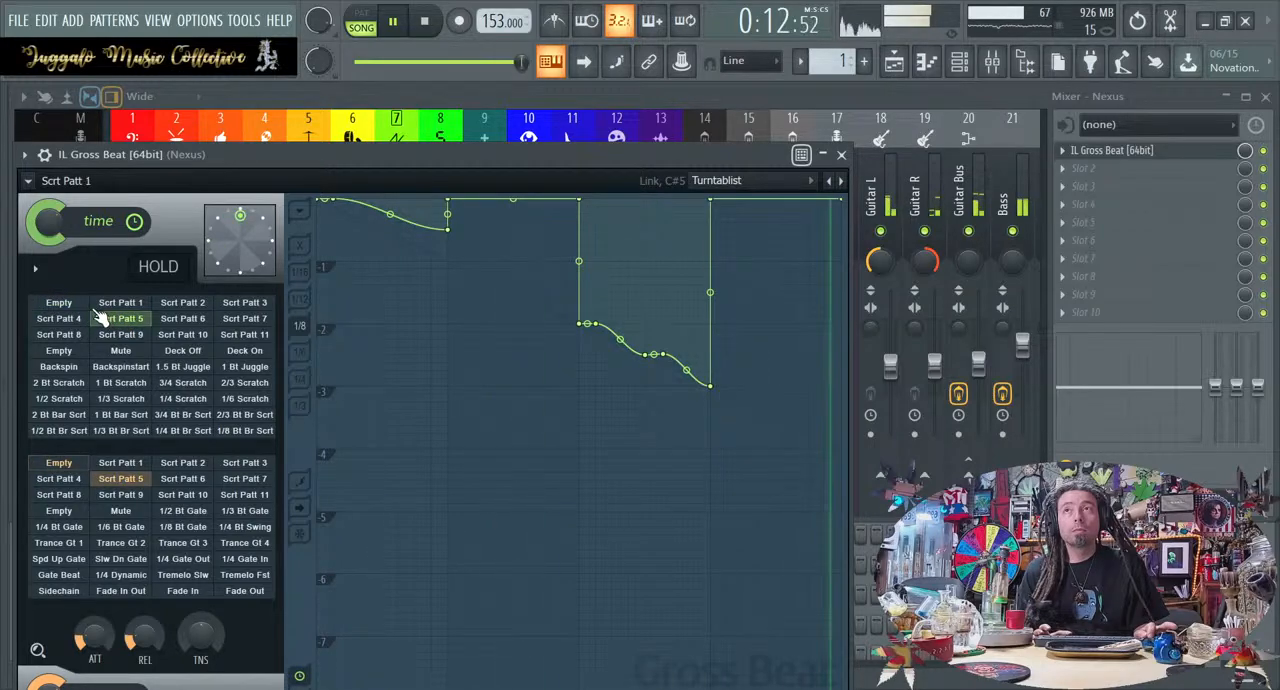
pyautogui.press('space')
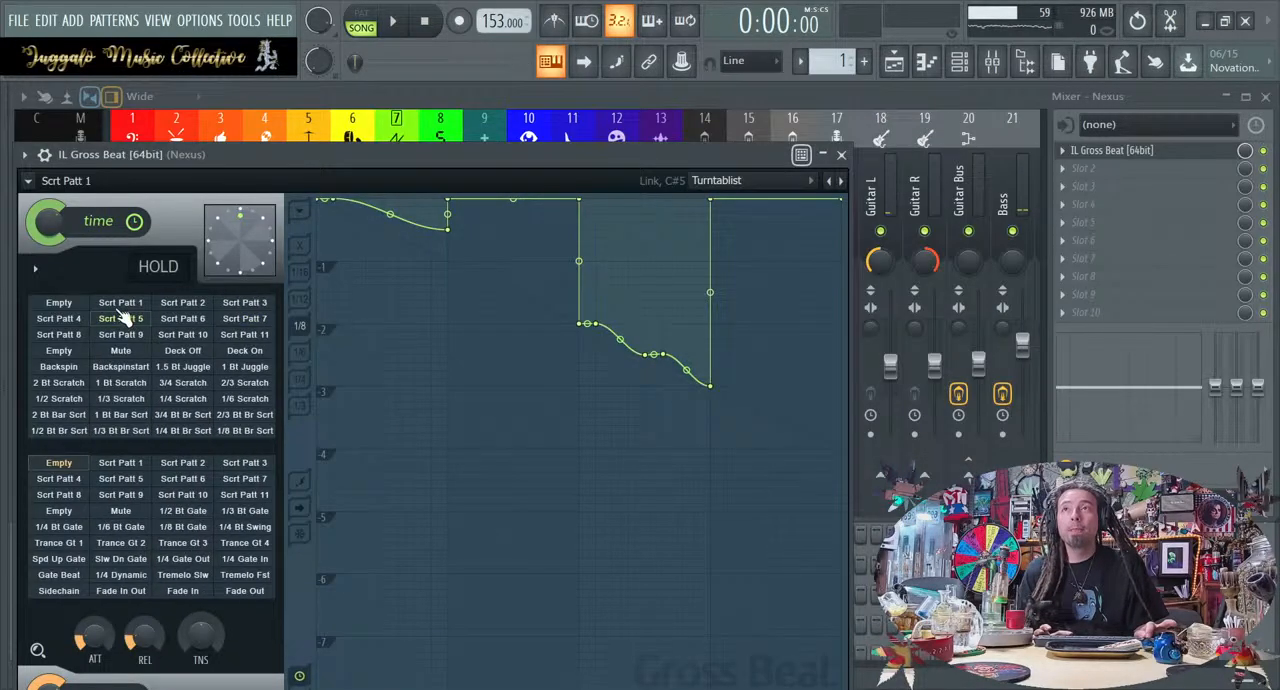
# Arm recording, check the playlist, and return to the Nexus track's Gross Beat with its time pattern set to Empty
pyautogui.click(80, 306)
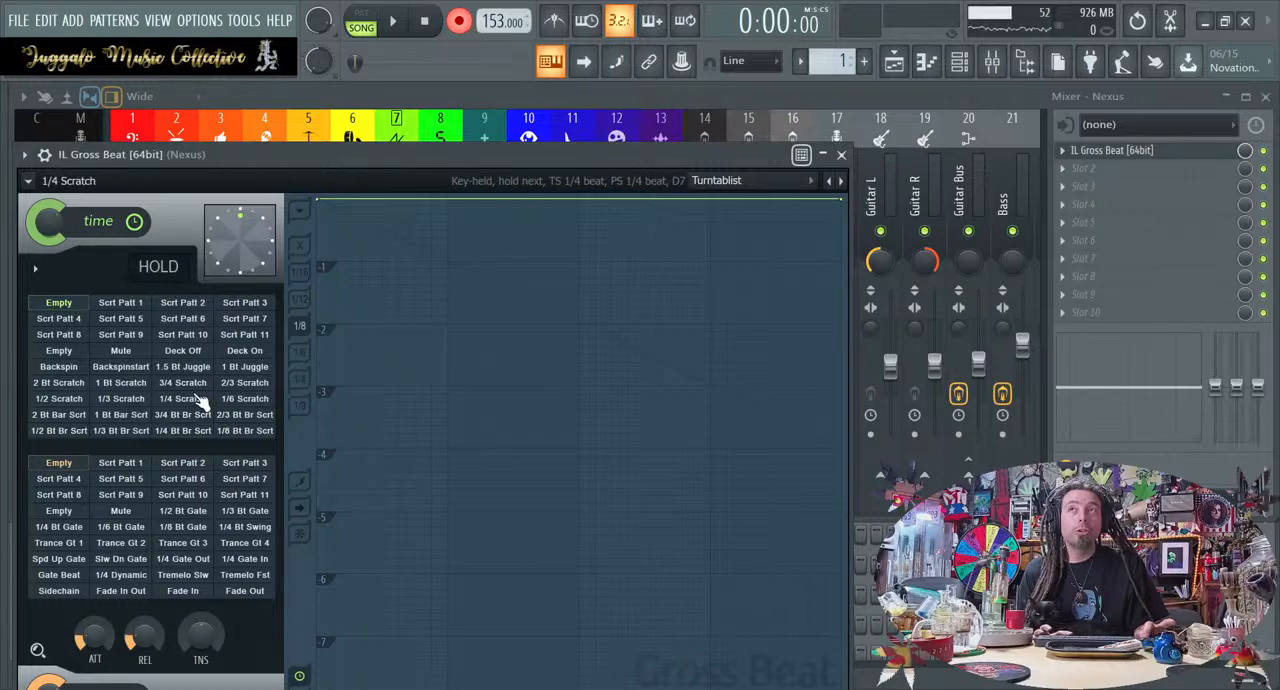
pyautogui.click(914, 66)
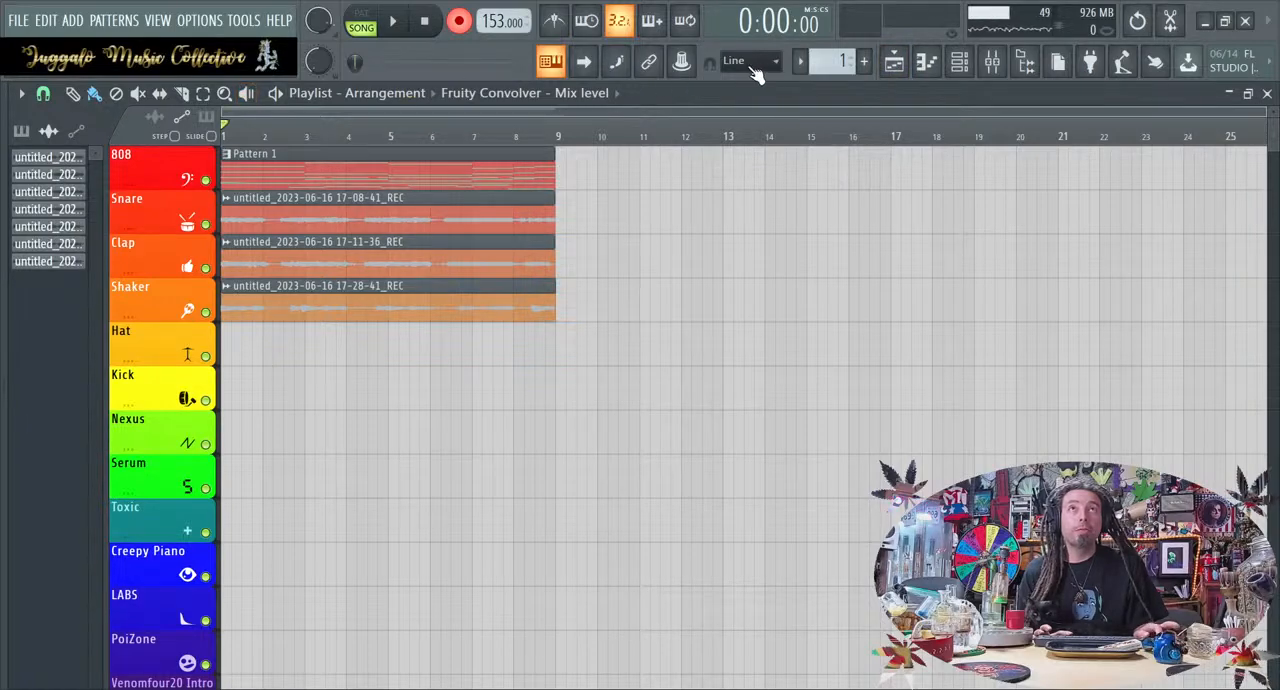
pyautogui.click(1006, 62)
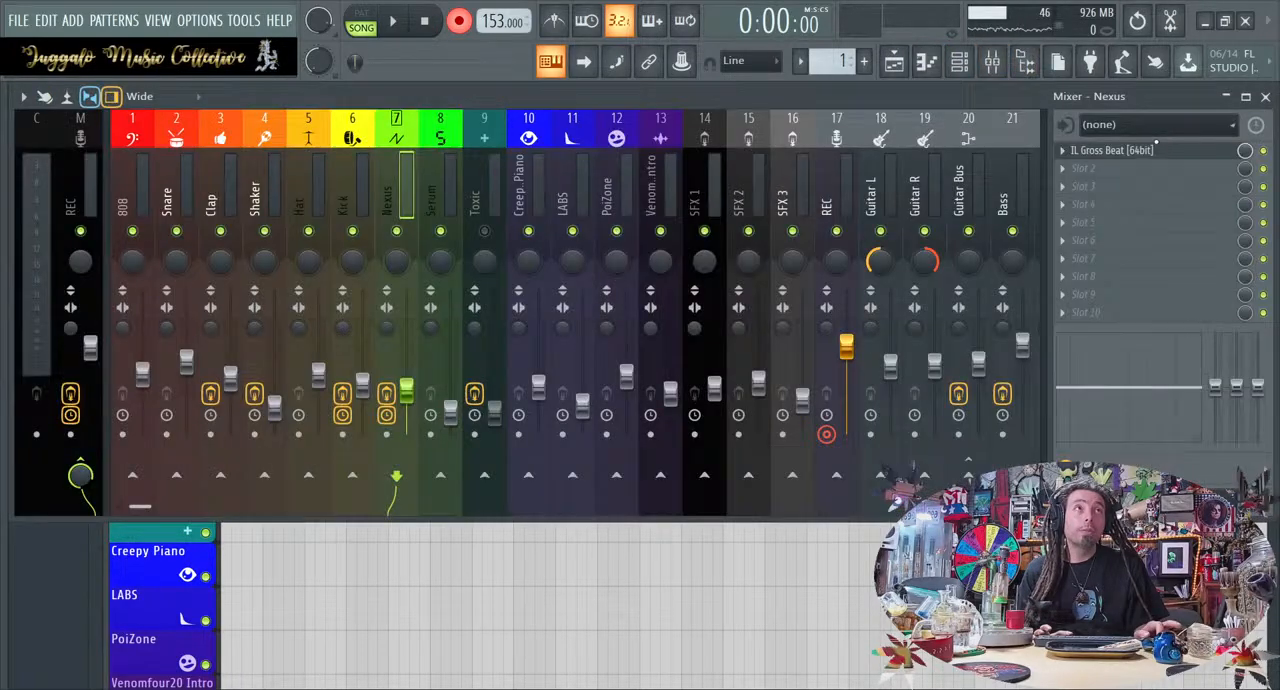
pyautogui.click(1167, 153)
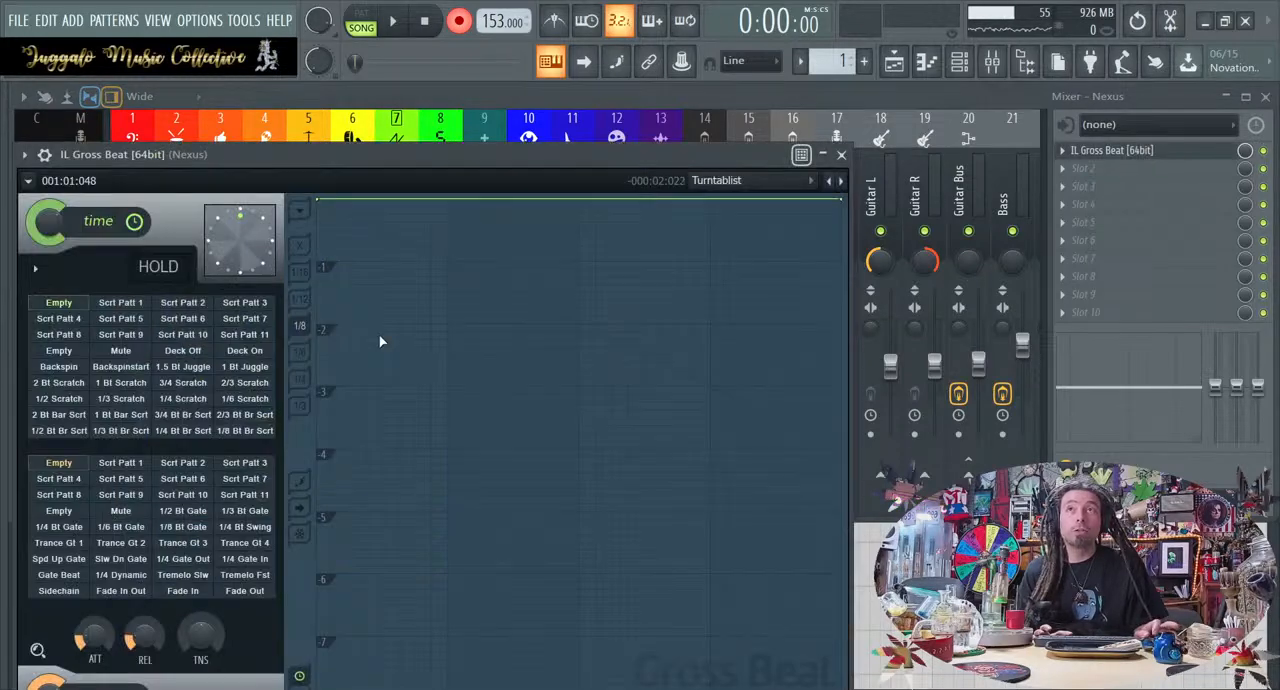
pyautogui.click(138, 322)
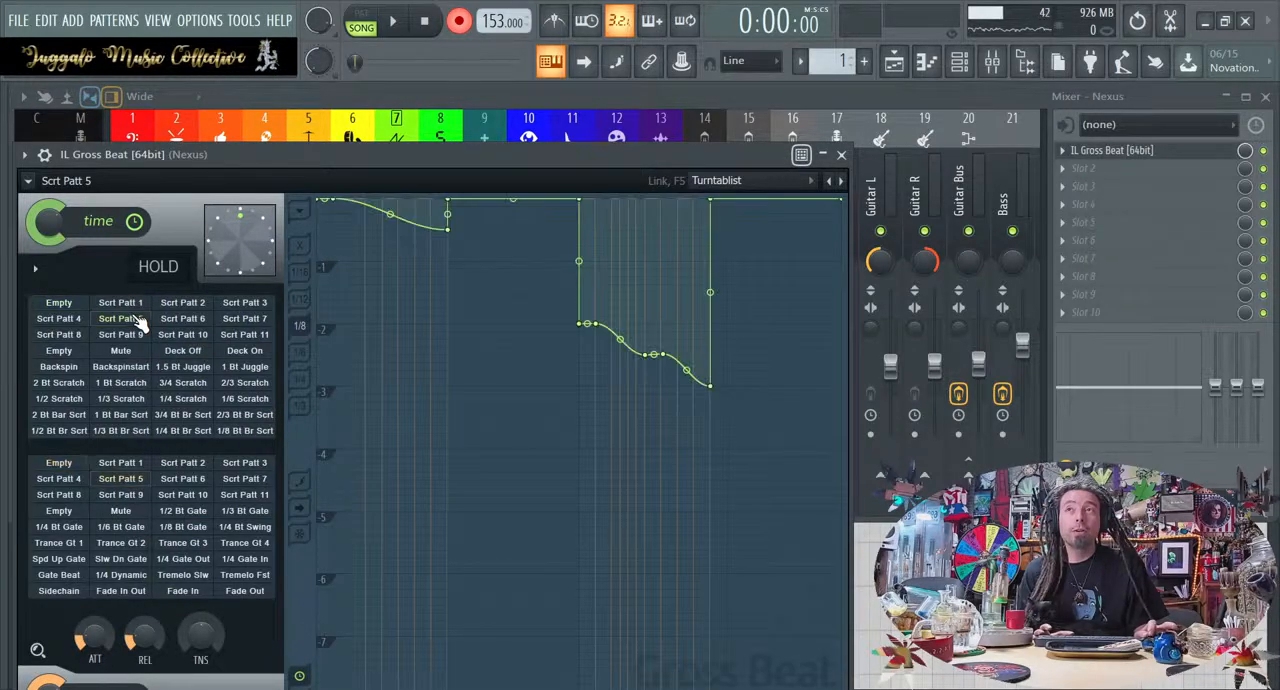
pyautogui.click(76, 304)
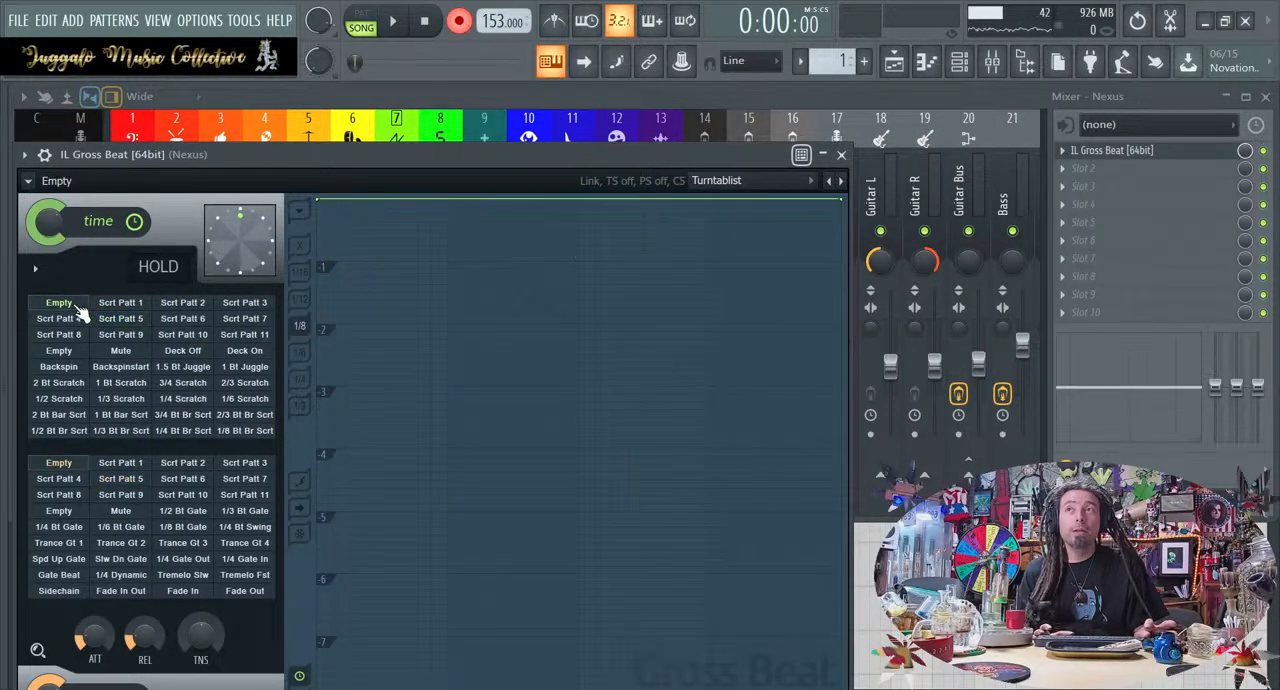
# Record a pass of Gross Beat time patterns during playback, switching through Scrt Patt 6, 9, 3, Empty, 11 and 10, and stop playback
pyautogui.click(182, 320)
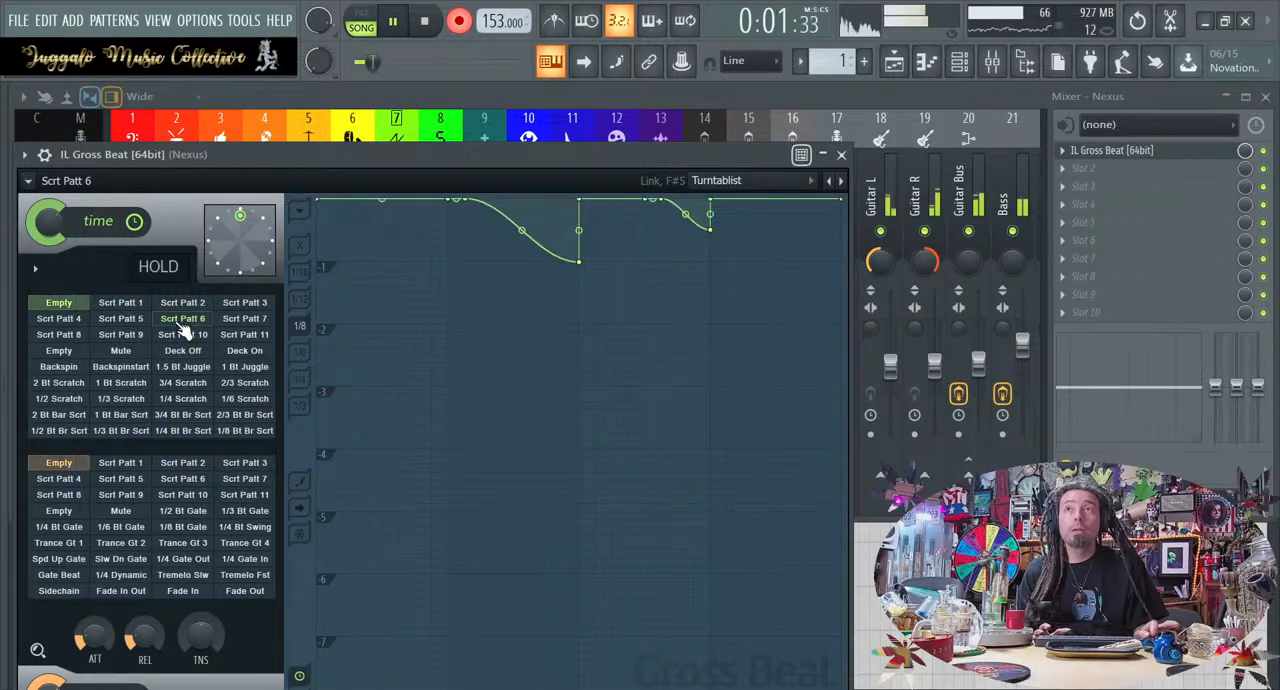
pyautogui.click(122, 334)
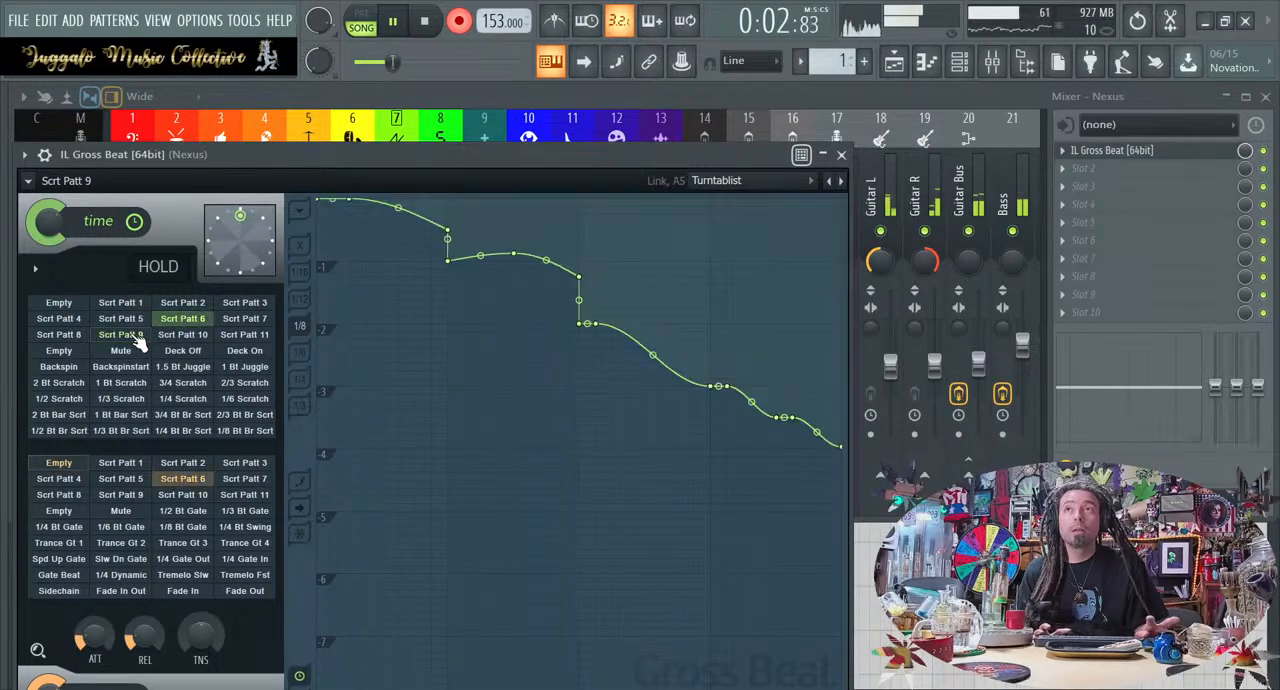
pyautogui.click(244, 302)
pyautogui.click(72, 304)
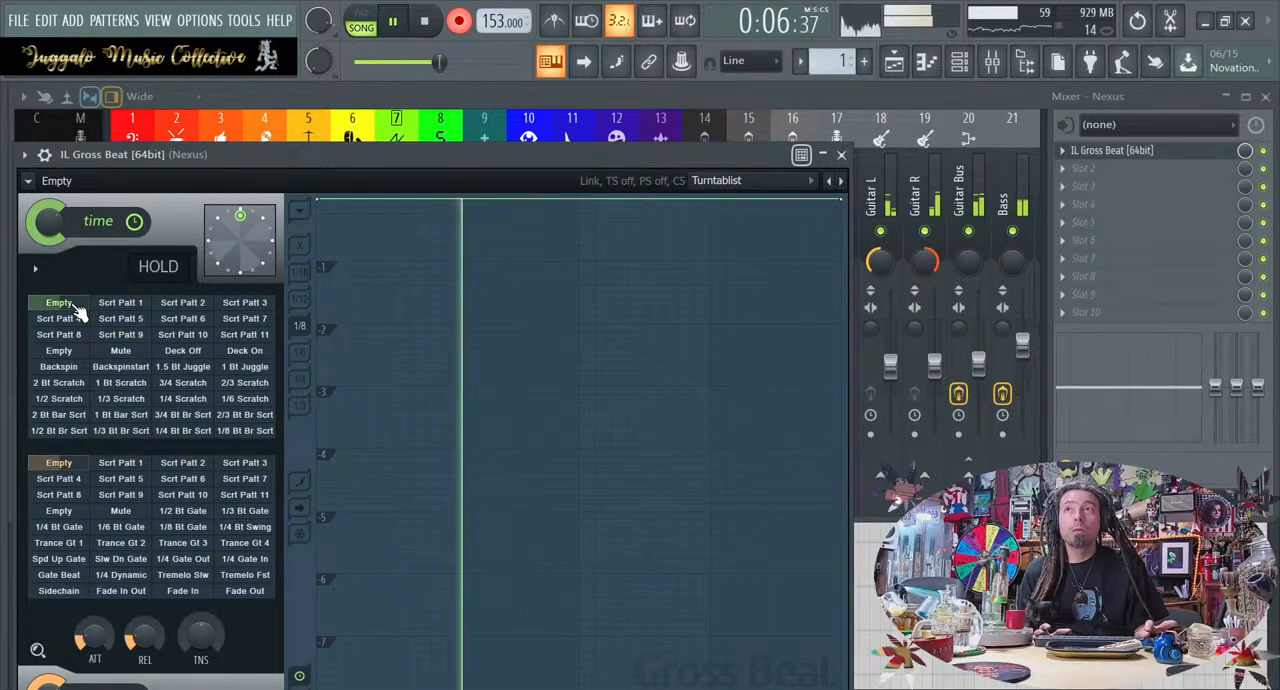
pyautogui.click(244, 334)
pyautogui.click(190, 337)
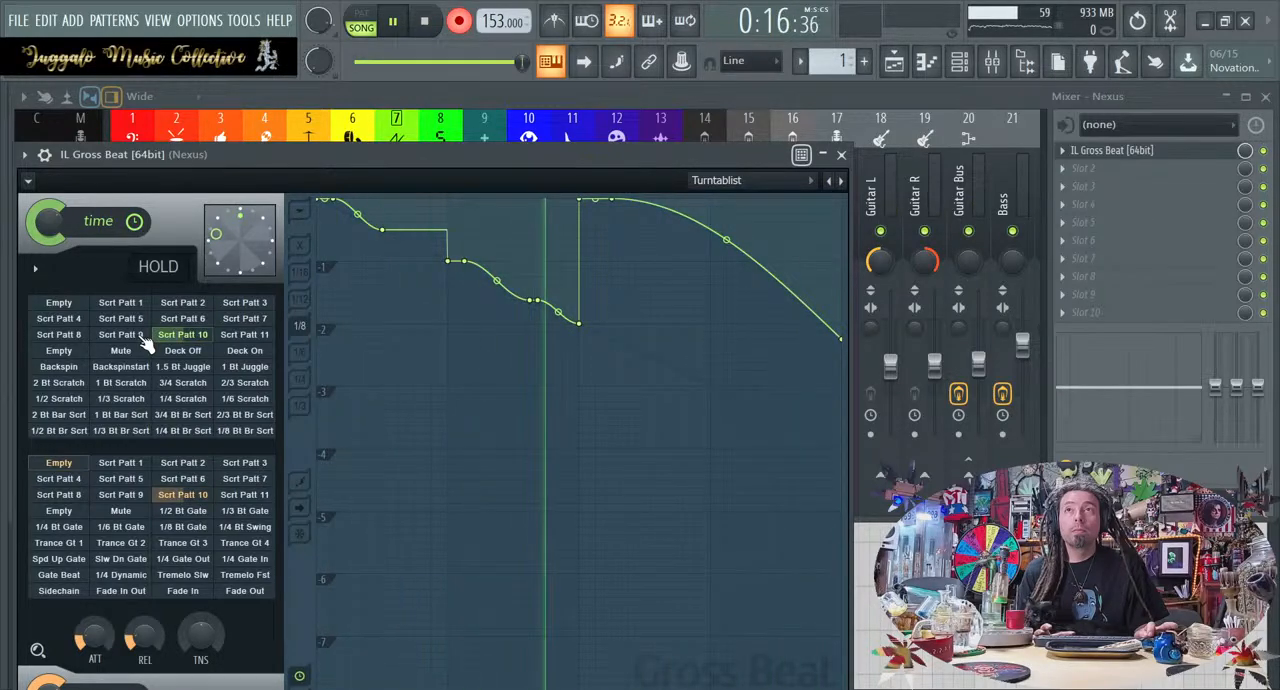
pyautogui.press('space')
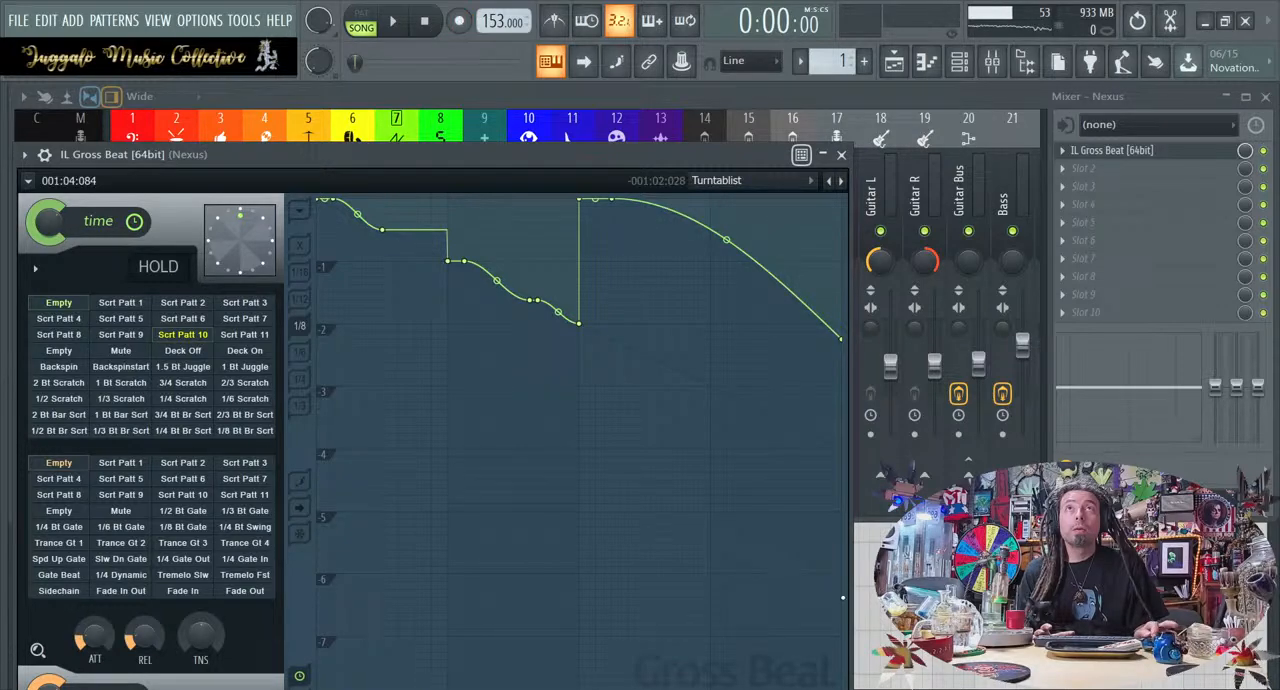
# Trim the end of the recorded audio clip on the playlist's Hat track and delete the clip
pyautogui.press('F5')
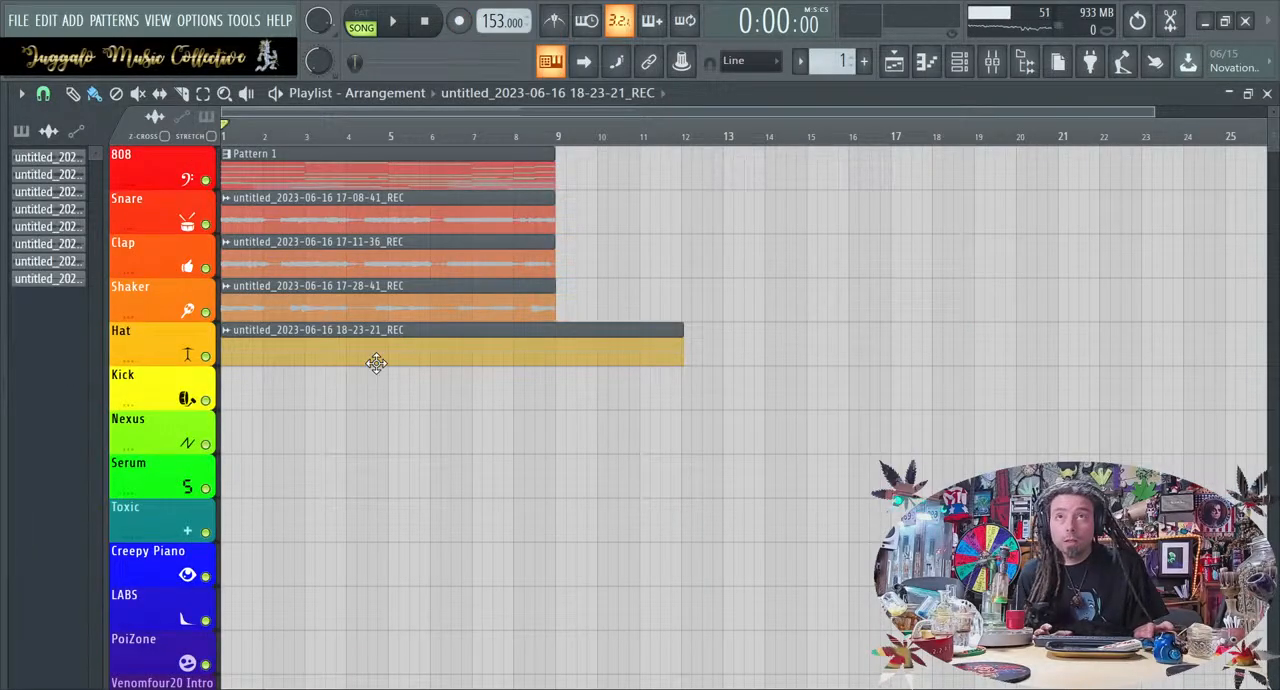
pyautogui.scroll(3, 376, 363)
pyautogui.scroll(-3, 374, 360)
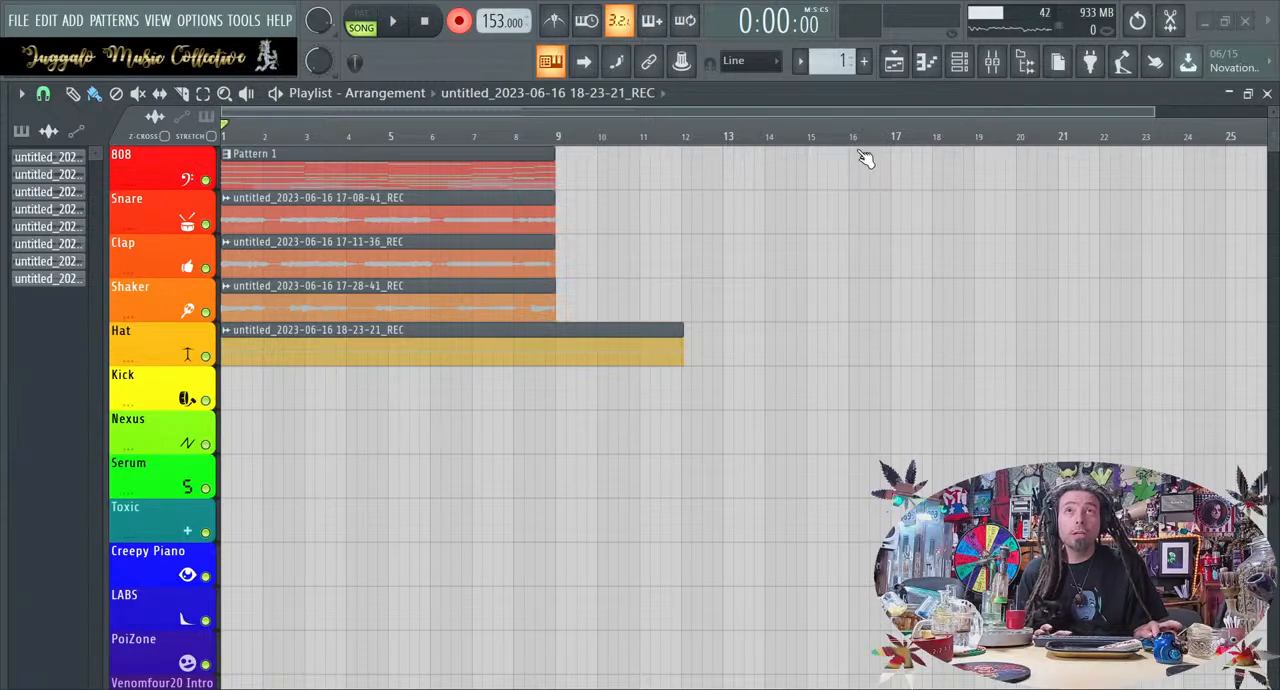
pyautogui.moveTo(680, 342); pyautogui.dragTo(620, 340)
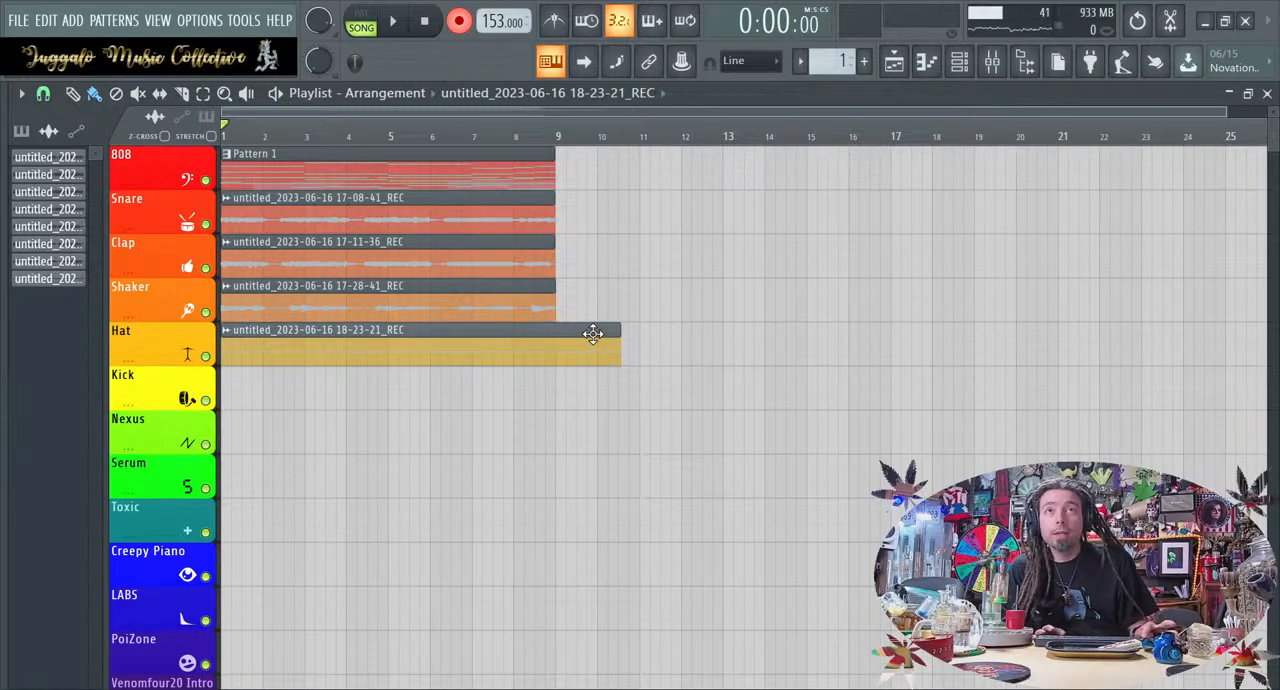
pyautogui.click(530, 338)
pyautogui.scroll(2, 483, 400)
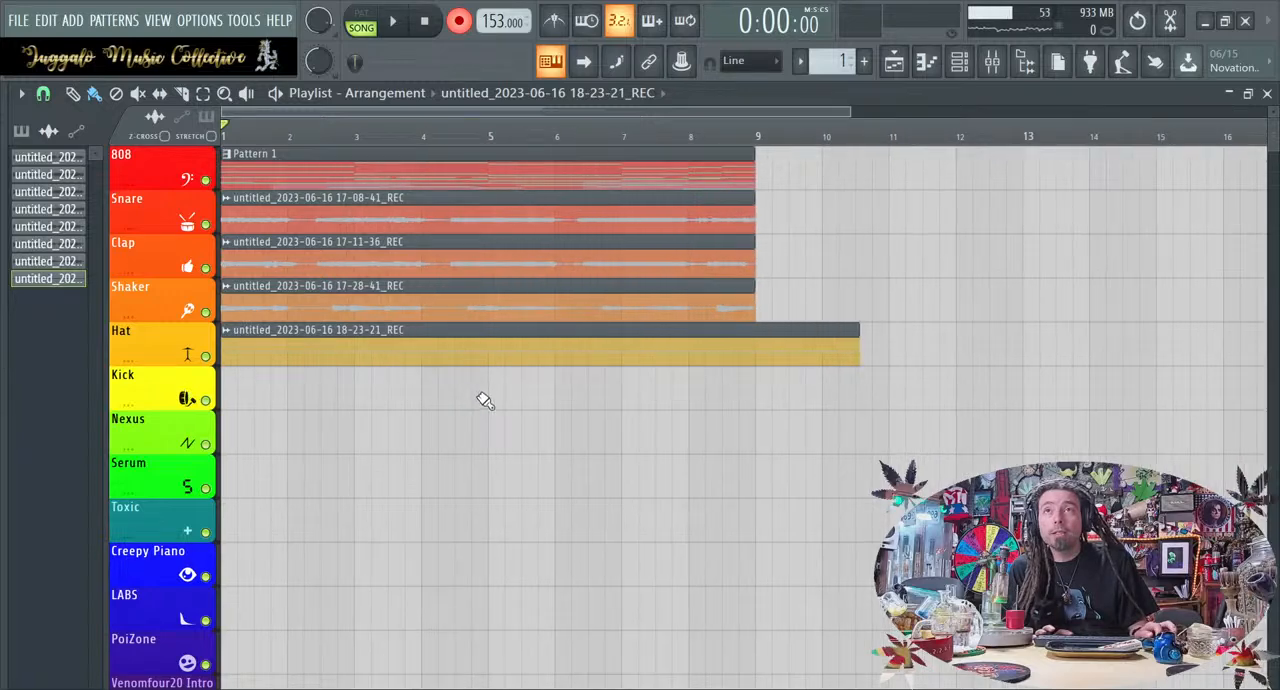
pyautogui.rightClick(441, 338)
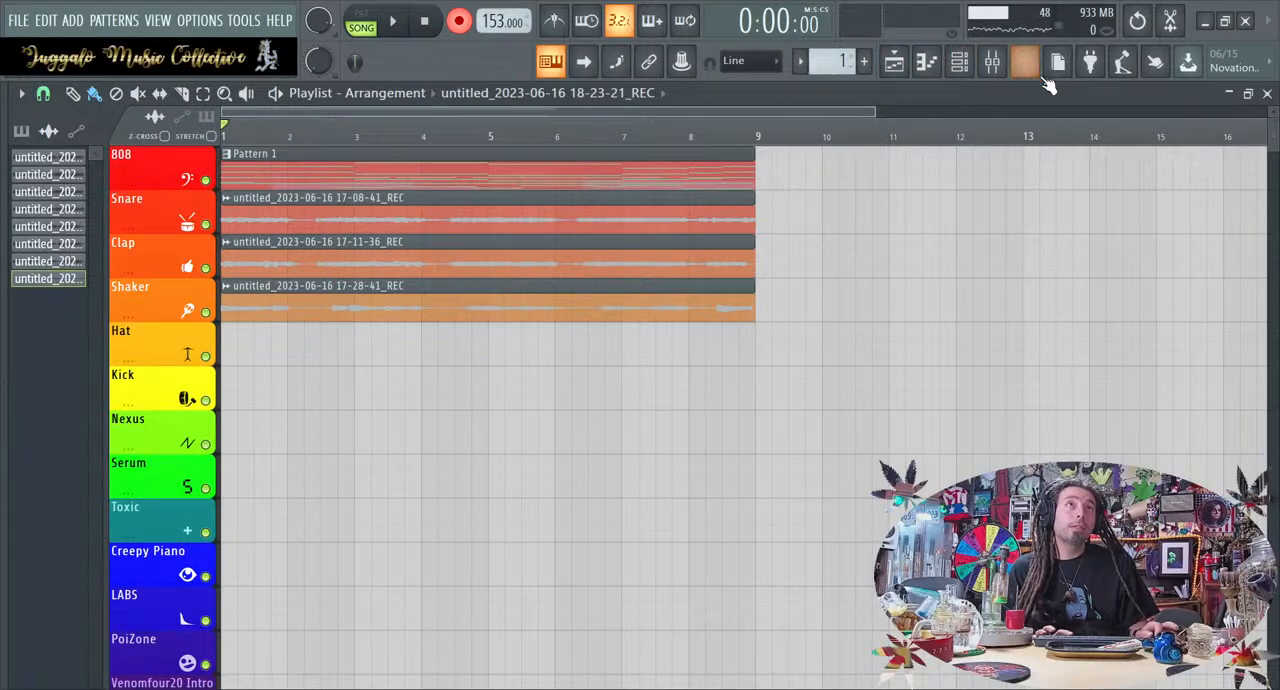
# Play the loop with the mixer open, stop it, and delete the newly recorded audio clip from the Hat track
pyautogui.click(991, 62)
pyautogui.press('space')
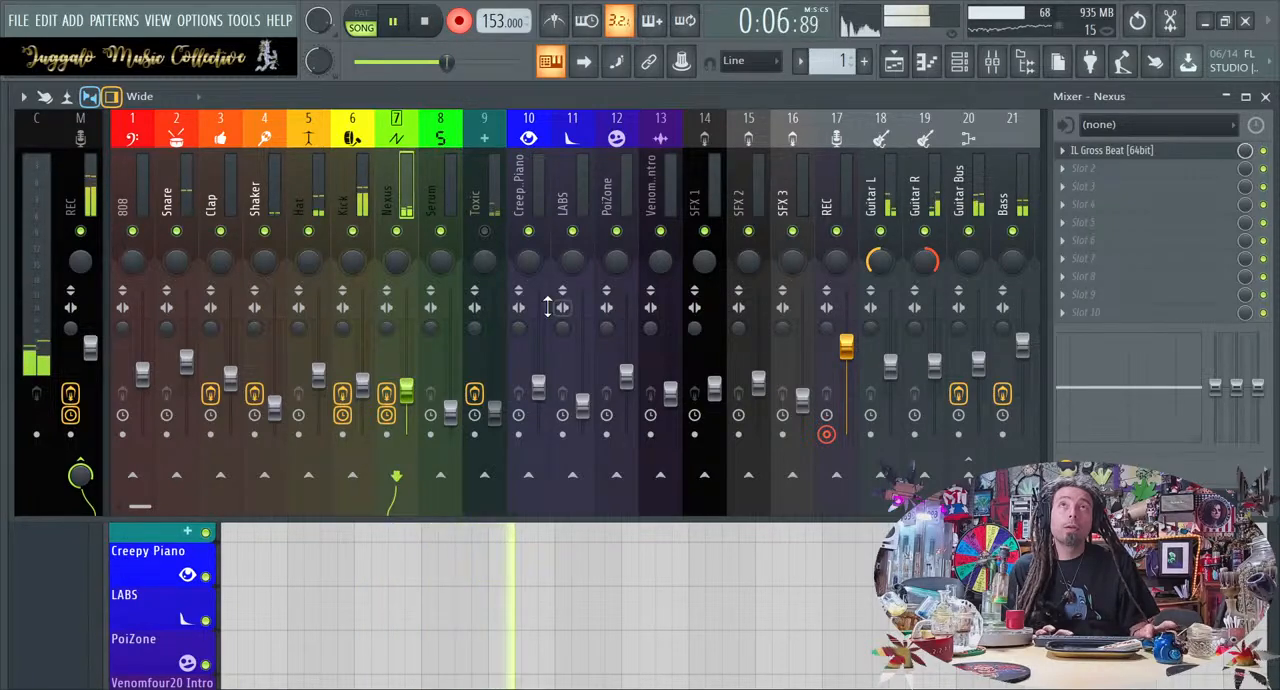
pyautogui.press('space')
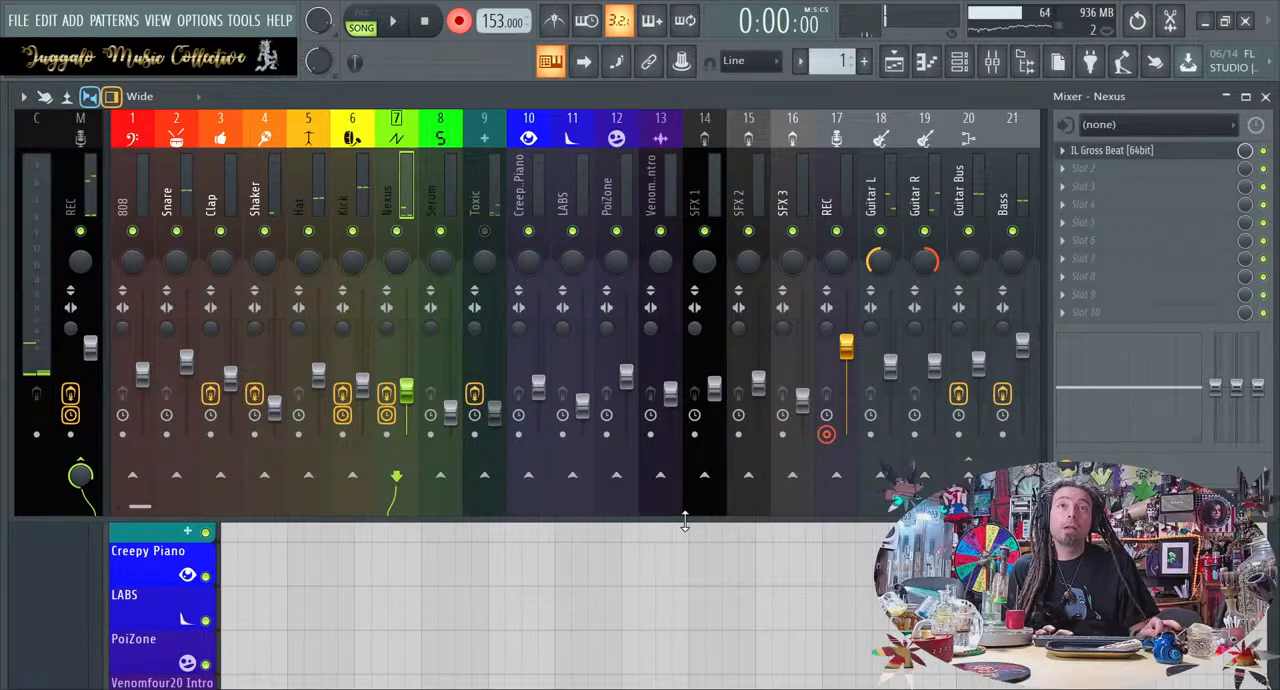
pyautogui.click(692, 579)
pyautogui.rightClick(408, 352)
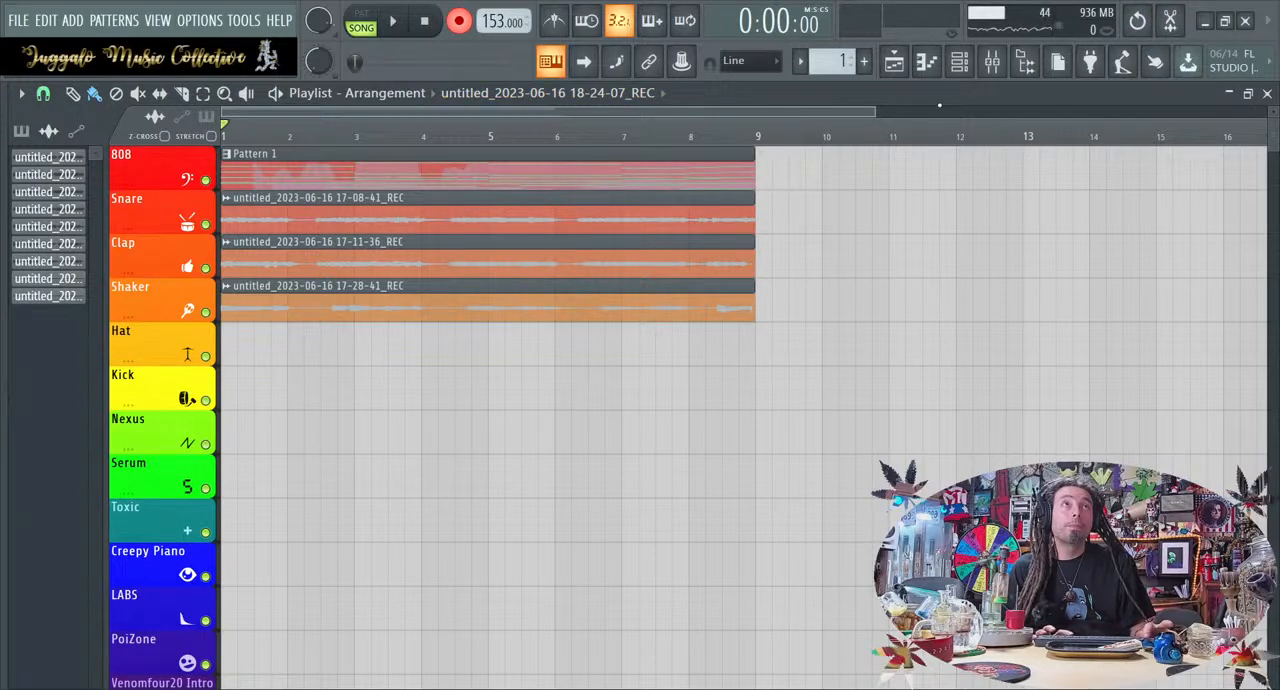
# Reopen Gross Beat on the Nexus mixer track and set its time pattern to Empty
pyautogui.click(992, 62)
pyautogui.click(1105, 154)
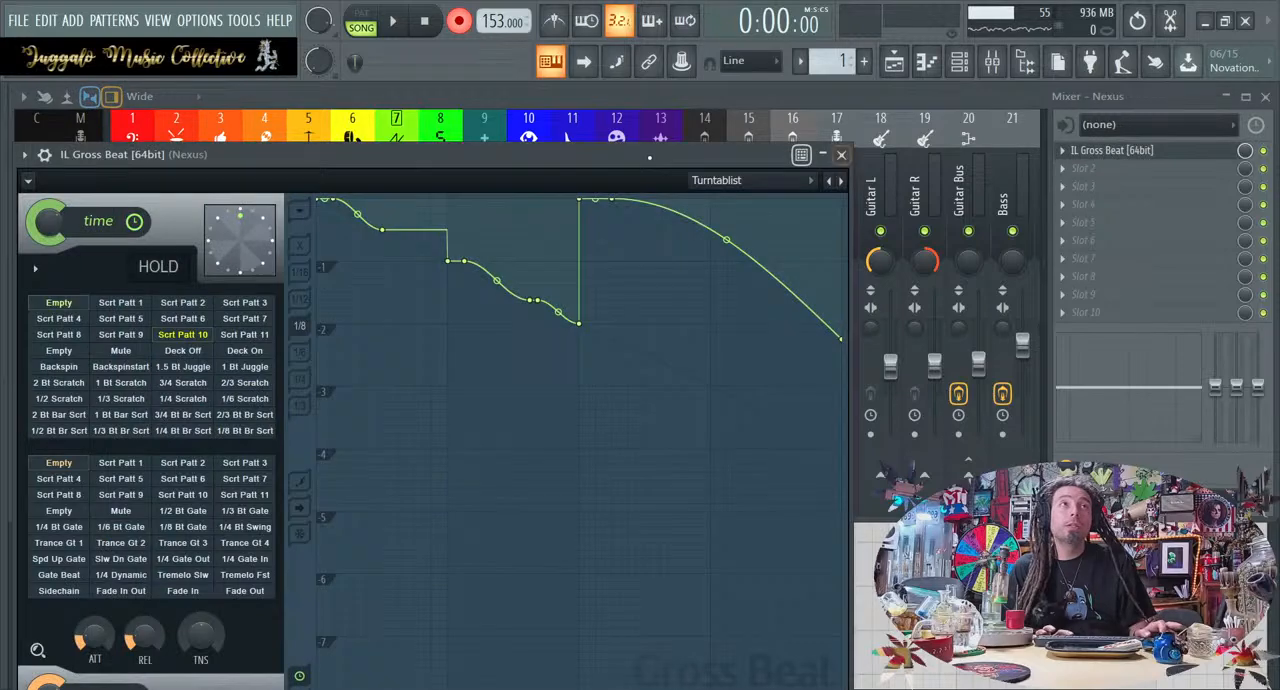
pyautogui.click(60, 303)
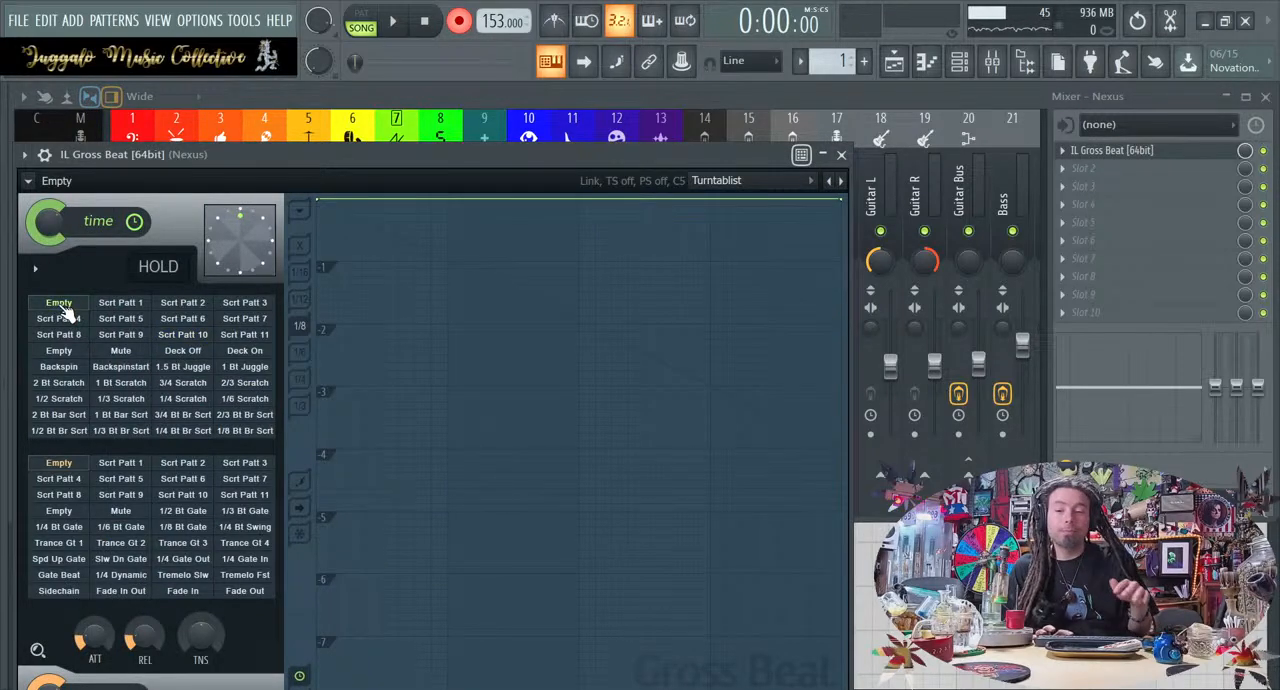
# Record another Gross Beat pass, switching time patterns among Scrt Patt 6, 2, 9, 5, Empty and 7, and stop playback
pyautogui.press('space')
pyautogui.click(60, 318)
pyautogui.click(186, 321)
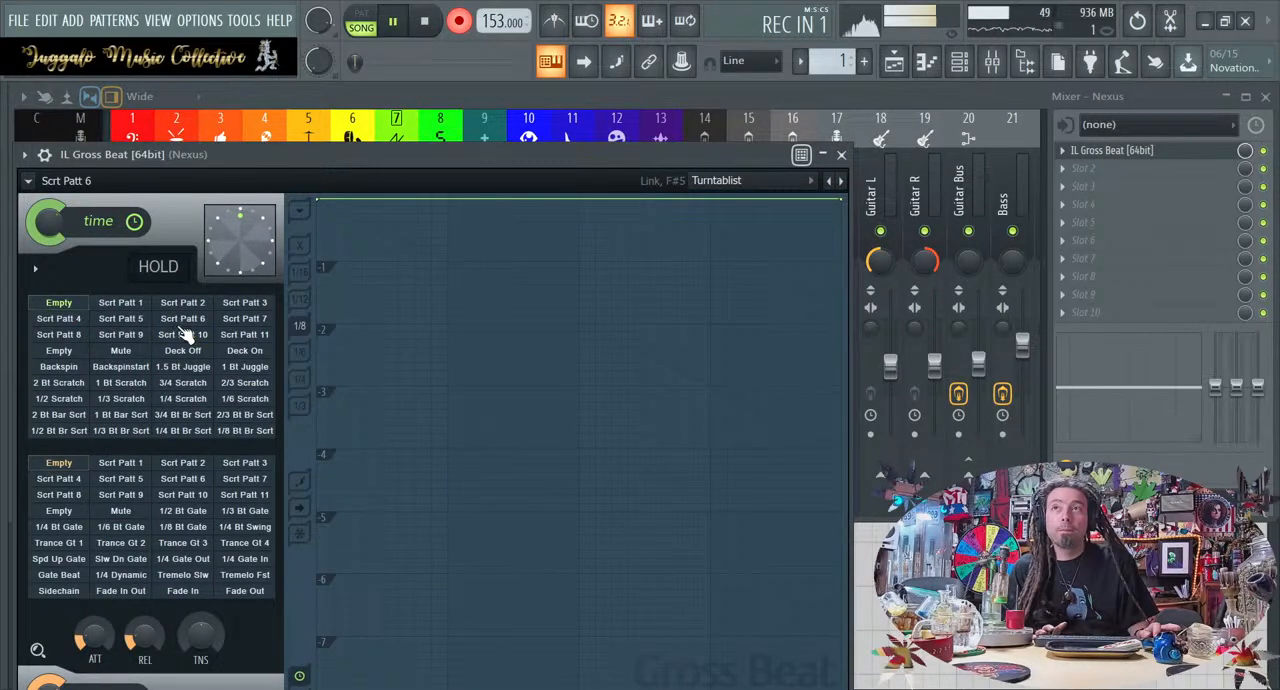
pyautogui.click(197, 305)
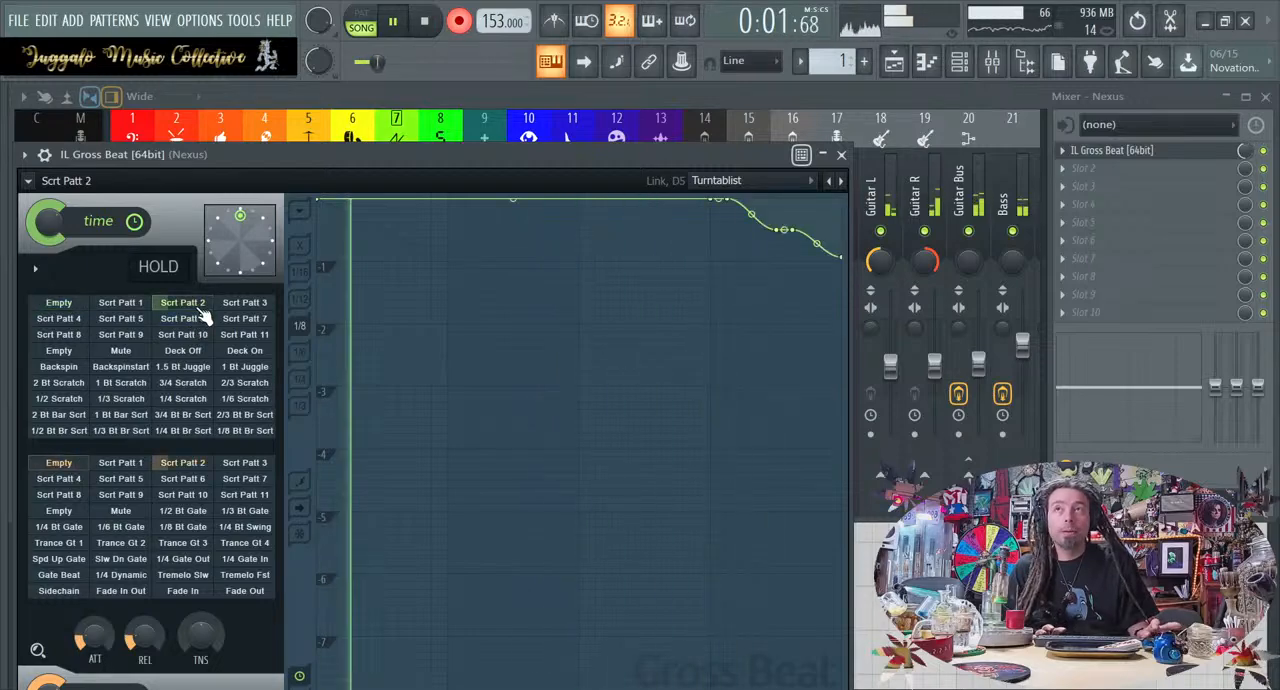
pyautogui.click(59, 303)
pyautogui.click(60, 318)
pyautogui.click(122, 334)
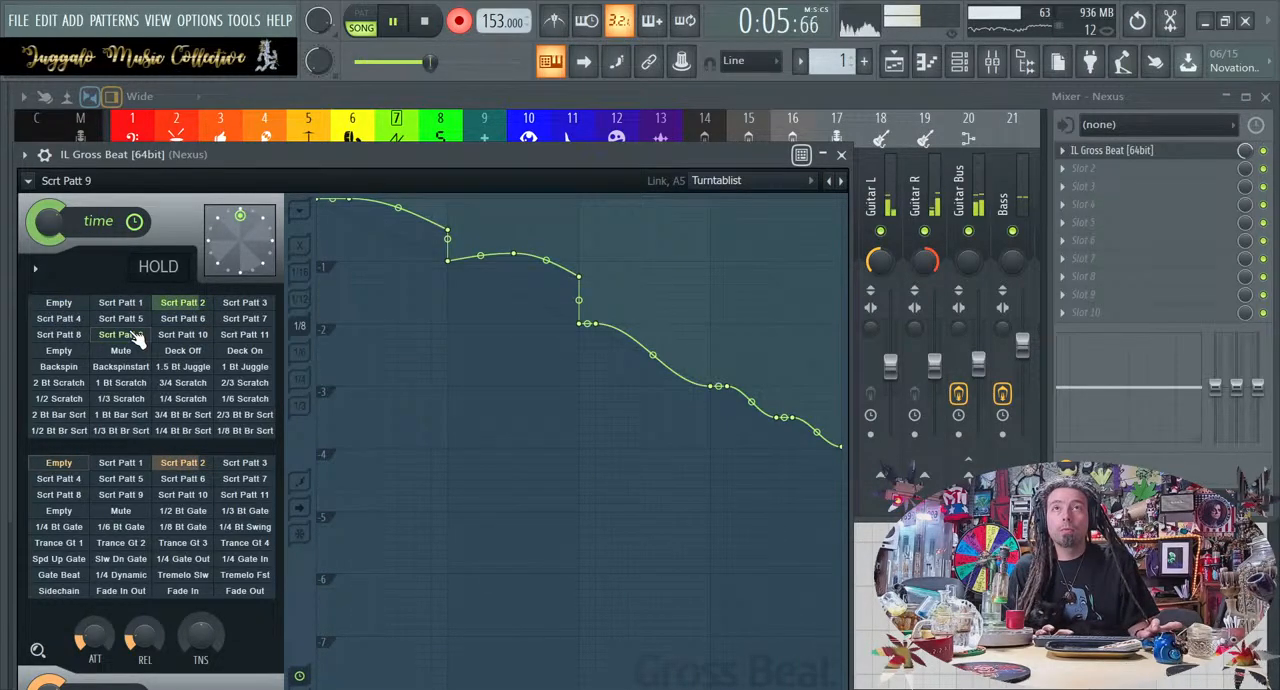
pyautogui.click(120, 318)
pyautogui.click(58, 303)
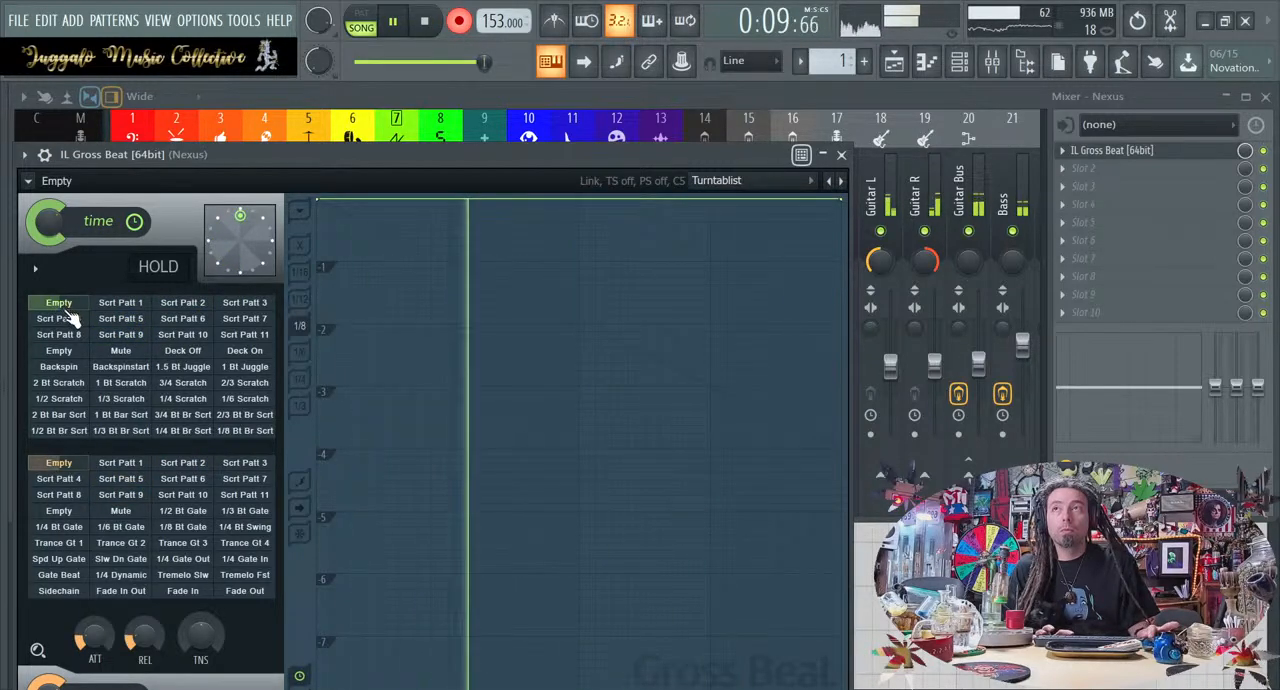
pyautogui.click(176, 322)
pyautogui.click(243, 319)
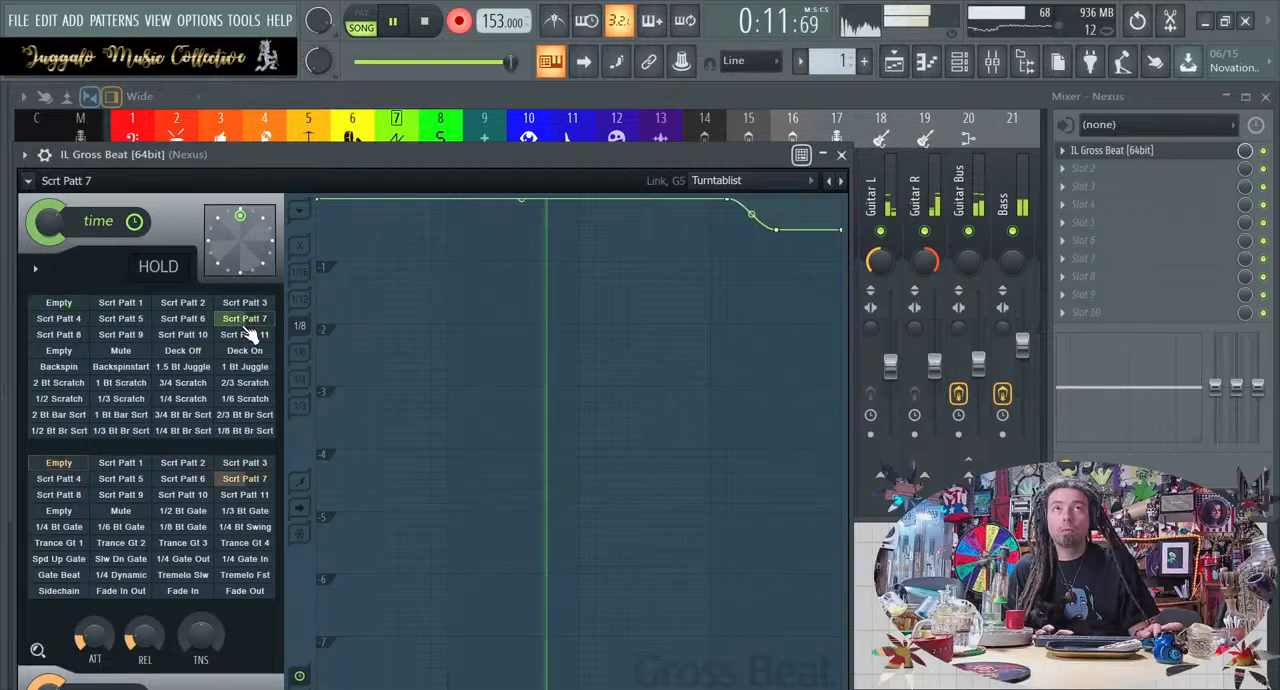
pyautogui.press('space')
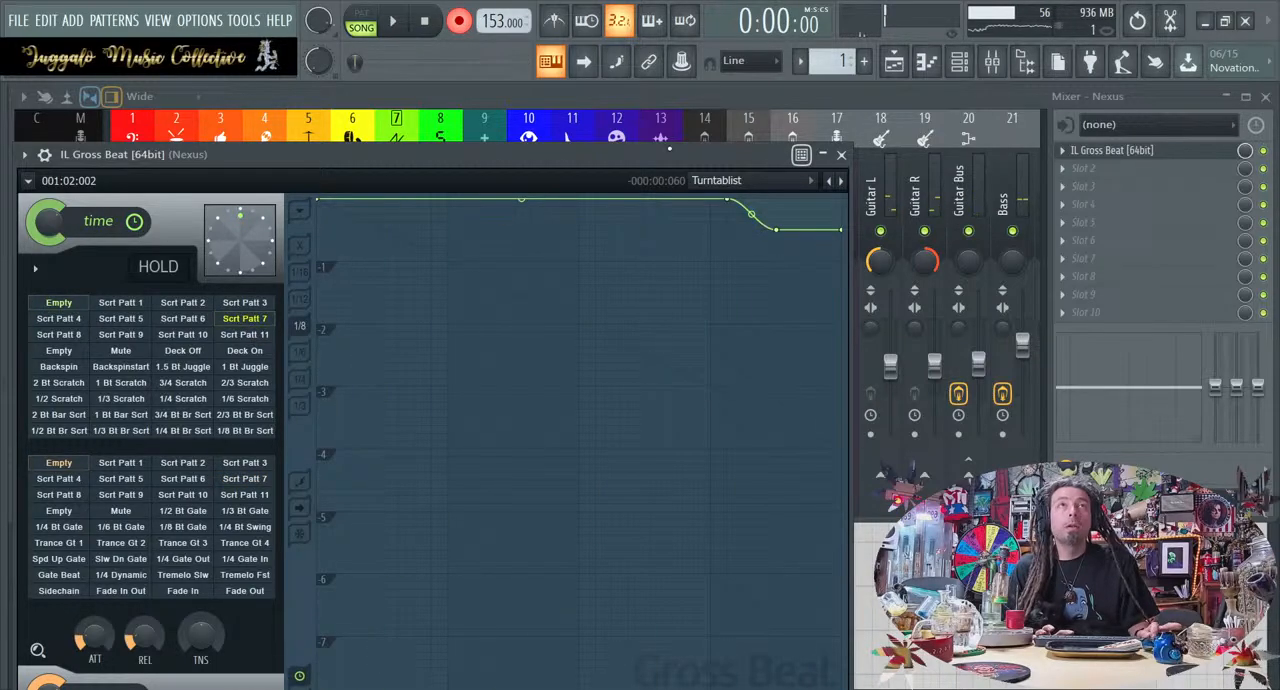
# Close Gross Beat and the mixer and move the Pattern 1 clip from the 808 track to the Kick track at bar 1
pyautogui.click(841, 155)
pyautogui.press('F9')
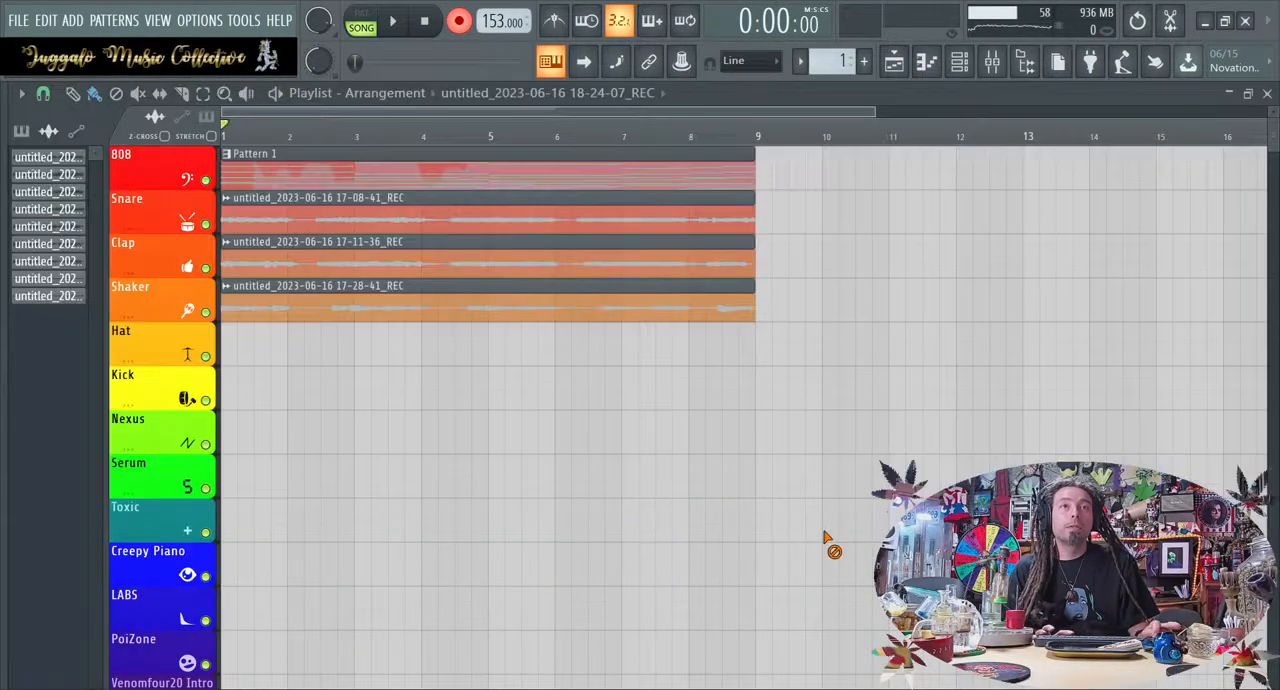
pyautogui.click(358, 174)
pyautogui.moveTo(308, 177); pyautogui.dragTo(281, 428)
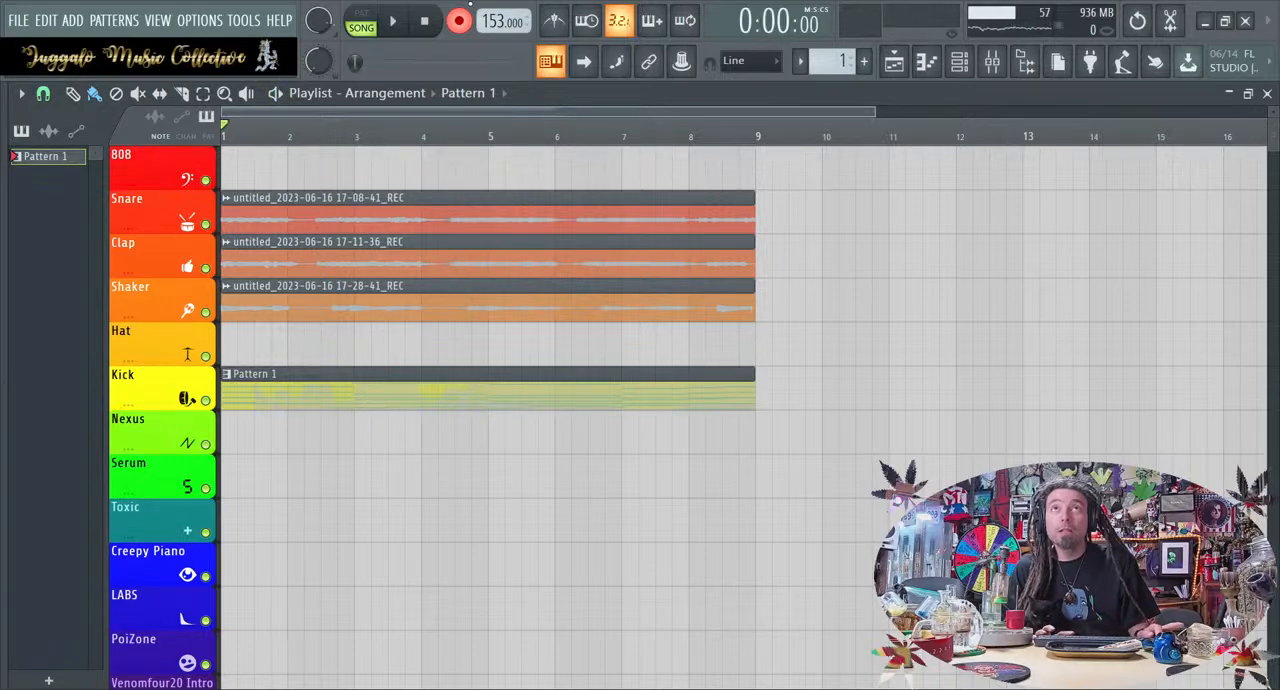
# Play back the loop with the Nexus track's Gross Beat open to review the recorded scratches, and close the plugin and mixer
pyautogui.click(992, 61)
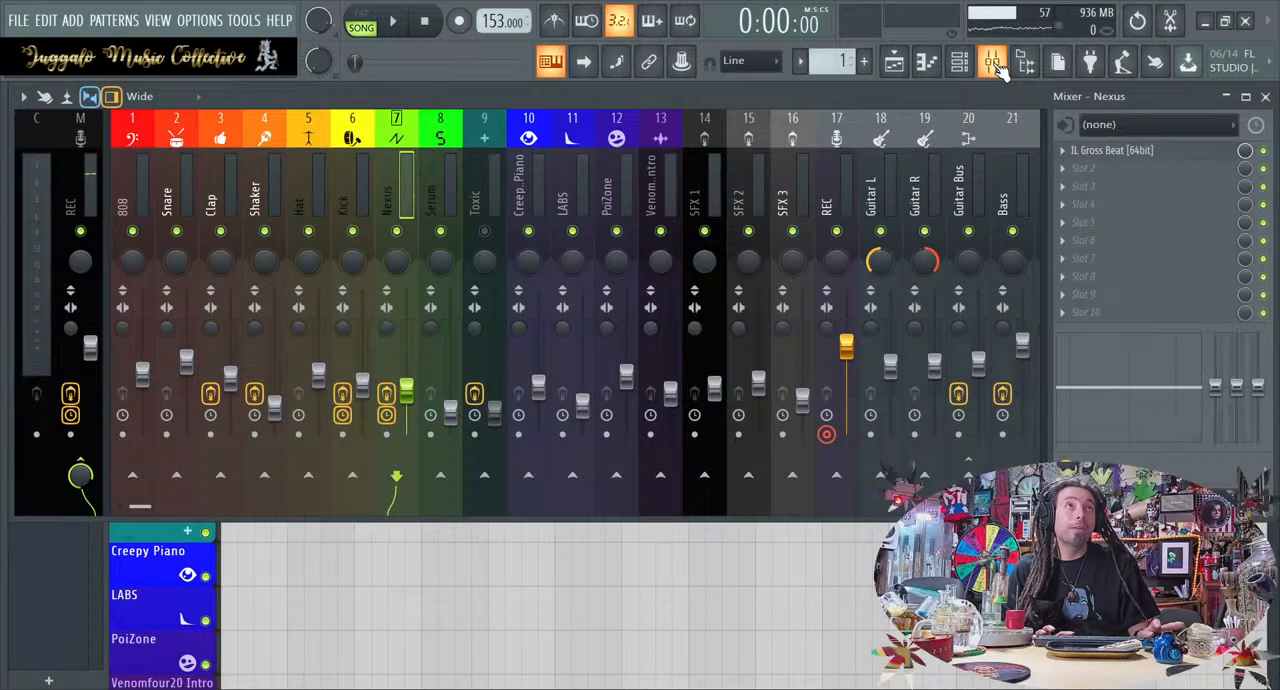
pyautogui.click(1115, 152)
pyautogui.press('space')
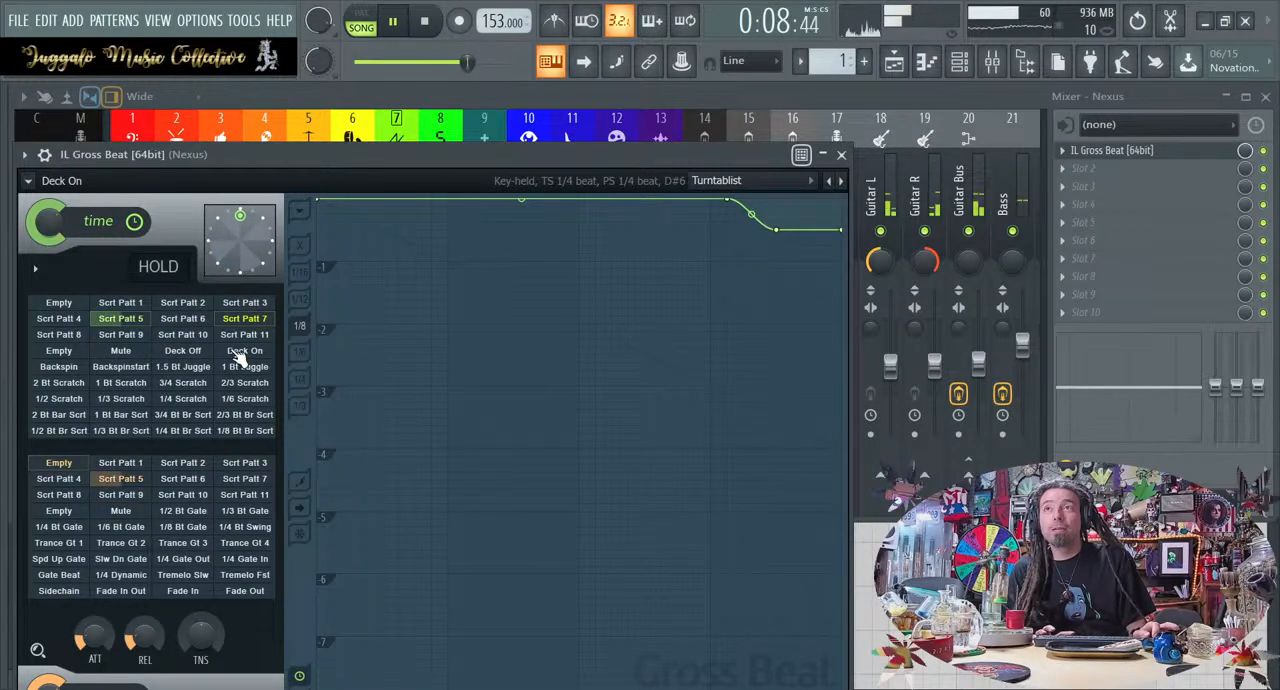
pyautogui.press('space')
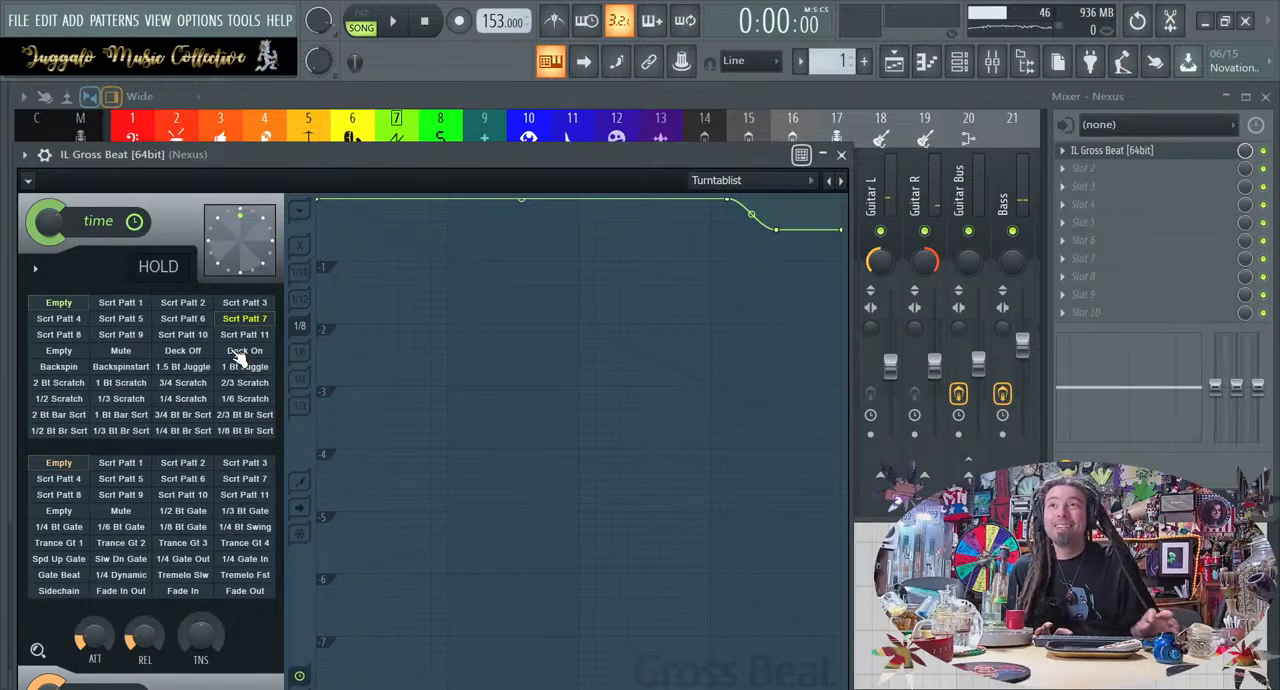
pyautogui.click(841, 155)
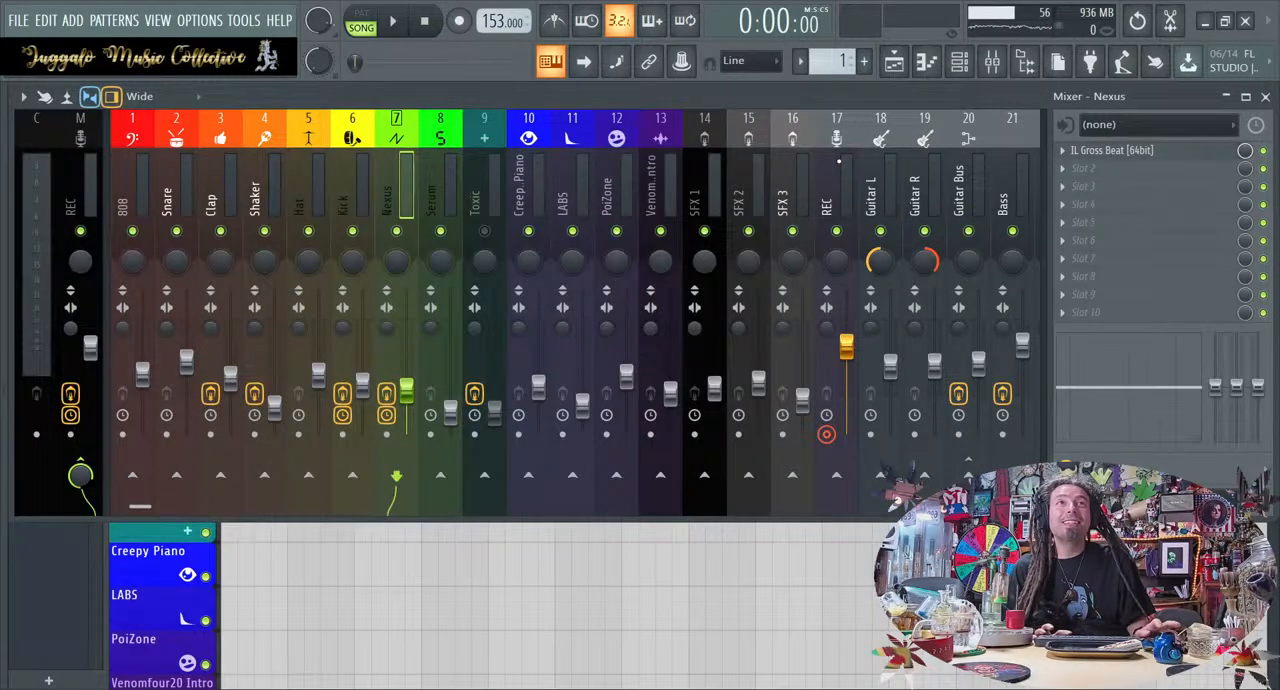
pyautogui.press('F9')
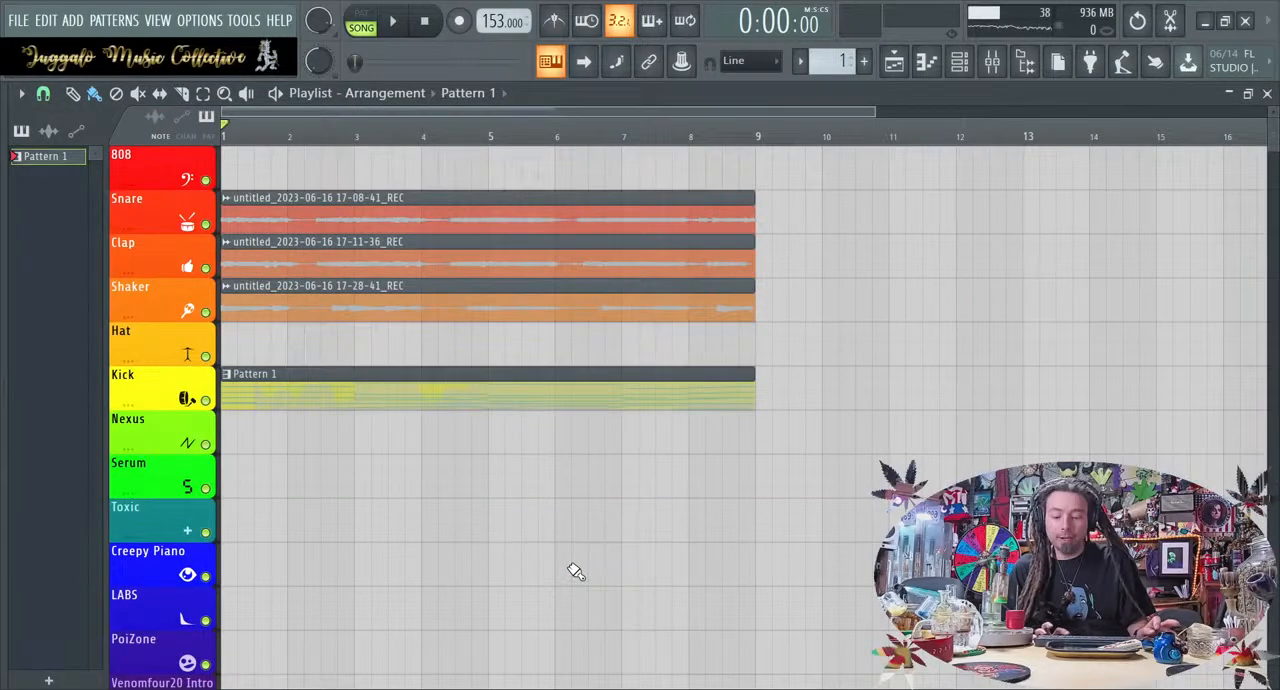
# Undo the Pattern 1 clip move, the deletion of the Hat track's audio clip, and the recorded take
pyautogui.hotkey('ctrl', 'z')
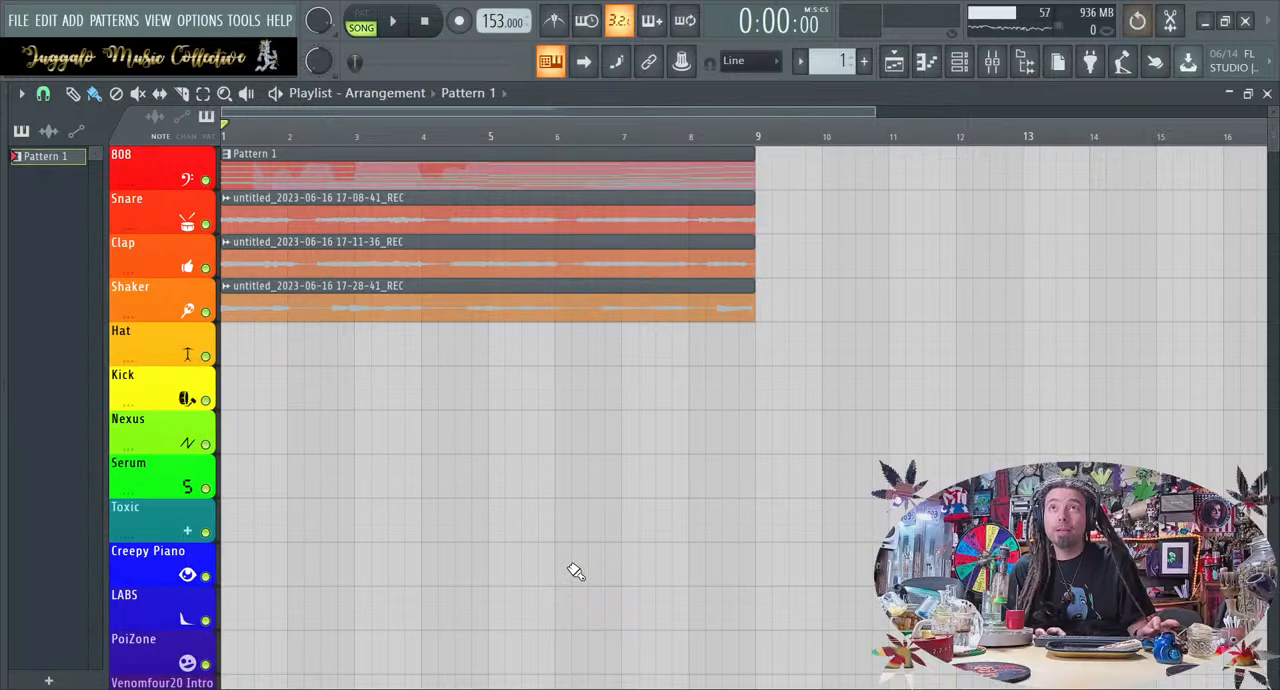
pyautogui.hotkey('ctrl', 'z')
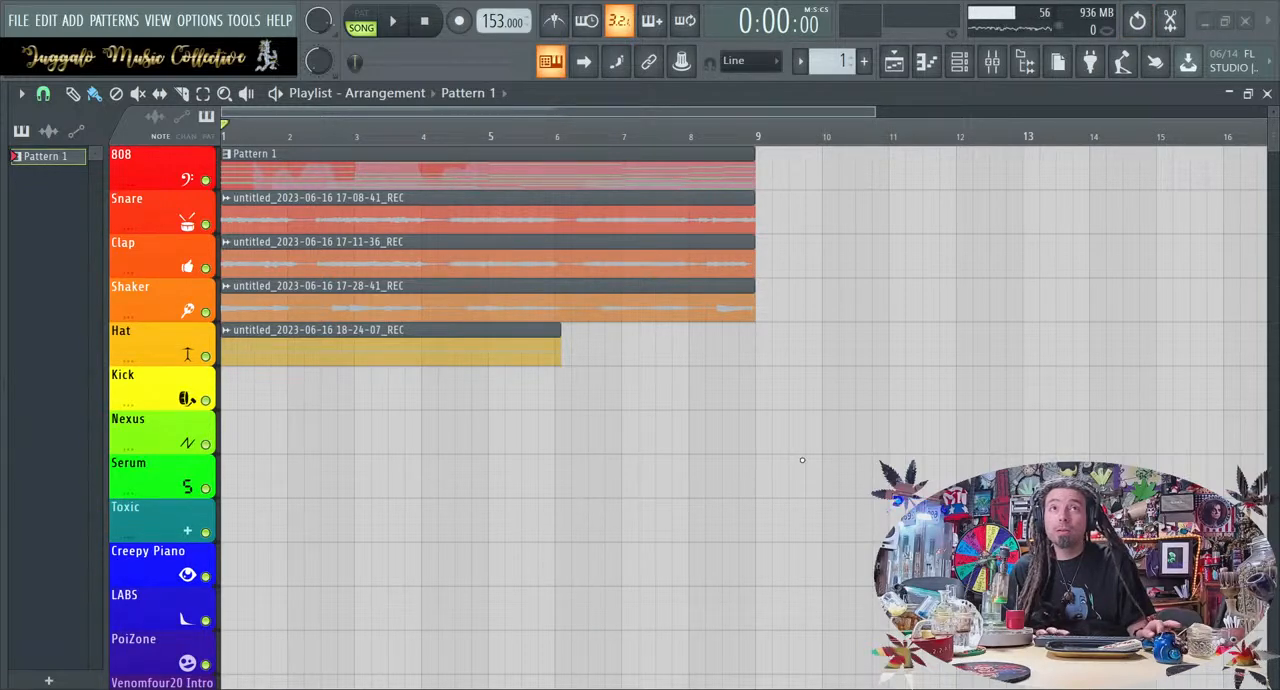
pyautogui.click(828, 430)
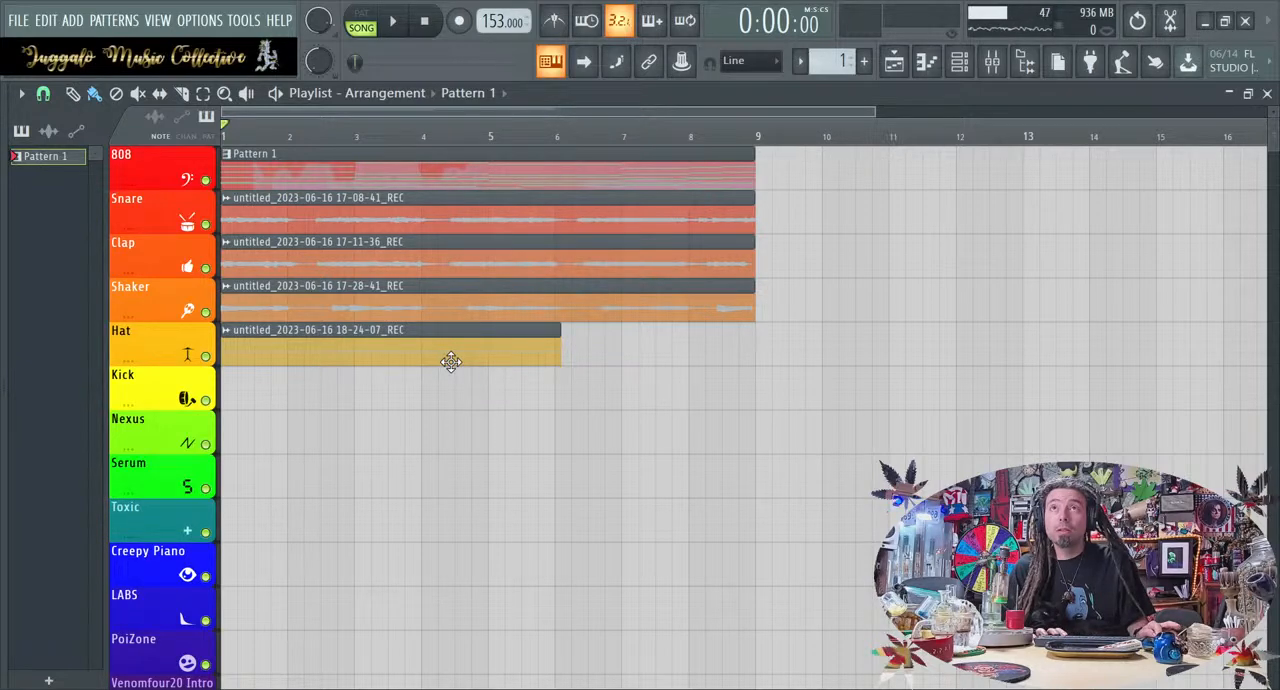
pyautogui.hotkey('ctrl', 'z')
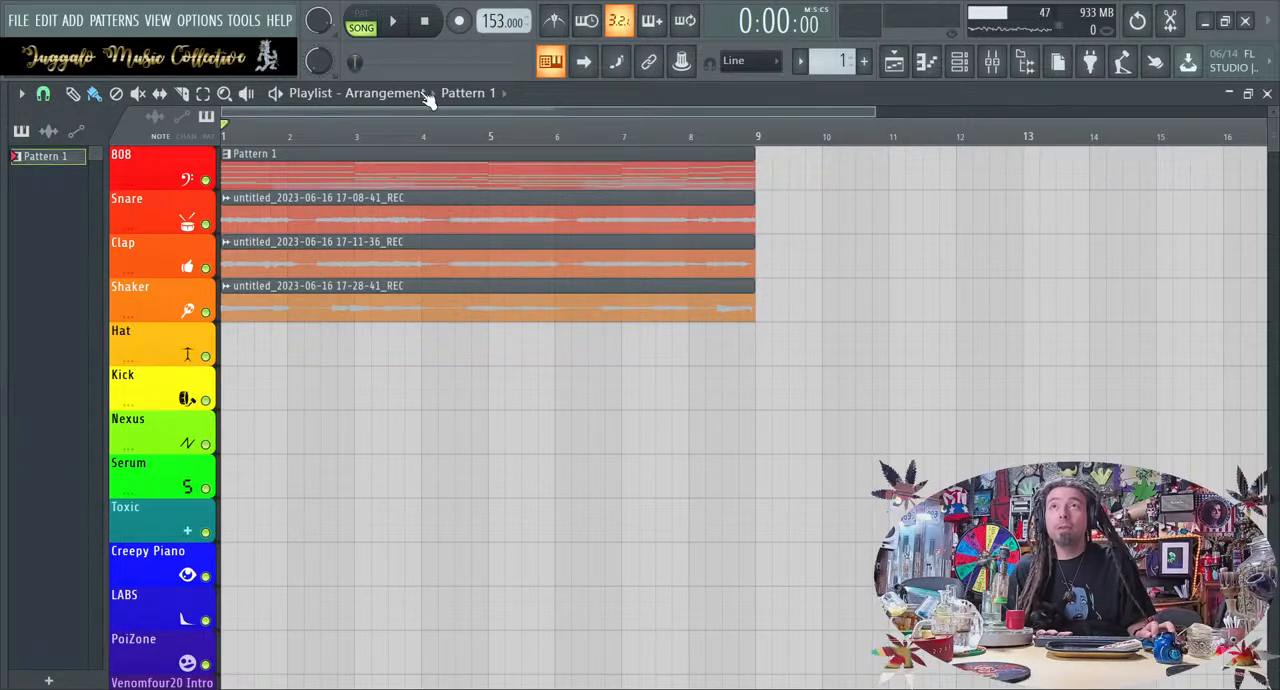
# Open Gross Beat on the Nexus mixer track, arm recording, and set the time pattern to Empty for a fresh take
pyautogui.click(991, 62)
pyautogui.click(1125, 152)
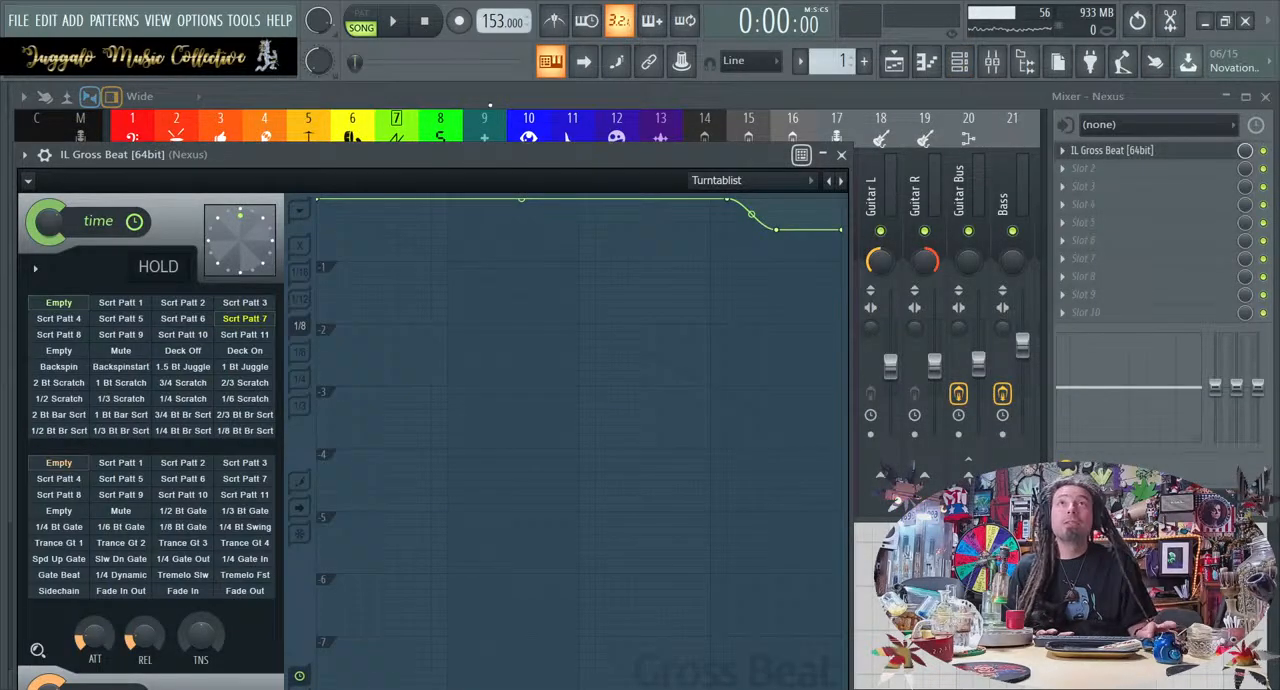
pyautogui.press('r')
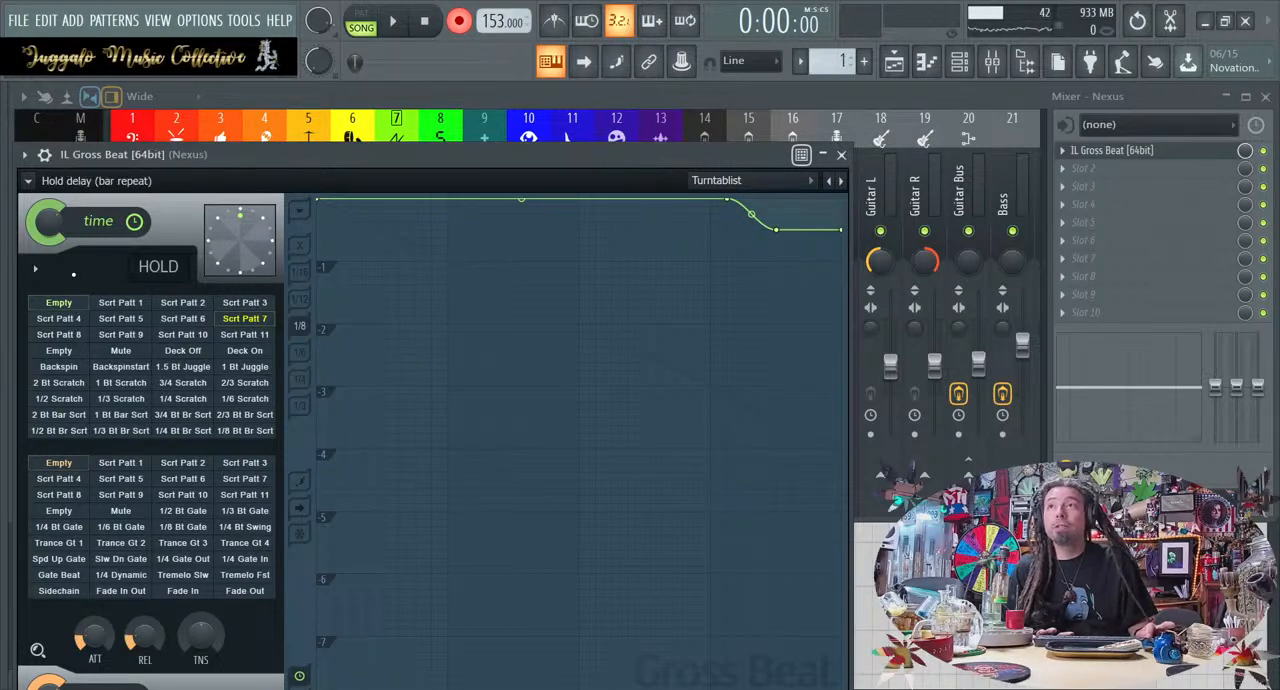
pyautogui.click(72, 305)
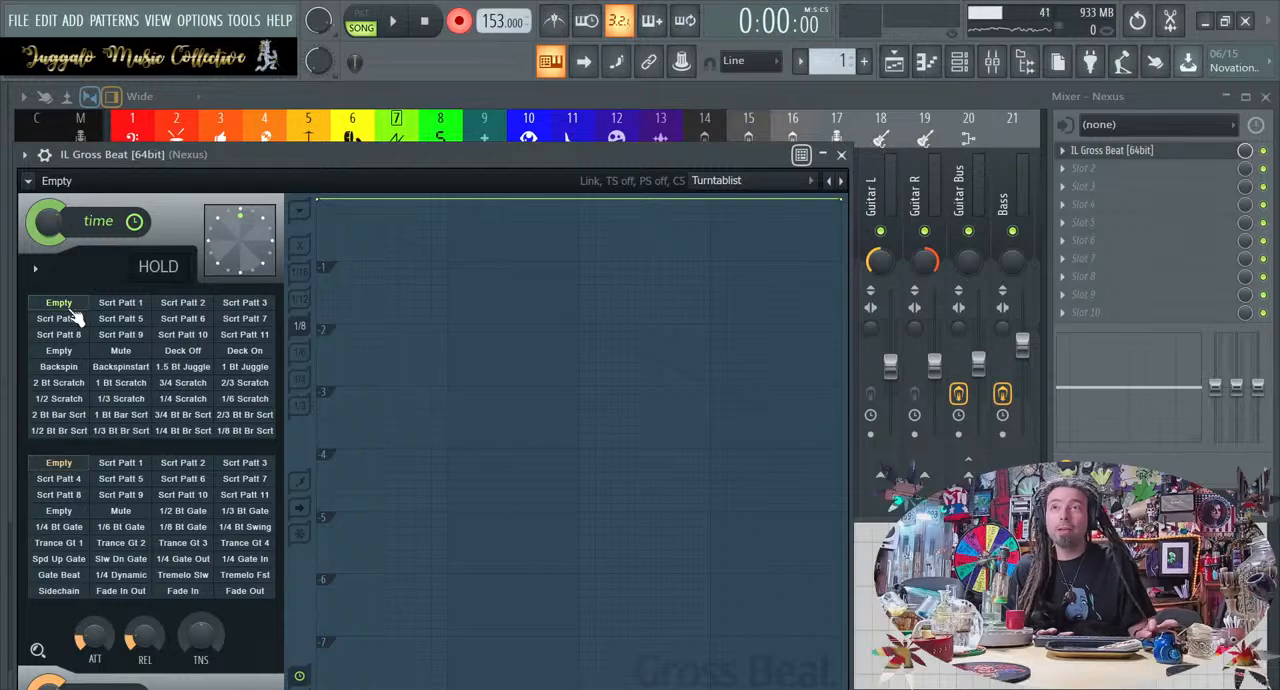
# Record a Gross Beat take switching time patterns through Scrt Patt 6, Scrt Patt 9, Empty, Scrt Patt 11, Scrt Patt 6 and Deck Off
pyautogui.press('space')
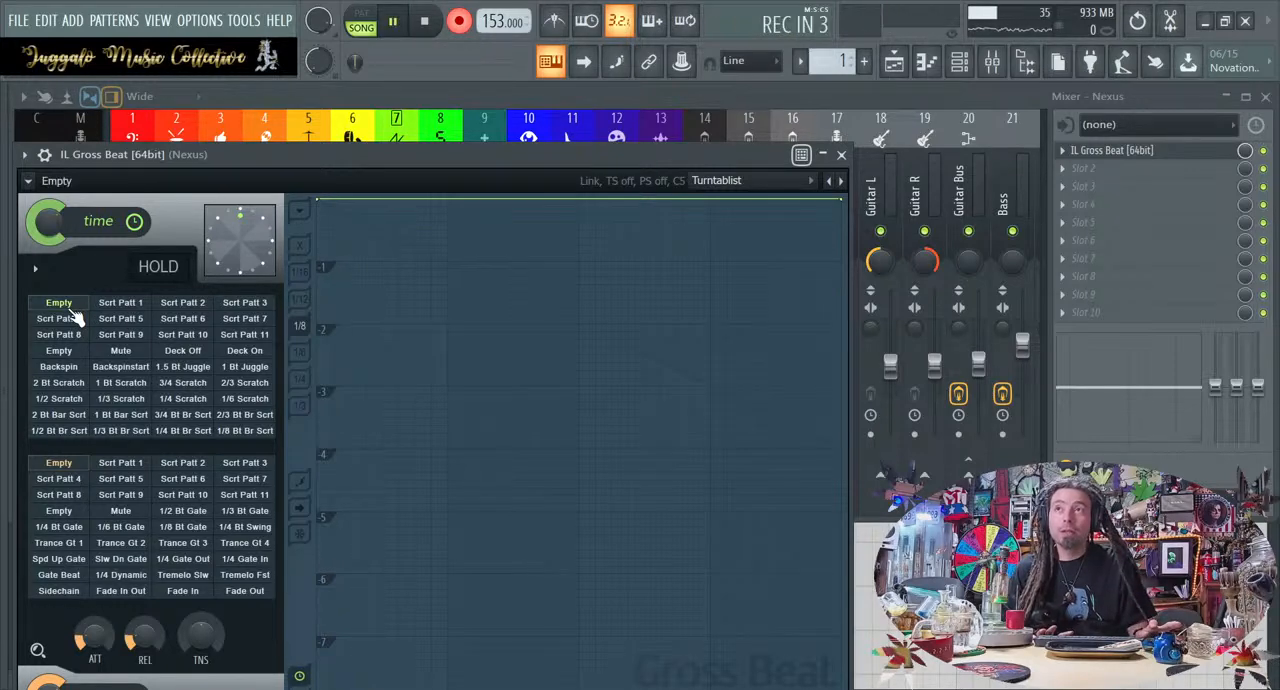
pyautogui.click(168, 322)
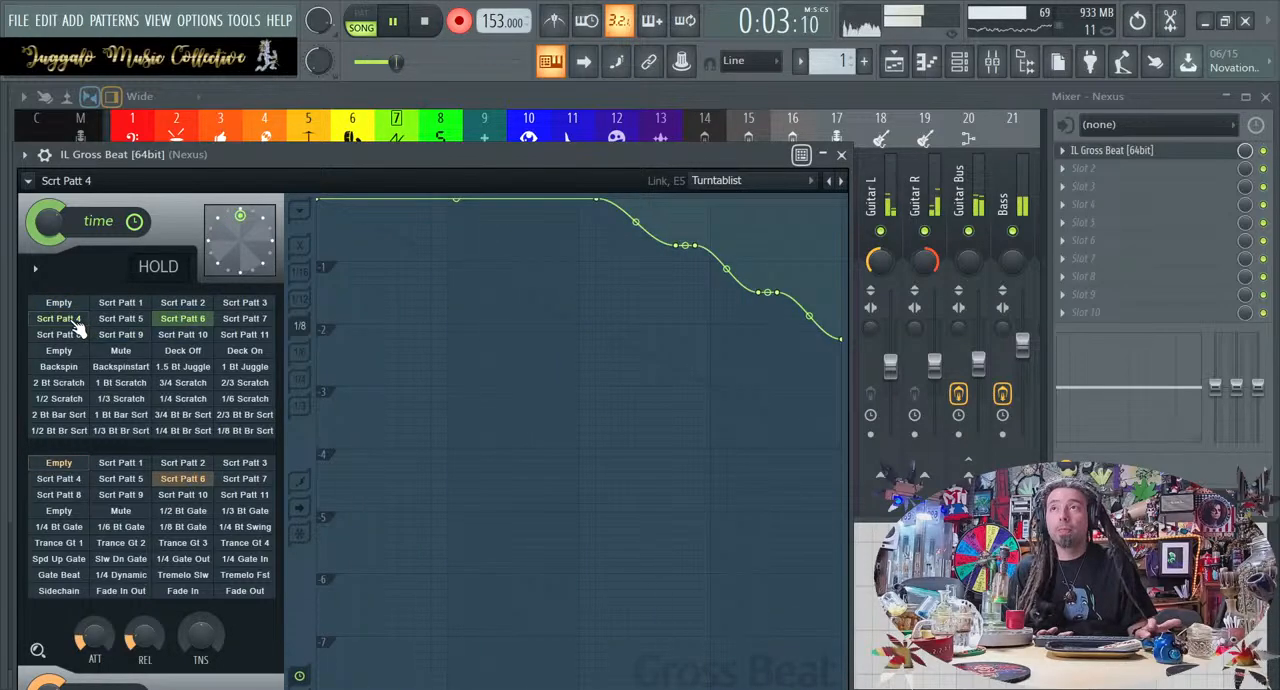
pyautogui.click(120, 334)
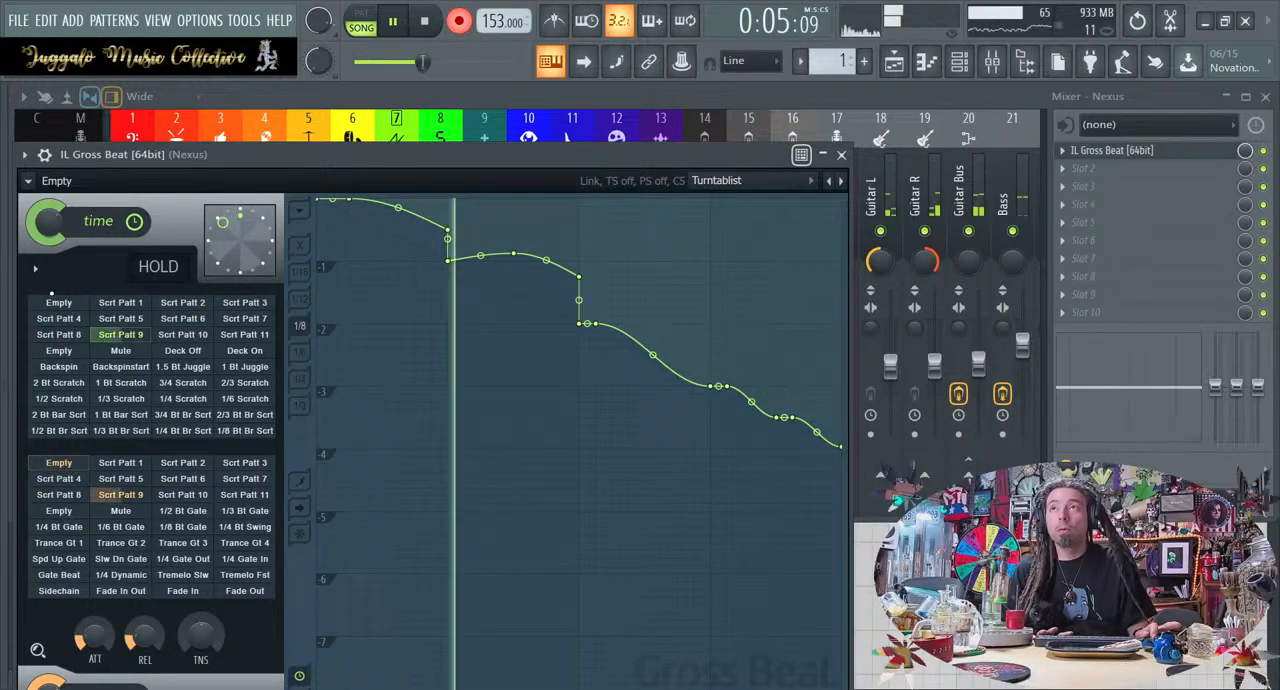
pyautogui.click(60, 303)
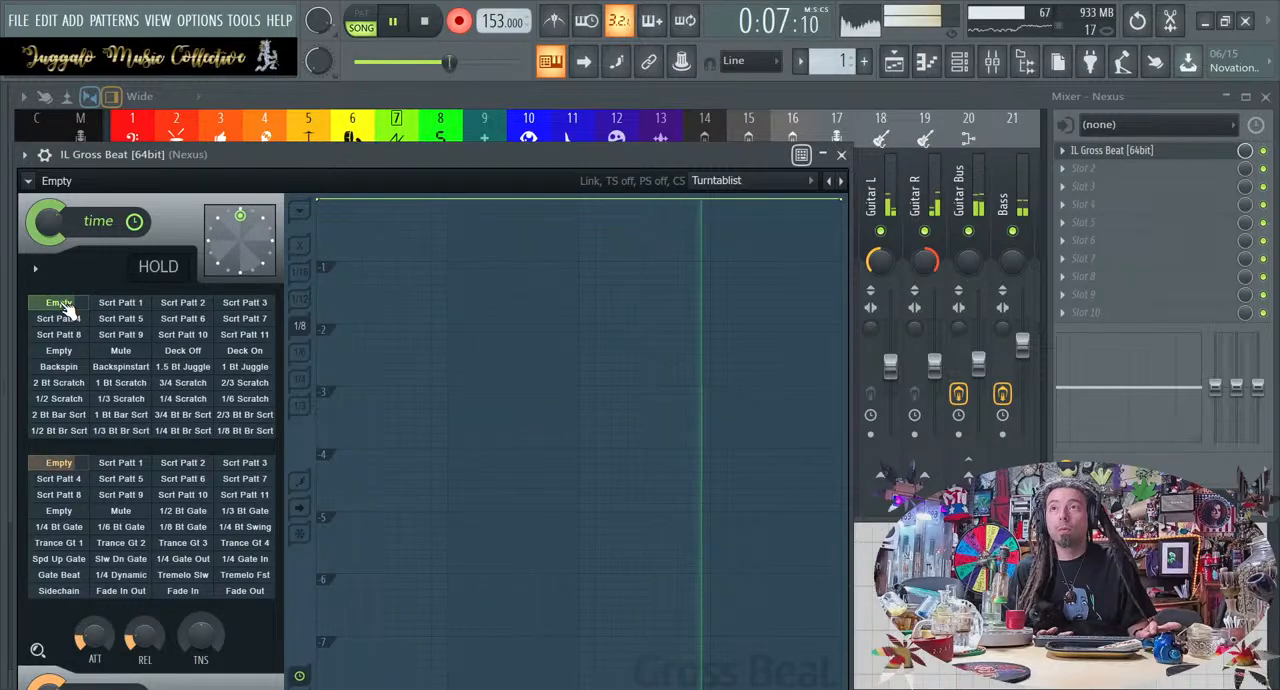
pyautogui.click(244, 334)
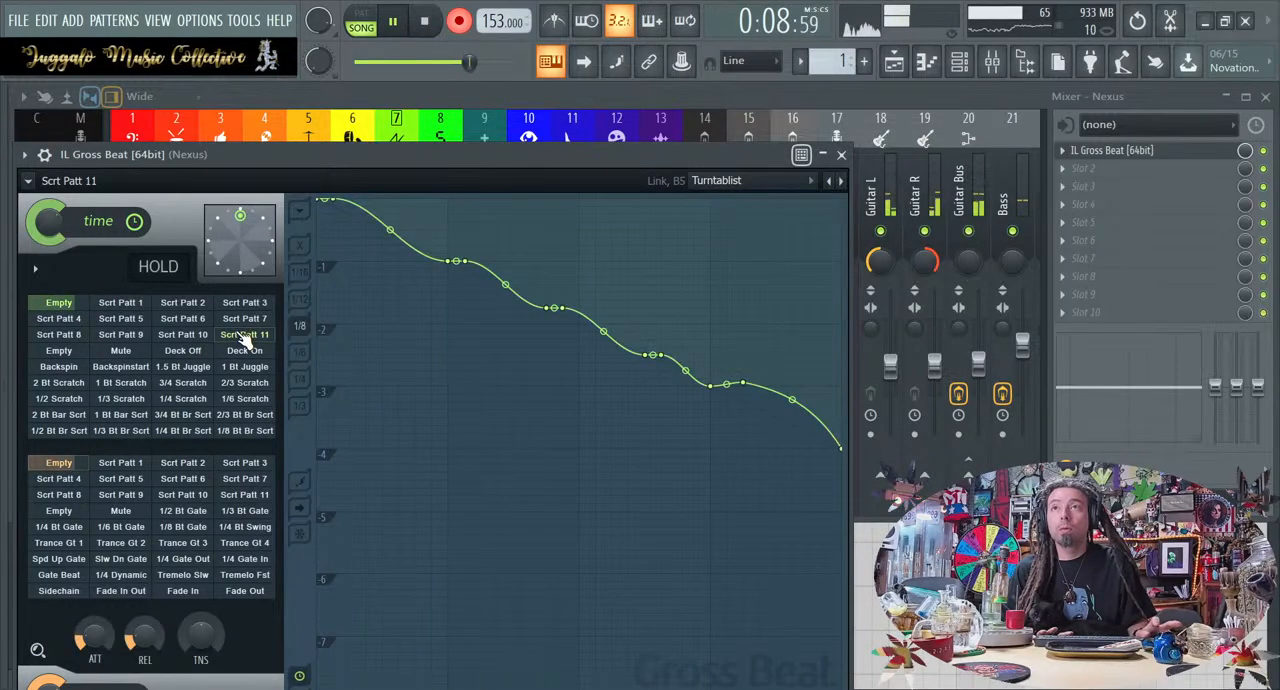
pyautogui.click(188, 319)
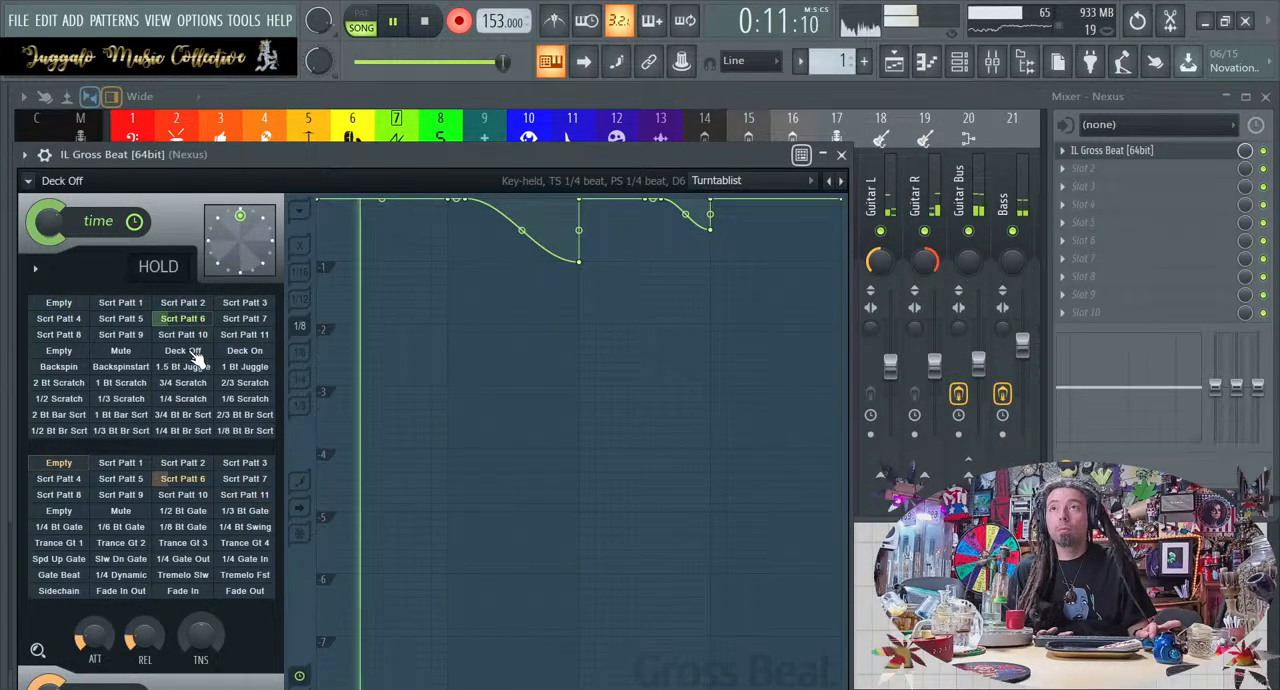
pyautogui.click(190, 352)
pyautogui.press('space')
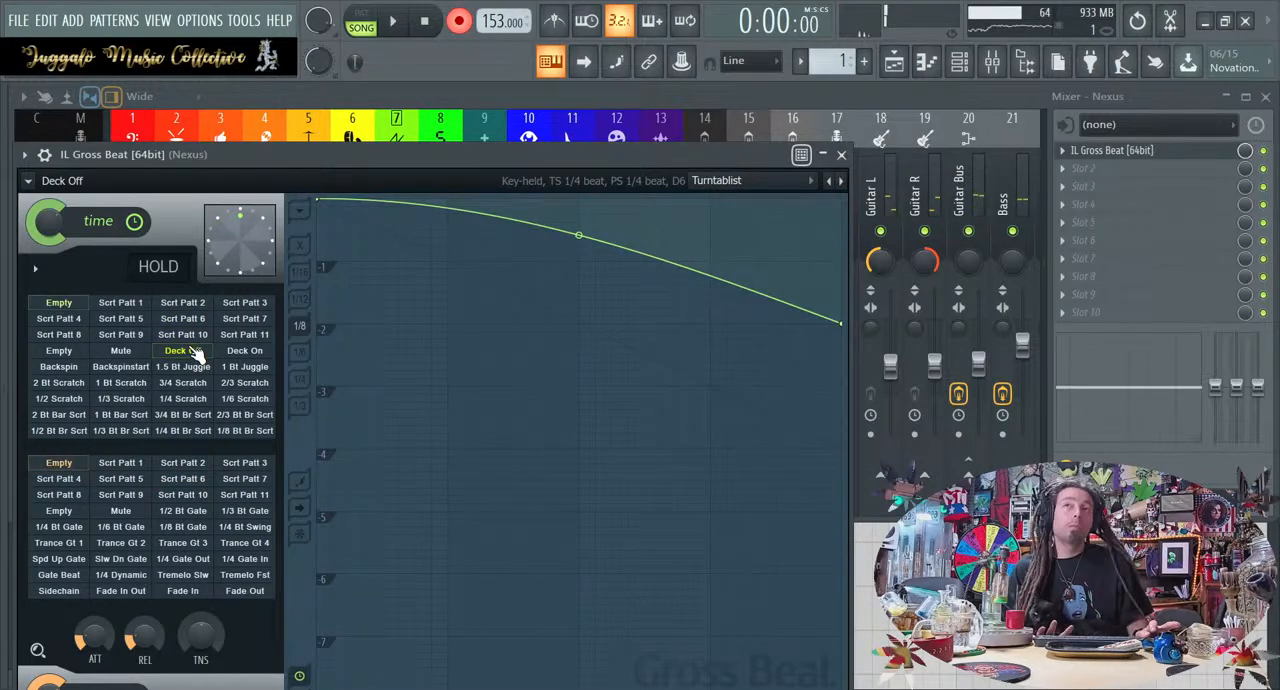
pyautogui.click(841, 155)
pyautogui.click(728, 567)
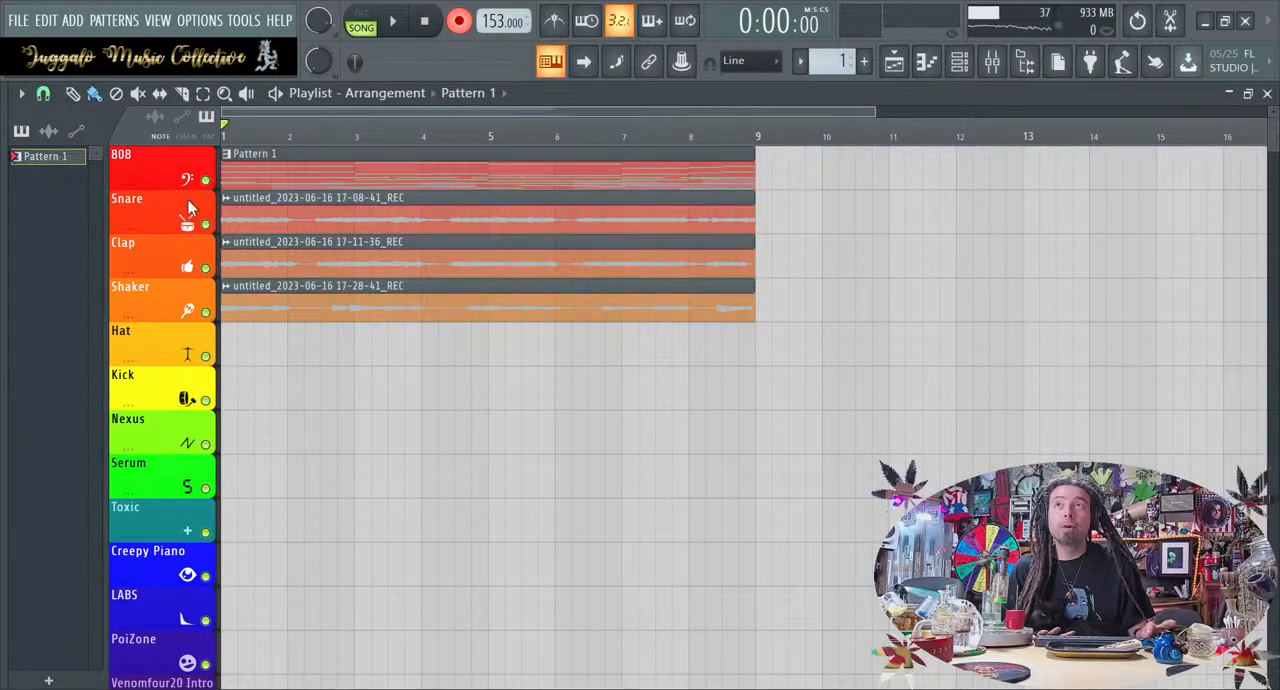
# Examine the playlist clips and the channel rack's recorded channels, including the settings of the Fruity Convolver mix level channel
pyautogui.scroll(3, 150, 274)
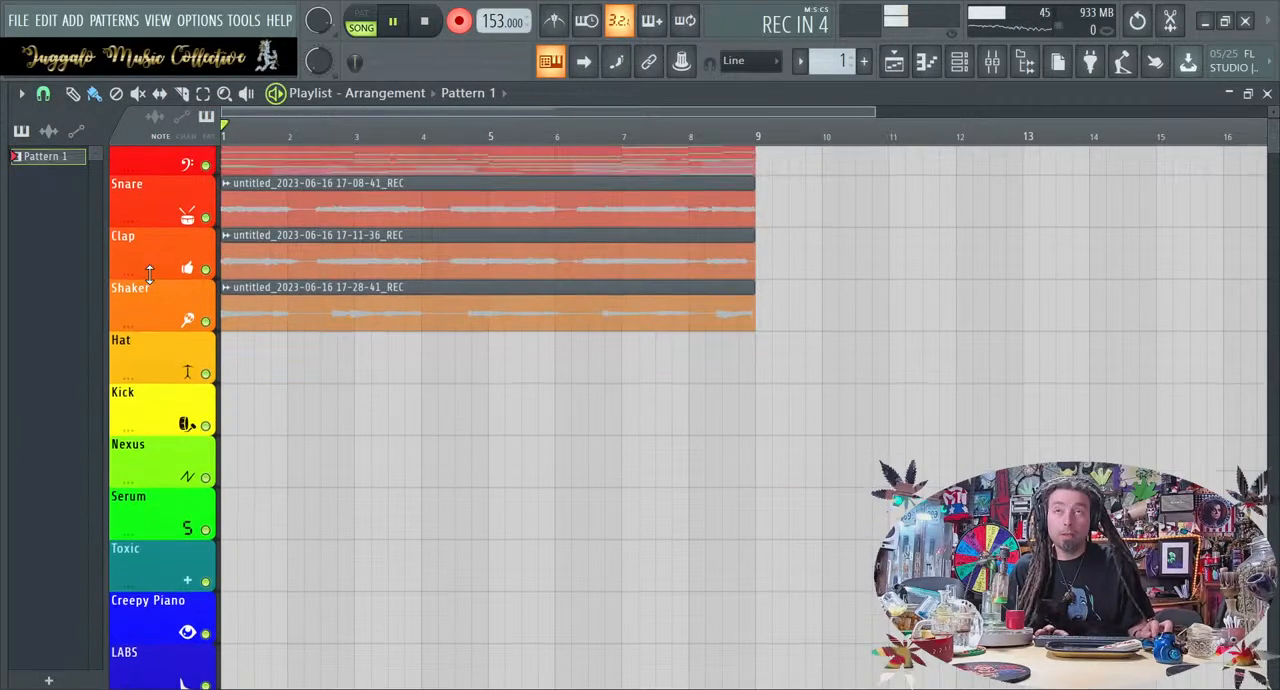
pyautogui.scroll(2, 150, 274)
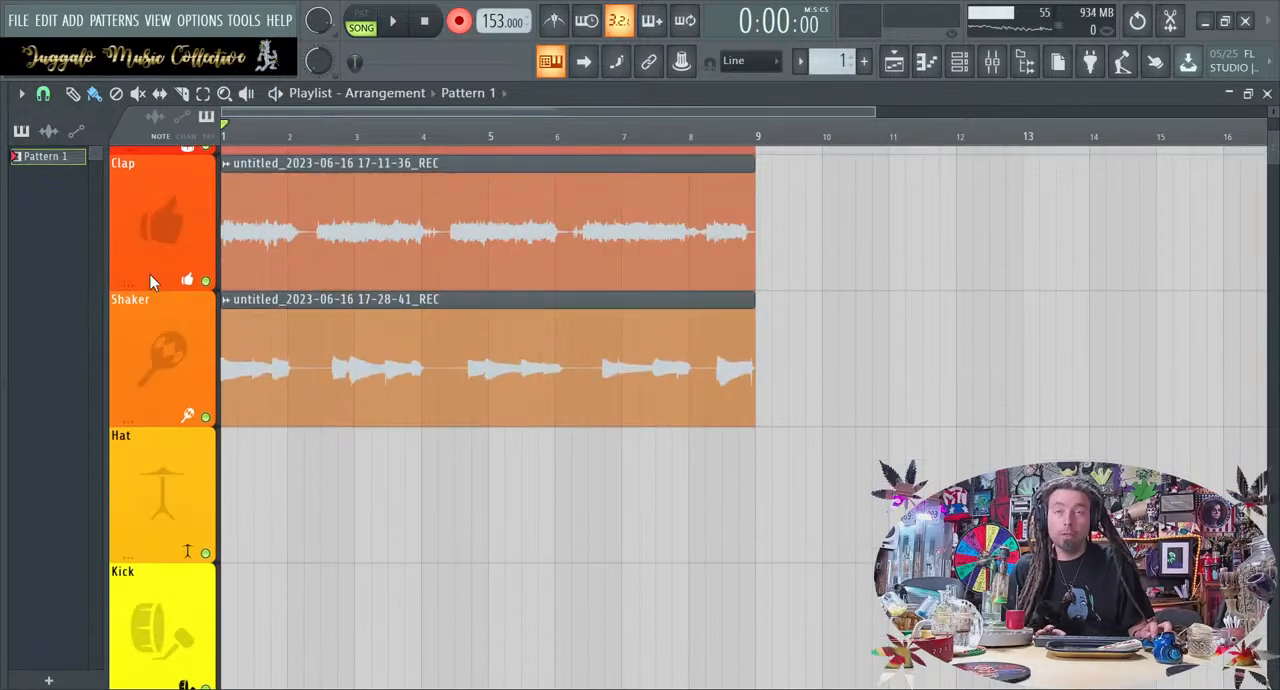
pyautogui.scroll(3, 410, 415)
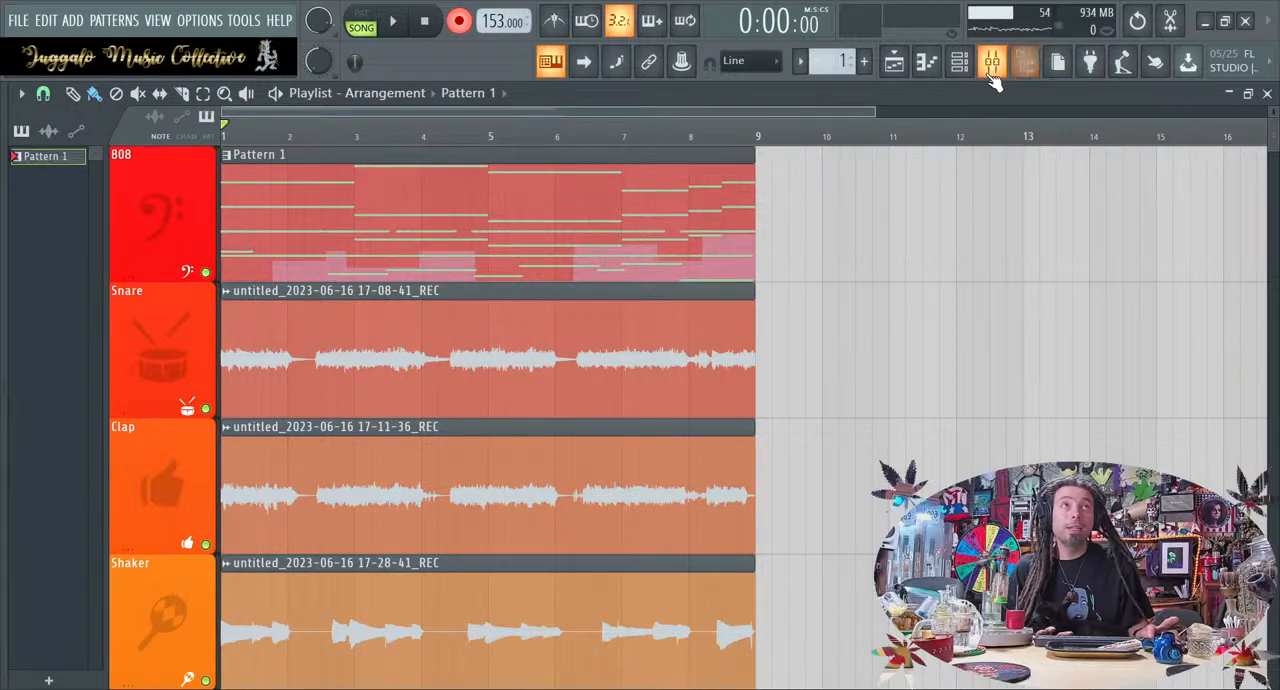
pyautogui.click(959, 61)
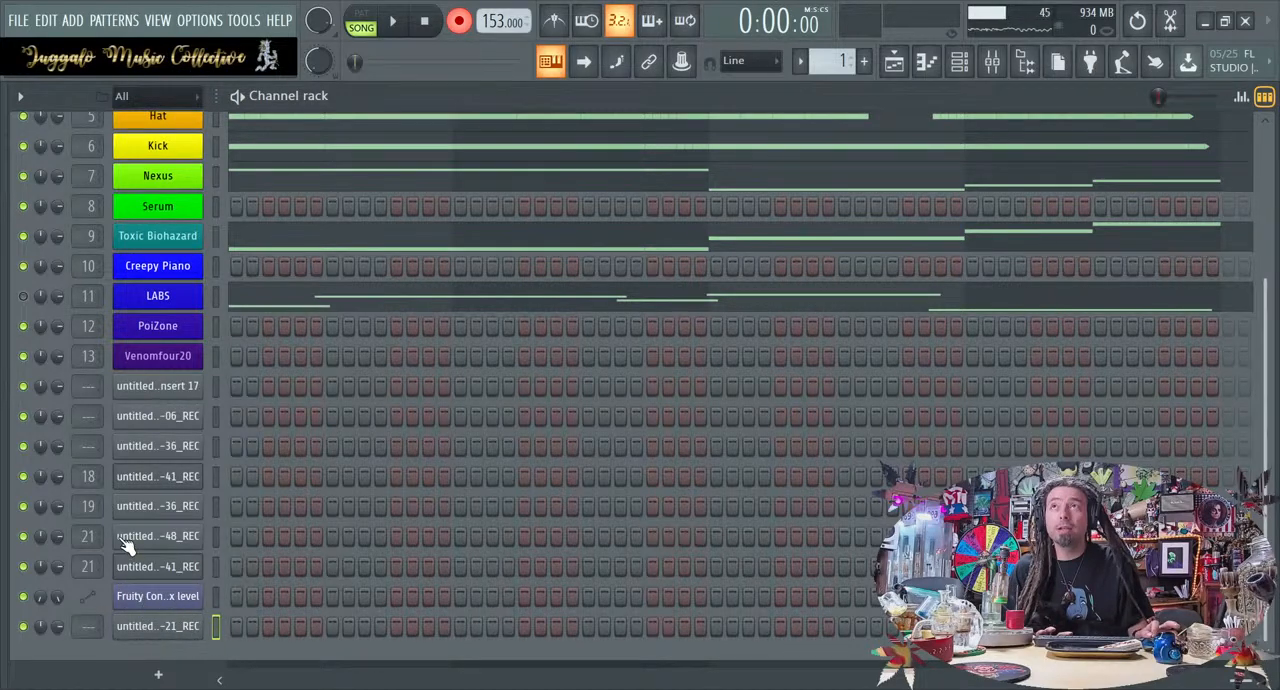
pyautogui.click(193, 605)
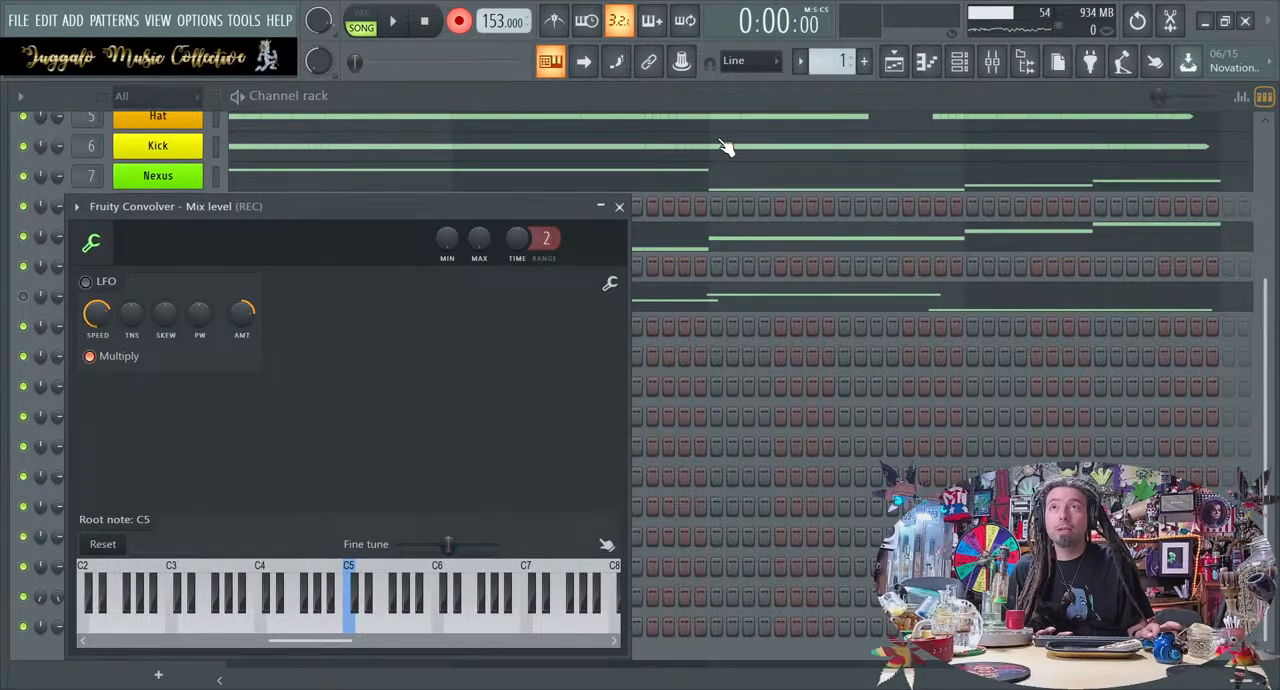
pyautogui.click(619, 207)
pyautogui.scroll(5, 209, 520)
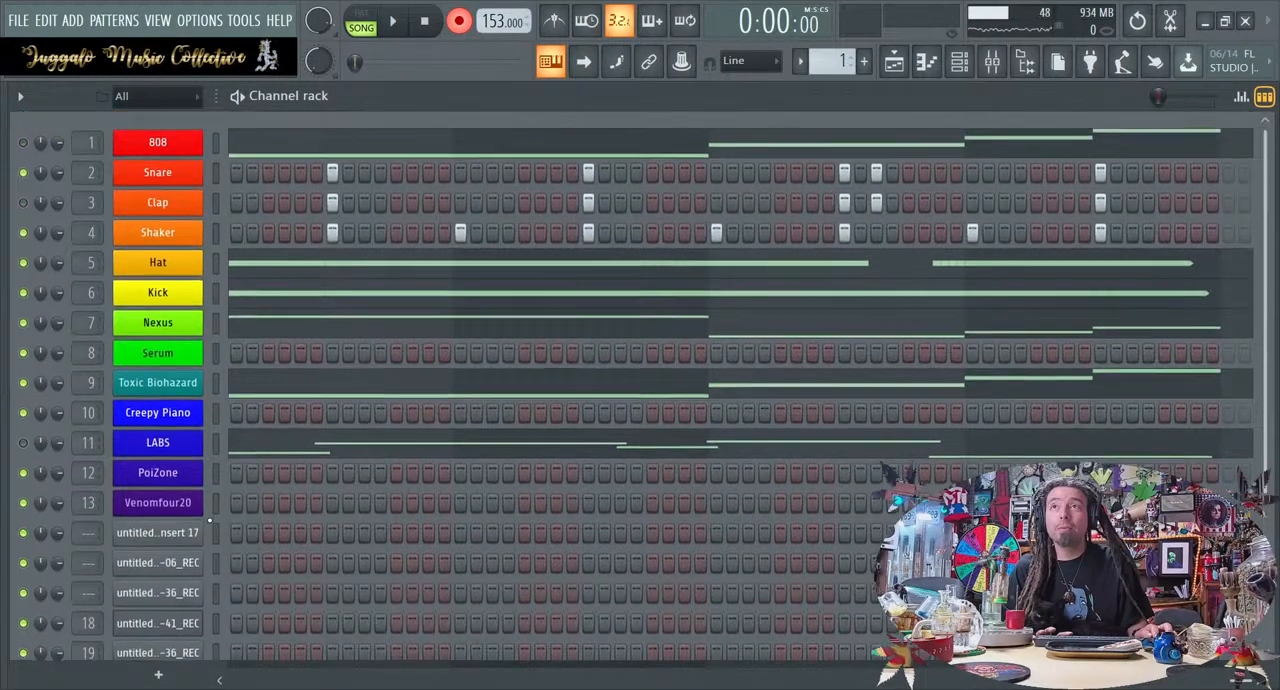
pyautogui.scroll(-5, 209, 520)
pyautogui.scroll(1, 209, 520)
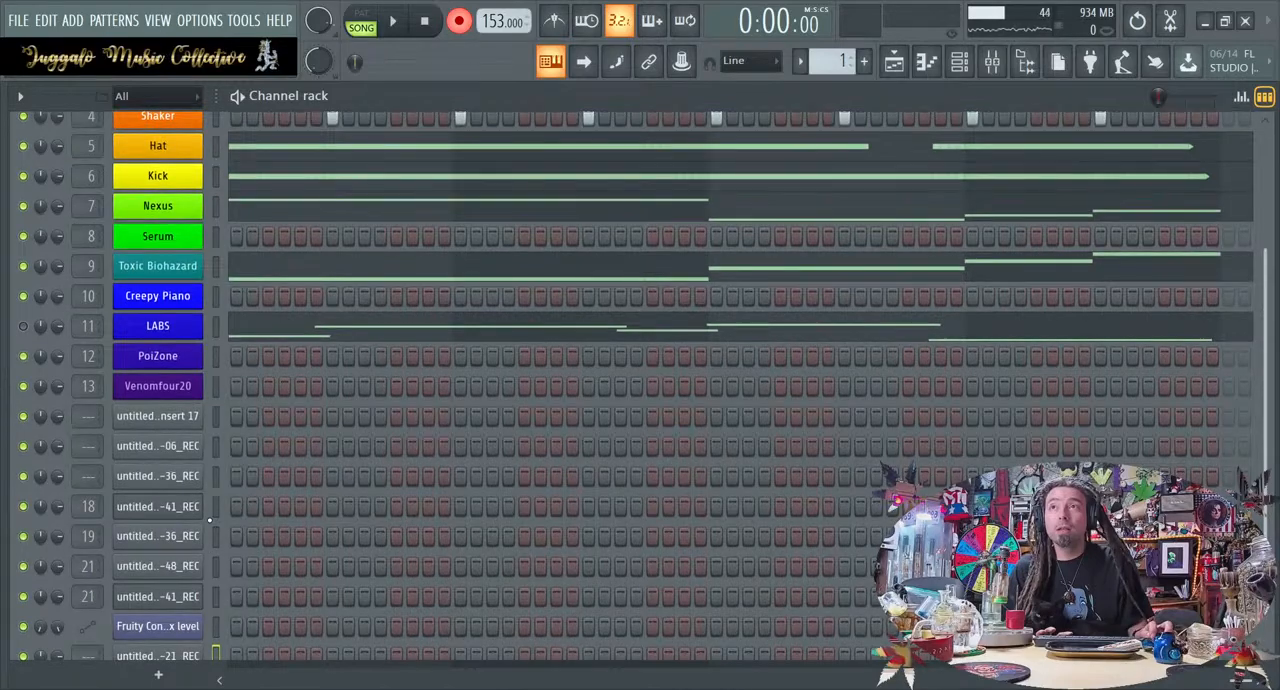
pyautogui.scroll(-1, 209, 520)
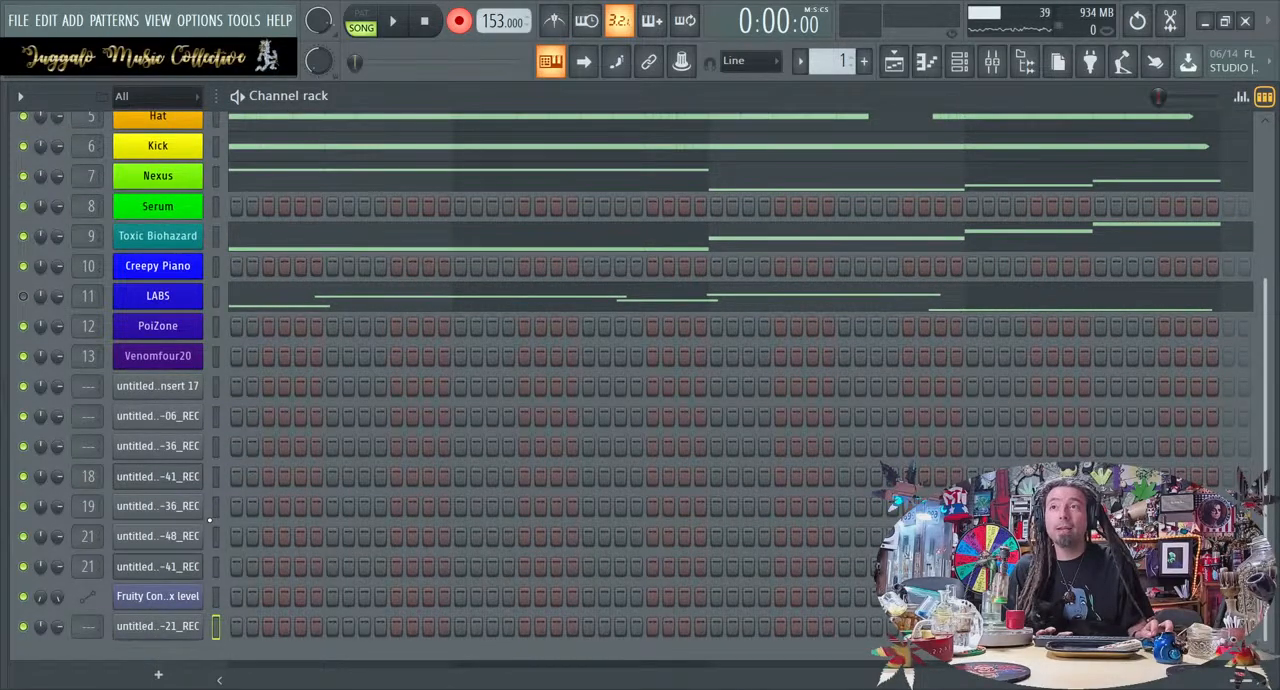
pyautogui.scroll(5, 209, 520)
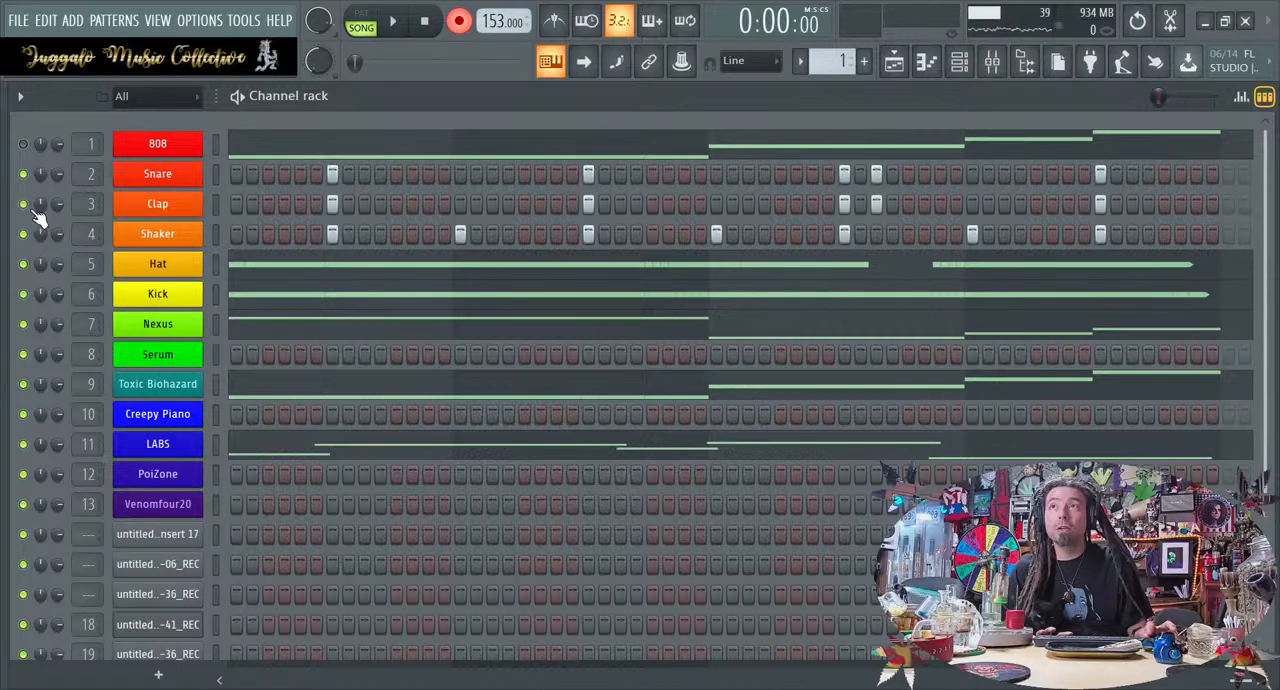
pyautogui.click(960, 62)
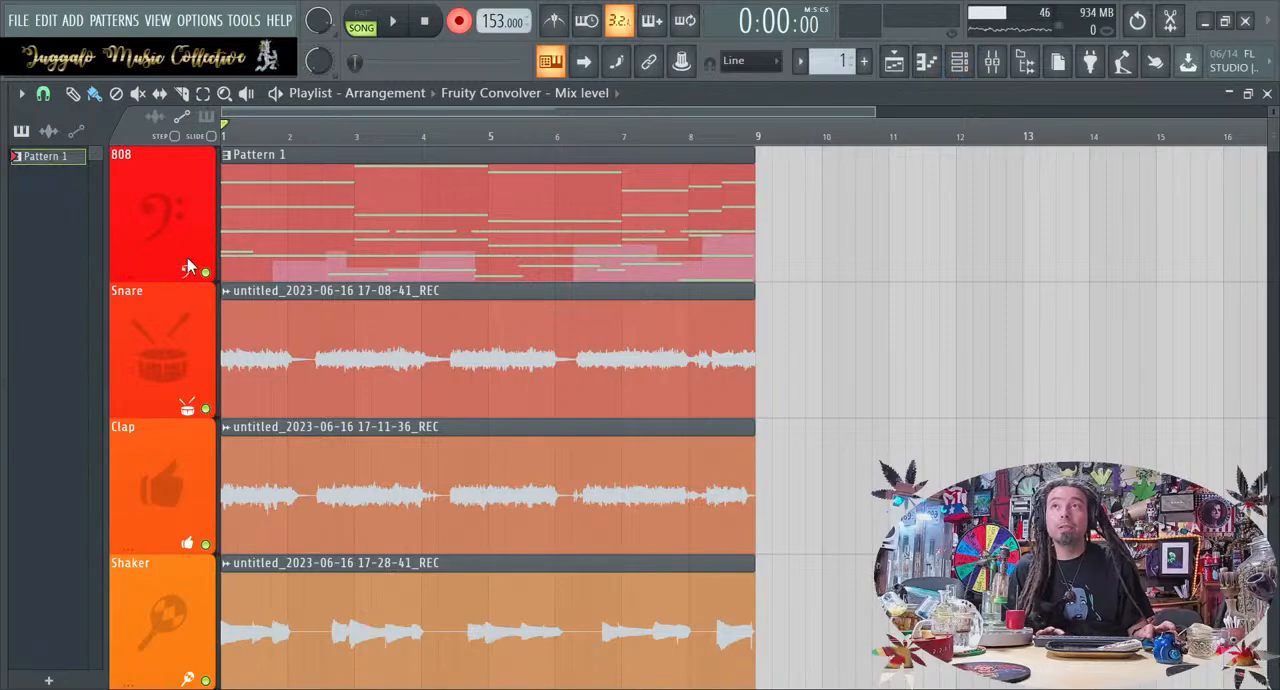
# Check the playlist's empty tracks and the picker's automation clips, and return the picker to patterns
pyautogui.scroll(-6, 146, 283)
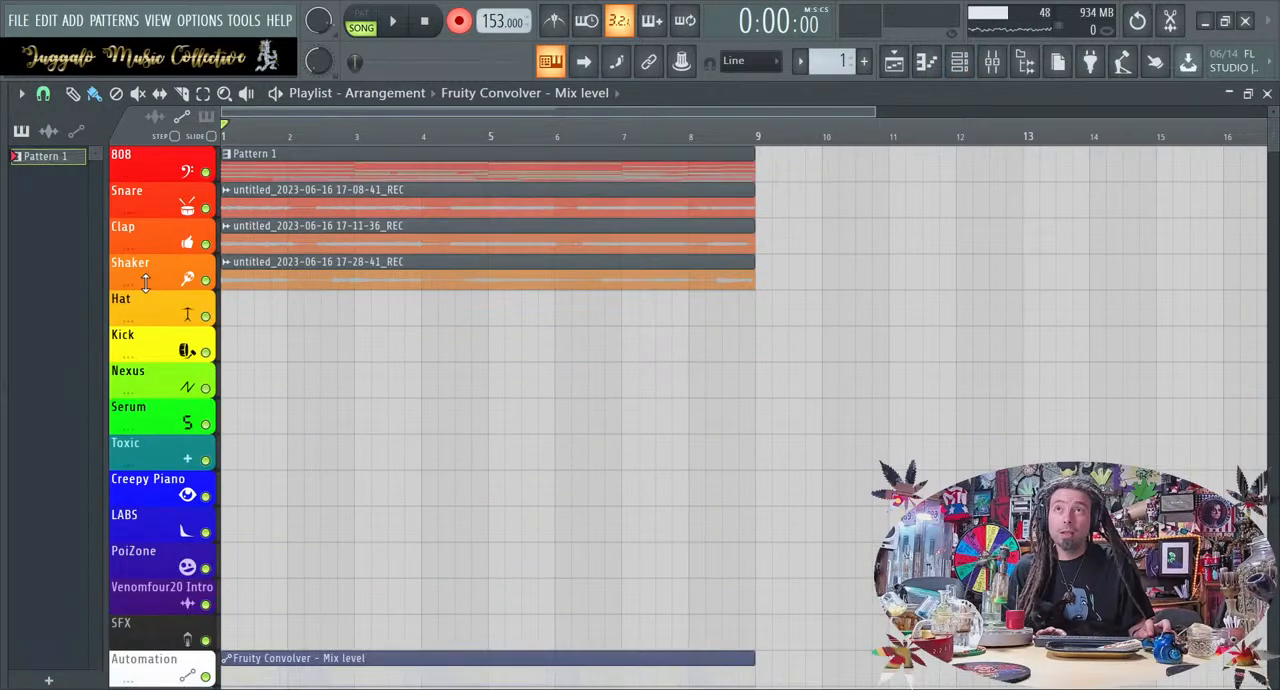
pyautogui.click(443, 417)
pyautogui.rightClick(540, 420)
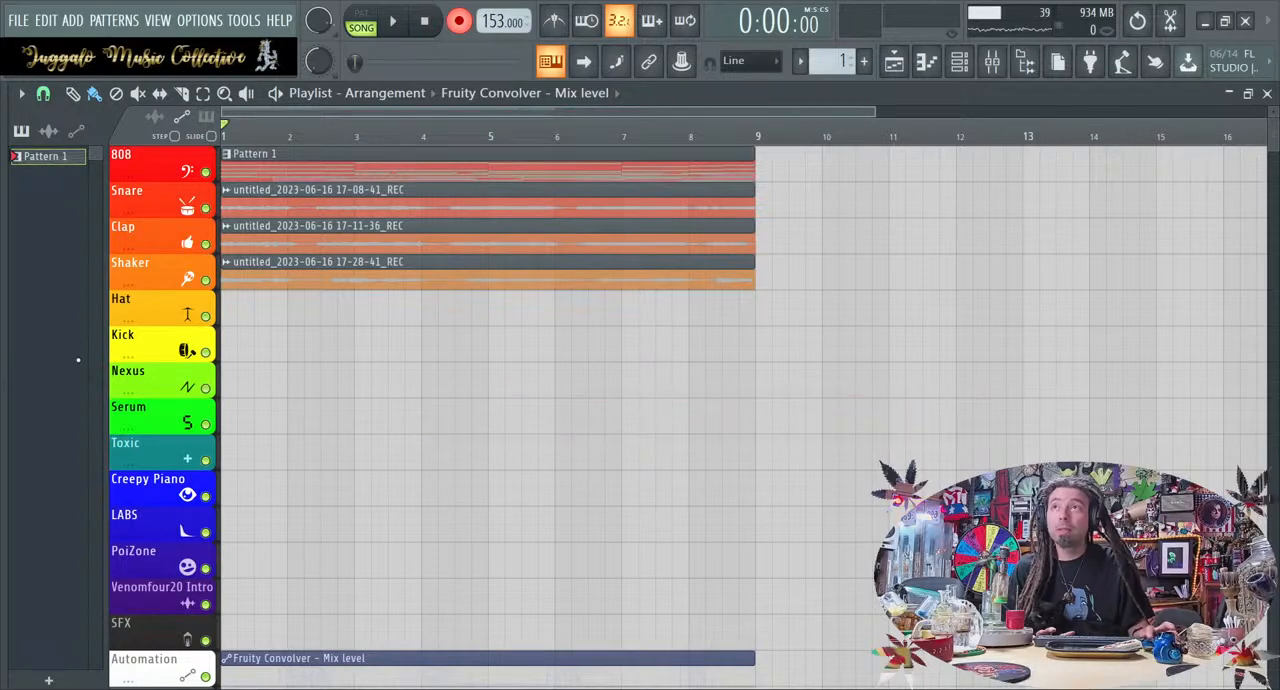
pyautogui.click(77, 132)
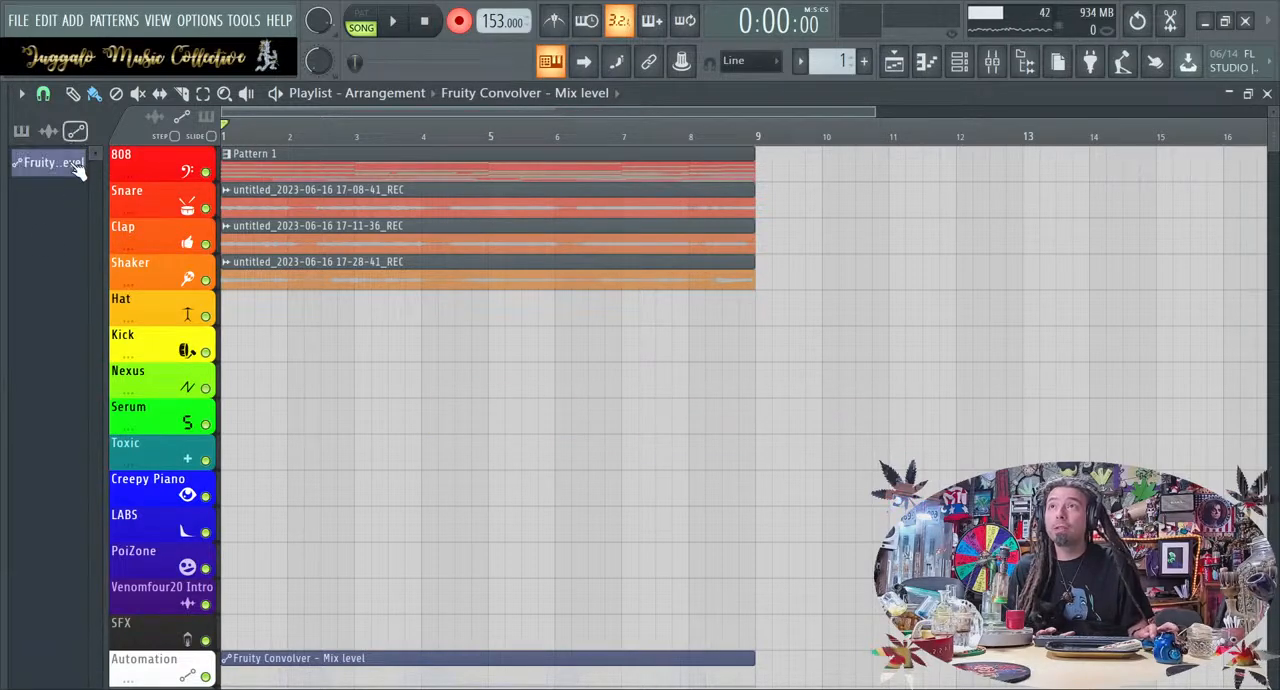
pyautogui.click(21, 131)
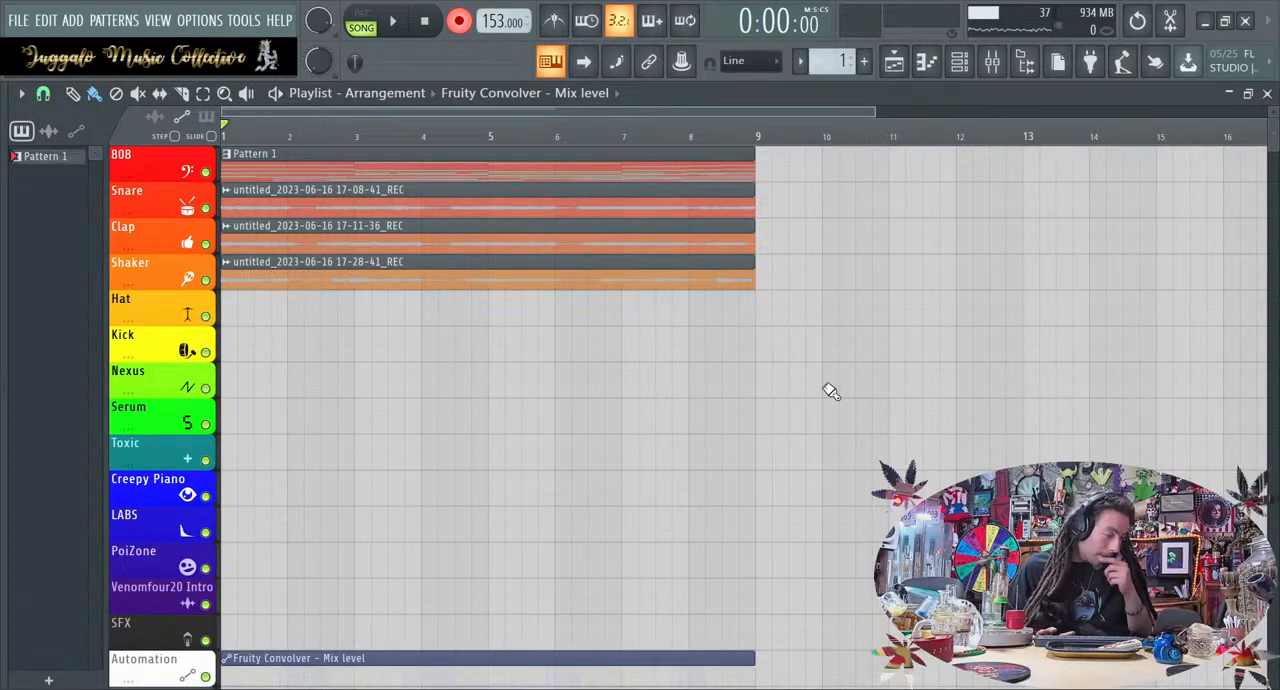
# Turn off recording, play back the loop to review the scratch take, and briefly check the mixer
pyautogui.press('space')
pyautogui.press('r')
pyautogui.press('space')
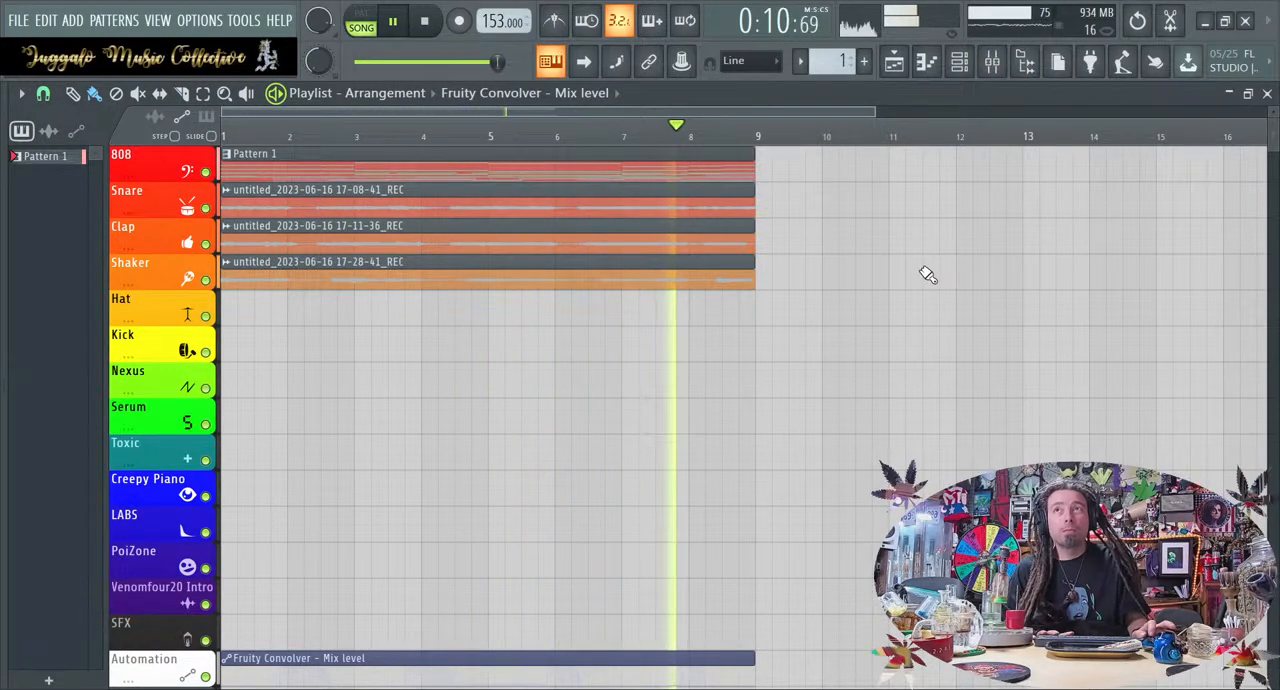
pyautogui.press('space')
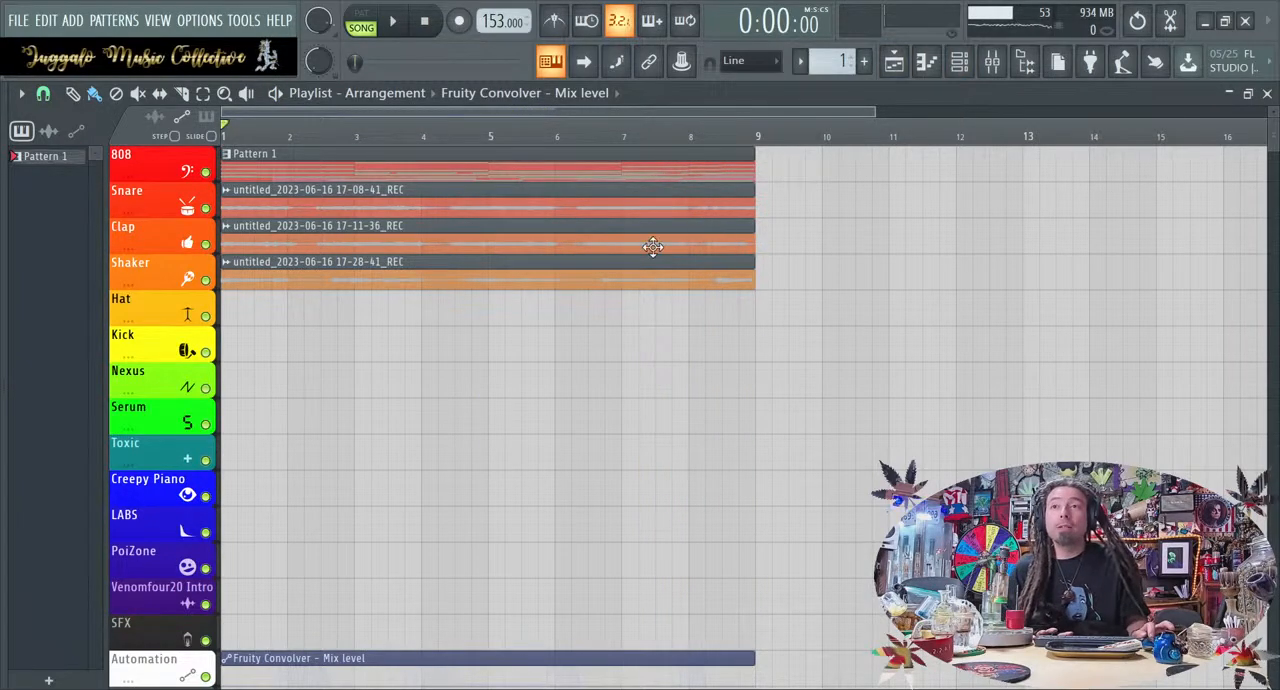
pyautogui.click(993, 63)
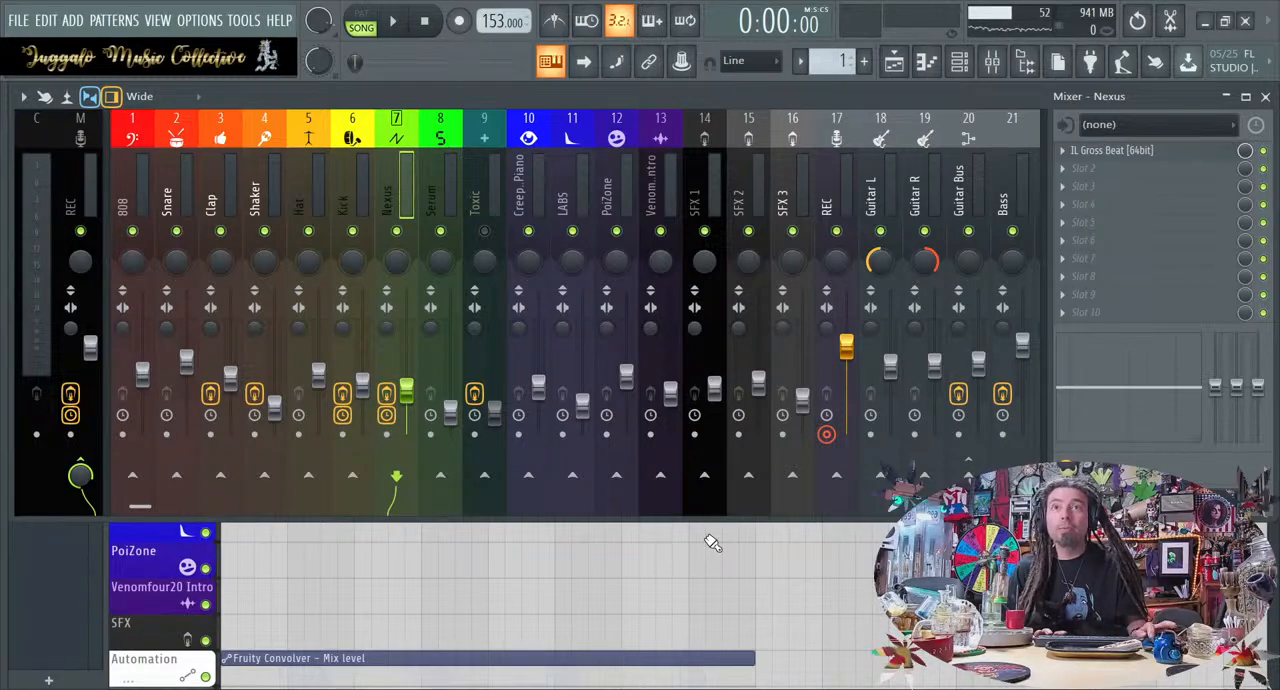
pyautogui.click(562, 585)
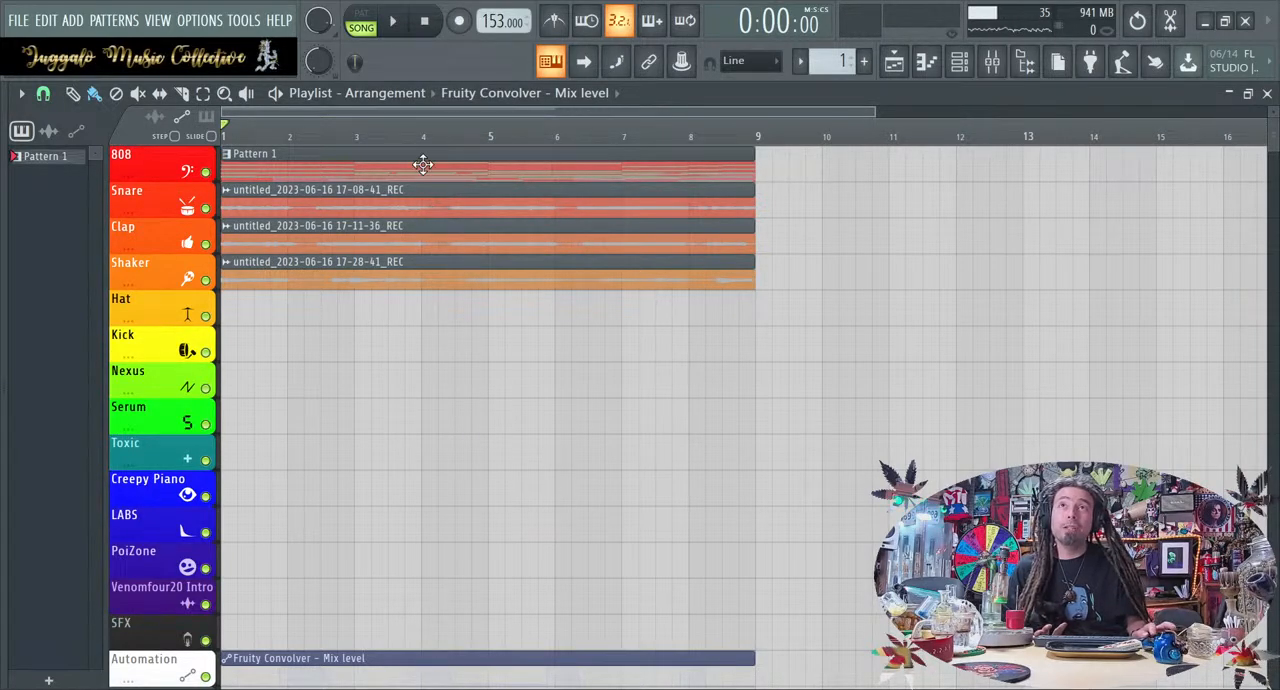
# Move the three recorded audio clips from the Snare, Clap and Shaker tracks to Tracks 16 to 18 and deselect them
pyautogui.moveTo(410, 342); pyautogui.dragTo(413, 211)
pyautogui.hotkey('shift', 'Down')
pyautogui.hotkey('shift', 'Down')
pyautogui.hotkey('shift', 'Down')
pyautogui.hotkey('shift', 'Down')
pyautogui.hotkey('shift', 'Down')
pyautogui.hotkey('shift', 'Down')
pyautogui.hotkey('shift', 'Down')
pyautogui.hotkey('shift', 'Down')
pyautogui.hotkey('shift', 'Down')
pyautogui.hotkey('shift', 'Down')
pyautogui.hotkey('shift', 'Down')
pyautogui.hotkey('shift', 'Down')
pyautogui.hotkey('shift', 'Down')
pyautogui.hotkey('shift', 'Down')
pyautogui.hotkey('shift', 'Down')
pyautogui.hotkey('shift', 'Down')
pyautogui.hotkey('shift', 'Down')
pyautogui.hotkey('shift', 'Down')
pyautogui.hotkey('shift', 'Down')
pyautogui.hotkey('shift', 'Down')
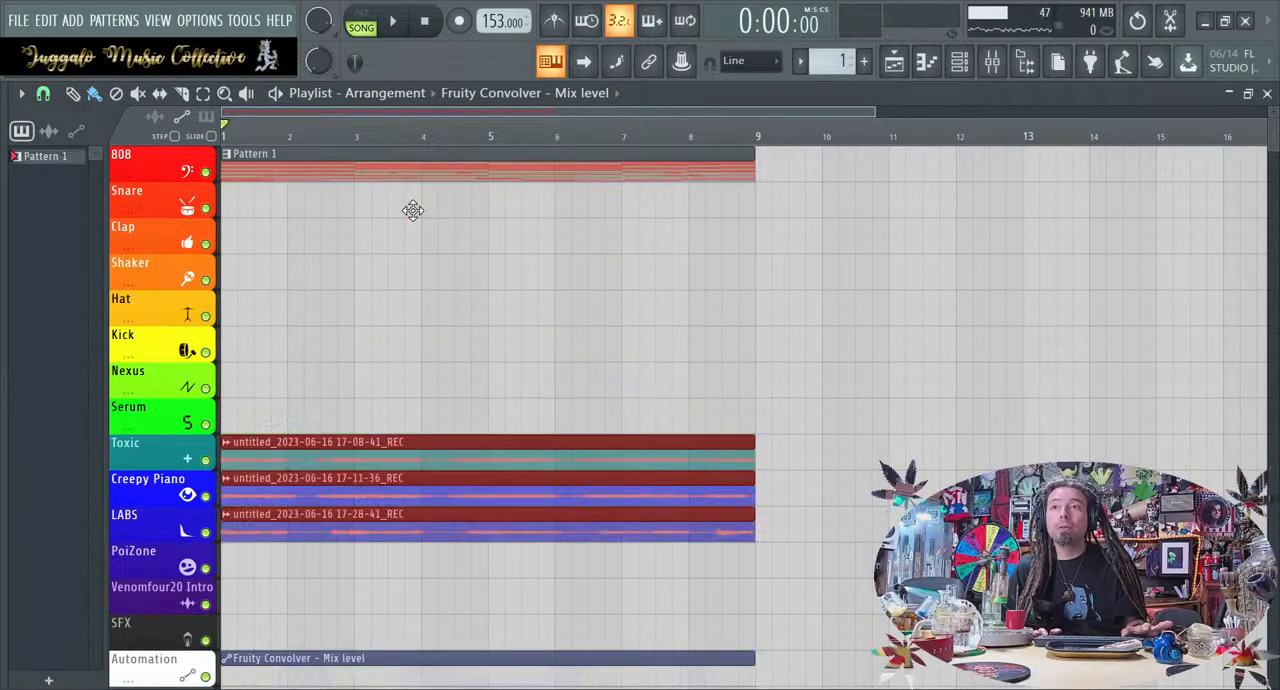
pyautogui.hotkey('shift', 'Up')
pyautogui.hotkey('shift', 'Up')
pyautogui.hotkey('shift', 'Up')
pyautogui.hotkey('shift', 'Up')
pyautogui.hotkey('shift', 'Up')
pyautogui.hotkey('shift', 'Up')
pyautogui.hotkey('shift', 'Up')
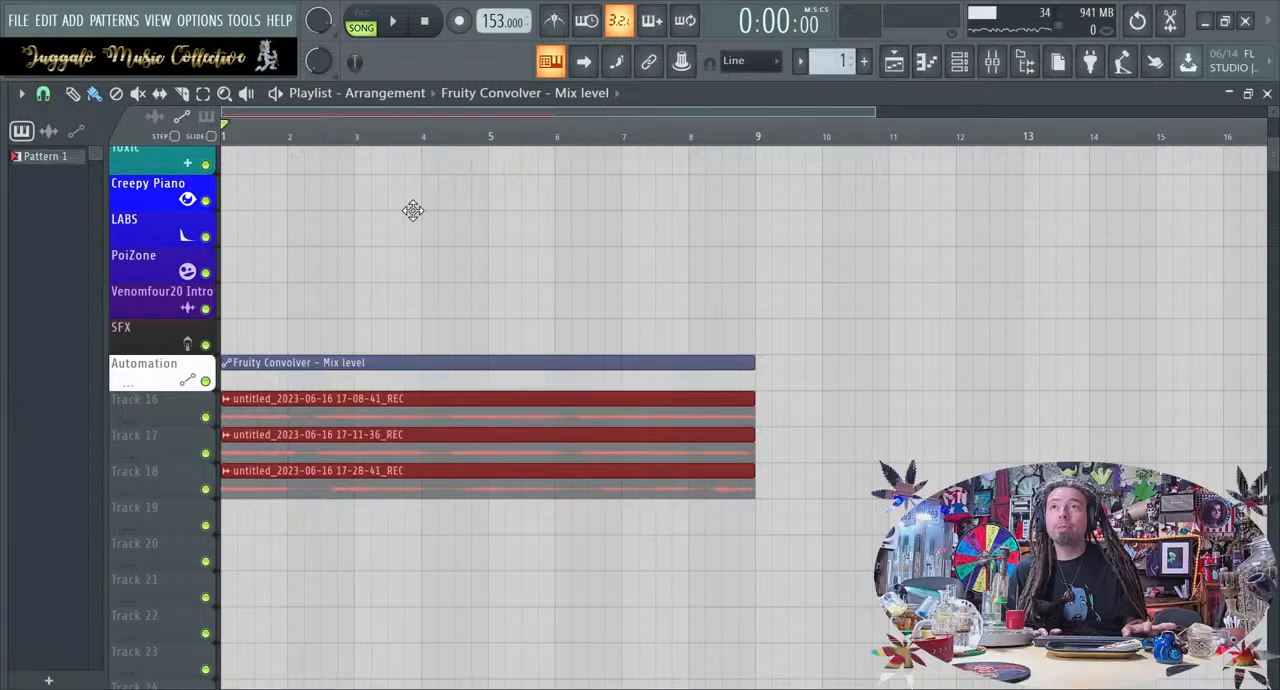
pyautogui.click(874, 236)
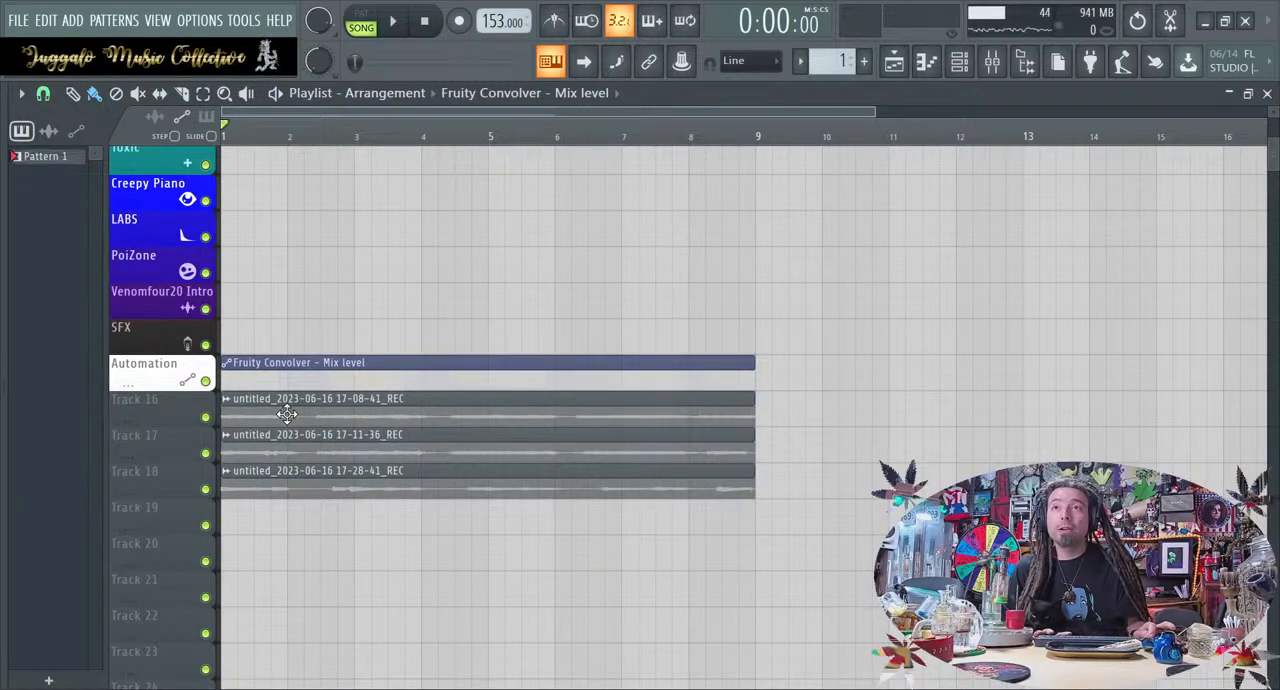
# Review the inputs and effect slots of the Guitar L, Guitar R, Guitar Bus and REC mixer tracks
pyautogui.click(991, 61)
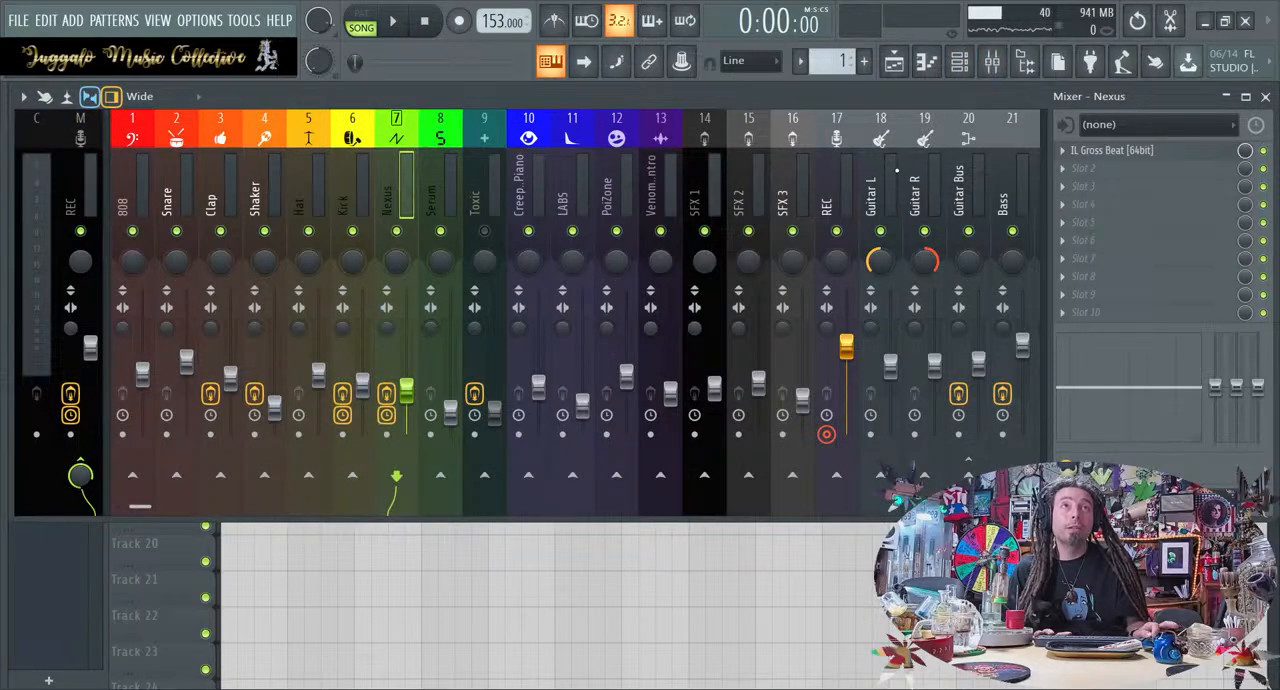
pyautogui.click(885, 145)
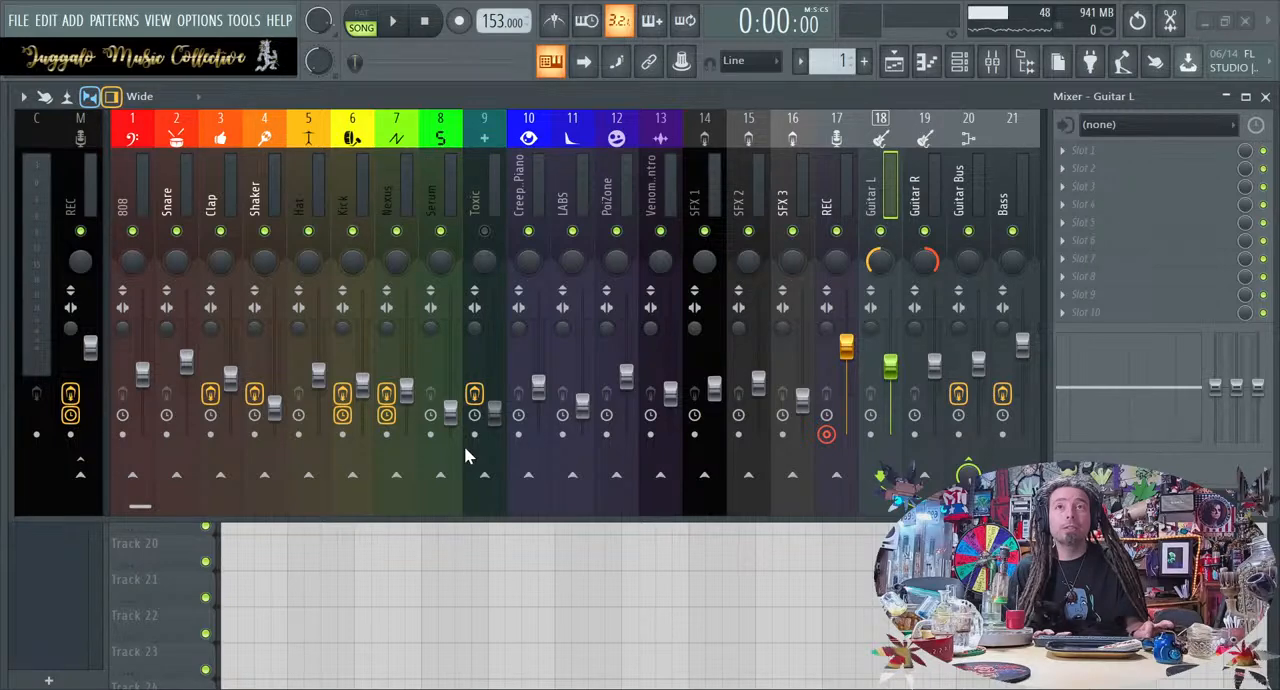
pyautogui.click(924, 150)
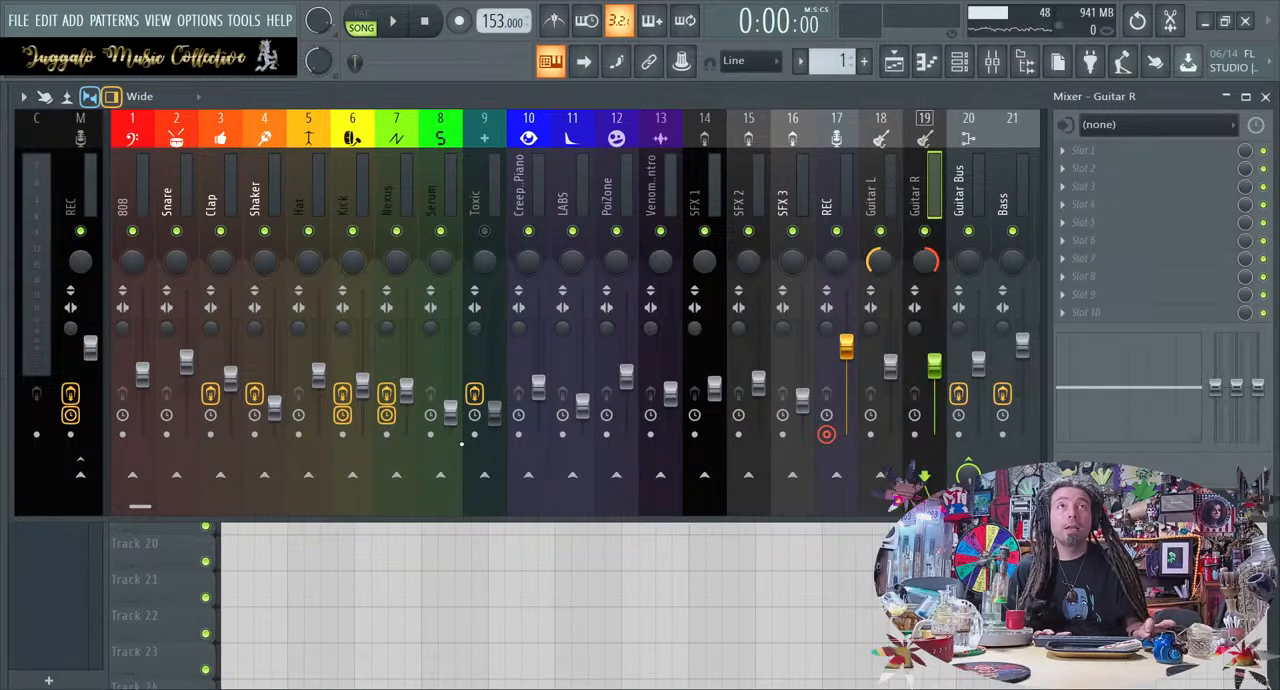
pyautogui.click(961, 238)
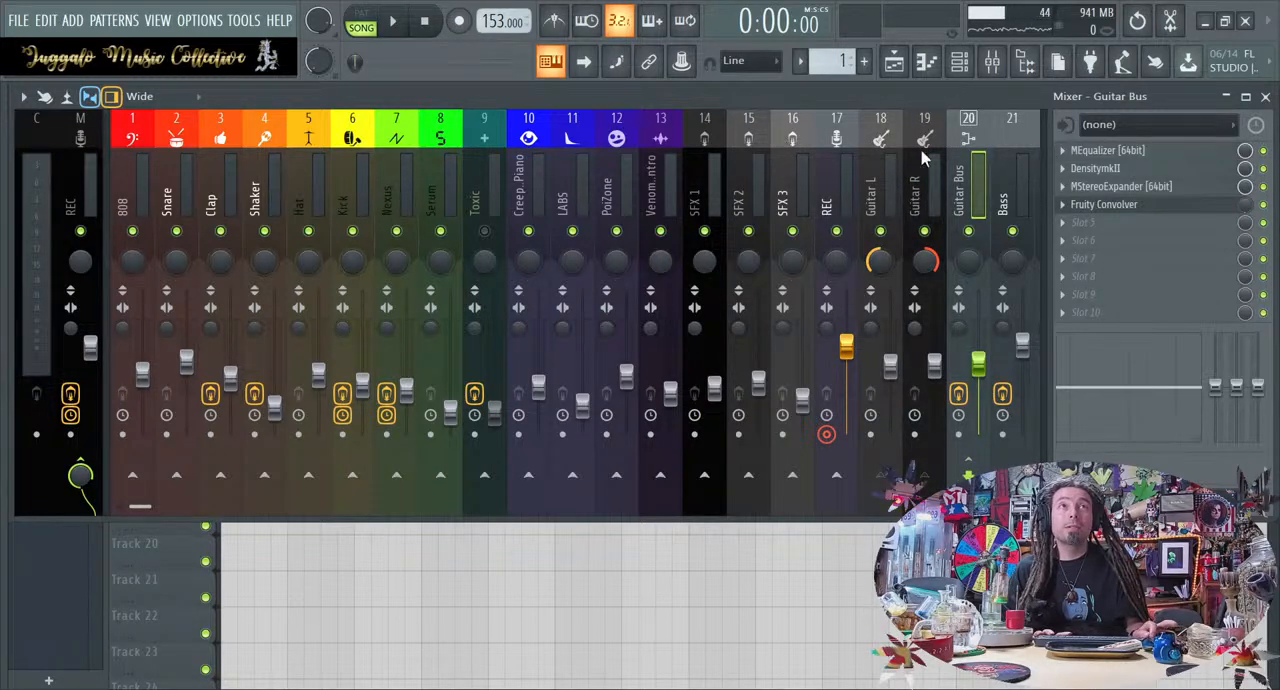
pyautogui.click(840, 146)
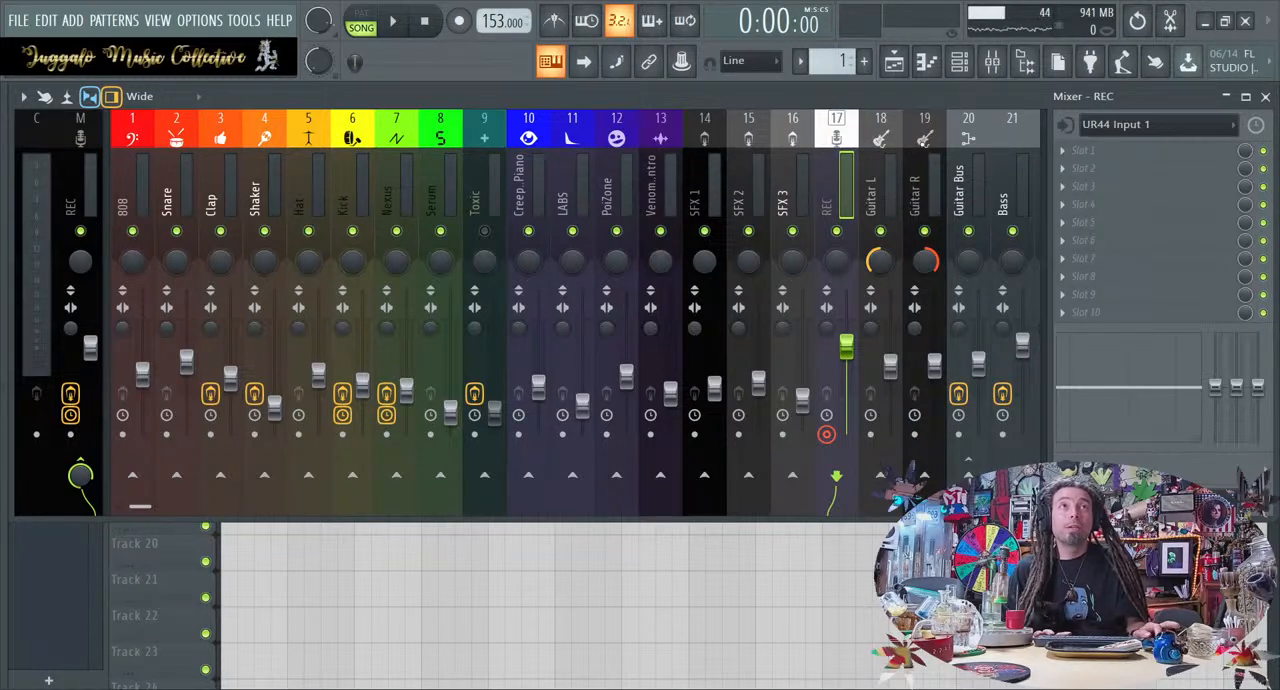
pyautogui.click(976, 142)
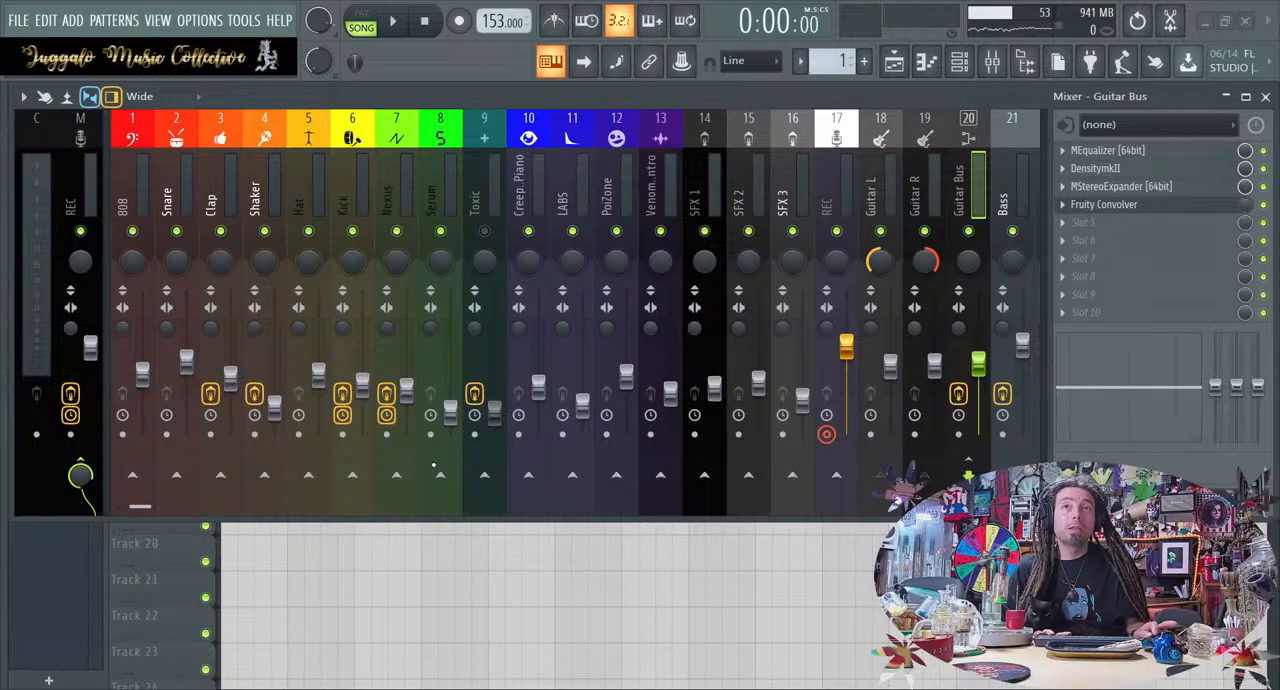
# Review the effect slots of the Bass mixer track against the neighbouring Guitar R and Guitar Bus tracks
pyautogui.click(1008, 138)
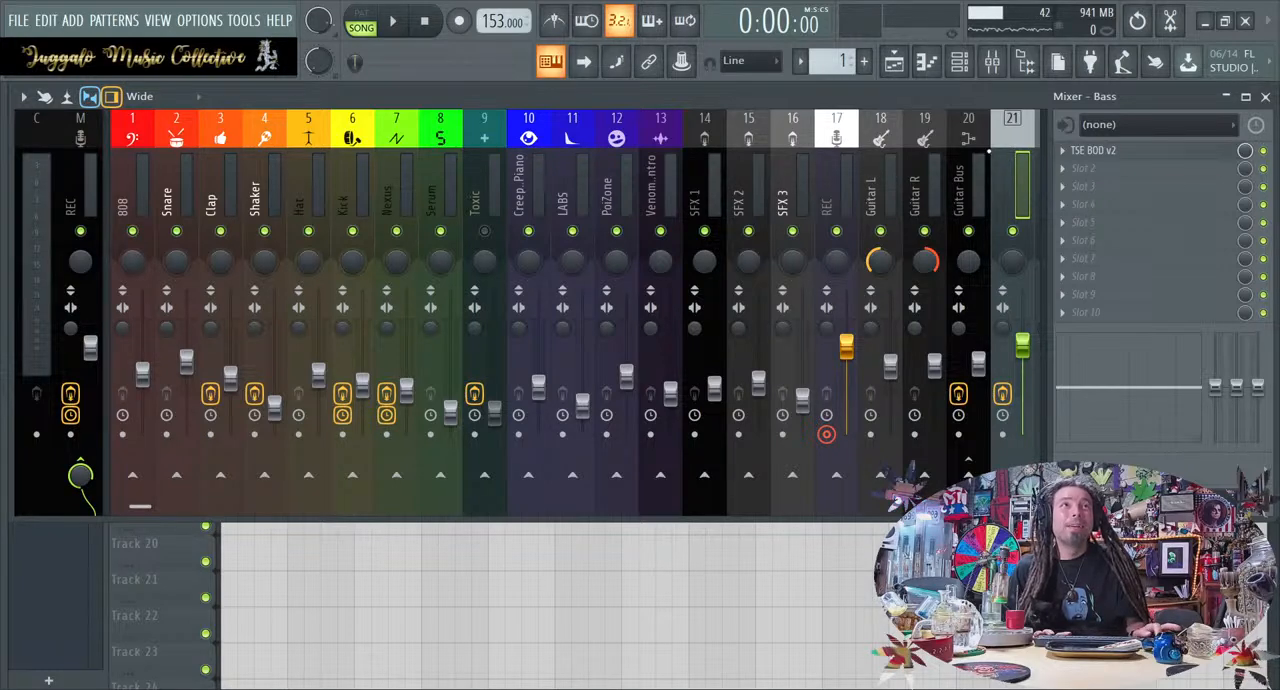
pyautogui.click(966, 155)
pyautogui.click(924, 150)
pyautogui.click(997, 150)
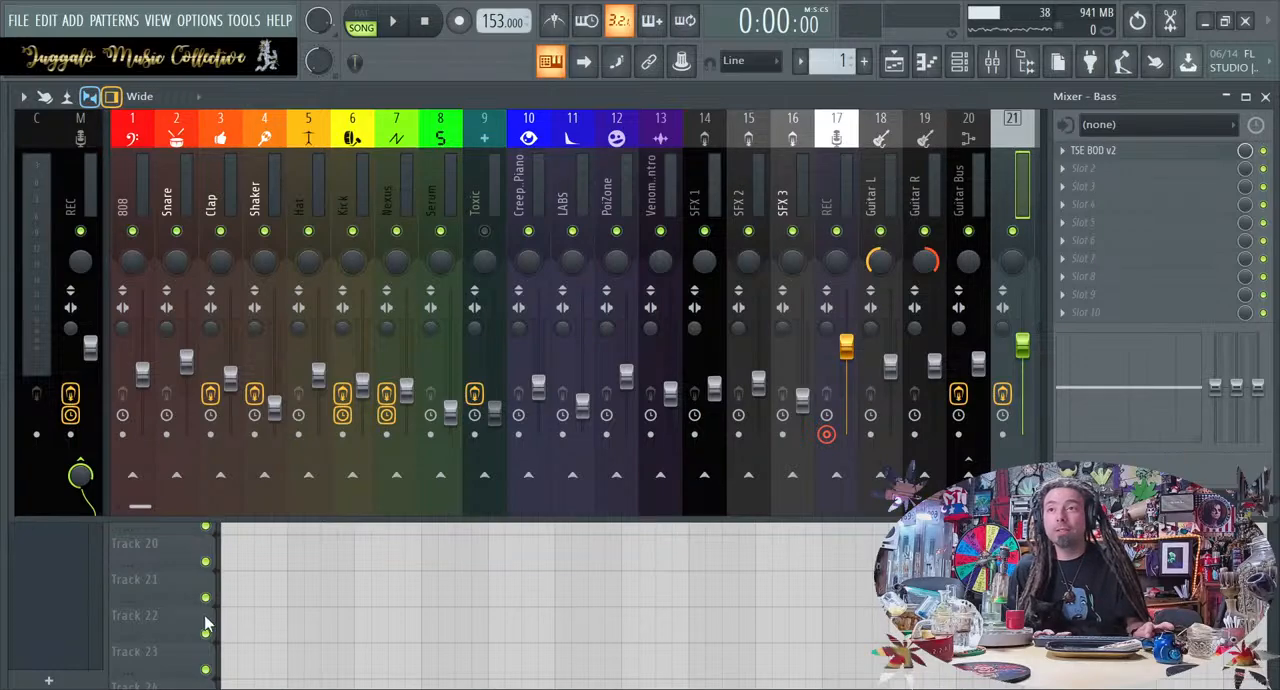
# Rename and recolour the three recorded clips on Tracks 16 to 18 as Guitar L, Guitar R and Bass
pyautogui.click(166, 598)
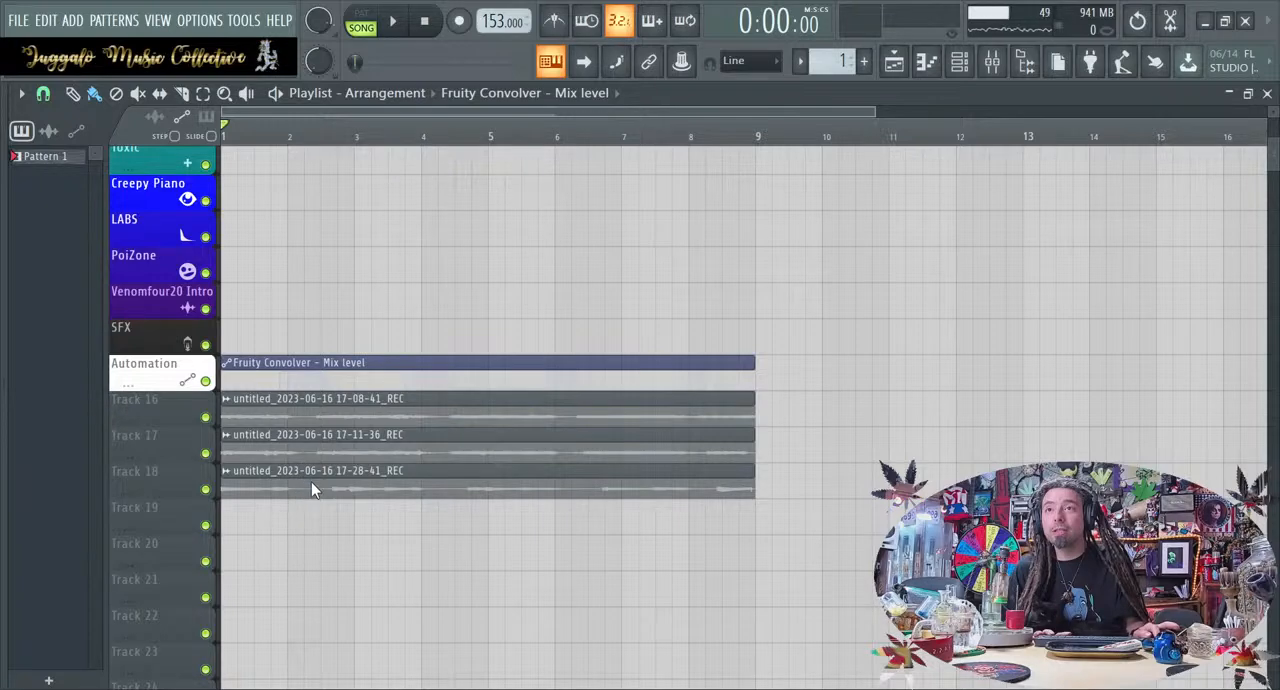
pyautogui.hotkey('ctrl', 'shift', '3')
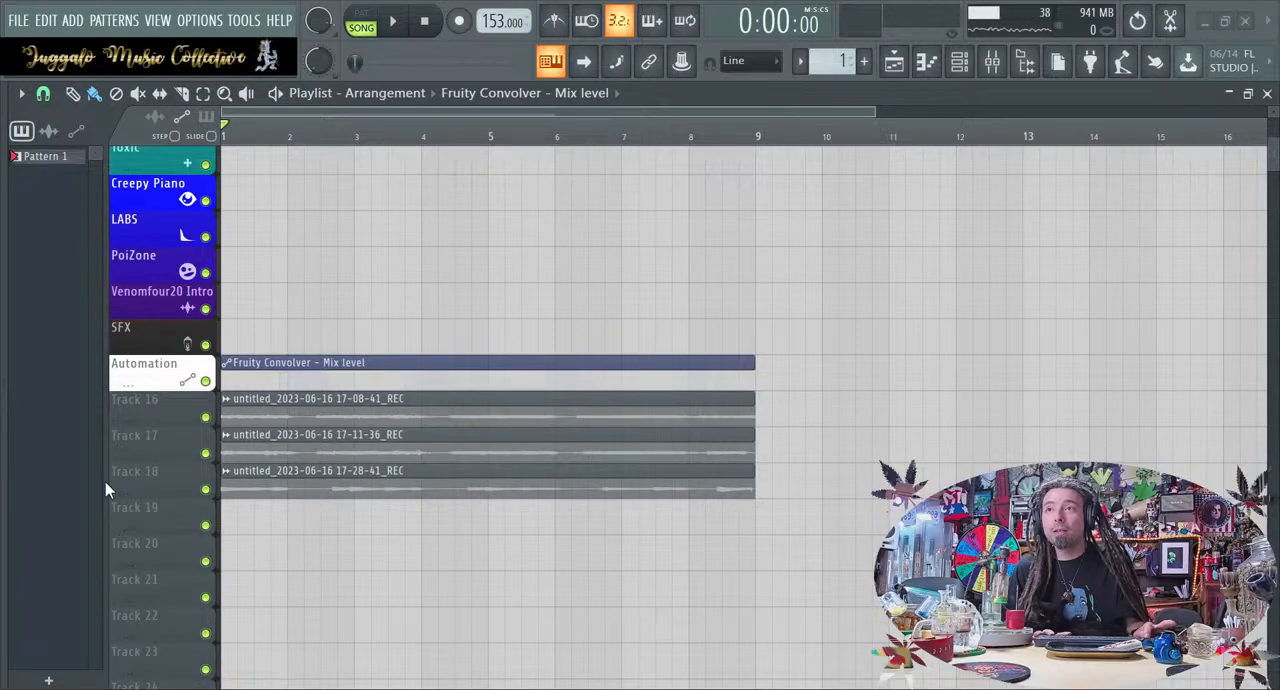
pyautogui.click(156, 604)
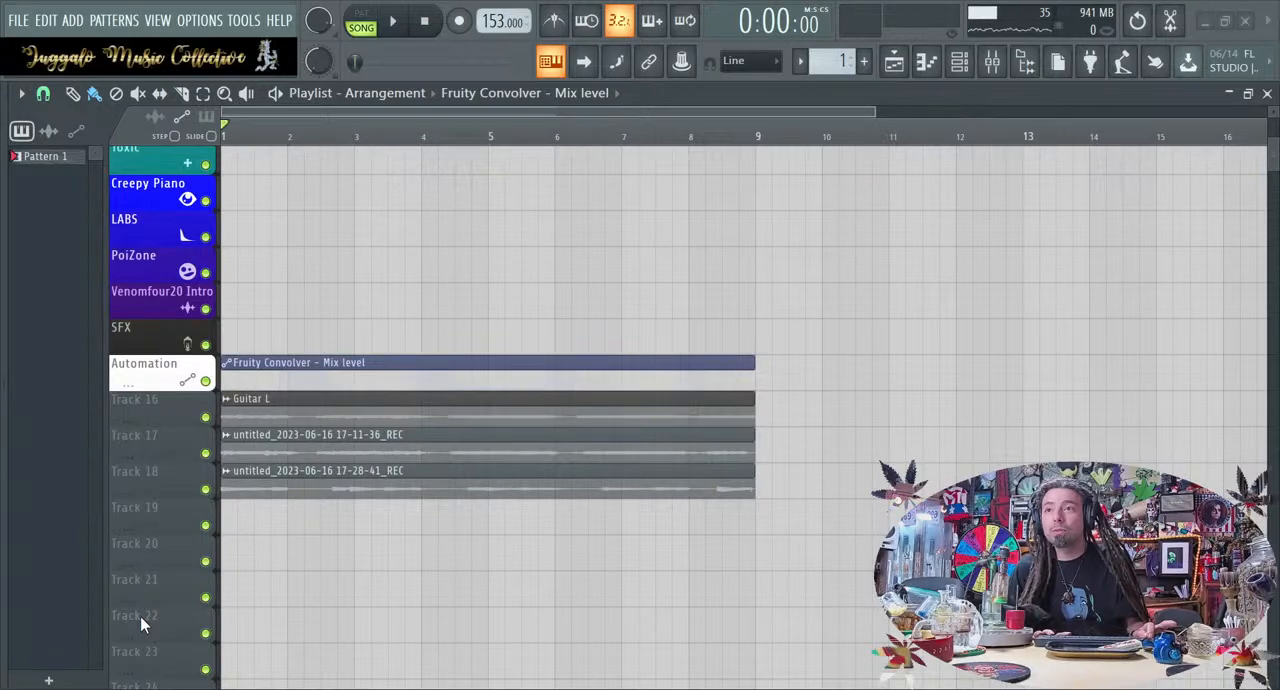
pyautogui.press('Return')
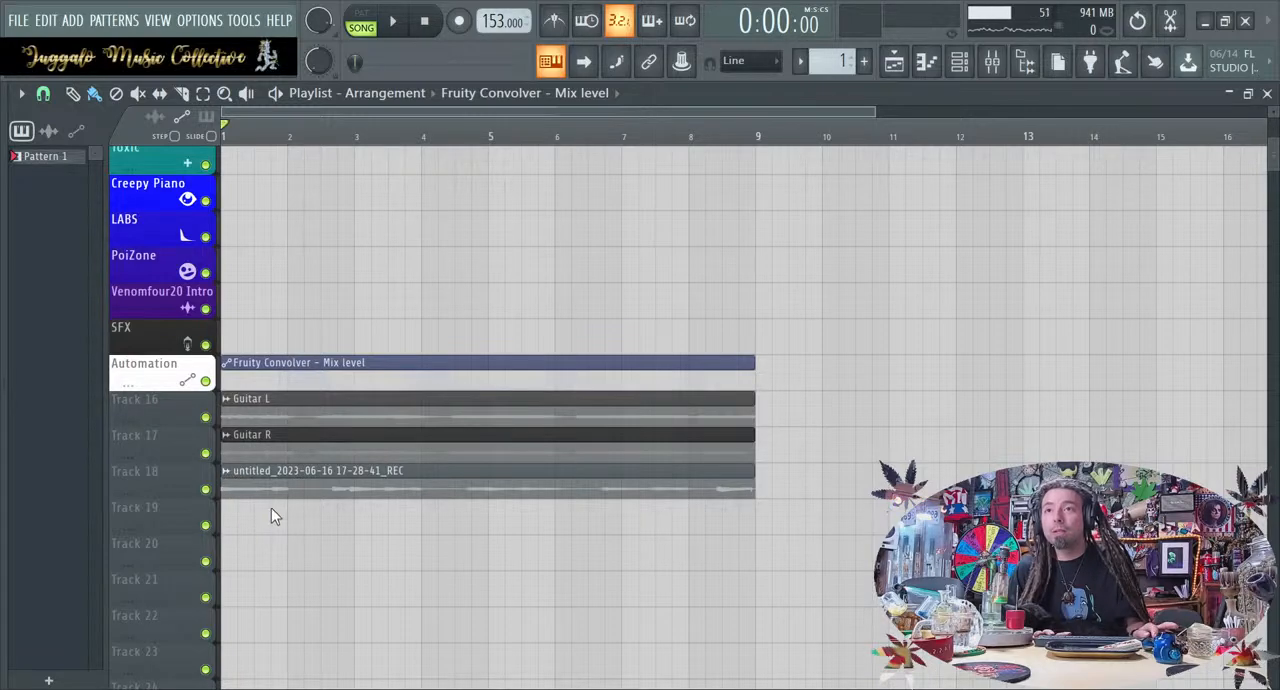
pyautogui.click(122, 553)
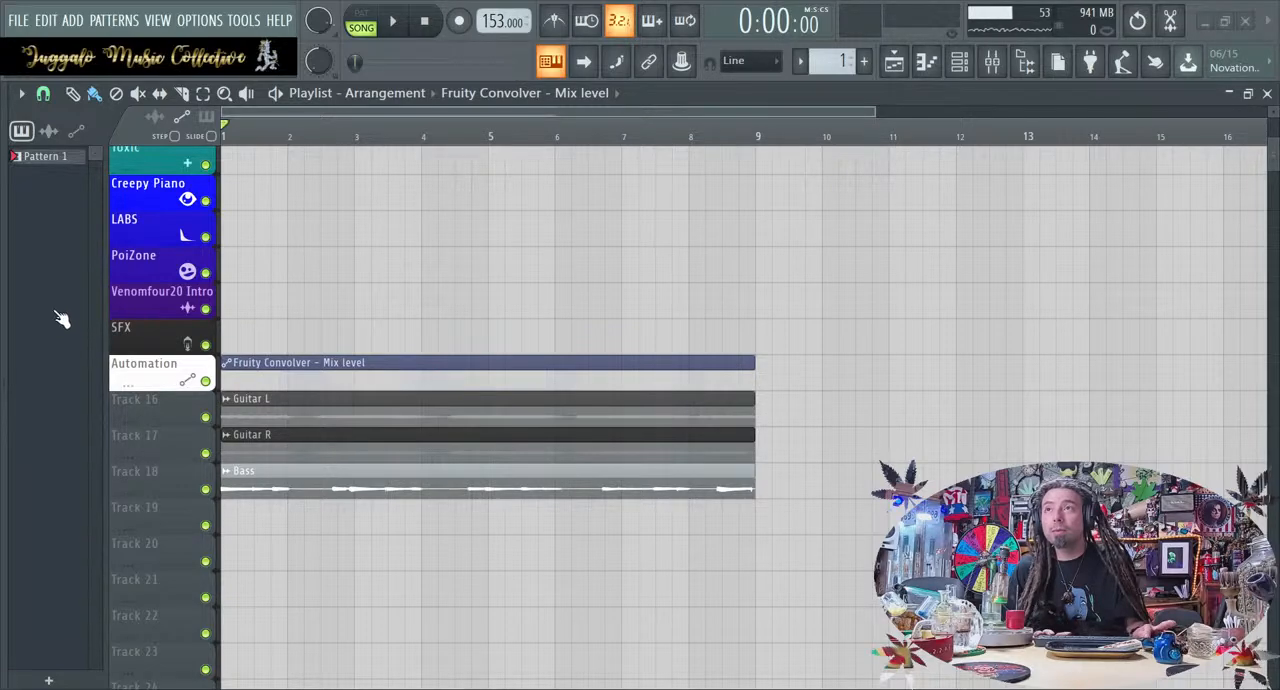
# Give Tracks 16 to 18 the names, colours and icons of their Guitar L, Guitar R and Bass clips
pyautogui.click(80, 366)
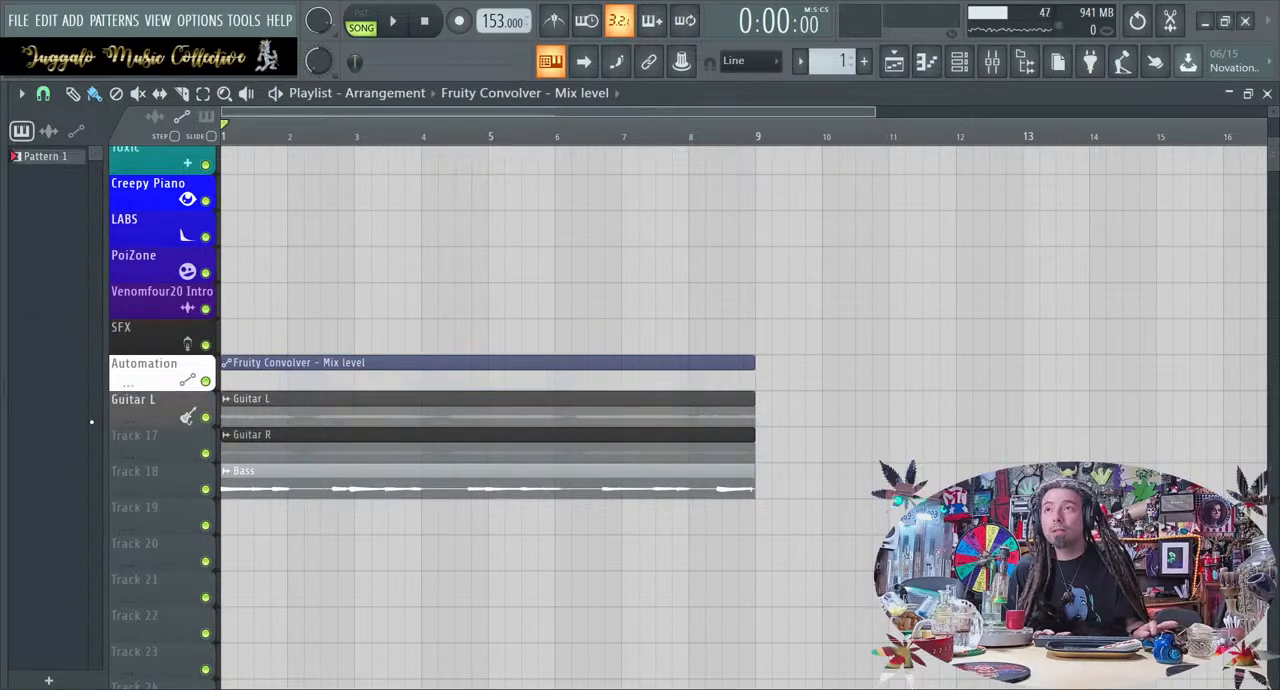
pyautogui.rightClick(186, 322)
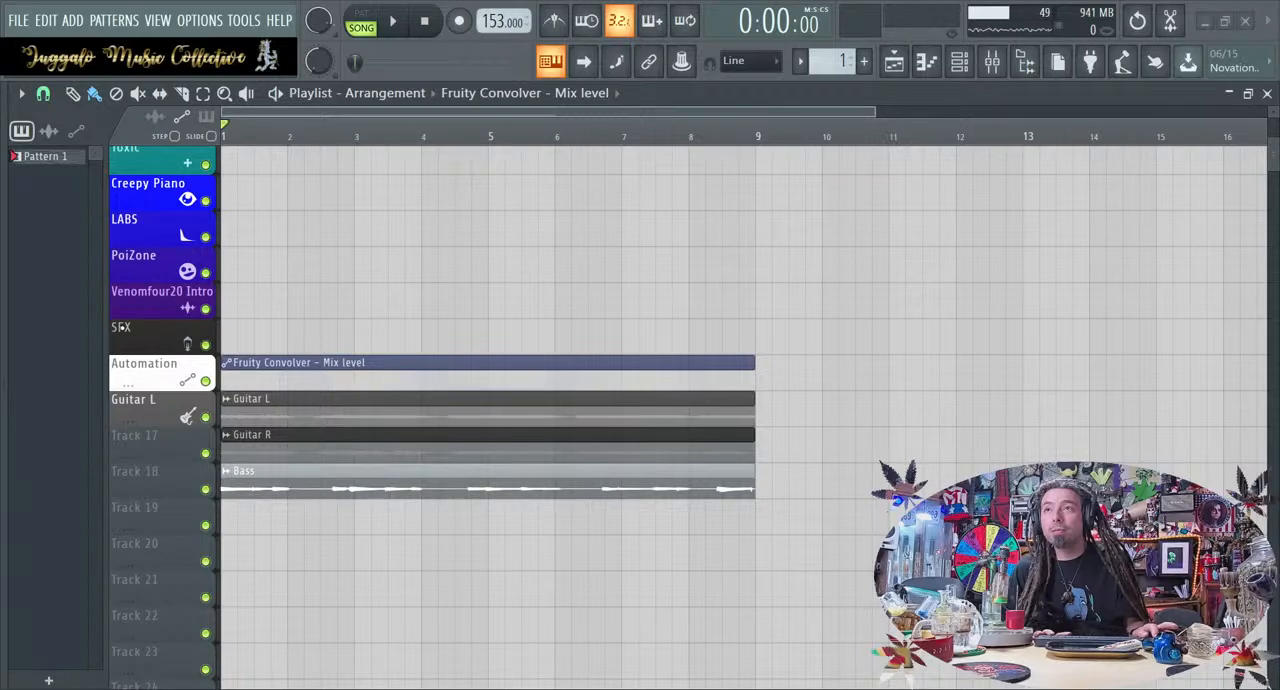
pyautogui.click(58, 378)
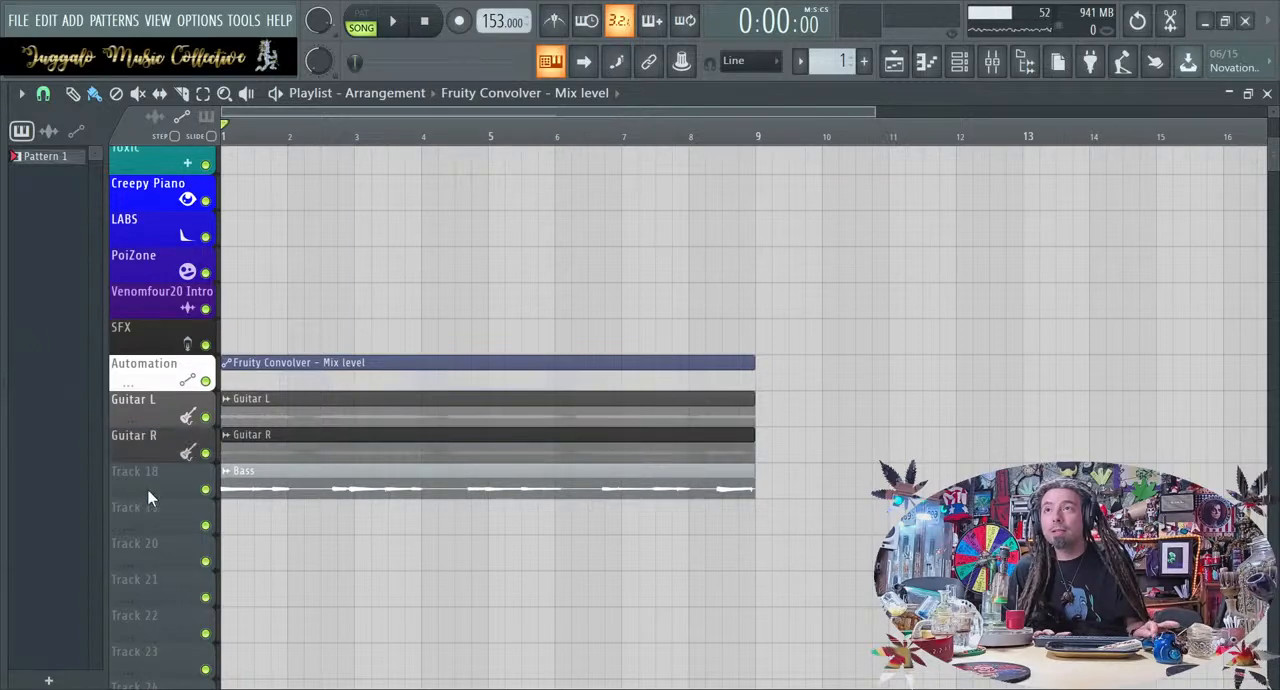
pyautogui.rightClick(195, 328)
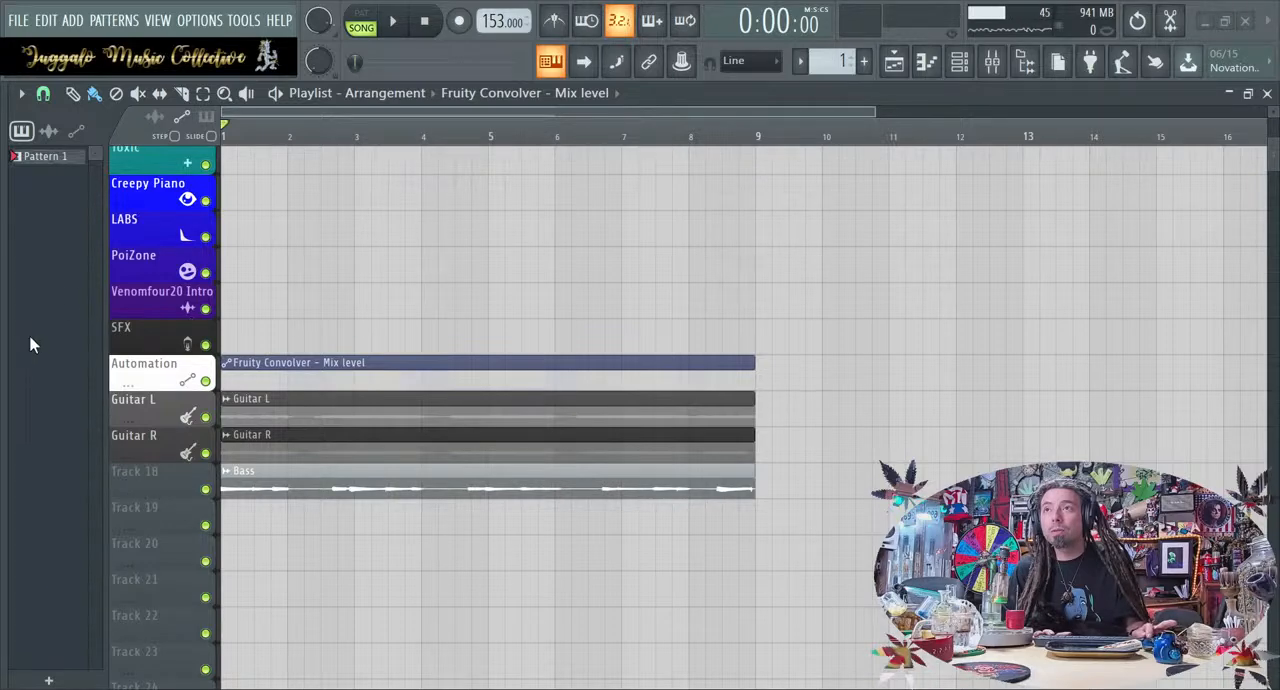
pyautogui.press('Return')
pyautogui.scroll(5, 366, 566)
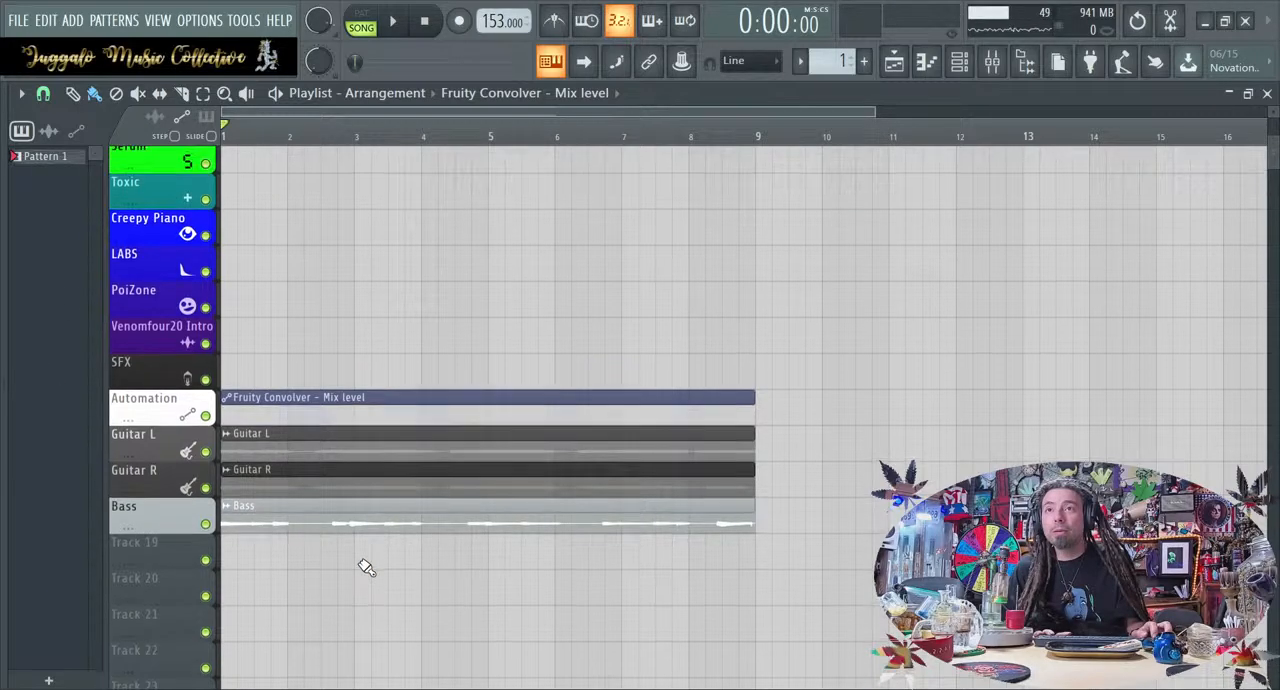
# Move the Guitar L, Guitar R and Bass tracks with their clips to the start of the playlist, above 808
pyautogui.scroll(-3, 366, 566)
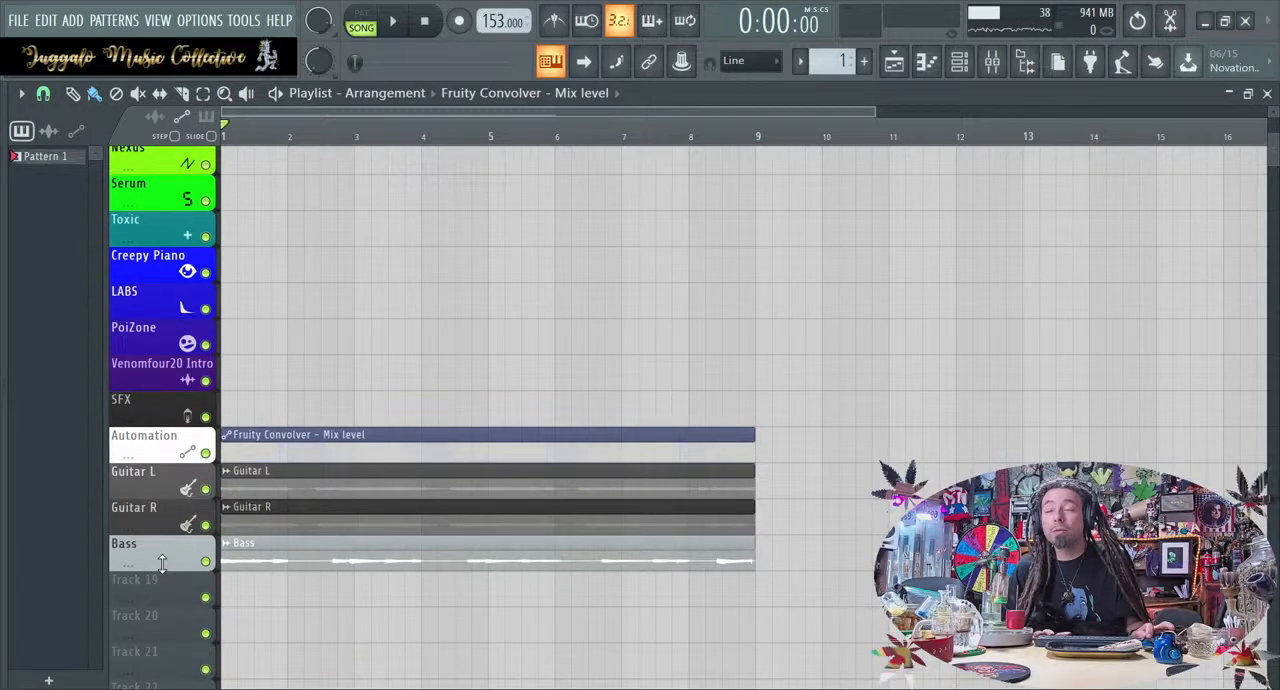
pyautogui.scroll(15, 164, 489)
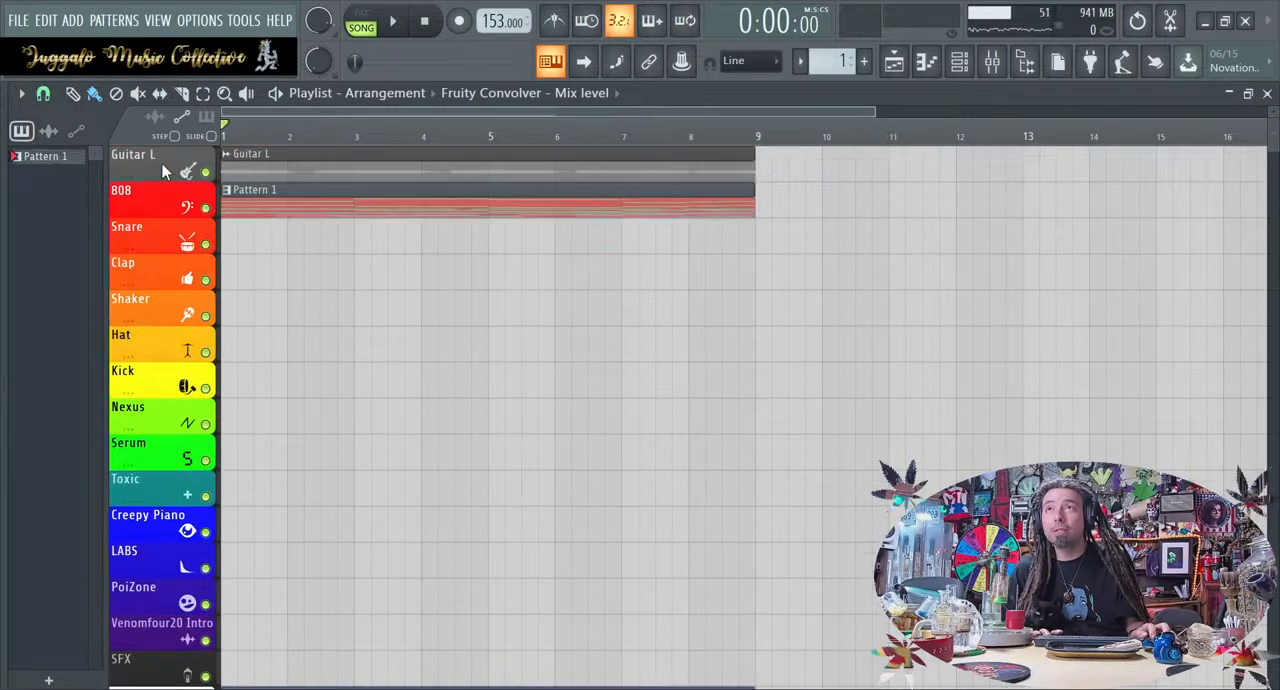
pyautogui.scroll(-8, 162, 340)
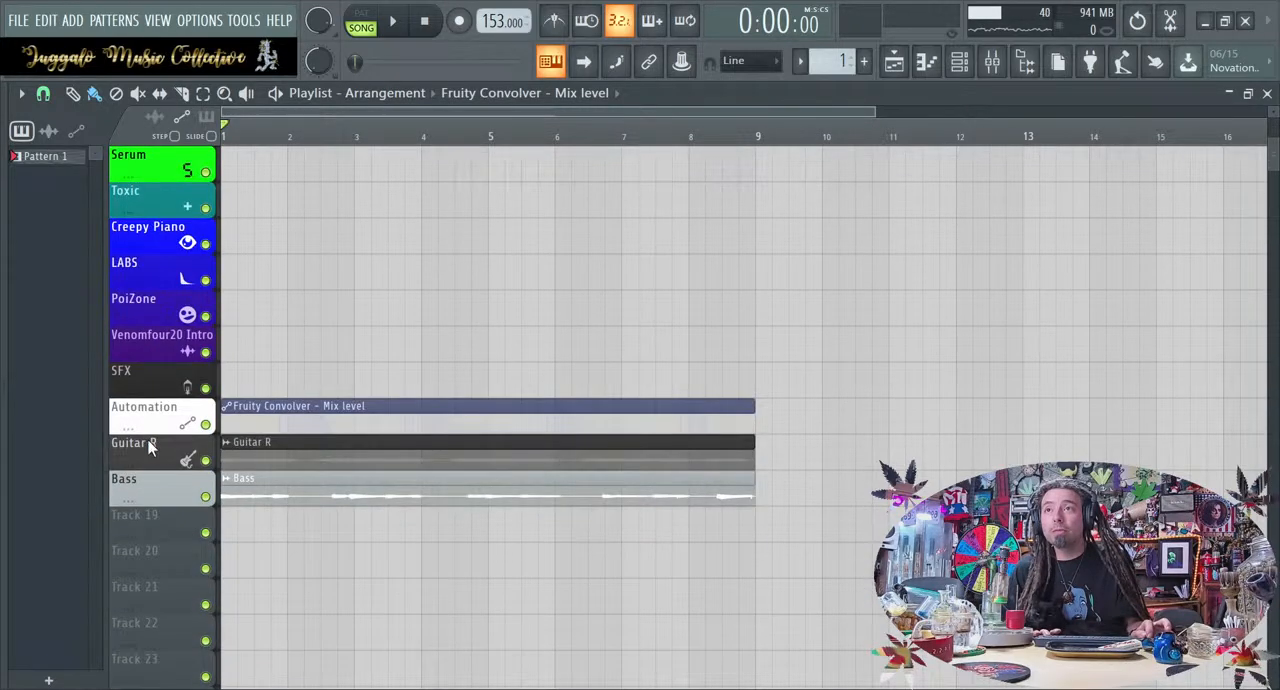
pyautogui.scroll(4, 149, 440)
pyautogui.moveTo(152, 350); pyautogui.dragTo(151, 235)
pyautogui.scroll(-15, 151, 199)
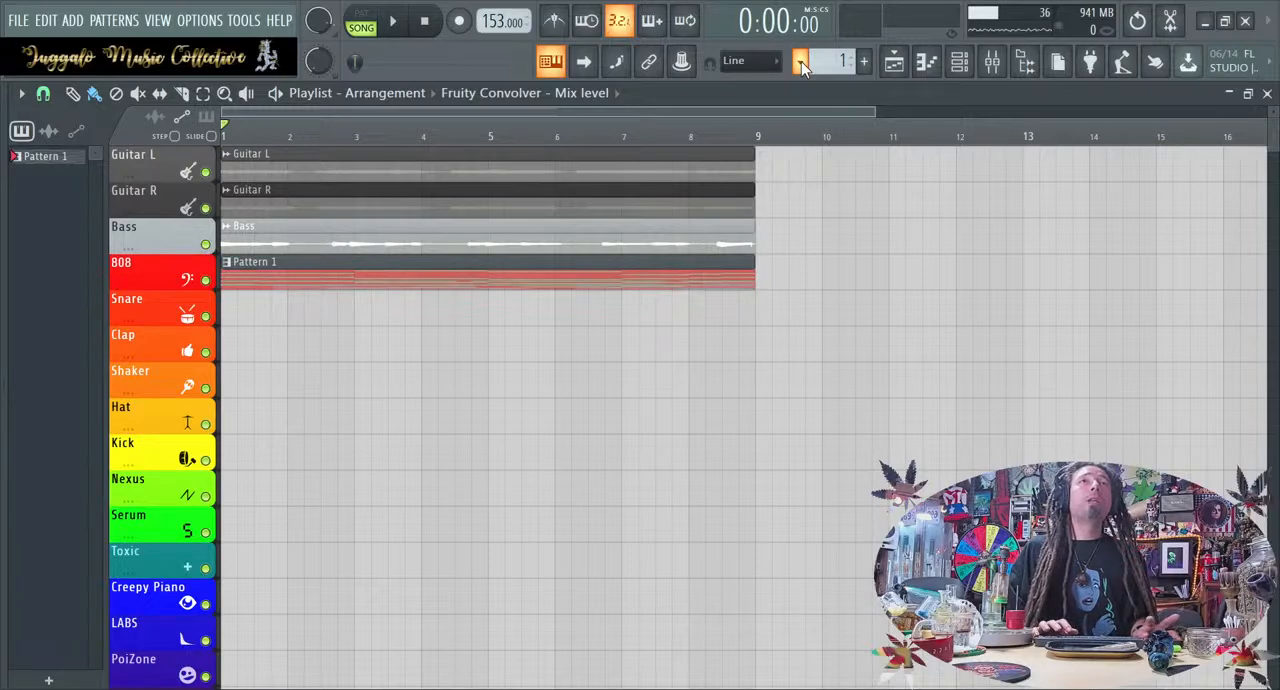
# Split Pattern 1 by channel and move the Snare, Clap, Shaker, Hat, Kick, Nexus, Toxic Biohazard and LABS clips onto their matching tracks
pyautogui.click(937, 345)
pyautogui.click(396, 282)
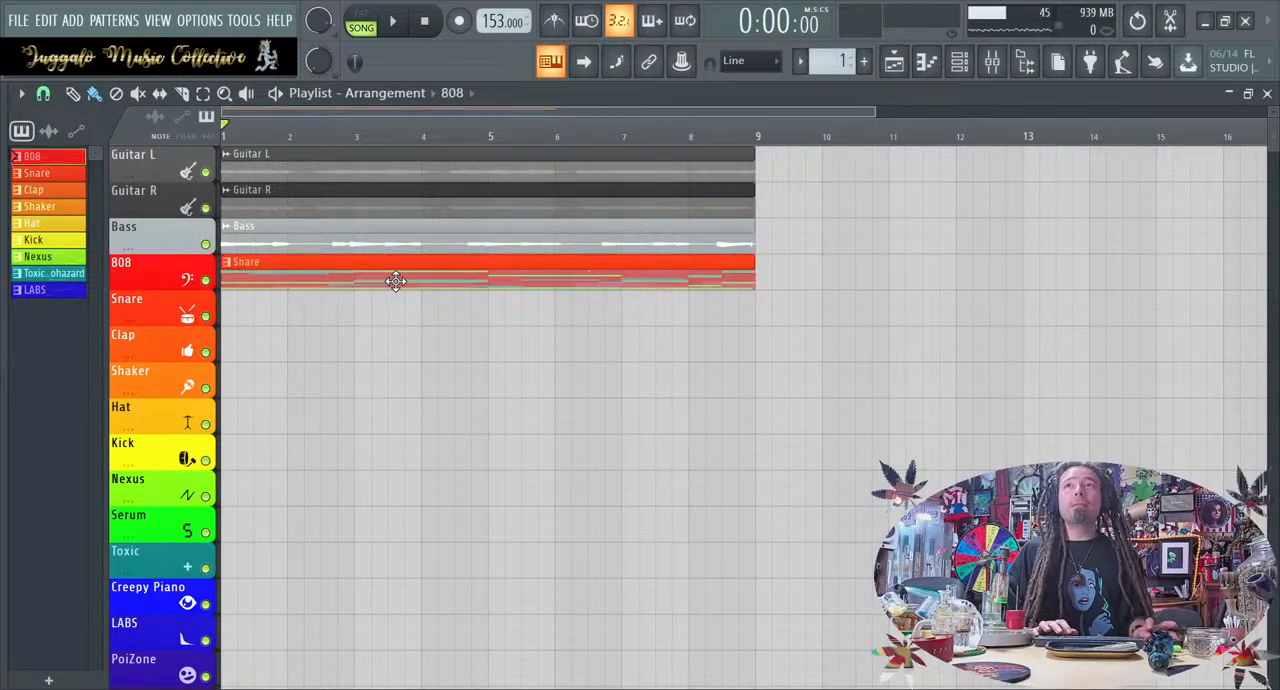
pyautogui.moveTo(371, 274); pyautogui.dragTo(323, 331)
pyautogui.moveTo(320, 276); pyautogui.dragTo(307, 376)
pyautogui.moveTo(280, 289); pyautogui.dragTo(265, 416)
pyautogui.moveTo(265, 268); pyautogui.dragTo(251, 437)
pyautogui.moveTo(263, 265); pyautogui.dragTo(240, 487)
pyautogui.moveTo(264, 266); pyautogui.dragTo(222, 556)
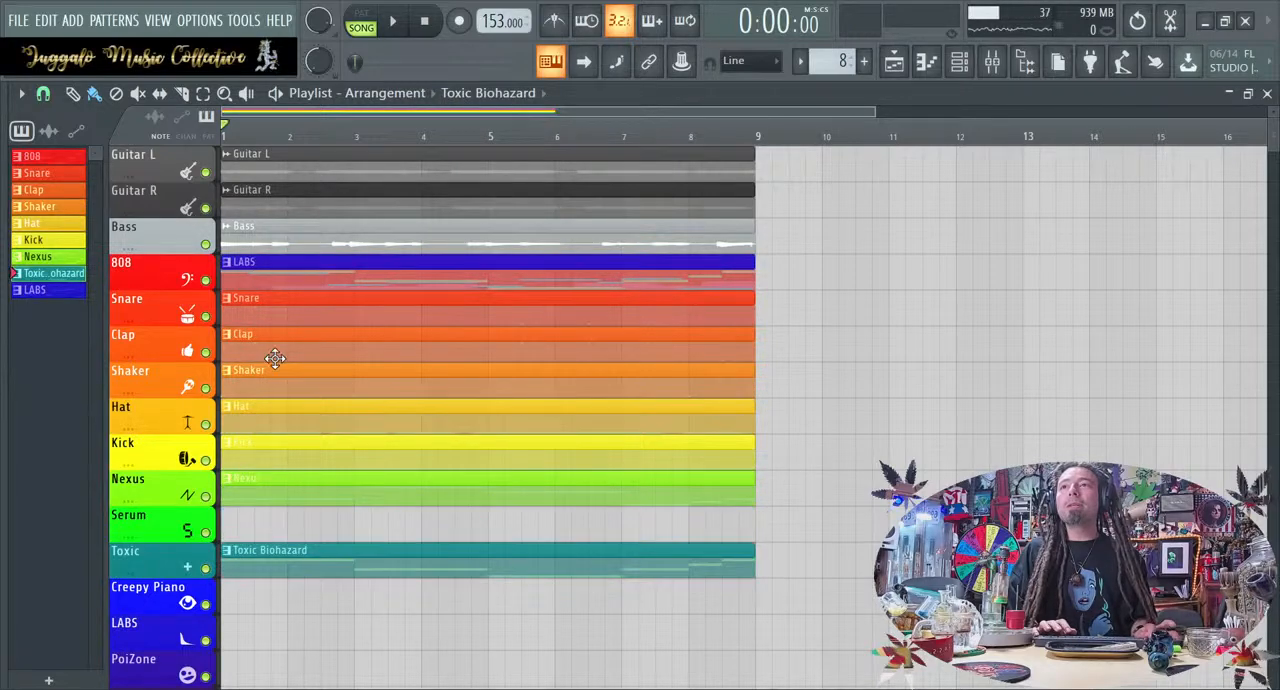
pyautogui.moveTo(280, 263); pyautogui.dragTo(296, 624)
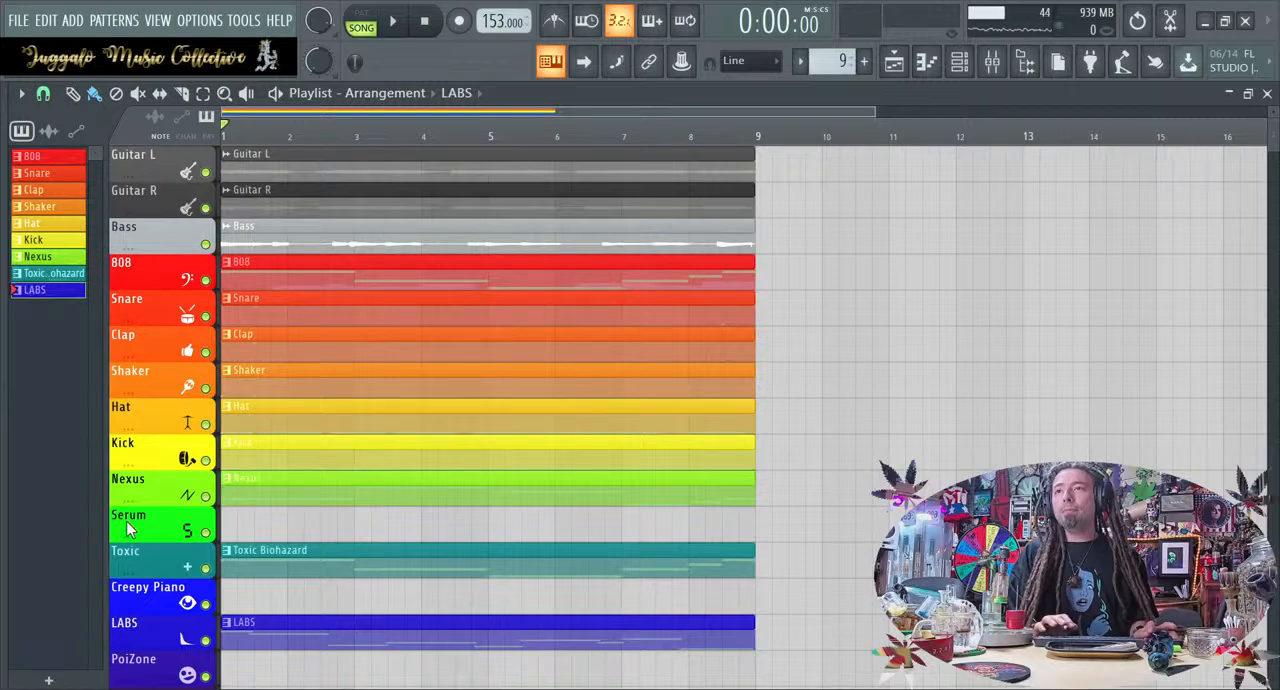
# Move the empty Serum, Creepy Piano and PoiZone tracks down below the Automation track
pyautogui.moveTo(128, 530); pyautogui.dragTo(128, 668)
pyautogui.scroll(5, 131, 527)
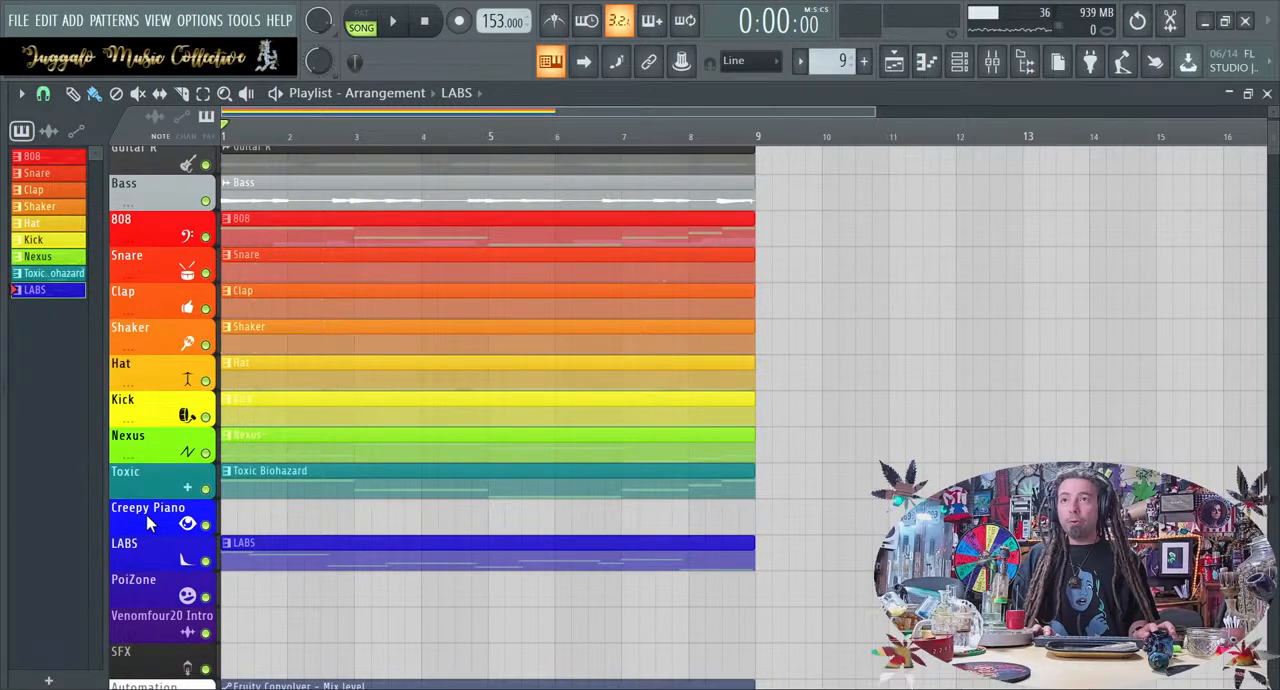
pyautogui.moveTo(147, 524); pyautogui.dragTo(150, 598)
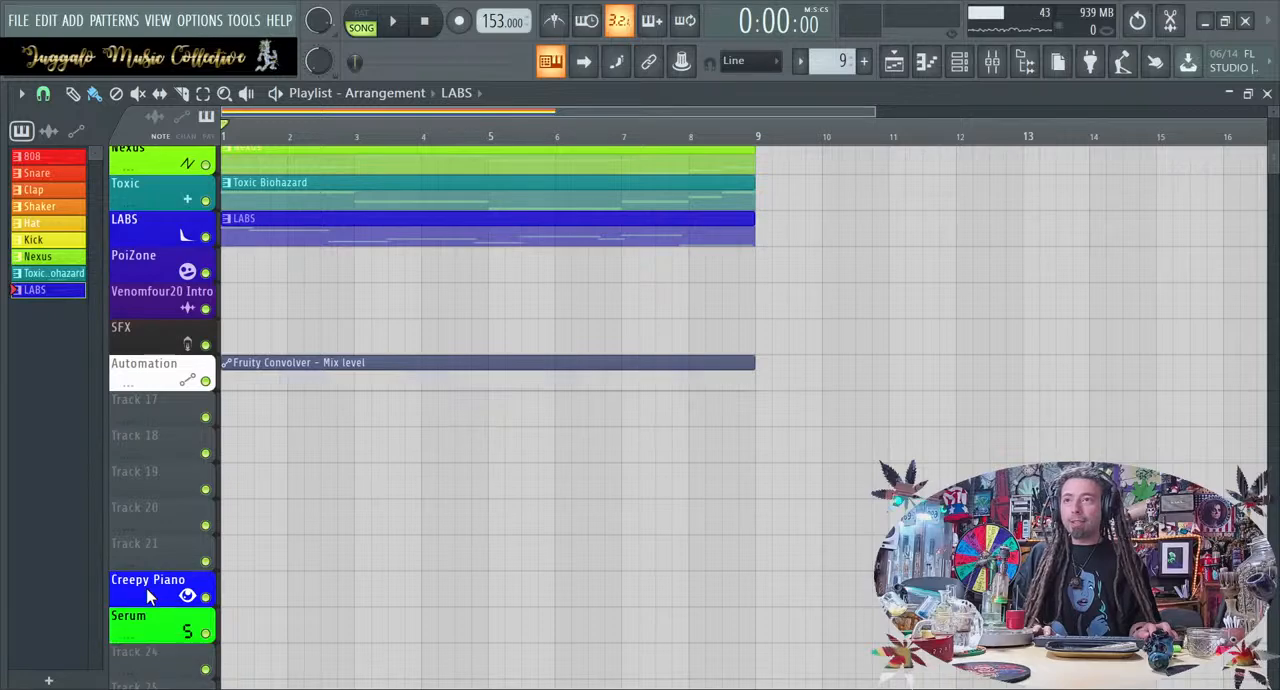
pyautogui.scroll(3, 245, 594)
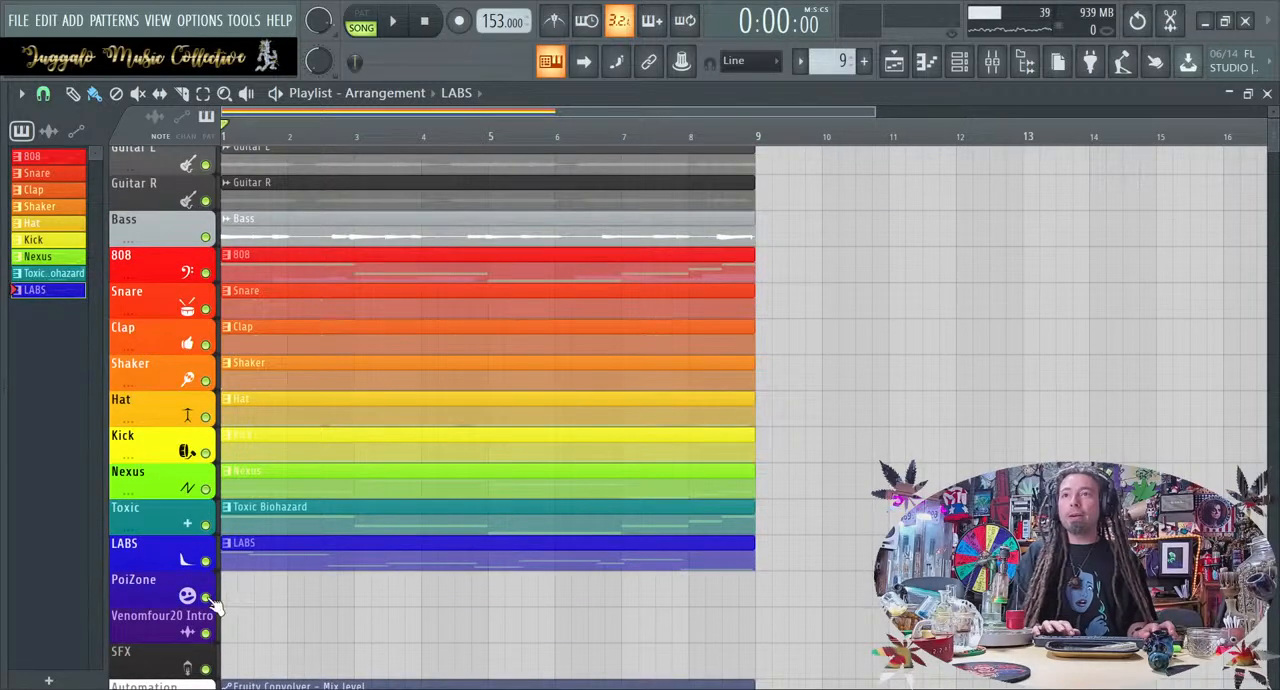
pyautogui.moveTo(152, 594); pyautogui.dragTo(155, 628)
pyautogui.scroll(3, 492, 543)
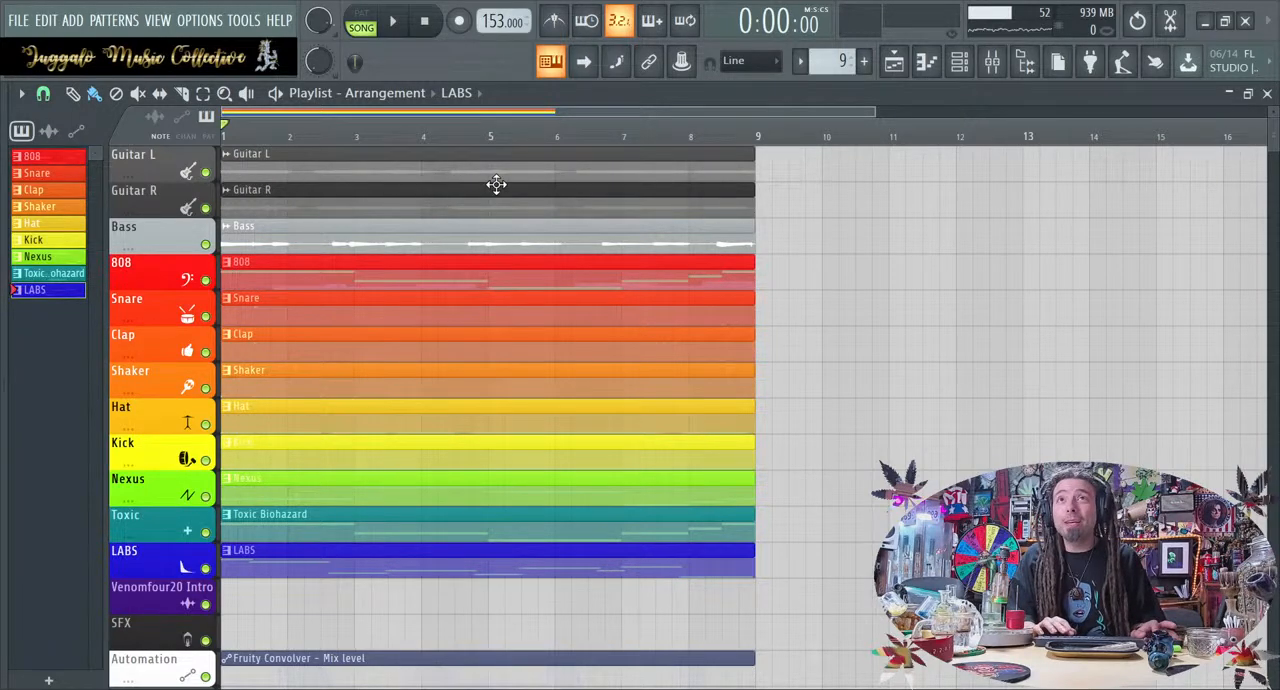
# Open the Venomfour20 channel's sample and place it as an audio clip on the Venomfour20 Intro playlist track
pyautogui.scroll(2, 496, 184)
pyautogui.scroll(1, 496, 184)
pyautogui.scroll(-1, 496, 184)
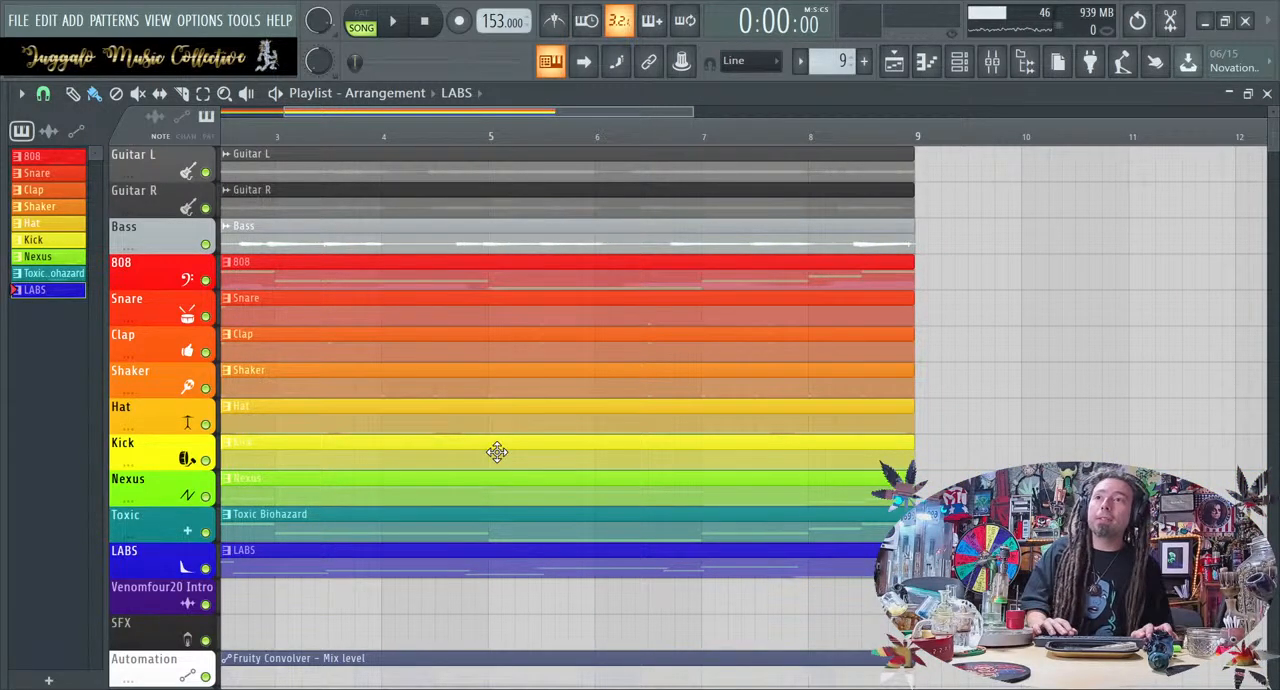
pyautogui.scroll(-2, 497, 452)
pyautogui.scroll(2, 497, 452)
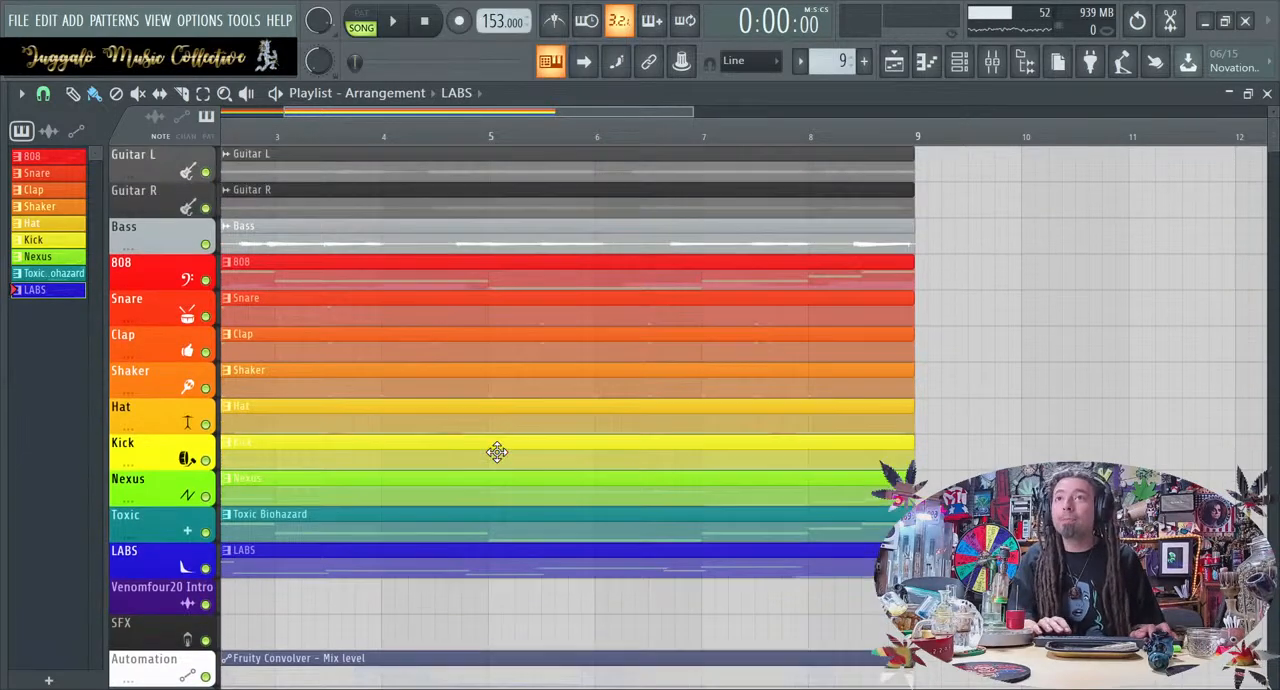
pyautogui.click(958, 61)
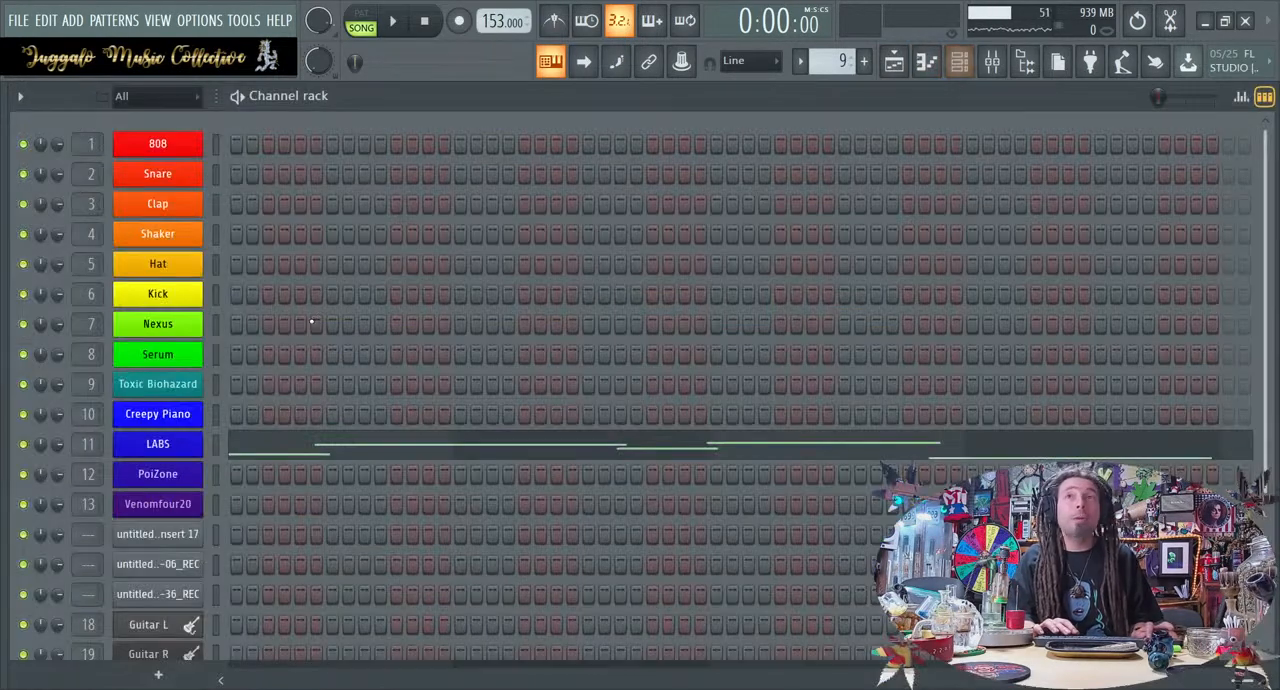
pyautogui.click(196, 508)
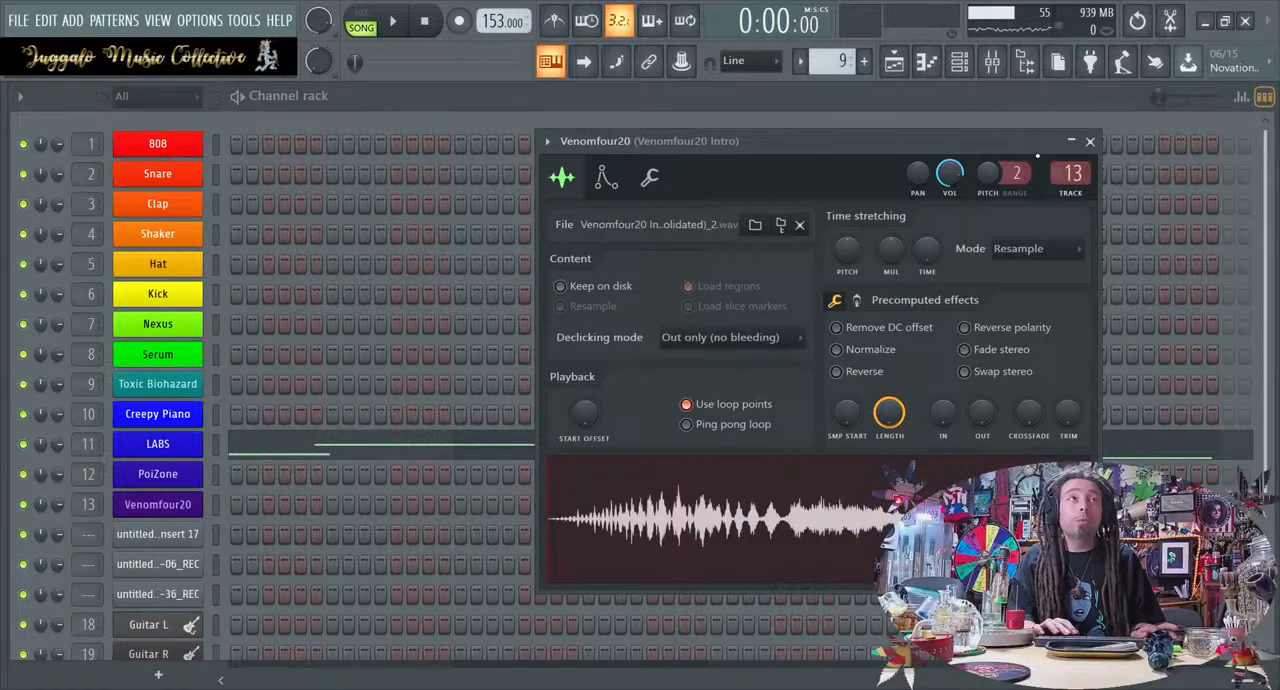
pyautogui.click(968, 62)
pyautogui.click(968, 62)
pyautogui.moveTo(864, 500); pyautogui.dragTo(236, 590)
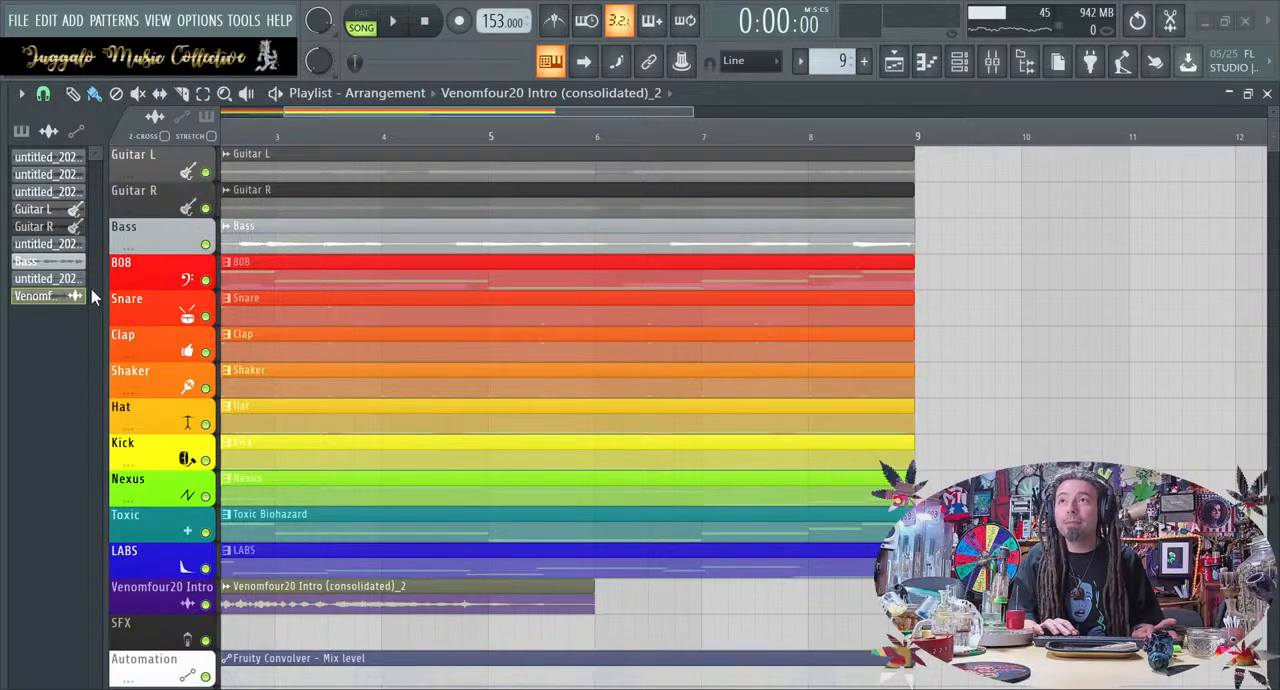
# Rename the new audio clip Venomfour20 Intro in its track's purple and move it to start at bar 1
pyautogui.click(144, 519)
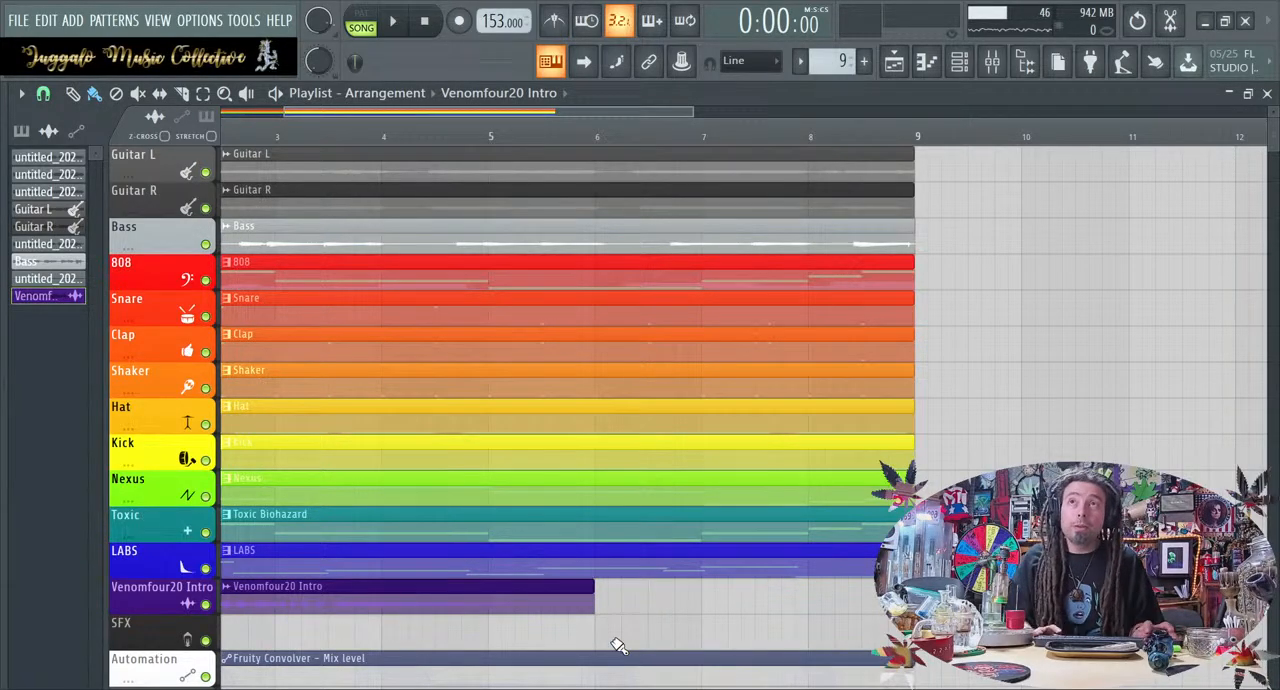
pyautogui.scroll(-1, 593, 499)
pyautogui.scroll(-2, 593, 499)
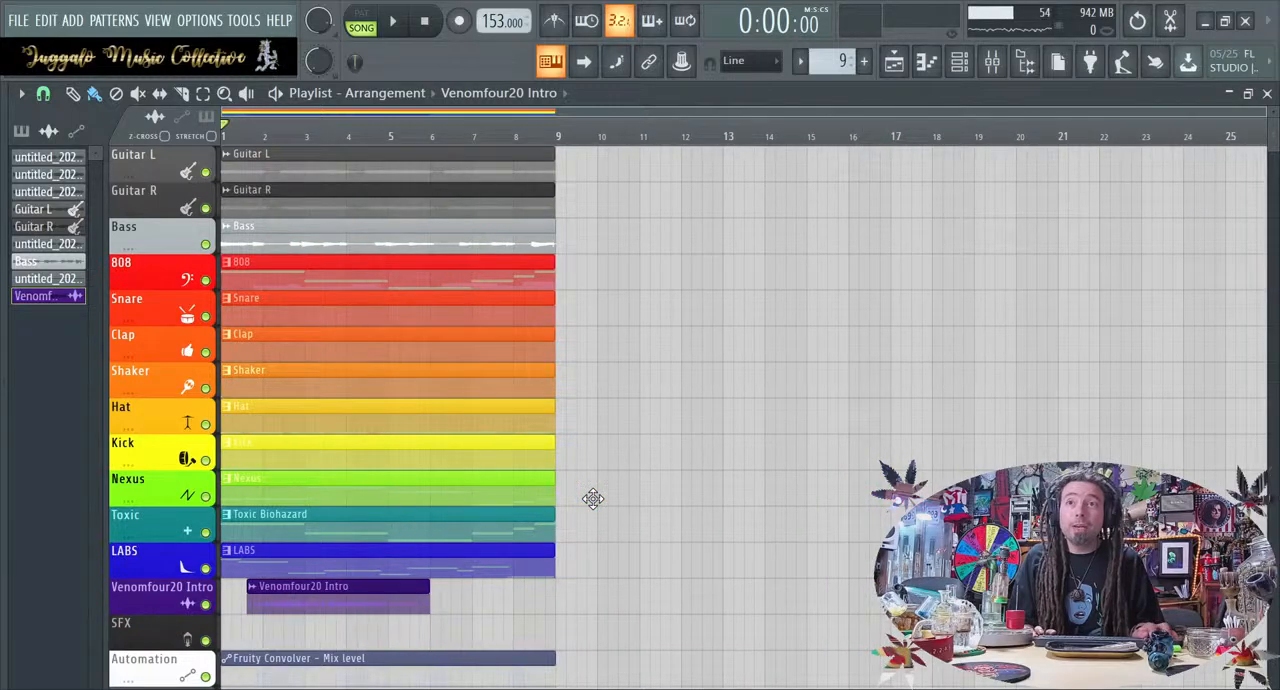
pyautogui.moveTo(307, 598); pyautogui.dragTo(281, 598)
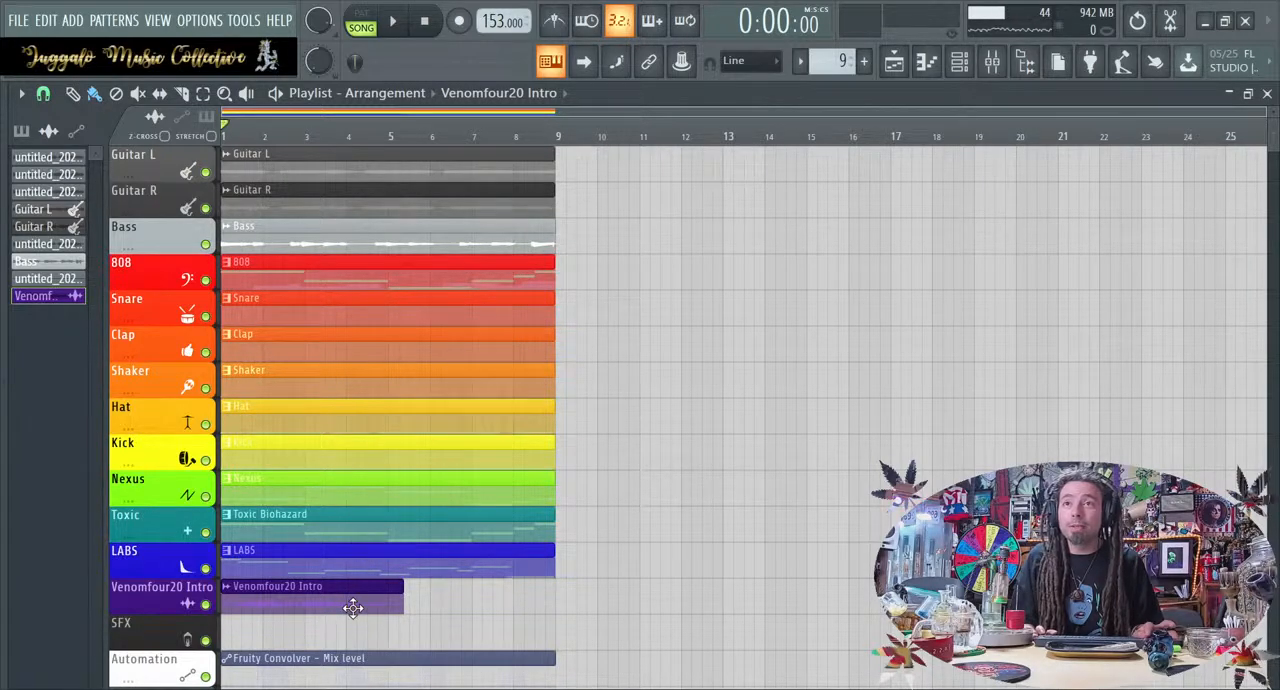
pyautogui.moveTo(590, 585); pyautogui.dragTo(195, 105)
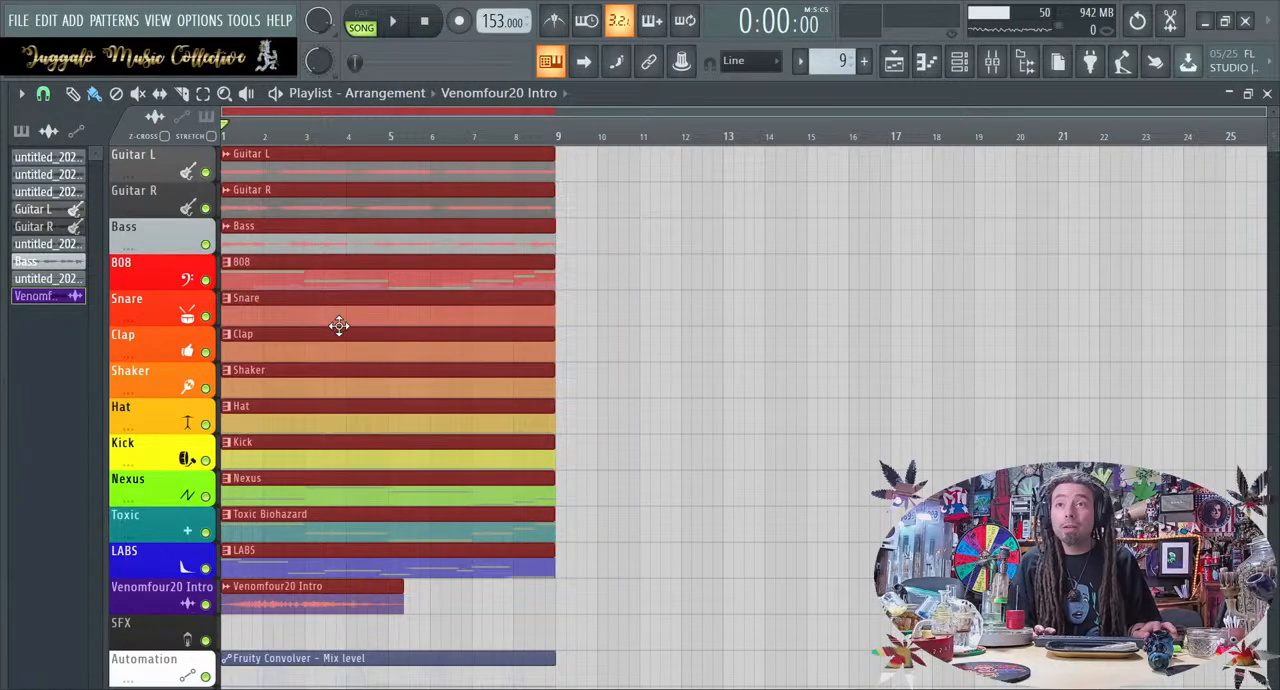
pyautogui.scroll(-1, 642, 667)
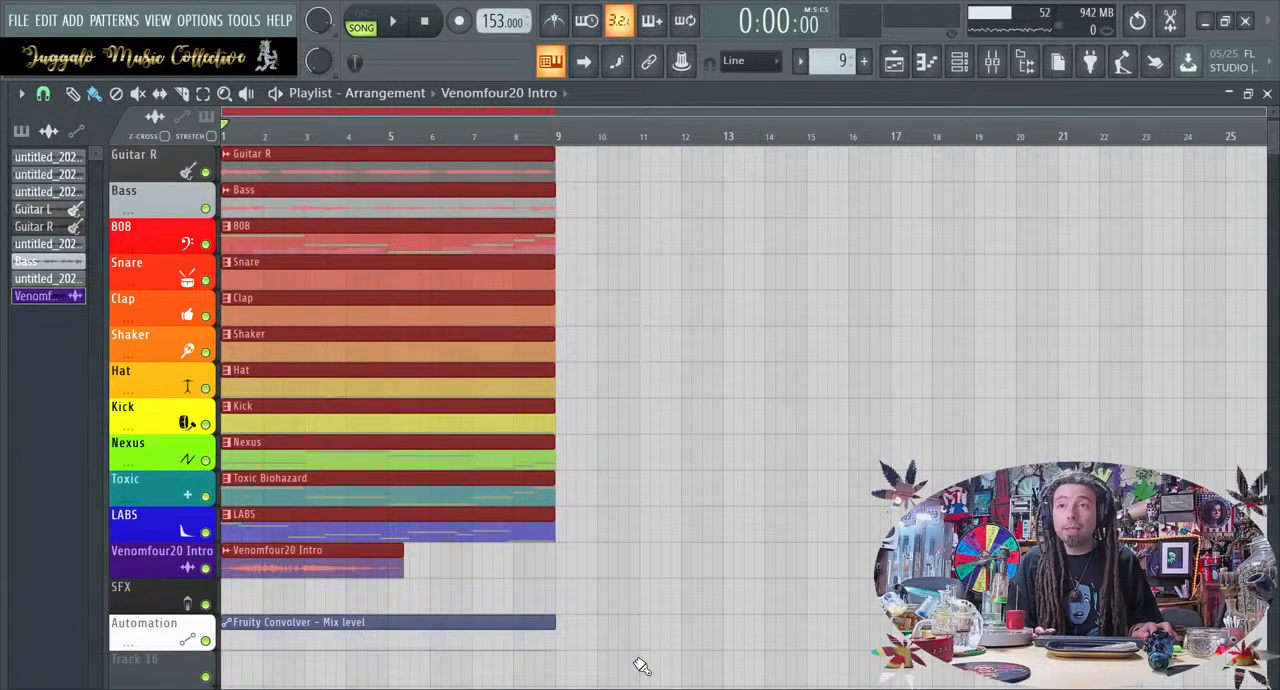
pyautogui.click(640, 664)
# Make the Fruity Convolver - Mix level automation clip on the Automation track the active clip
pyautogui.moveTo(287, 622); pyautogui.dragTo(245, 612)
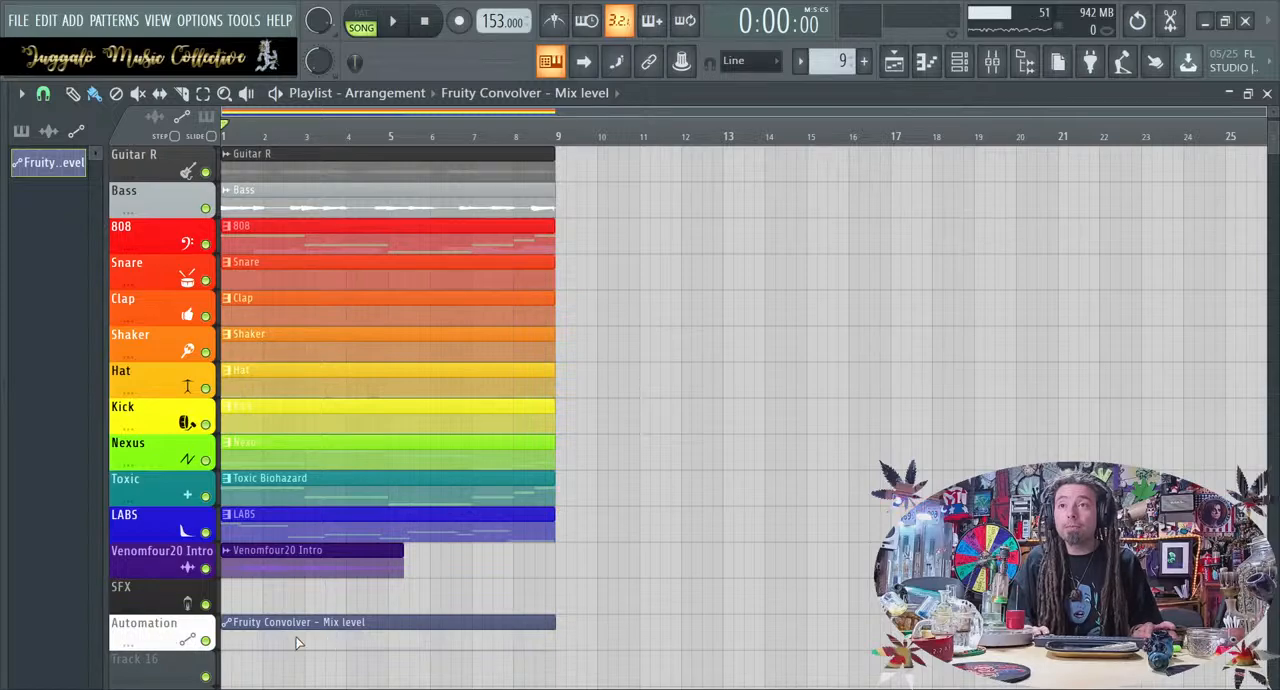
pyautogui.scroll(1, 314, 640)
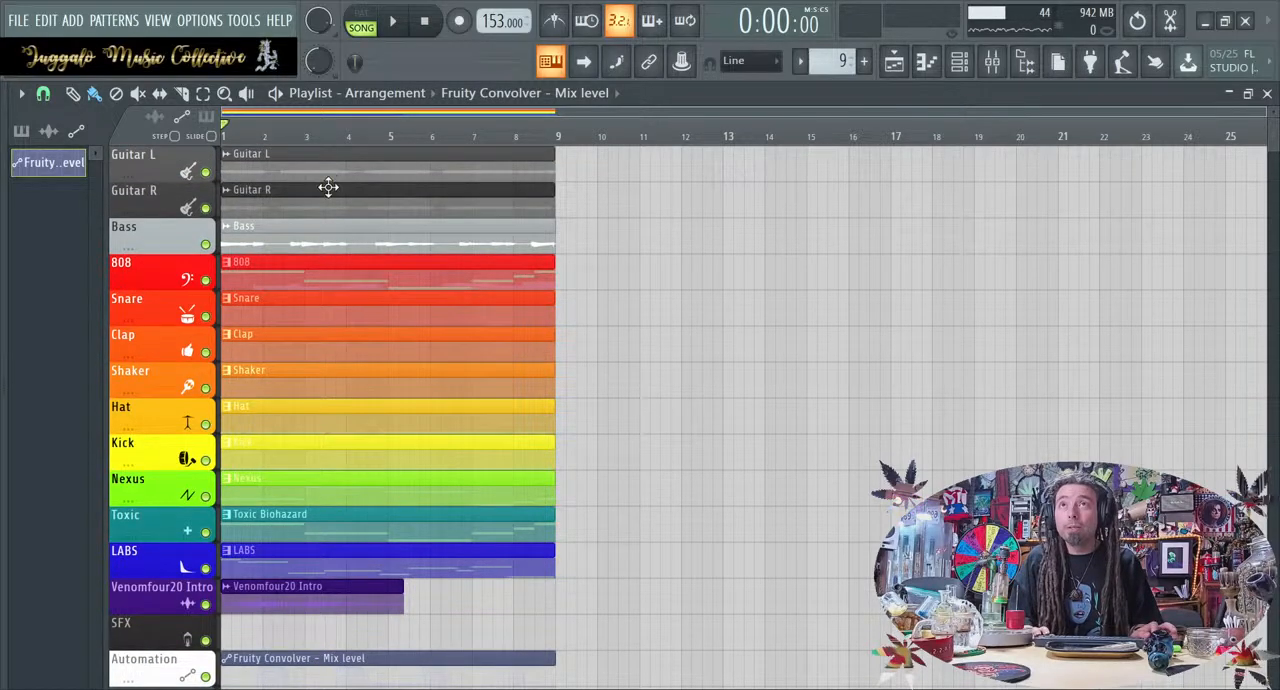
# Move all the clips of the eight-bar loop along the playlist so they start at bar 21
pyautogui.scroll(-2, 328, 355)
pyautogui.scroll(-1, 328, 360)
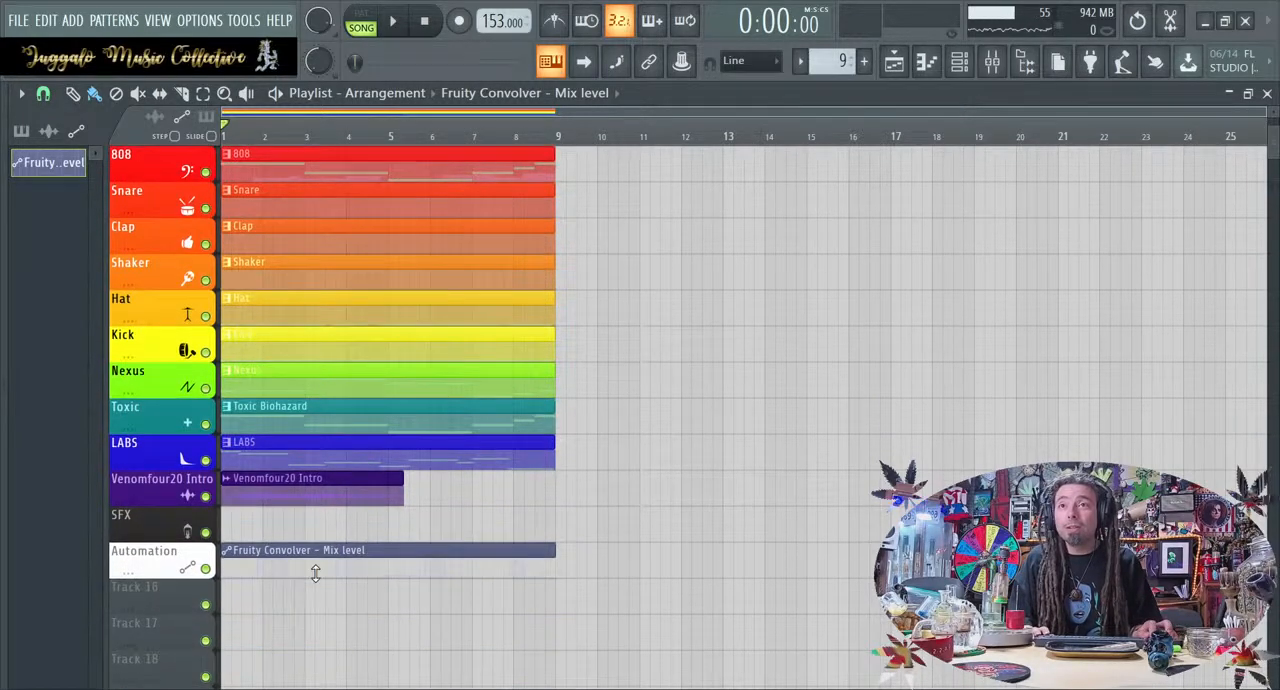
pyautogui.scroll(2, 312, 555)
pyautogui.moveTo(295, 126); pyautogui.dragTo(310, 189)
pyautogui.moveTo(196, 162); pyautogui.dragTo(128, 660)
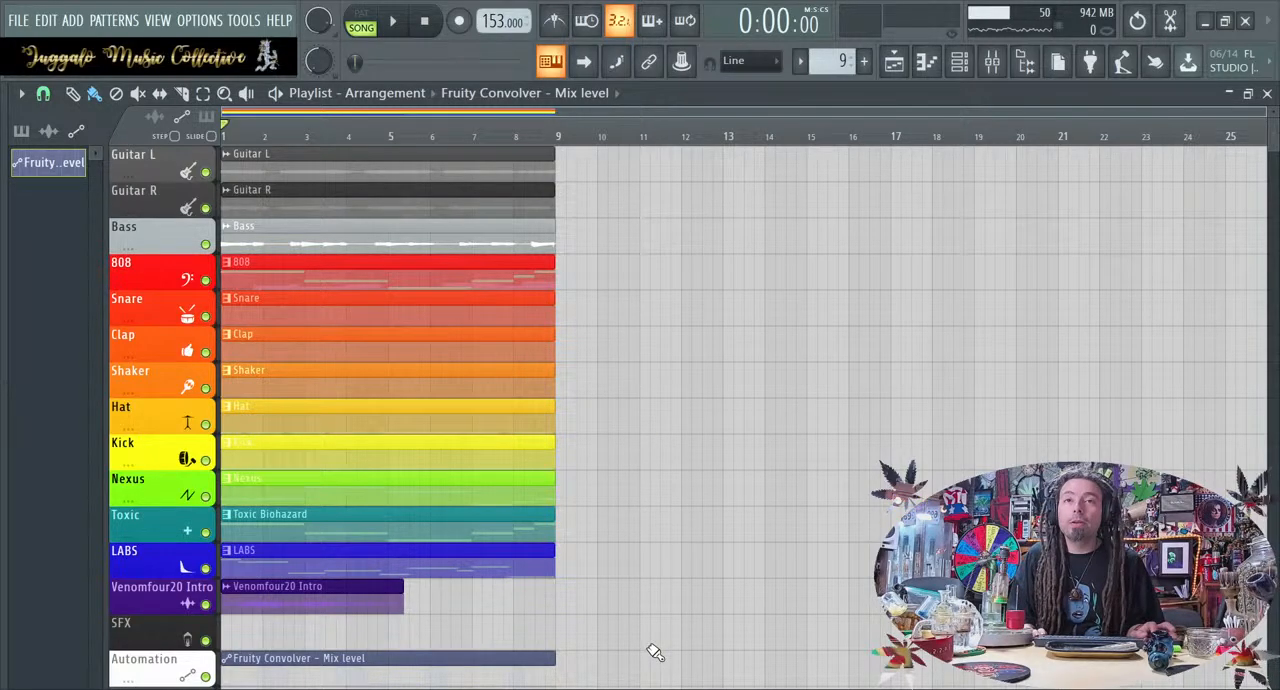
pyautogui.scroll(-2, 654, 652)
pyautogui.moveTo(612, 650); pyautogui.dragTo(915, 114)
pyautogui.scroll(-3, 818, 336)
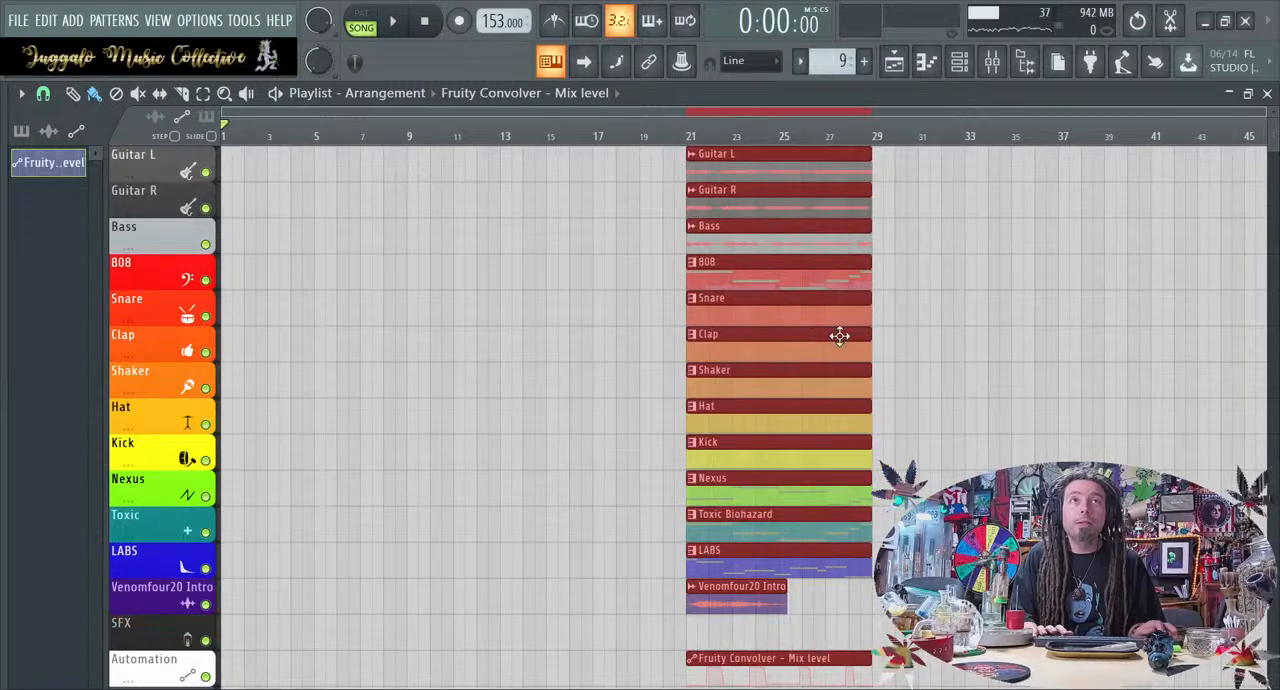
pyautogui.keyDown('ctrl'); pyautogui.click(1088, 370); pyautogui.keyUp('ctrl')
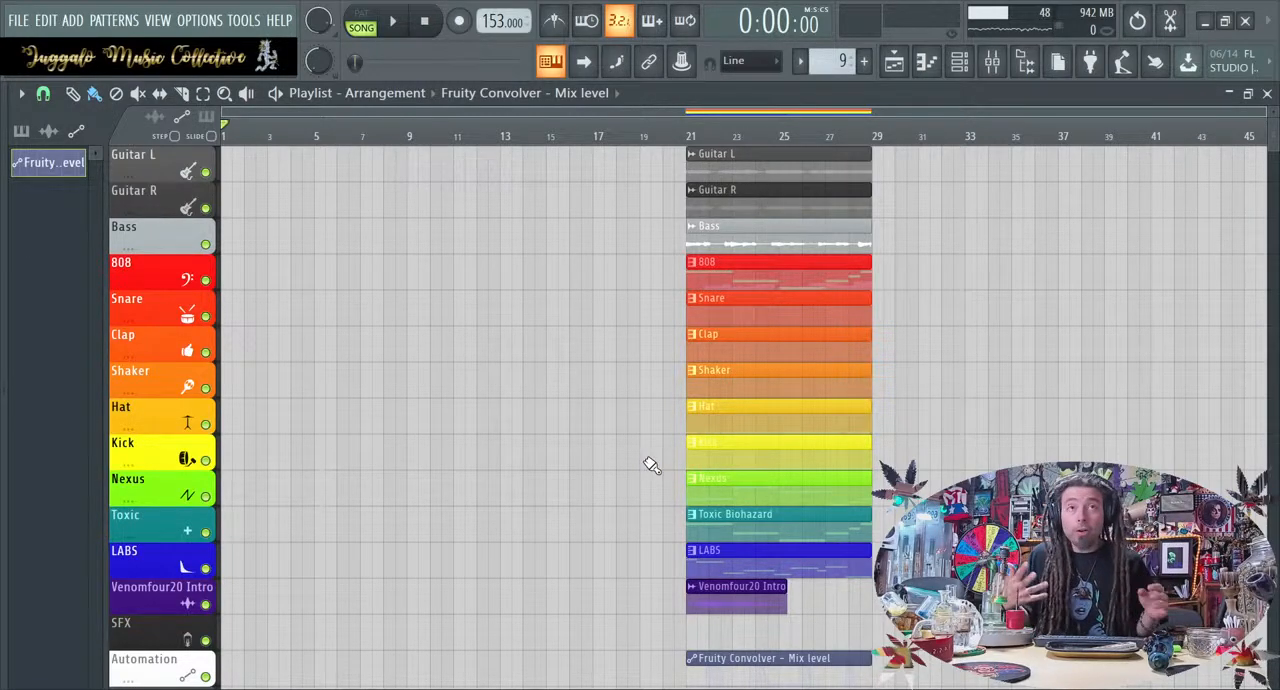
# Move the Guitar L, Guitar R and Fruity Convolver automation clips back to start at bar 1, and play them
pyautogui.moveTo(614, 250); pyautogui.dragTo(24, 166)
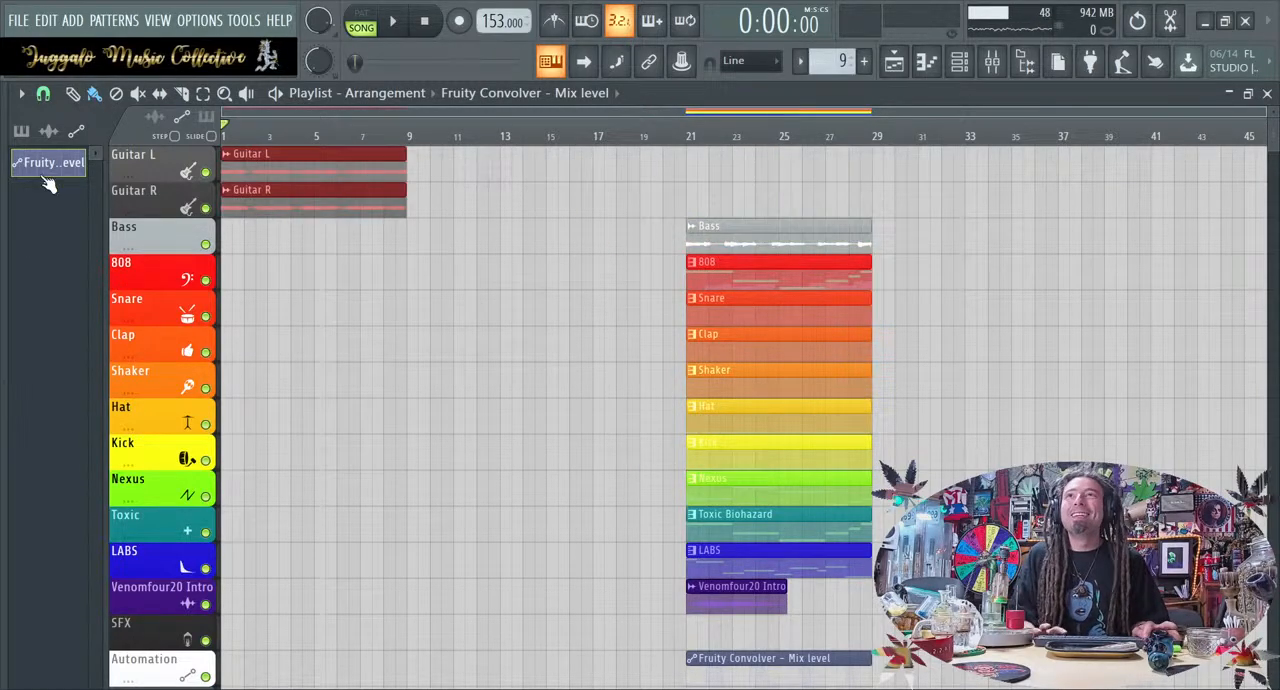
pyautogui.moveTo(772, 660); pyautogui.dragTo(385, 622)
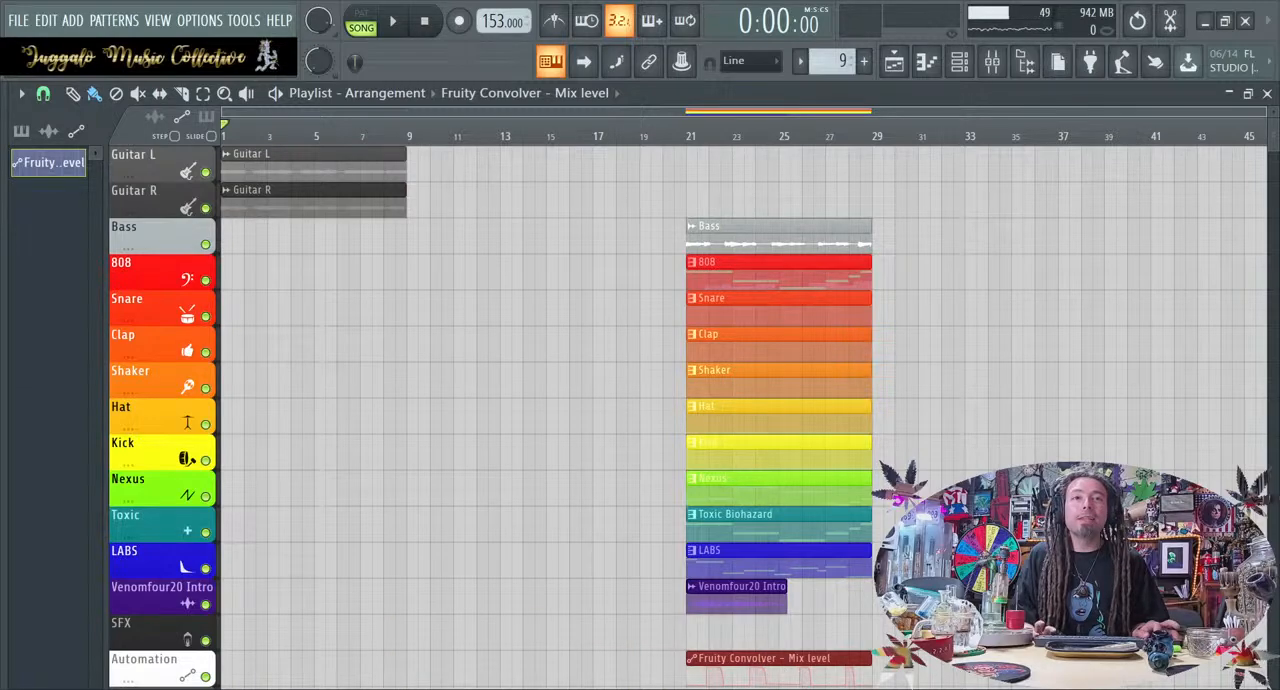
pyautogui.moveTo(857, 657); pyautogui.dragTo(306, 654)
pyautogui.click(423, 528)
pyautogui.press('space')
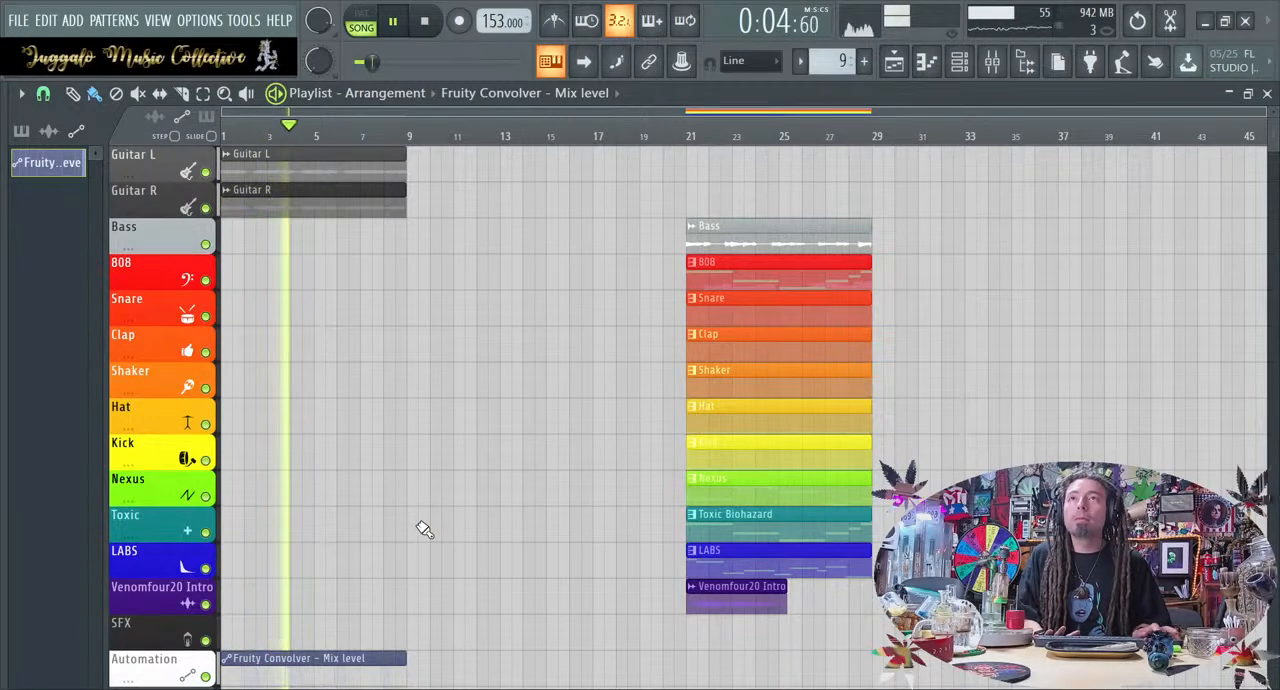
pyautogui.press('space')
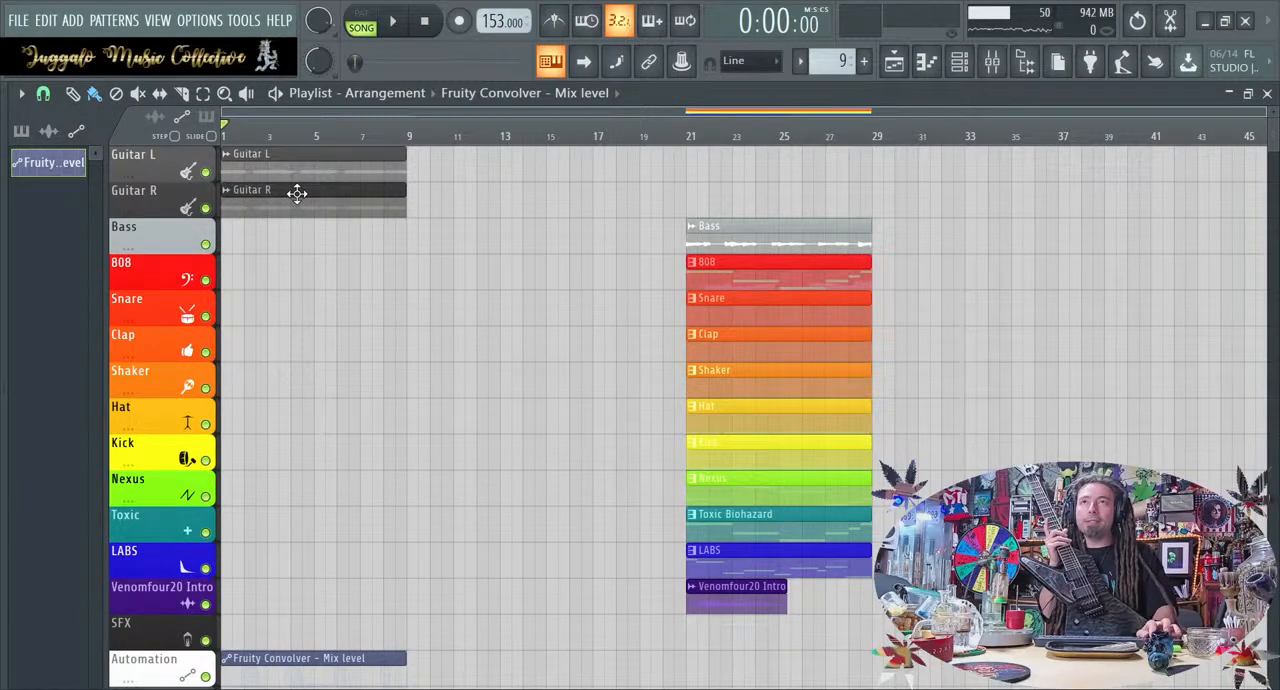
# Place the Fruity Convolver automation clip over the Guitar L clip to examine its curve, and return it to the Automation track
pyautogui.scroll(-5, 295, 191)
pyautogui.moveTo(272, 478); pyautogui.dragTo(245, 158)
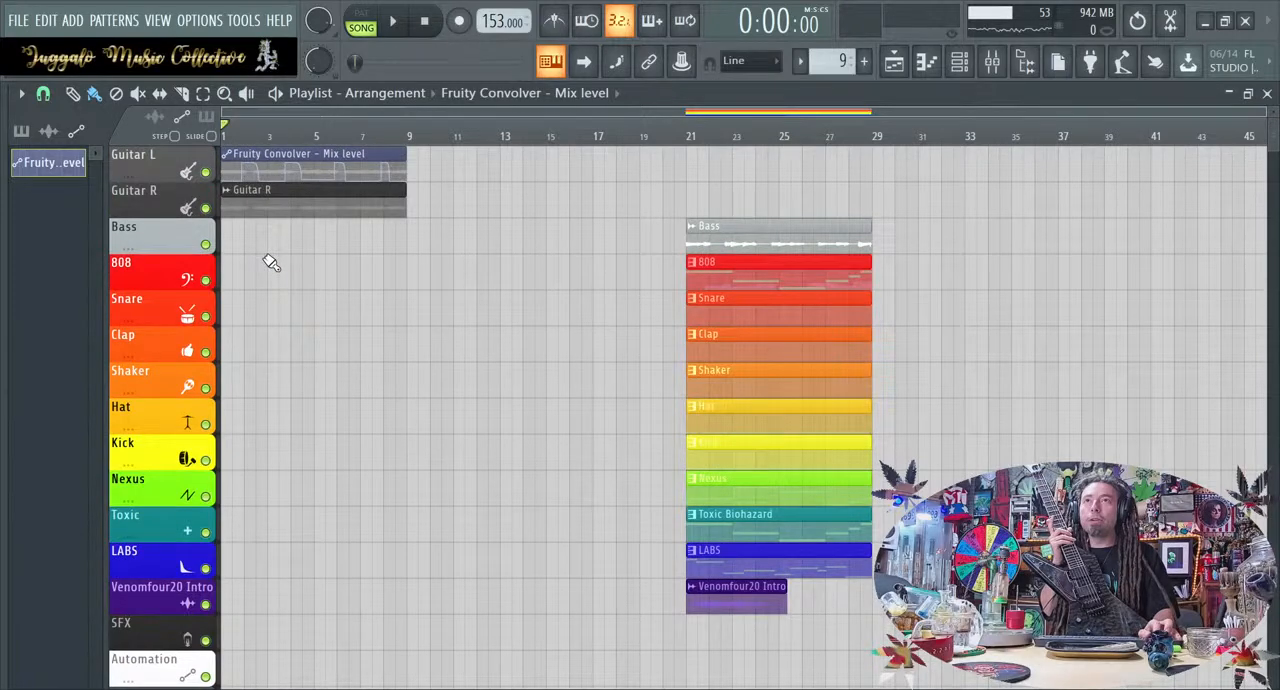
pyautogui.scroll(5, 272, 260)
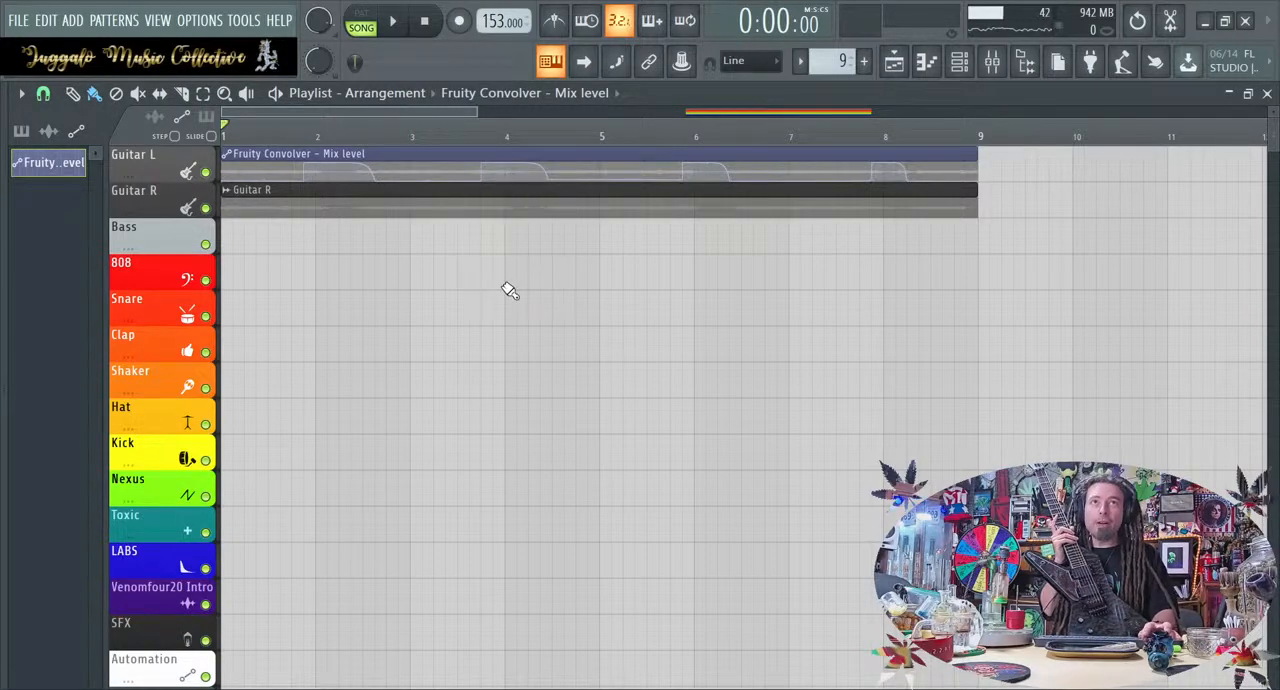
pyautogui.scroll(-3, 509, 286)
pyautogui.moveTo(404, 156); pyautogui.dragTo(360, 668)
# Review the effect chains of the Guitar L, Guitar R and Guitar Bus mixer tracks, opening and closing the bus's MEqualizer
pyautogui.click(992, 61)
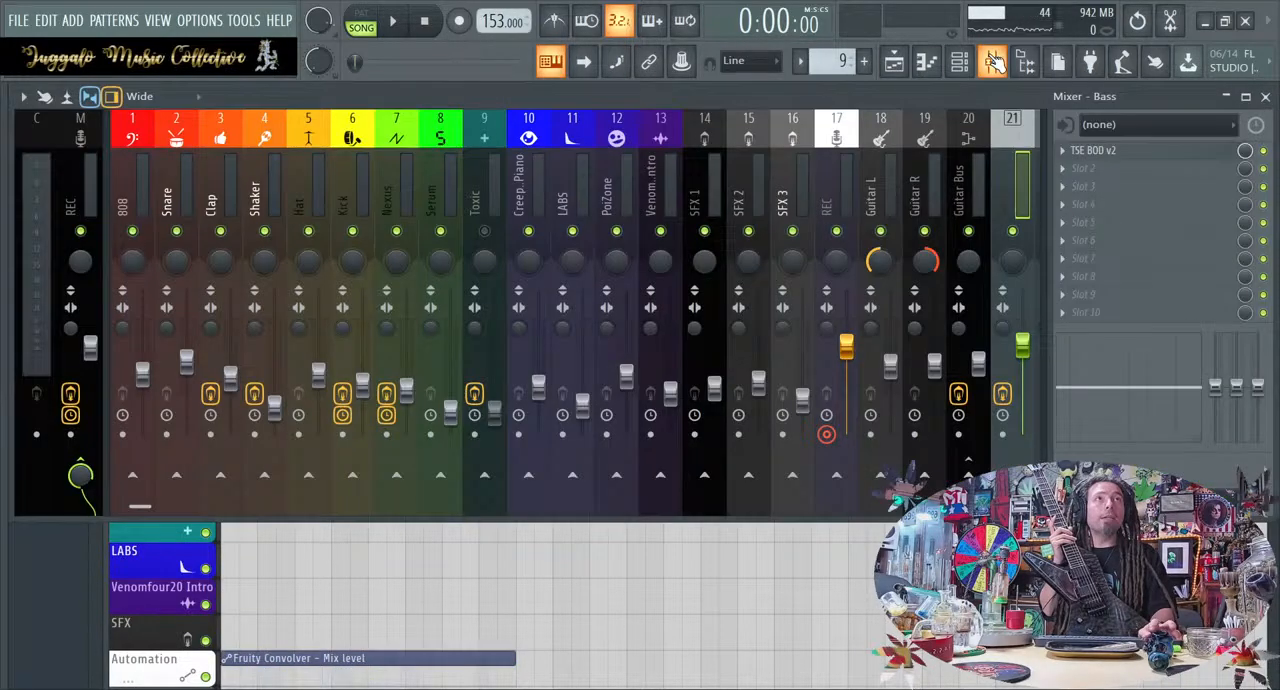
pyautogui.click(880, 185)
pyautogui.click(914, 185)
pyautogui.click(958, 185)
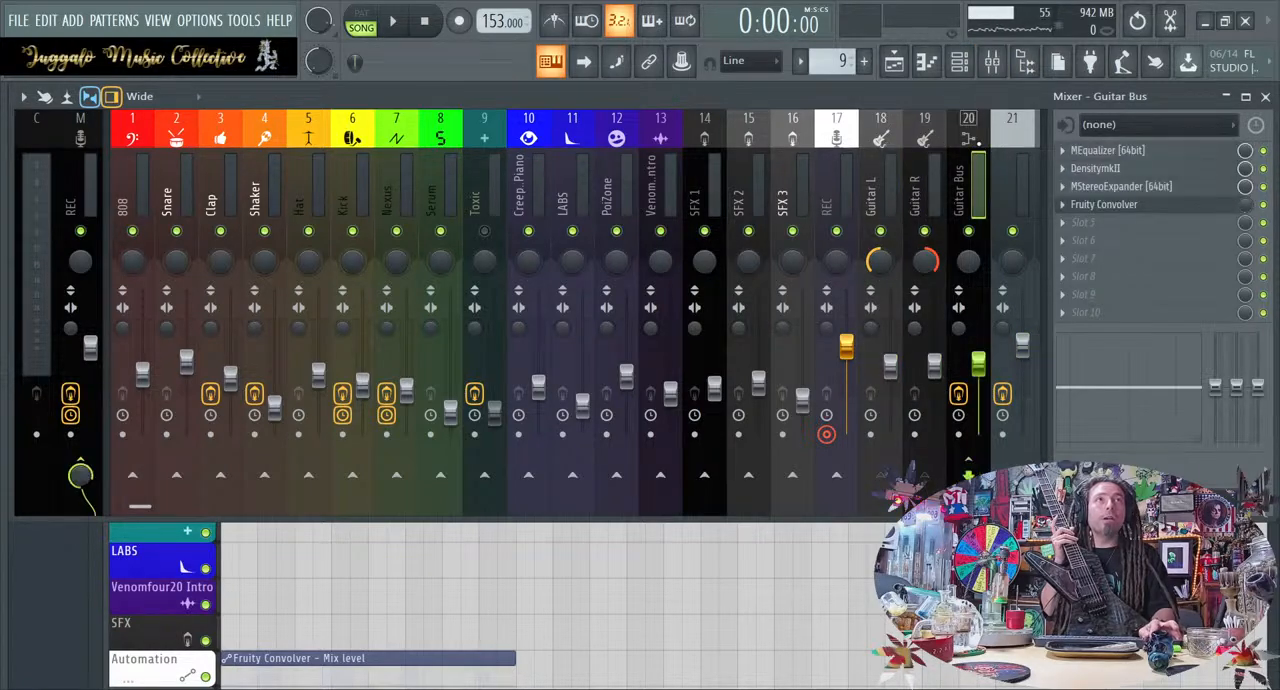
pyautogui.click(1137, 152)
pyautogui.click(1137, 152)
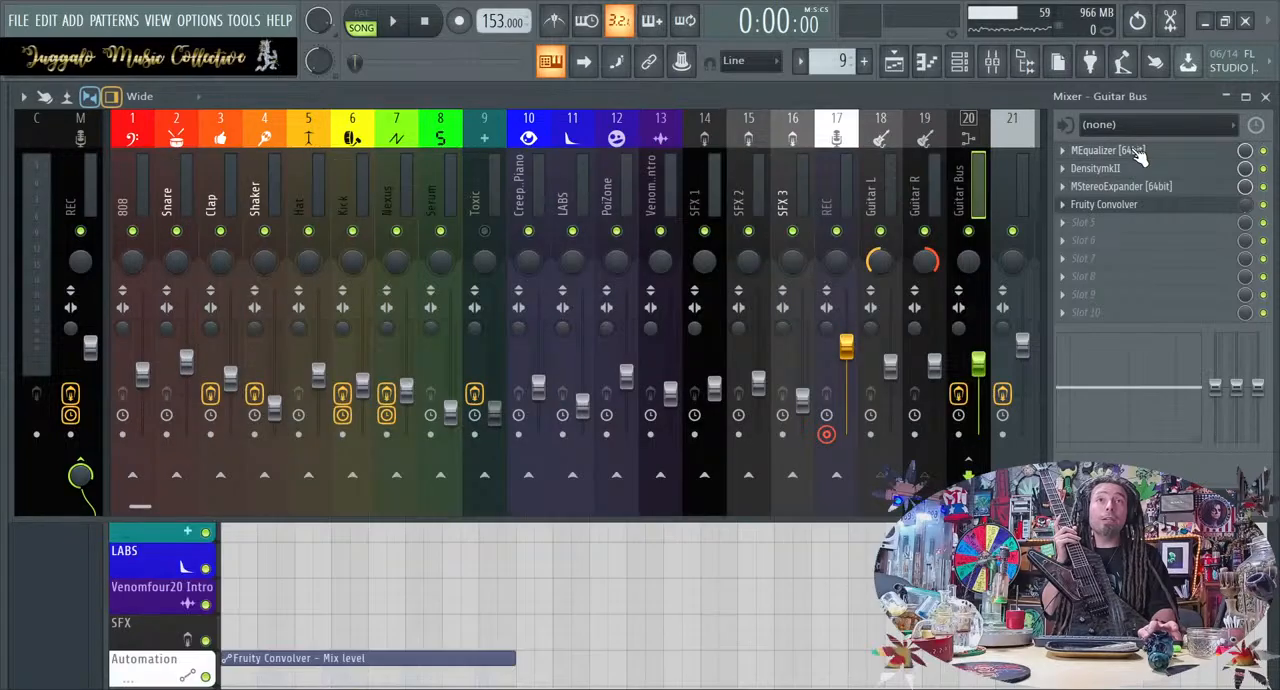
# Examine the DensitymkII and MStereoExpander settings on the Guitar Bus and close both plugins
pyautogui.click(1135, 169)
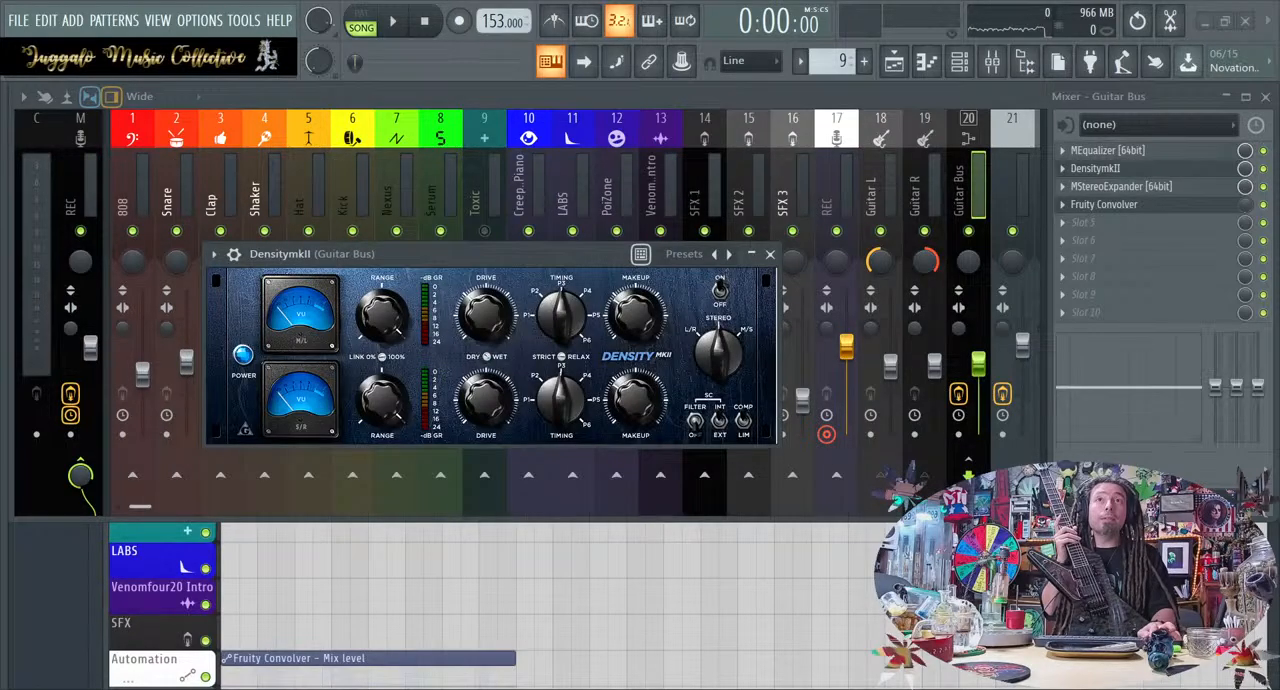
pyautogui.moveTo(572, 247); pyautogui.dragTo(669, 204)
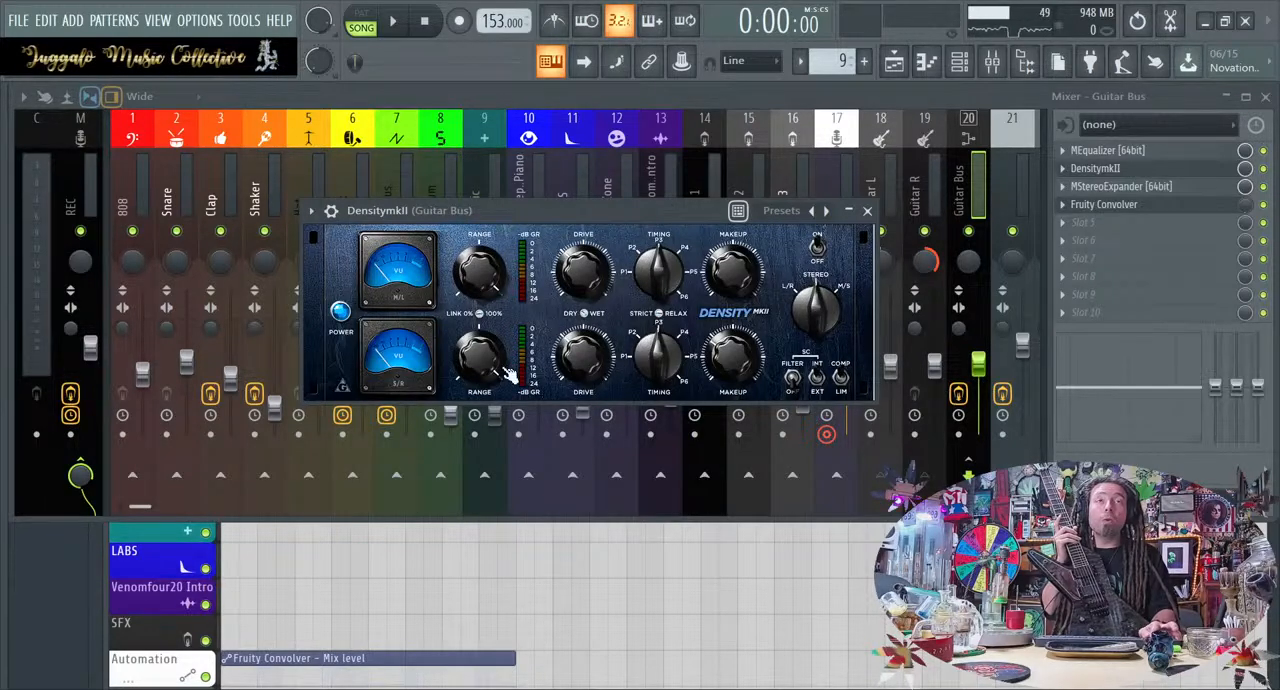
pyautogui.click(867, 210)
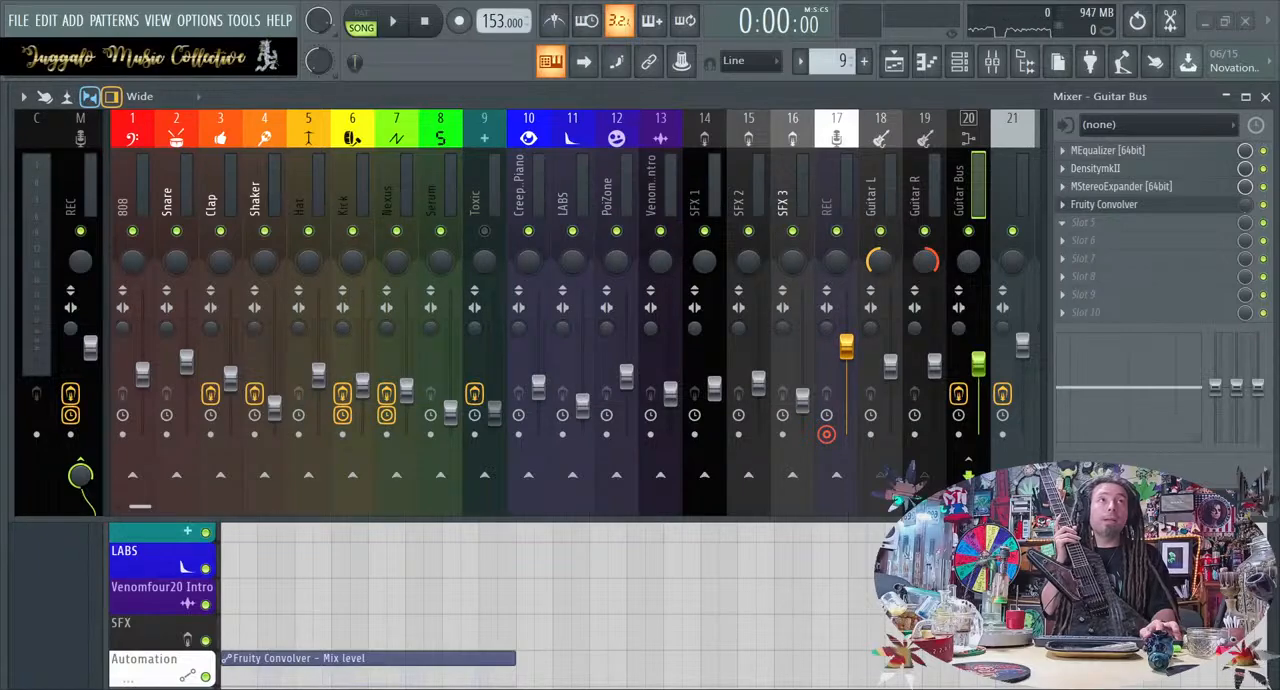
pyautogui.click(1104, 186)
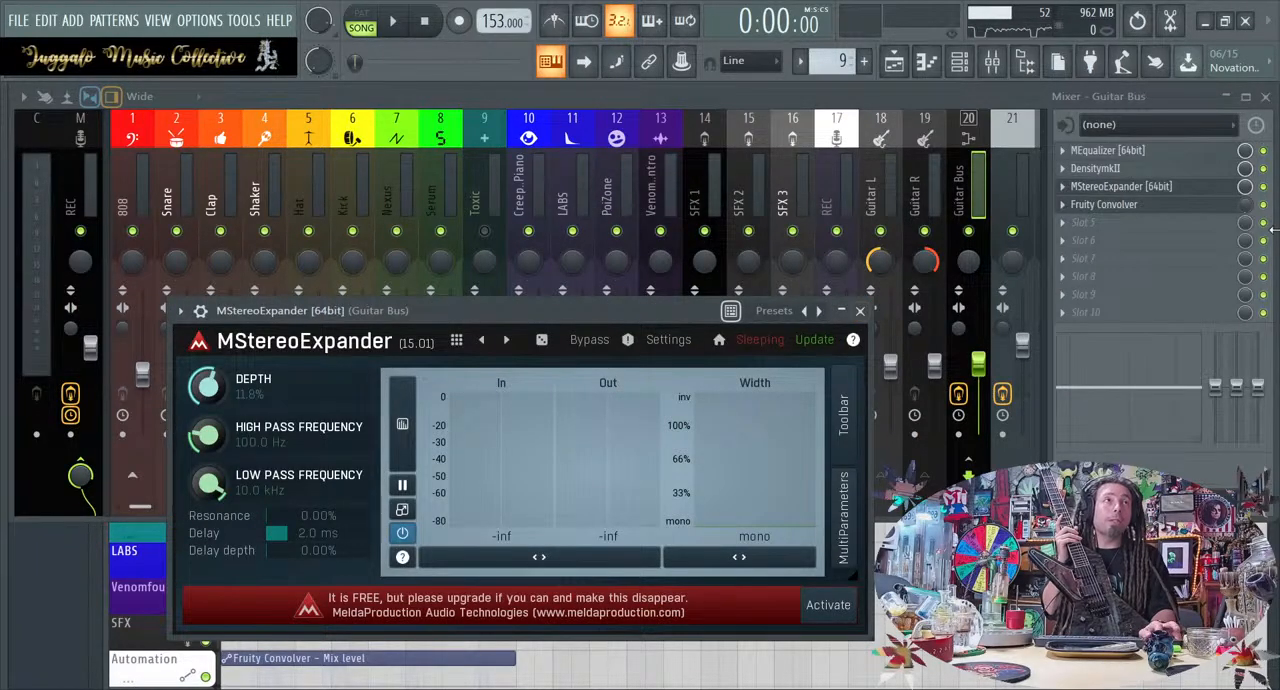
pyautogui.click(860, 310)
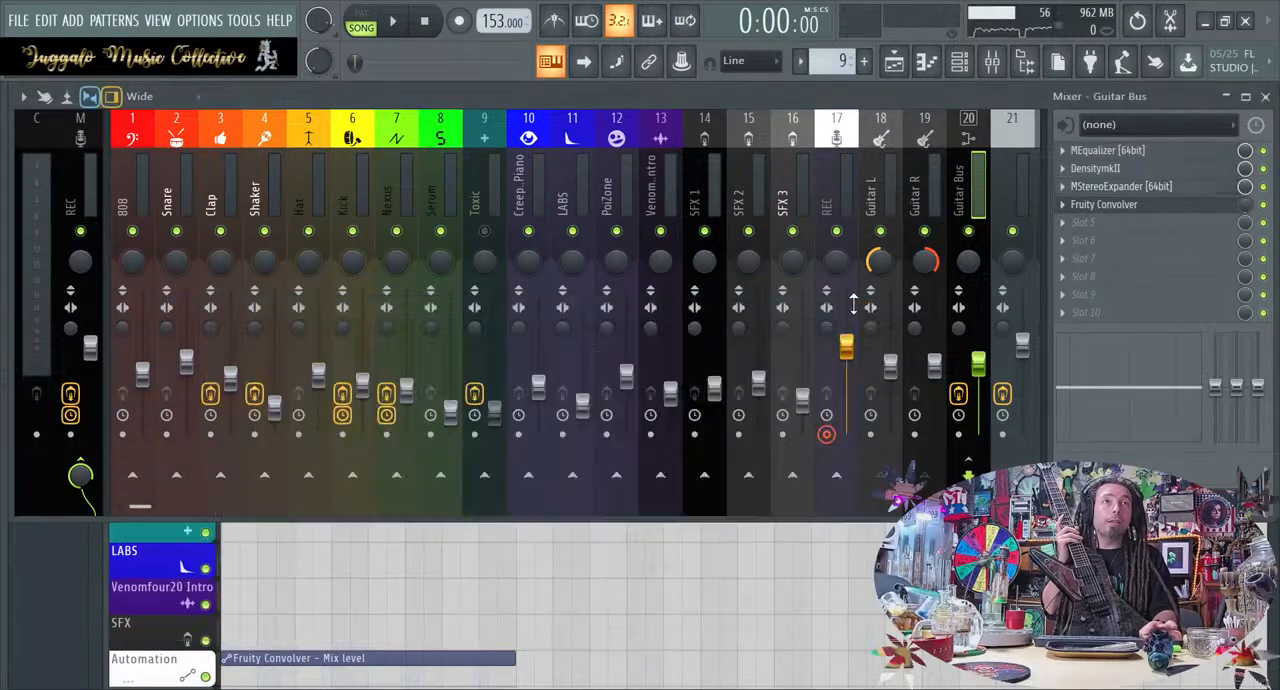
# Play the guitars, lay the Fruity Convolver automation clip over Guitar L, and select bars 1 through 8 as the playback loop
pyautogui.press('space')
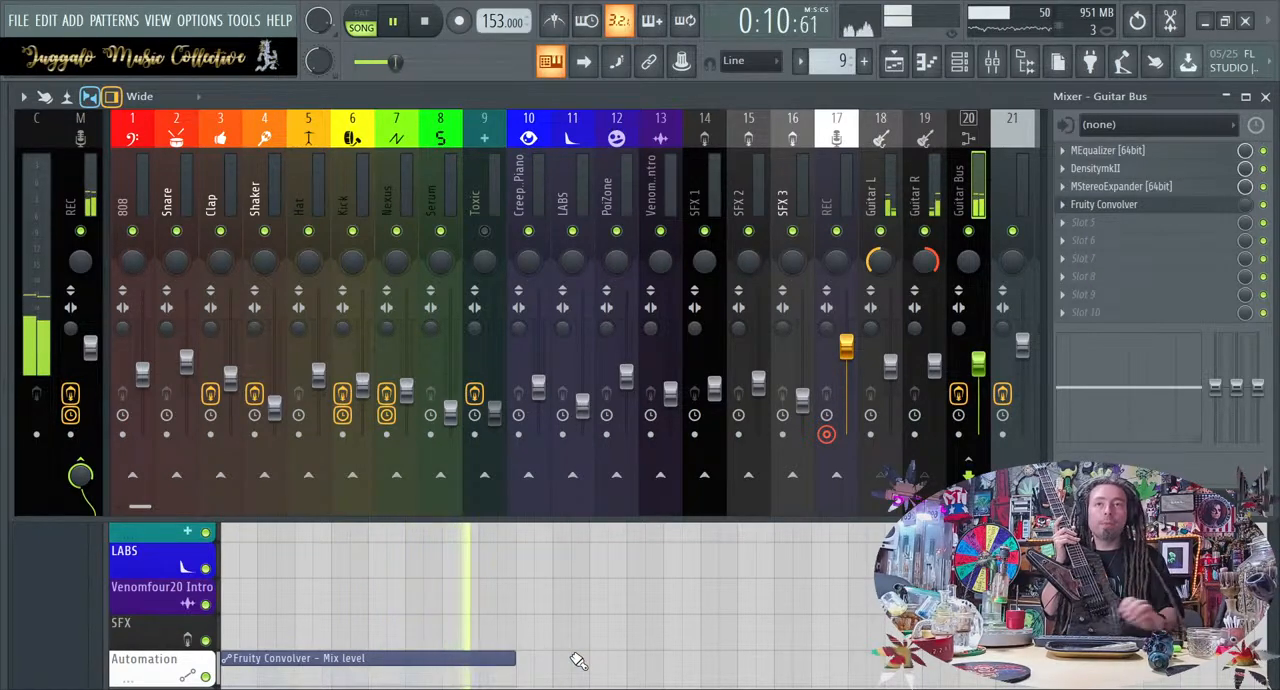
pyautogui.moveTo(500, 658); pyautogui.dragTo(380, 100)
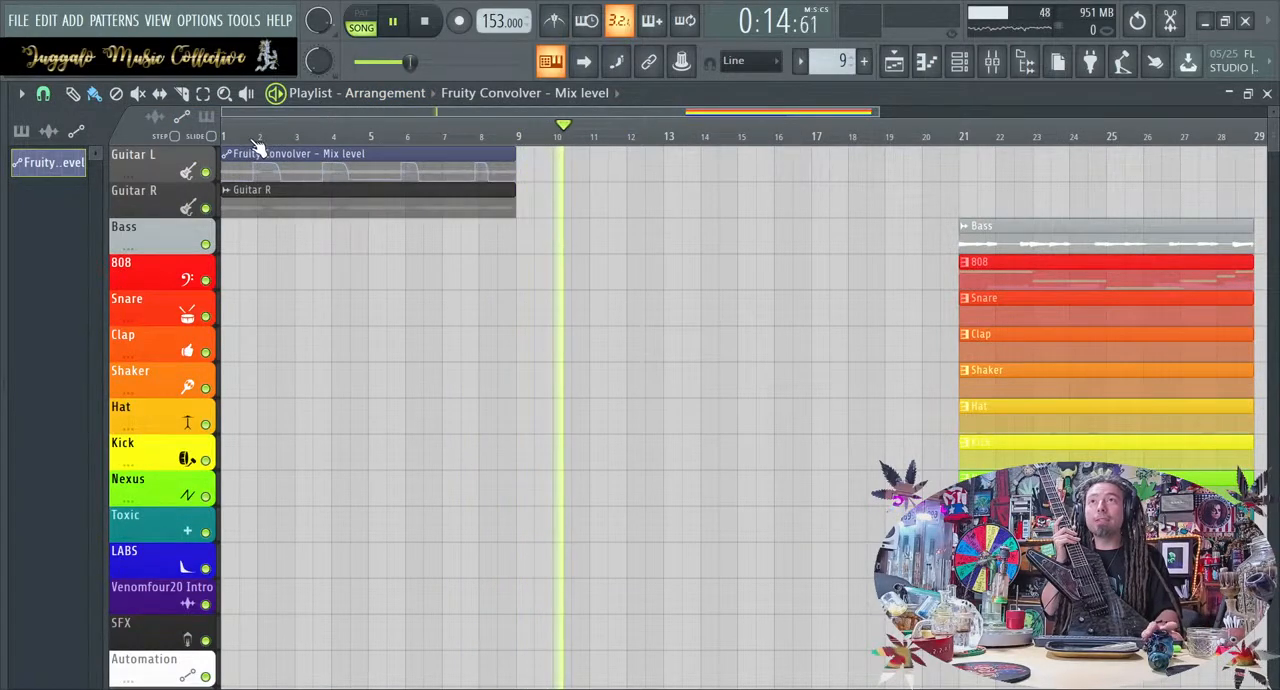
pyautogui.moveTo(518, 137); pyautogui.dragTo(222, 140)
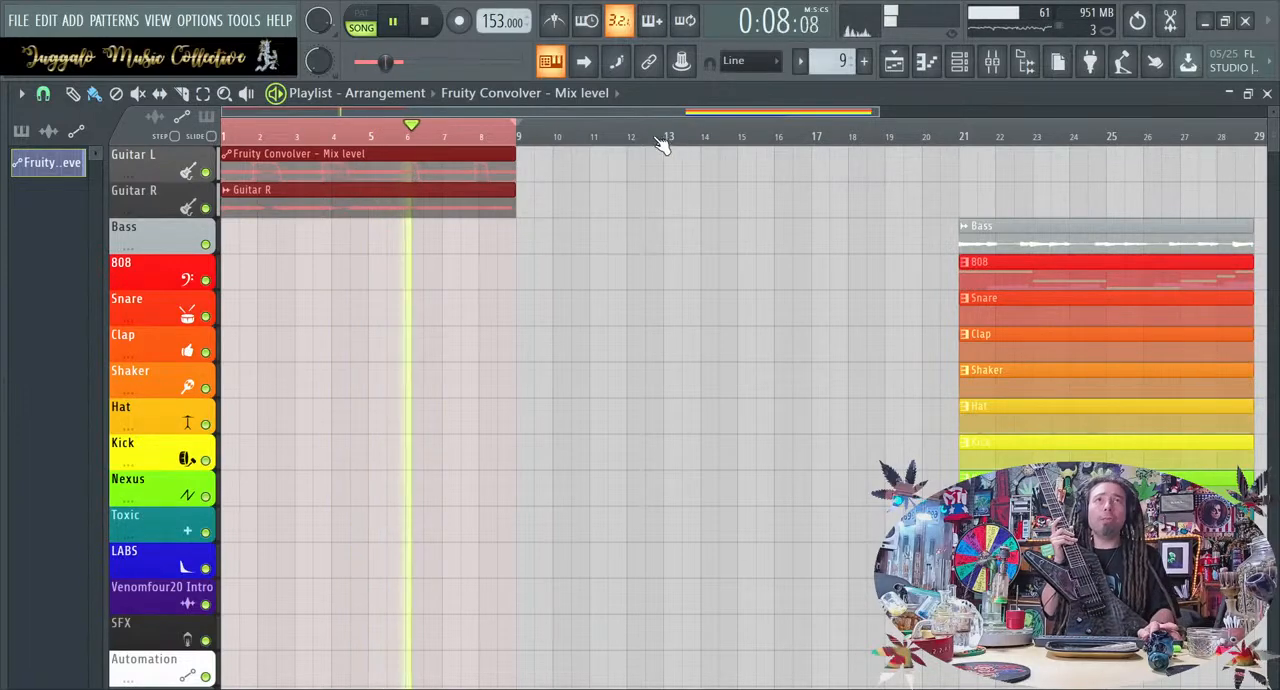
# Audition the Guitar Bus effects during playback by toggling Fruity Convolver, MStereoExpander, DensitymkII and MEqualizer
pyautogui.click(992, 61)
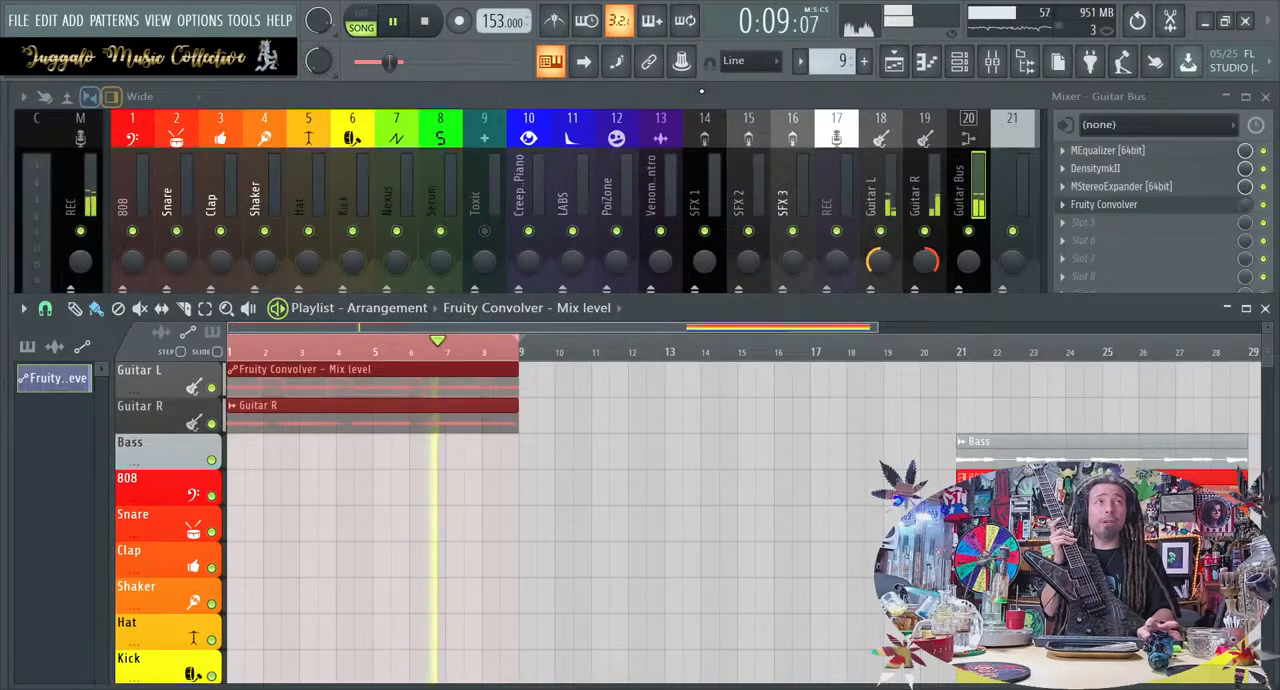
pyautogui.click(1263, 205)
pyautogui.click(1263, 187)
pyautogui.click(1263, 168)
pyautogui.click(1263, 150)
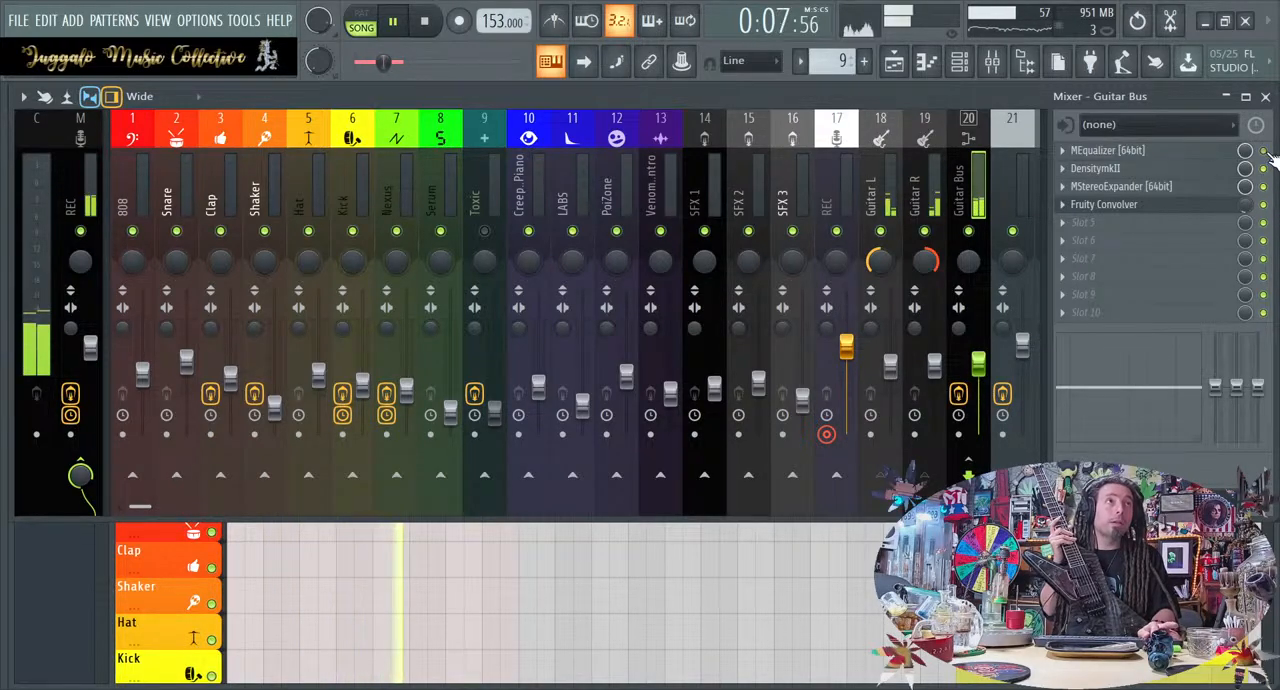
# Move the Fruity Convolver automation clip from the Guitar L track back to bar 1 of the Automation track
pyautogui.click(810, 578)
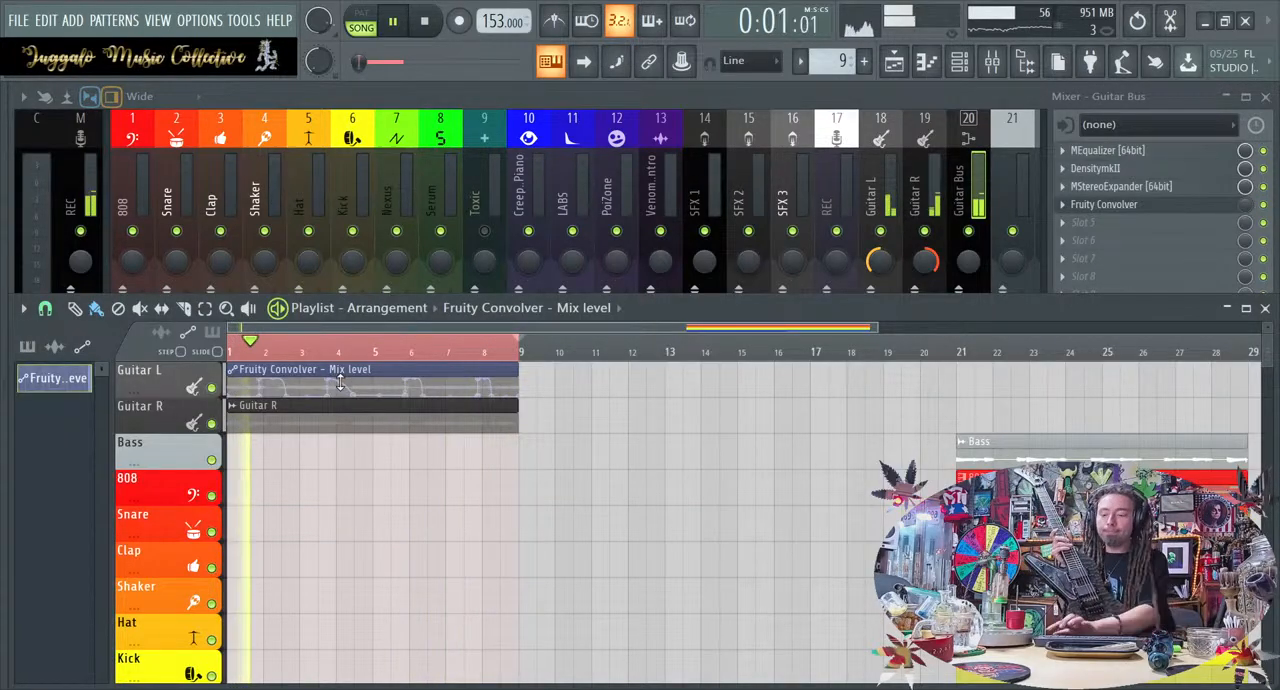
pyautogui.moveTo(340, 360); pyautogui.dragTo(305, 660)
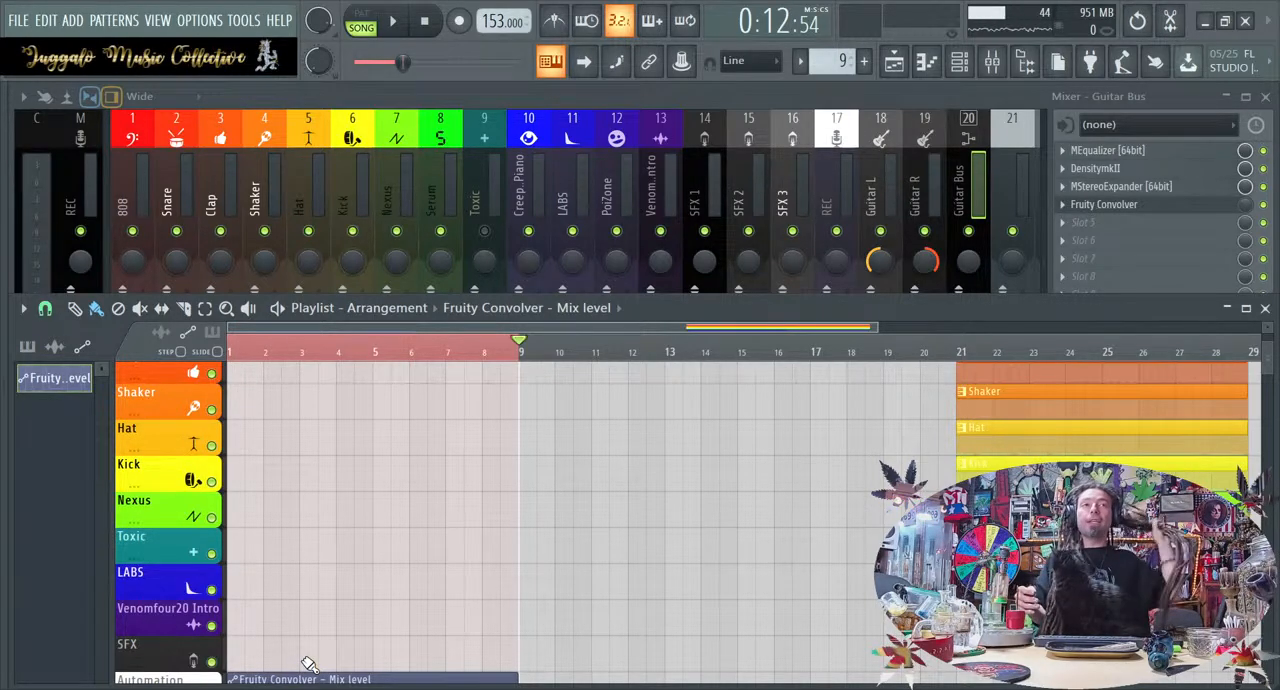
pyautogui.scroll(5, 350, 544)
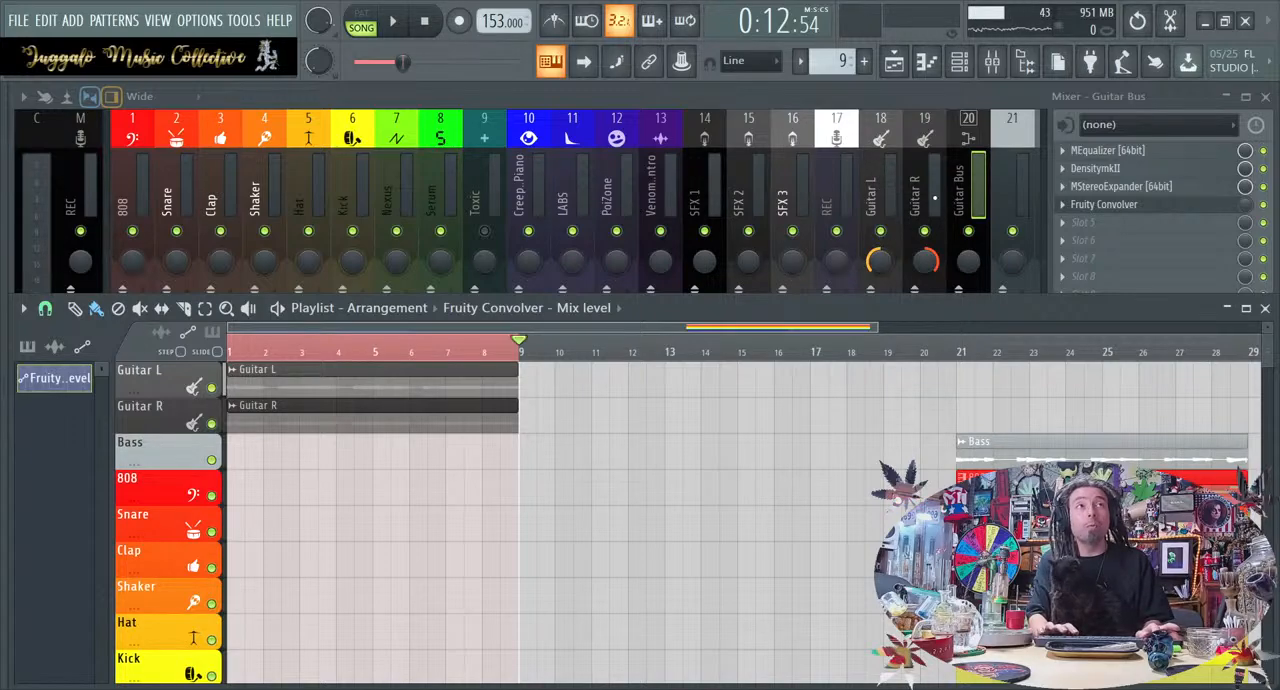
# Check the Guitar Bus's MStereoExpander settings again, return to the playlist, and play and stop the looped guitar section
pyautogui.click(1121, 187)
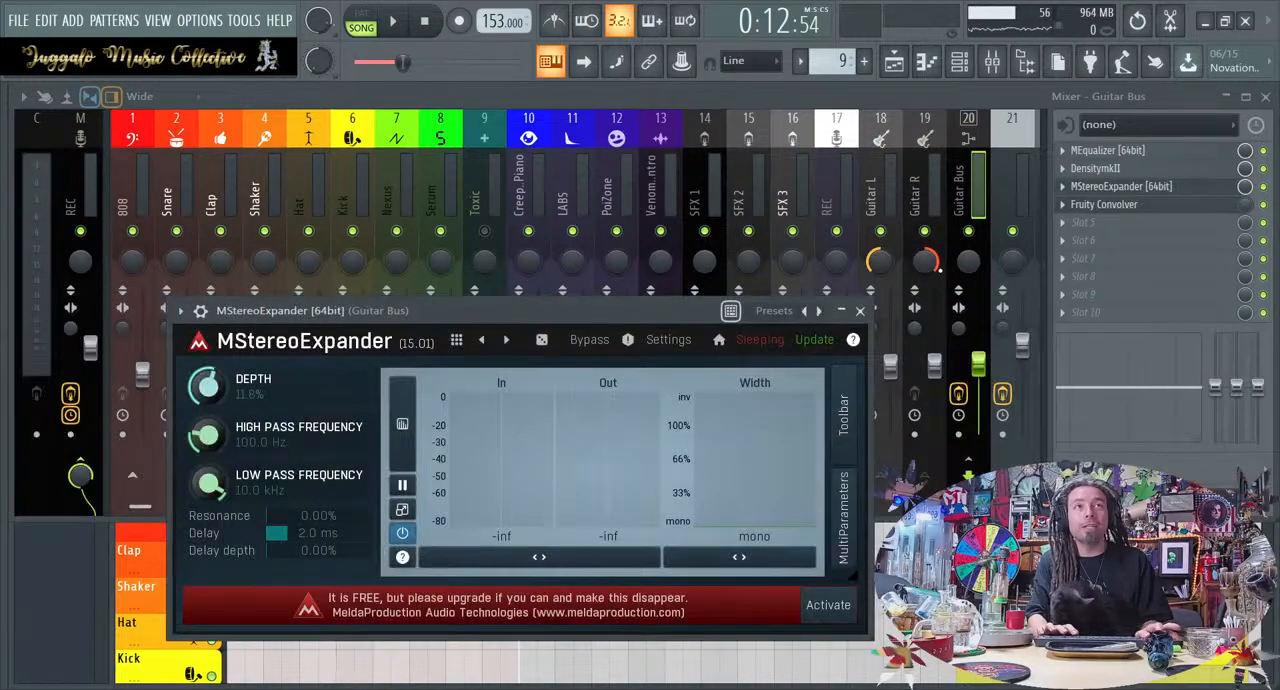
pyautogui.click(860, 311)
pyautogui.click(820, 658)
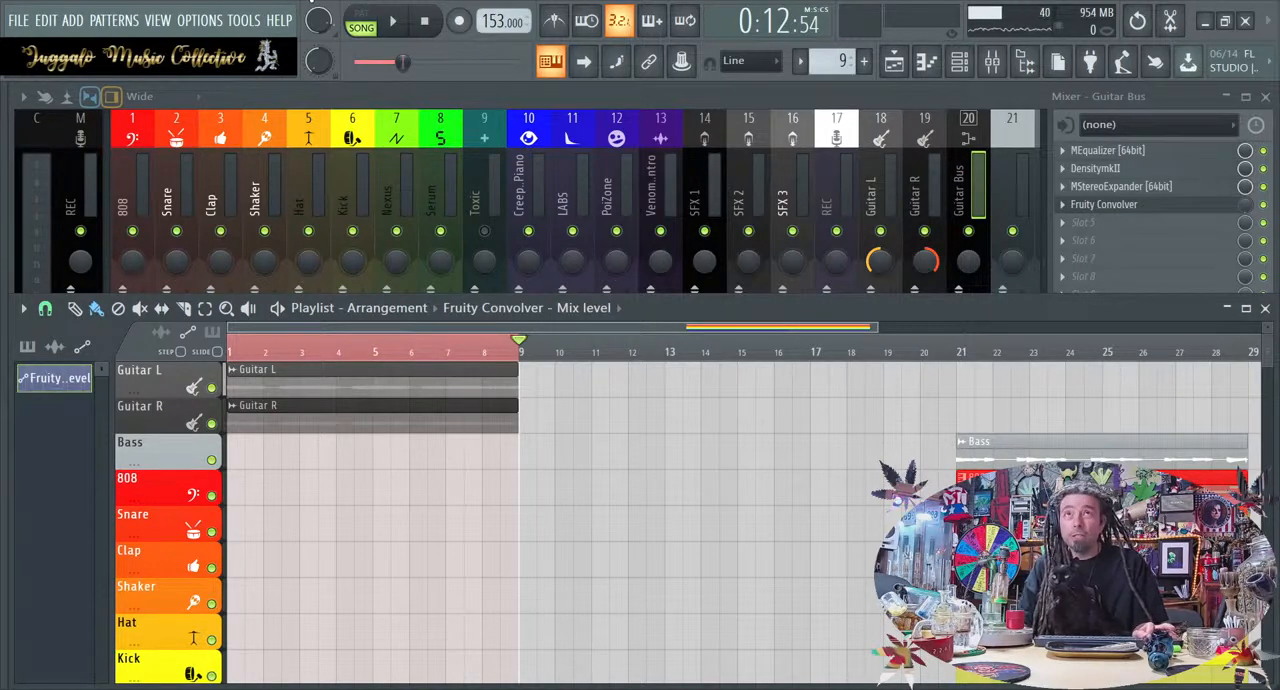
pyautogui.click(396, 22)
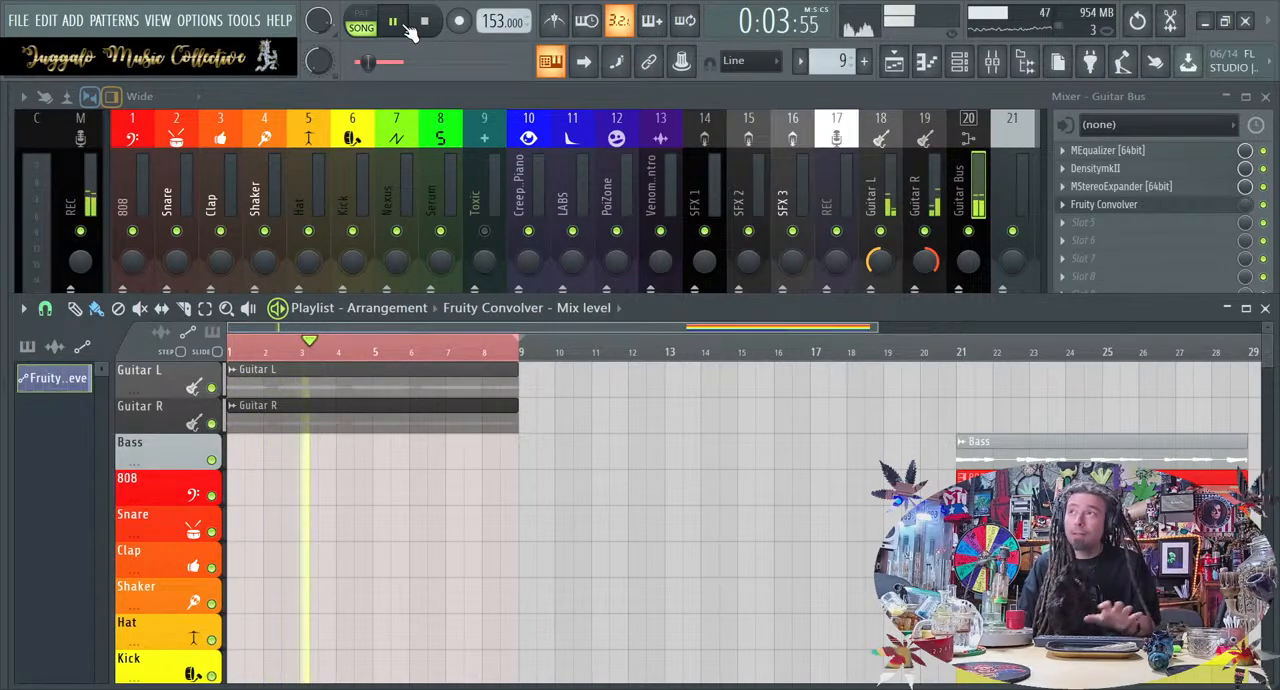
pyautogui.press('space')
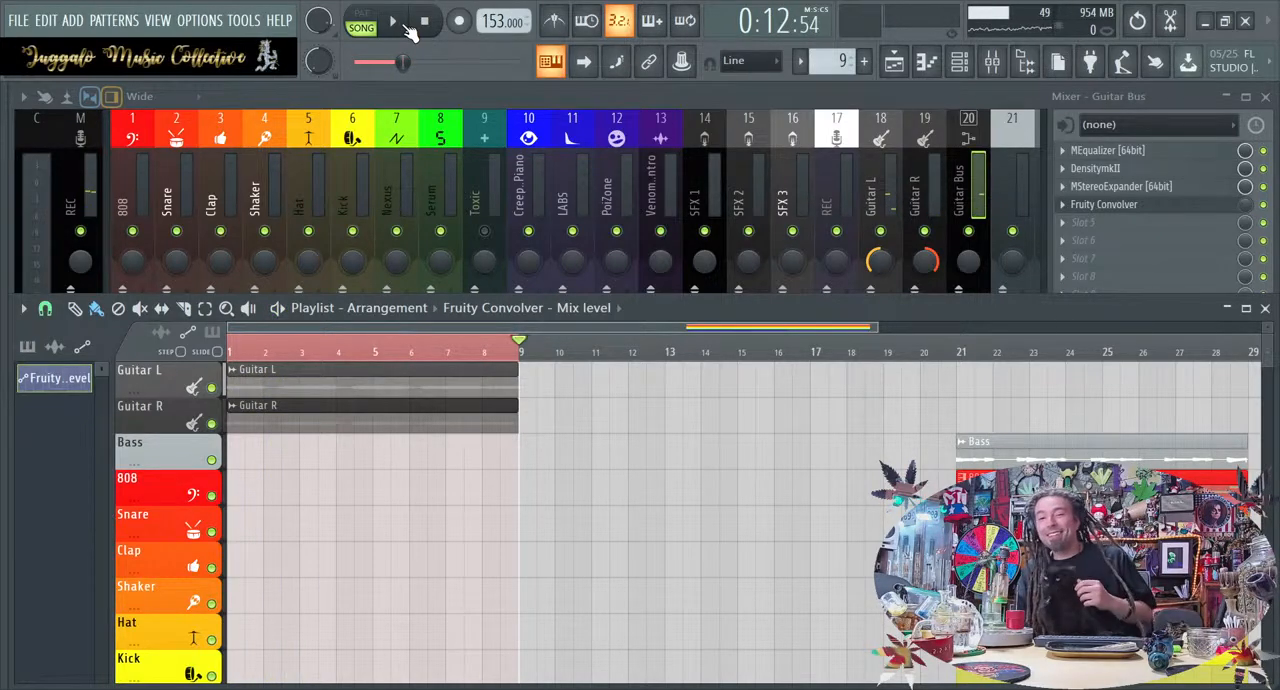
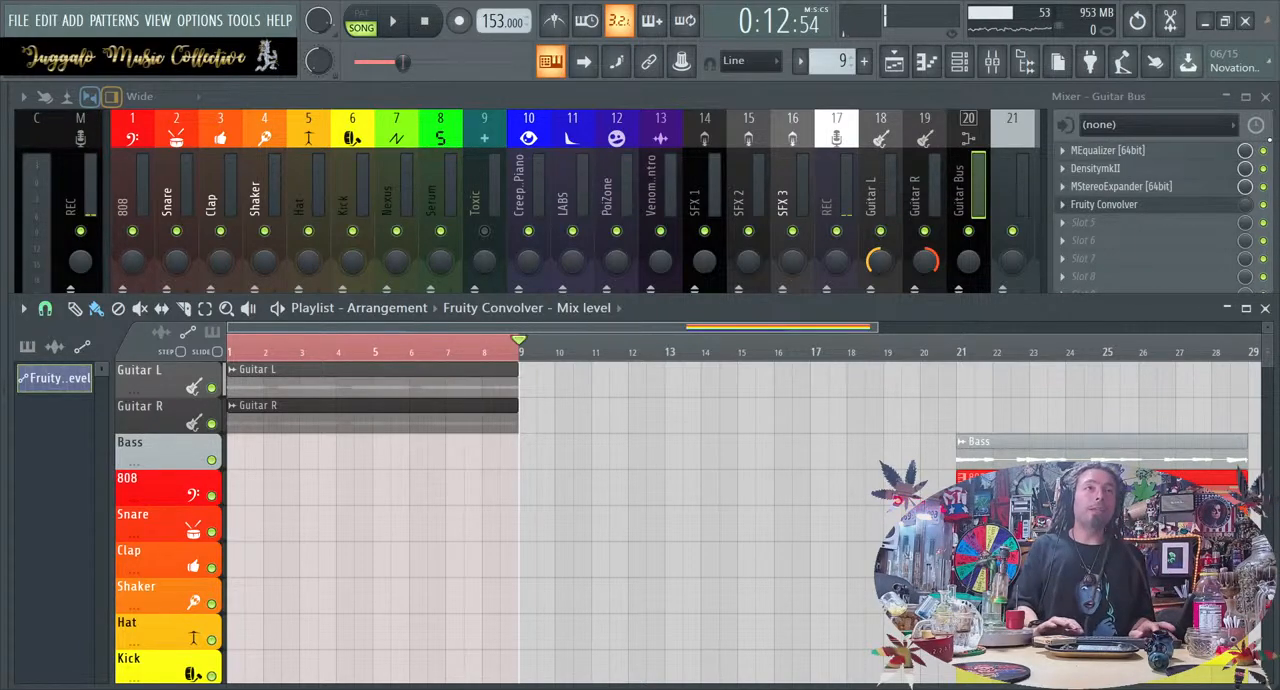
# Move the Bass clip to bar 1 of its track and mute the Guitar L and Guitar R tracks
pyautogui.moveTo(1104, 459); pyautogui.dragTo(373, 459)
pyautogui.click(211, 423)
pyautogui.click(211, 387)
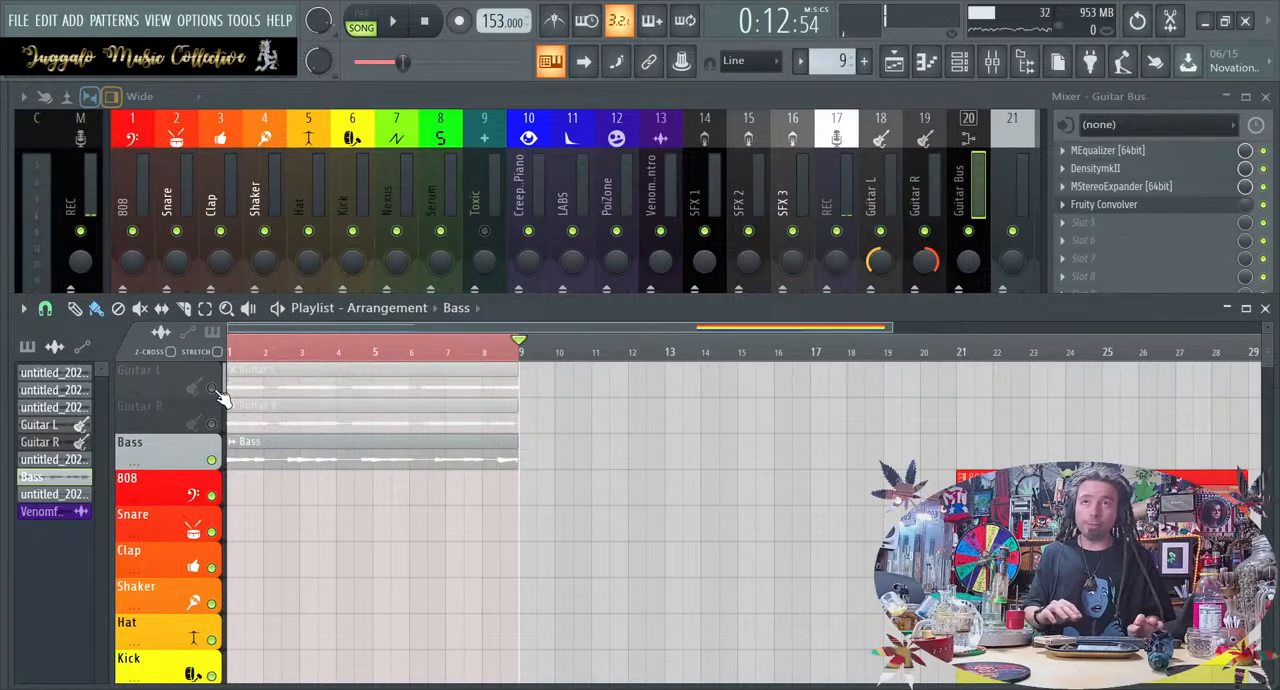
# Reselect bars 1 through 8 as the playback loop and play the bass alone
pyautogui.click(268, 358)
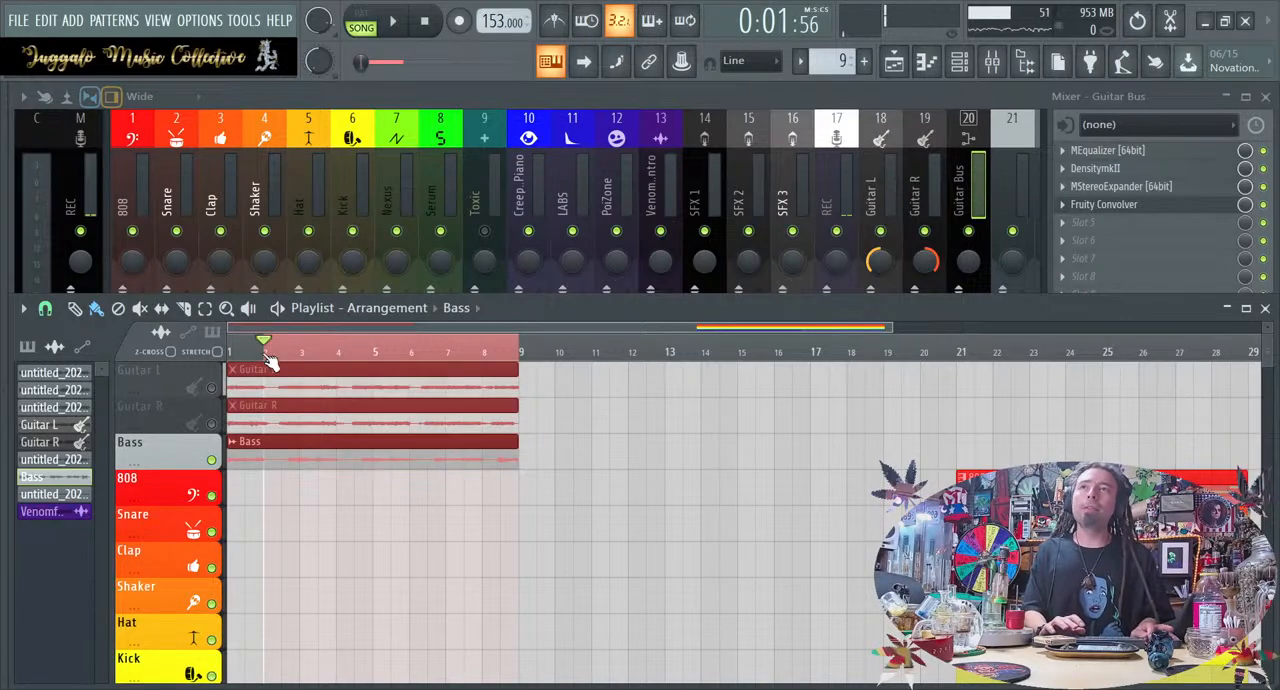
pyautogui.hotkey('ctrl', 'd')
pyautogui.keyDown('ctrl'); pyautogui.click(519, 350); pyautogui.keyUp('ctrl')
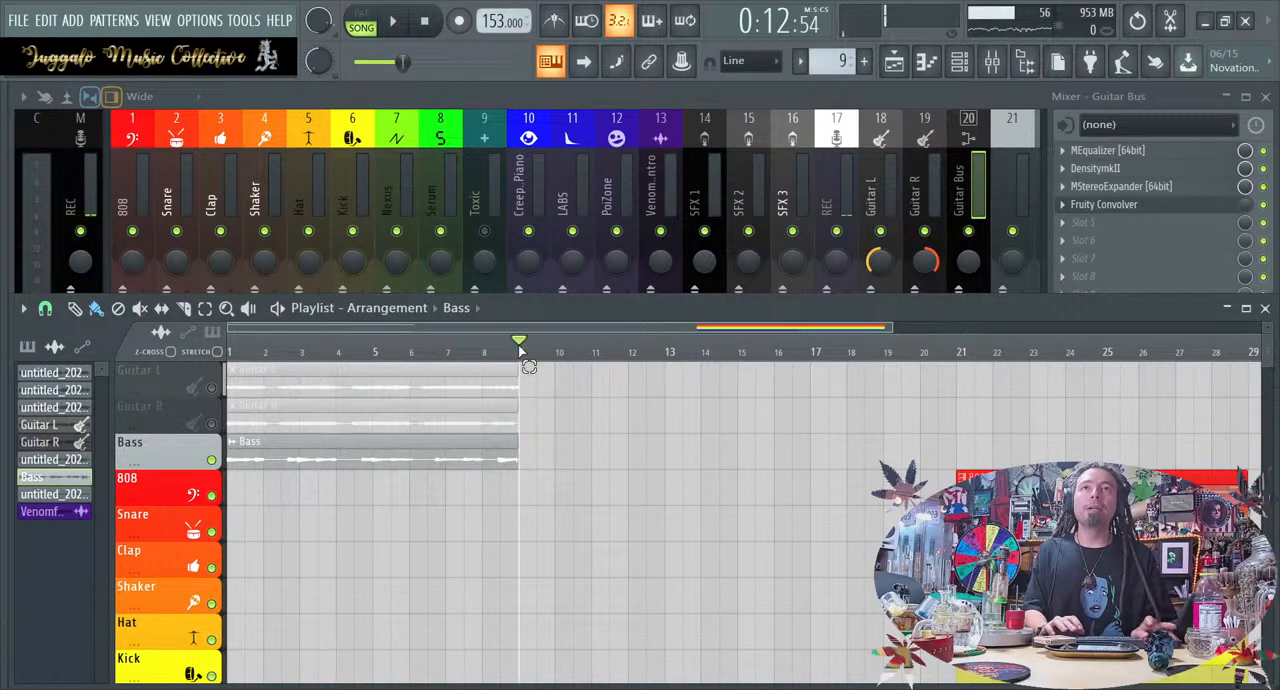
pyautogui.moveTo(519, 350); pyautogui.dragTo(232, 352)
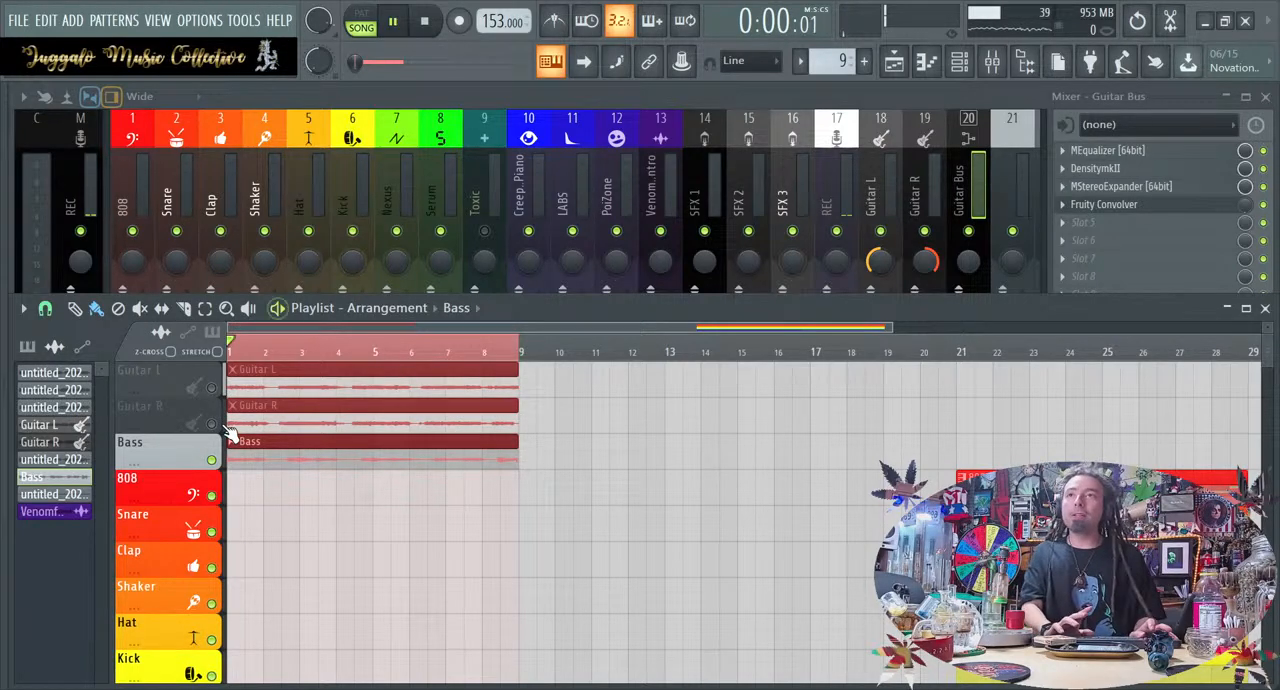
pyautogui.press('space')
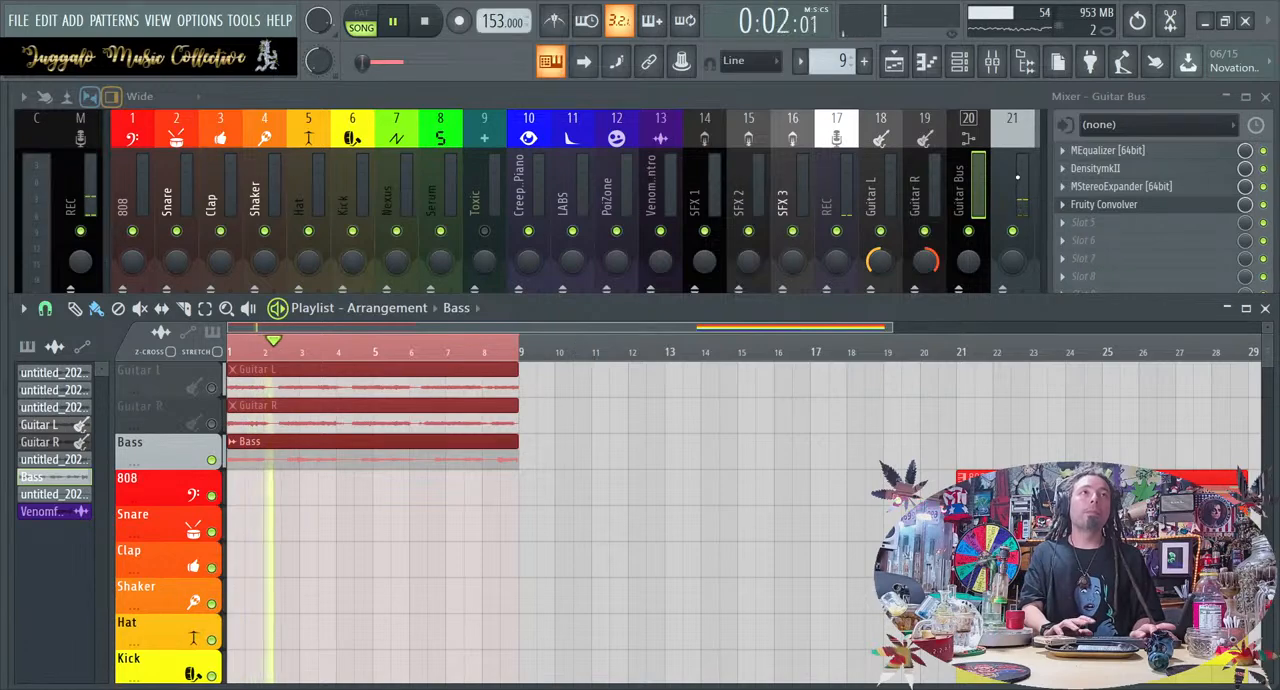
# Raise the Bass mixer track's volume slightly while the bass loop plays, and return to the playlist
pyautogui.click(1019, 179)
pyautogui.moveTo(1022, 340); pyautogui.dragTo(1022, 323)
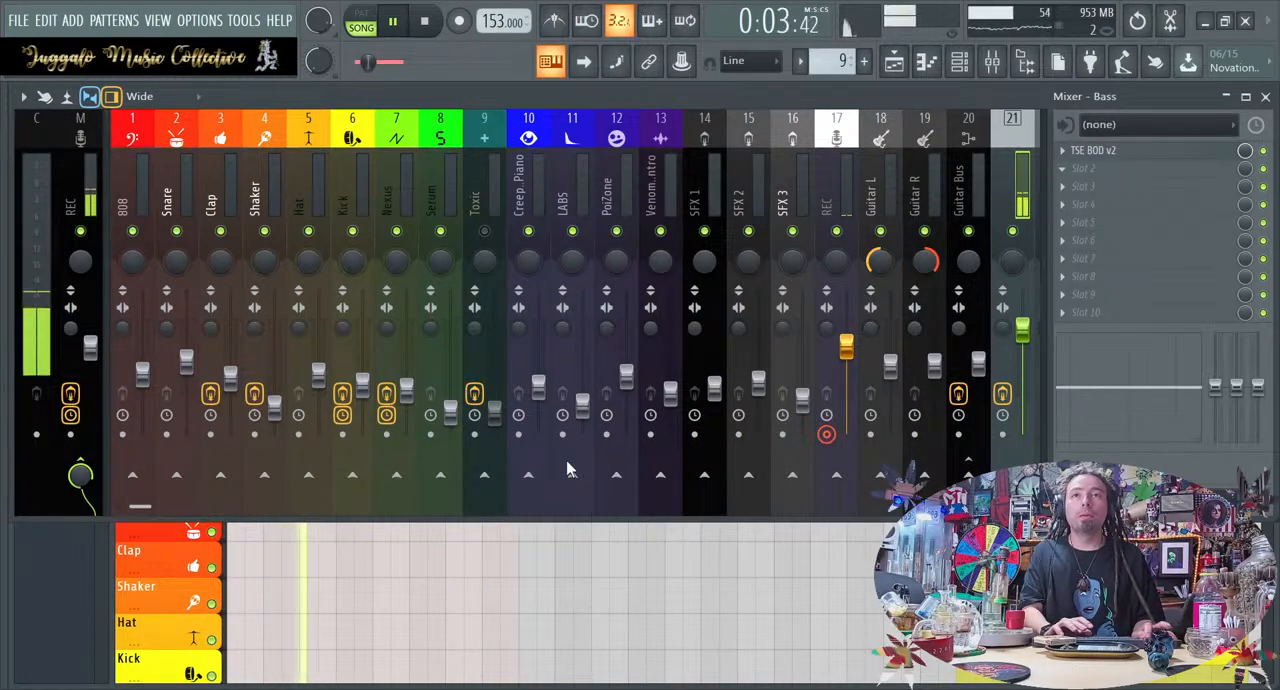
pyautogui.click(580, 611)
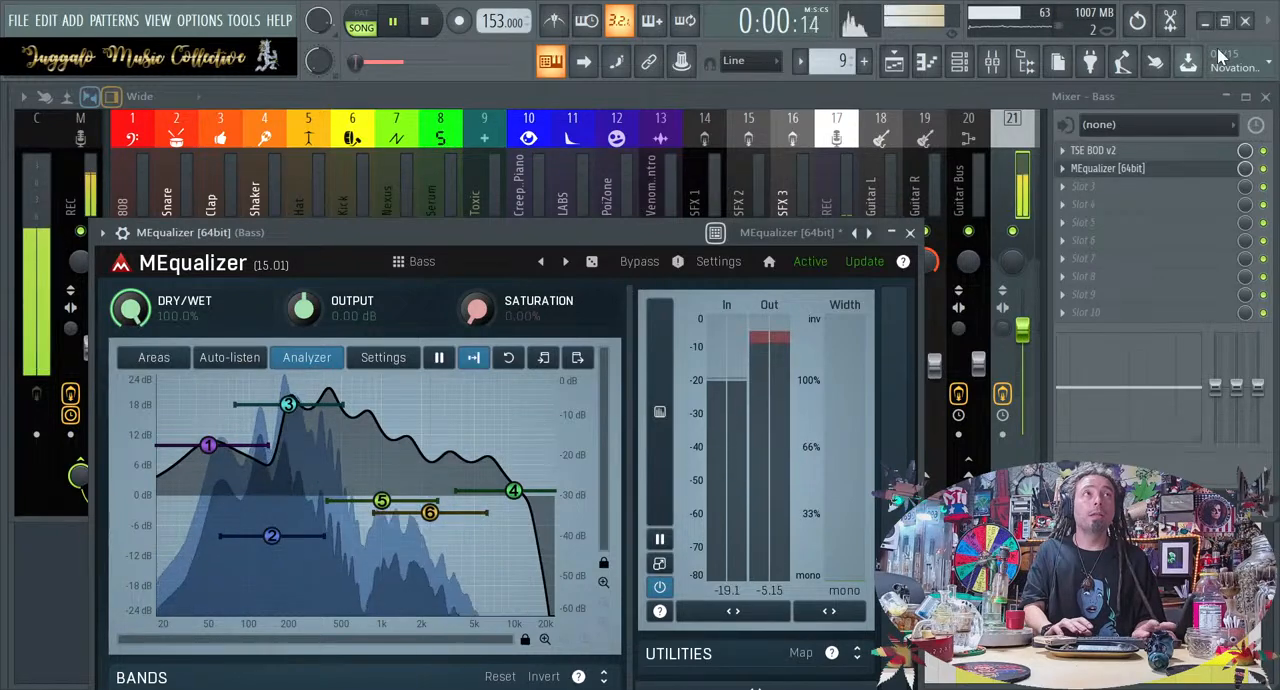
# Set the dry/wet amount of the Bass track's MEqualizer to 36.1% and close its window
pyautogui.moveTo(131, 318); pyautogui.dragTo(131, 419)
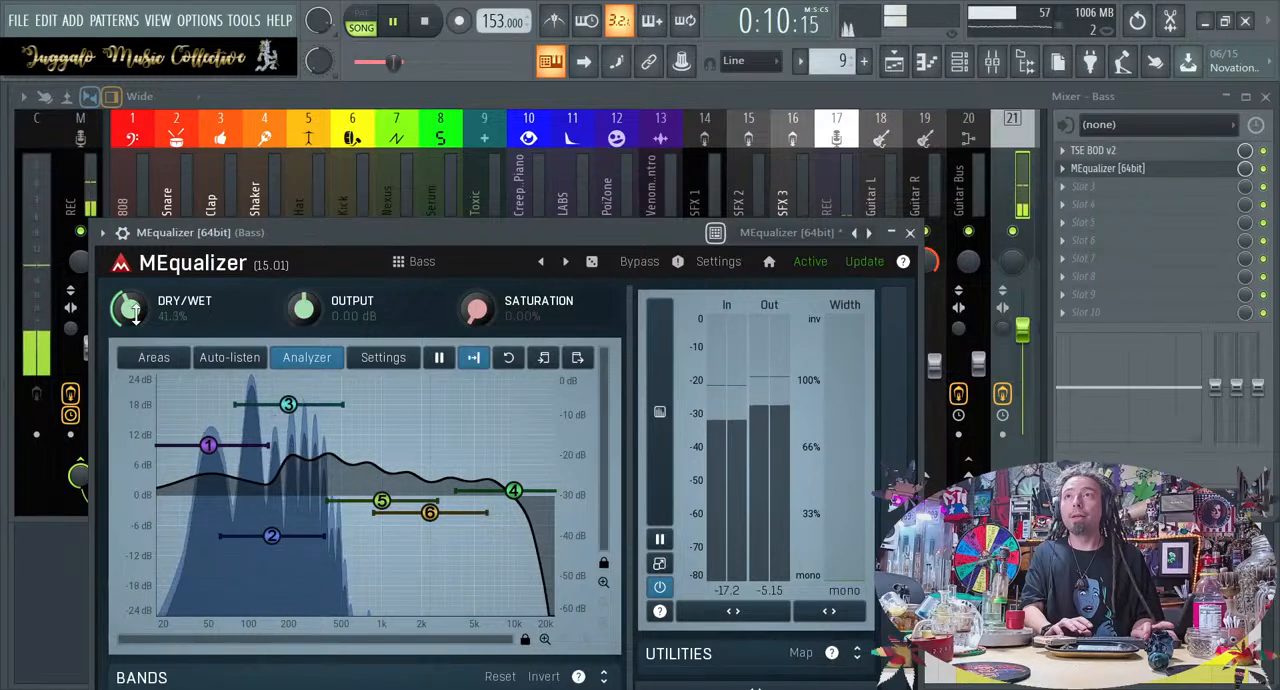
pyautogui.moveTo(806, 231); pyautogui.dragTo(868, 158)
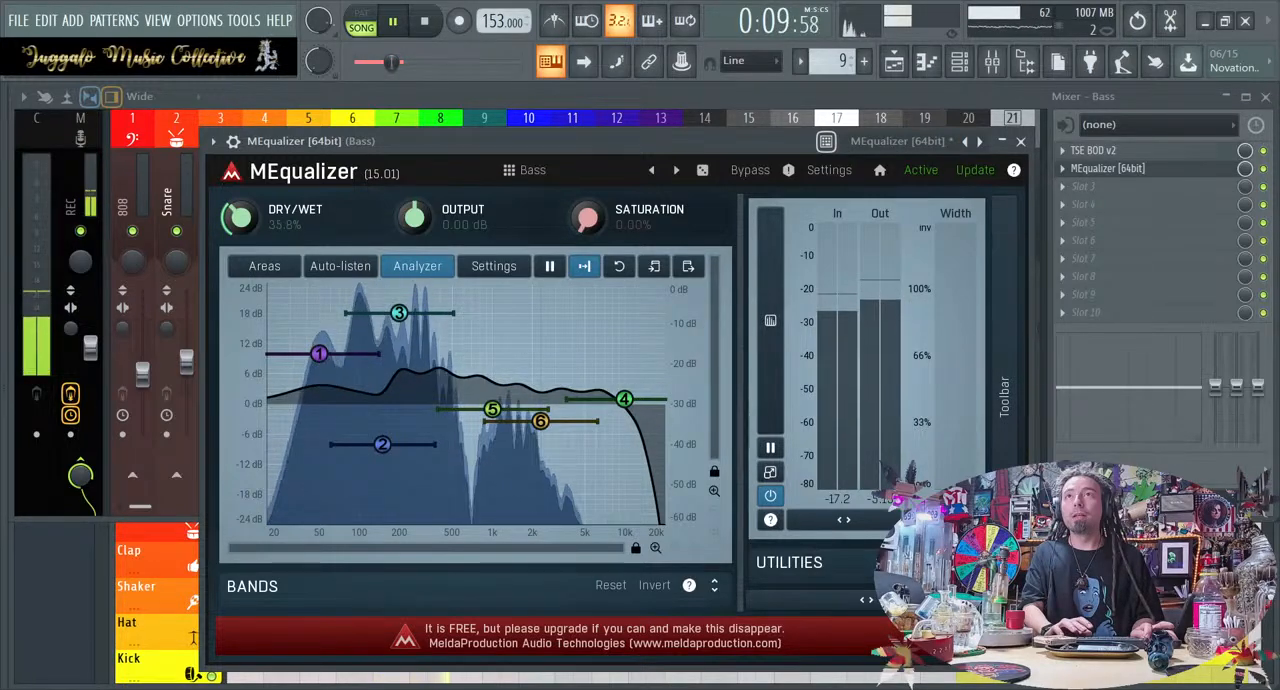
pyautogui.moveTo(239, 218); pyautogui.dragTo(239, 217)
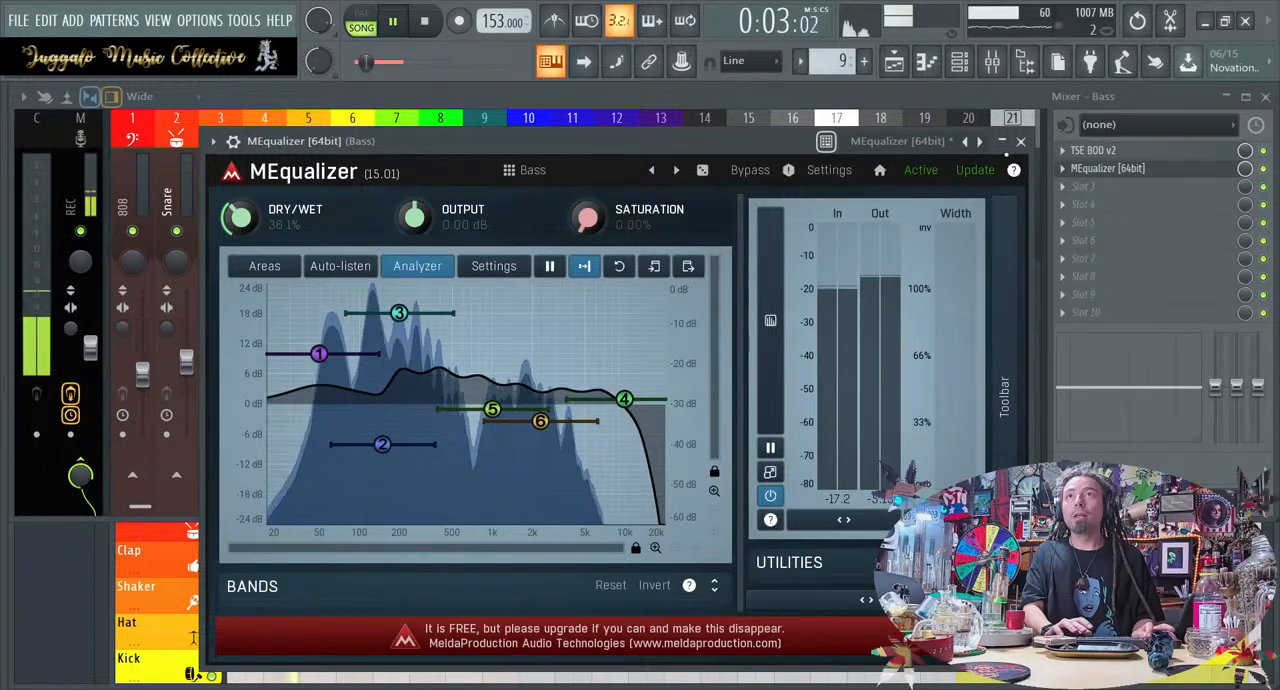
pyautogui.click(1021, 141)
pyautogui.click(851, 611)
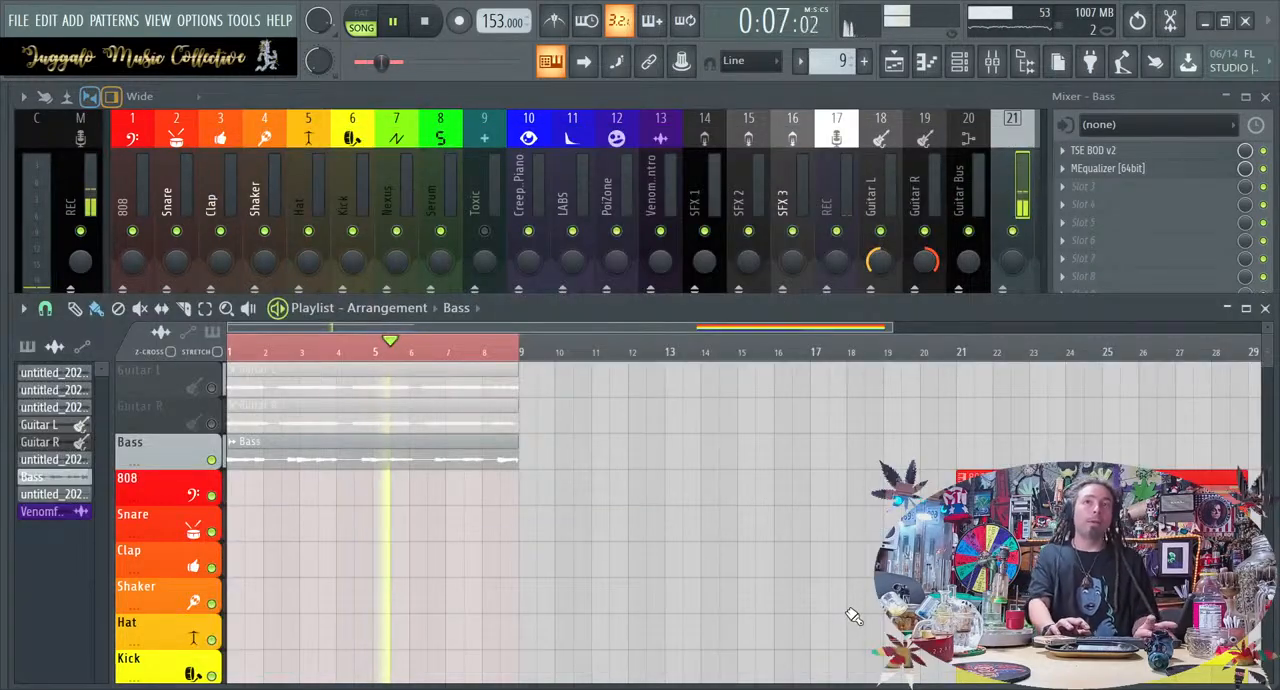
# Unmute the Guitar L and Guitar R tracks, listen to them with the bass, and stop playback
pyautogui.click(211, 387)
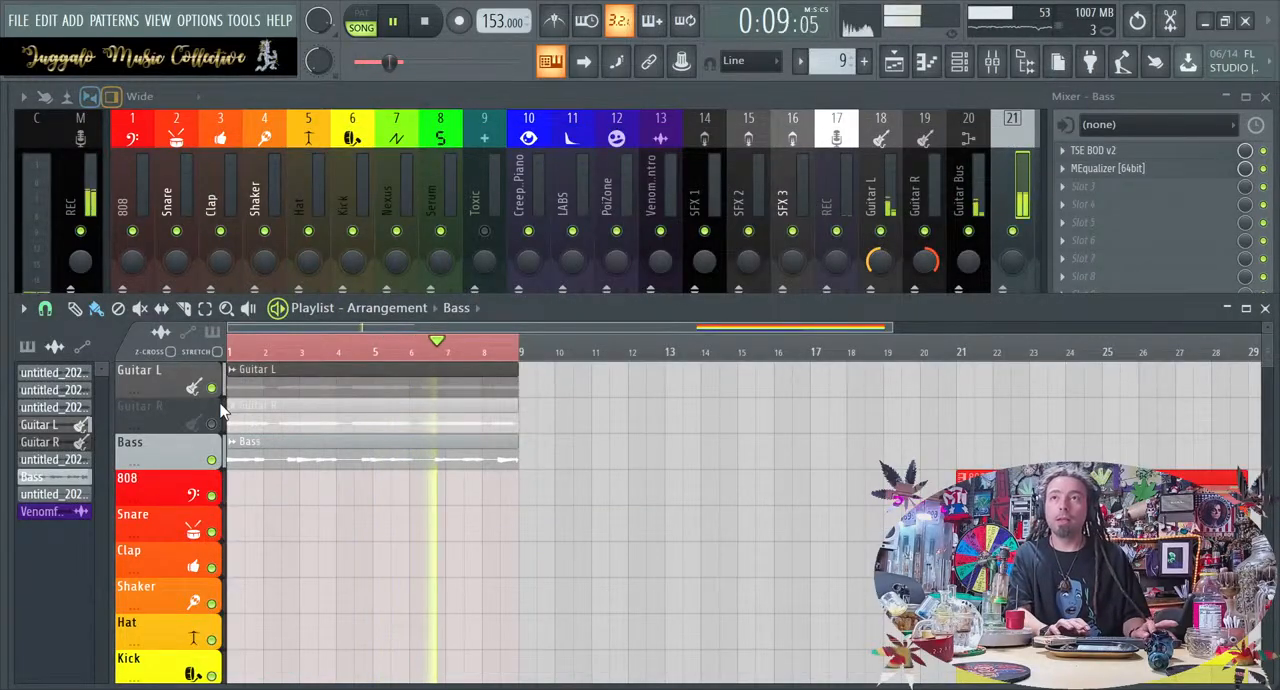
pyautogui.click(212, 423)
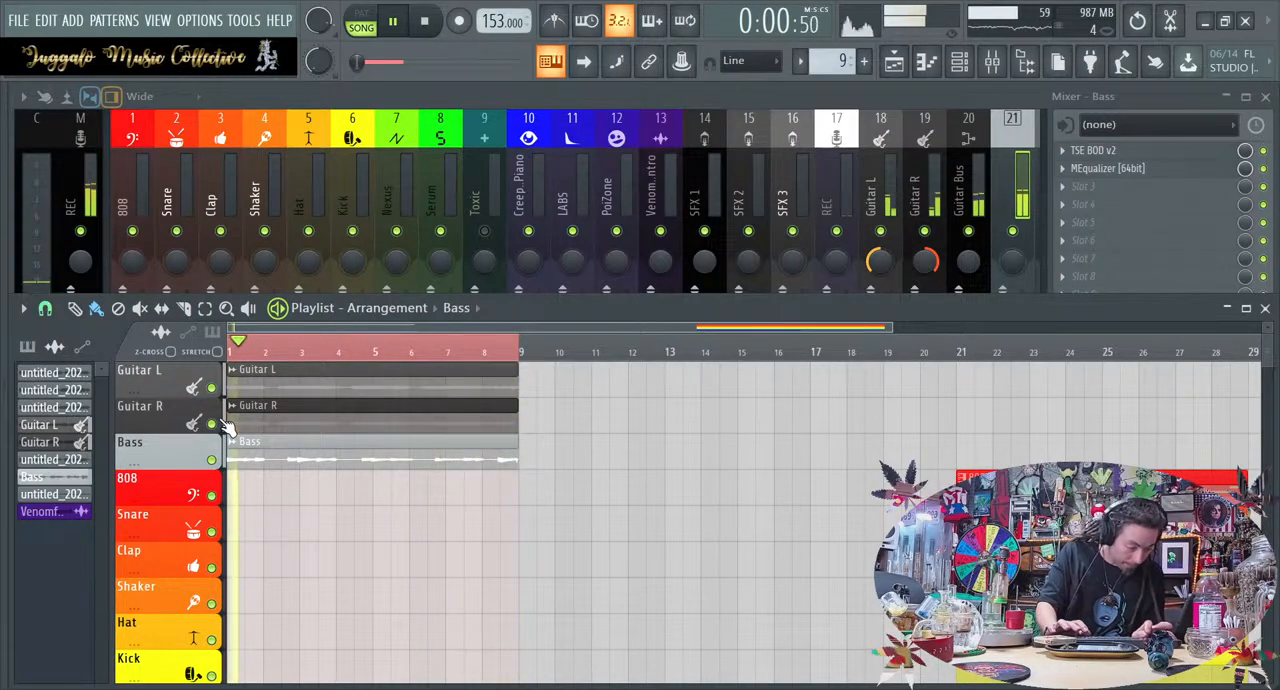
pyautogui.press('space')
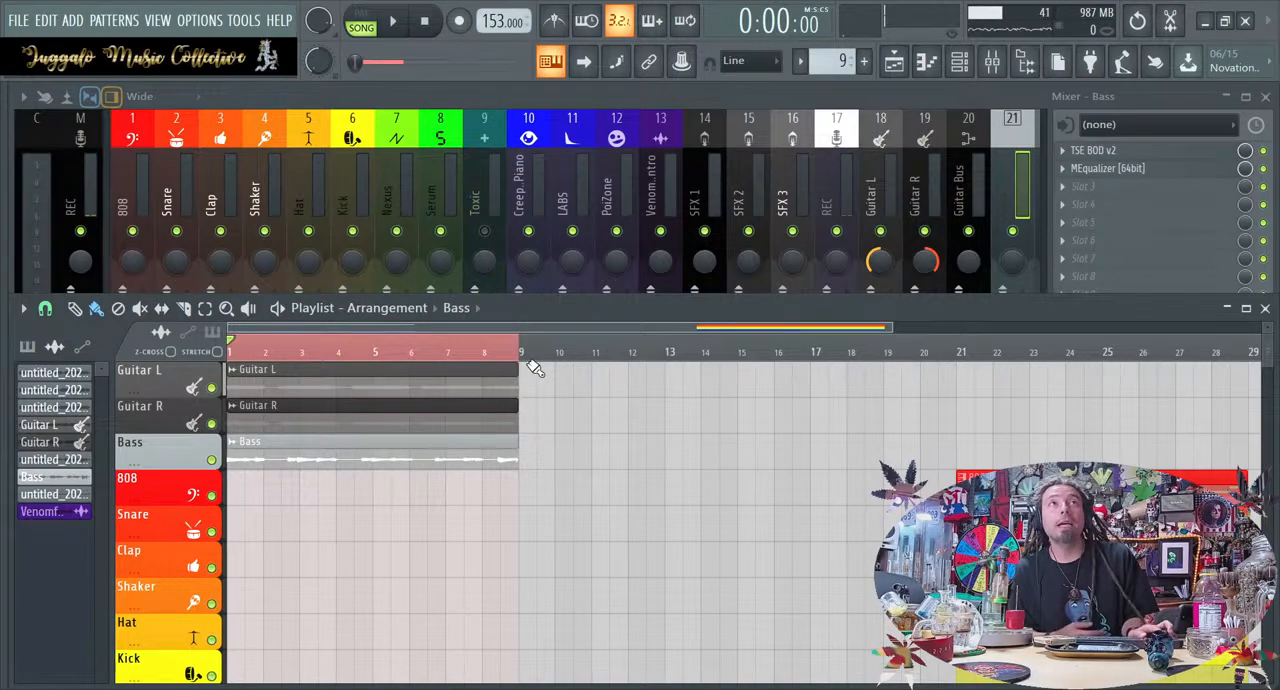
# Browse the sample packs for a replacement clap and audition CHHD1 - Clap 06 from the Club Hip Hop Drumz 1 Claps folder
pyautogui.click(958, 62)
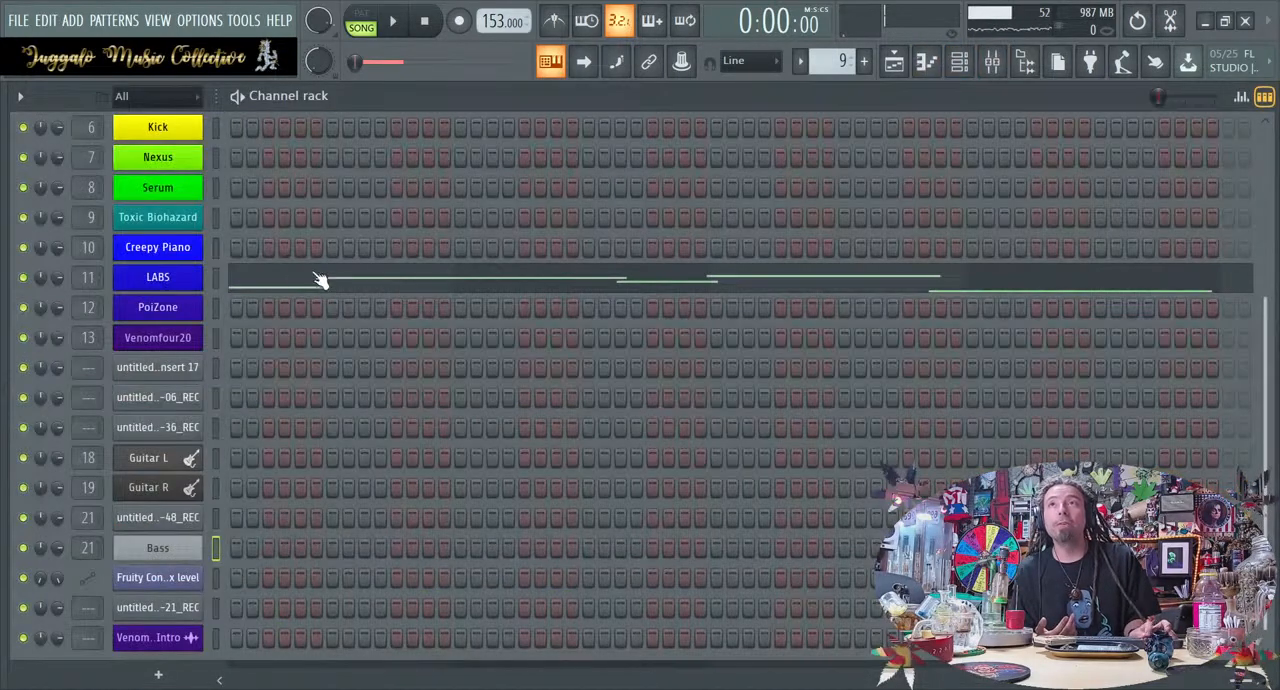
pyautogui.scroll(3, 203, 330)
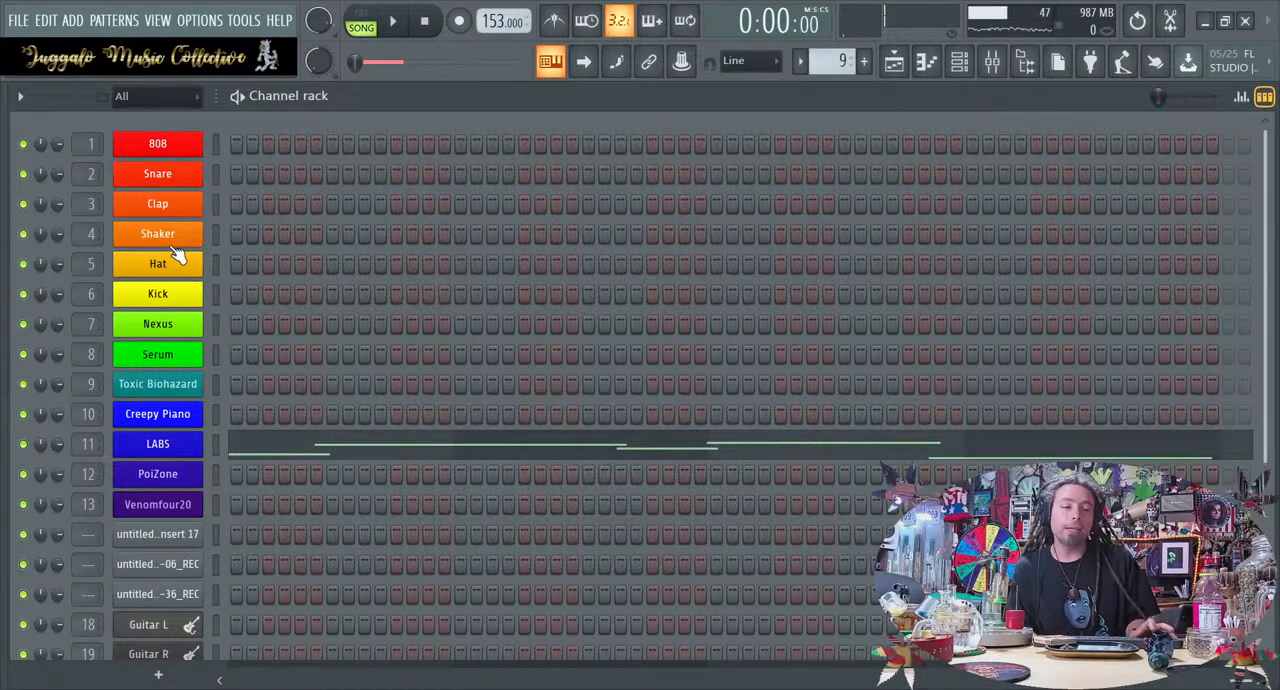
pyautogui.moveTo(4, 218)
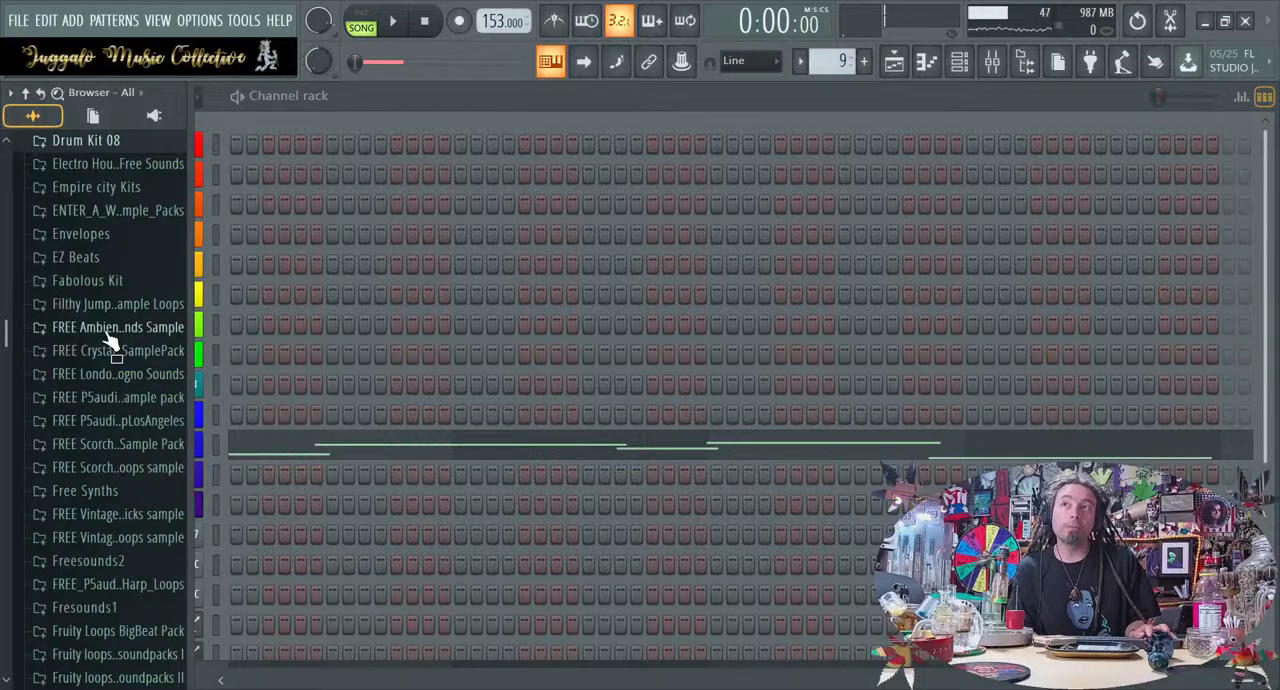
pyautogui.scroll(-8, 106, 332)
pyautogui.scroll(-20, 104, 328)
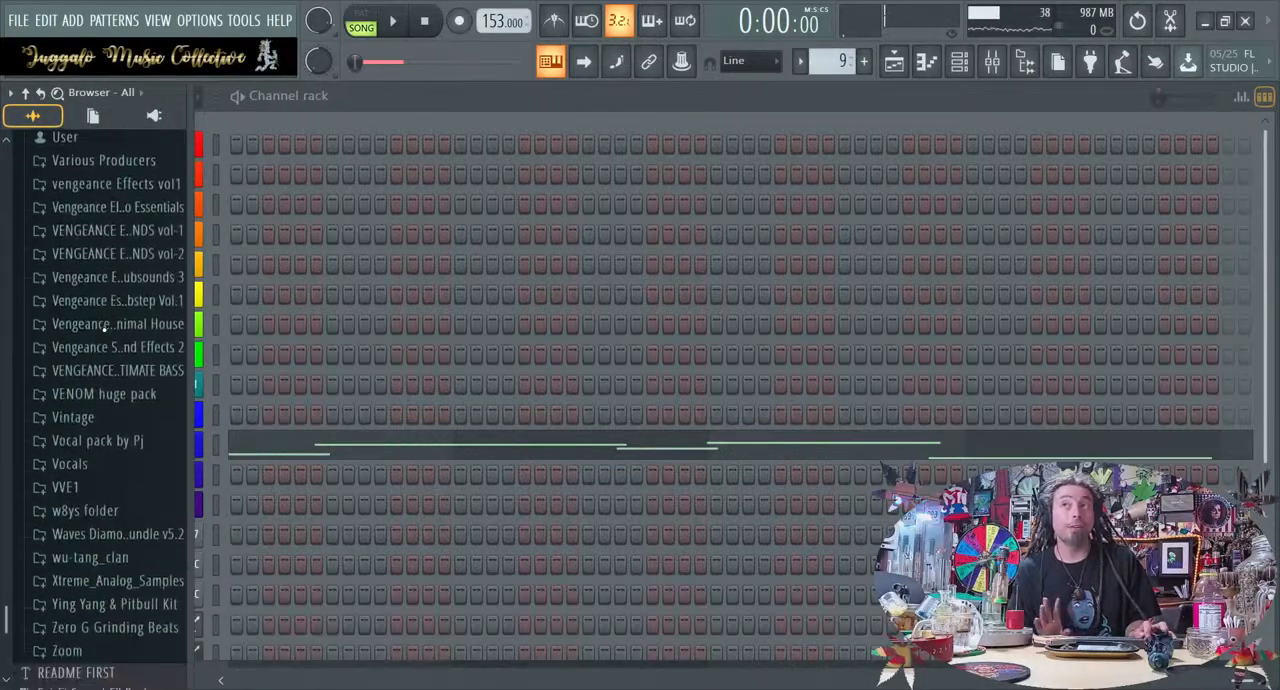
pyautogui.scroll(20, 104, 330)
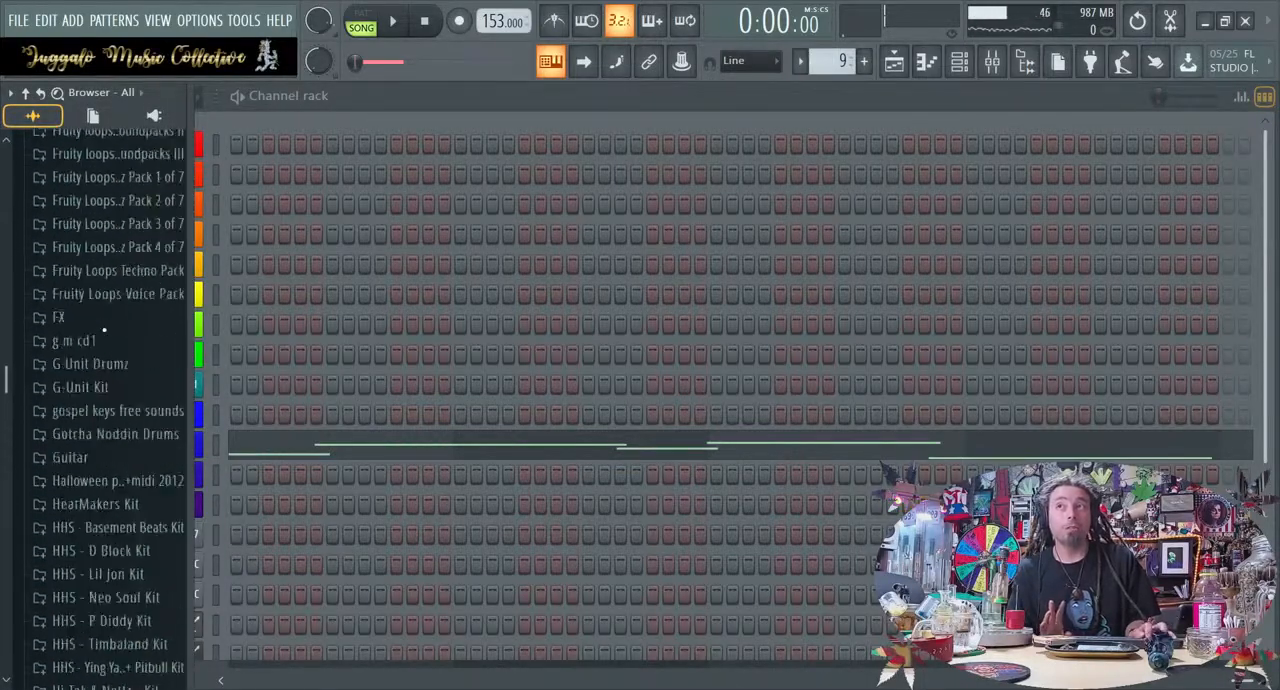
pyautogui.scroll(8, 104, 330)
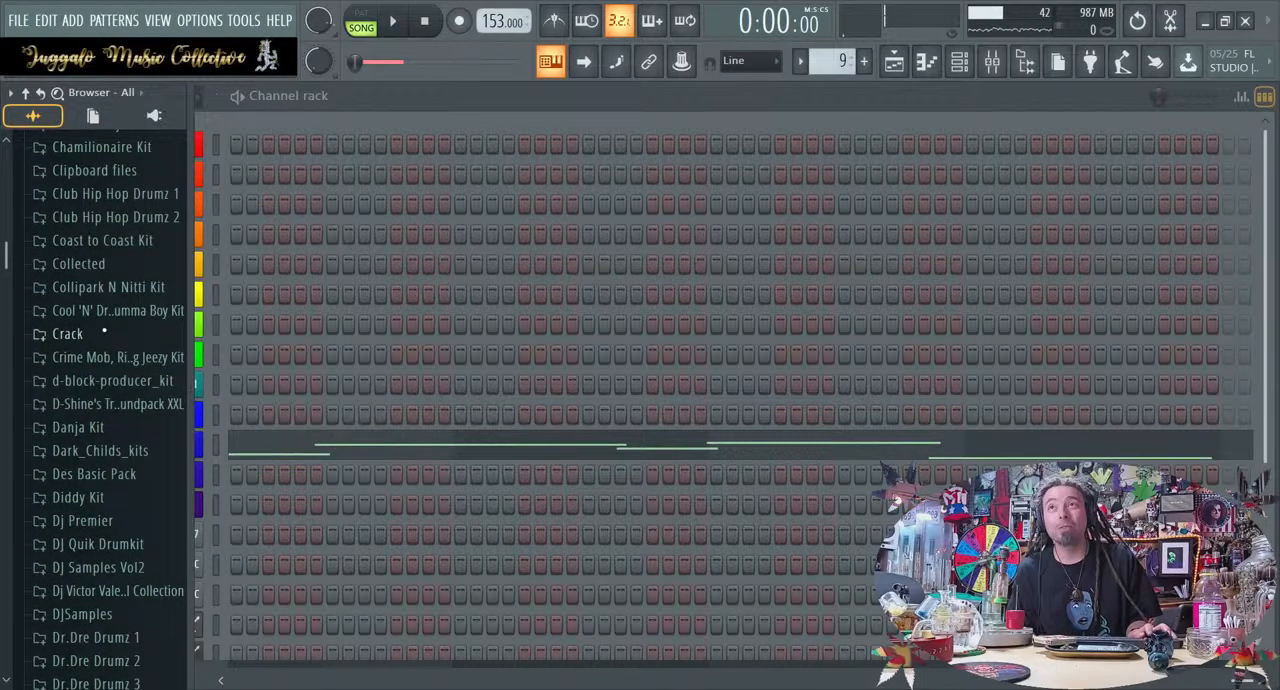
pyautogui.click(108, 193)
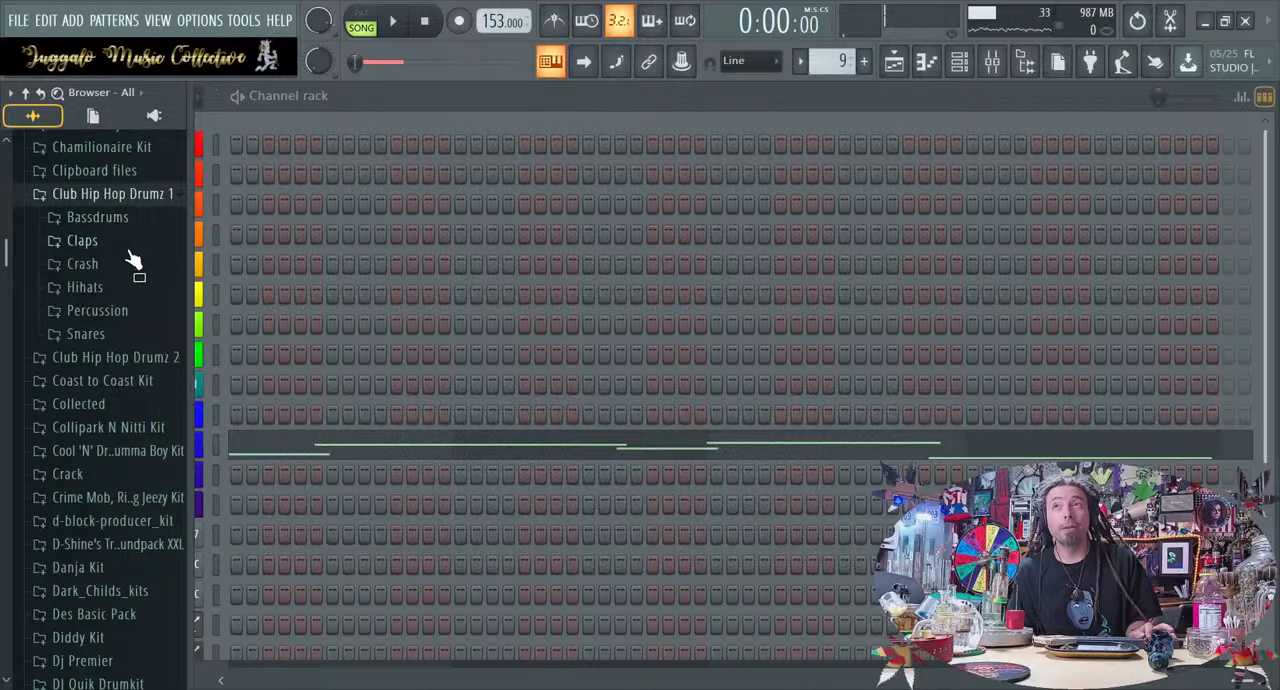
pyautogui.click(128, 244)
pyautogui.click(147, 365)
pyautogui.hotkey('alt', 'F8')
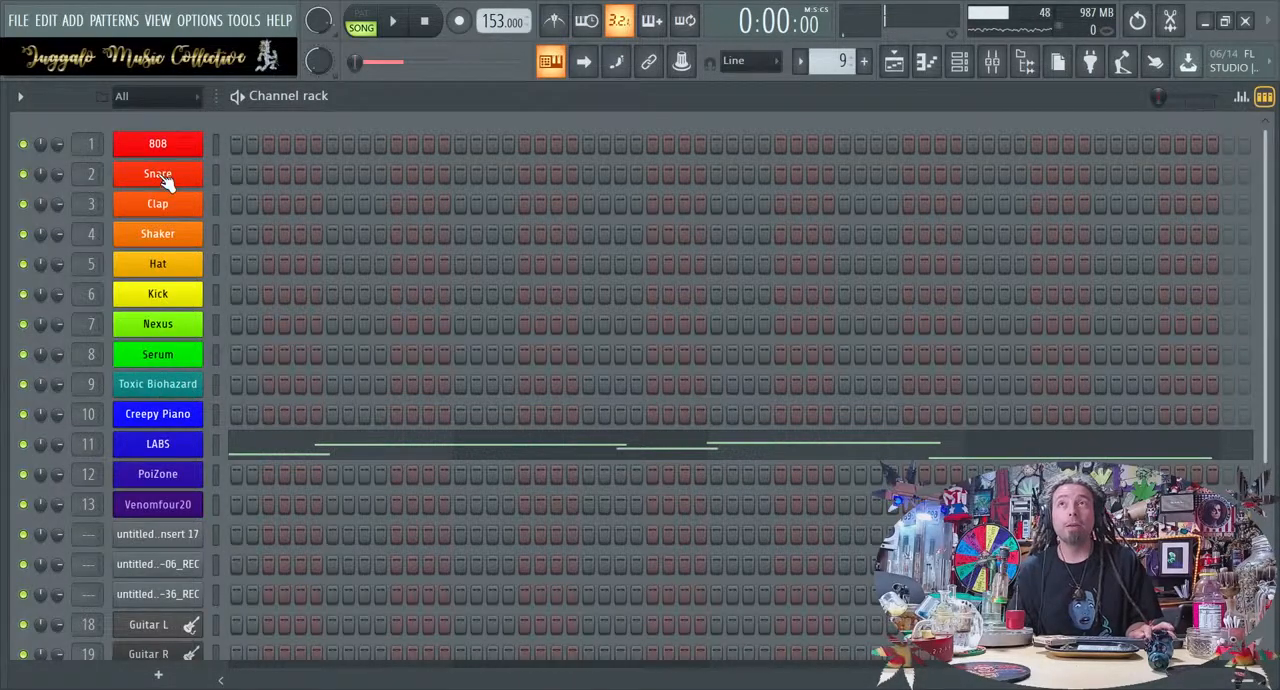
# Replace the Clap channel's sample with CHHD1 - Clap 10 and rename the channel Clap
pyautogui.click(165, 206)
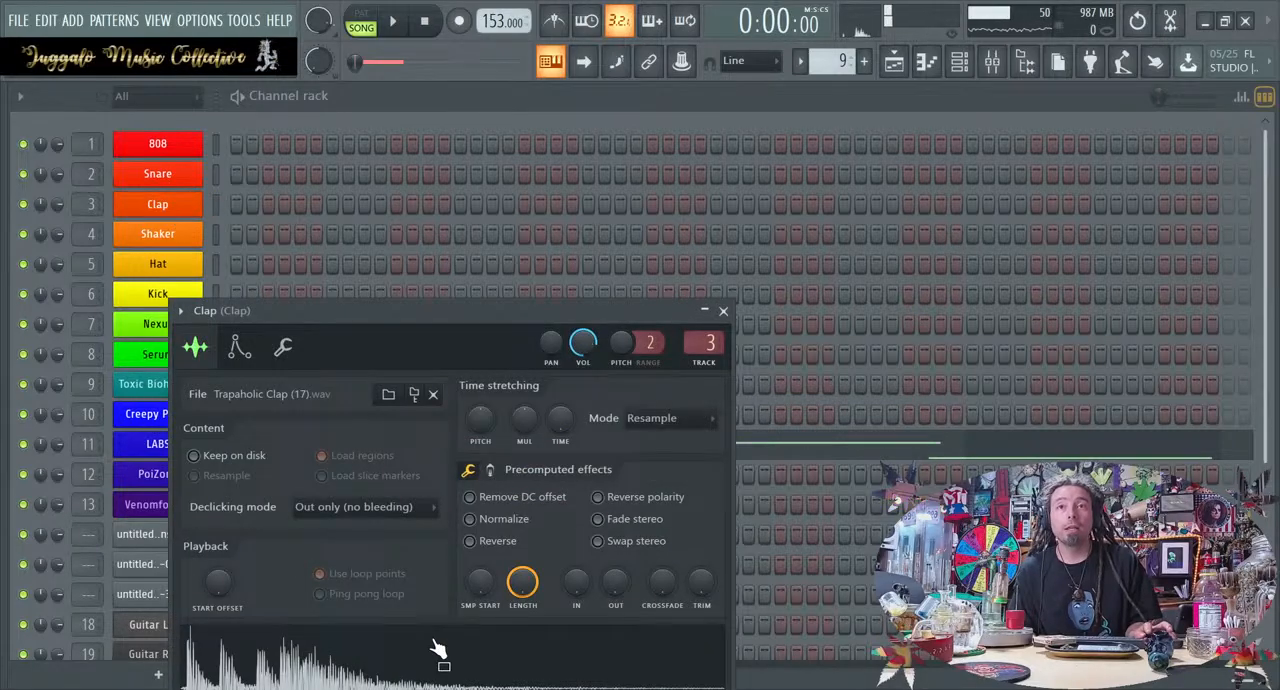
pyautogui.hotkey('alt', 'F8')
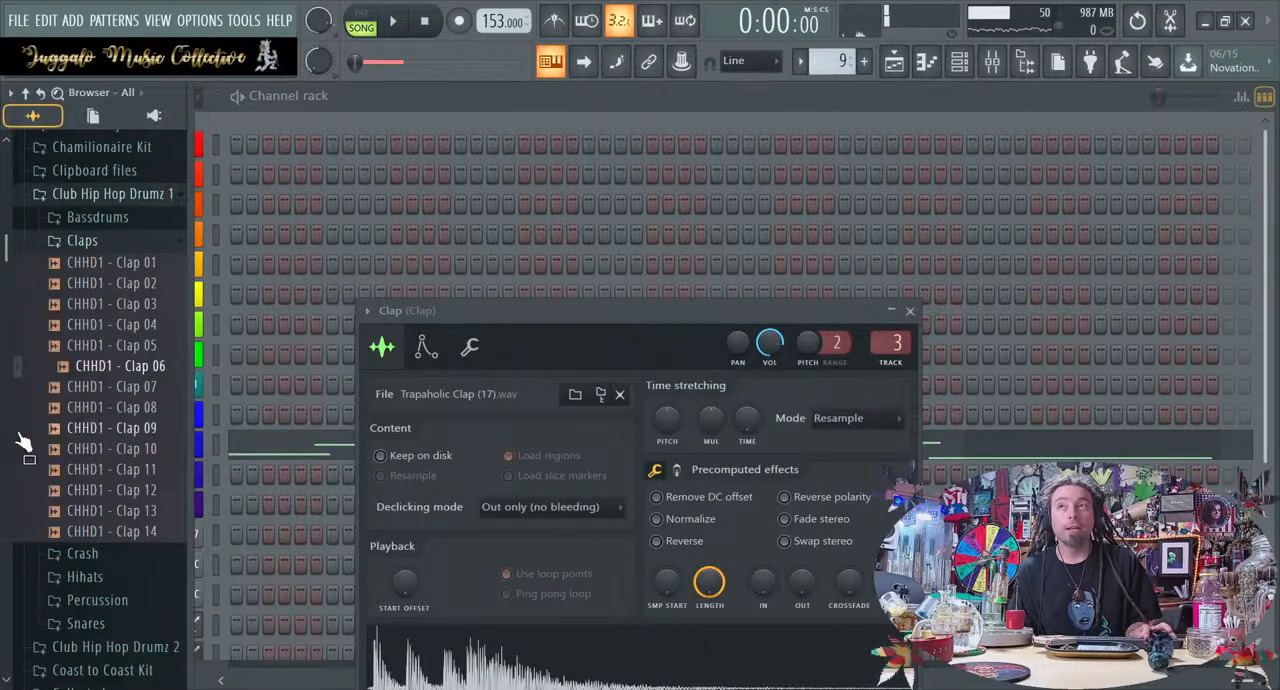
pyautogui.click(130, 430)
pyautogui.click(135, 450)
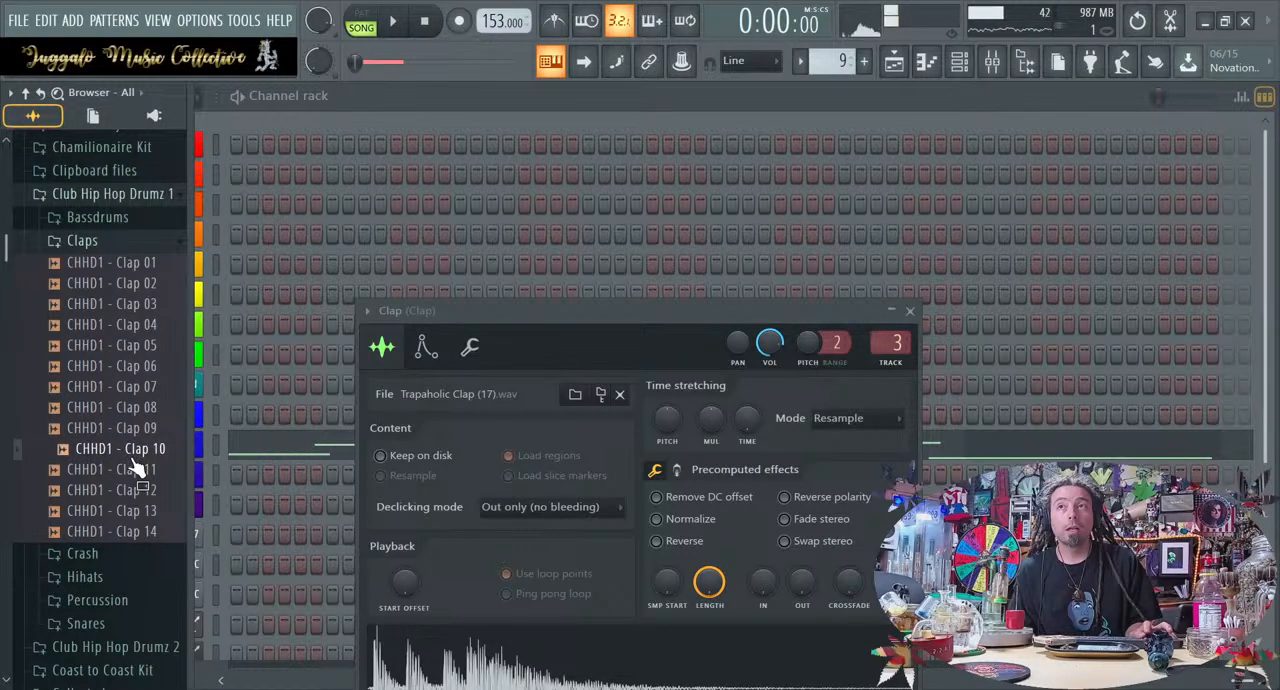
pyautogui.moveTo(141, 458); pyautogui.dragTo(176, 207)
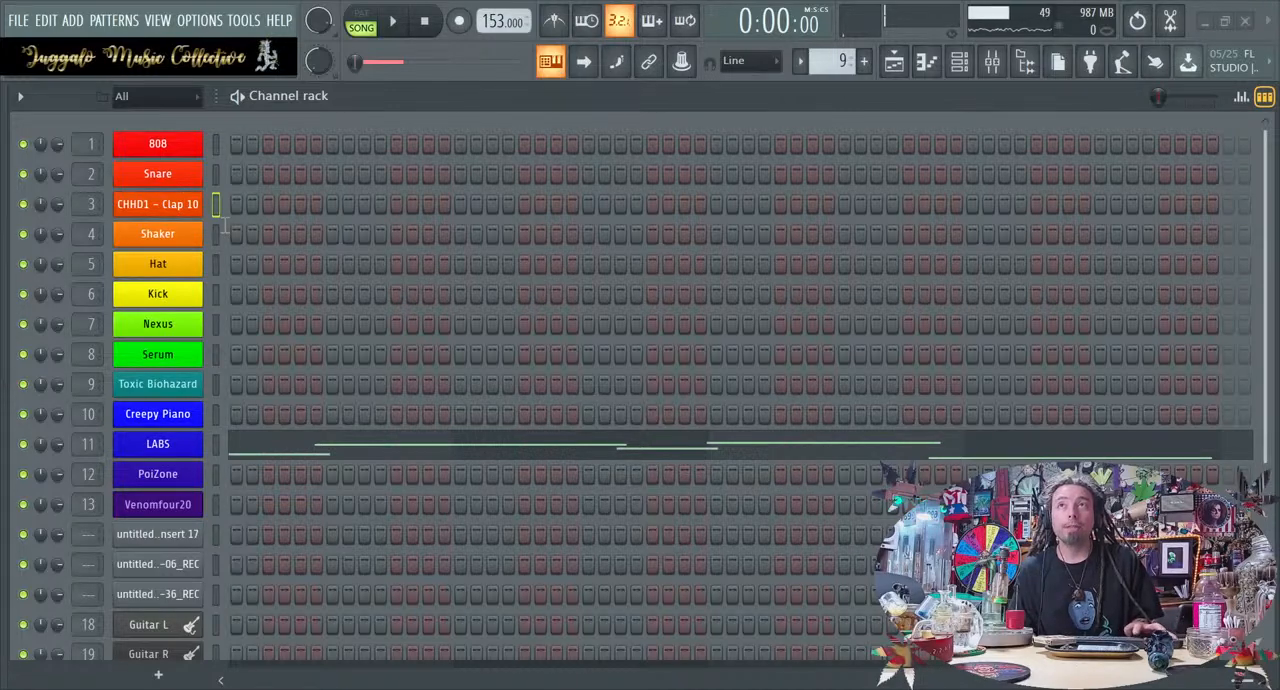
pyautogui.press('Return')
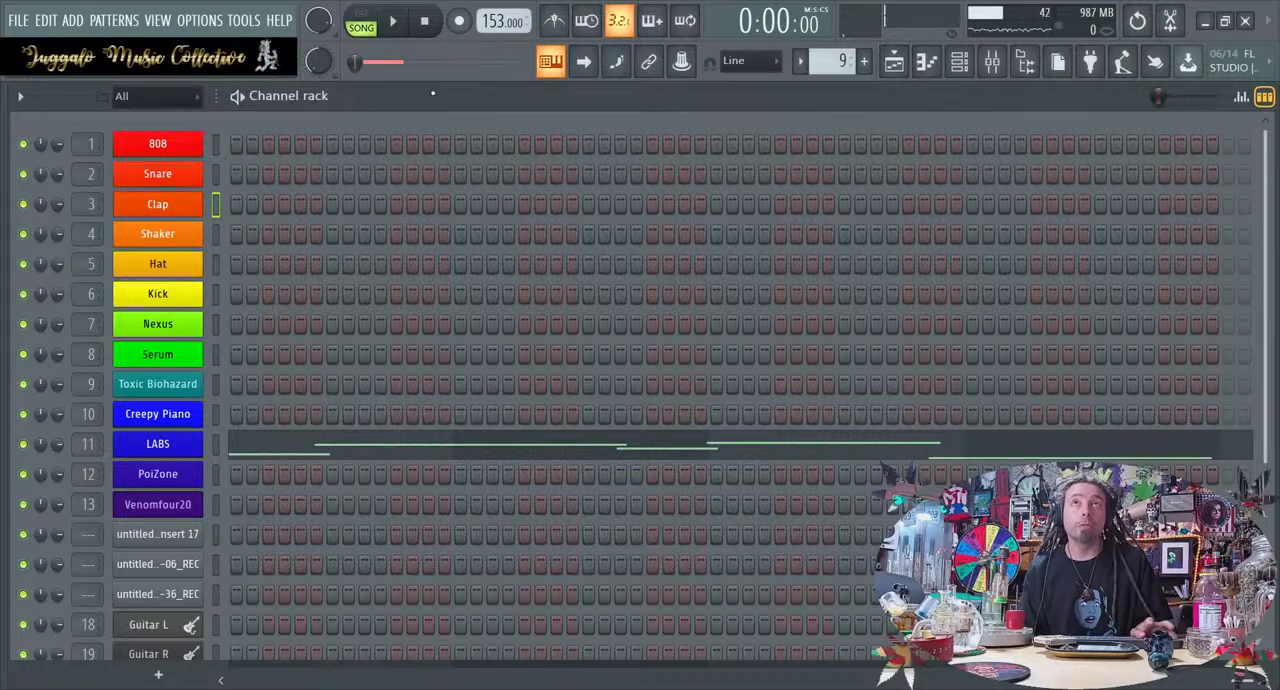
# Show the mixer and bring up the playlist beneath it in place of the channel rack
pyautogui.click(991, 63)
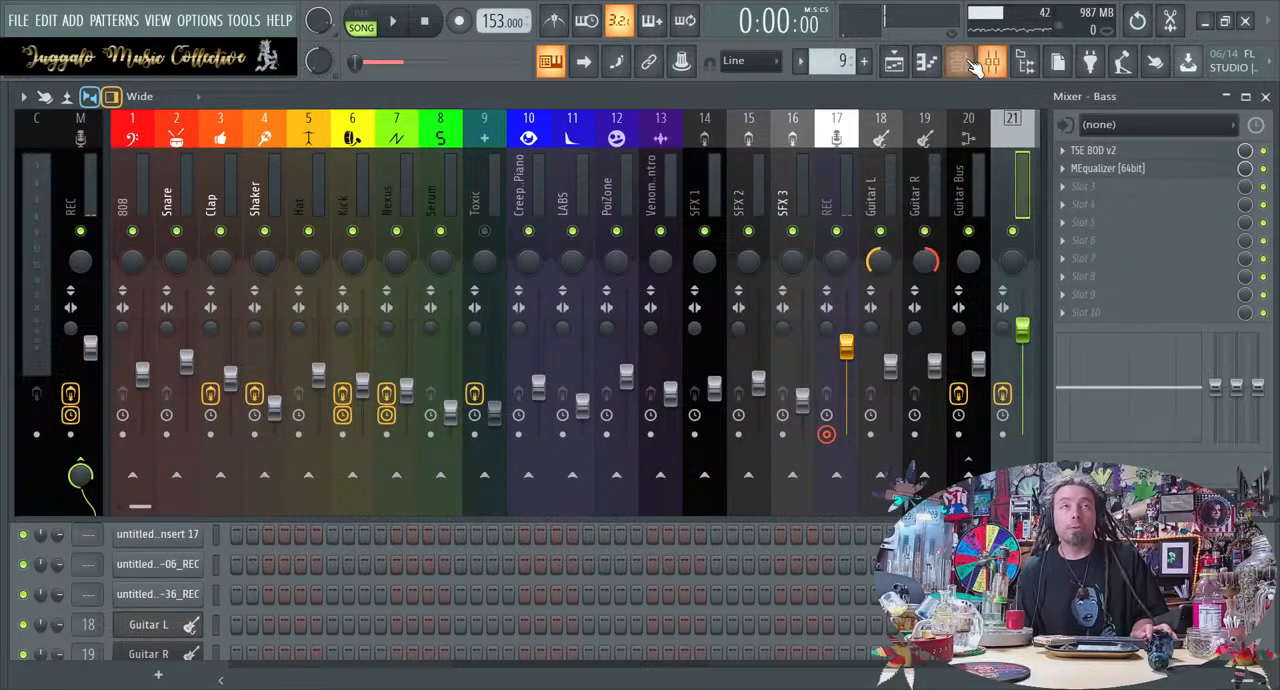
pyautogui.click(960, 63)
pyautogui.click(960, 63)
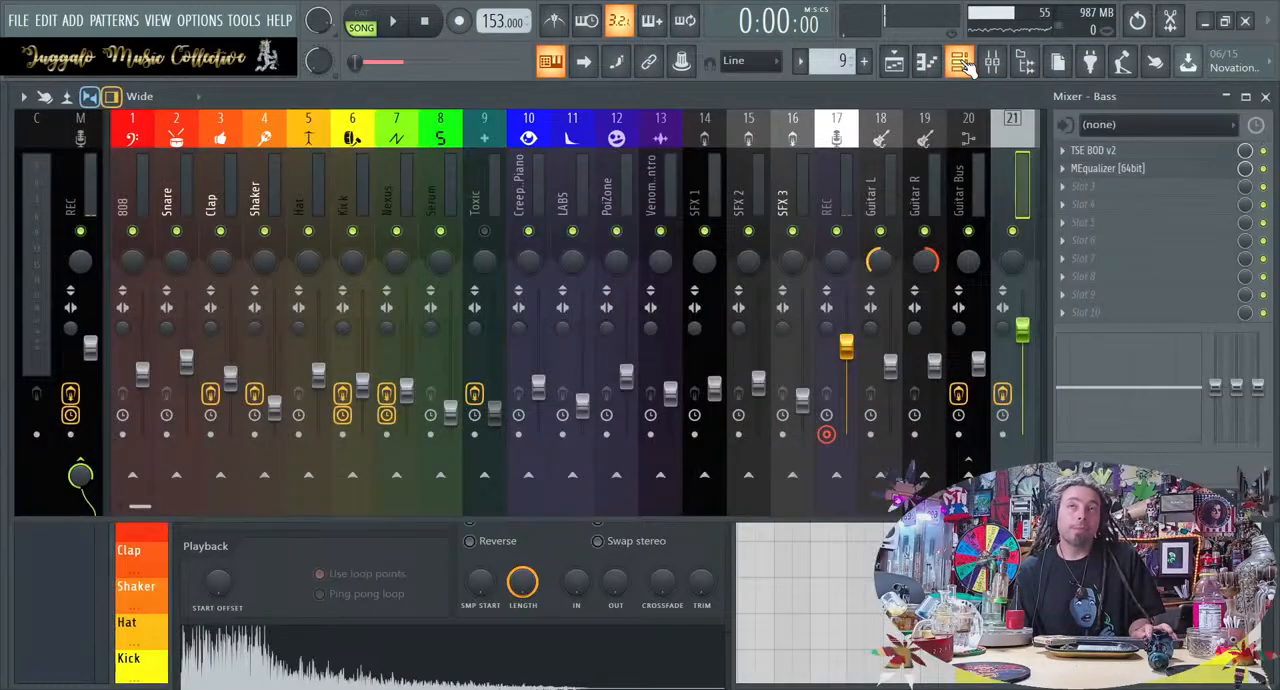
pyautogui.press('F5')
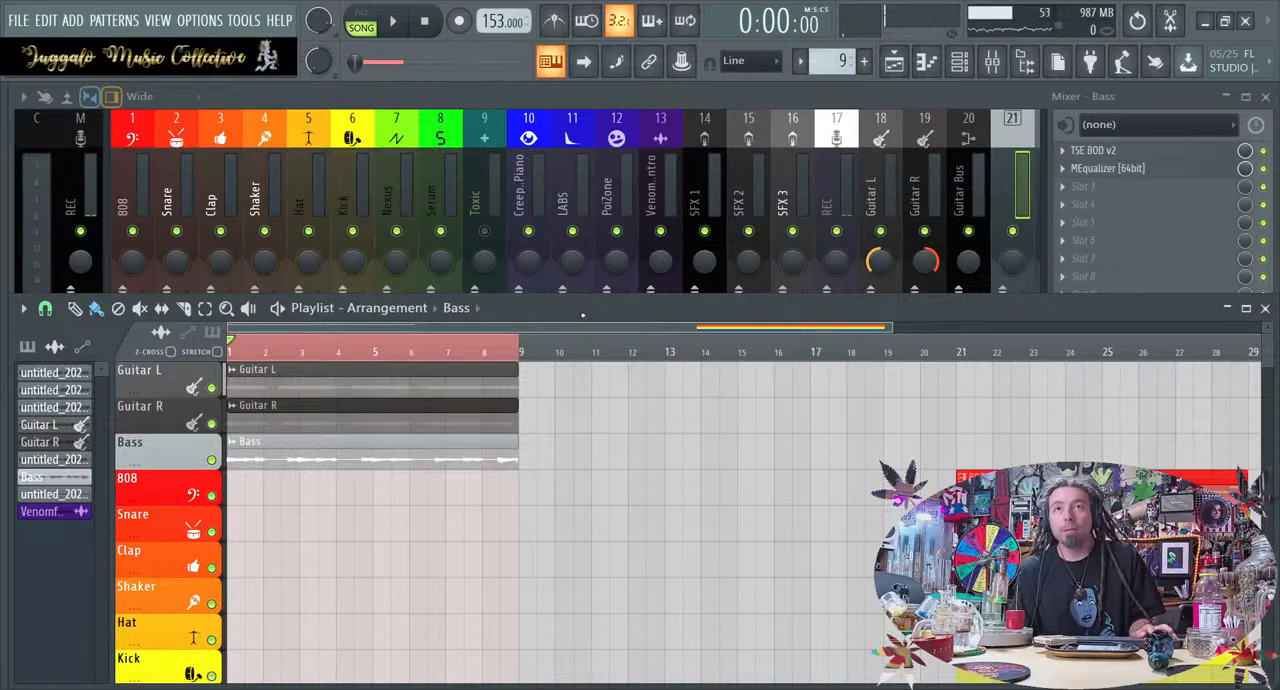
# Slice the Guitar R clip one beat into bar 2 and make its first piece a unique clip
pyautogui.scroll(5, 445, 498)
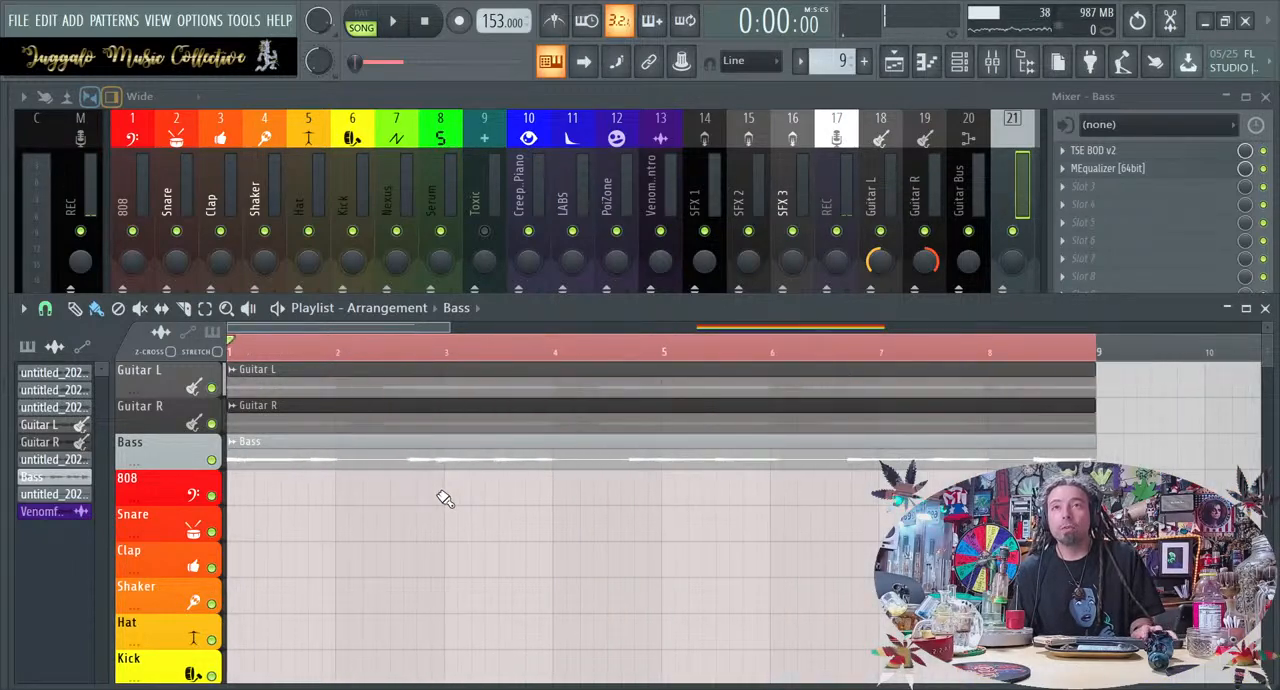
pyautogui.scroll(3, 317, 418)
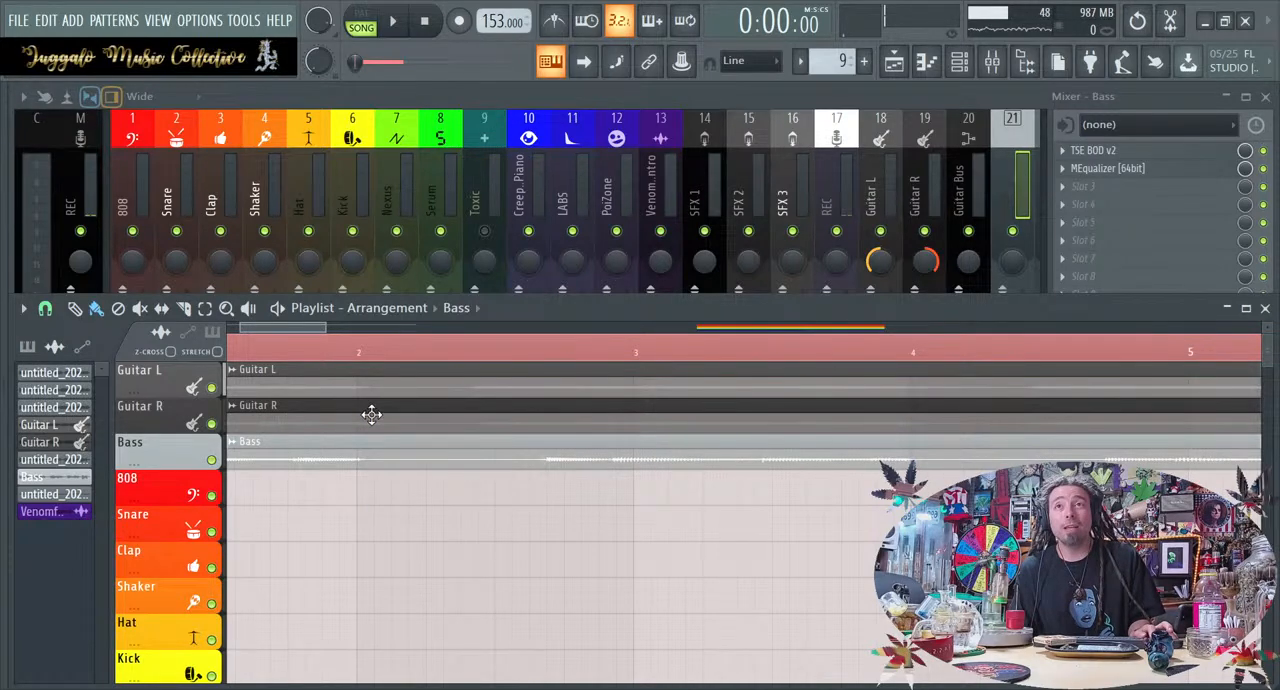
pyautogui.scroll(2, 466, 405)
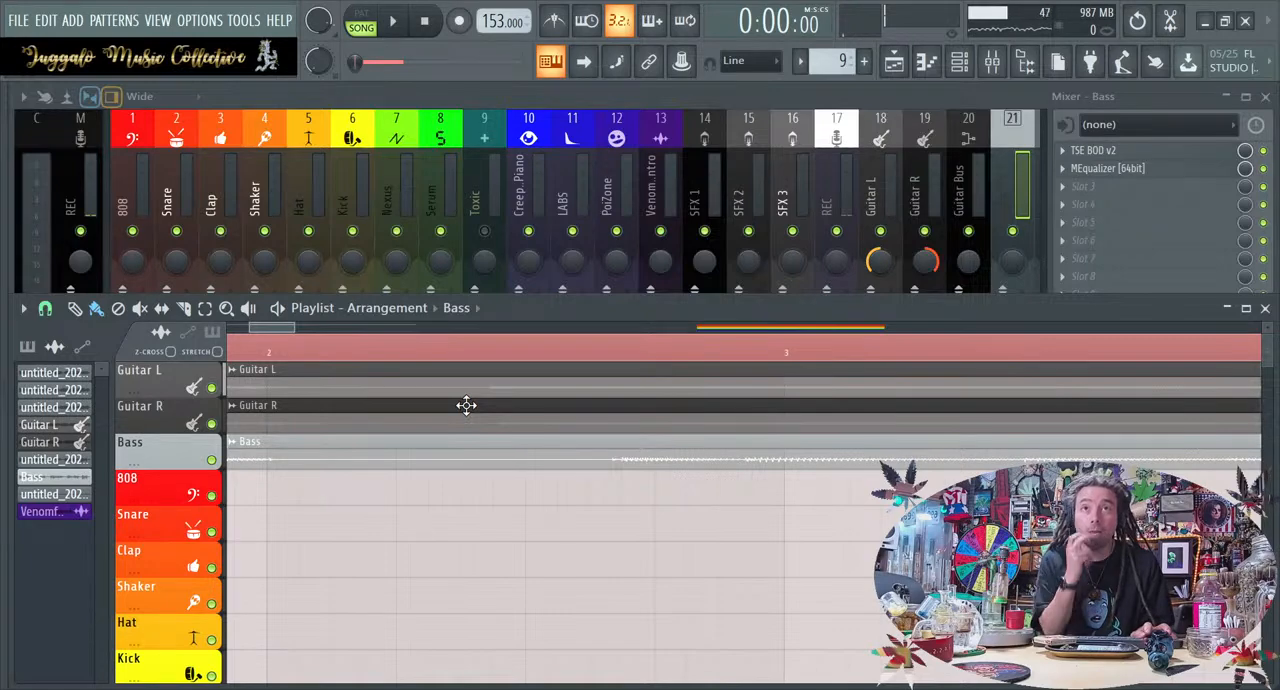
pyautogui.hscroll(-2, 466, 405)
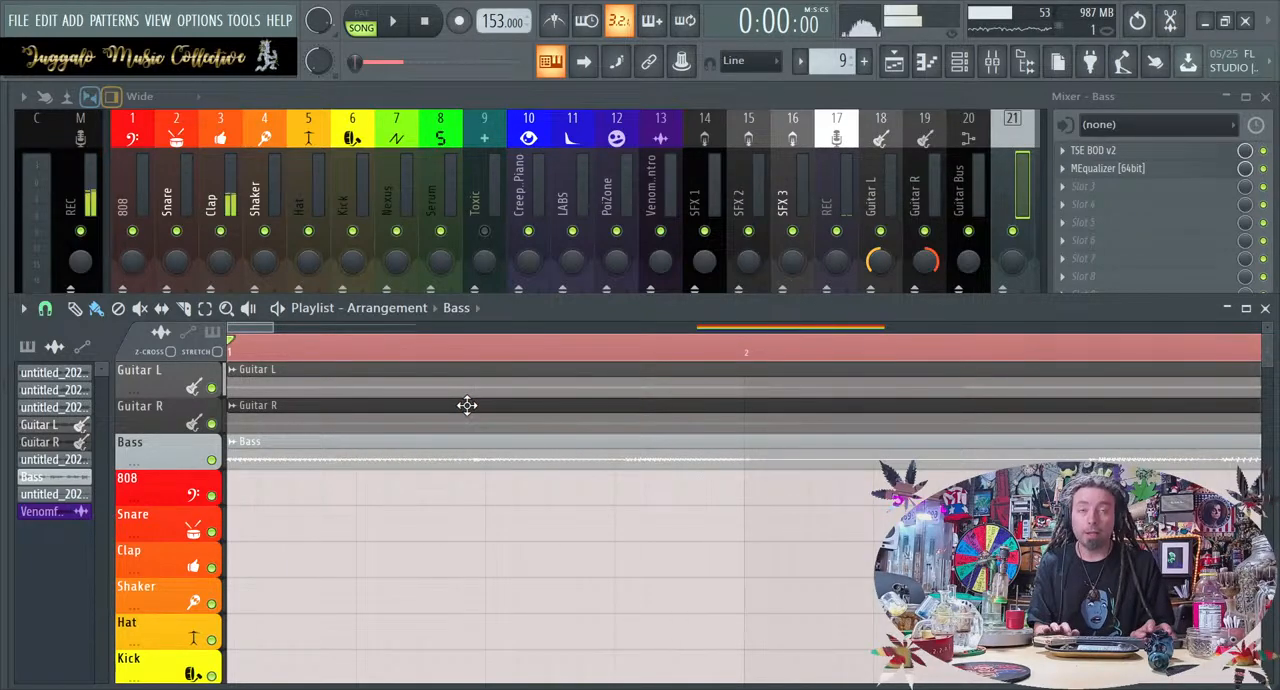
pyautogui.click(183, 308)
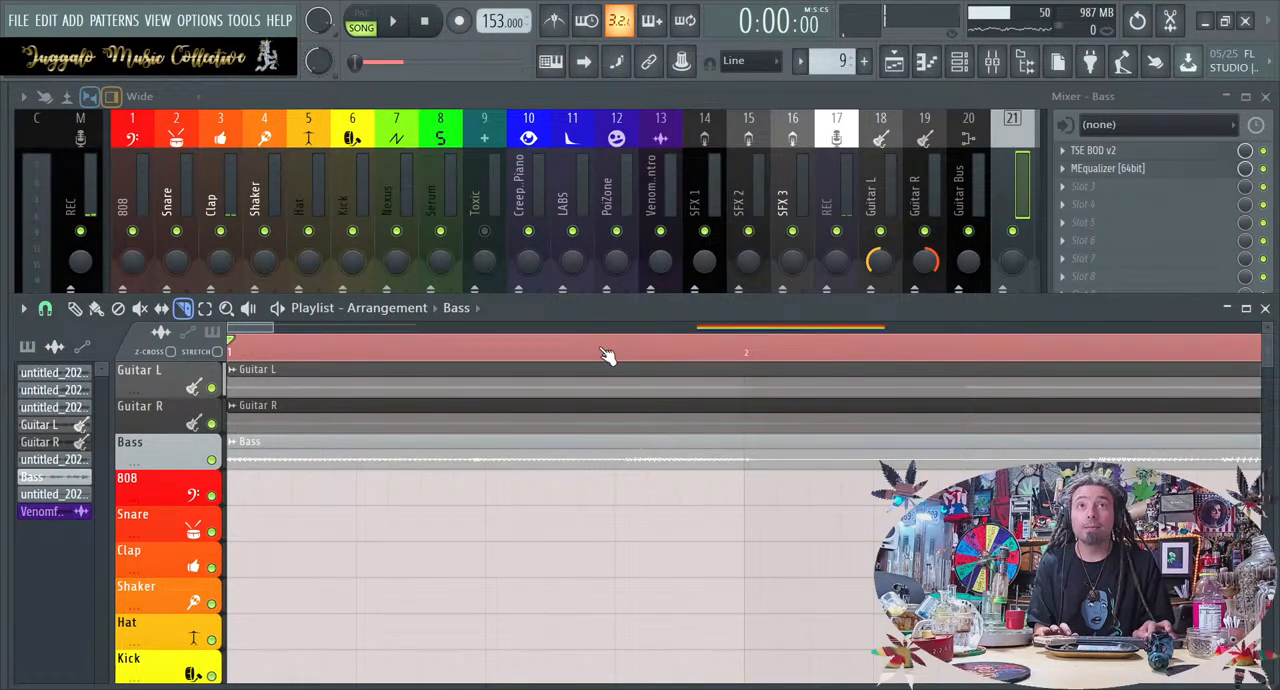
pyautogui.scroll(-2, 640, 436)
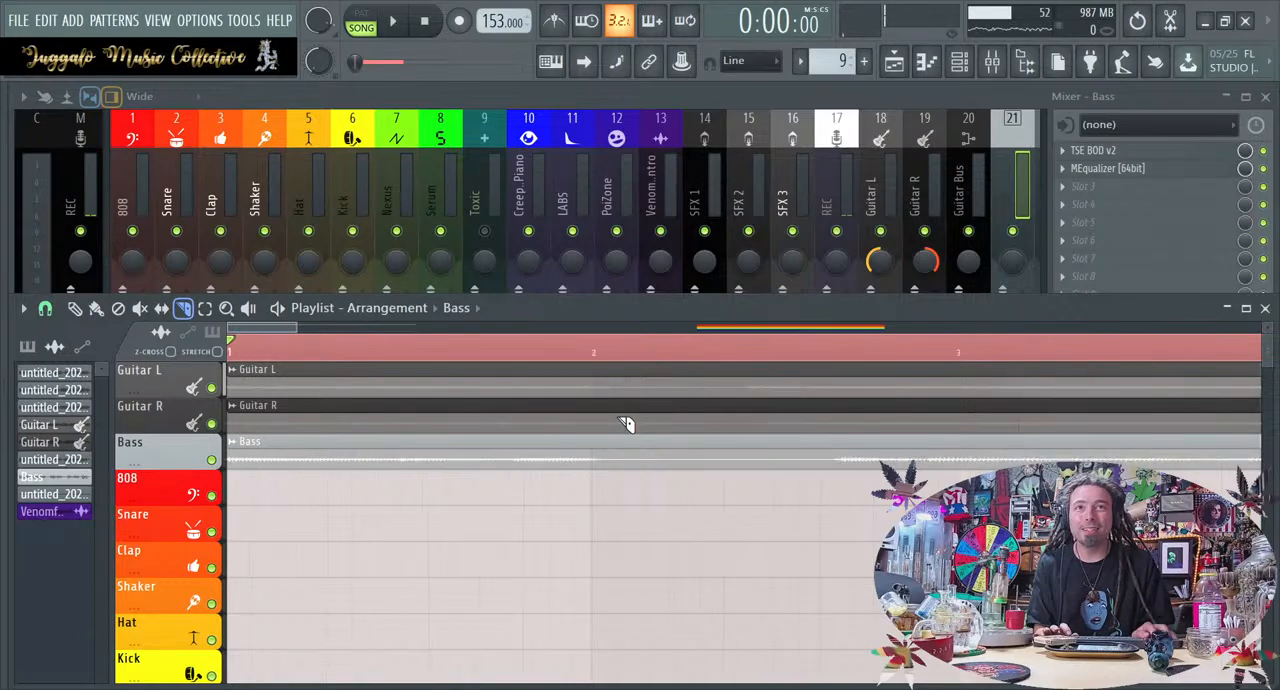
pyautogui.scroll(4, 148, 430)
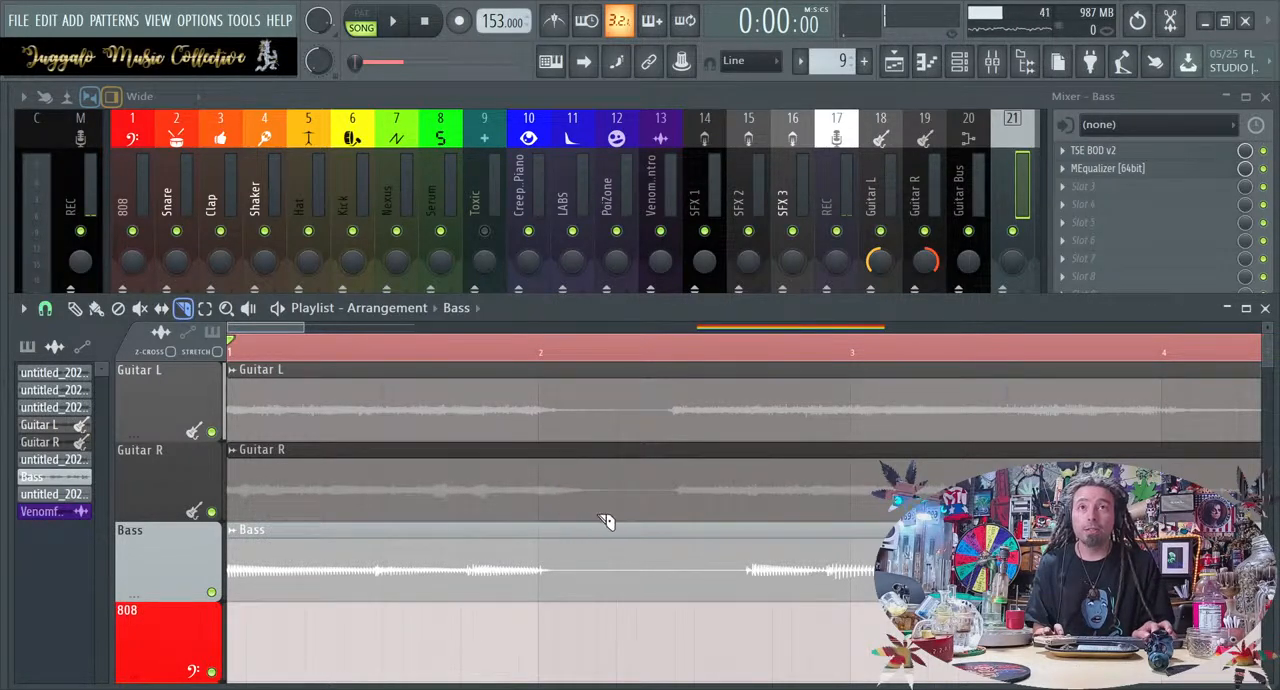
pyautogui.moveTo(617, 516); pyautogui.dragTo(613, 459)
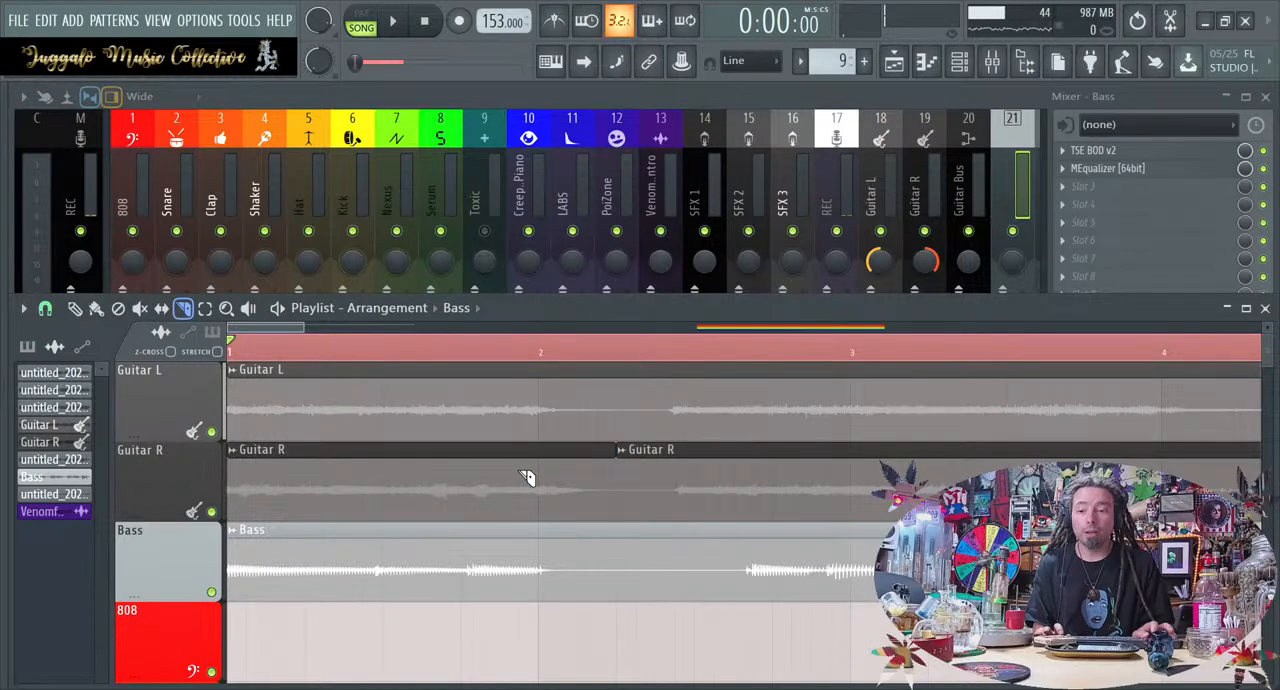
pyautogui.press('b')
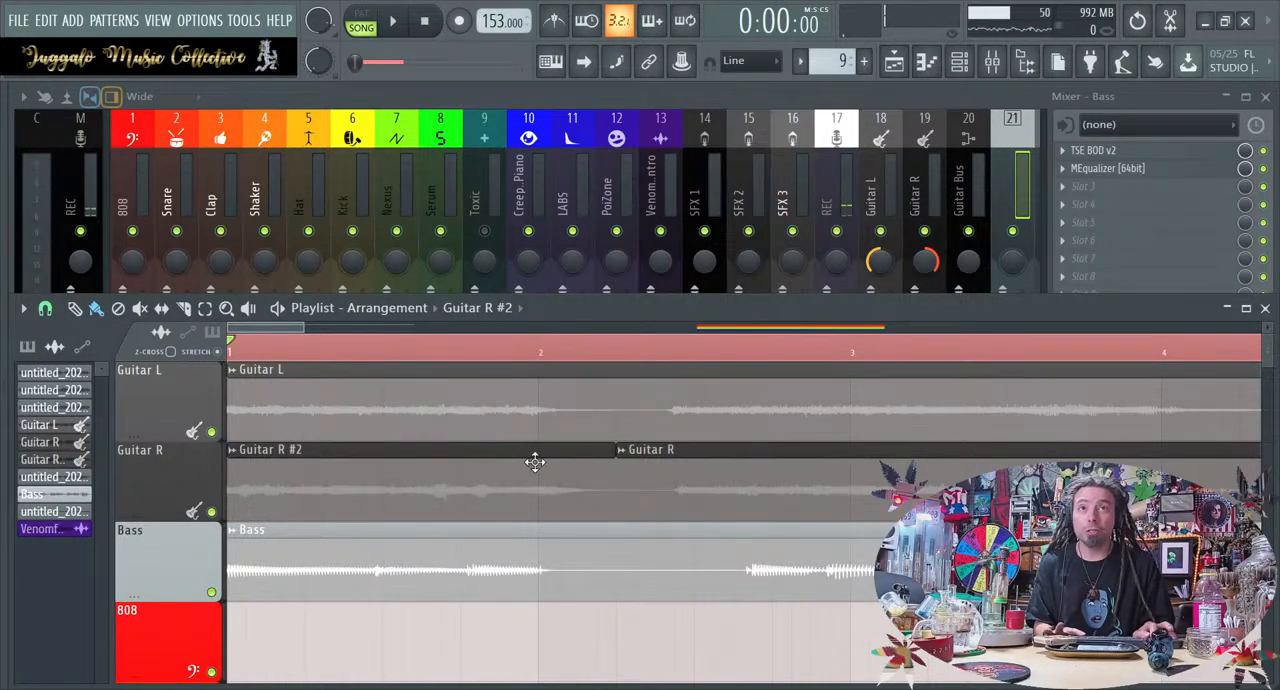
# Shorten the end of the first Guitar R piece slightly, then play the passage across the gap and stop
pyautogui.moveTo(616, 470); pyautogui.dragTo(589, 475)
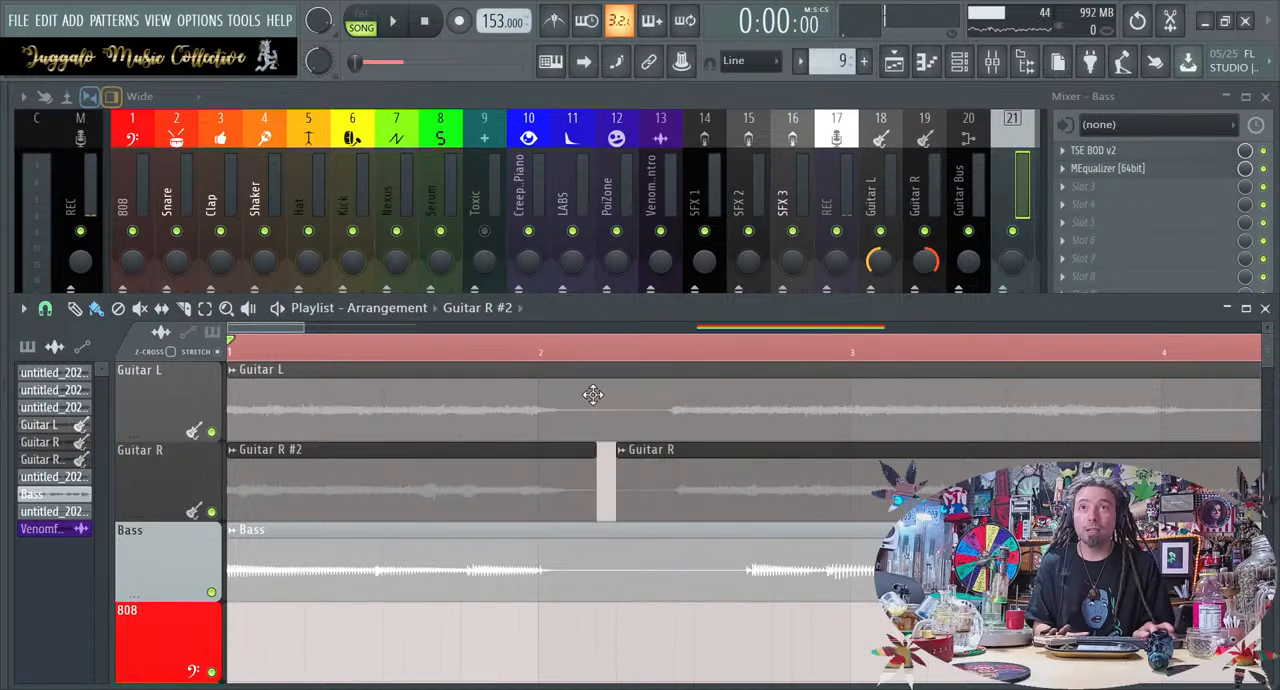
pyautogui.press('space')
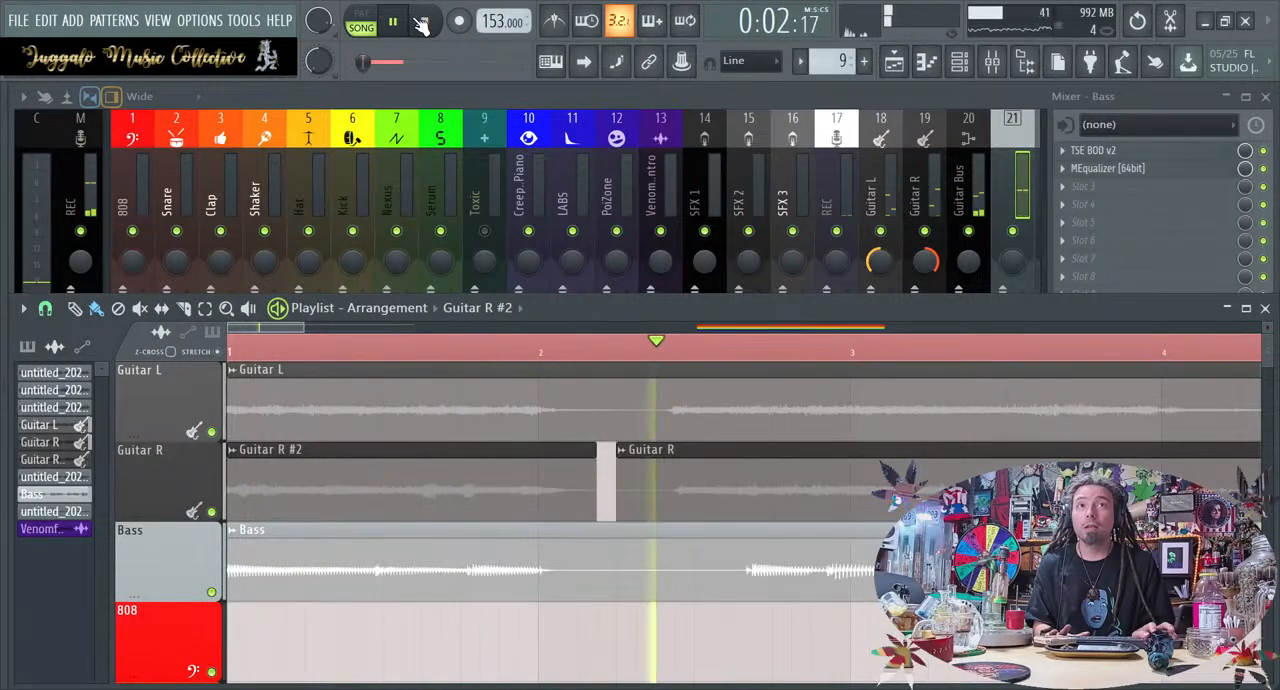
pyautogui.click(422, 22)
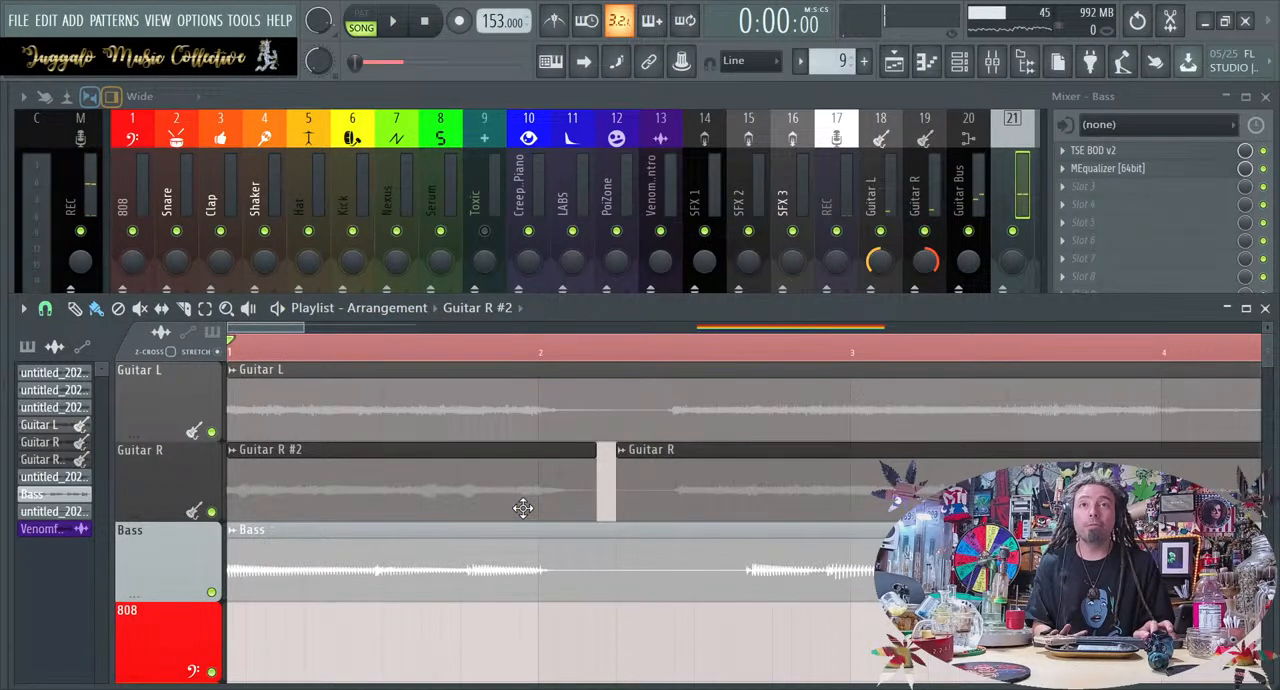
# Slice the first Guitar R piece at beat 4 of bar 1 and shorten the ends of both resulting pieces
pyautogui.press('c')
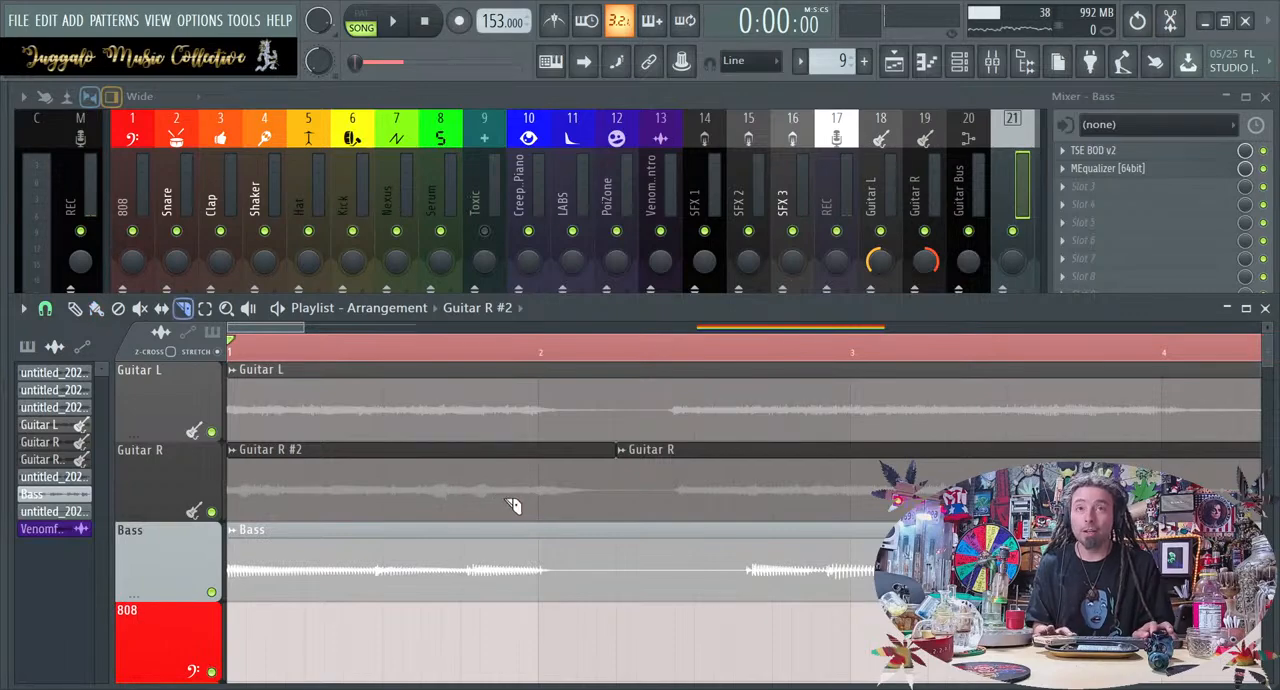
pyautogui.moveTo(466, 491); pyautogui.dragTo(465, 445)
pyautogui.hotkey('ctrl', 'z')
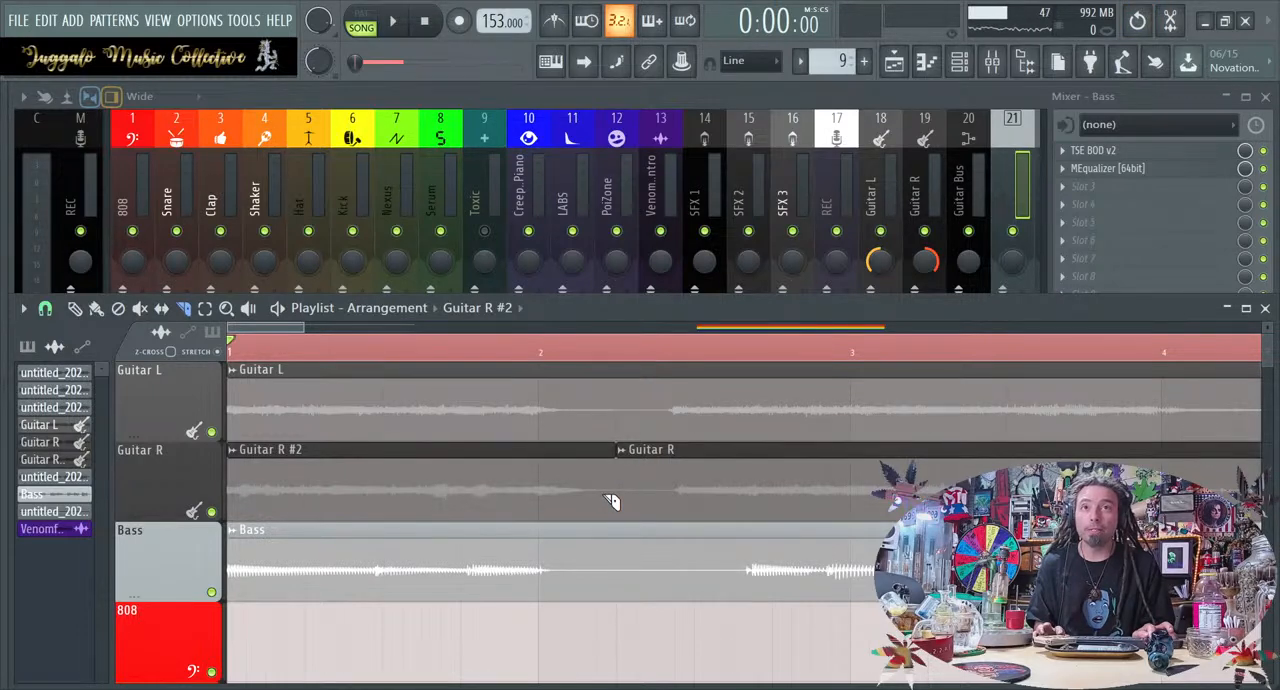
pyautogui.hotkey('ctrl', 'z')
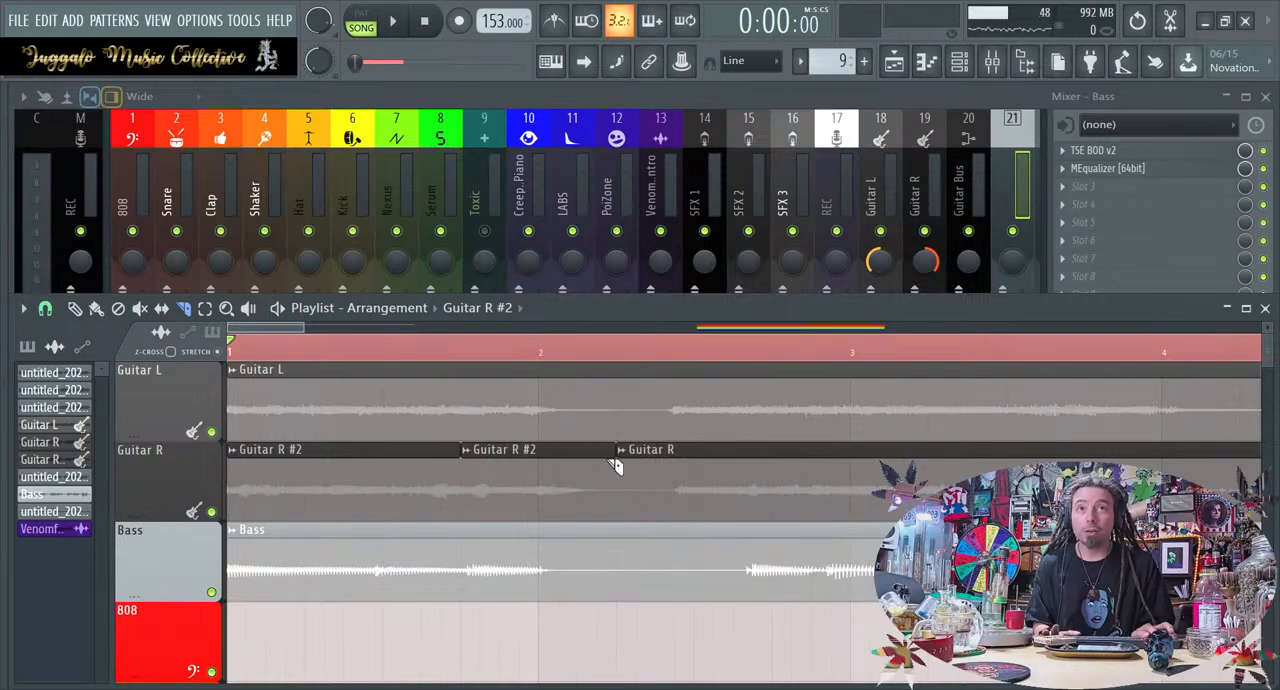
pyautogui.moveTo(613, 452); pyautogui.dragTo(595, 452)
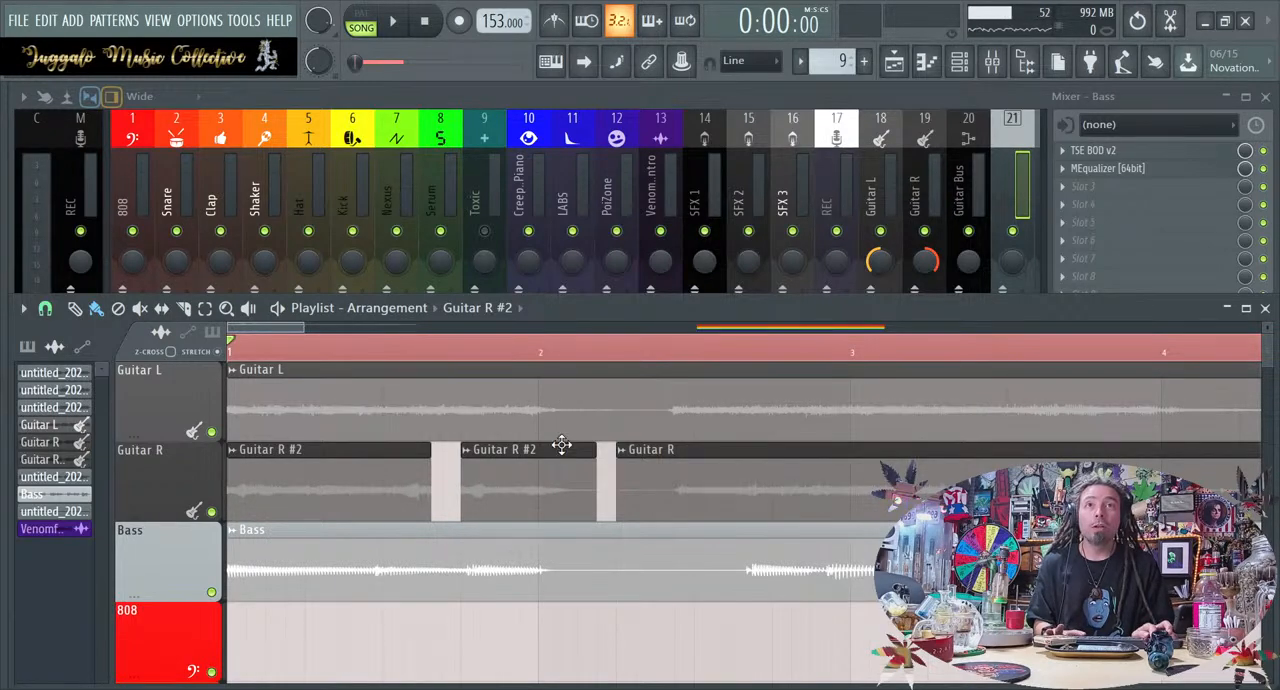
# Extend the shortened Guitar R pieces to close the gaps between them
pyautogui.scroll(-3, 560, 444)
pyautogui.scroll(-3, 561, 444)
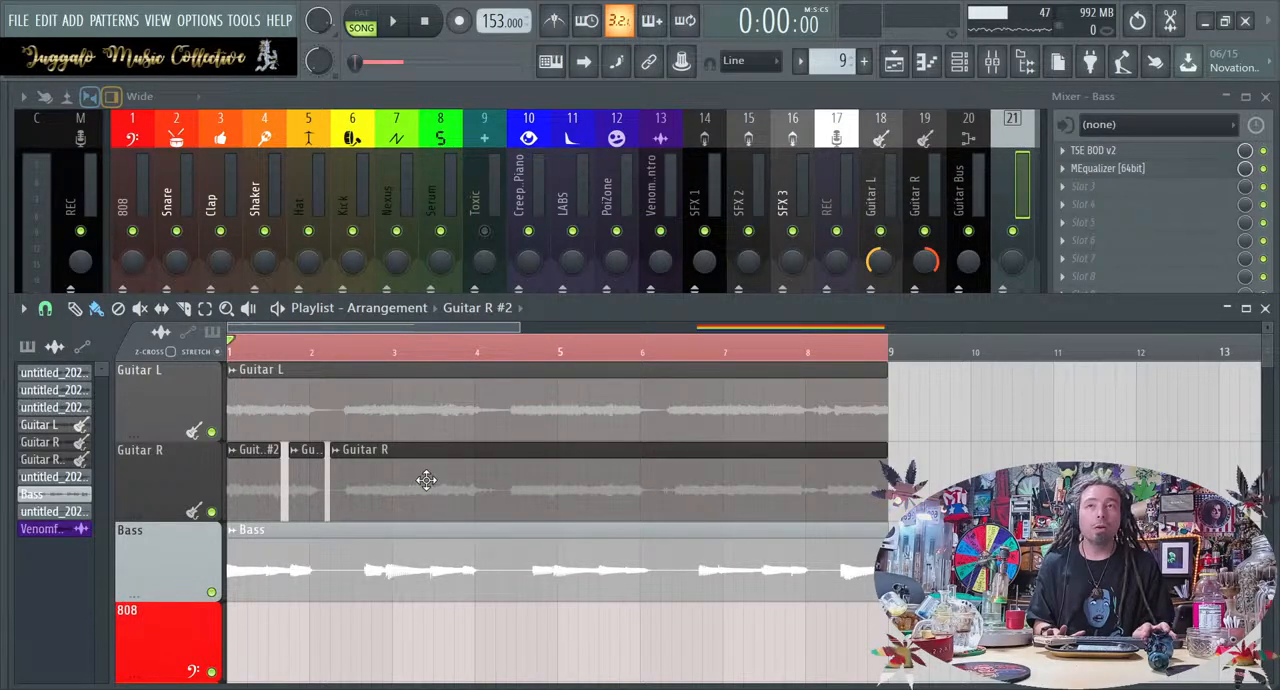
pyautogui.moveTo(279, 475); pyautogui.dragTo(330, 473)
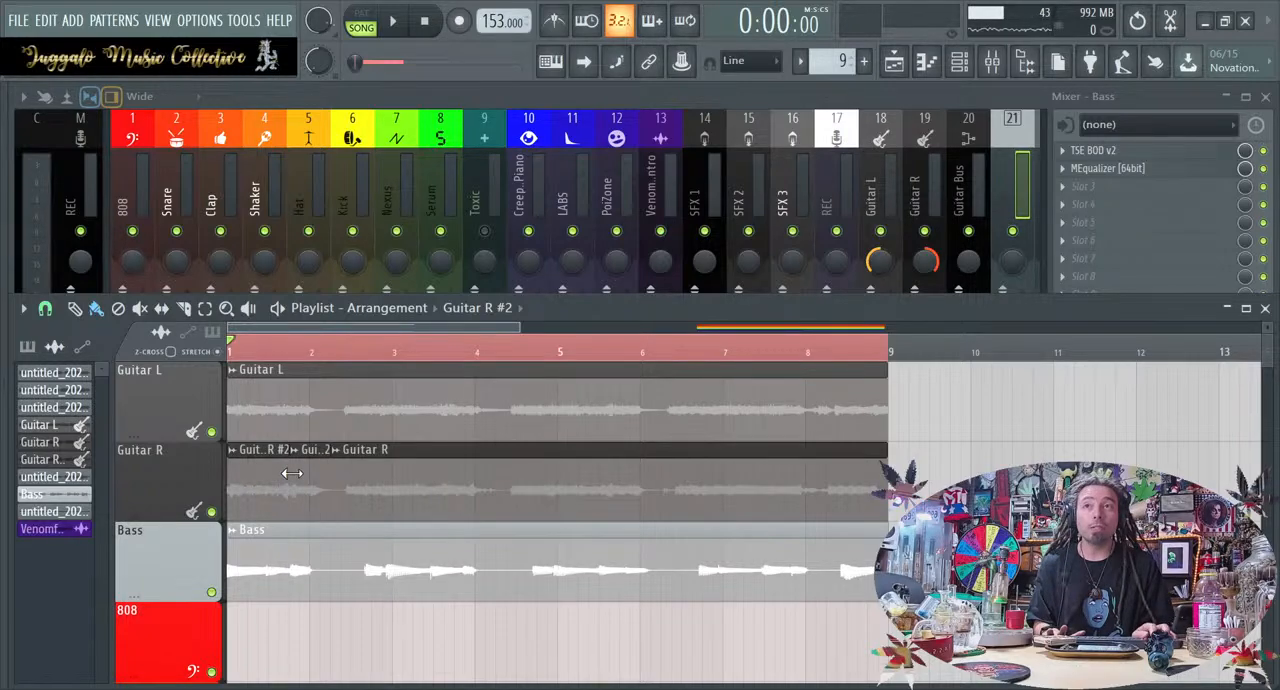
# Undo the slices and trims made to the Guitar R clip
pyautogui.scroll(5, 291, 473)
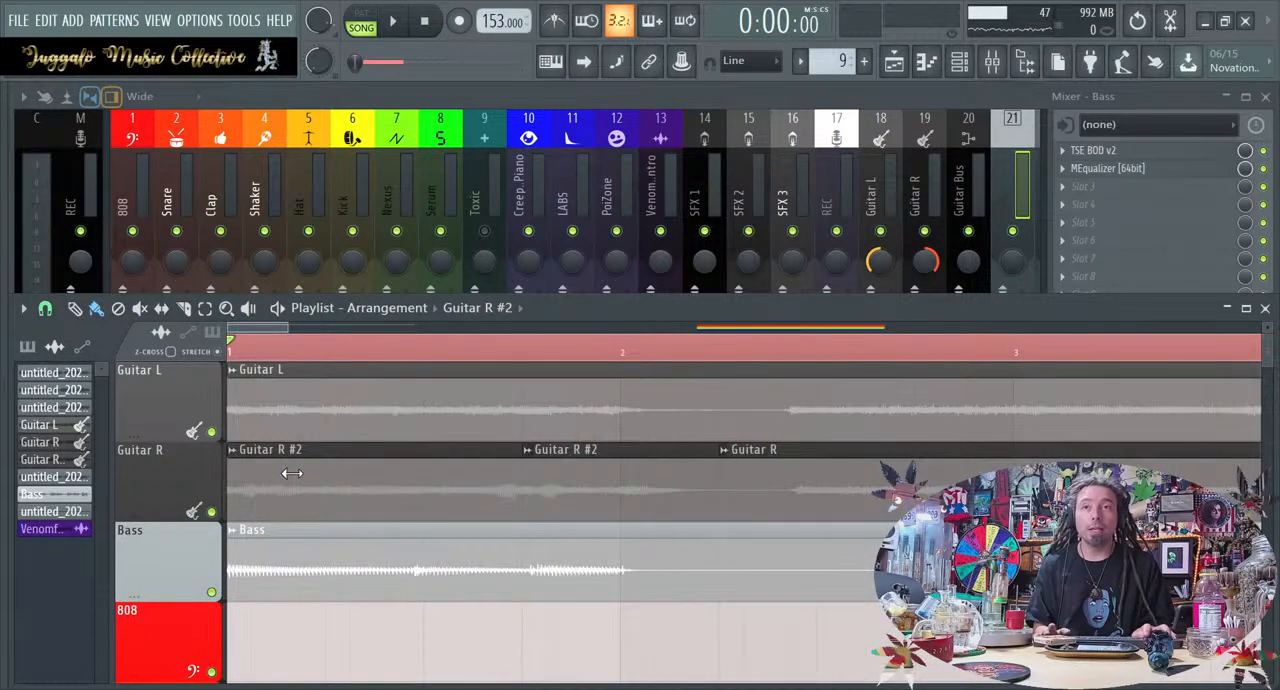
pyautogui.hotkey('ctrl', 'alt', 'z')
pyautogui.hotkey('ctrl', 'alt', 'z')
pyautogui.hotkey('ctrl', 'alt', 'z')
pyautogui.hotkey('ctrl', 'alt', 'z')
pyautogui.hotkey('ctrl', 'alt', 'z')
pyautogui.hotkey('ctrl', 'alt', 'z')
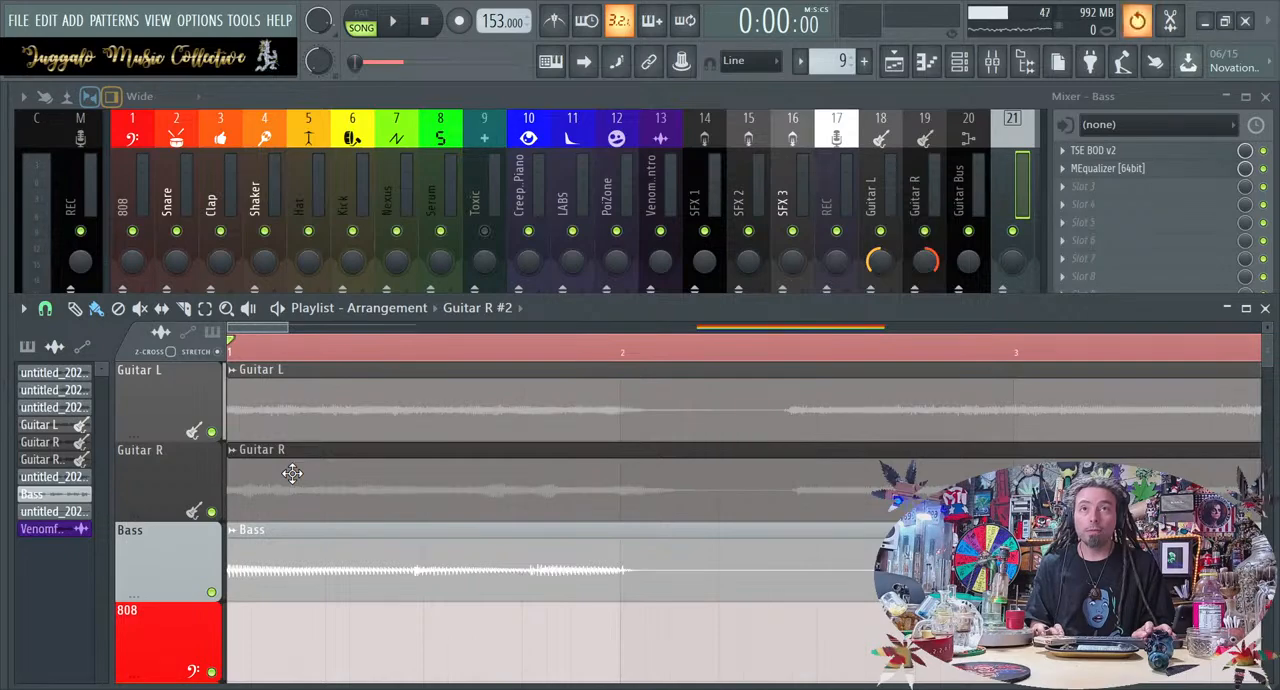
# Hide the mixer, enlarge the playlist and reduce the track height to fit every track from Guitar L to Automation
pyautogui.scroll(-5, 291, 473)
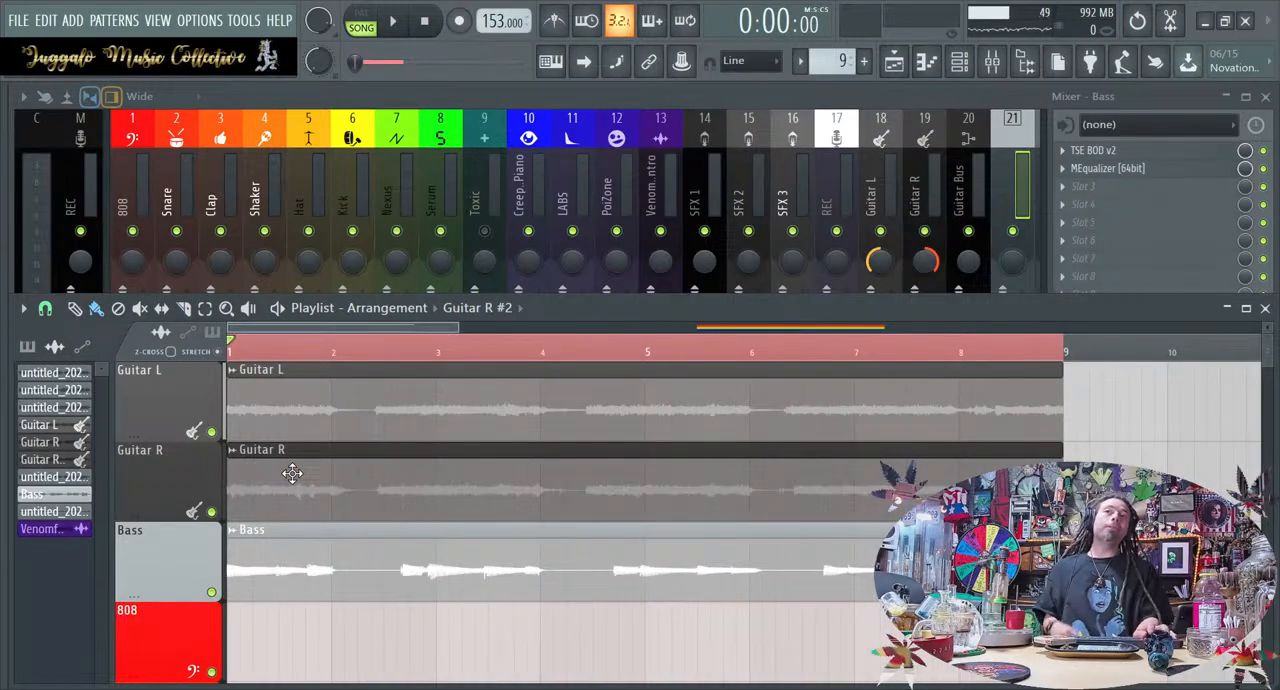
pyautogui.scroll(-3, 291, 473)
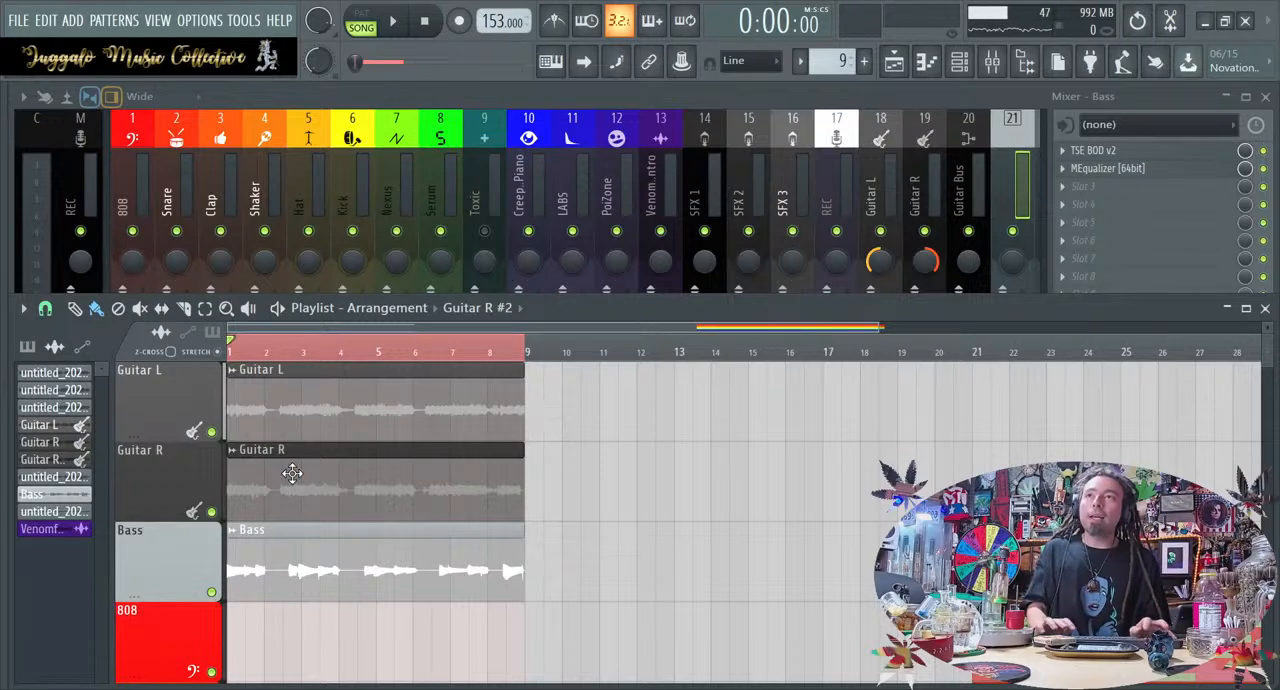
pyautogui.scroll(-3, 150, 485)
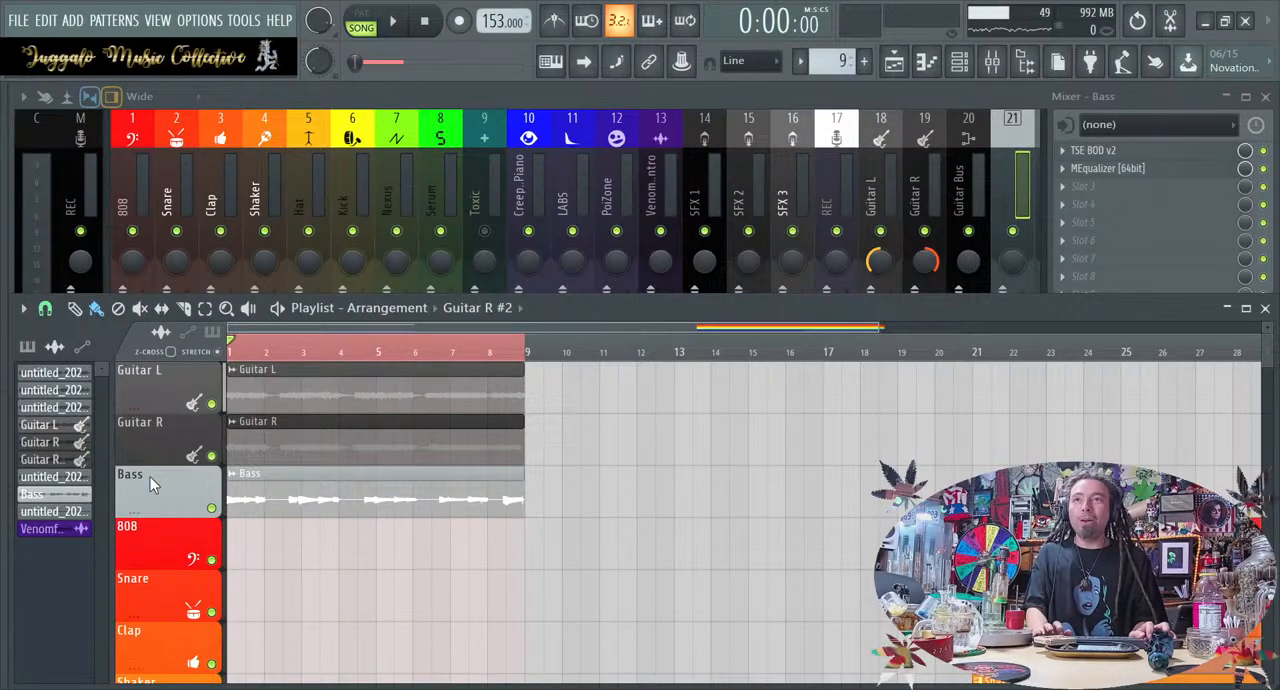
pyautogui.scroll(-2, 150, 485)
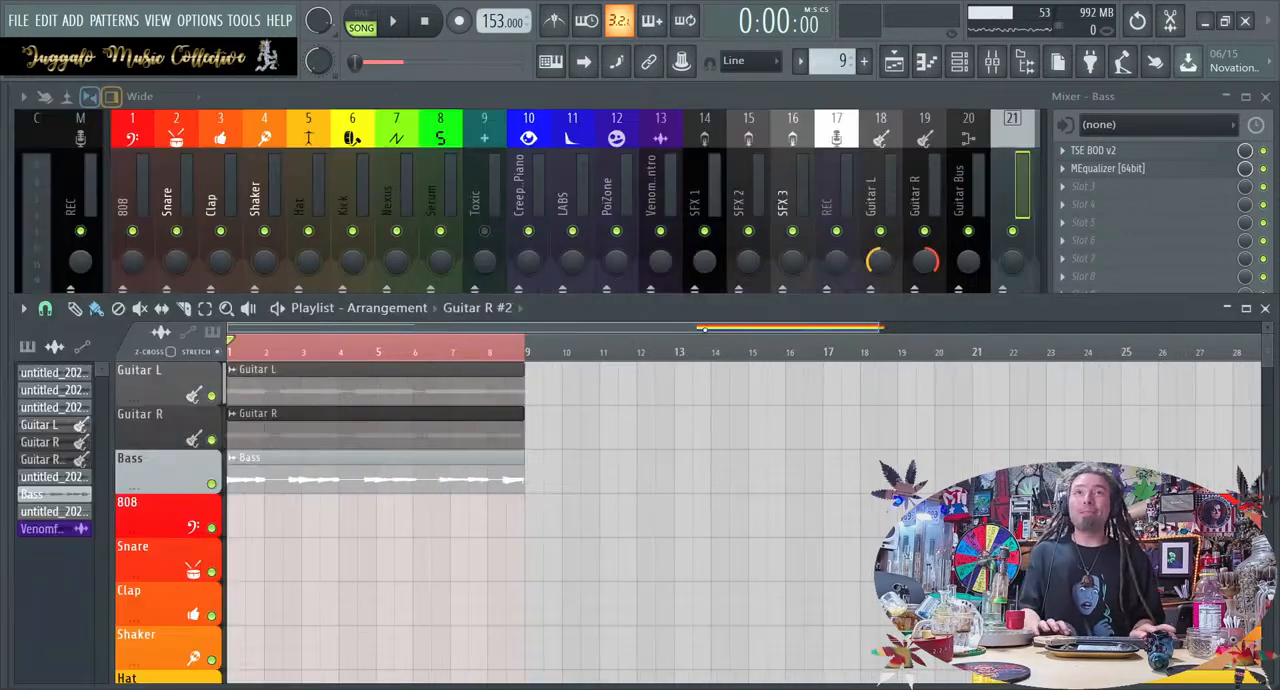
pyautogui.press('F9')
pyautogui.scroll(-2, 703, 524)
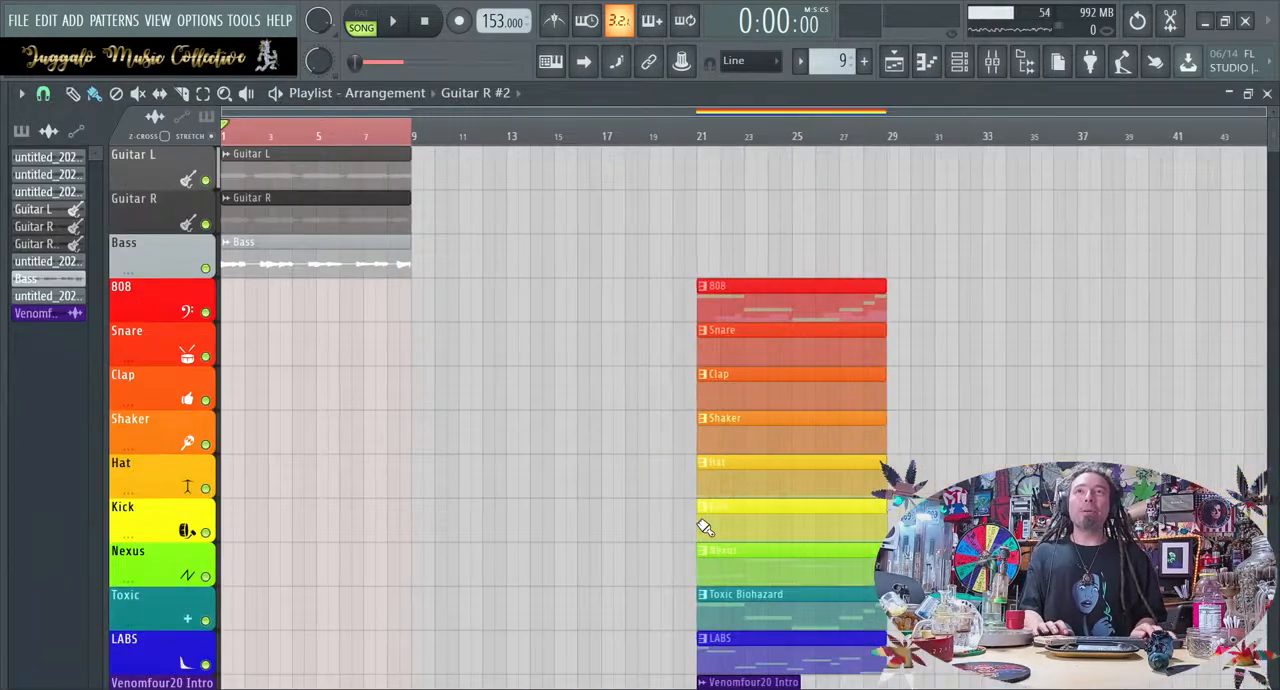
pyautogui.scroll(-3, 705, 527)
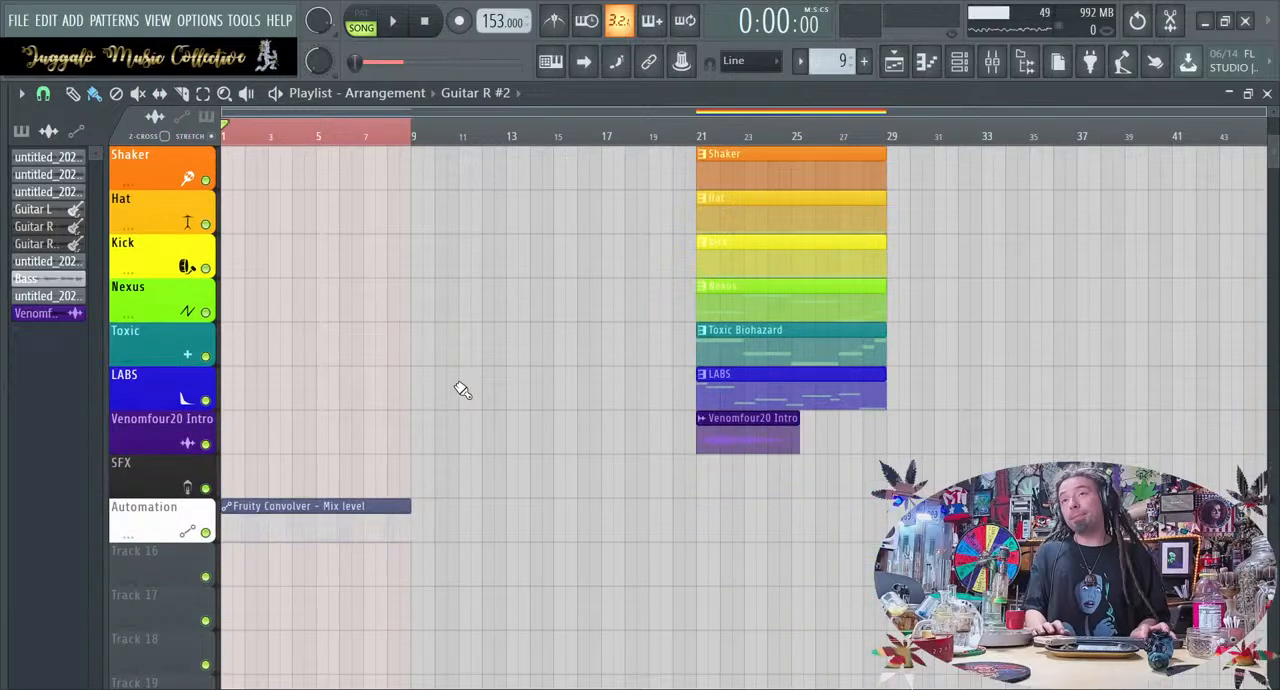
pyautogui.scroll(3, 152, 332)
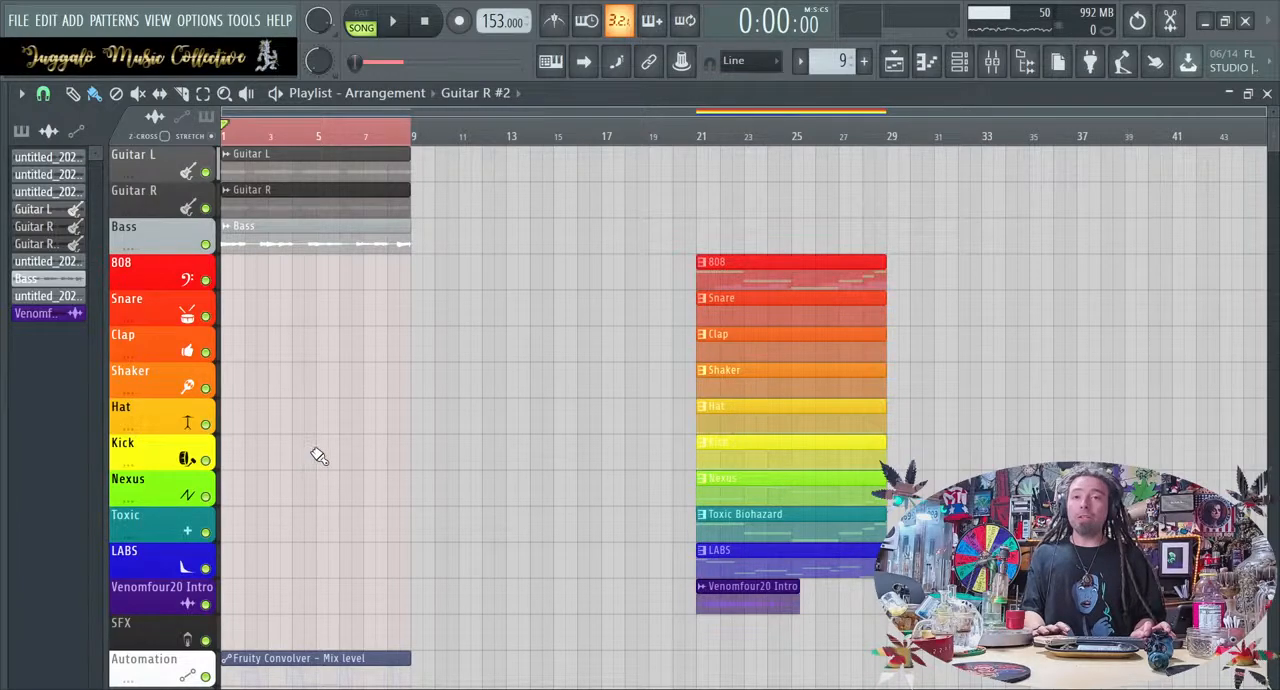
pyautogui.moveTo(754, 224); pyautogui.dragTo(773, 5)
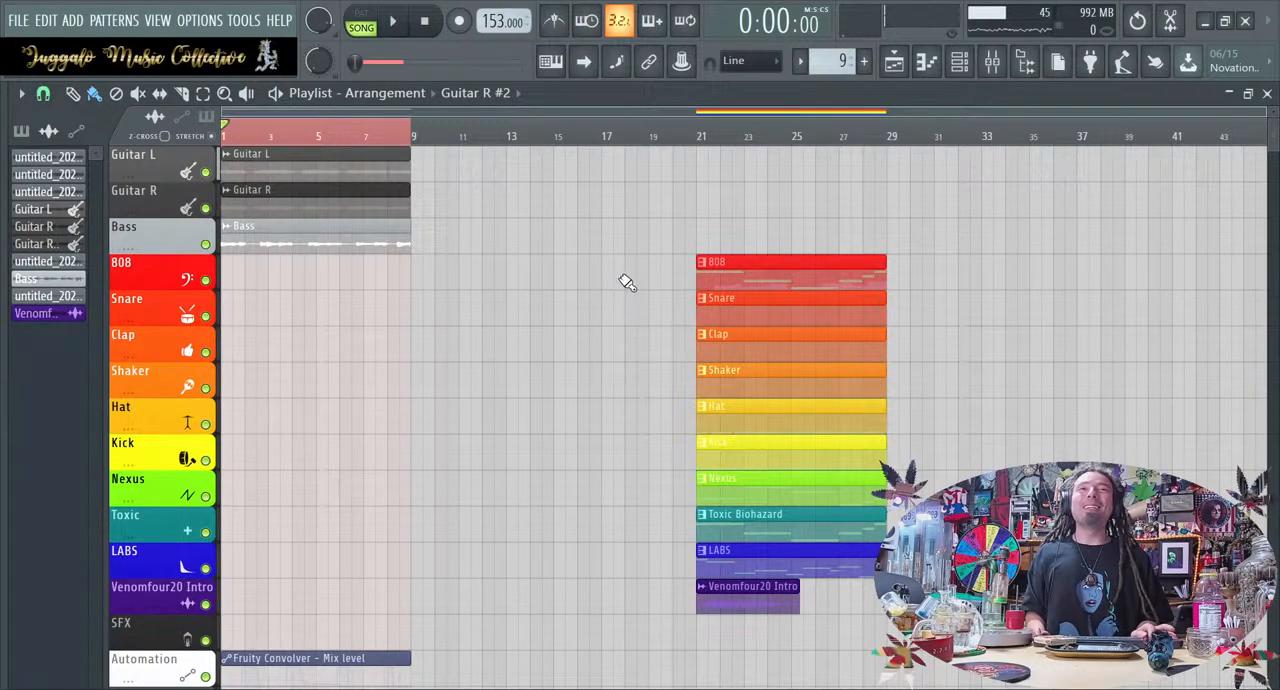
pyautogui.moveTo(684, 273); pyautogui.dragTo(892, 672)
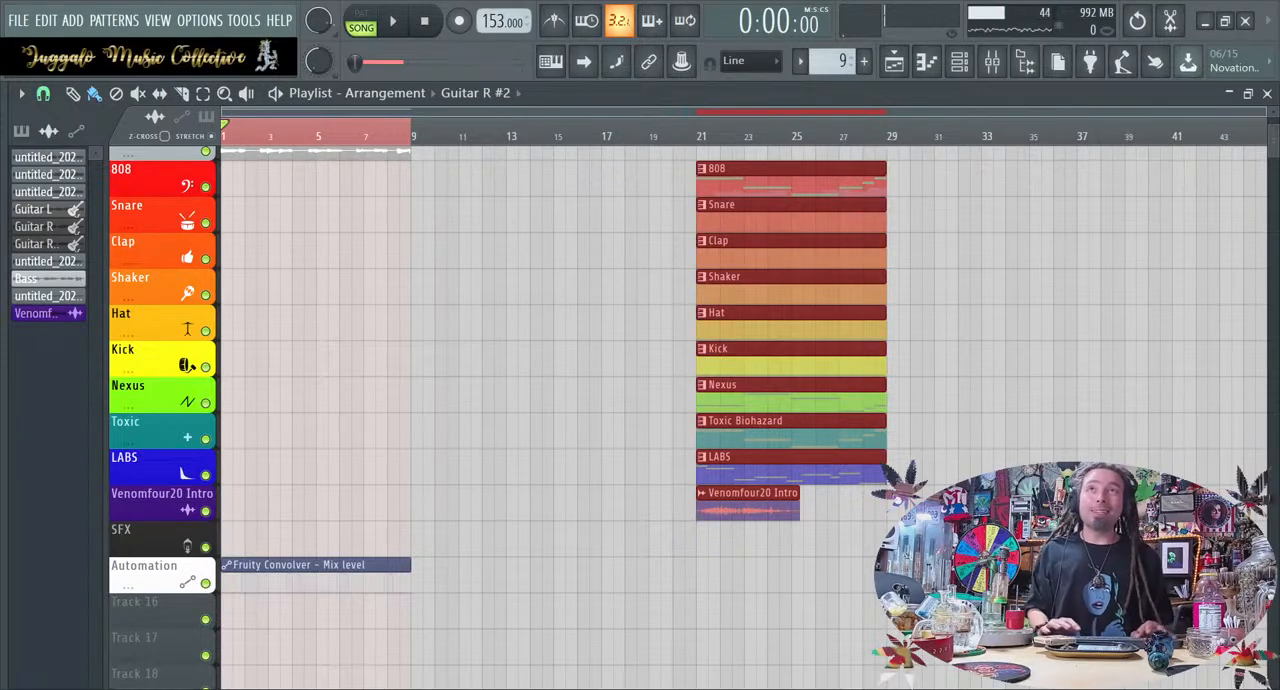
pyautogui.click(593, 575)
pyautogui.scroll(3, 590, 575)
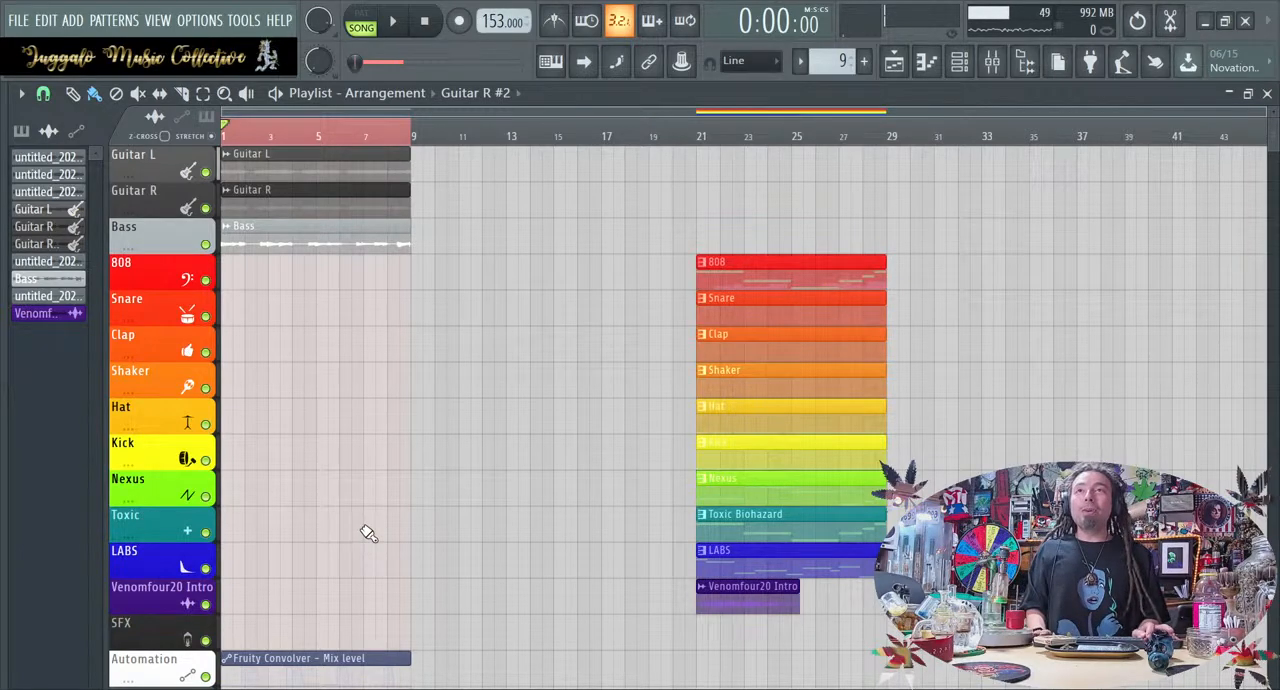
# Move the Guitar L, Guitar R, Bass and Fruity Convolver mix level clips together from bar 1 to bar 21 and clear the selection
pyautogui.moveTo(444, 169); pyautogui.dragTo(338, 676)
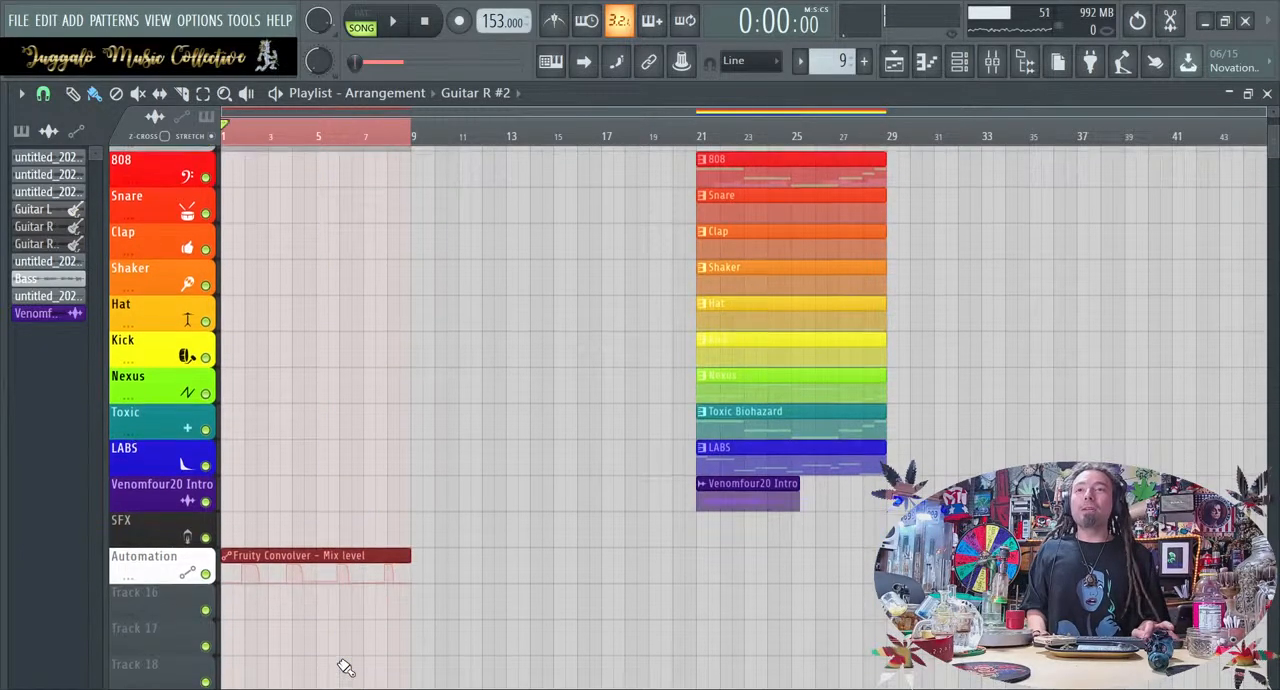
pyautogui.scroll(3, 326, 555)
pyautogui.moveTo(278, 147); pyautogui.dragTo(749, 109)
pyautogui.click(591, 274)
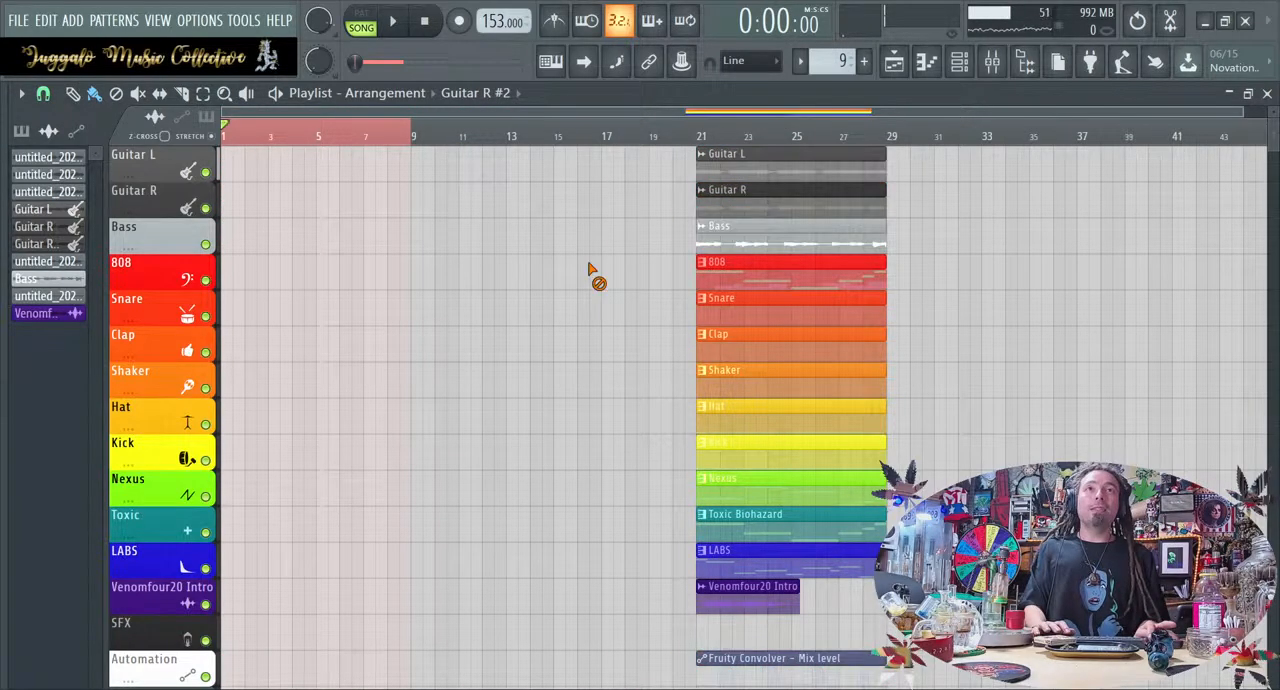
# Clear the time selection over bars 1 to 9 in the playlist
pyautogui.click(559, 404)
pyautogui.rightClick(562, 403)
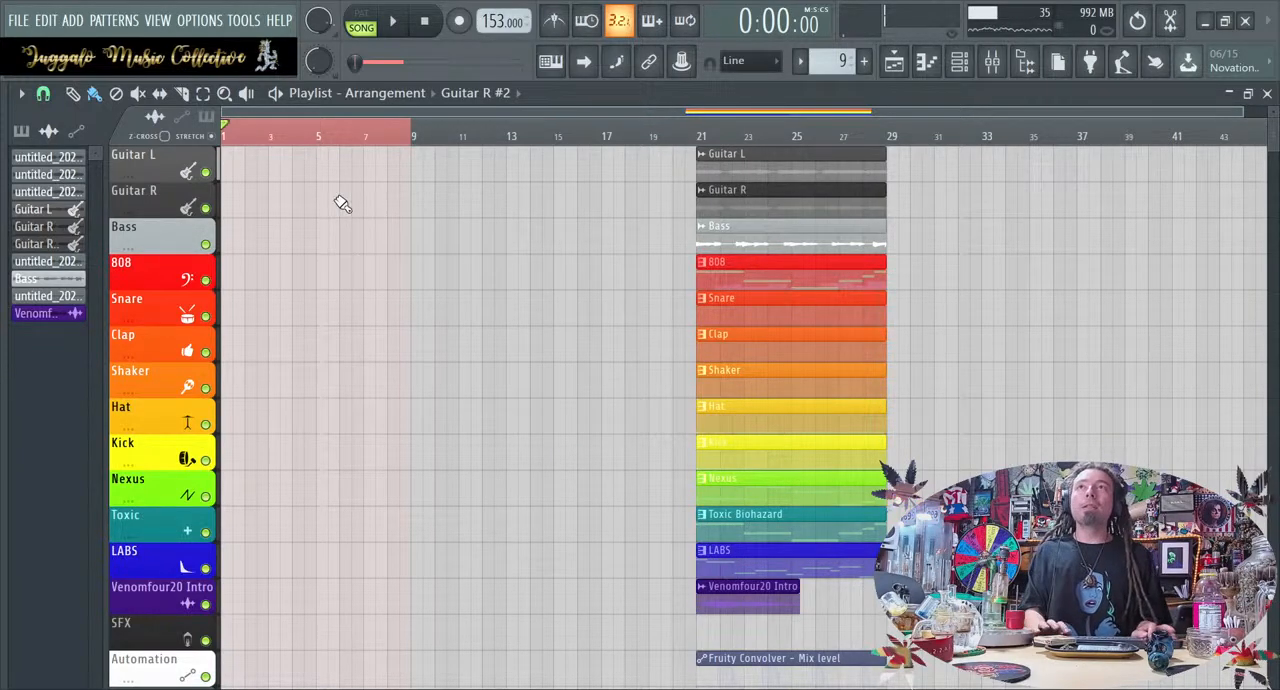
pyautogui.click(305, 128)
pyautogui.moveTo(302, 124); pyautogui.dragTo(158, 146)
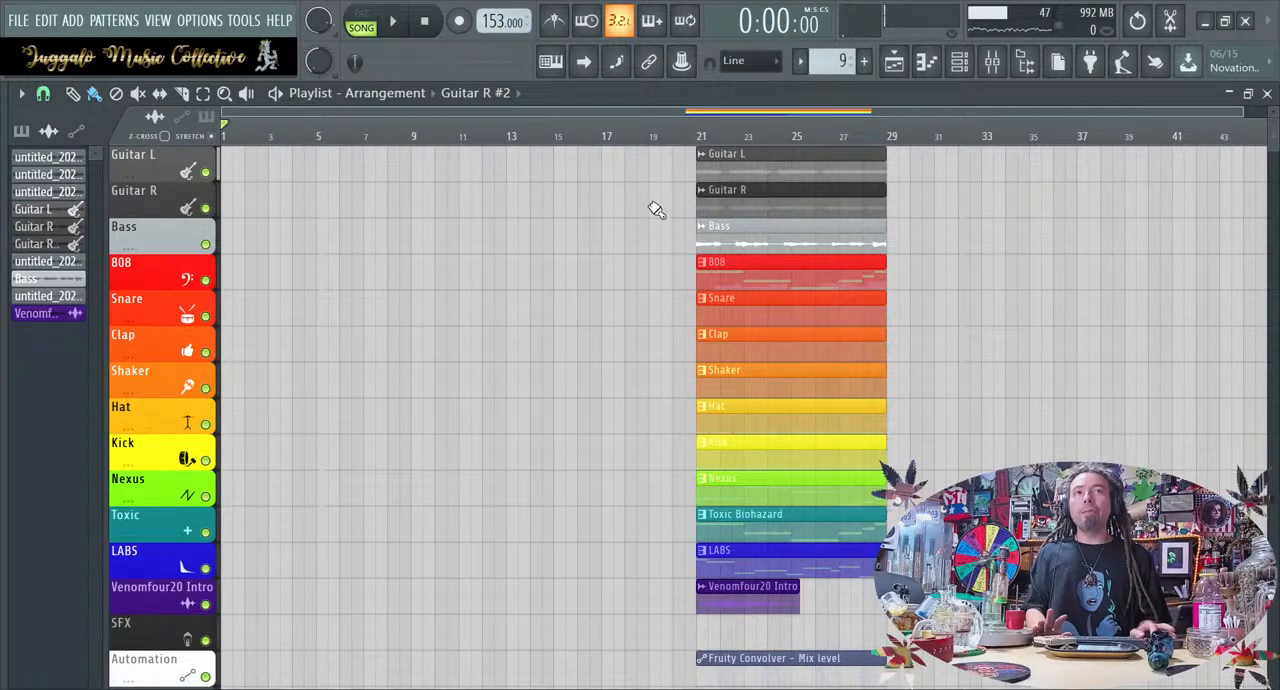
# Audition the LABS pattern in pattern mode from the channel rack, stop playback and return to the playlist
pyautogui.click(971, 69)
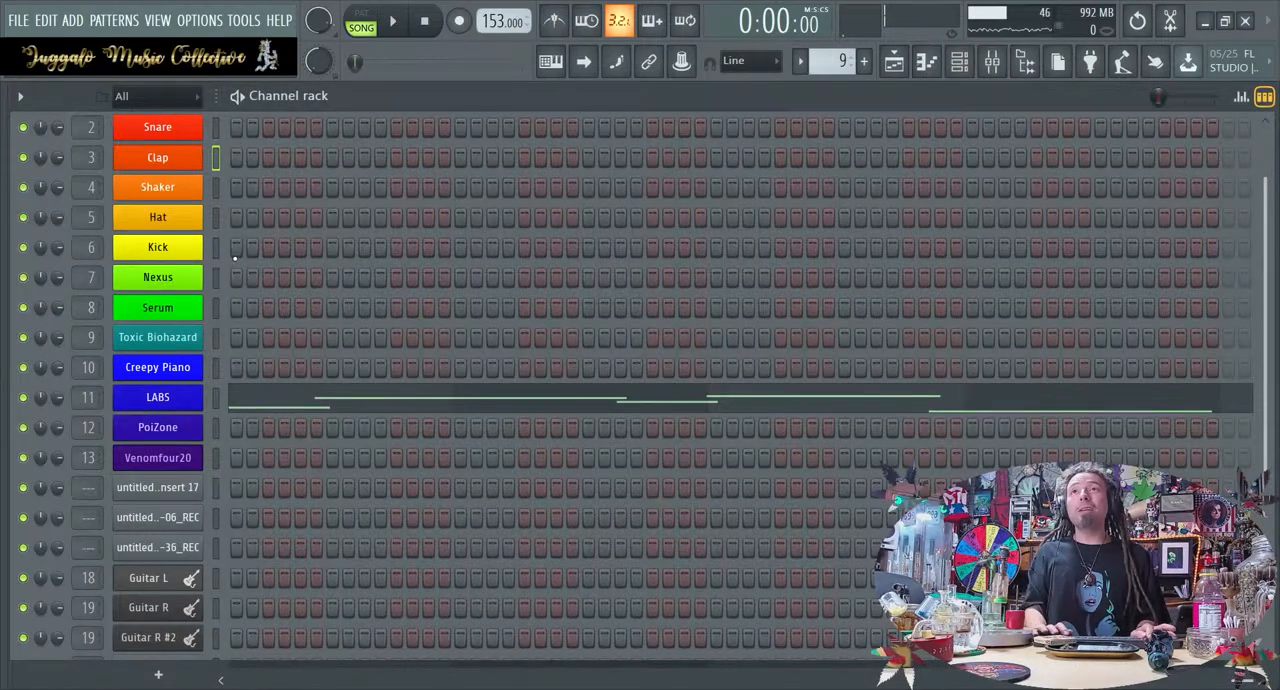
pyautogui.click(370, 23)
pyautogui.press('space')
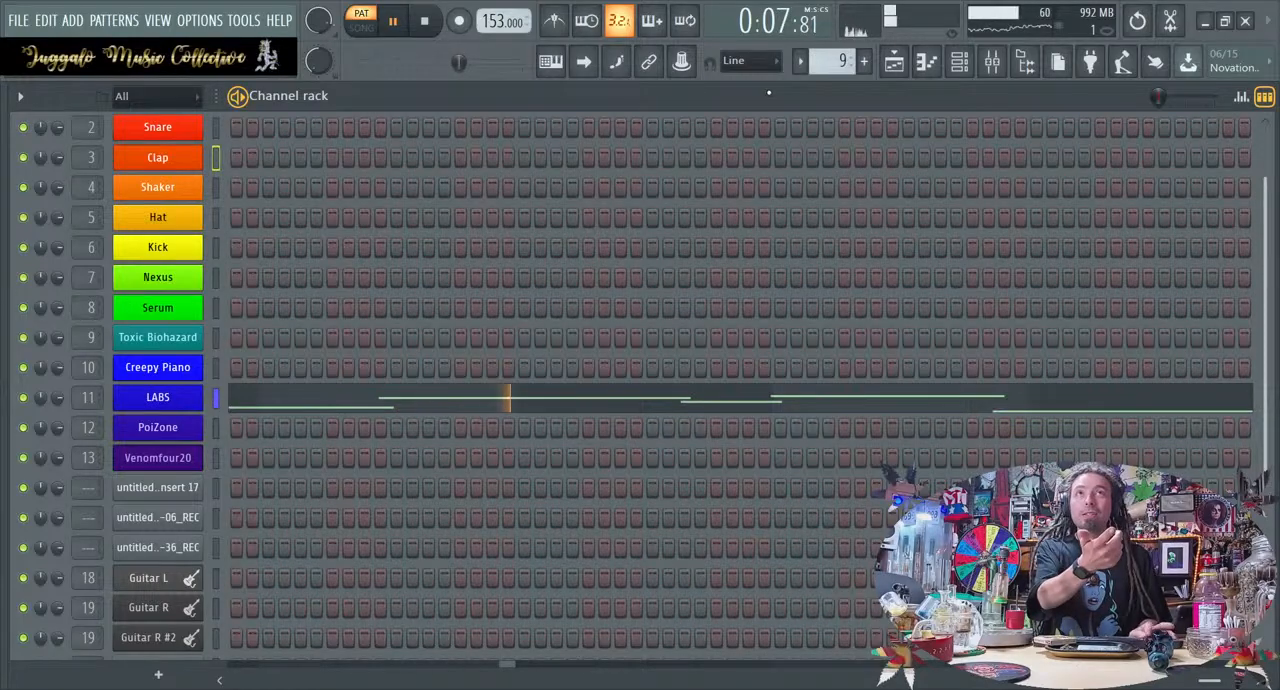
pyautogui.click(587, 65)
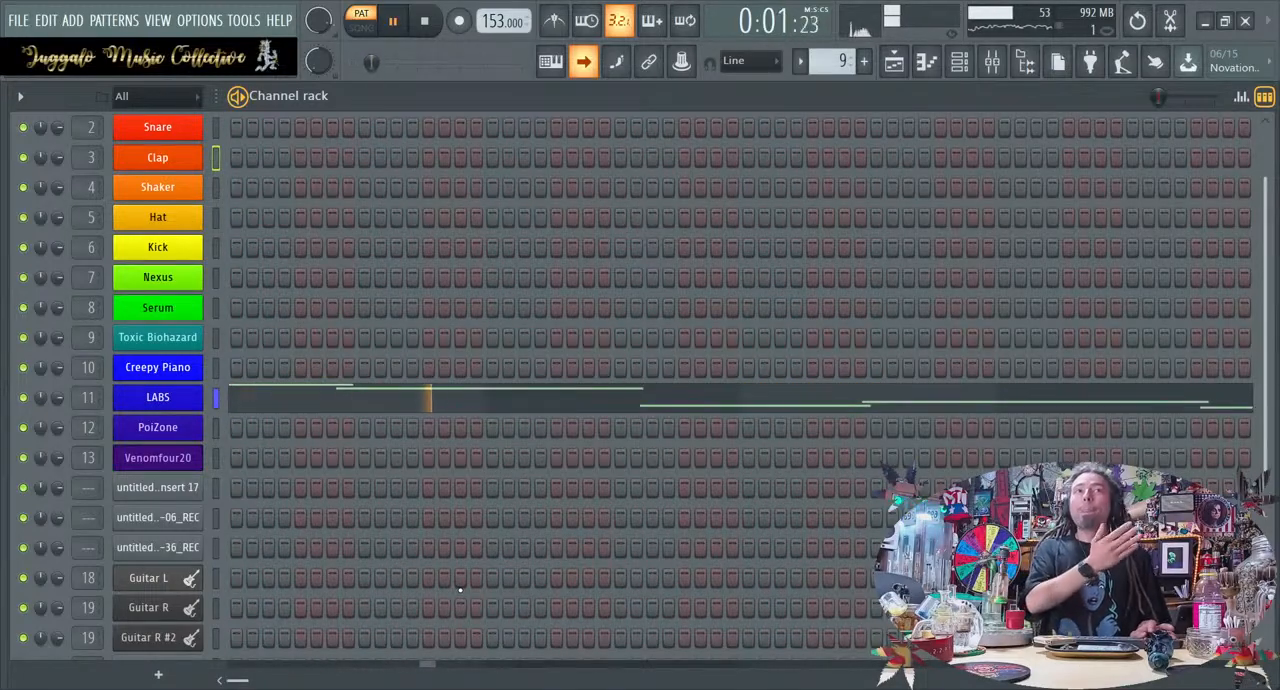
pyautogui.press('space')
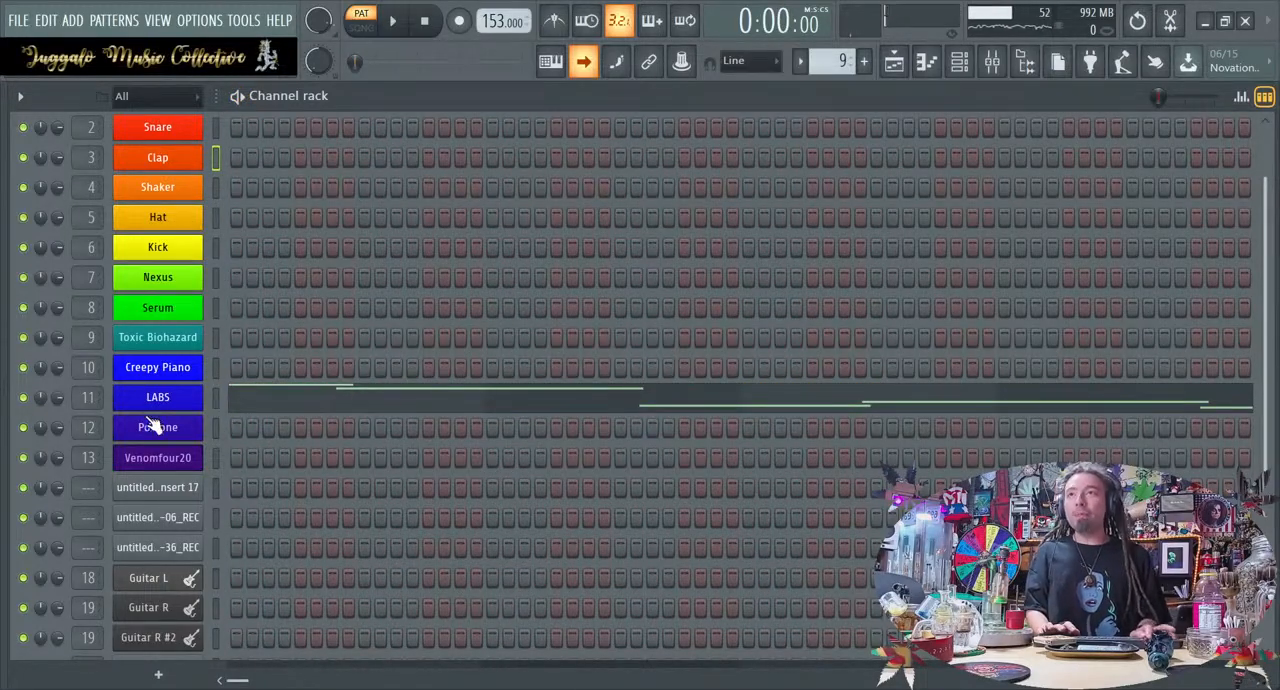
pyautogui.press('space')
pyautogui.moveTo(236, 247)
pyautogui.mouseDown()
pyautogui.moveTo(588, 249)
pyautogui.moveTo(232, 258)
pyautogui.mouseUp()
pyautogui.press('space')
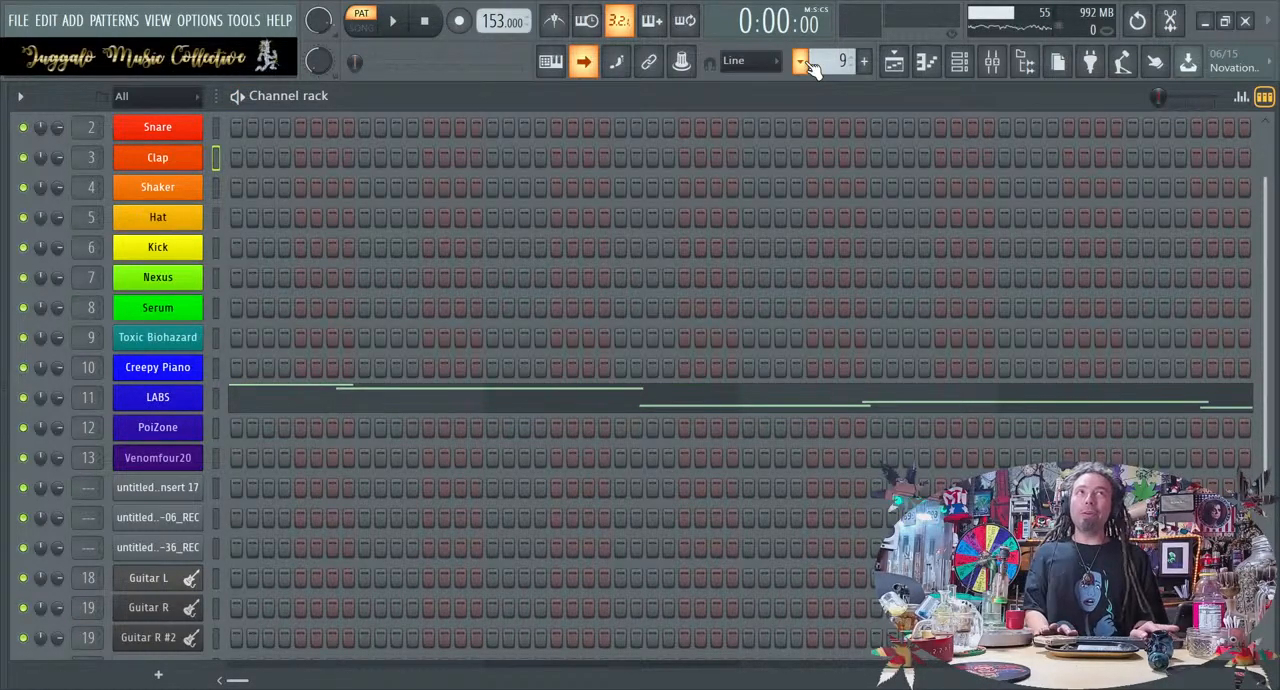
pyautogui.click(975, 61)
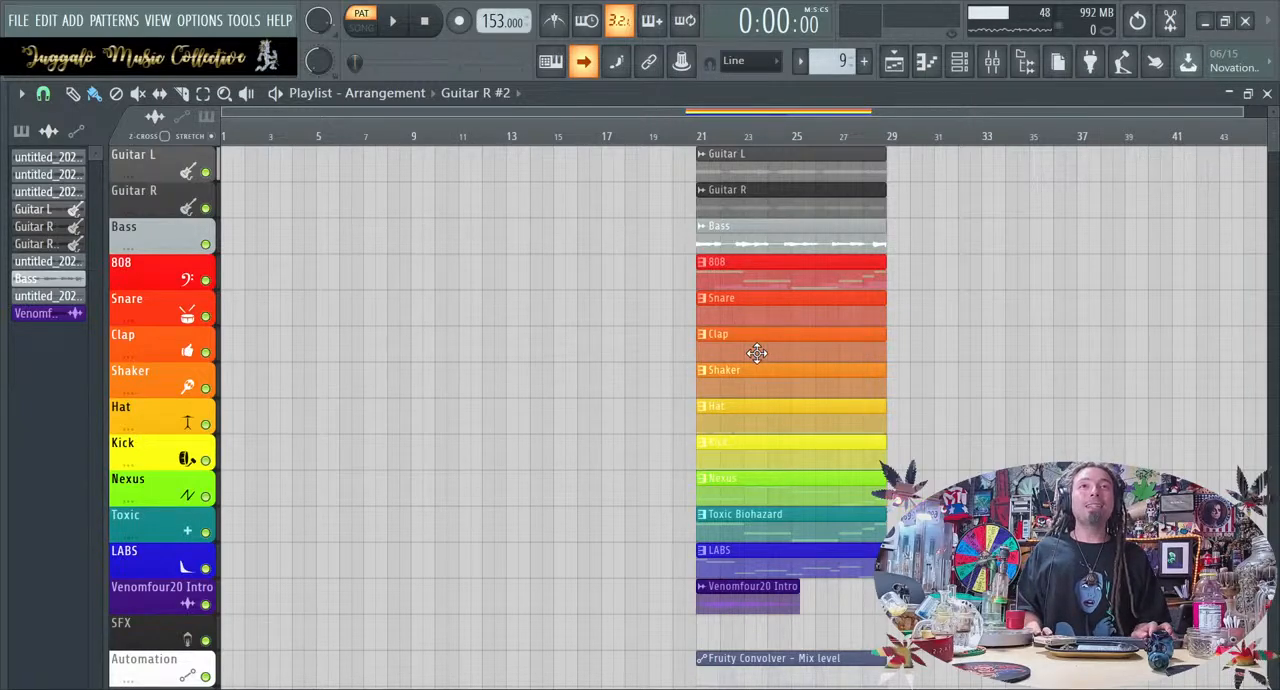
# Copy the Toxic Biohazard clip to bar 1 on its track and play the arrangement in song mode
pyautogui.moveTo(757, 530); pyautogui.dragTo(259, 563)
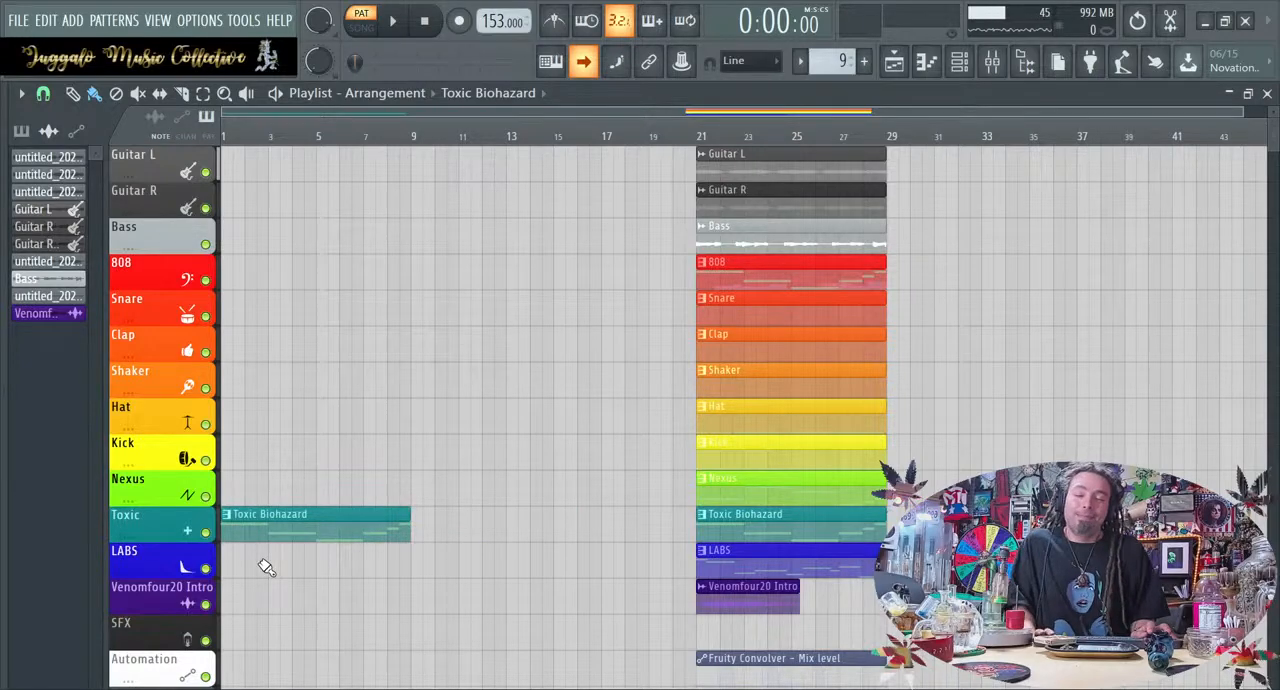
pyautogui.press('space')
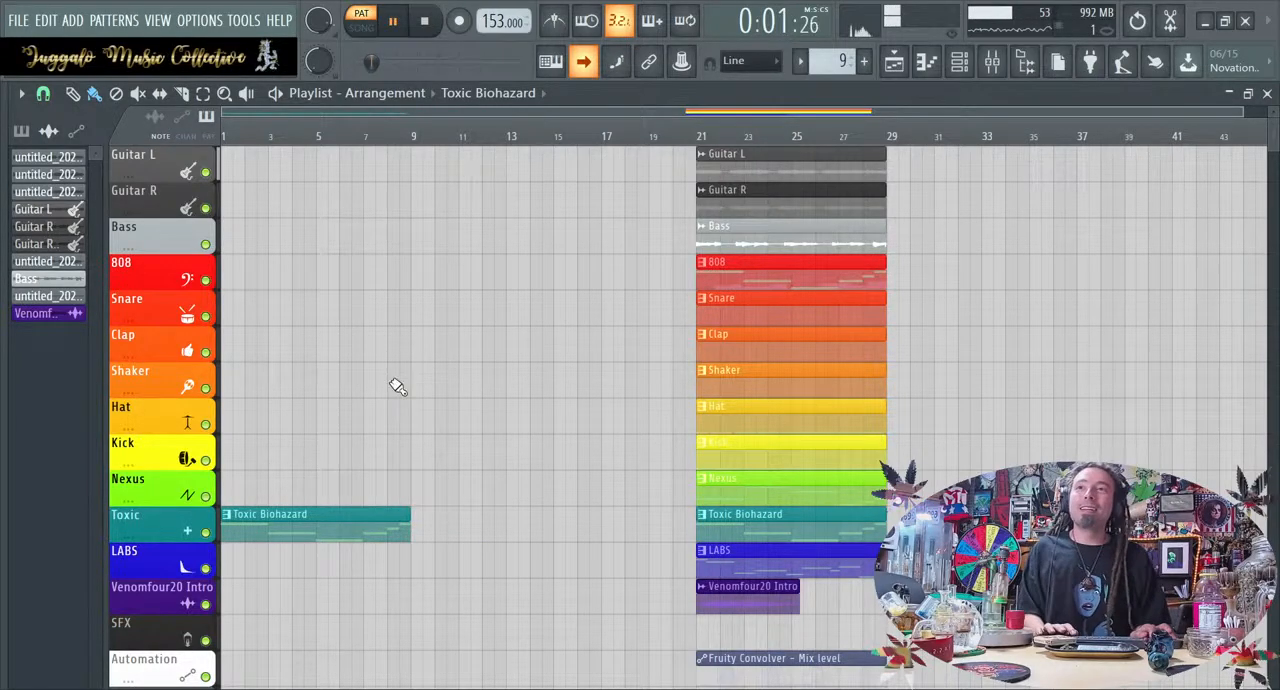
pyautogui.scroll(-4, 399, 386)
pyautogui.scroll(4, 399, 386)
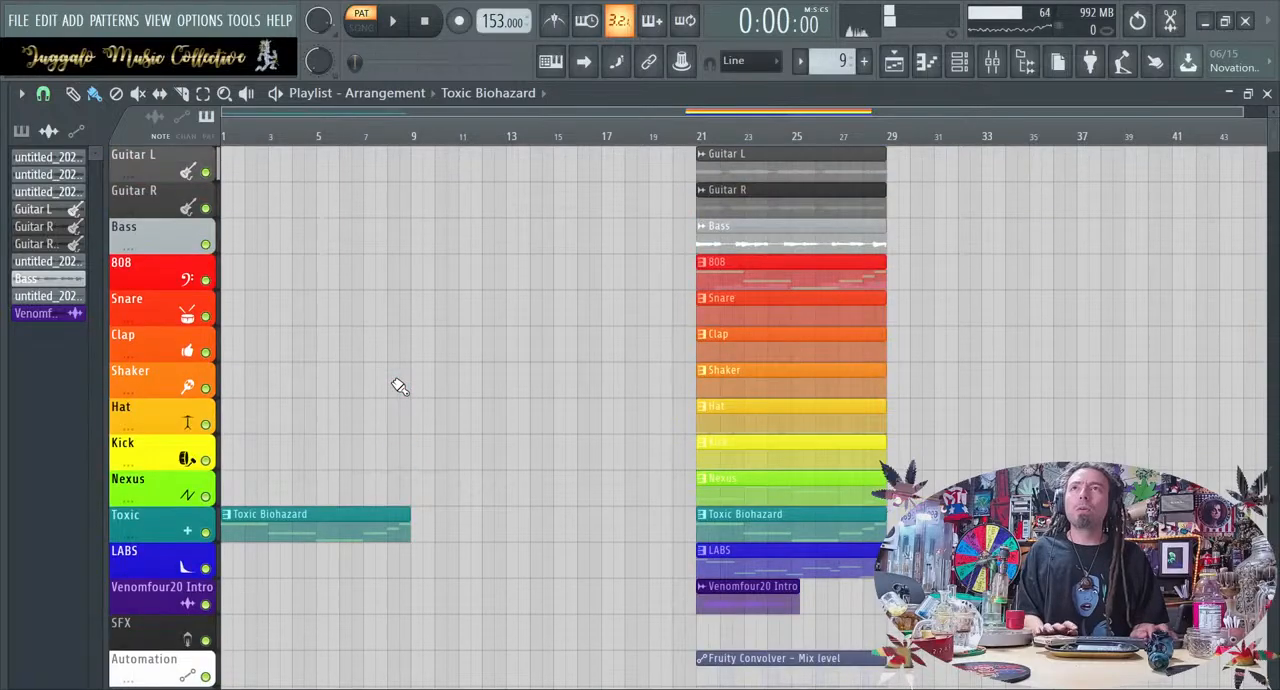
pyautogui.click(424, 20)
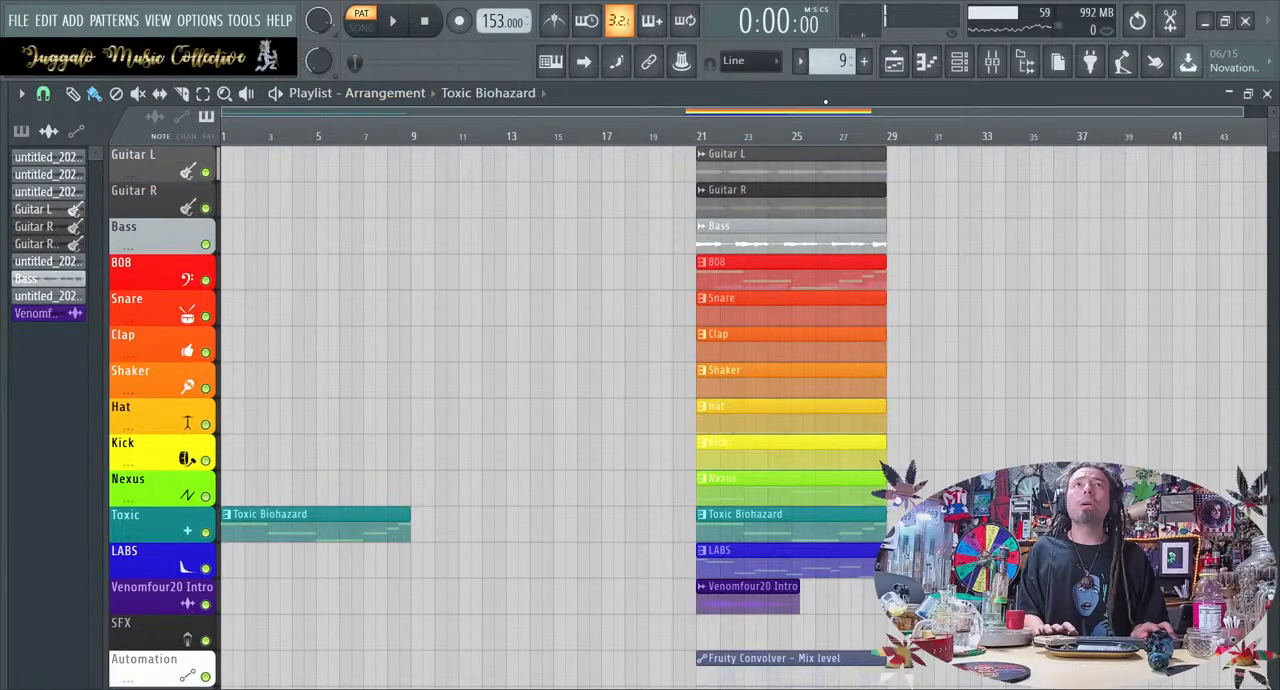
pyautogui.press('space')
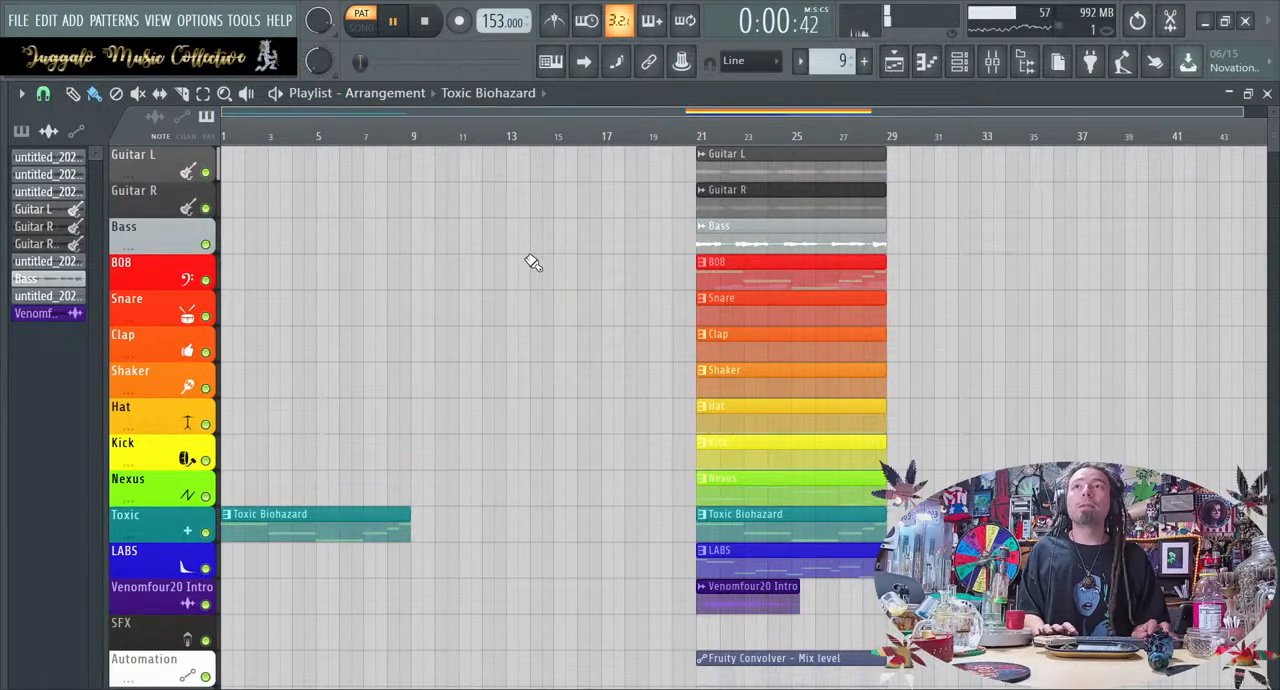
pyautogui.click(584, 62)
pyautogui.press('space')
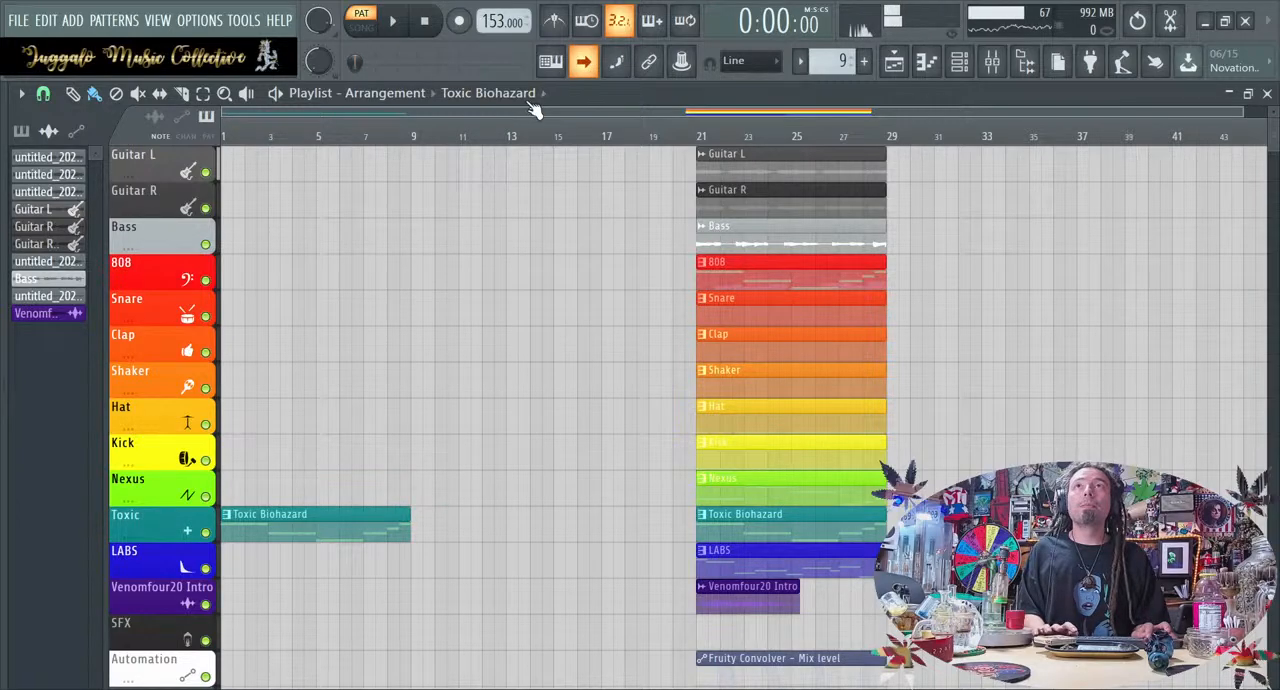
pyautogui.click(361, 27)
pyautogui.press('space')
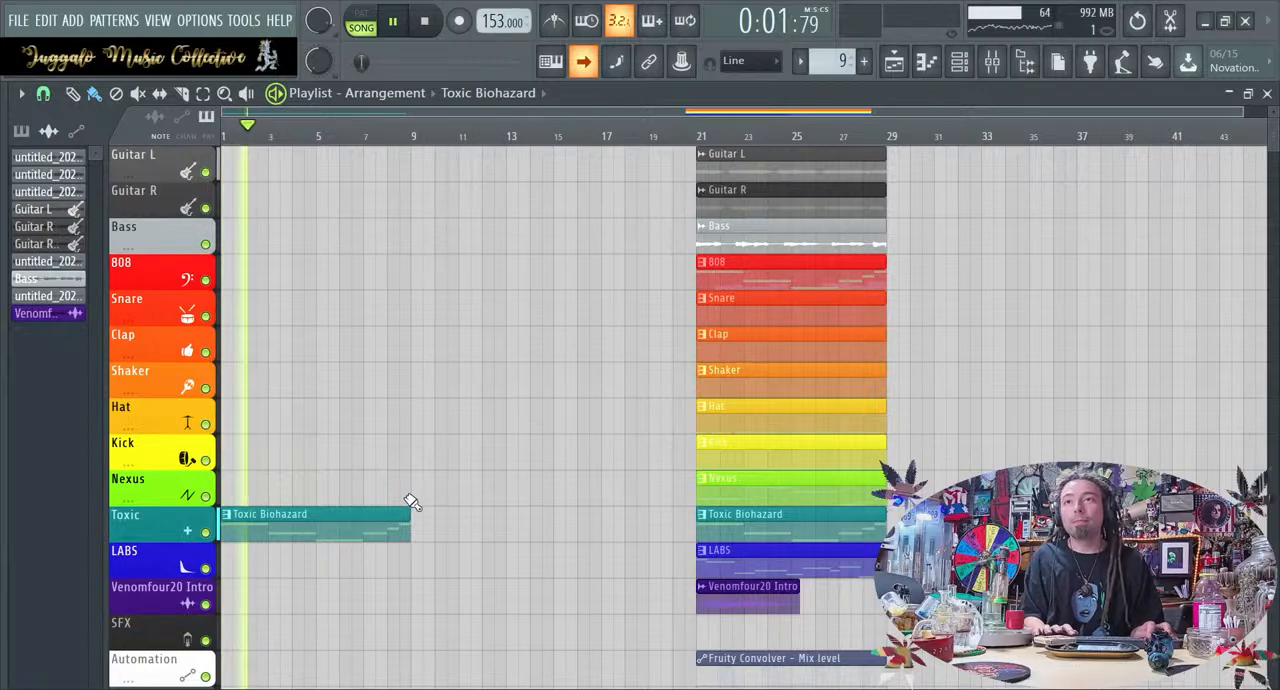
# Unmute the Toxic track in the mixer, hide the mixer and listen to the intro from the start
pyautogui.click(991, 61)
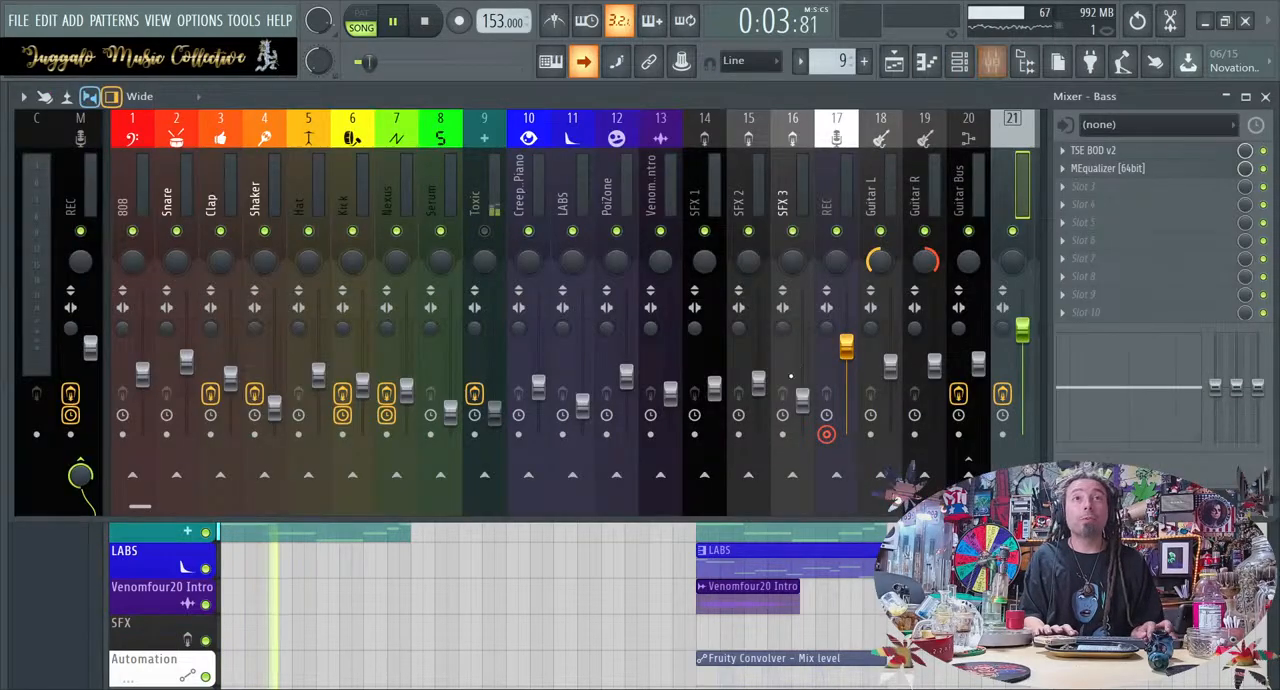
pyautogui.press('space')
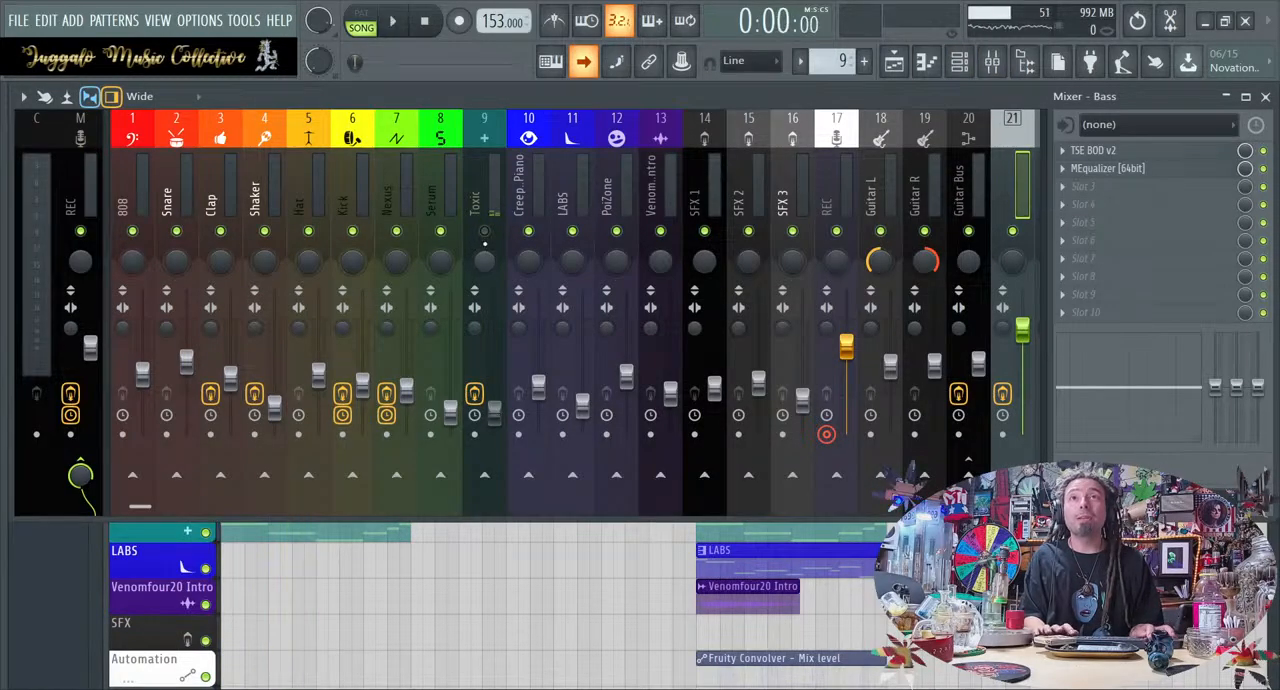
pyautogui.click(484, 233)
pyautogui.press('space')
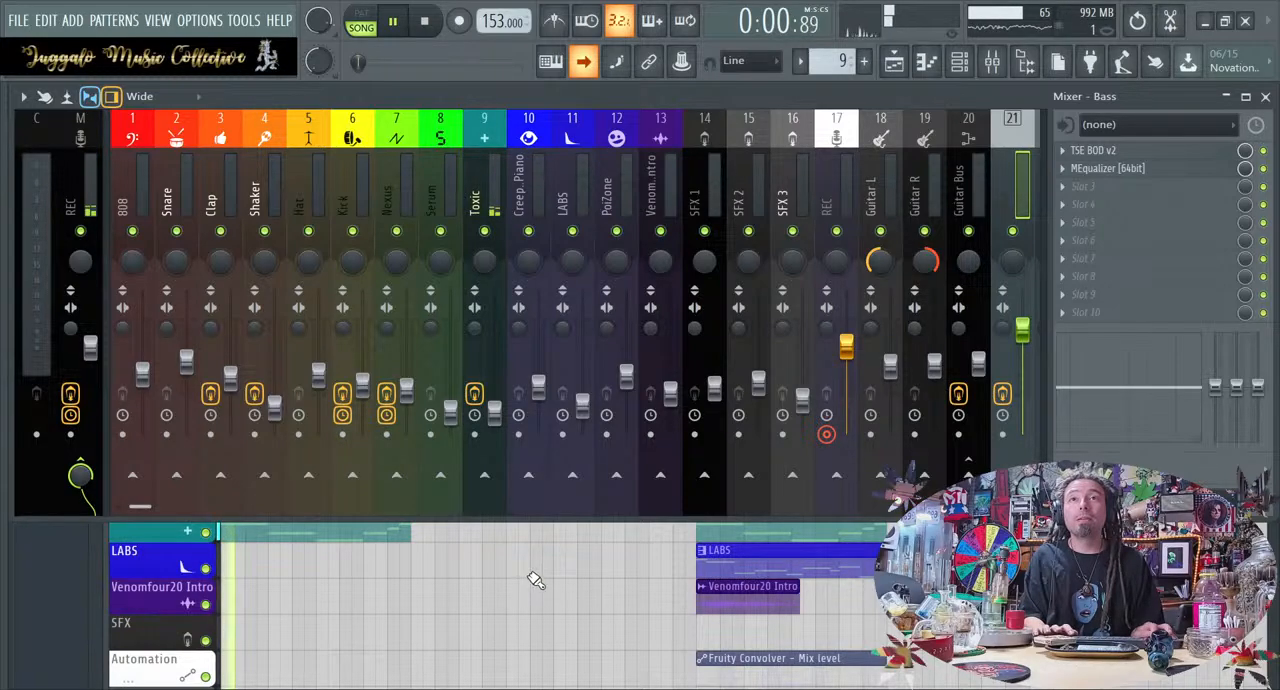
pyautogui.click(538, 536)
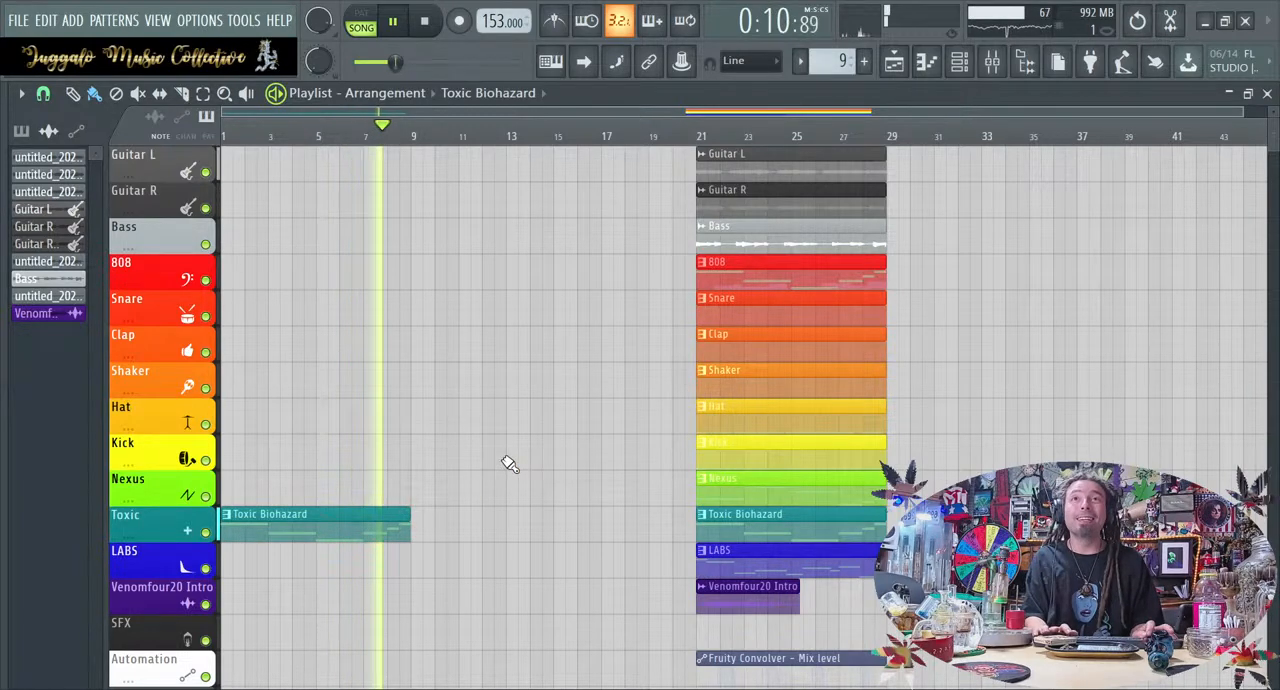
pyautogui.press('space')
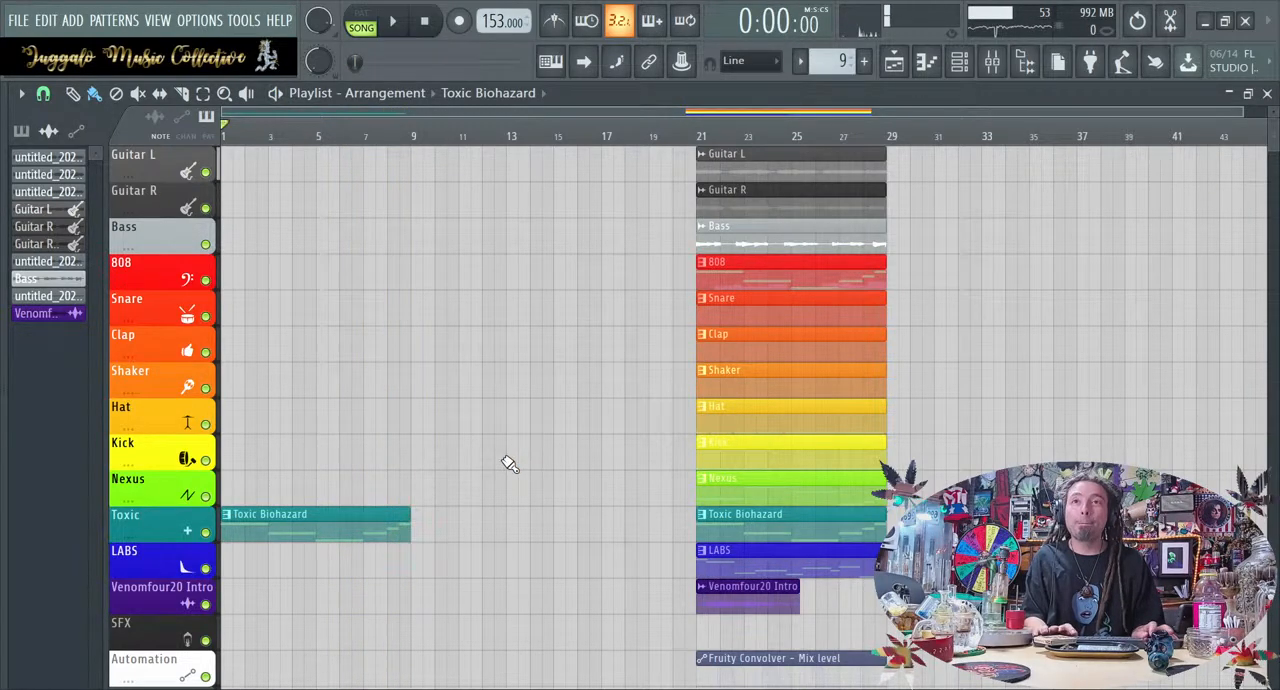
# Move the Venomfour20 Intro clip from bar 21 to bar 3
pyautogui.moveTo(755, 600); pyautogui.dragTo(183, 602)
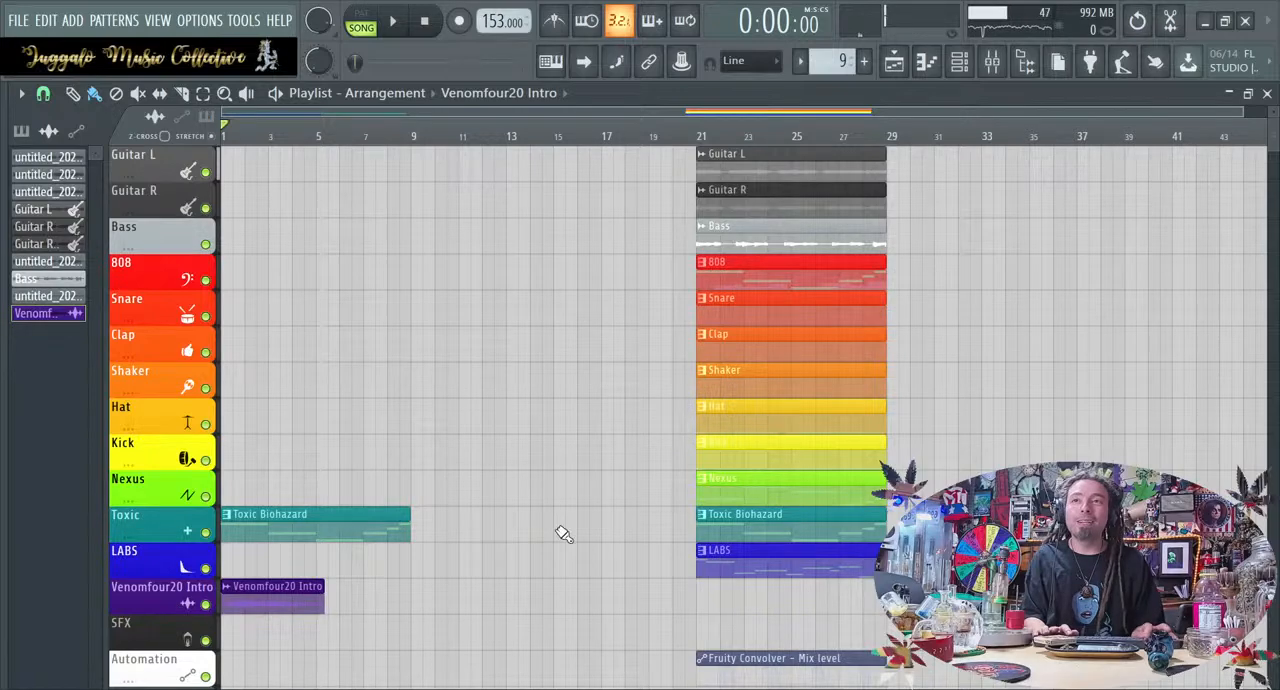
pyautogui.moveTo(290, 606); pyautogui.dragTo(336, 608)
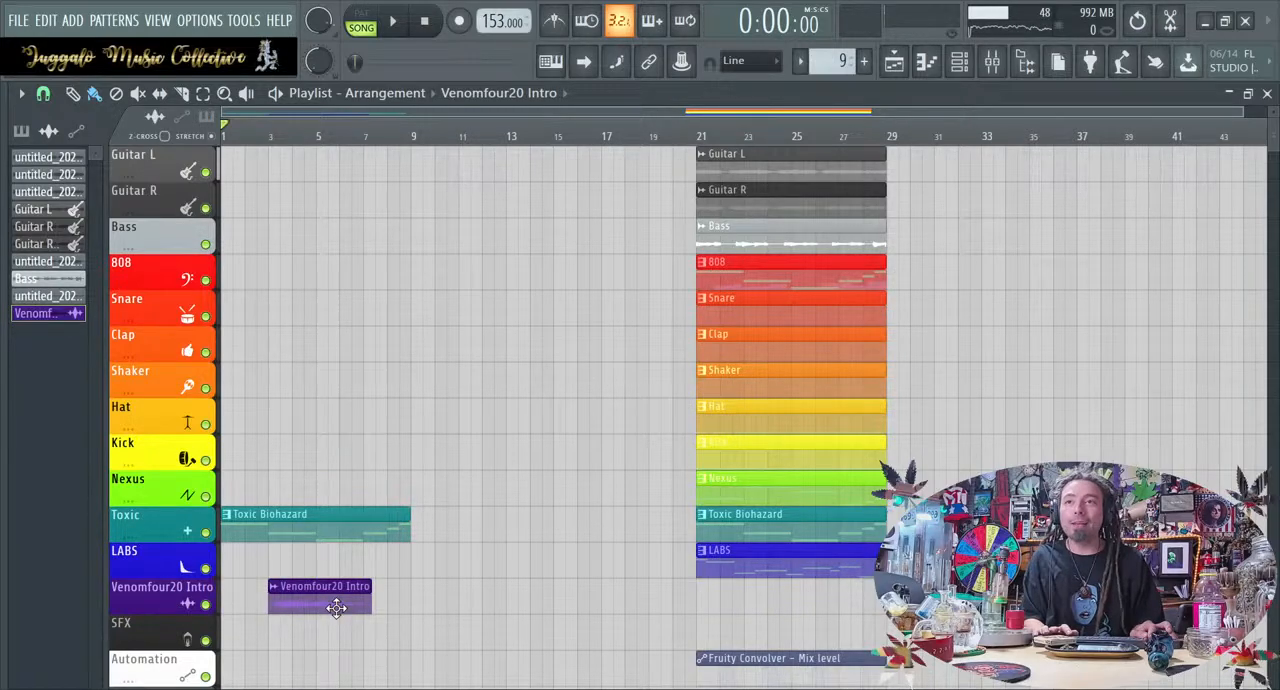
pyautogui.press('space')
pyautogui.press('space')
# Route the Venomfour20 Intro sample to mixer track 13 and play the arrangement from the start
pyautogui.doubleClick(336, 602)
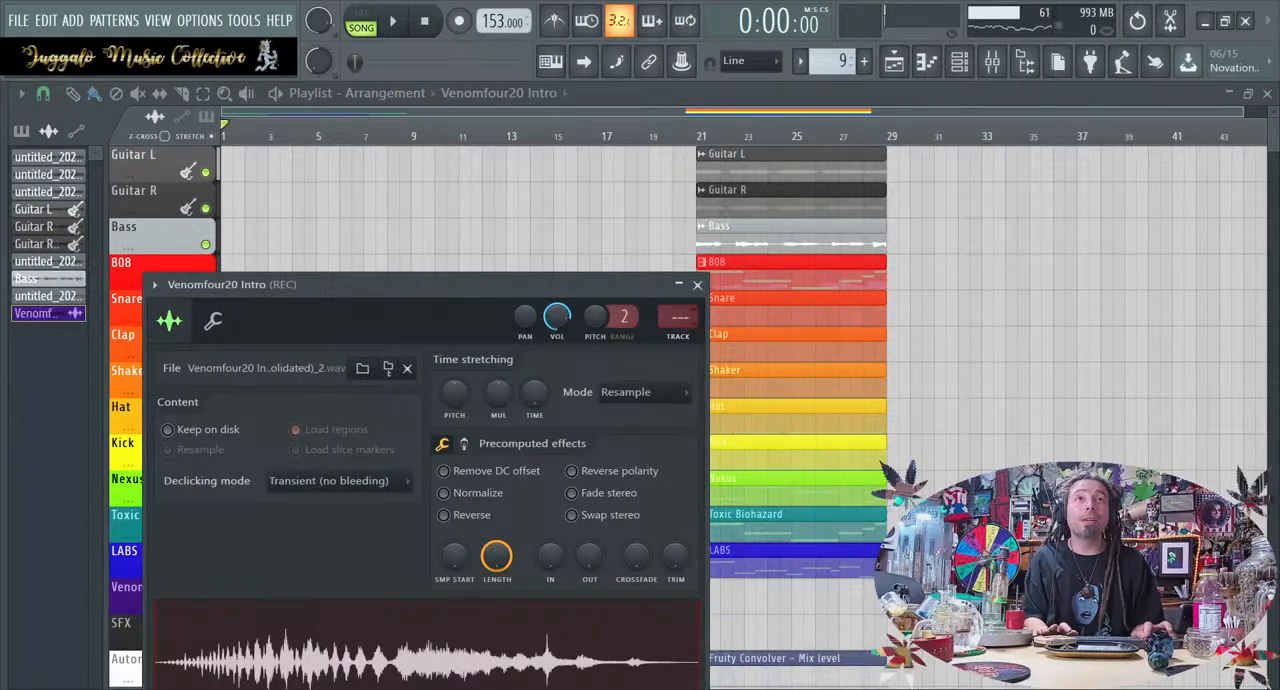
pyautogui.scroll(6, 680, 316)
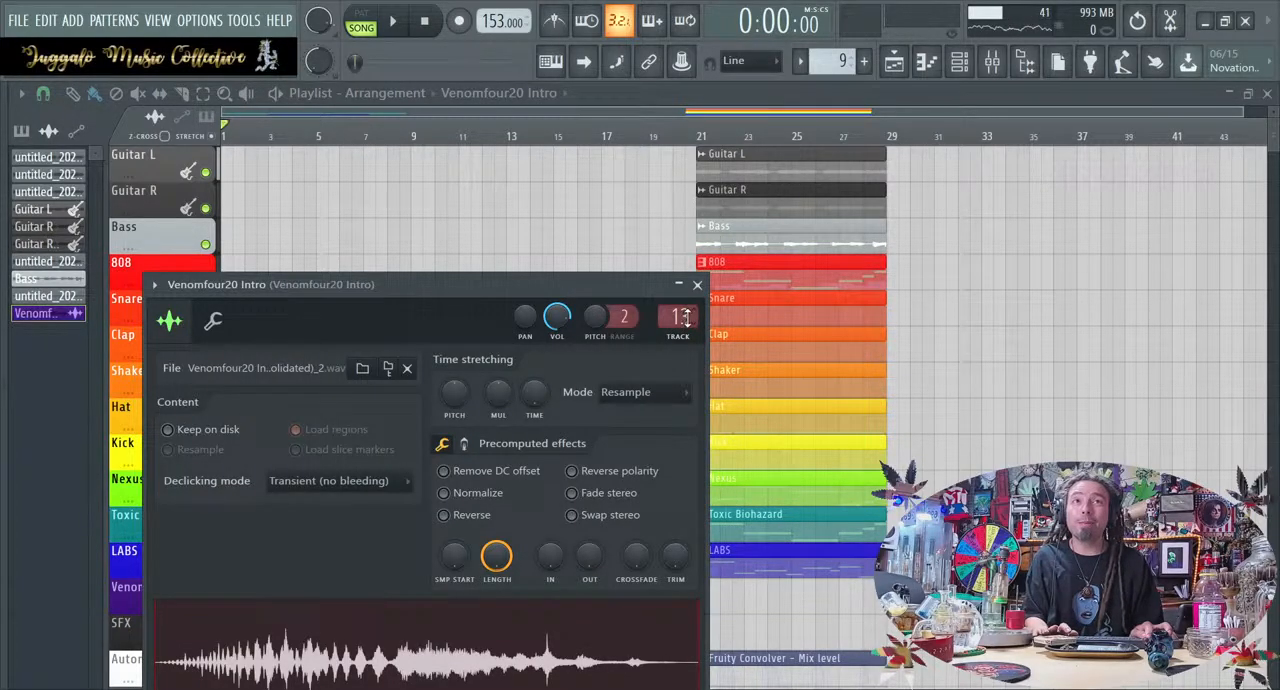
pyautogui.scroll(-1, 680, 316)
pyautogui.scroll(1, 675, 314)
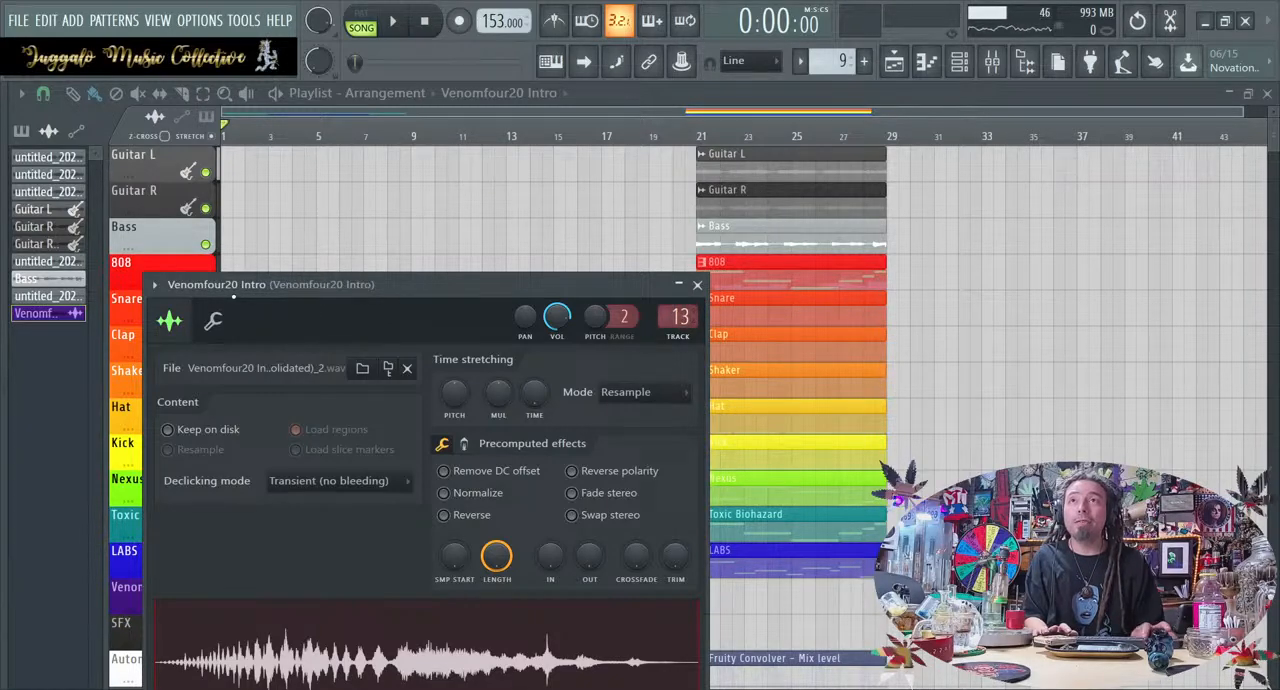
pyautogui.click(697, 285)
pyautogui.press('space')
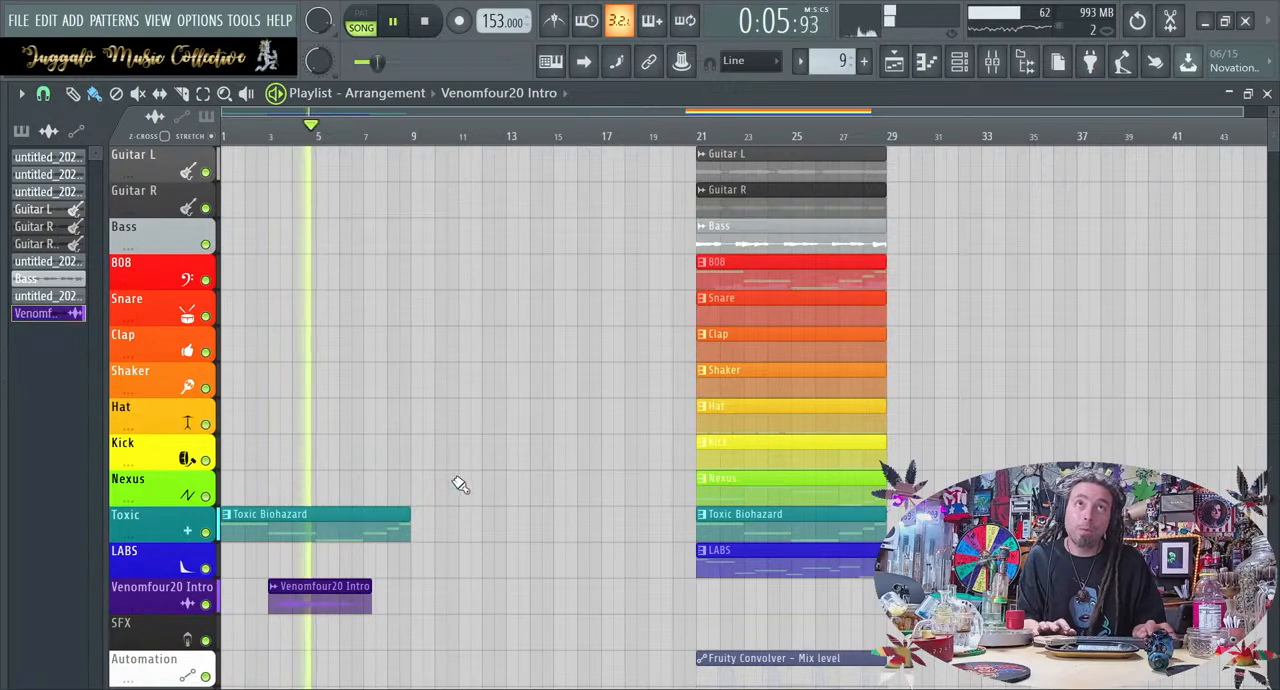
# Copy the 808, Snare and Hat clips from bar 21 to bar 9 on their own tracks
pyautogui.moveTo(697, 277); pyautogui.dragTo(428, 283)
pyautogui.moveTo(730, 318); pyautogui.dragTo(437, 322)
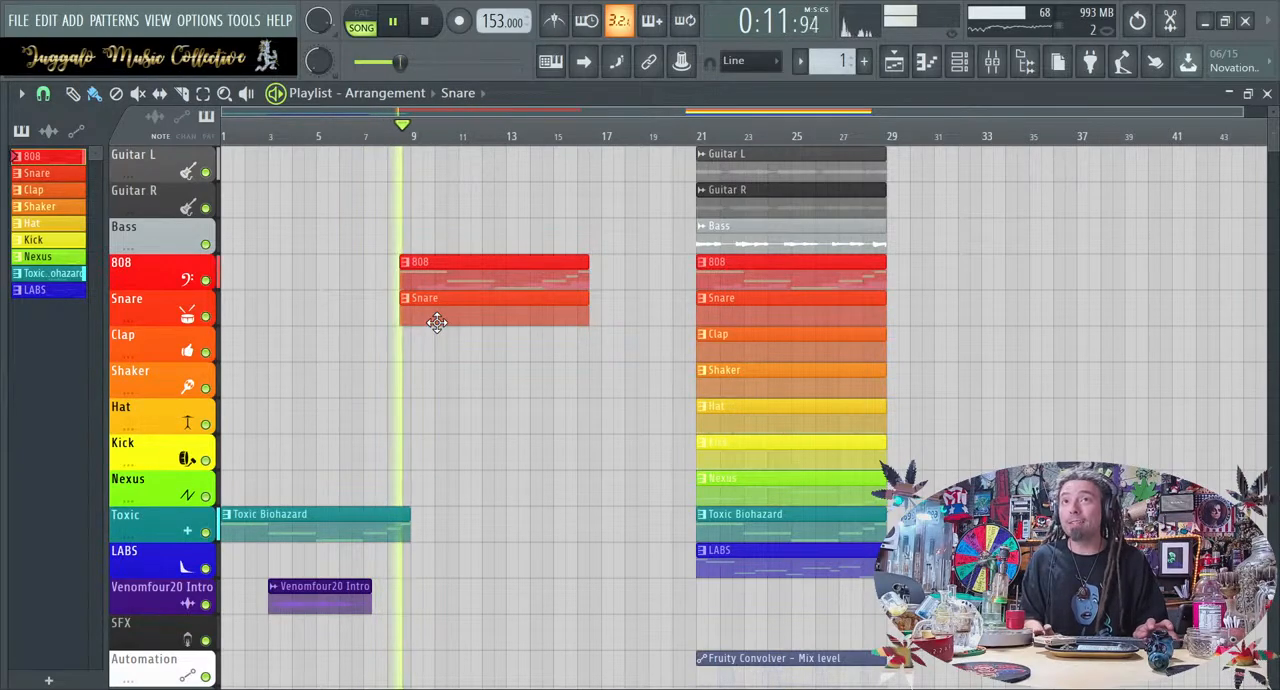
pyautogui.press('space')
pyautogui.moveTo(447, 343); pyautogui.dragTo(469, 277)
pyautogui.press('space')
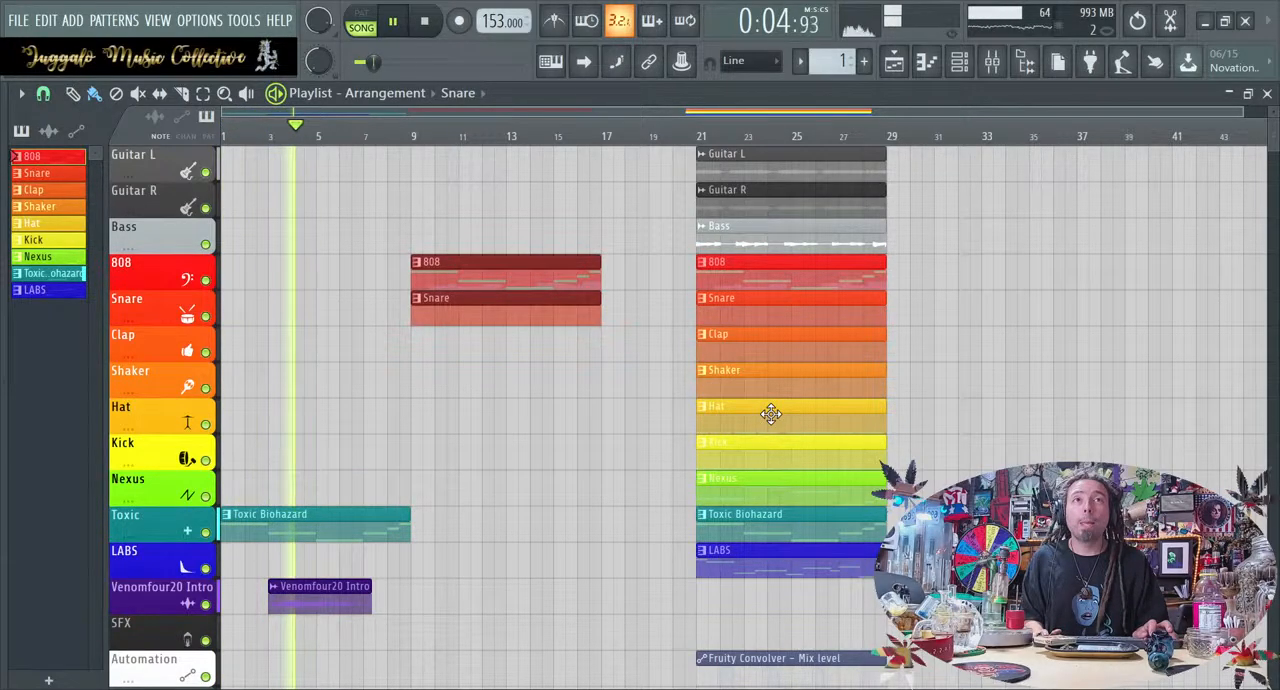
pyautogui.moveTo(770, 413); pyautogui.dragTo(489, 381)
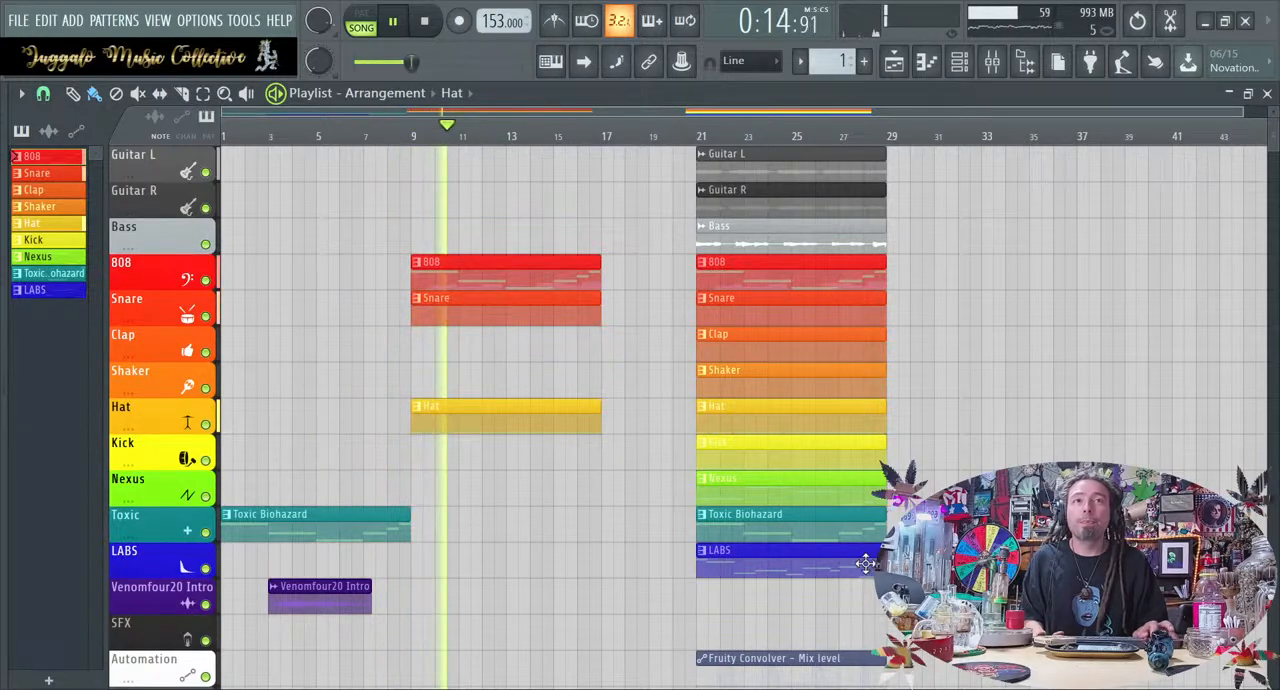
pyautogui.moveTo(824, 514); pyautogui.dragTo(539, 513)
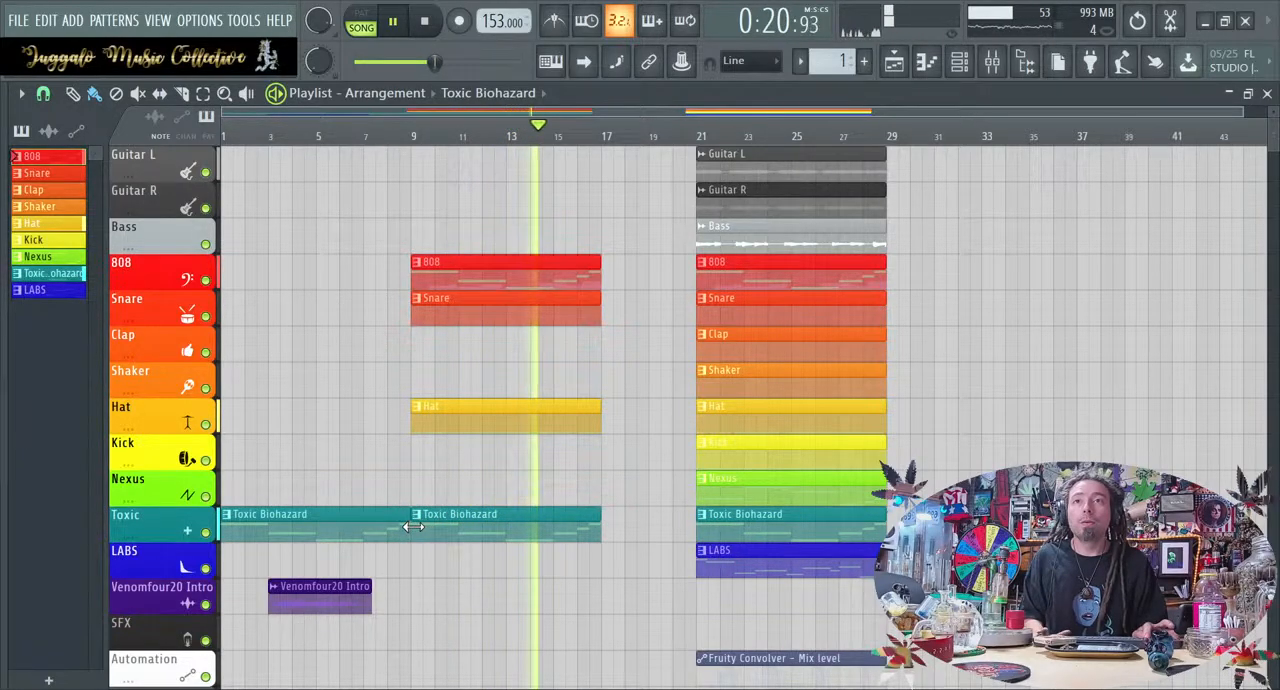
pyautogui.rightClick(490, 530)
pyautogui.press('space')
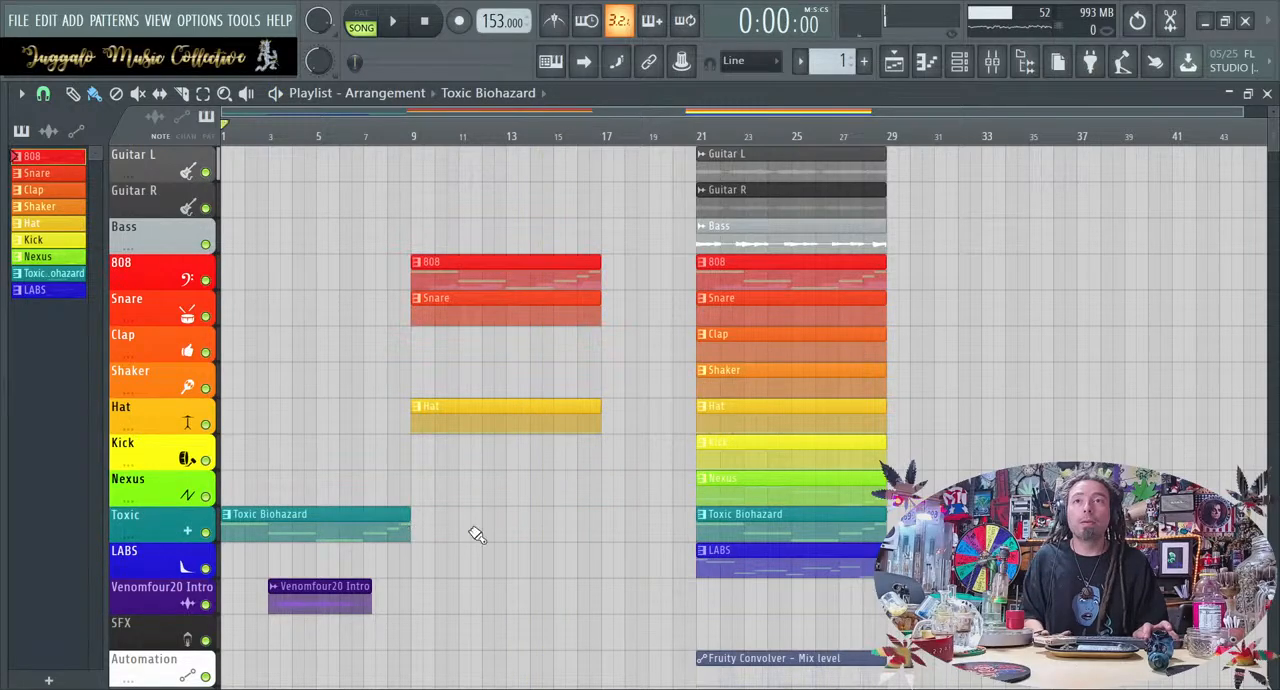
# Place a second Toxic Biohazard clip at bar 9, trim its start to bar 13 and audition the pattern
pyautogui.moveTo(496, 522)
pyautogui.mouseDown()
pyautogui.moveTo(405, 522)
pyautogui.moveTo(485, 515)
pyautogui.moveTo(472, 516)
pyautogui.mouseUp()
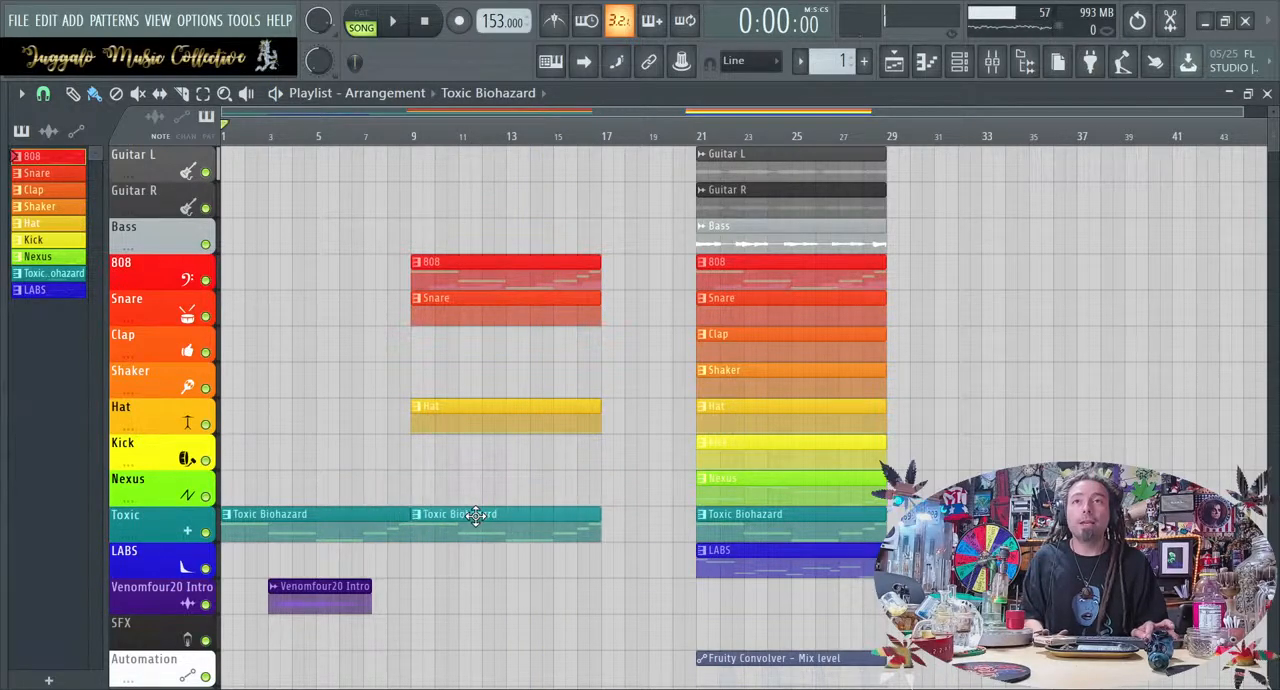
pyautogui.click(425, 515)
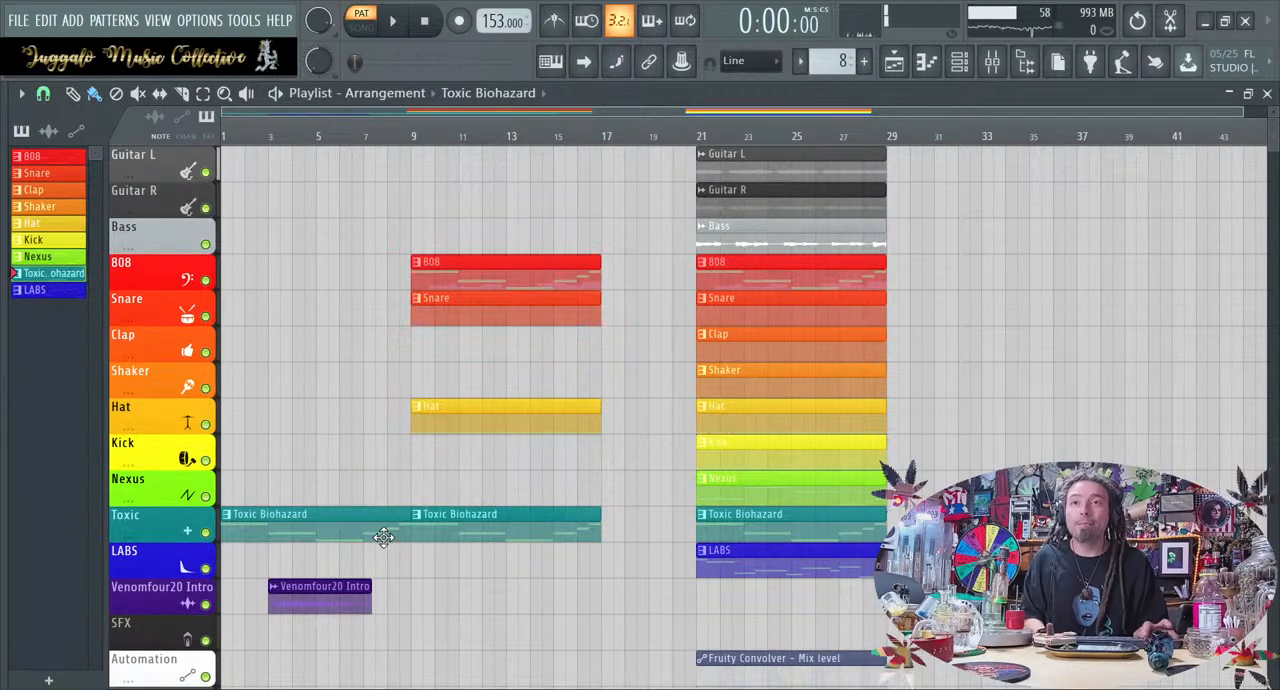
pyautogui.moveTo(414, 537); pyautogui.dragTo(505, 527)
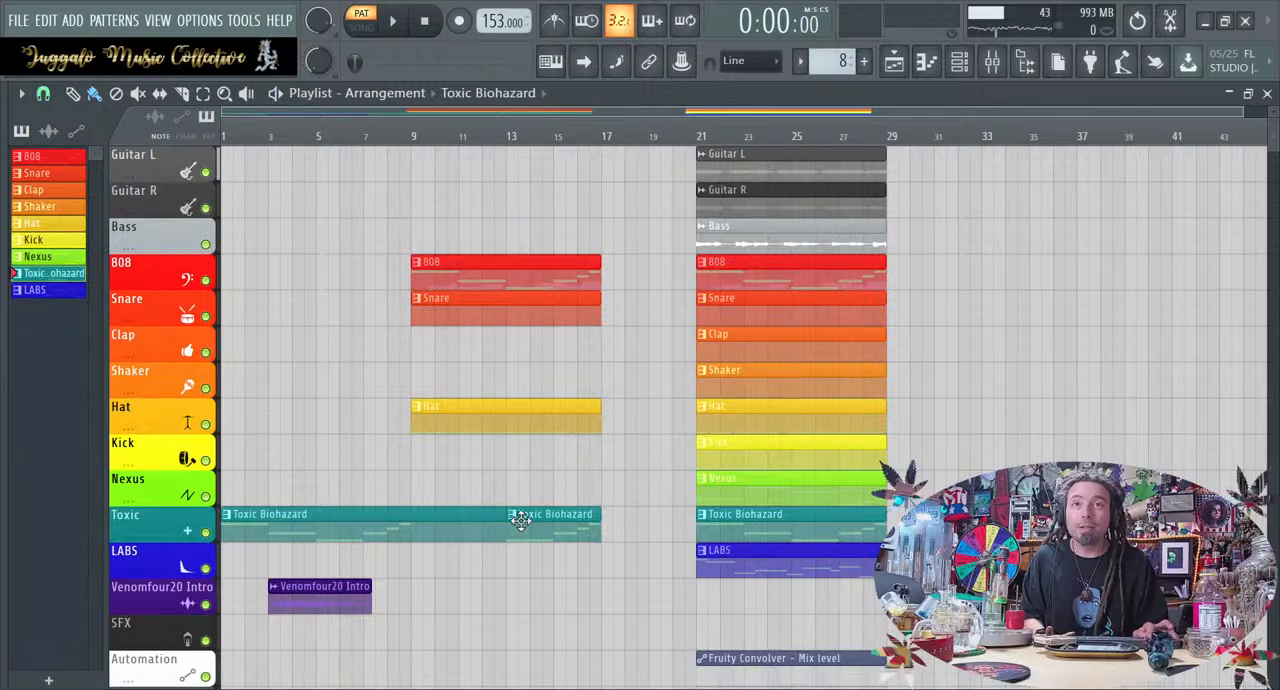
pyautogui.moveTo(414, 526); pyautogui.dragTo(409, 563)
pyautogui.moveTo(551, 557); pyautogui.dragTo(380, 515)
pyautogui.press('space')
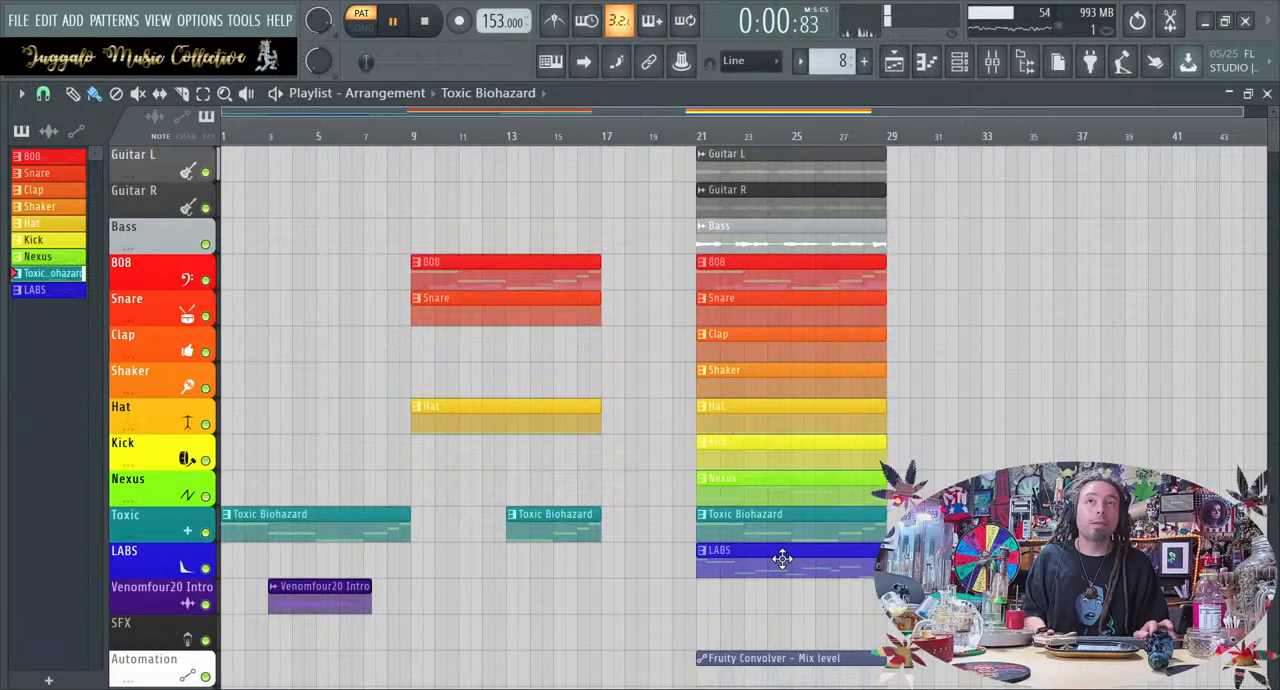
# Stop playback and move the full eight-bar block of loop clips from bar 21 to bar 31
pyautogui.press('space')
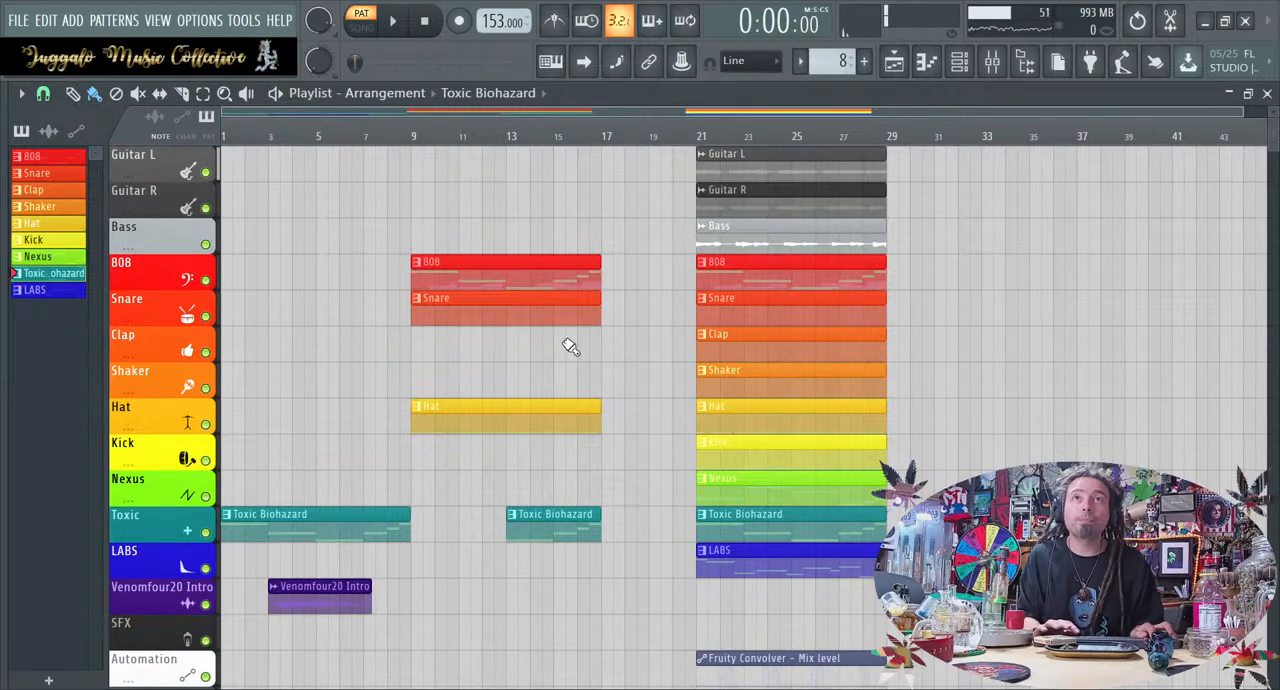
pyautogui.moveTo(783, 345)
pyautogui.mouseDown()
pyautogui.moveTo(494, 337)
pyautogui.moveTo(789, 346)
pyautogui.moveTo(764, 348)
pyautogui.mouseUp()
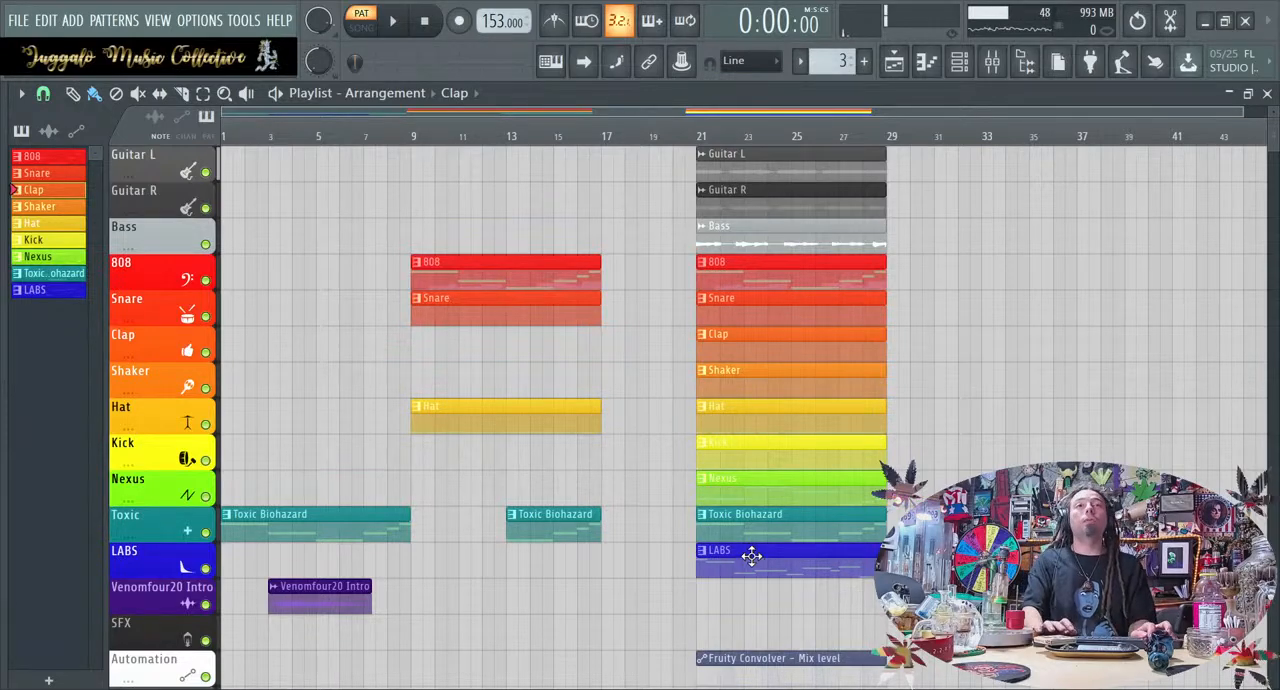
pyautogui.moveTo(755, 563); pyautogui.dragTo(797, 562)
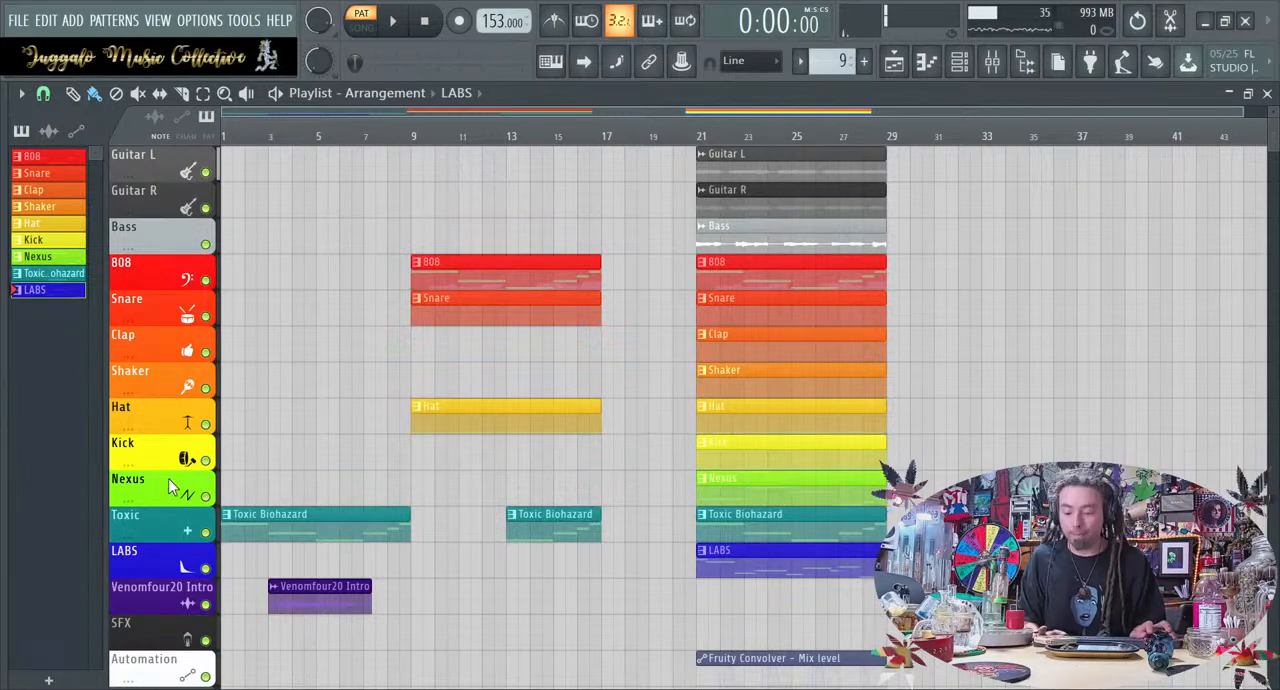
pyautogui.scroll(-3, 168, 478)
pyautogui.moveTo(779, 625); pyautogui.dragTo(996, 141)
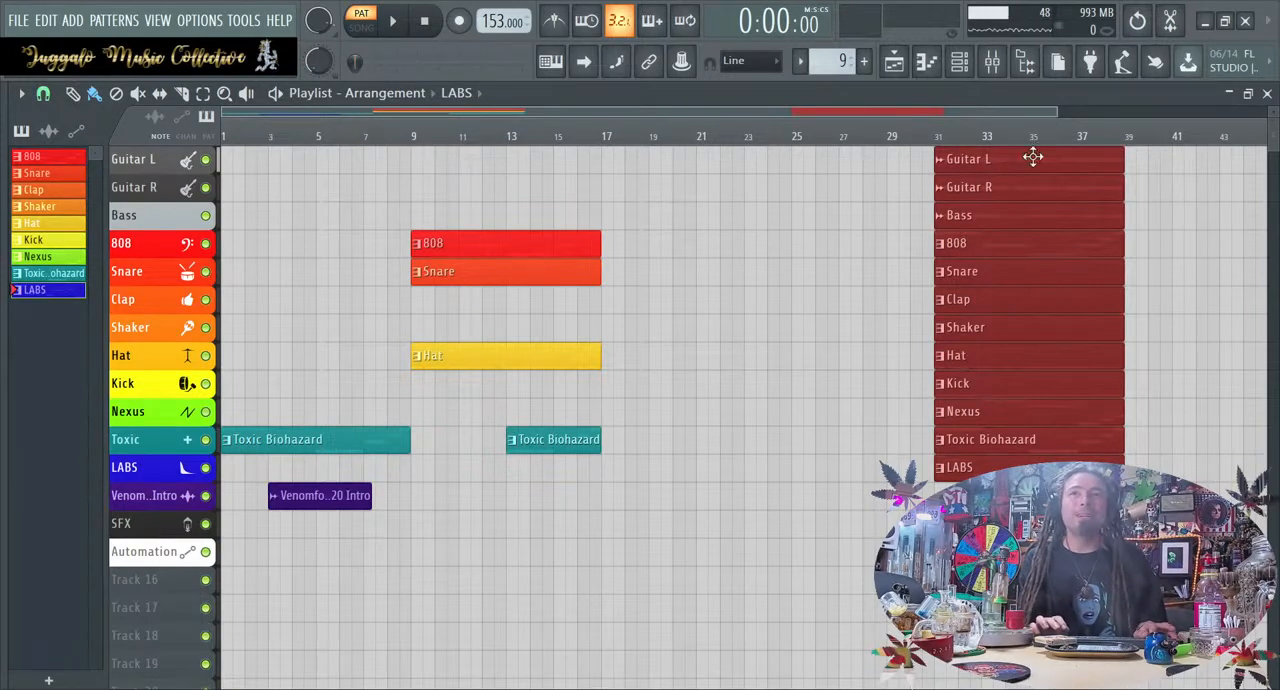
pyautogui.click(806, 350)
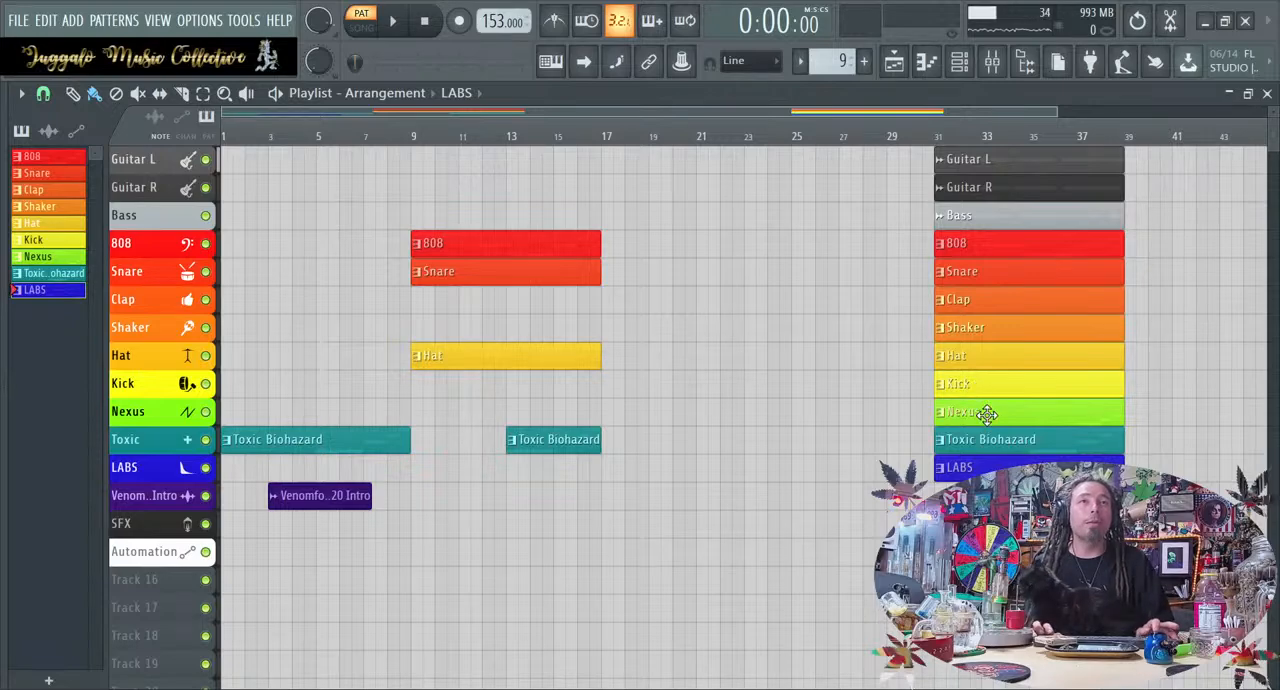
# Copy the Nexus clip to bar 17, discard a trial Clap copy, and duplicate the bar 9 section's clips eight bars further on
pyautogui.moveTo(987, 413); pyautogui.dragTo(653, 413)
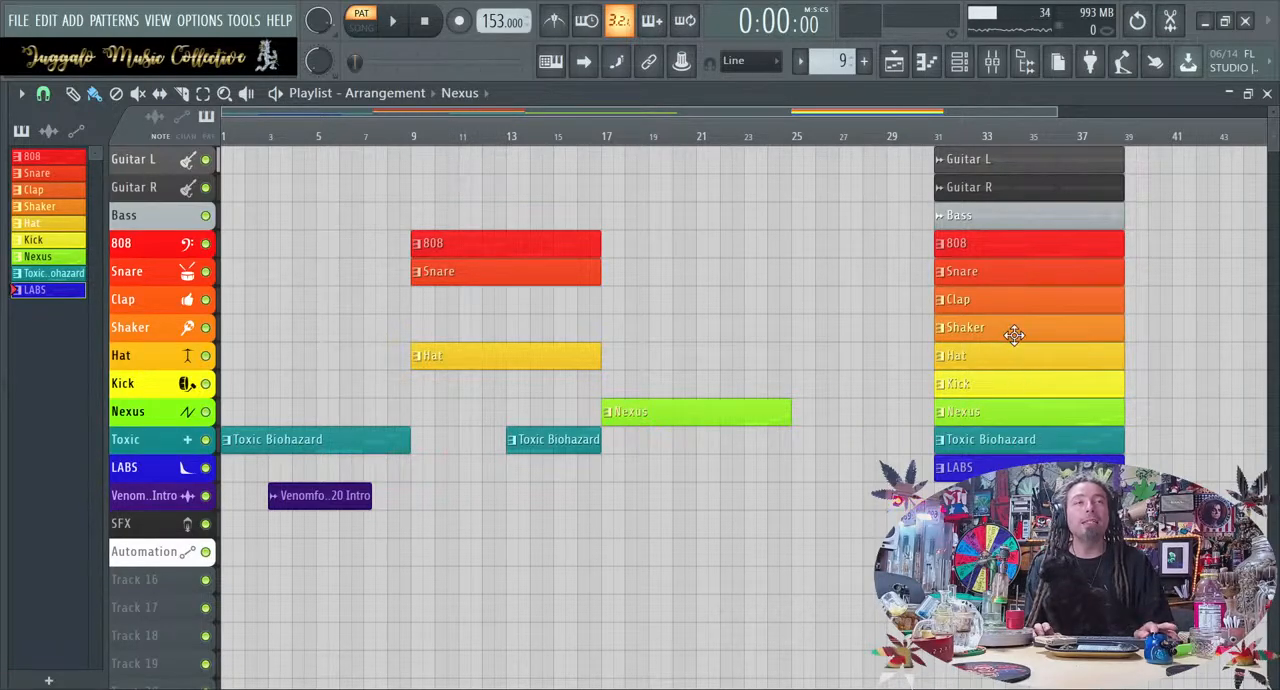
pyautogui.moveTo(1006, 300); pyautogui.dragTo(699, 318)
pyautogui.rightClick(702, 302)
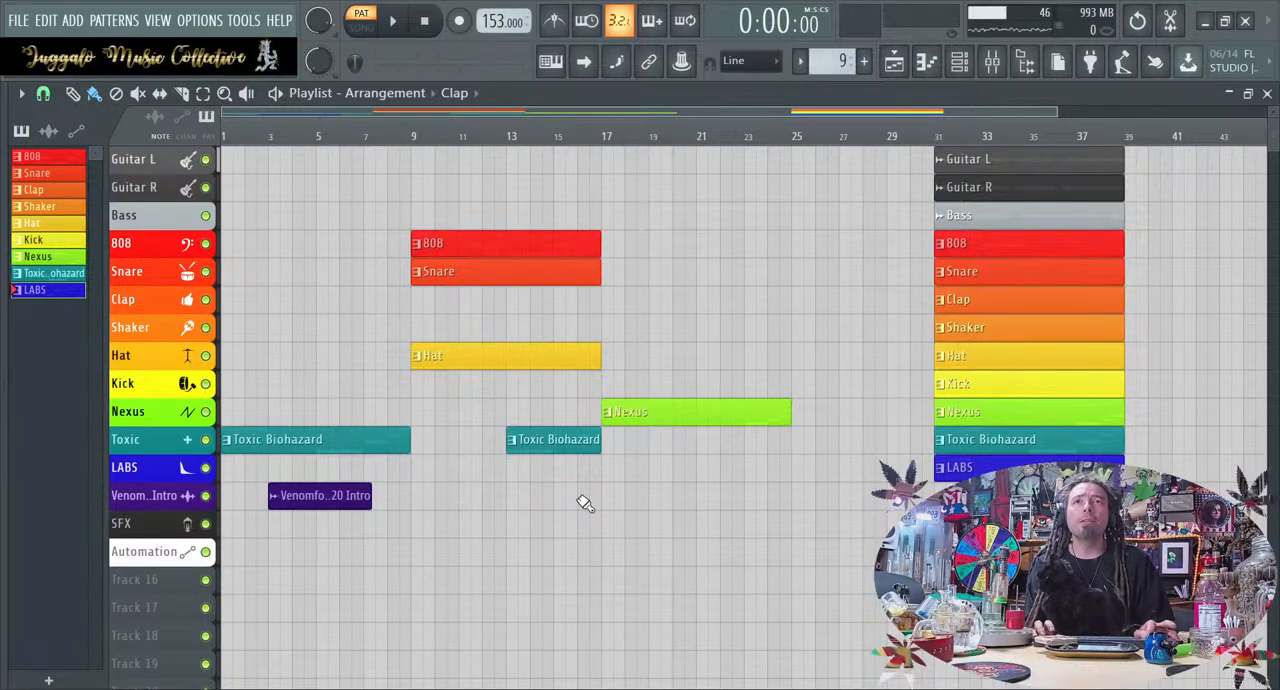
pyautogui.moveTo(582, 506); pyautogui.dragTo(566, 177)
pyautogui.moveTo(526, 237); pyautogui.dragTo(713, 251)
# Extend the copied Toxic Biohazard clip's start back to bar 17 and place the LABS and Kick clips at bar 17 from the loop block
pyautogui.click(699, 474)
pyautogui.moveTo(697, 440); pyautogui.dragTo(599, 445)
pyautogui.moveTo(1074, 472); pyautogui.dragTo(737, 480)
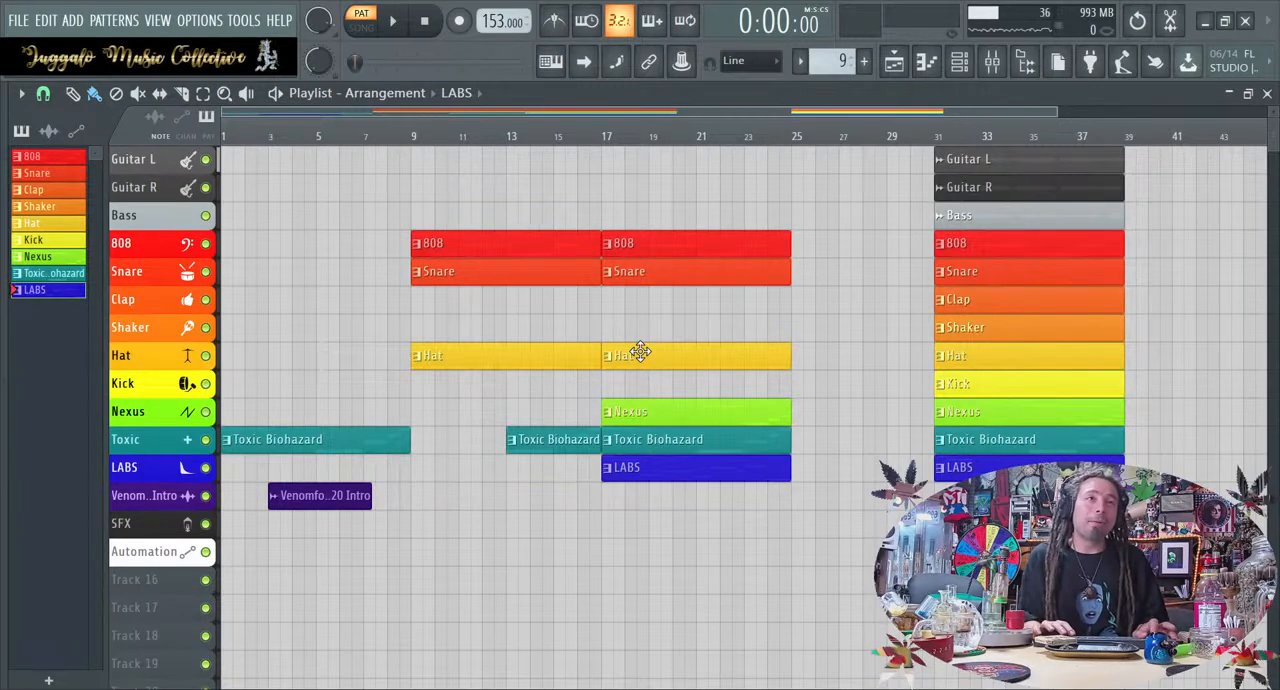
pyautogui.moveTo(989, 392); pyautogui.dragTo(688, 368)
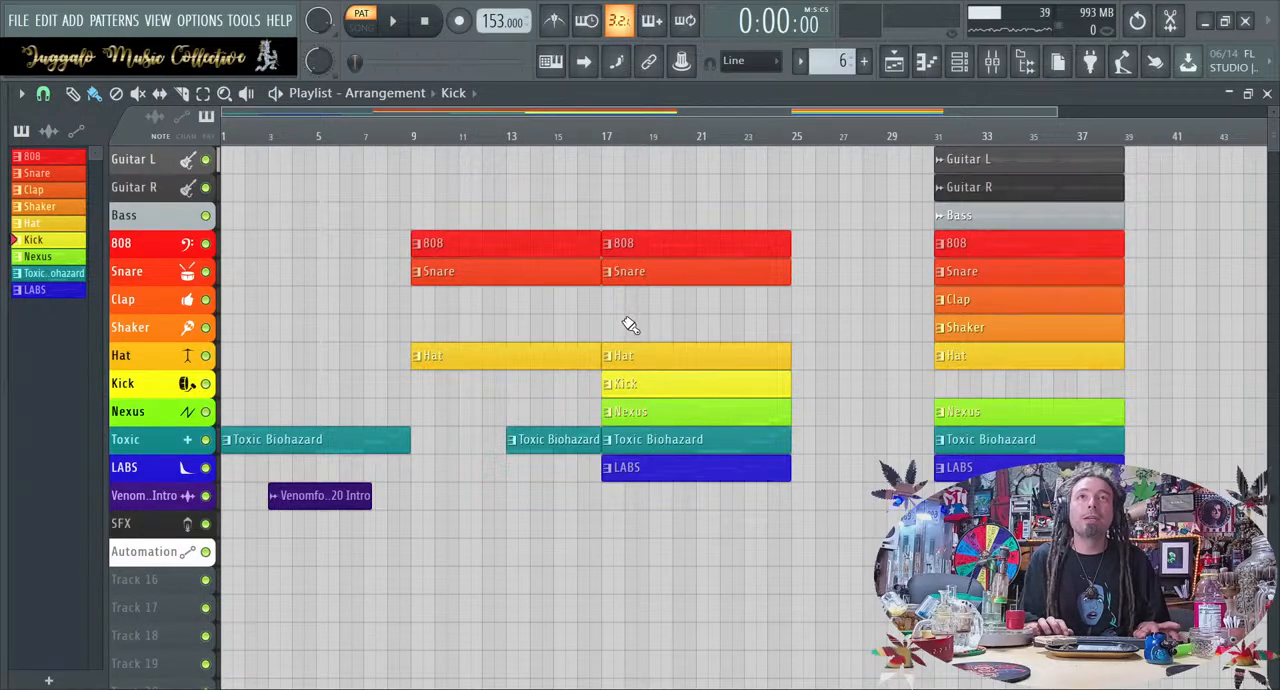
# Trim the 808, Snare, Hat and Toxic Biohazard clips of the bar 9 section to end about one beat before bar 17
pyautogui.moveTo(570, 477); pyautogui.dragTo(606, 238)
pyautogui.scroll(3, 591, 211)
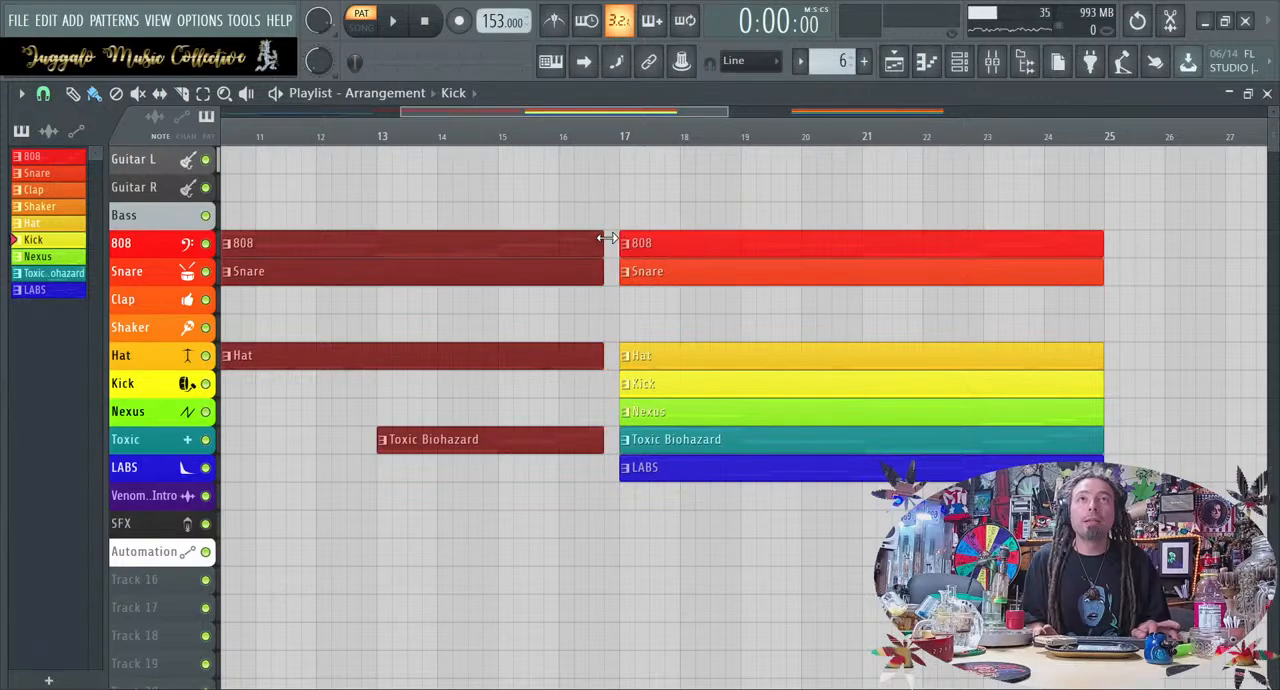
pyautogui.scroll(-4, 609, 330)
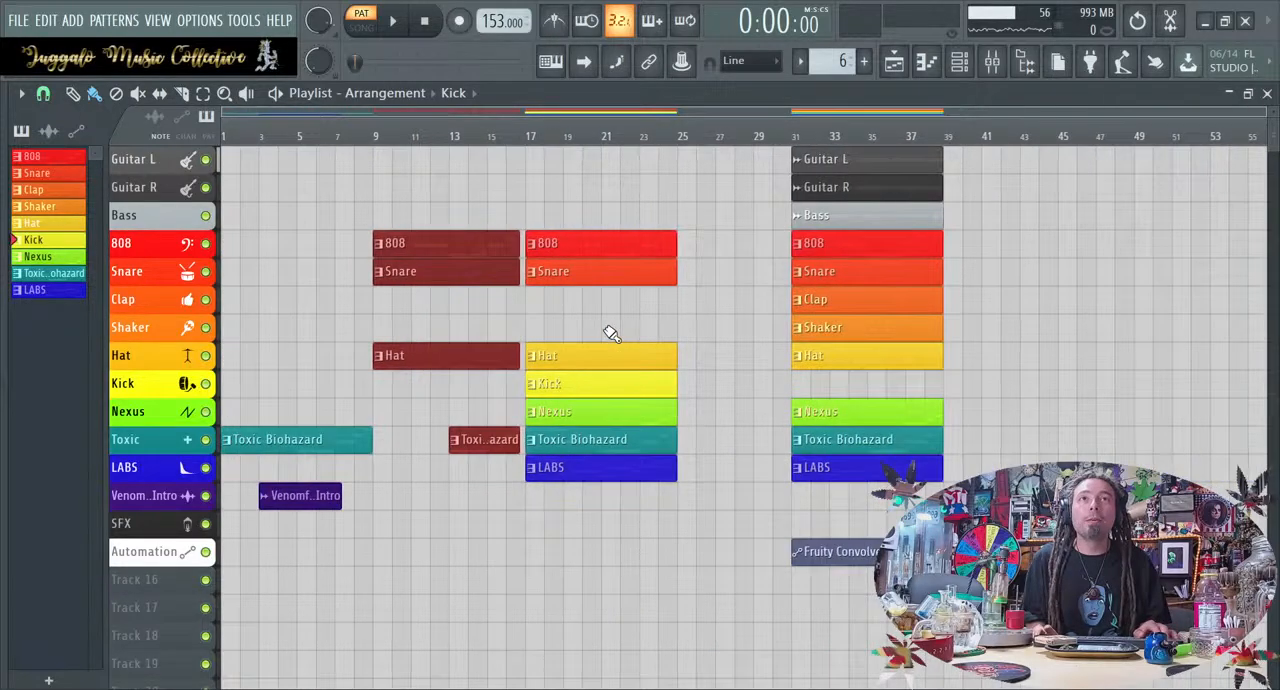
pyautogui.click(759, 318)
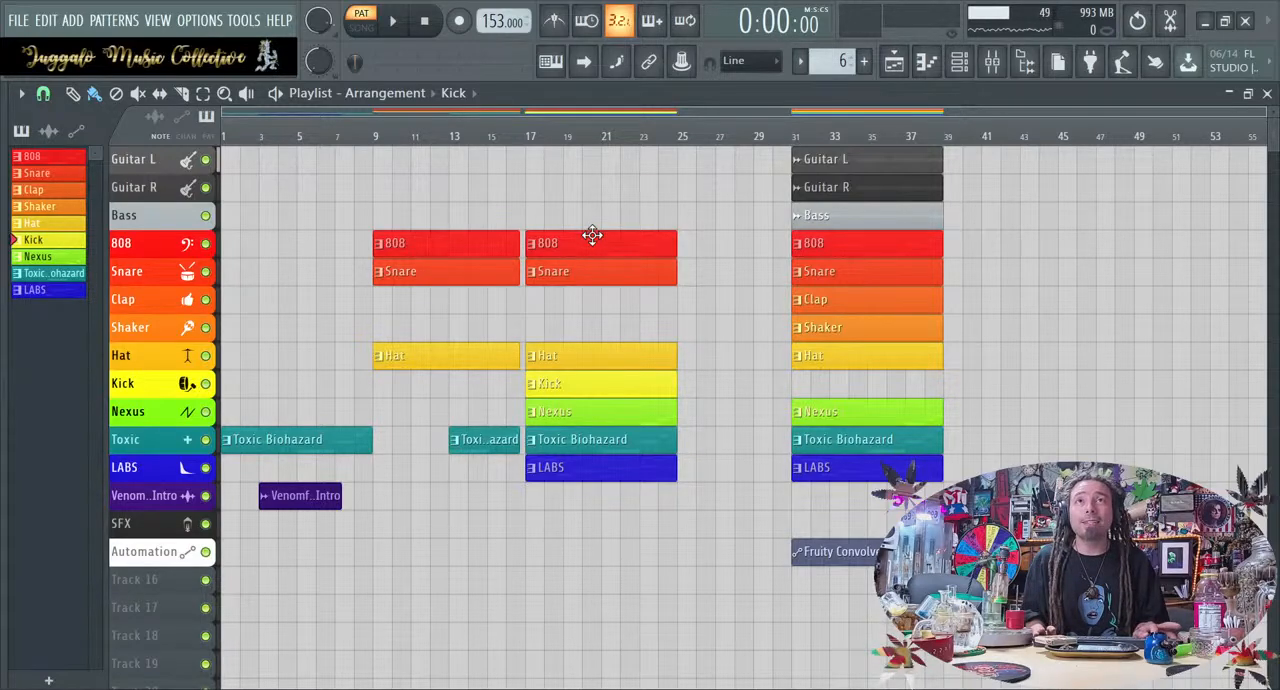
# Move the remaining loop clips from bar 31 to bar 35 and play the arrangement from the start in song mode
pyautogui.moveTo(814, 644); pyautogui.dragTo(778, 167)
pyautogui.click(842, 236)
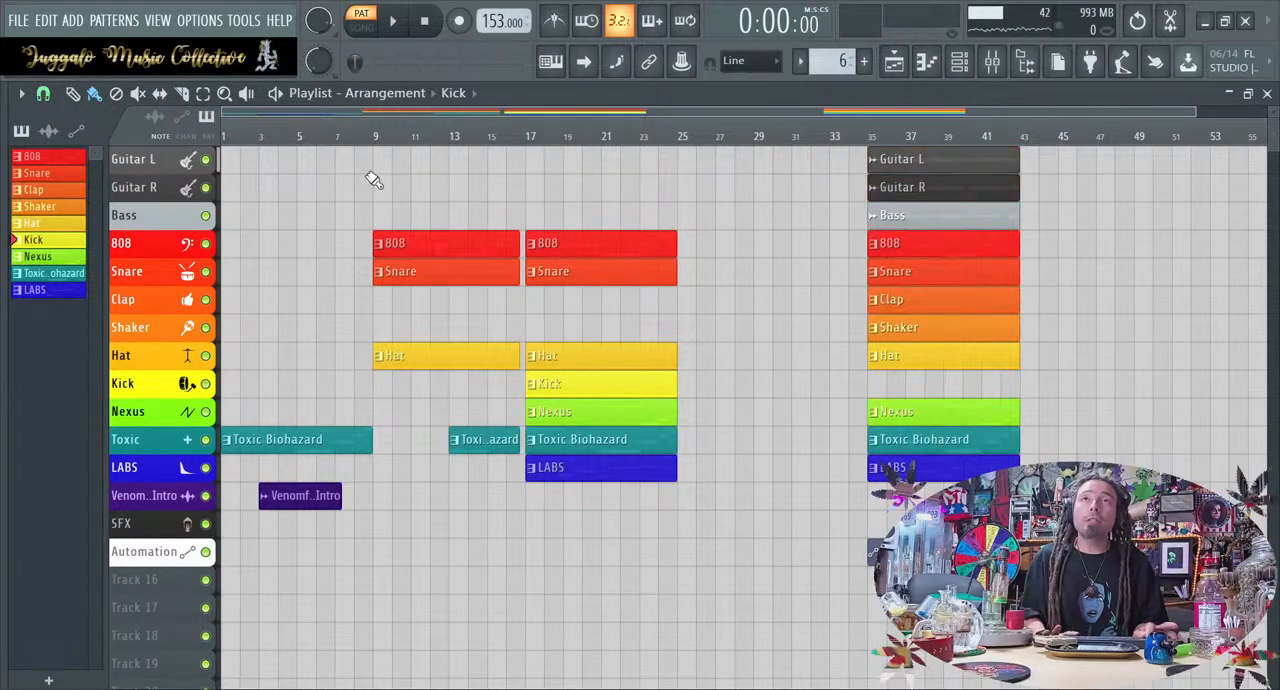
pyautogui.click(392, 22)
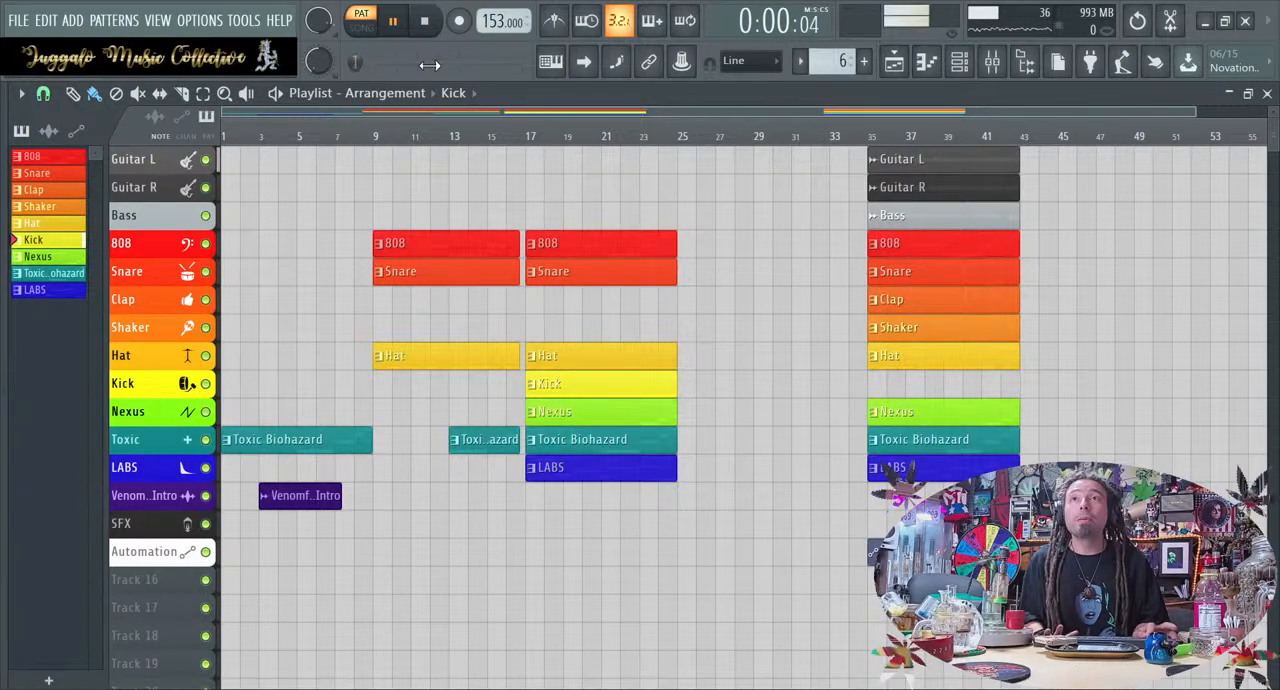
pyautogui.click(361, 27)
pyautogui.click(424, 21)
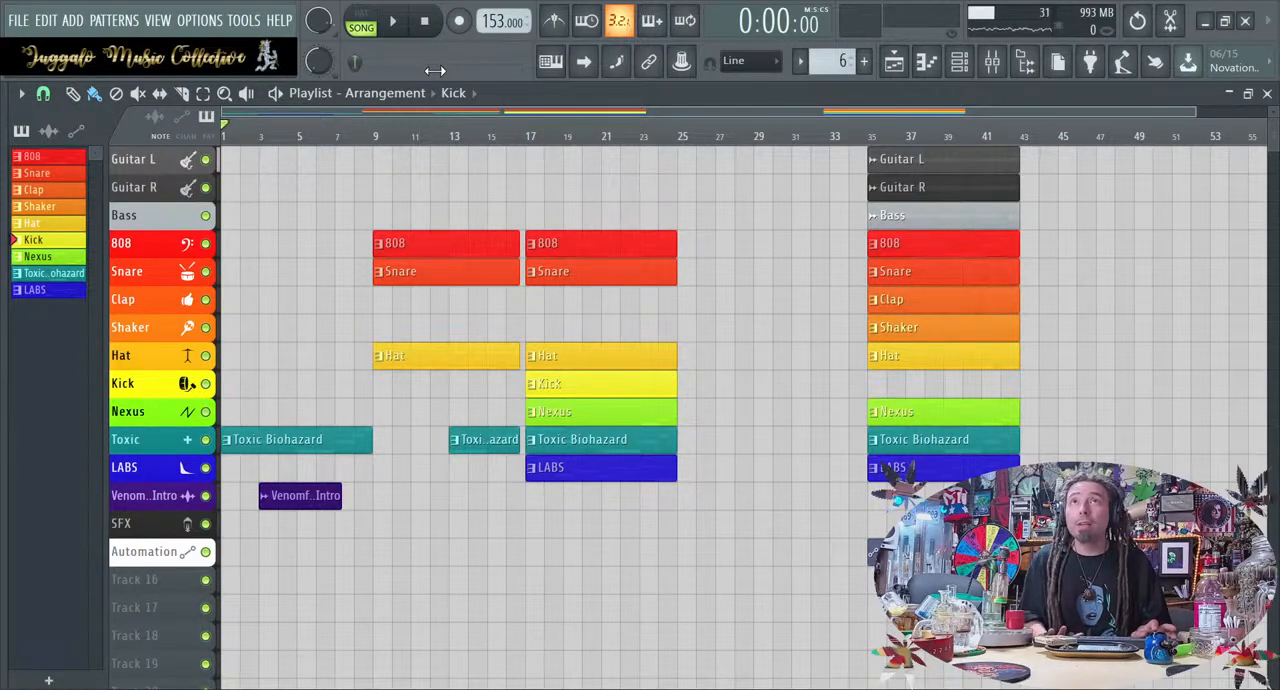
pyautogui.press('space')
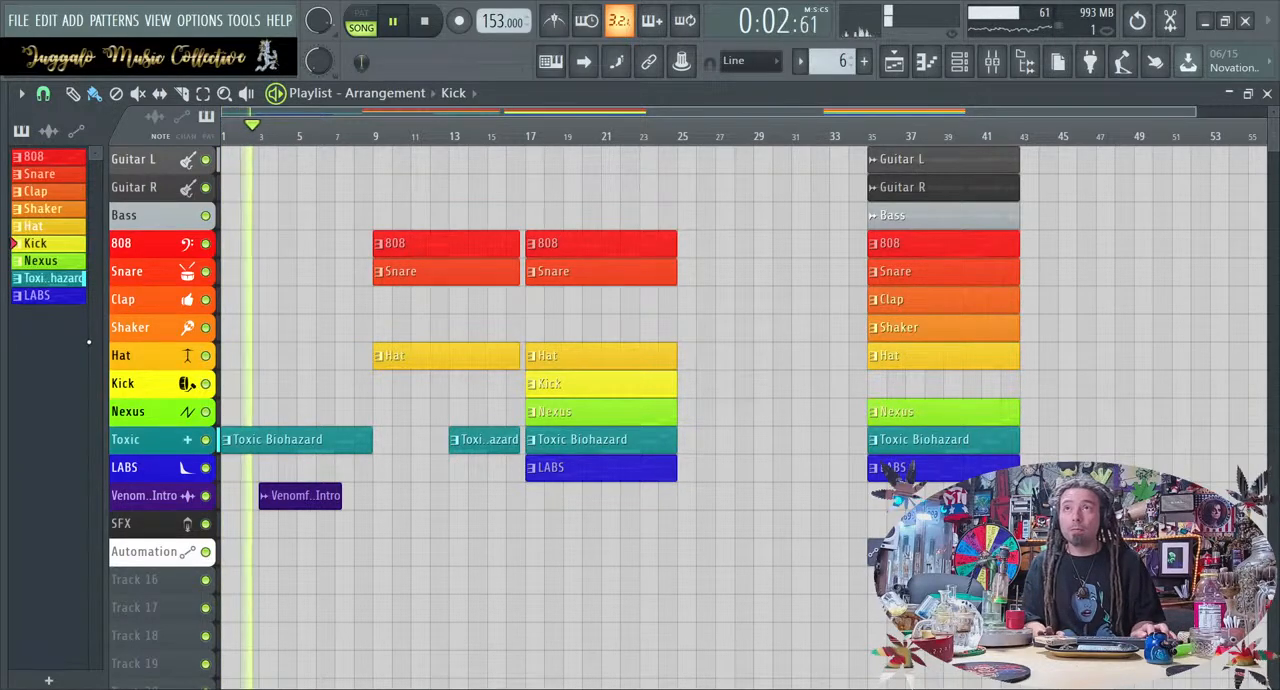
# Listen to the arrangement into the section at bar 17 with enlarged tracks and pattern previews, and stop playback
pyautogui.scroll(2, 140, 411)
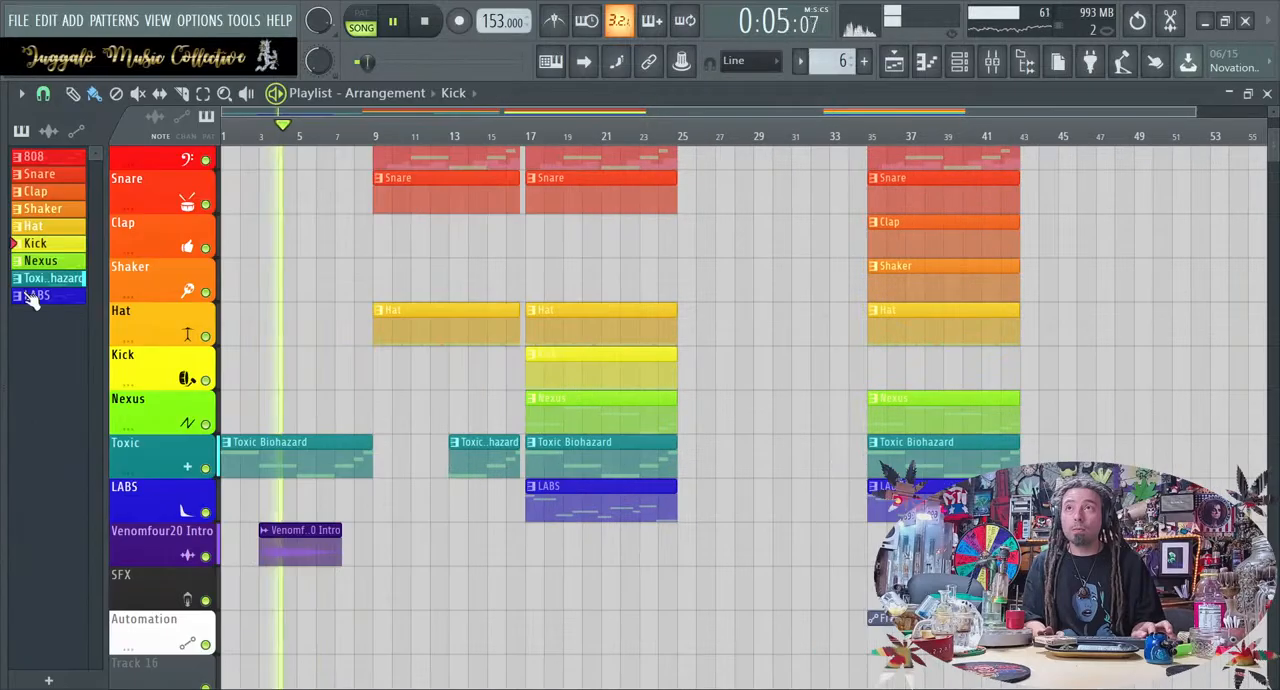
pyautogui.moveTo(4, 298)
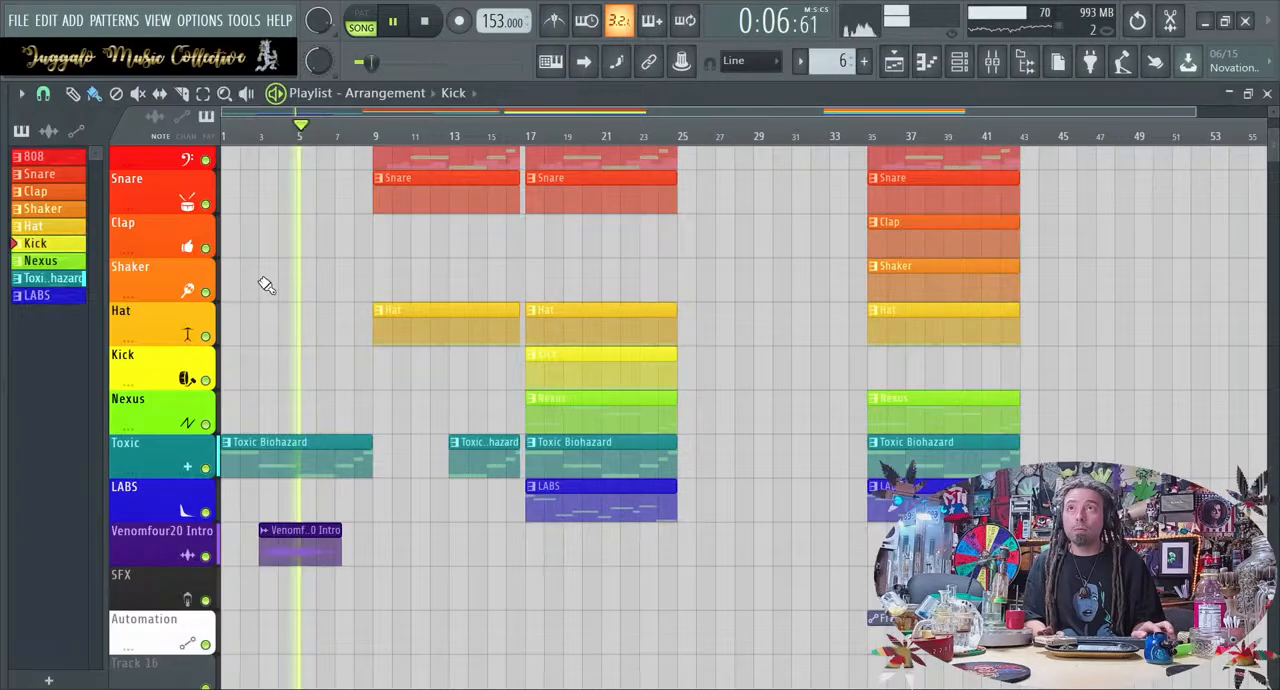
pyautogui.scroll(4, 52, 258)
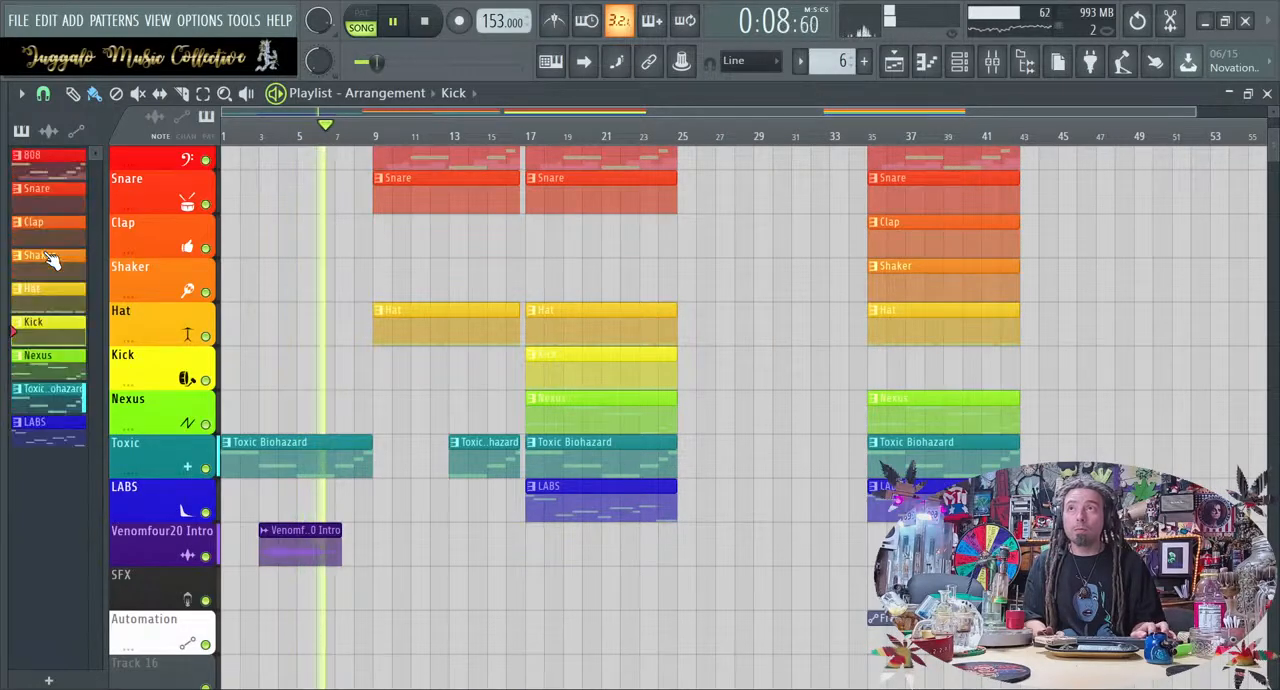
pyautogui.scroll(2, 52, 258)
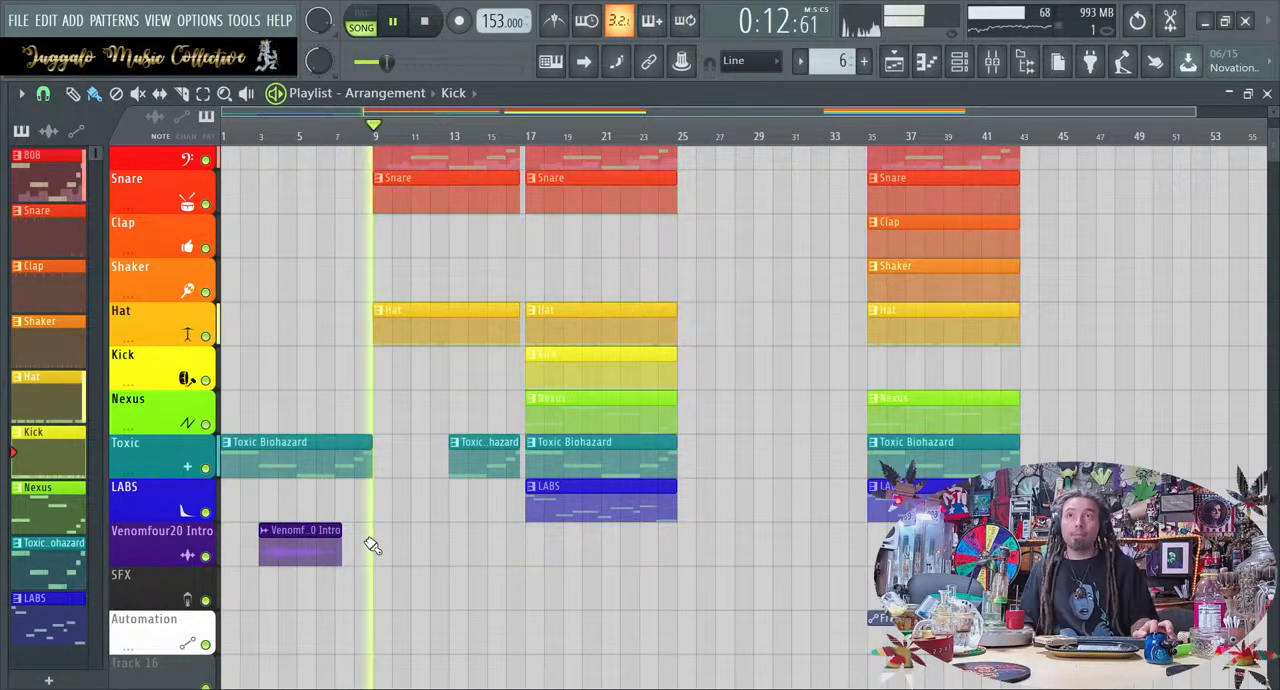
pyautogui.scroll(3, 371, 545)
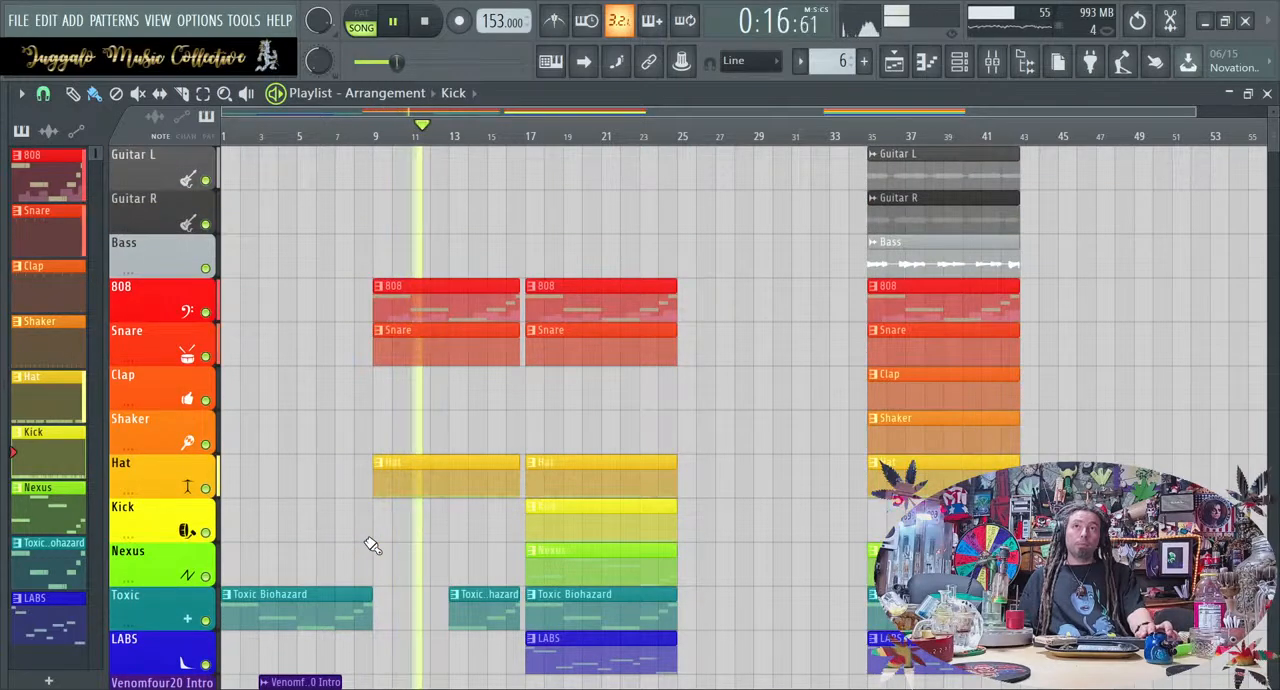
pyautogui.scroll(-1, 371, 545)
pyautogui.scroll(1, 734, 523)
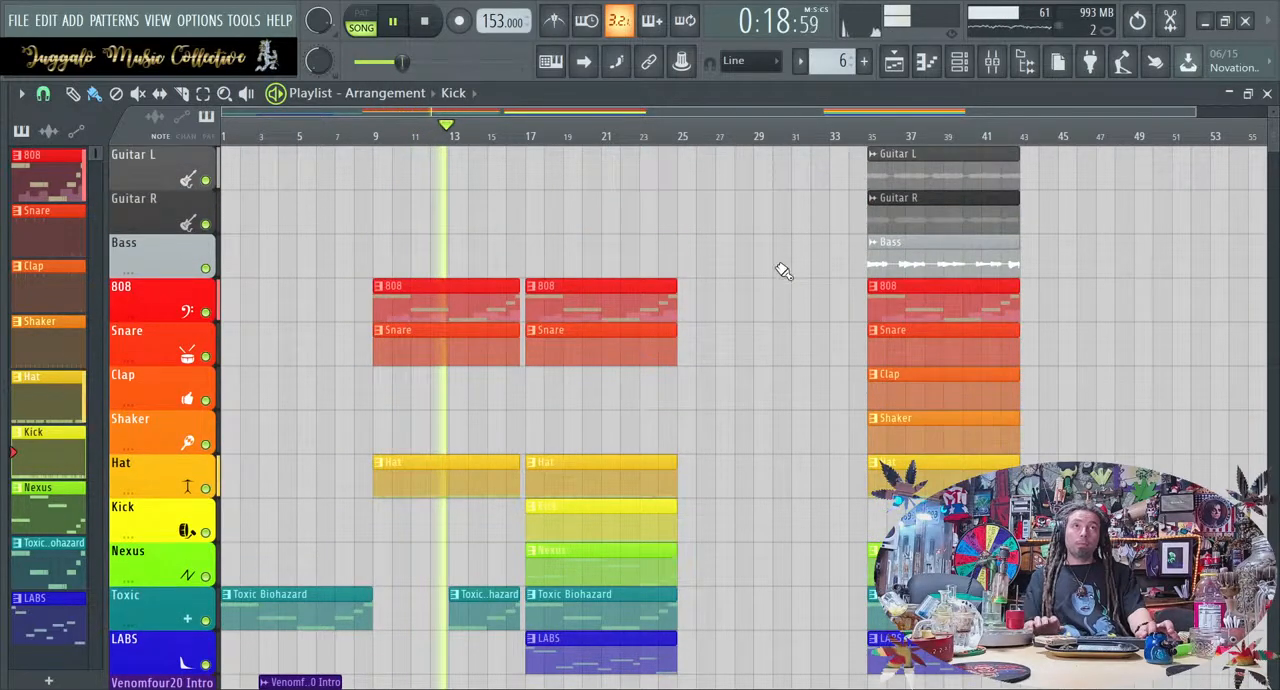
pyautogui.moveTo(843, 200)
pyautogui.mouseDown()
pyautogui.moveTo(889, 170)
pyautogui.moveTo(532, 177)
pyautogui.moveTo(721, 153)
pyautogui.mouseUp()
pyautogui.rightClick(745, 260)
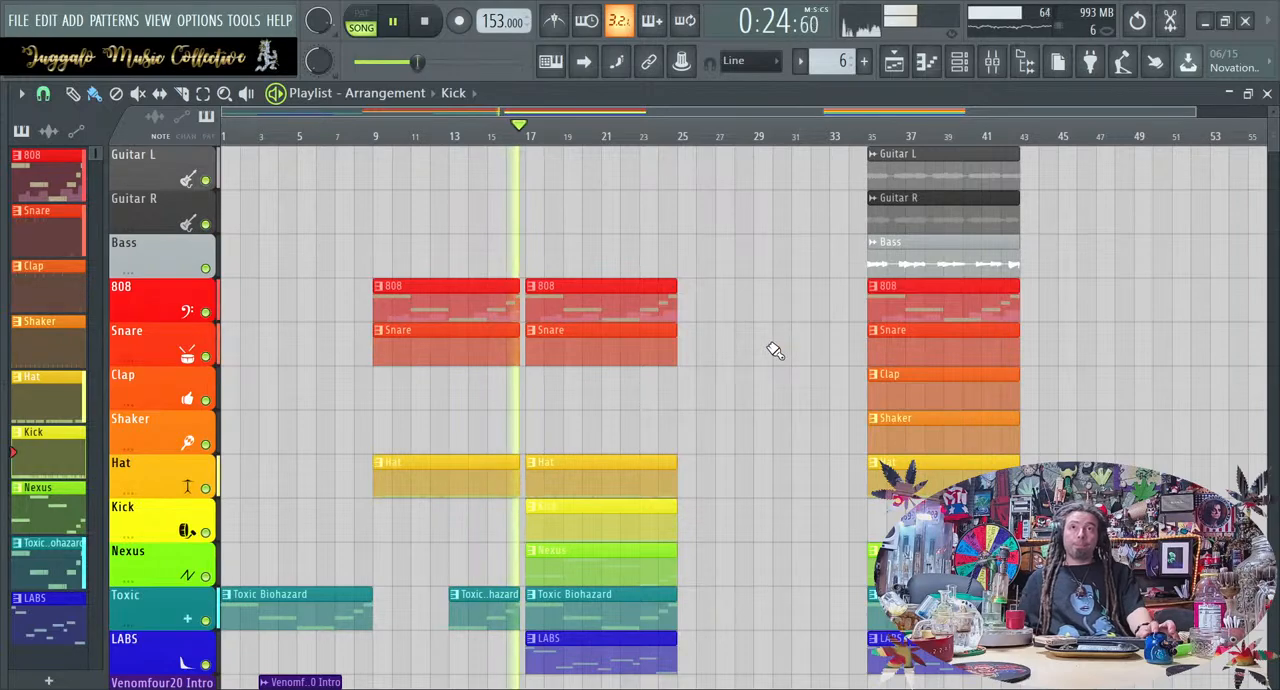
pyautogui.scroll(-2, 771, 349)
pyautogui.scroll(1, 775, 350)
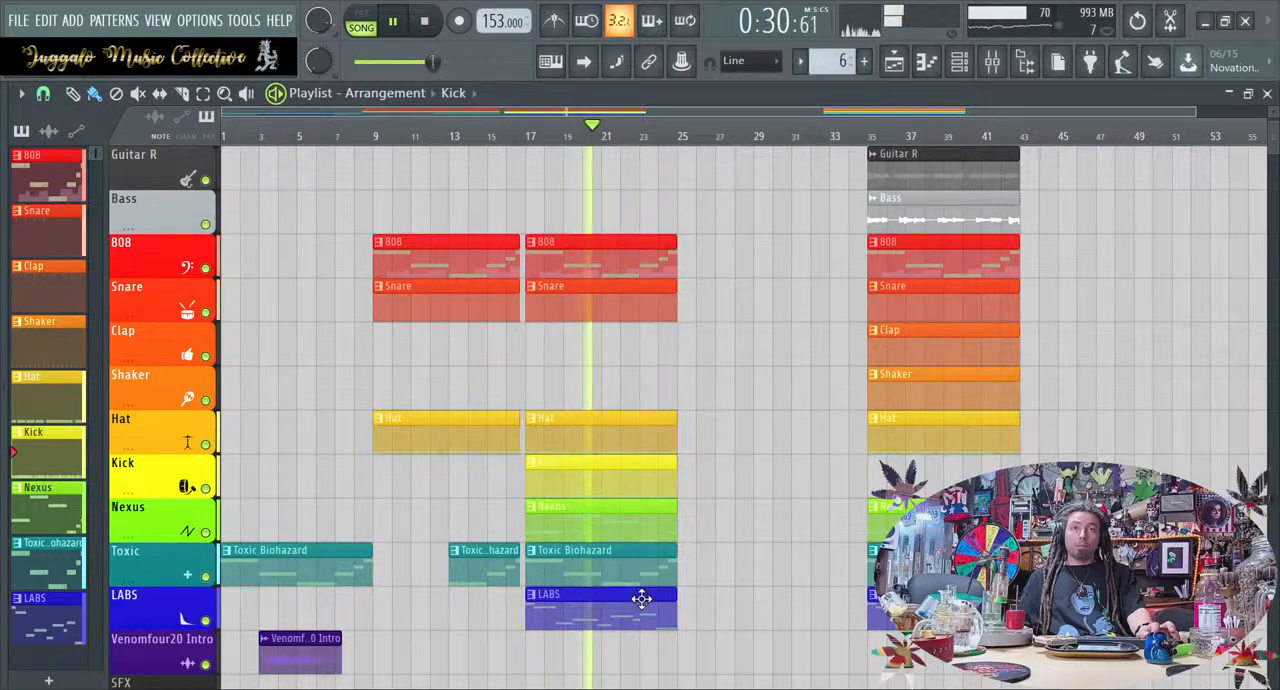
pyautogui.press('space')
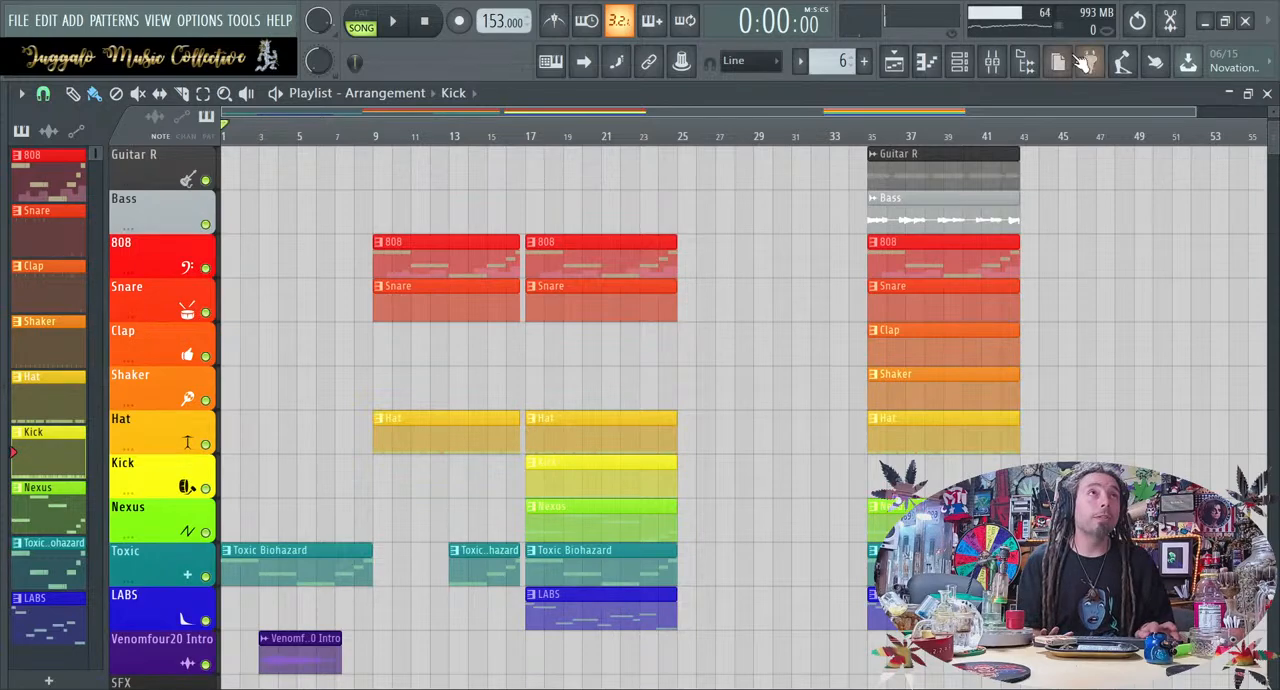
# Delete the LABS clip at bar 17 and inspect the Nexus clip's notes in the piano roll
pyautogui.click(992, 62)
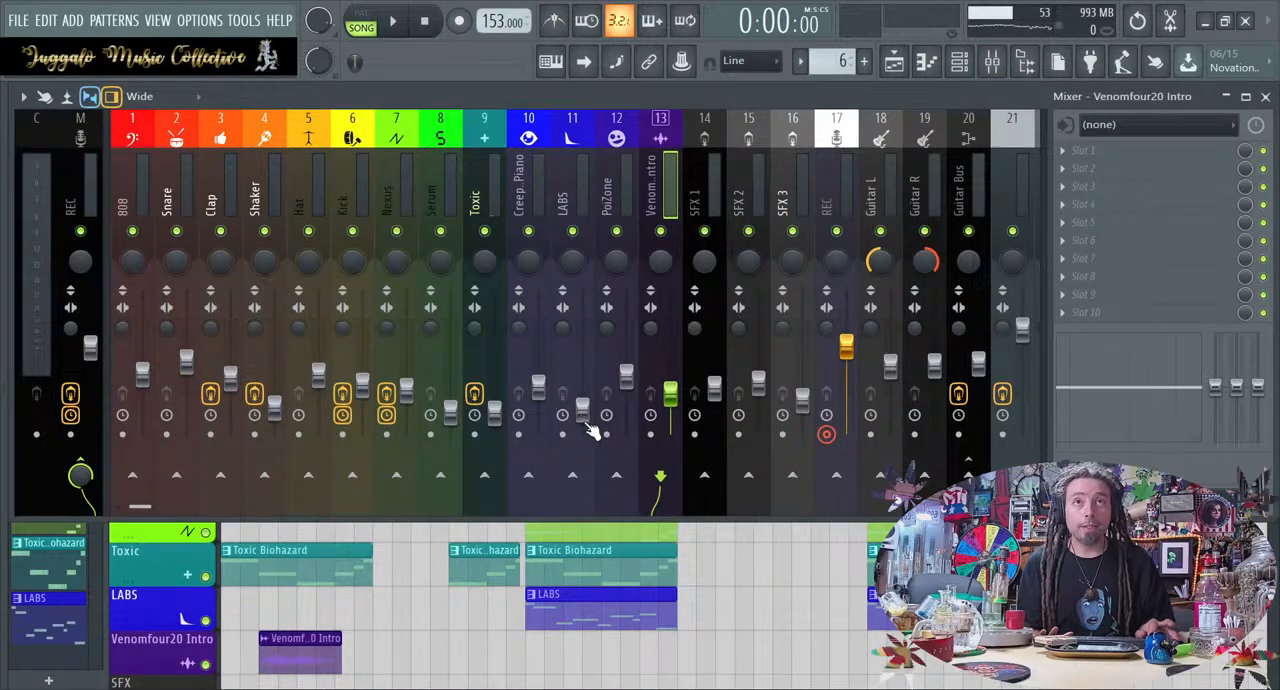
pyautogui.click(628, 600)
pyautogui.doubleClick(606, 526)
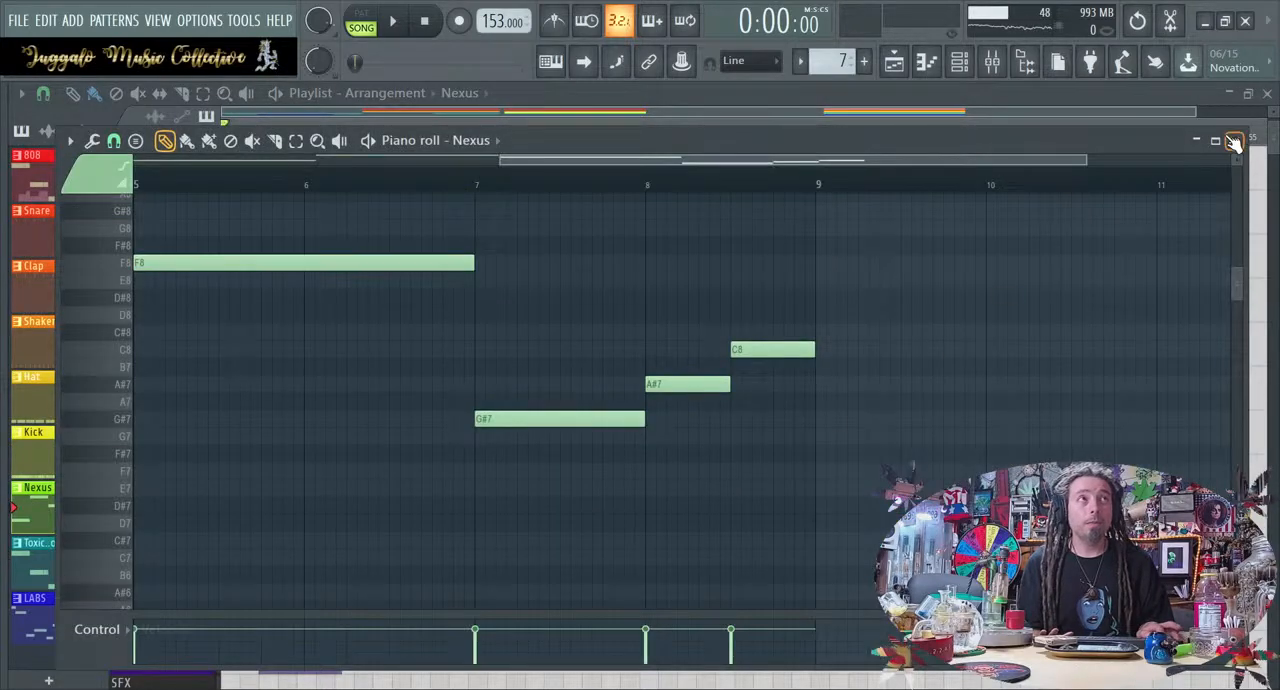
pyautogui.click(1236, 141)
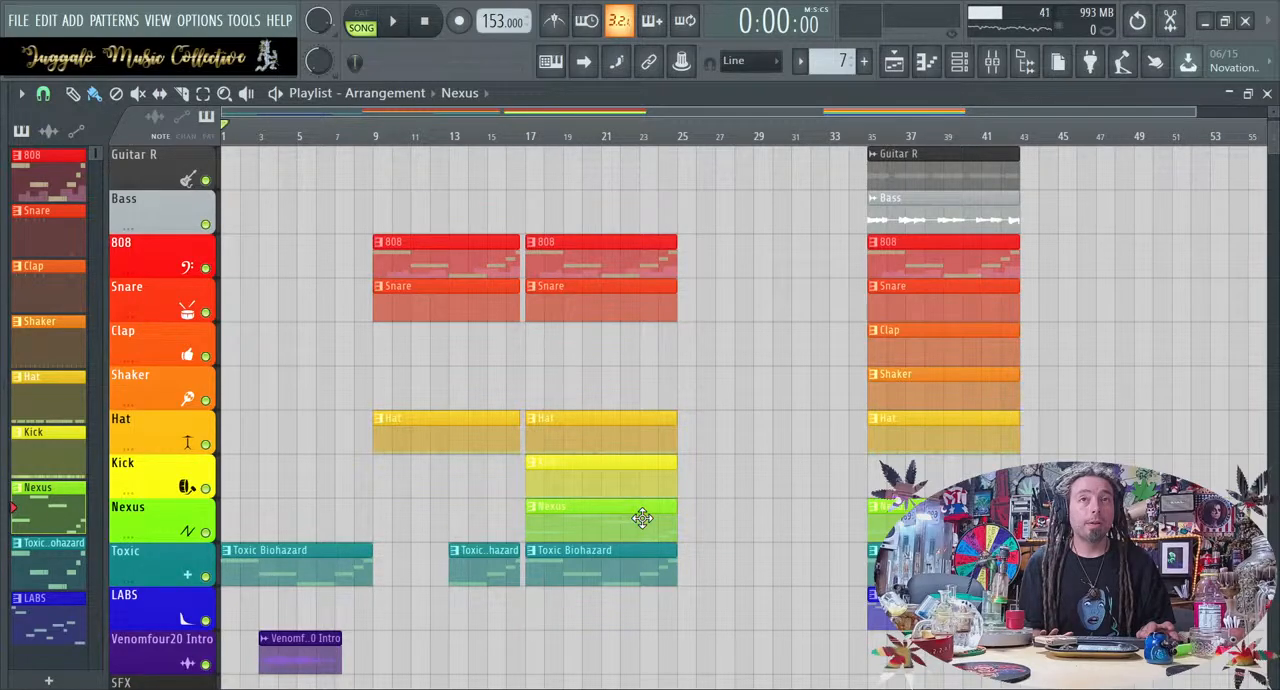
# Check the Nexus channel in the channel rack and inspect the effect slots of its mixer track
pyautogui.click(992, 61)
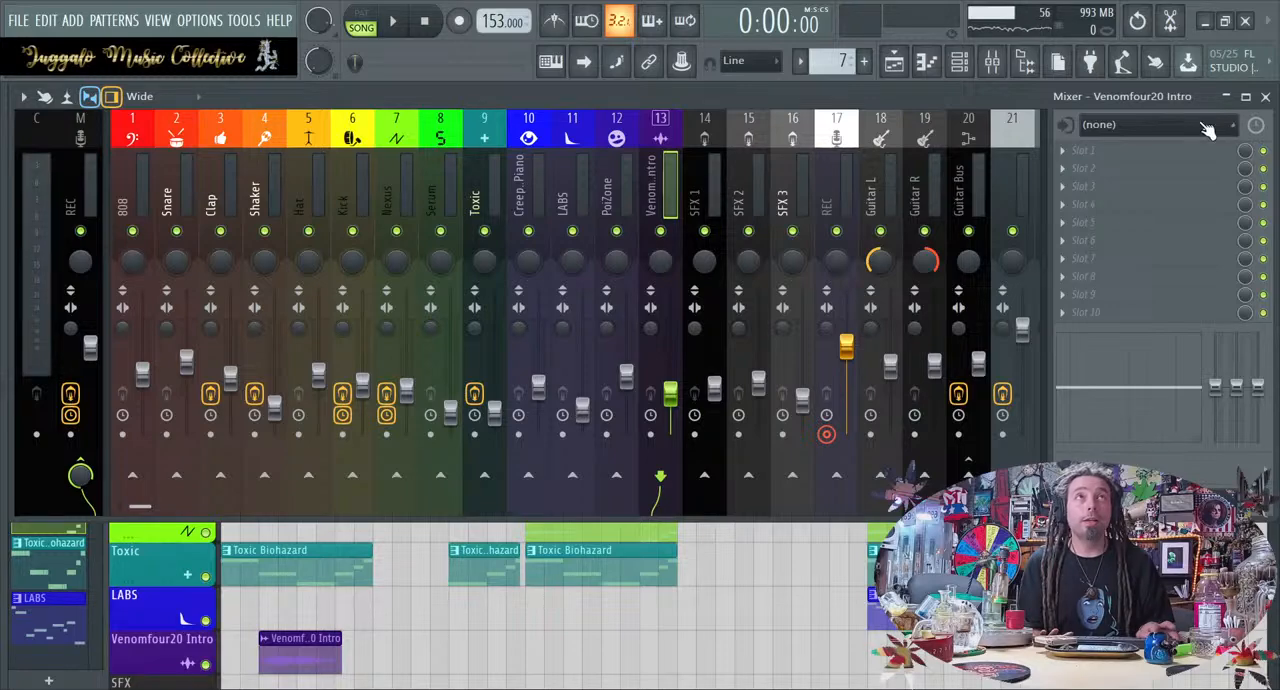
pyautogui.click(958, 61)
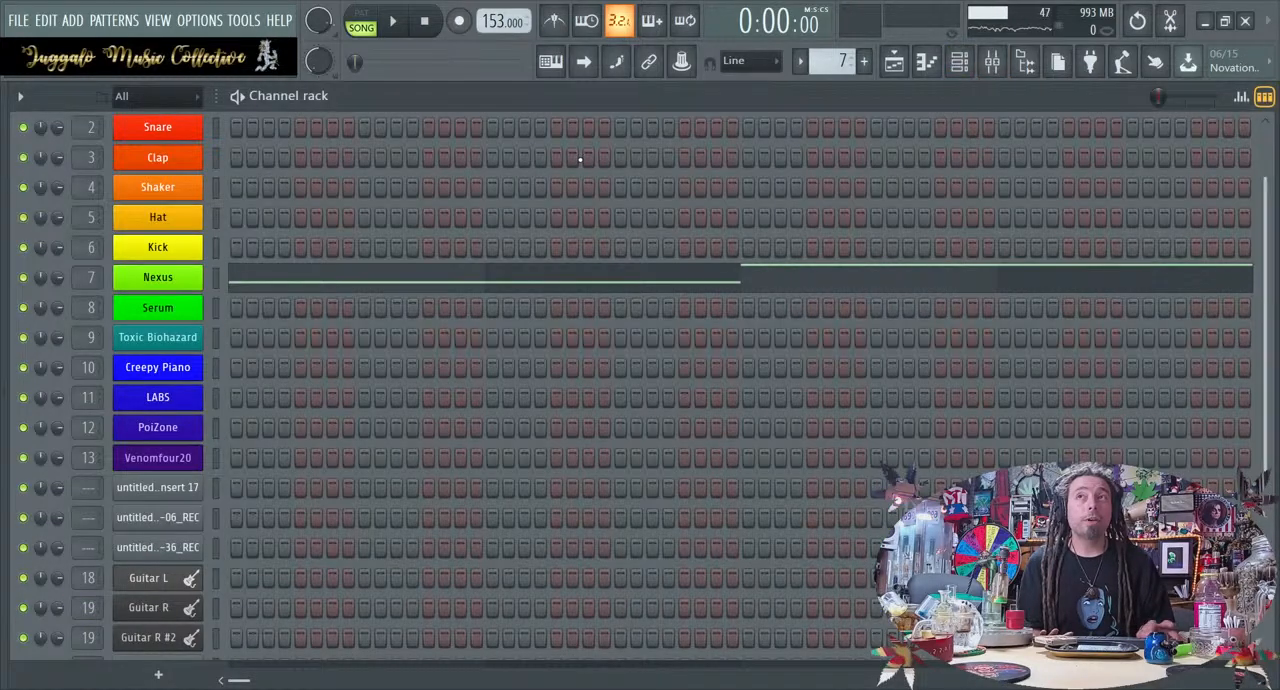
pyautogui.click(992, 61)
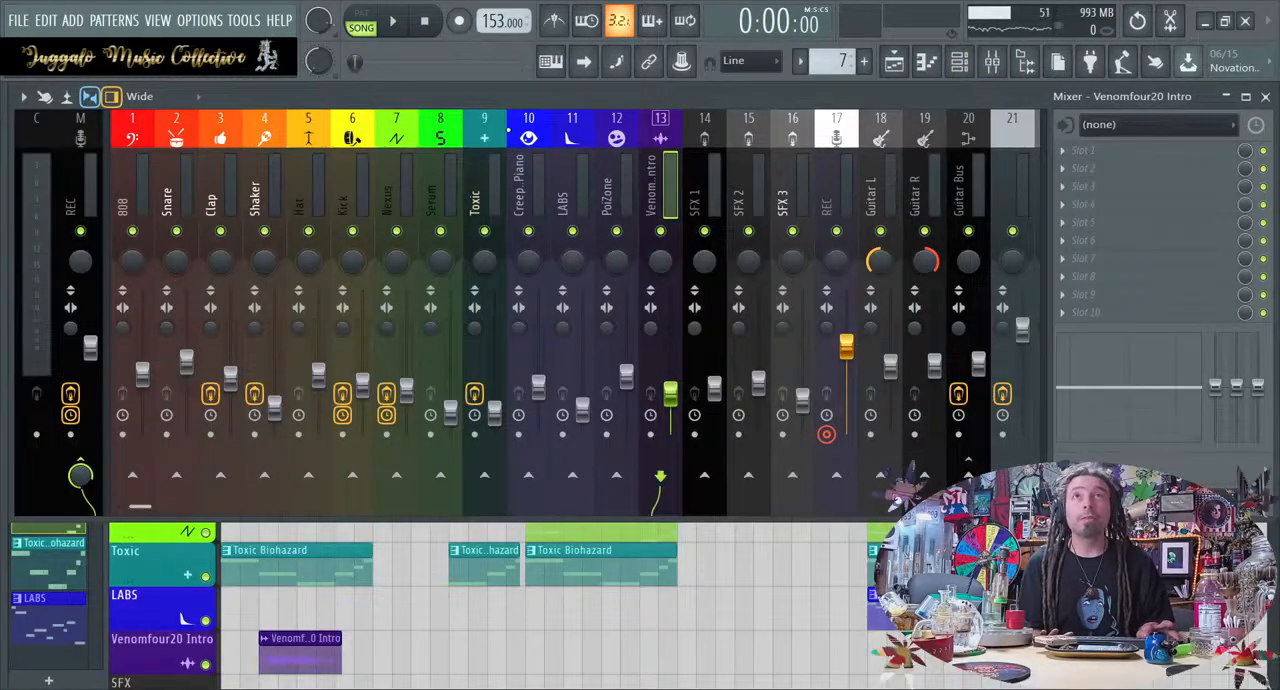
pyautogui.click(391, 148)
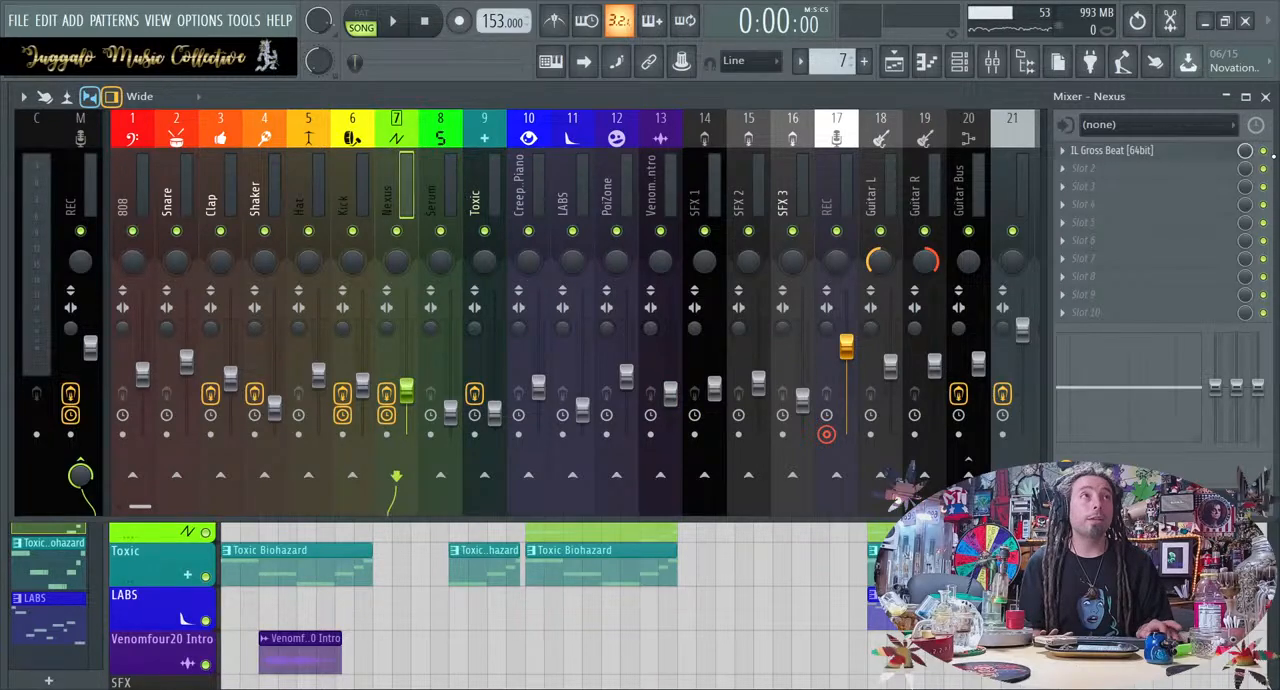
# Audition the section from bar 17 with Nexus and delete the Nexus clip at bar 17
pyautogui.press('space')
pyautogui.press('F5')
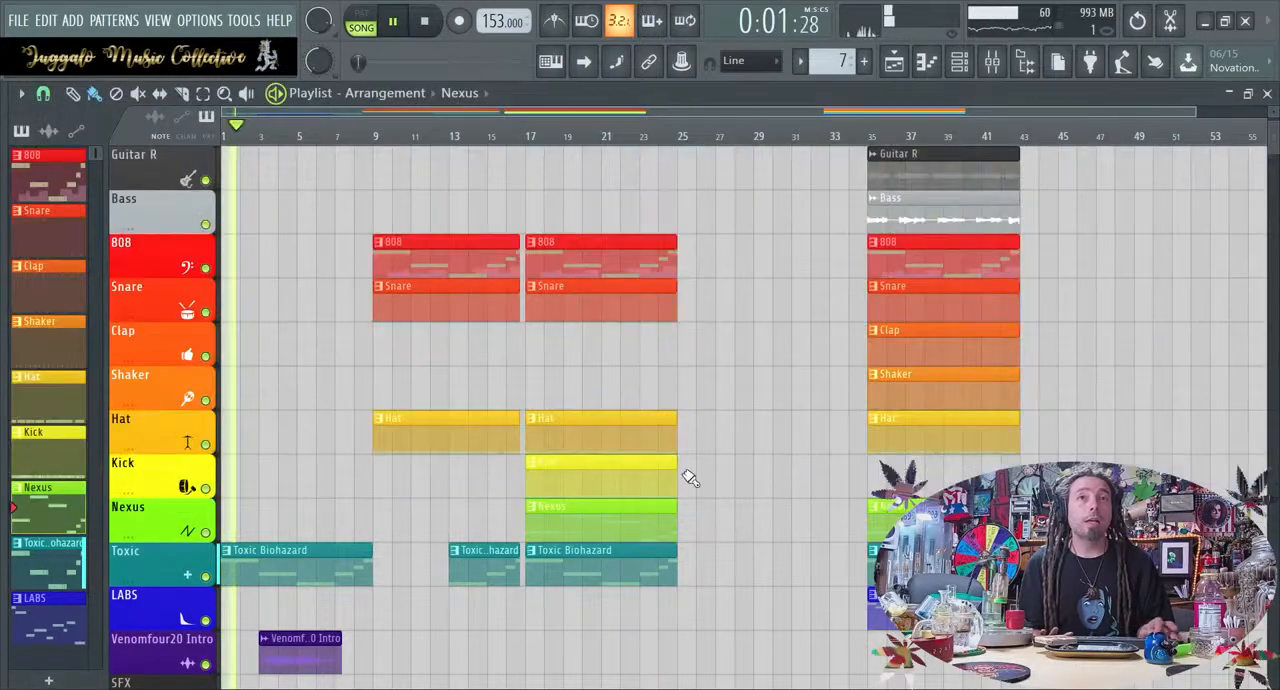
pyautogui.click(530, 143)
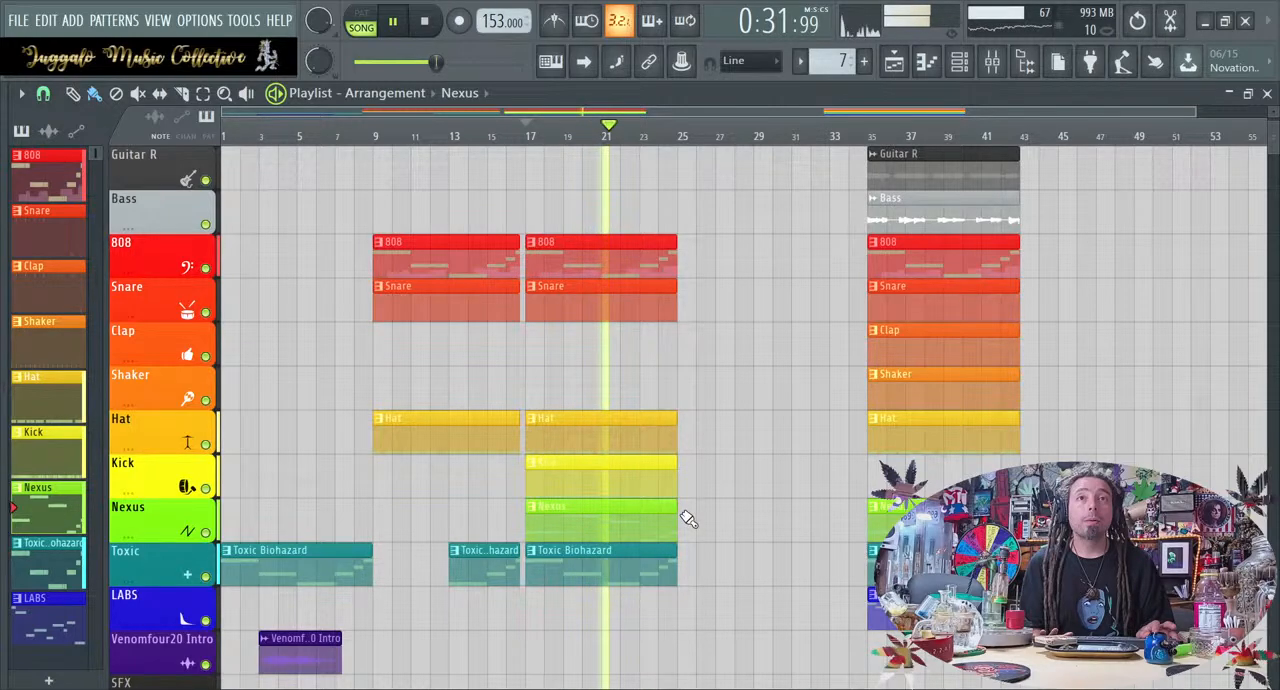
pyautogui.press('space')
pyautogui.rightClick(647, 526)
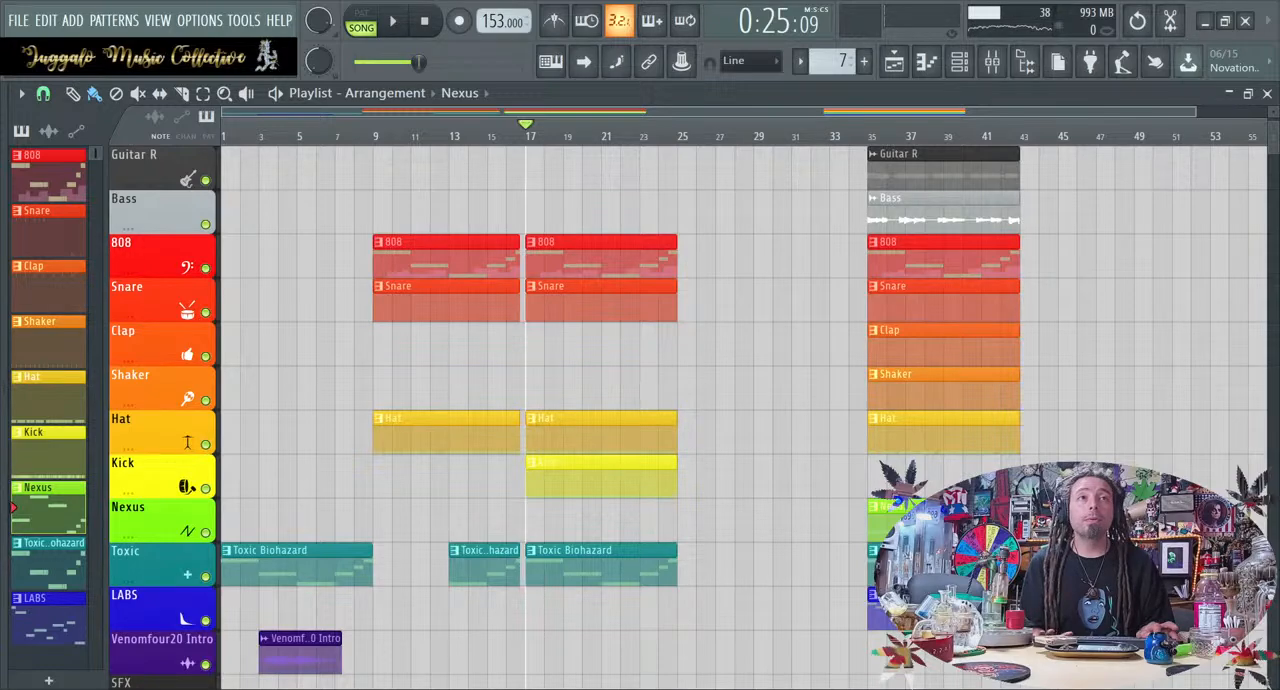
# Place a separate copy of the Nexus pattern at bar 17 on the Nexus track and inspect its notes in the piano roll
pyautogui.moveTo(480, 520); pyautogui.dragTo(657, 517)
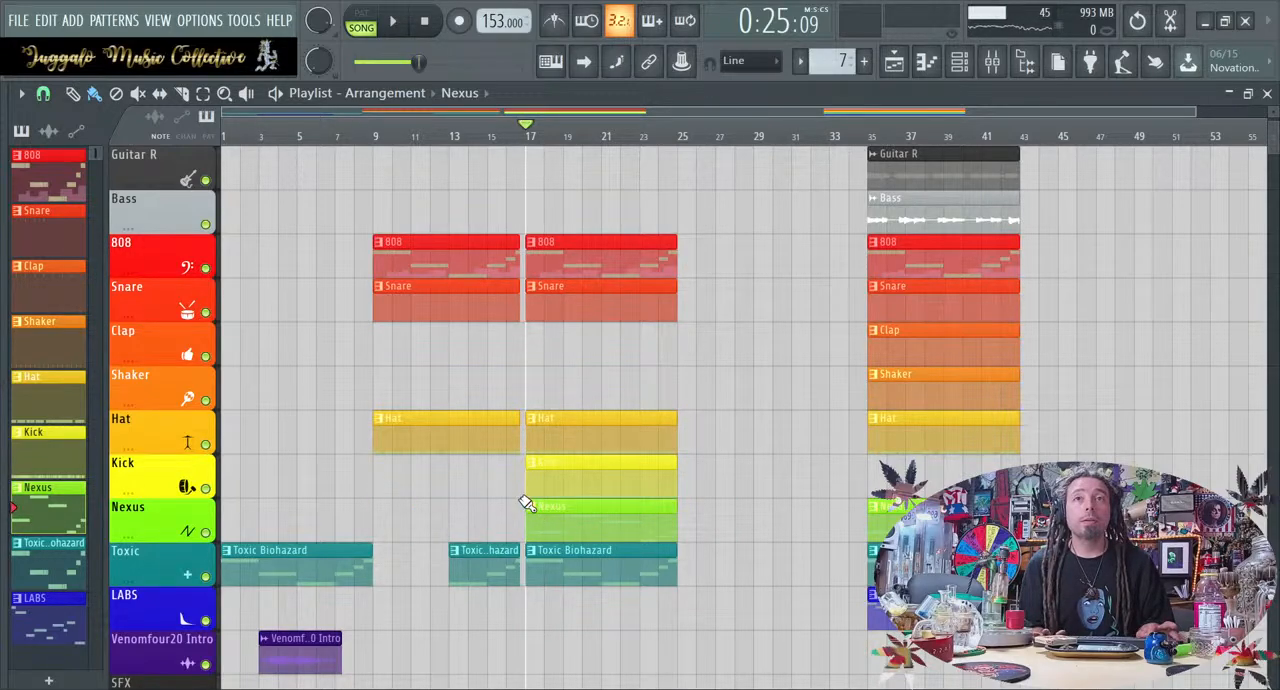
pyautogui.doubleClick(591, 531)
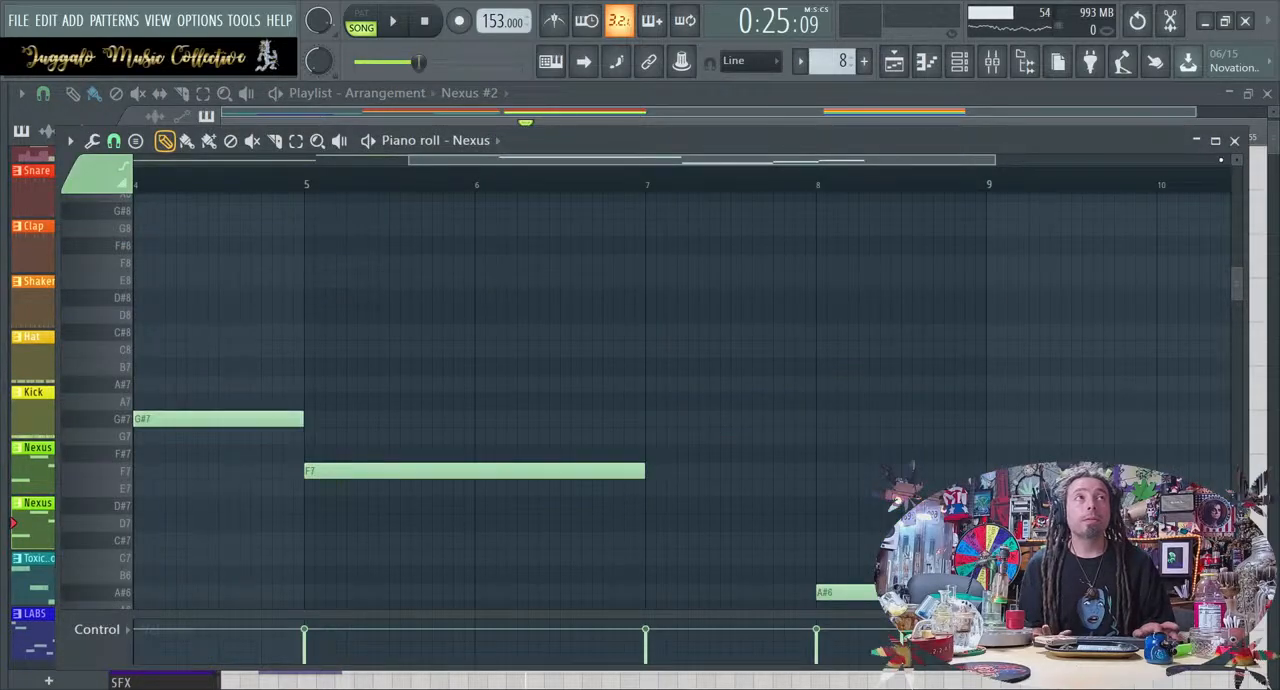
pyautogui.click(1234, 140)
# Audition the section from bar 17 with the new Nexus #2 clip and recheck its notes in the piano roll
pyautogui.press('space')
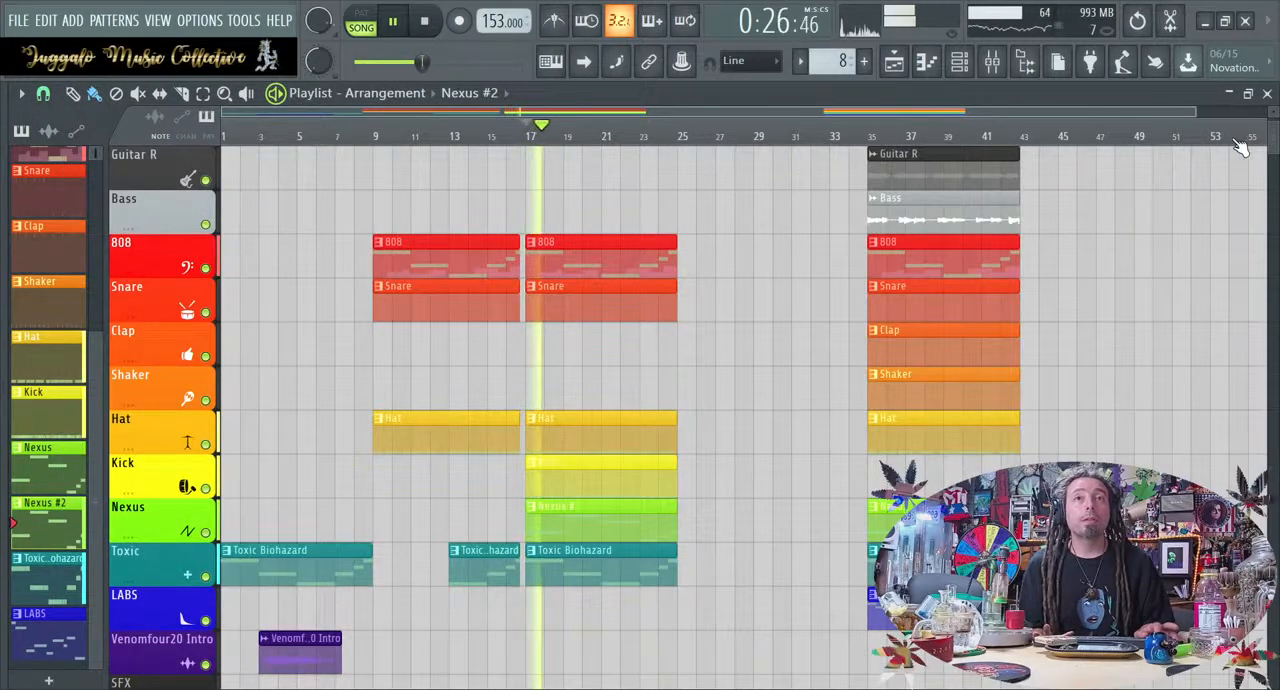
pyautogui.press('space')
pyautogui.doubleClick(652, 517)
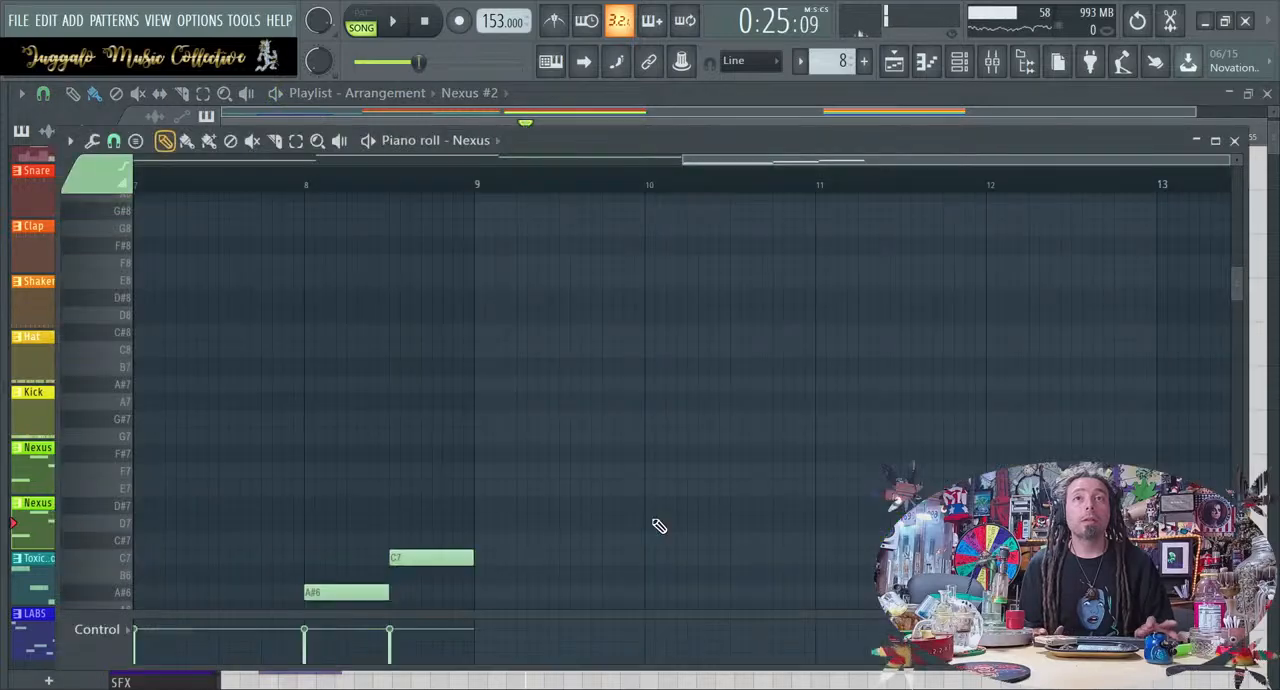
pyautogui.click(1234, 140)
pyautogui.press('space')
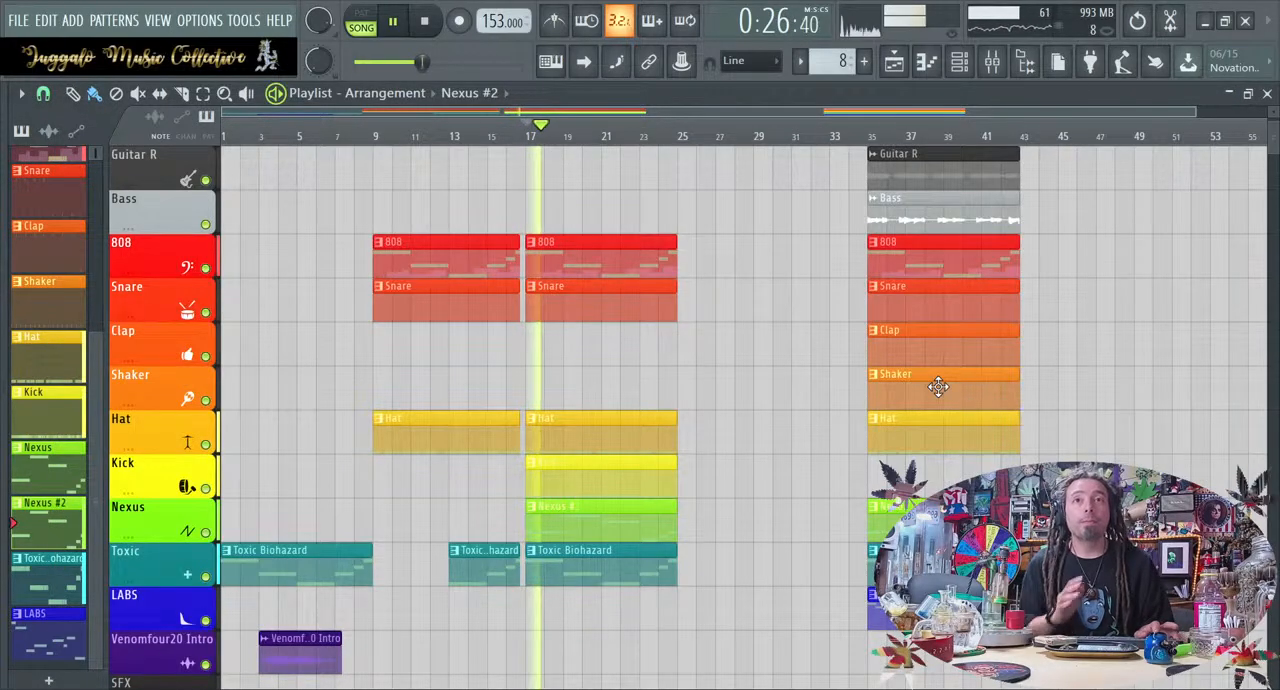
pyautogui.press('space')
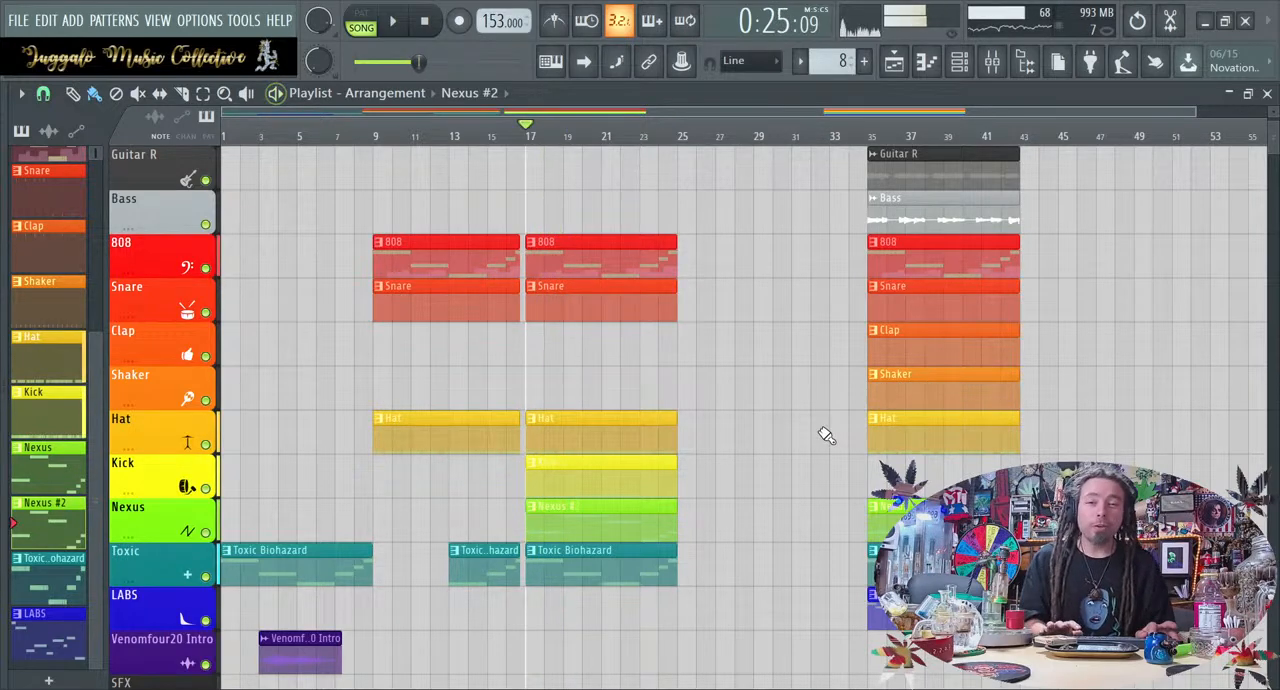
pyautogui.moveTo(939, 525); pyautogui.dragTo(769, 481)
pyautogui.rightClick(770, 482)
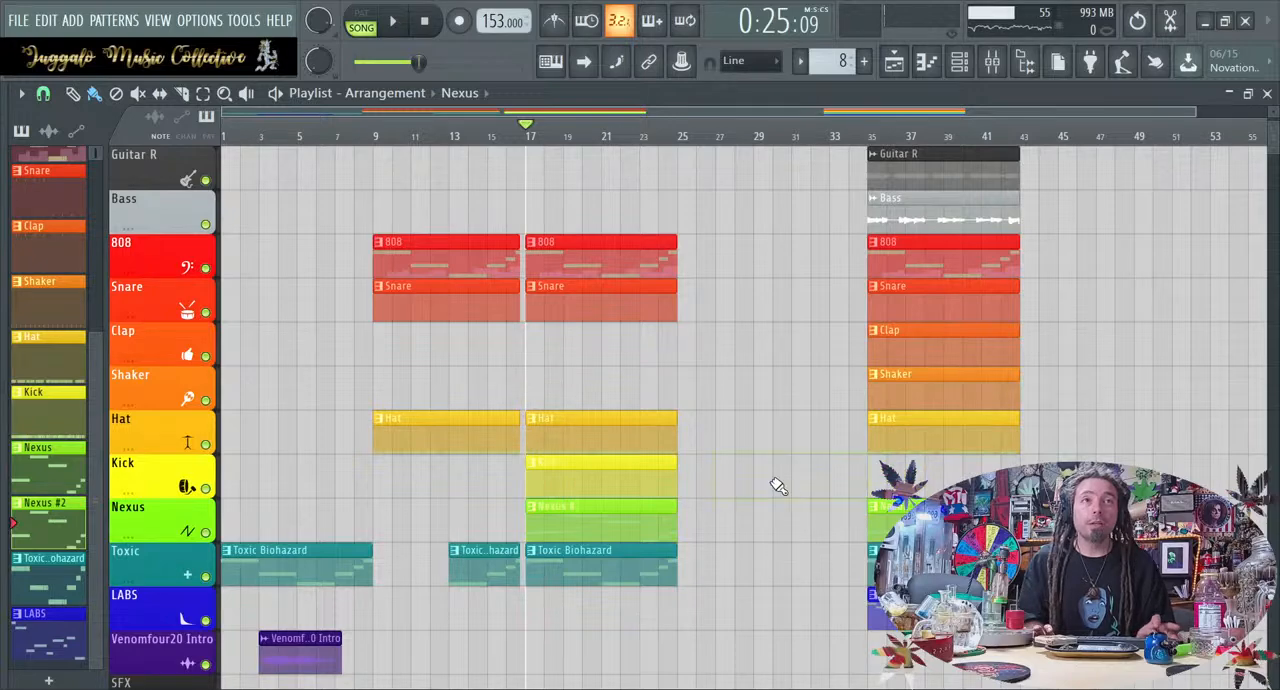
pyautogui.moveTo(897, 518); pyautogui.dragTo(709, 526)
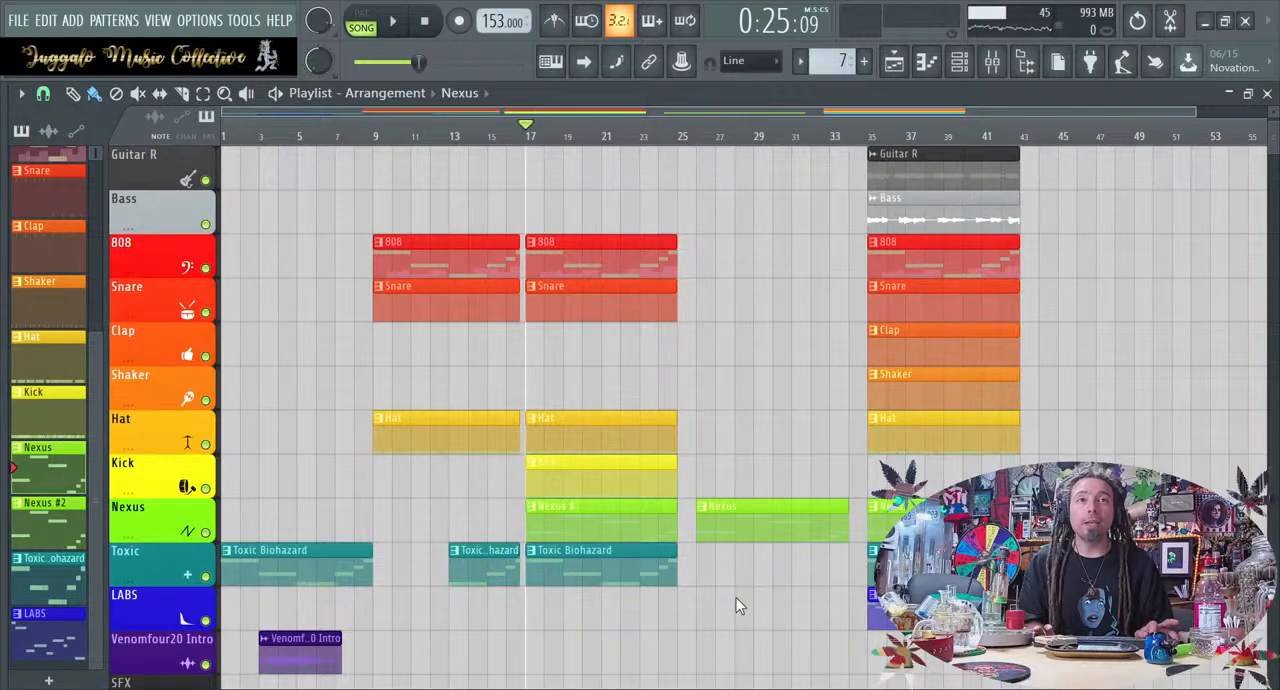
pyautogui.rightClick(774, 510)
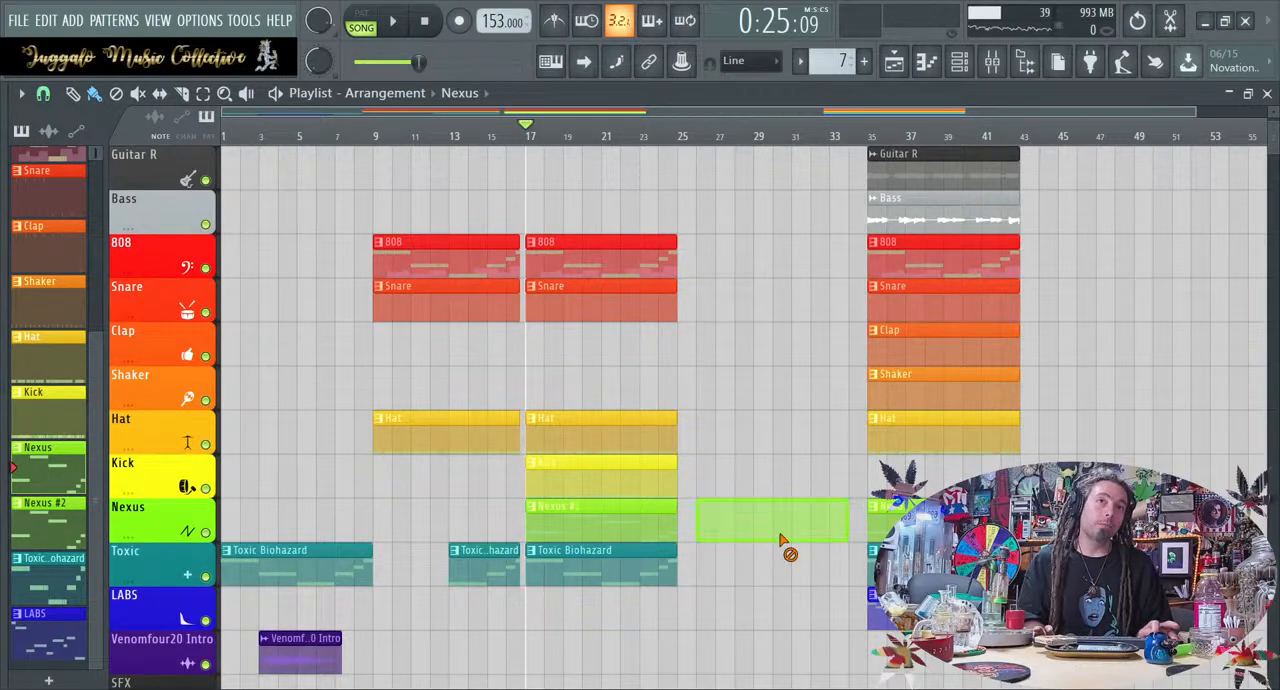
# Make the Nexus #2 pattern active and select the unused mixer track Insert 22, then return to the playlist
pyautogui.moveTo(591, 507); pyautogui.dragTo(582, 530)
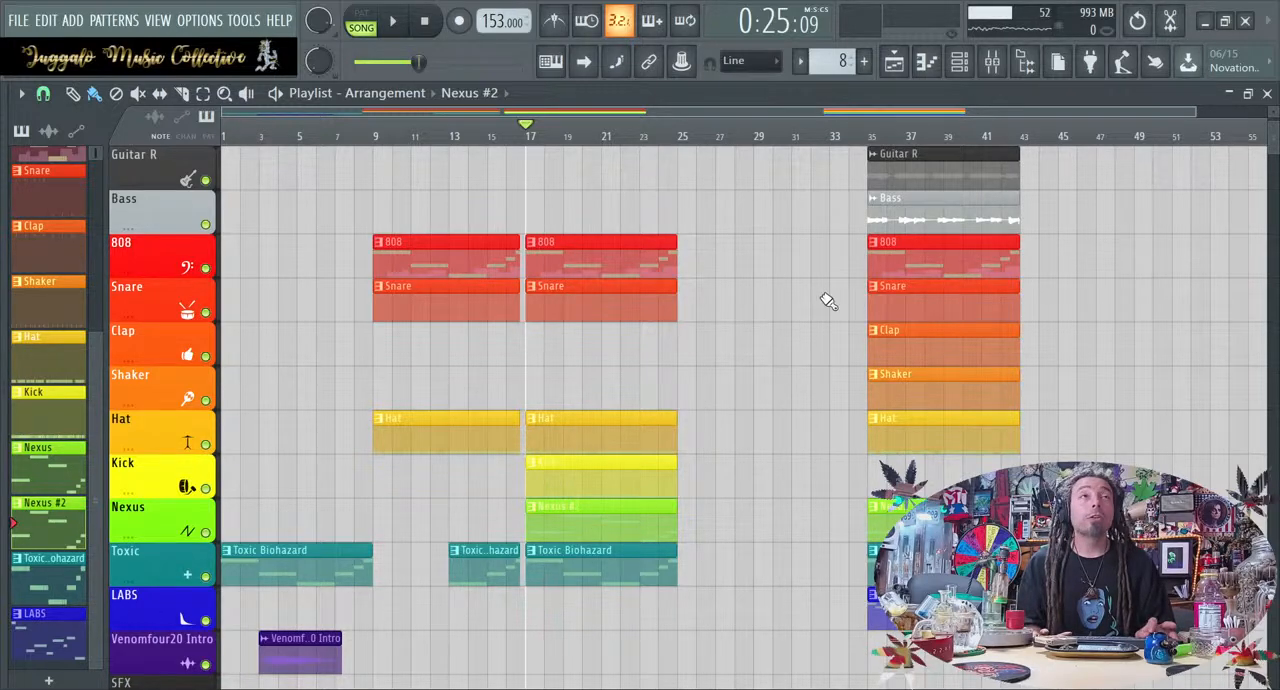
pyautogui.click(1013, 62)
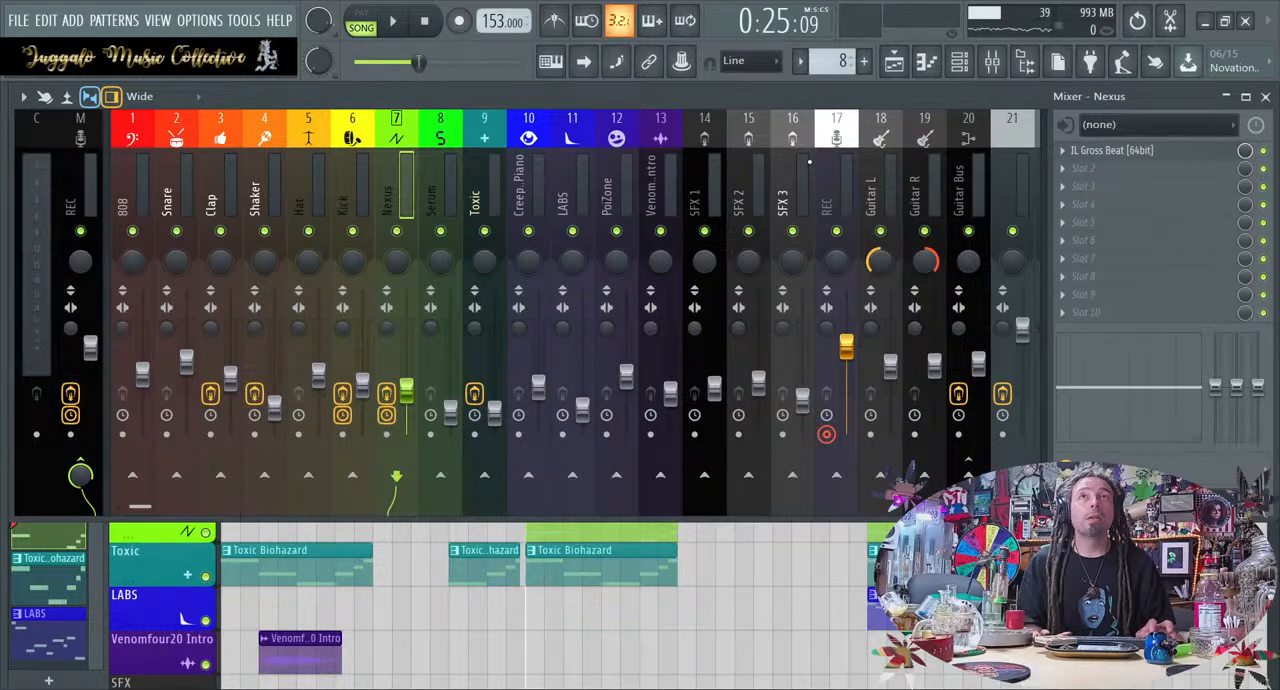
pyautogui.scroll(-4, 809, 161)
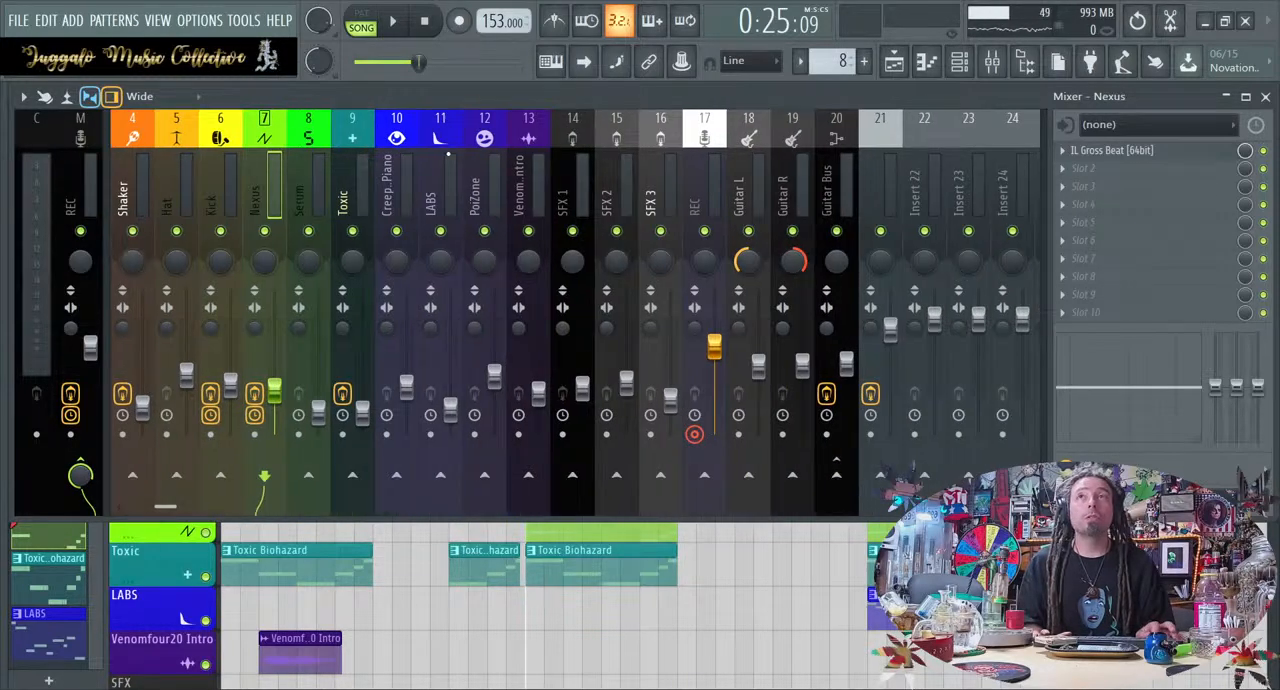
pyautogui.click(926, 146)
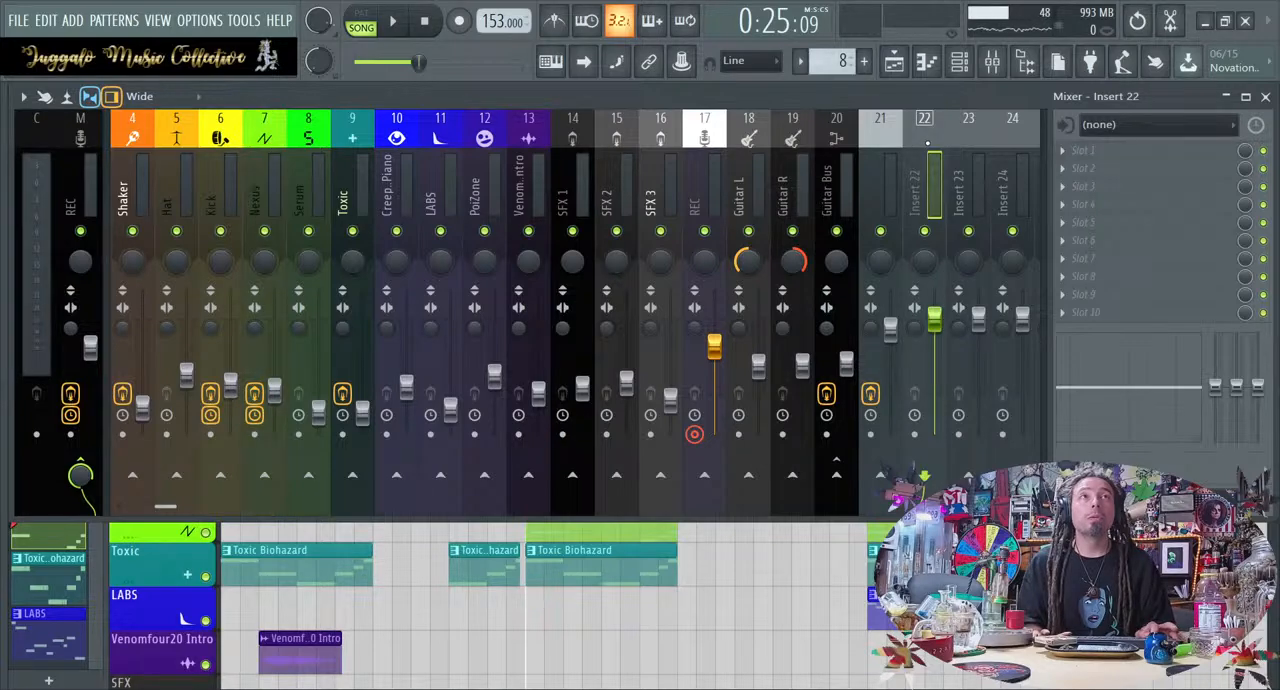
pyautogui.press('F9')
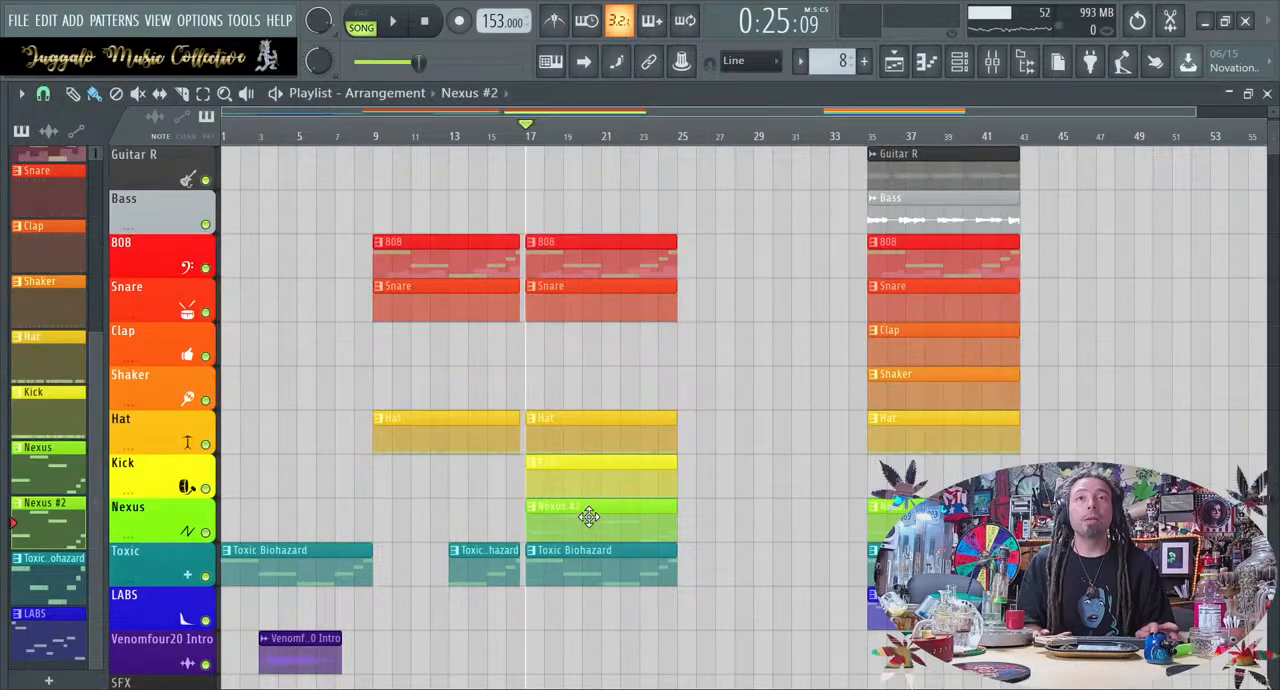
# Clone the Nexus channel in the channel rack and route the clone to mixer track 22
pyautogui.click(958, 61)
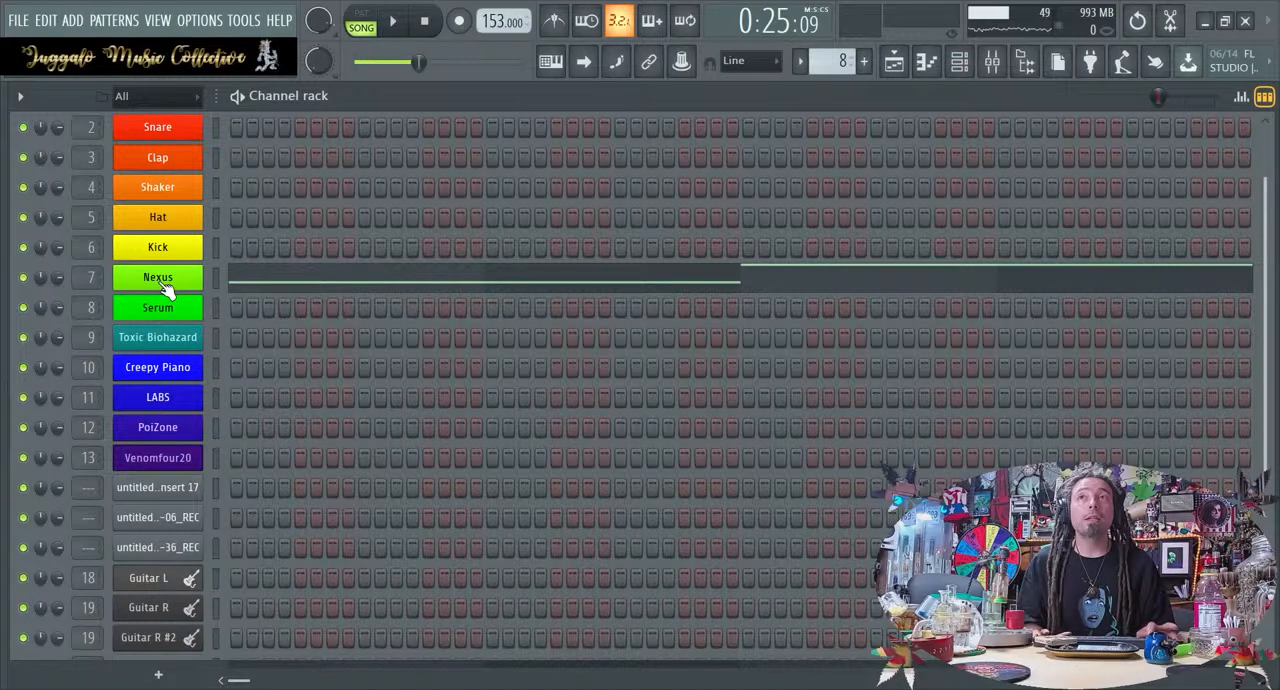
pyautogui.press('space')
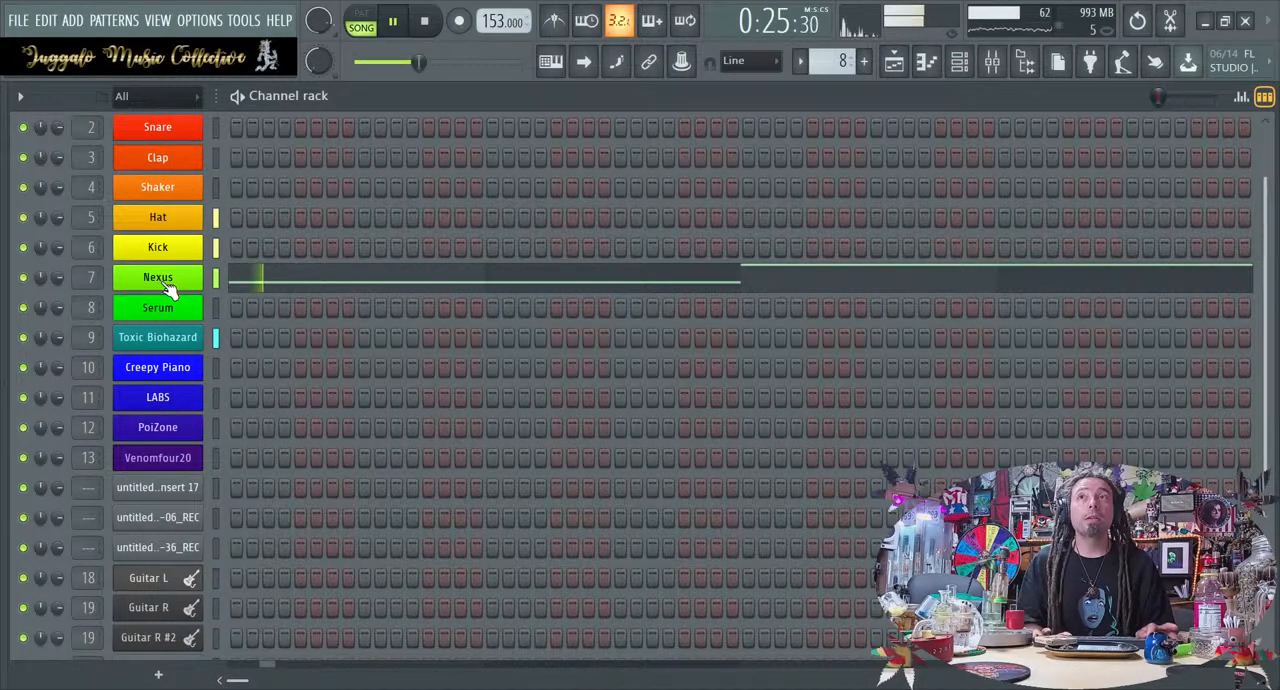
pyautogui.press('space')
pyautogui.click(192, 282)
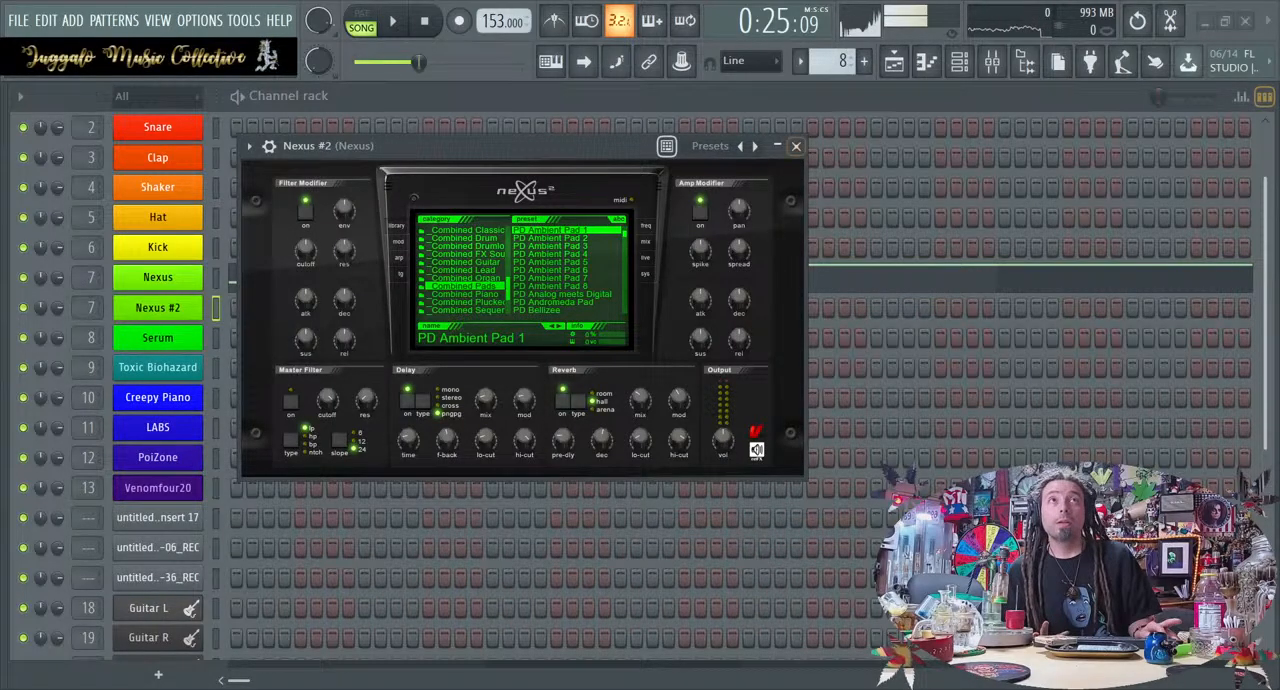
pyautogui.click(796, 146)
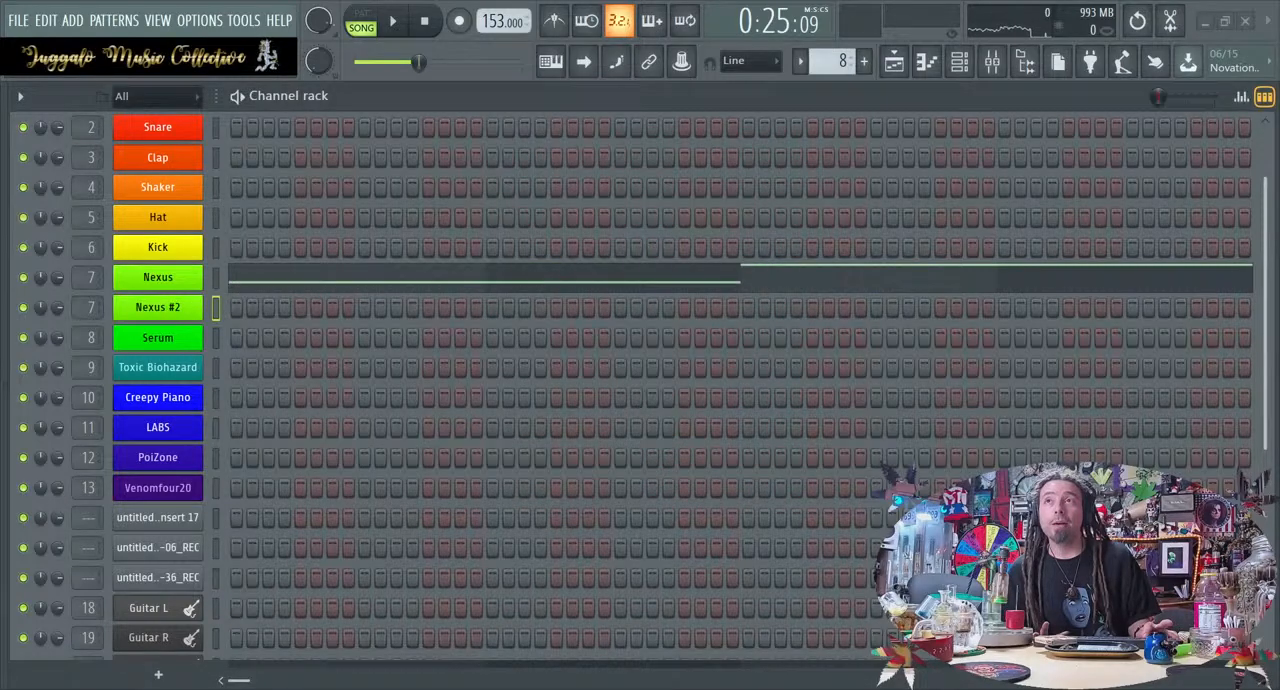
pyautogui.click(98, 317)
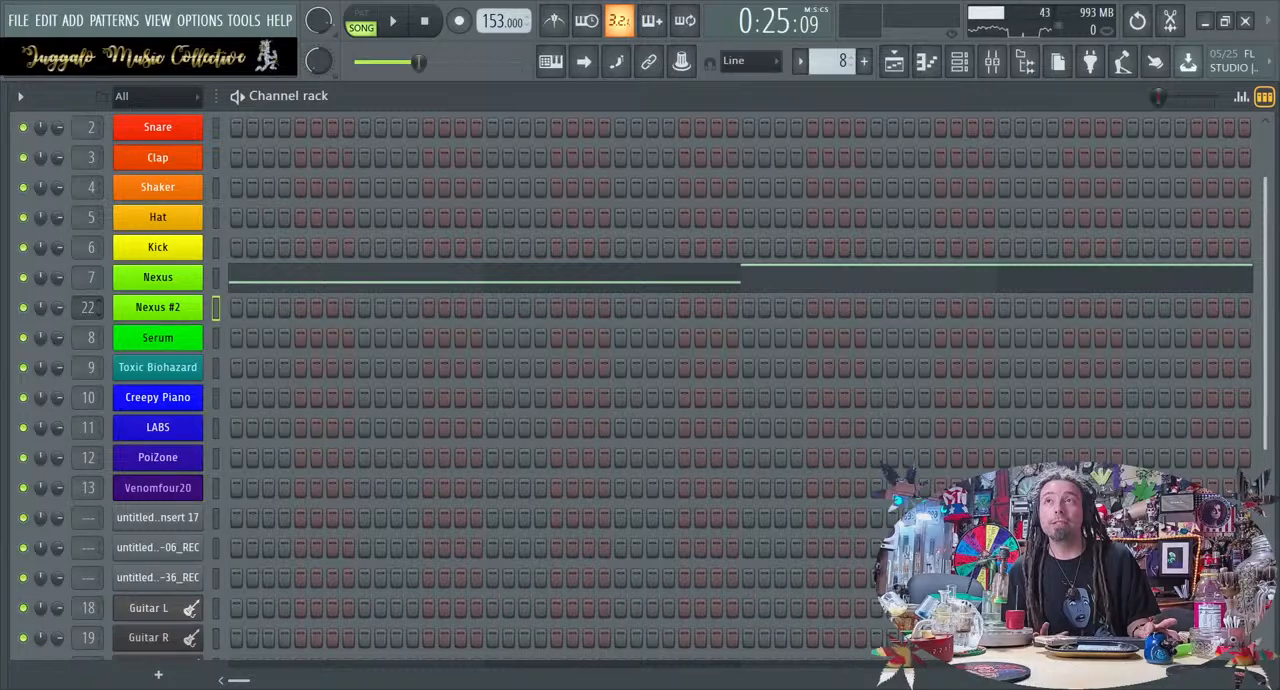
# Move the notes of the Nexus channel in this pattern to the Nexus #2 channel
pyautogui.click(216, 278)
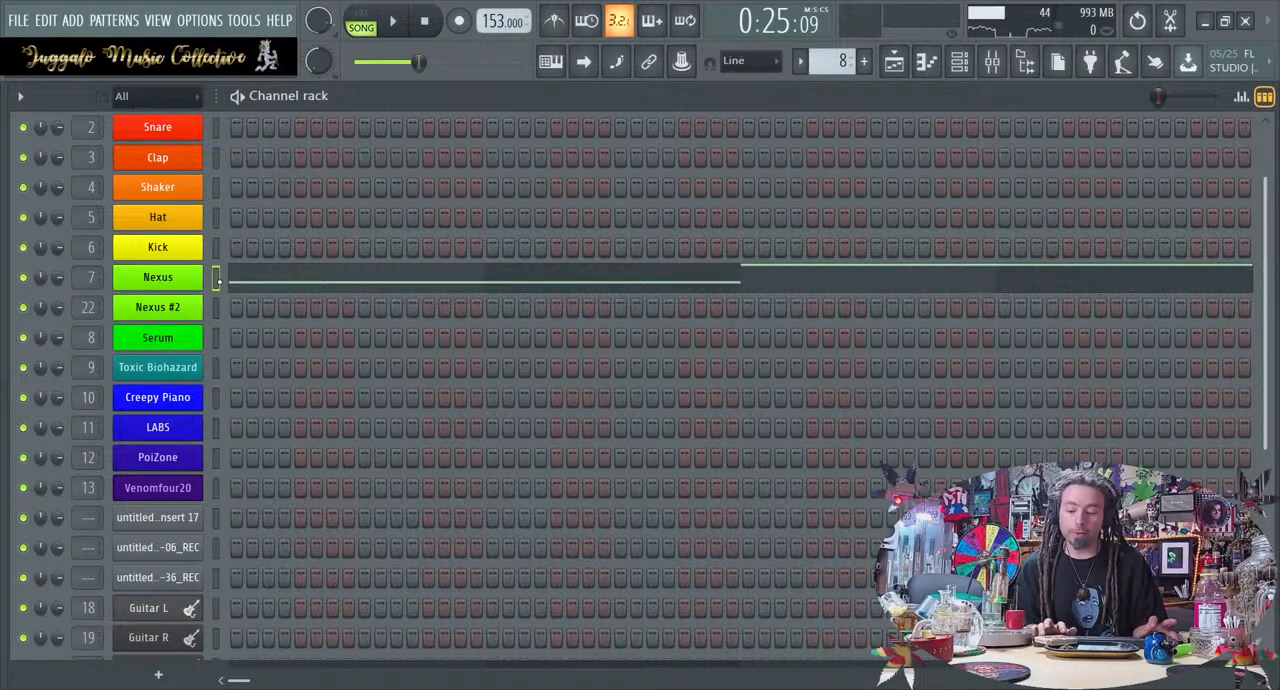
pyautogui.hotkey('ctrl', 'x')
pyautogui.click(216, 308)
pyautogui.hotkey('ctrl', 'v')
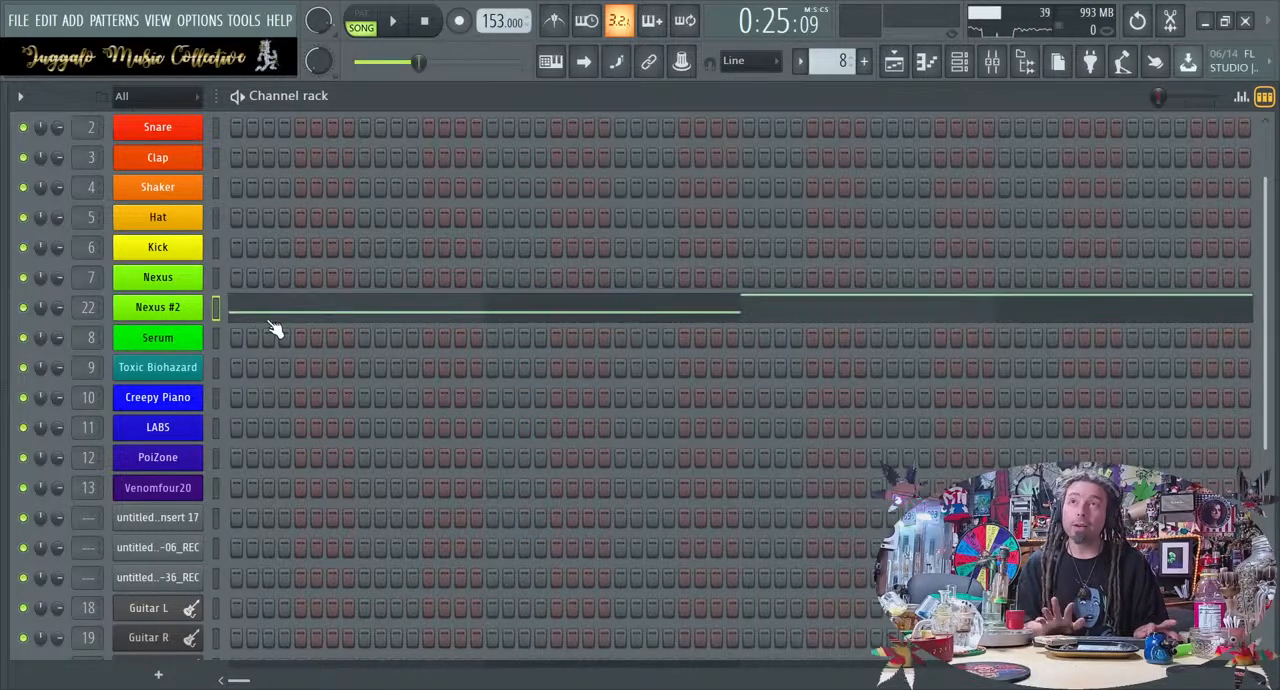
# Compare the effect slots of the Nexus, Bass and Insert 22 mixer tracks and return to the playlist
pyautogui.click(992, 62)
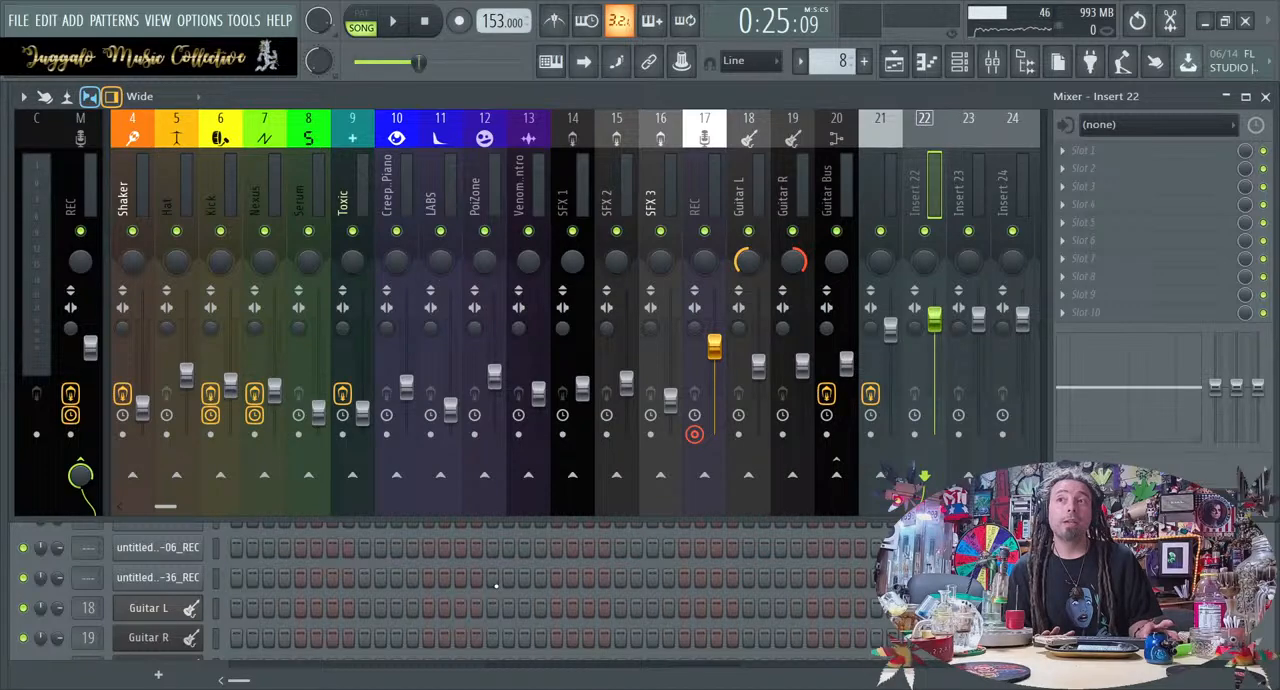
pyautogui.click(960, 62)
pyautogui.click(960, 62)
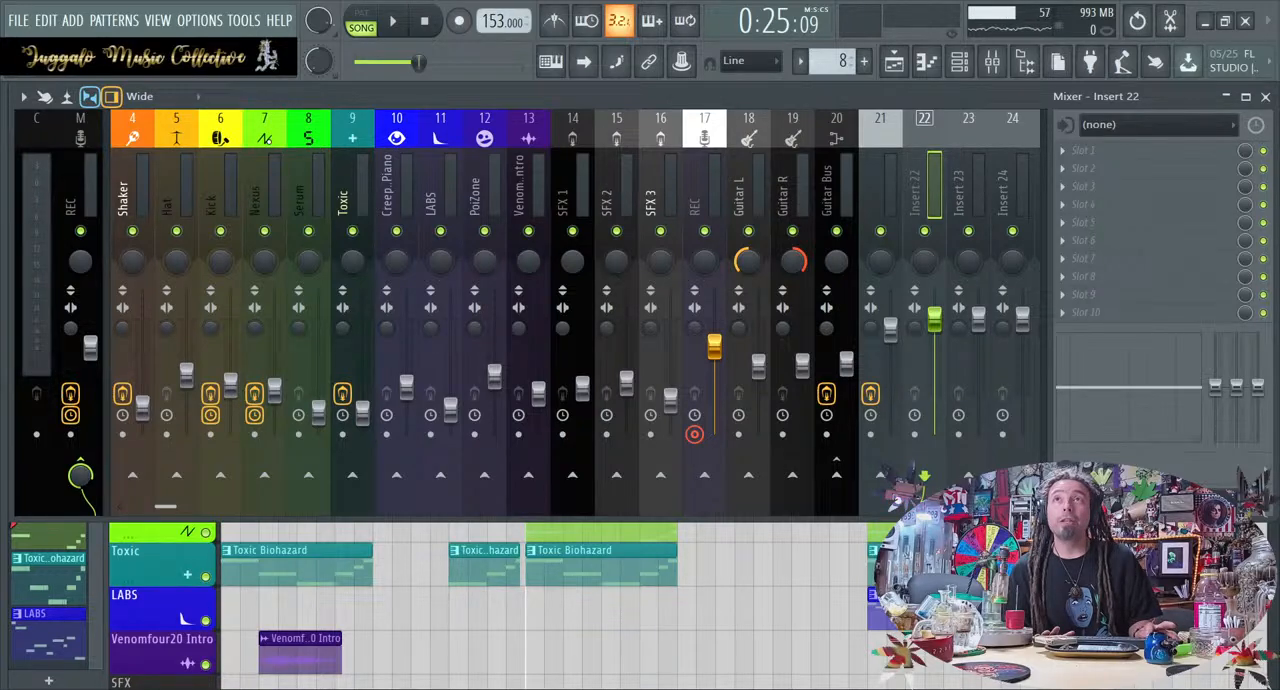
pyautogui.click(269, 141)
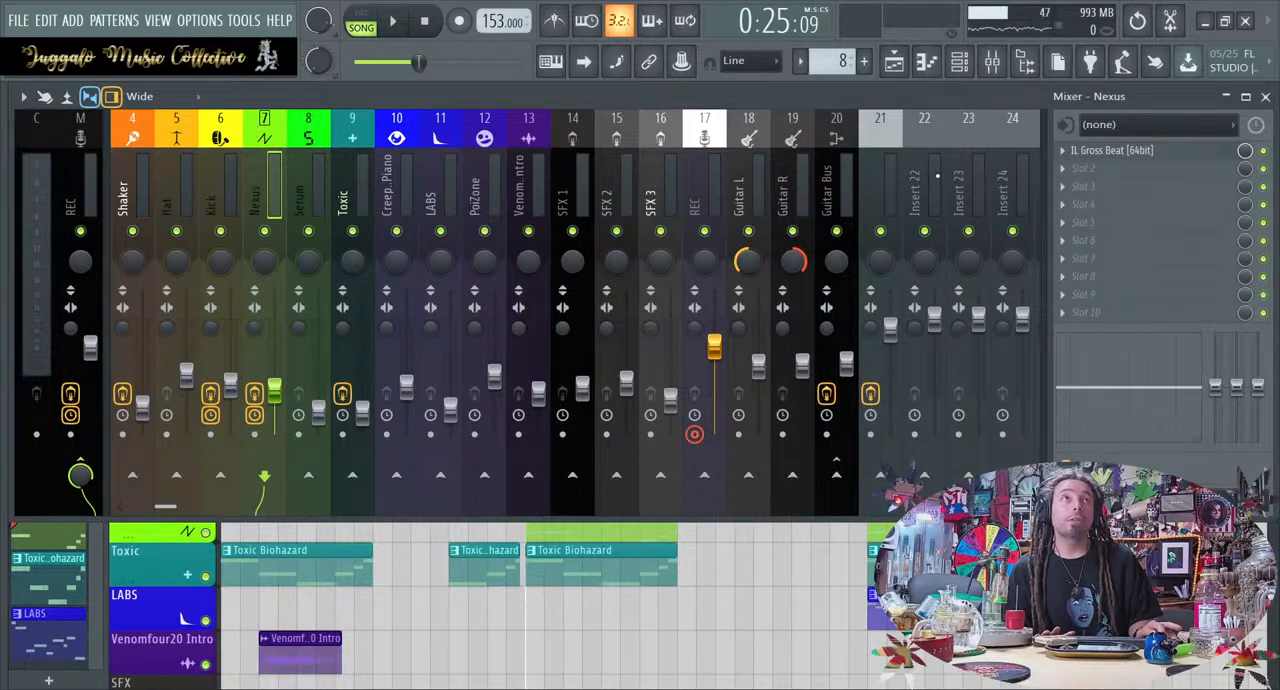
pyautogui.click(889, 145)
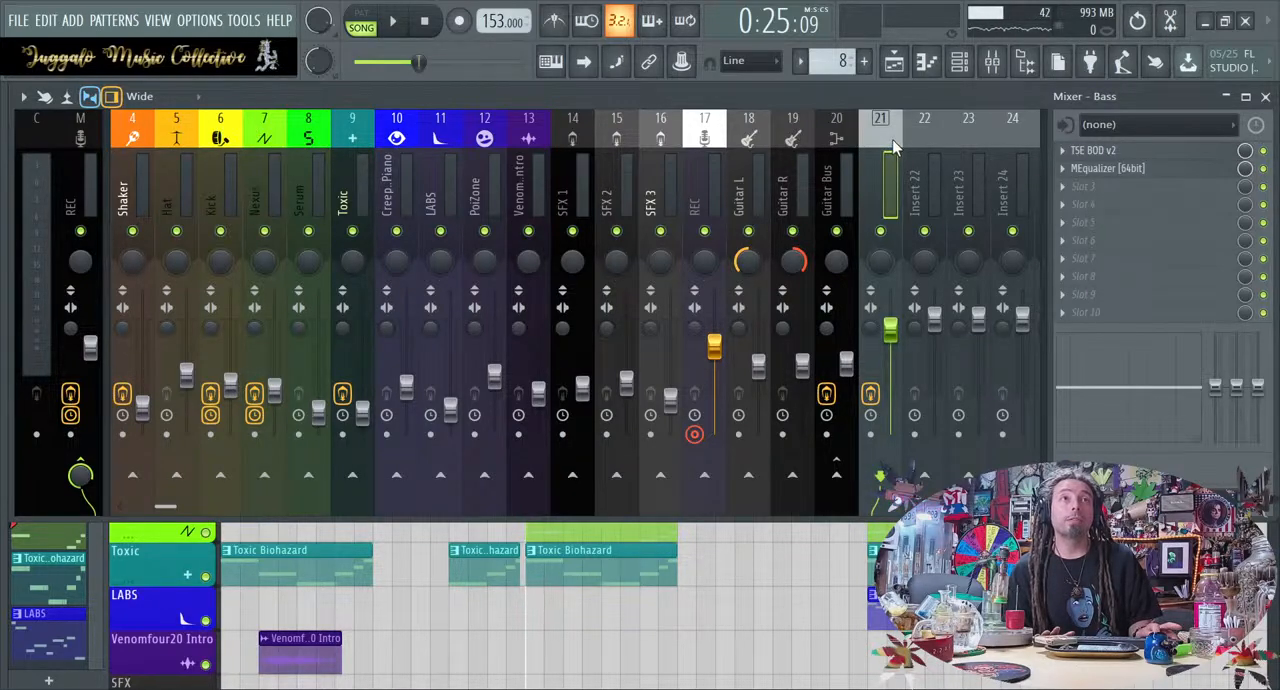
pyautogui.click(920, 140)
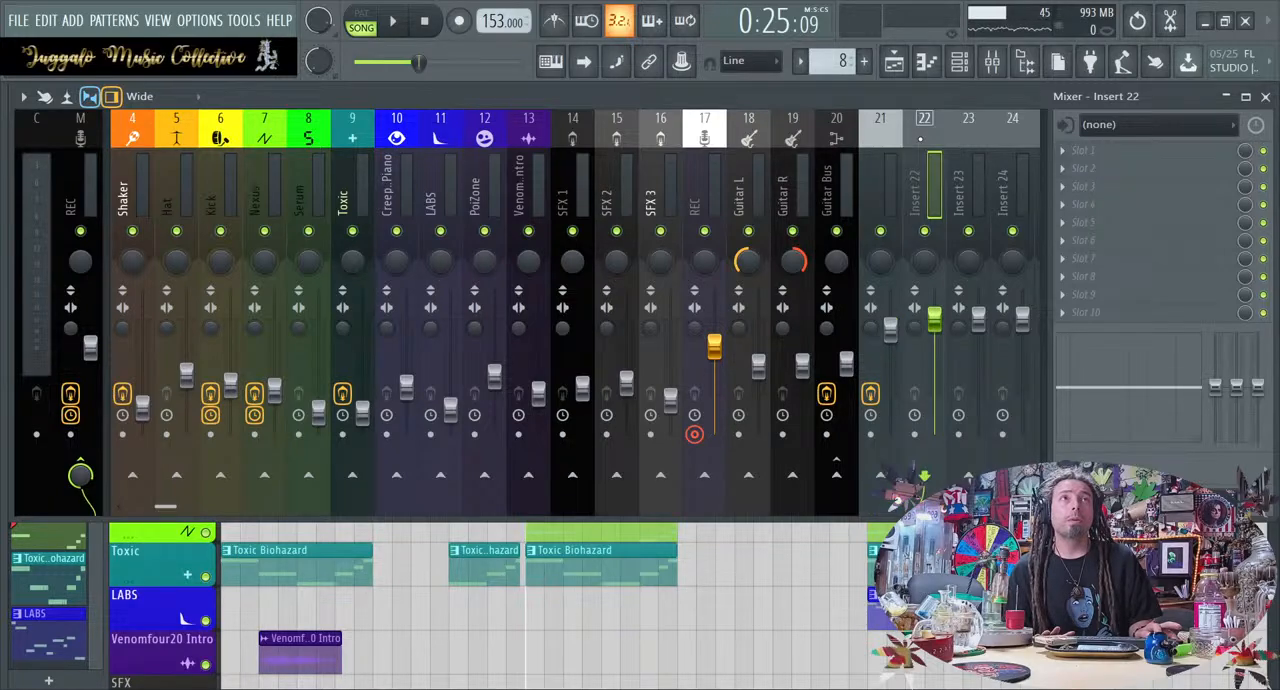
pyautogui.click(870, 134)
pyautogui.click(921, 135)
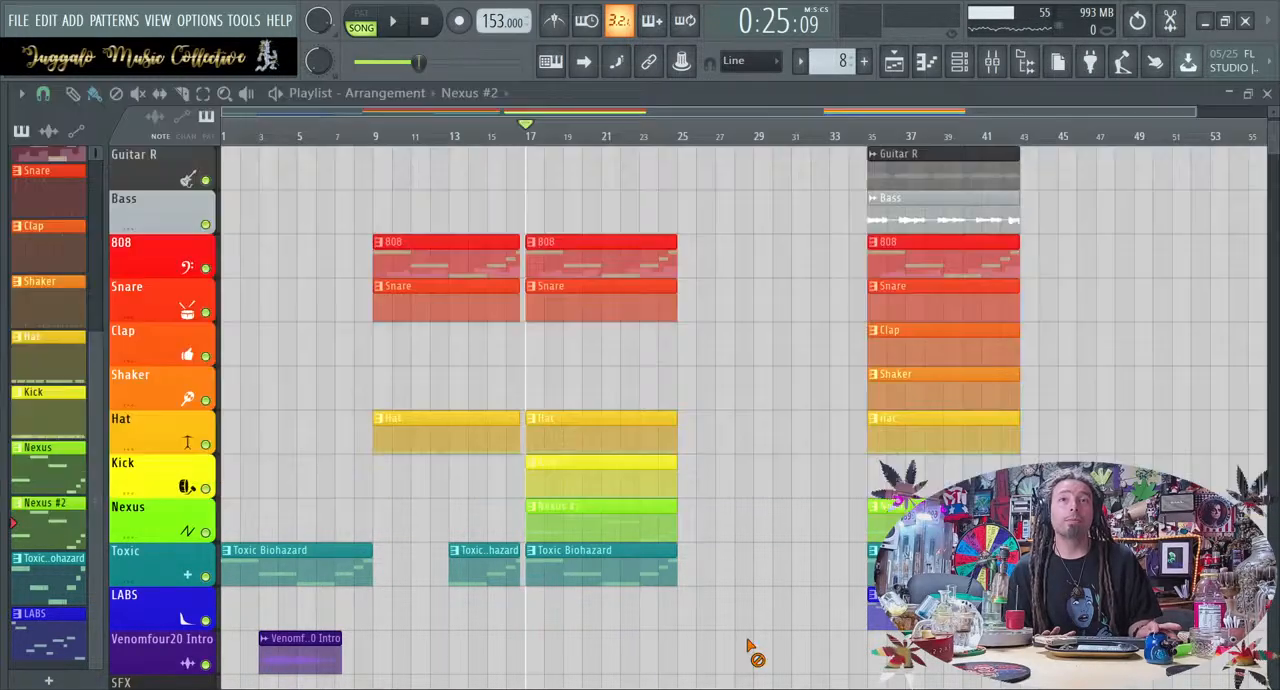
pyautogui.click(758, 666)
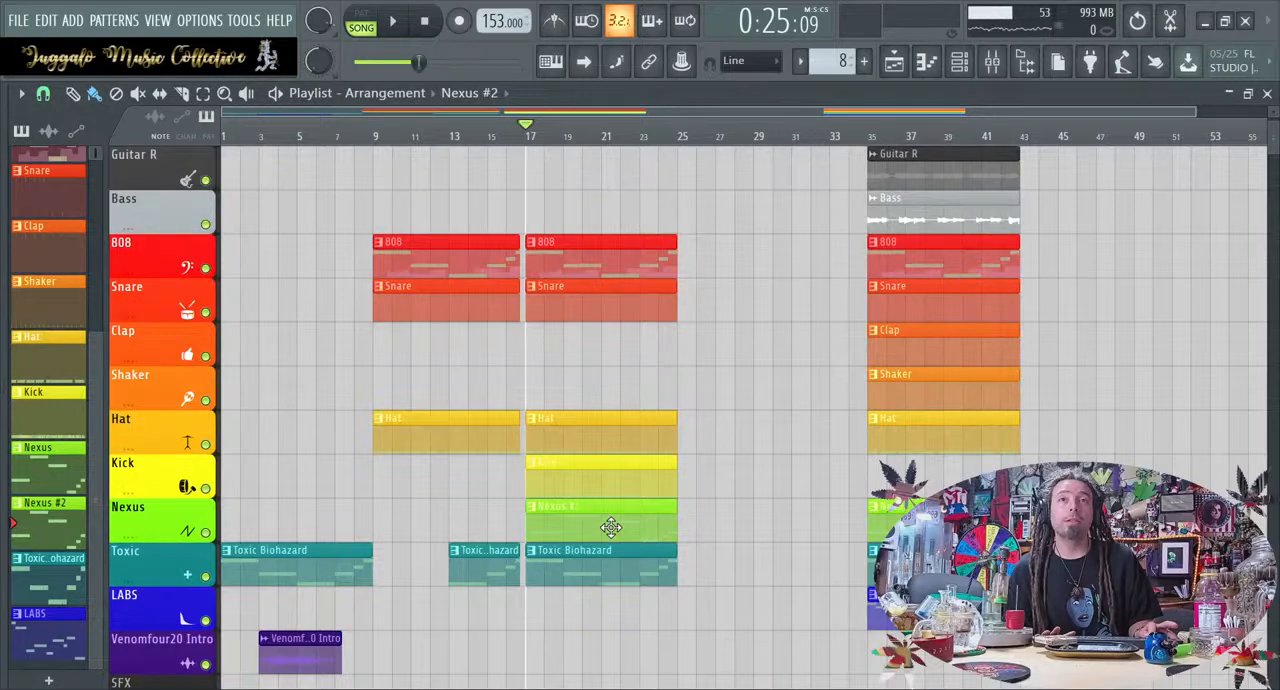
# Check that the Nexus #2 clip at bar 17 uses the Nexus #2 channel in the piano roll
pyautogui.doubleClick(610, 528)
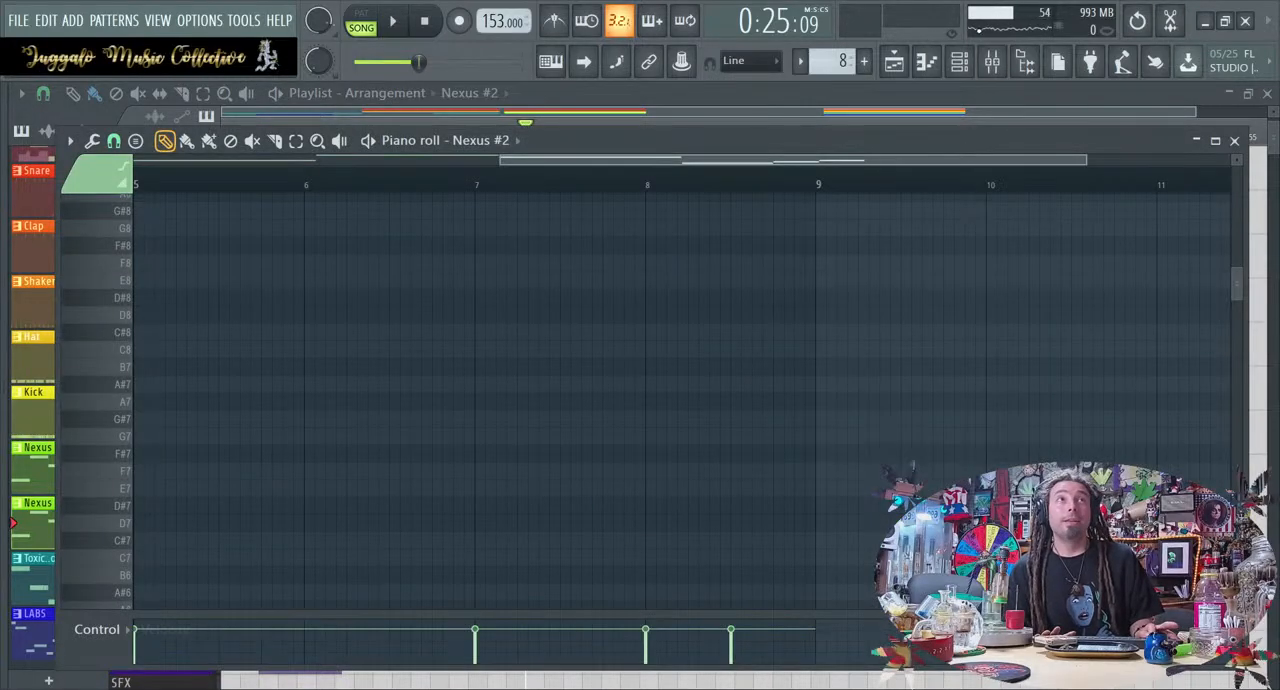
pyautogui.click(972, 68)
pyautogui.click(972, 68)
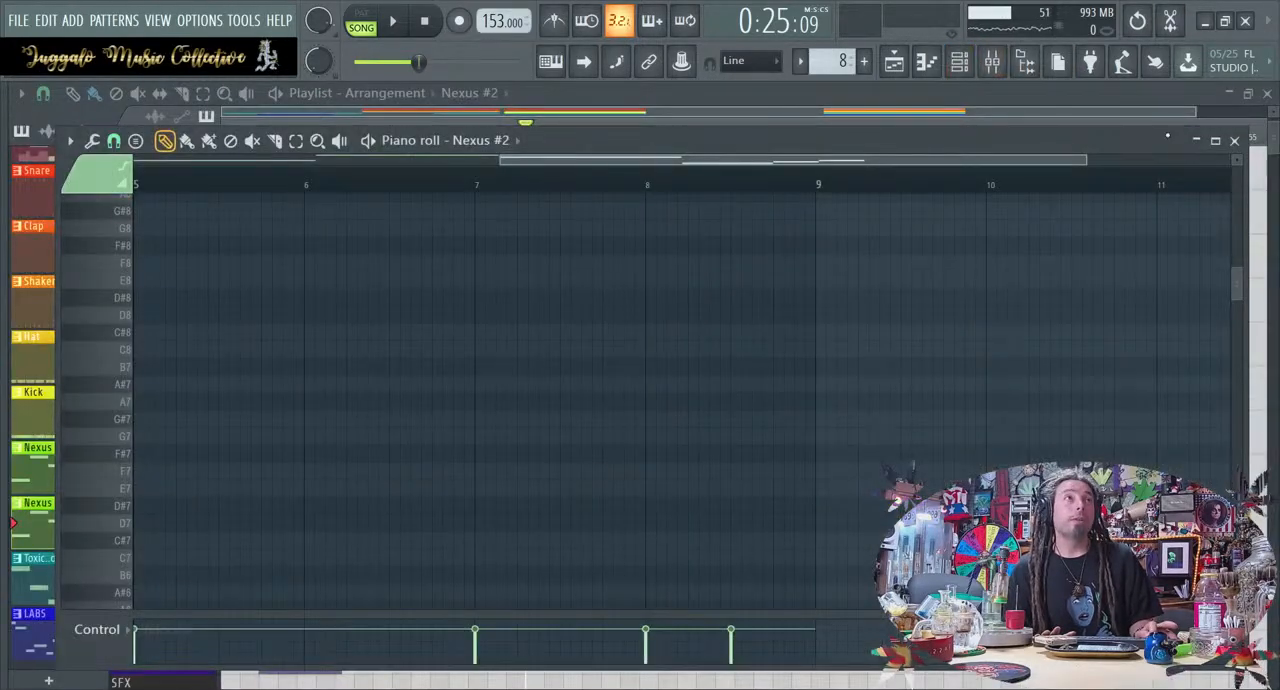
pyautogui.click(1215, 140)
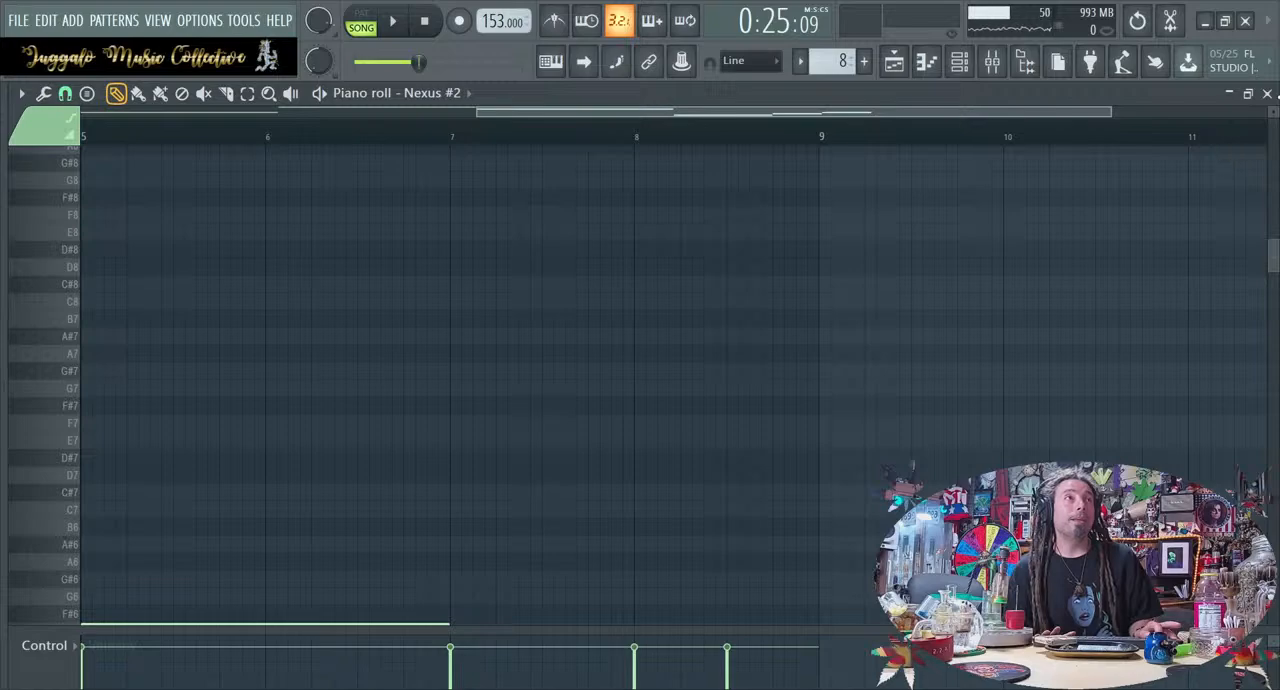
pyautogui.click(1266, 93)
pyautogui.click(1237, 146)
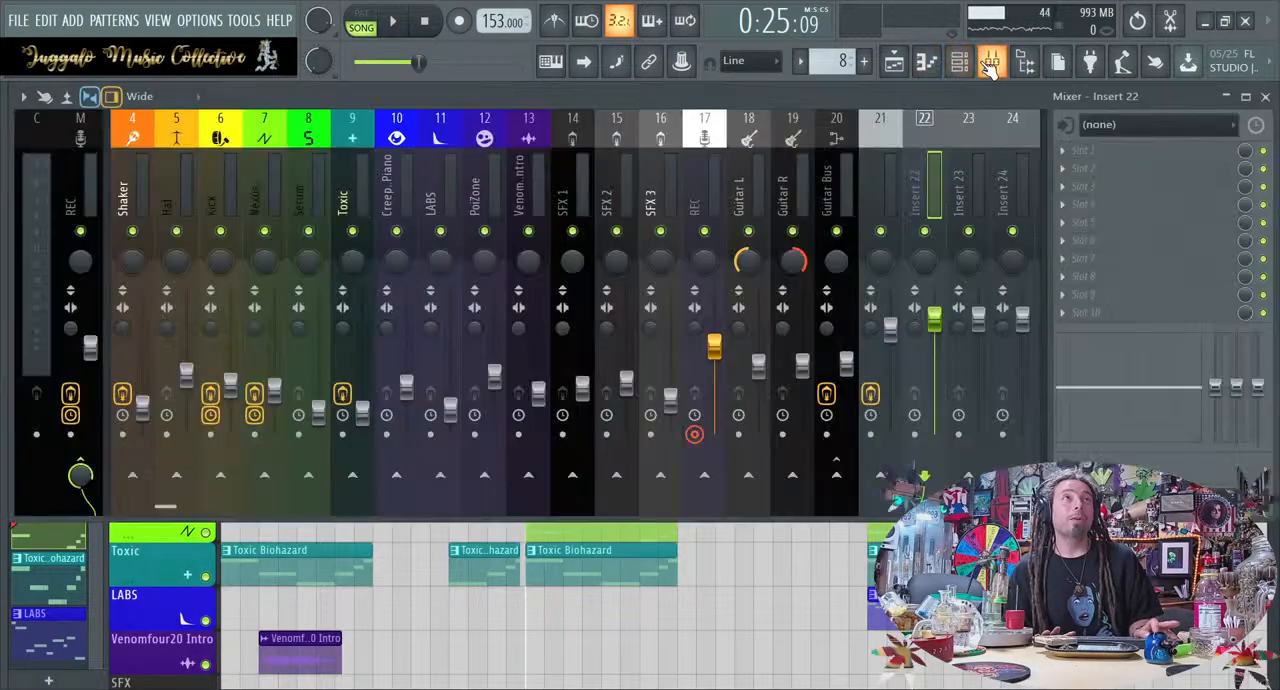
# Review the effect loaded on the Nexus mixer track against the empty slots of Insert 22
pyautogui.click(991, 62)
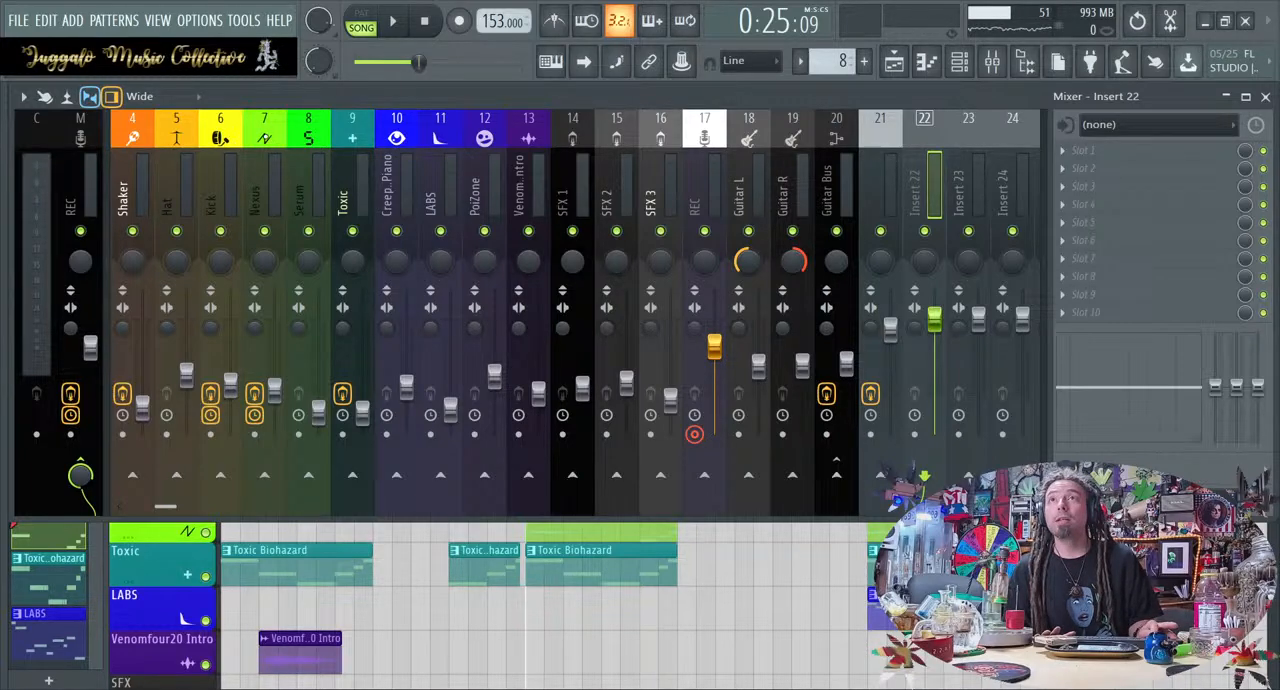
pyautogui.click(272, 175)
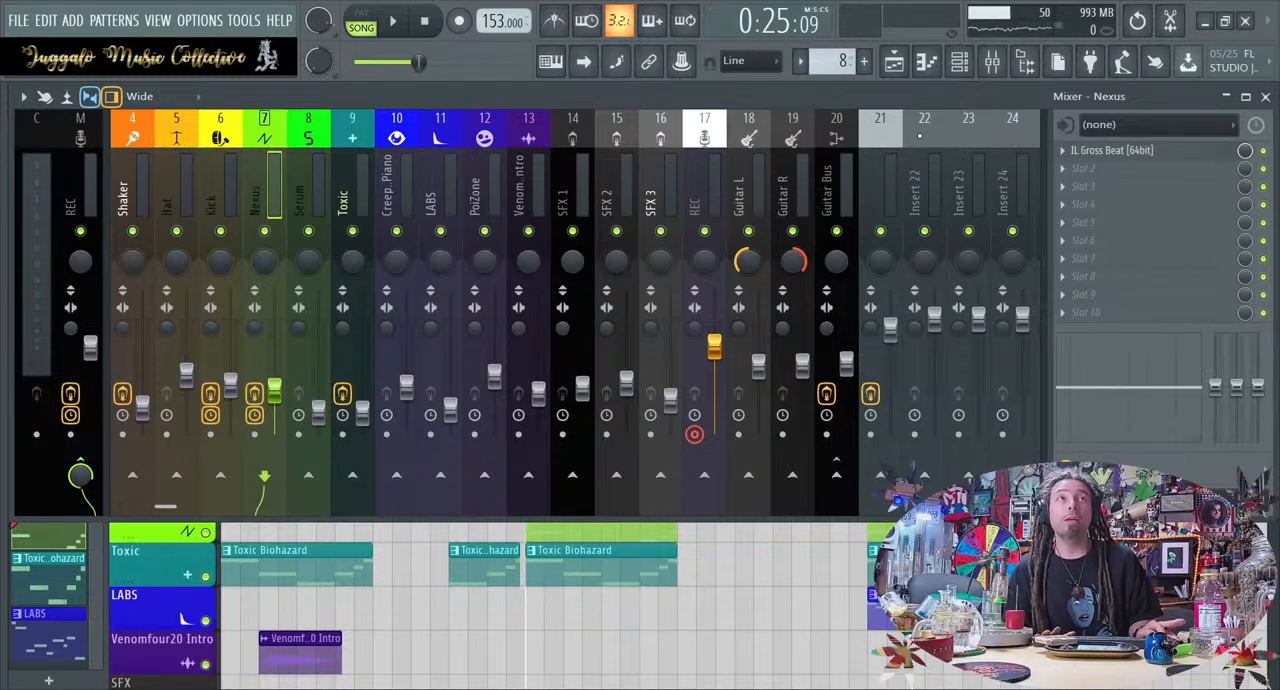
pyautogui.click(922, 140)
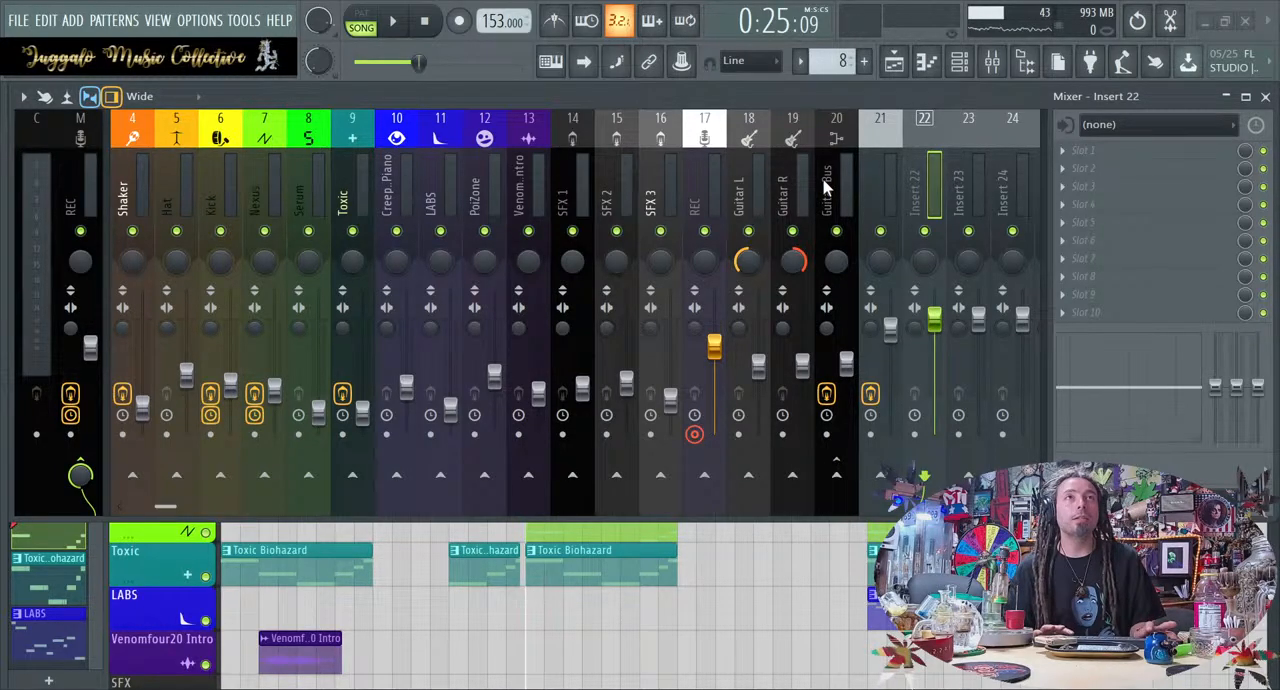
# Label mixer Insert 22 as Nexus with its green colour and icon, and return to the playlist
pyautogui.press('Return')
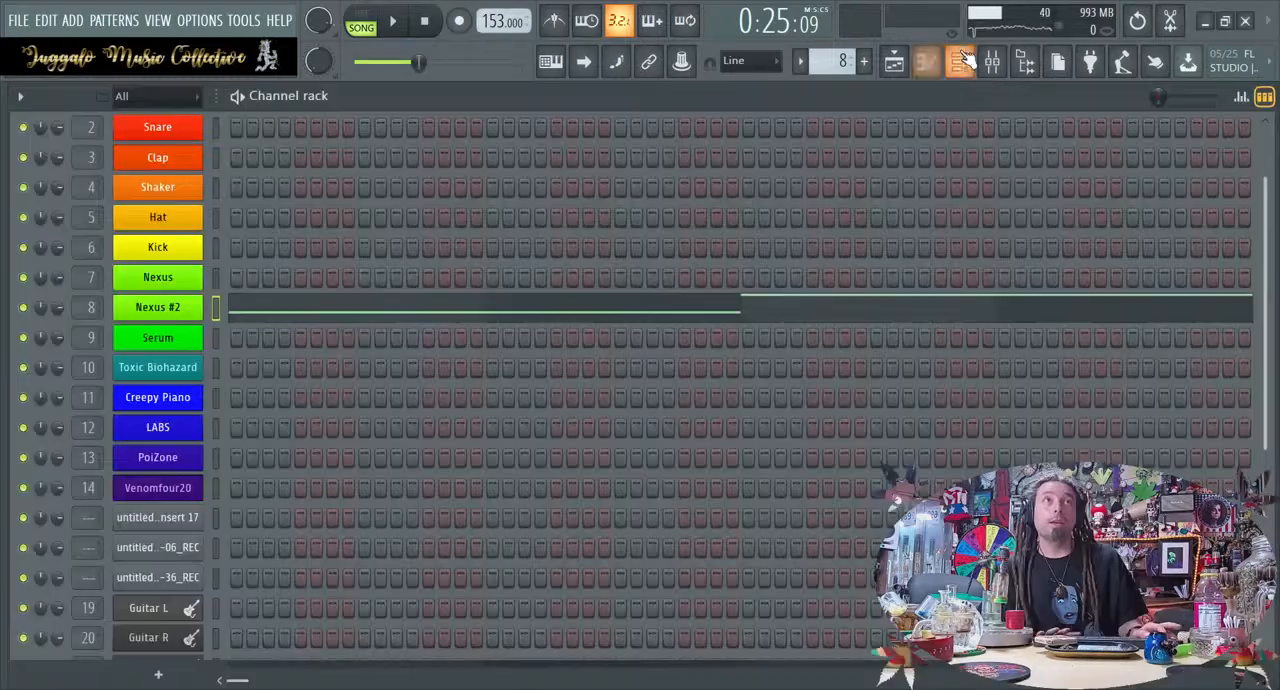
pyautogui.click(970, 62)
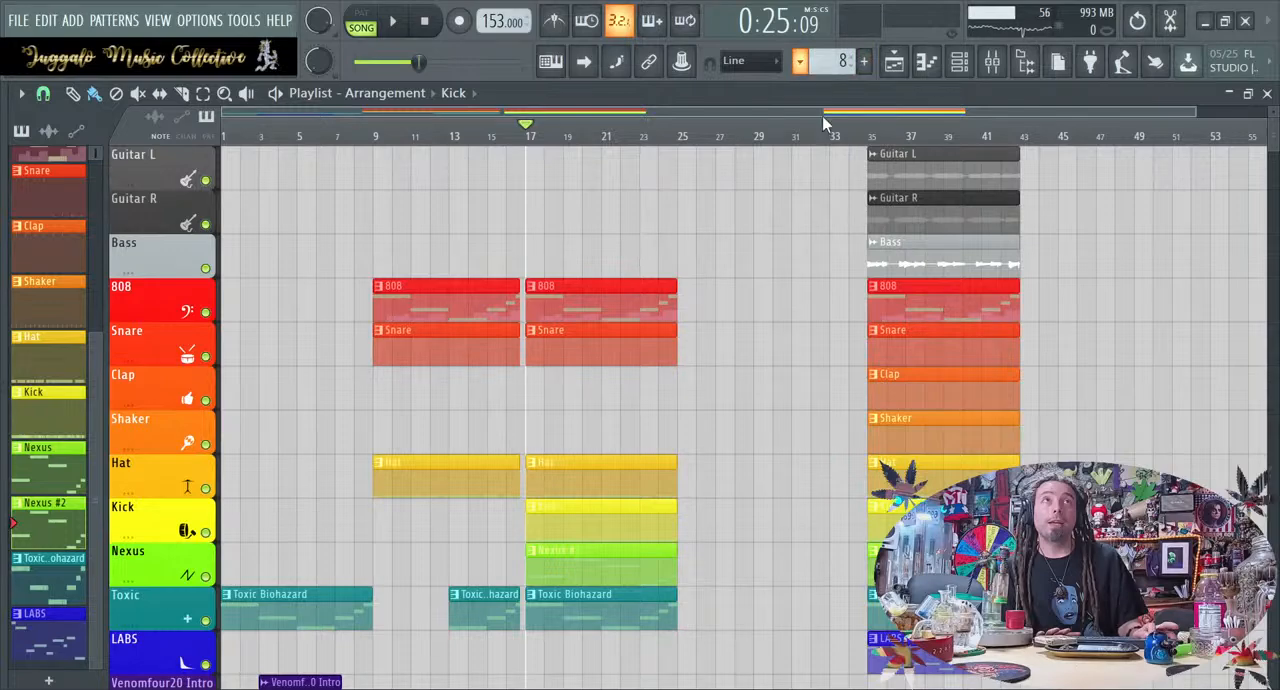
# Examine the Hat pattern's notes in the piano roll while playing the section from bar 17
pyautogui.click(825, 149)
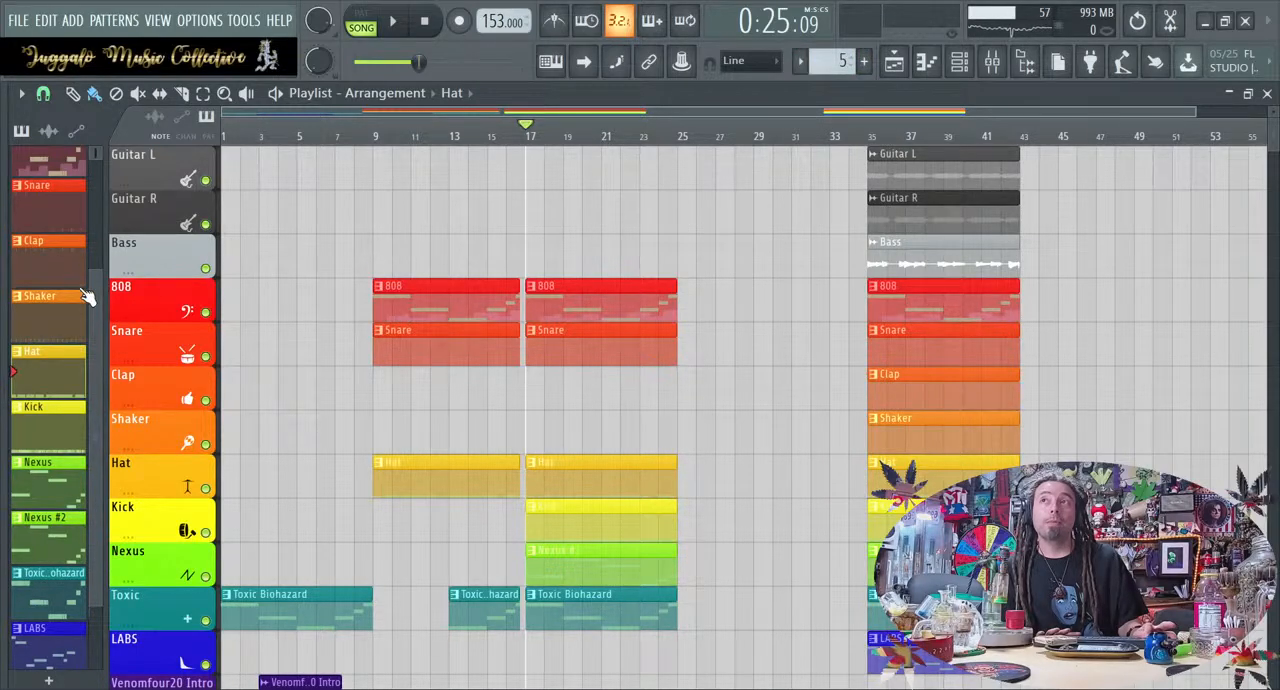
pyautogui.doubleClick(58, 367)
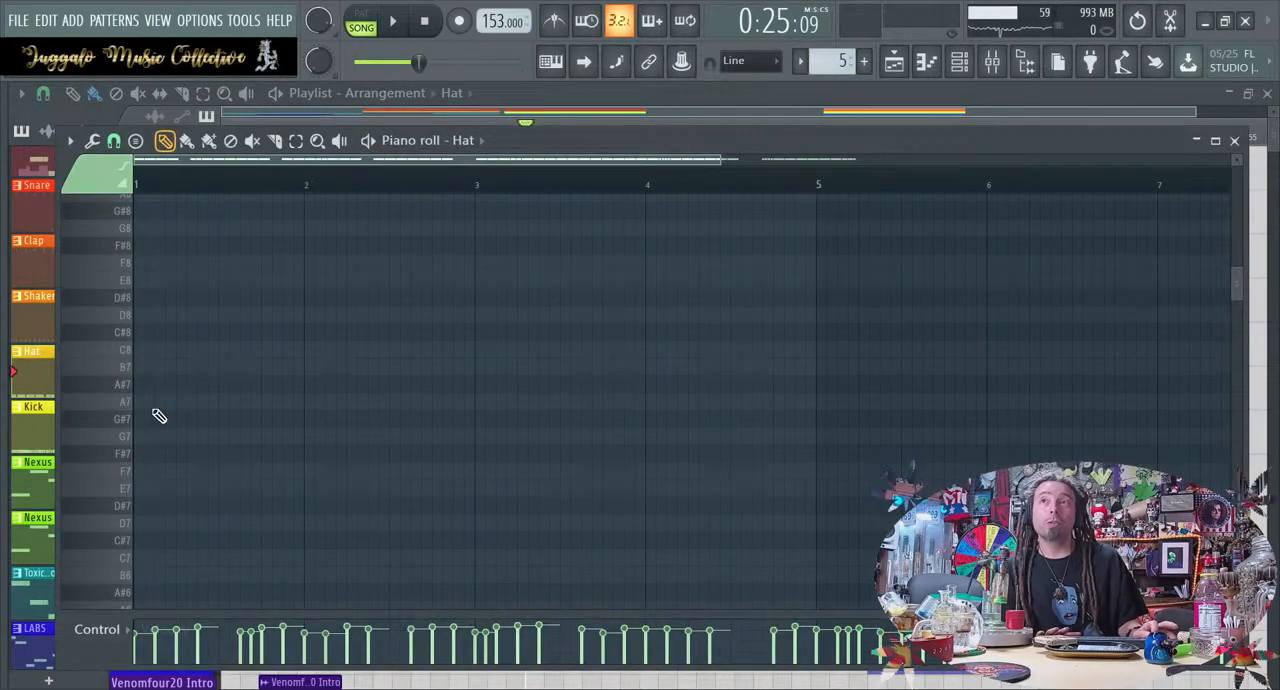
pyautogui.press('space')
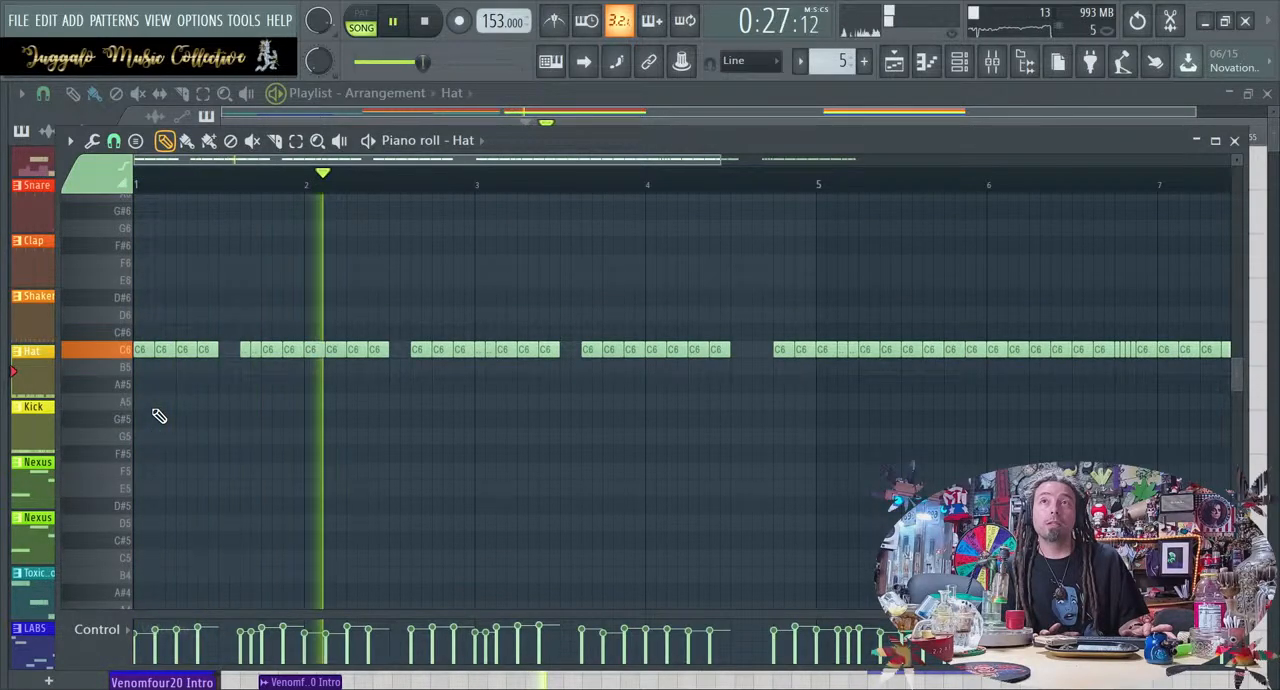
pyautogui.click(1235, 142)
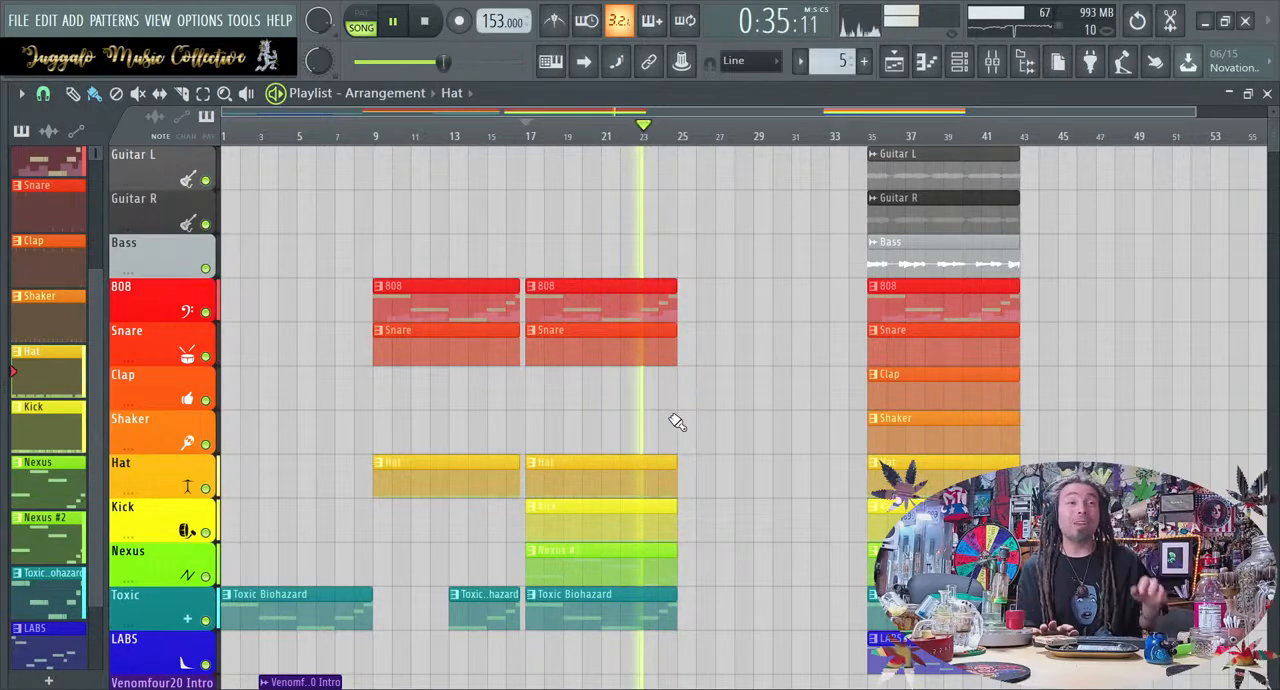
pyautogui.press('space')
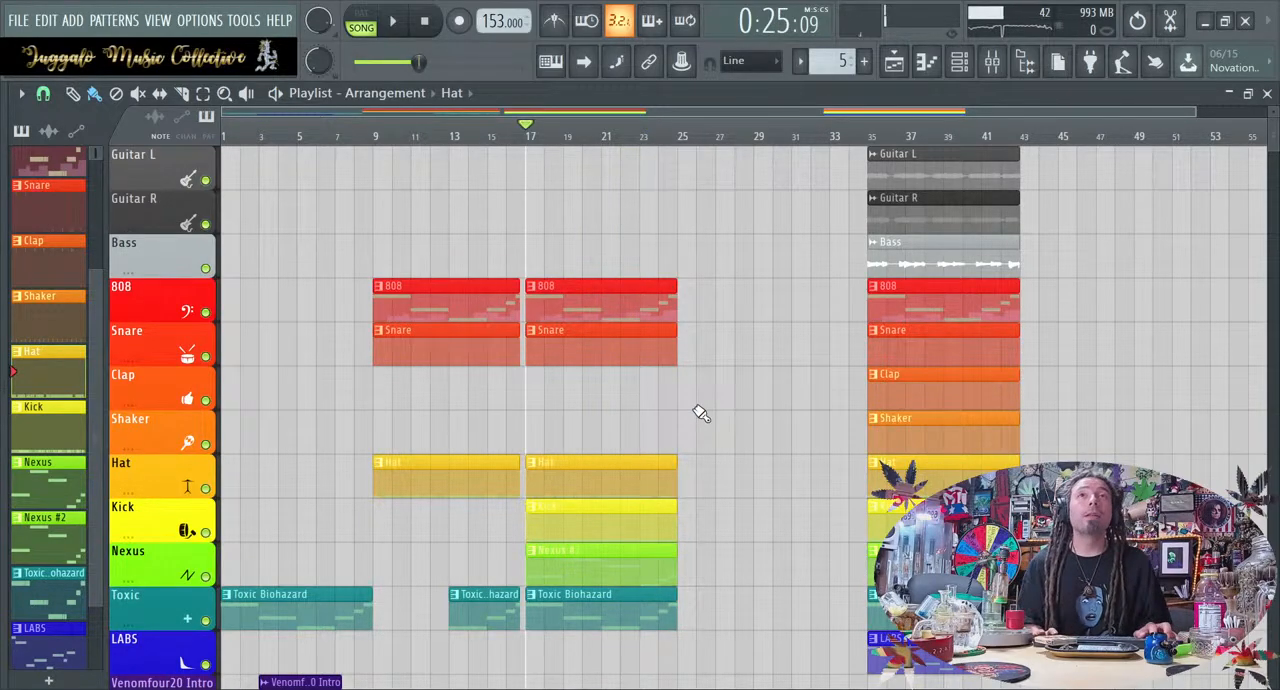
# Add a Shaker clip spanning bars 21 to 25 and shorten the 808 clip at bar 17 to end at bar 23
pyautogui.scroll(-1, 700, 413)
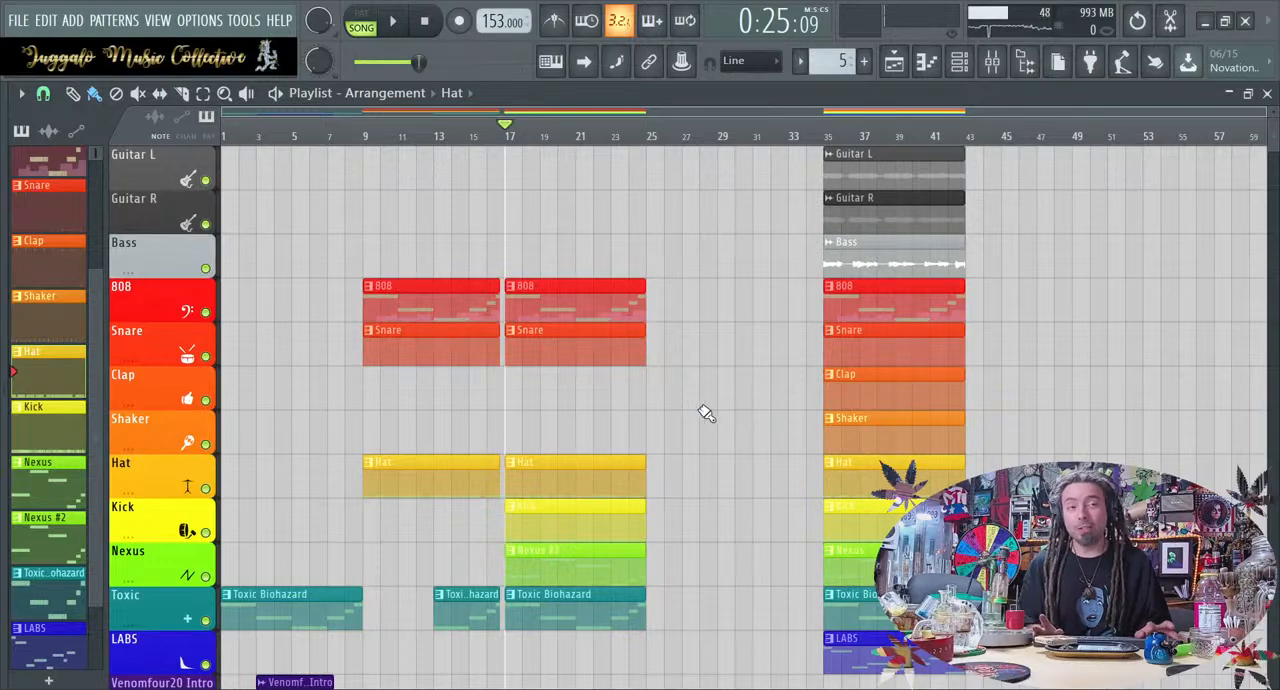
pyautogui.hscroll(3, 738, 668)
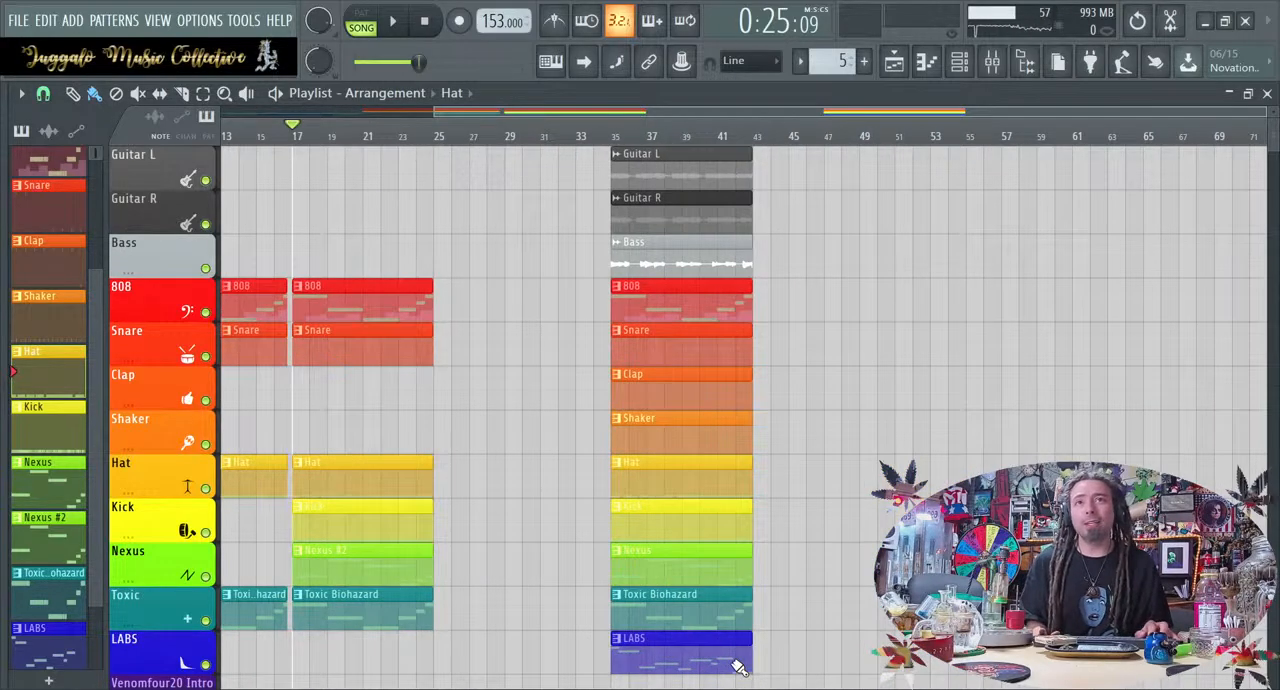
pyautogui.hscroll(-3, 738, 668)
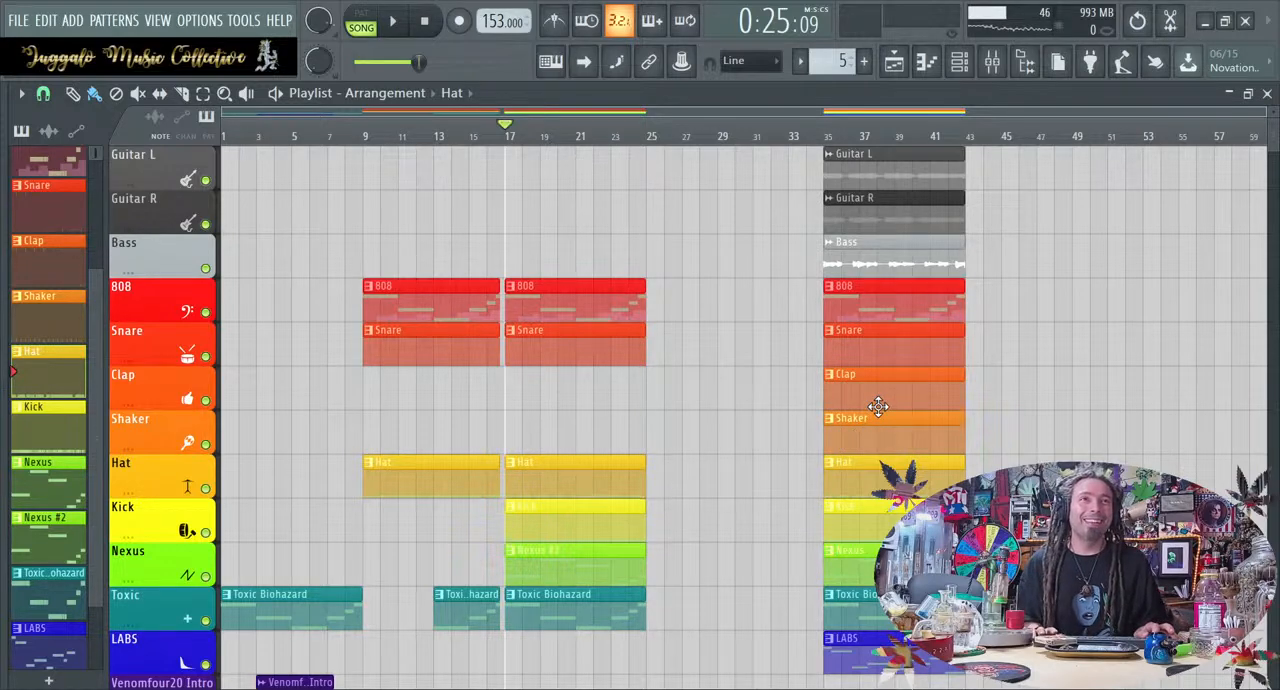
pyautogui.moveTo(877, 424); pyautogui.dragTo(568, 428)
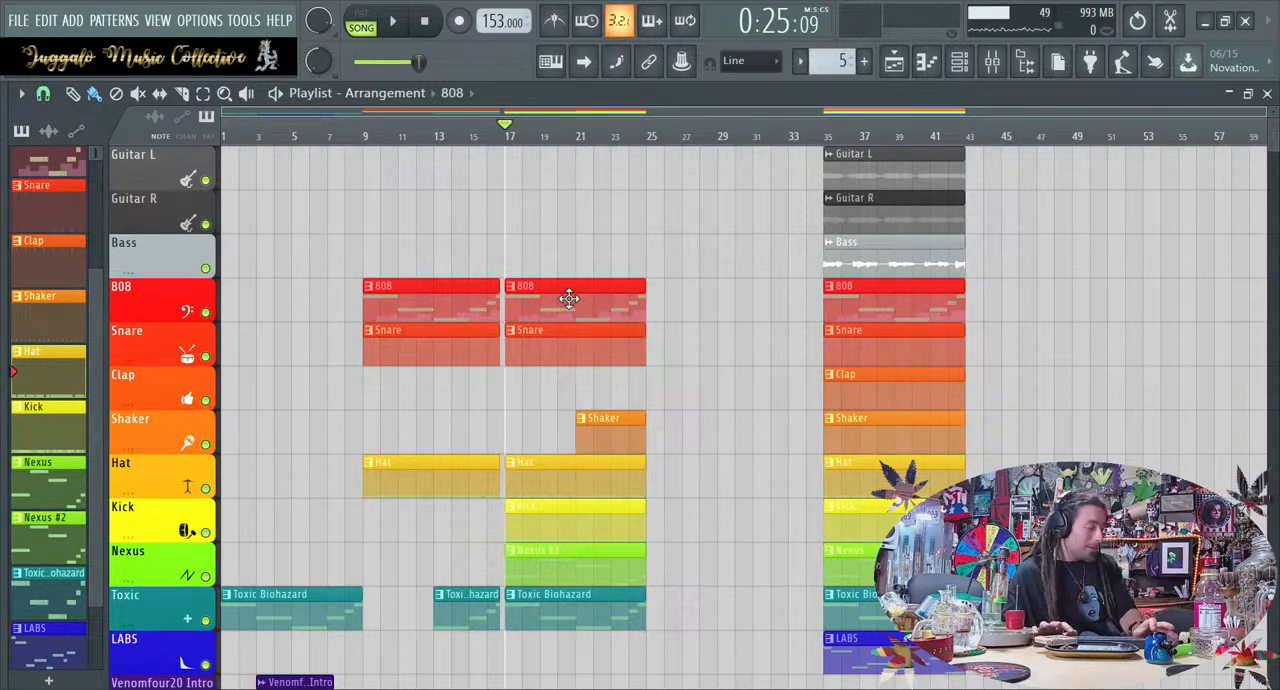
pyautogui.moveTo(641, 299); pyautogui.dragTo(600, 299)
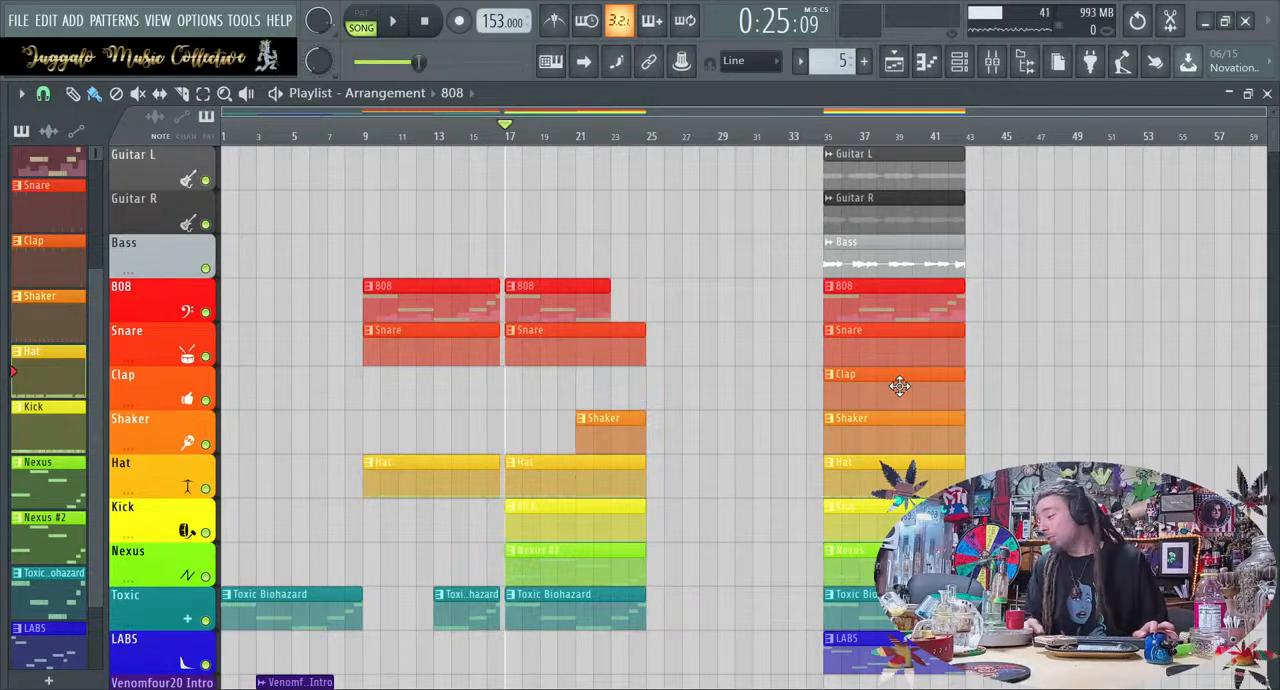
# Copy the Guitar L, Guitar R and Bass clips from bar 35 to bar 25 and play the arrangement from the start
pyautogui.moveTo(886, 263); pyautogui.dragTo(723, 257)
pyautogui.moveTo(974, 222); pyautogui.dragTo(695, 176)
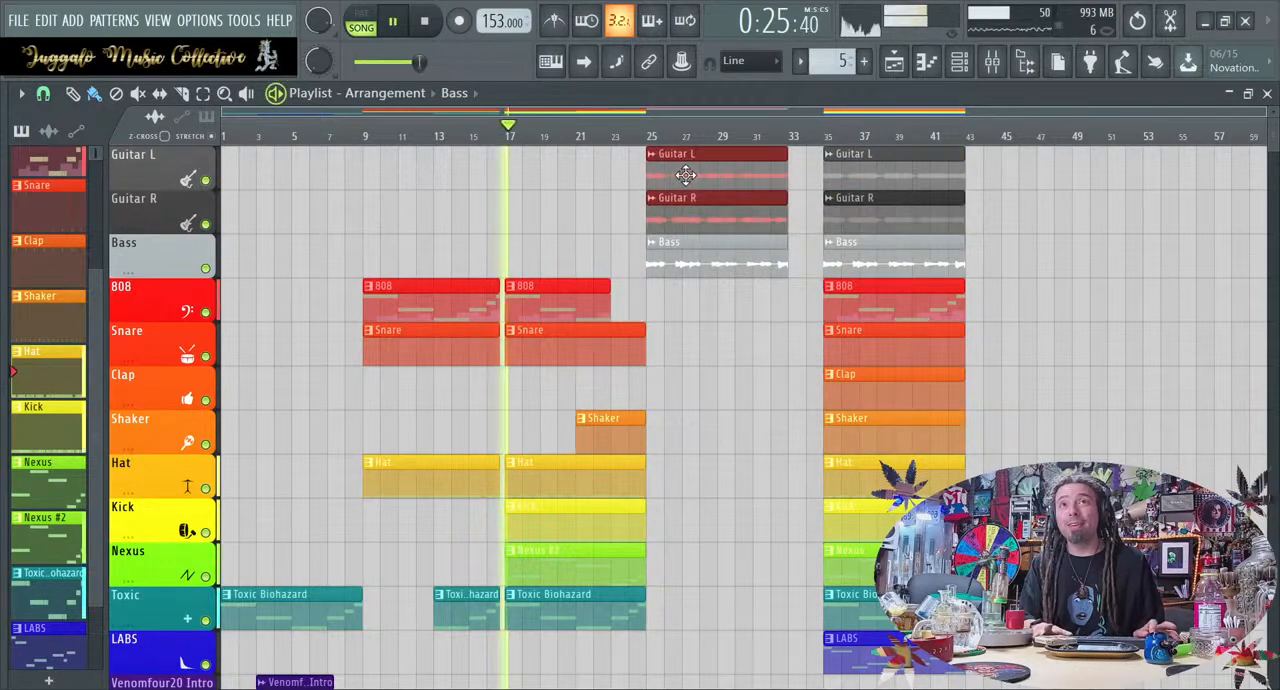
pyautogui.click(438, 24)
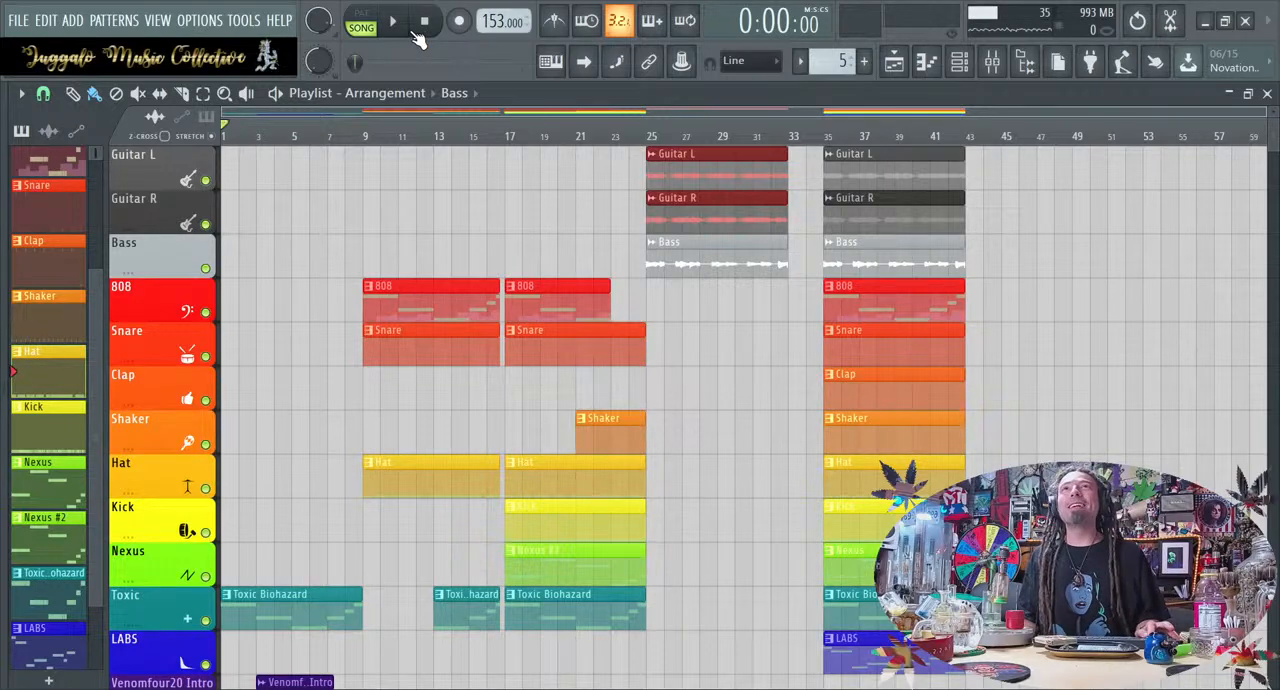
pyautogui.click(404, 26)
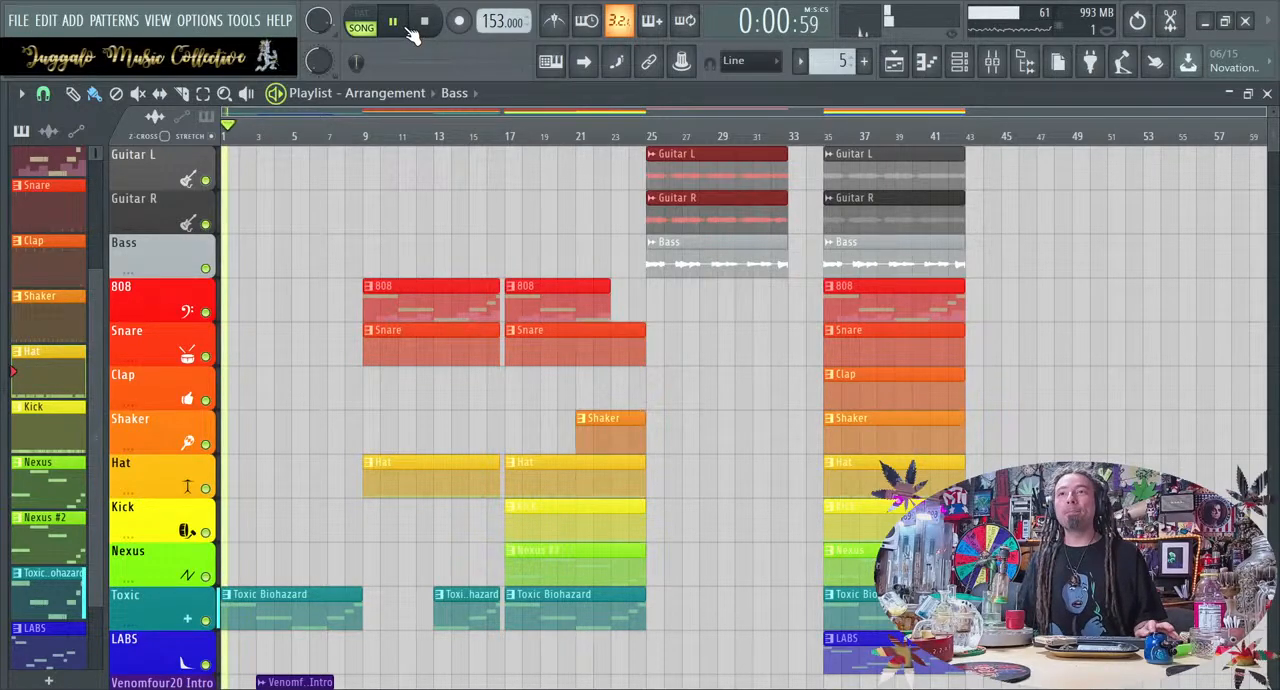
pyautogui.click(454, 481)
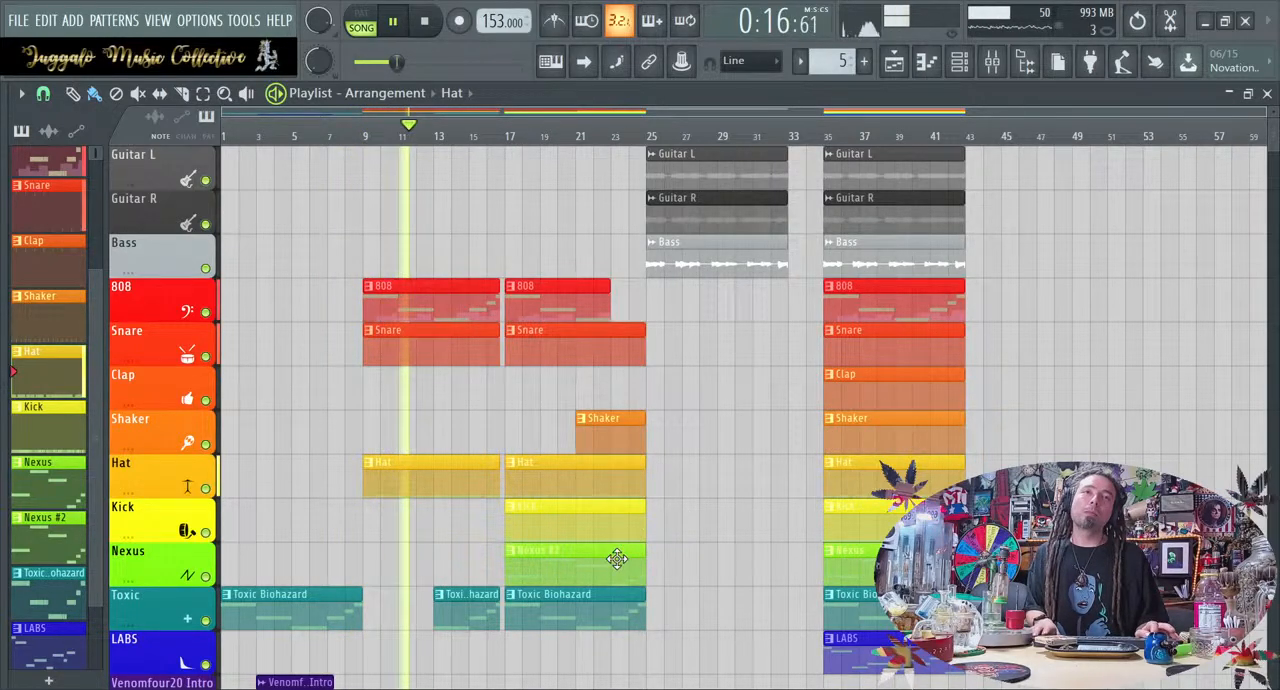
# Try a copy of the LABS clip at bar 17 during playback, remove it and stop
pyautogui.moveTo(790, 650); pyautogui.dragTo(564, 634)
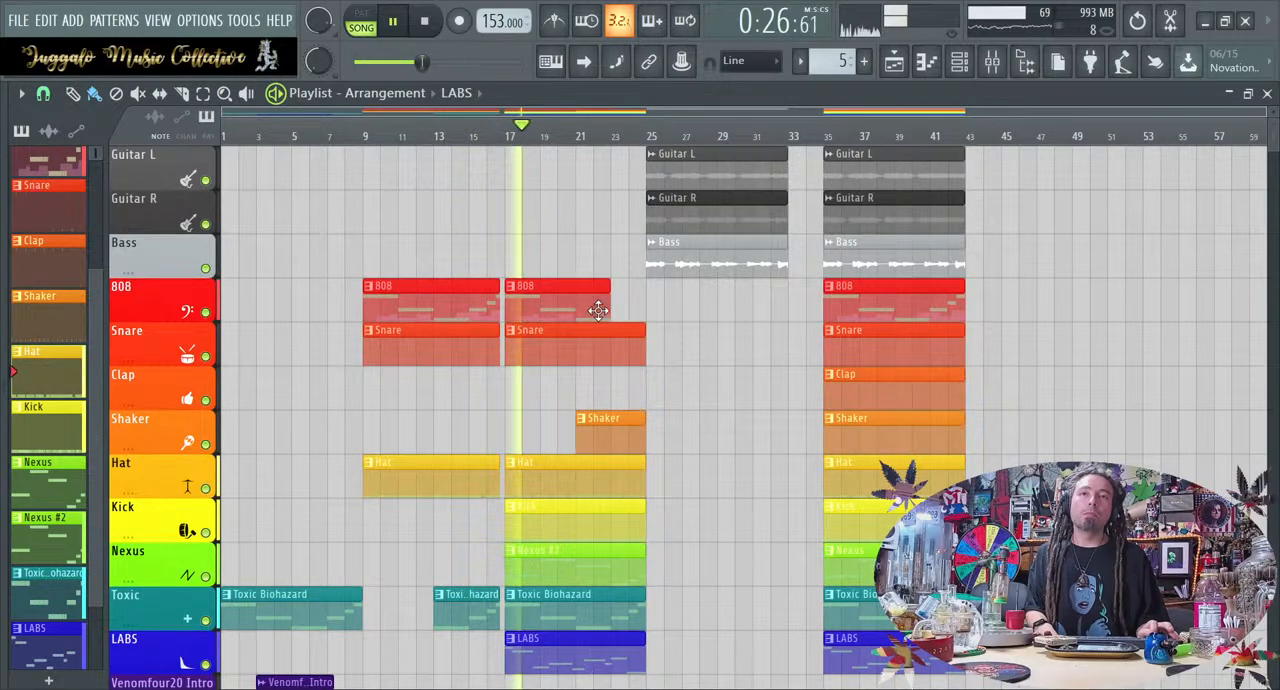
pyautogui.click(1008, 74)
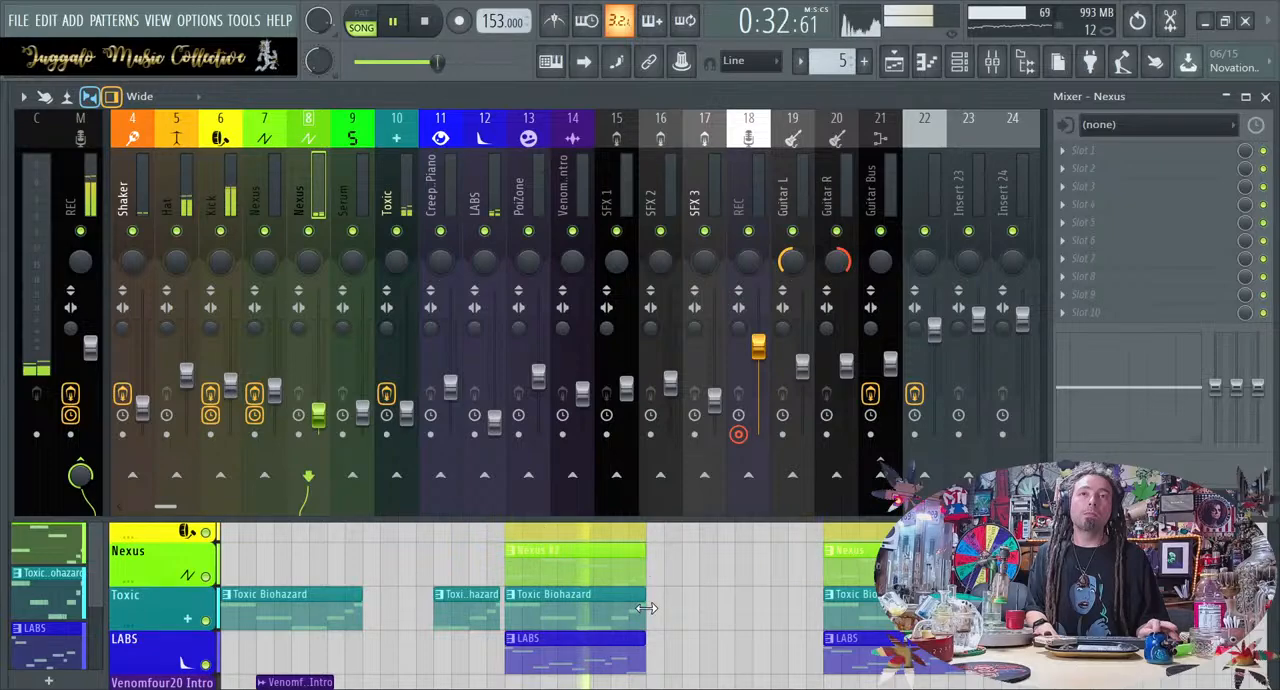
pyautogui.rightClick(686, 614)
pyautogui.rightClick(638, 631)
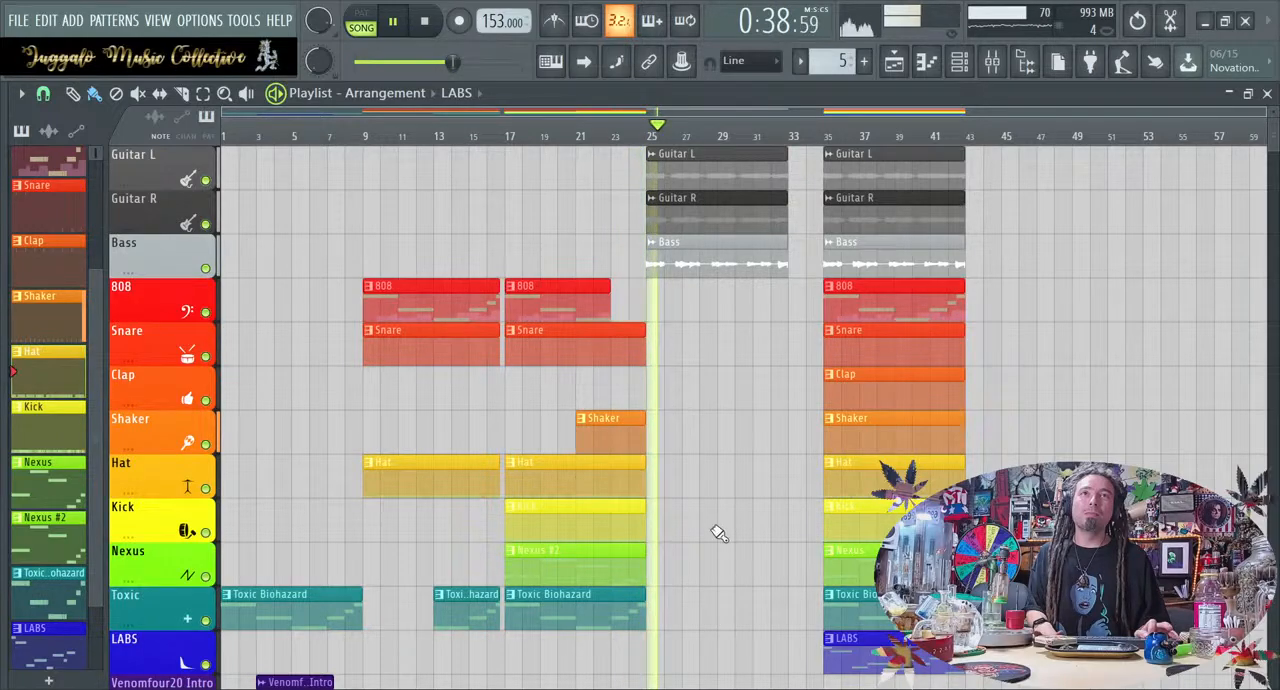
pyautogui.press('space')
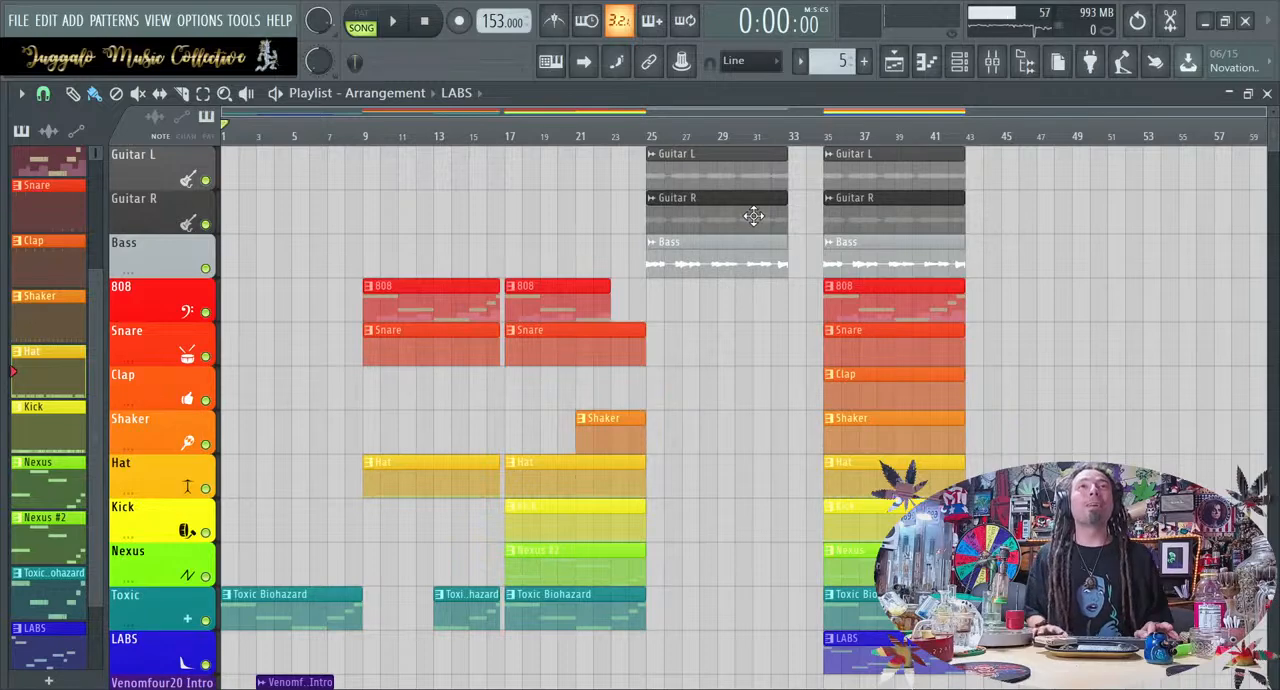
# Move the Guitar L and Guitar R clips from bar 25 to bar 17 and delete the Bass clip at bar 25
pyautogui.moveTo(730, 222); pyautogui.dragTo(539, 168)
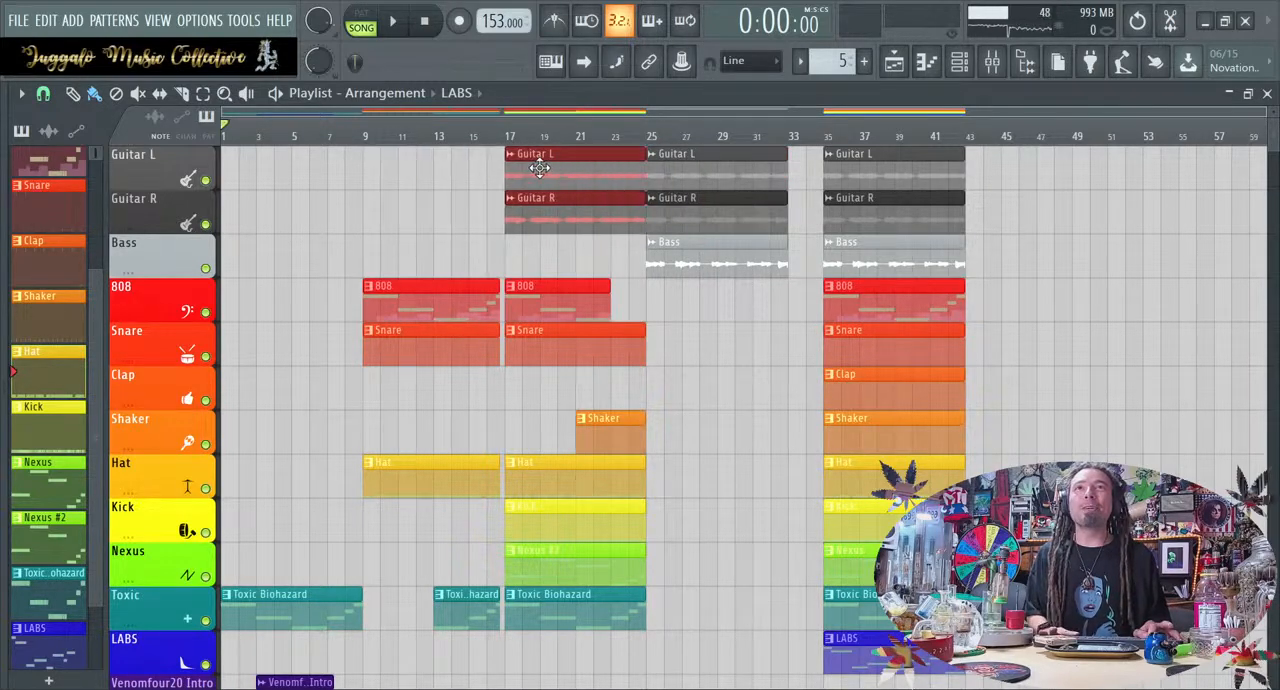
pyautogui.rightClick(697, 197)
pyautogui.rightClick(731, 172)
pyautogui.rightClick(729, 263)
# Delete the Toxic Biohazard clips at bars 13 and 17 during playback, and set the playback start to bar 7
pyautogui.press('space')
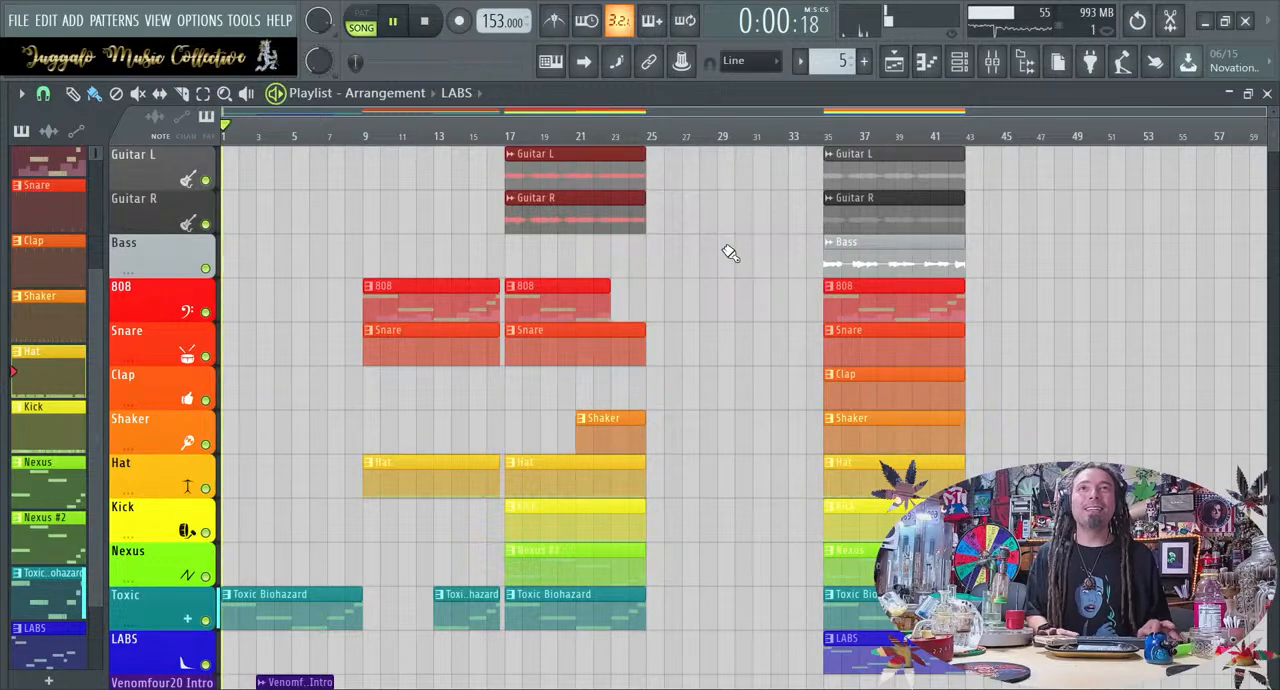
pyautogui.click(486, 149)
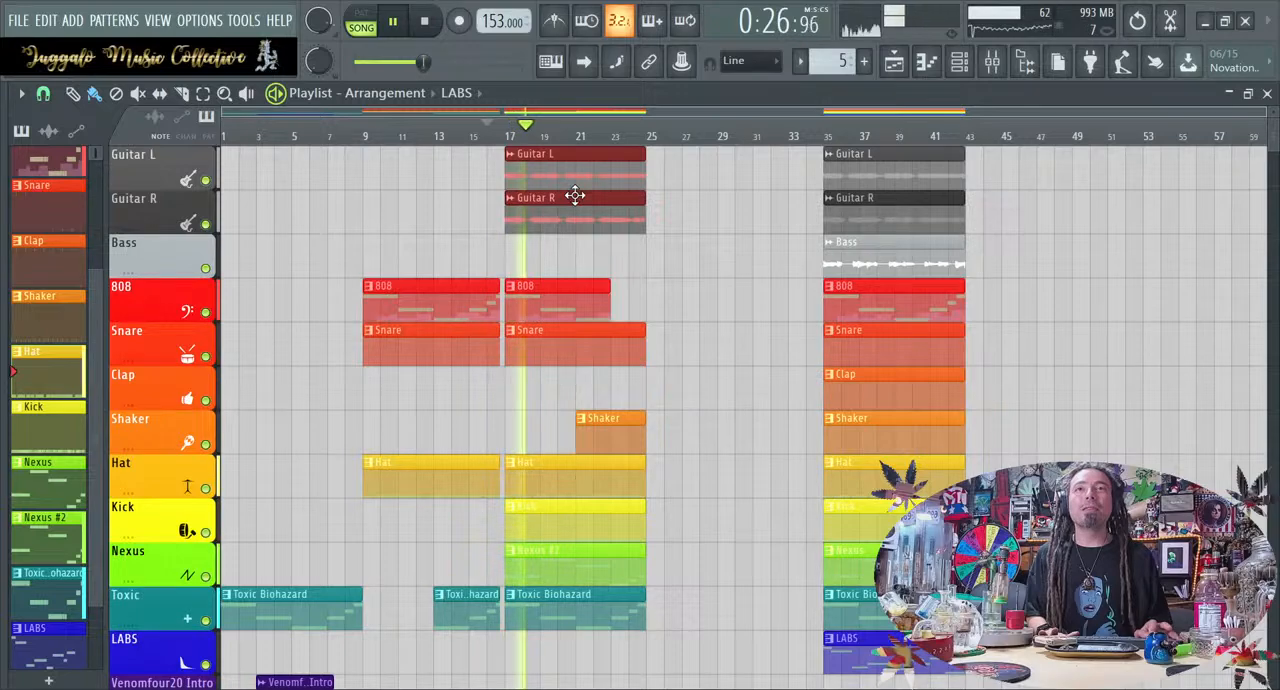
pyautogui.rightClick(609, 615)
pyautogui.rightClick(466, 614)
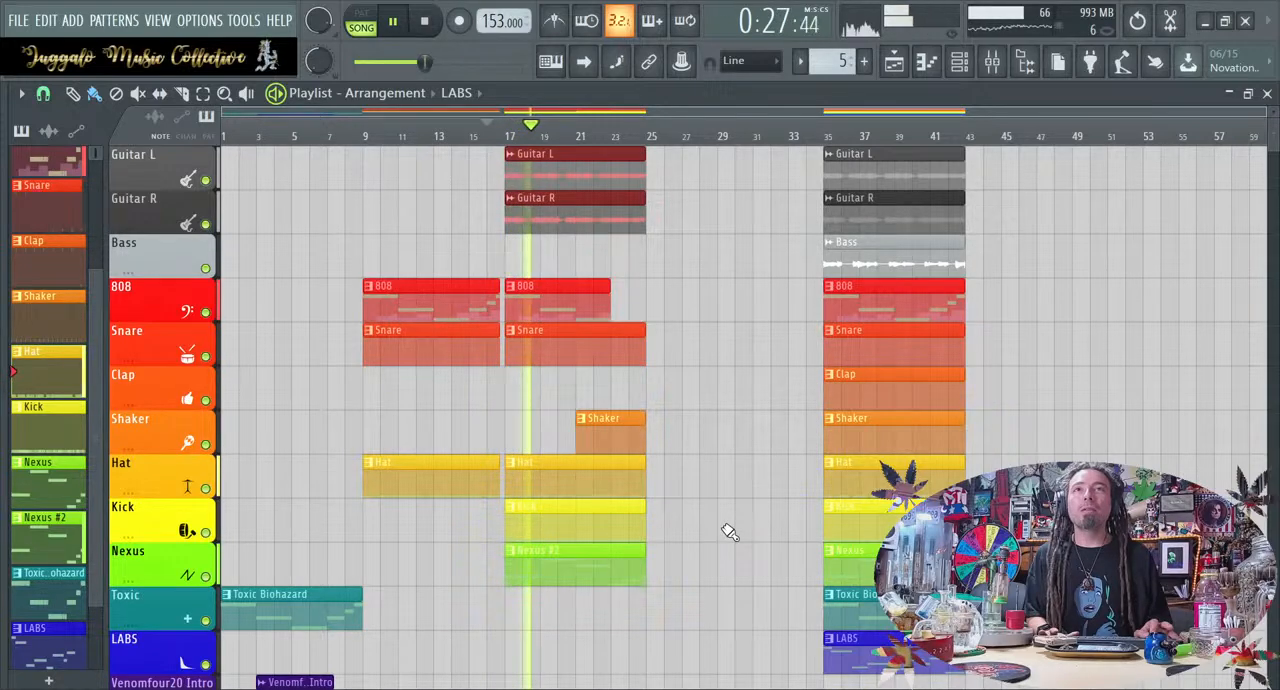
pyautogui.press('space')
pyautogui.click(330, 134)
pyautogui.press('space')
# Delete the Nexus #2 clip at bar 17 and place LABS clips at bars 9 and 17, playing from bar 7
pyautogui.press('space')
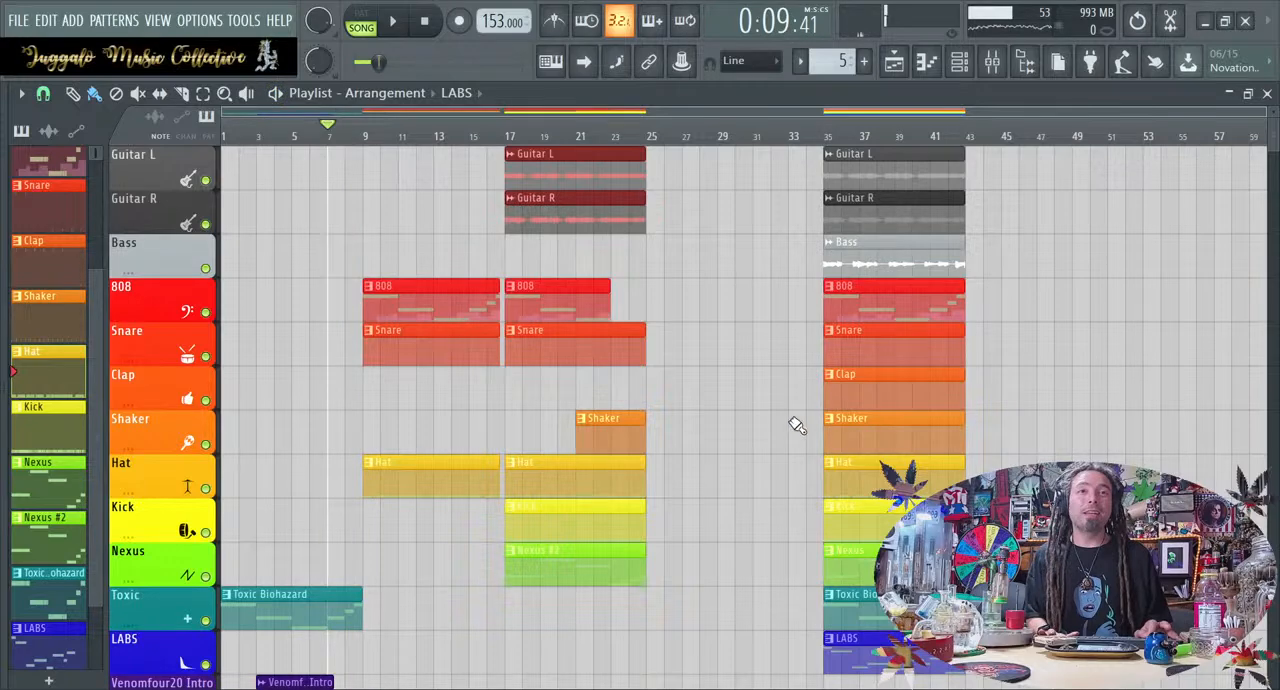
pyautogui.moveTo(905, 645); pyautogui.dragTo(590, 645)
pyautogui.rightClick(595, 571)
pyautogui.press('space')
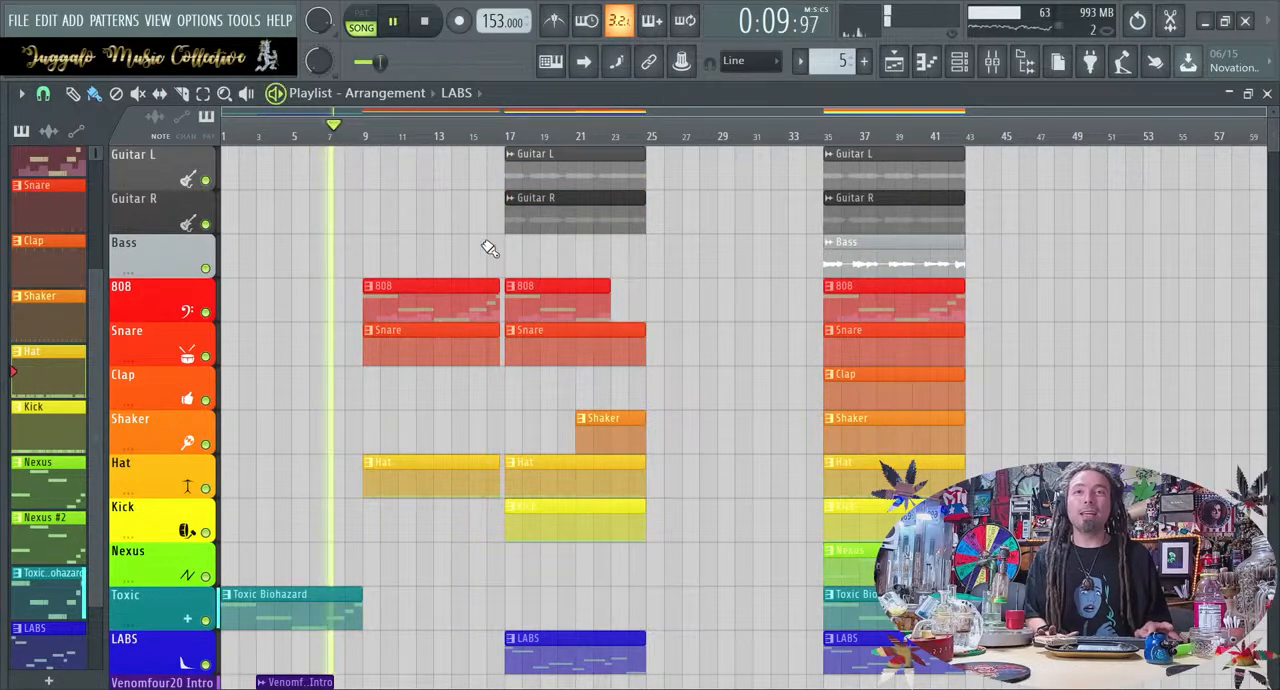
pyautogui.moveTo(566, 646); pyautogui.dragTo(420, 645)
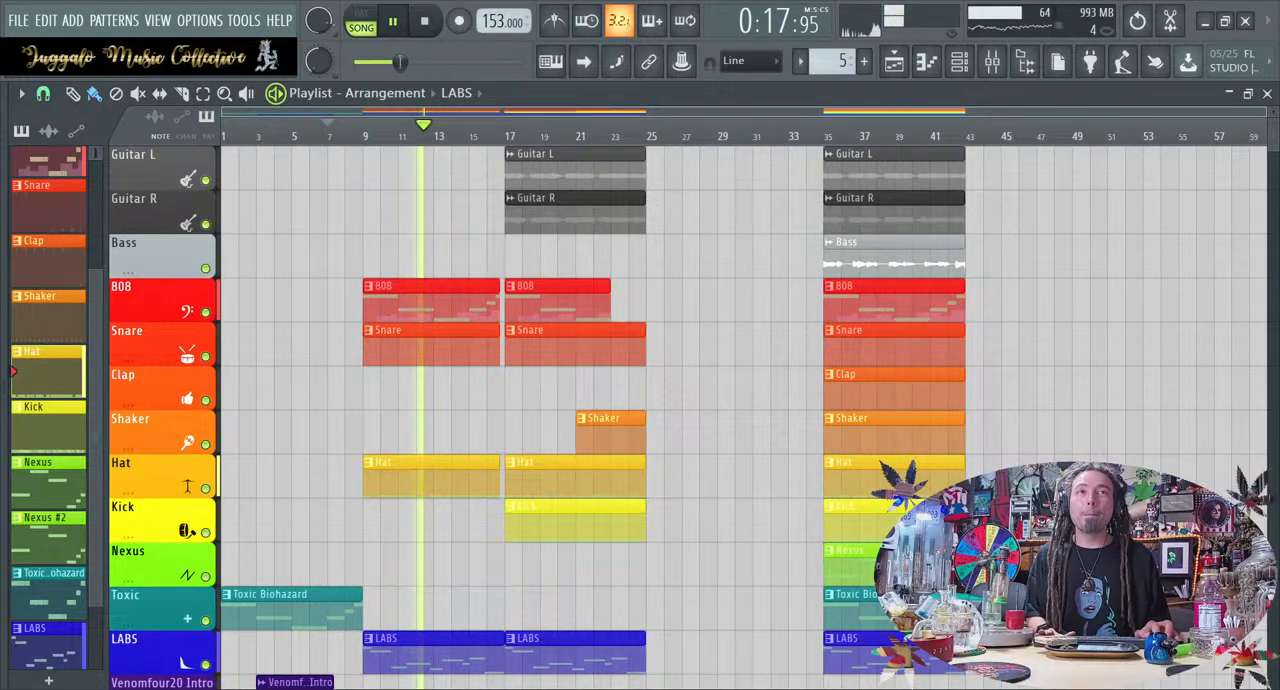
pyautogui.scroll(-1, 440, 420)
pyautogui.scroll(1, 686, 418)
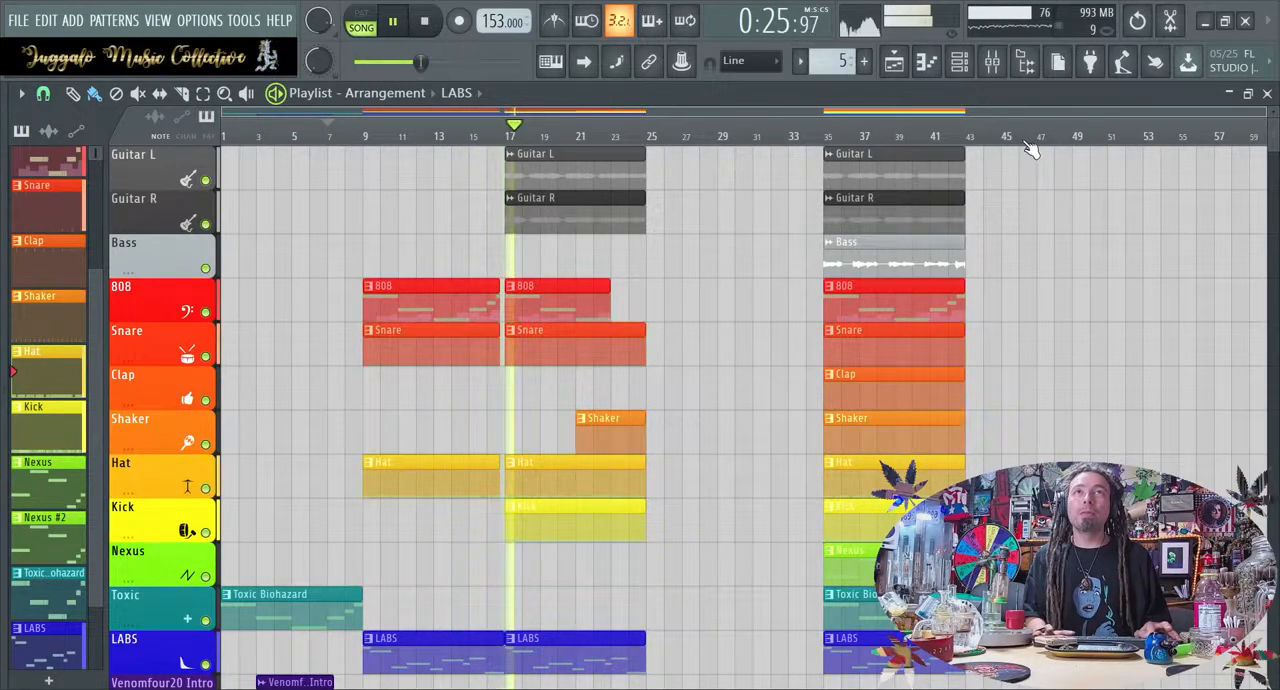
# Lower the Guitar Bus fader and mute the REC track in the mixer, stop playback and return to the playlist
pyautogui.click(995, 70)
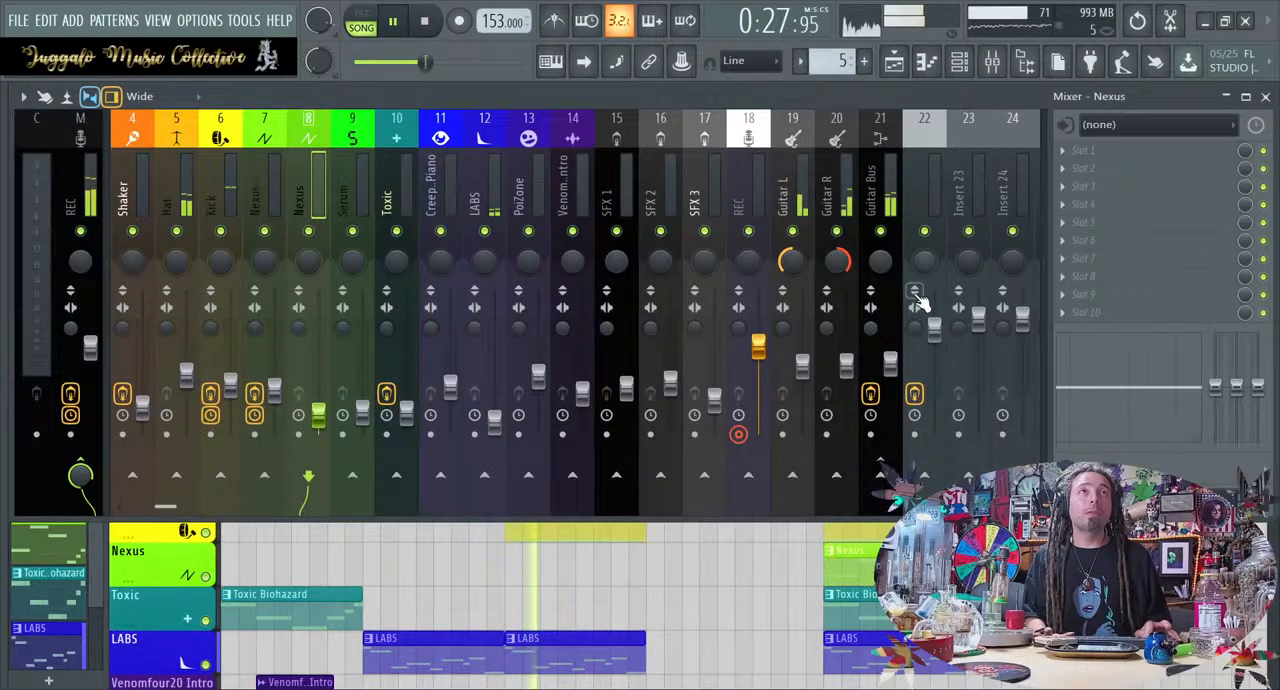
pyautogui.moveTo(890, 364)
pyautogui.mouseDown()
pyautogui.moveTo(890, 397)
pyautogui.moveTo(890, 384)
pyautogui.mouseUp()
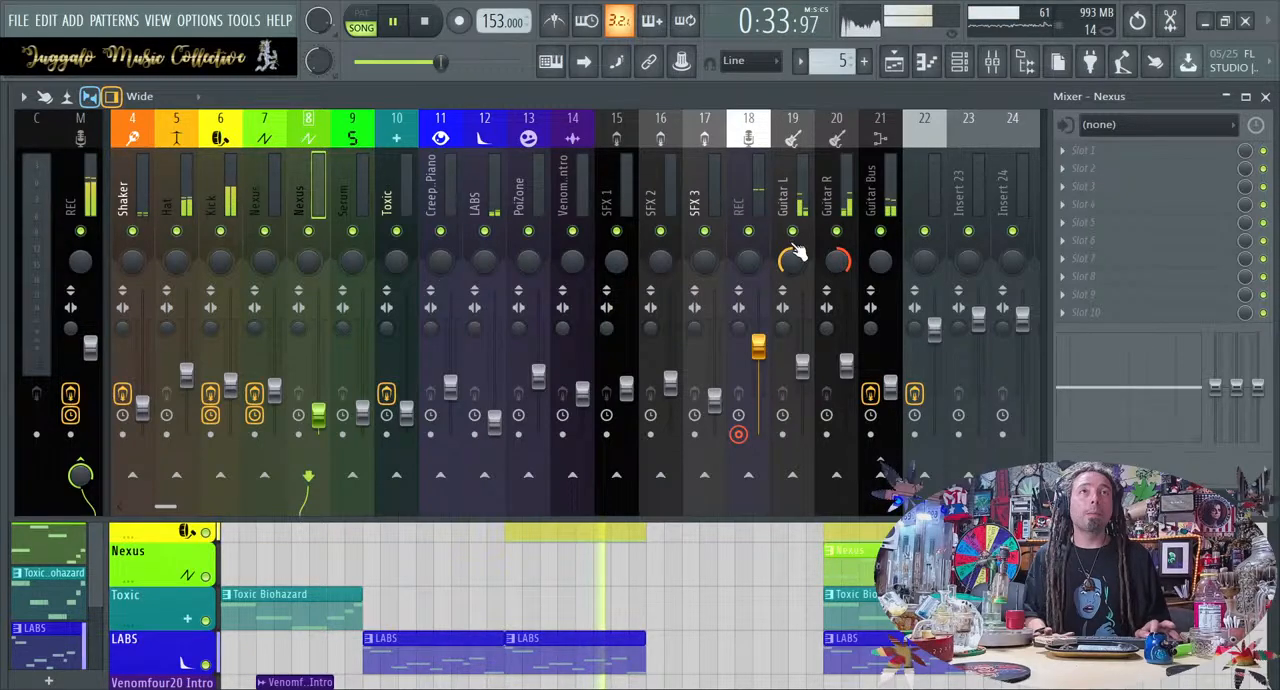
pyautogui.click(748, 232)
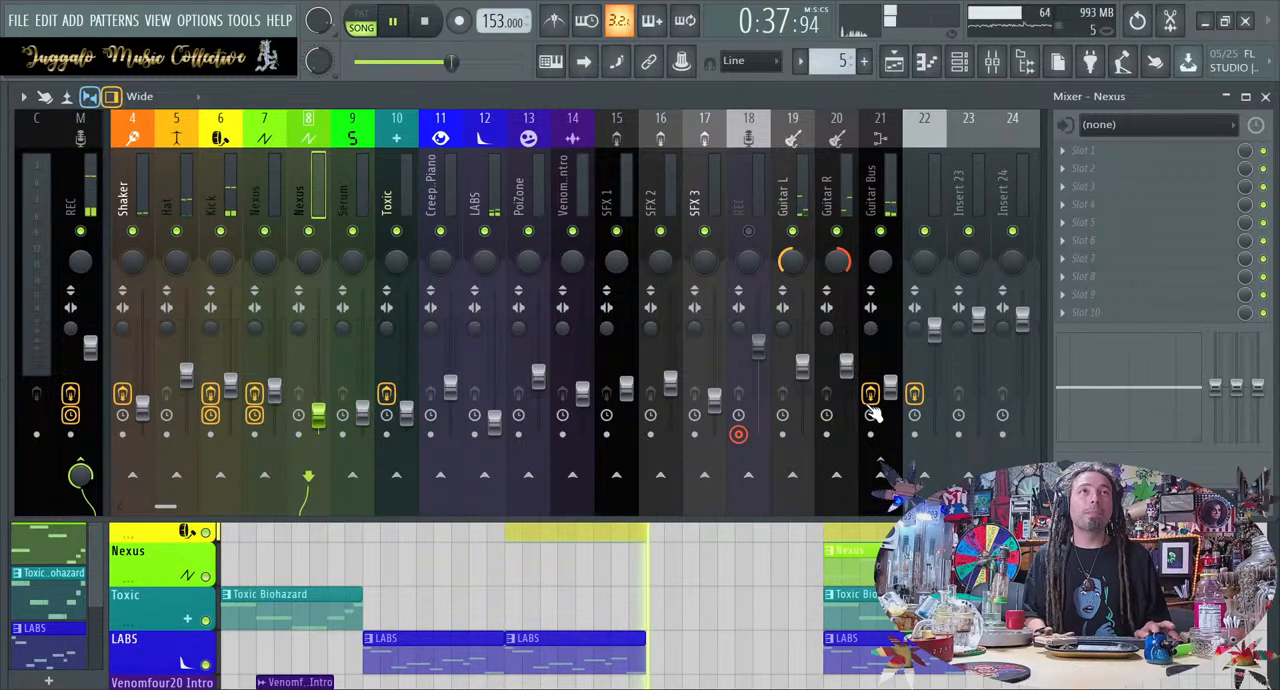
pyautogui.press('space')
pyautogui.press('F9')
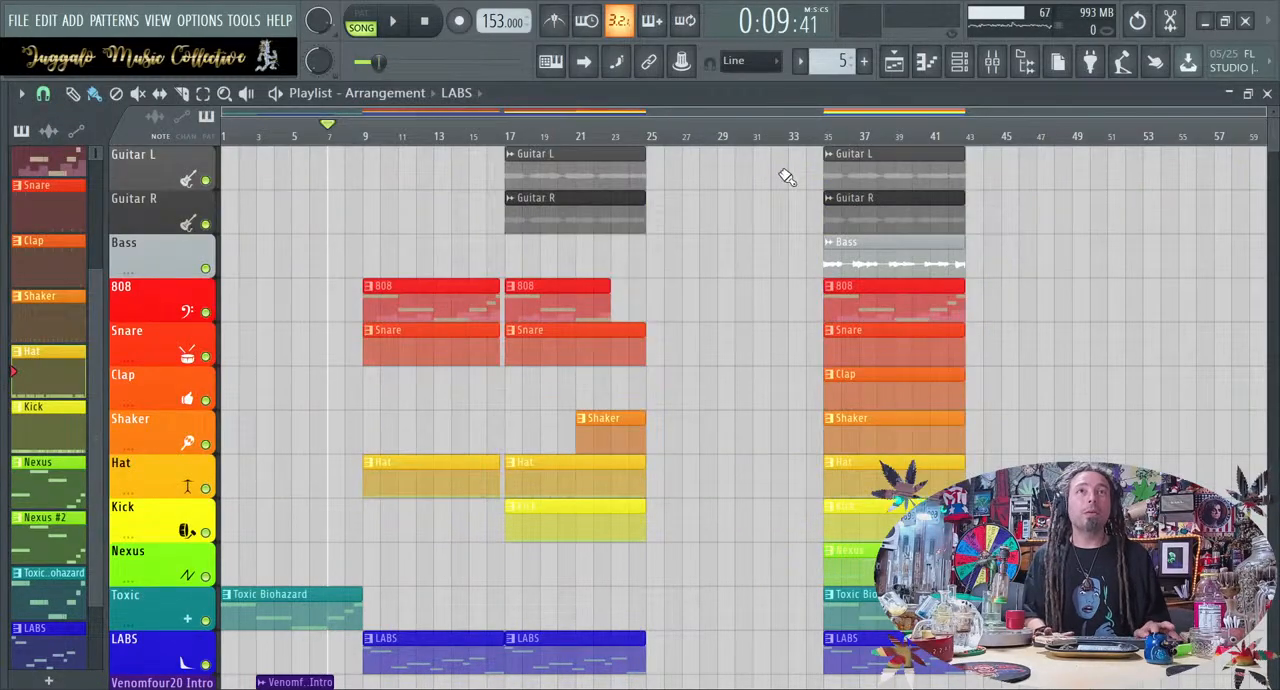
# Move the Guitar L and Guitar R clips from bar 17 to bar 26 and copy the Bass clip from bar 35 to bar 17
pyautogui.moveTo(600, 152); pyautogui.dragTo(751, 152)
pyautogui.rightClick(637, 176)
pyautogui.rightClick(638, 205)
pyautogui.moveTo(911, 239); pyautogui.dragTo(586, 257)
# Lower the Bass mixer track's fader while playing from bar 16, and return to the playlist
pyautogui.click(491, 130)
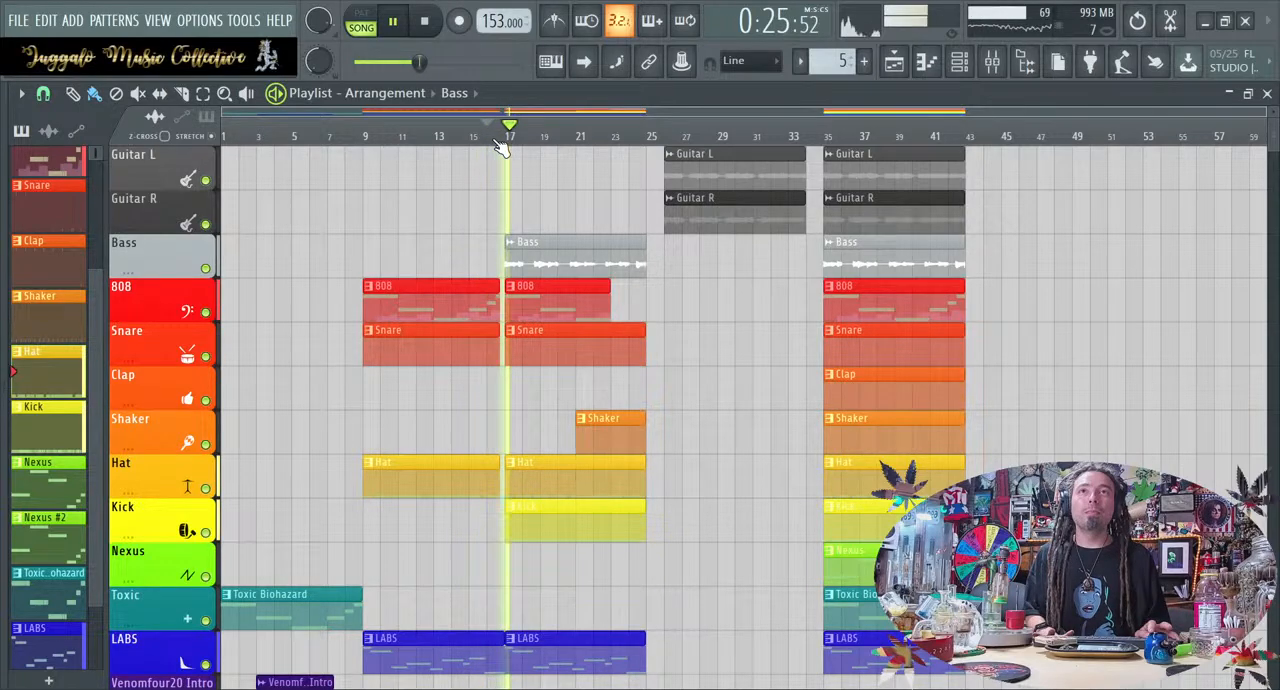
pyautogui.click(1020, 62)
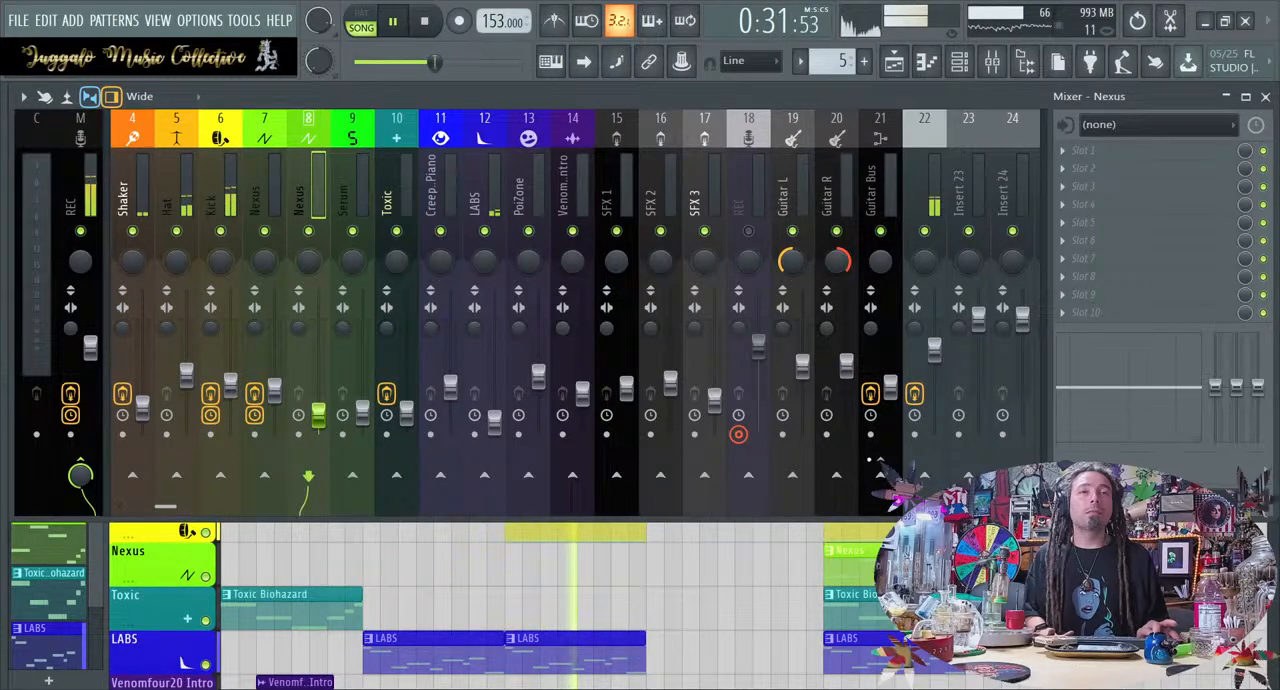
pyautogui.click(773, 624)
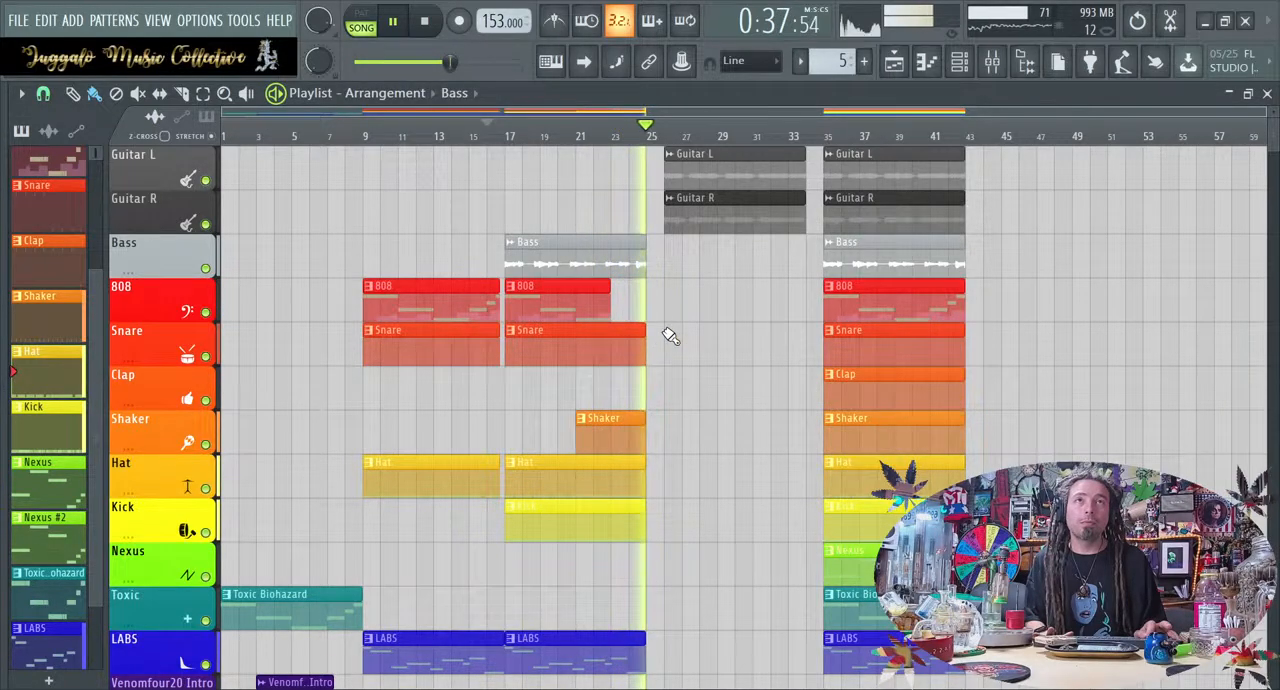
# Stop playback, move the Guitar L and Guitar R clips from bar 26 to bar 25 and copy the Bass clip to bar 25
pyautogui.press('space')
pyautogui.moveTo(714, 268); pyautogui.dragTo(670, 170)
pyautogui.moveTo(862, 262); pyautogui.dragTo(694, 262)
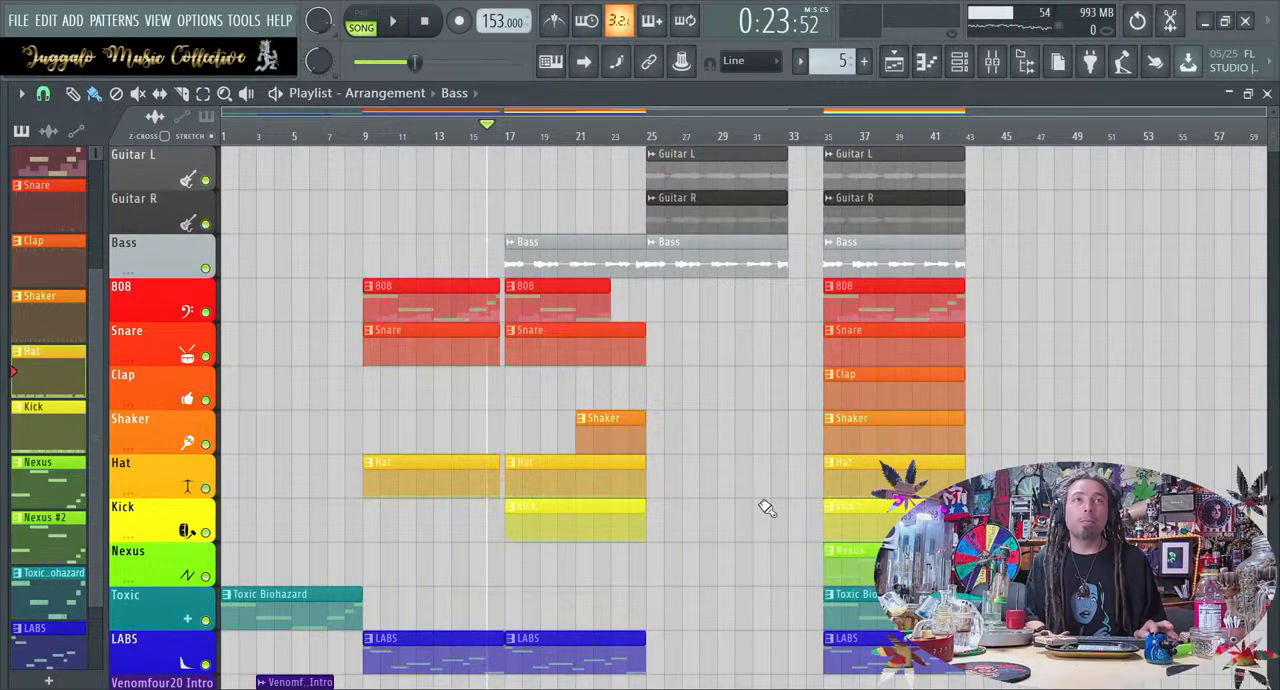
# Place a LABS clip on the LABS track at bar 25, directly after the bar 17 clip
pyautogui.scroll(-2, 897, 398)
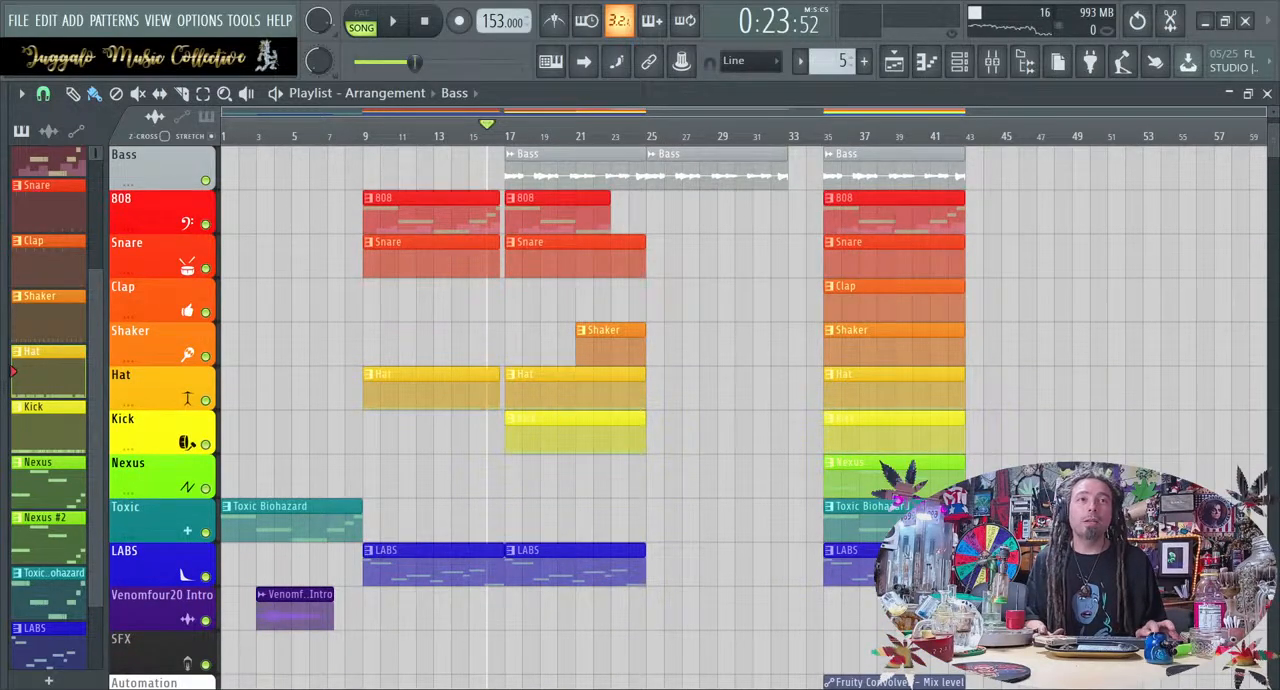
pyautogui.scroll(-2, 740, 400)
pyautogui.moveTo(904, 475); pyautogui.dragTo(721, 473)
pyautogui.scroll(2, 721, 473)
pyautogui.scroll(2, 721, 473)
pyautogui.scroll(-2, 721, 474)
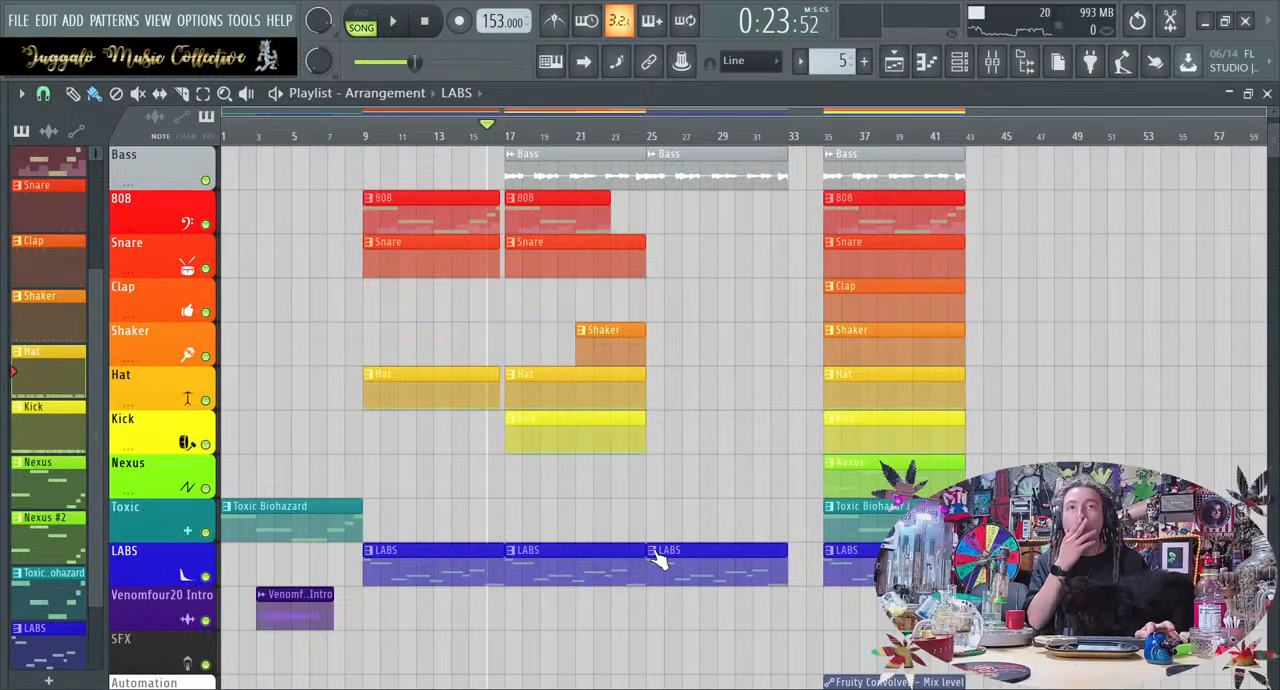
# Make the LABS clip at bar 25 a unique pattern and check its notes in the piano roll
pyautogui.click(706, 582)
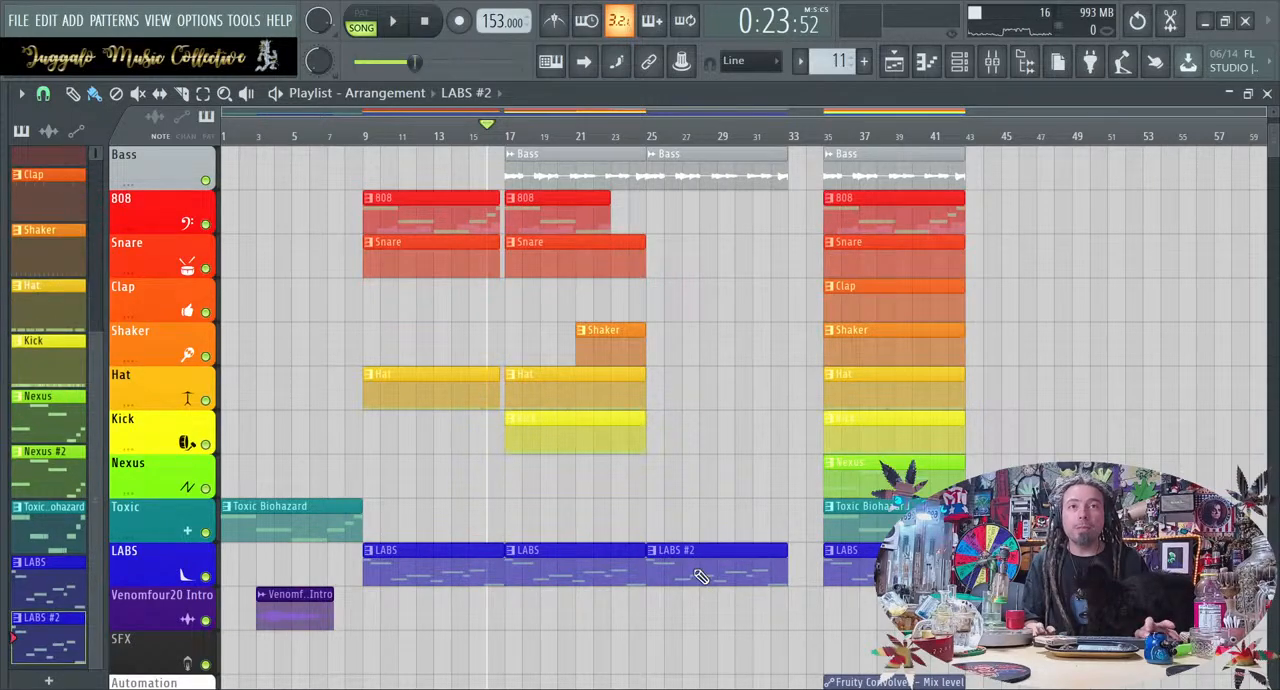
pyautogui.doubleClick(694, 570)
pyautogui.scroll(-4, 695, 571)
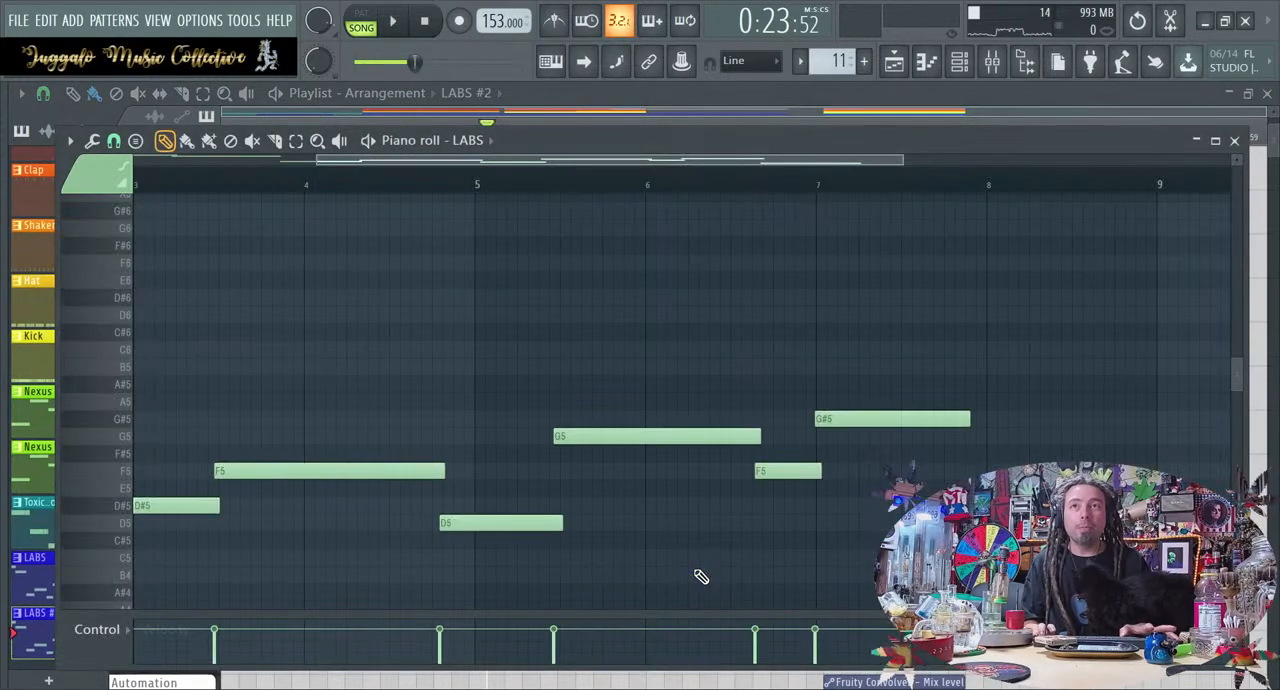
pyautogui.click(1232, 141)
# Play the song from the start, slightly lower mixer track 22's fader and return to the playlist
pyautogui.press('space')
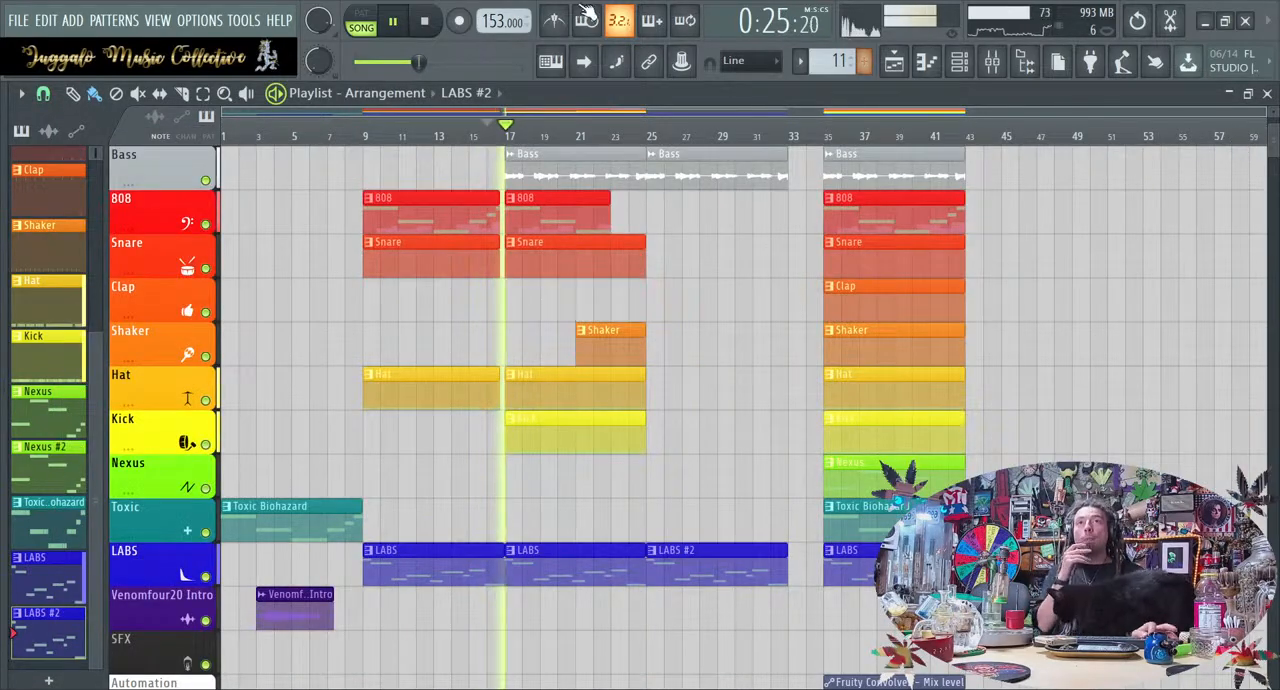
pyautogui.click(429, 23)
pyautogui.click(428, 23)
pyautogui.click(396, 22)
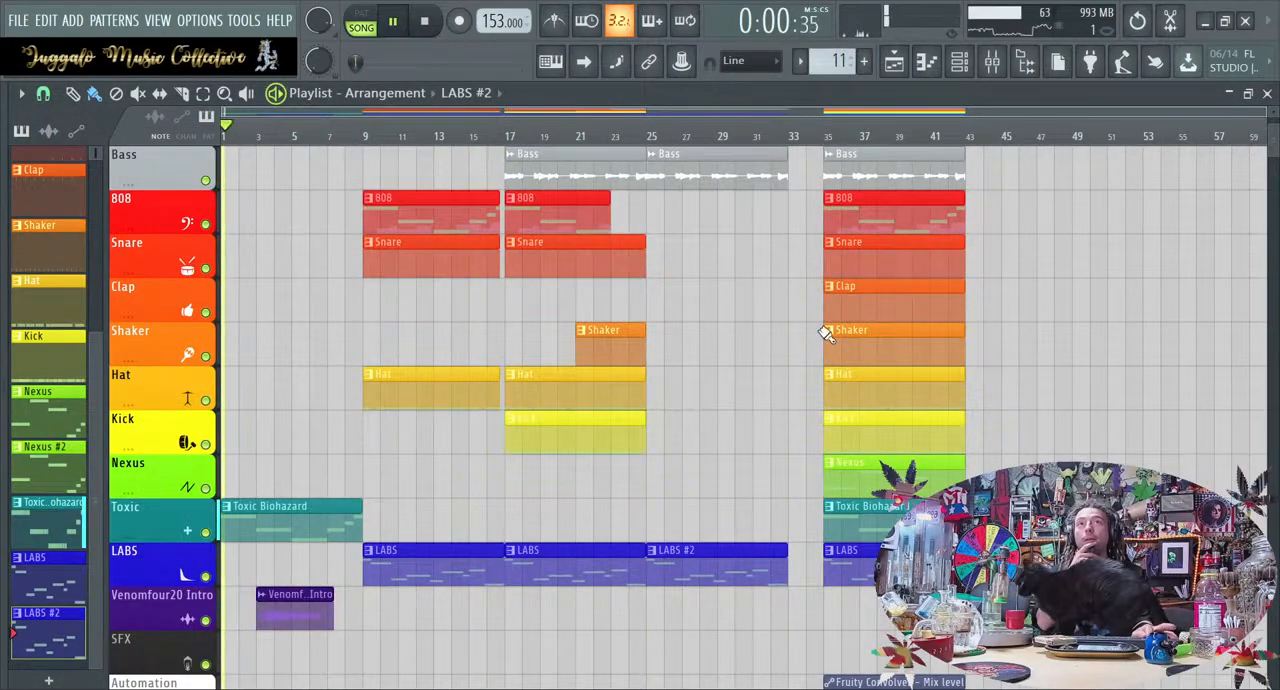
pyautogui.click(991, 61)
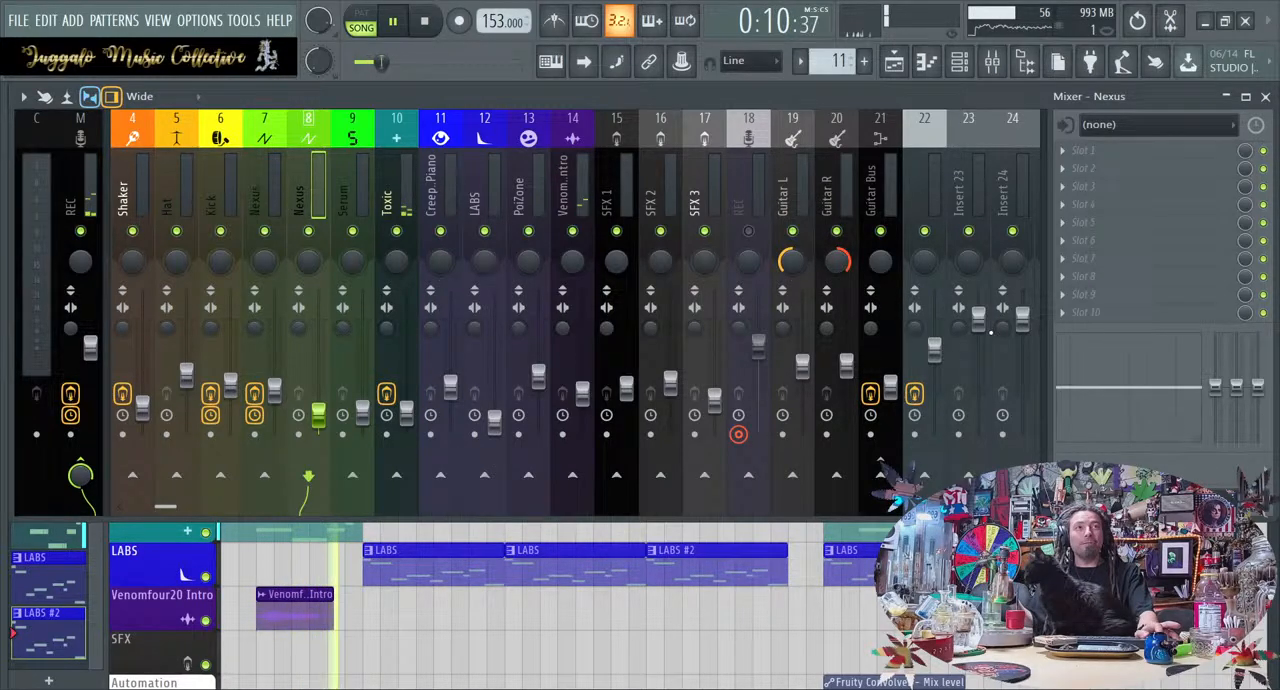
pyautogui.moveTo(938, 350); pyautogui.dragTo(938, 360)
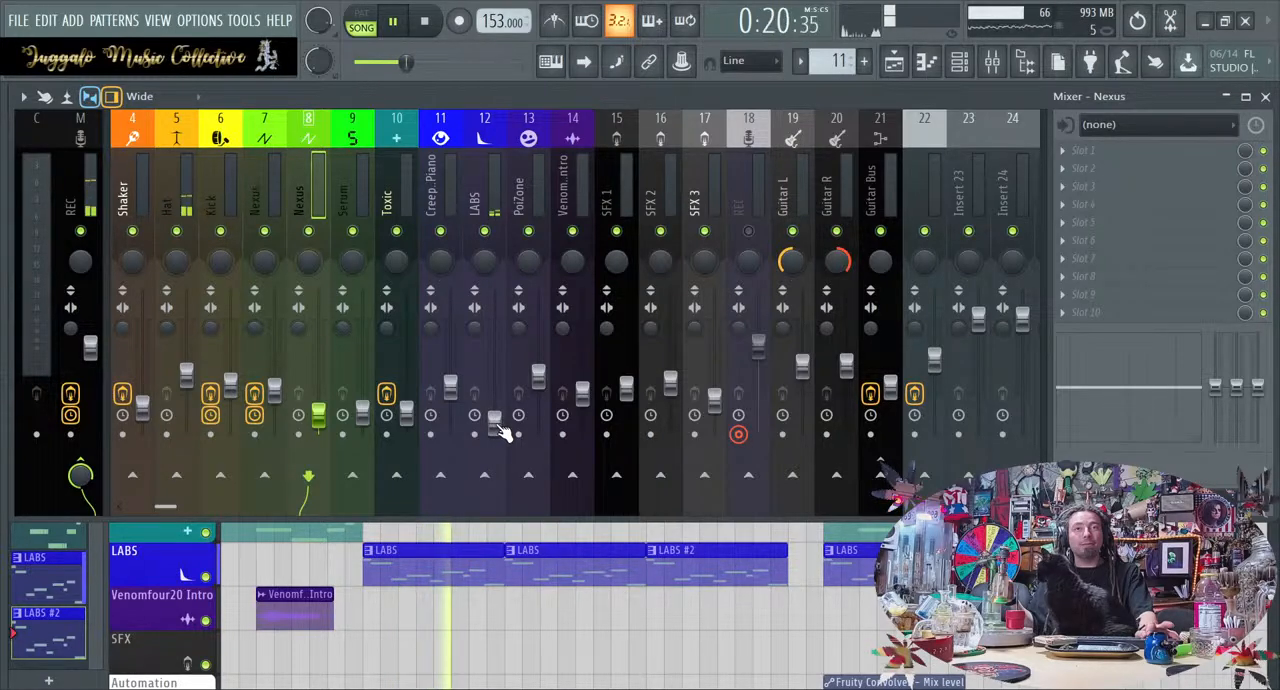
pyautogui.rightClick(600, 634)
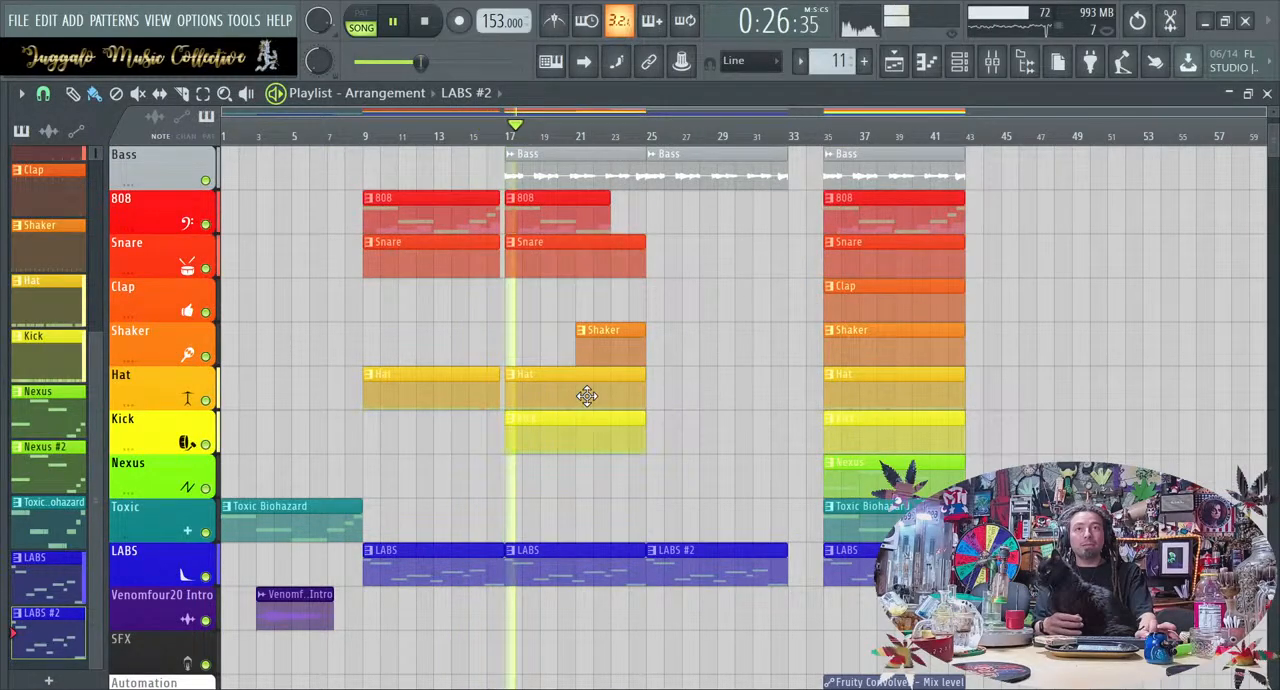
# Play from about bar 15 and examine the Snare pattern's notes in the piano roll
pyautogui.press('space')
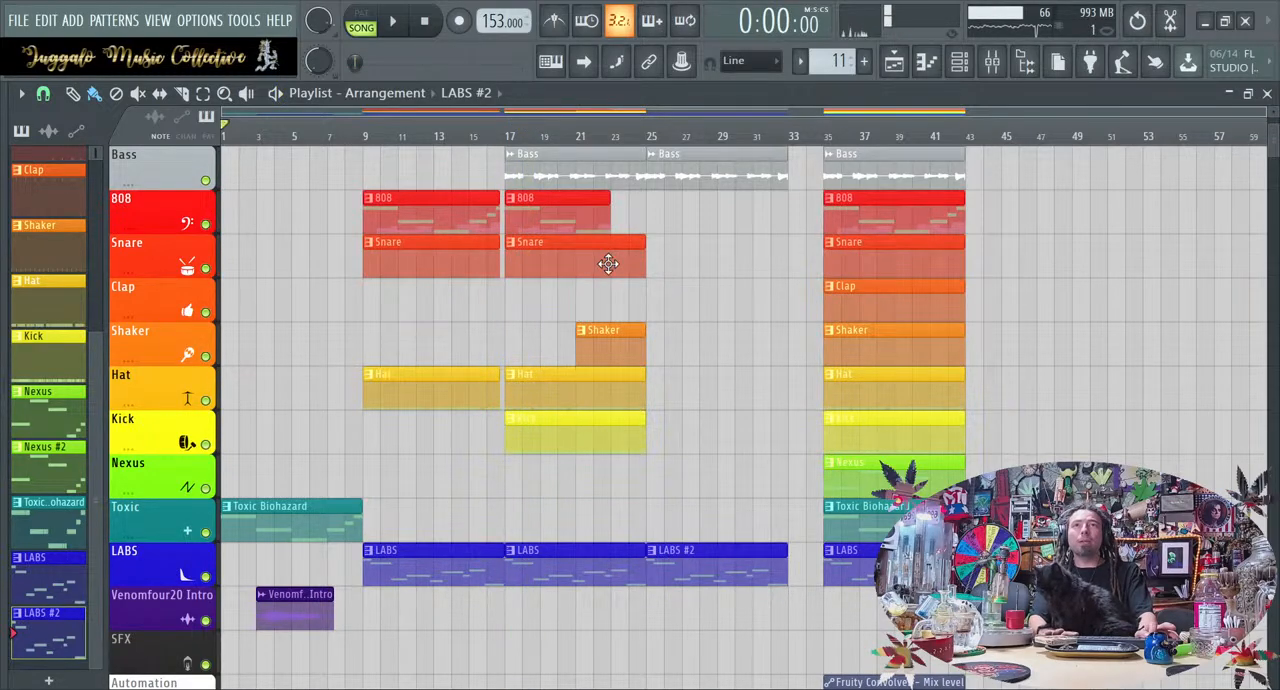
pyautogui.click(465, 136)
pyautogui.press('space')
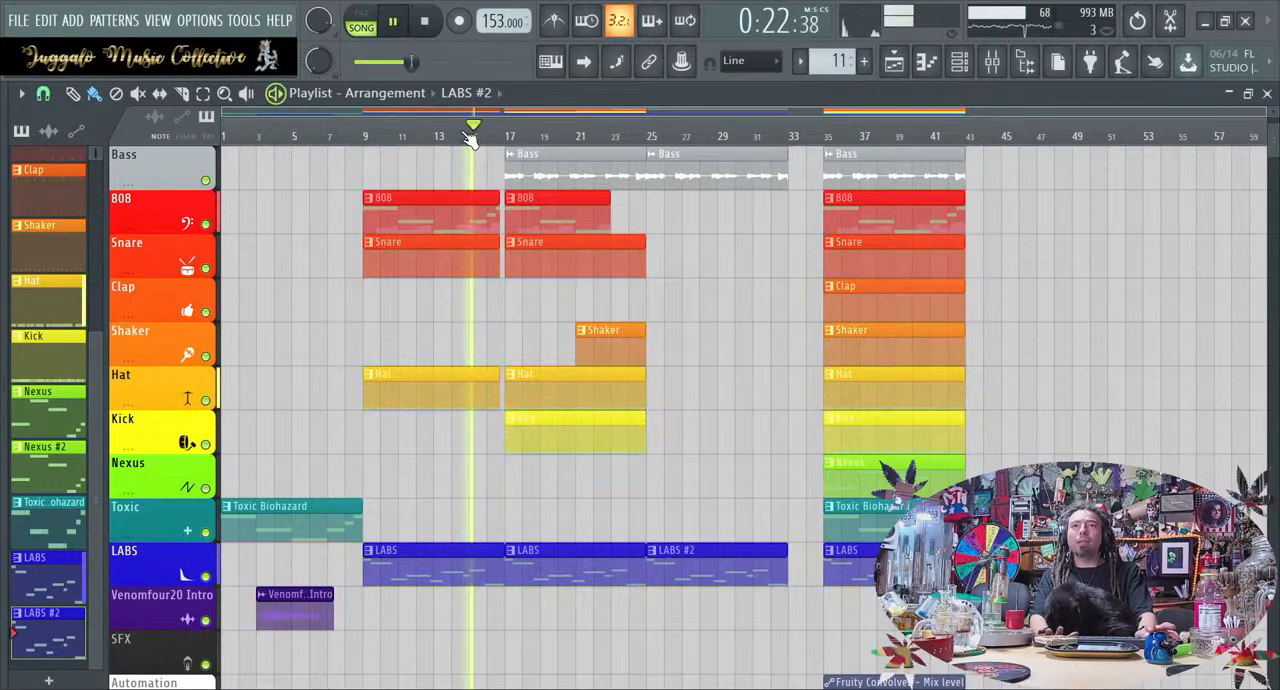
pyautogui.press('space')
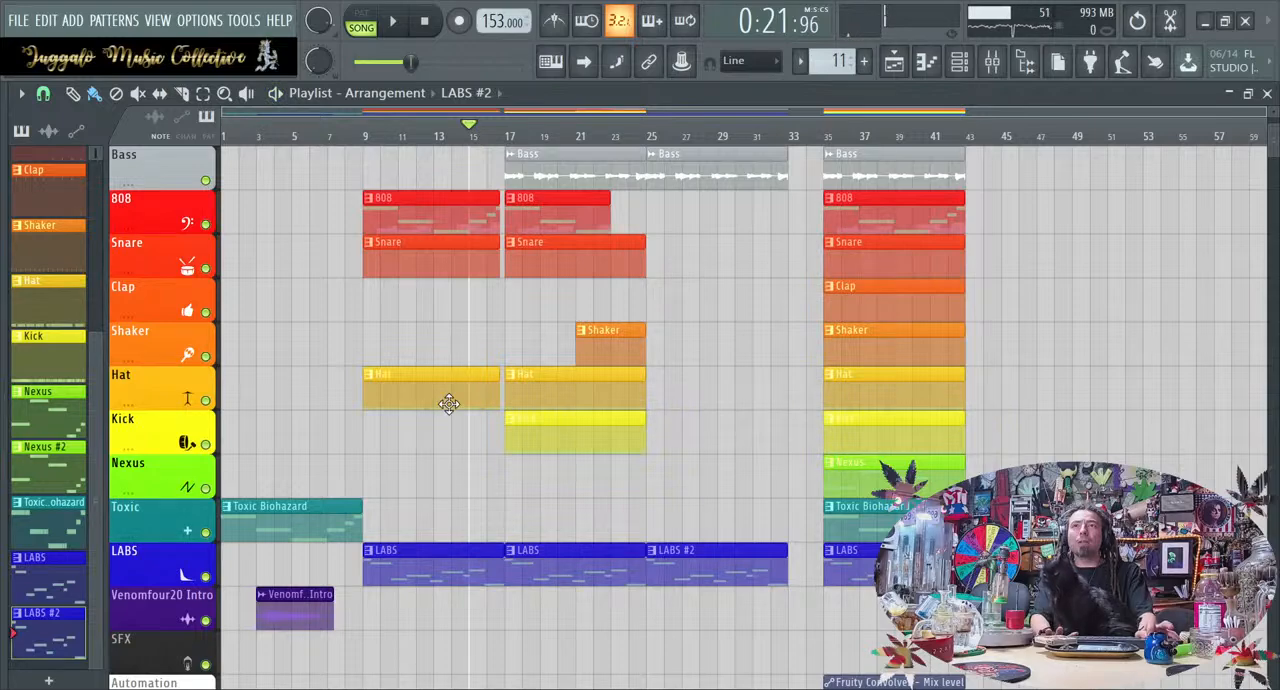
pyautogui.scroll(2, 448, 403)
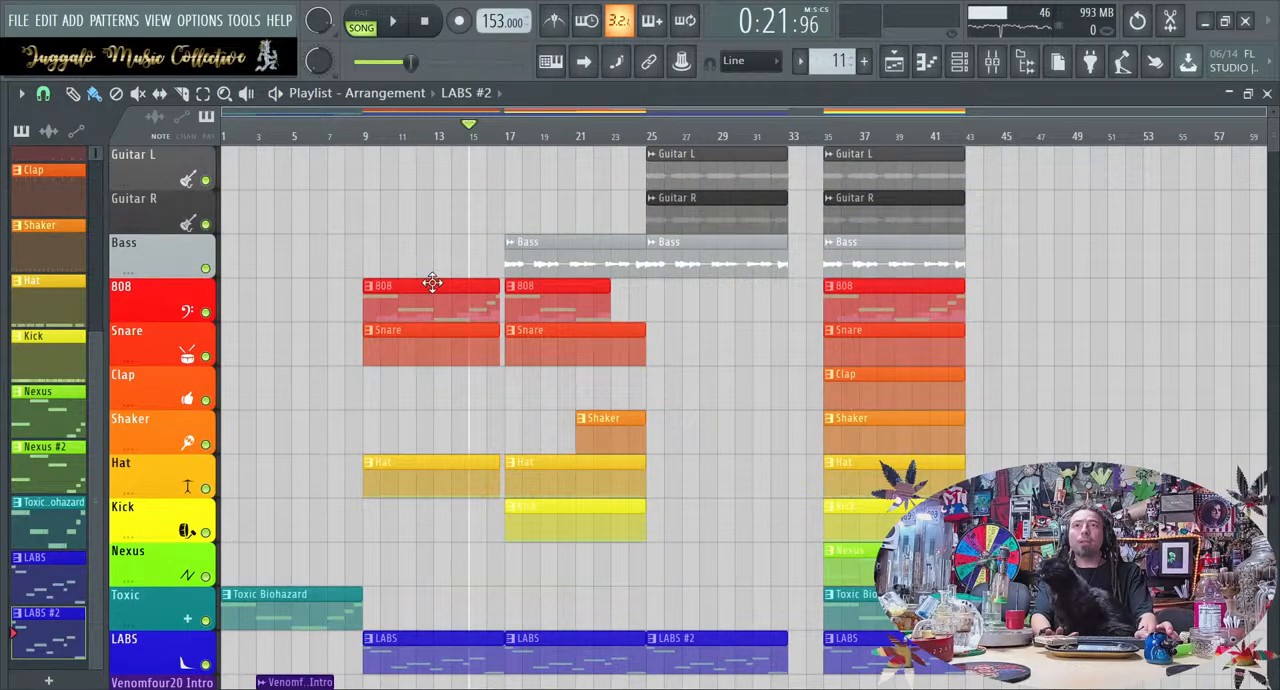
pyautogui.moveTo(430, 292)
pyautogui.mouseDown()
pyautogui.moveTo(423, 243)
pyautogui.moveTo(423, 300)
pyautogui.mouseUp()
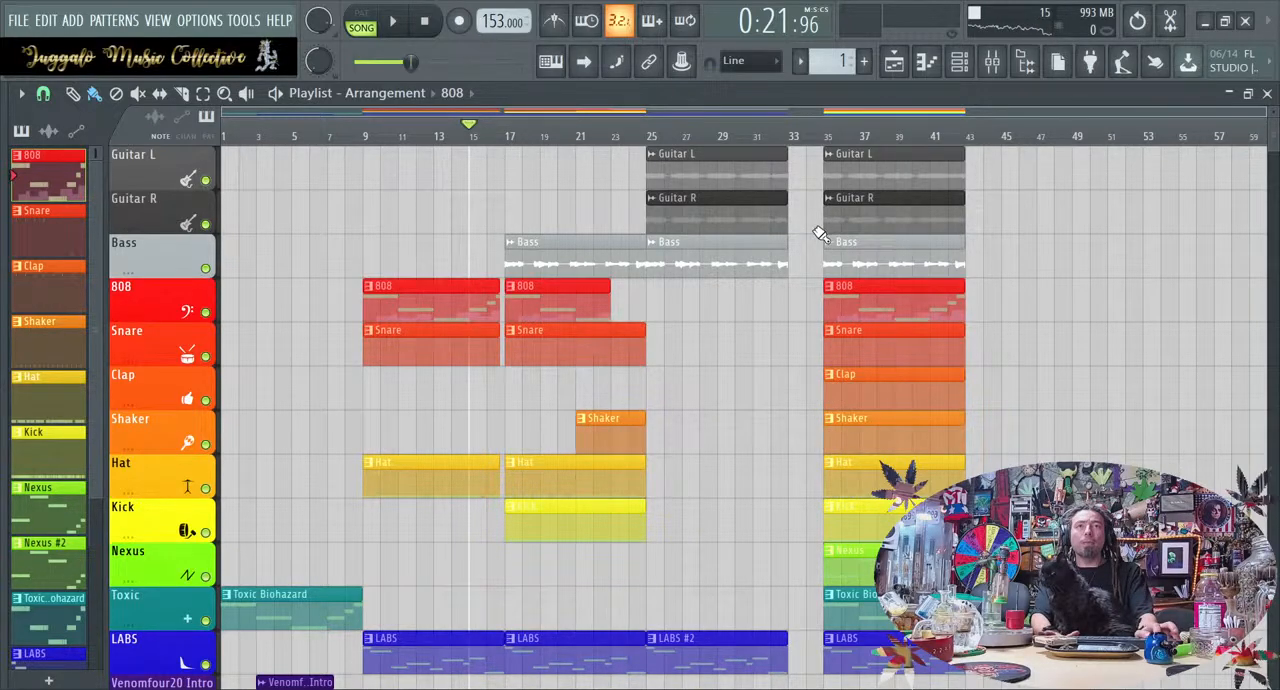
pyautogui.doubleClick(444, 337)
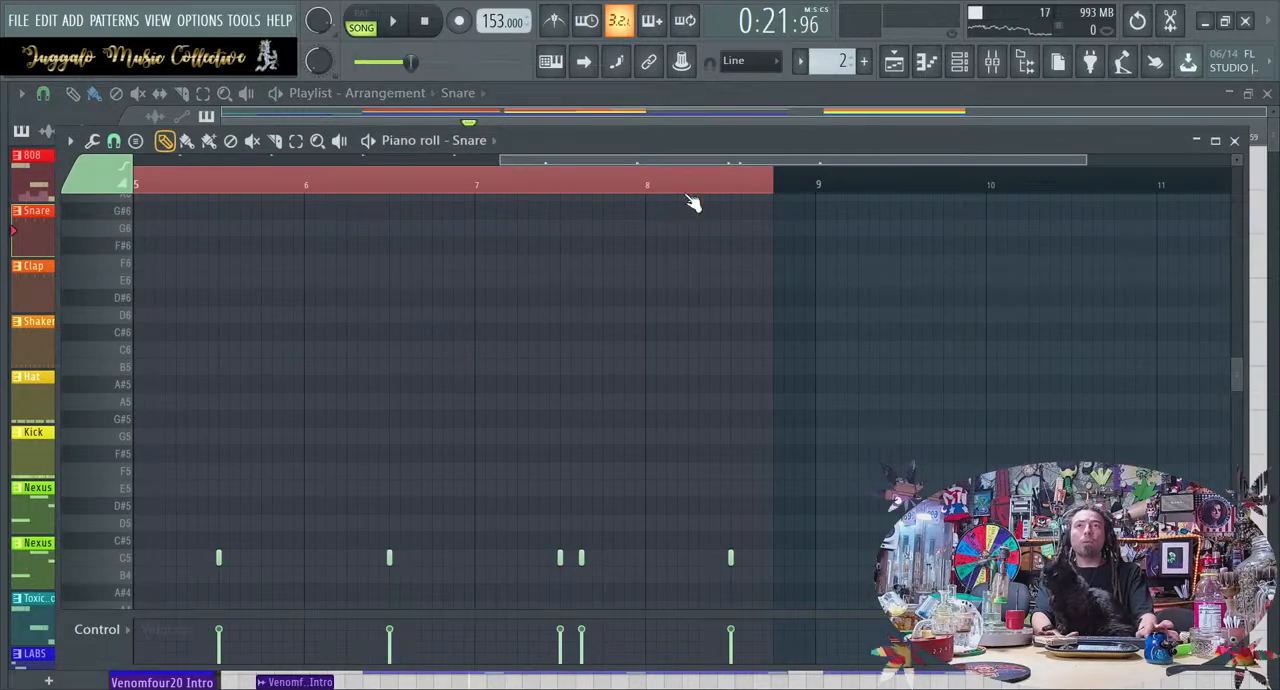
pyautogui.click(1235, 142)
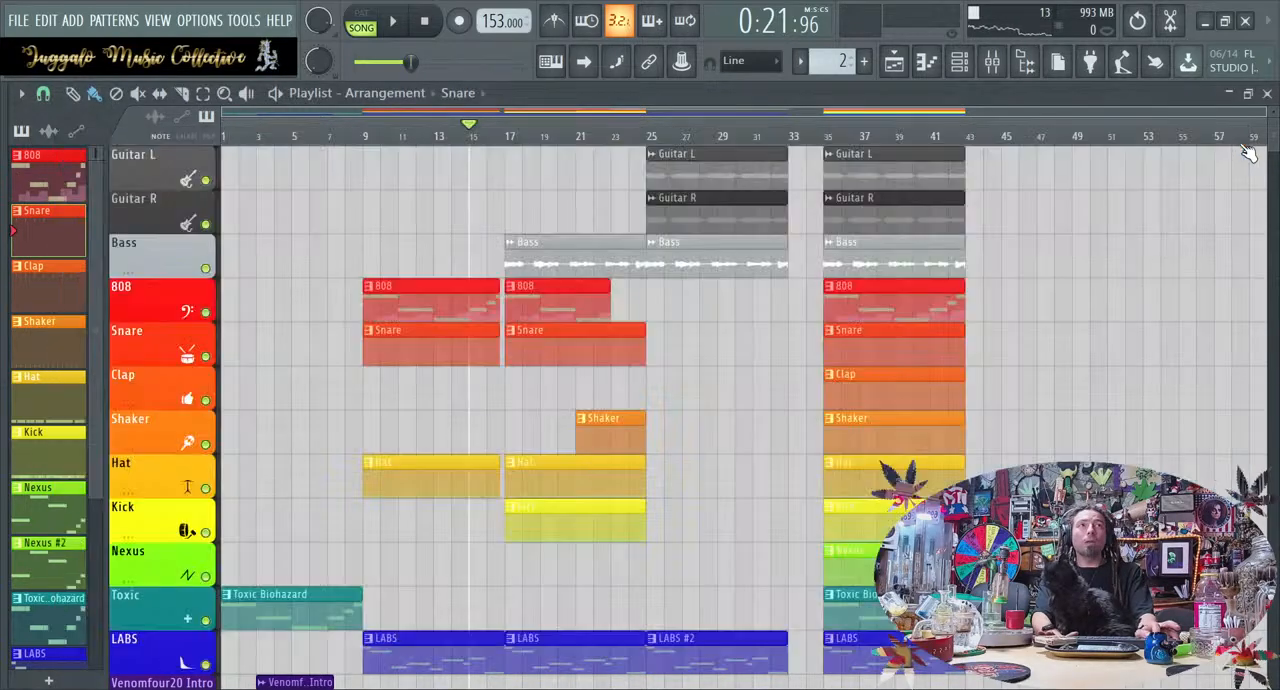
# Examine the Snare hits along the whole channel rack during playback and check the Snare channel's sample settings
pyautogui.click(959, 64)
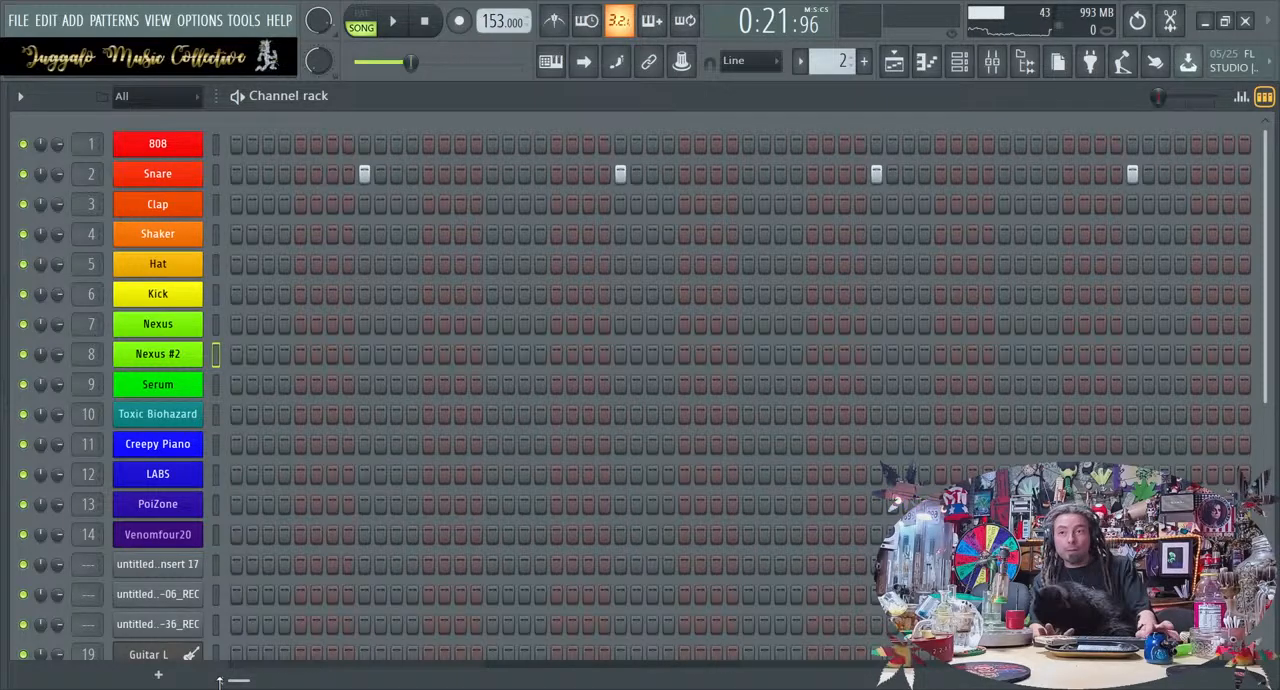
pyautogui.moveTo(239, 681); pyautogui.dragTo(1242, 681)
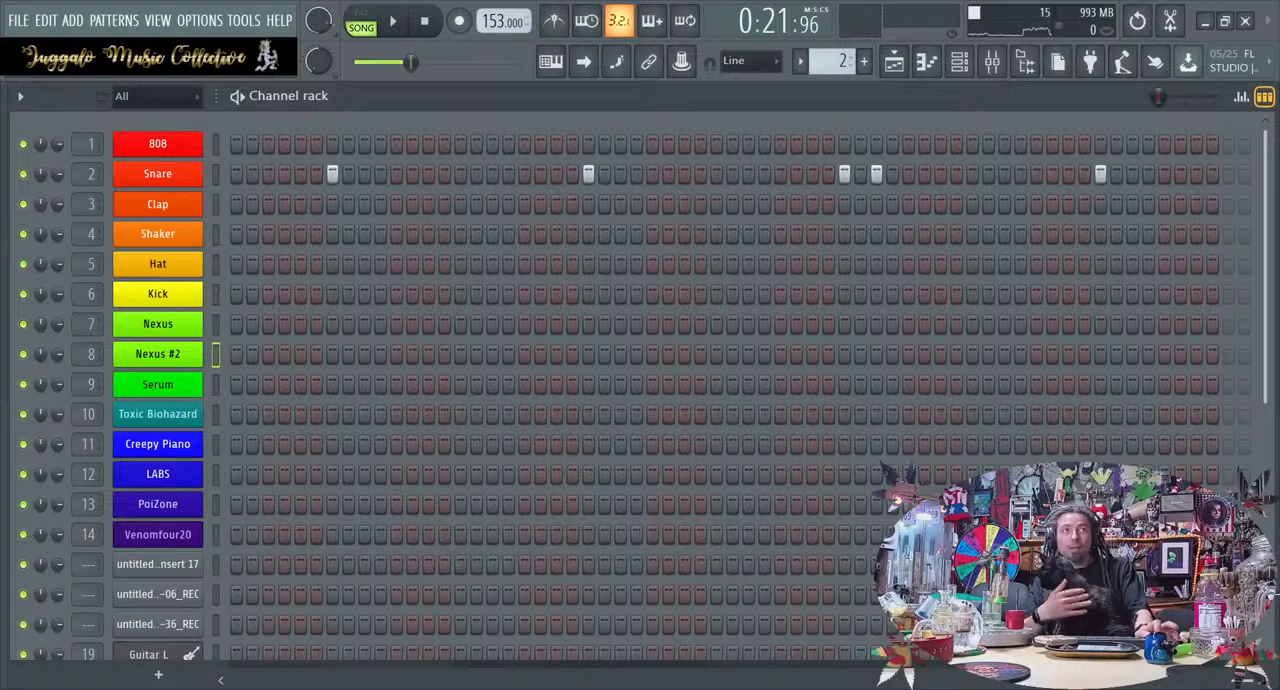
pyautogui.press('space')
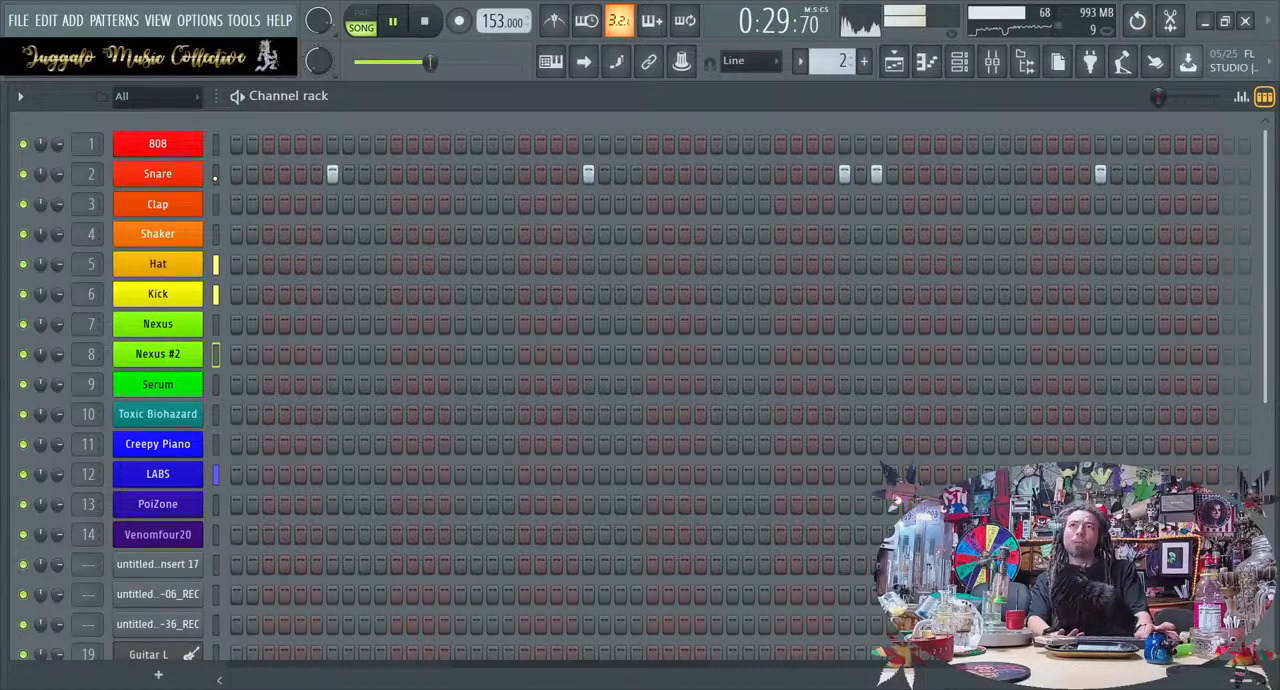
pyautogui.press('space')
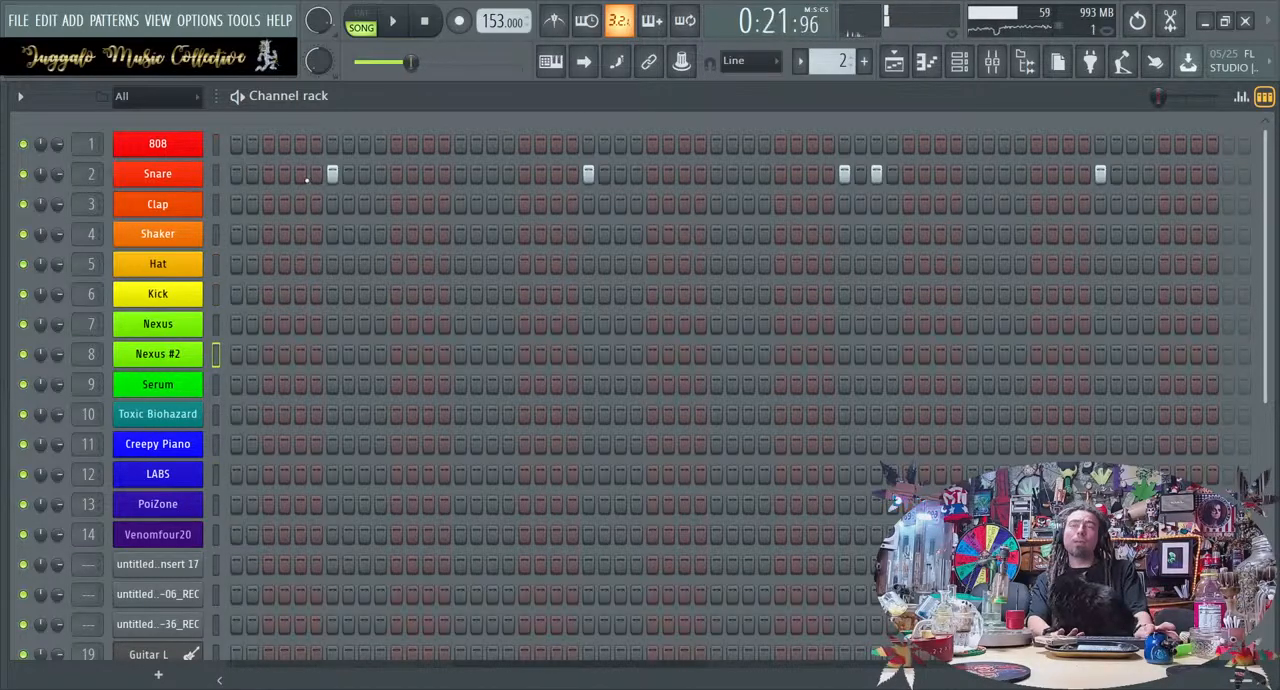
pyautogui.click(167, 184)
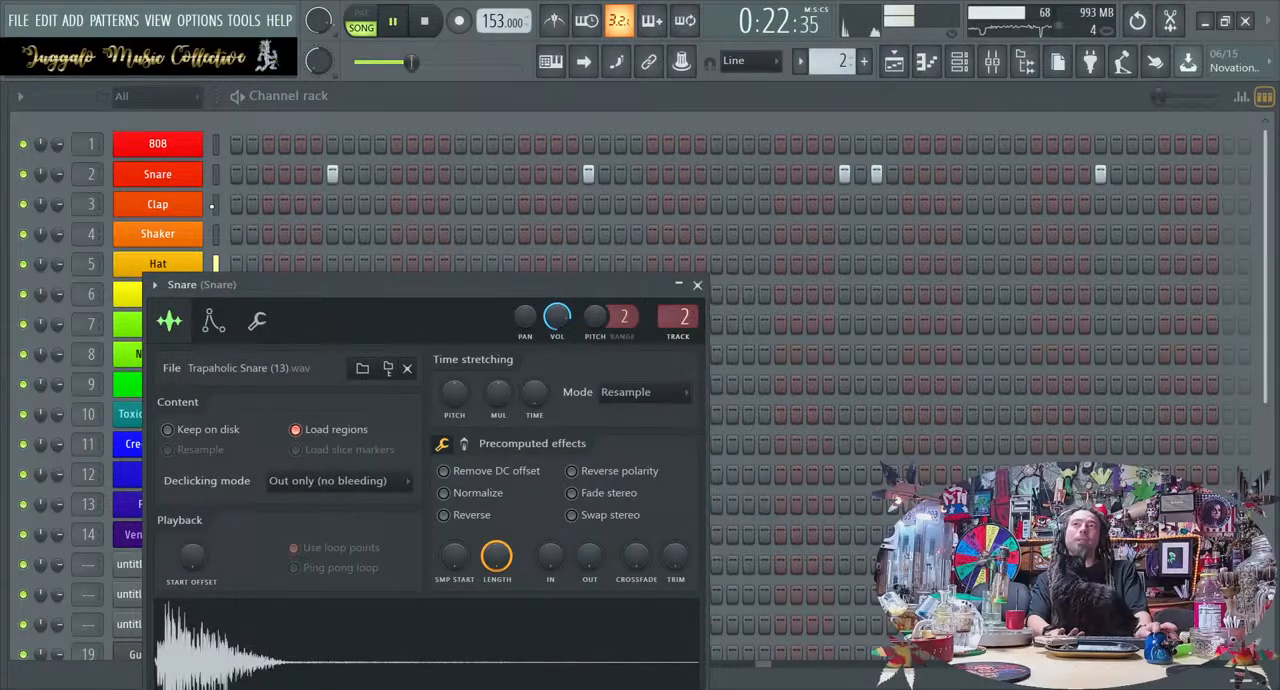
pyautogui.click(161, 172)
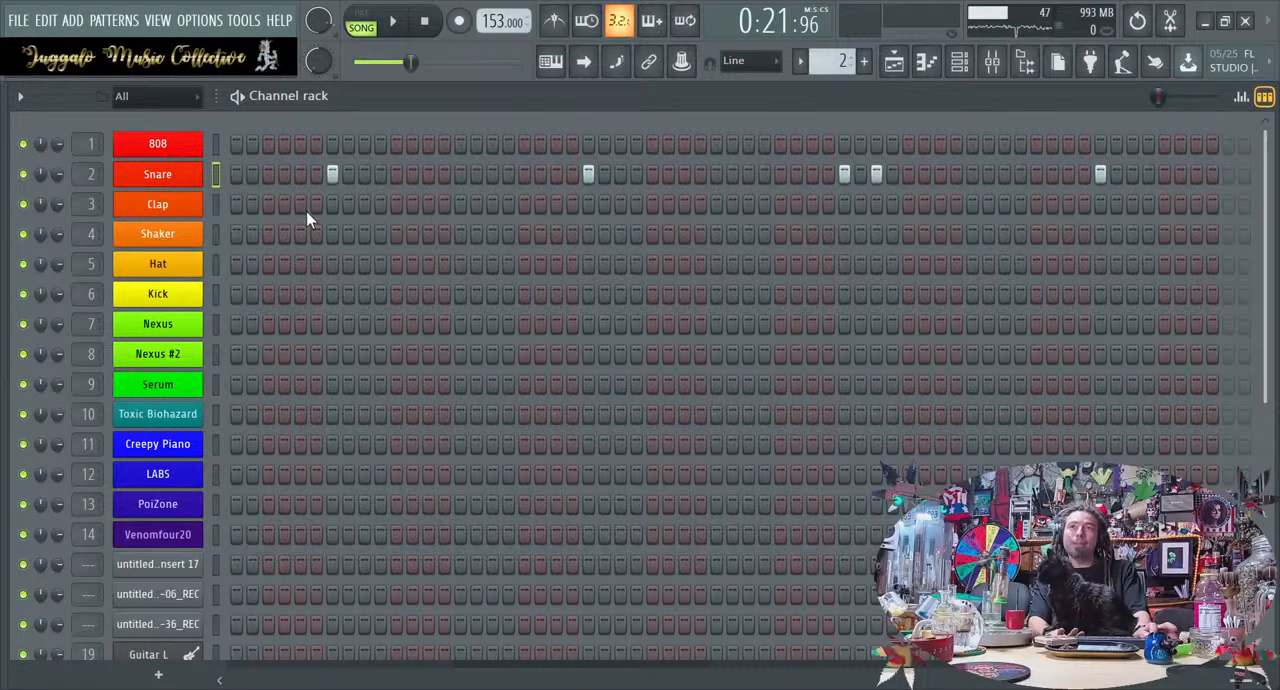
# Lower the four C6 Snare notes in bars 1 to 4 to C5, play the result and close the piano roll
pyautogui.press('F7')
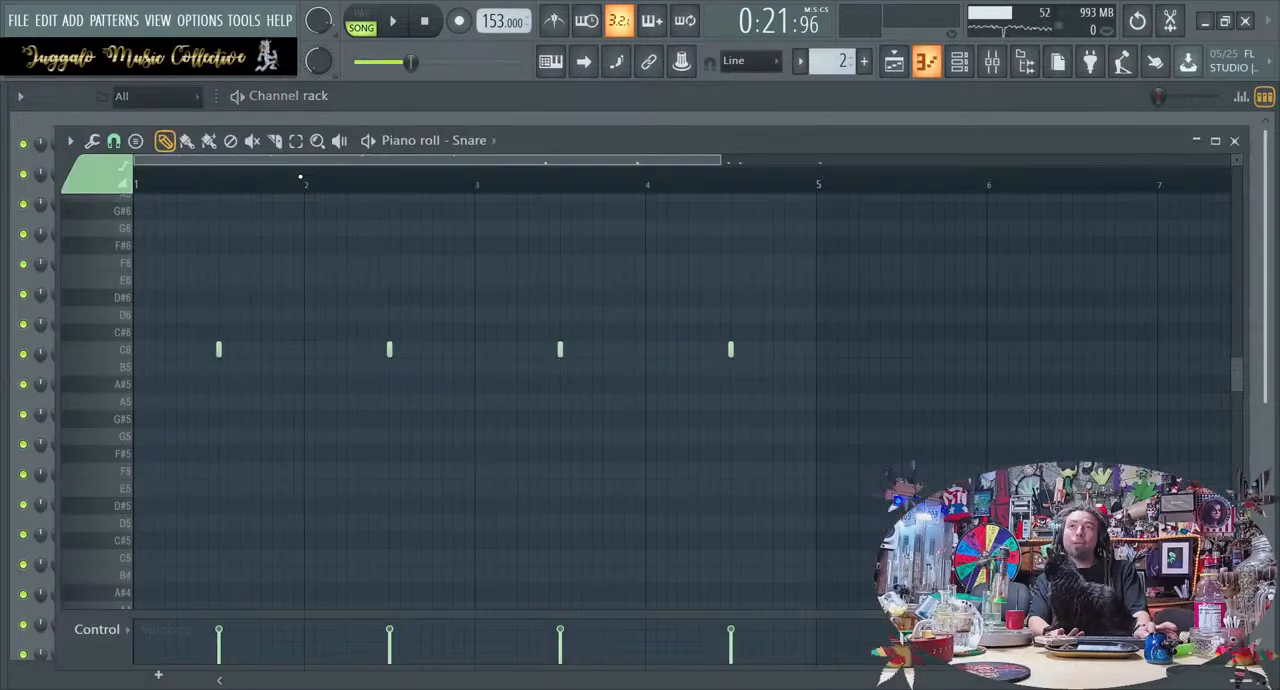
pyautogui.scroll(-3, 403, 421)
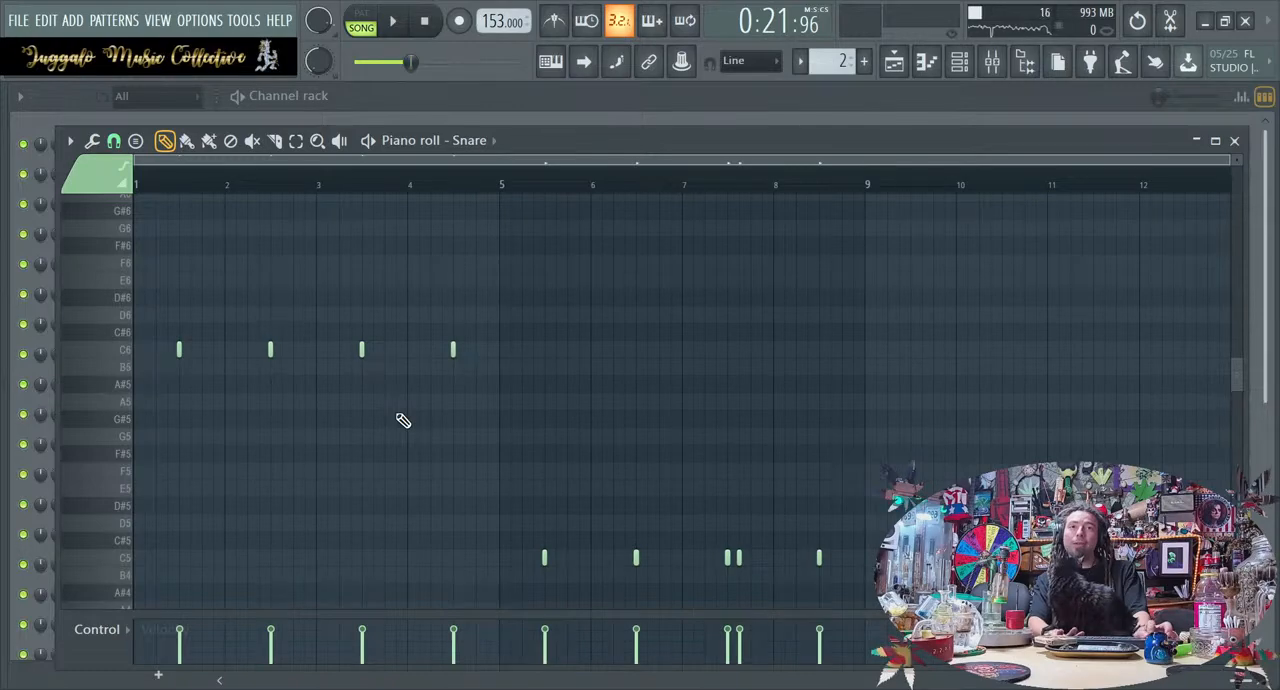
pyautogui.moveTo(533, 362); pyautogui.dragTo(1, 350)
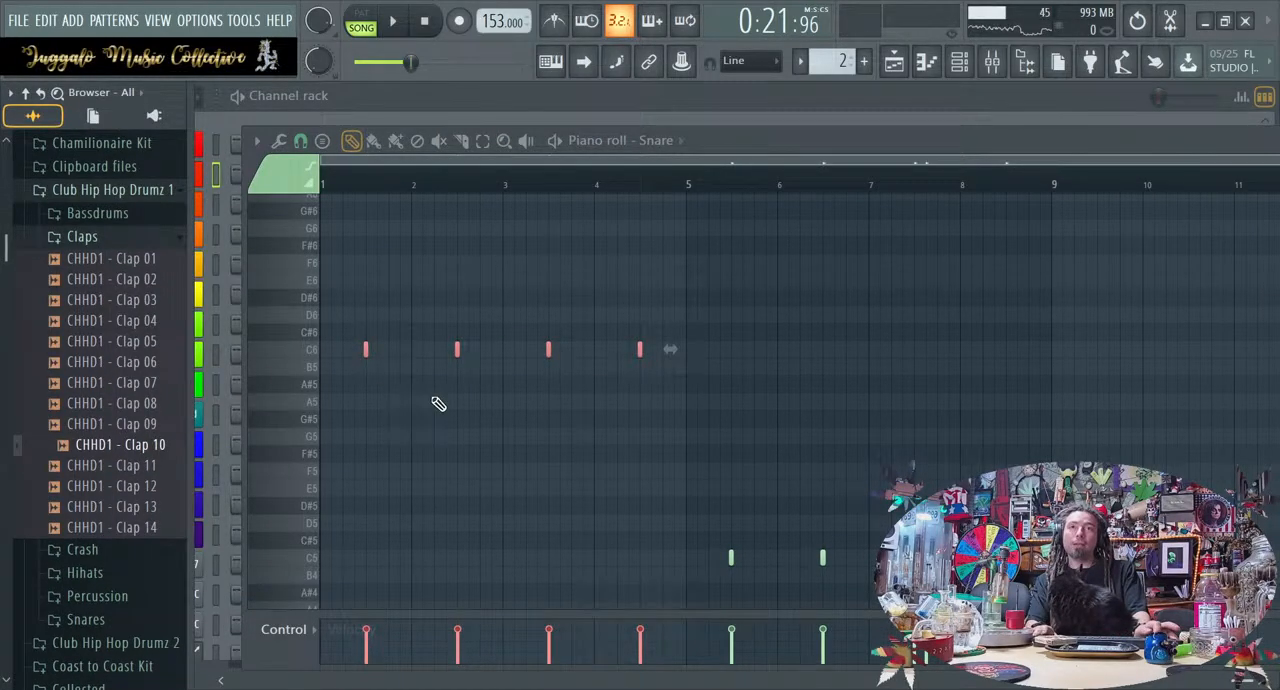
pyautogui.press('space')
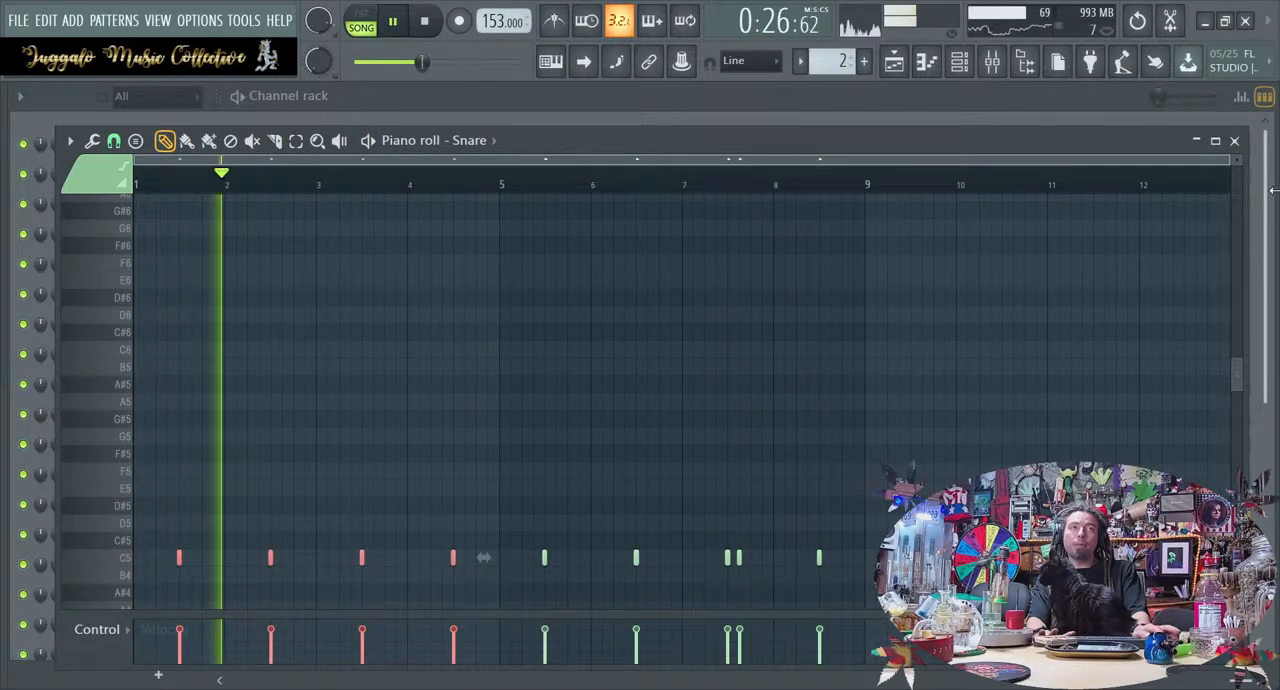
pyautogui.click(1234, 140)
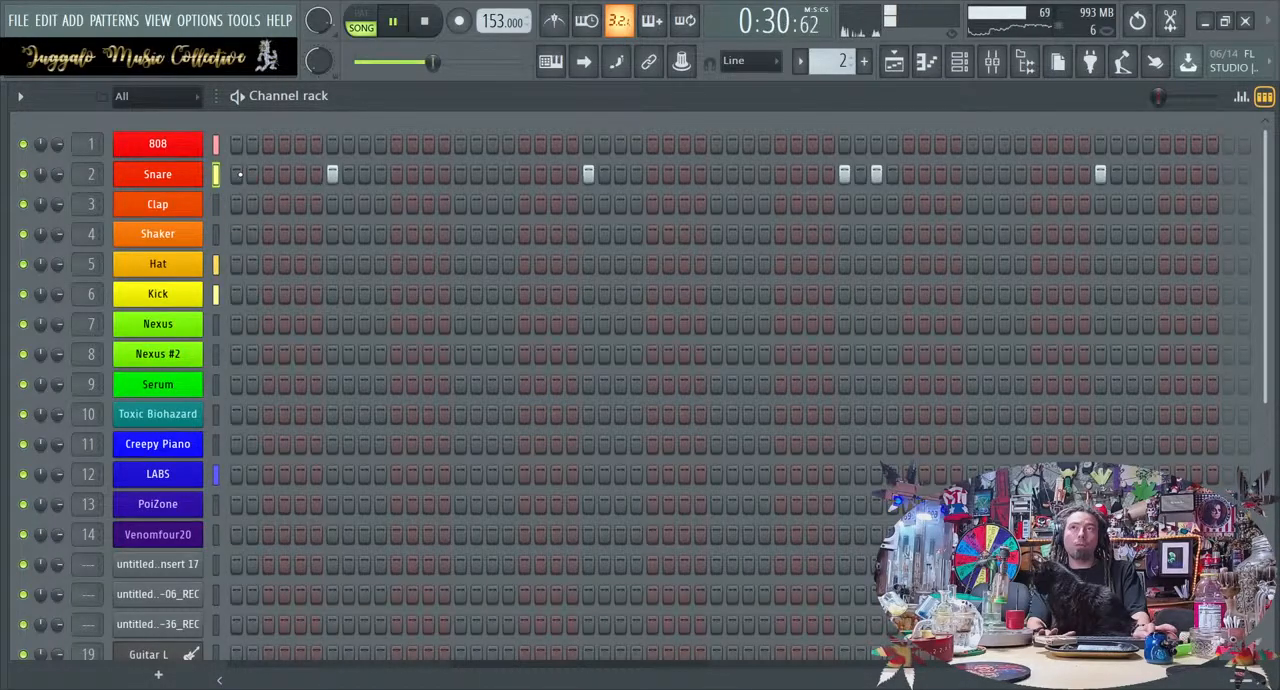
# Add Fruity Convolver to the first effect slot of the Snare mixer track and restart playback to hear it
pyautogui.click(991, 61)
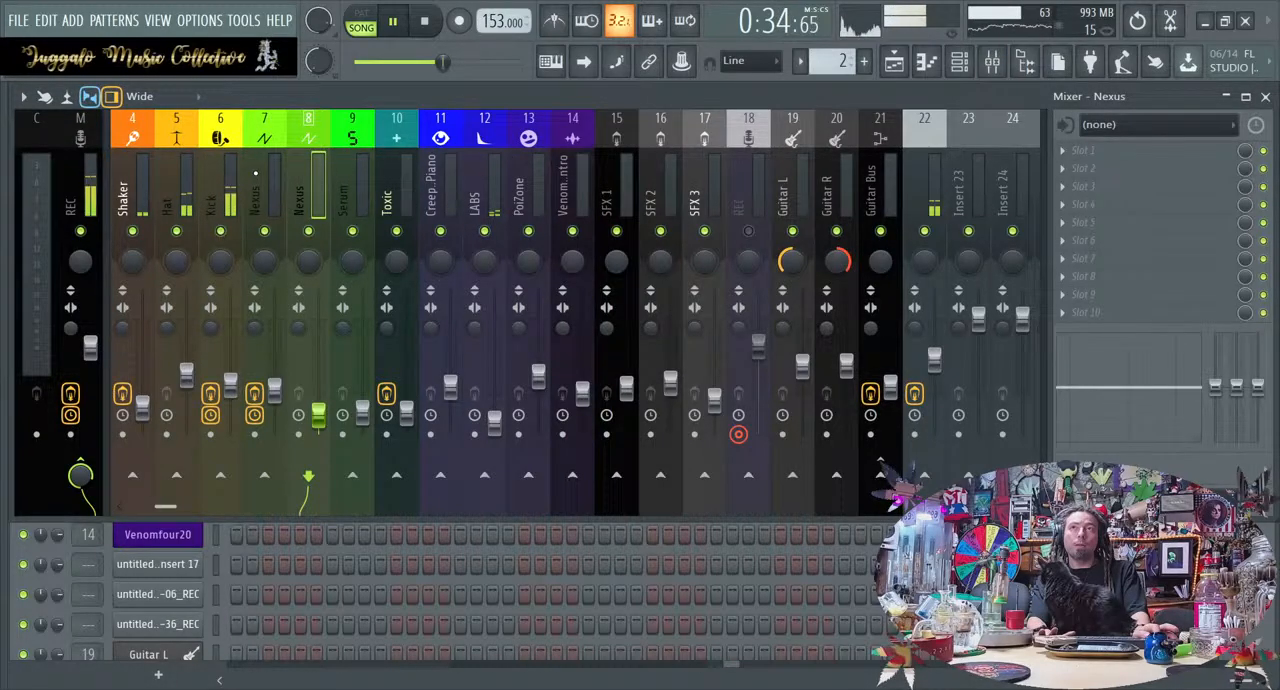
pyautogui.scroll(3, 215, 164)
pyautogui.click(174, 186)
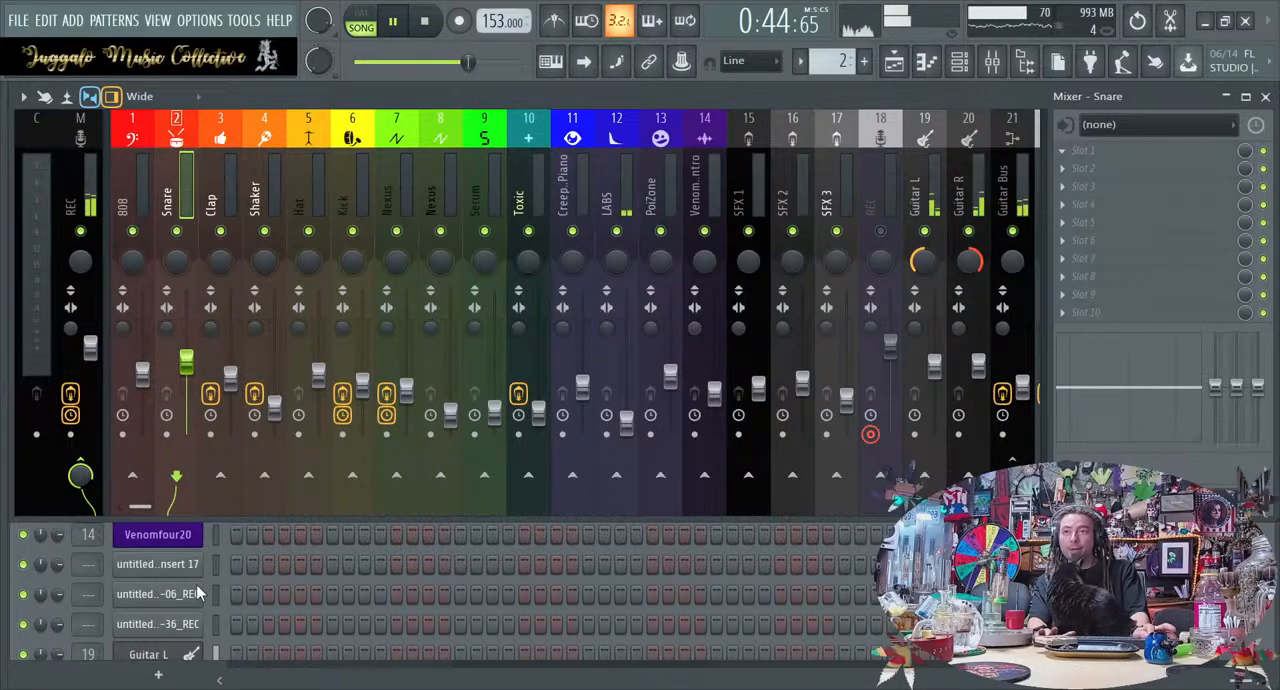
pyautogui.click(200, 487)
pyautogui.press('space')
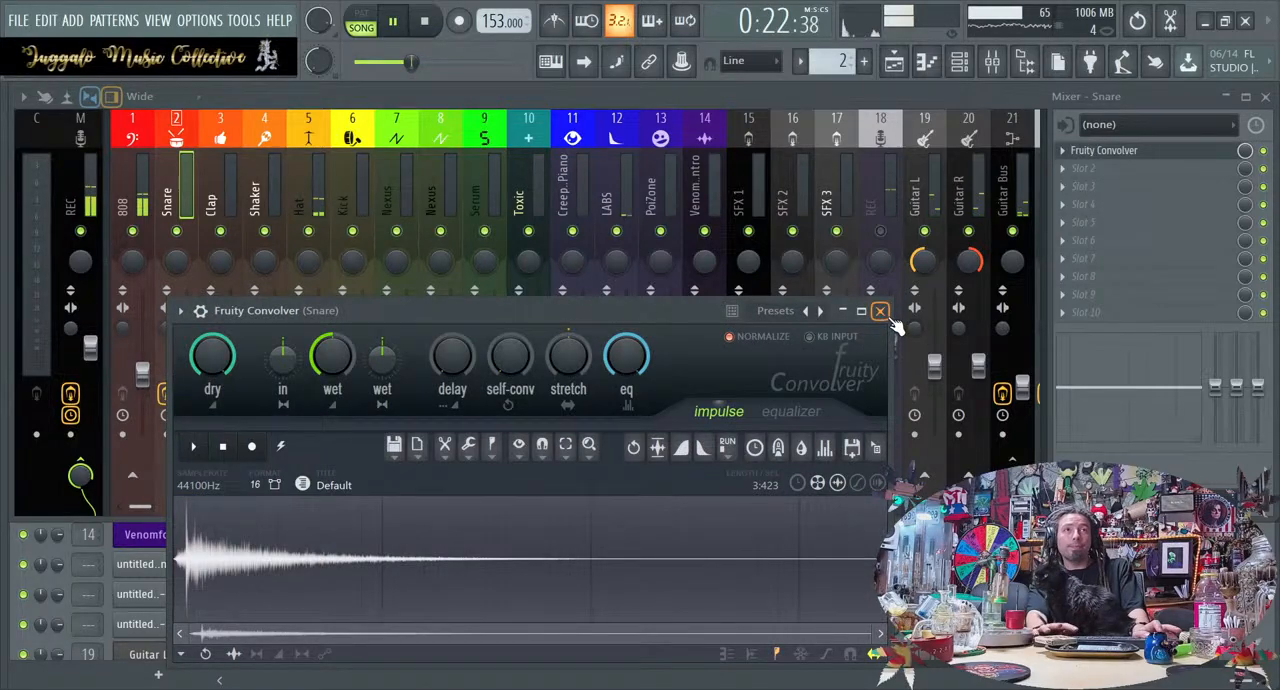
pyautogui.click(880, 311)
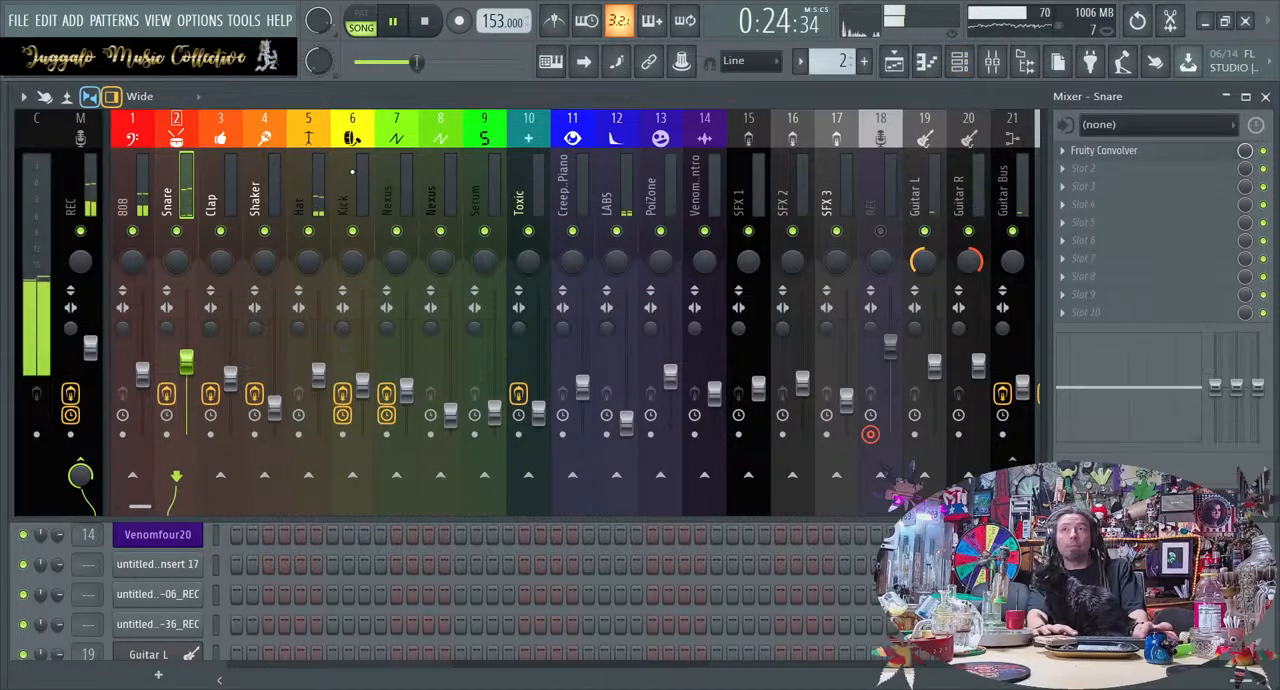
# Lower the wet level of the Snare track's Fruity Convolver and close the effect
pyautogui.click(1148, 155)
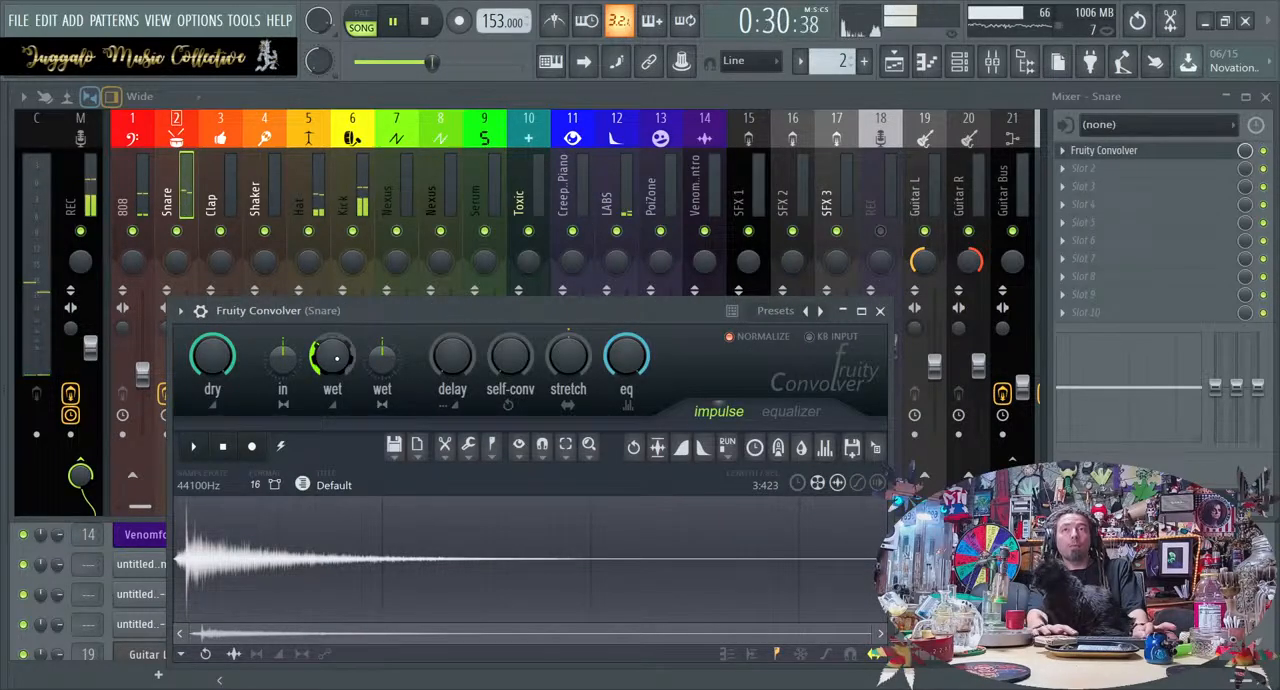
pyautogui.click(880, 311)
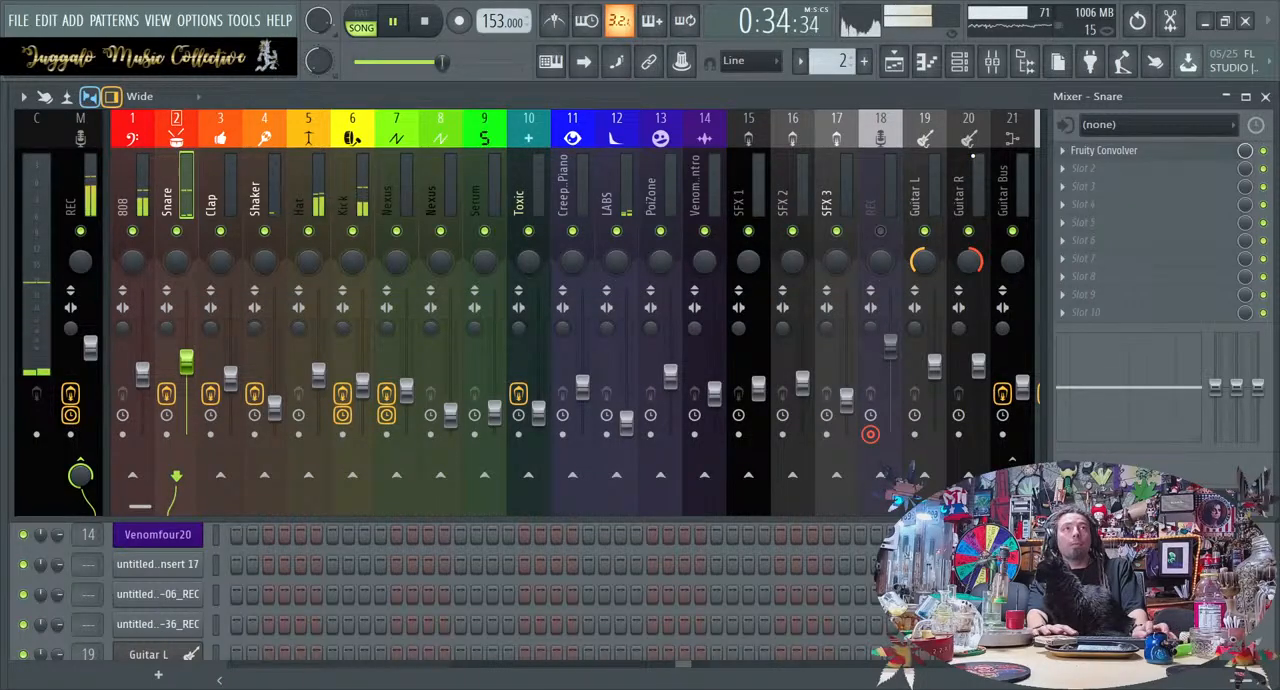
pyautogui.scroll(-2, 800, 250)
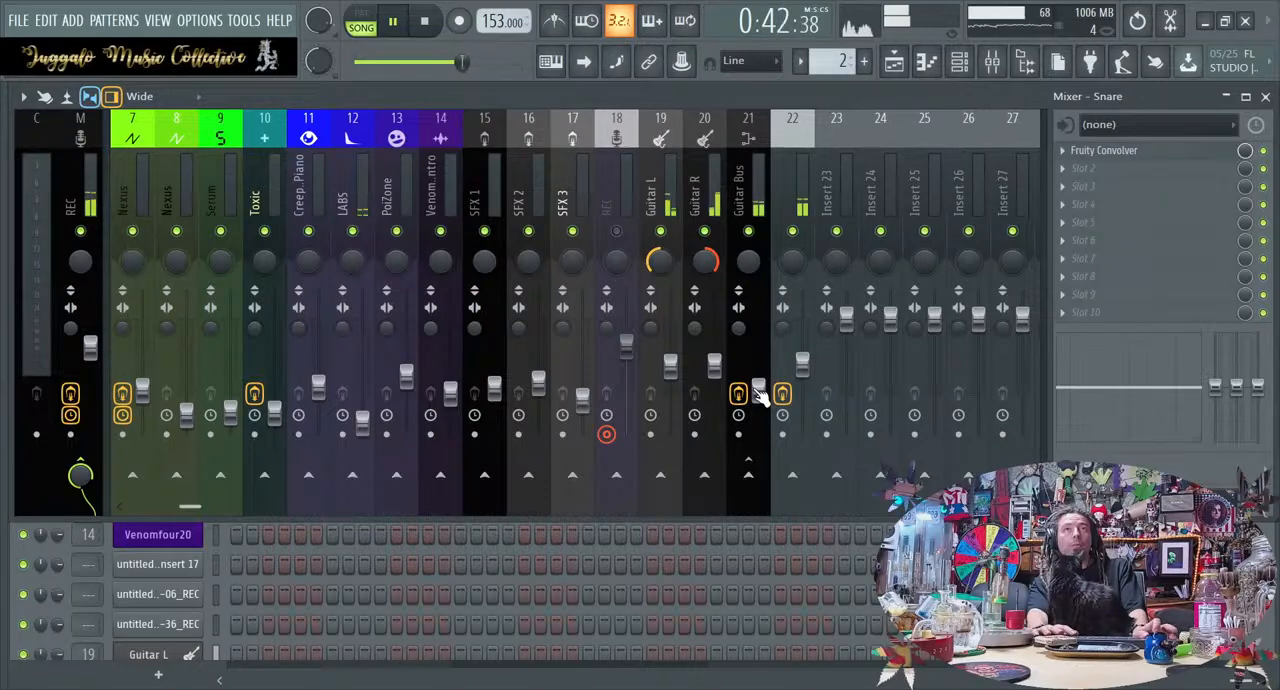
# Close the mixer, the channel rack and the Snare channel settings to clear the view of the playlist
pyautogui.click(962, 55)
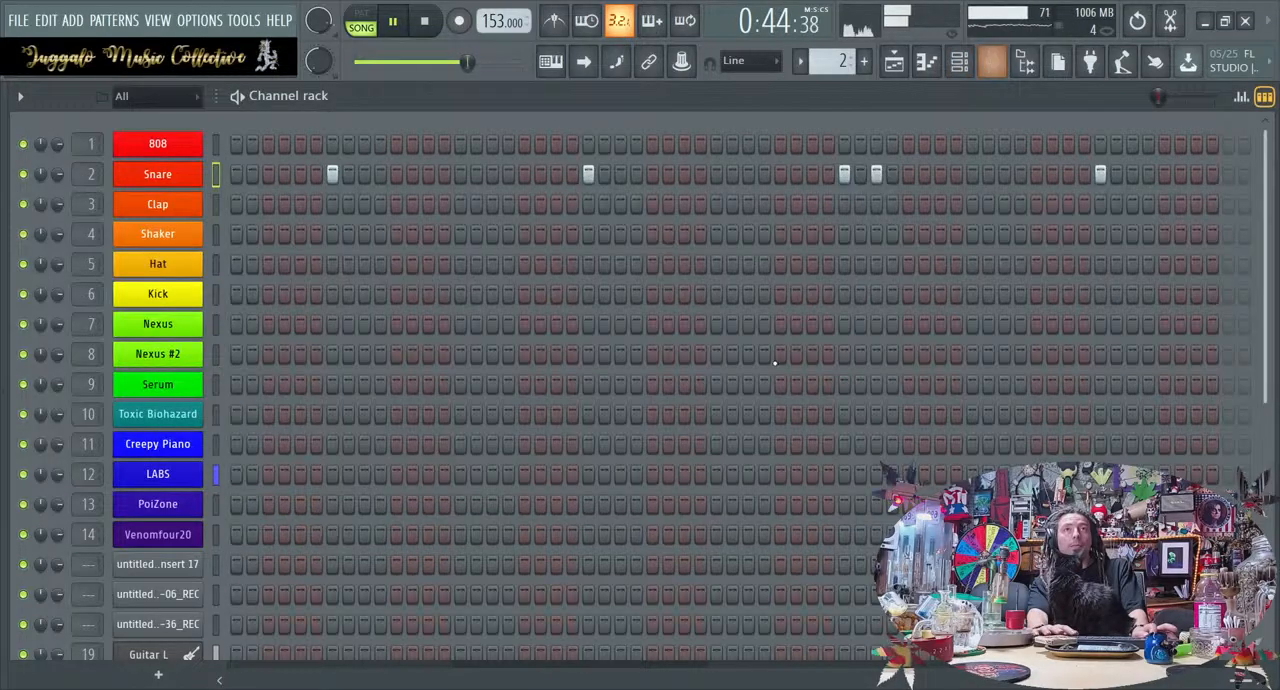
pyautogui.click(965, 67)
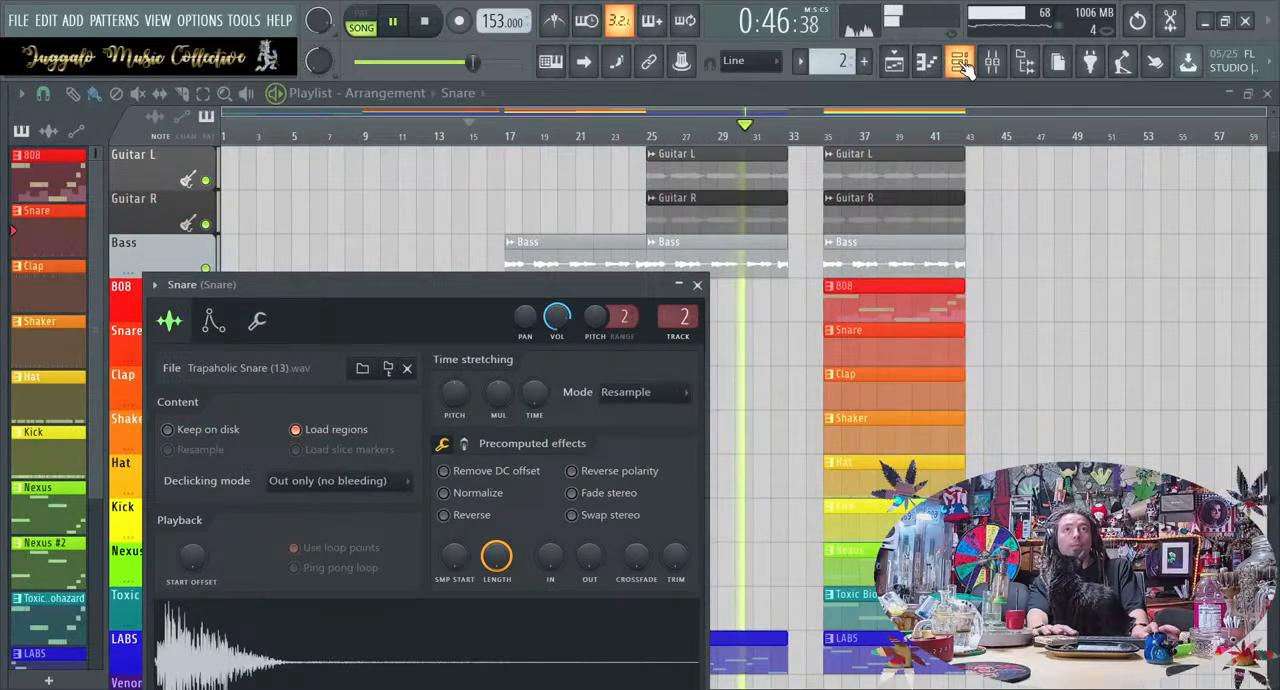
pyautogui.rightClick(757, 400)
# Stop playback, select the whole block of clips starting at bar 35 on all tracks, move it to start at bar 33, and deselect it
pyautogui.moveTo(998, 656); pyautogui.dragTo(828, 203)
pyautogui.press('space')
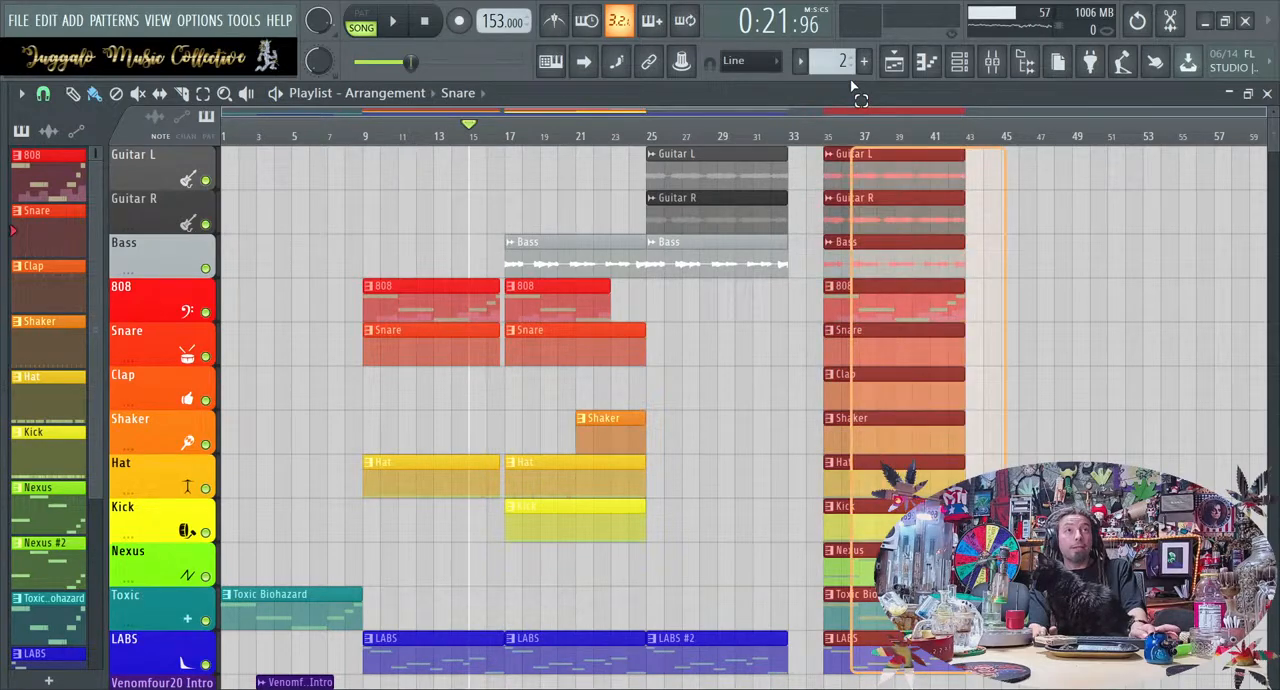
pyautogui.moveTo(880, 162); pyautogui.dragTo(846, 163)
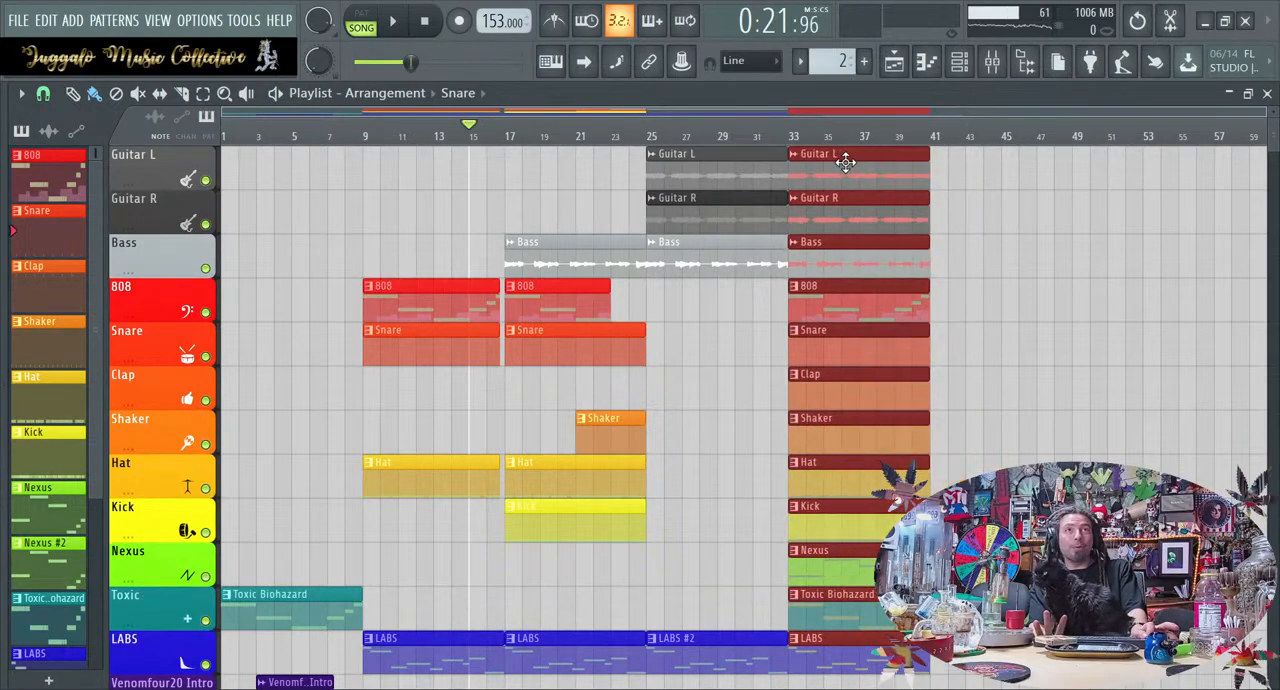
pyautogui.click(736, 375)
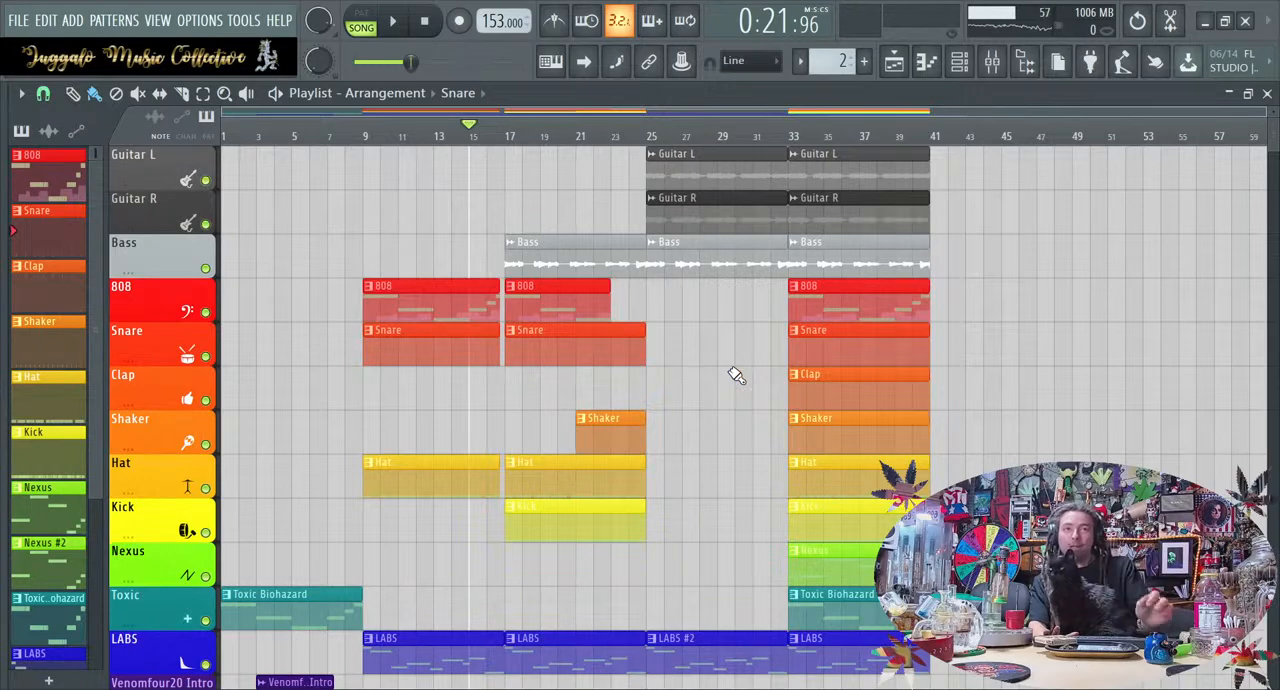
# Play the arrangement from about bar 15 through the transition into the bar 17 section and stop playback
pyautogui.press('space')
pyautogui.press('space')
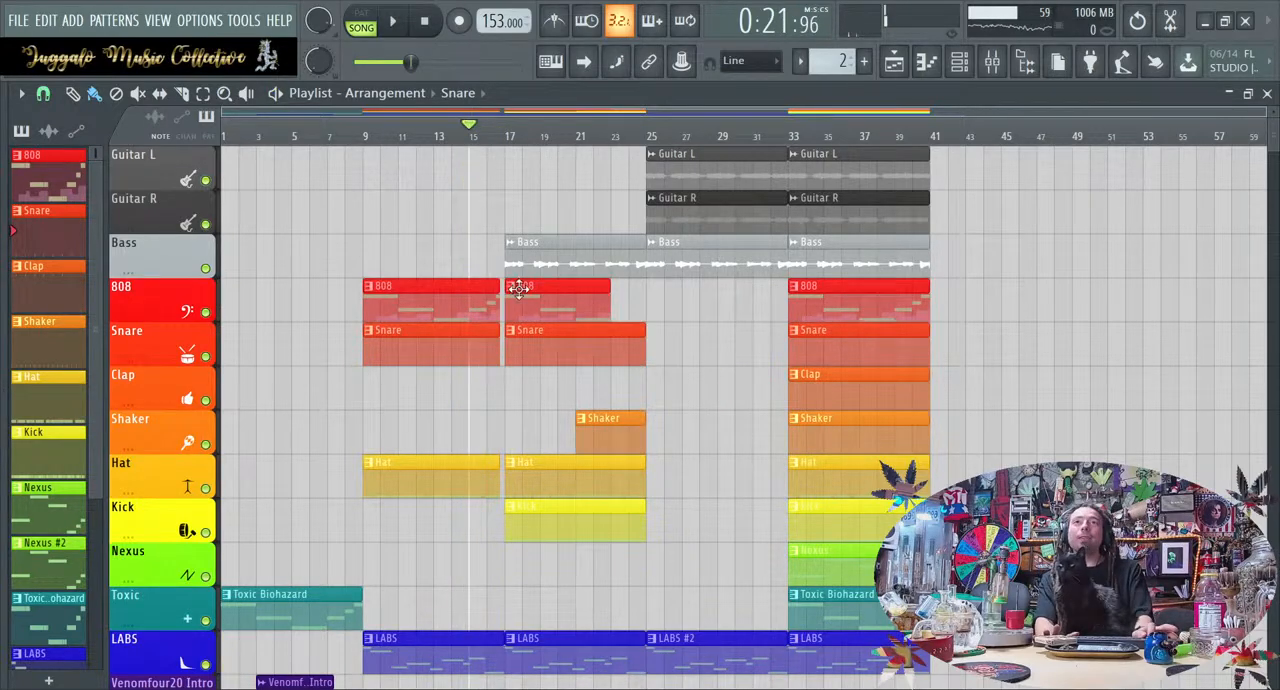
pyautogui.press('space')
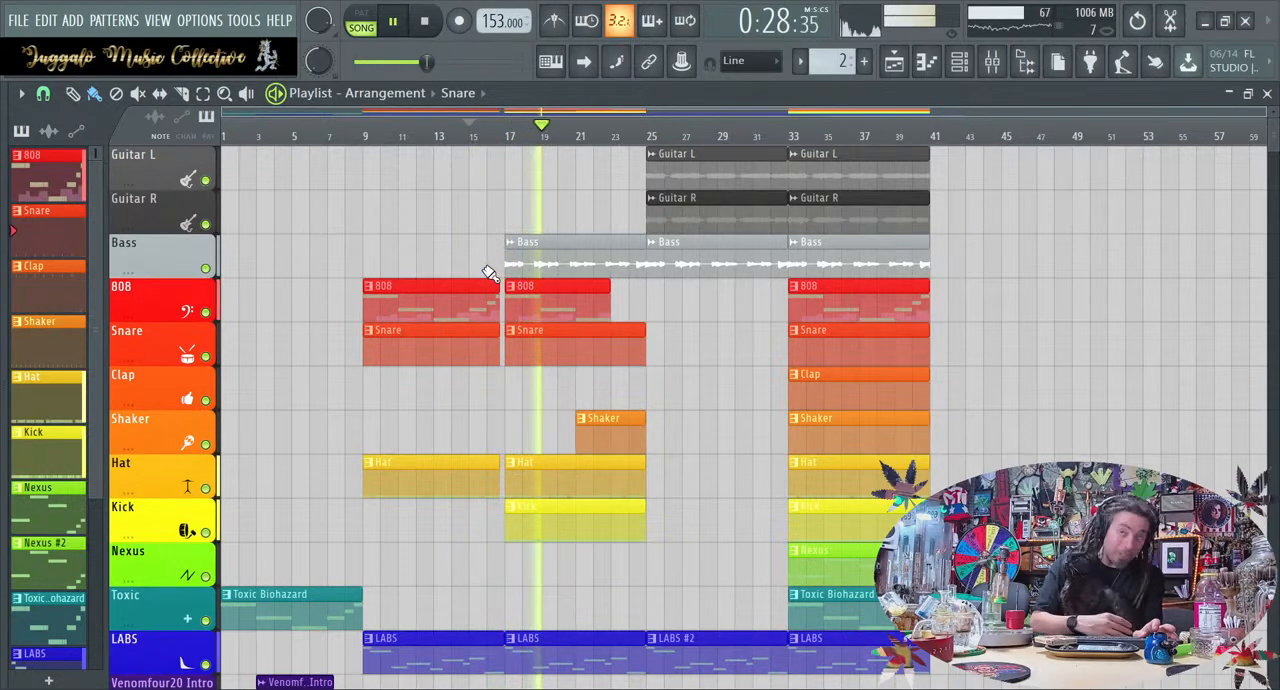
pyautogui.press('space')
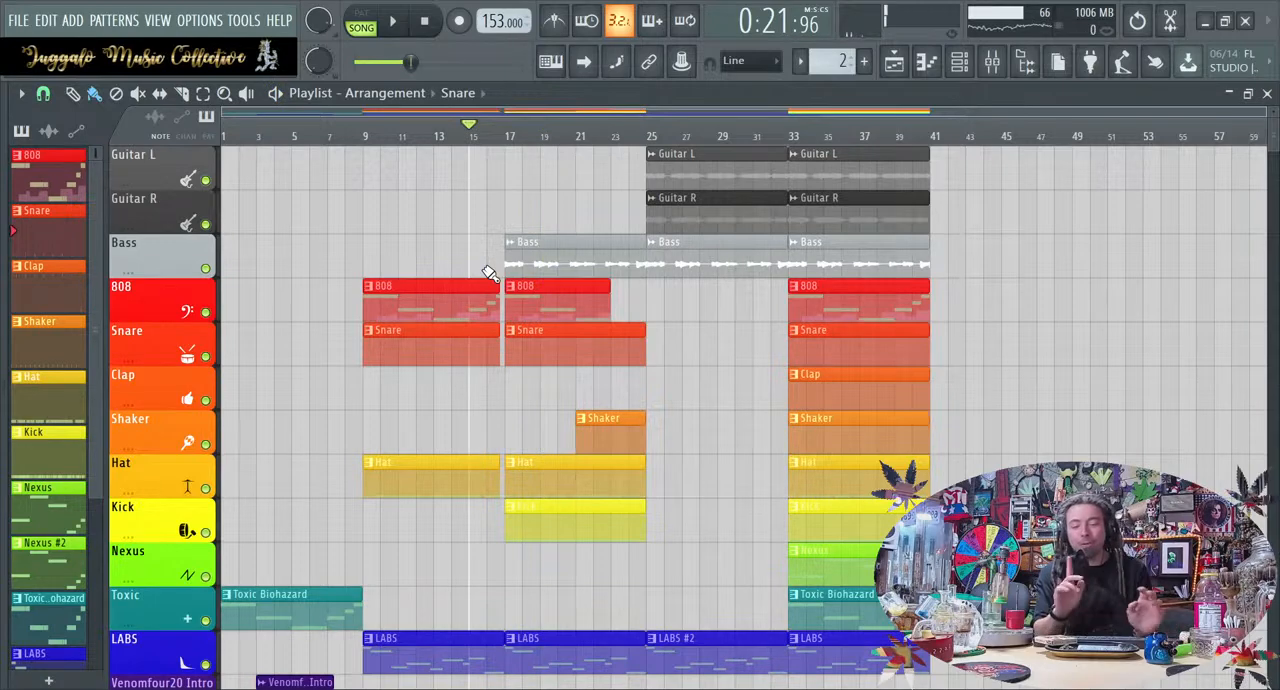
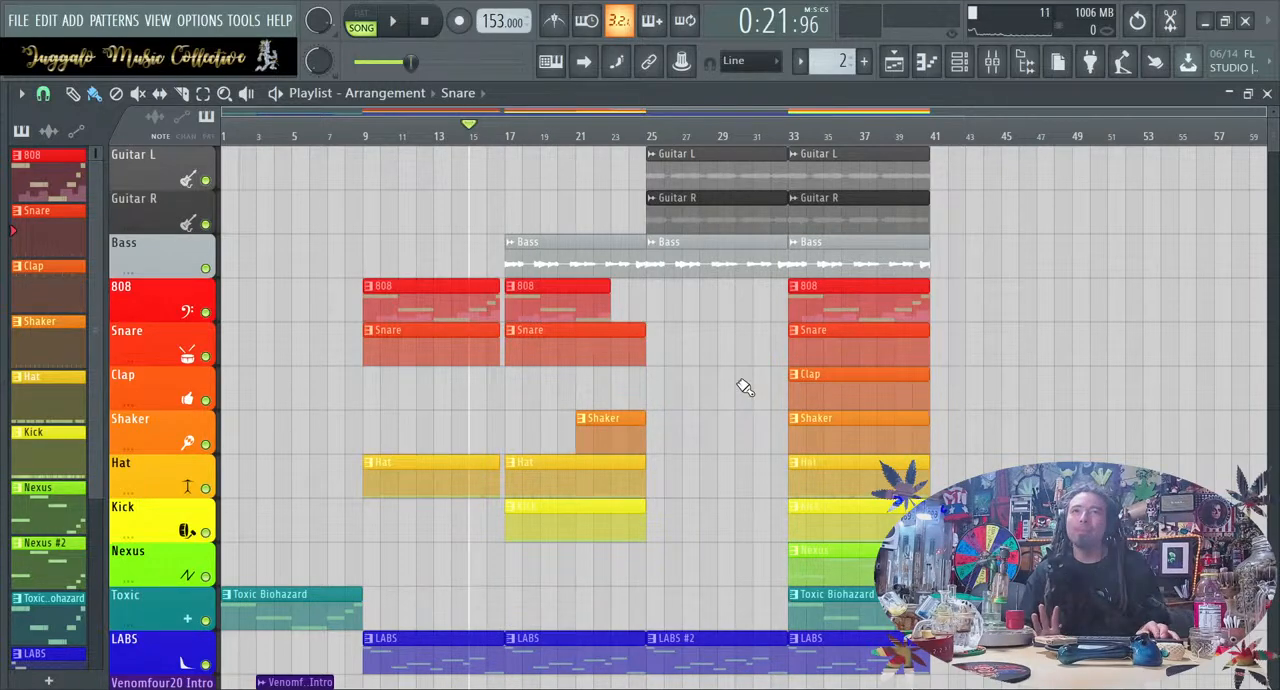
# Move the Fruity Convolver mix level automation clip to start at bar 25 and place a copy at bar 33
pyautogui.scroll(-4, 1056, 400)
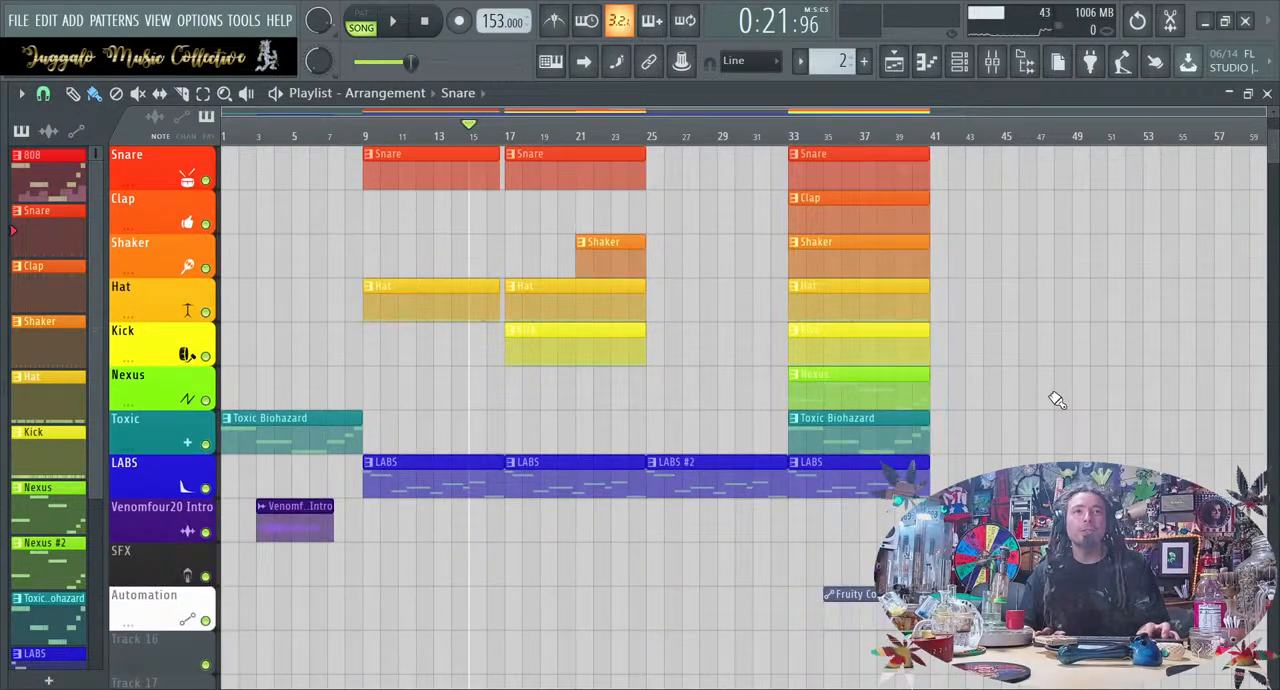
pyautogui.moveTo(911, 594); pyautogui.dragTo(734, 596)
pyautogui.scroll(4, 734, 596)
pyautogui.scroll(-7, 734, 596)
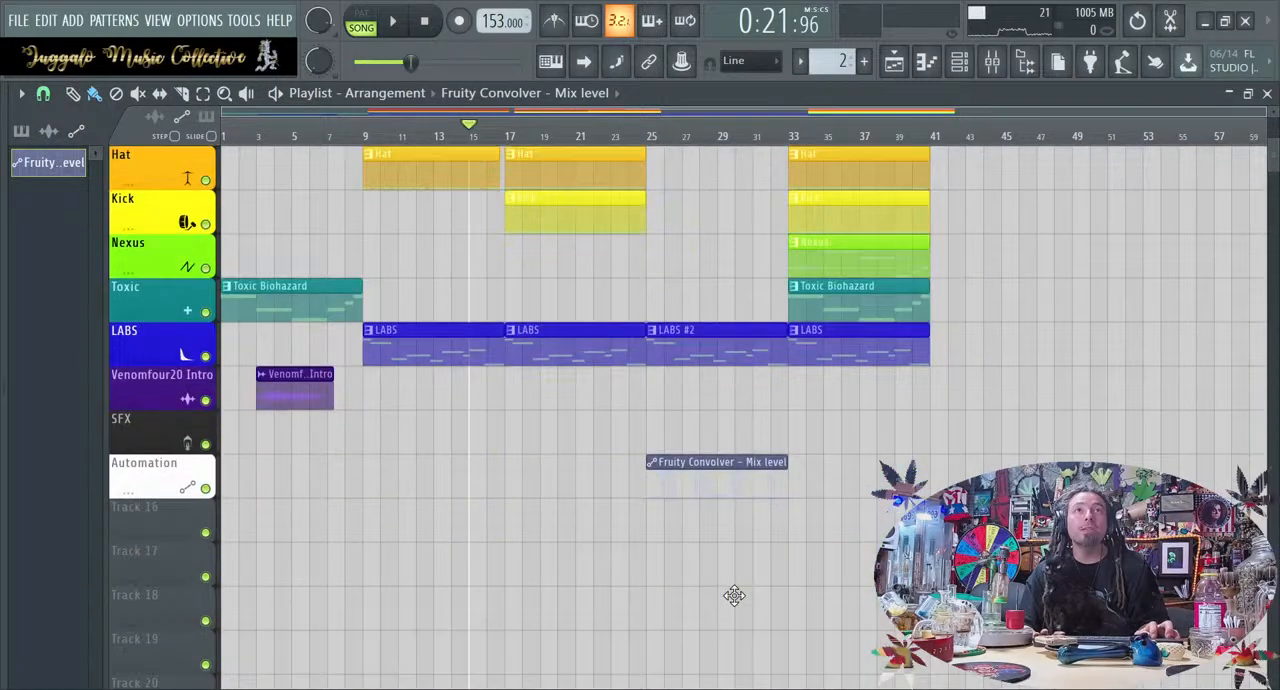
pyautogui.moveTo(737, 460); pyautogui.dragTo(879, 461)
pyautogui.scroll(2, 868, 460)
pyautogui.scroll(5, 868, 460)
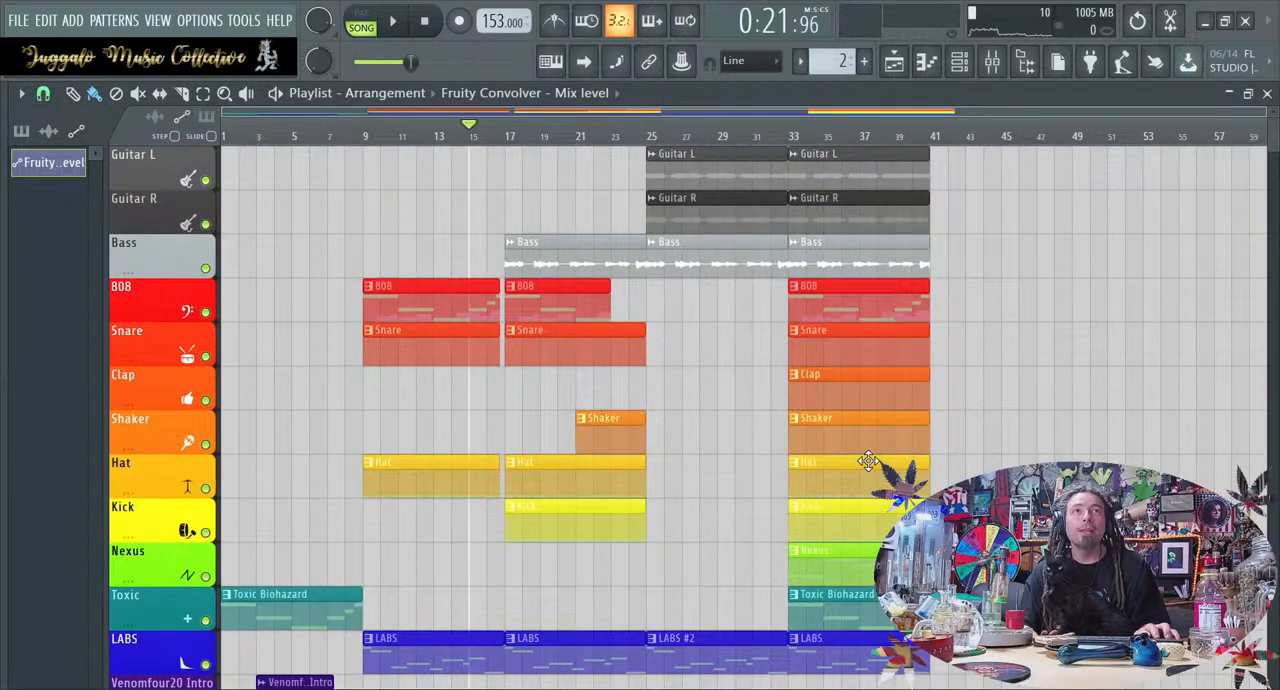
pyautogui.scroll(-3, 868, 461)
pyautogui.scroll(3, 868, 461)
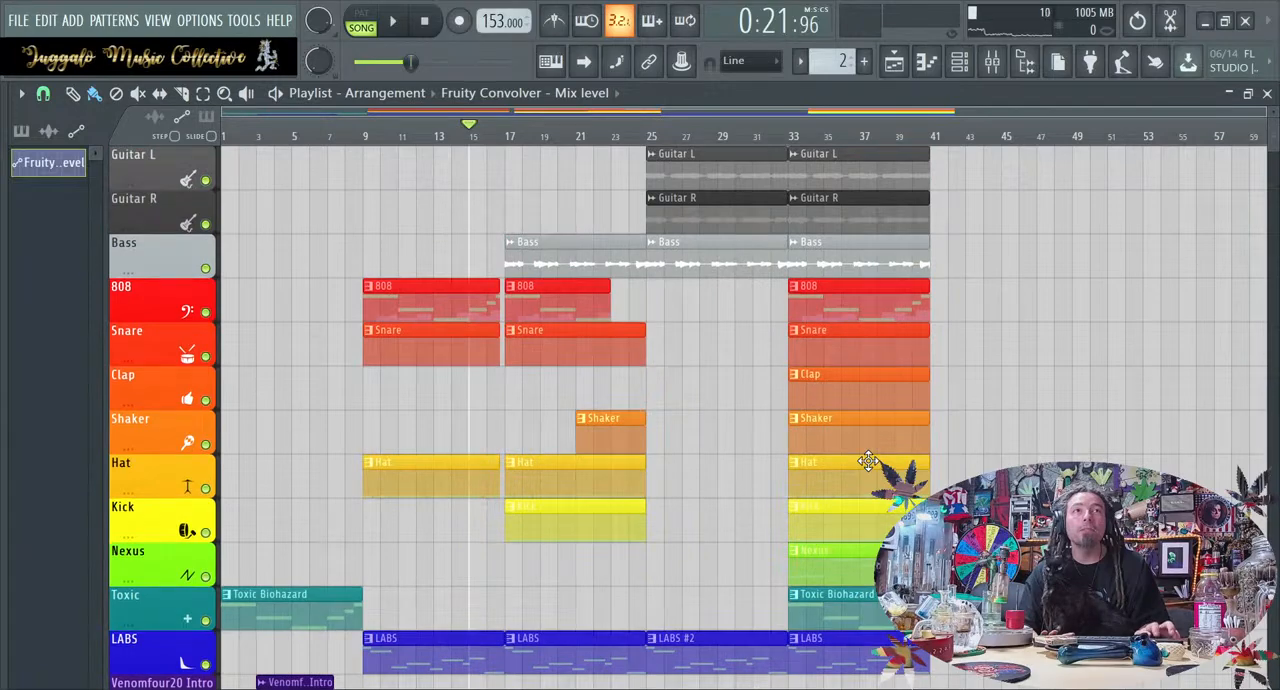
# Copy the Clap clip from bar 33 to bar 25 and play the section starting at bar 25
pyautogui.click(647, 133)
pyautogui.press('space')
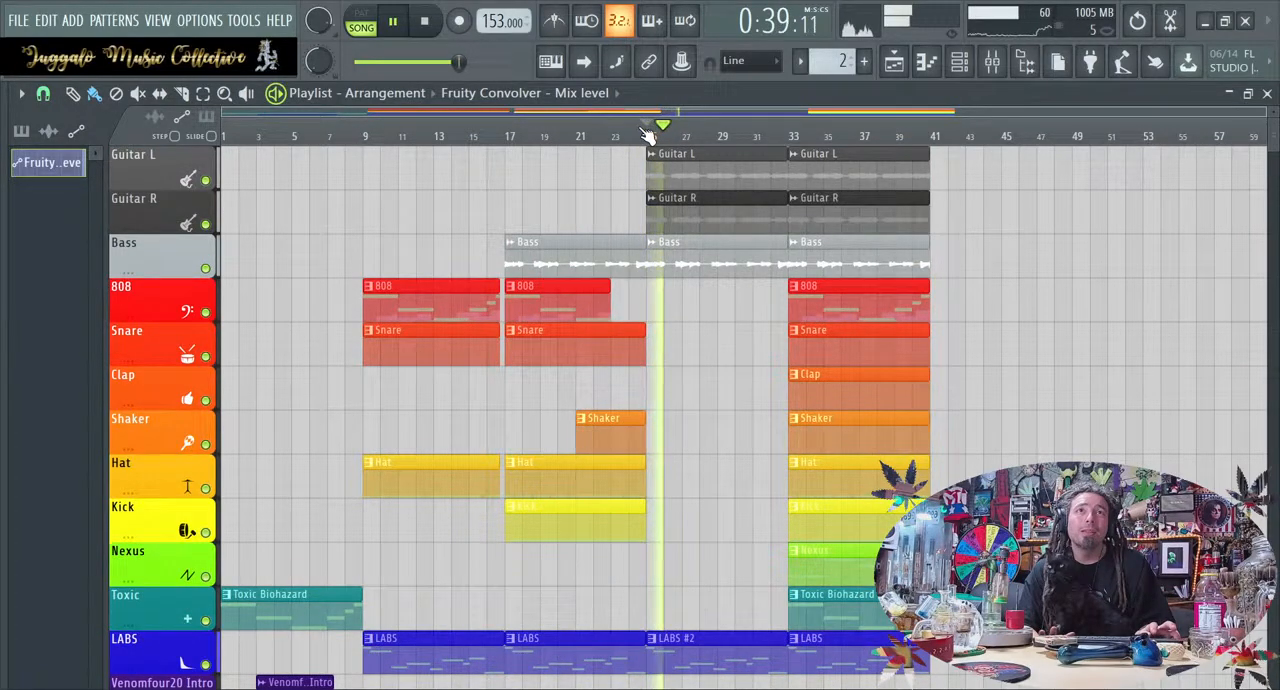
pyautogui.press('space')
pyautogui.moveTo(900, 397); pyautogui.dragTo(758, 401)
pyautogui.press('space')
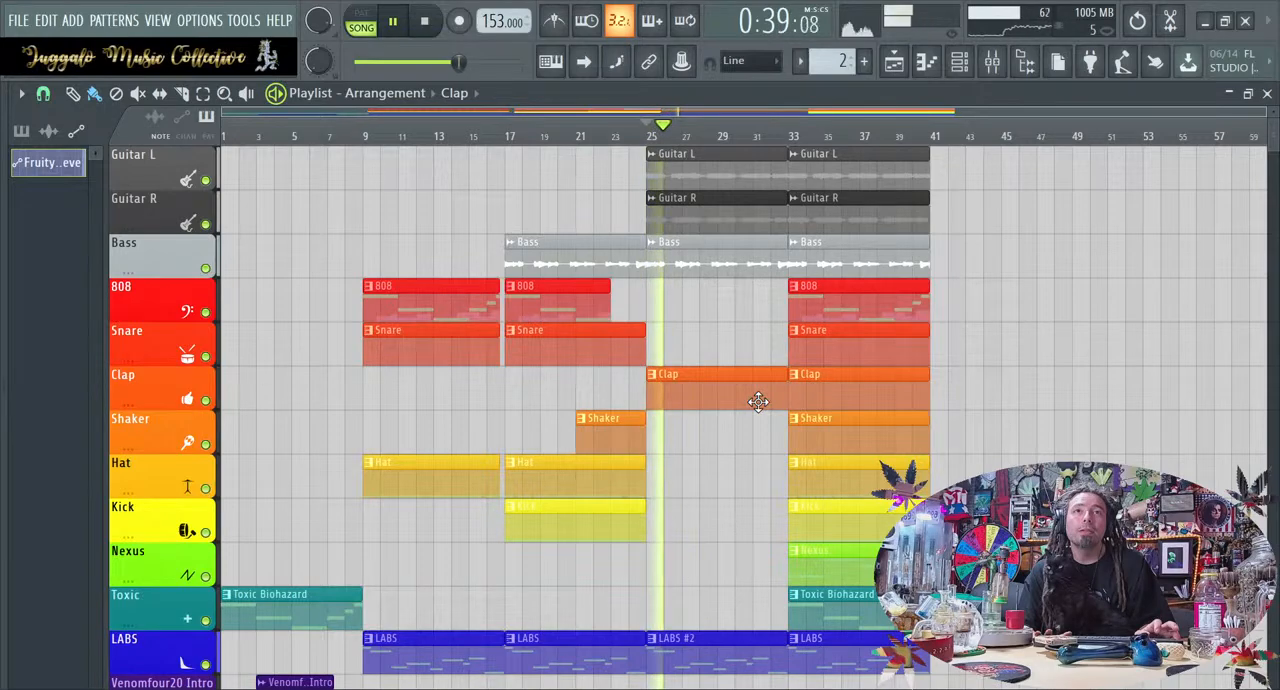
# Lower the Clap track's volume slightly in the mixer during playback, then return to the playlist
pyautogui.click(997, 64)
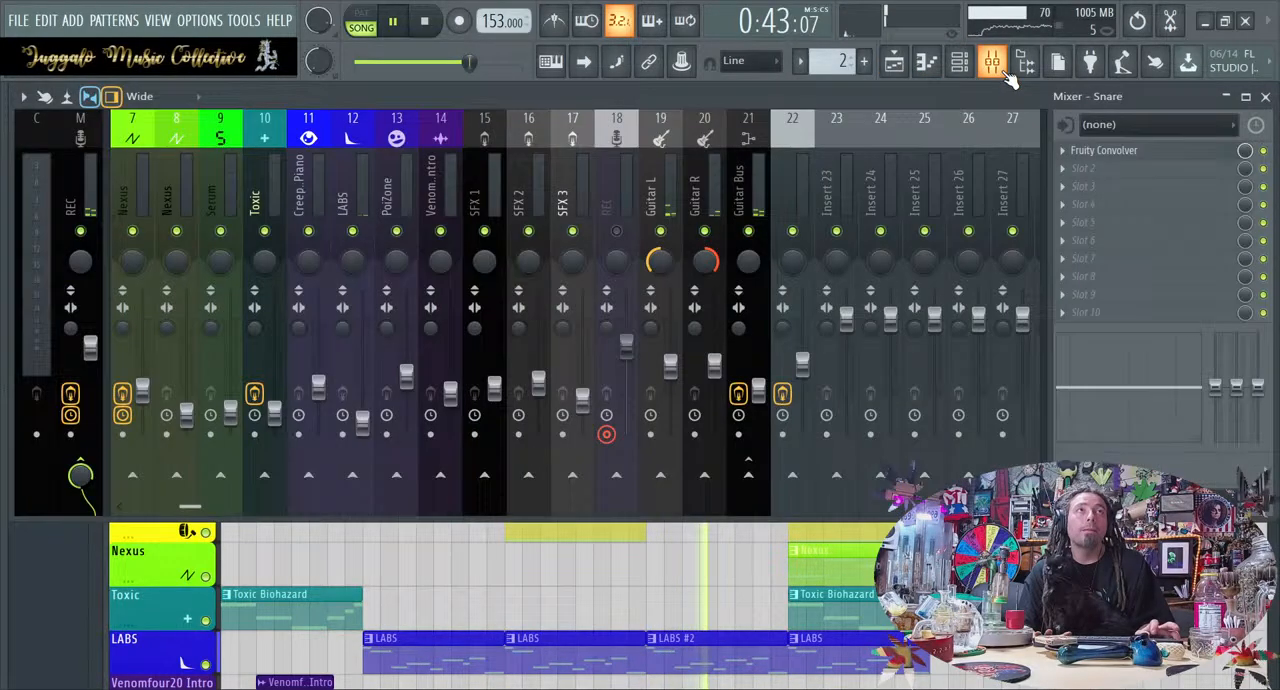
pyautogui.scroll(3, 334, 226)
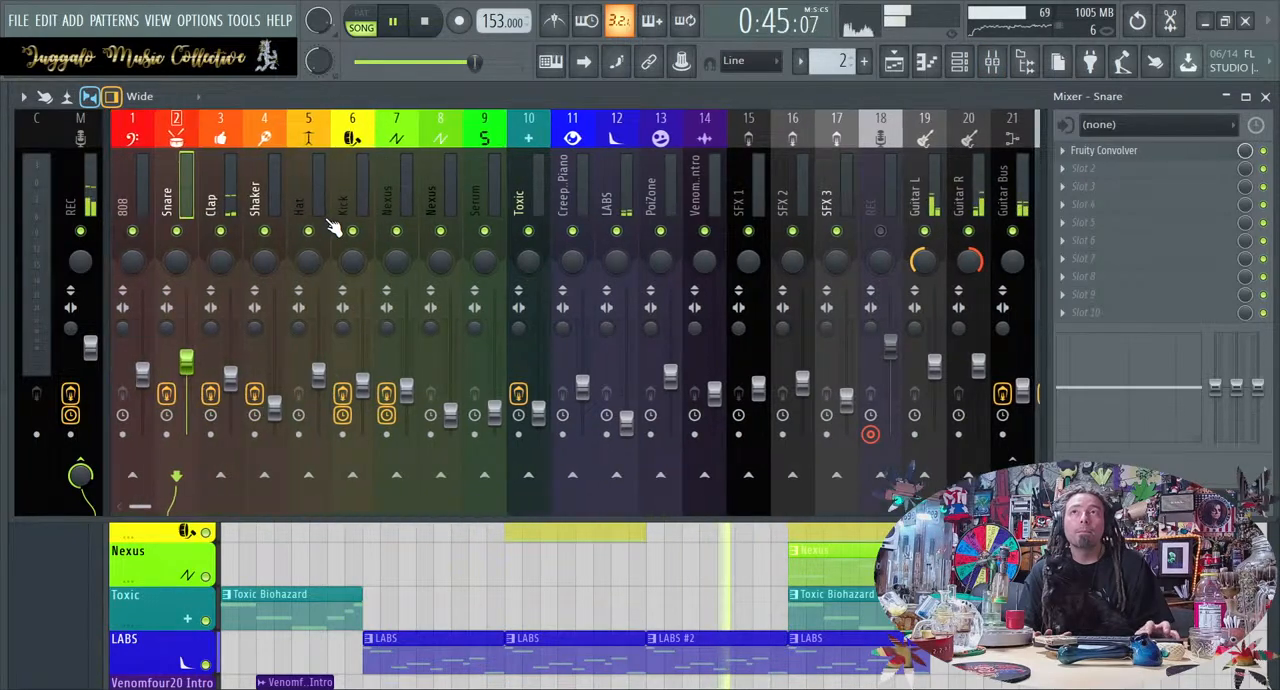
pyautogui.moveTo(231, 378); pyautogui.dragTo(231, 392)
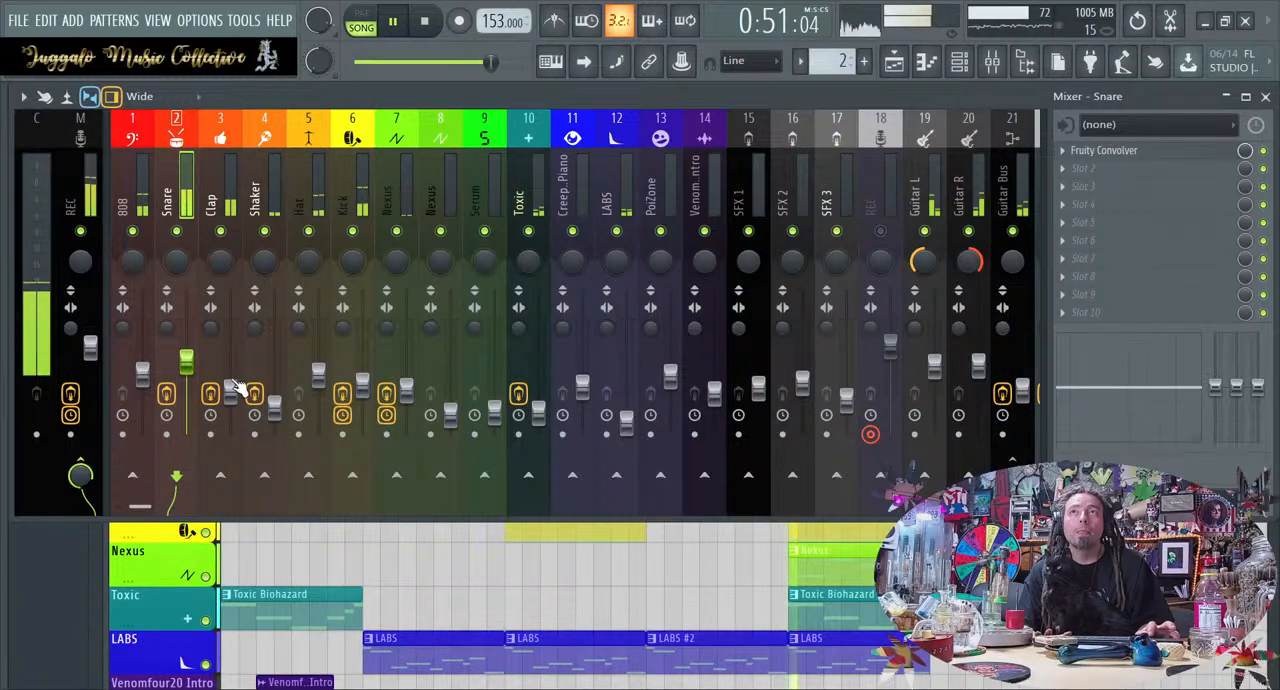
pyautogui.press('space')
pyautogui.click(674, 613)
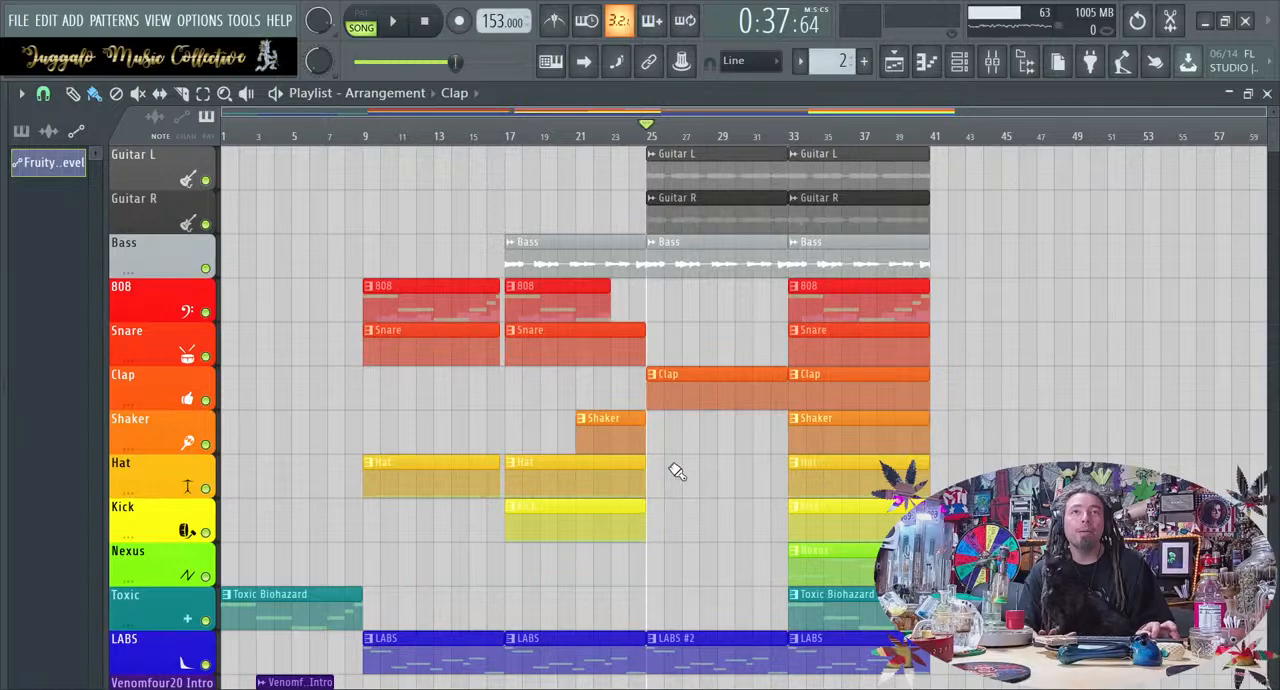
# Open the Clap pattern's notes and transpose the C6 notes down one octave to C5
pyautogui.doubleClick(717, 391)
pyautogui.hscroll(-3, 511, 378)
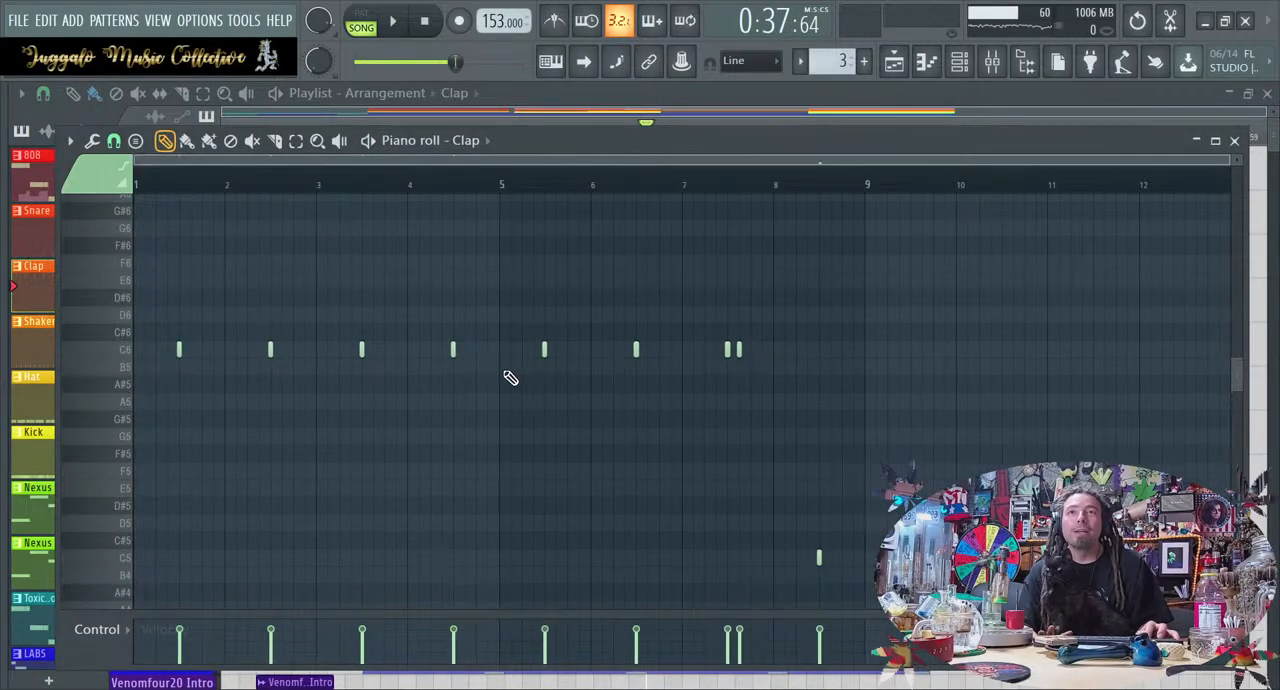
pyautogui.moveTo(958, 372); pyautogui.dragTo(8, 330)
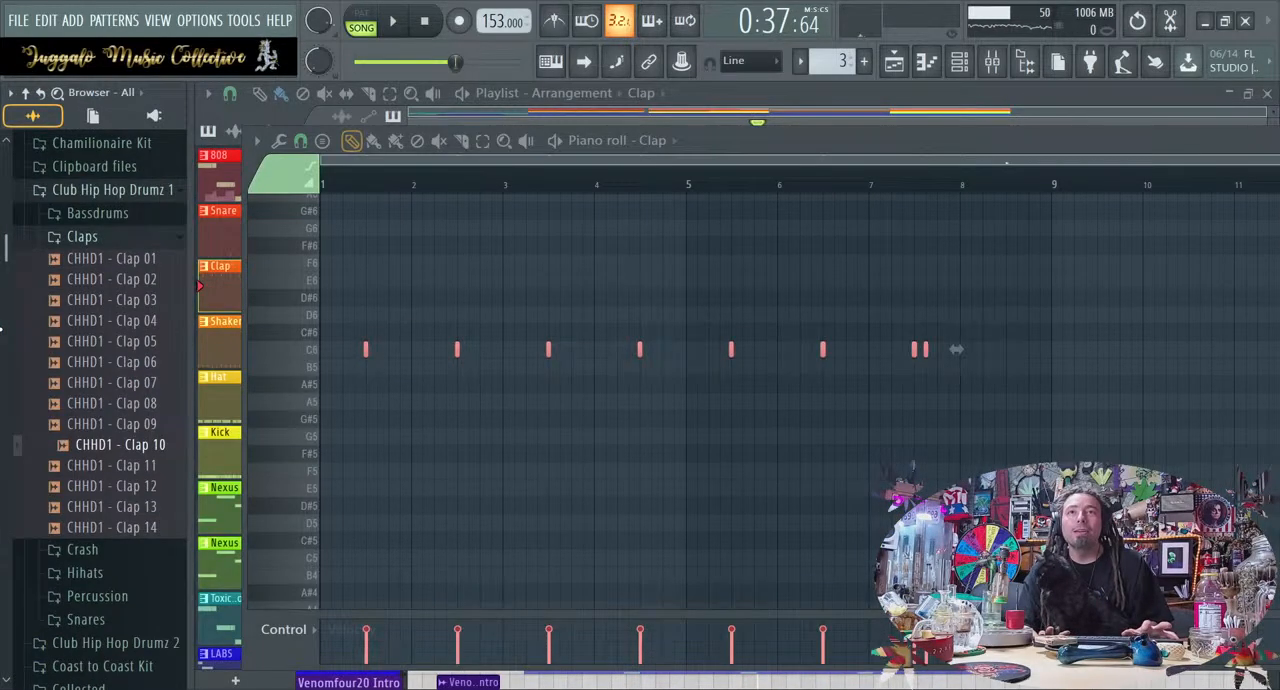
pyautogui.hotkey('ctrl', 'Down')
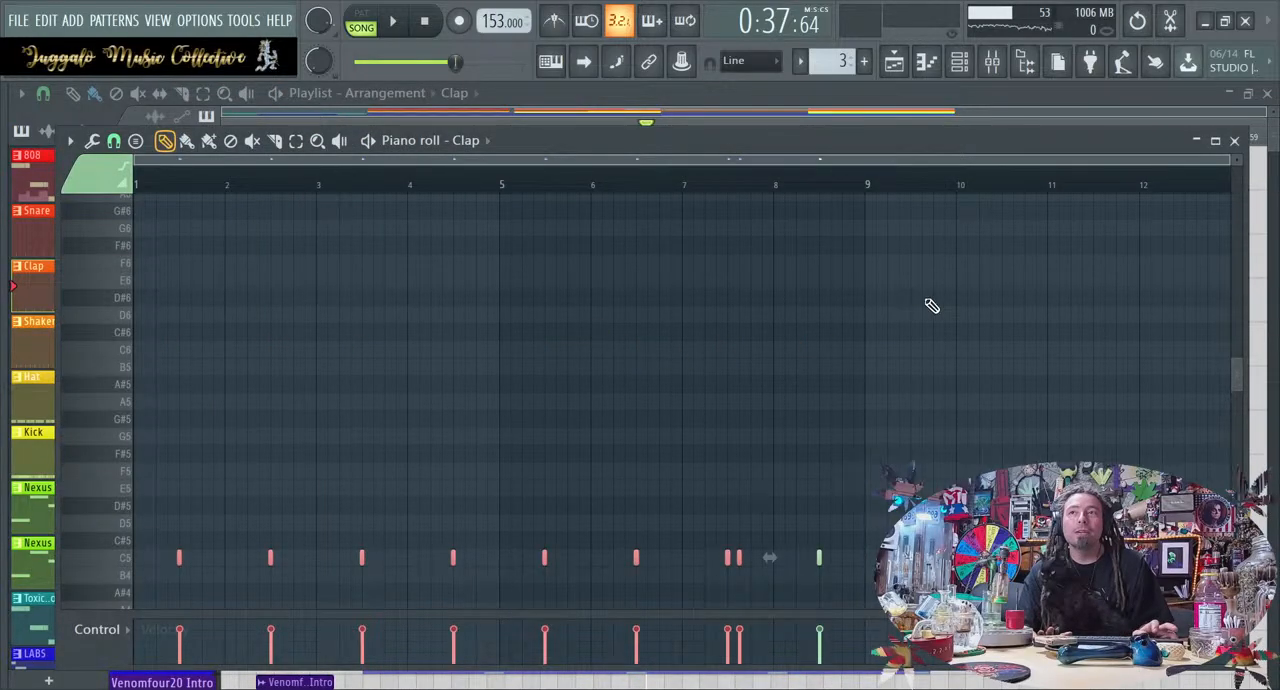
# Deselect the notes and raise the whole Clap pattern to E5
pyautogui.hotkey('ctrl', 'd')
pyautogui.hotkey('shift', 'Up')
pyautogui.hotkey('shift', 'Up')
# Transpose all Clap notes to D5 while auditioning them from bar 25, then close the piano roll
pyautogui.hotkey('shift', 'Up')
pyautogui.hotkey('shift', 'Up')
pyautogui.hotkey('shift', 'Up')
pyautogui.hotkey('shift', 'Up')
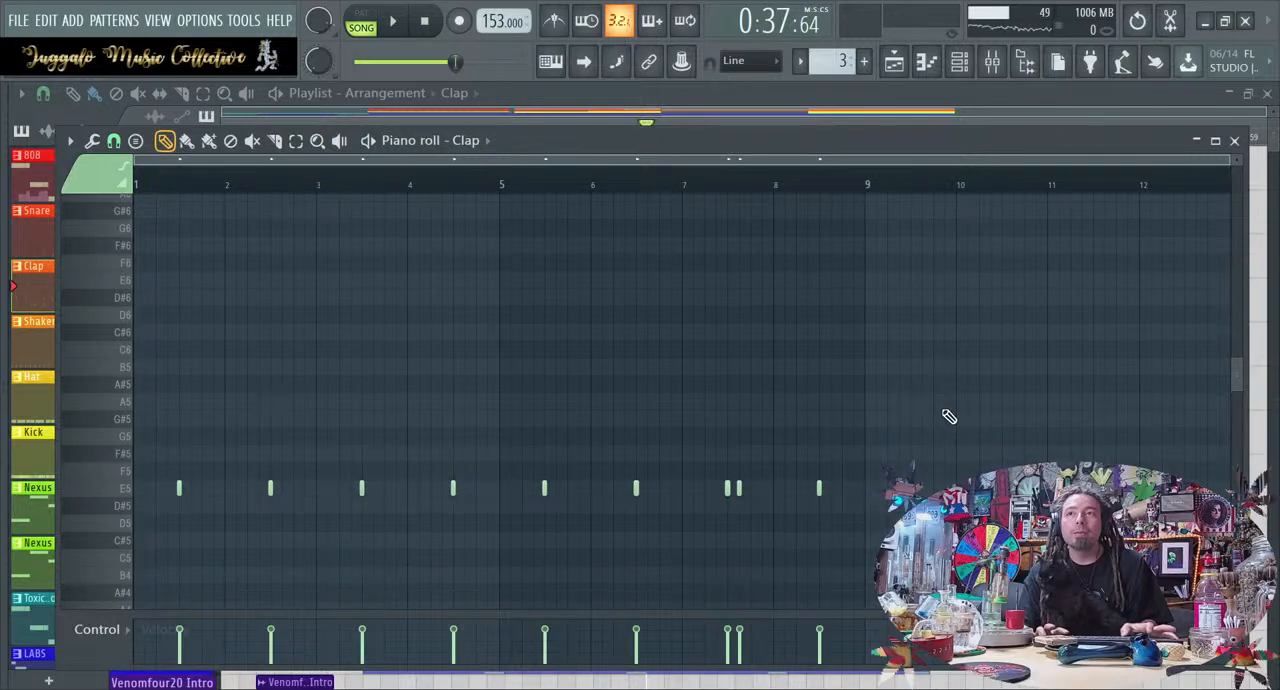
pyautogui.hotkey('shift', 'Down')
pyautogui.hotkey('shift', 'Down')
pyautogui.hotkey('shift', 'Down')
pyautogui.hotkey('shift', 'Down')
pyautogui.hotkey('shift', 'Down')
pyautogui.hotkey('shift', 'Down')
pyautogui.press('space')
pyautogui.hotkey('shift', 'Up')
pyautogui.hotkey('shift', 'Up')
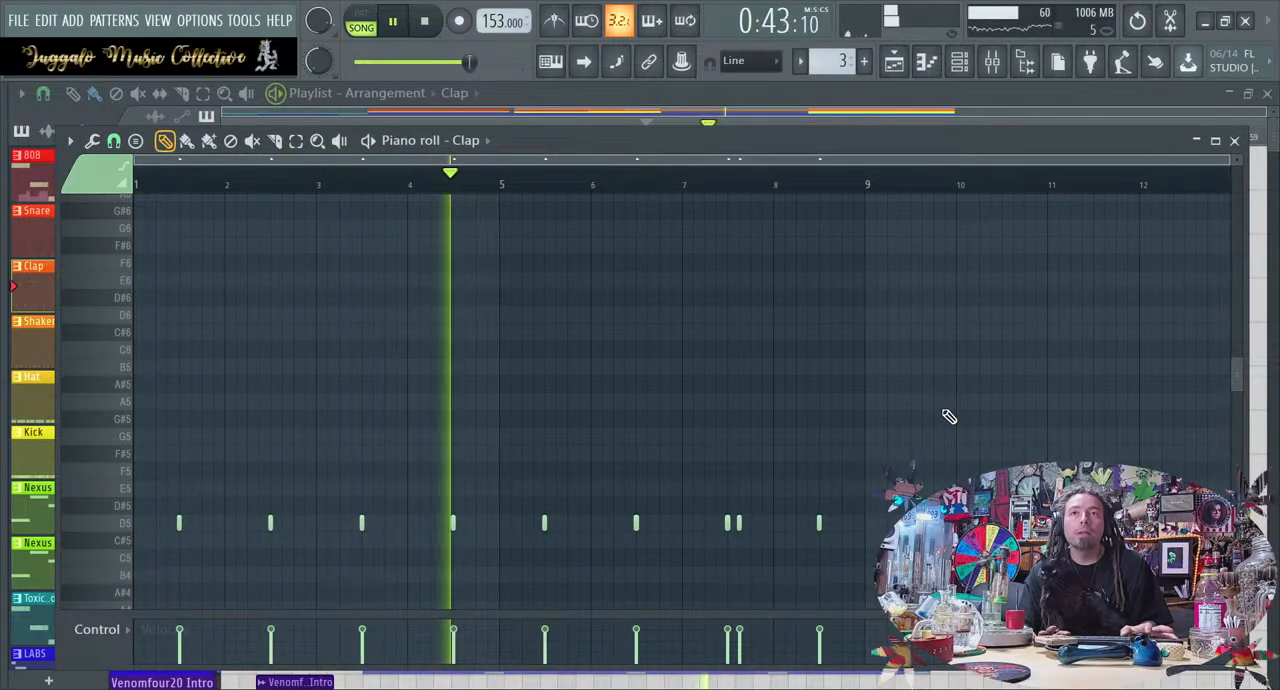
pyautogui.click(1235, 141)
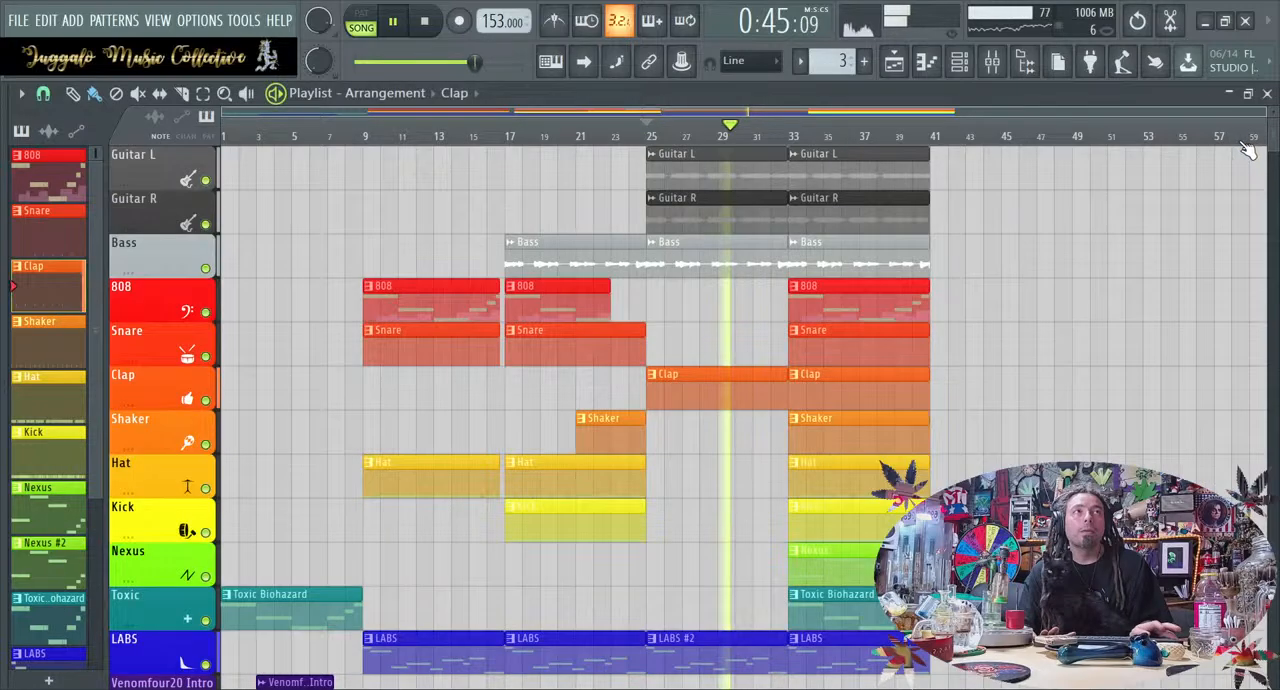
# Select all notes of the Clap pattern, shift them slightly late off the grid, and play the result
pyautogui.doubleClick(716, 392)
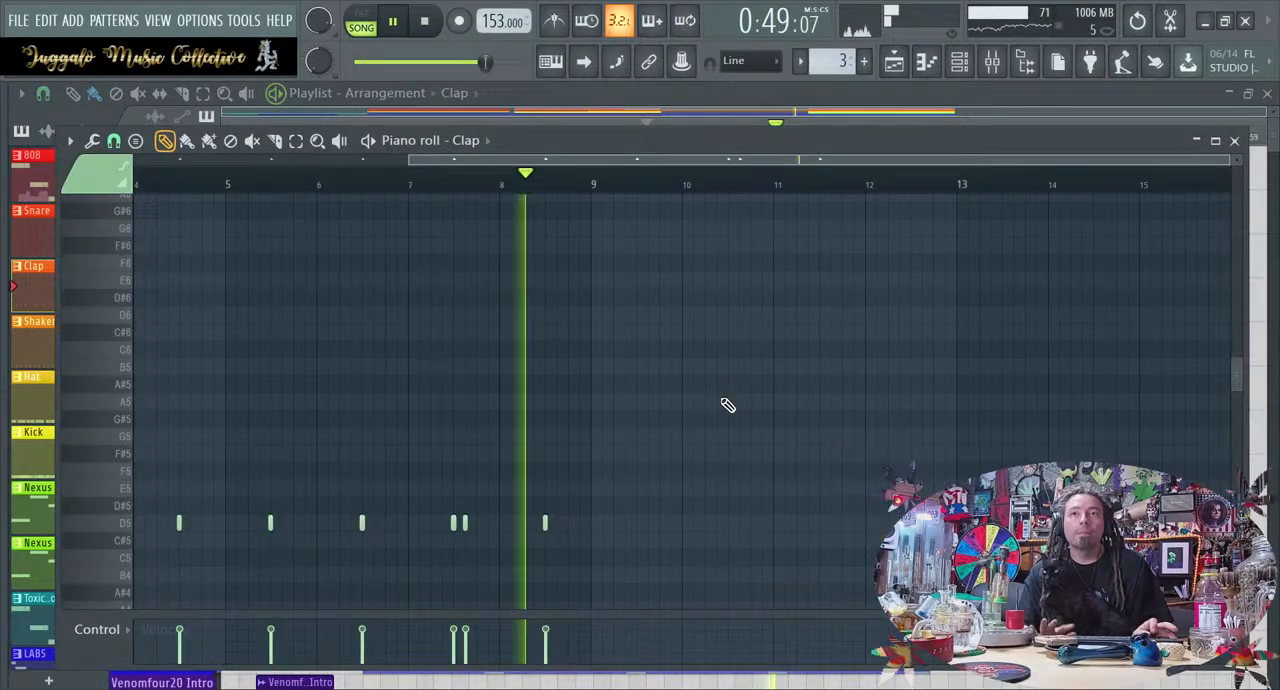
pyautogui.press('space')
pyautogui.scroll(4, 728, 405)
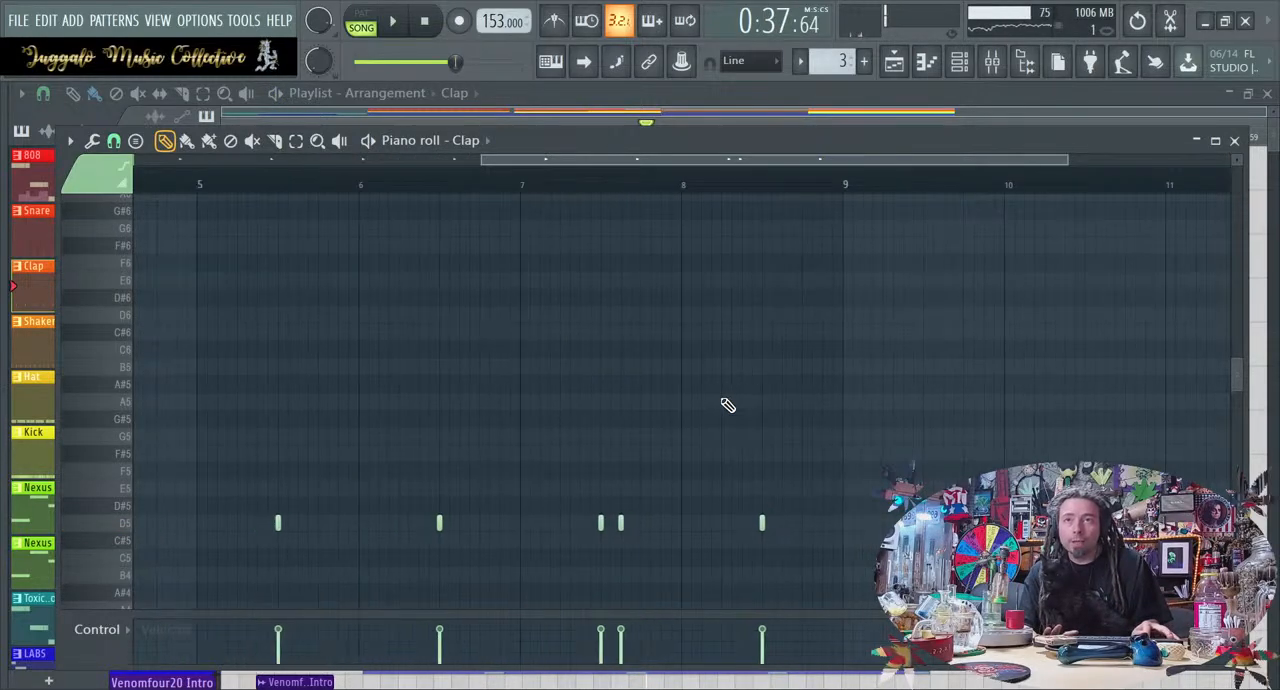
pyautogui.hscroll(-4, 728, 405)
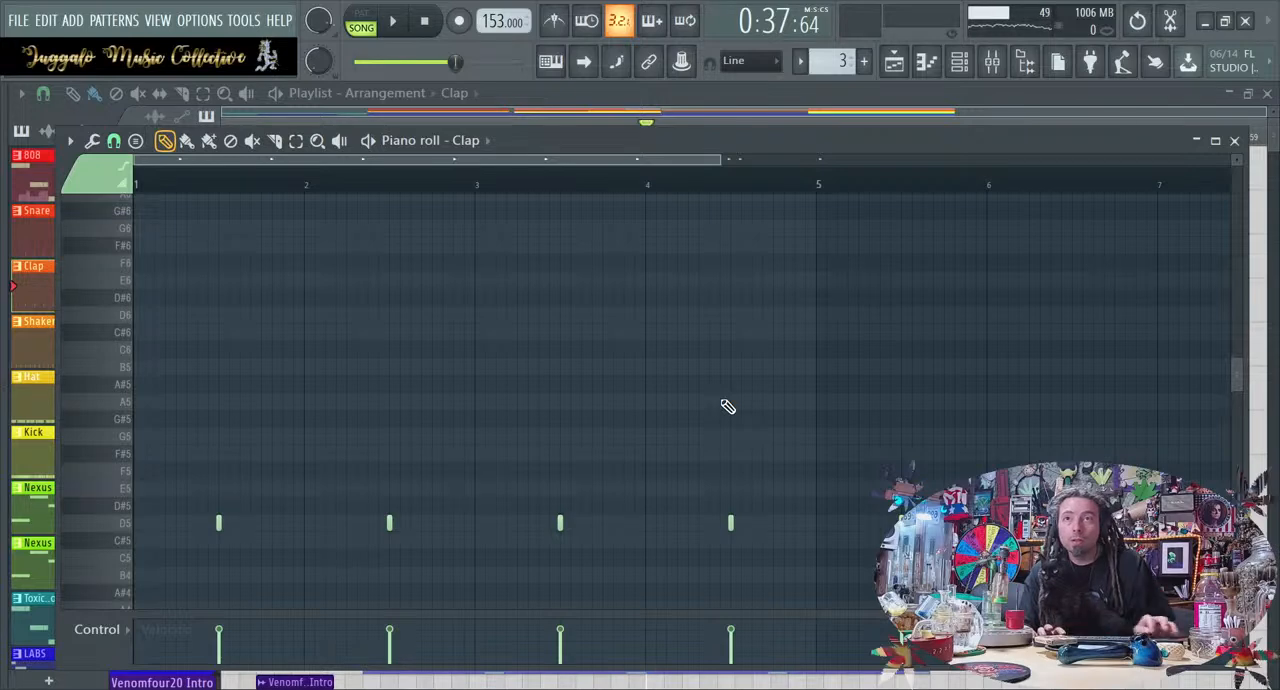
pyautogui.scroll(4, 727, 406)
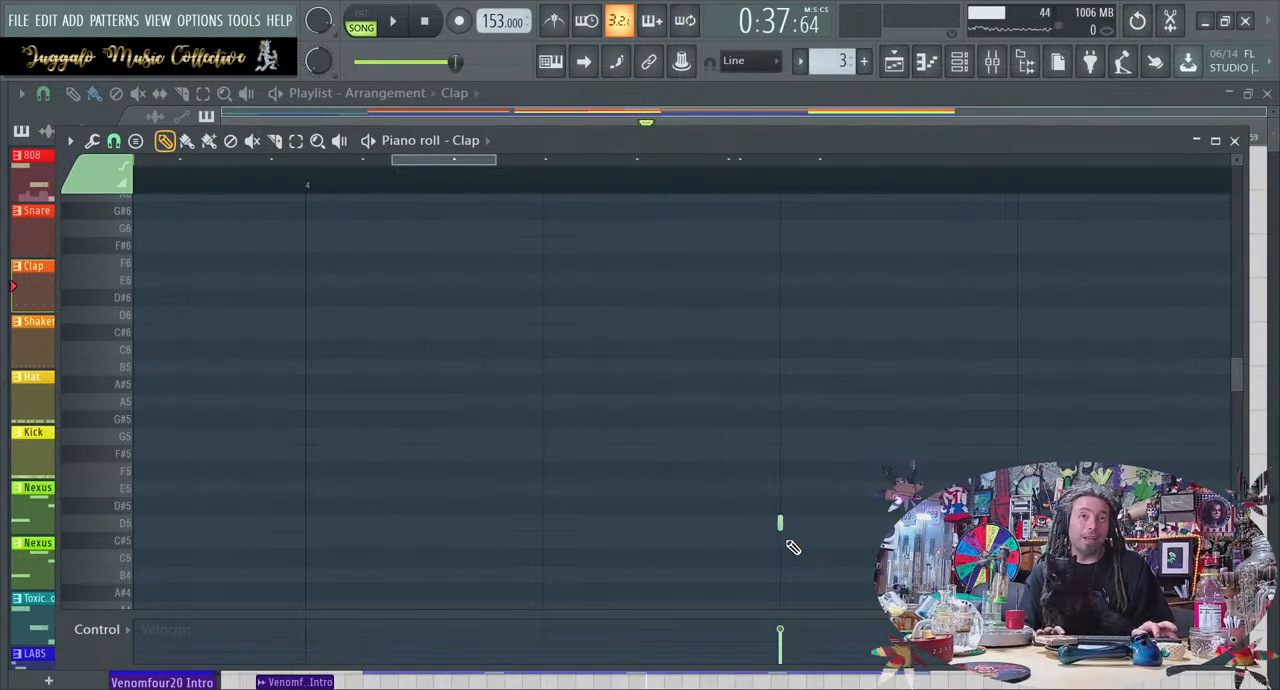
pyautogui.hotkey('ctrl', 'a')
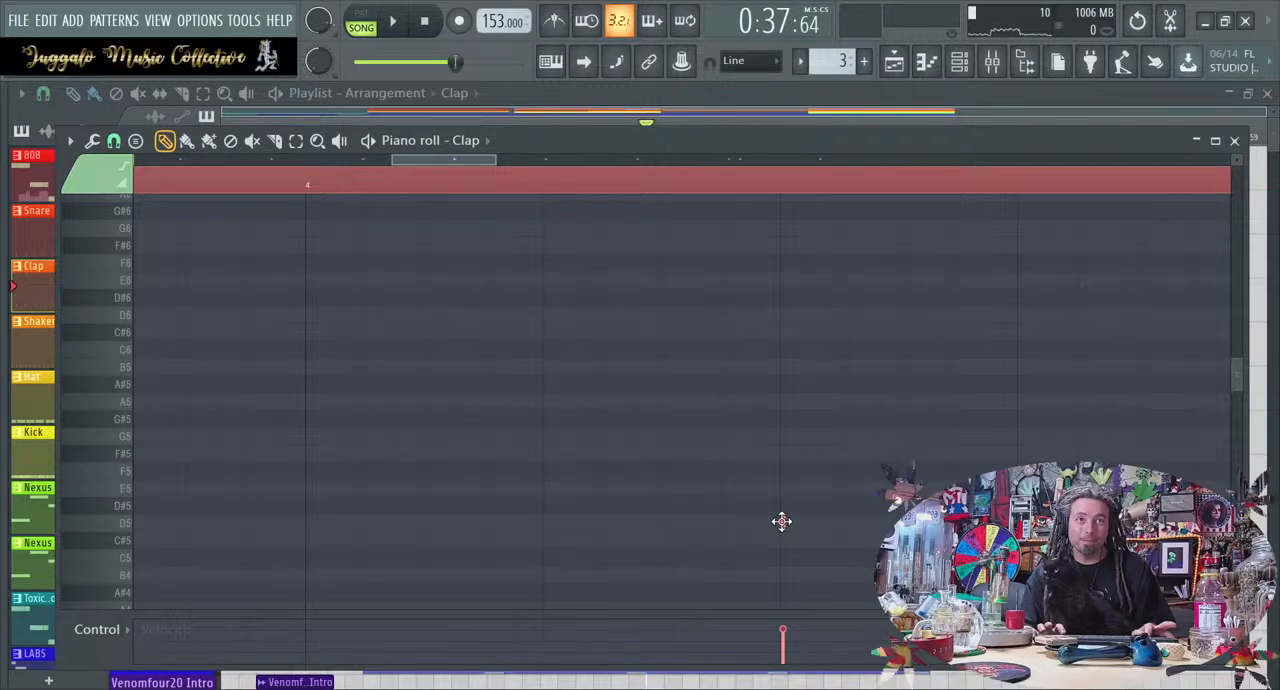
pyautogui.scroll(-4, 826, 560)
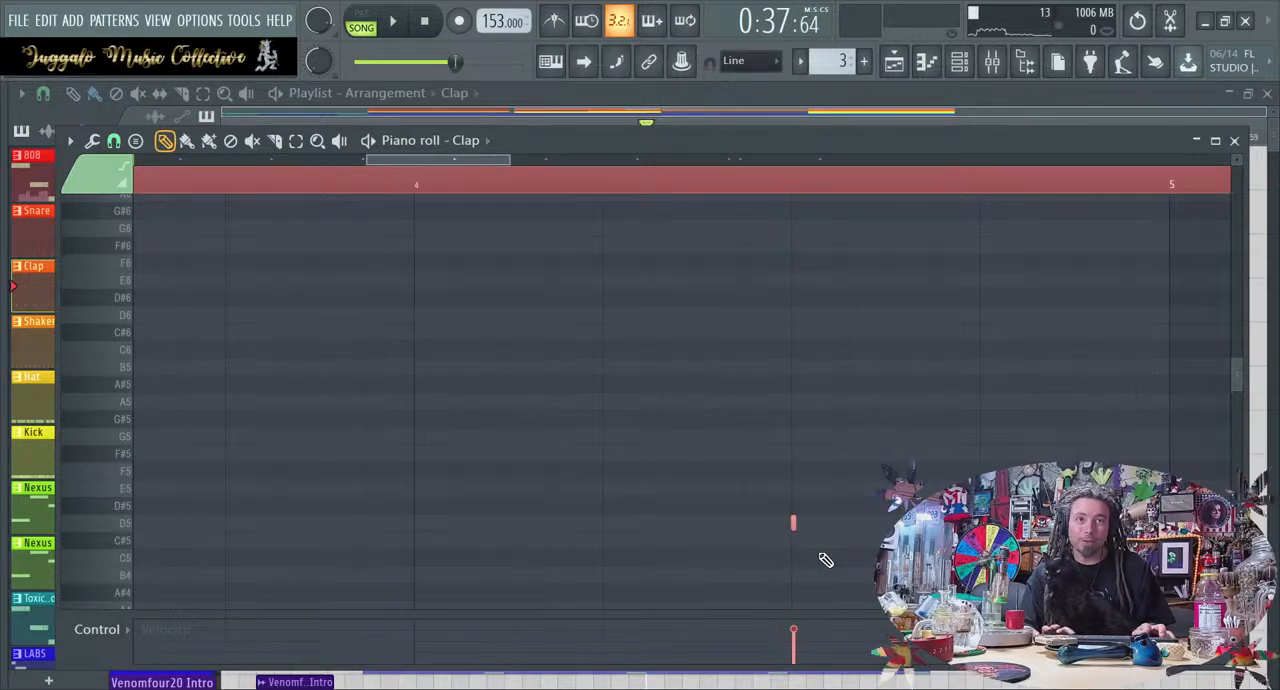
pyautogui.press('space')
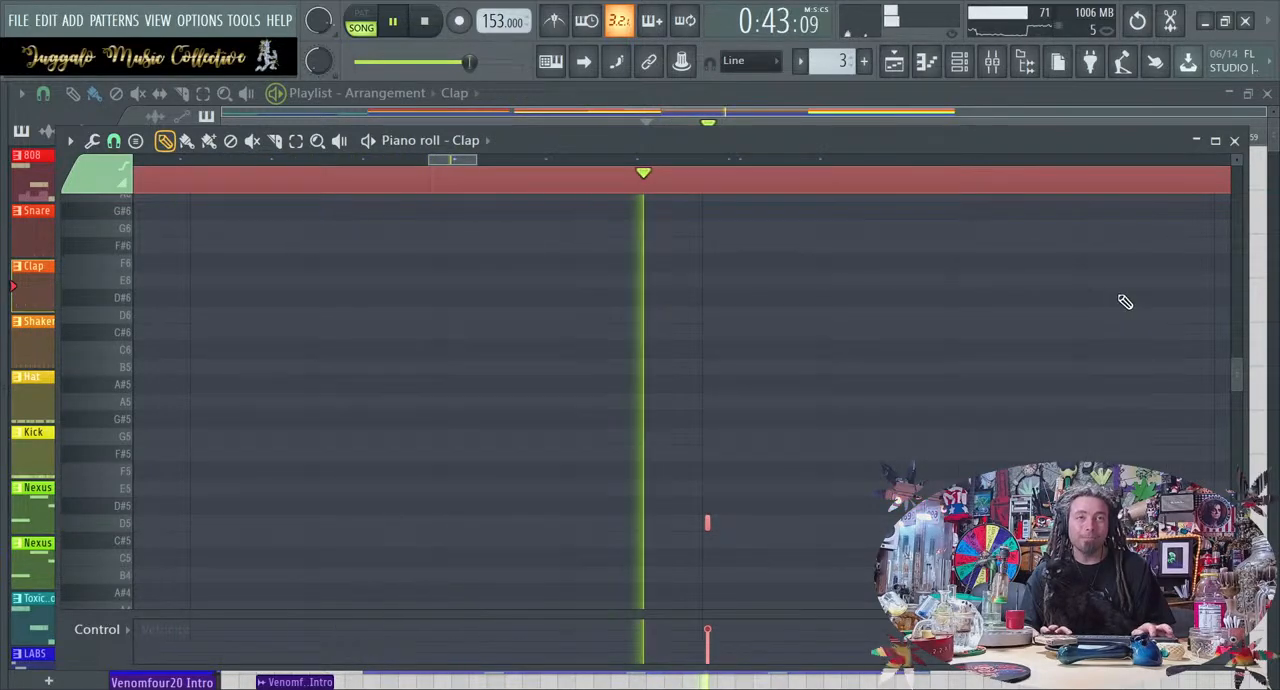
pyautogui.click(1237, 141)
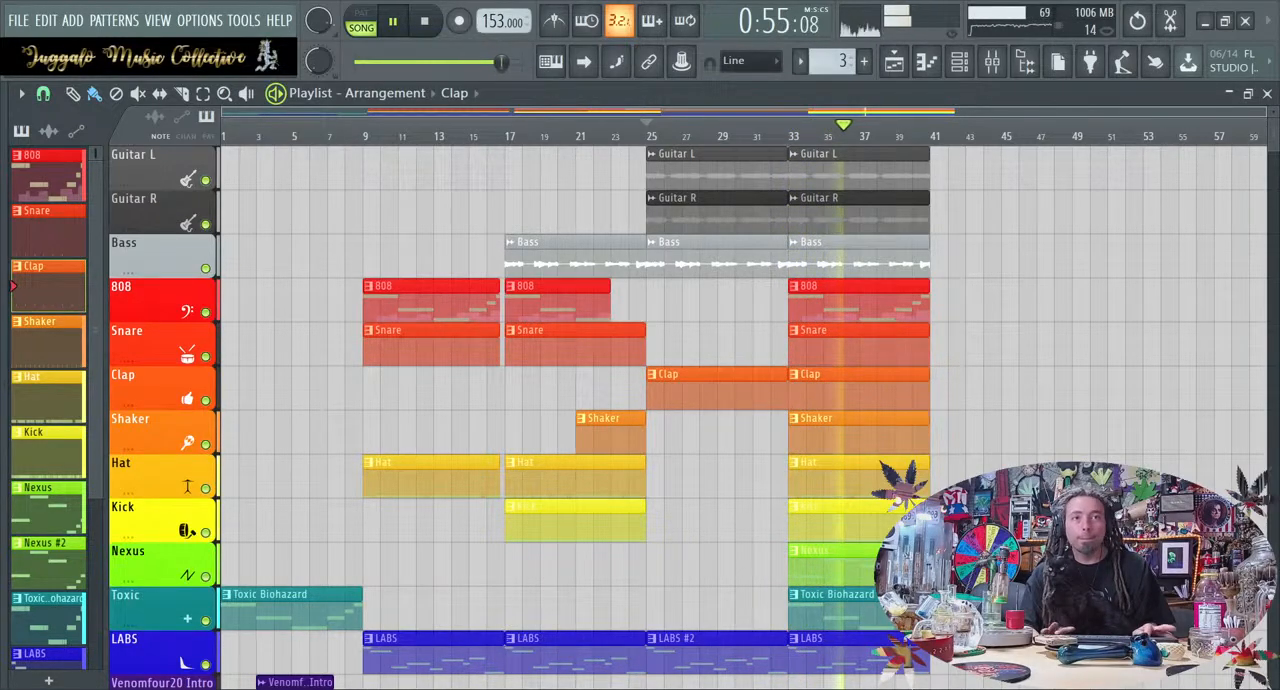
# Select all track clips in the section from bar 33 to 41 and duplicate them three times, up to bar 65
pyautogui.moveTo(994, 660); pyautogui.dragTo(994, 166)
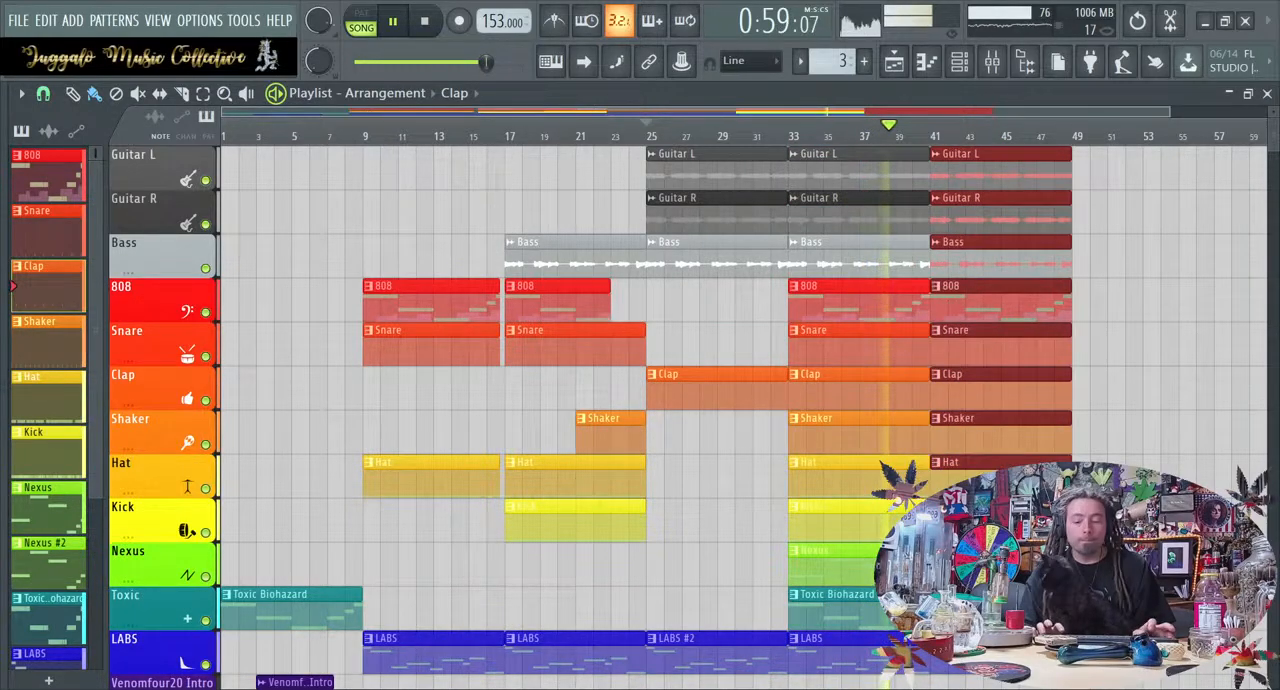
pyautogui.hotkey('ctrl', 'b')
pyautogui.hotkey('ctrl', 'b')
# Shorten all clips starting at bar 41 so they end at bar 48, play the arrangement, and clear the selection
pyautogui.moveTo(848, 676); pyautogui.dragTo(866, 163)
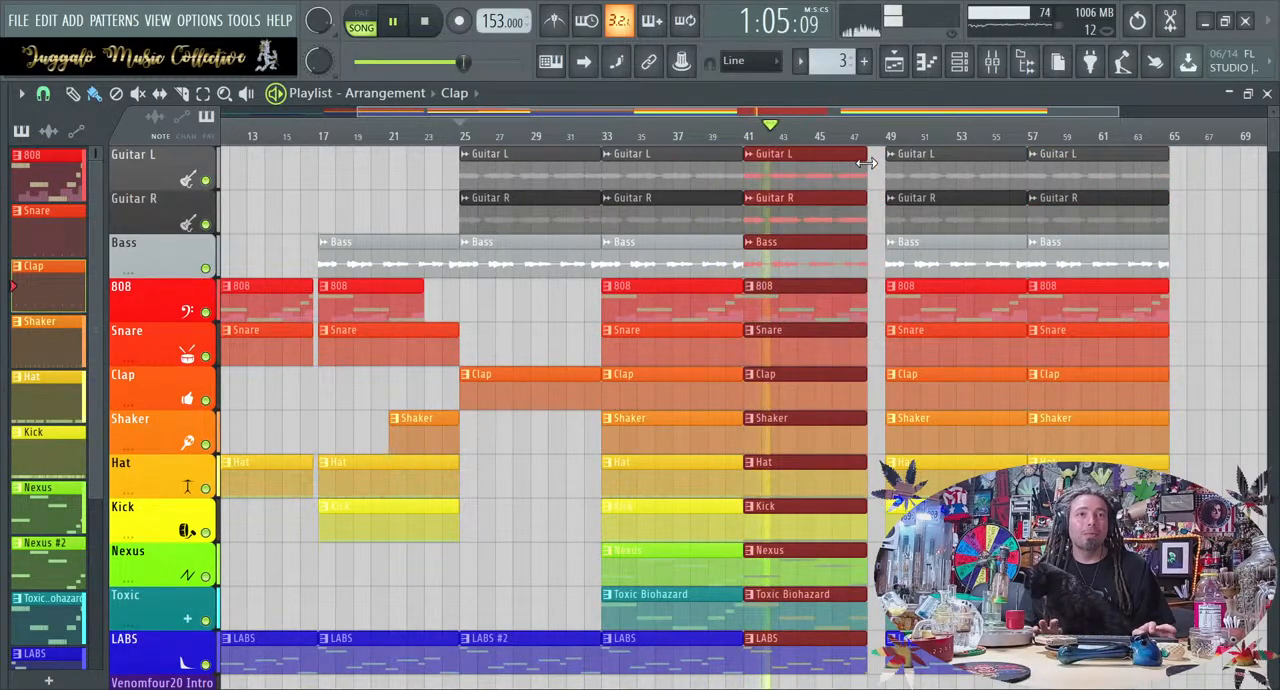
pyautogui.scroll(-3, 877, 443)
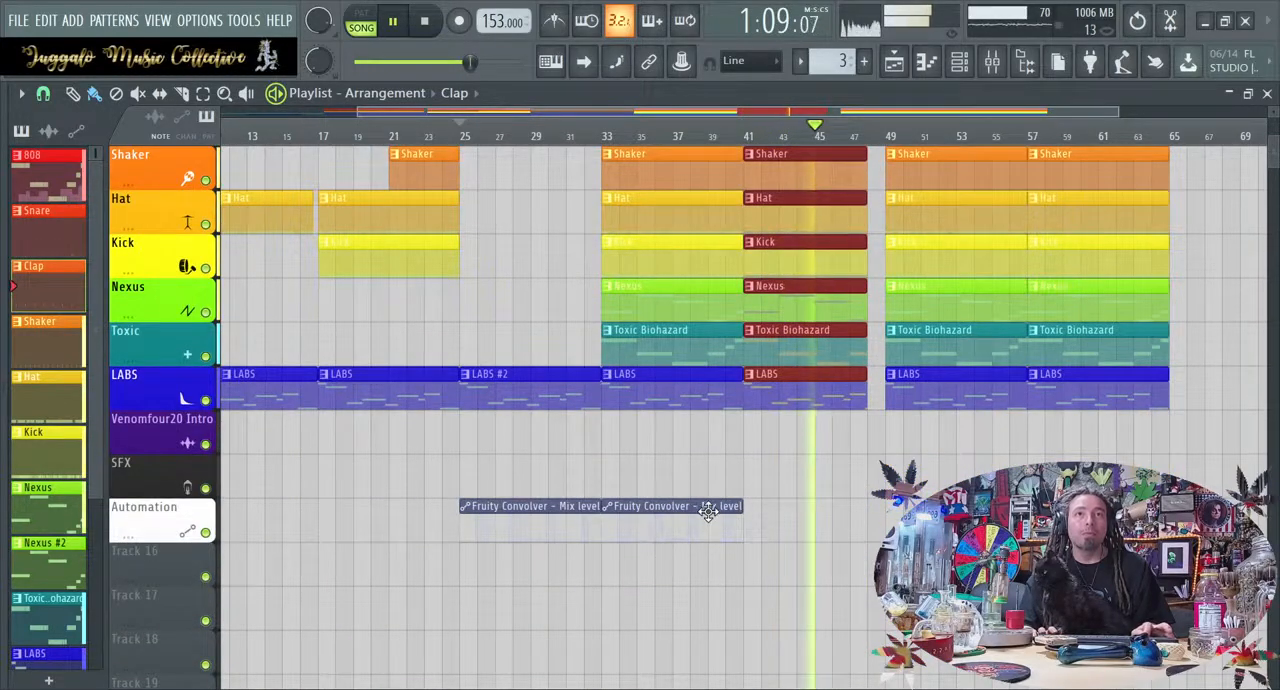
pyautogui.scroll(3, 841, 507)
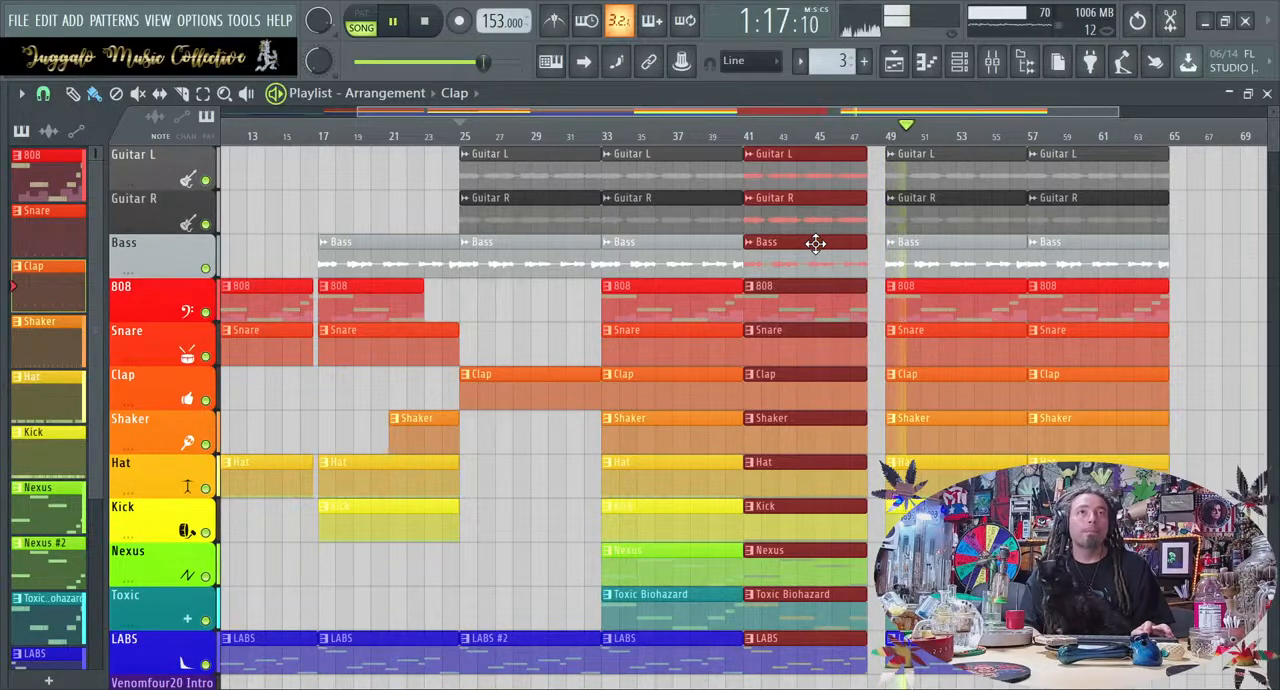
pyautogui.scroll(-2, 1059, 276)
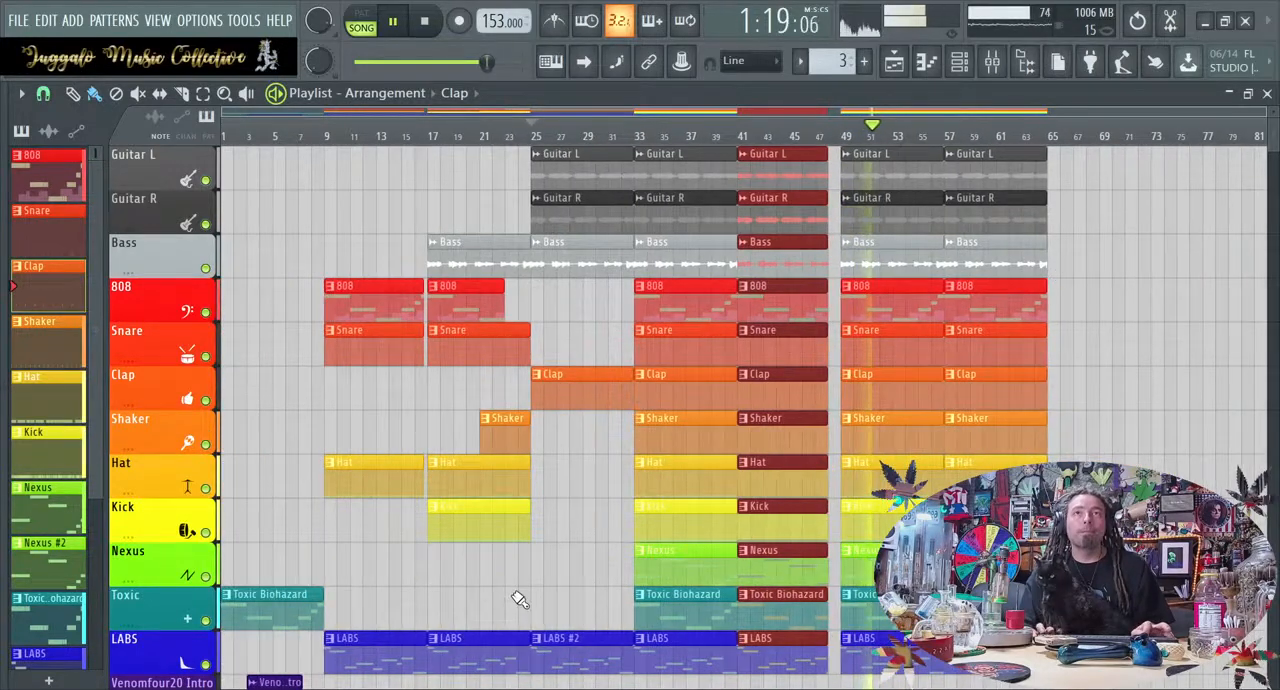
pyautogui.scroll(-3, 518, 598)
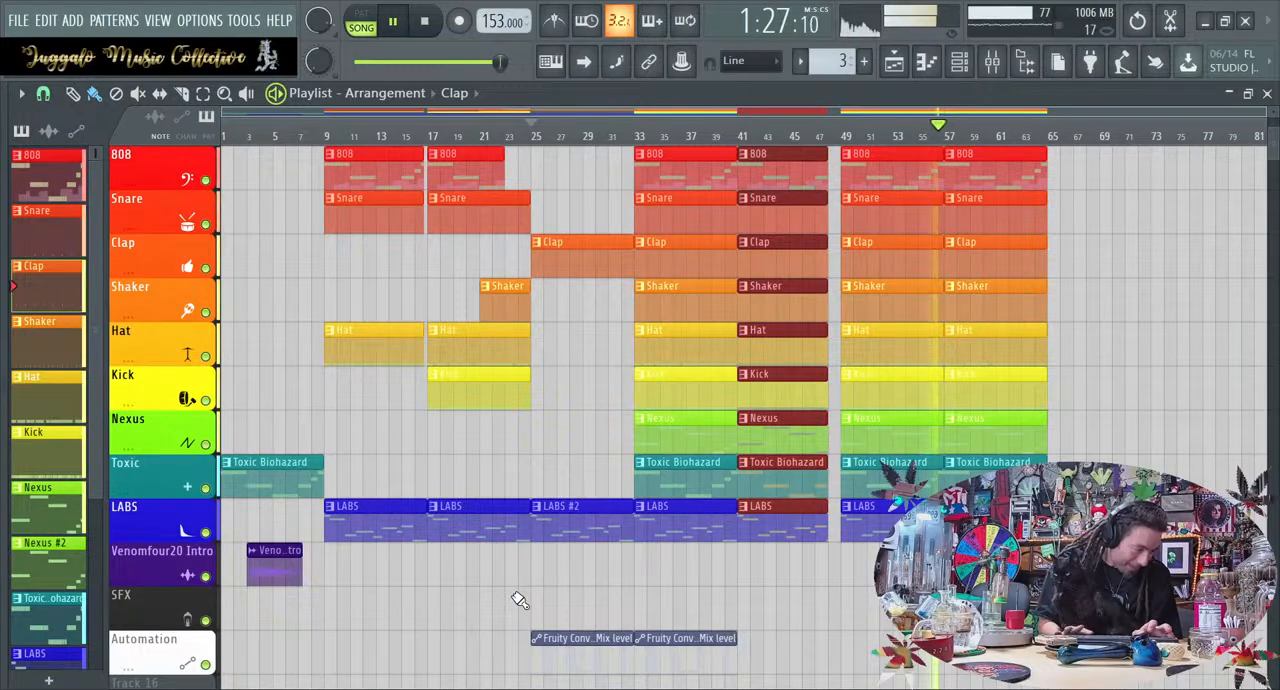
pyautogui.press('space')
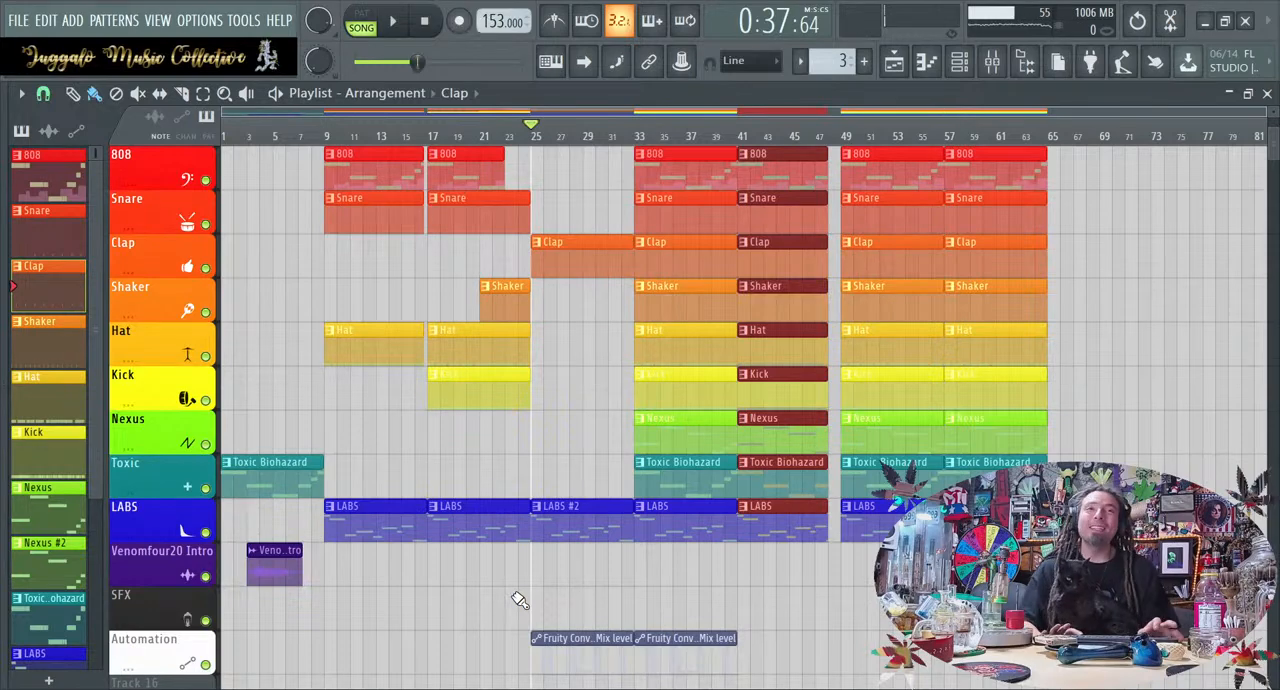
pyautogui.rightClick(687, 610)
pyautogui.scroll(3, 691, 607)
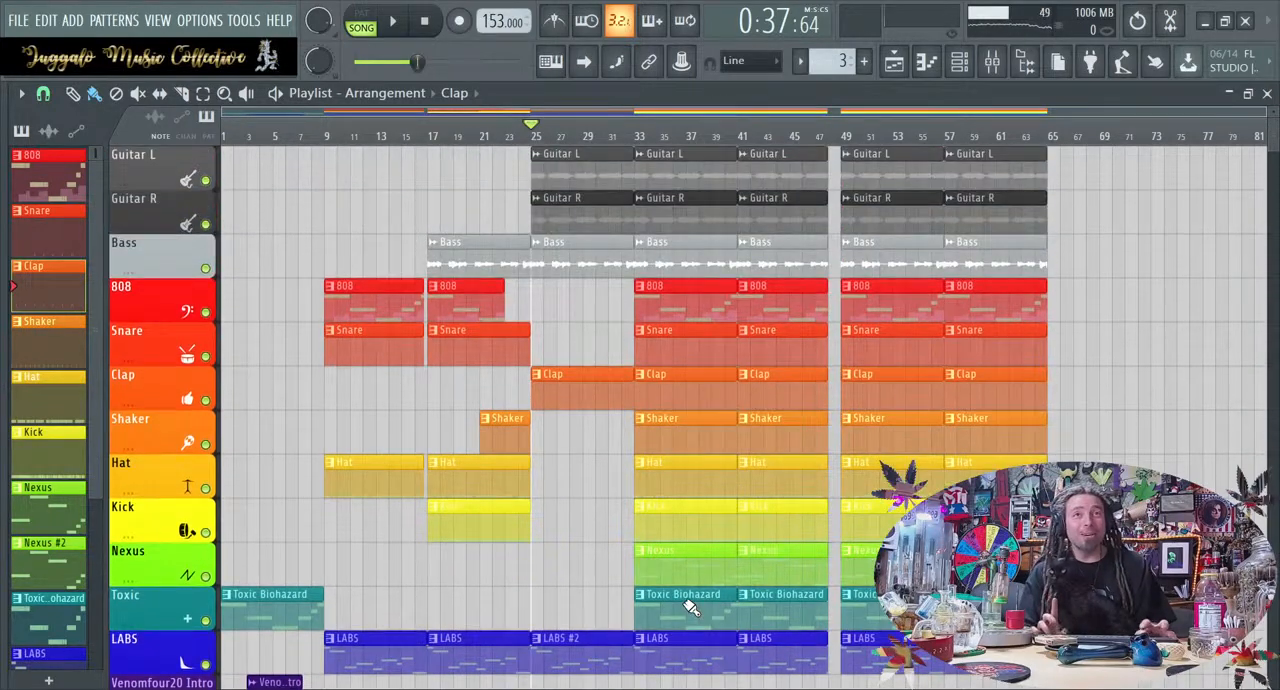
pyautogui.scroll(-4, 585, 380)
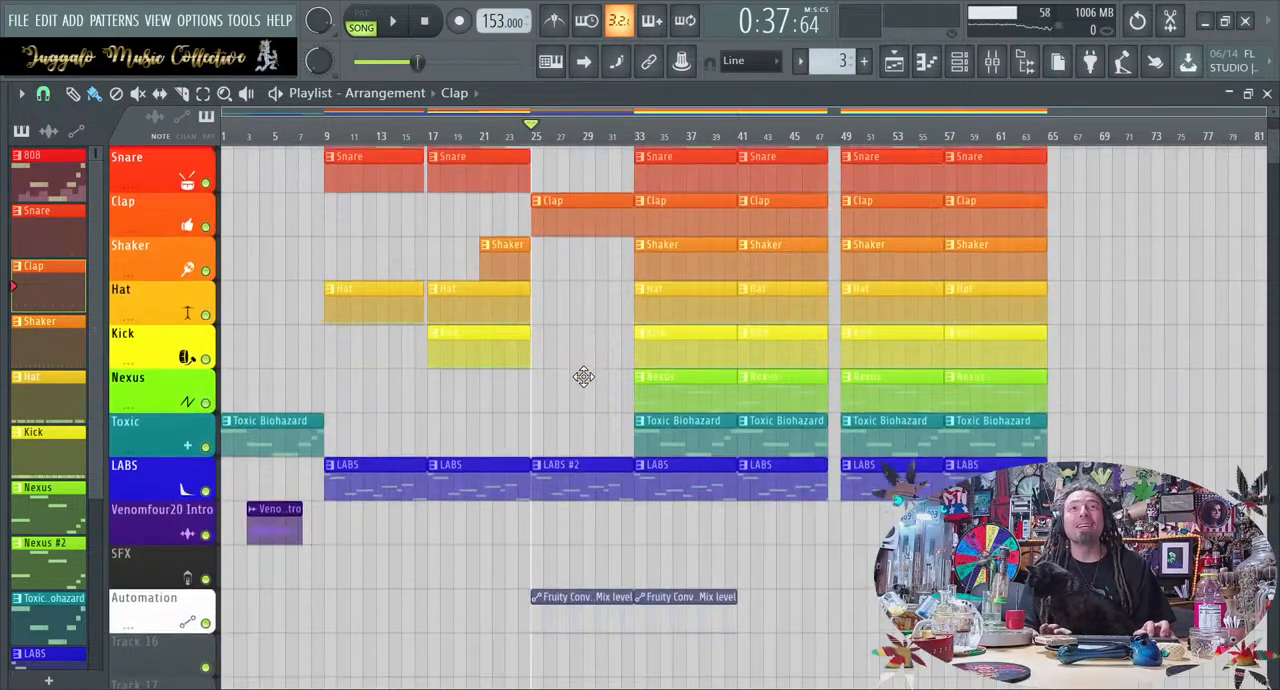
pyautogui.scroll(4, 186, 362)
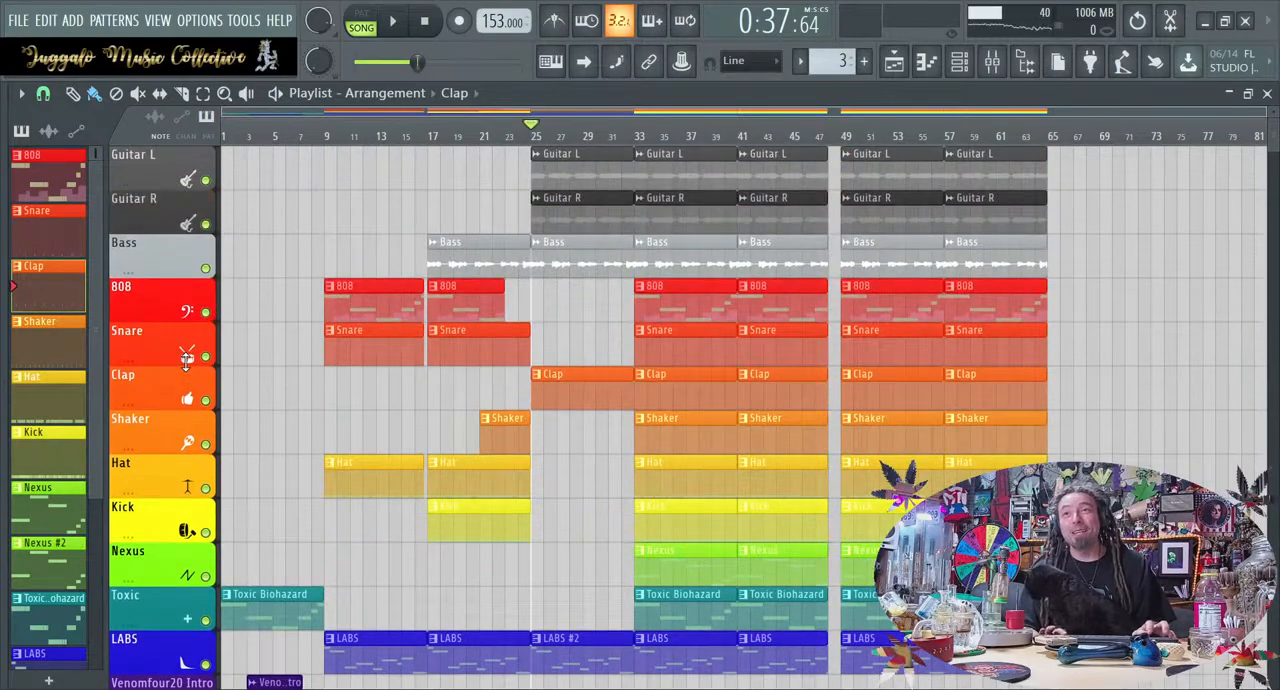
pyautogui.scroll(-1, 186, 368)
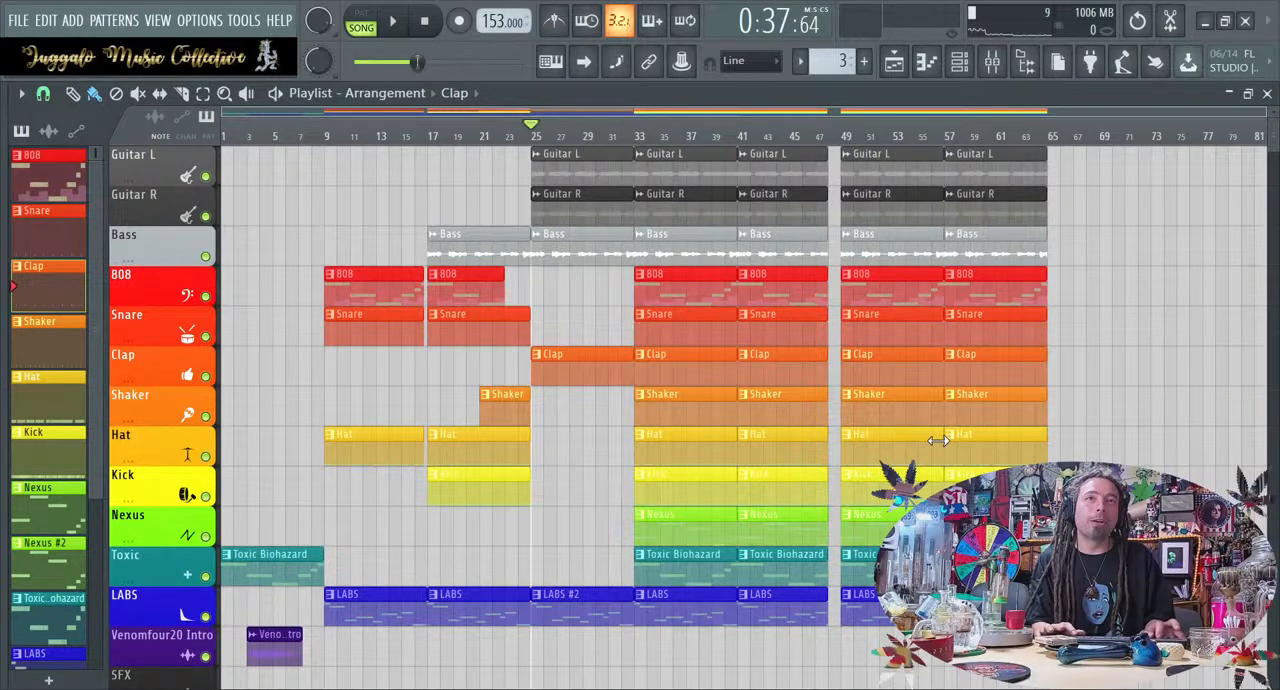
# Try removing all four Snare clips between bars 33 and 65, and play briefly from bar 33
pyautogui.rightClick(654, 338)
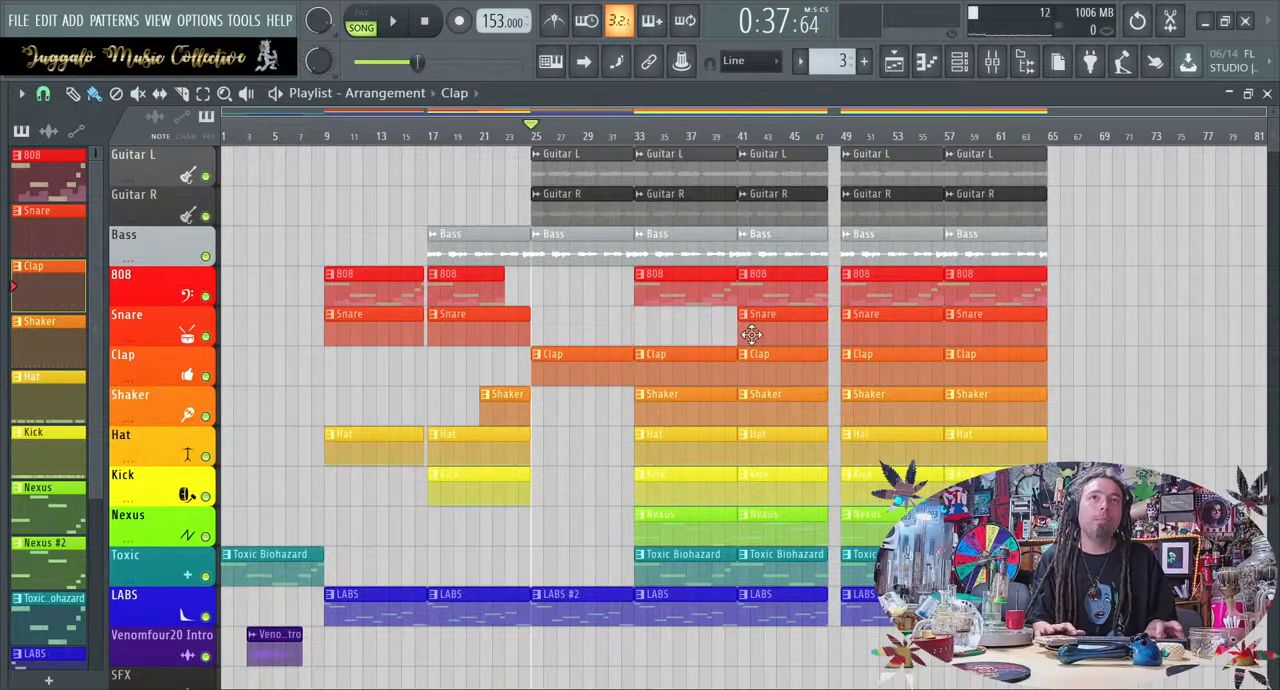
pyautogui.rightClick(750, 331)
pyautogui.rightClick(865, 326)
pyautogui.rightClick(945, 317)
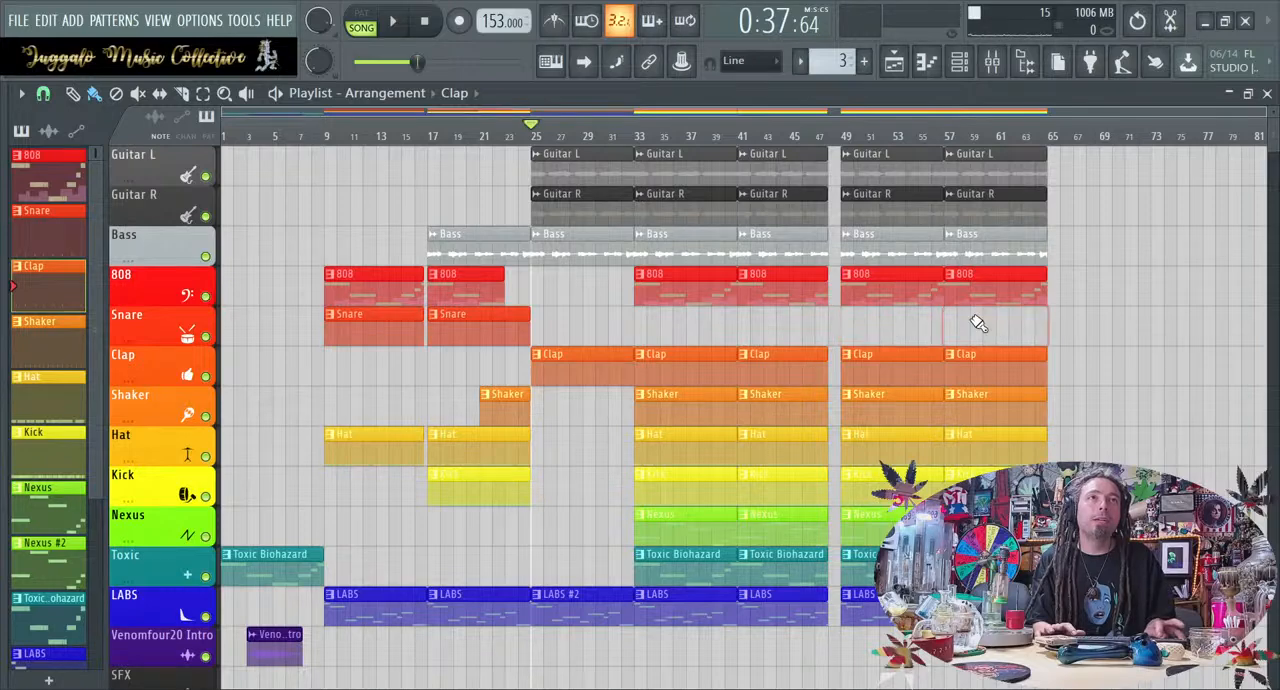
pyautogui.click(640, 126)
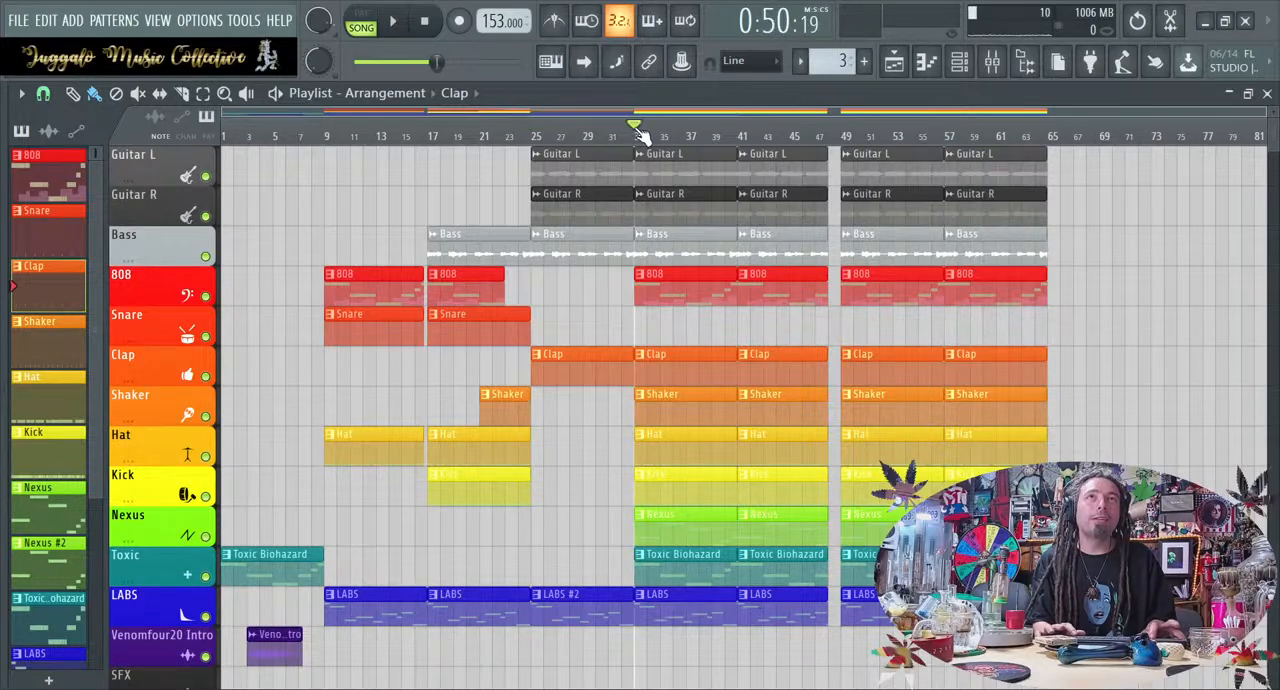
pyautogui.press('space')
pyautogui.press('space')
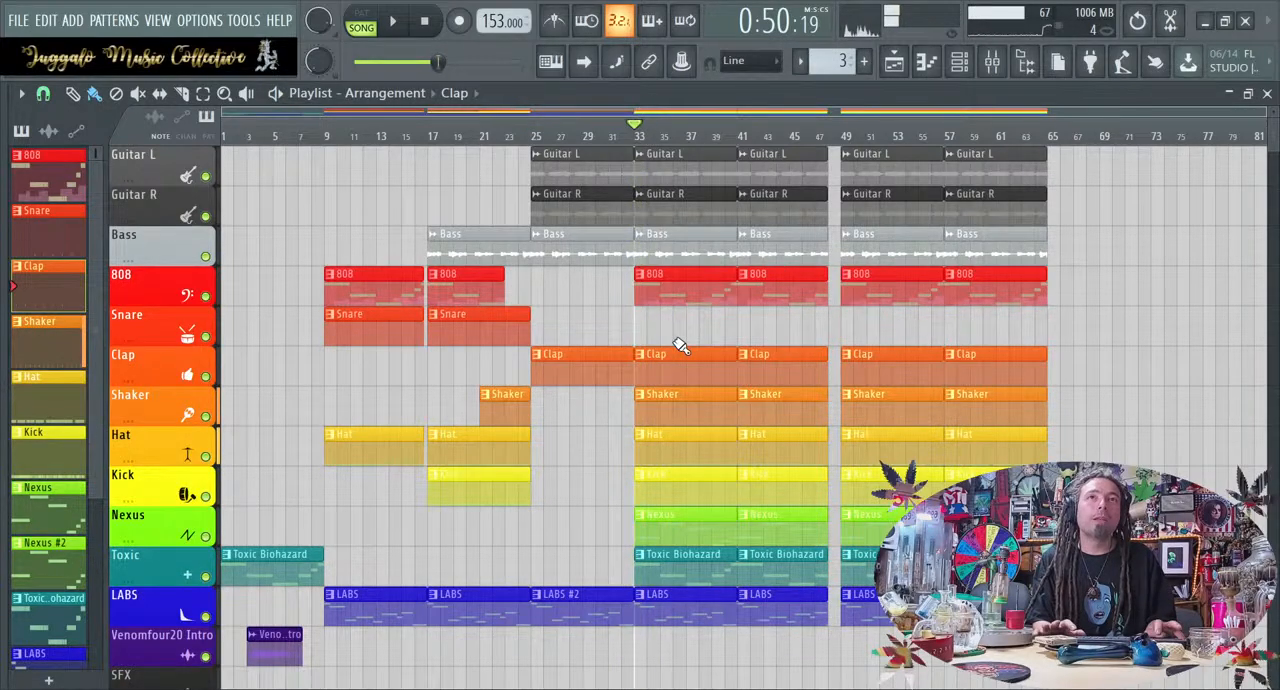
# Undo the deletion of the four Snare clips and play the section from bar 33
pyautogui.hotkey('ctrl', 'z')
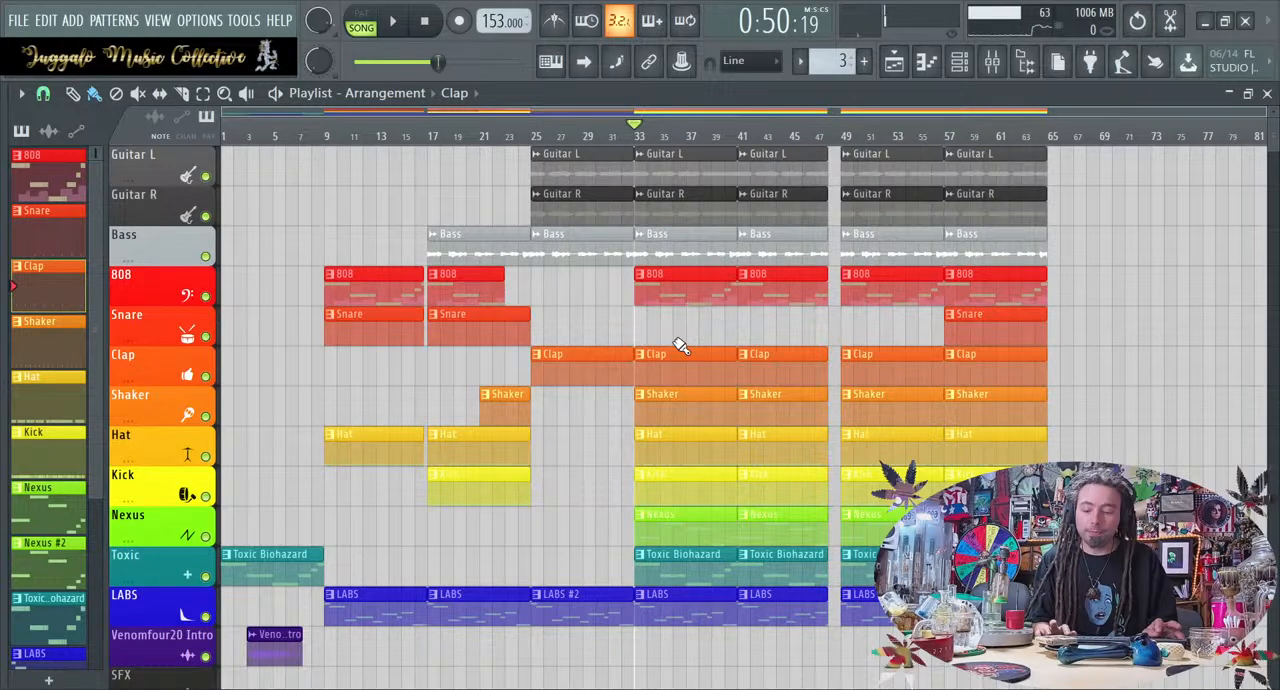
pyautogui.hotkey('ctrl', 'z')
pyautogui.hotkey('ctrl', 'z')
pyautogui.hotkey('ctrl', 'z')
pyautogui.press('space')
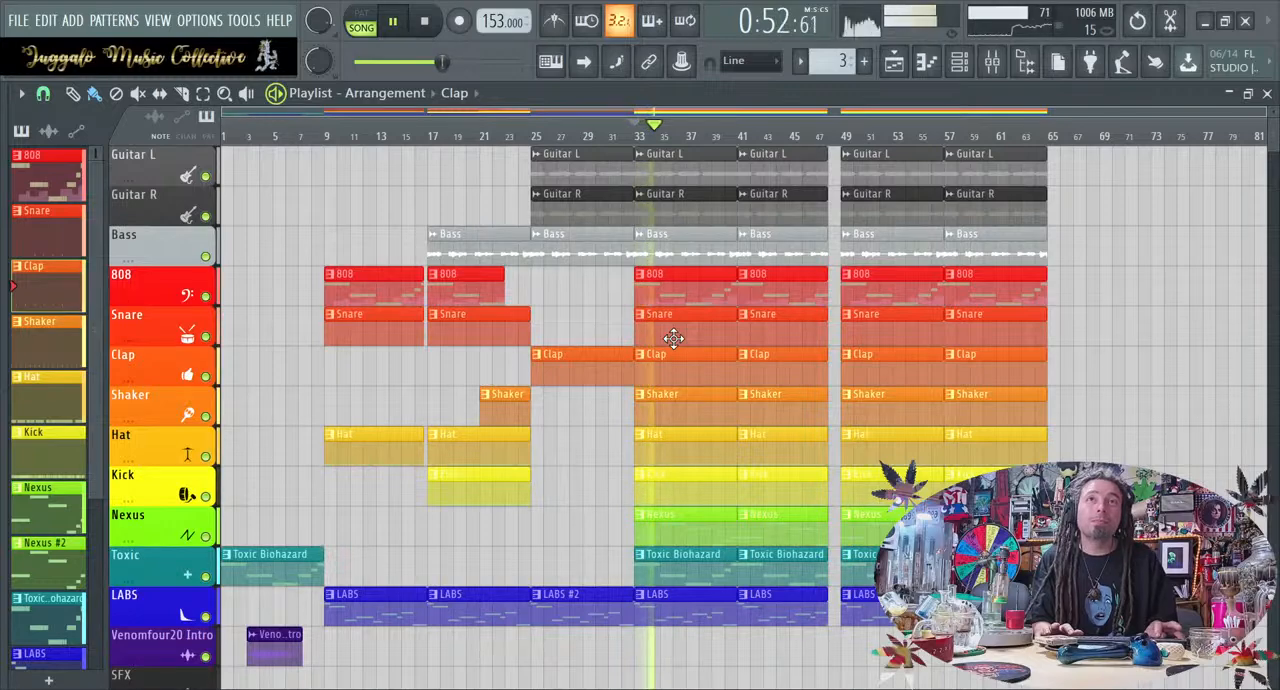
pyautogui.press('space')
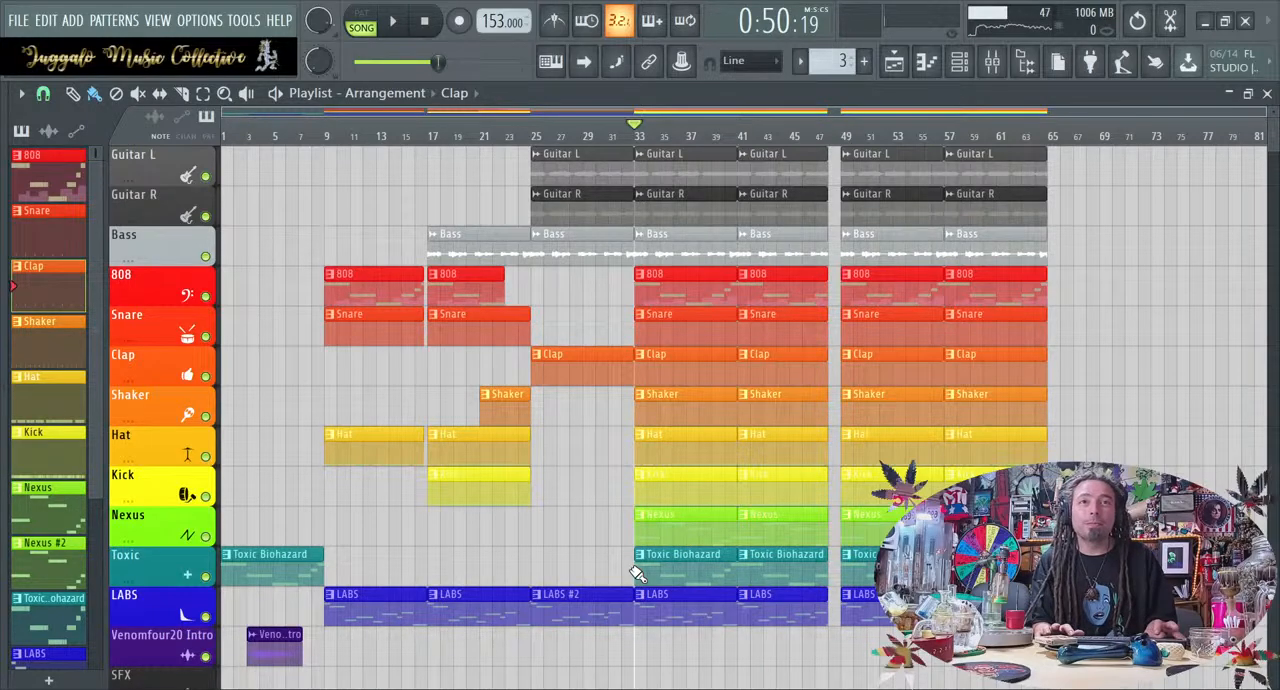
# During playback from bar 33, trim the 808 clip at bar 41 to end at bar 47, and start the Nexus and LABS clips at bar 50
pyautogui.press('space')
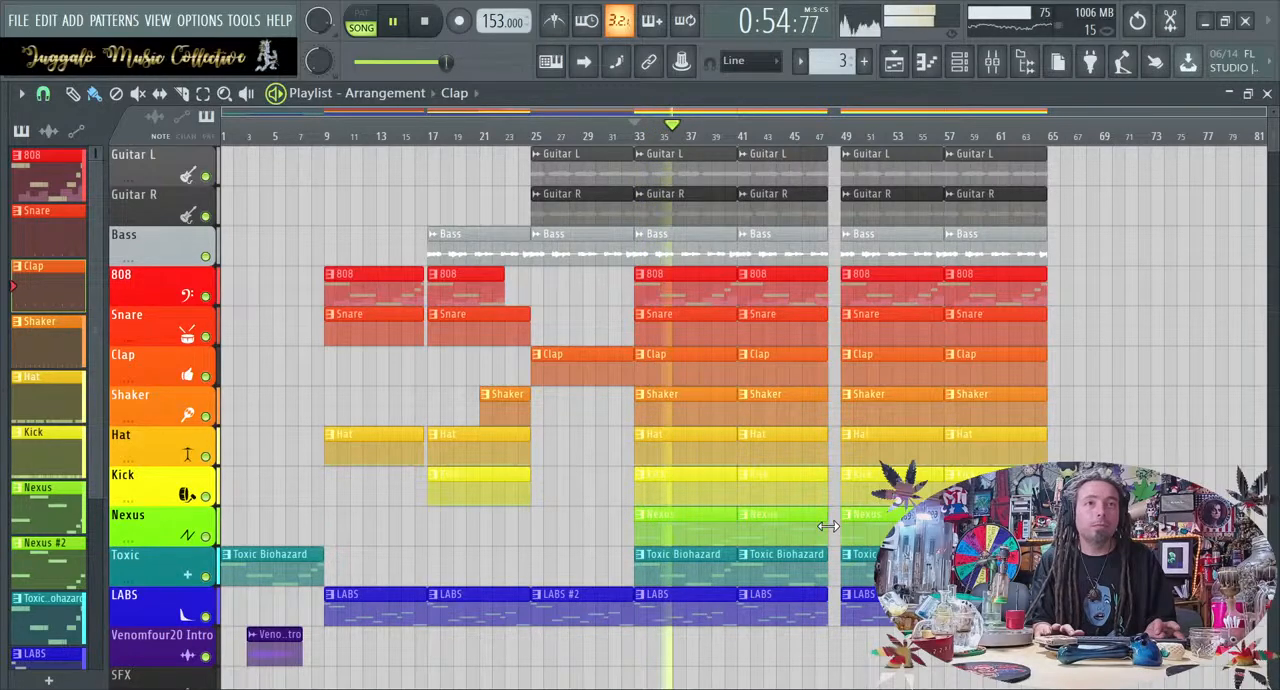
pyautogui.moveTo(826, 300); pyautogui.dragTo(815, 300)
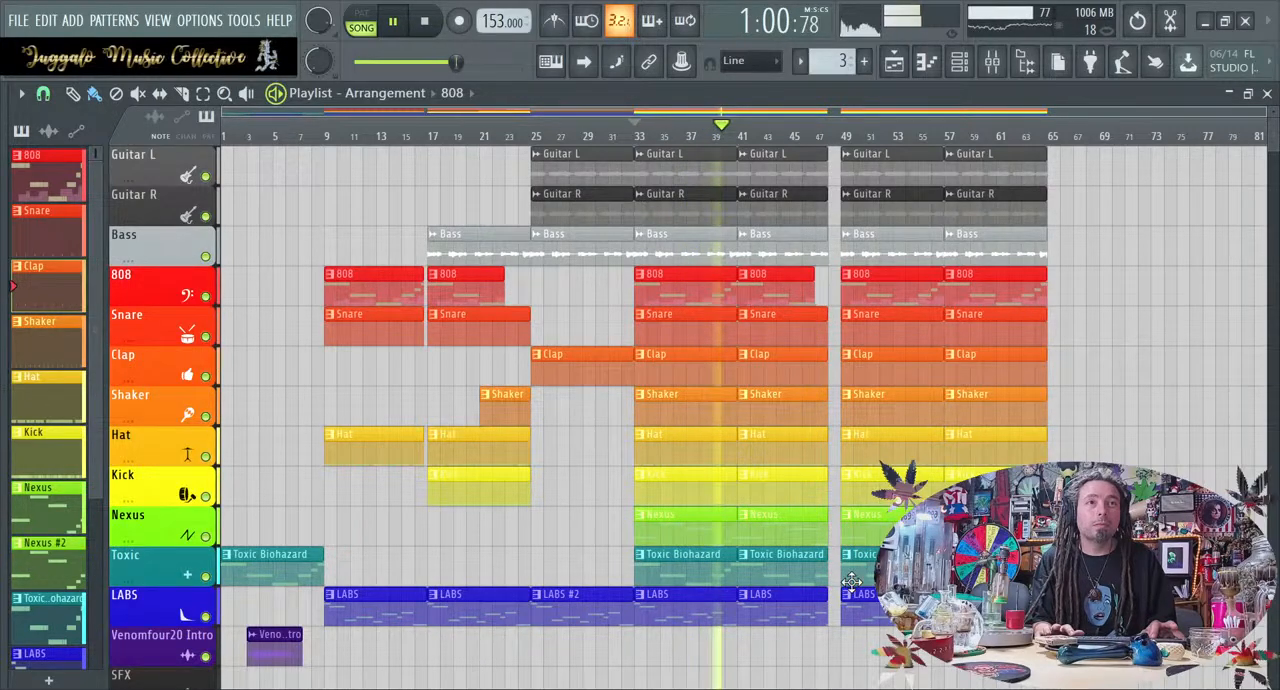
pyautogui.moveTo(841, 527); pyautogui.dragTo(849, 527)
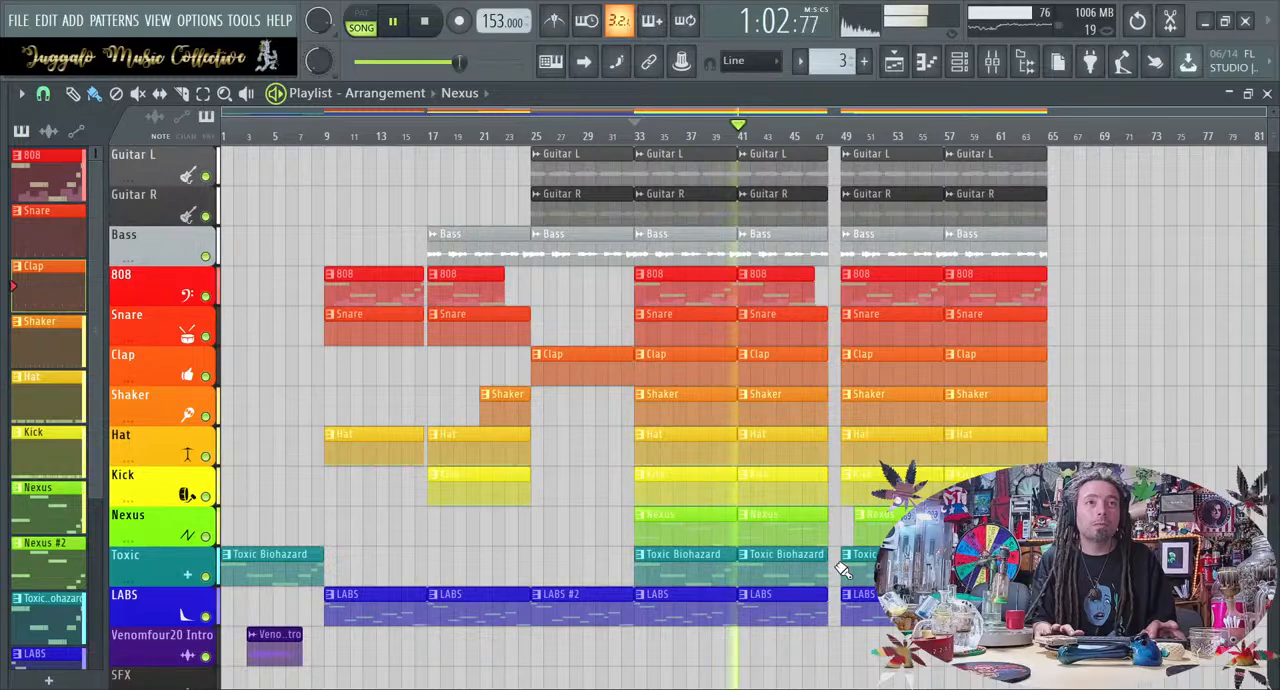
pyautogui.moveTo(842, 598); pyautogui.dragTo(865, 598)
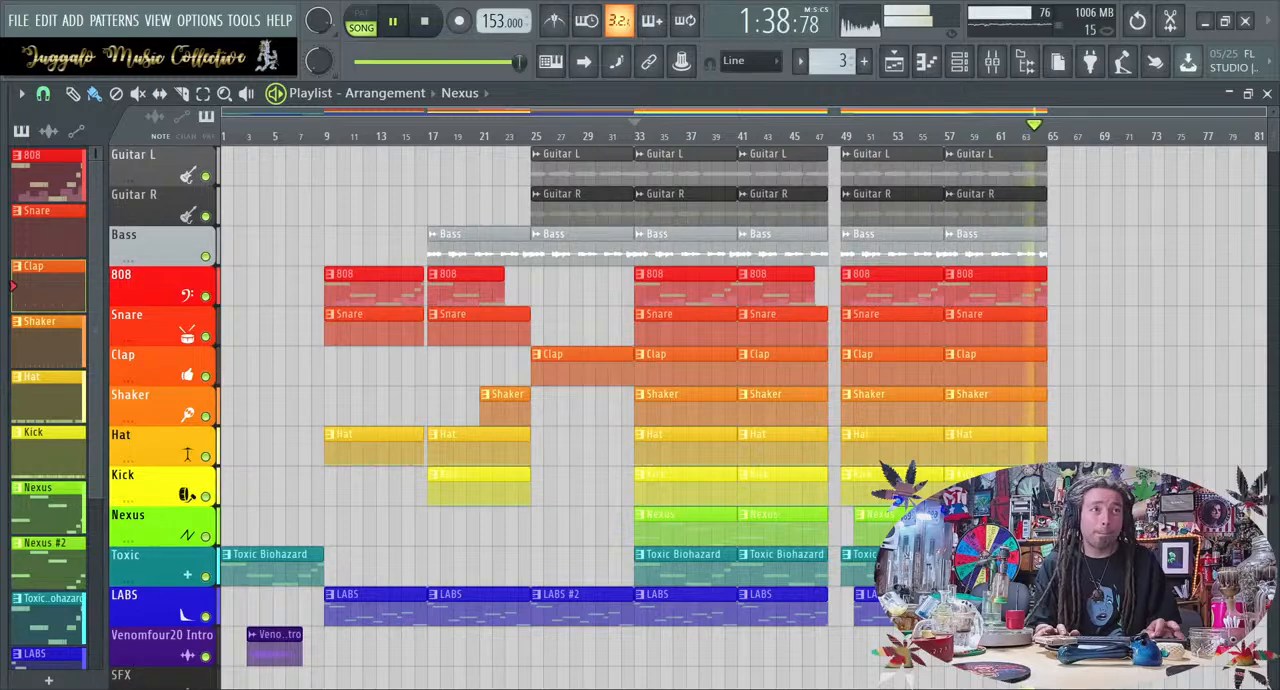
pyautogui.press('space')
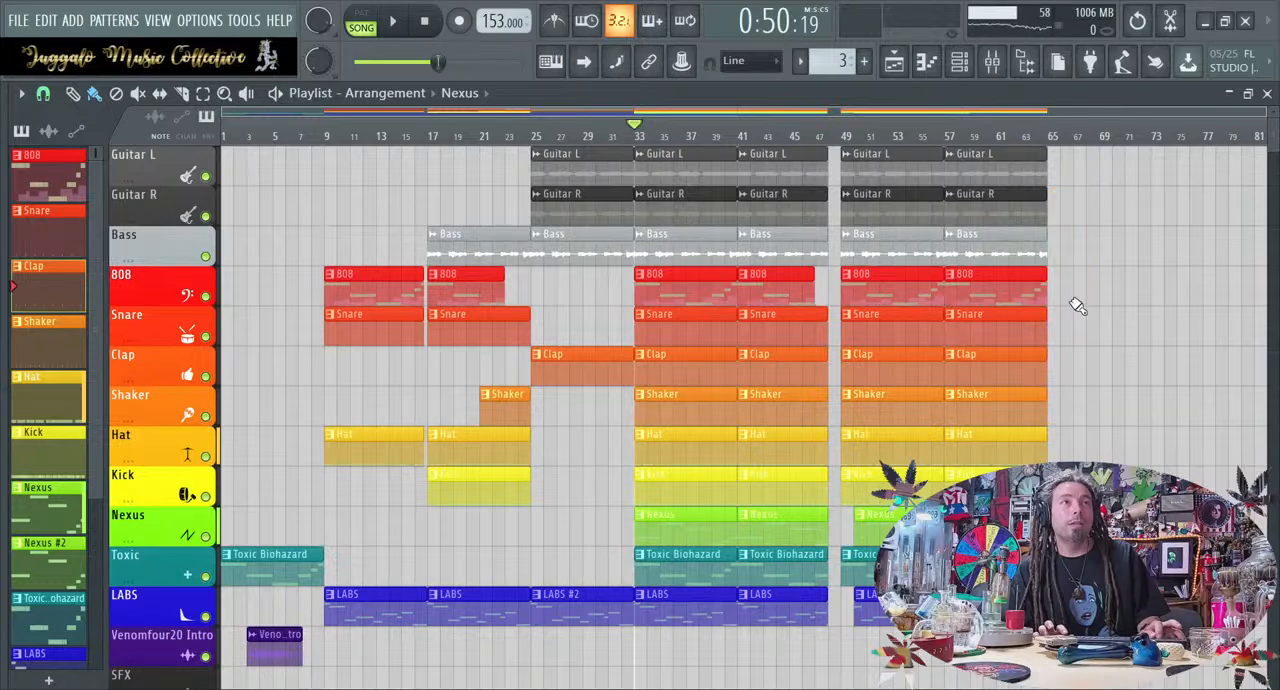
# Shorten the Snare, Clap, Shaker and Hat clips starting at bar 57 to end at bar 64, and clear the selection
pyautogui.keyDown('ctrl'); pyautogui.moveTo(1062, 292); pyautogui.dragTo(1043, 334); pyautogui.keyUp('ctrl')
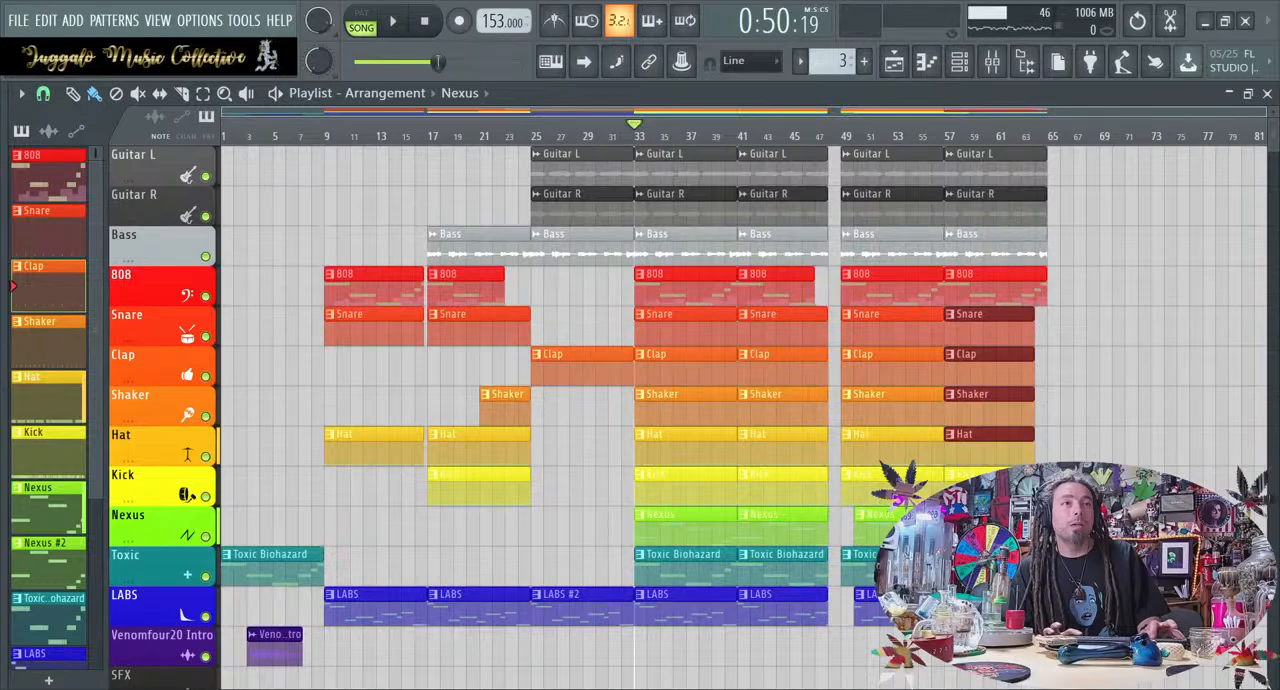
pyautogui.hotkey('ctrl', 'd')
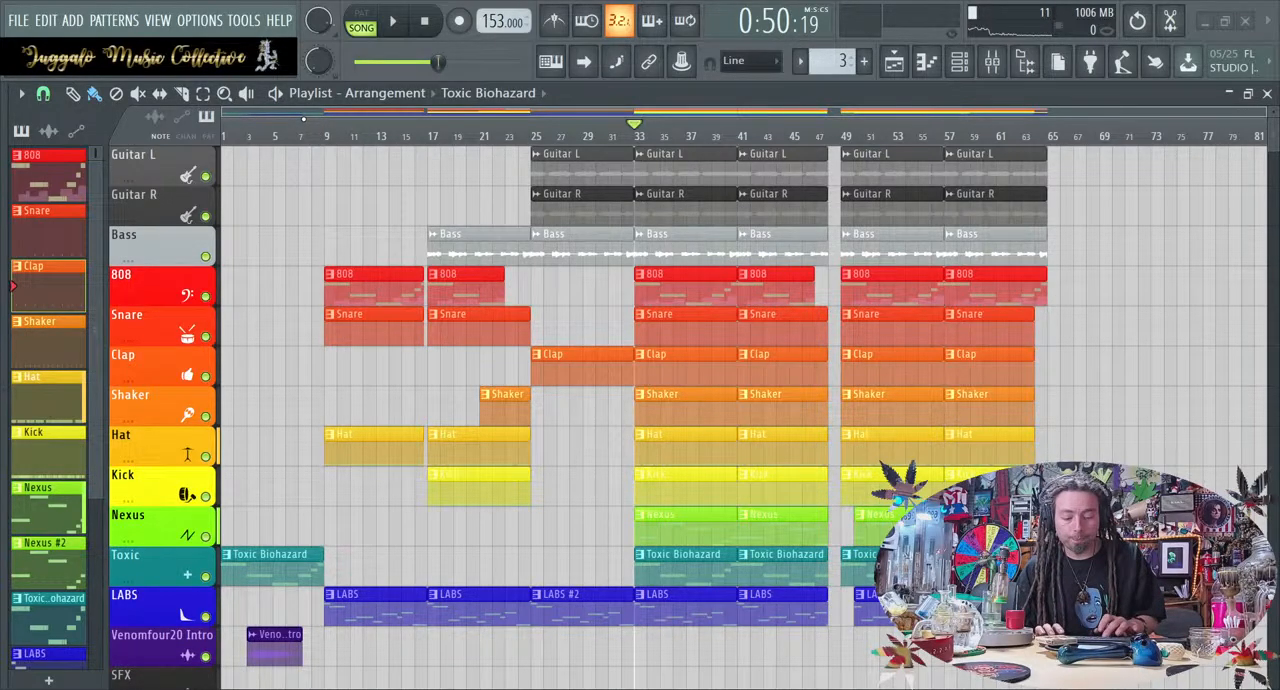
# Add the timeline markers "Intro" at bar 1 and "verse 1" at bar 9
pyautogui.press('Return')
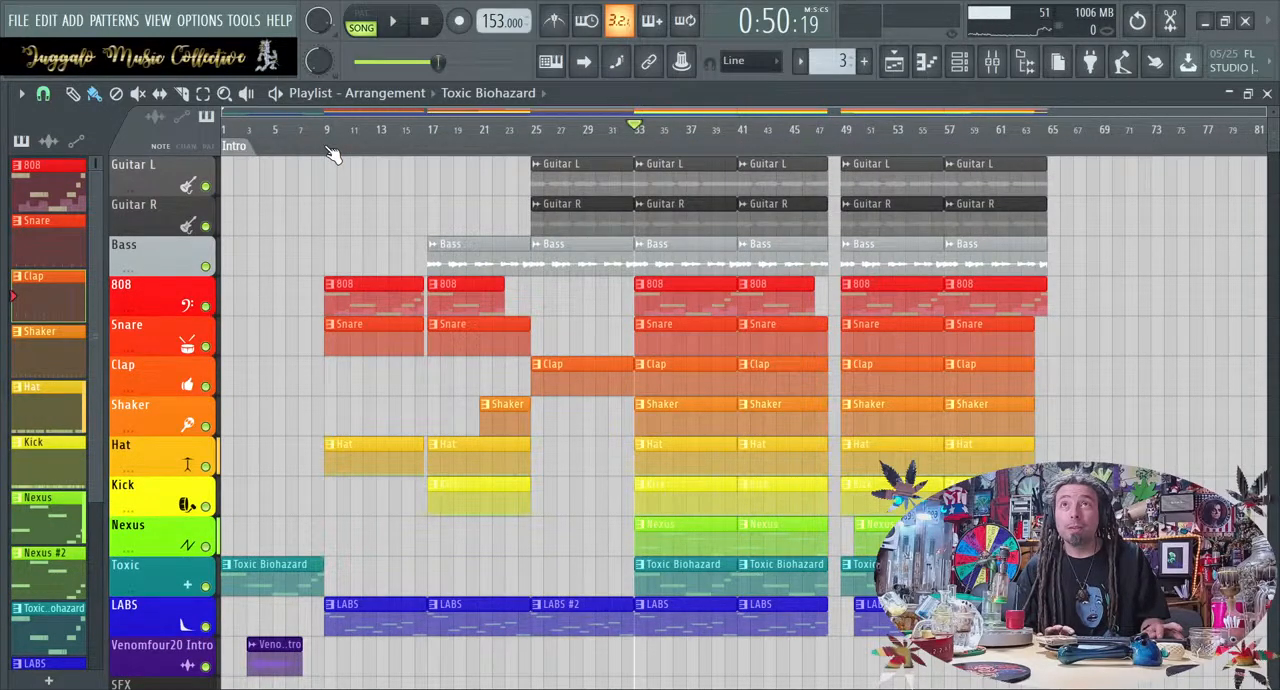
pyautogui.hscroll(3, 446, 148)
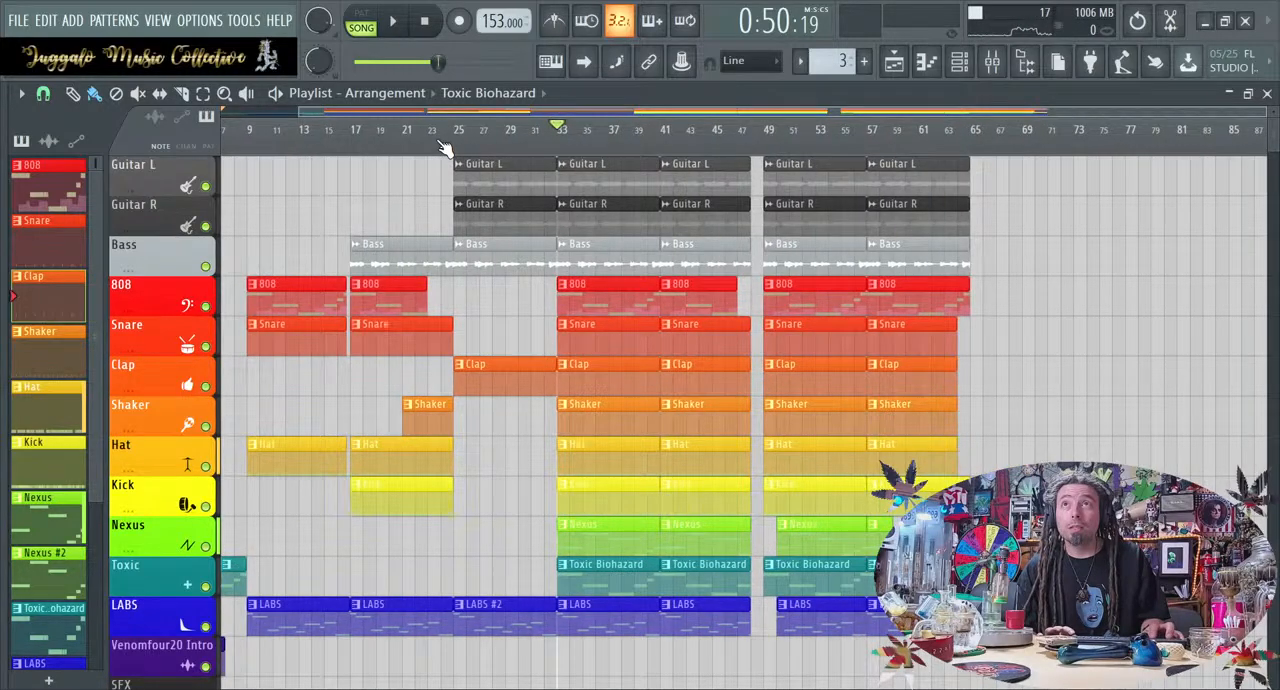
pyautogui.hscroll(3, 446, 148)
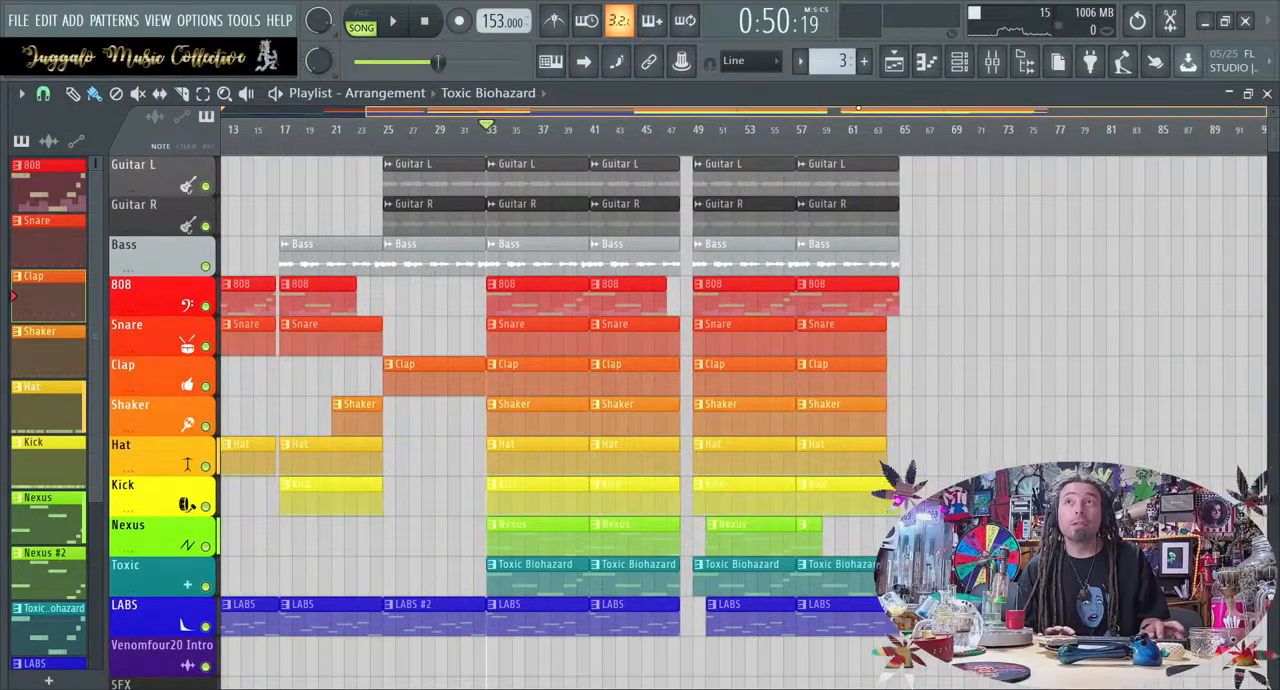
pyautogui.hscroll(-2, 871, 111)
pyautogui.moveTo(808, 102); pyautogui.dragTo(815, 102)
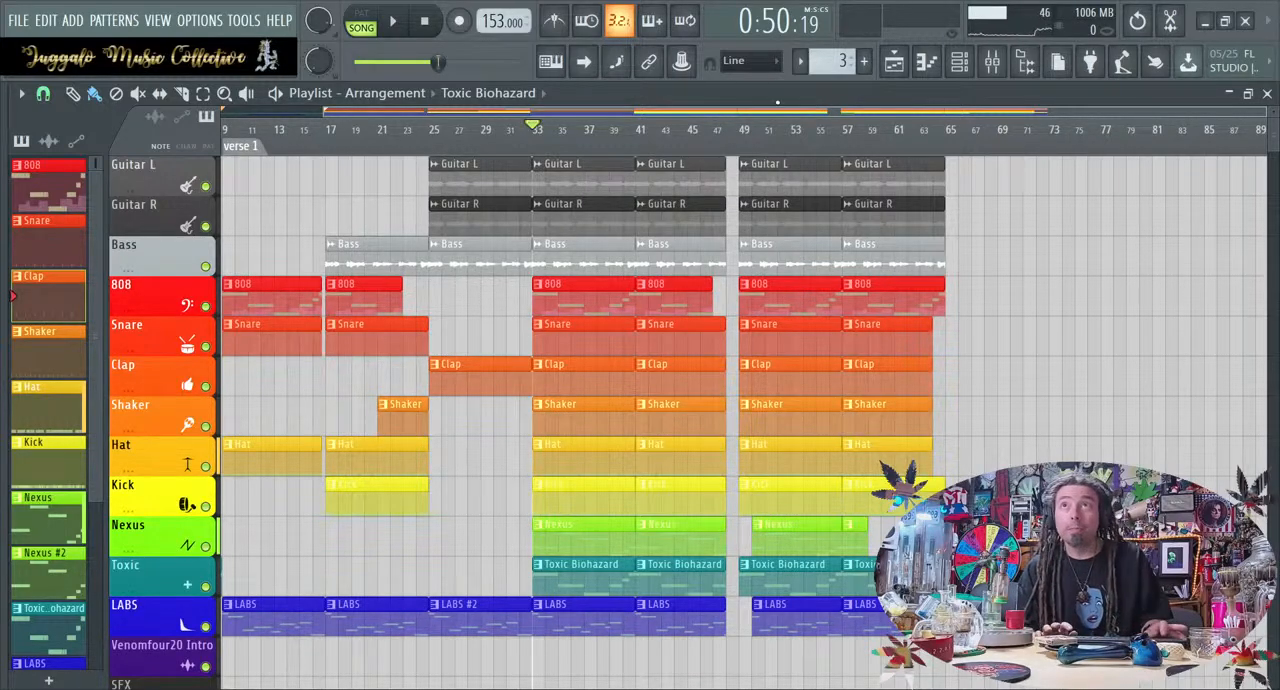
# Add a timeline marker named "Verse 2" at bar 33 and rename it "Hook"
pyautogui.moveTo(536, 109); pyautogui.dragTo(846, 101)
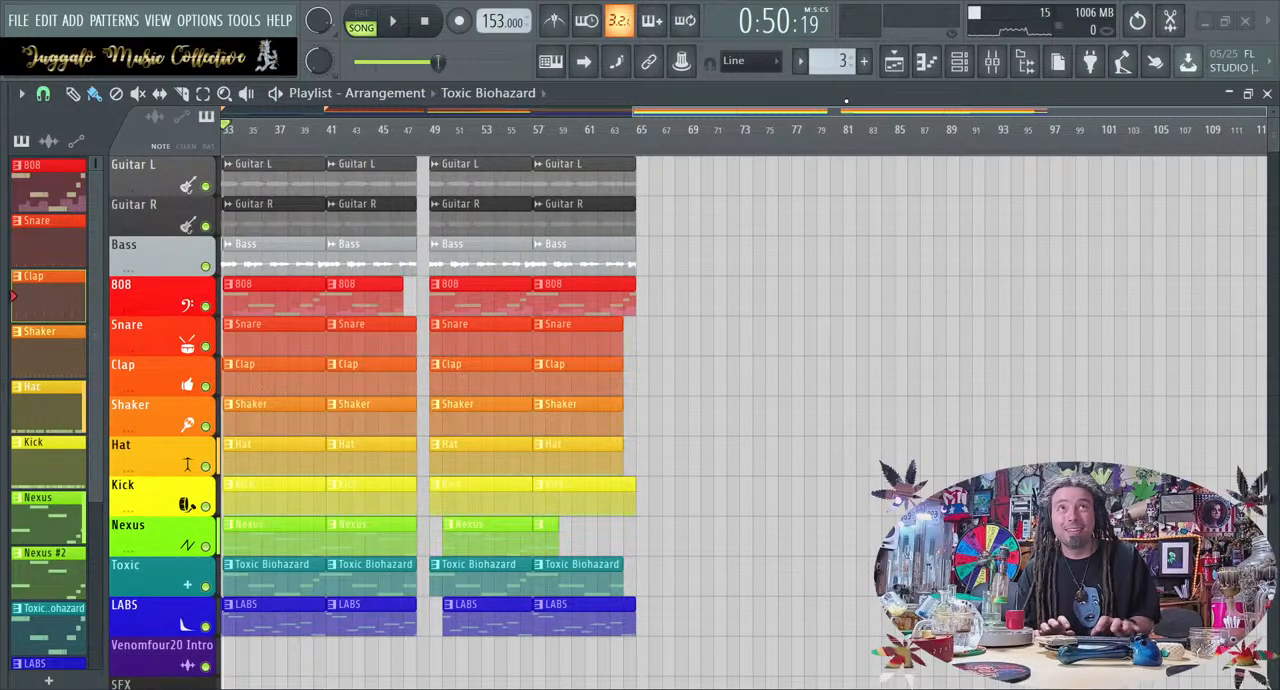
pyautogui.press('Return')
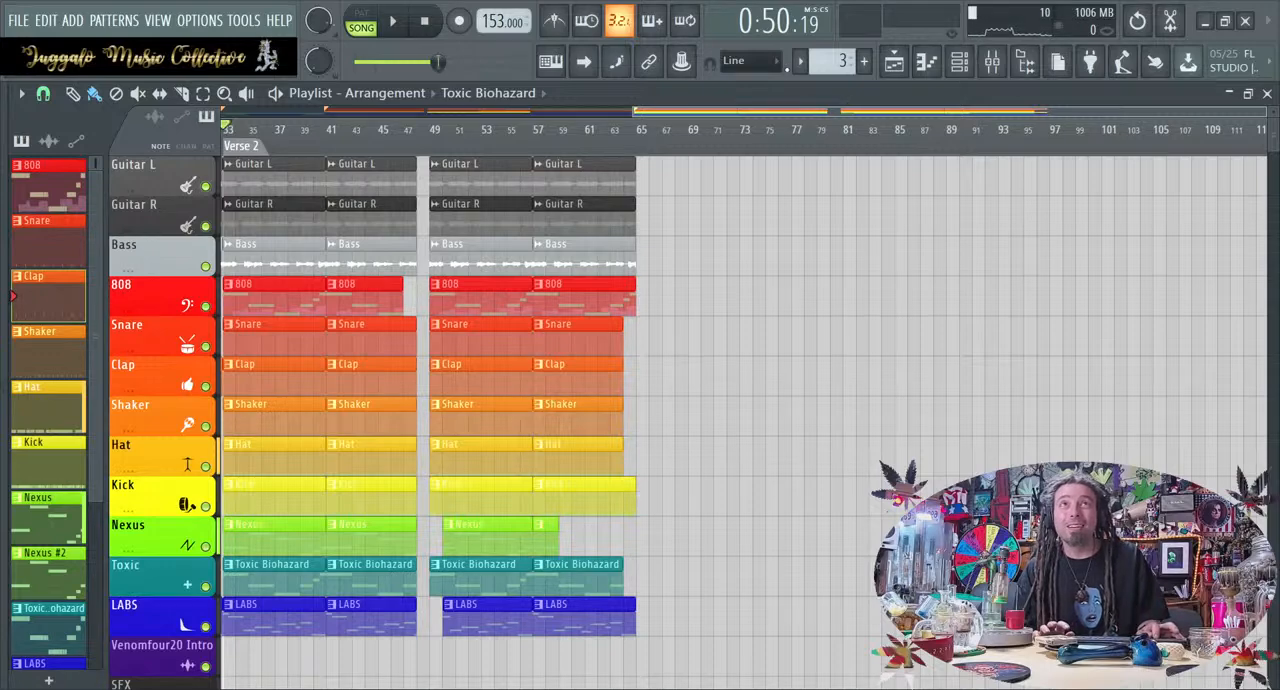
pyautogui.moveTo(773, 111); pyautogui.dragTo(497, 111)
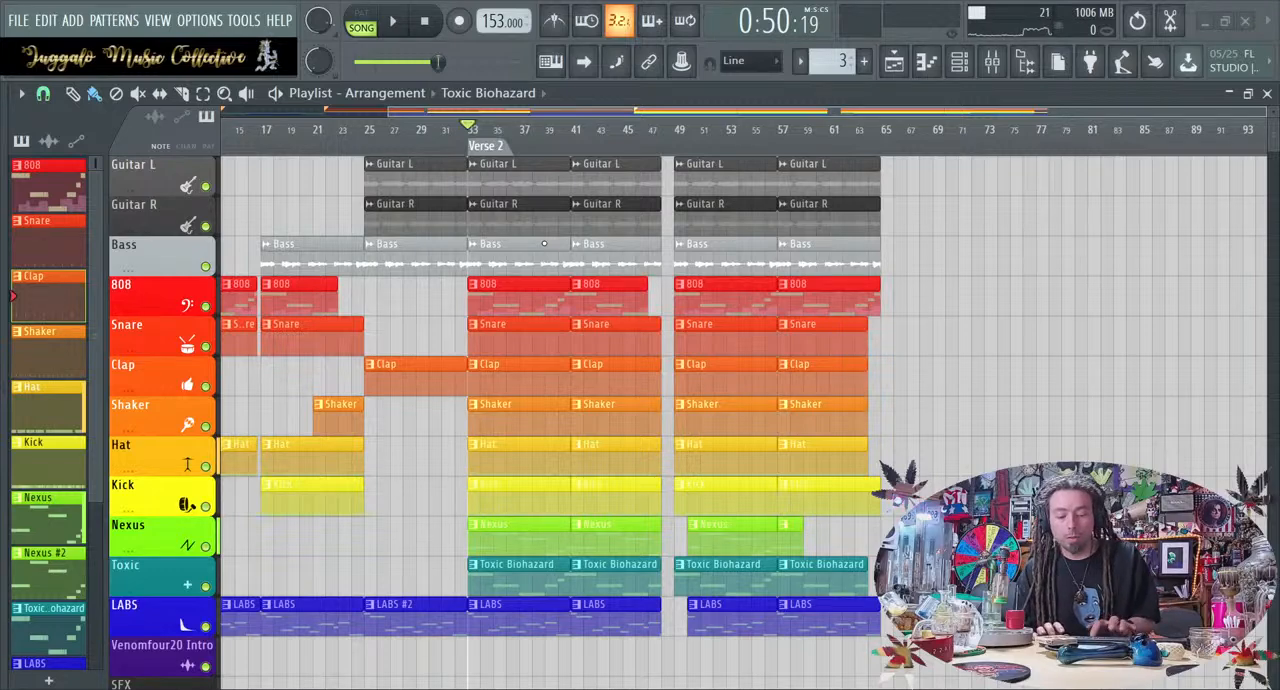
pyautogui.press('Return')
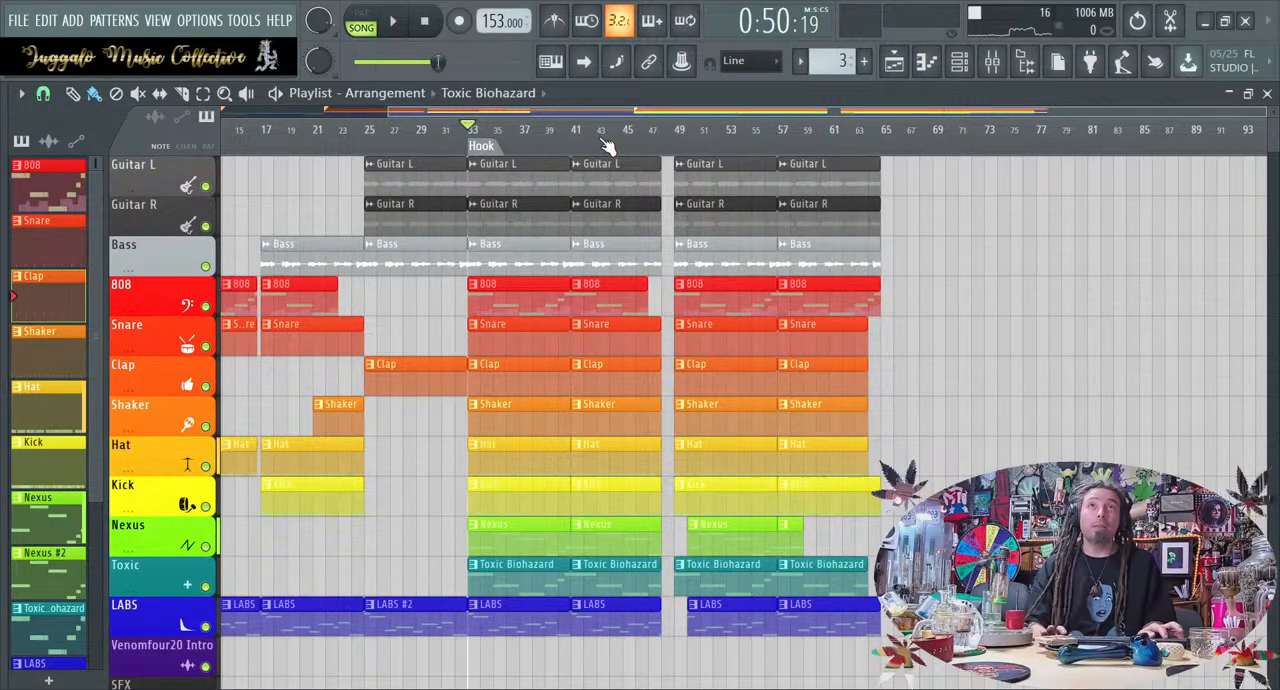
pyautogui.hscroll(-5, 530, 402)
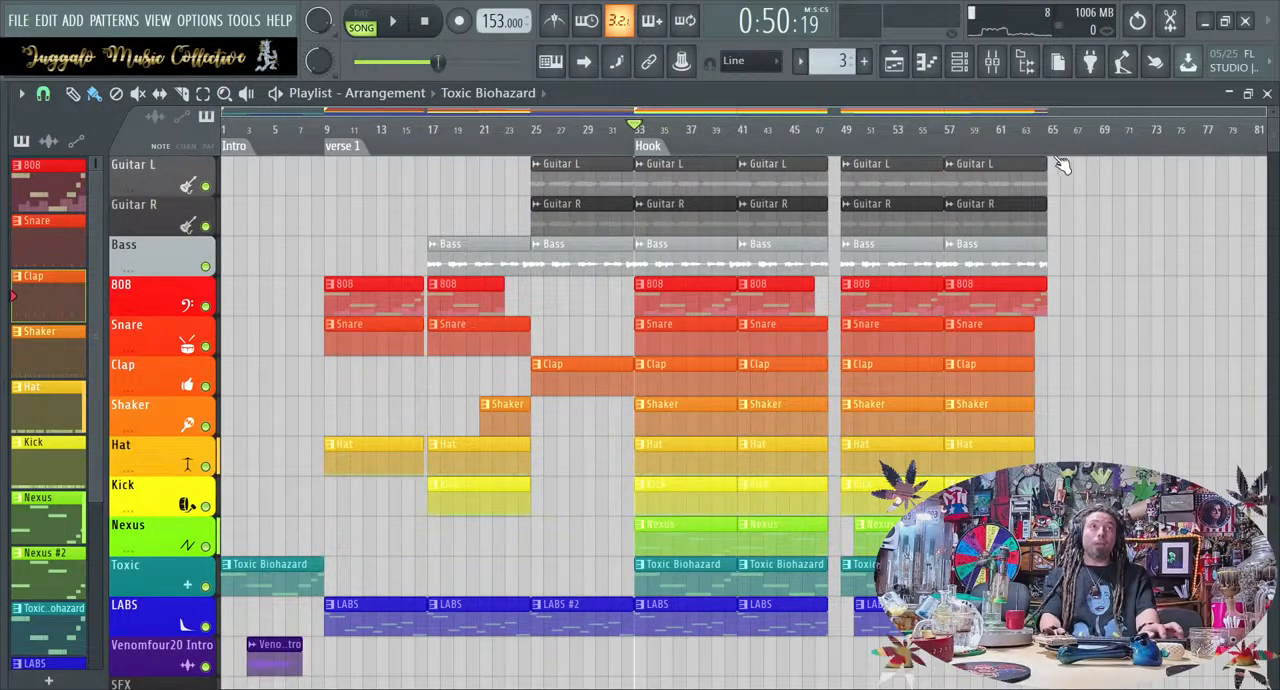
pyautogui.moveTo(775, 115); pyautogui.dragTo(738, 110)
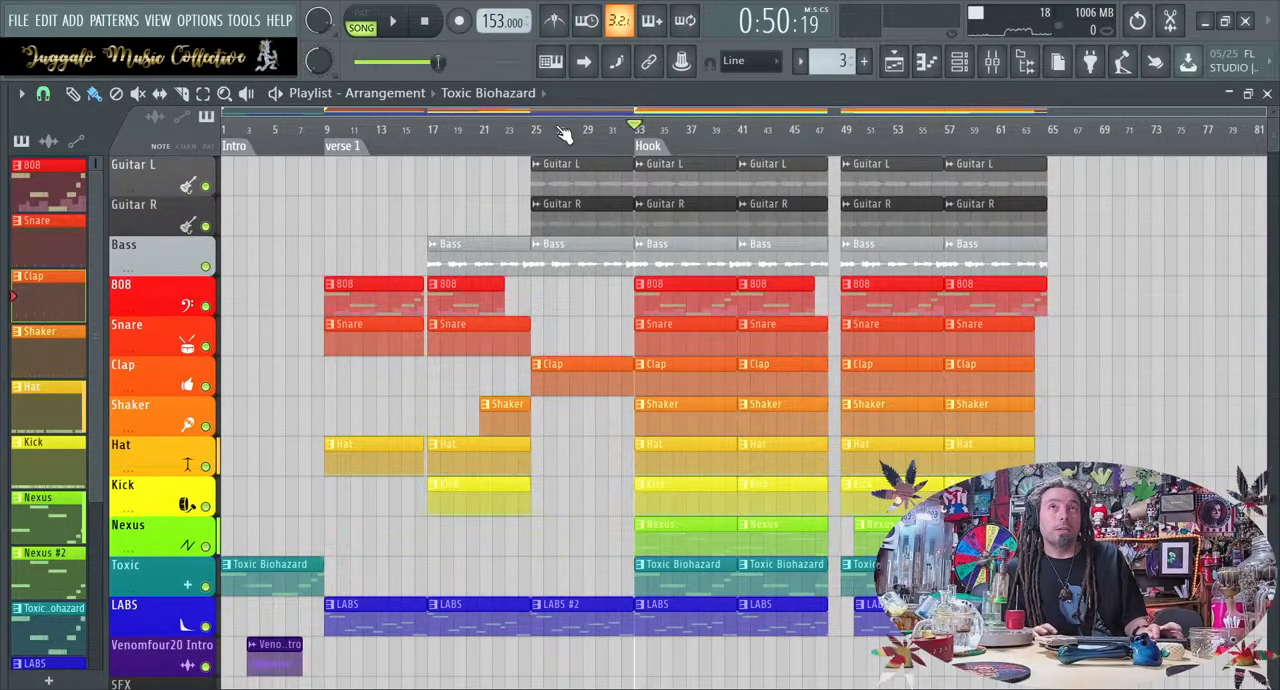
pyautogui.moveTo(555, 110); pyautogui.dragTo(865, 110)
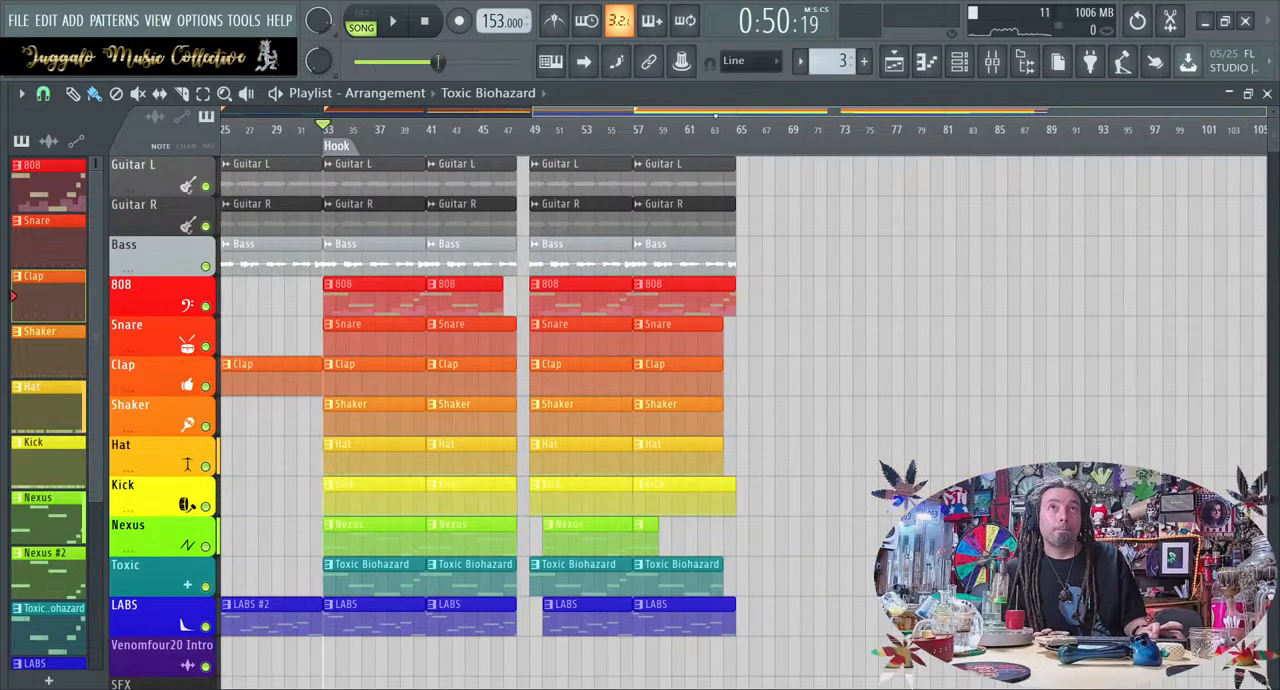
pyautogui.moveTo(570, 111); pyautogui.dragTo(258, 111)
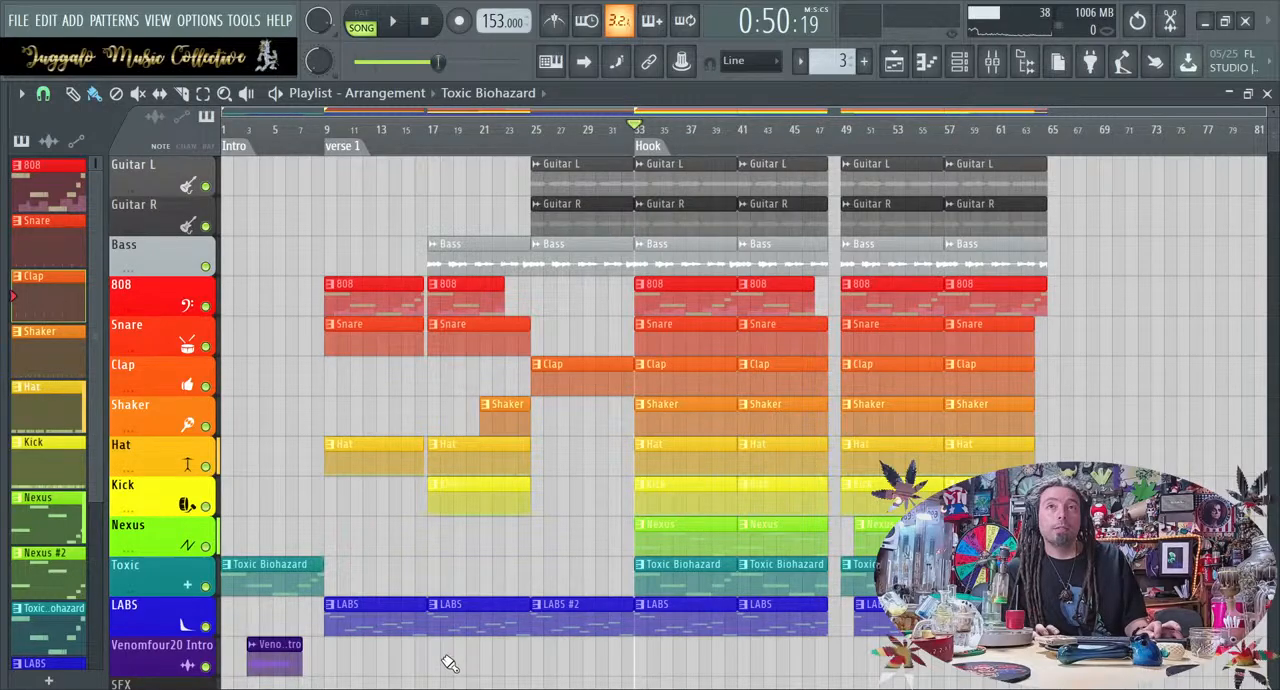
# Copy the 808, Snare, Hat and Kick clips from bar 17 and the Guitar L and Guitar R clips from bar 25 to bar 66
pyautogui.moveTo(455, 667); pyautogui.dragTo(1078, 290)
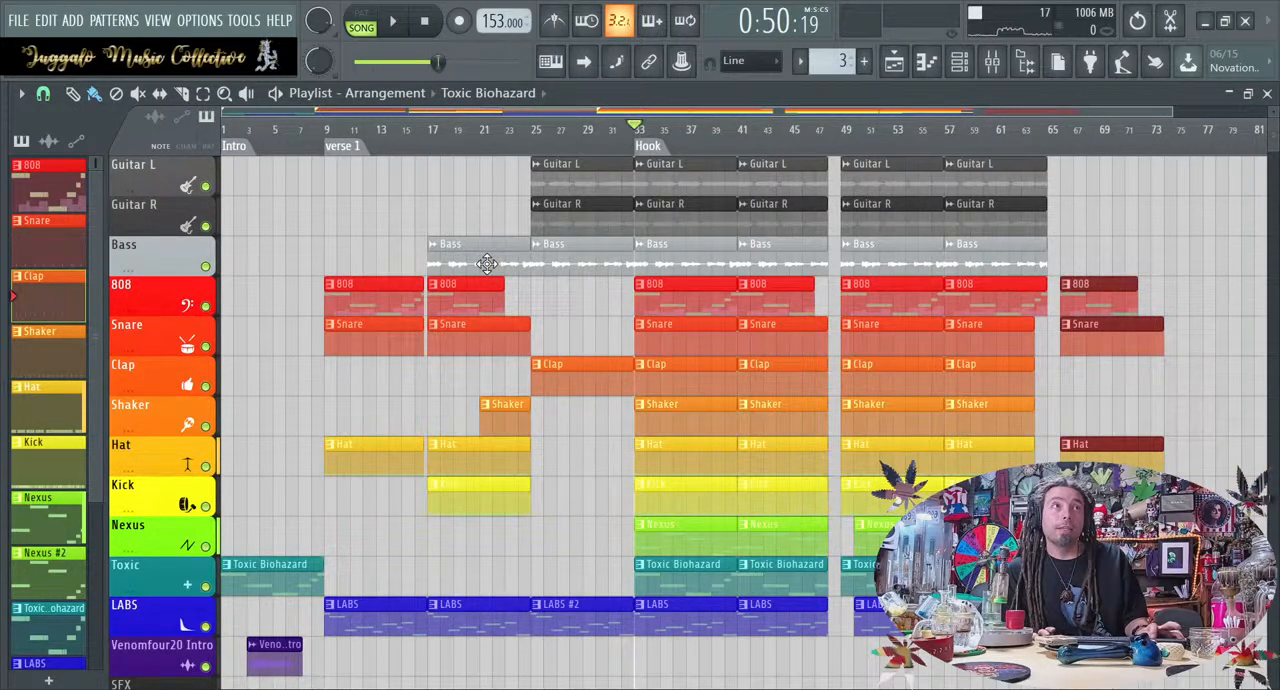
pyautogui.click(548, 214)
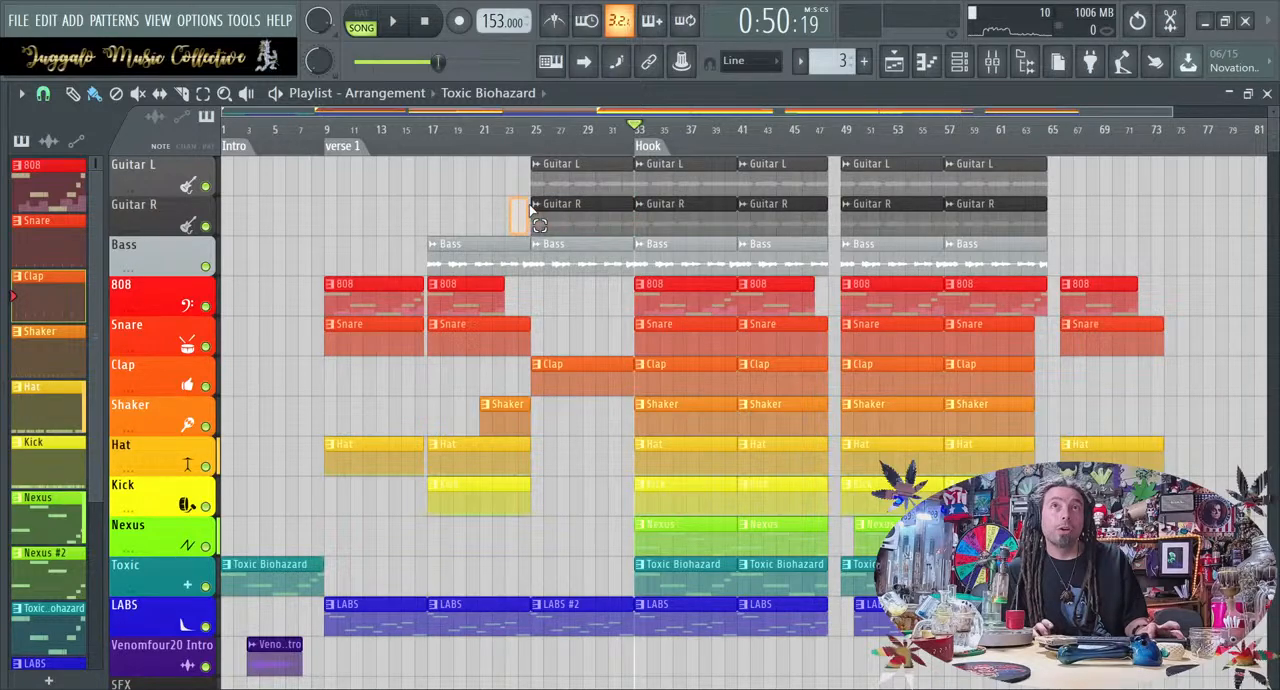
pyautogui.moveTo(513, 217); pyautogui.dragTo(1083, 150)
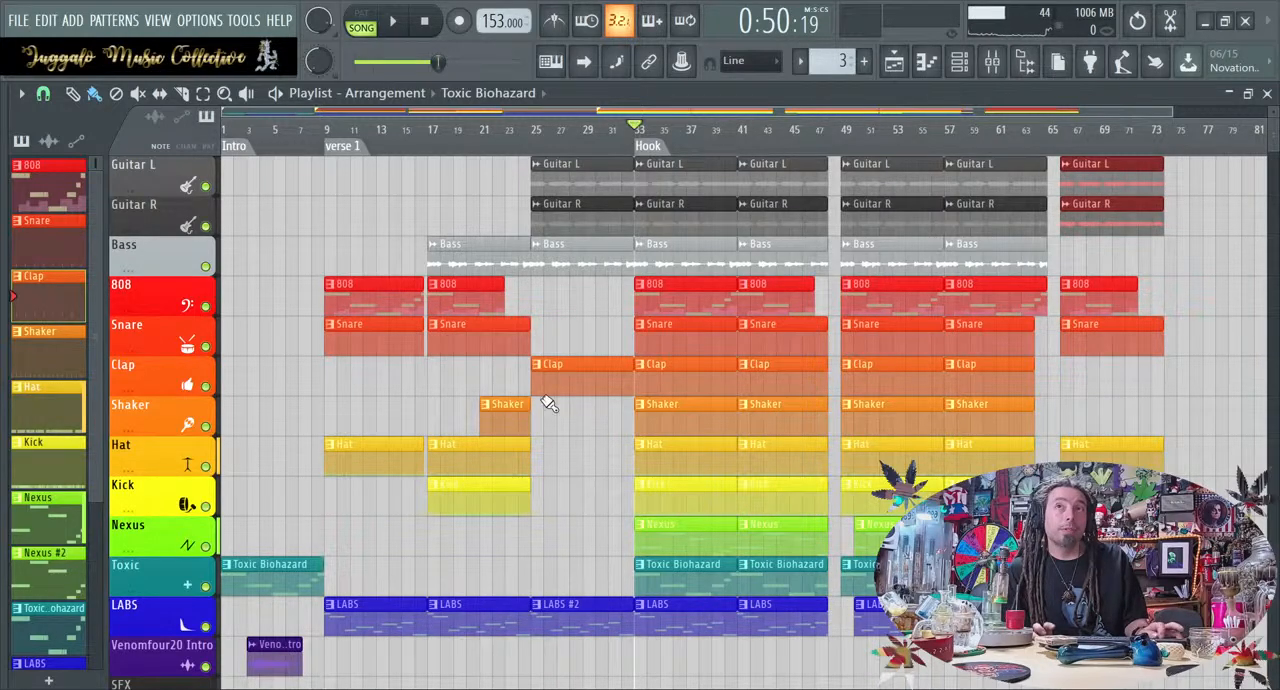
# Try removing the copied Snare clip at bar 66, and undo the deletion
pyautogui.hscroll(5, 651, 368)
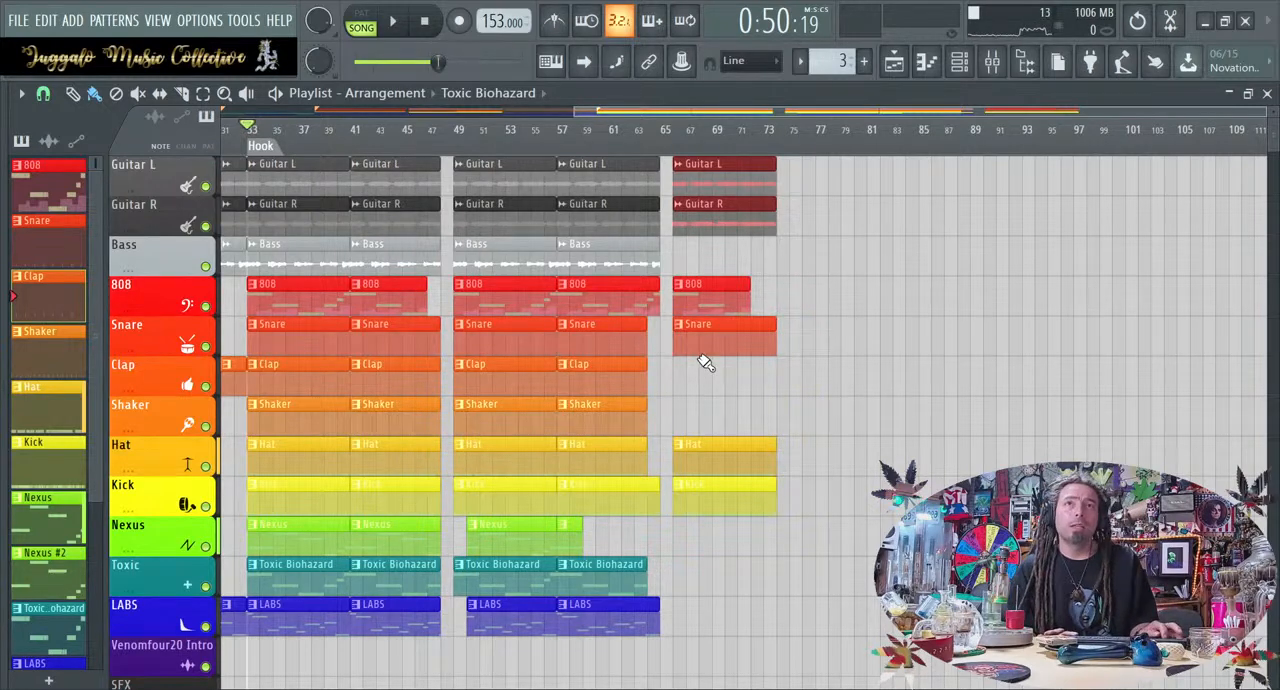
pyautogui.hscroll(-3, 688, 333)
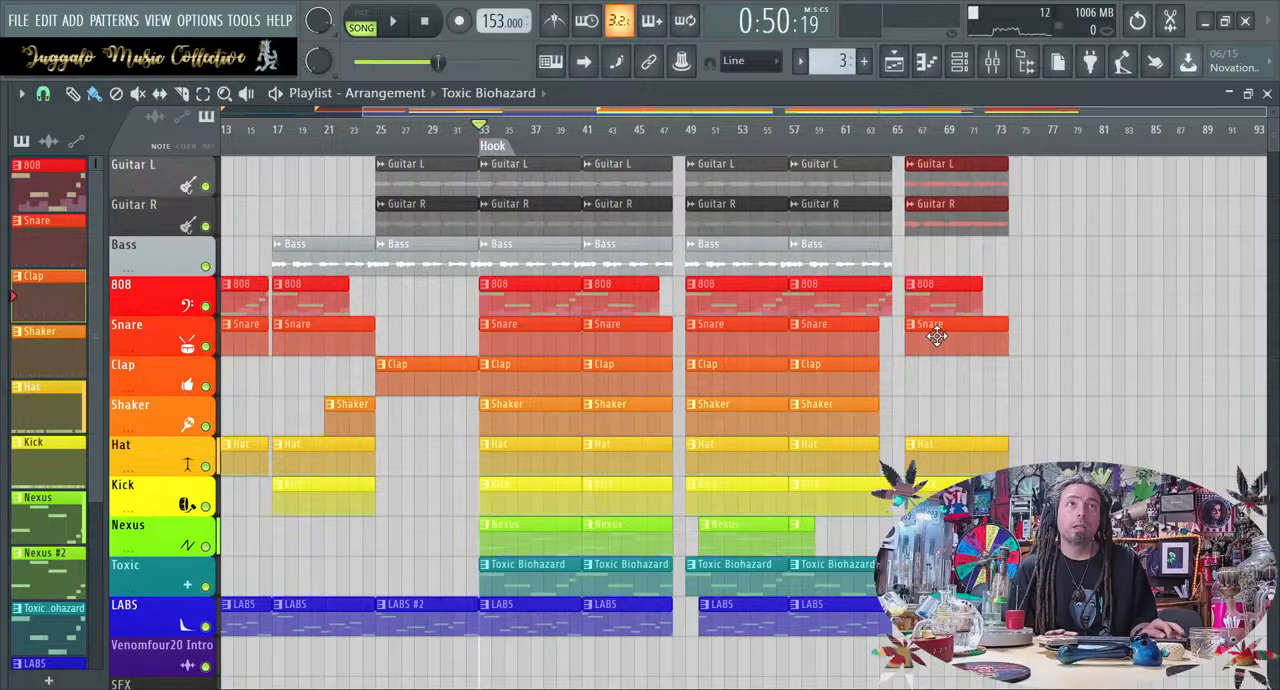
pyautogui.rightClick(936, 336)
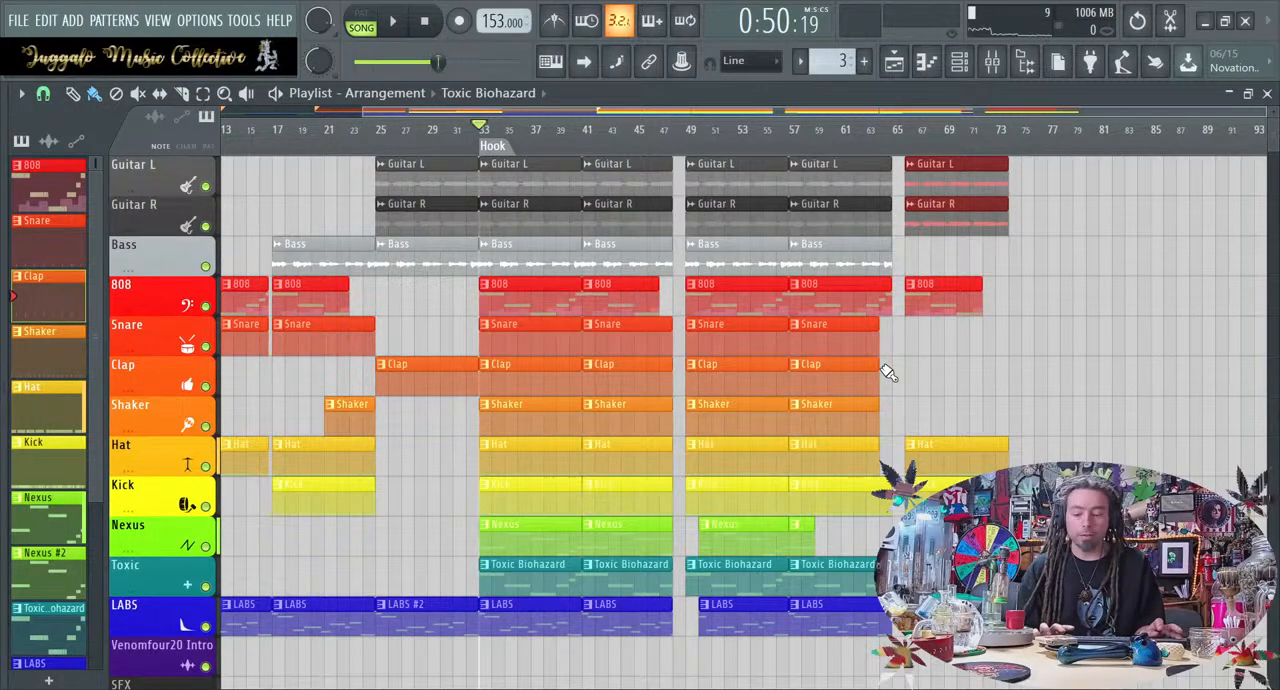
pyautogui.hotkey('ctrl', 'z')
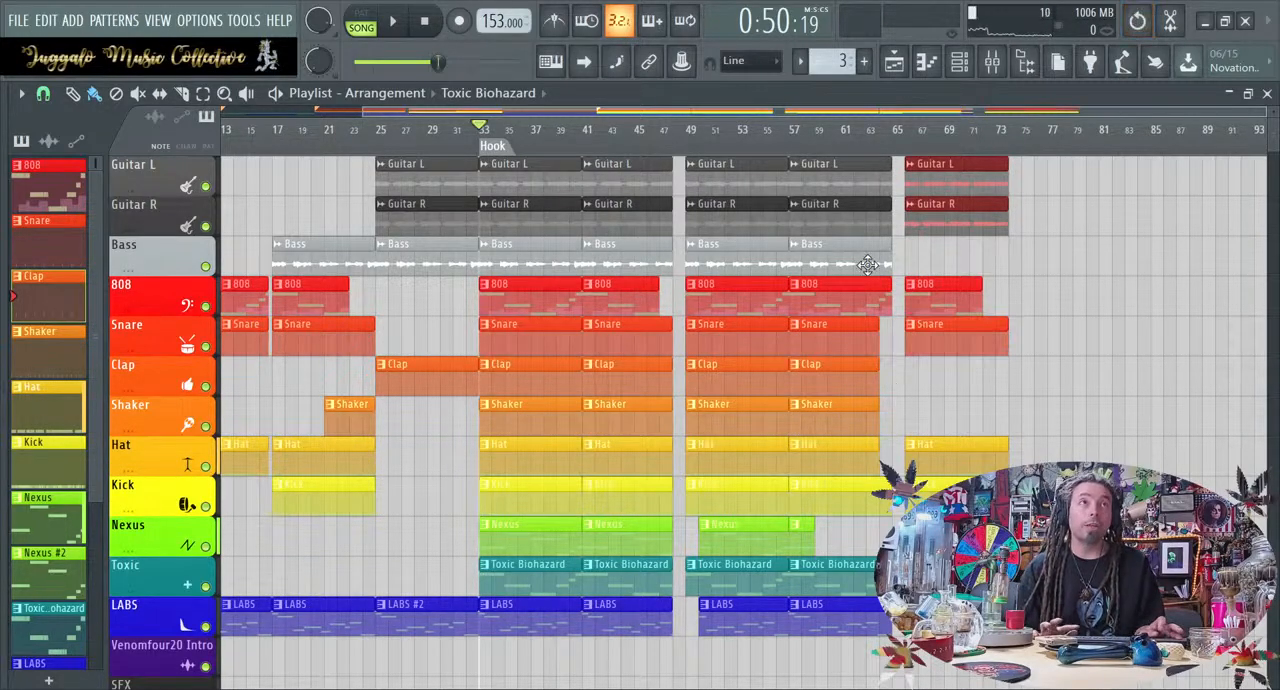
# Move the playhead to bar 57 and on to bar 61
pyautogui.click(790, 148)
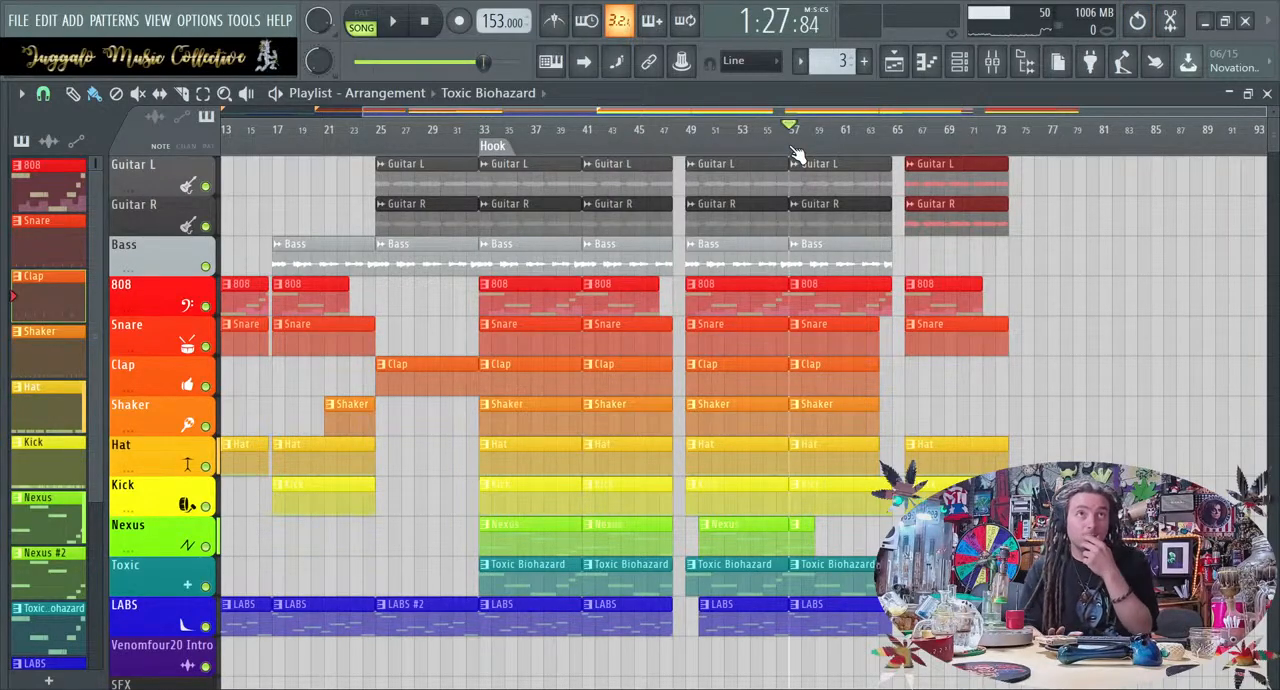
pyautogui.click(843, 150)
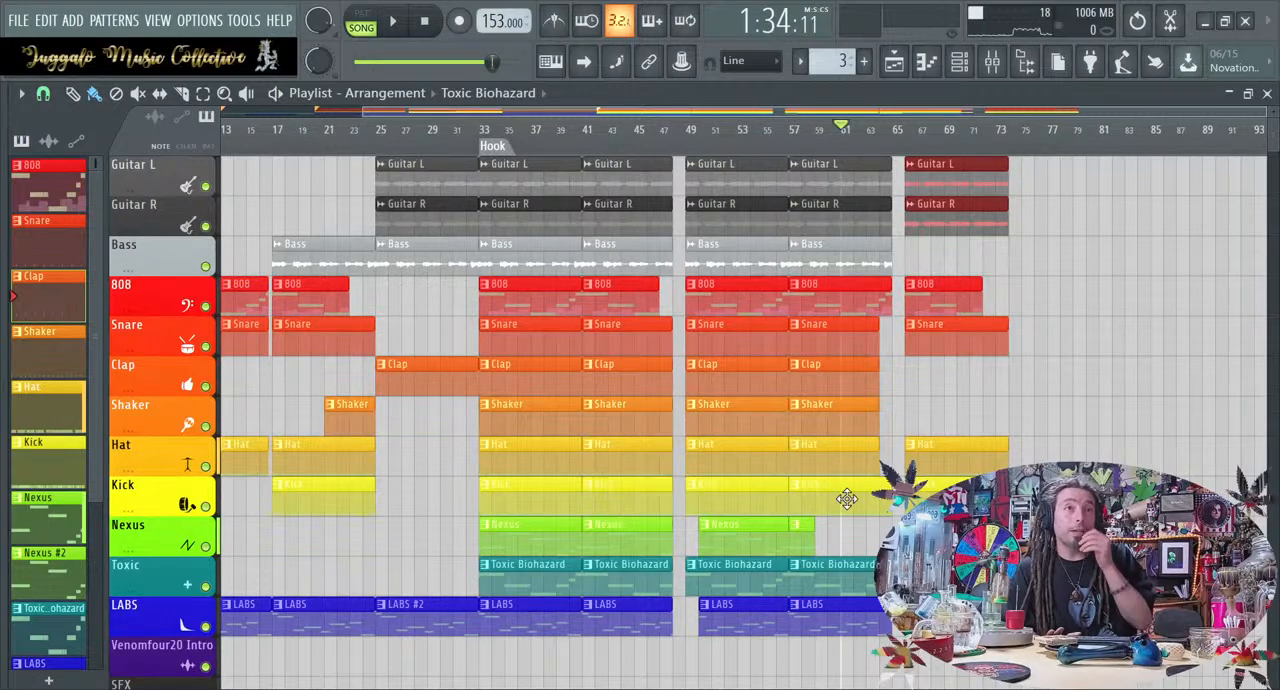
# Play the arrangement from bar 57 into the copied section at bar 66, and select that section's clips
pyautogui.click(794, 139)
pyautogui.press('space')
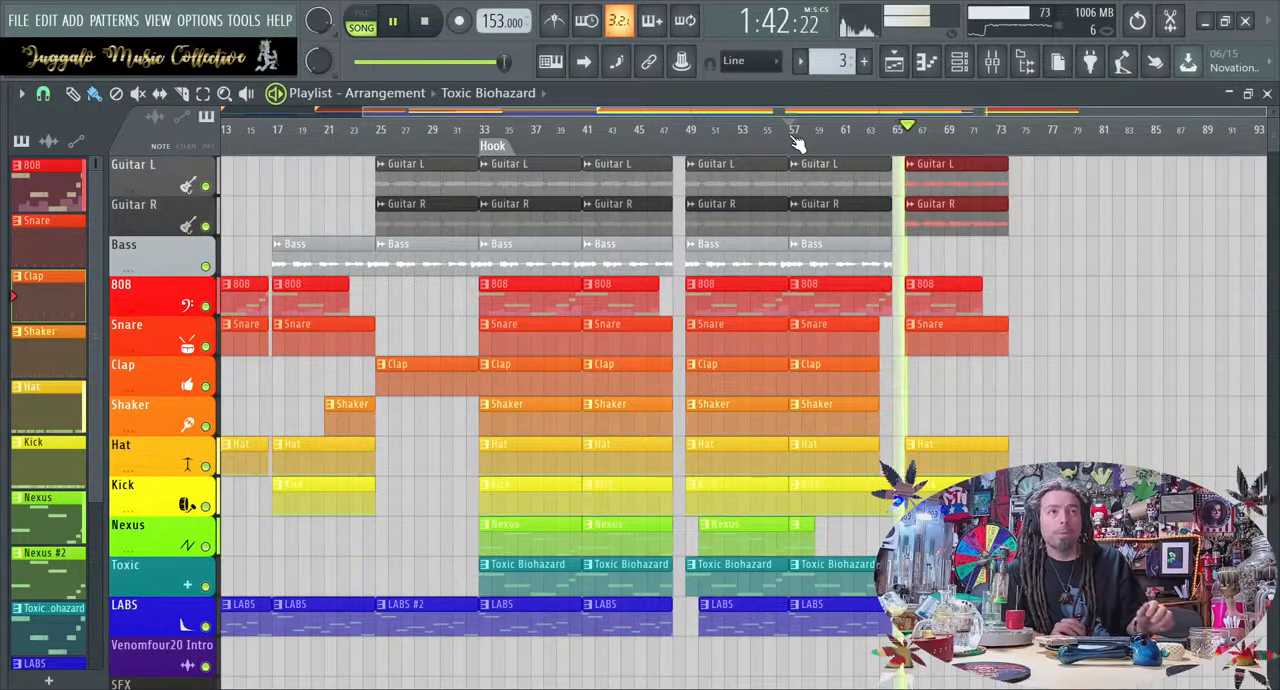
pyautogui.press('space')
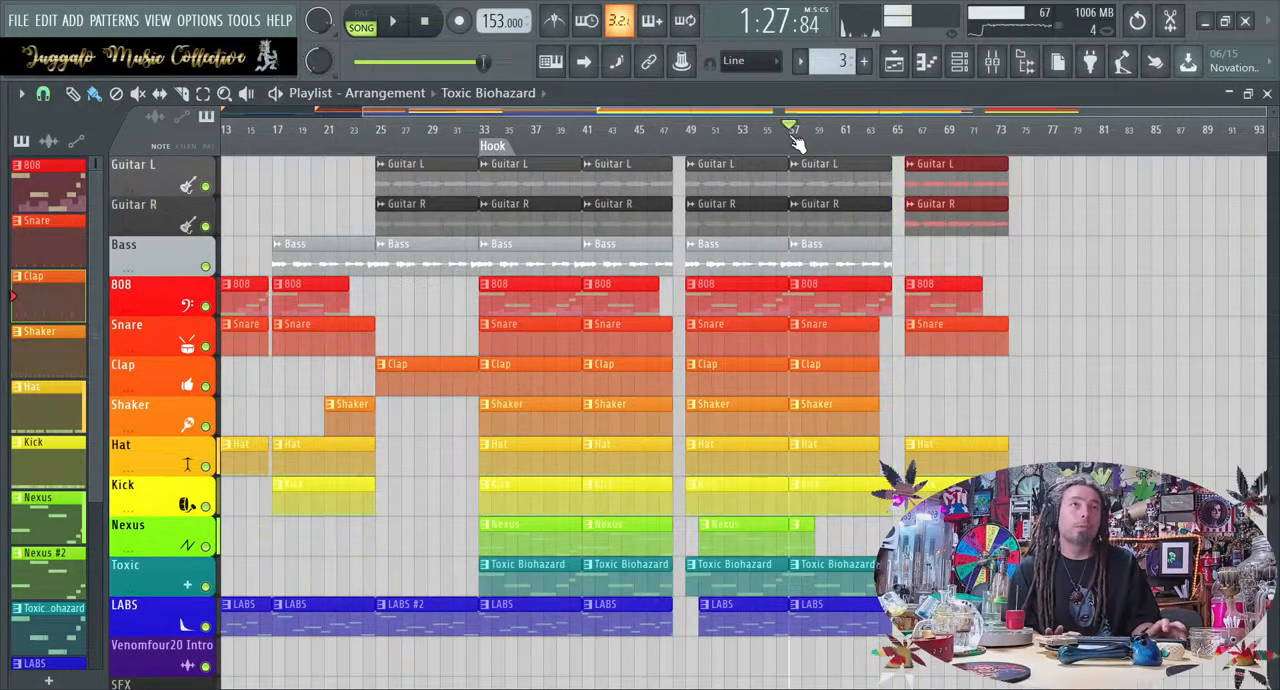
pyautogui.moveTo(938, 522); pyautogui.dragTo(959, 156)
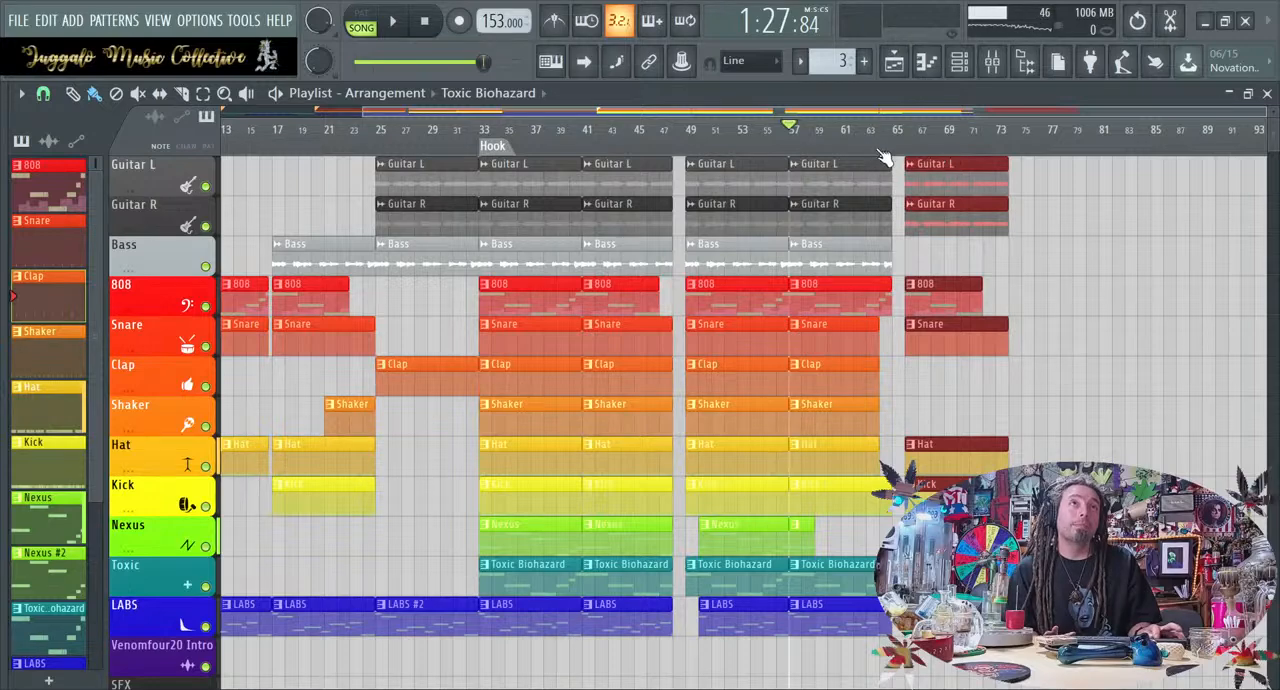
pyautogui.keyDown('ctrl'); pyautogui.scroll(4, 910, 304); pyautogui.keyUp('ctrl')
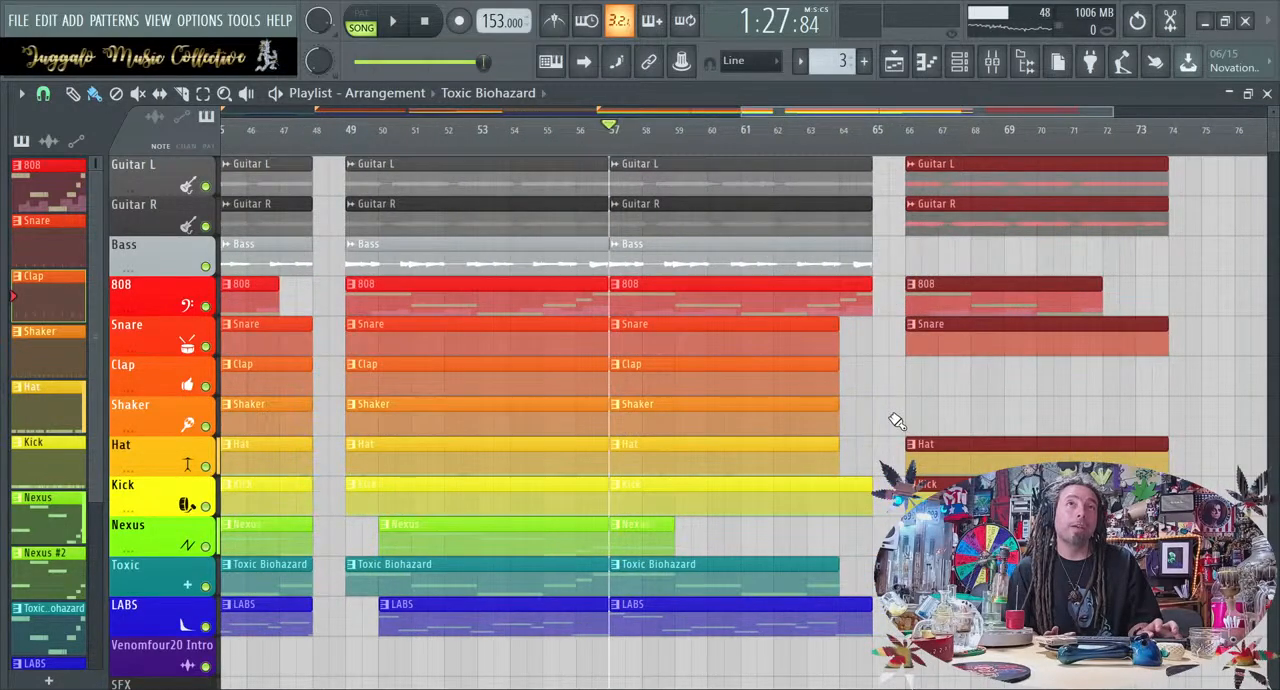
pyautogui.press('space')
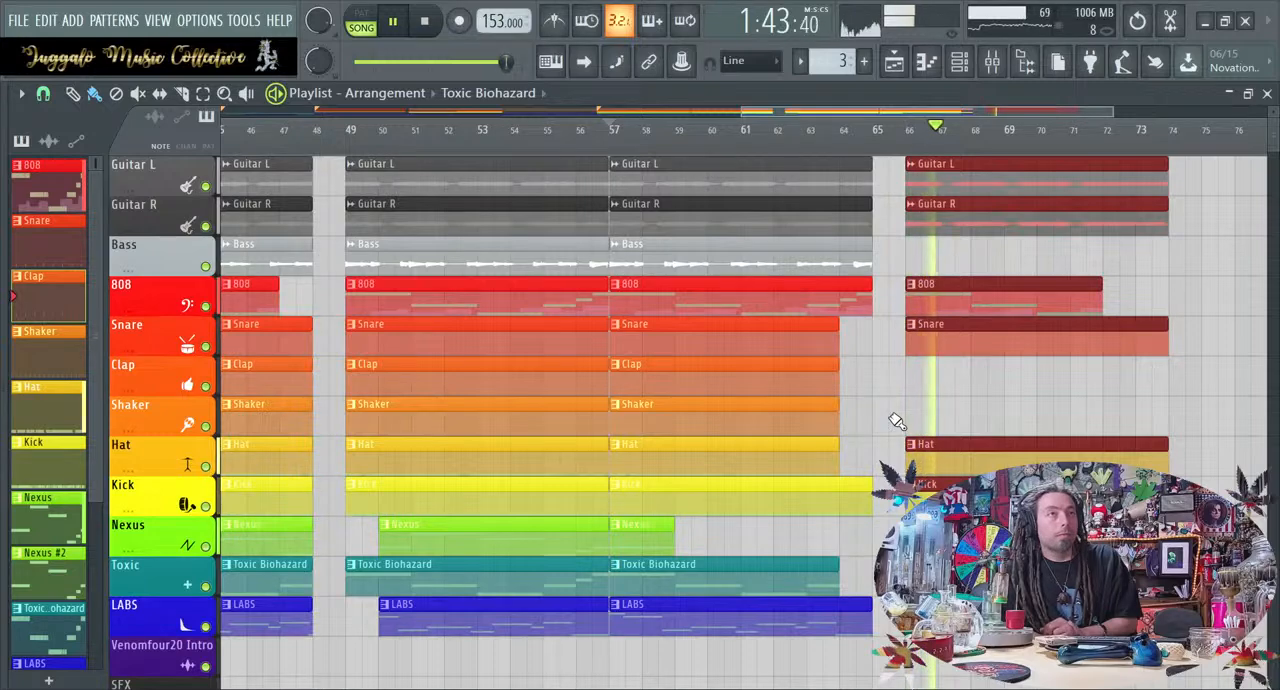
pyautogui.press('space')
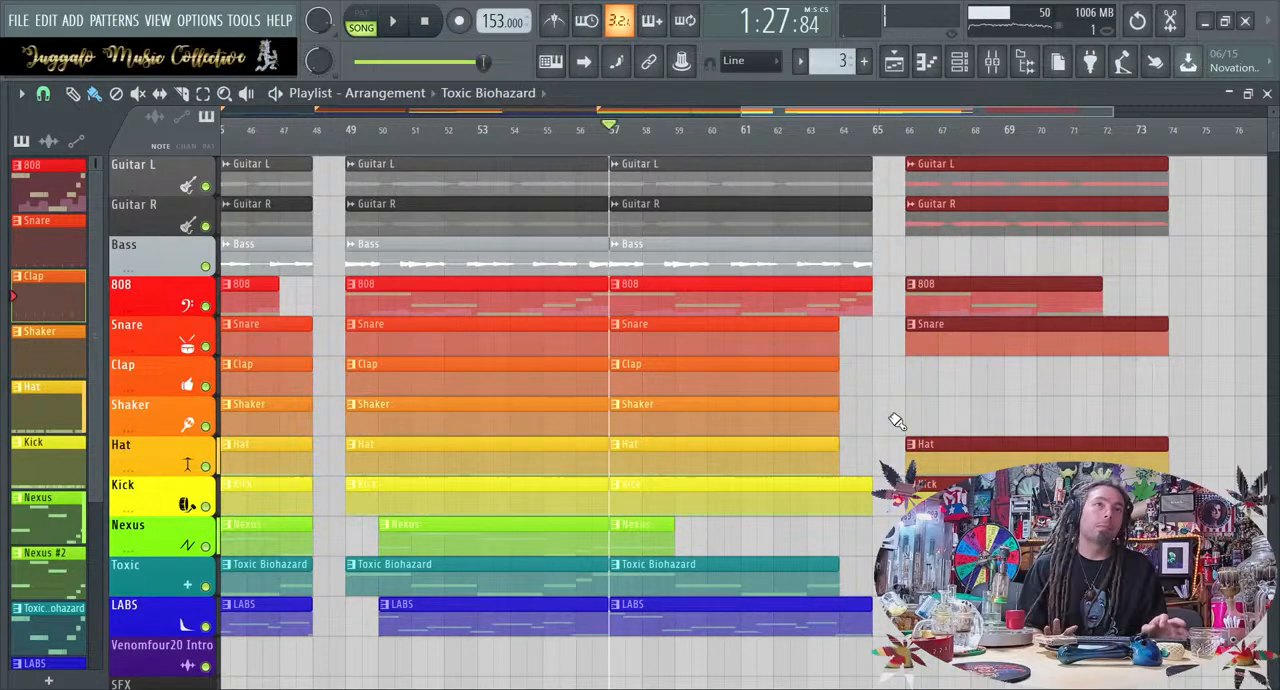
# Close the Claps folder and look through the sample pack folders for a transition effects pack
pyautogui.moveTo(5, 393)
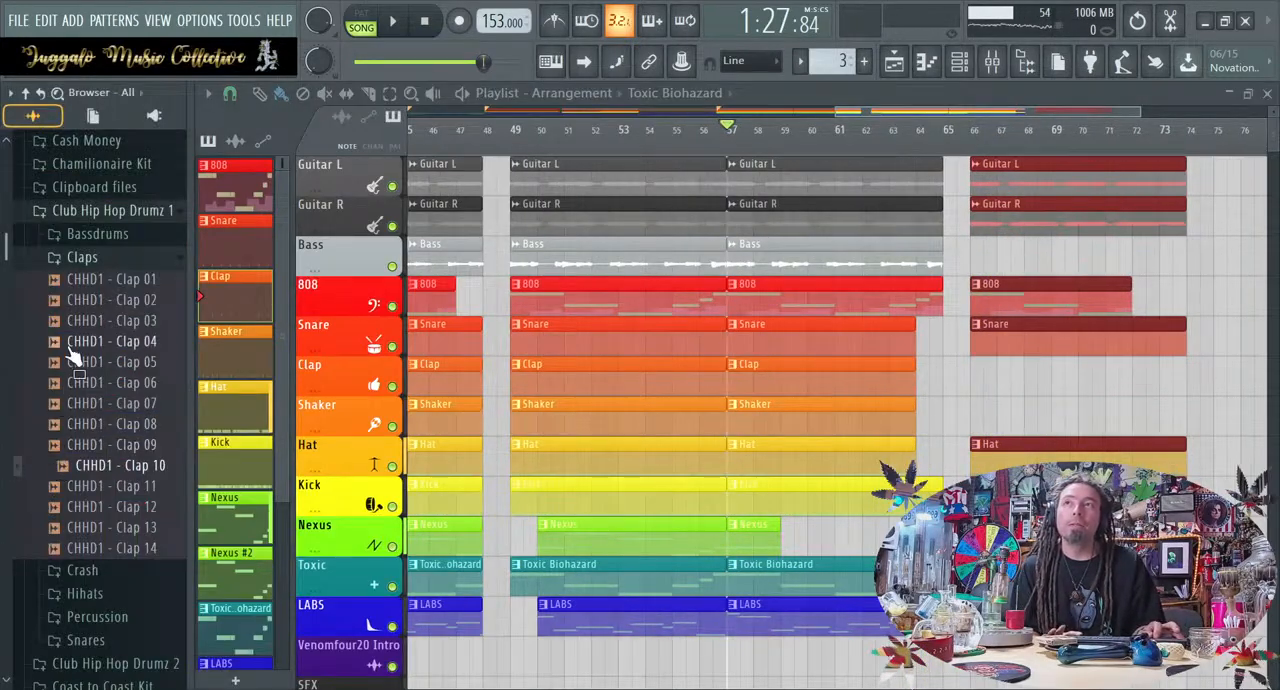
pyautogui.click(95, 264)
pyautogui.scroll(-15, 100, 300)
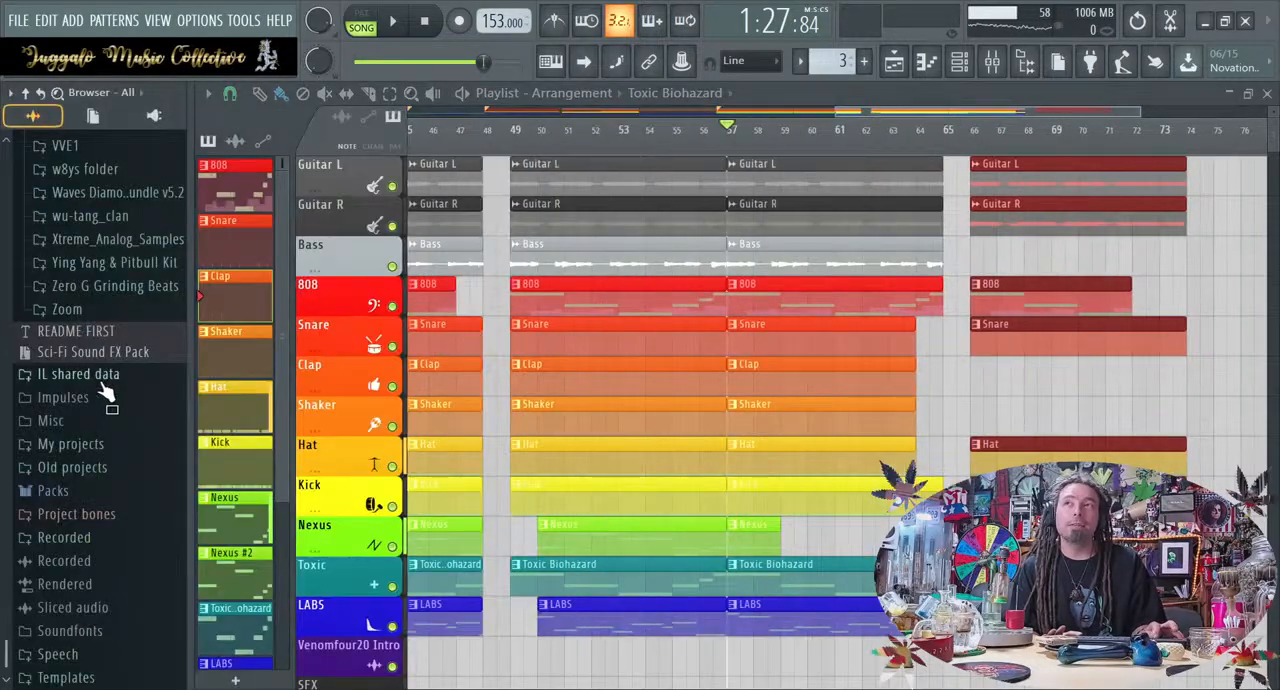
pyautogui.hotkey('alt', 'F8')
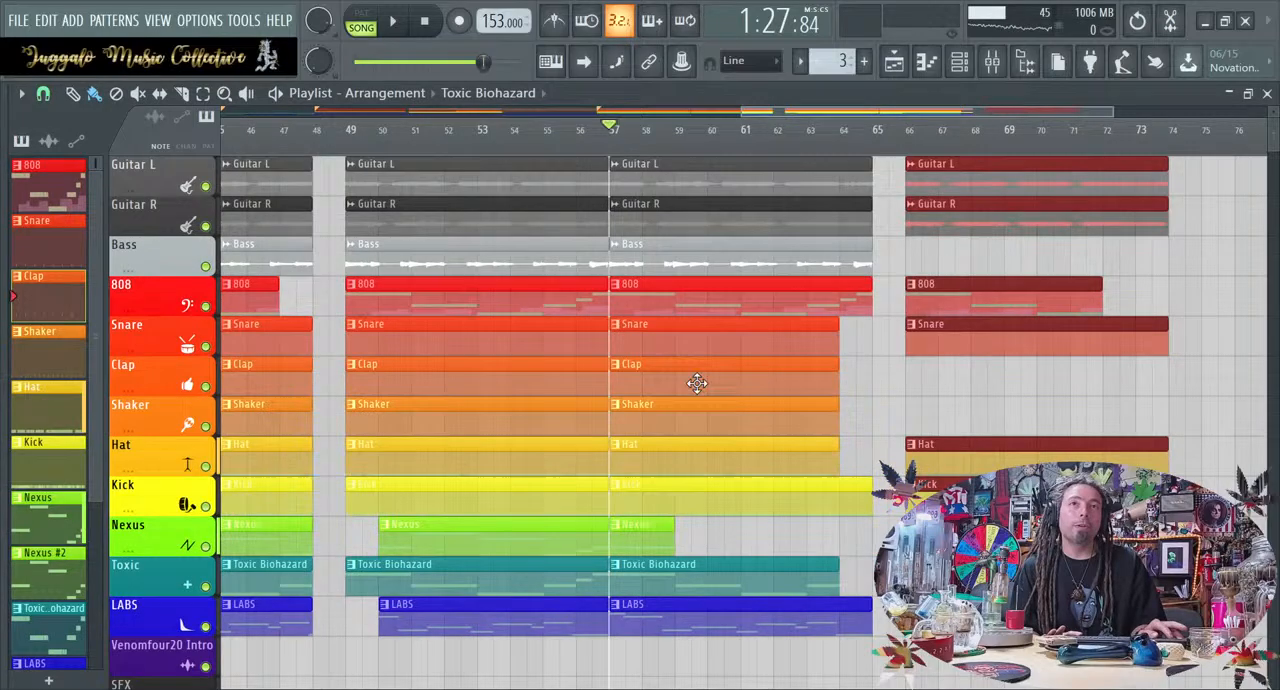
pyautogui.scroll(-2, 566, 383)
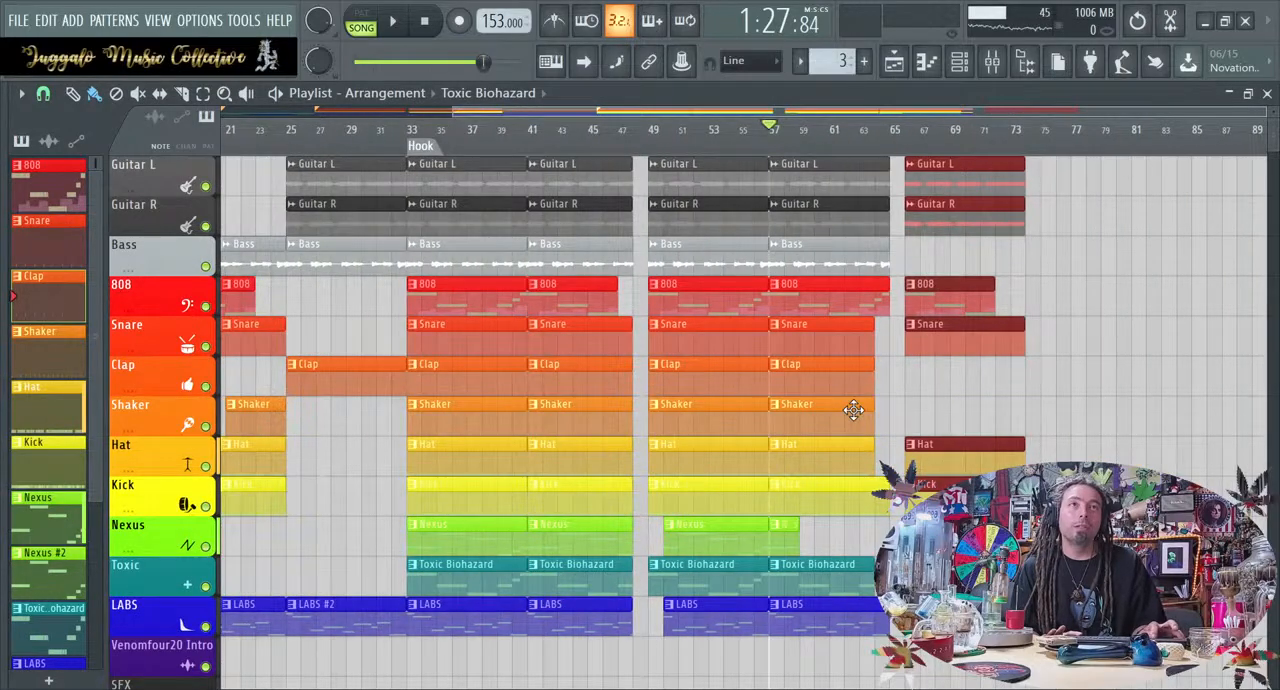
pyautogui.hotkey('alt', 'F8')
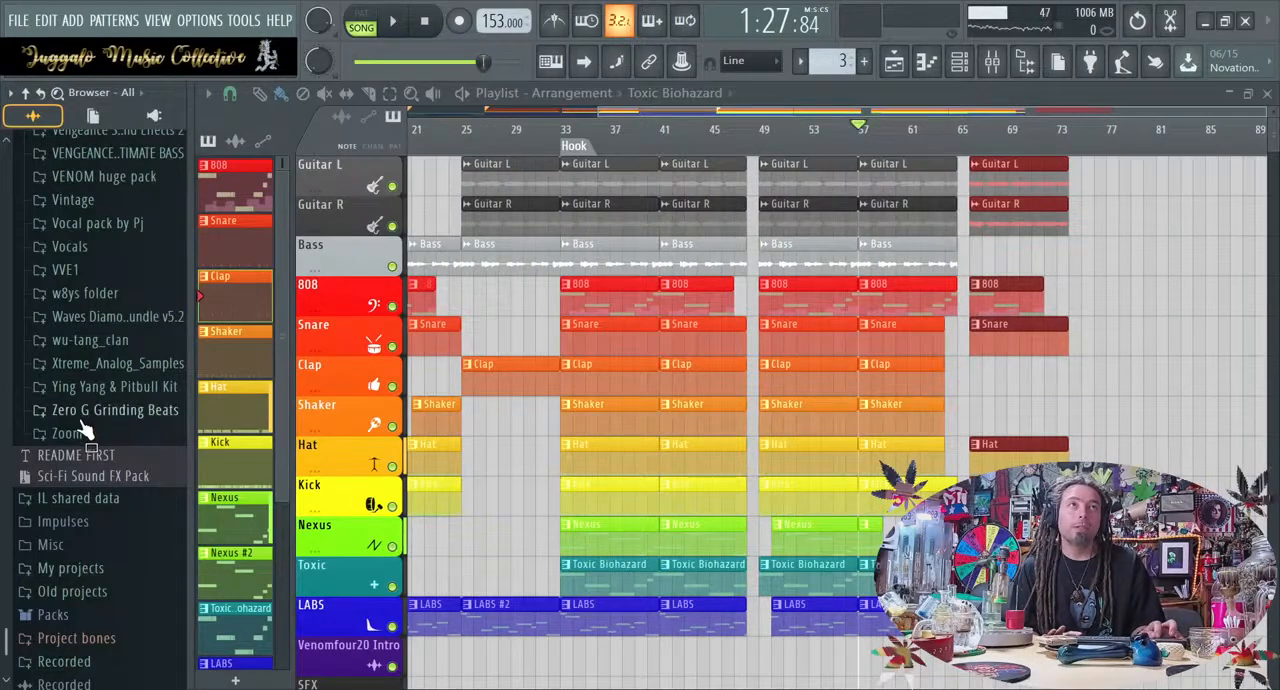
pyautogui.scroll(3, 86, 429)
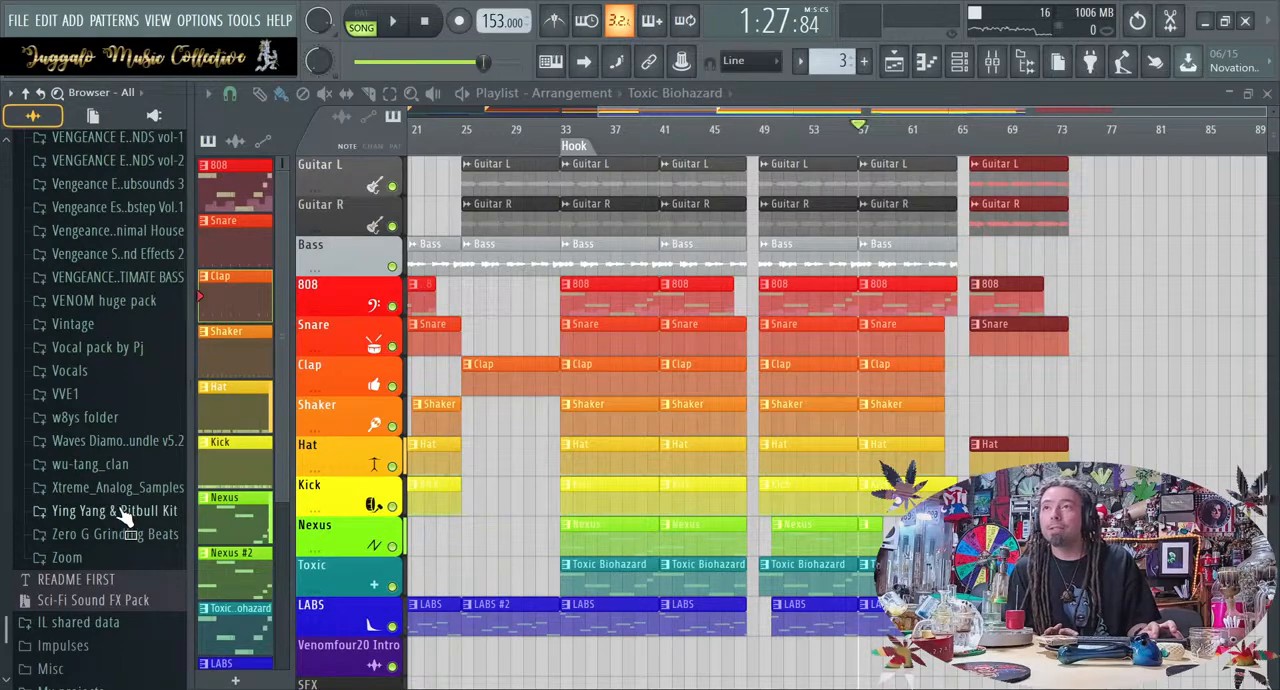
pyautogui.scroll(10, 128, 525)
pyautogui.scroll(-5, 128, 525)
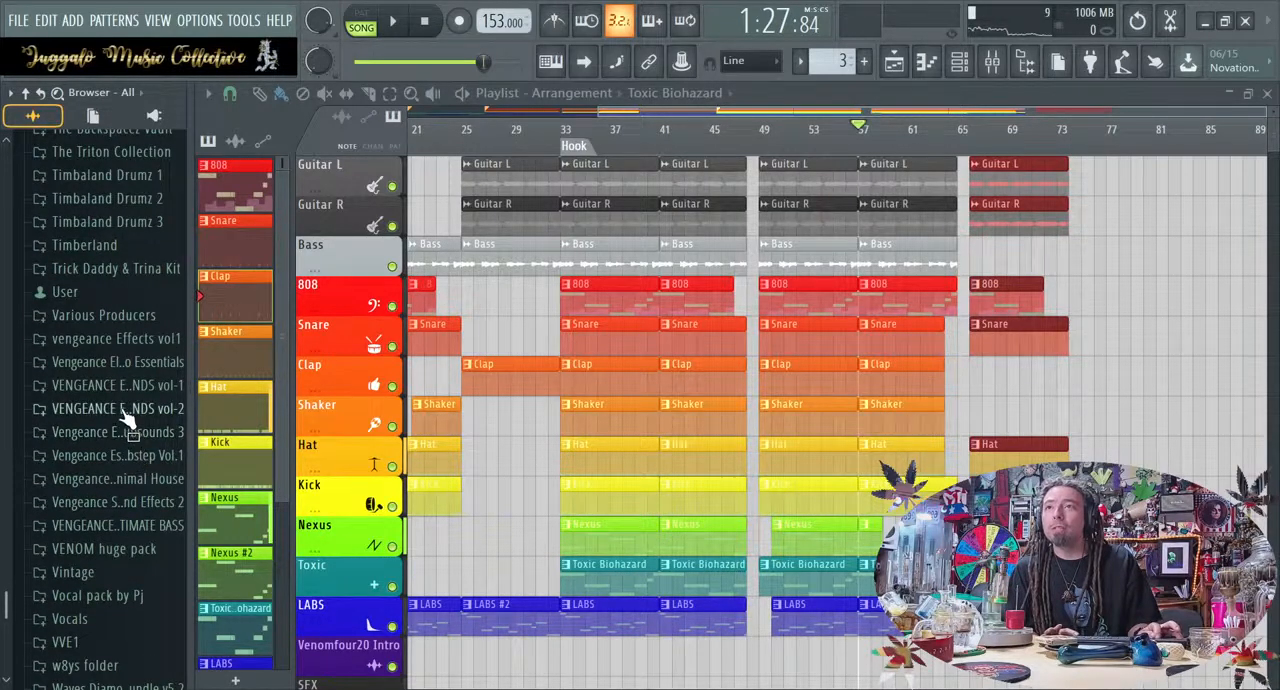
# Place VFX1 Downlifter 013 from the vengeance Effects vol1 pack on the Nexus track, starting about a quarter bar after bar 64
pyautogui.click(118, 342)
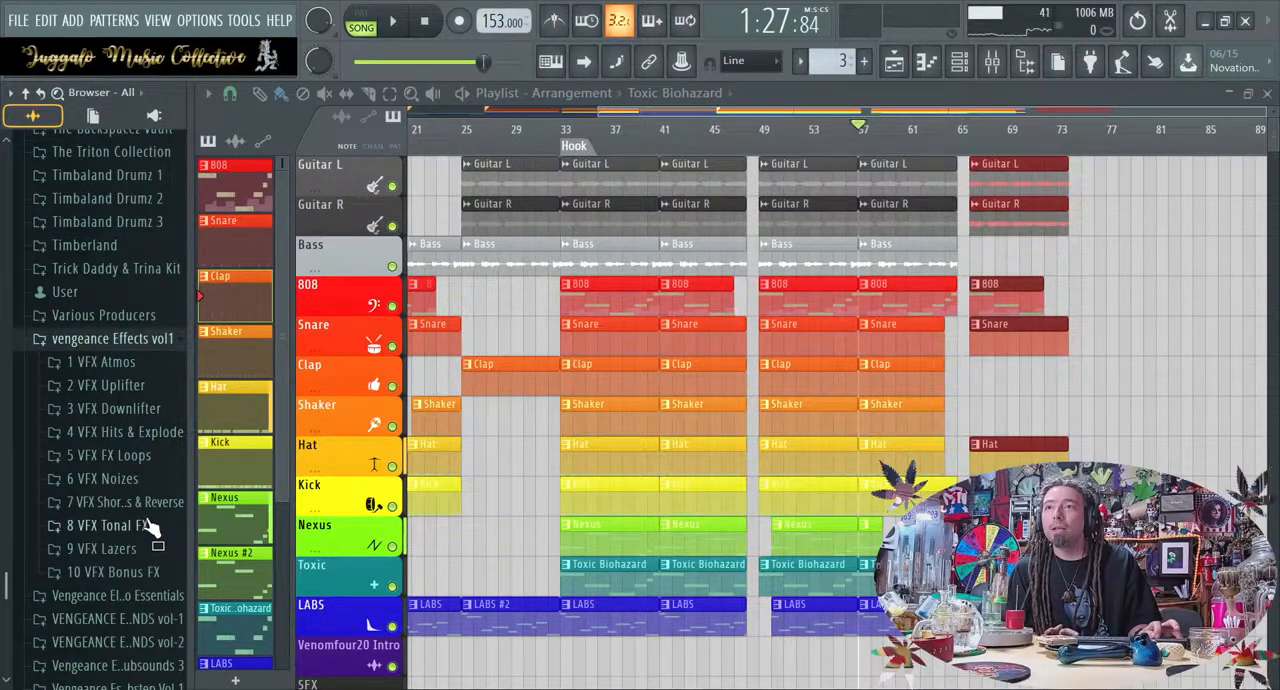
pyautogui.click(150, 412)
pyautogui.click(143, 410)
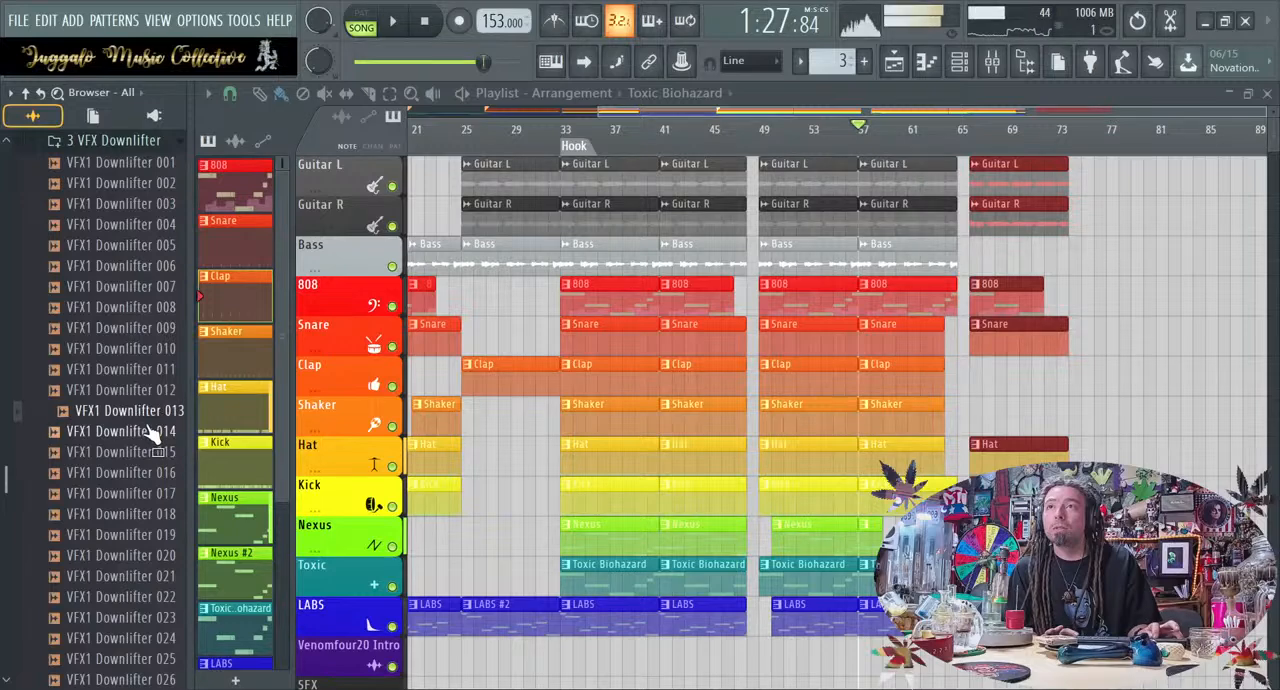
pyautogui.moveTo(148, 414); pyautogui.dragTo(882, 538)
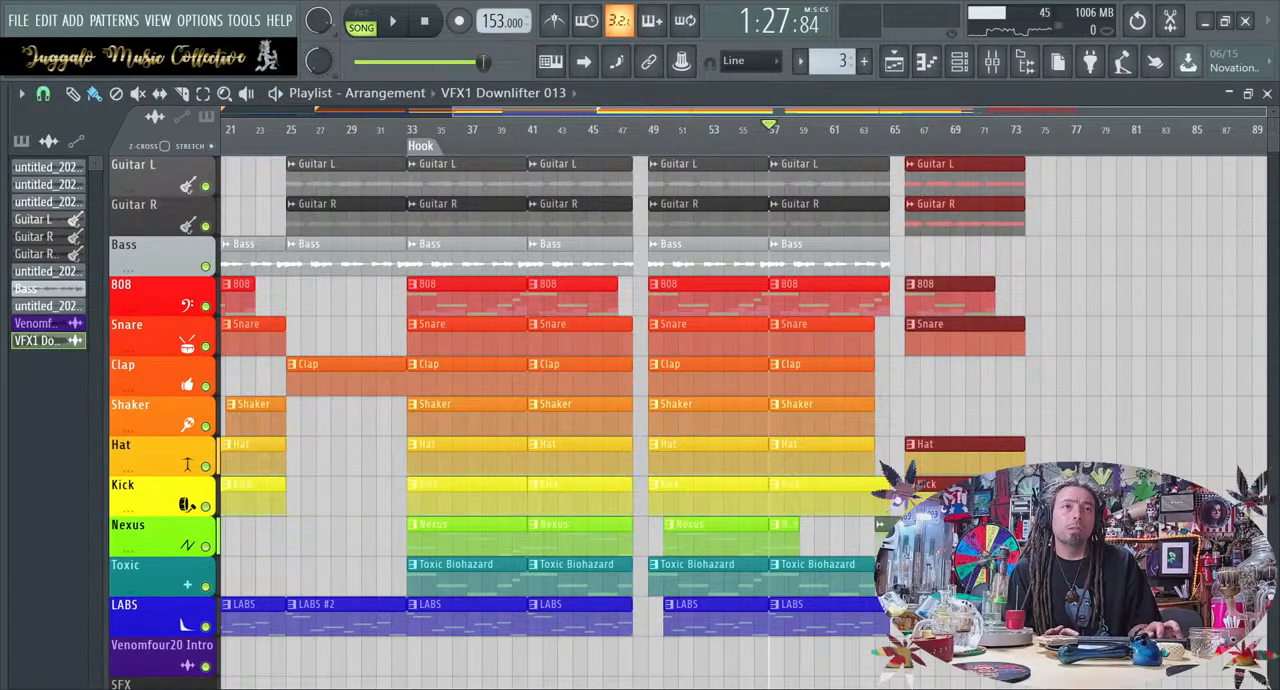
pyautogui.scroll(6, 882, 538)
pyautogui.moveTo(658, 541); pyautogui.dragTo(672, 540)
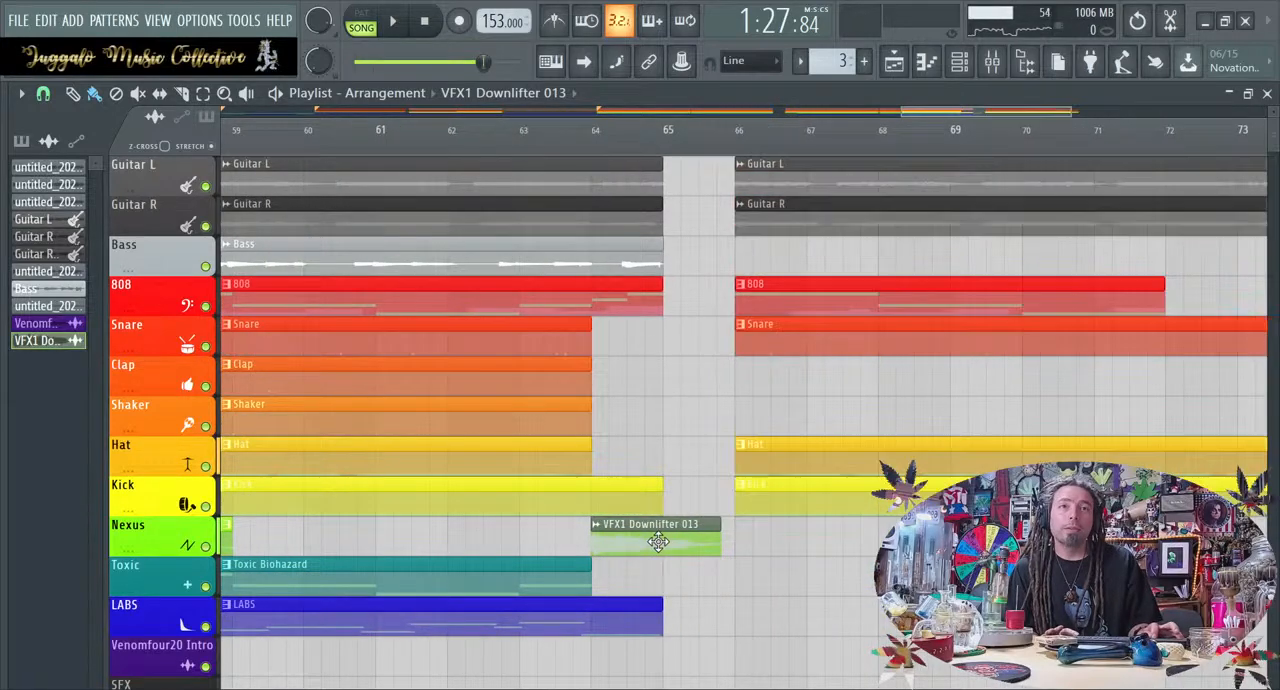
pyautogui.scroll(3, 670, 537)
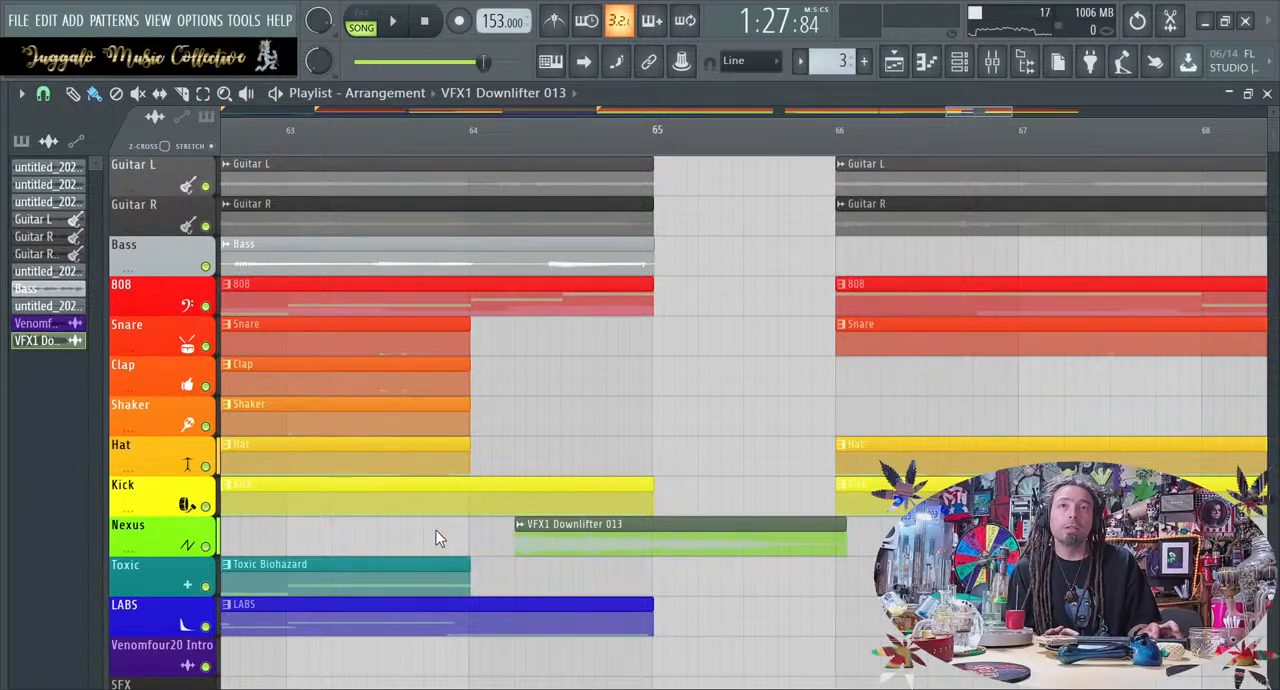
# Reverse the VFX1 Downlifter 013 sample and add a slight fade-out in its sampler settings
pyautogui.doubleClick(610, 545)
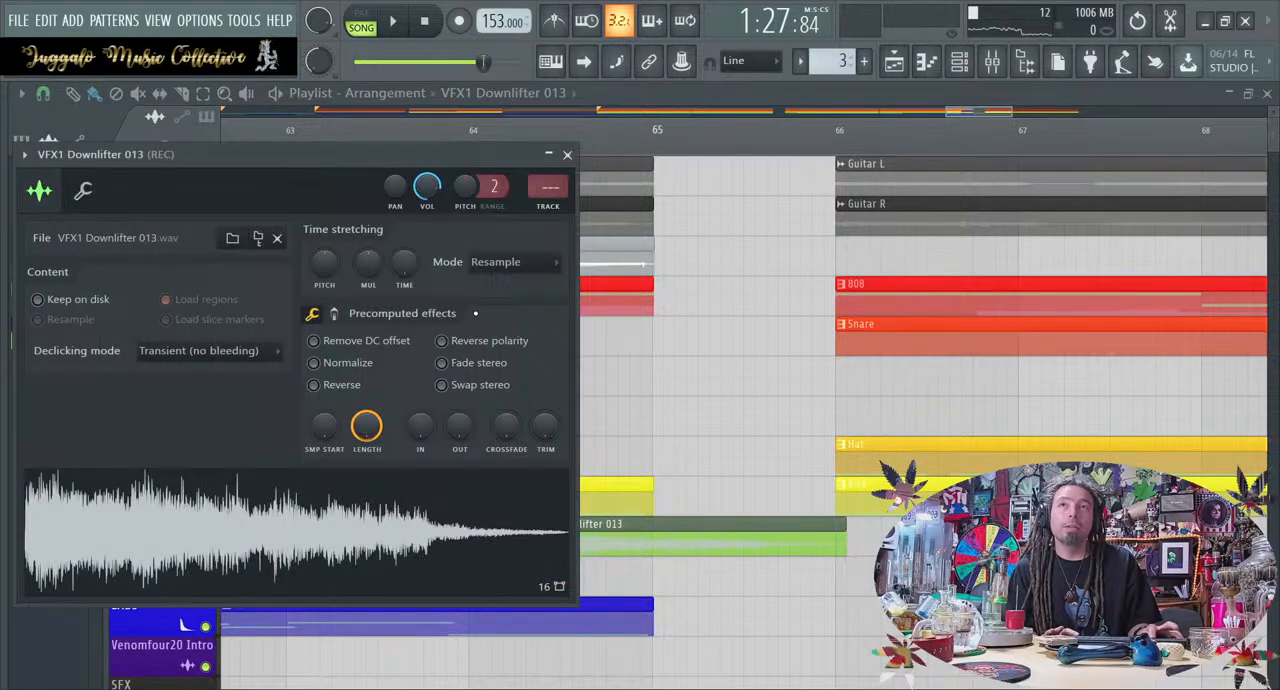
pyautogui.click(339, 385)
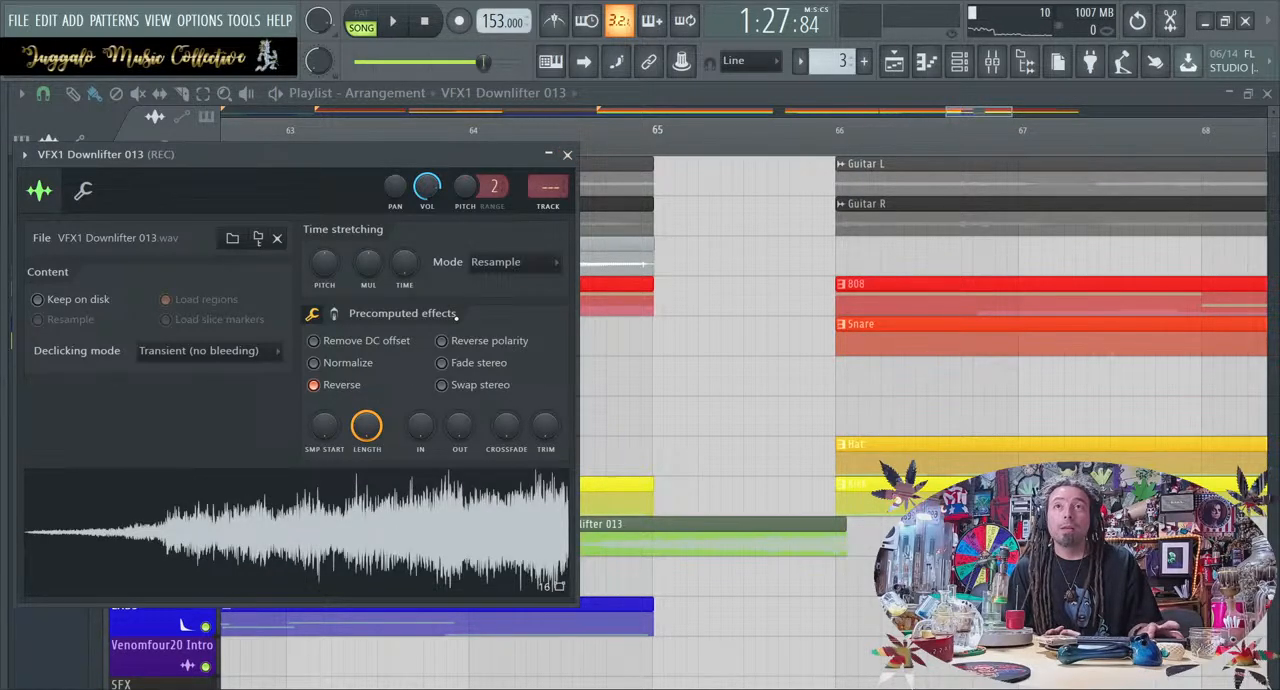
pyautogui.moveTo(458, 426); pyautogui.dragTo(458, 452)
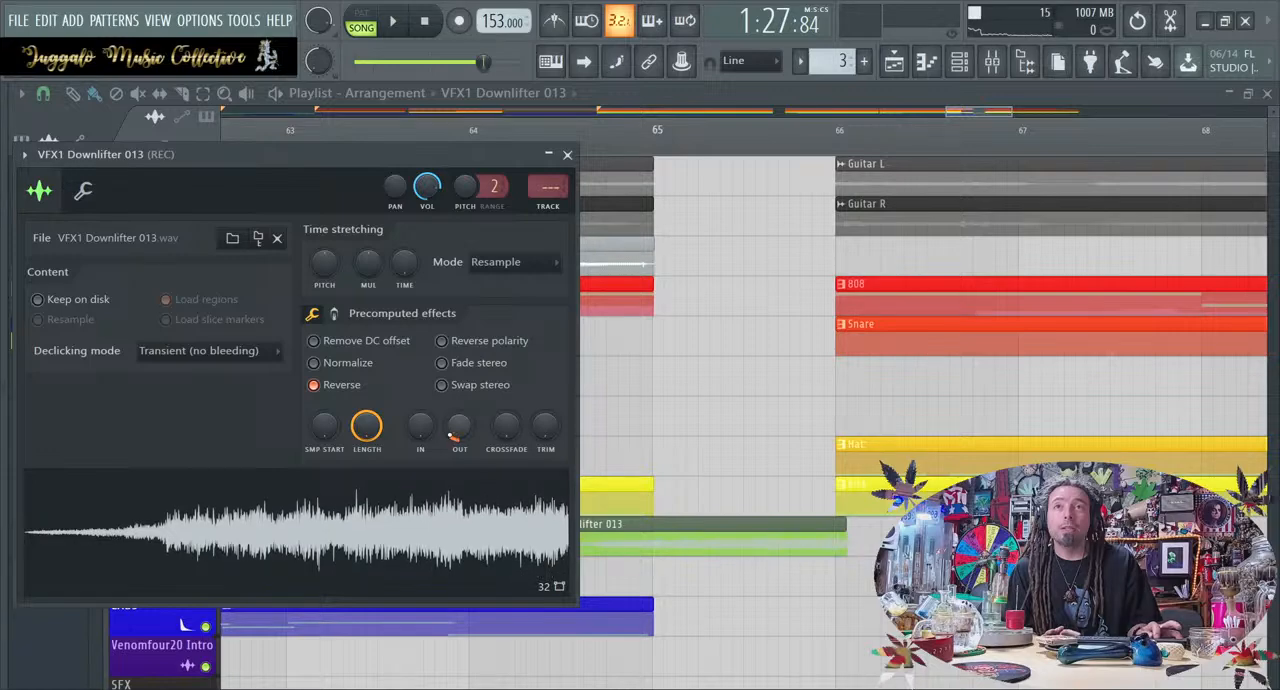
pyautogui.click(567, 156)
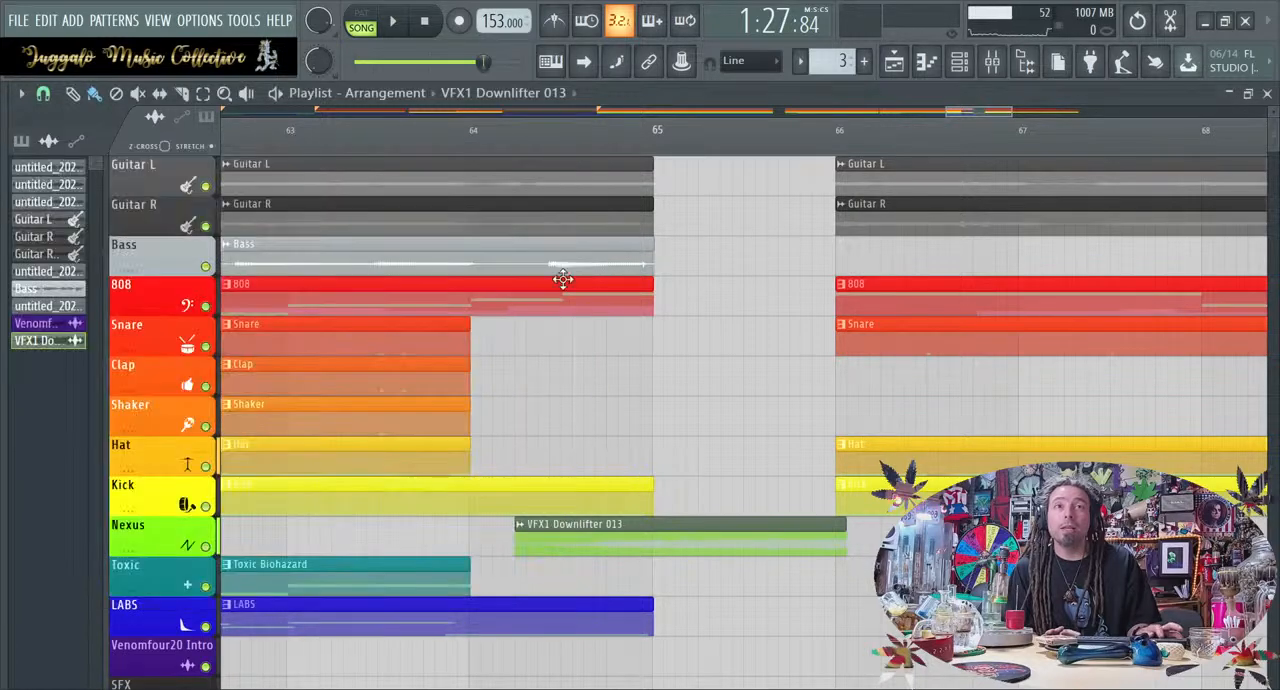
# Route the VFX1 Downlifter 013 sample to mixer track 15 (SFX 1) and check that track in the mixer
pyautogui.doubleClick(590, 532)
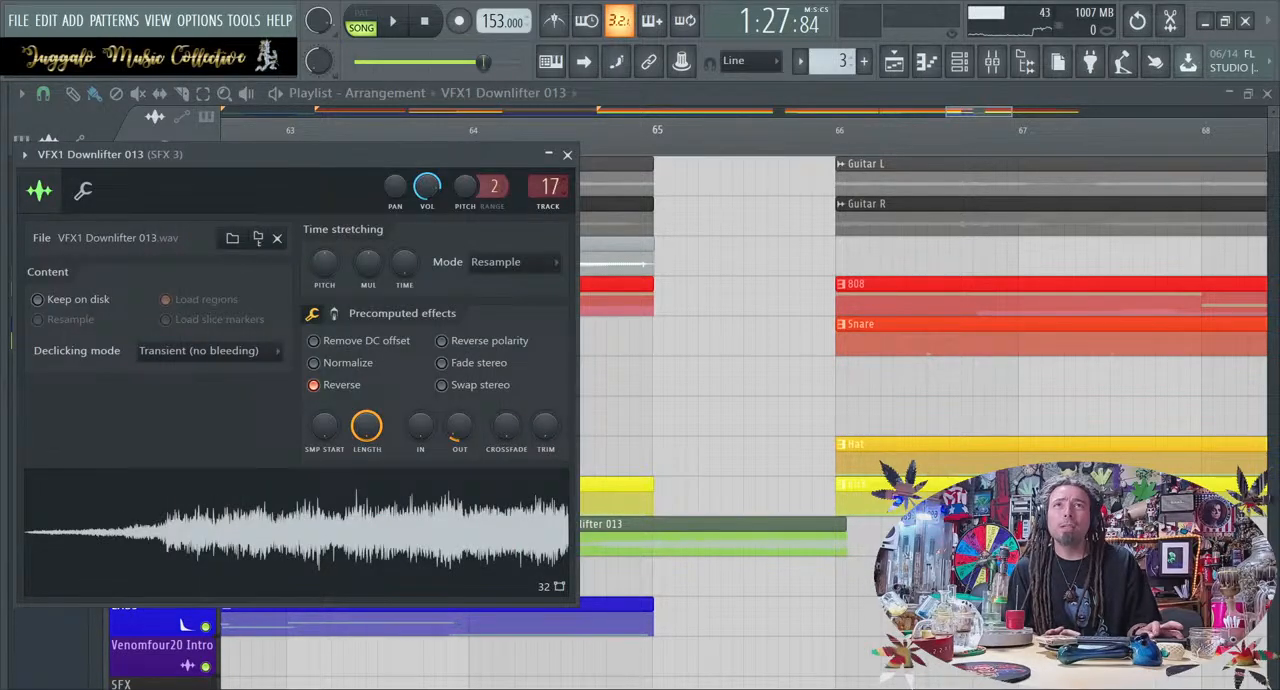
pyautogui.moveTo(549, 187); pyautogui.dragTo(549, 193)
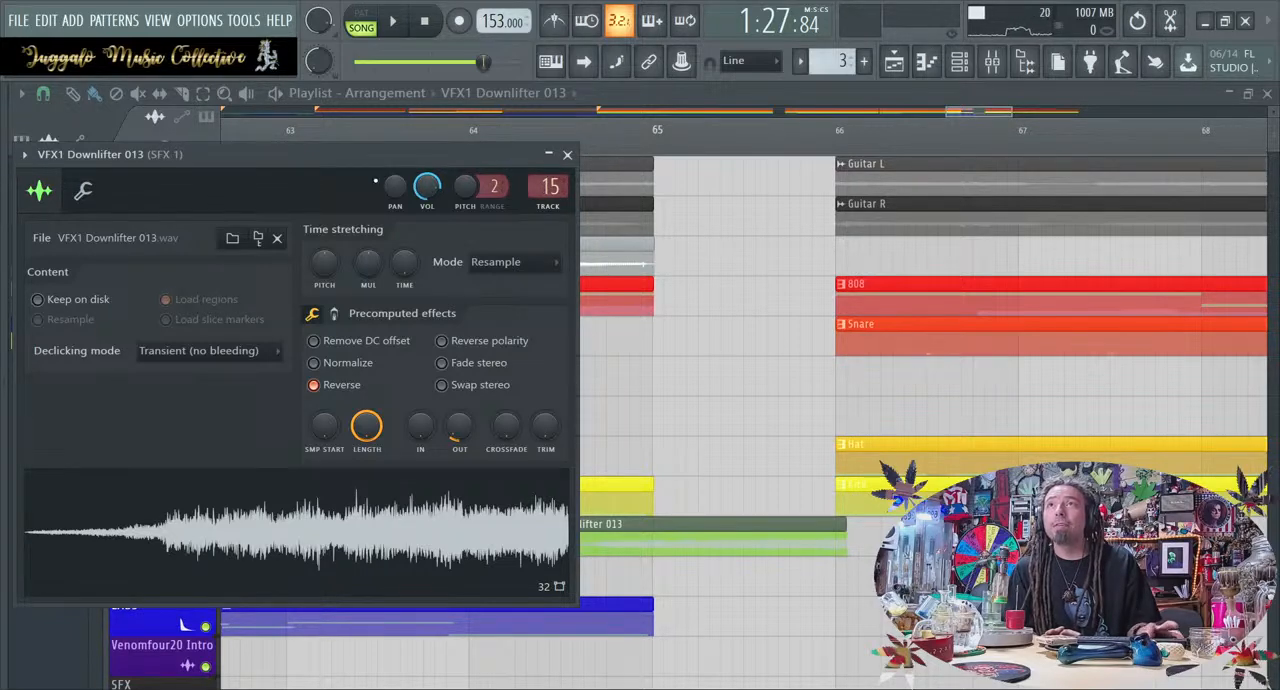
pyautogui.click(567, 155)
pyautogui.click(993, 63)
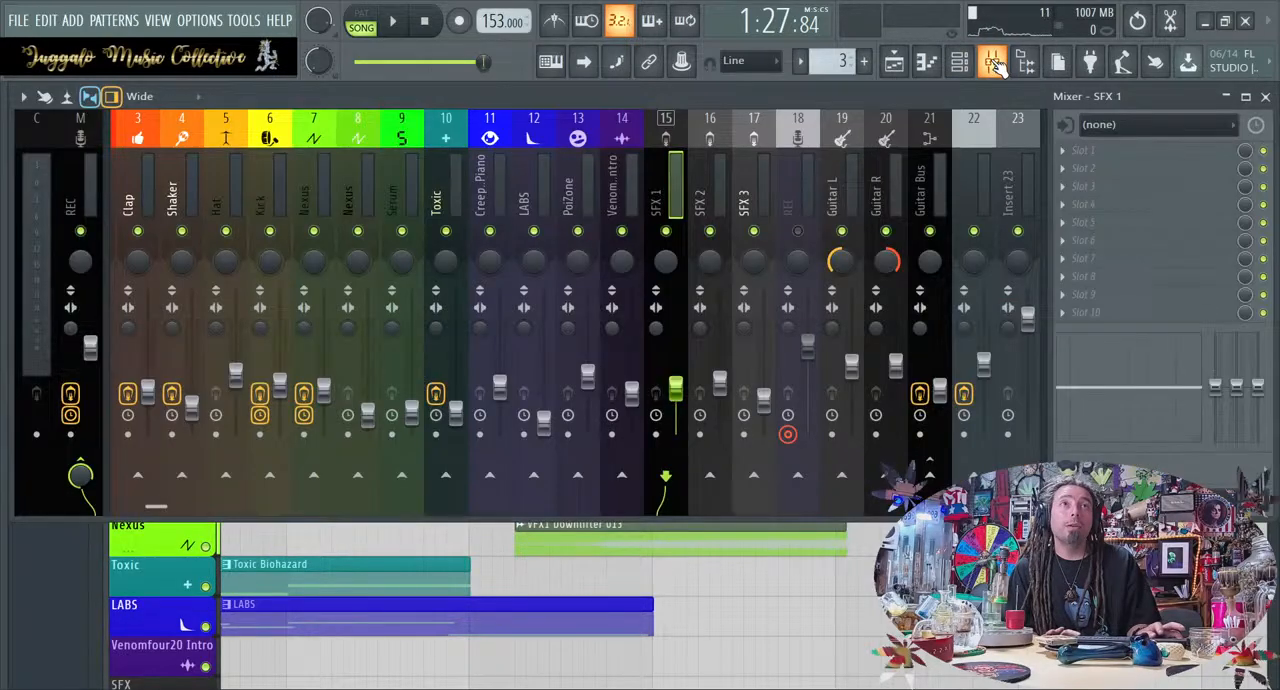
pyautogui.click(993, 63)
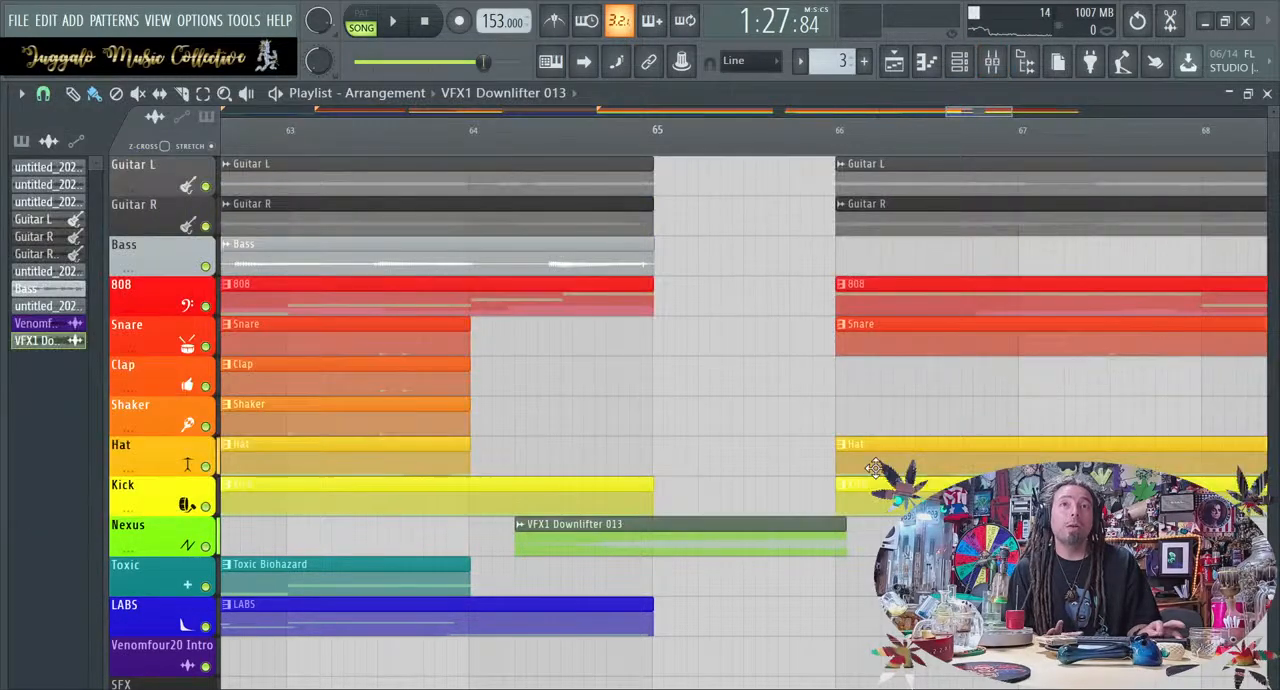
# Shift the reversed downlifter clip so it ends exactly at bar 66, and play the transition from bar 57
pyautogui.scroll(3, 847, 542)
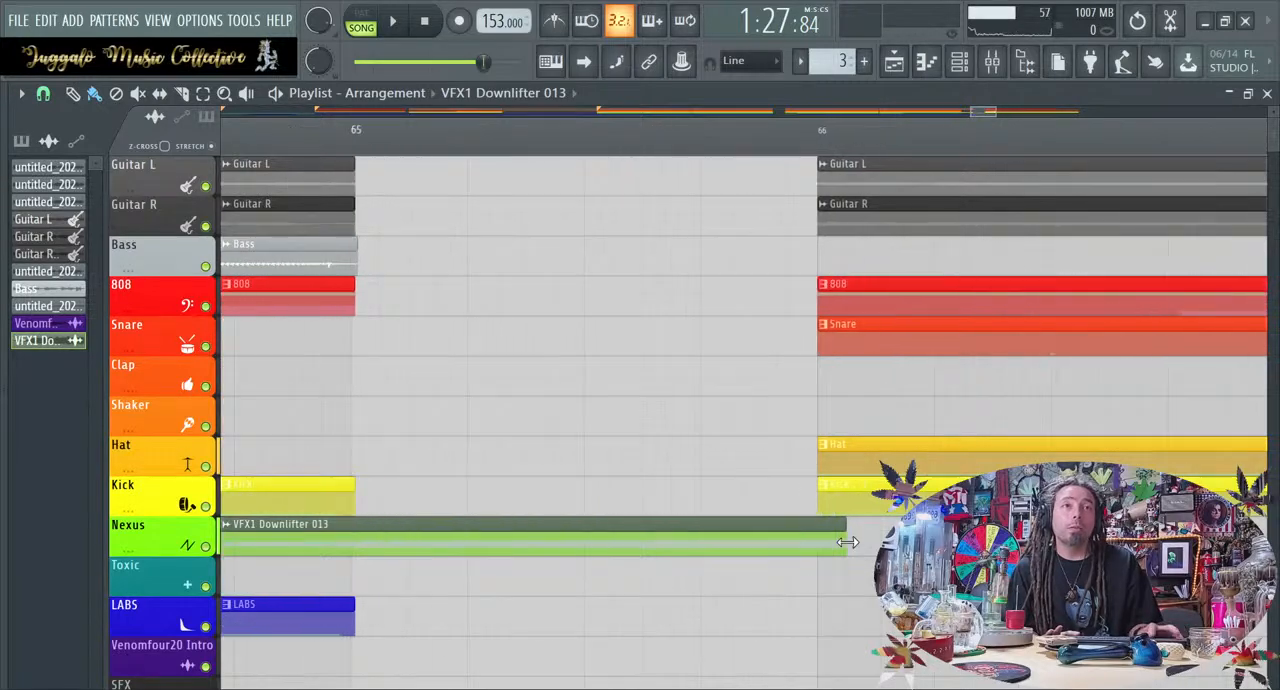
pyautogui.moveTo(847, 542); pyautogui.dragTo(802, 544)
pyautogui.scroll(-6, 797, 549)
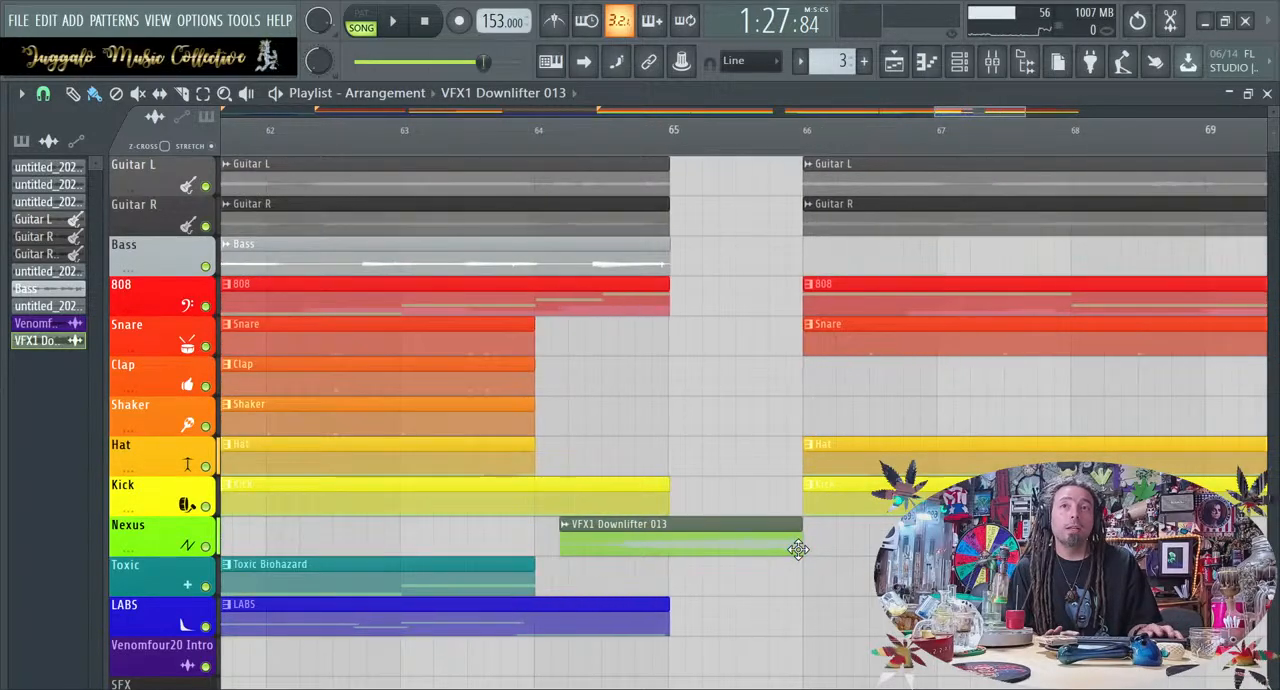
pyautogui.press('space')
# Place VFX2 Impacts 38 from the Vengeance Sound Effects 2 pack's VFX2 Impacts folder on the Nexus track at bar 66
pyautogui.hotkey('alt', 'F8')
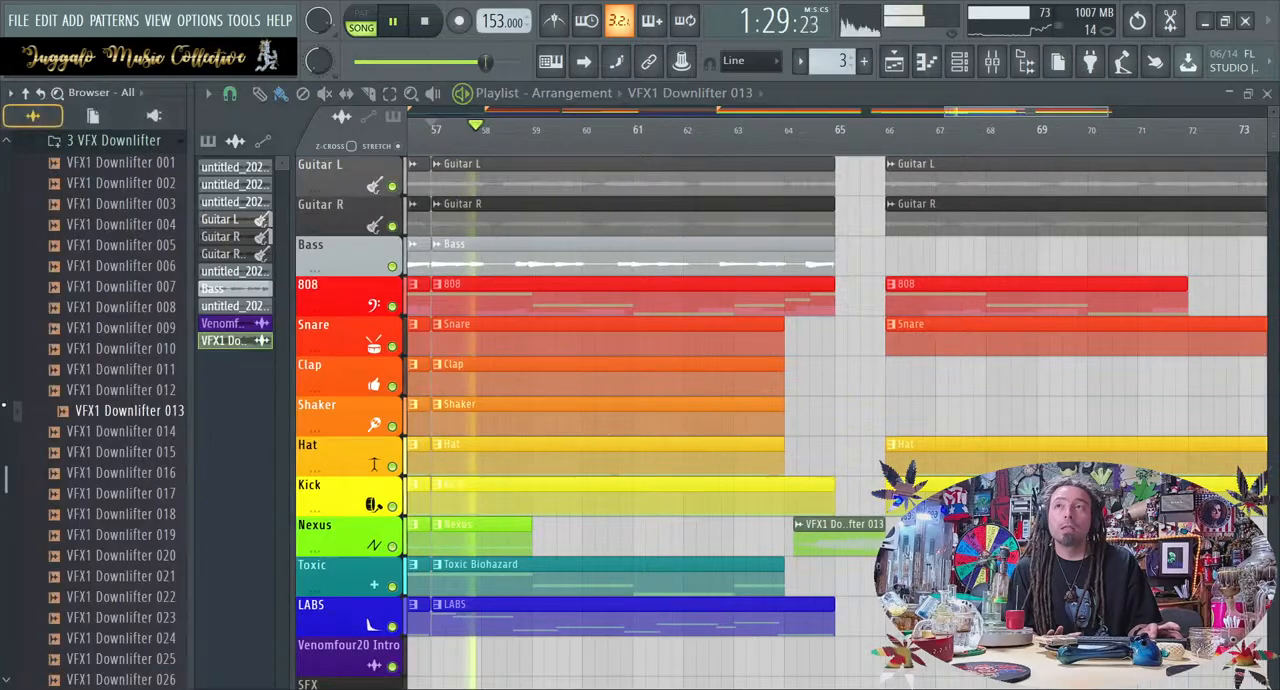
pyautogui.click(106, 142)
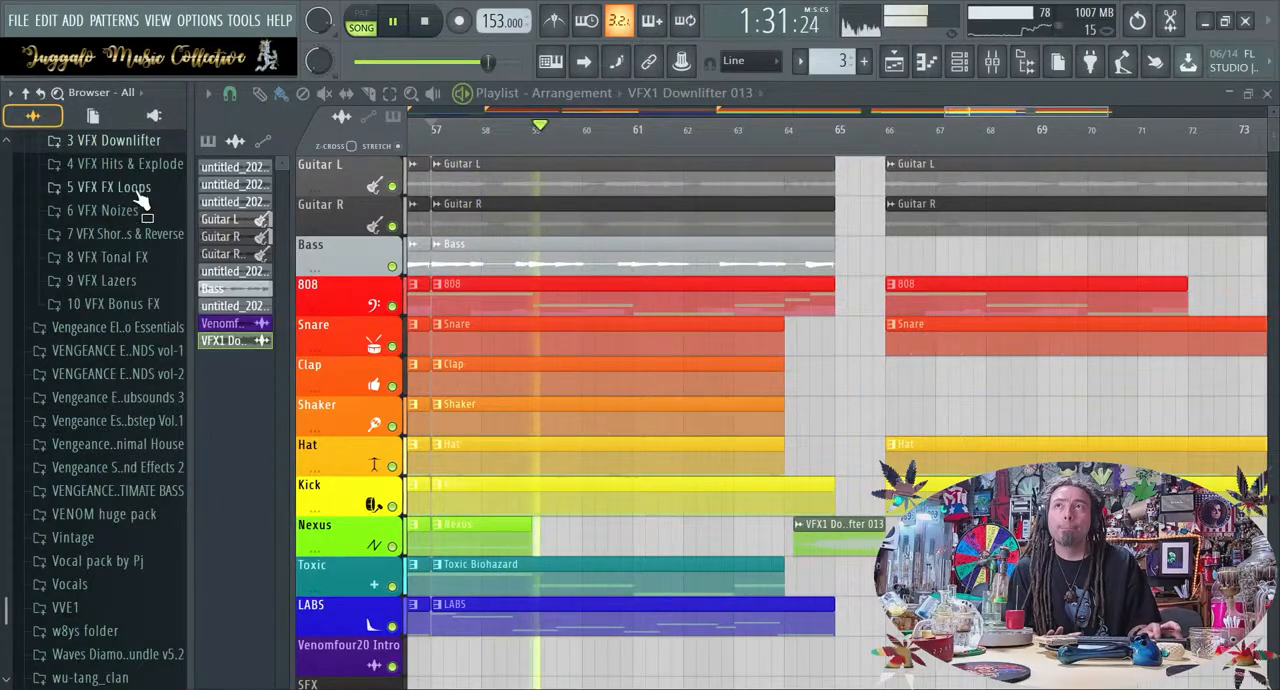
pyautogui.scroll(4, 143, 278)
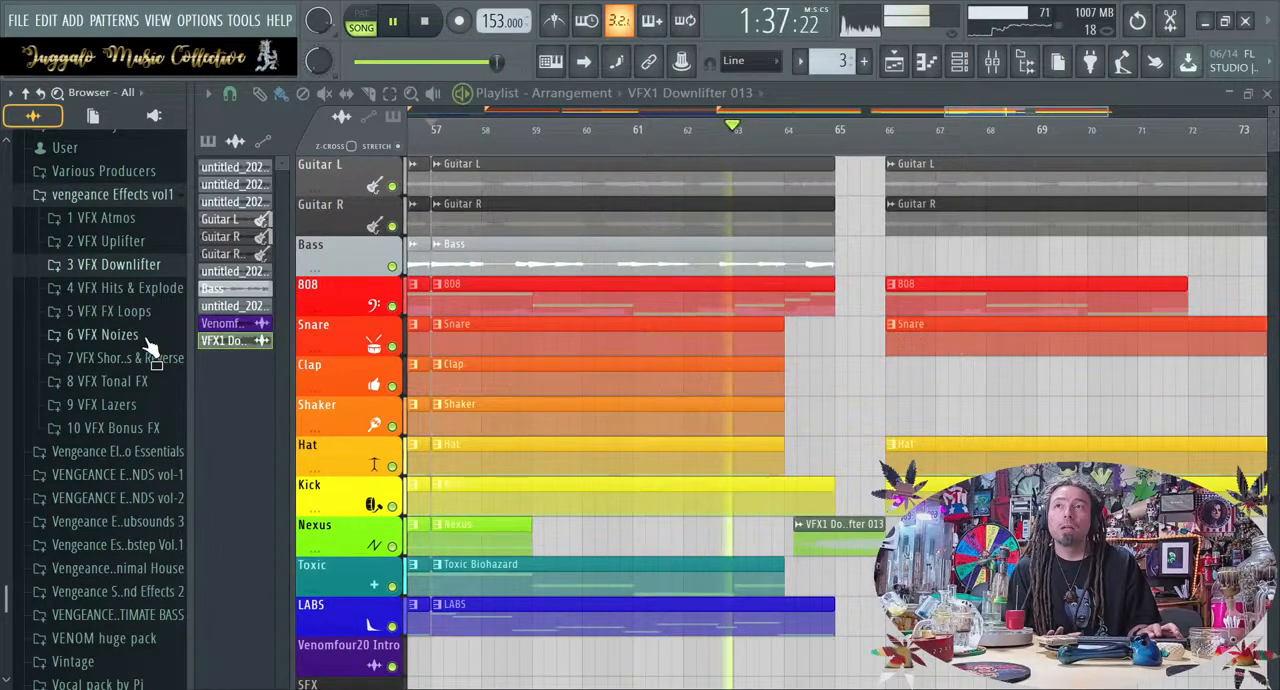
pyautogui.scroll(-5, 148, 345)
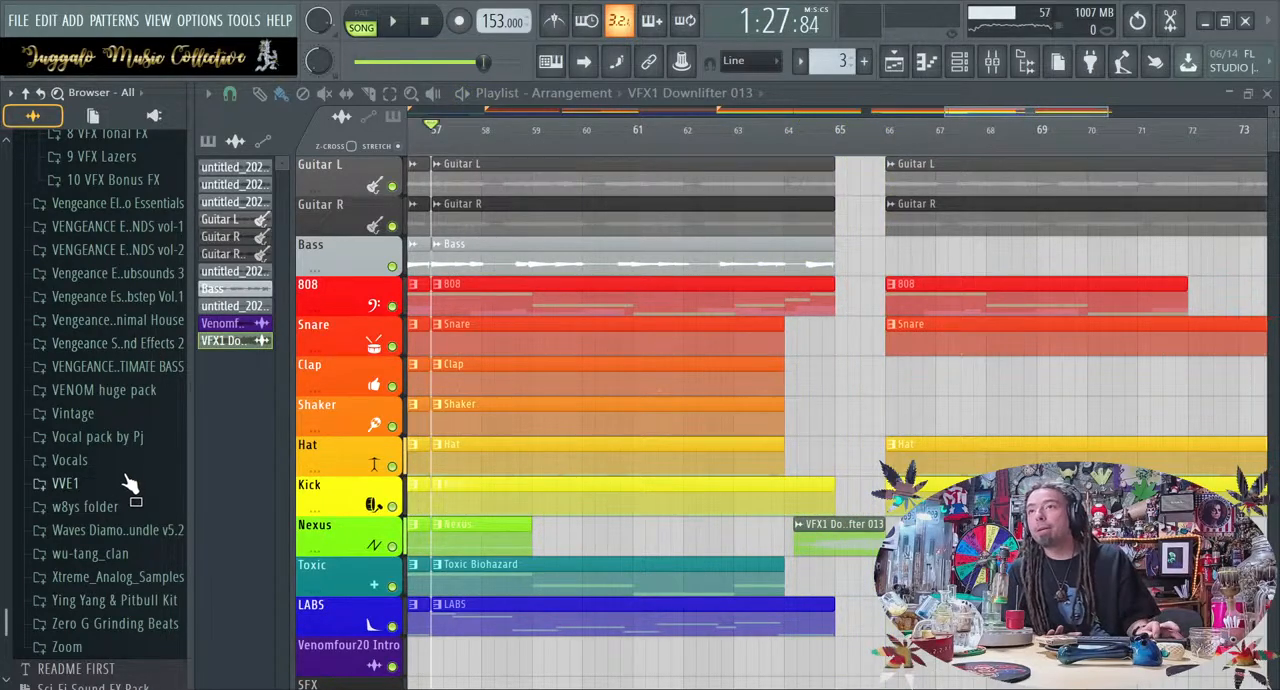
pyautogui.click(134, 341)
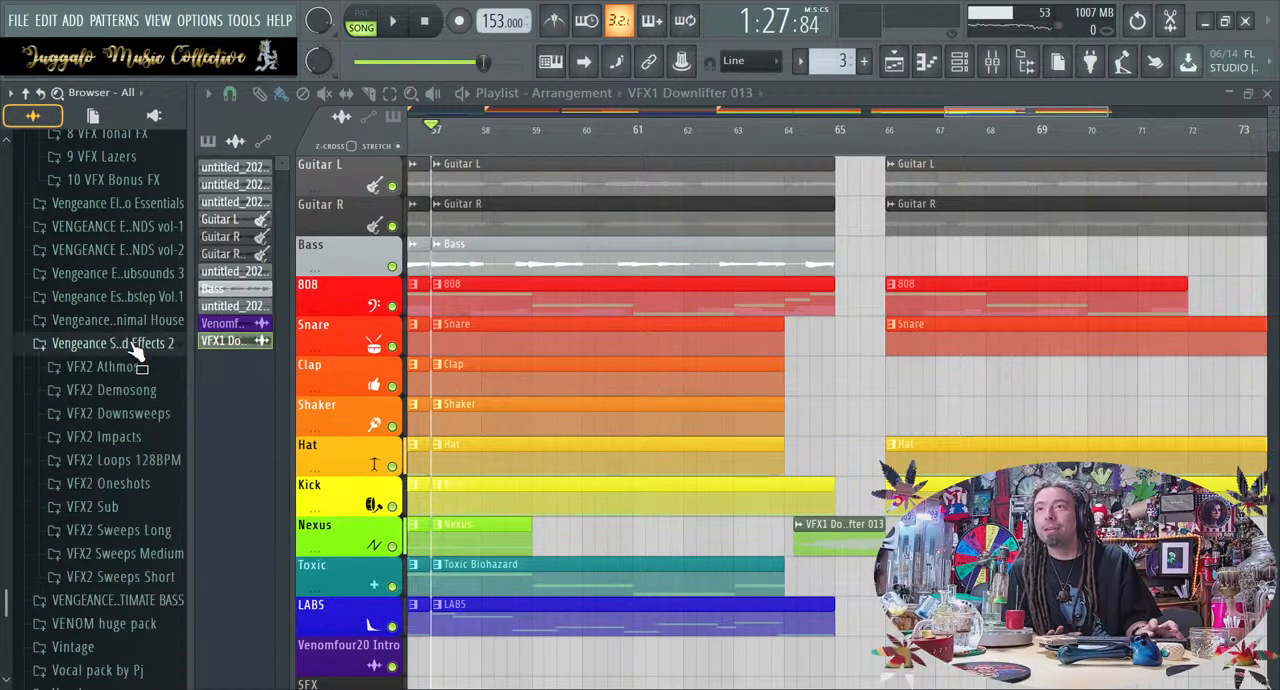
pyautogui.click(157, 437)
pyautogui.scroll(-8, 160, 435)
pyautogui.click(161, 435)
pyautogui.moveTo(161, 435); pyautogui.dragTo(851, 543)
# Give the VFX2 Impacts 38 sample a slight fade-in and route it to mixer track 16 (SFX 2)
pyautogui.doubleClick(851, 543)
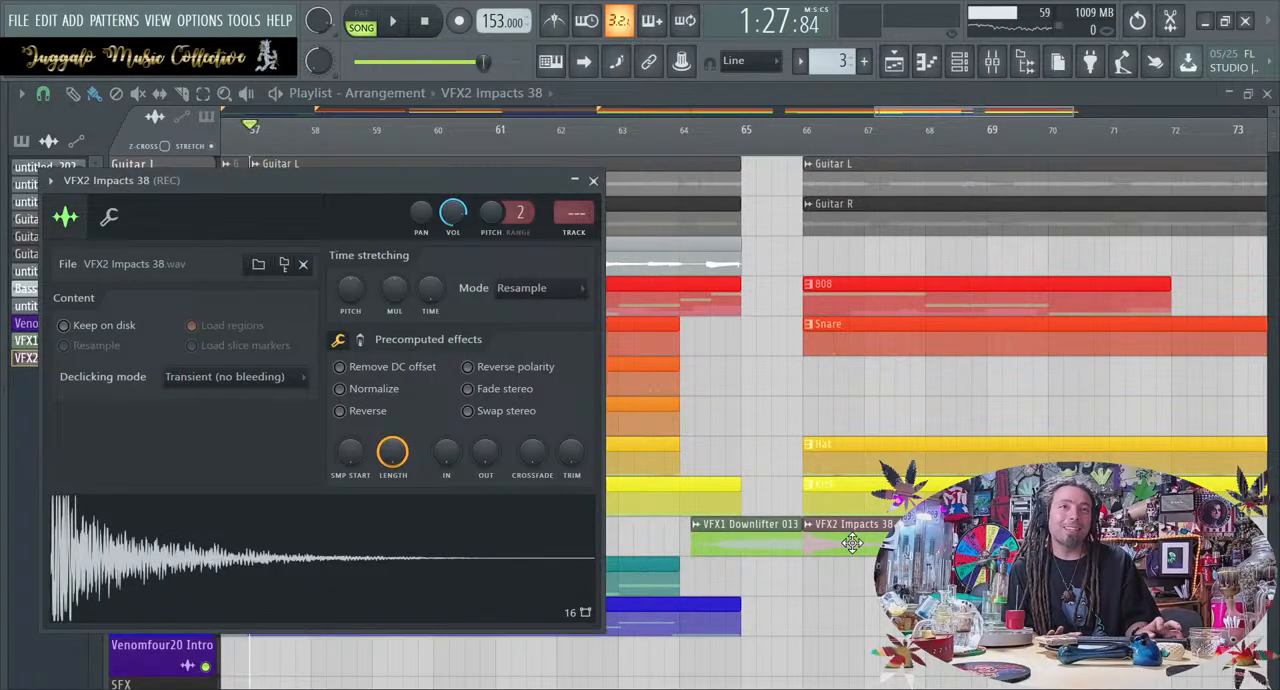
pyautogui.moveTo(446, 452); pyautogui.dragTo(446, 442)
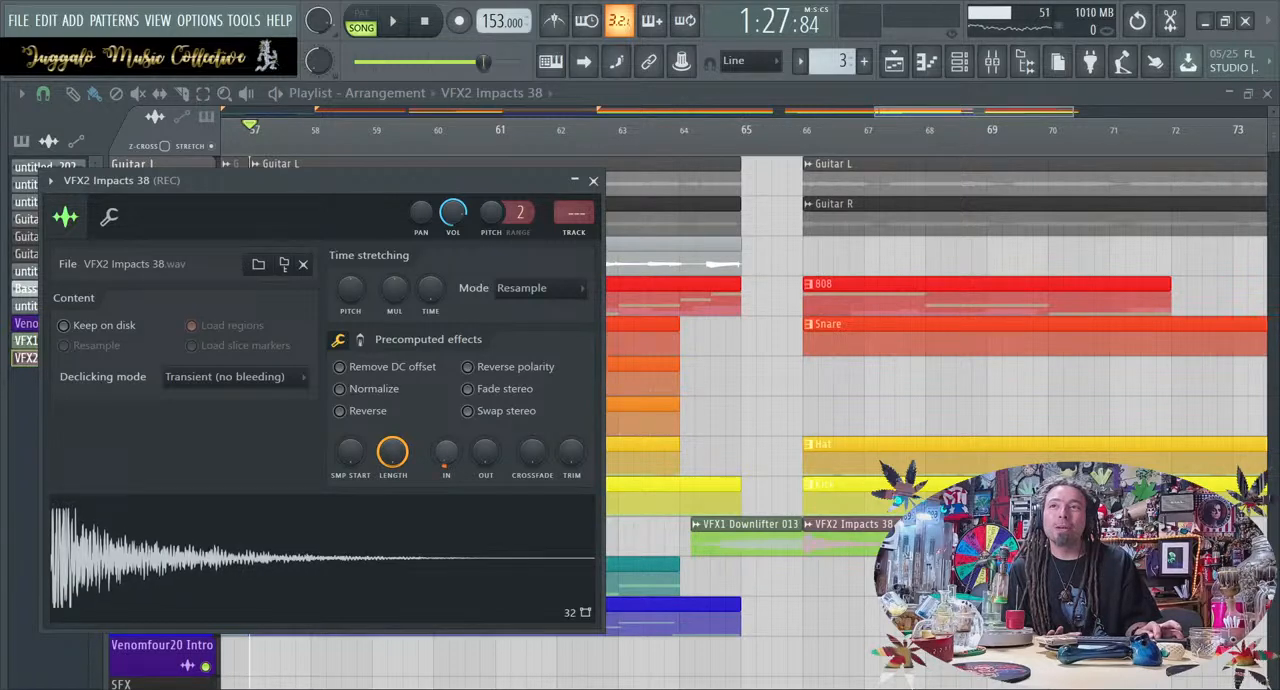
pyautogui.moveTo(578, 222); pyautogui.dragTo(578, 204)
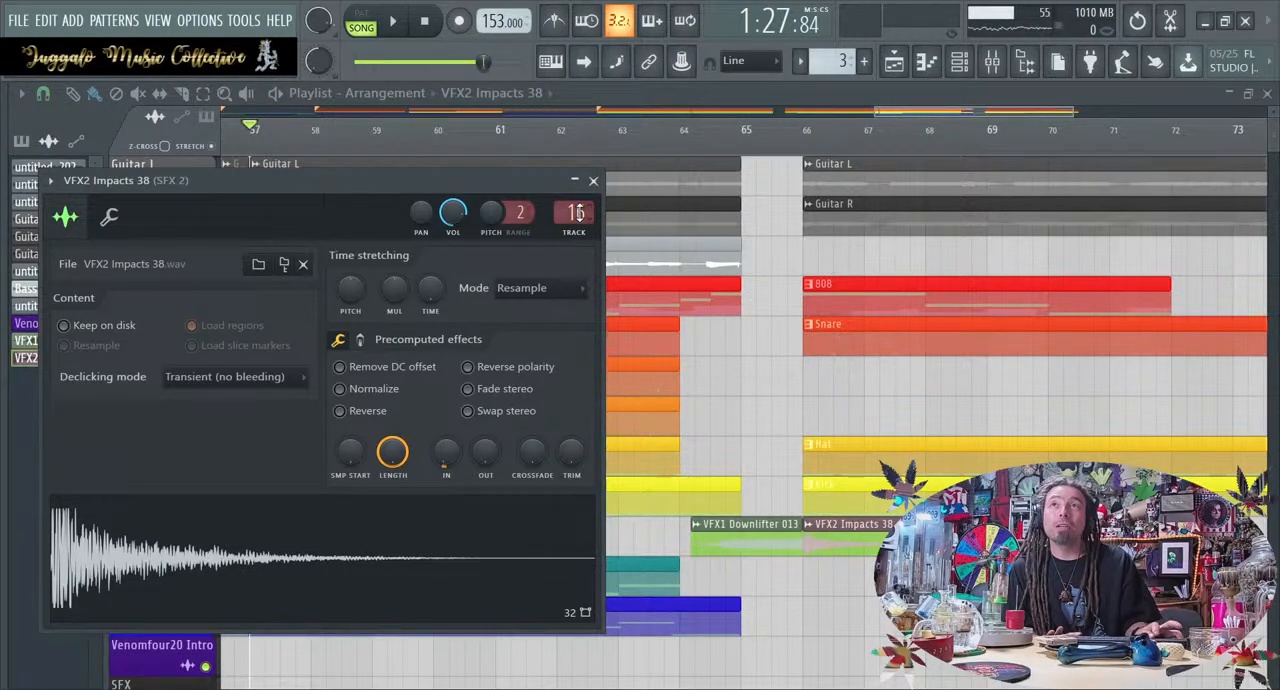
pyautogui.click(593, 181)
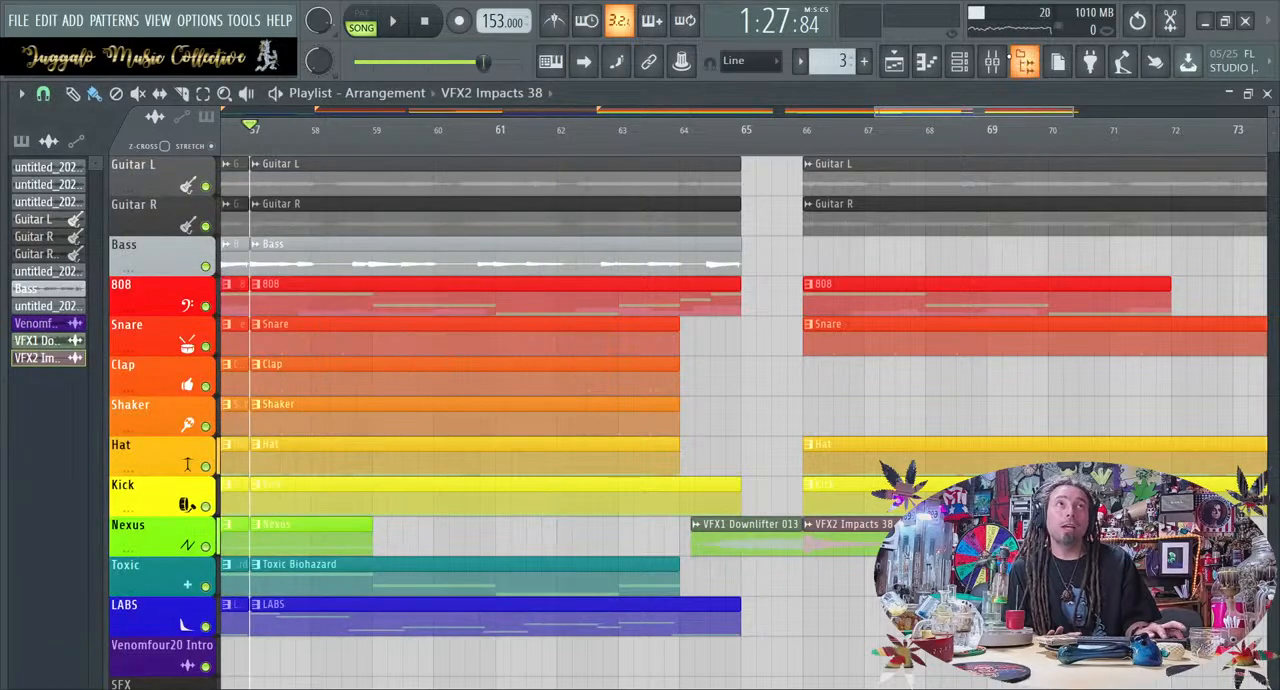
# Lower the volume of the SFX 2 mixer track slightly and return to the playlist
pyautogui.click(991, 61)
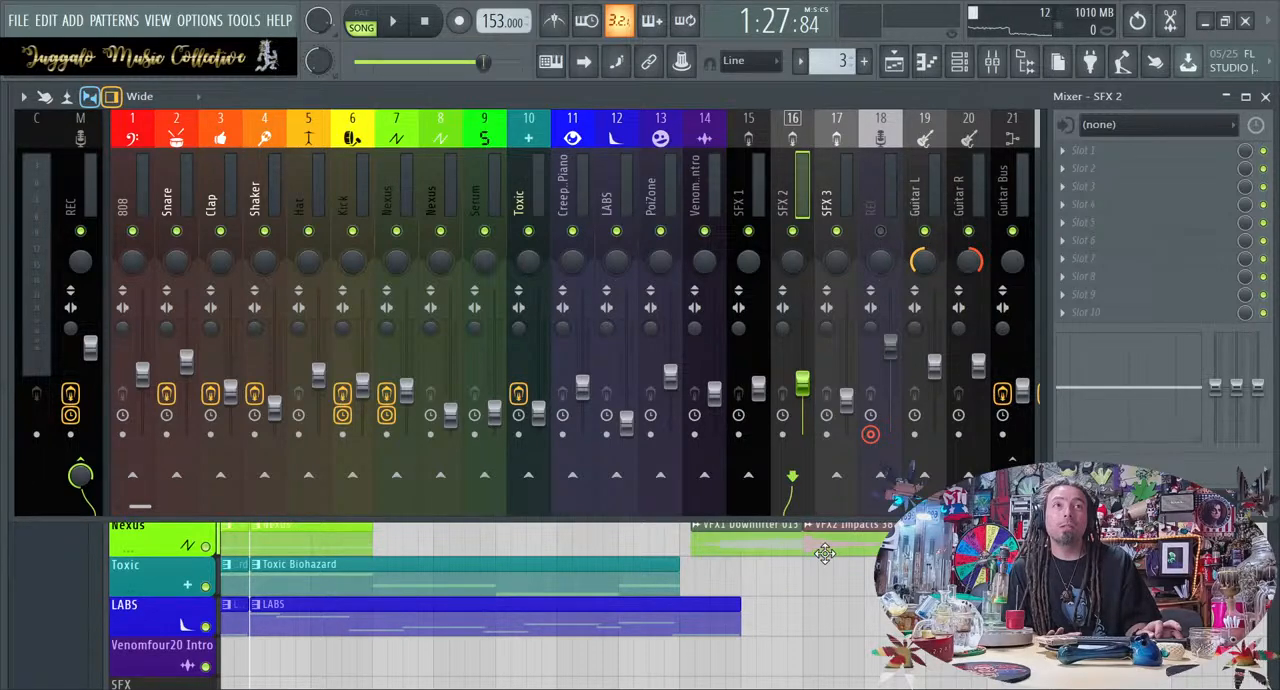
pyautogui.click(855, 588)
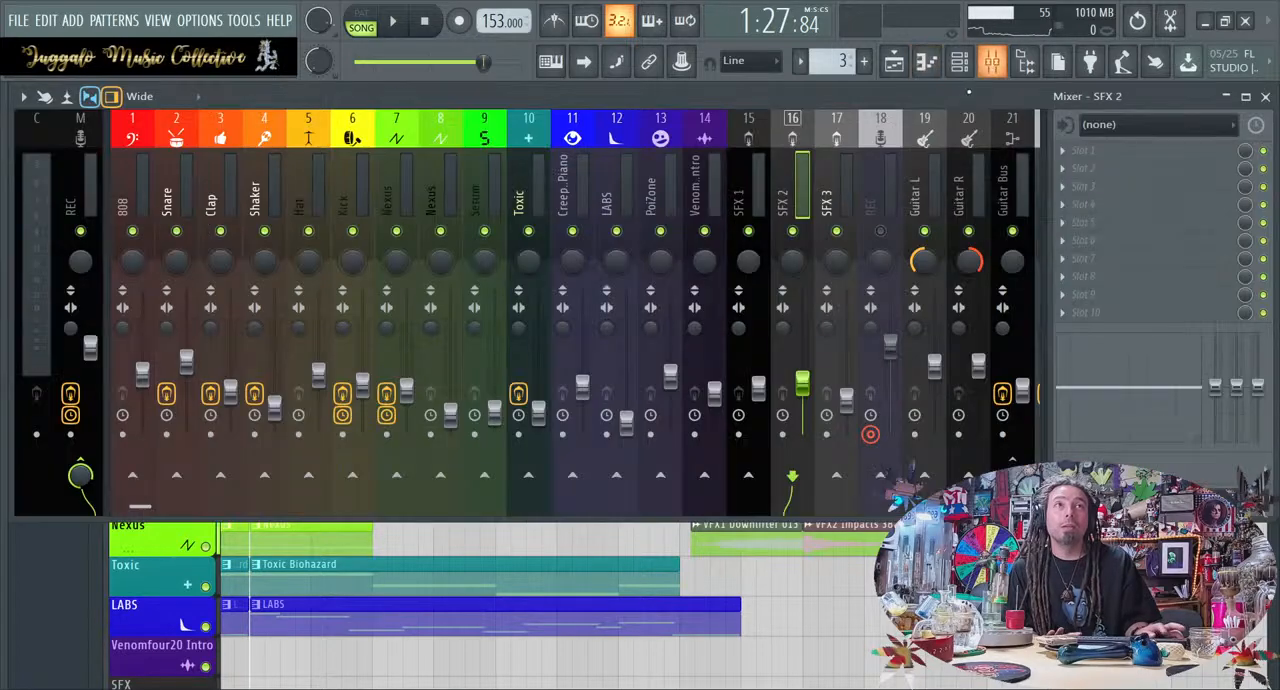
pyautogui.click(991, 61)
pyautogui.moveTo(809, 384); pyautogui.dragTo(809, 390)
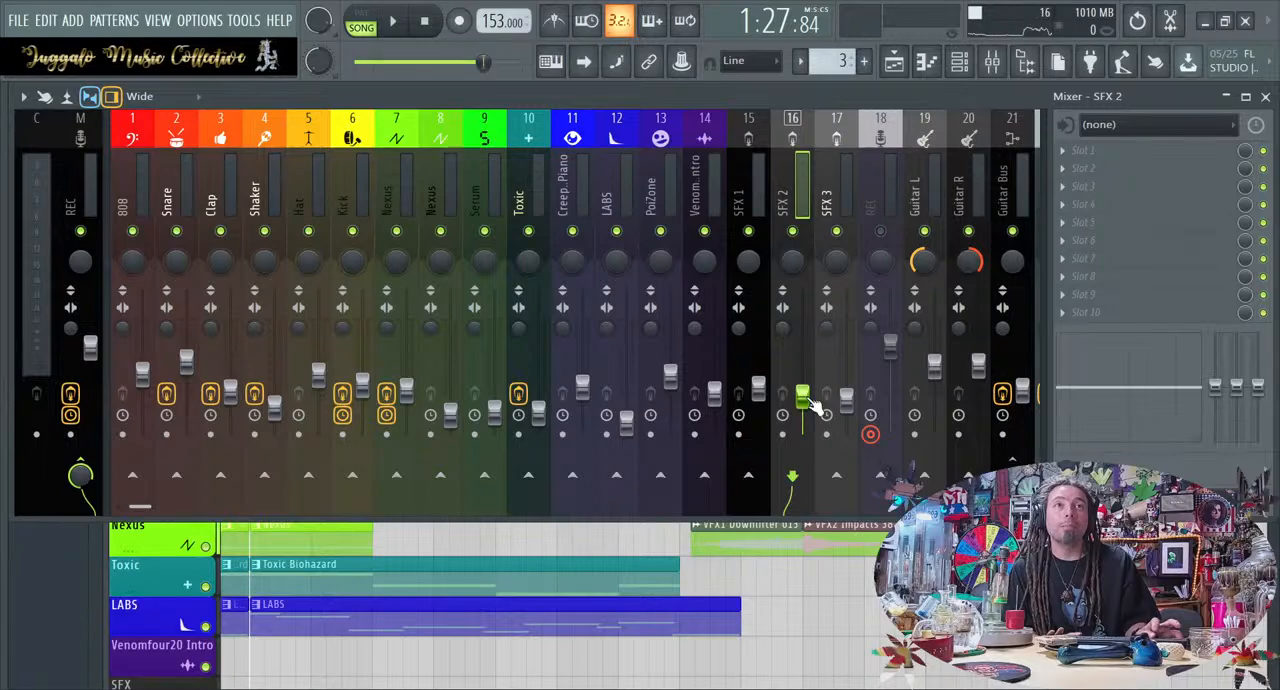
pyautogui.click(814, 608)
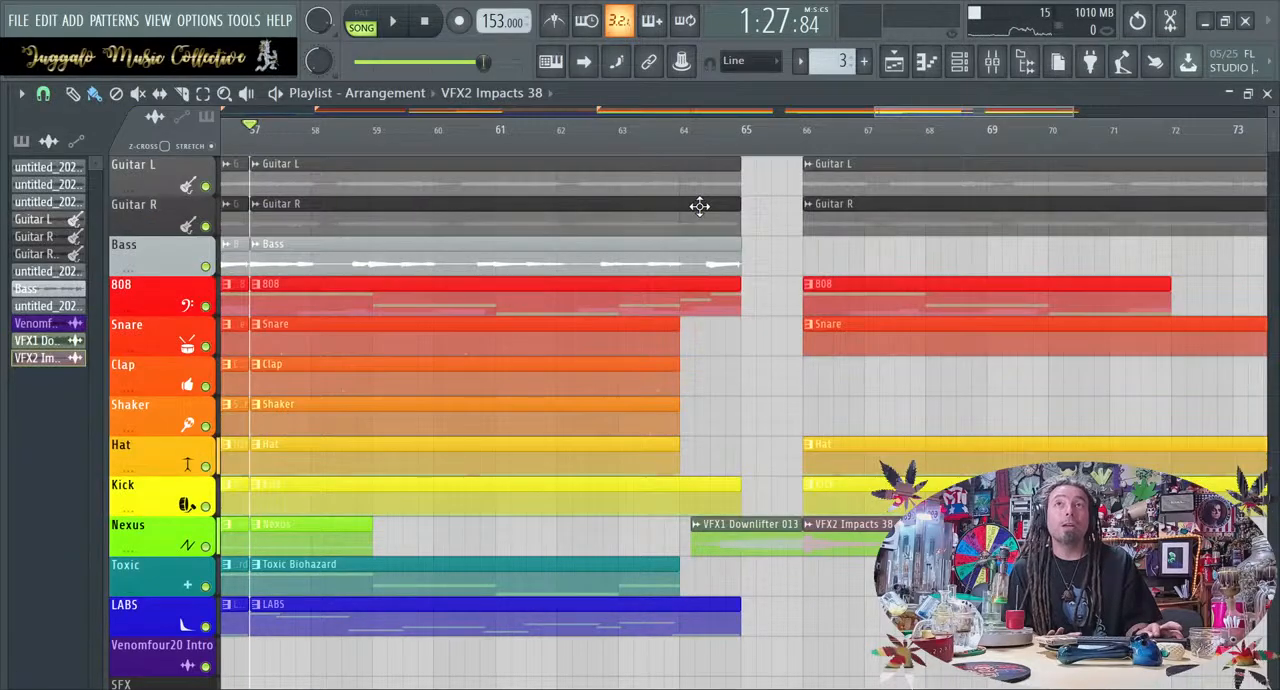
# Play the arrangement from bar 57 through the transition into the new part at bar 66
pyautogui.scroll(-3, 700, 207)
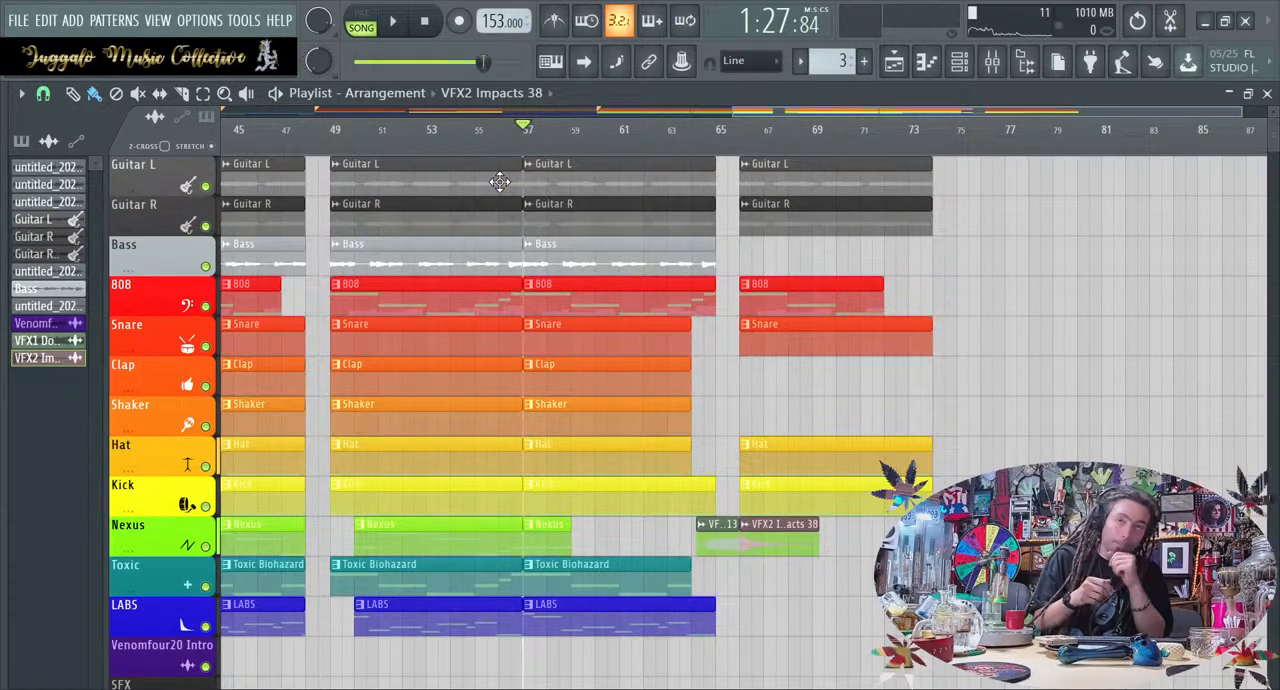
pyautogui.press('space')
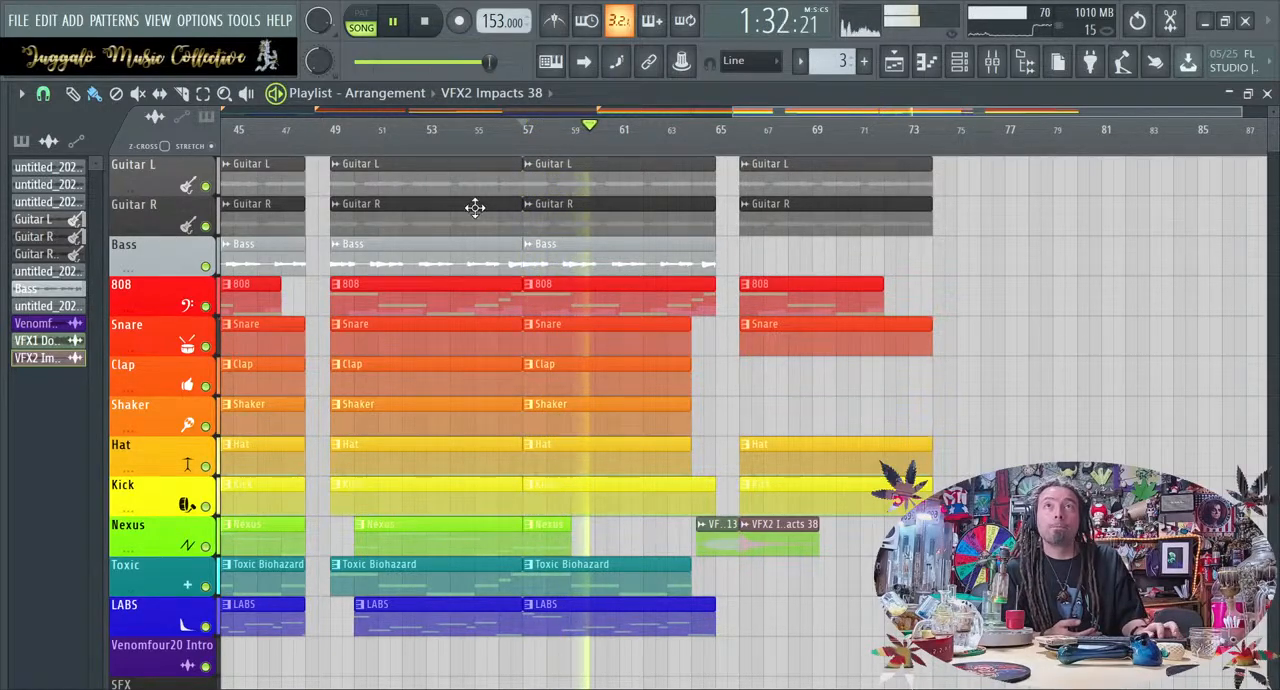
pyautogui.hscroll(-5, 475, 207)
pyautogui.hscroll(4, 475, 207)
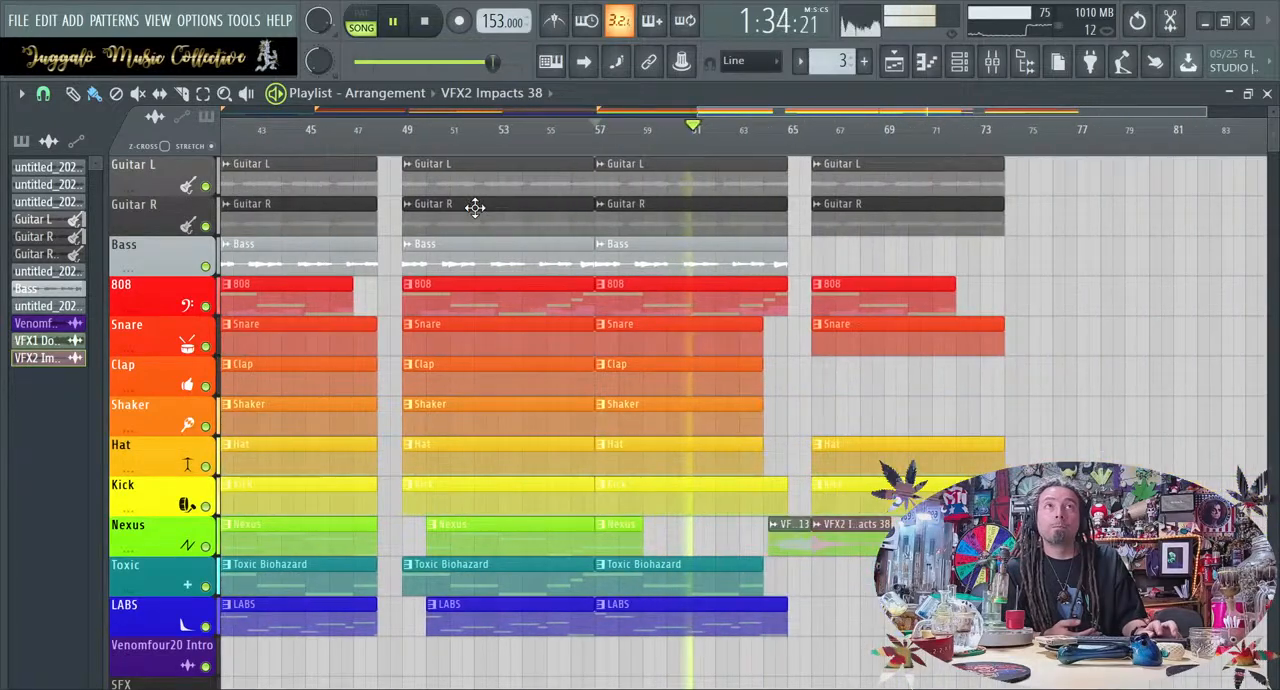
pyautogui.hscroll(4, 475, 207)
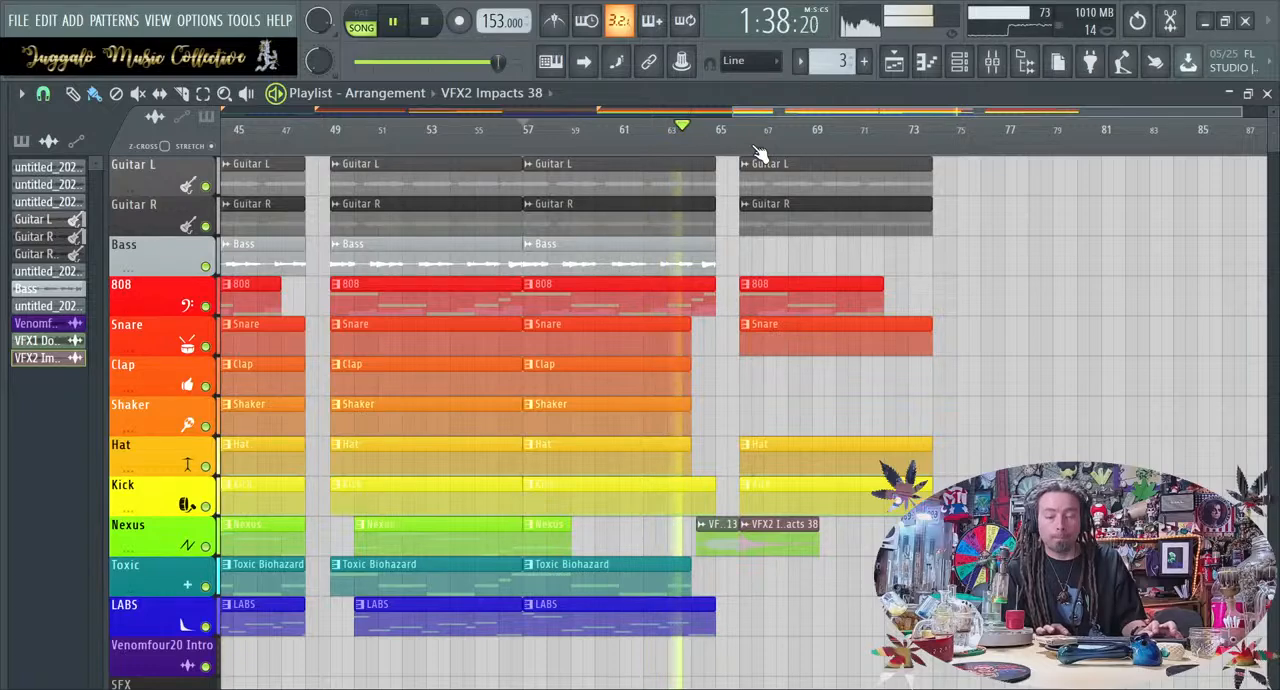
pyautogui.hscroll(4, 760, 152)
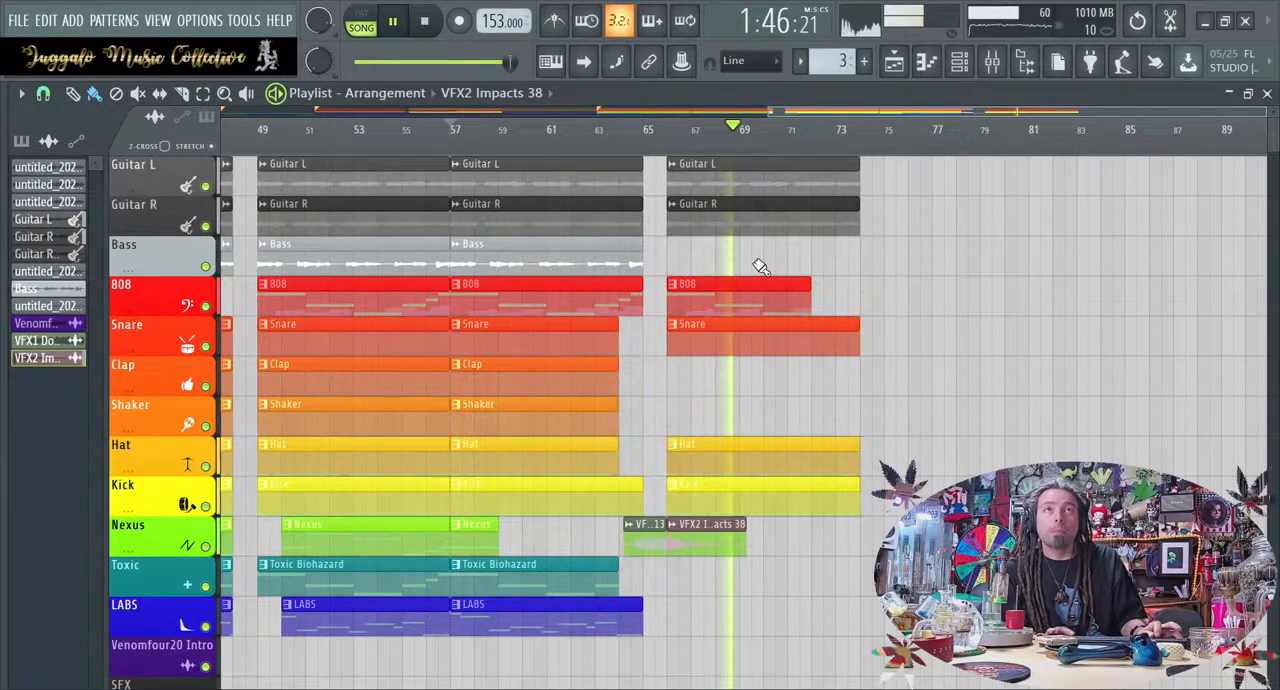
# Copy the Bass clip to bar 66 and delete the Guitar L and Guitar R clips above it
pyautogui.moveTo(603, 257); pyautogui.dragTo(814, 246)
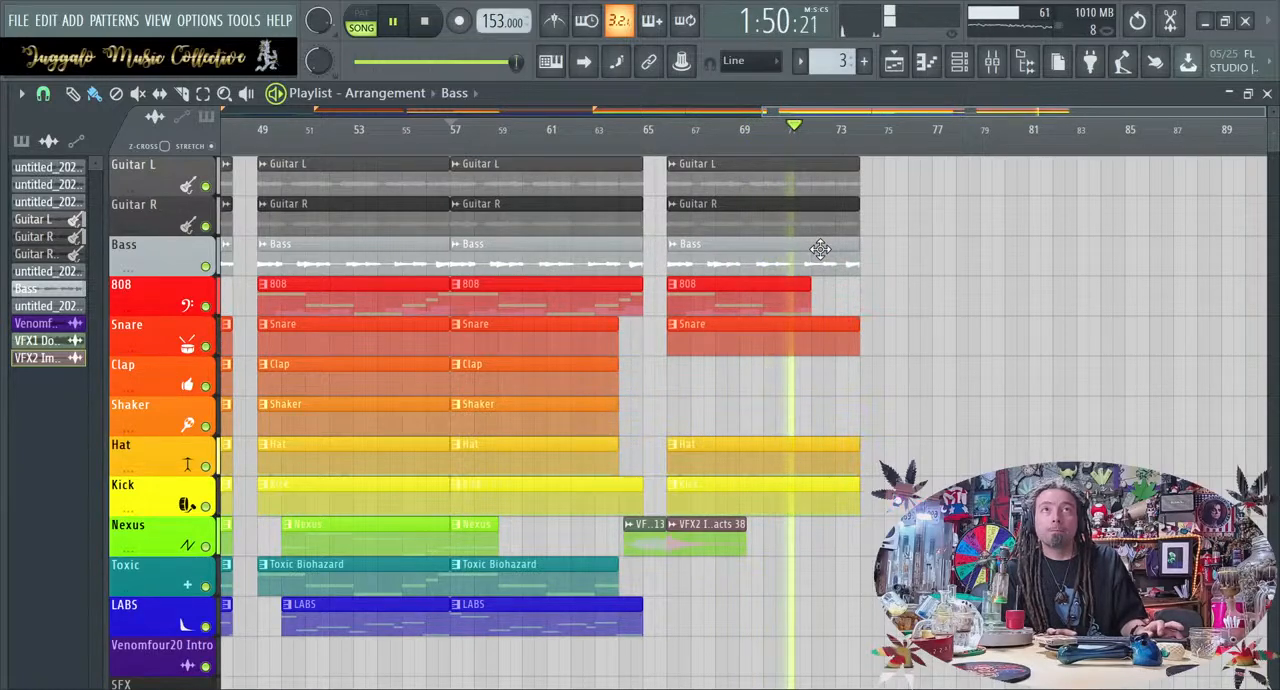
pyautogui.press('space')
pyautogui.rightClick(849, 209)
pyautogui.rightClick(797, 171)
# Play the transition from about bar 63 to hear the bass-only part starting at bar 66
pyautogui.press('space')
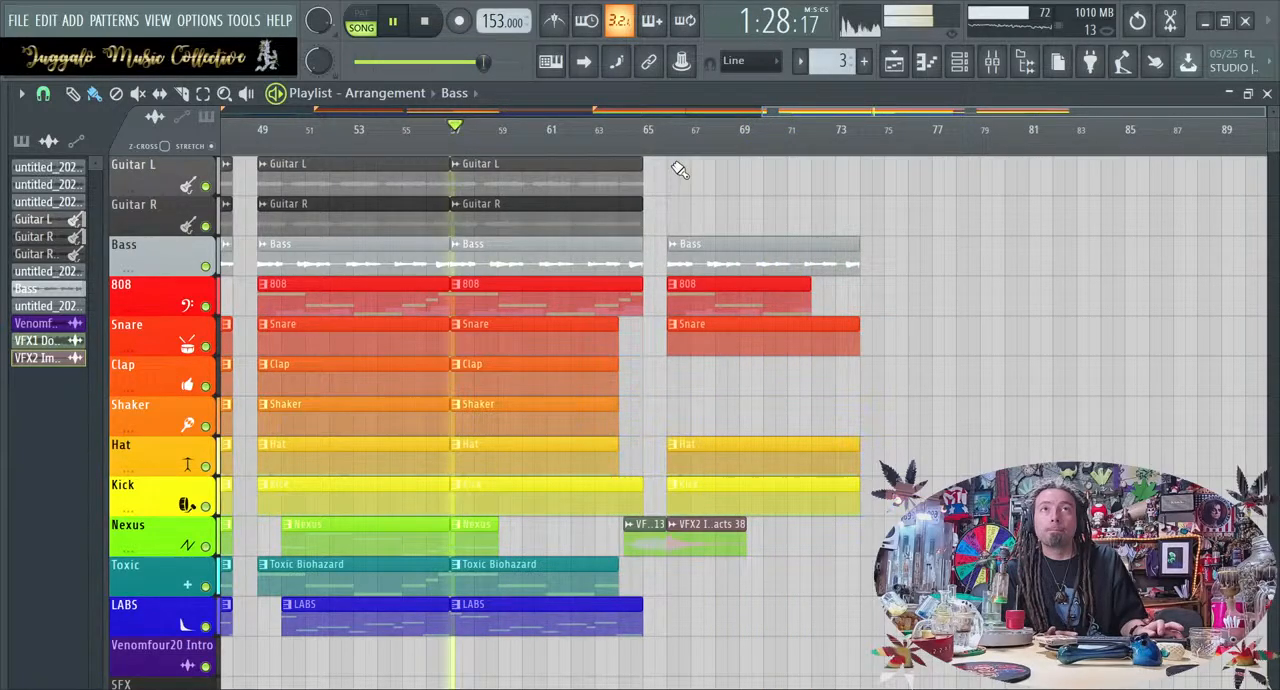
pyautogui.press('space')
pyautogui.click(575, 129)
pyautogui.press('space')
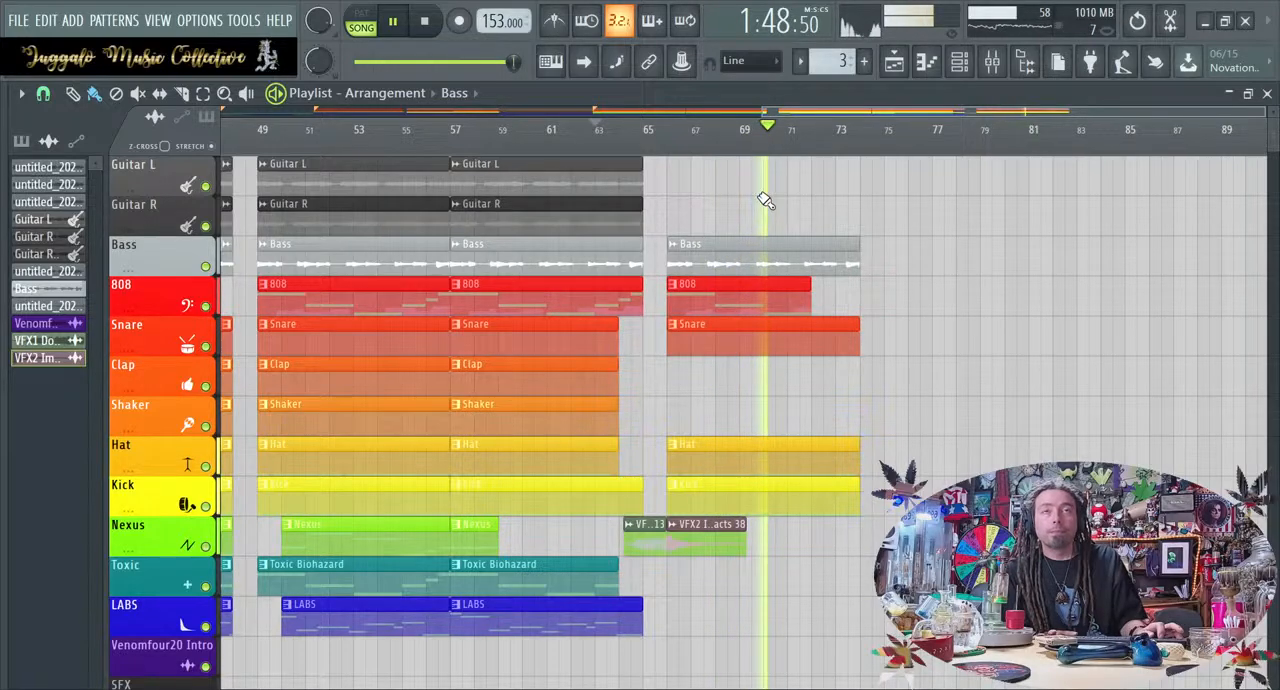
pyautogui.press('space')
# Select the time range from bar 66 to bar 74 in the playlist
pyautogui.moveTo(672, 156); pyautogui.dragTo(866, 152)
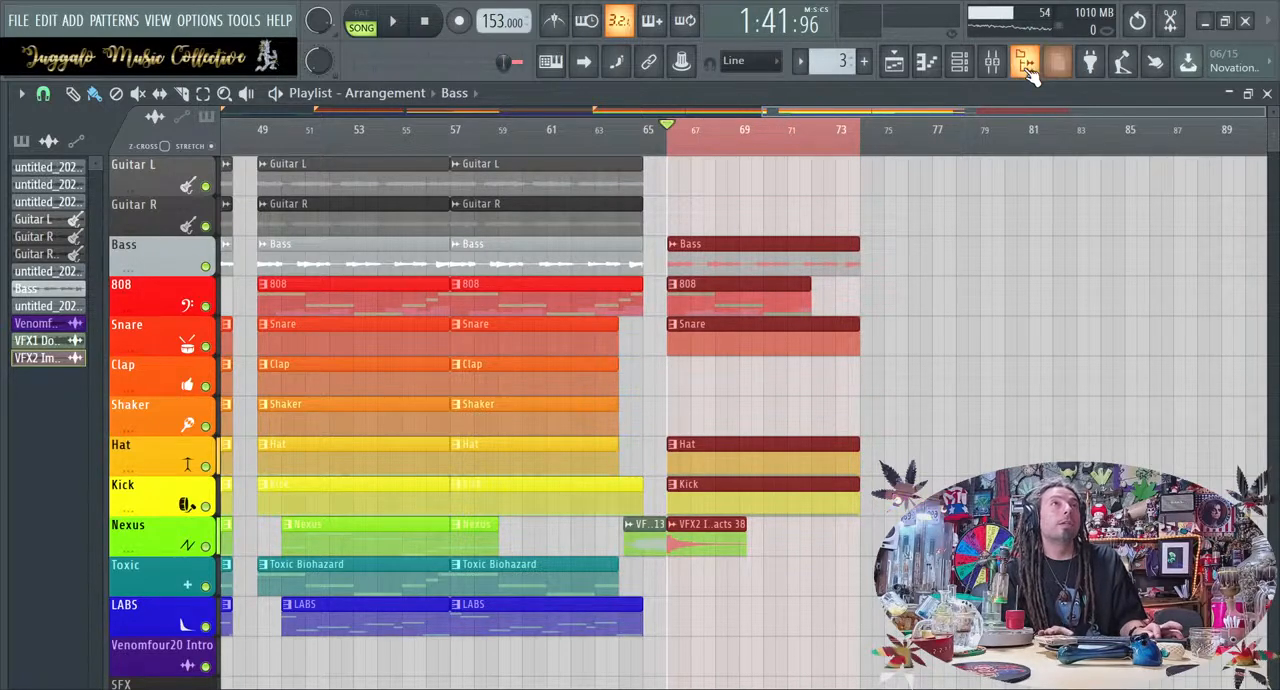
pyautogui.click(991, 61)
pyautogui.press('F9')
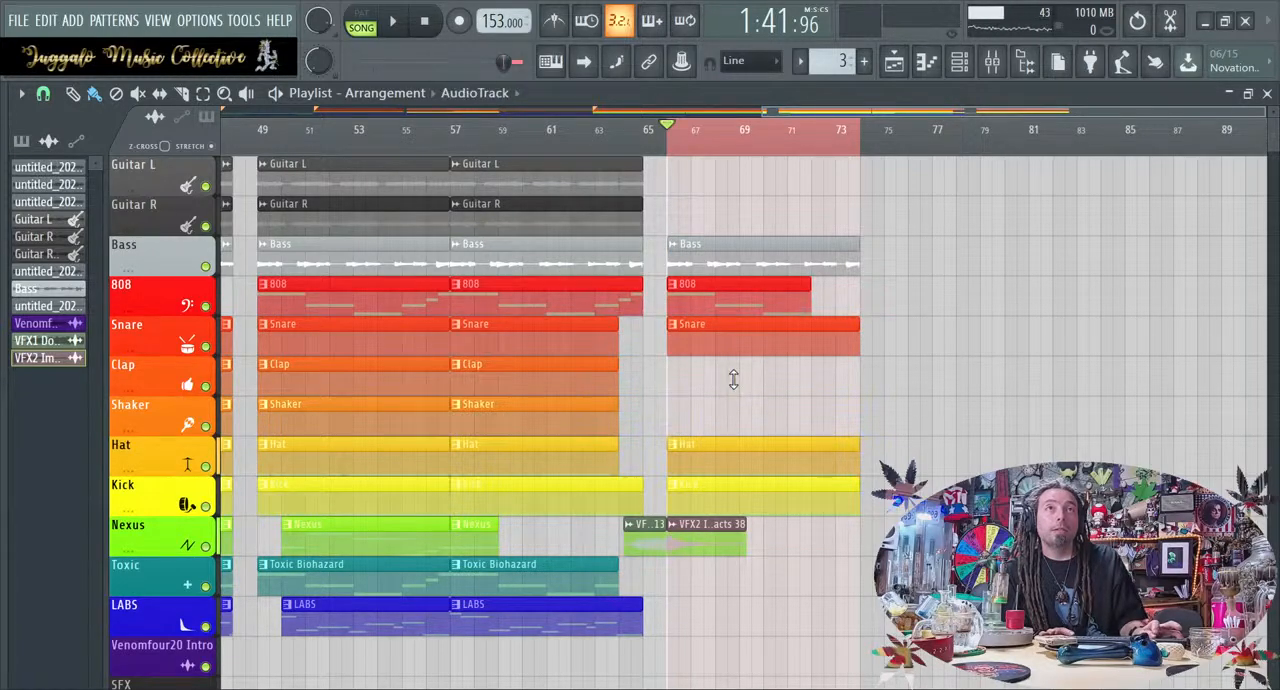
# Make the Bass clip at bar 66 unique and review its sampler settings
pyautogui.doubleClick(717, 260)
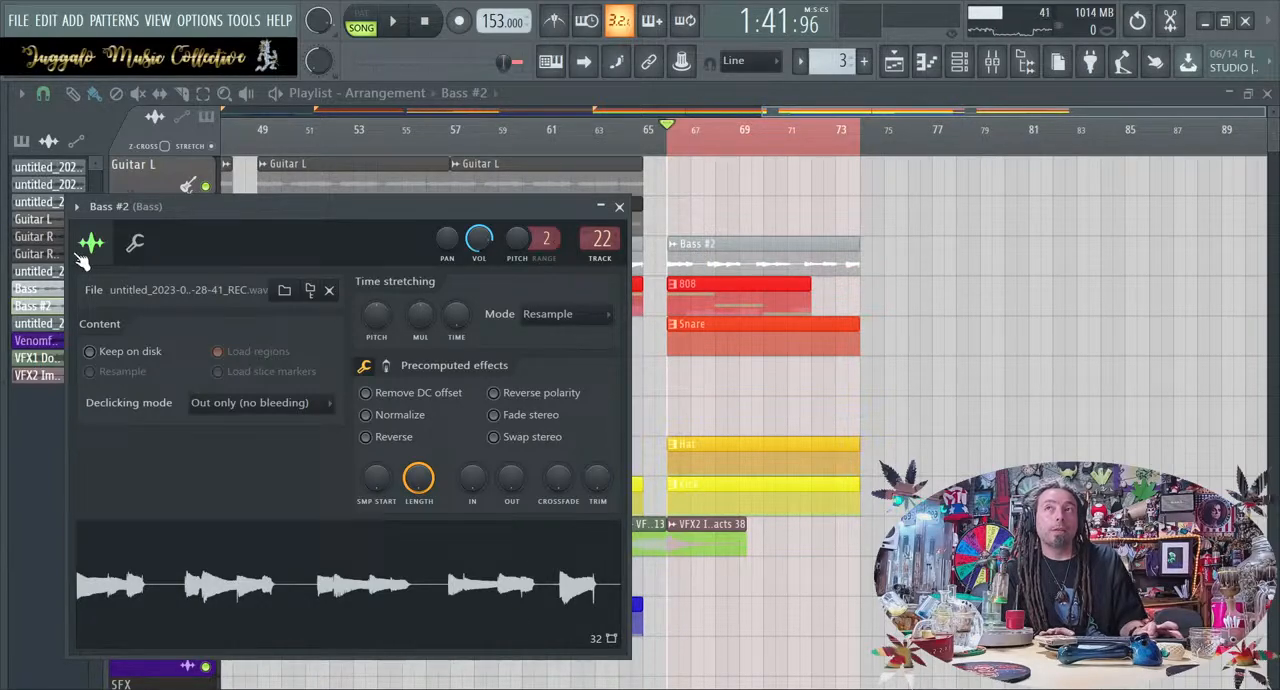
pyautogui.click(132, 248)
pyautogui.click(96, 250)
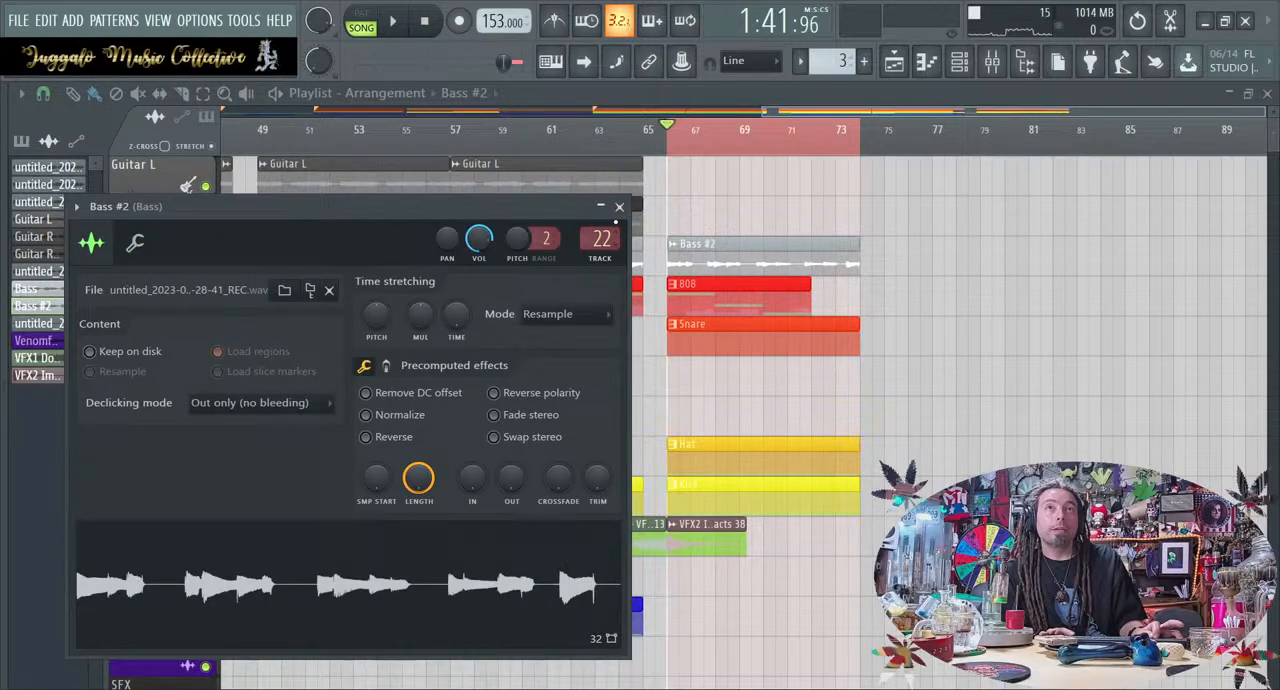
pyautogui.click(619, 207)
# Inspect the effects chain of the bass track, mixer track 22
pyautogui.click(994, 63)
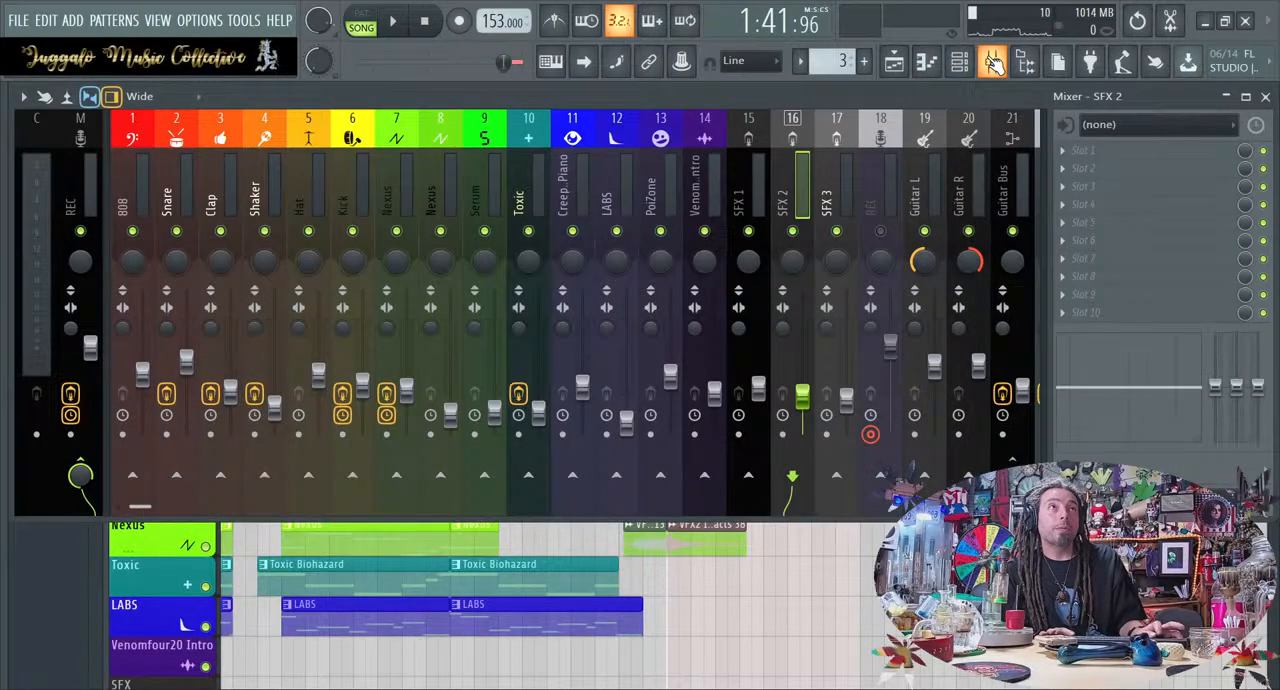
pyautogui.scroll(-4, 930, 233)
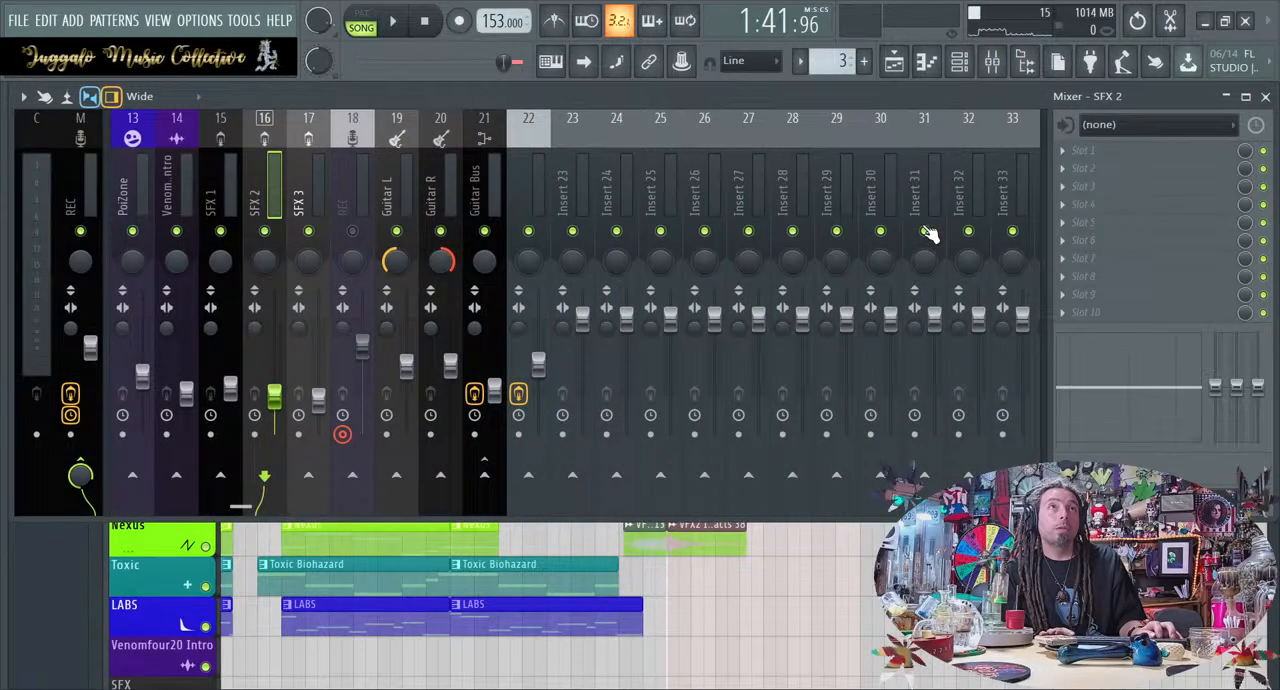
pyautogui.click(569, 172)
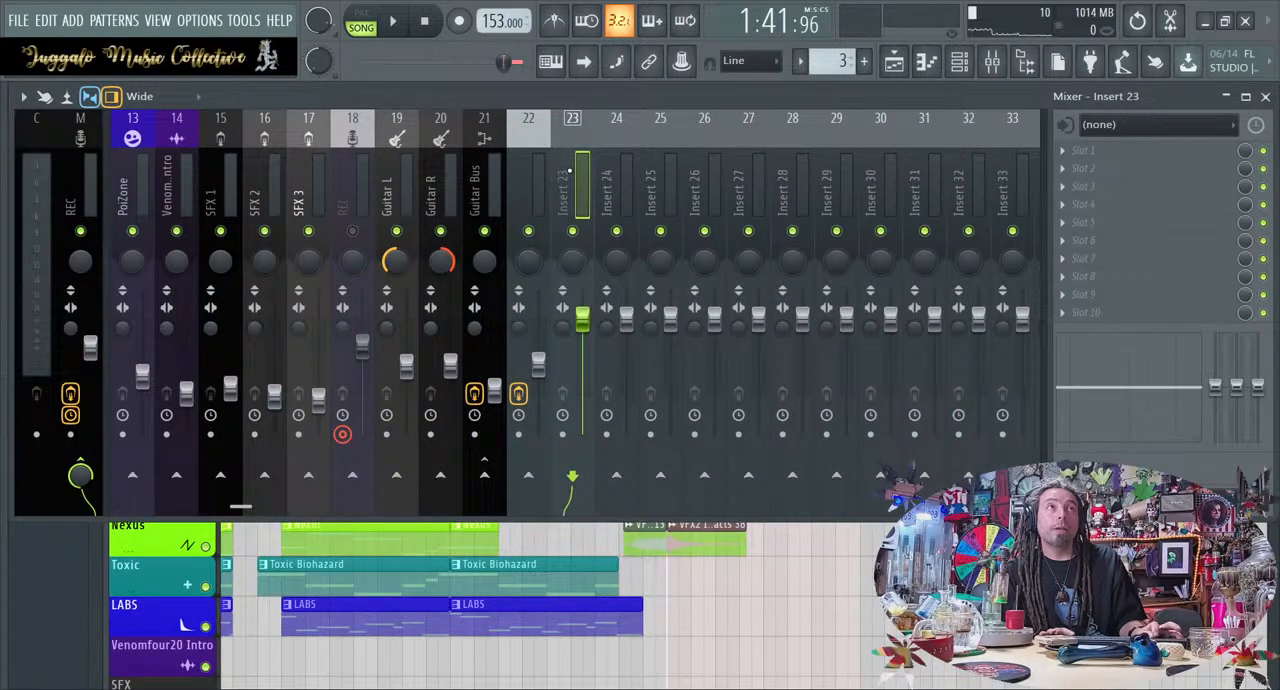
pyautogui.click(537, 171)
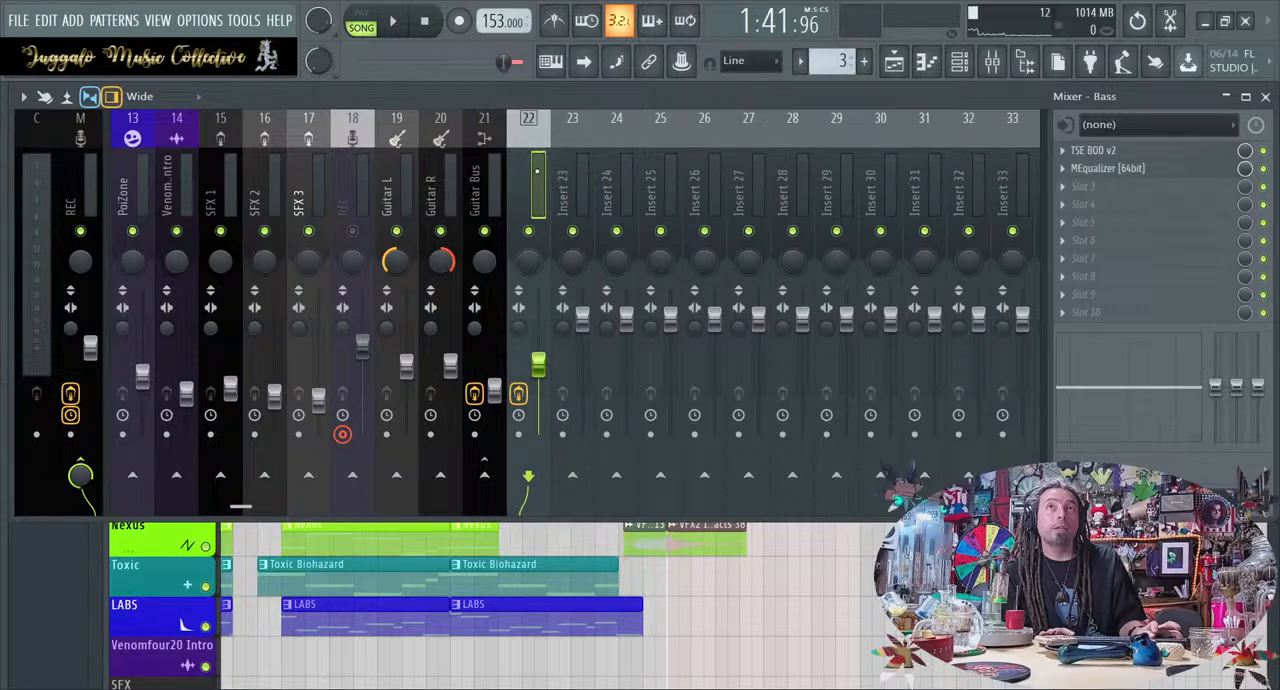
# Rename mixer track 22 from Tom 1 & 2 to Bass and reset its color and panning
pyautogui.click(555, 175)
pyautogui.click(521, 144)
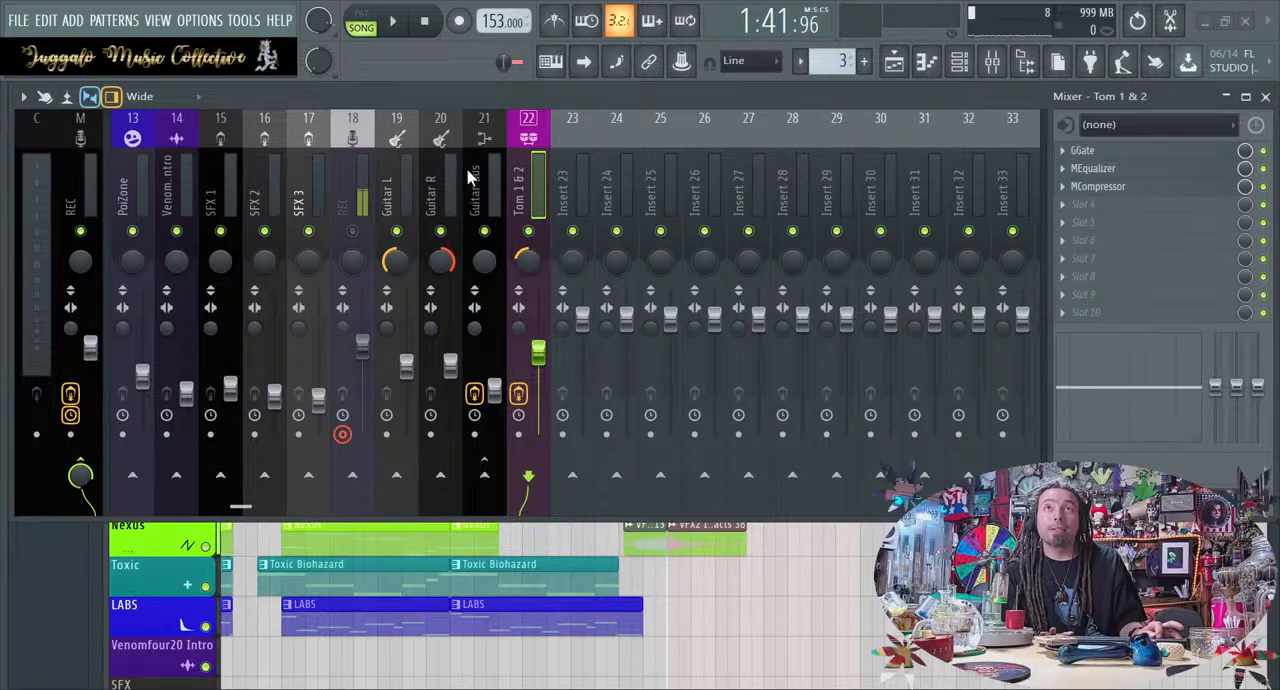
pyautogui.doubleClick(473, 290)
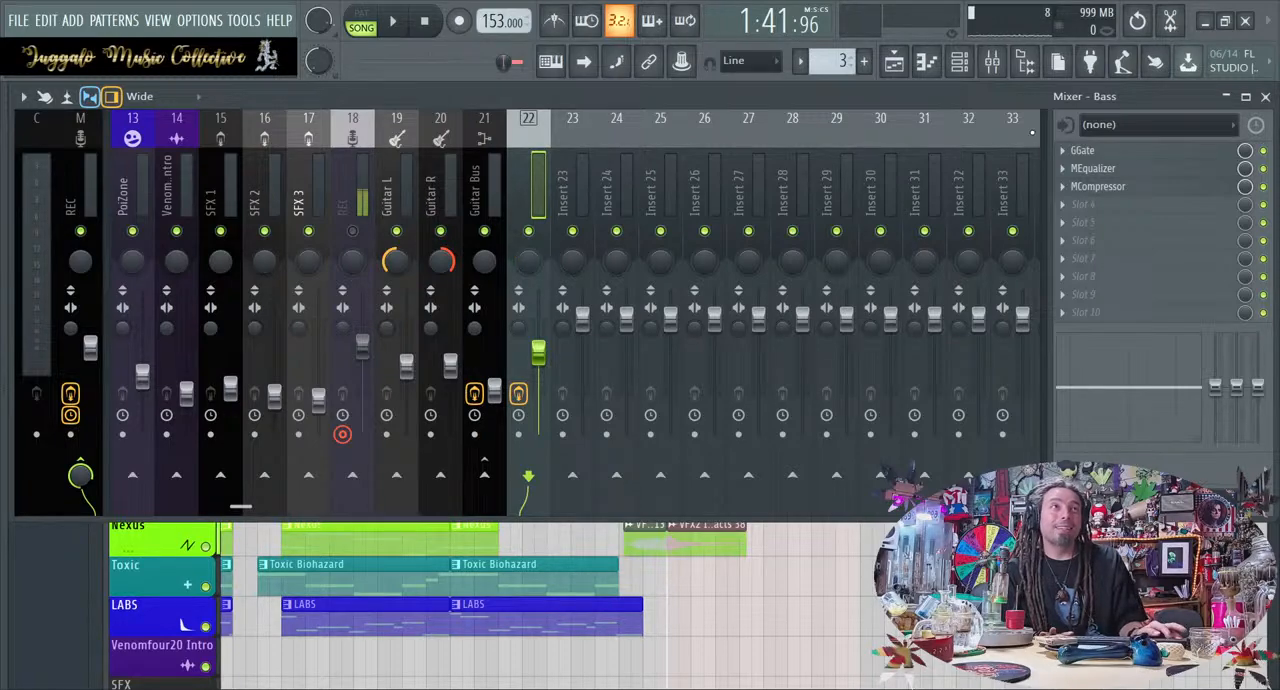
# Remove the GGate, MEqualizer and MCompressor effects from the Bass mixer track
pyautogui.click(1082, 186)
pyautogui.click(1058, 169)
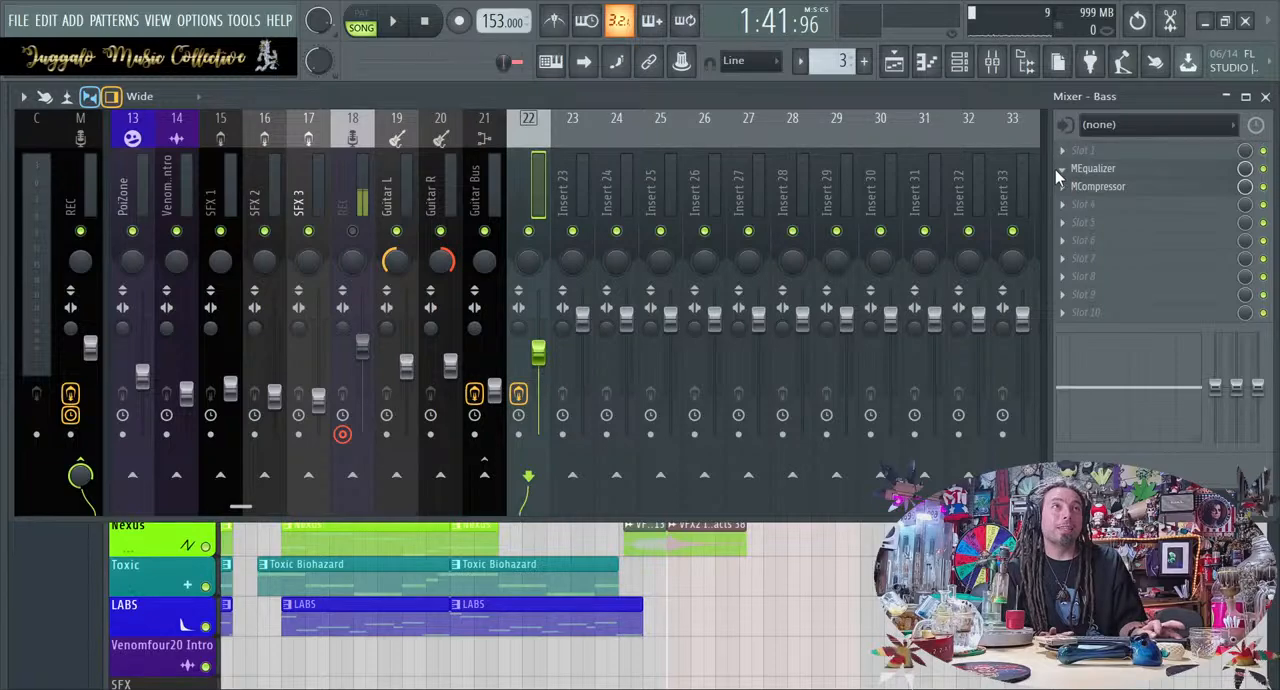
pyautogui.click(1073, 208)
pyautogui.click(1061, 191)
pyautogui.click(1080, 228)
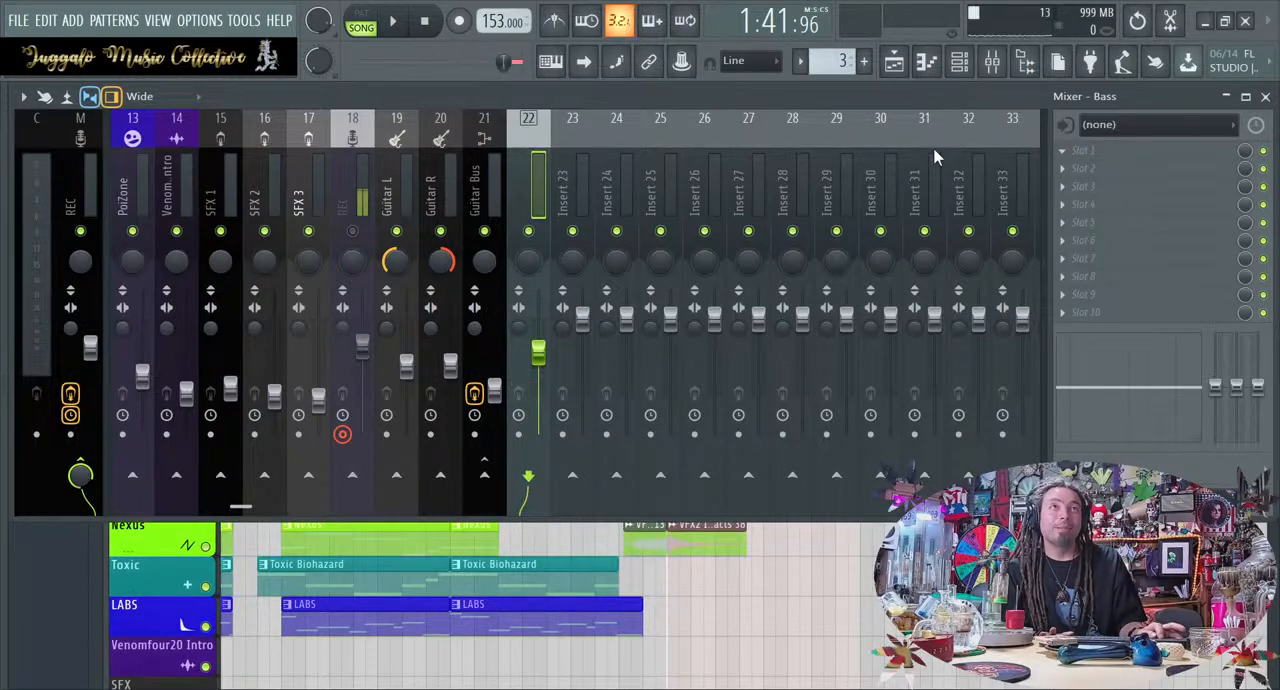
pyautogui.click(955, 245)
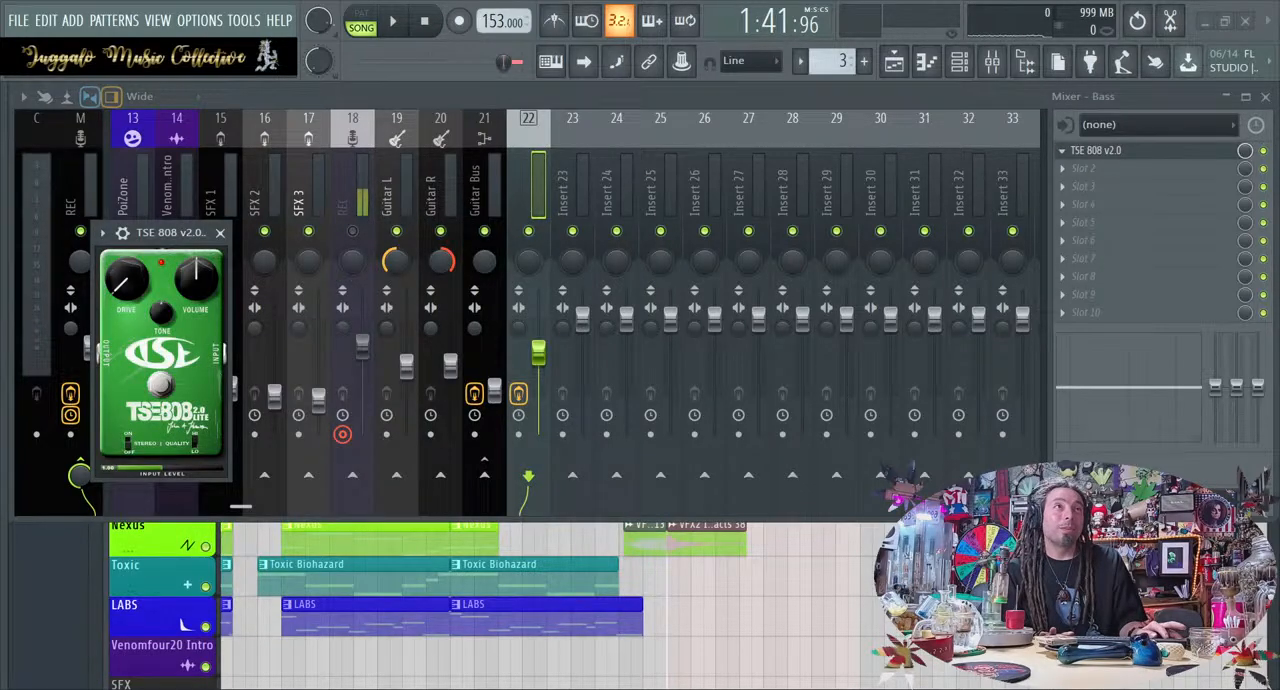
pyautogui.click(1064, 156)
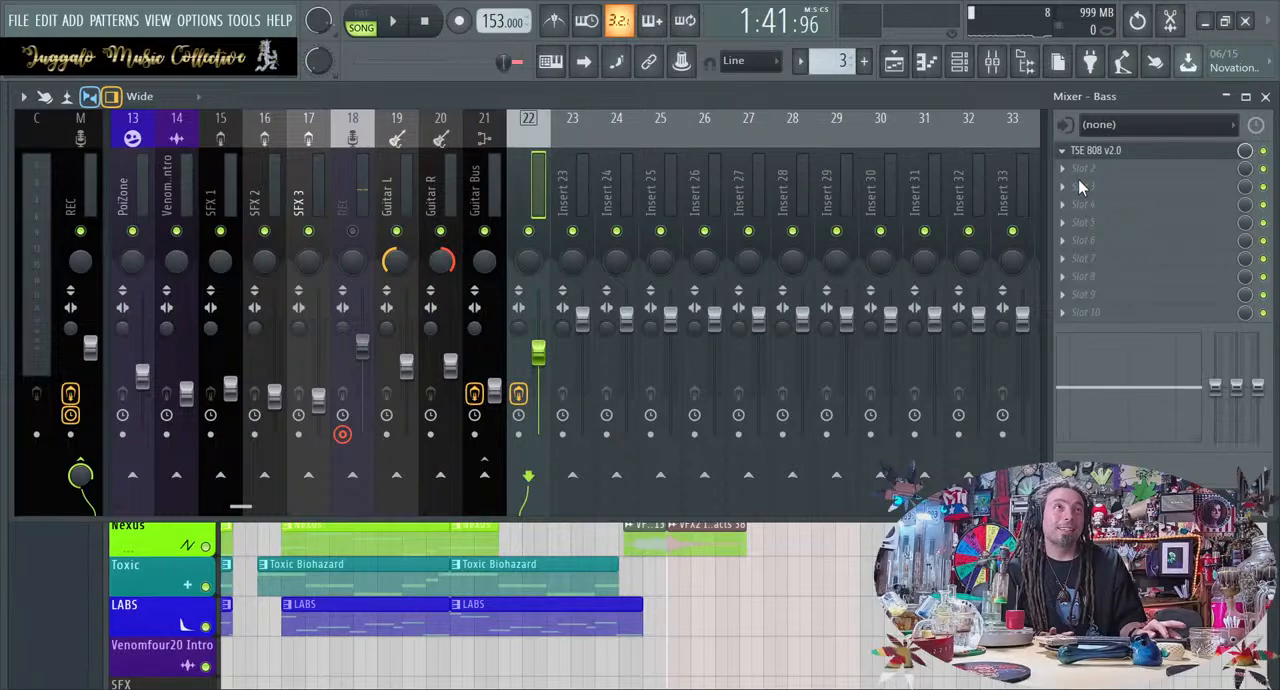
pyautogui.click(1068, 156)
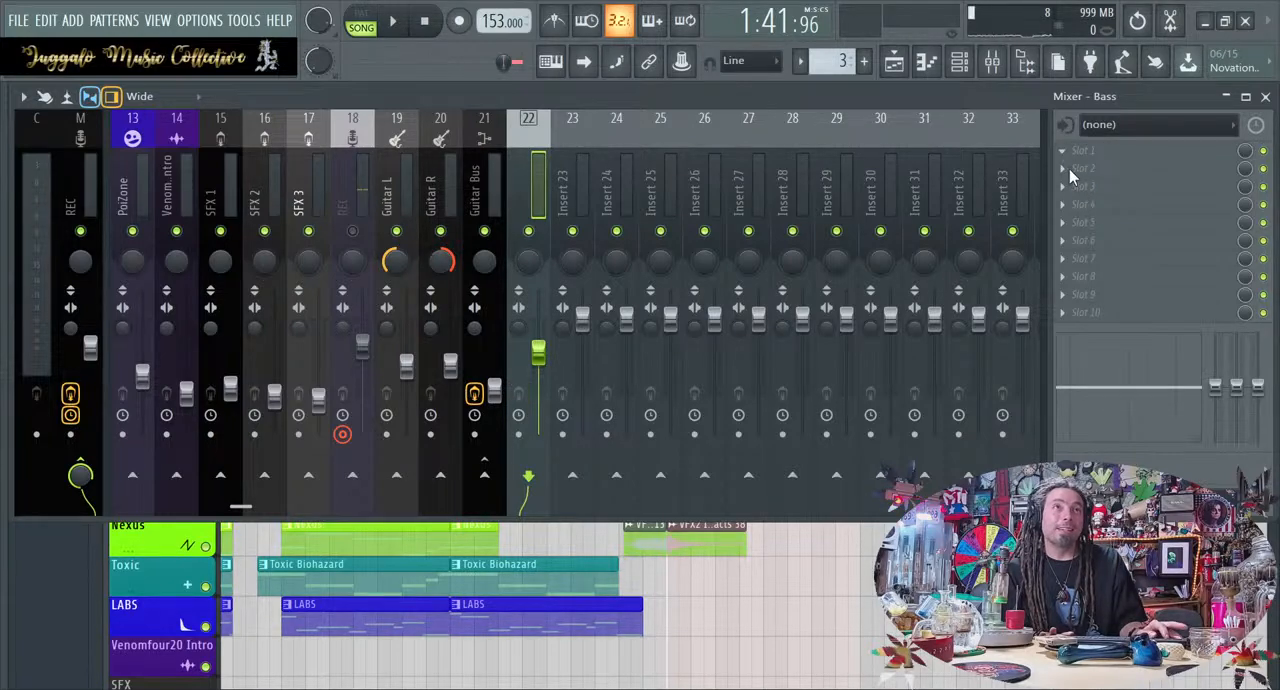
# Add TSE BOD v2 and then MEqualizer with the Bass preset to the Bass mixer track
pyautogui.click(1003, 239)
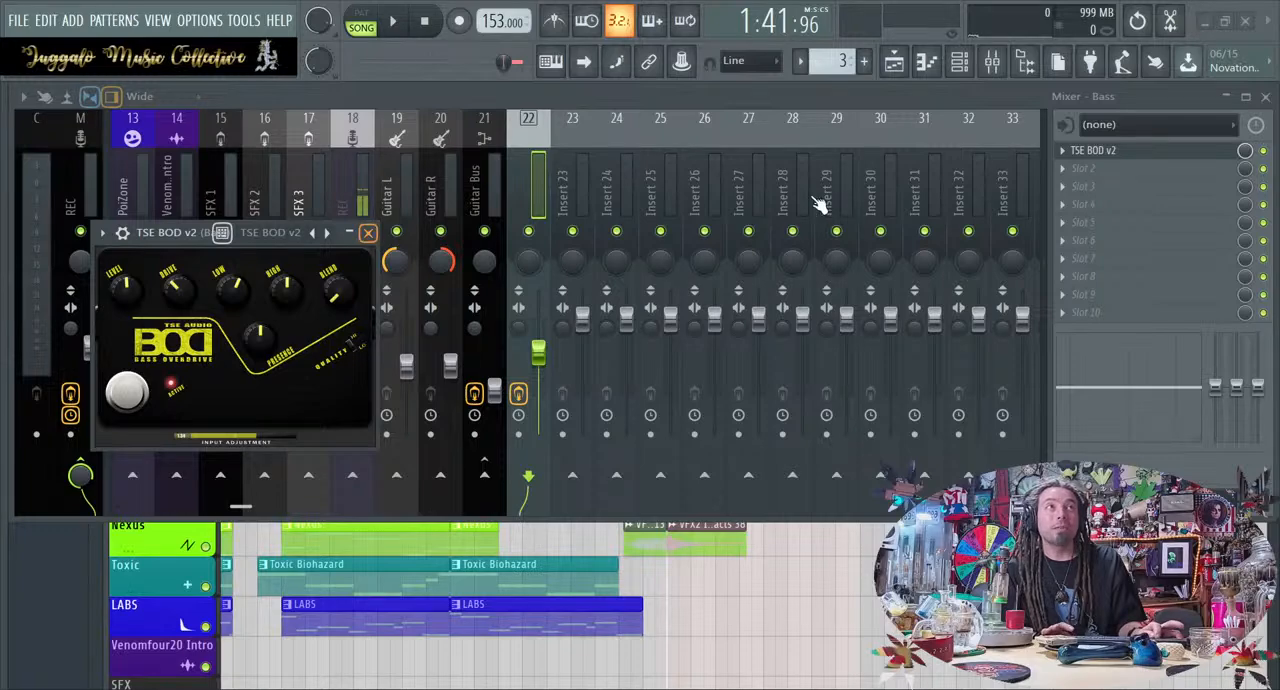
pyautogui.press('Escape')
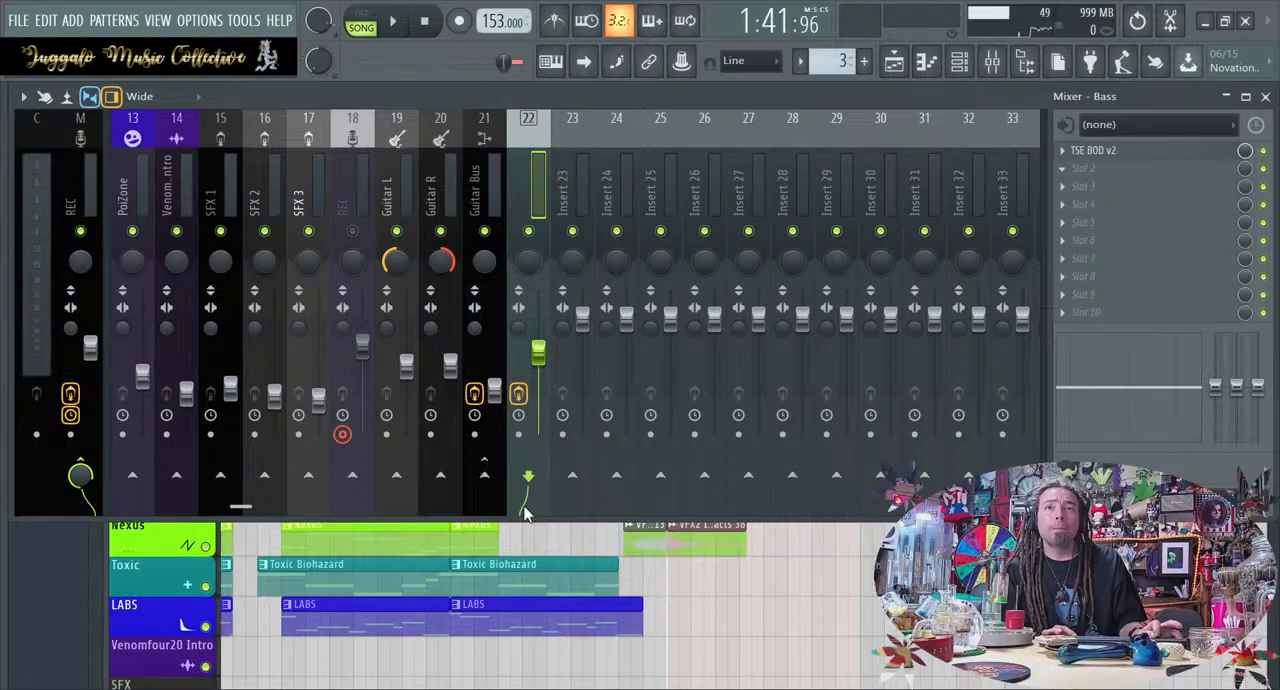
pyautogui.click(537, 648)
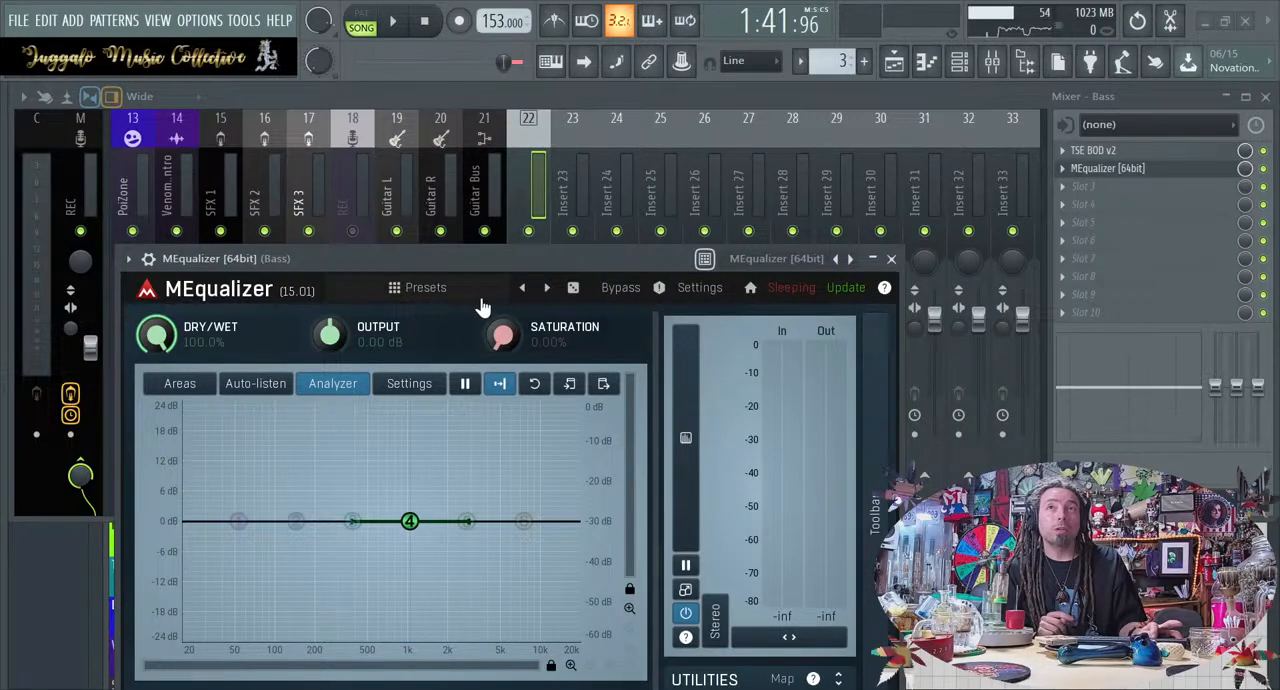
pyautogui.click(1079, 126)
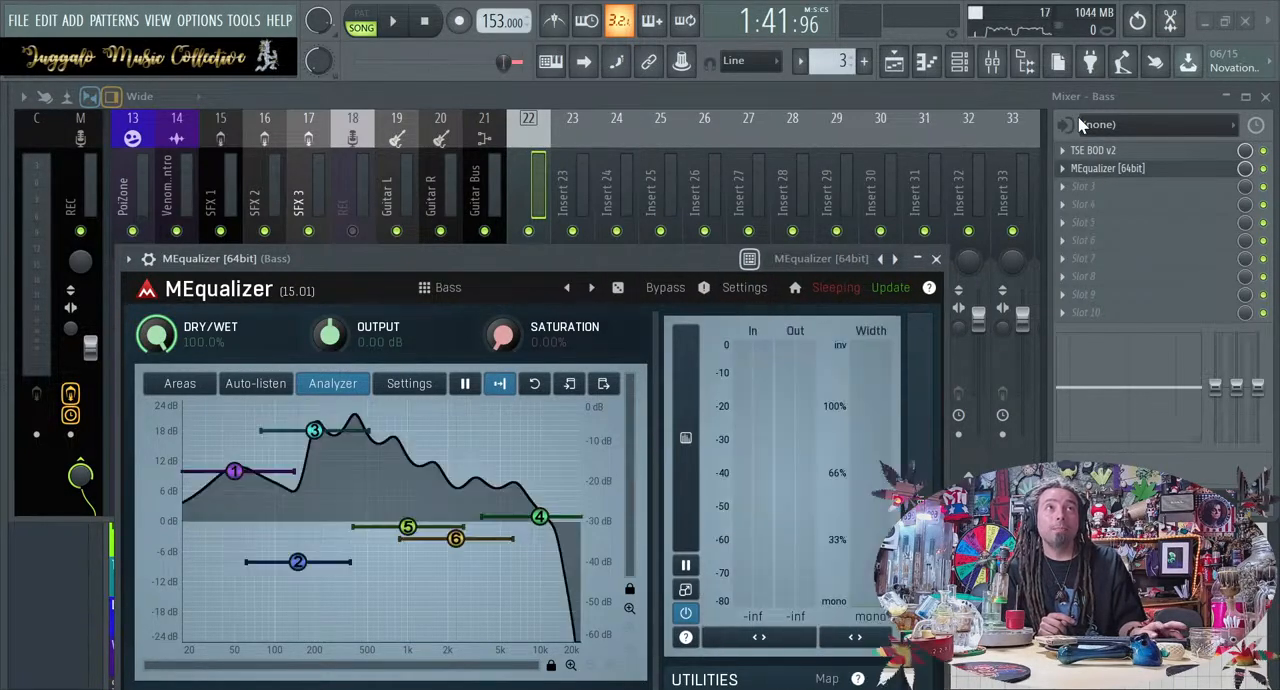
# Lower the MEqualizer dry/wet on the Bass mixer track to about 30.6% and play the section to check it
pyautogui.moveTo(165, 340); pyautogui.dragTo(165, 399)
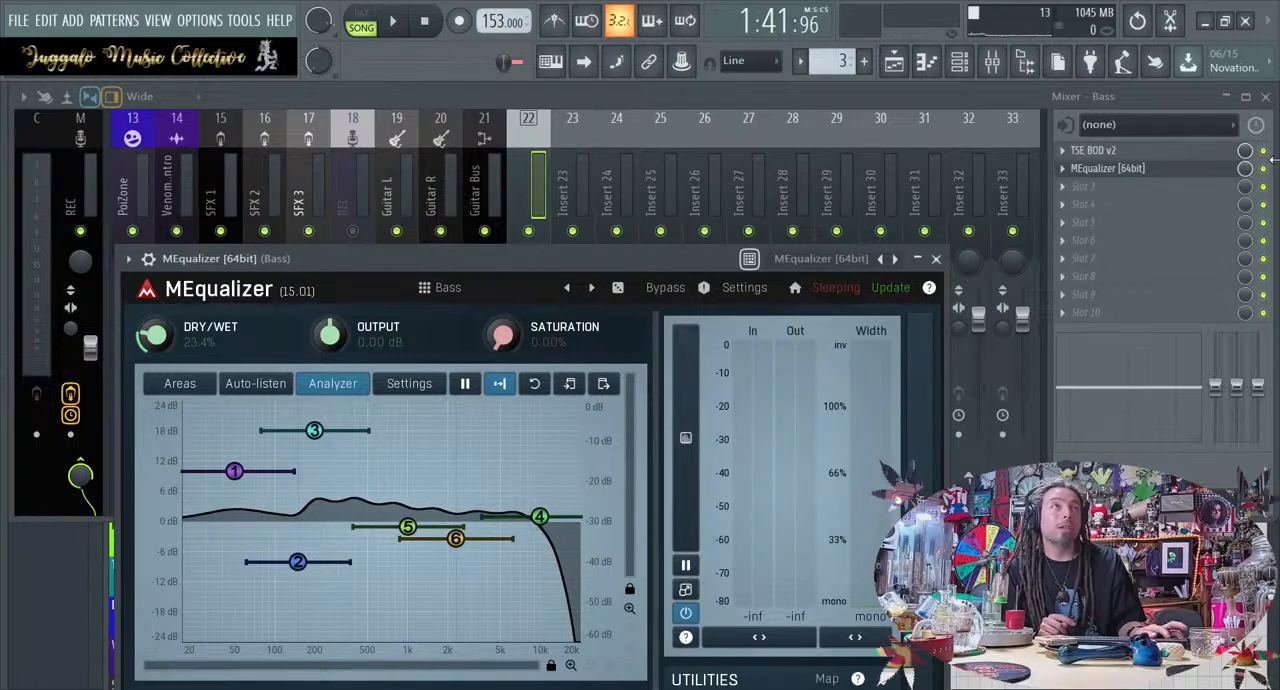
pyautogui.moveTo(185, 343); pyautogui.dragTo(185, 330)
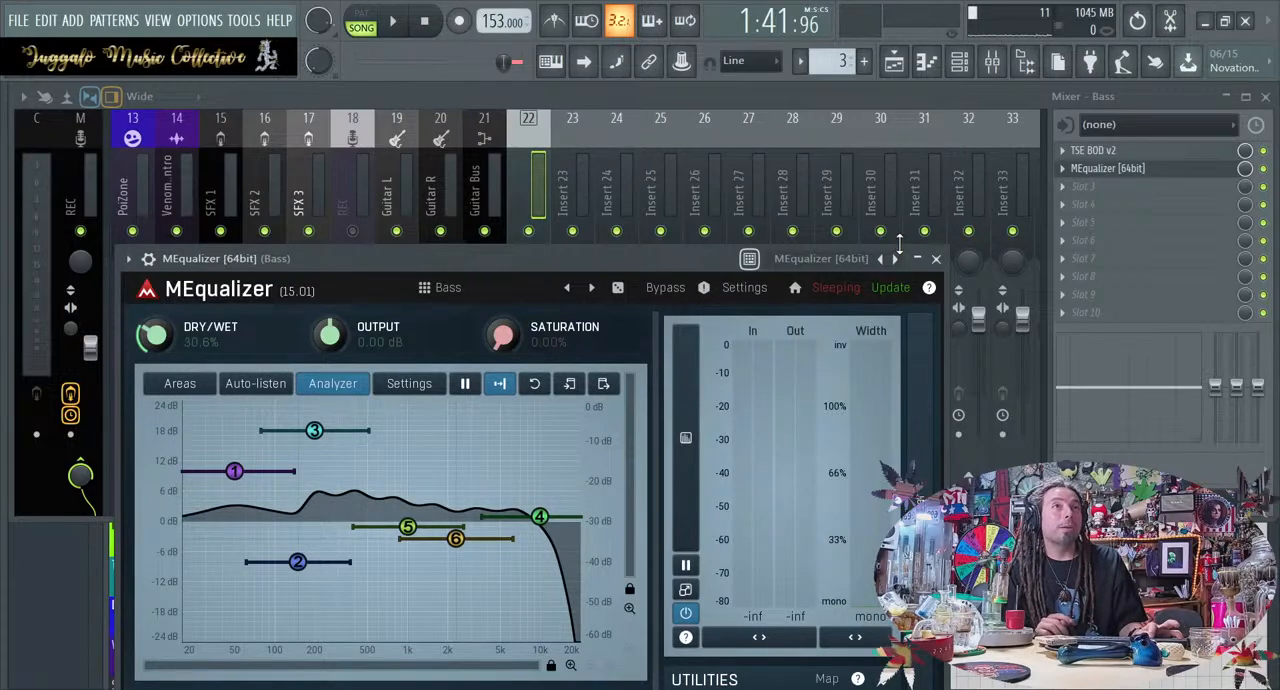
pyautogui.click(937, 259)
pyautogui.press('space')
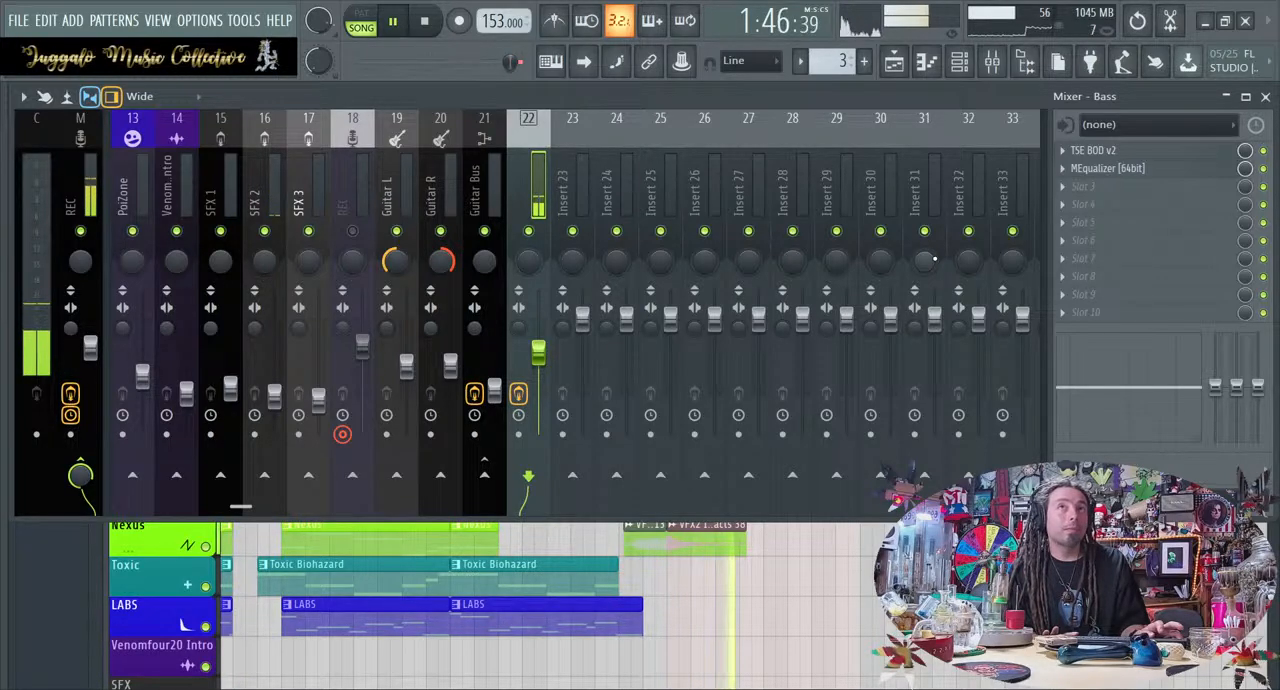
pyautogui.press('space')
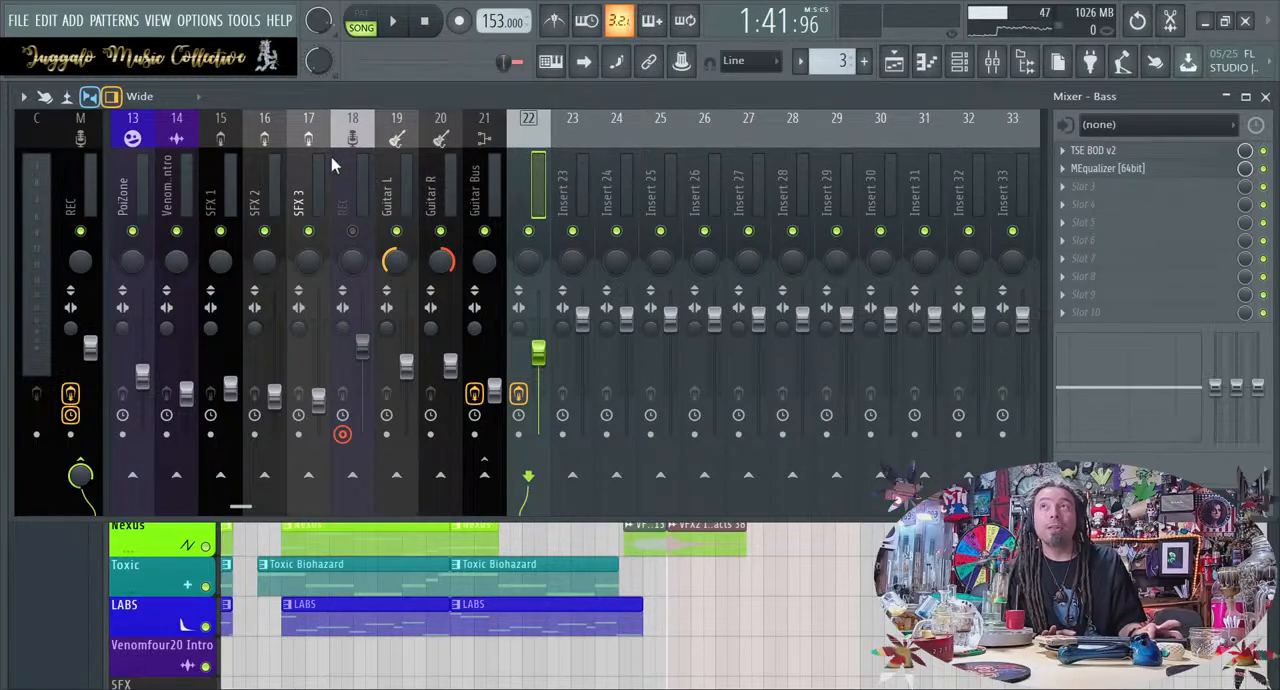
# Copy the Bass effects chain and track settings onto mixer track 23 and name it Bass solo
pyautogui.click(572, 128)
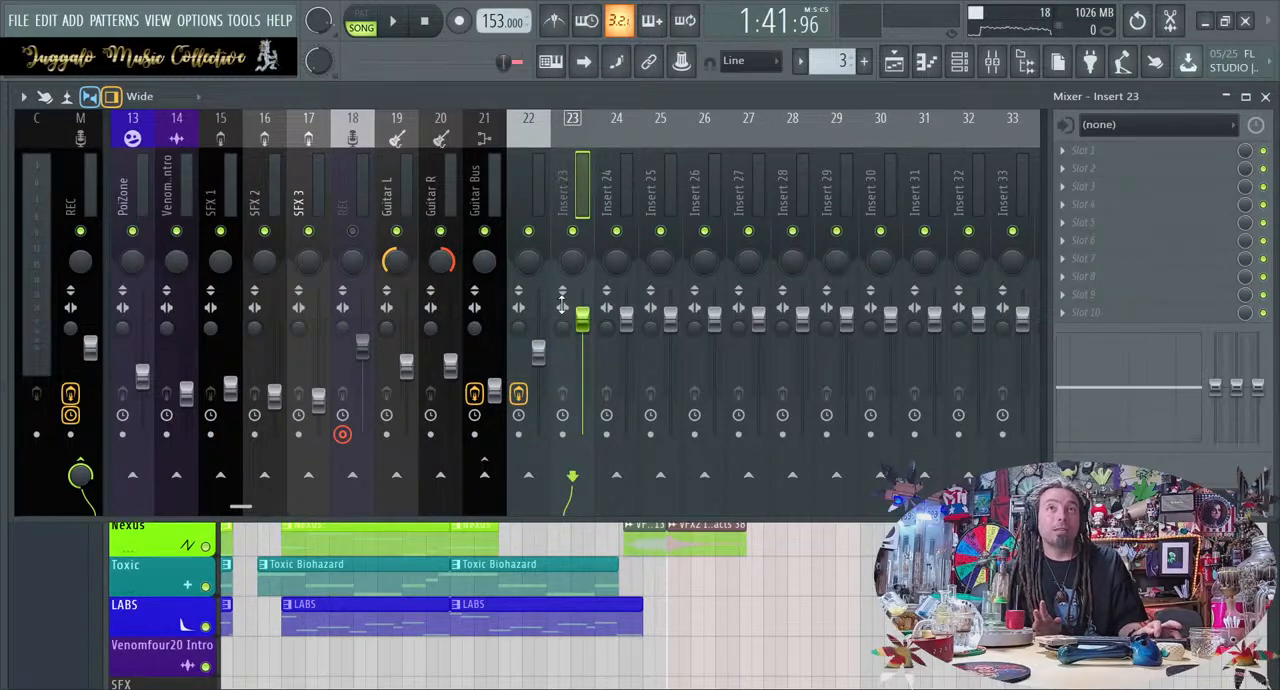
pyautogui.hotkey('ctrl', 'v')
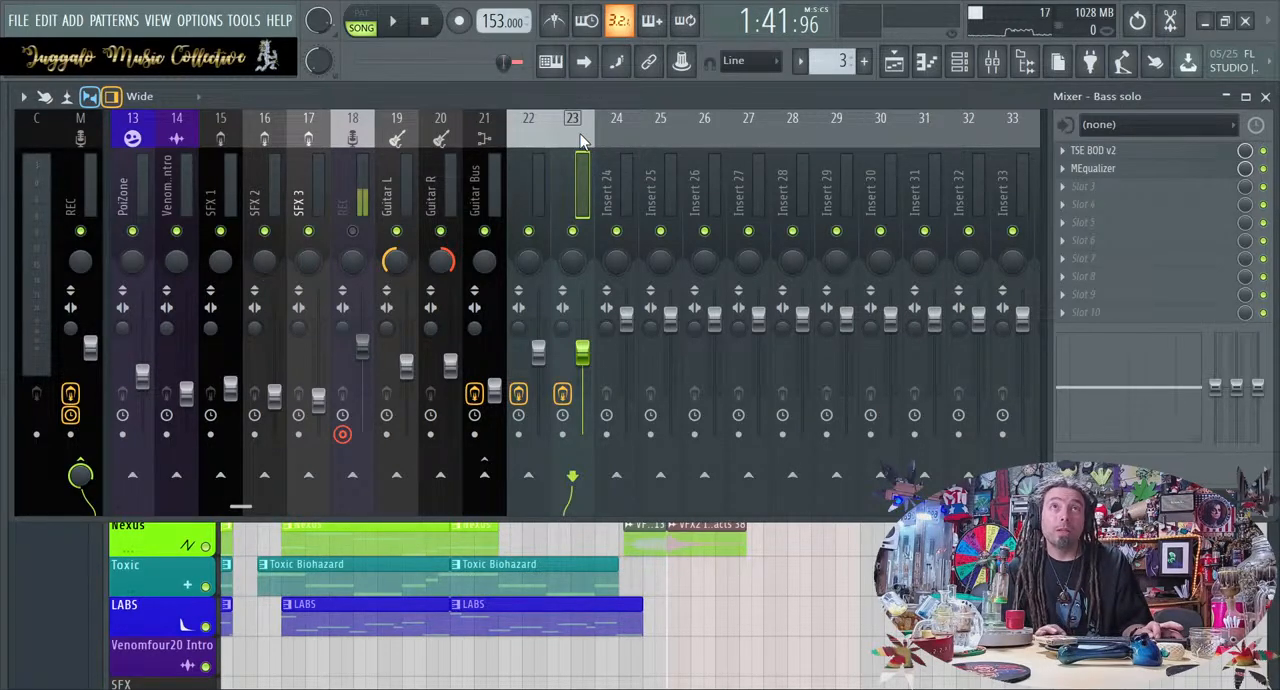
# Check the mixer routing of the Bass #2 clip in its channel settings and in the channel rack
pyautogui.press('F9')
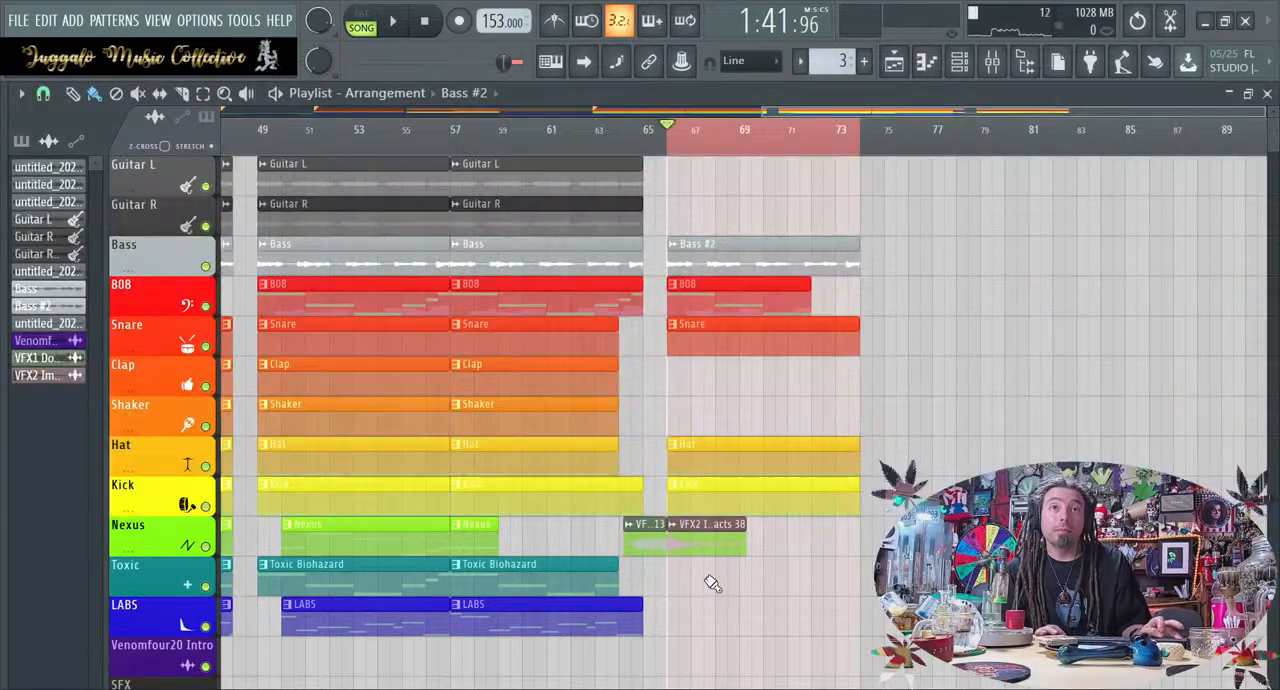
pyautogui.doubleClick(724, 248)
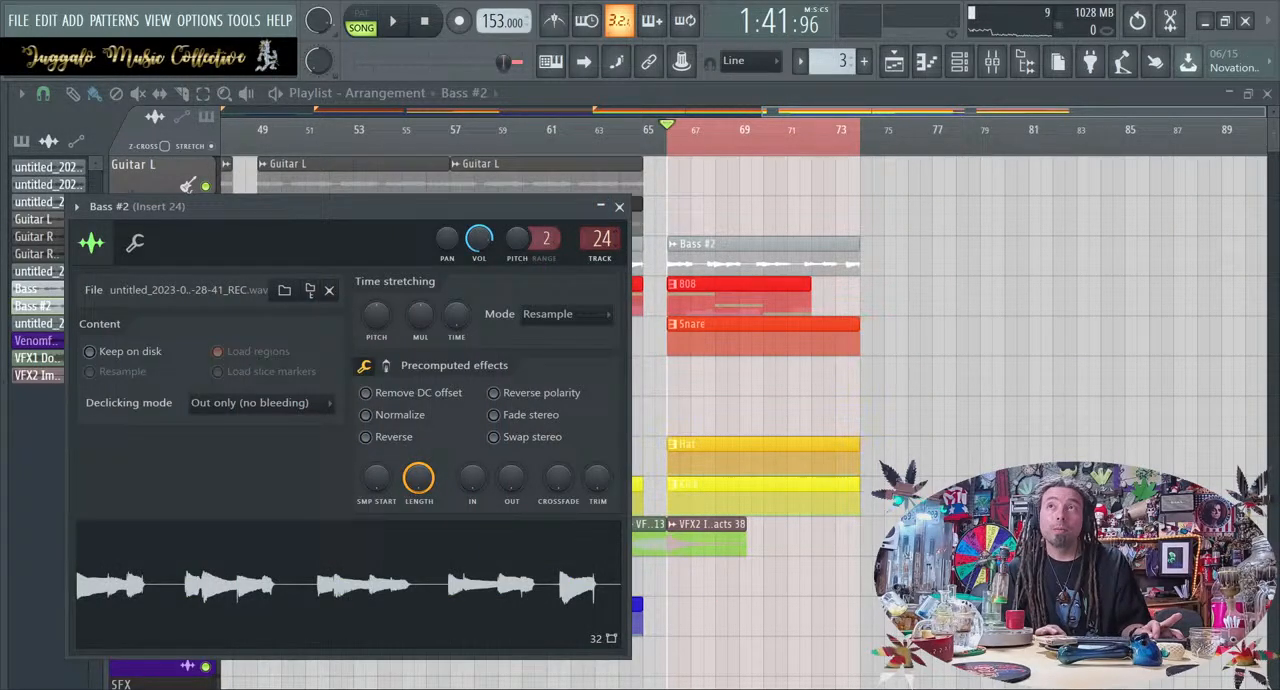
pyautogui.click(620, 207)
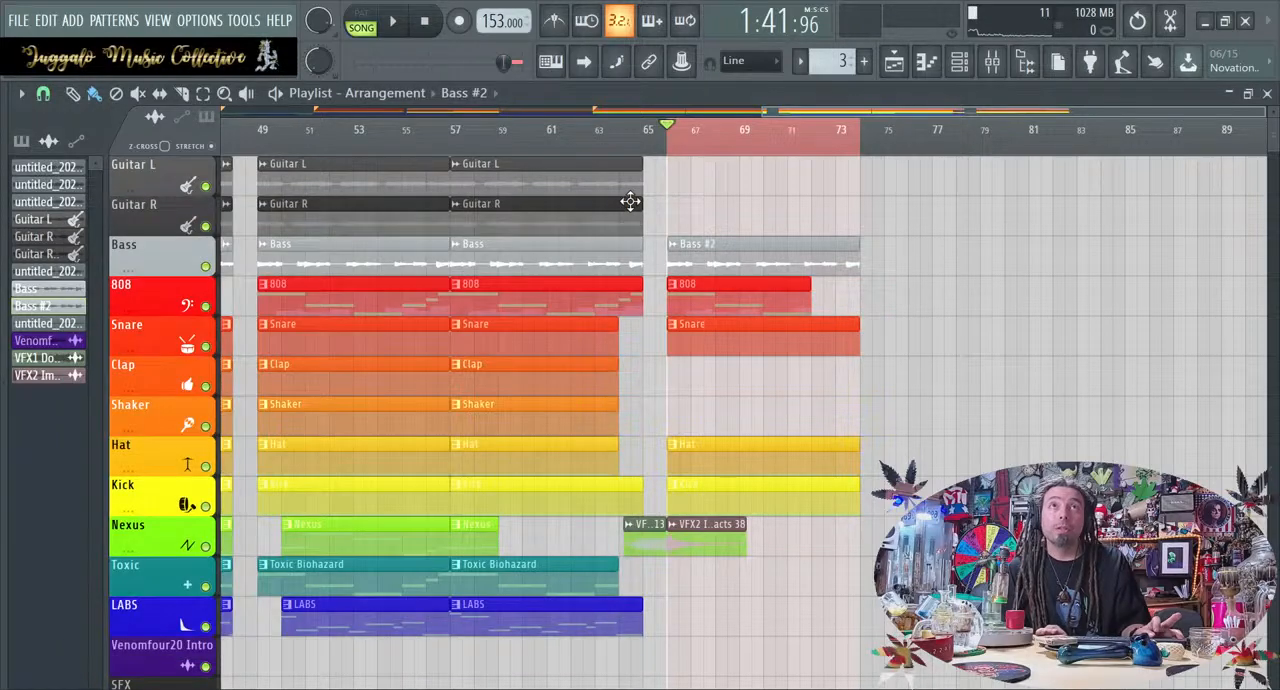
pyautogui.click(964, 68)
pyautogui.click(959, 70)
pyautogui.click(900, 66)
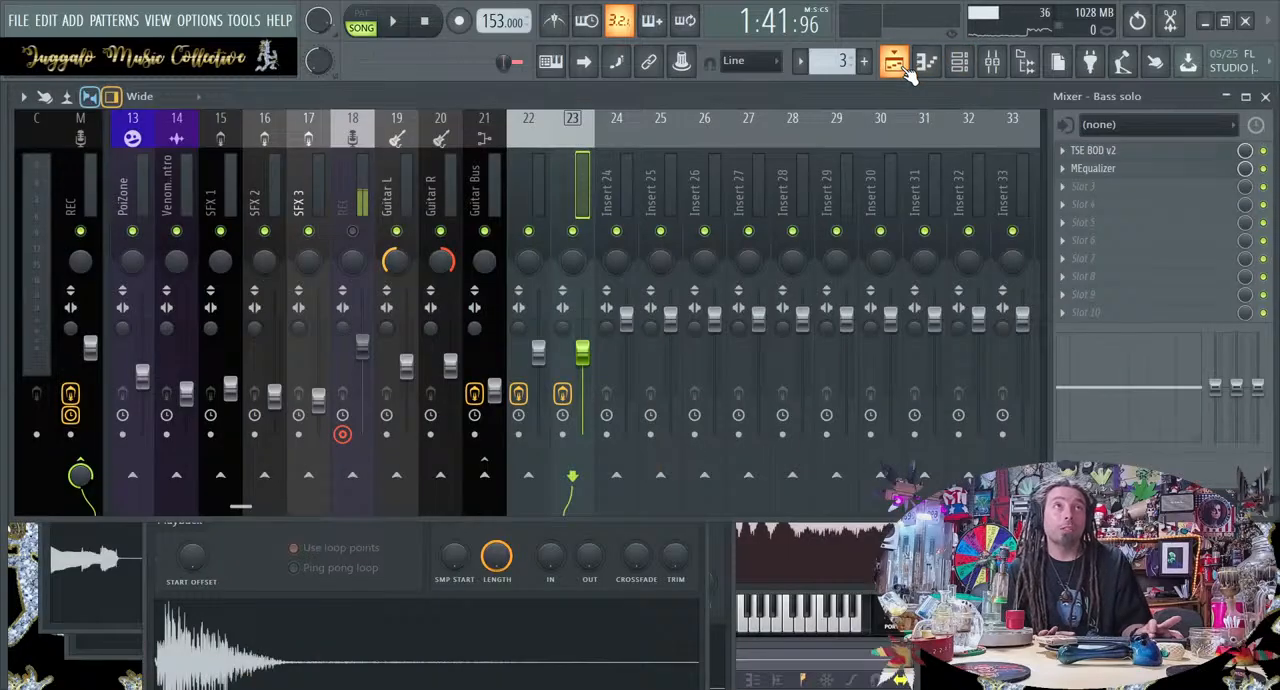
pyautogui.click(904, 68)
pyautogui.click(904, 68)
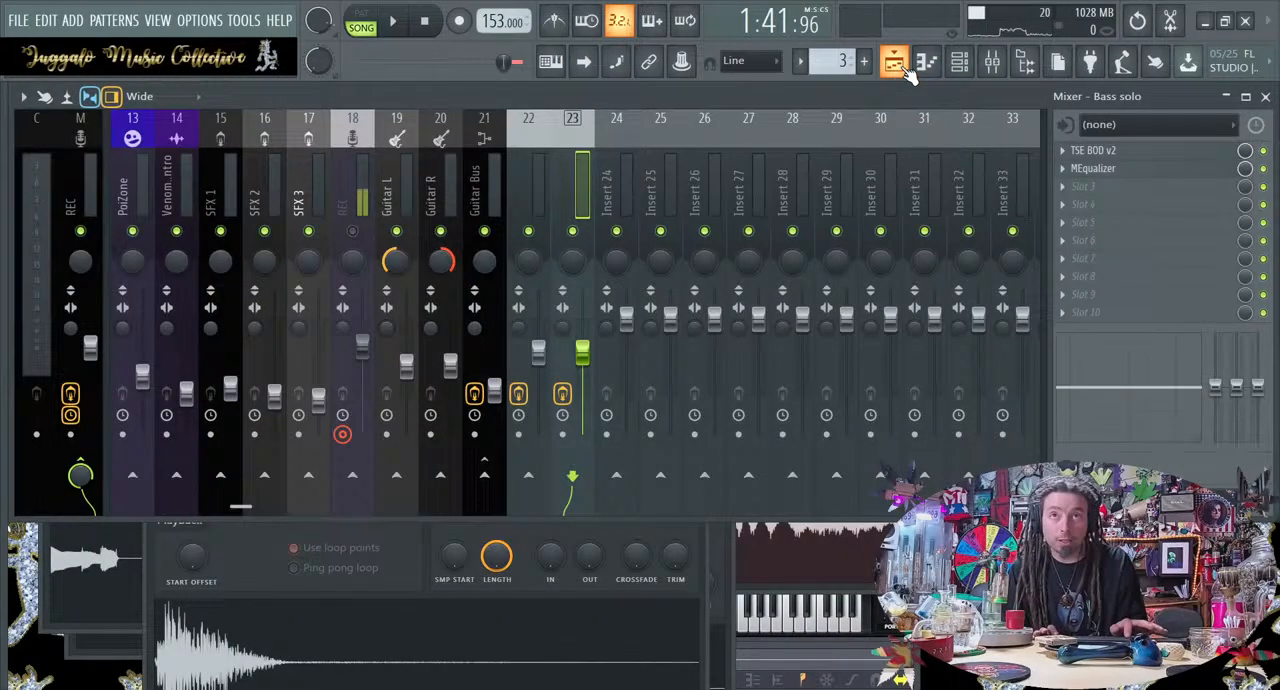
pyautogui.click(900, 66)
pyautogui.click(958, 63)
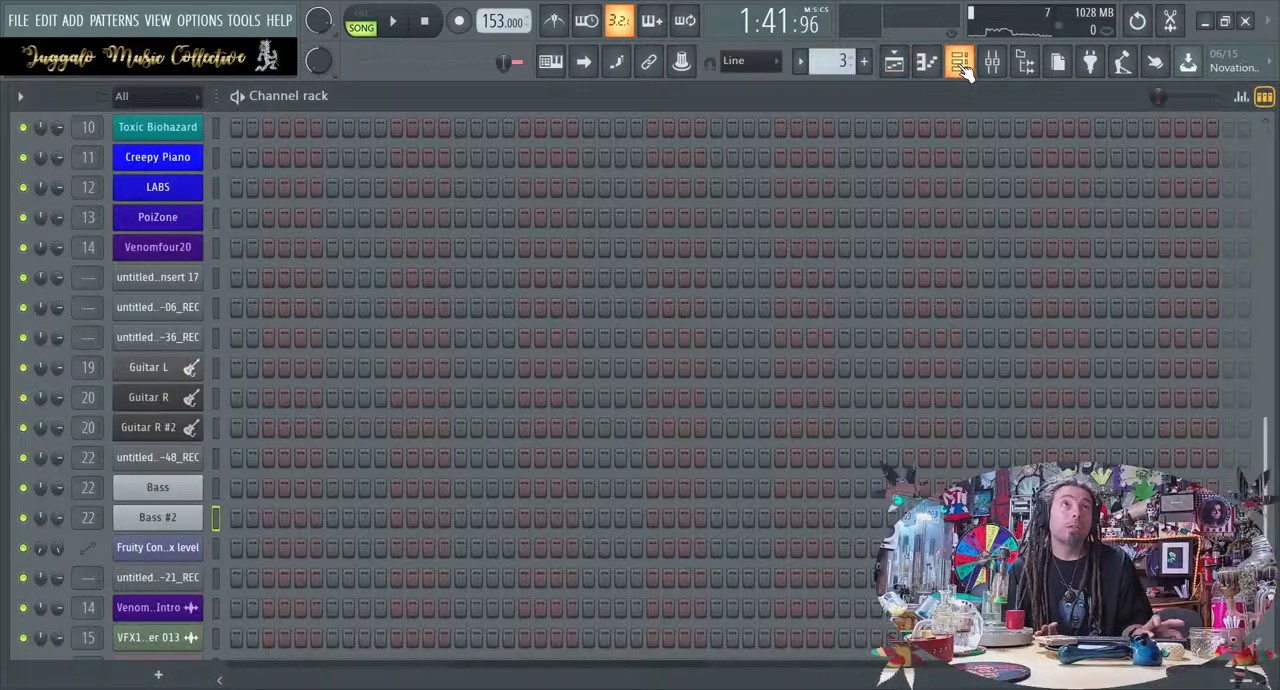
pyautogui.click(966, 72)
pyautogui.click(966, 72)
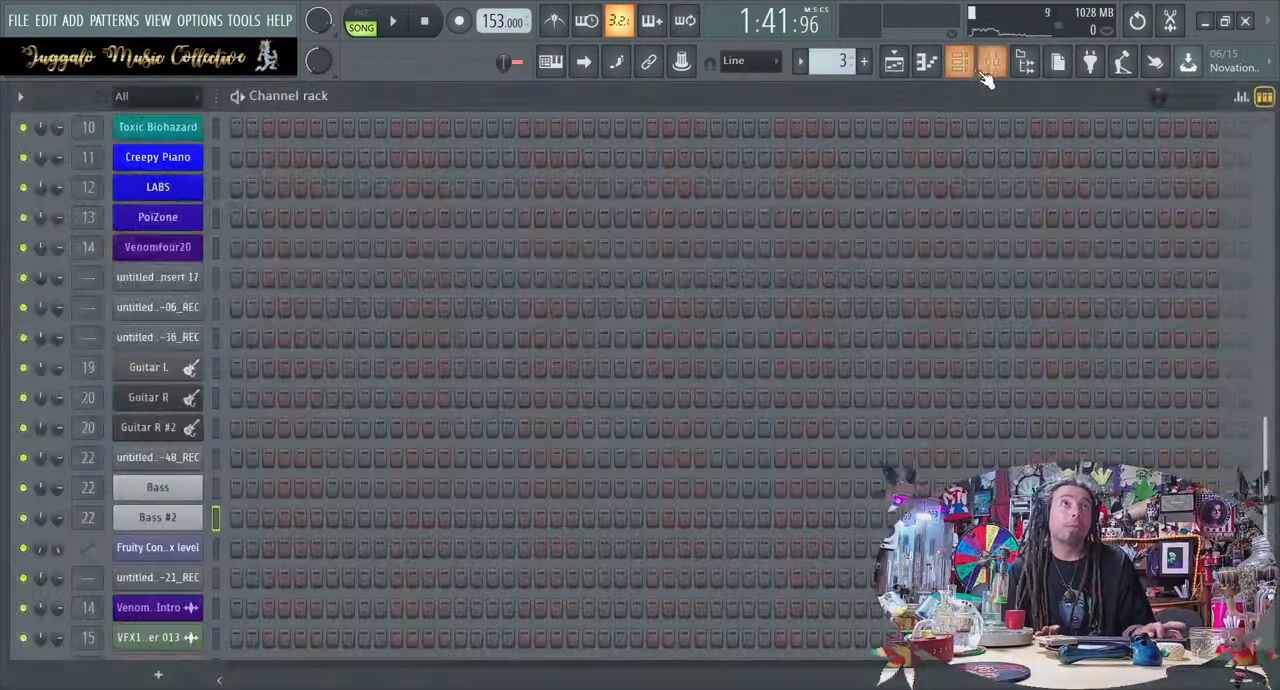
pyautogui.click(984, 73)
pyautogui.click(966, 74)
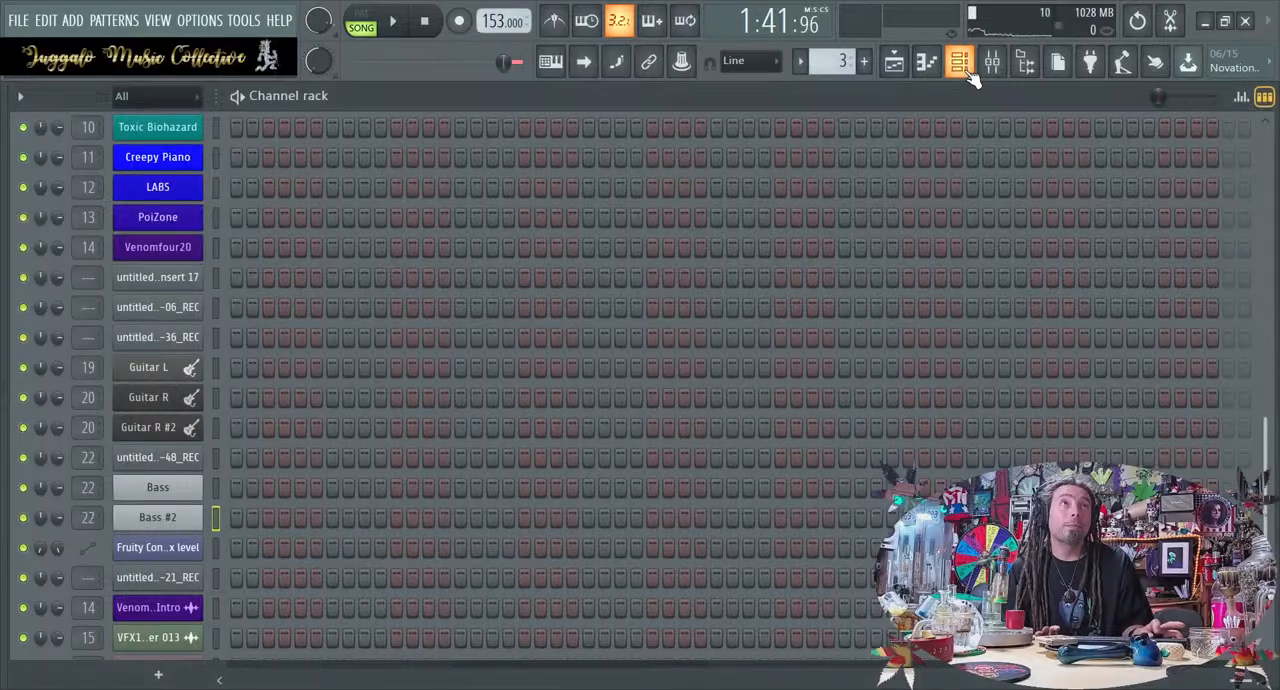
pyautogui.click(968, 76)
pyautogui.click(900, 72)
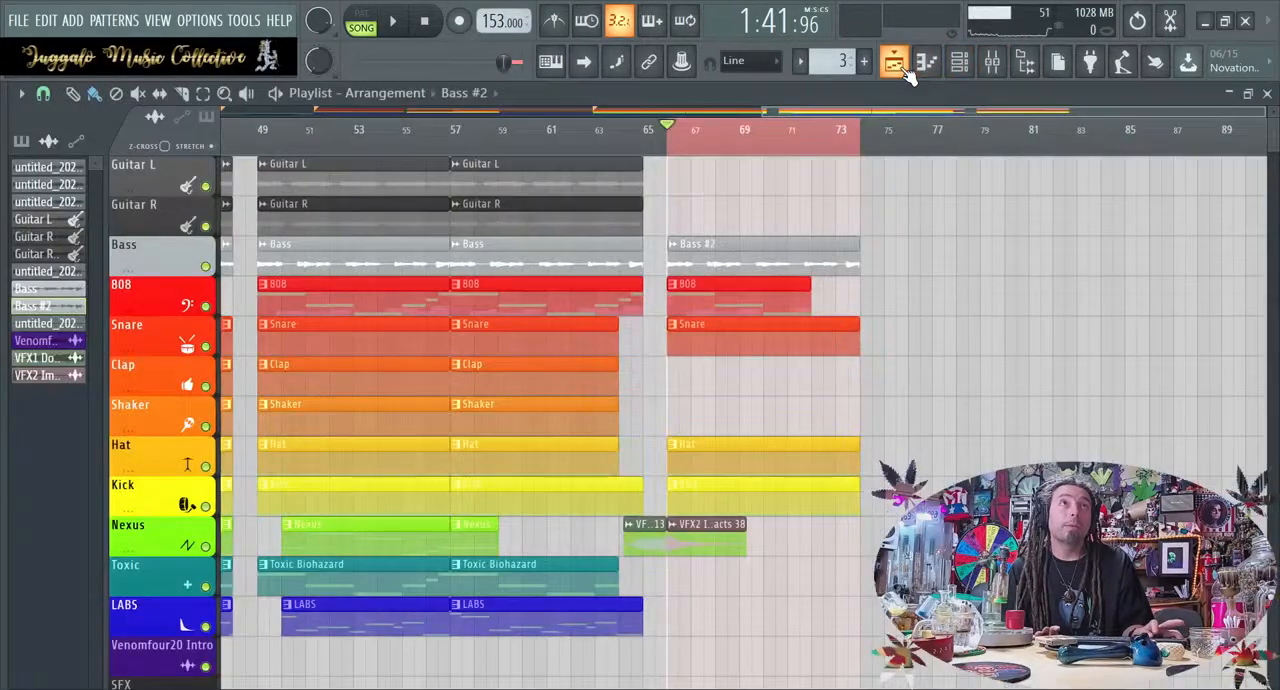
# Route the Bass #2 clip at bar 66 to the Bass solo mixer track, number 23
pyautogui.doubleClick(787, 262)
pyautogui.click(806, 272)
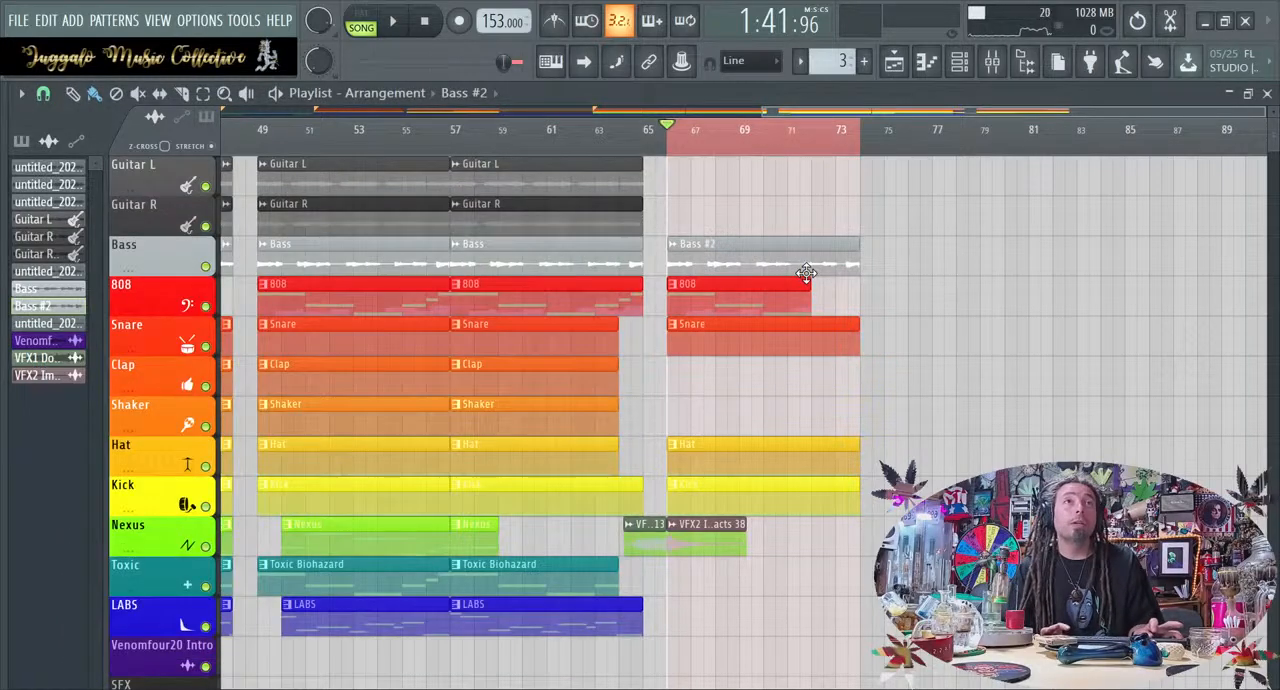
# Add ValhallaSpaceModulator after MEqualizer on the Bass solo mixer track, start playback and open the effect
pyautogui.click(991, 62)
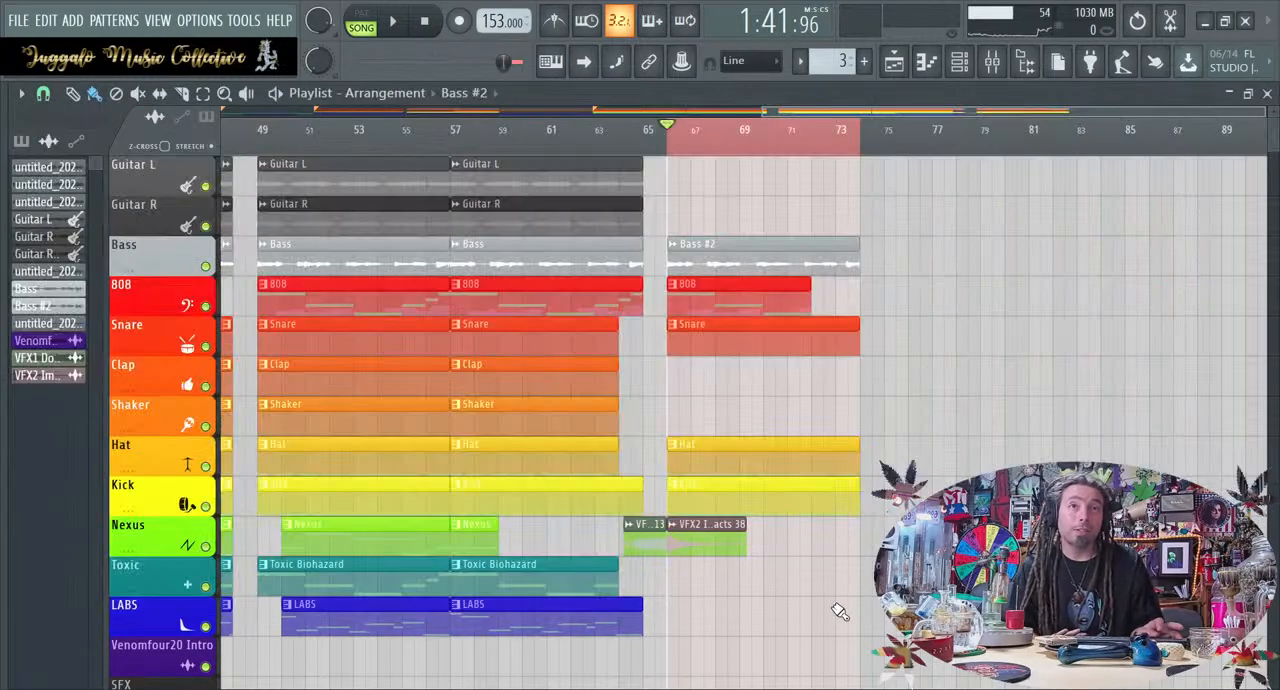
pyautogui.press('space')
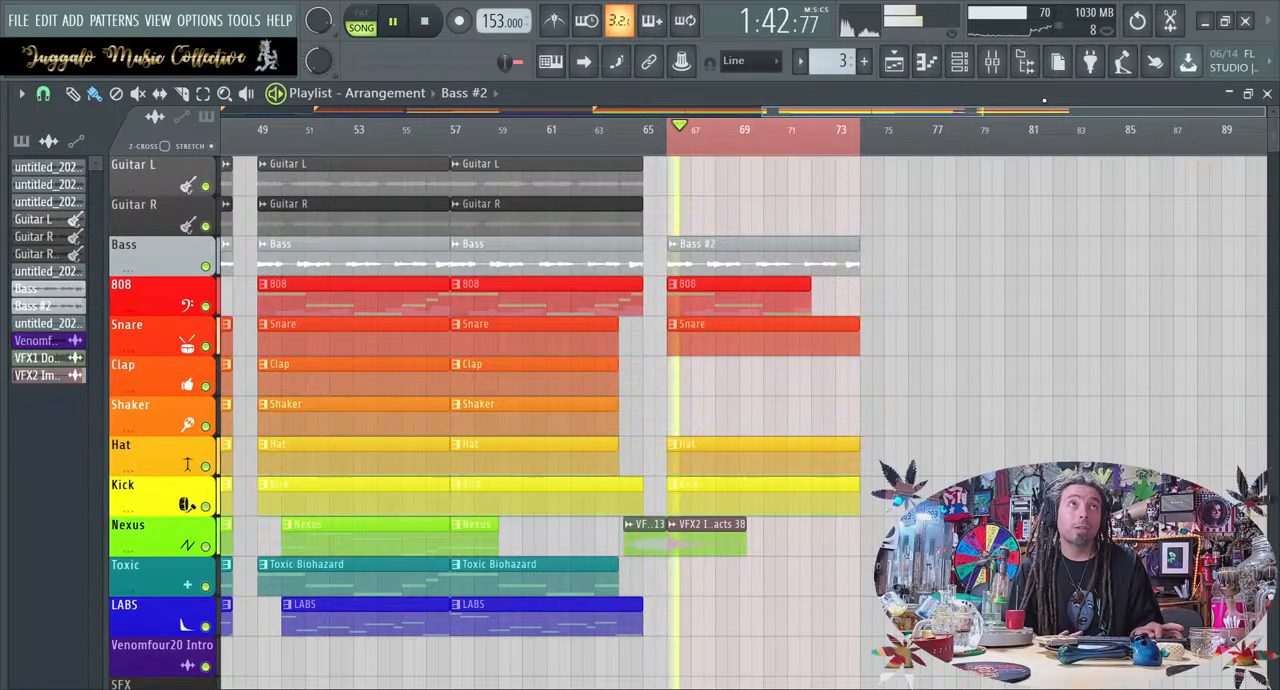
pyautogui.click(993, 63)
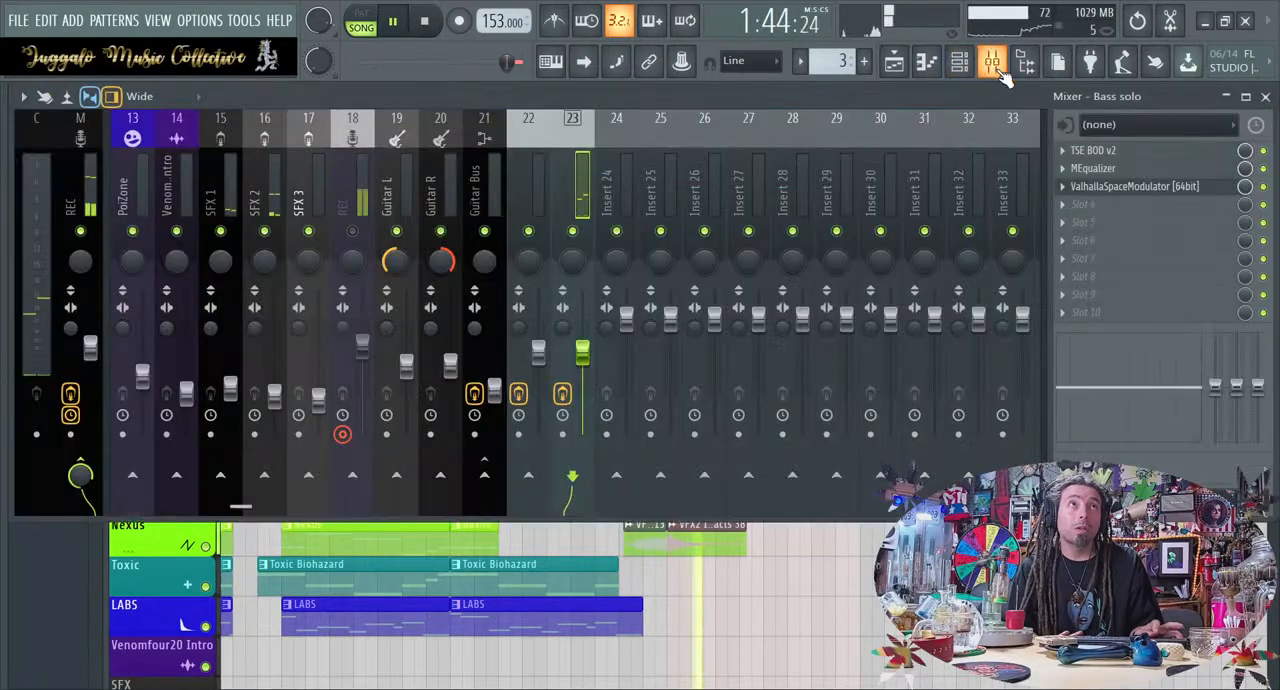
pyautogui.click(1140, 187)
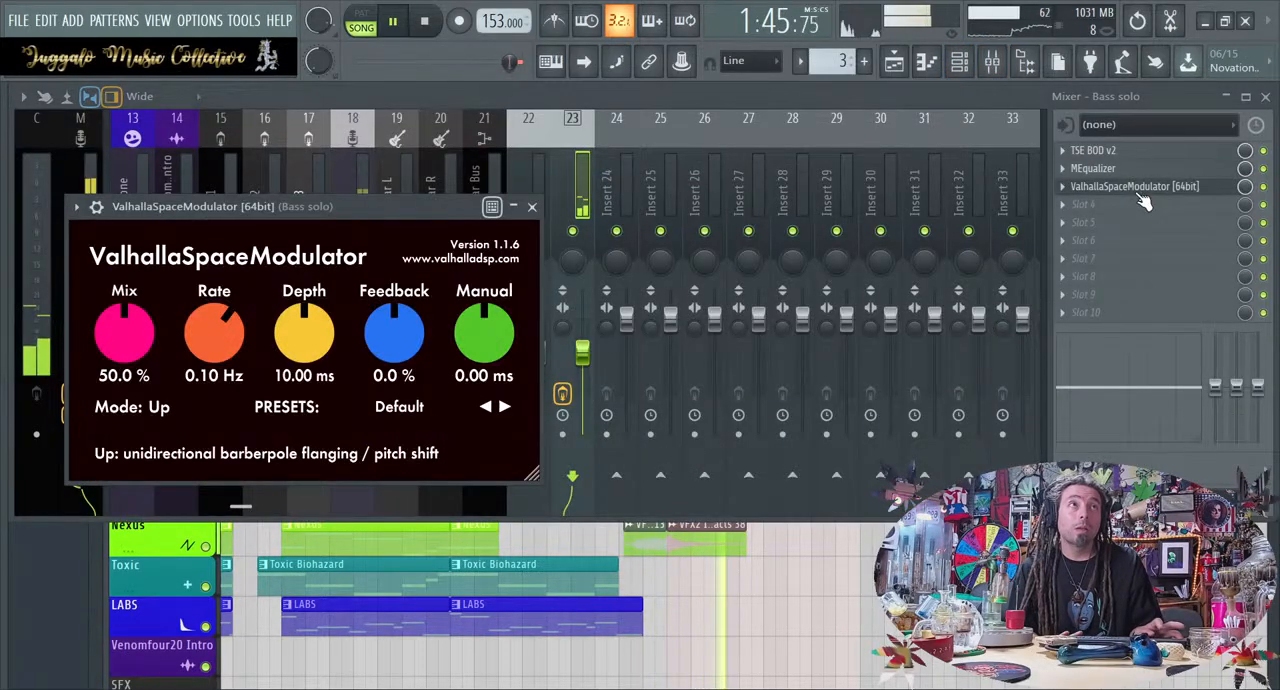
# Audition the FlangeDown and FlangeUp presets of ValhallaSpaceModulator on the Bass solo track
pyautogui.click(504, 407)
pyautogui.click(504, 407)
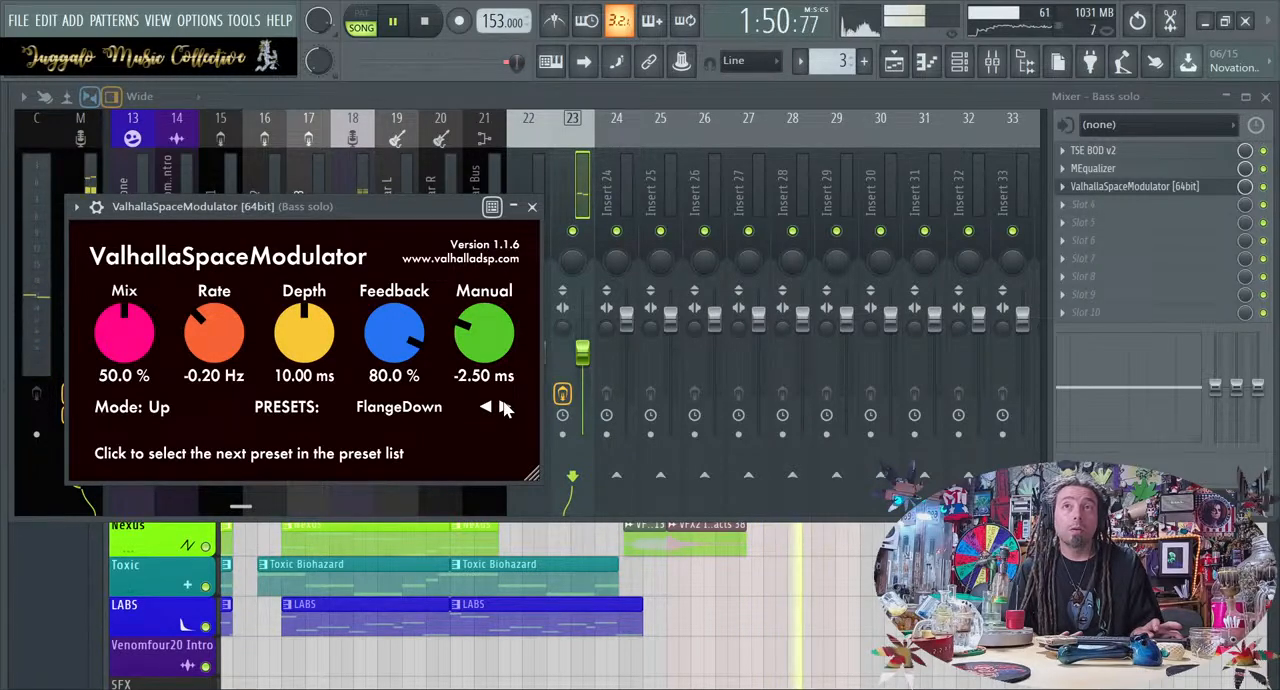
pyautogui.click(504, 407)
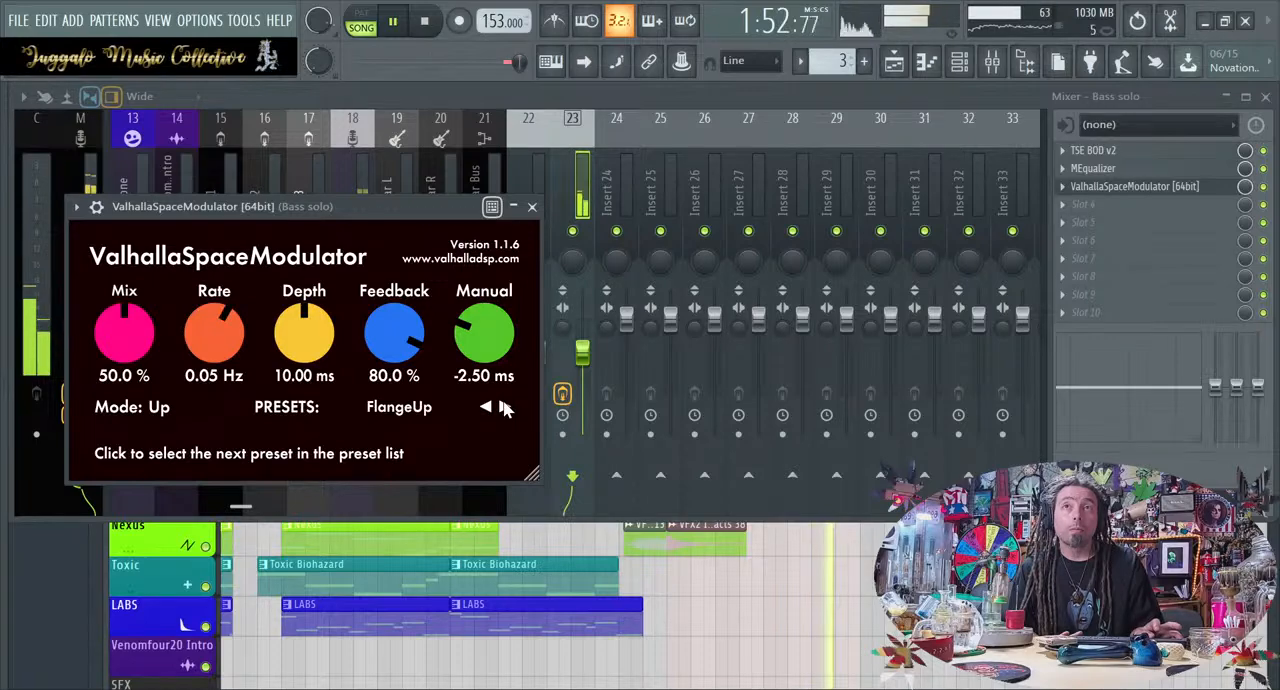
pyautogui.rightClick(835, 605)
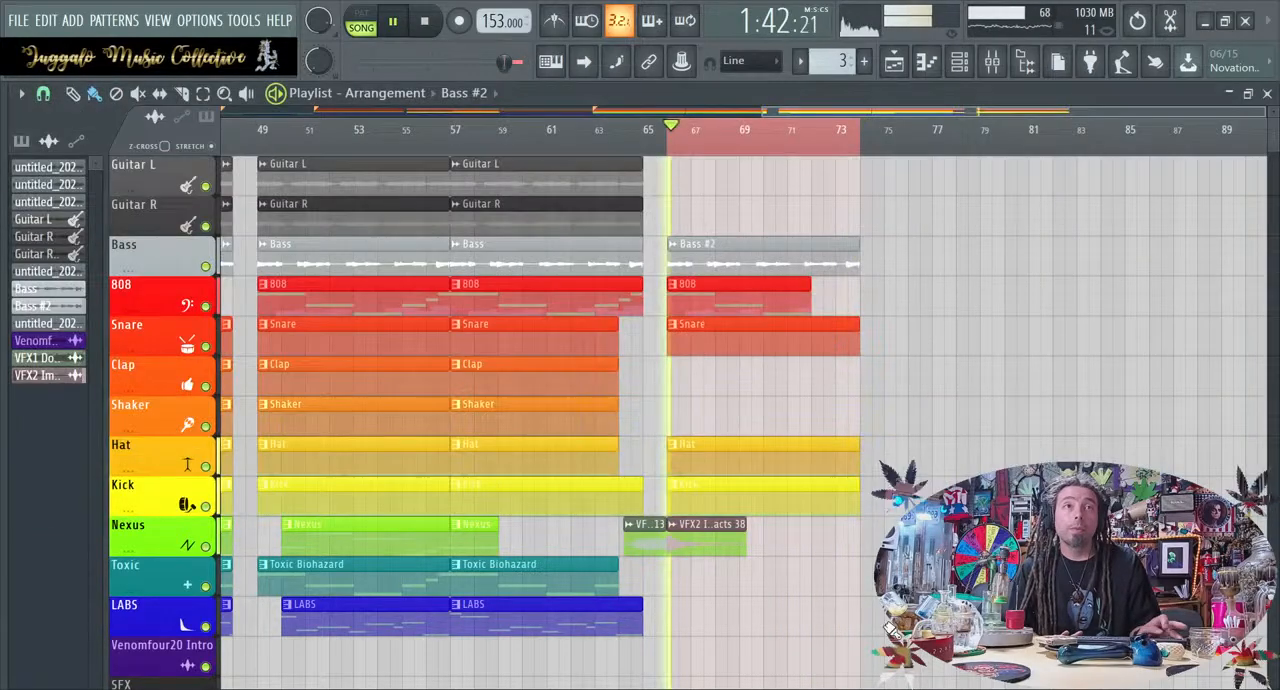
# Reopen ValhallaSpaceModulator and audition the flange presets from HollowFlangeDown through ShallowFlangeUp during playback
pyautogui.click(1026, 66)
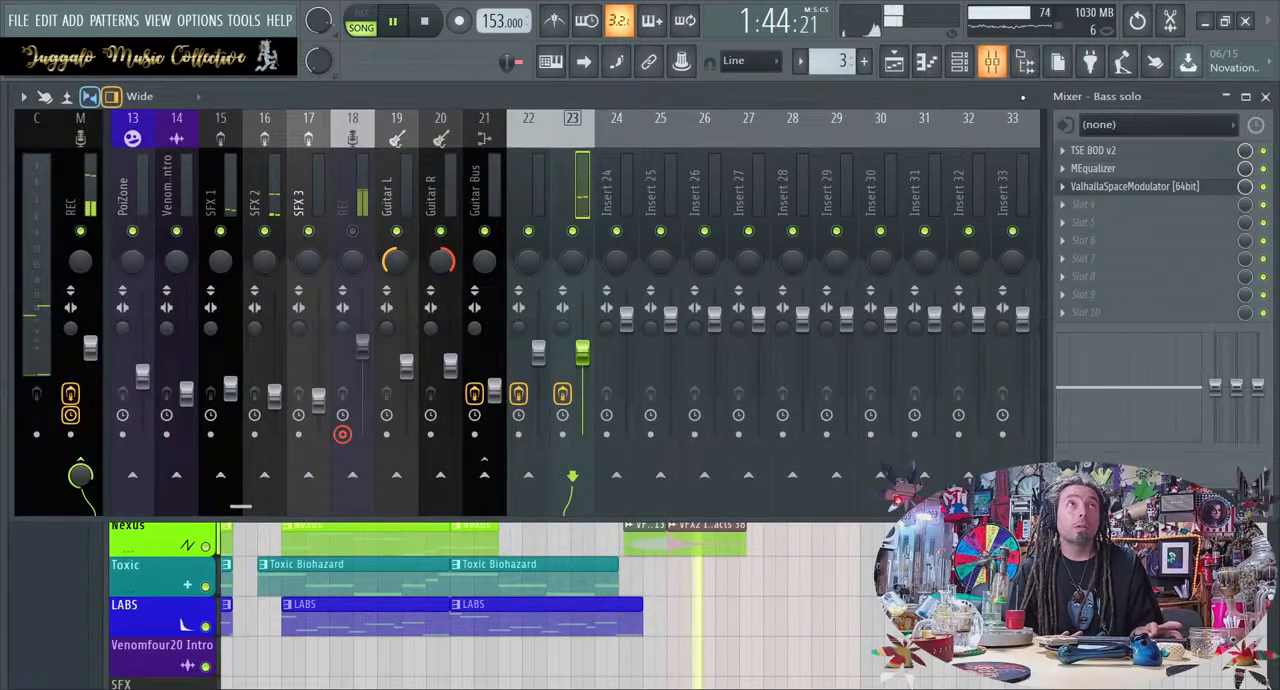
pyautogui.click(1116, 189)
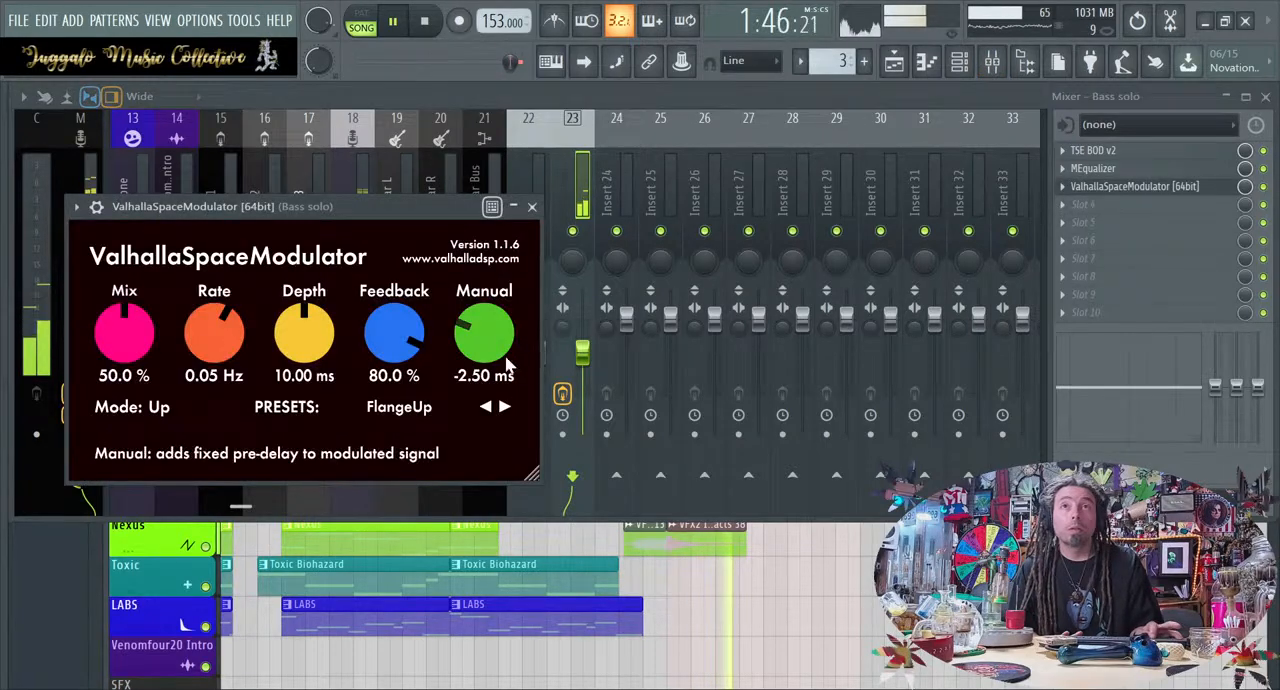
pyautogui.click(505, 408)
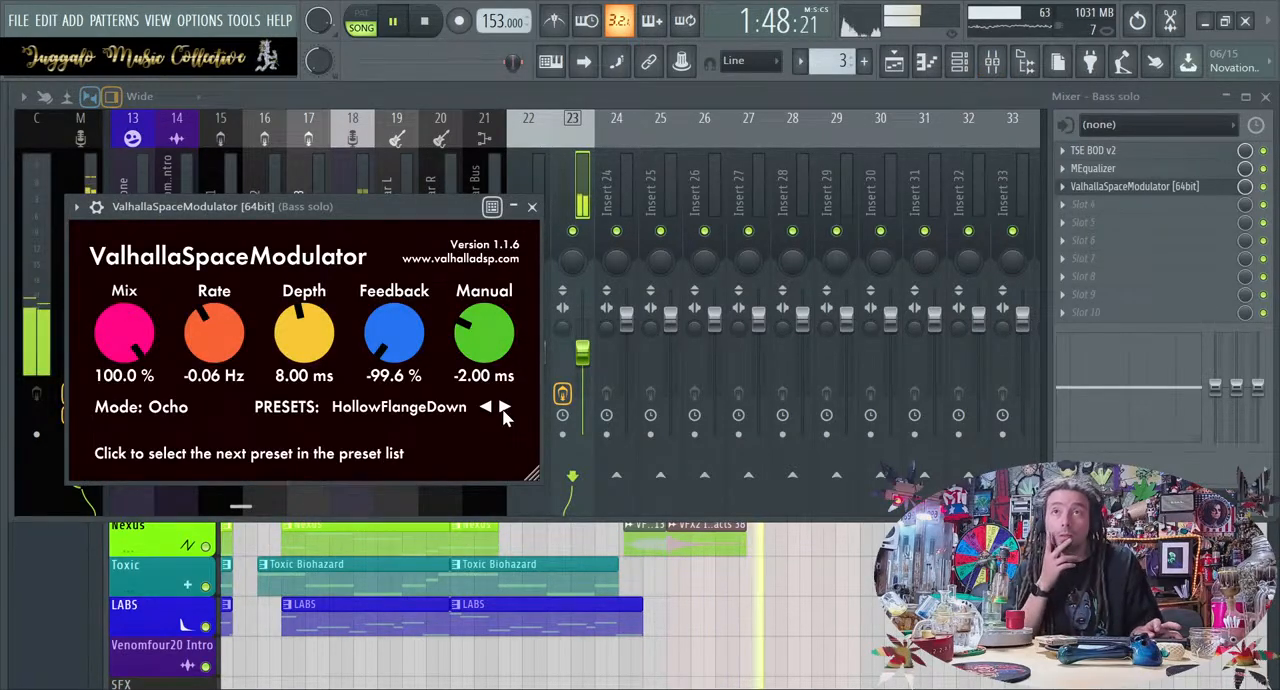
pyautogui.click(505, 412)
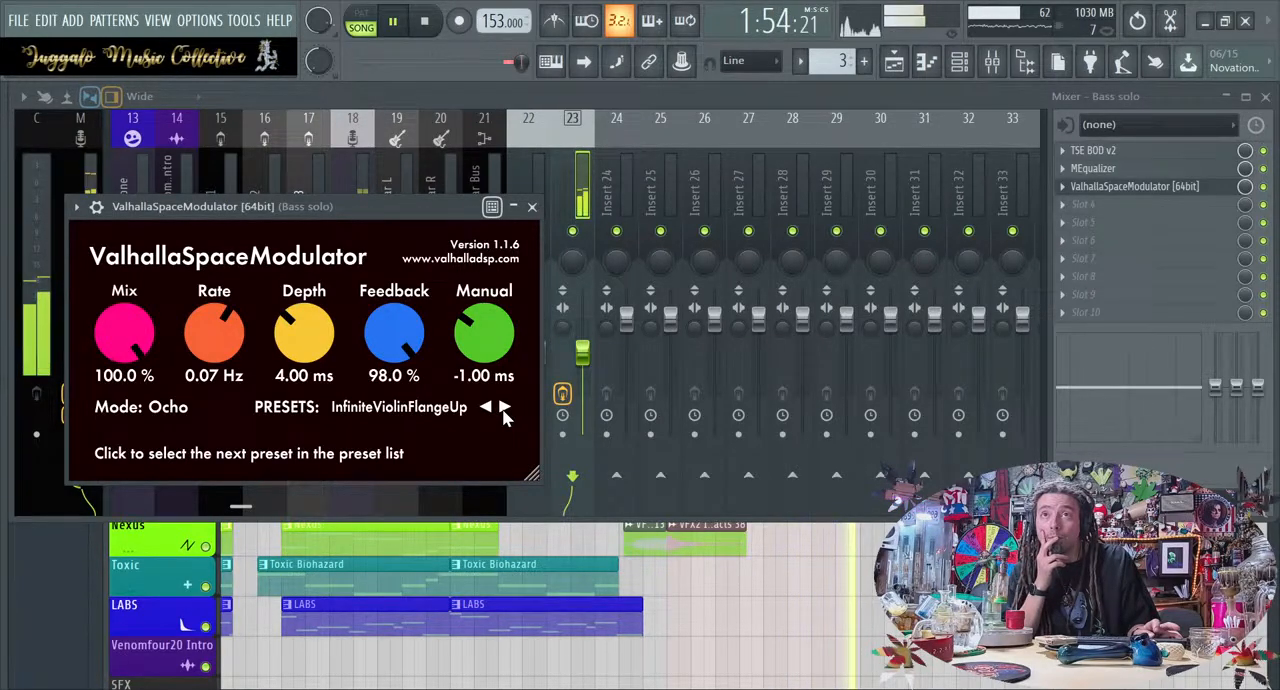
pyautogui.click(505, 410)
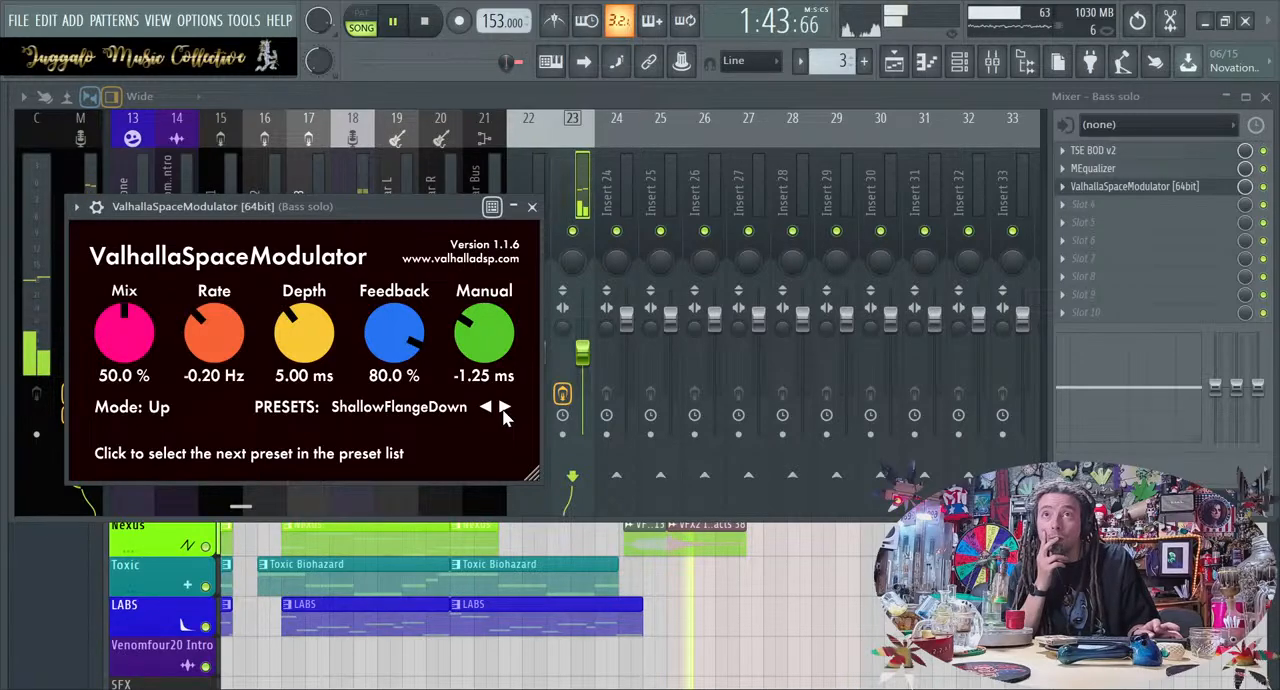
pyautogui.click(505, 410)
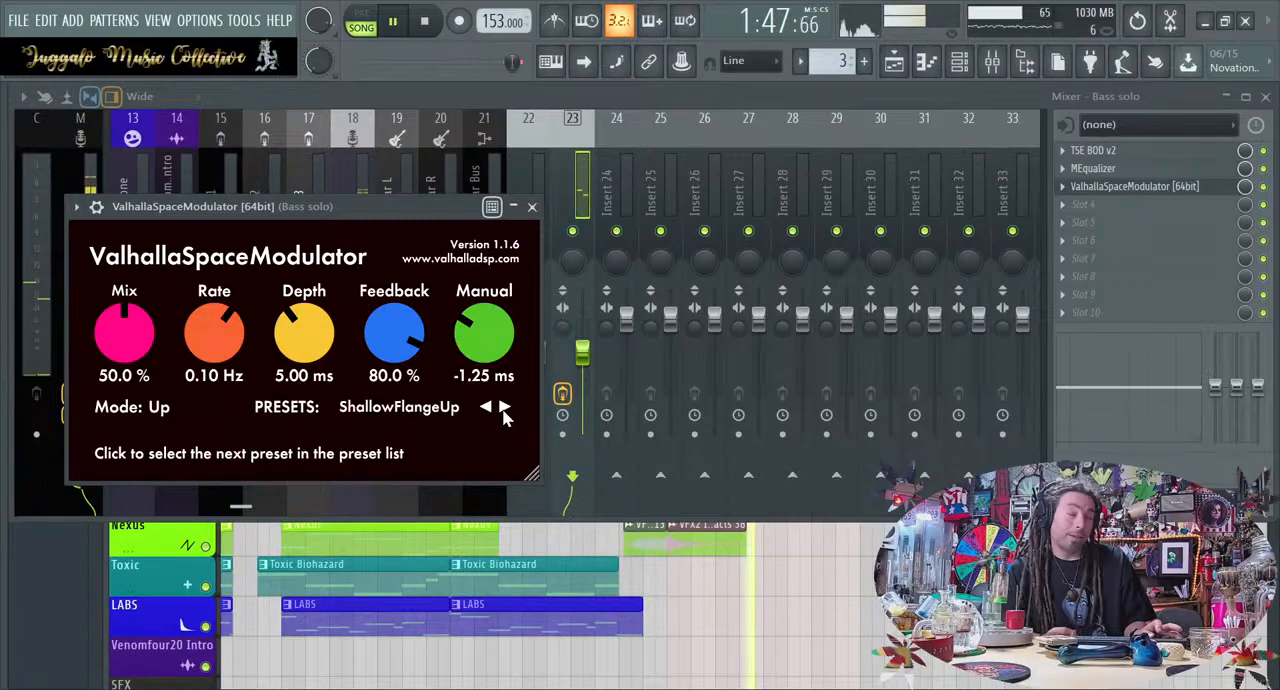
# Try the A Flanging Forest preset in ValhallaSpaceModulator with the mix lowered to about 36.5%
pyautogui.click(505, 410)
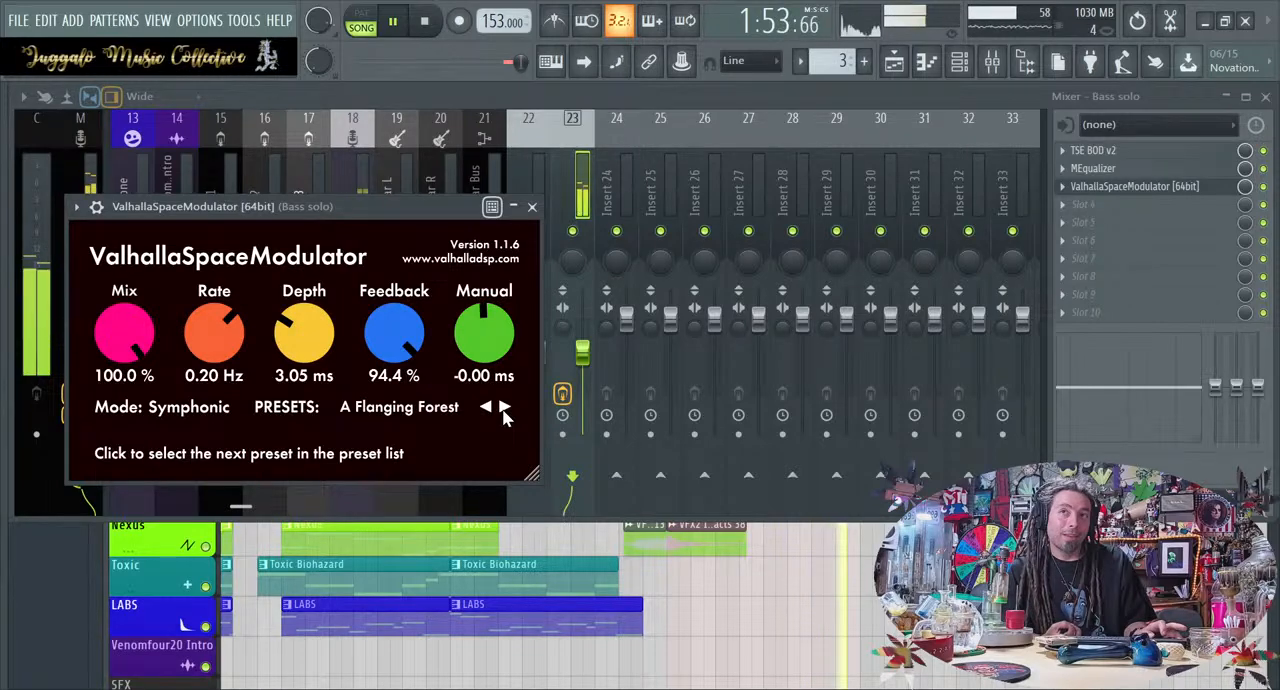
pyautogui.moveTo(133, 346); pyautogui.dragTo(133, 458)
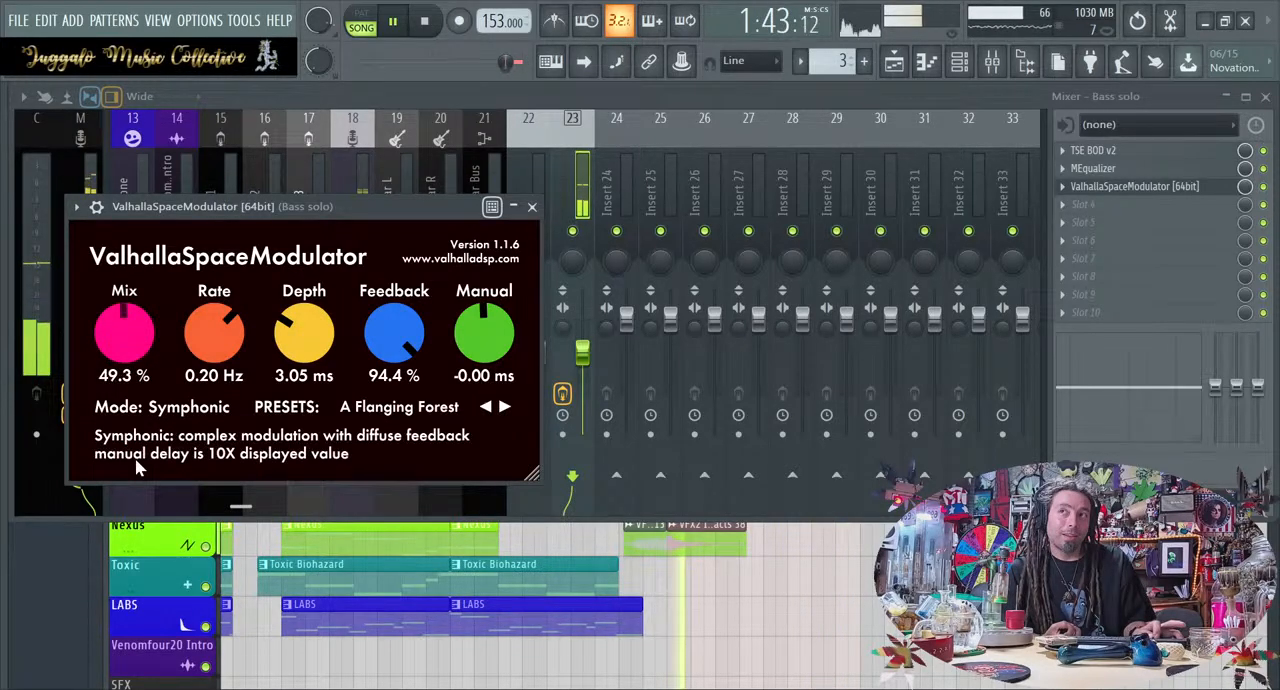
pyautogui.moveTo(124, 316); pyautogui.dragTo(124, 345)
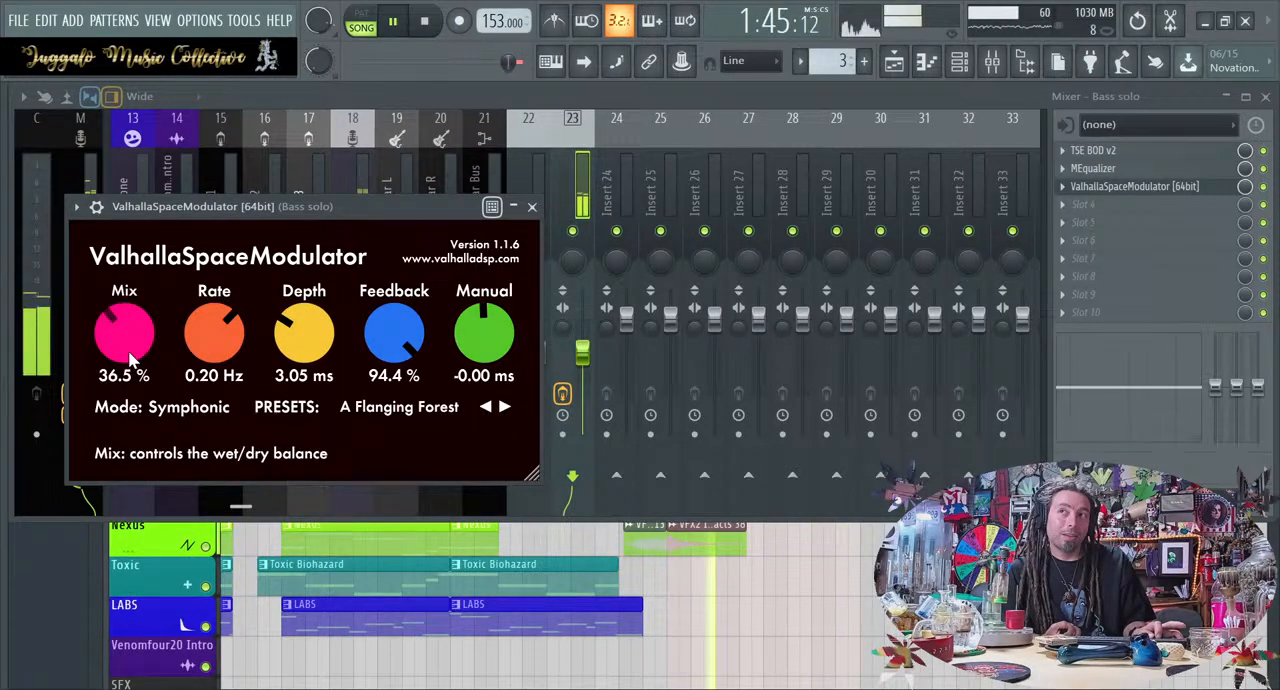
# Audition the ValhallaSpaceModulator presets from DeepChorus through WideChorus on the Bass solo track during playback
pyautogui.click(505, 408)
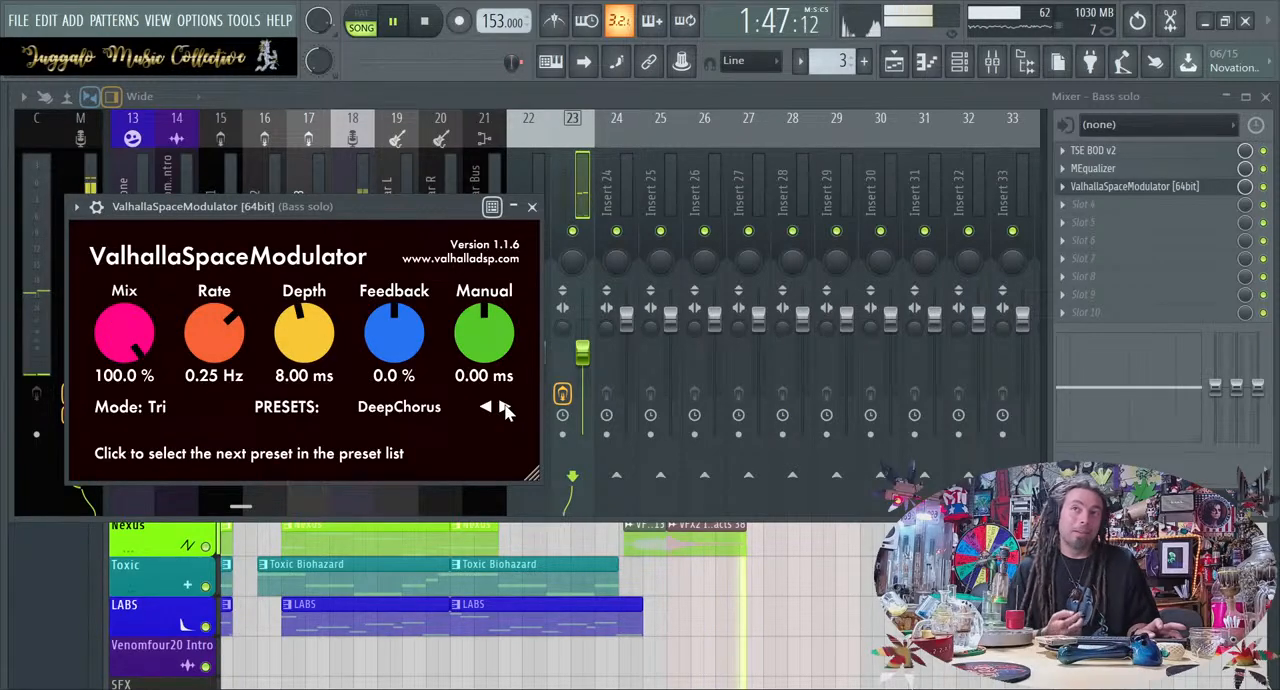
pyautogui.click(505, 408)
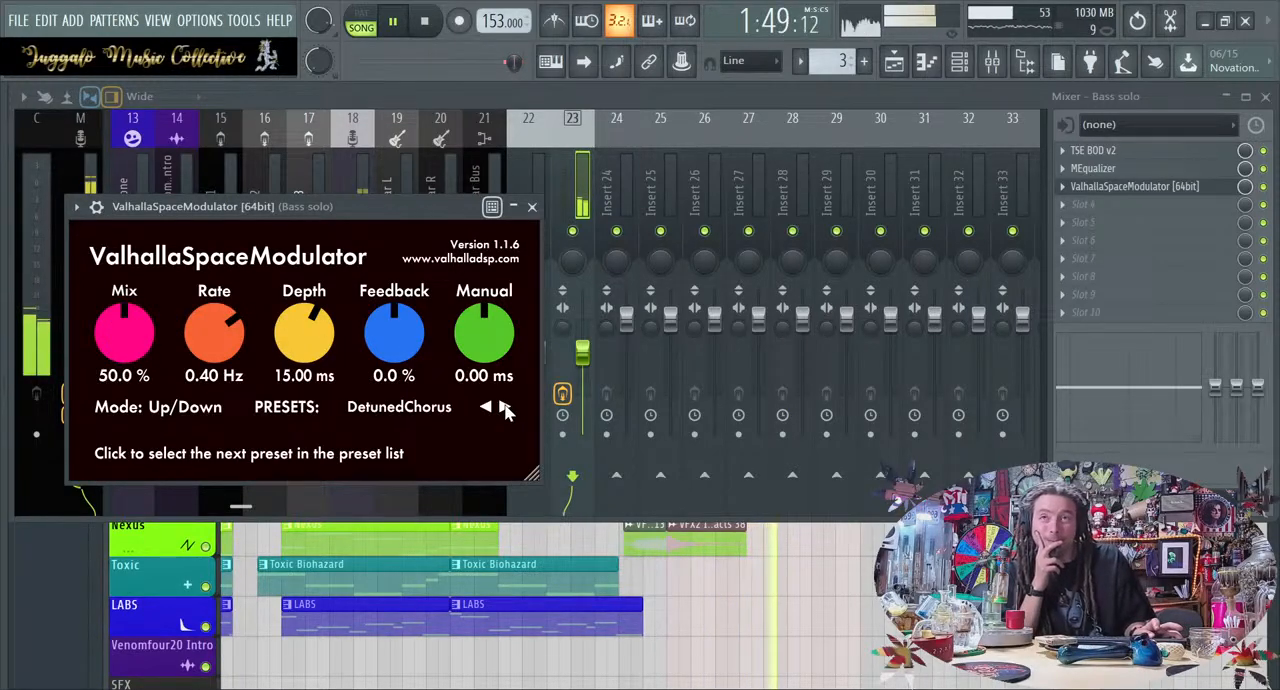
pyautogui.click(505, 408)
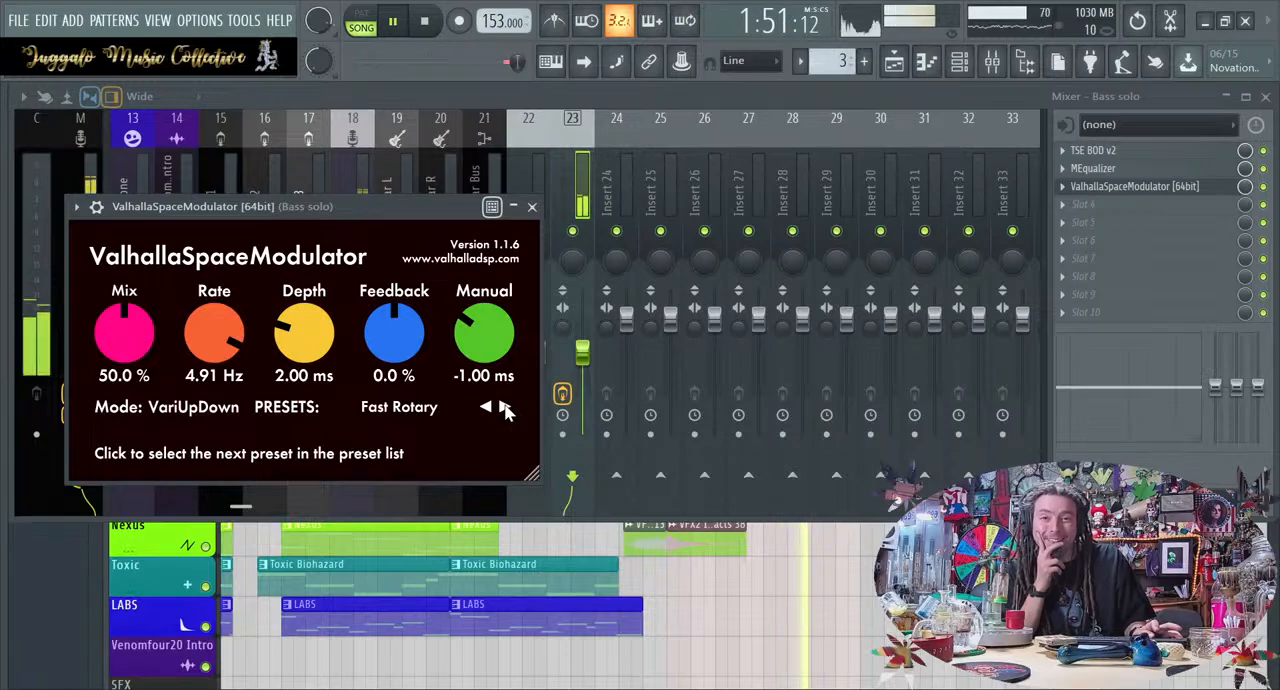
pyautogui.click(505, 408)
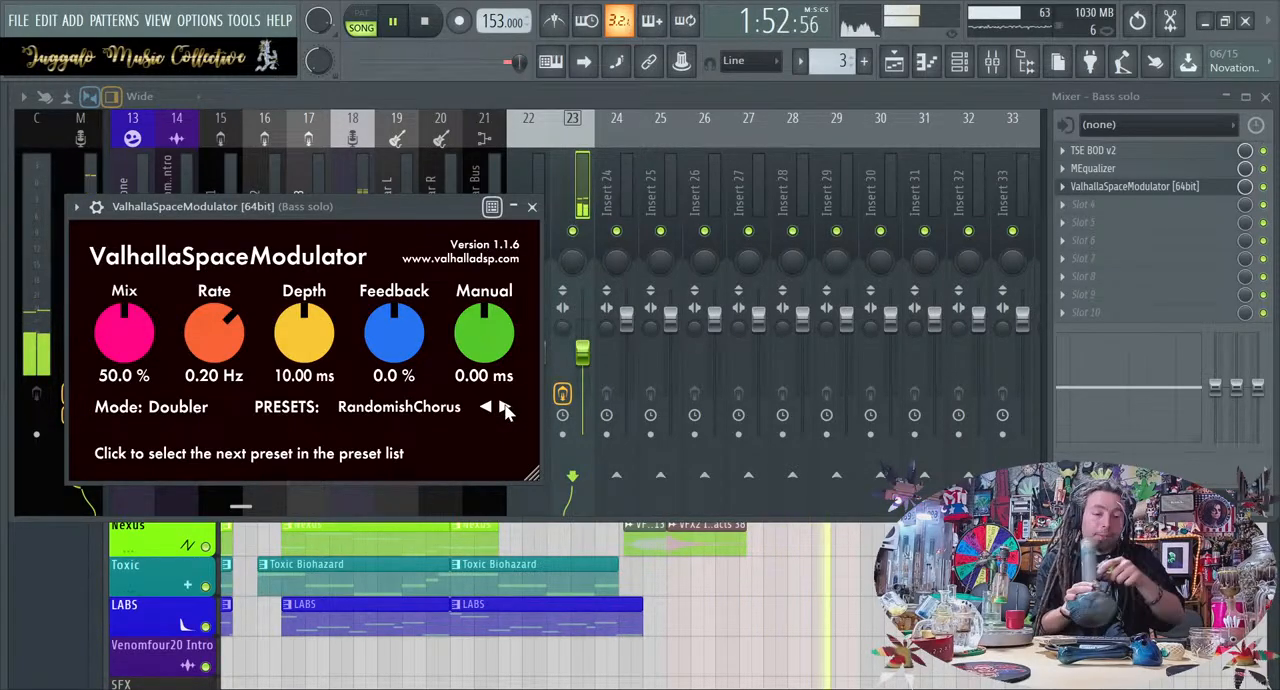
pyautogui.click(505, 410)
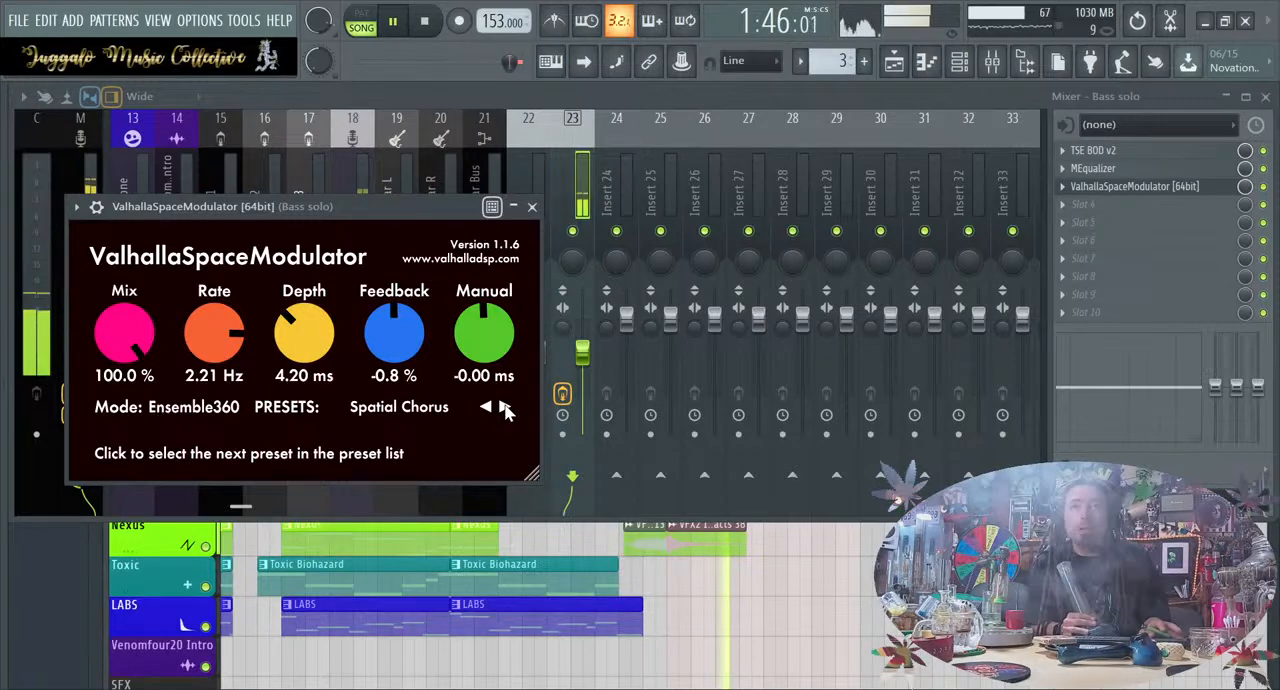
pyautogui.click(505, 410)
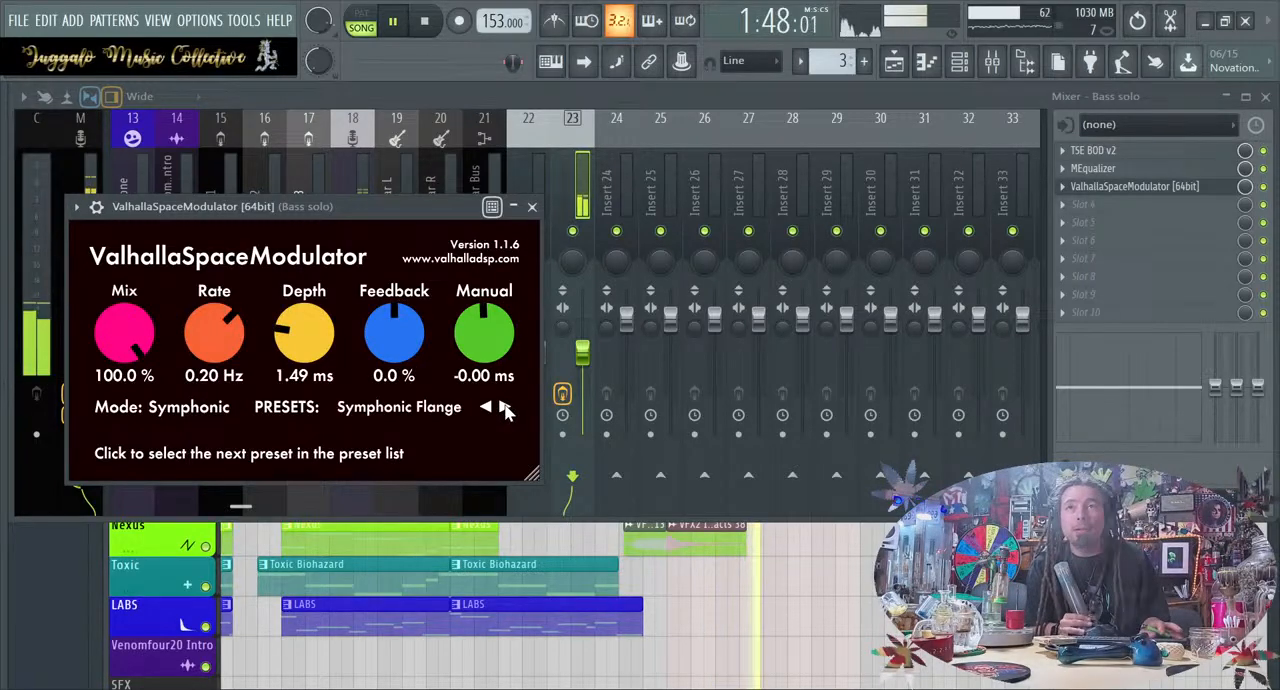
pyautogui.click(505, 410)
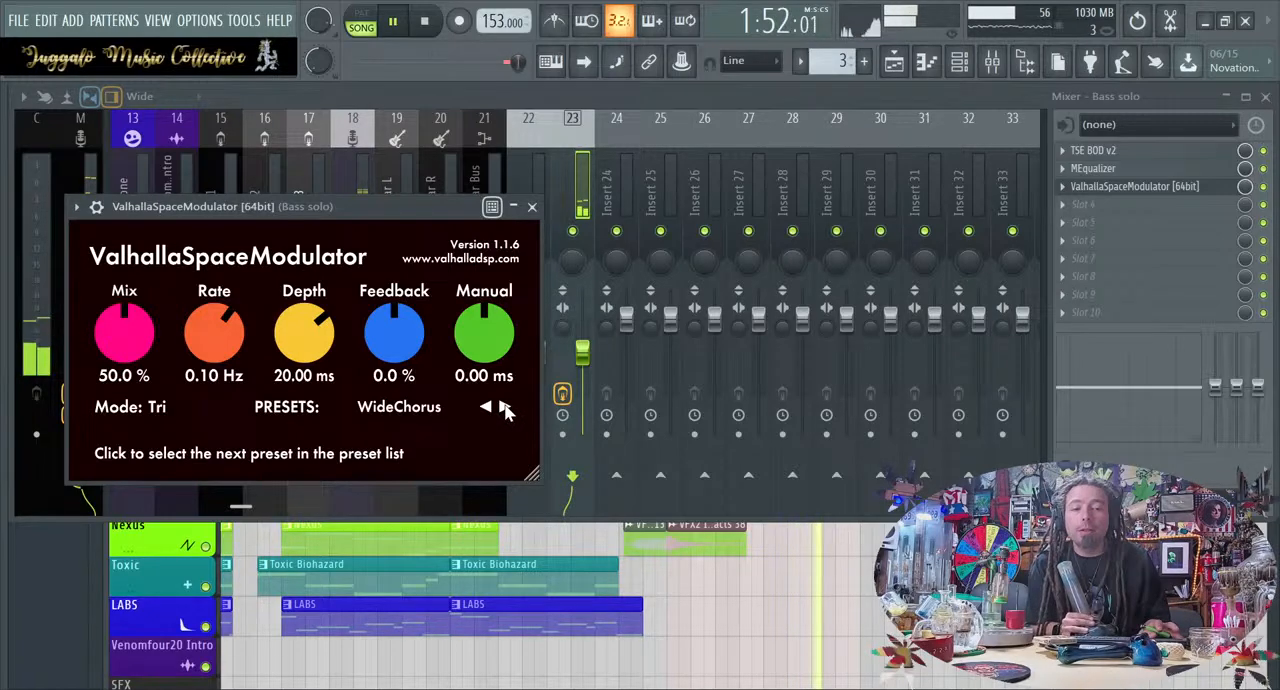
# Load the Lush Verb B preset in ValhallaSpaceModulator, lower its mix to 26.3% and close the effect
pyautogui.click(505, 410)
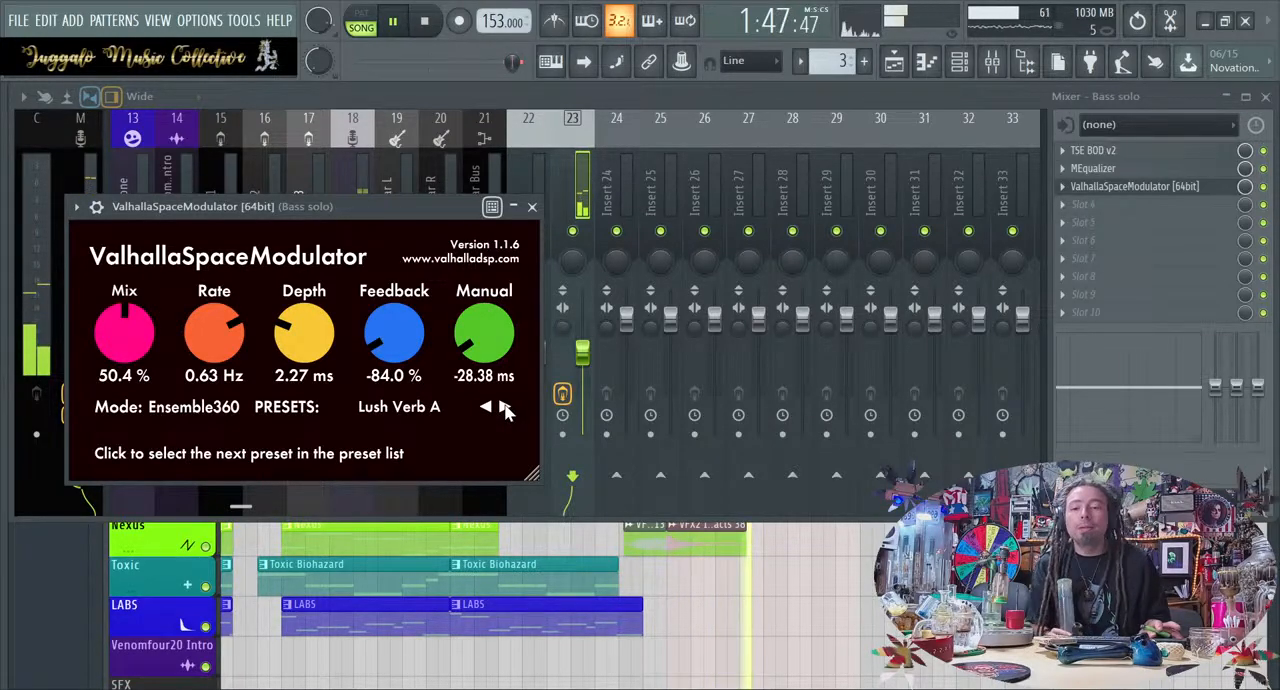
pyautogui.click(505, 410)
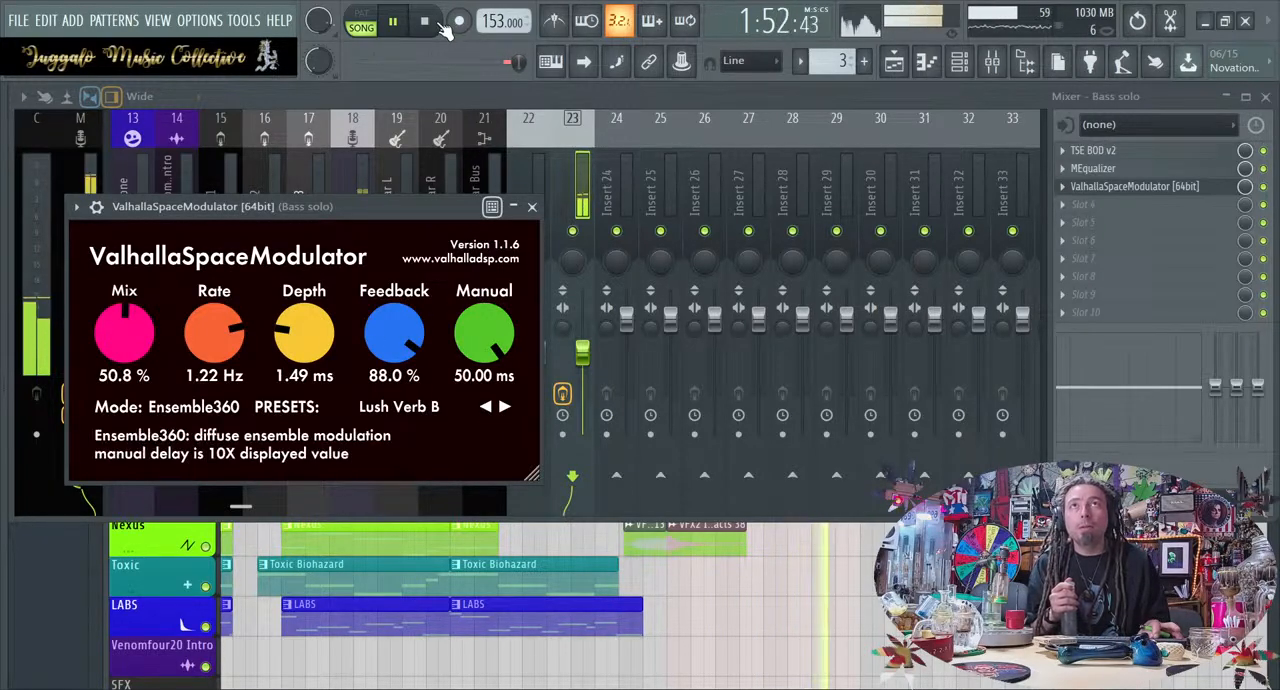
pyautogui.click(426, 22)
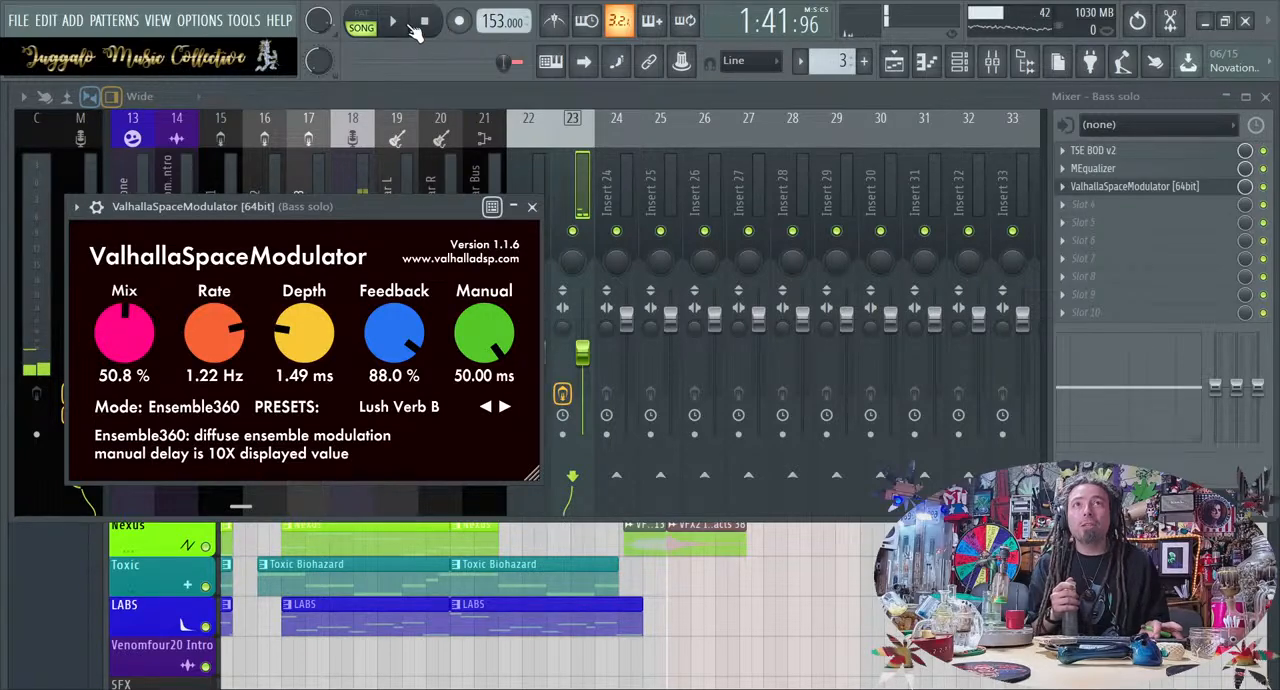
pyautogui.click(404, 26)
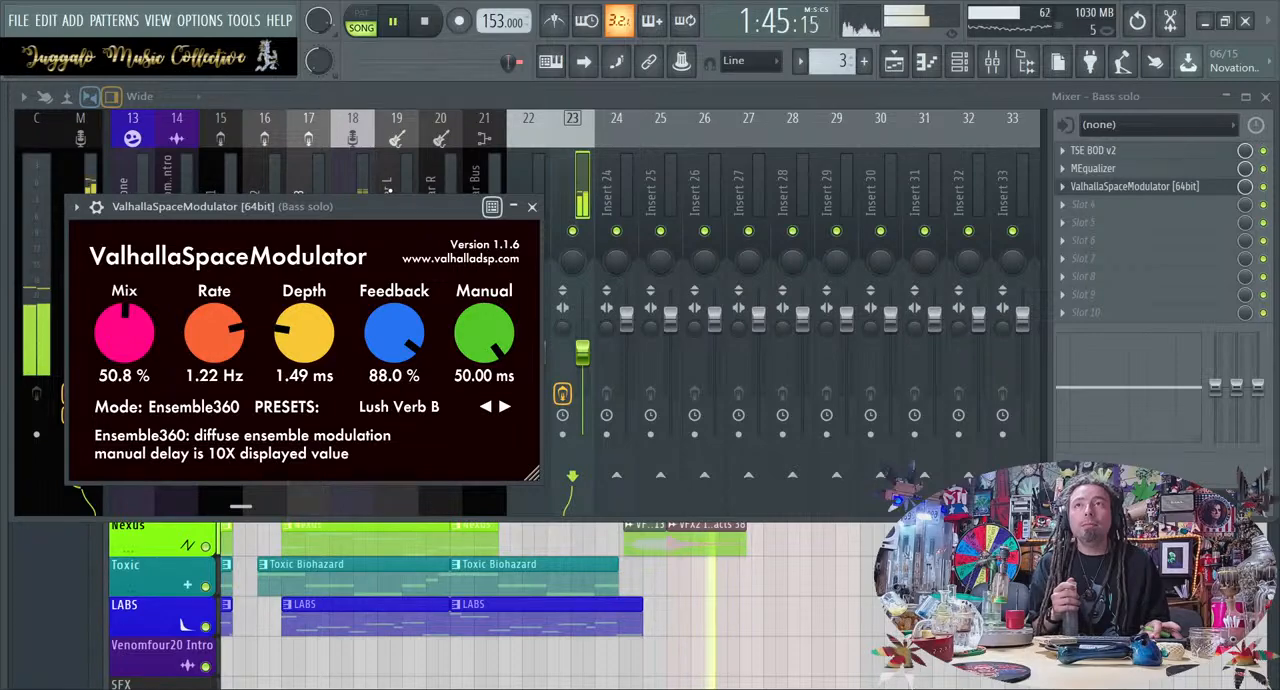
pyautogui.moveTo(110, 372); pyautogui.dragTo(140, 405)
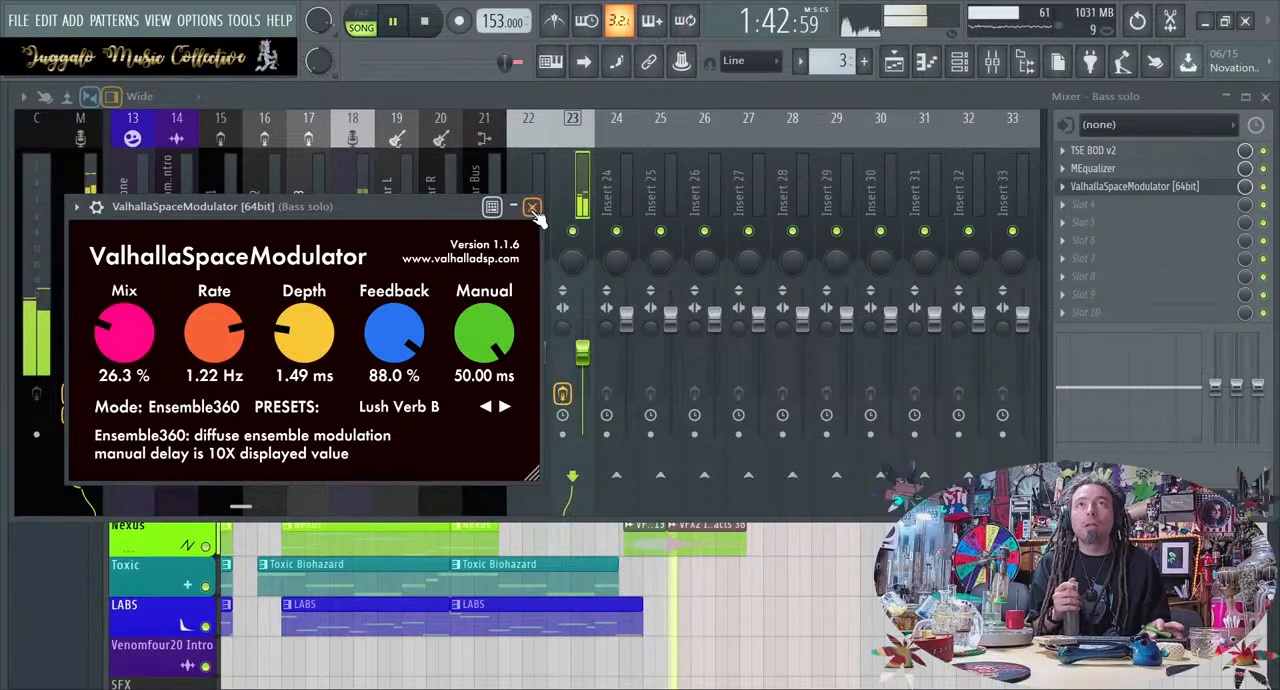
pyautogui.click(532, 207)
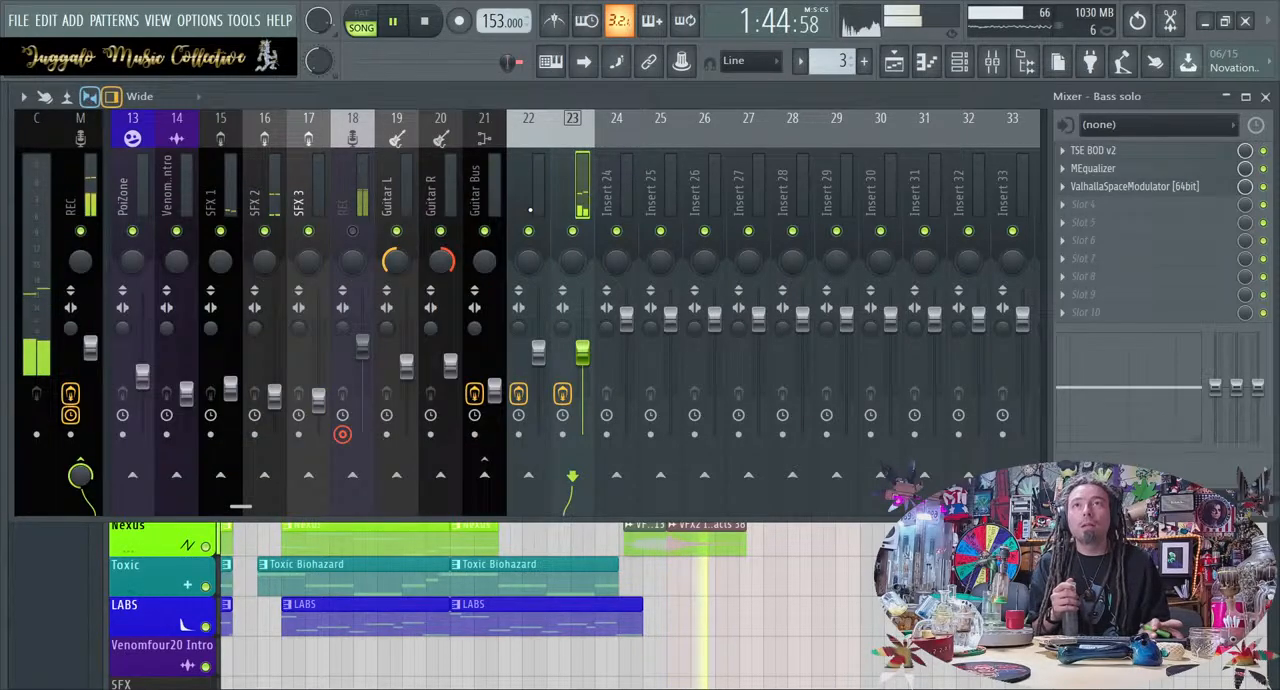
# Solo the Bass track in the playlist and lengthen its clip ending at bar 65 by about half a bar
pyautogui.rightClick(738, 652)
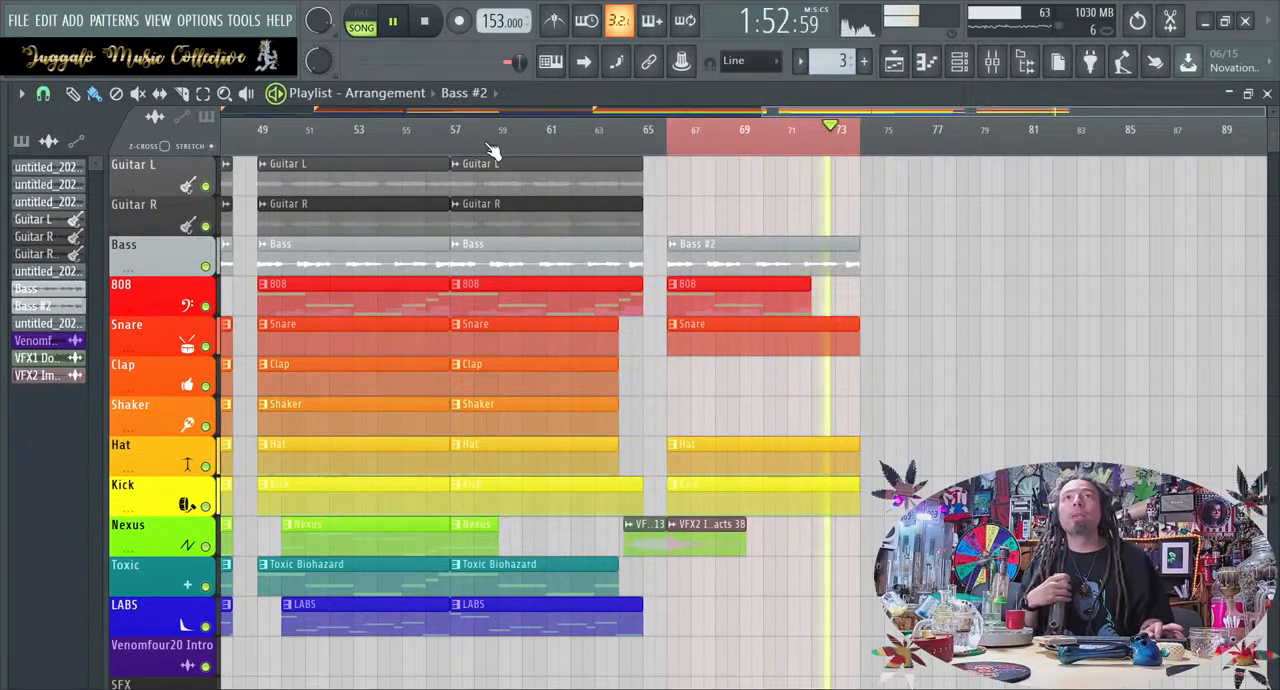
pyautogui.click(458, 128)
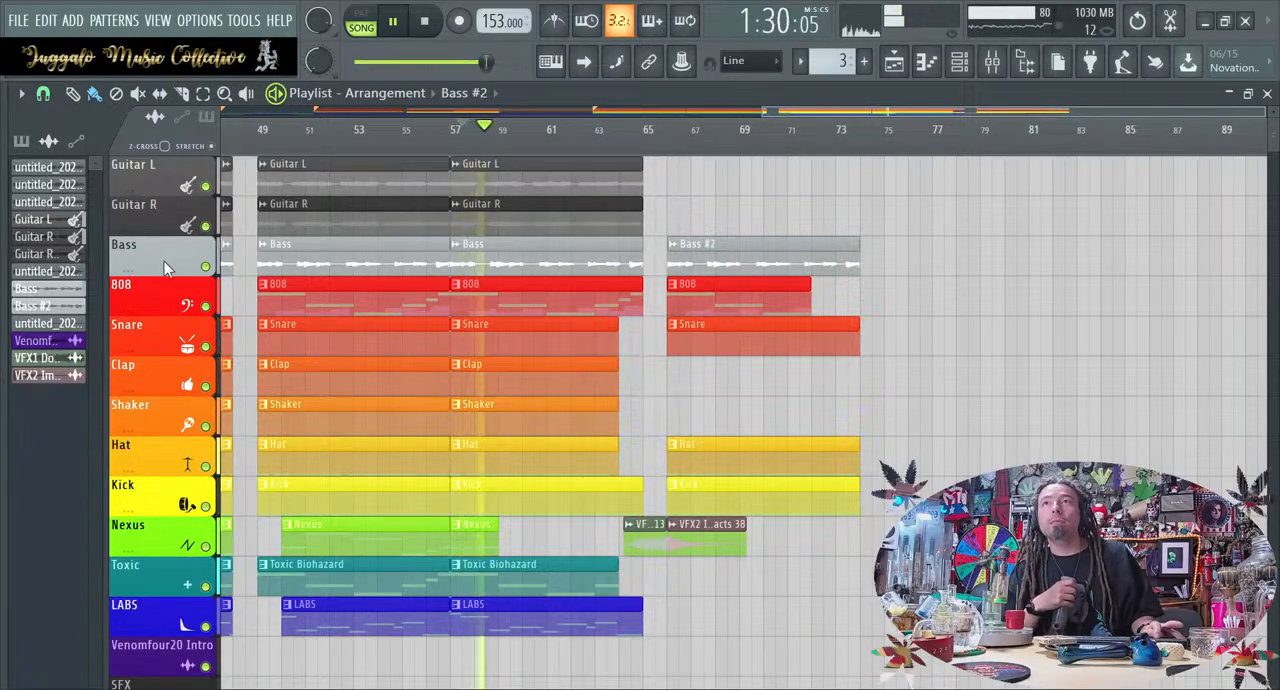
pyautogui.rightClick(208, 266)
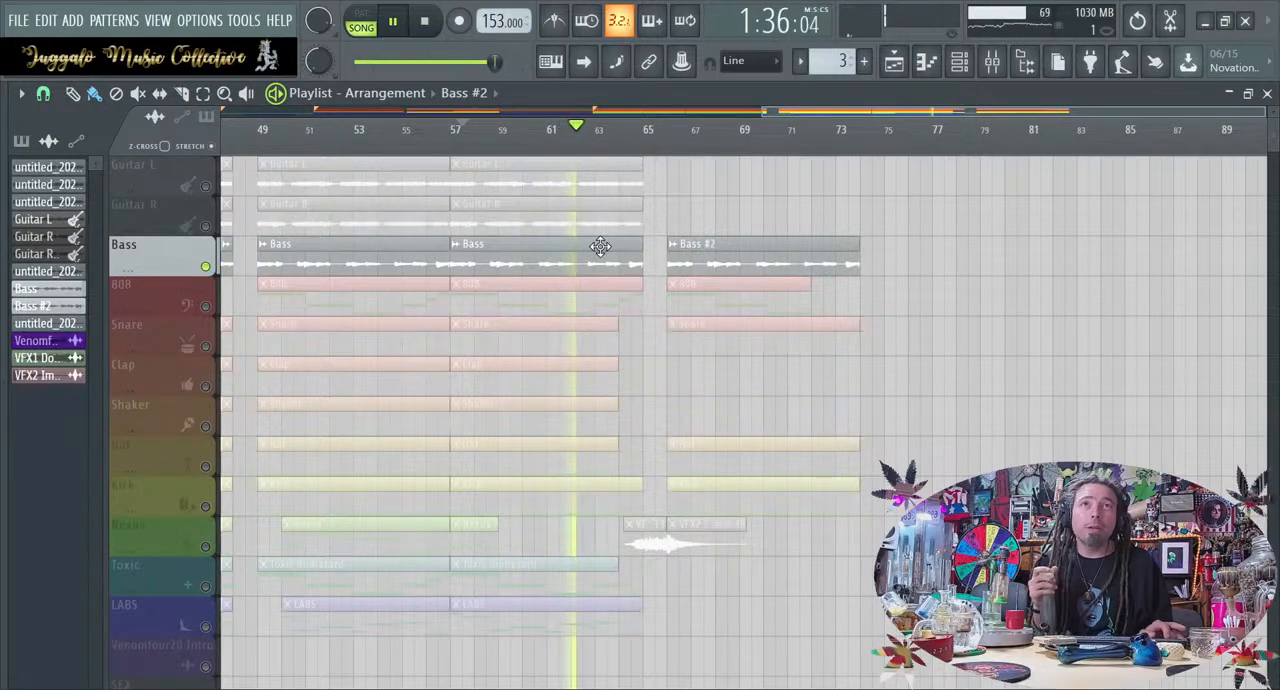
pyautogui.moveTo(655, 258)
pyautogui.mouseDown()
pyautogui.moveTo(643, 258)
pyautogui.moveTo(660, 267)
pyautogui.mouseUp()
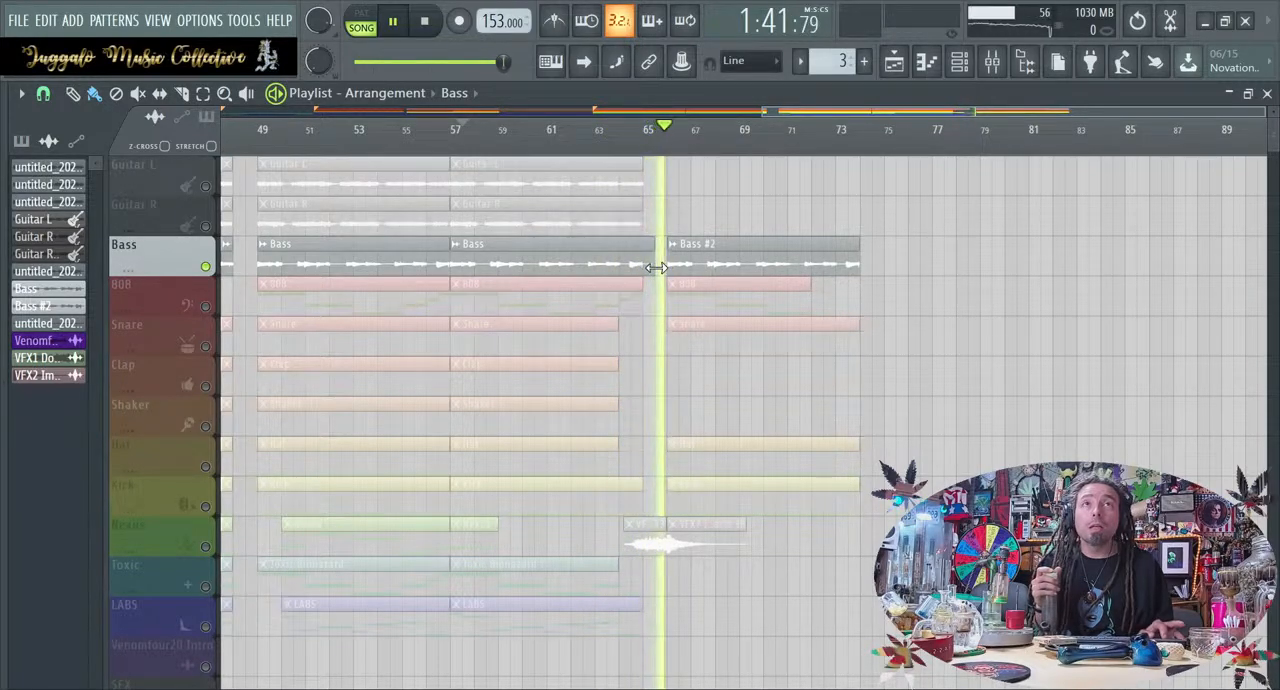
# Listen to the soloed bass transition from about bar 64, unsolo the Bass track and stop playback
pyautogui.click(622, 146)
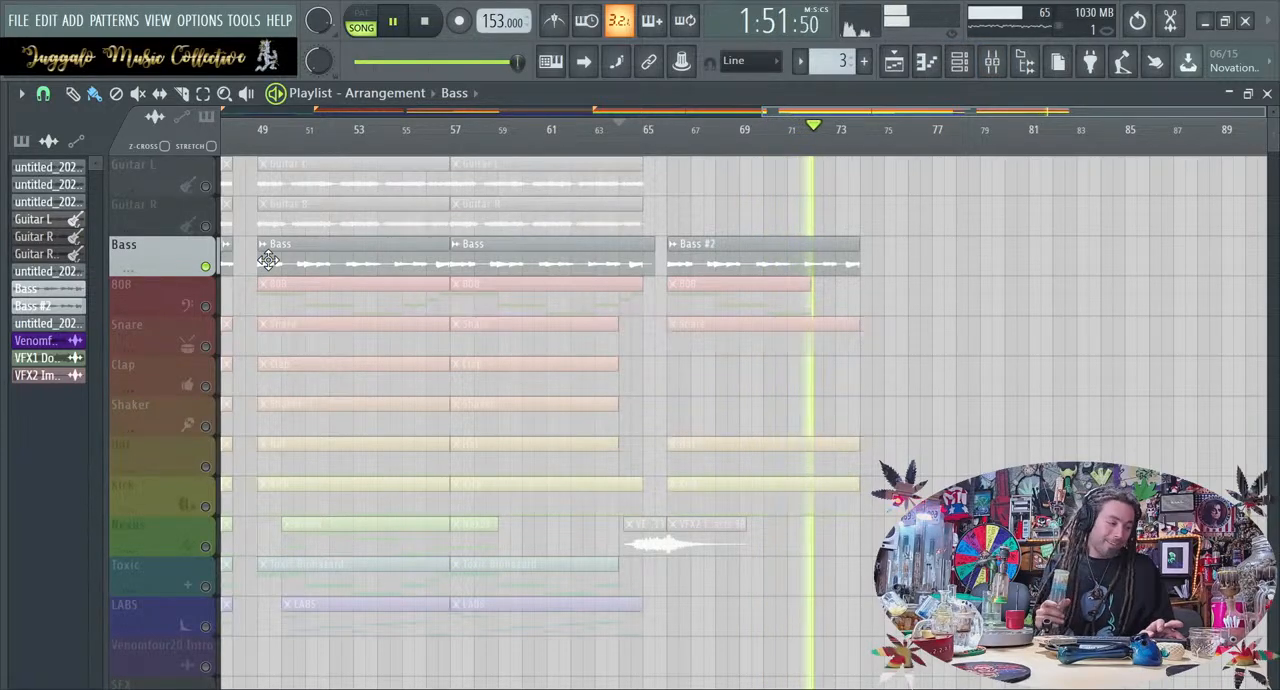
pyautogui.rightClick(205, 266)
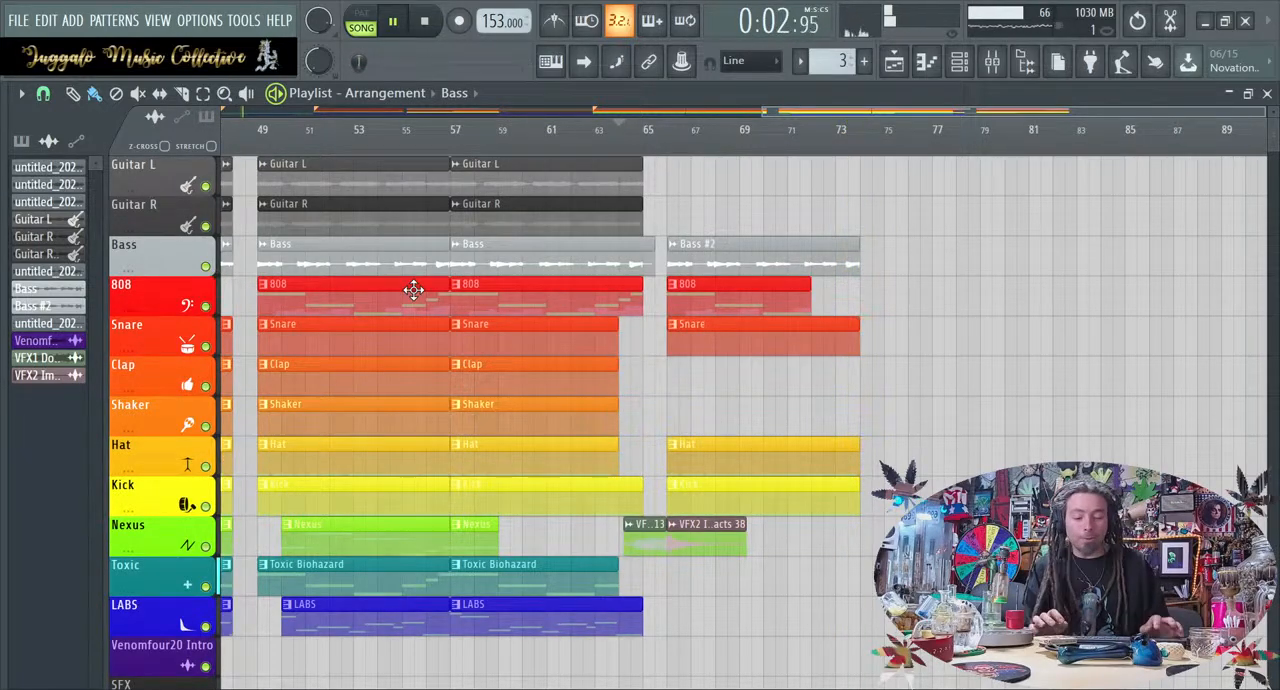
pyautogui.press('space')
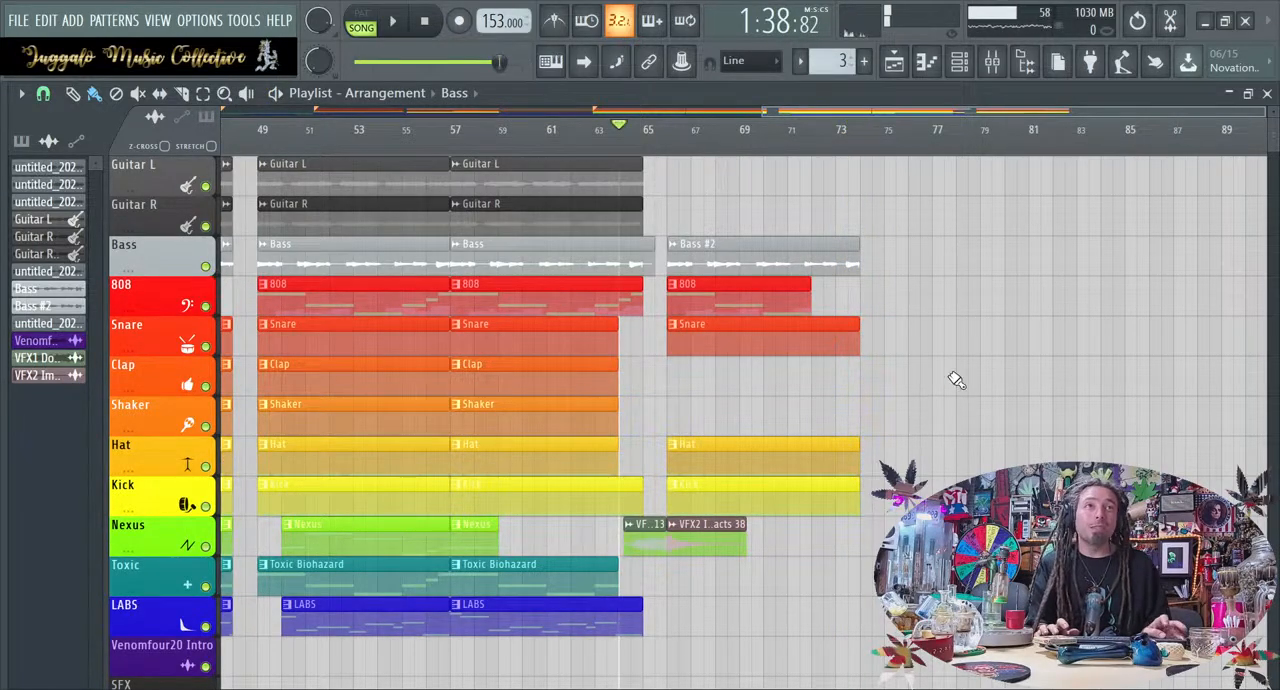
# Copy the 808, Snare, Hat and LABS clips from the start of verse 1 at bar 9 to bar 74
pyautogui.scroll(1, 955, 380)
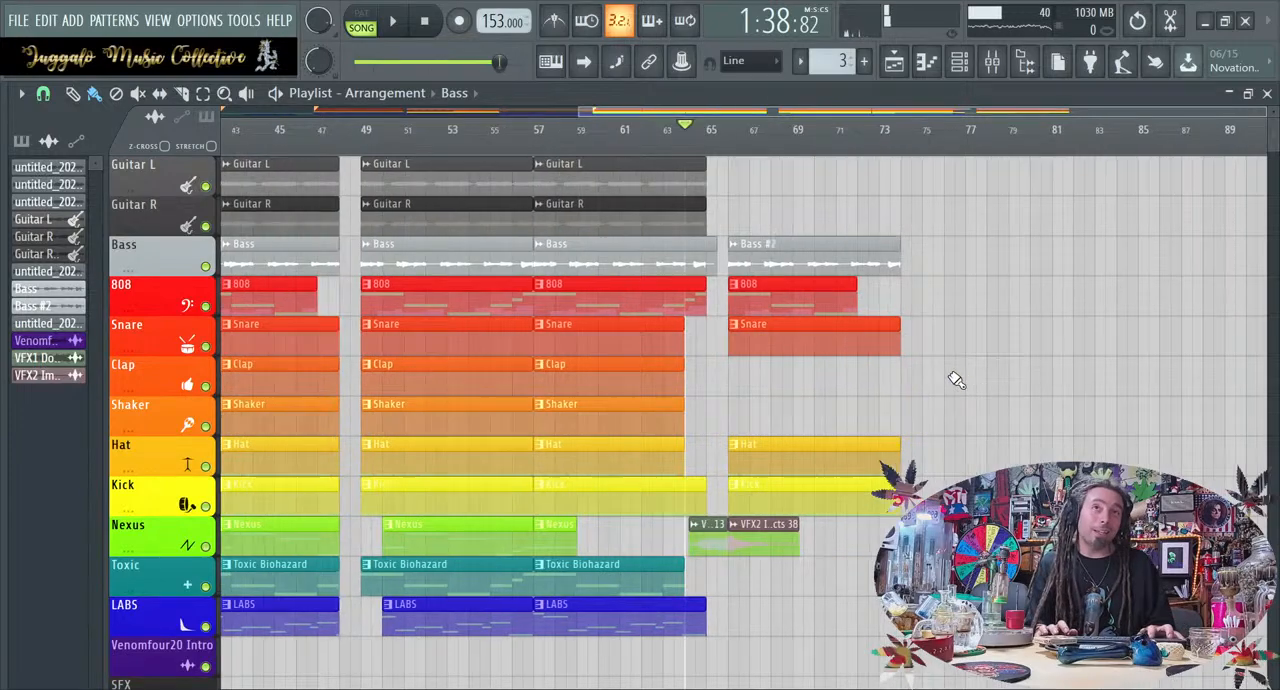
pyautogui.scroll(-2, 955, 380)
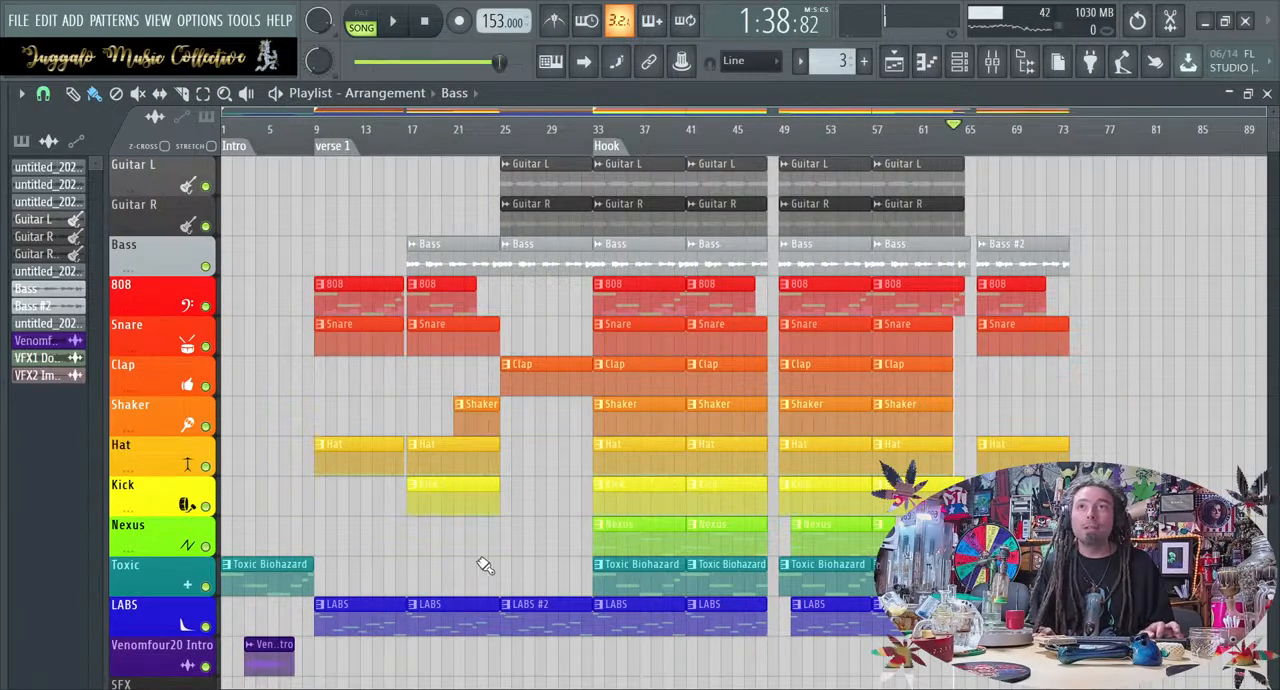
pyautogui.moveTo(357, 645); pyautogui.dragTo(1120, 268)
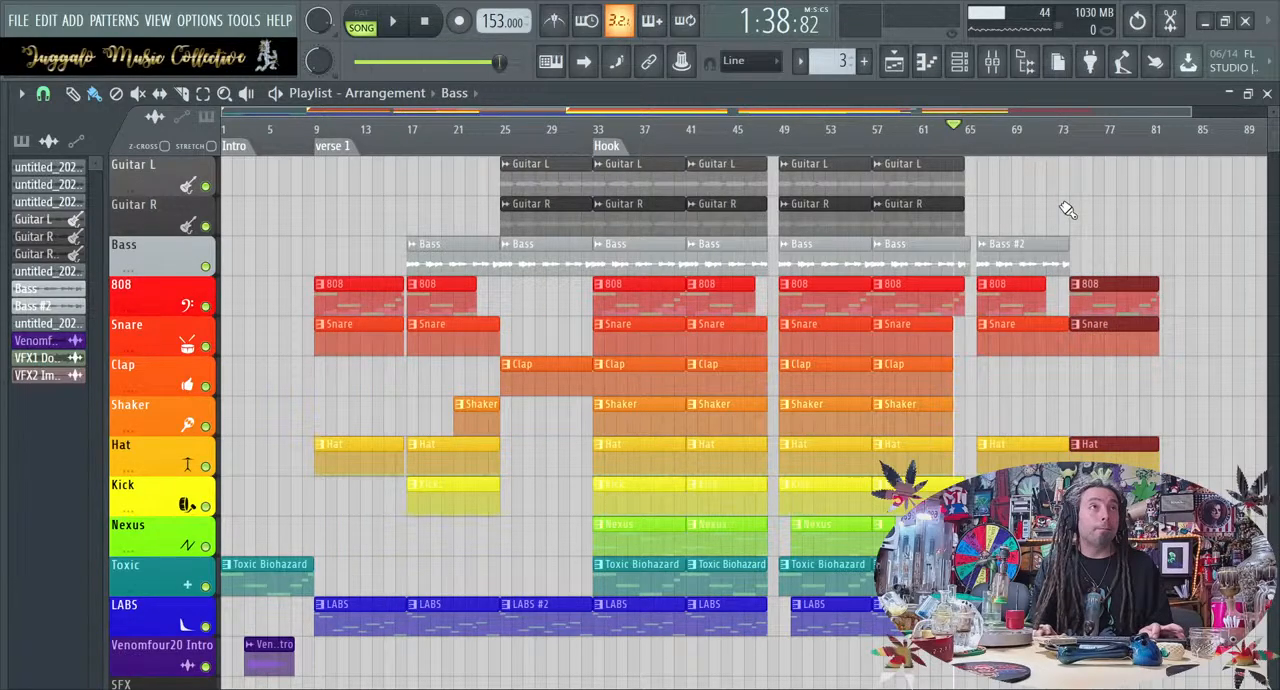
# Add copies of the Bass #2, Guitar L and Guitar R clips at bar 74 and start playback
pyautogui.moveTo(1025, 250); pyautogui.dragTo(1095, 238)
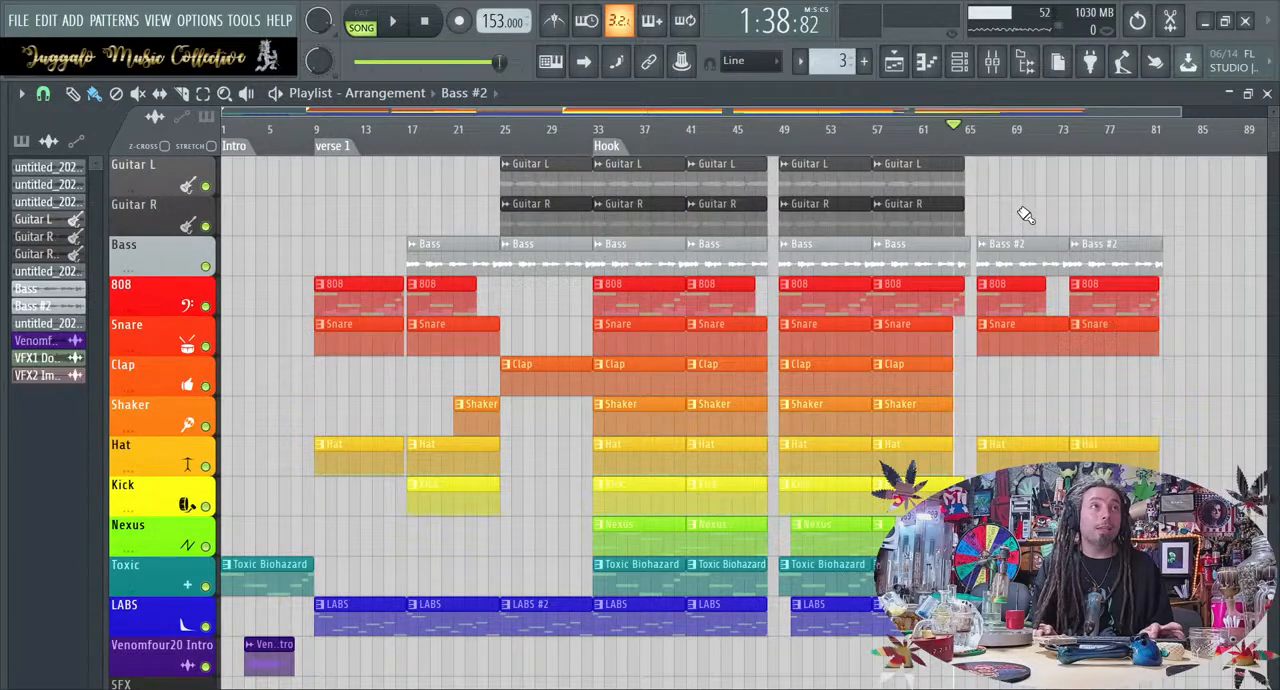
pyautogui.moveTo(968, 222); pyautogui.dragTo(1108, 177)
pyautogui.press('space')
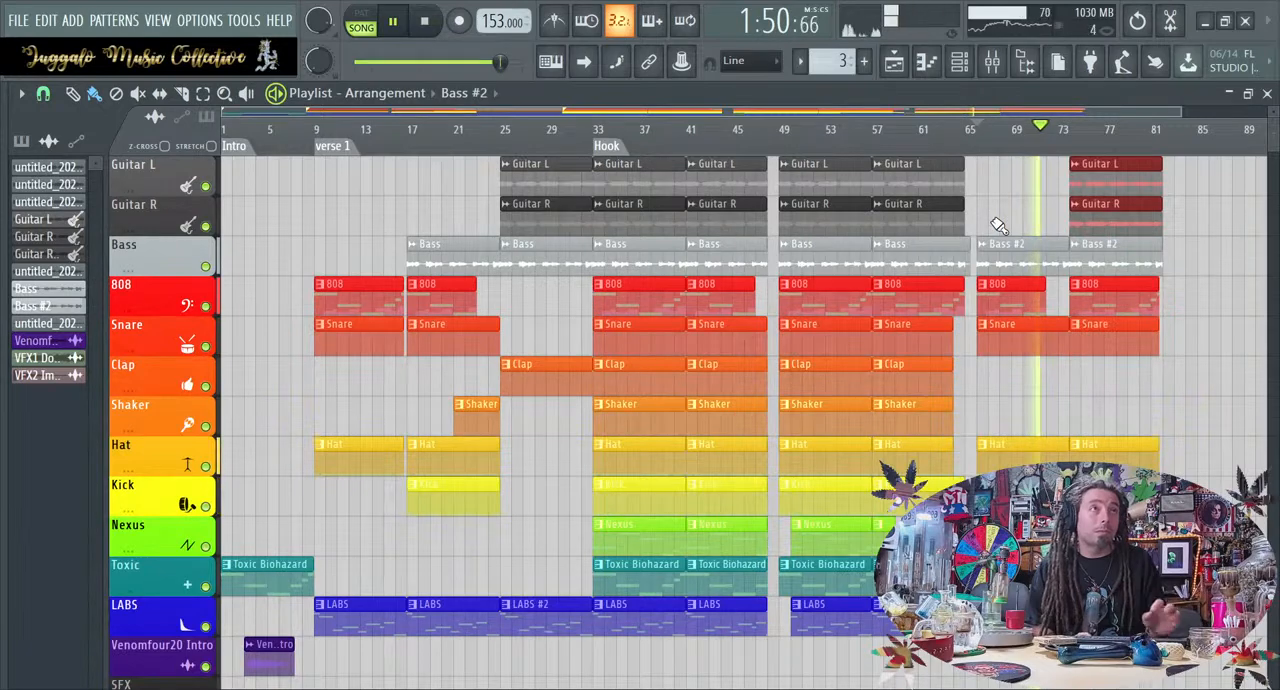
# Duplicate the Fruity Convolver mix level automation clip at bar 33 repeatedly along the Automation track, from bar 41 onward
pyautogui.scroll(-3, 1040, 410)
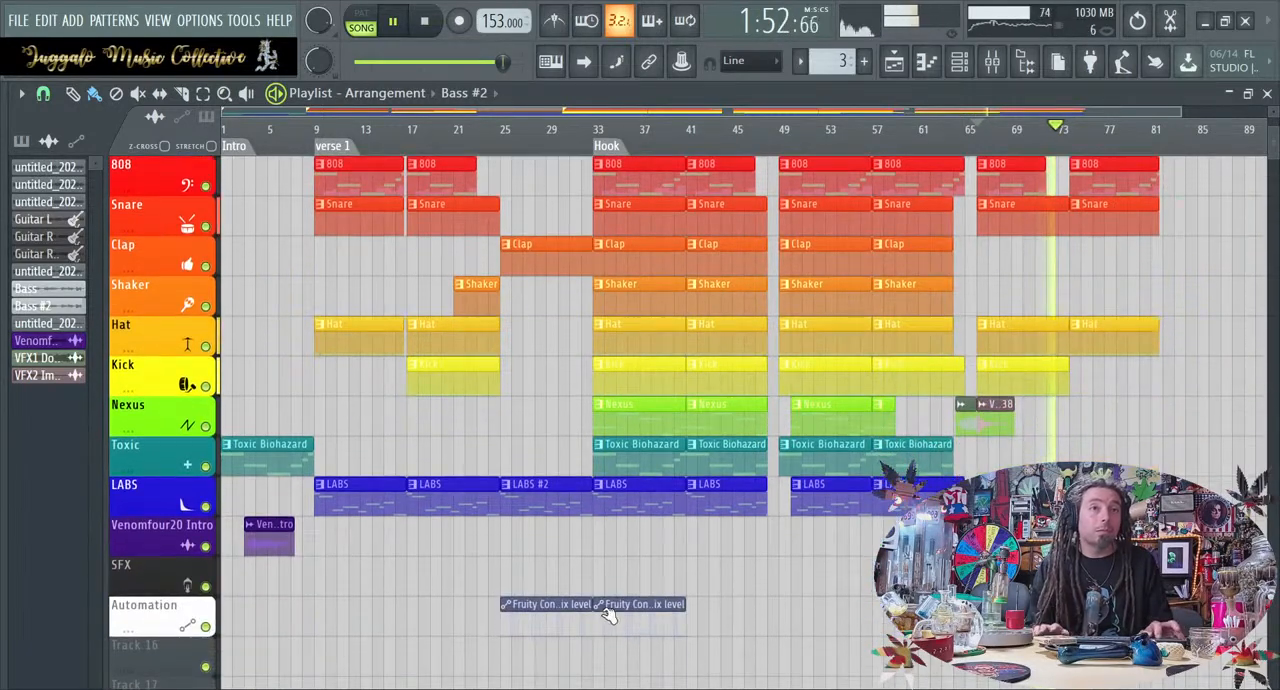
pyautogui.click(628, 612)
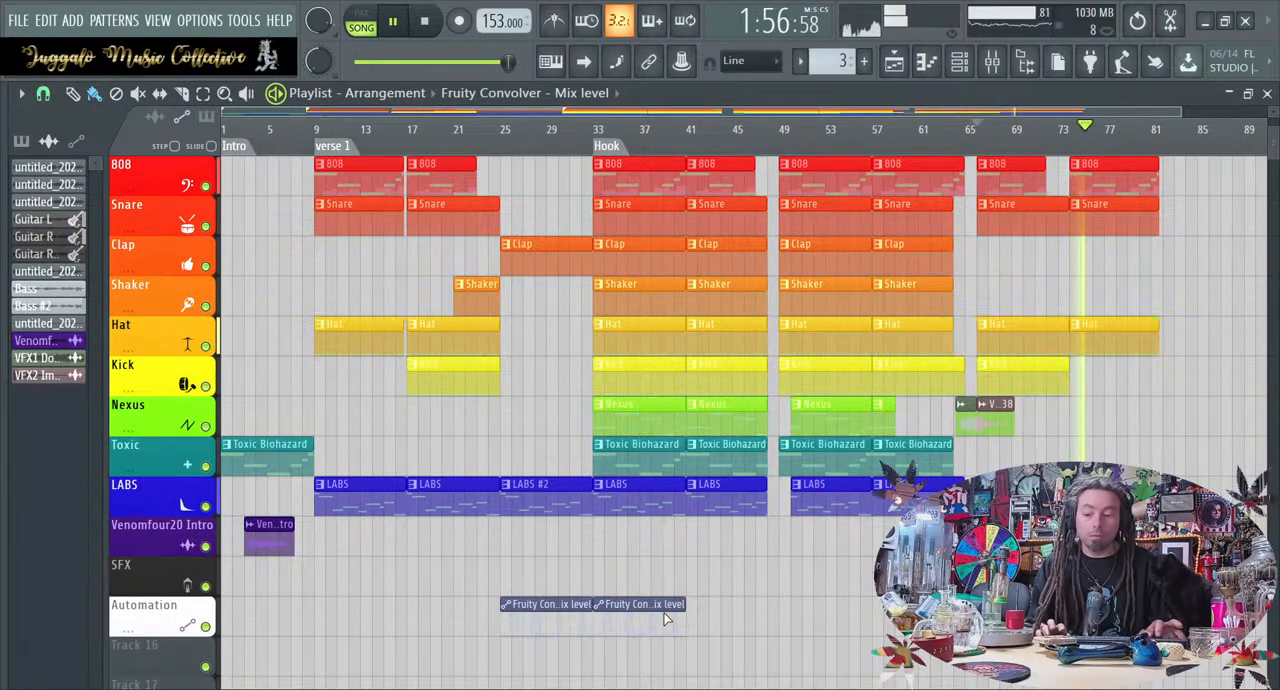
pyautogui.click(664, 612)
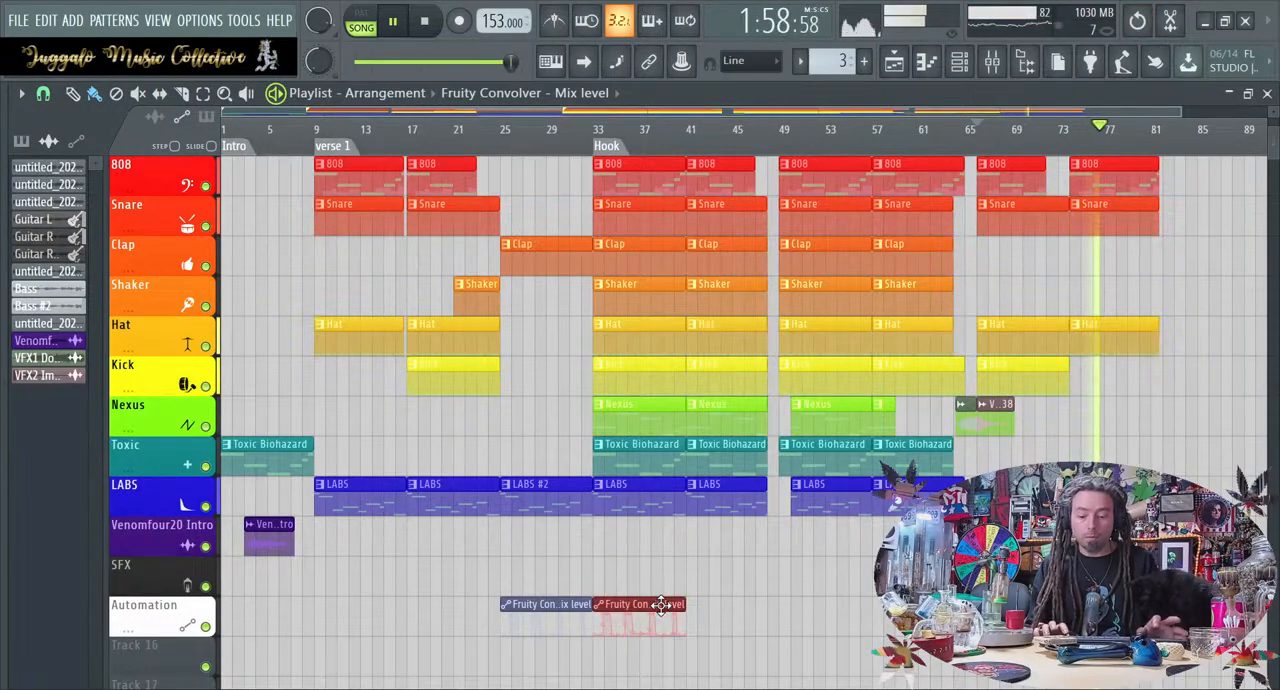
pyautogui.hotkey('ctrl', 'b')
pyautogui.hotkey('ctrl', 'b')
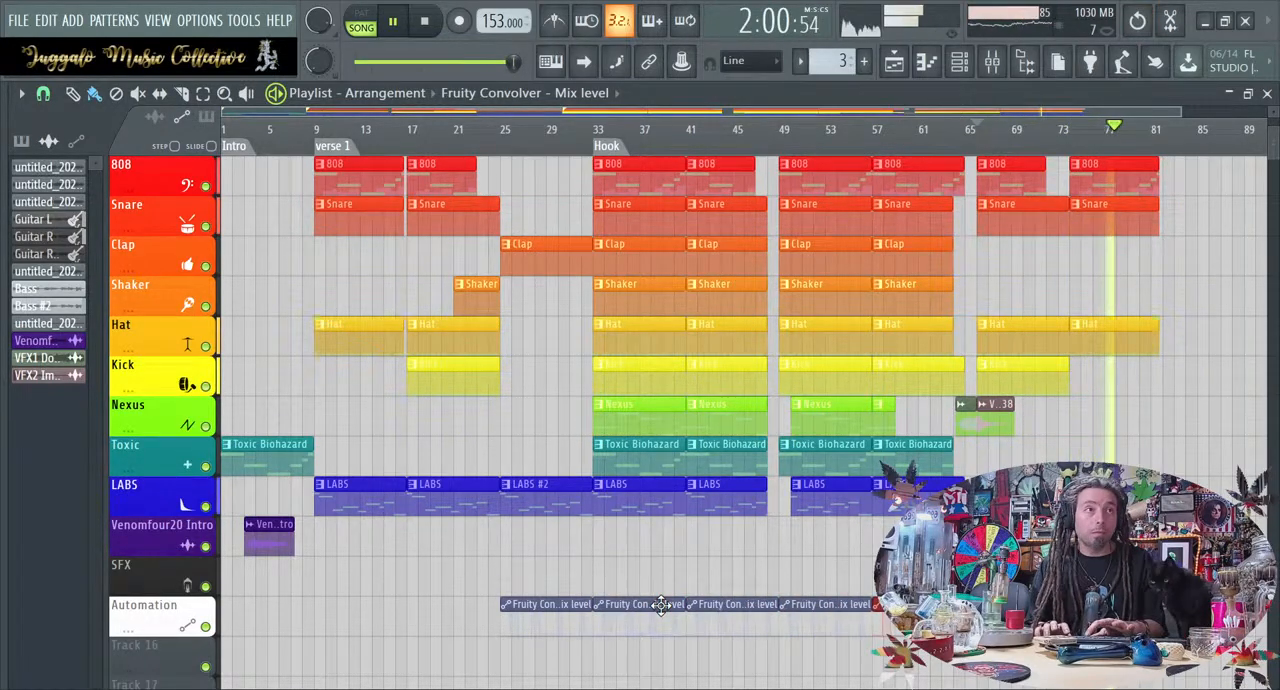
pyautogui.scroll(-1, 670, 605)
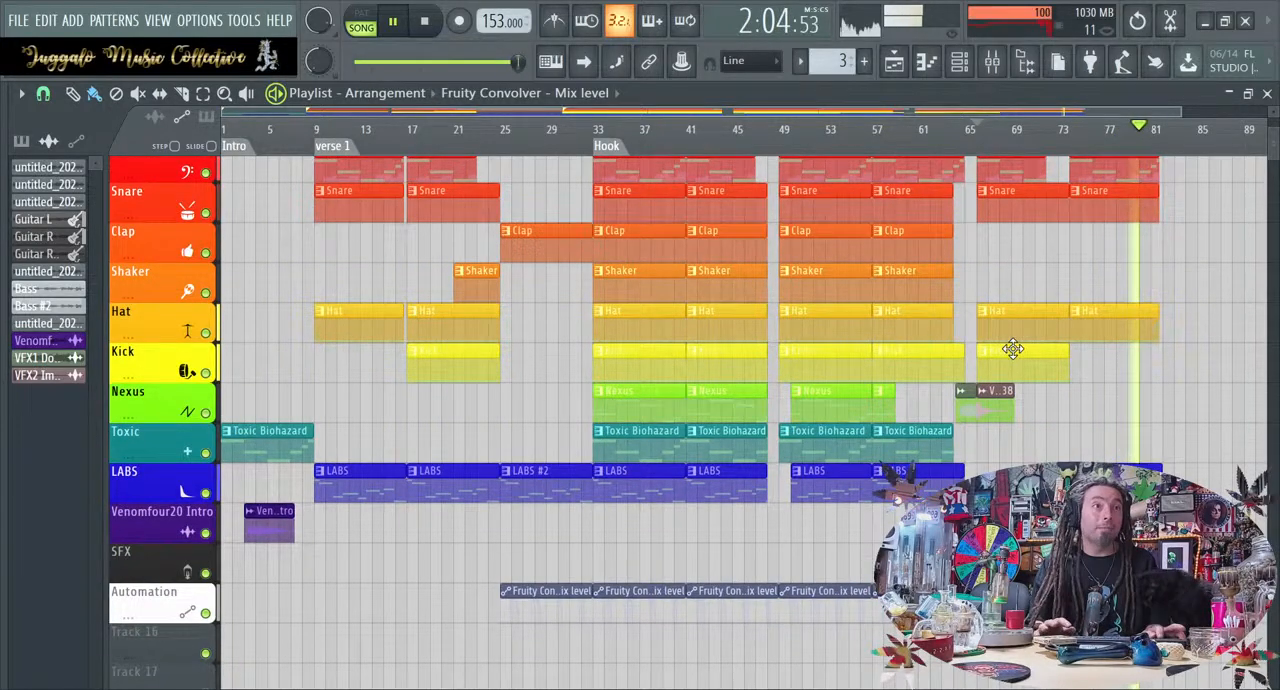
# Play back the new section from bar 74 to check its guitars, bass and drums, and stop playback
pyautogui.press('space')
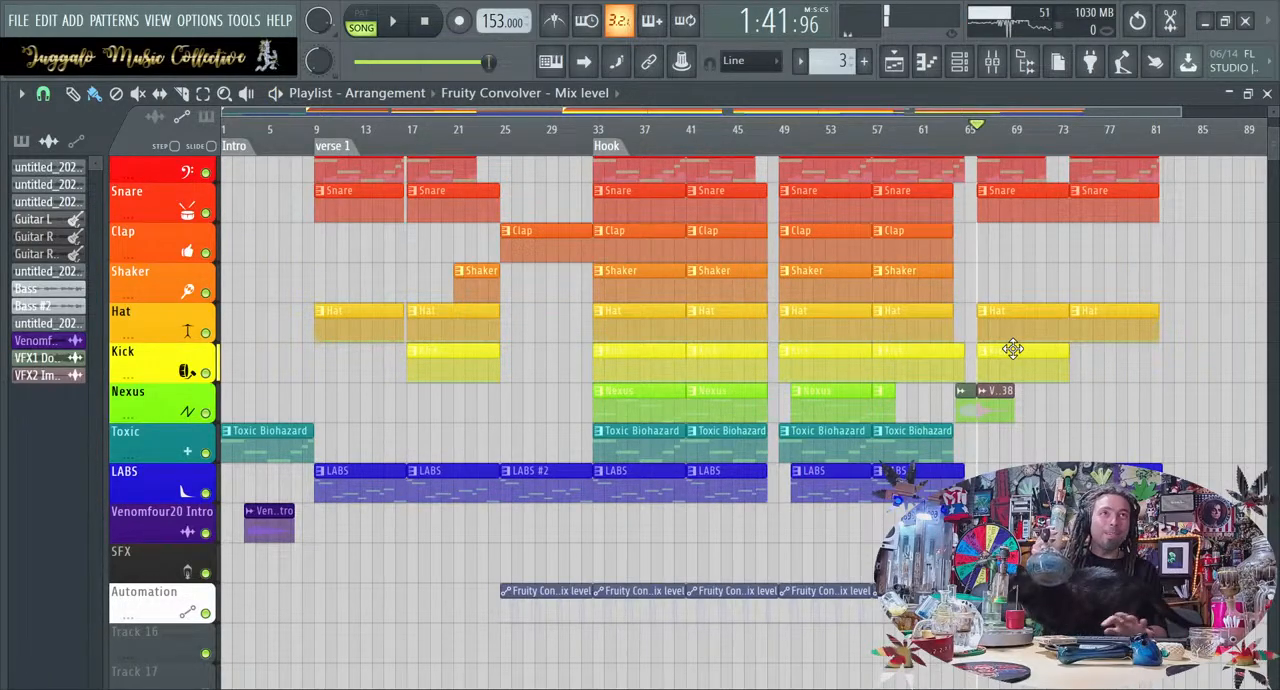
pyautogui.click(1079, 138)
pyautogui.press('space')
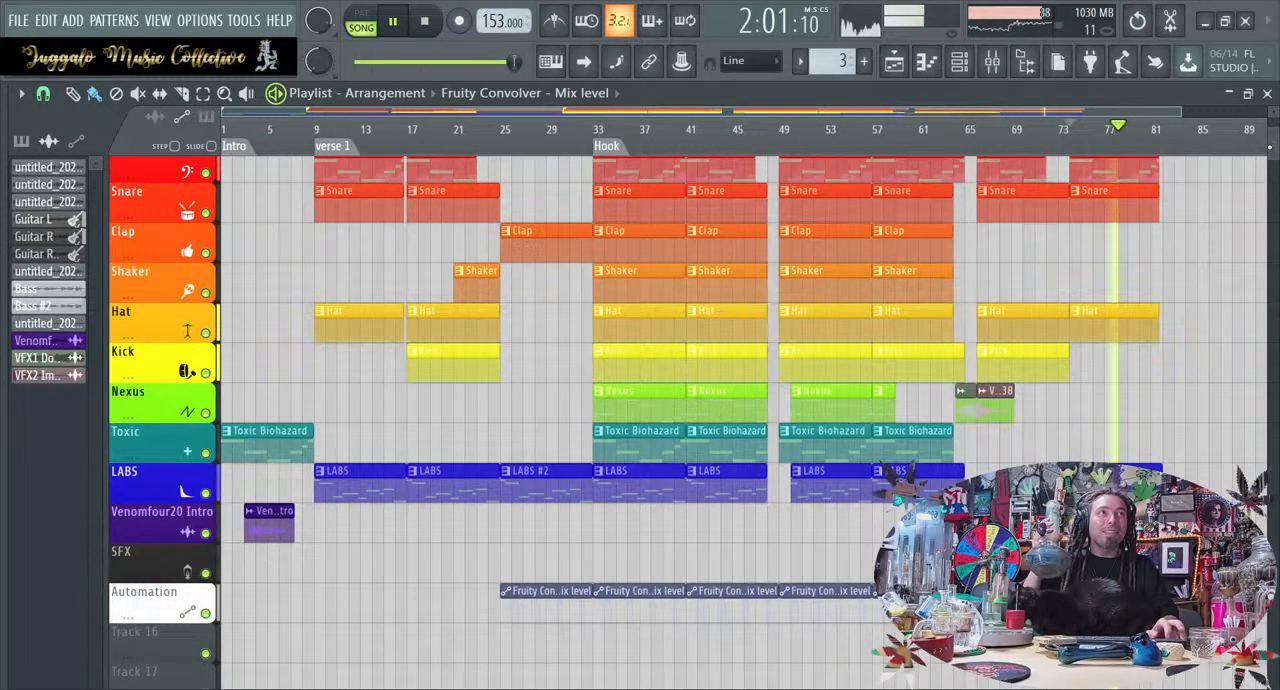
pyautogui.scroll(3, 690, 420)
pyautogui.scroll(1, 1117, 148)
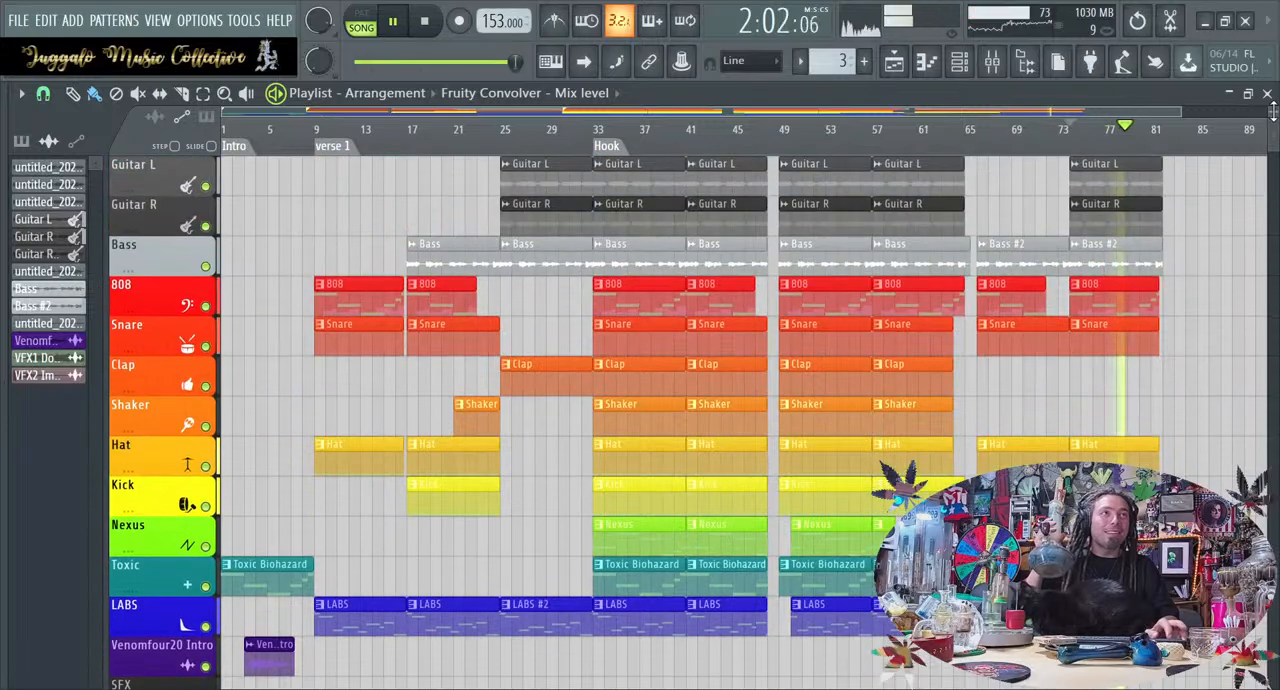
pyautogui.click(1072, 148)
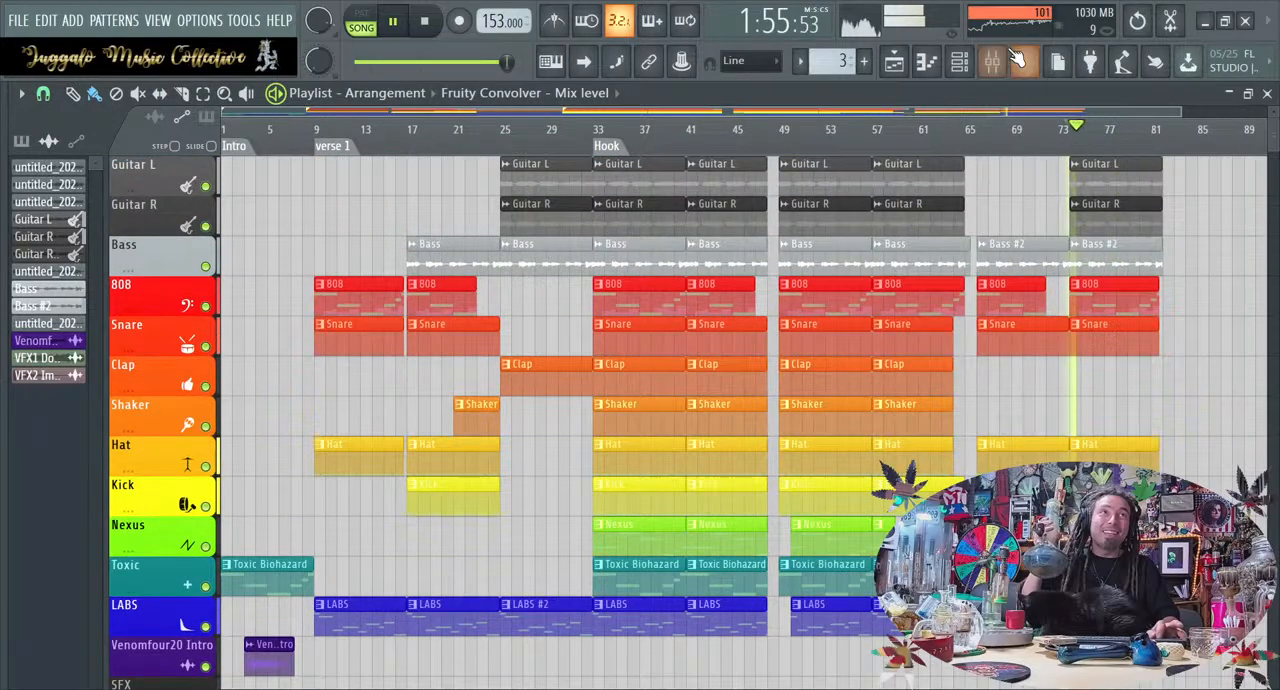
pyautogui.click(393, 21)
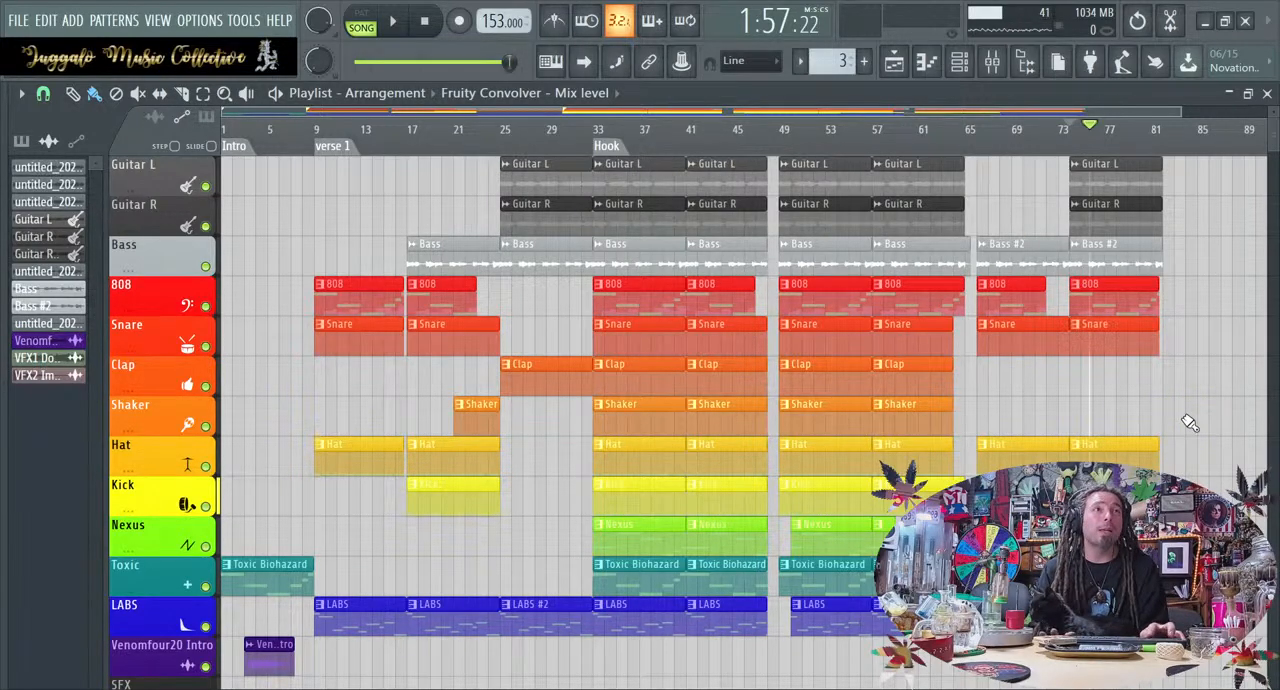
pyautogui.scroll(-1, 1190, 423)
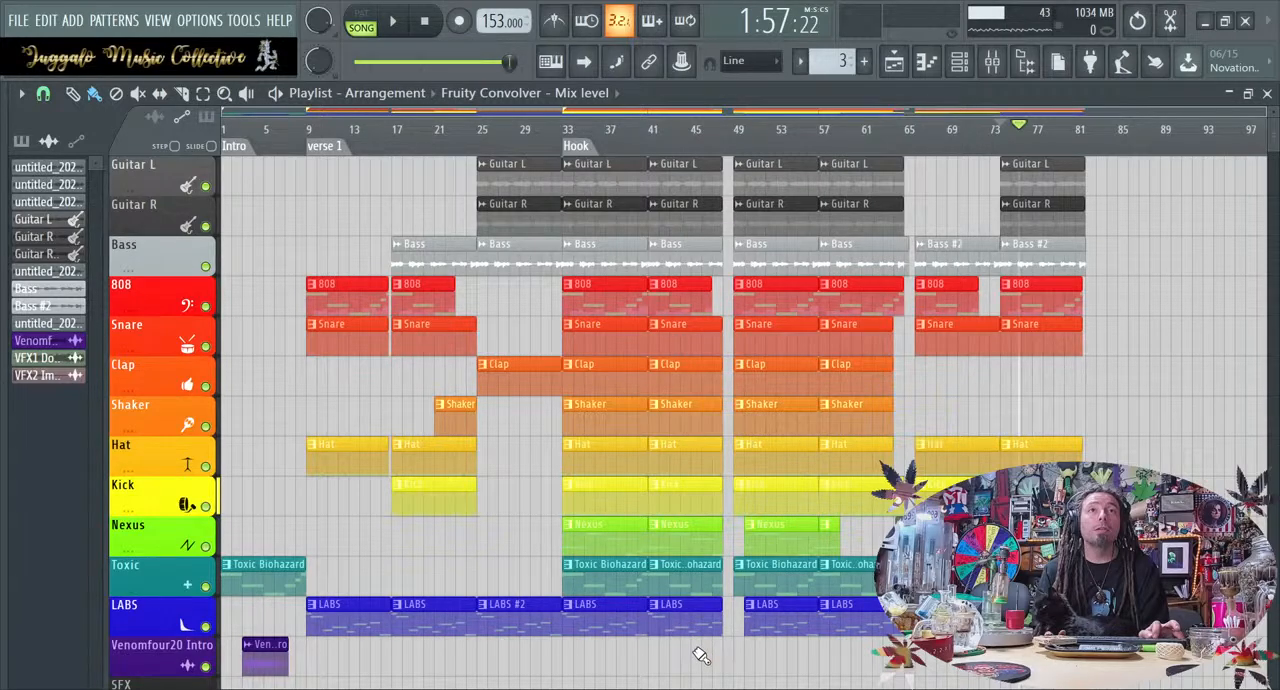
# Delete both clip blocks spanning bars 33 to 48, and extend the starts of the Nexus and LABS clips back to bar 49
pyautogui.moveTo(700, 668); pyautogui.dragTo(680, 157)
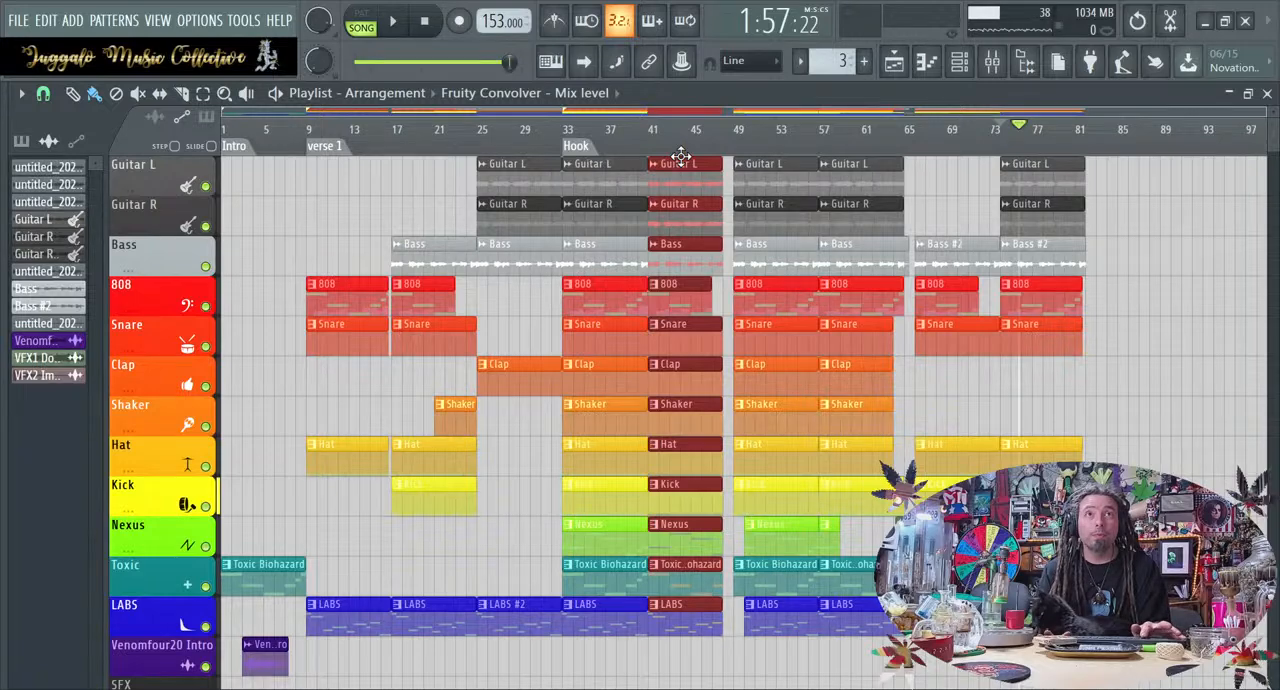
pyautogui.press('Delete')
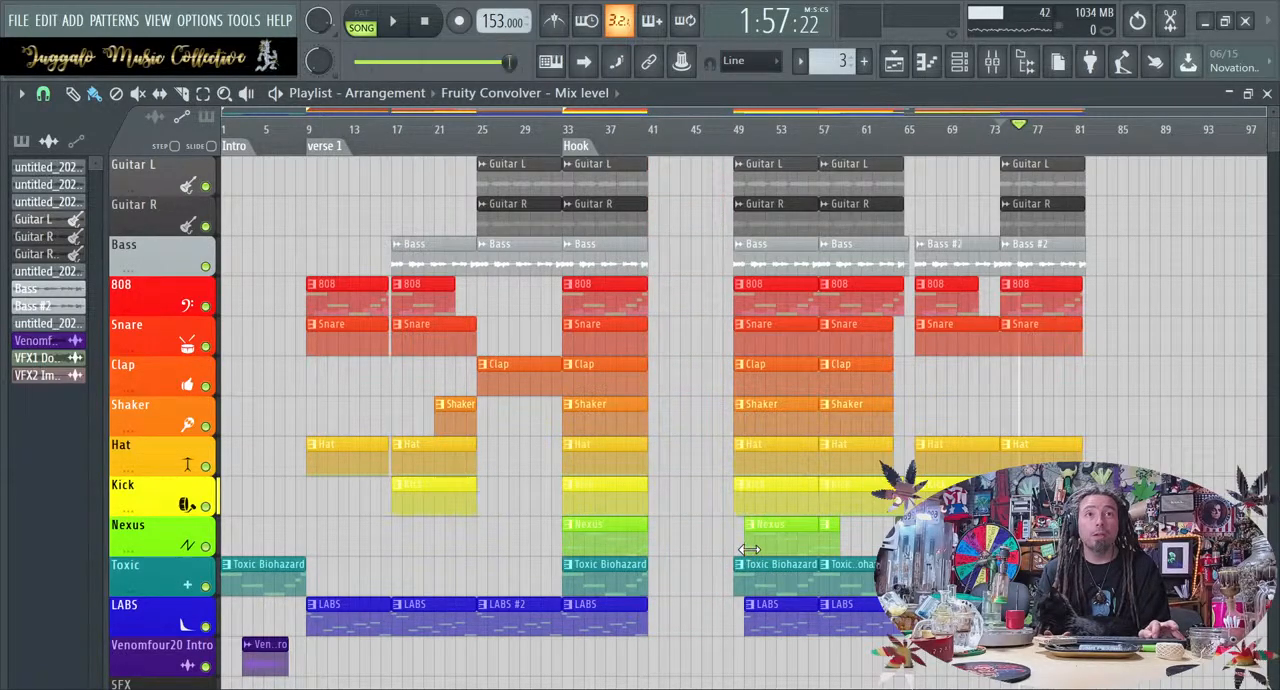
pyautogui.moveTo(740, 543); pyautogui.dragTo(734, 545)
pyautogui.moveTo(741, 625); pyautogui.dragTo(733, 630)
pyautogui.moveTo(620, 664); pyautogui.dragTo(606, 118)
pyautogui.press('Delete')
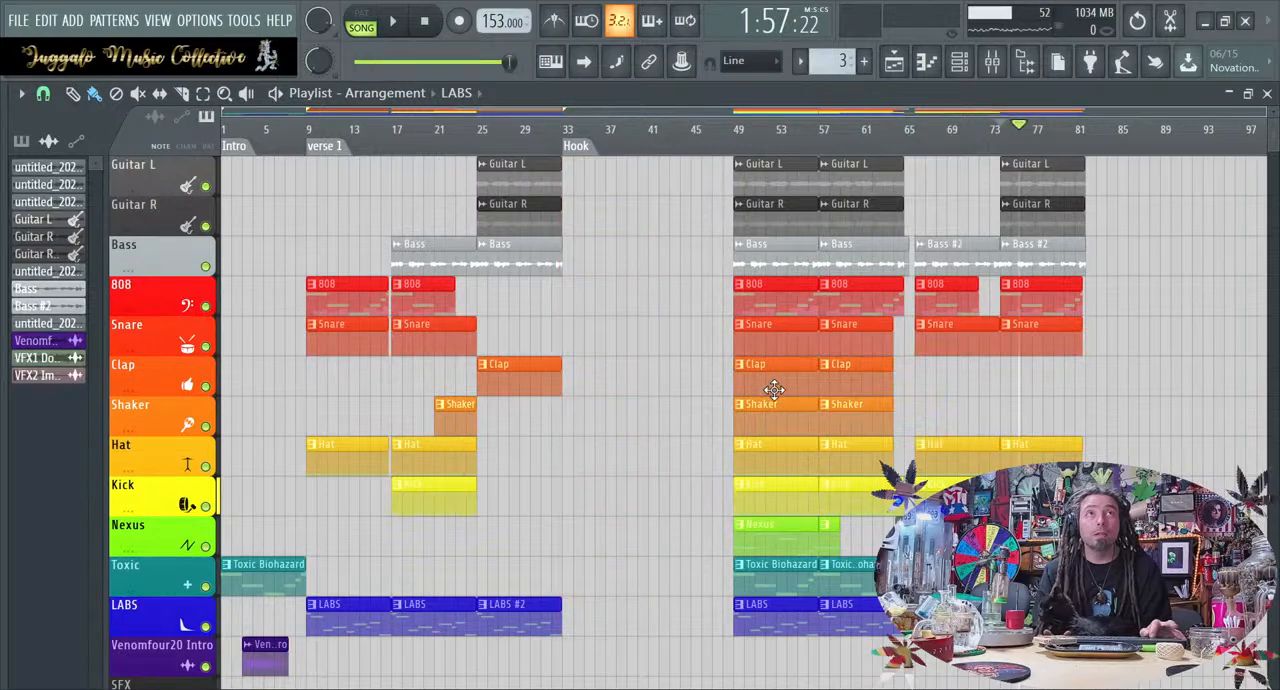
# Move all clips from bar 49 onward back to the Hook marker at bar 33
pyautogui.moveTo(722, 668); pyautogui.dragTo(1252, 175)
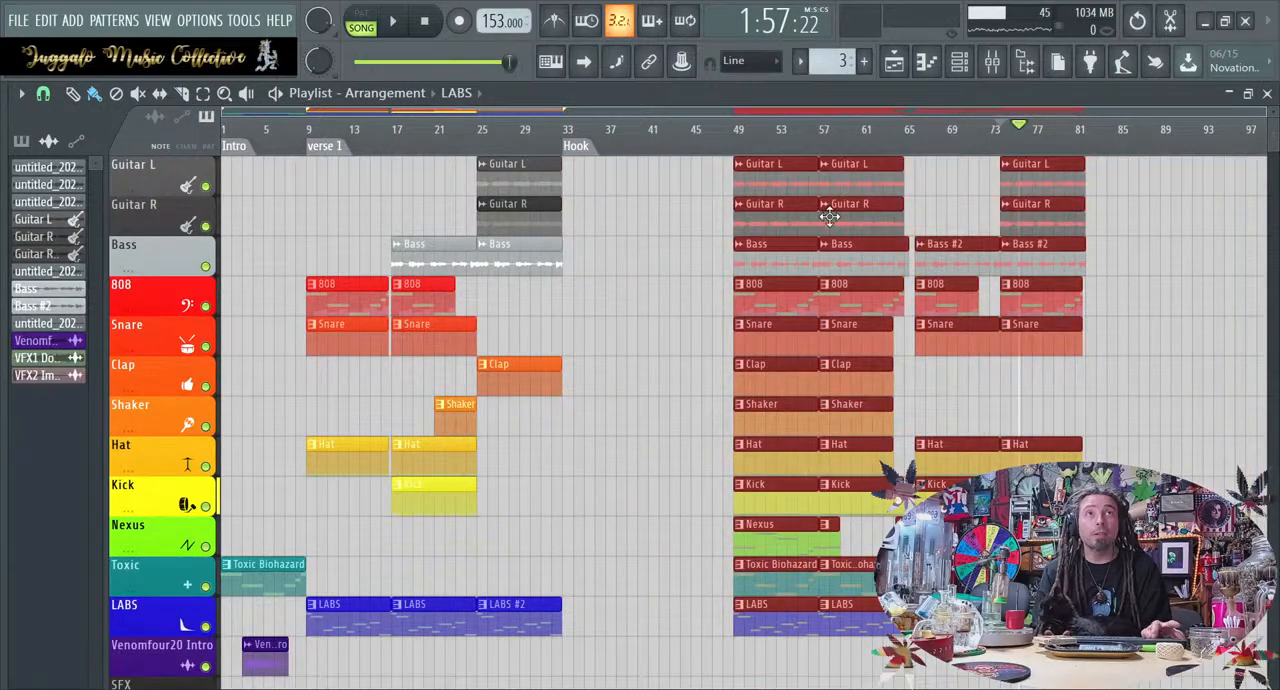
pyautogui.moveTo(789, 167); pyautogui.dragTo(620, 166)
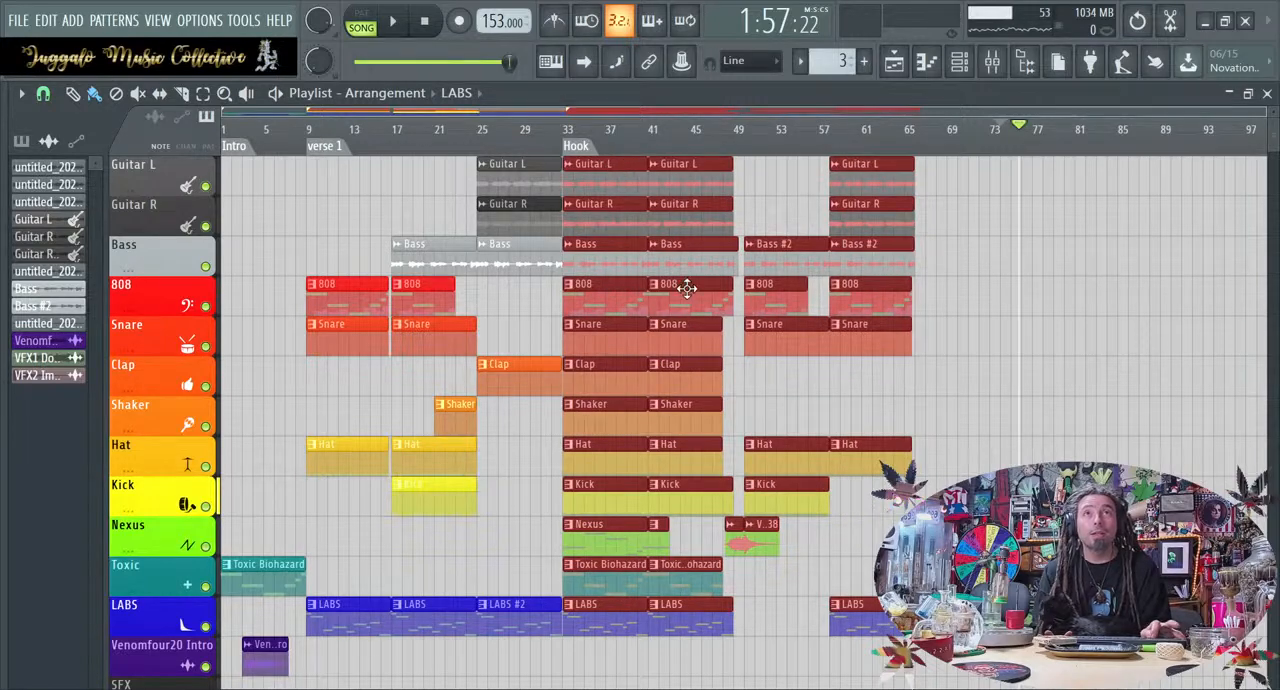
pyautogui.keyDown('ctrl'); pyautogui.click(1149, 426); pyautogui.keyUp('ctrl')
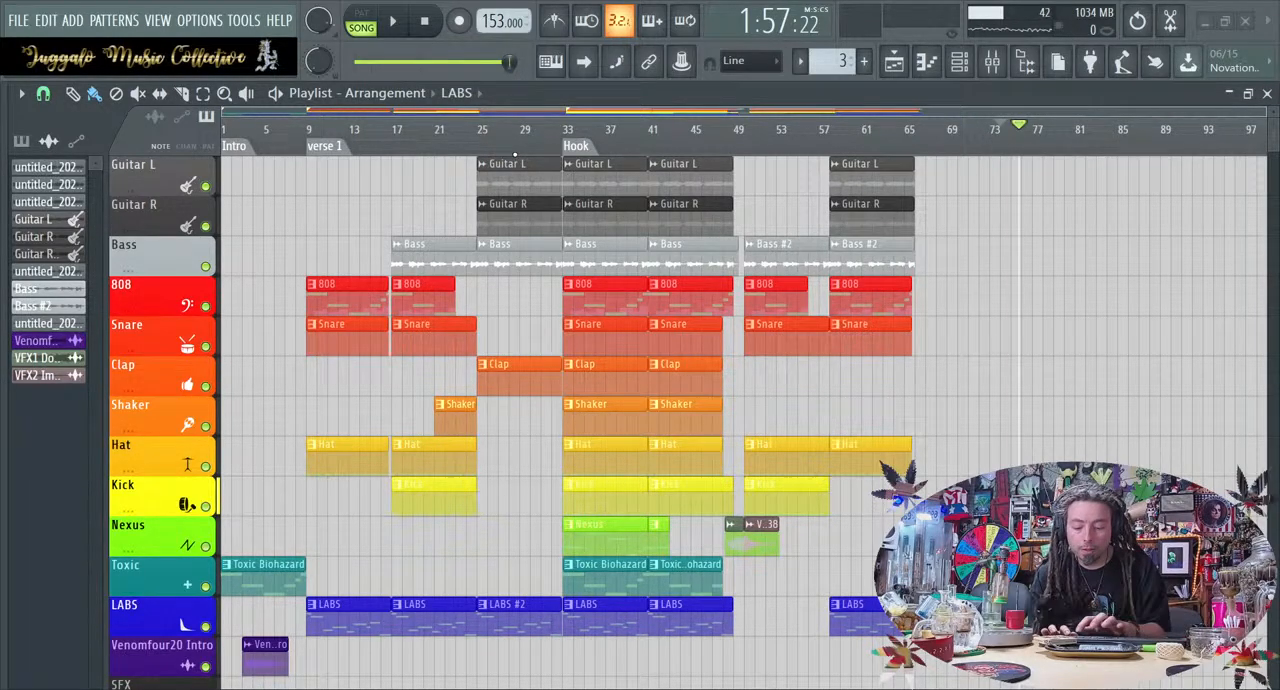
# Add timeline markers named Bridge at bar 25 and Verse2 at bar 50
pyautogui.press('Return')
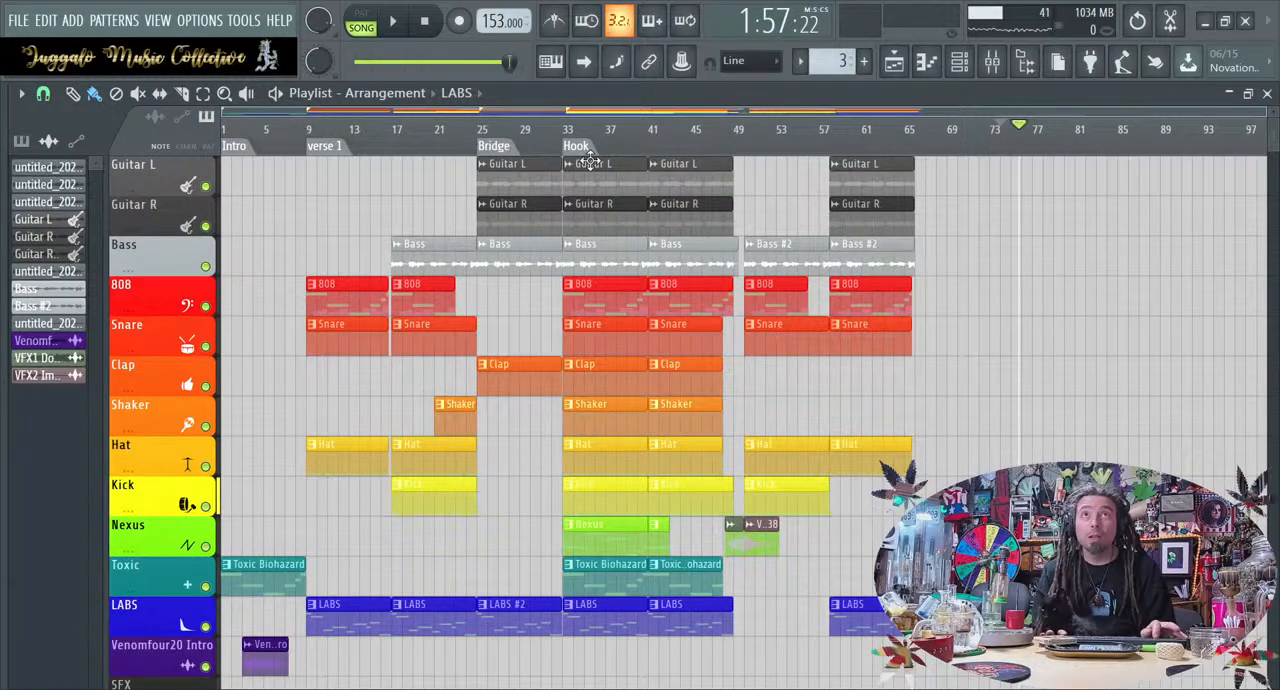
pyautogui.click(716, 129)
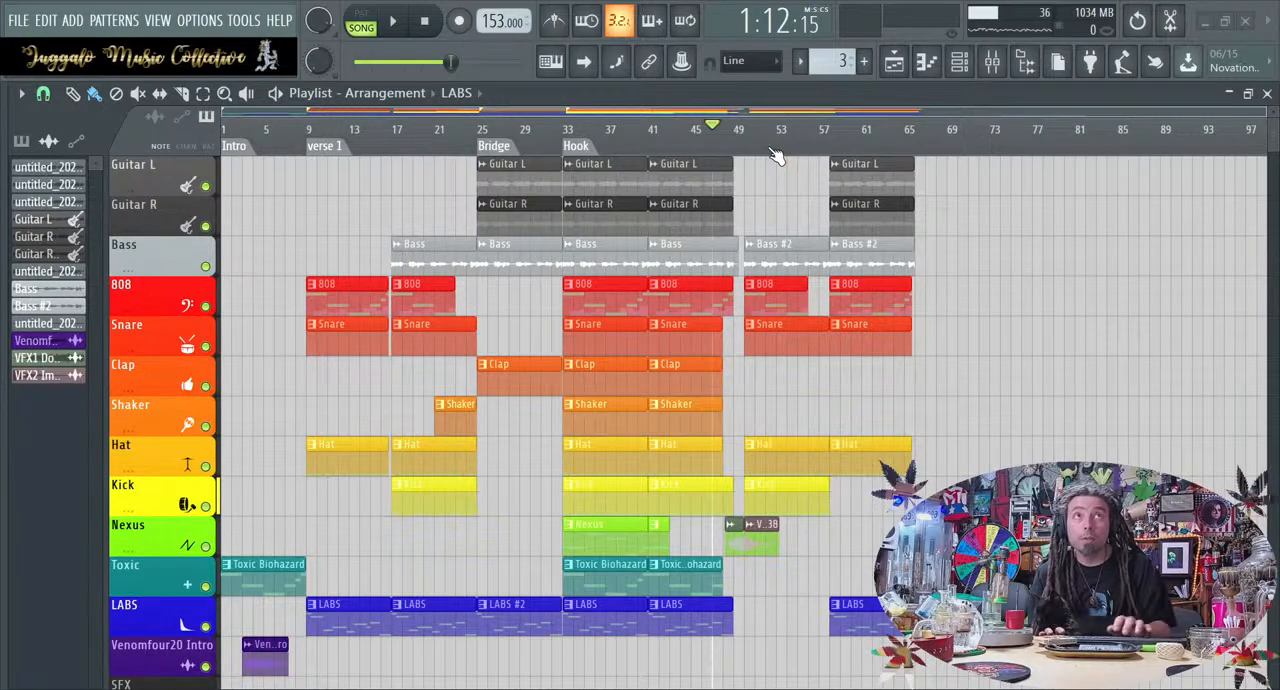
pyautogui.press('Return')
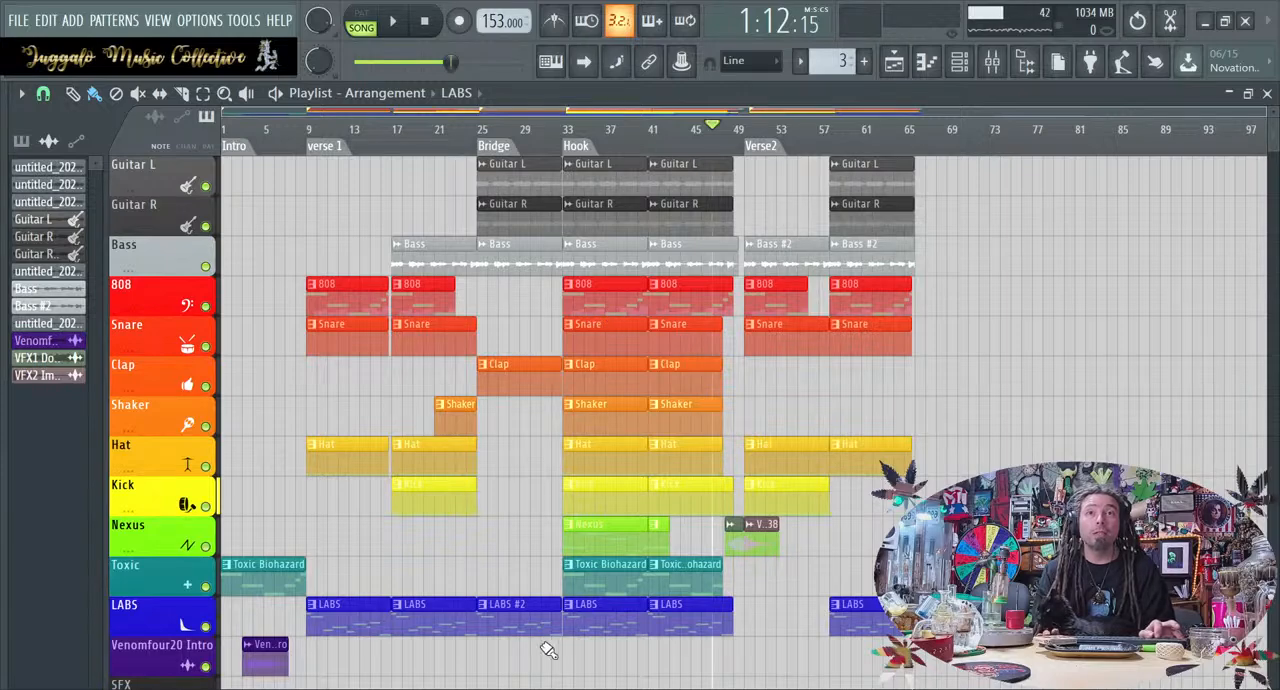
# Copy the Bridge clips to bar 67 after verse 2, and remove the Guitar L and Bass copies
pyautogui.moveTo(536, 236); pyautogui.dragTo(524, 152)
pyautogui.moveTo(527, 660); pyautogui.dragTo(948, 142)
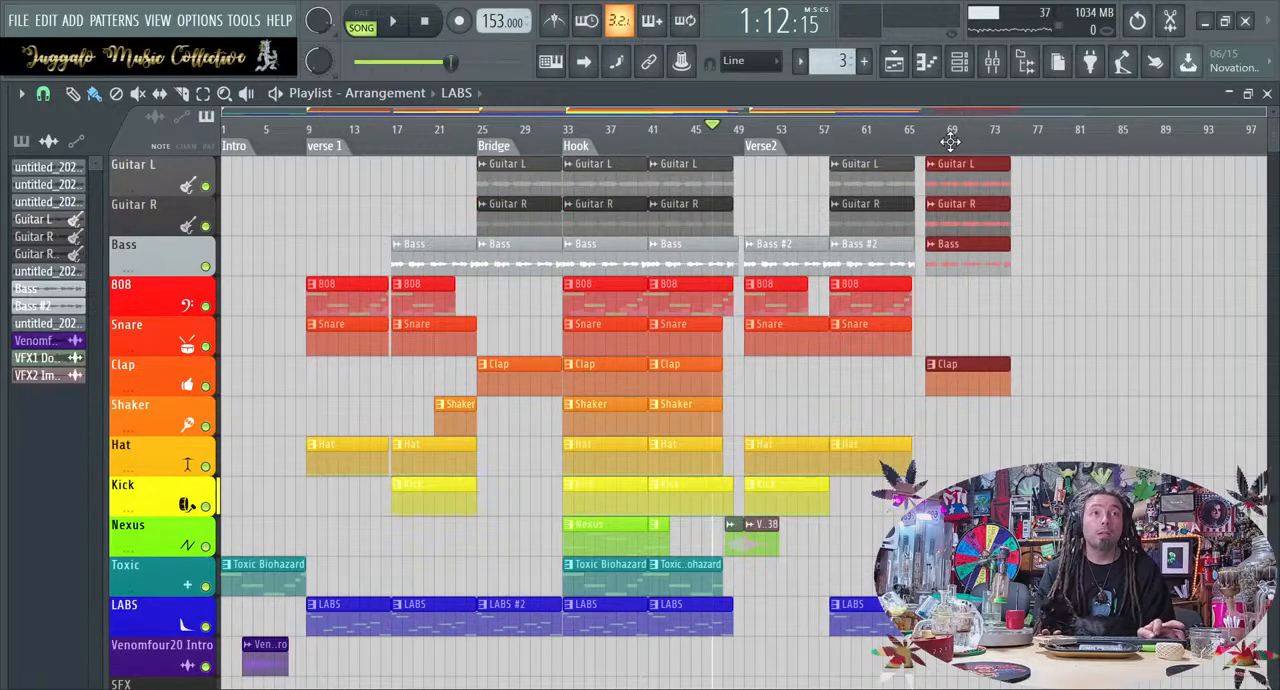
pyautogui.click(1063, 281)
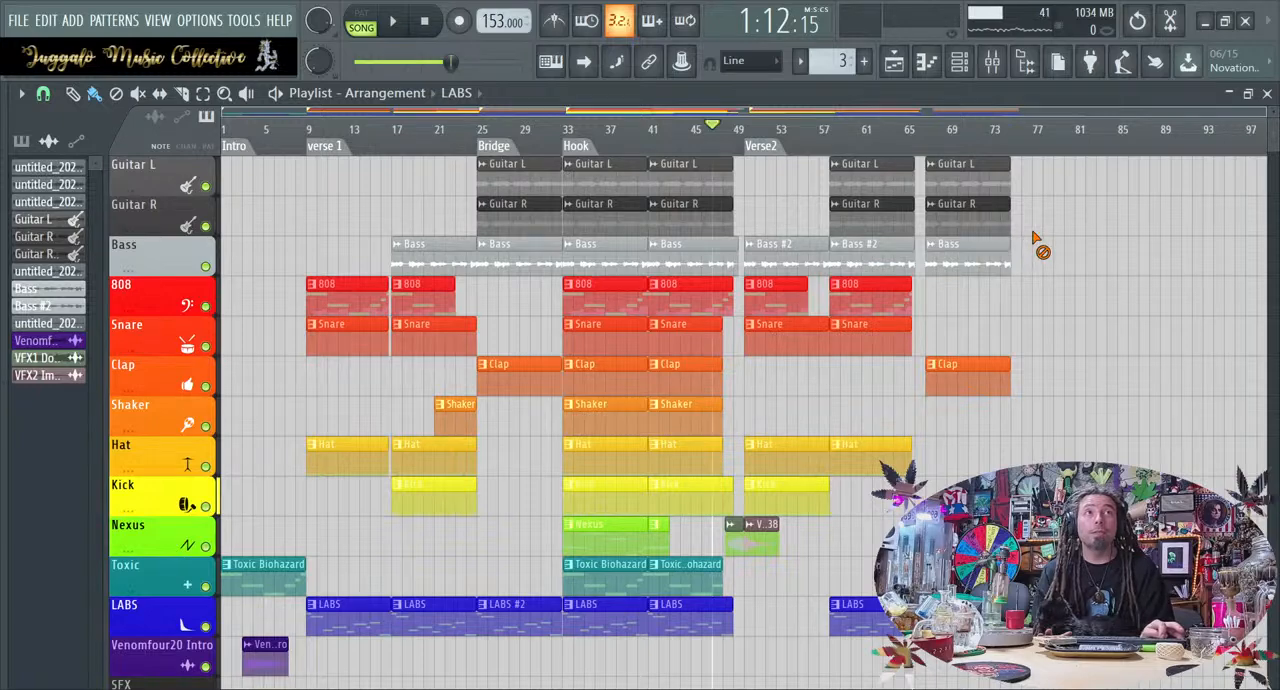
pyautogui.rightClick(1006, 182)
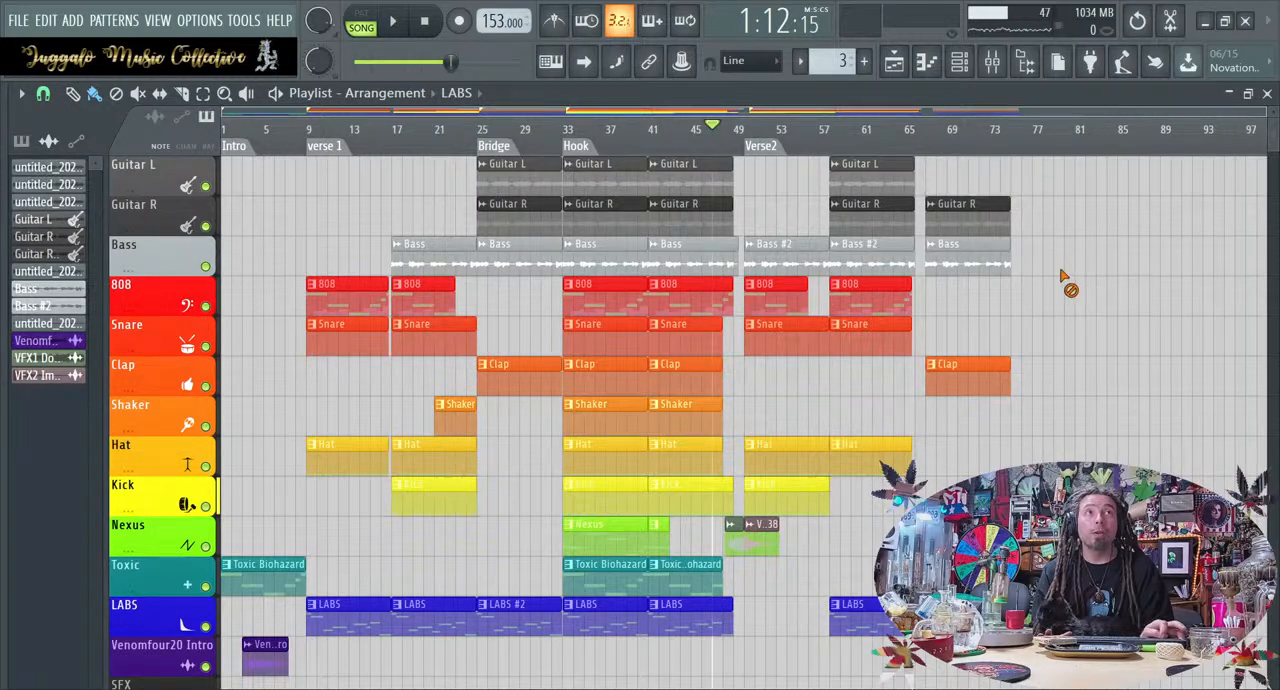
pyautogui.rightClick(1001, 269)
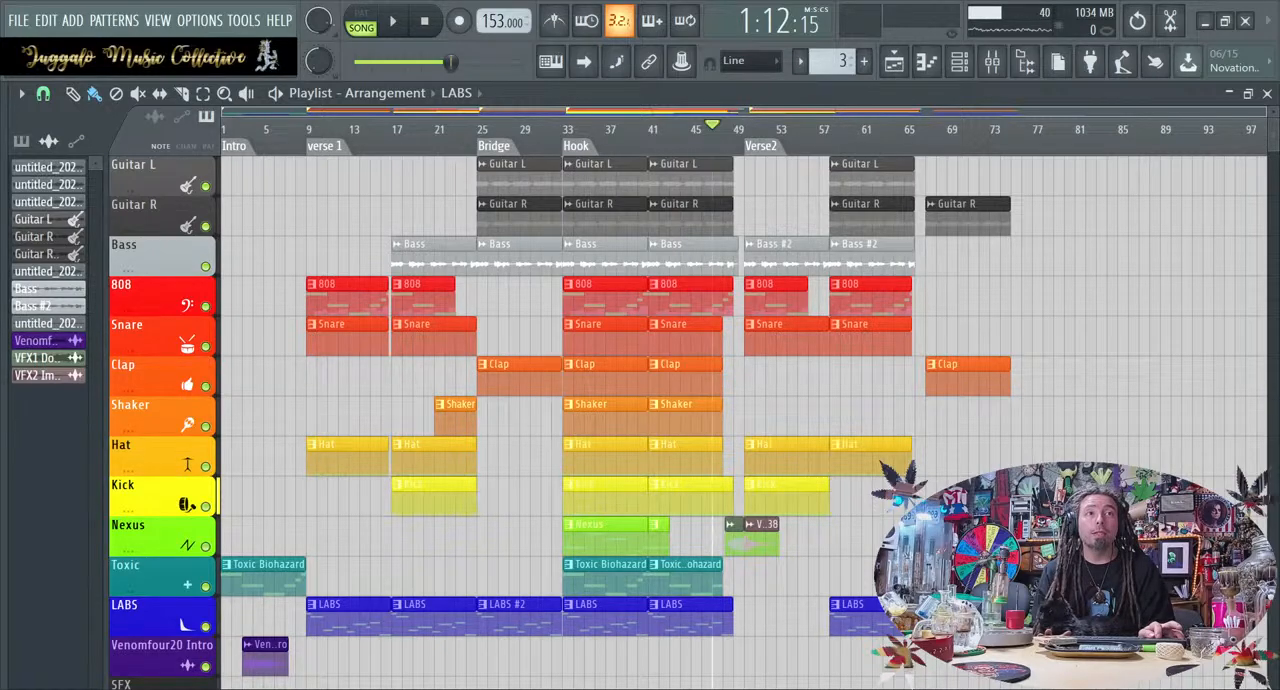
# Open the LABS #3 pattern of the copied bridge in the piano roll and transpose its notes up two semitones
pyautogui.click(966, 604)
pyautogui.doubleClick(966, 604)
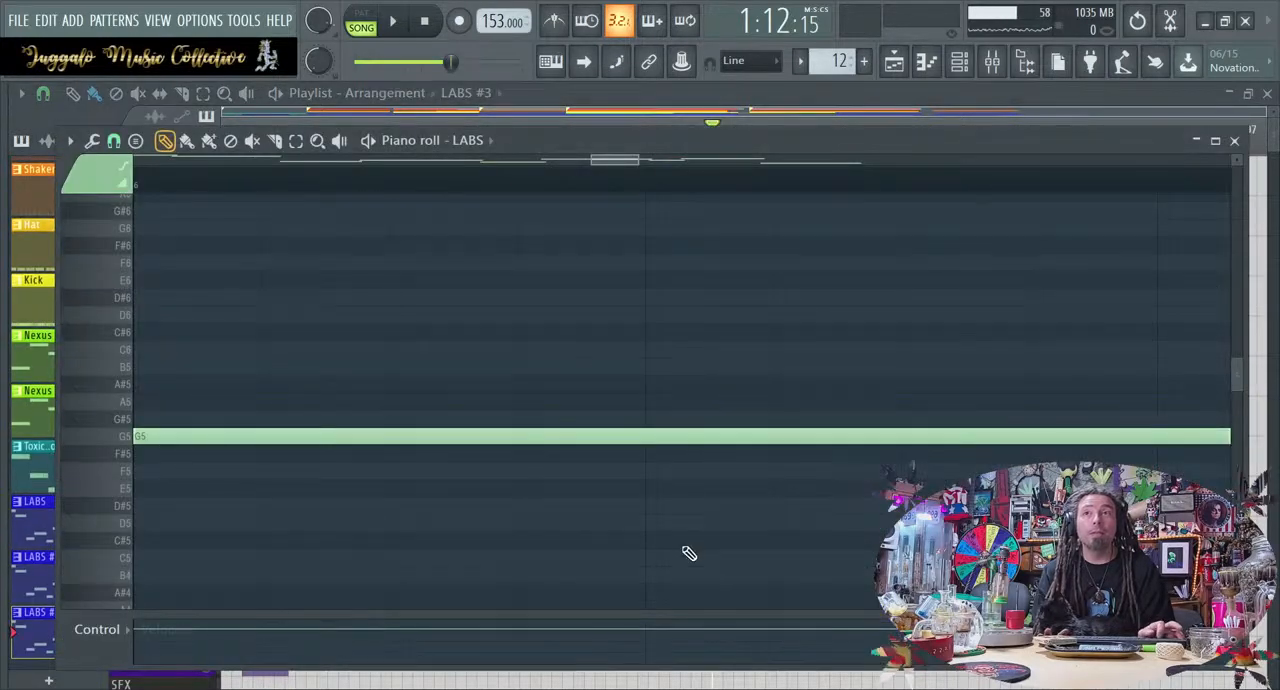
pyautogui.hotkey('shift', 'Up')
pyautogui.hotkey('shift', 'Up')
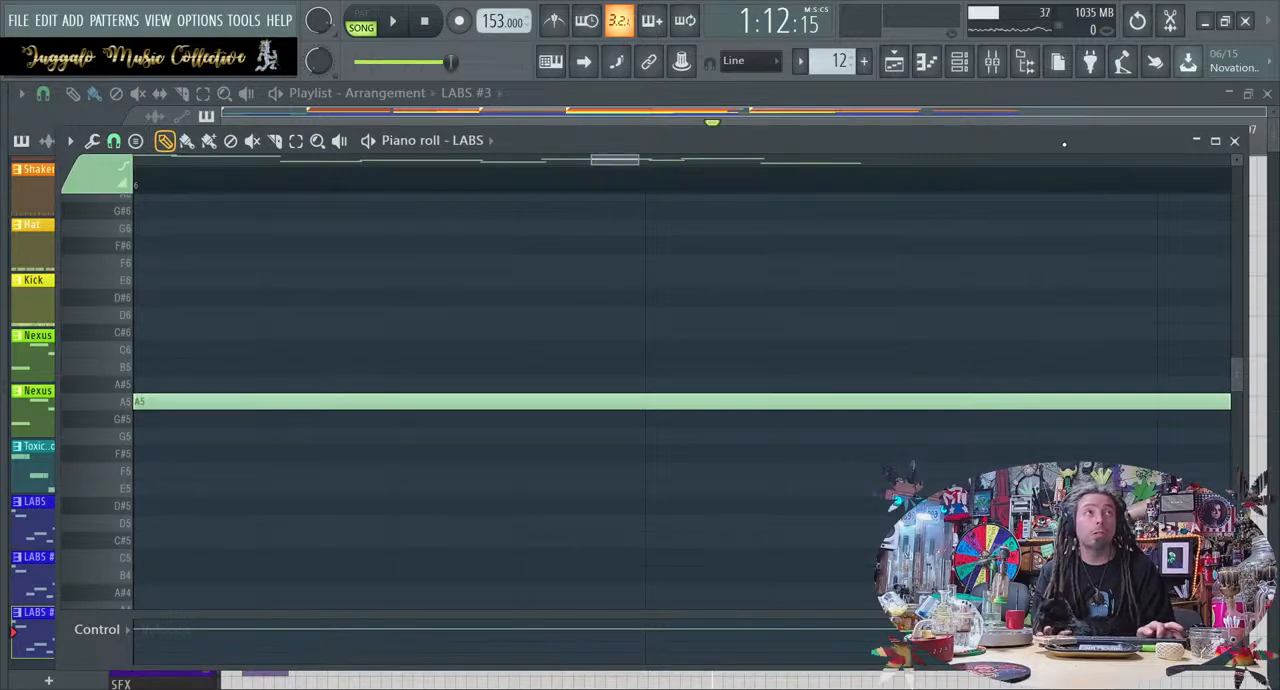
pyautogui.click(1234, 140)
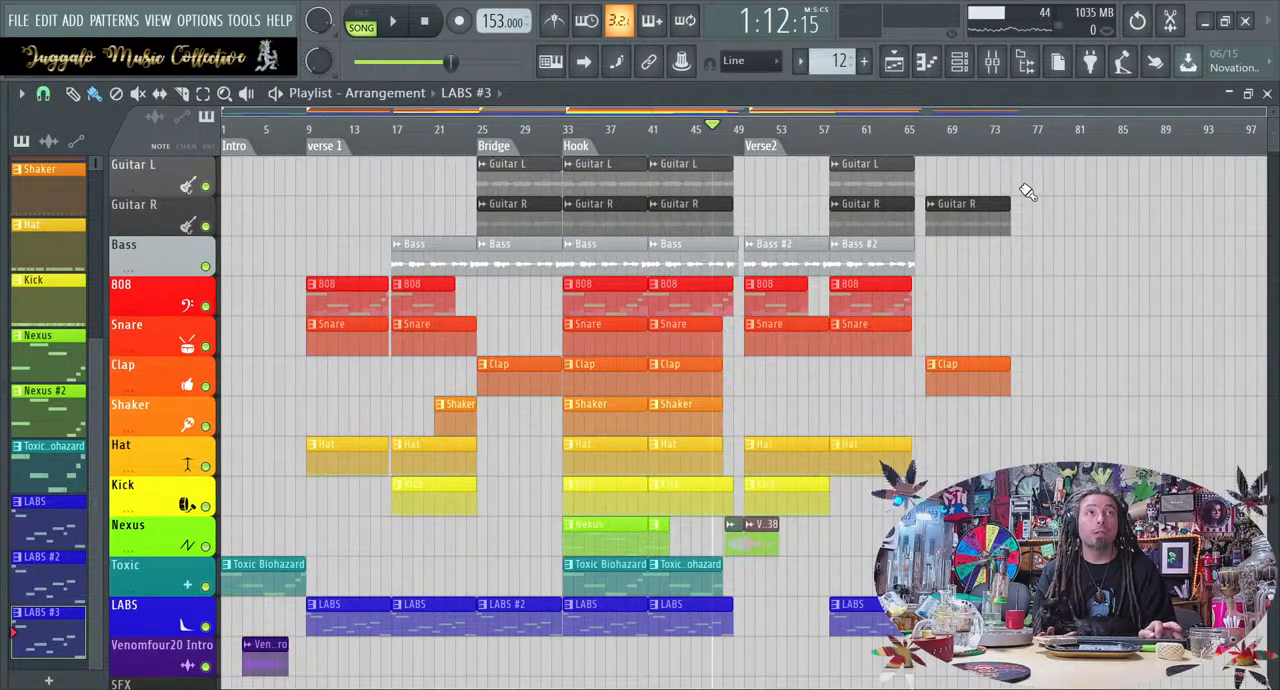
# Shift the copied bridge clips one bar earlier to bar 66 and add a timeline marker named Bridge 2 there
pyautogui.moveTo(1049, 187); pyautogui.dragTo(944, 484)
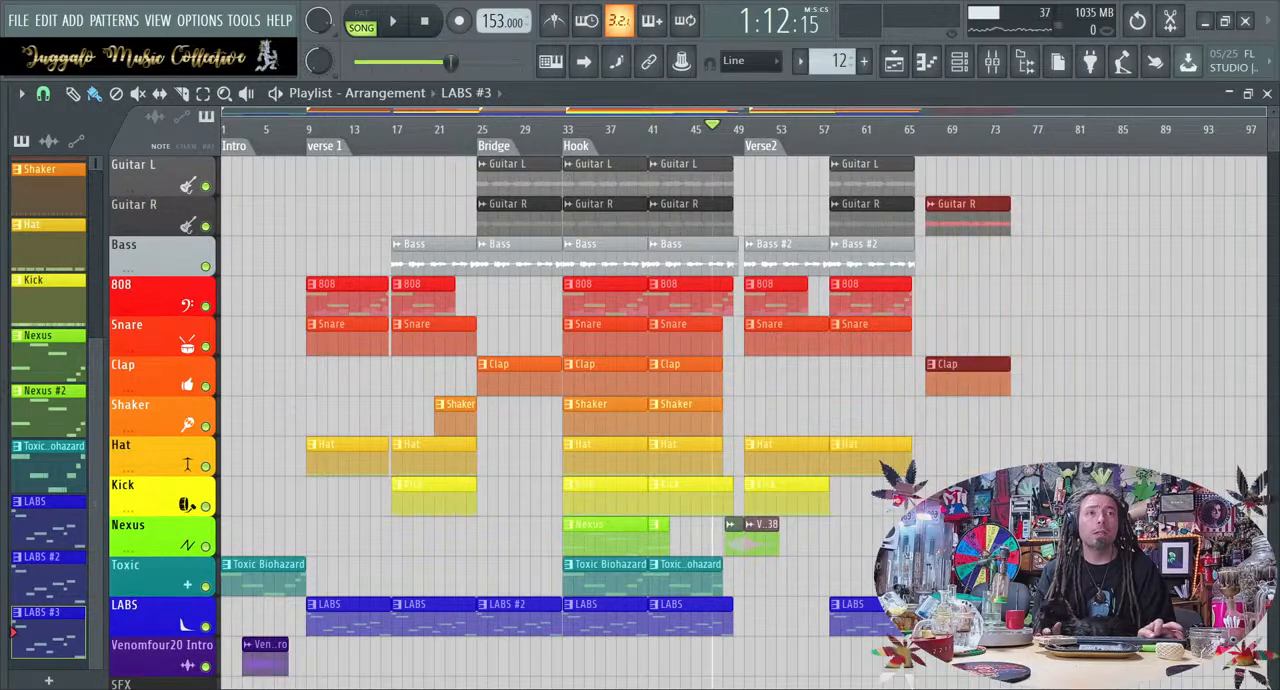
pyautogui.hotkey('shift', 'Left')
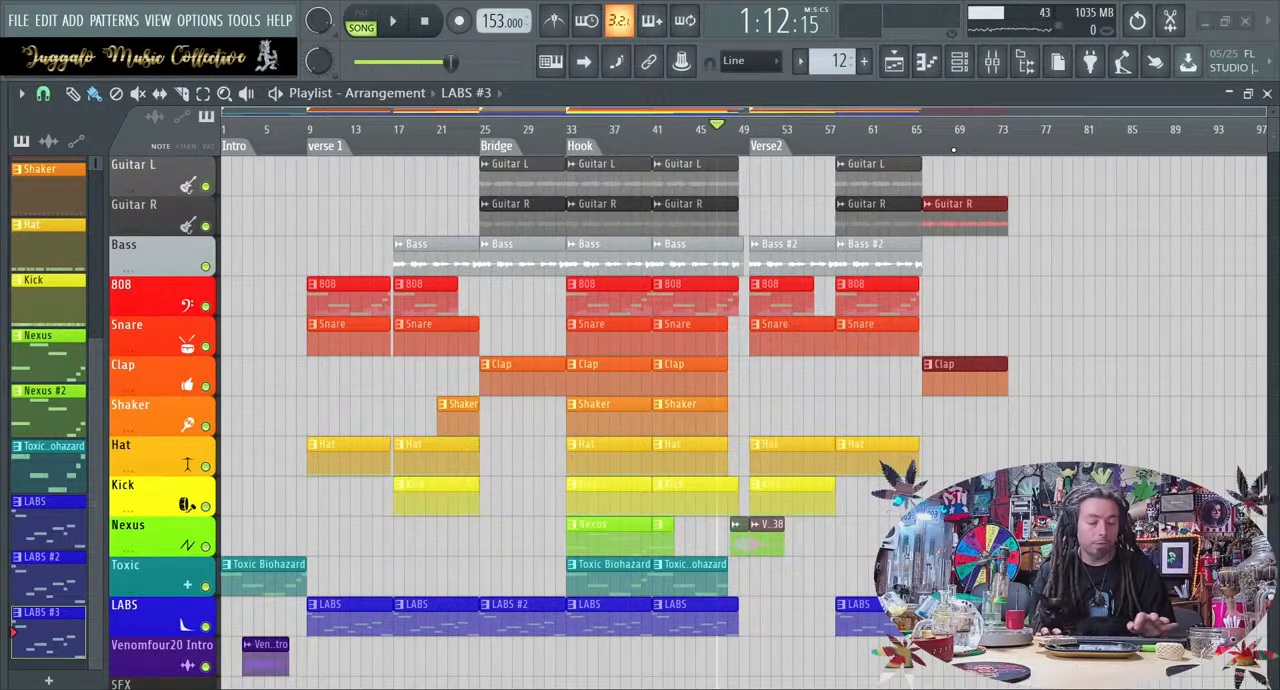
pyautogui.press('Return')
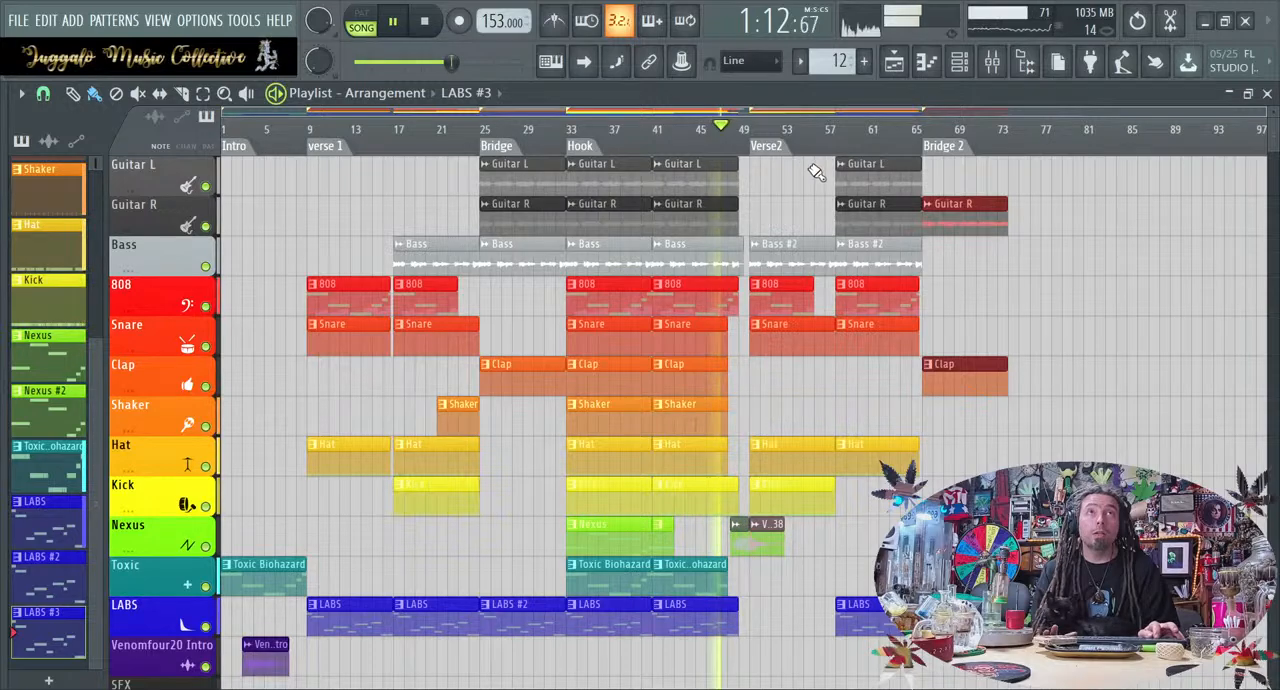
# Play the song from Verse2 while extending the hook's second Nexus clip to end level with the Toxic Biohazard clip
pyautogui.click(768, 148)
pyautogui.press('space')
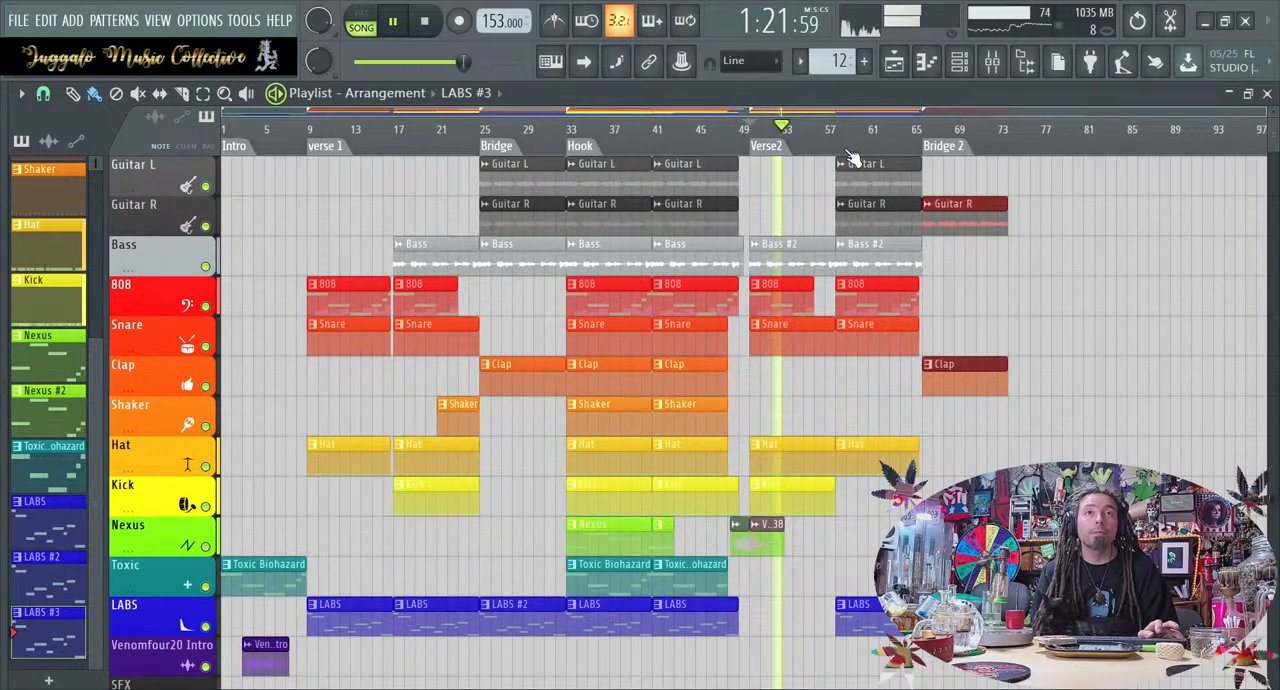
pyautogui.moveTo(673, 540); pyautogui.dragTo(718, 546)
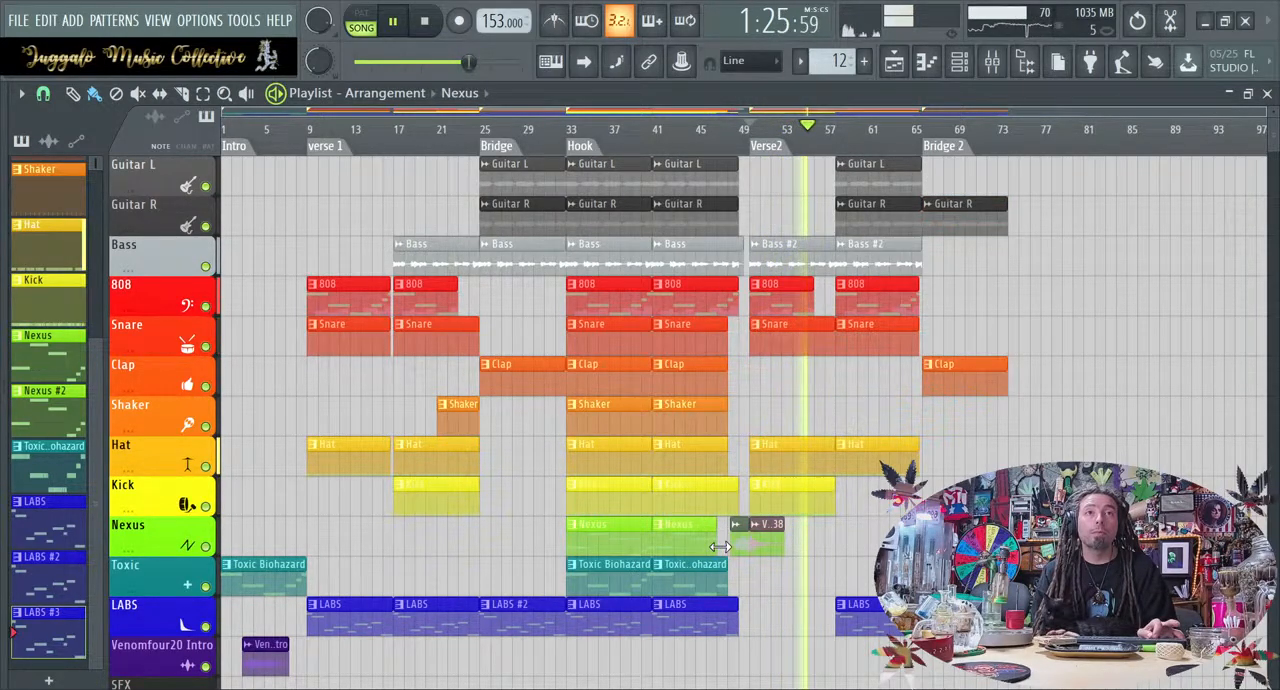
pyautogui.moveTo(711, 536); pyautogui.dragTo(728, 537)
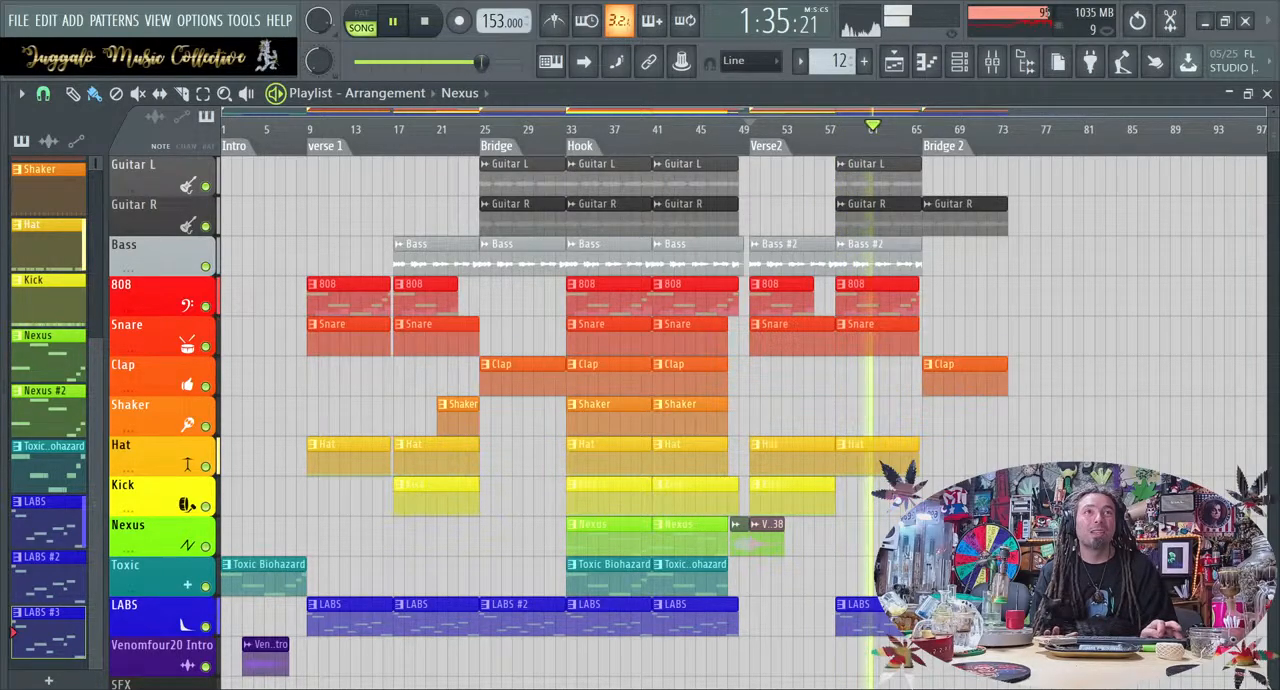
pyautogui.press('space')
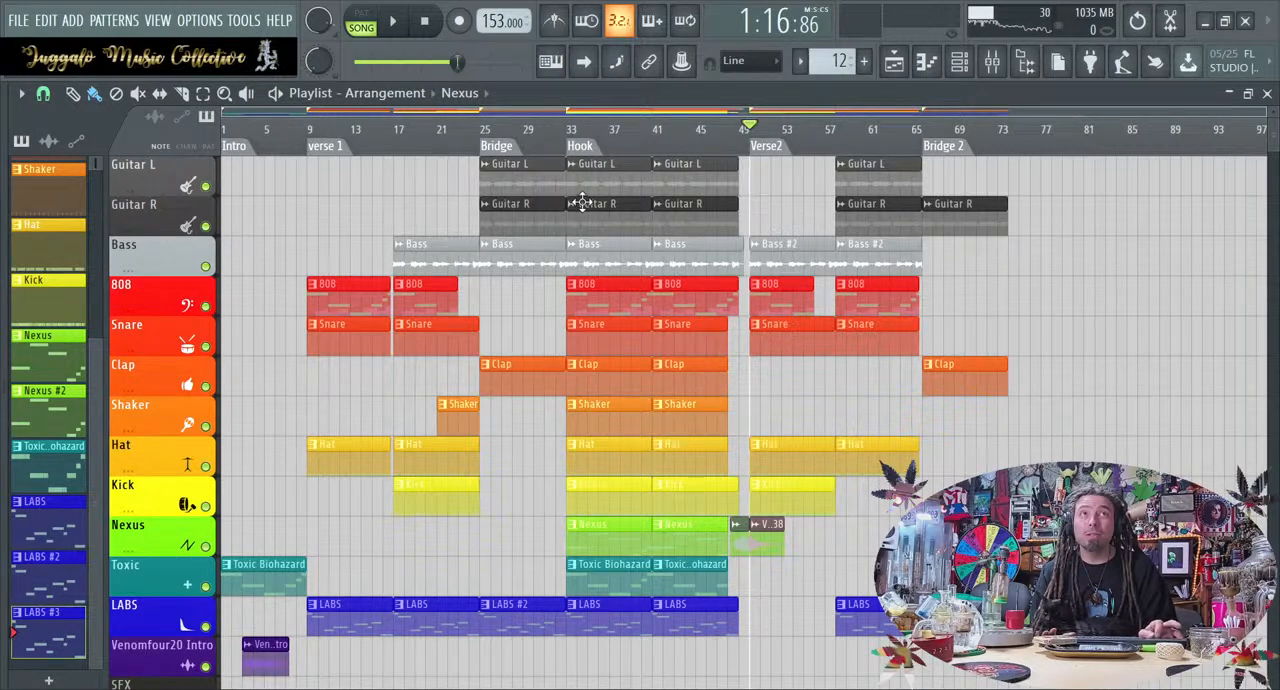
# Play verse 2 from bar 60, and disable the iZotope Ozone 7 effect on the mixer's master track
pyautogui.press('space')
pyautogui.click(864, 132)
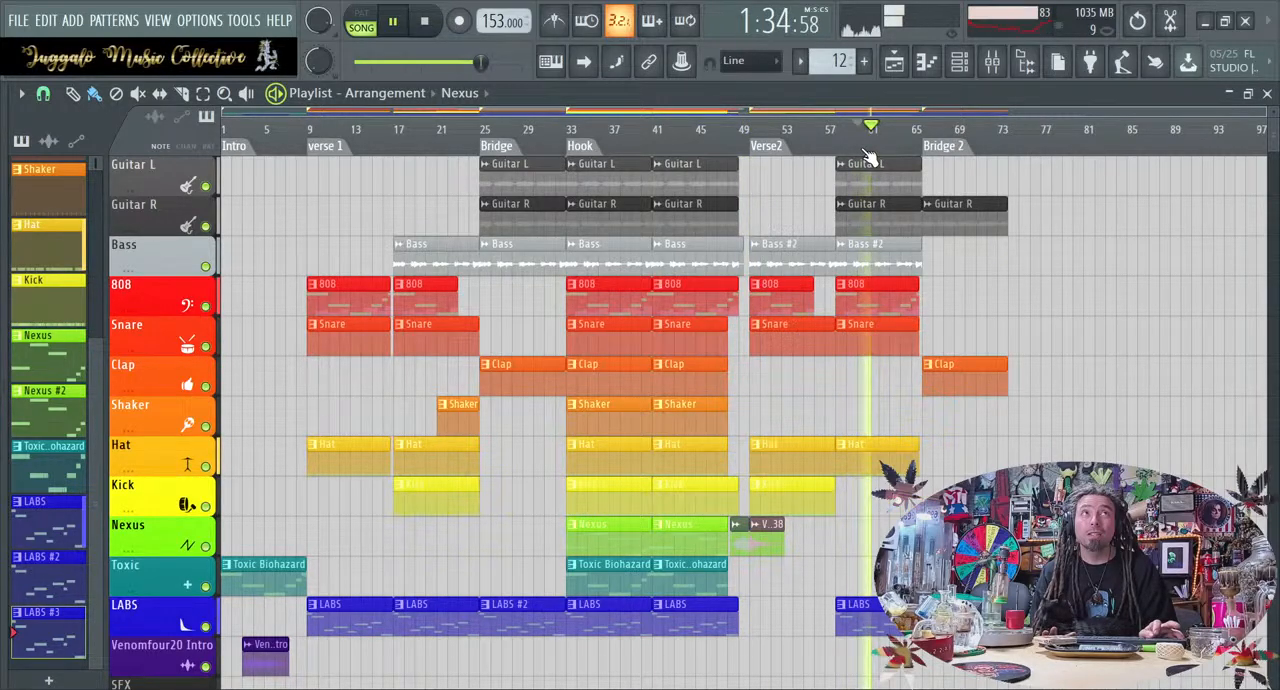
pyautogui.press('space')
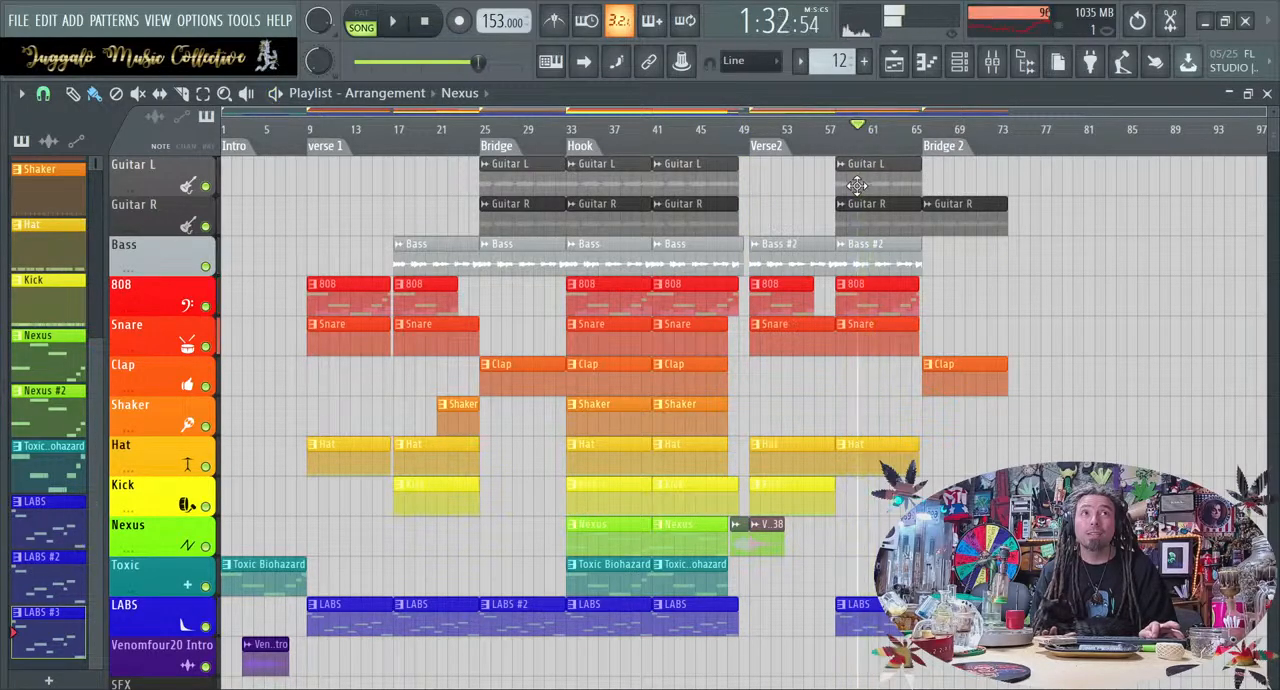
pyautogui.click(991, 61)
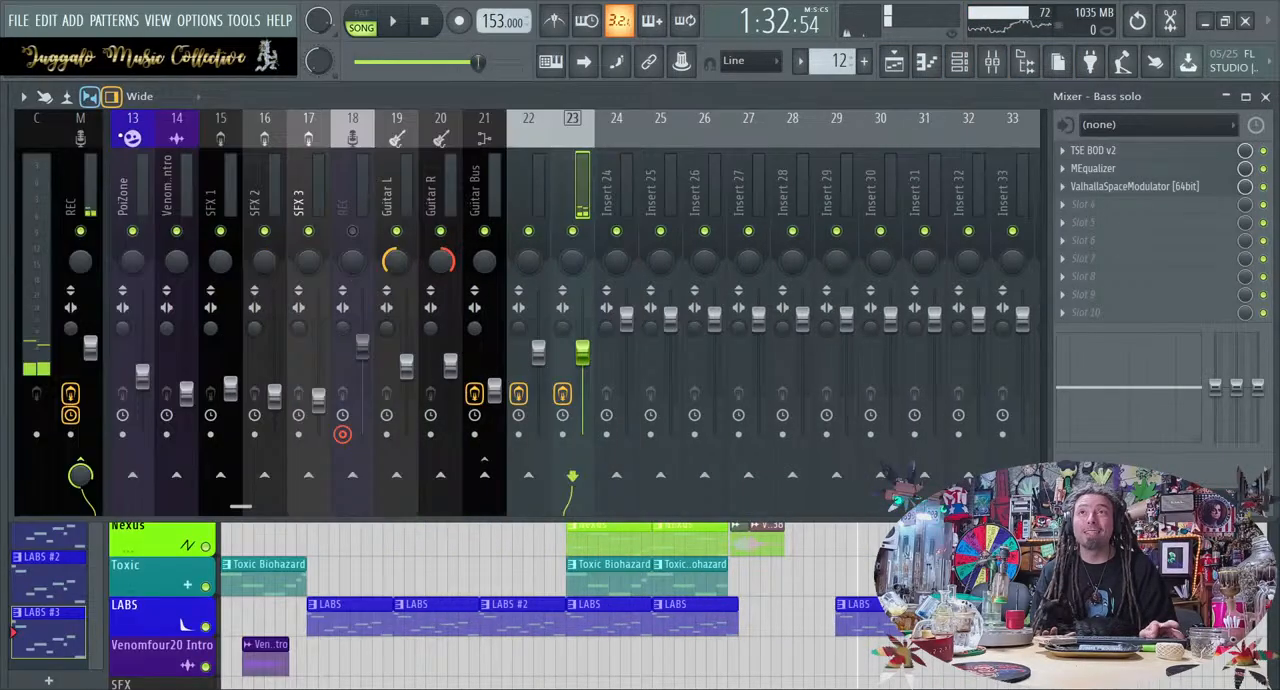
pyautogui.click(76, 176)
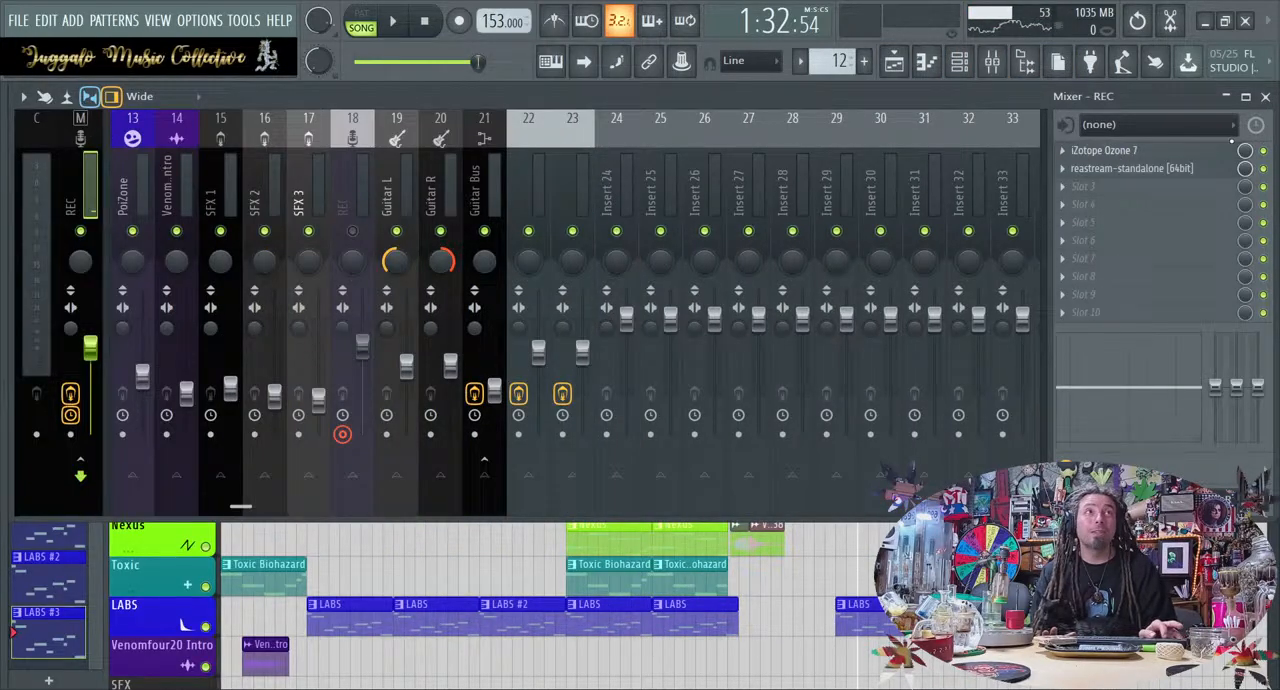
pyautogui.press('F9')
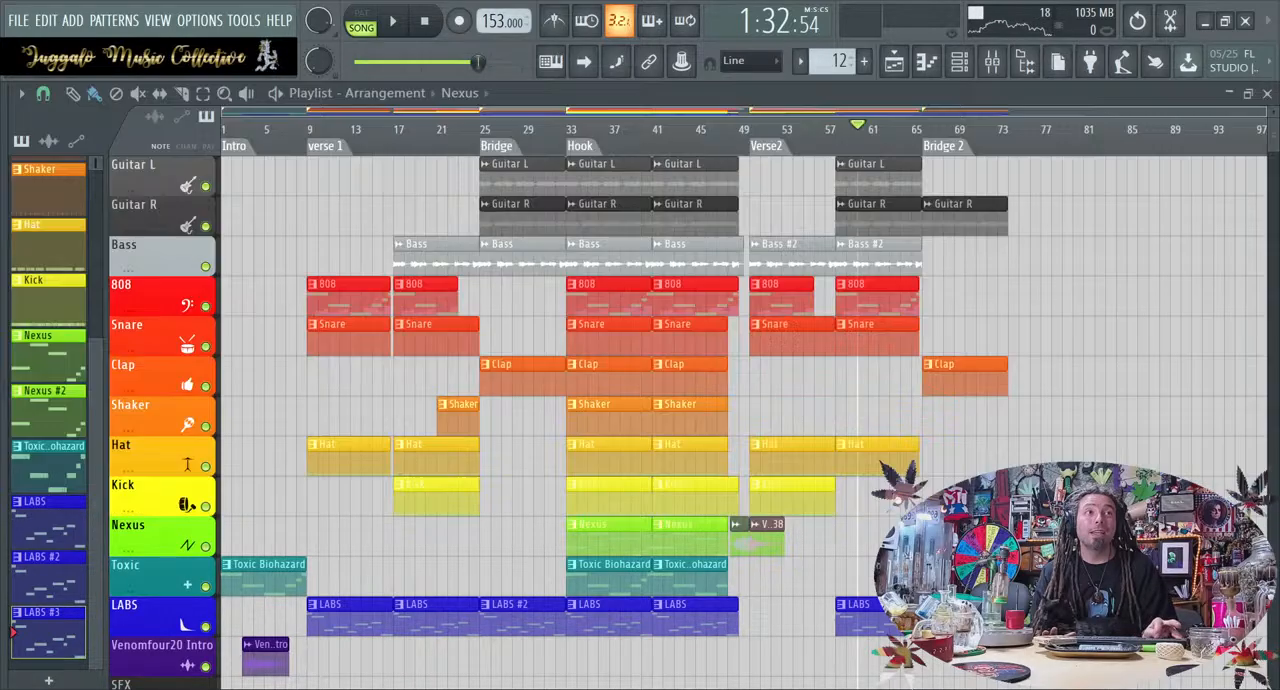
# Play back verse 2 from bar 60 to check the sound without Ozone 7, and stop playback
pyautogui.press('space')
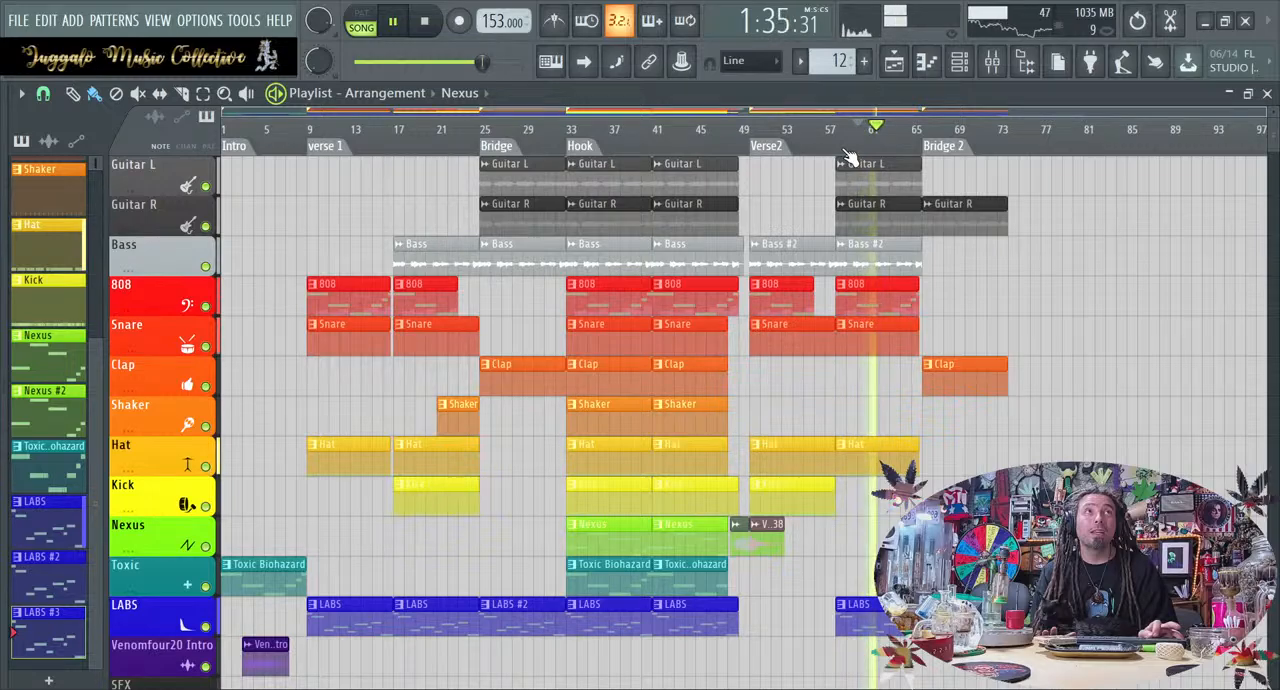
pyautogui.click(990, 62)
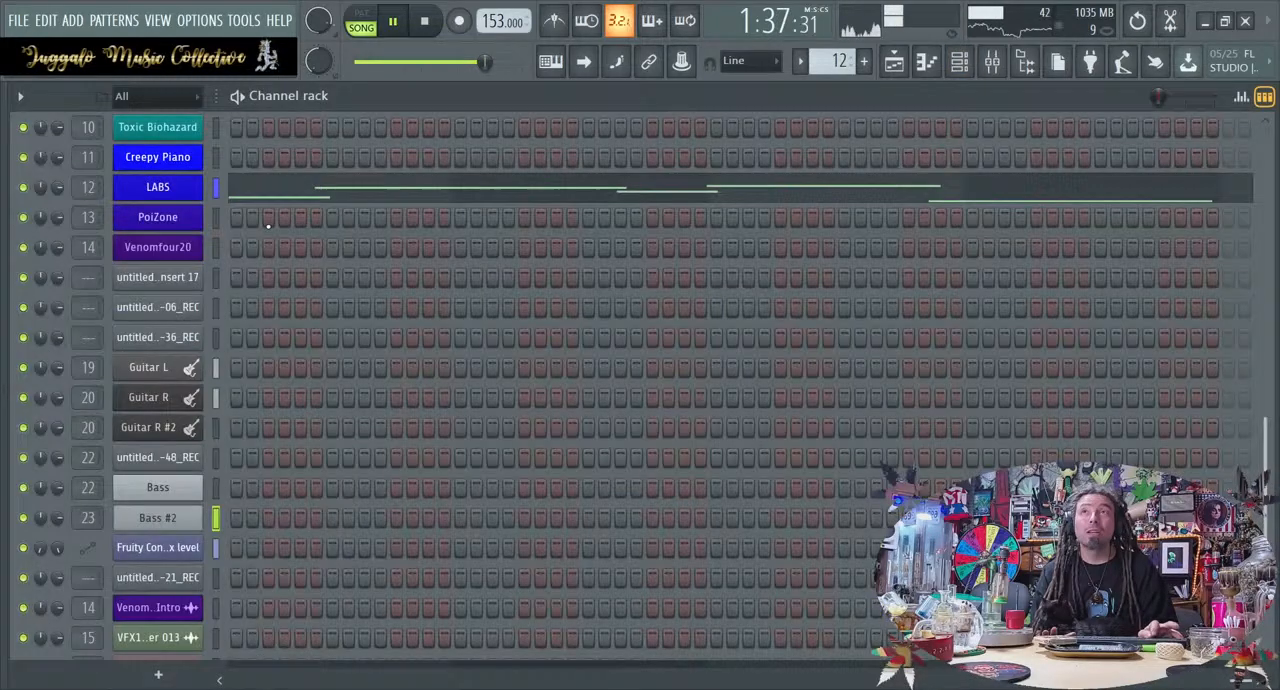
pyautogui.press('space')
pyautogui.click(988, 64)
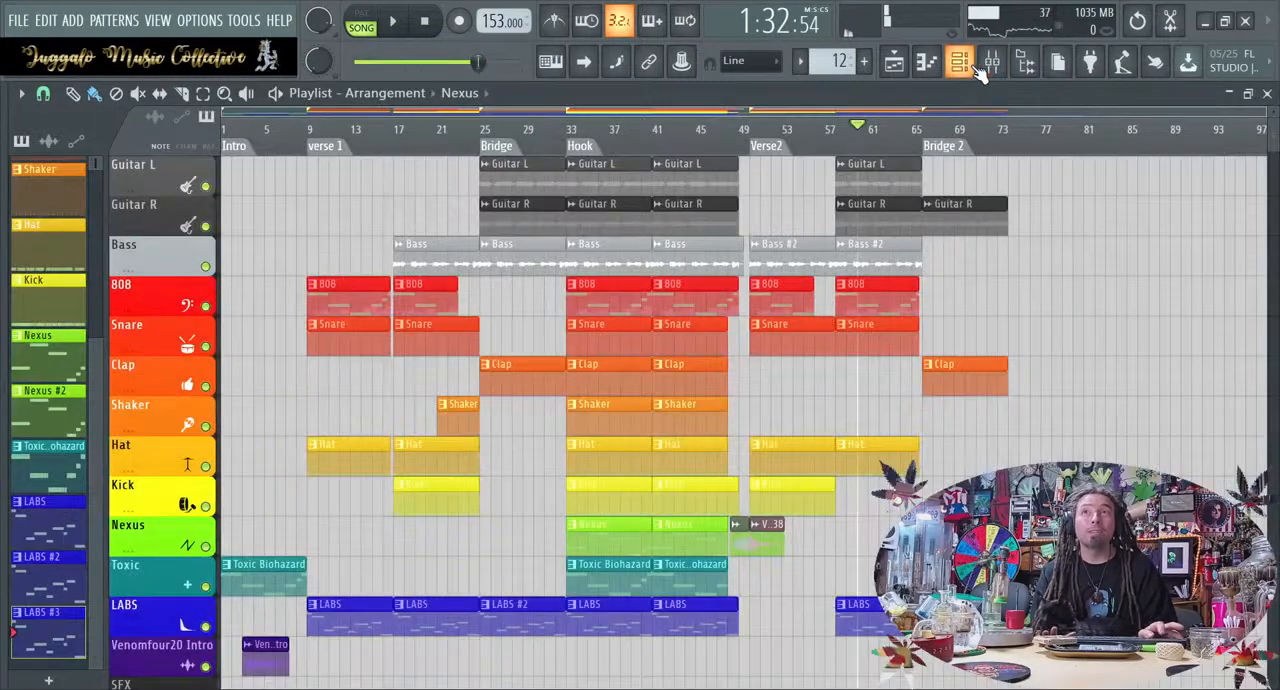
# Raise the master track's volume fader in two stages during playback from bar 60, and return to the playlist
pyautogui.click(1015, 63)
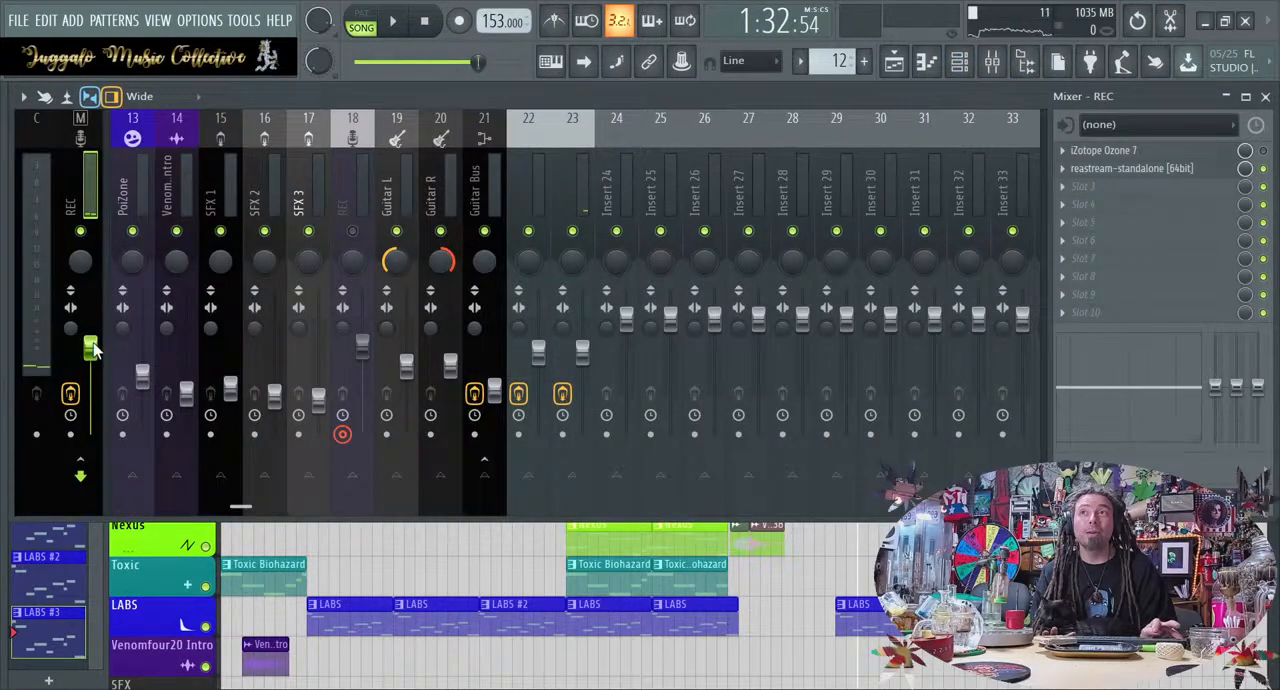
pyautogui.moveTo(90, 346); pyautogui.dragTo(90, 318)
pyautogui.press('space')
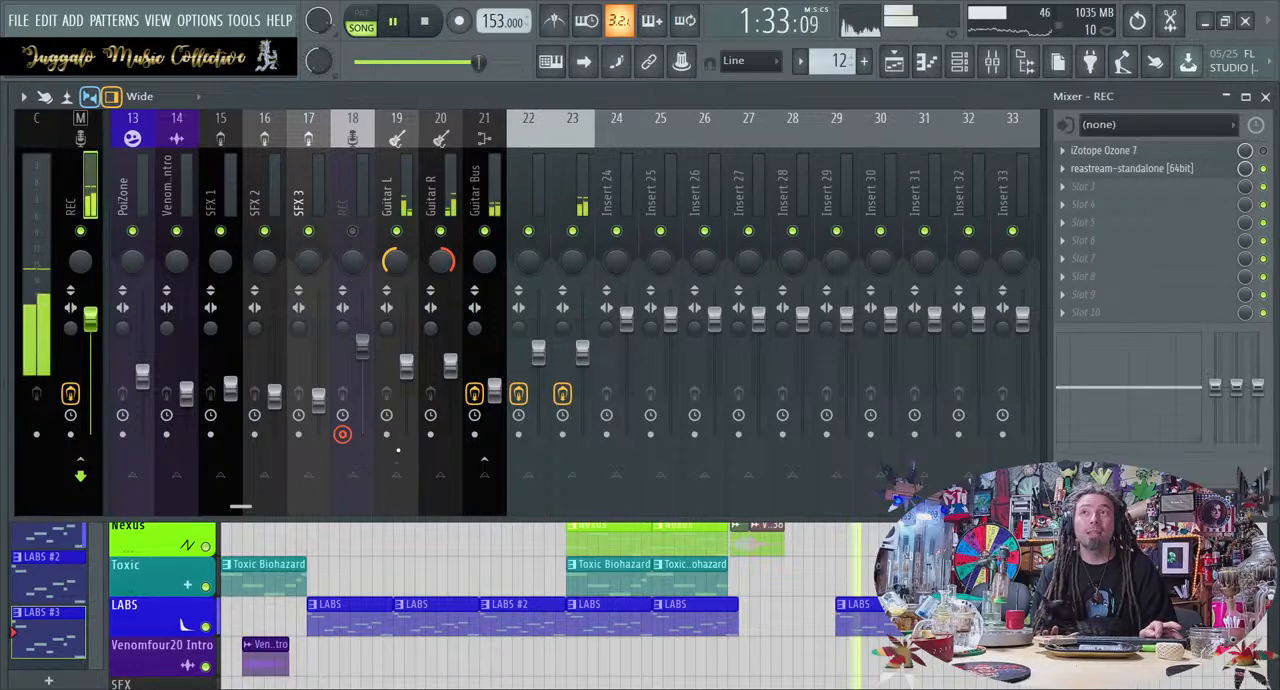
pyautogui.moveTo(92, 318); pyautogui.dragTo(92, 298)
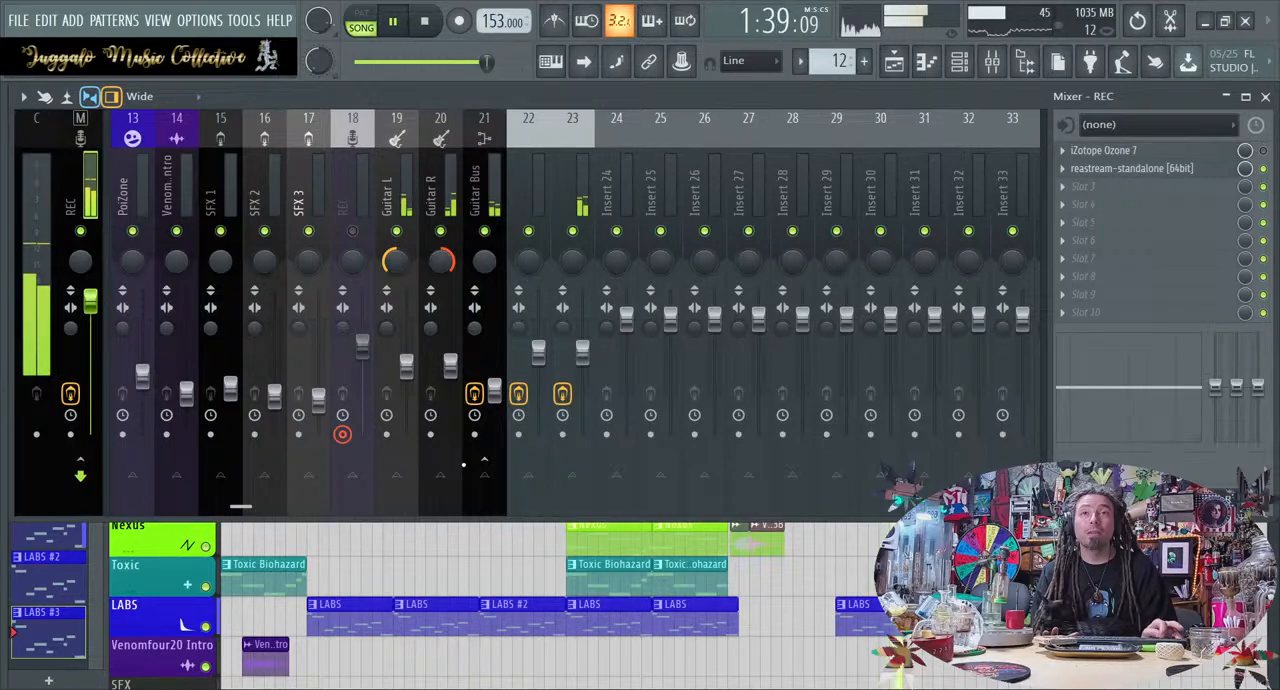
pyautogui.press('F9')
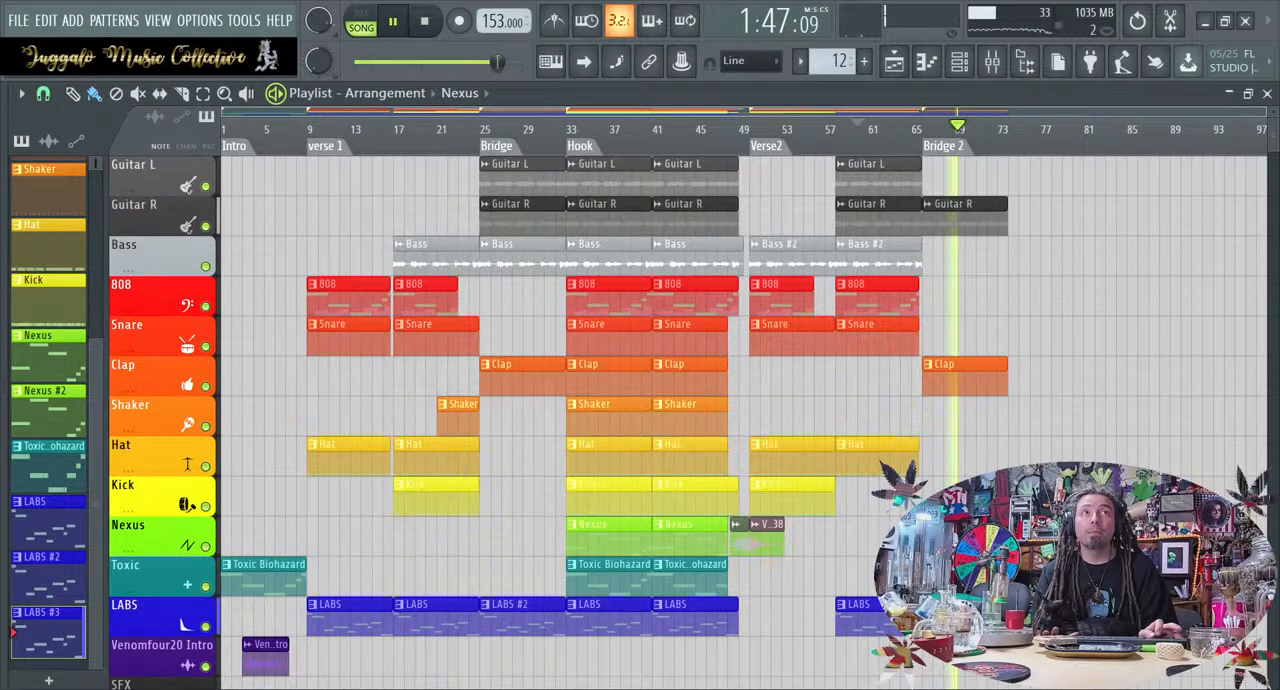
# Copy the verse 2 Guitar L clip into bridge 2, and play the section from its lead-in while checking the mixer levels
pyautogui.press('space')
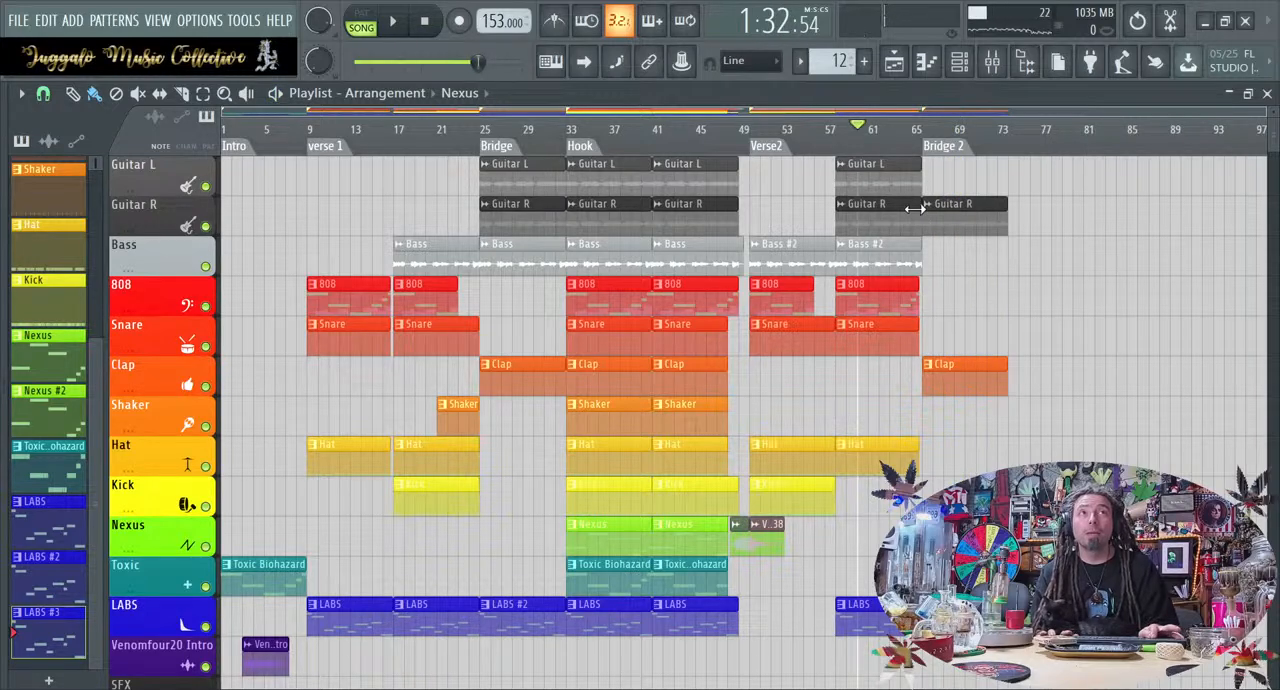
pyautogui.moveTo(898, 168); pyautogui.dragTo(985, 166)
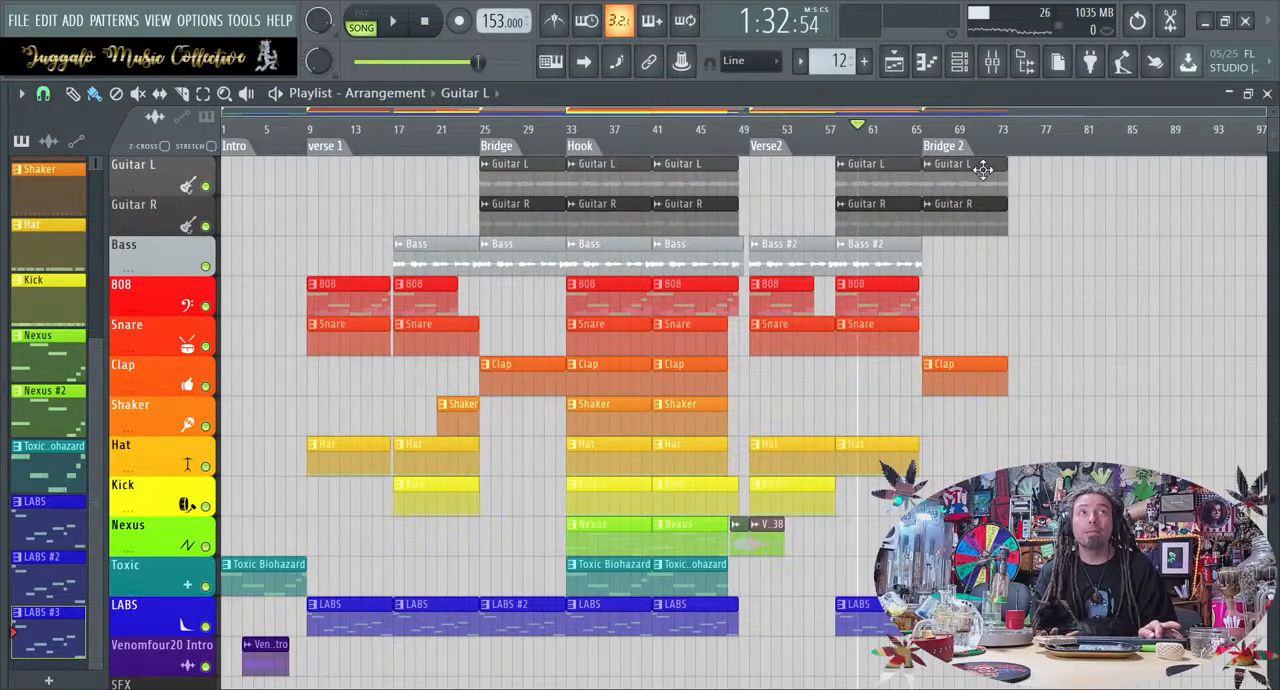
pyautogui.press('space')
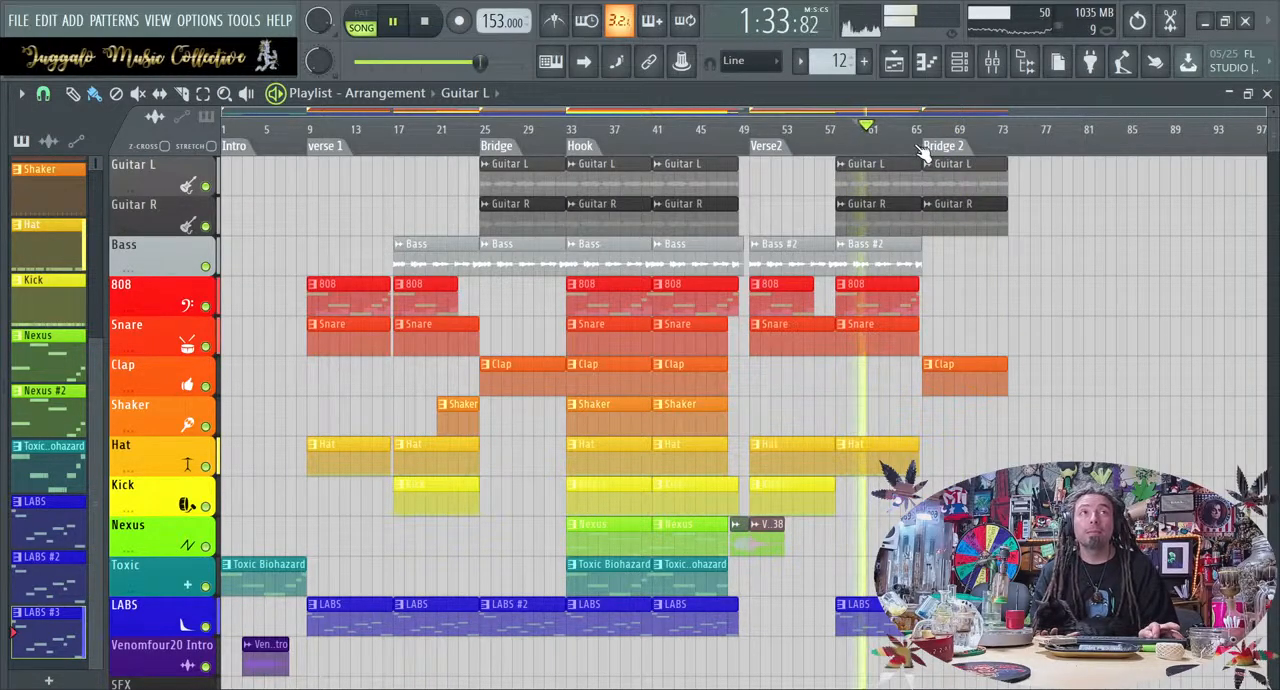
pyautogui.click(916, 130)
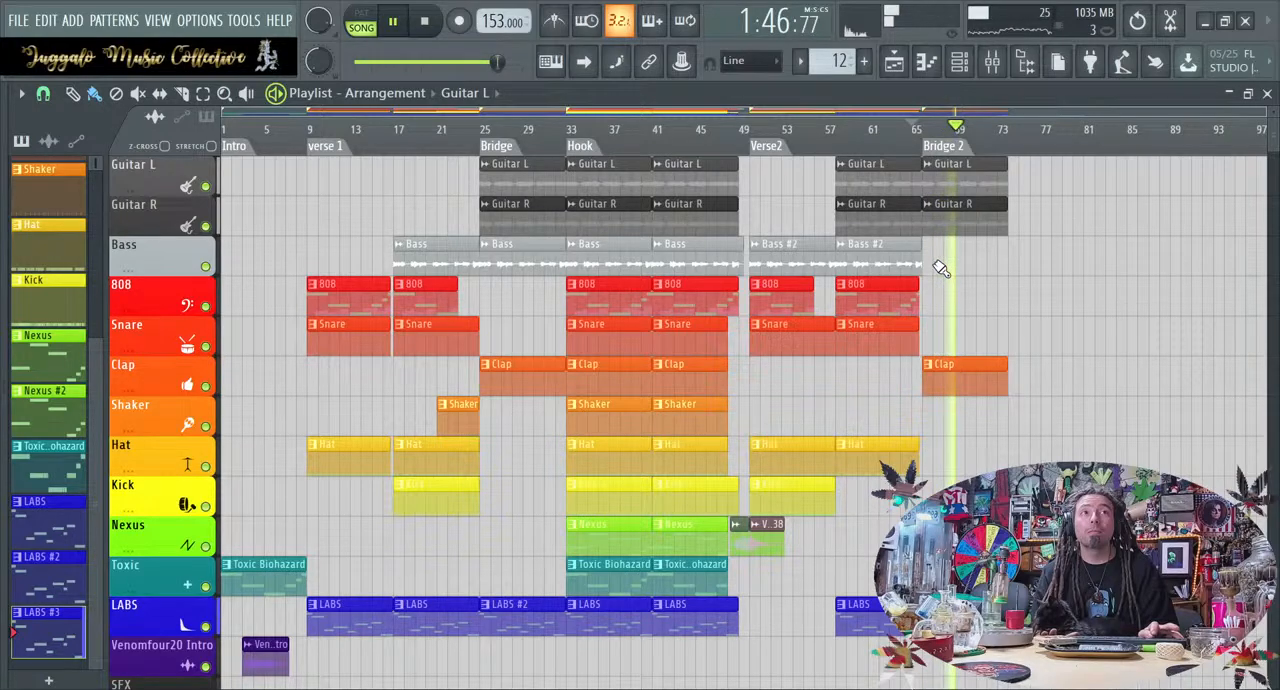
pyautogui.click(958, 380)
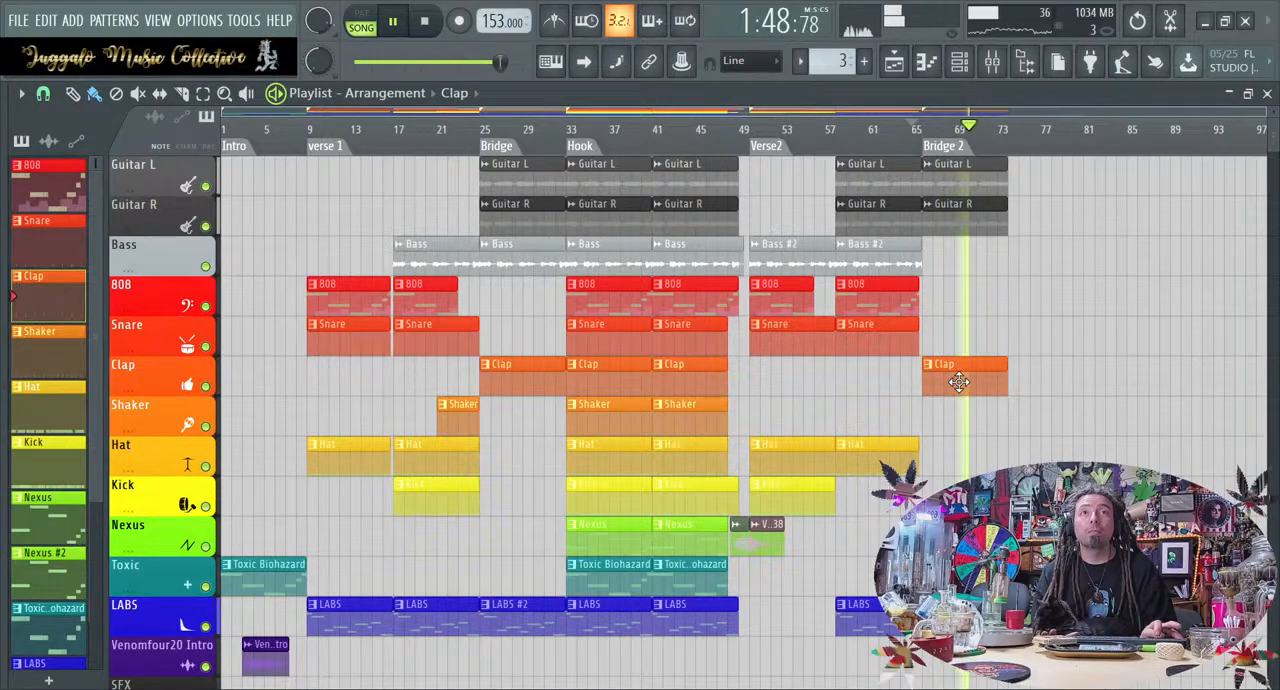
pyautogui.moveTo(958, 380); pyautogui.dragTo(984, 240)
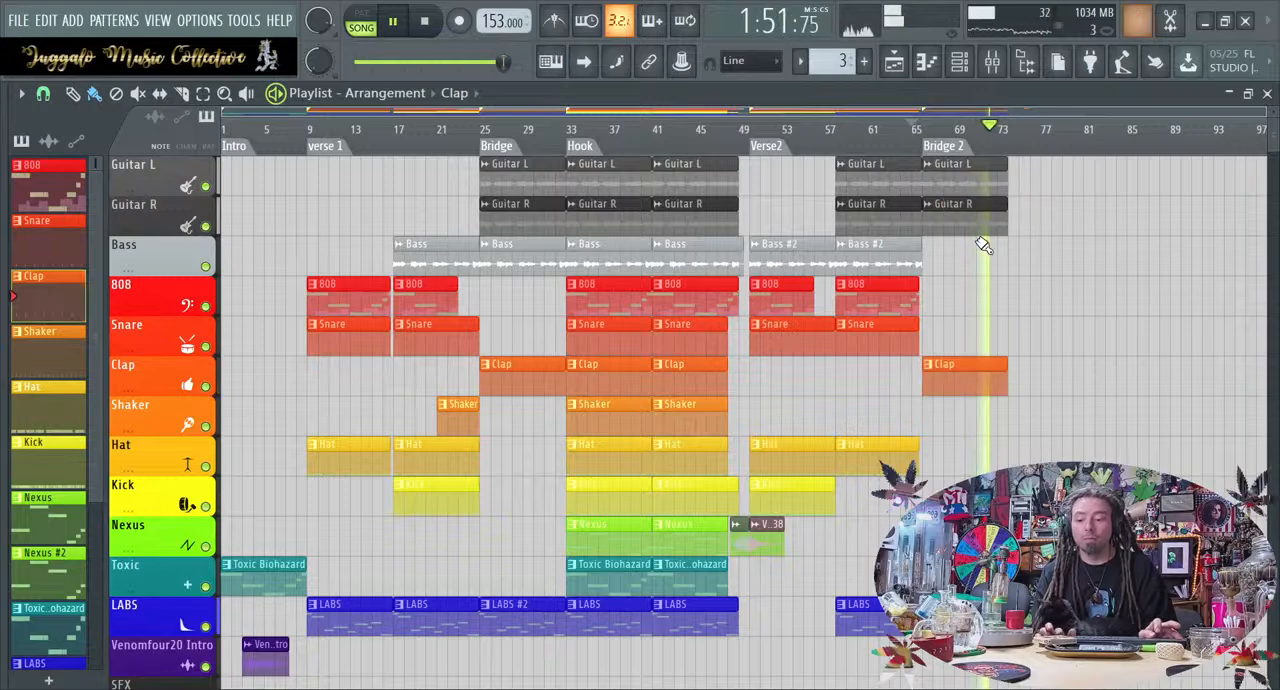
pyautogui.click(992, 61)
pyautogui.hscroll(-4, 272, 223)
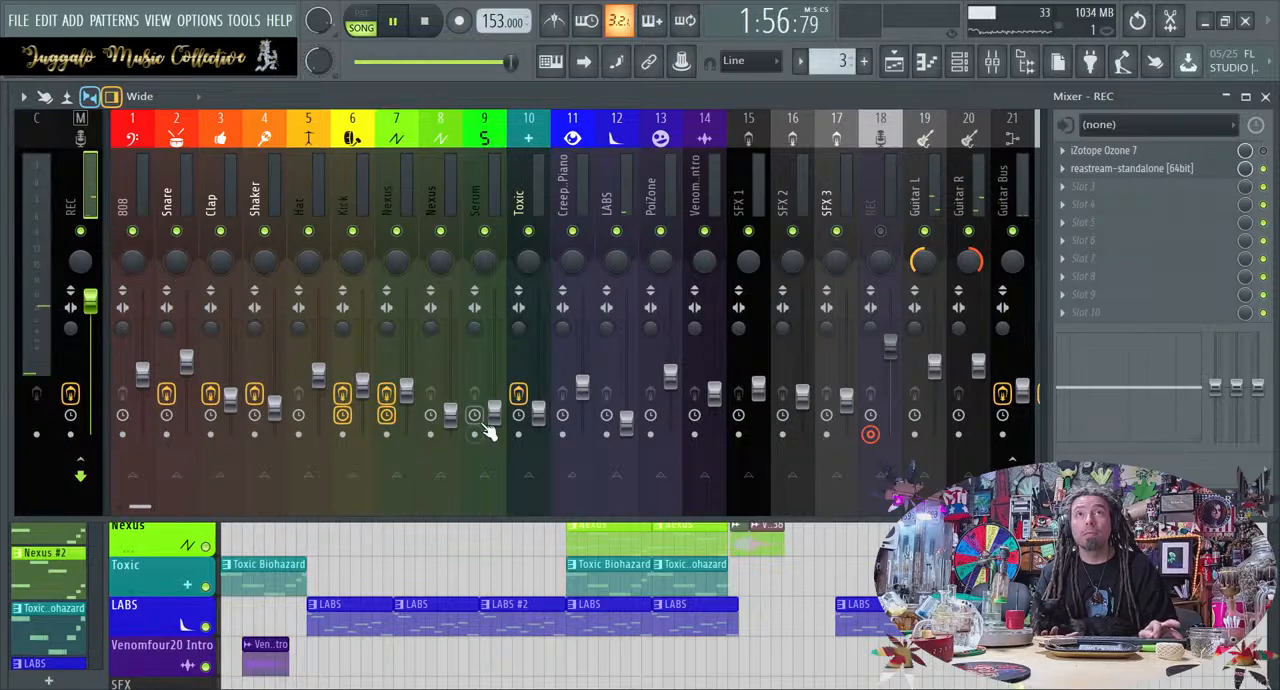
# Stop playback, open bridge 2's LABS #3 pattern in the piano roll, and enlarge its control lane
pyautogui.click(900, 605)
pyautogui.press('space')
pyautogui.doubleClick(900, 605)
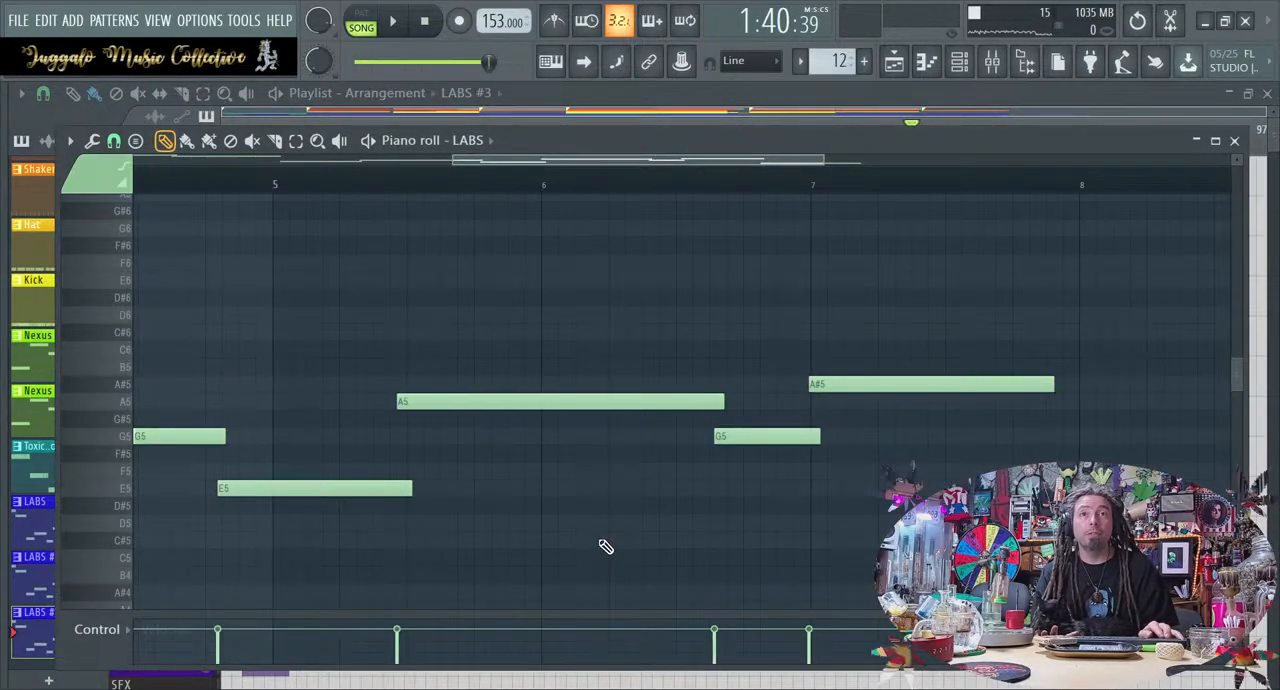
pyautogui.moveTo(491, 616); pyautogui.dragTo(502, 515)
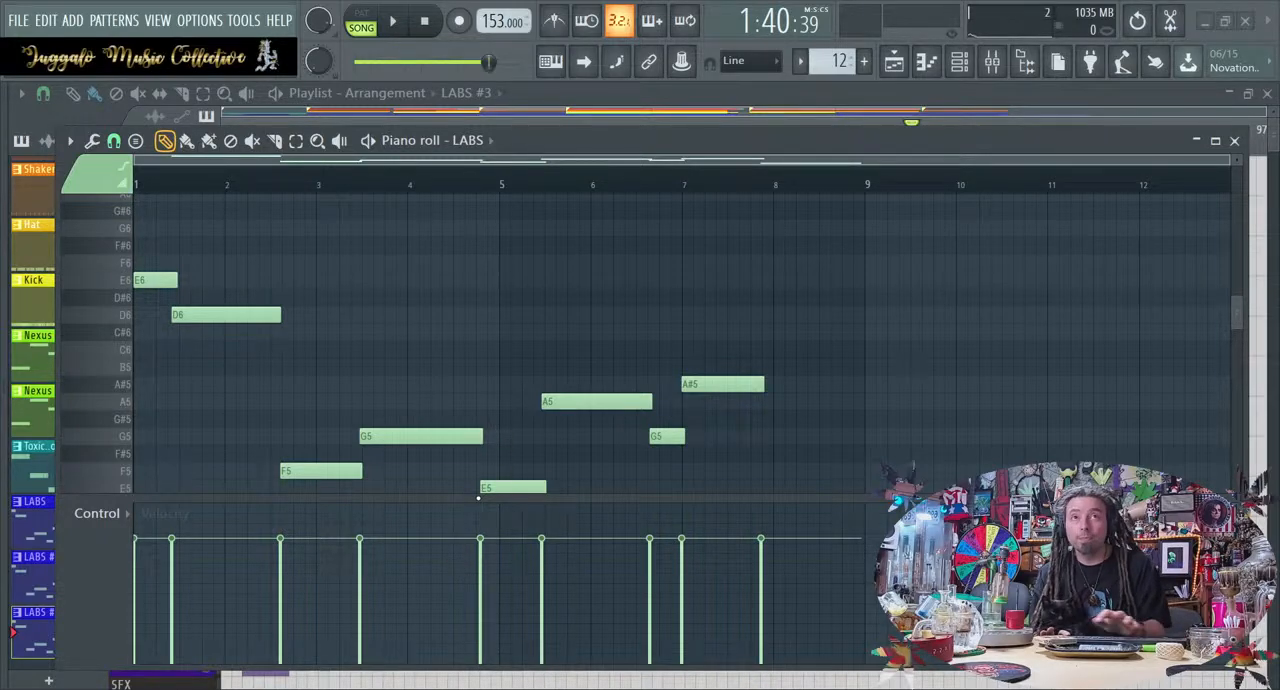
# Set the LABS #3 control lane to Velocity and raise the velocity of all notes to nearly maximum
pyautogui.hotkey('alt', 'r')
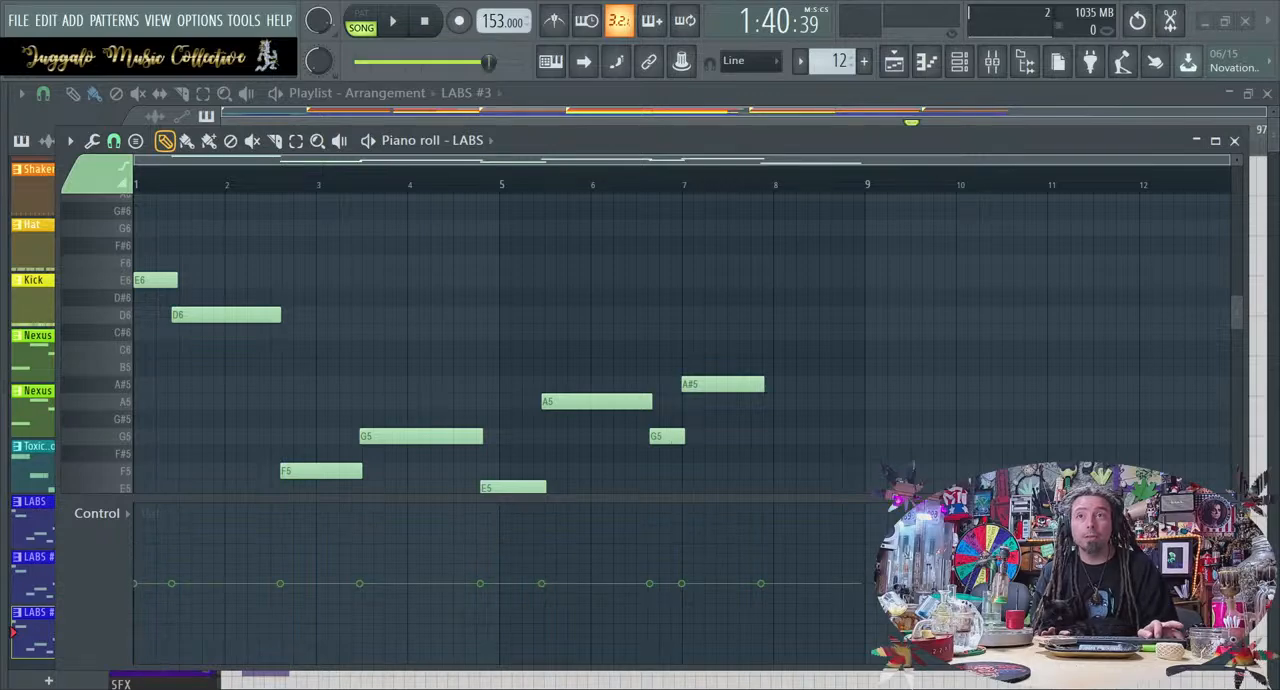
pyautogui.moveTo(662, 440)
pyautogui.mouseDown()
pyautogui.moveTo(662, 428)
pyautogui.moveTo(783, 440)
pyautogui.mouseUp()
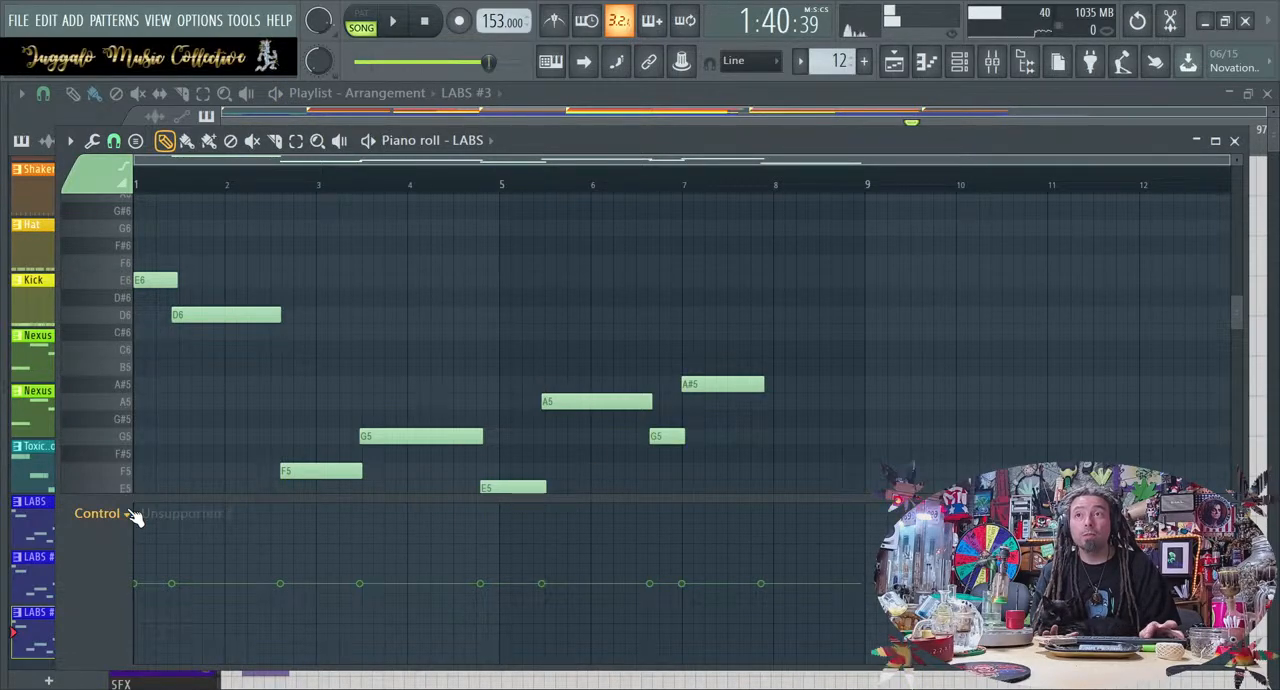
pyautogui.click(137, 564)
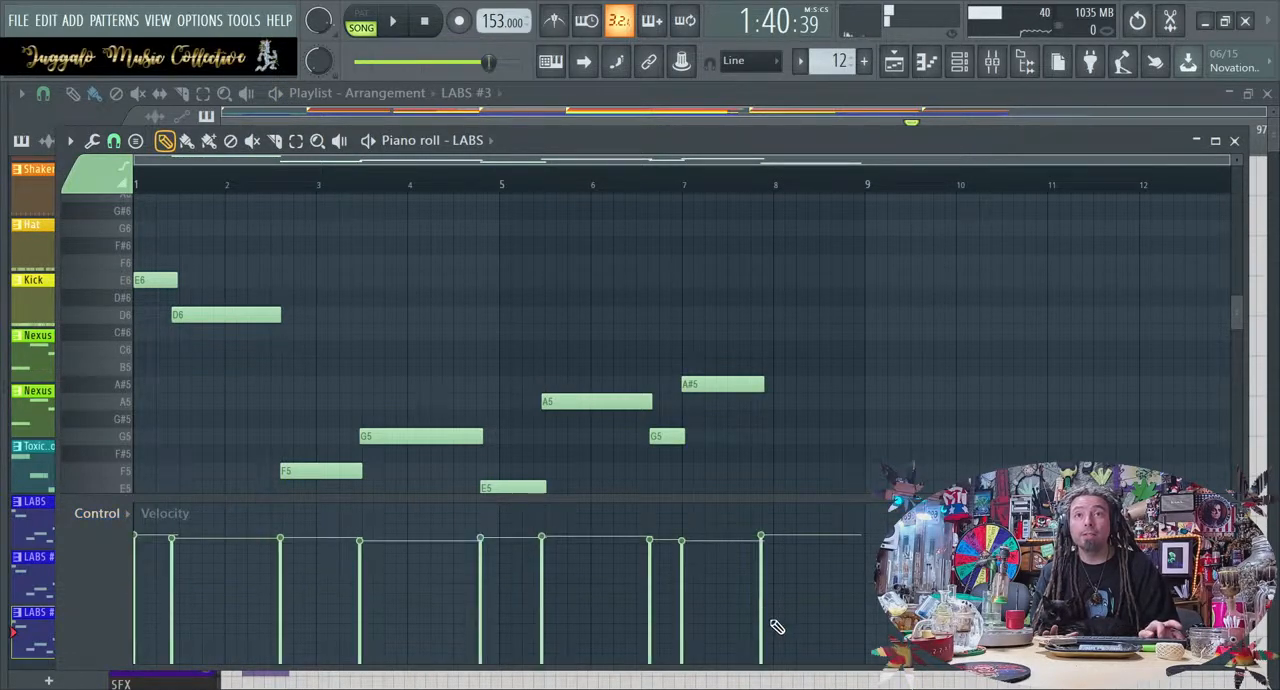
pyautogui.moveTo(806, 545); pyautogui.dragTo(145, 512)
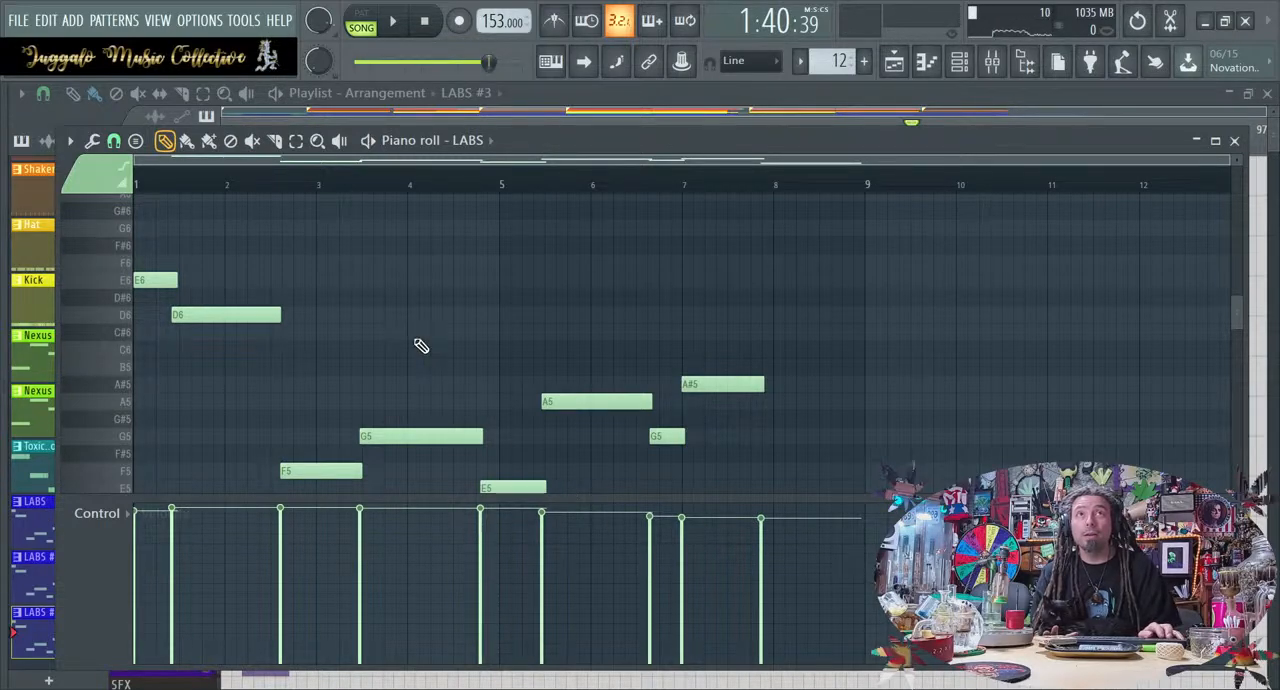
# Return to the playlist and play bridge 2 from its marker, checking the LABS level in the mixer before stopping
pyautogui.moveTo(490, 187)
pyautogui.mouseDown()
pyautogui.moveTo(722, 158)
pyautogui.moveTo(708, 154)
pyautogui.mouseUp()
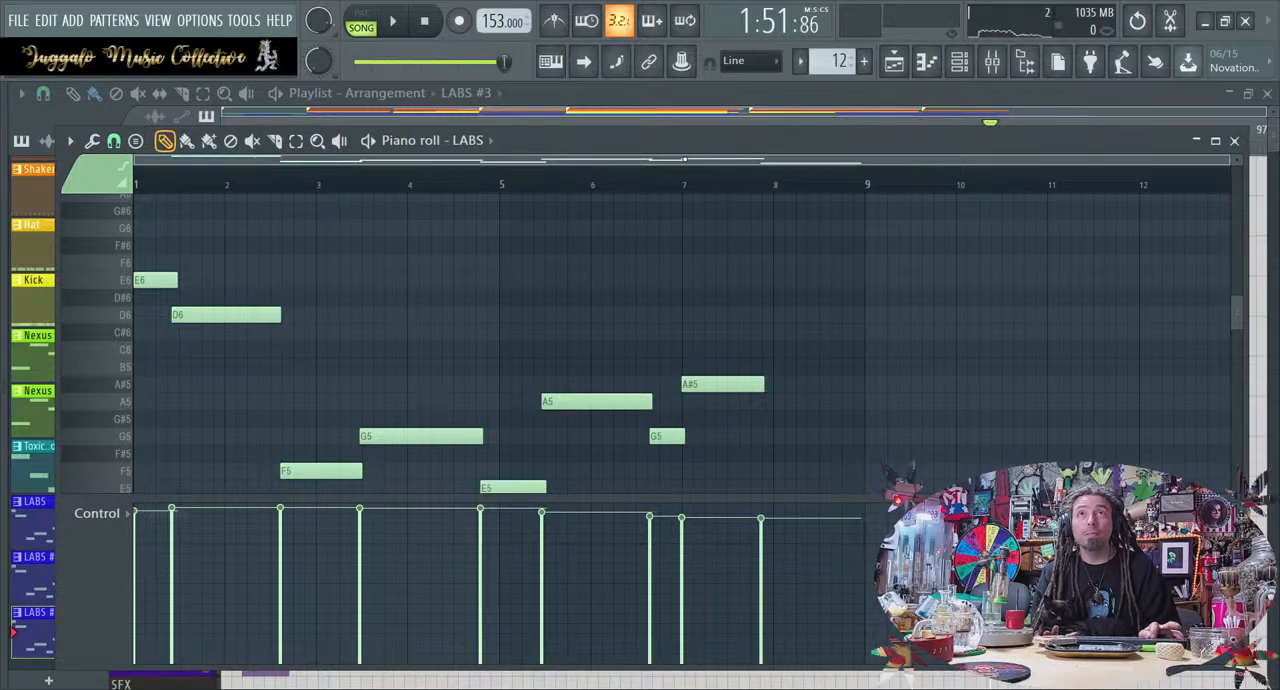
pyautogui.press('space')
pyautogui.press('space')
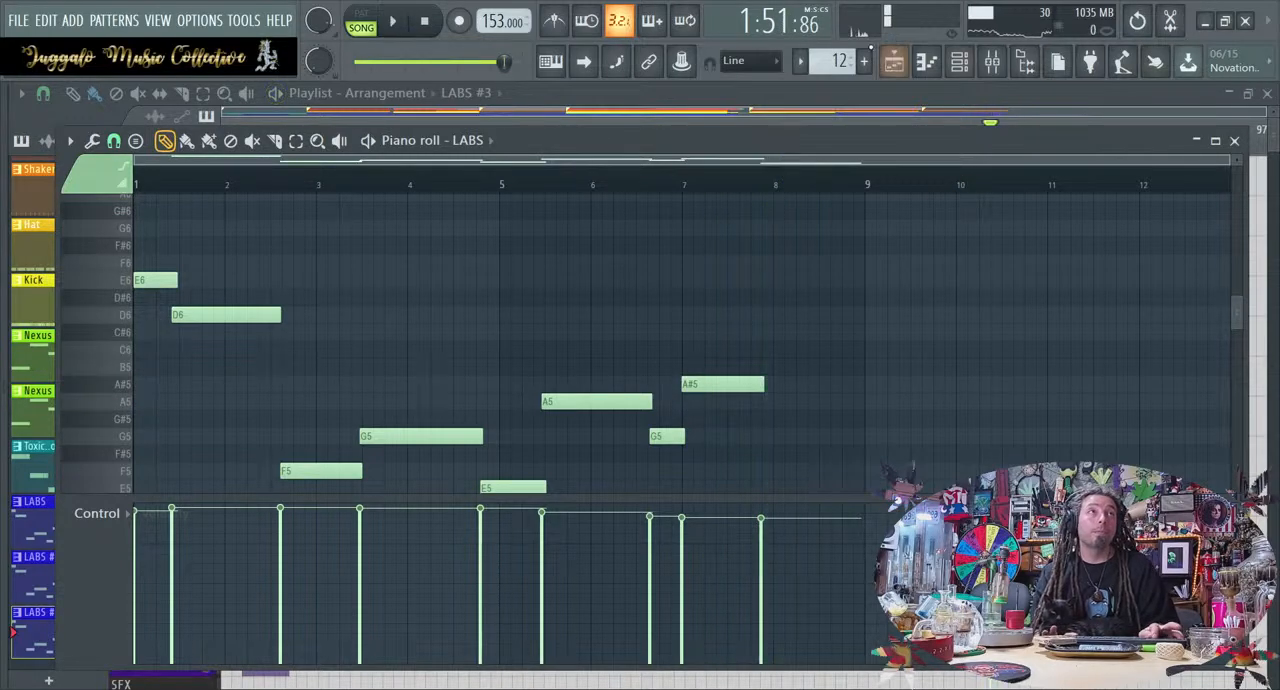
pyautogui.click(893, 62)
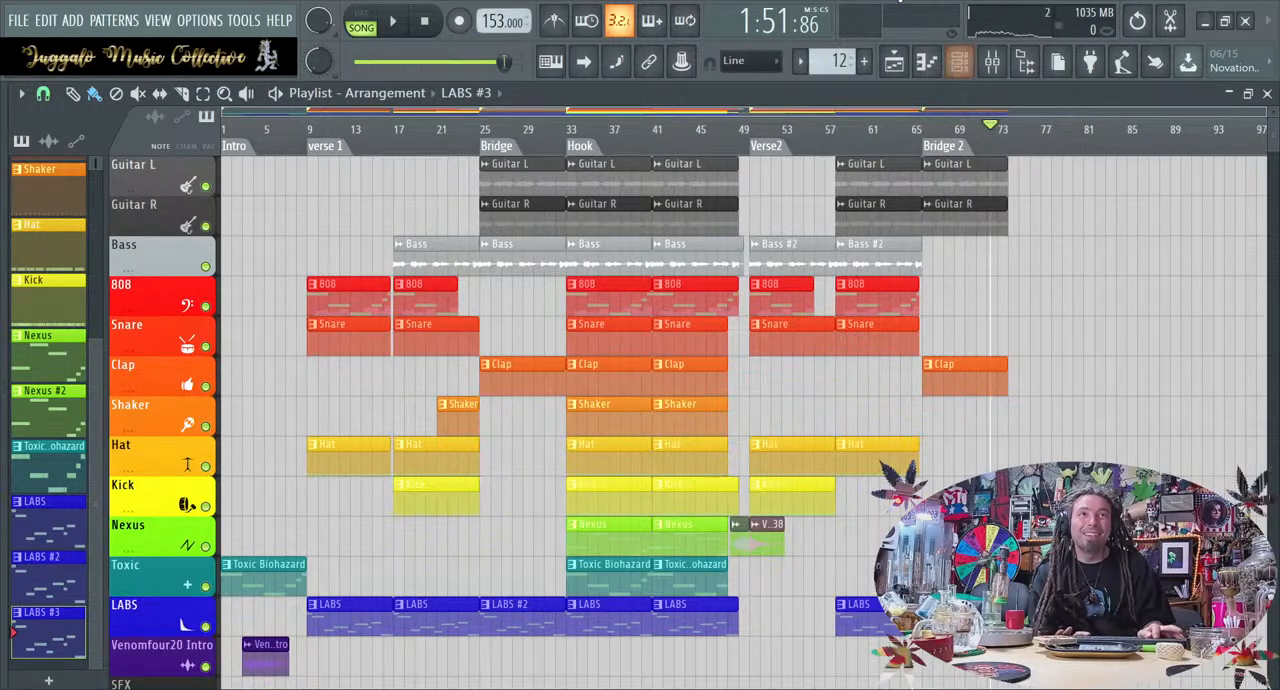
pyautogui.click(928, 145)
pyautogui.press('space')
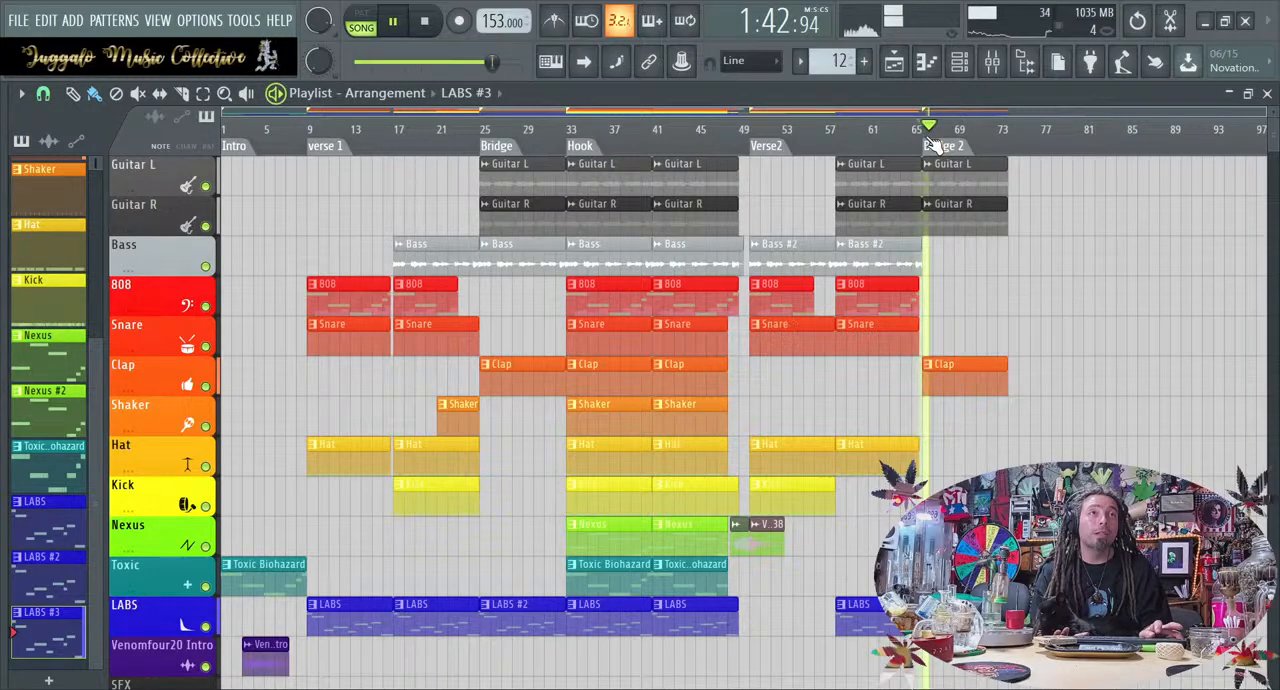
pyautogui.click(991, 61)
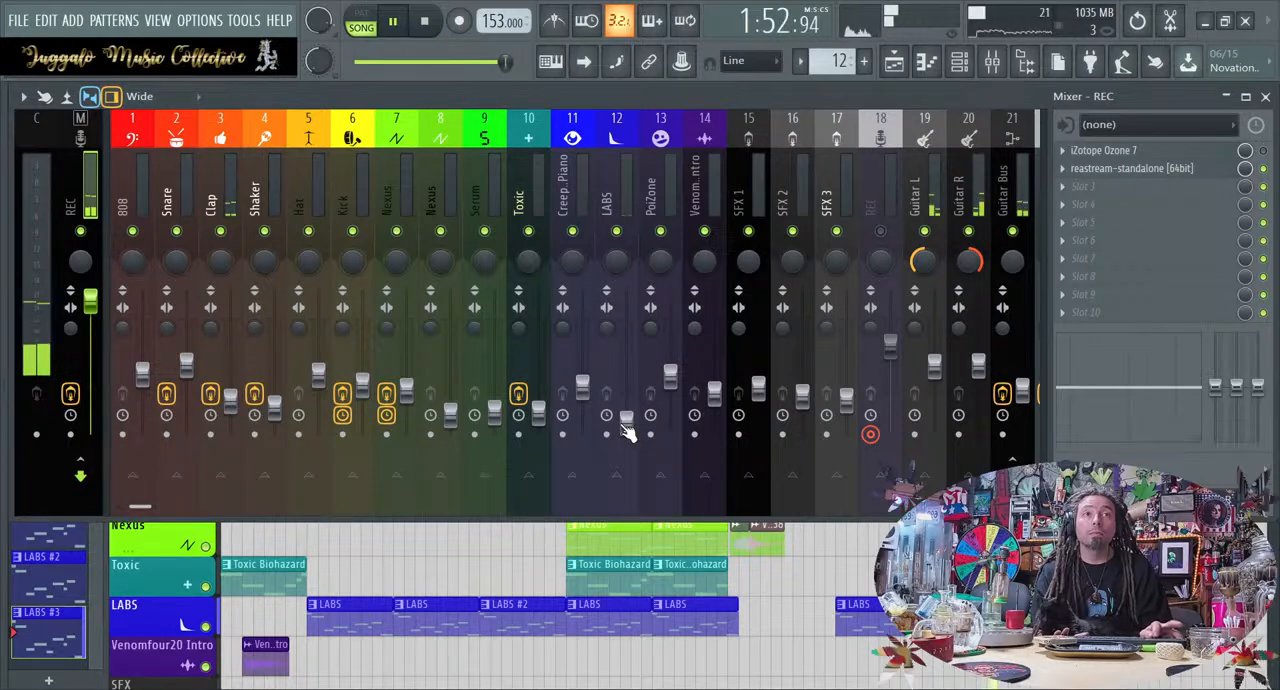
pyautogui.press('F5')
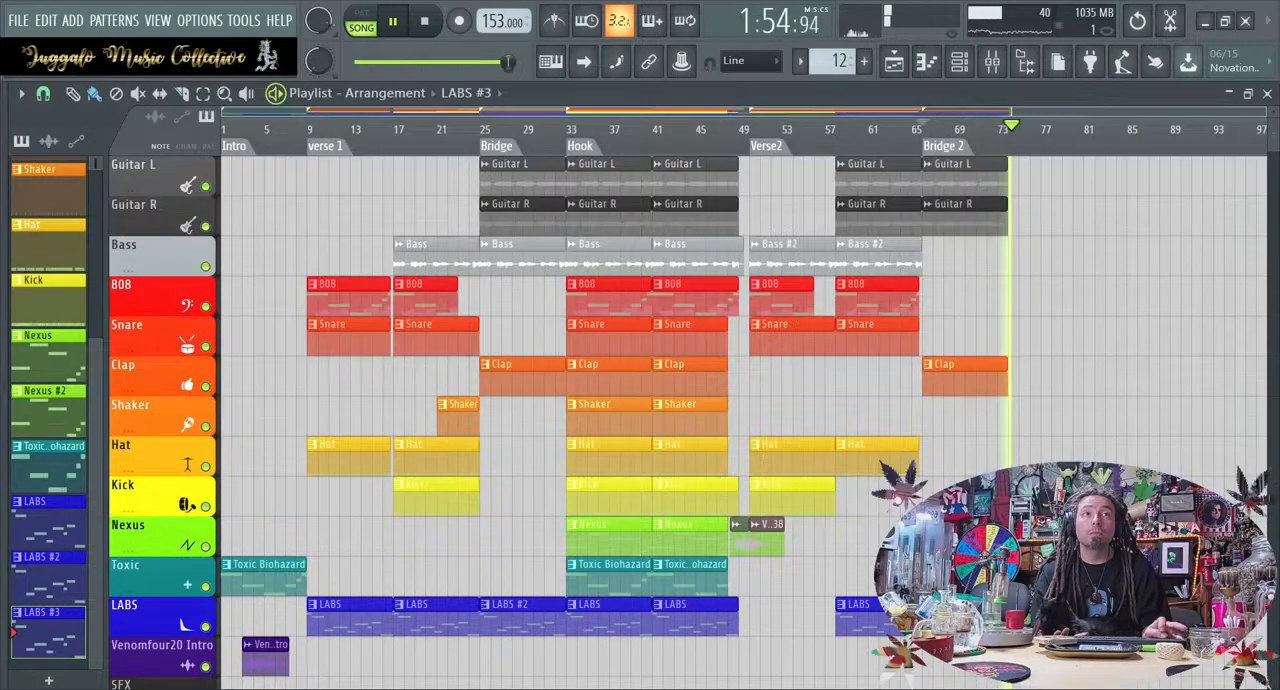
pyautogui.press('space')
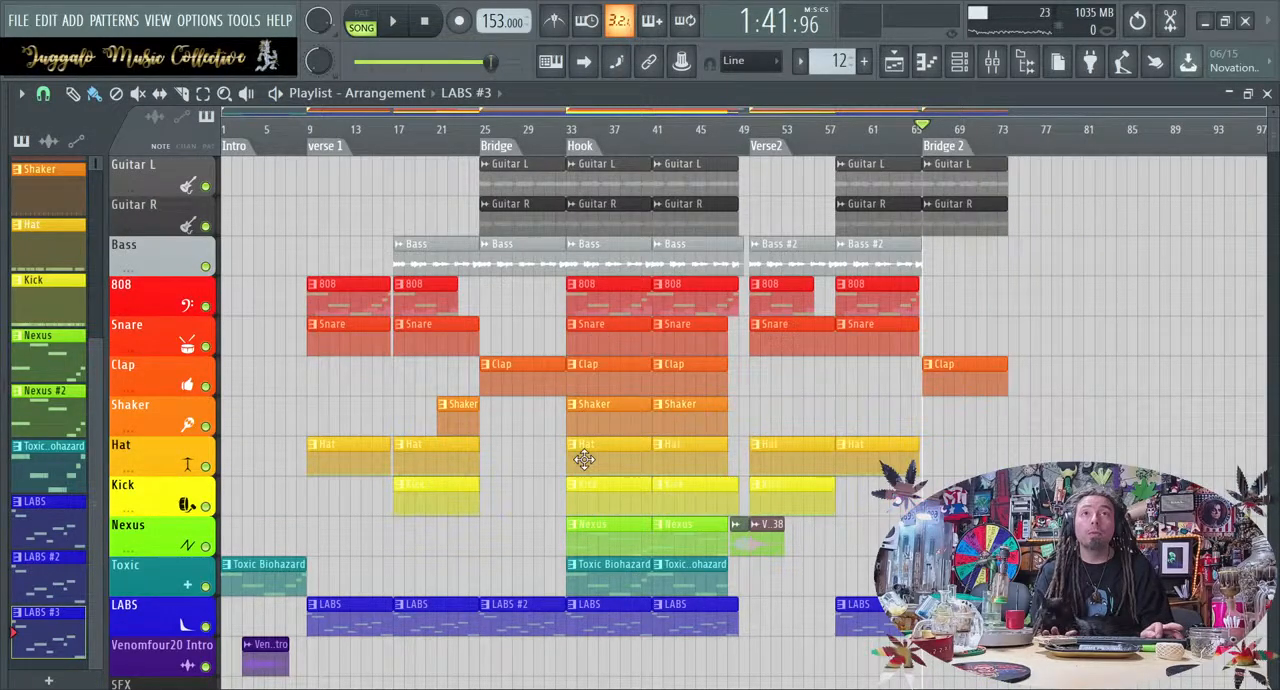
# Try to place the hook directly after bridge 2 by selecting and moving all its clips, and add a Hook marker there
pyautogui.moveTo(590, 636); pyautogui.dragTo(728, 62)
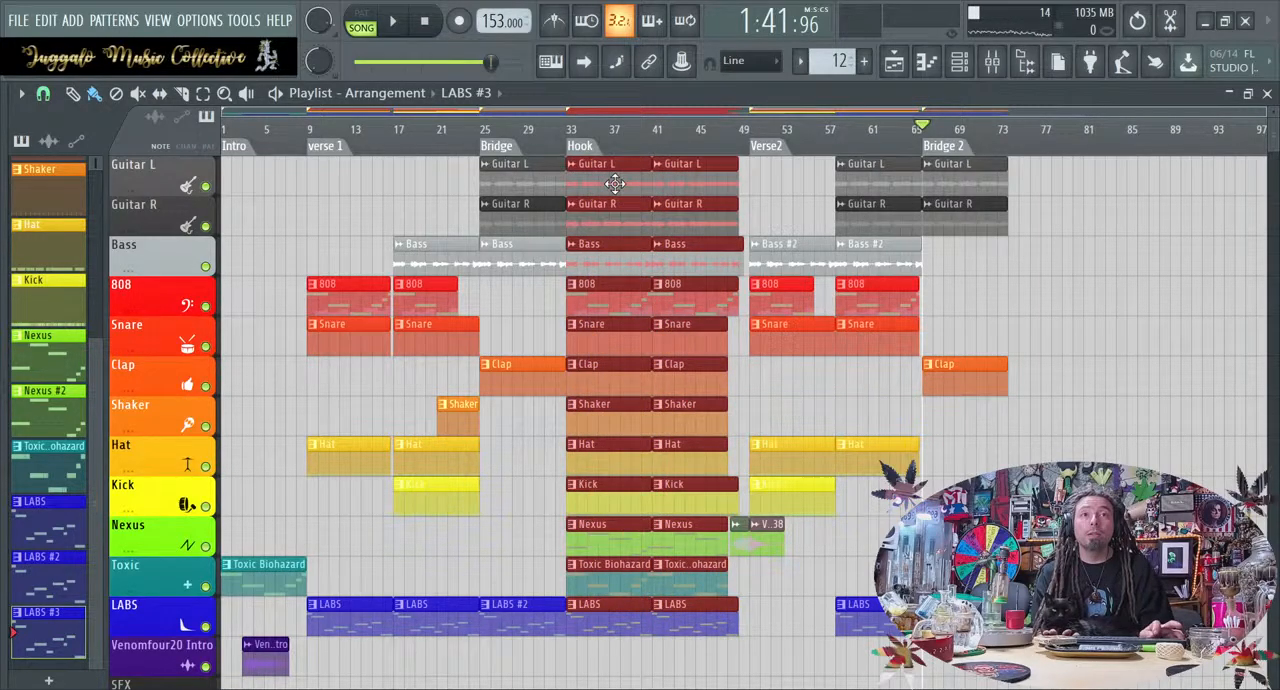
pyautogui.moveTo(602, 186); pyautogui.dragTo(1041, 168)
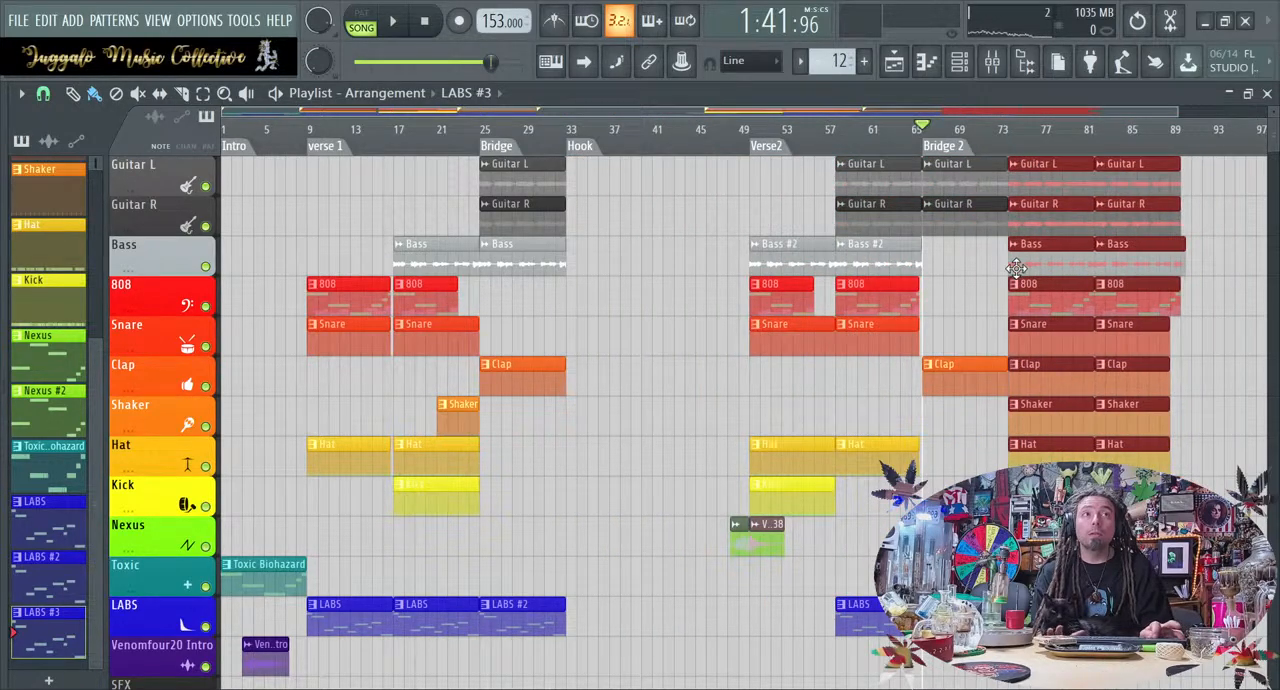
pyautogui.hotkey('ctrl', 'd')
pyautogui.scroll(-2, 783, 513)
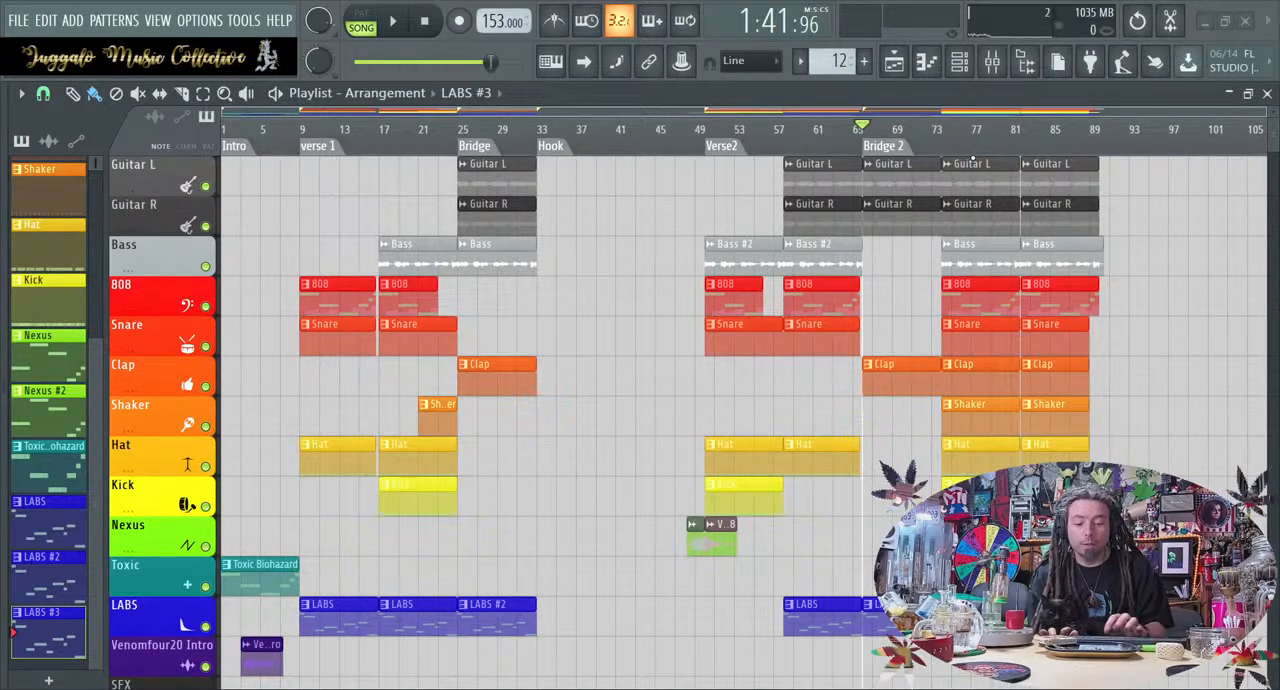
pyautogui.press('Return')
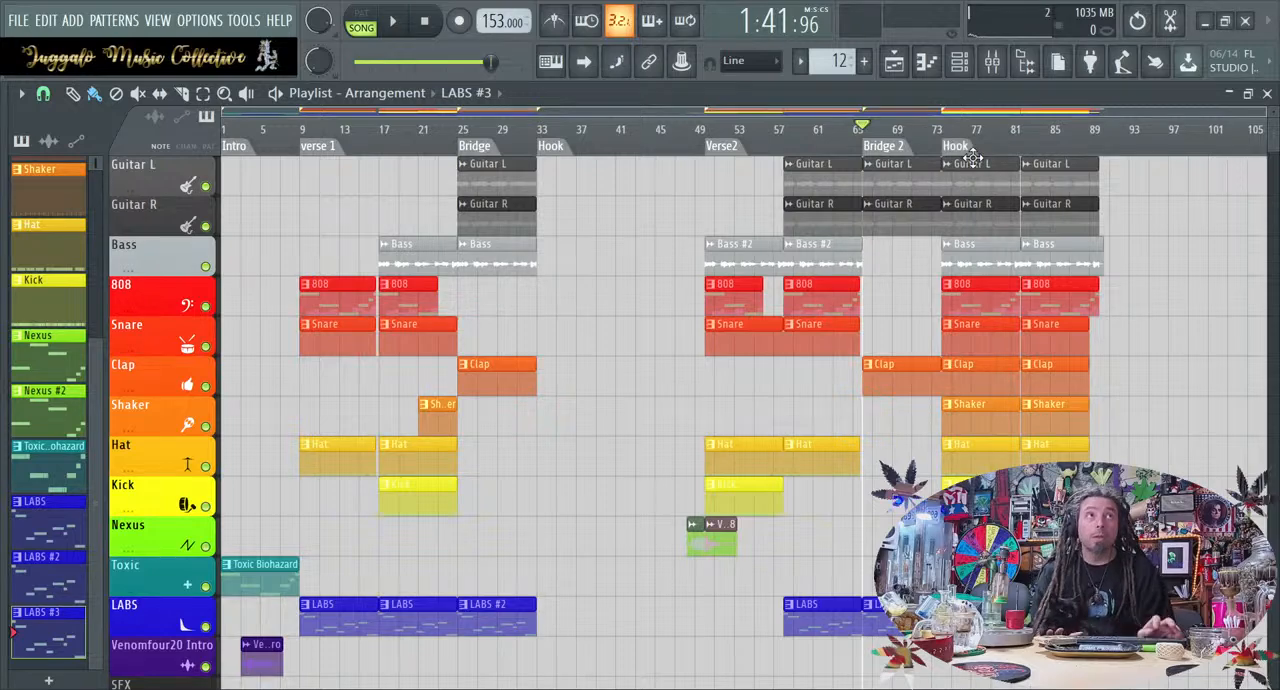
# Undo the second Hook marker and the move of the hook clips
pyautogui.click(633, 177)
pyautogui.hotkey('ctrl', 'z')
pyautogui.hotkey('ctrl', 'z')
pyautogui.hotkey('ctrl', 'z')
pyautogui.hotkey('ctrl', 'z')
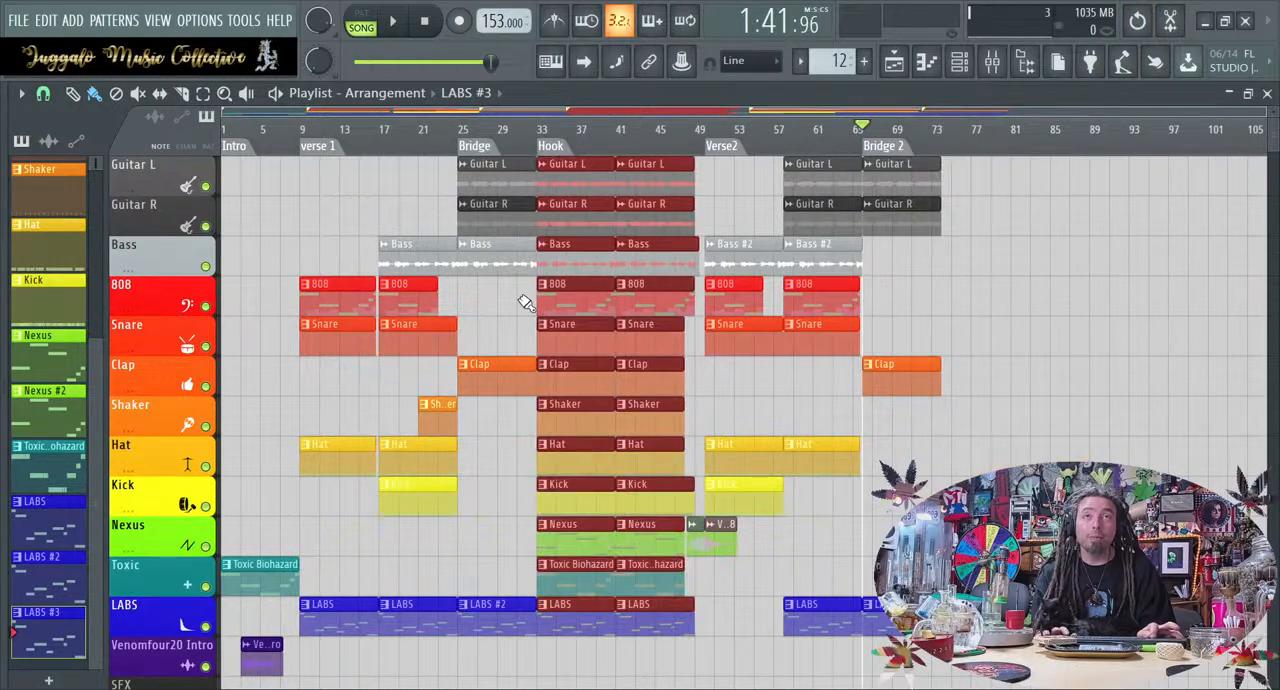
# Copy the selected hook clips directly after bridge 2, label the new section Hook, and clear the selection
pyautogui.moveTo(552, 228); pyautogui.dragTo(951, 218)
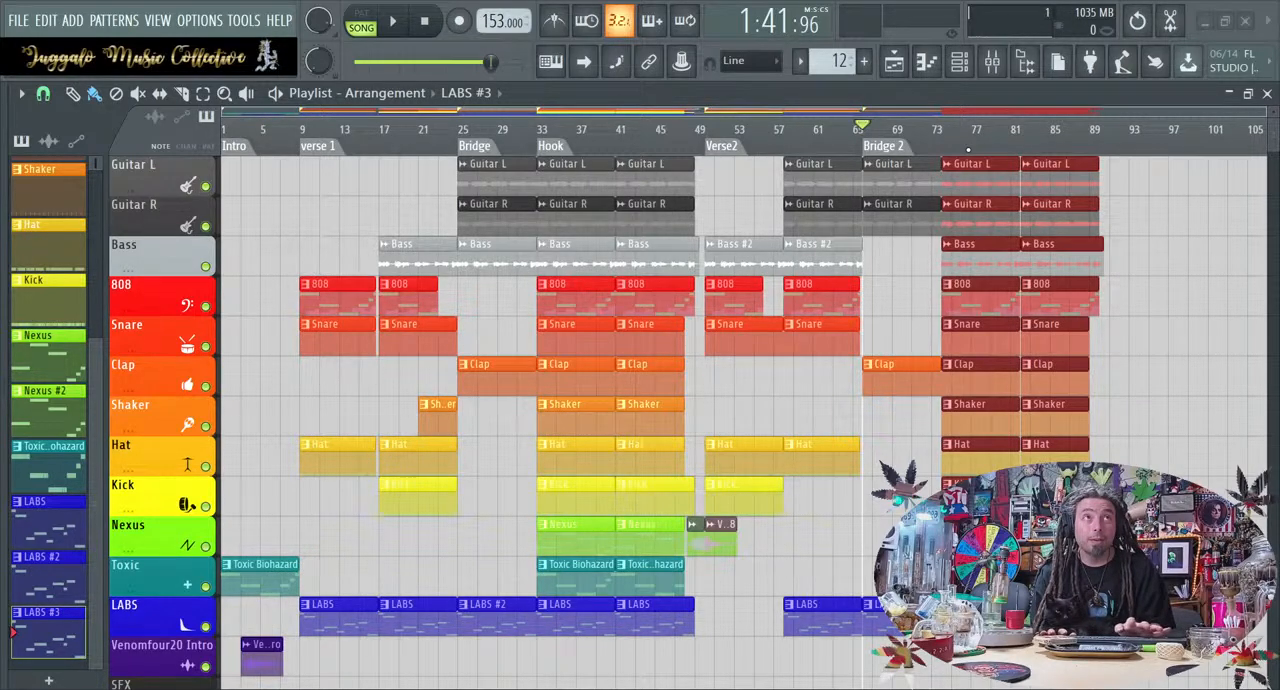
pyautogui.press('Return')
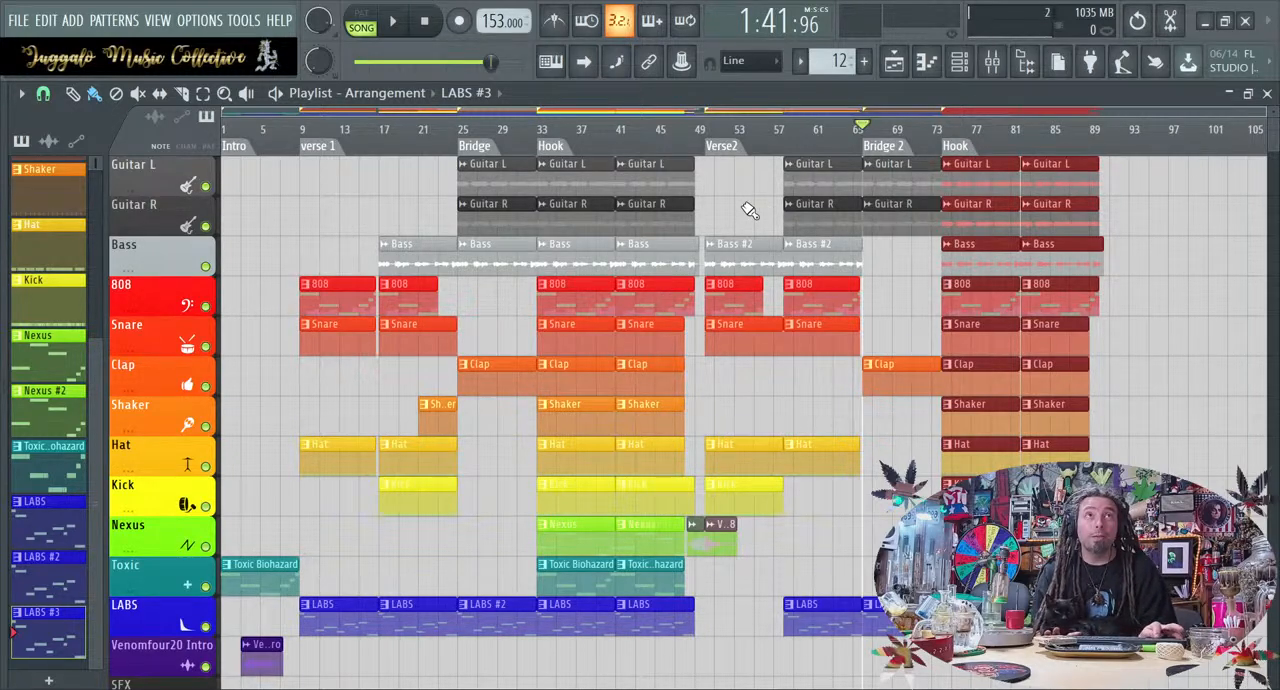
pyautogui.click(1136, 334)
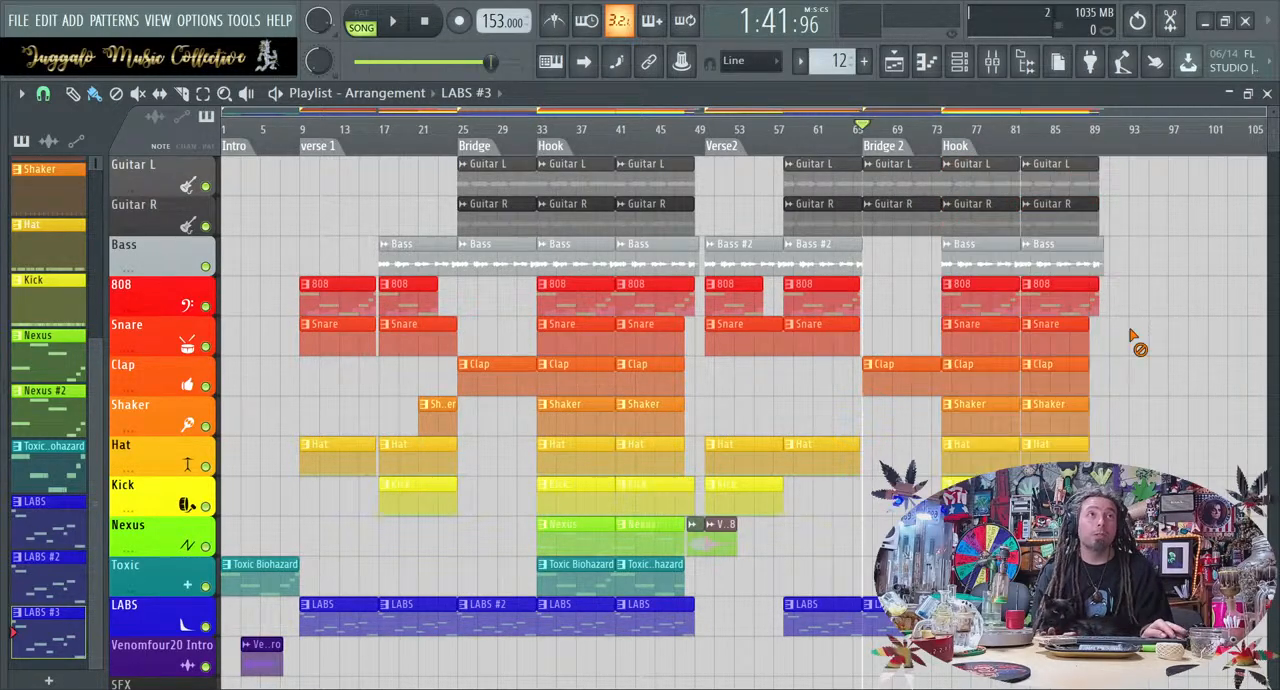
# Select all verse 1 clips and copy them after the second hook as the start of a third verse
pyautogui.scroll(-2, 1139, 452)
pyautogui.scroll(2, 1139, 452)
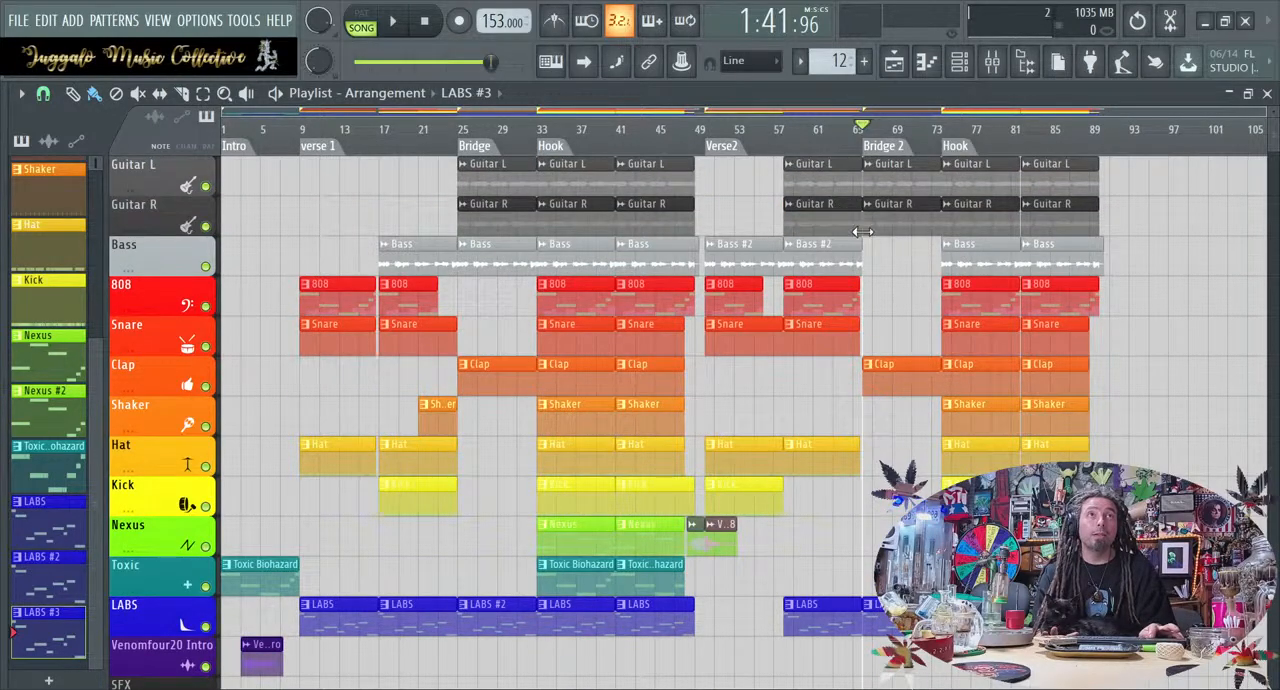
pyautogui.scroll(-1, 976, 269)
pyautogui.scroll(1, 976, 269)
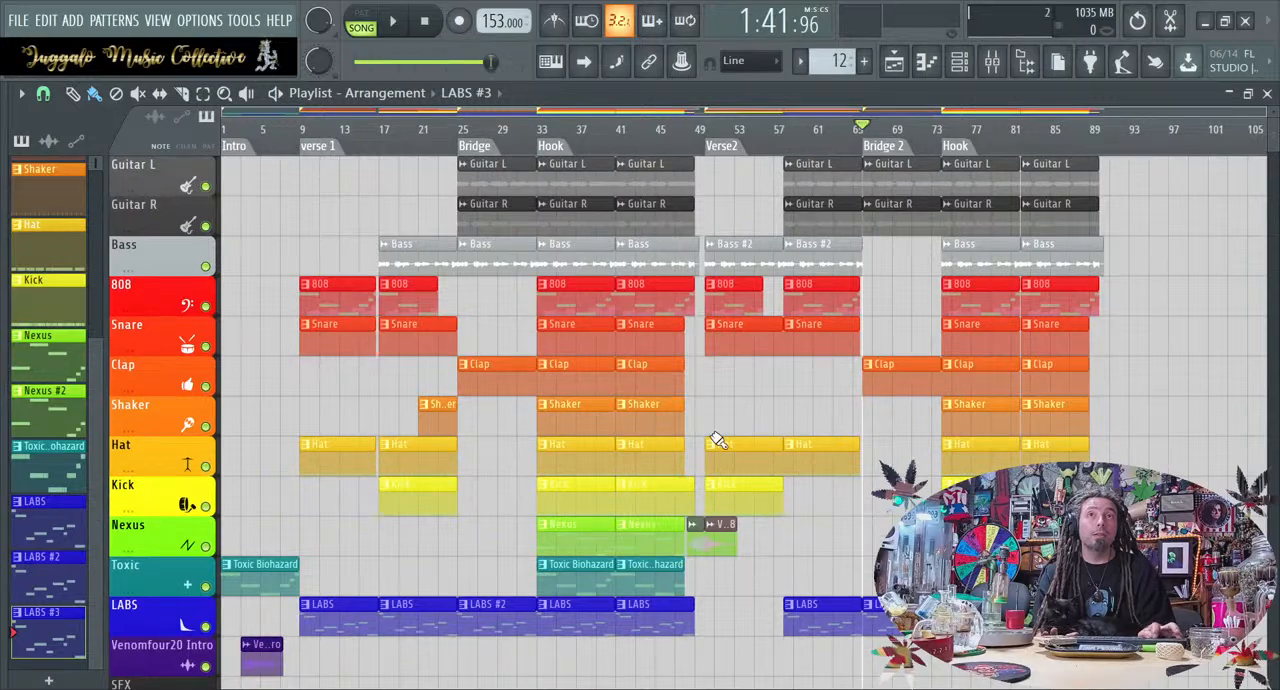
pyautogui.scroll(-1, 716, 438)
pyautogui.scroll(1, 716, 438)
pyautogui.scroll(-2, 716, 438)
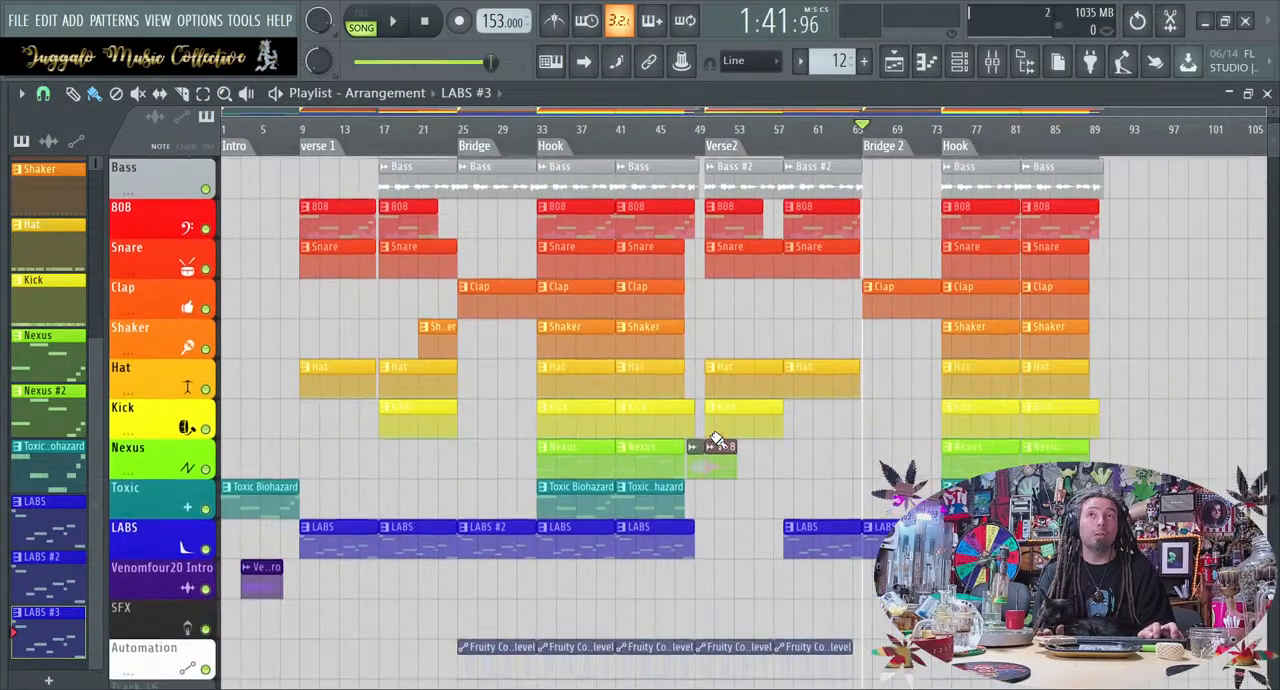
pyautogui.moveTo(322, 614); pyautogui.dragTo(430, 62)
pyautogui.moveTo(339, 290); pyautogui.dragTo(1147, 287)
pyautogui.hscroll(3, 1144, 289)
# Remove the copied Bass clip from the new verse after the second hook
pyautogui.rightClick(1145, 293)
pyautogui.moveTo(866, 265); pyautogui.dragTo(789, 266)
pyautogui.rightClick(806, 253)
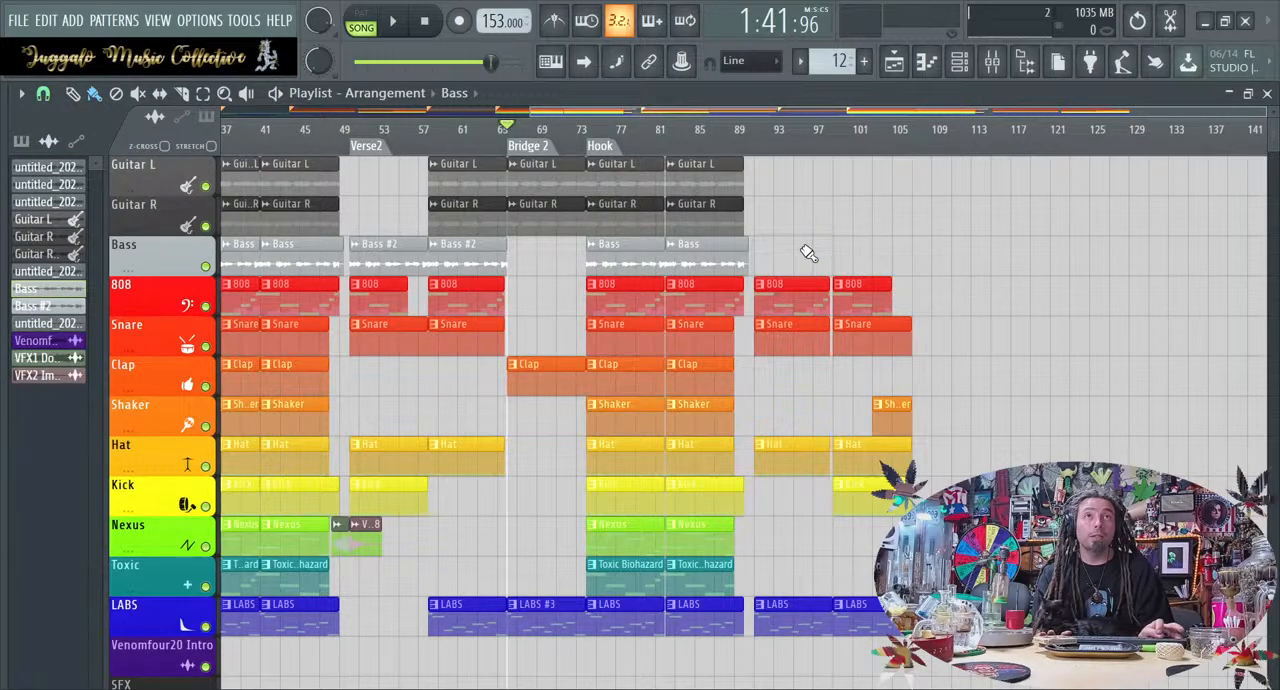
# Place a Bass #2 clip in the first half of the new verse and a Bass clip in its second half
pyautogui.hscroll(-5, 808, 253)
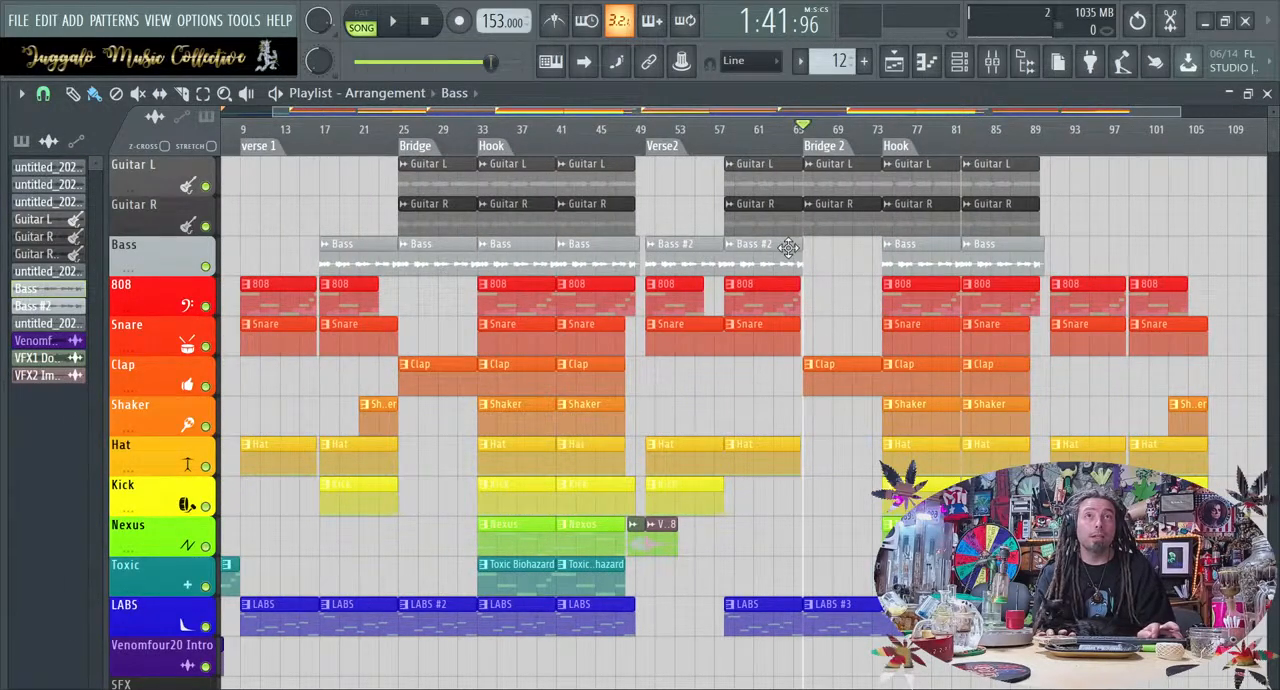
pyautogui.click(697, 250)
pyautogui.moveTo(1185, 252); pyautogui.dragTo(1067, 252)
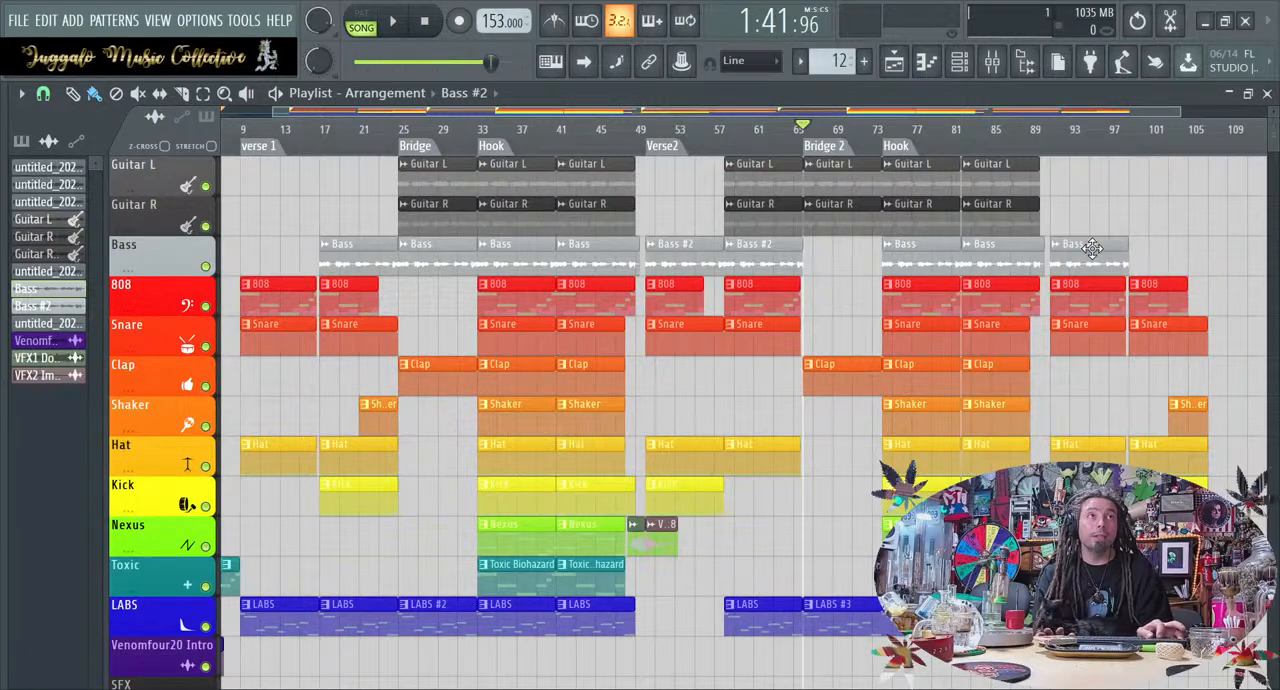
pyautogui.click(924, 252)
pyautogui.moveTo(1202, 253); pyautogui.dragTo(1174, 253)
# Delete the first 808 clip from the new verse after the second hook
pyautogui.scroll(-5, 1267, 295)
pyautogui.scroll(5, 1267, 295)
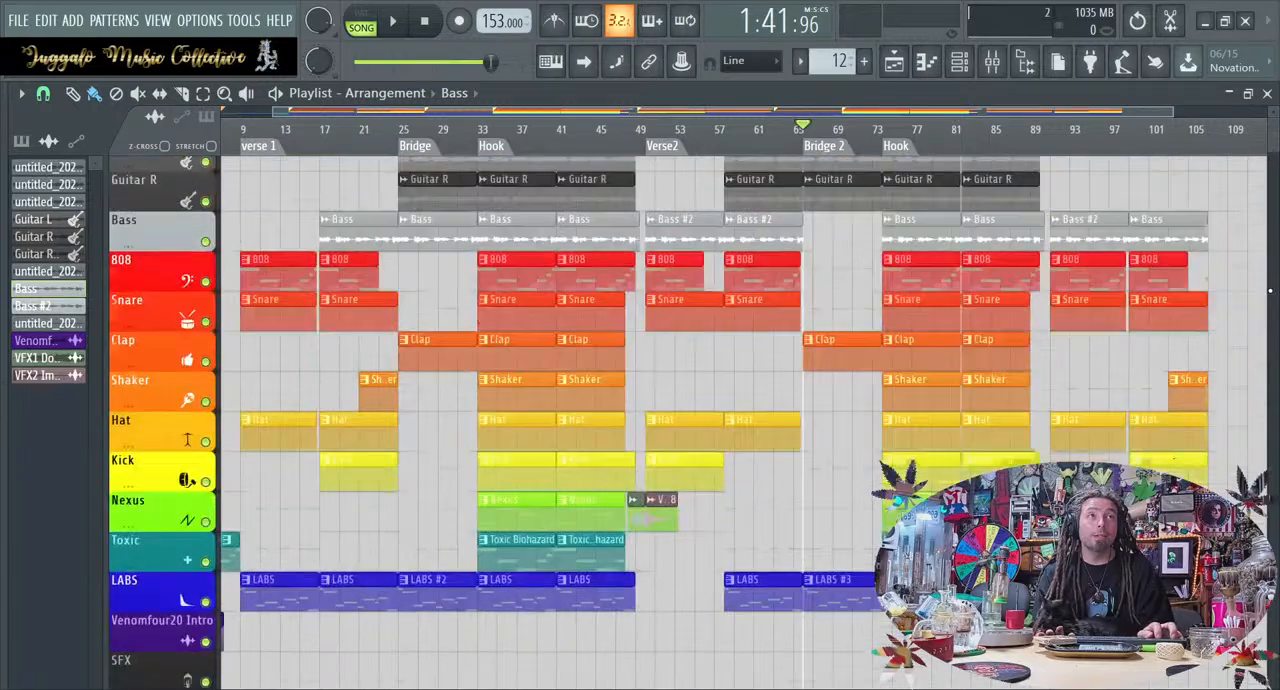
pyautogui.hscroll(4, 1143, 346)
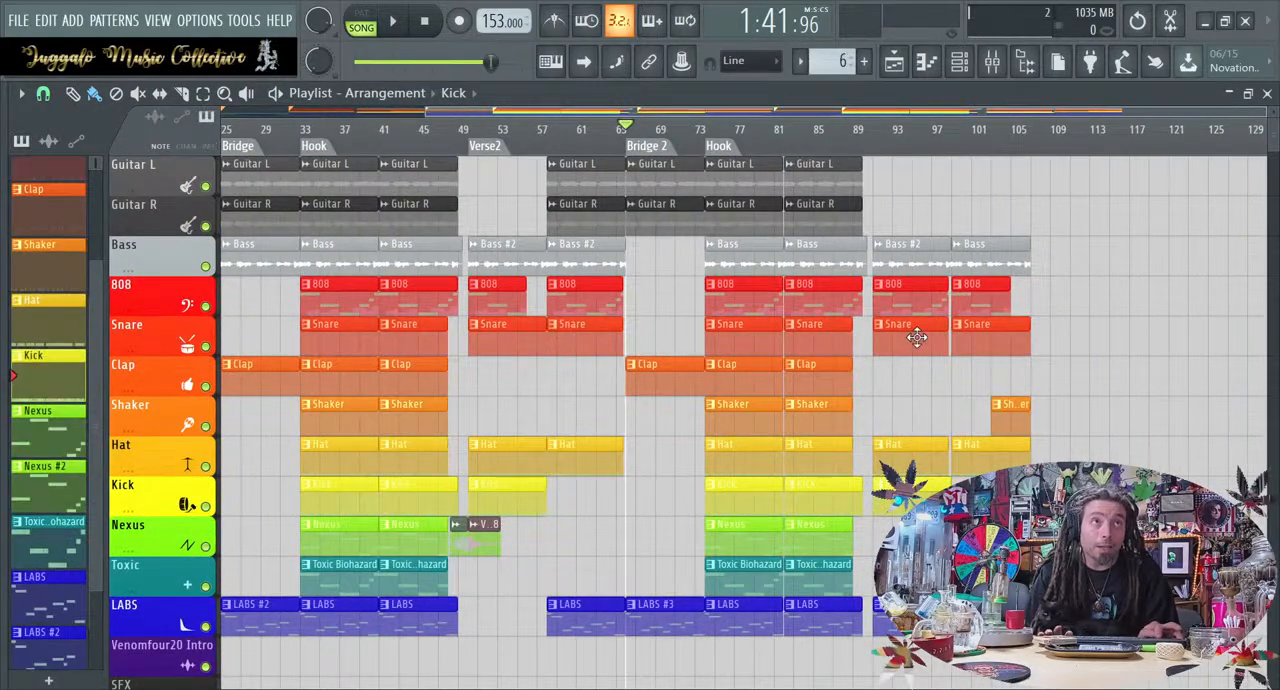
pyautogui.rightClick(903, 300)
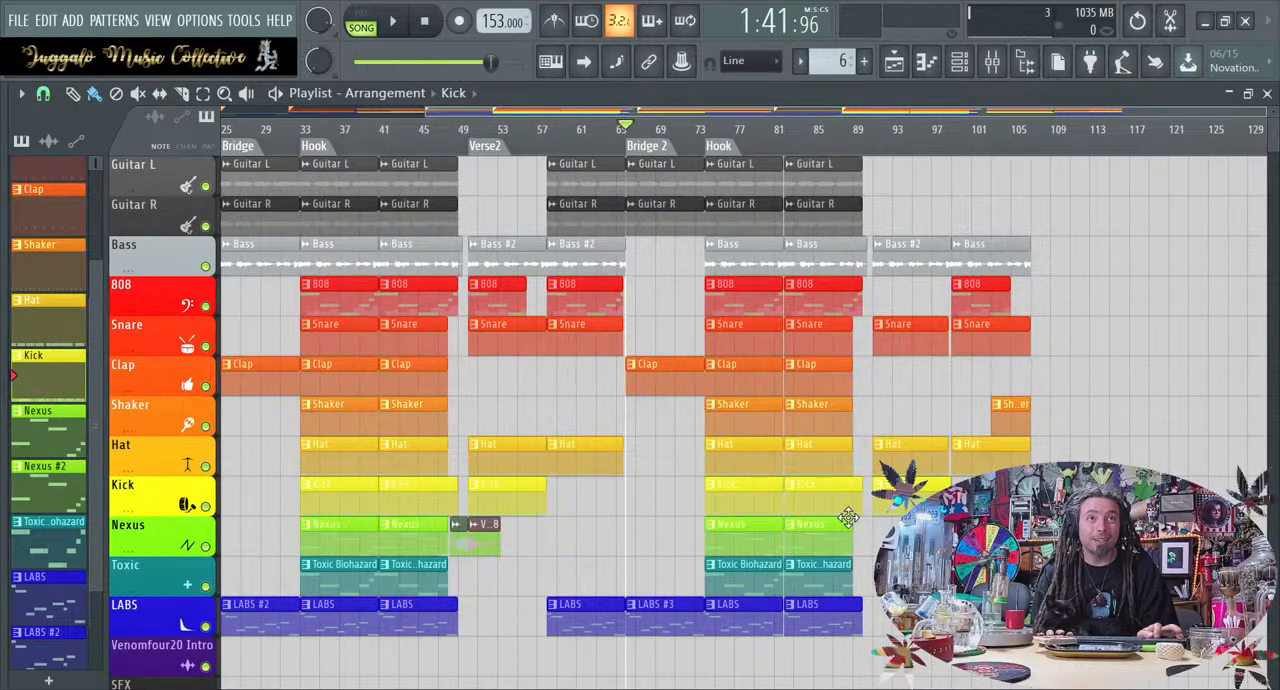
# Fill both halves of the new verse after the second hook with Nexus #2 clips instead of the regular Nexus pattern
pyautogui.moveTo(734, 541); pyautogui.dragTo(897, 537)
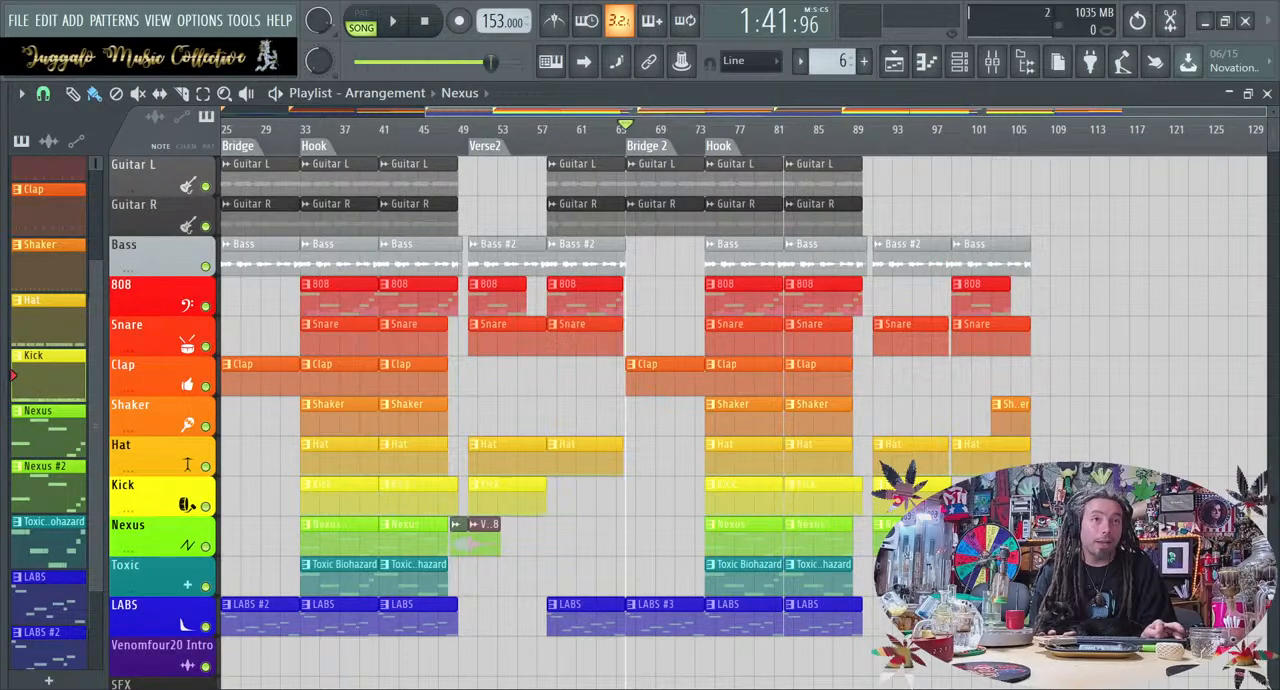
pyautogui.rightClick(900, 537)
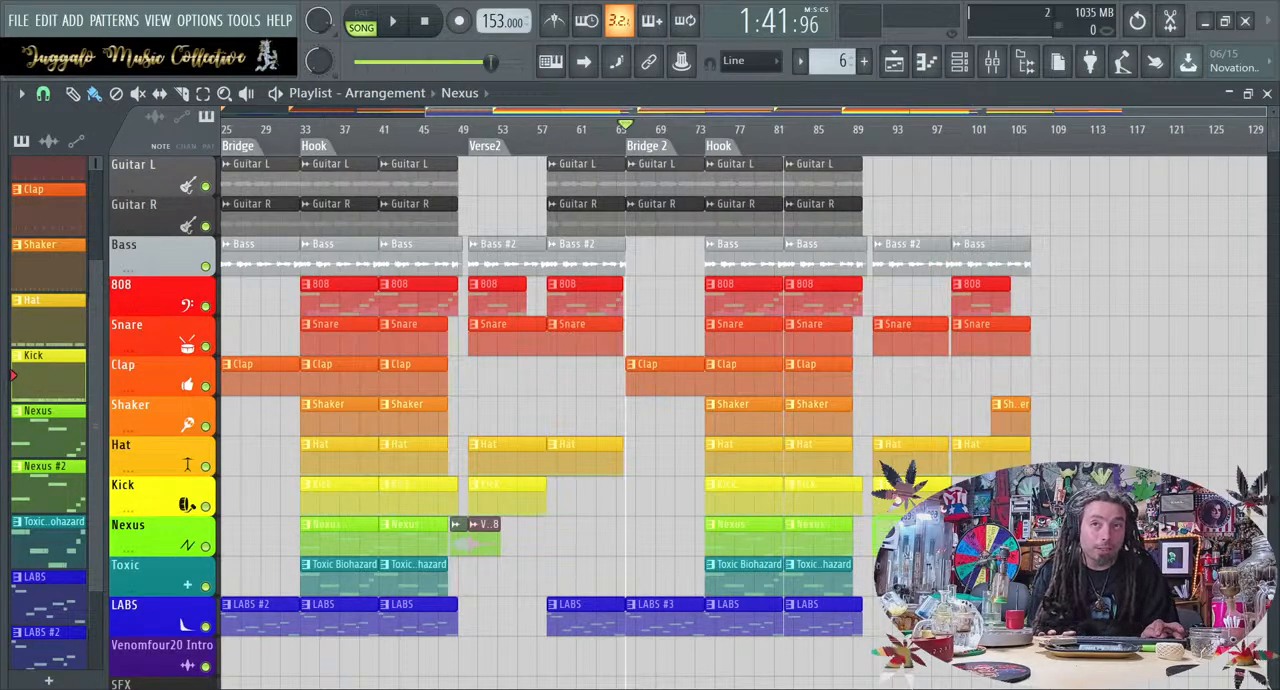
pyautogui.click(50, 480)
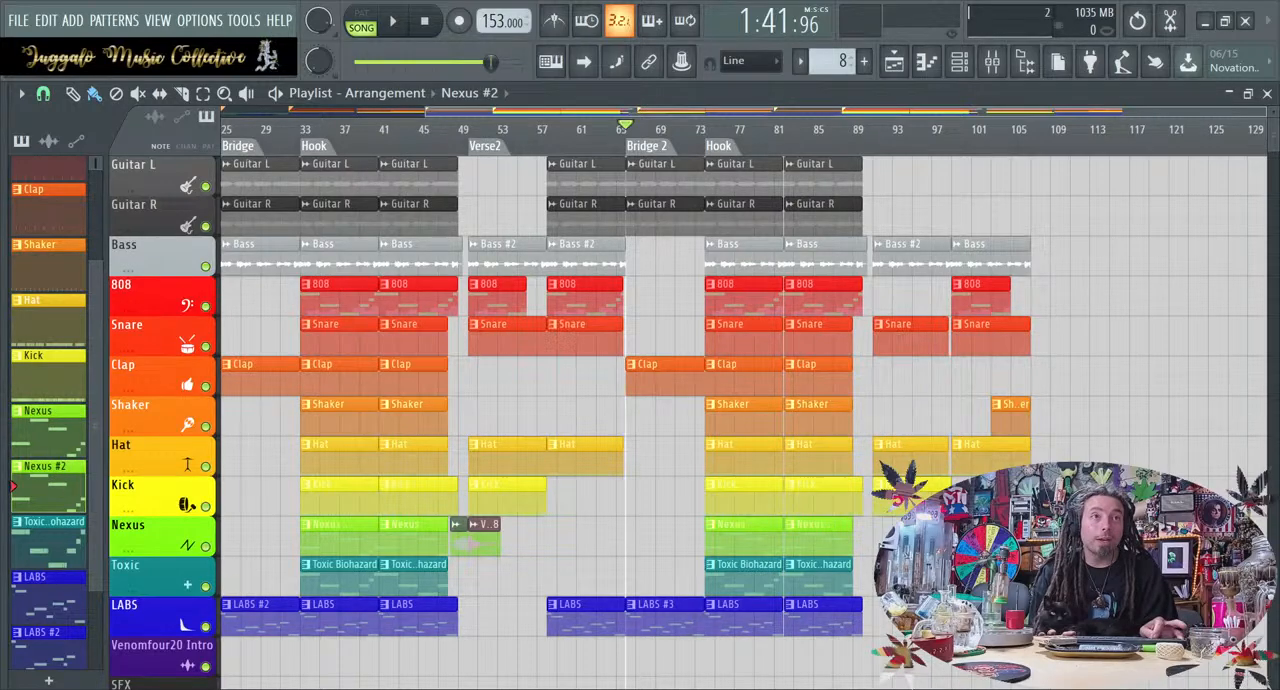
# Copy the first bridge's Guitar L, Guitar R, Bass, Clap and LABS #2 clips to directly after the third verse
pyautogui.hscroll(-3, 878, 548)
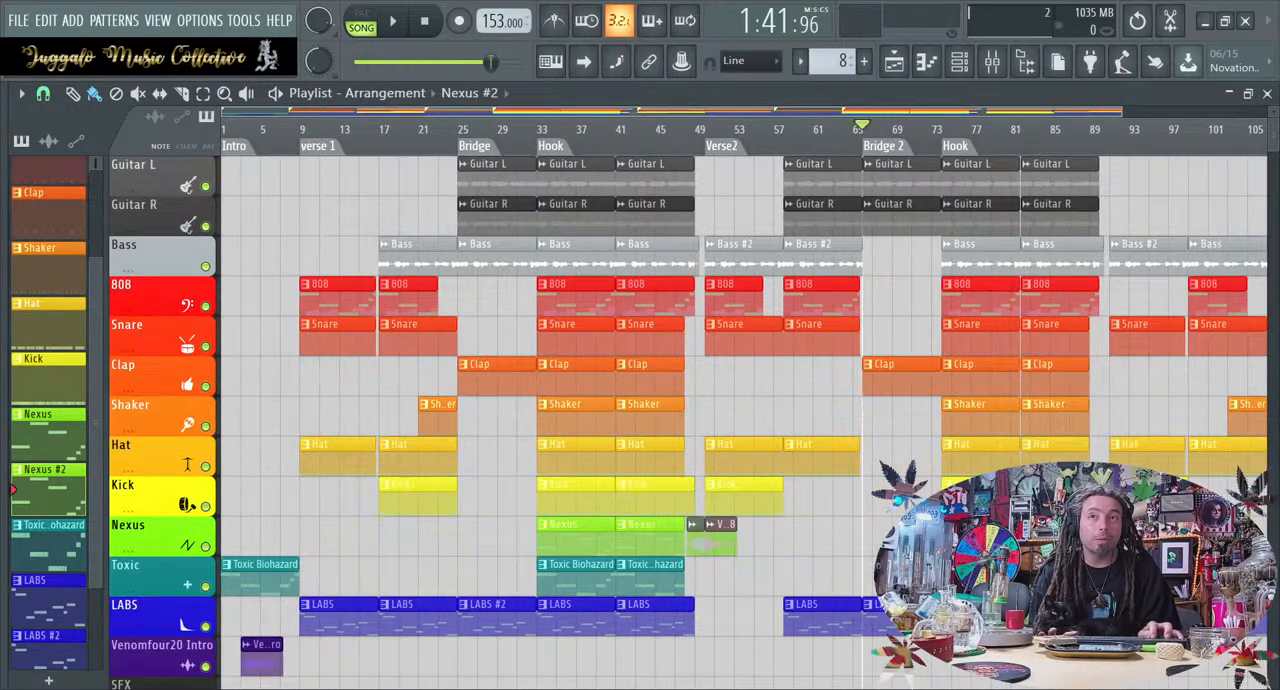
pyautogui.scroll(-1, 744, 400)
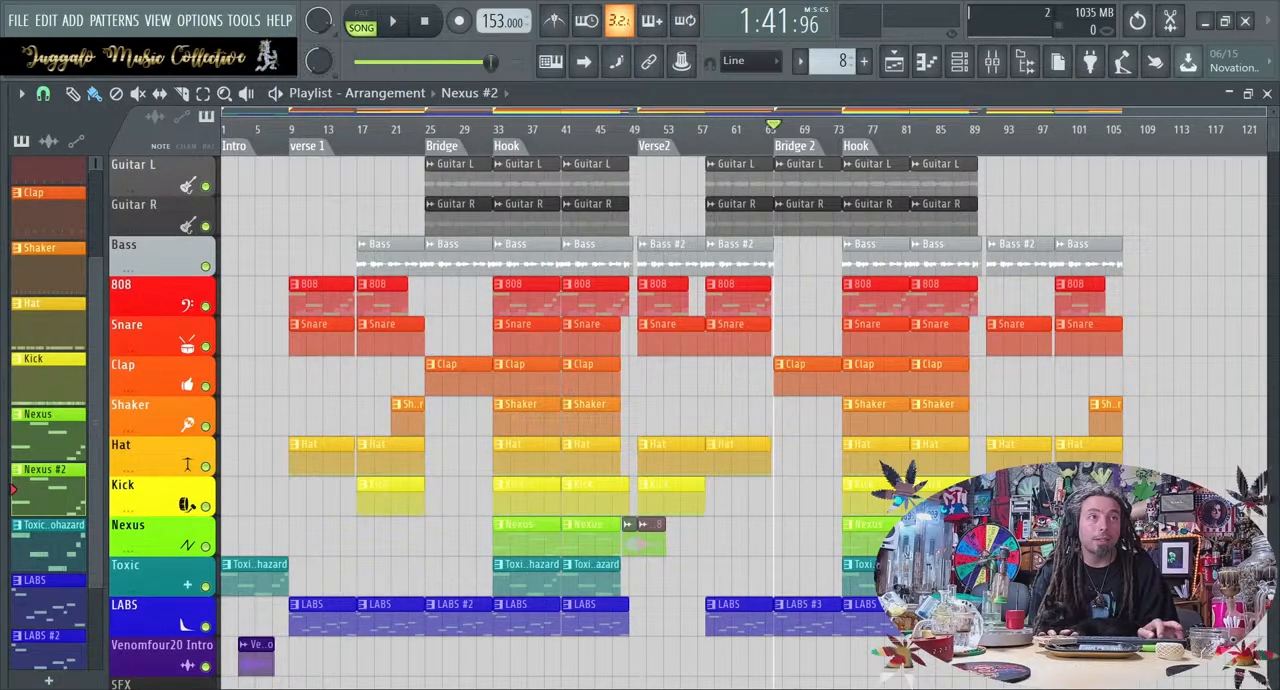
pyautogui.hscroll(1, 1147, 401)
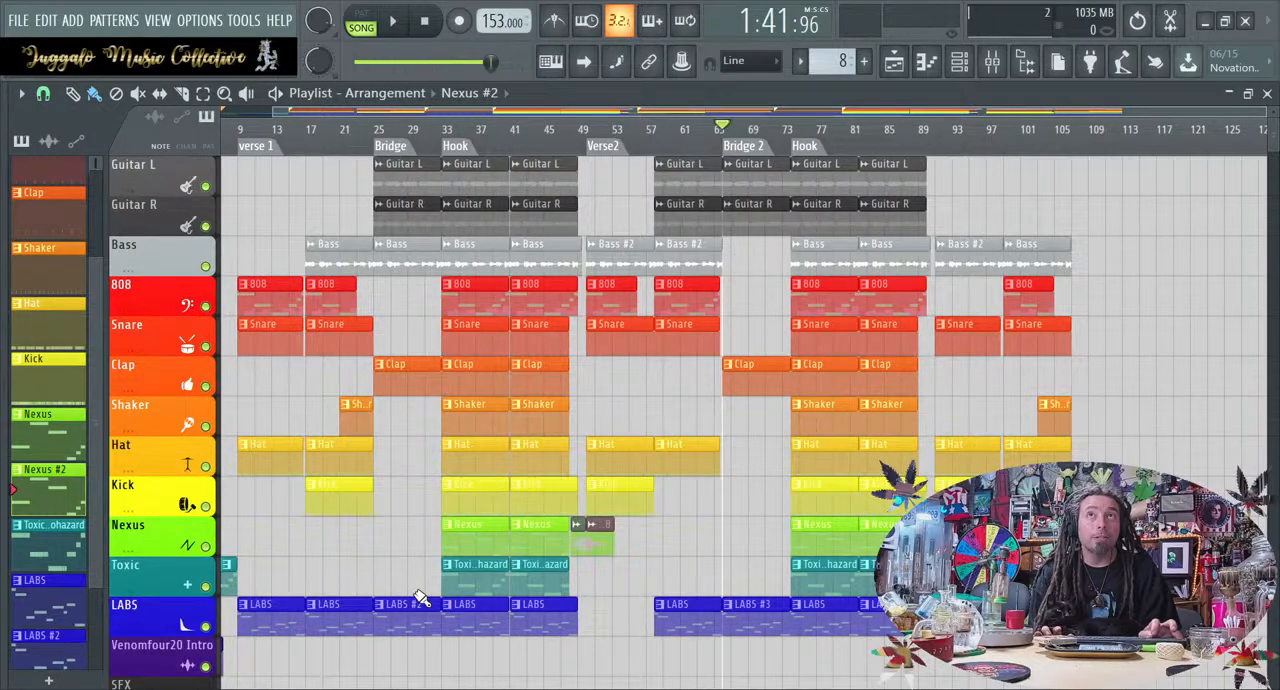
pyautogui.moveTo(409, 685); pyautogui.dragTo(1090, 149)
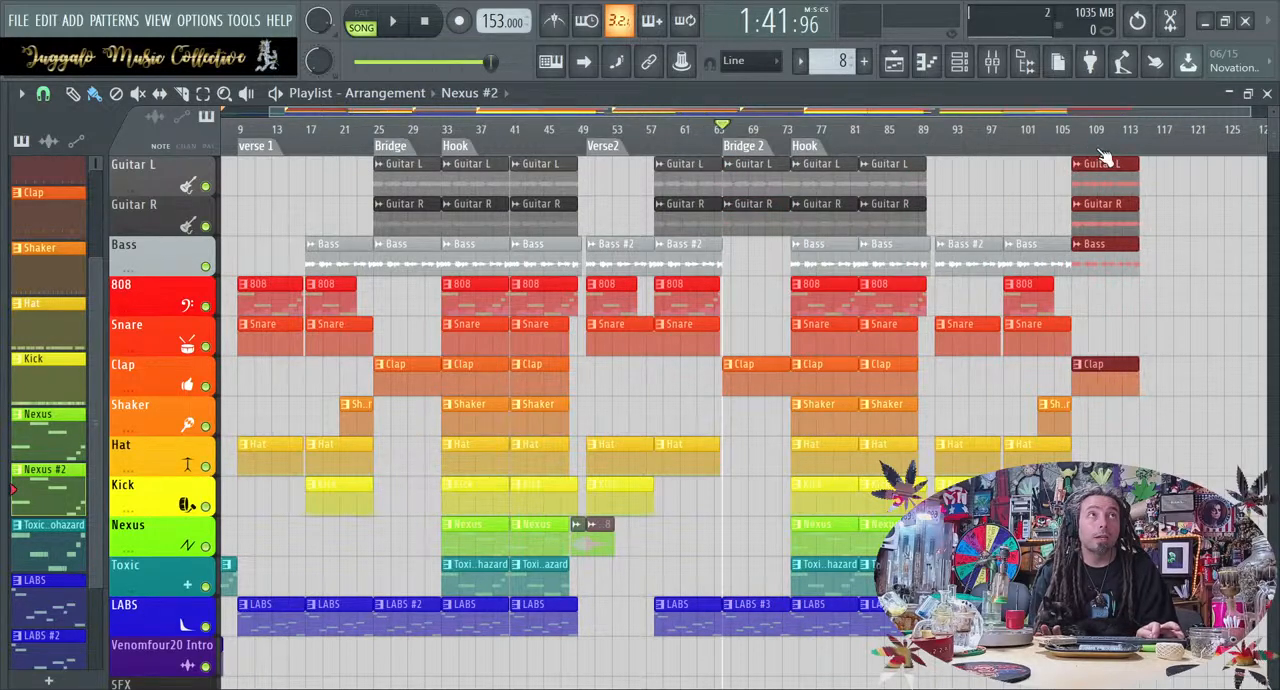
pyautogui.moveTo(760, 642); pyautogui.dragTo(1163, 158)
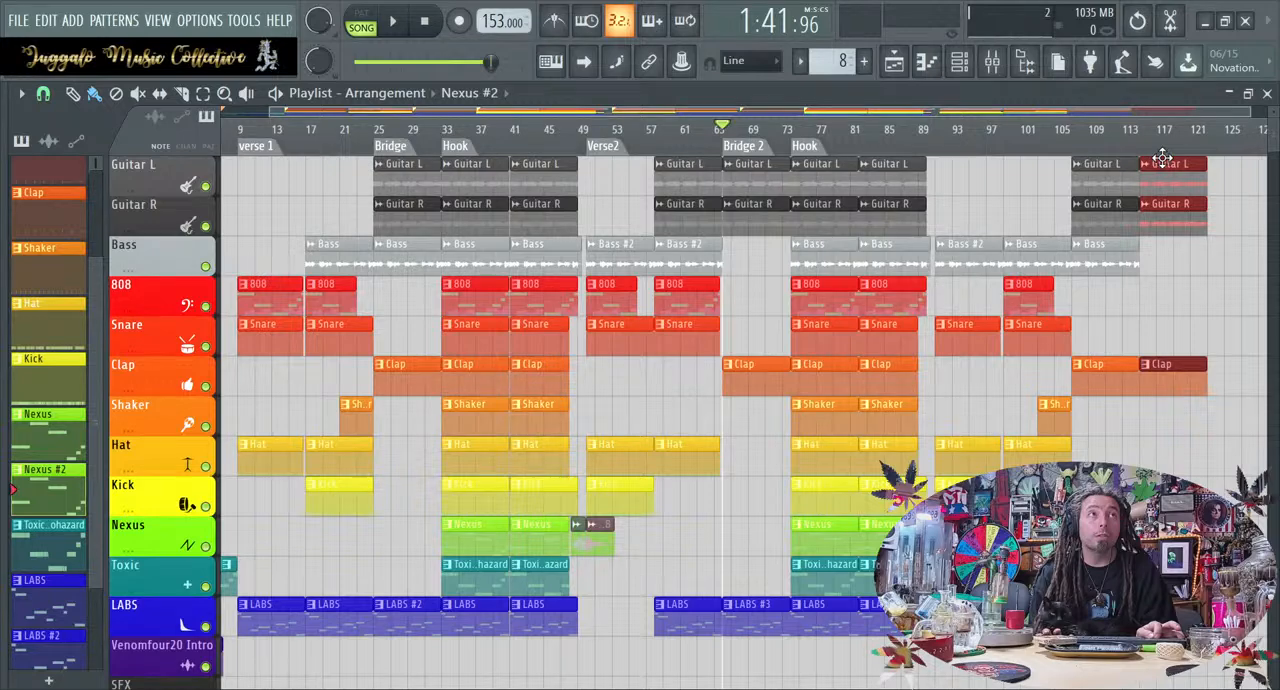
pyautogui.rightClick(1170, 165)
pyautogui.rightClick(1172, 205)
pyautogui.rightClick(1190, 368)
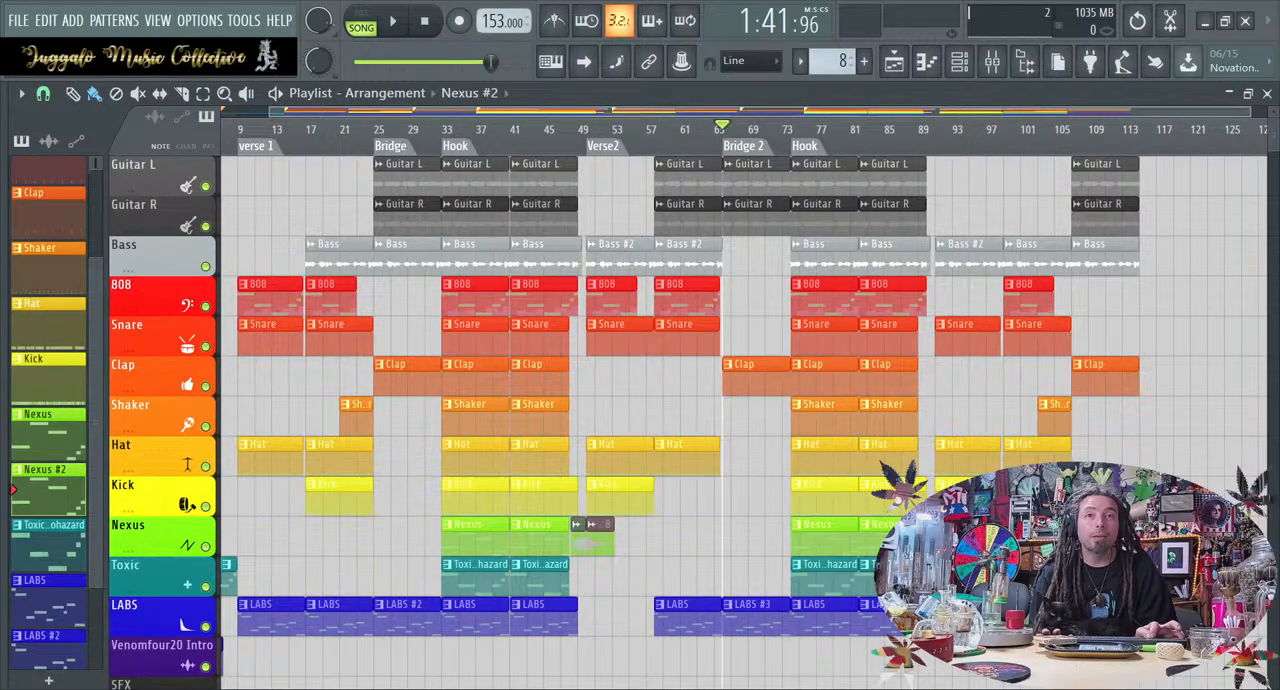
pyautogui.scroll(-5, 740, 400)
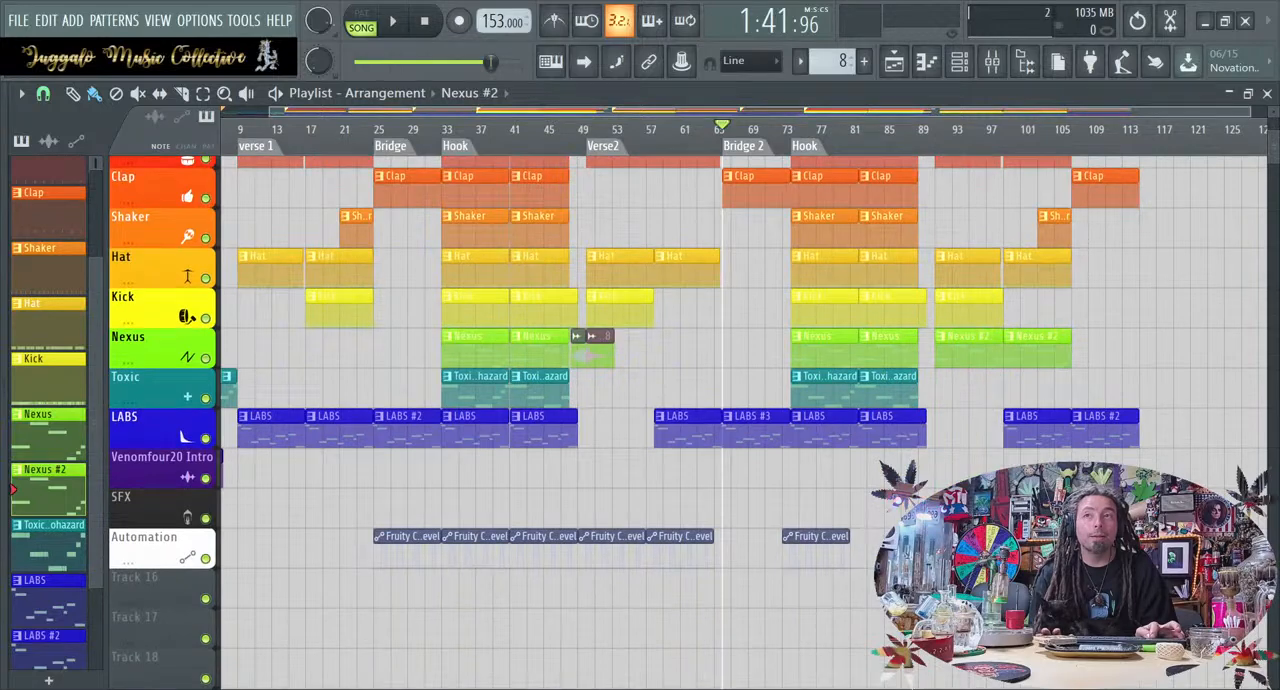
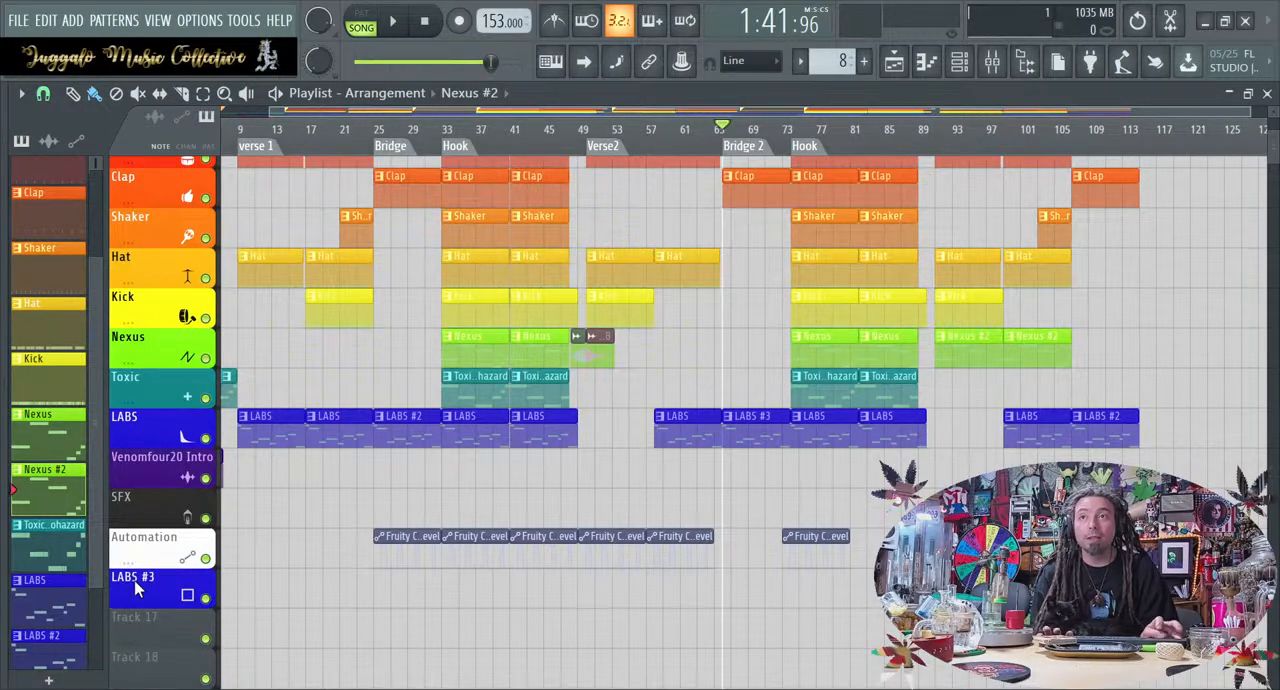
# Move the LABS #3 track directly below the LABS track and delete the Clap clip from the section after the third verse
pyautogui.moveTo(124, 609); pyautogui.dragTo(133, 459)
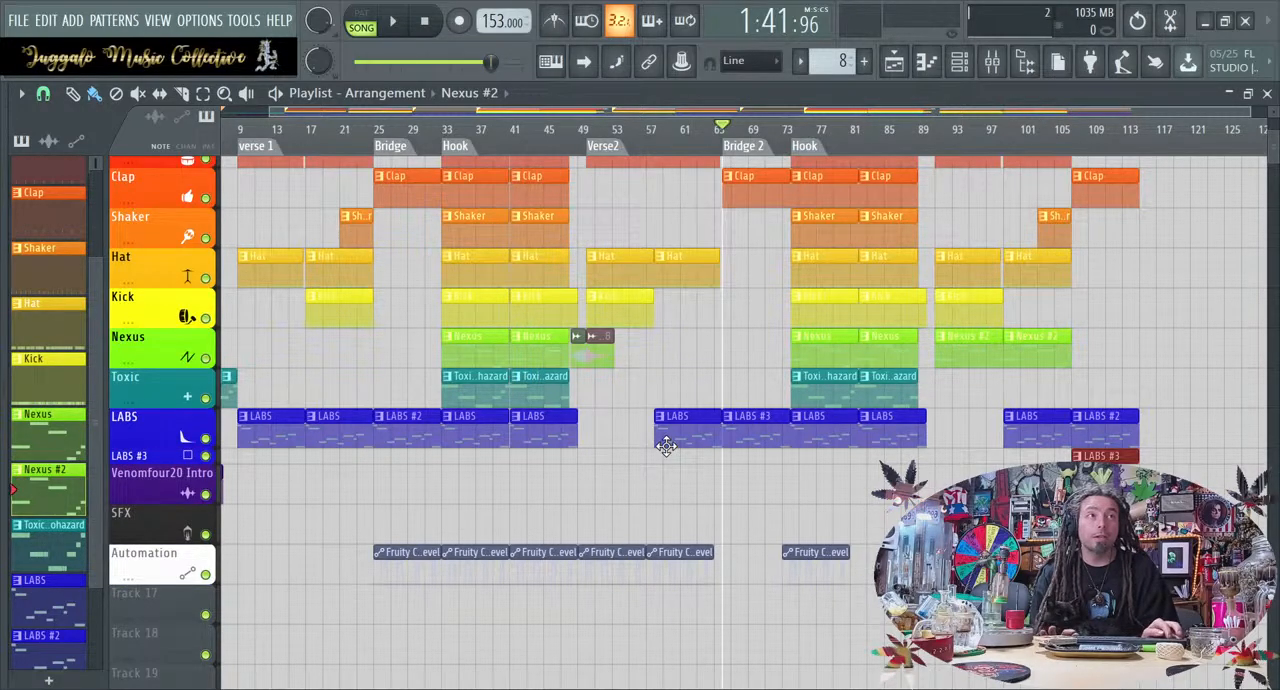
pyautogui.scroll(4, 668, 487)
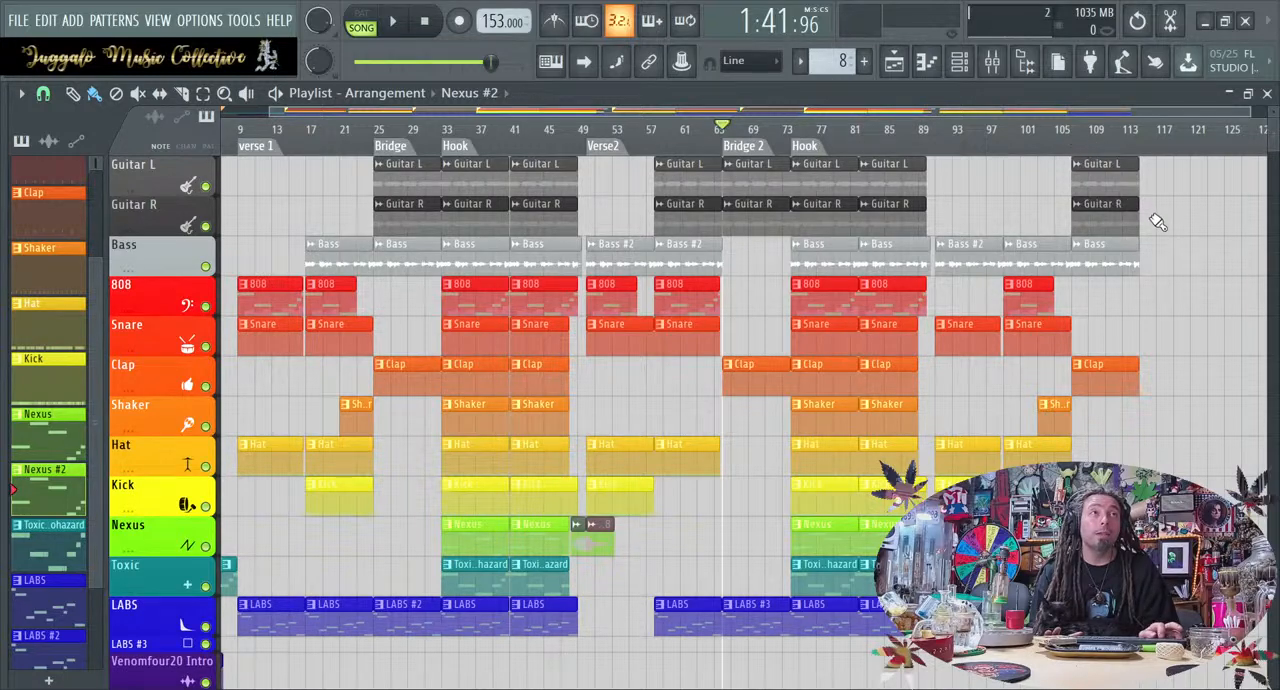
pyautogui.rightClick(1132, 388)
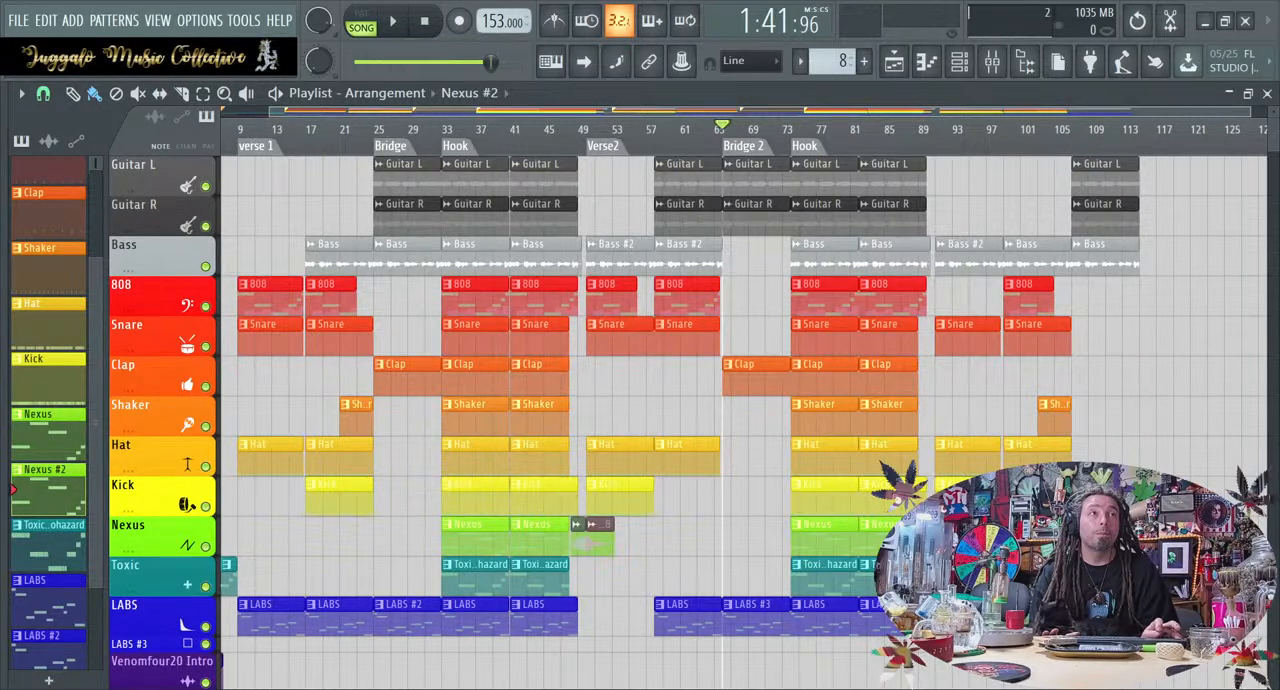
# Place Fruity Convolver automation clips over Bridge 2 and over the second half of the second hook
pyautogui.keyDown('ctrl'); pyautogui.scroll(-2, 1140, 400); pyautogui.keyUp('ctrl')
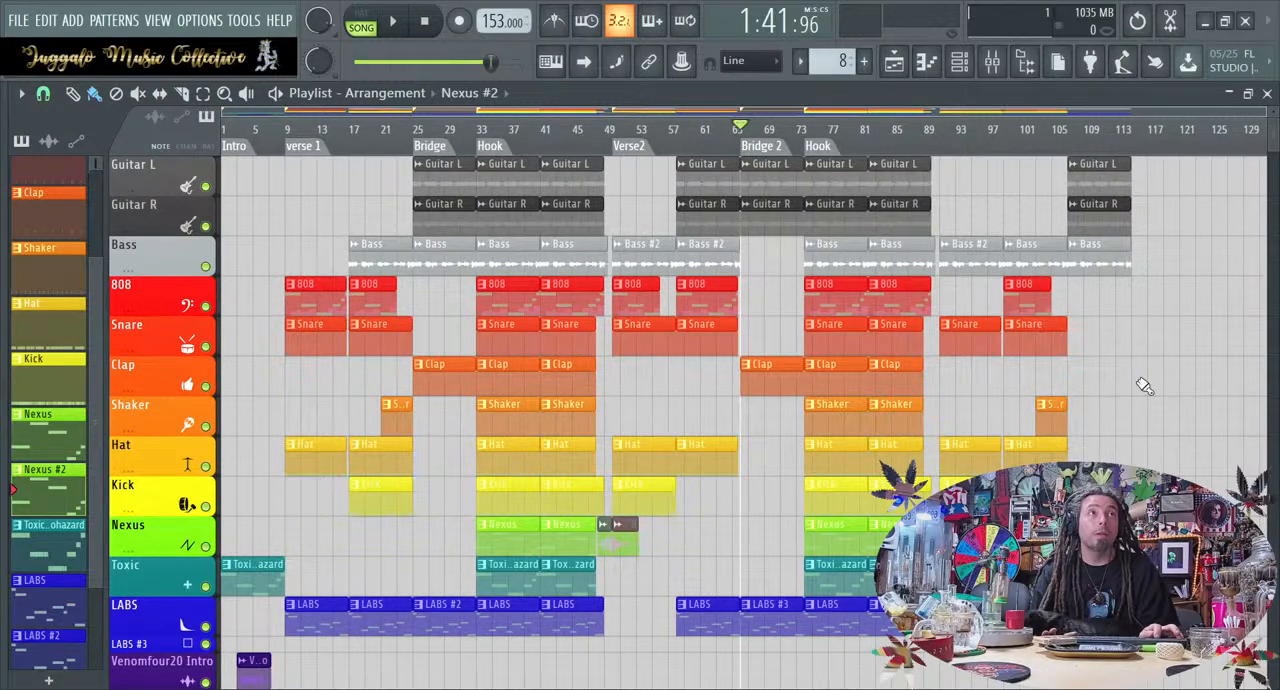
pyautogui.scroll(-4, 1150, 356)
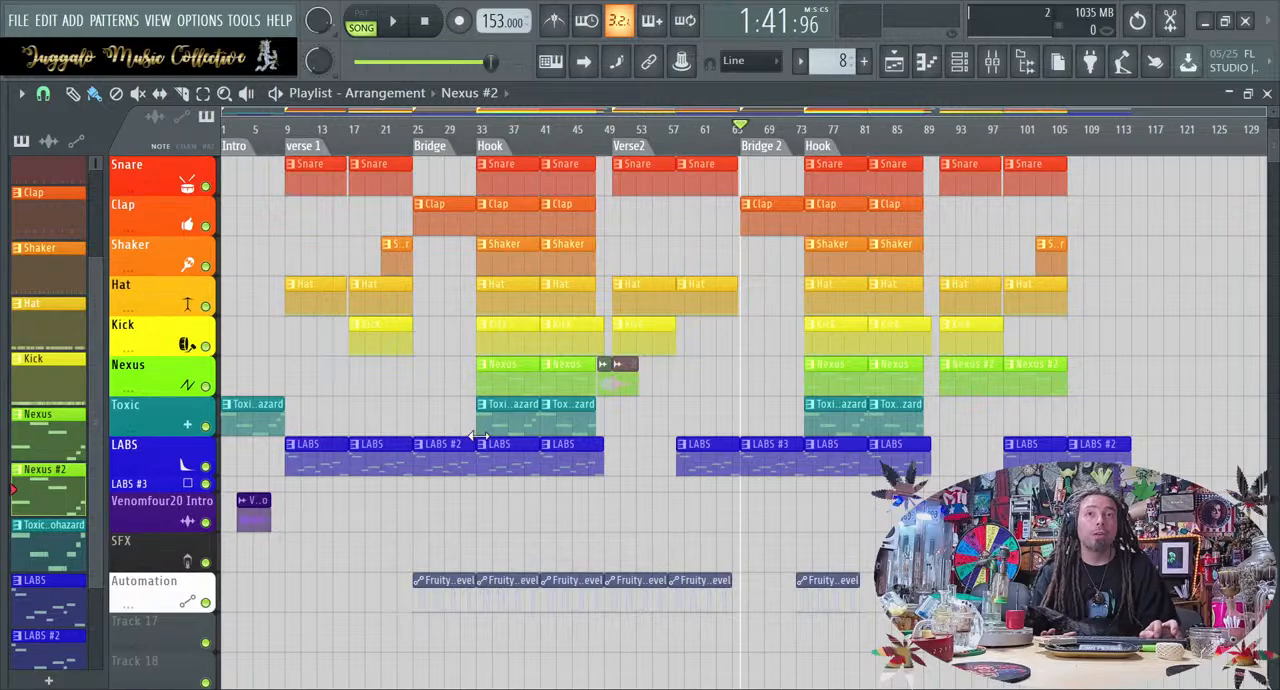
pyautogui.moveTo(622, 637); pyautogui.dragTo(700, 601)
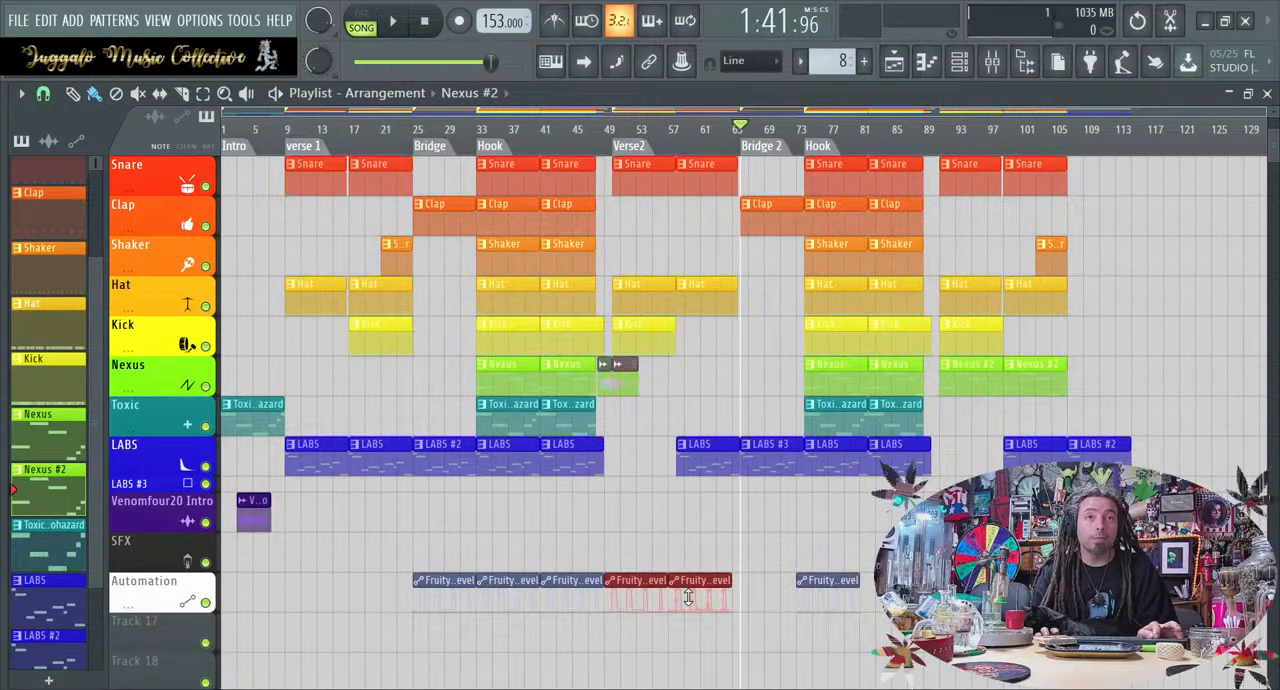
pyautogui.click(792, 597)
pyautogui.click(797, 596)
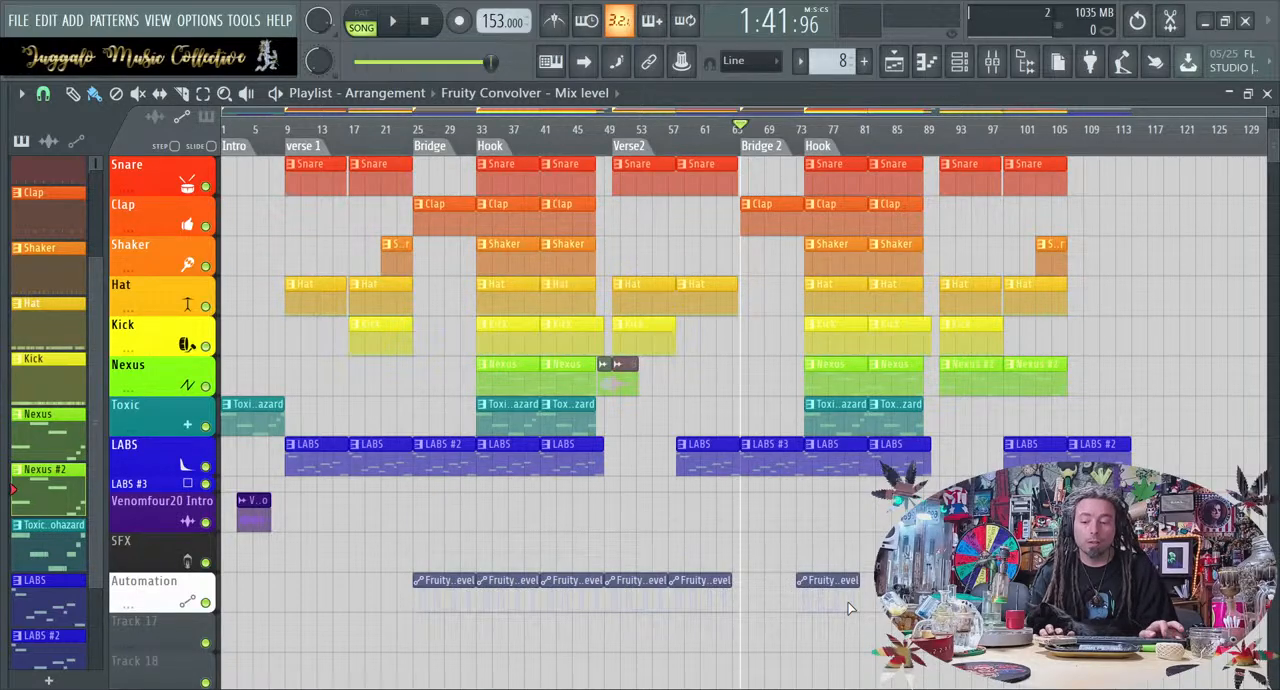
pyautogui.keyDown('ctrl'); pyautogui.moveTo(635, 607); pyautogui.dragTo(713, 580); pyautogui.keyUp('ctrl')
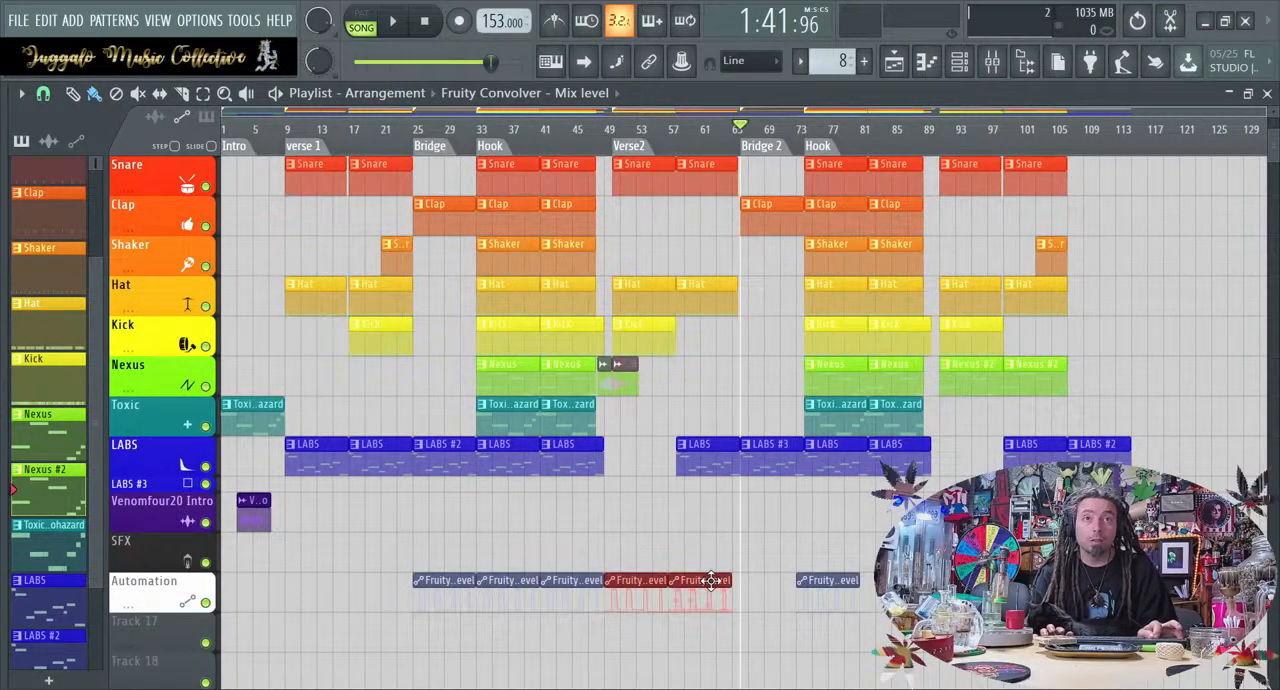
pyautogui.hotkey('ctrl', 'd')
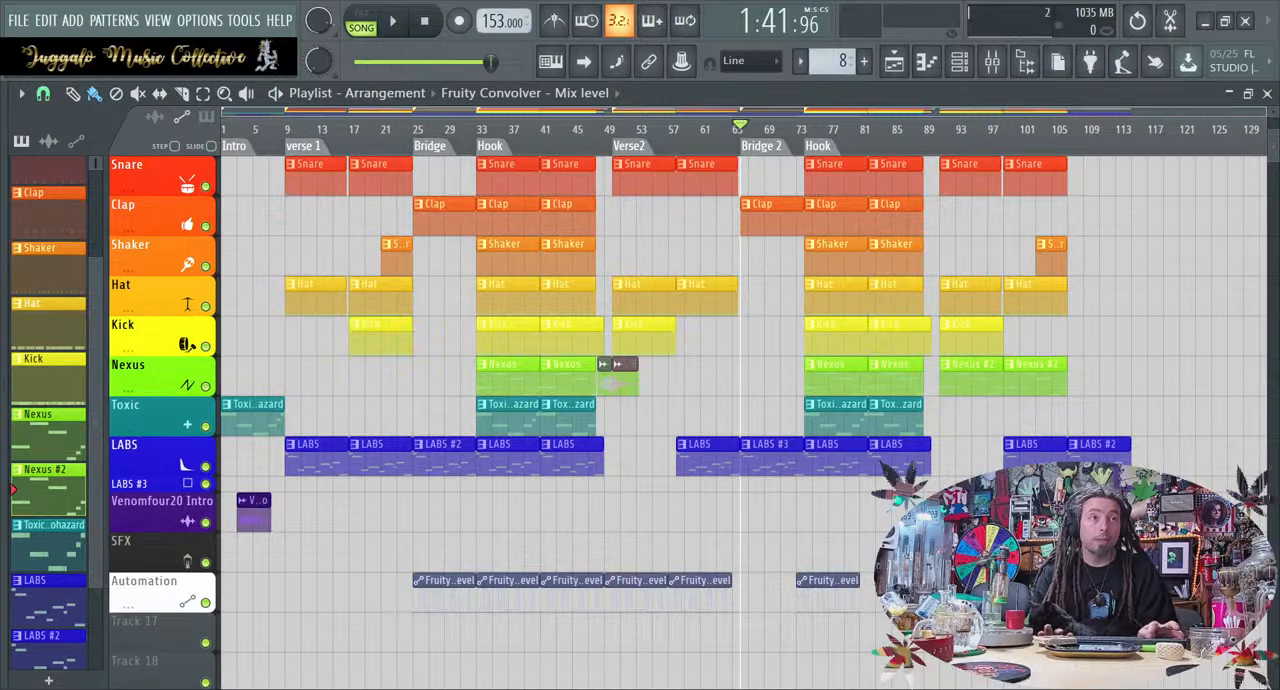
pyautogui.scroll(3, 742, 422)
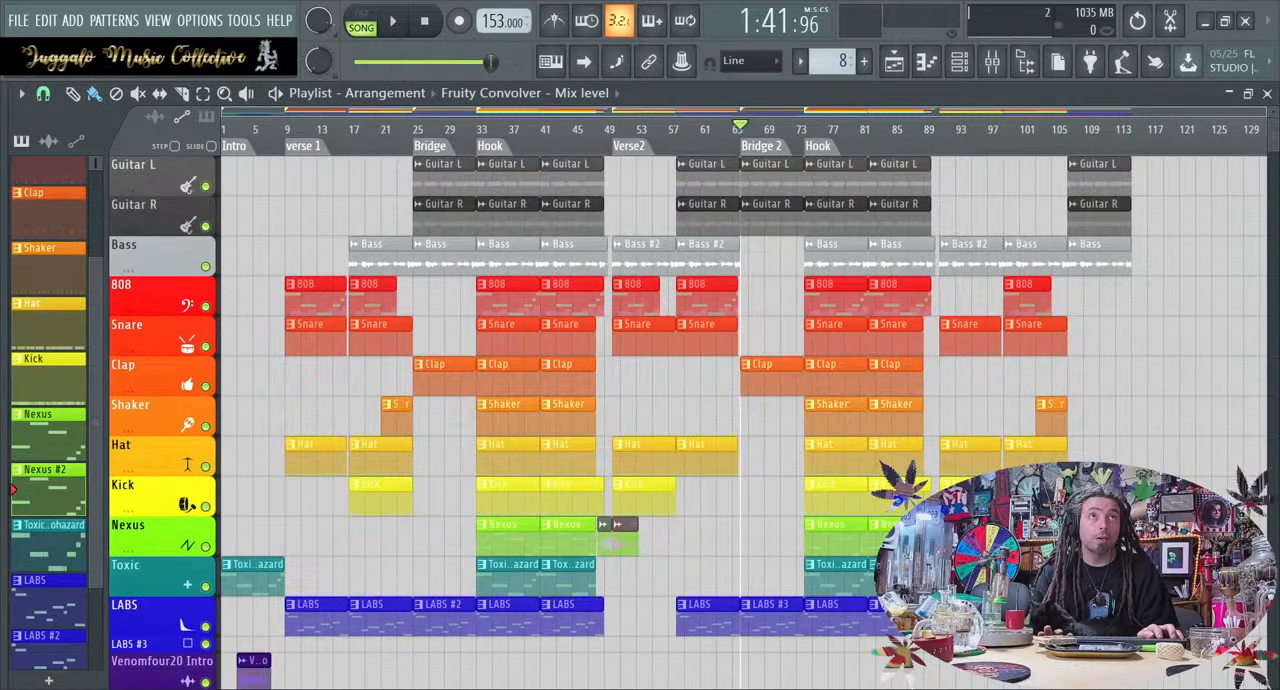
pyautogui.scroll(-1, 742, 422)
pyautogui.scroll(-1, 838, 642)
pyautogui.scroll(-1, 838, 642)
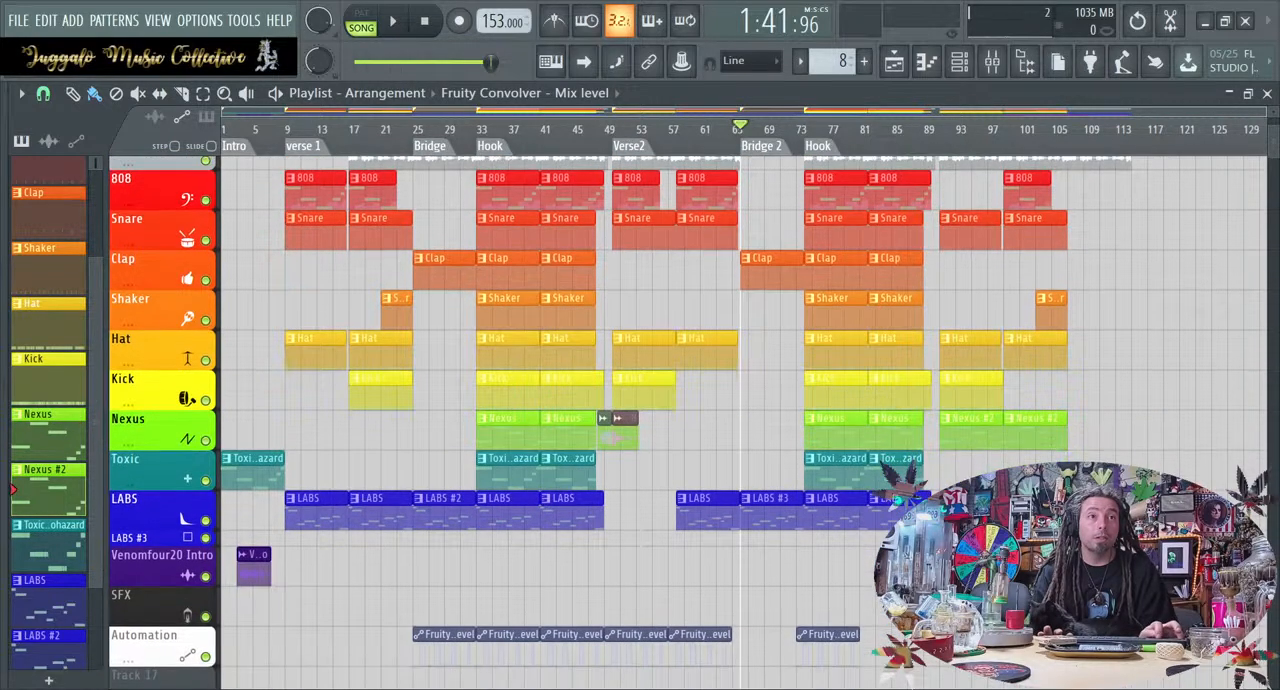
pyautogui.click(893, 639)
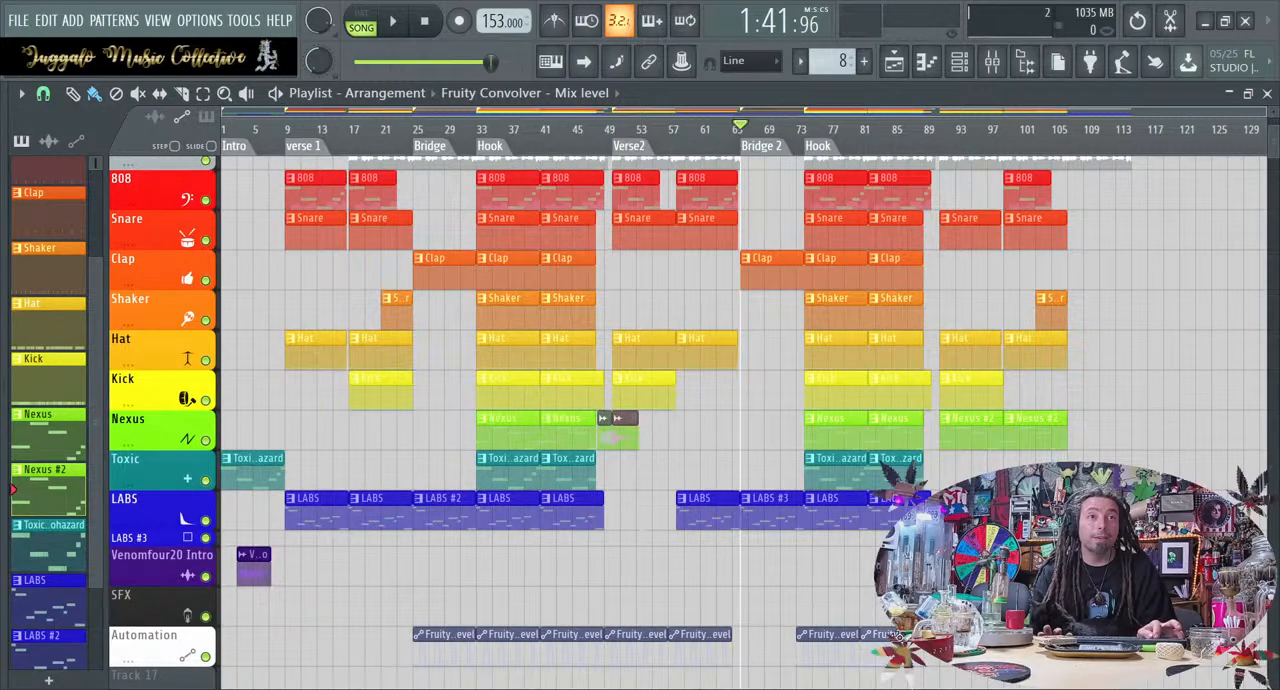
pyautogui.scroll(3, 893, 639)
pyautogui.scroll(-4, 893, 639)
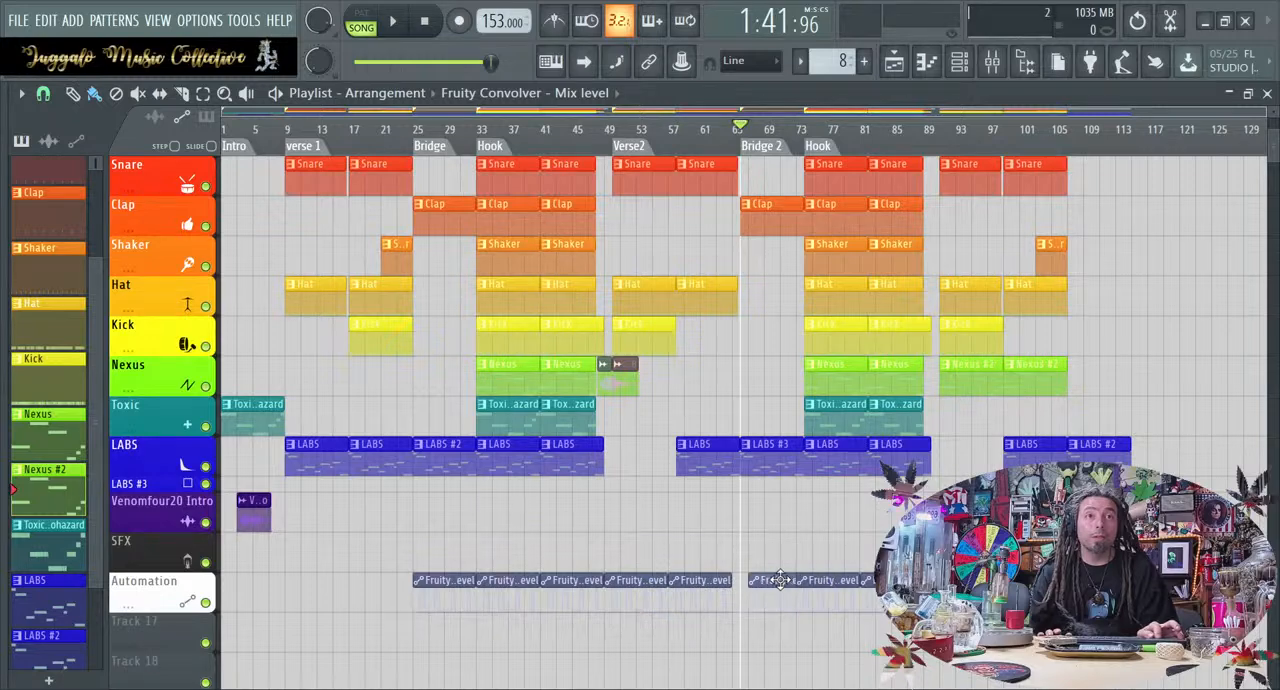
# Delete the automation clip from the first half of Verse2 and close the gap before the automation clip over Bridge 2
pyautogui.scroll(4, 765, 581)
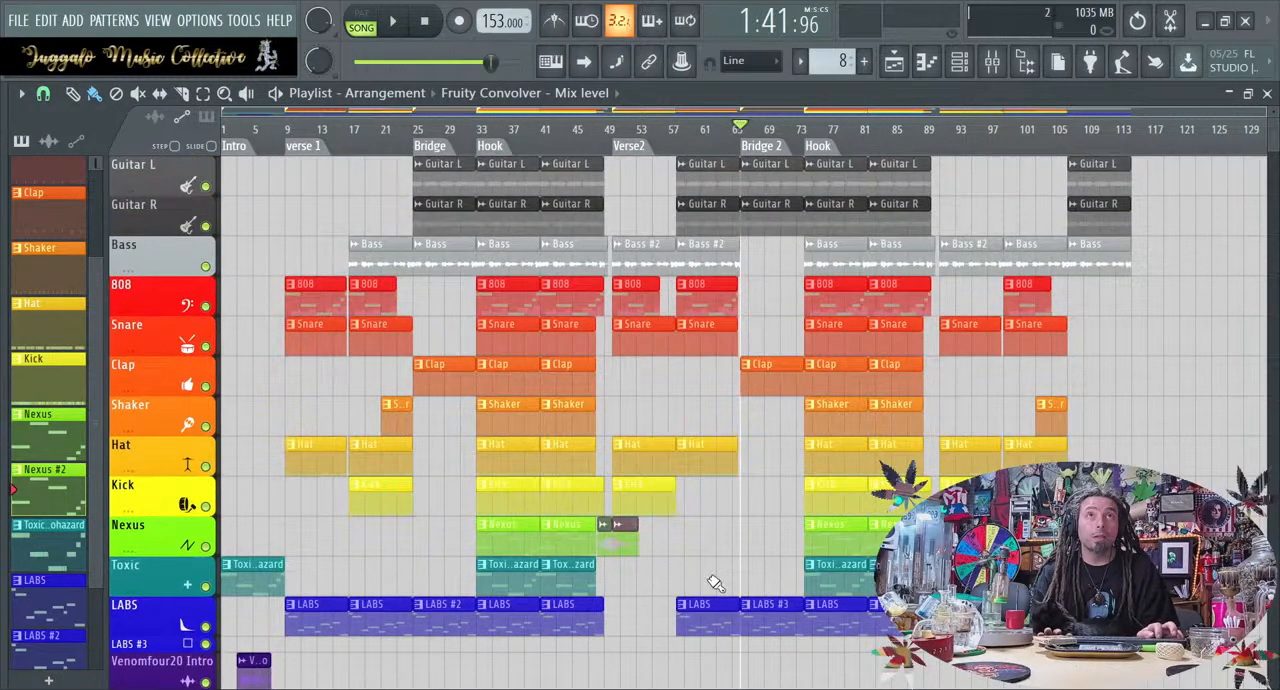
pyautogui.scroll(-3, 651, 524)
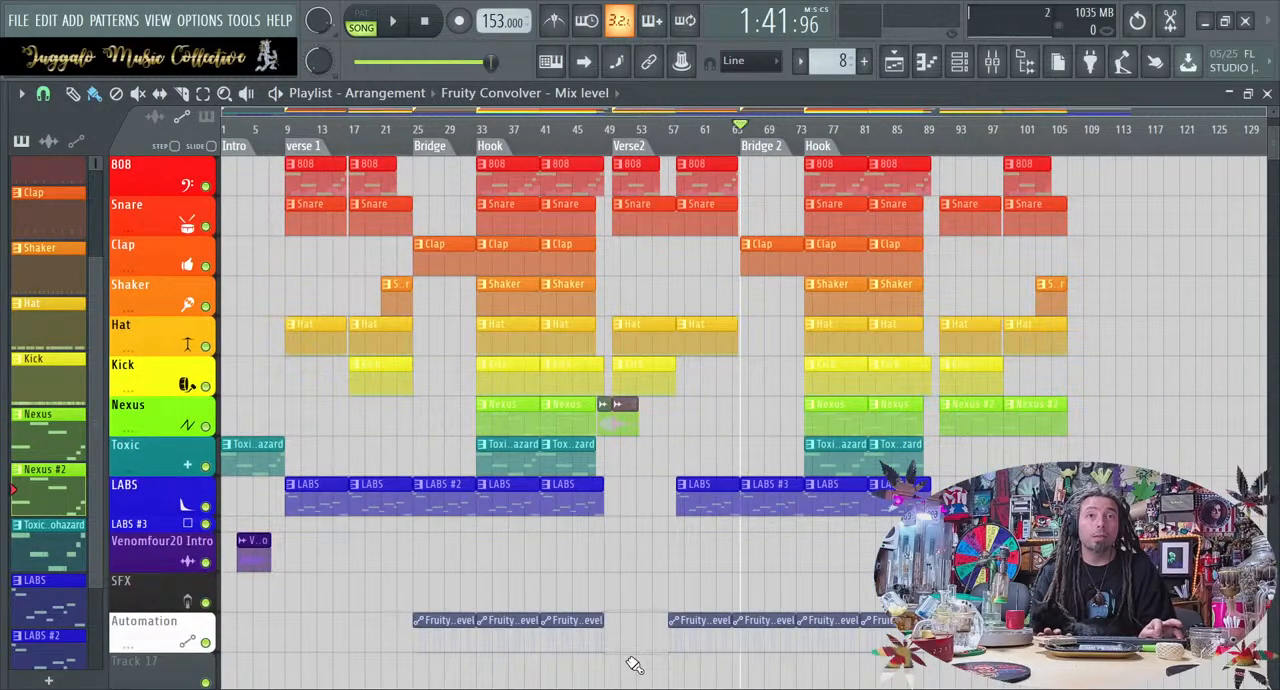
pyautogui.scroll(3, 634, 560)
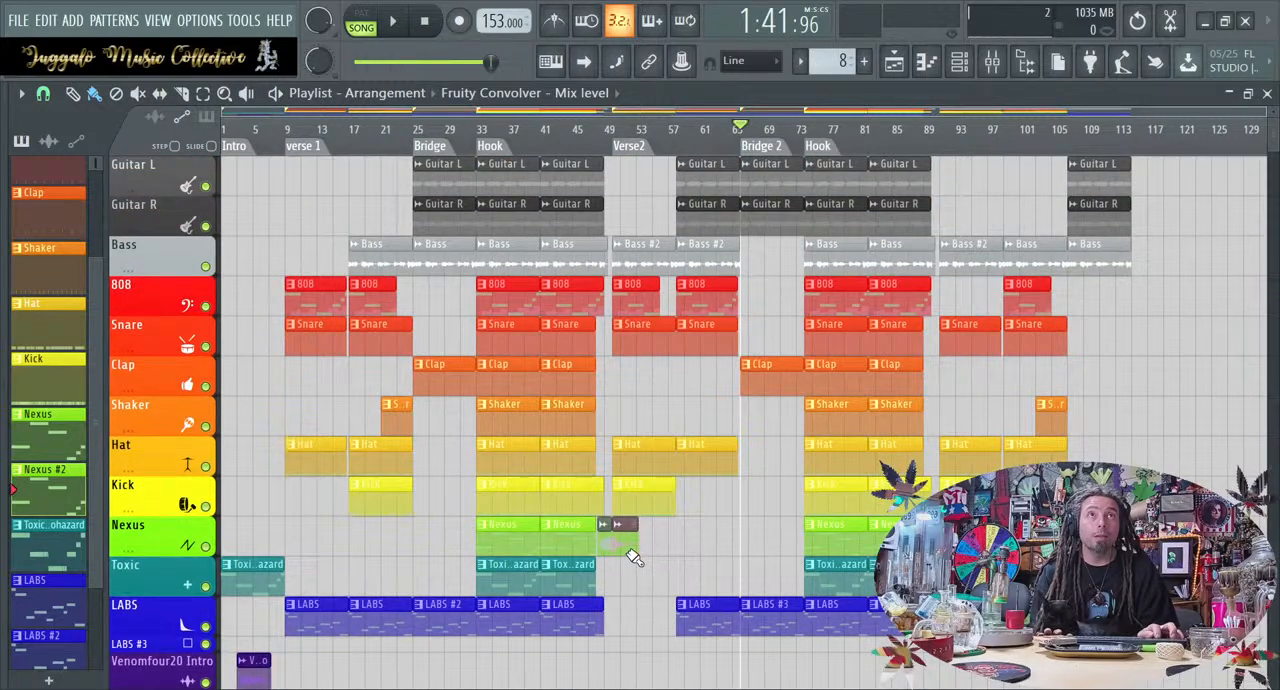
pyautogui.scroll(-3, 634, 558)
pyautogui.scroll(3, 634, 558)
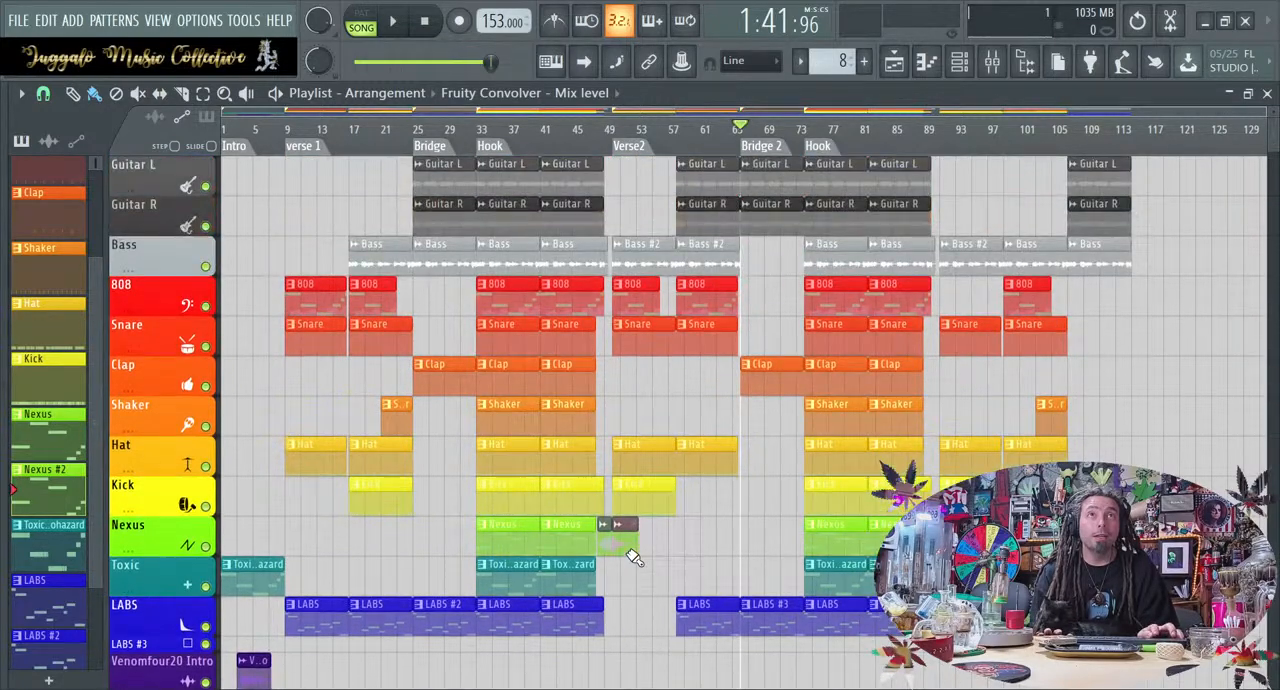
pyautogui.scroll(-3, 634, 558)
pyautogui.scroll(3, 634, 558)
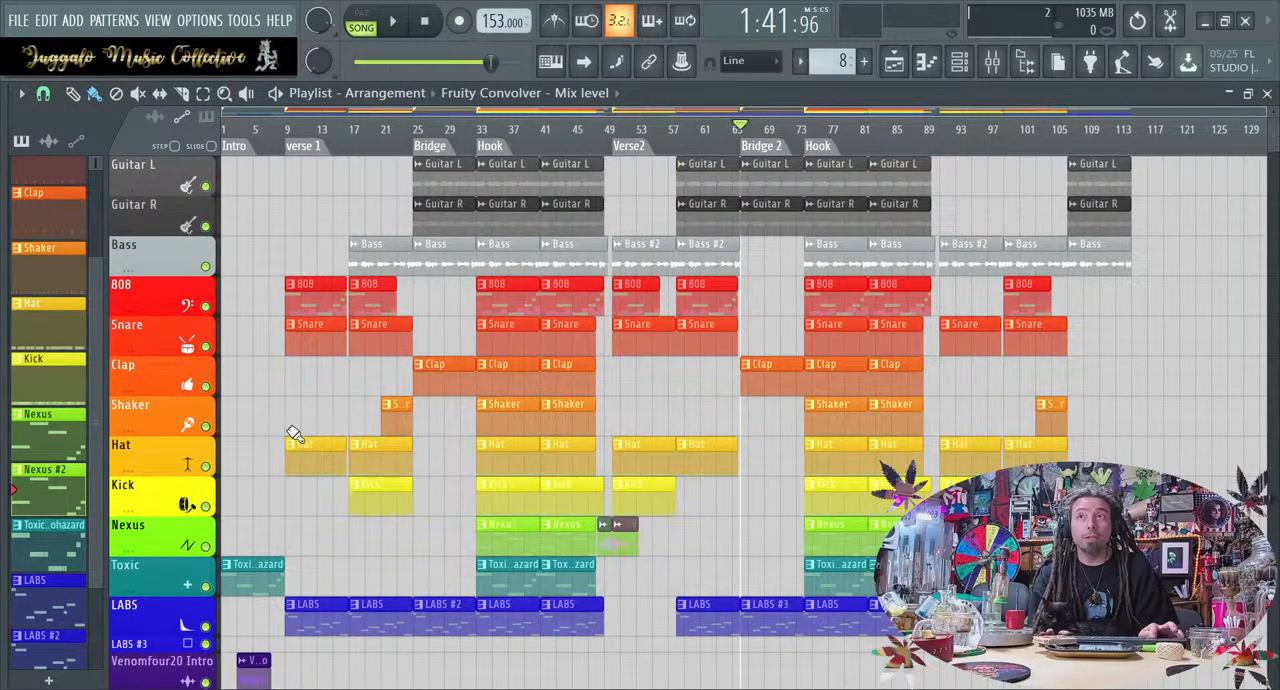
# Reduce the height of the playlist tracks, making the Automation track thinnest, and color the automation clips white
pyautogui.scroll(-2, 165, 401)
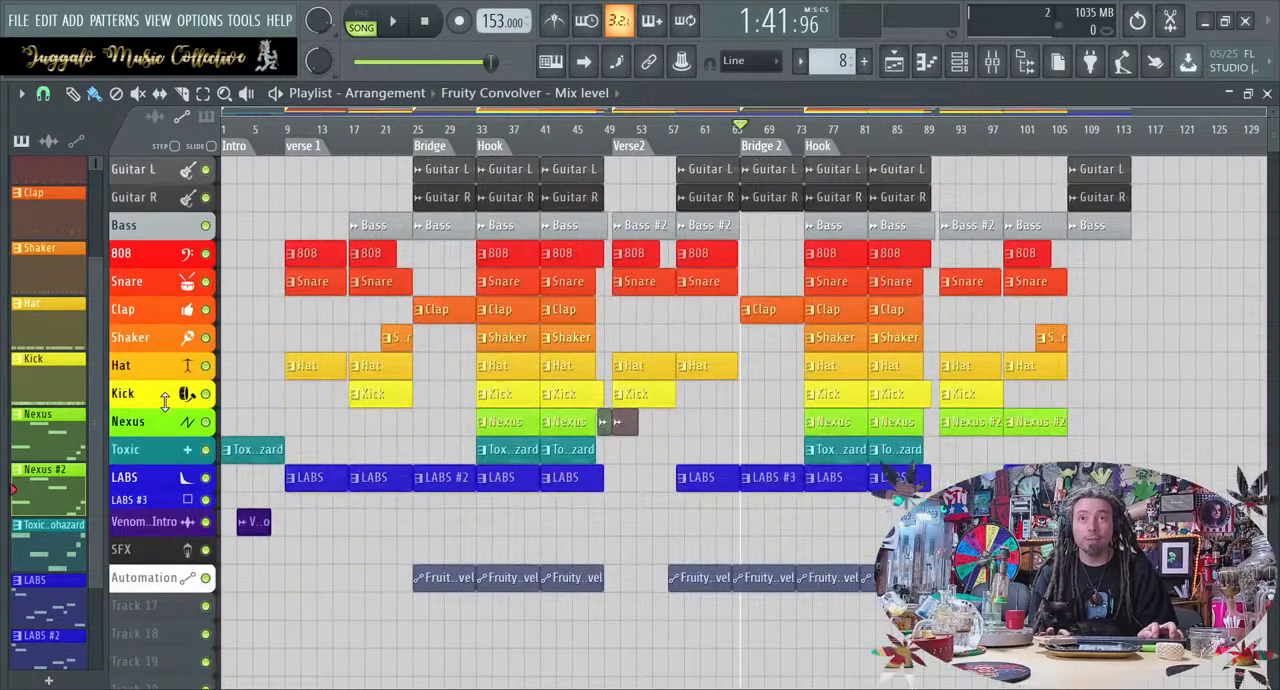
pyautogui.scroll(1, 165, 401)
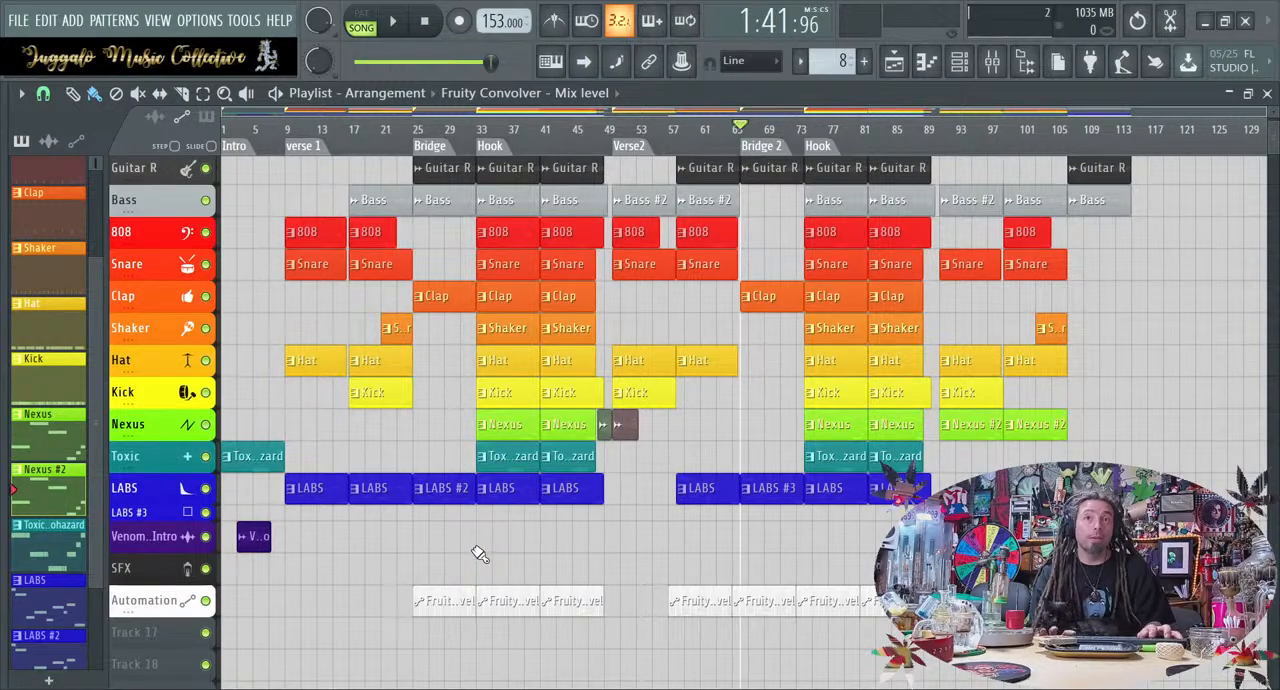
pyautogui.scroll(1, 479, 554)
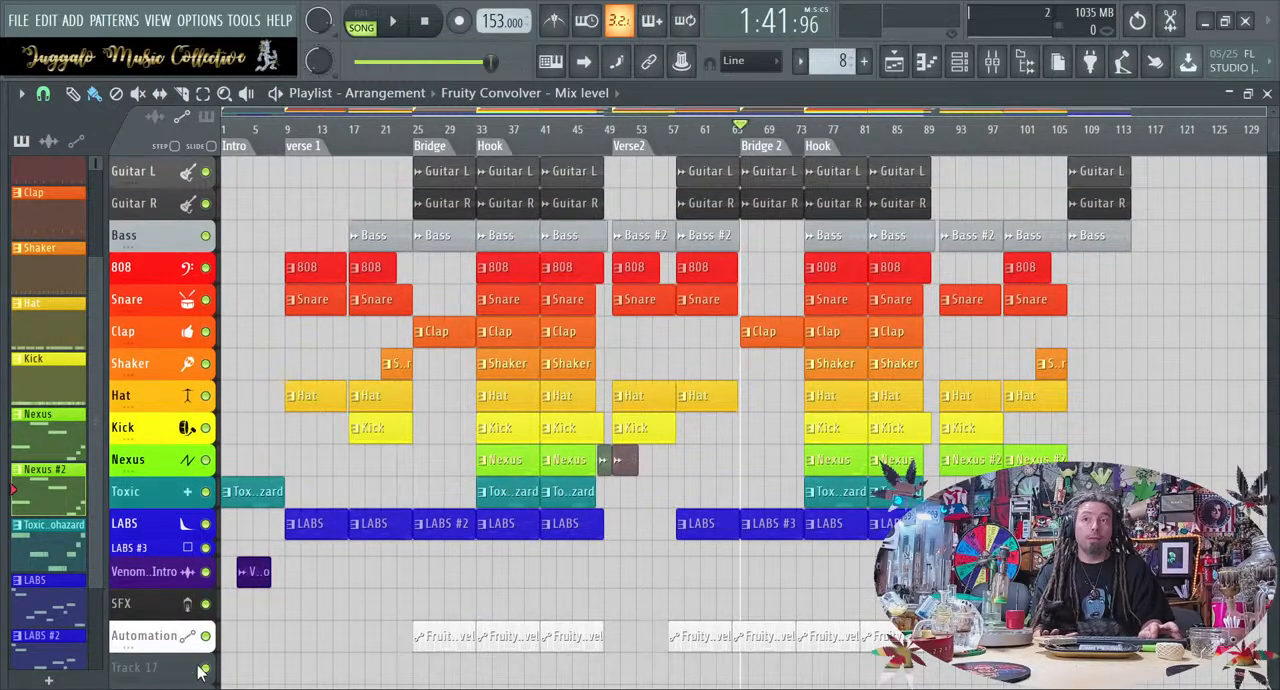
pyautogui.moveTo(143, 649); pyautogui.dragTo(144, 637)
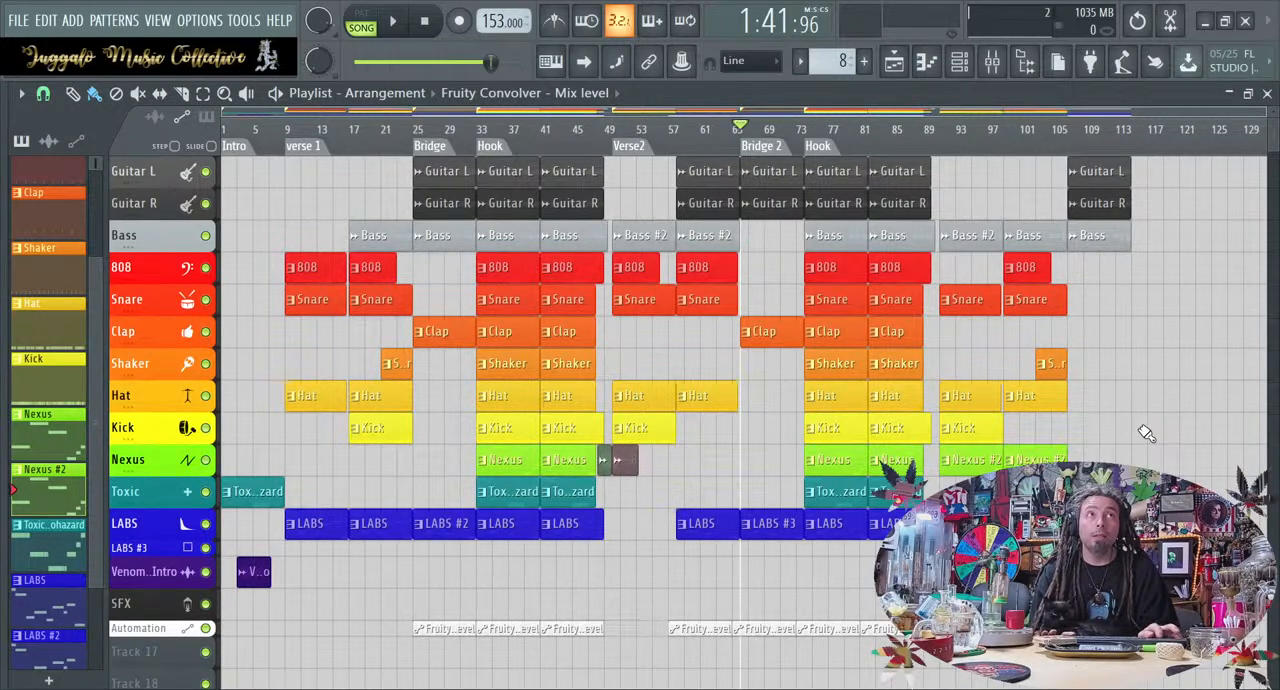
# Check the song length by moving the playback position to the arrangement's end, and return it to the start of Bridge 2
pyautogui.moveTo(1116, 130); pyautogui.dragTo(1131, 131)
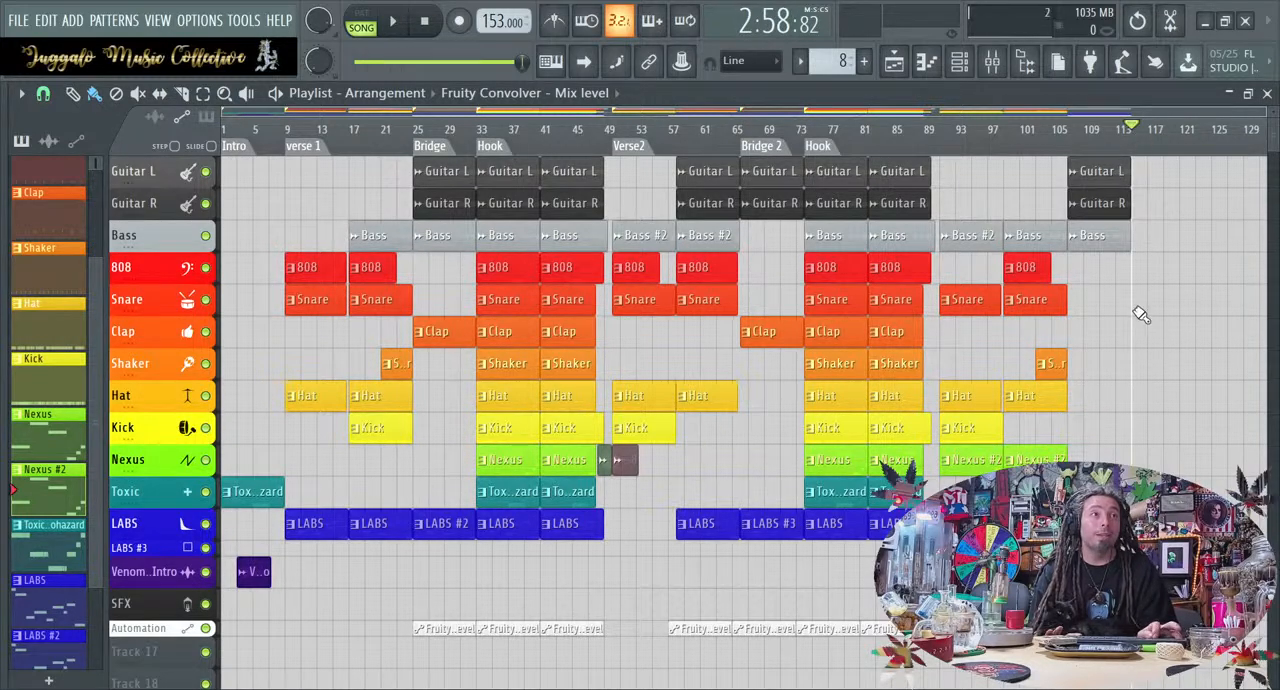
pyautogui.click(1100, 524)
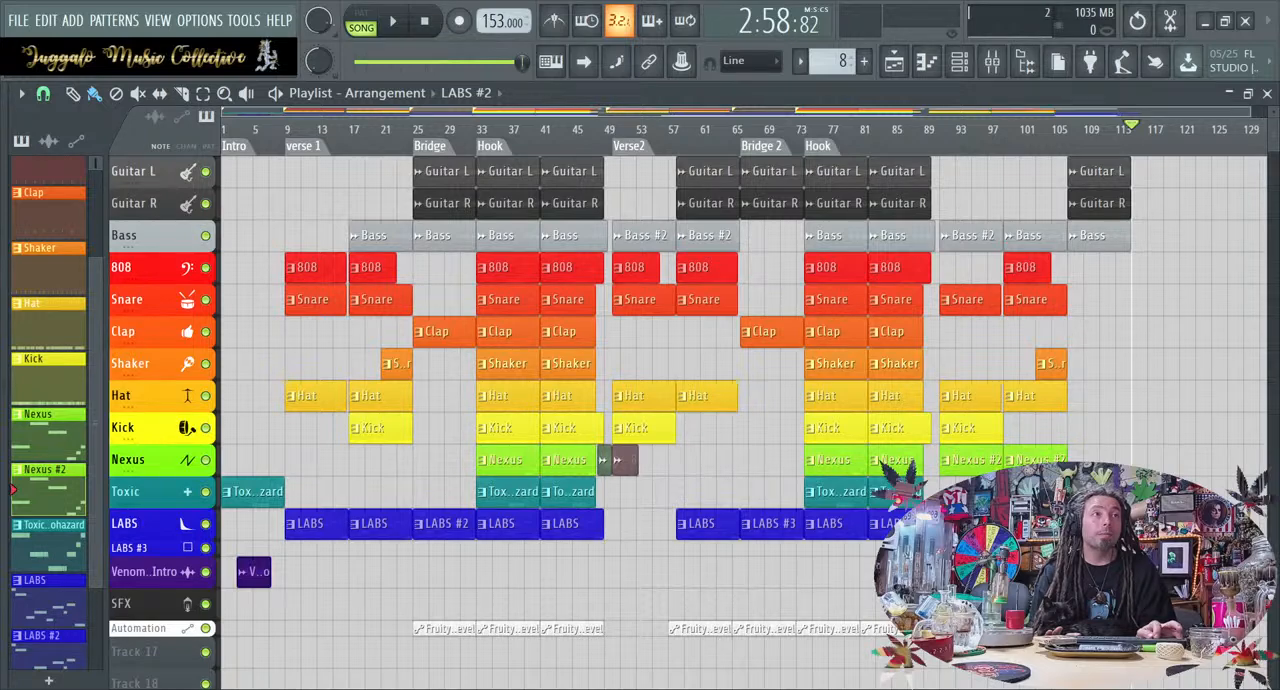
pyautogui.press('space')
pyautogui.moveTo(1158, 129); pyautogui.dragTo(746, 180)
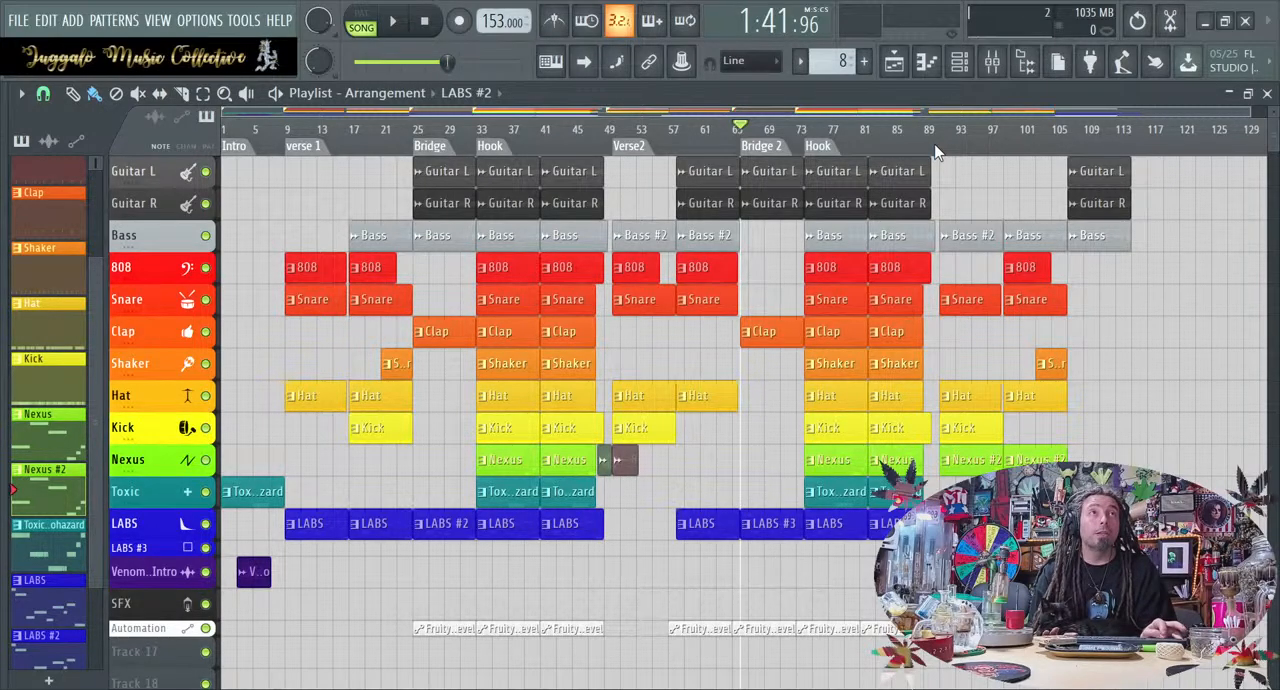
# Add a "Verse 3" marker at the start of the third verse and an "Outro" marker at the final section
pyautogui.moveTo(920, 139); pyautogui.dragTo(942, 150)
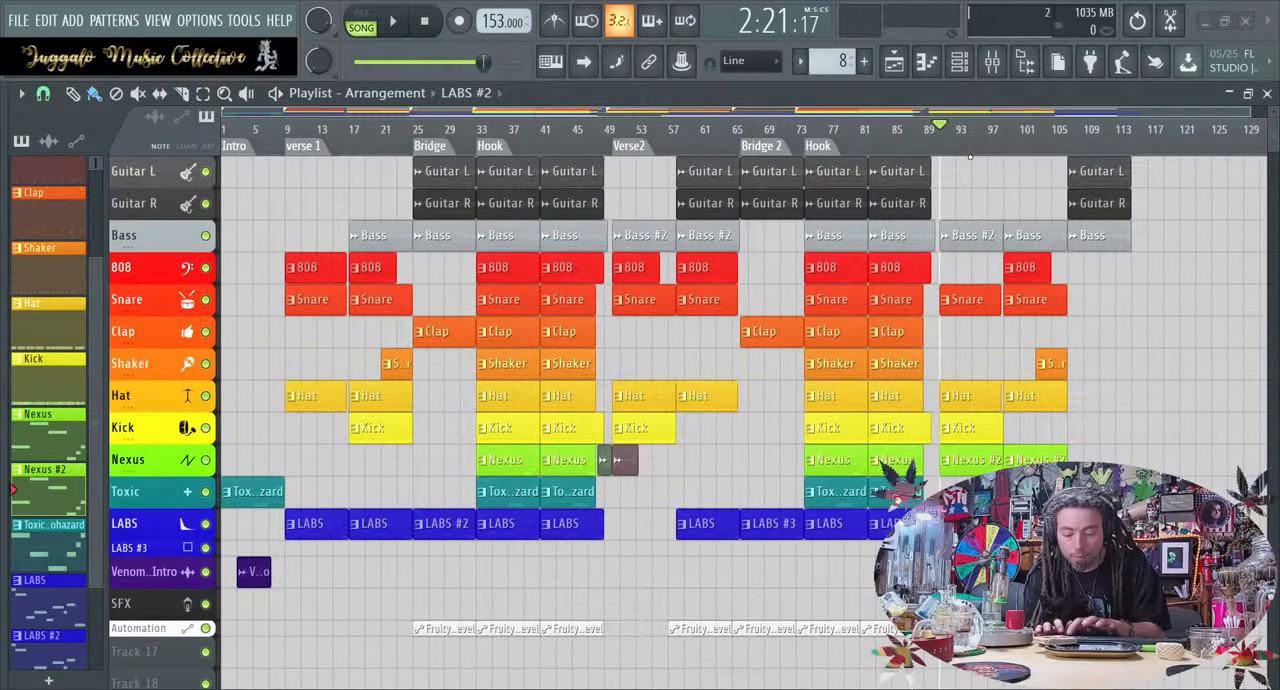
pyautogui.press('Return')
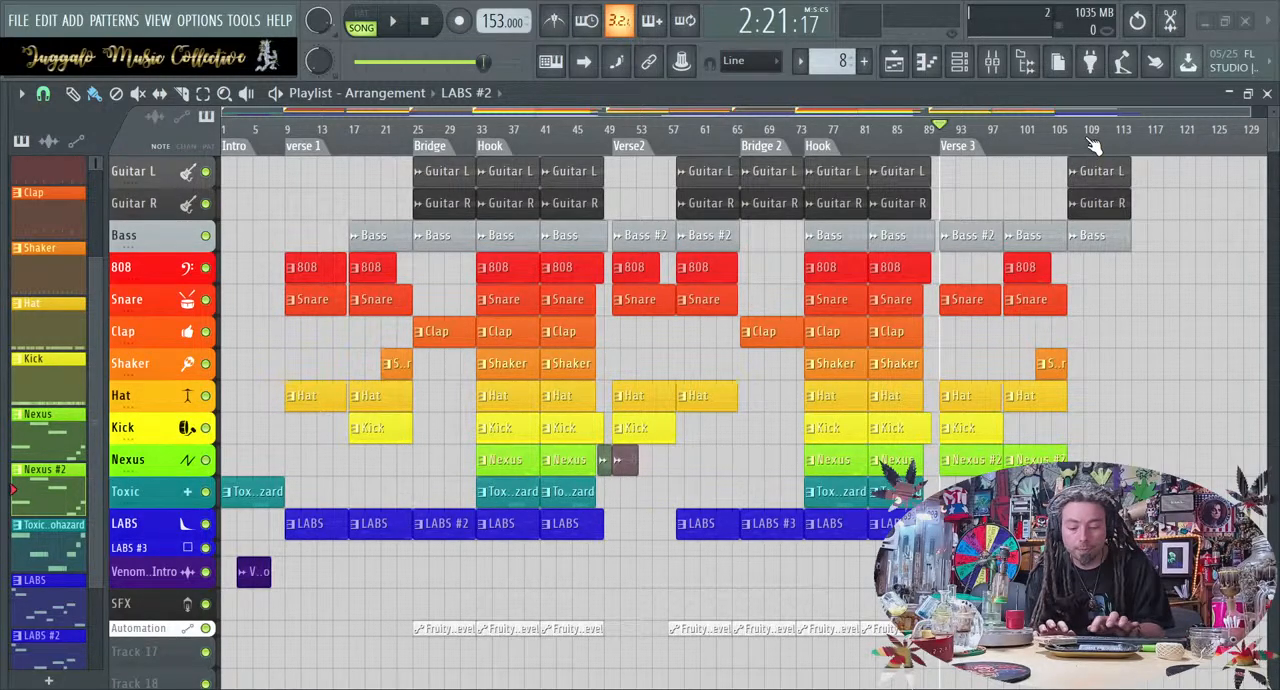
pyautogui.press('Return')
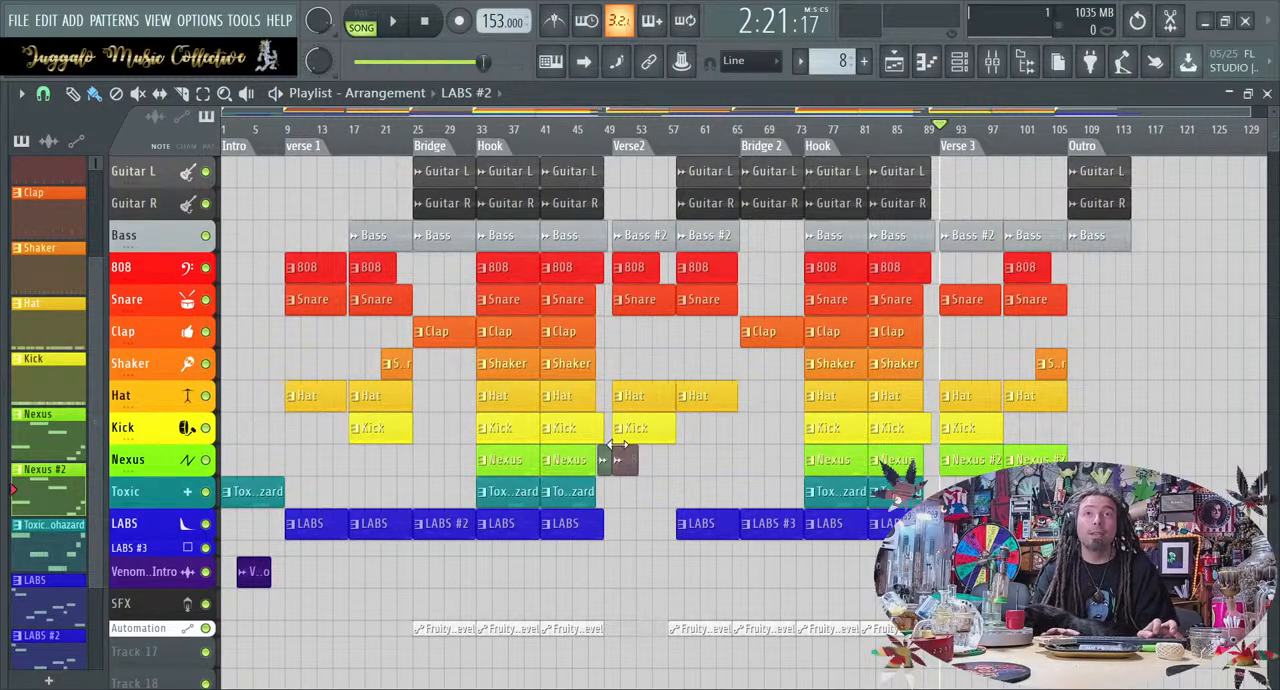
# Show the mixer above the playlist and shrink the playlist track heights to fit the smaller area
pyautogui.press('F9')
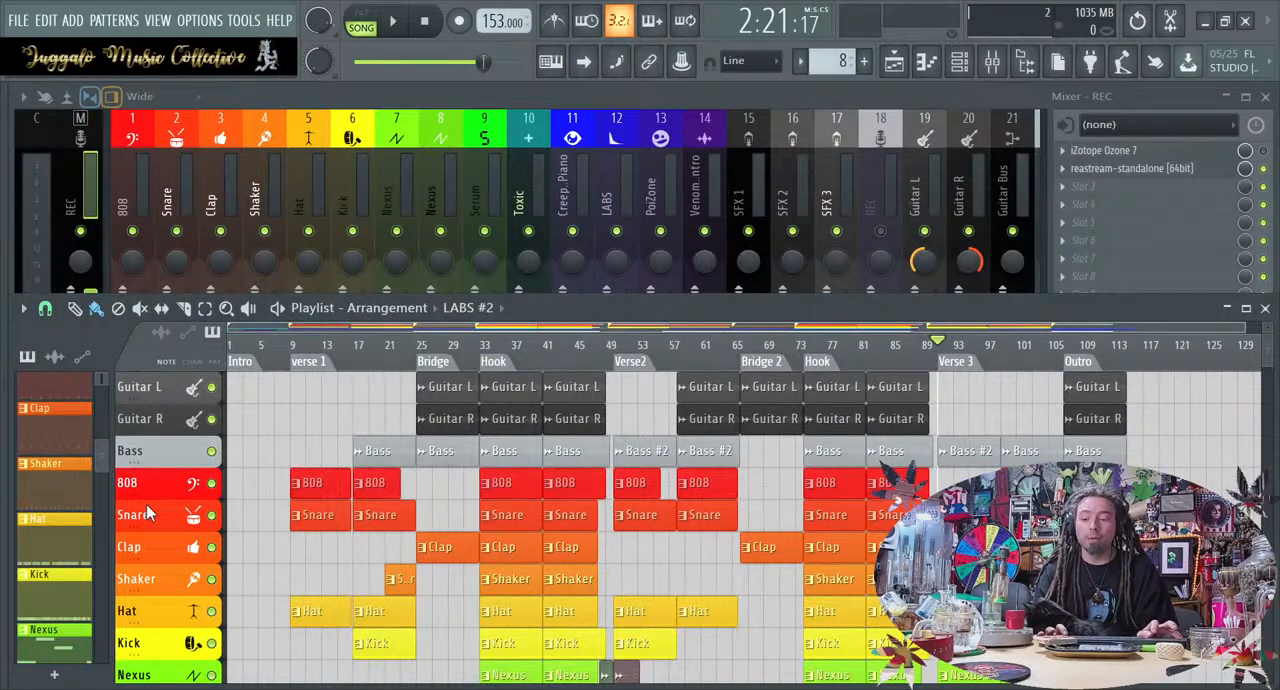
pyautogui.scroll(-1, 146, 504)
pyautogui.scroll(-4, 146, 504)
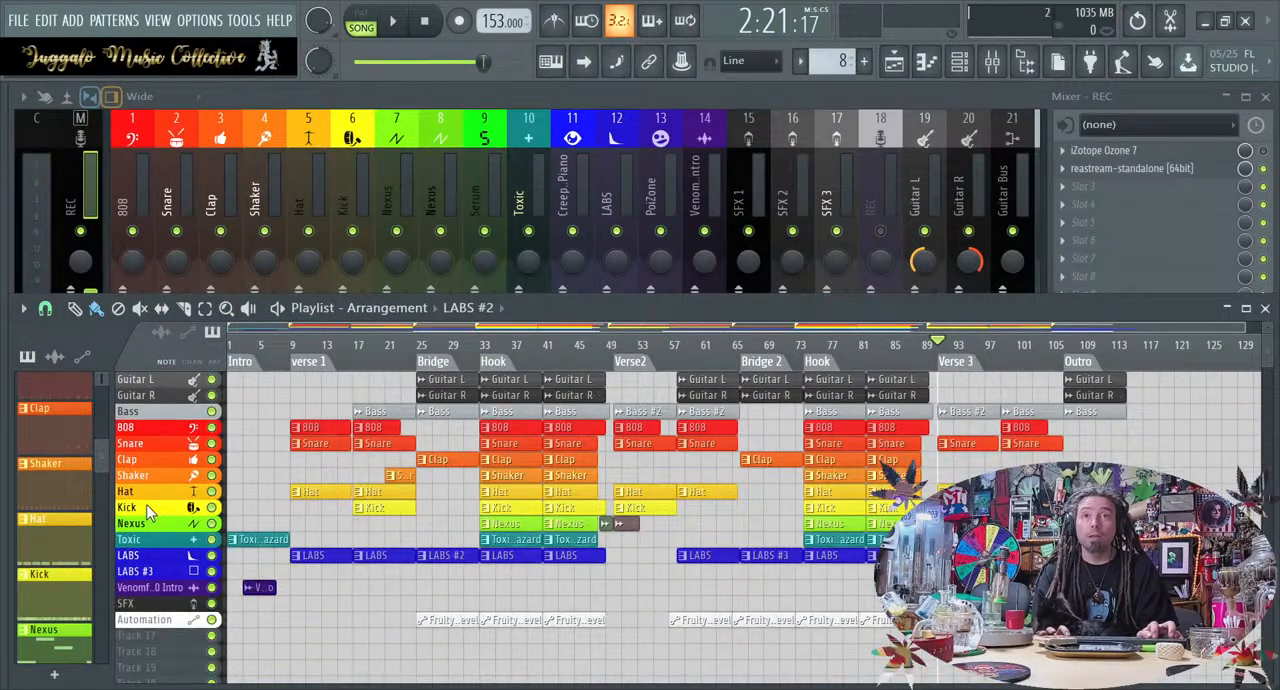
pyautogui.scroll(1, 146, 504)
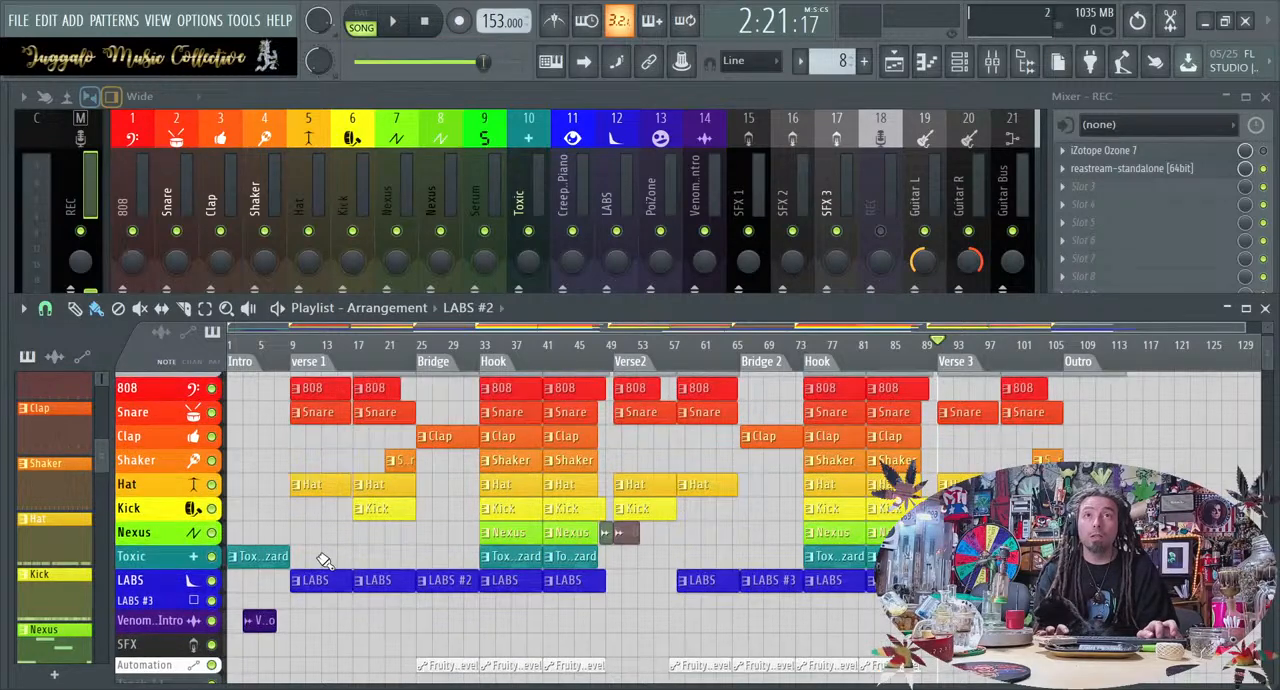
pyautogui.scroll(2, 316, 561)
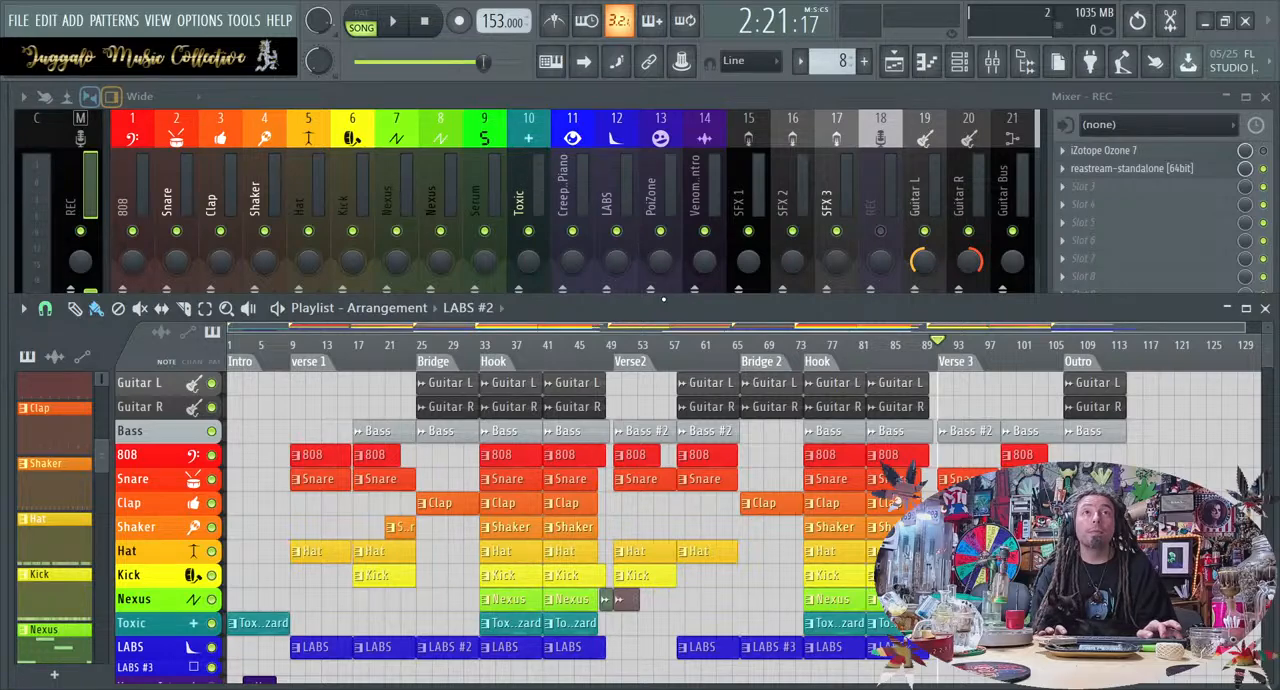
# Bring the mixer in front of the playlist and shorten it while keeping its faders in view
pyautogui.moveTo(663, 296); pyautogui.dragTo(663, 289)
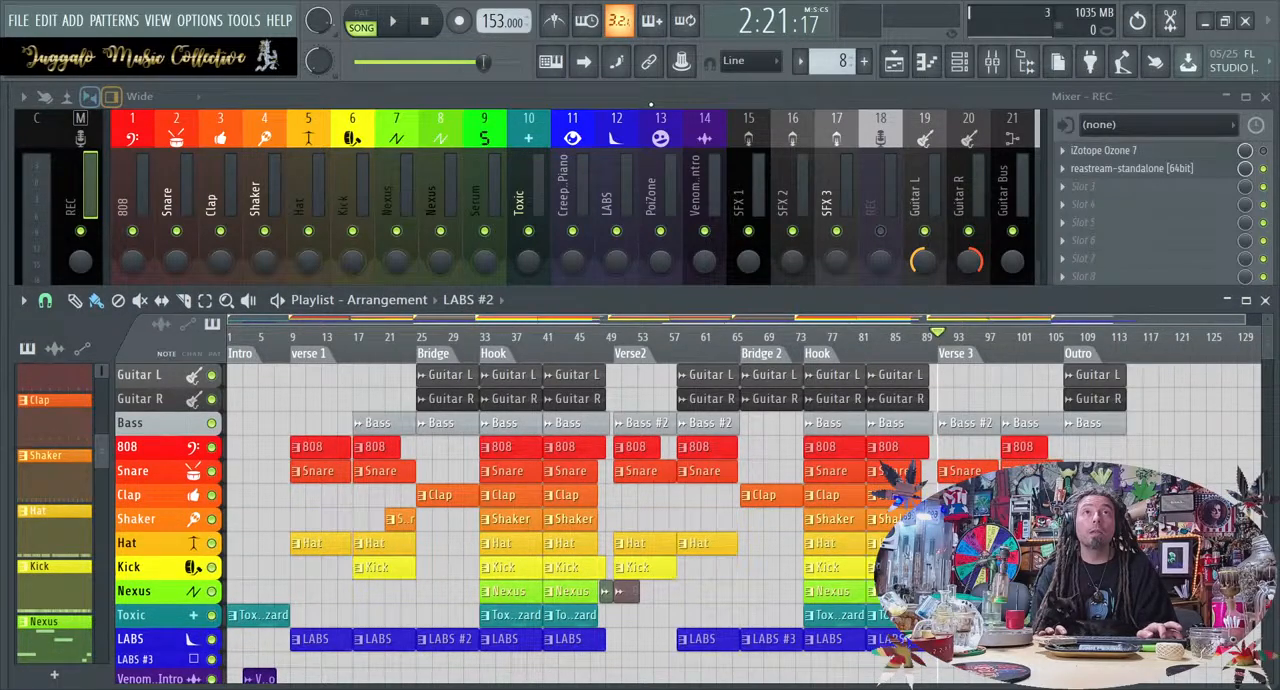
pyautogui.click(648, 98)
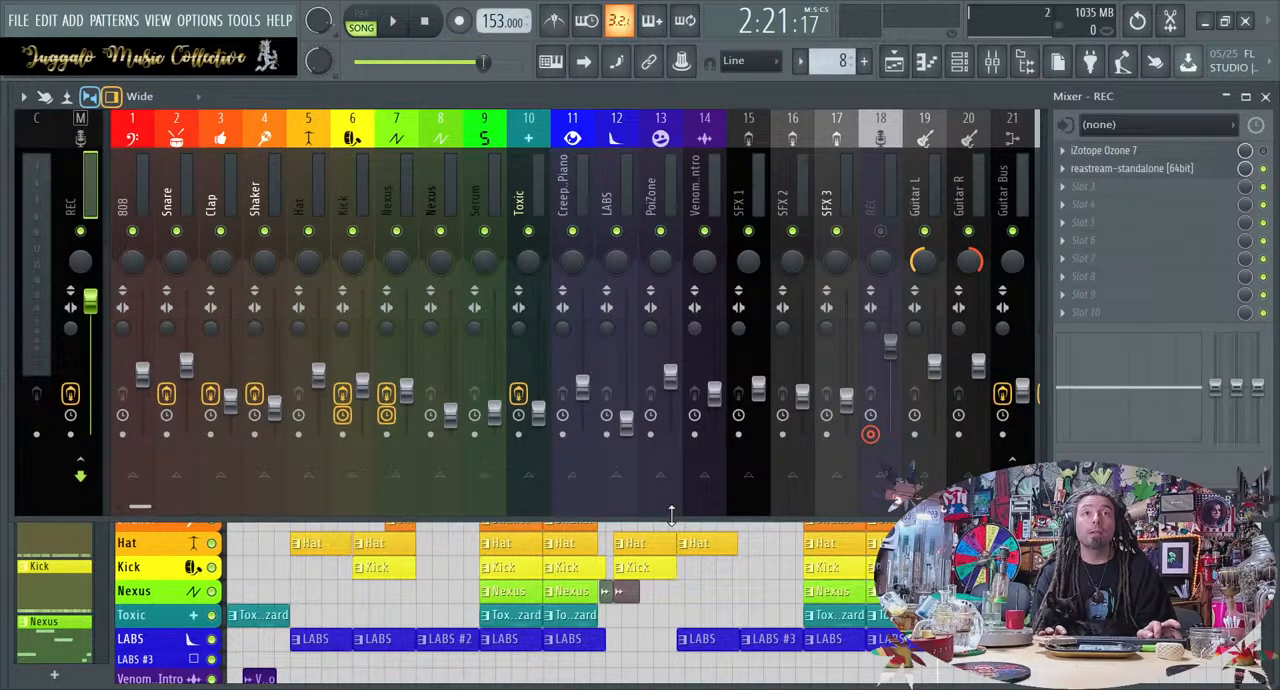
pyautogui.moveTo(671, 510); pyautogui.dragTo(675, 432)
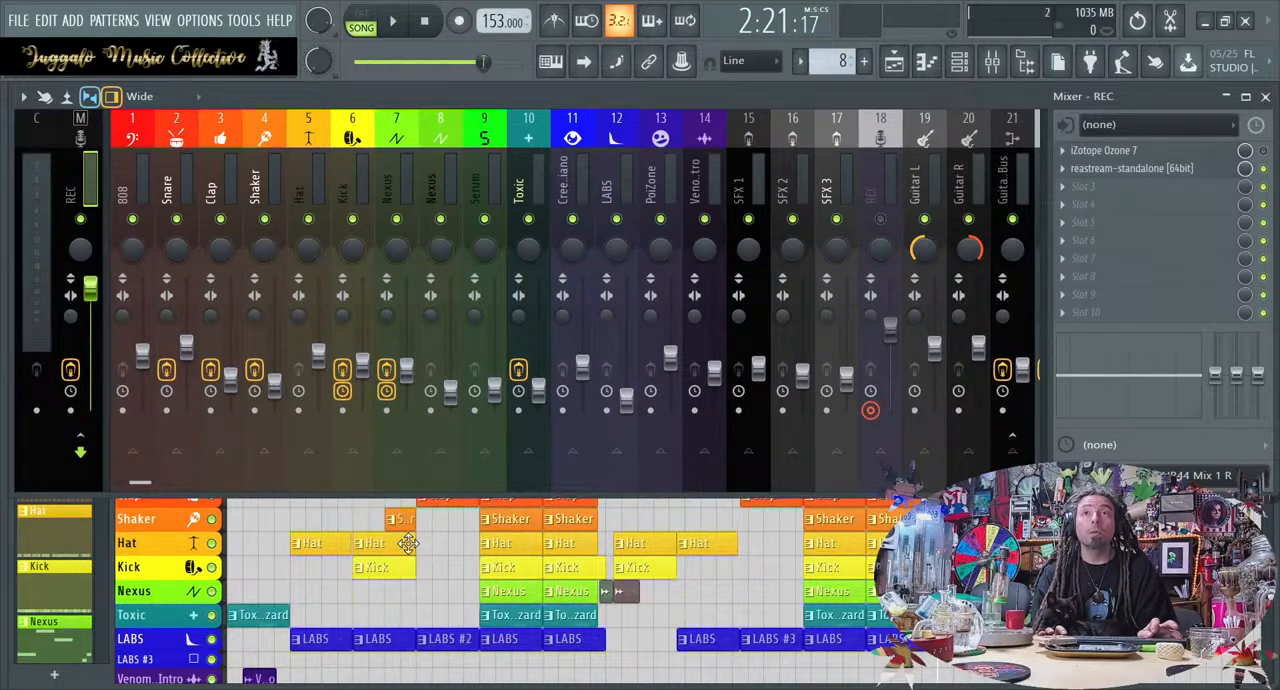
pyautogui.click(300, 519)
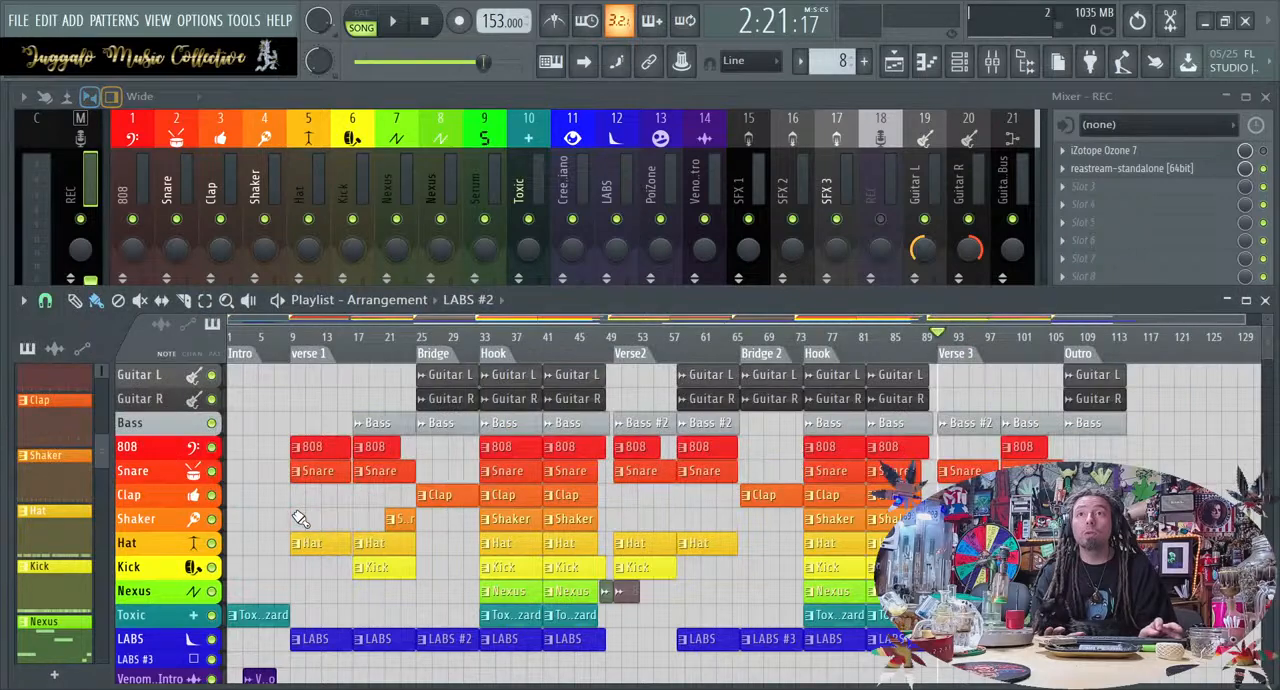
pyautogui.click(300, 519)
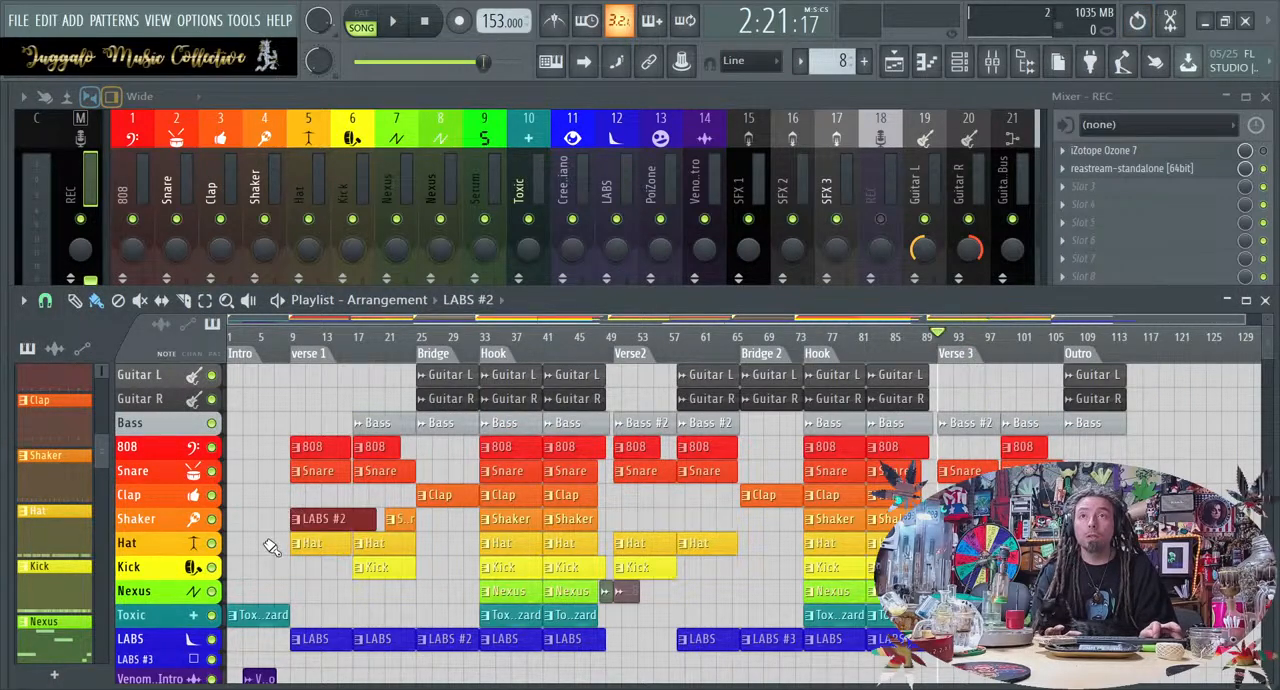
pyautogui.hotkey('ctrl', 'z')
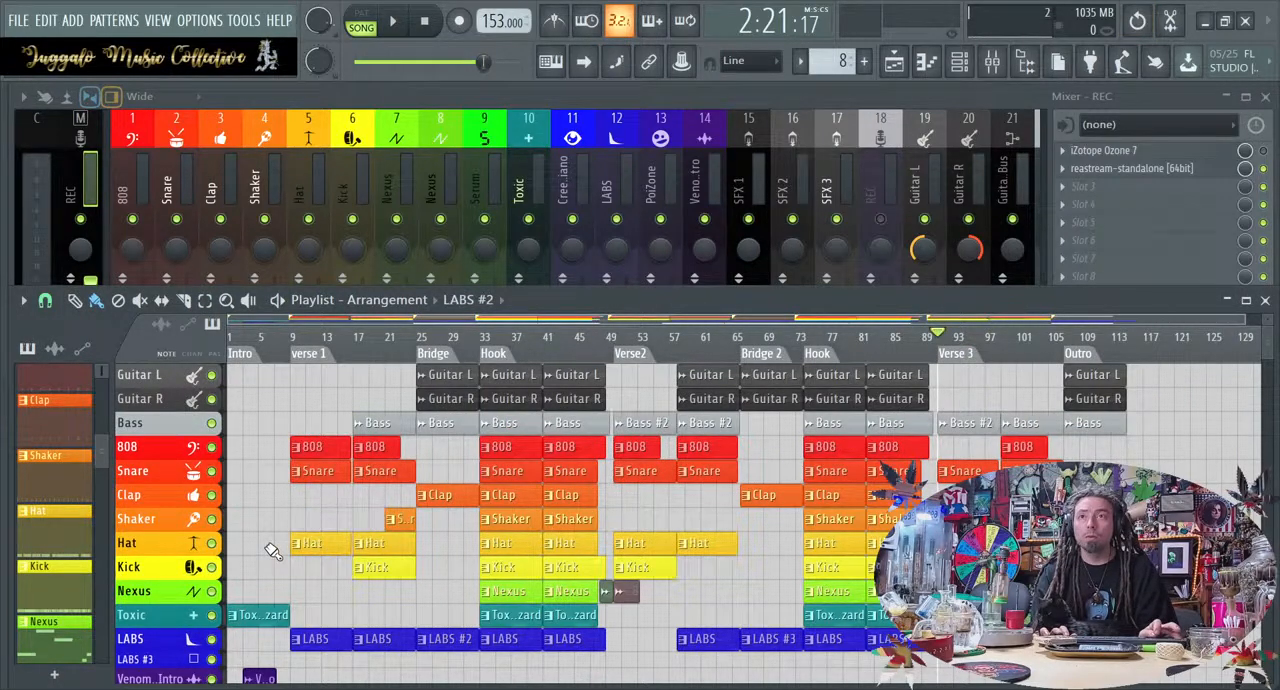
pyautogui.hotkey('ctrl', 'z')
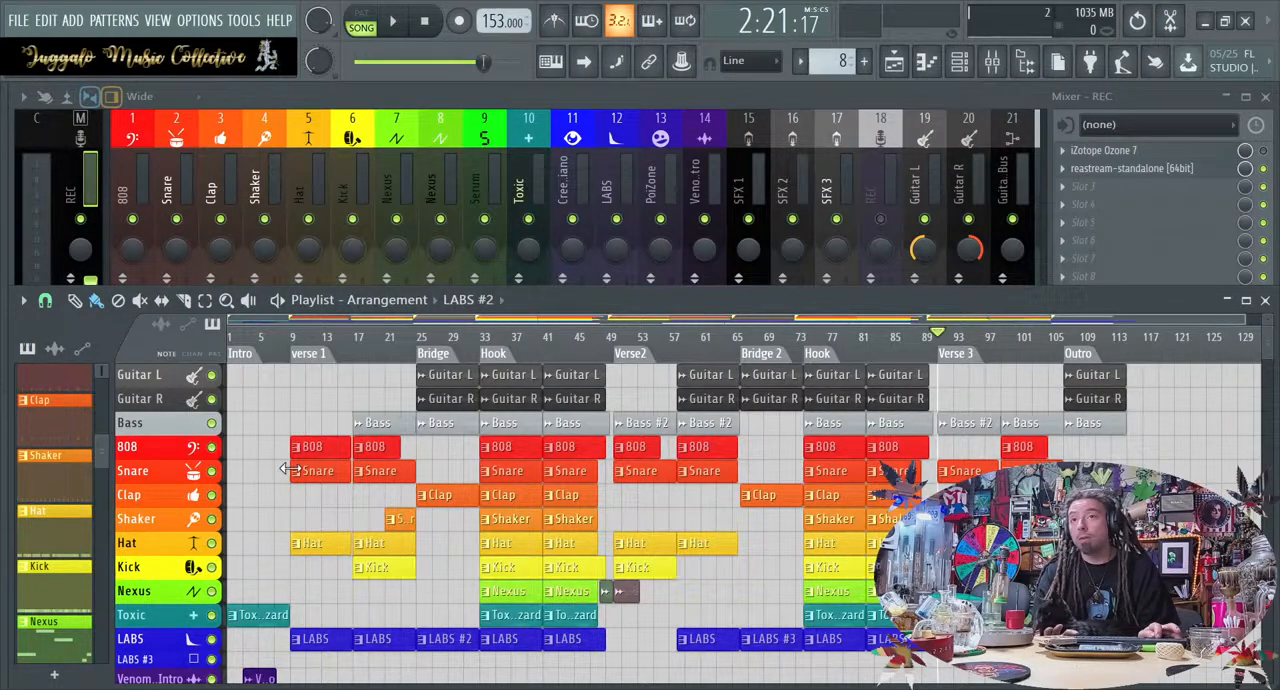
pyautogui.click(288, 511)
pyautogui.rightClick(308, 513)
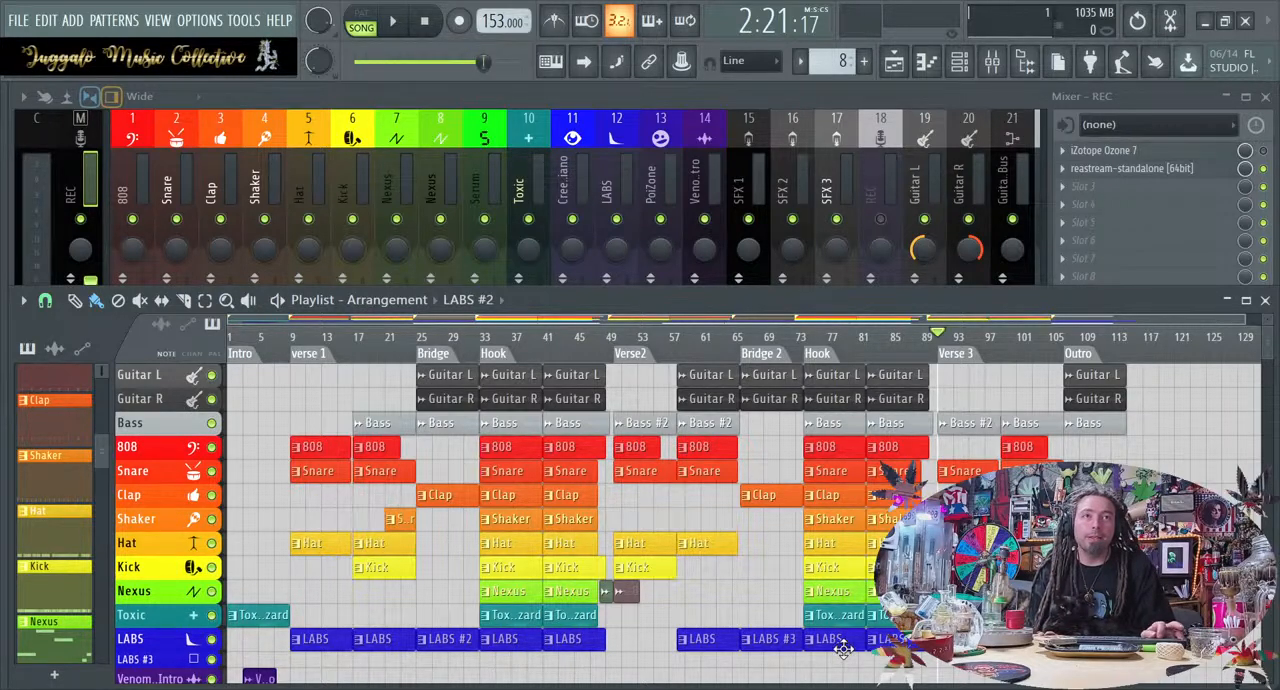
pyautogui.moveTo(852, 662); pyautogui.dragTo(850, 367)
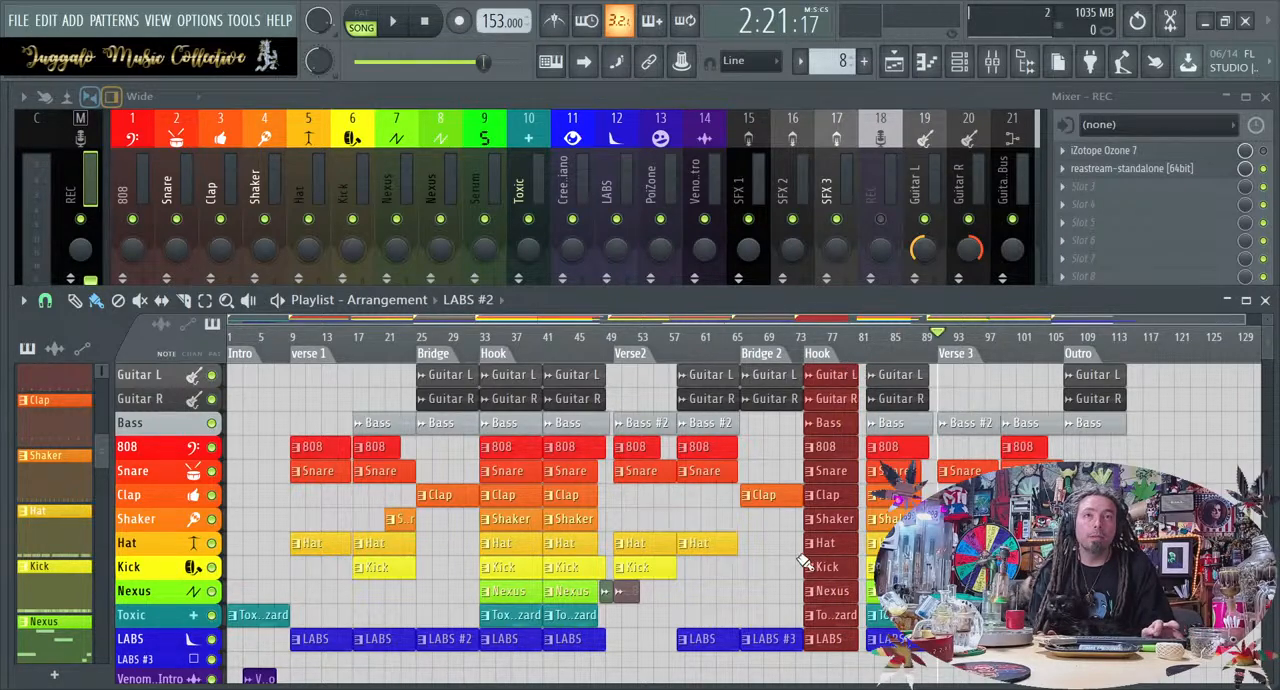
pyautogui.click(740, 584)
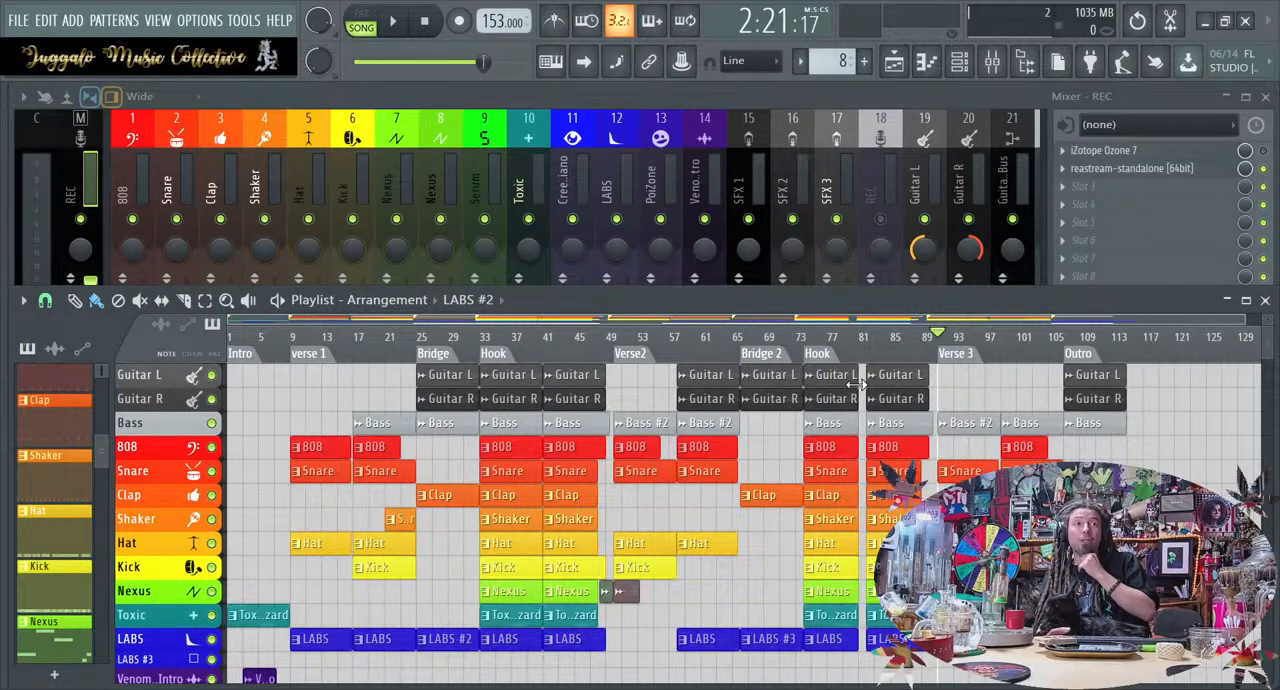
# Replace the Clap clip in Bridge 2 with a copy of the Snare clip and check its end
pyautogui.rightClick(760, 496)
pyautogui.moveTo(709, 472); pyautogui.dragTo(775, 473)
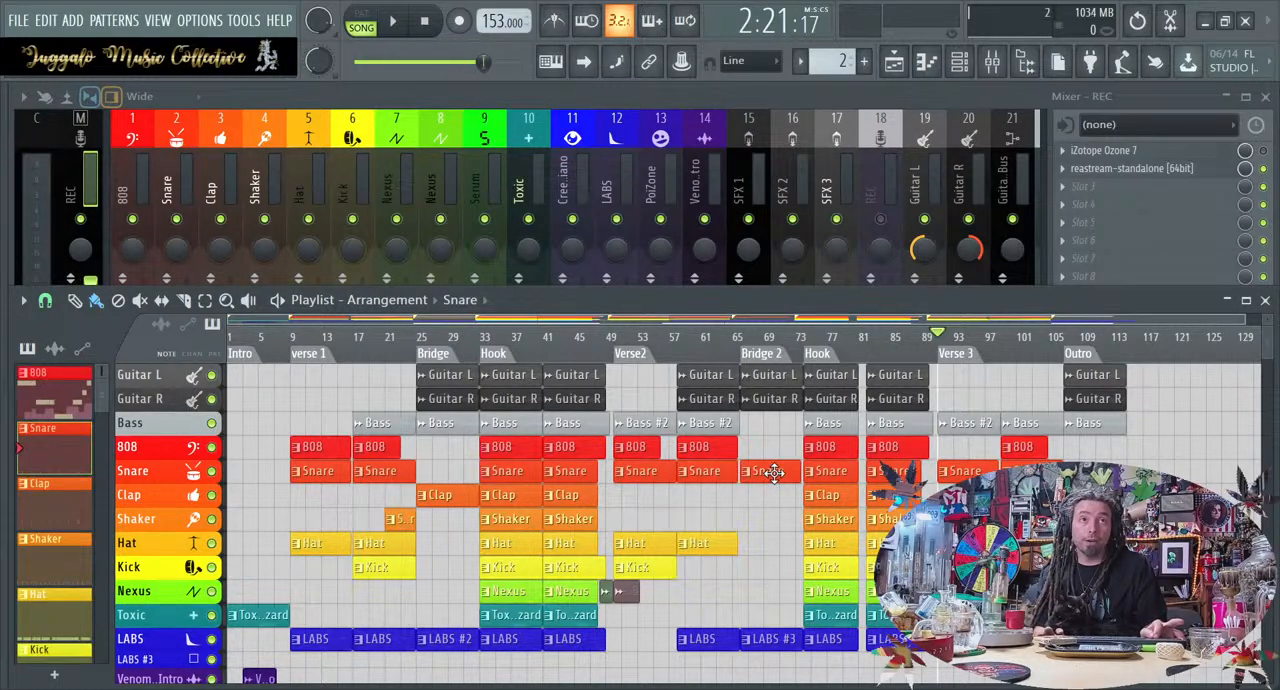
pyautogui.scroll(5, 775, 473)
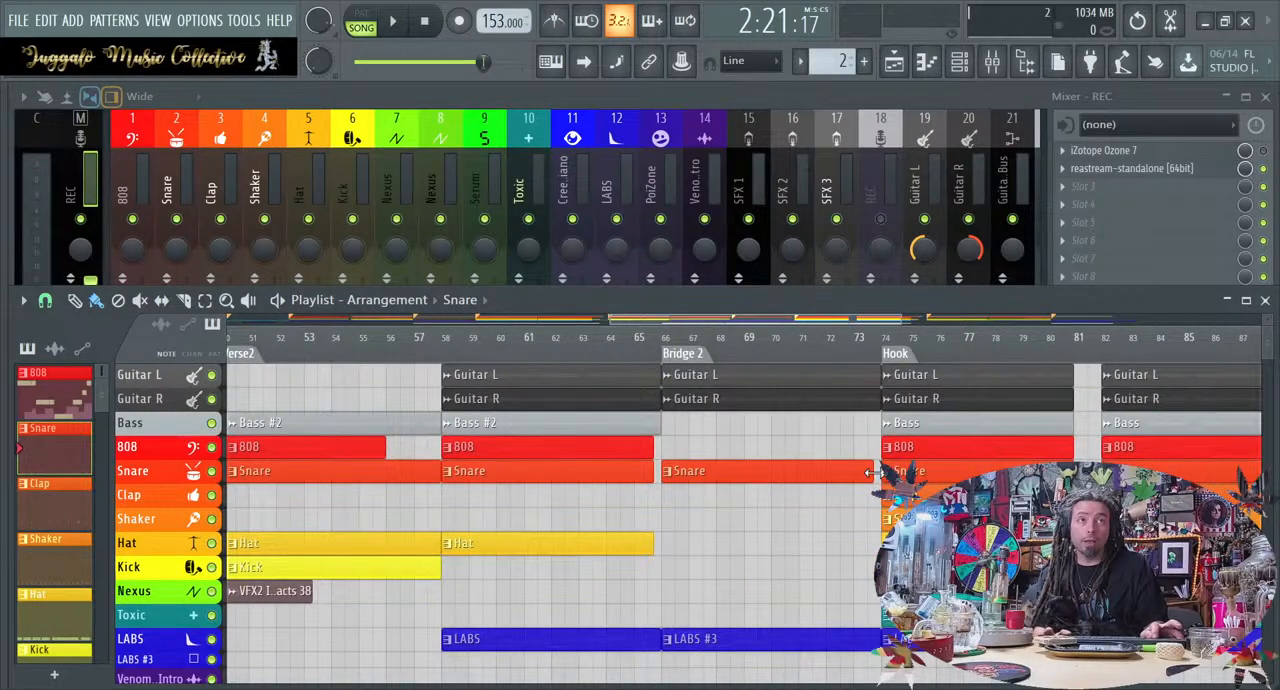
pyautogui.scroll(2, 880, 475)
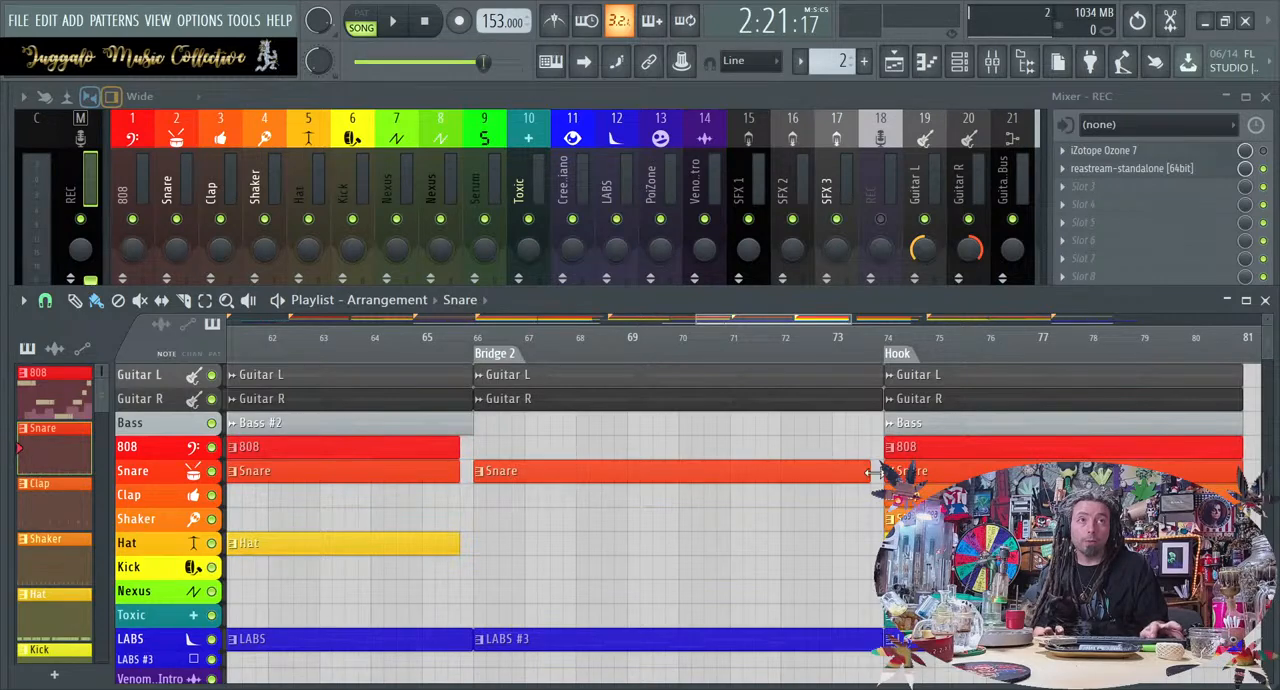
pyautogui.scroll(-2, 876, 474)
pyautogui.scroll(-5, 876, 474)
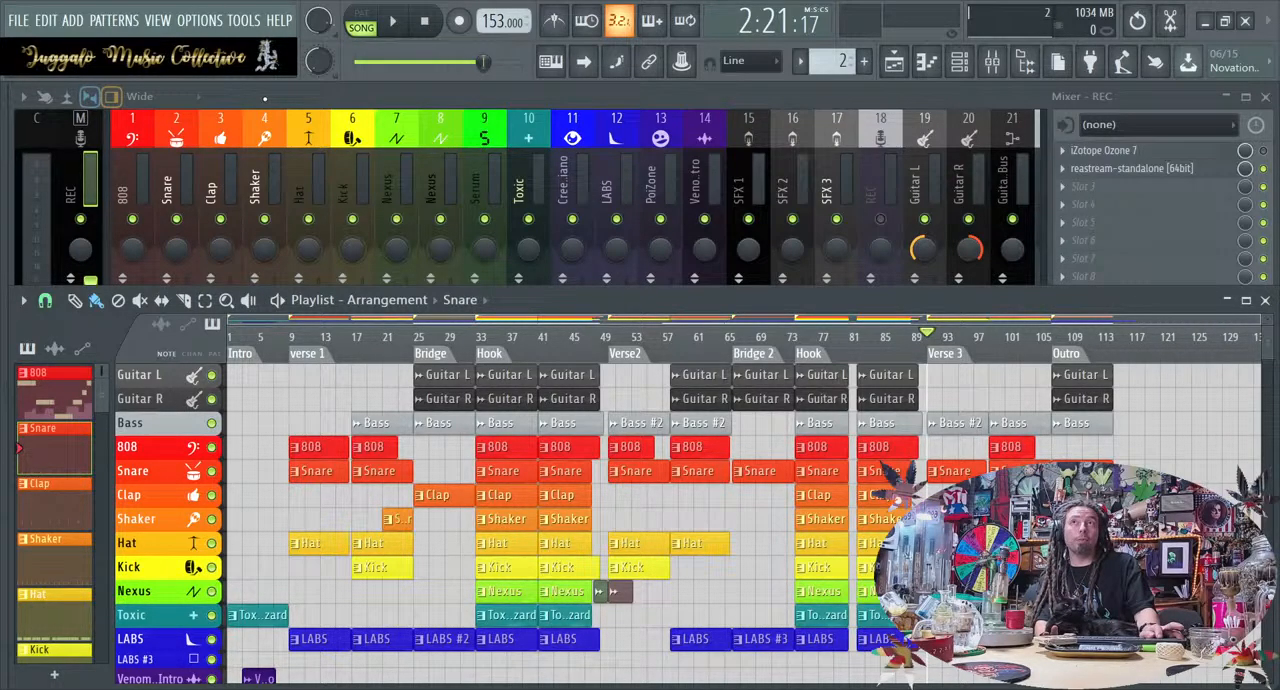
# Inspect the iZotope Ozone 7 plugin on the REC master track and lower the master fader slightly
pyautogui.click(86, 131)
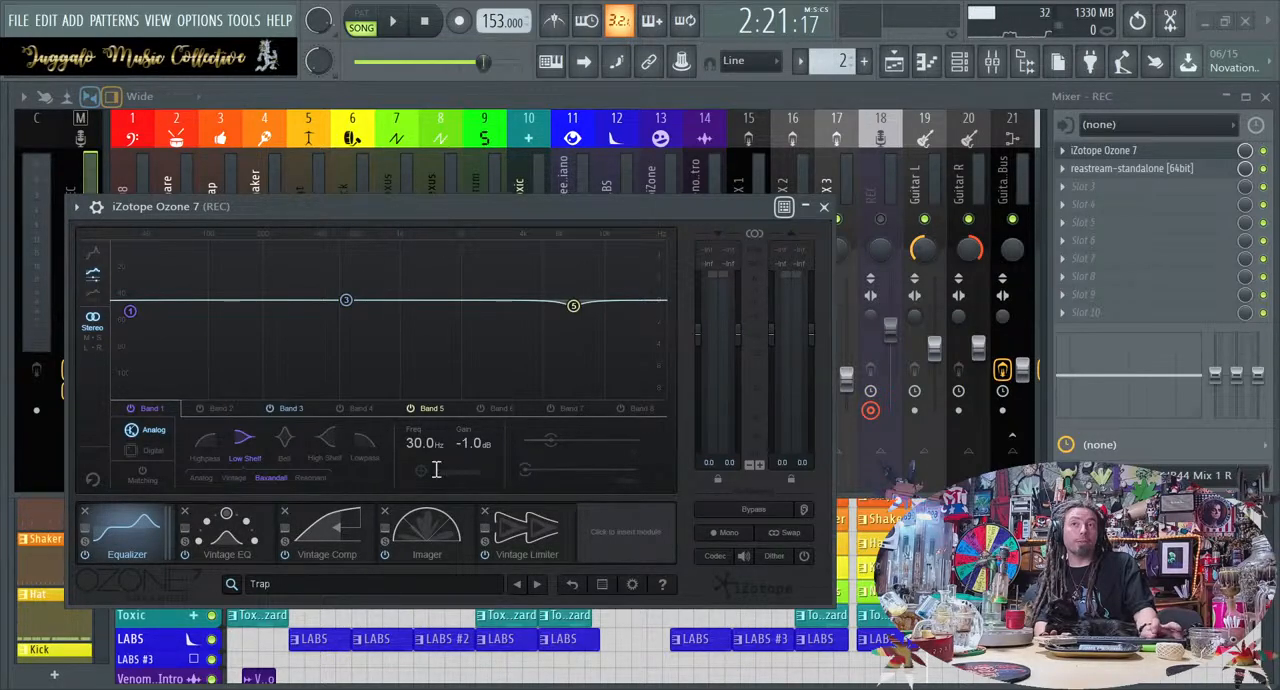
pyautogui.click(824, 206)
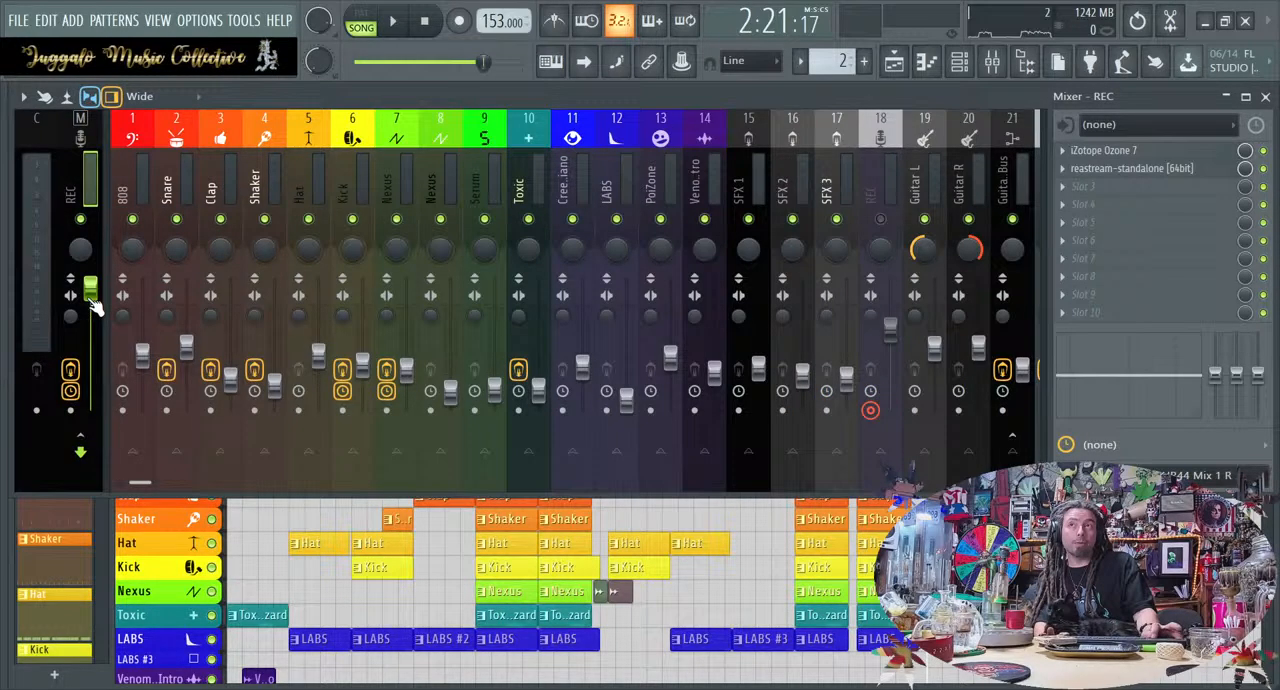
pyautogui.moveTo(90, 294)
pyautogui.mouseDown()
pyautogui.moveTo(106, 308)
pyautogui.moveTo(94, 318)
pyautogui.moveTo(89, 298)
pyautogui.moveTo(95, 318)
pyautogui.mouseUp()
# Play the intro from the song's start, and audition the first hook from bar 33
pyautogui.press('space')
pyautogui.press('space')
pyautogui.click(424, 21)
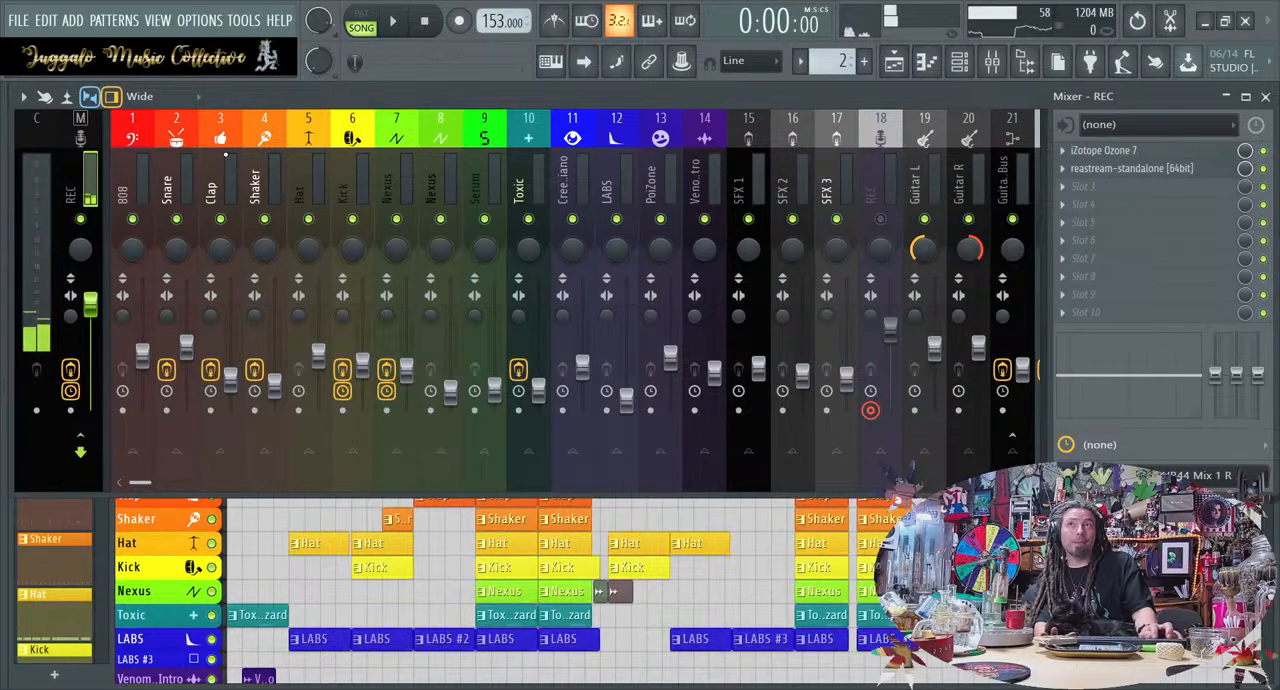
pyautogui.press('space')
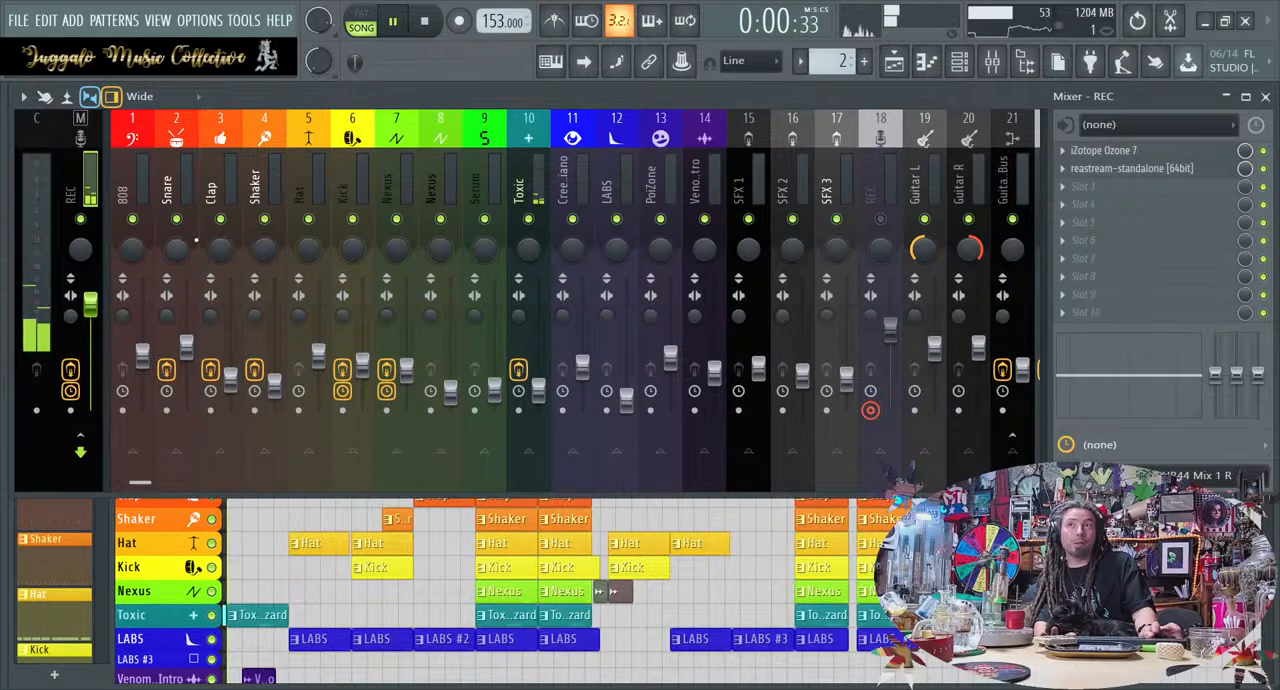
pyautogui.press('space')
pyautogui.click(283, 541)
pyautogui.click(484, 340)
pyautogui.press('space')
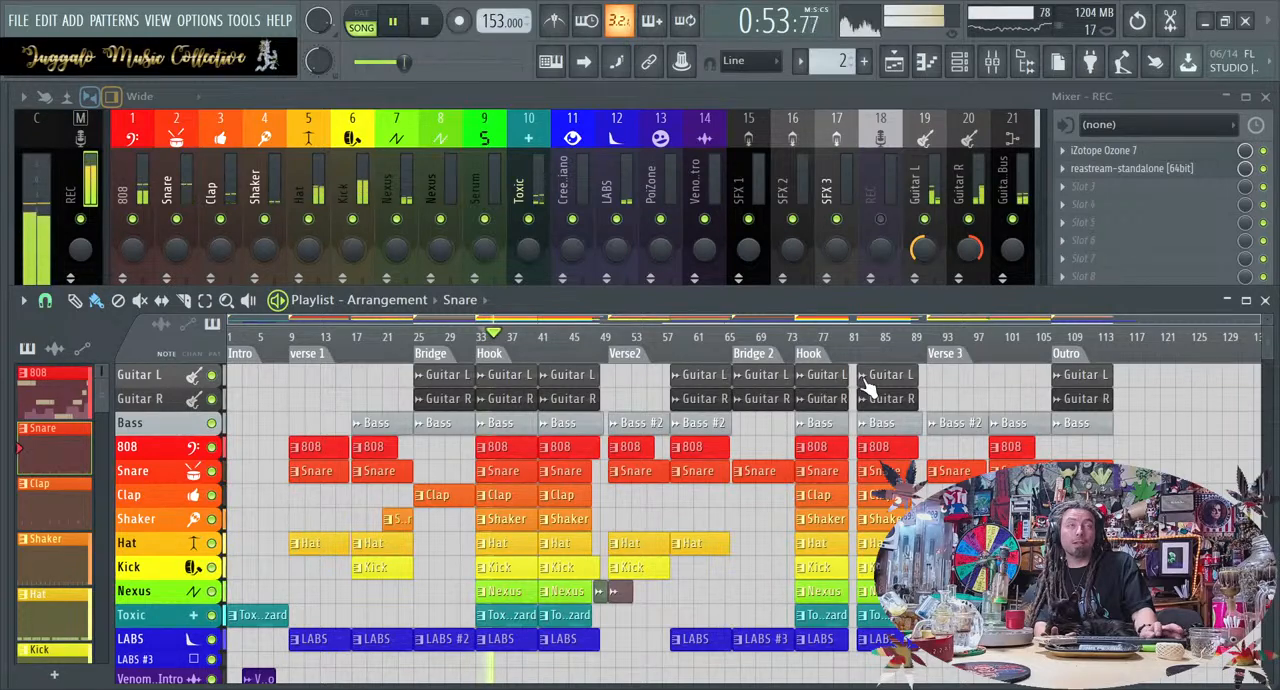
# Audition the second hook, Bridge 2, Verse 3, the outro and Verse 2, and stop playback back at the start
pyautogui.click(790, 348)
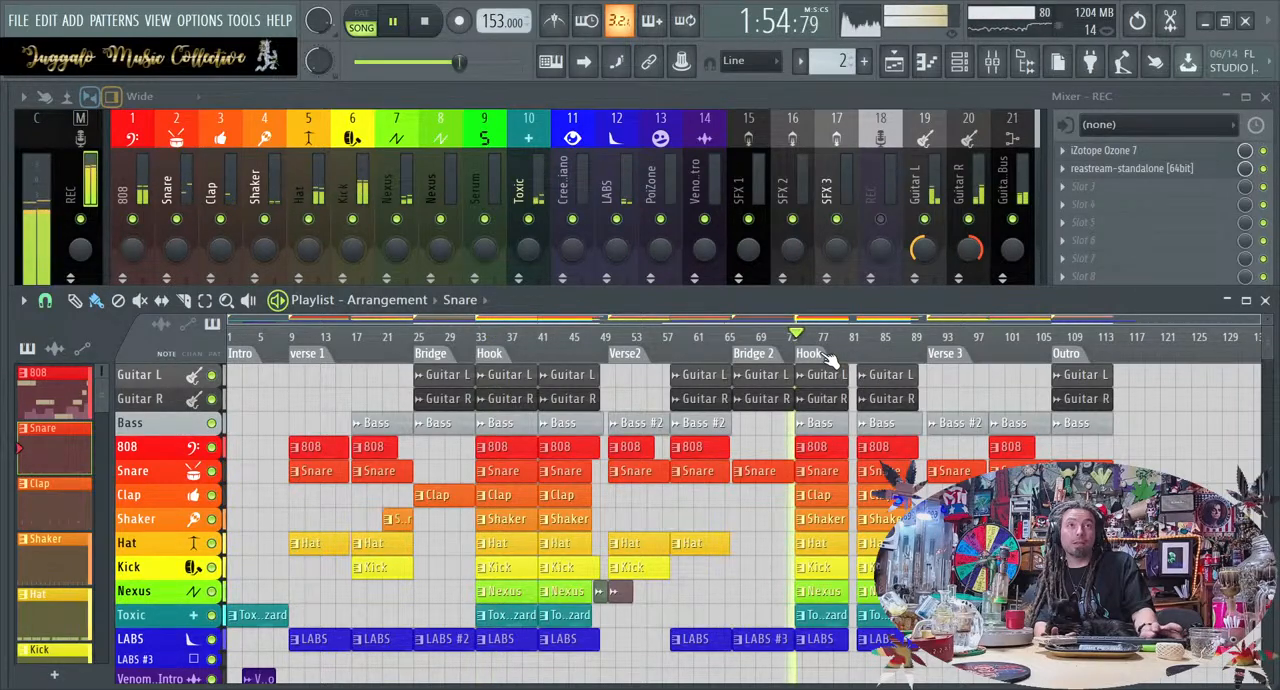
pyautogui.click(745, 342)
pyautogui.click(1008, 340)
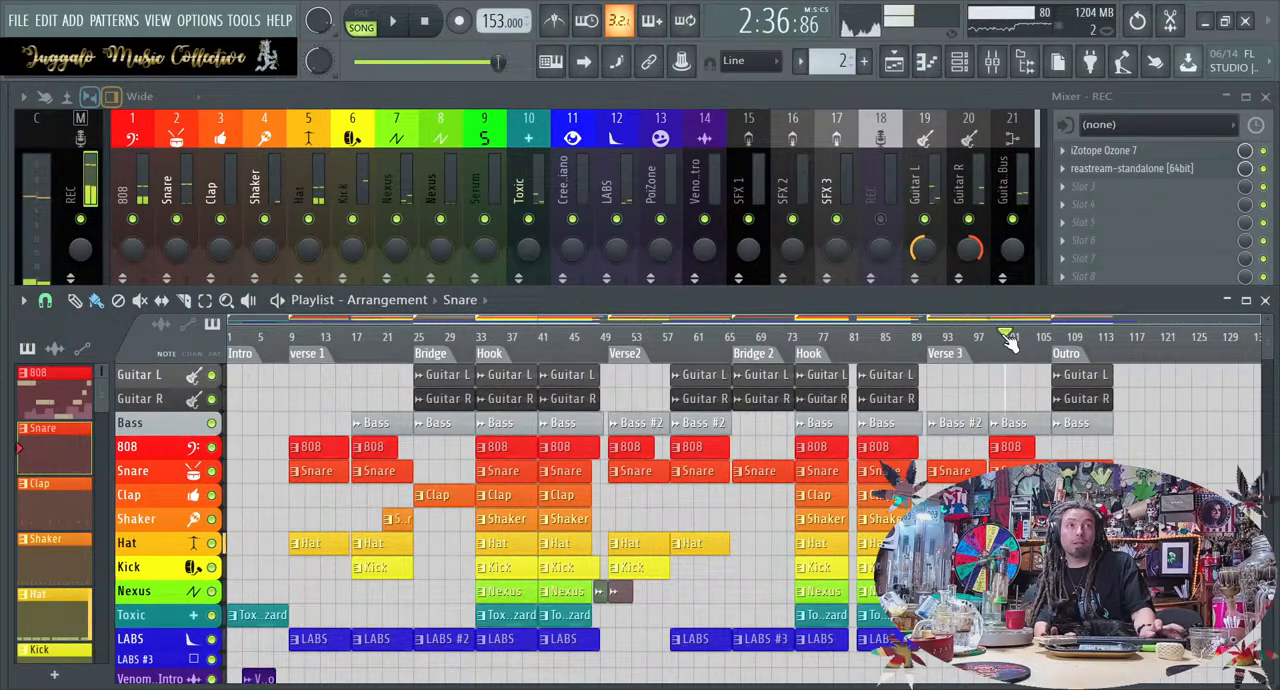
pyautogui.click(951, 340)
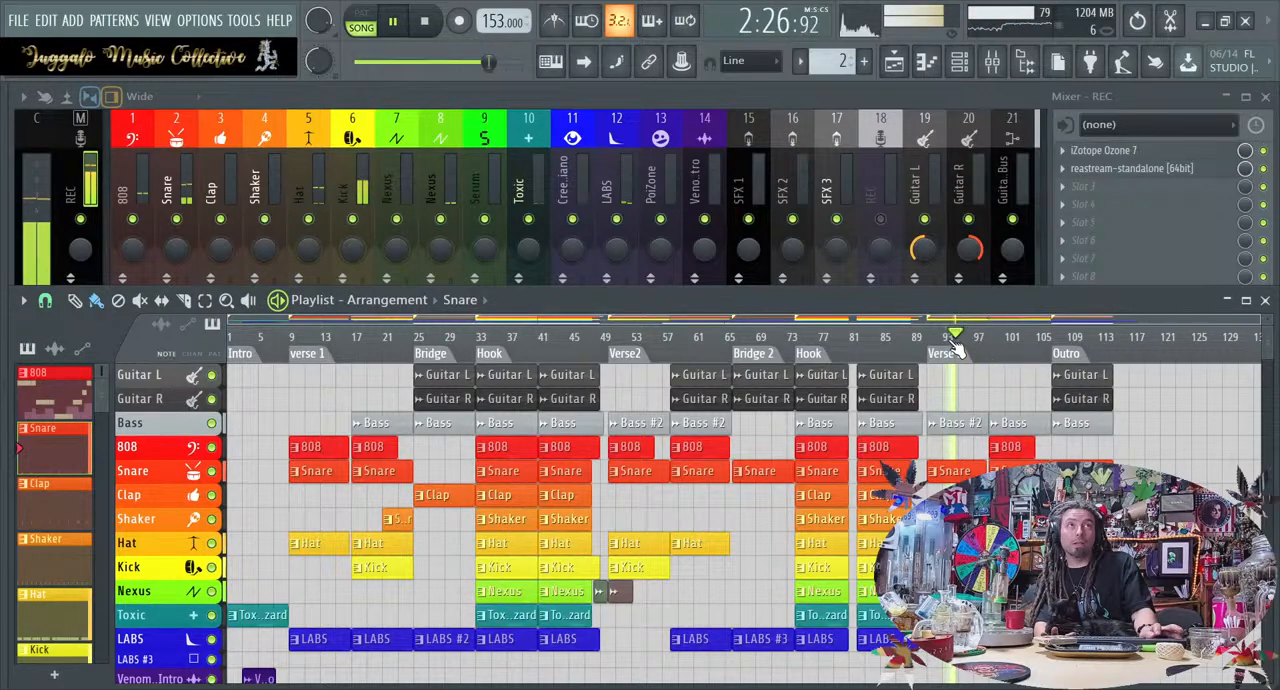
pyautogui.click(1066, 340)
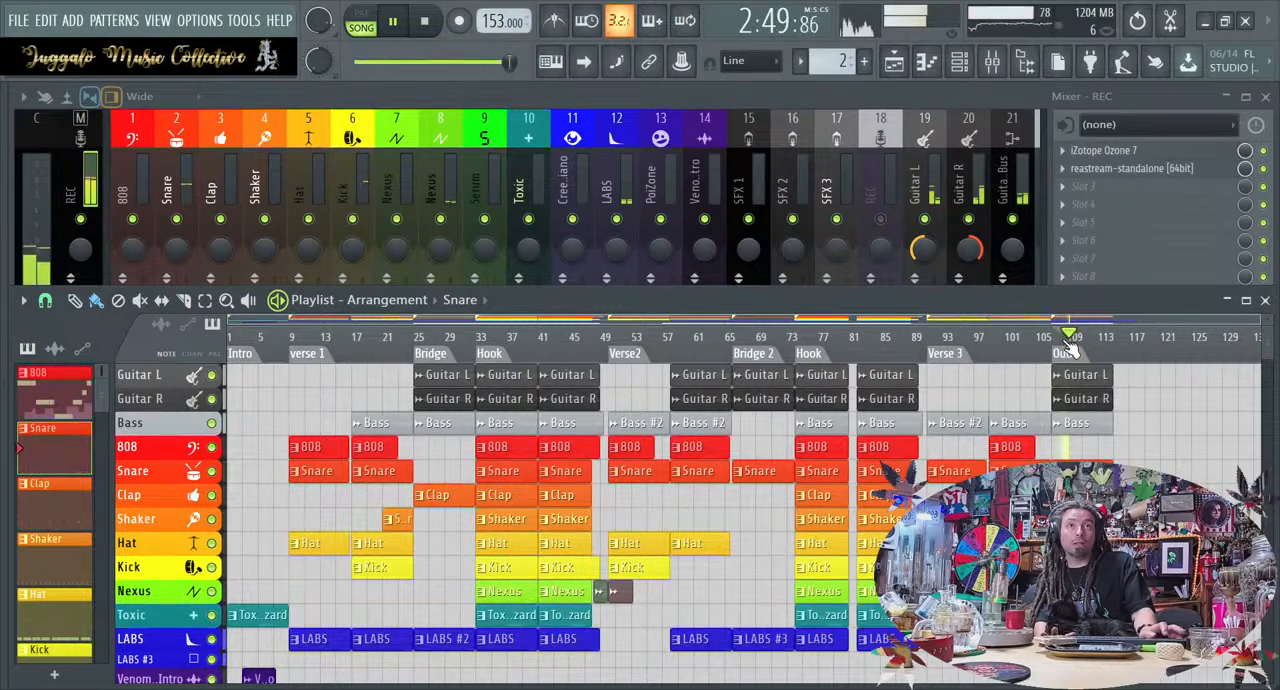
pyautogui.click(630, 356)
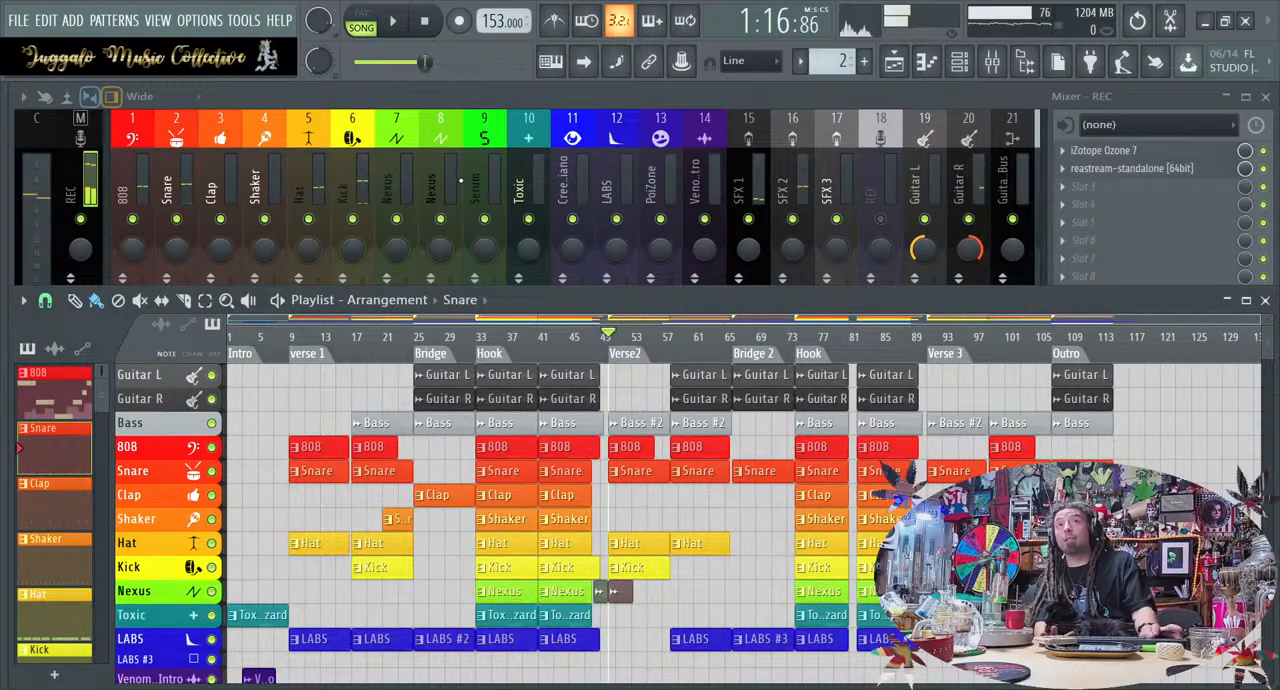
pyautogui.click(424, 21)
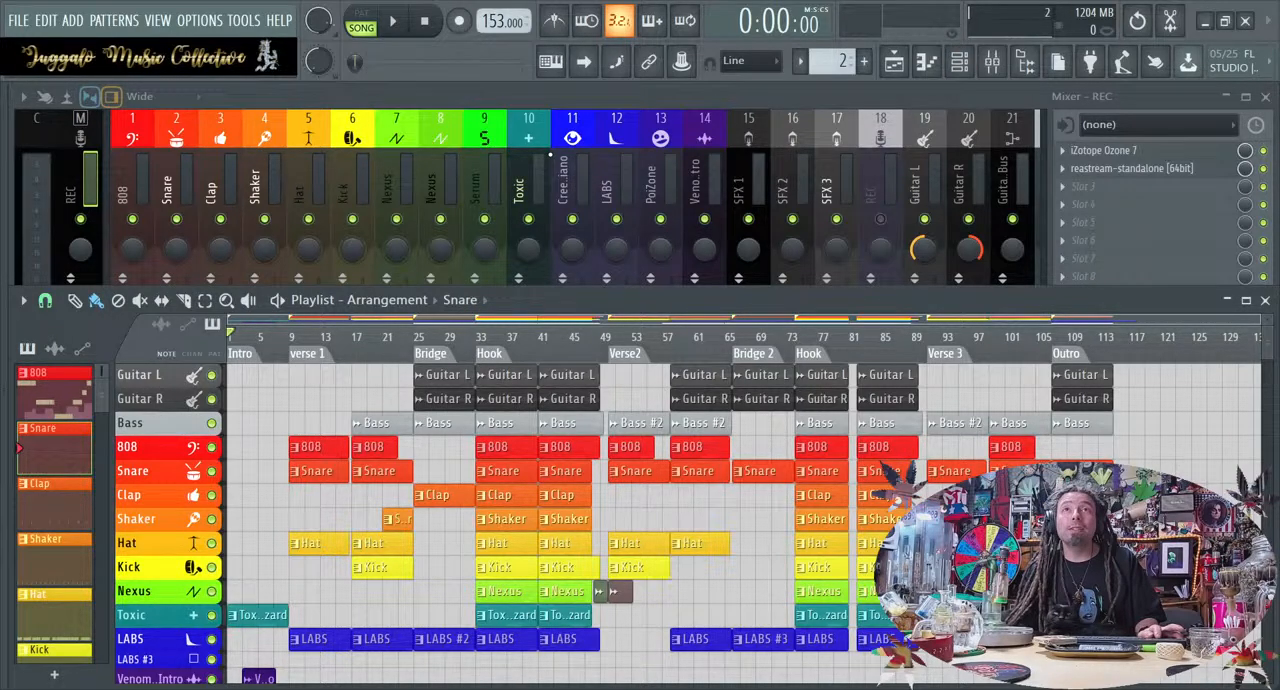
# Play the song from the start with the mixer in front, and slightly lower the 808, Snare and Hat faders
pyautogui.click(133, 118)
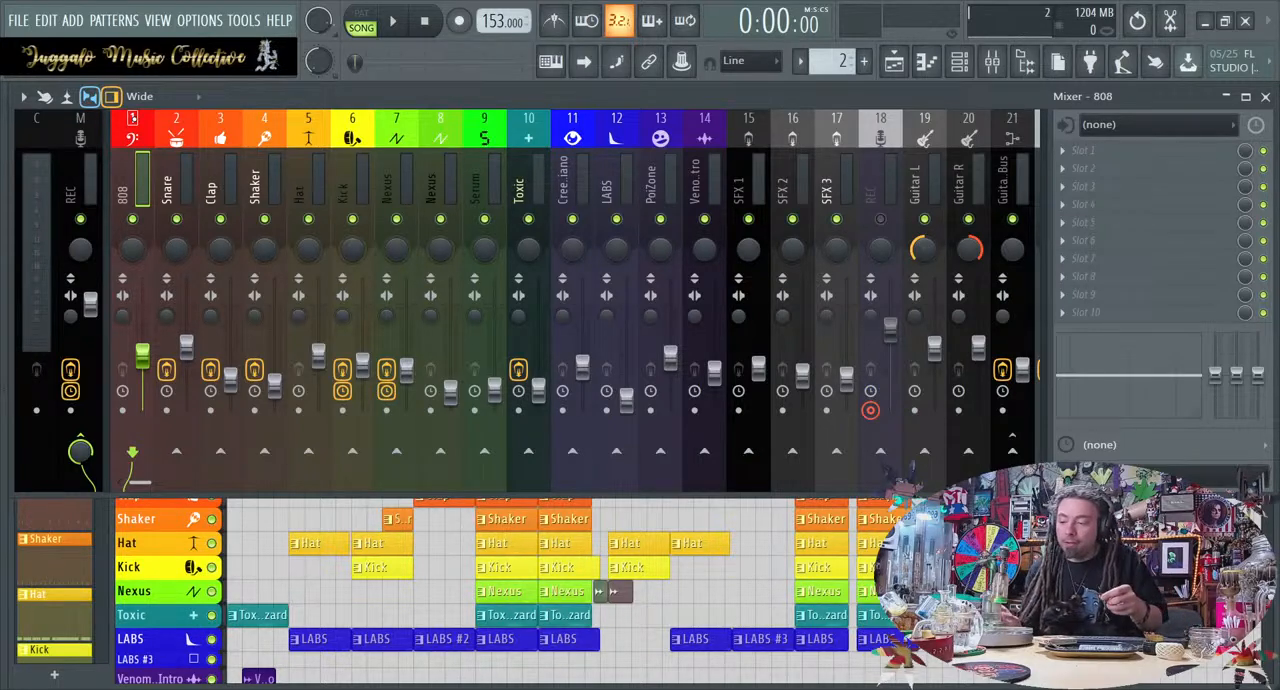
pyautogui.press('space')
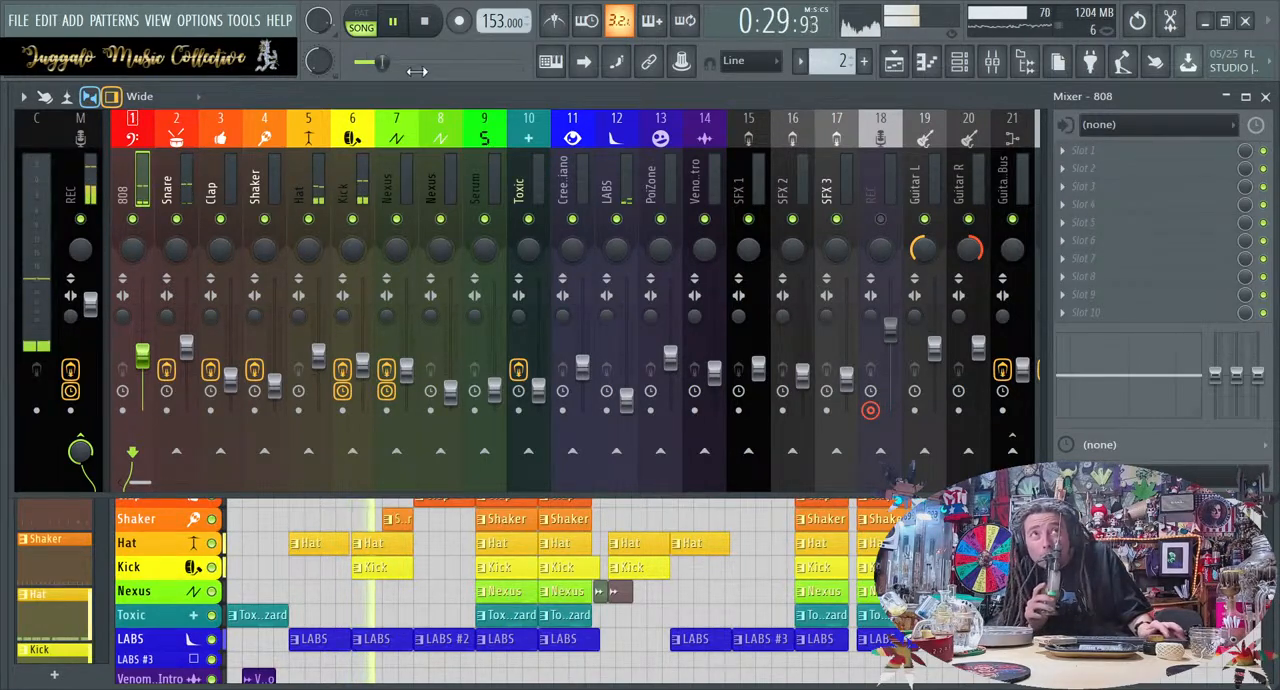
pyautogui.scroll(-2, 650, 173)
pyautogui.scroll(-7, 649, 173)
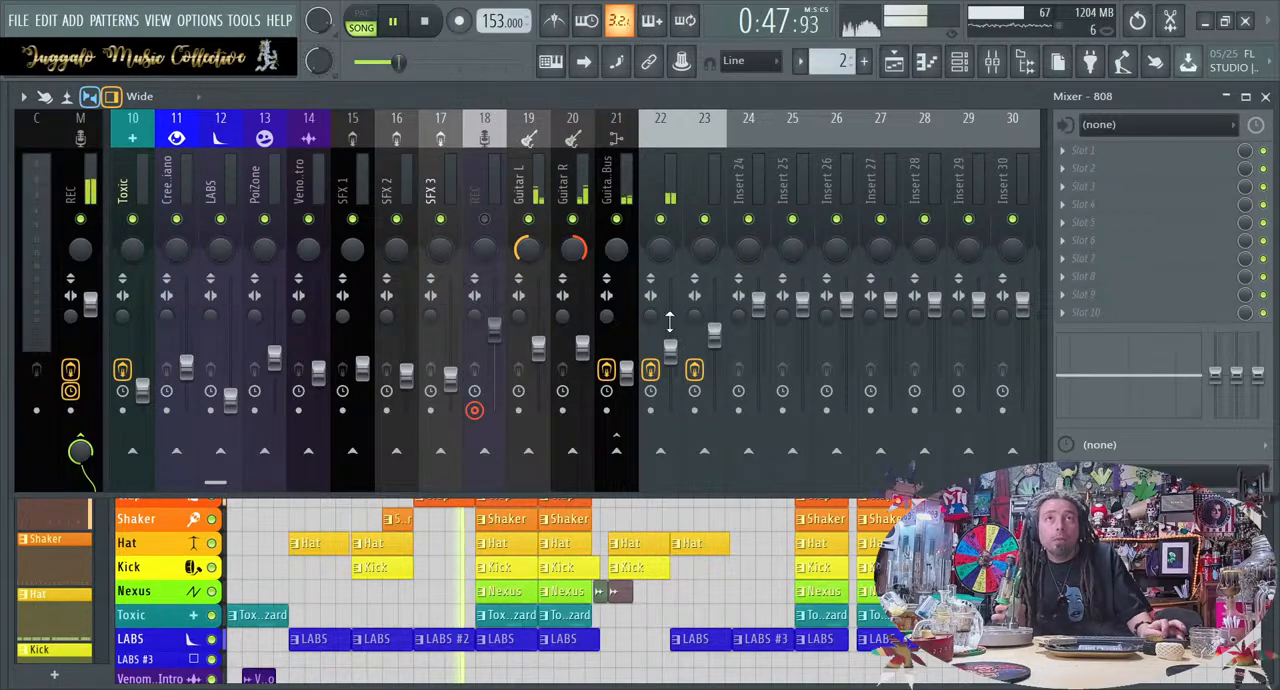
pyautogui.hscroll(-5, 636, 200)
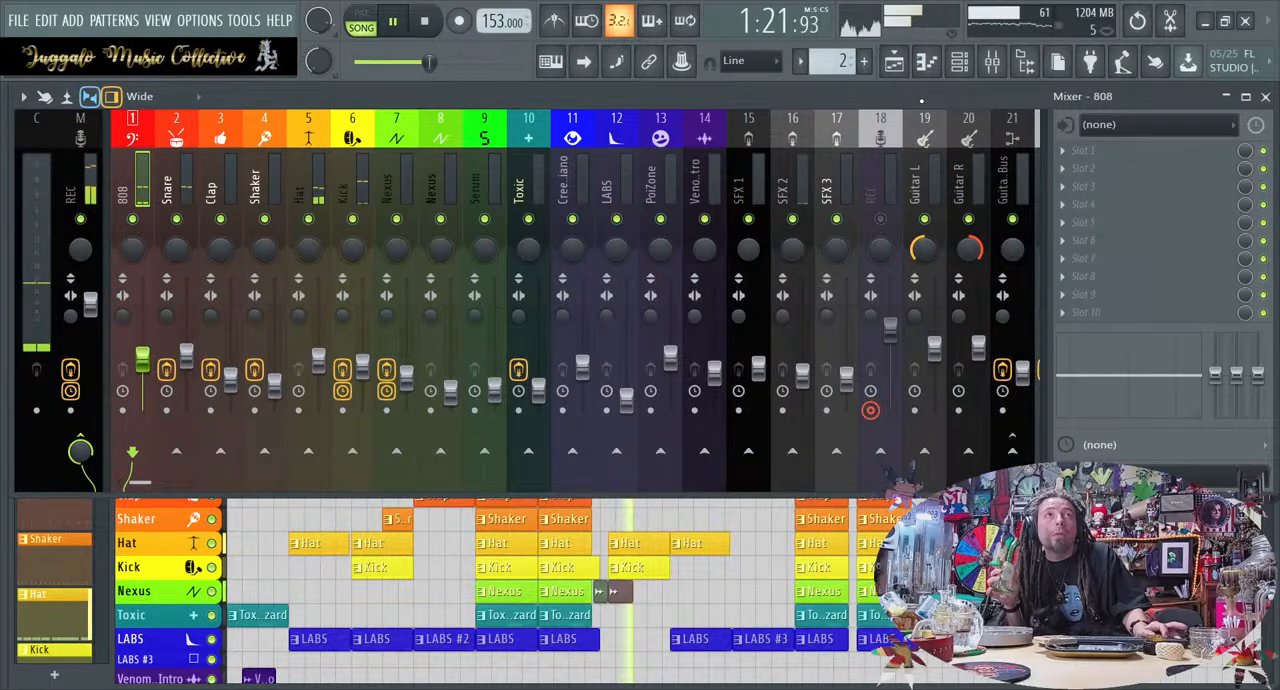
# Remove the Guitar L and Guitar R clips from the second half of Verse 2 in the playlist
pyautogui.click(912, 63)
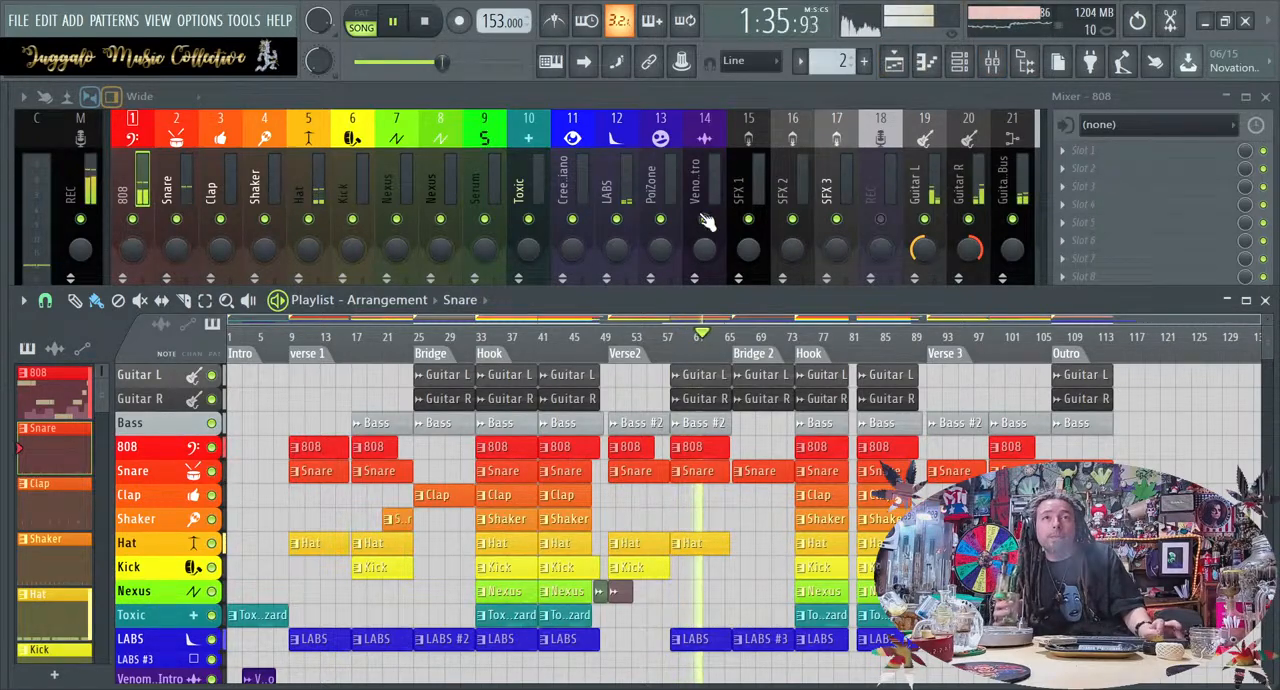
pyautogui.rightClick(688, 402)
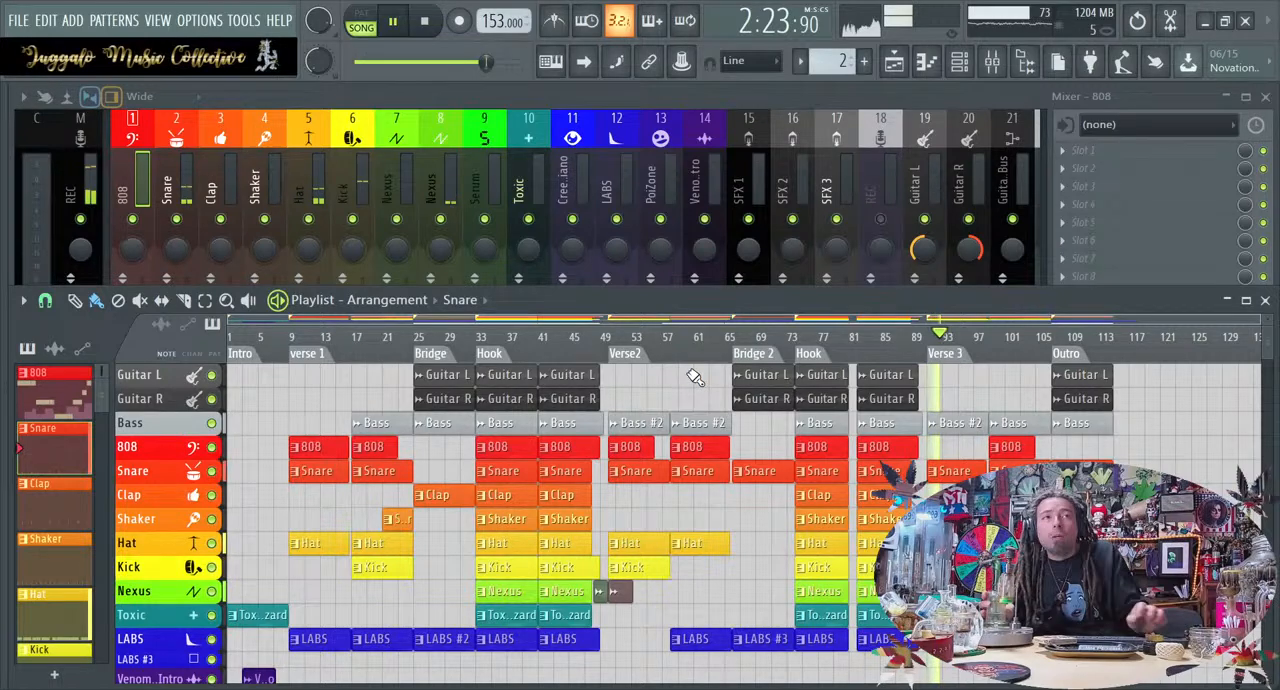
# Lower the Bass solo track's fader slightly and set its ValhallaSpaceModulator mix to 22.0 %
pyautogui.hscroll(3, 781, 133)
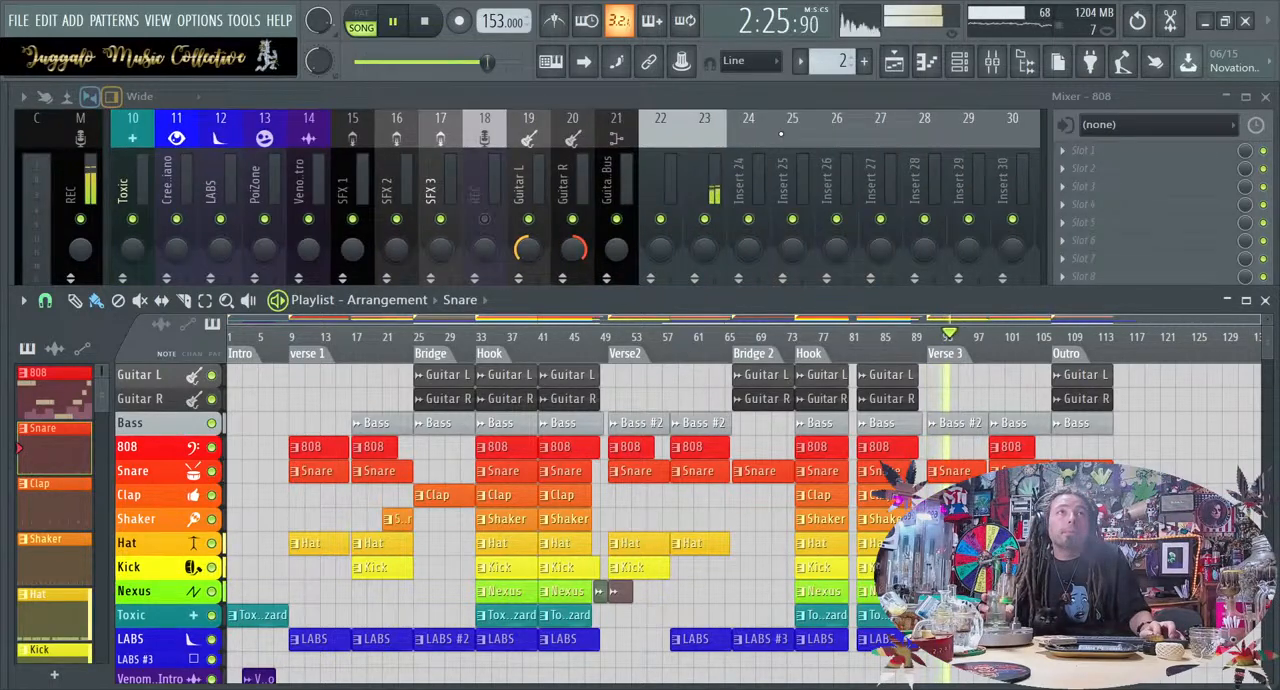
pyautogui.click(720, 190)
pyautogui.moveTo(717, 341); pyautogui.dragTo(717, 350)
pyautogui.click(1160, 186)
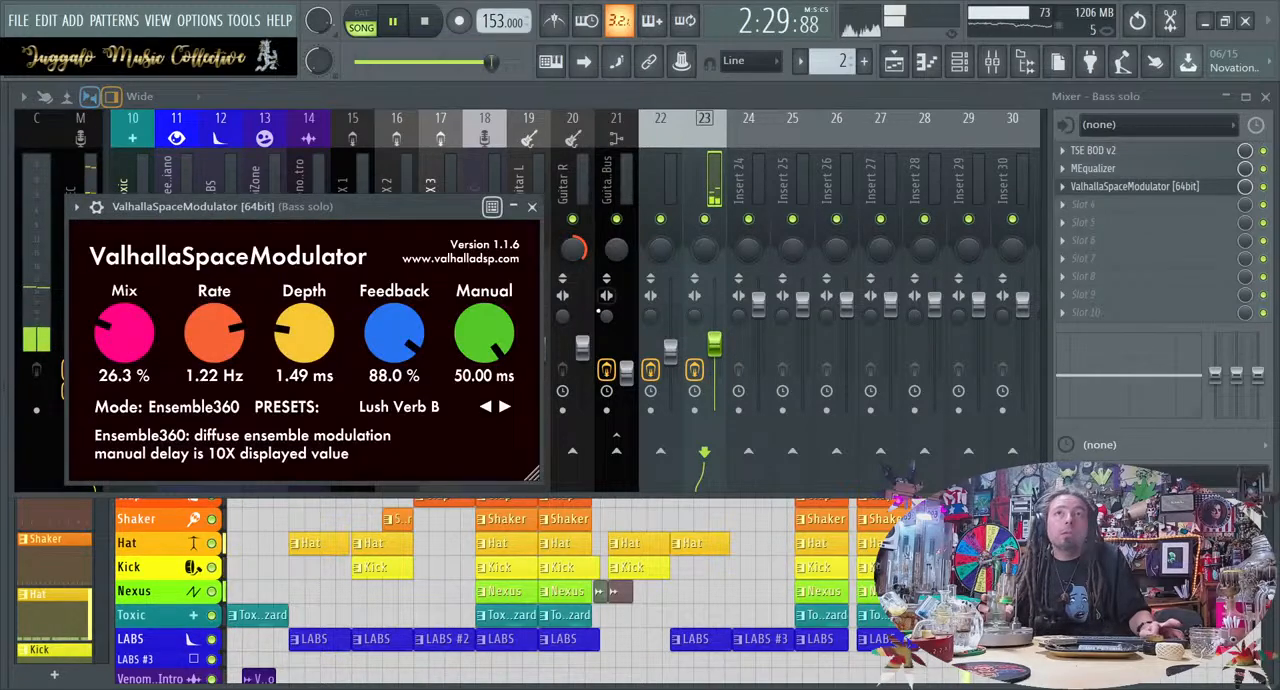
pyautogui.moveTo(117, 357); pyautogui.dragTo(117, 379)
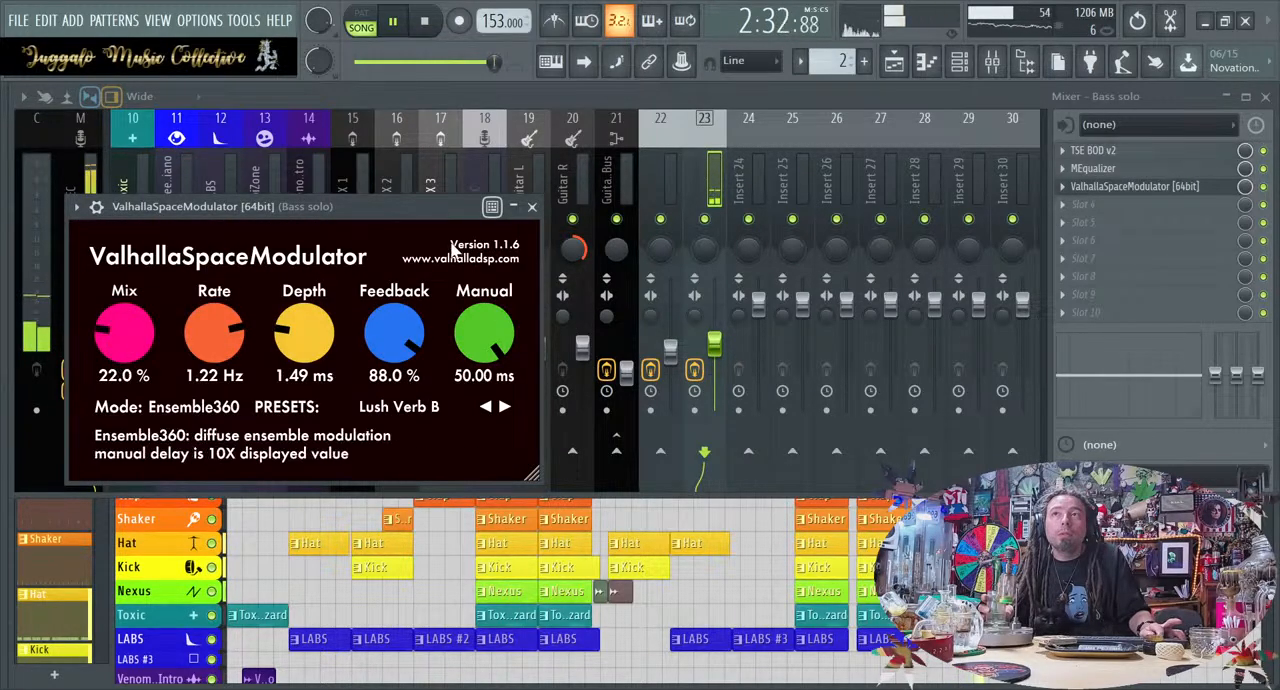
pyautogui.click(532, 206)
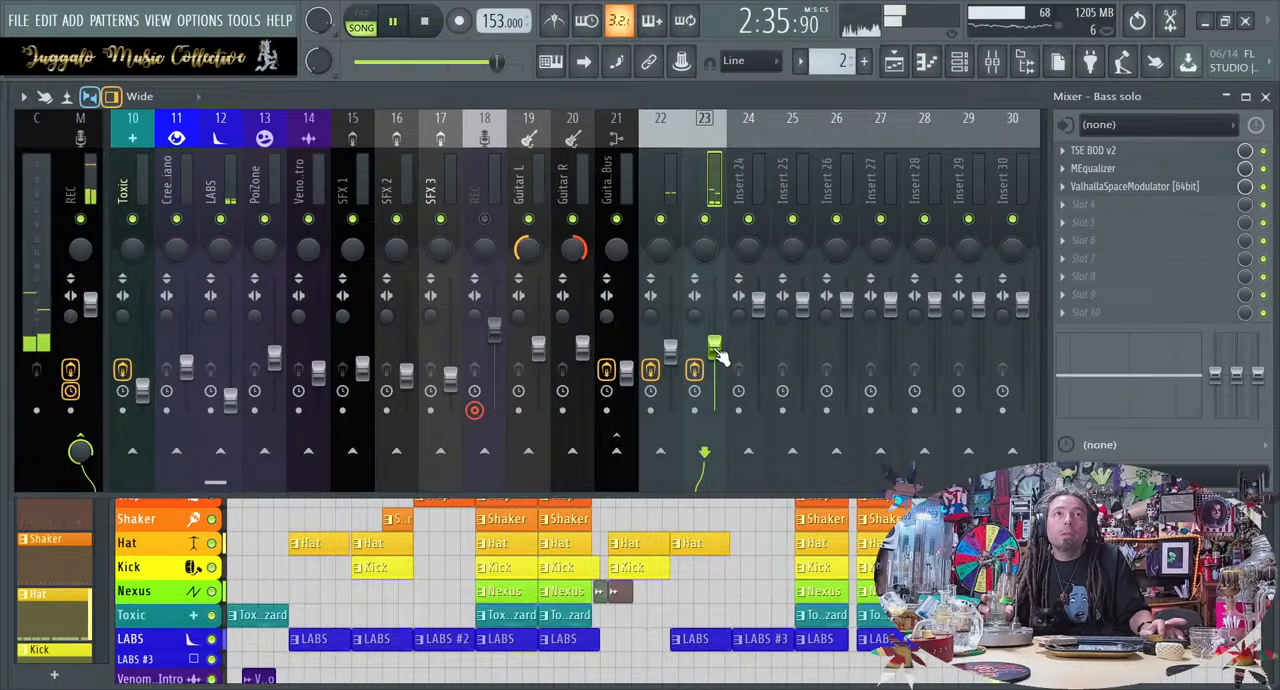
# Listen through Verse 3 and the outro while checking the LABS mixer track, and return to the playlist
pyautogui.click(757, 530)
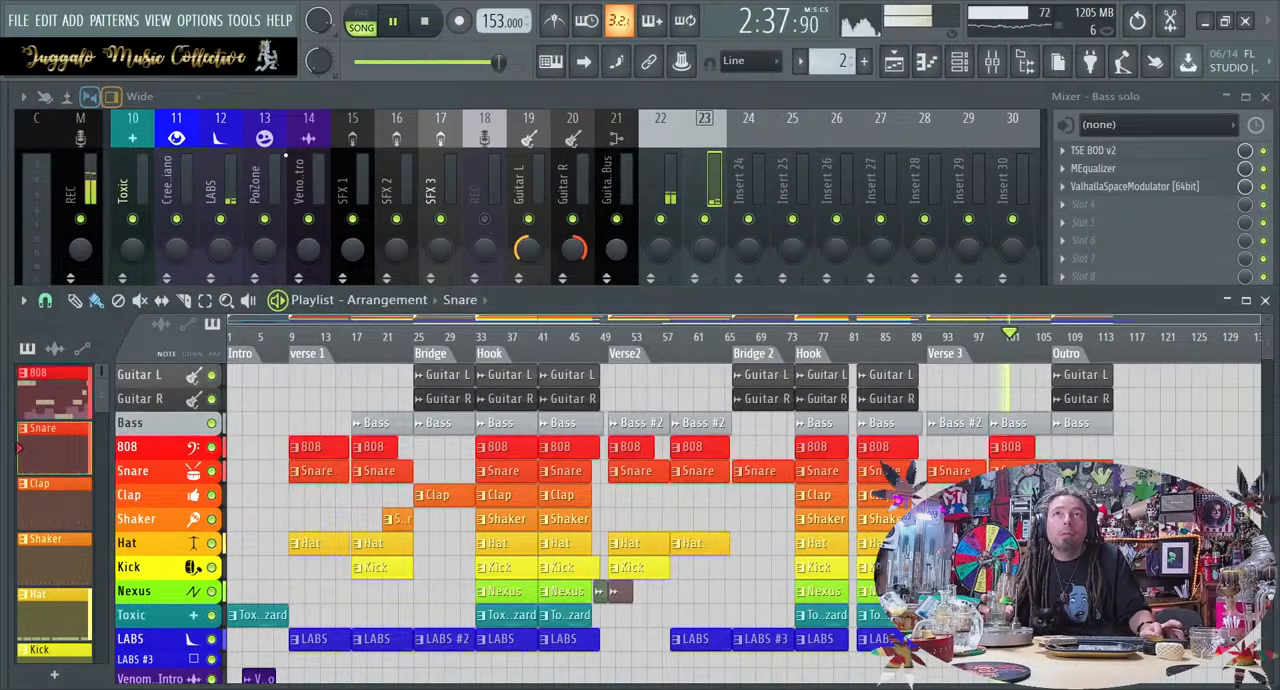
pyautogui.click(236, 161)
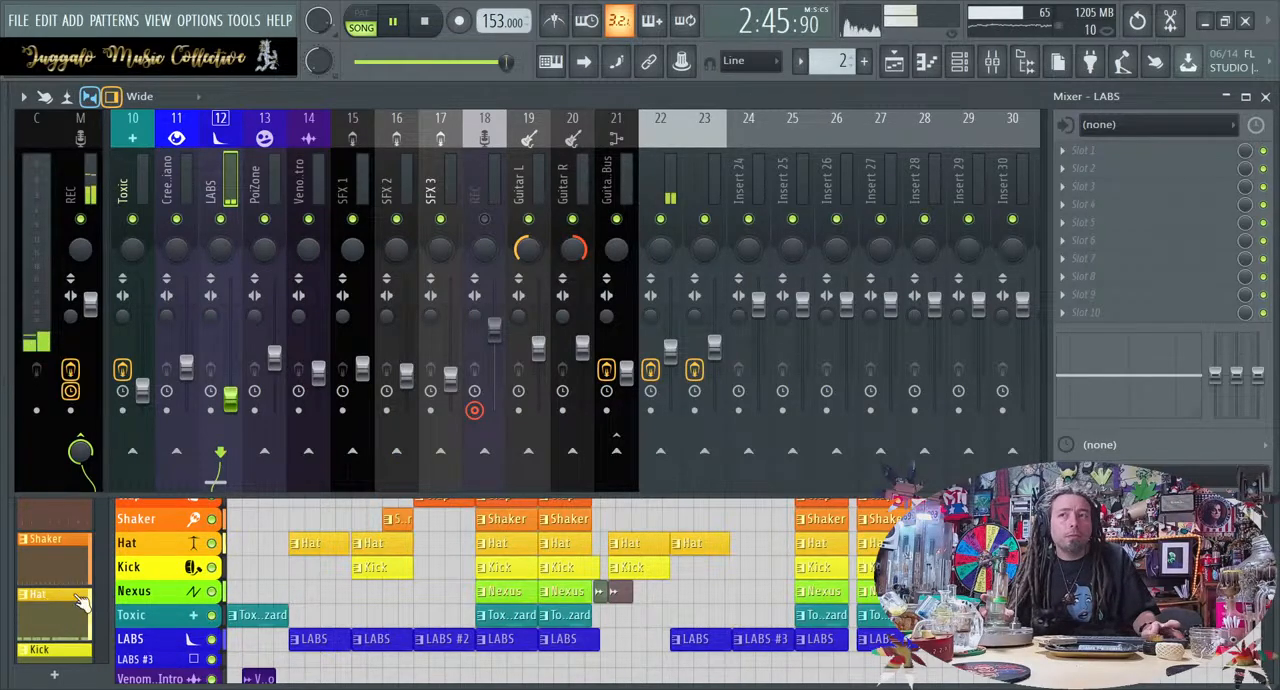
pyautogui.click(153, 567)
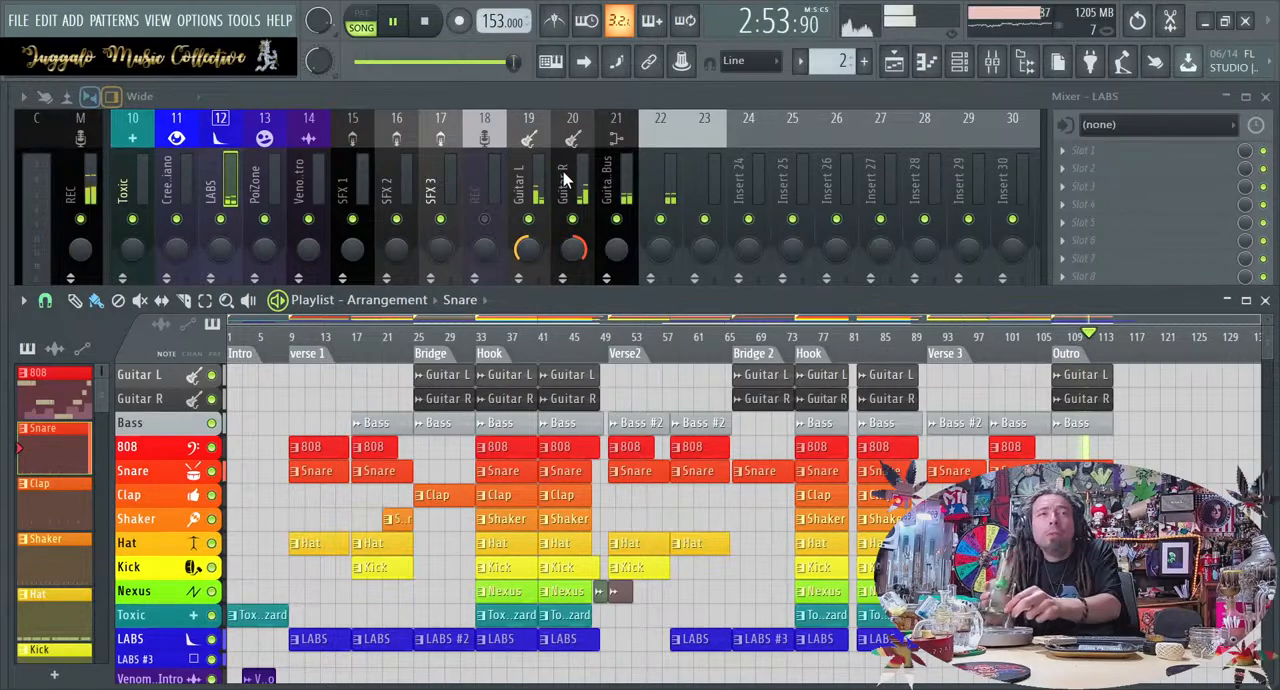
# Set the Guitar L clip's declicking mode to Smooth (bleeding), stop playback, and recheck the clip's settings
pyautogui.doubleClick(437, 377)
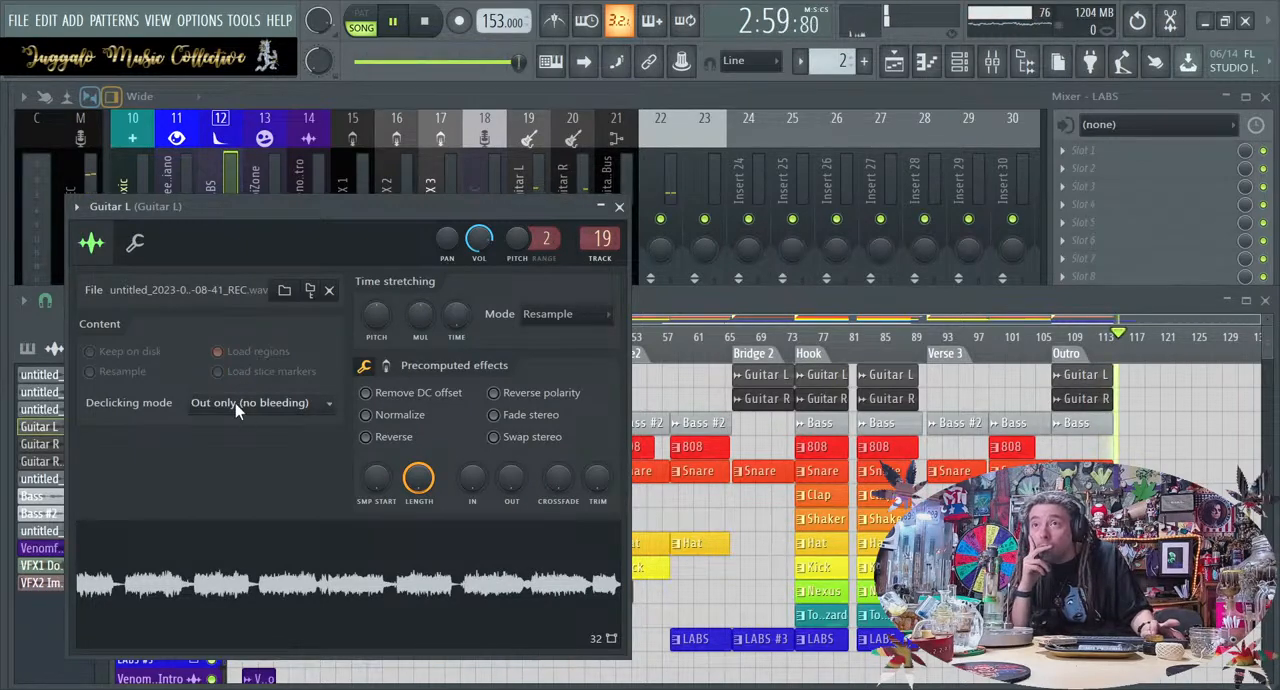
pyautogui.click(267, 491)
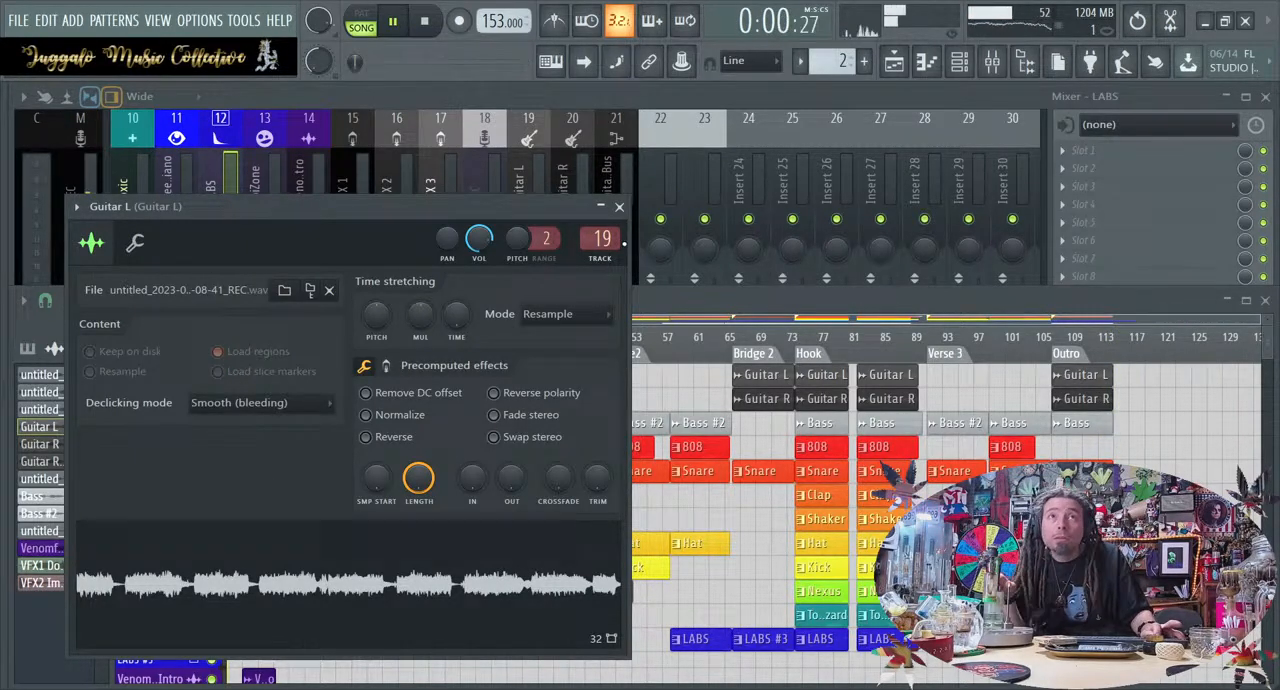
pyautogui.click(619, 206)
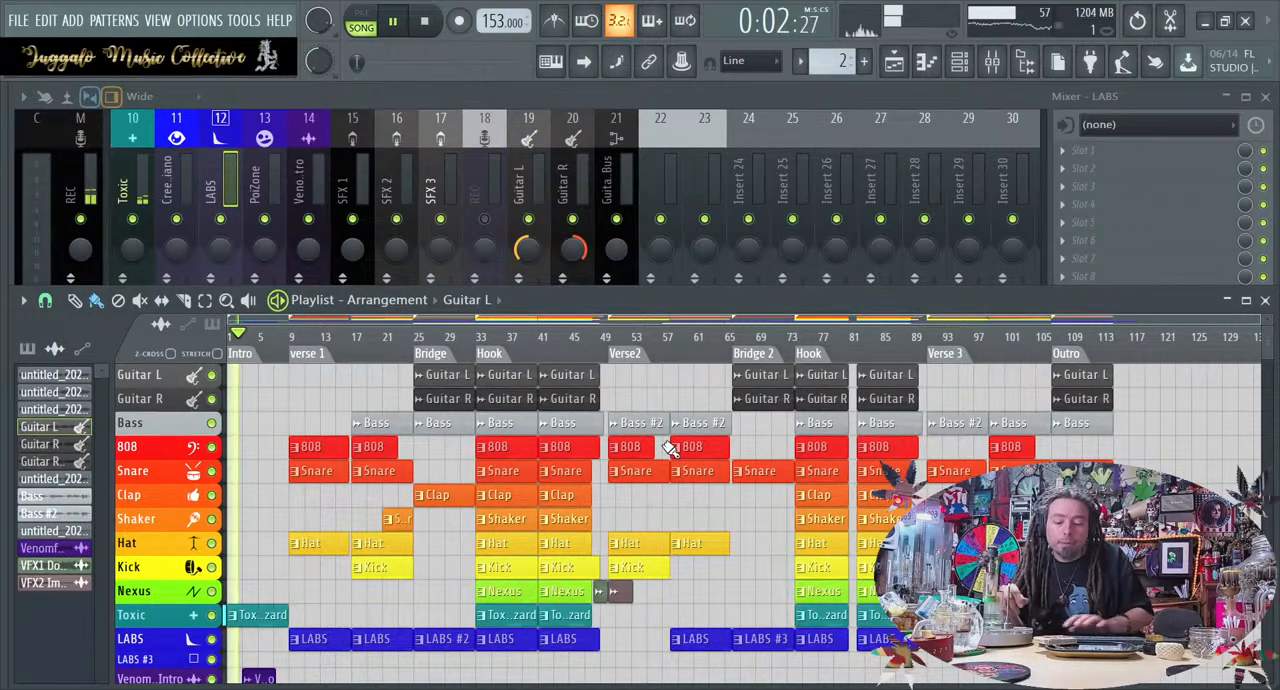
pyautogui.press('space')
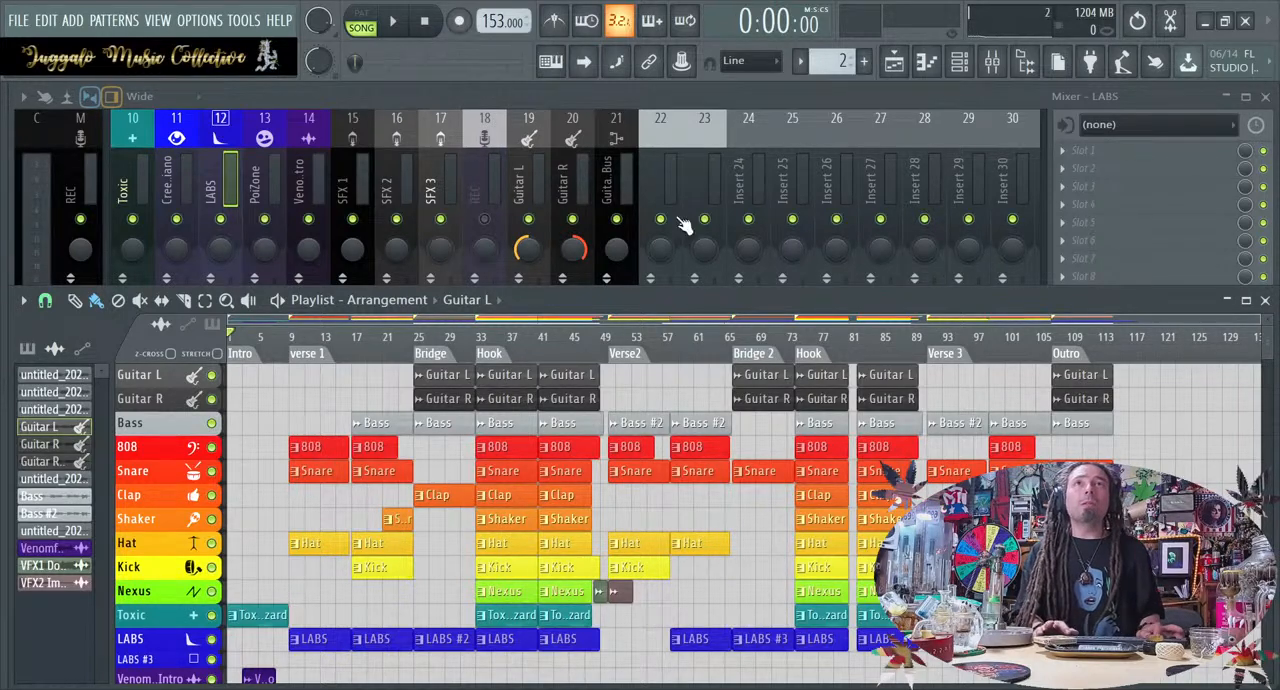
pyautogui.doubleClick(1072, 376)
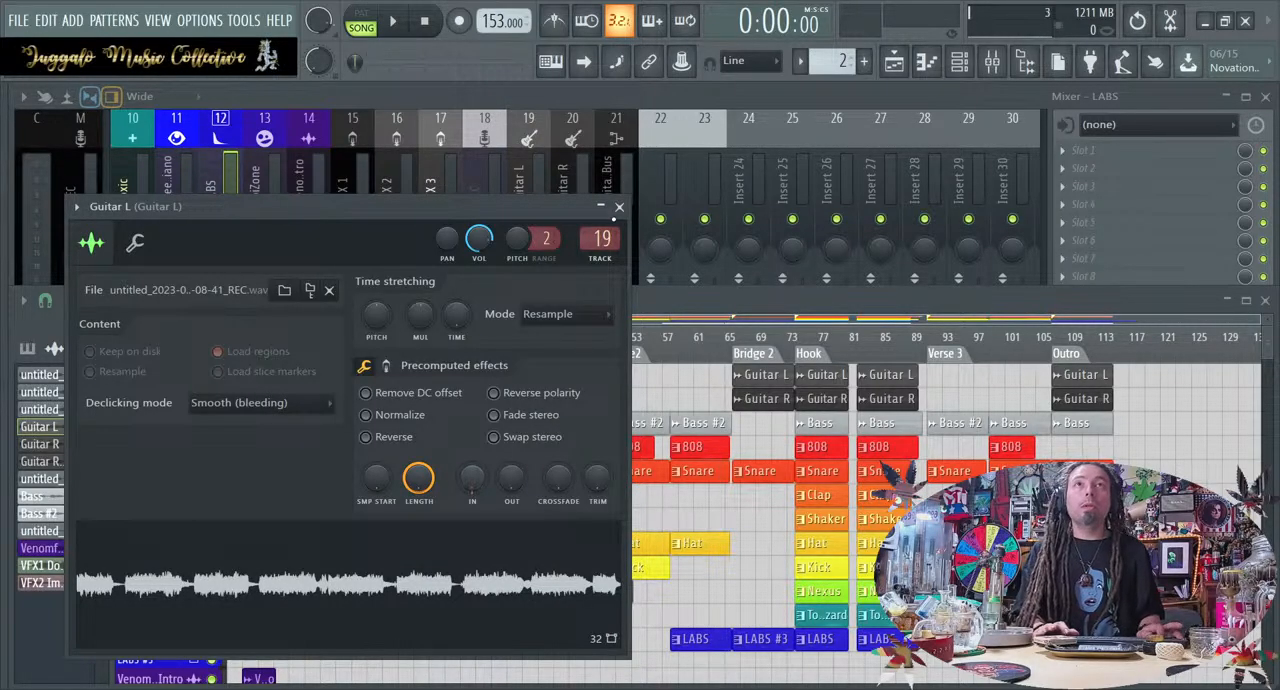
pyautogui.click(619, 207)
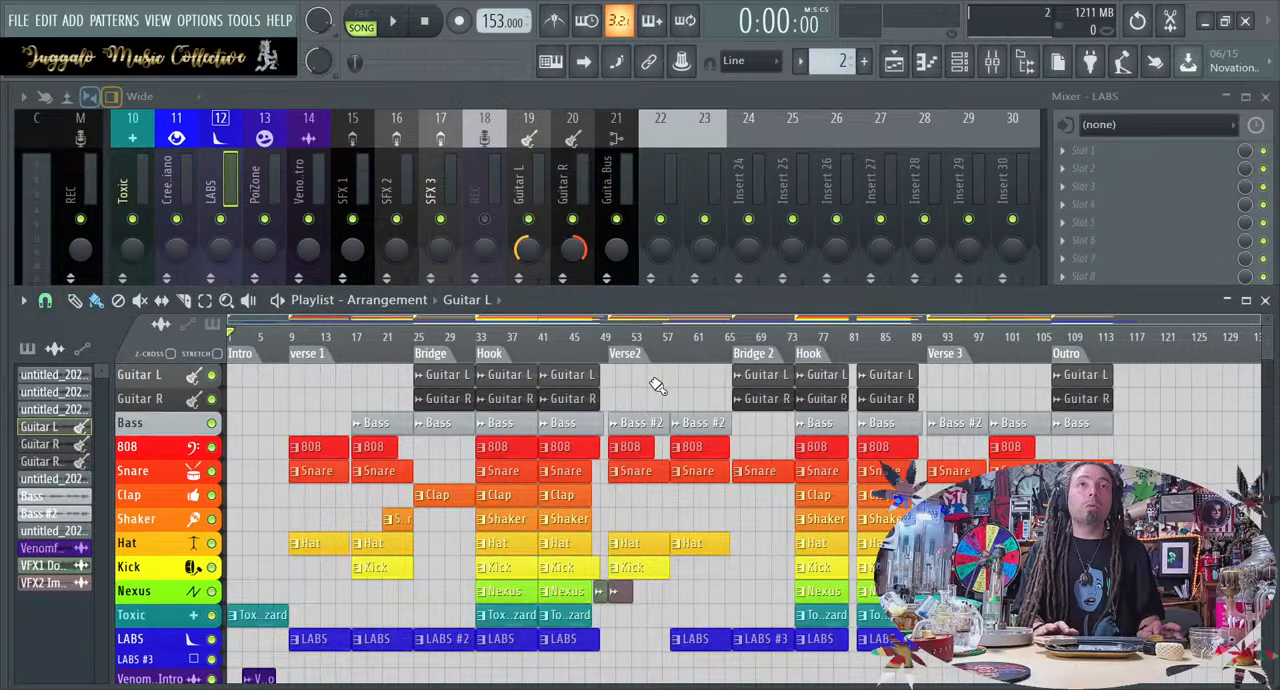
# Browse the Vengeance sound effects, collapse the VFX2 Impacts folder, and audition samples in VFX2 Athmos through VFX2 Athmos 32
pyautogui.click(5, 396)
pyautogui.scroll(-8, 78, 436)
pyautogui.scroll(-20, 74, 438)
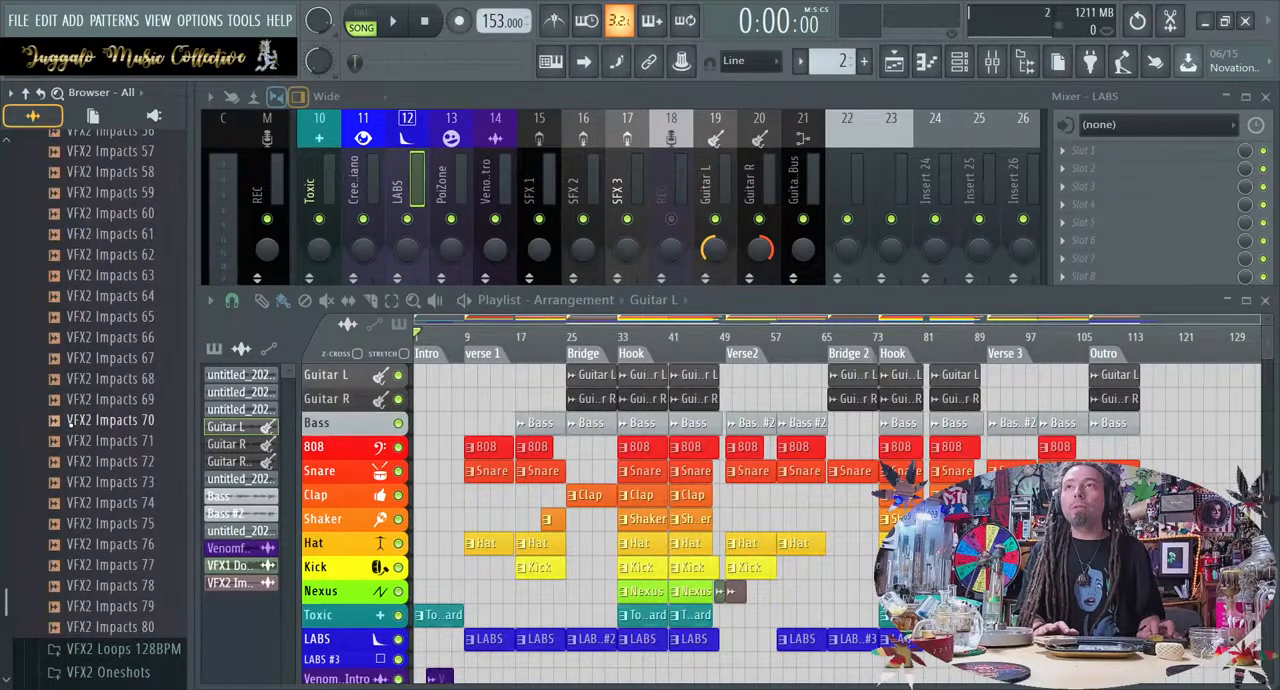
pyautogui.scroll(20, 70, 422)
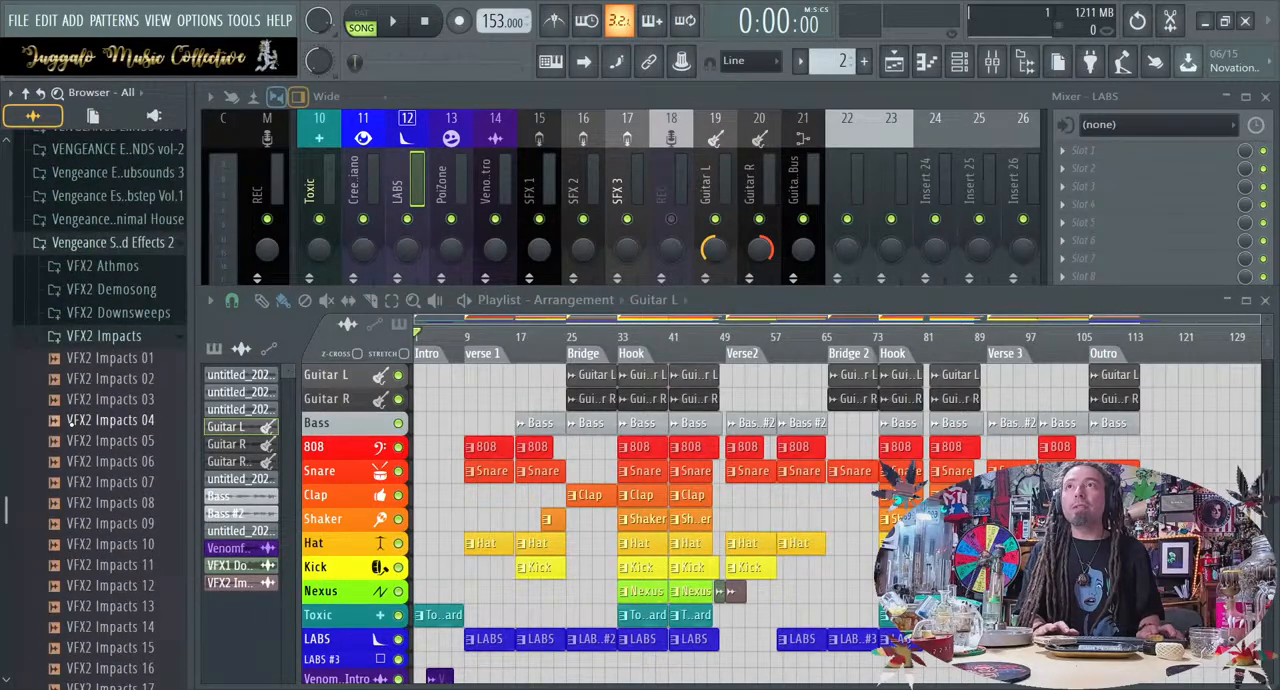
pyautogui.click(112, 335)
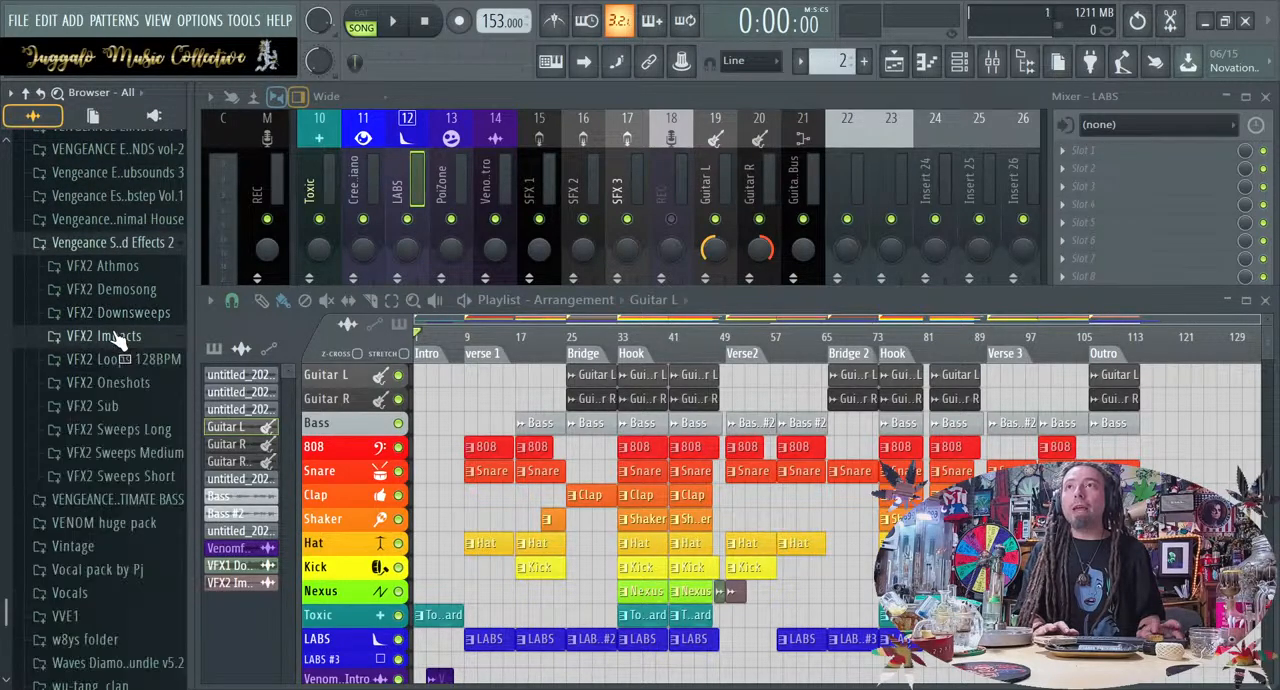
pyautogui.click(105, 266)
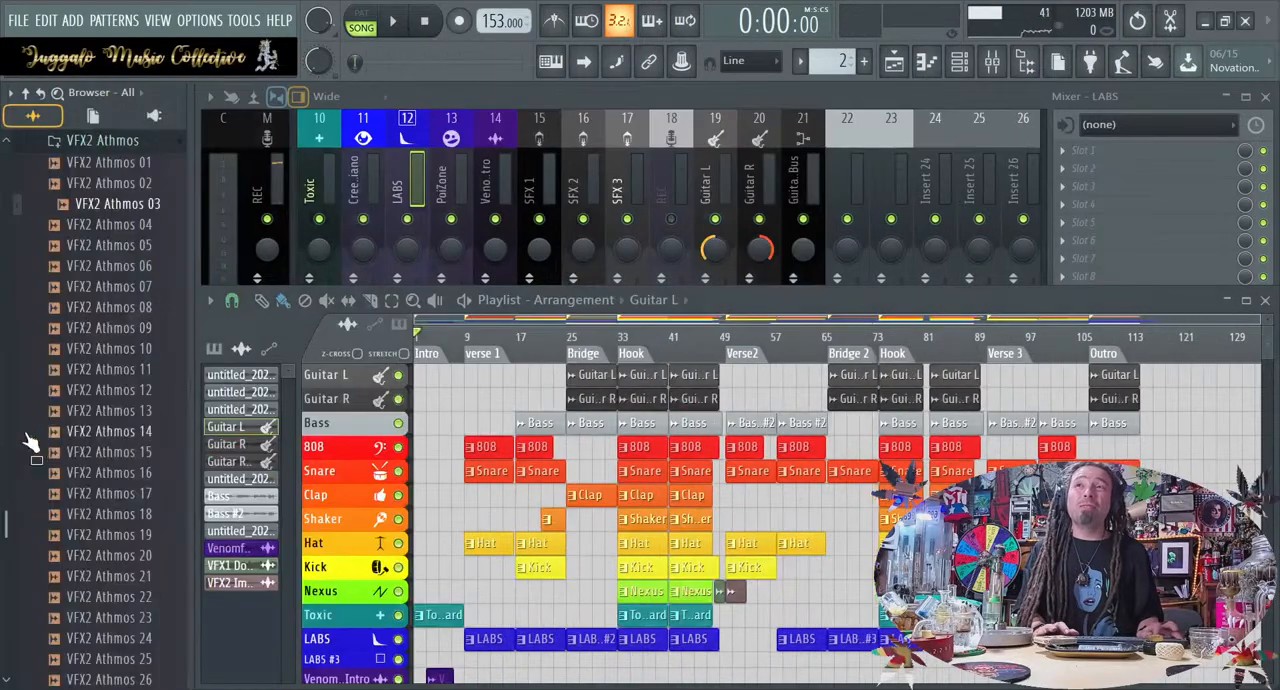
pyautogui.scroll(-6, 45, 436)
pyautogui.click(53, 430)
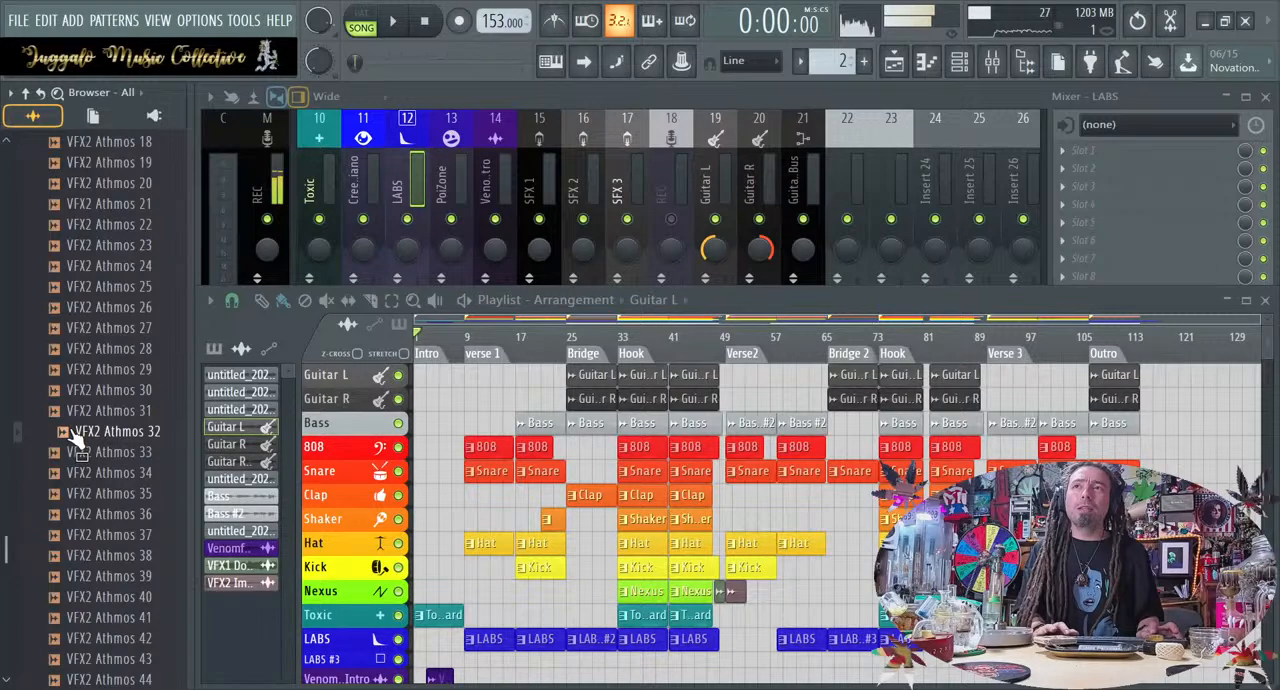
# Place VFX2 Athmos 32 at bar 89 before Verse 3 and move the clip onto the SFX track
pyautogui.hotkey('alt', 'F8')
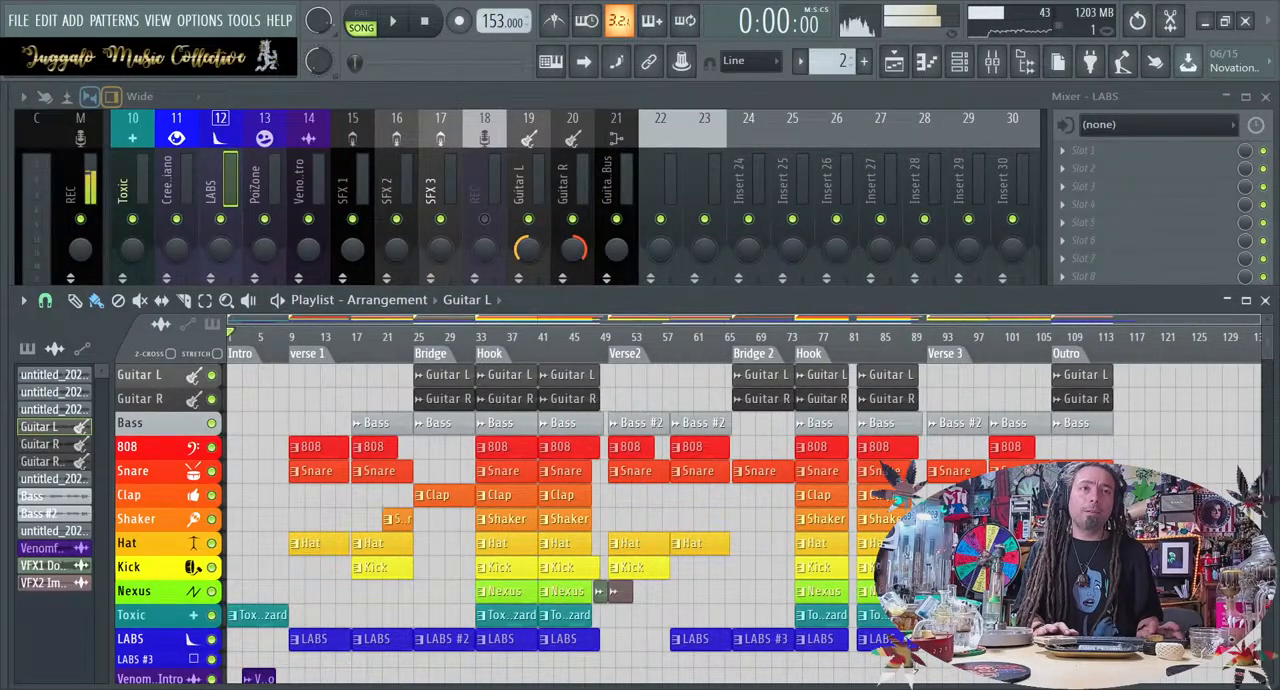
pyautogui.moveTo(912, 658); pyautogui.dragTo(918, 660)
pyautogui.scroll(4, 985, 683)
pyautogui.scroll(-2, 985, 683)
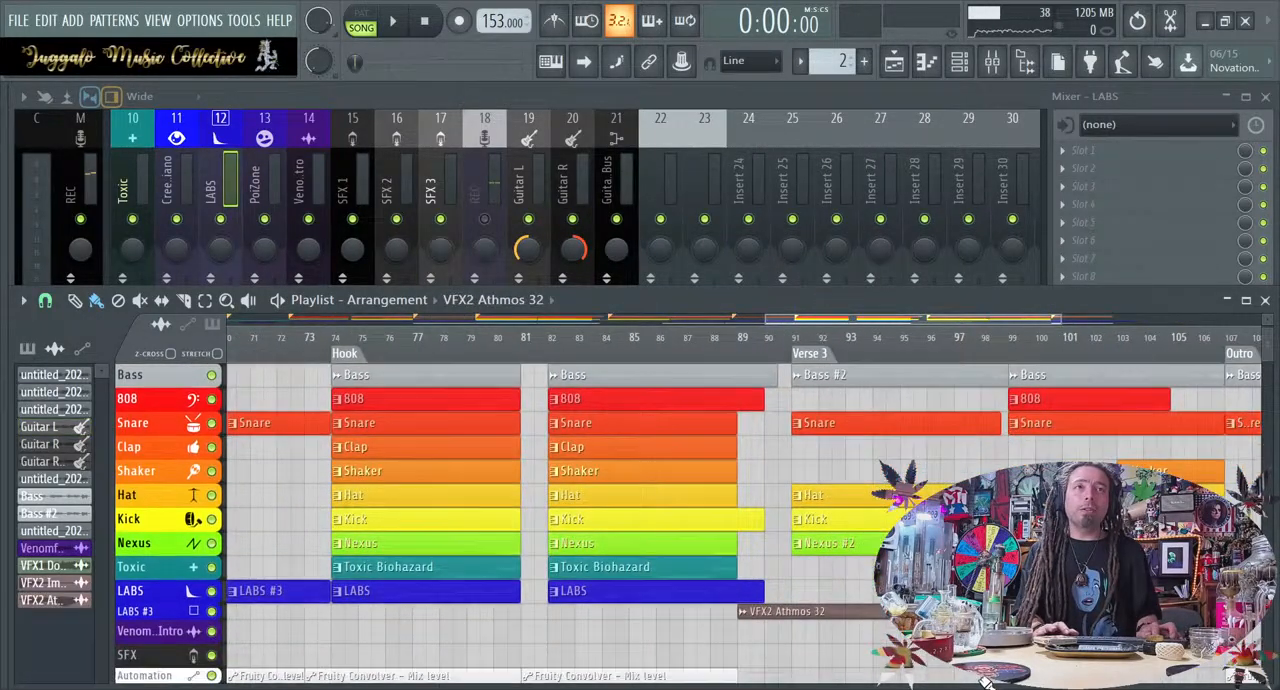
pyautogui.scroll(-3, 985, 683)
pyautogui.scroll(6, 984, 683)
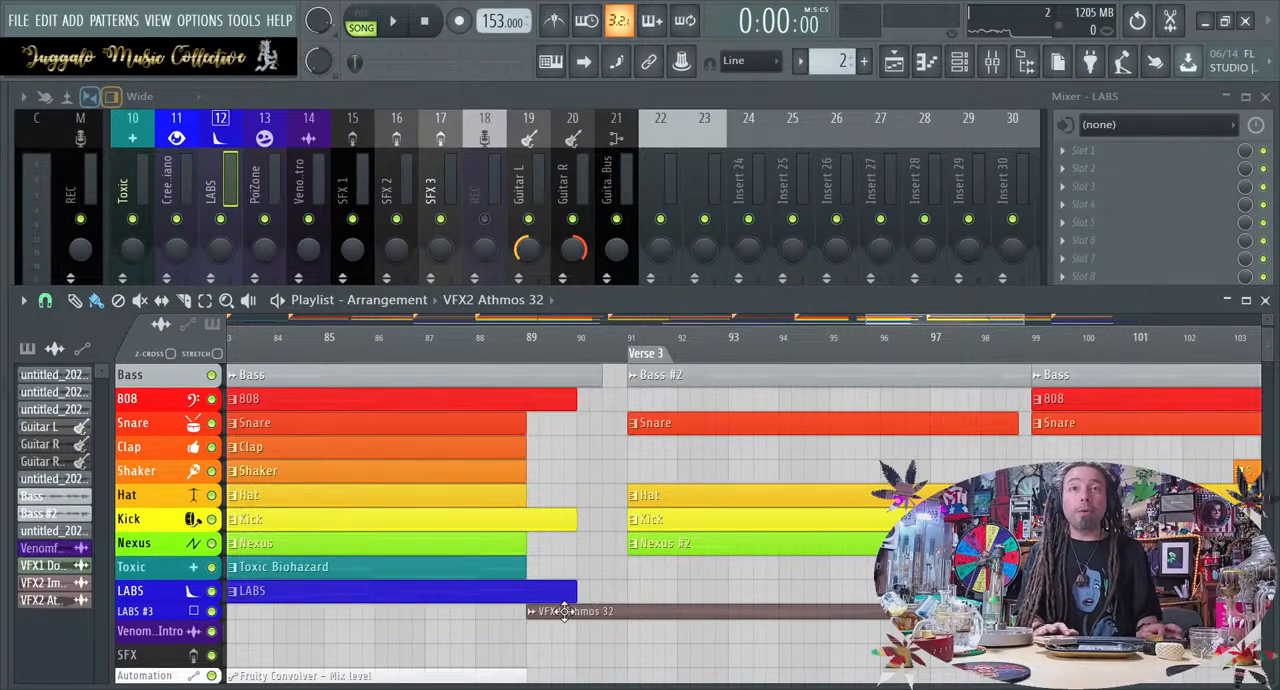
pyautogui.moveTo(565, 612); pyautogui.dragTo(600, 654)
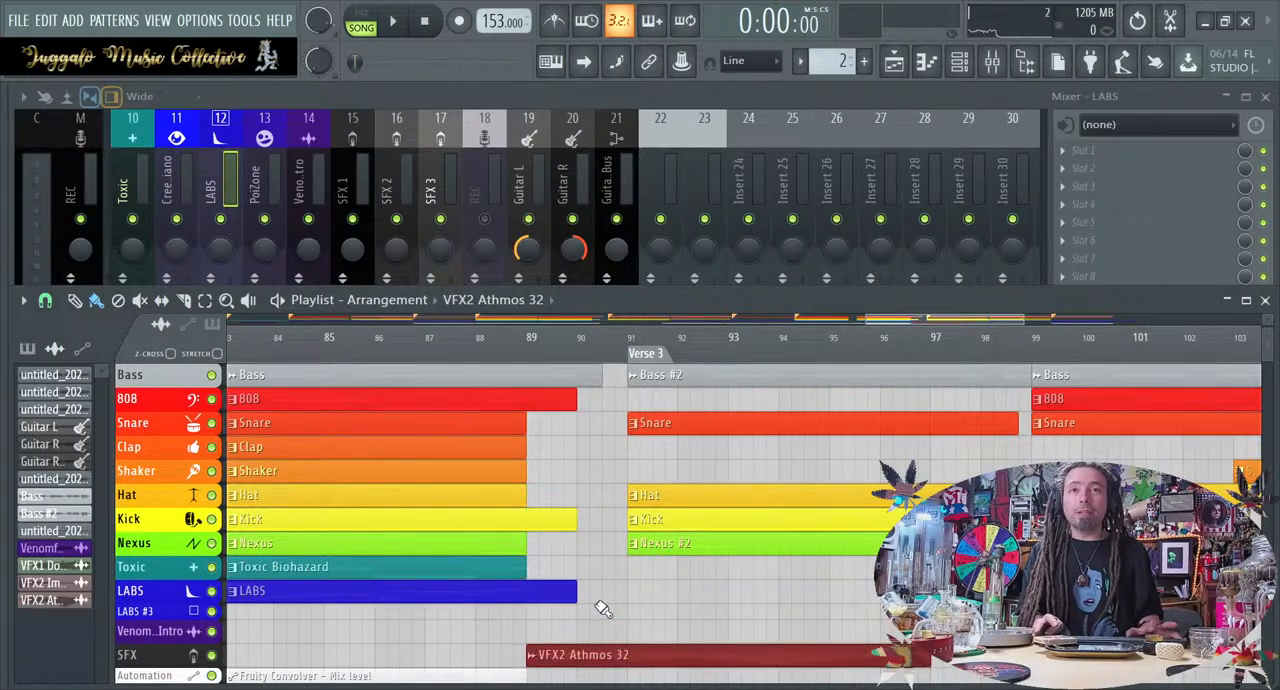
# Move the two effect clips around the start of Verse 2 from the Nexus track down to the SFX track
pyautogui.scroll(-4, 602, 608)
pyautogui.hscroll(-6, 549, 628)
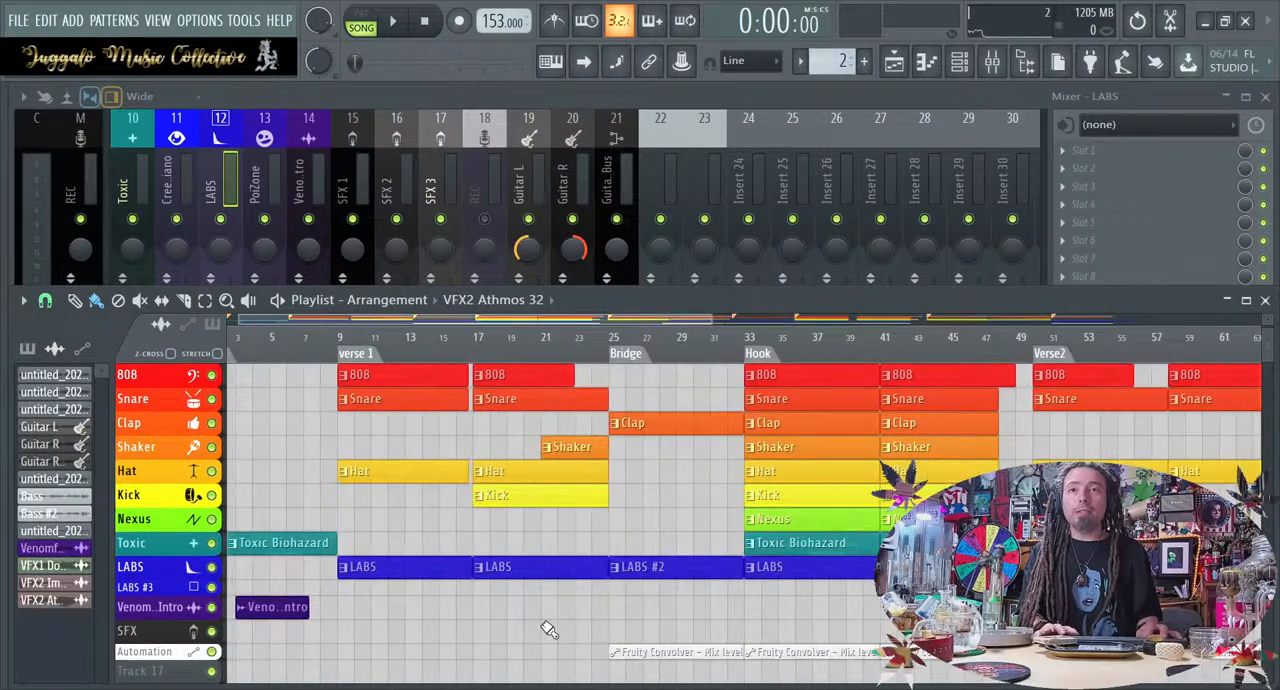
pyautogui.scroll(-3, 549, 628)
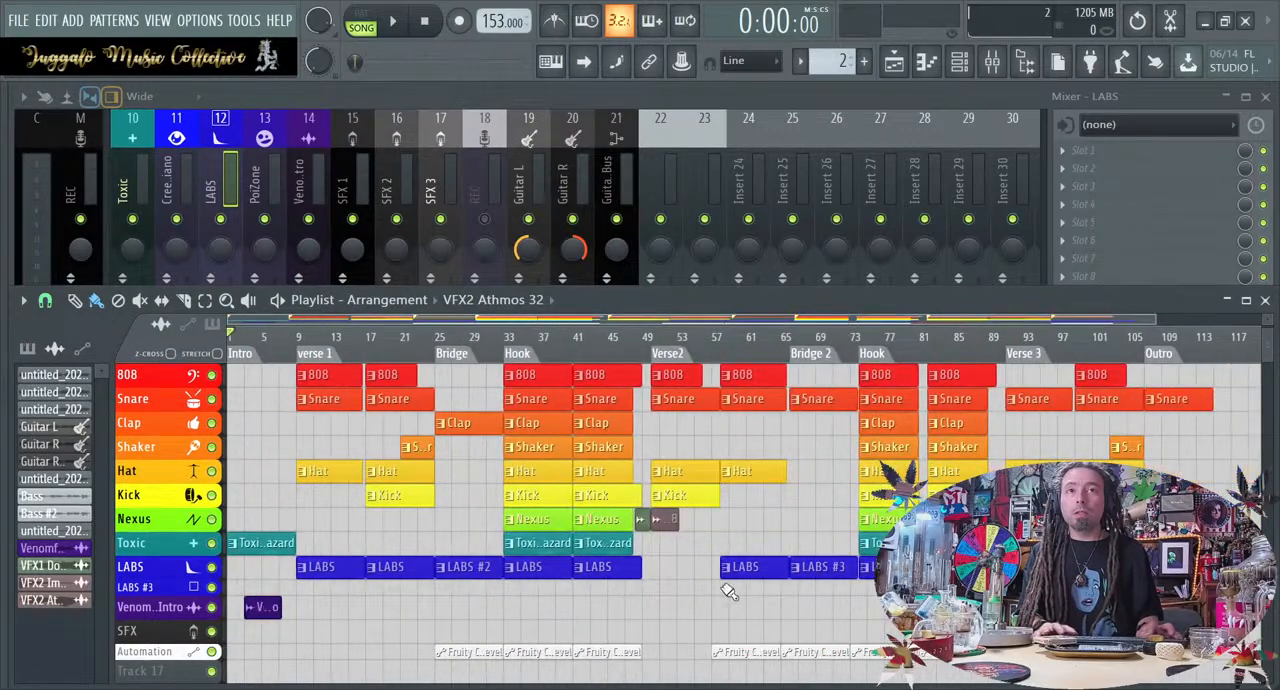
pyautogui.moveTo(735, 534); pyautogui.dragTo(628, 534)
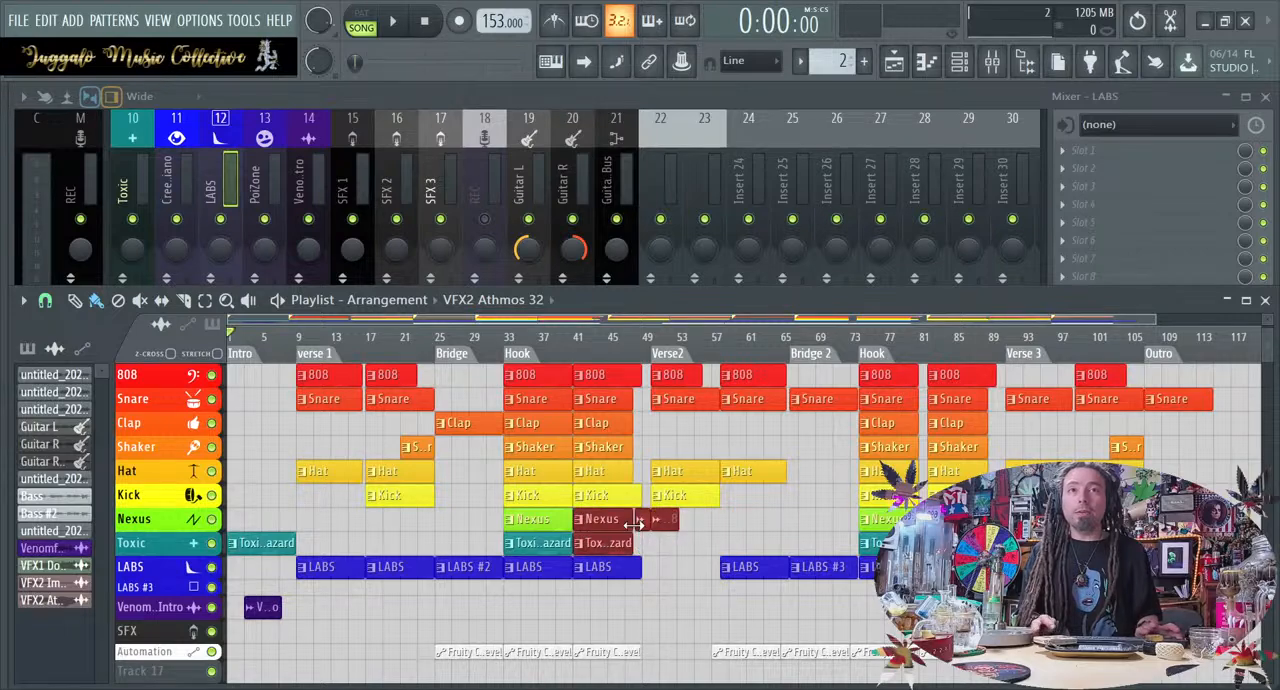
pyautogui.moveTo(735, 533); pyautogui.dragTo(643, 537)
pyautogui.hotkey('shift', 'Down')
pyautogui.hotkey('shift', 'Down')
pyautogui.hotkey('shift', 'Down')
pyautogui.hotkey('shift', 'Down')
pyautogui.hotkey('shift', 'Down')
pyautogui.keyDown('ctrl'); pyautogui.click(667, 557); pyautogui.keyUp('ctrl')
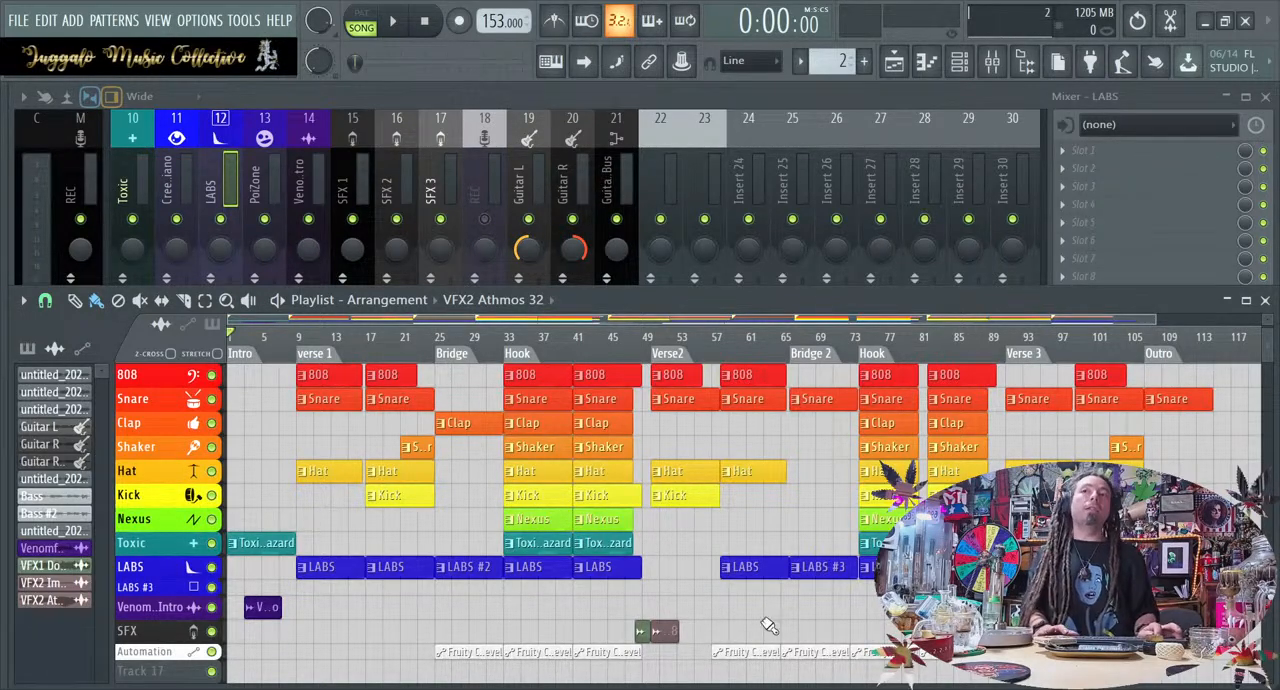
# Play from the second half of the last Hook and route VFX2 Athmos 32 to mixer track 17, SFX 3
pyautogui.scroll(-2, 711, 632)
pyautogui.scroll(3, 711, 632)
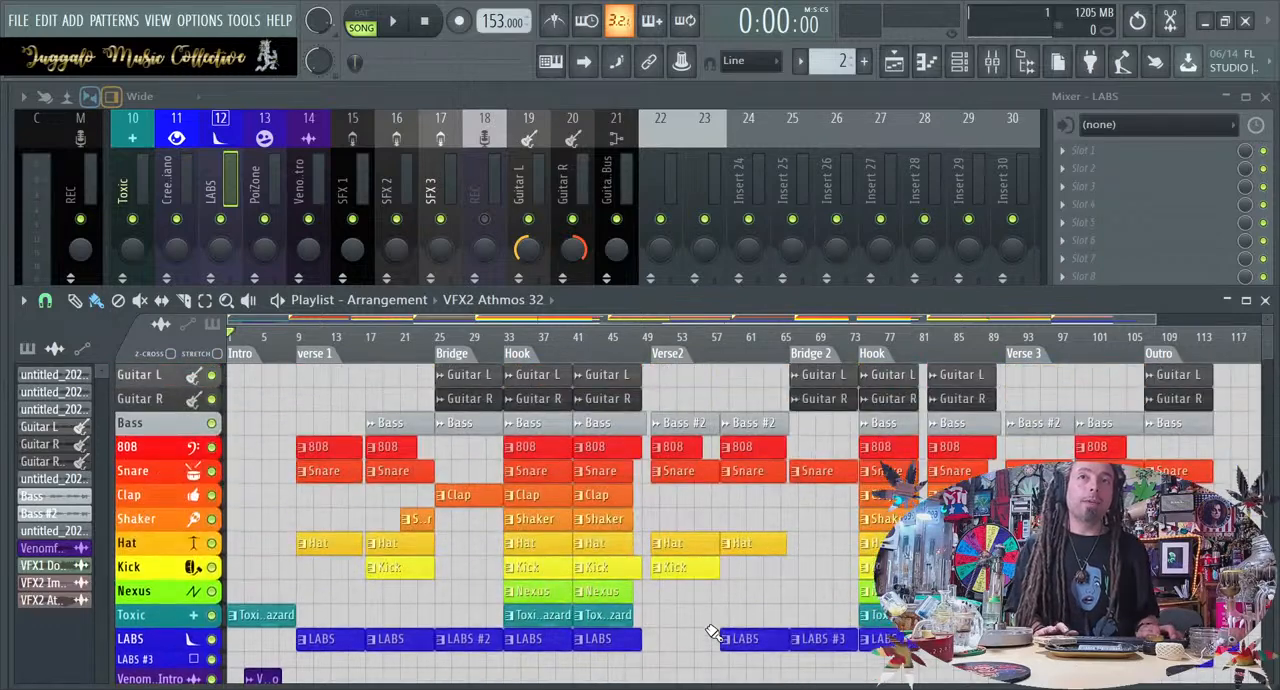
pyautogui.scroll(-3, 711, 632)
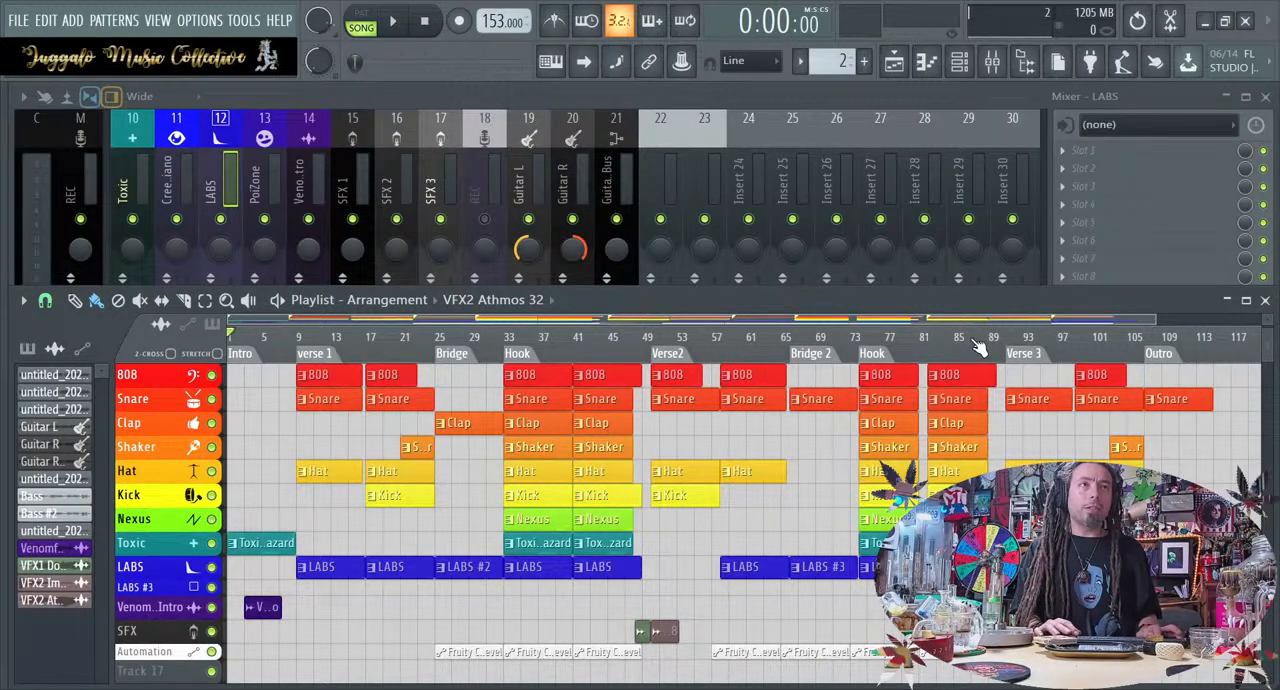
pyautogui.click(931, 340)
pyautogui.press('space')
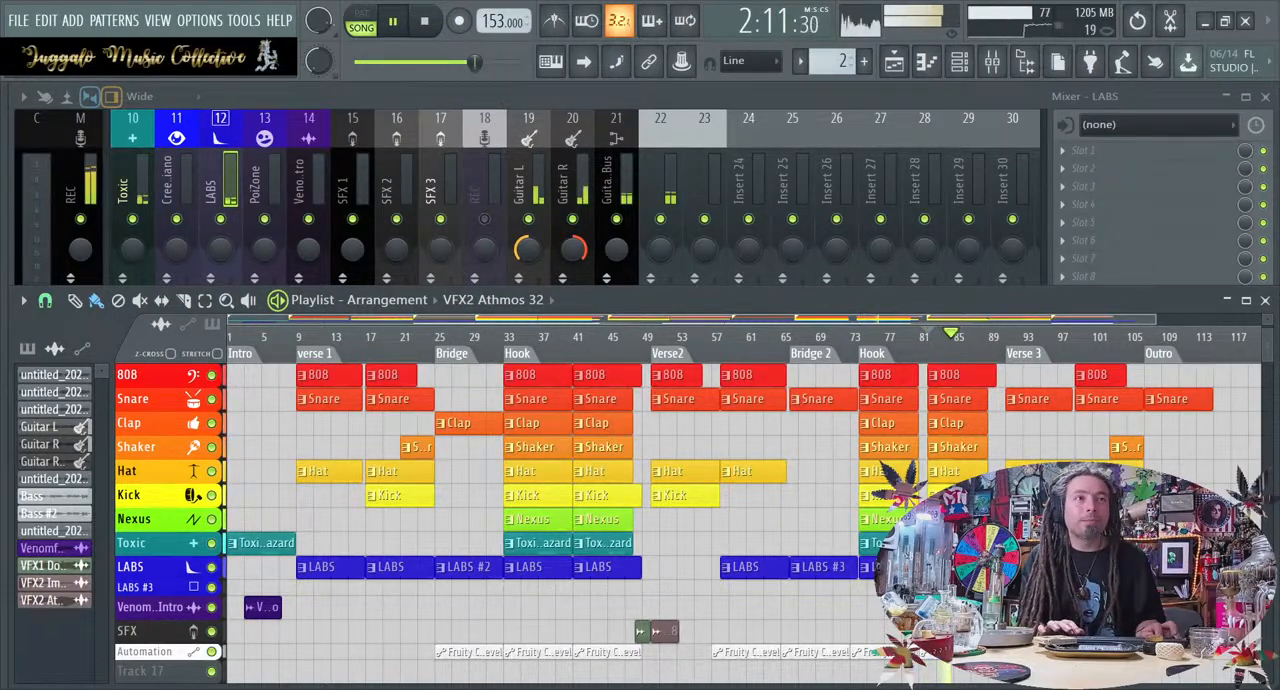
pyautogui.doubleClick(937, 631)
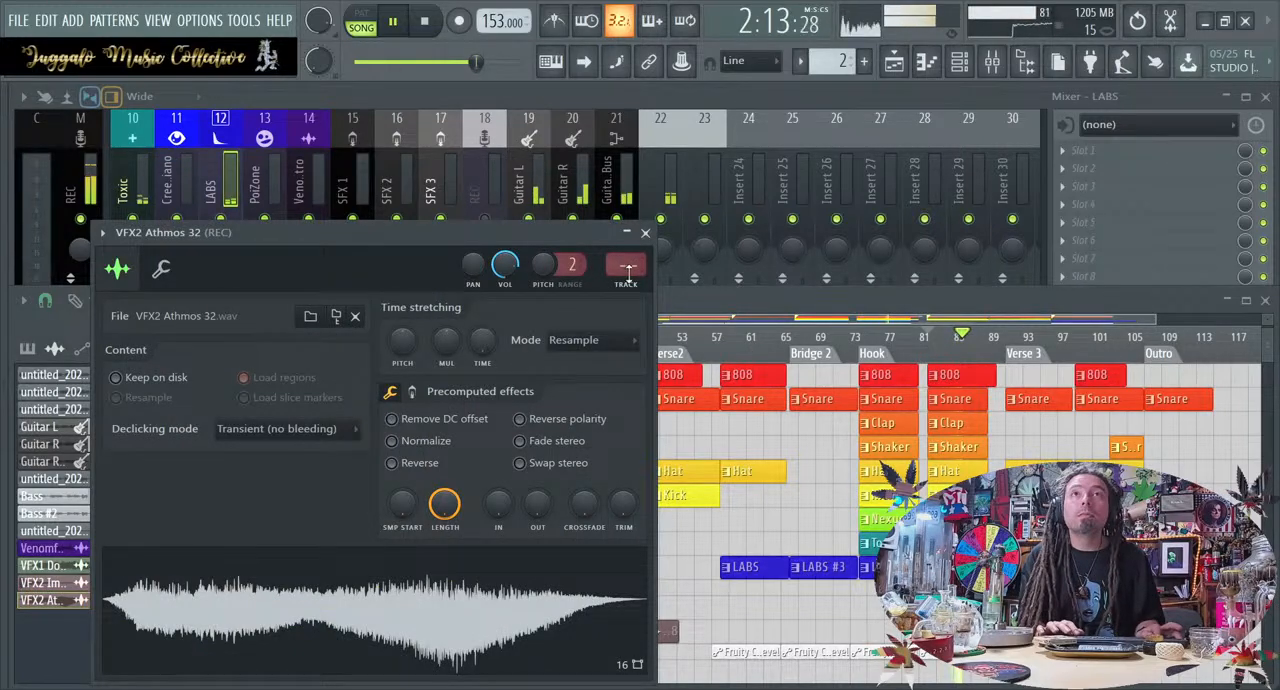
pyautogui.moveTo(626, 265); pyautogui.dragTo(626, 231)
pyautogui.click(645, 232)
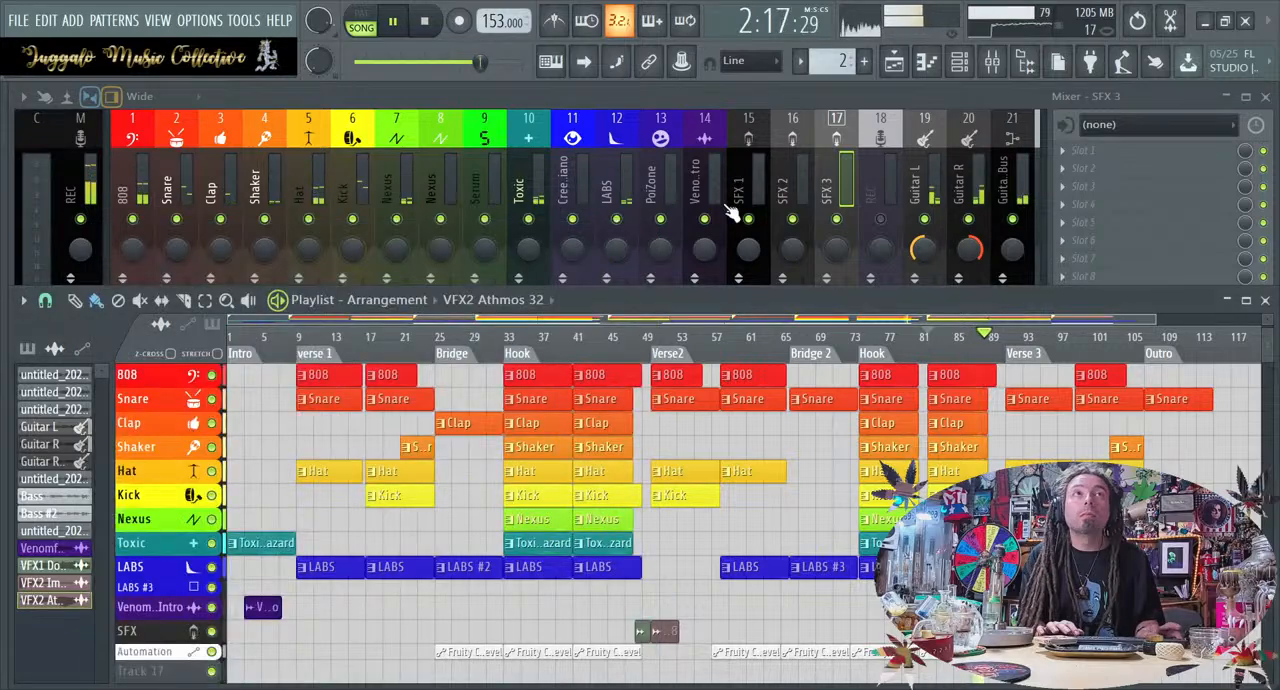
# Lower the SFX 3 mixer fader slightly in two passes while the song plays, and return to the playlist
pyautogui.click(836, 182)
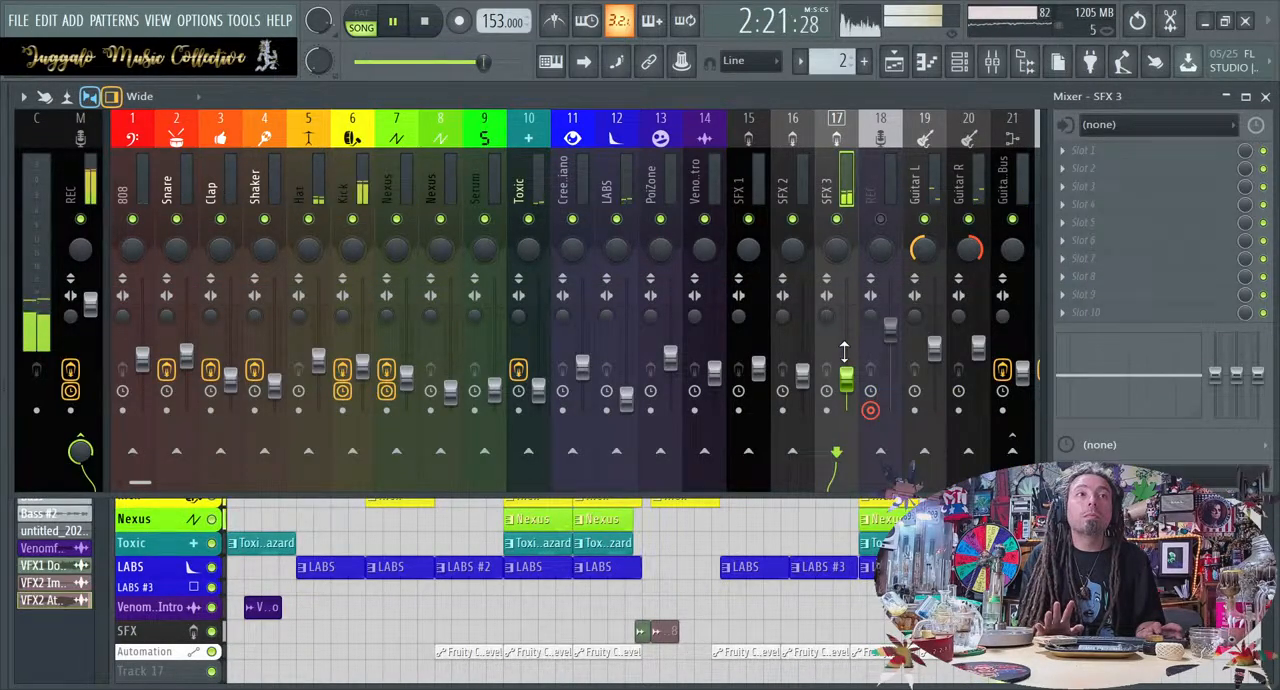
pyautogui.moveTo(847, 380); pyautogui.dragTo(859, 387)
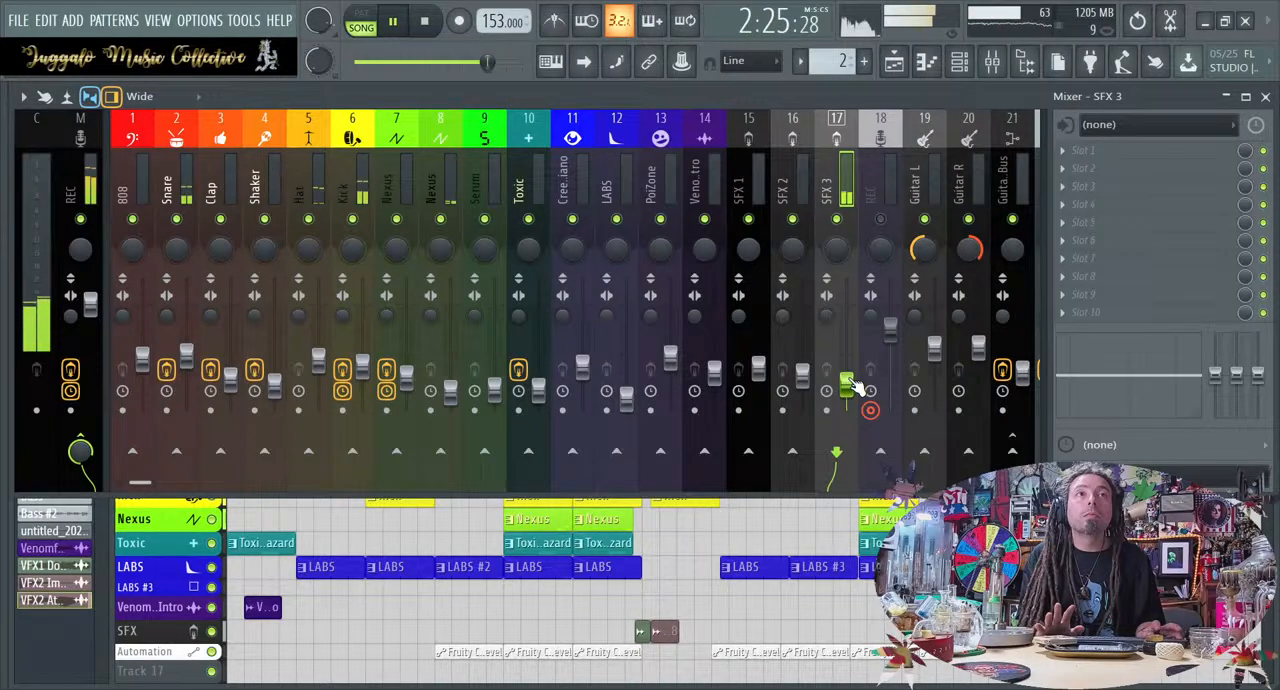
pyautogui.press('F5')
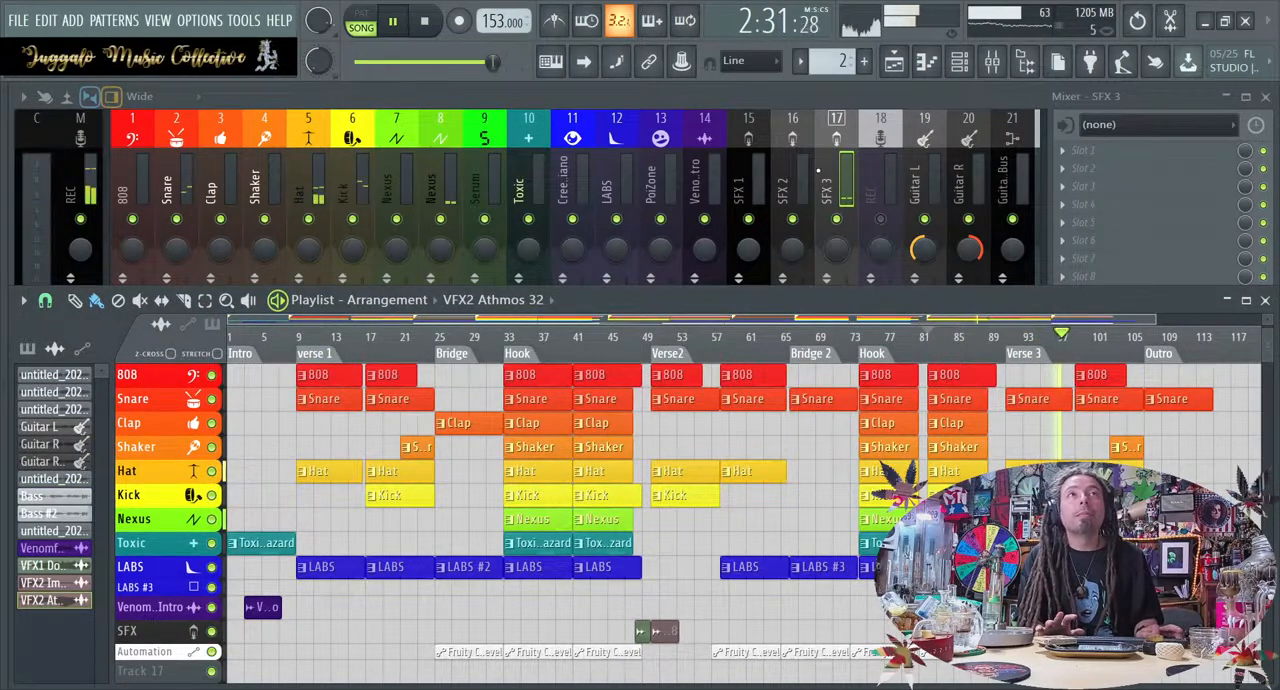
pyautogui.click(855, 218)
pyautogui.moveTo(857, 382); pyautogui.dragTo(857, 398)
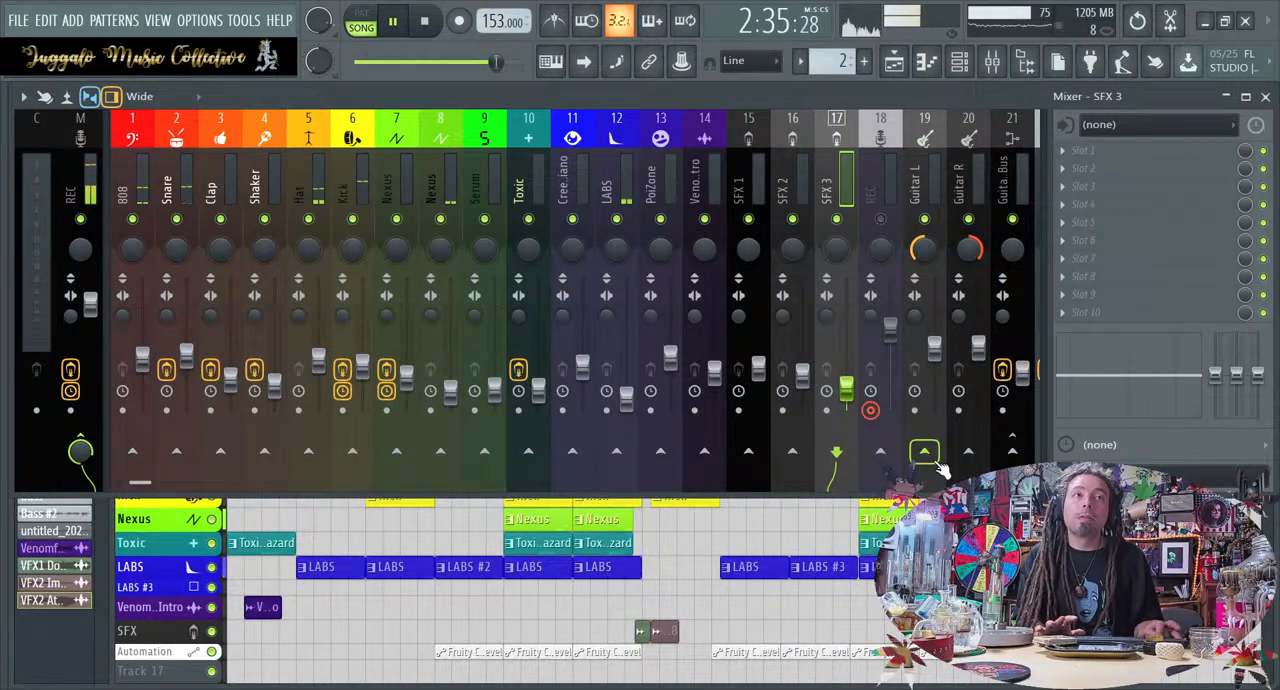
pyautogui.click(944, 512)
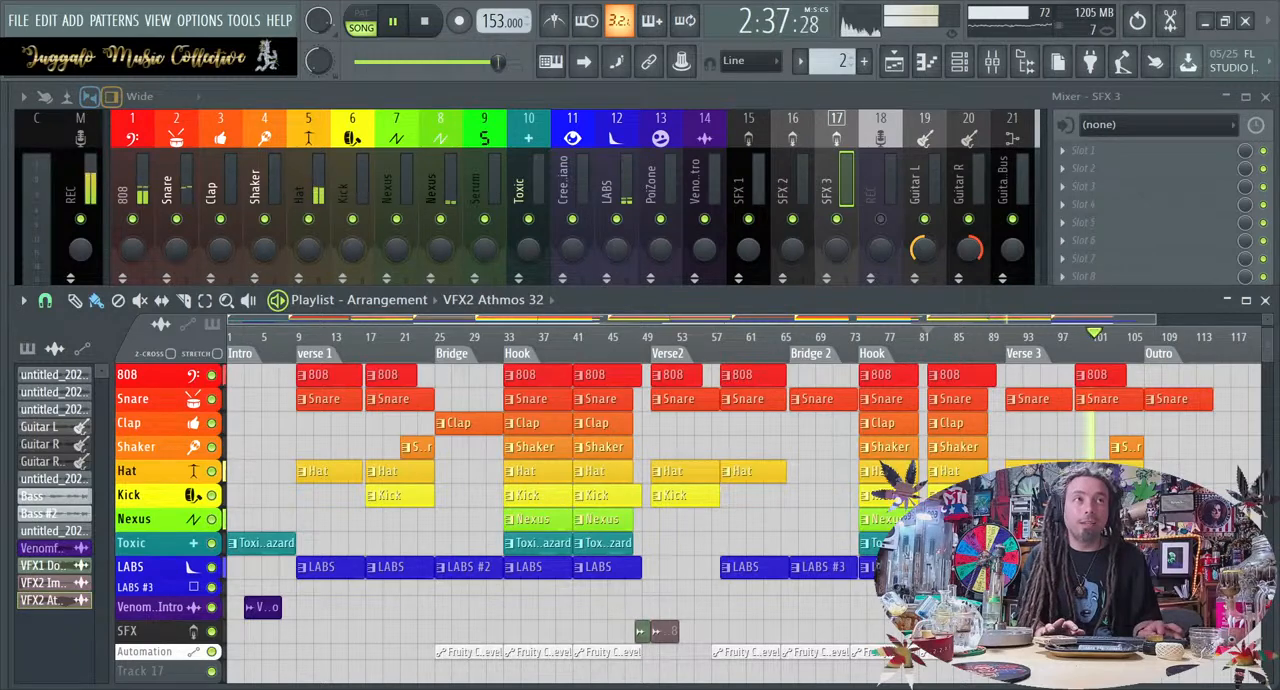
# Listen through the rest of Verse 3 and the Outro, and stop playback
pyautogui.scroll(-1, 944, 520)
pyautogui.scroll(2, 944, 520)
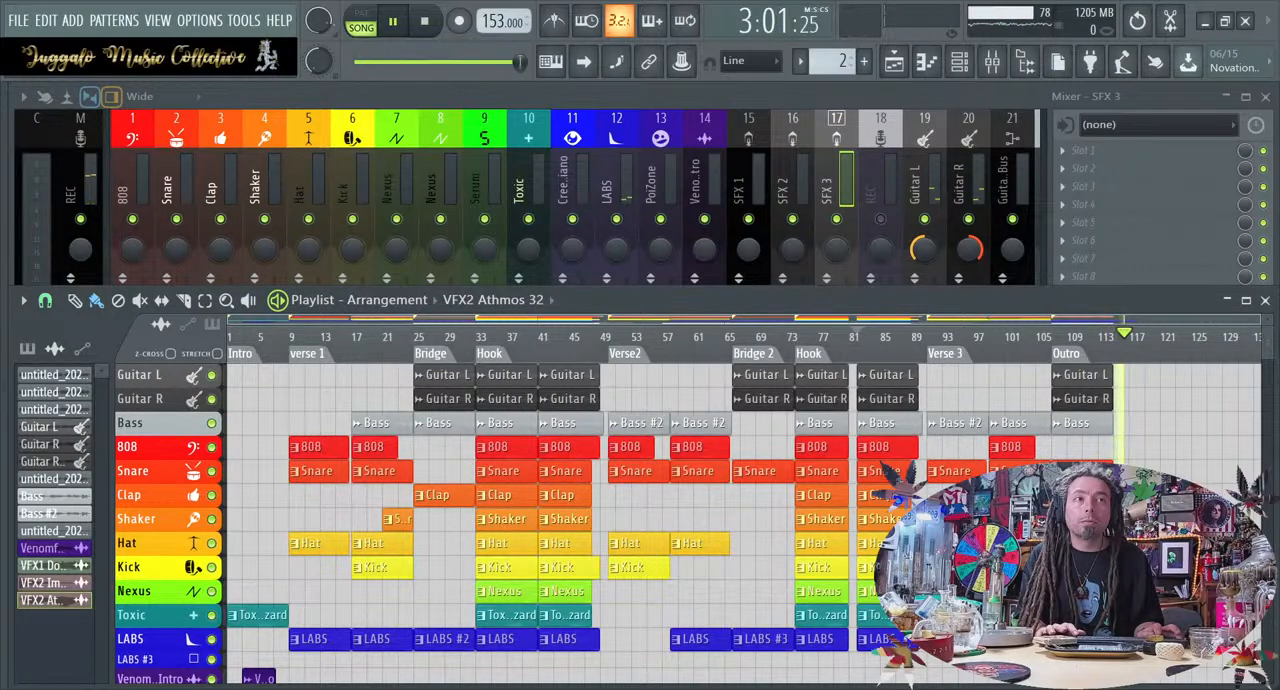
pyautogui.press('space')
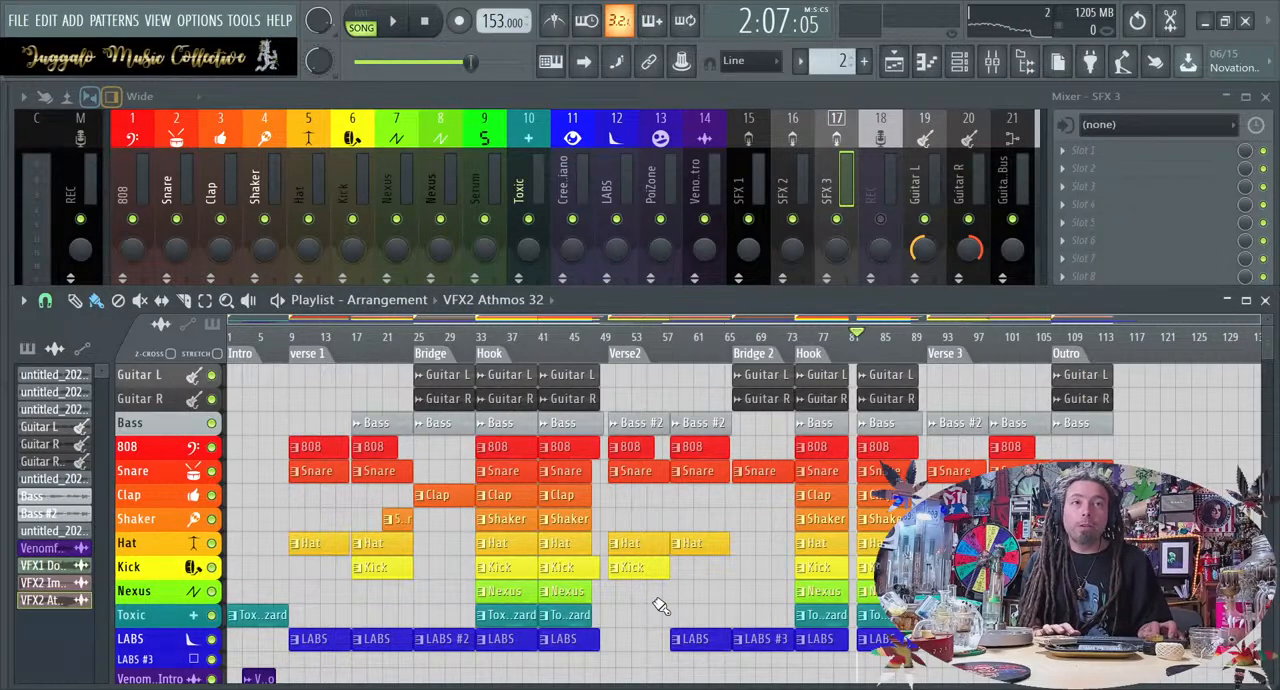
# Bring up the sample browser and collapse the VFX2 Athmos folder in the Vengeance Sound Effects 2 pack
pyautogui.scroll(-2, 660, 605)
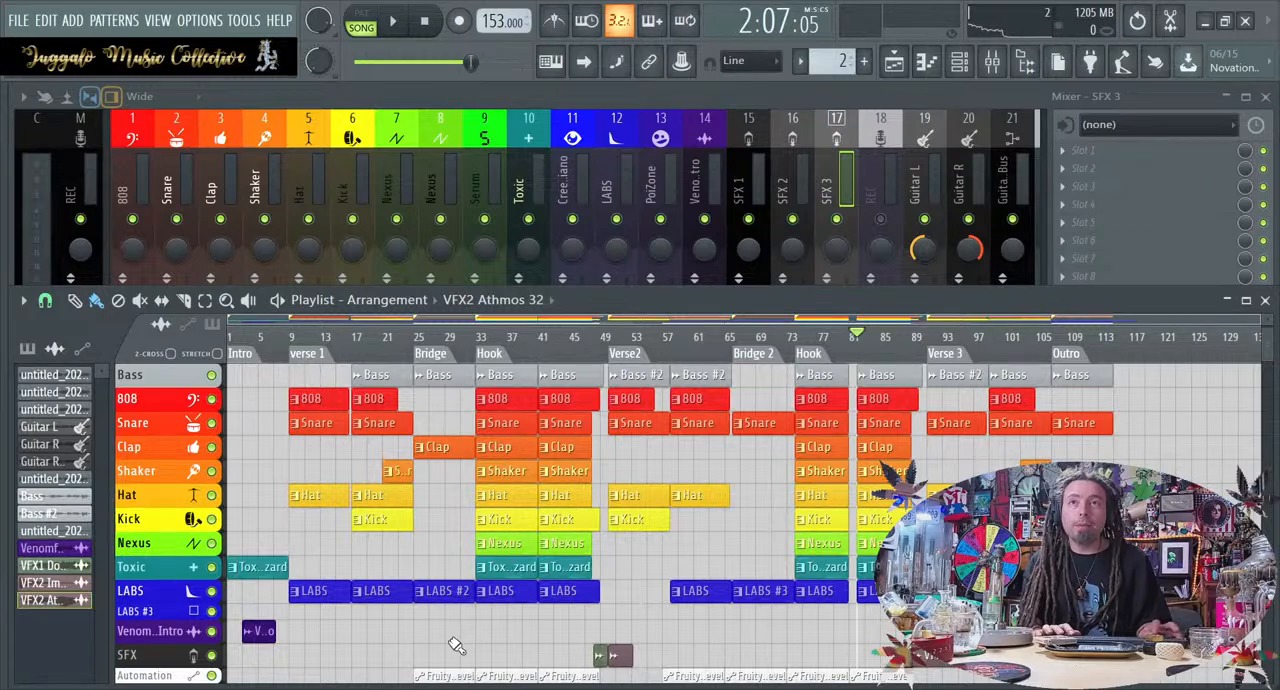
pyautogui.hotkey('alt', 'F8')
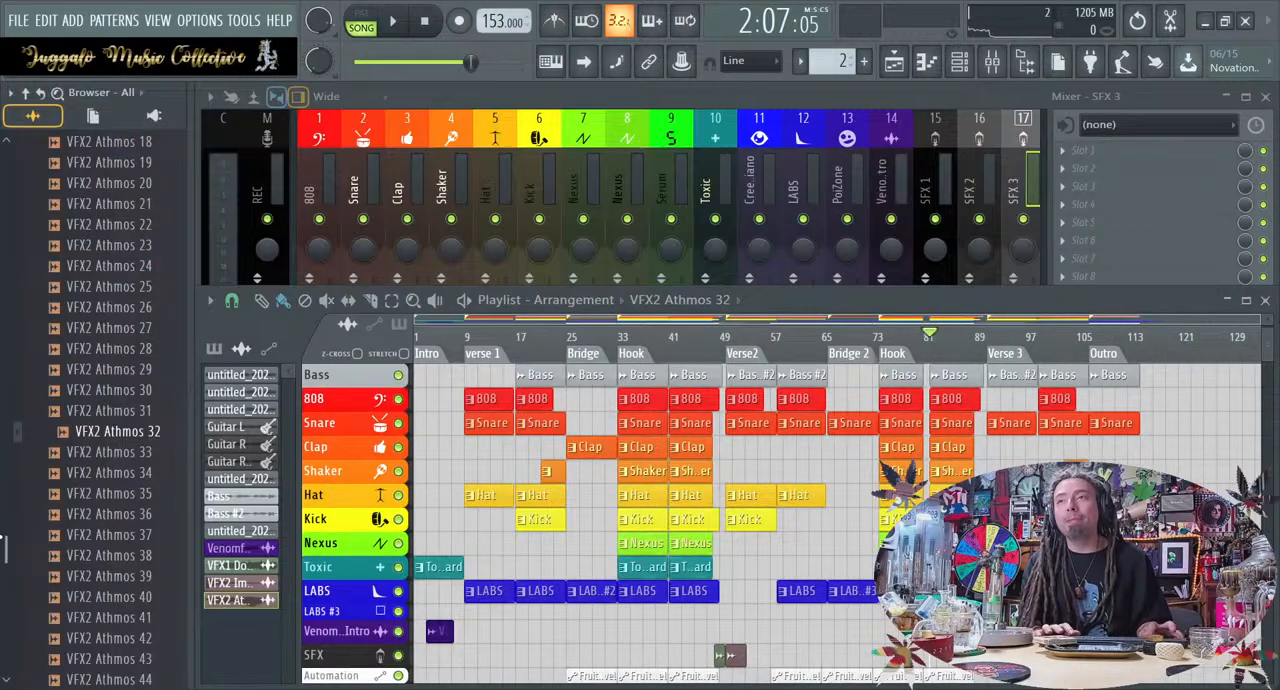
pyautogui.scroll(10, 130, 262)
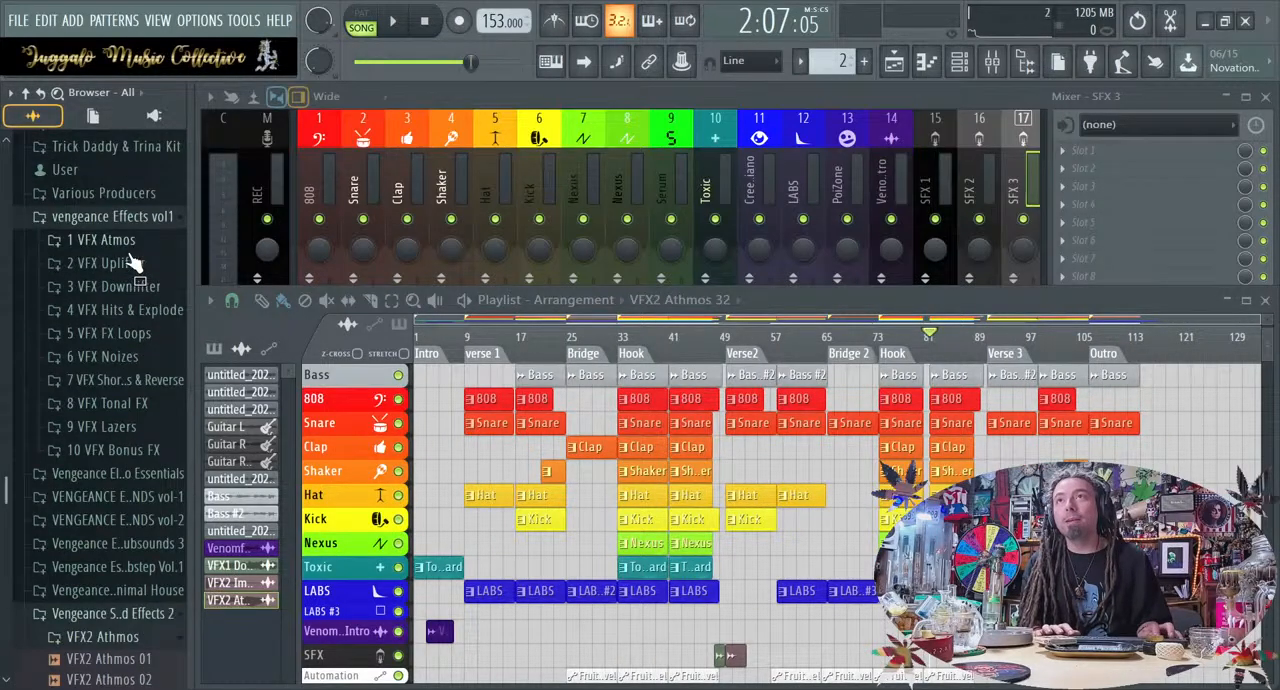
pyautogui.scroll(-4, 130, 400)
pyautogui.click(137, 390)
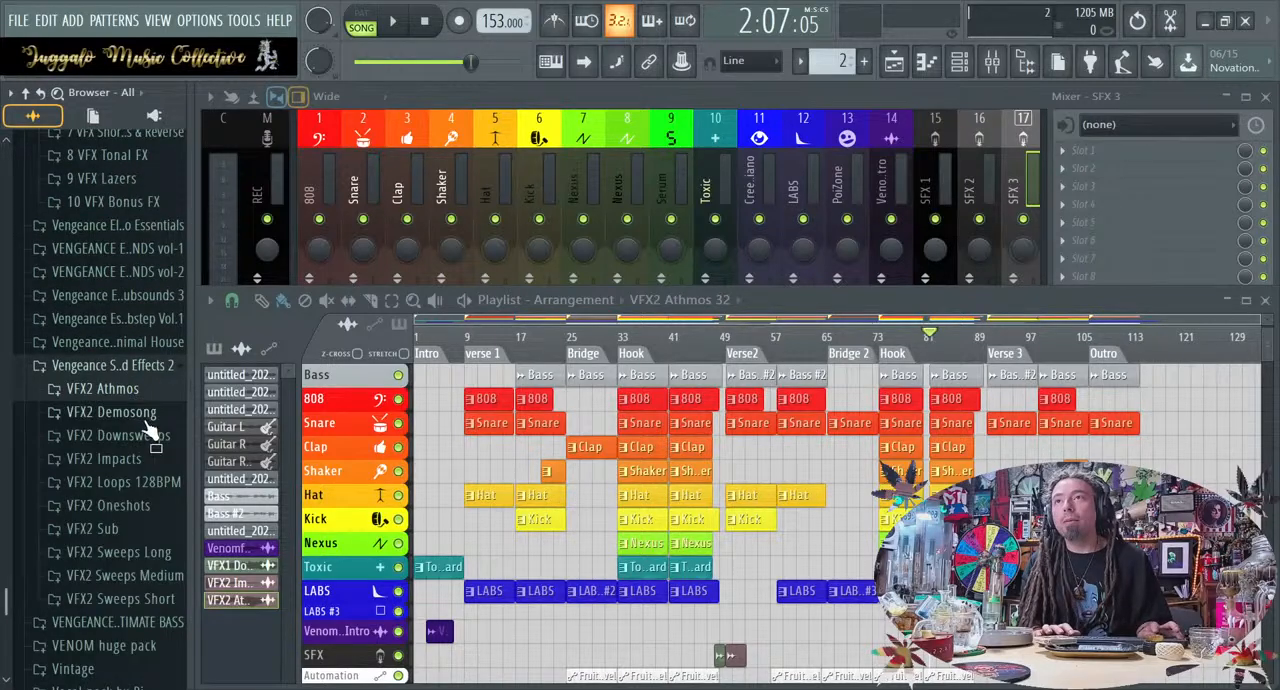
# Look through the browser's sample pack folders for another sound effects collection
pyautogui.hotkey('alt', 'F8')
pyautogui.hotkey('alt', 'F8')
pyautogui.scroll(10, 100, 400)
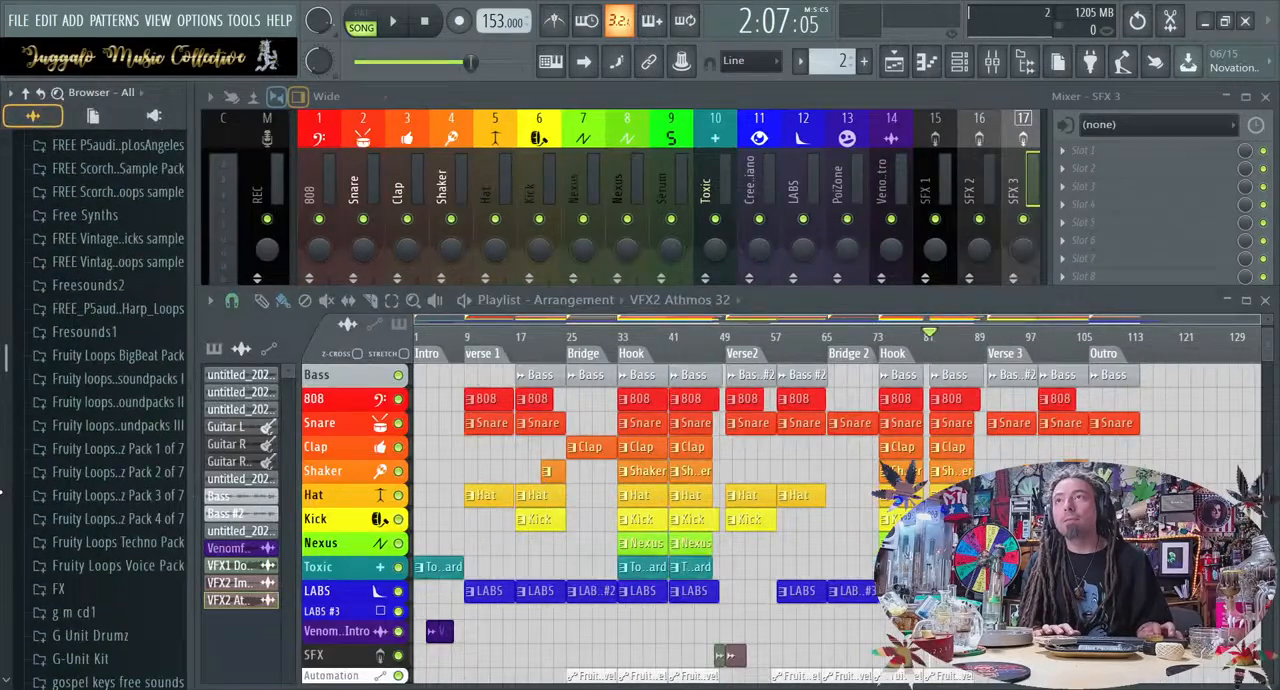
pyautogui.scroll(-20, 110, 400)
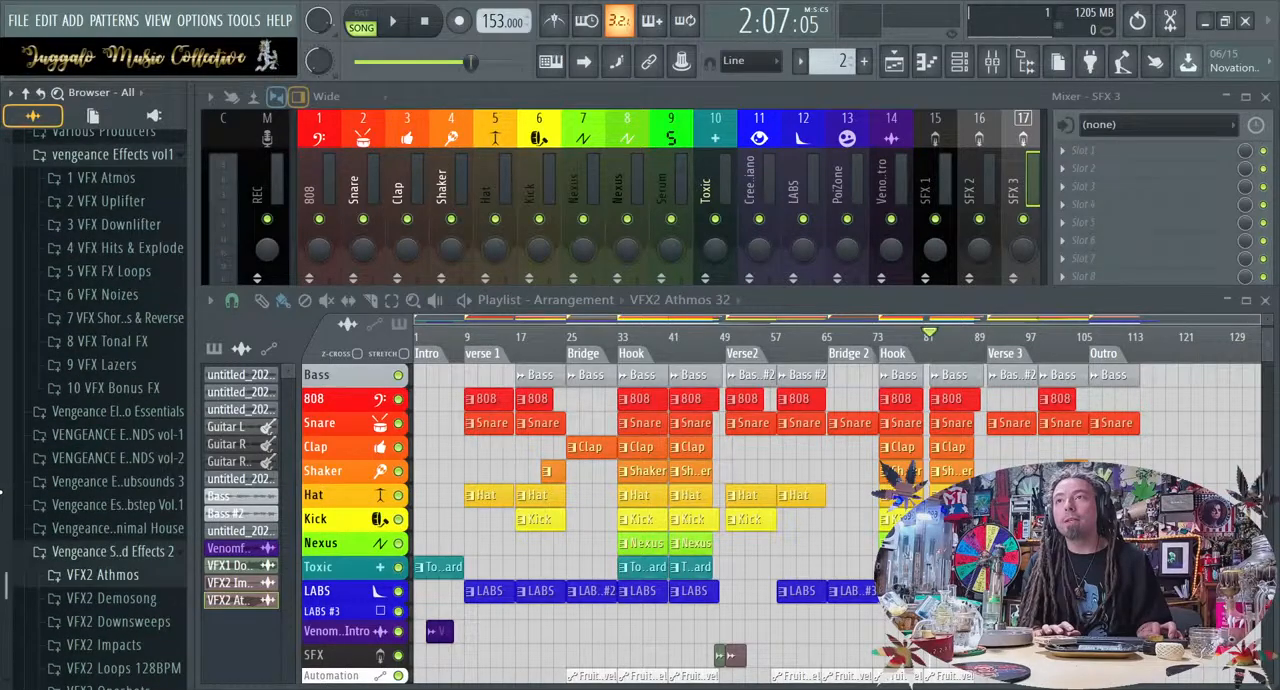
pyautogui.scroll(-11, 110, 400)
pyautogui.scroll(17, 110, 400)
pyautogui.scroll(1, 2, 490)
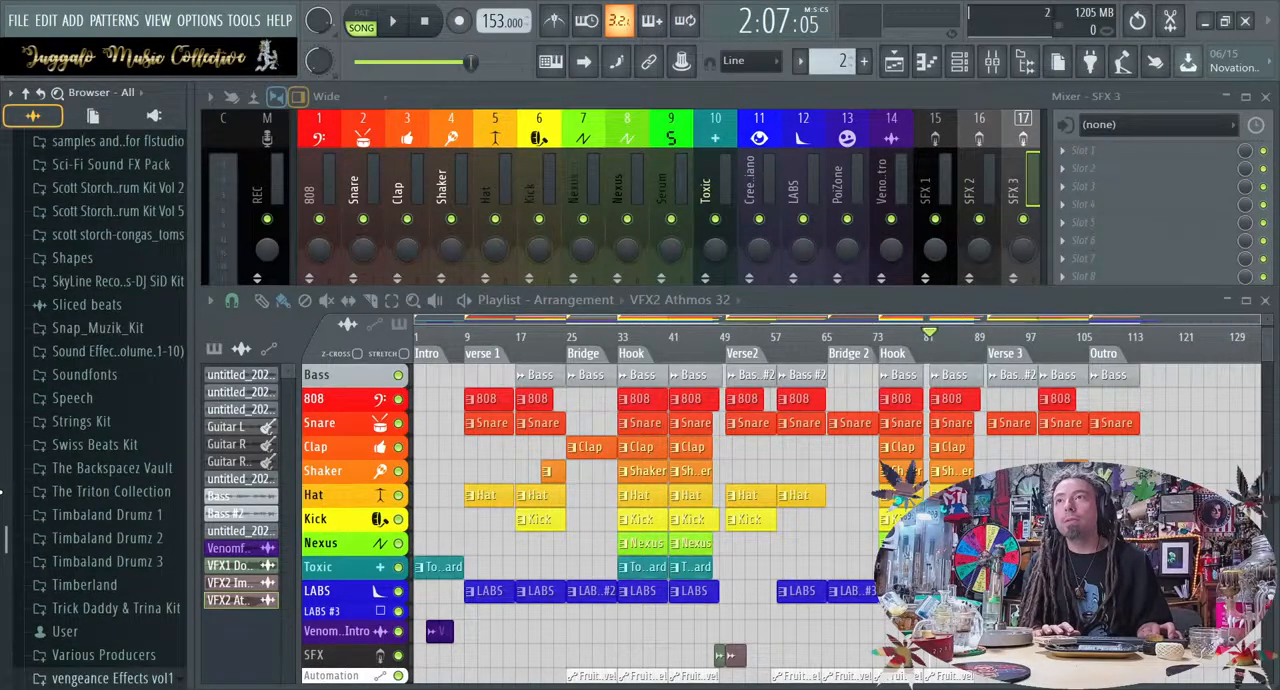
pyautogui.scroll(6, 106, 522)
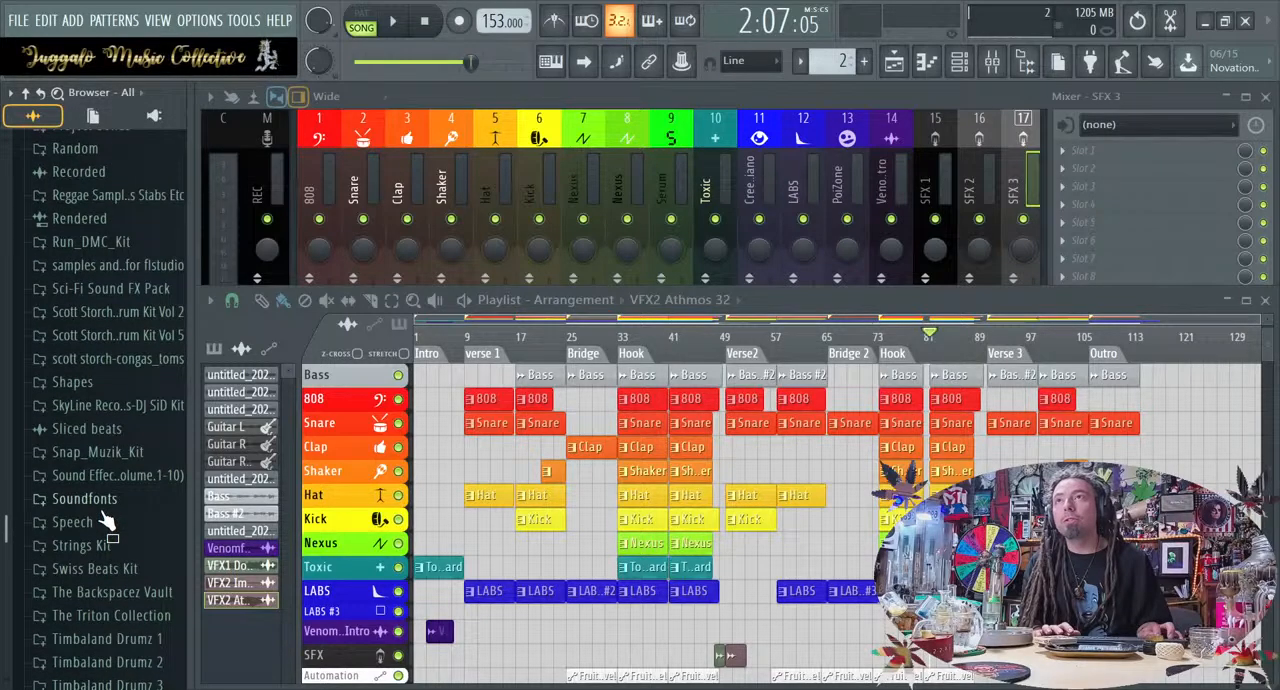
pyautogui.scroll(5, 106, 522)
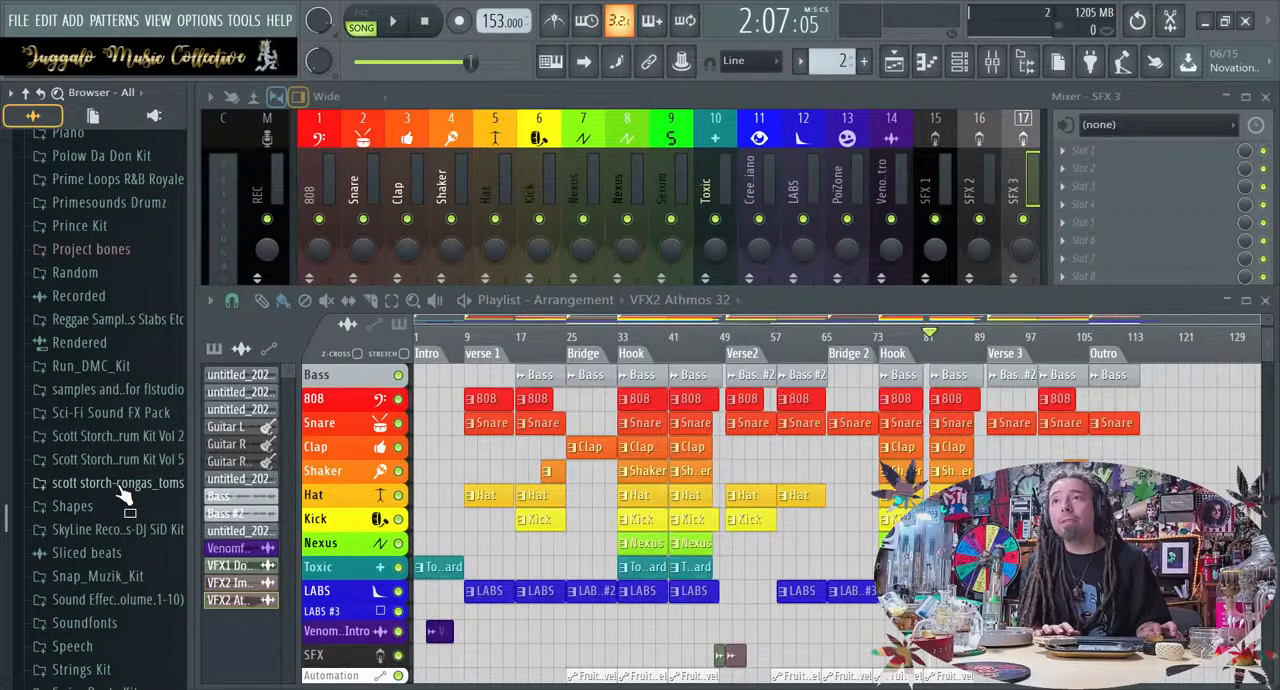
pyautogui.scroll(-16, 120, 495)
pyautogui.scroll(-16, 122, 492)
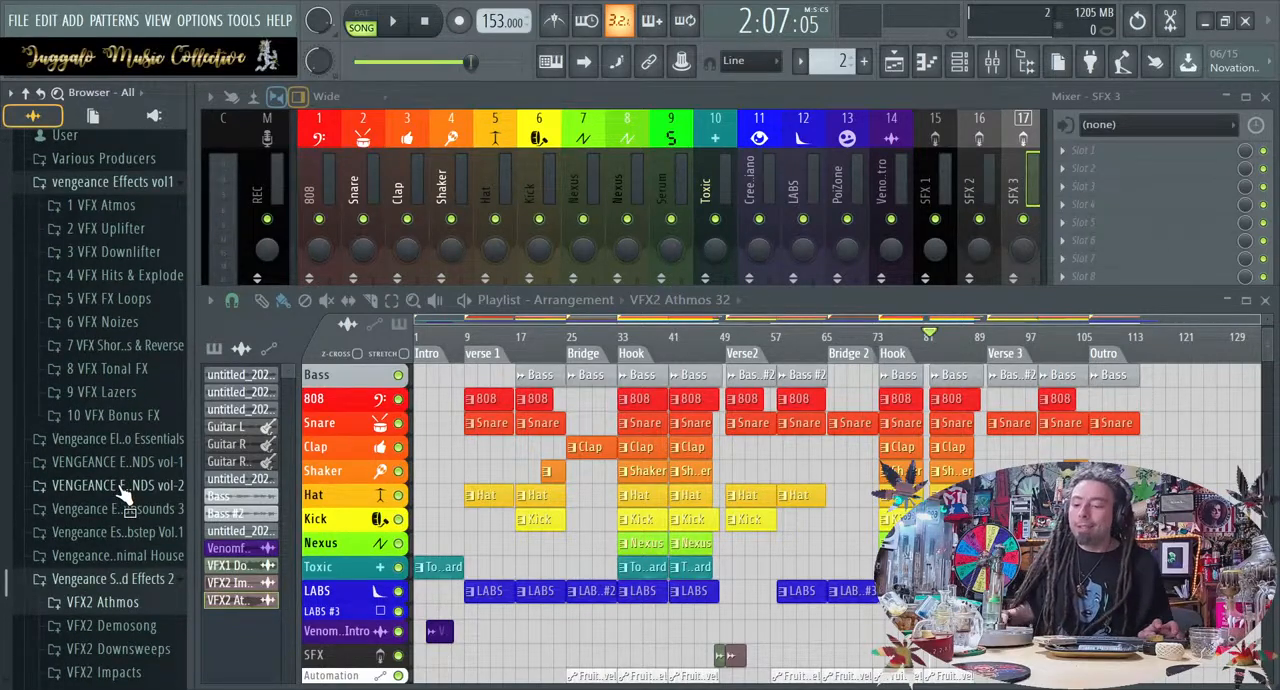
pyautogui.scroll(10, 122, 495)
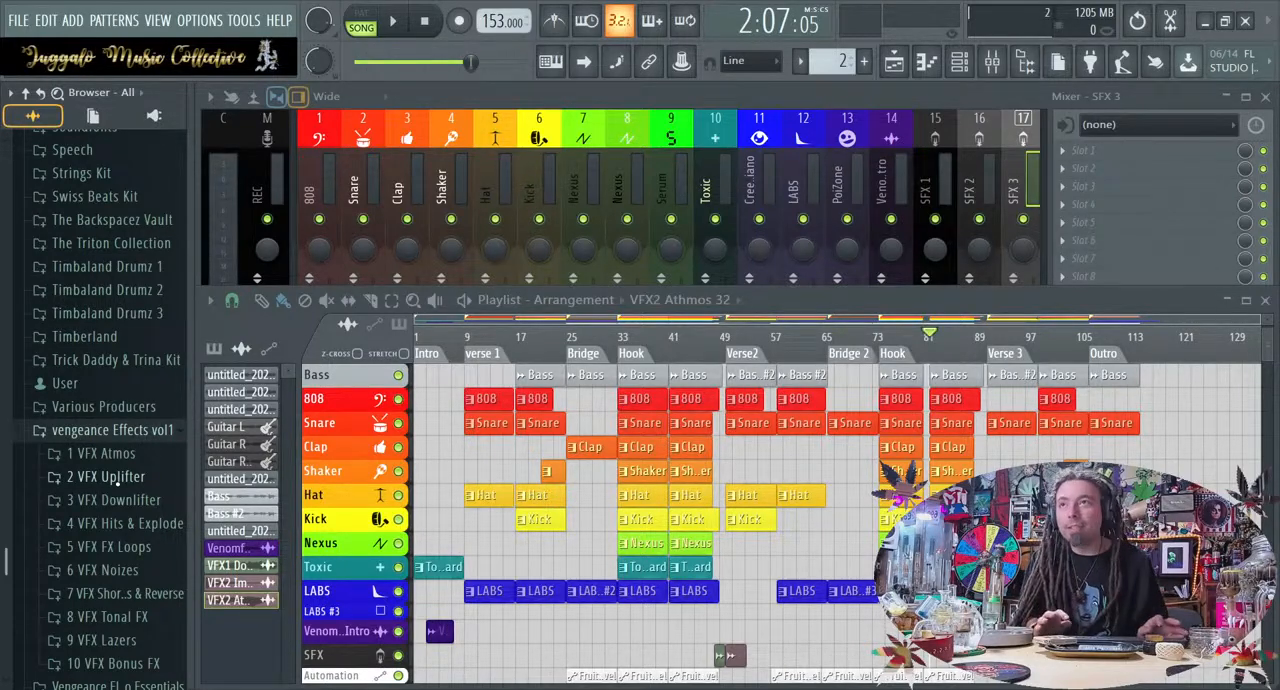
pyautogui.scroll(16, 120, 490)
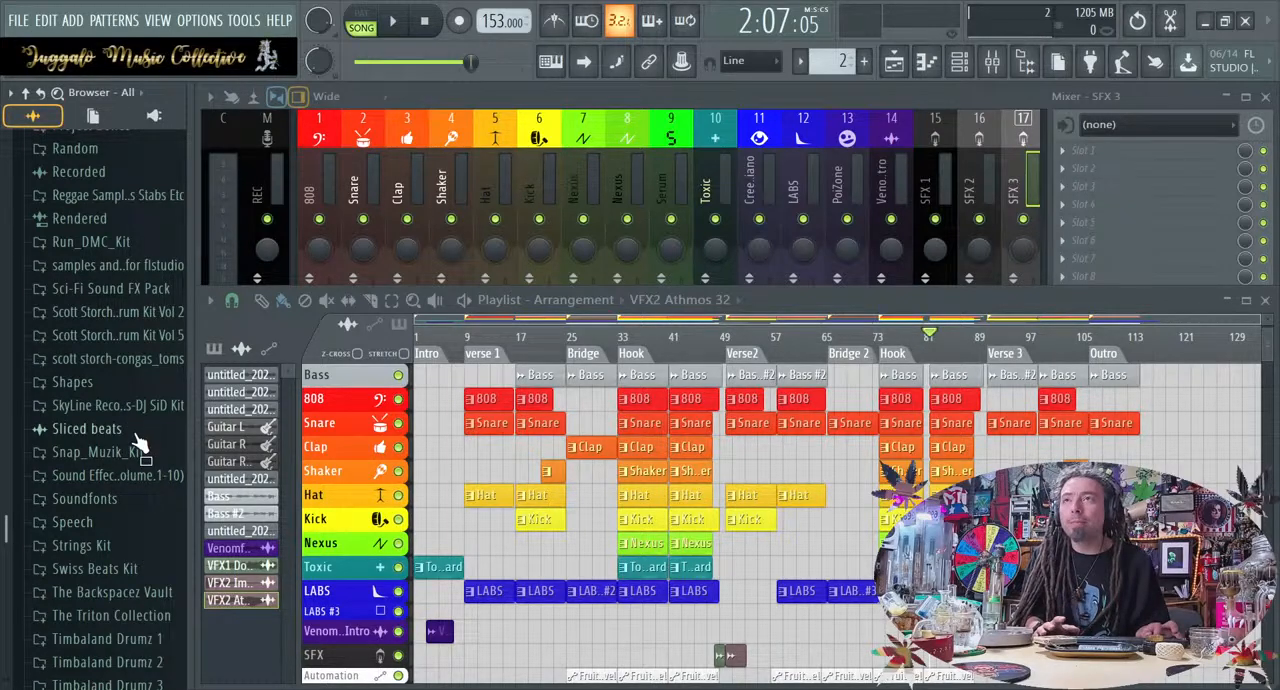
pyautogui.scroll(10, 140, 443)
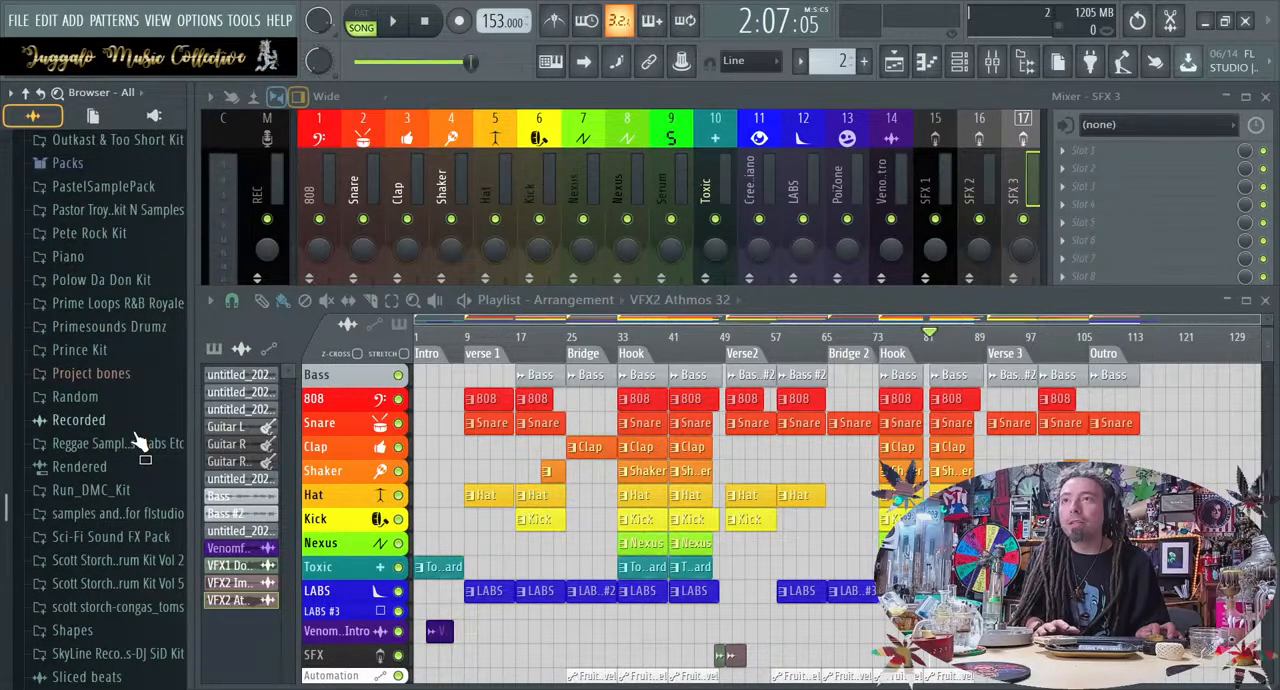
pyautogui.scroll(7, 140, 443)
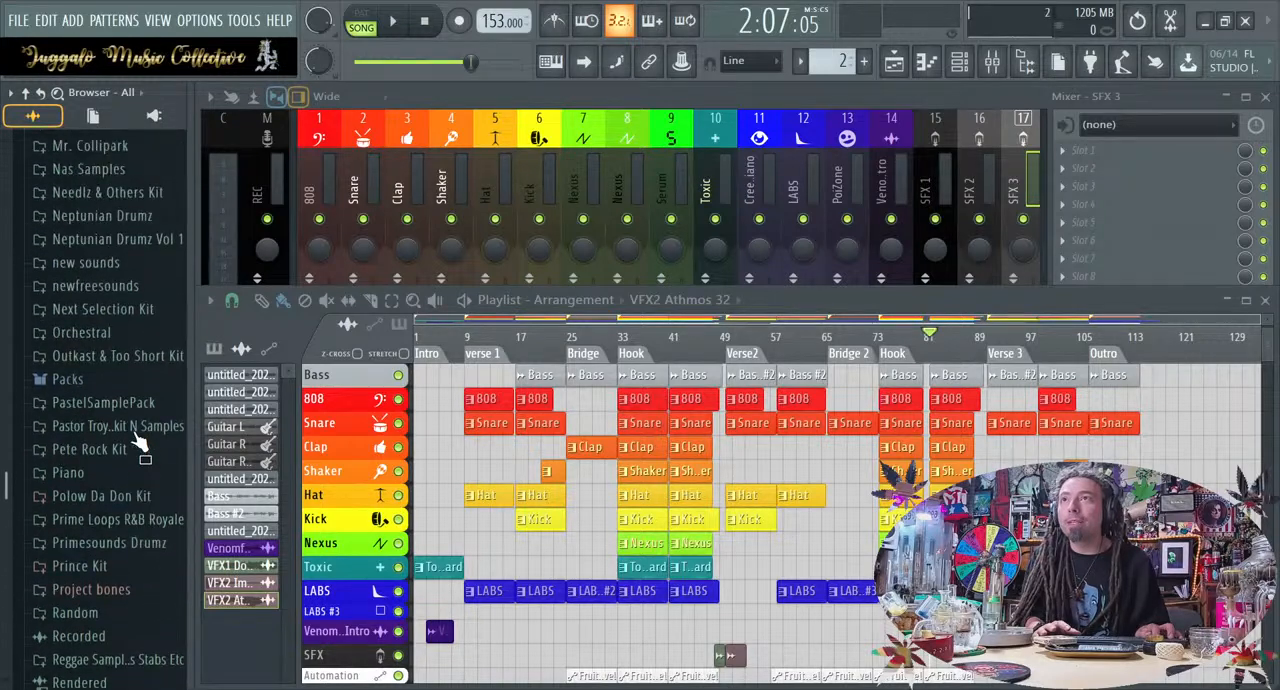
pyautogui.scroll(2, 140, 443)
pyautogui.scroll(-20, 140, 443)
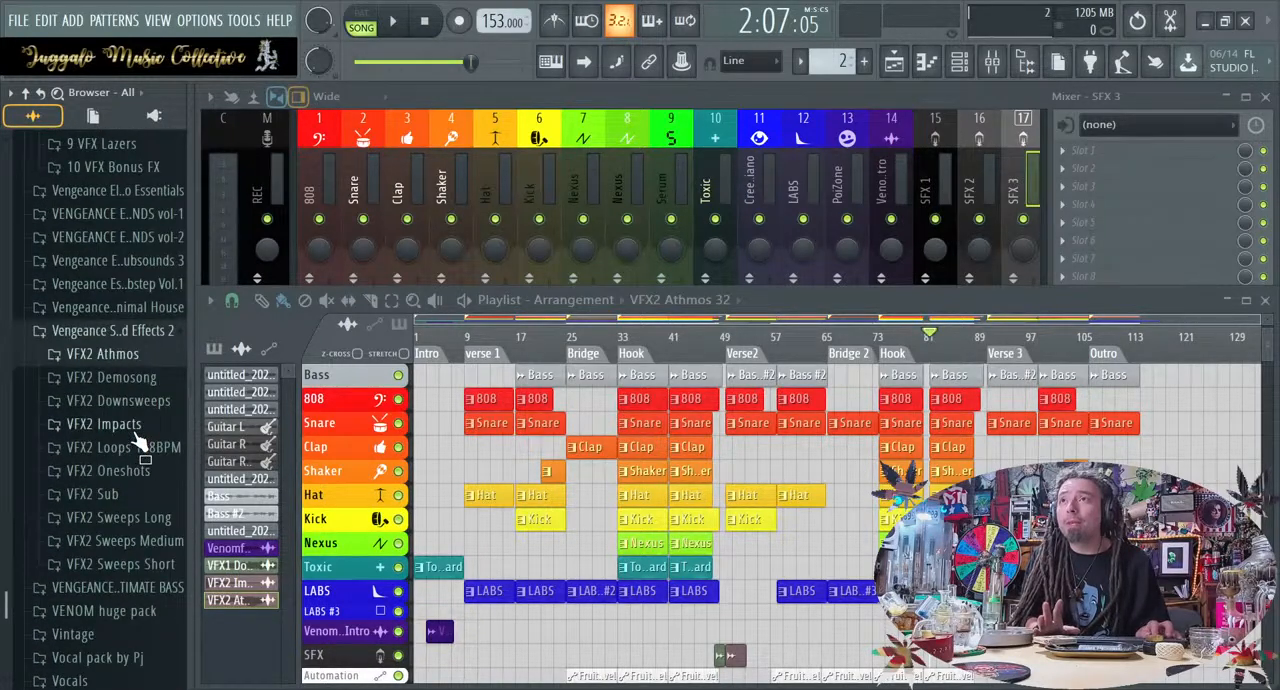
pyautogui.scroll(-4, 140, 443)
pyautogui.scroll(8, 140, 443)
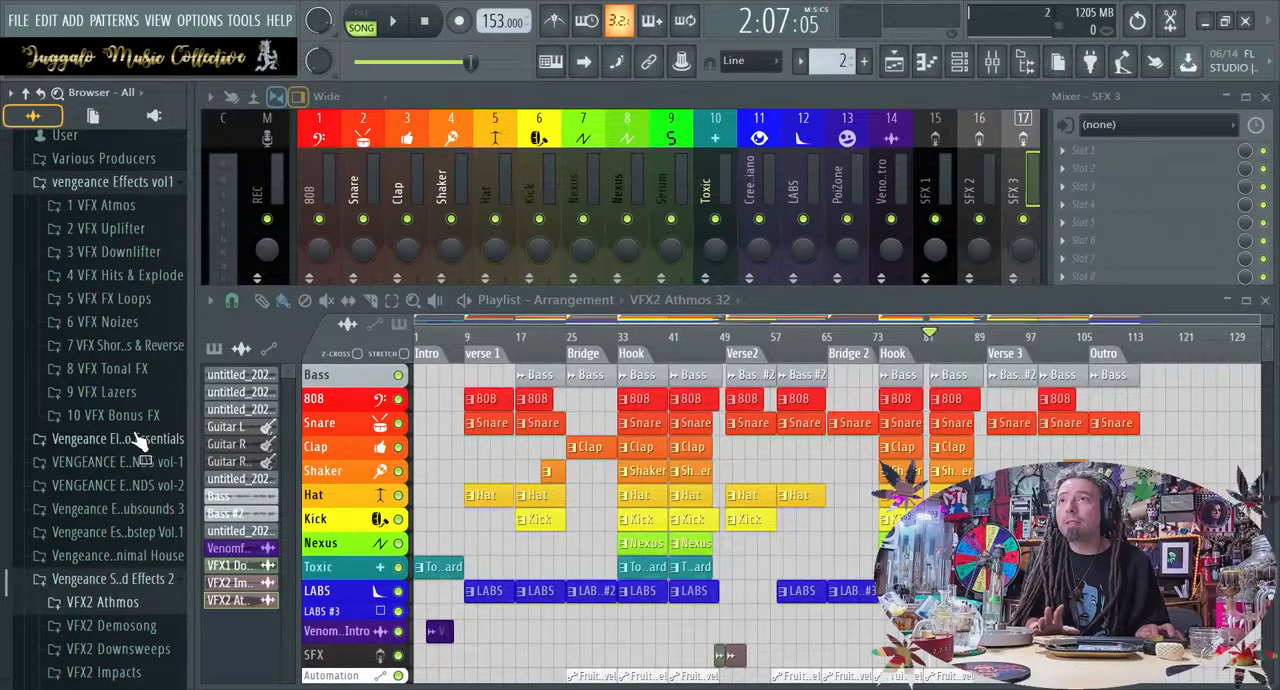
pyautogui.scroll(7, 140, 443)
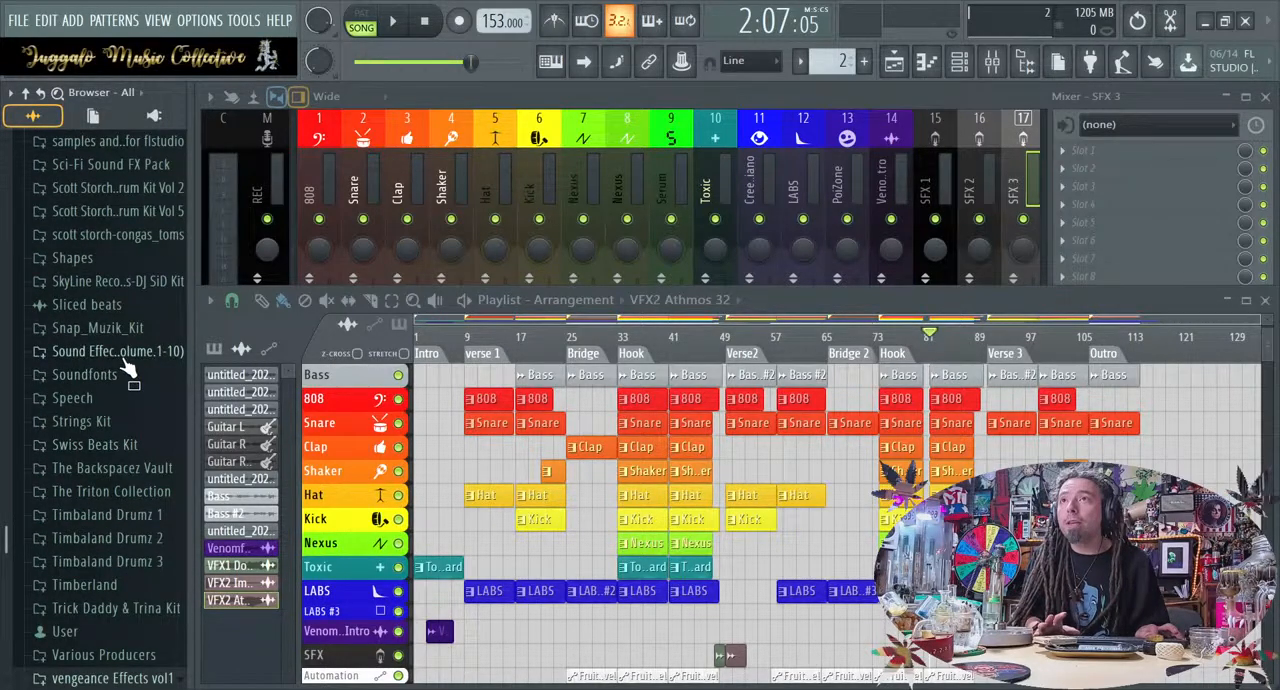
# Expand the Sound Effects (Volume 1-10) folder and its Volume 1 through Volume 7 subfolders
pyautogui.click(120, 354)
pyautogui.click(128, 377)
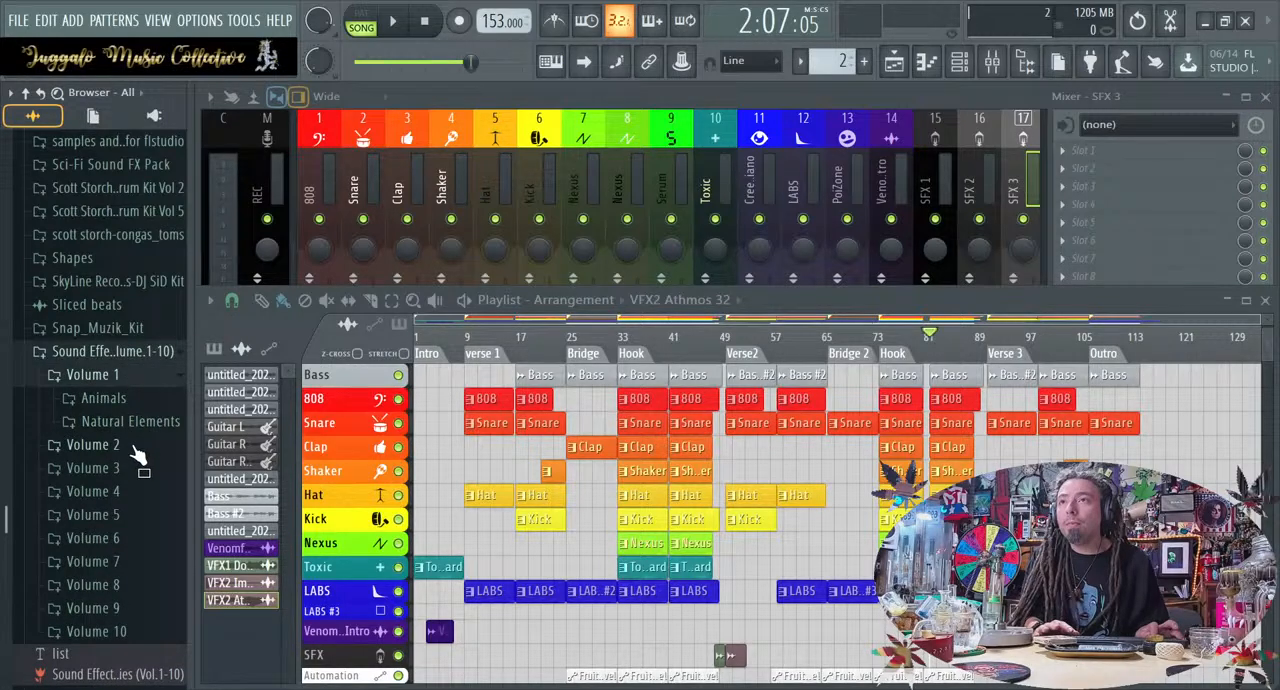
pyautogui.click(132, 447)
pyautogui.click(134, 493)
pyautogui.click(141, 589)
pyautogui.scroll(-4, 141, 590)
pyautogui.click(141, 557)
pyautogui.scroll(-7, 143, 570)
pyautogui.click(140, 478)
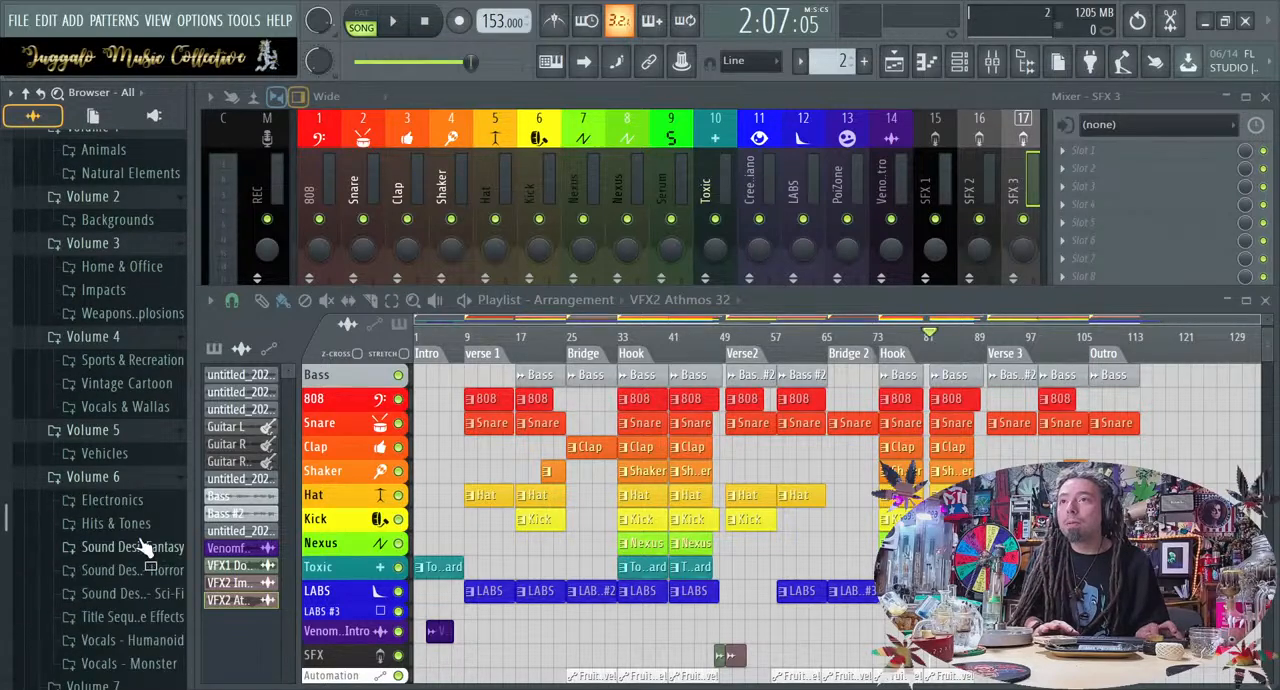
pyautogui.scroll(-8, 137, 531)
pyautogui.click(149, 444)
# Expand Volume 8, Volume 9 and Volume 10 and examine their categories, including Wind
pyautogui.scroll(-11, 150, 443)
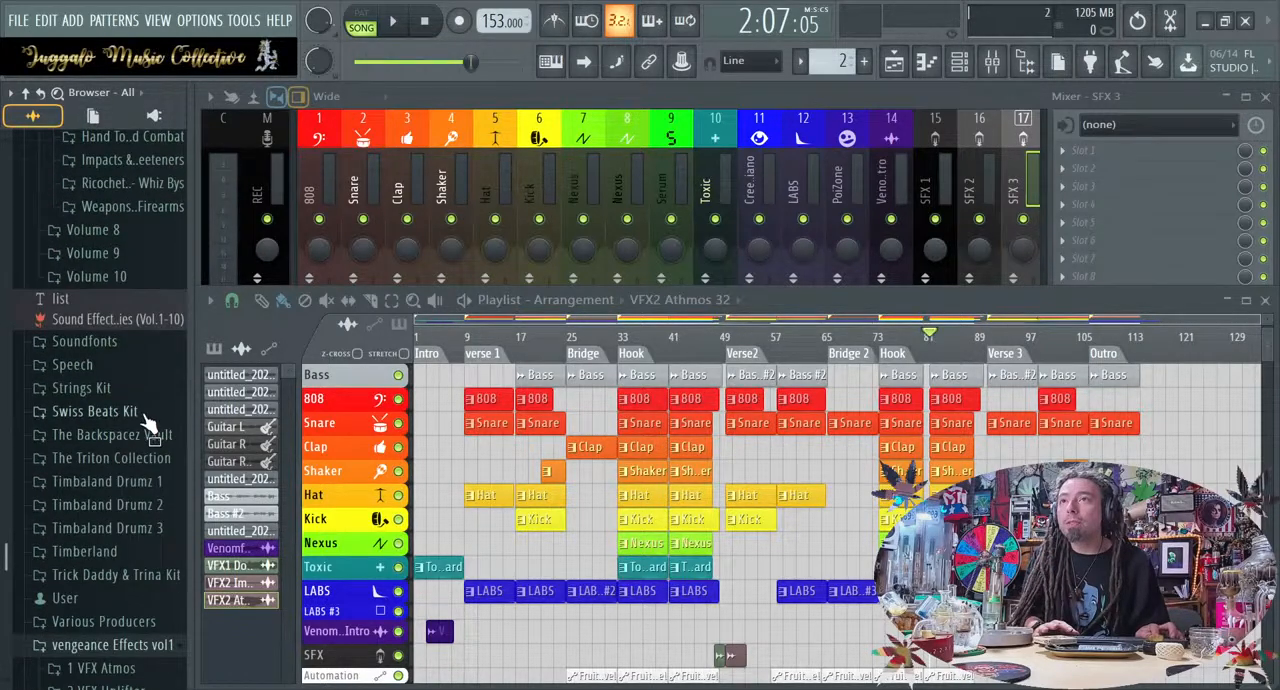
pyautogui.click(148, 230)
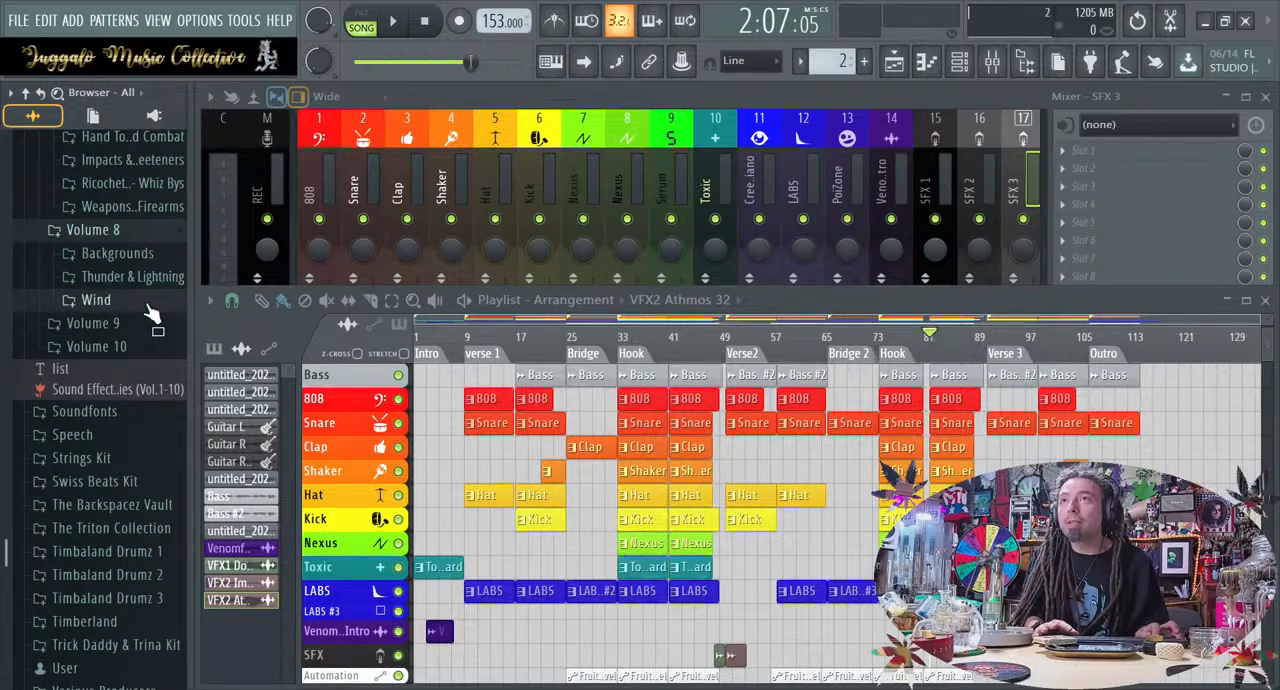
pyautogui.click(150, 300)
pyautogui.click(146, 300)
pyautogui.click(150, 323)
pyautogui.click(157, 418)
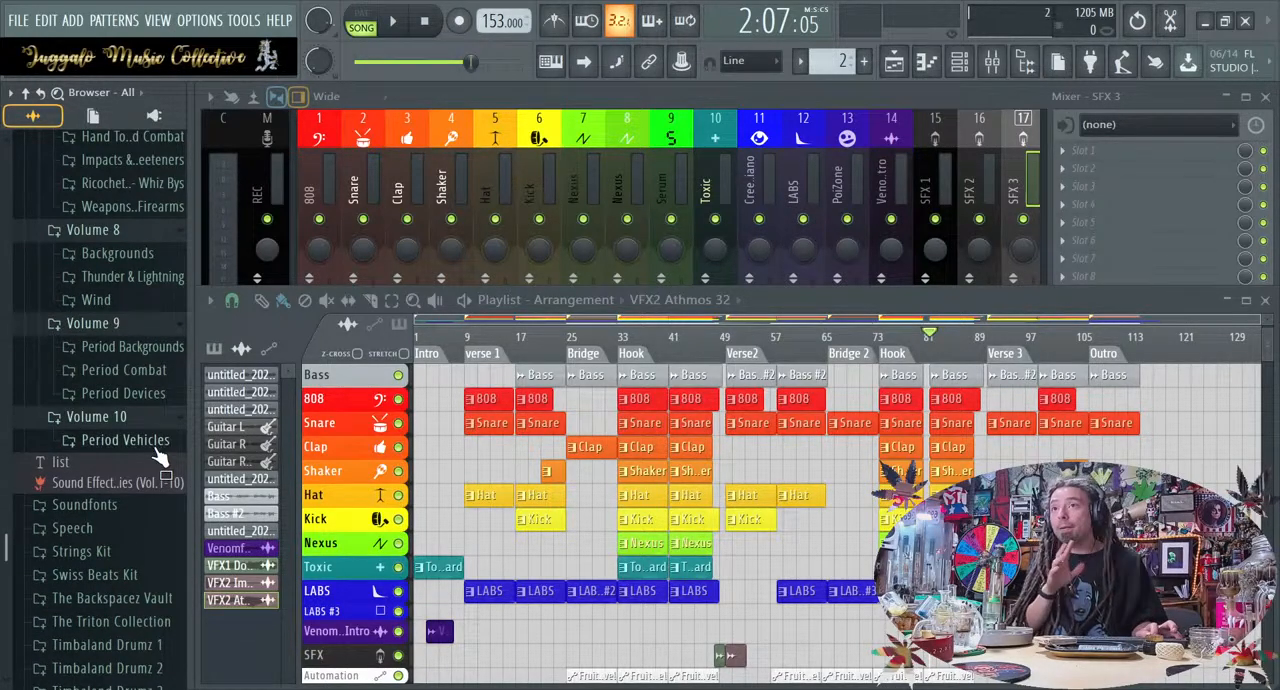
# Preview an Arm Whoosh Multiple sample in Volume 7's Hand To Hand Combat folder, collapse the folder and go back to Volume 1
pyautogui.scroll(11, 160, 452)
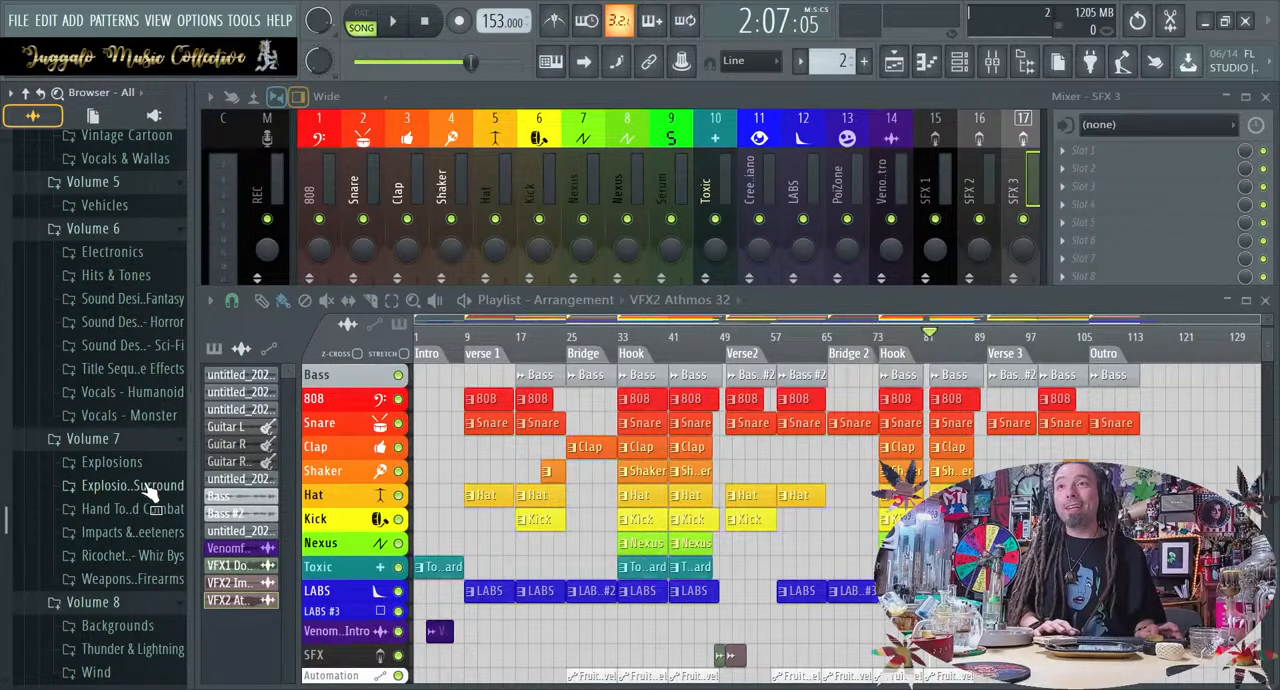
pyautogui.click(140, 508)
pyautogui.click(152, 473)
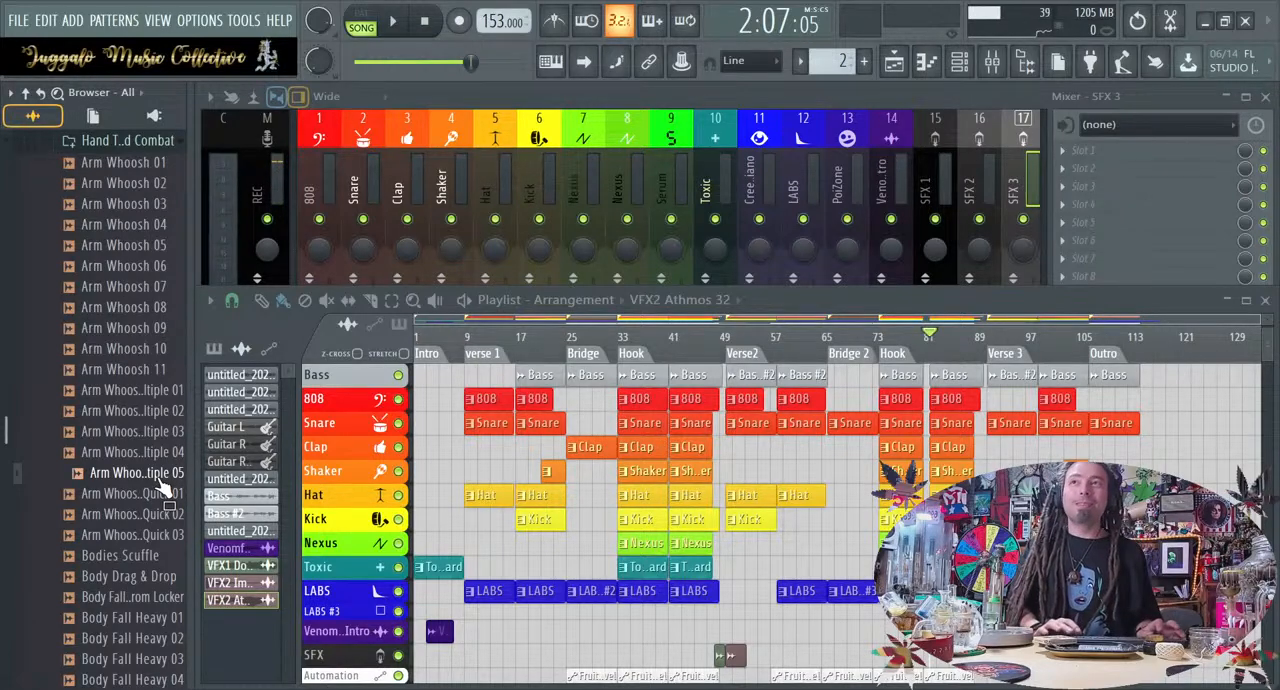
pyautogui.scroll(10, 157, 481)
pyautogui.scroll(-6, 157, 402)
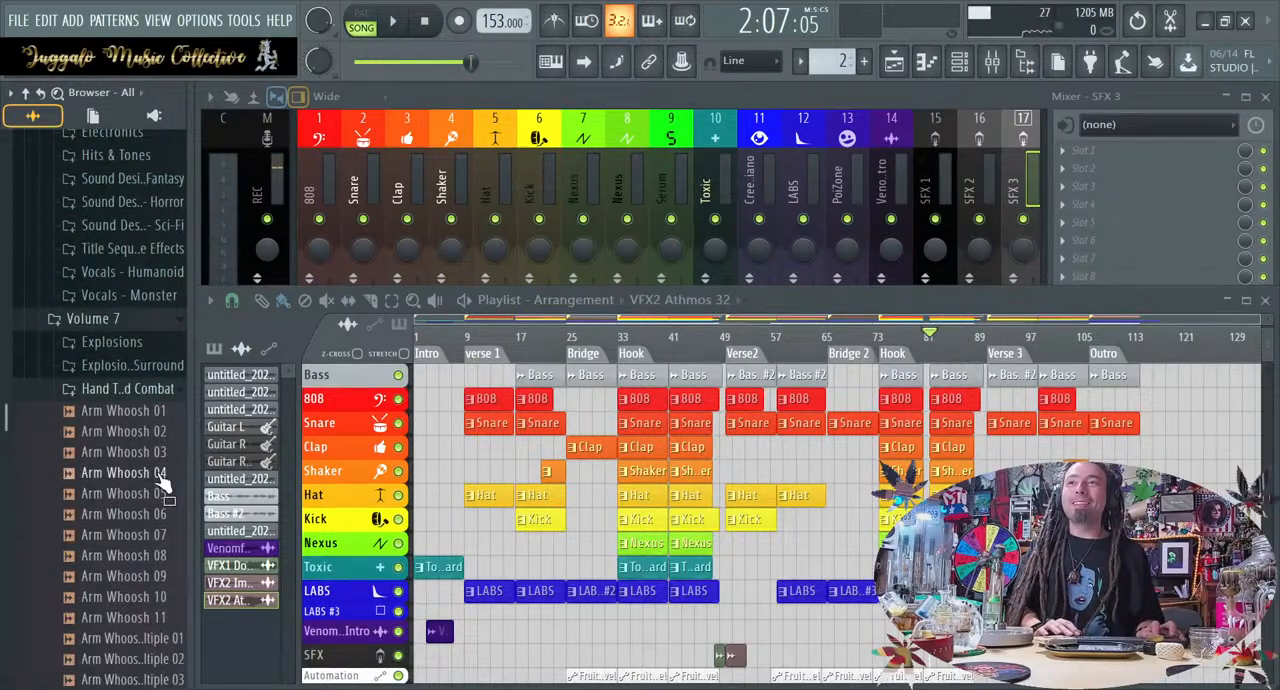
pyautogui.click(140, 389)
pyautogui.scroll(2, 152, 395)
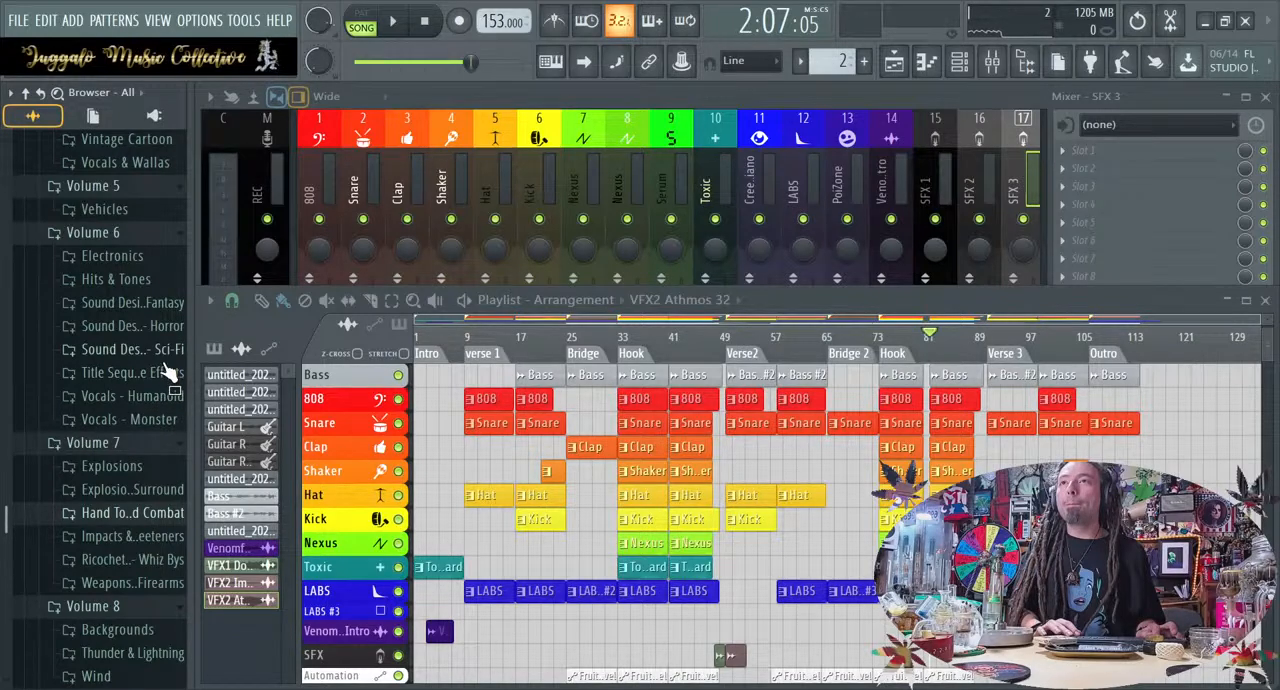
pyautogui.scroll(6, 157, 355)
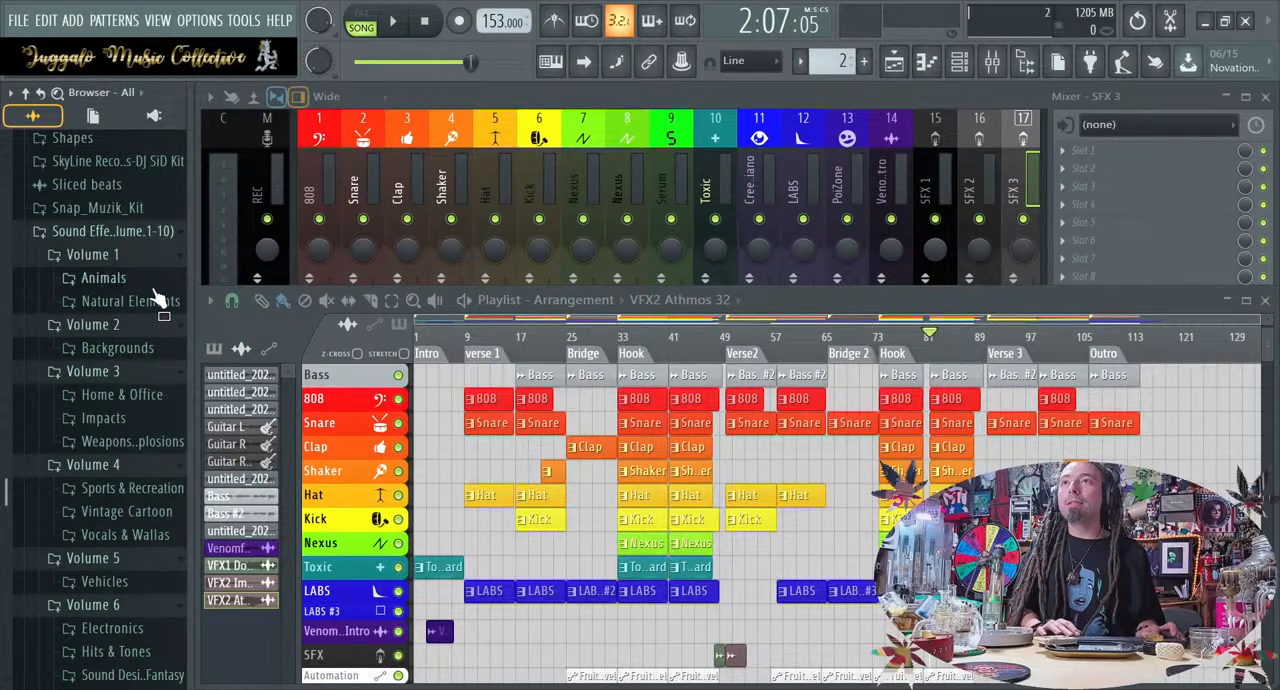
# Play the song from the beginning and audition Thunder Sweep from the Natural Elements folder around the Verse 1 entry, then stop playback
pyautogui.hotkey('alt', 'F8')
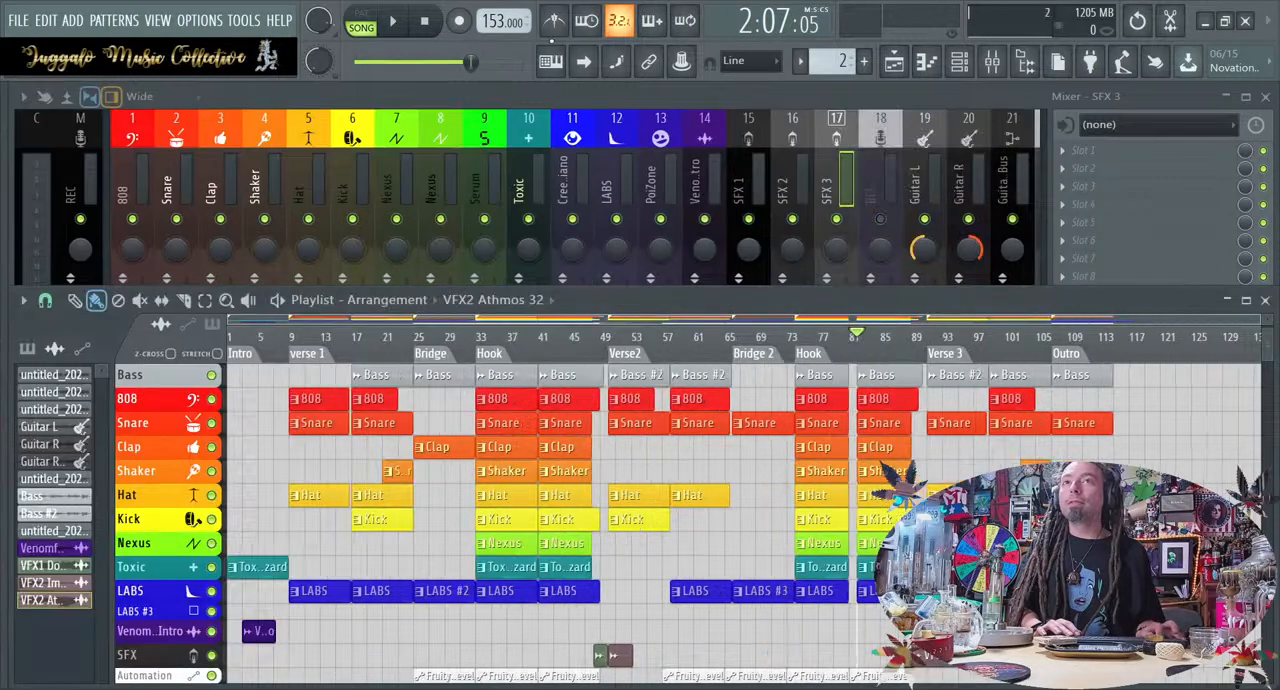
pyautogui.click(427, 22)
pyautogui.press('space')
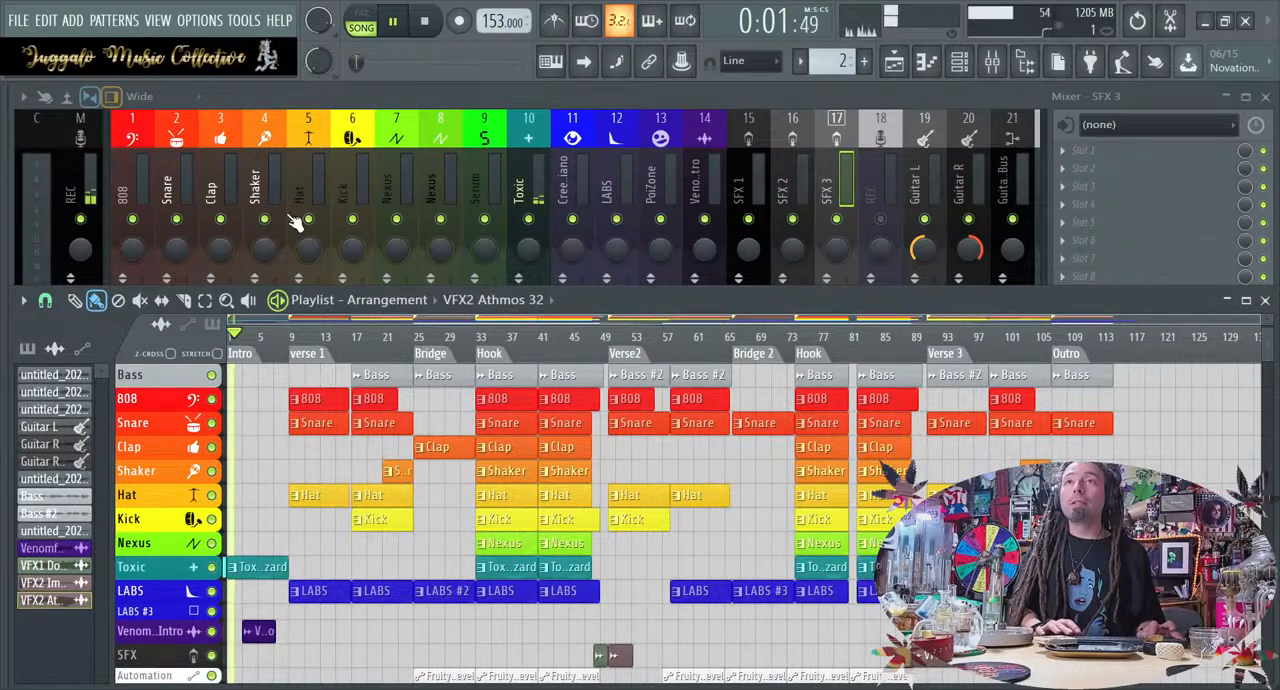
pyautogui.hotkey('alt', 'F8')
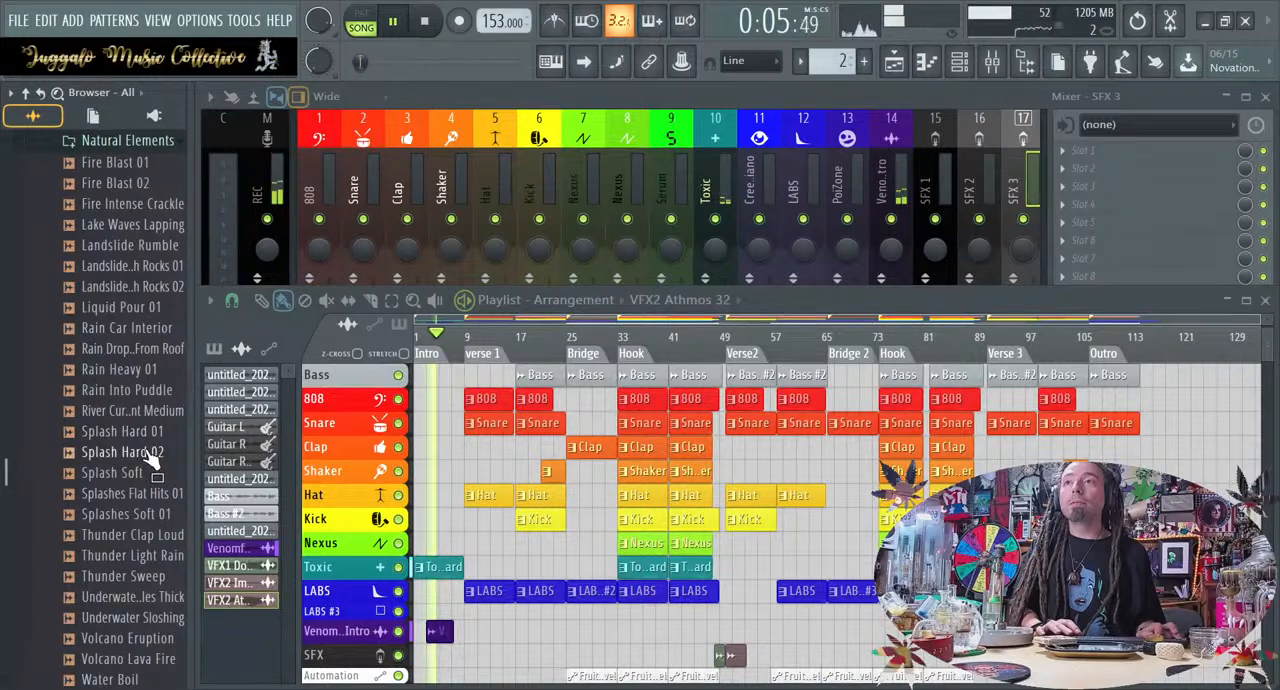
pyautogui.click(150, 576)
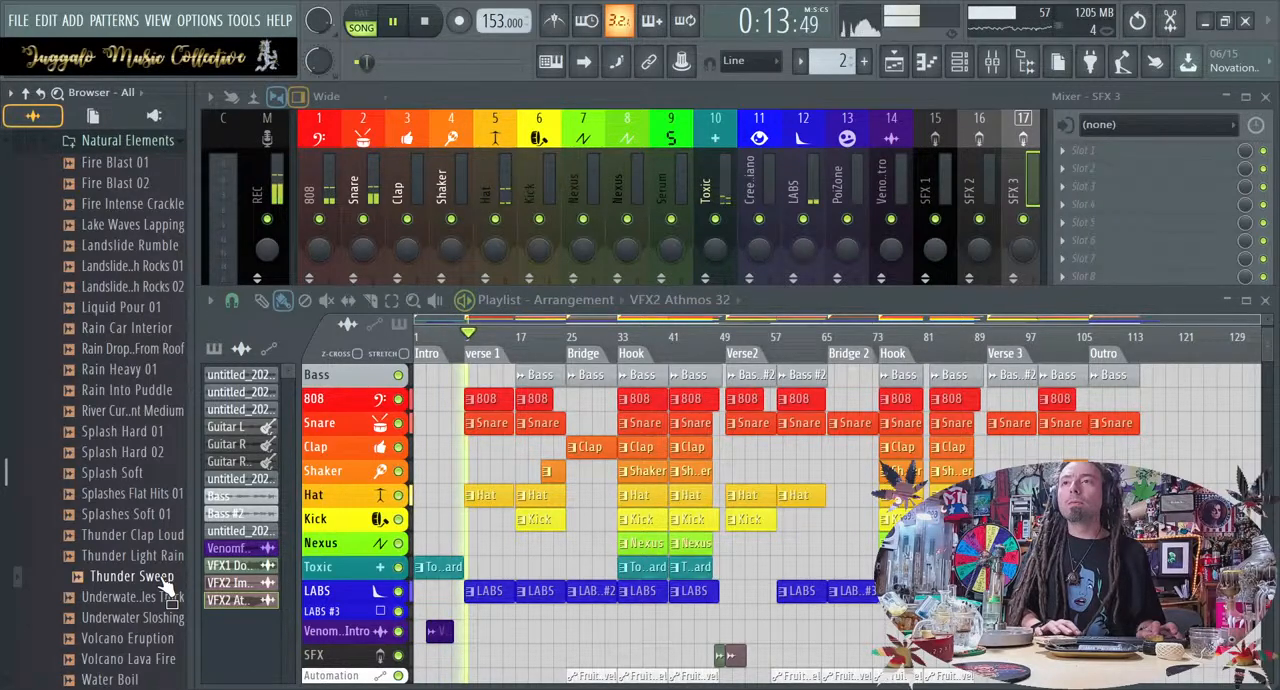
pyautogui.press('space')
# Place the Thunder Sweep sample on the SFX track and align its start with Verse 1 at bar 9
pyautogui.hotkey('alt', 'F8')
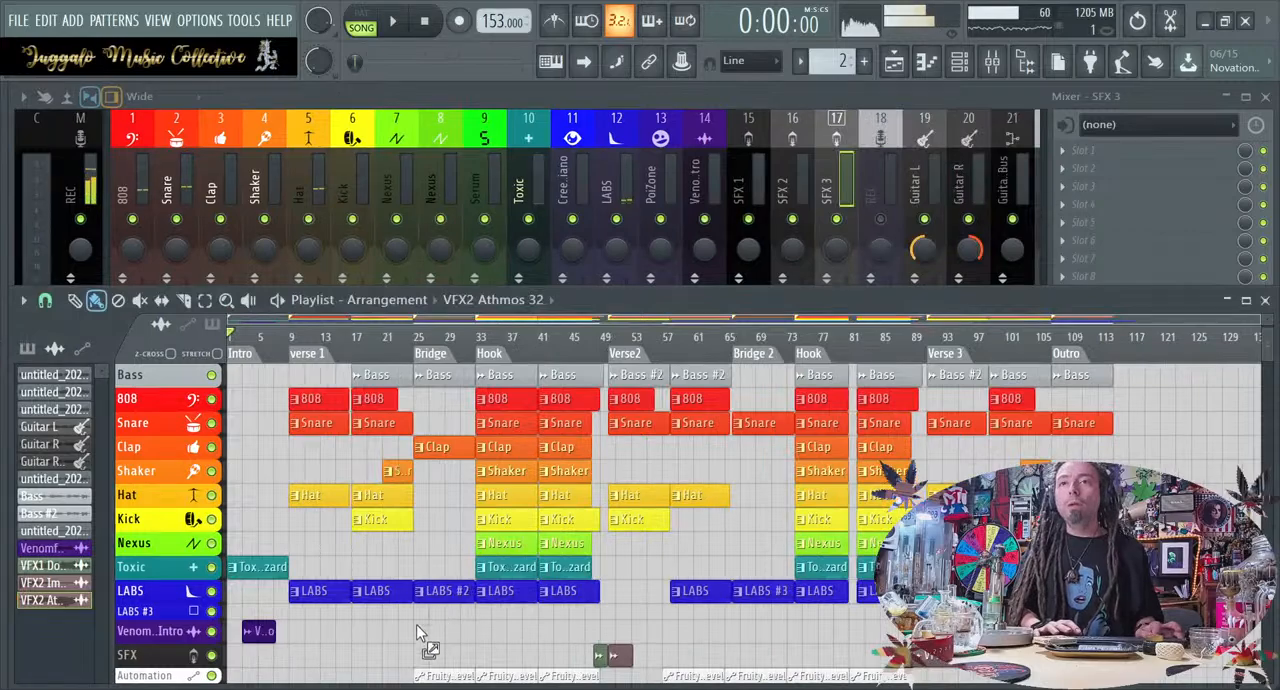
pyautogui.moveTo(341, 657); pyautogui.dragTo(282, 649)
pyautogui.scroll(4, 283, 649)
pyautogui.scroll(8, 283, 649)
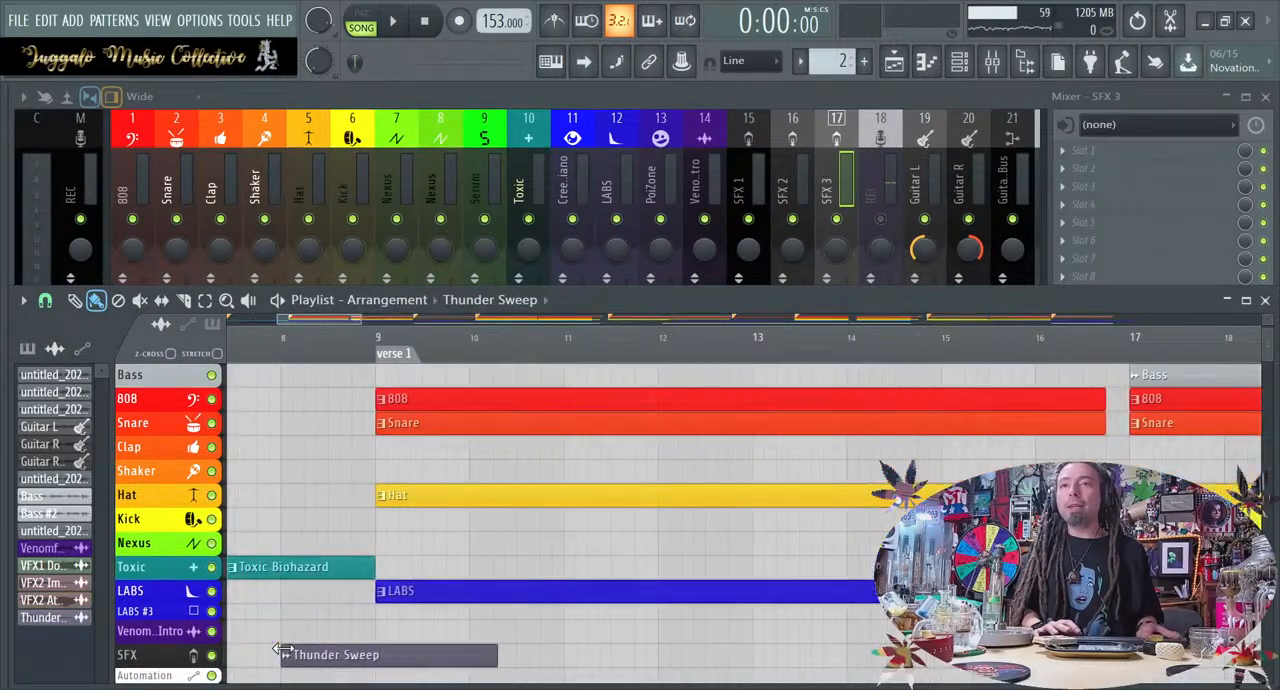
pyautogui.moveTo(306, 664); pyautogui.dragTo(455, 676)
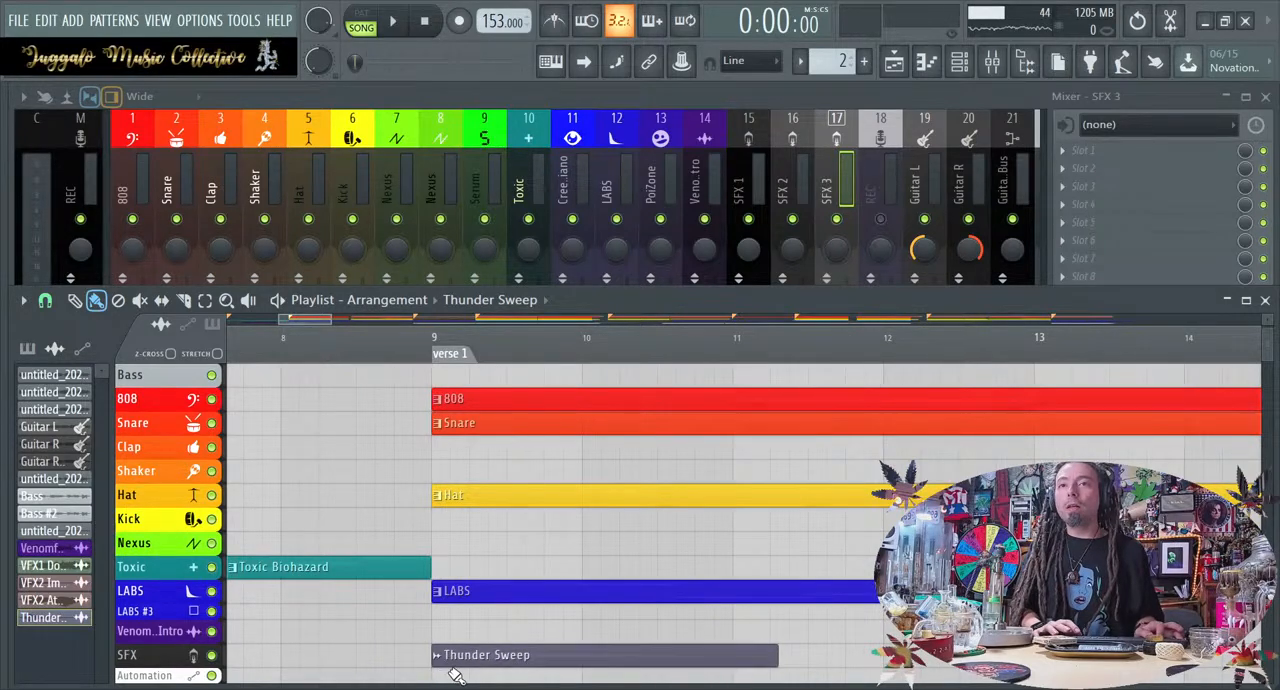
# Route the Thunder Sweep sample on the SFX track to mixer track 24
pyautogui.doubleClick(455, 658)
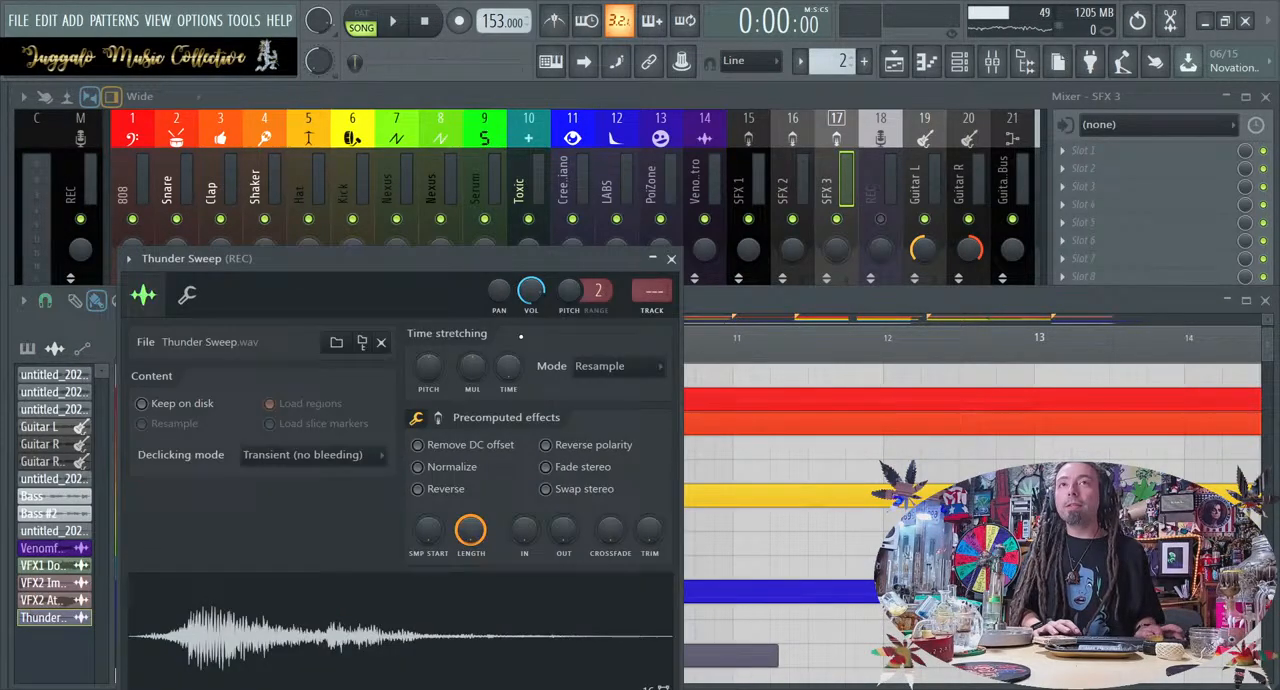
pyautogui.moveTo(643, 291); pyautogui.dragTo(643, 244)
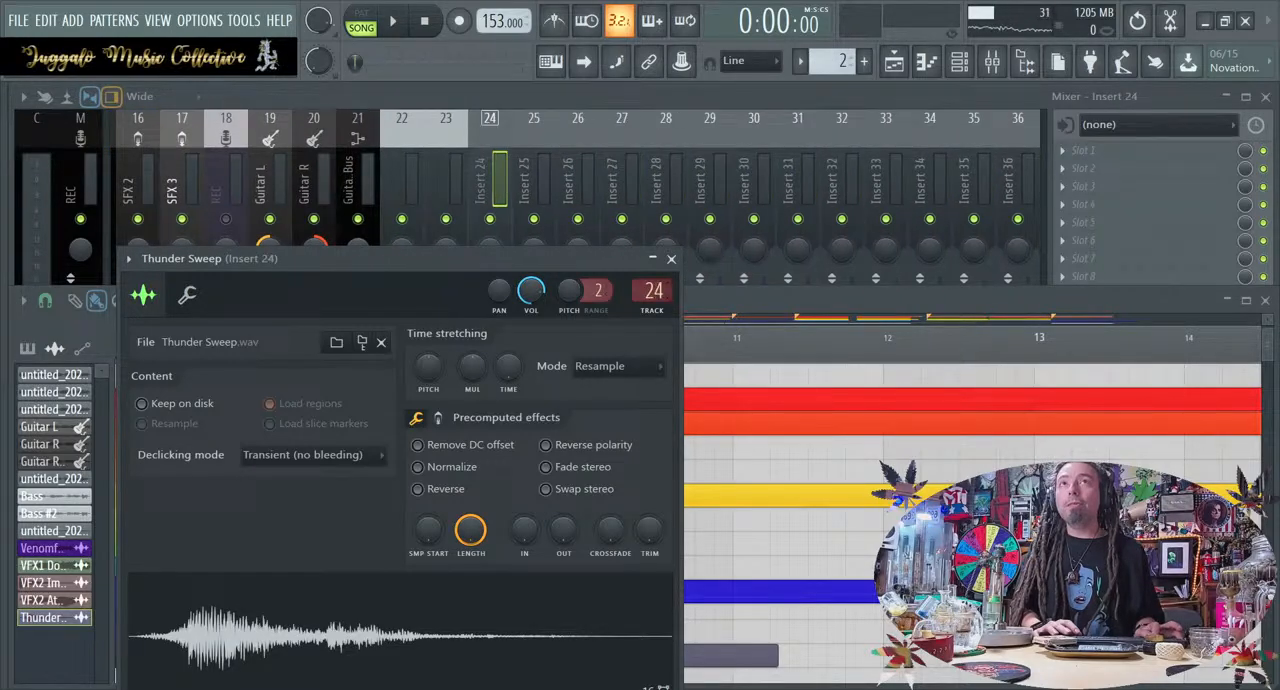
pyautogui.click(671, 260)
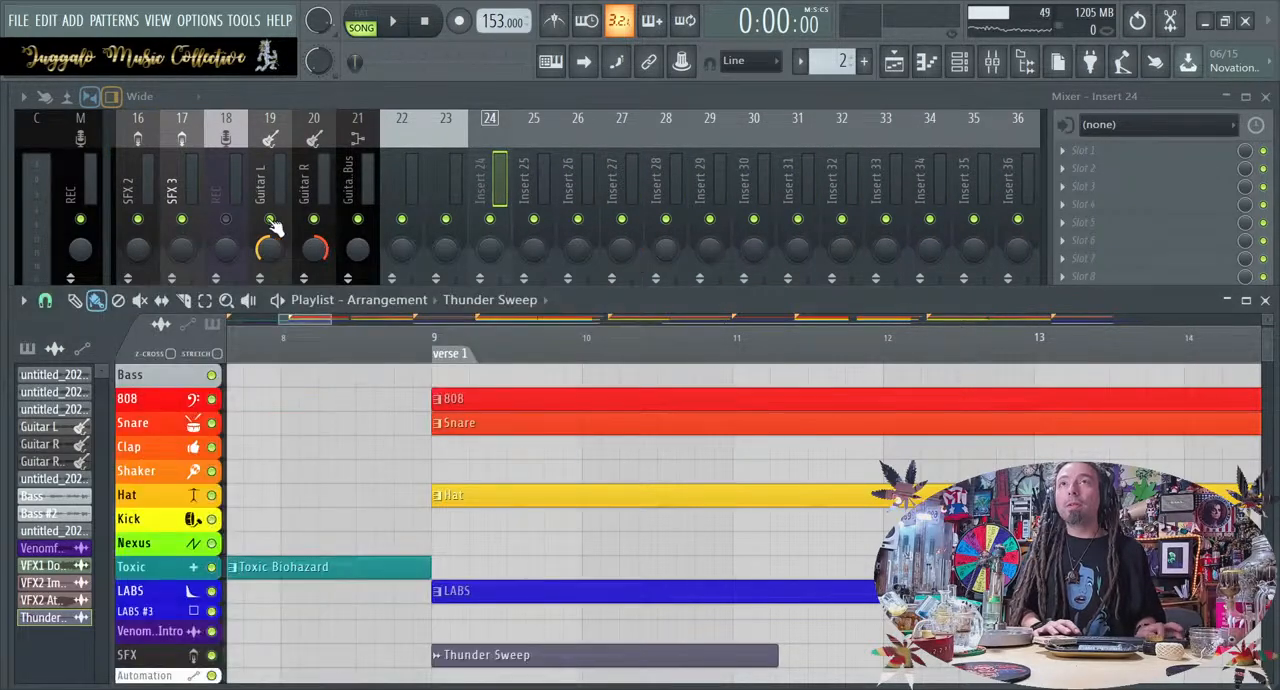
# Copy SFX 3's track styling to mixer track 24, rename it SFX 4 and move it directly after SFX 3 as track 18
pyautogui.click(192, 141)
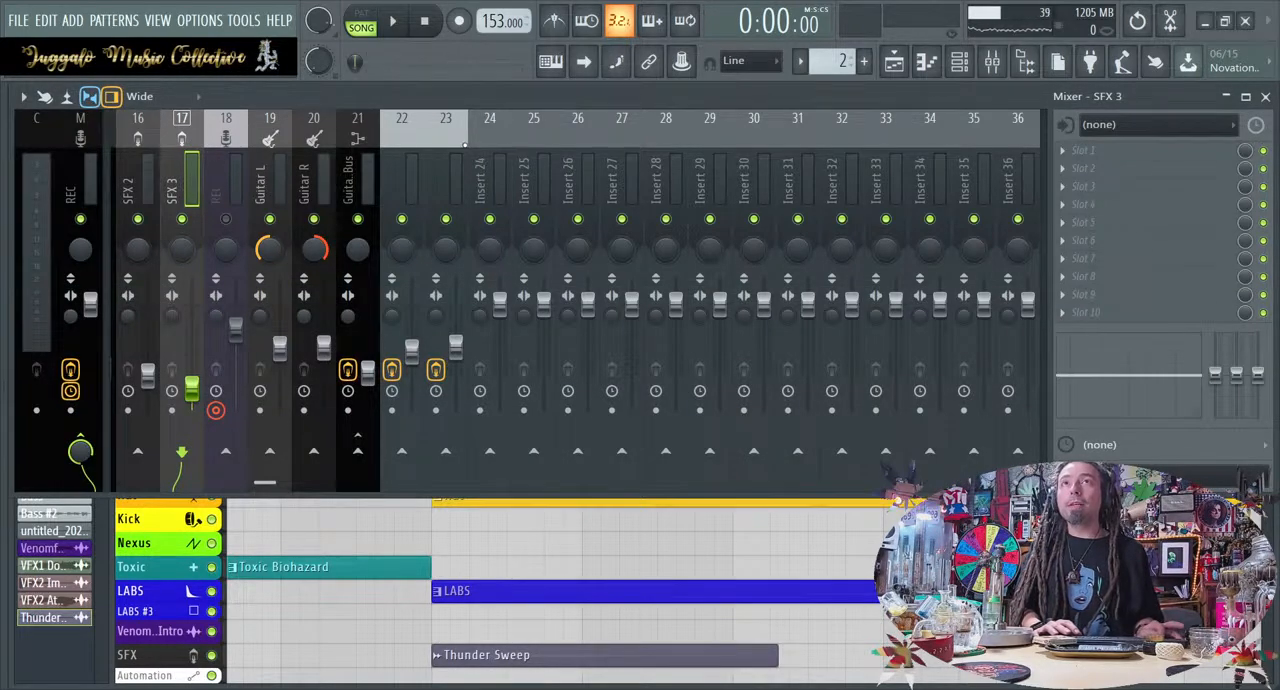
pyautogui.click(484, 155)
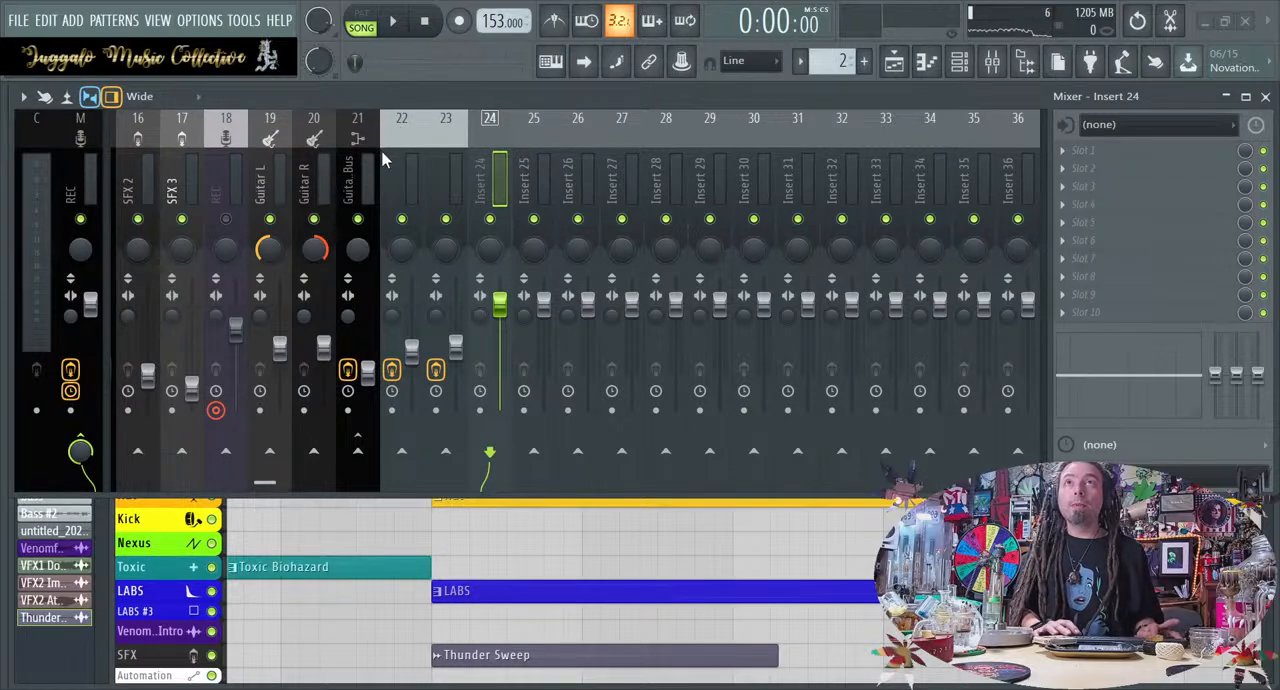
pyautogui.hotkey('ctrl', 'l')
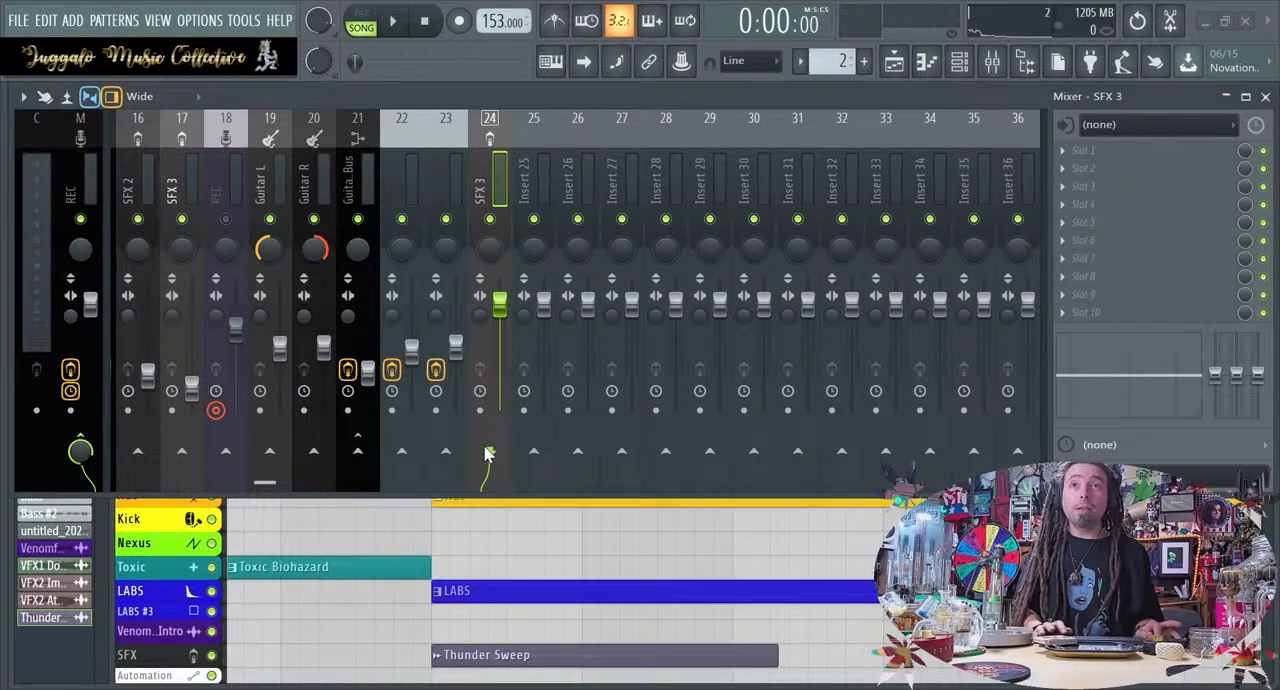
pyautogui.press('Return')
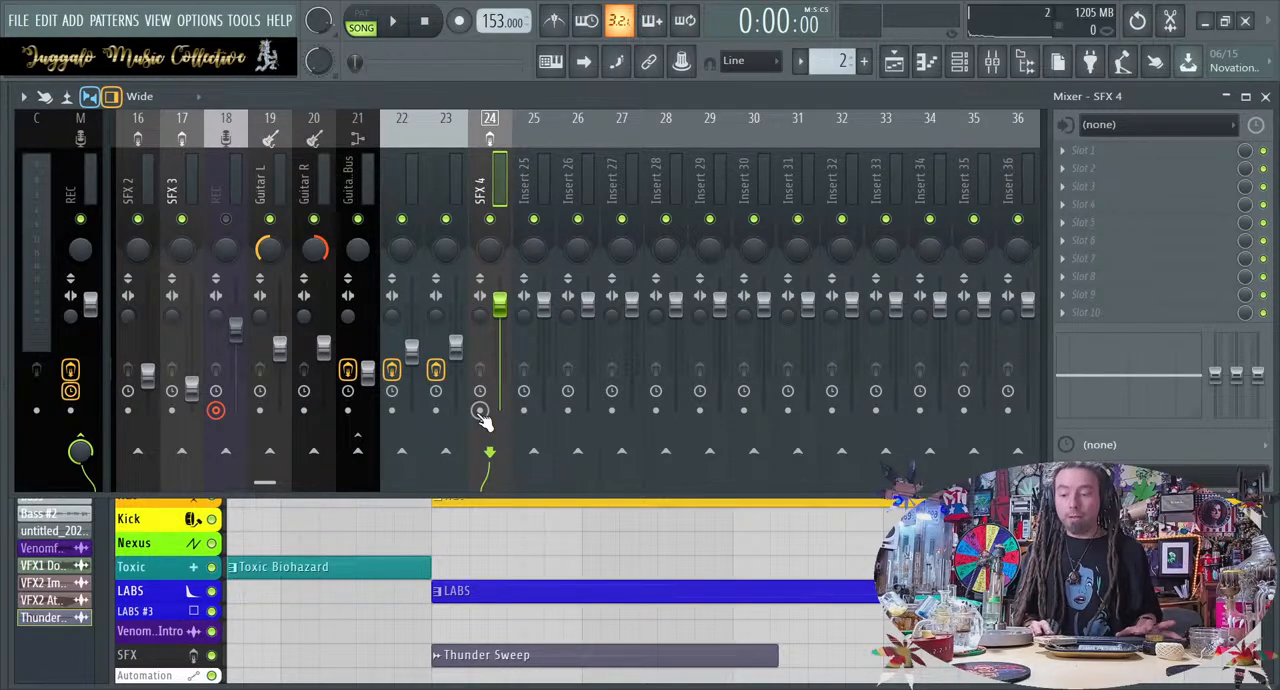
pyautogui.hotkey('alt', 'Left')
pyautogui.hotkey('alt', 'Left')
pyautogui.hotkey('alt', 'Left')
pyautogui.hotkey('alt', 'Left')
pyautogui.hotkey('alt', 'Left')
pyautogui.hotkey('alt', 'Left')
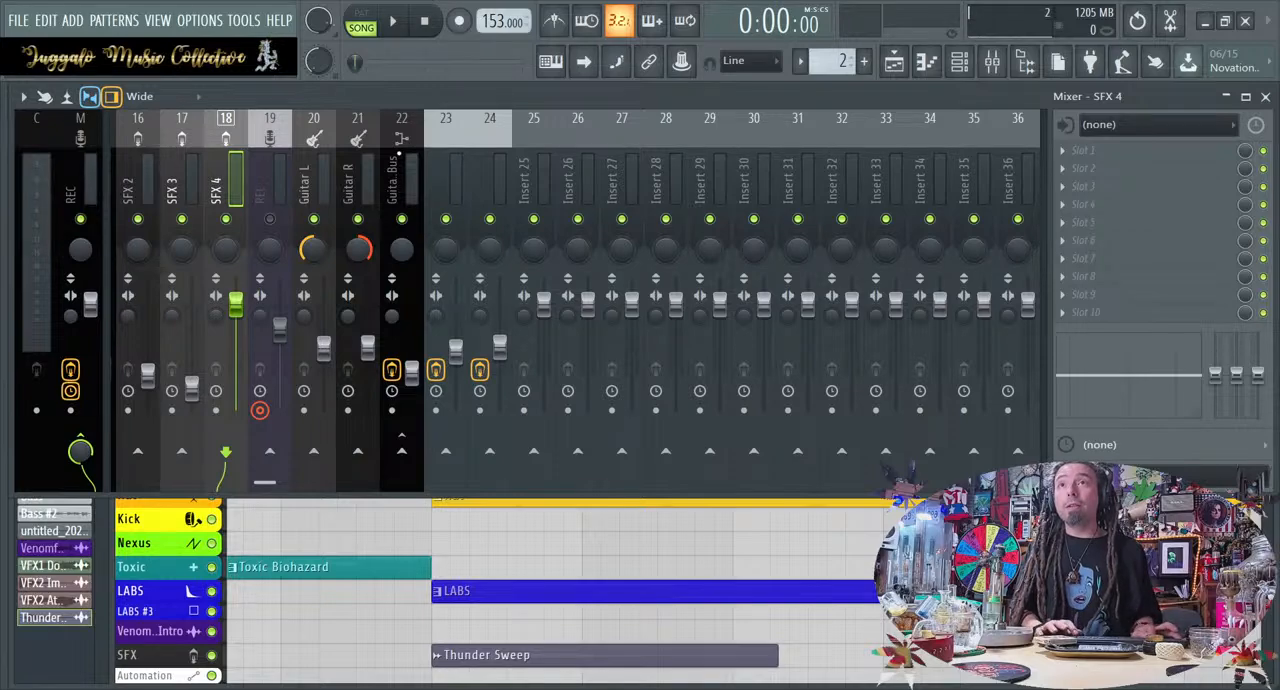
# Lower the SFX 4 fader to about the level of SFX 3 and audition Thunder Sweep from just before Verse 1
pyautogui.moveTo(236, 304); pyautogui.dragTo(236, 359)
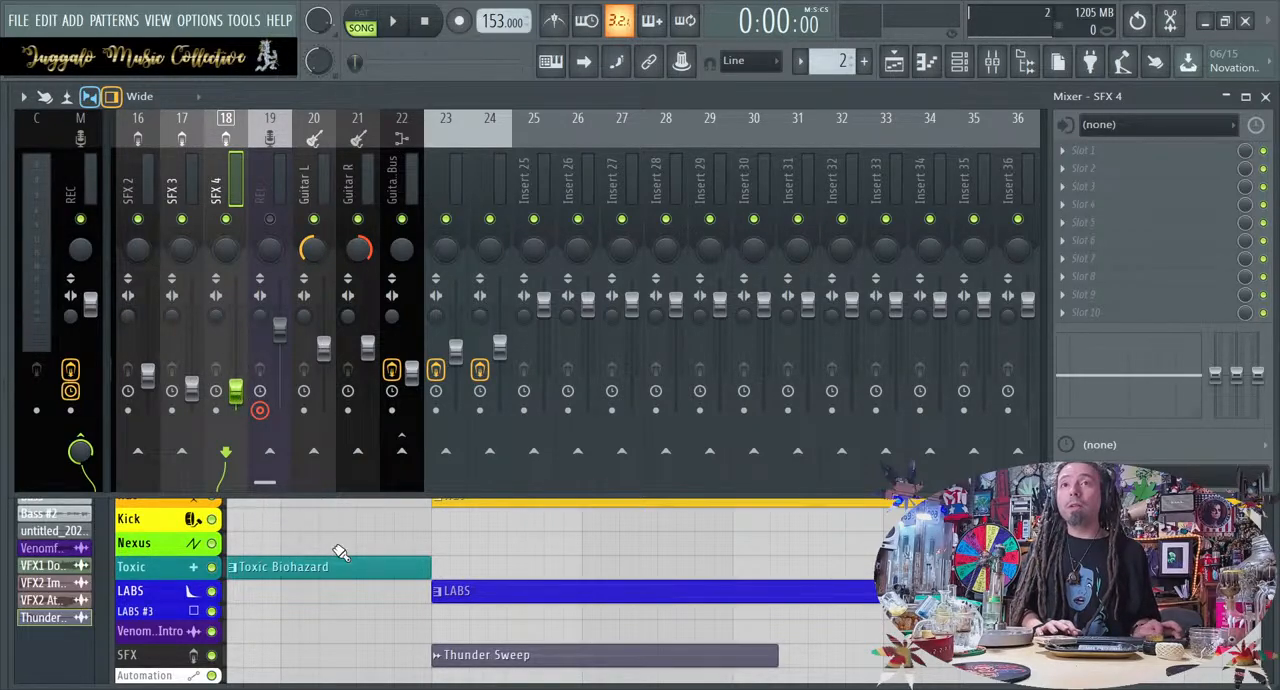
pyautogui.press('F5')
pyautogui.press('space')
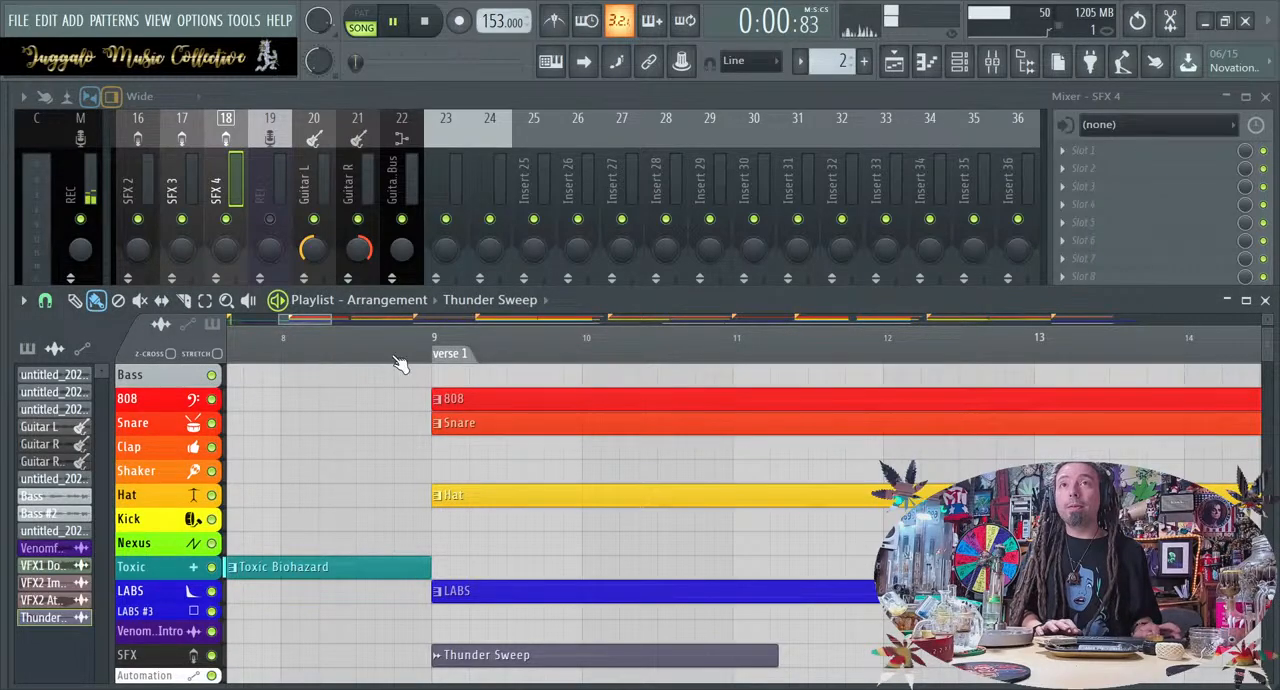
pyautogui.click(400, 340)
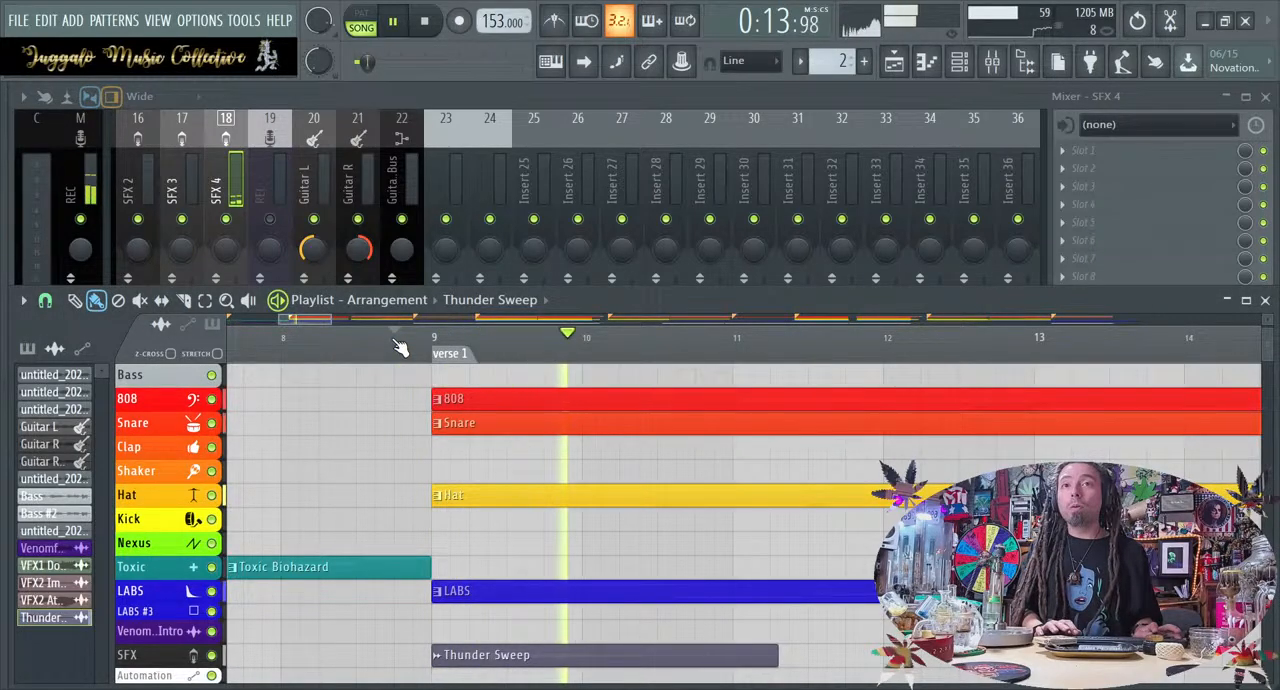
pyautogui.press('space')
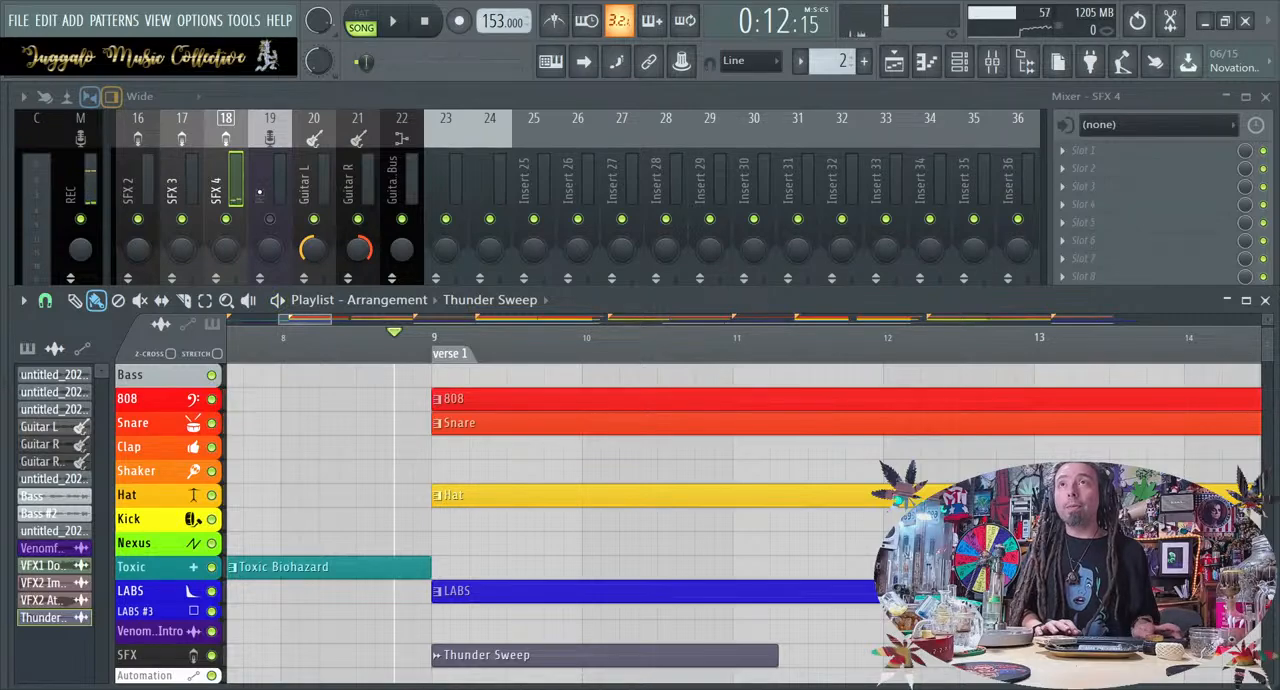
pyautogui.click(259, 190)
pyautogui.click(215, 168)
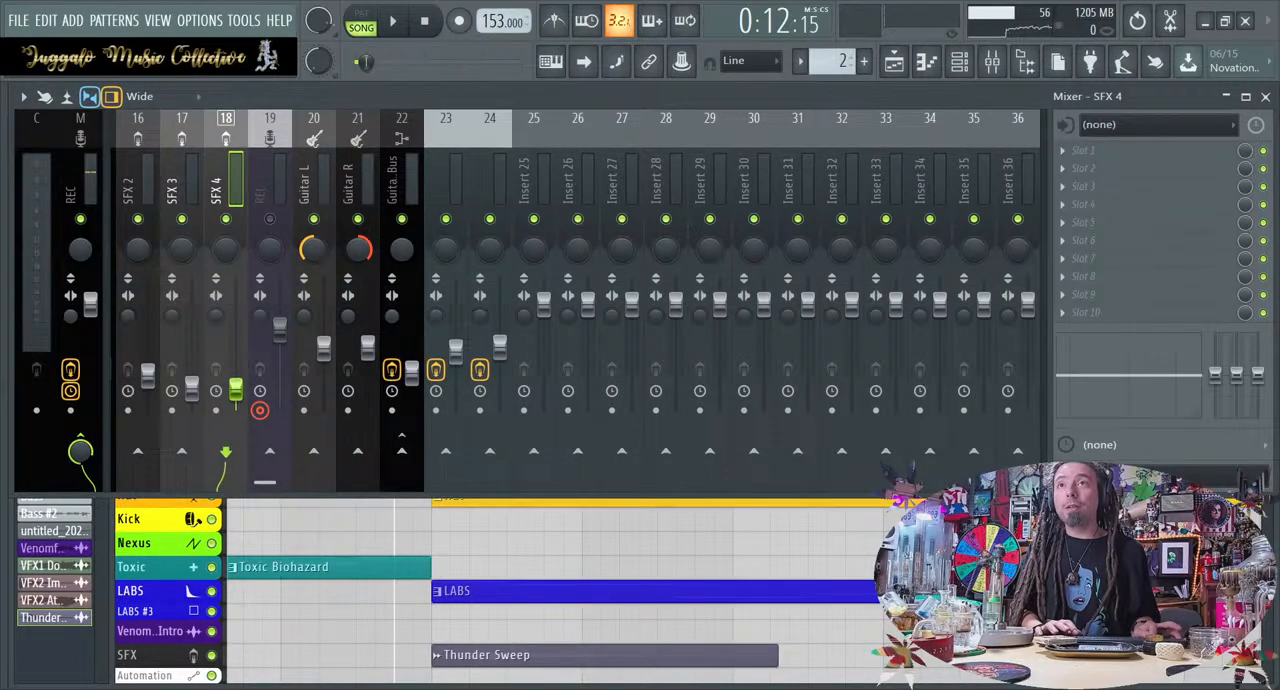
pyautogui.click(349, 545)
pyautogui.press('space')
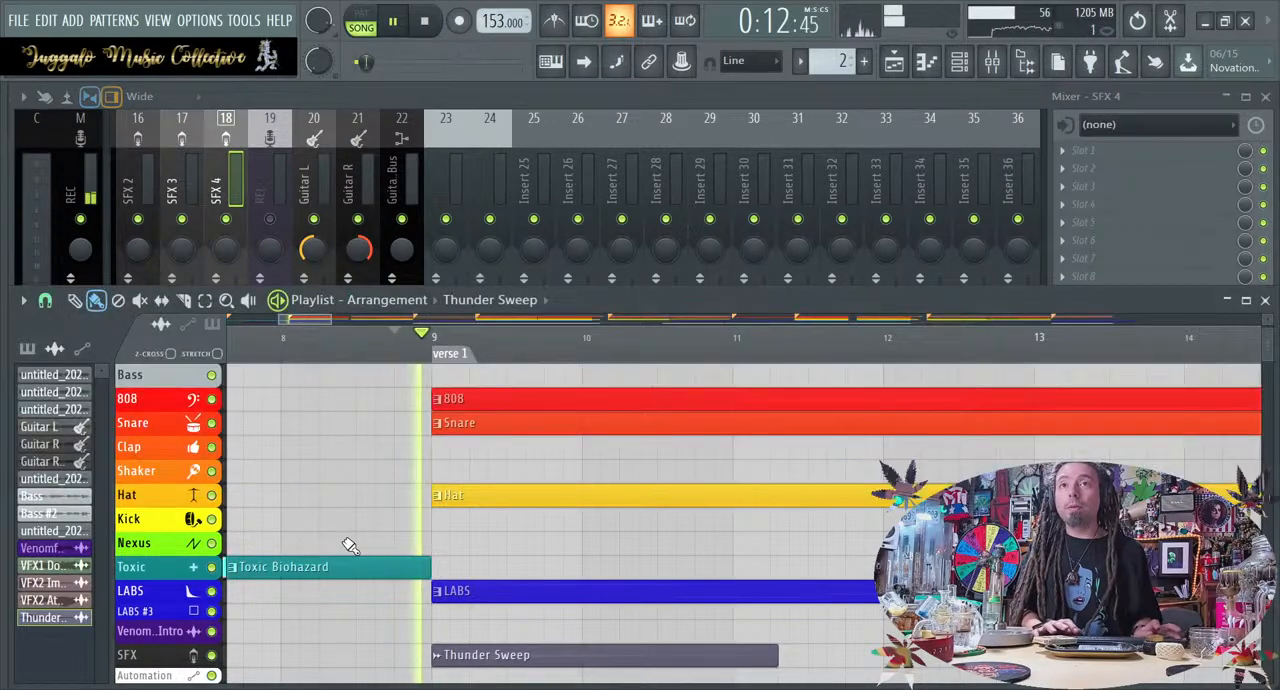
# Move the Thunder Sweep clip about a quarter bar earlier, ahead of bar 9, and play the Verse 1 entry
pyautogui.press('space')
pyautogui.moveTo(460, 648); pyautogui.dragTo(441, 655)
pyautogui.press('space')
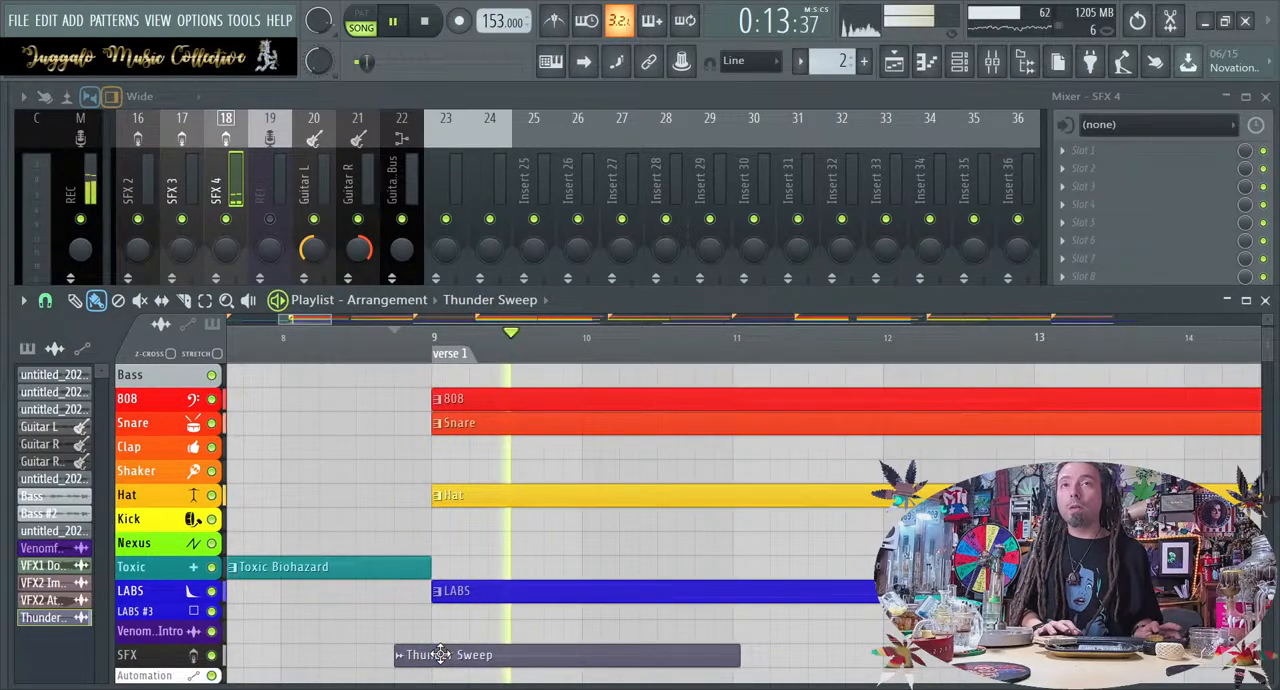
pyautogui.scroll(-3, 441, 655)
pyautogui.scroll(-3, 441, 655)
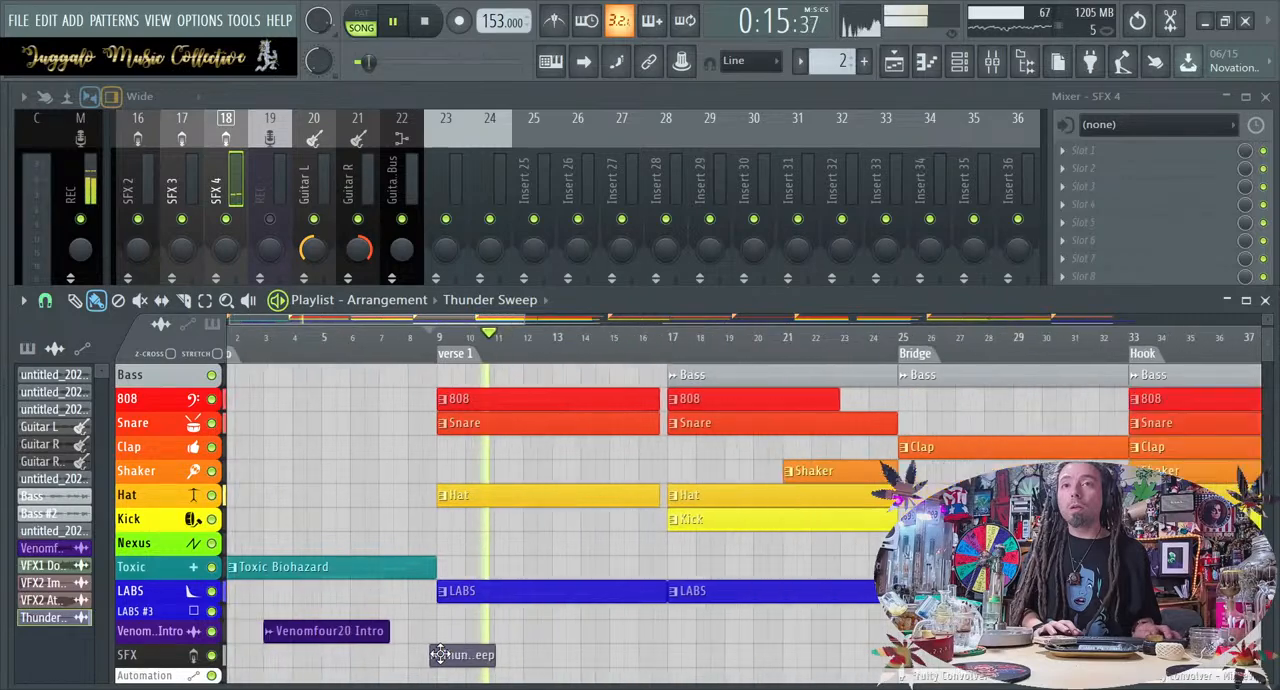
pyautogui.scroll(-2, 440, 654)
pyautogui.press('space')
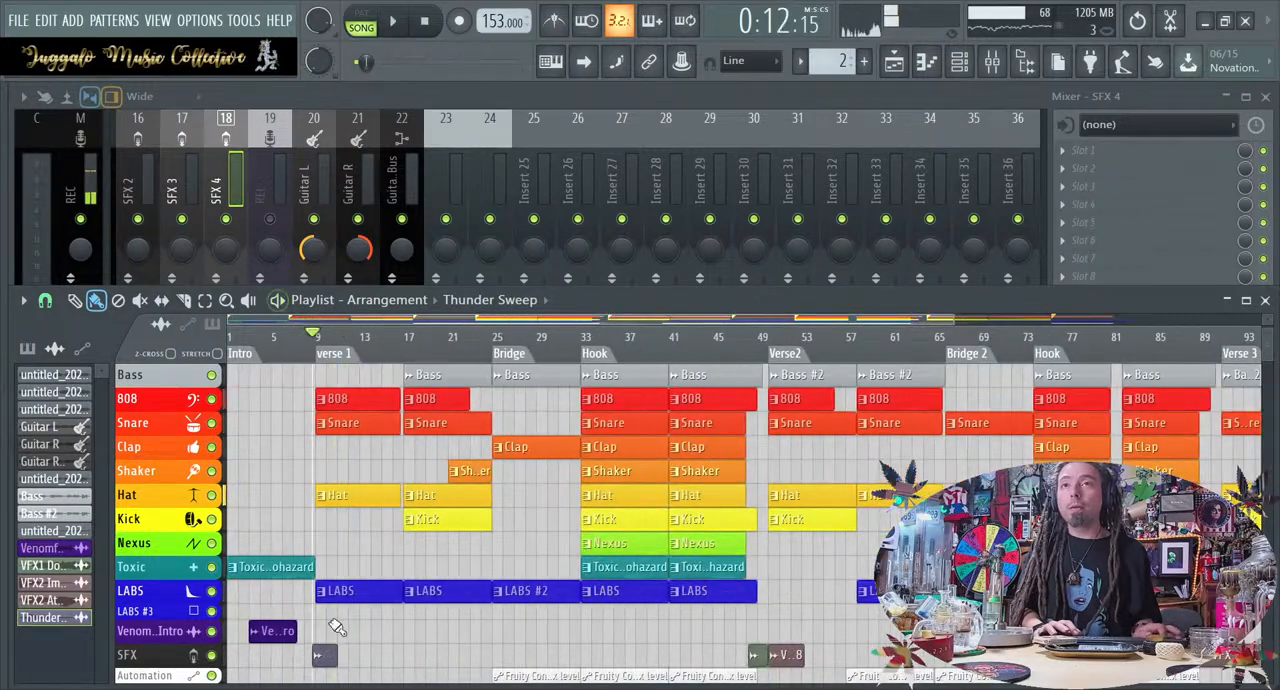
# Collapse the Natural Elements sample folder and audition the start of the song's Outro
pyautogui.moveTo(2, 508)
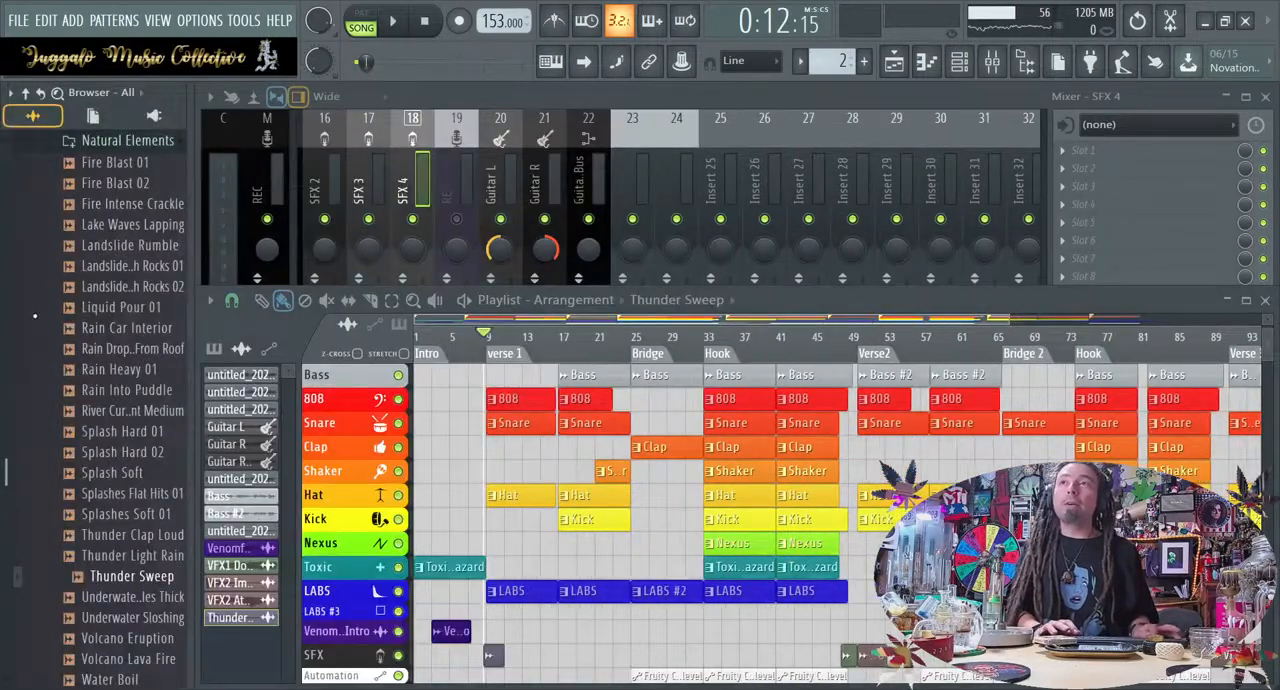
pyautogui.scroll(2, 38, 320)
pyautogui.click(98, 266)
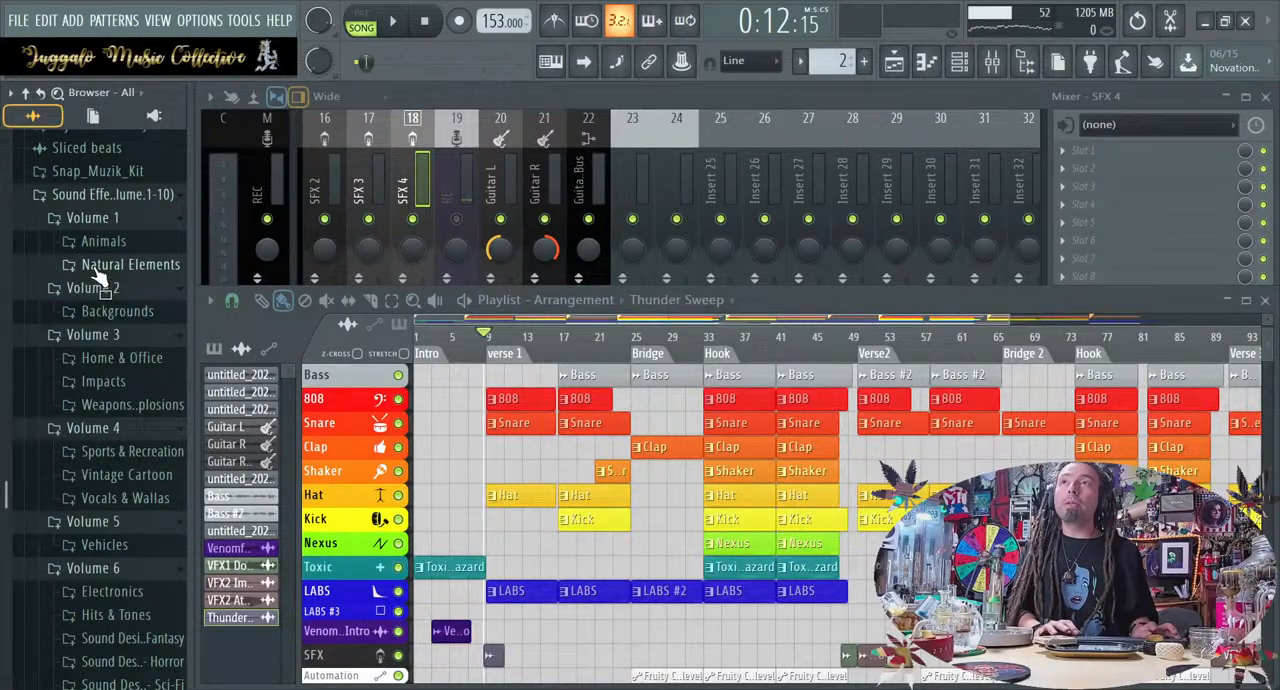
pyautogui.hscroll(6, 708, 471)
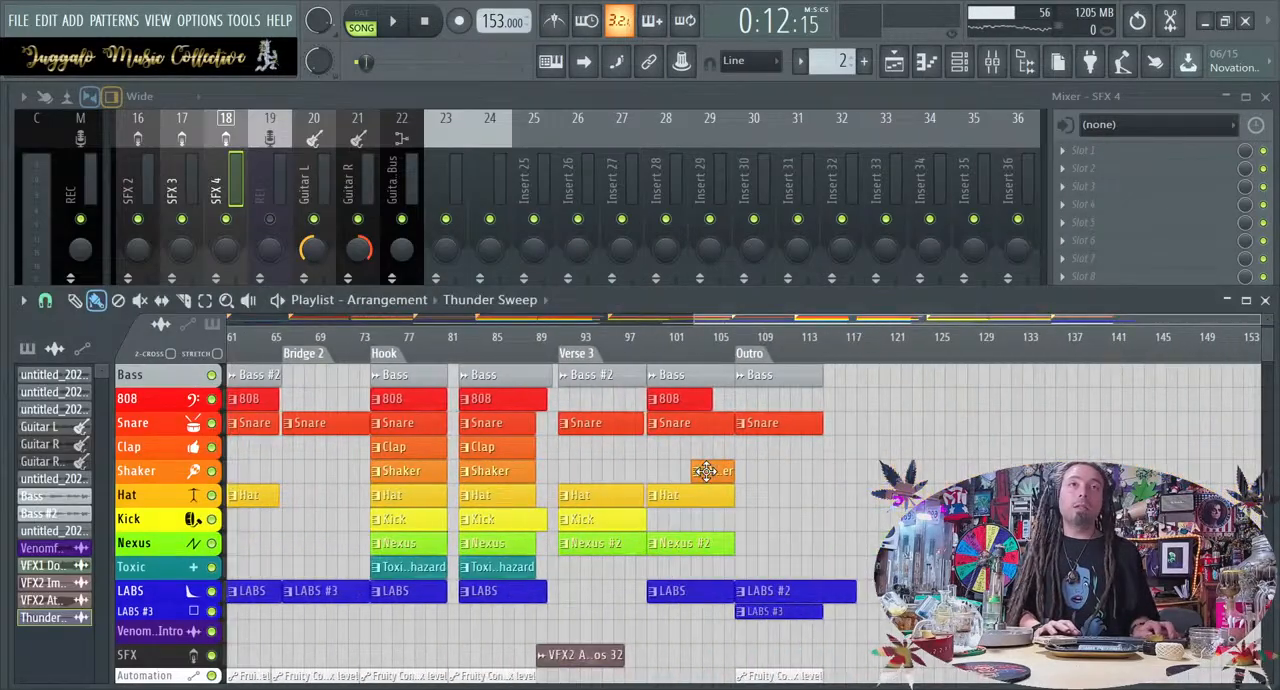
pyautogui.click(738, 353)
pyautogui.press('space')
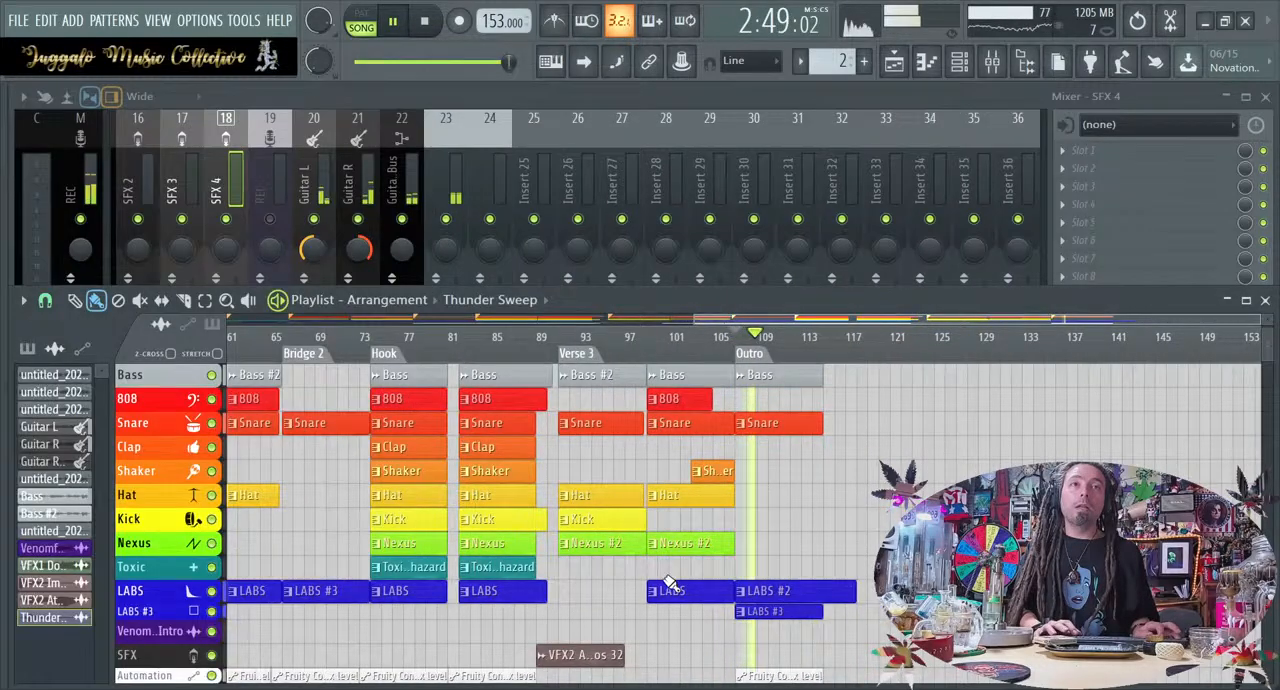
pyautogui.moveTo(3, 430)
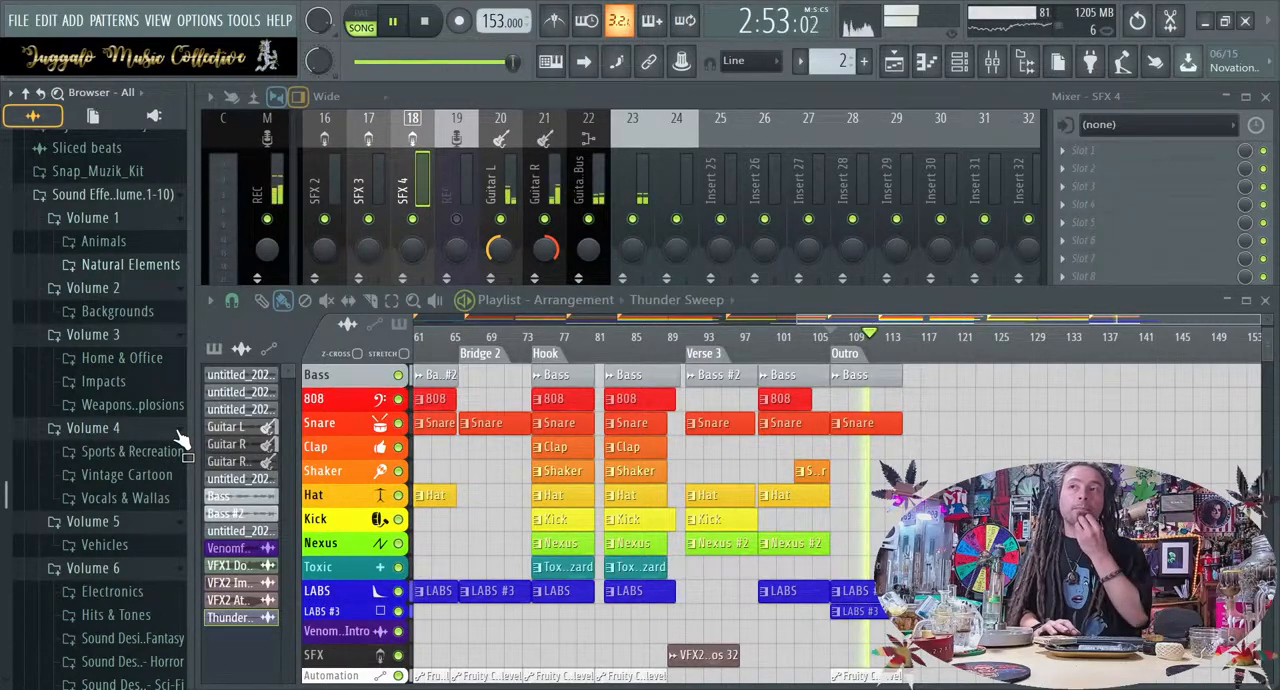
pyautogui.press('space')
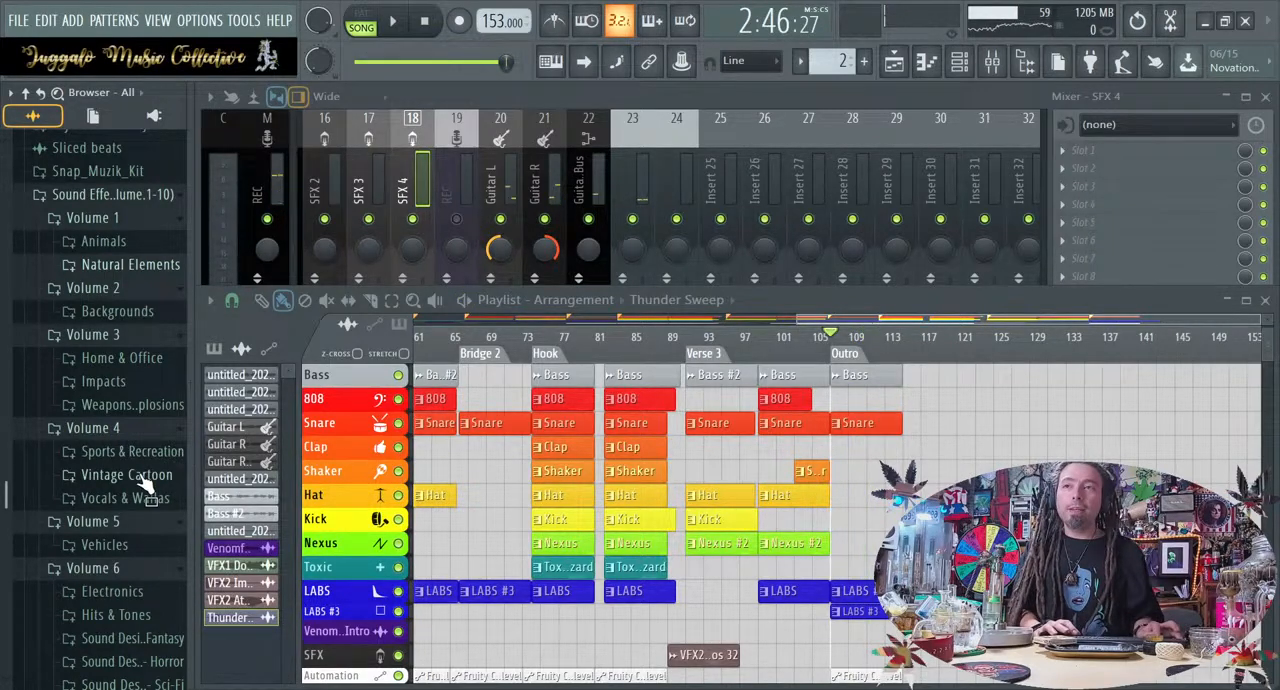
# Place Lightning Strike With Rain 03 from Volume 8's Thunder & Lightning folder on the SFX track at about bar 113
pyautogui.scroll(-2, 145, 485)
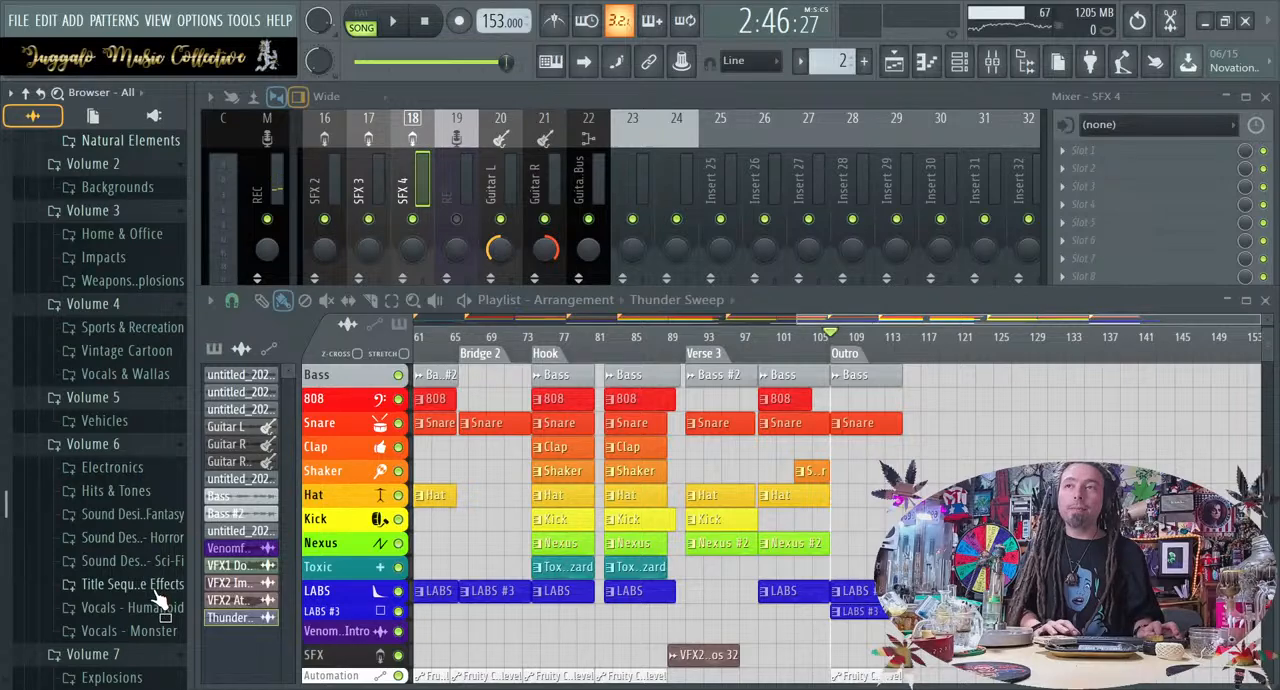
pyautogui.scroll(-4, 157, 595)
pyautogui.scroll(-4, 152, 590)
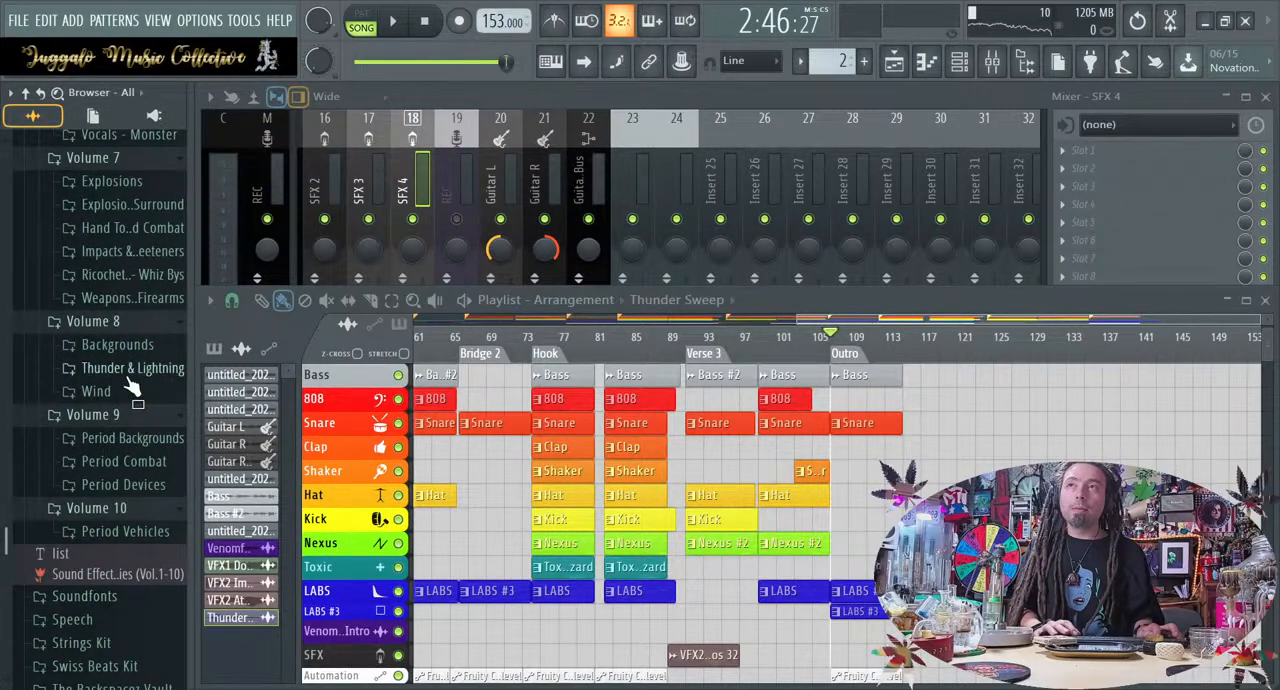
pyautogui.click(133, 368)
pyautogui.scroll(-4, 126, 405)
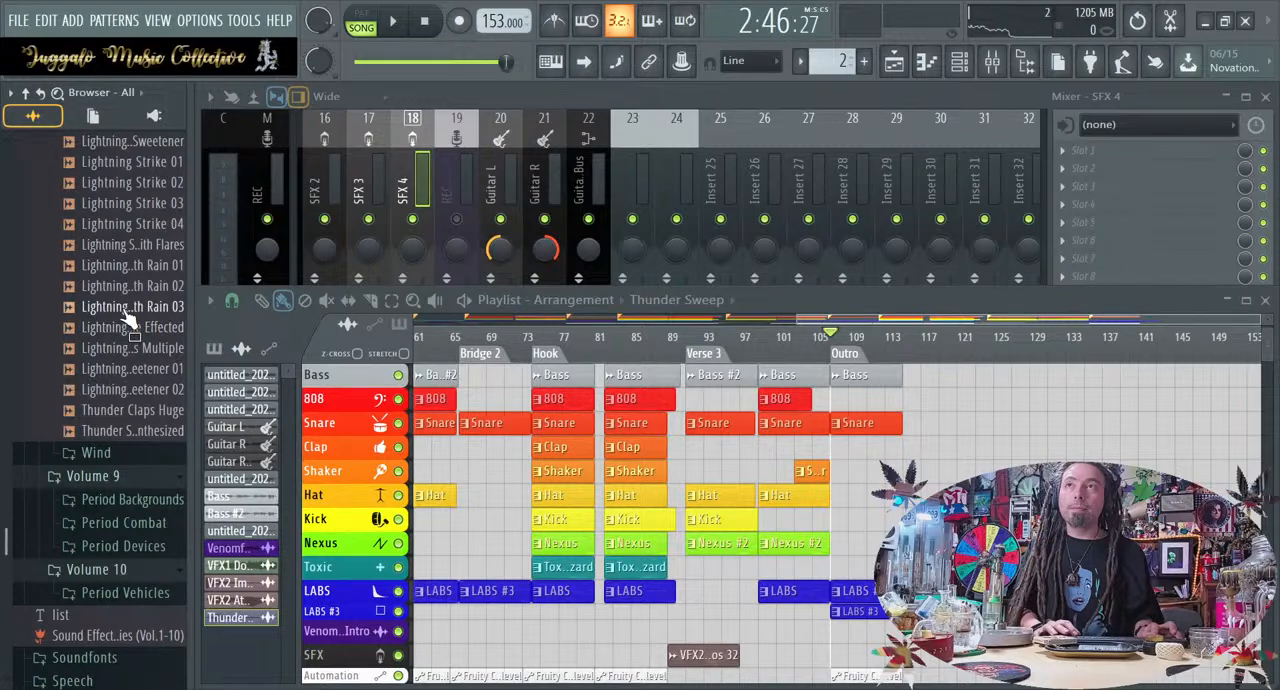
pyautogui.moveTo(127, 312); pyautogui.dragTo(821, 640)
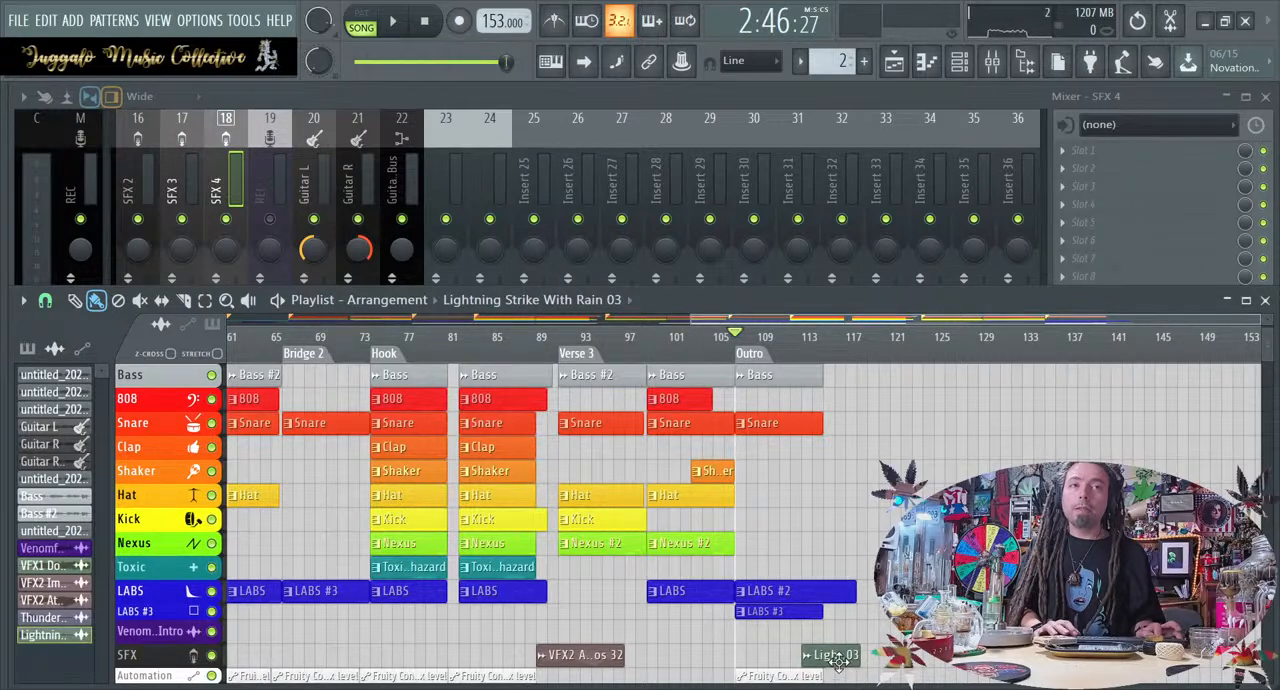
# Route the Lightning Strike With Rain 03 sample to the SFX 4 mixer track and briefly play the Outro
pyautogui.doubleClick(836, 656)
pyautogui.moveTo(679, 320); pyautogui.dragTo(679, 280)
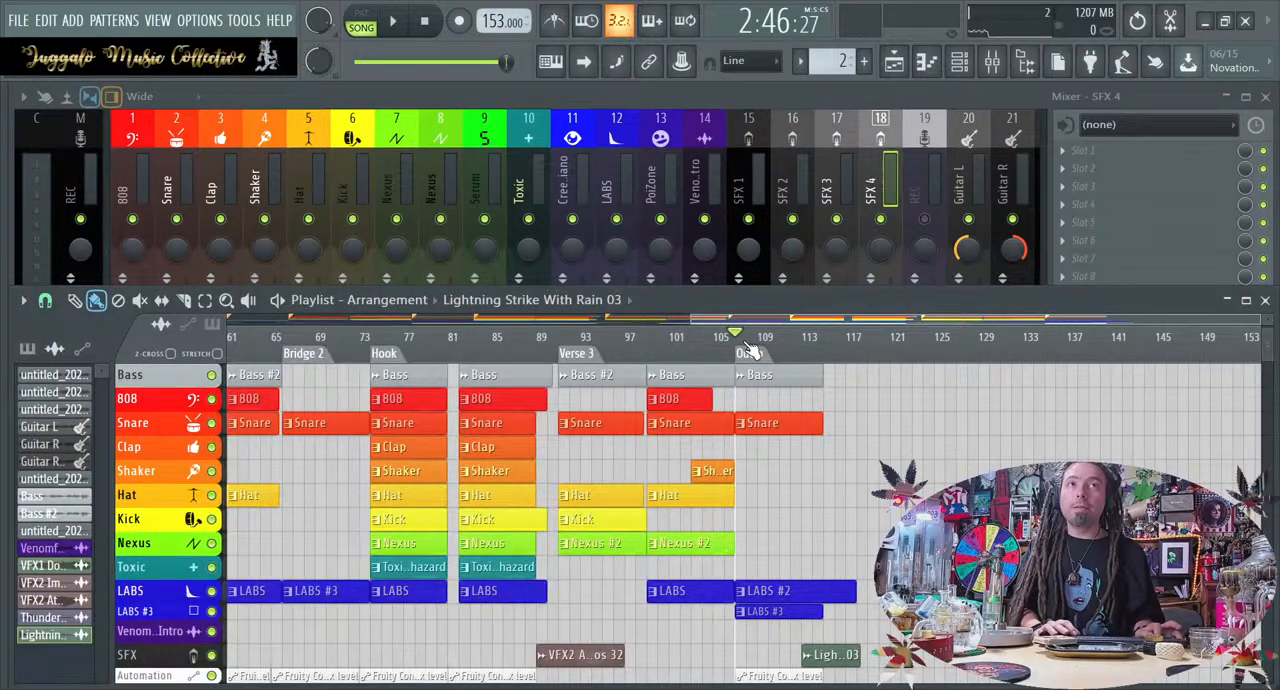
pyautogui.press('space')
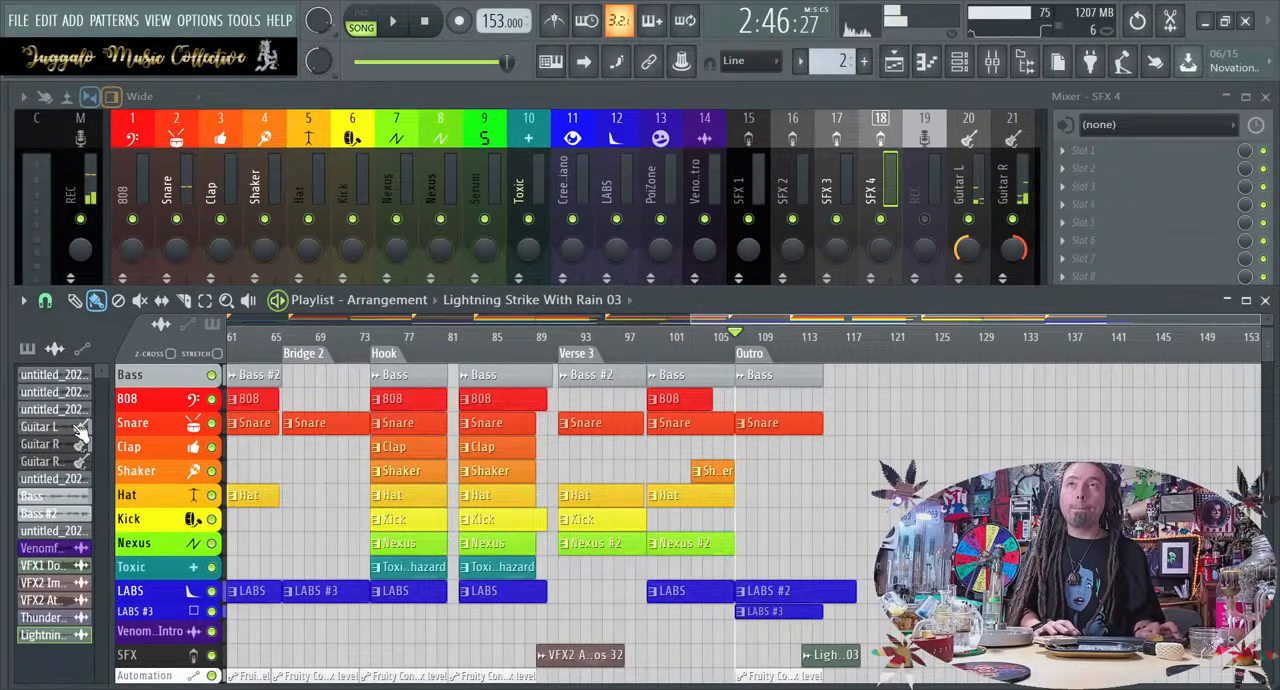
pyautogui.press('space')
# Place the Cold Wind sample from Volume 8's Wind folder on the SFX track, starting around bar 99 before the lightning clip
pyautogui.hotkey('alt', 'F8')
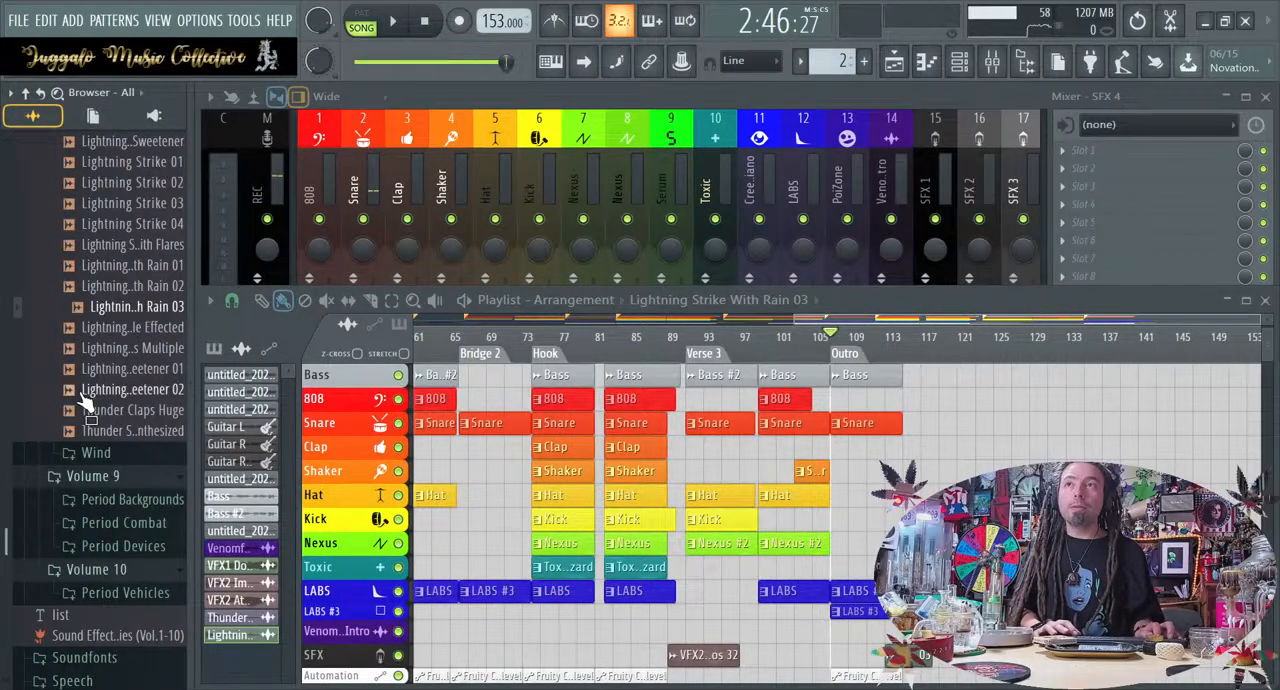
pyautogui.click(95, 452)
pyautogui.click(148, 458)
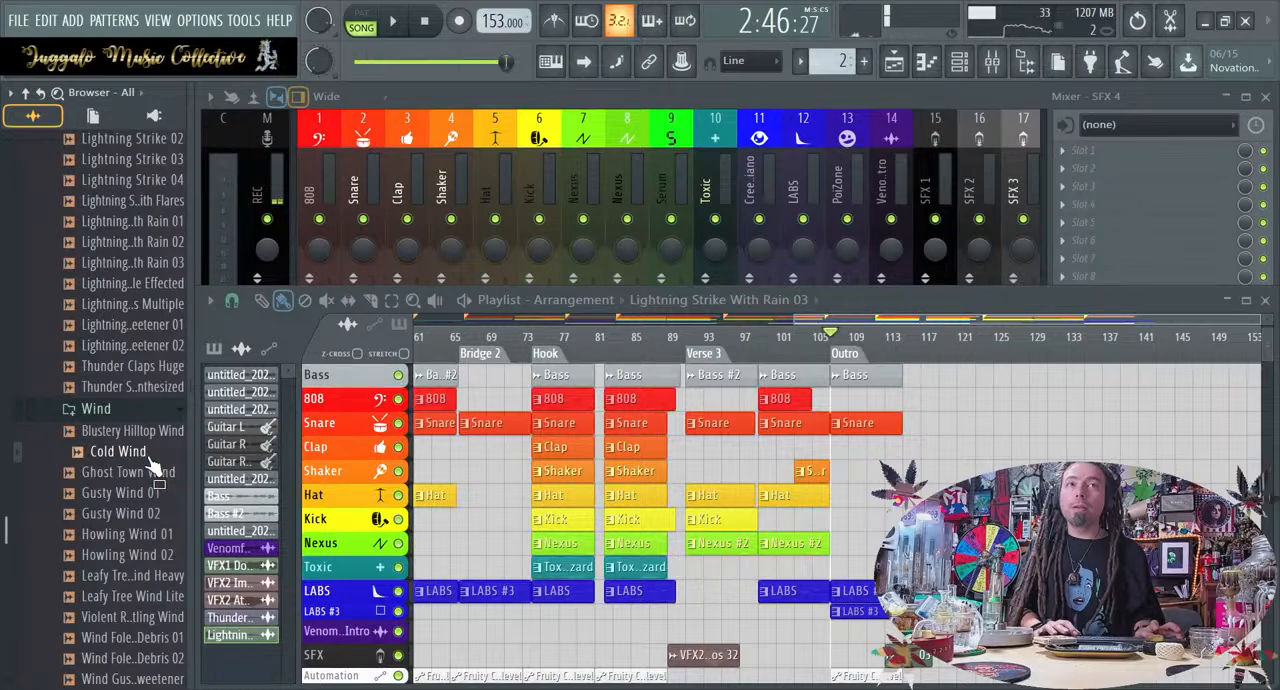
pyautogui.hotkey('alt', 'F8')
pyautogui.moveTo(659, 666); pyautogui.dragTo(697, 657)
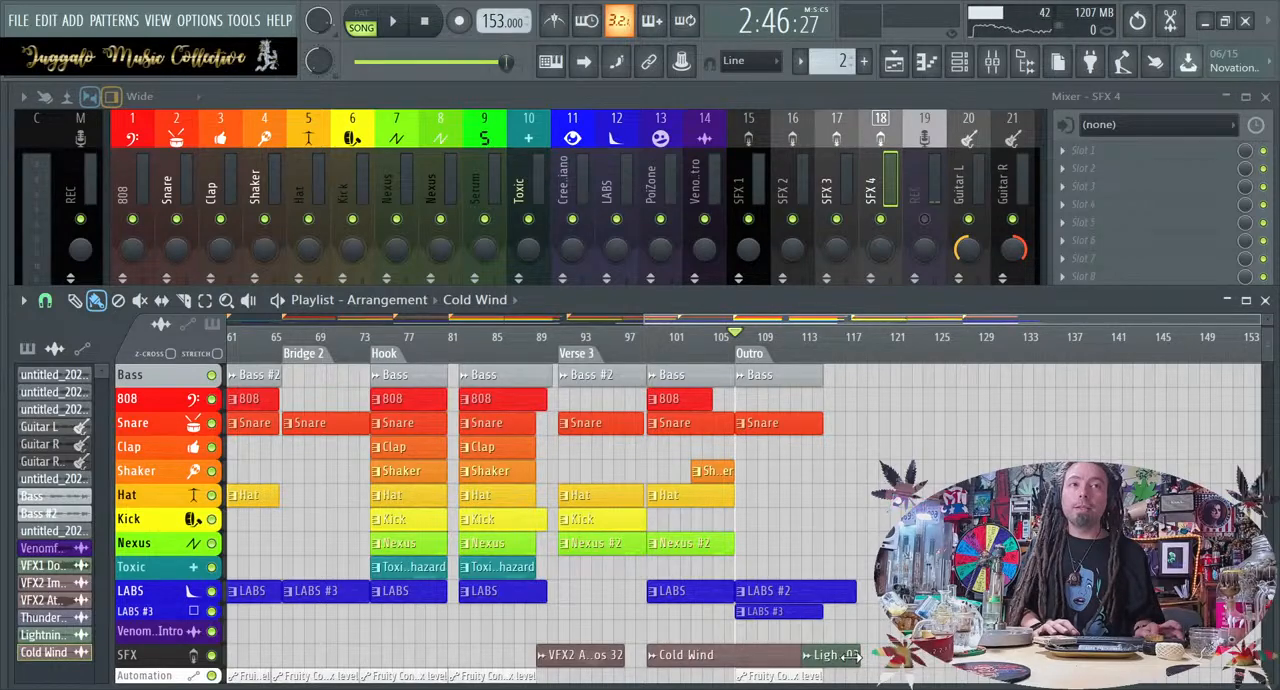
# Route the Cold Wind sample to mixer track 25 and lower that track's fader to about the SFX 4 level
pyautogui.doubleClick(740, 657)
pyautogui.moveTo(704, 343); pyautogui.dragTo(704, 275)
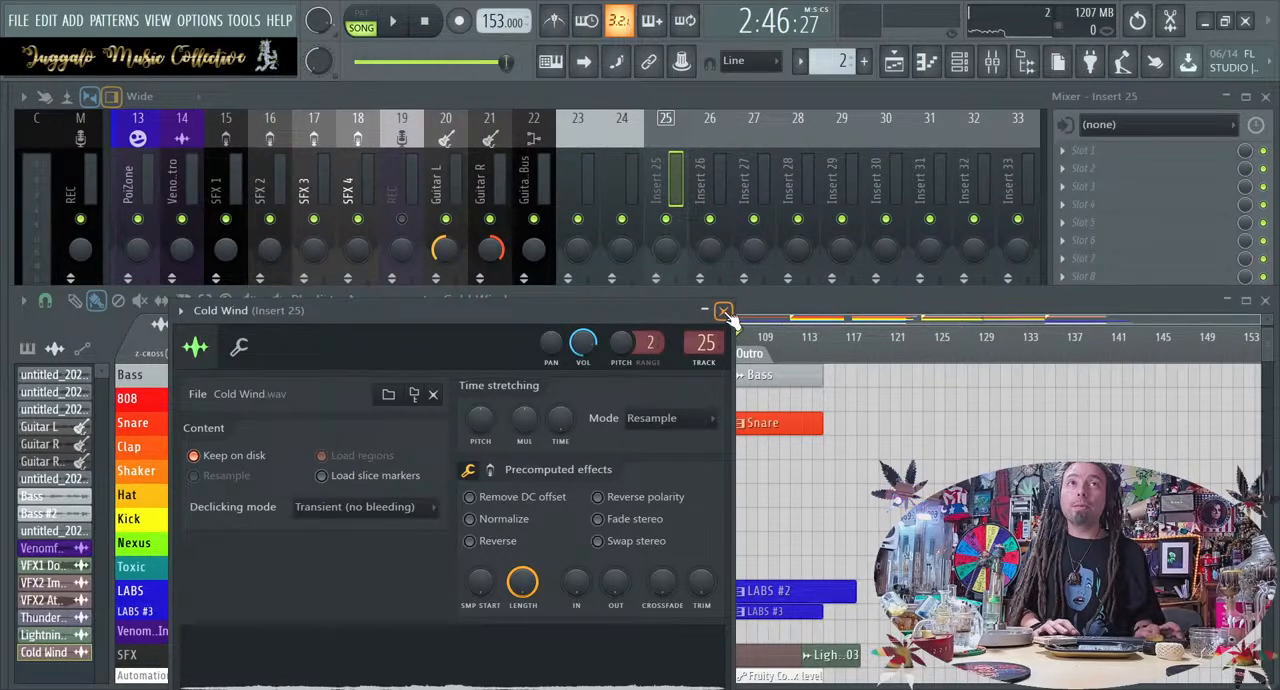
pyautogui.click(724, 311)
pyautogui.click(676, 185)
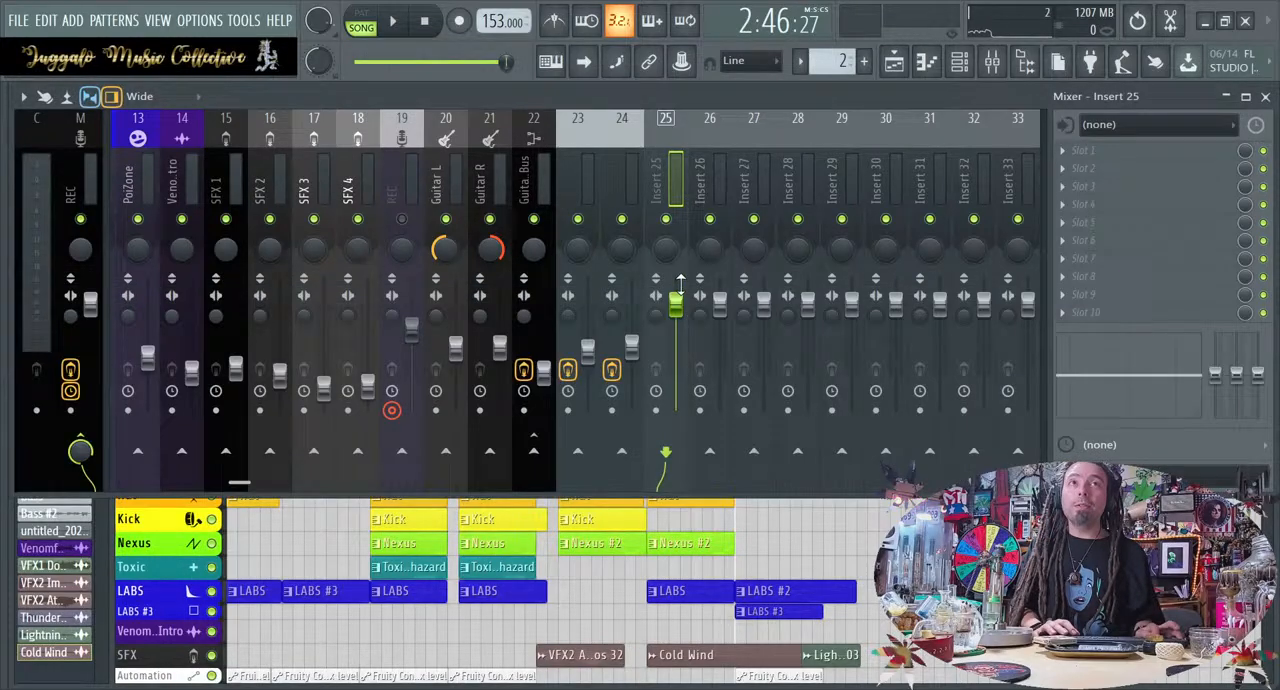
pyautogui.moveTo(680, 284); pyautogui.dragTo(680, 360)
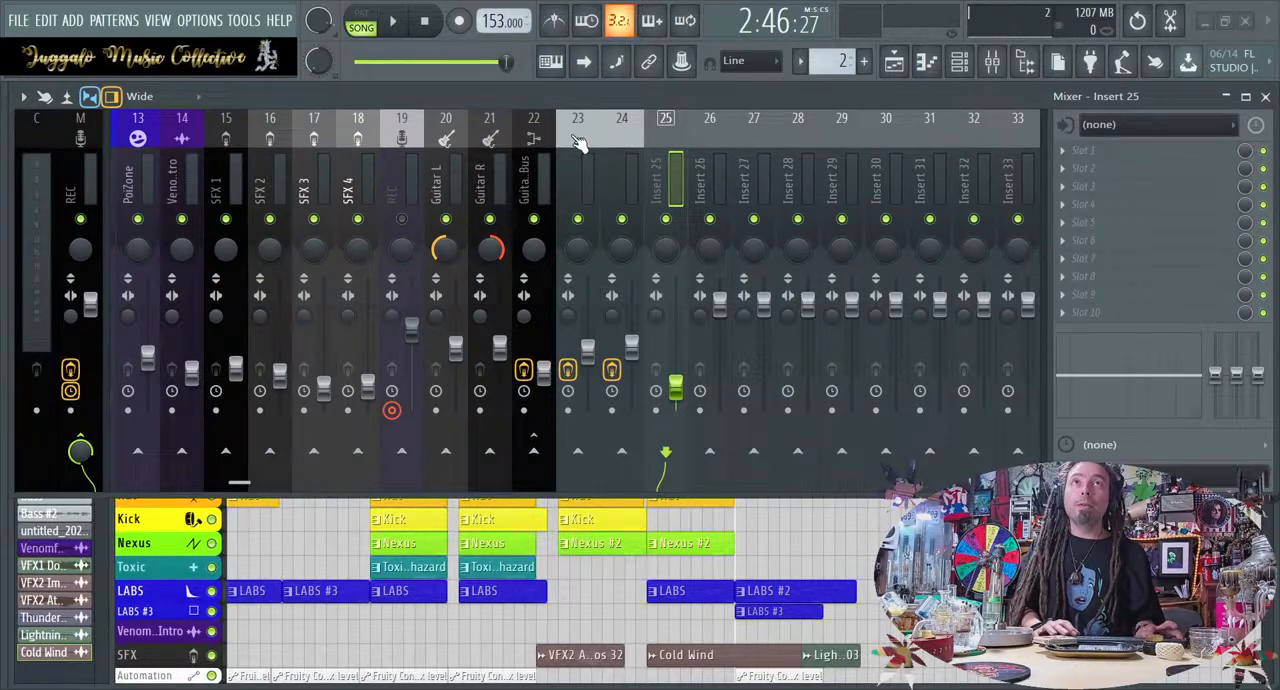
# Rename mixer track 25 as SFX 5 with the SFX icon and move it directly after the SFX 4 track
pyautogui.press('Return')
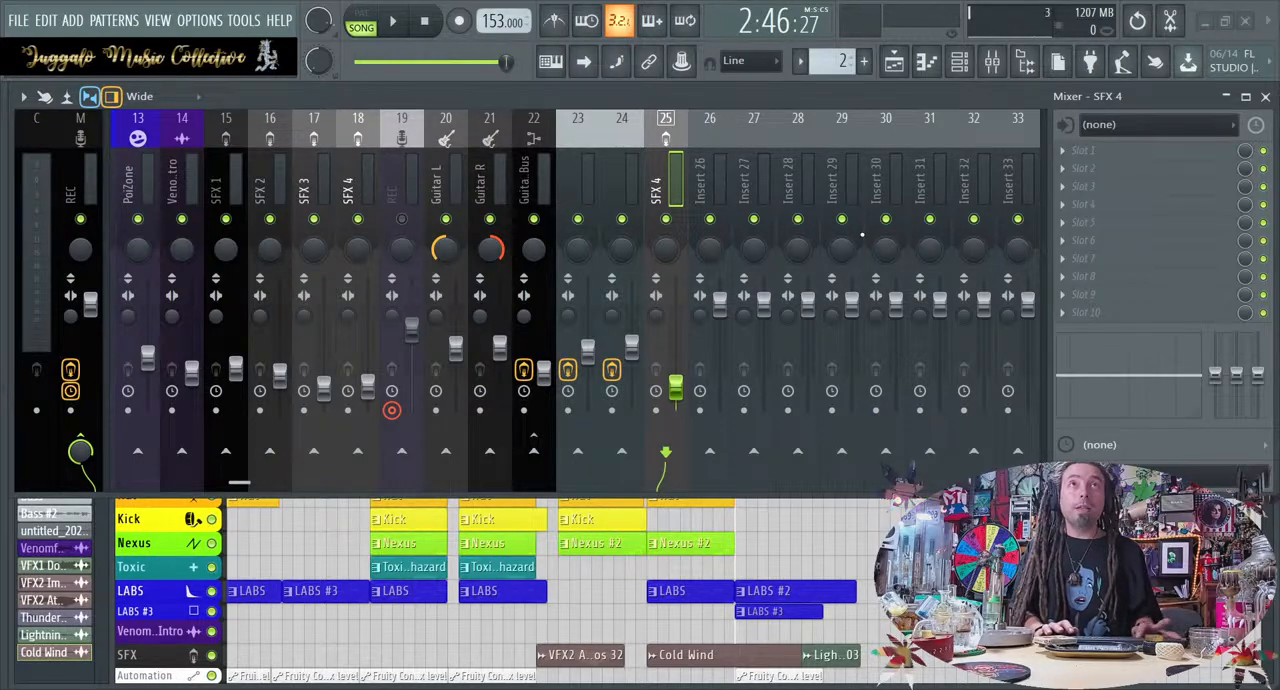
pyautogui.press('Return')
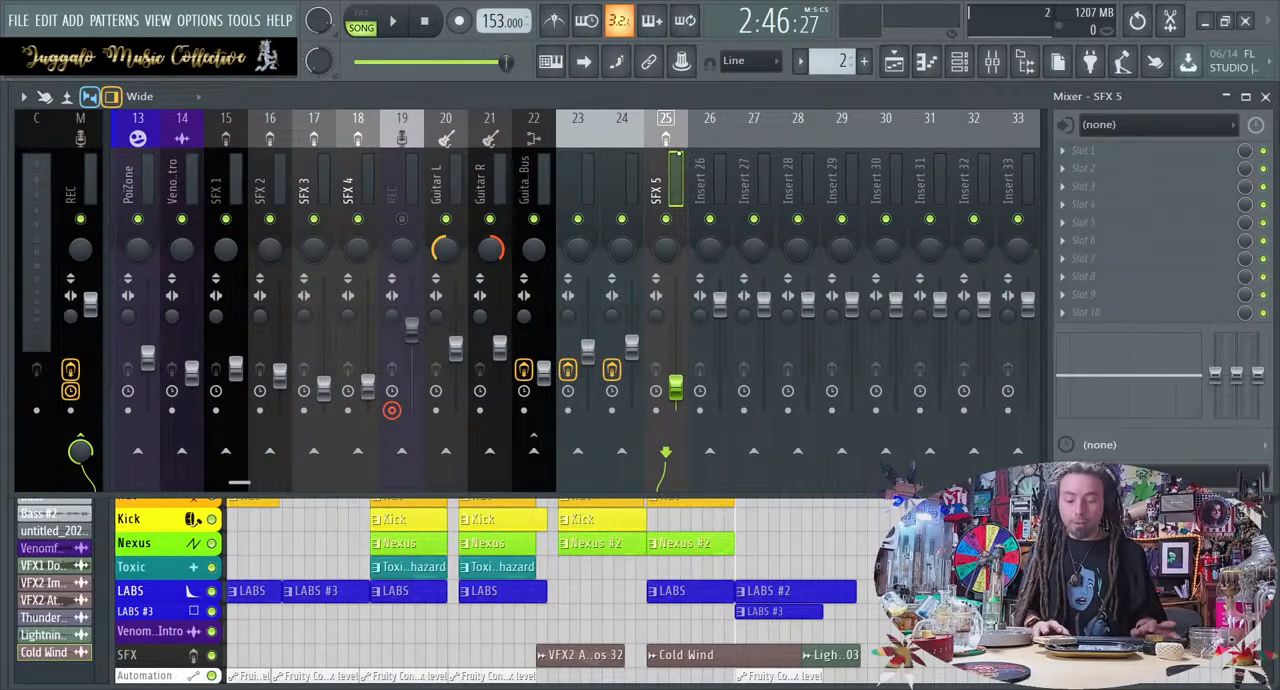
pyautogui.hotkey('alt', 'Left')
pyautogui.hotkey('alt', 'Left')
pyautogui.hotkey('alt', 'Left')
pyautogui.hotkey('alt', 'Left')
pyautogui.hotkey('alt', 'Left')
pyautogui.hotkey('alt', 'Left')
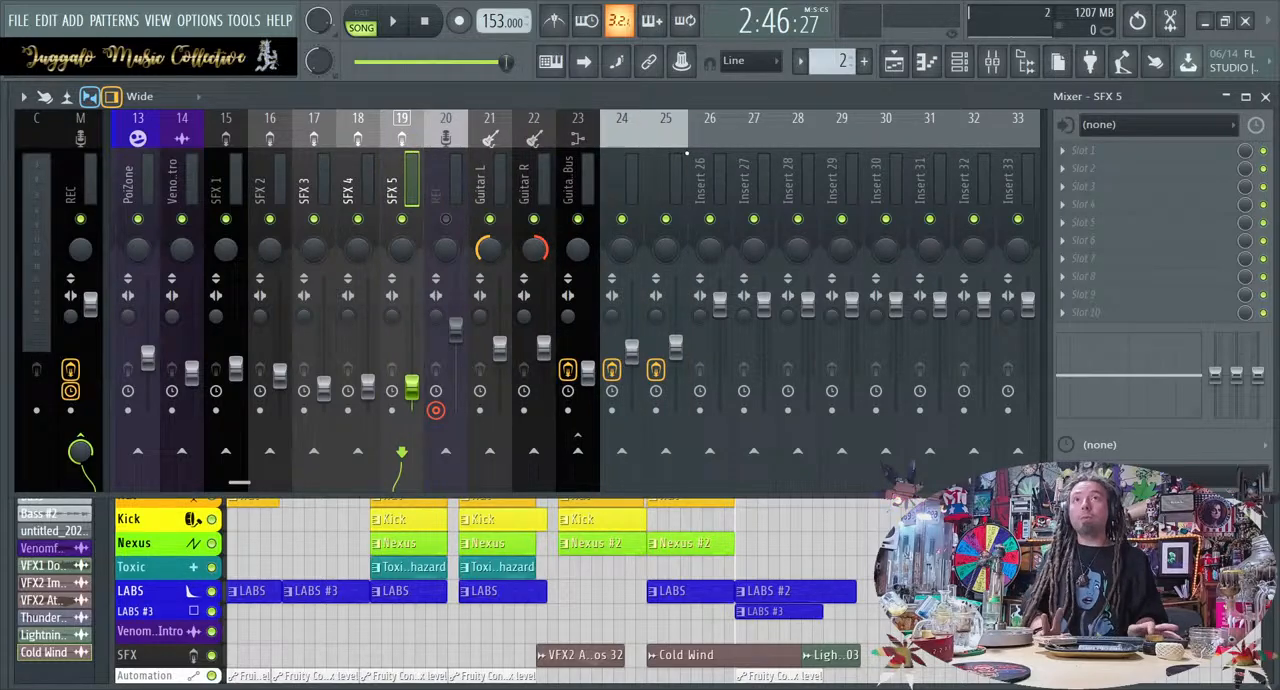
# Remove the stray Cold Wind clip from the Nexus track and play the arrangement from about bar 98
pyautogui.moveTo(818, 543); pyautogui.dragTo(810, 541)
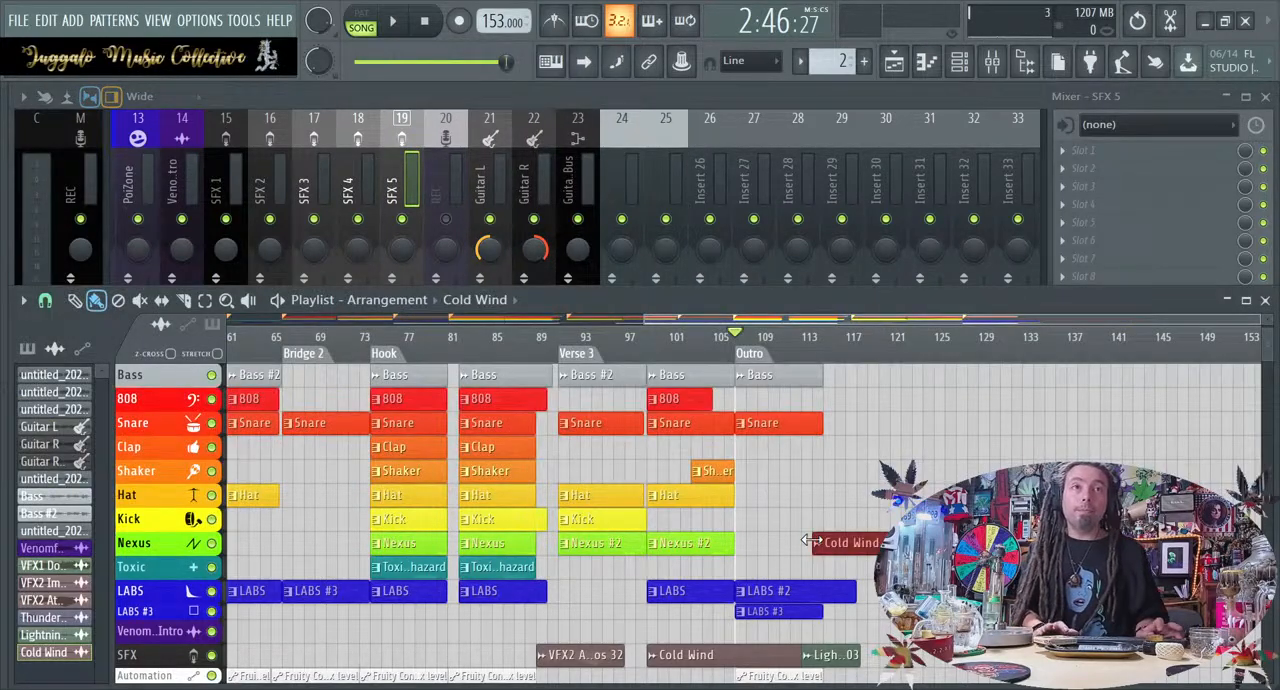
pyautogui.rightClick(845, 541)
pyautogui.press('space')
pyautogui.press('space')
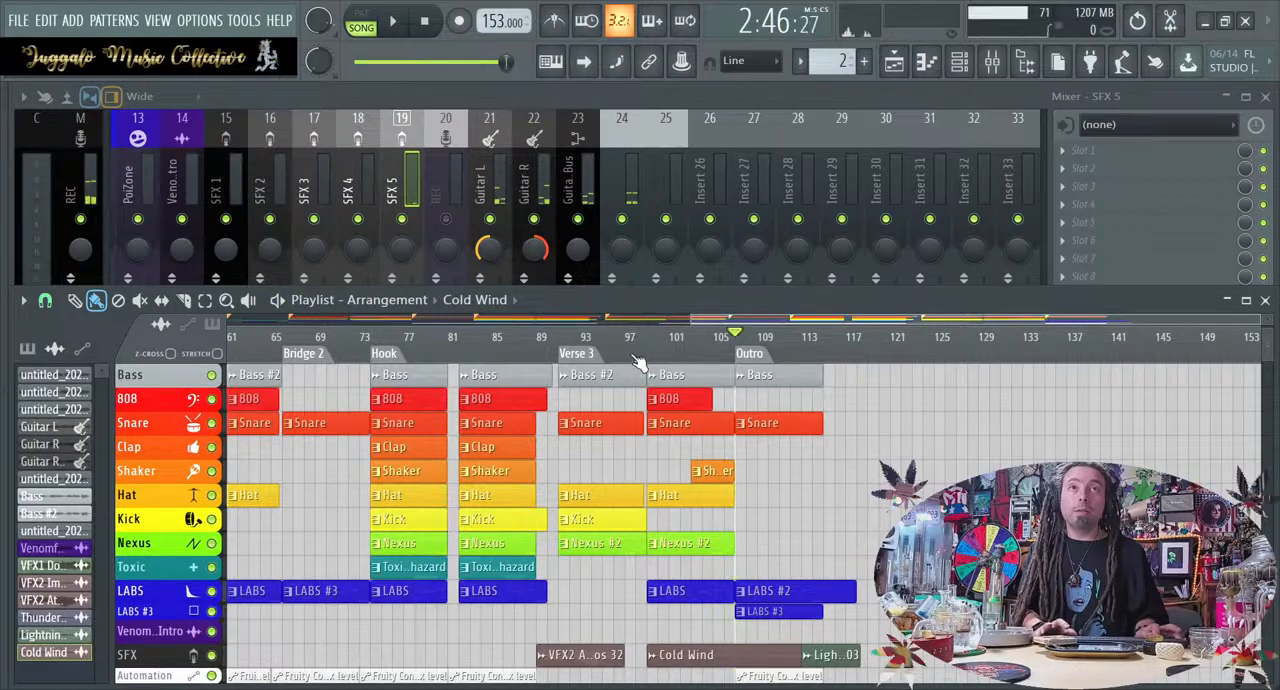
pyautogui.click(635, 356)
pyautogui.press('space')
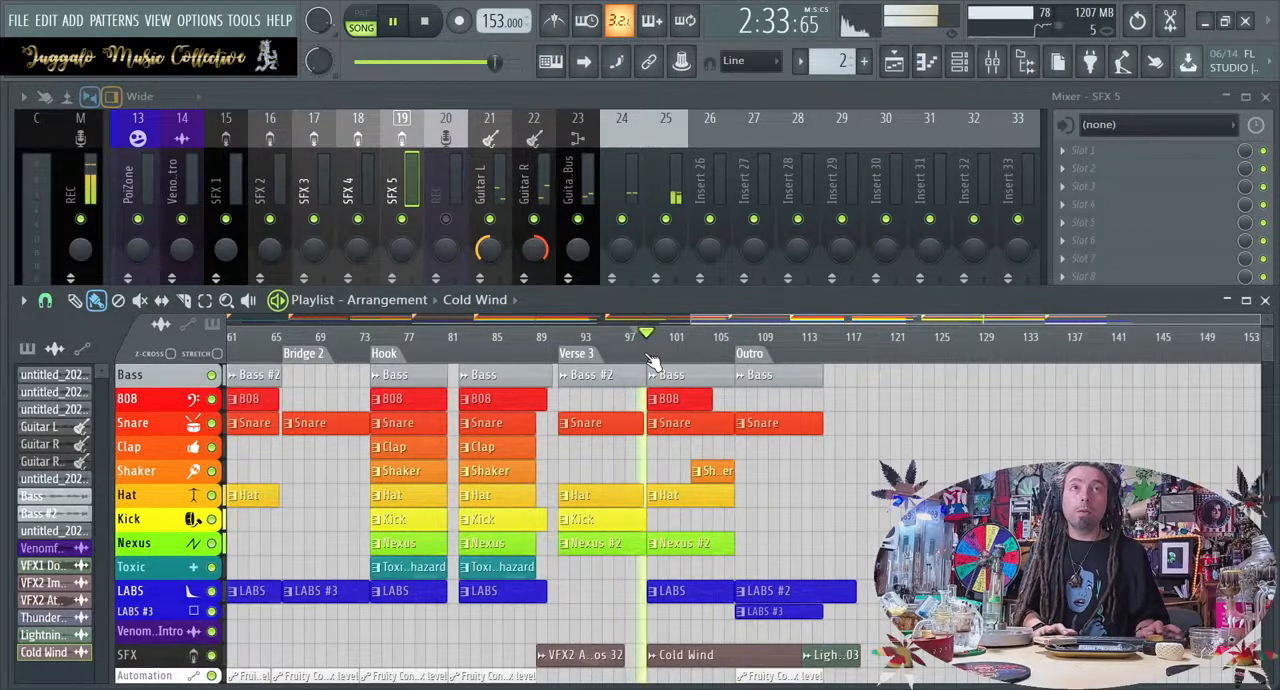
# Try raising the Bass solo mixer track's fader during playback, and return it to its former level
pyautogui.click(666, 205)
pyautogui.moveTo(676, 346); pyautogui.dragTo(680, 326)
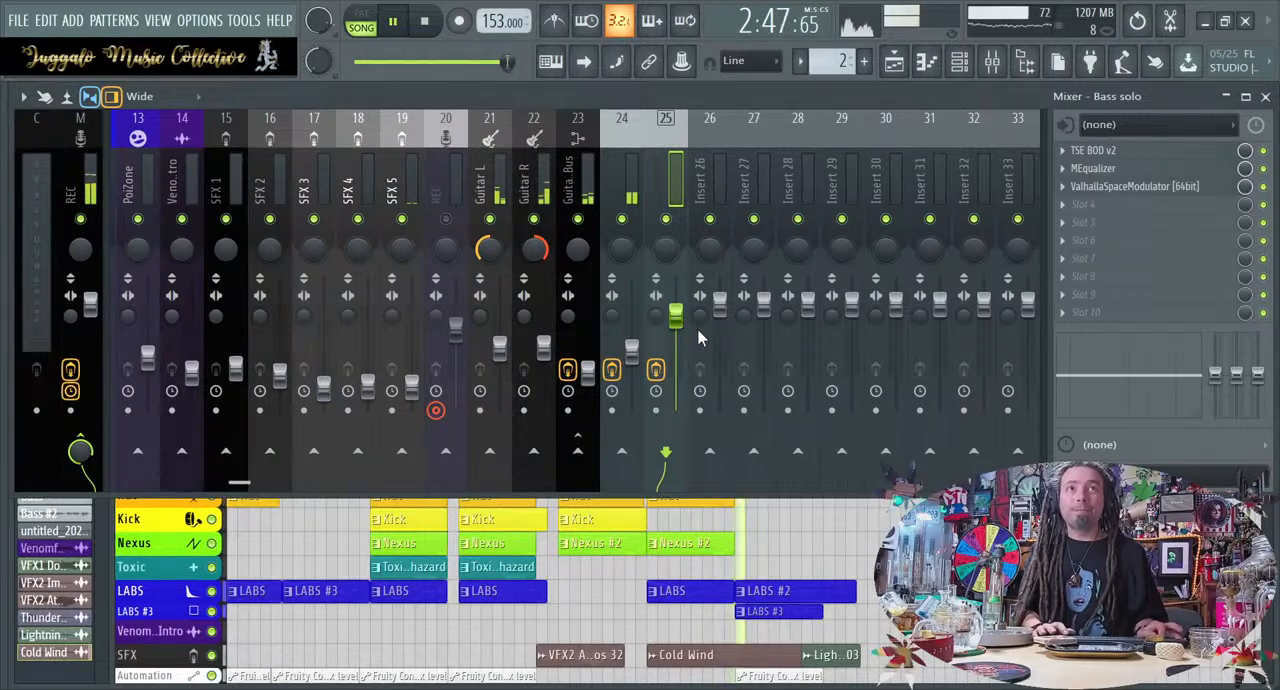
pyautogui.click(688, 273)
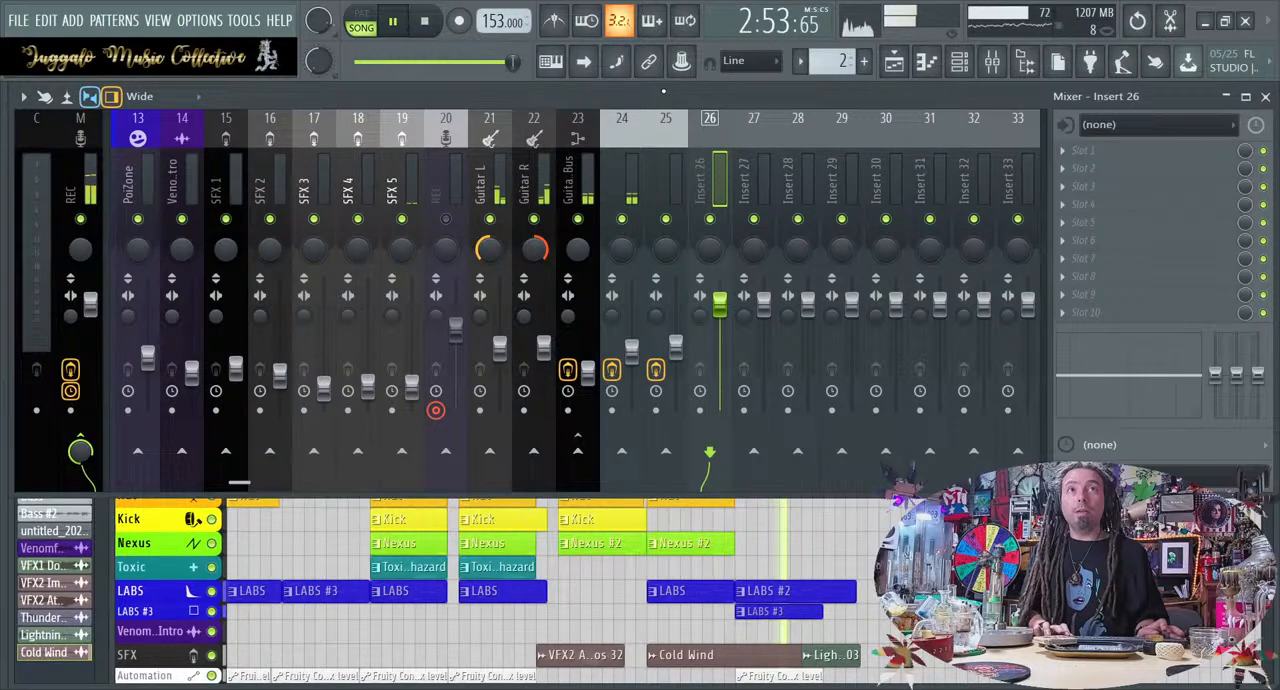
# Replay from about bar 98 and raise the SFX 5 fader to about the level of the neighbouring REC track
pyautogui.press('space')
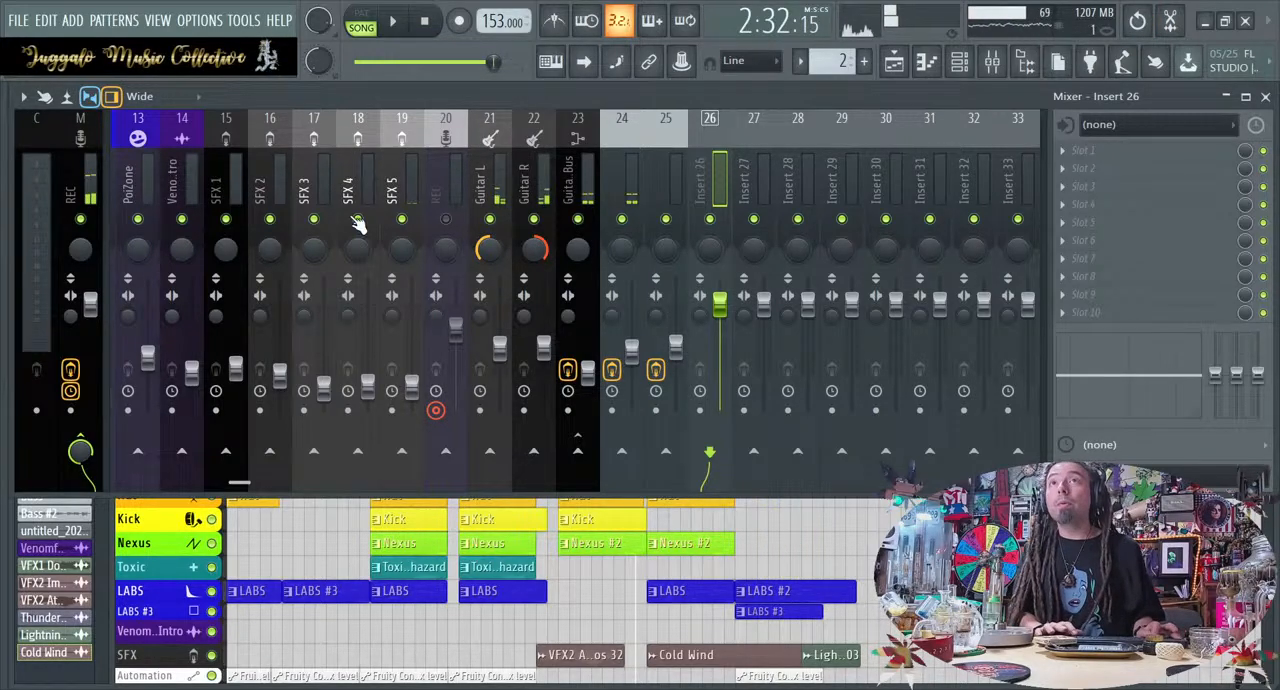
pyautogui.press('space')
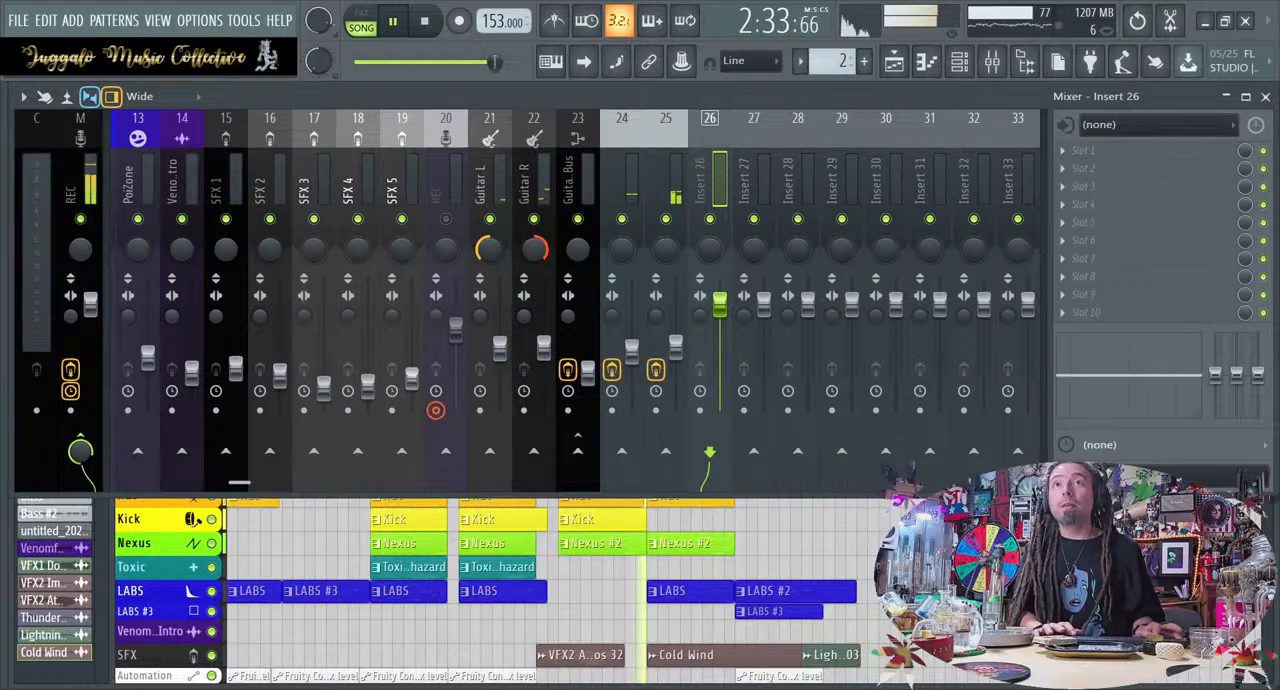
pyautogui.moveTo(412, 330); pyautogui.dragTo(412, 340)
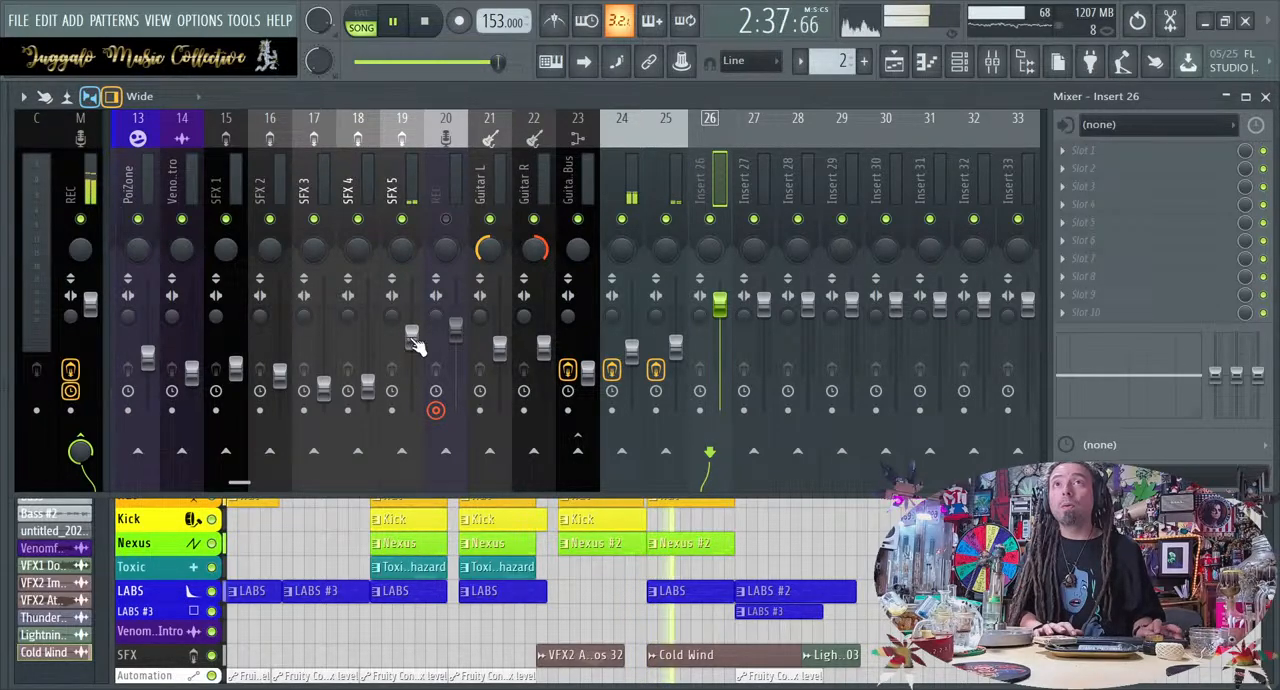
# Try deleting the last Hat clip at bar 99 while auditioning the section, and undo the deletion
pyautogui.click(828, 534)
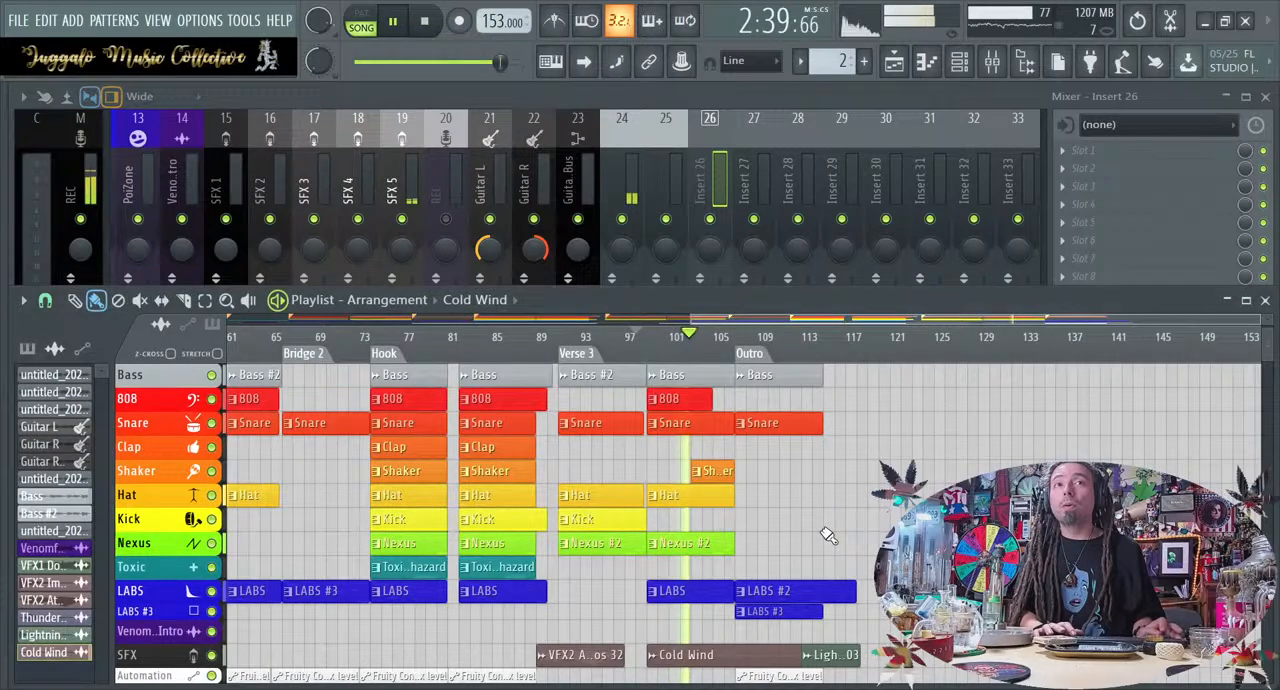
pyautogui.rightClick(702, 500)
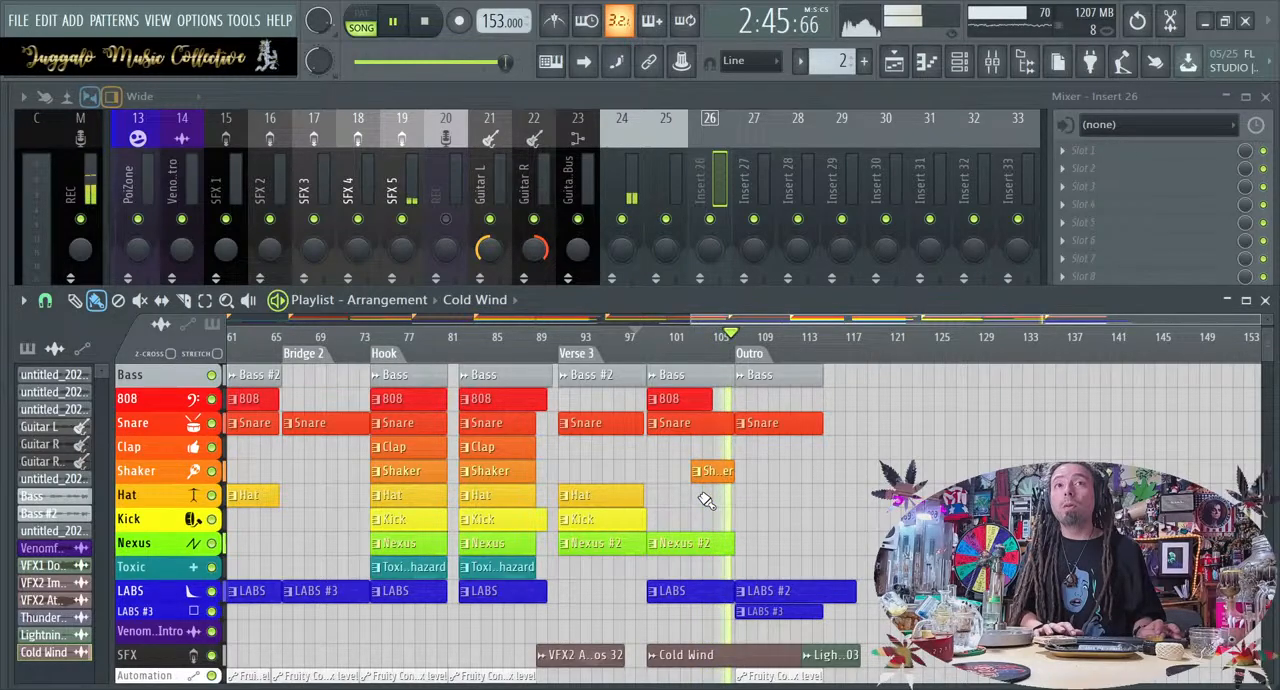
pyautogui.press('space')
pyautogui.press('space')
pyautogui.hotkey('ctrl', 'z')
# Shorten the last Hat clip so it ends at bar 103 where the Shaker clip begins, and stop playback
pyautogui.moveTo(727, 496); pyautogui.dragTo(692, 497)
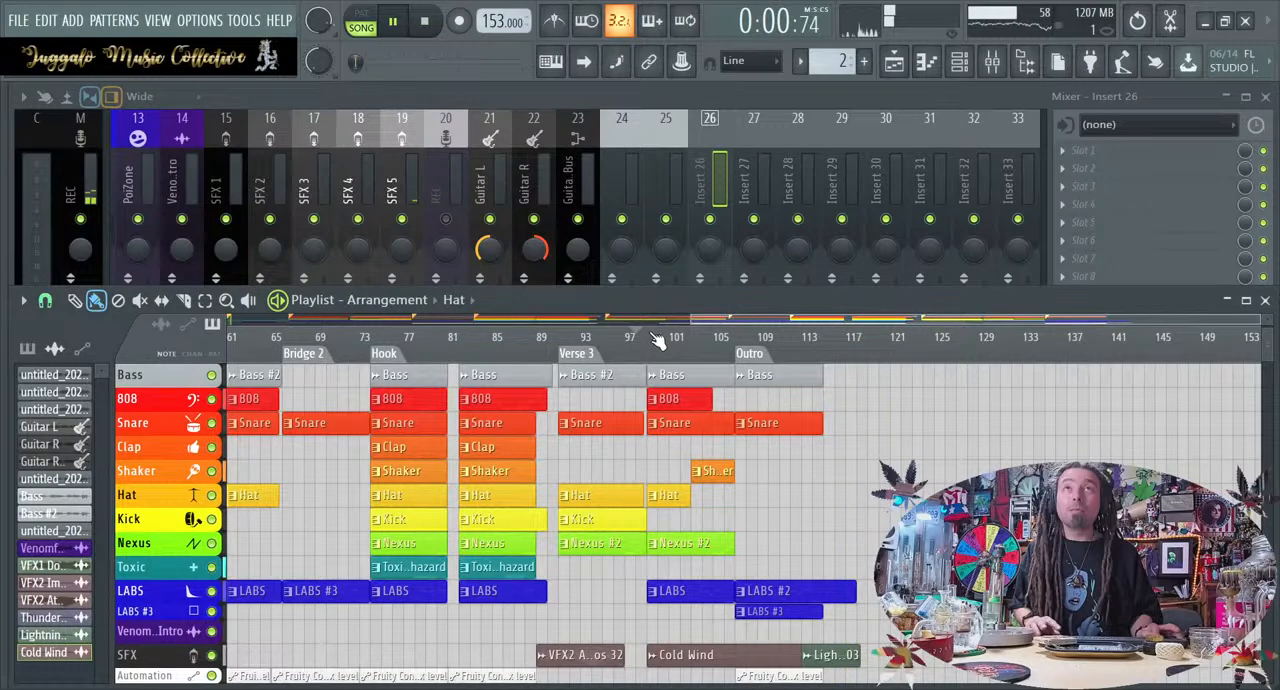
pyautogui.press('space')
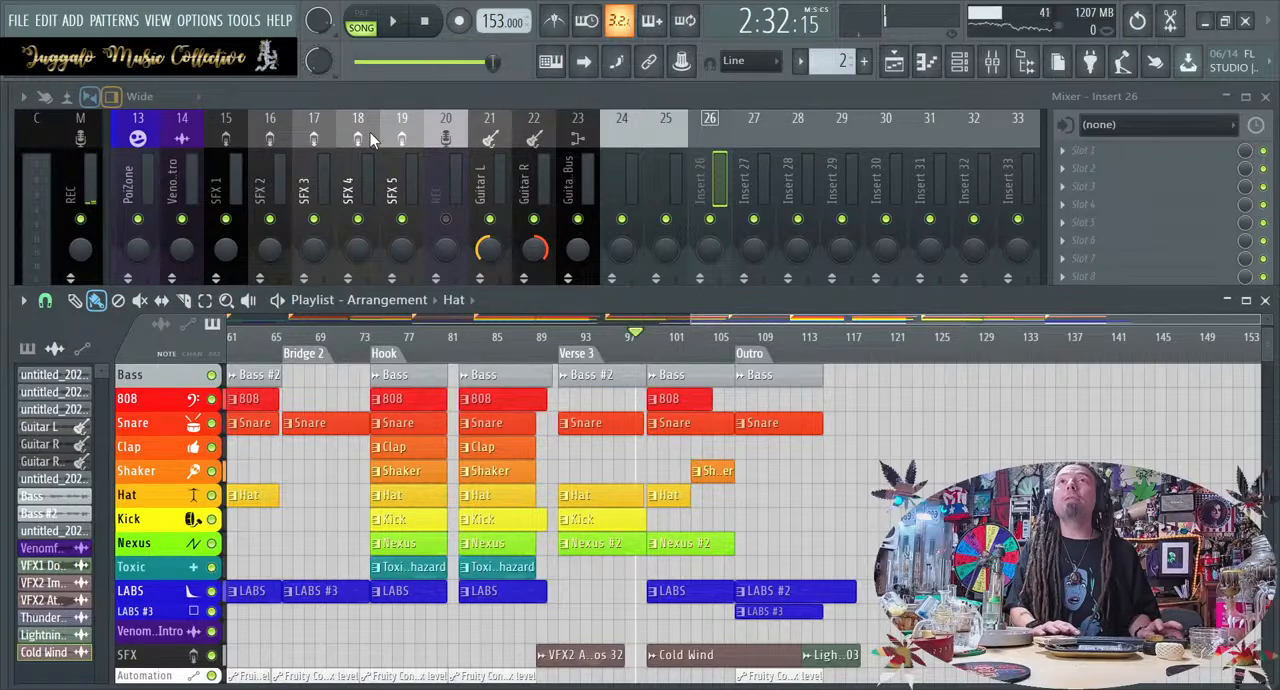
# Name the Master volume track Automation, give it and its clip the white automation colour, and shrink the track's height
pyautogui.moveTo(390, 523); pyautogui.dragTo(677, 488)
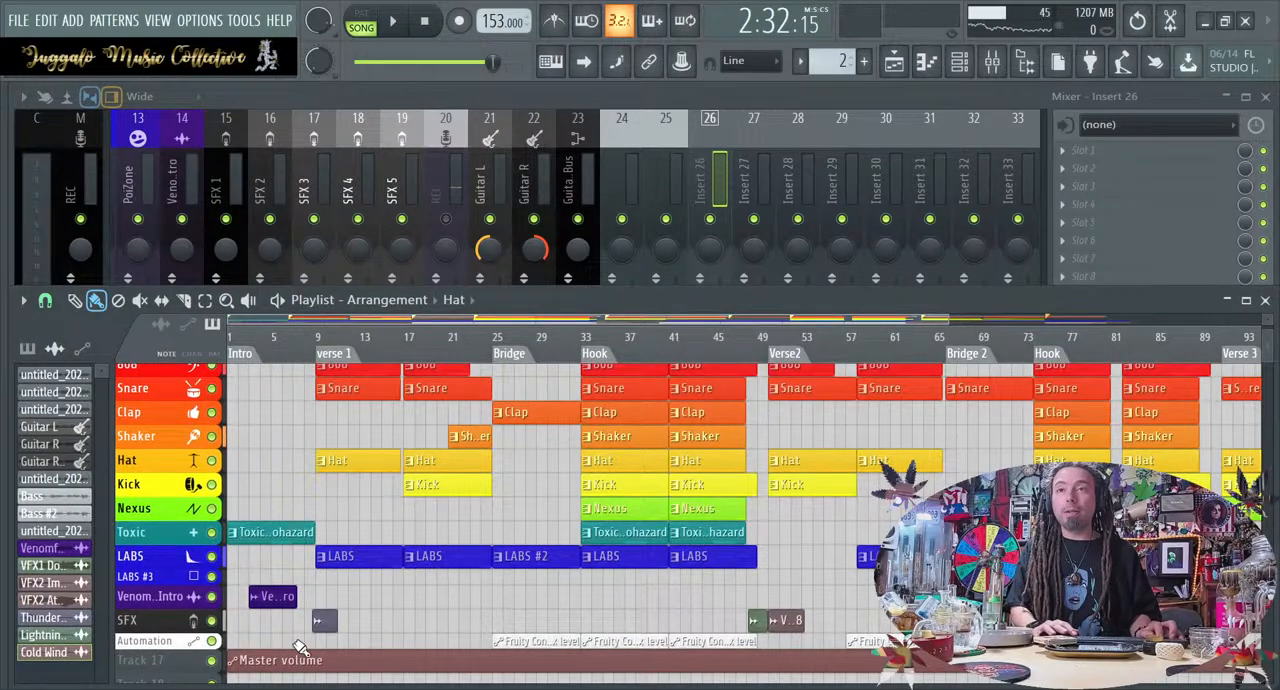
pyautogui.scroll(-2, 300, 645)
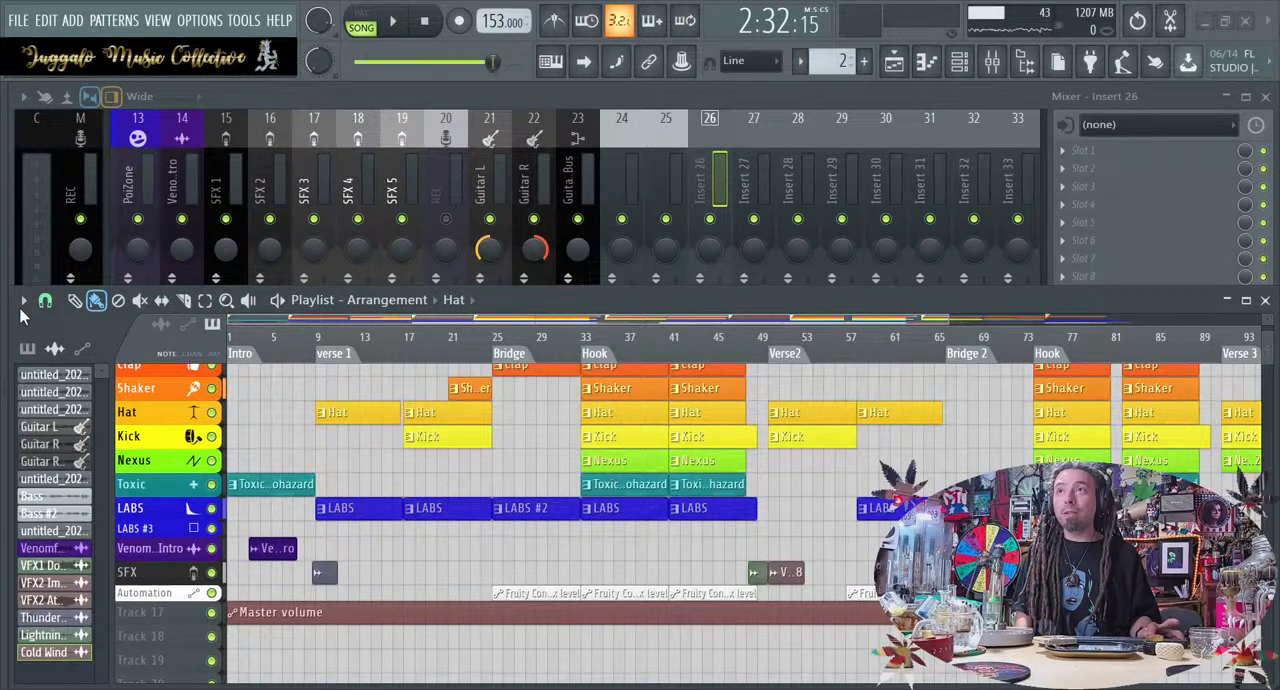
pyautogui.press('Return')
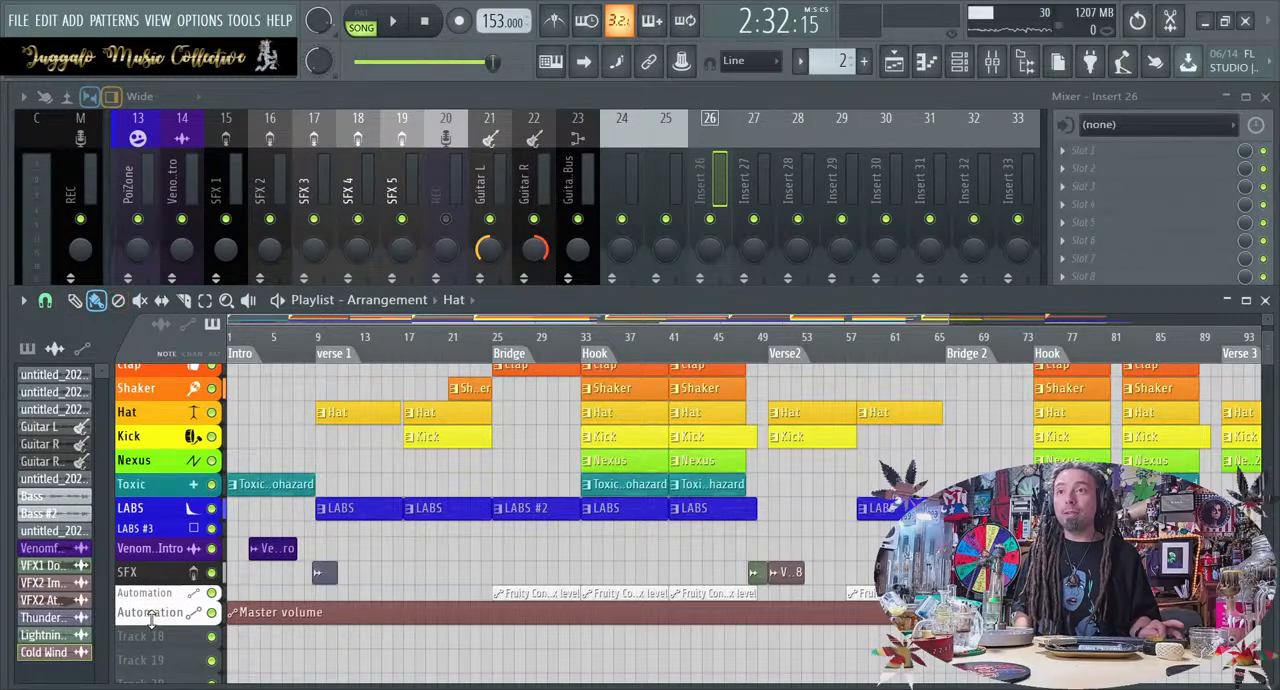
pyautogui.moveTo(152, 620); pyautogui.dragTo(152, 612)
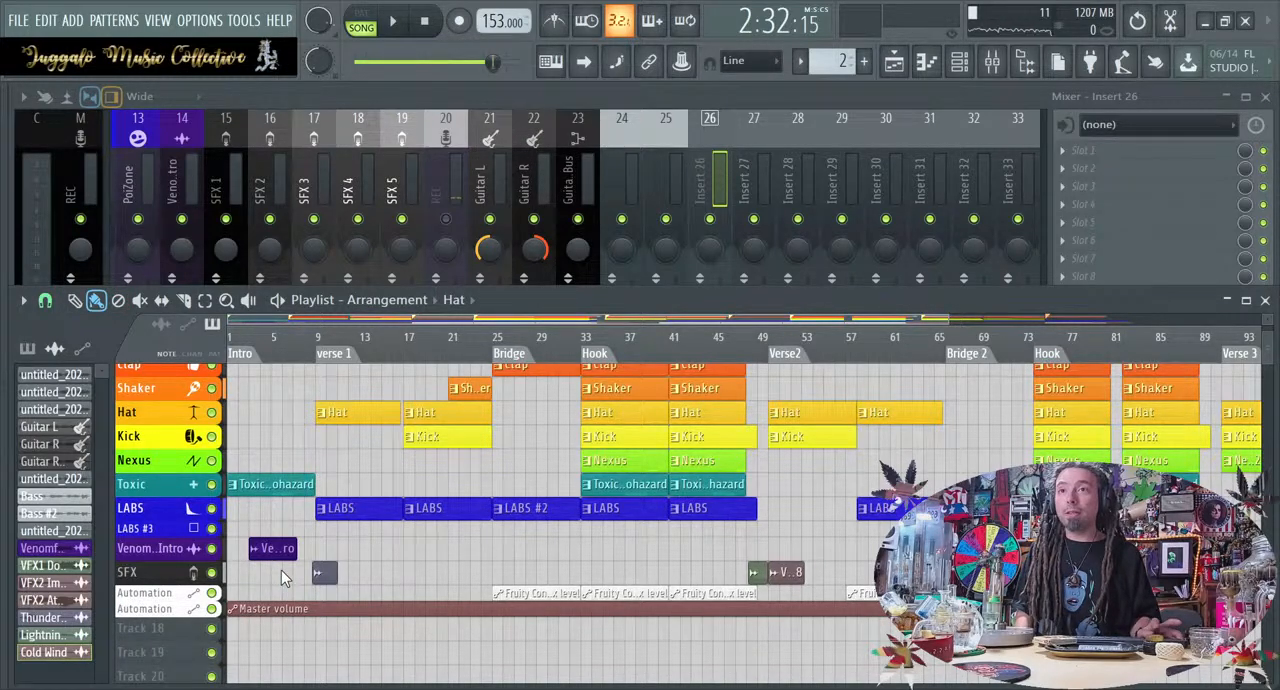
pyautogui.keyDown('ctrl'); pyautogui.click(294, 448); pyautogui.keyUp('ctrl')
pyautogui.hscroll(8, 483, 654)
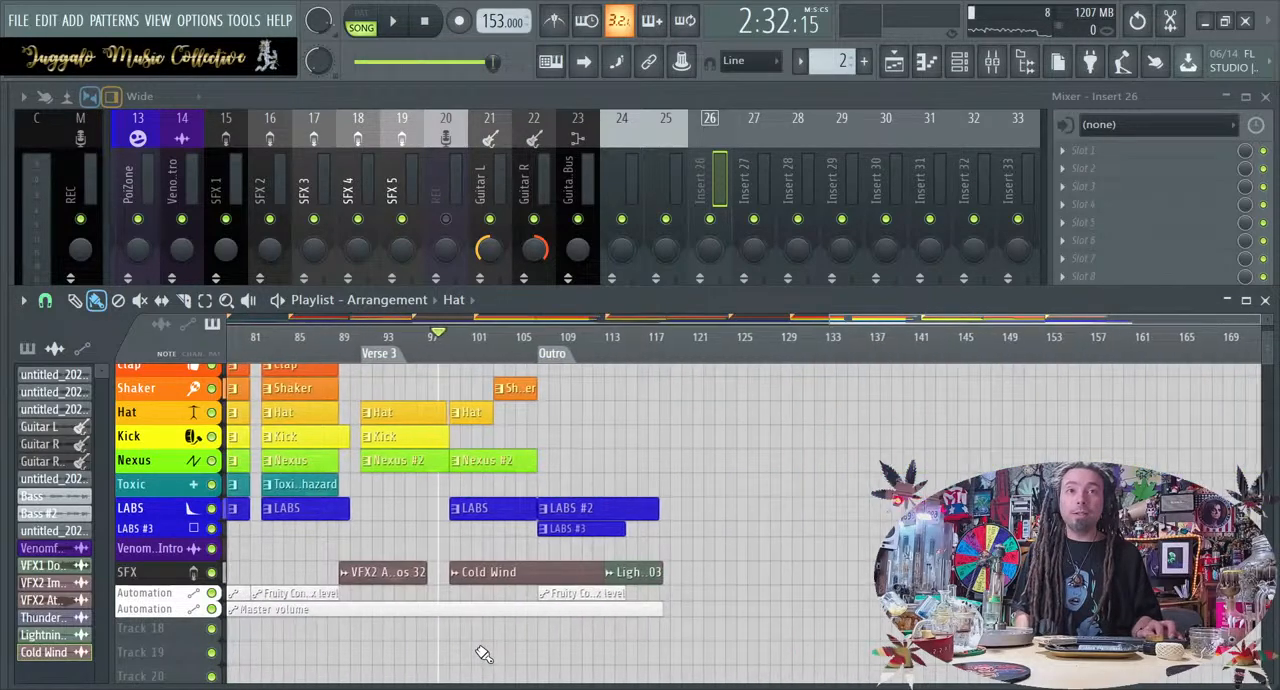
# Enlarge the Master volume track and shape its automation into a curved fade-out from the Outro at bar 107 to zero at the clip's end
pyautogui.moveTo(143, 615); pyautogui.dragTo(148, 621)
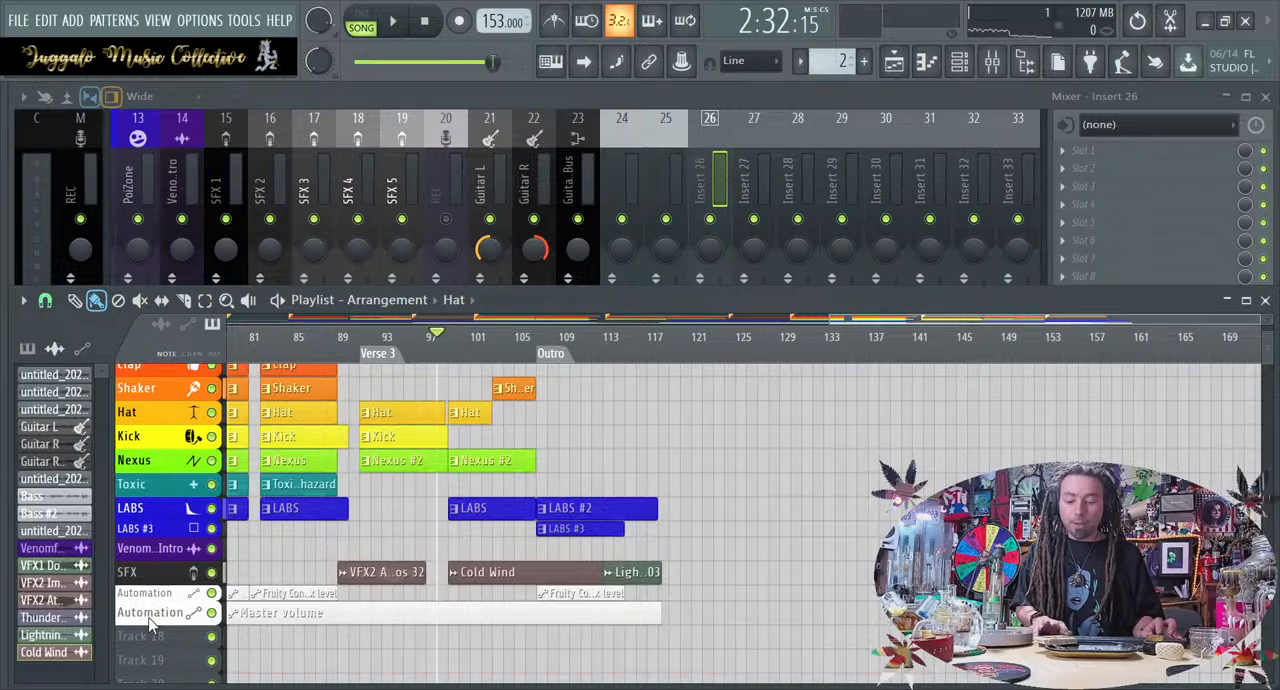
pyautogui.scroll(3, 150, 623)
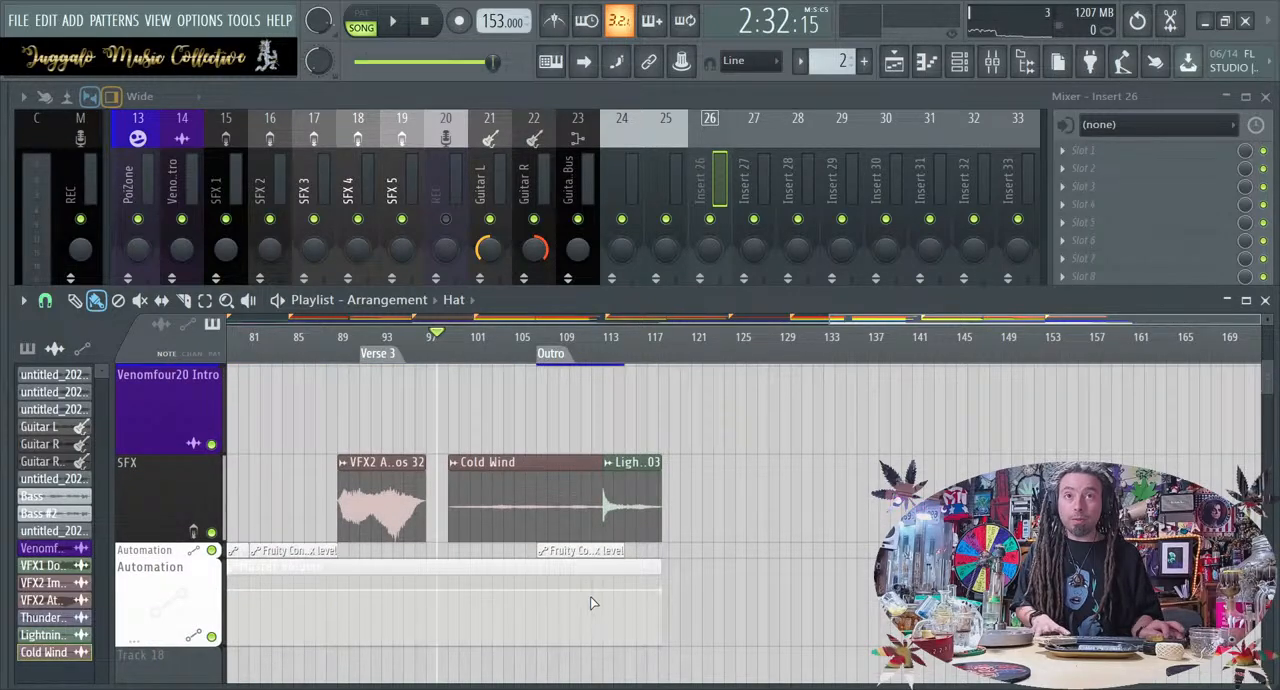
pyautogui.click(540, 595)
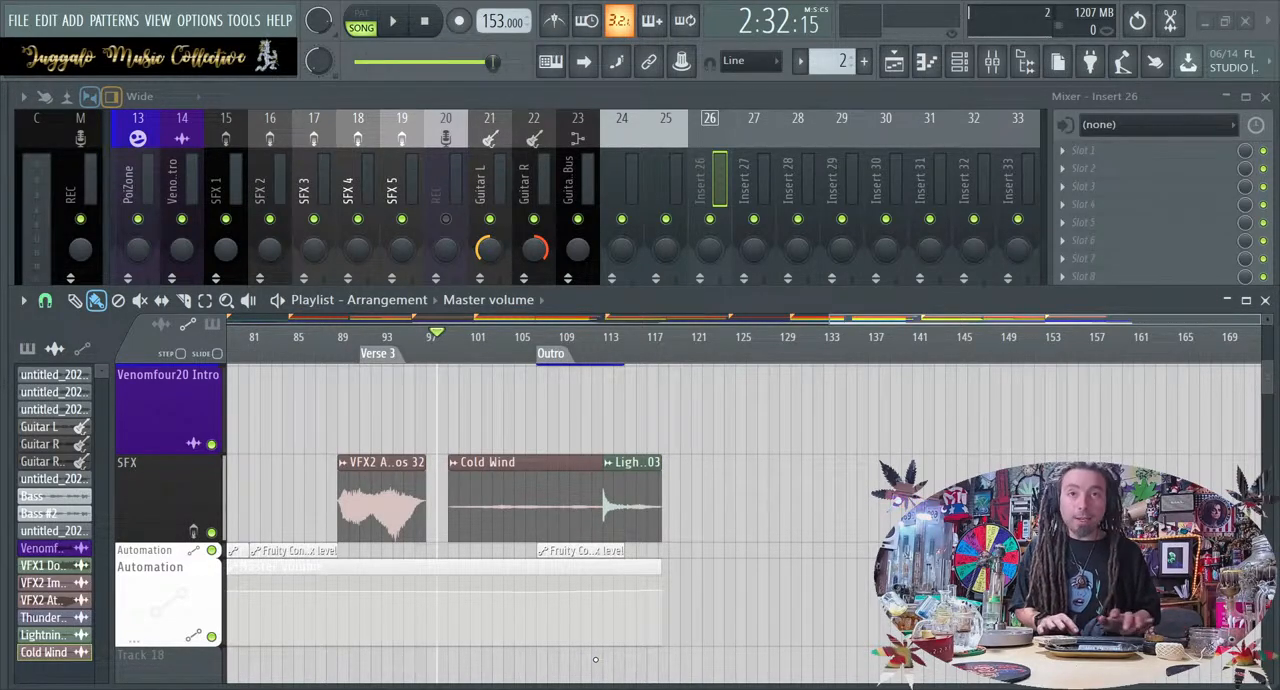
pyautogui.moveTo(665, 595); pyautogui.dragTo(668, 653)
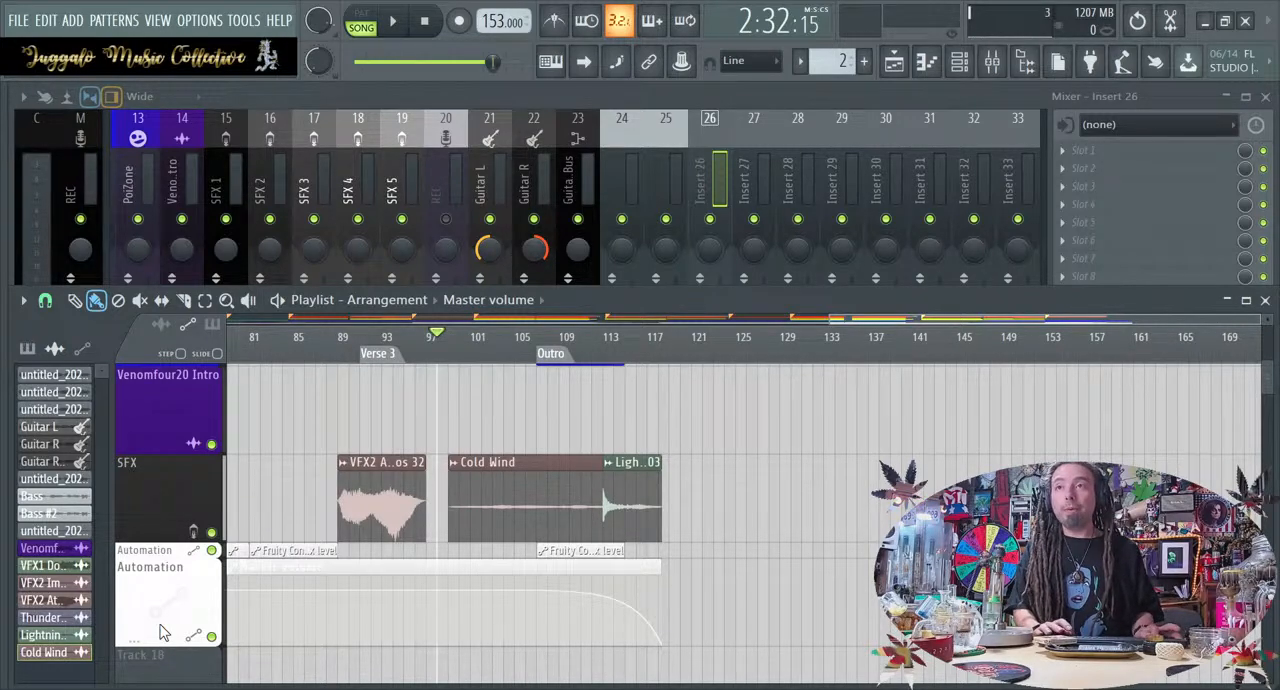
# Shrink the Master volume automation track to a thin row and restore the compact view of all tracks
pyautogui.scroll(1, 163, 632)
pyautogui.scroll(-3, 163, 632)
pyautogui.moveTo(159, 637); pyautogui.dragTo(159, 587)
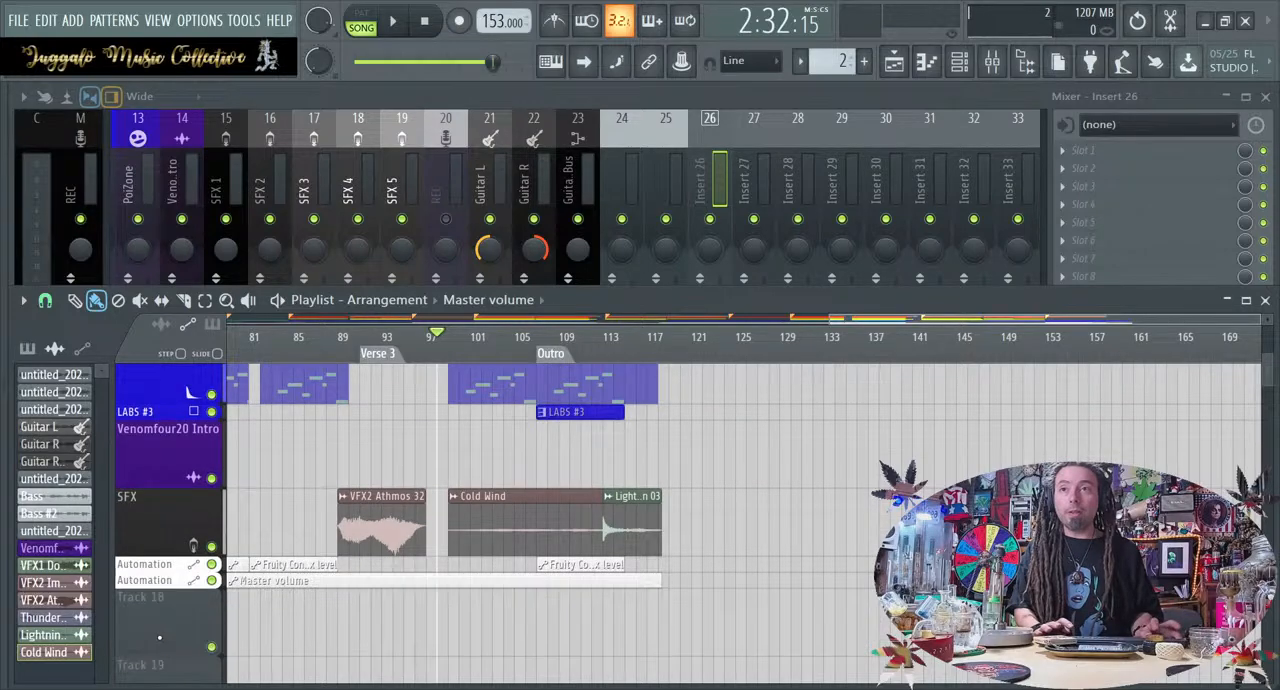
pyautogui.scroll(-3, 160, 637)
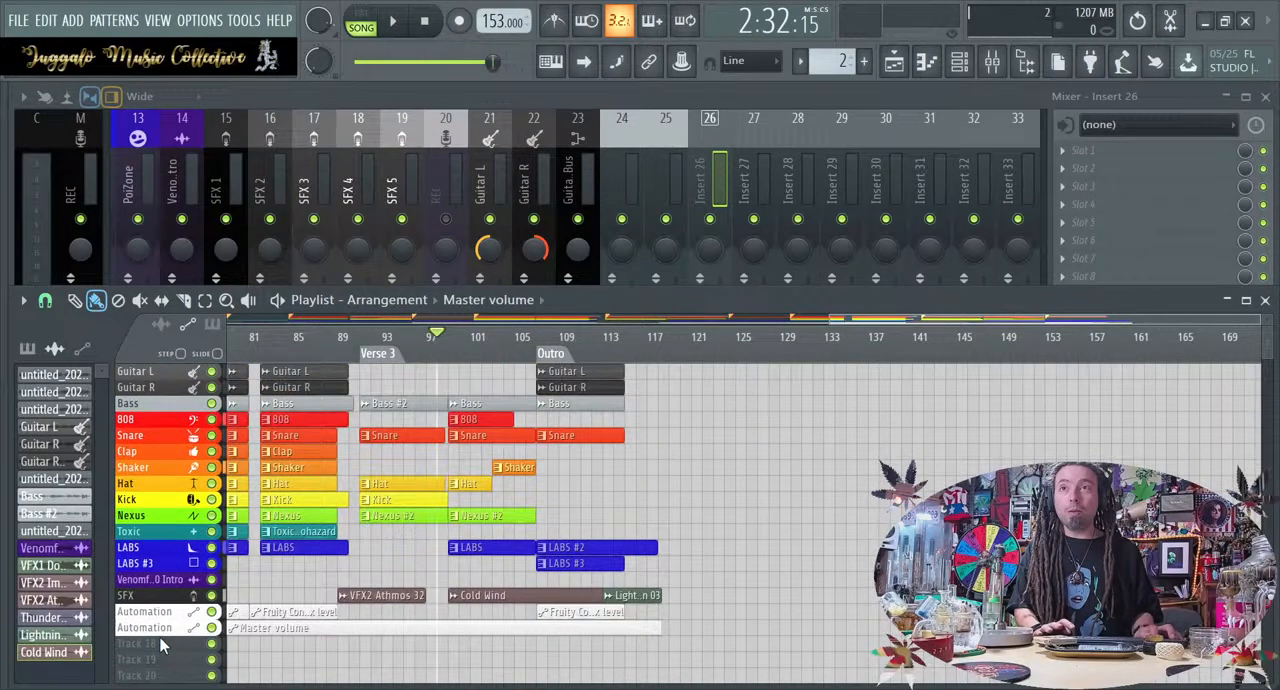
# Play the arrangement from the Outro marker to check the master volume fade-out, and stop playback
pyautogui.click(541, 355)
pyautogui.press('space')
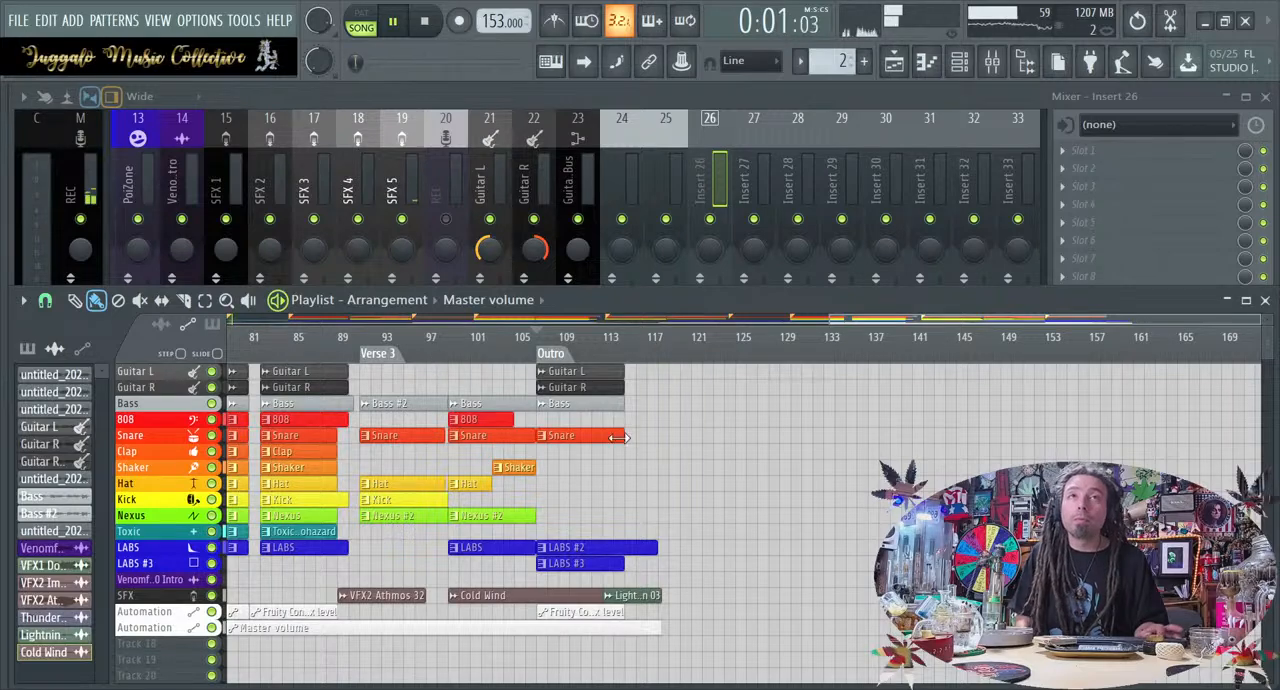
pyautogui.keyDown('ctrl'); pyautogui.rightClick(694, 508); pyautogui.keyUp('ctrl')
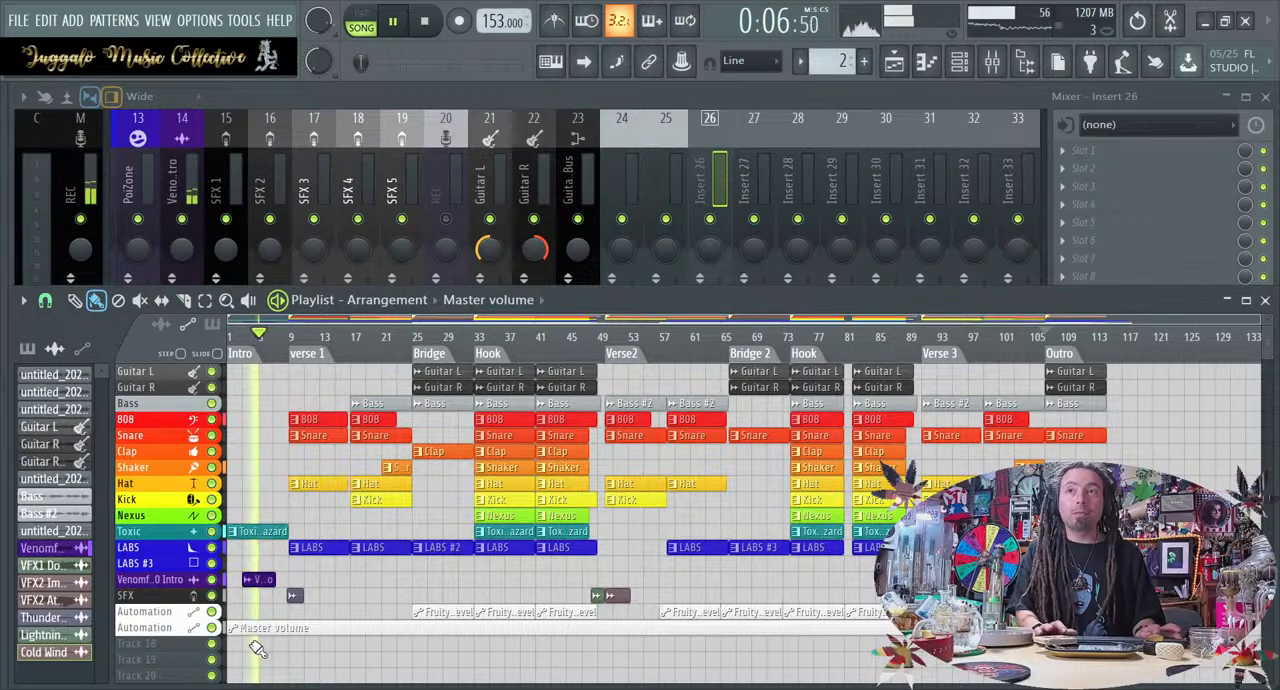
pyautogui.press('space')
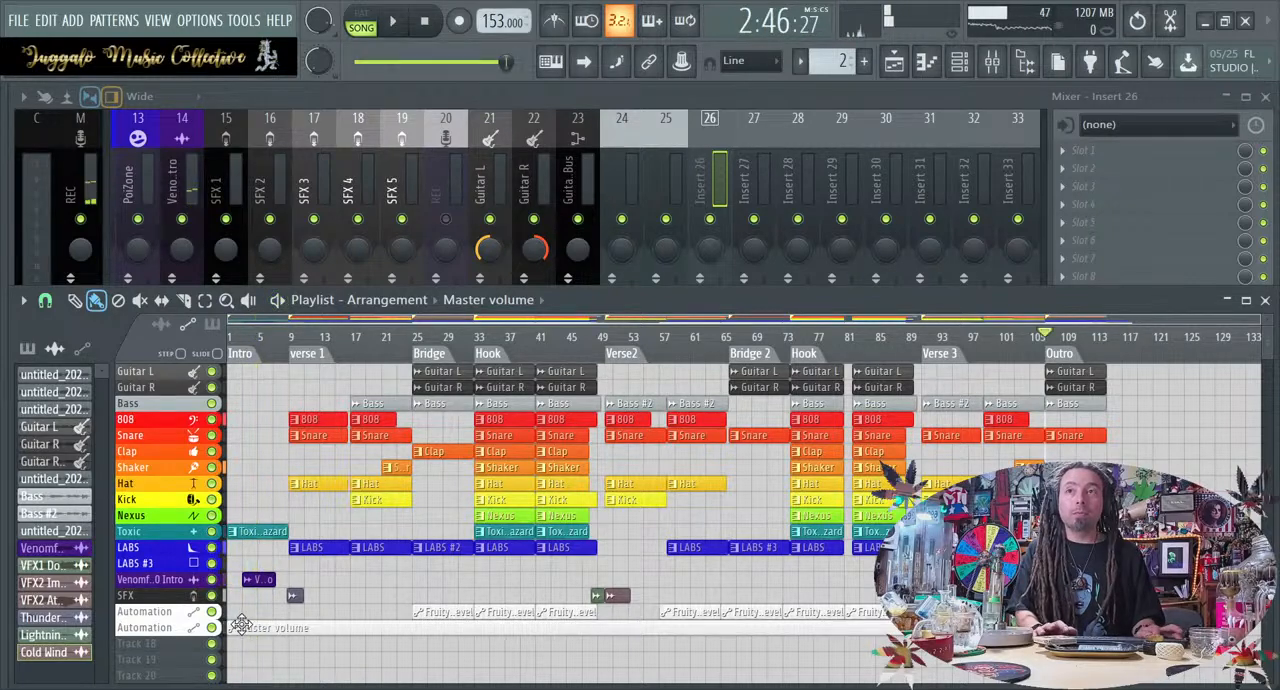
# Examine the two Automation tracks at the Intro and inspect the Fruity Convolver mix level automation settings
pyautogui.scroll(5, 242, 625)
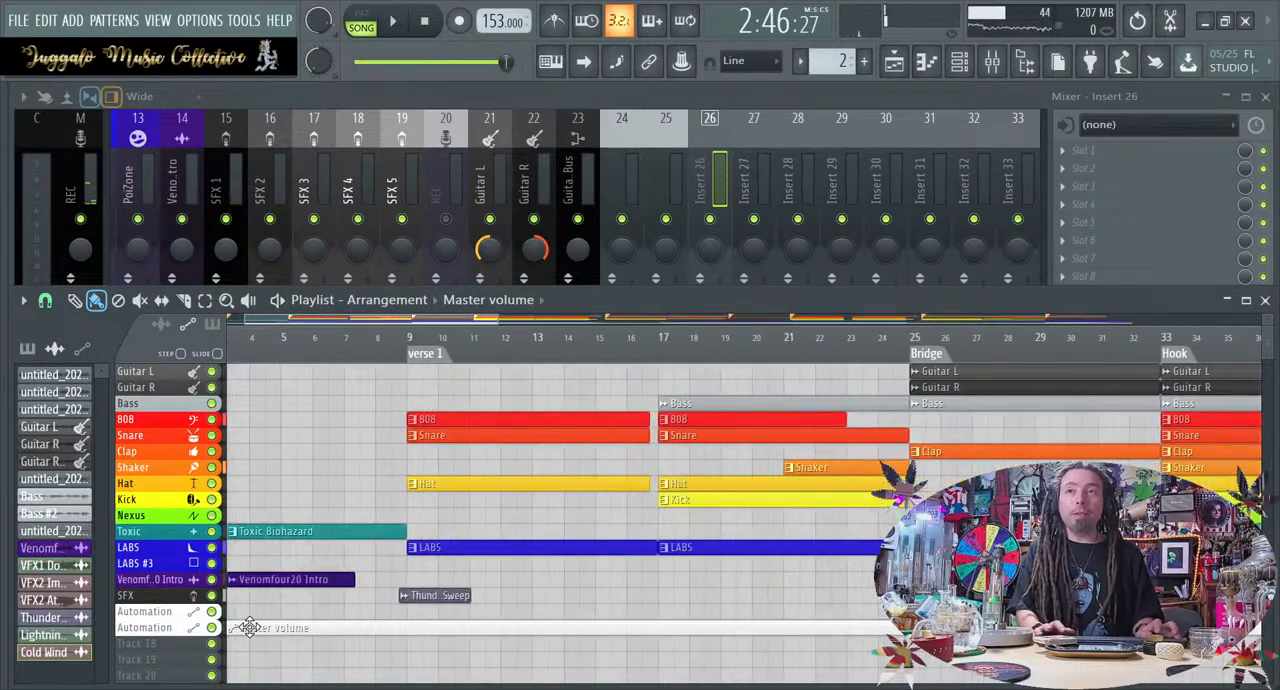
pyautogui.hscroll(-2, 250, 627)
pyautogui.click(184, 628)
pyautogui.click(151, 628)
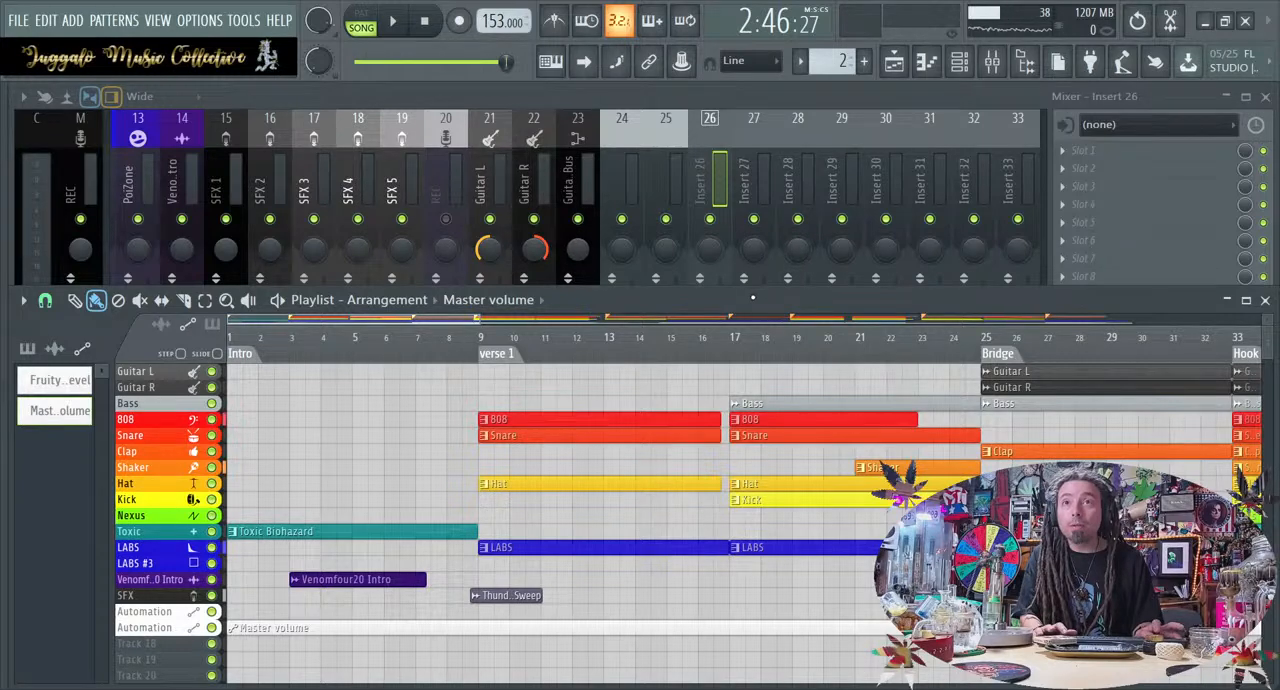
pyautogui.click(160, 613)
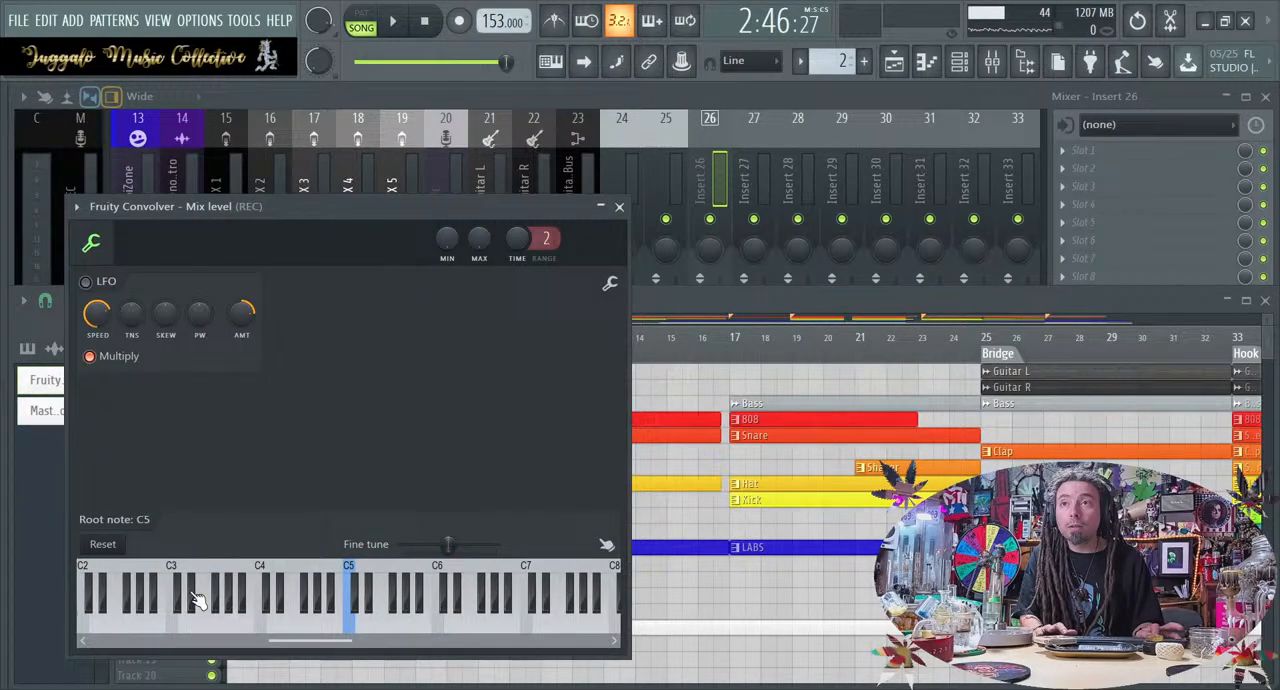
pyautogui.click(619, 206)
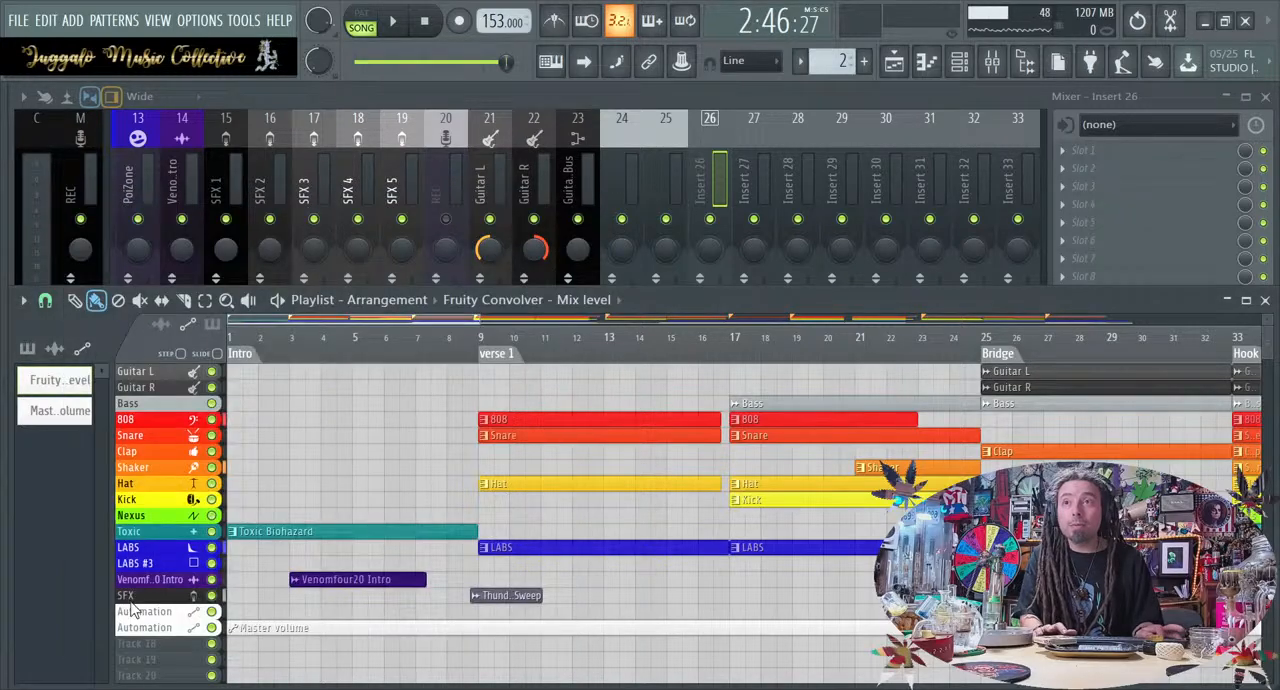
pyautogui.click(170, 628)
pyautogui.click(175, 628)
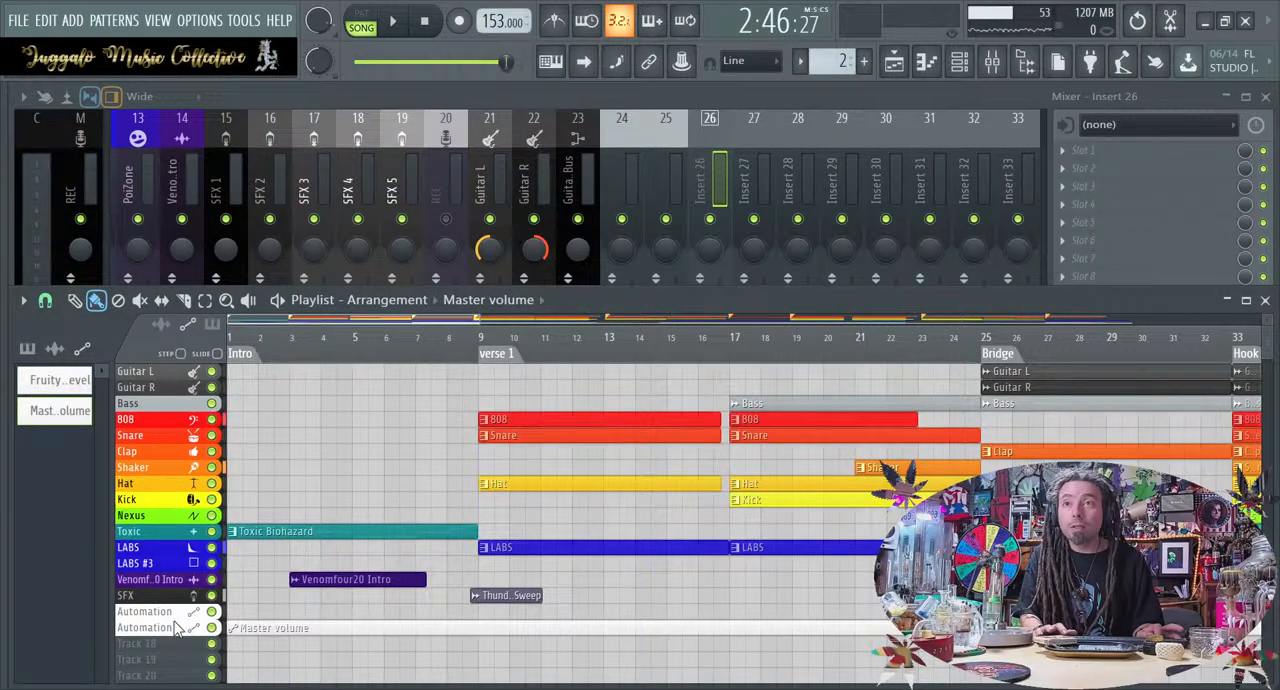
pyautogui.click(173, 614)
pyautogui.click(172, 676)
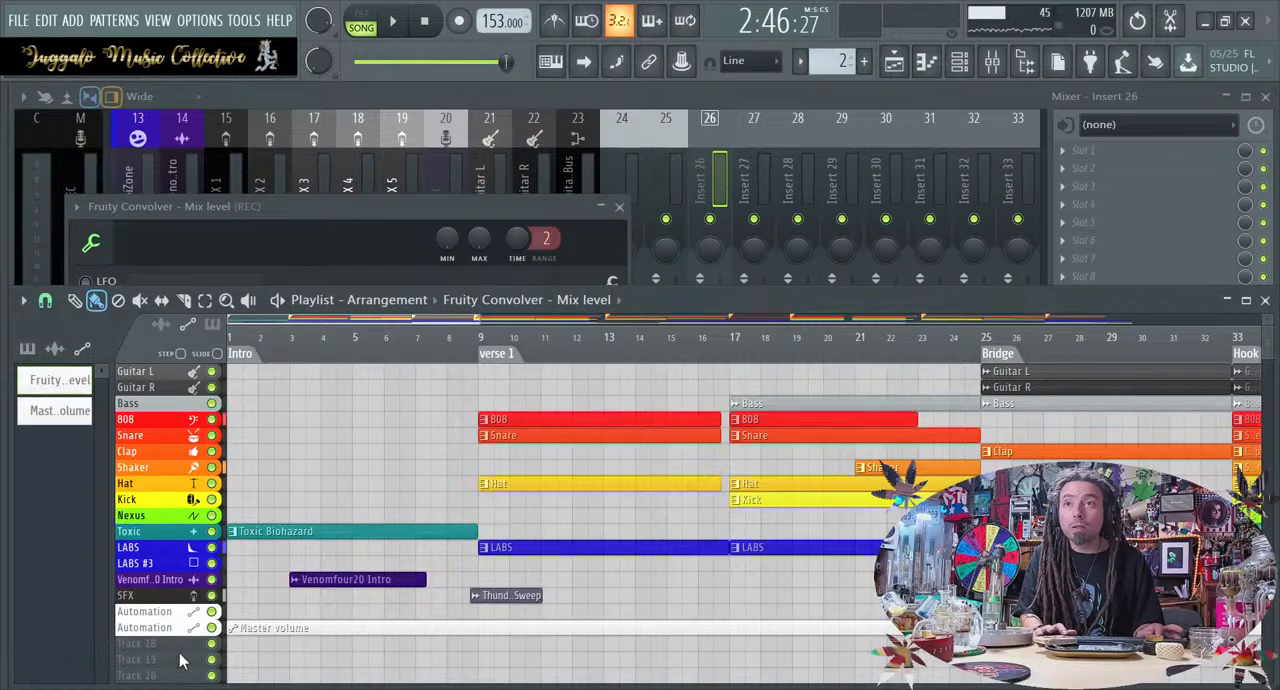
# Bend the Master volume automation's fade-in at the Intro into a curve that rises steeply at the start of bar 1
pyautogui.keyDown('ctrl'); pyautogui.scroll(4, 213, 640); pyautogui.keyUp('ctrl')
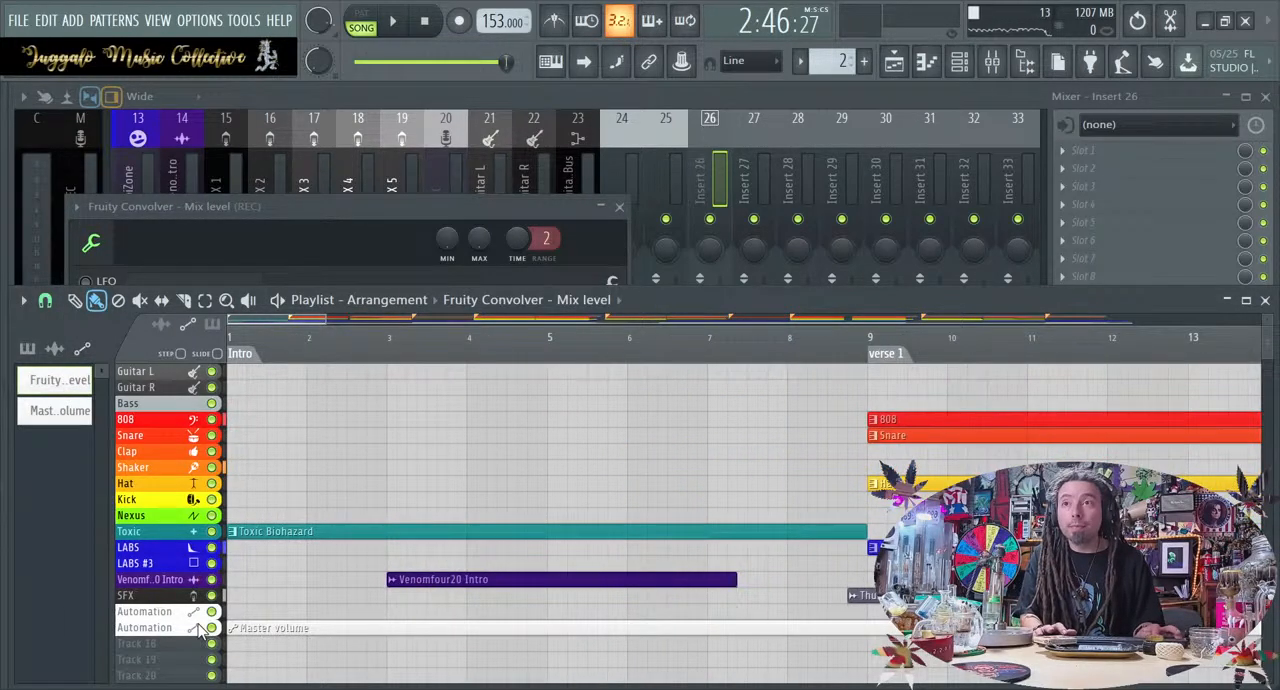
pyautogui.keyDown('alt'); pyautogui.scroll(4, 205, 635); pyautogui.keyUp('alt')
pyautogui.scroll(-1, 198, 630)
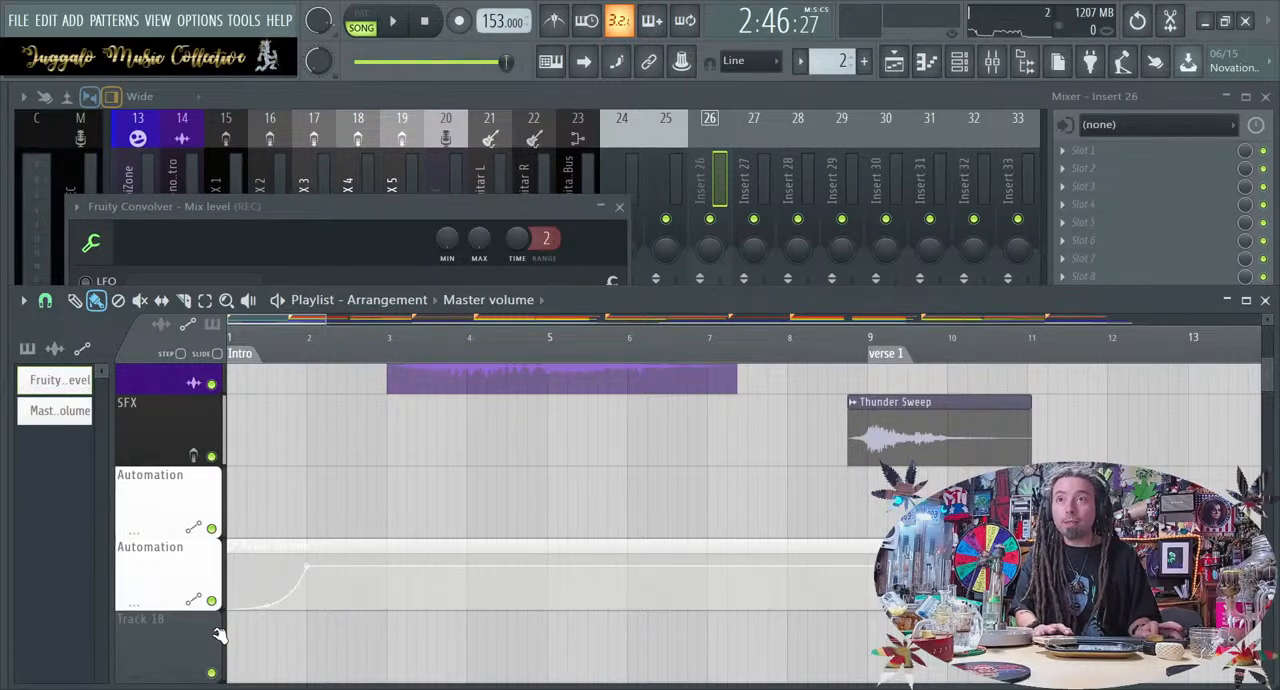
pyautogui.moveTo(267, 587); pyautogui.dragTo(267, 567)
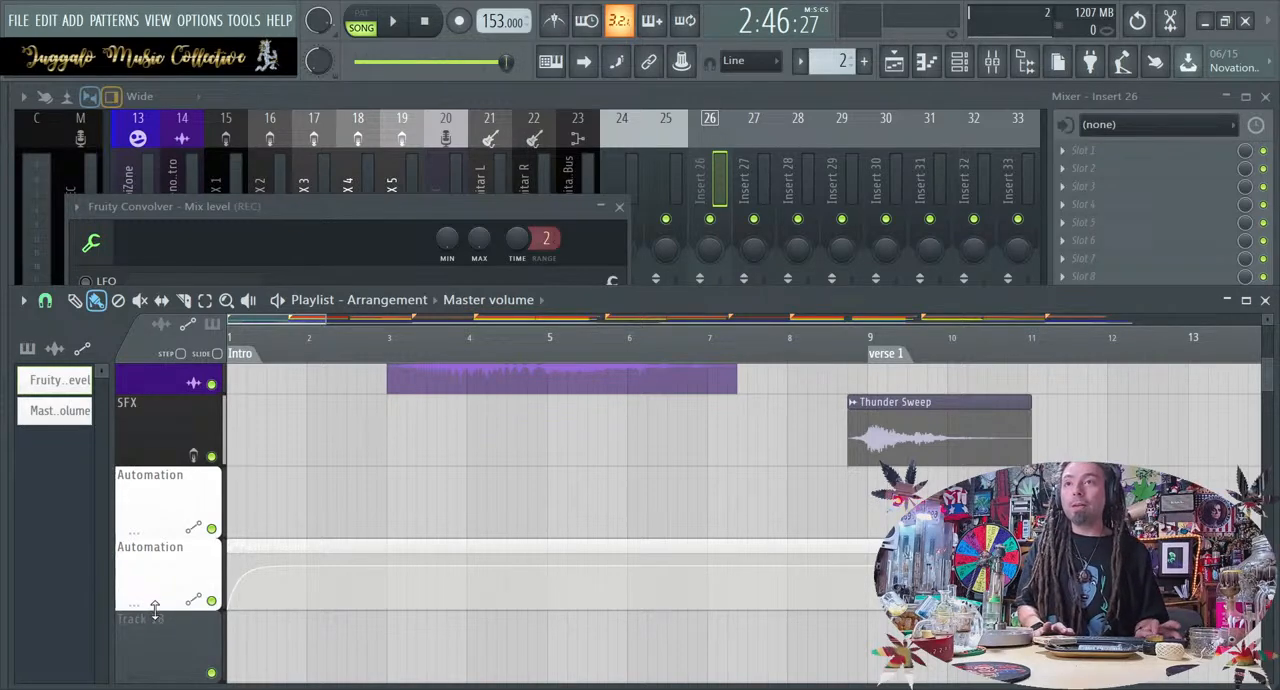
# Shrink both Automation tracks to thin rows
pyautogui.moveTo(155, 611); pyautogui.dragTo(157, 604)
pyautogui.moveTo(158, 533); pyautogui.dragTo(161, 540)
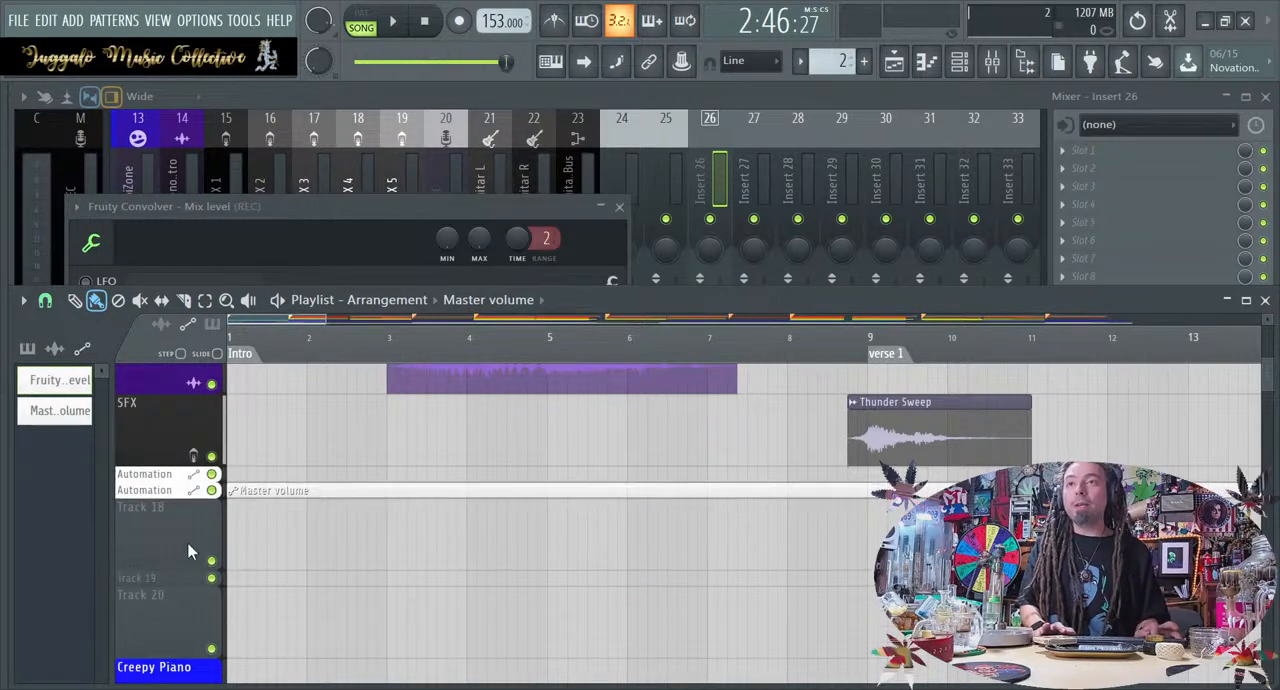
pyautogui.scroll(-4, 188, 543)
pyautogui.scroll(5, 368, 560)
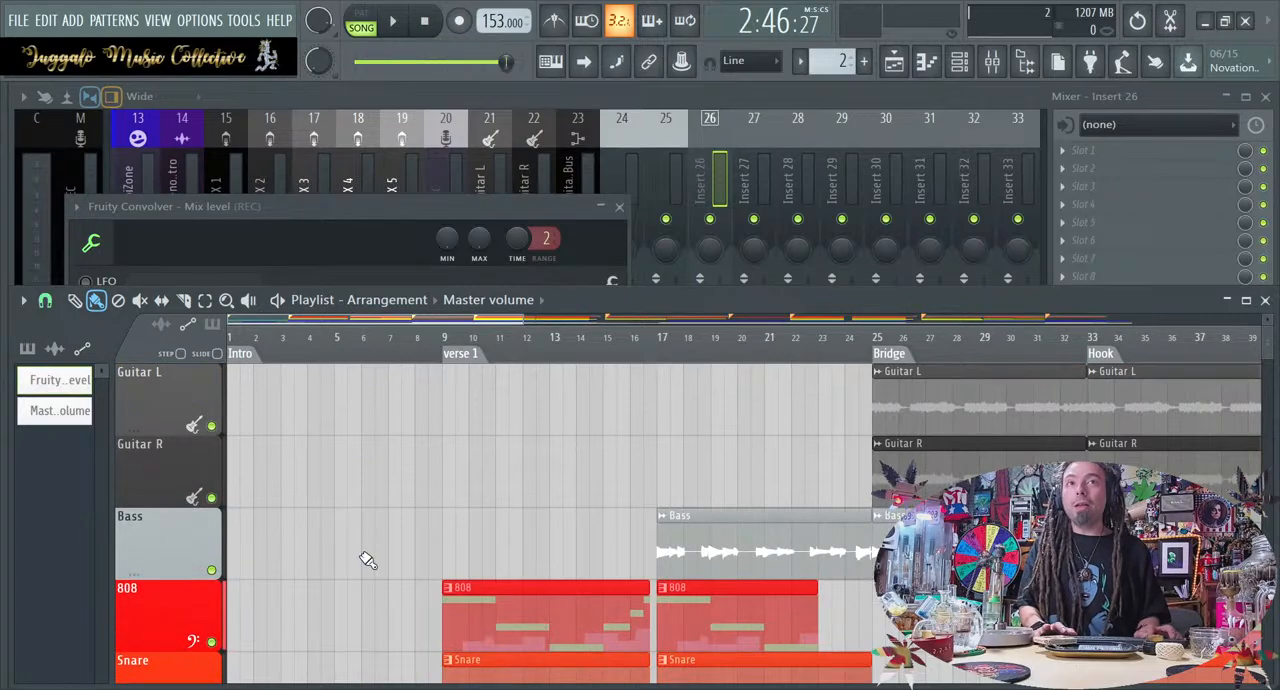
pyautogui.scroll(-3, 368, 560)
# Return the playback position to the start of the song
pyautogui.click(426, 22)
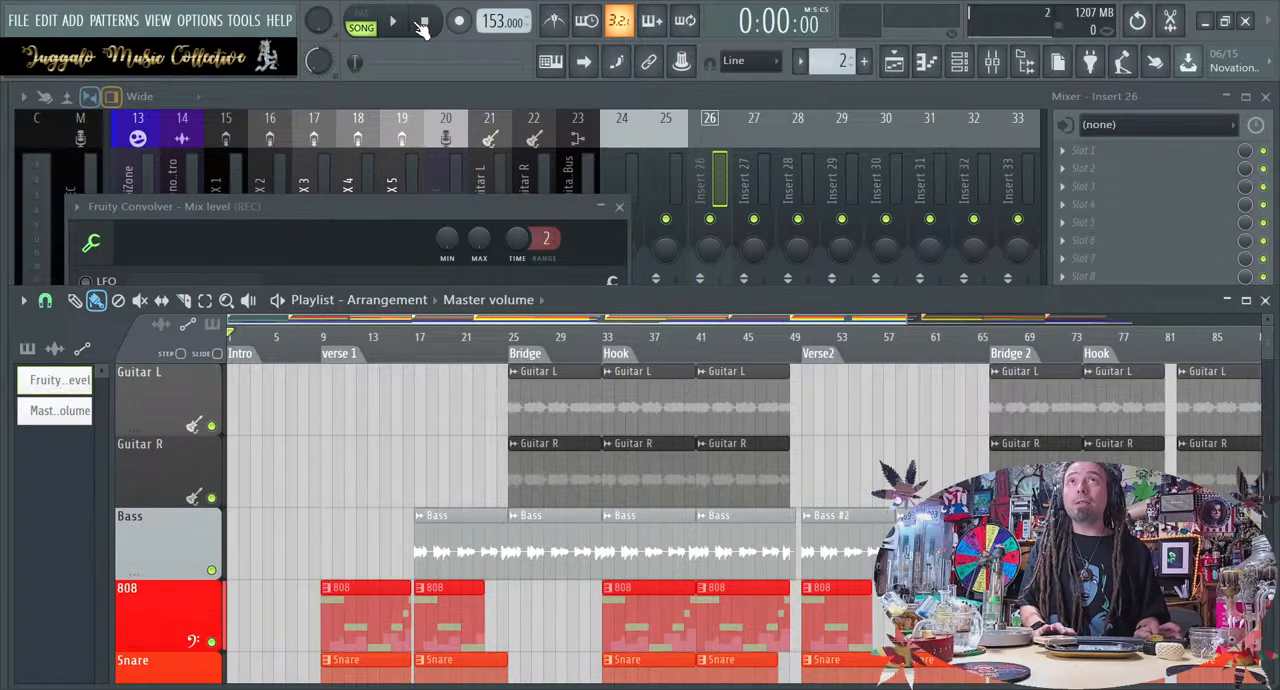
pyautogui.click(393, 22)
pyautogui.press('space')
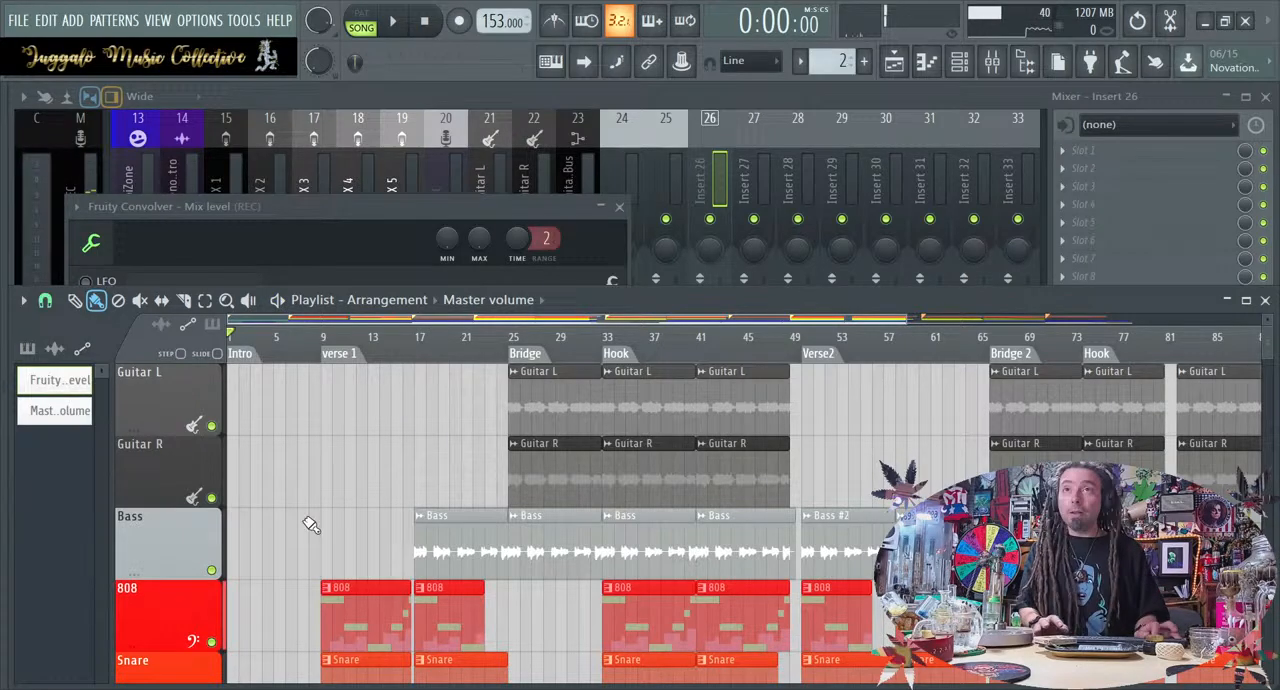
# Close the Fruity Convolver mix level settings and maximise the Playlist with the whole arrangement in view
pyautogui.scroll(-4, 200, 488)
pyautogui.scroll(-3, 200, 488)
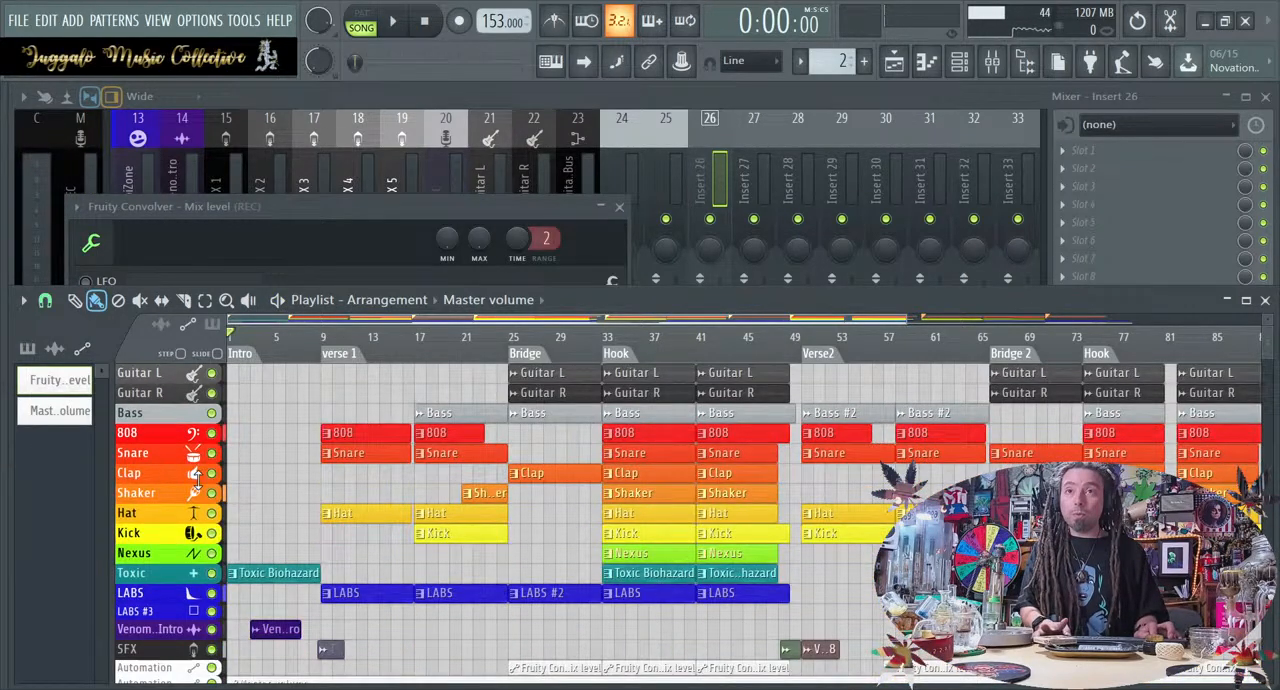
pyautogui.keyDown('ctrl'); pyautogui.scroll(-3, 486, 433); pyautogui.keyUp('ctrl')
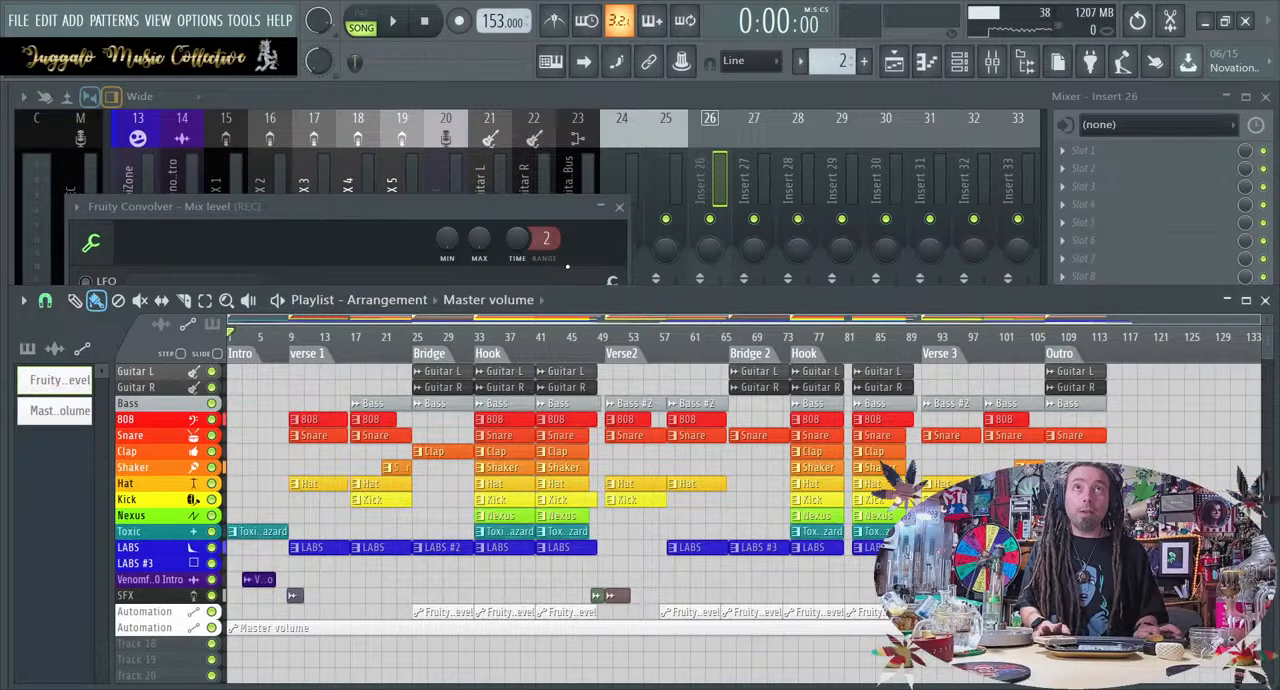
pyautogui.click(618, 208)
pyautogui.doubleClick(654, 298)
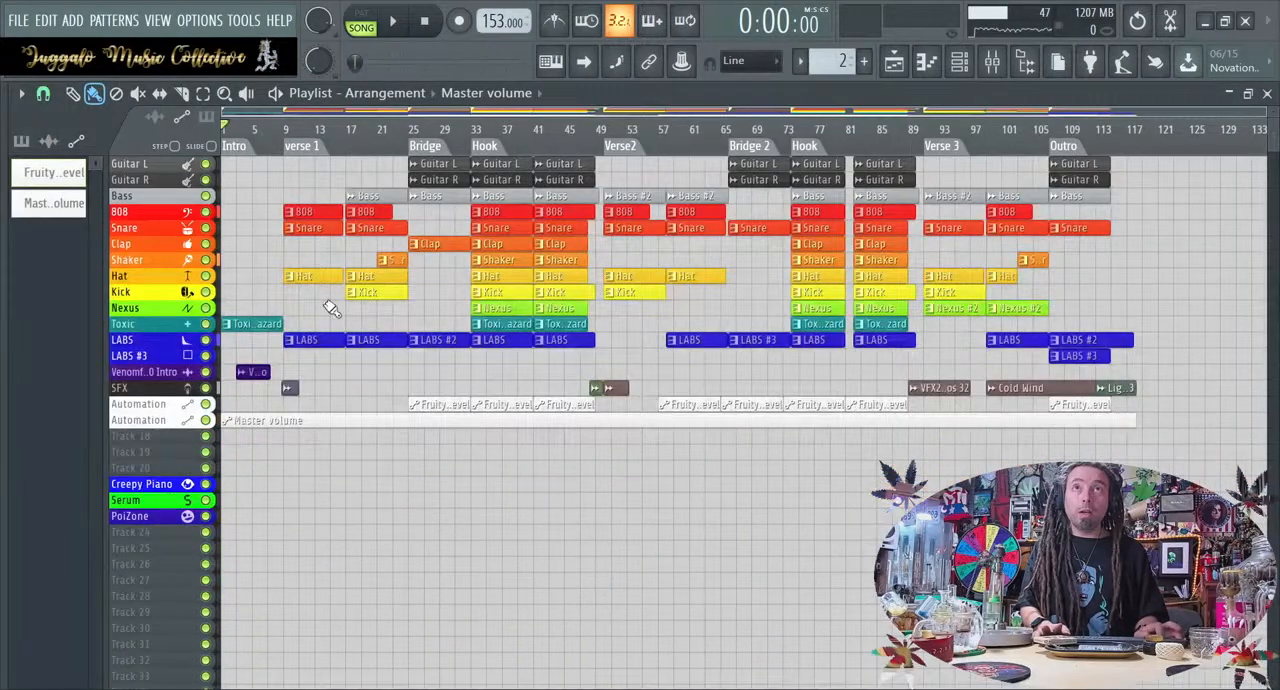
# Move the empty Serum, Creepy Piano and PoiZone tracks down to rows 24 to 26, in that order
pyautogui.scroll(4, 171, 317)
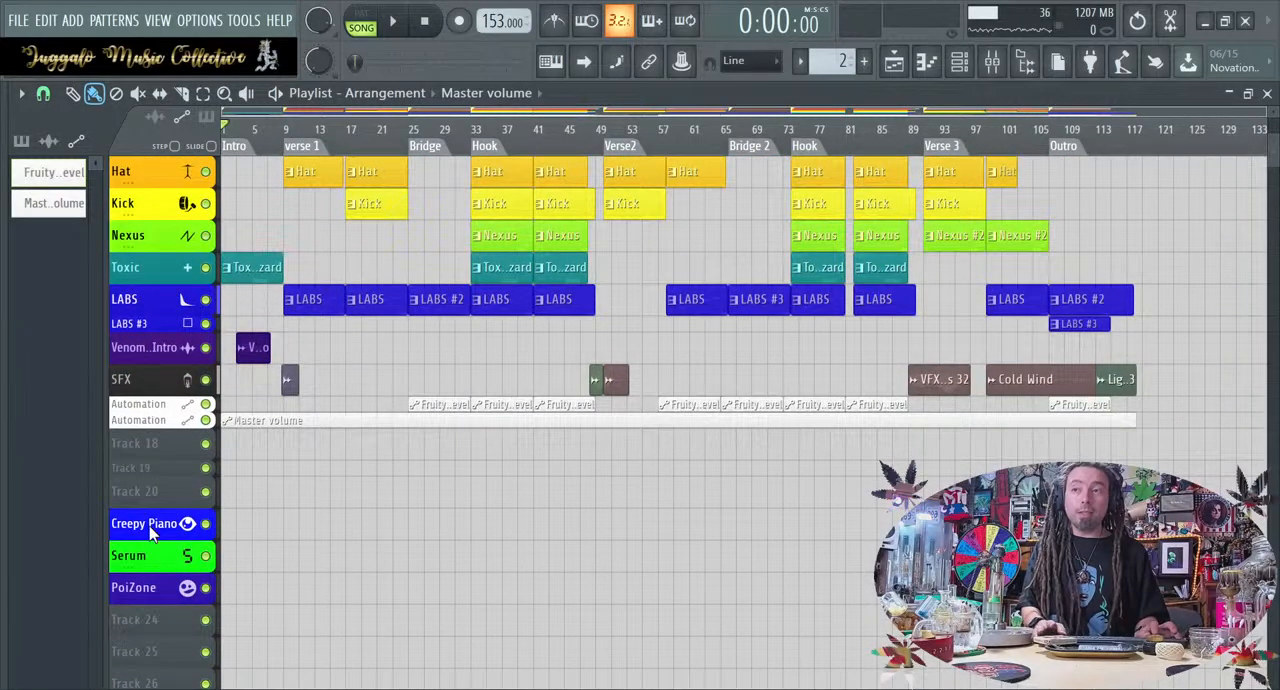
pyautogui.moveTo(150, 533); pyautogui.dragTo(150, 670)
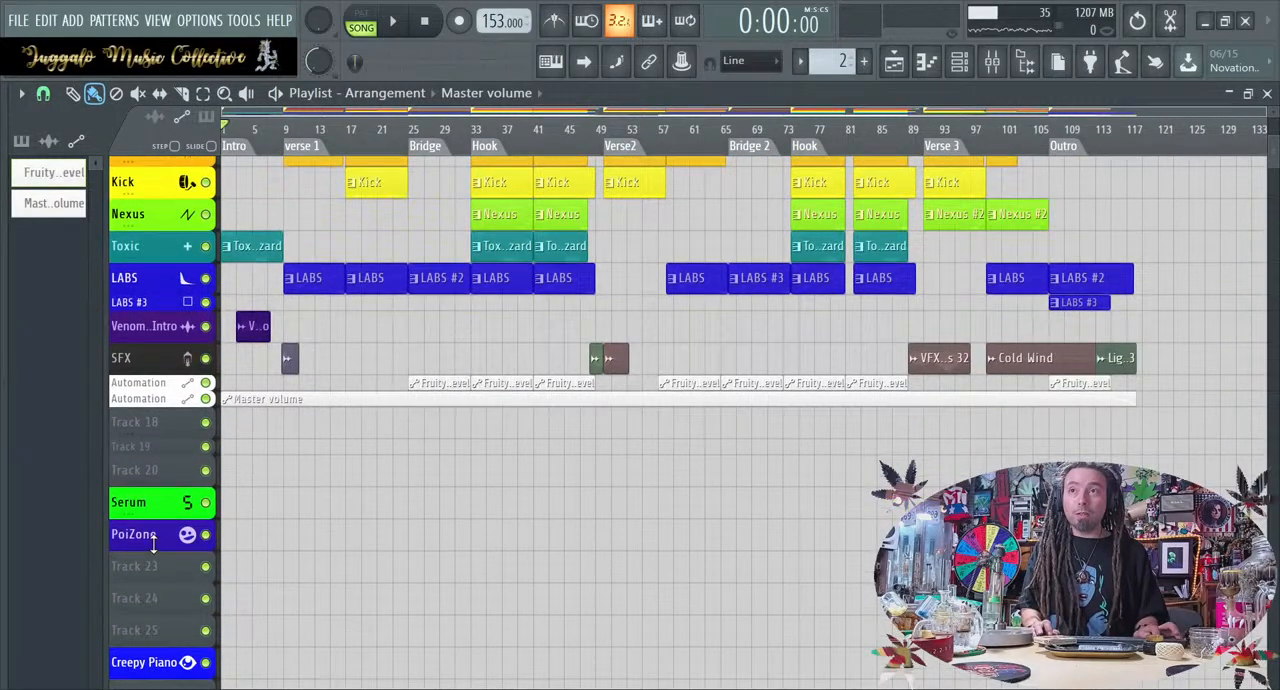
pyautogui.moveTo(153, 543); pyautogui.dragTo(155, 638)
pyautogui.moveTo(160, 510); pyautogui.dragTo(163, 572)
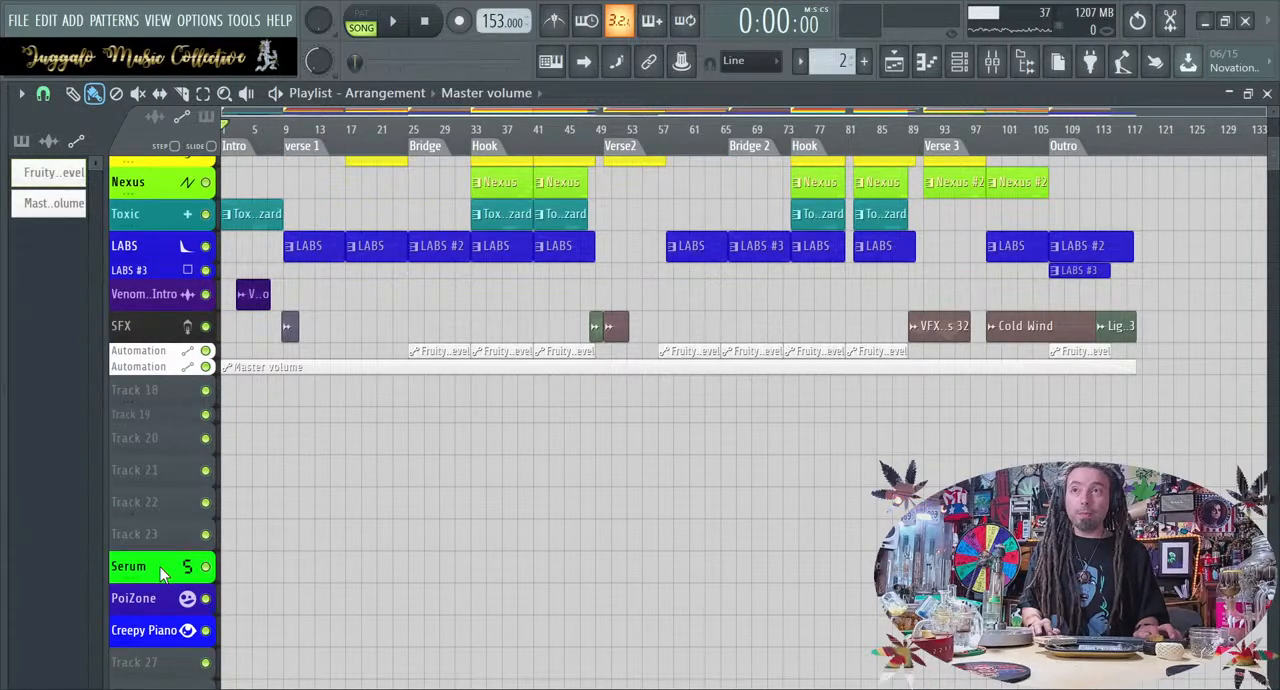
pyautogui.moveTo(163, 634); pyautogui.dragTo(163, 603)
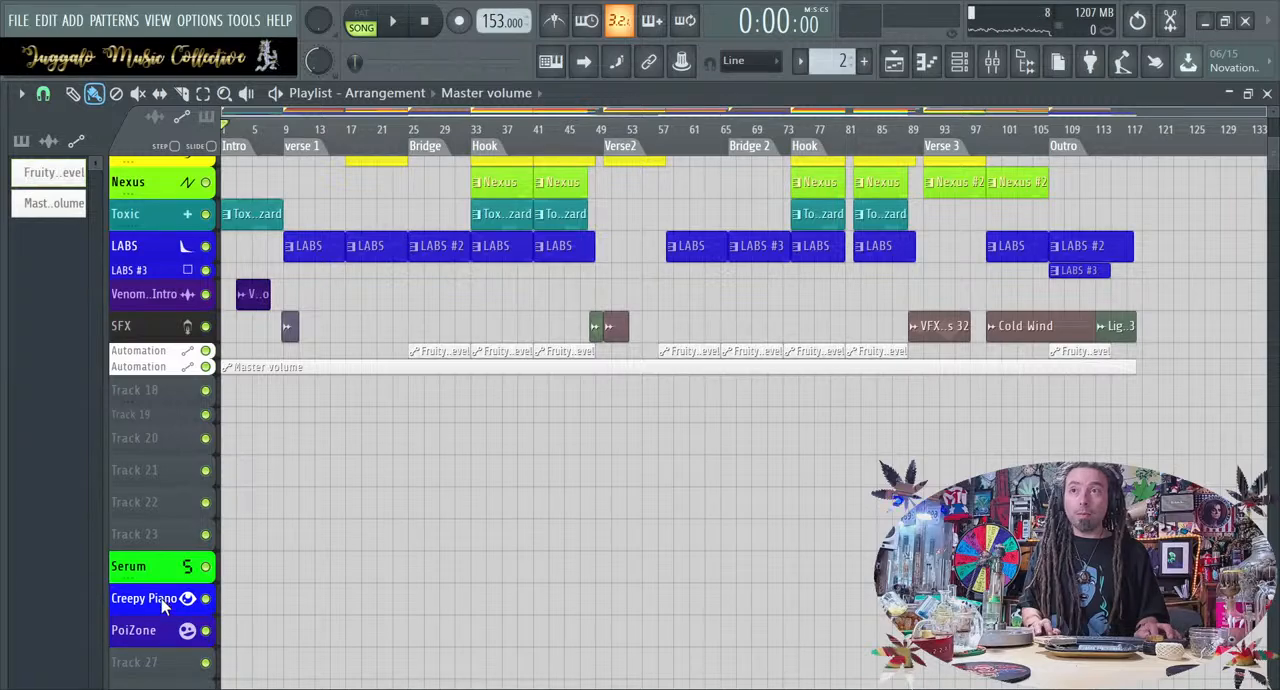
# Enlarge the Playlist's track rows and shrink the SFX and Venomfour20 Intro tracks to thin rows
pyautogui.scroll(5, 310, 603)
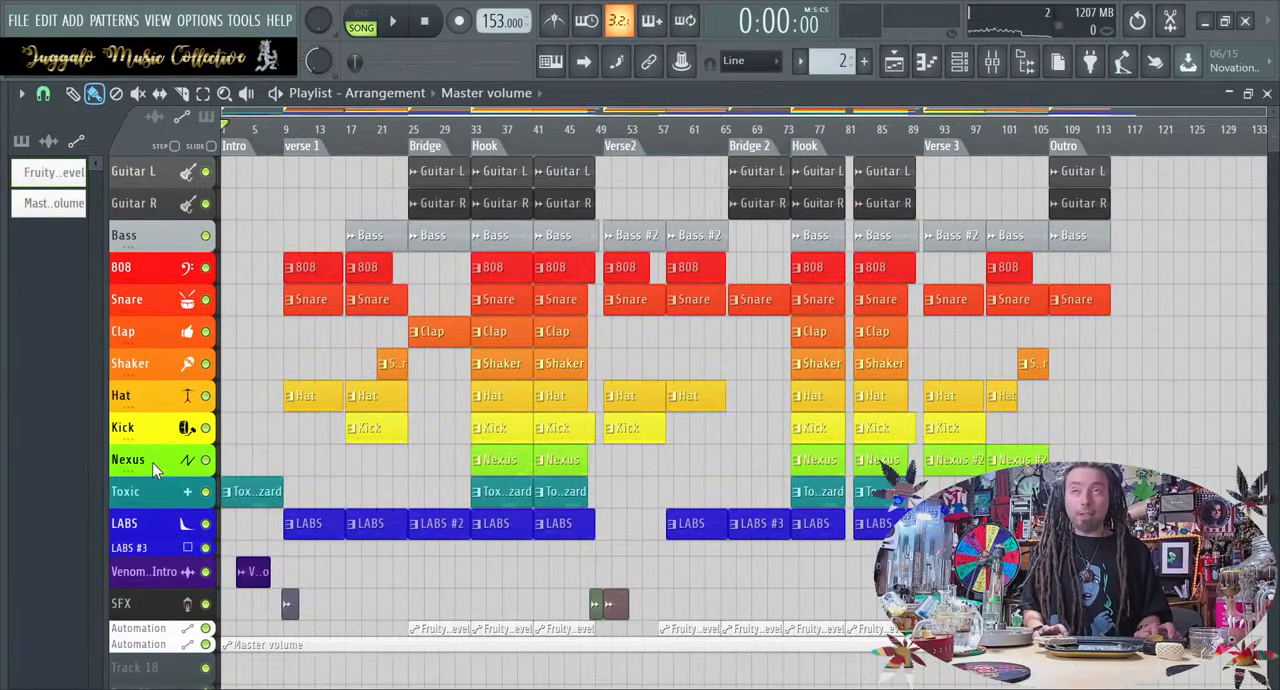
pyautogui.scroll(1, 152, 462)
pyautogui.scroll(1, 236, 480)
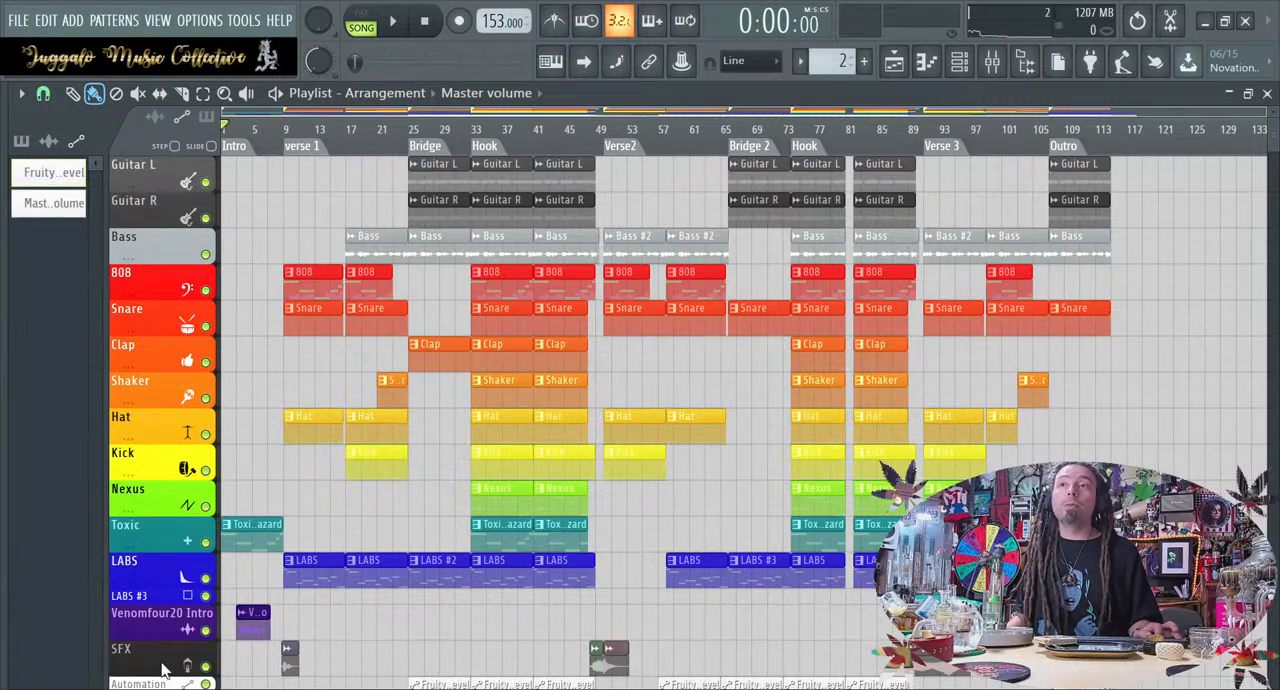
pyautogui.moveTo(160, 676); pyautogui.dragTo(160, 656)
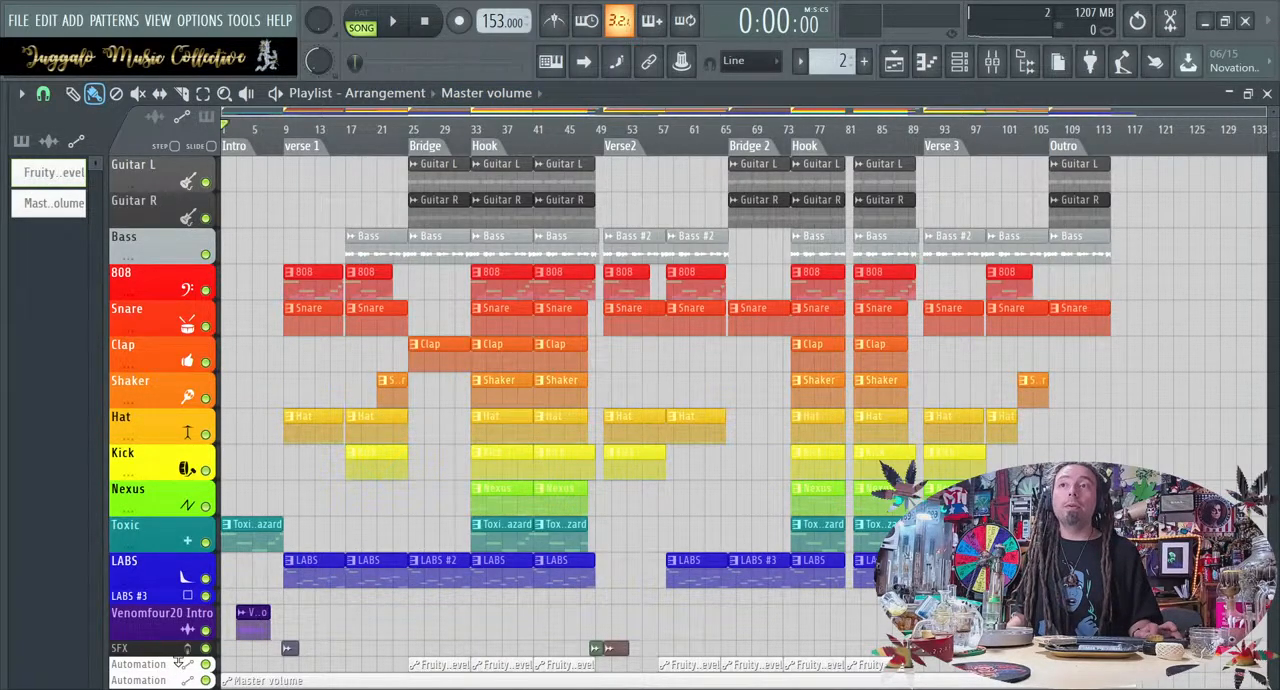
pyautogui.moveTo(168, 640); pyautogui.dragTo(168, 620)
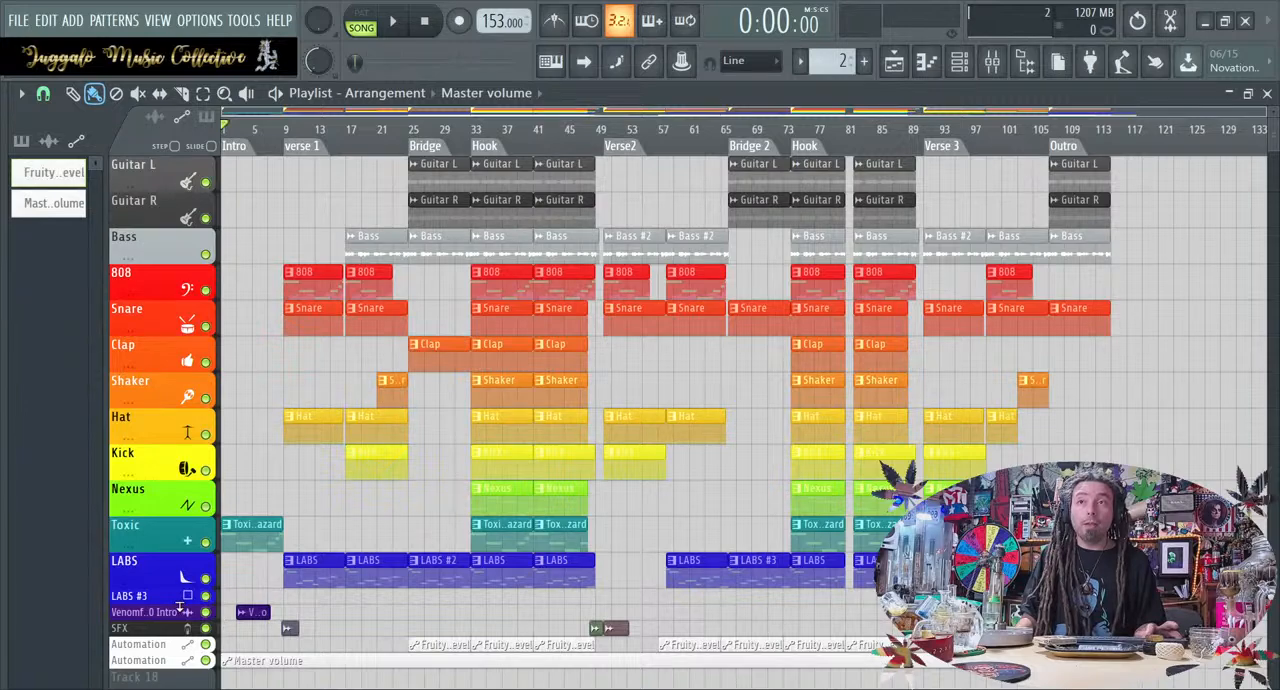
# Play the arrangement from the Intro and check the mixer levels into verse 1 before returning to the Playlist
pyautogui.click(404, 21)
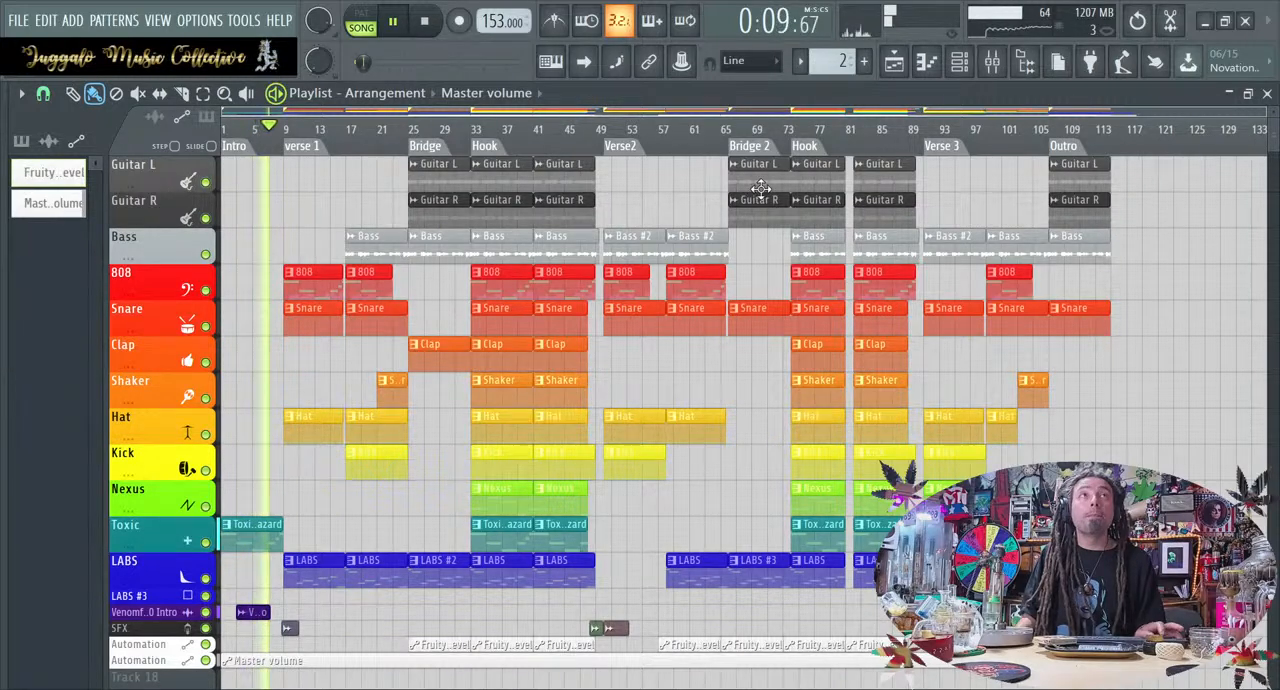
pyautogui.click(992, 61)
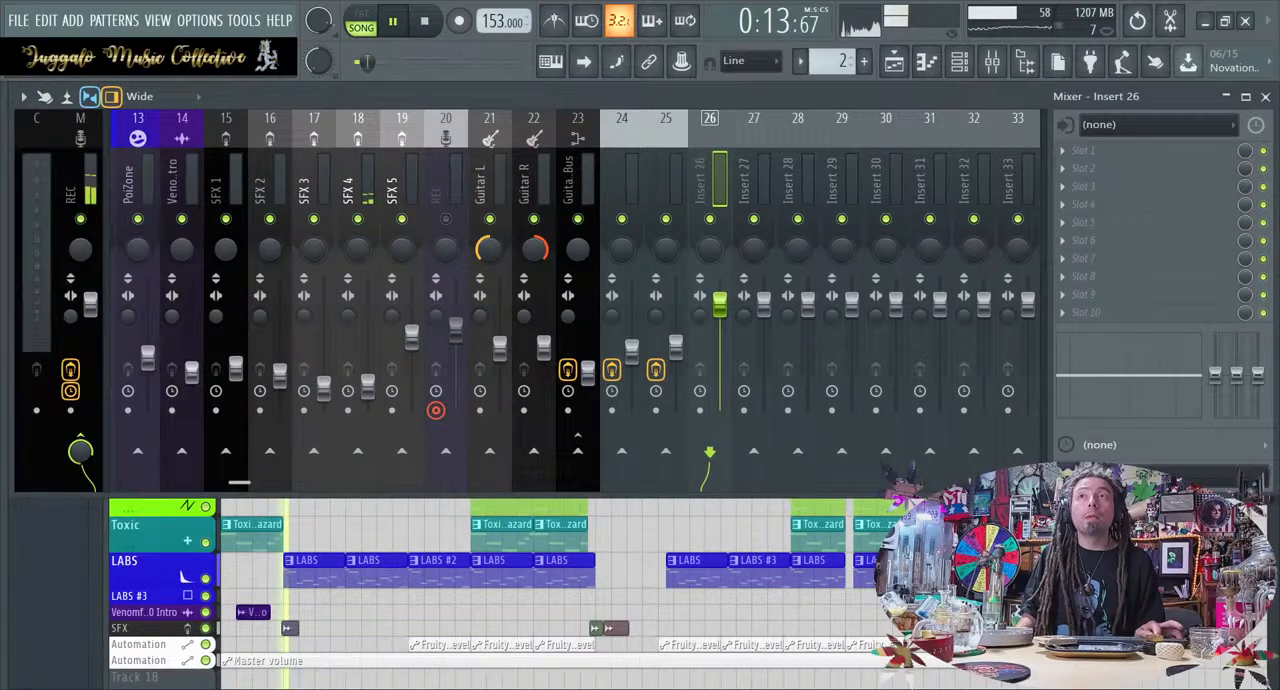
pyautogui.click(992, 61)
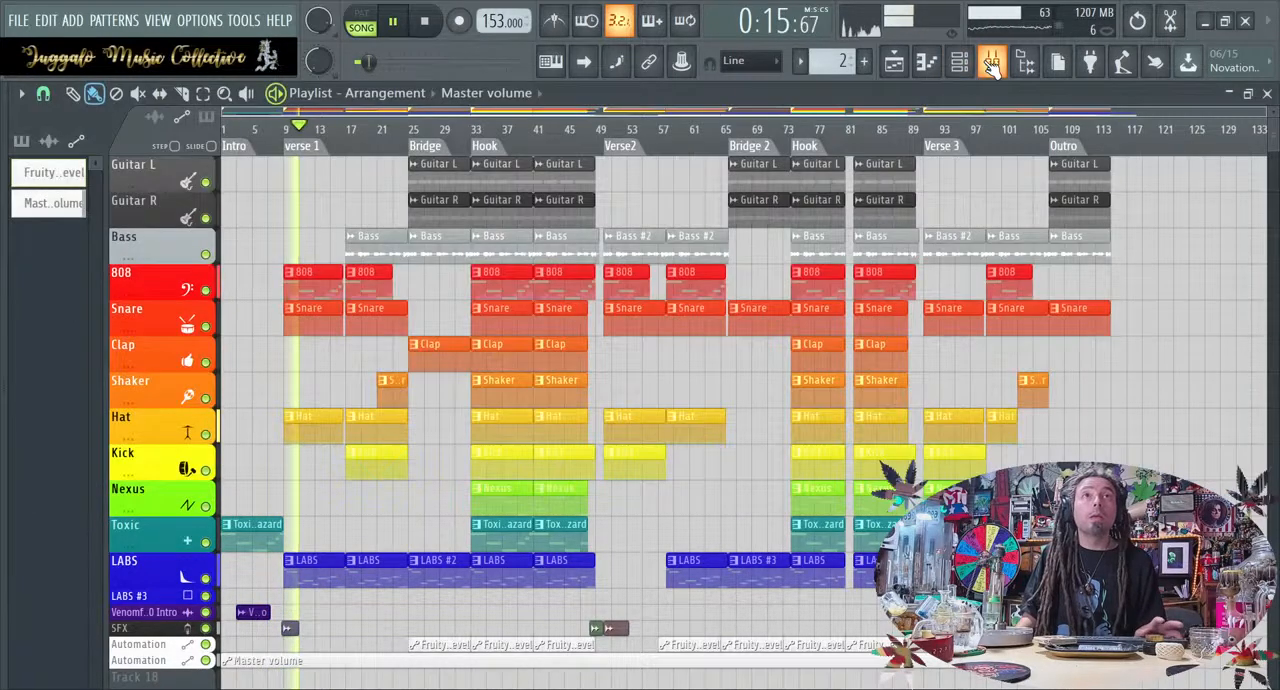
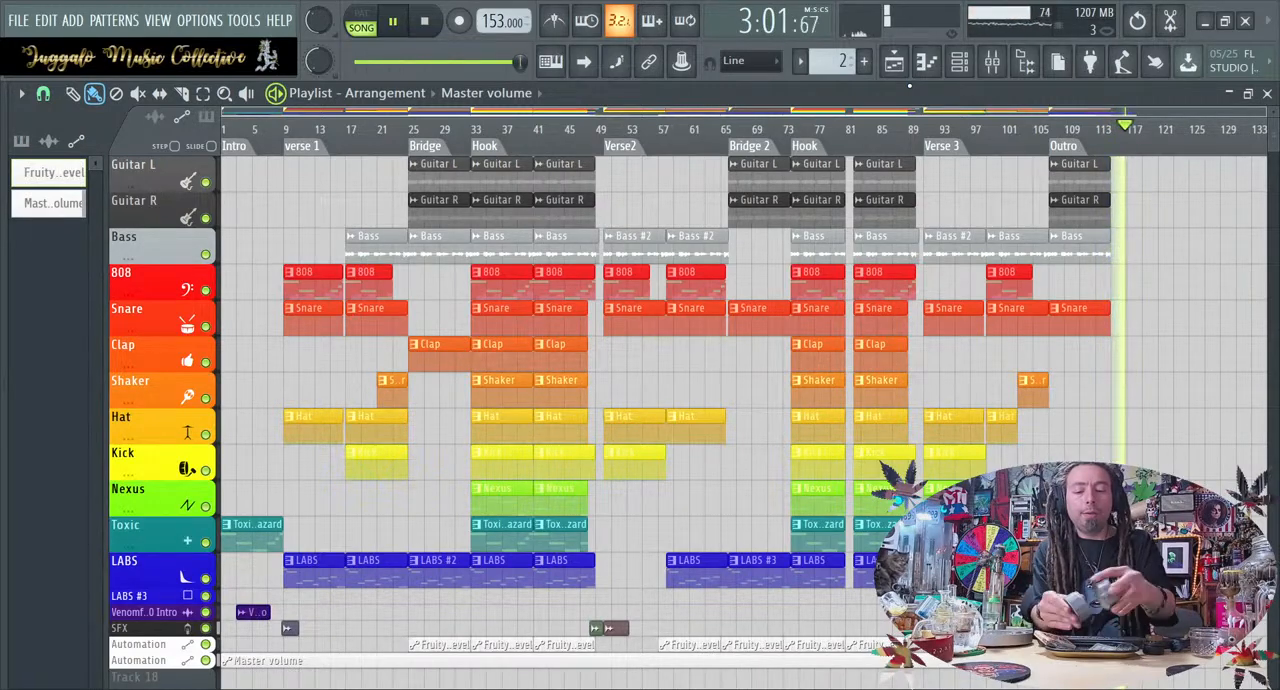
# Audition the 153 BPM arrangement from the Intro, around the Bridge and in the first Hook, and stop playback
pyautogui.press('space')
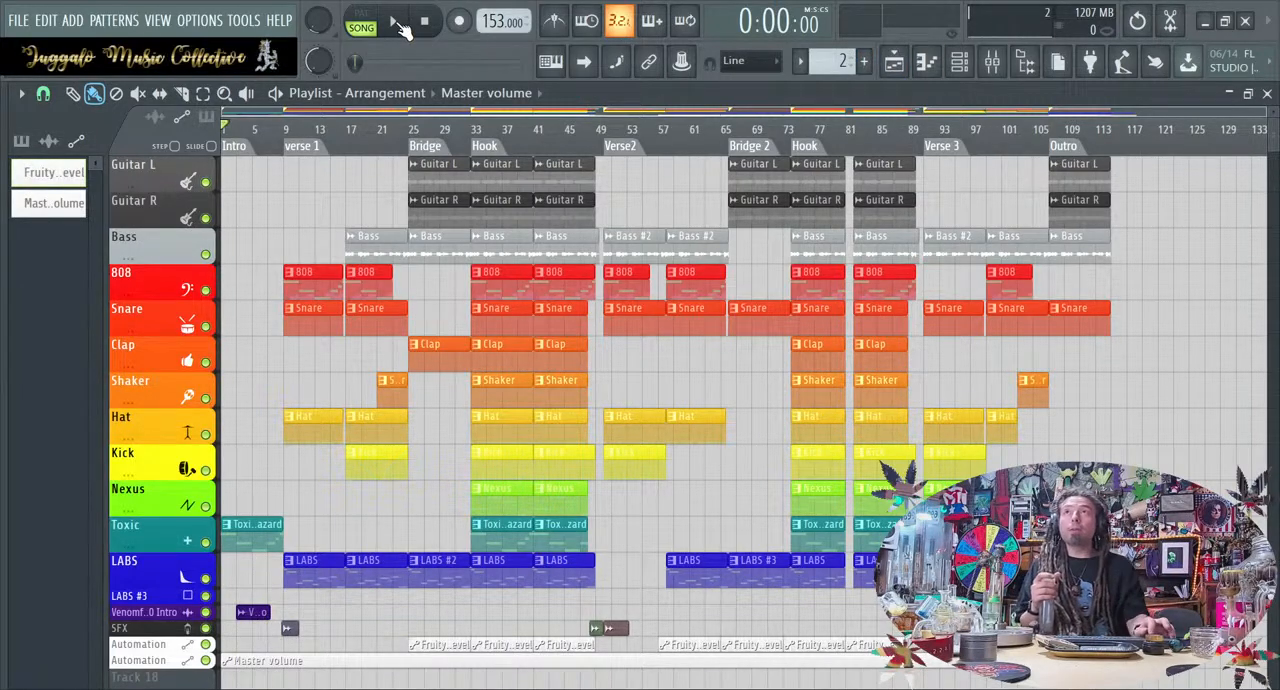
pyautogui.click(400, 22)
pyautogui.click(404, 130)
pyautogui.click(478, 130)
pyautogui.press('space')
pyautogui.click(424, 24)
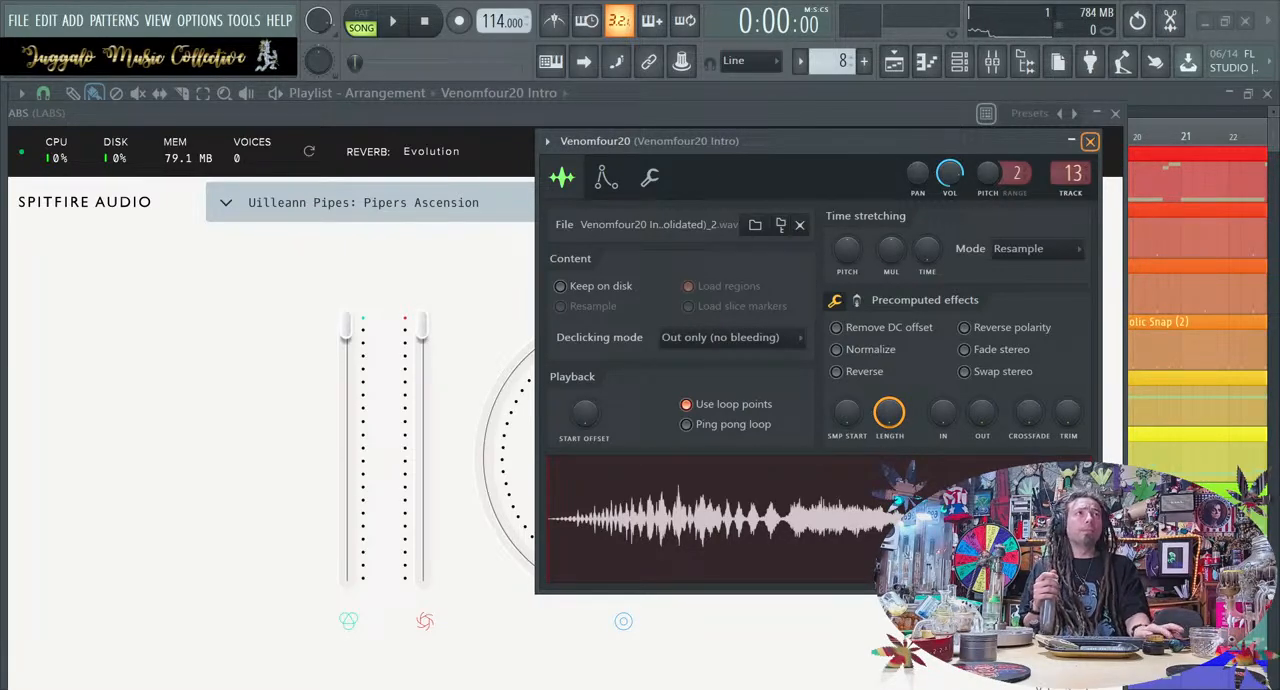
# Close the Venomfour20, LABS, Nexus and remaining channel settings windows covering the Playlist
pyautogui.click(1090, 141)
pyautogui.click(1116, 114)
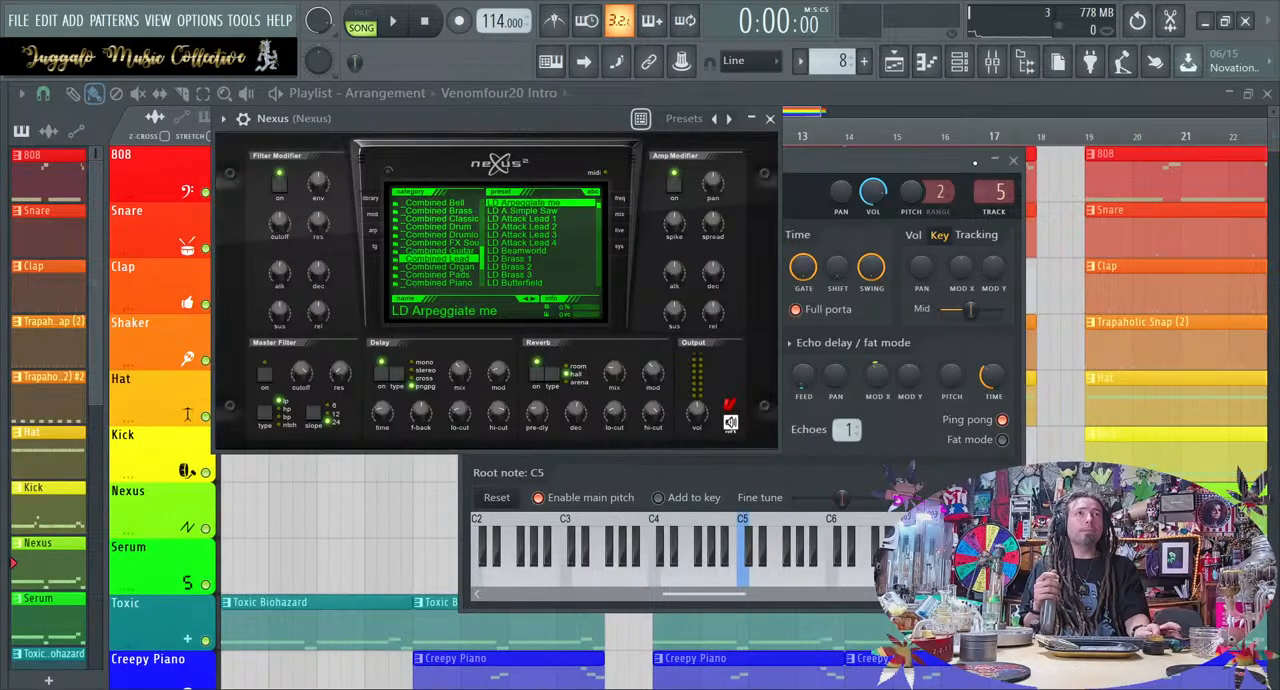
pyautogui.click(1013, 160)
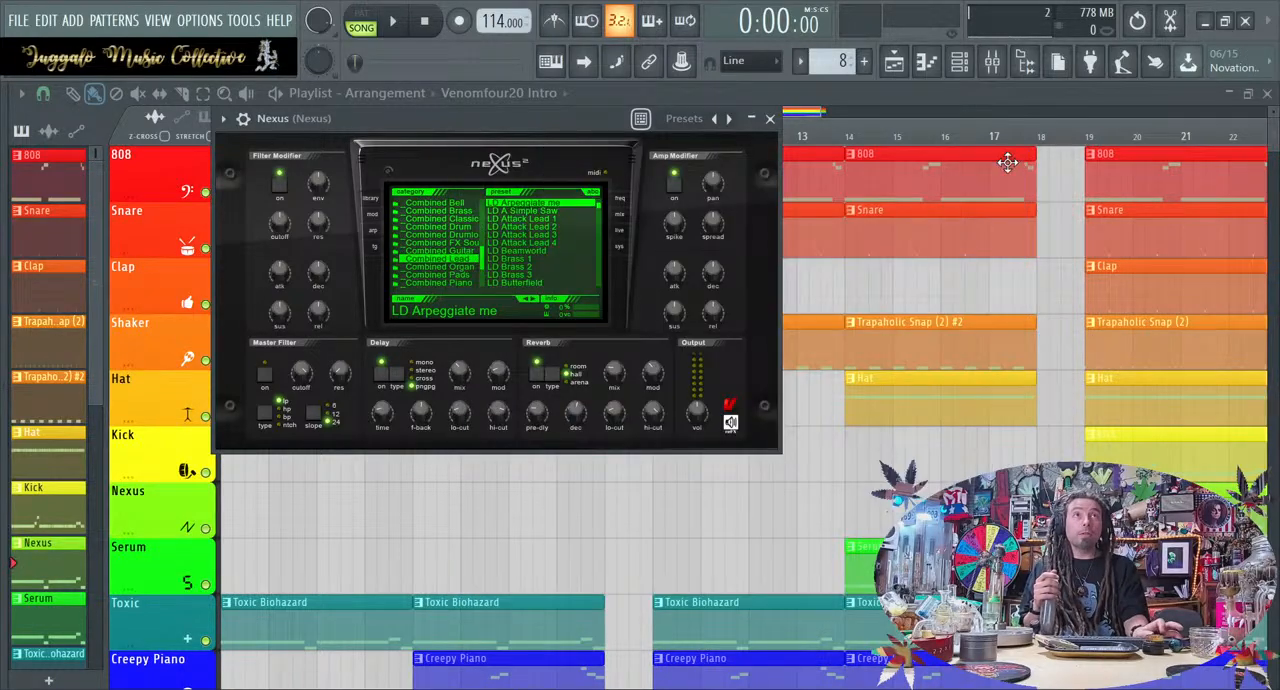
pyautogui.click(770, 118)
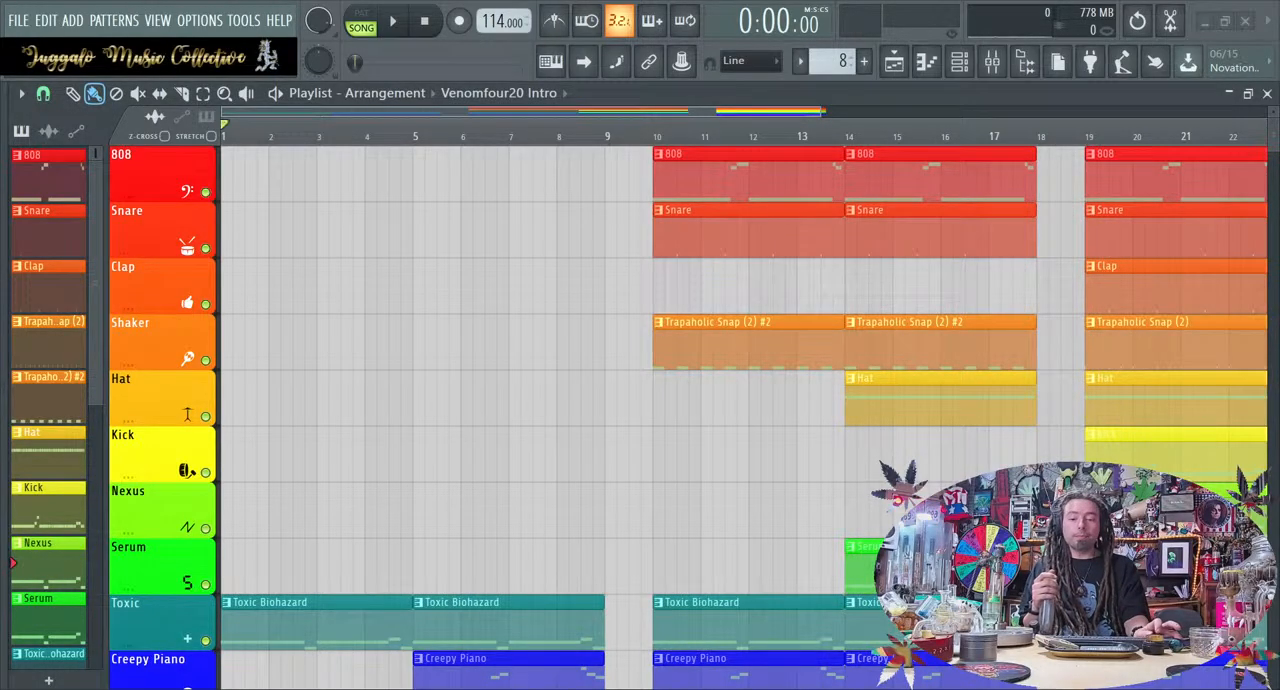
# Audition the 114 BPM arrangement from the start and from bar 10, and stop playback
pyautogui.scroll(-3, 740, 400)
pyautogui.scroll(-5, 740, 400)
pyautogui.scroll(8, 740, 400)
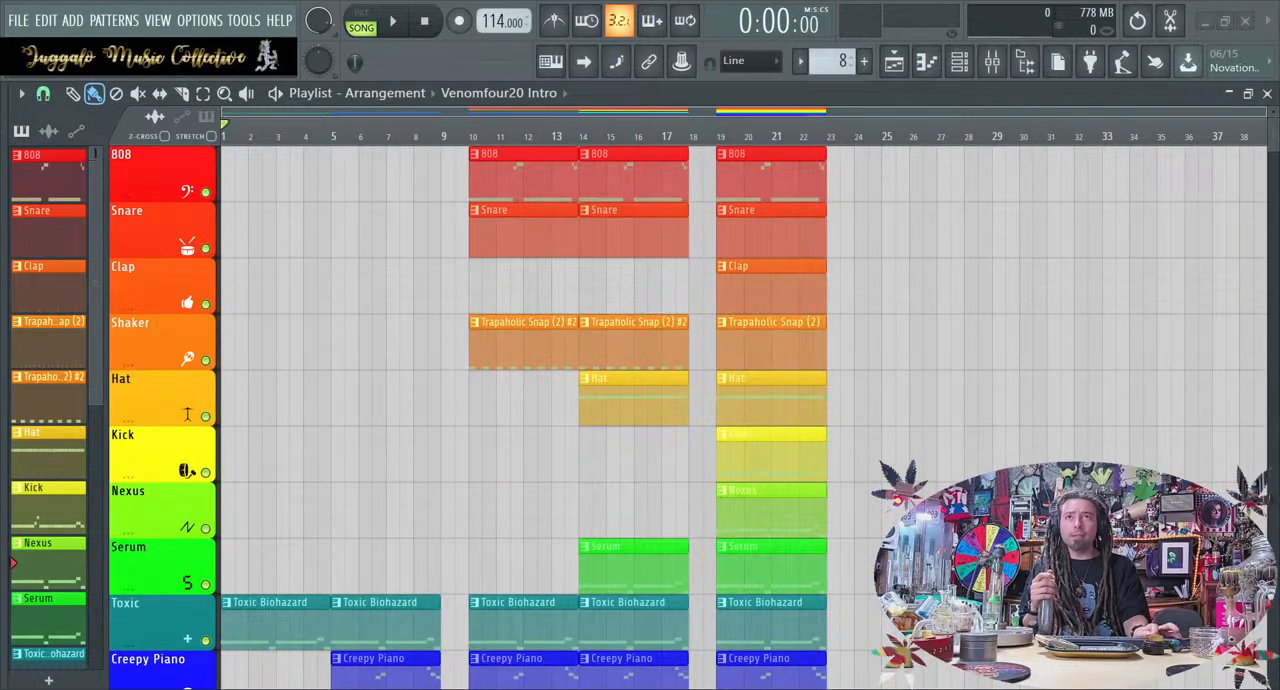
pyautogui.click(403, 22)
pyautogui.click(468, 130)
pyautogui.click(430, 26)
pyautogui.click(430, 26)
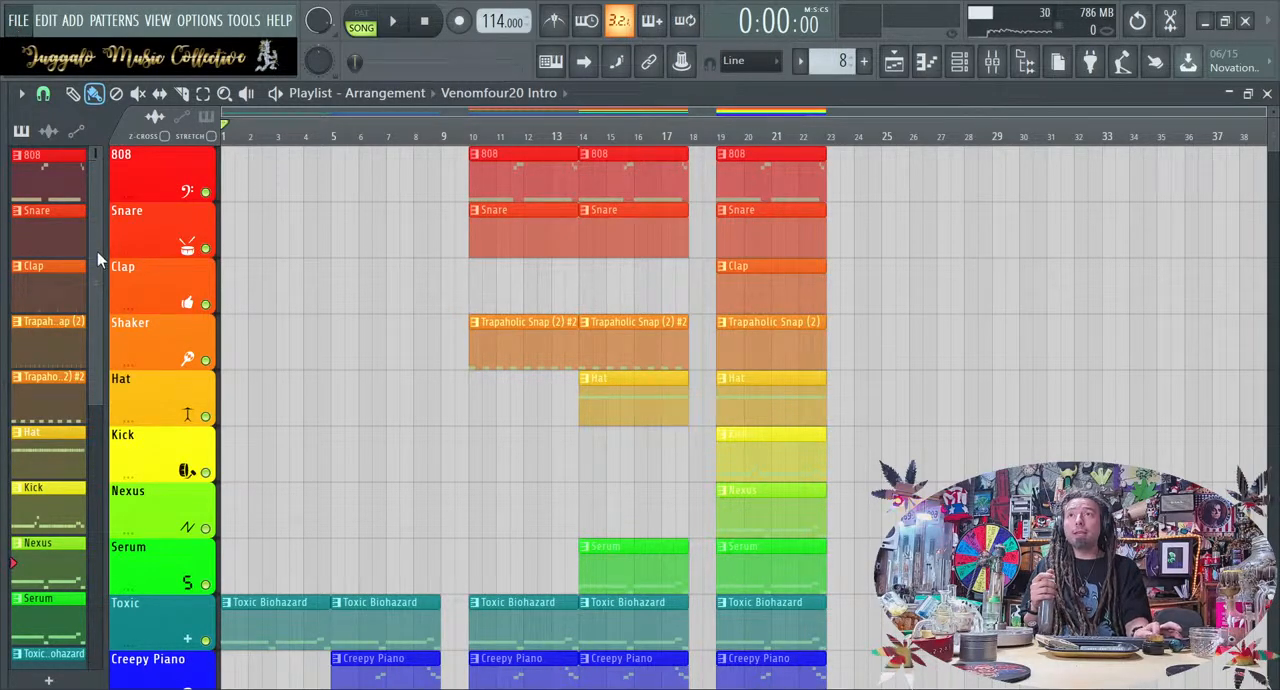
# Open the 130 BPM project and close its VFX2 Downsweeps 12 and Venomfour20 sample windows
pyautogui.click(155, 308)
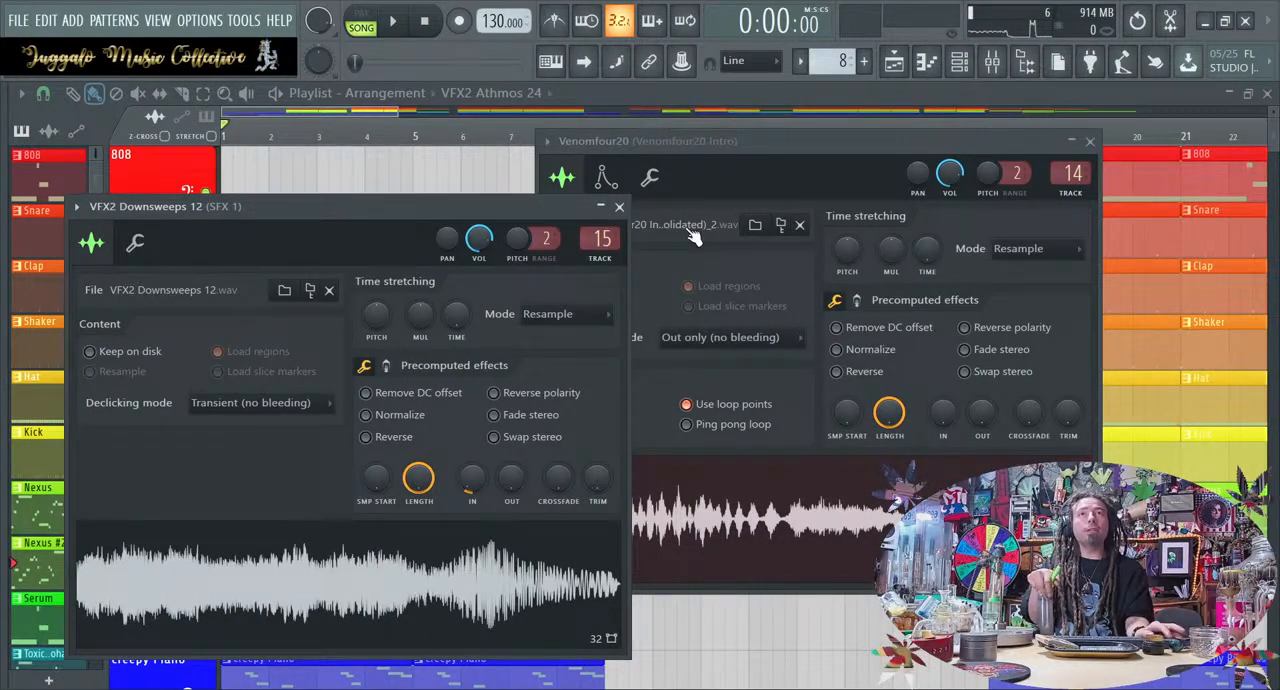
pyautogui.click(603, 208)
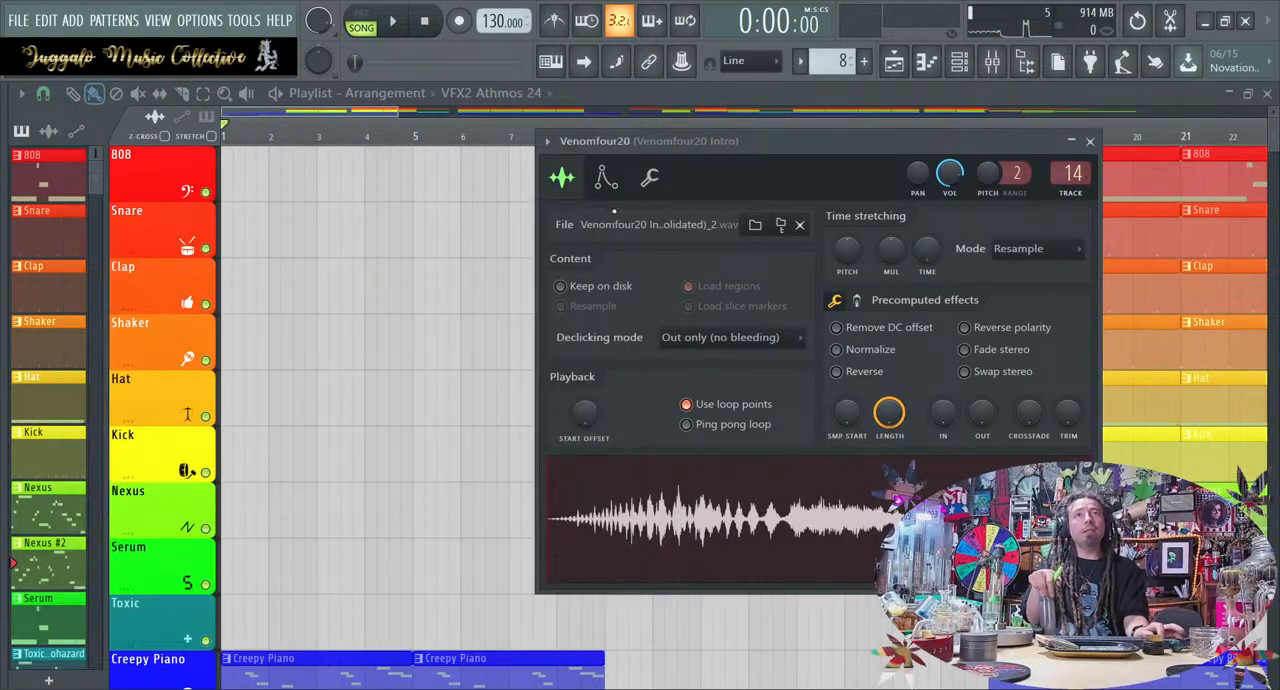
pyautogui.click(1089, 141)
# Play the opening bars of the 130 BPM arrangement and stop playback
pyautogui.click(396, 21)
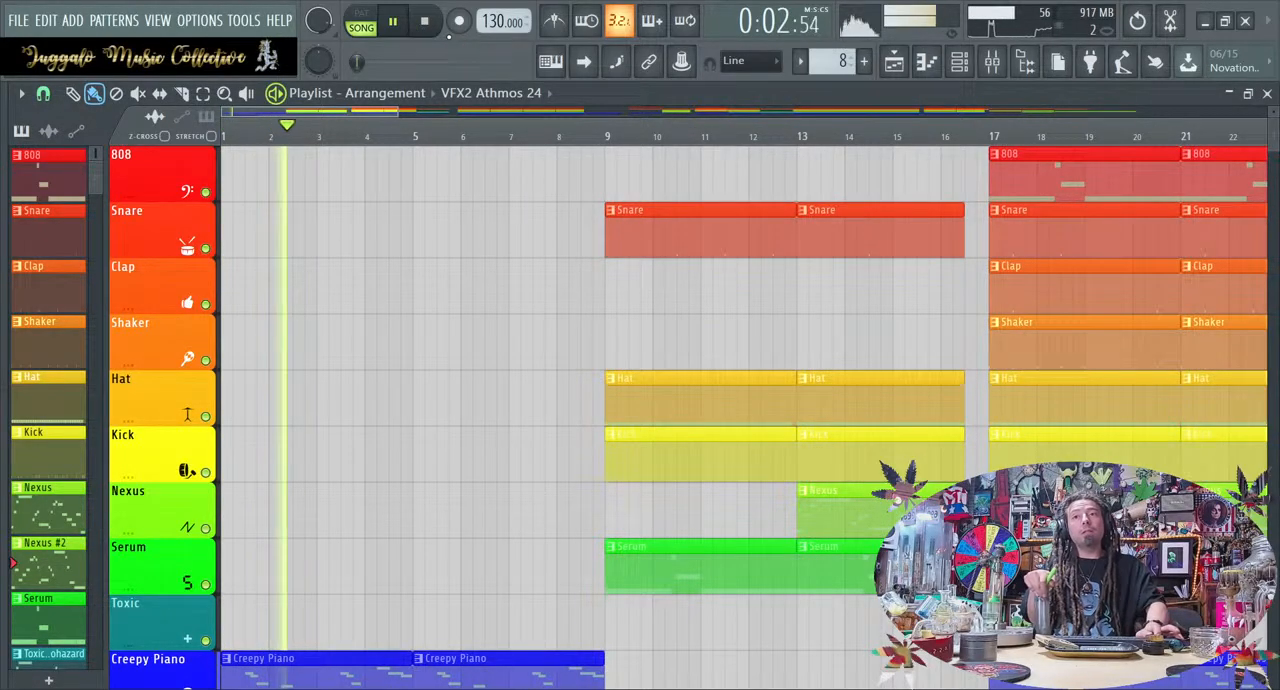
pyautogui.click(428, 24)
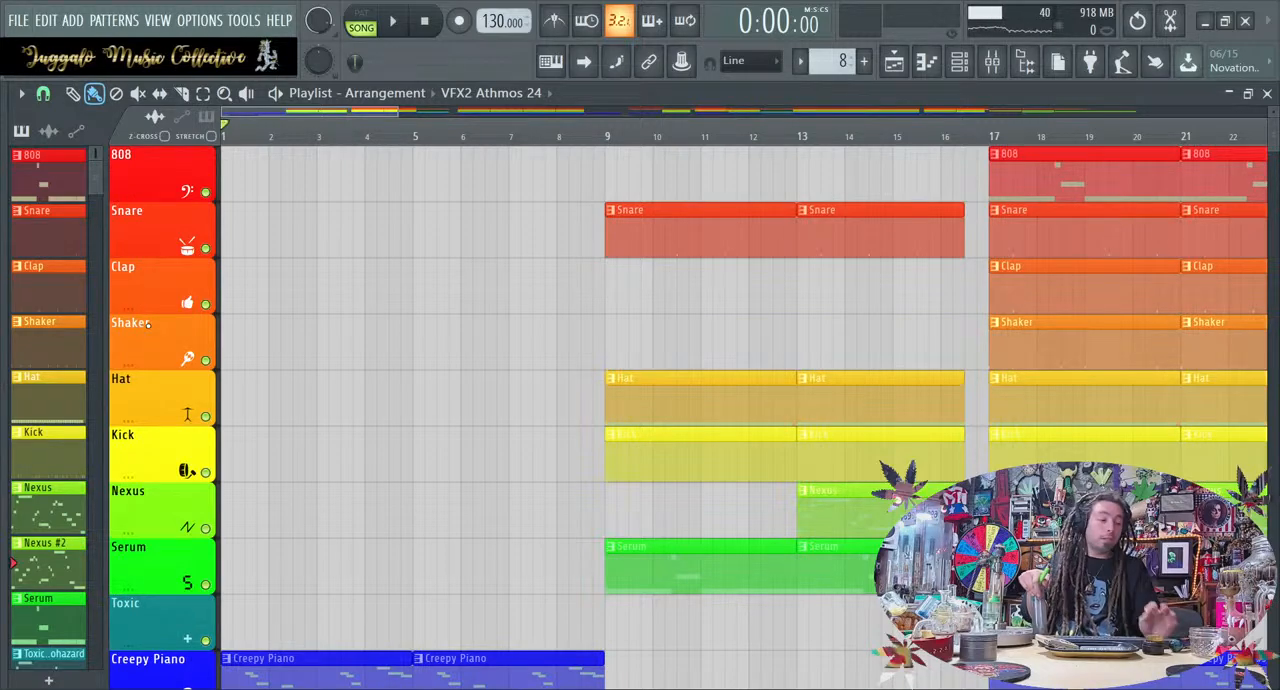
# Switch to the 120 BPM project and recolour the Master volume automation clip to near-black
pyautogui.hotkey('ctrl', 'n')
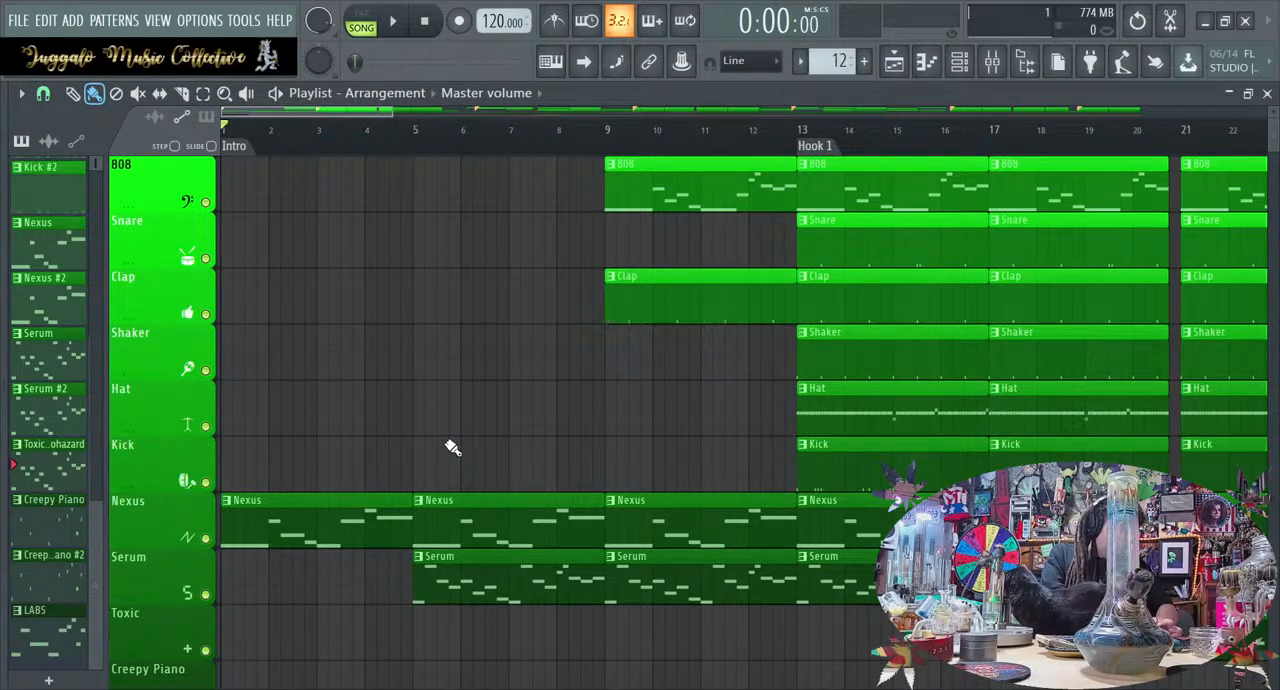
pyautogui.scroll(-8, 452, 447)
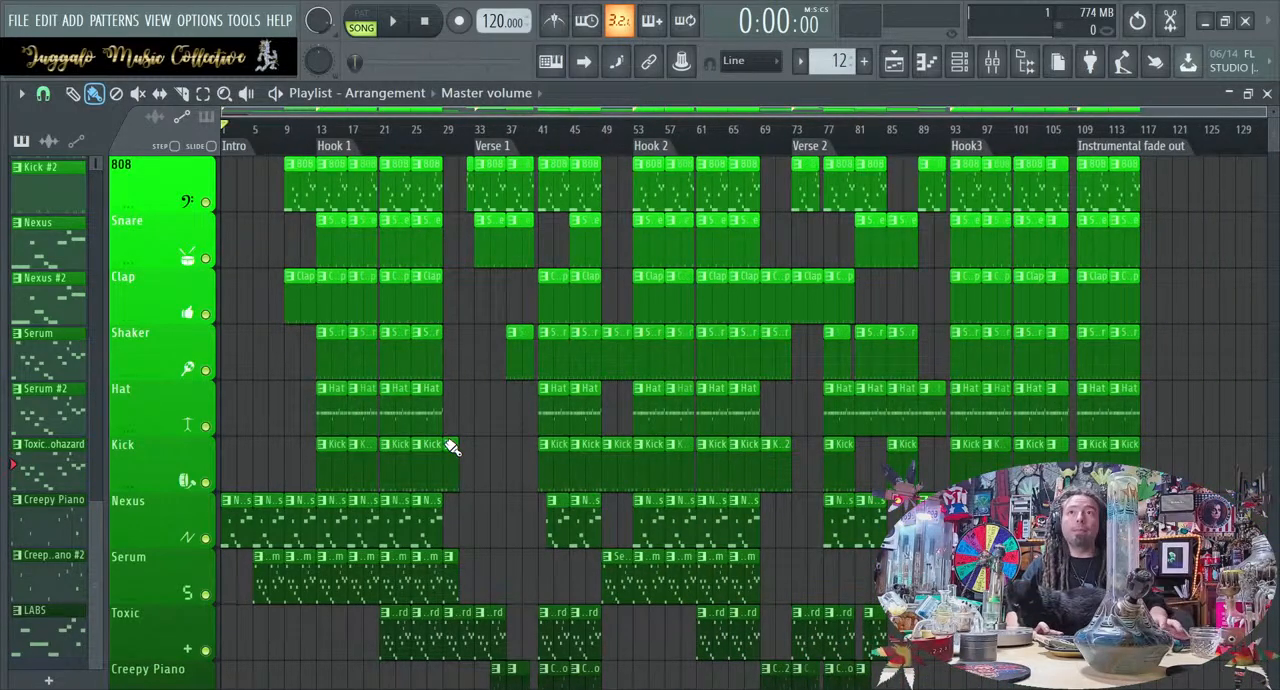
pyautogui.scroll(-4, 450, 445)
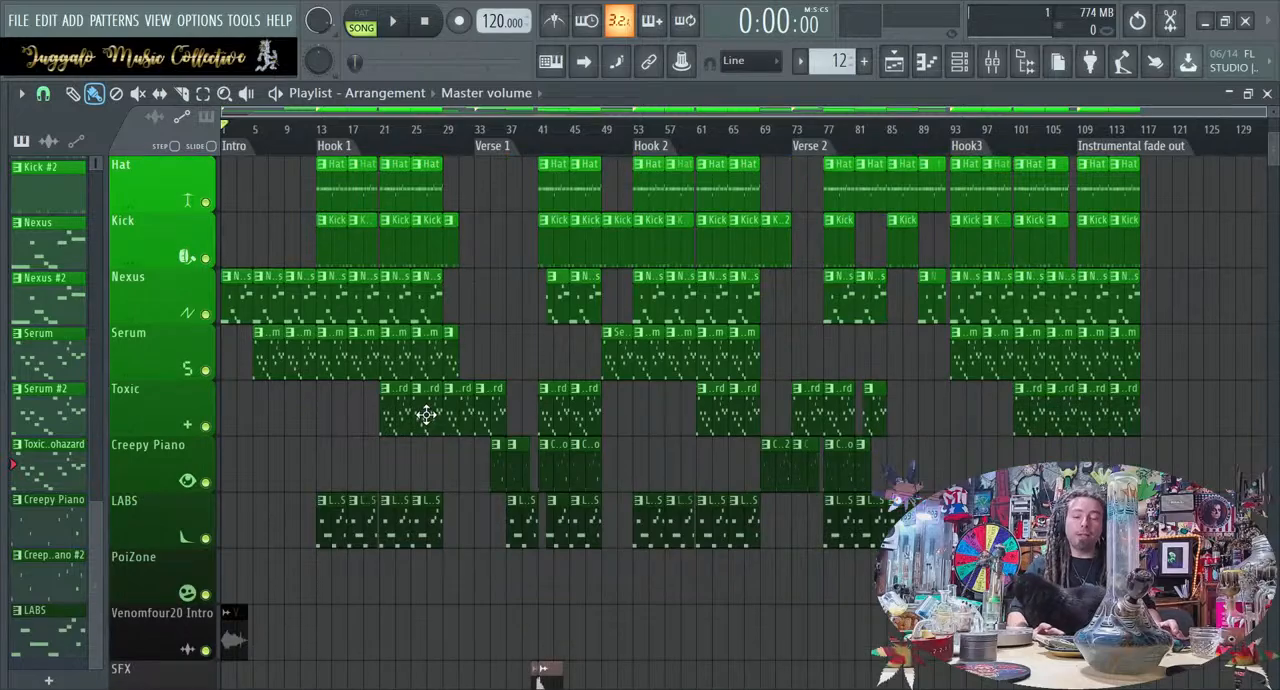
pyautogui.scroll(-3, 426, 415)
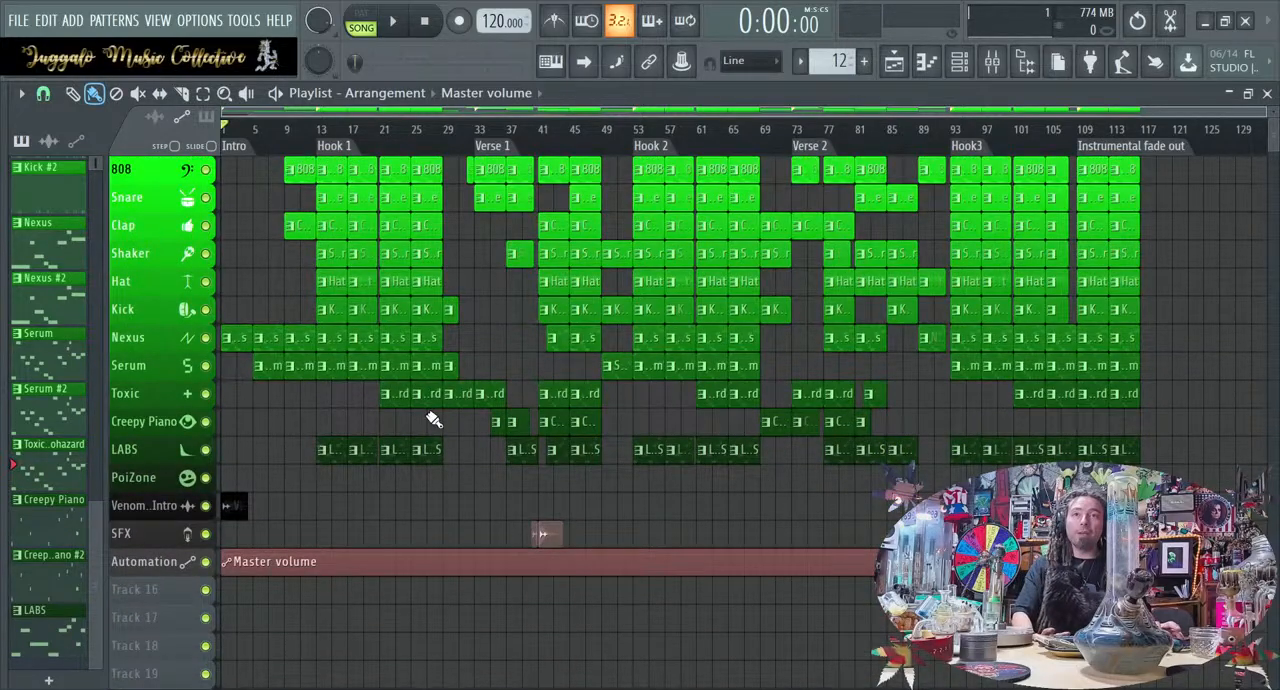
pyautogui.scroll(-2, 432, 437)
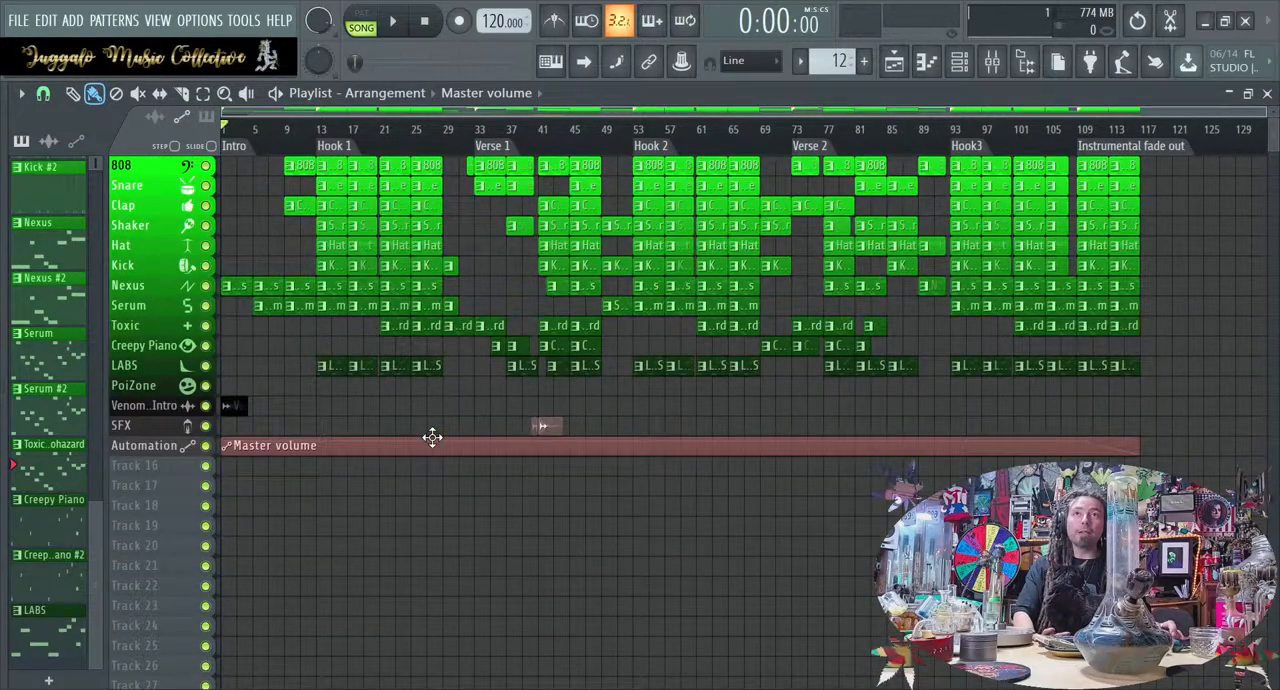
pyautogui.scroll(2, 432, 437)
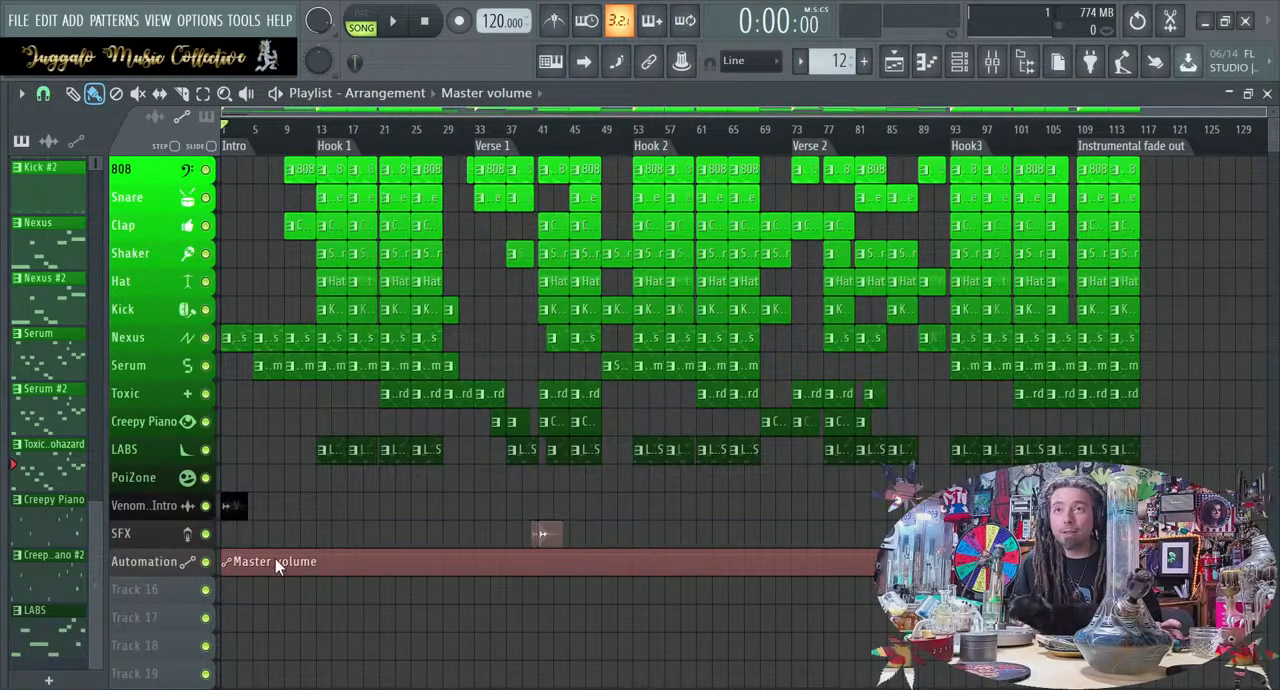
pyautogui.keyDown('ctrl'); pyautogui.click(299, 455); pyautogui.keyUp('ctrl')
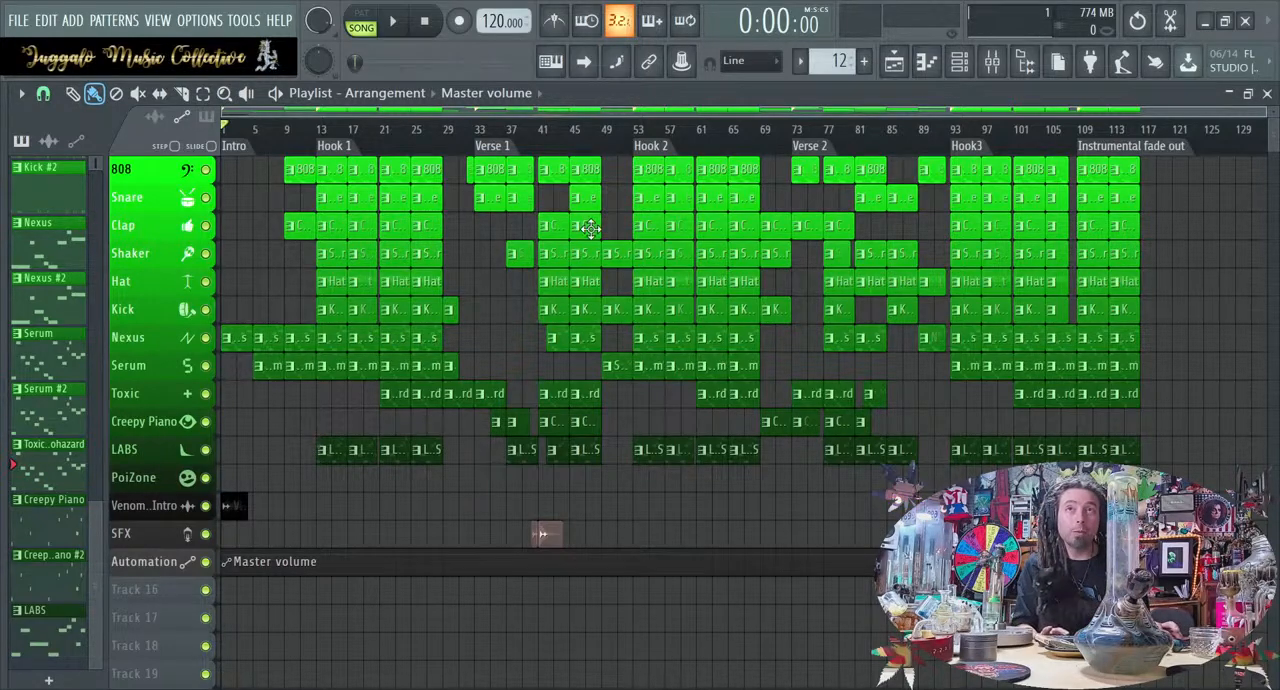
# Enlarge the Playlist's track rows slightly and play the arrangement from the Intro
pyautogui.scroll(3, 519, 327)
pyautogui.scroll(2, 519, 327)
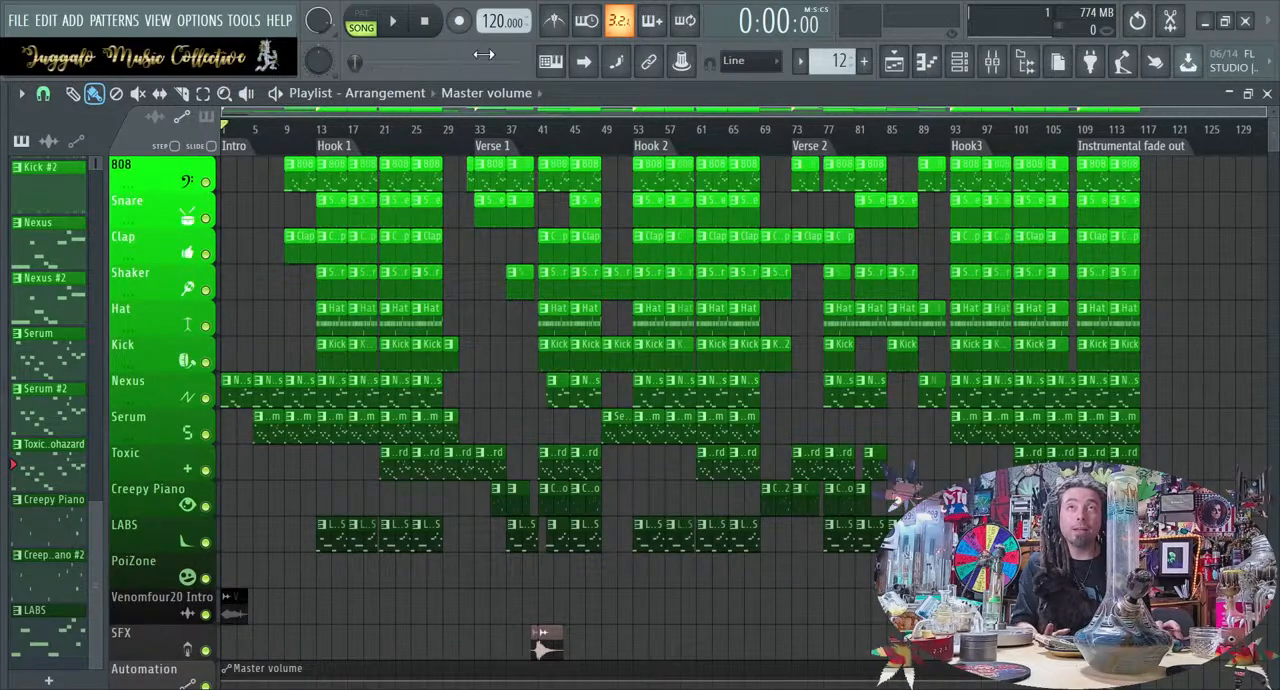
pyautogui.click(395, 32)
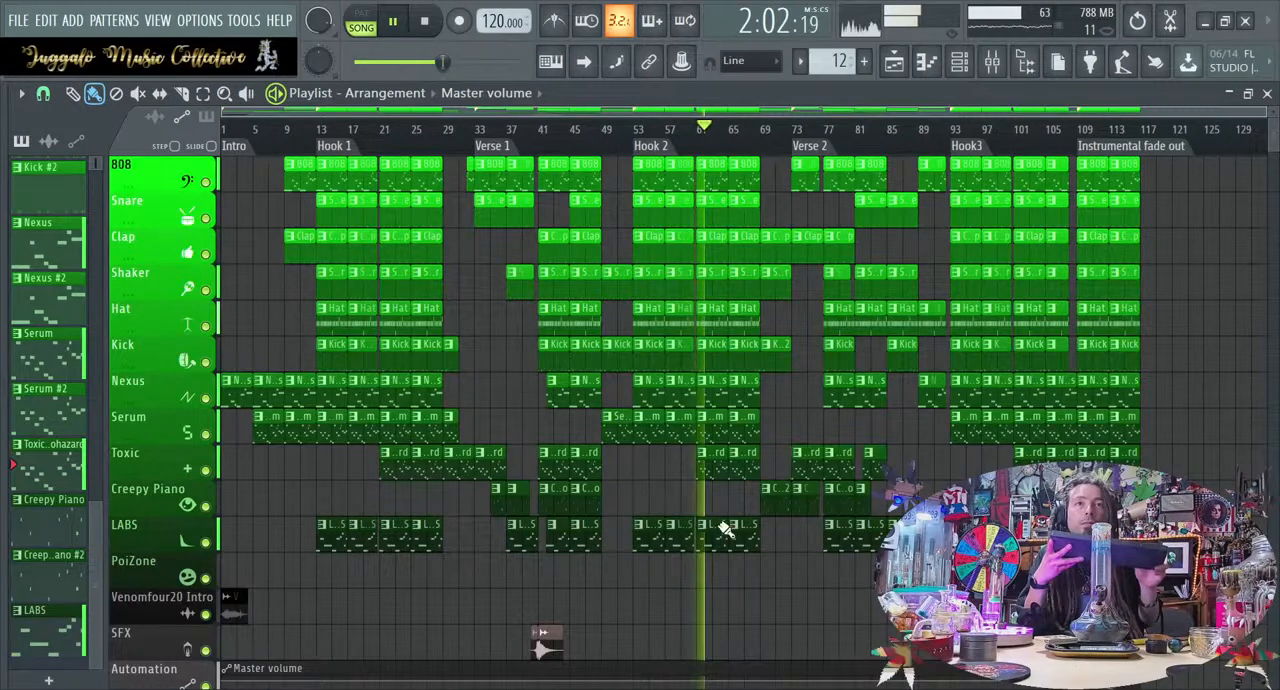
# Shorten all the last Hook 2 clips, from 808 down to LABS, so they end at bar 68
pyautogui.keyDown('ctrl'); pyautogui.moveTo(687, 571); pyautogui.dragTo(704, 440); pyautogui.keyUp('ctrl')
pyautogui.keyDown('ctrl'); pyautogui.click(701, 455); pyautogui.keyUp('ctrl')
pyautogui.keyDown('ctrl'); pyautogui.moveTo(749, 582); pyautogui.dragTo(754, 181); pyautogui.keyUp('ctrl')
pyautogui.scroll(4, 765, 195)
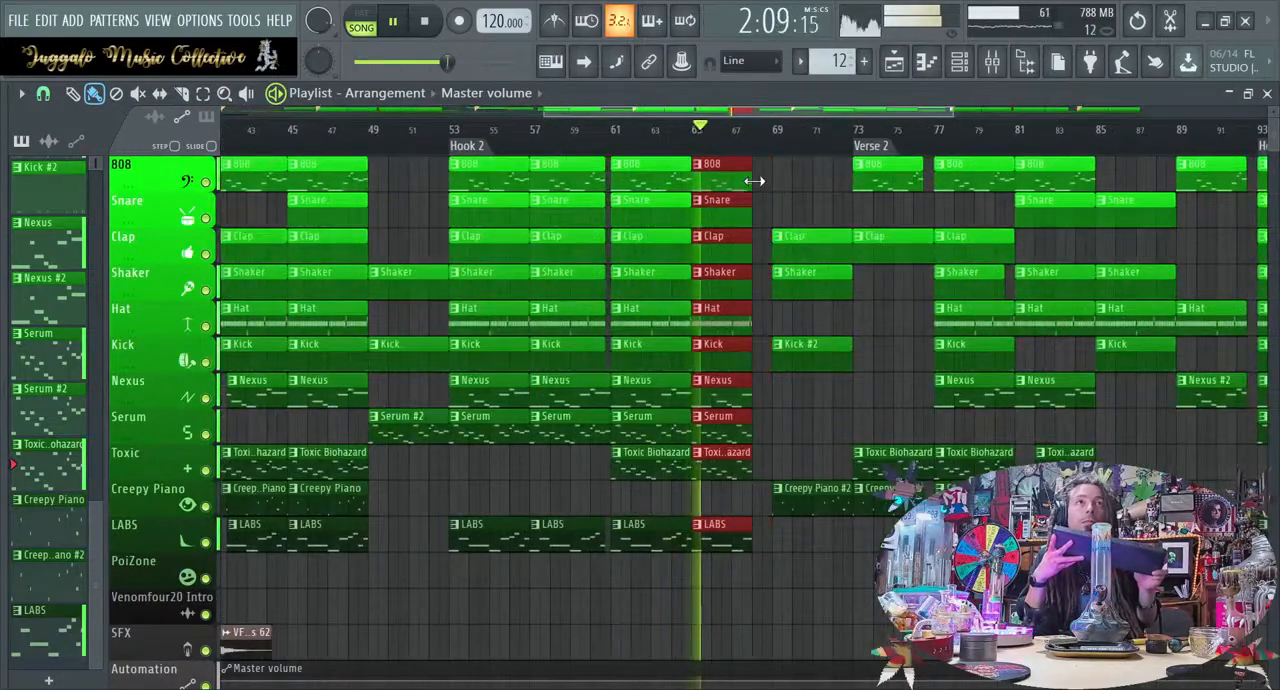
# Extend only the last Serum clip of Hook 2 so it runs to bar 69
pyautogui.click(765, 413)
pyautogui.moveTo(750, 423); pyautogui.dragTo(762, 424)
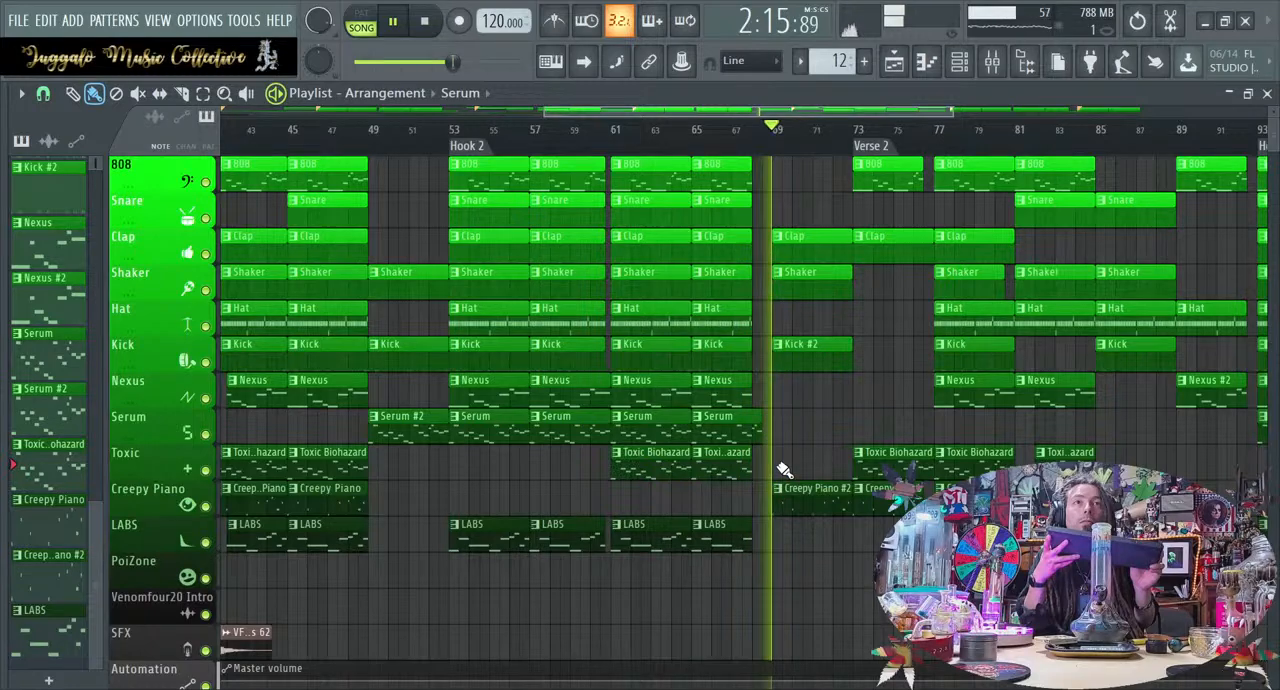
pyautogui.moveTo(758, 429); pyautogui.dragTo(768, 429)
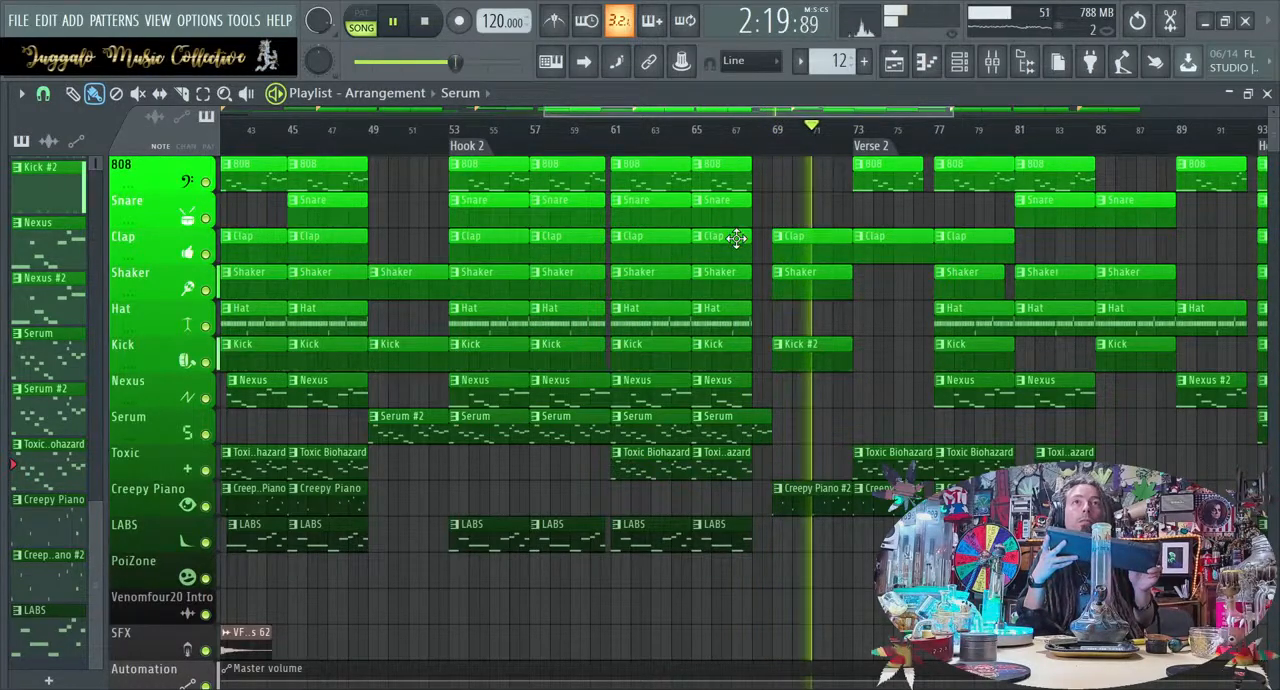
# Shorten the 808, Snare, Clap, Shaker, Hat and Kick clips starting at bar 17 in Hook 1 to end half a bar before bar 21
pyautogui.hscroll(-8, 629, 446)
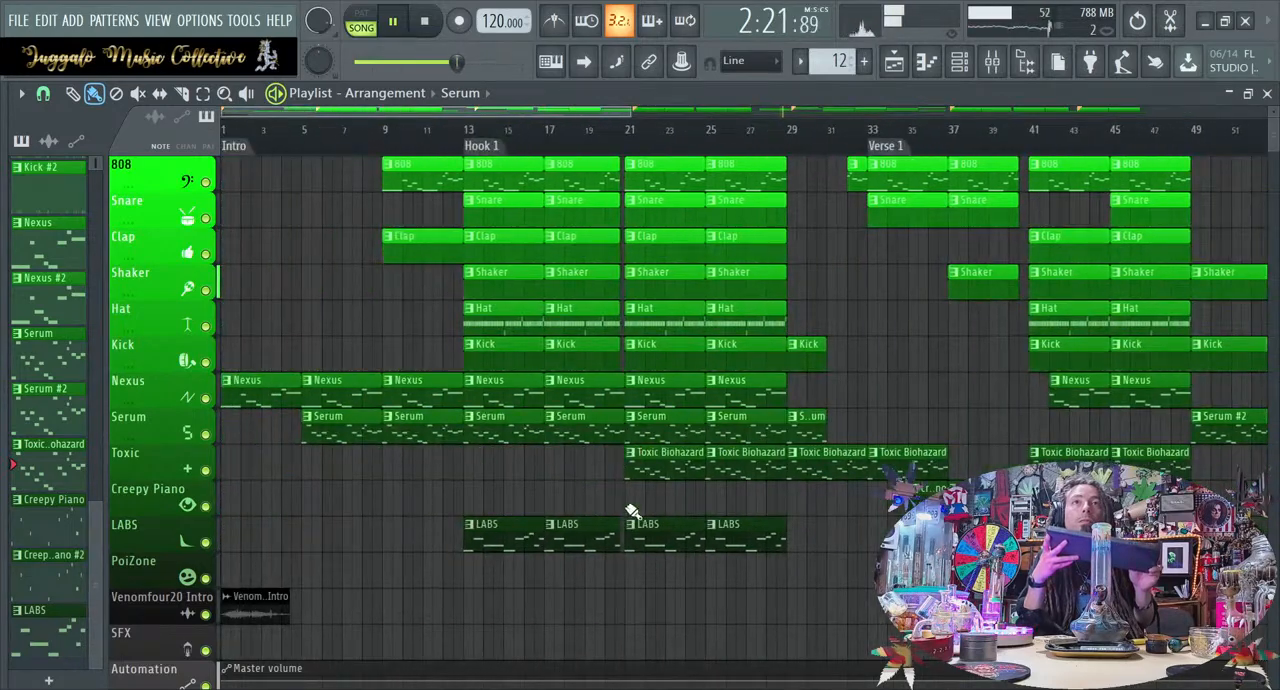
pyautogui.moveTo(605, 569); pyautogui.dragTo(605, 134)
pyautogui.scroll(4, 618, 165)
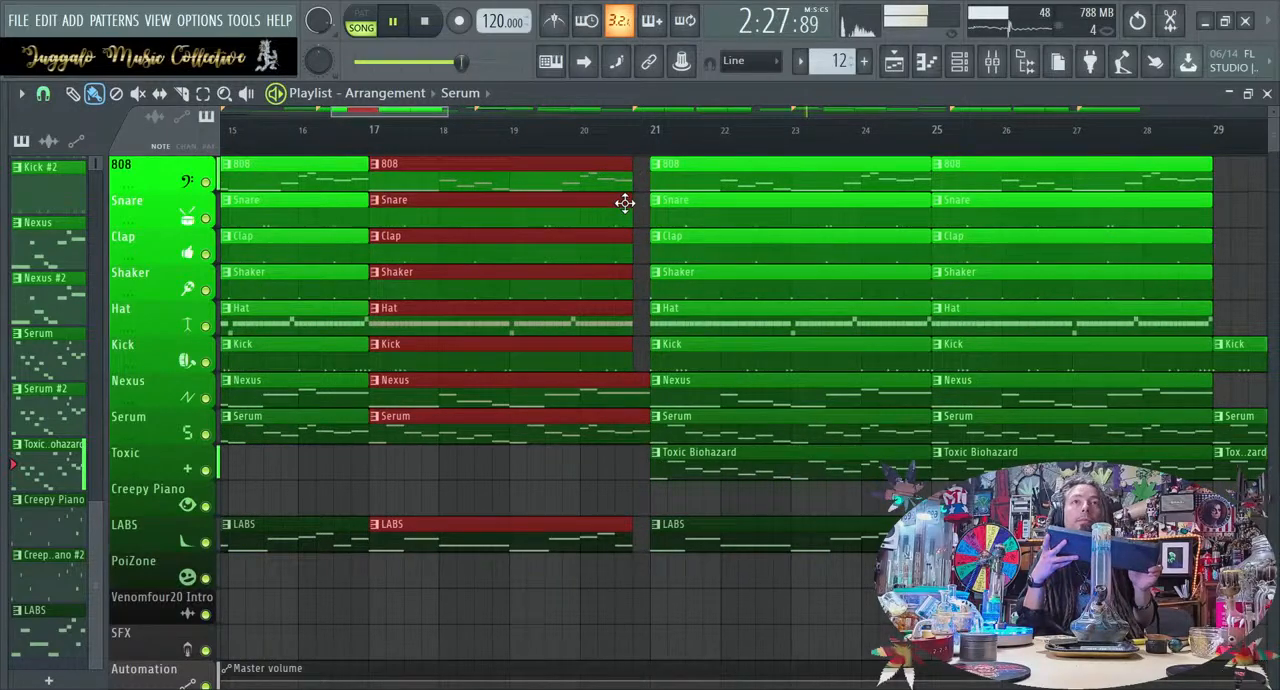
pyautogui.moveTo(634, 366); pyautogui.dragTo(620, 238)
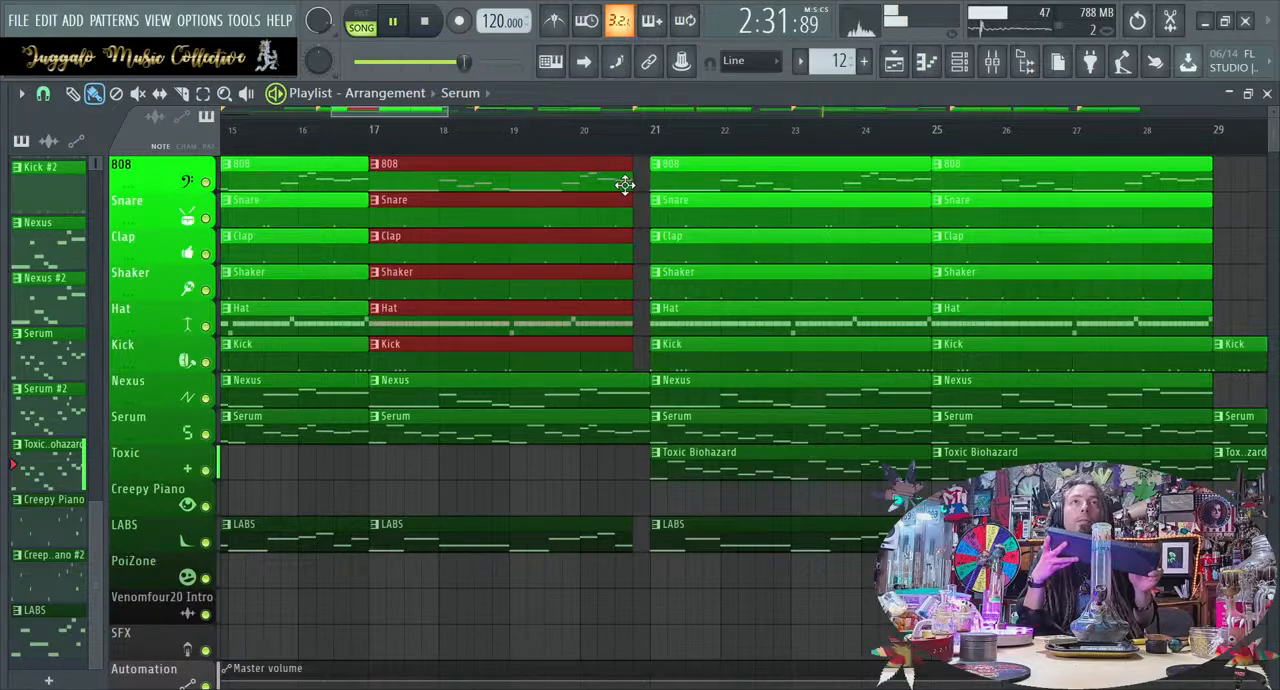
pyautogui.moveTo(625, 184); pyautogui.dragTo(623, 190)
pyautogui.scroll(-8, 634, 369)
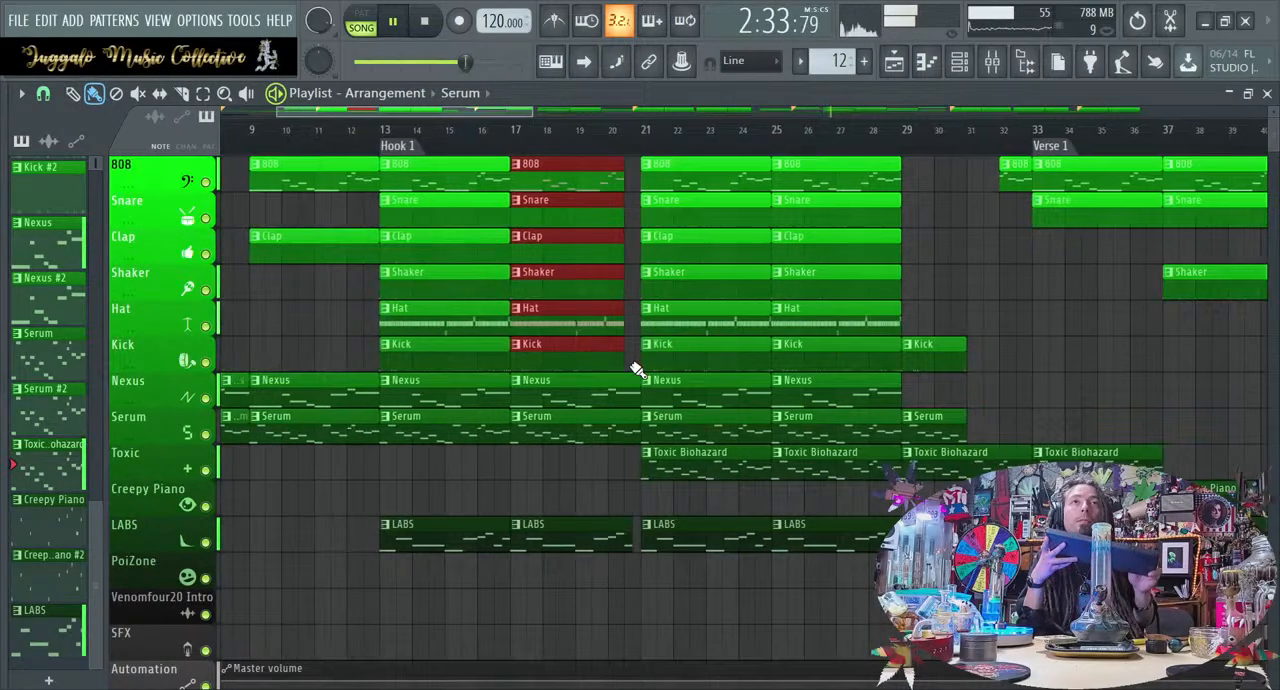
pyautogui.scroll(-3, 636, 369)
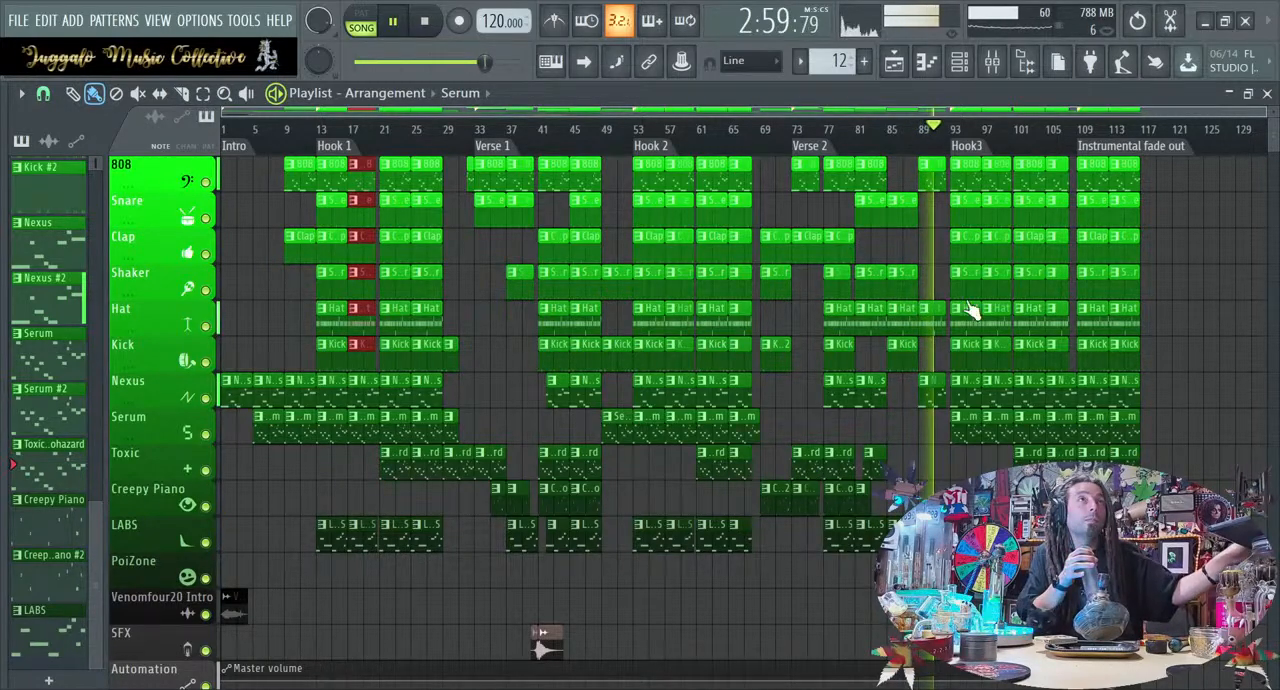
# Open the Channel rack and inspect the Hat pattern's notes and velocities in the Piano roll, closing the Piano roll again
pyautogui.click(959, 61)
pyautogui.click(959, 61)
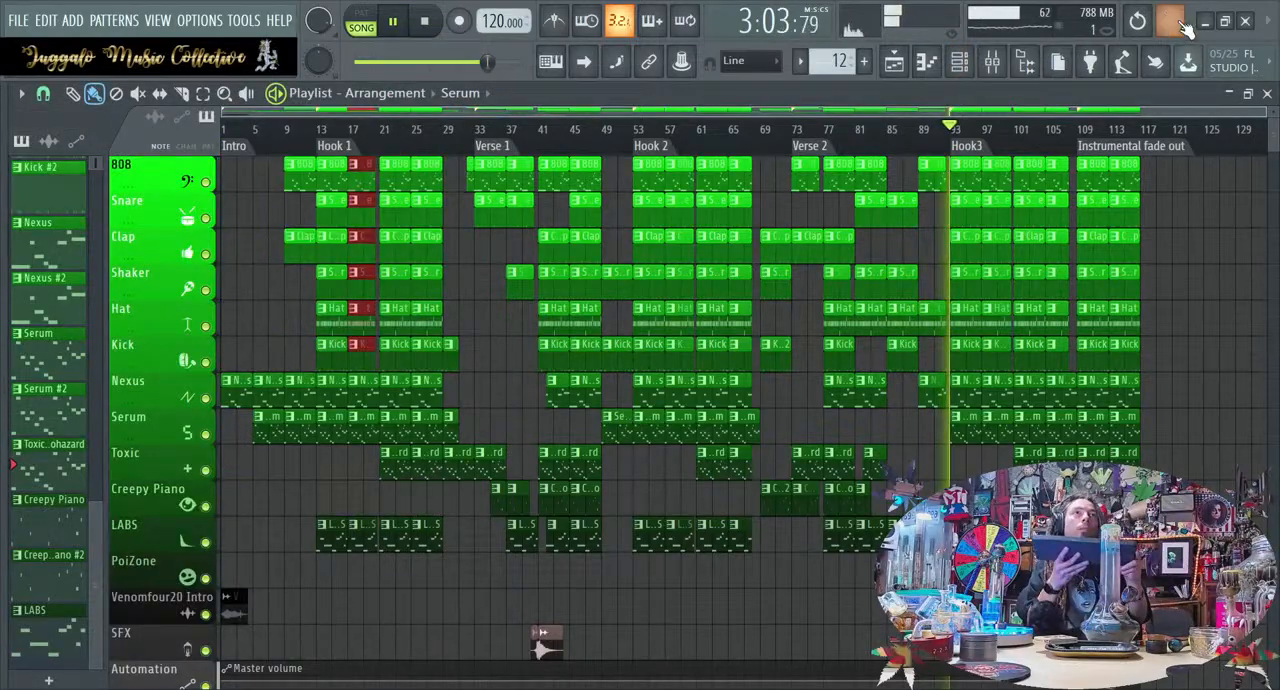
pyautogui.click(959, 61)
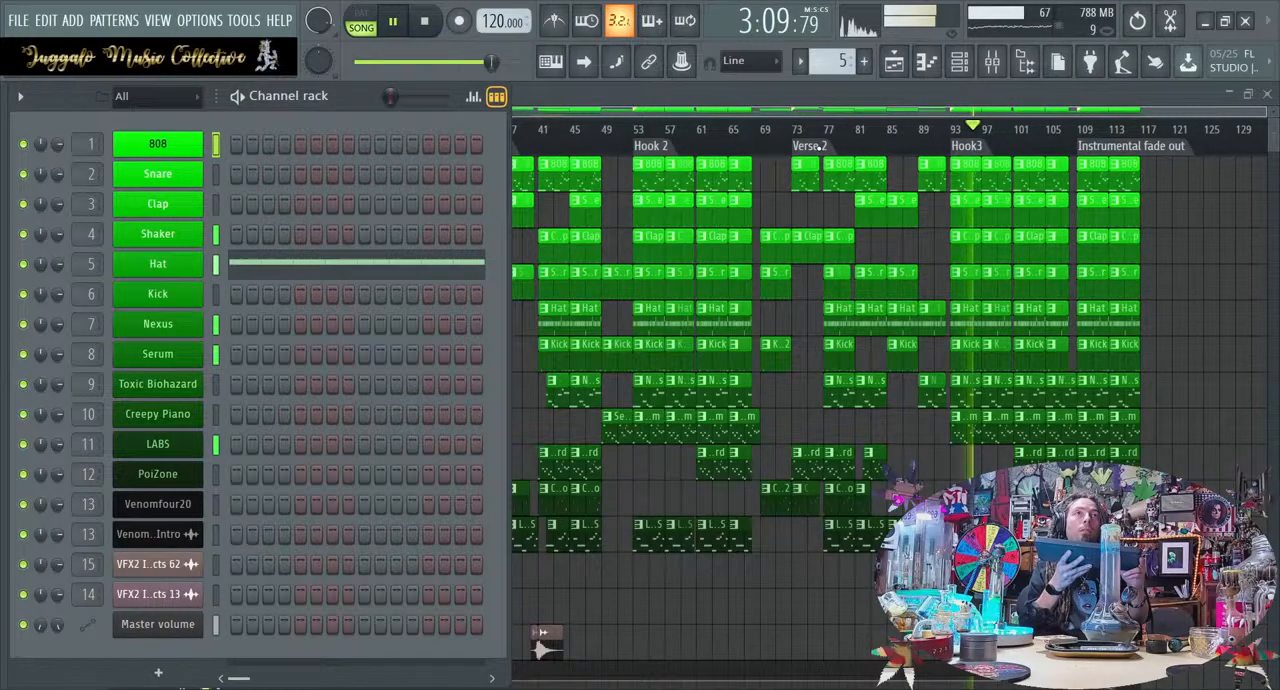
pyautogui.click(392, 276)
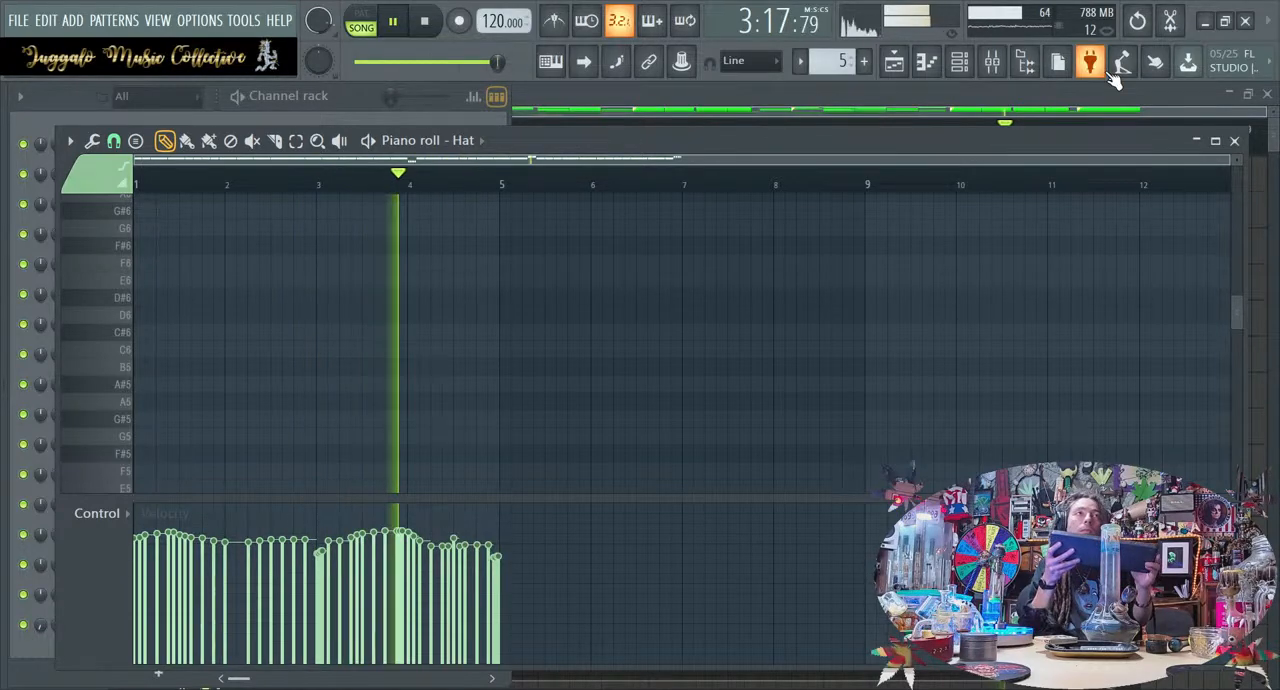
pyautogui.click(1237, 143)
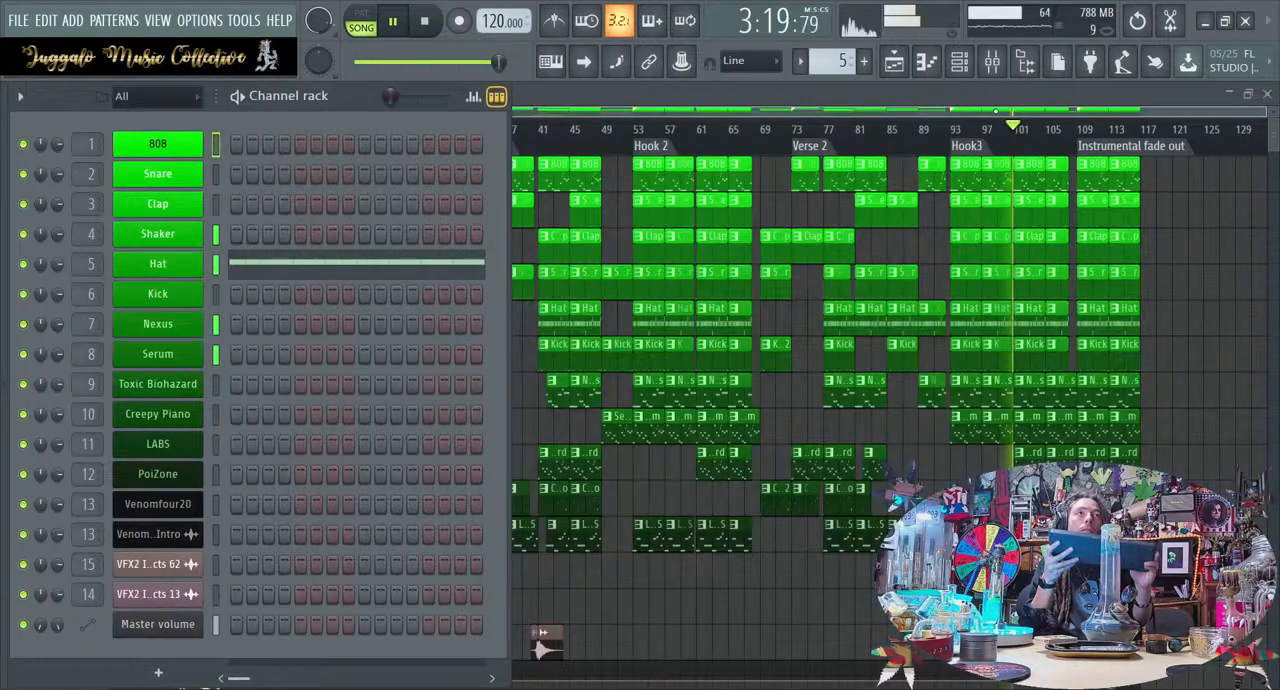
# Check the instrument levels in the Mixer while Hook3 plays and return to the Channel rack
pyautogui.press('F9')
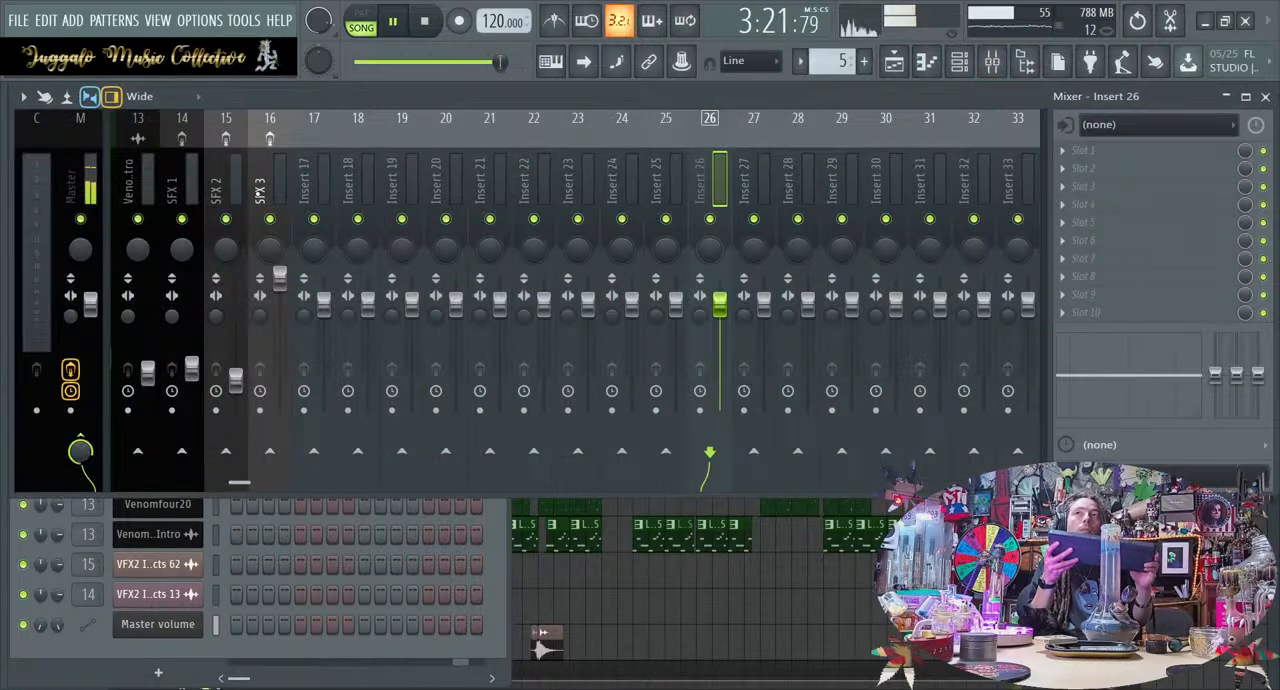
pyautogui.scroll(4, 258, 194)
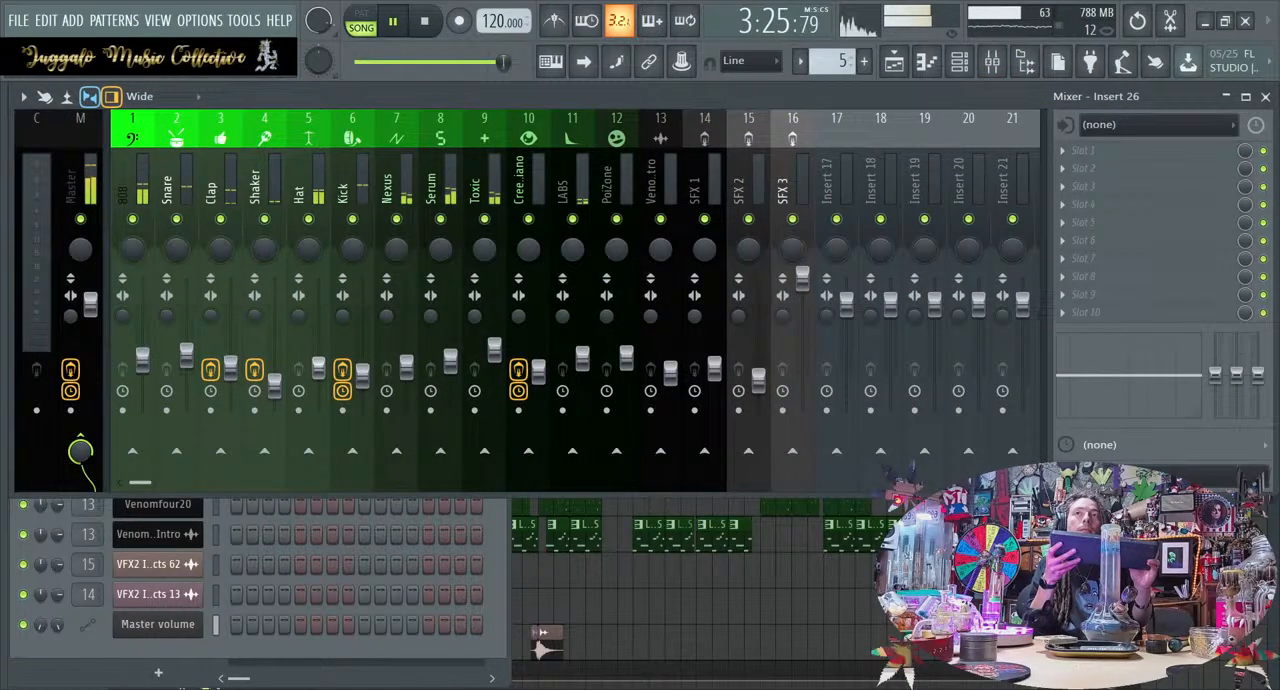
pyautogui.click(960, 64)
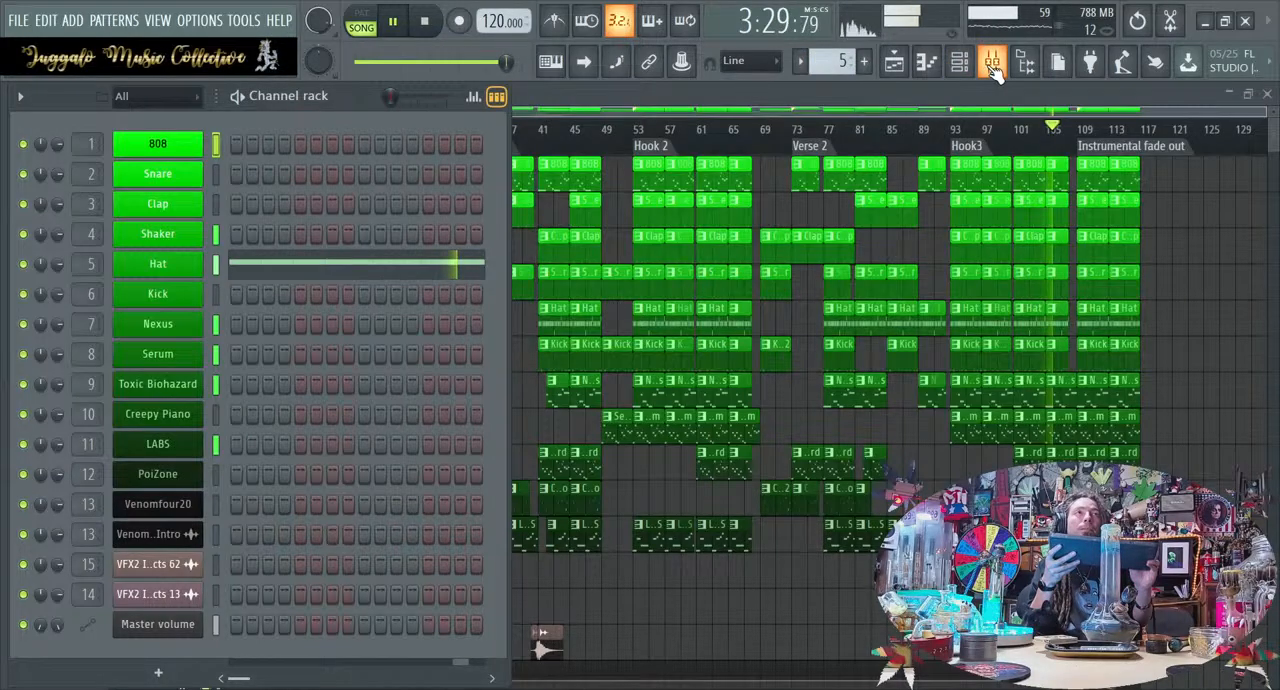
# Deselect the Hook 1 clips in the Playlist and turn on auto-scrolling to follow playback through the instrumental fade out, then stop the song
pyautogui.click(521, 150)
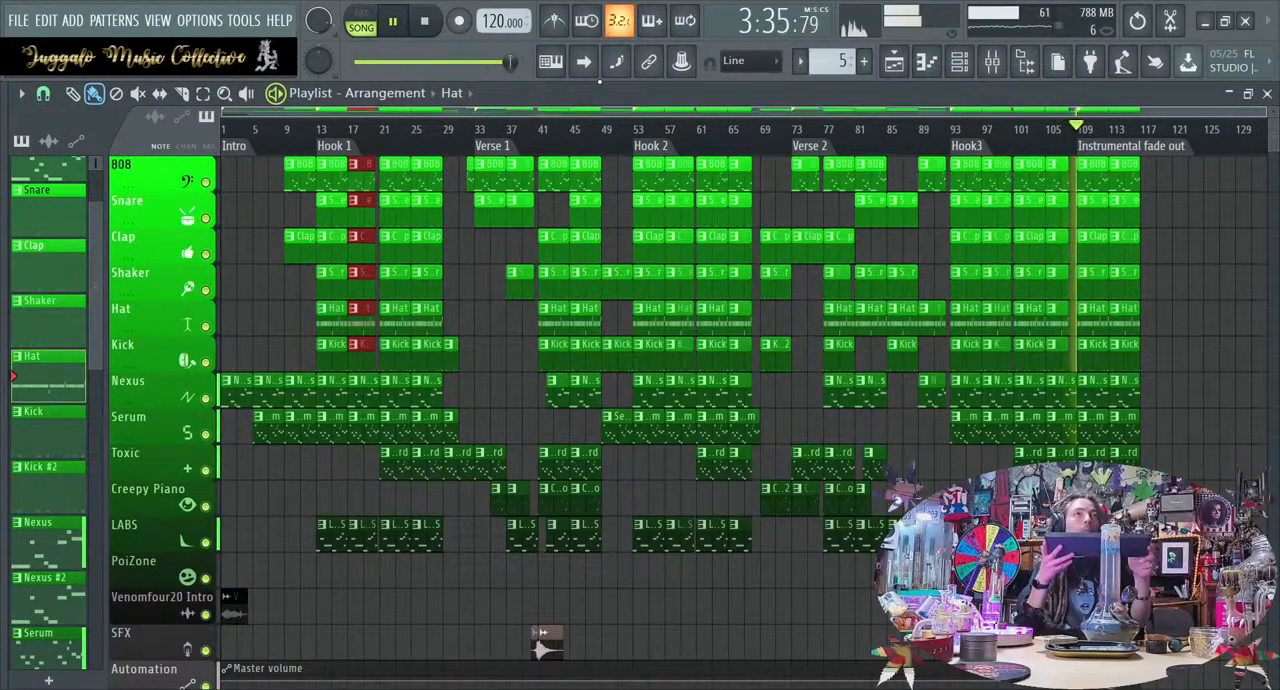
pyautogui.keyDown('ctrl'); pyautogui.click(1210, 233); pyautogui.keyUp('ctrl')
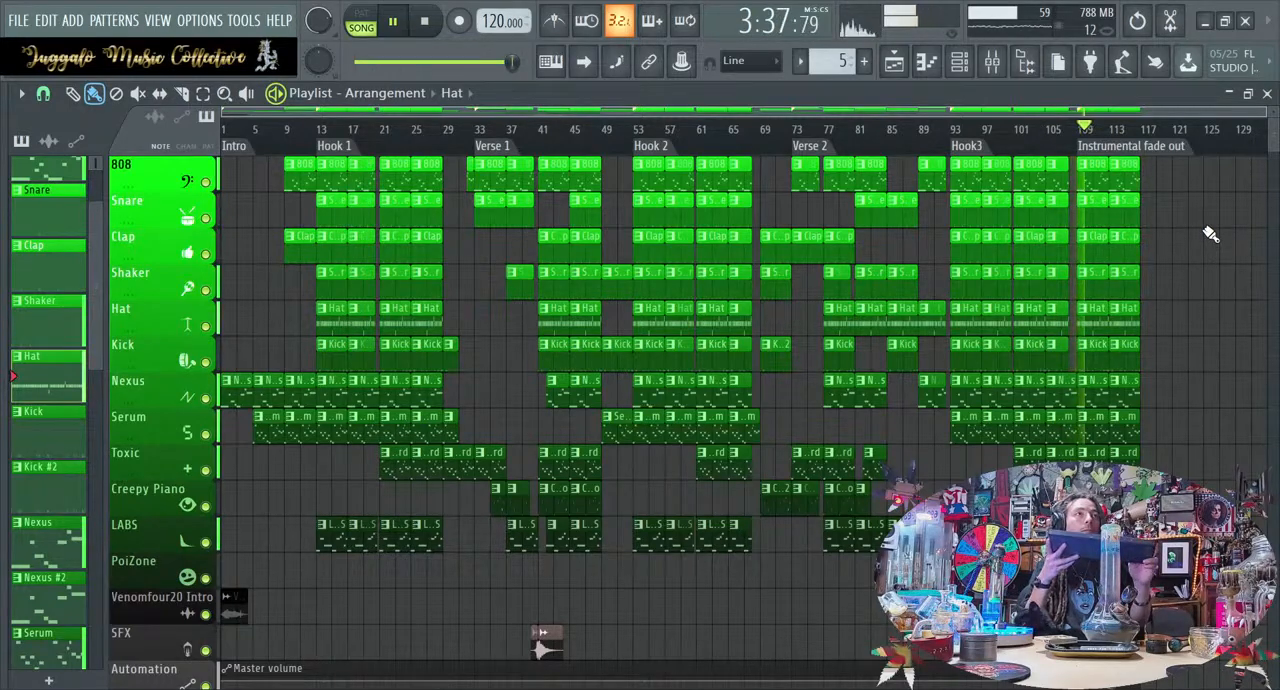
pyautogui.scroll(5, 1210, 233)
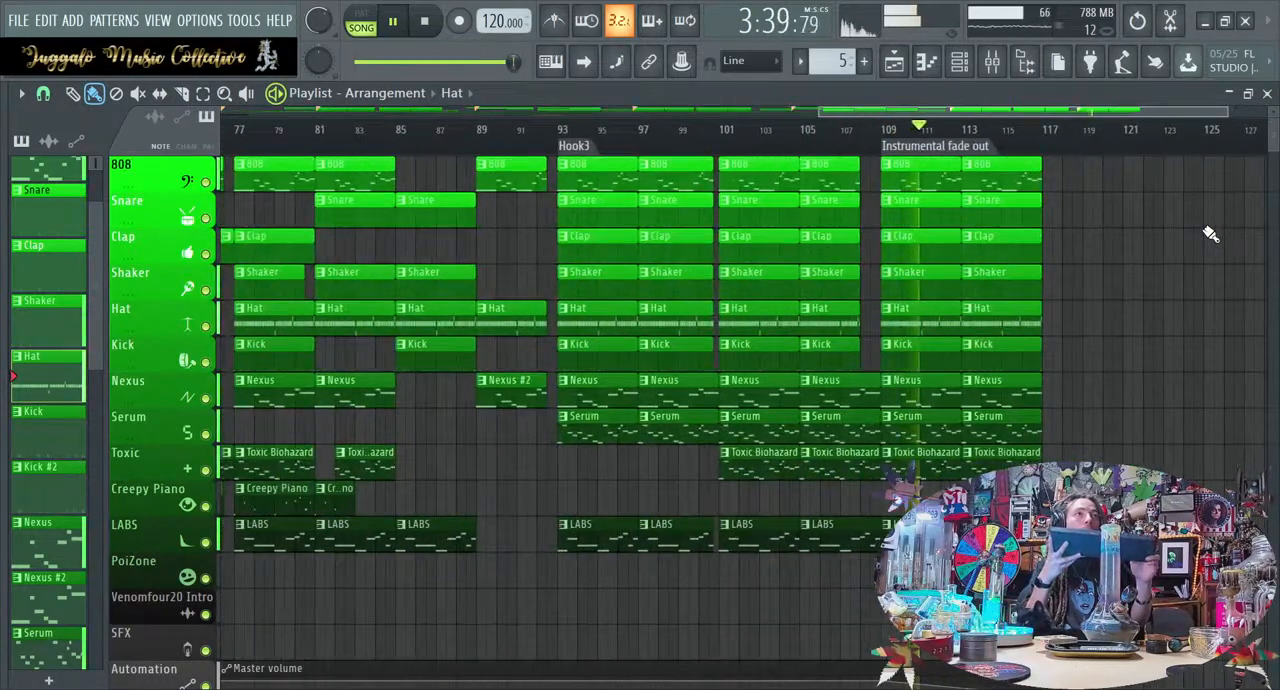
pyautogui.click(586, 63)
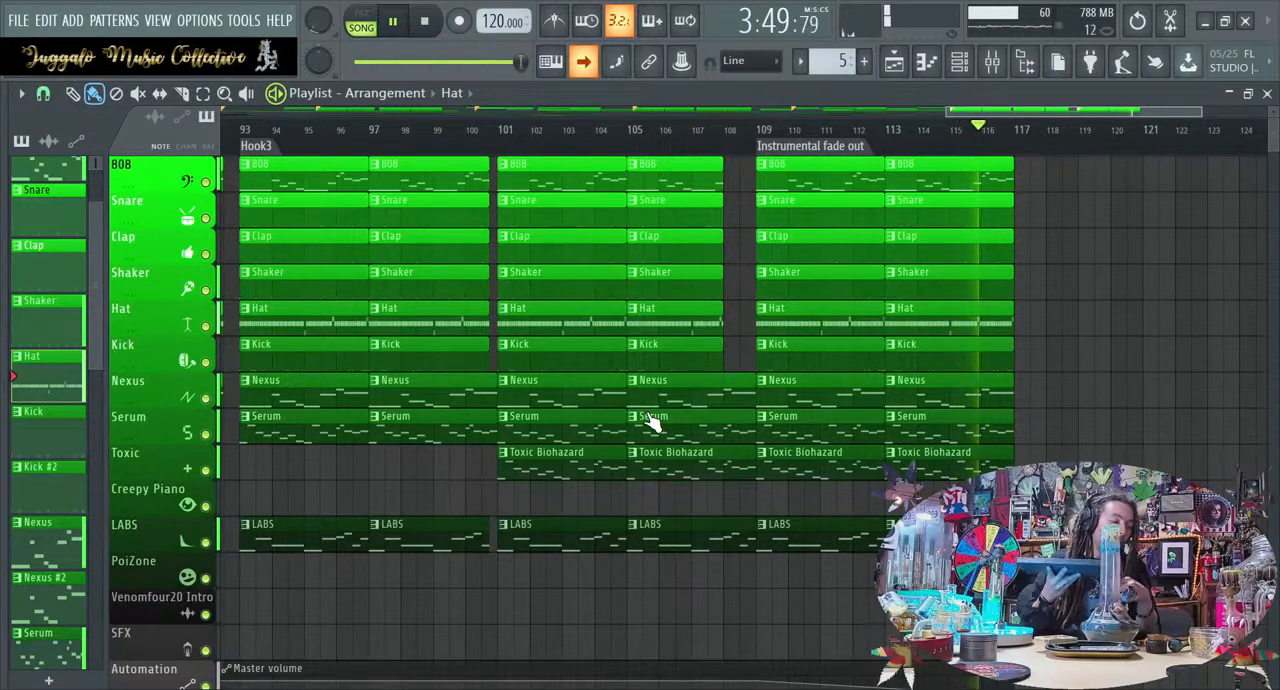
pyautogui.press('space')
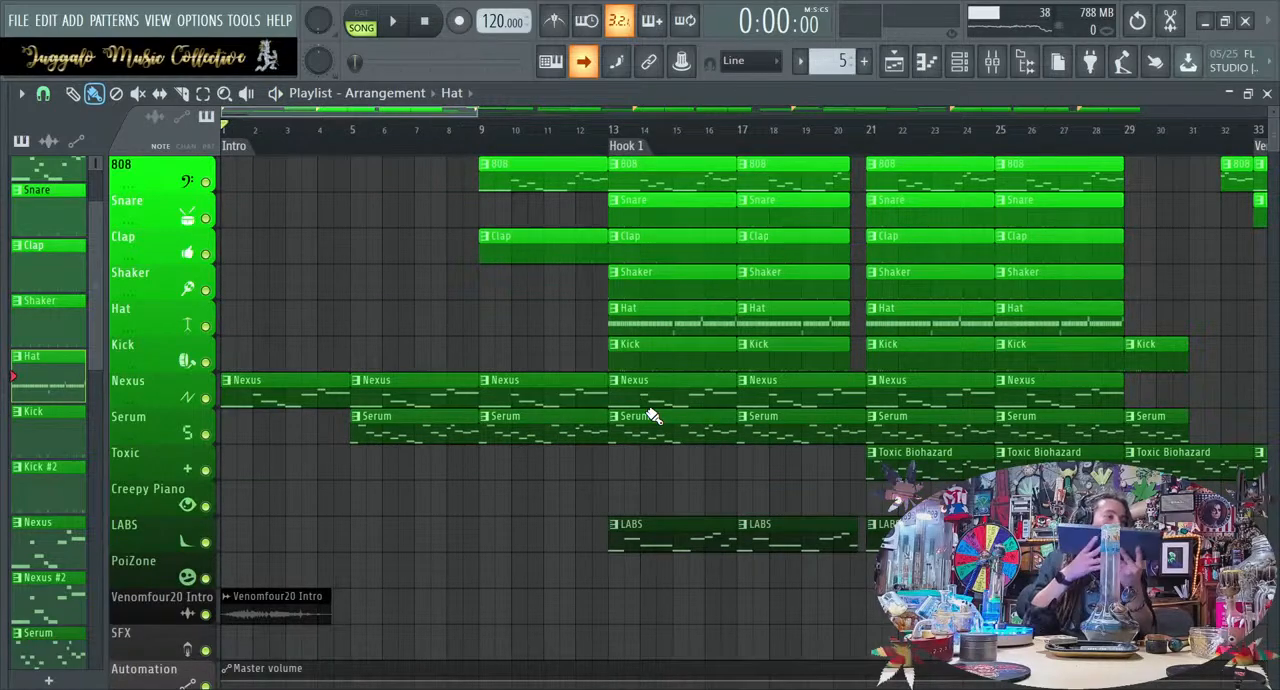
# Play the song from the intro and lower the Serum track's volume fader slightly in the Mixer
pyautogui.press('space')
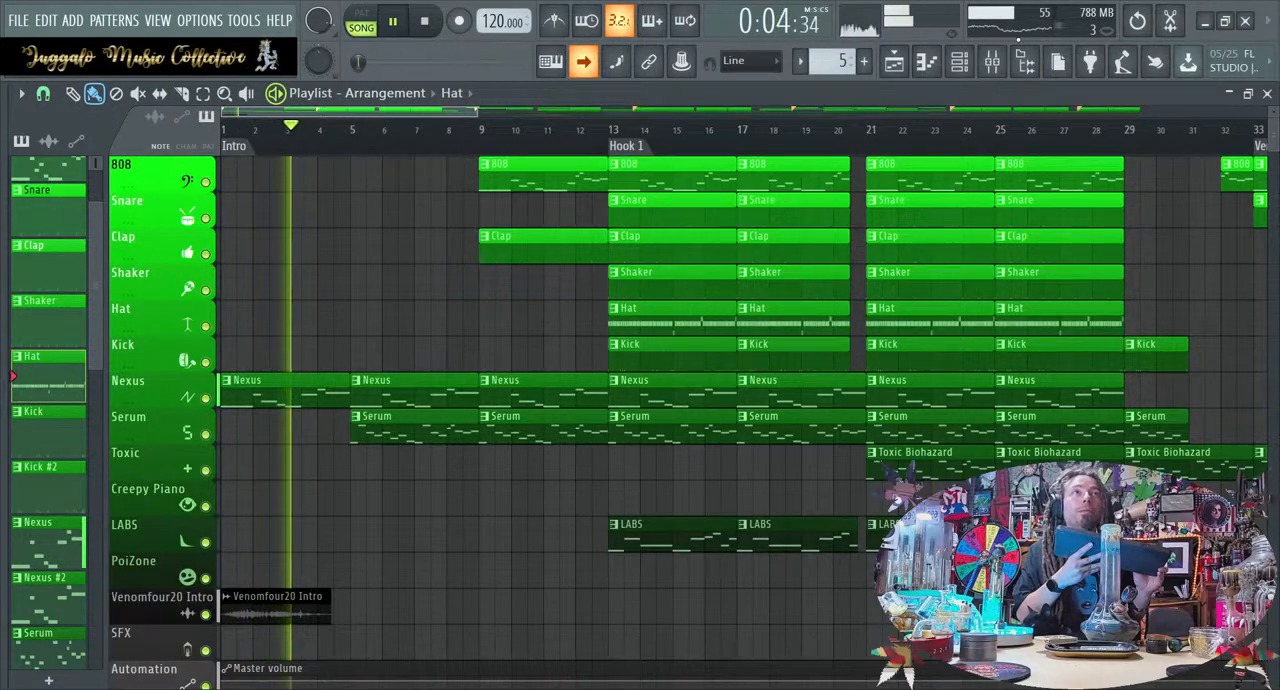
pyautogui.press('F9')
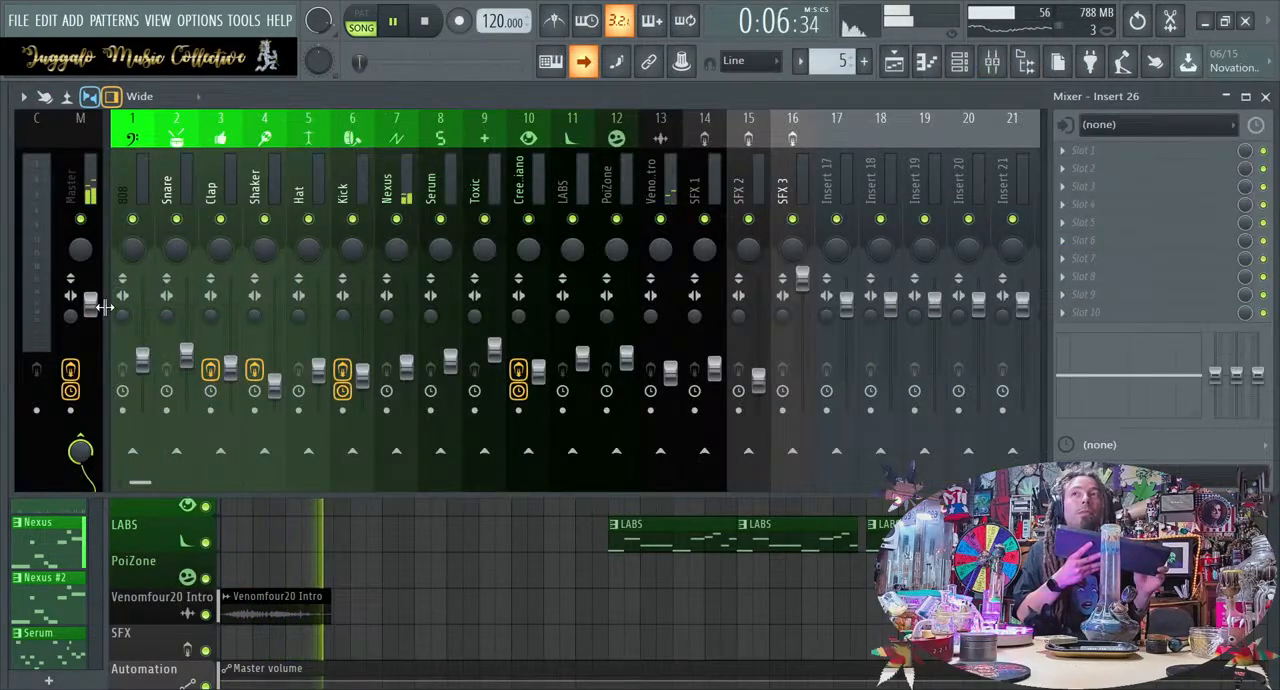
pyautogui.click(104, 306)
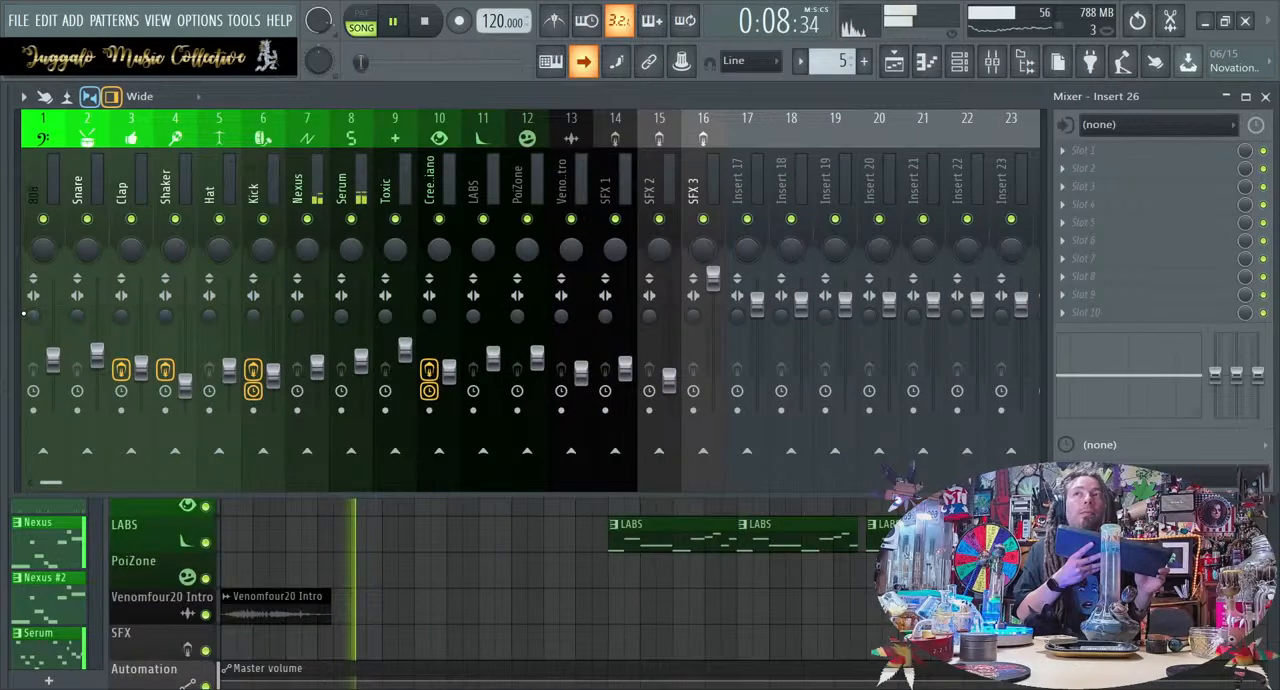
pyautogui.moveTo(17, 311); pyautogui.dragTo(112, 313)
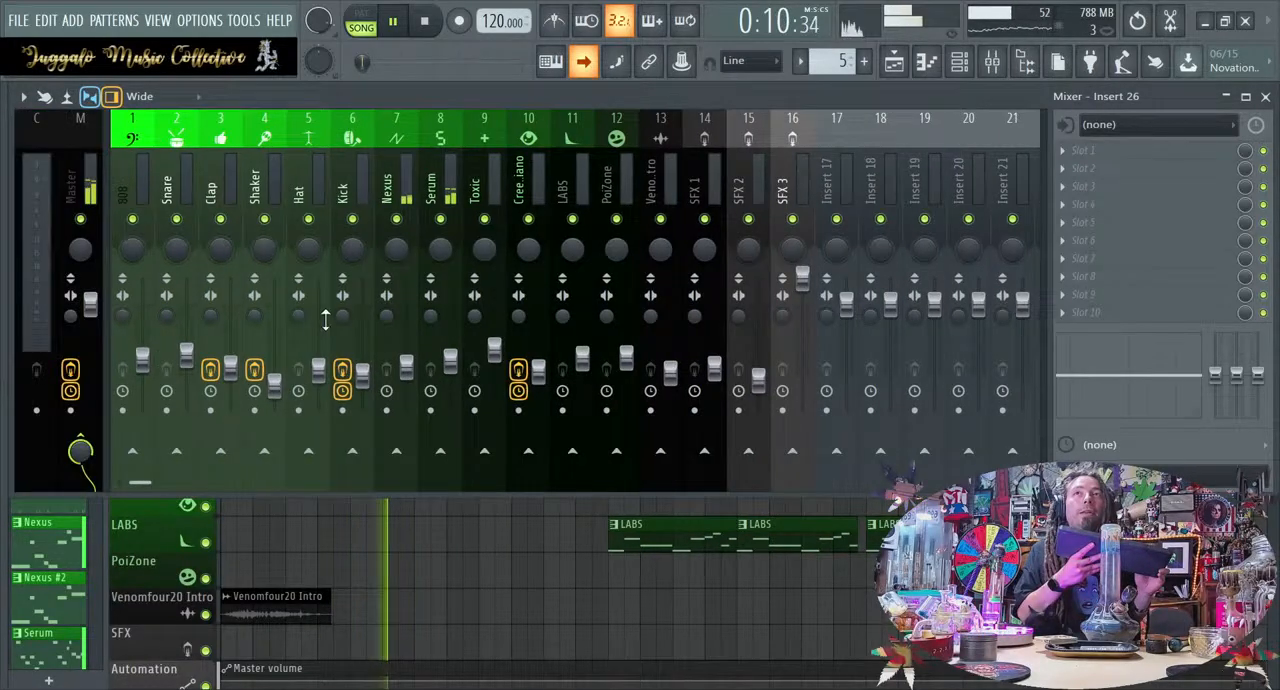
pyautogui.moveTo(455, 364); pyautogui.dragTo(457, 377)
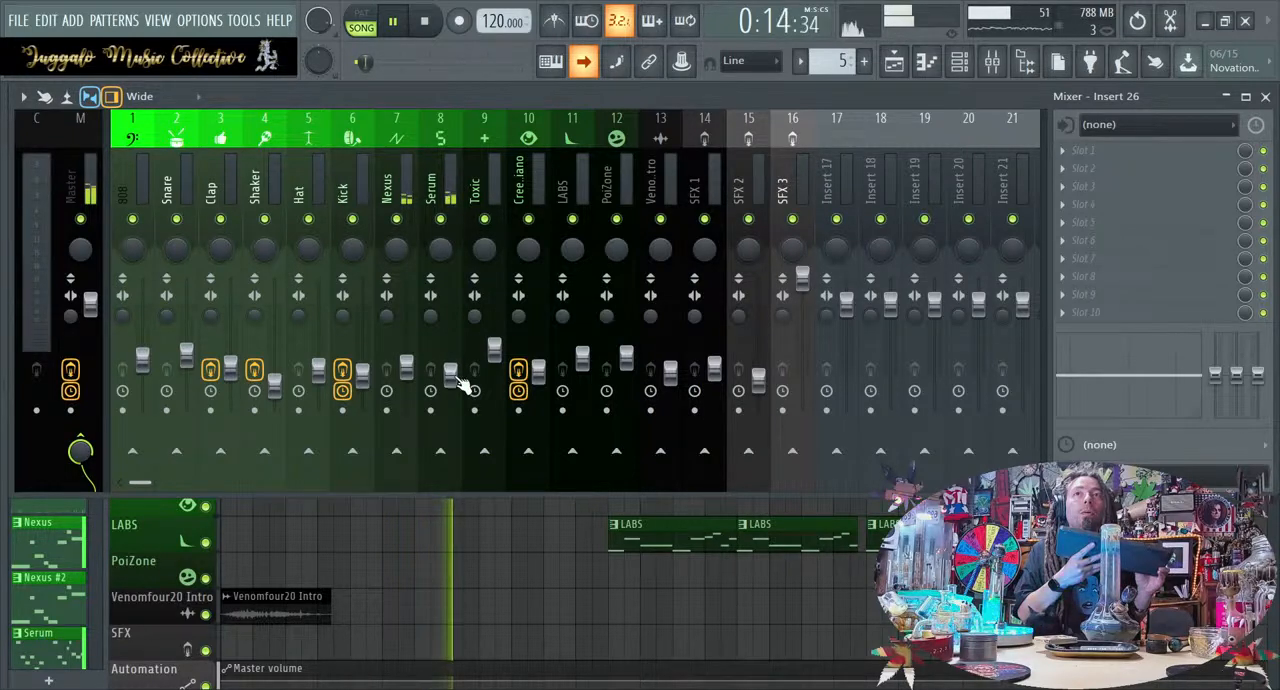
# Lower the Master volume fader in two stages to about the height of the 808 fader while the song plays, and pause playback
pyautogui.moveTo(90, 303); pyautogui.dragTo(90, 336)
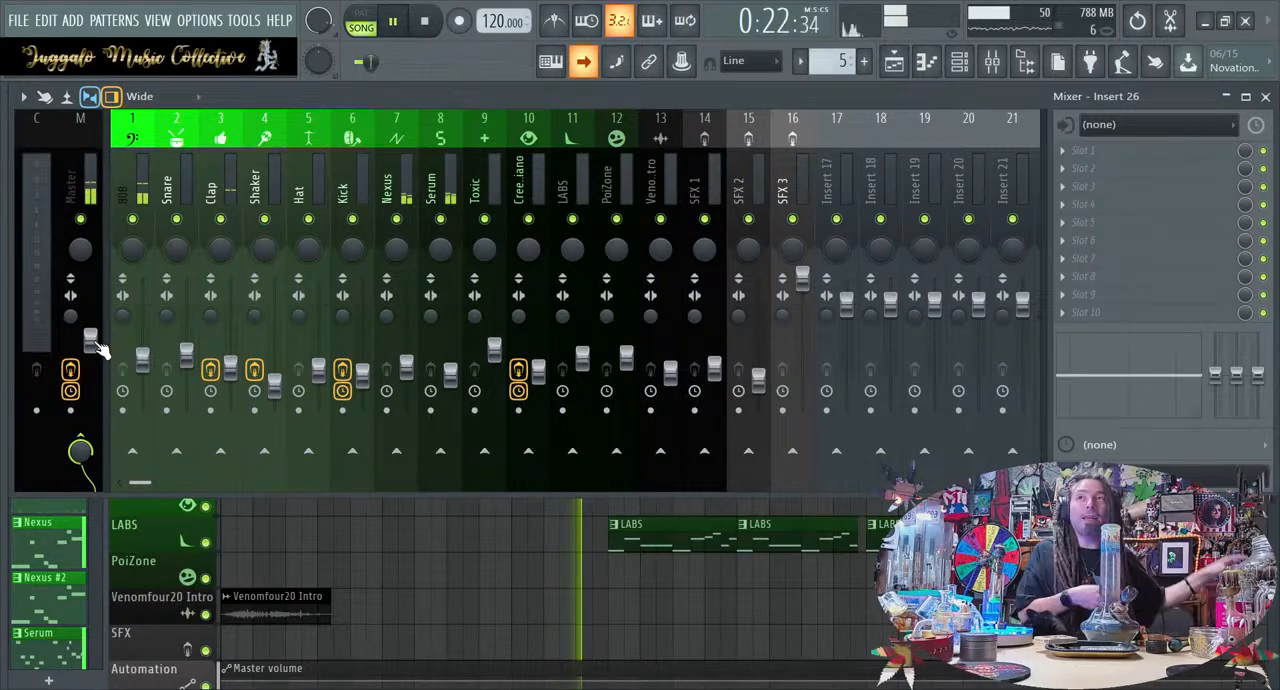
pyautogui.moveTo(92, 340); pyautogui.dragTo(90, 355)
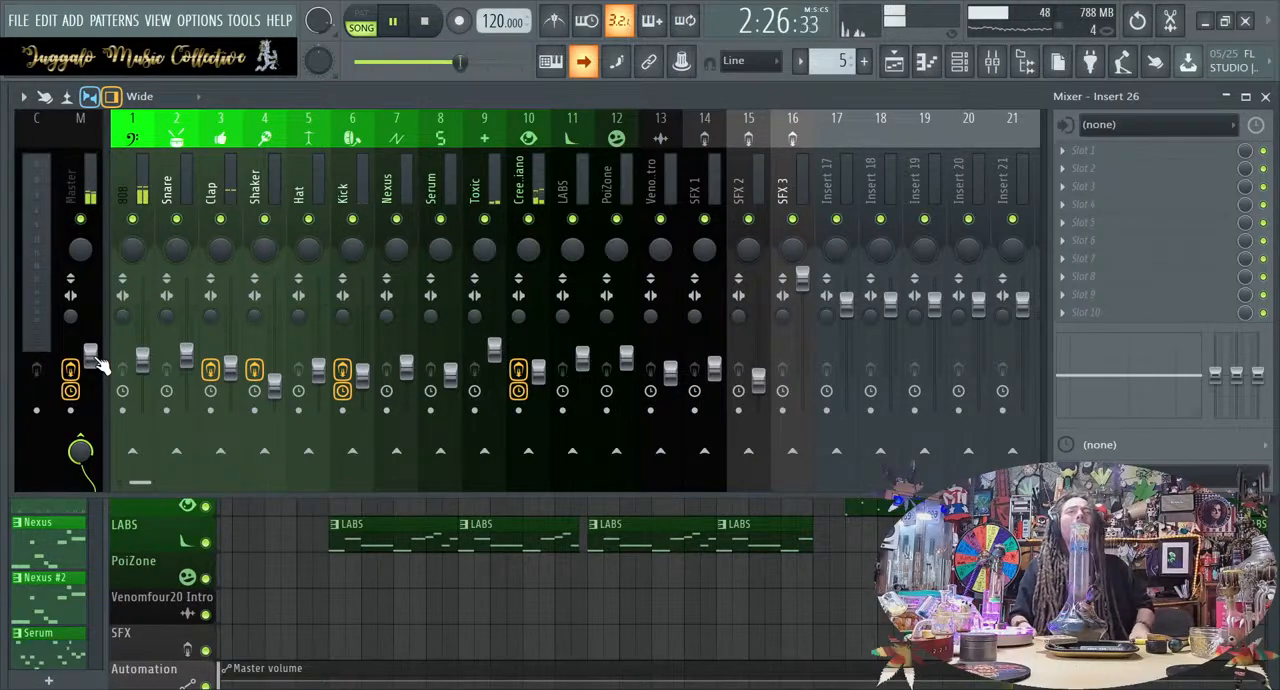
pyautogui.press('space')
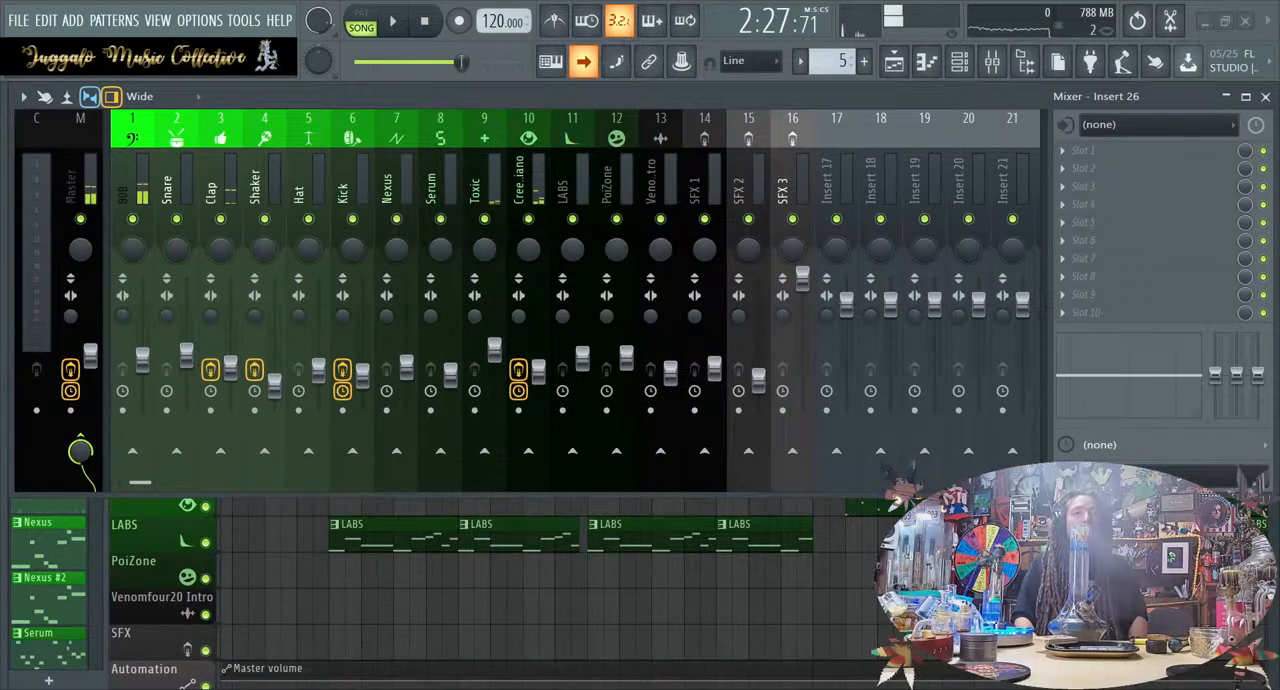